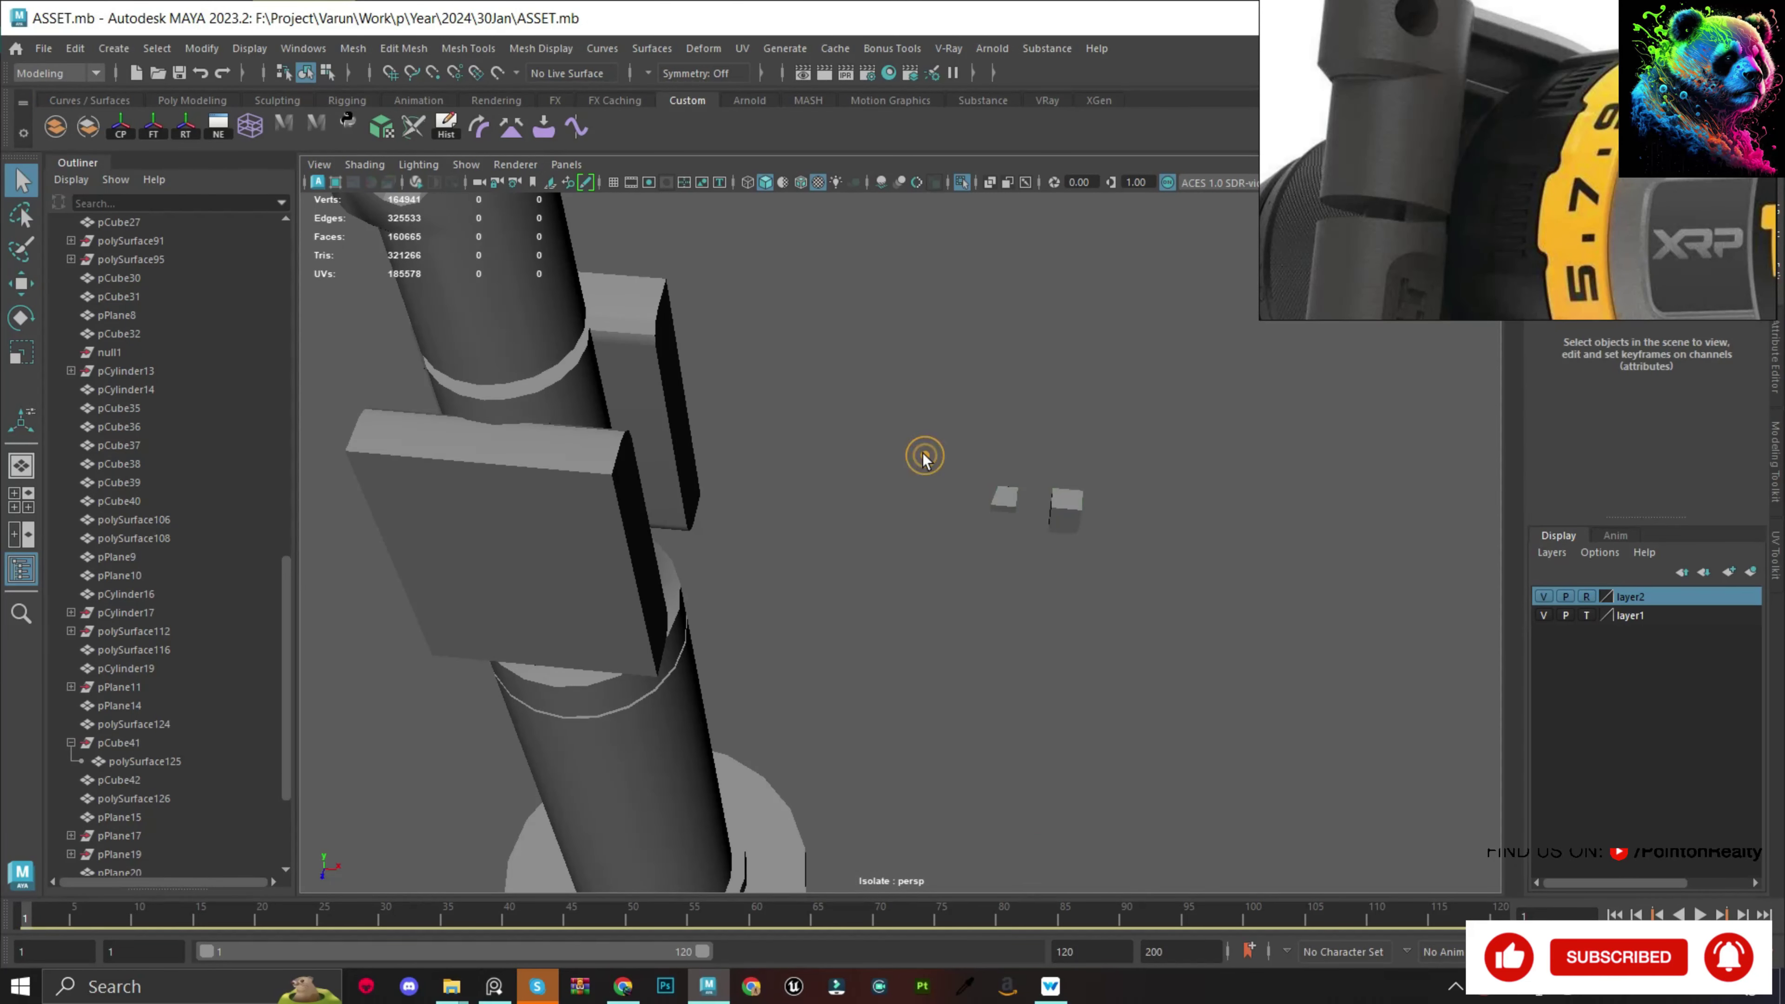
Select the shaft and both side plates, then Boolean Difference (A-B) the plates from the shaft.
left_click_drag(924, 458, 1144, 387, "alt")
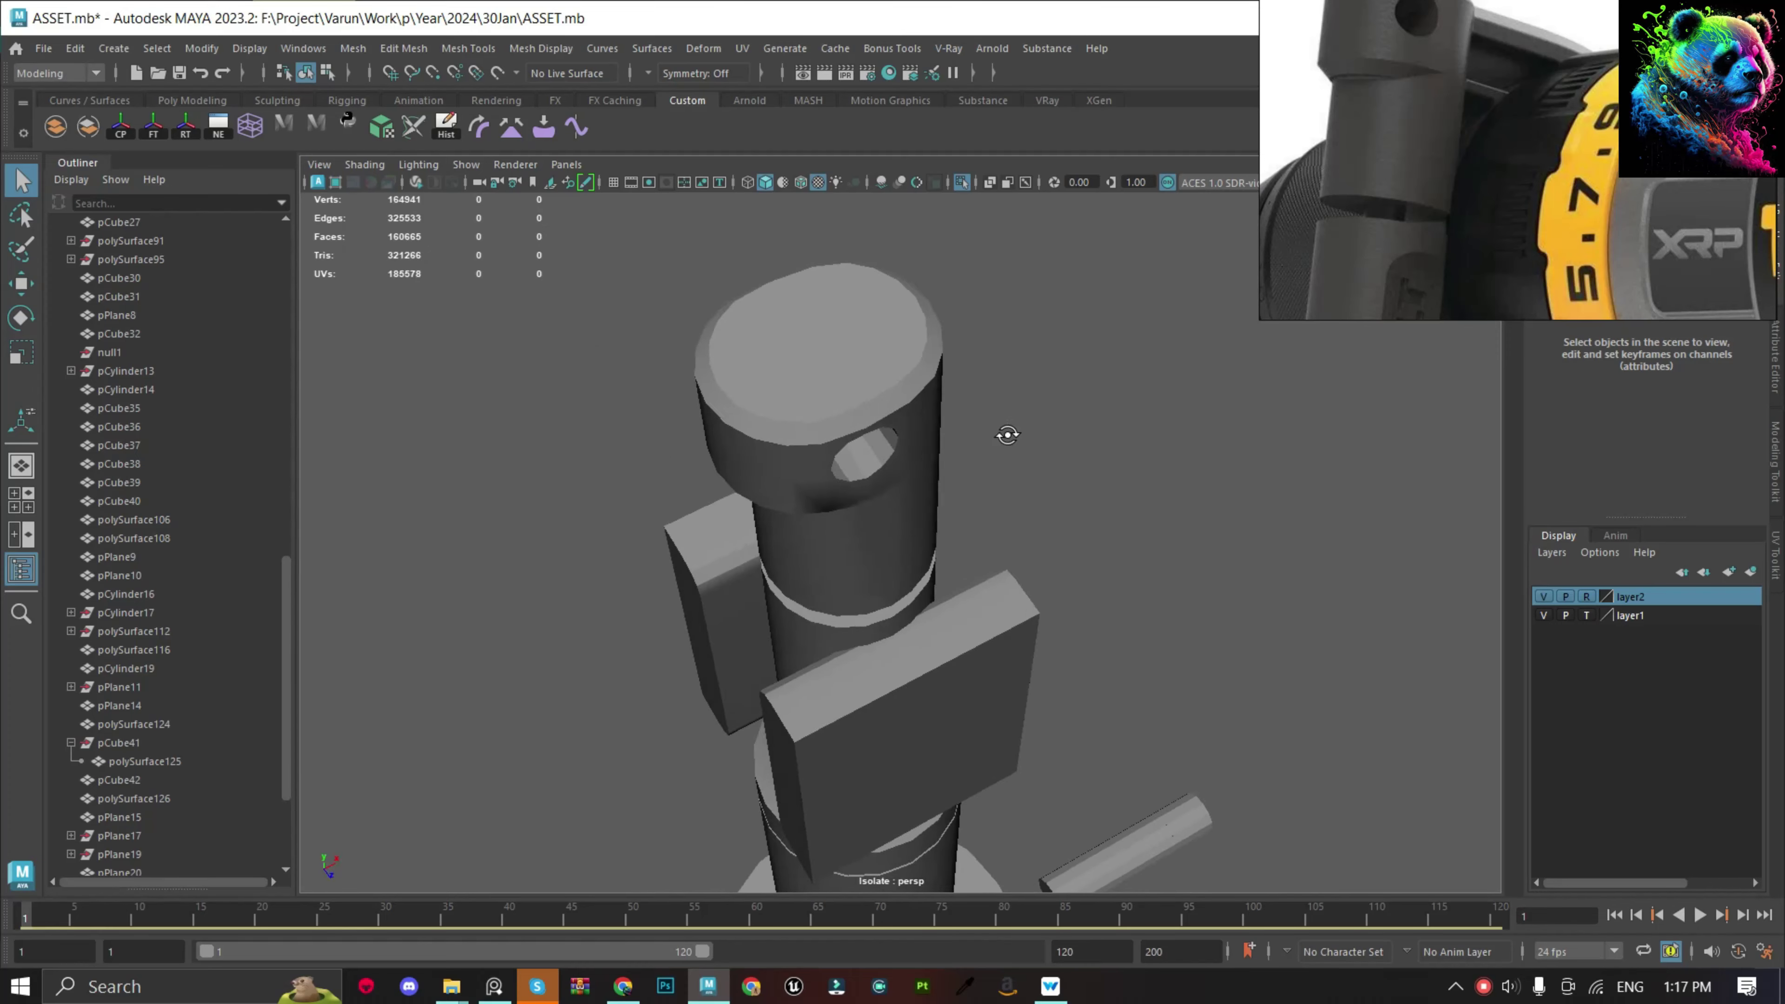
left_click(1174, 480)
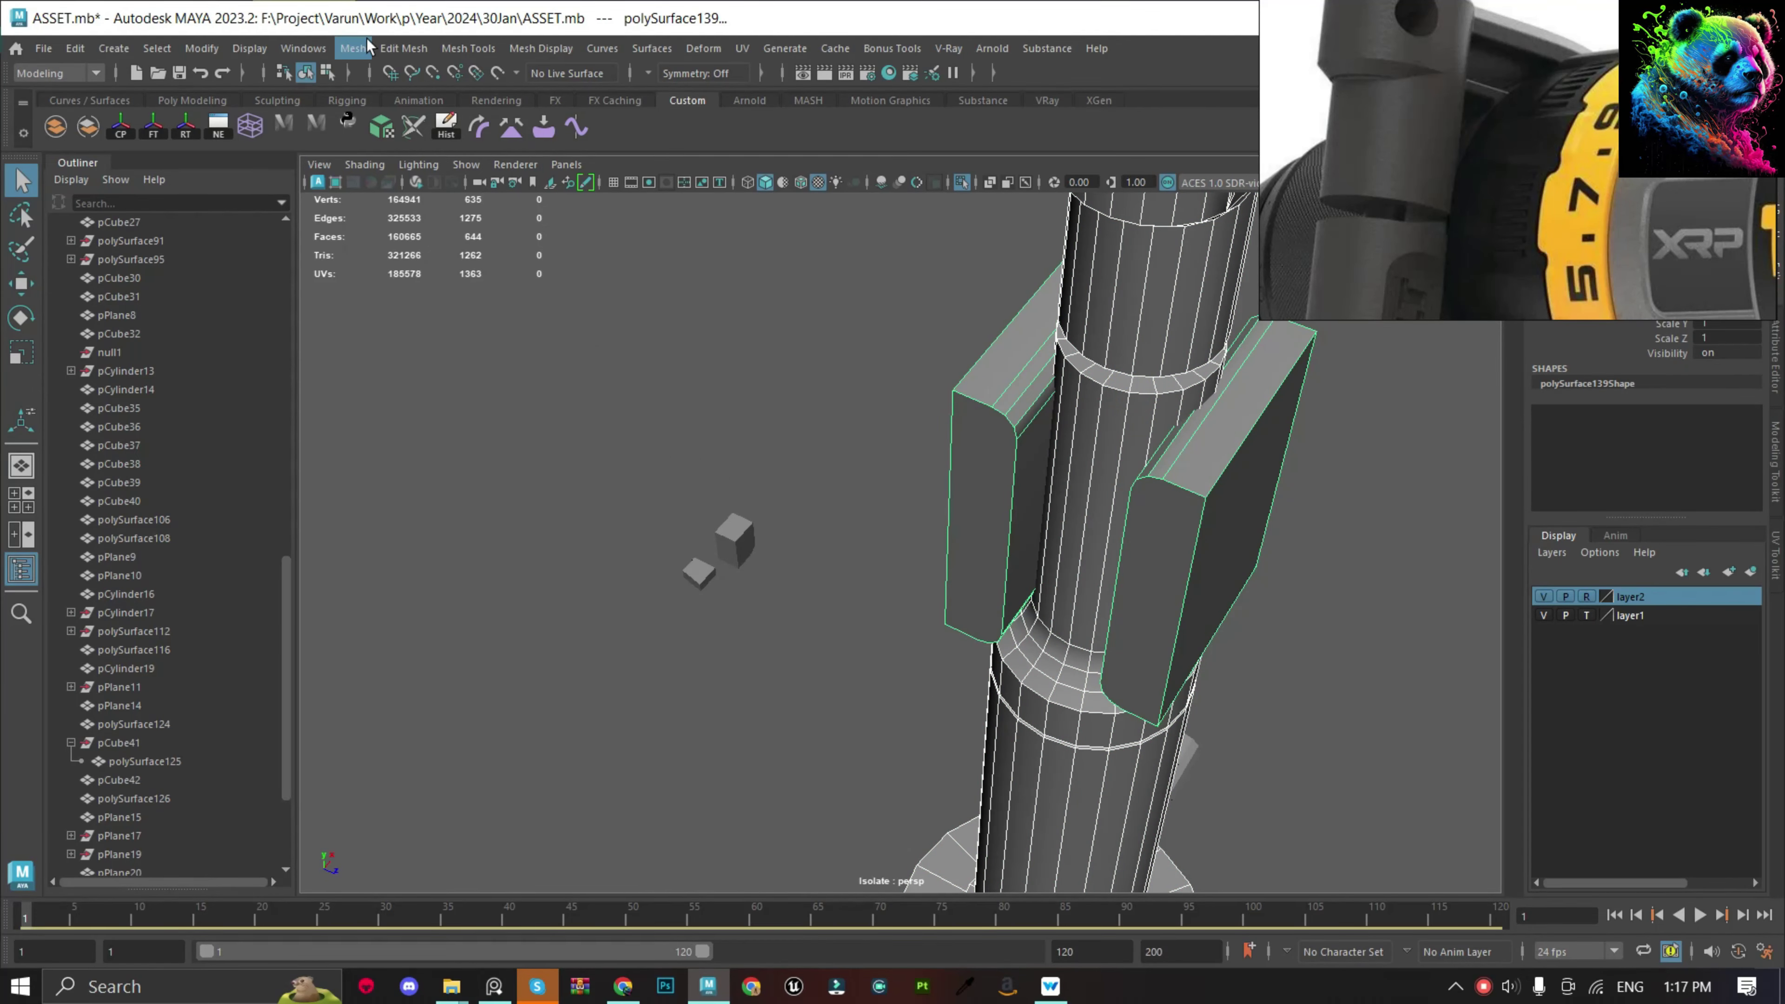
left_click(353, 48)
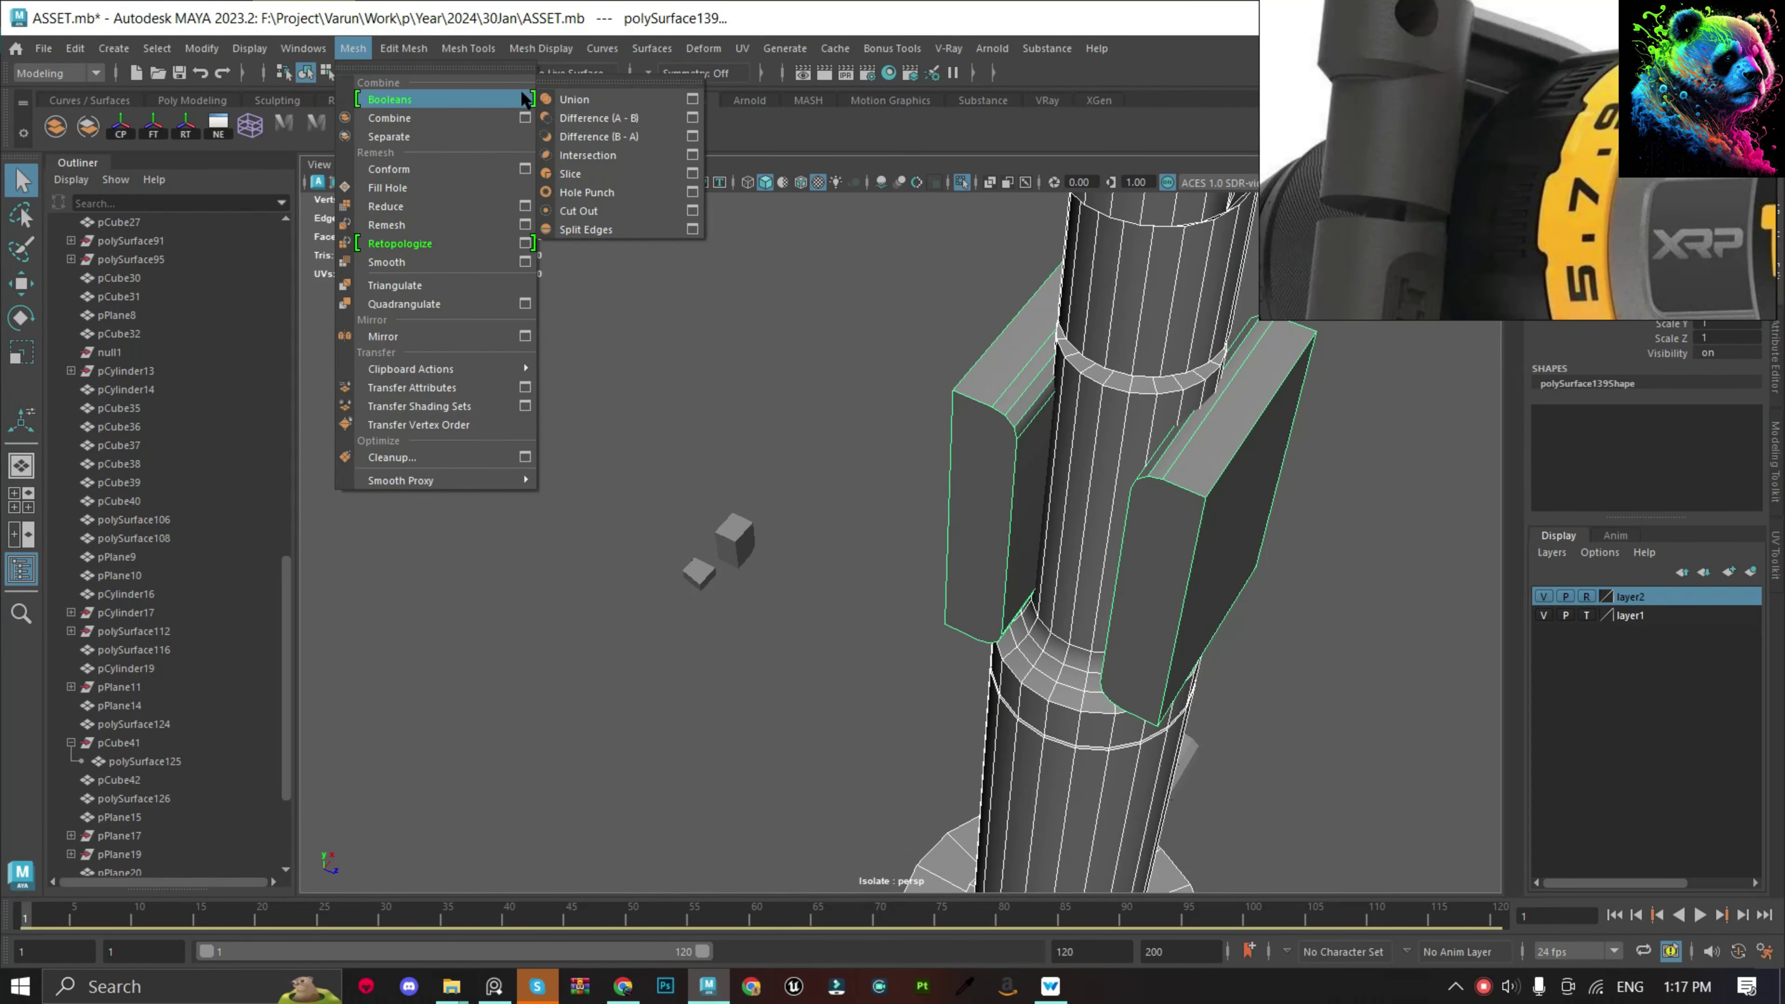
left_click(585, 117)
Inspect the vertices along the cut pocket's edge in vertex mode.
left_click_drag(1103, 514, 1060, 496, "alt")
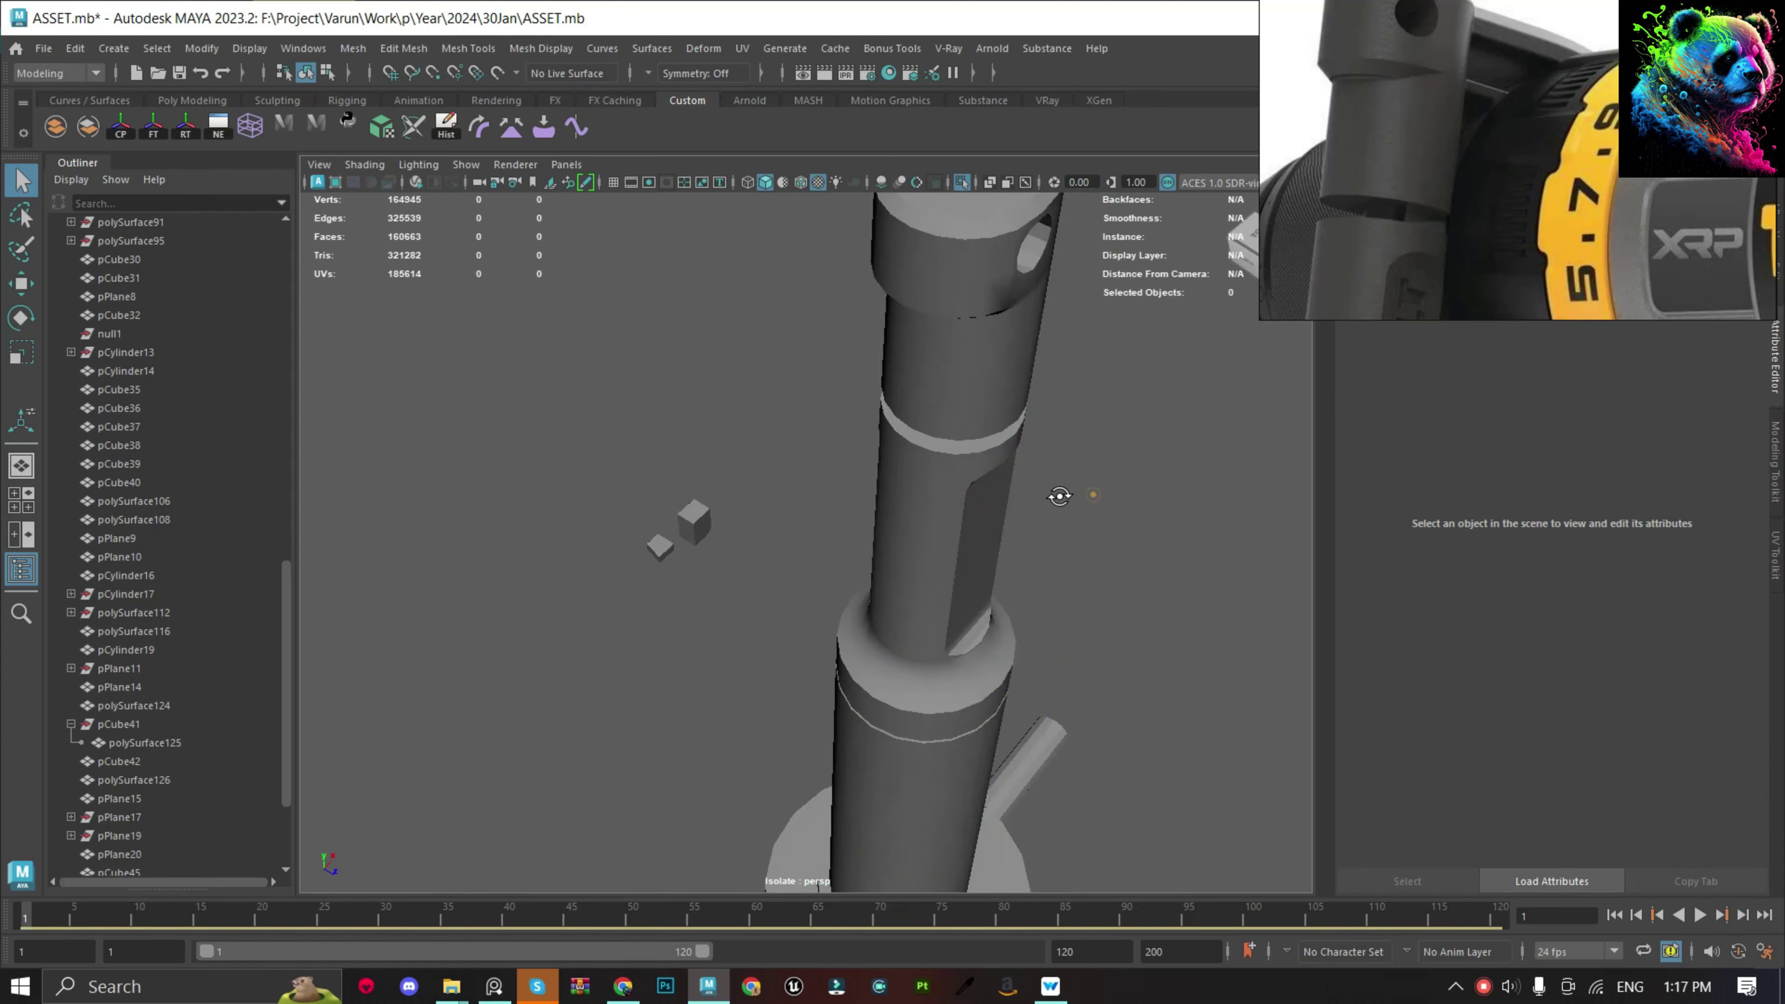
scroll(823, 583, "up", 3)
left_click(689, 474)
key("F9")
scroll(809, 519, "up", 3)
left_click(826, 504)
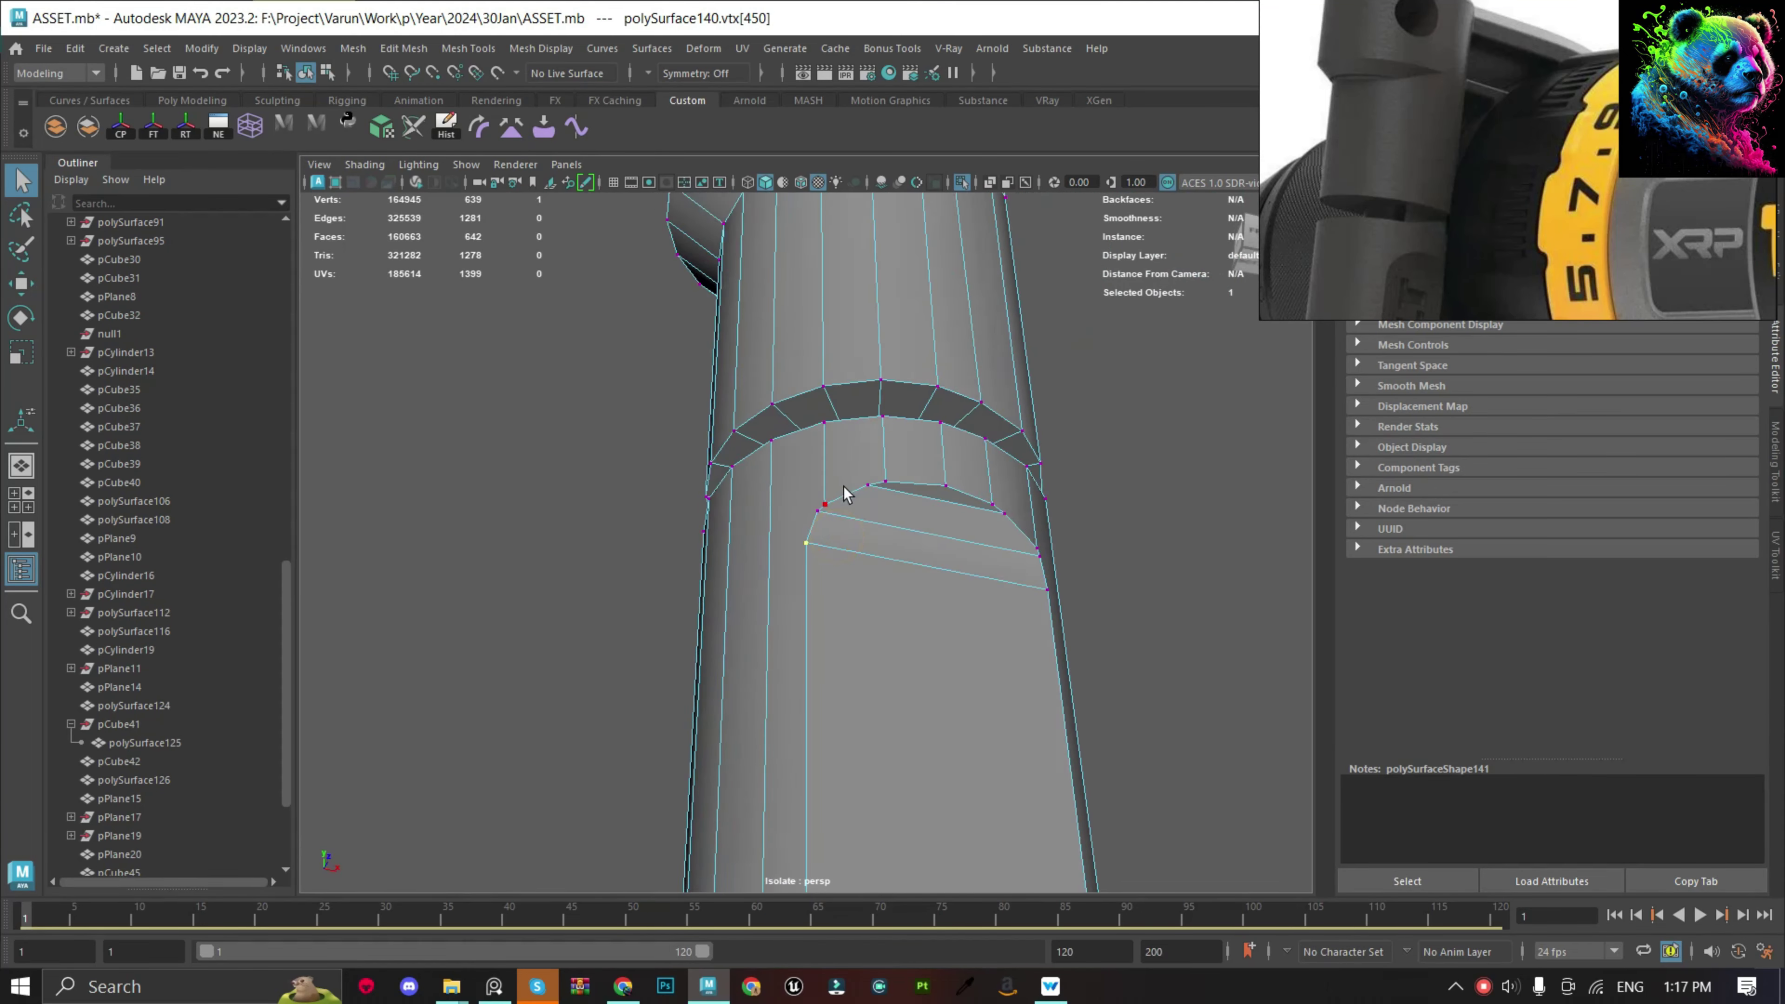
scroll(928, 554, "down", 2)
scroll(921, 601, "down", 5)
scroll(827, 717, "up", 3)
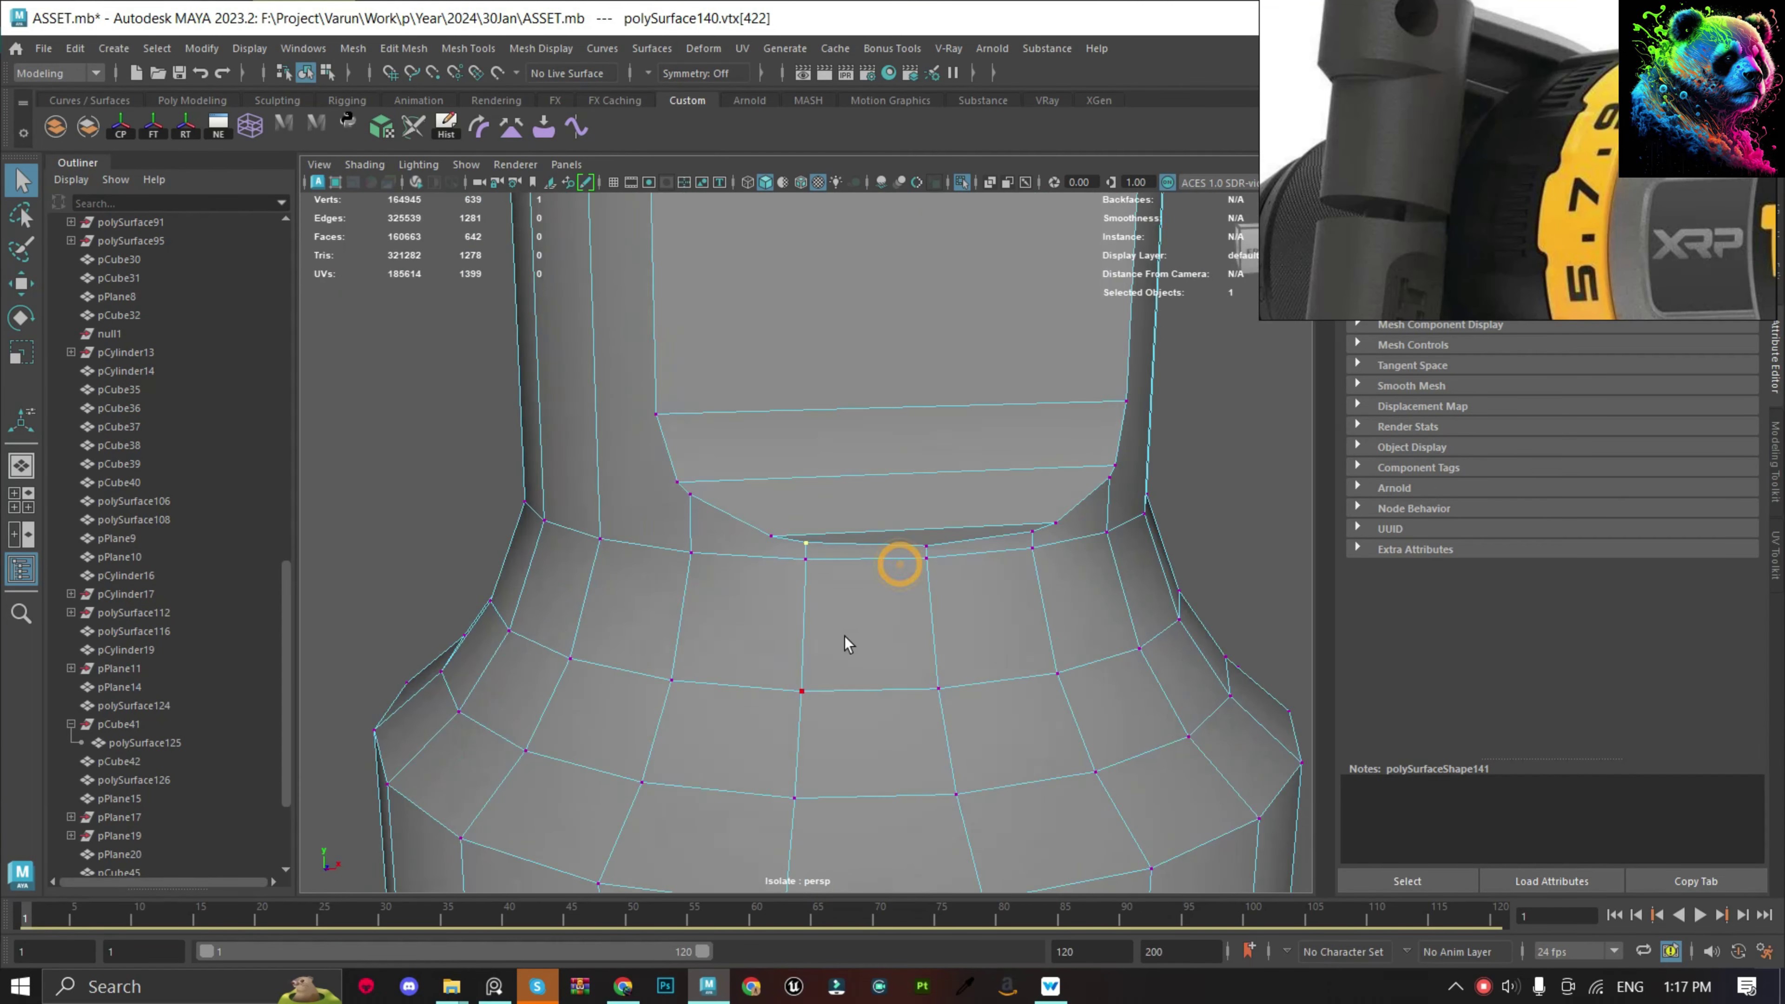
Return to object mode and clear the shaft selection.
key("F8")
left_click(699, 509)
left_click(948, 418)
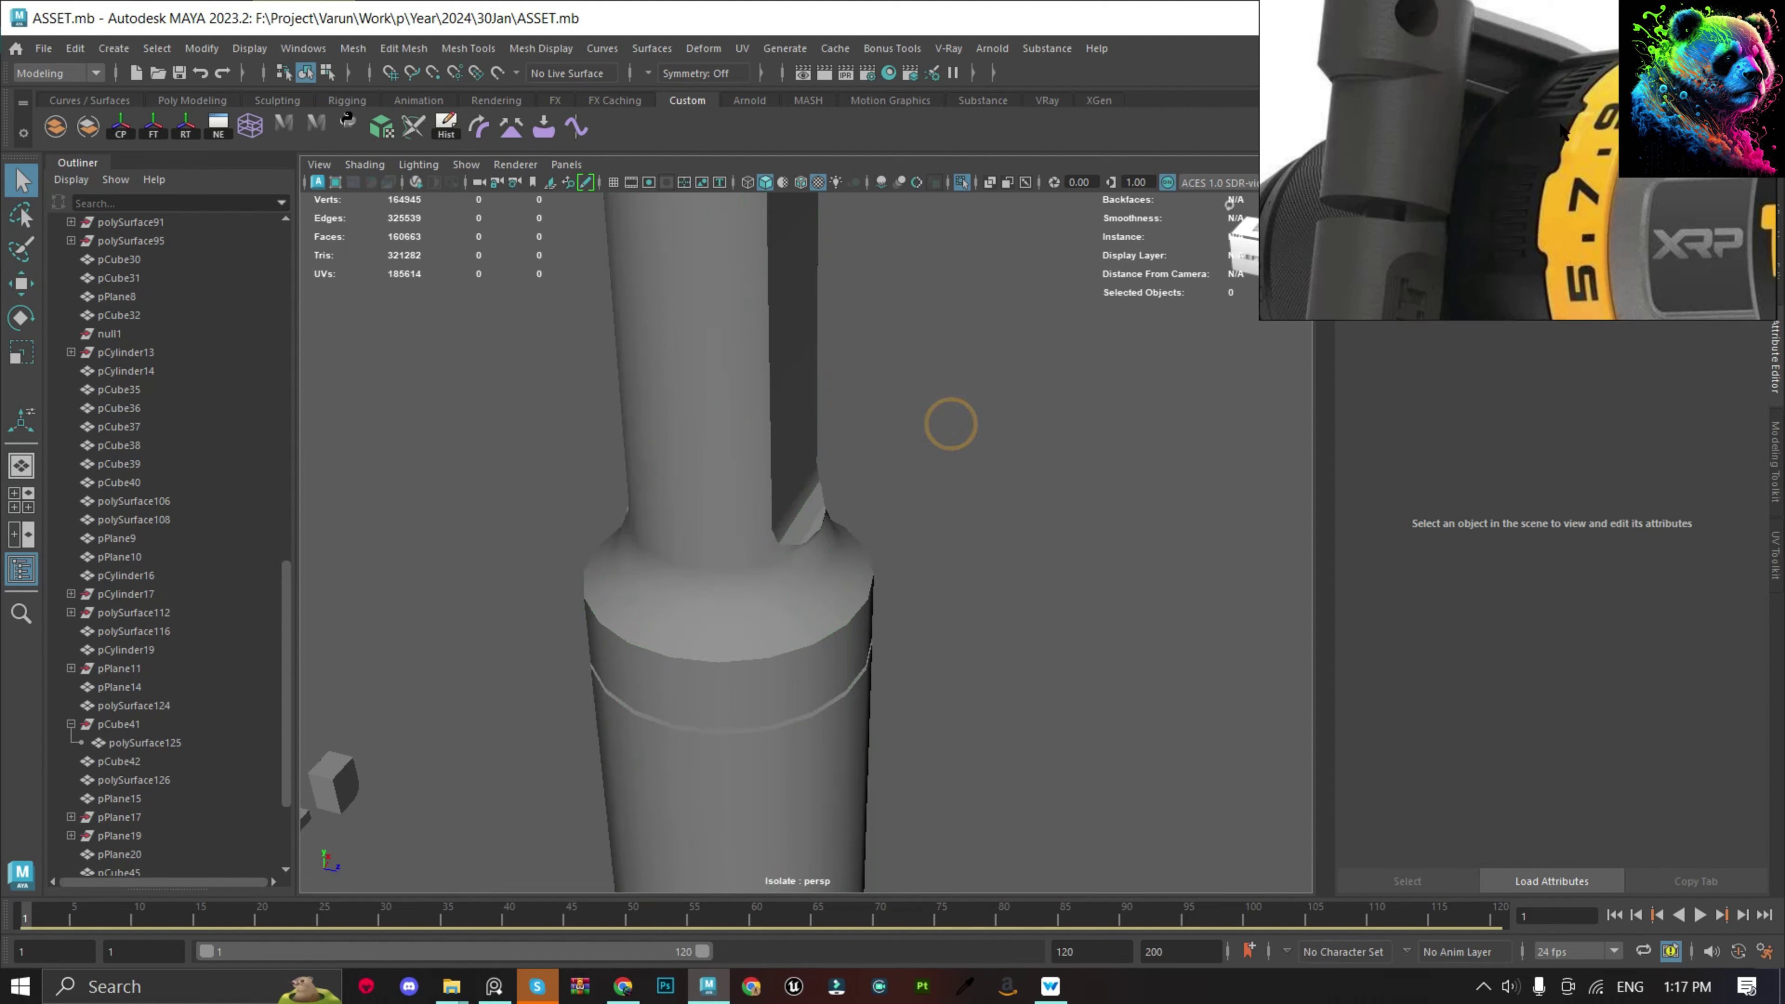
left_click(805, 399)
left_click(935, 426)
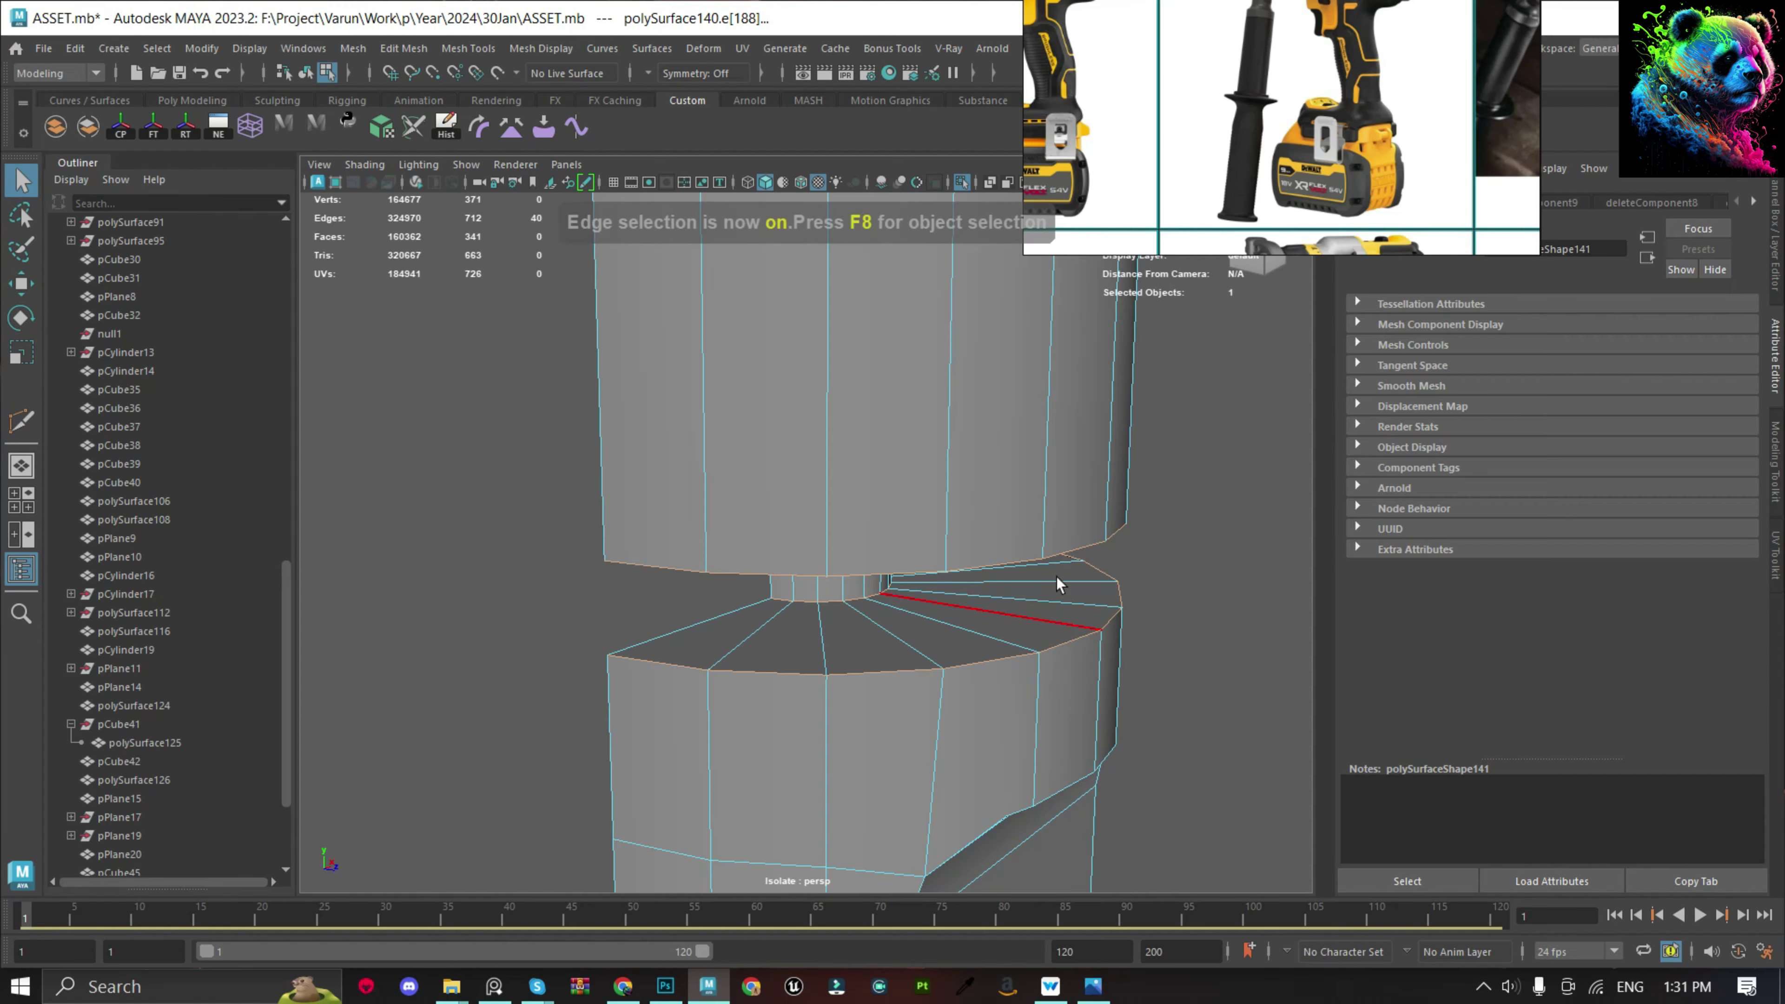
Bevel the neck's rim edges with 2 segments and preview the shaft smoothed.
left_click_drag(1058, 584, 897, 619, "alt")
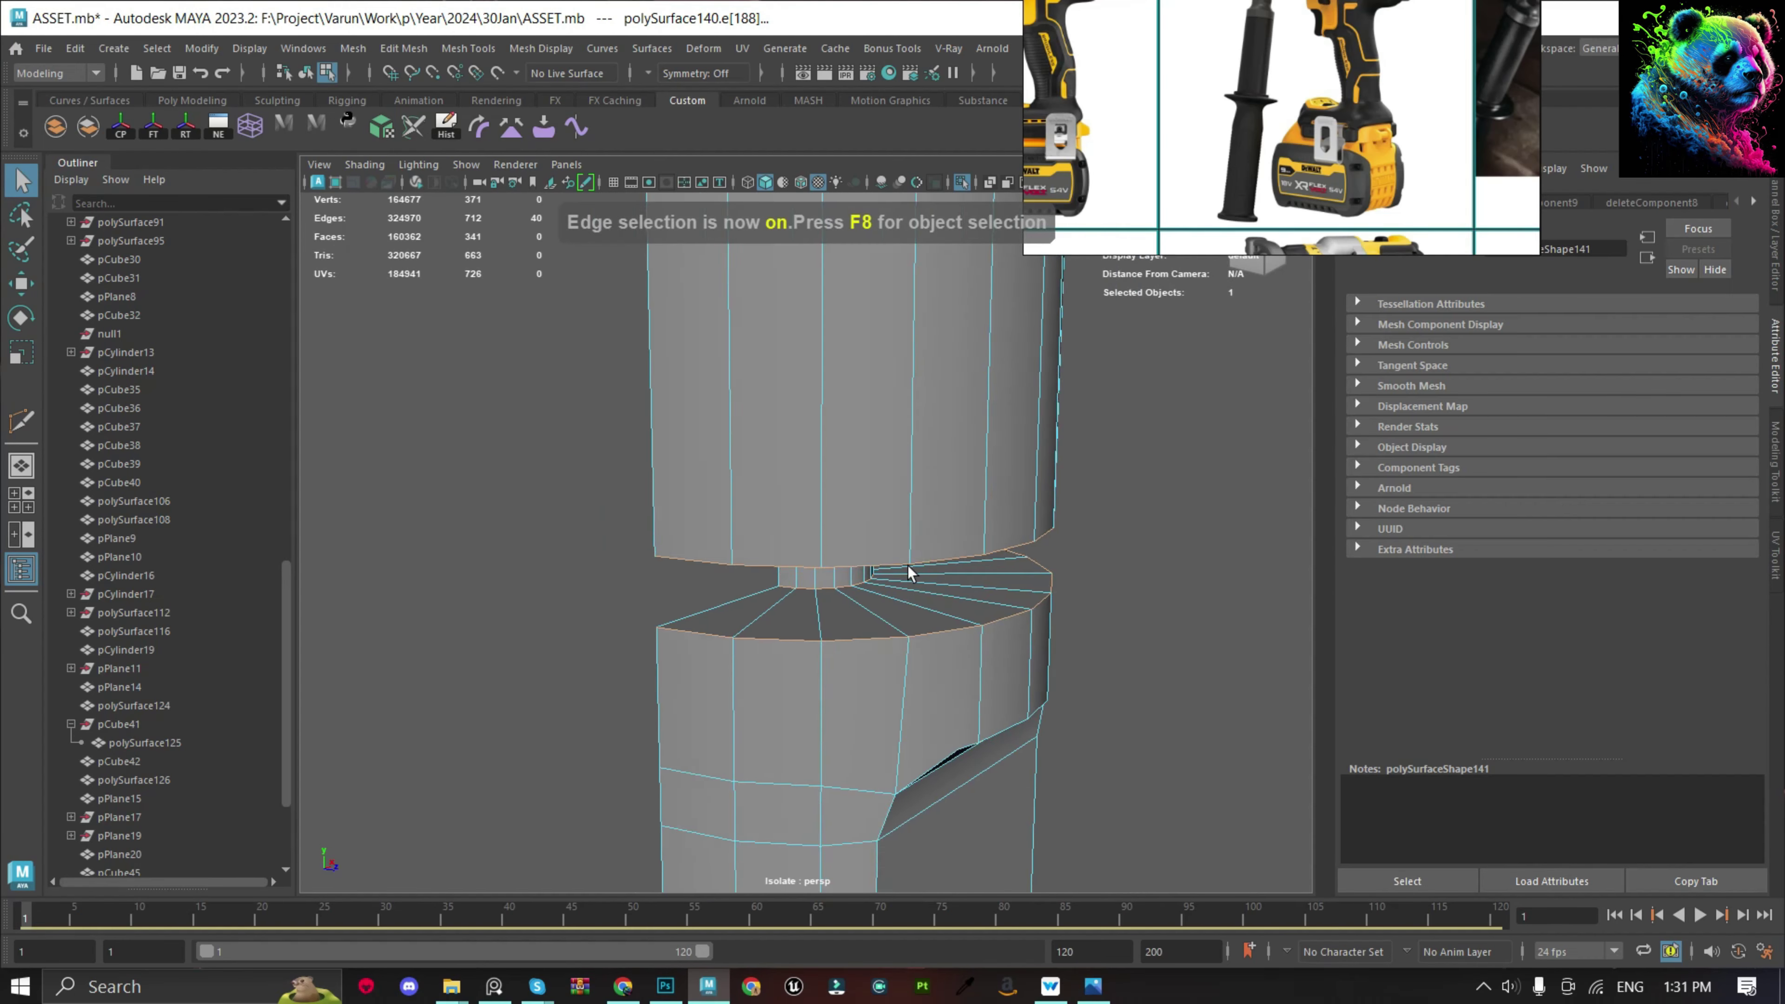
key("ctrl+b")
left_click_drag(329, 232, 389, 214)
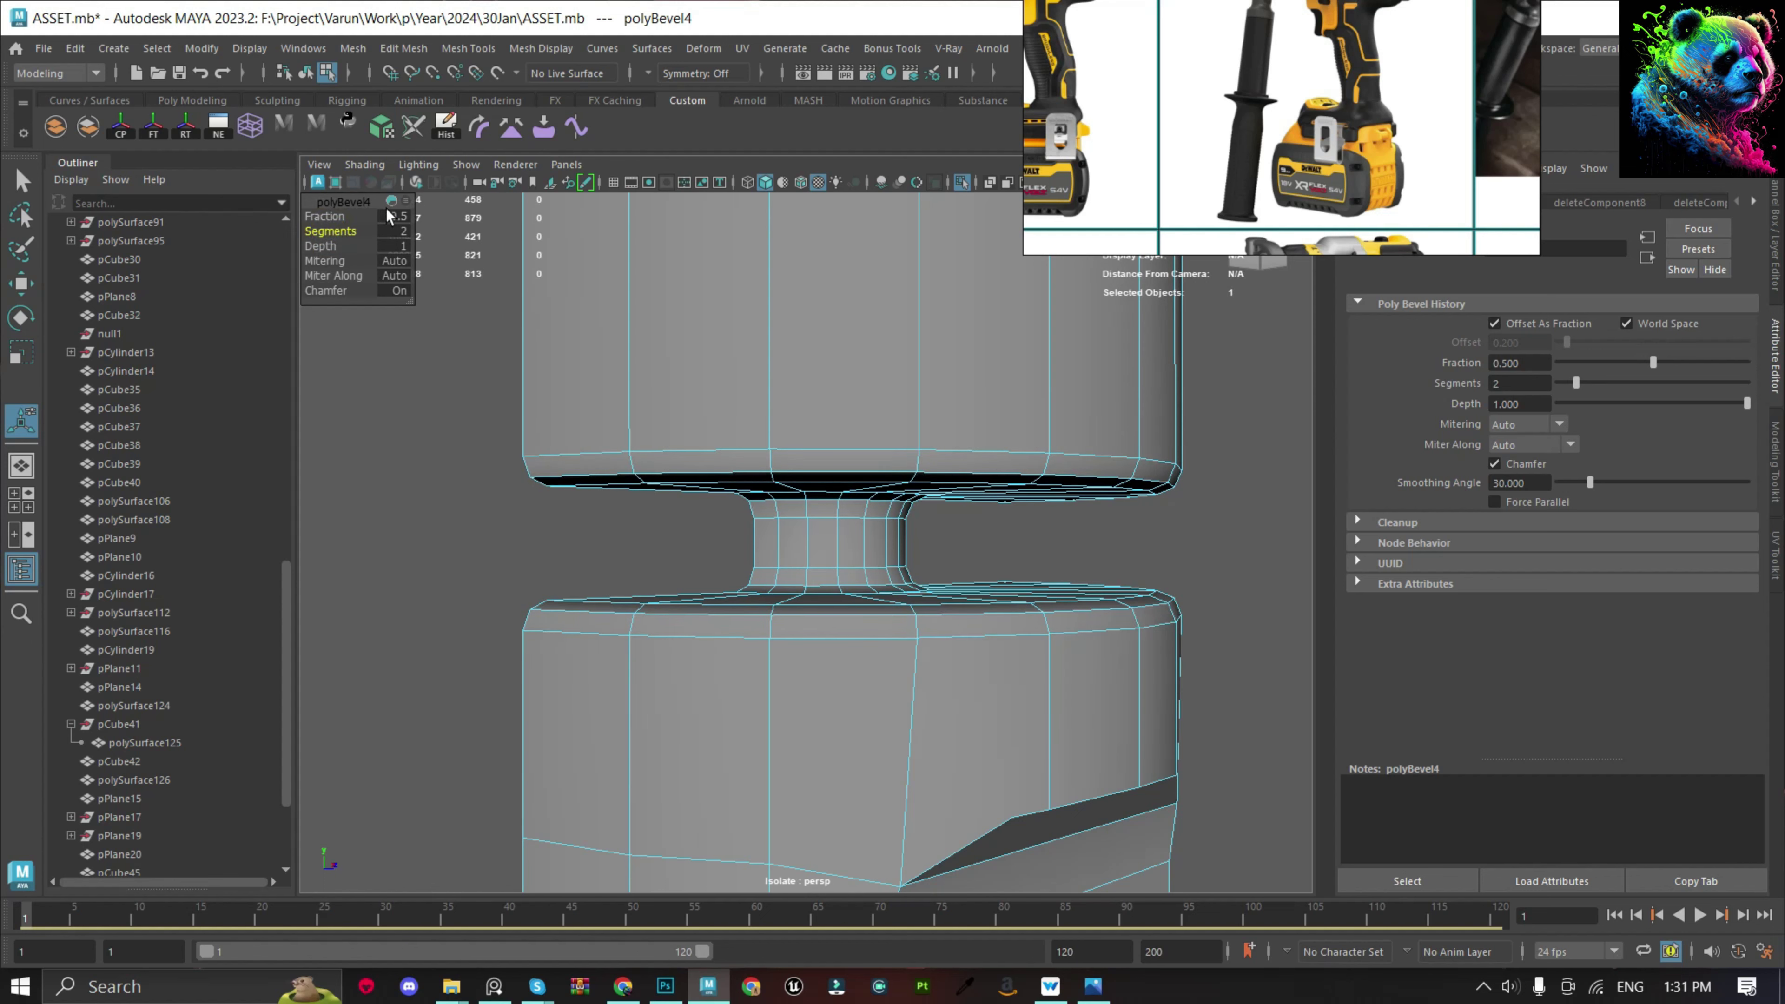
key("F8")
Add a Multi-Cut point on the pocket's edge of the shaft.
left_click_drag(1080, 550, 885, 583, "alt")
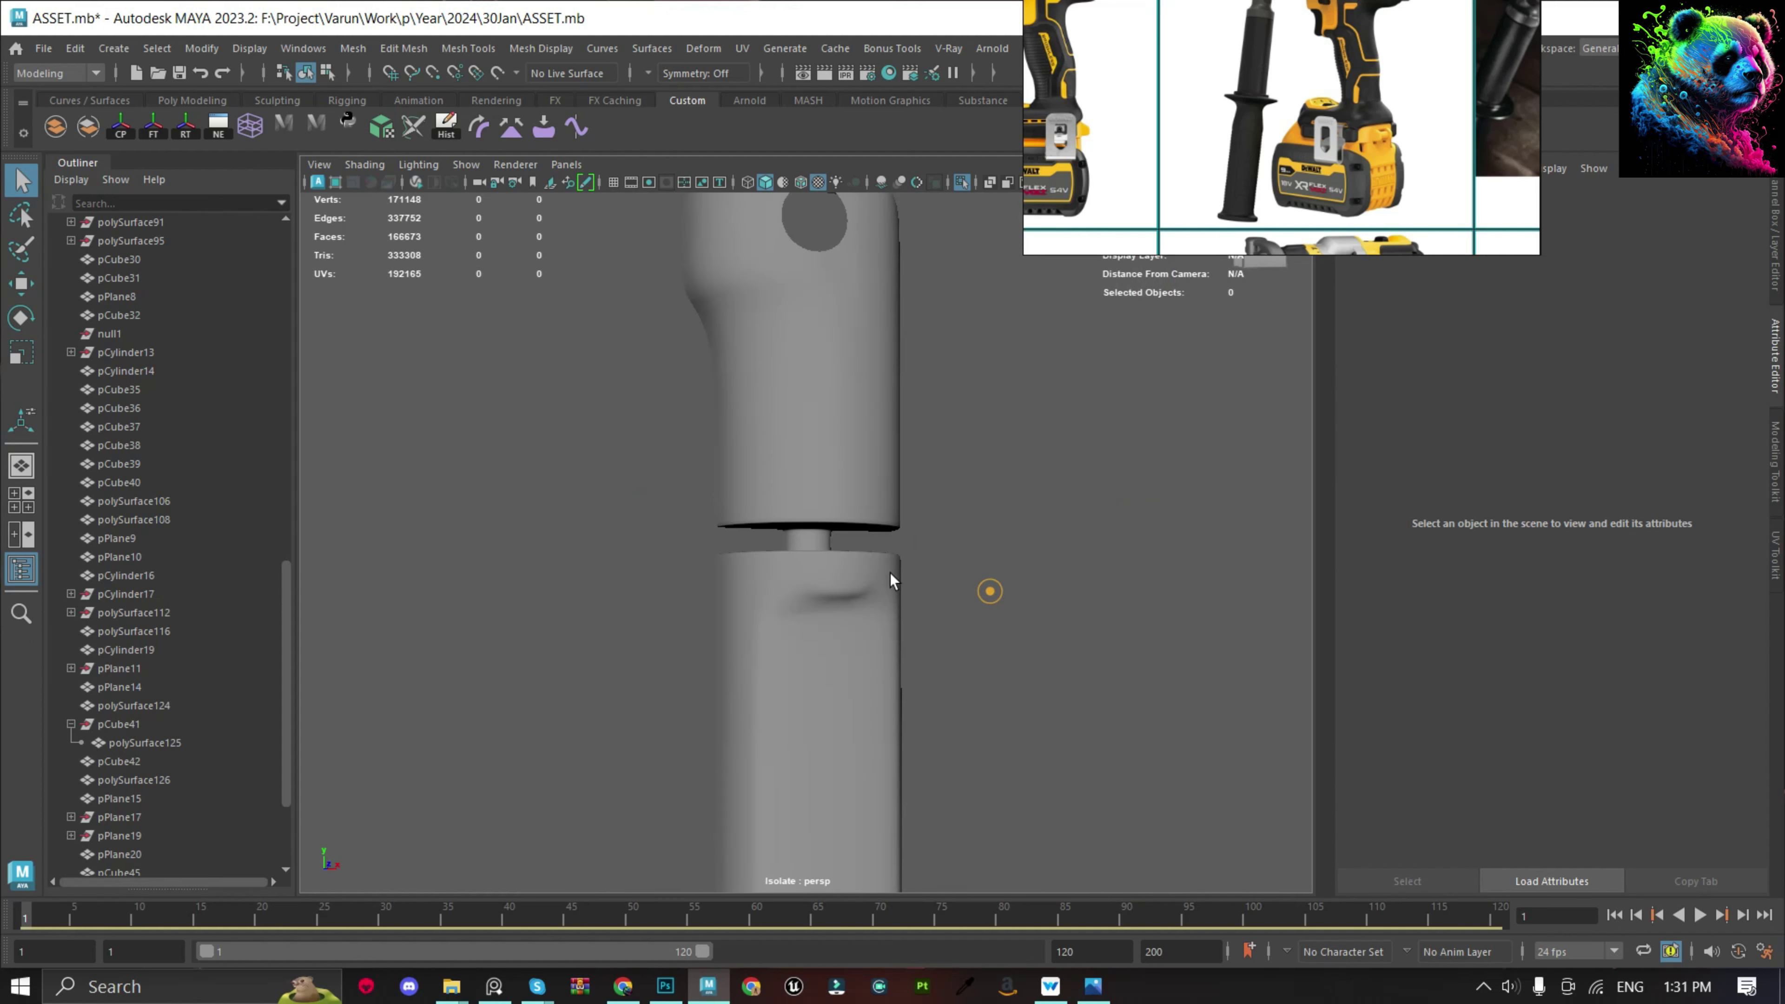
left_click(884, 582)
scroll(940, 624, "up", 5)
scroll(920, 523, "up", 5)
scroll(869, 490, "up", 3)
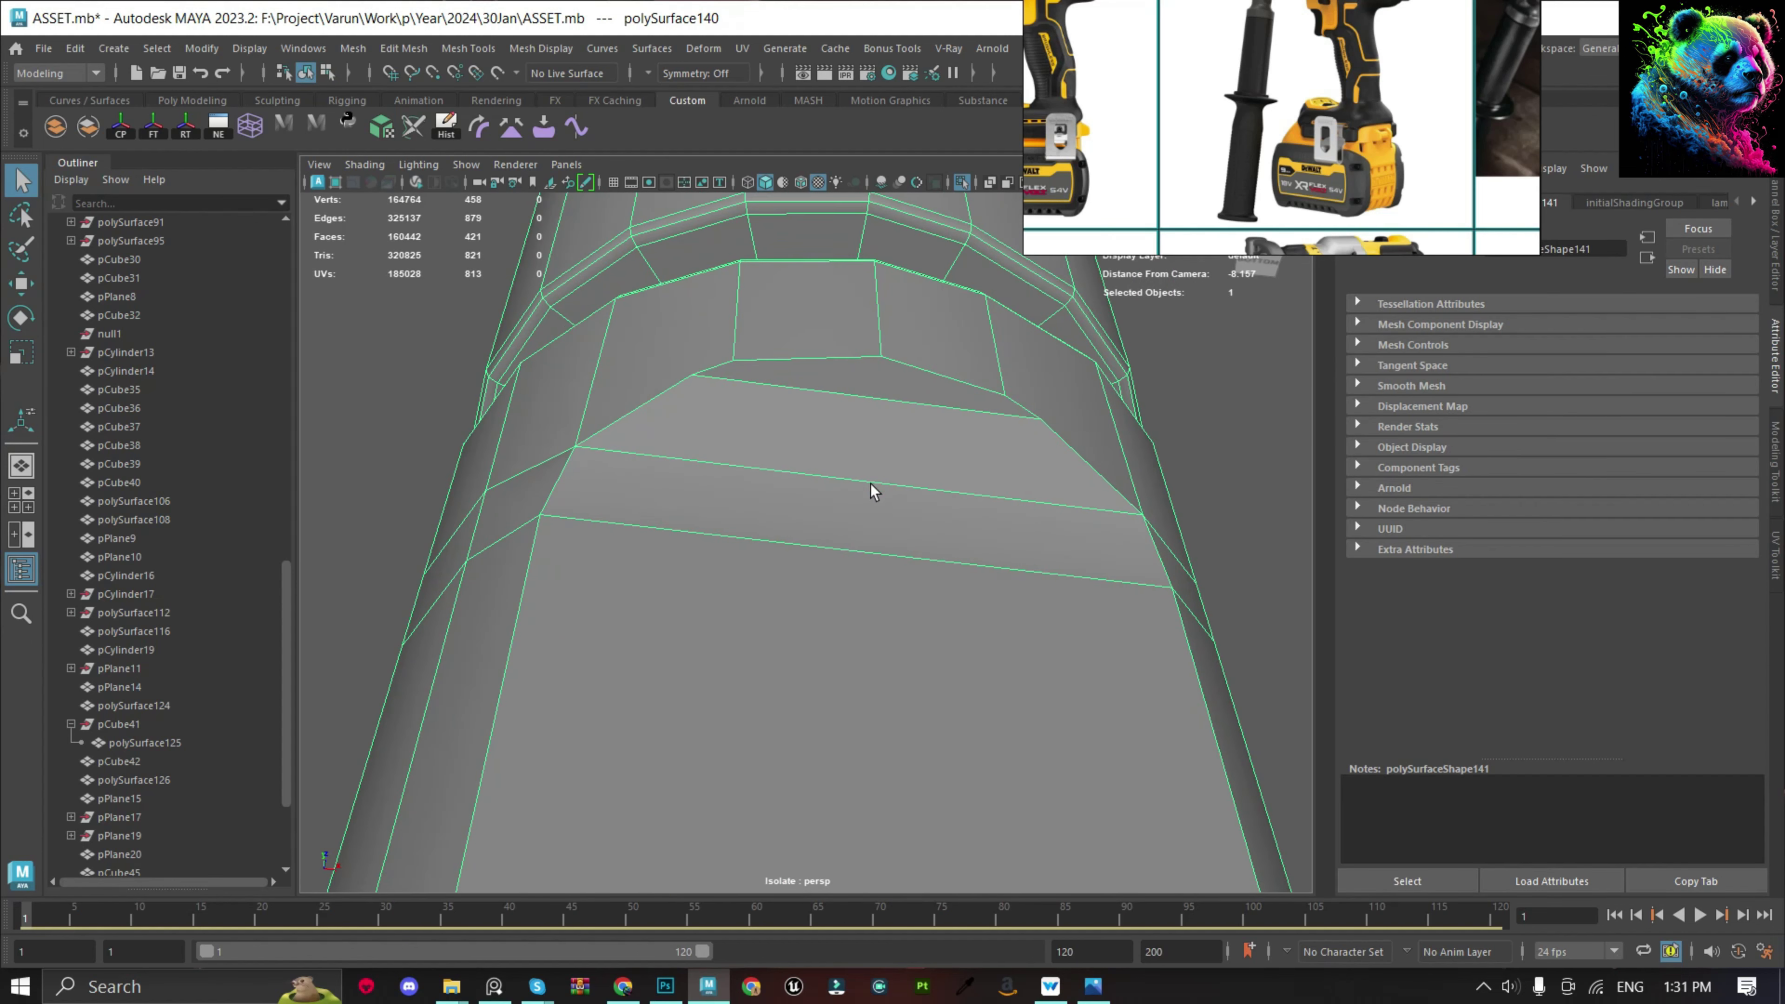
left_click(776, 500)
key("Return")
left_click_drag(512, 436, 1012, 566, "alt")
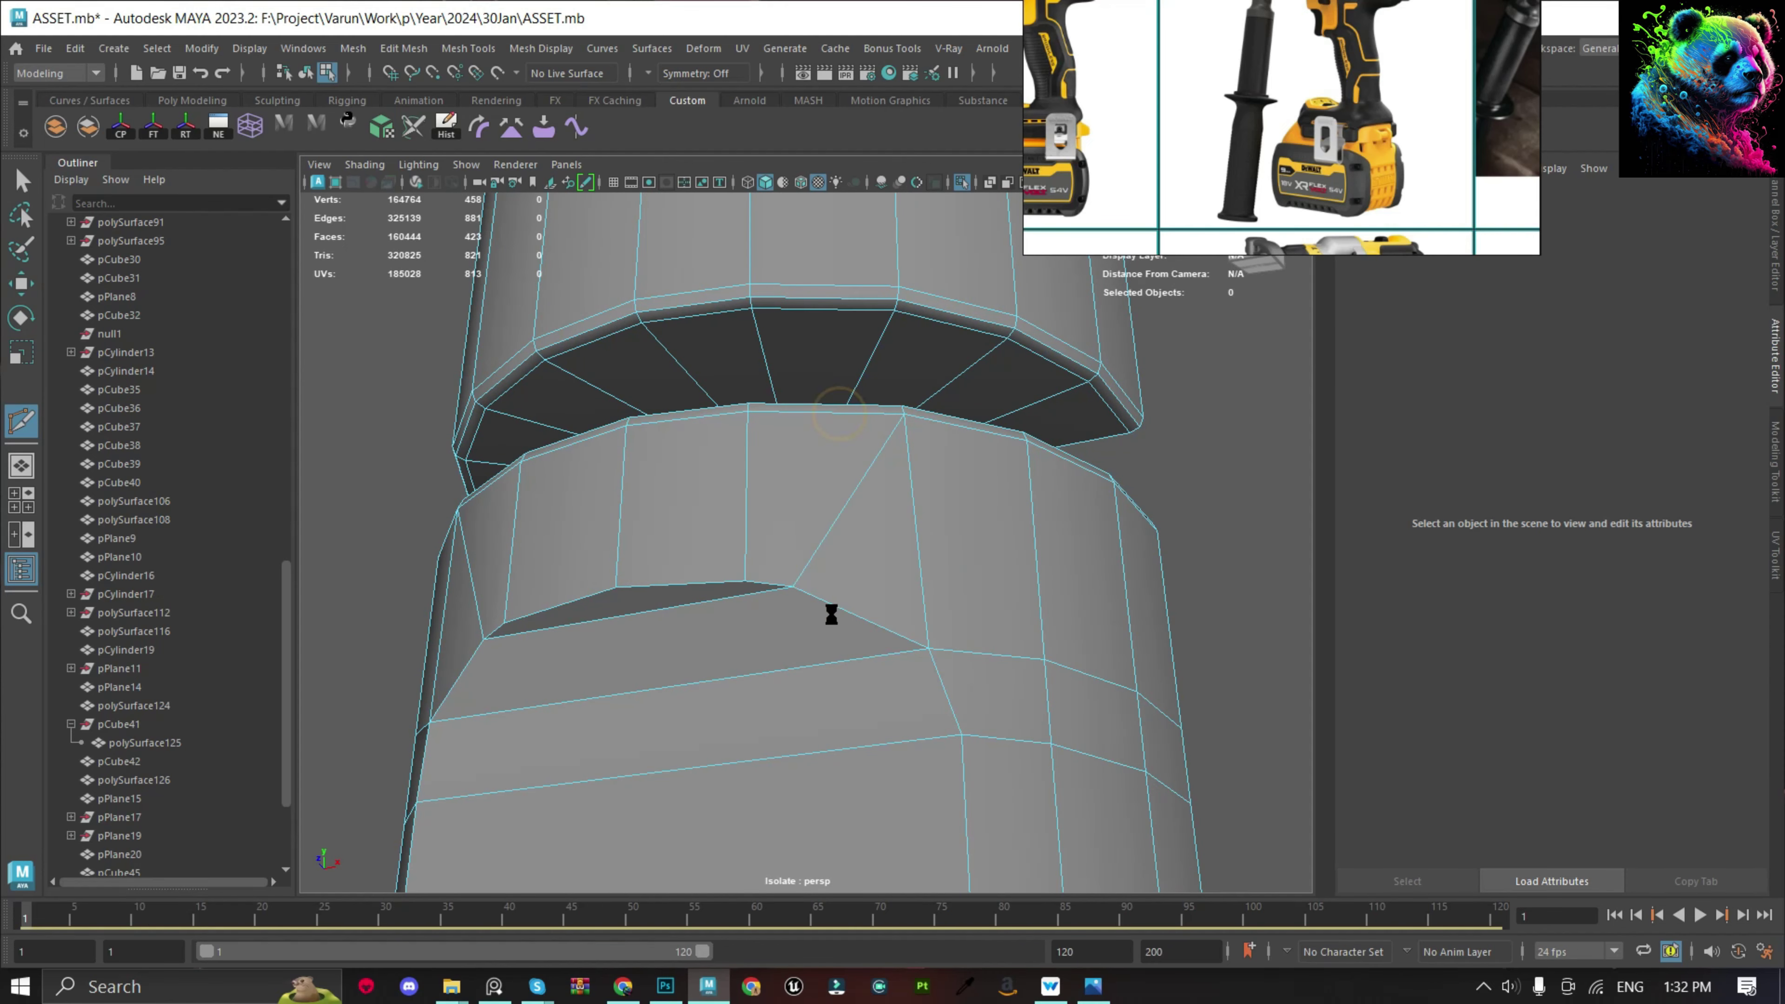
Slide a pocket corner vertex along its edge to tidy the topology.
key("w")
left_click(735, 605)
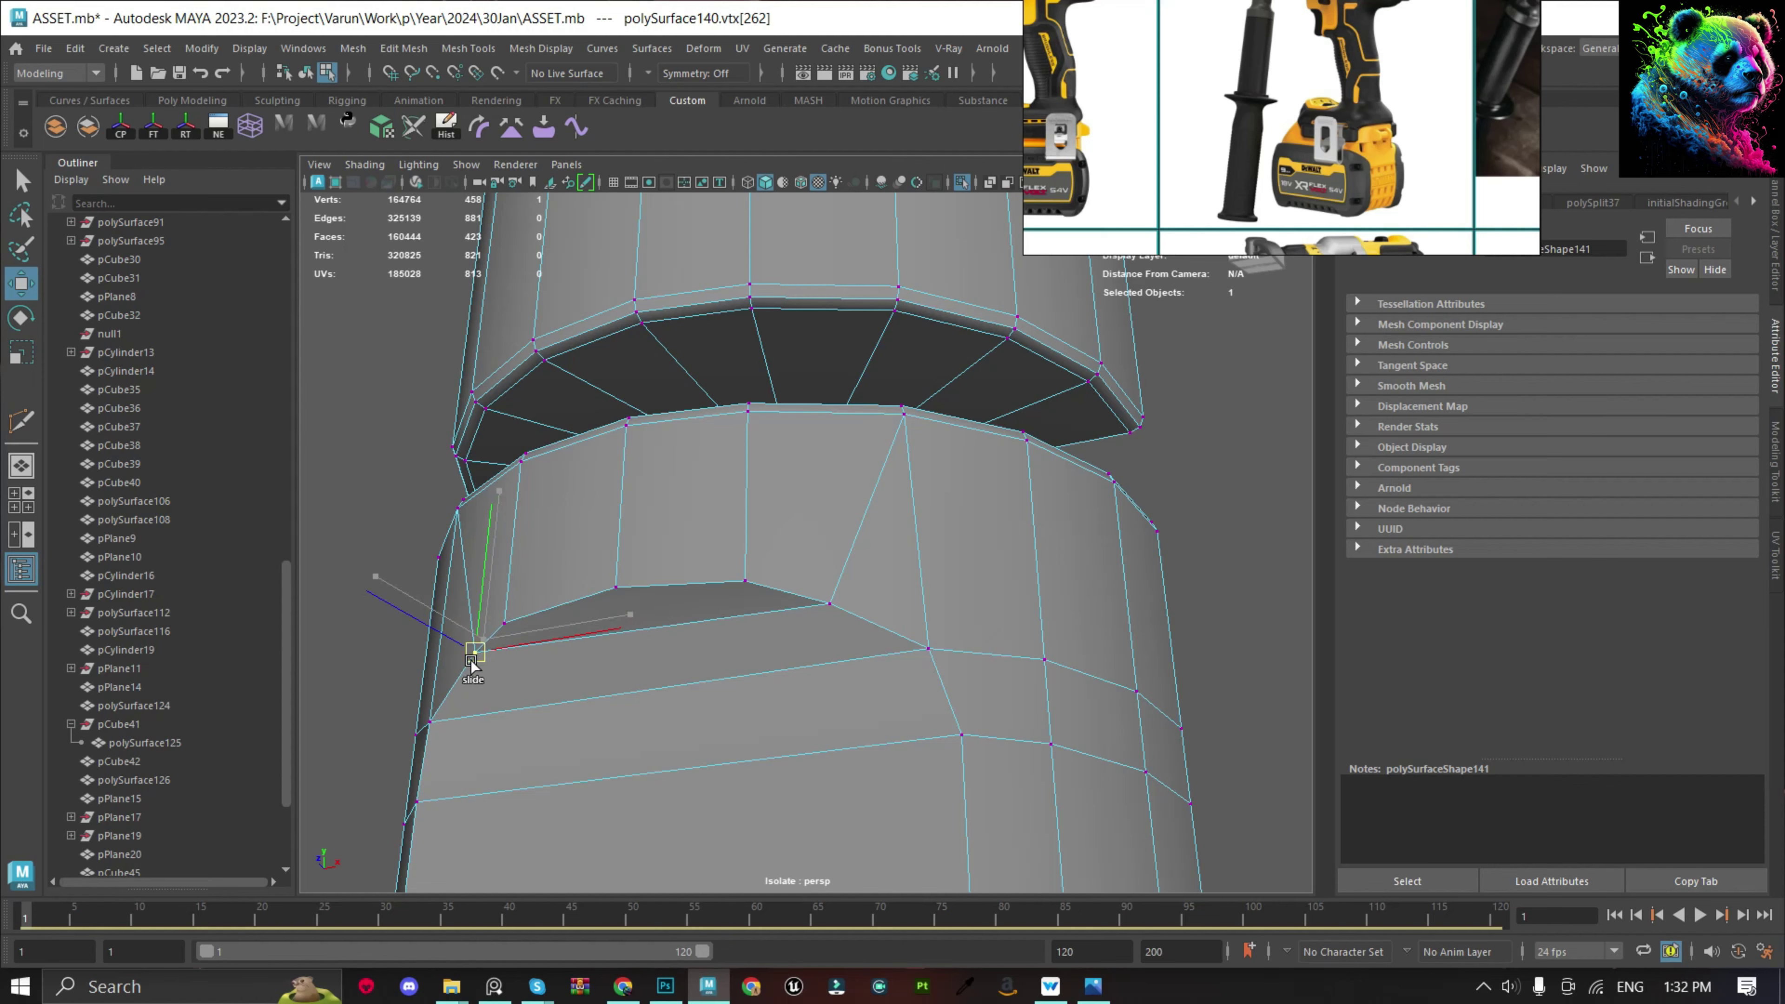
scroll(471, 664, "down", 5)
left_click(830, 774)
key("f")
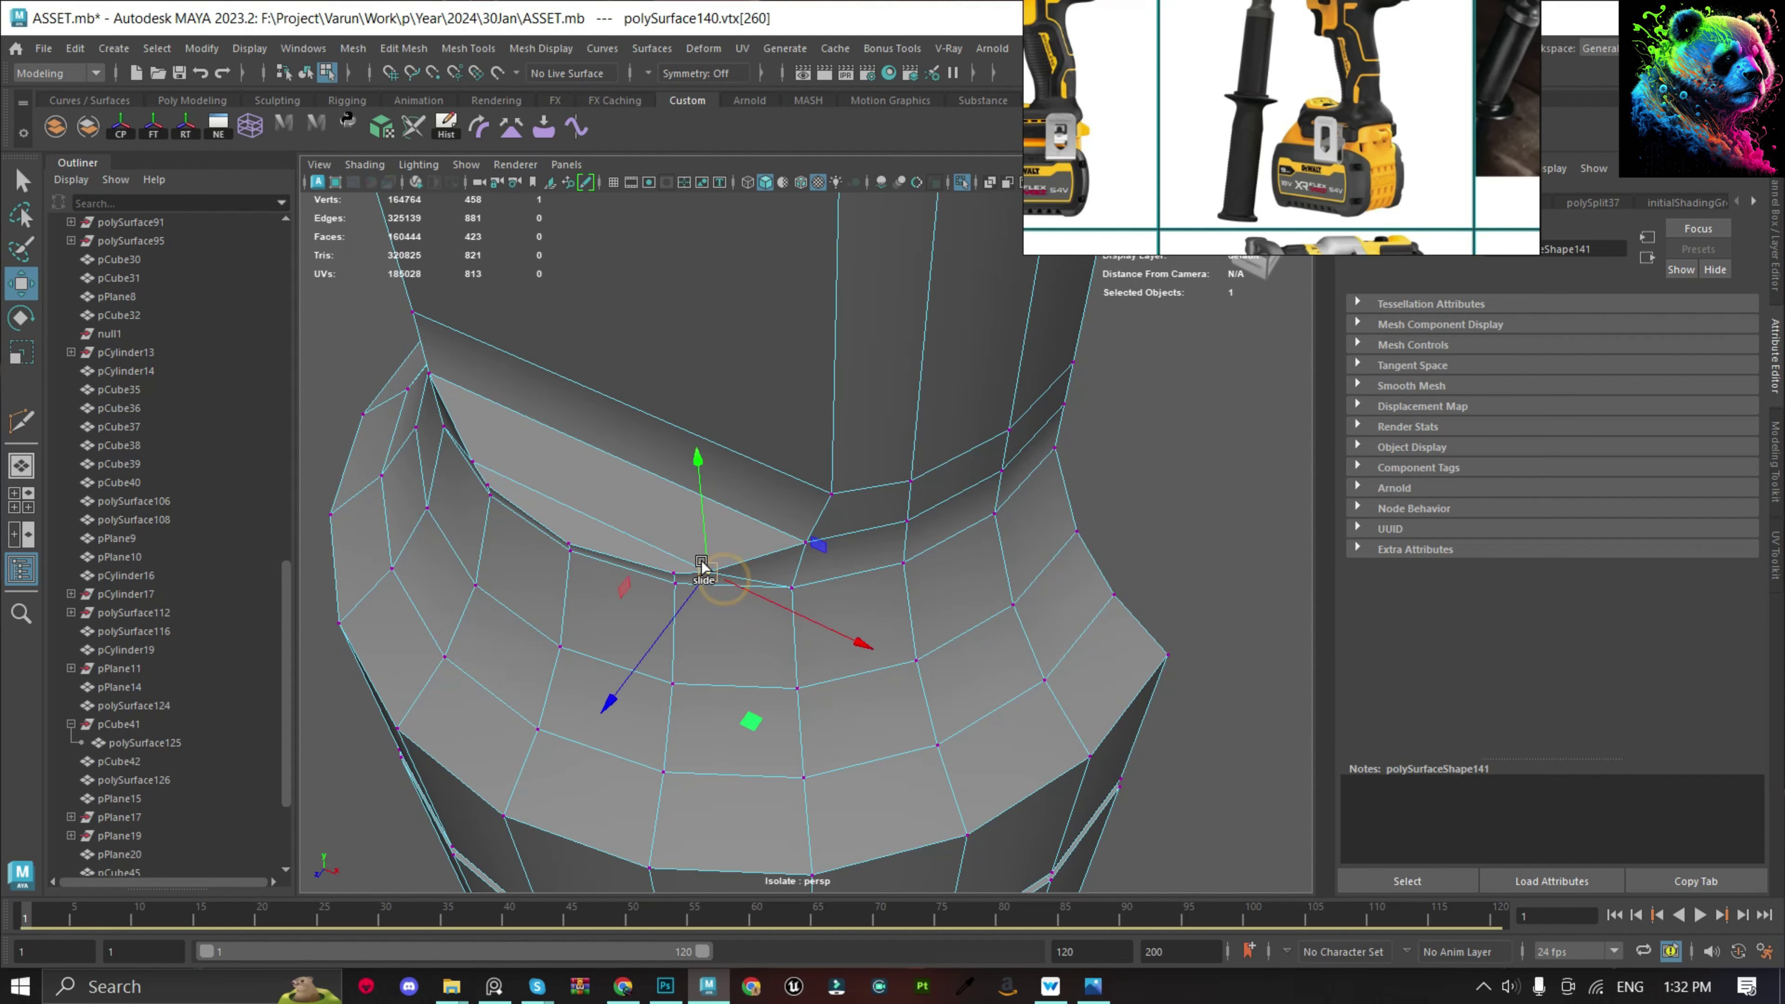
middle_click_drag(702, 565, 720, 568, "shift")
Insert a new support edge loop around the shaft.
left_click_drag(453, 489, 534, 450, "alt")
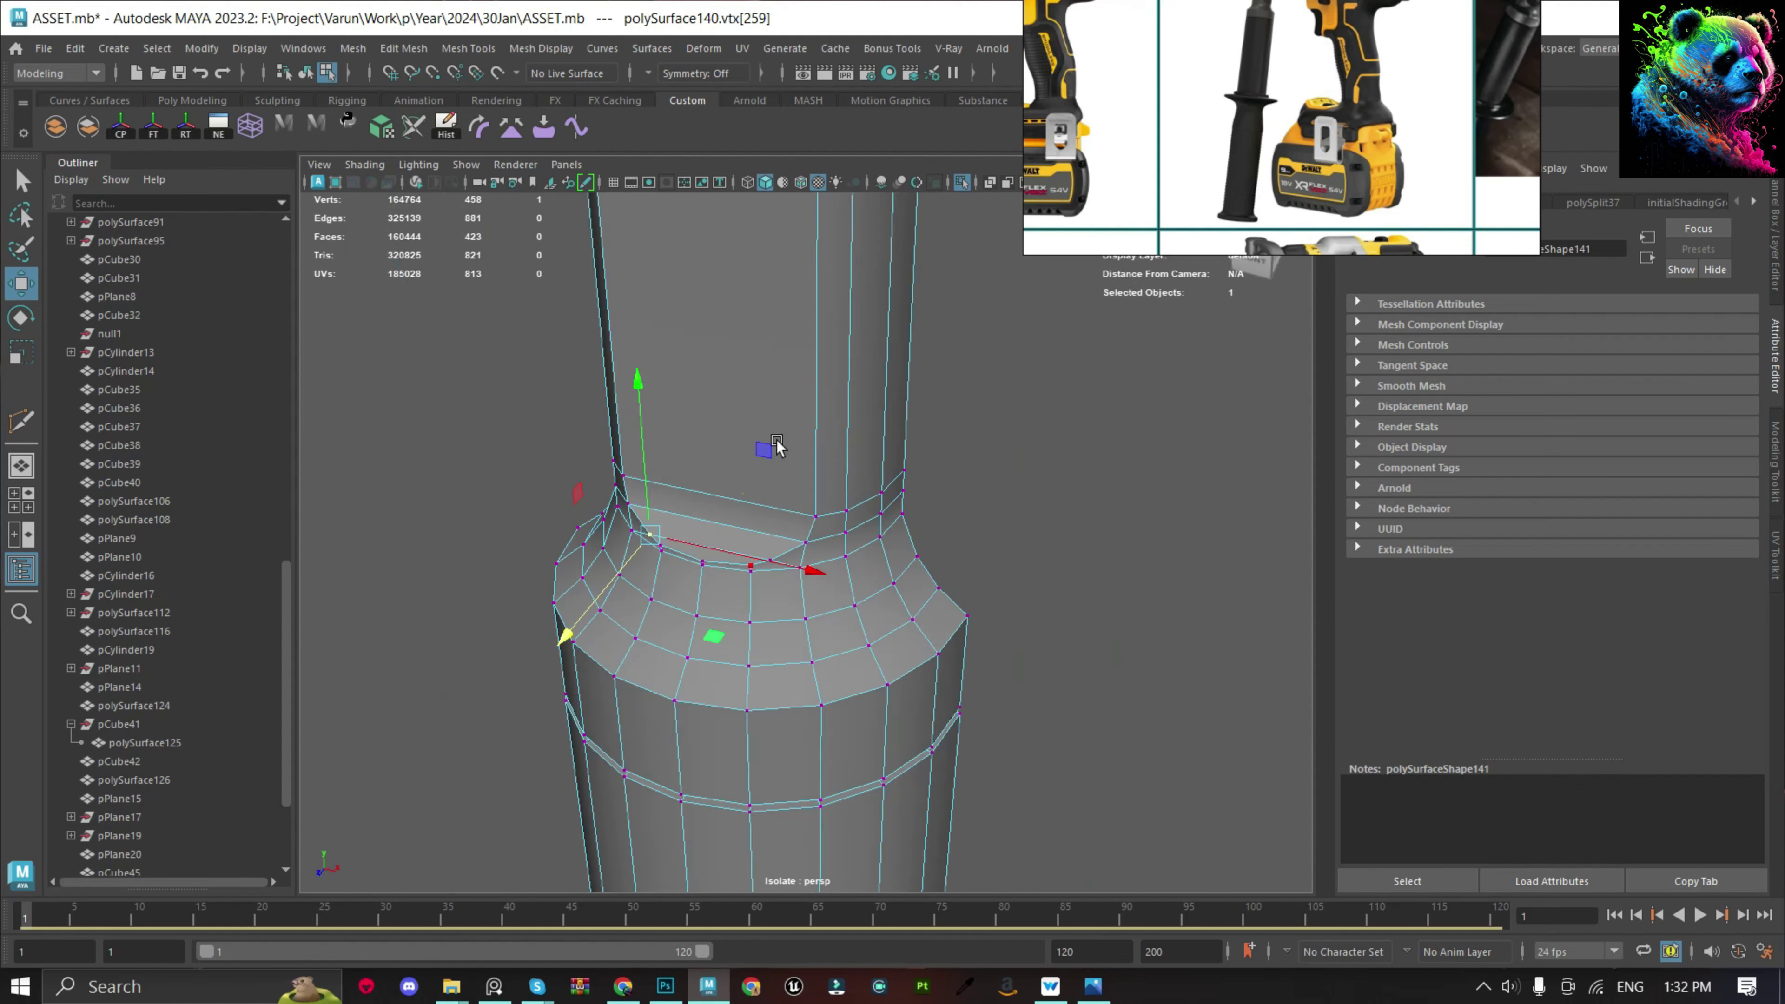
scroll(601, 482, "up", 3)
key("q")
right_click_drag(406, 597, 422, 593, "ctrl")
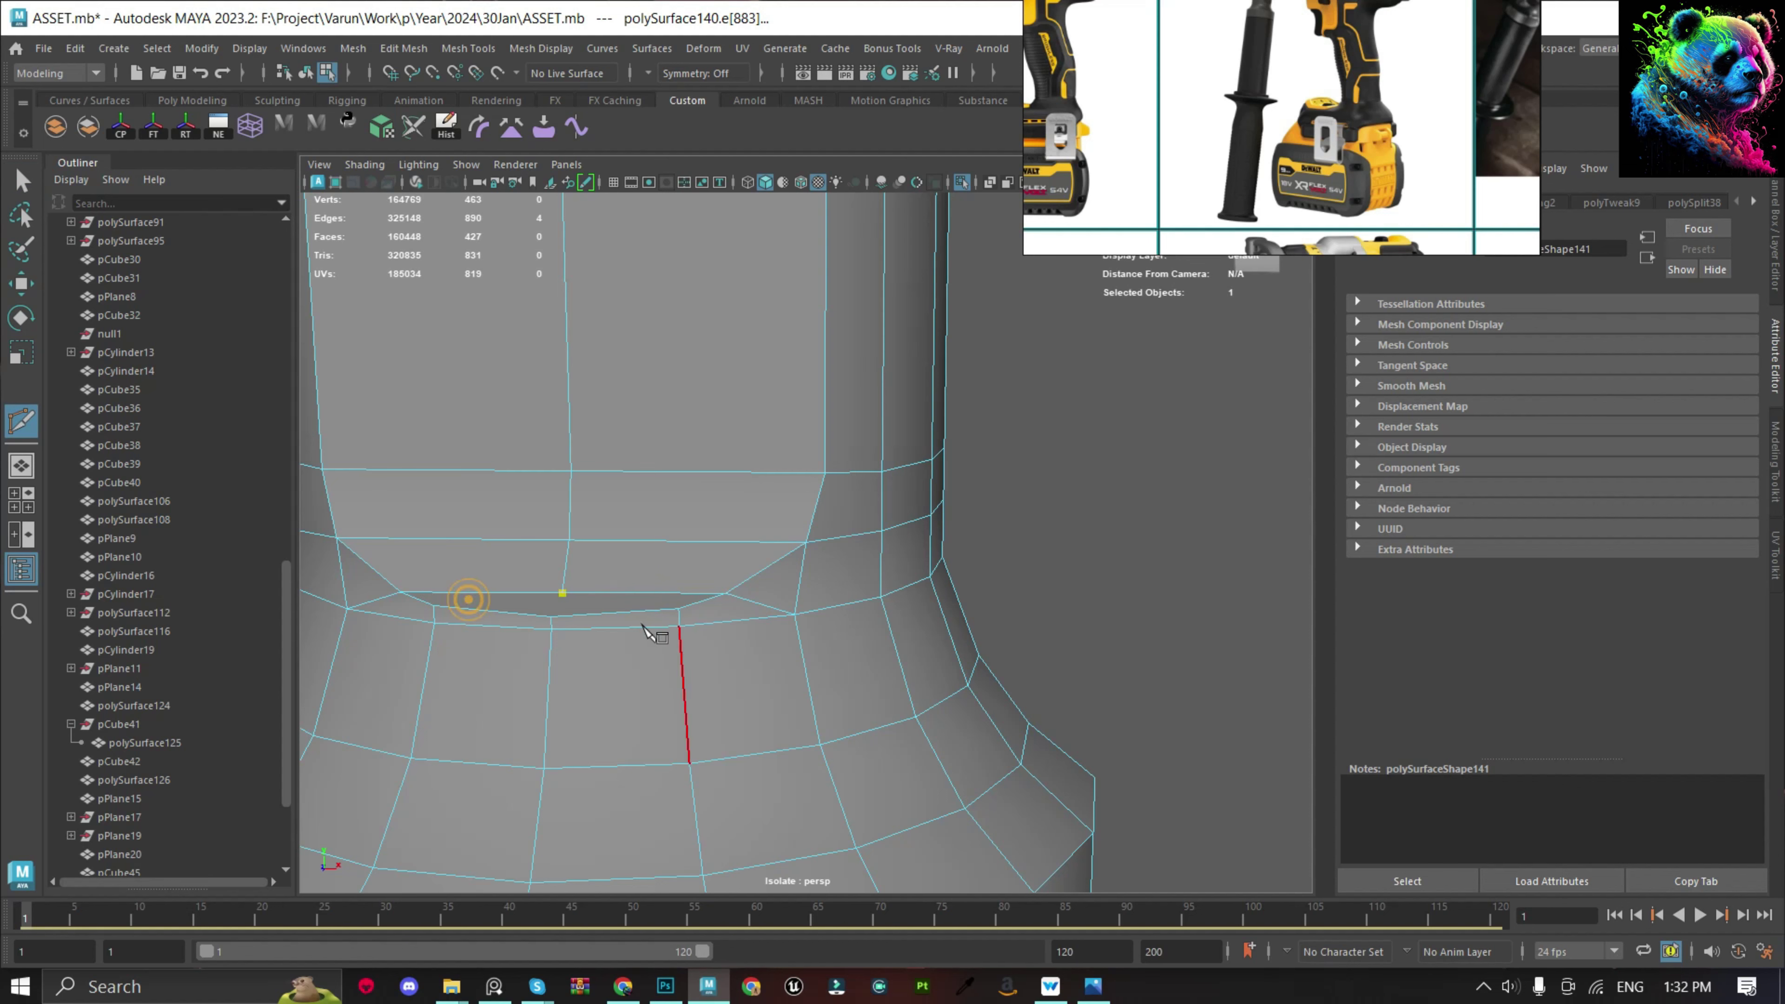
key("Return")
Add another support cut beside the pocket.
left_click_drag(700, 641, 717, 463, "alt")
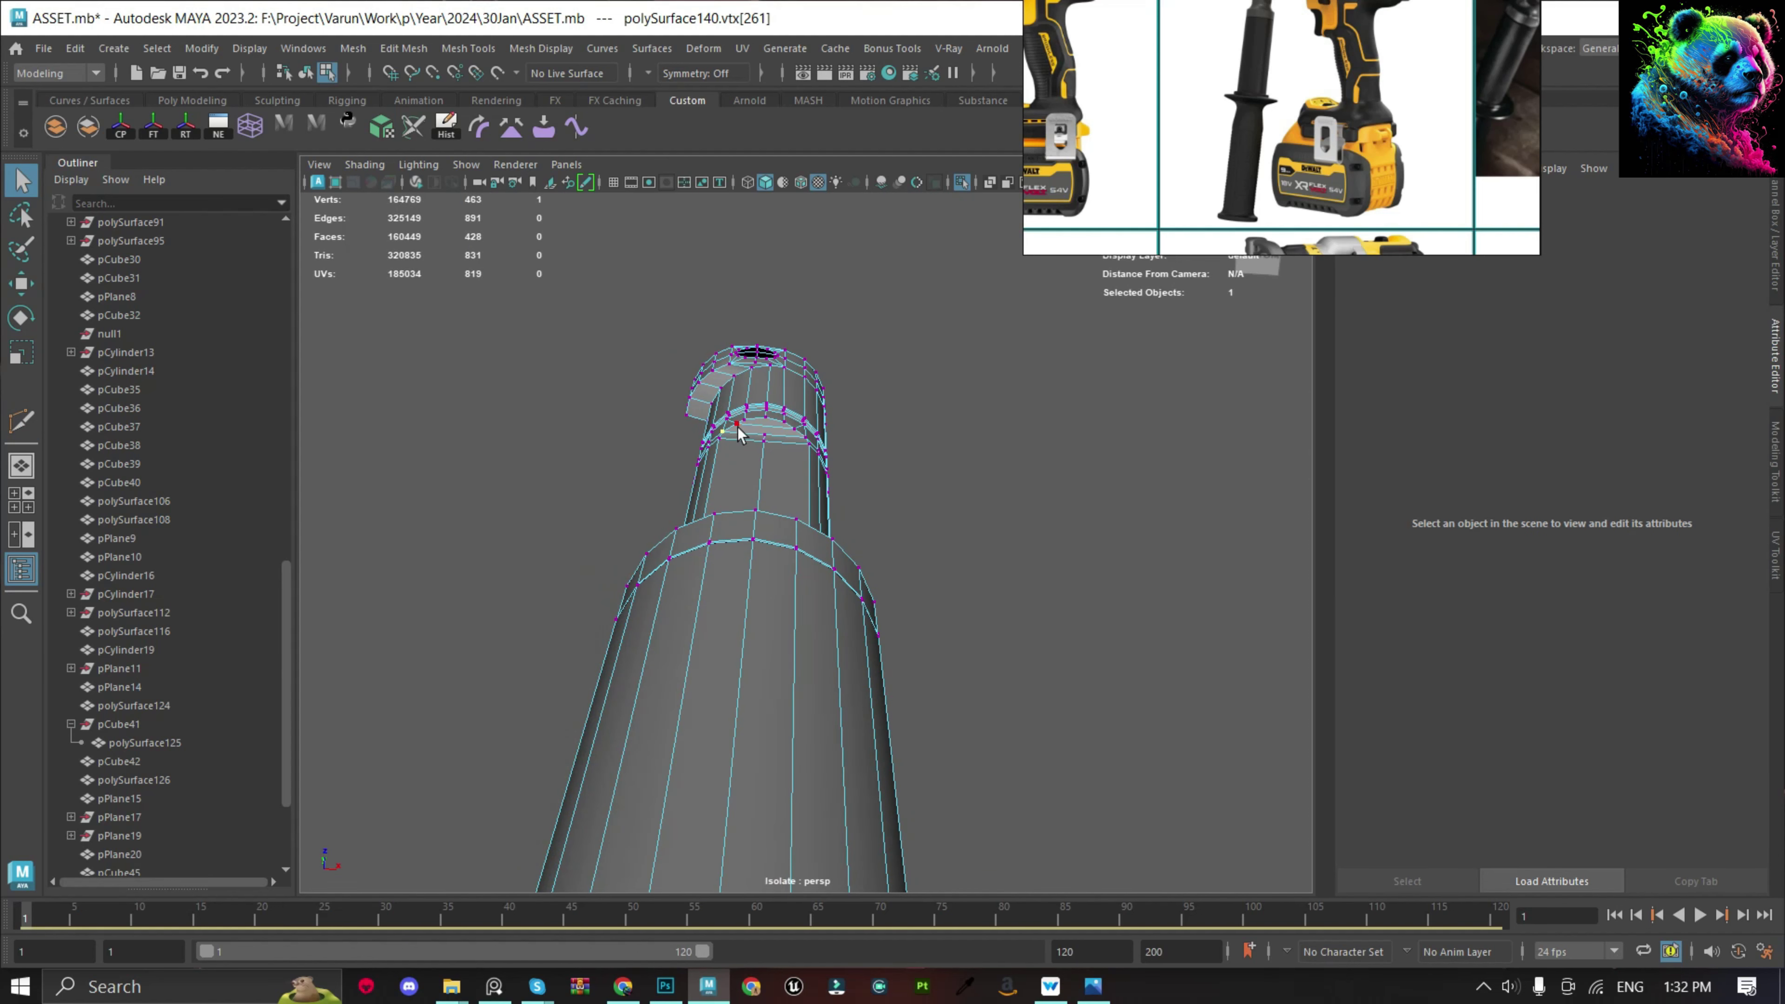
scroll(816, 558, "up", 5)
left_click(806, 543)
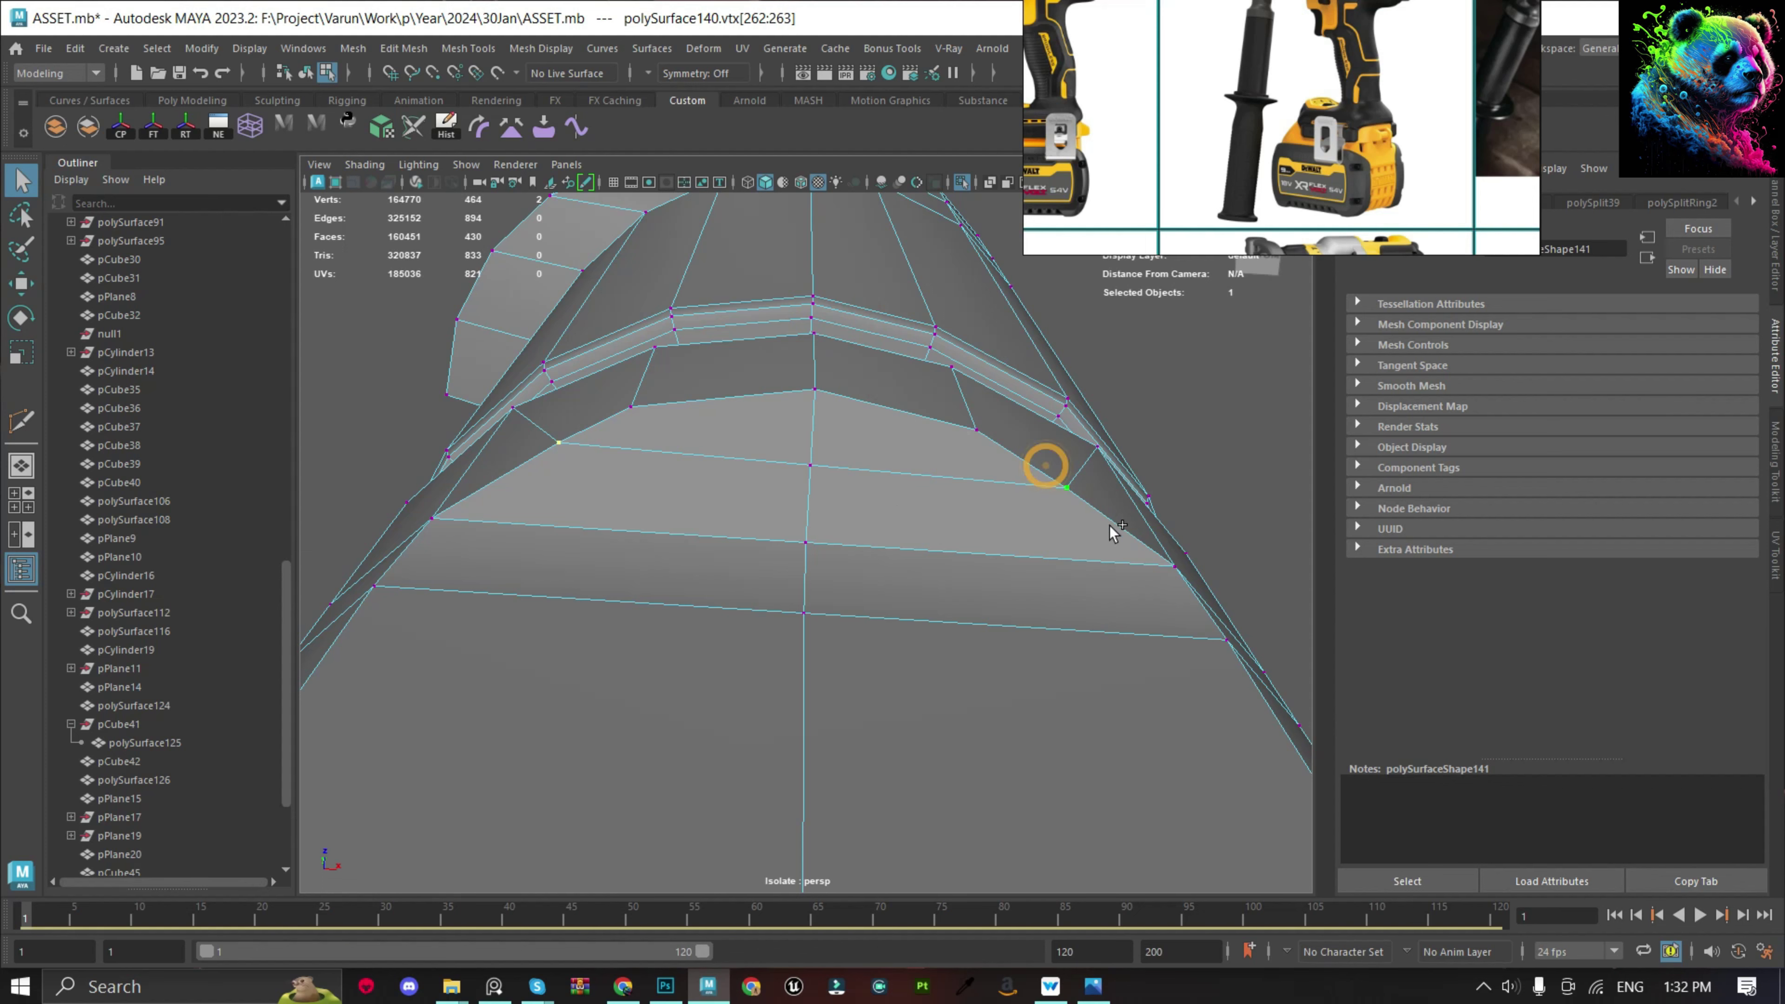
mouse_move(896, 510)
left_mouse_down("alt")
mouse_move(1144, 391)
mouse_move(750, 562)
left_mouse_up("alt")
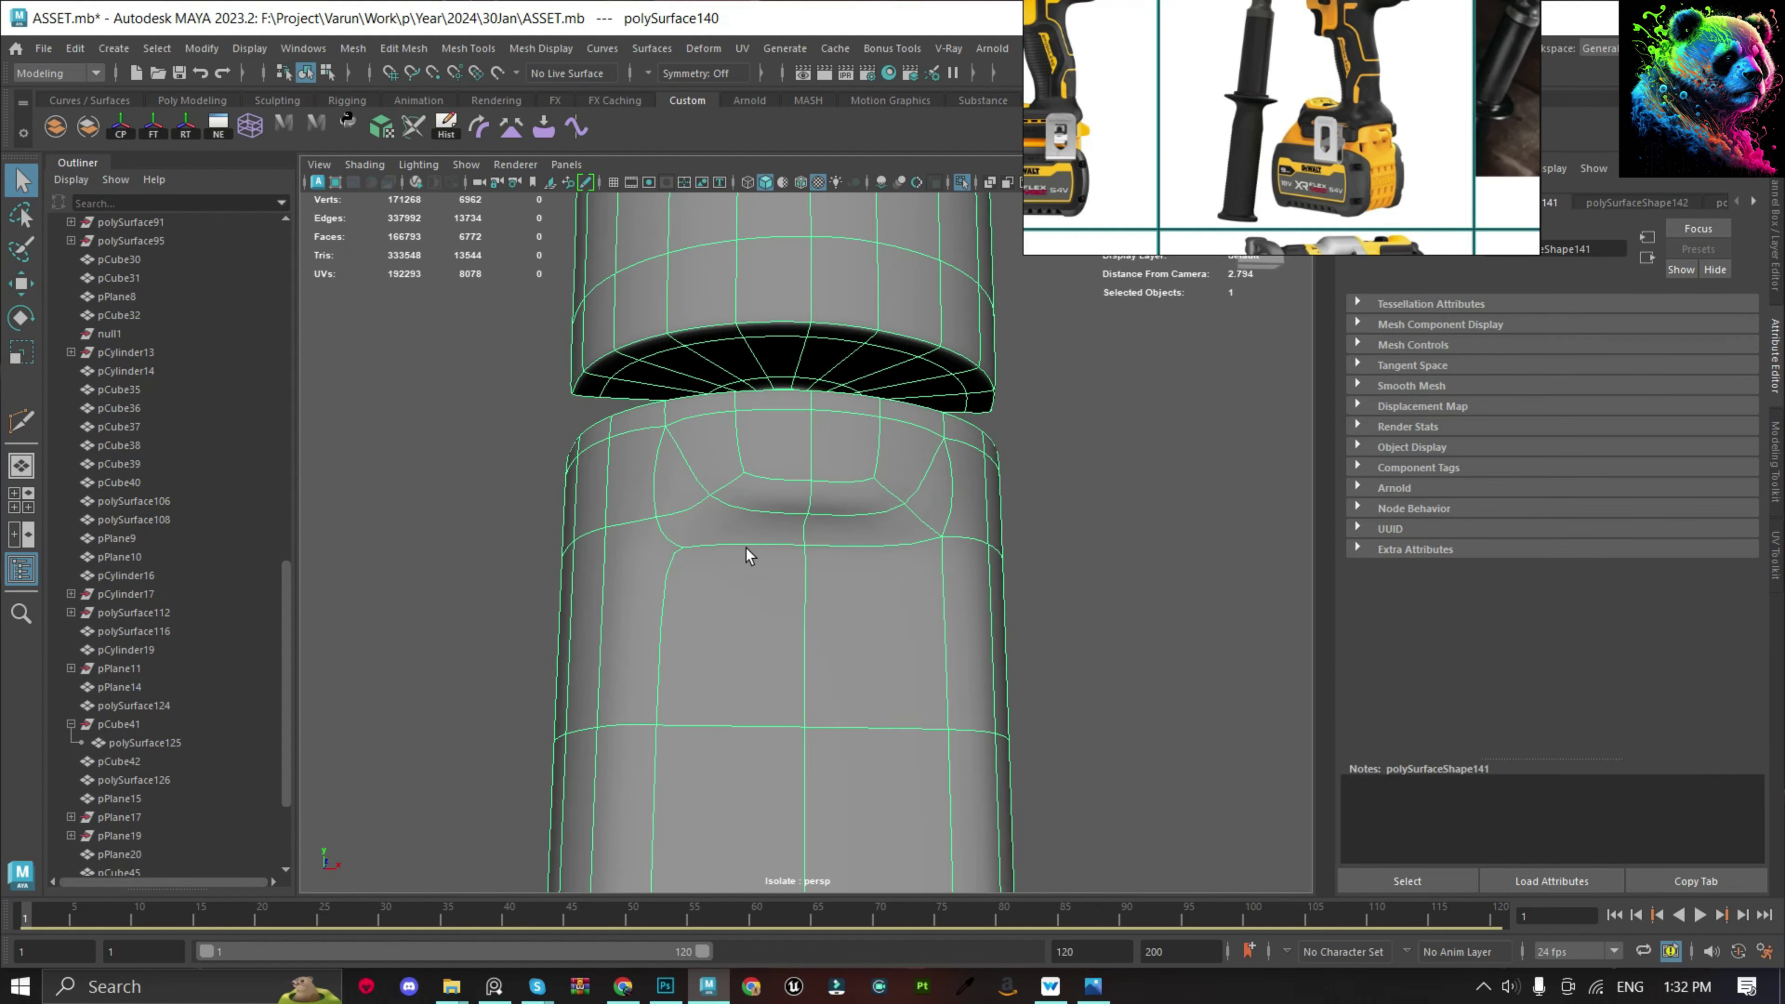
Select the pocket's long vertical edges on the shaft.
right_click_drag(637, 538, 640, 470)
left_click(1080, 466)
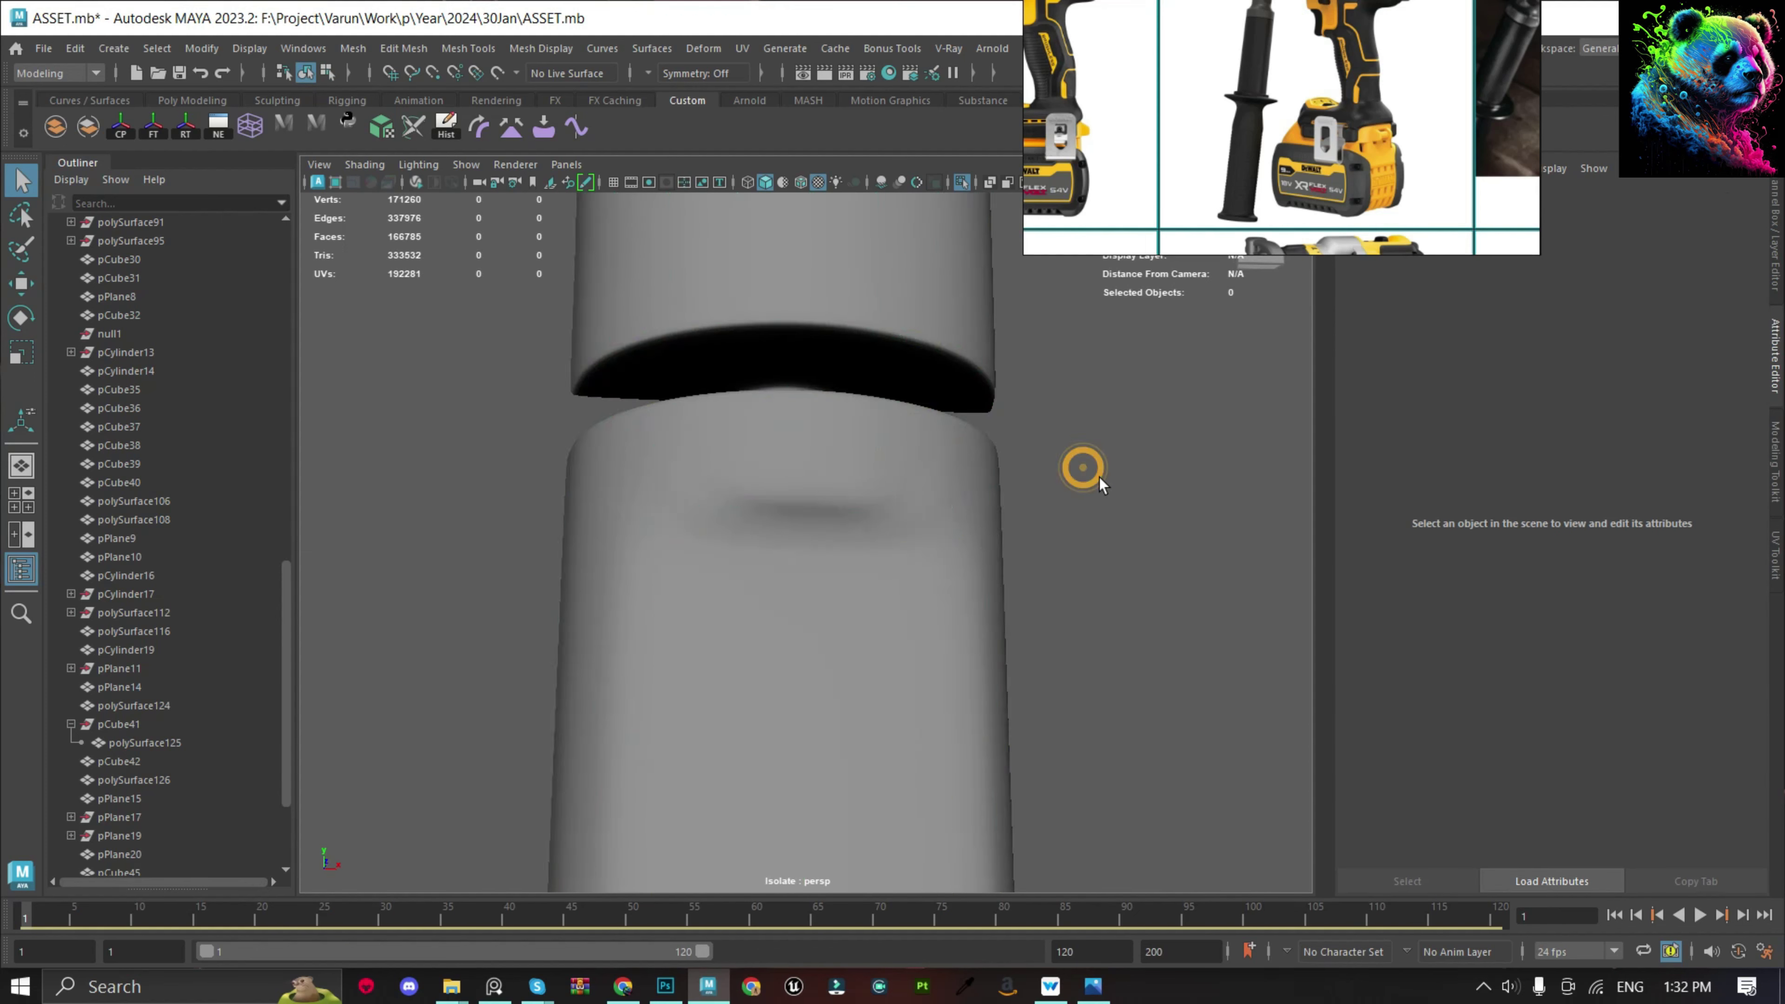
scroll(773, 605, "down", 5)
left_click(769, 604)
scroll(774, 606, "up", 3)
scroll(793, 650, "up", 3)
left_click(661, 633, "shift")
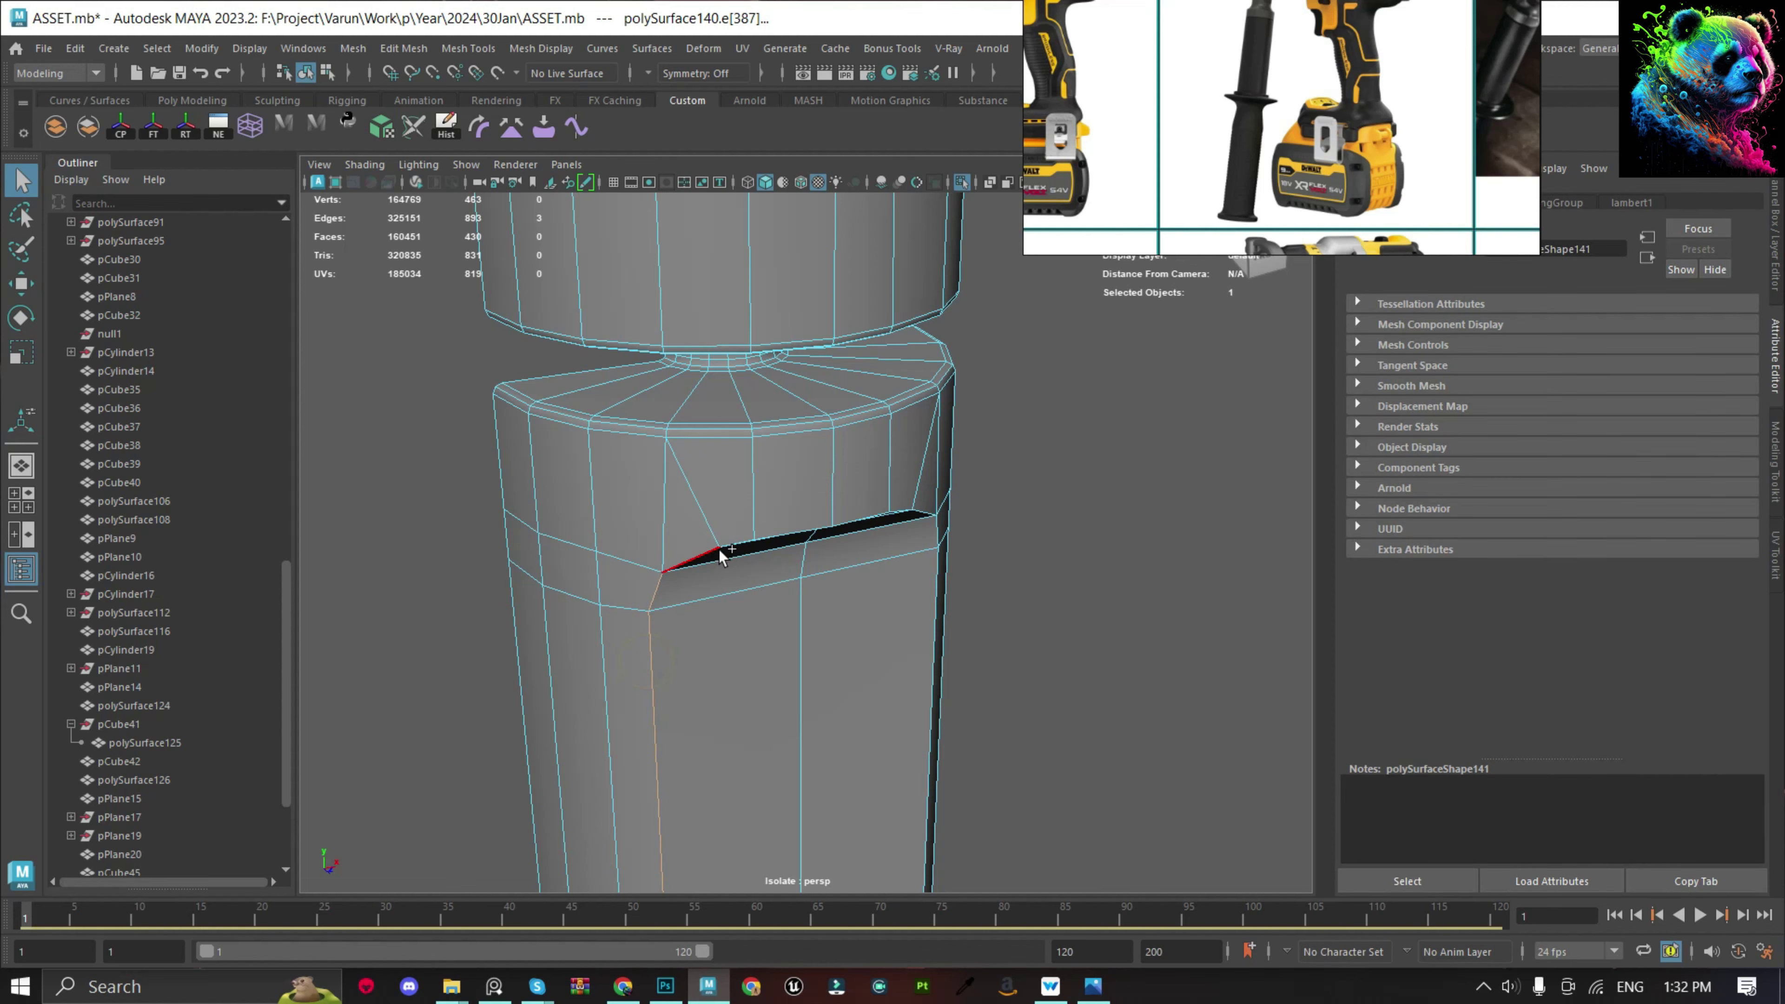
left_click_drag(1019, 663, 890, 481, "alt")
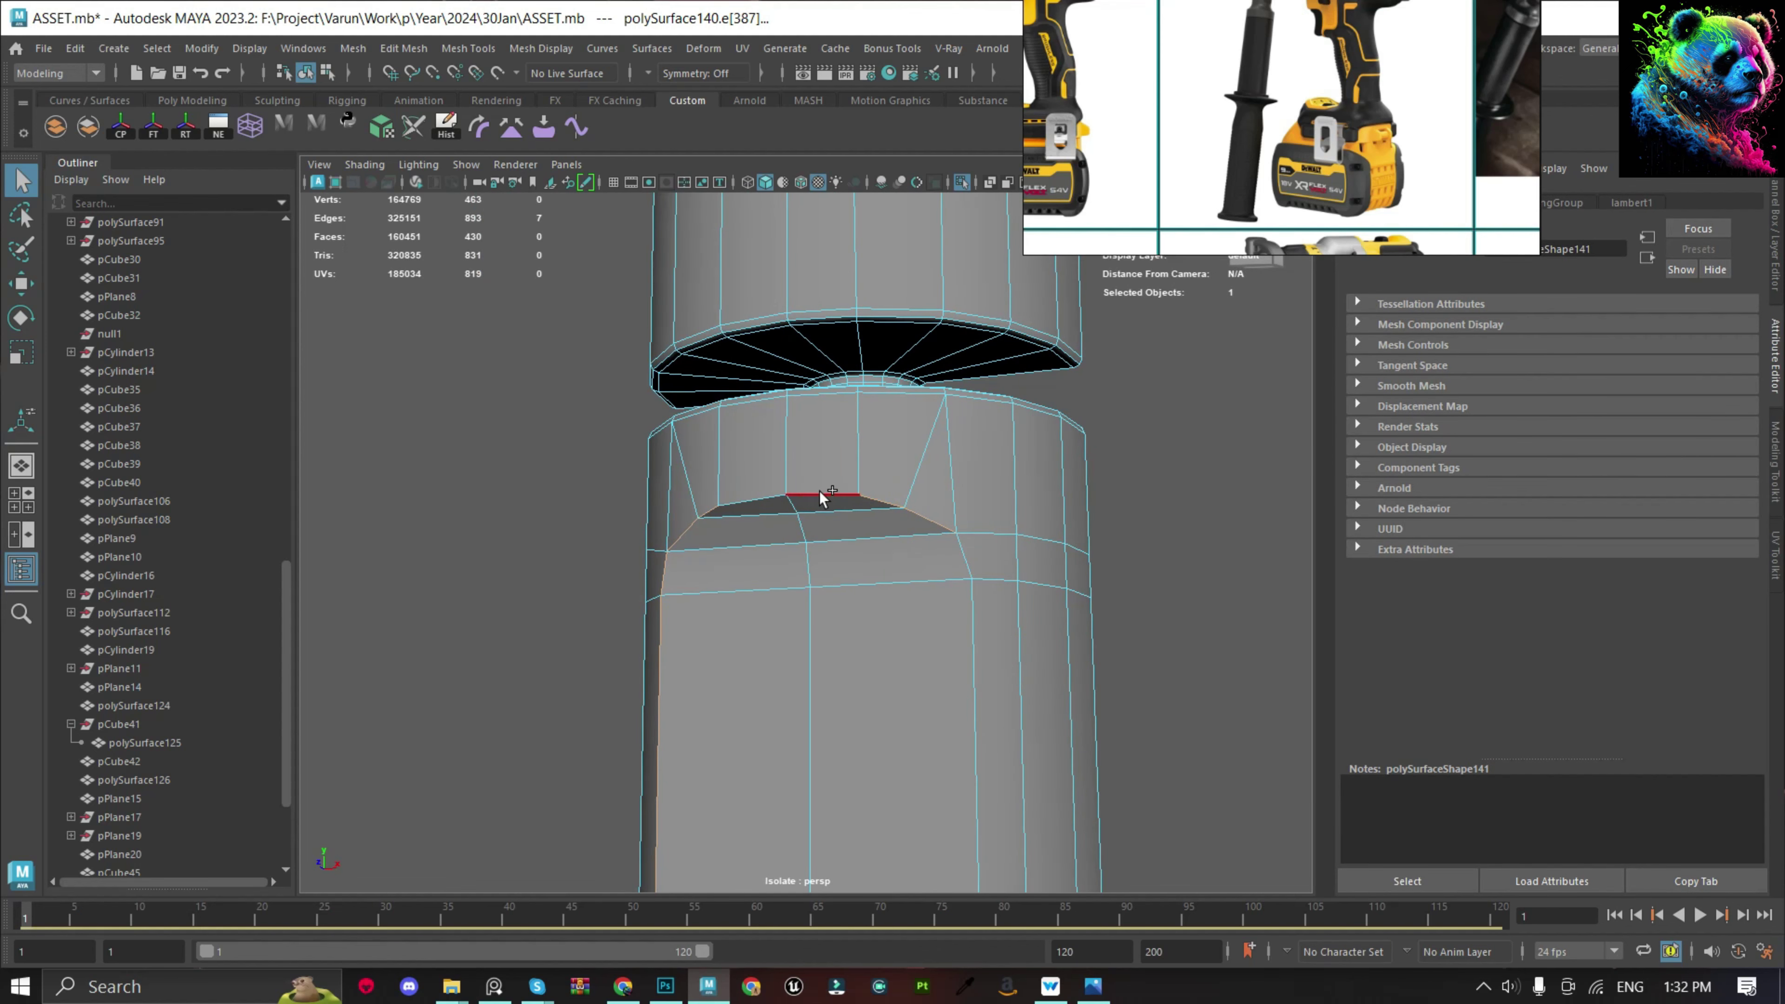
left_click(970, 668, "shift")
Bevel the selected pocket edges at a 1.0 fraction.
scroll(898, 663, "down", 4)
scroll(852, 786, "up", 3)
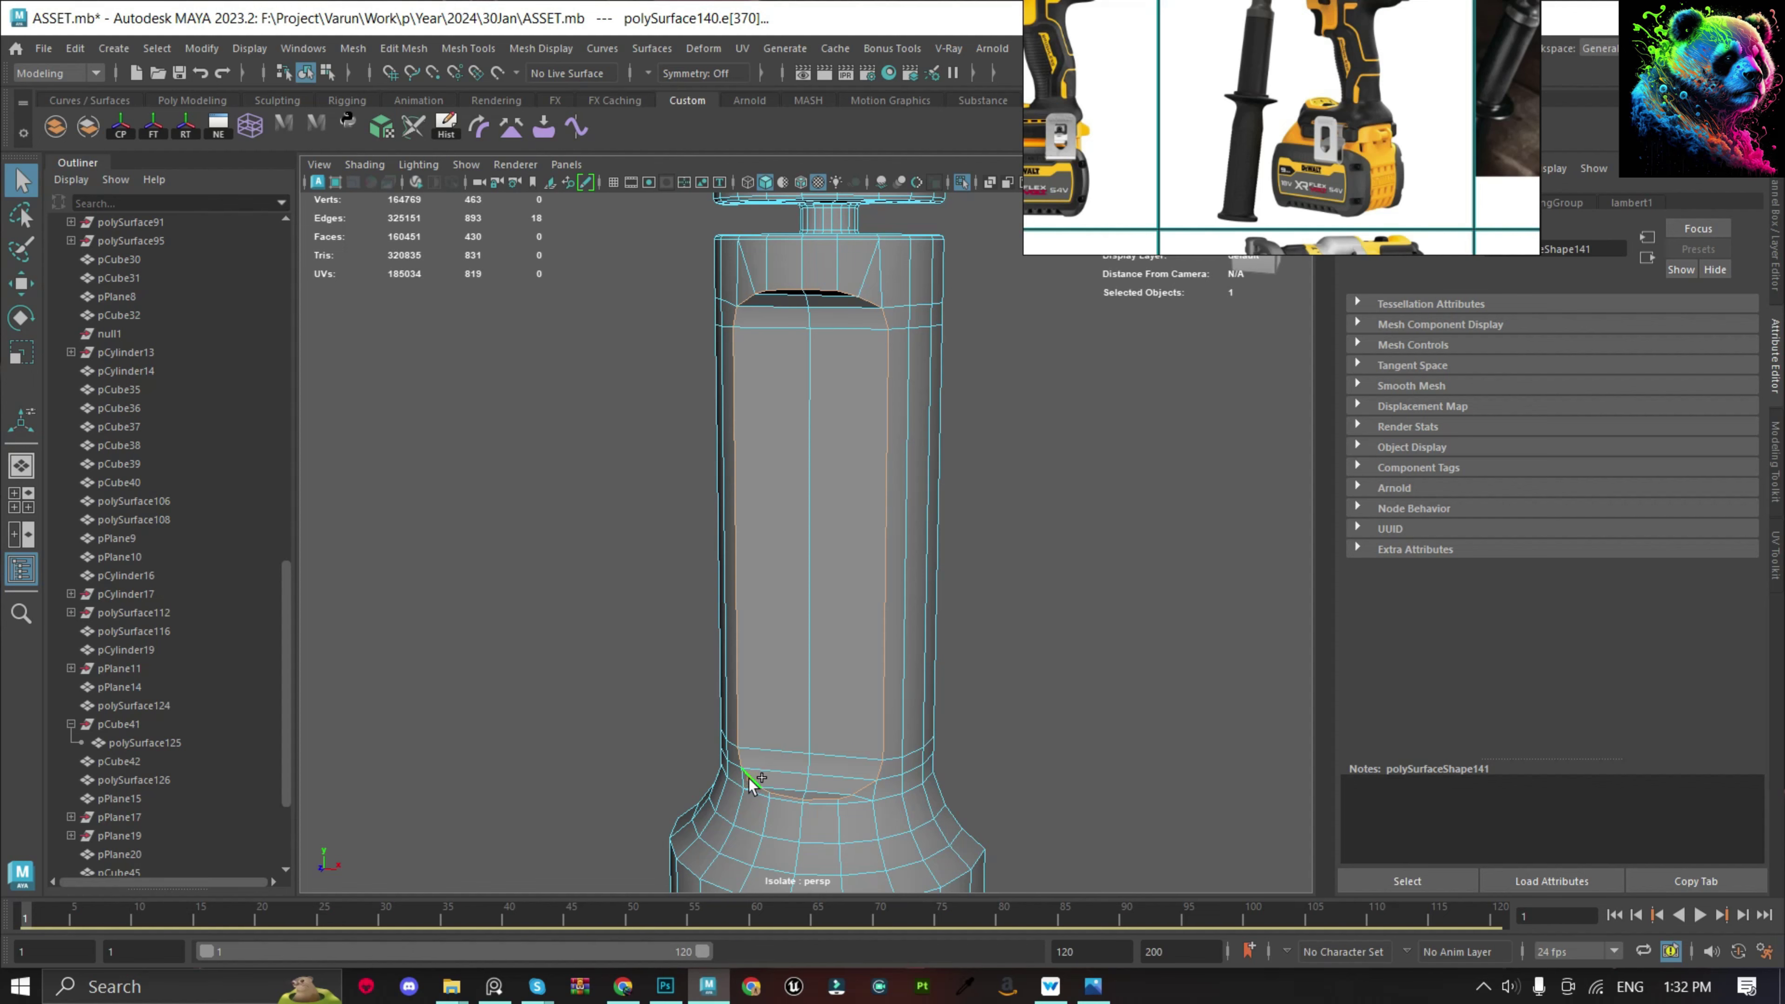
left_click_drag(752, 782, 959, 567, "alt")
scroll(902, 556, "up", 3)
key("ctrl+b")
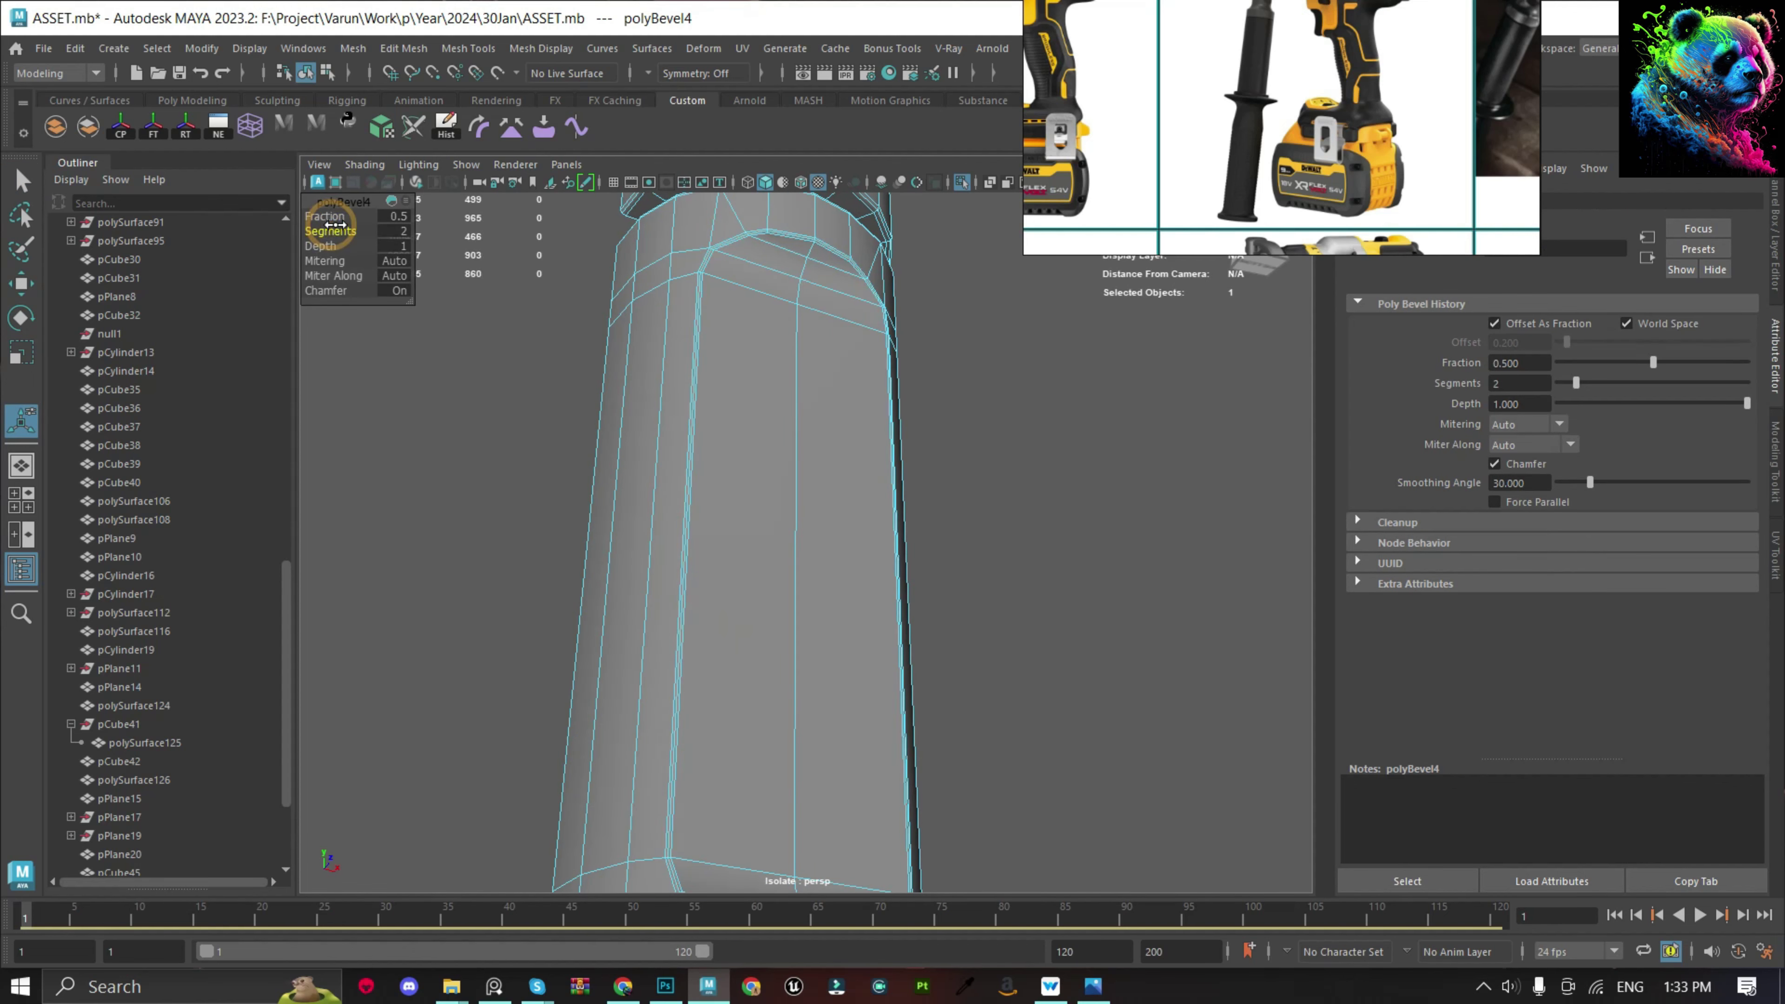
key("Return")
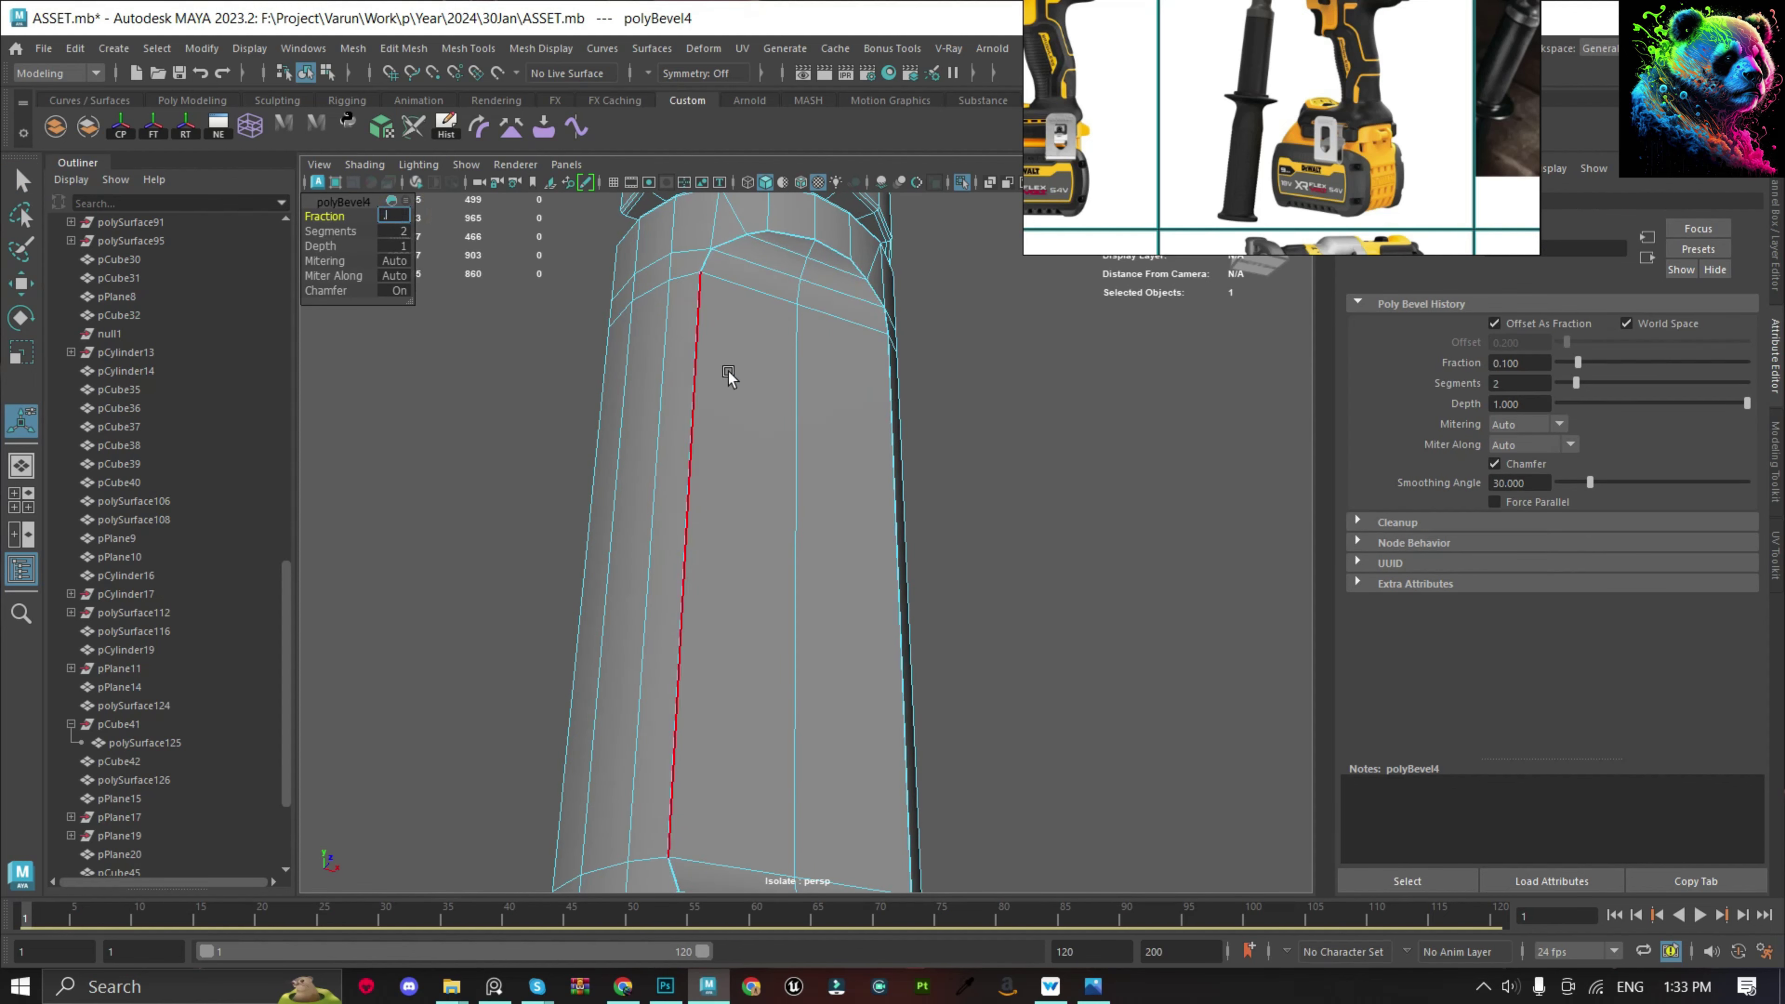
key("Return")
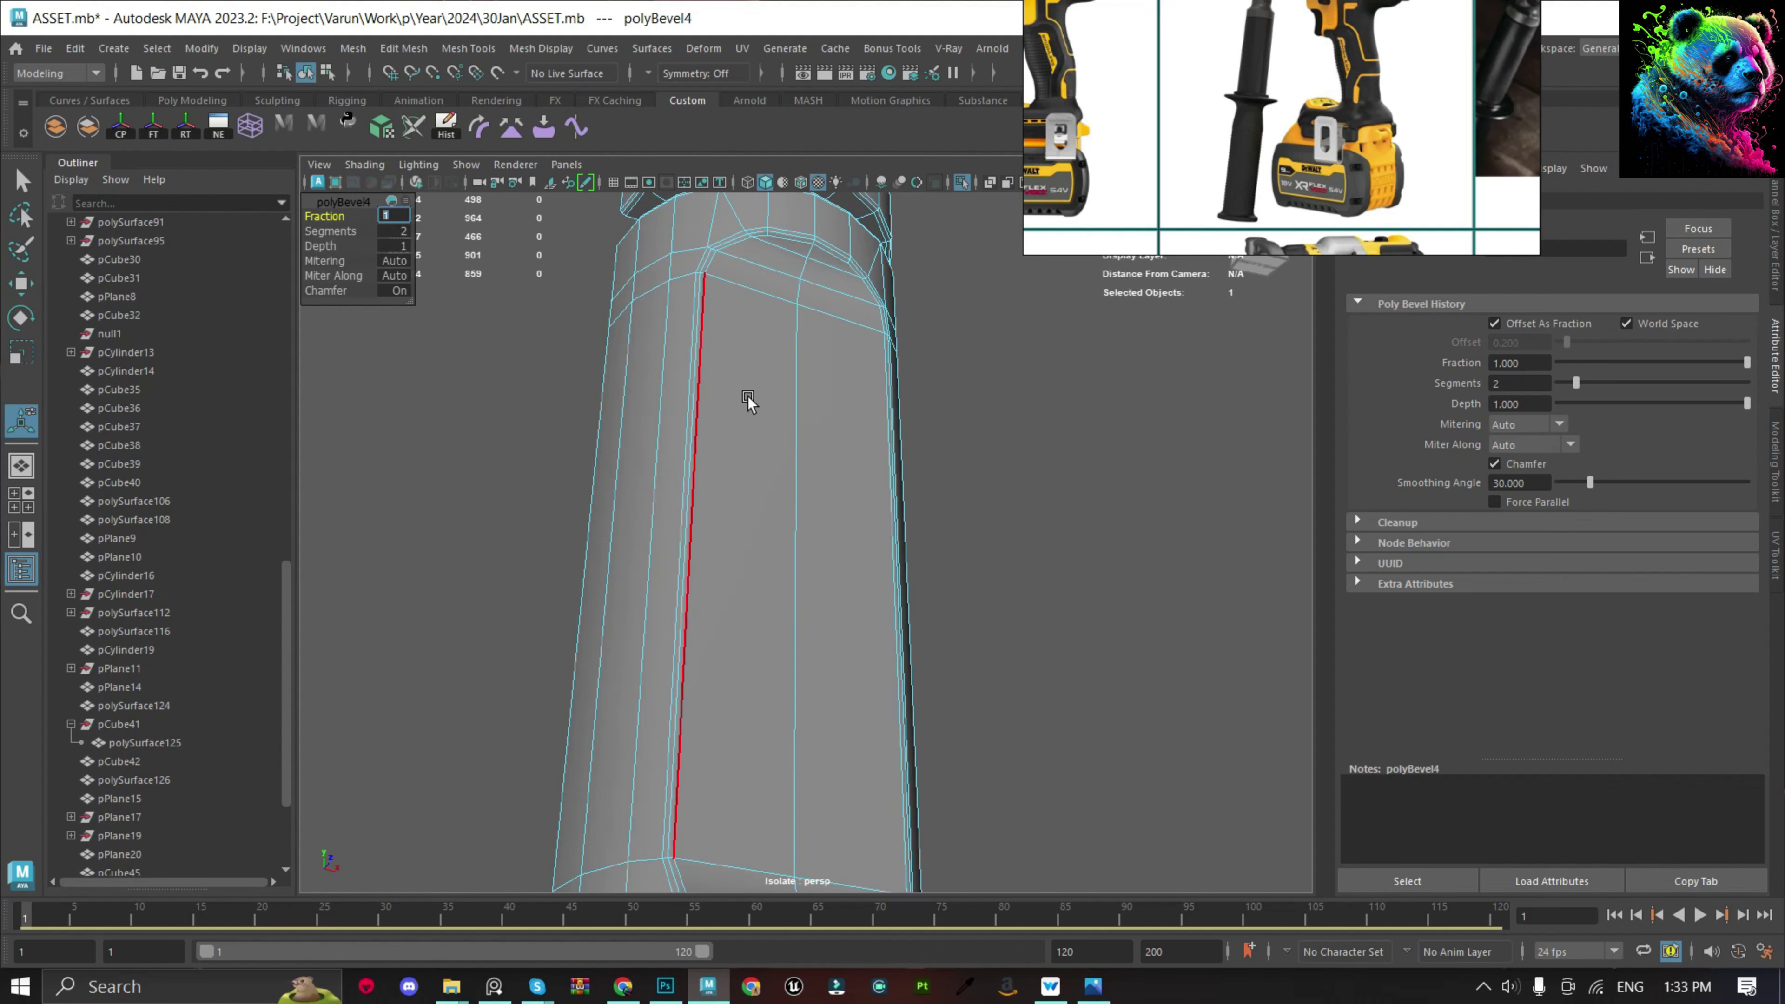
Select and frame a vertex below the pocket.
scroll(886, 415, "down", 3)
key("q")
right_click_drag(900, 515, 1092, 349)
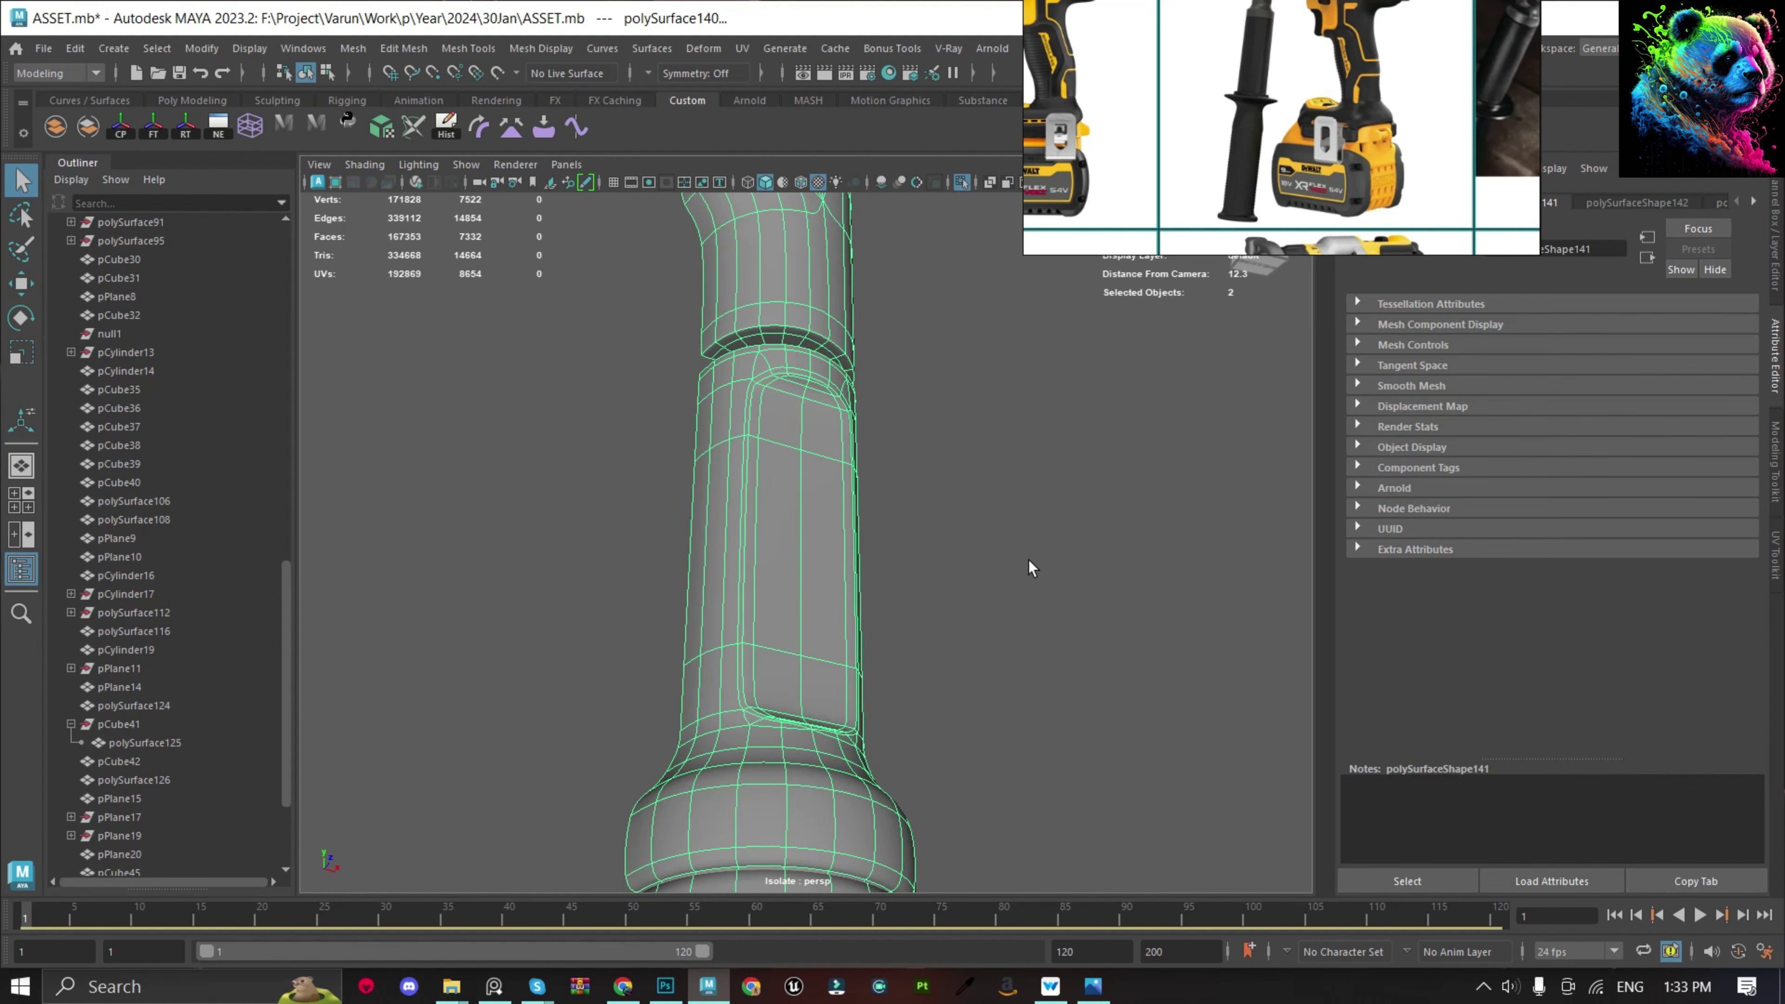
left_click(965, 574)
left_click(841, 669)
key("F9")
left_click(806, 701)
key("f")
left_click_drag(888, 595, 810, 554, "alt")
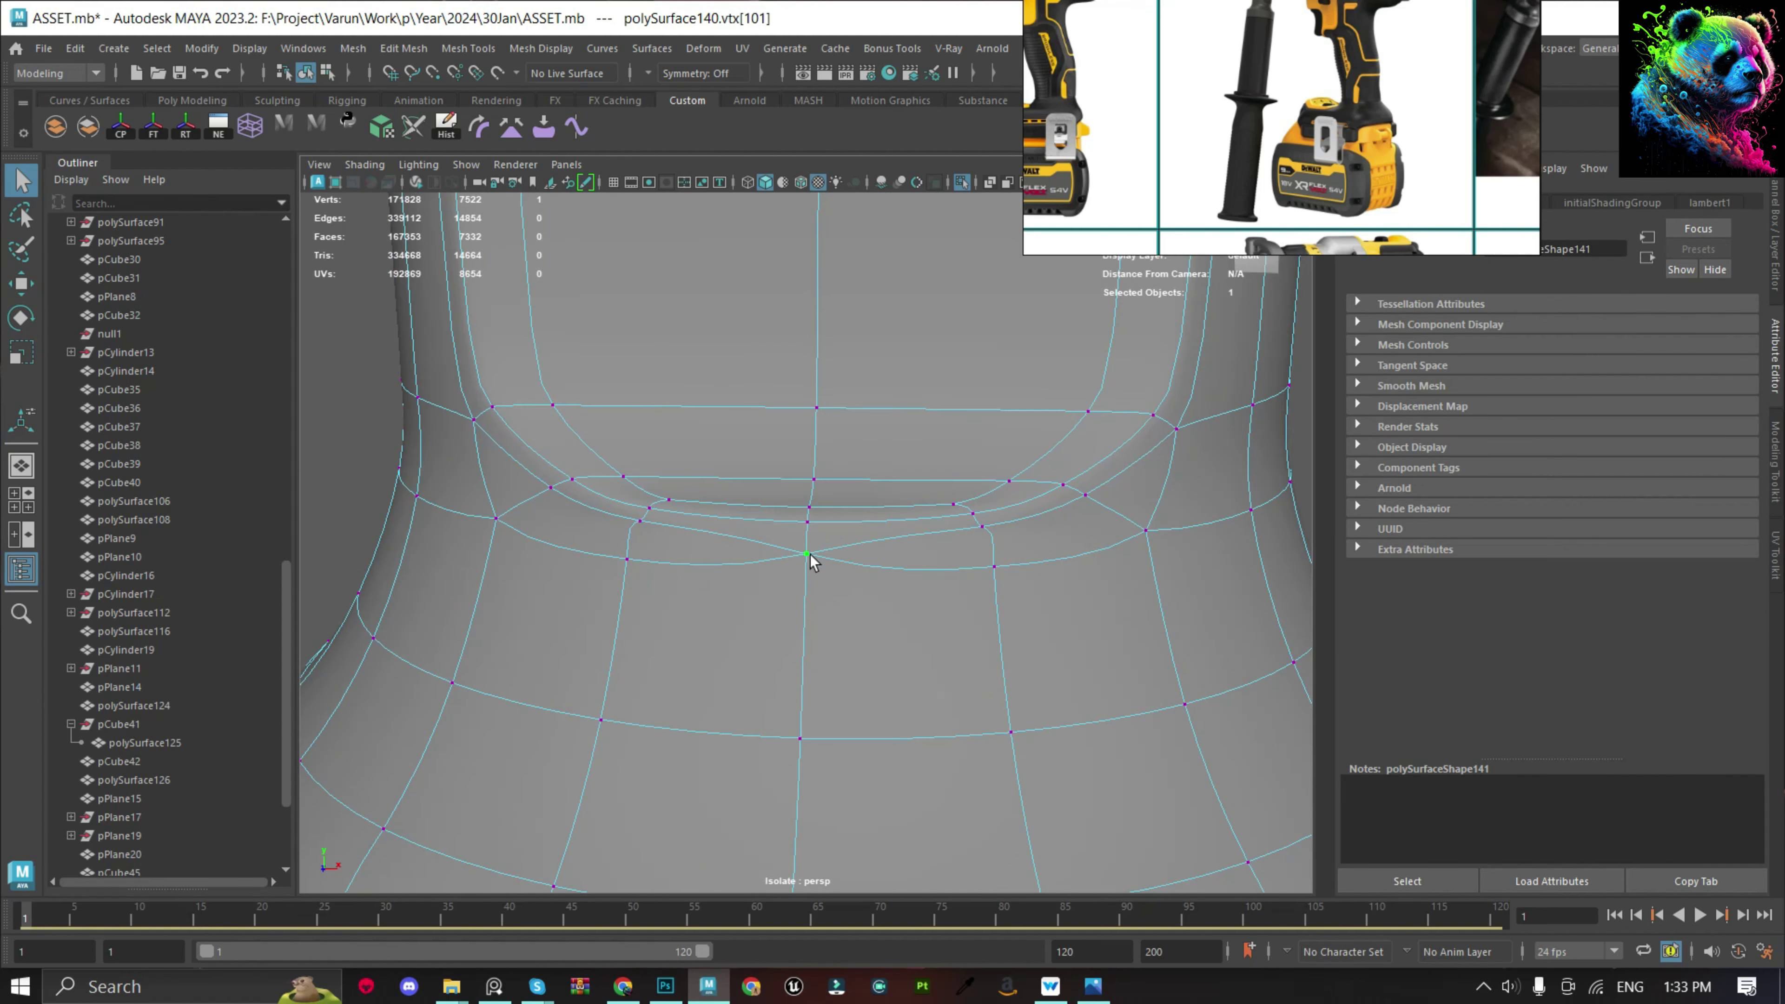
Add a Multi-Cut on an edge below the pocket's base.
key("F8")
right_click_drag(777, 583, 882, 597, "alt")
right_click_drag(541, 532, 542, 533, "shift")
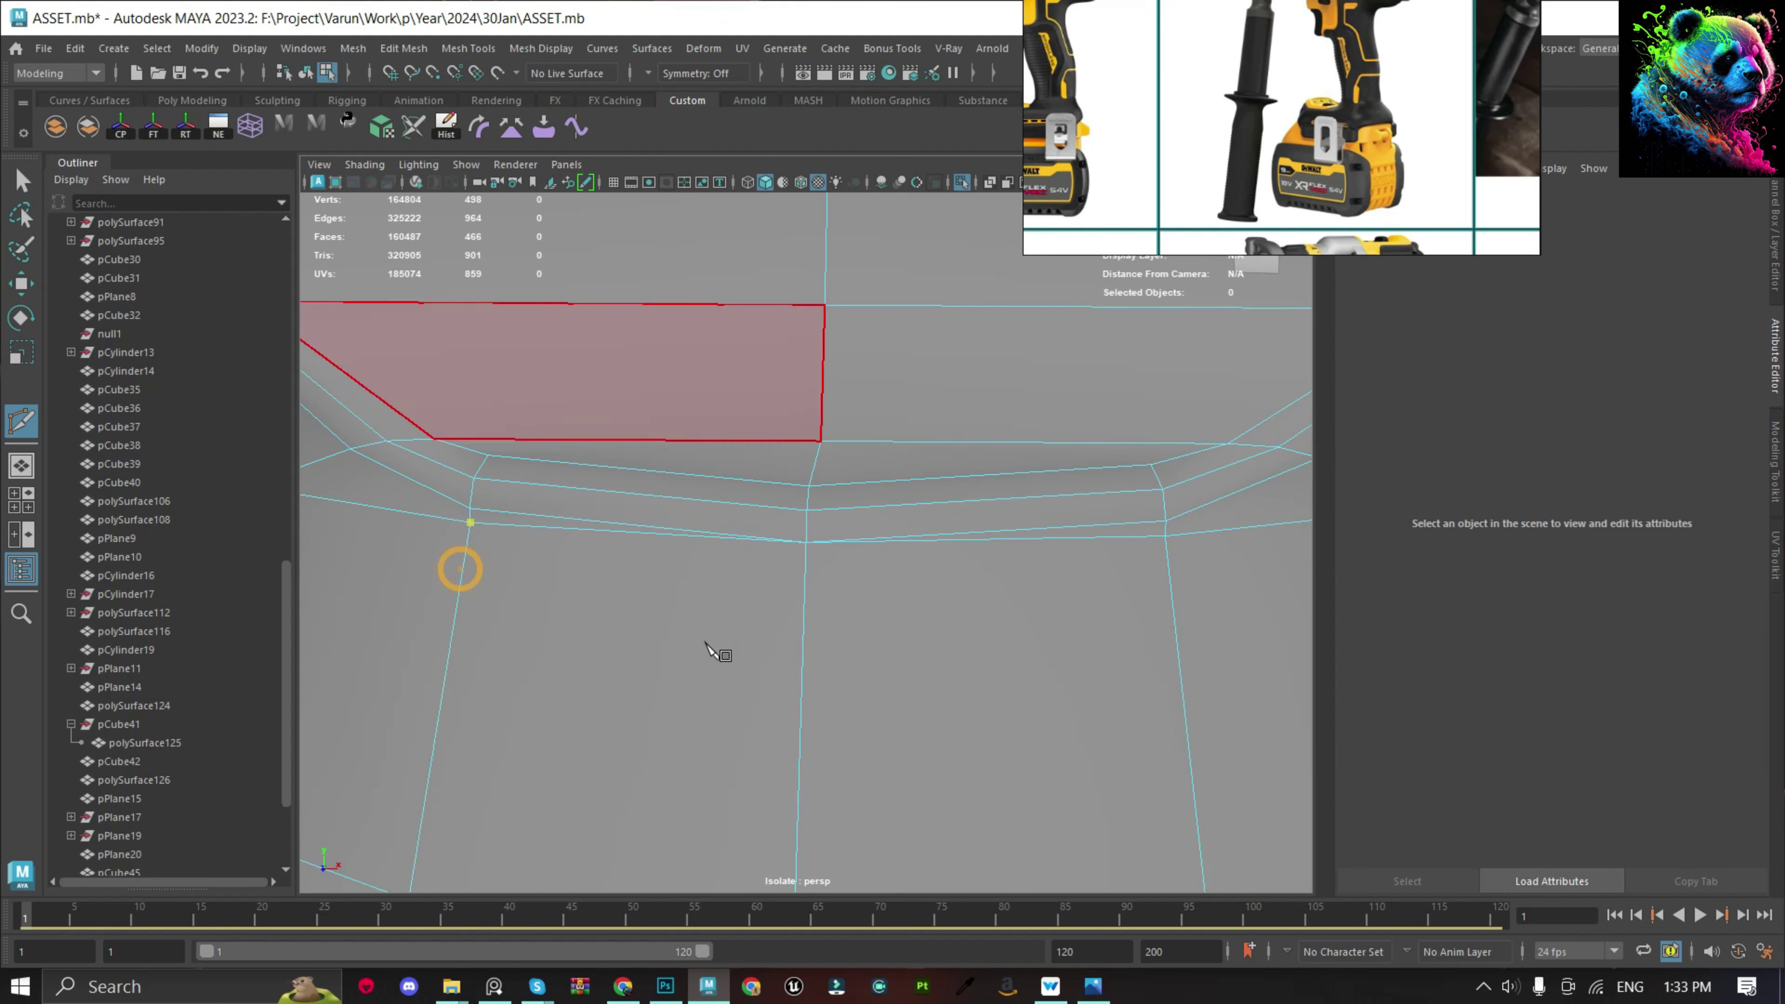
left_click(983, 554)
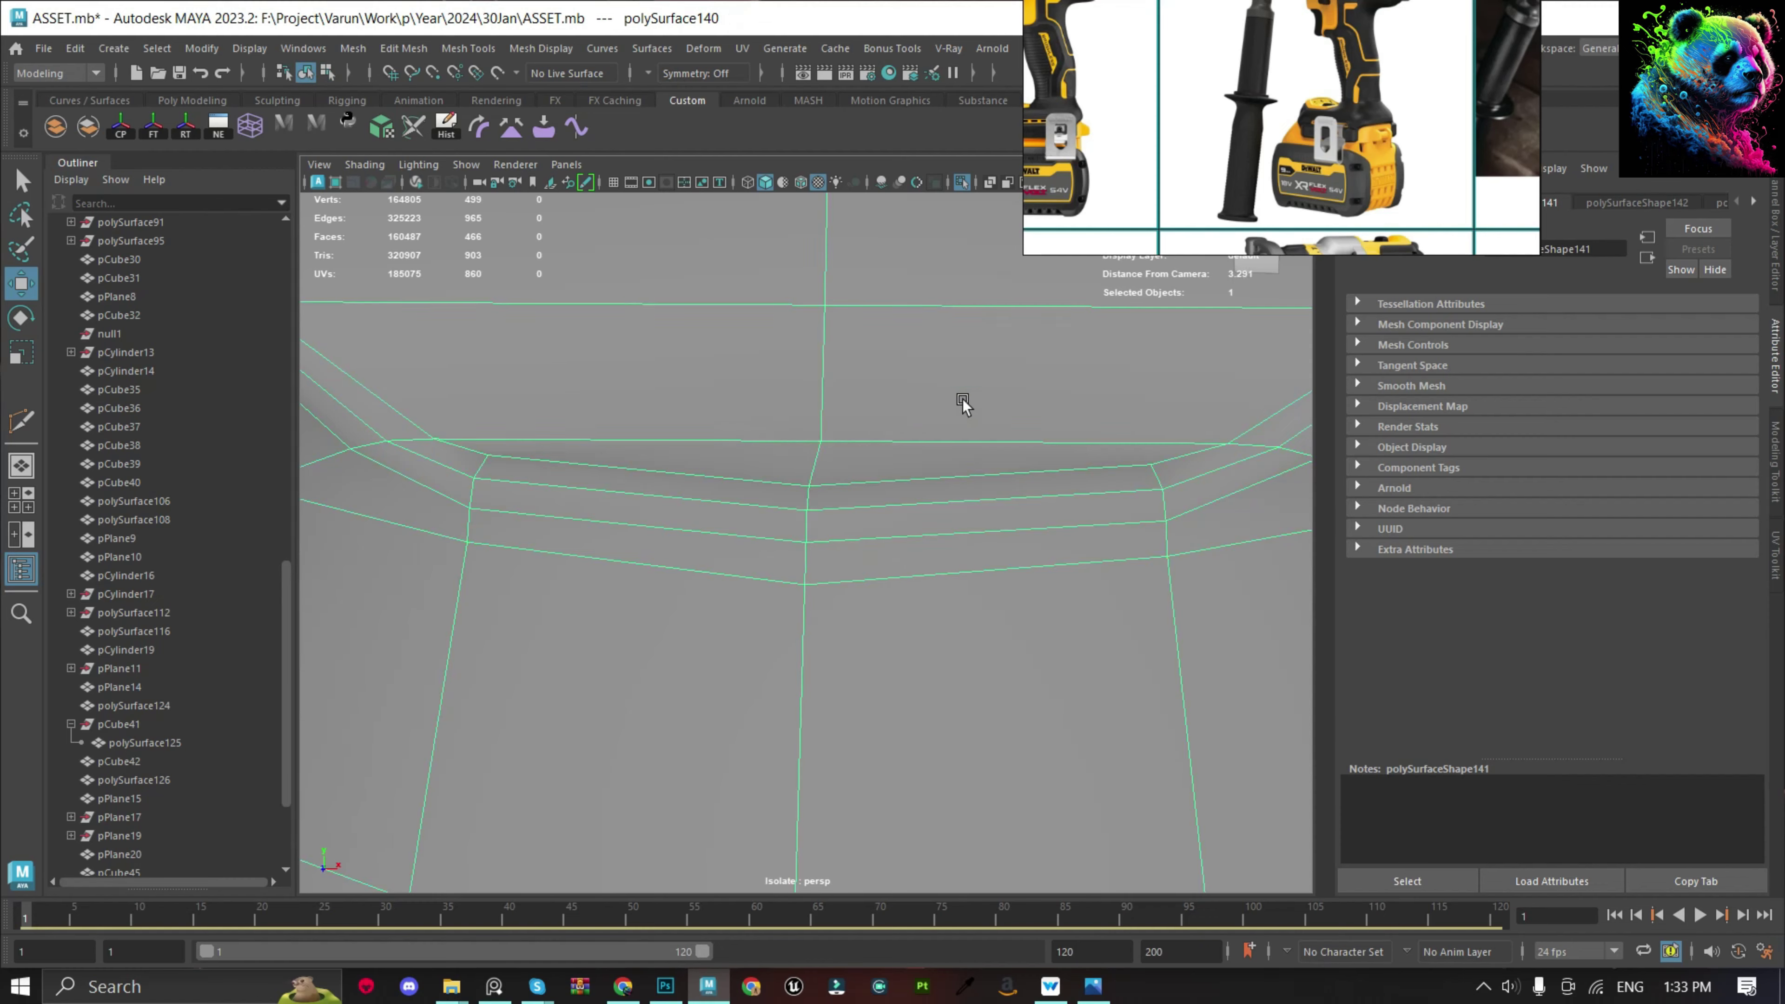
scroll(962, 405, "down", 5)
Save the scene and select the handle's two groove edge loops.
key("ctrl+s")
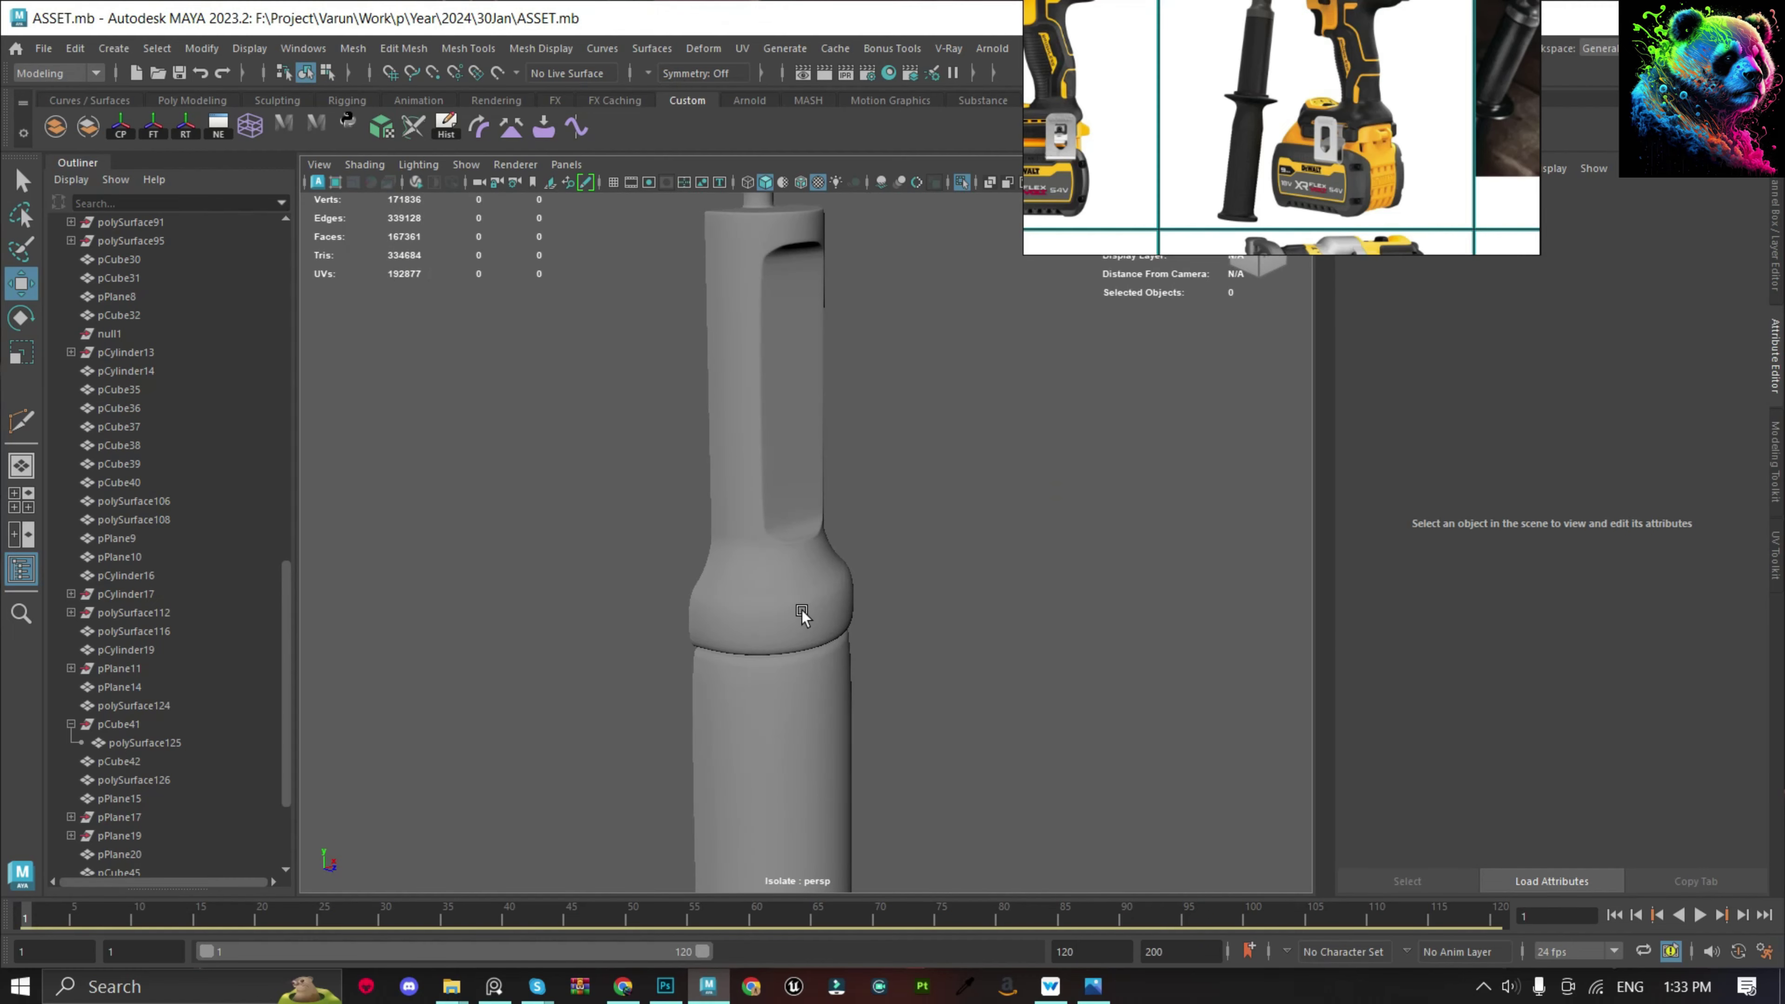
left_click(802, 615)
scroll(817, 598, "up", 5)
double_click(879, 560)
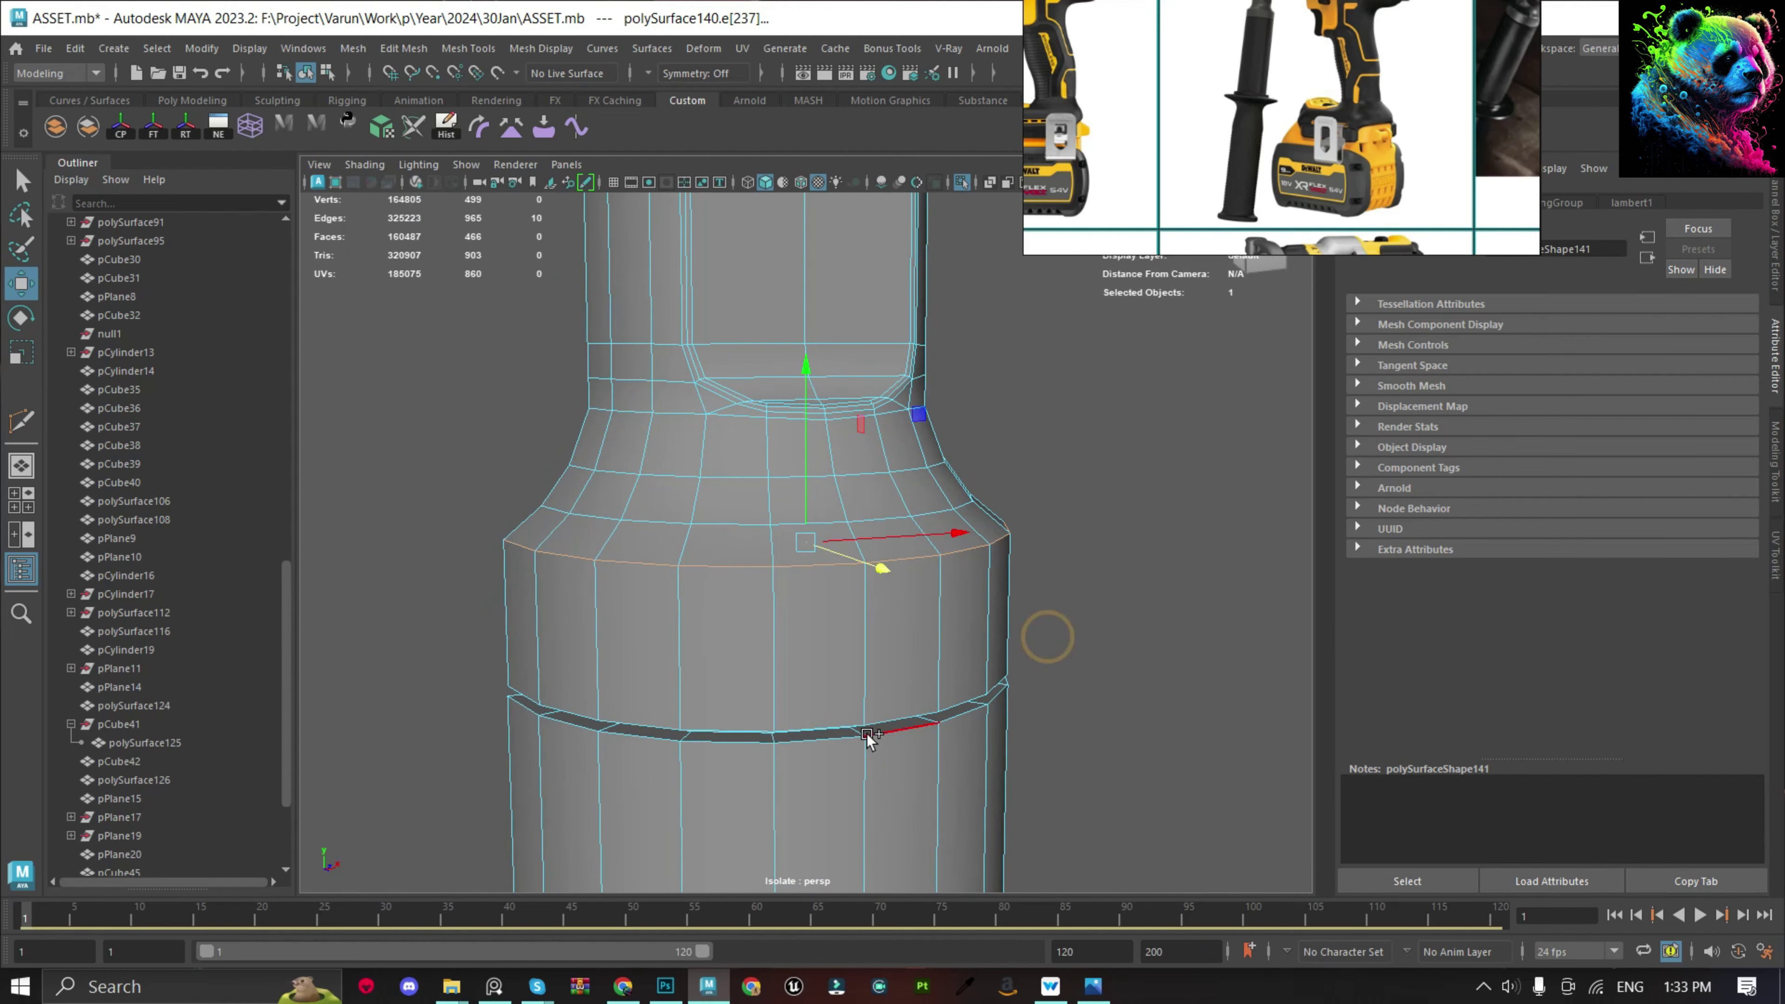
mouse_move(822, 707)
left_mouse_down("alt")
mouse_move(1088, 606)
mouse_move(941, 619)
mouse_move(1056, 558)
mouse_move(1105, 631)
mouse_move(1062, 675)
mouse_move(731, 560)
left_mouse_up("alt")
double_click(1062, 675, "shift")
Bevel the groove loops with 2 segments and a 0.7 fraction.
key("ctrl+b")
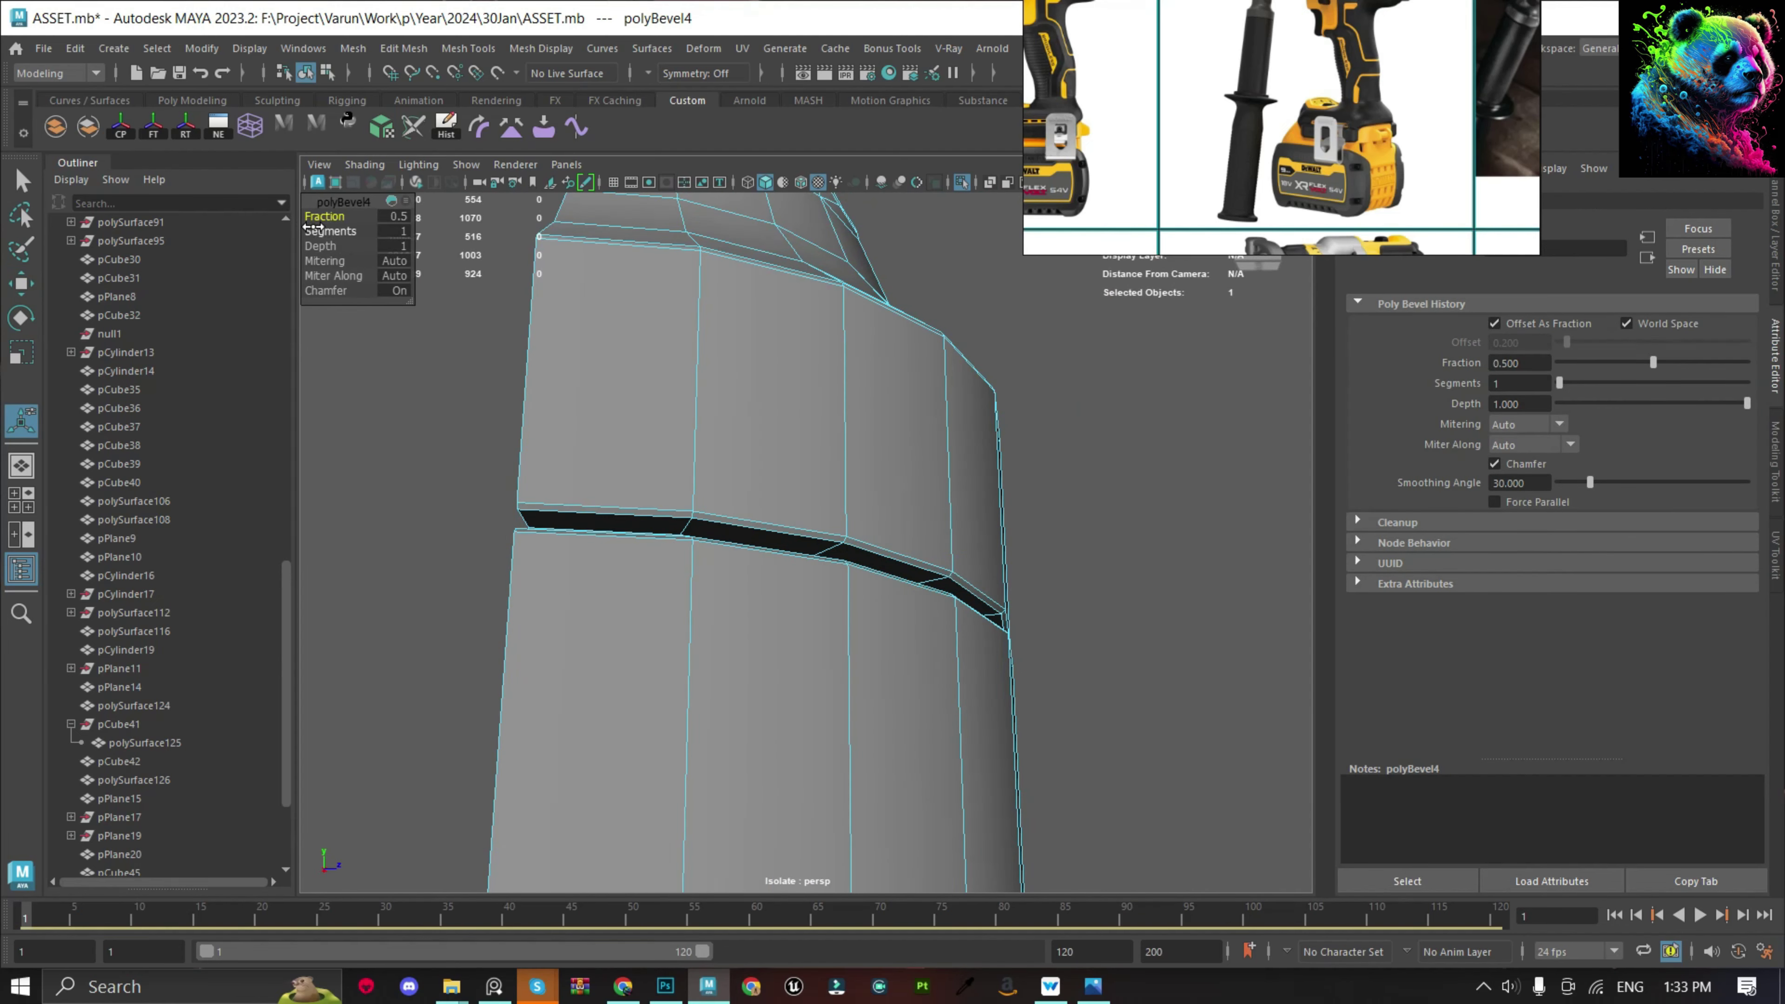
scroll(523, 330, "up", 3)
scroll(523, 330, "up", 2)
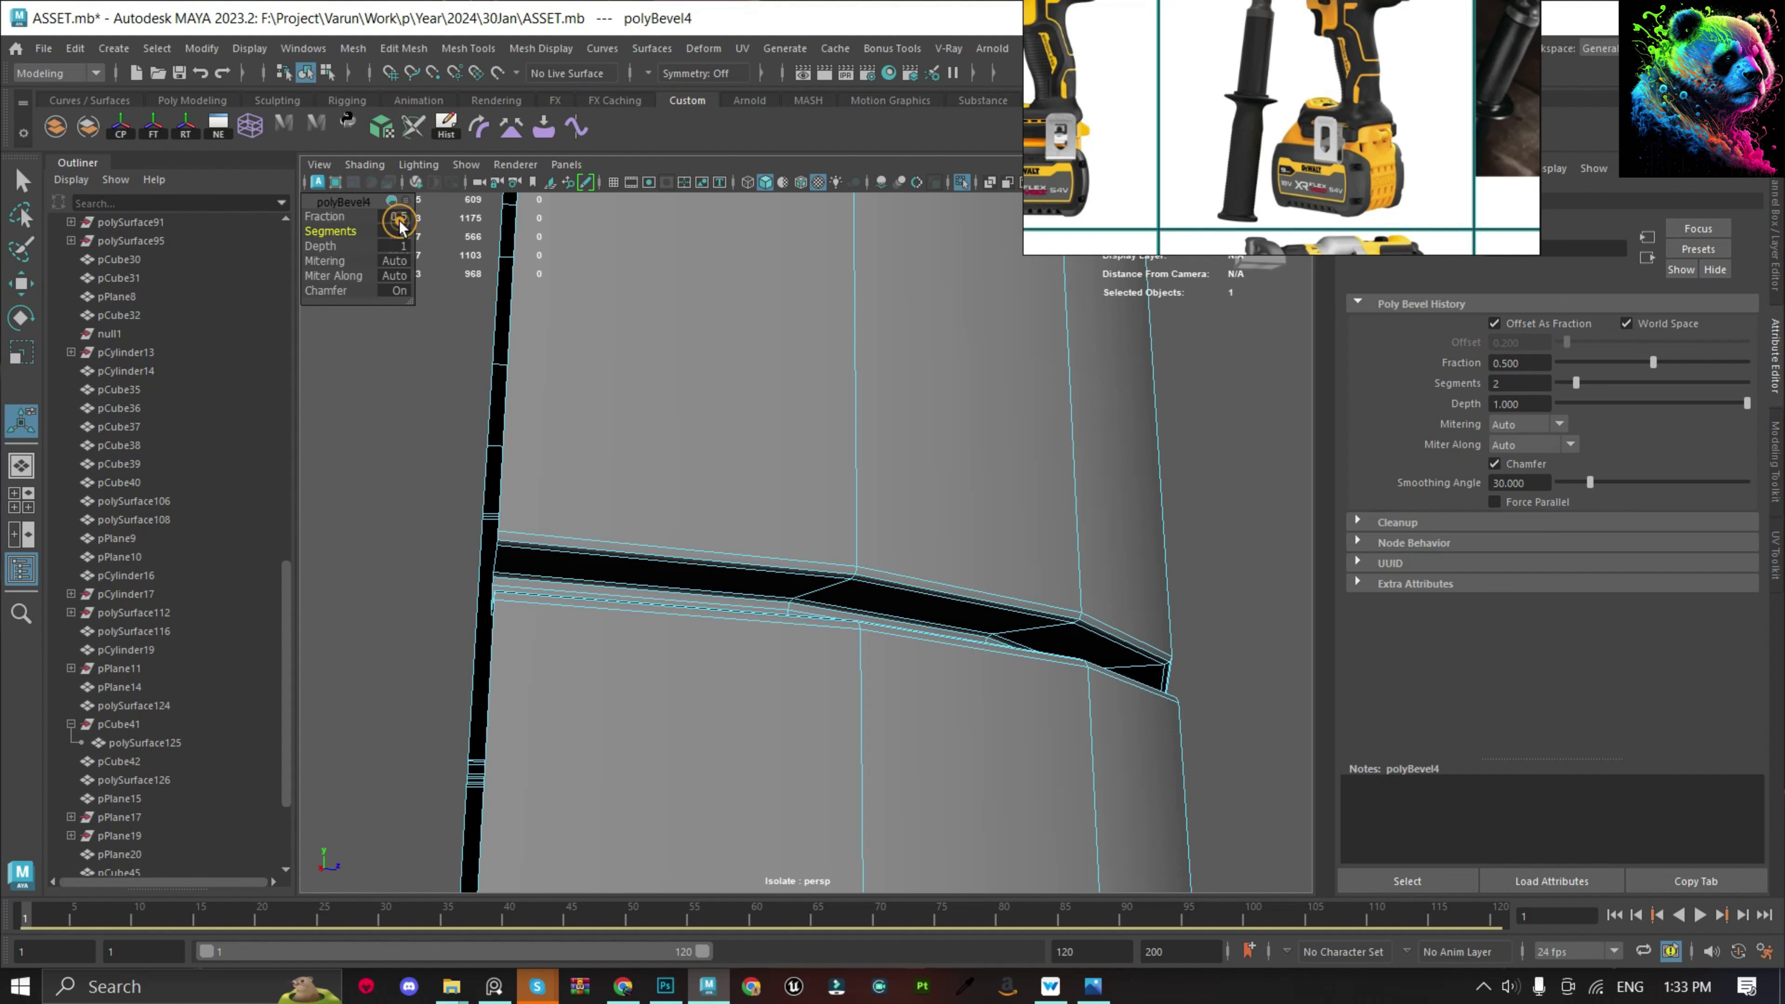
scroll(1272, 88, "up", 3)
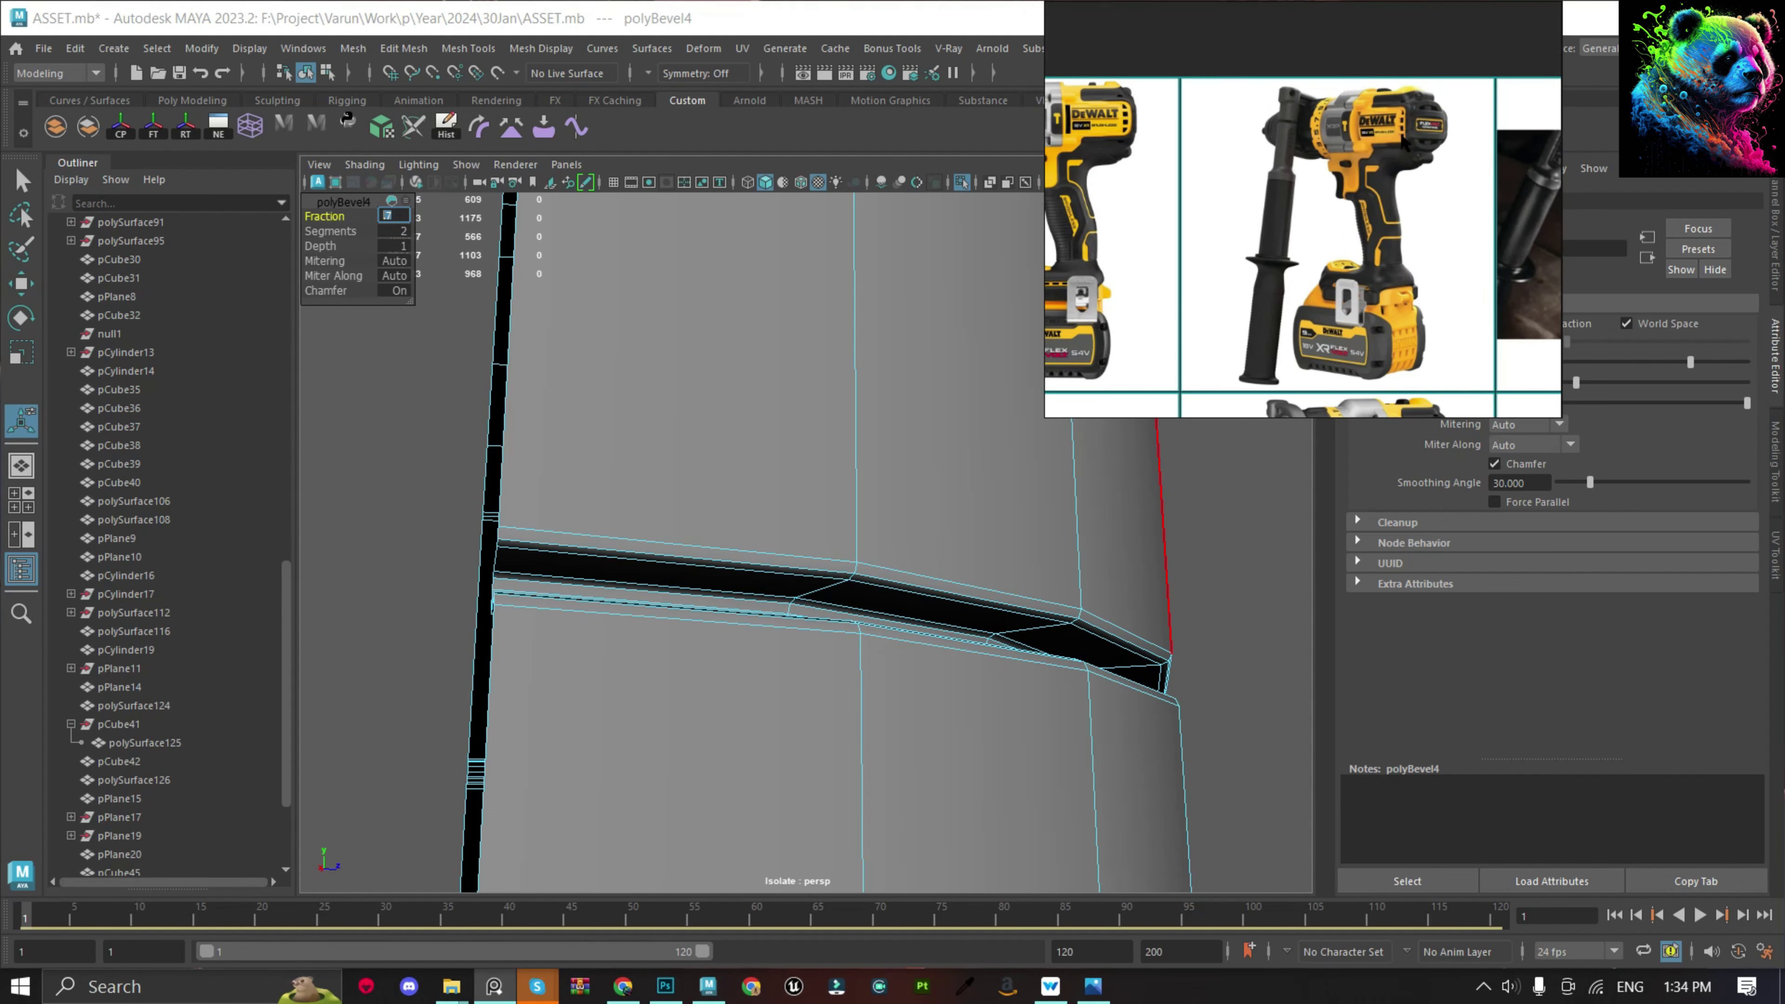
type("0.7")
left_click_drag(897, 511, 1220, 506, "alt")
Orbit round to the side plate cylinder and select it.
scroll(1195, 535, "down", 3)
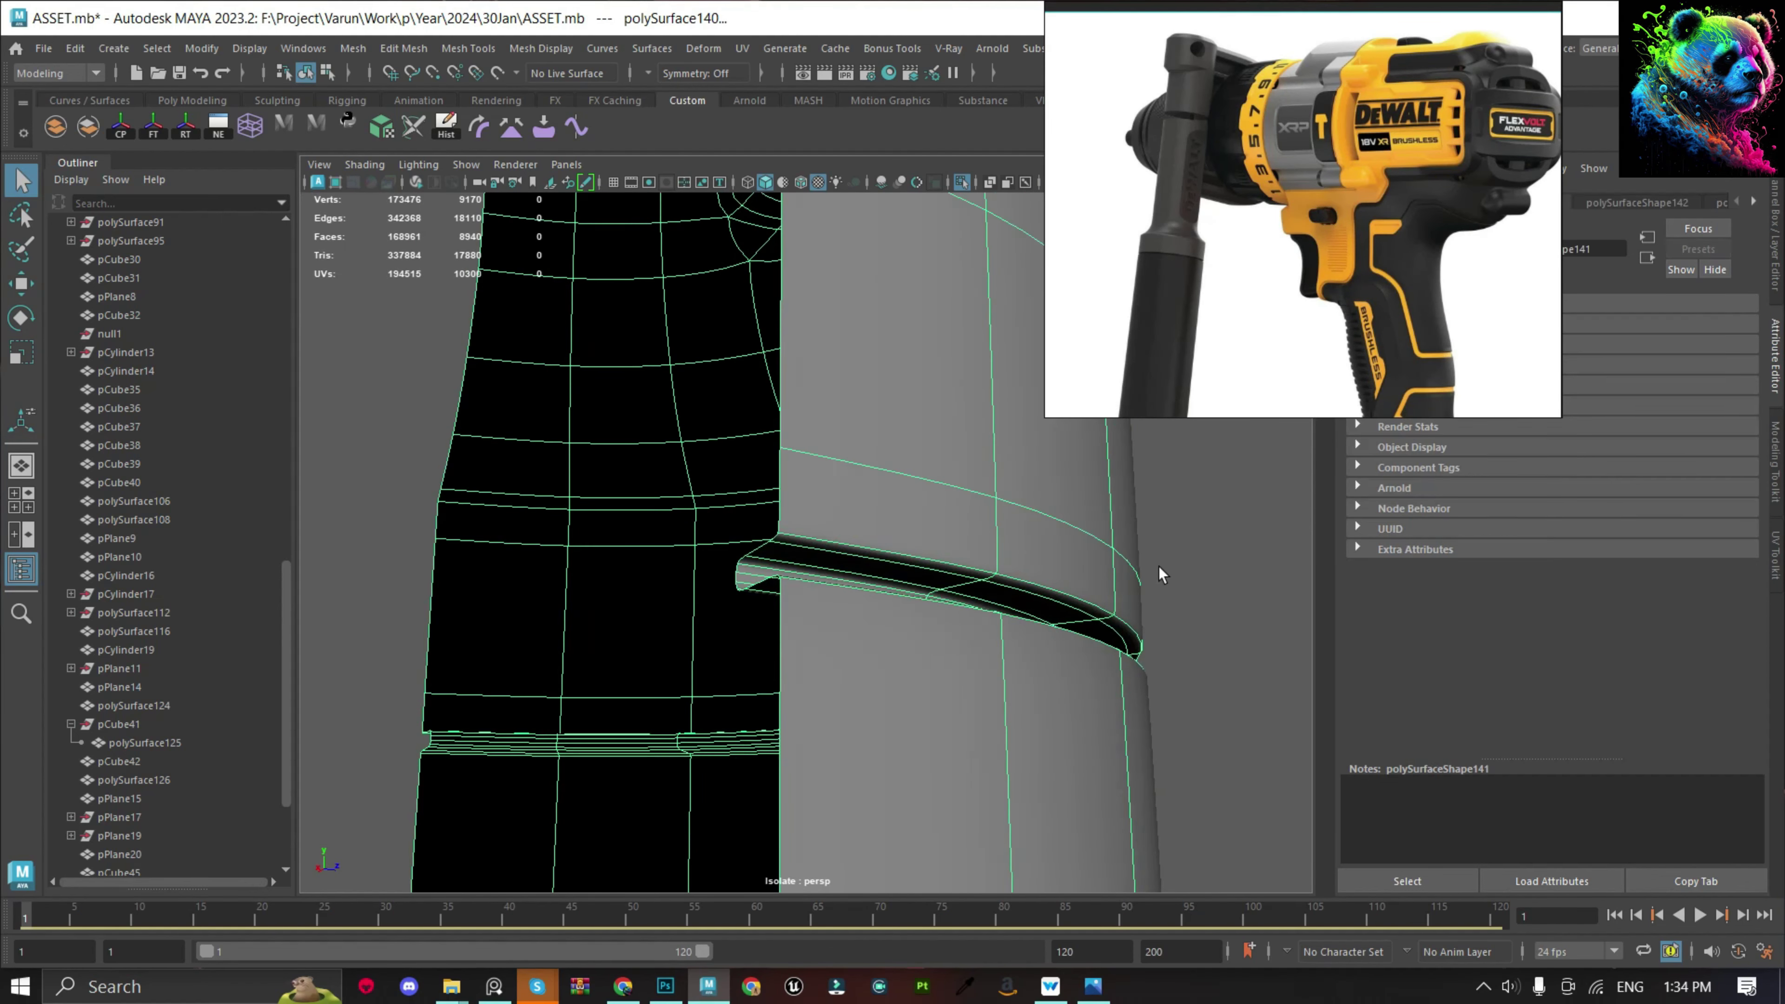
left_click(968, 629)
left_click(945, 590)
left_click_drag(945, 590, 911, 647, "alt")
left_click(788, 653)
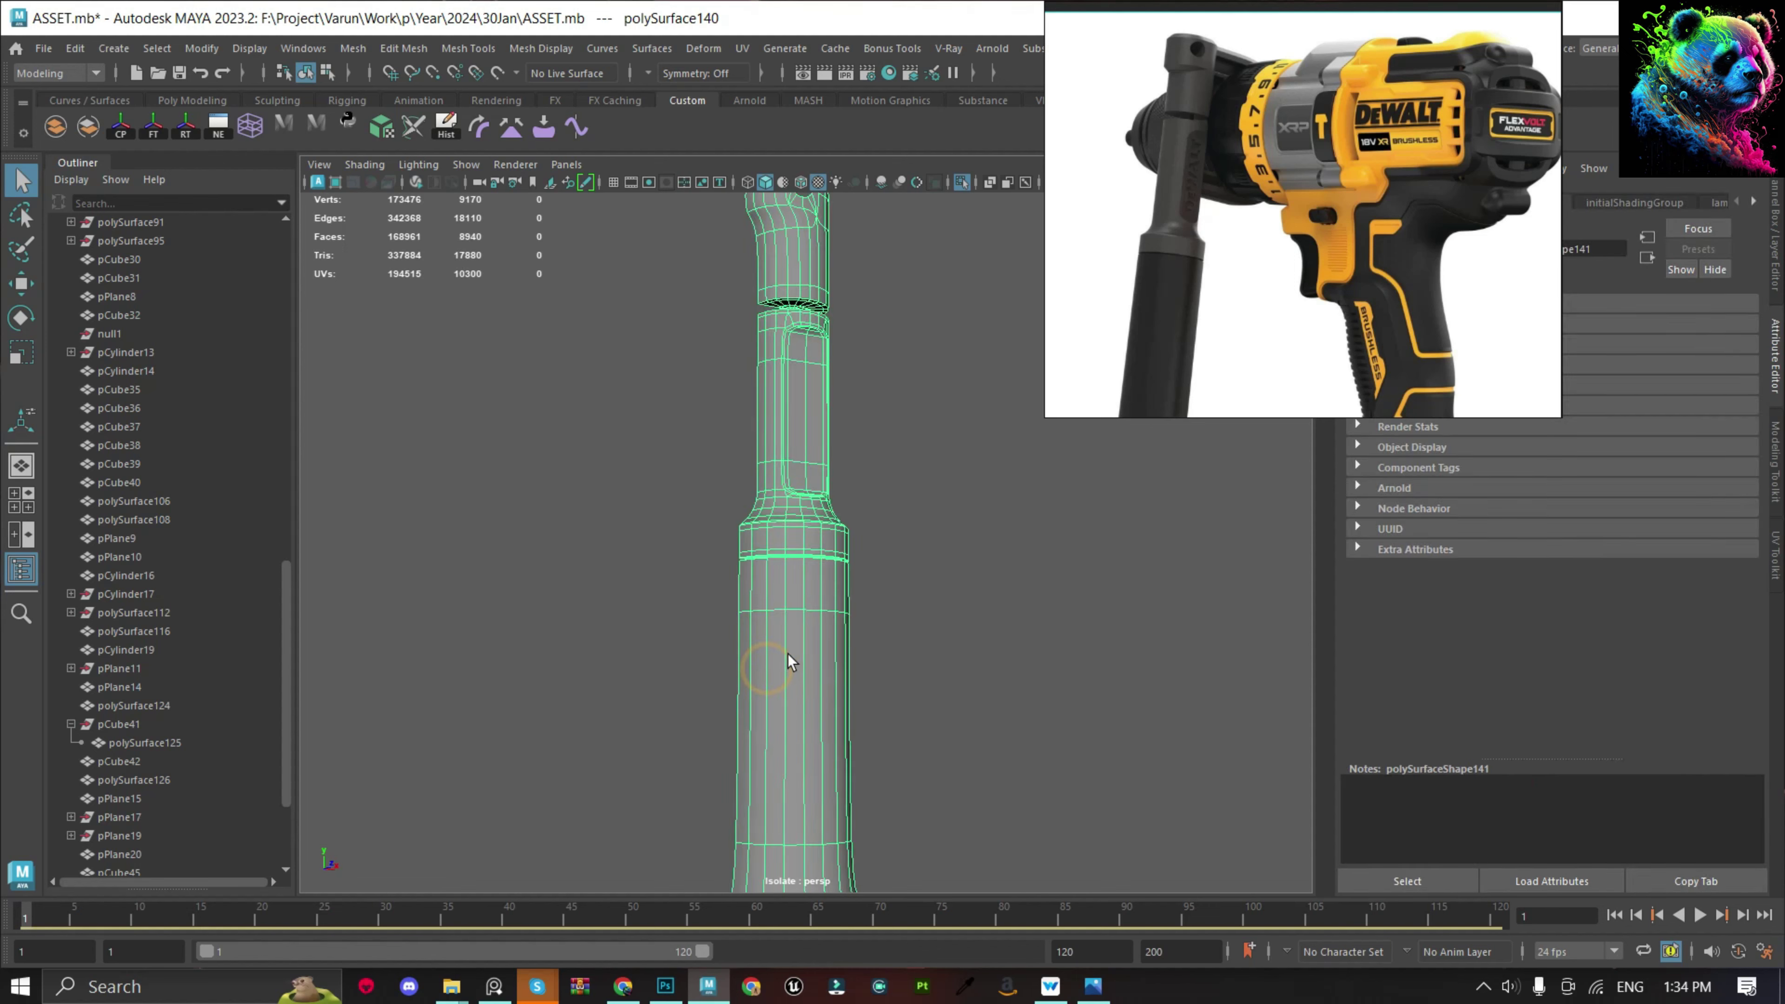
scroll(1020, 631, "down", 3)
key("F9")
left_click(743, 301)
scroll(764, 421, "up", 5)
scroll(764, 421, "down", 5)
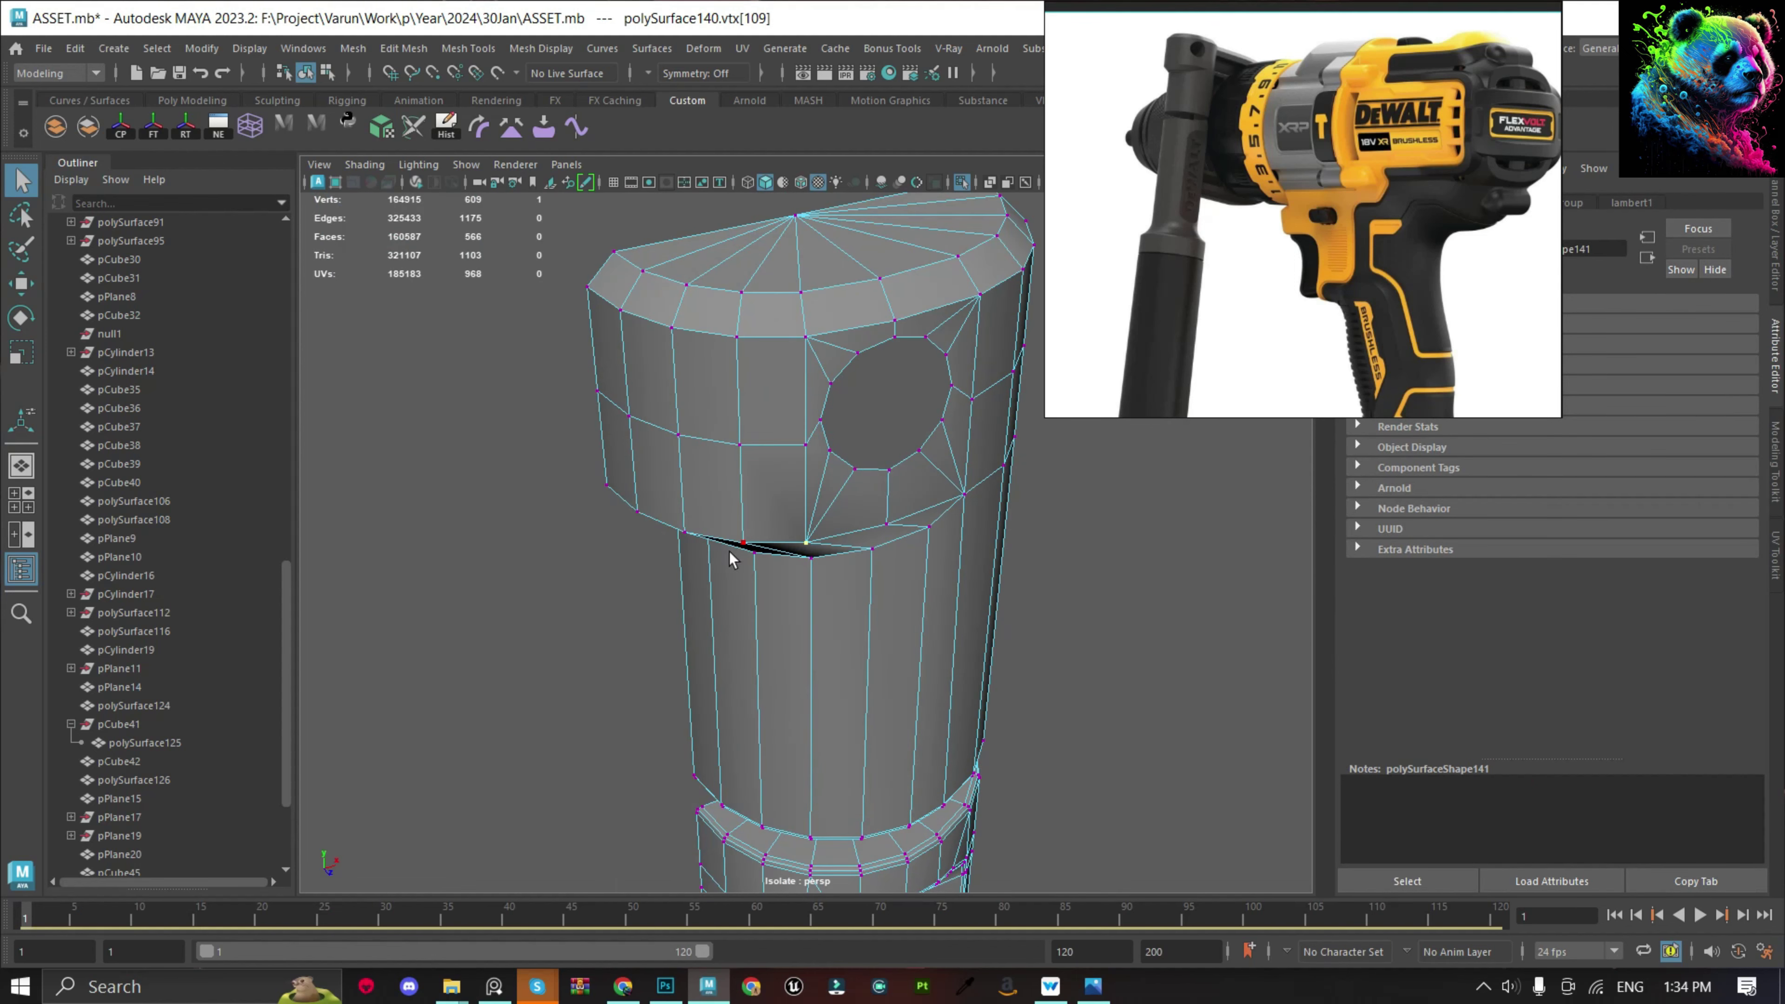
Bevel the edges along the plate's lower rim with a narrower width and frame the plate.
key("F8")
scroll(841, 569, "up", 3)
key("F10")
left_click(865, 545)
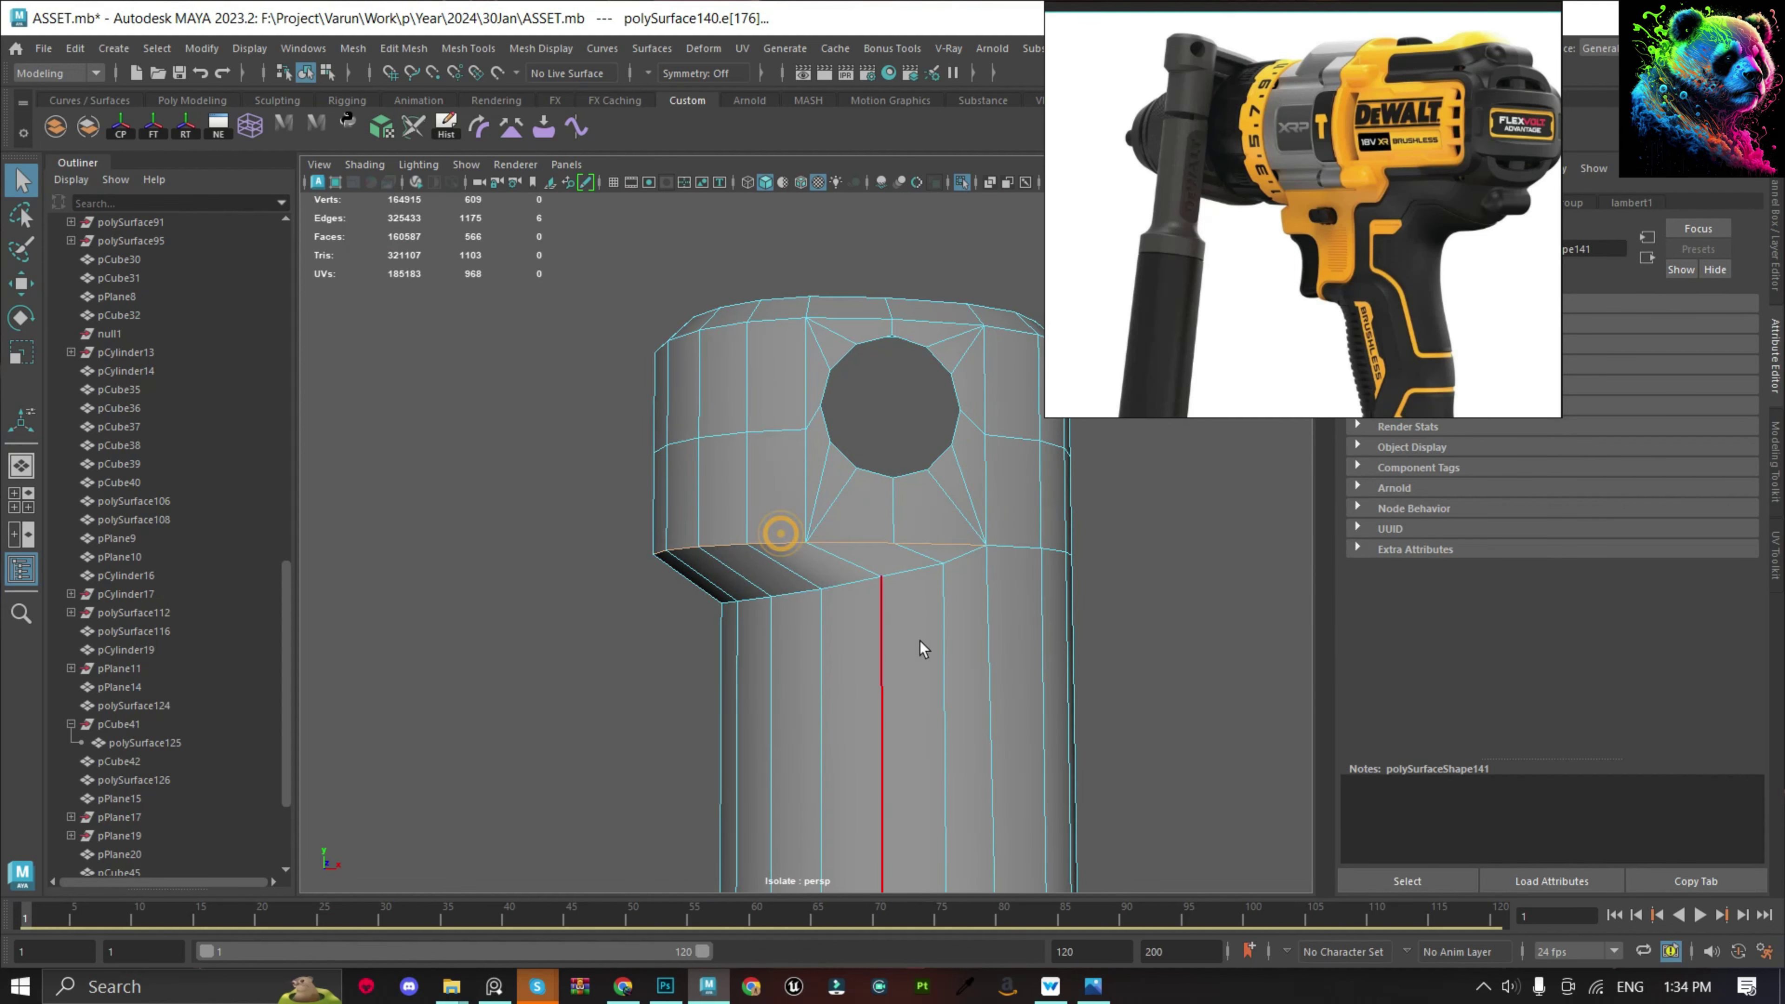
key("ctrl+b")
scroll(991, 567, "up", 2)
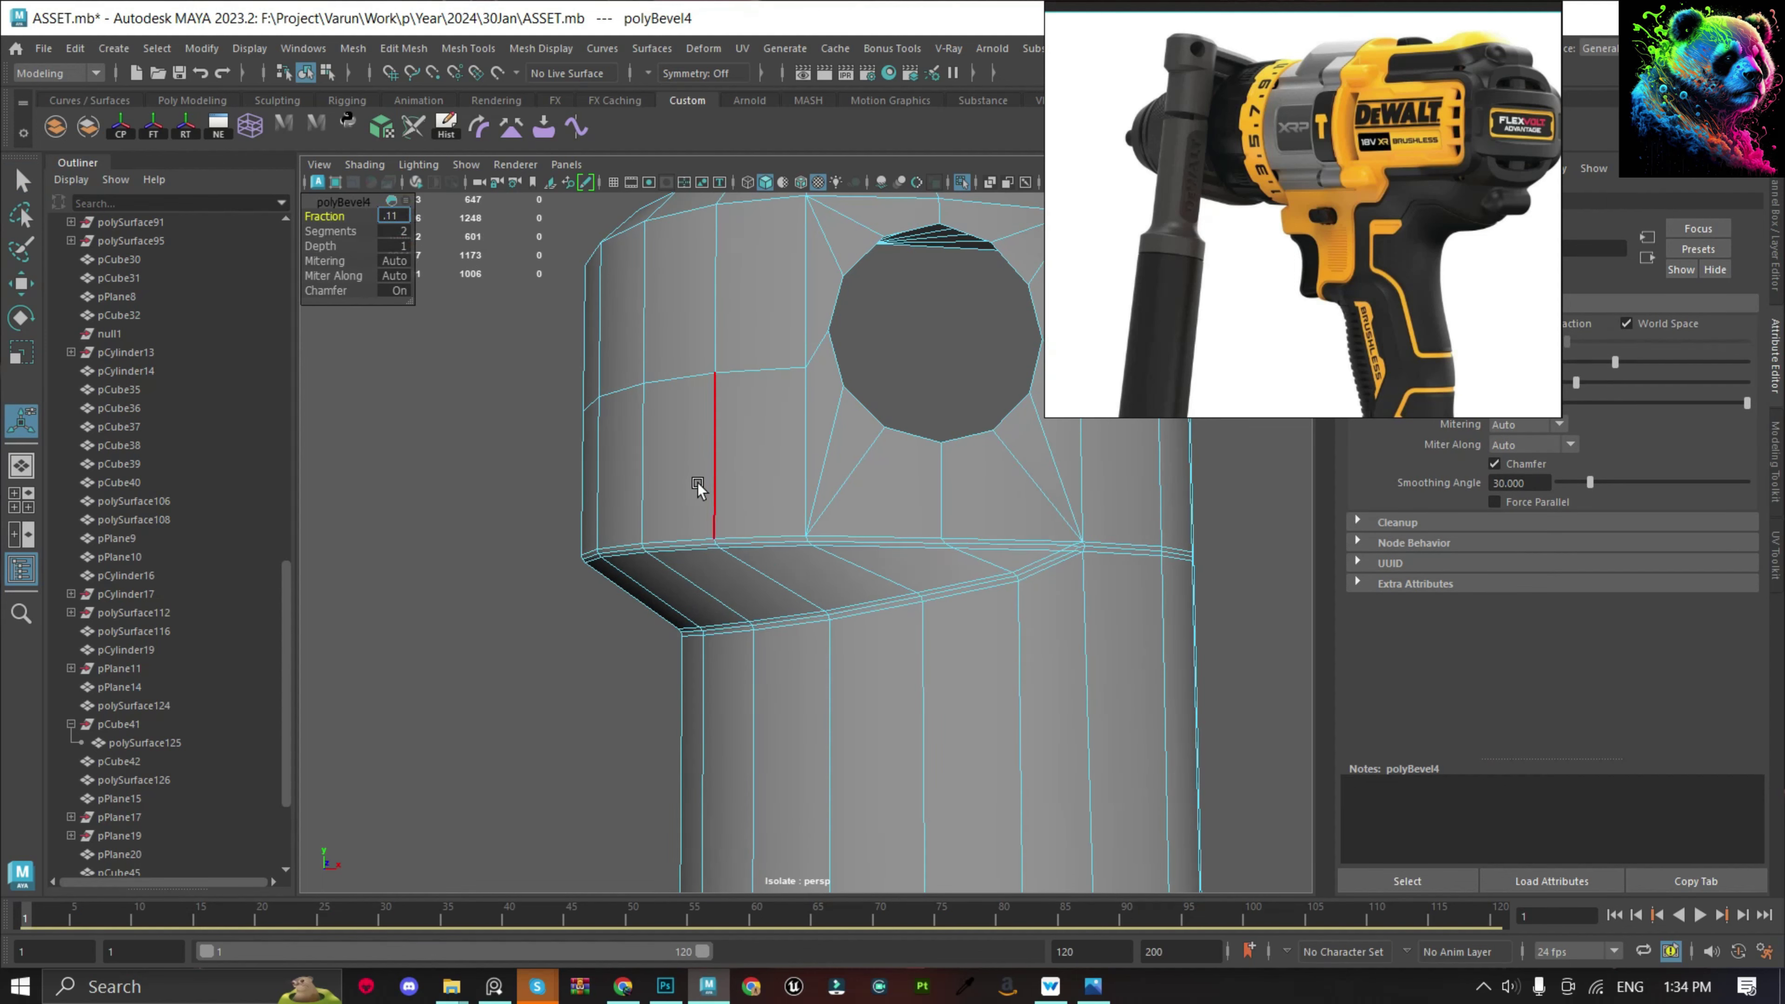
key("Return")
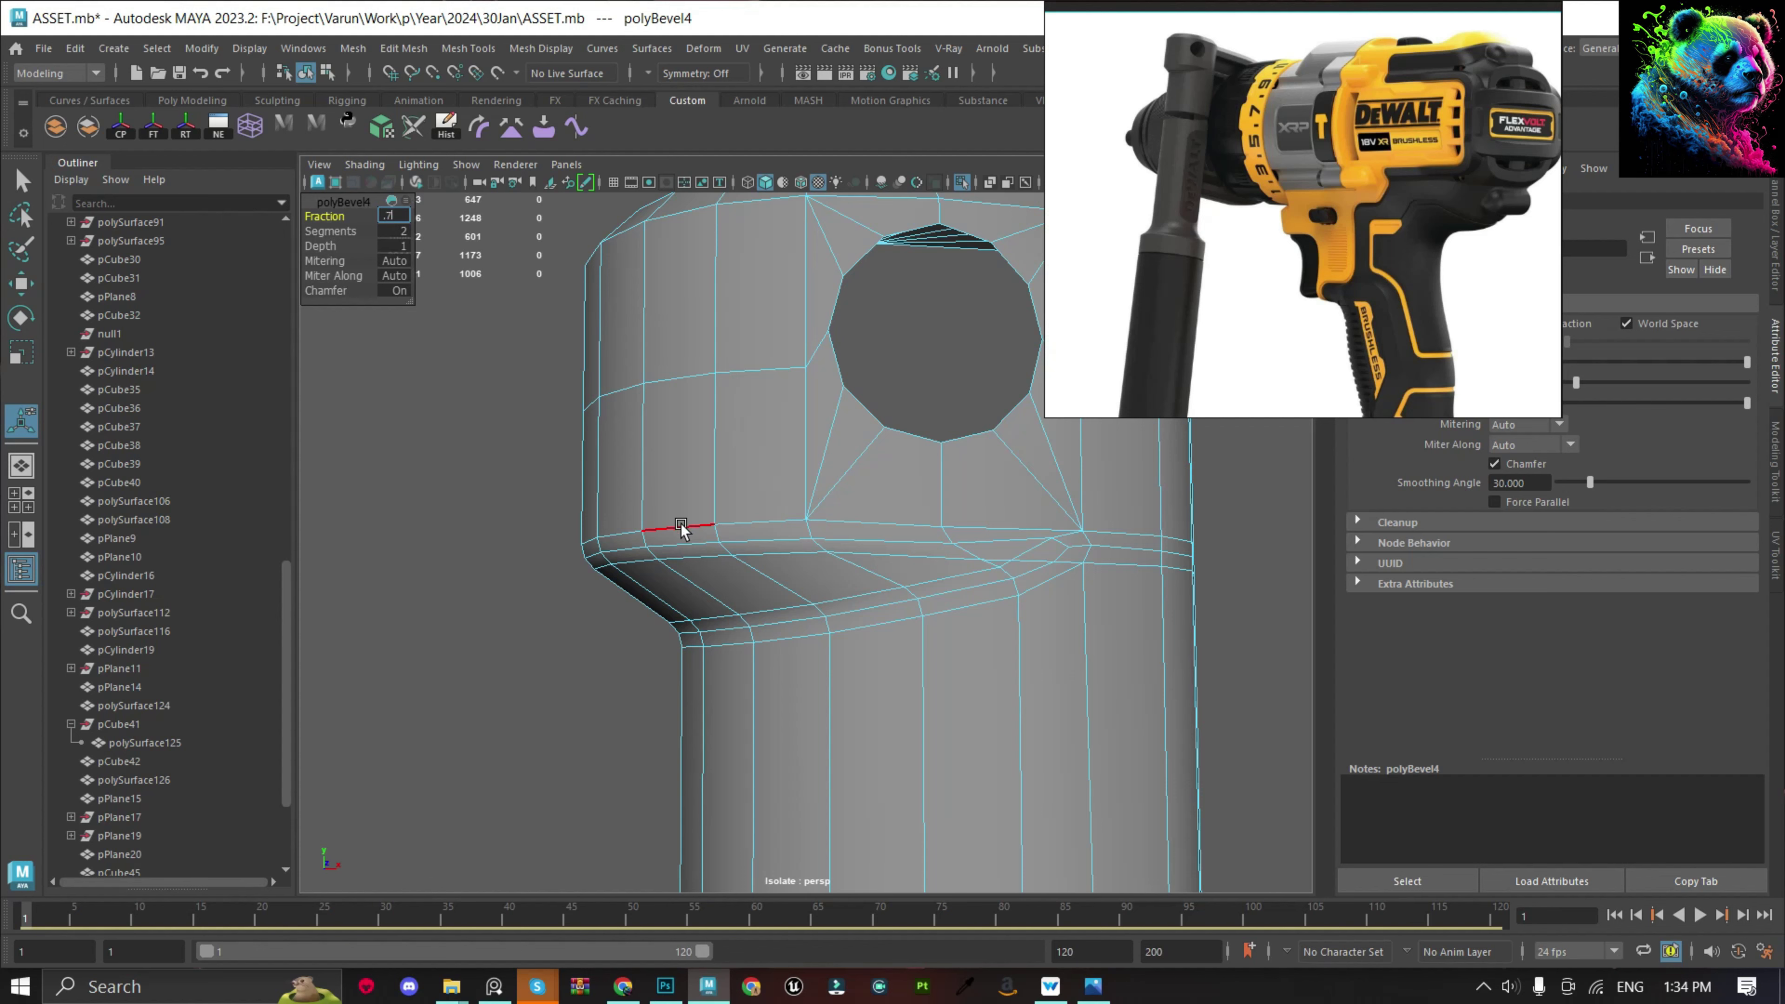
key("F8")
key("f")
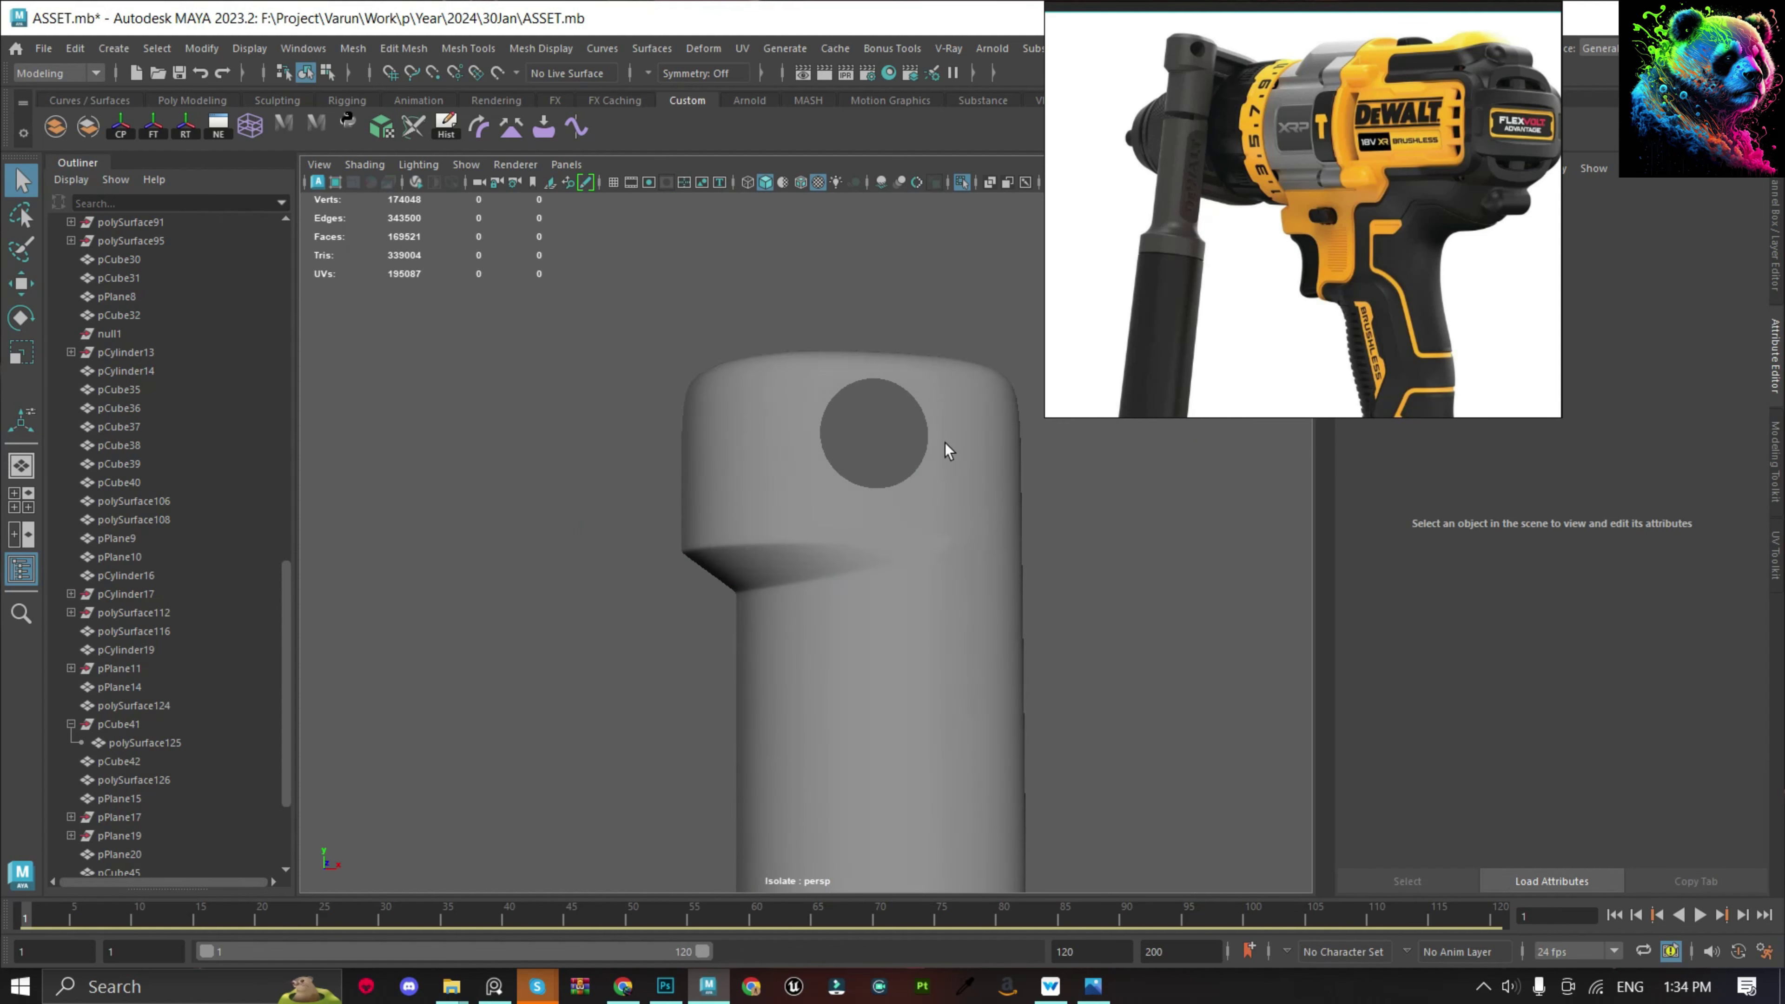
Inspect the bevel corner vertices, then undo the rim bevel.
left_click_drag(945, 446, 1020, 530, "alt")
scroll(1036, 567, "up", 3)
key("F9")
scroll(1020, 542, "up", 5)
scroll(897, 550, "up", 3)
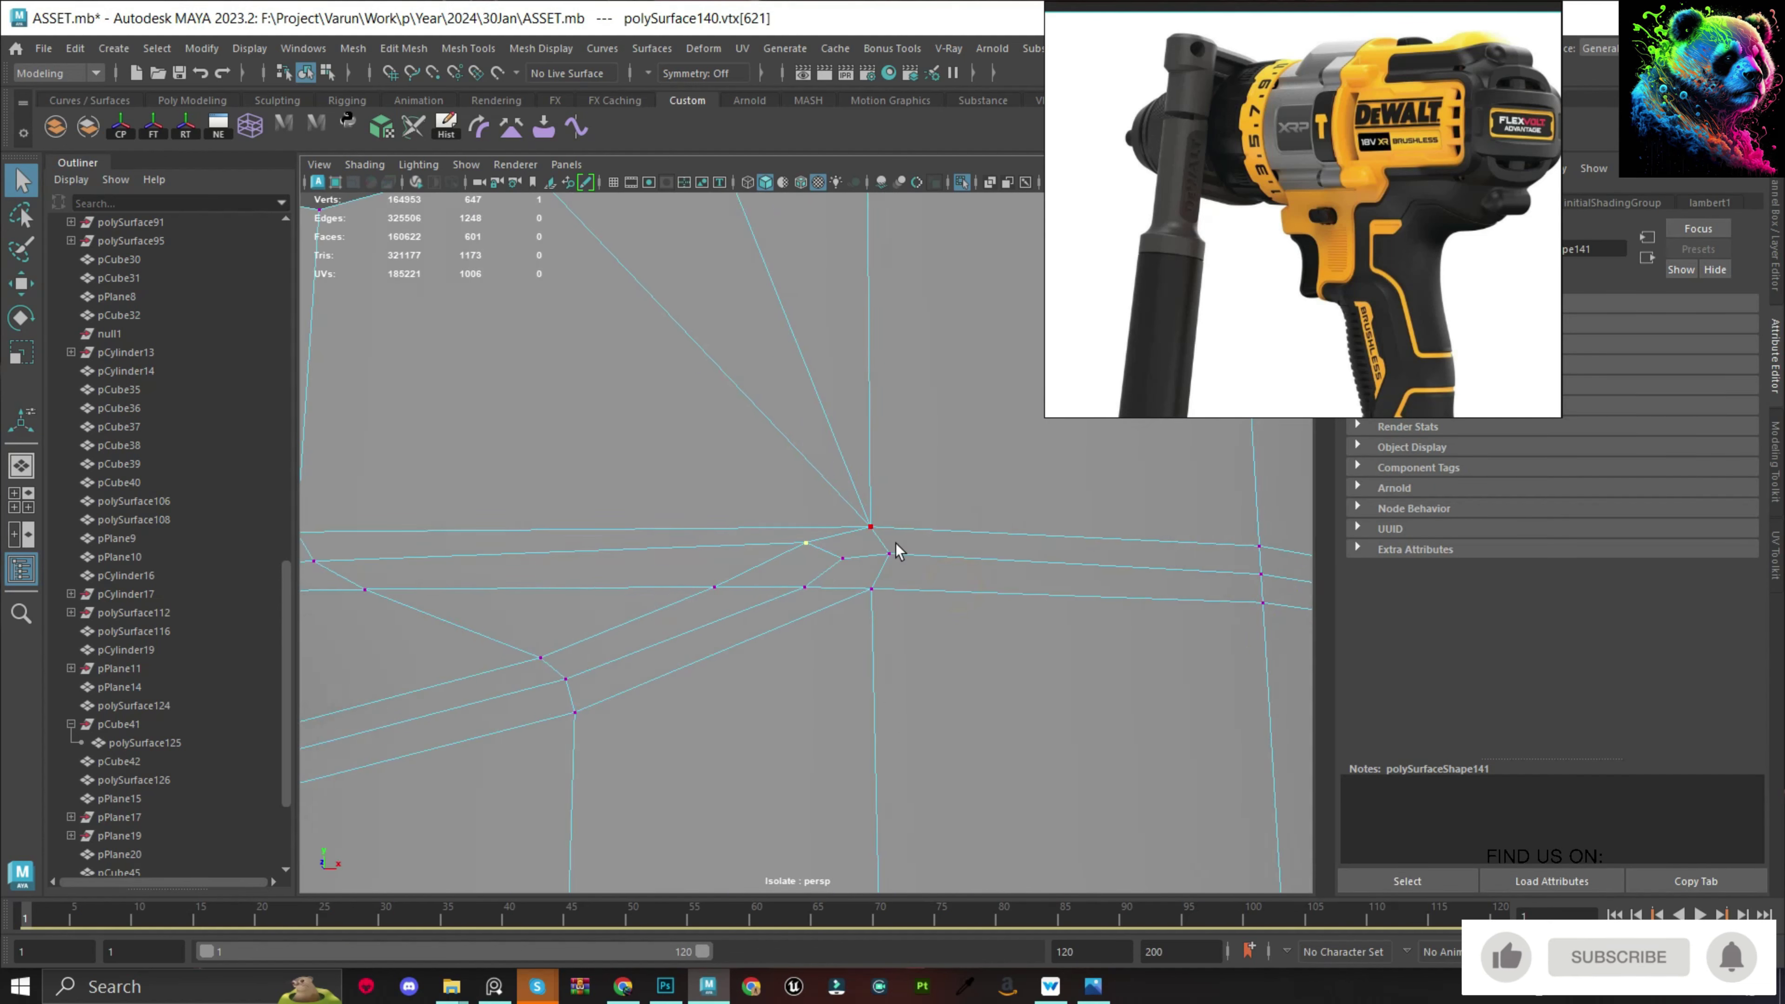
left_click(825, 578)
scroll(873, 649, "up", 3)
scroll(875, 649, "down", 5)
scroll(829, 609, "up", 3)
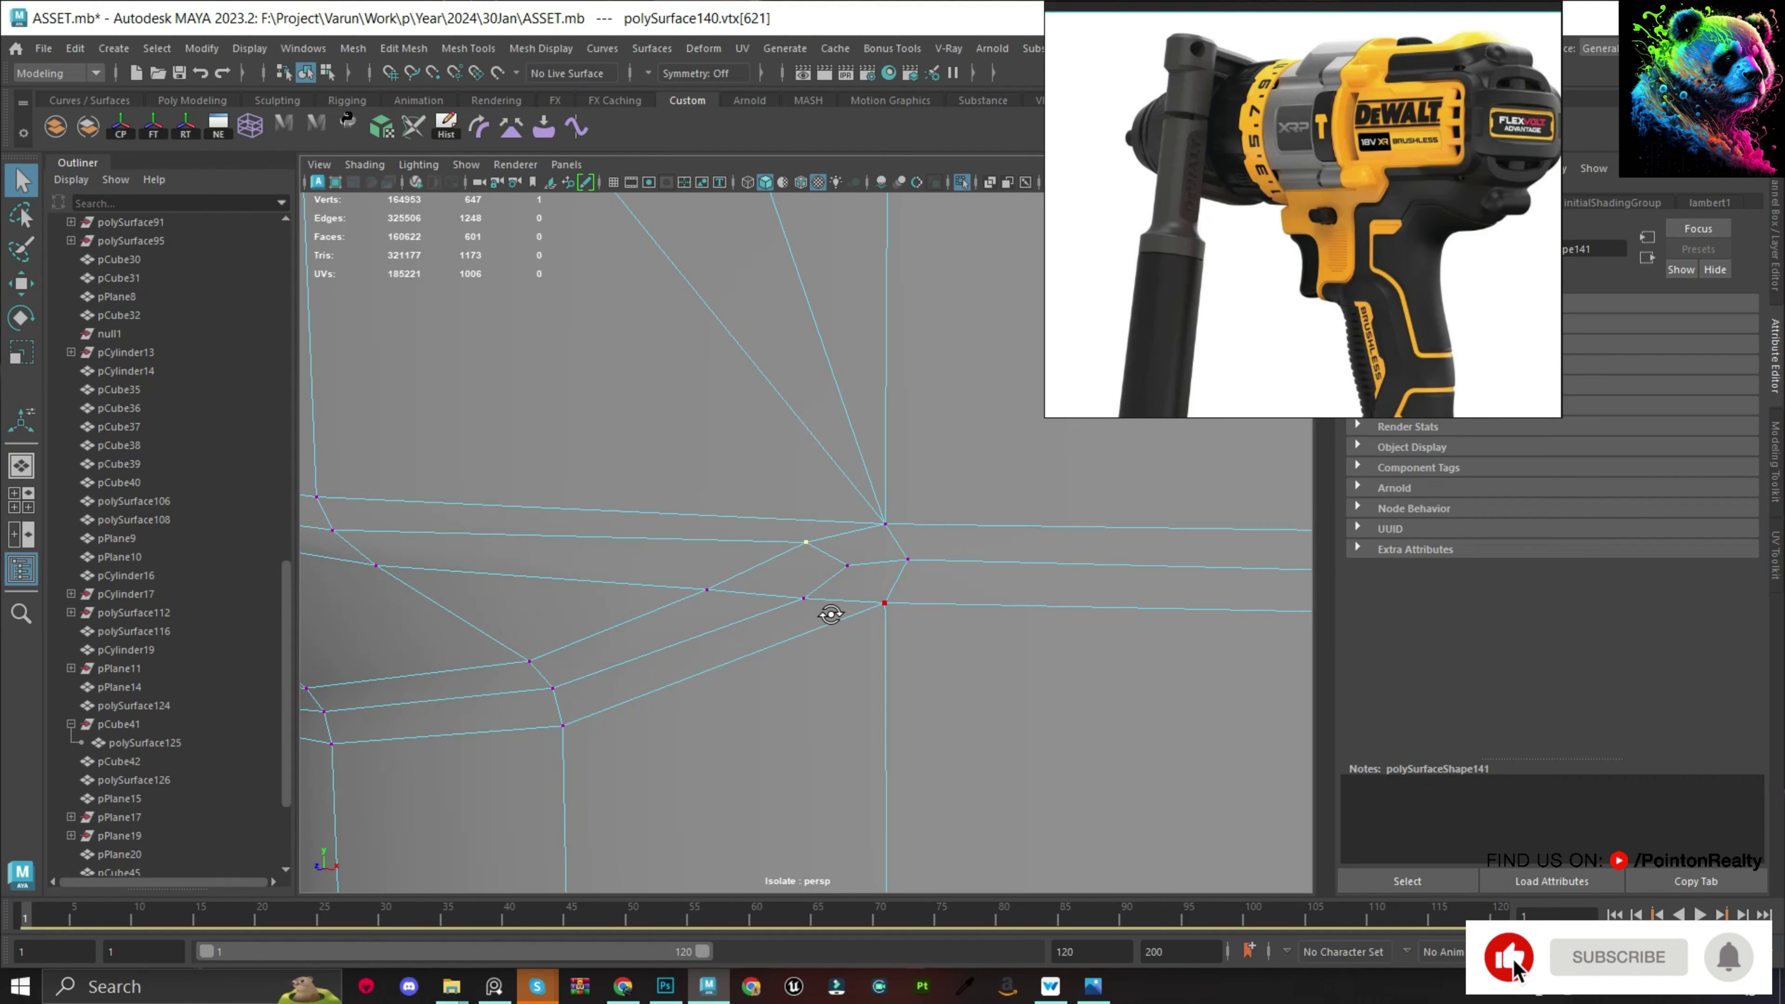
key("ctrl+z")
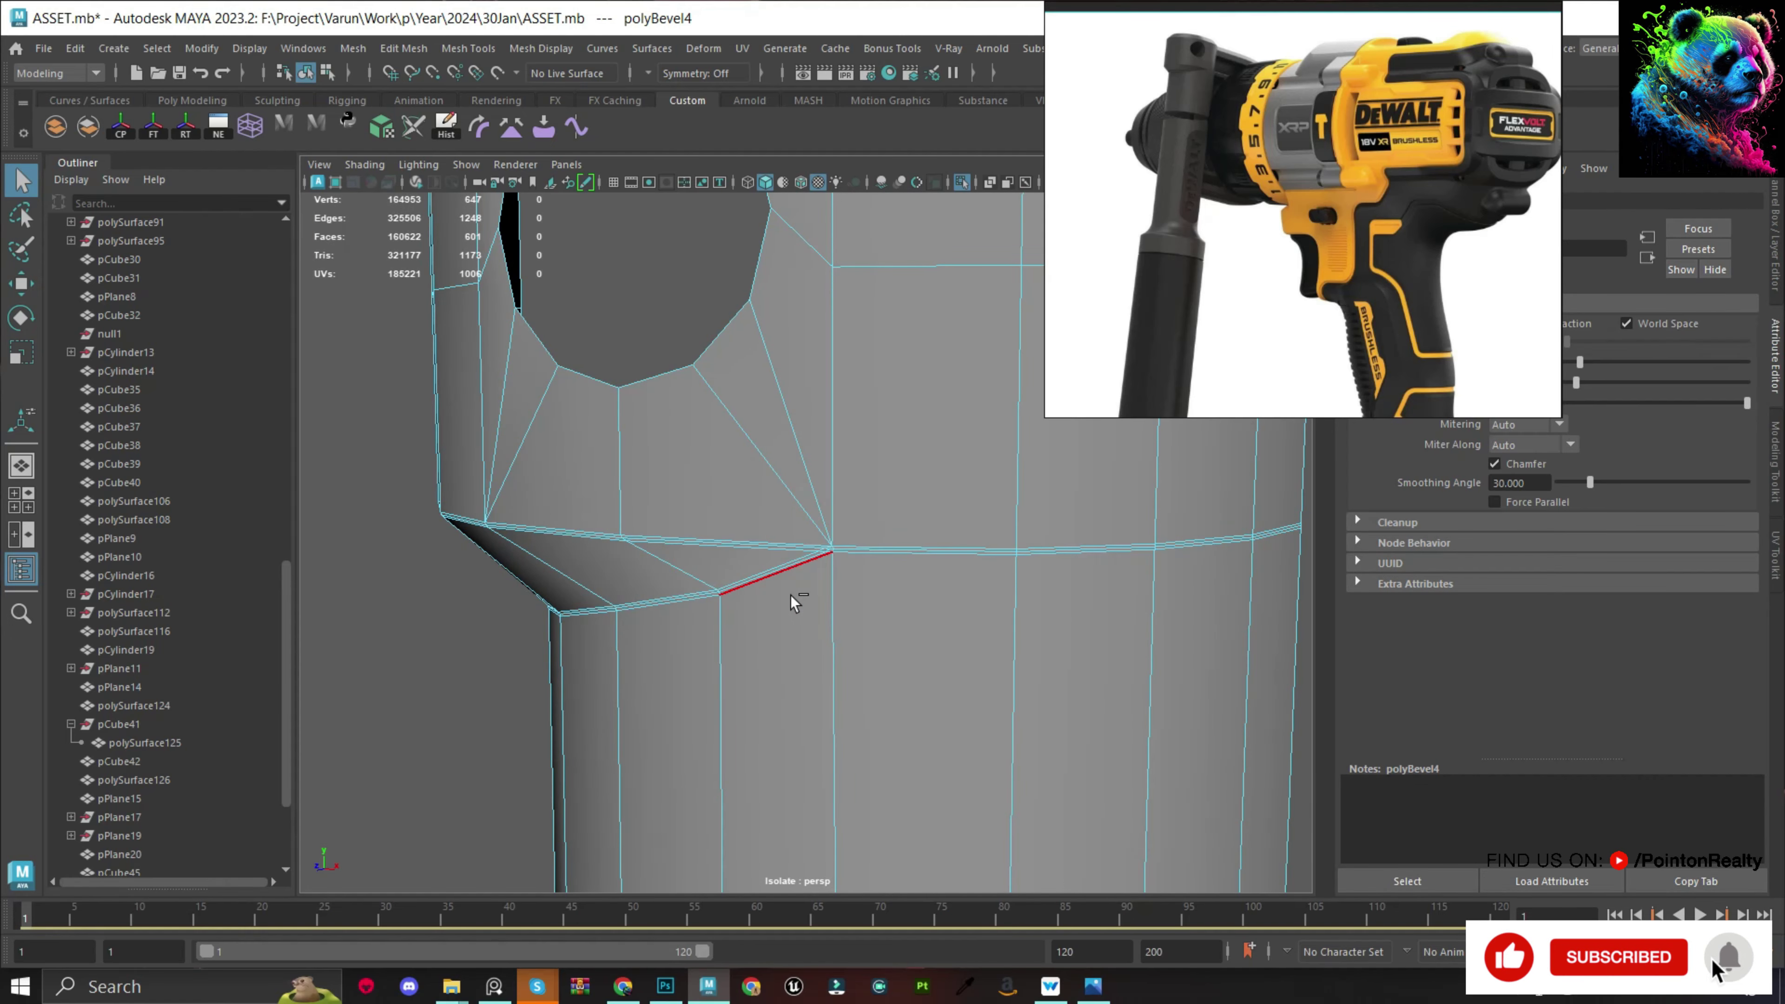
key("ctrl+z")
Bevel the edge loop under the side plate into two close loops with a support loop.
double_click(766, 572)
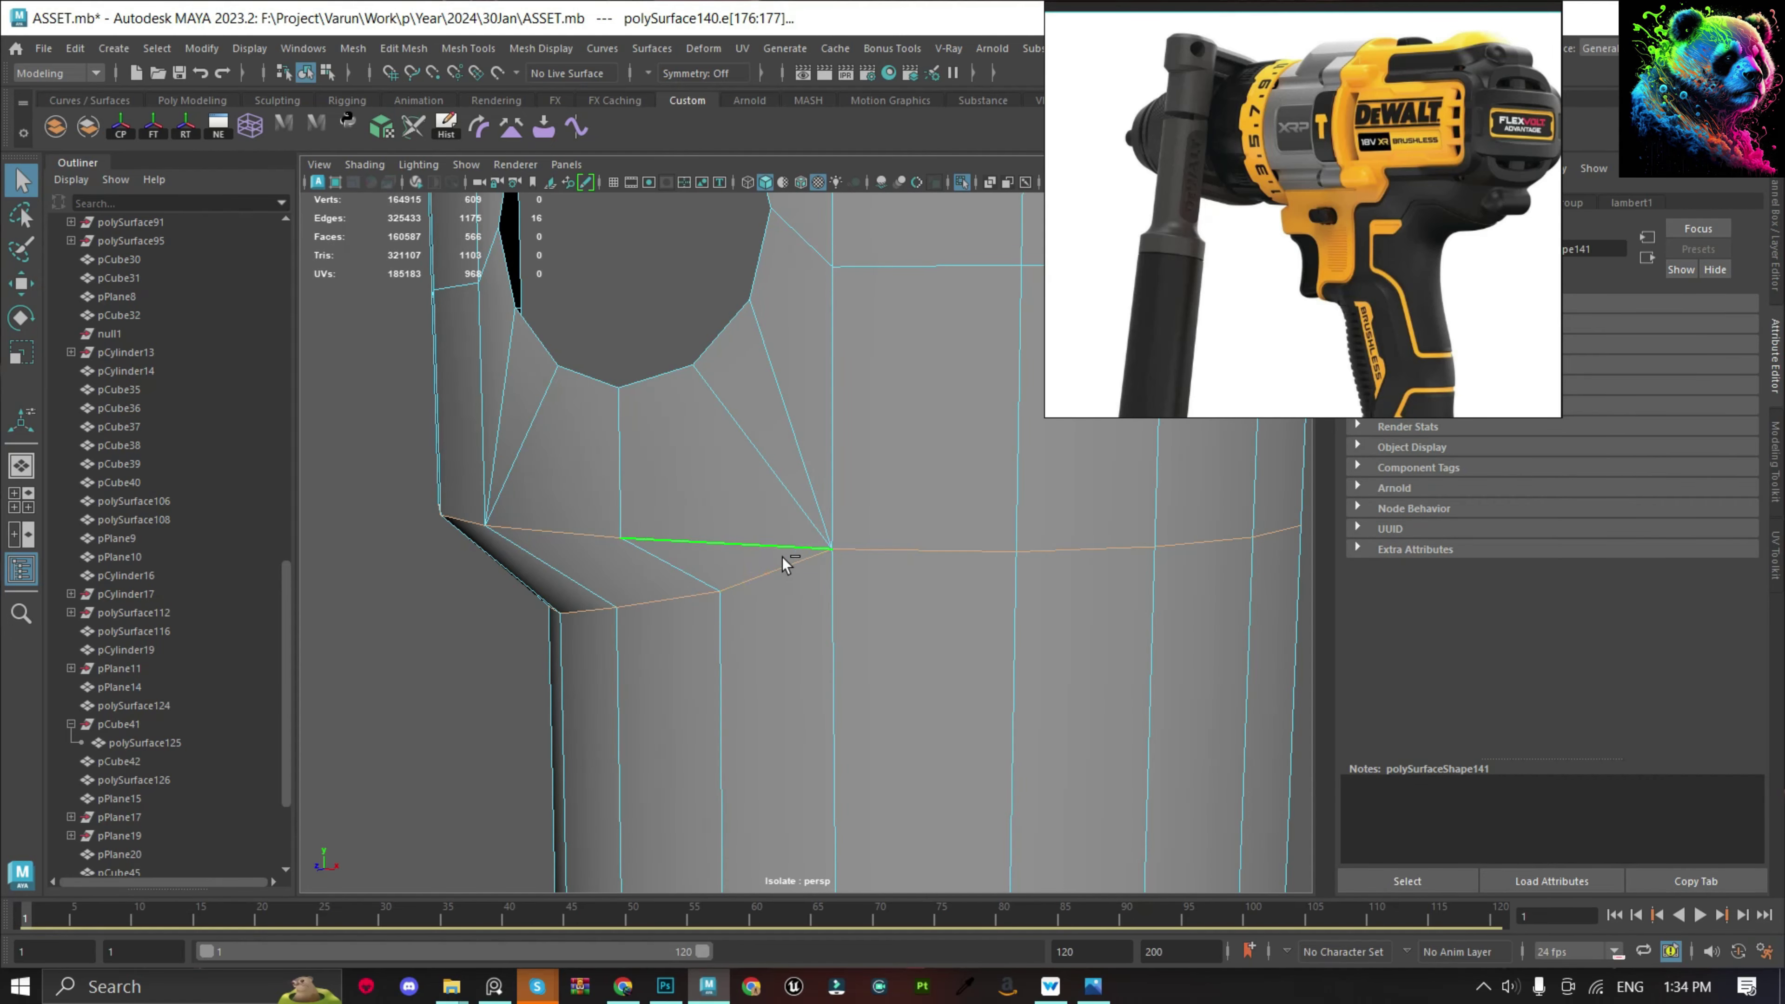
key("ctrl+b")
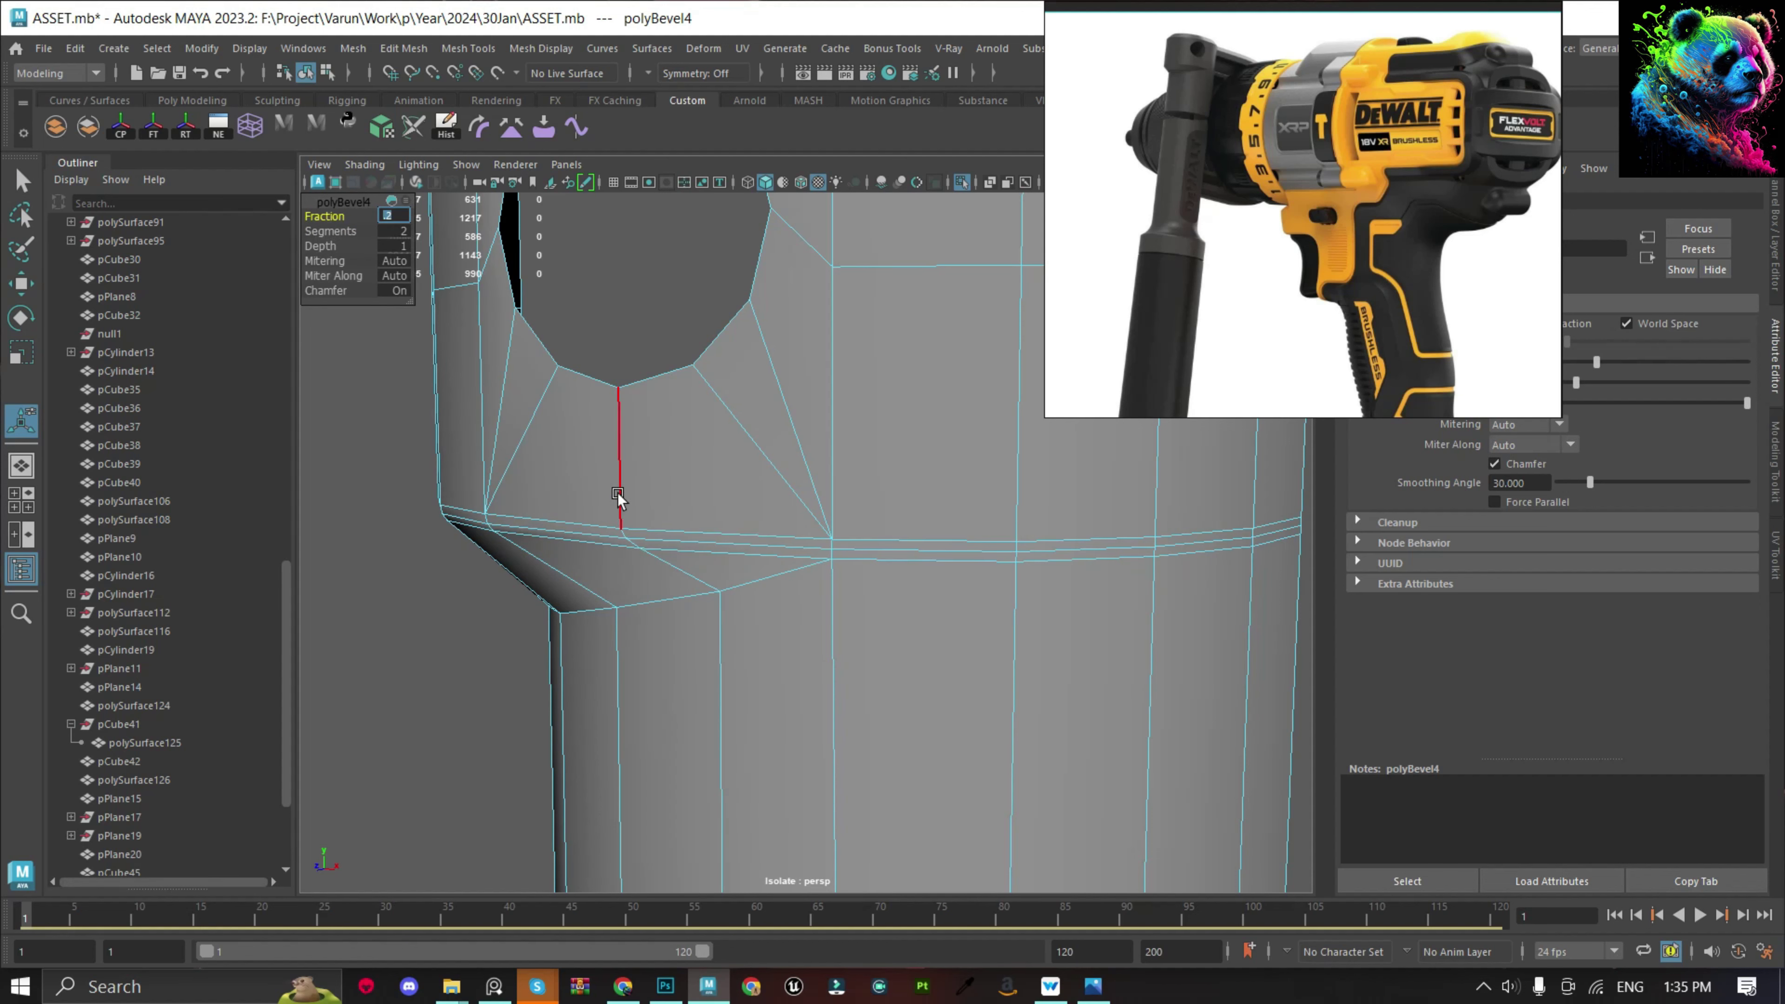
left_click_drag(618, 496, 637, 606, "alt")
scroll(901, 558, "up", 3)
right_click_drag(777, 539, 777, 539, "shift")
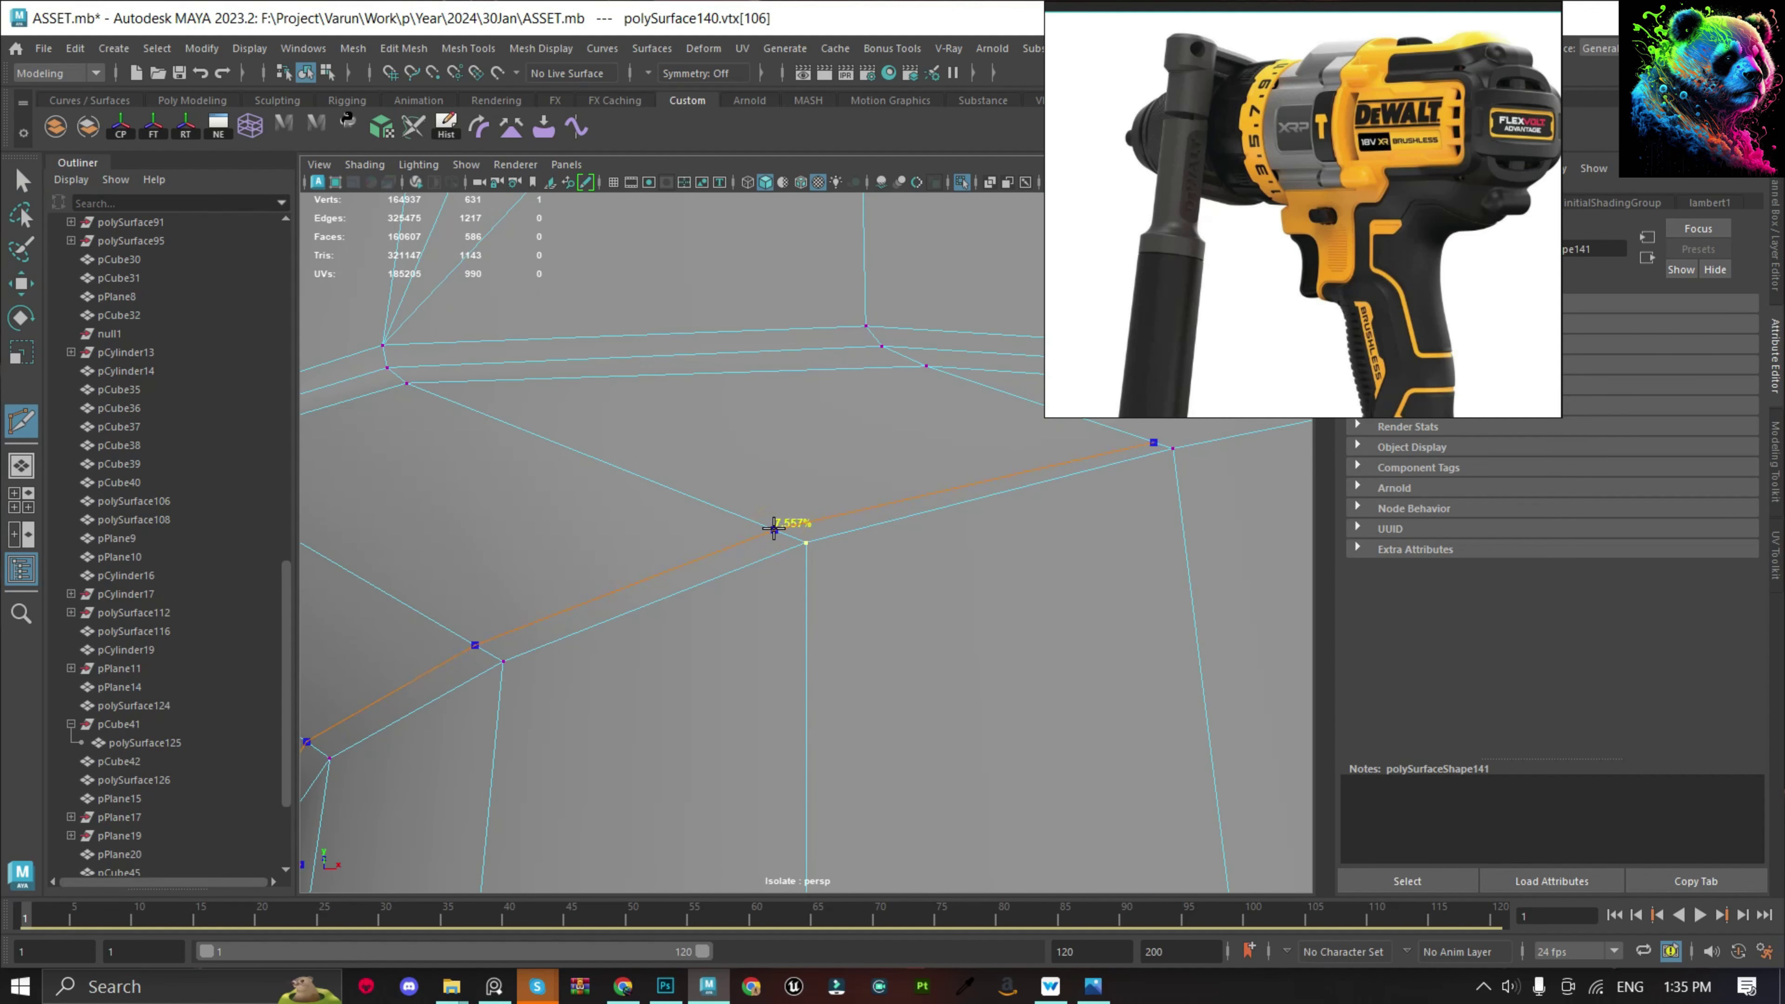
left_click(774, 528, "ctrl")
Slide stray vertices on the bevel band into line with the new loop.
left_click(802, 569, "ctrl")
scroll(897, 590, "down", 3)
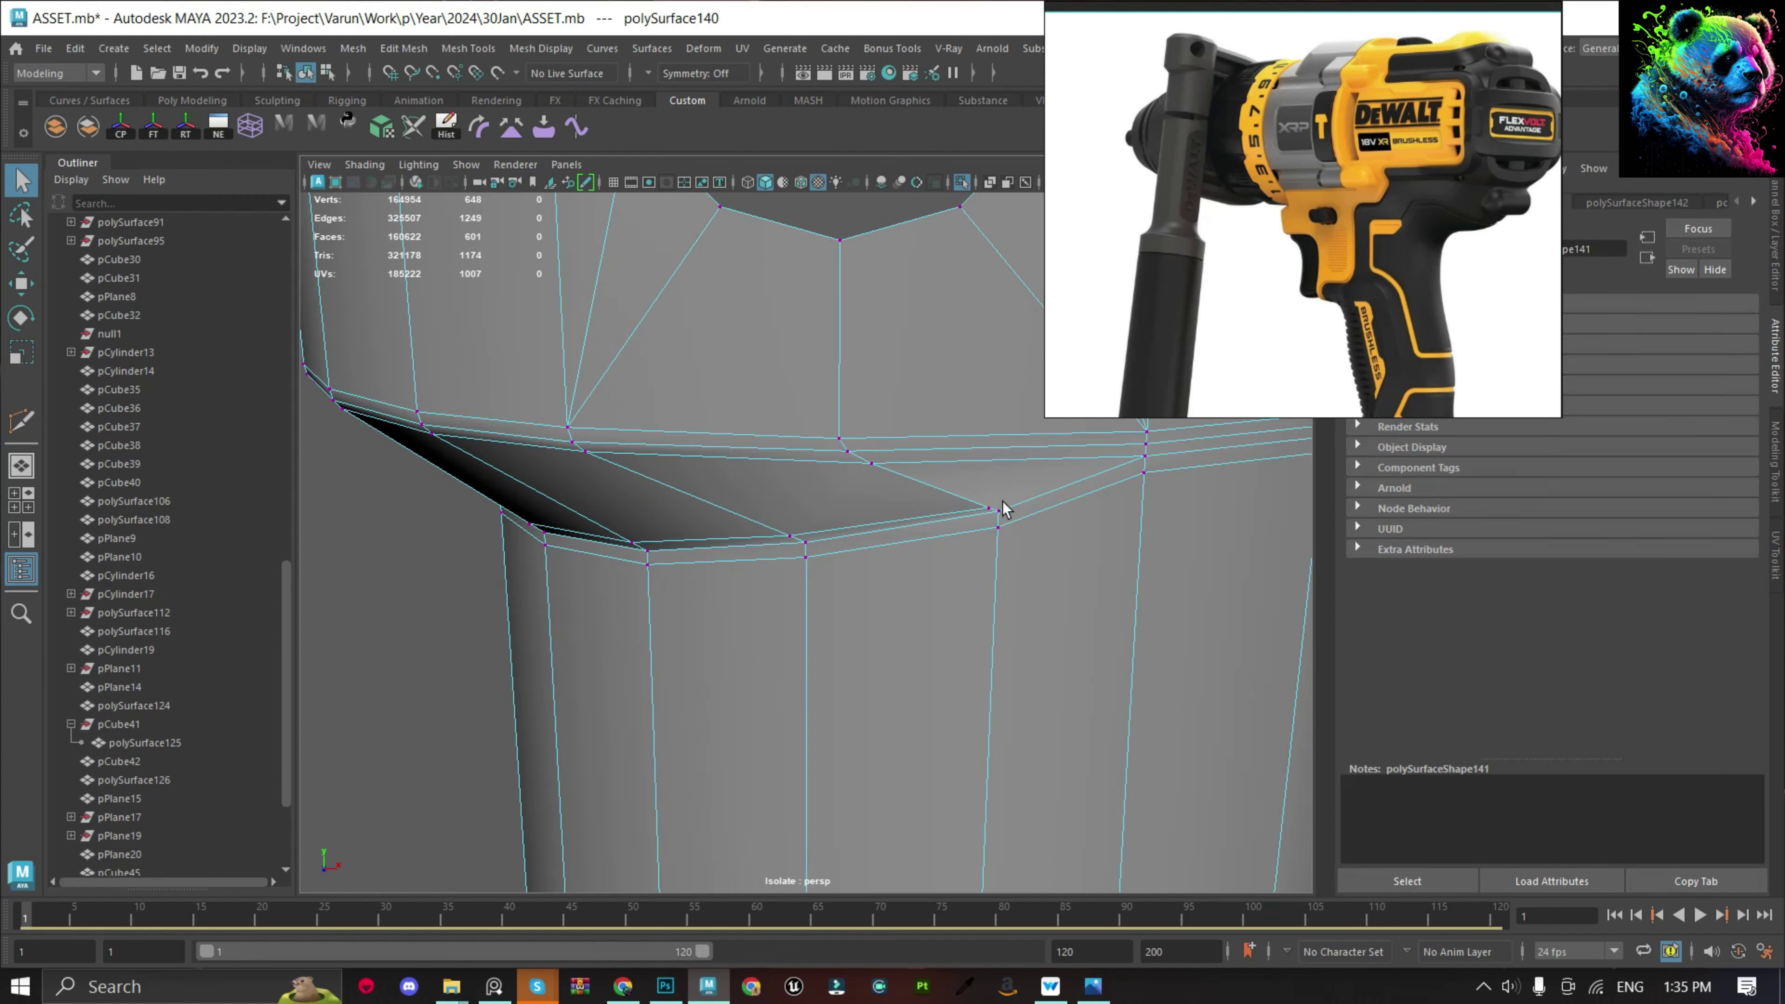
key("w")
left_click(809, 547)
scroll(818, 540, "up", 3)
left_click(817, 539)
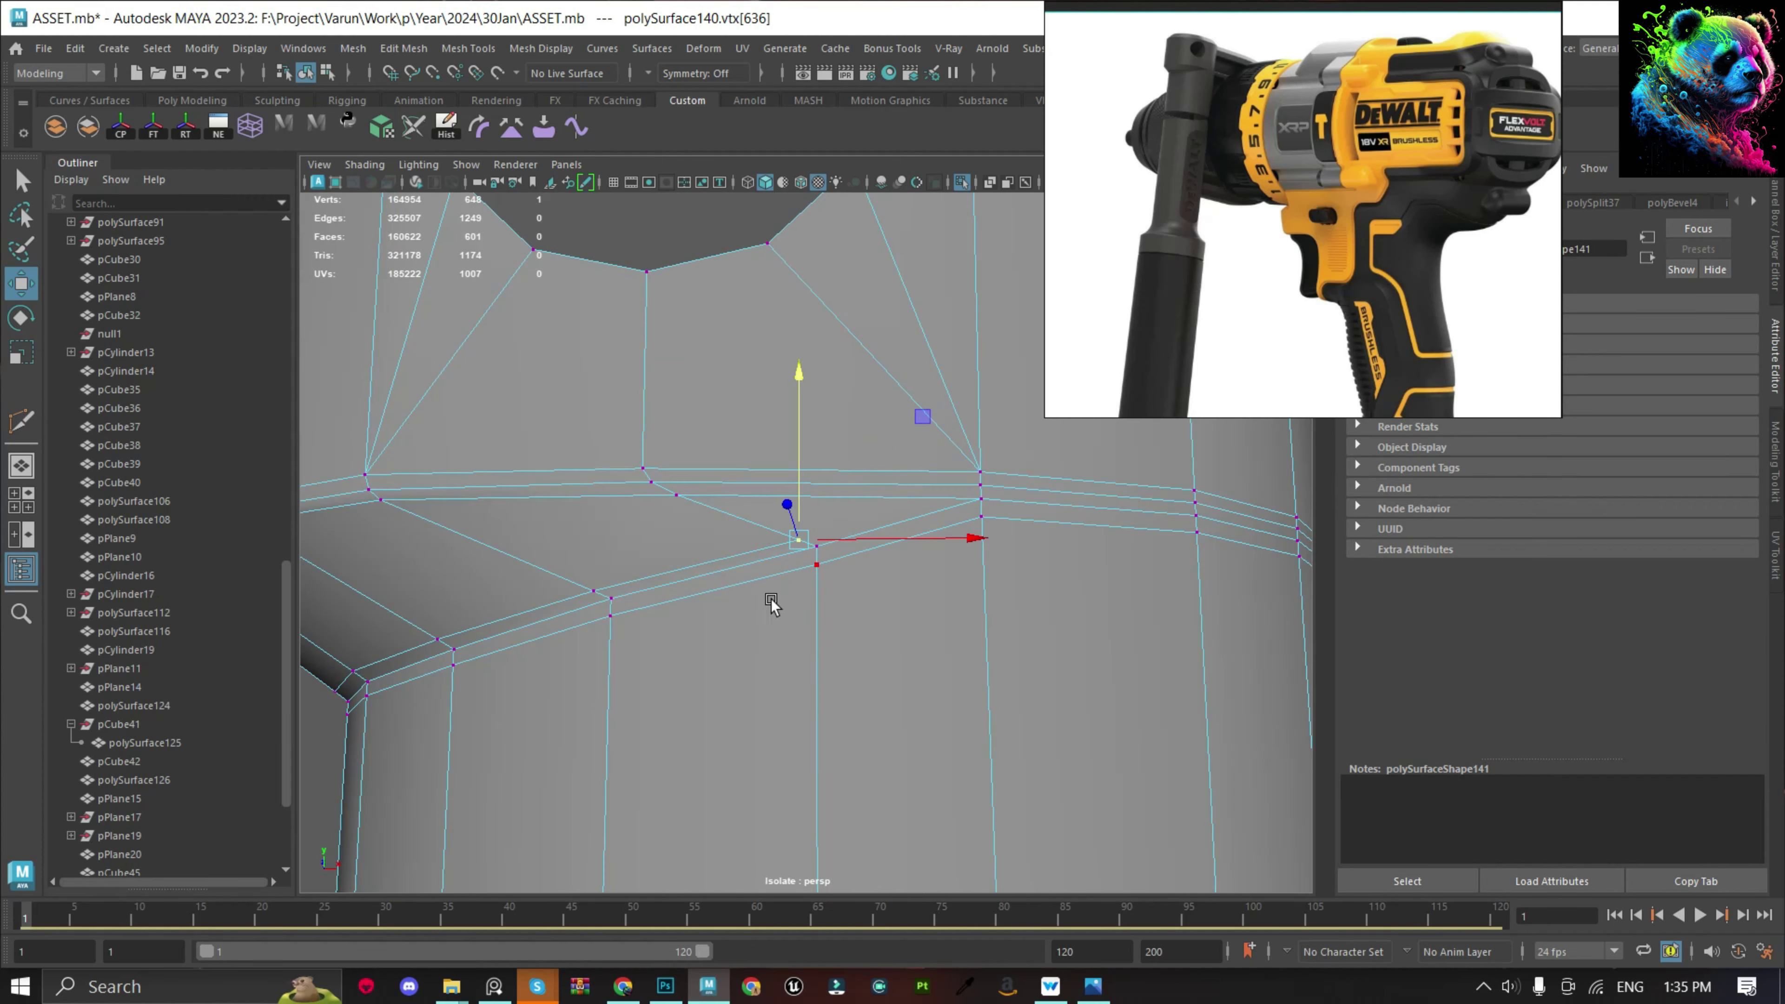
left_click_drag(769, 602, 991, 533, "alt")
scroll(926, 436, "down", 5)
left_click(1239, 550)
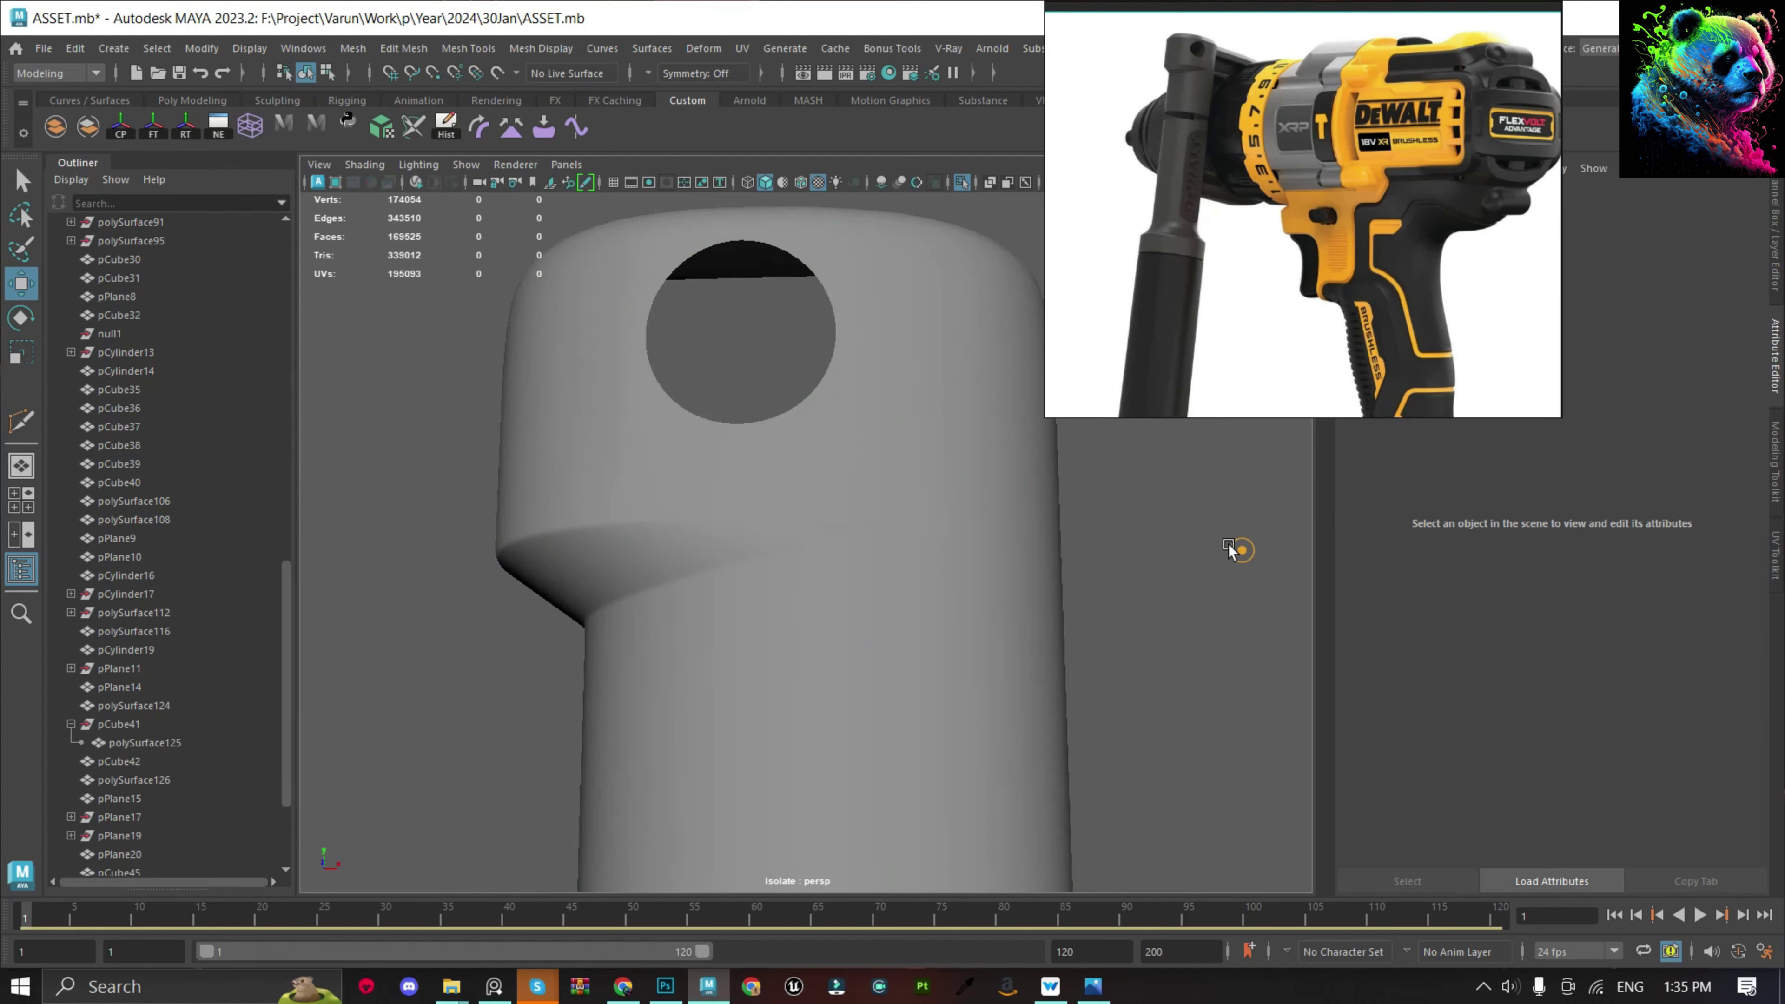
Cut an extra edge across the bevel band with Multi-Cut.
scroll(695, 526, "up", 5)
left_click(737, 512)
scroll(738, 510, "up", 3)
key("F9")
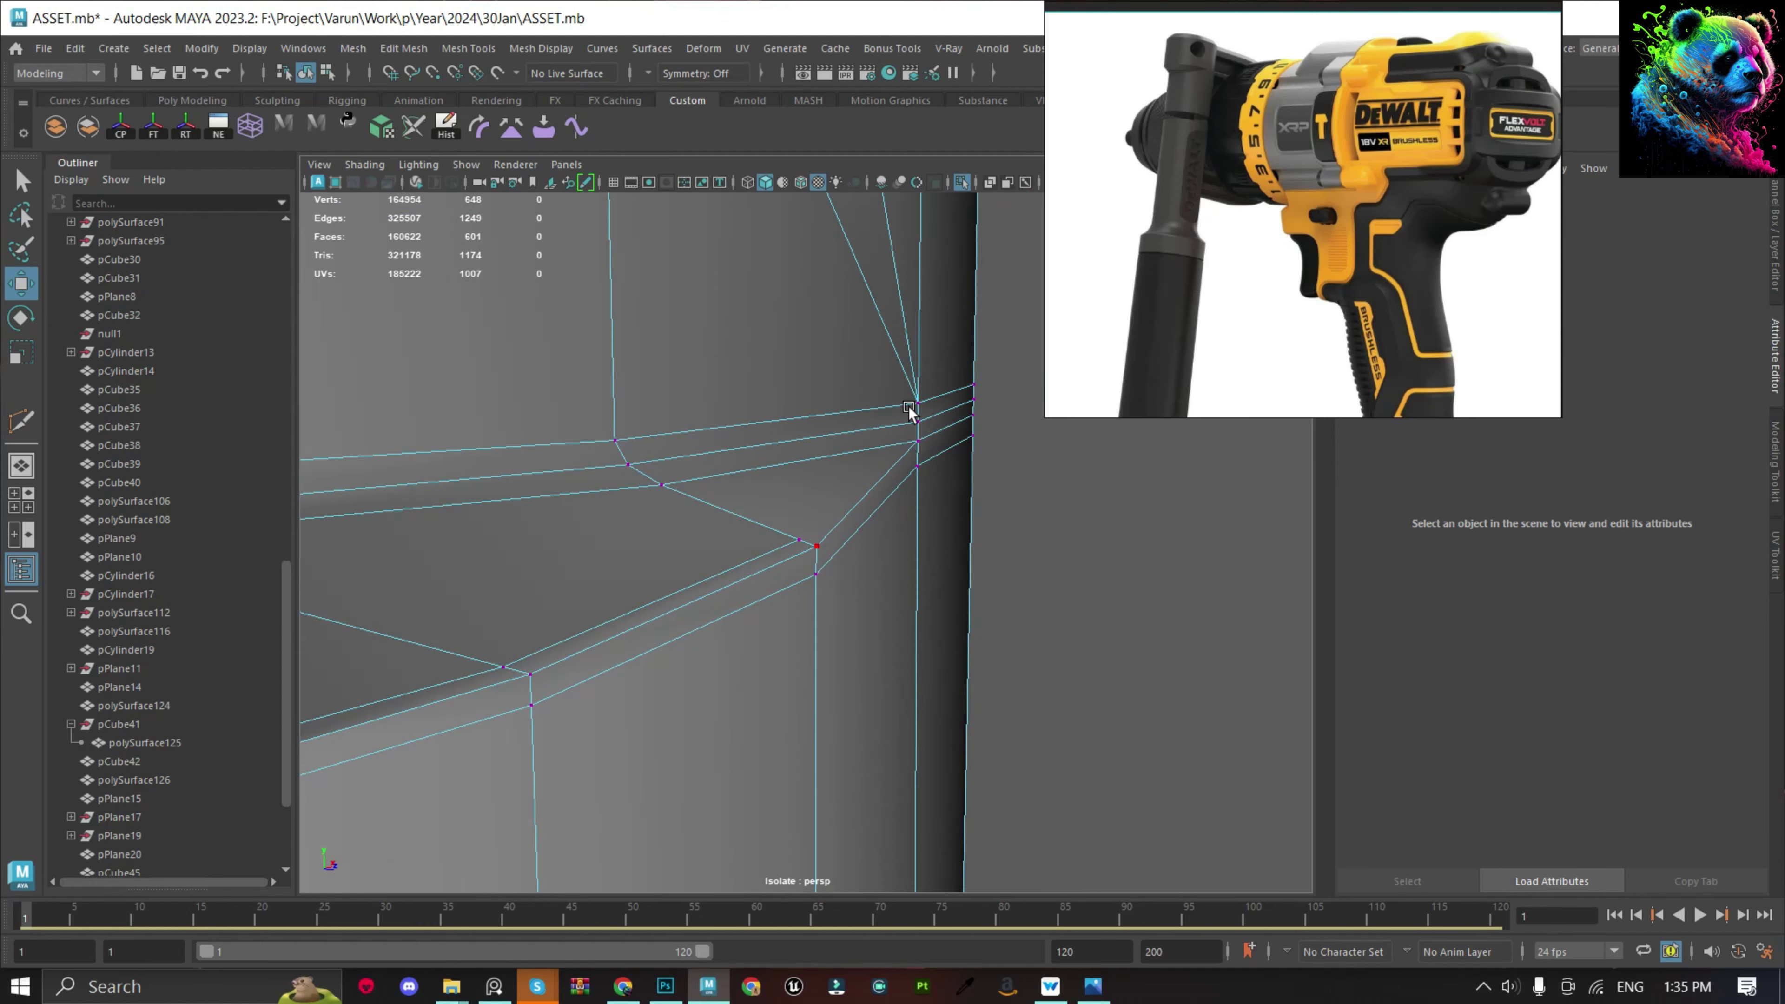
scroll(901, 465, "up", 2)
key("y")
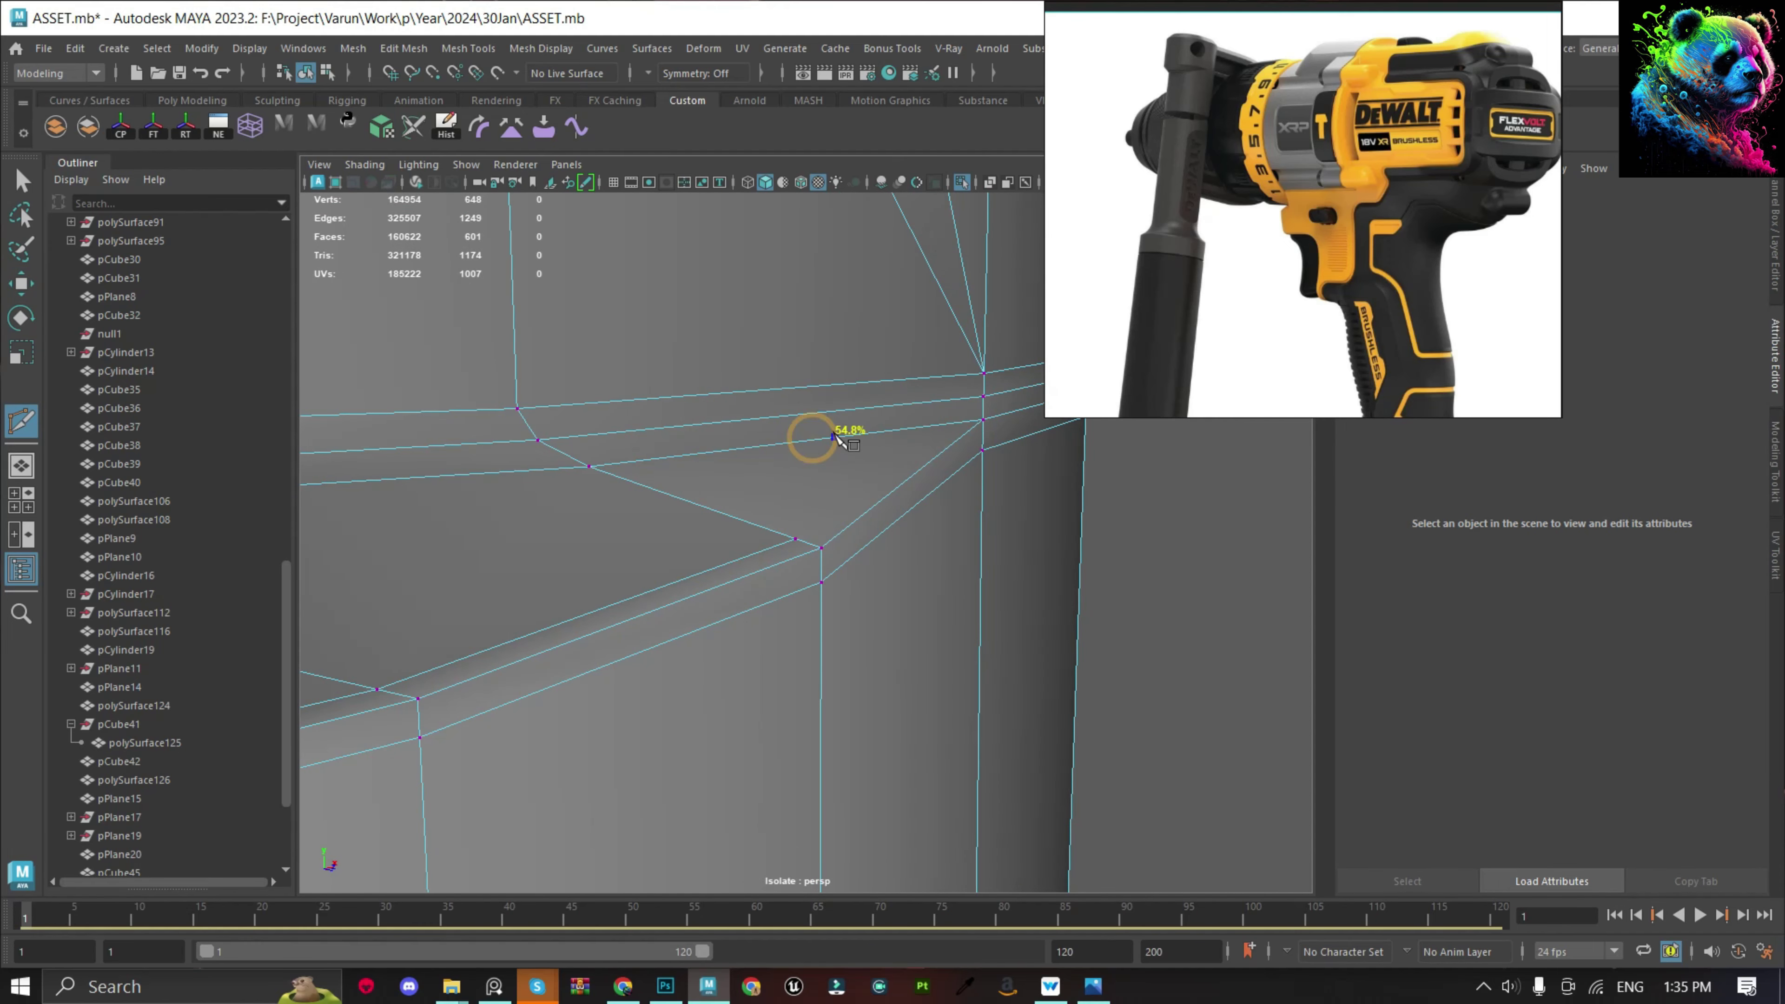
left_click(823, 461)
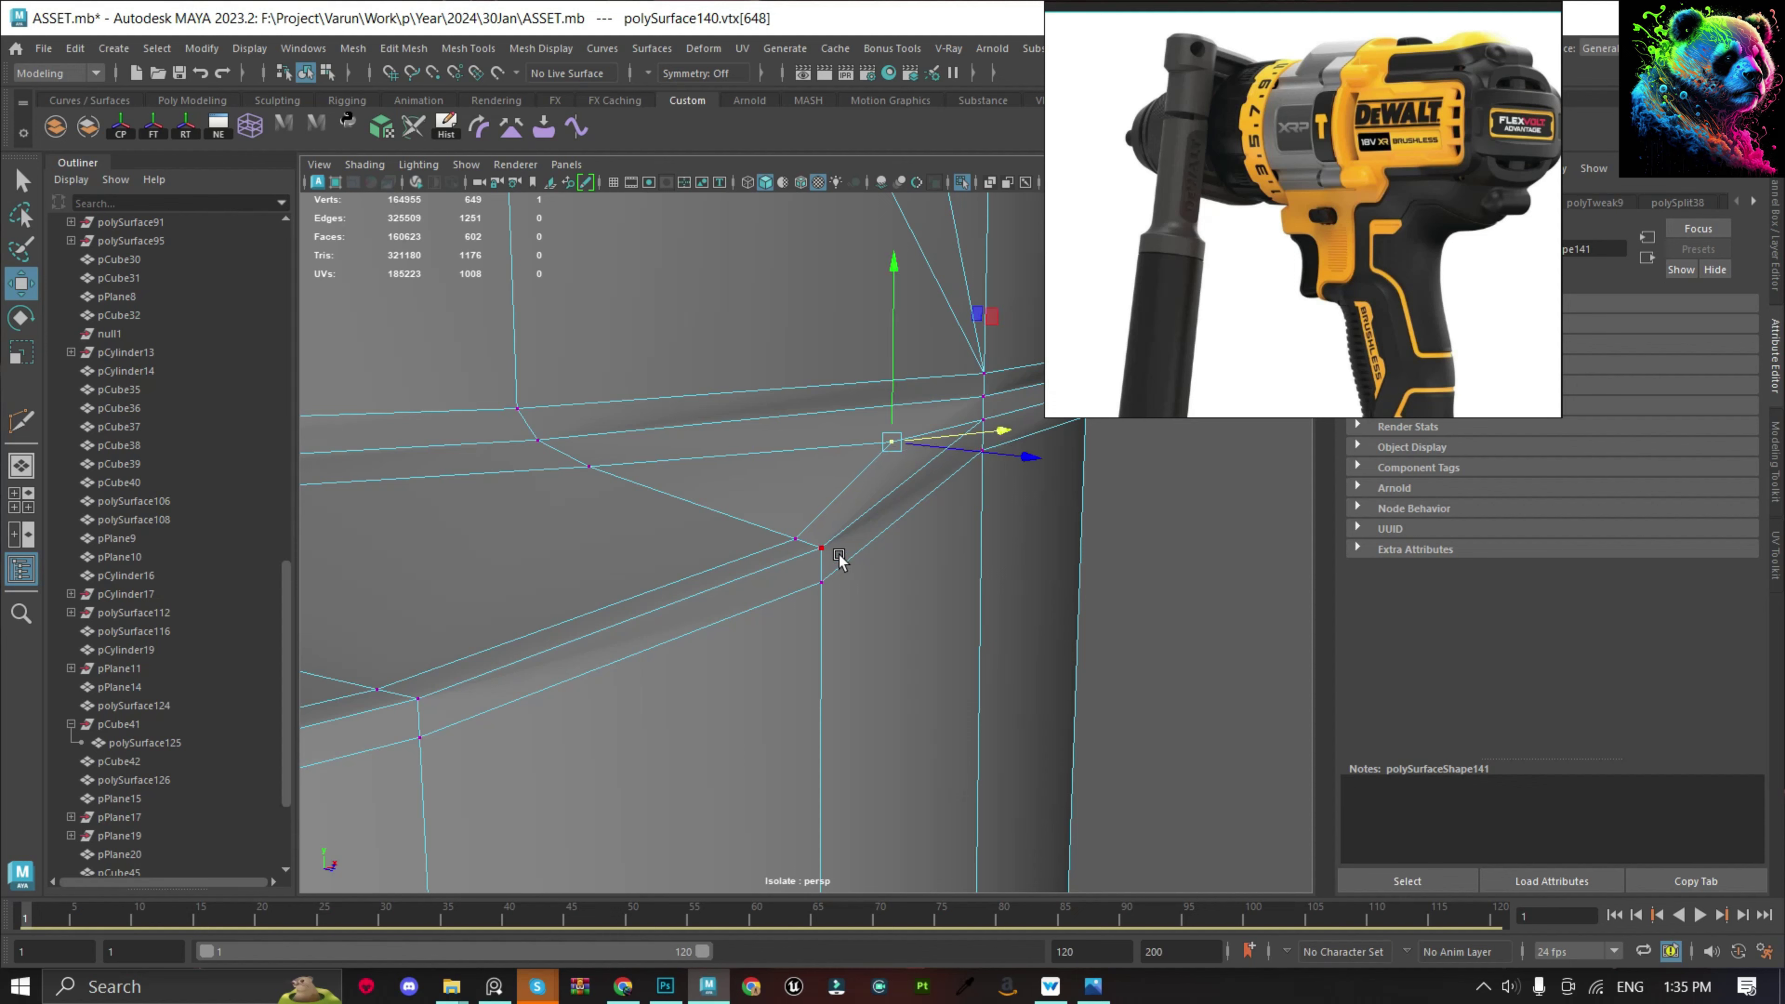
key("F8")
scroll(849, 590, "down", 5)
left_click(863, 555)
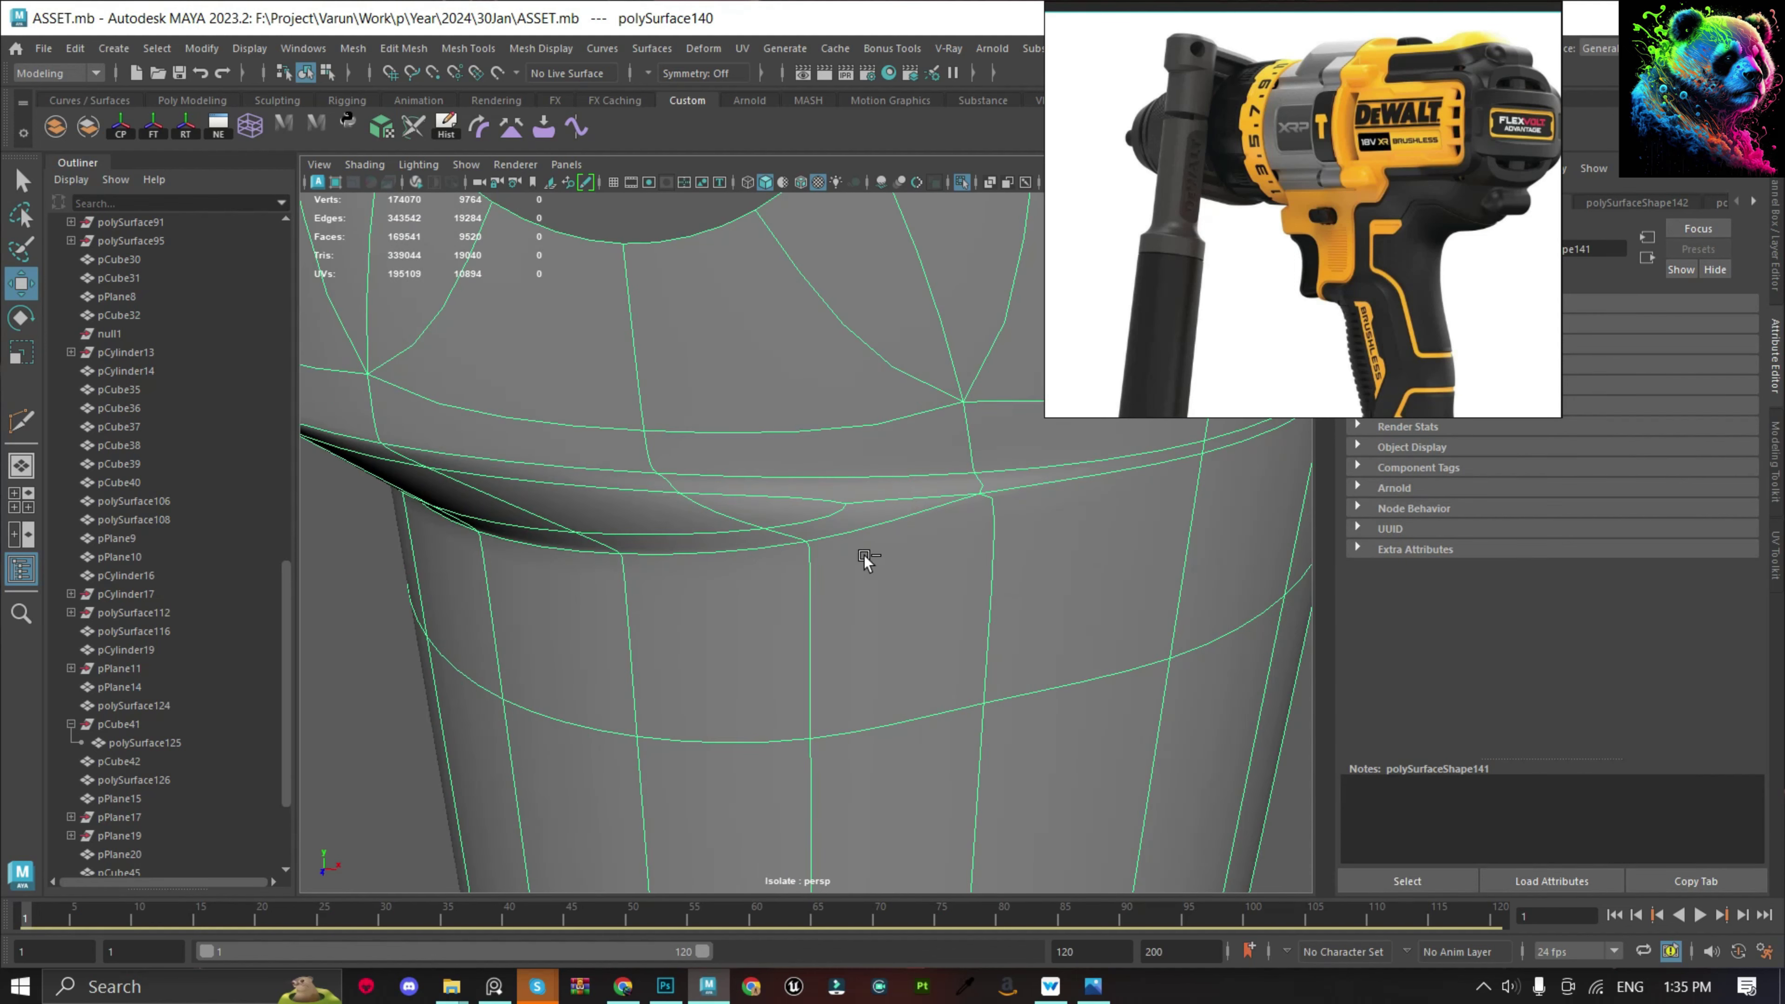
scroll(816, 460, "up", 5)
Try deleting a stray edge at the joint, then undo it.
left_click_drag(816, 460, 965, 487, "alt")
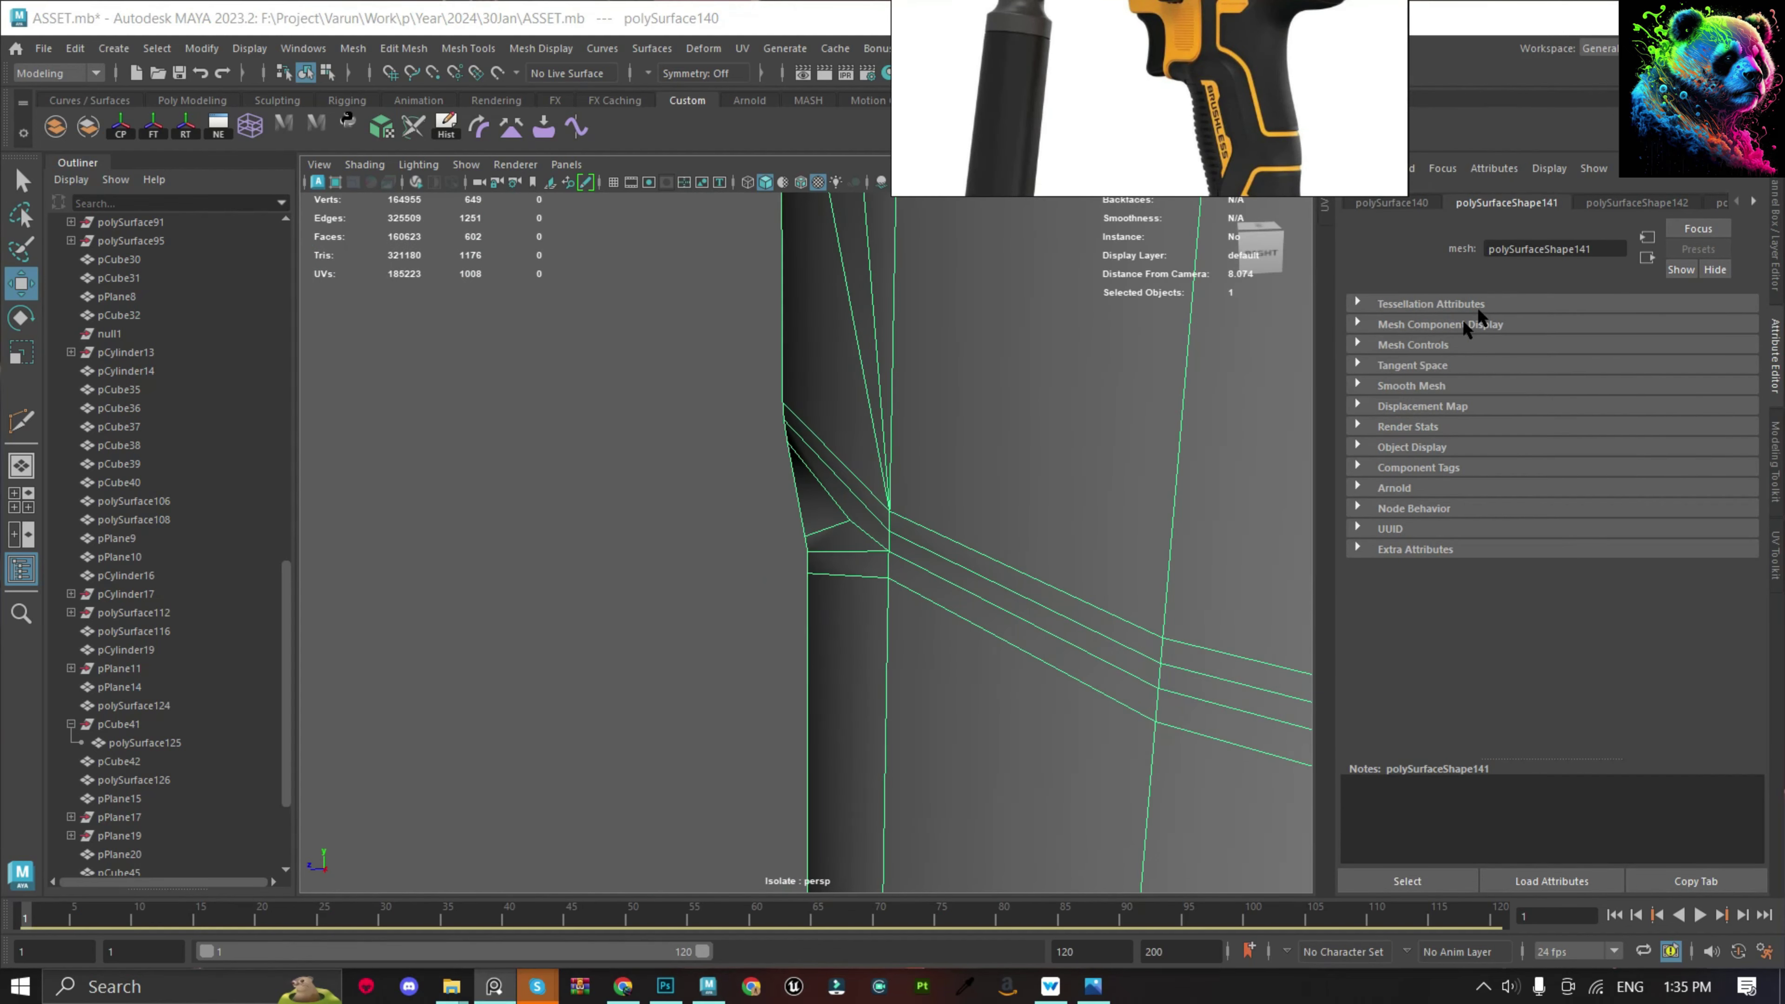
left_click_drag(677, 633, 876, 741, "alt")
key("F10")
right_click_drag(901, 502, 900, 503, "shift")
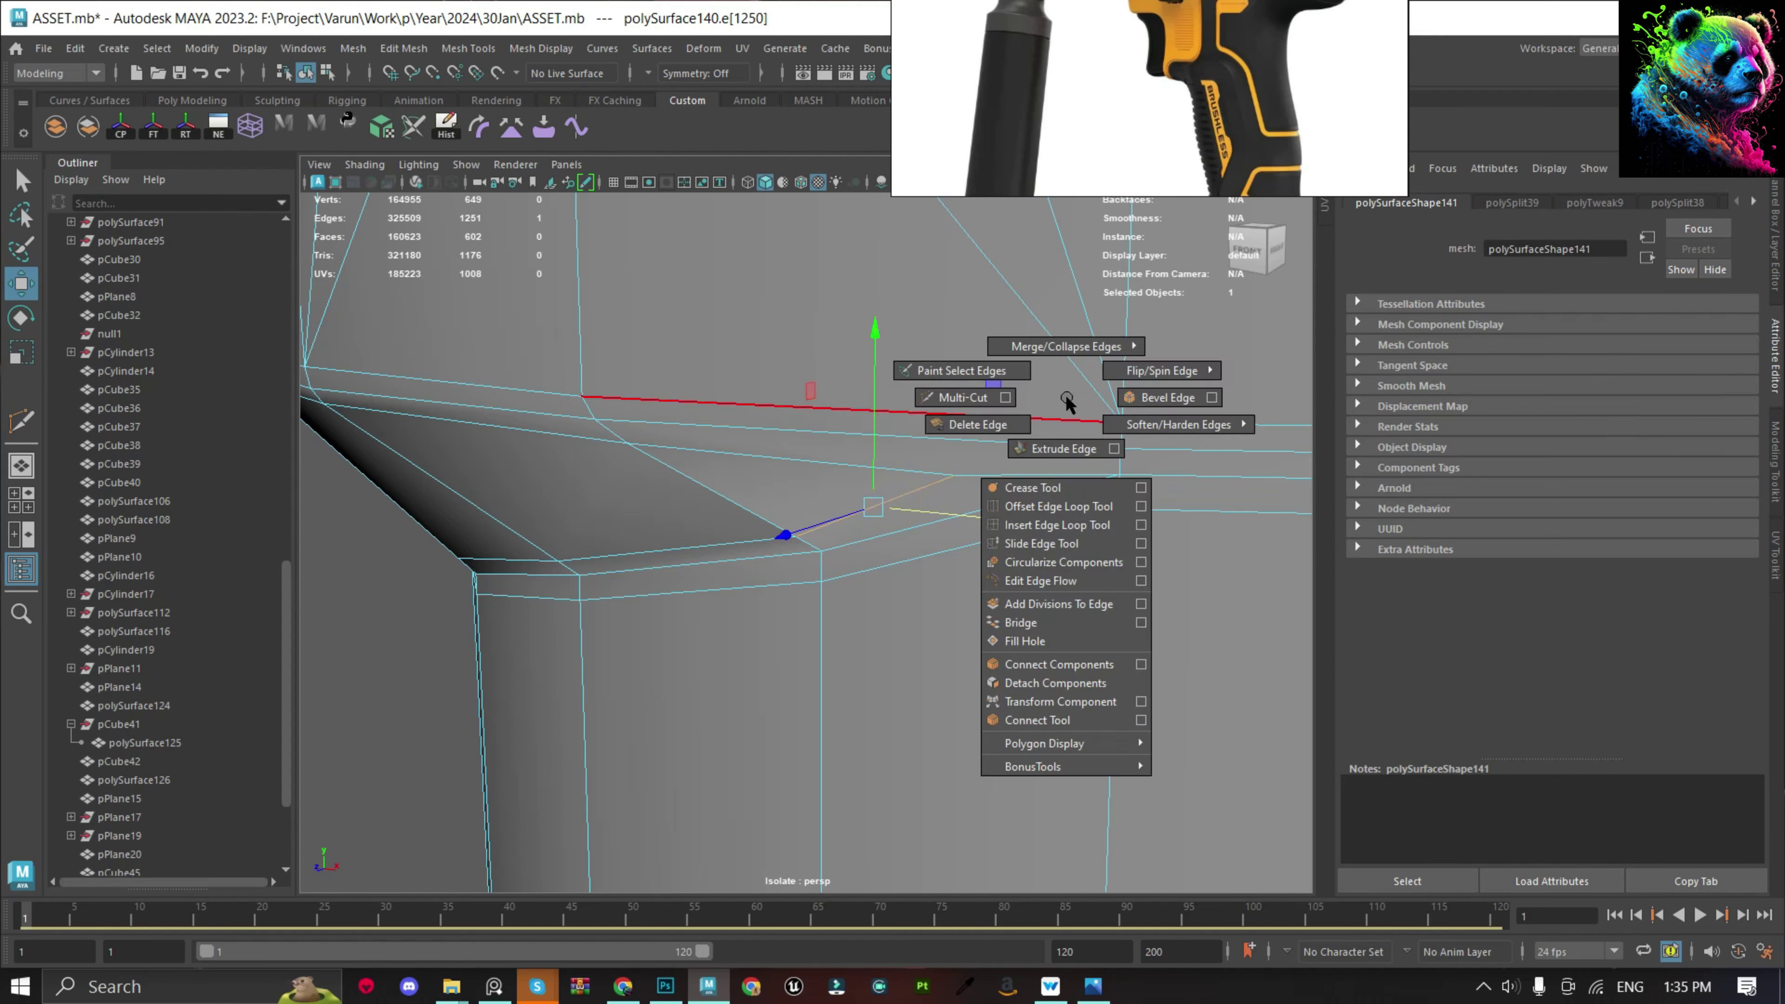
mouse_move(898, 499)
left_mouse_down("alt")
mouse_move(1044, 499)
mouse_move(909, 519)
mouse_move(922, 536)
left_mouse_up("alt")
key("ctrl+z")
scroll(886, 542, "down", 5)
key("F8")
Enlarge and reposition the drill reference photo beside the model.
mouse_move(956, 471)
left_mouse_down("alt")
mouse_move(1042, 428)
mouse_move(632, 562)
left_mouse_up("alt")
left_click(560, 609)
scroll(738, 577, "up", 5)
left_click_drag(773, 563, 816, 535, "alt")
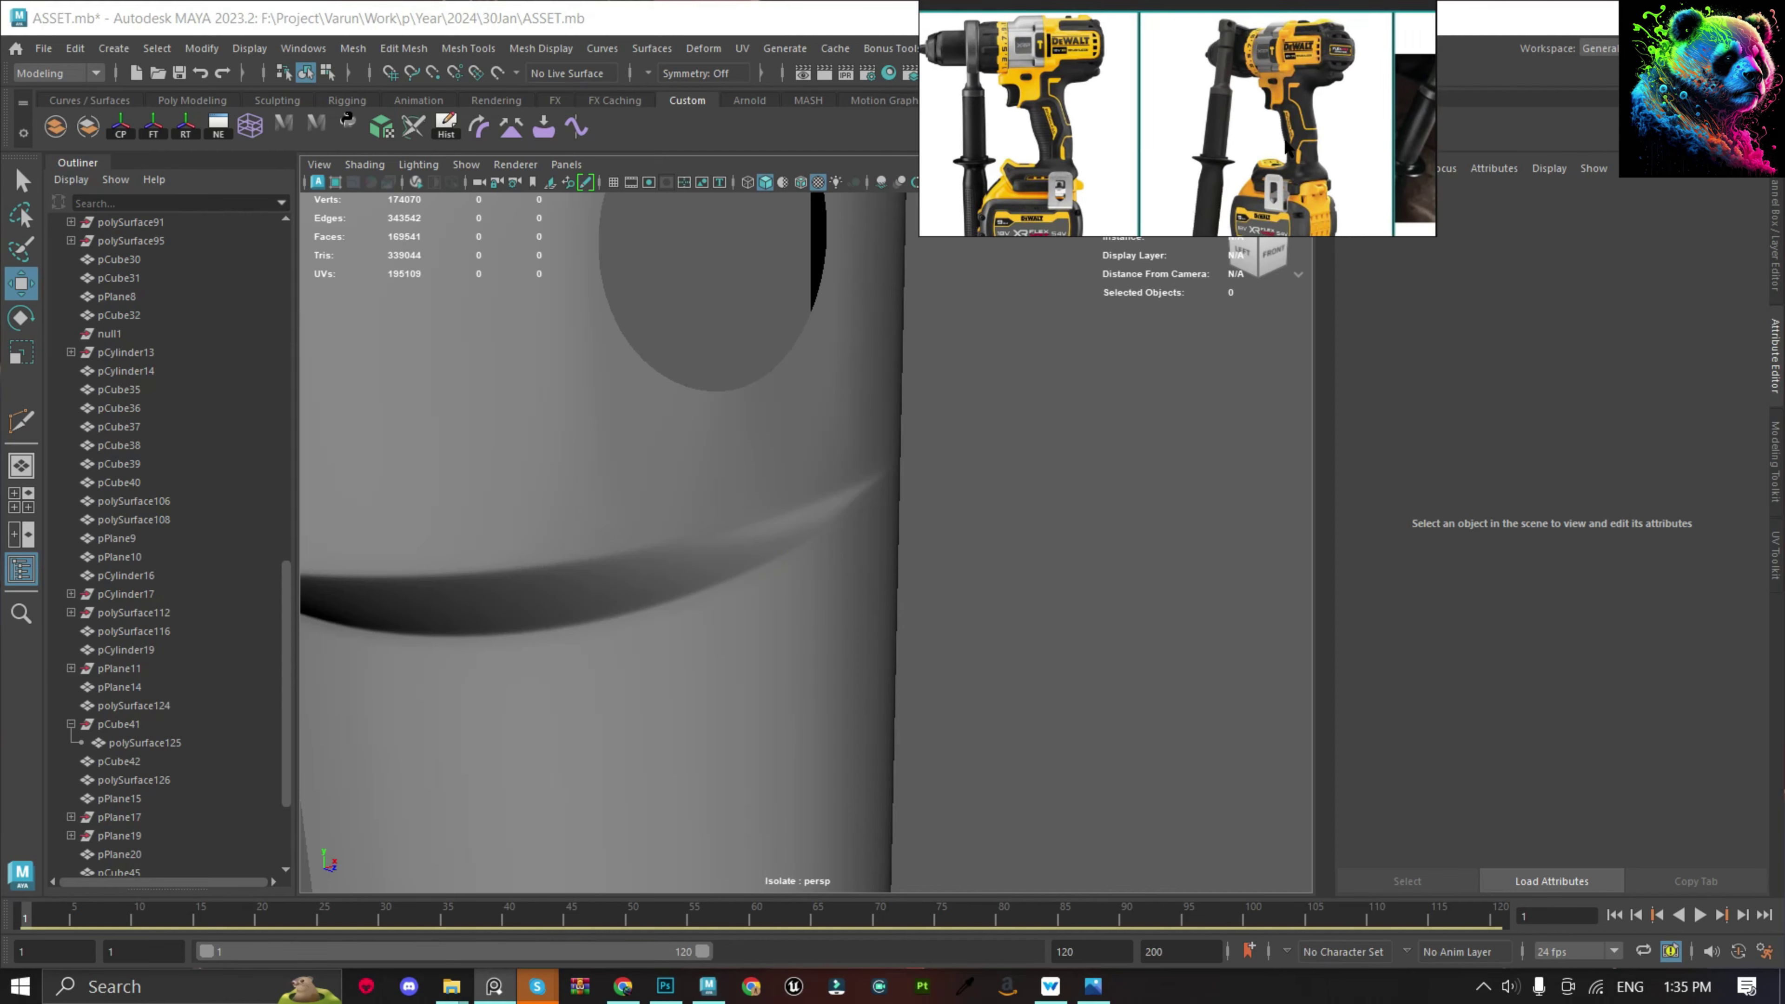
left_click_drag(1237, 37, 1288, 107)
scroll(1289, 106, "up", 2)
scroll(869, 549, "down", 3)
scroll(1289, 166, "up", 3)
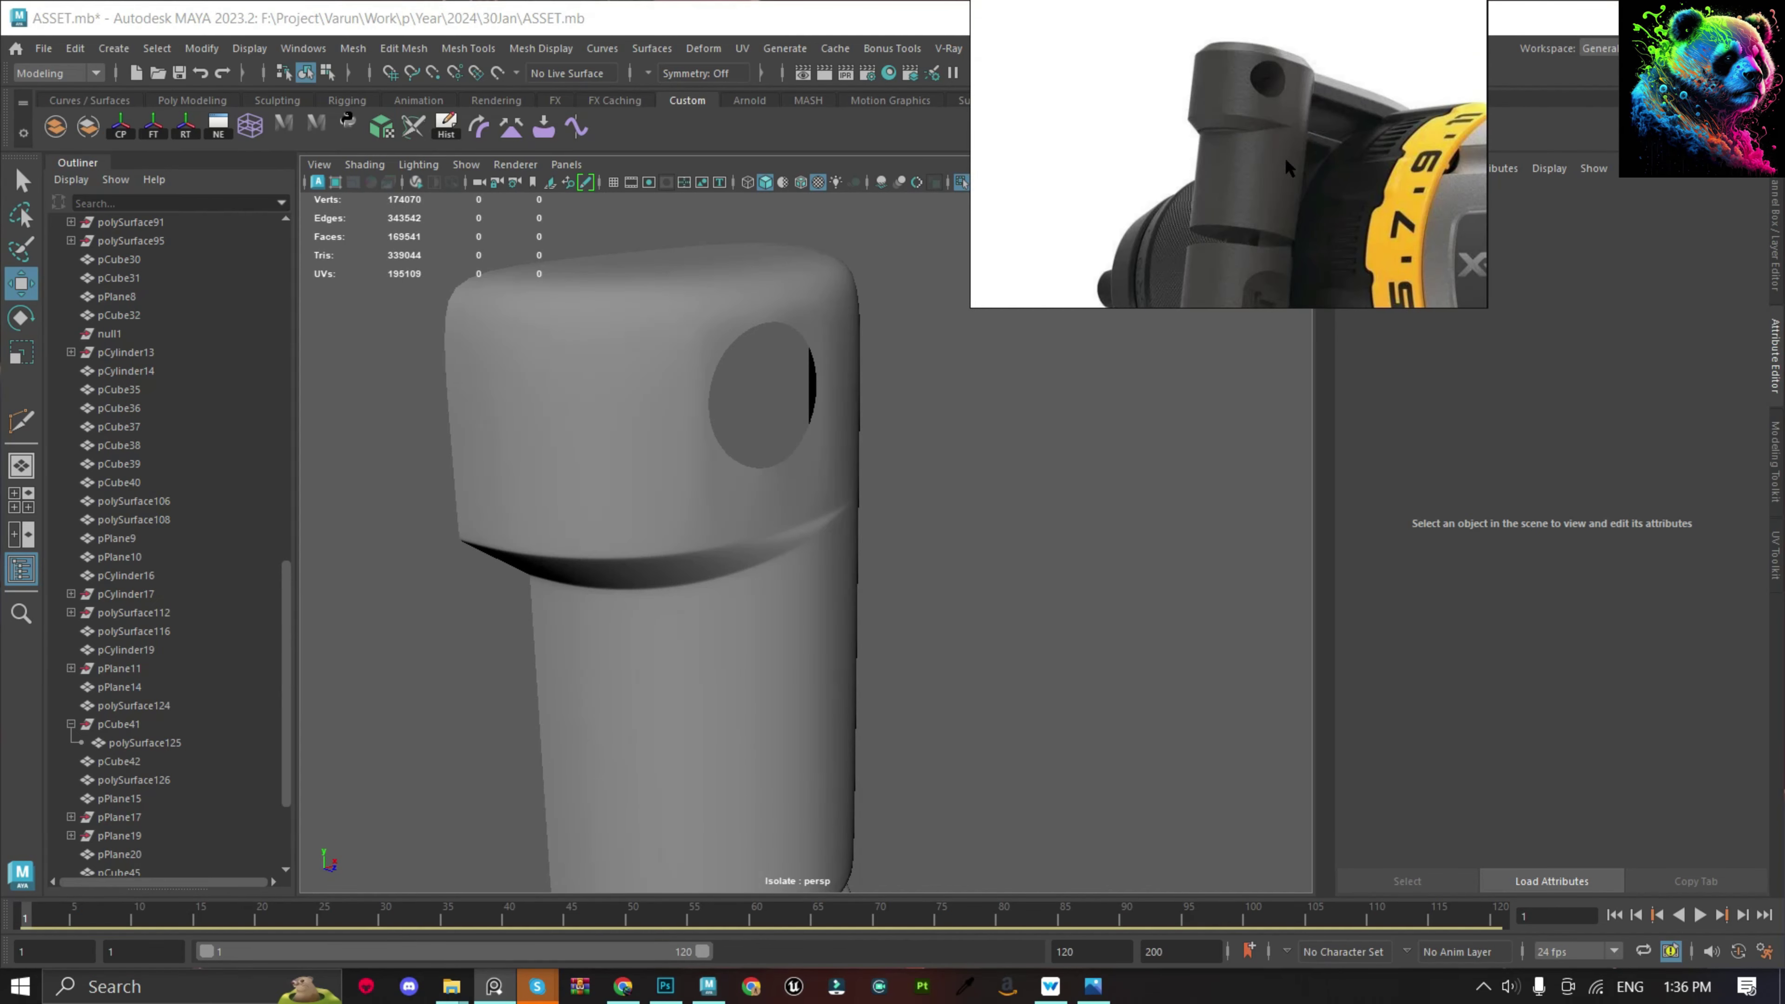
scroll(861, 542, "up", 5)
Delete the unwanted edge on the plate and turn off smooth preview.
mouse_move(809, 535)
right_mouse_down()
mouse_move(790, 506)
mouse_move(937, 422)
right_mouse_up()
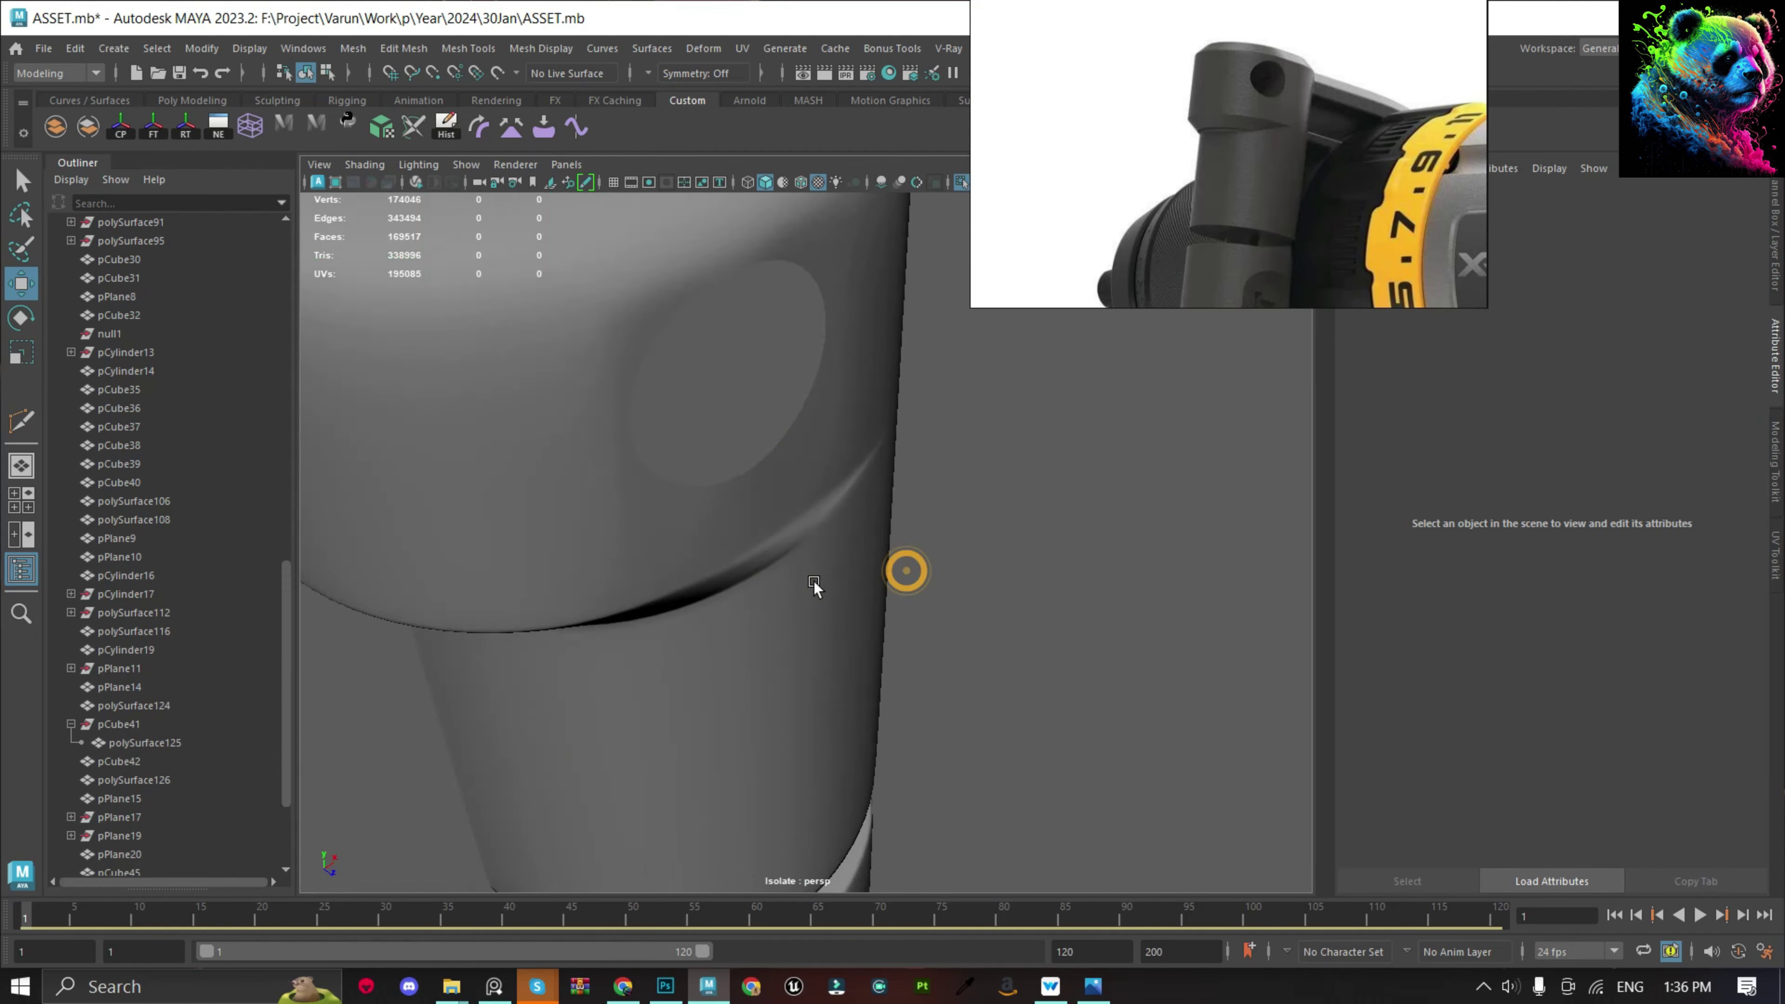
left_click_drag(814, 580, 810, 523, "alt")
key("1")
scroll(833, 458, "down", 3)
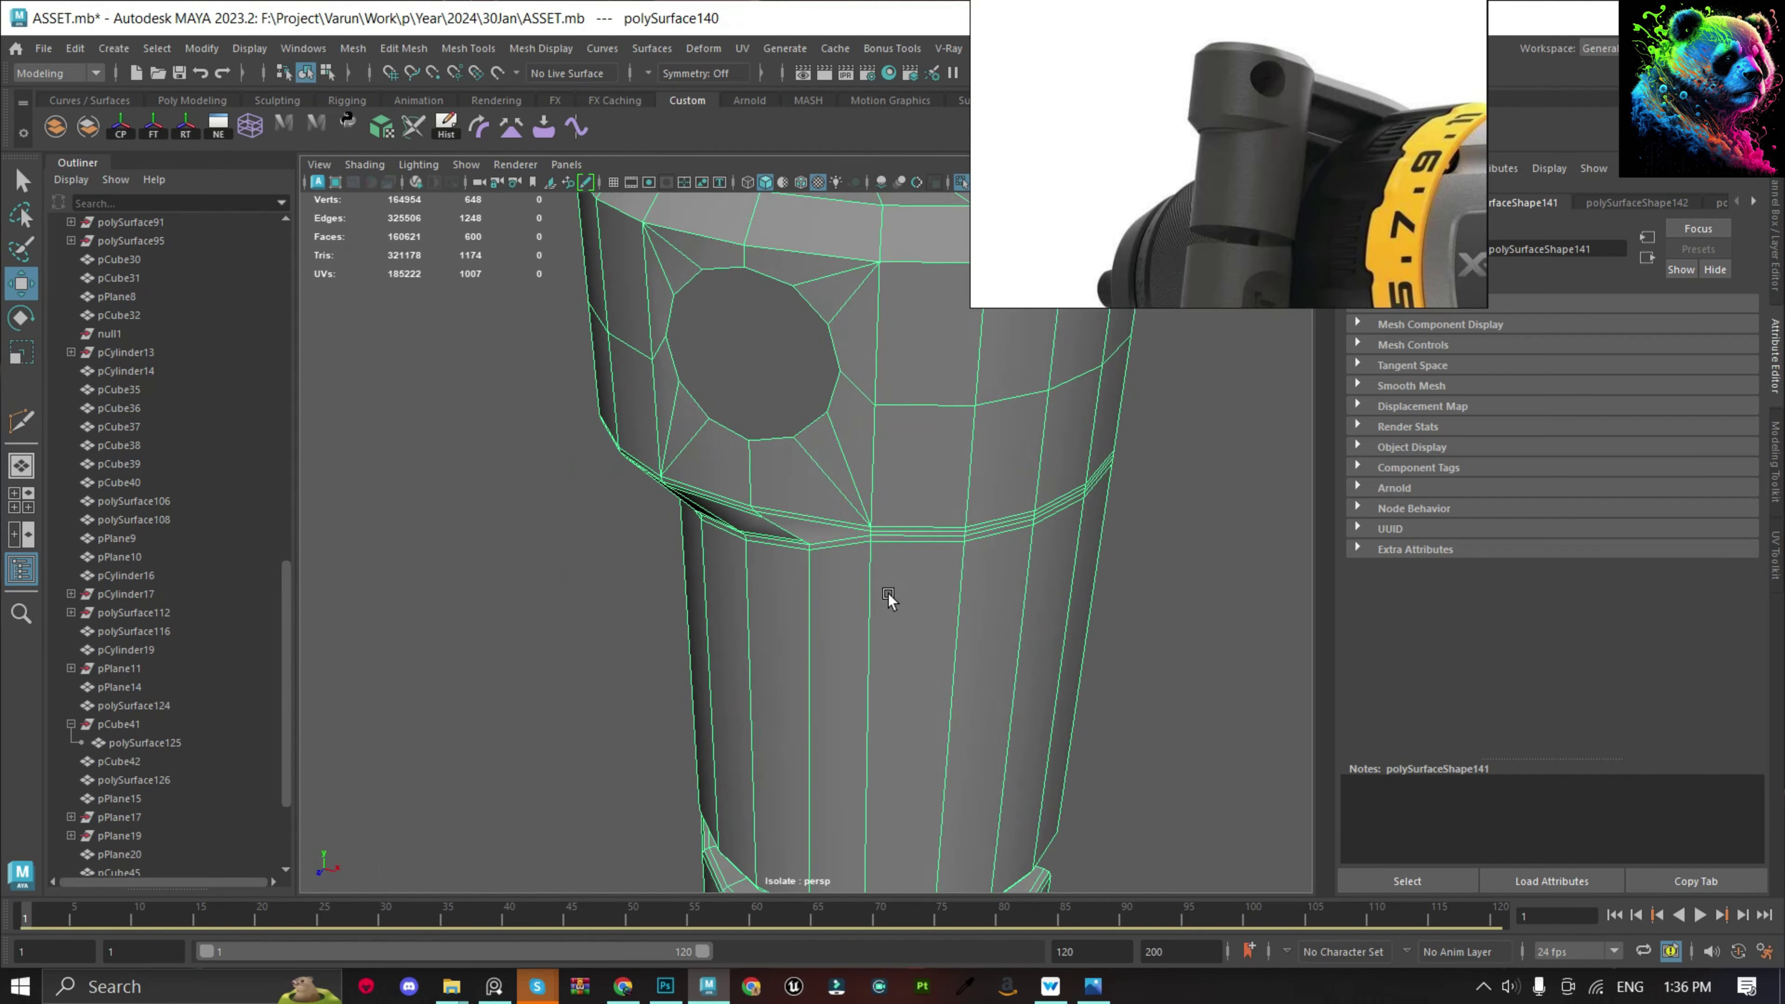
Cut a new support edge across the band and preview the smoothed mesh.
scroll(839, 502, "up", 3)
scroll(839, 505, "up", 2)
key("y")
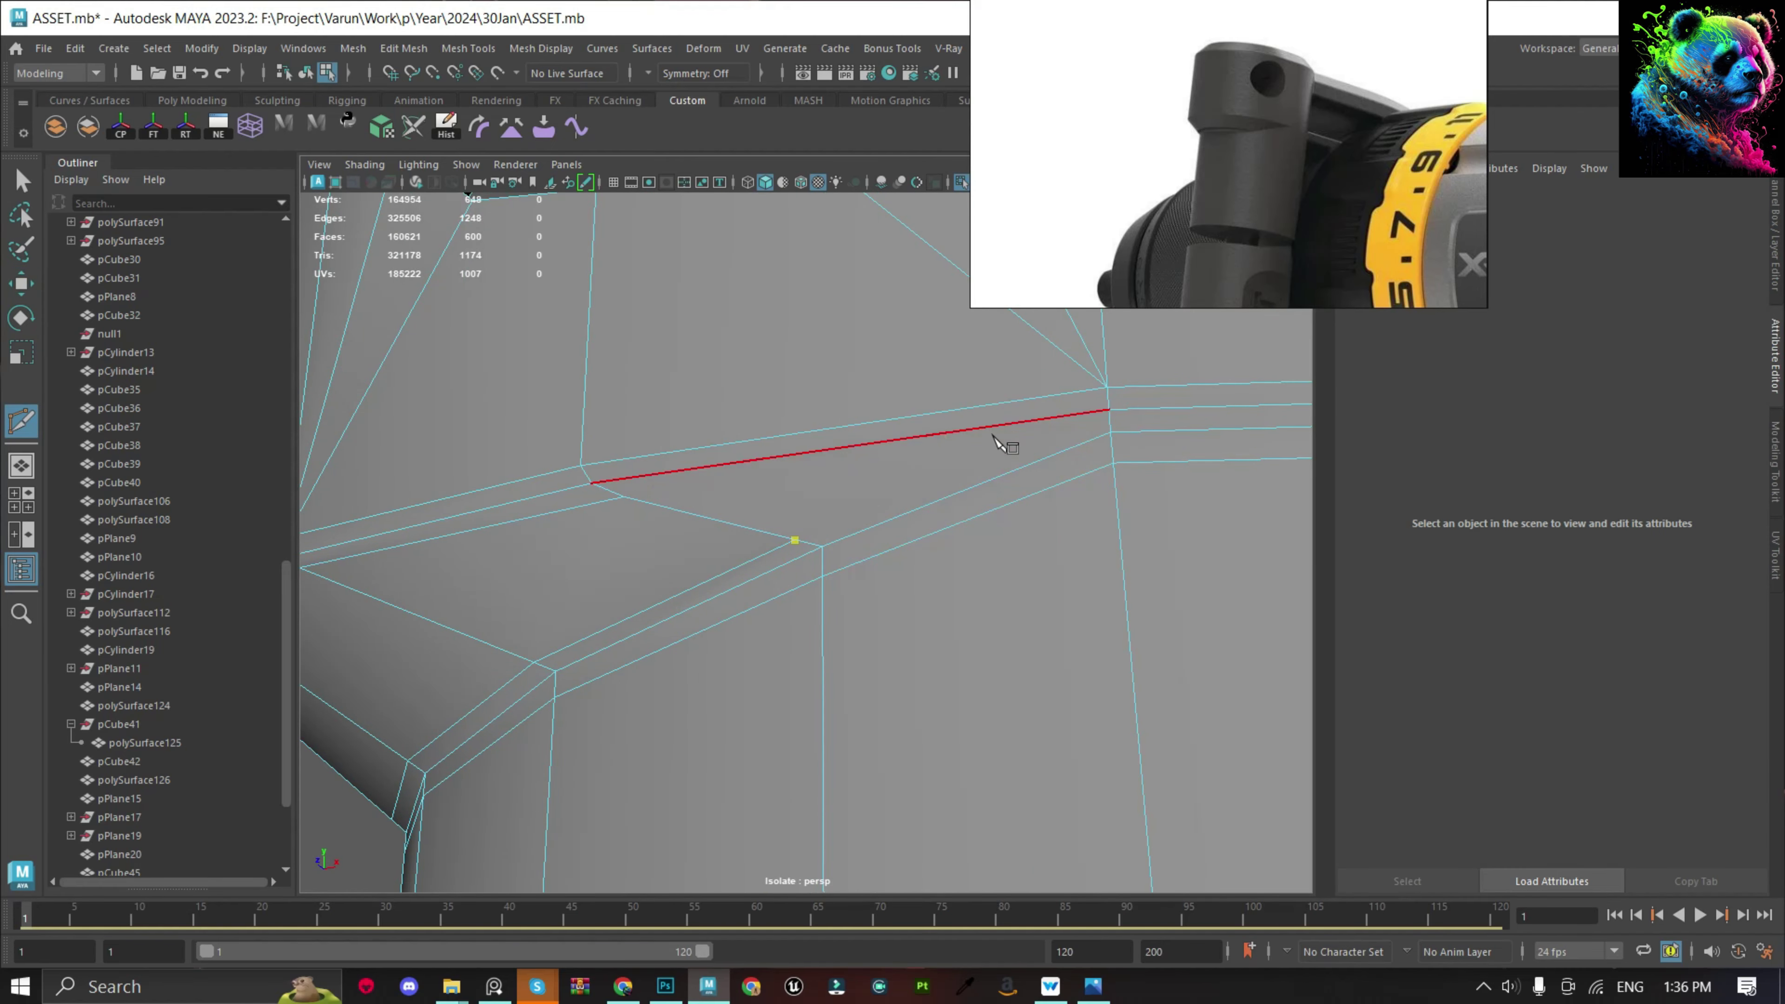
left_click(997, 442)
key("q")
key("3")
scroll(518, 622, "down", 3)
scroll(892, 583, "up", 3)
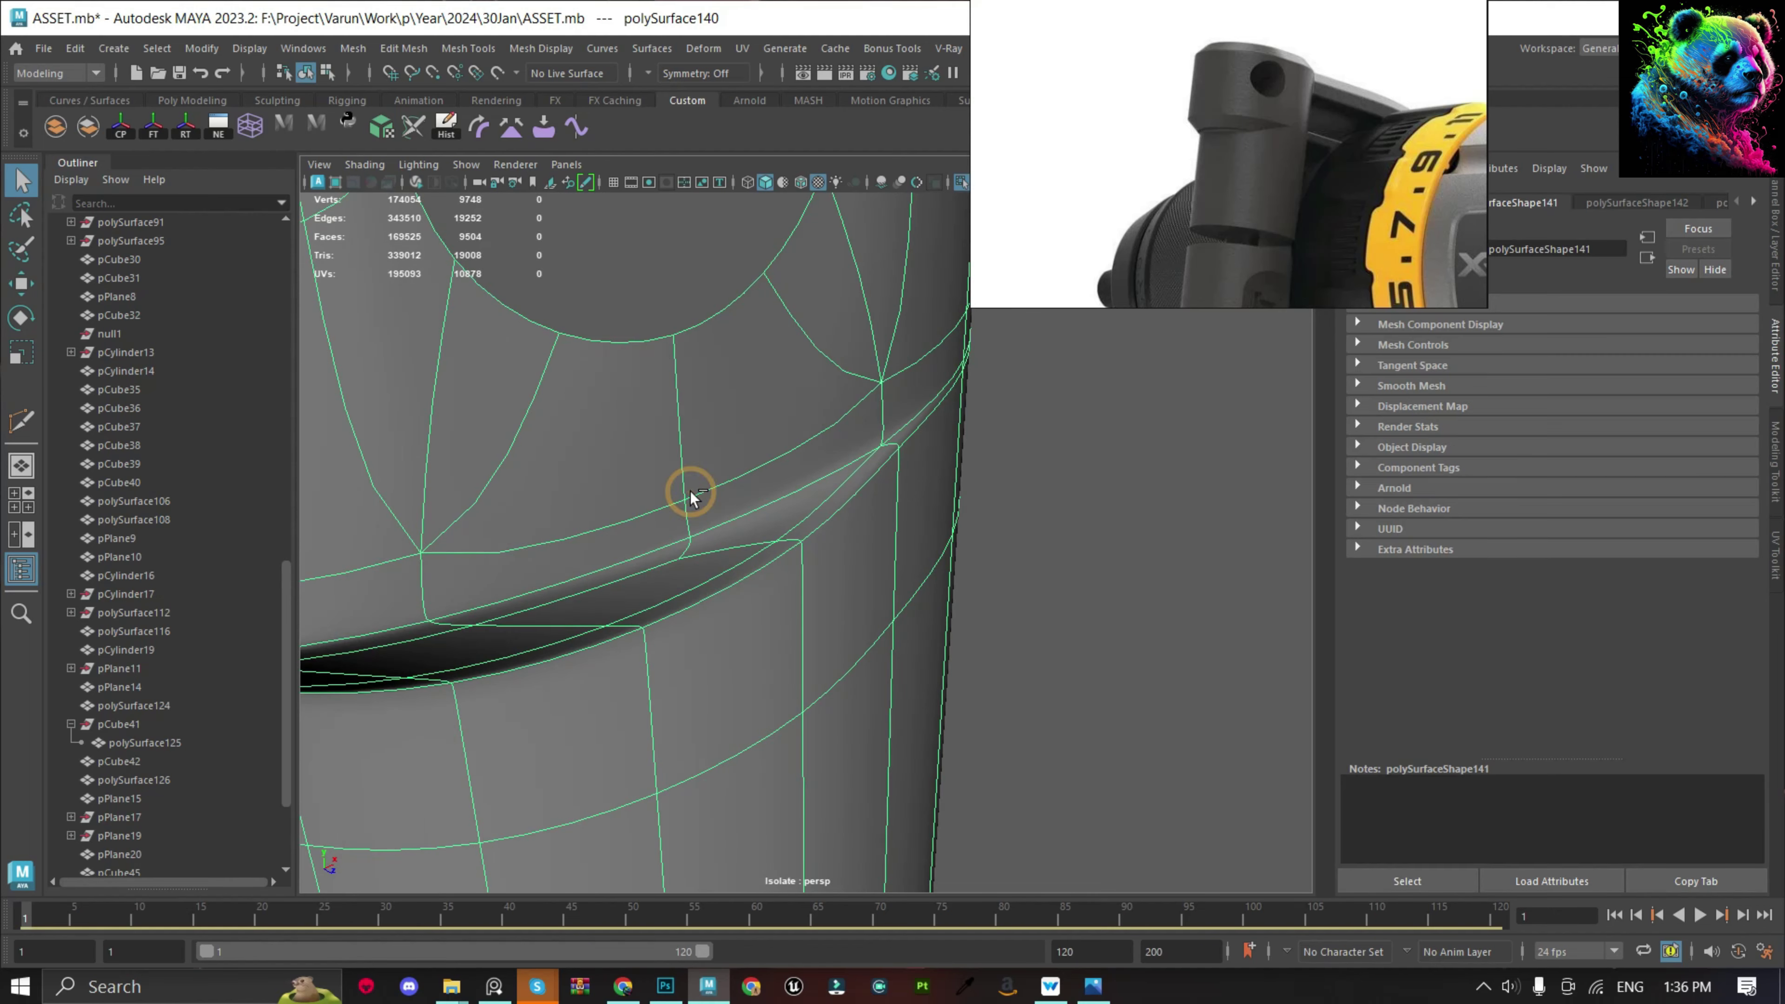
Extrude the edge loop around the side hole.
right_click_drag(690, 491, 598, 335)
double_click(599, 335)
key("f")
key("ctrl+e")
scroll(903, 490, "down", 3)
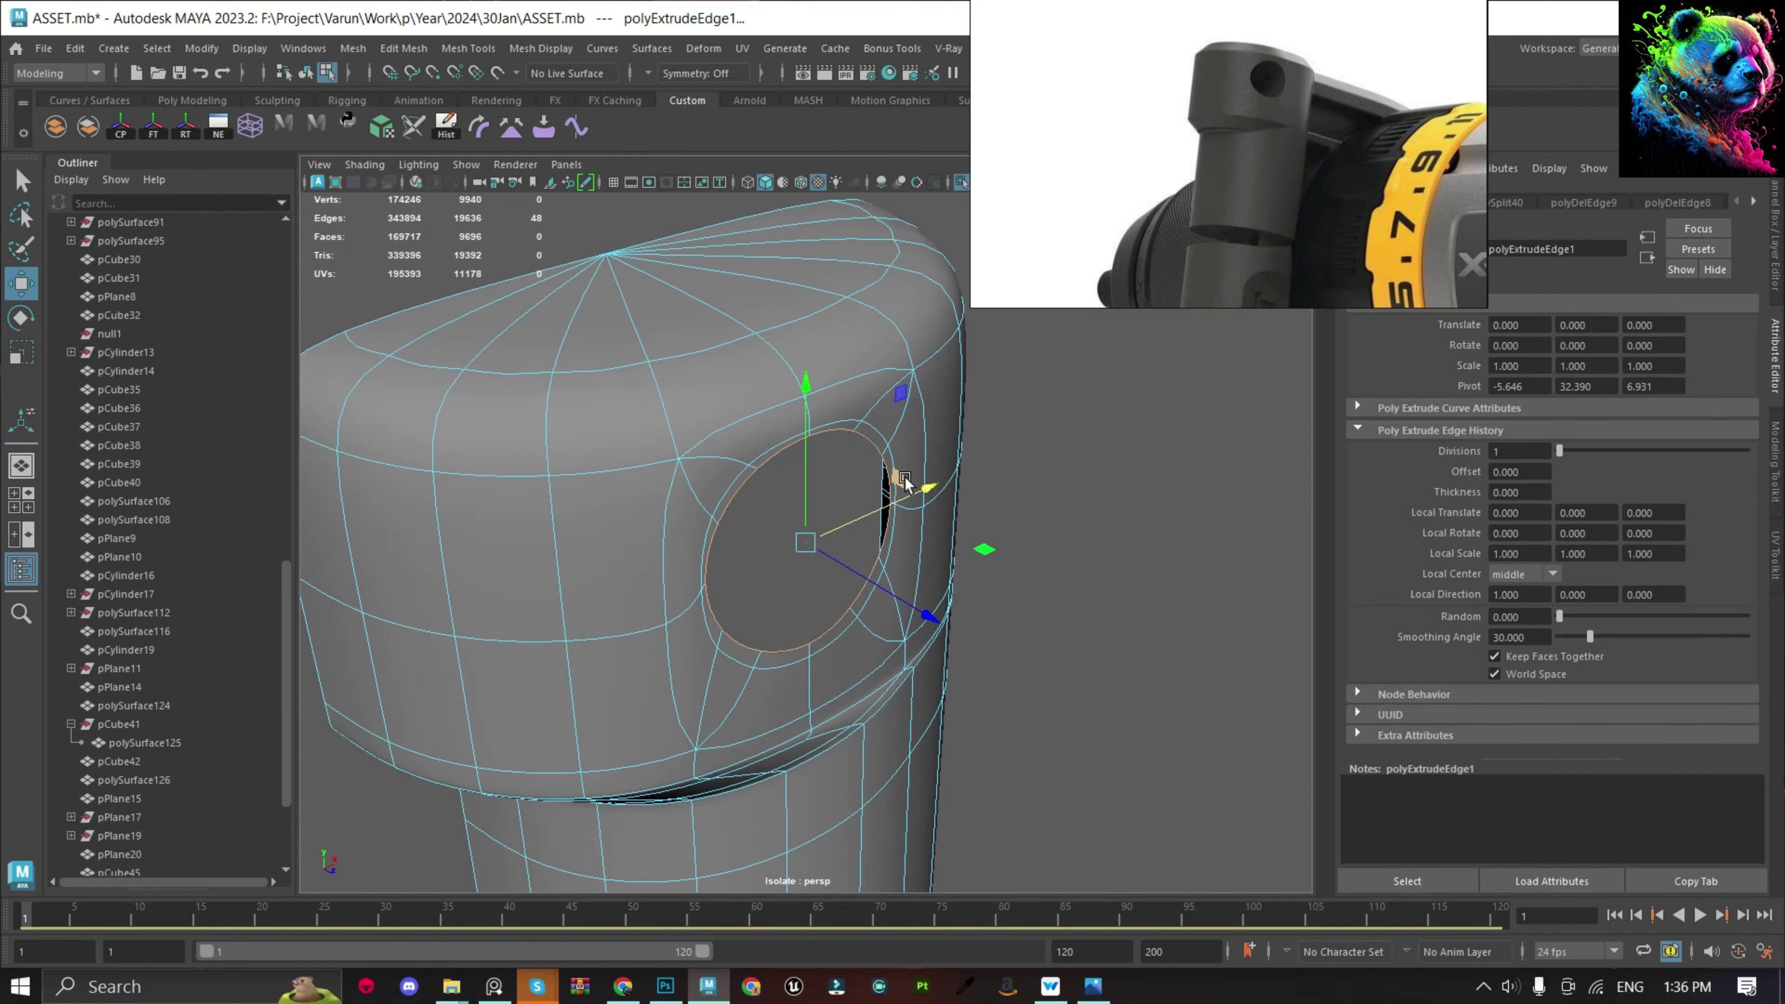
left_click_drag(668, 439, 766, 552, "alt")
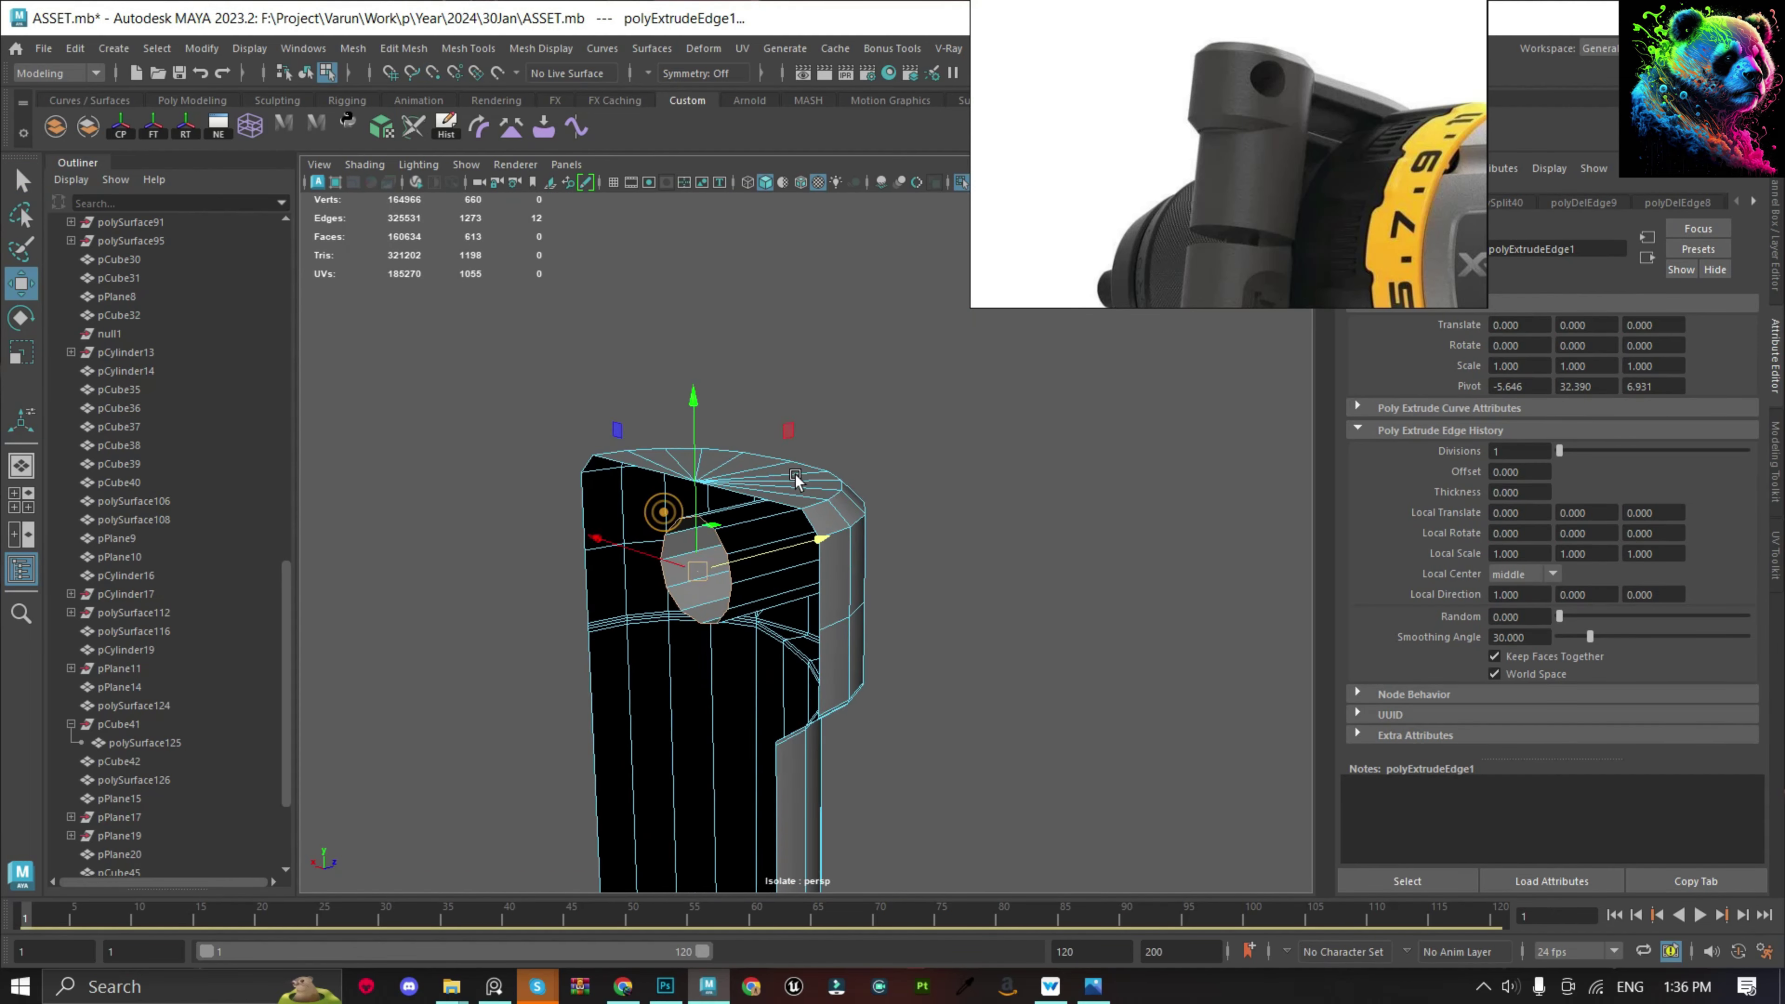
key("r")
left_click_drag(556, 535, 692, 542, "alt")
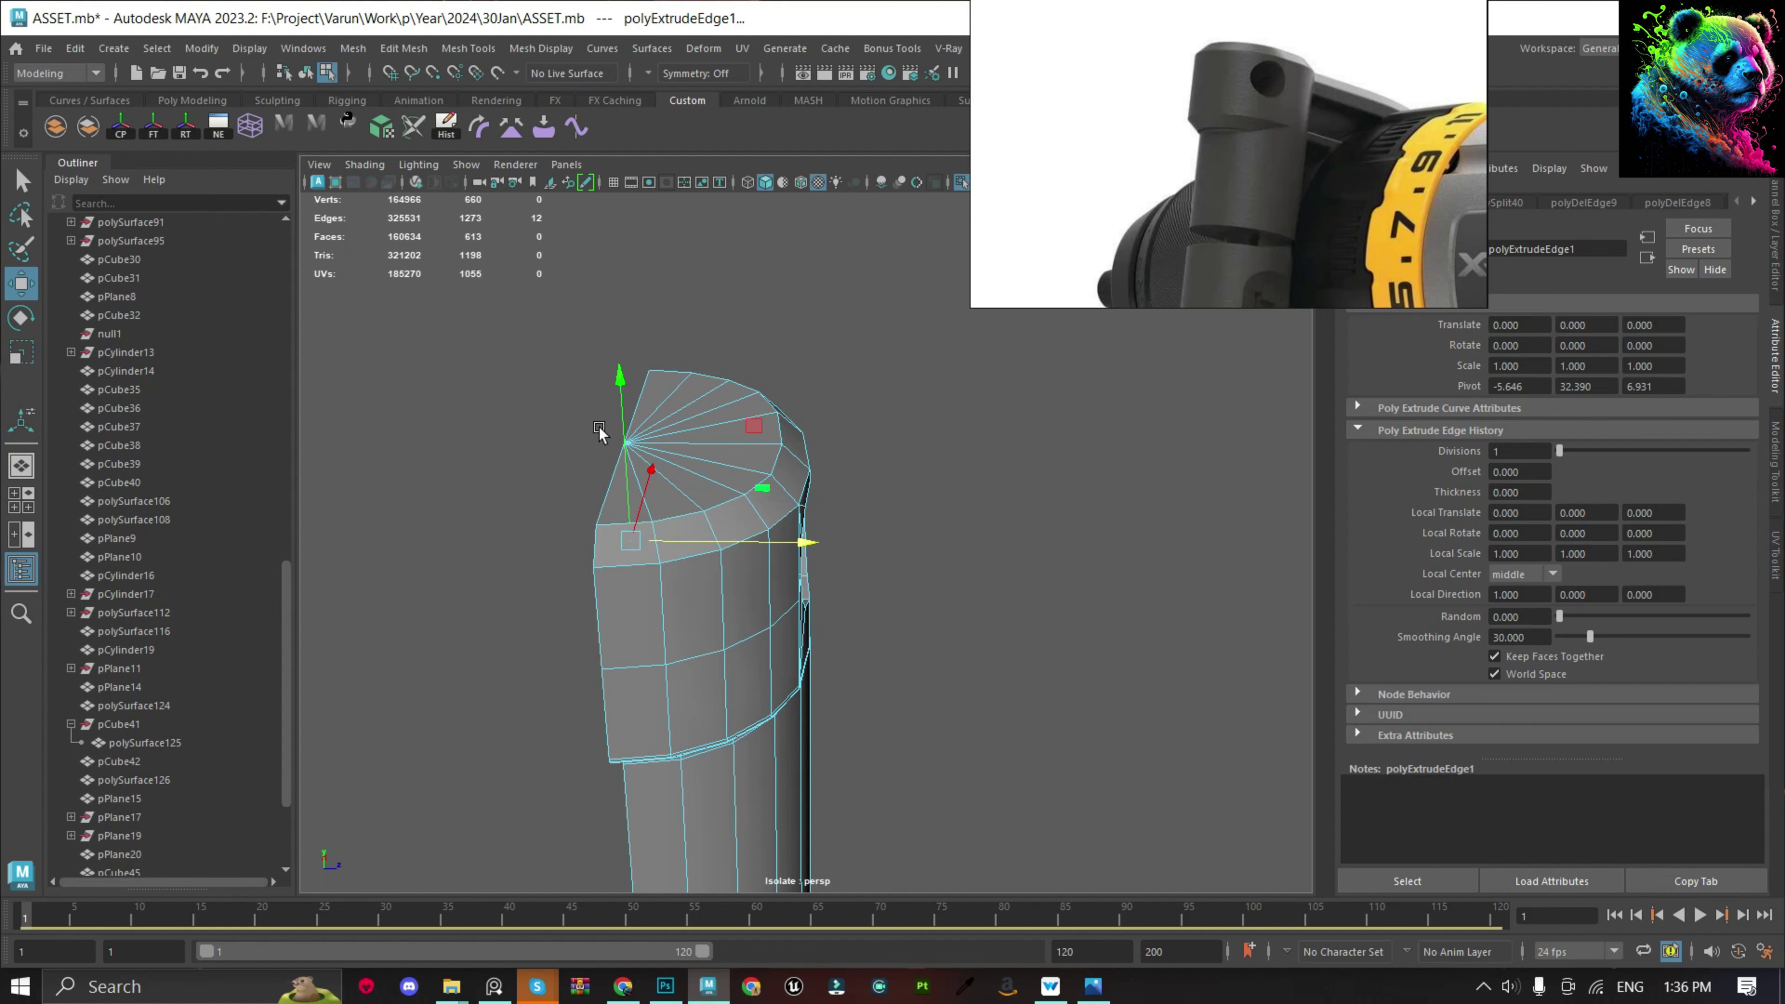
left_click_drag(892, 492, 730, 578, "alt")
scroll(729, 577, "up", 3)
Bevel the body's top rim edges with a 0.5 fraction.
left_click(849, 418)
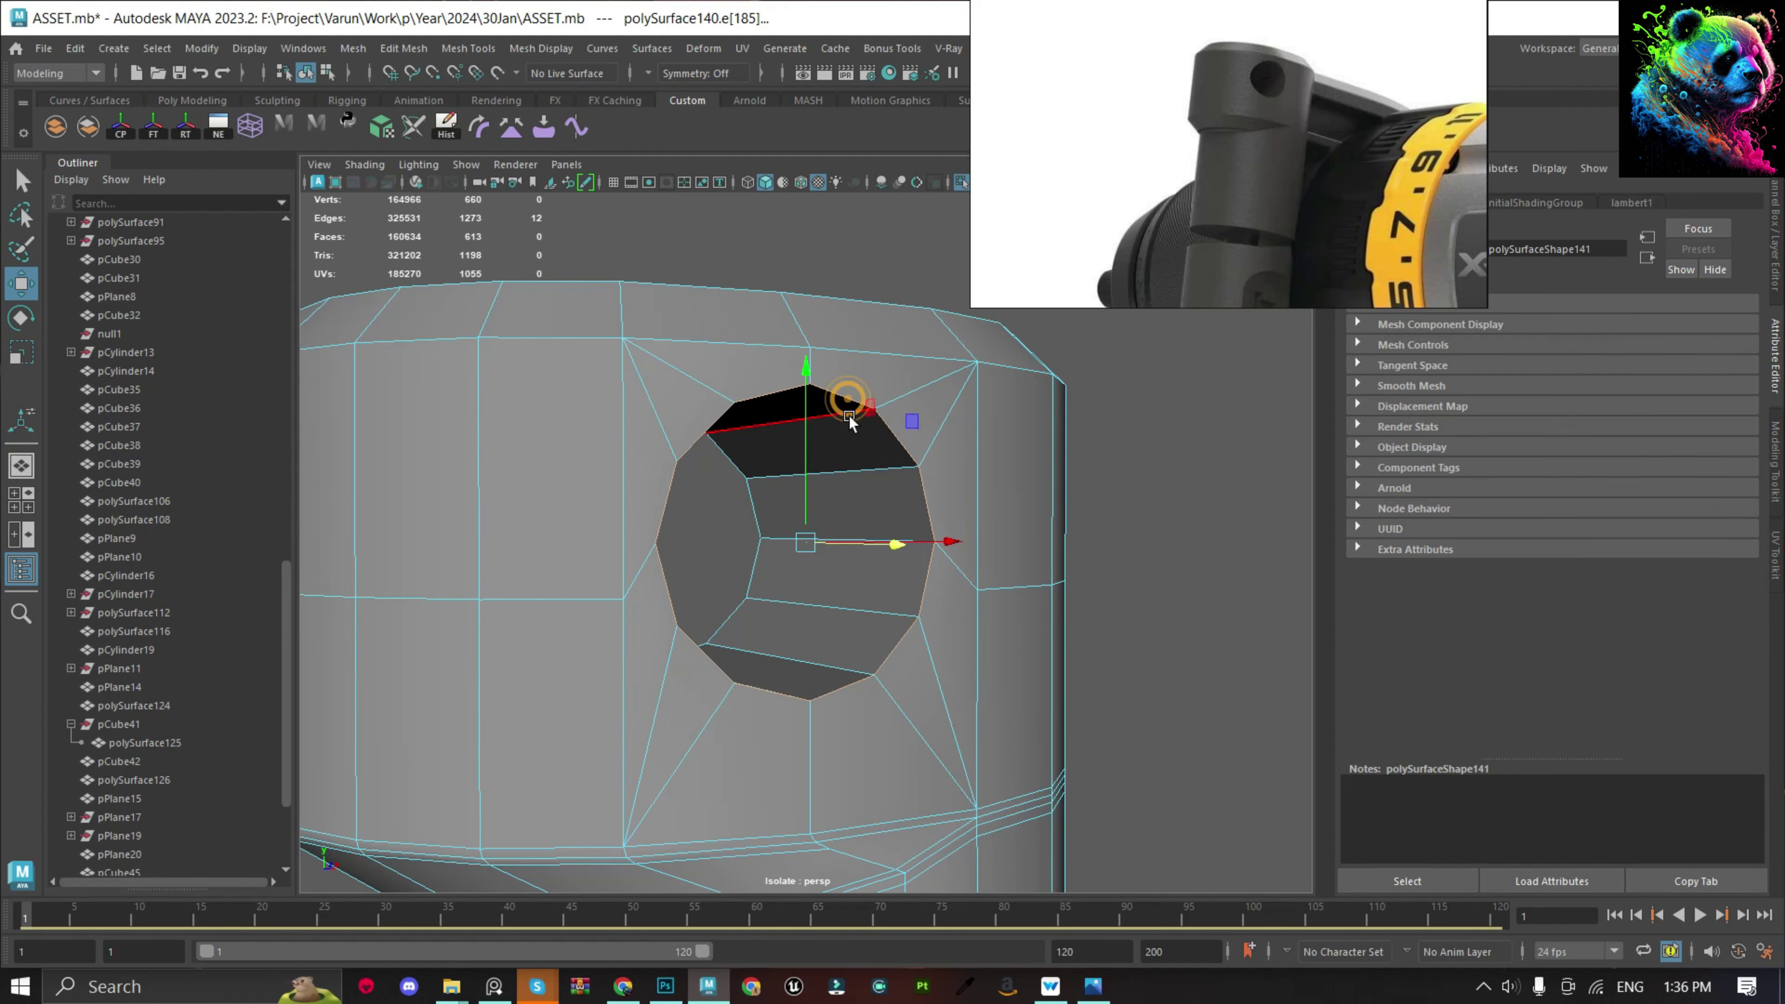
scroll(850, 418, "down", 2)
left_click_drag(850, 419, 983, 420, "alt")
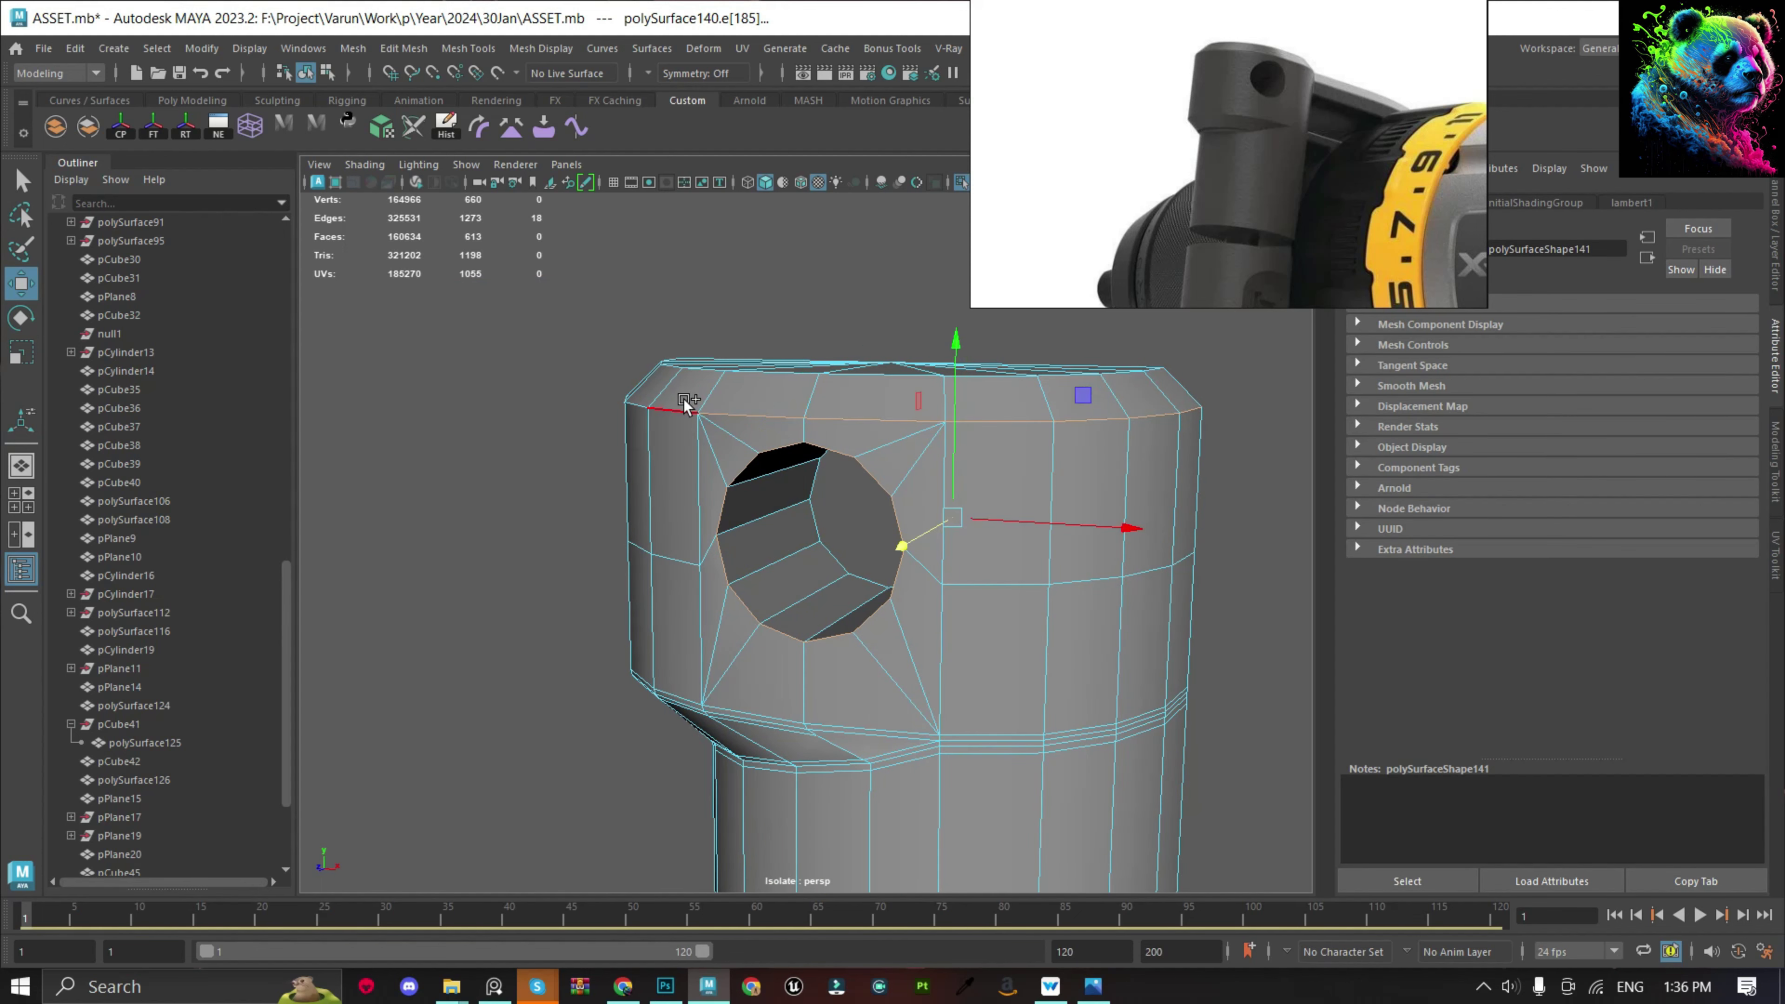
mouse_move(685, 406)
left_mouse_down("alt")
mouse_move(749, 427)
mouse_move(729, 368)
left_mouse_up("alt")
key("ctrl+b")
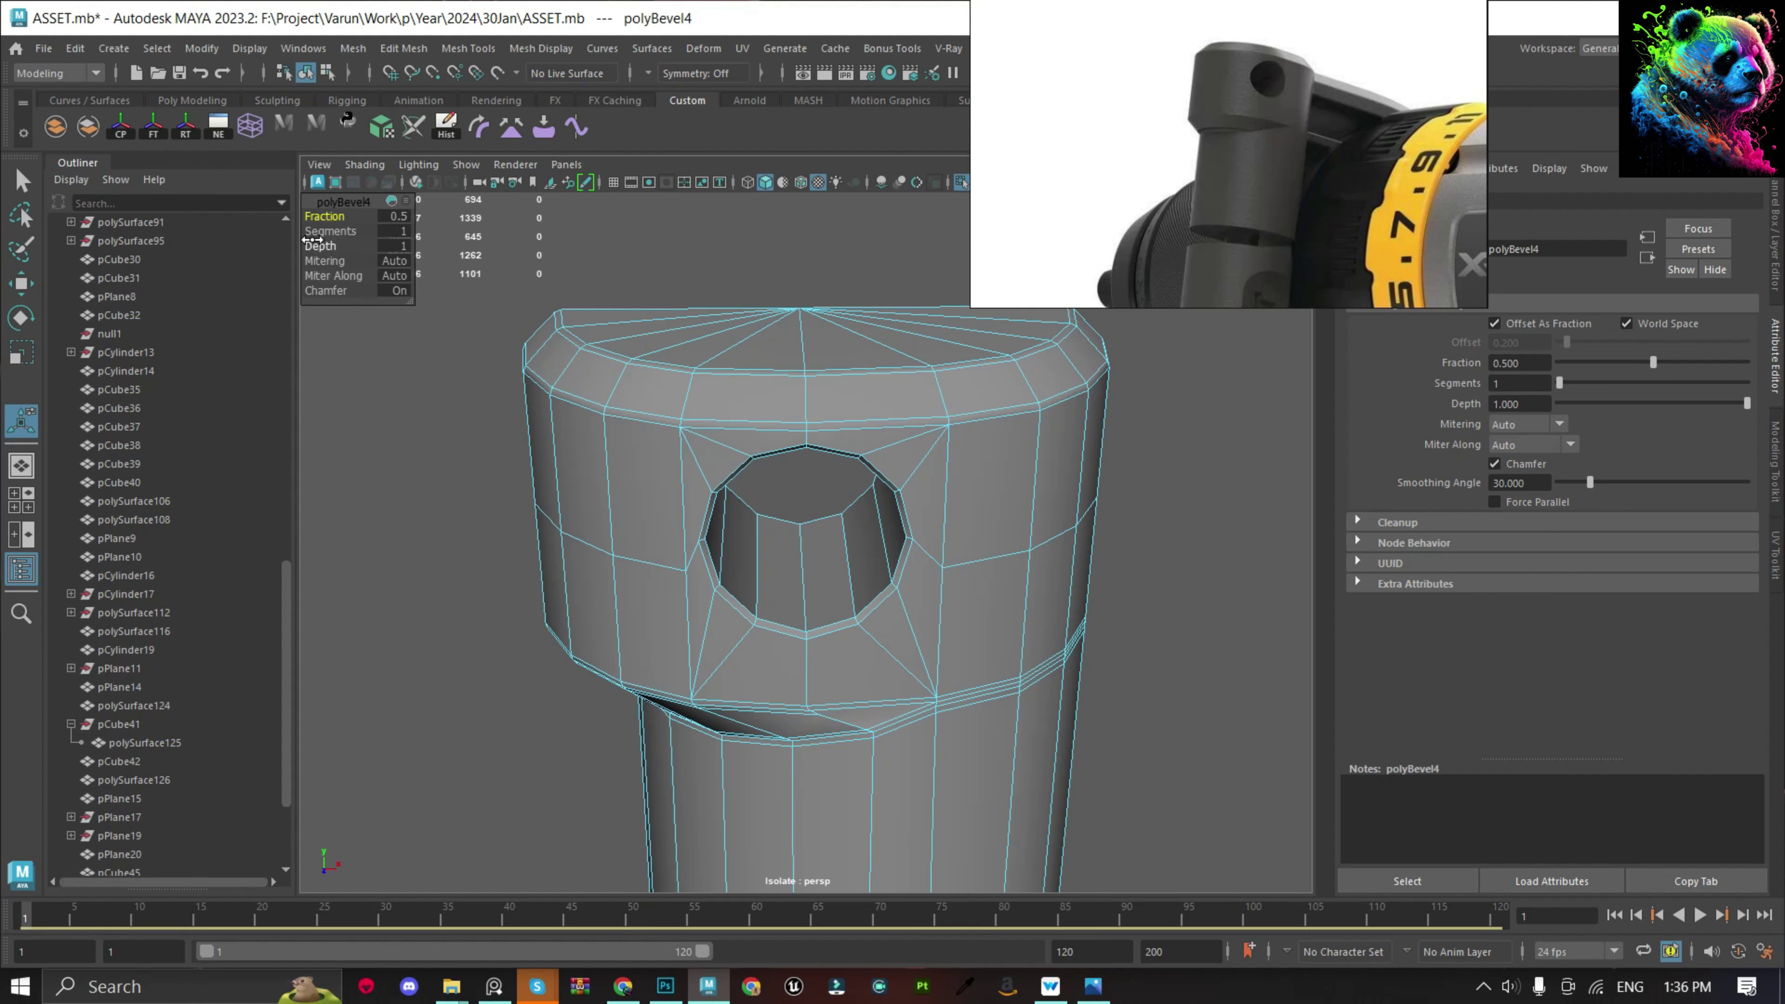
key("F8")
scroll(1180, 650, "down", 3)
scroll(781, 550, "up", 5)
Preview the smoothed head and select the shaft cylinder.
key("3")
left_click(920, 598)
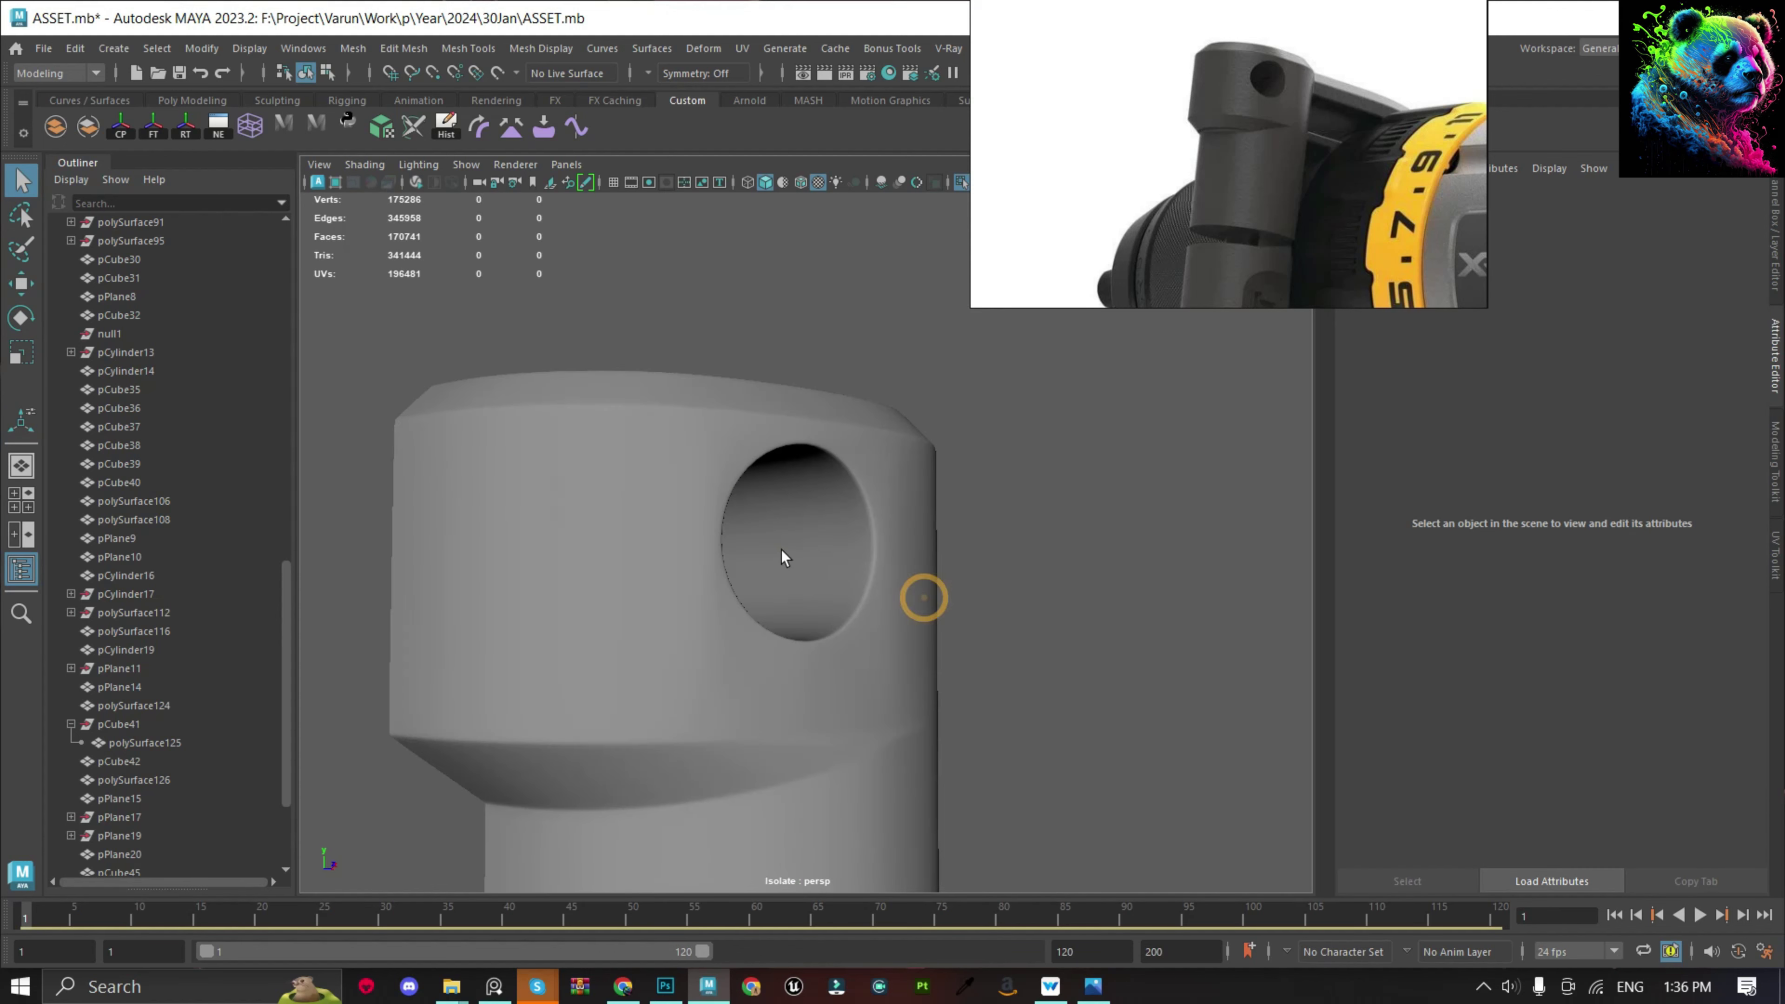
left_click(852, 612)
left_click(1067, 555)
scroll(1008, 531, "up", 2)
Exit the isolated view to show the whole drill and select the shaft cylinder.
key("ctrl+1")
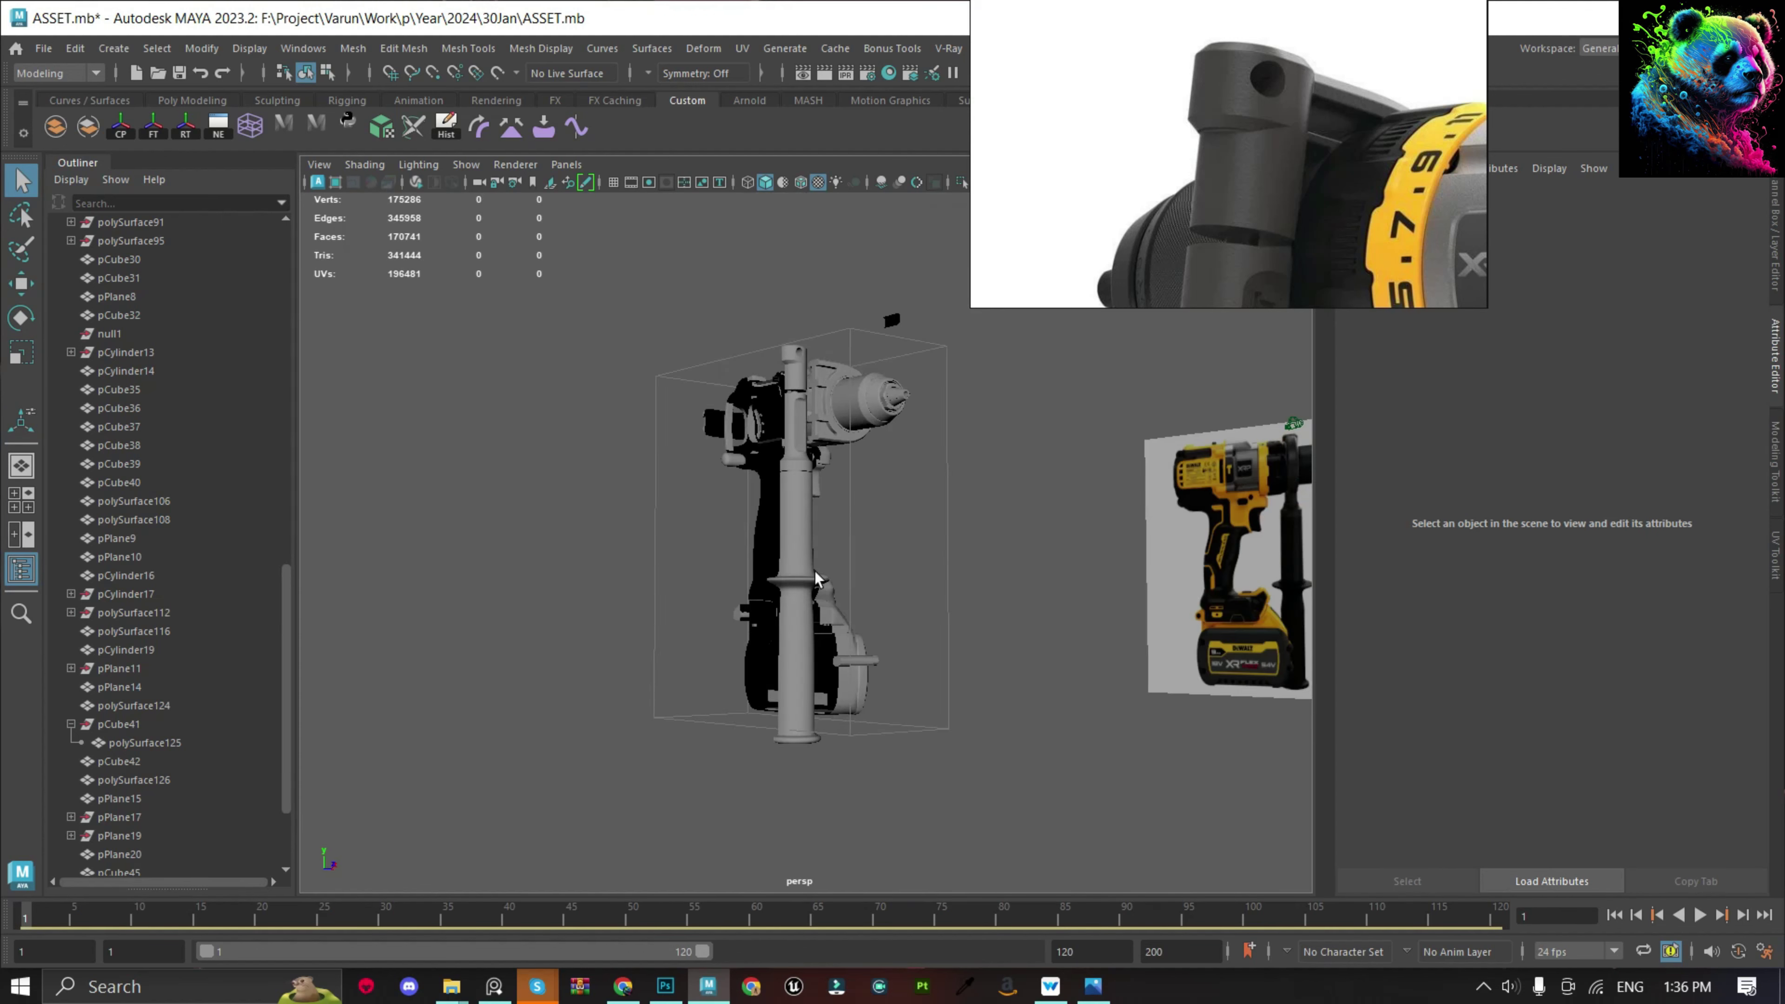
left_click(800, 614)
mouse_move(1008, 530)
left_mouse_down("alt")
mouse_move(799, 614)
mouse_move(809, 566)
left_mouse_up("alt")
key("F10")
left_click(909, 817)
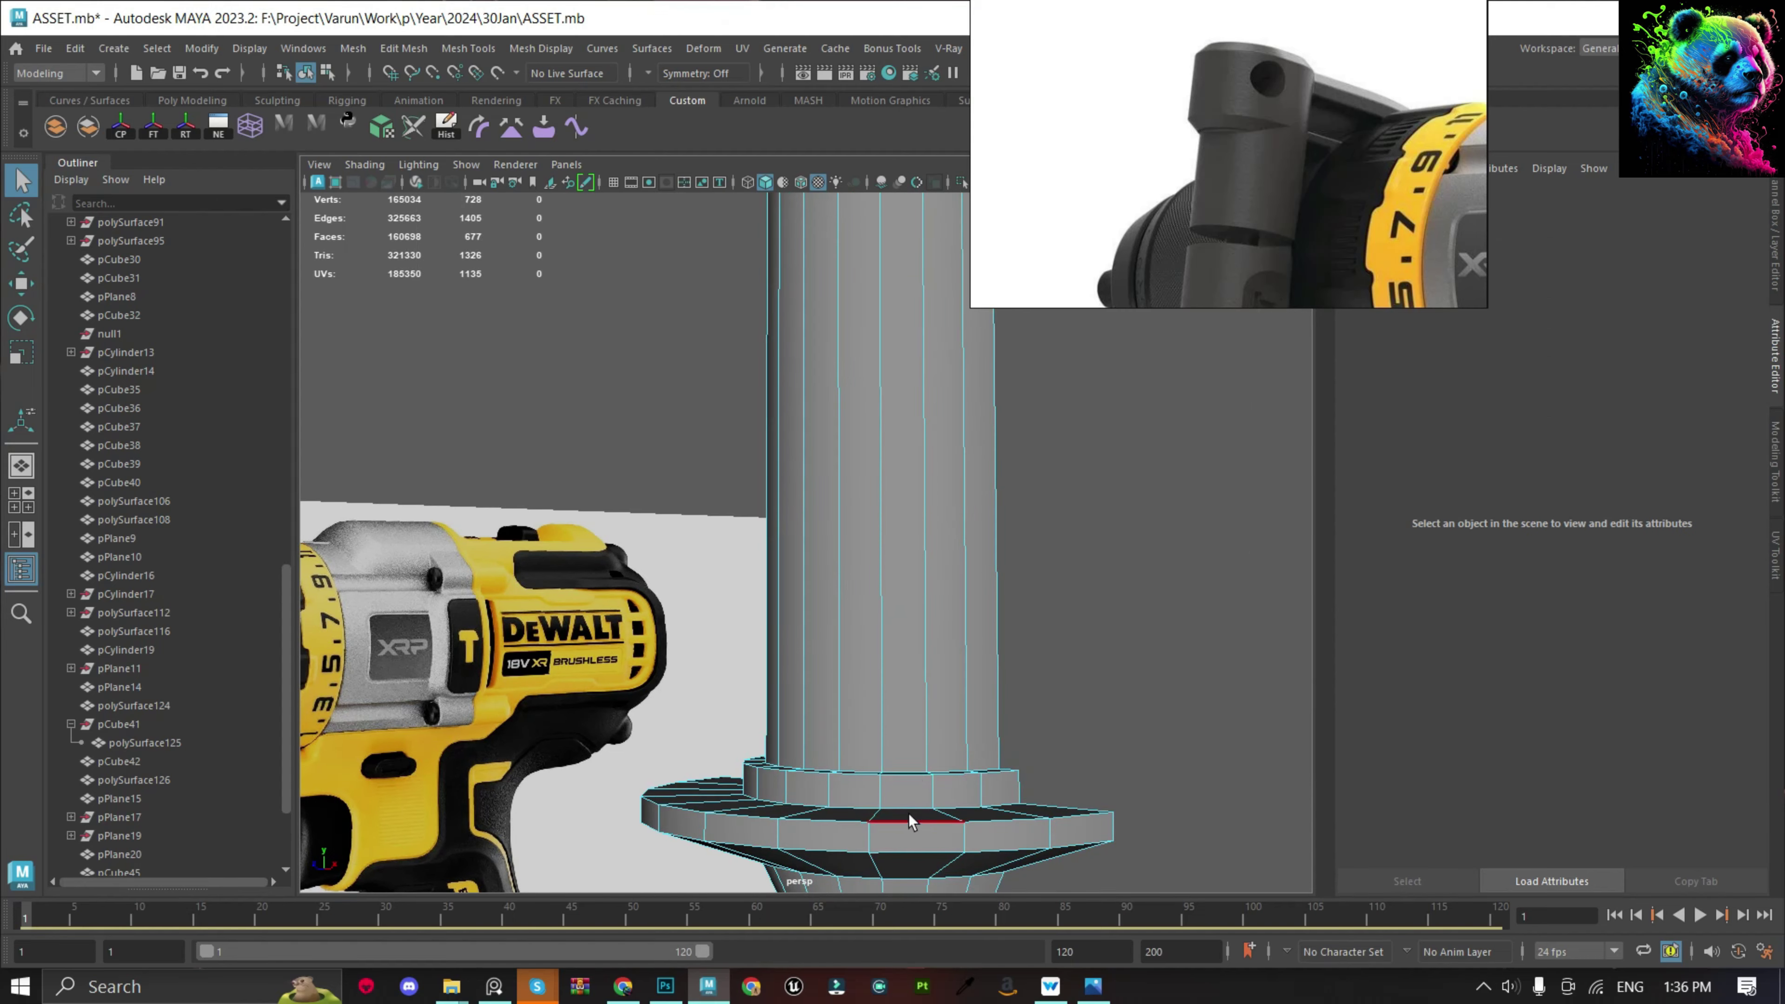
scroll(931, 590, "up", 3)
key("F8")
left_click_drag(931, 589, 917, 563, "alt")
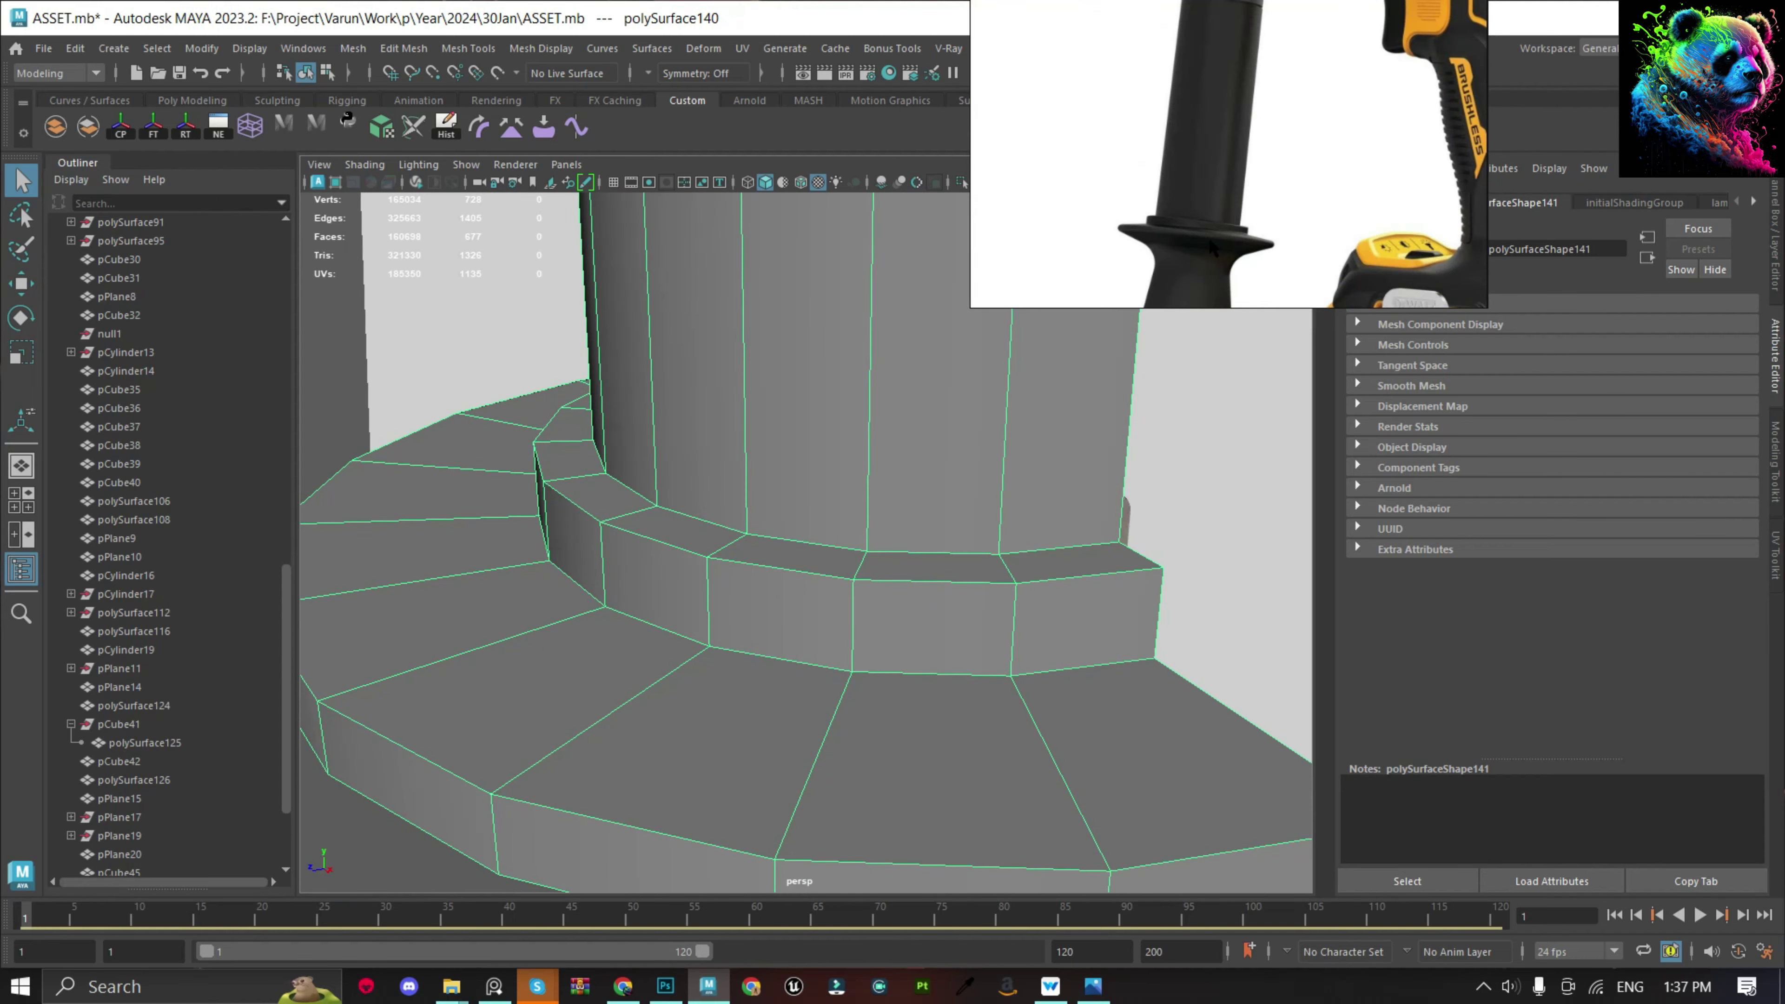
Cut an edge loop across the collar step with Multi-Cut.
scroll(1285, 197, "up", 5)
scroll(740, 603, "down", 3)
scroll(871, 591, "up", 3)
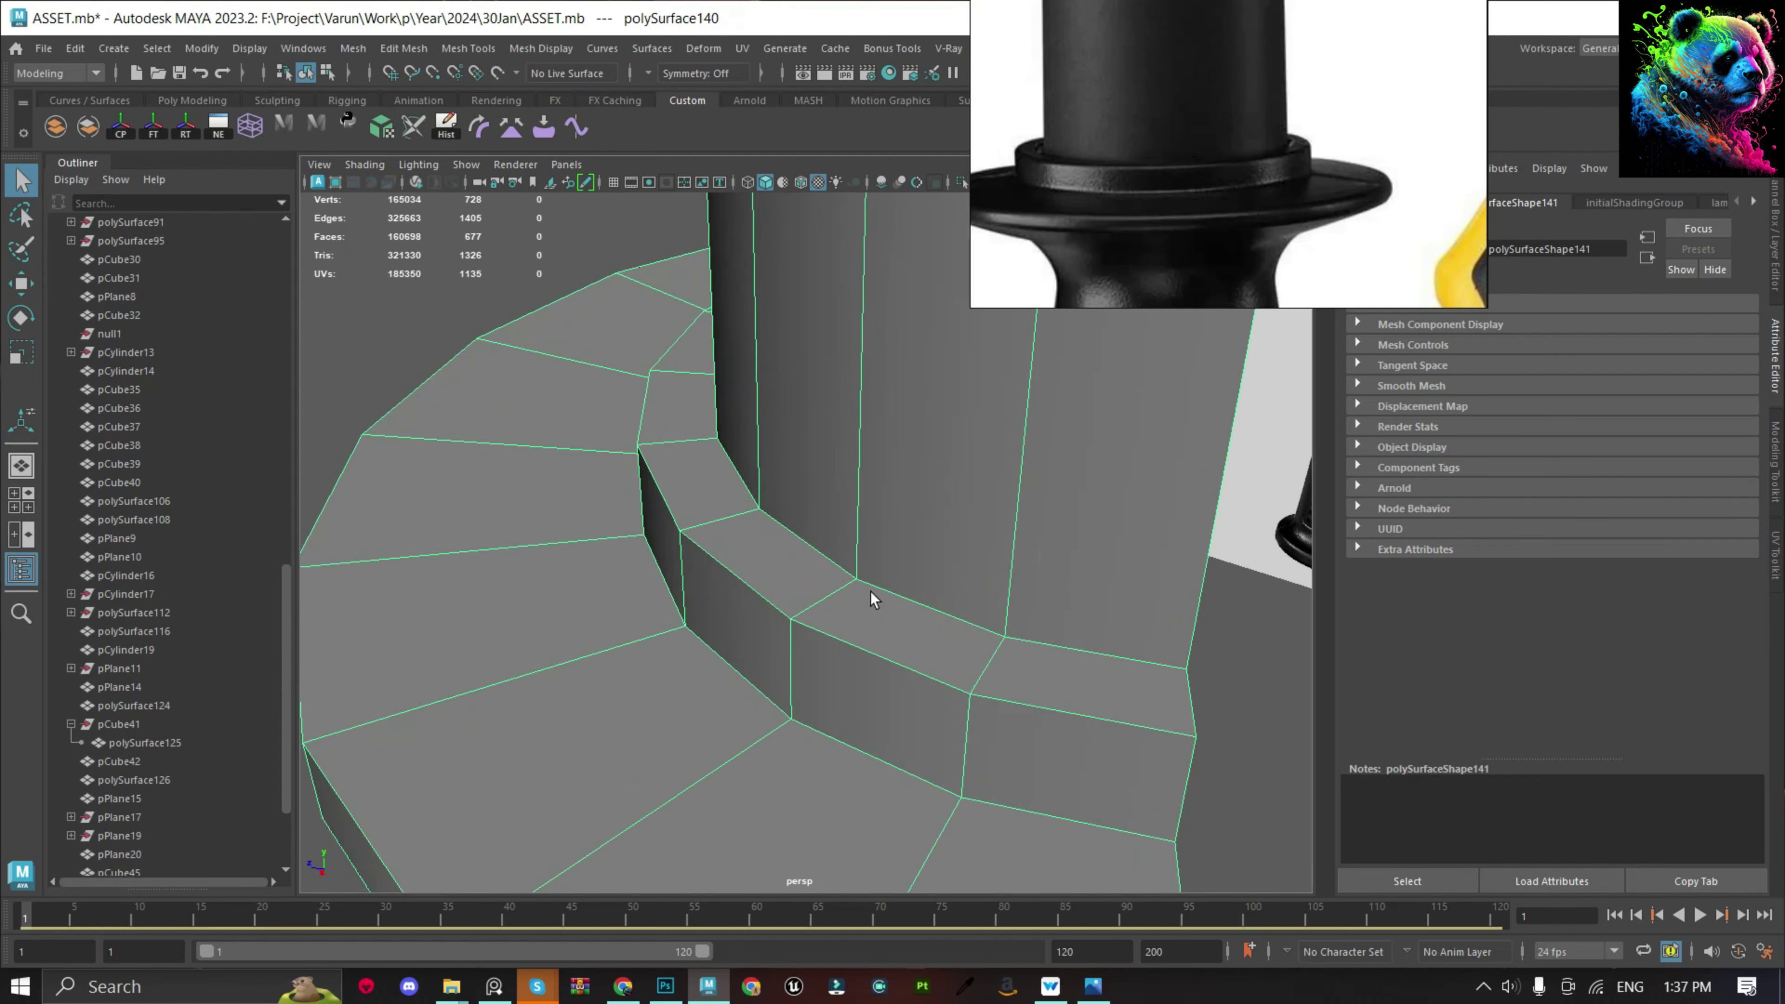
scroll(869, 643, "up", 2)
key("ctrl+shift+x")
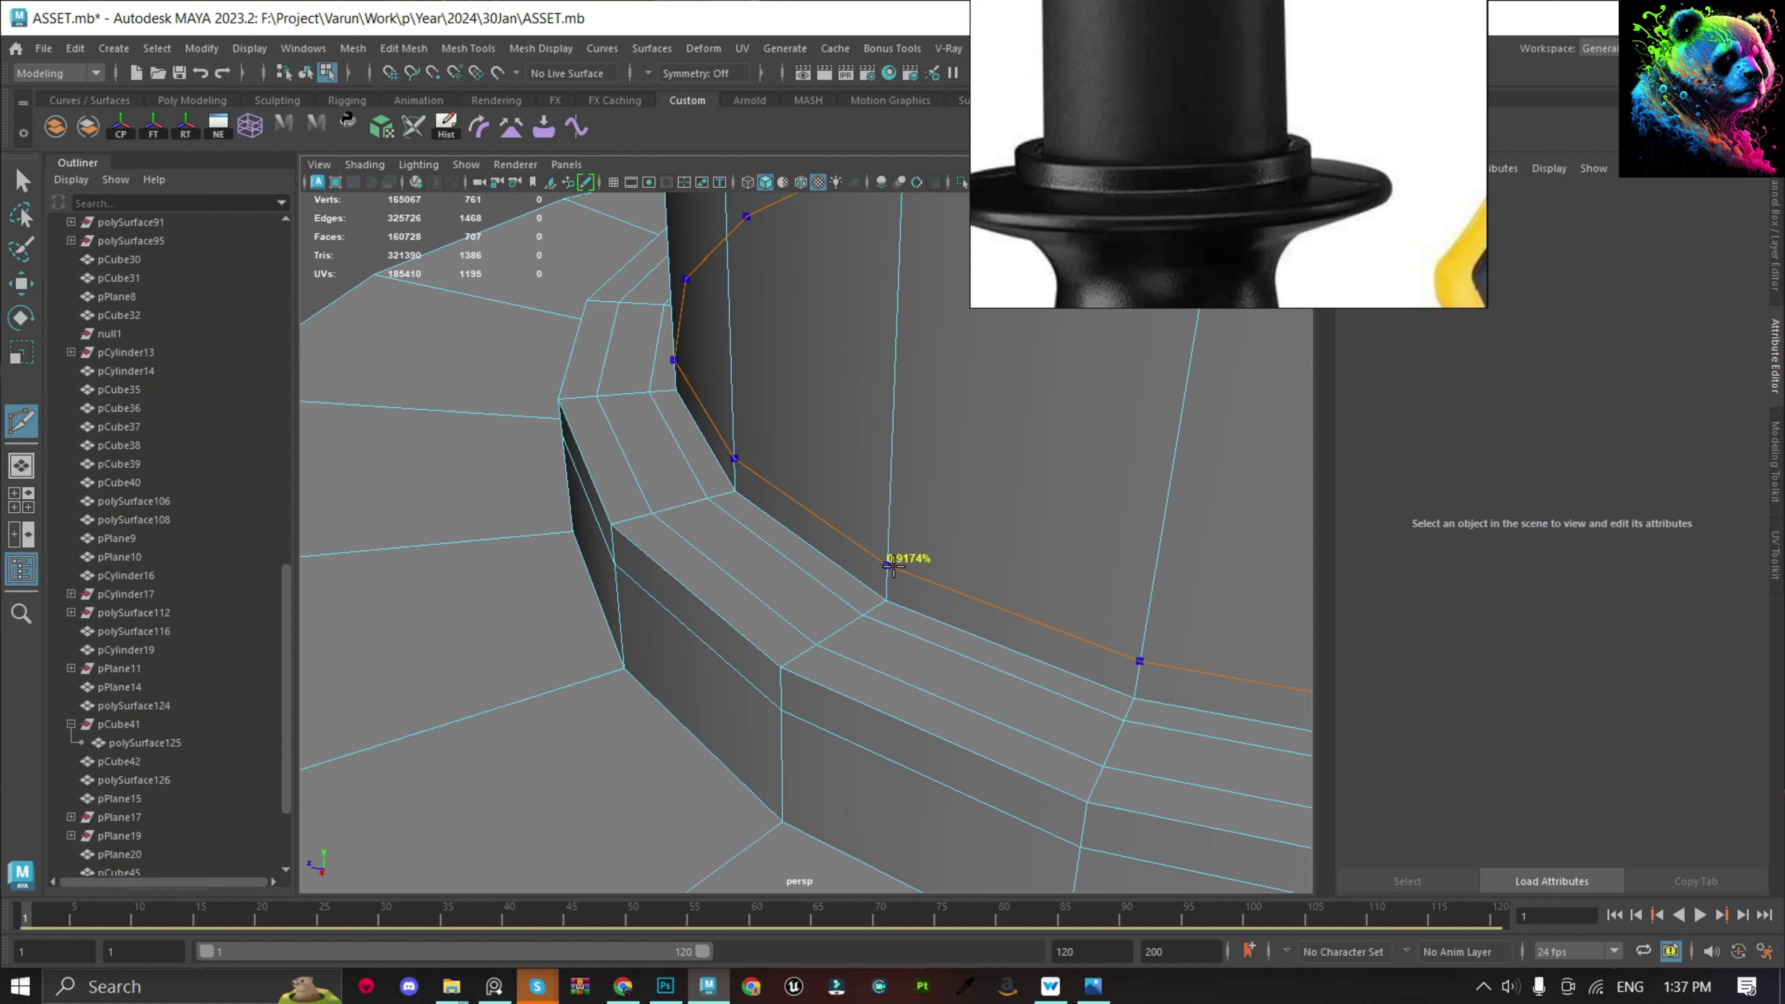
key("Return")
scroll(914, 567, "down", 5)
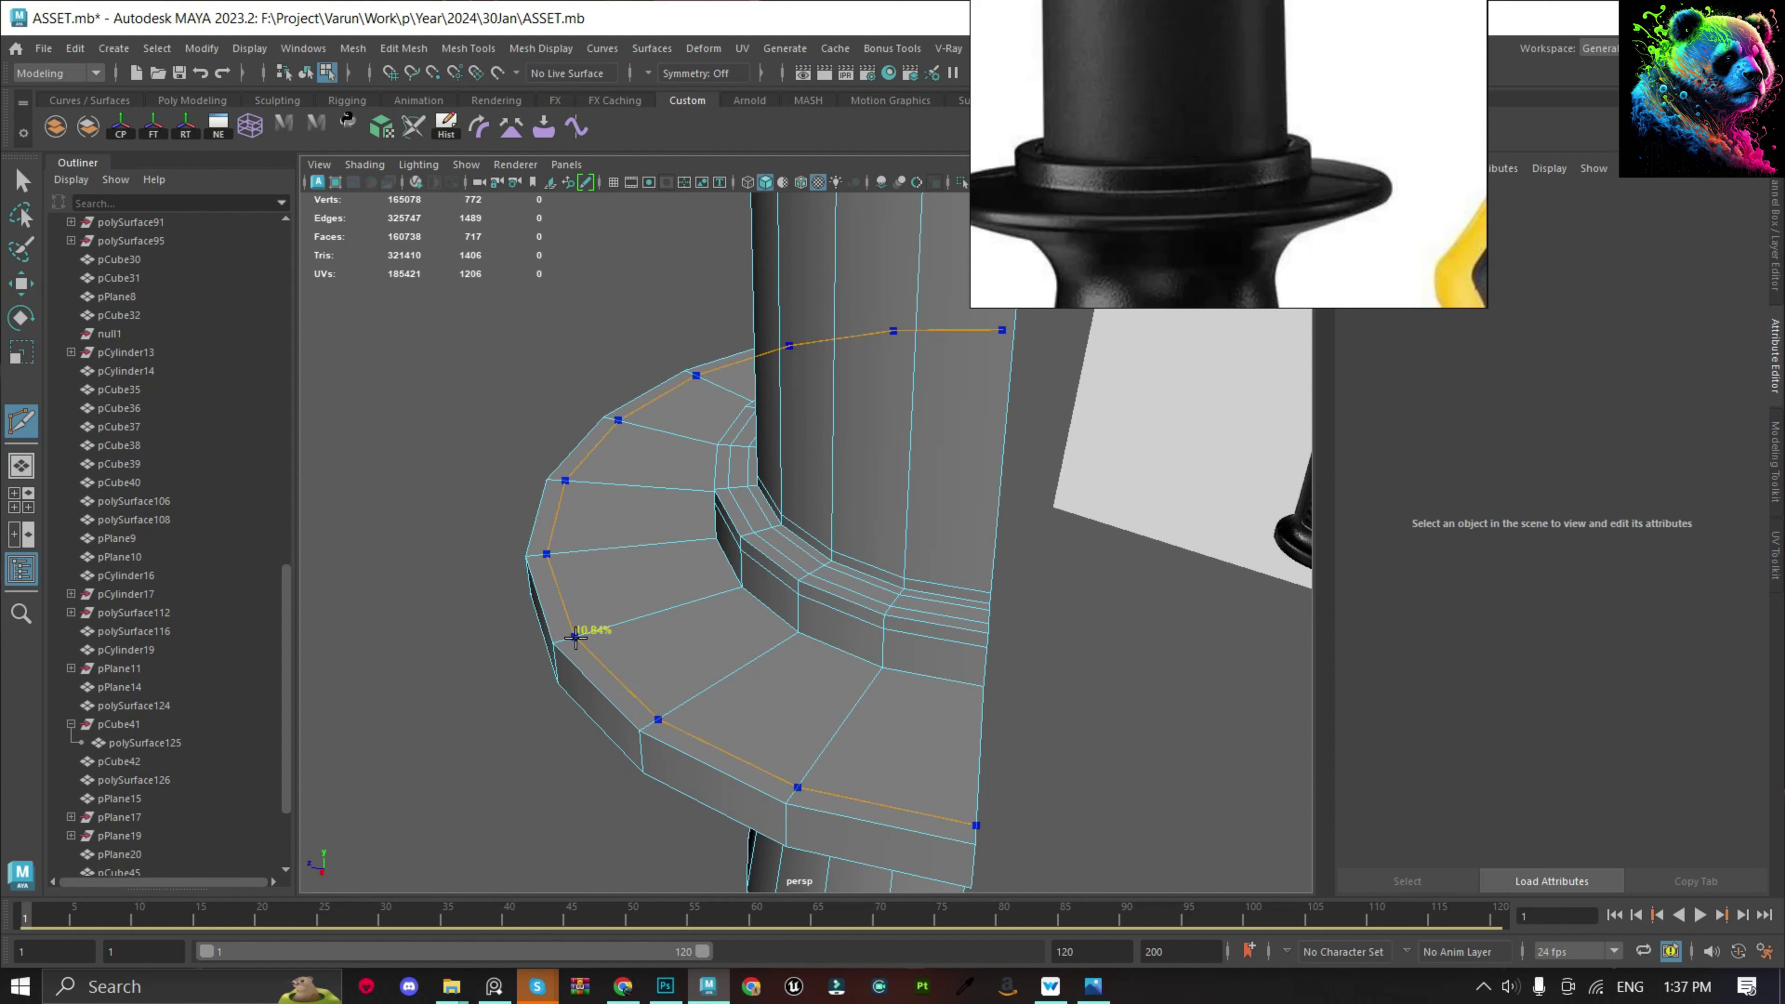
Add an edge loop across the collar's top ring and slide it to shape the flange.
left_click_drag(616, 661, 676, 549, "alt")
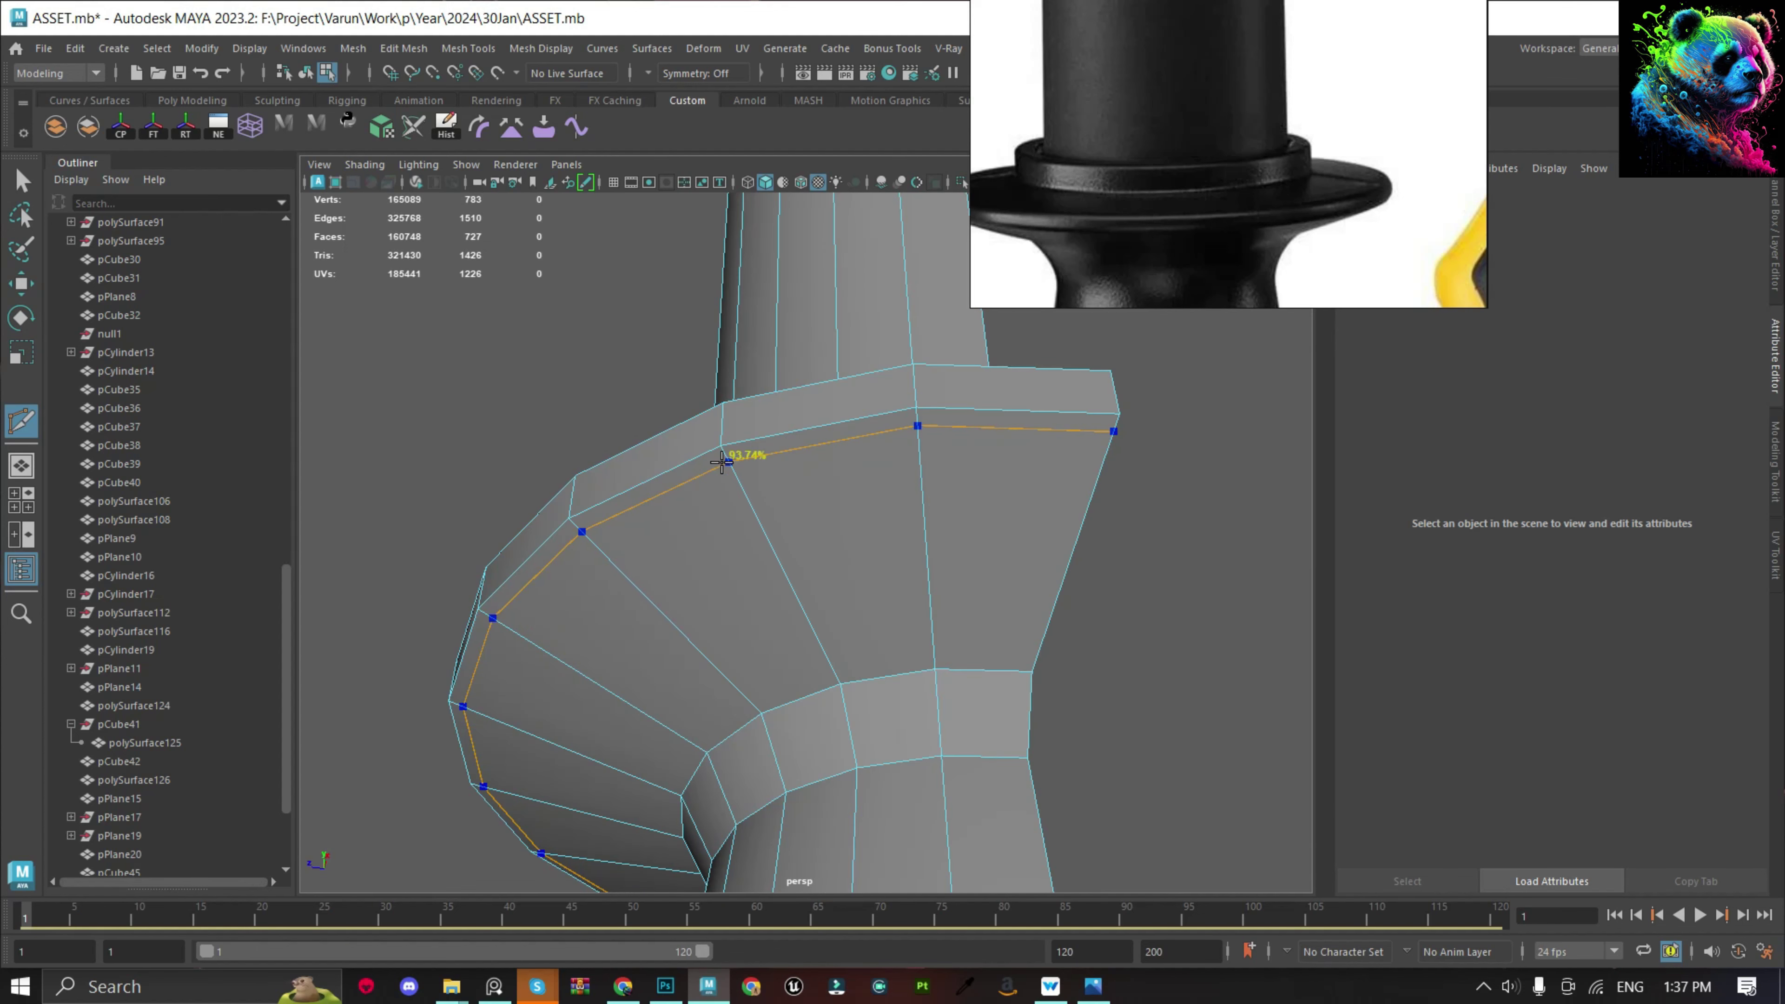
left_click(724, 442, "ctrl")
right_click(649, 538, "ctrl")
right_click_drag(754, 485, 730, 722, "shift")
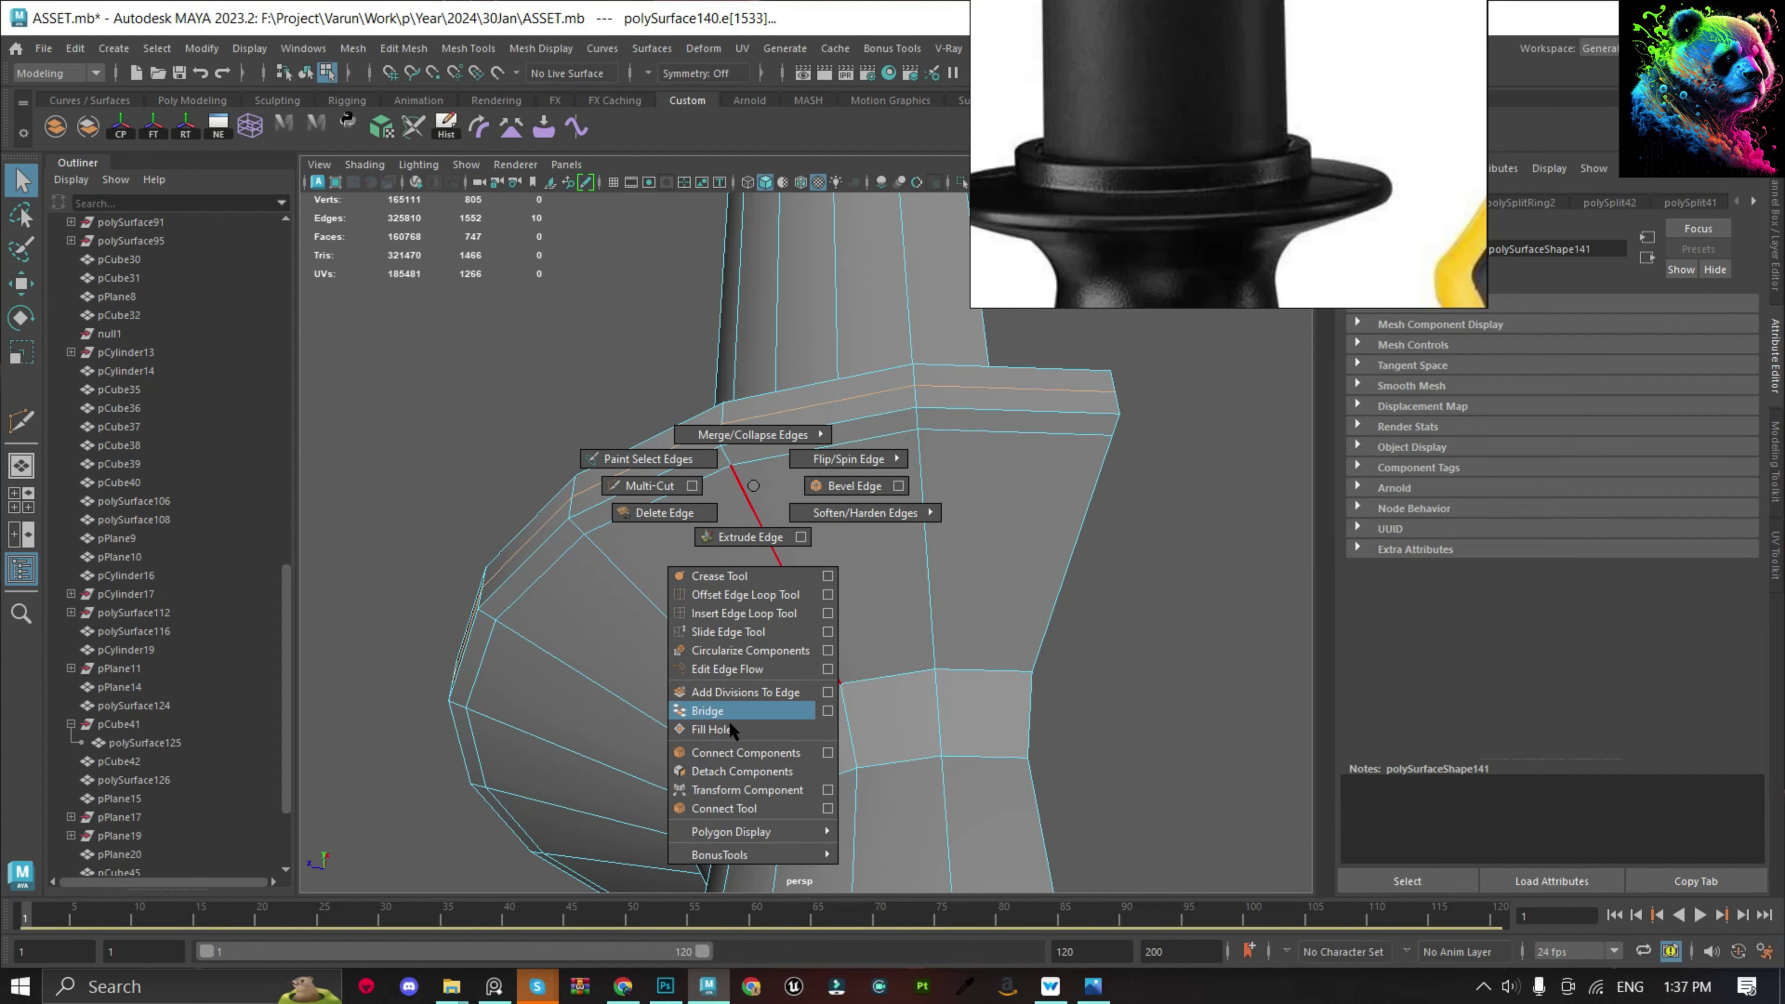
right_click_drag(722, 797, 723, 797, "shift")
left_click_drag(578, 458, 590, 352, "alt")
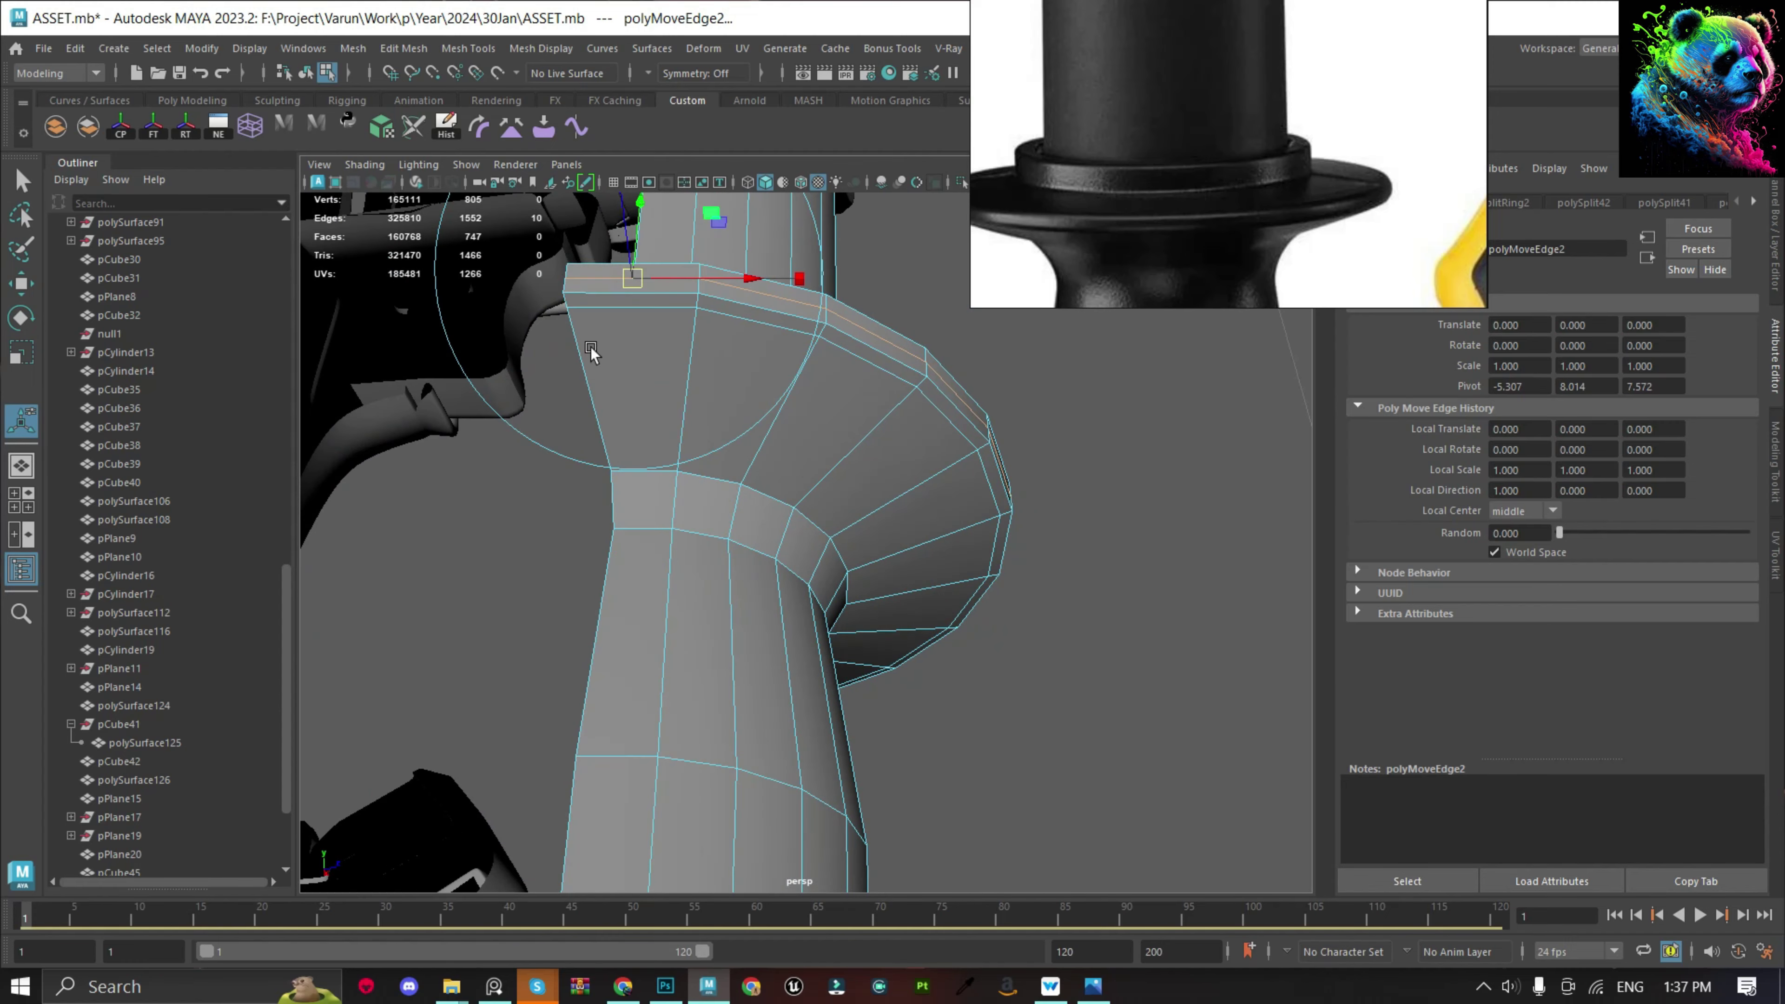
key("q")
key("F8")
Inspect the smoothed collar in smooth preview from several angles.
key("3")
left_click(1108, 494)
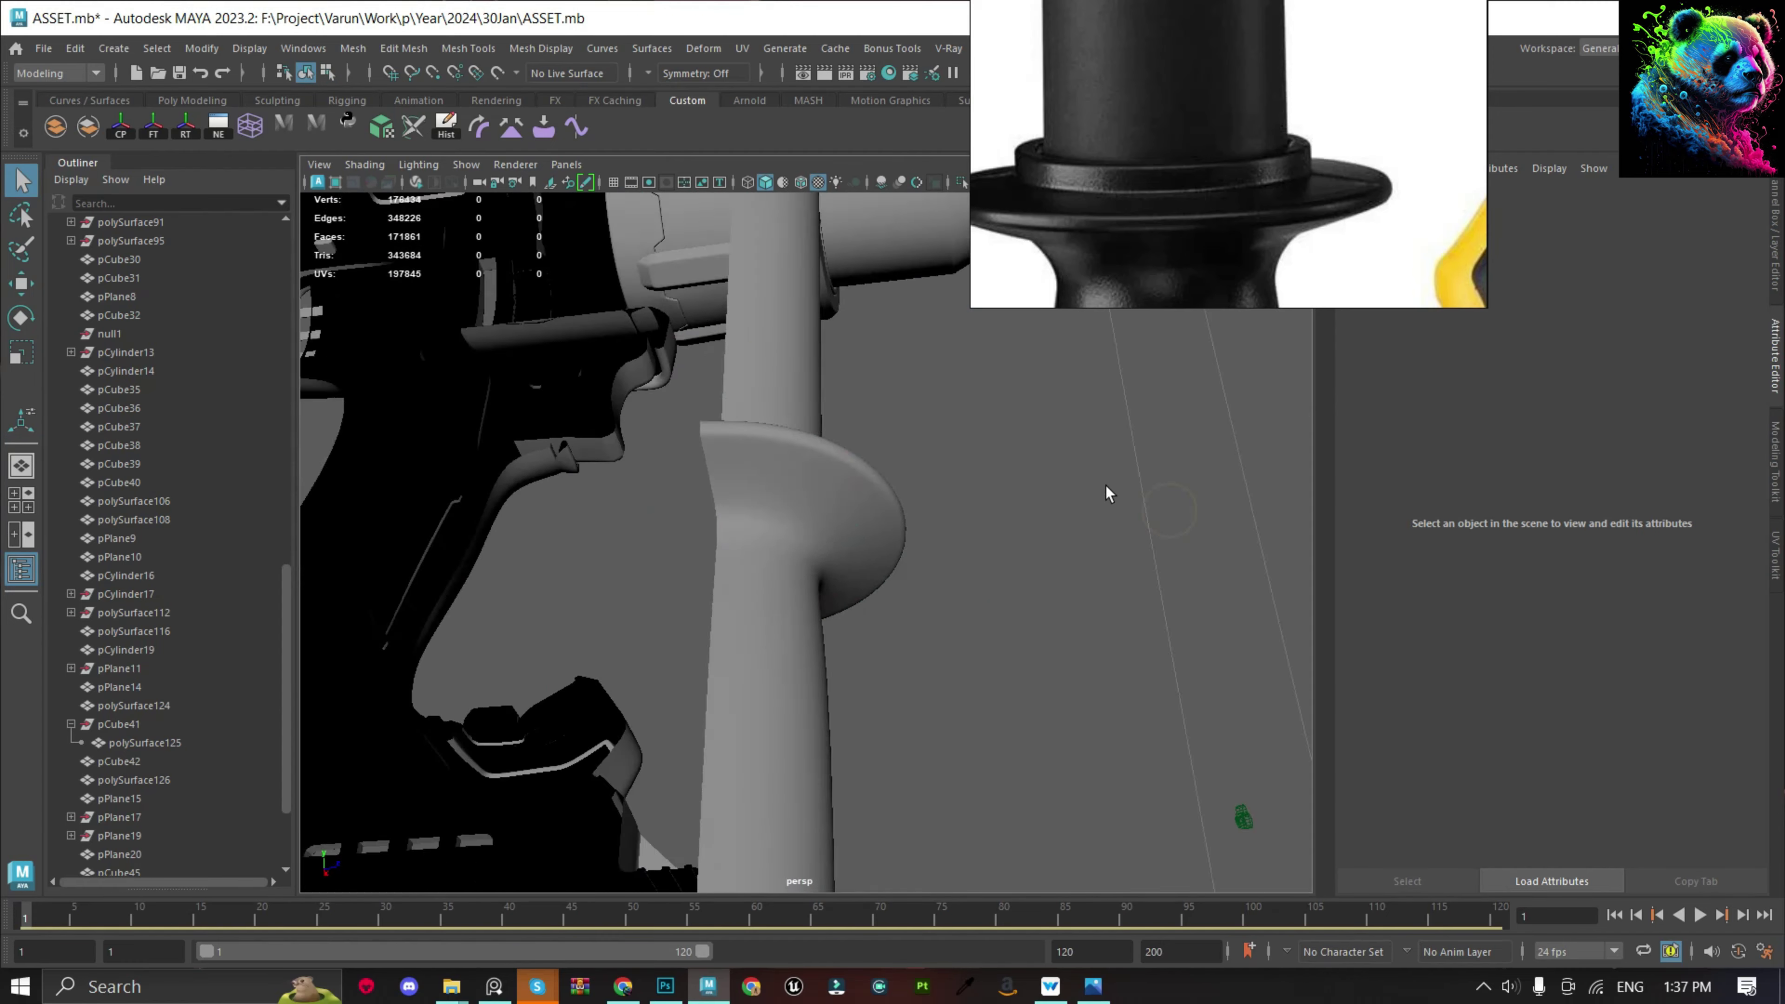
right_click_drag(1108, 494, 884, 661, "alt")
left_click(806, 619)
left_click_drag(1067, 484, 836, 636, "alt")
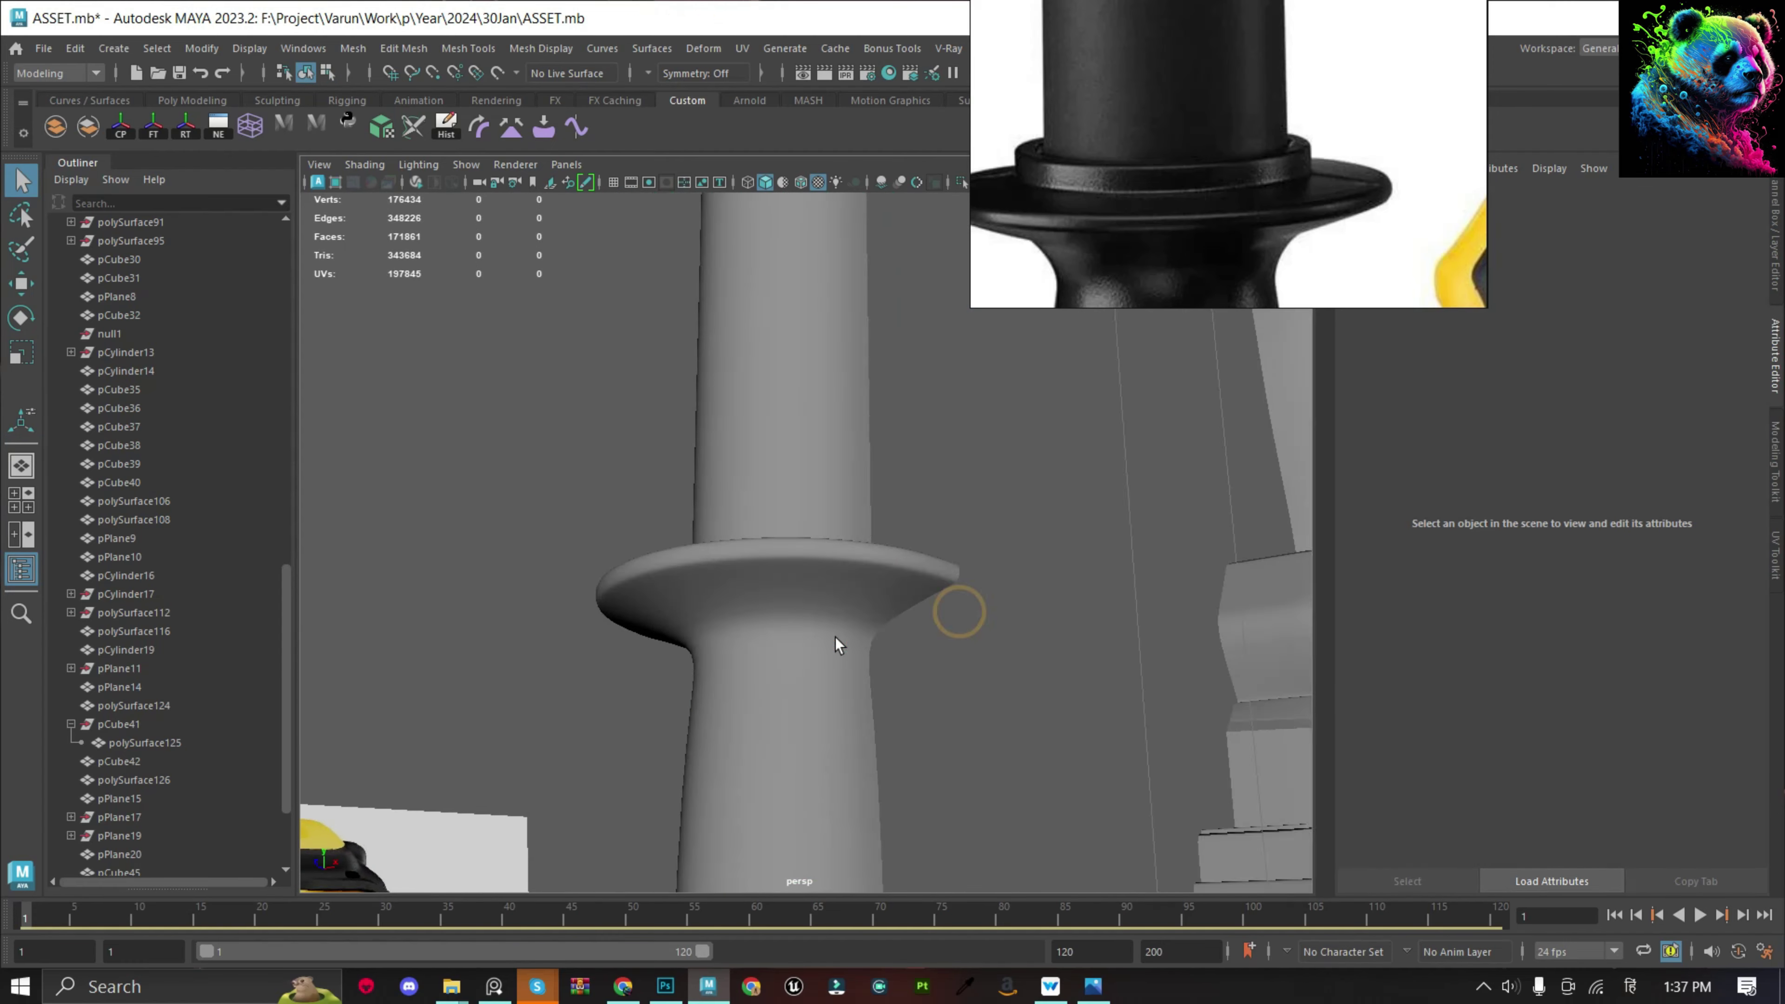
left_click(836, 637)
Insert a support edge loop near the flange top and save the scene.
key("1")
right_click_drag(750, 725, 750, 725, "shift")
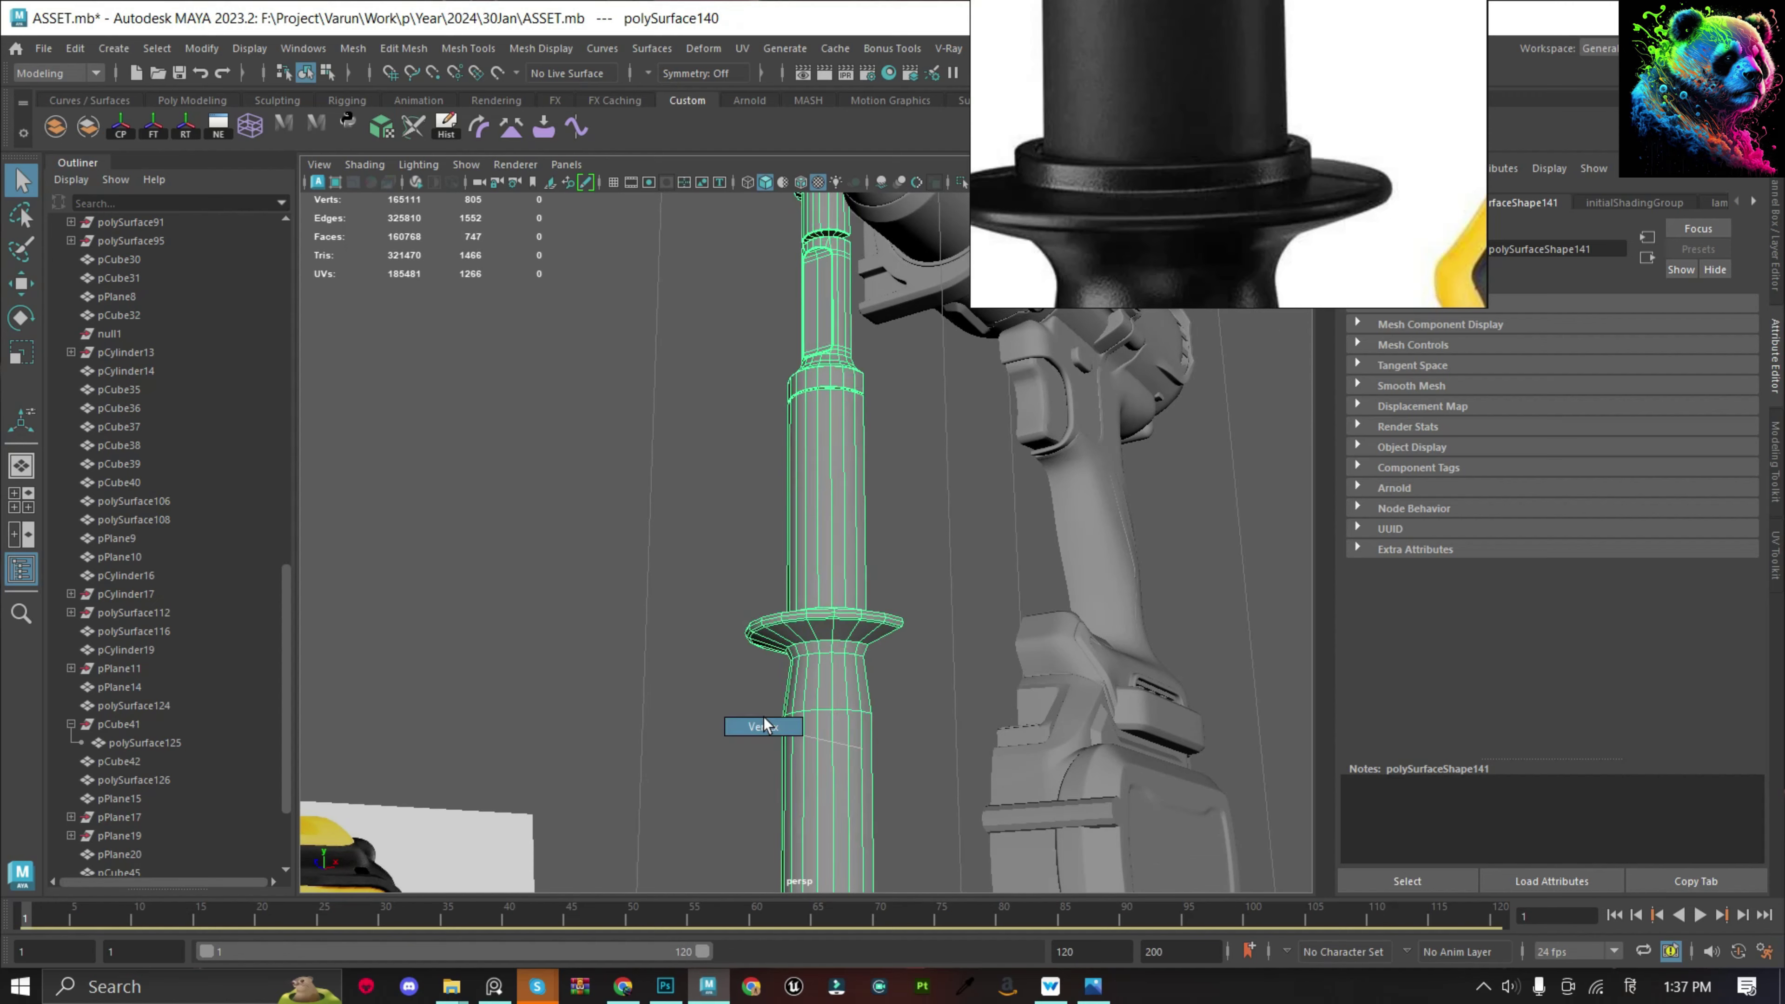
scroll(874, 709, "up", 10)
left_click_drag(810, 542, 809, 515, "alt")
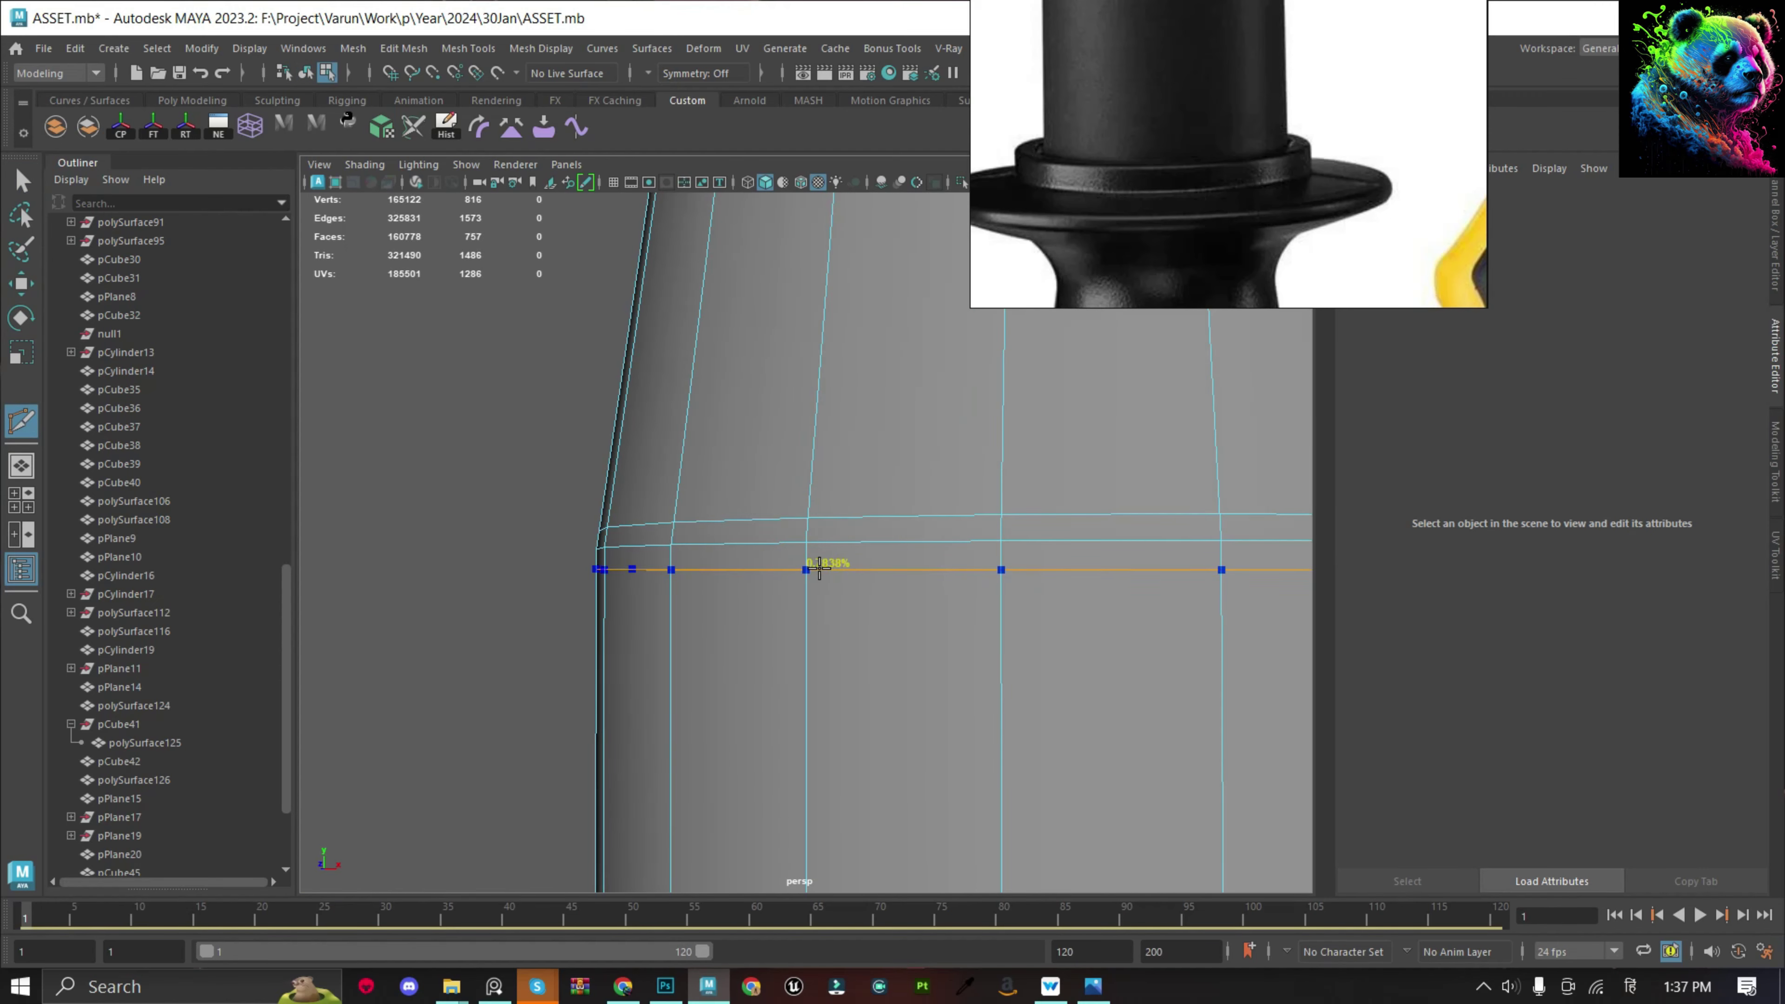
left_click(819, 568, "ctrl")
key("q")
scroll(896, 646, "down", 10)
key("ctrl+s")
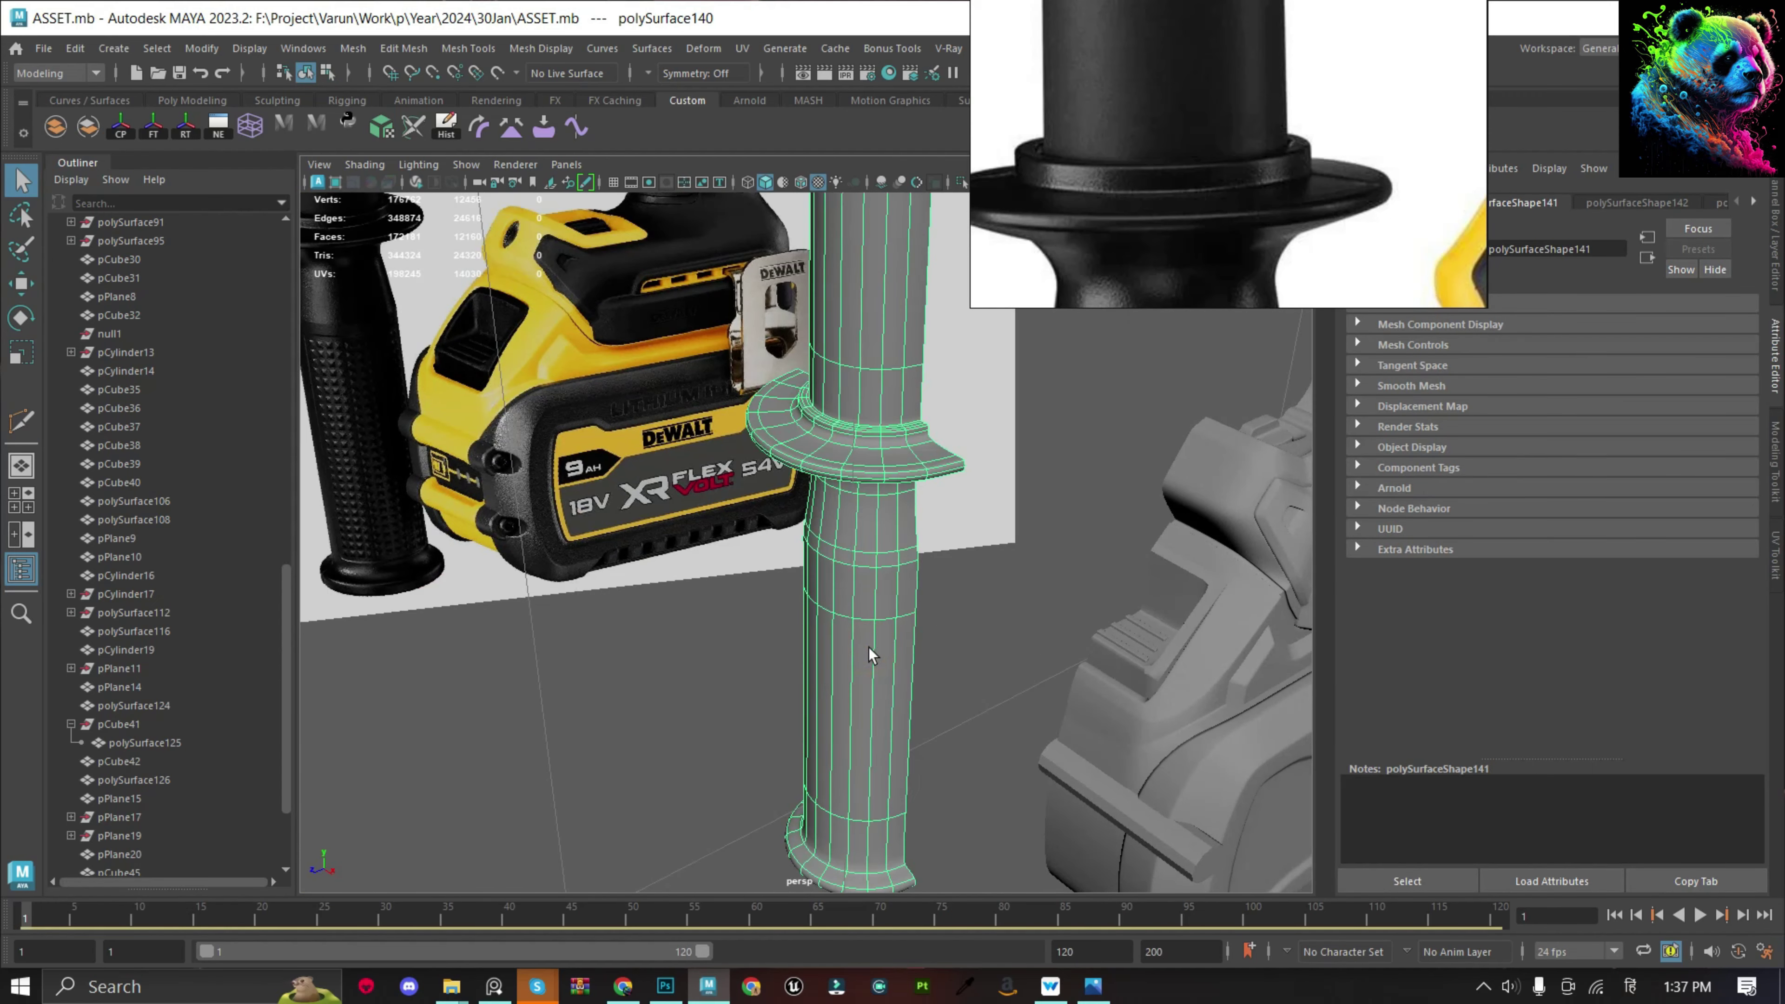
Reposition the outer ring's edge using Move Edge.
scroll(869, 647, "down", 5)
key("F9")
left_click(809, 654)
key("f")
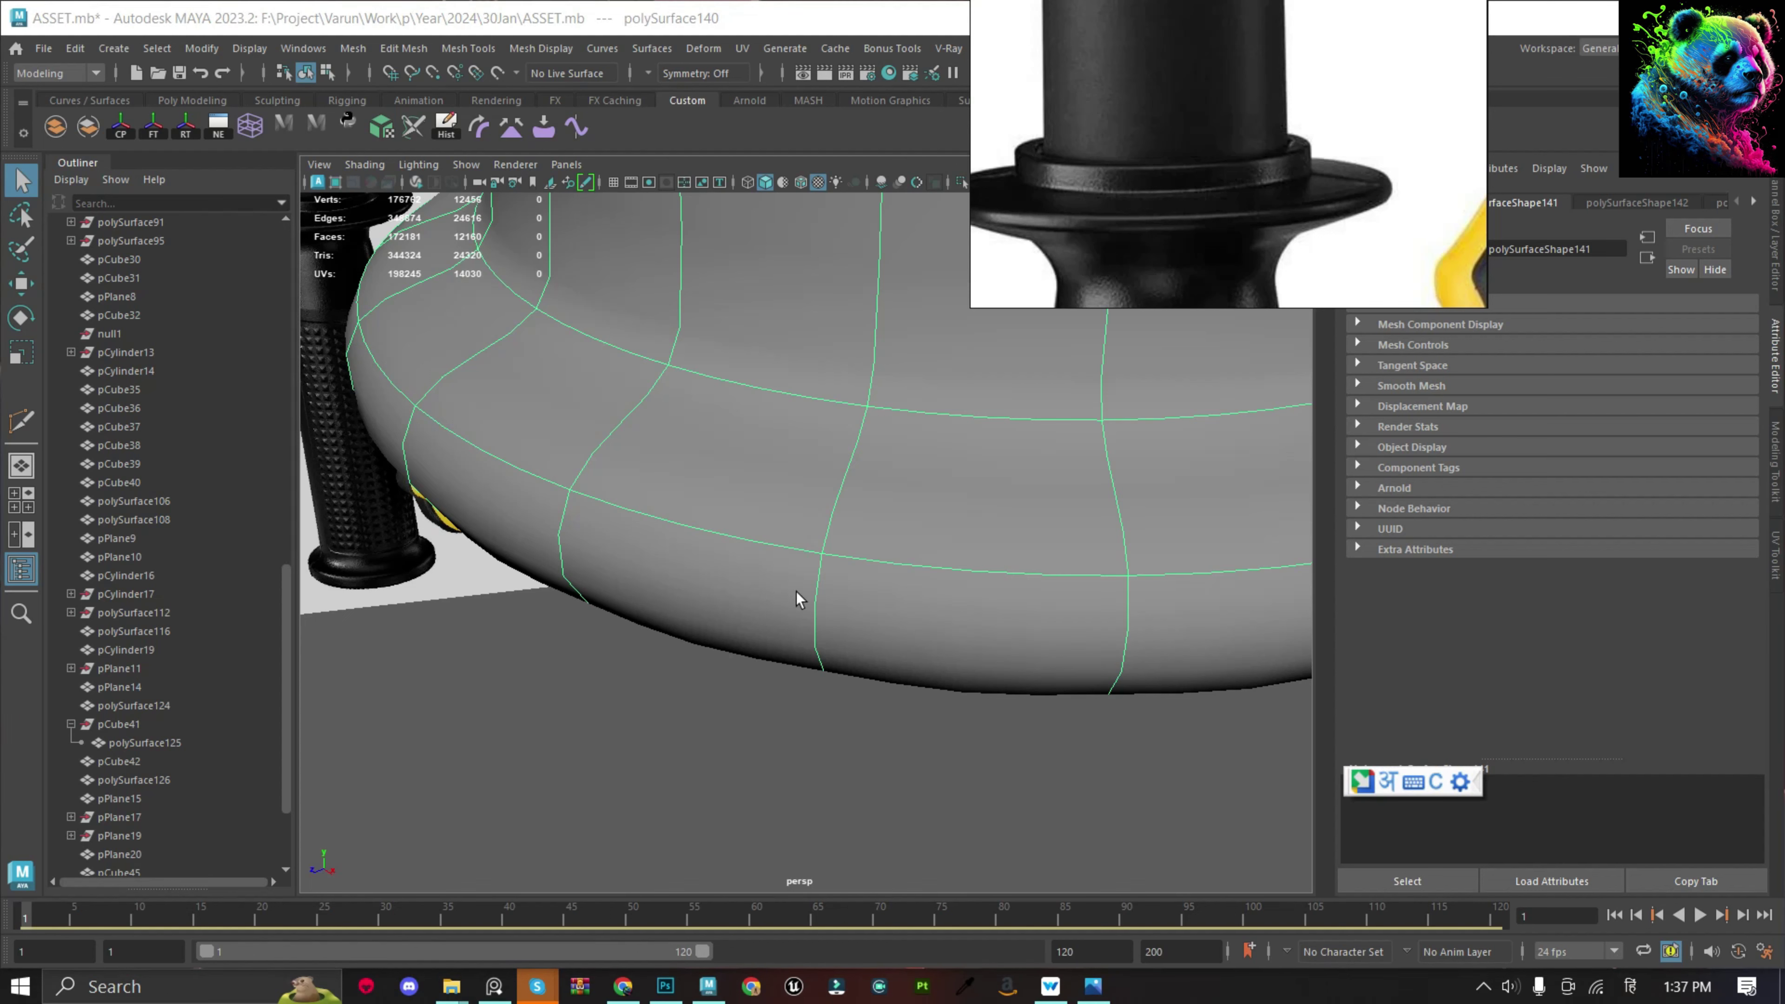
key("1")
scroll(914, 358, "down", 3)
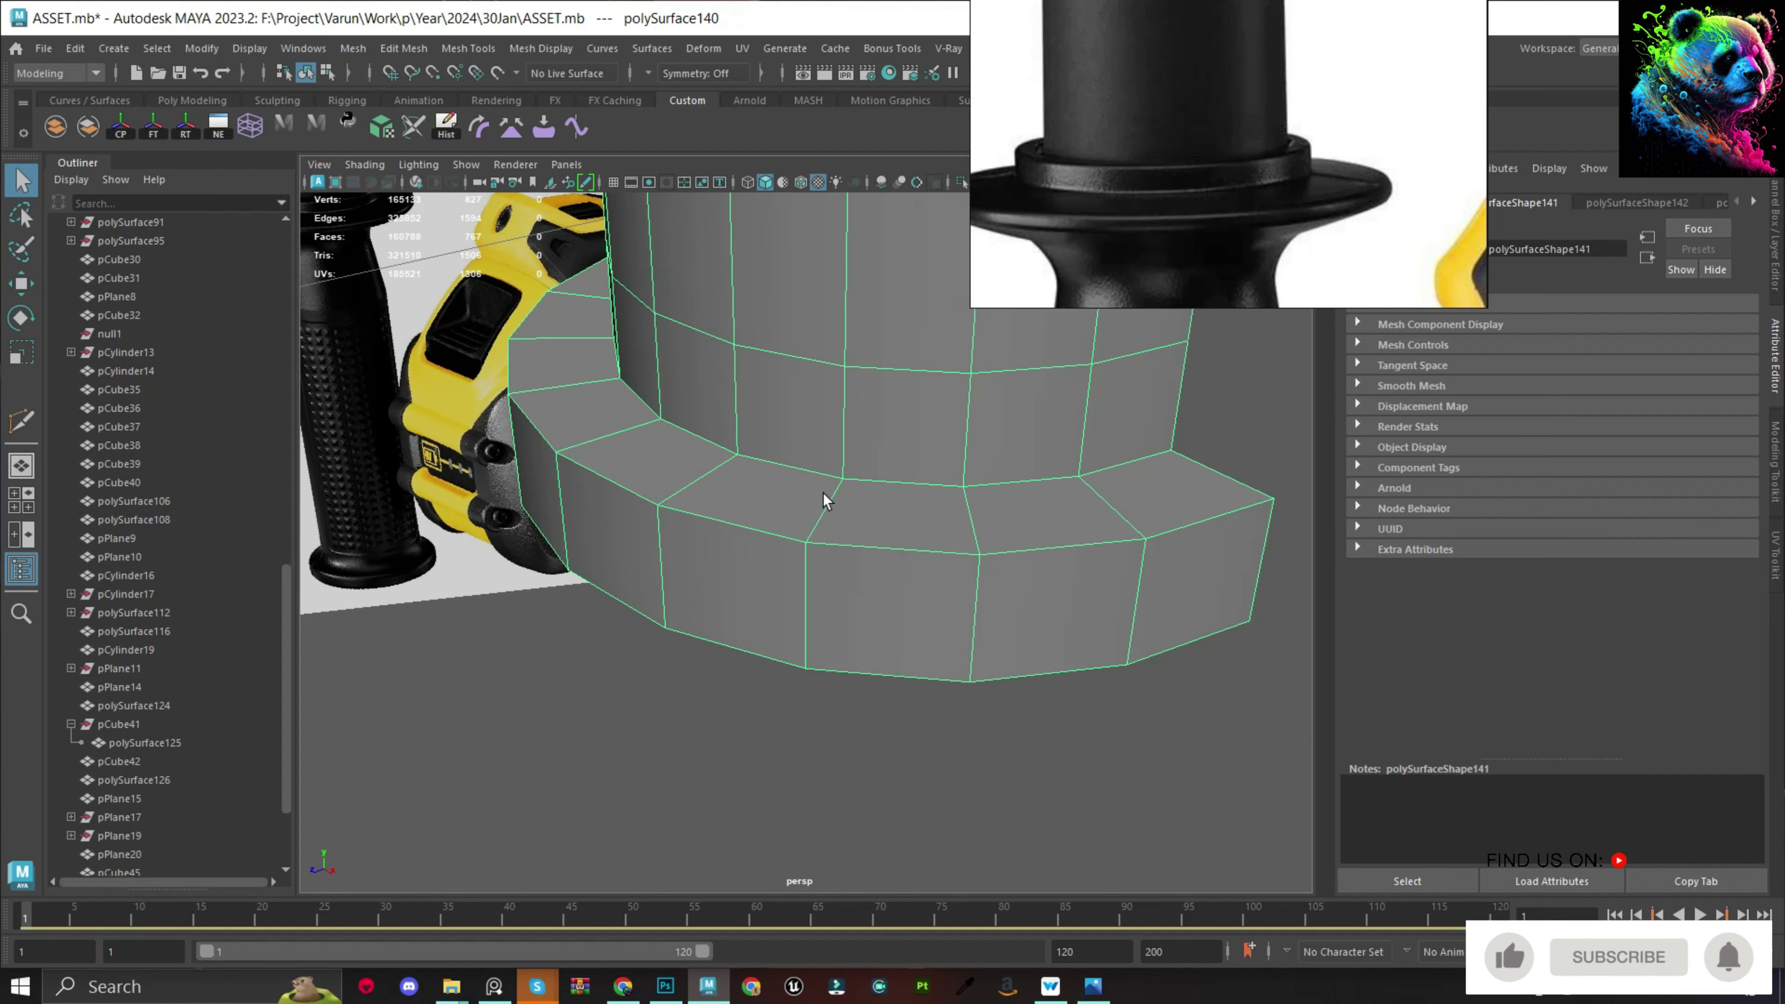
key("F10")
left_click(872, 429)
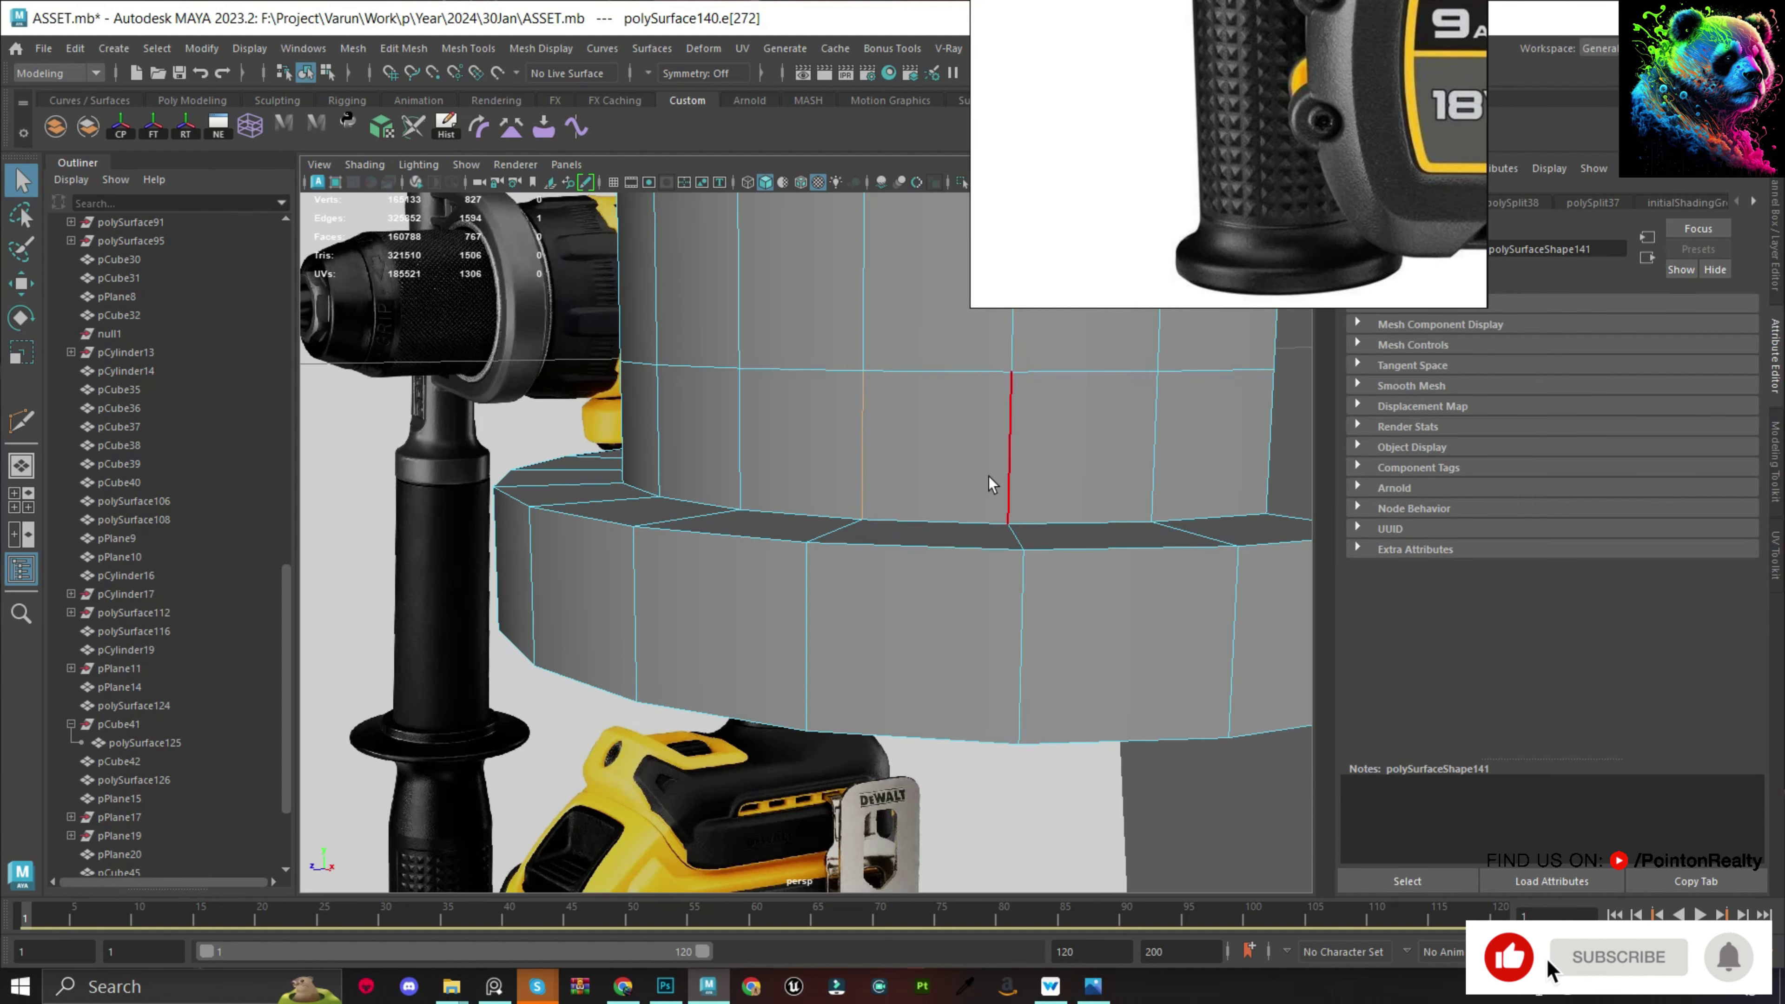
key("r")
left_click_drag(886, 502, 958, 478, "alt")
right_click_drag(987, 344, 977, 636, "shift")
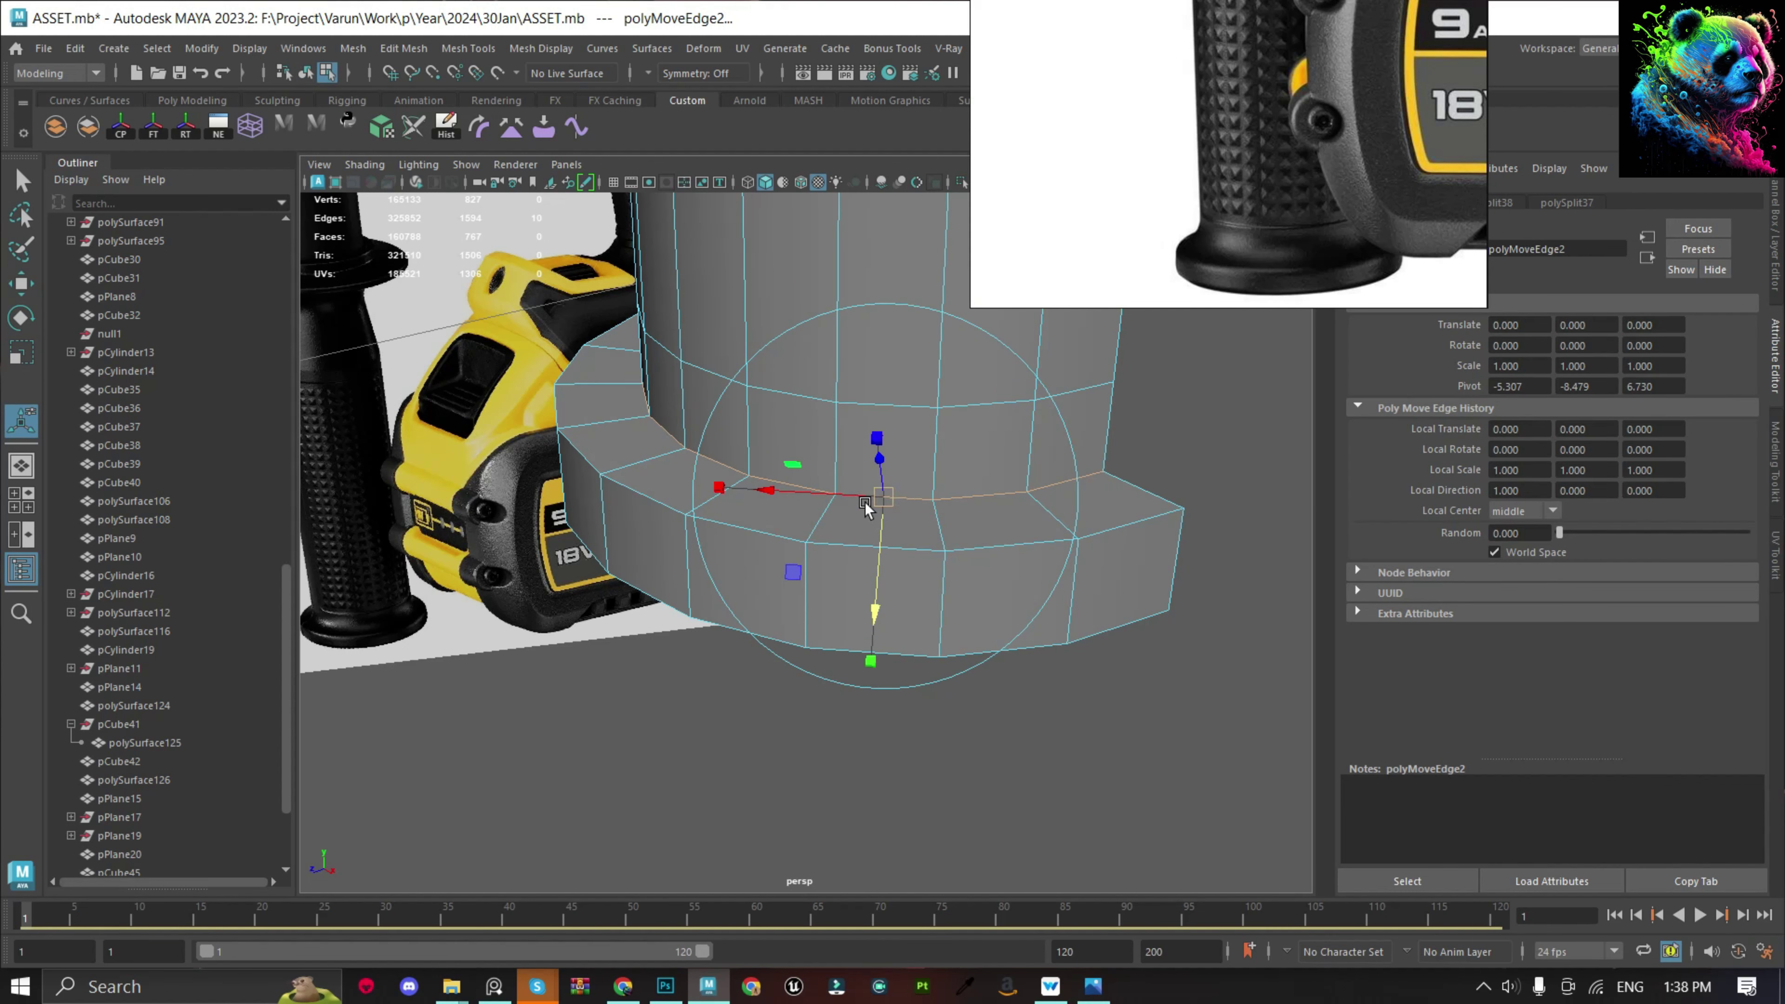
left_click_drag(876, 554, 800, 513, "alt")
Bevel the outer ring's top and bottom edge loops with extra segments.
double_click(979, 567)
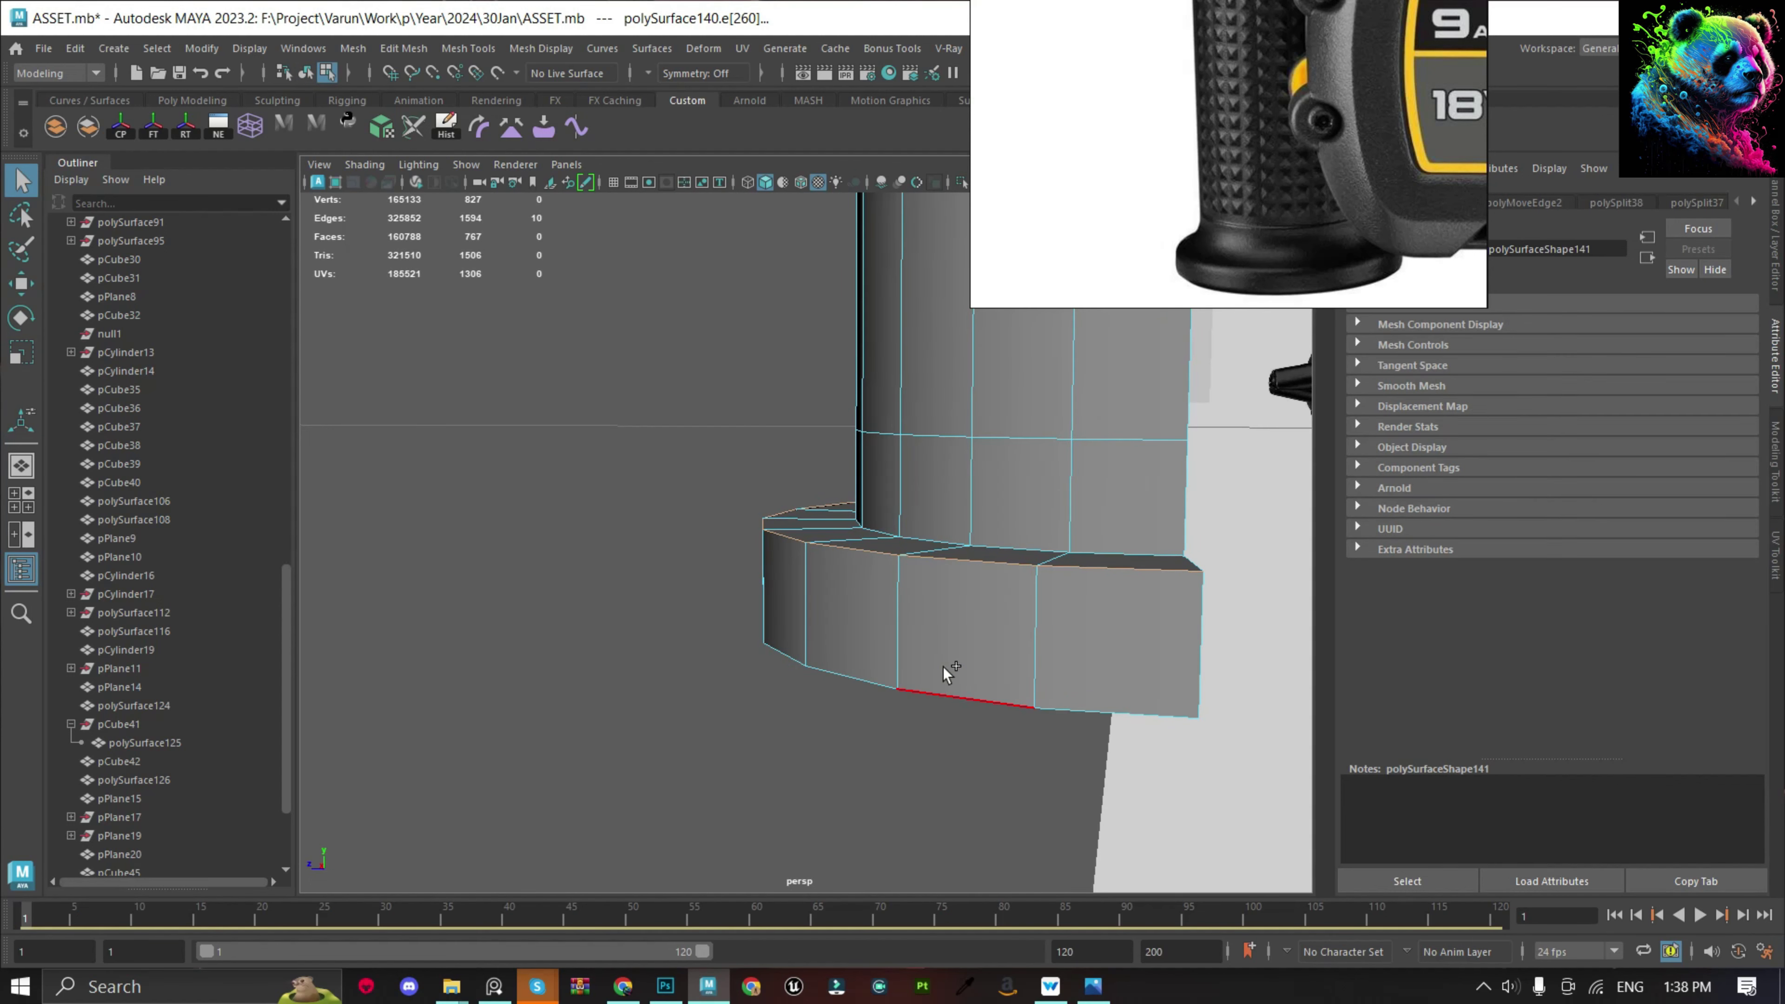
double_click(943, 667, "shift")
key("ctrl+b")
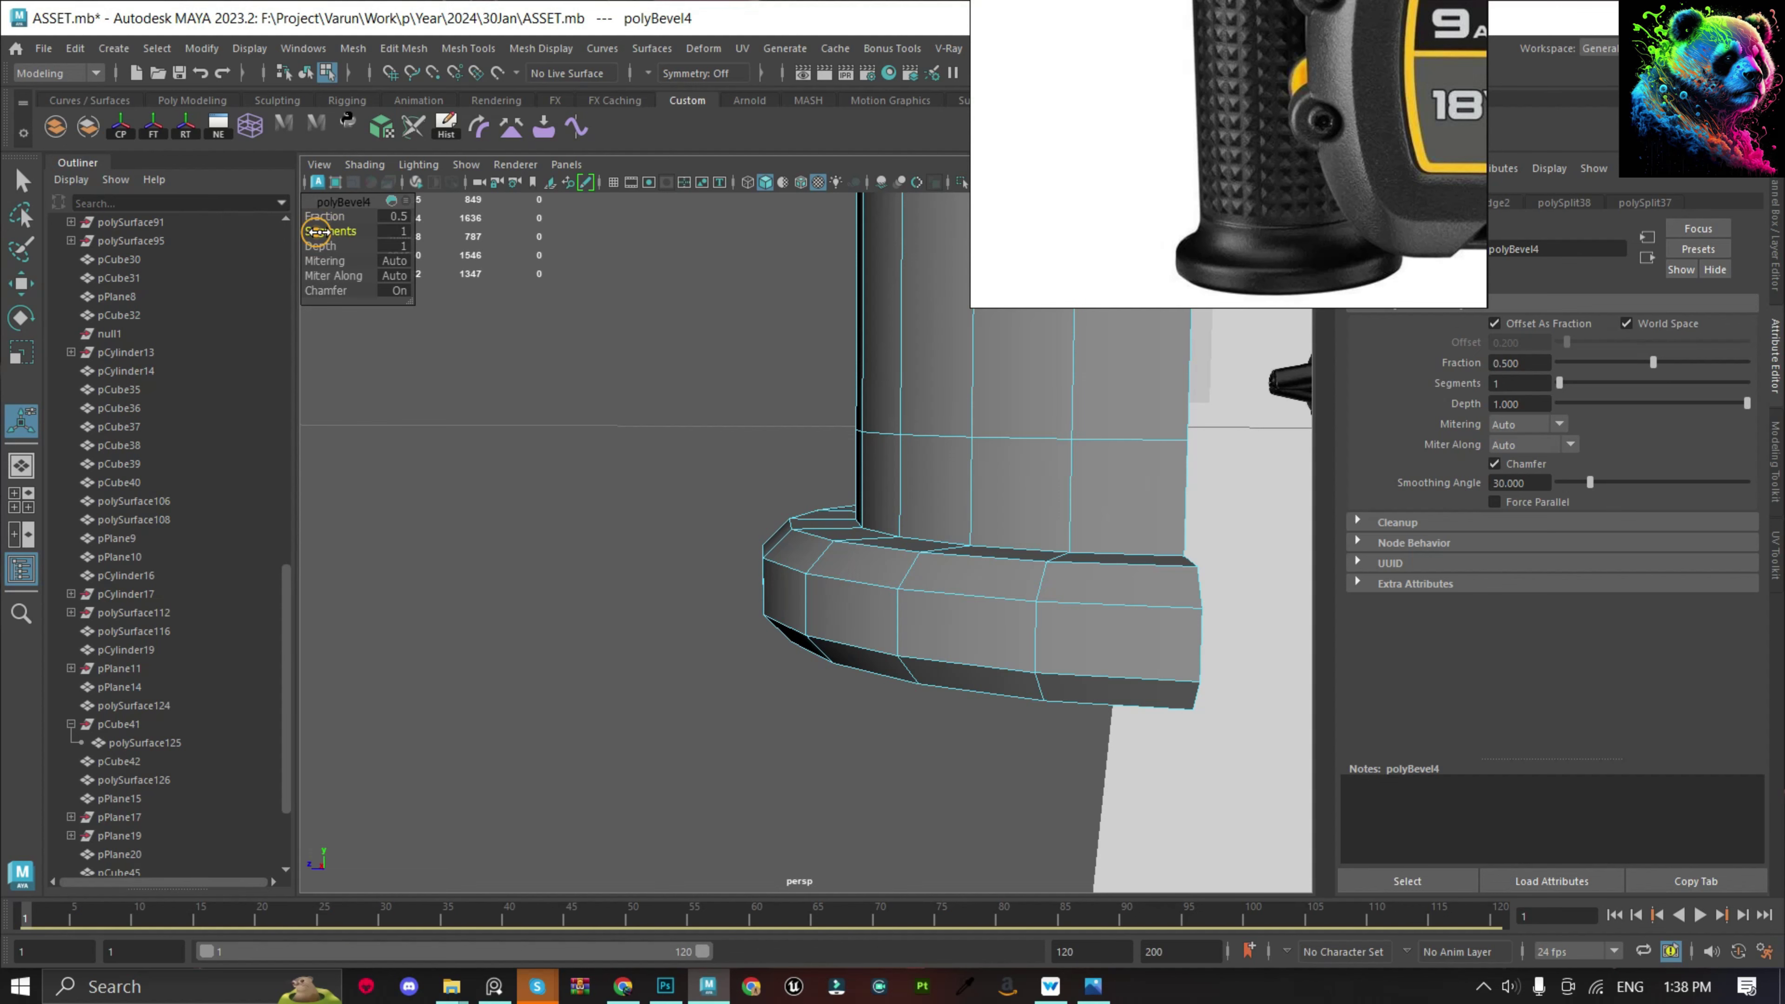
left_click_drag(317, 230, 1119, 590)
key("F8")
left_click(761, 538)
left_click(884, 555)
mouse_move(761, 538)
left_mouse_down("alt")
mouse_move(1088, 594)
mouse_move(965, 590)
left_mouse_up("alt")
scroll(886, 555, "down", 5)
Mirror the half into a full disc, isolate it, and combine both halves into one mesh.
key("w")
key("f")
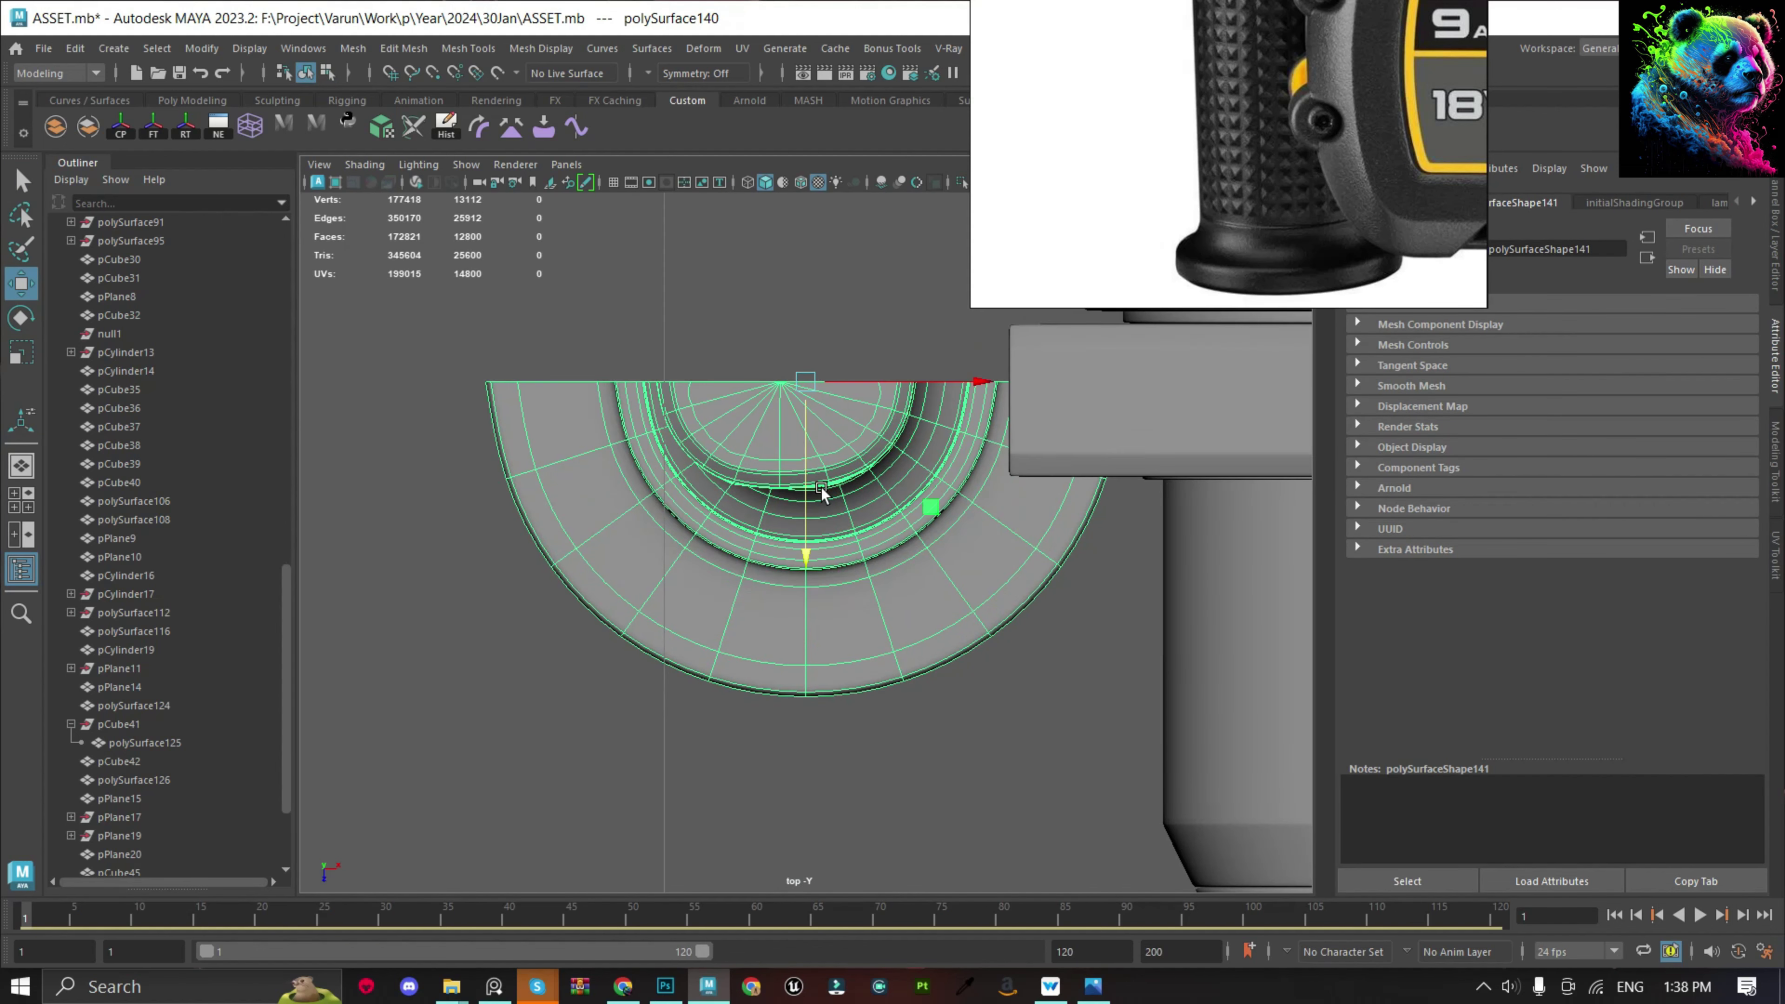
left_click(1778, 266)
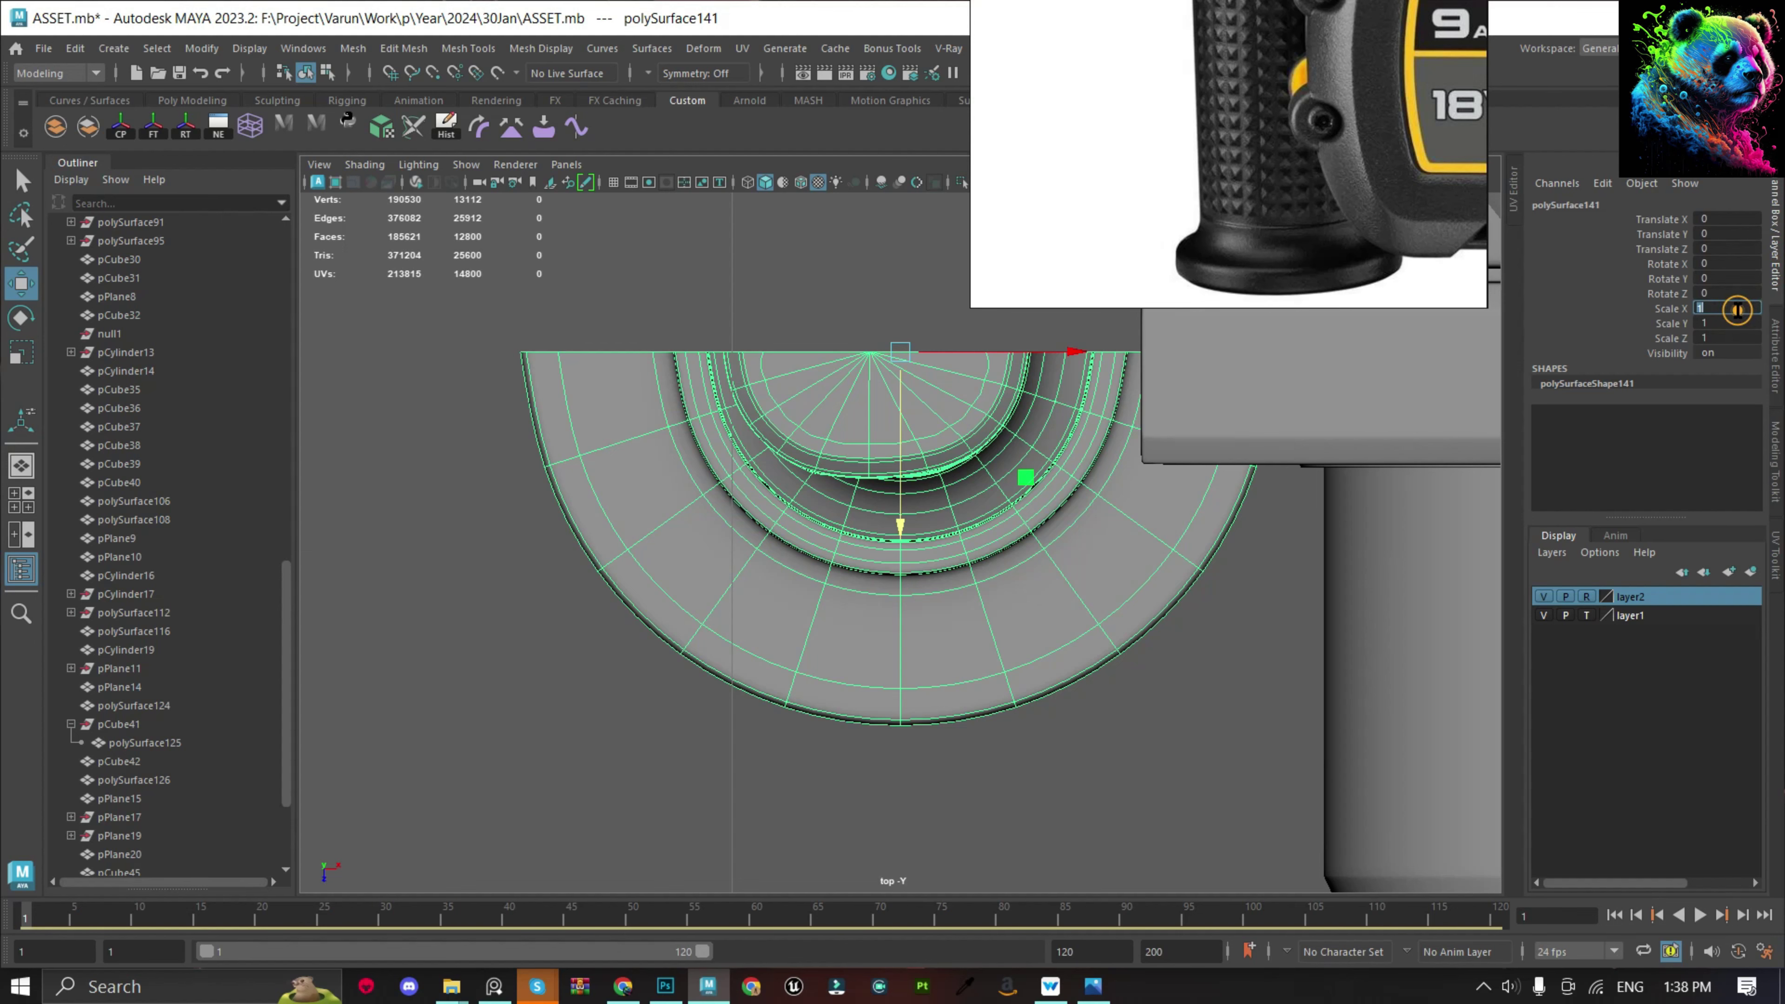
type("-1")
key("Return")
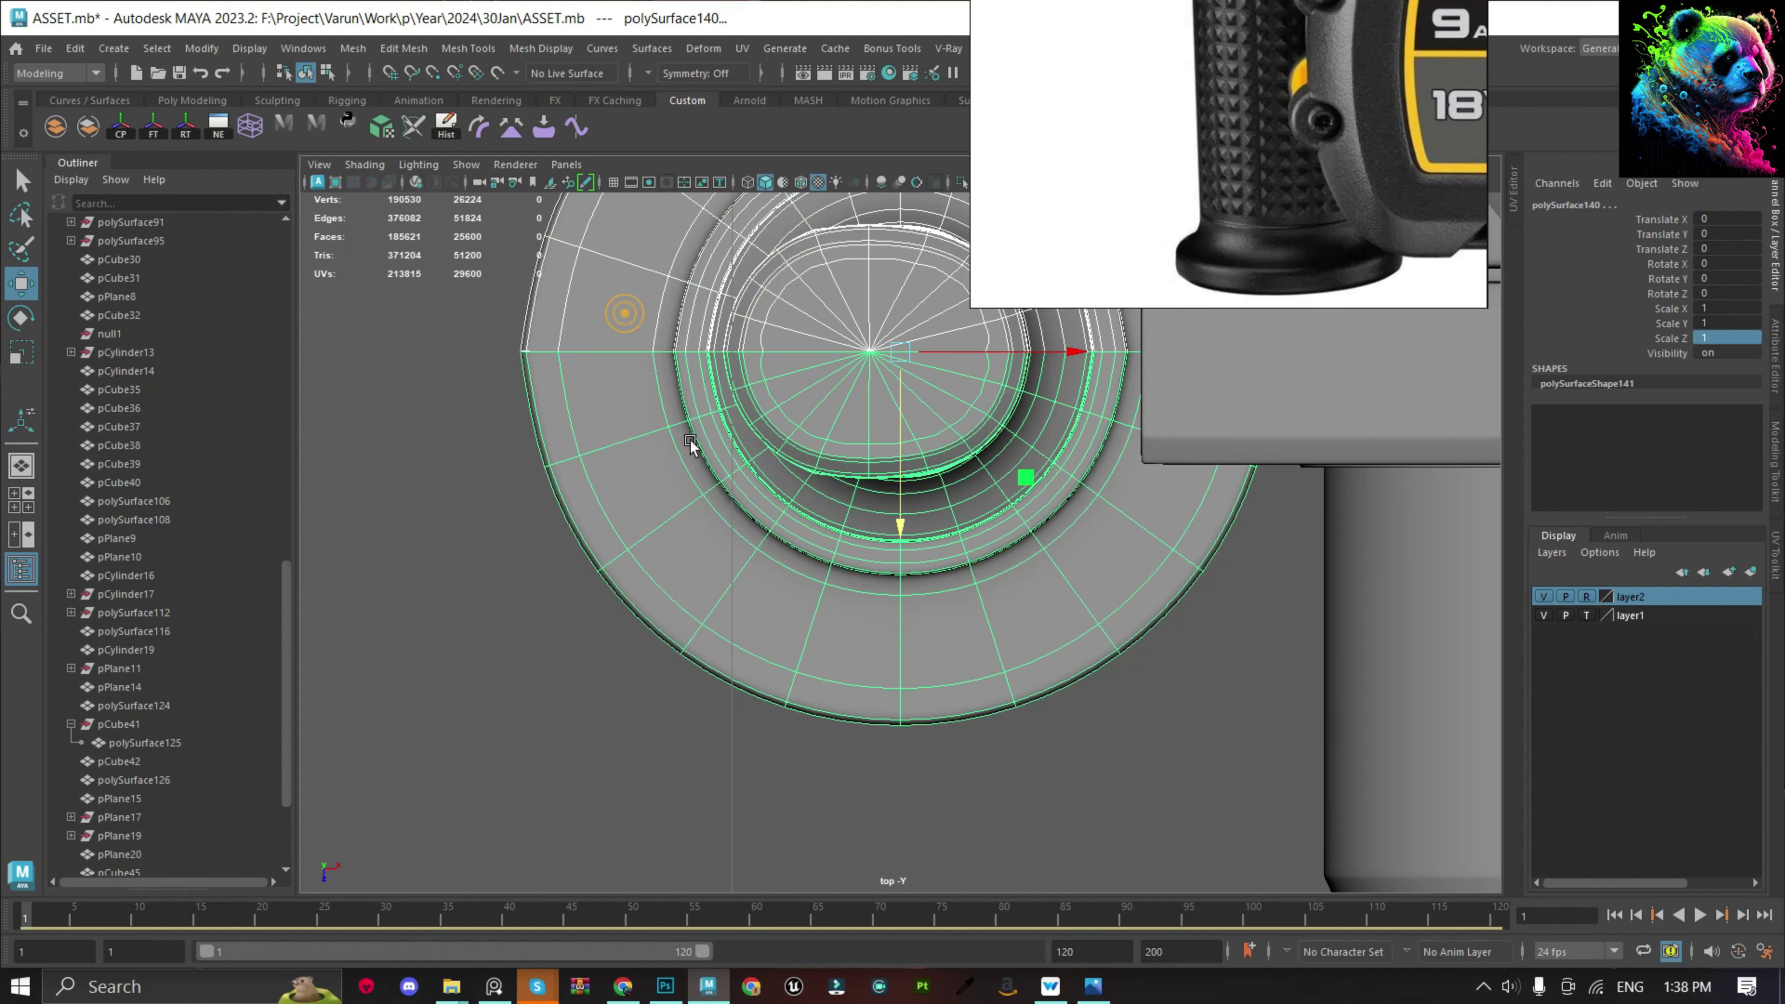
scroll(944, 531, "down", 3)
key("ctrl+1")
left_click(55, 126)
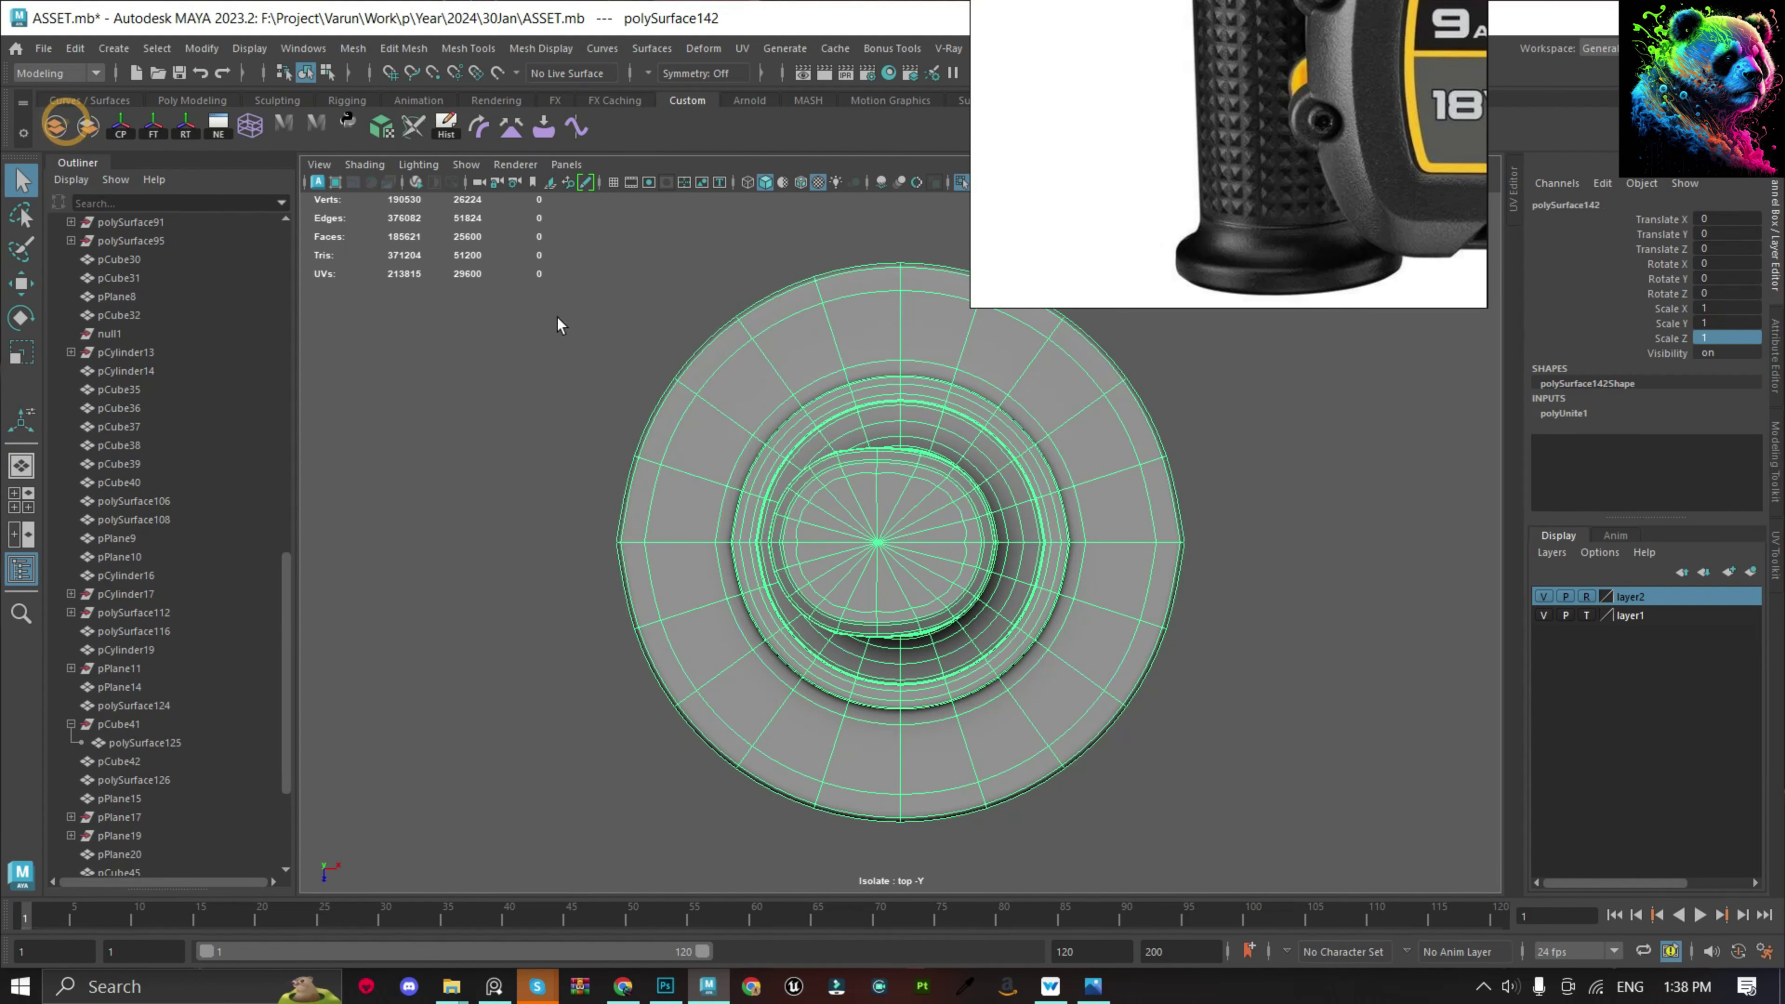
Select the seam vertices on both sides and merge them together.
key("F9")
left_click_drag(541, 524, 571, 556)
scroll(576, 527, "up", 3)
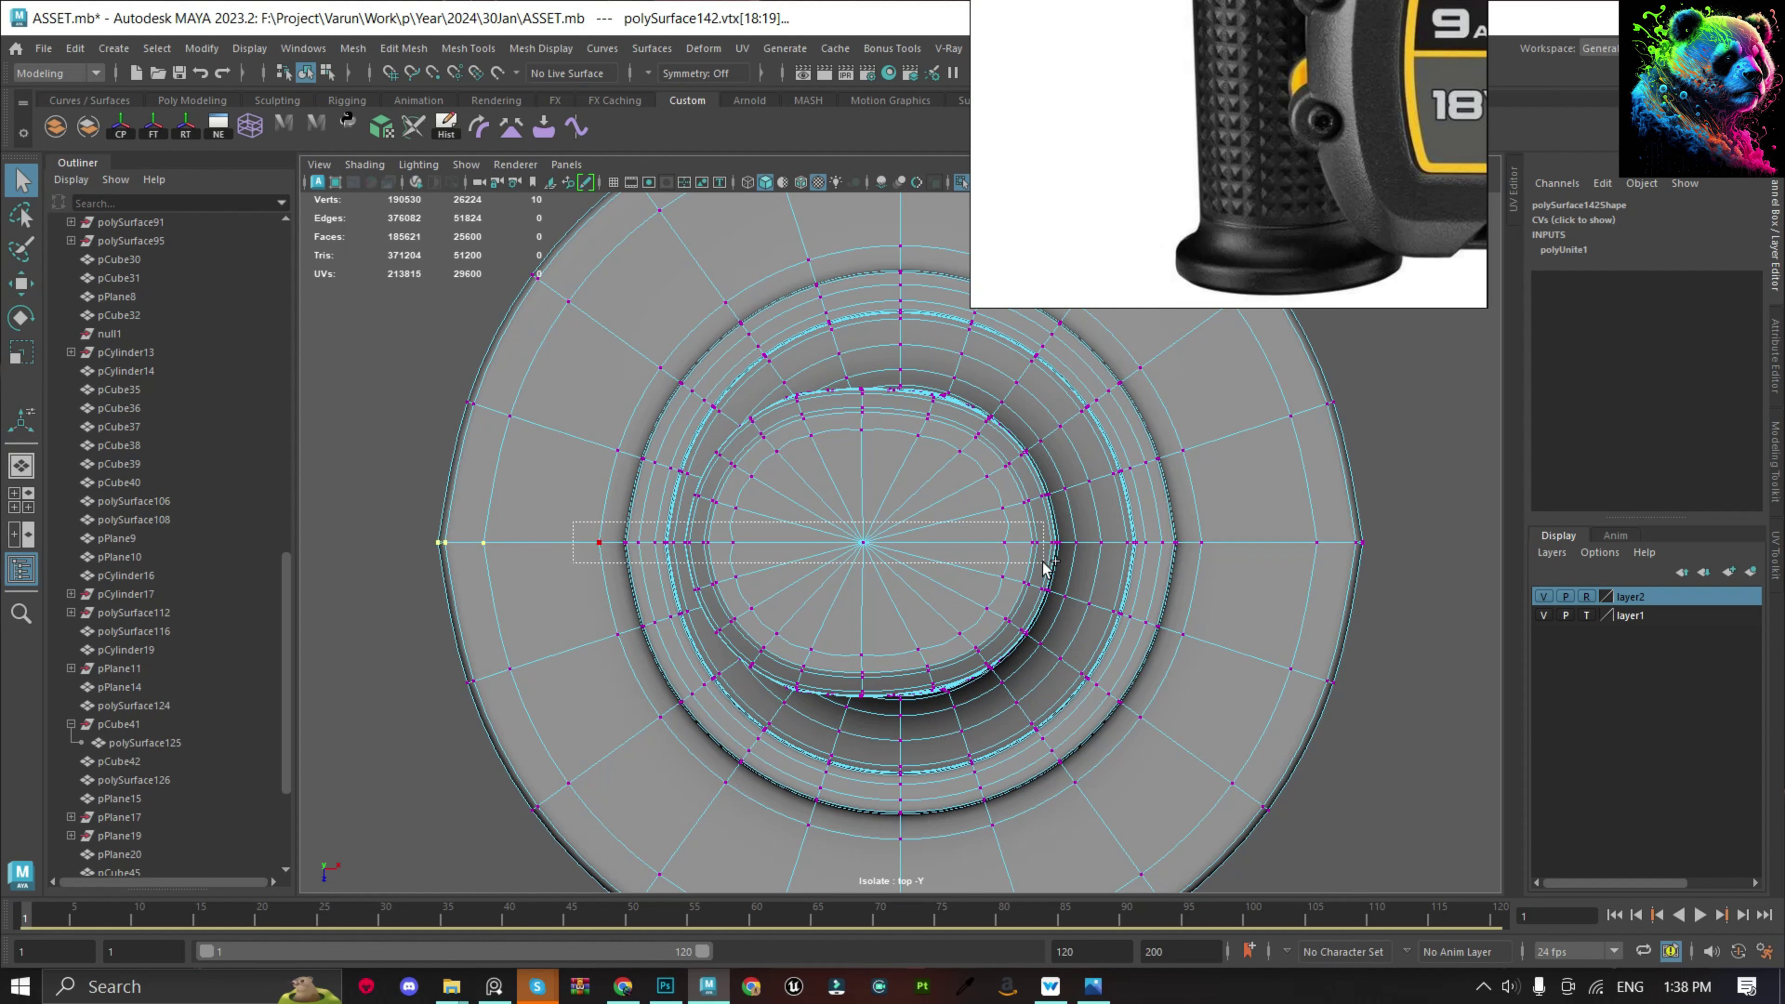
left_click_drag(1455, 573, 1454, 571, "shift")
right_click_drag(861, 524, 949, 421, "shift")
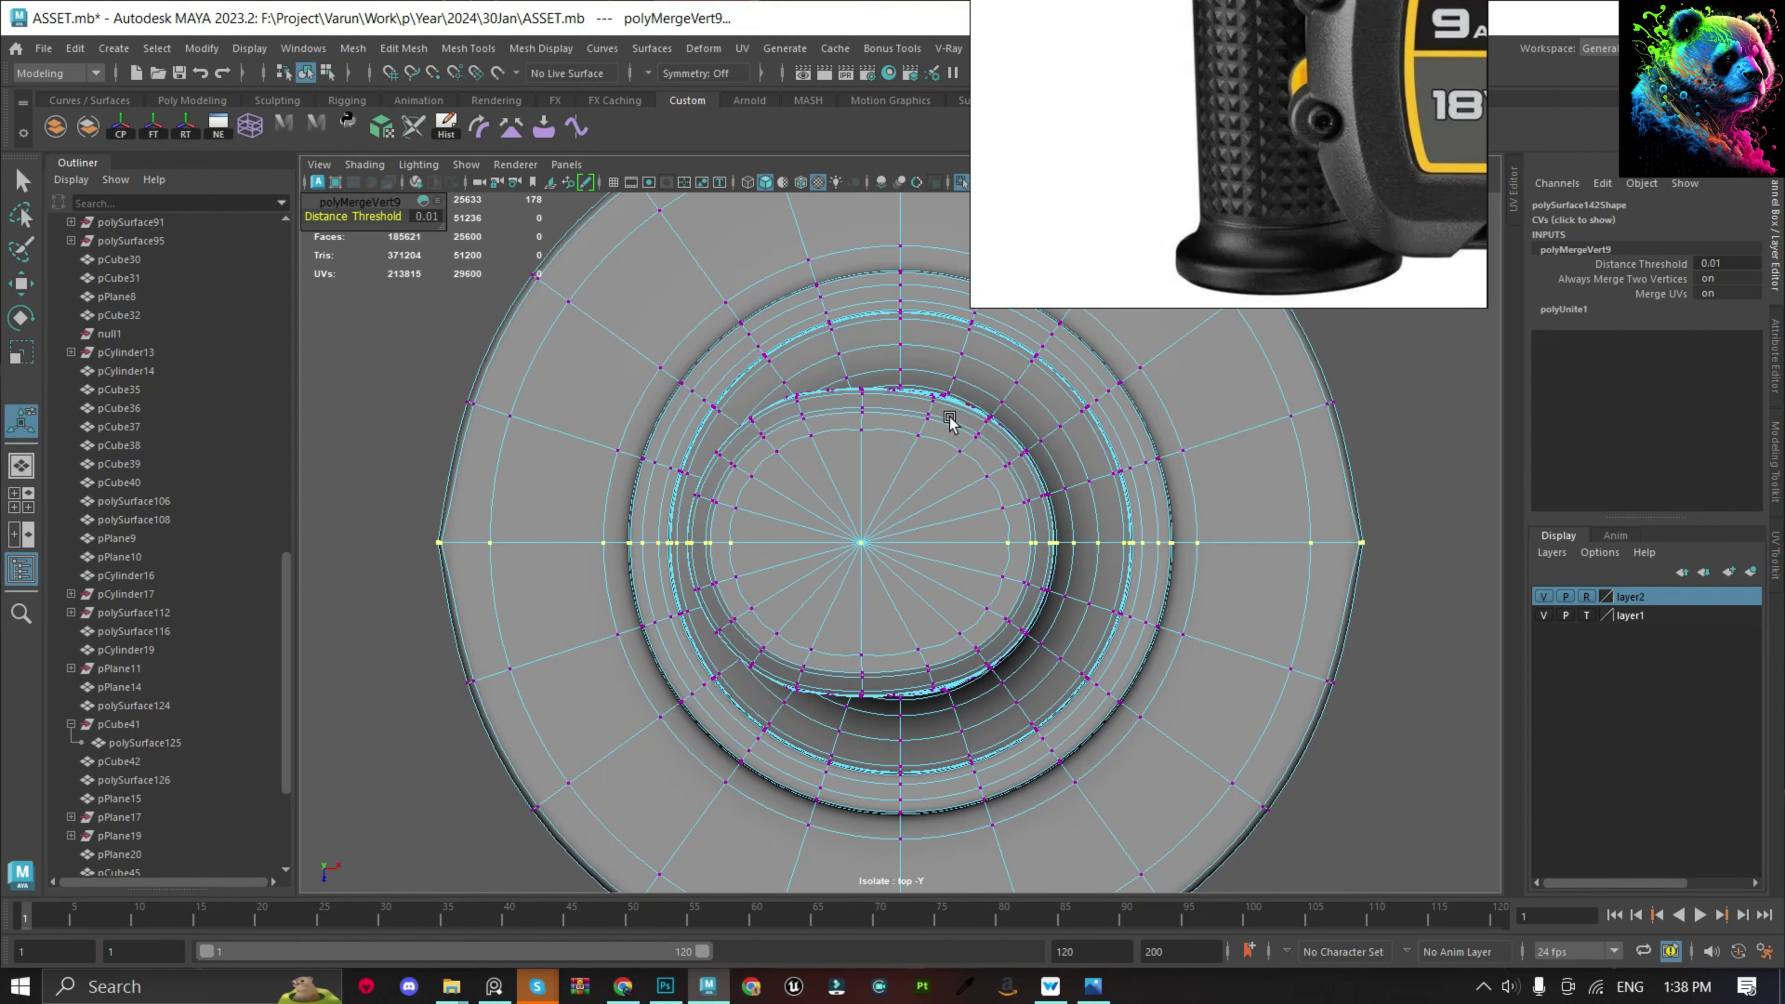
key("ctrl+z")
scroll(866, 552, "up", 1)
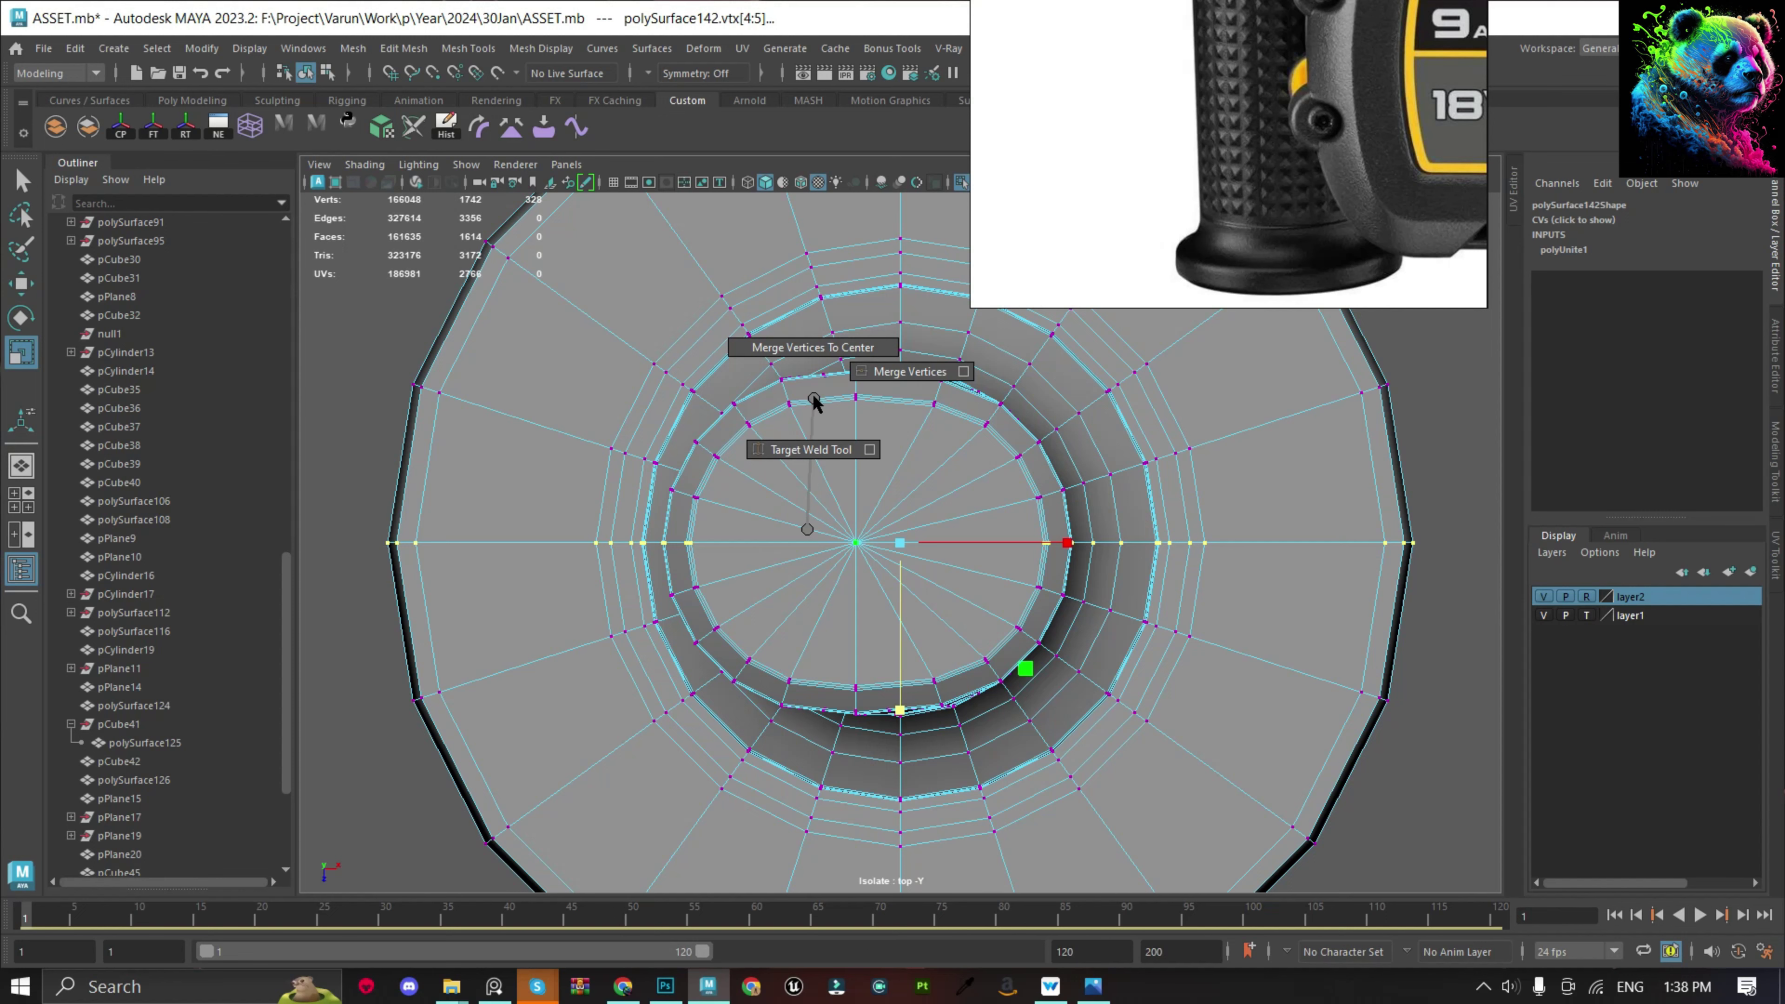
right_click_drag(1036, 348, 1036, 348, "shift")
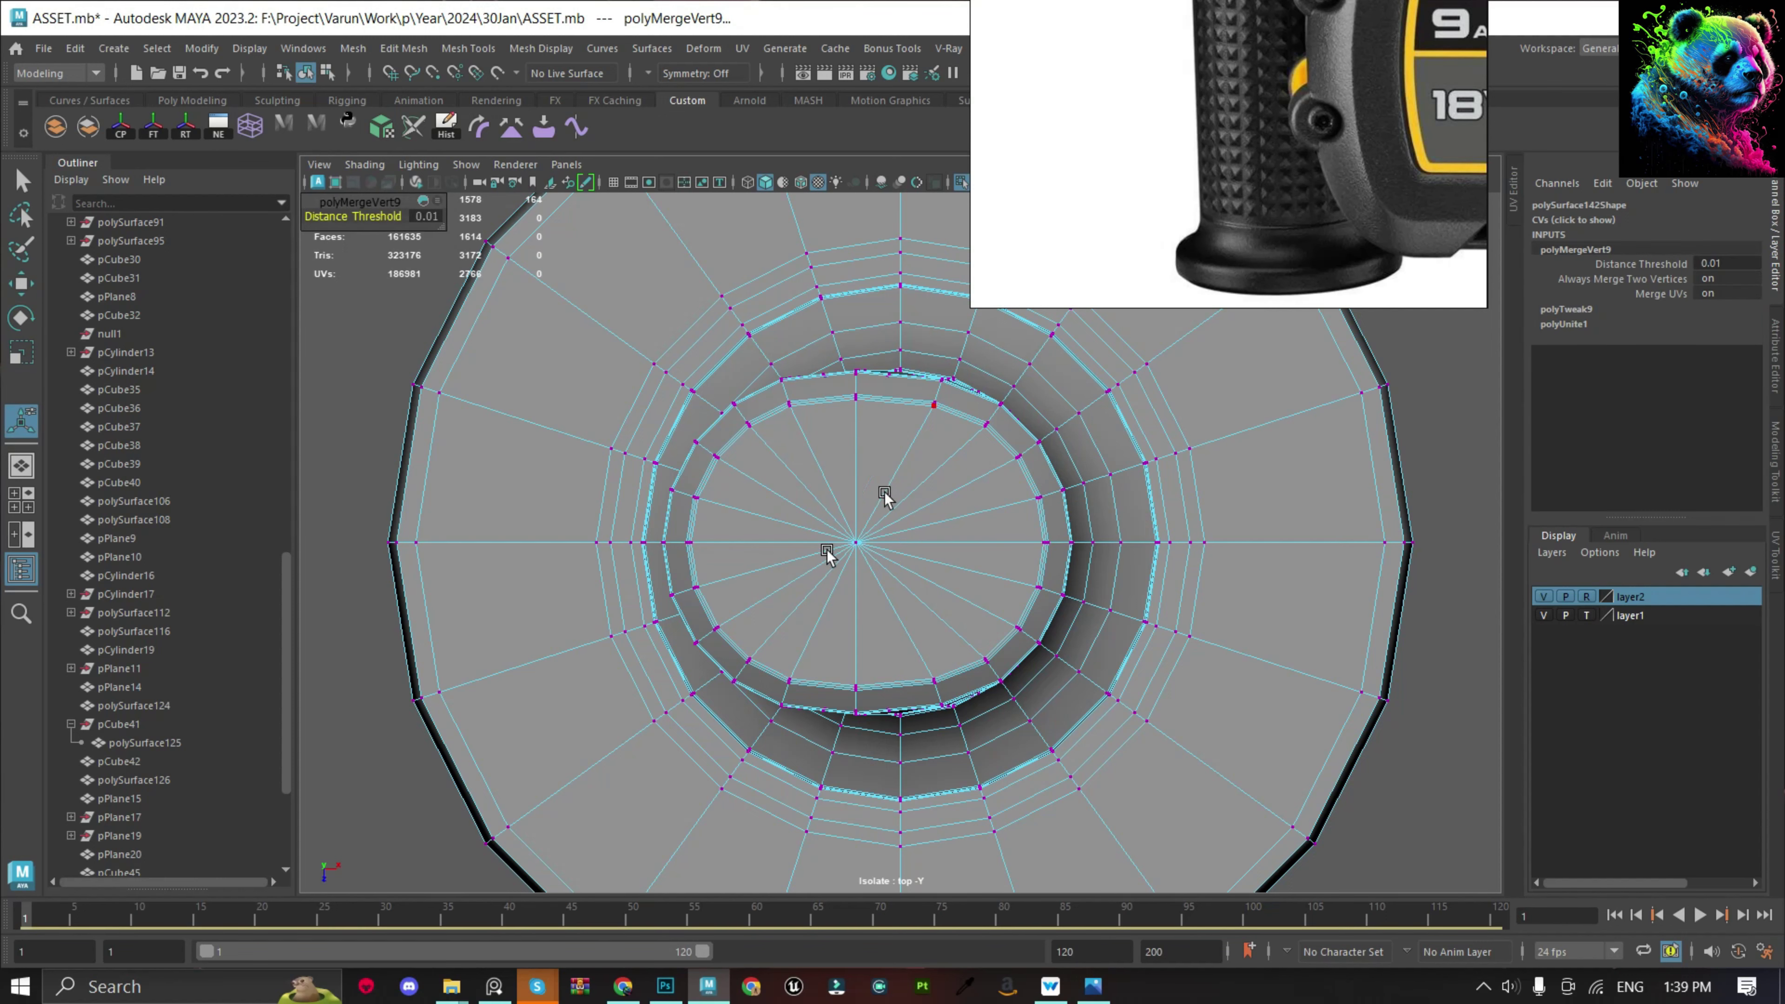
scroll(1058, 557, "up", 5)
left_click(950, 590)
Weld the stray vertex on the grip's disc rim with Merge.
left_click(870, 501)
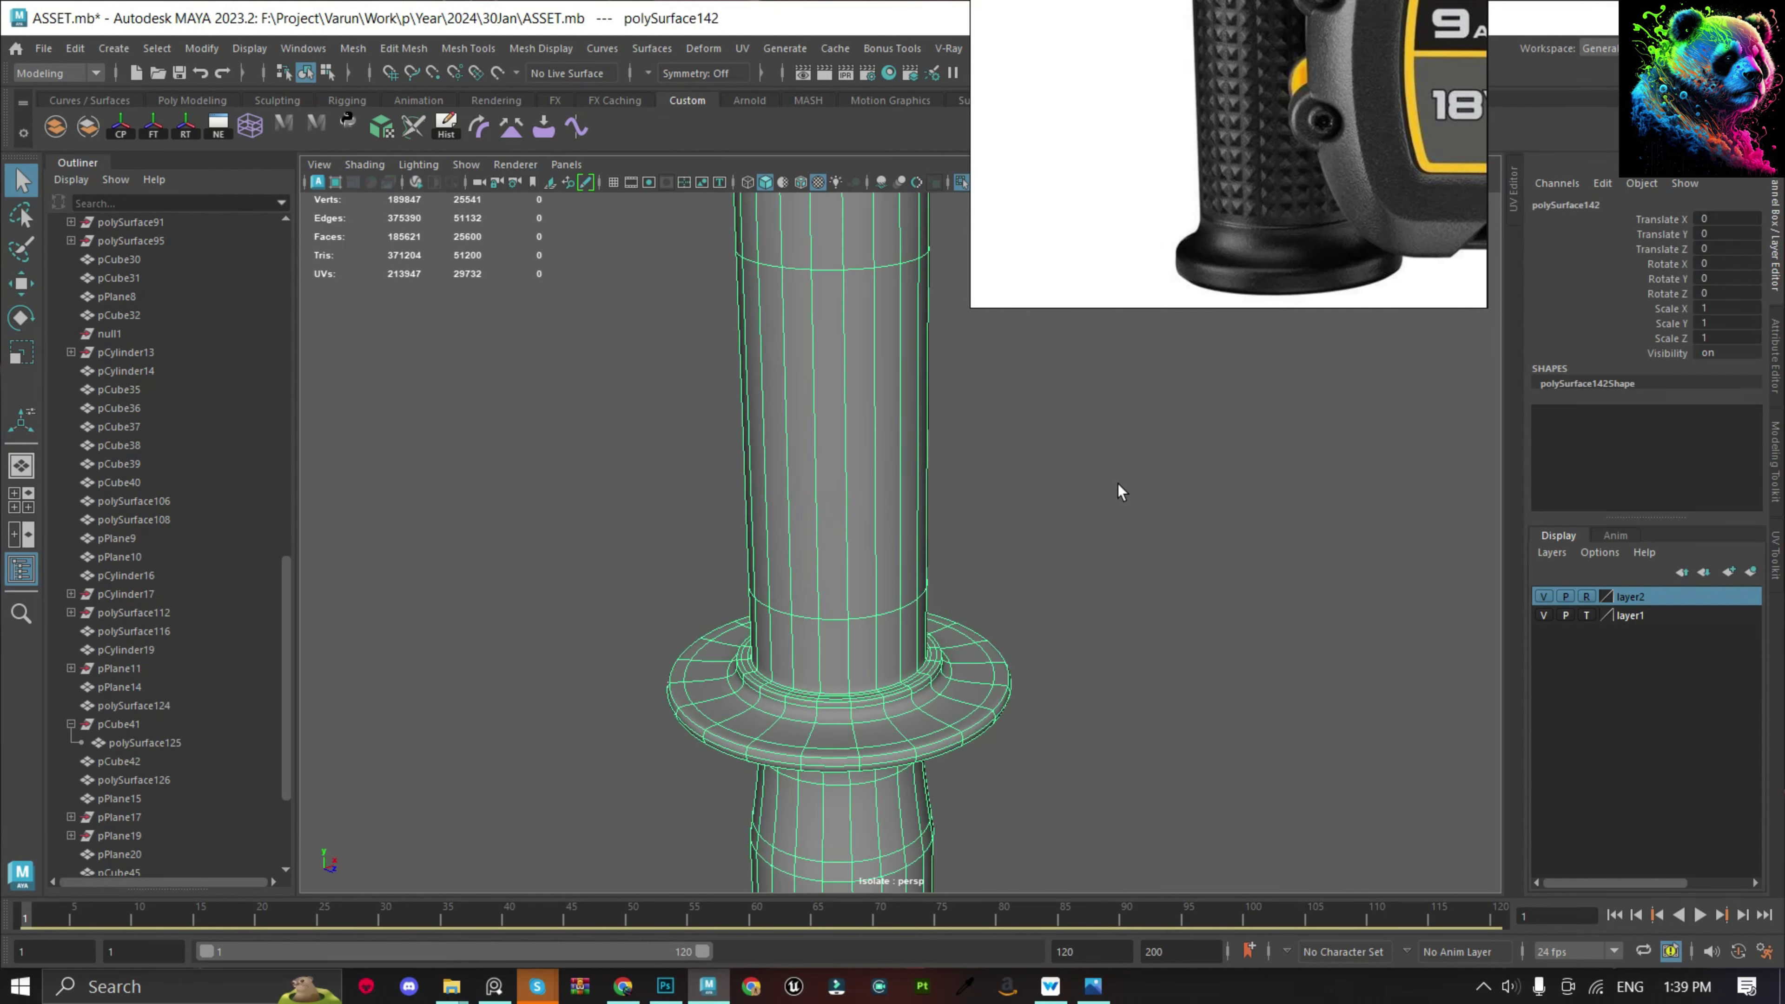
left_click_drag(1120, 490, 1073, 556, "alt")
left_click(1072, 556)
scroll(925, 562, "down", 5)
left_click(955, 683)
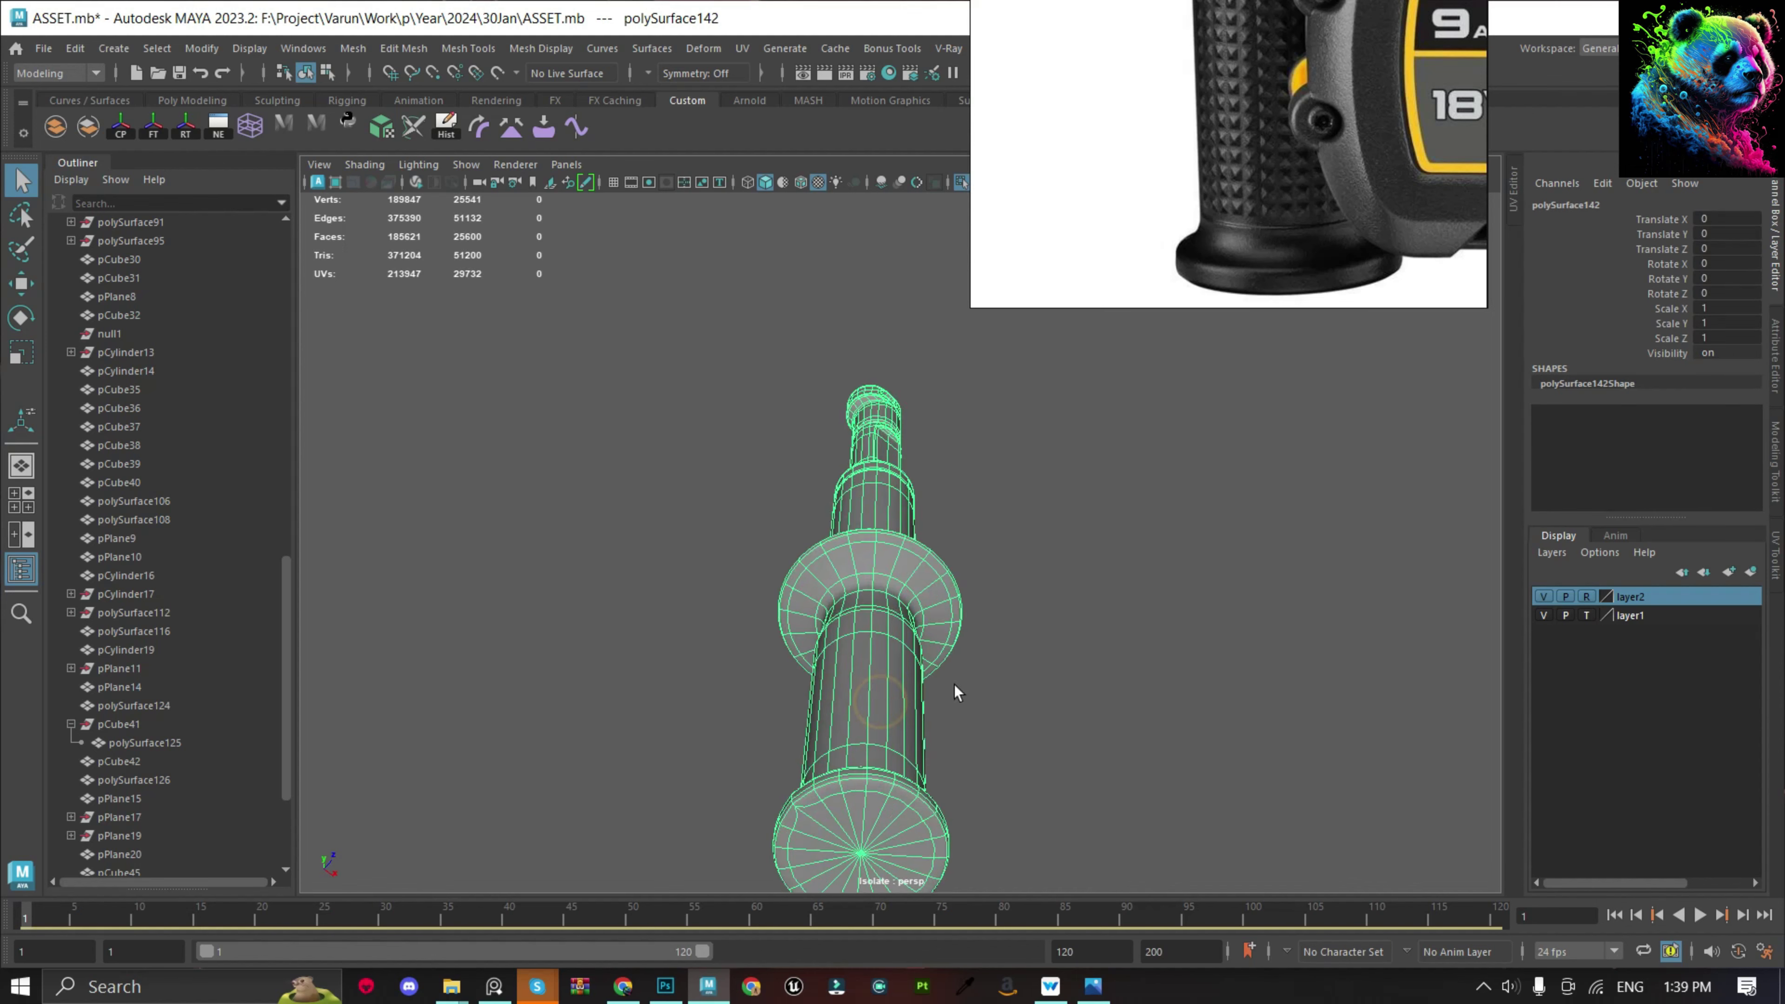
left_click_drag(954, 683, 1122, 587, "alt")
key("F9")
left_click(911, 252)
key("f")
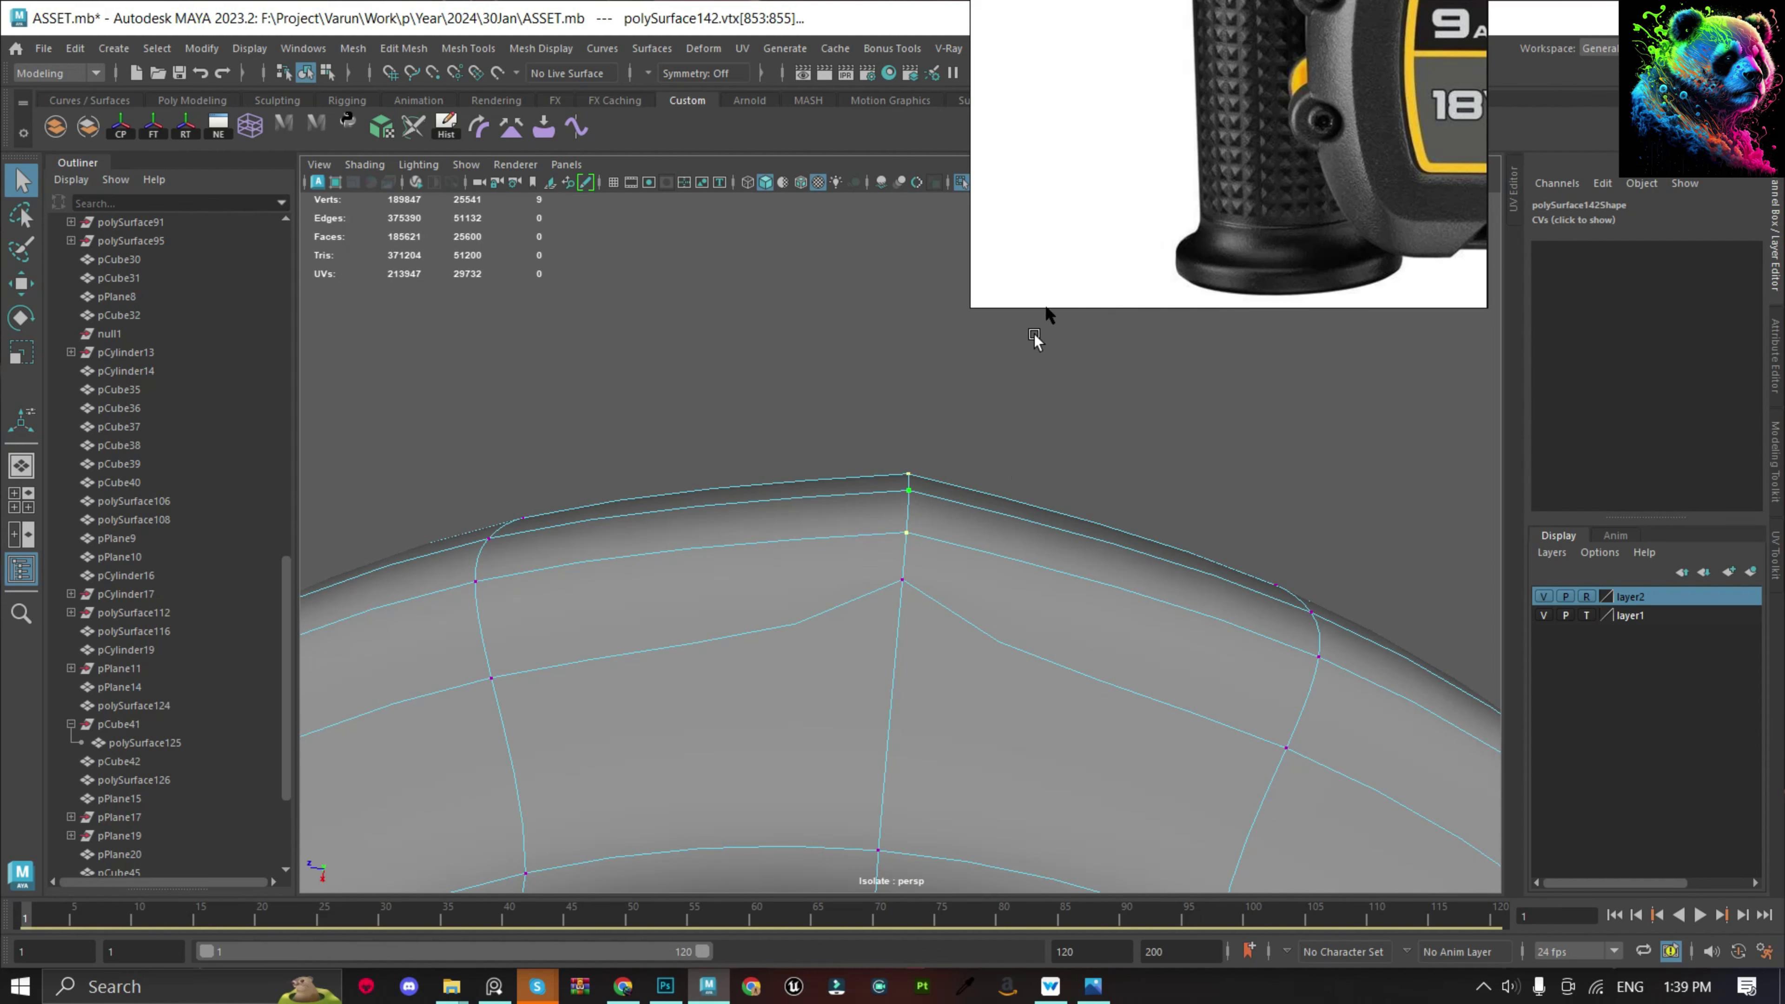
key("ctrl+m")
mouse_move(1036, 335)
left_mouse_down("alt")
mouse_move(1097, 545)
mouse_move(787, 598)
mouse_move(1016, 538)
mouse_move(1219, 526)
left_mouse_up("alt")
key("F8")
scroll(1095, 543, "down", 5)
Exit Isolate Select and select the side-handle cylinder on the full drill.
left_click(785, 599)
left_click_drag(822, 611, 551, 680, "alt")
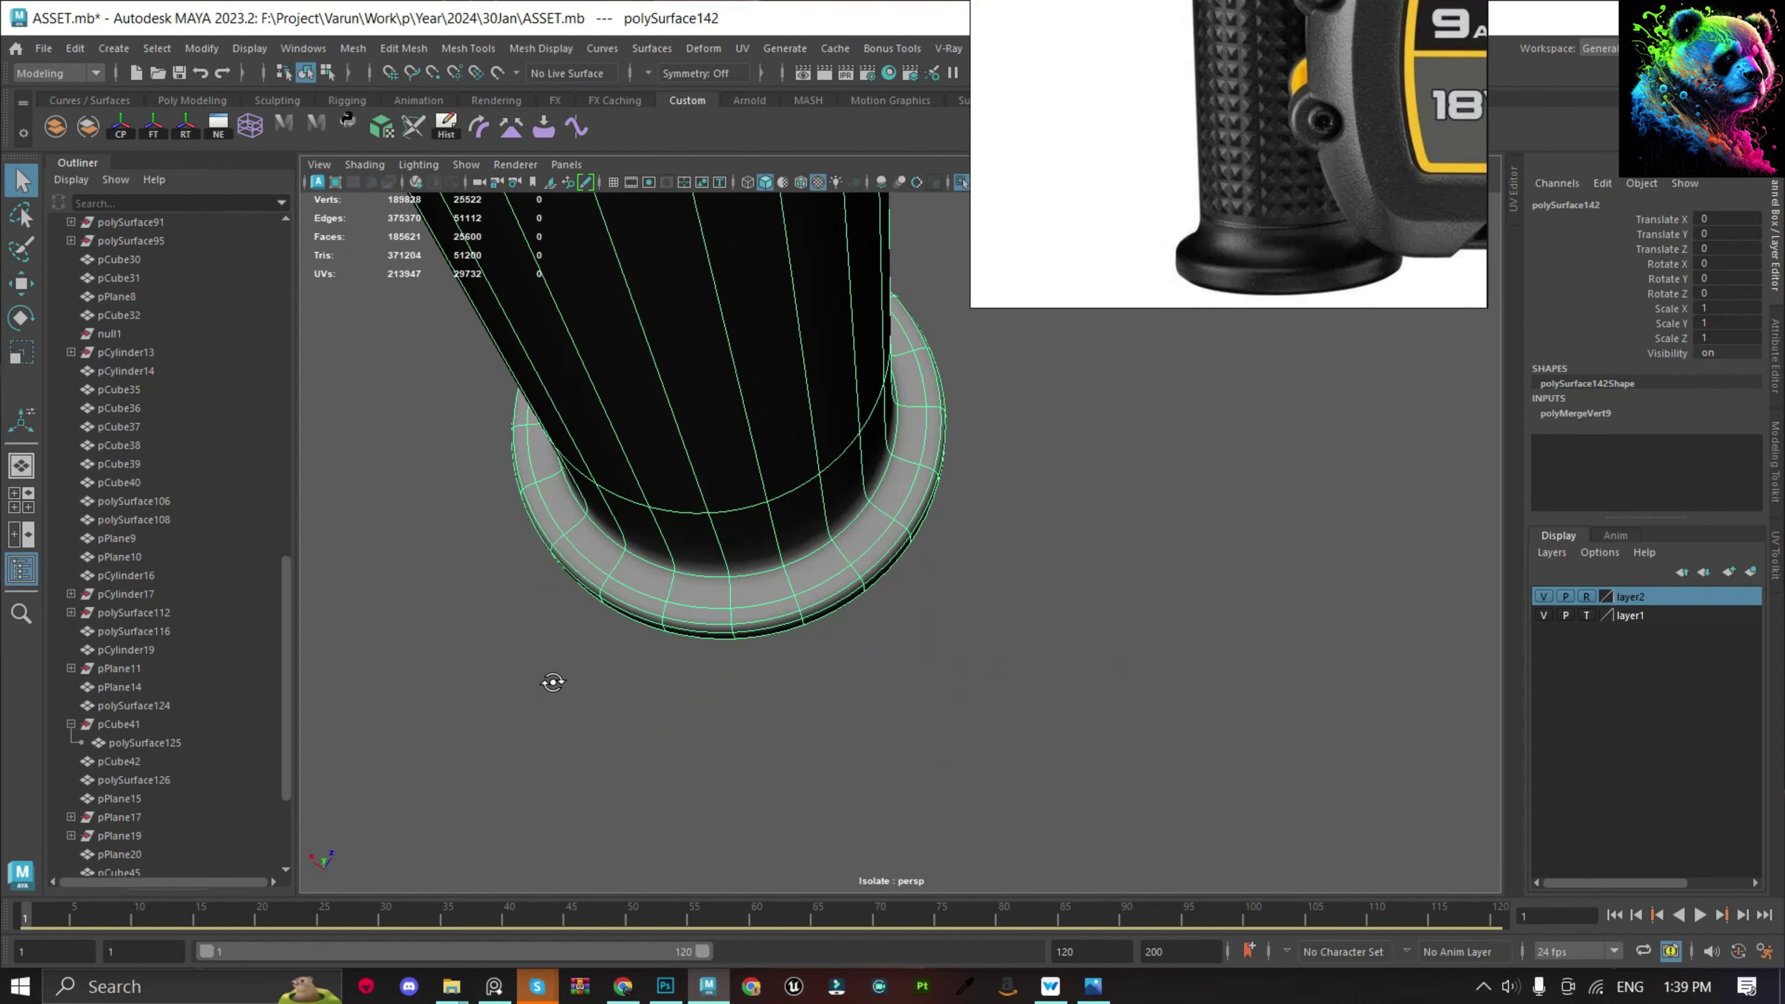
scroll(915, 740, "down", 5)
left_click(1167, 632)
scroll(1167, 633, "up", 2)
key("ctrl+1")
mouse_move(1168, 573)
left_mouse_down("alt")
mouse_move(897, 521)
mouse_move(893, 570)
mouse_move(1053, 662)
mouse_move(949, 666)
mouse_move(930, 414)
left_mouse_up("alt")
left_click(893, 570)
scroll(1214, 617, "up", 5)
left_click(1214, 617)
scroll(1215, 617, "up", 3)
scroll(1131, 722, "down", 3)
scroll(930, 414, "up", 4)
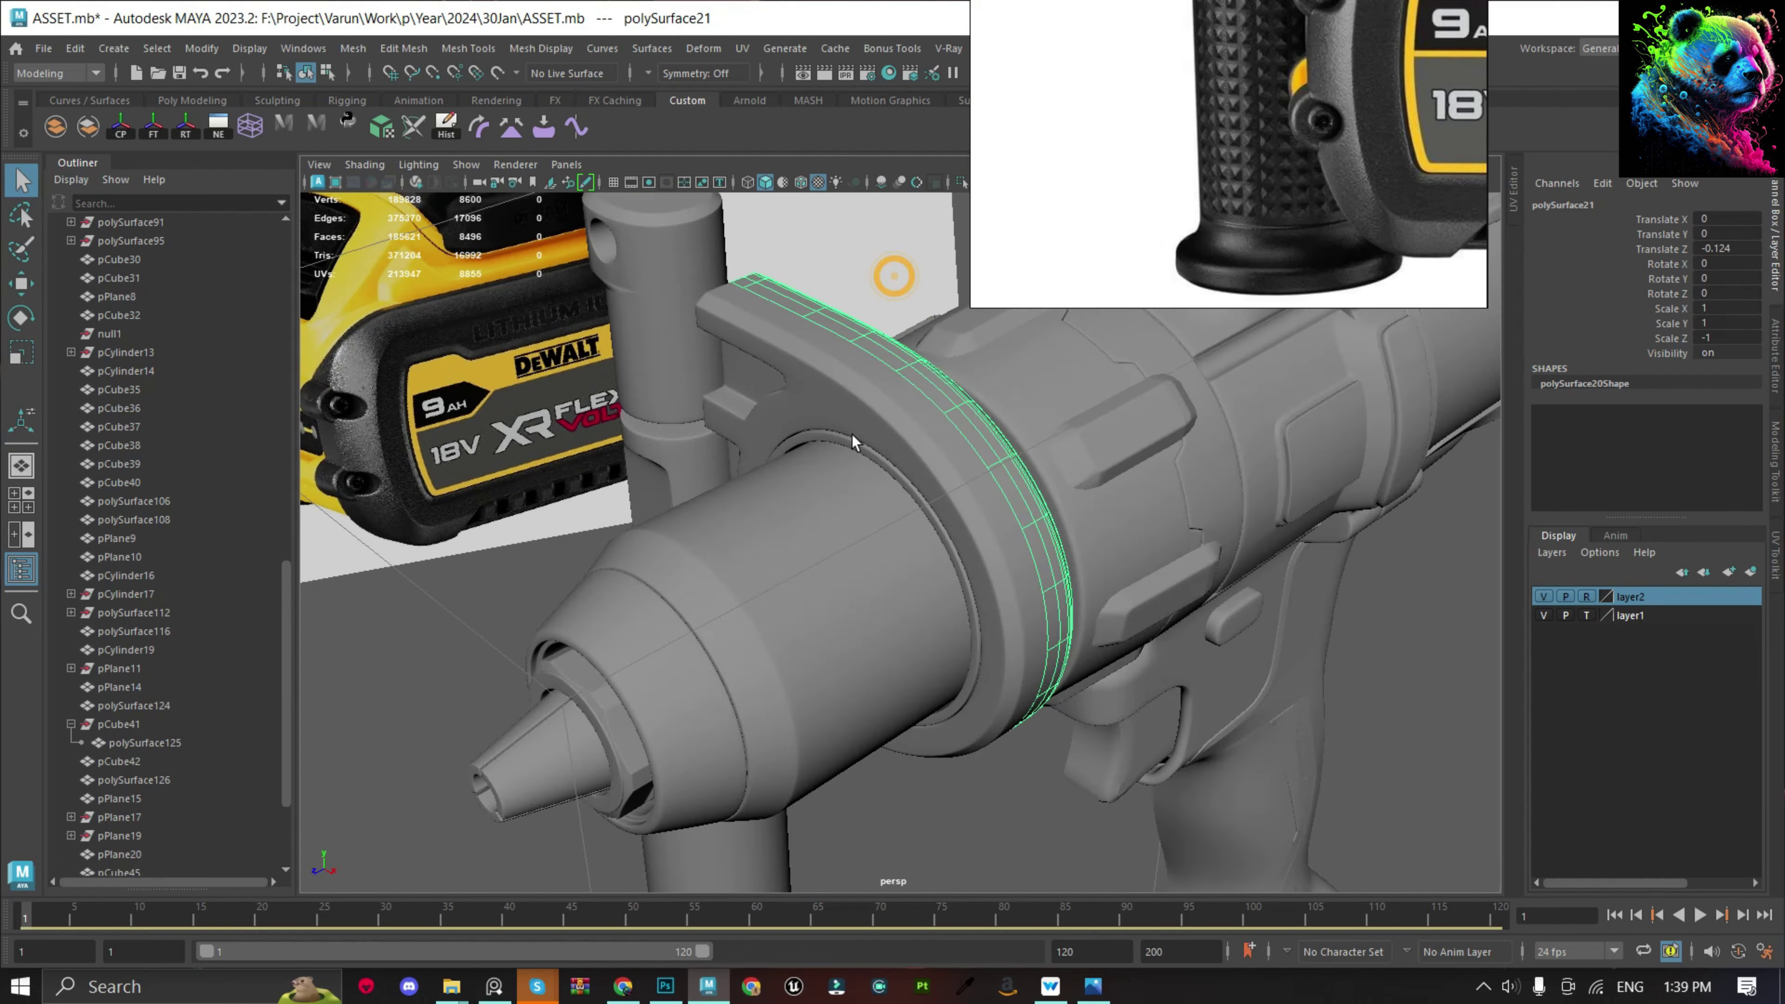
scroll(917, 692, "down", 2)
left_click(916, 692)
left_click_drag(917, 692, 828, 574, "alt")
Switch to the four-view layout, save the scene, and look down on the side handle.
key("space")
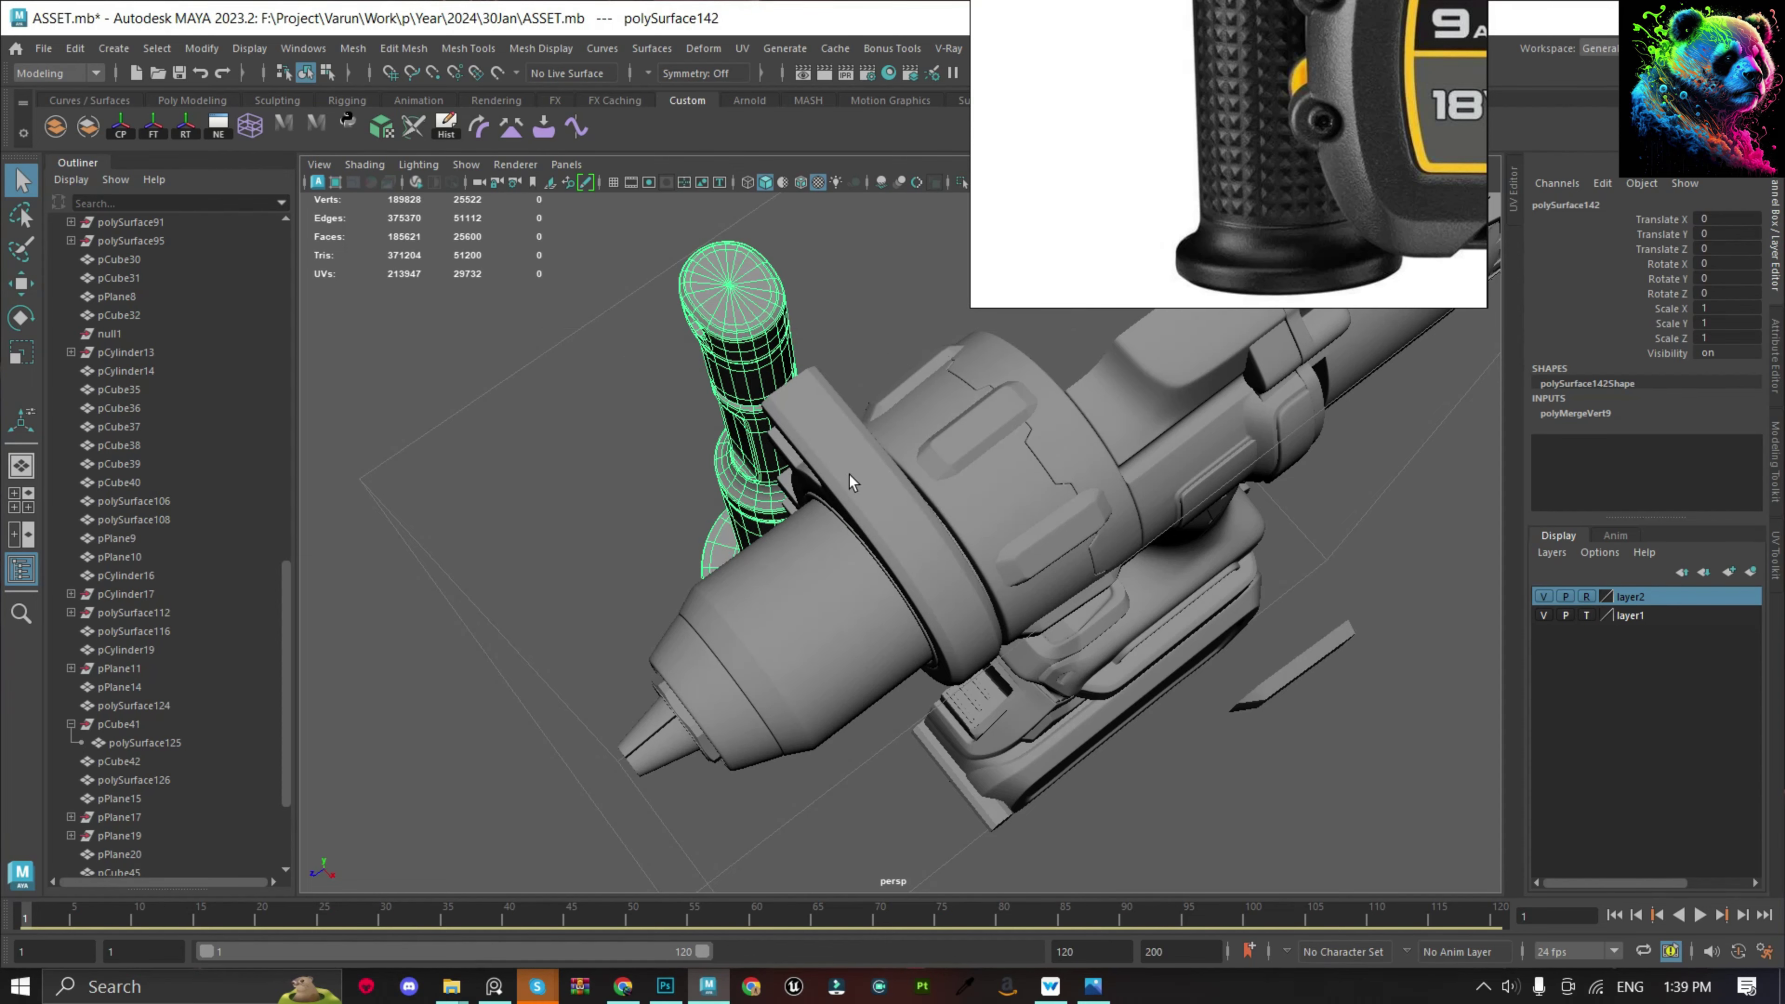
key("space")
key("space")
scroll(1020, 484, "up", 5)
key("ctrl+s")
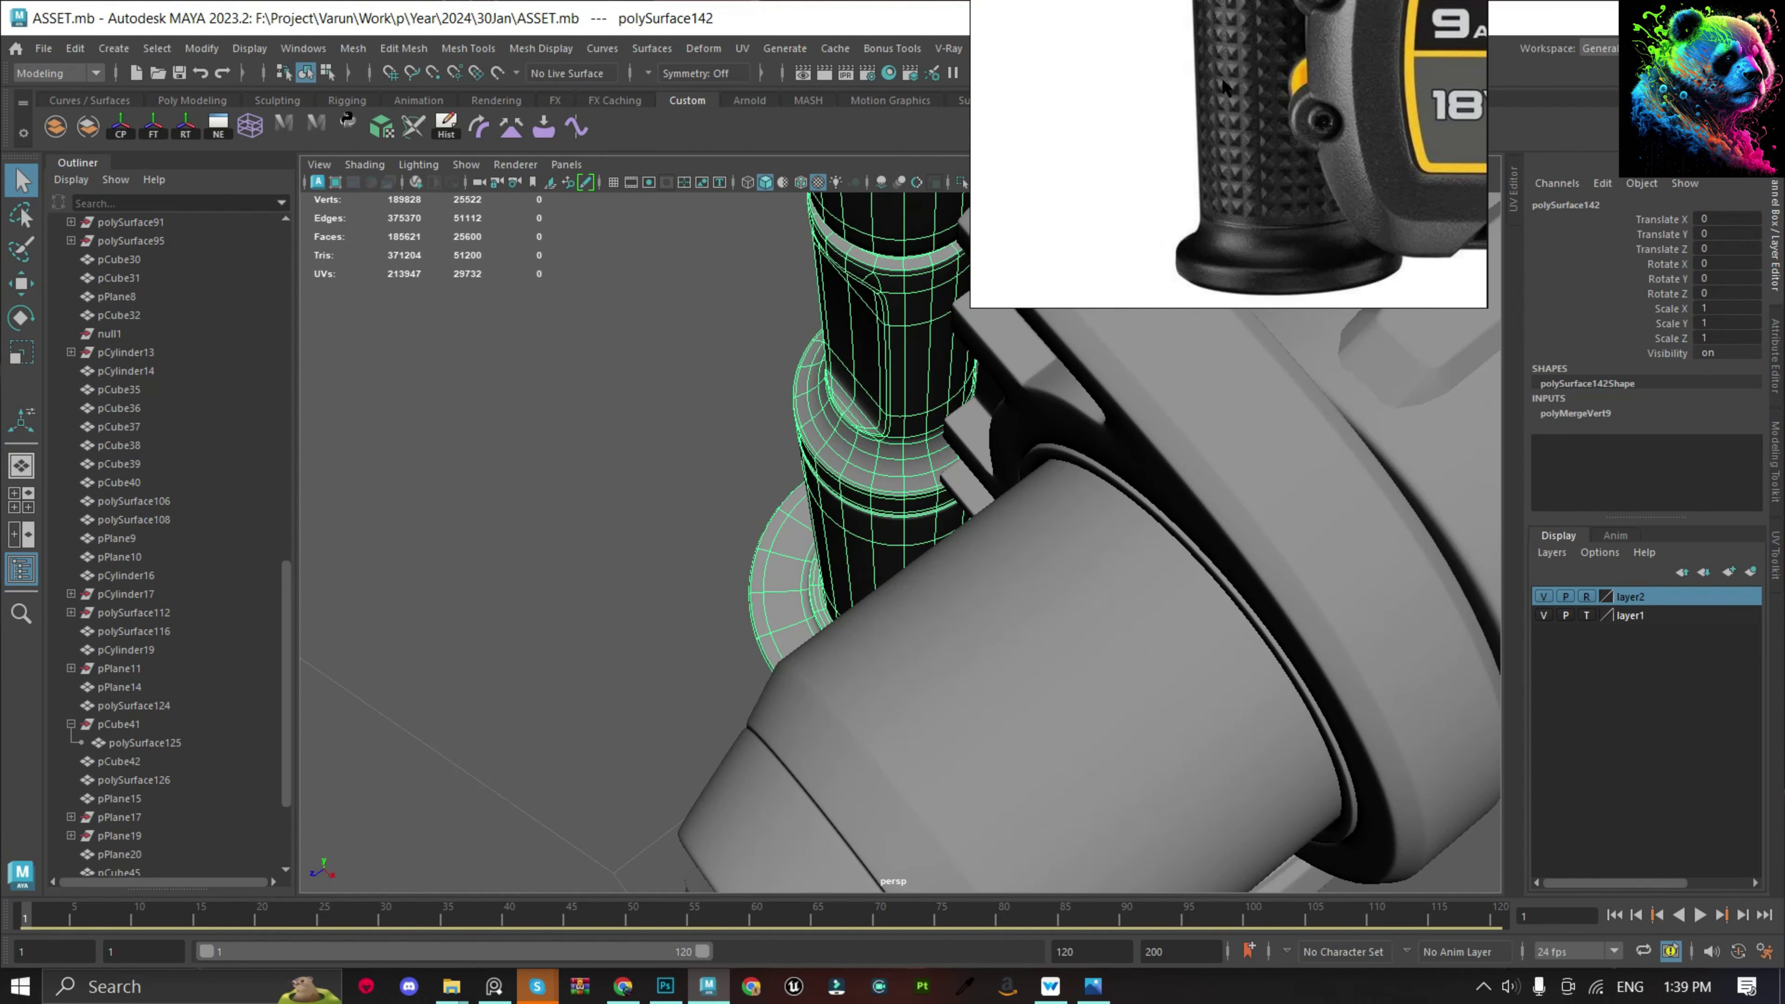
scroll(1248, 99, "down", 5)
scroll(1245, 31, "up", 2)
scroll(1328, 35, "up", 2)
scroll(1328, 35, "up", 3)
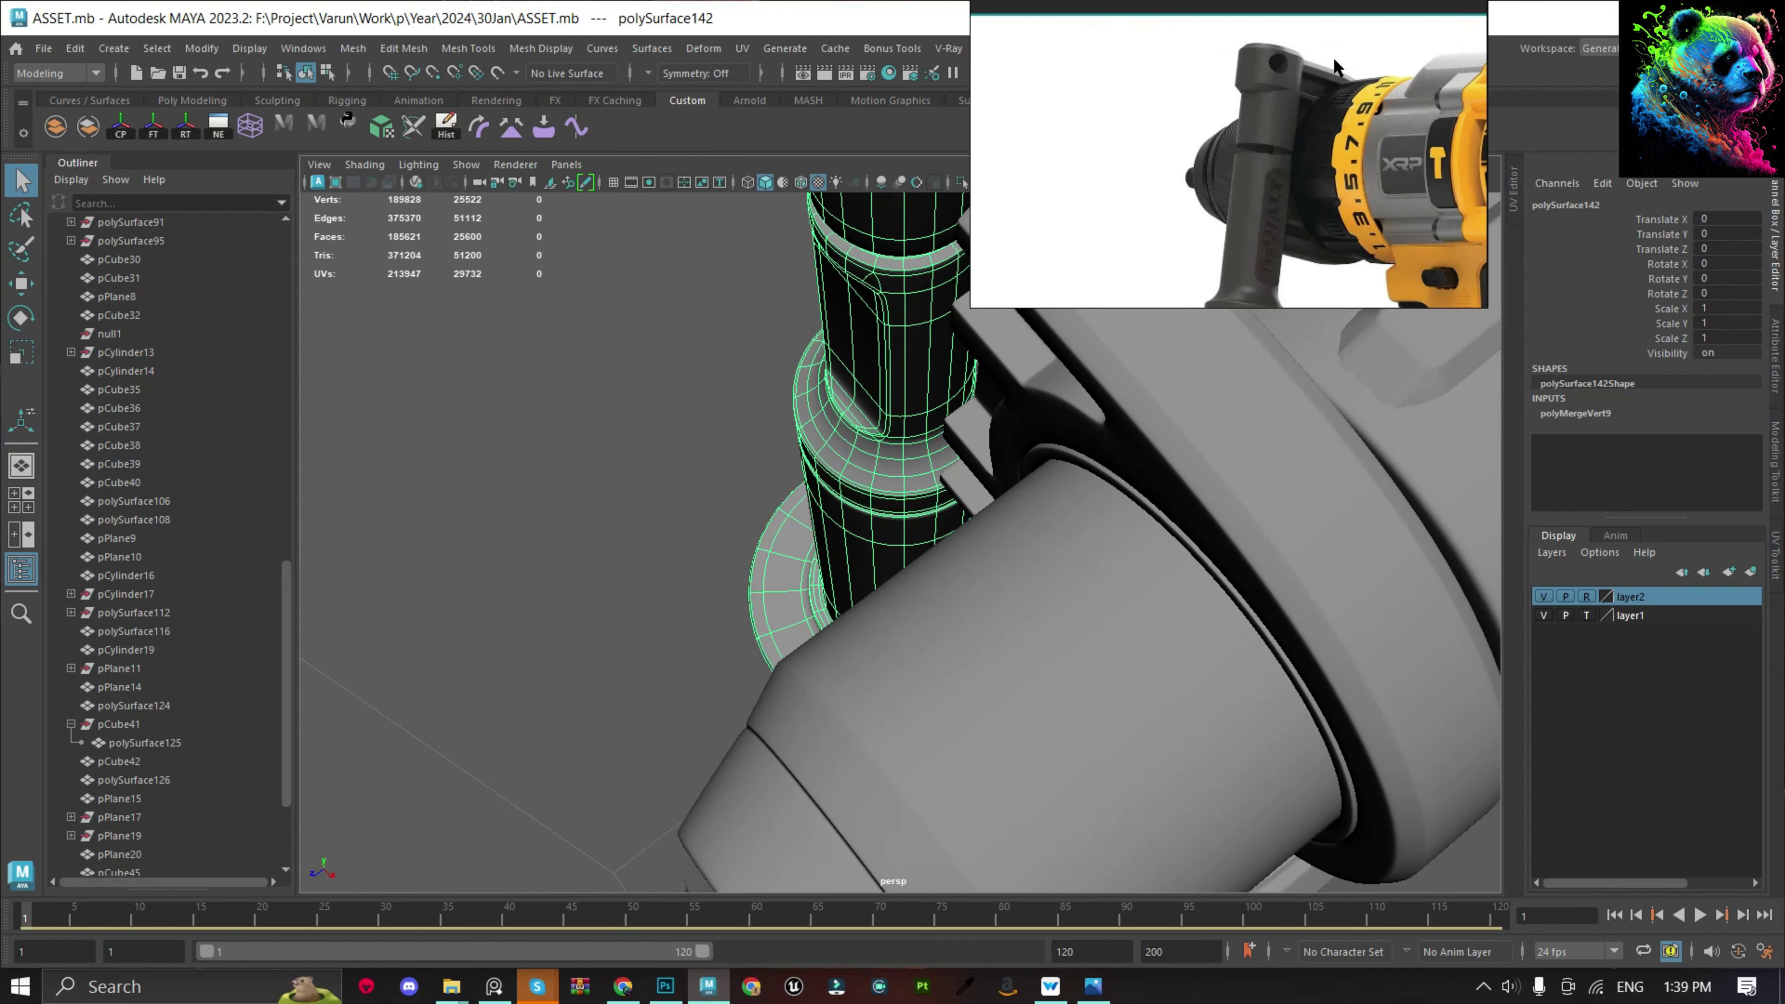
left_click_drag(918, 356, 806, 372, "alt")
scroll(953, 547, "down", 3)
Move the side handle beside the chuck to X 1.738, Z 0.224, then deselect.
key("e")
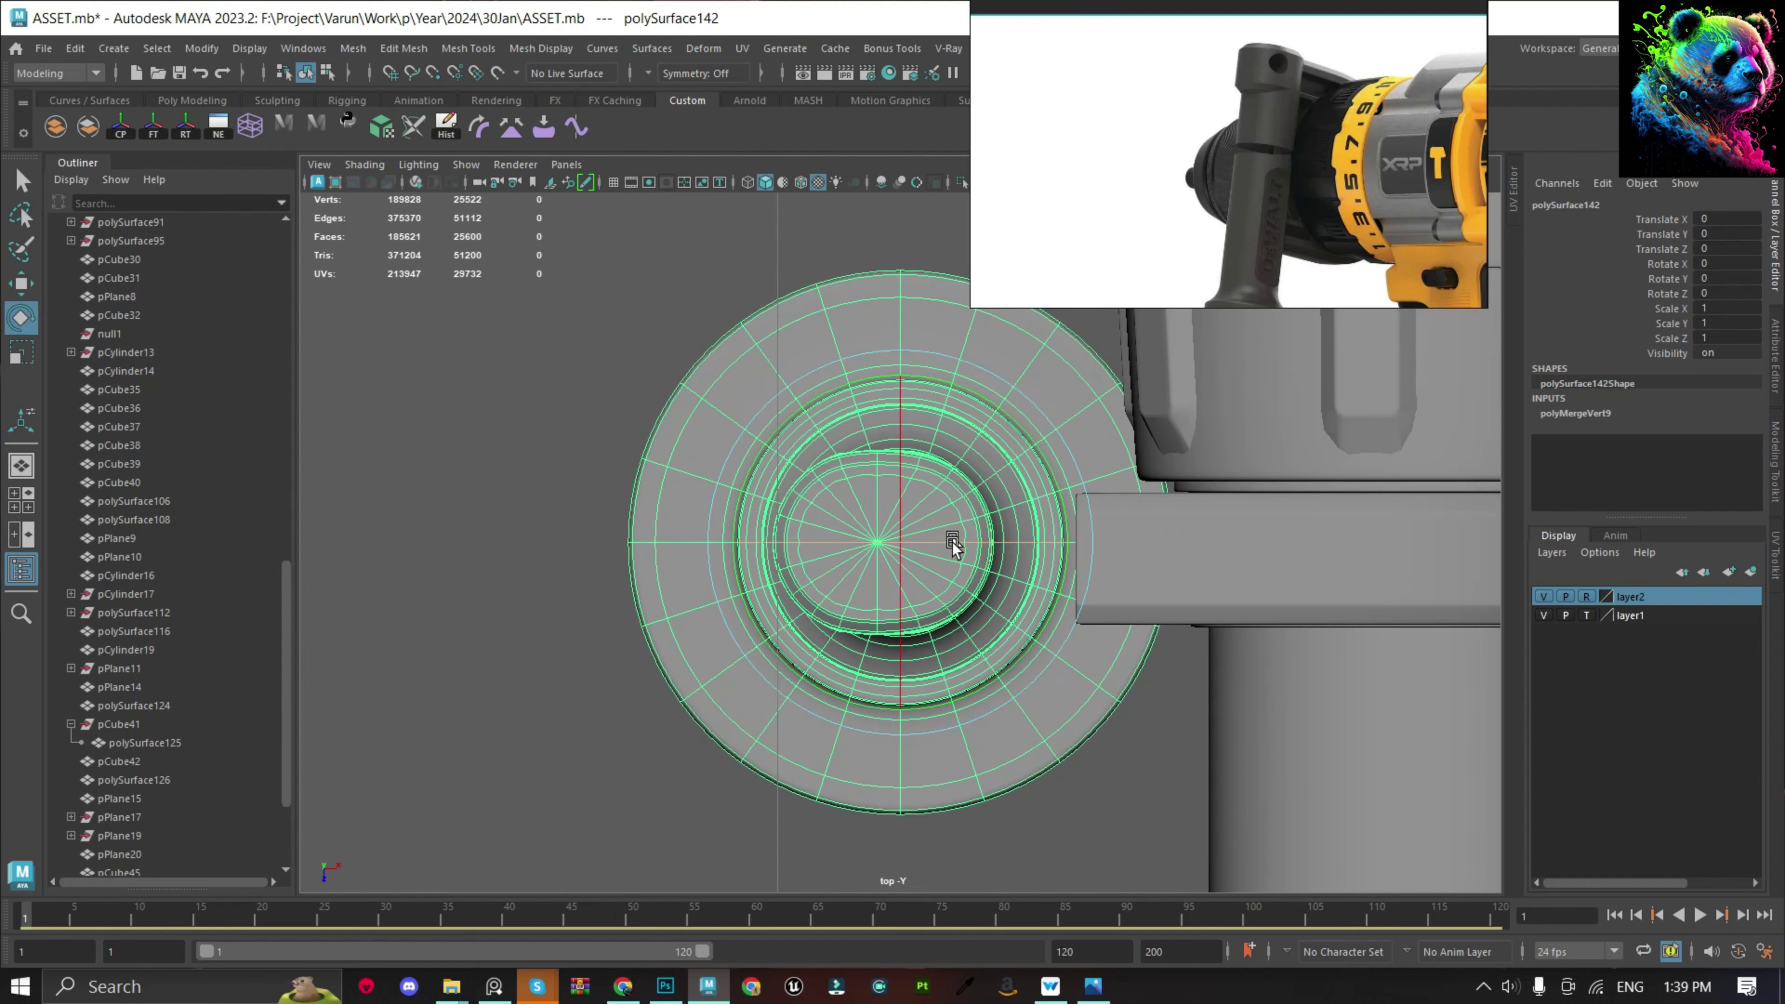
left_click_drag(904, 550, 1020, 556)
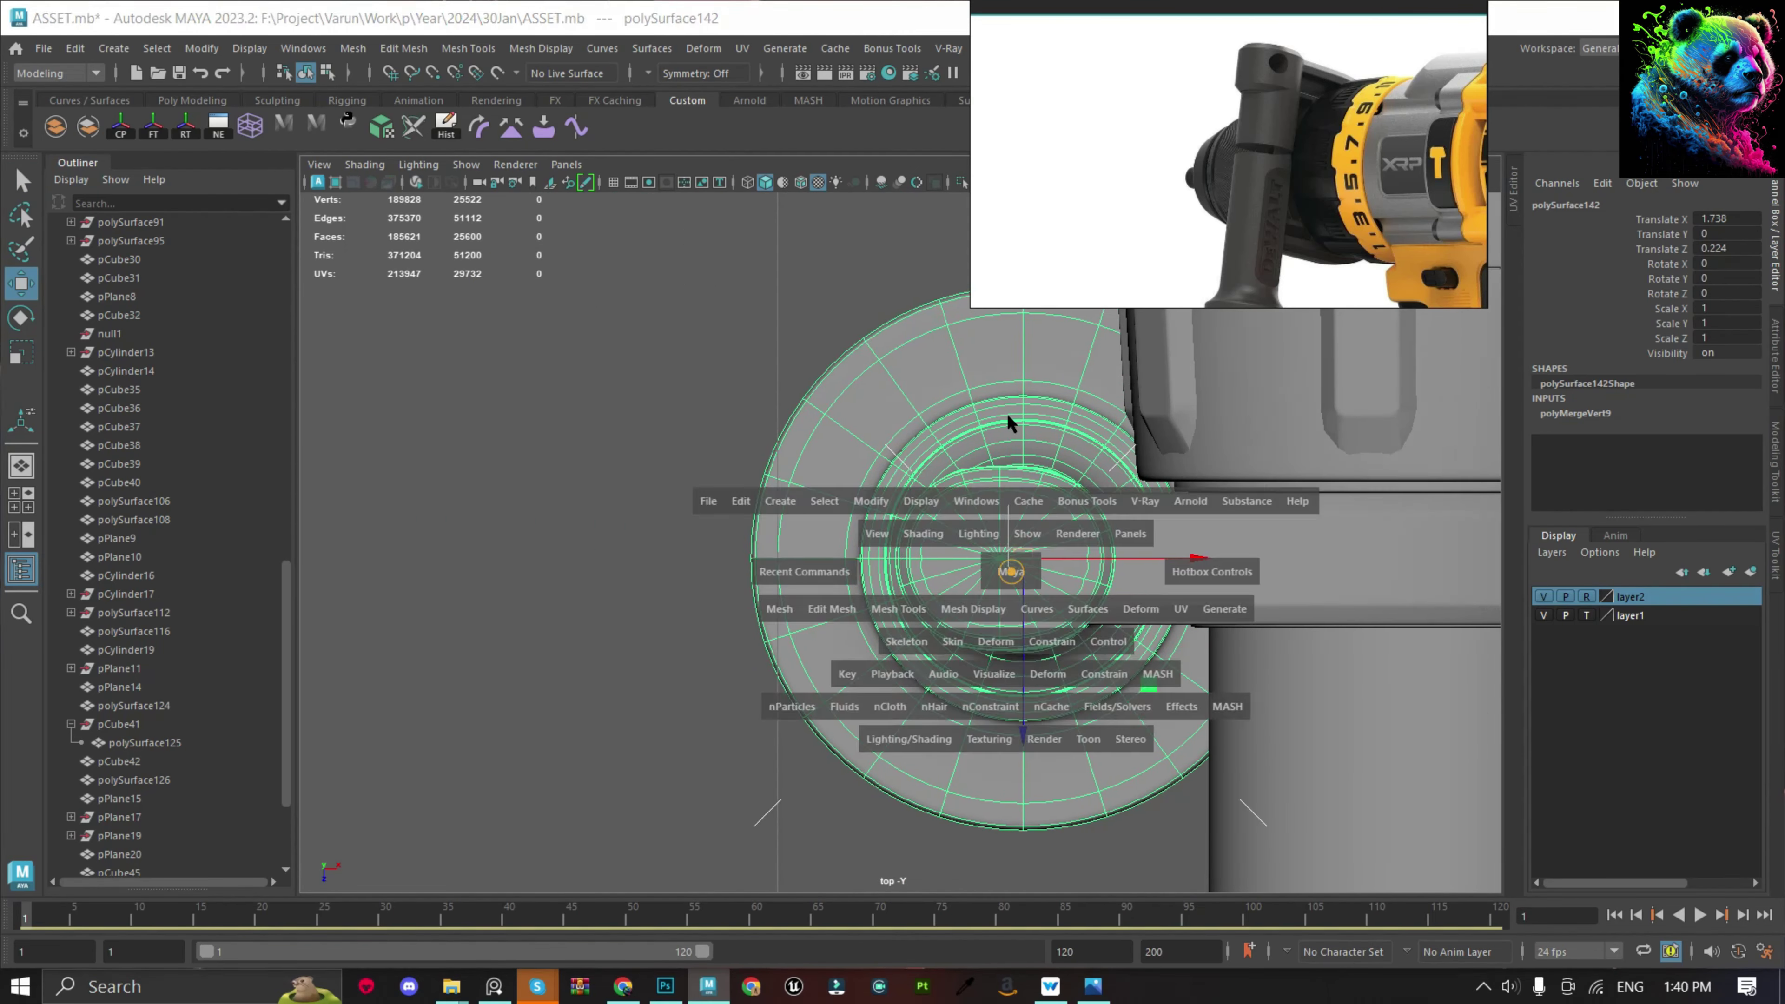
key("space")
scroll(857, 538, "down", 3)
key("q")
scroll(817, 646, "up", 8)
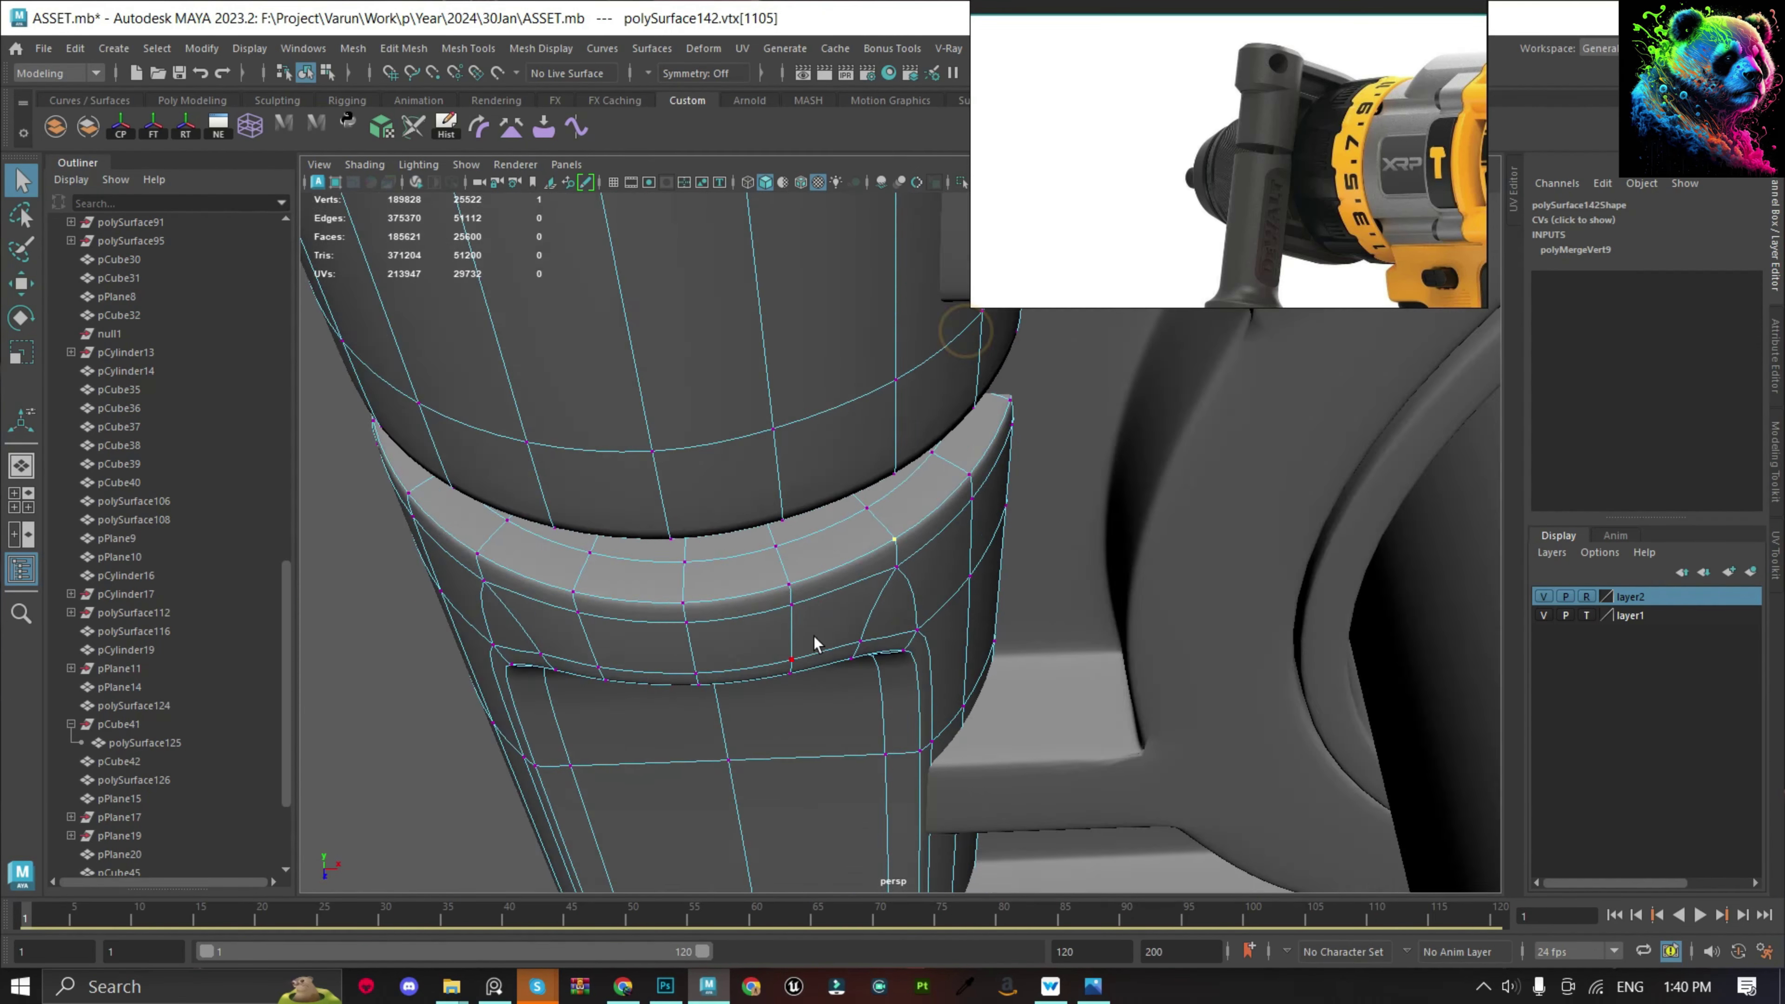
left_click(581, 490)
mouse_move(581, 490)
left_mouse_down("alt")
mouse_move(725, 463)
mouse_move(769, 558)
mouse_move(853, 609)
mouse_move(877, 650)
mouse_move(558, 650)
left_mouse_up("alt")
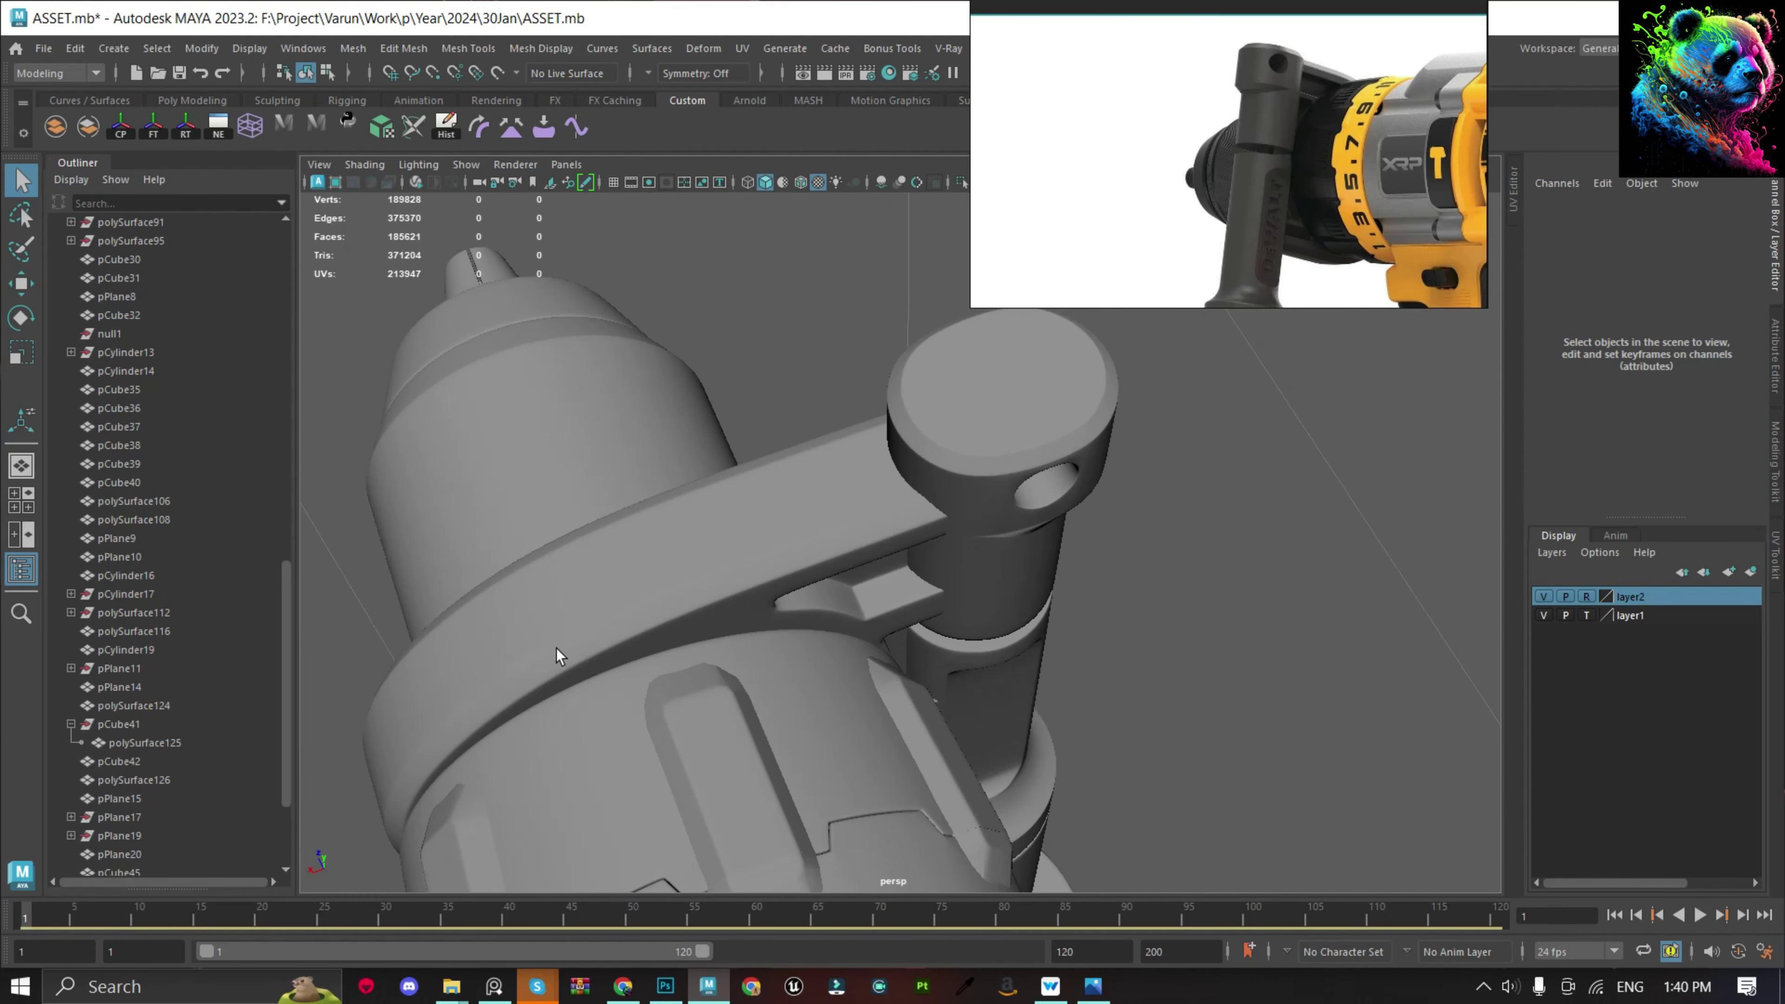
Select and isolate the clamp ring polySurface21, viewing its open end.
scroll(867, 469, "up", 2)
left_click(867, 470)
key("ctrl+1")
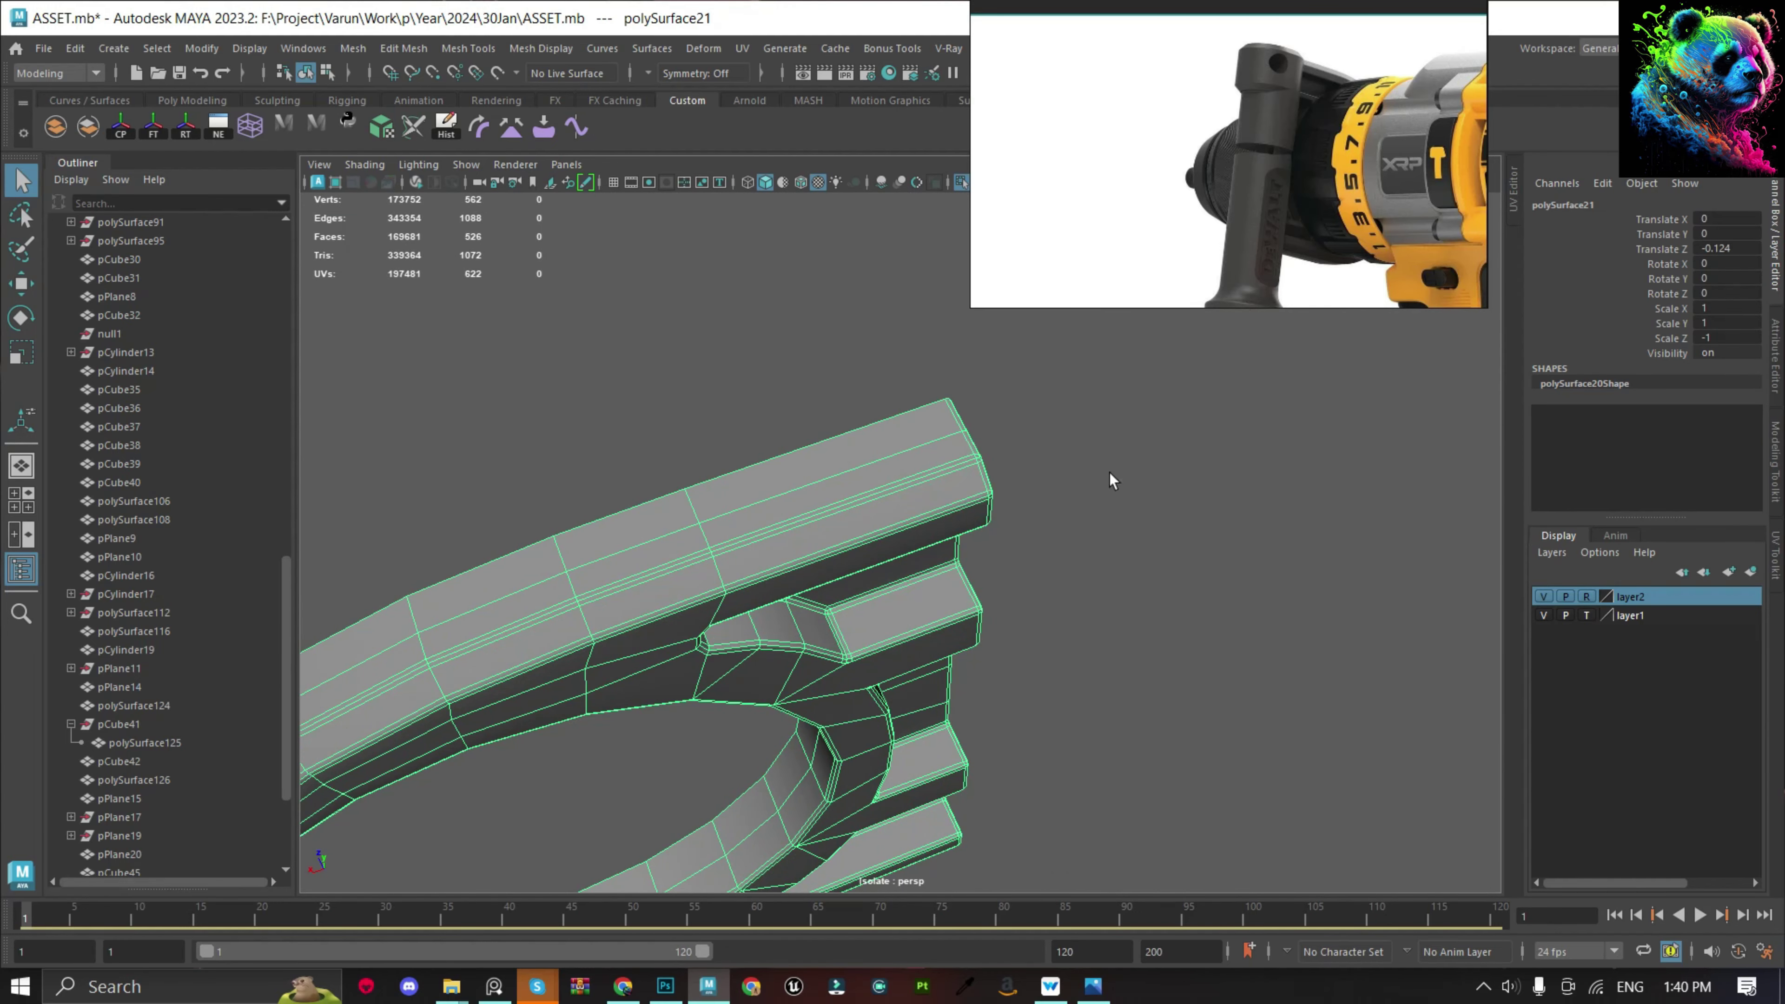
mouse_move(1109, 472)
left_mouse_down()
mouse_move(925, 453)
mouse_move(1148, 638)
mouse_move(1112, 513)
left_mouse_up()
key("F11")
left_click_drag(1067, 582, 887, 614, "alt")
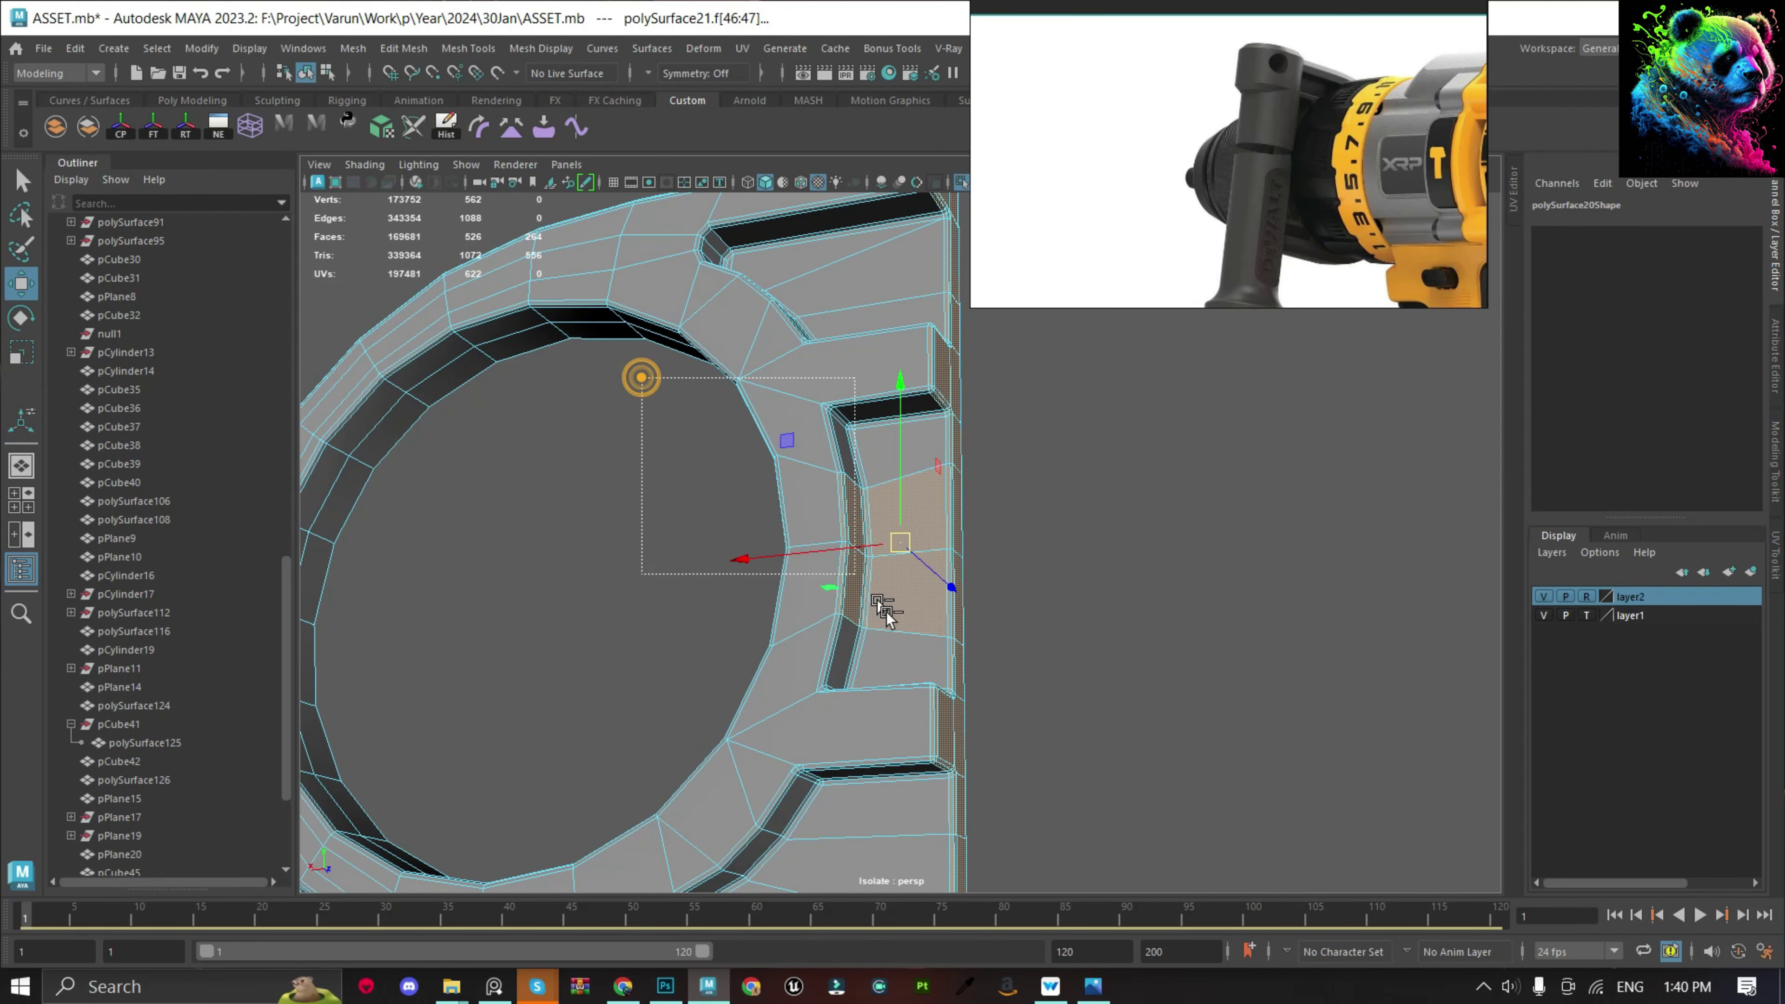
left_click(1008, 630)
left_click_drag(1008, 630, 1130, 653, "alt")
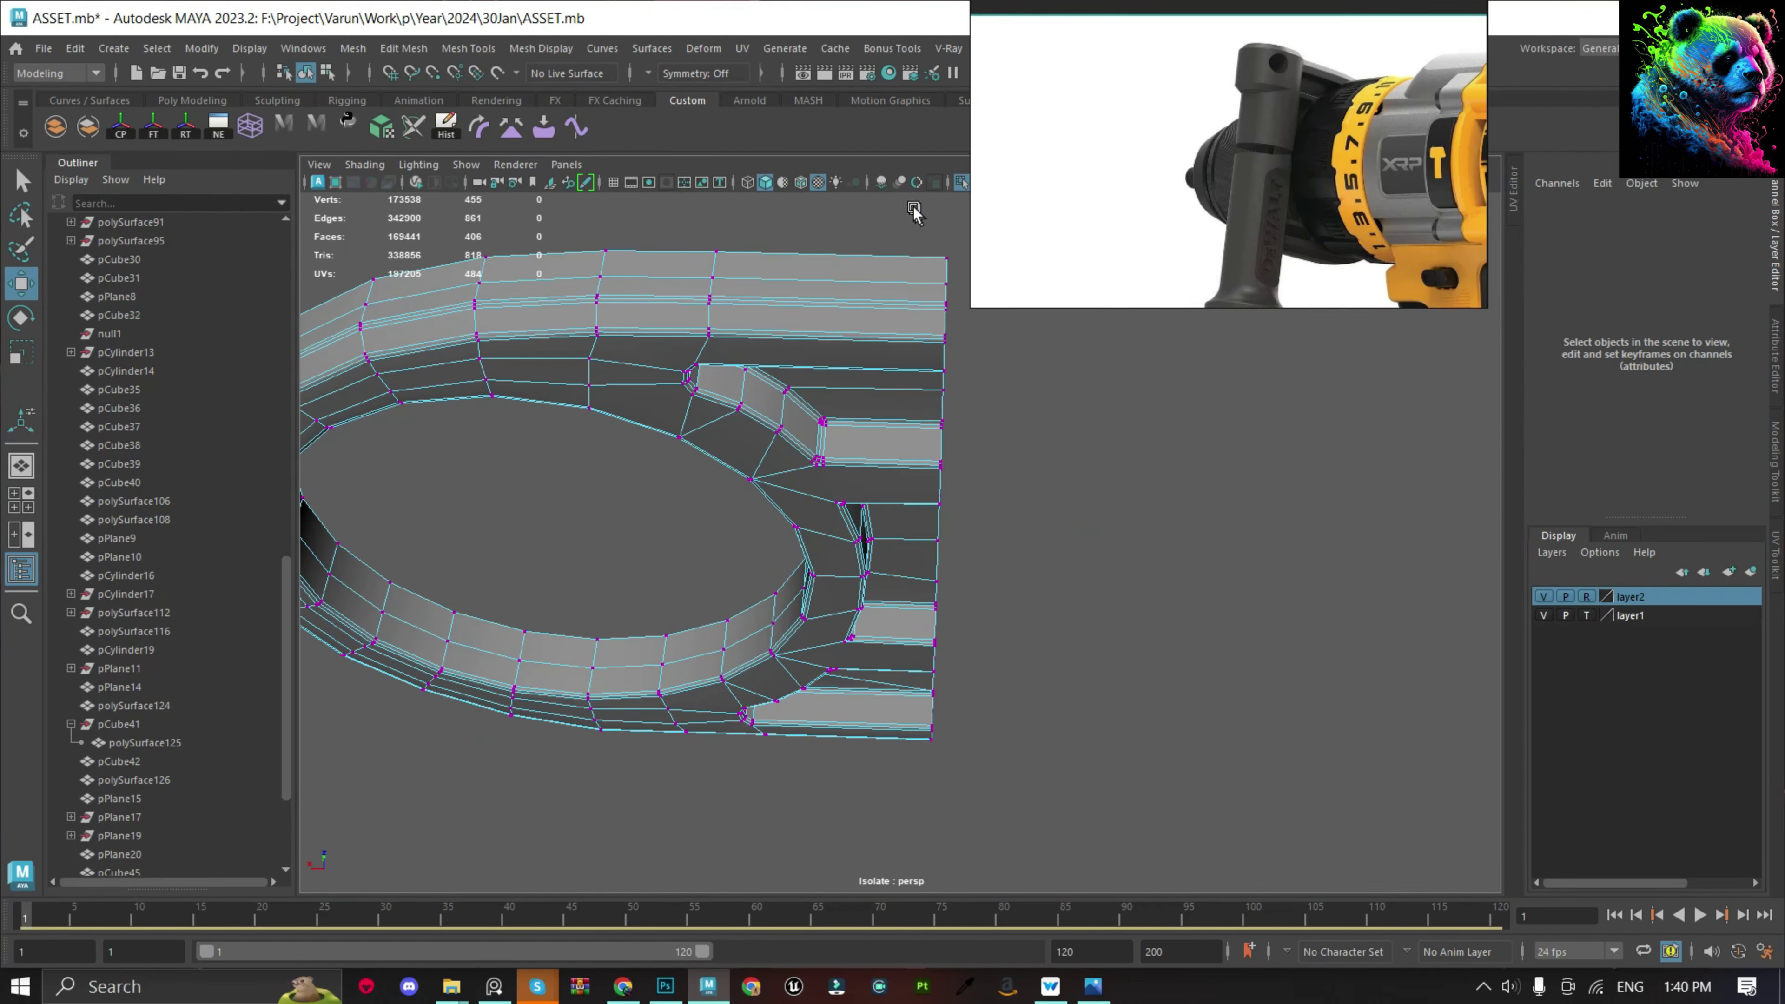
Marquee the ring's end vertices vtx[129:134] and scale them flat.
left_click_drag(914, 212, 1156, 690)
left_click_drag(918, 693, 918, 691)
scroll(1000, 547, "up", 2)
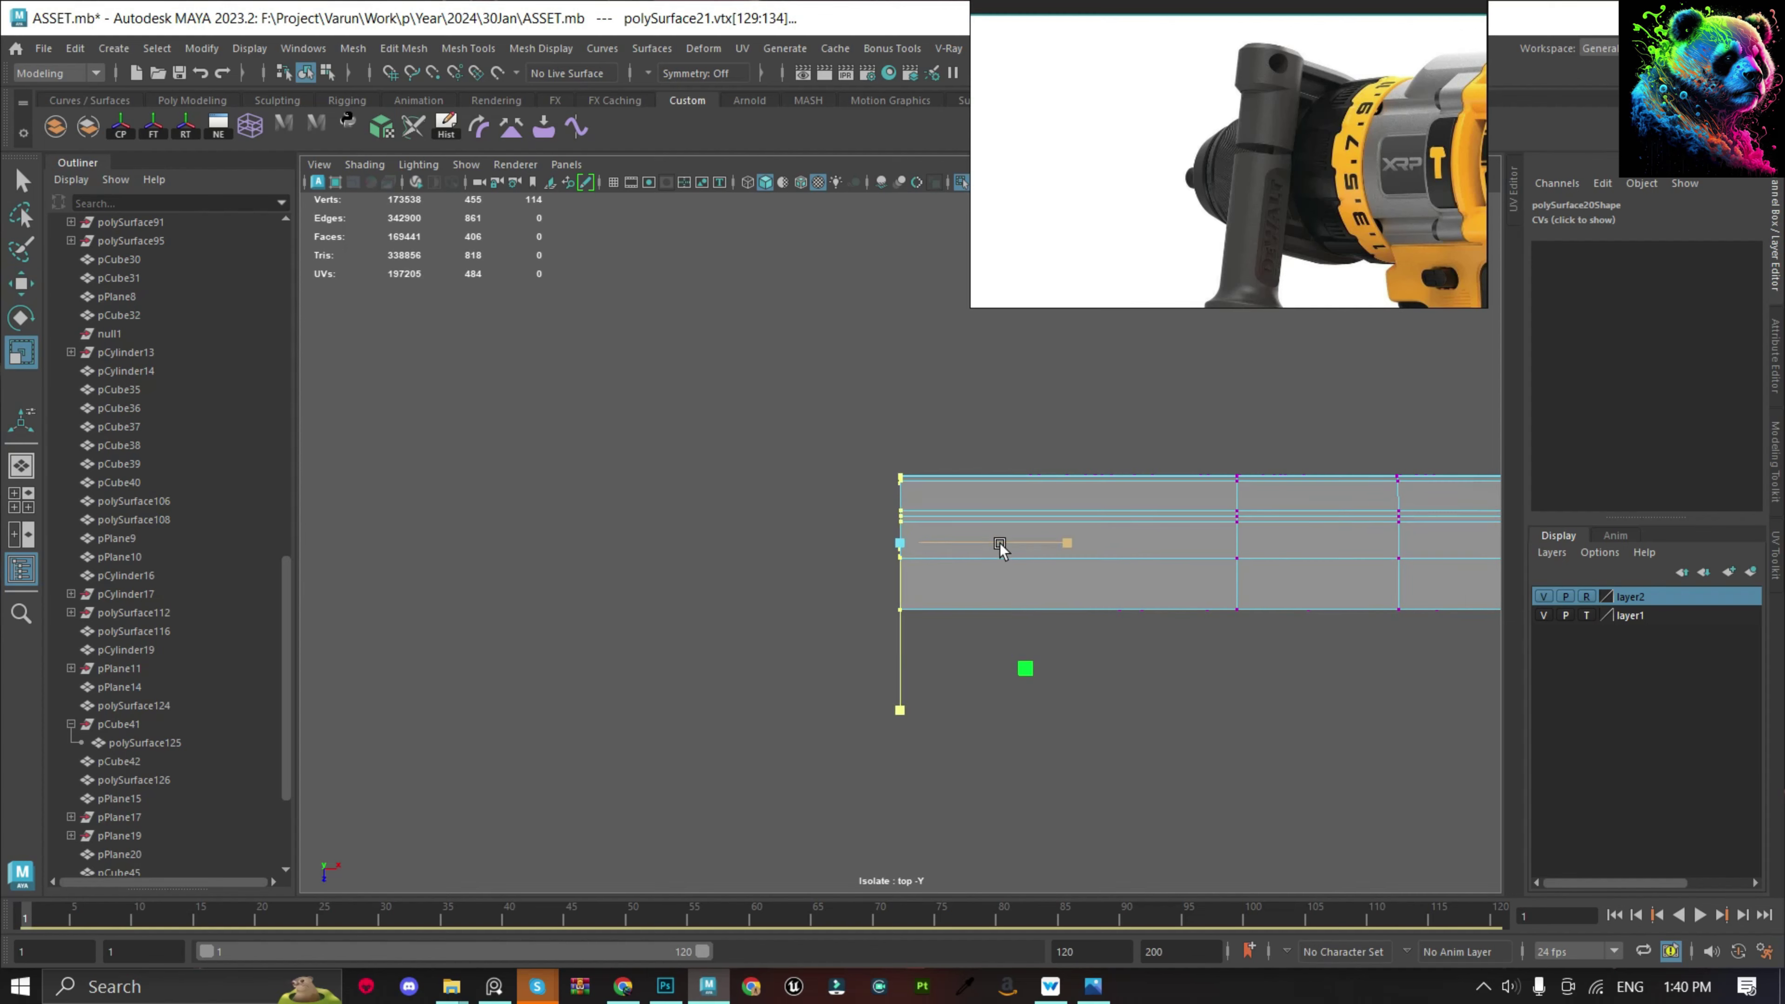
scroll(1053, 529, "up", 2)
left_click_drag(977, 594, 984, 532, "alt")
Exit Isolate Select to bring the whole drill model back into view.
key("F8")
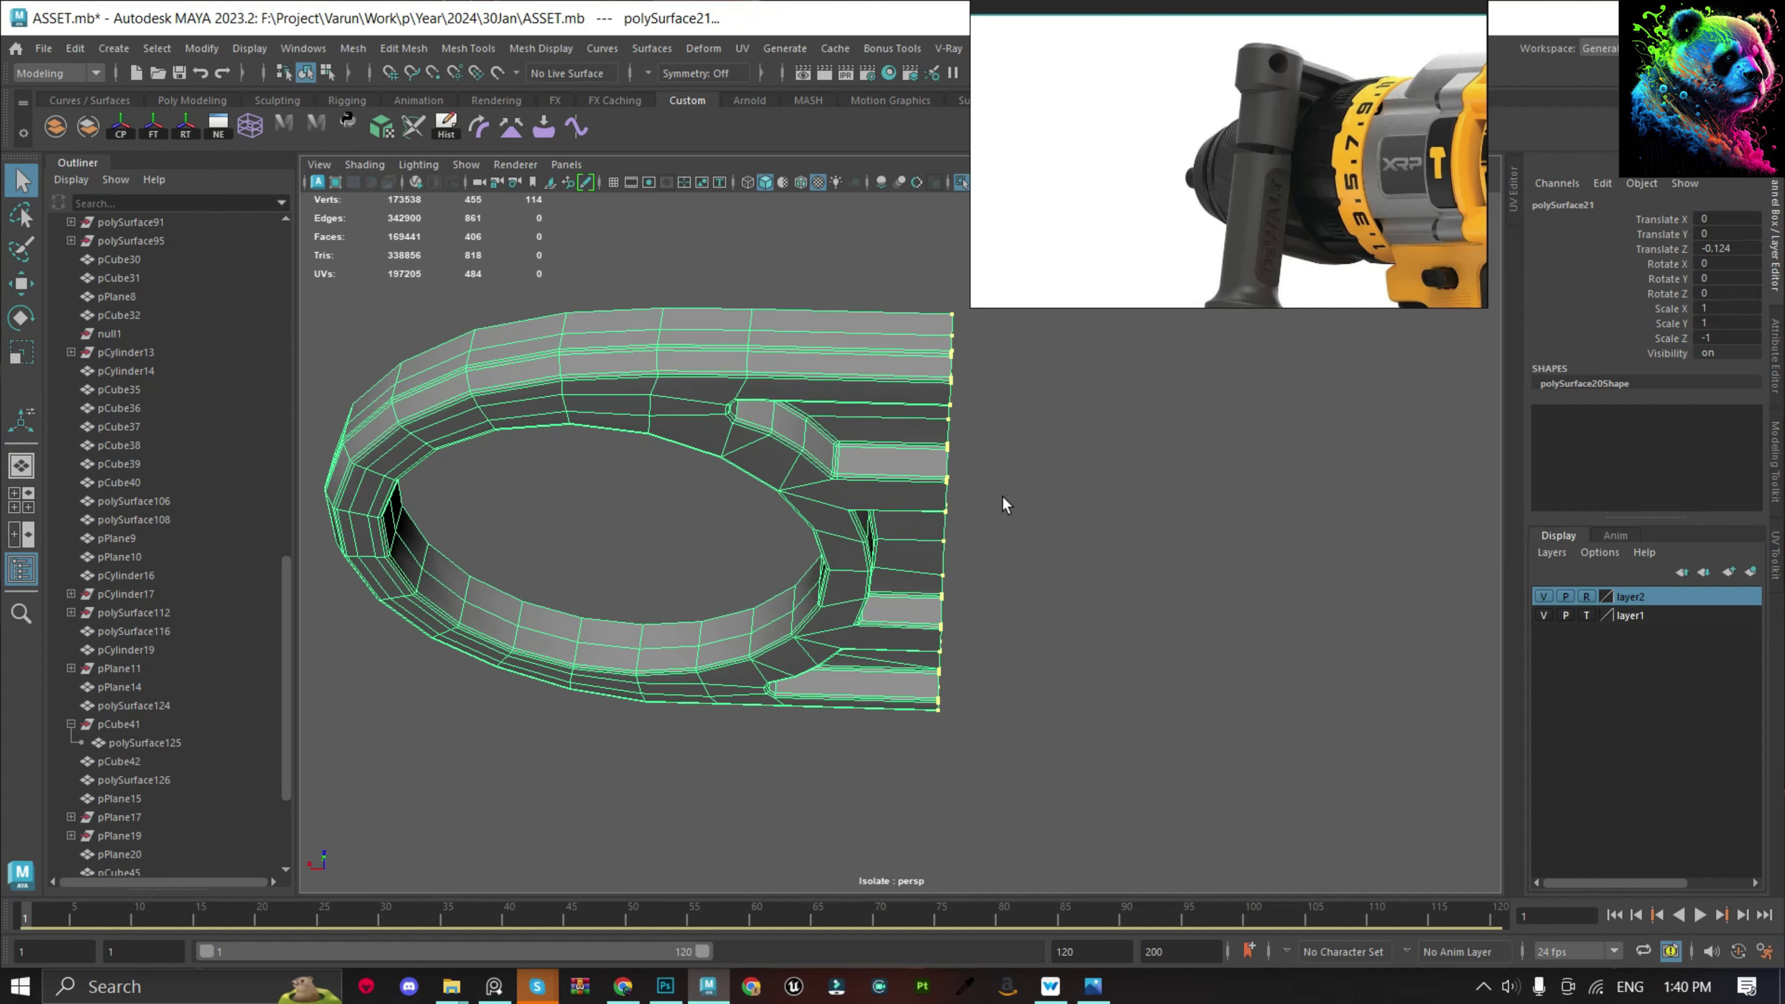
key("q")
left_click(1038, 475)
key("ctrl+1")
mouse_move(1039, 475)
left_mouse_down("alt")
mouse_move(941, 459)
mouse_move(965, 379)
mouse_move(932, 518)
mouse_move(842, 563)
left_mouse_up("alt")
left_click(1118, 591)
mouse_move(1118, 591)
left_mouse_down("alt")
mouse_move(1236, 646)
mouse_move(1195, 618)
mouse_move(1343, 626)
mouse_move(1241, 594)
mouse_move(1303, 578)
mouse_move(1112, 600)
mouse_move(1053, 532)
left_mouse_up("alt")
Select the body side shell piece and save the scene.
left_click(1112, 600)
key("ctrl+s")
scroll(1230, 227, "down", 3)
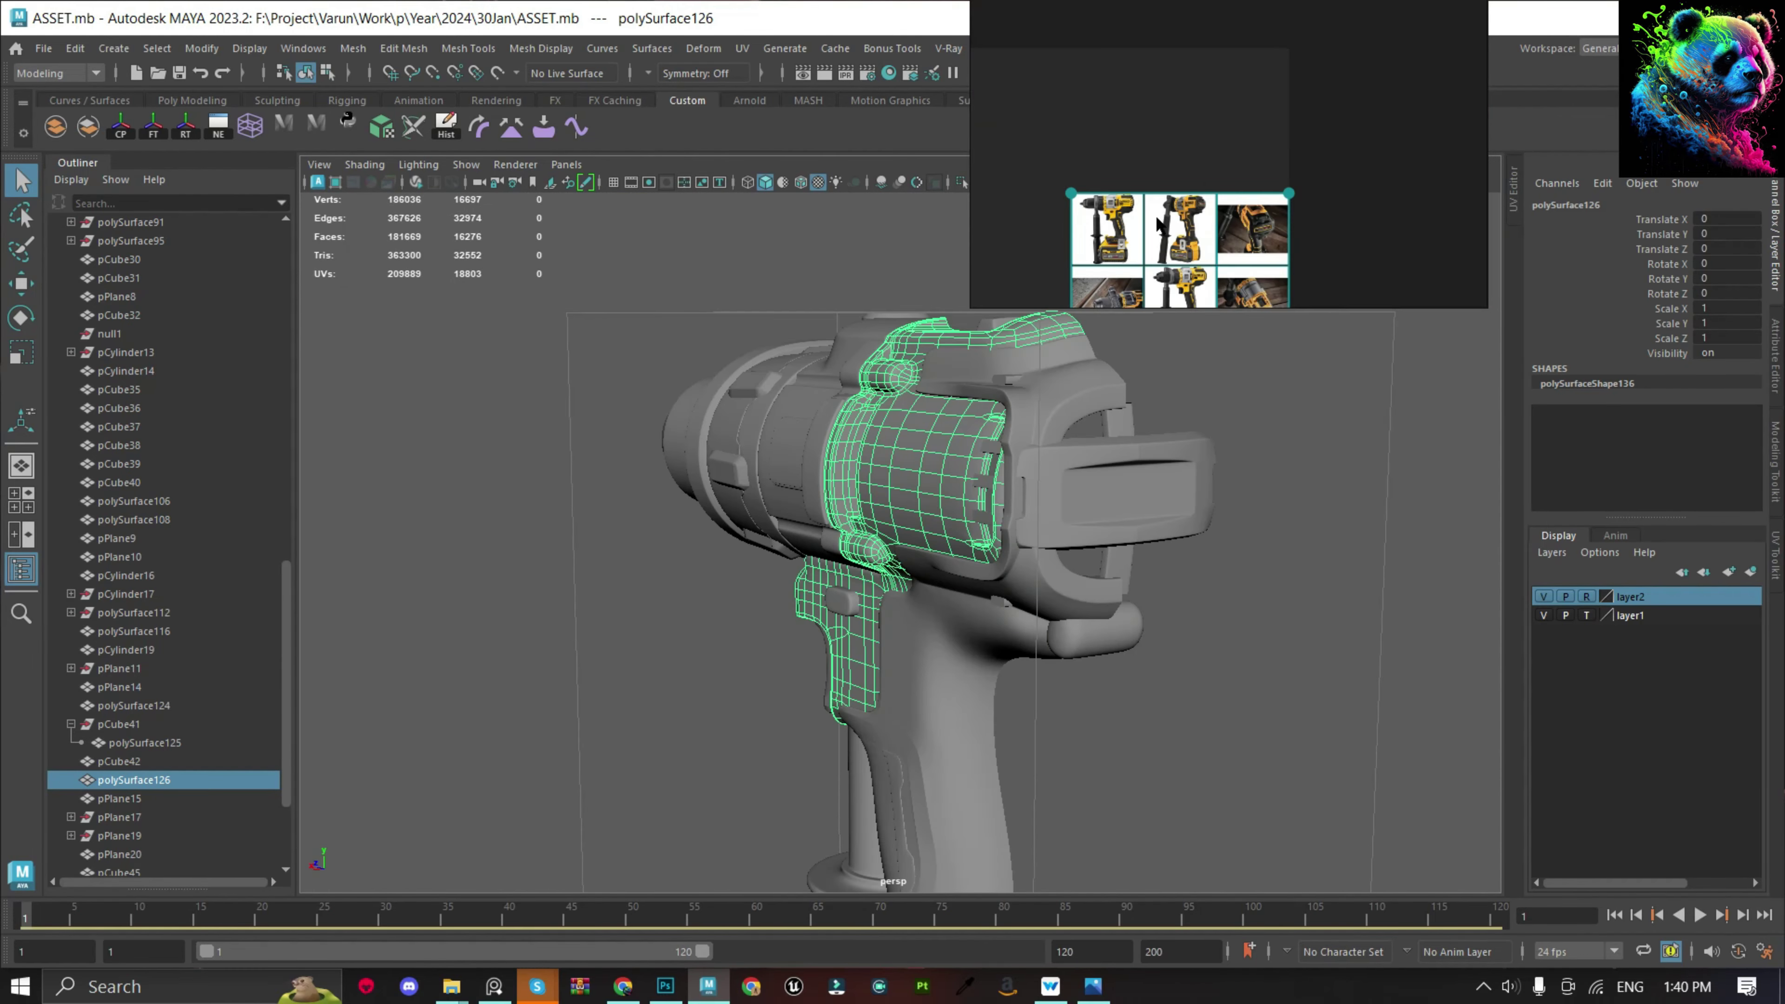
scroll(1230, 226, "down", 2)
scroll(1231, 226, "up", 5)
scroll(1231, 227, "down", 2)
scroll(1230, 226, "down", 3)
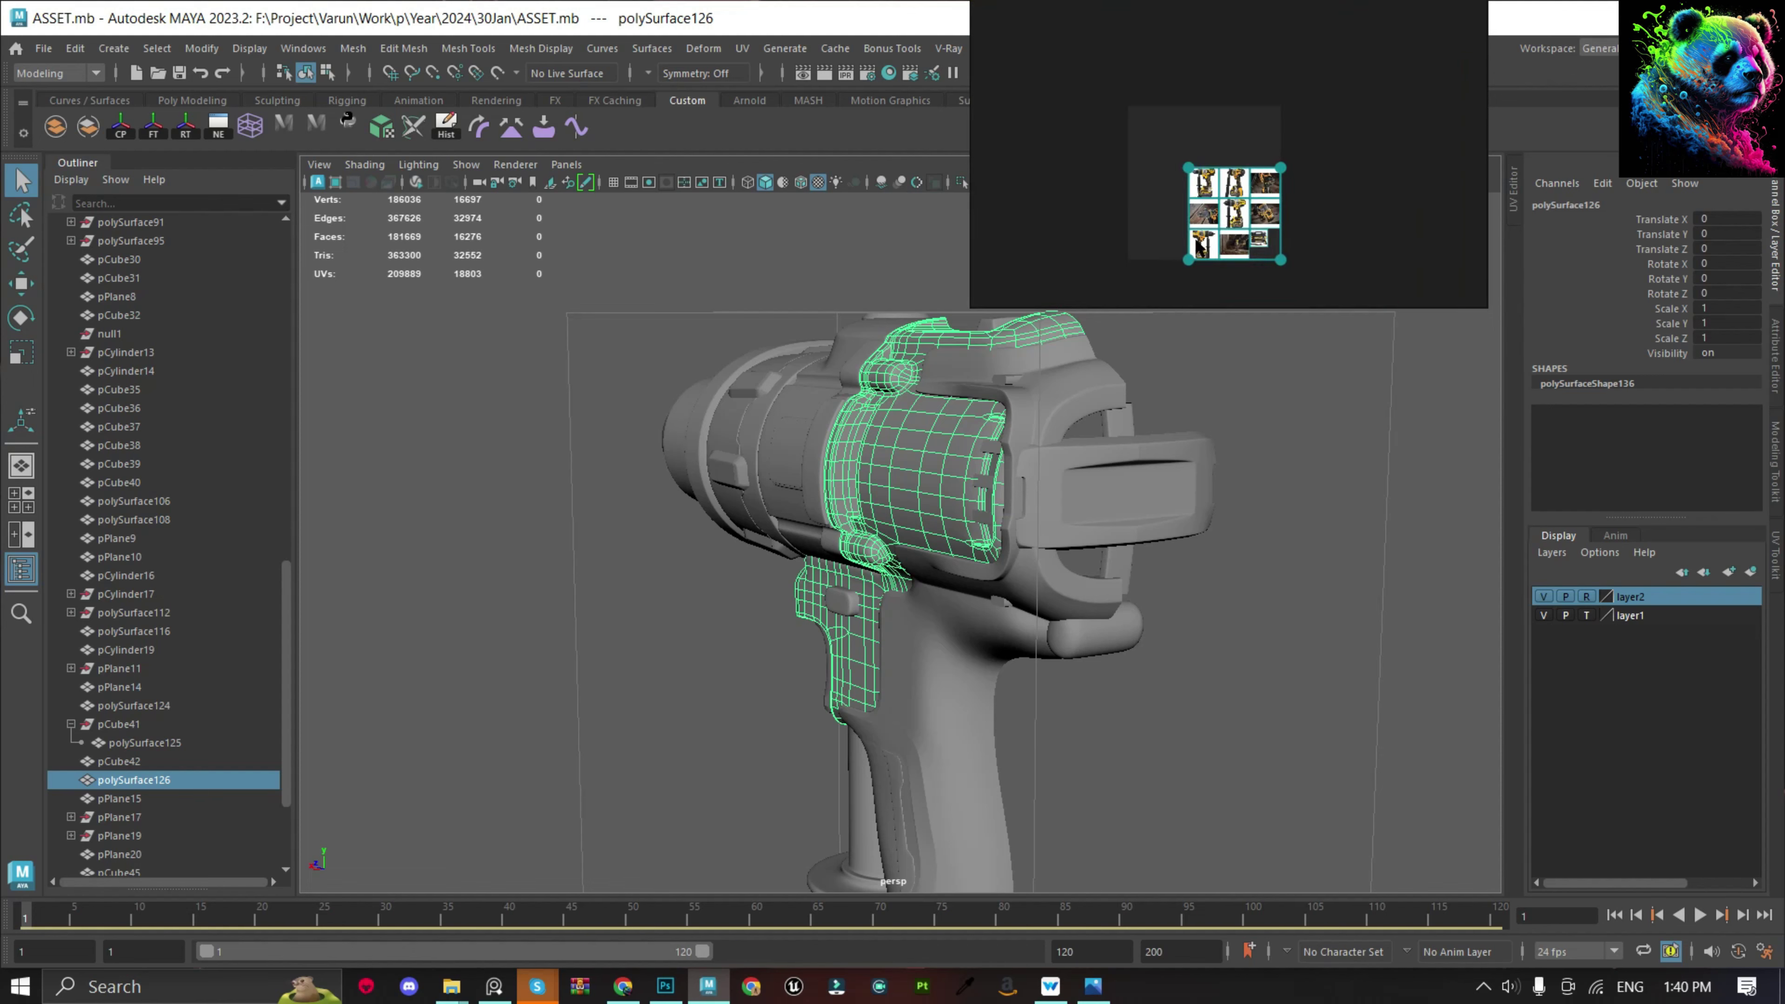
scroll(1199, 205, "up", 5)
scroll(1120, 197, "up", 2)
scroll(1119, 197, "up", 2)
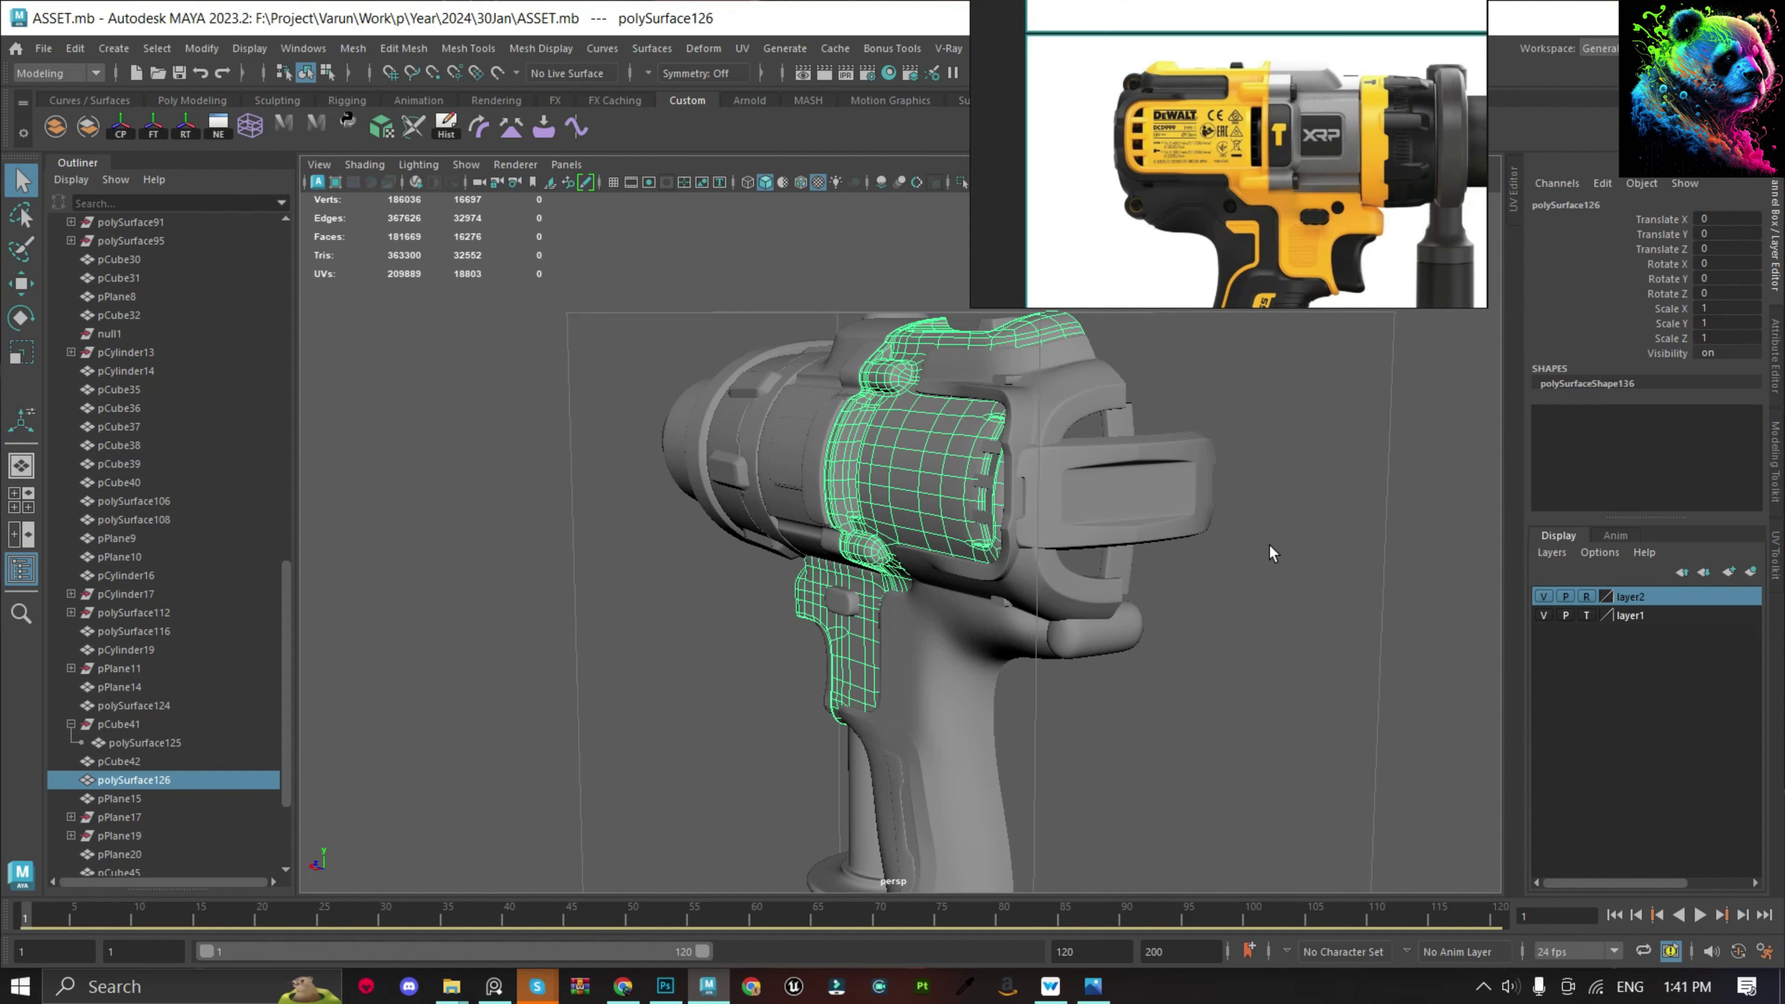
Select and frame the raised side panel, setting its Scale X to 1.
left_click(1267, 554)
mouse_move(1267, 554)
left_mouse_down("alt")
mouse_move(1343, 402)
mouse_move(1434, 418)
left_mouse_up("alt")
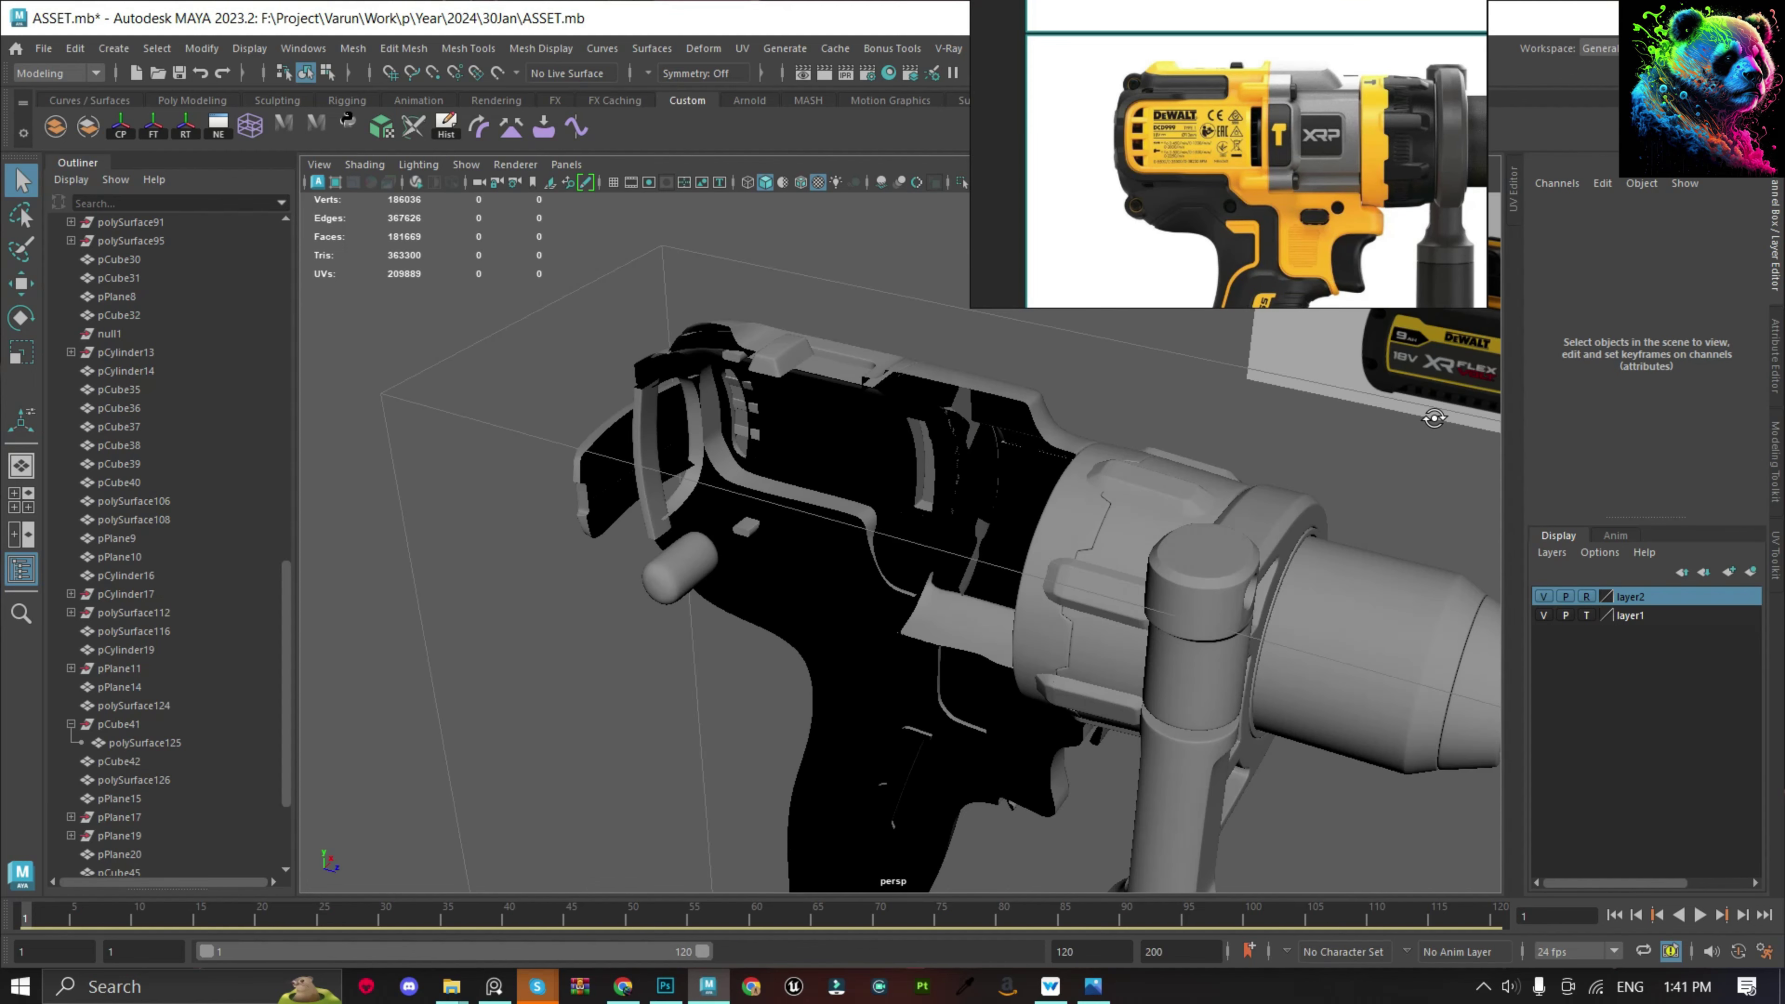
left_click(951, 380)
key("w")
key("f")
left_click_drag(913, 492, 897, 563, "alt")
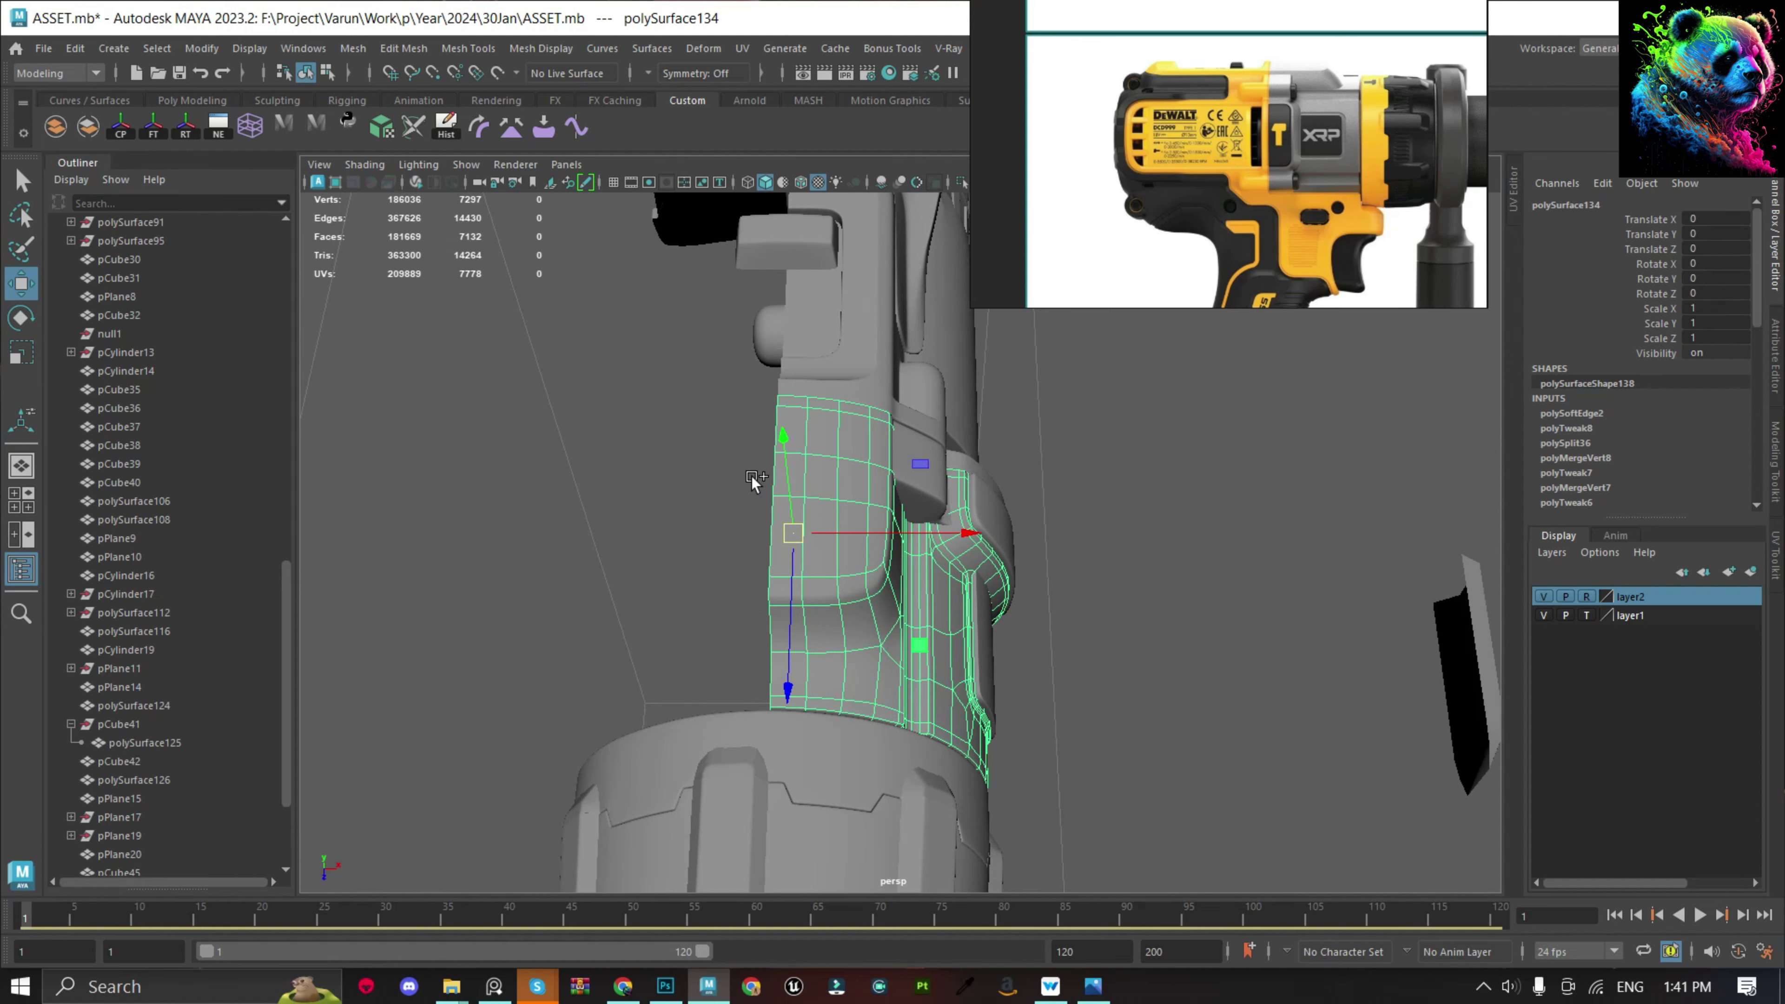
type("1")
key("Return")
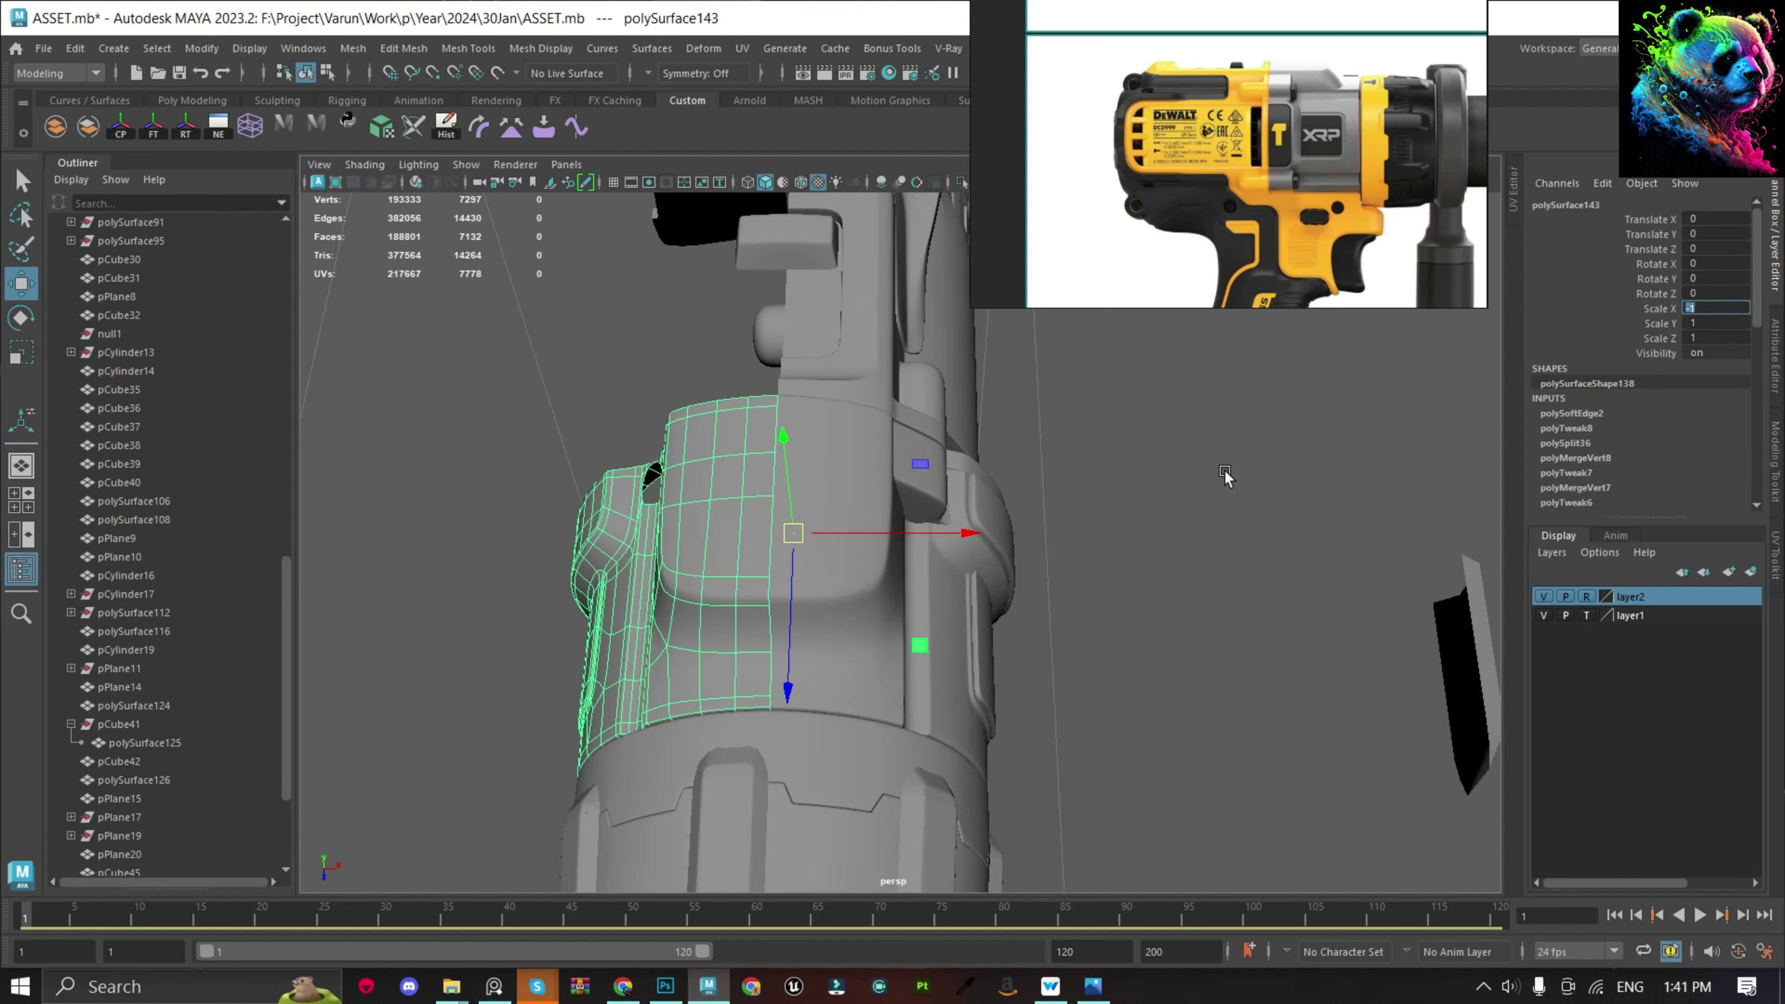
key("q")
Combine the original and mirrored side panels into one mesh and weld the centre seam.
left_click(618, 479, "shift")
left_click_drag(618, 479, 904, 468, "alt")
left_click(942, 495)
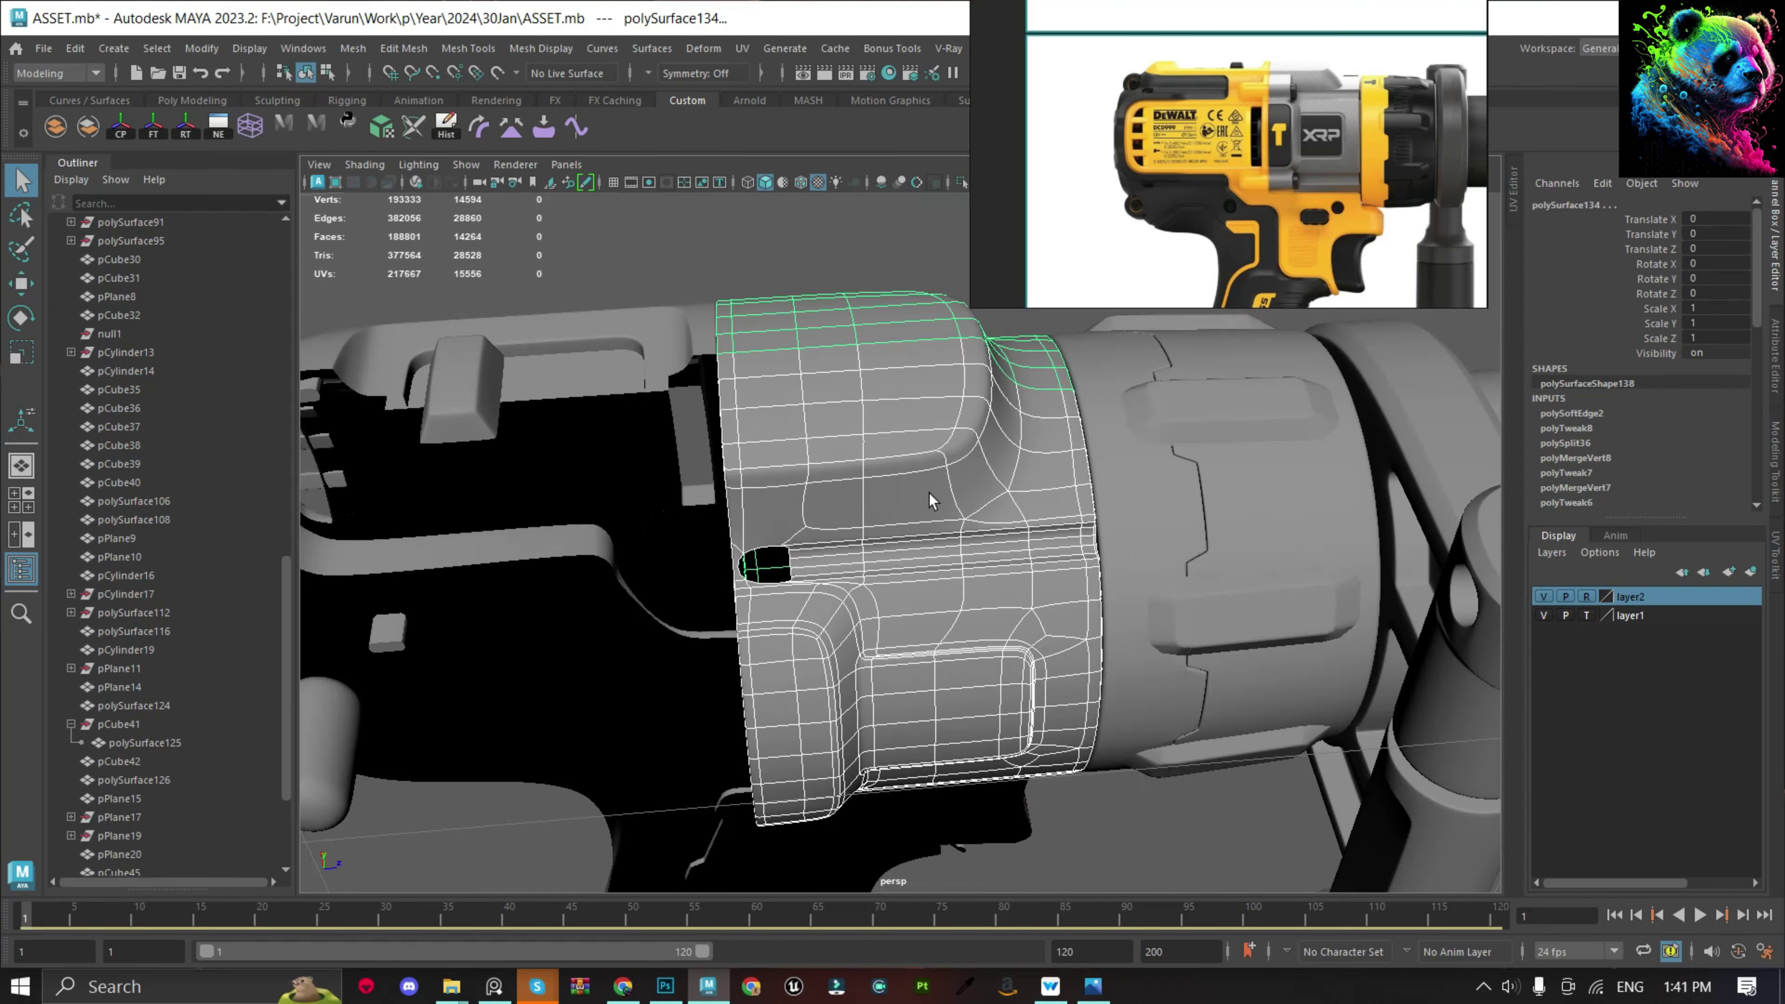
scroll(847, 450, "down", 4)
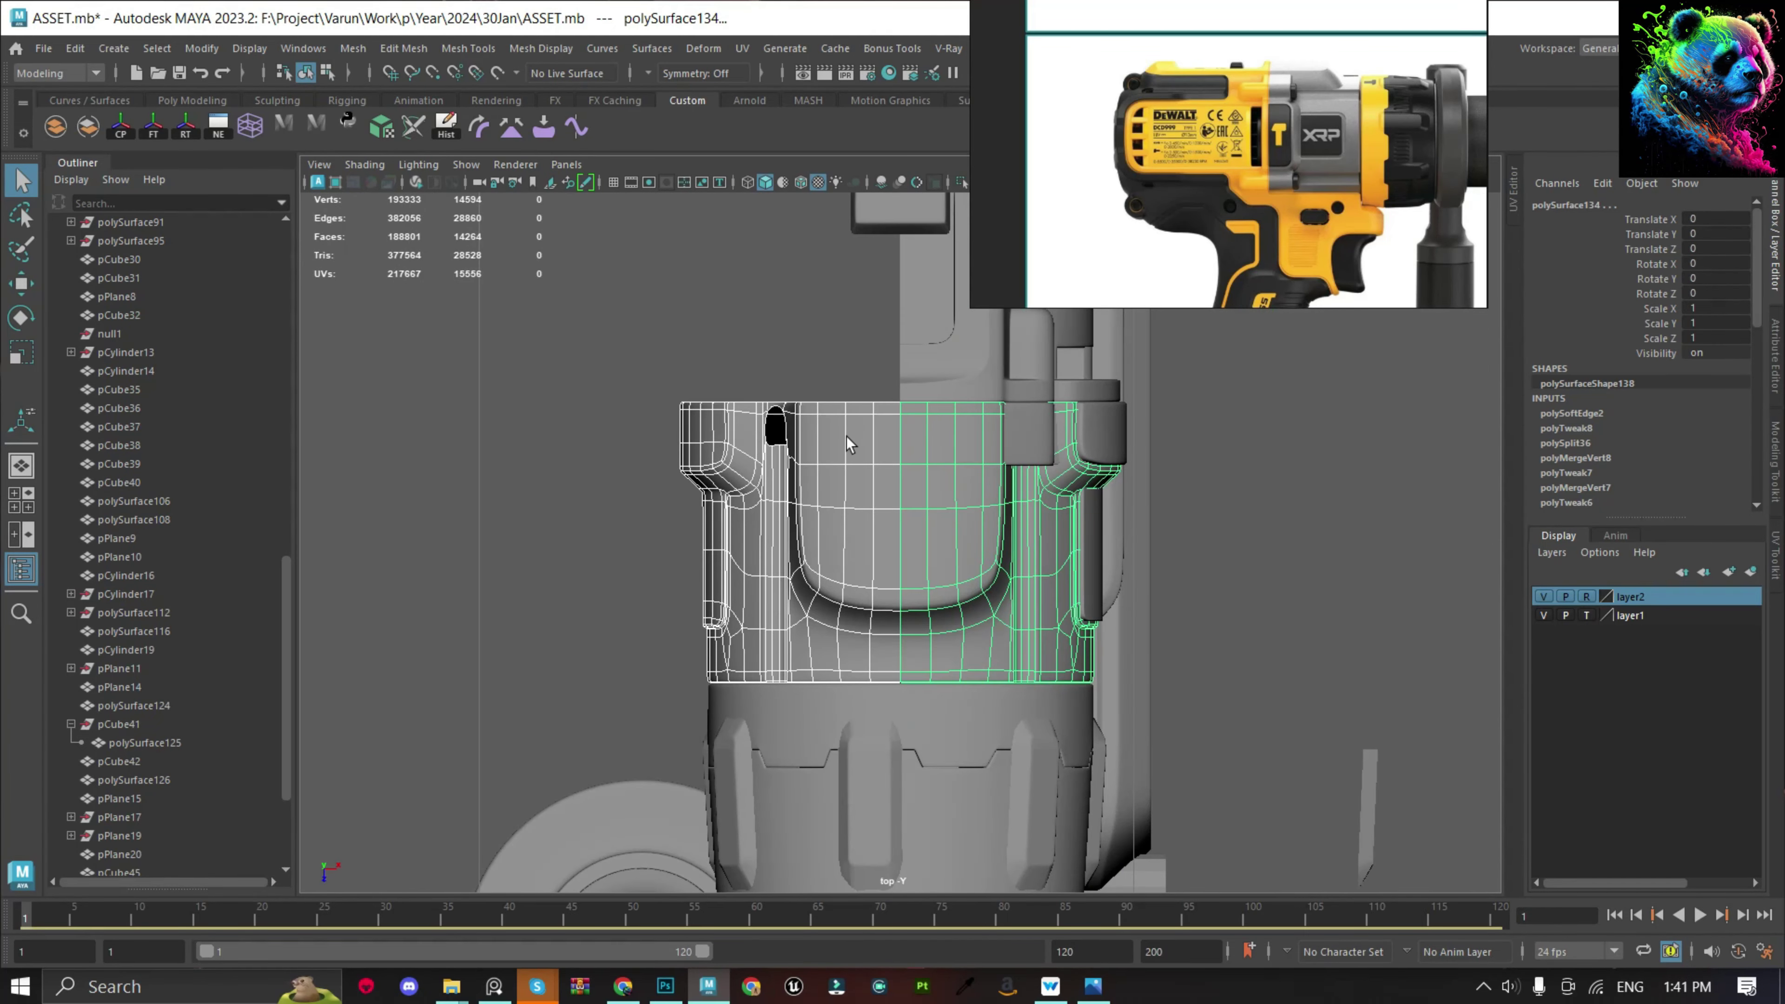
key("ctrl+1")
left_click(55, 126)
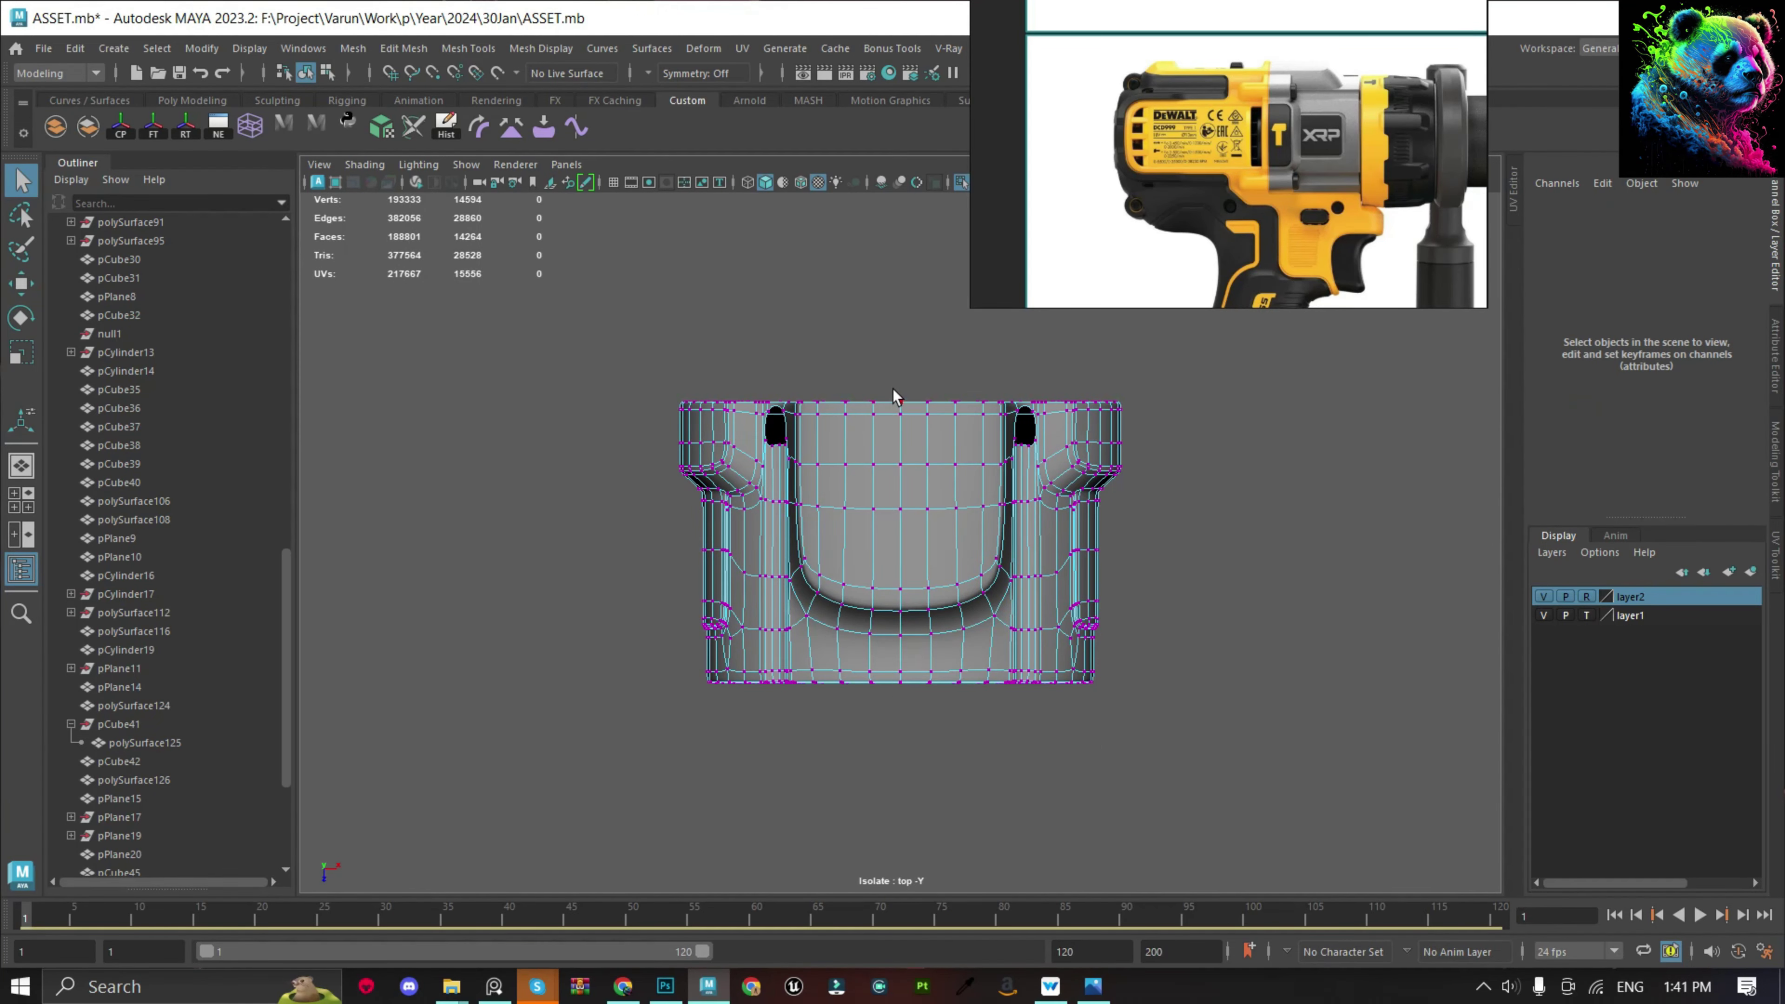
left_click_drag(895, 389, 905, 823)
right_click_drag(880, 483, 881, 394, "shift")
key("F8")
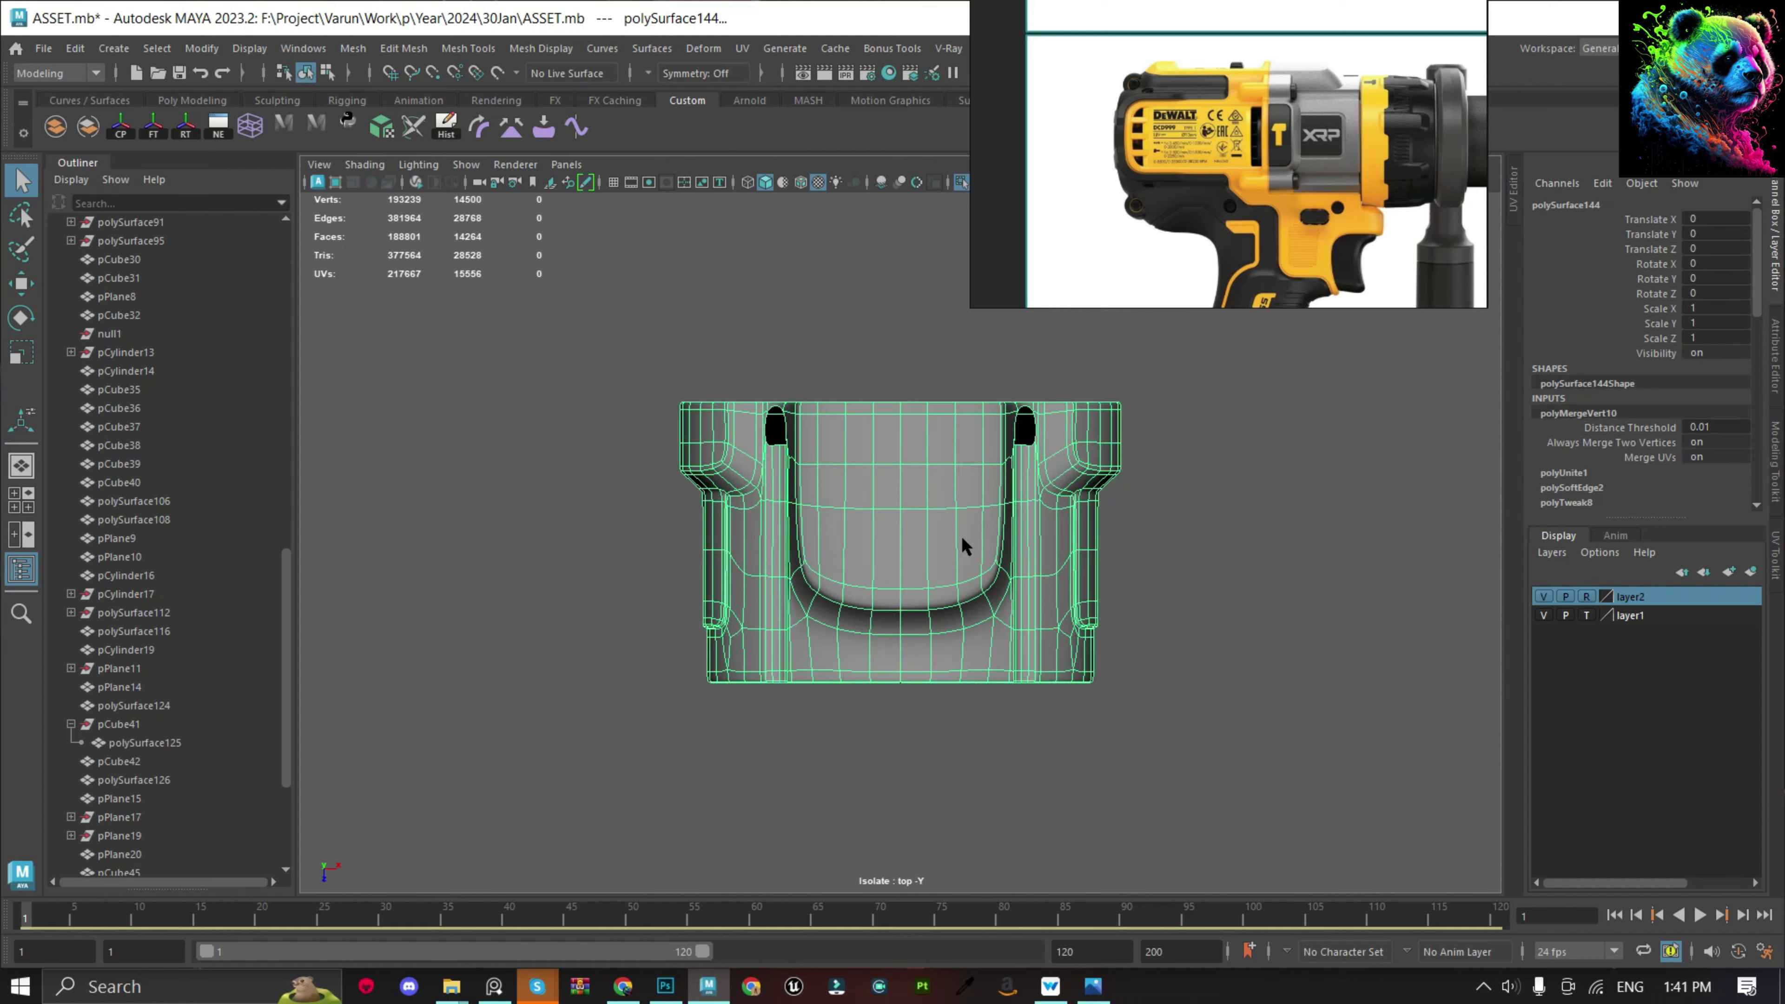
Show the whole drill again and select the half body shell, viewed from above.
left_click(1159, 519)
left_click_drag(1159, 518, 1167, 502, "alt")
scroll(1311, 494, "up", 3)
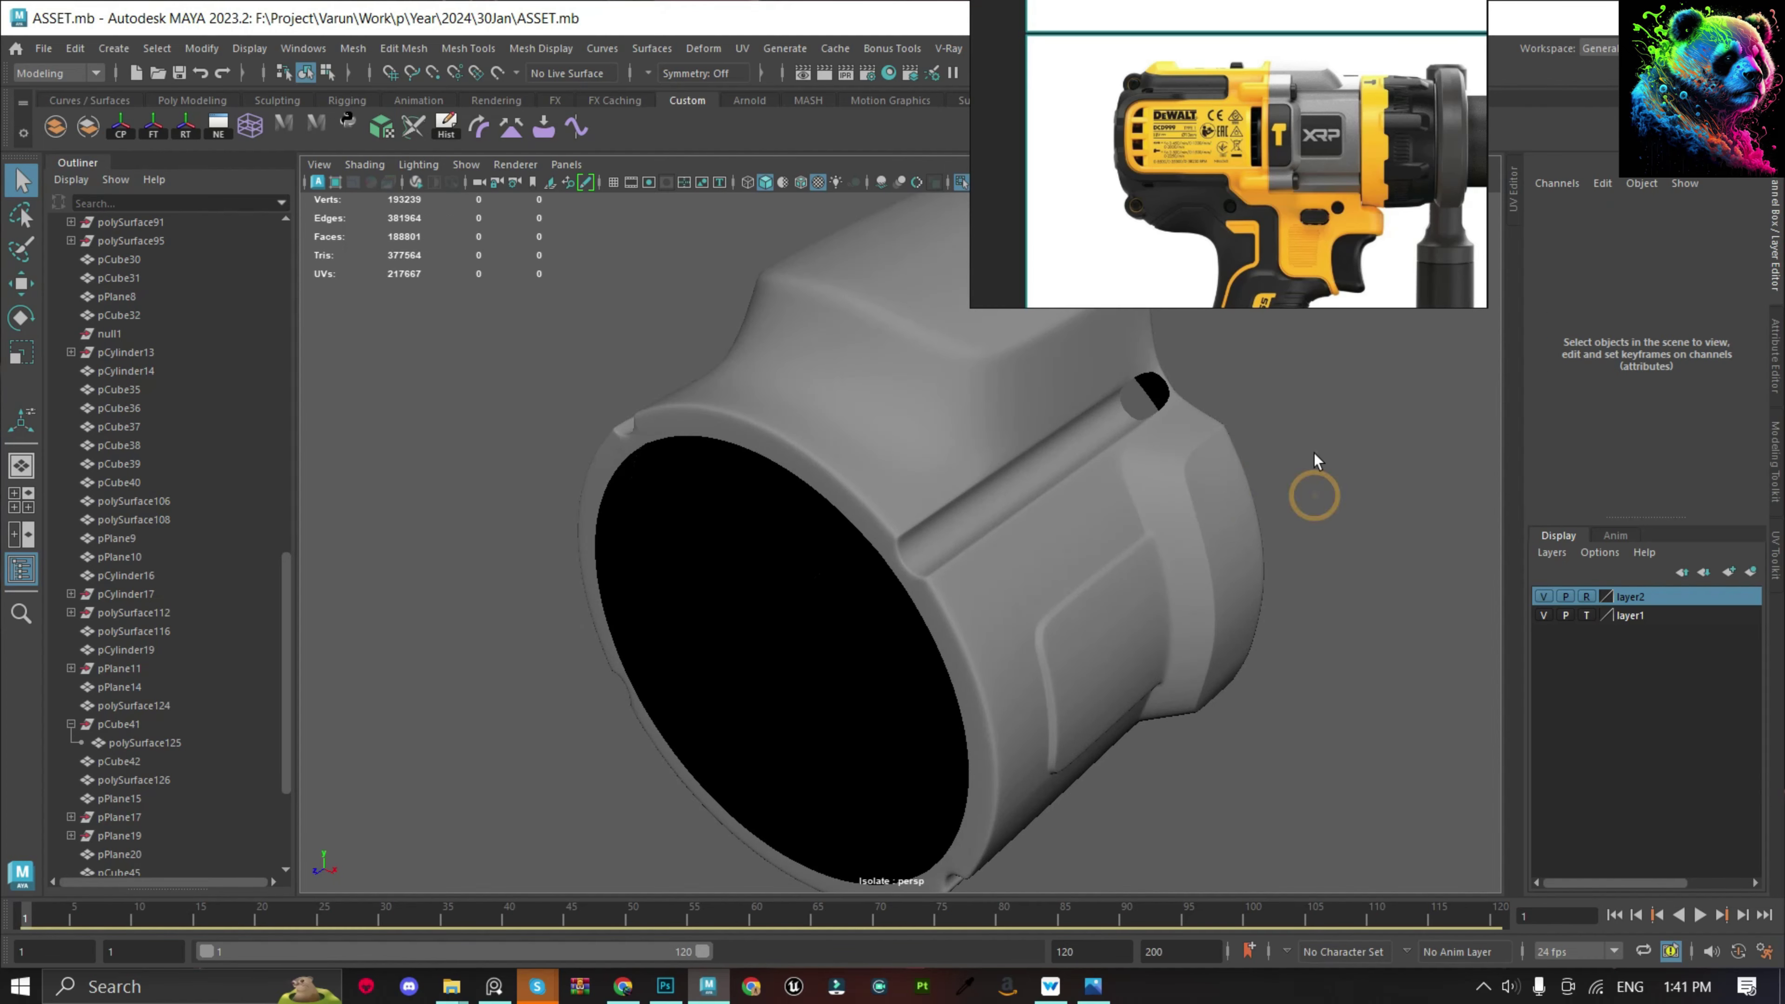
key("ctrl+1")
left_click(740, 511)
left_click_drag(741, 511, 925, 550, "alt")
scroll(908, 563, "up", 3)
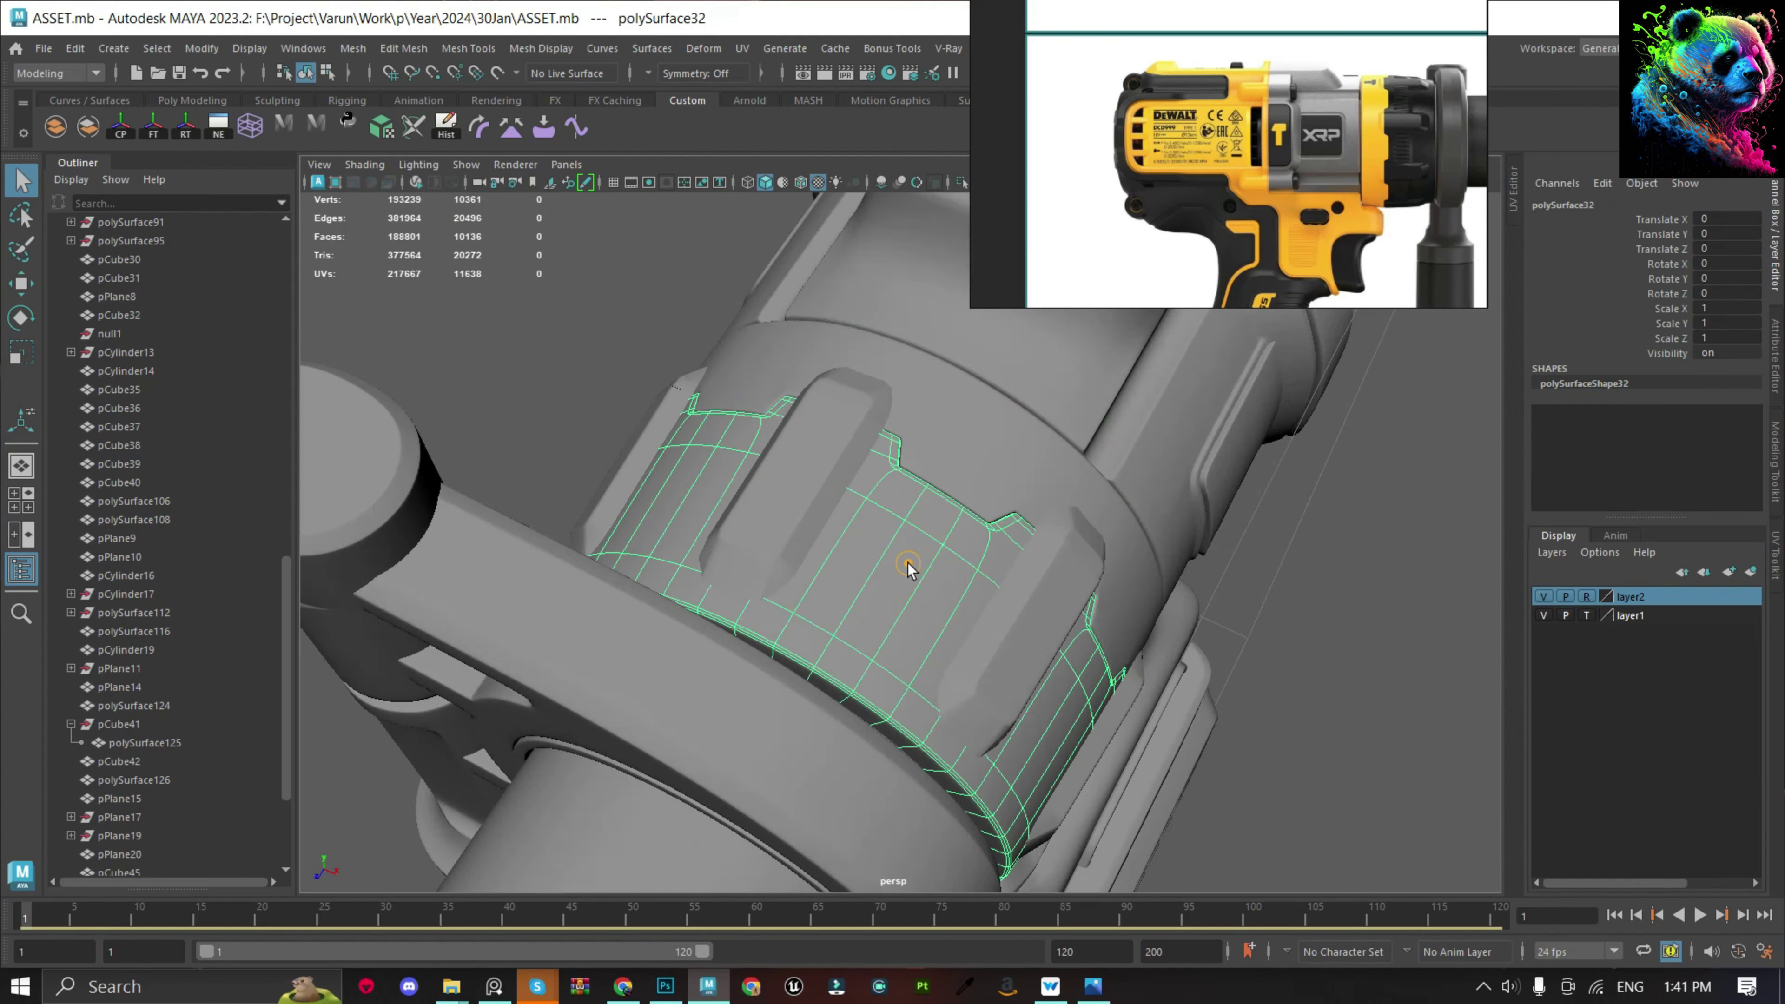
scroll(1161, 617, "down", 4)
left_click(1162, 617)
mouse_move(1162, 617)
left_mouse_down("alt")
mouse_move(1316, 558)
mouse_move(1064, 662)
left_mouse_up("alt")
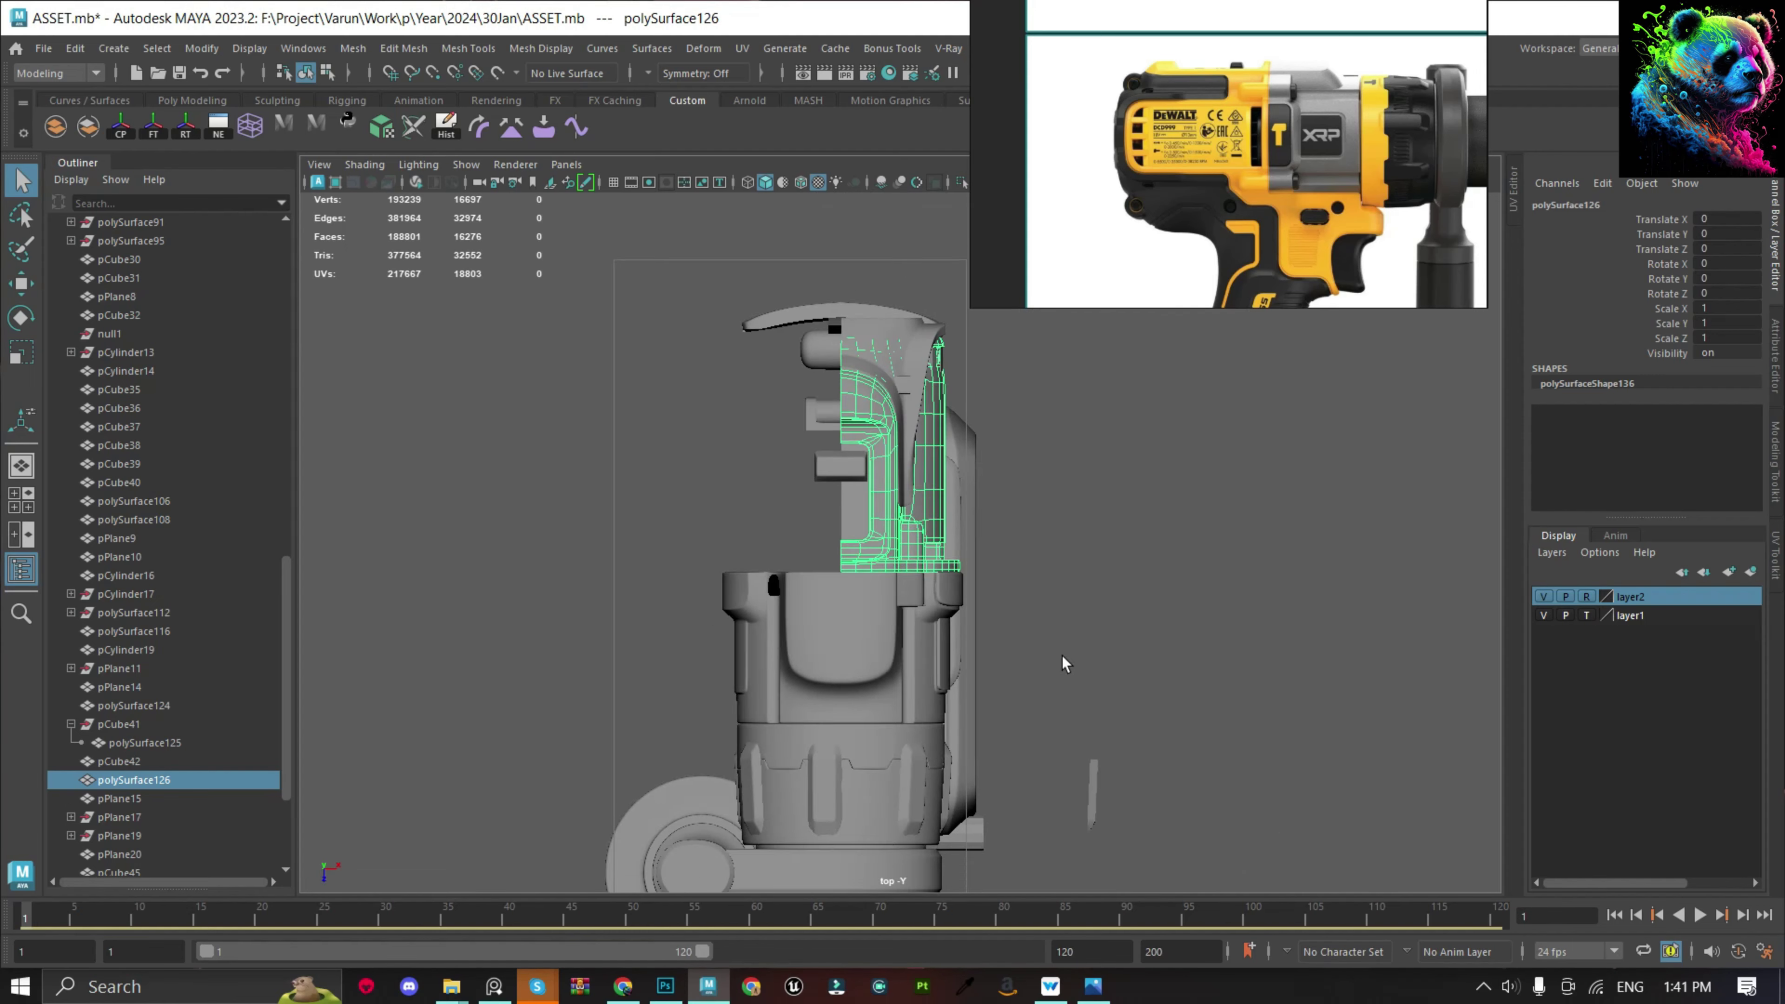
Isolate half body shell polySurface126 and inspect its vertices and low-poly cage.
scroll(918, 505, "up", 5)
key("ctrl+1")
key("w")
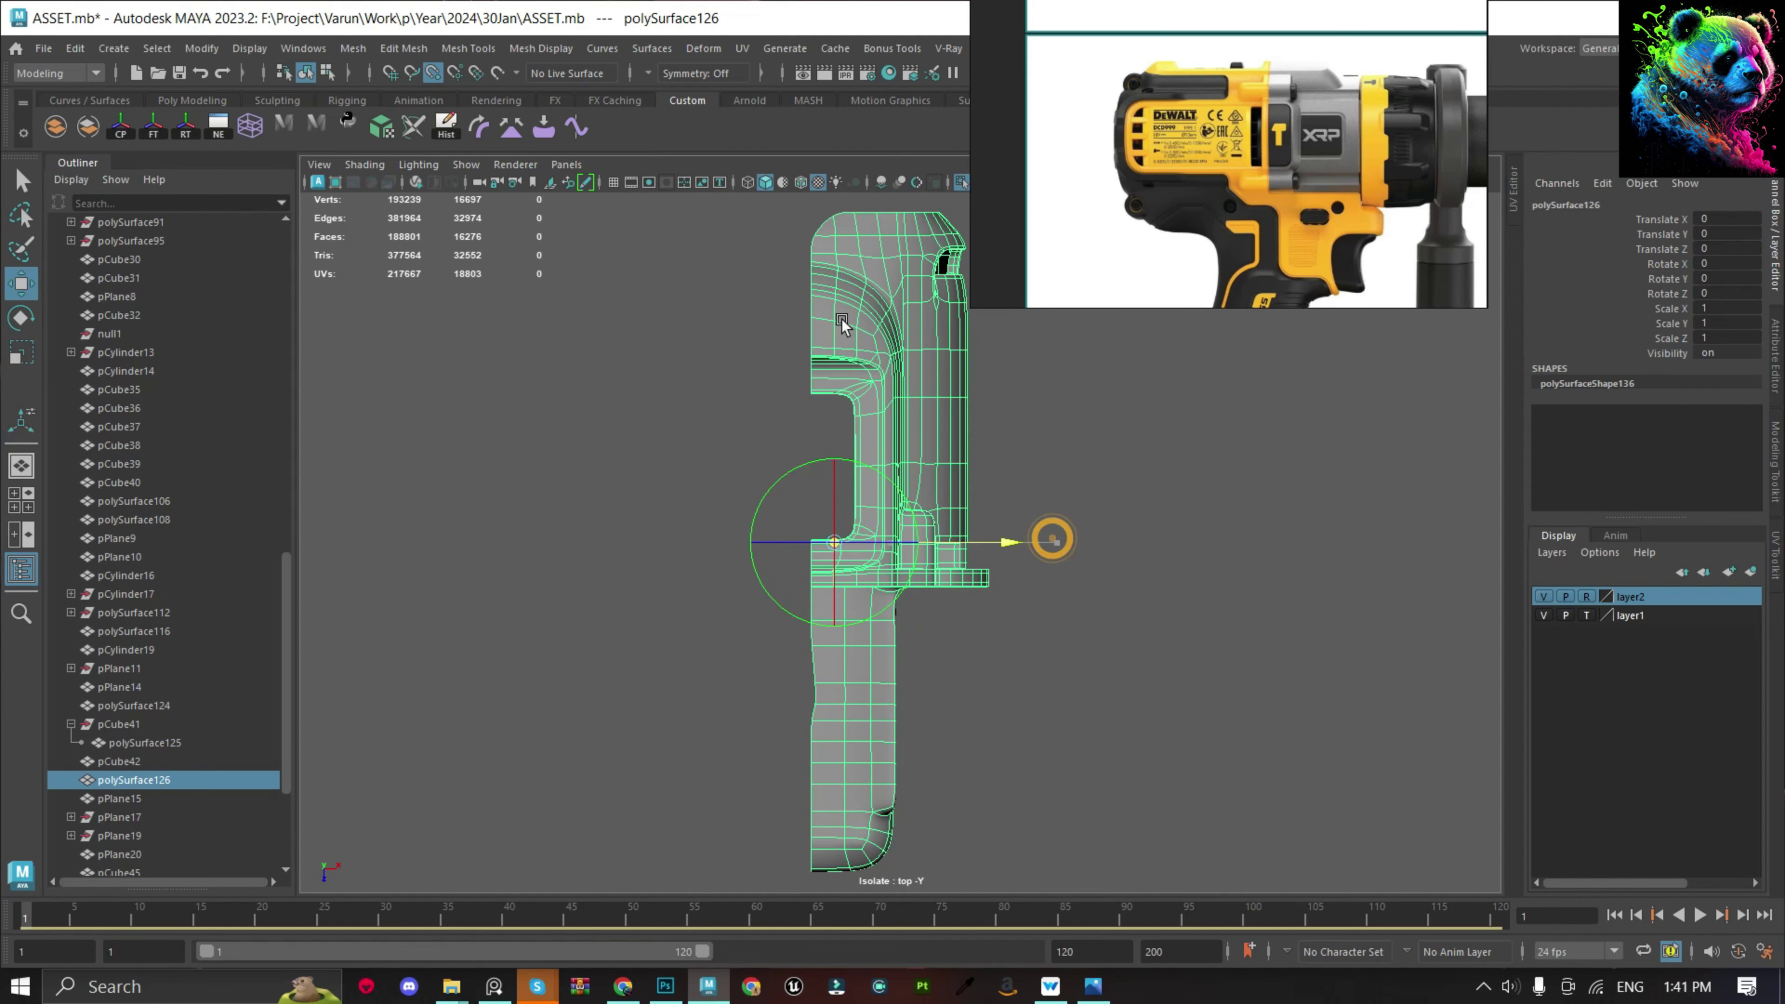
key("F9")
left_click(893, 689)
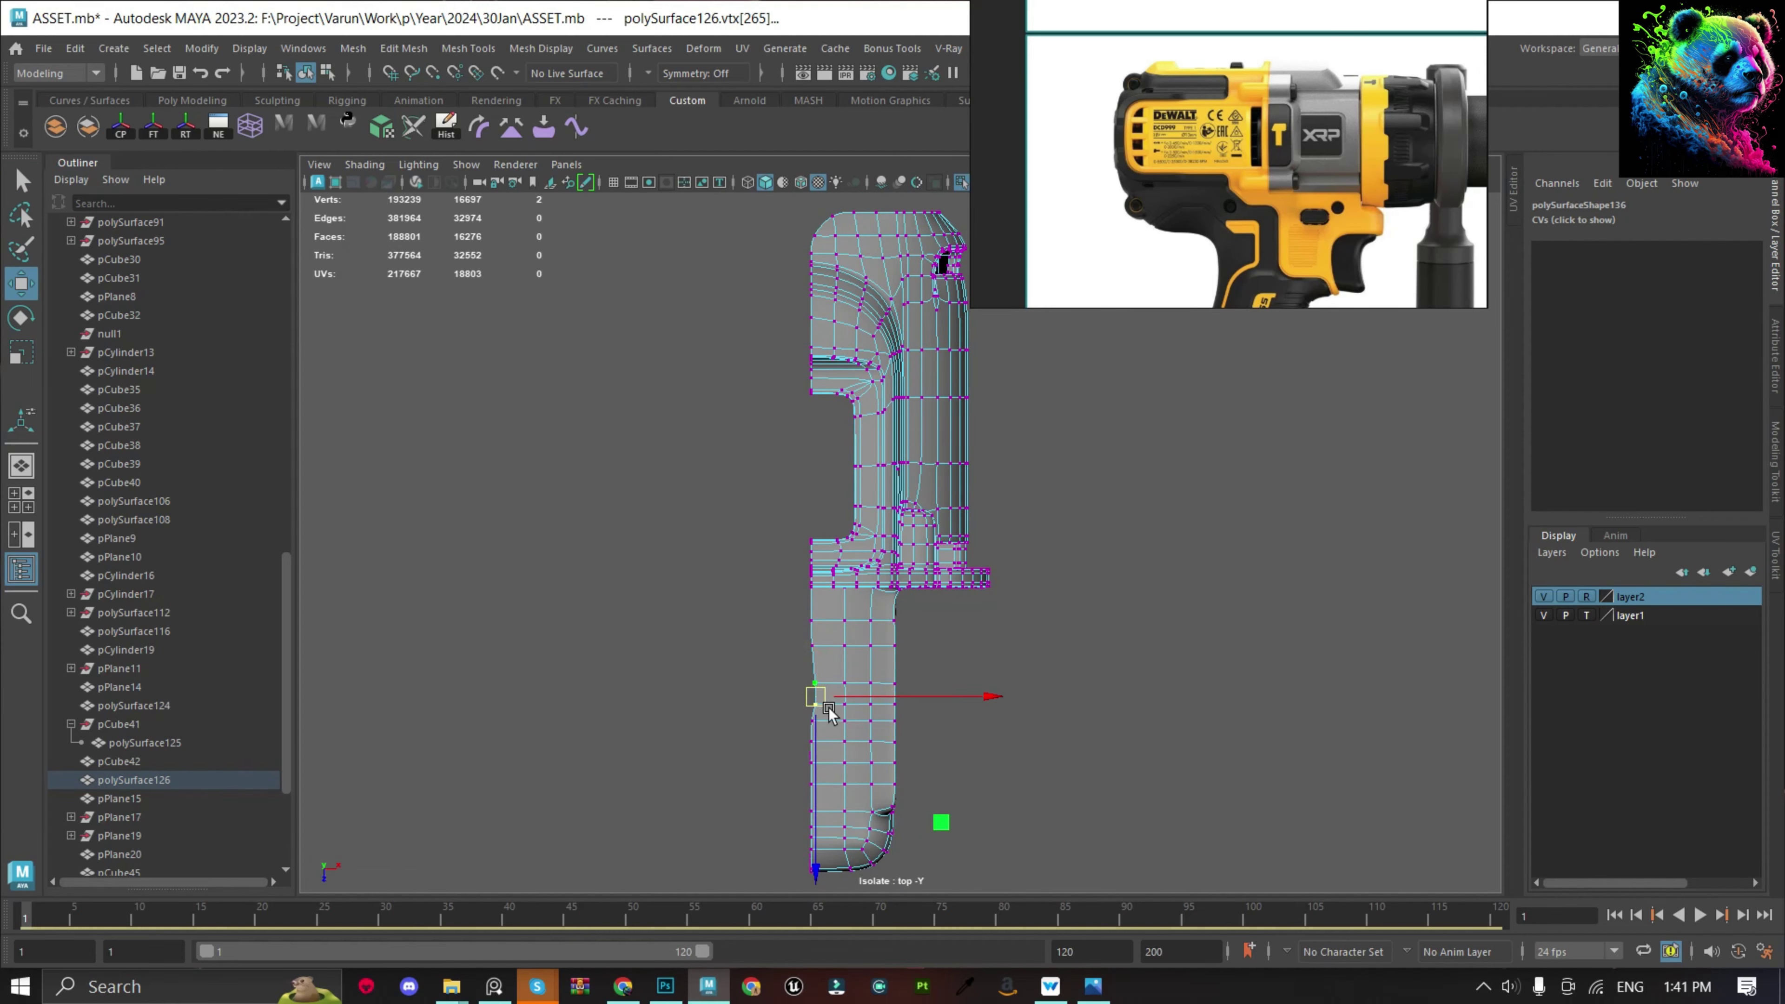
key("1")
right_click_drag(1001, 520, 1002, 520)
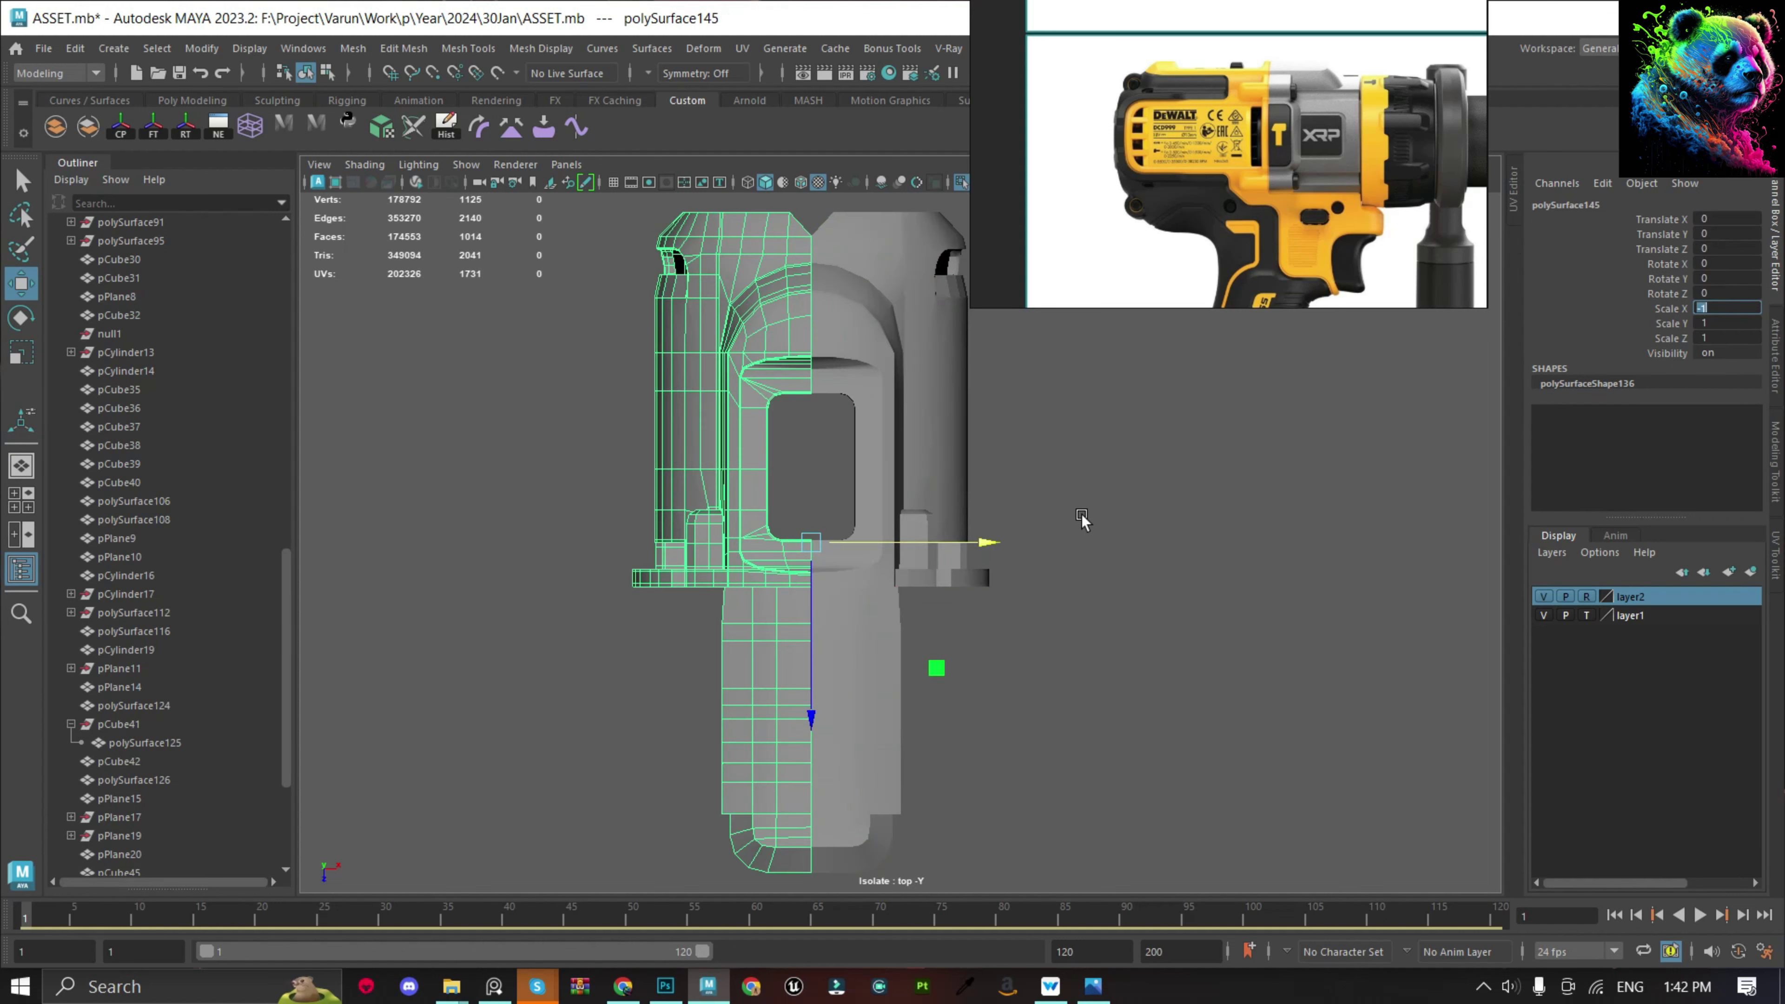
left_click(984, 563)
Add a Multi-Cut point on the top edge at the notch and snap it to centre.
key("F9")
scroll(863, 563, "up", 5)
left_click(863, 562)
scroll(863, 562, "up", 2)
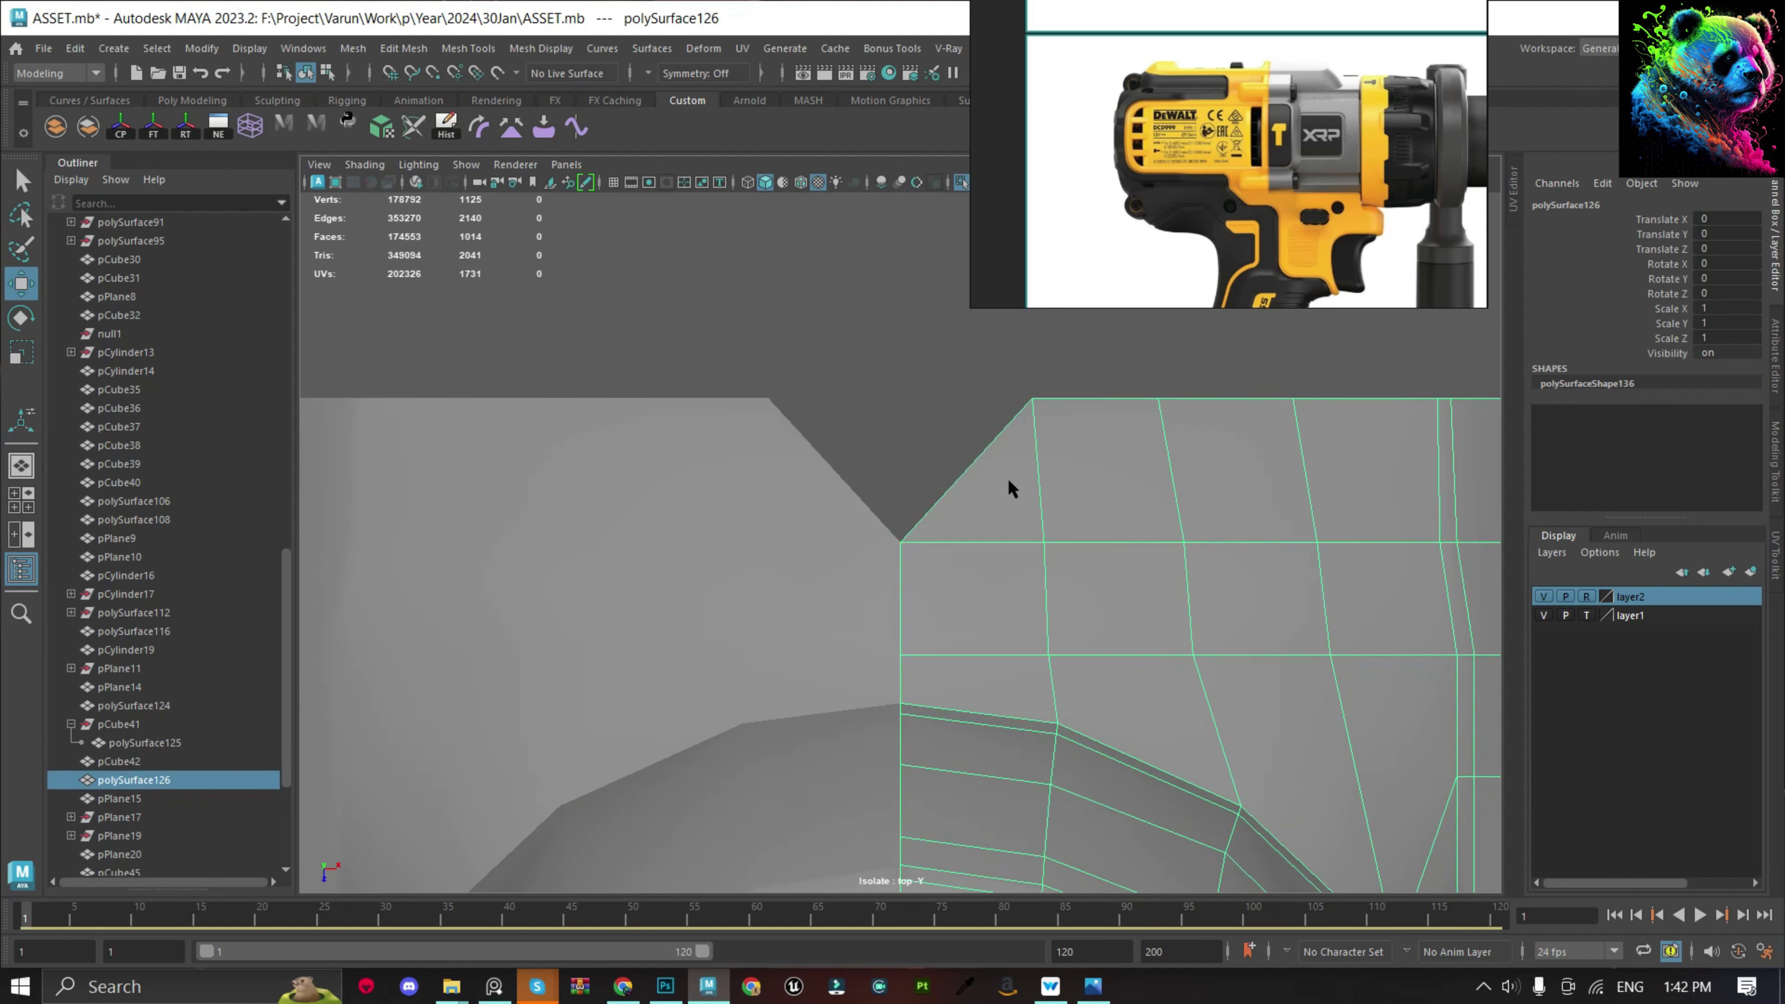
right_click_drag(1008, 486, 988, 463, "shift")
left_click(989, 466)
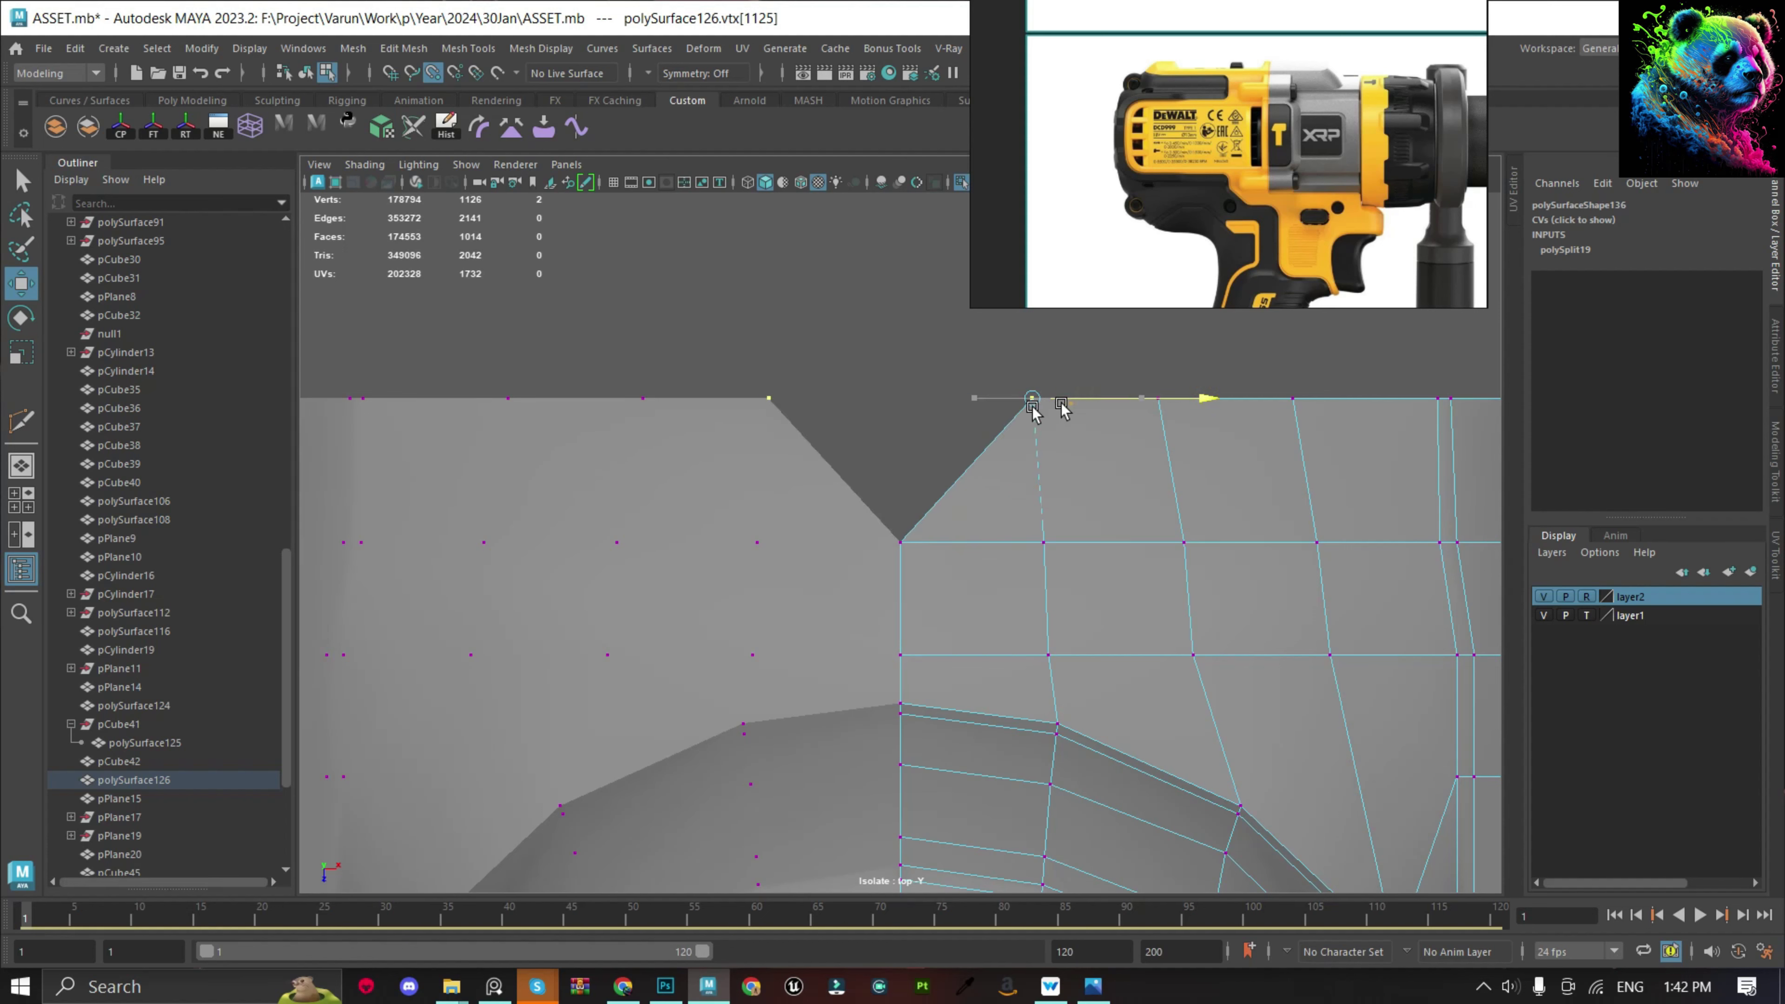
left_click_drag(1033, 411, 902, 401)
Combine the mirrored shell halves and merge the centre-seam vertices at a 0.01 threshold.
right_click_drag(1235, 422, 1234, 397)
scroll(983, 477, "down", 5)
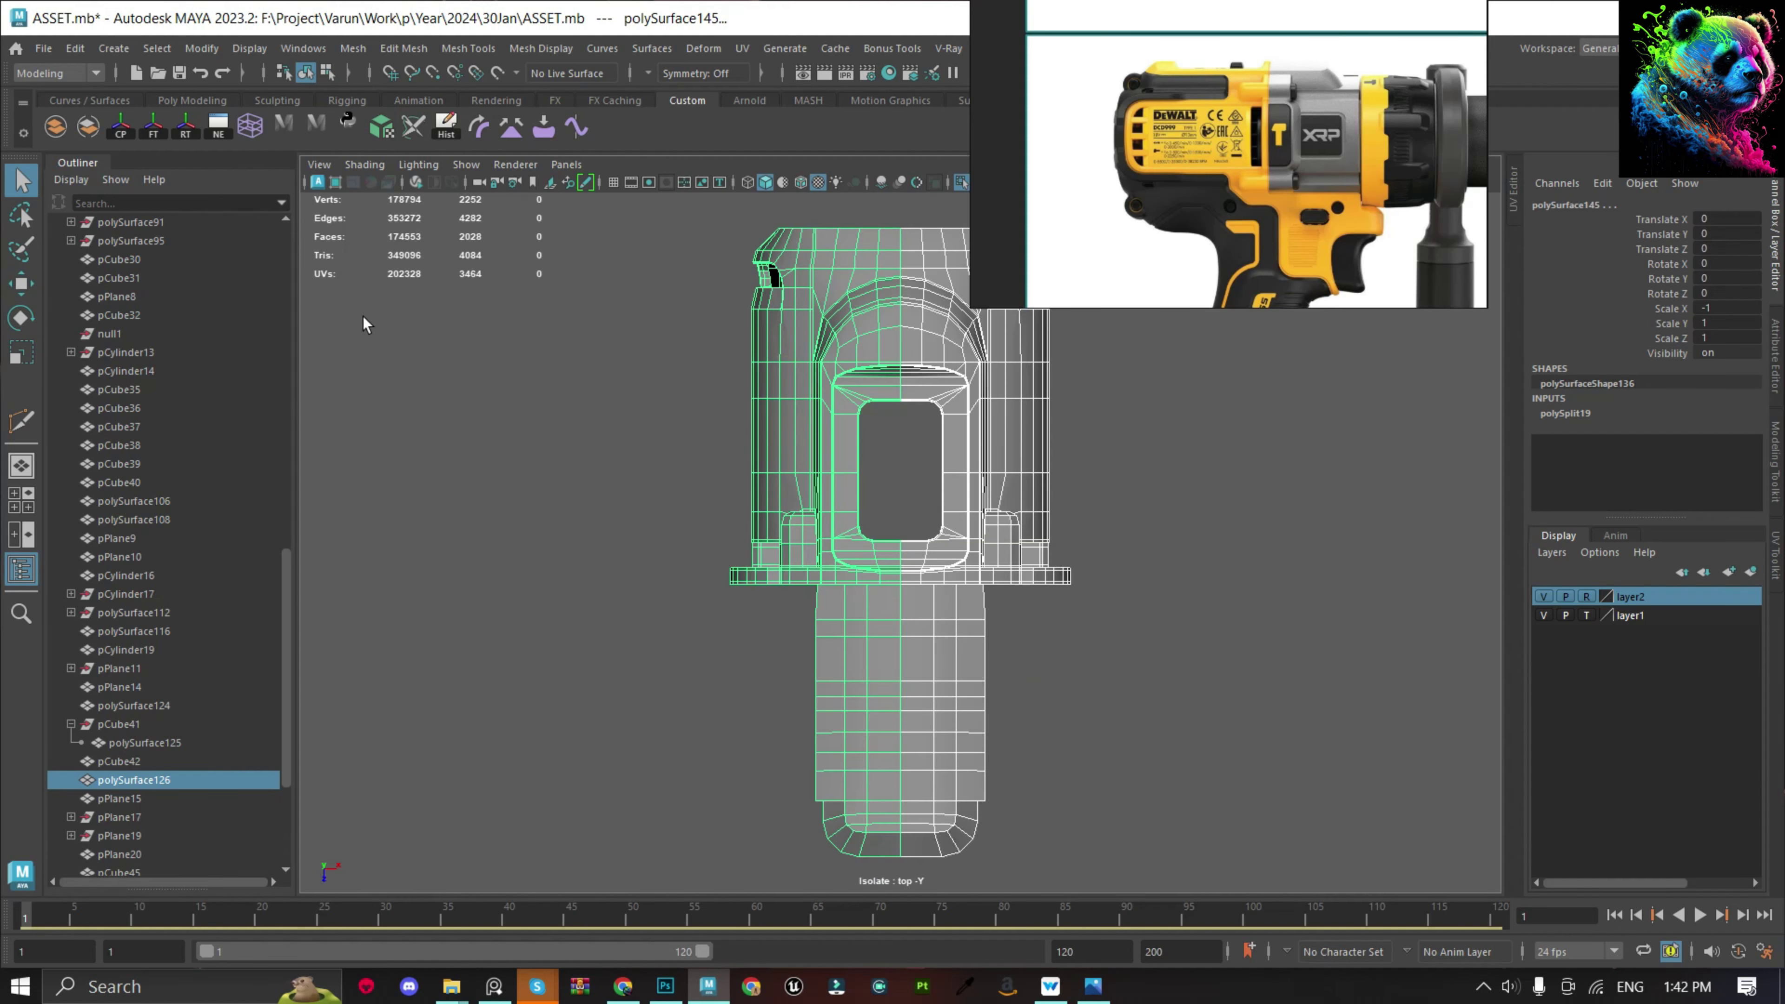
left_click(55, 127)
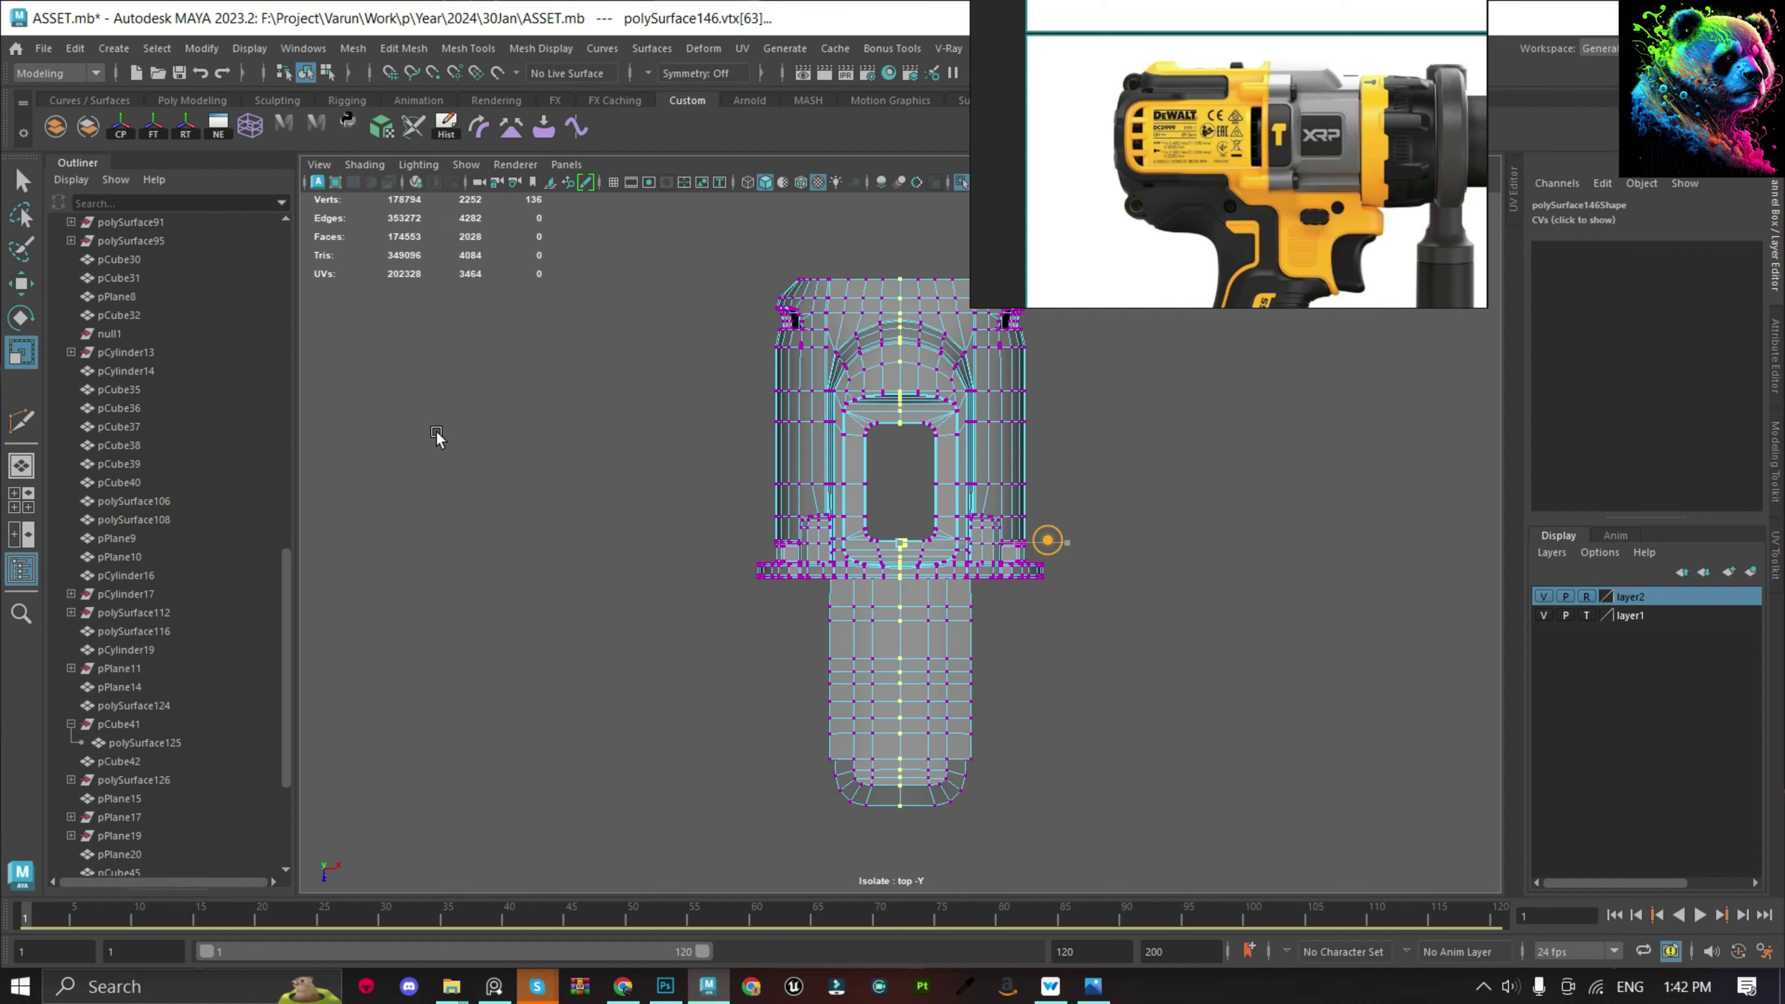
right_click_drag(719, 393, 719, 352, "shift")
key("F8")
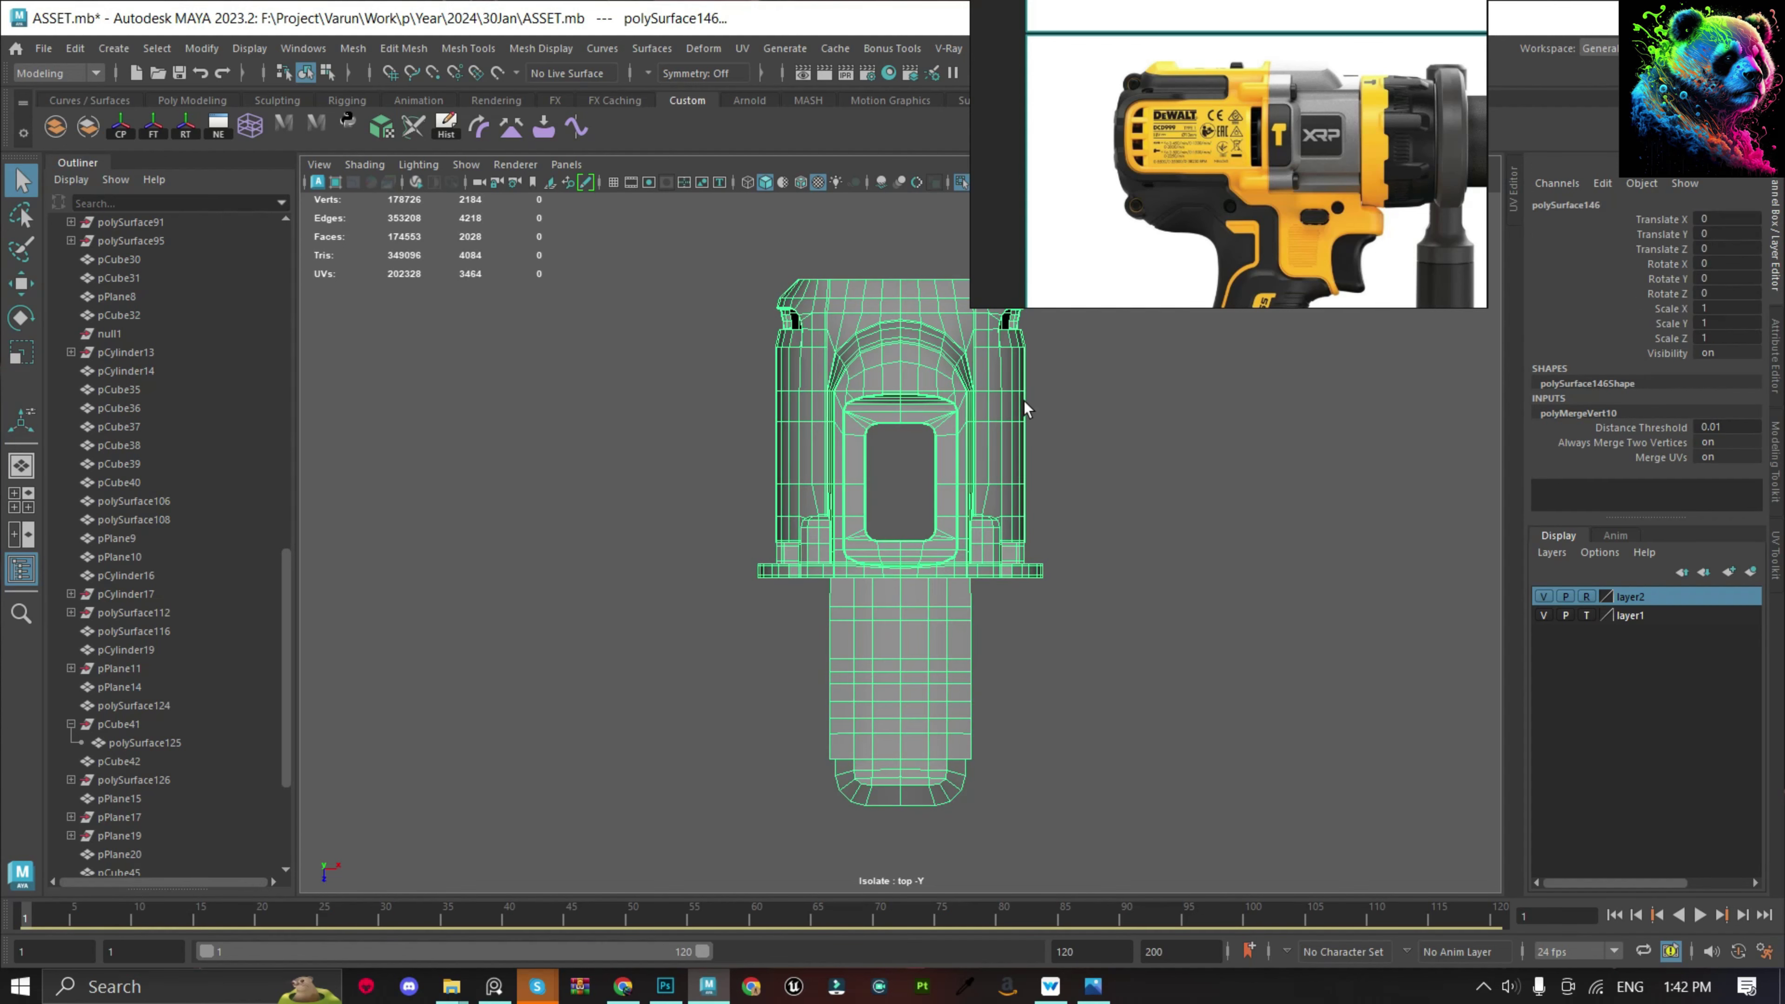
left_click(1036, 431)
left_click_drag(1016, 472, 915, 524)
Preview the combined body shell smoothed, then return to the cage view.
left_click(916, 524)
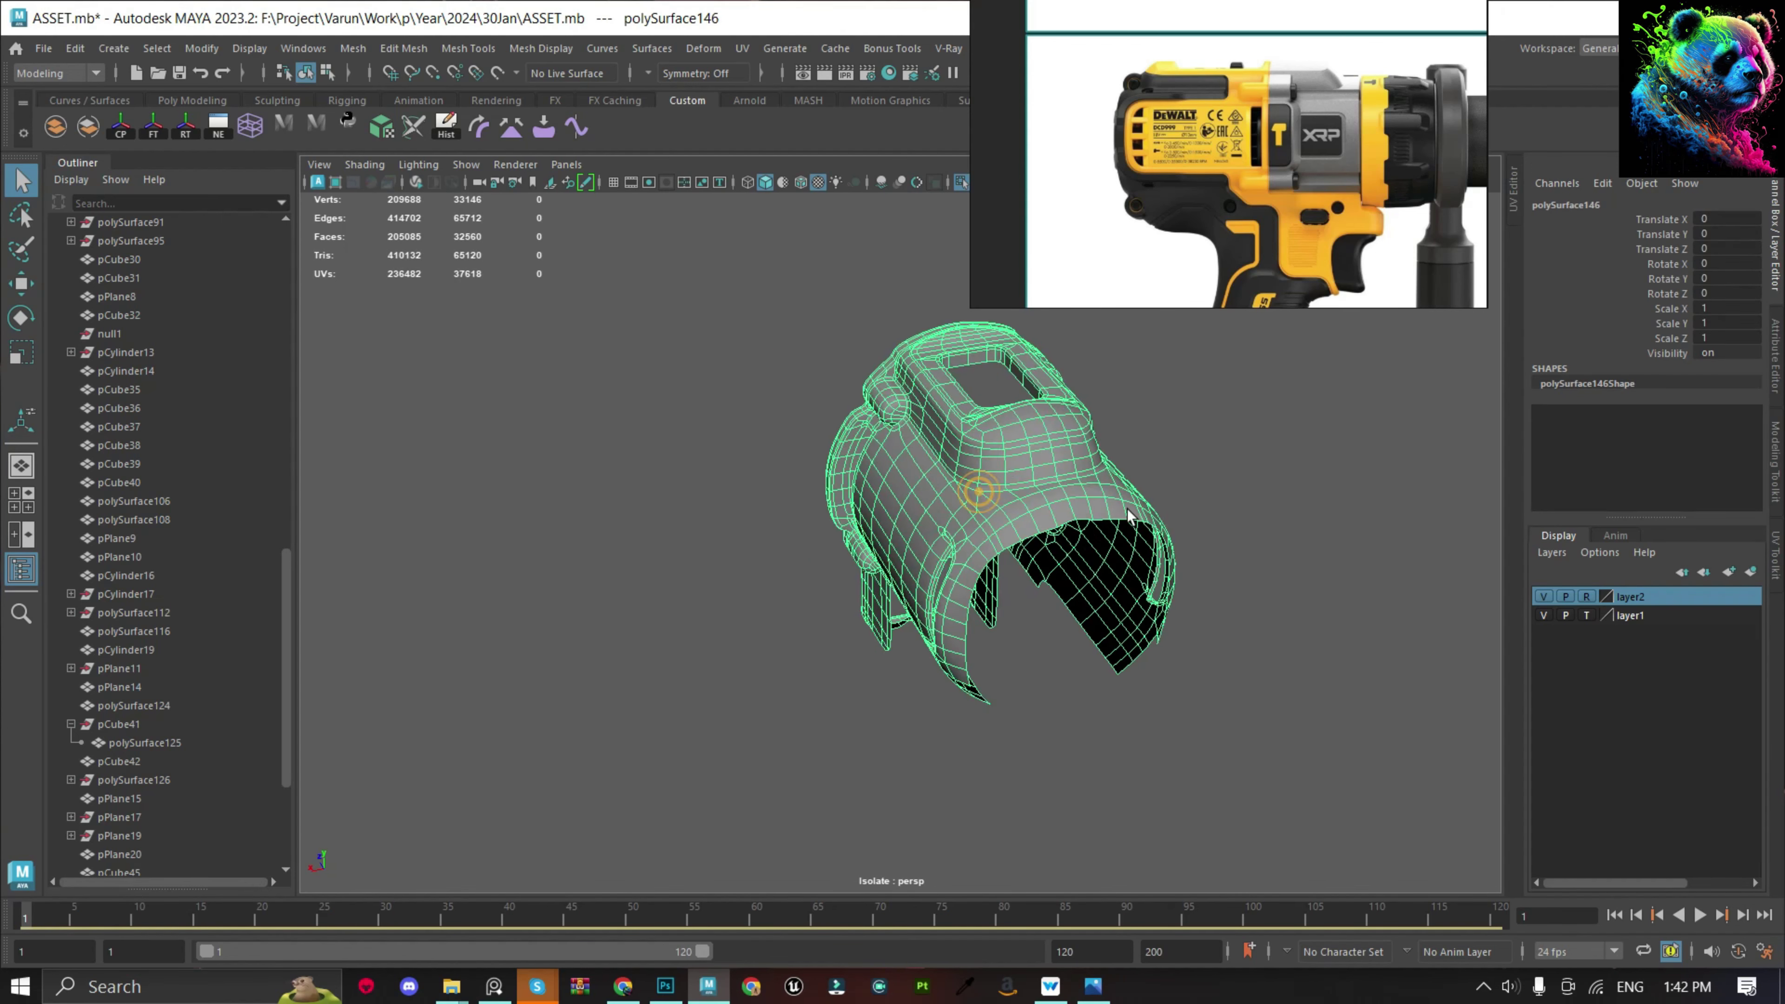
scroll(1144, 606, "up", 2)
scroll(1144, 607, "up", 1)
scroll(1136, 606, "up", 2)
key("3")
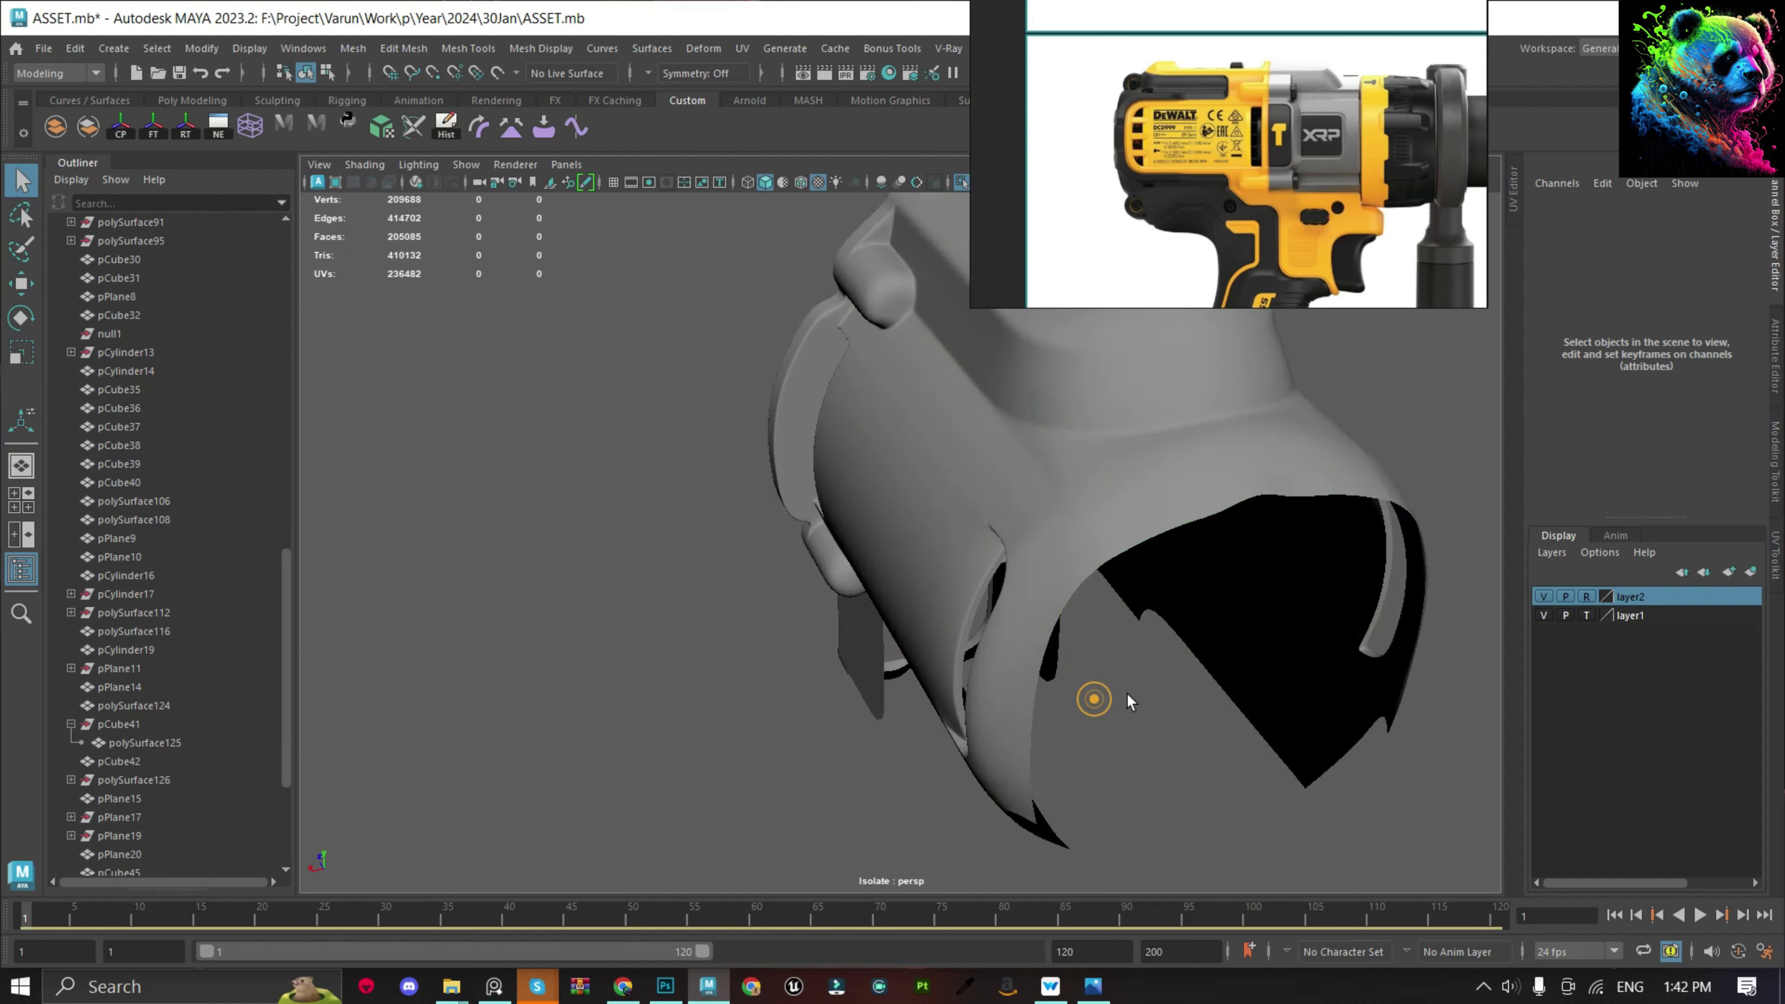
mouse_move(1088, 697)
left_mouse_down("alt")
mouse_move(1327, 738)
mouse_move(1204, 686)
left_mouse_up("alt")
scroll(1149, 563, "up", 3)
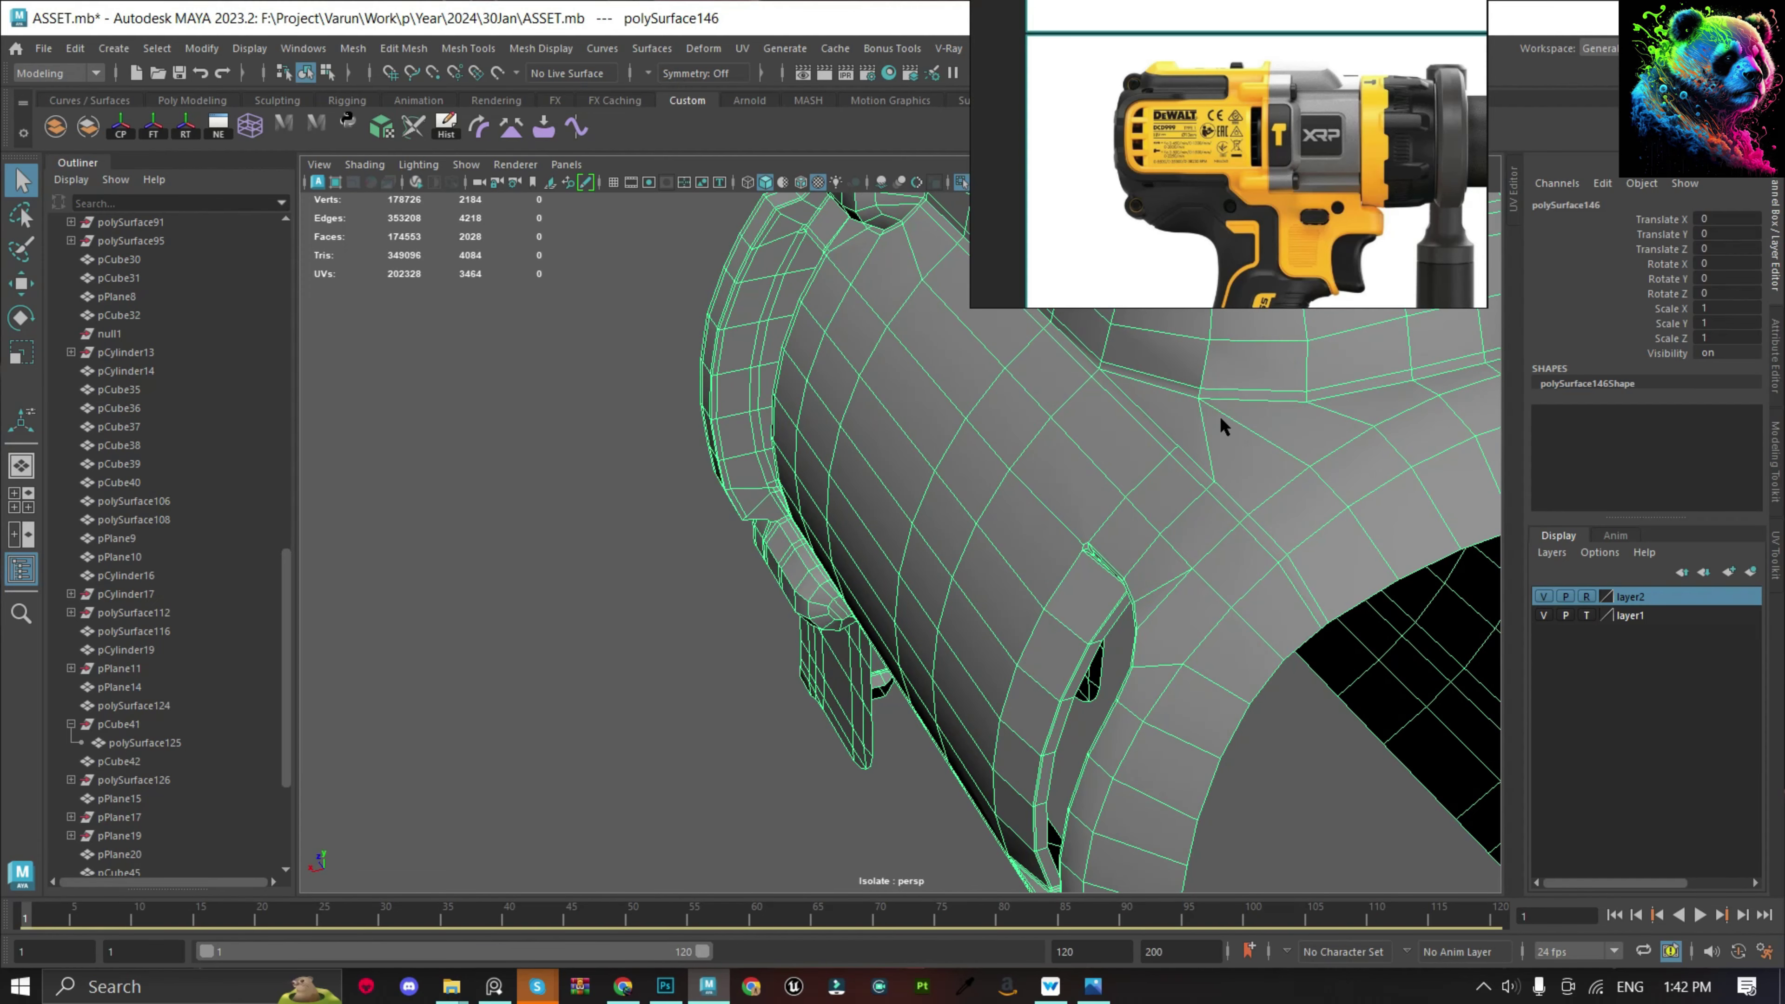
key("1")
Select and delete the stray edges on the shell's side with Ctrl+Delete.
key("F10")
left_click(1135, 399)
key("f")
scroll(884, 595, "down", 2)
key("ctrl+shift+x")
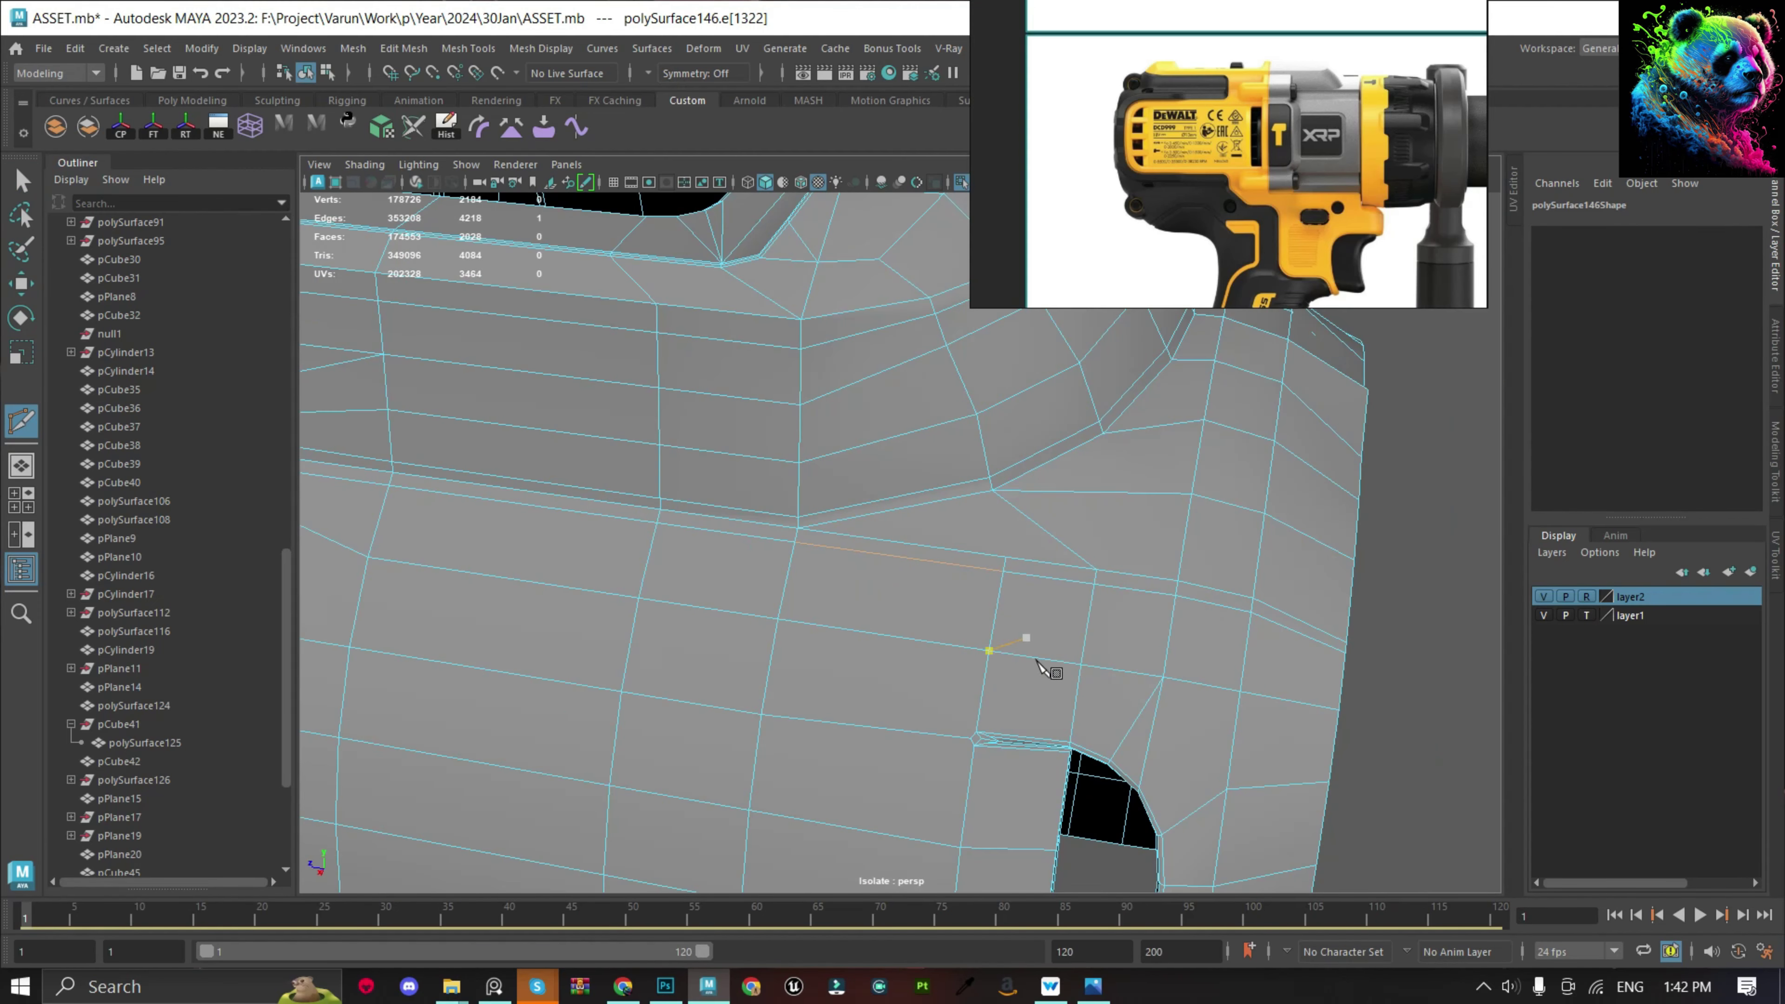
key("Delete")
key("Delete")
scroll(1170, 462, "down", 5)
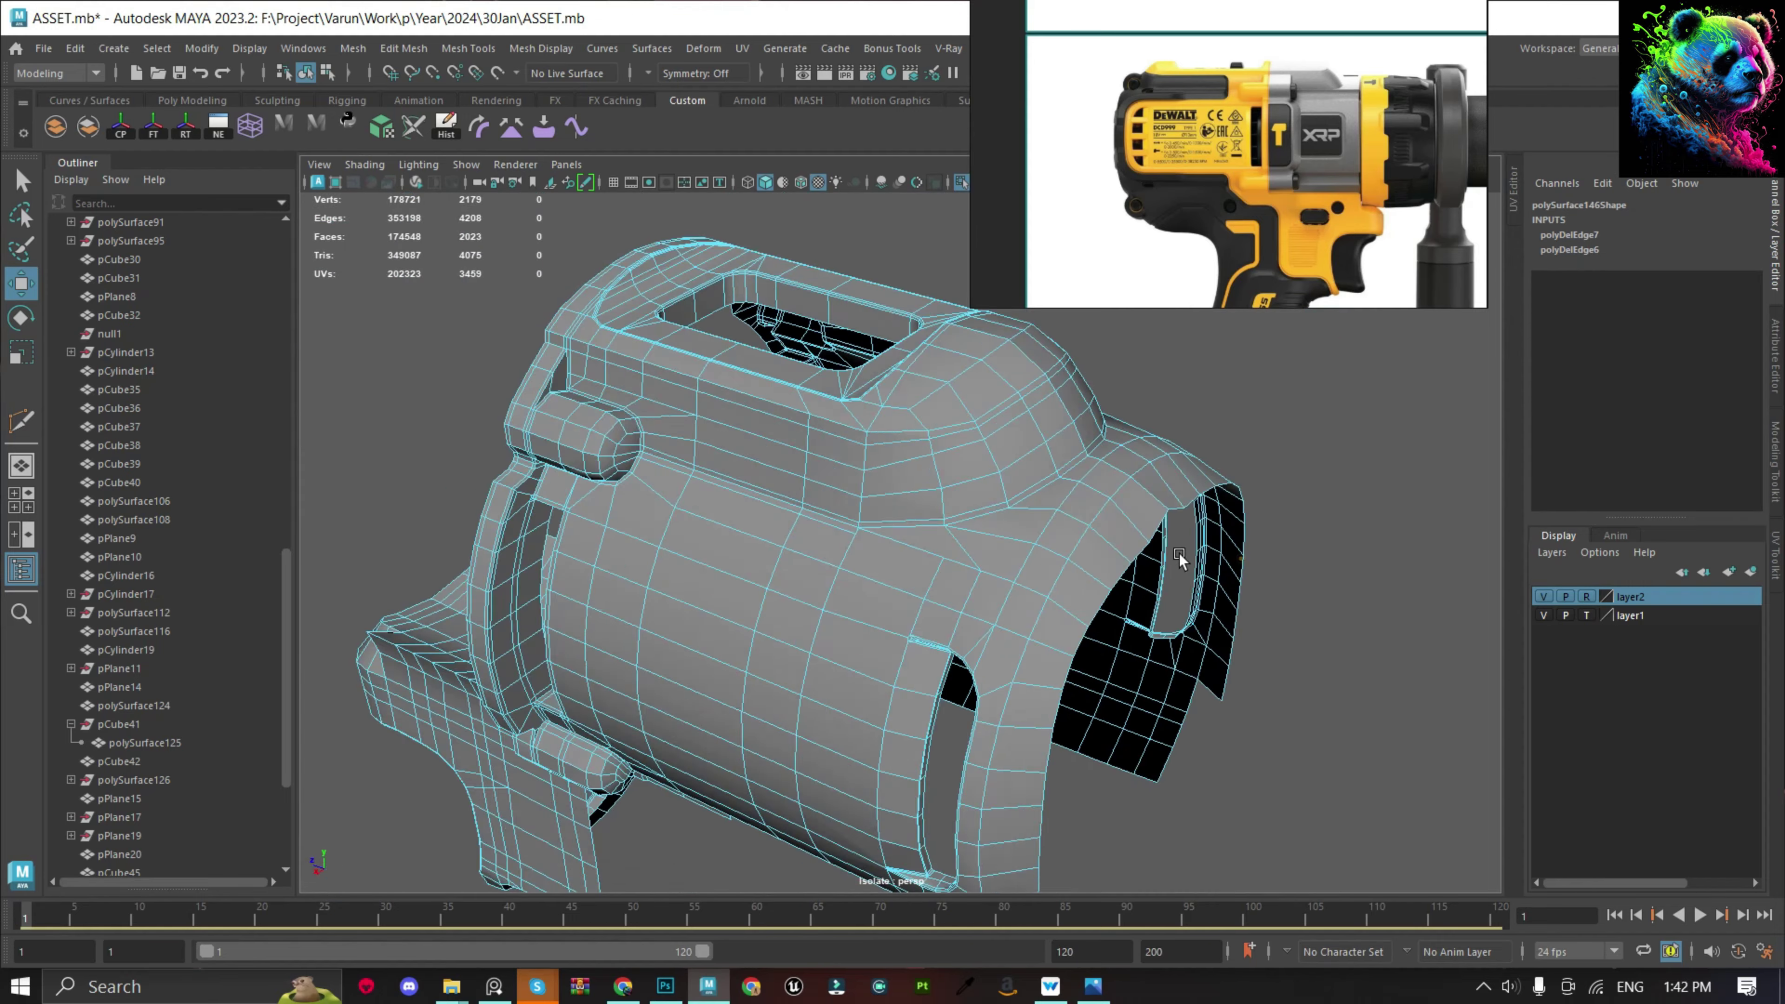
scroll(911, 677, "up", 3)
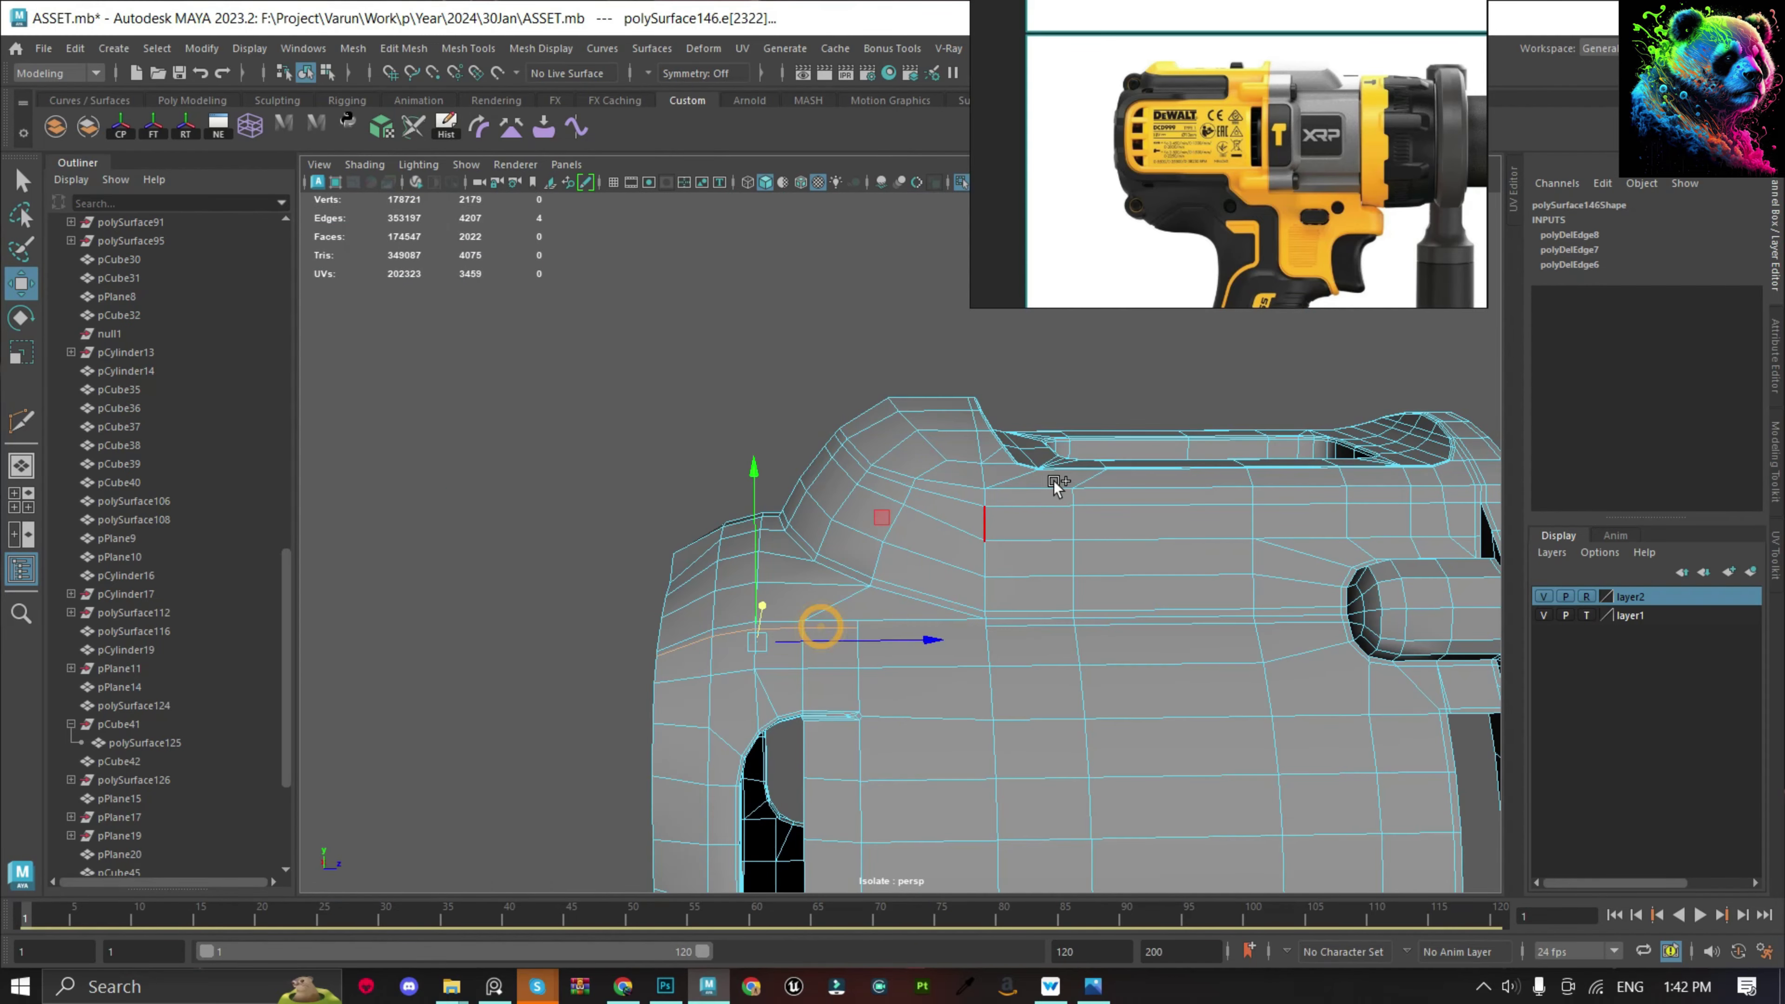
key("Delete")
left_click_drag(985, 650, 1096, 650, "alt")
Select the combined body shell in vertex mode, viewed toward its top.
left_click(603, 493)
mouse_move(1025, 717)
left_mouse_down("alt")
mouse_move(633, 506)
mouse_move(773, 507)
left_mouse_up("alt")
scroll(981, 522, "up", 3)
left_click(981, 523)
mouse_move(980, 522)
left_mouse_down("alt")
mouse_move(1176, 590)
mouse_move(1064, 563)
left_mouse_up("alt")
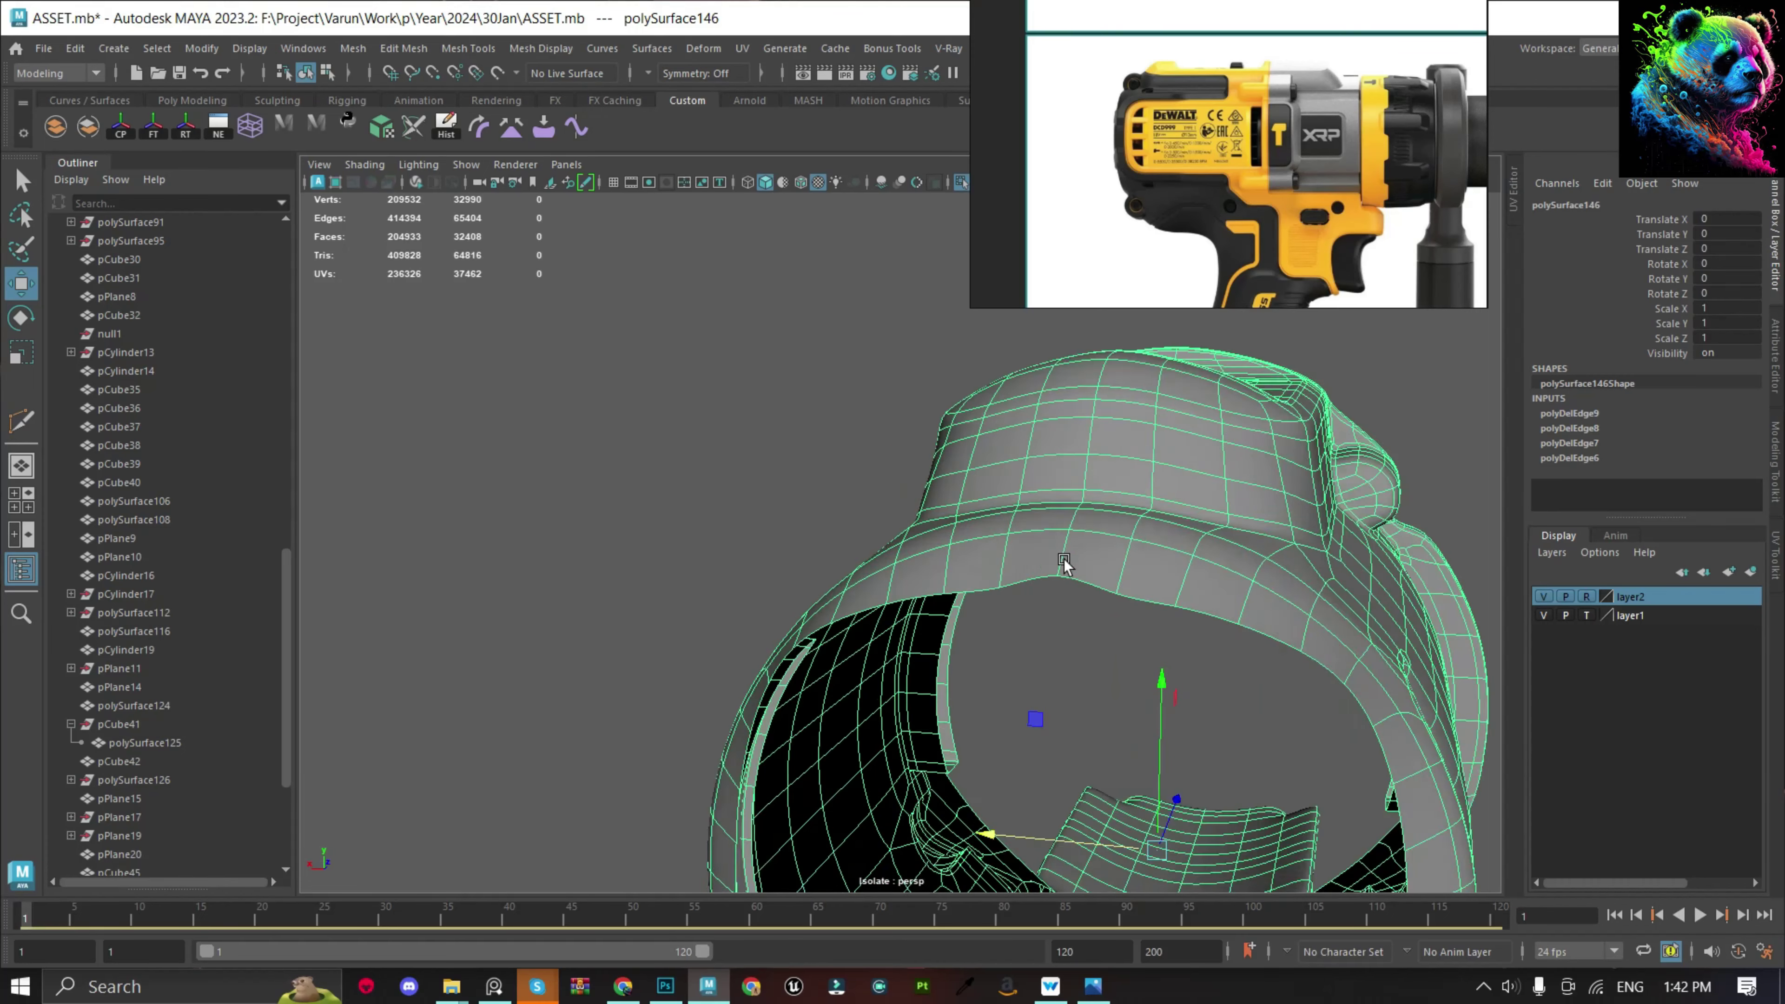
key("F9")
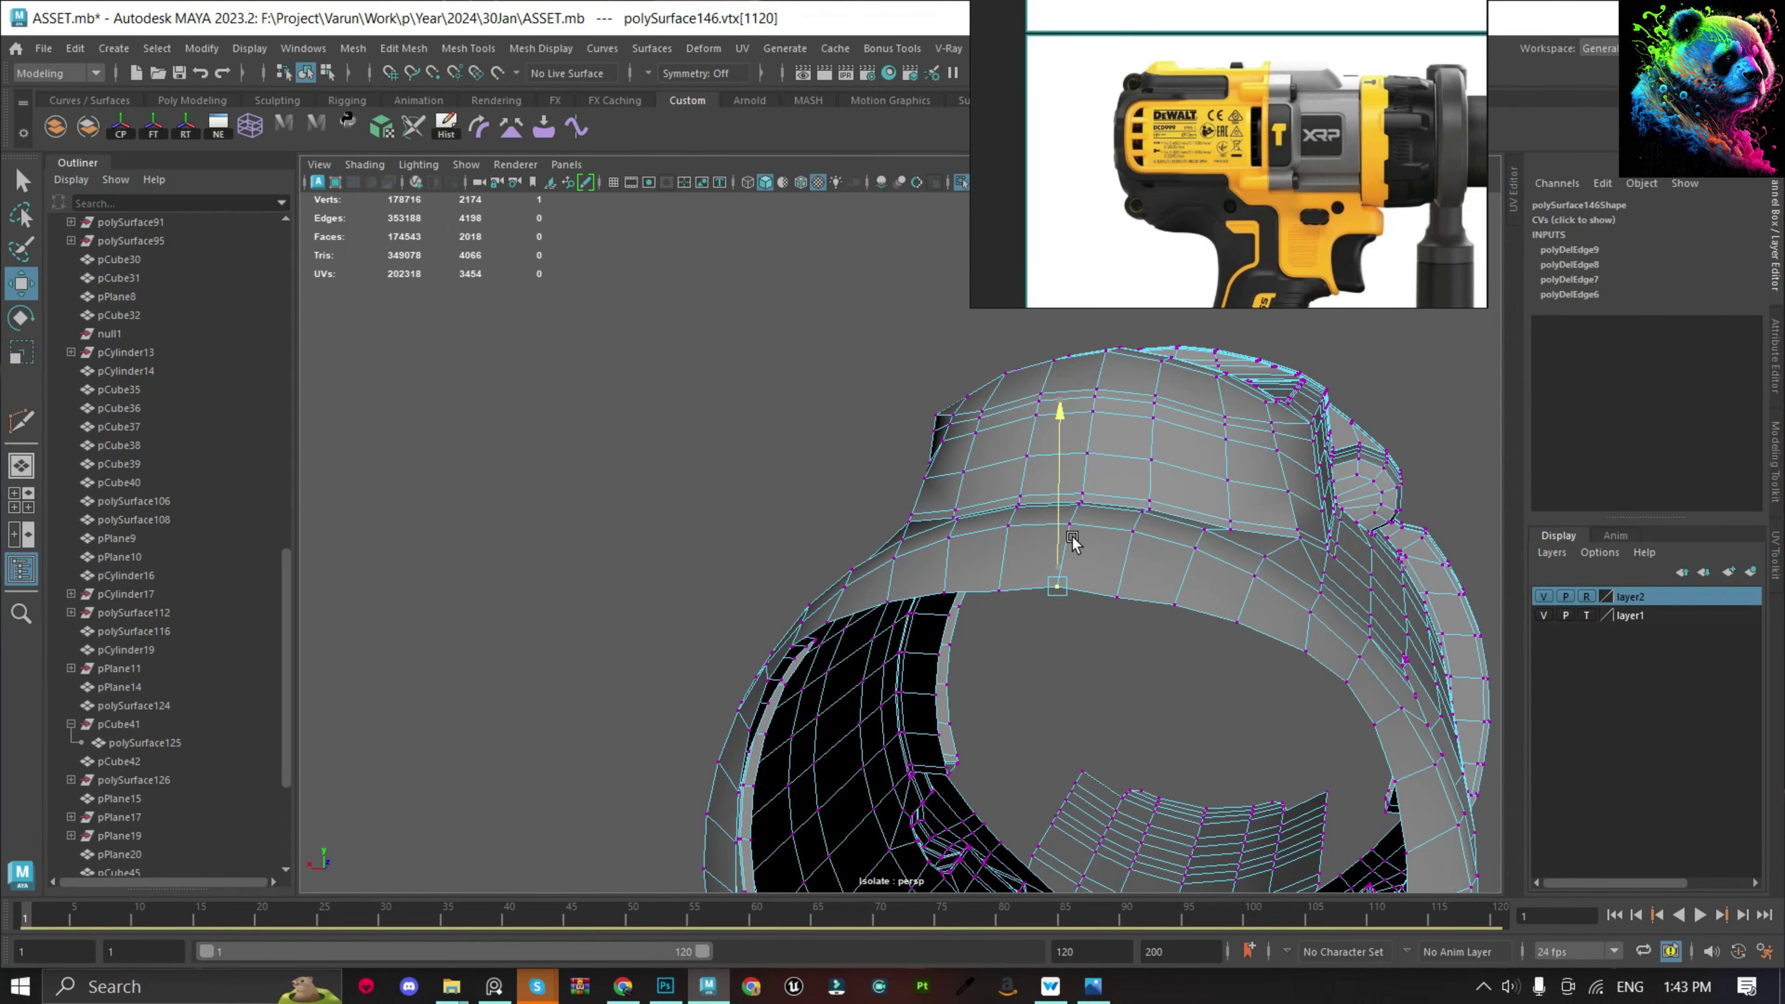
left_click_drag(1061, 557, 984, 570, "alt")
scroll(1034, 556, "up", 10)
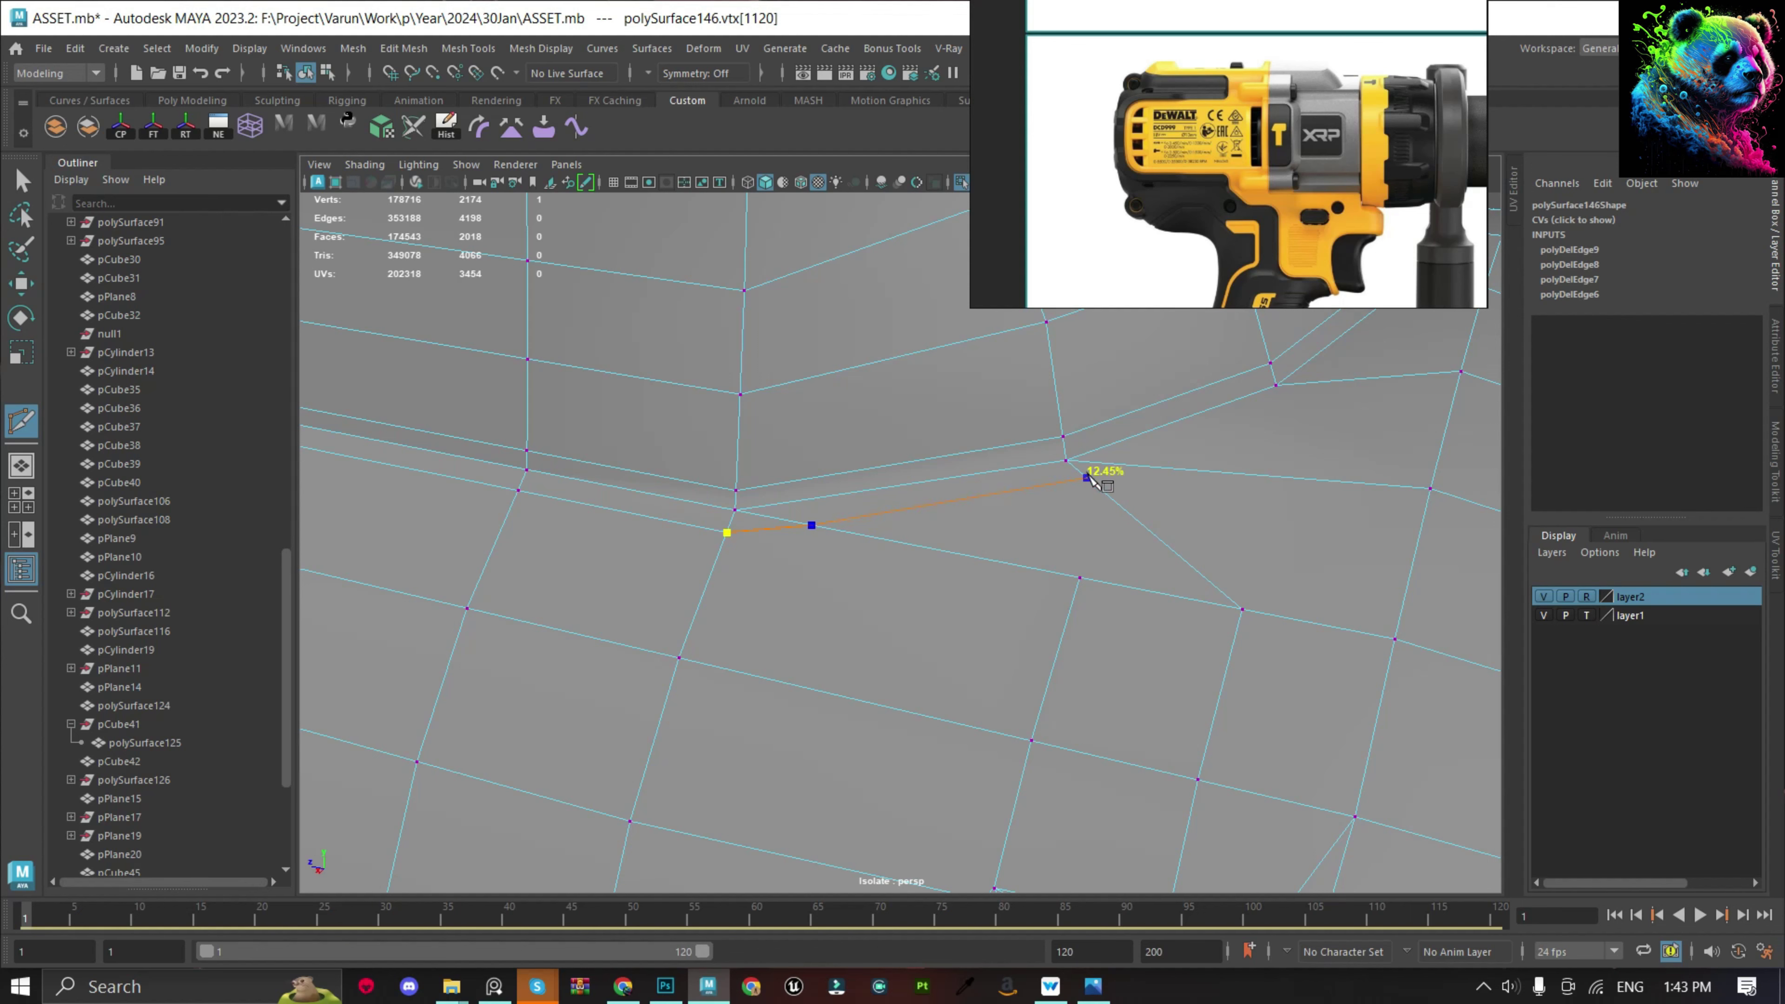
Cut a new support edge path across the shell's raised top.
left_click(1334, 380)
scroll(1124, 556, "down", 5)
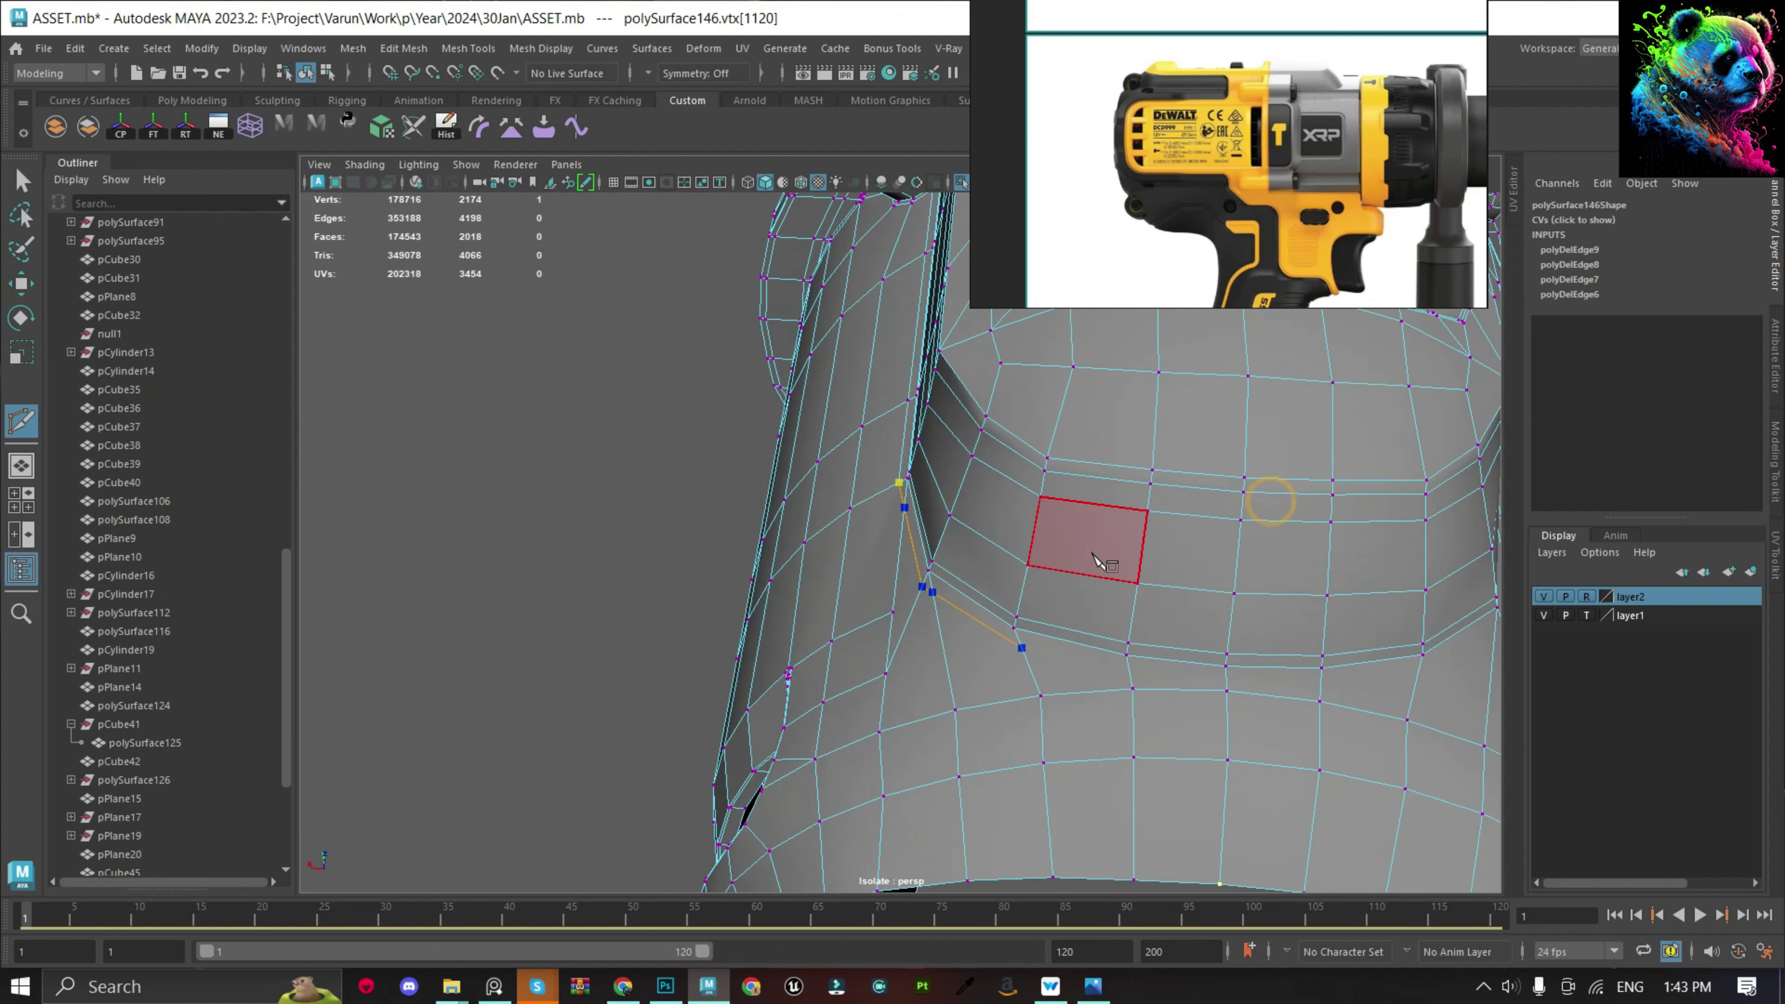
scroll(1273, 742, "up", 4)
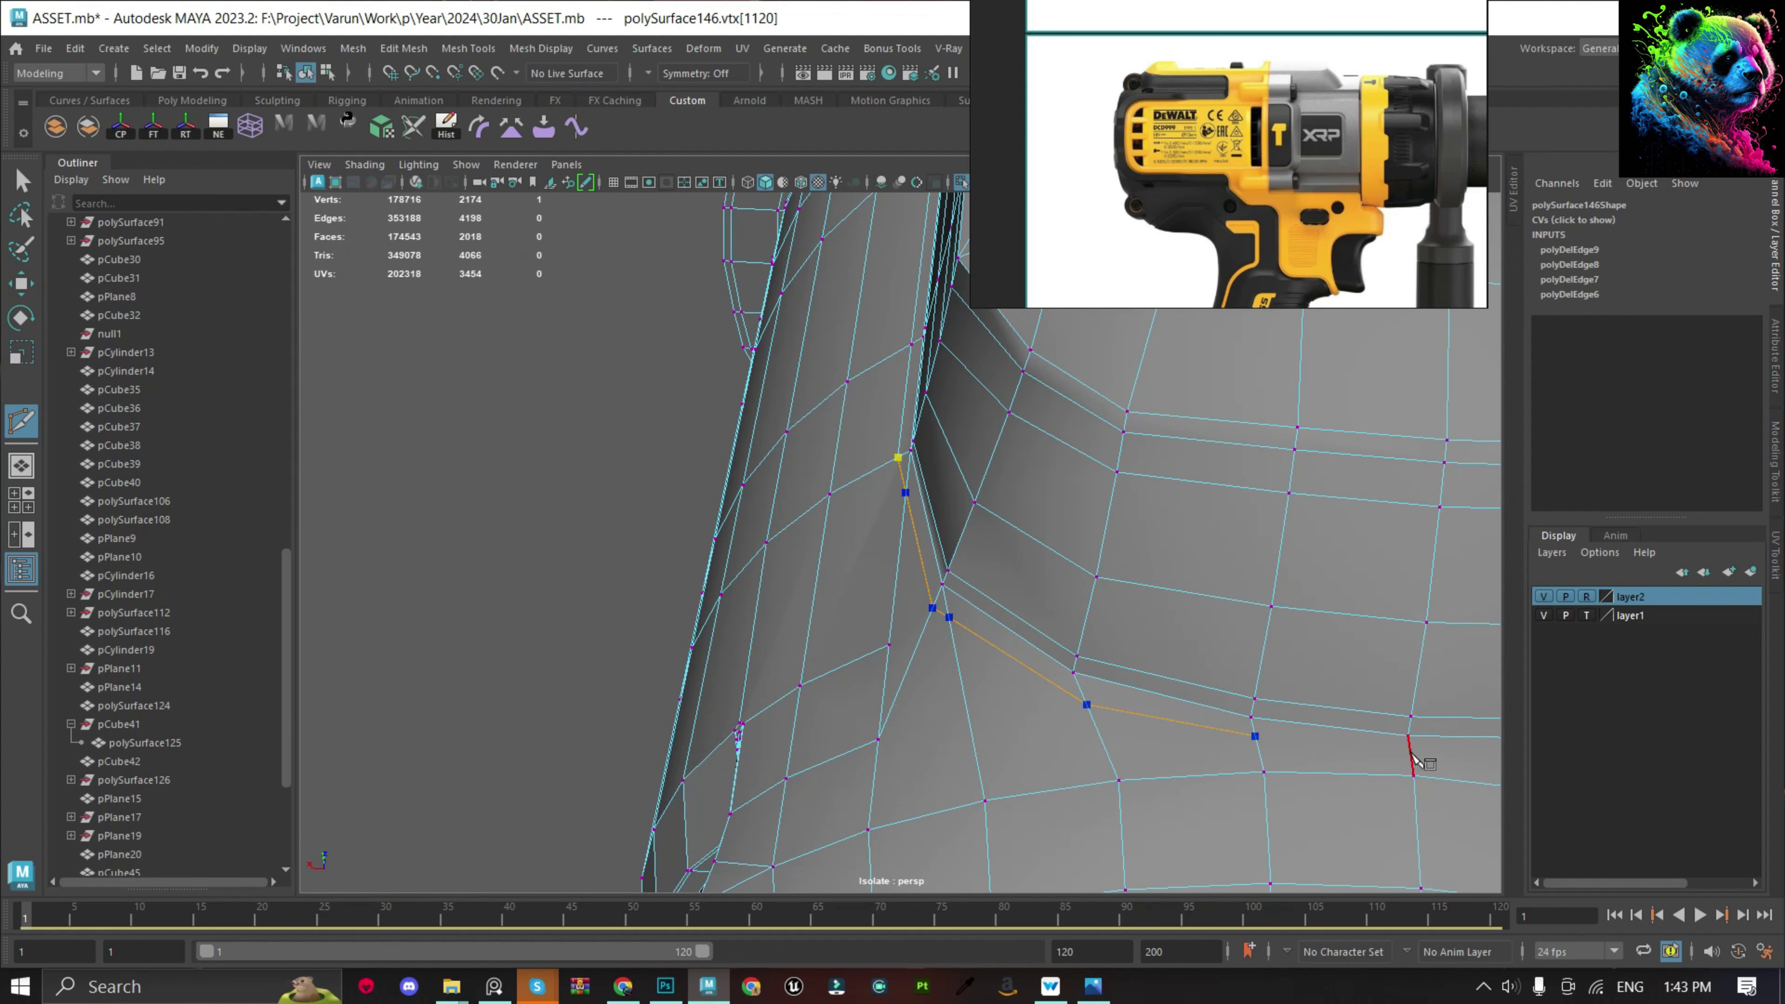
scroll(1403, 707, "down", 3)
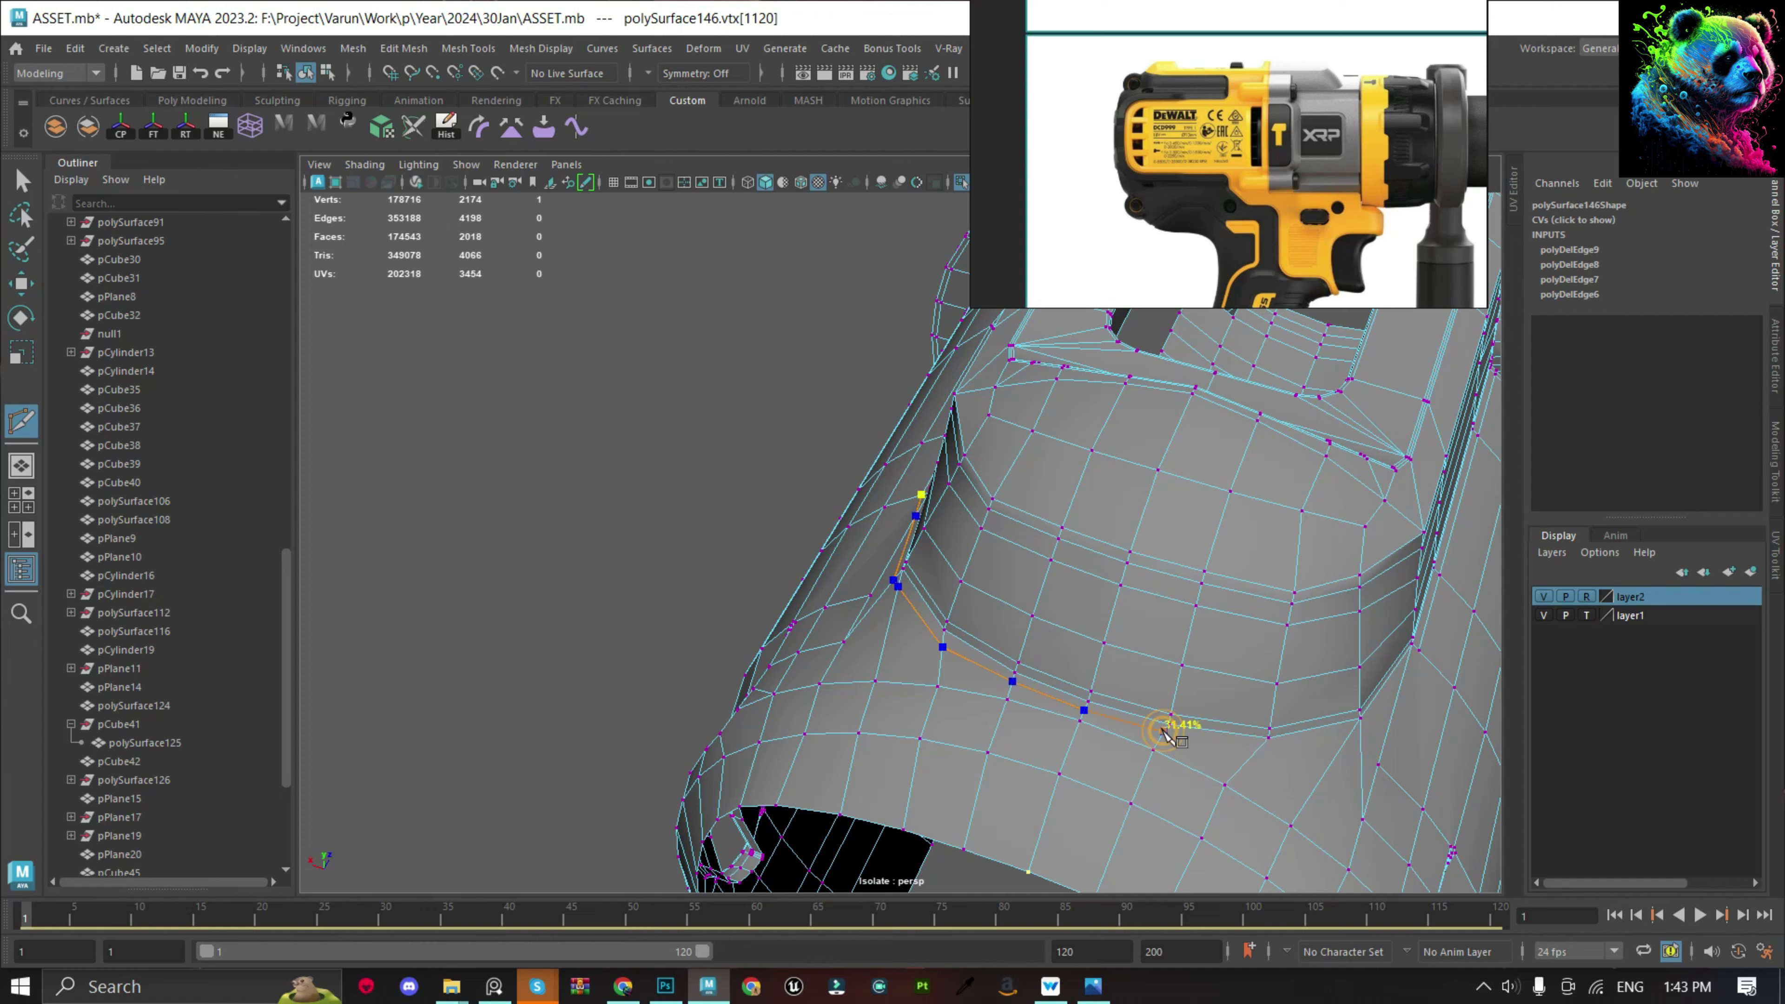
left_click_drag(1163, 731, 731, 713, "alt")
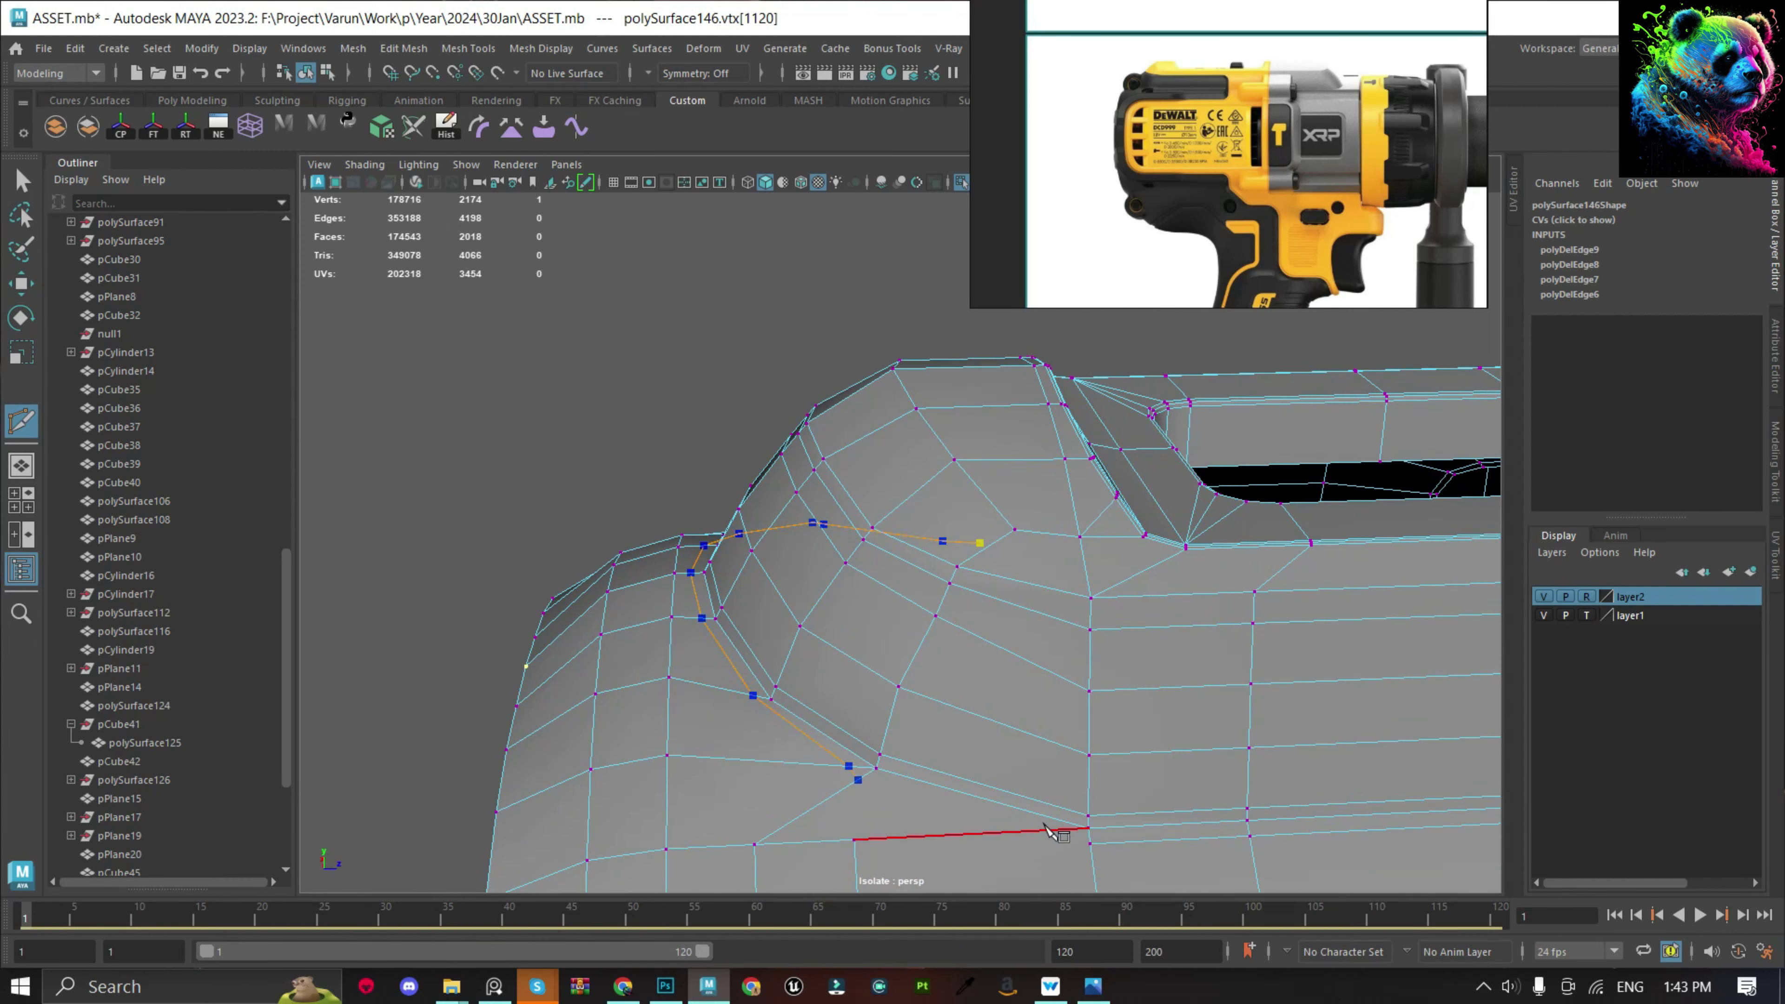
key("q")
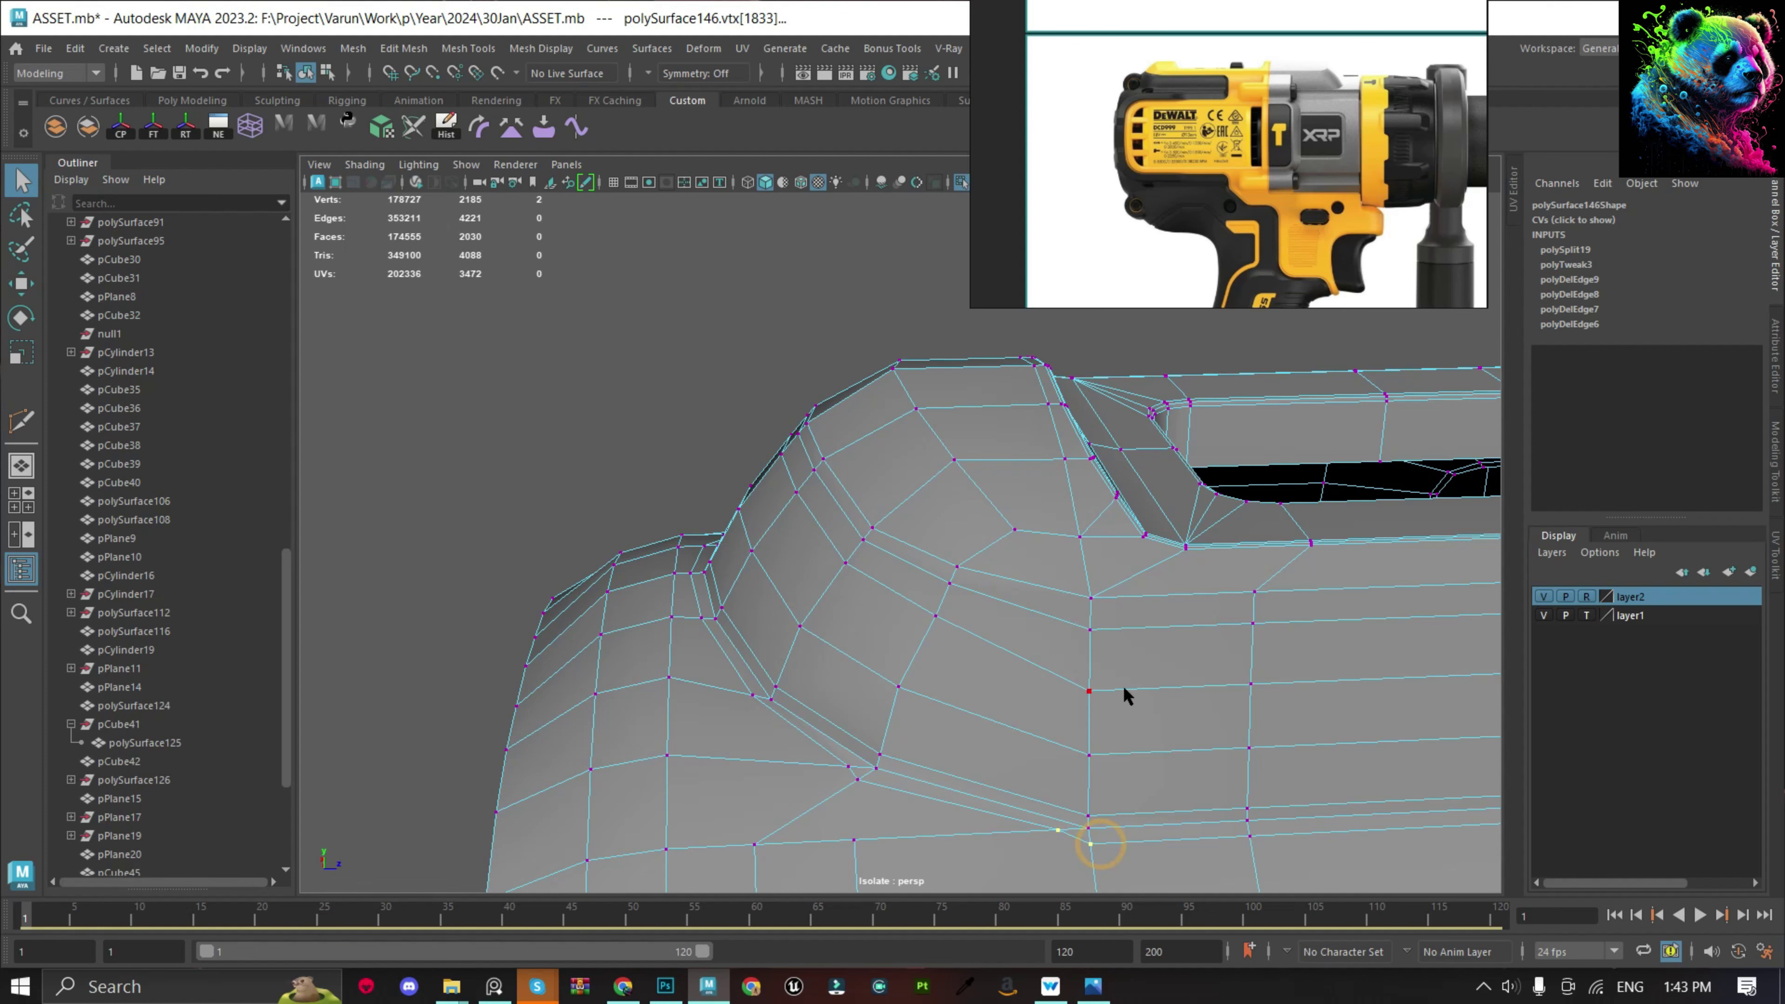
Merge four stray vertex pairs into clean corners and check the shell smoothed.
right_click_drag(1125, 694, 973, 777, "shift")
right_click_drag(927, 696, 774, 778, "shift")
mouse_move(774, 779)
right_mouse_down("alt")
mouse_move(729, 589)
mouse_move(1107, 856)
right_mouse_up("alt")
mouse_move(1102, 563)
right_mouse_down("shift")
mouse_move(817, 547)
mouse_move(787, 593)
right_mouse_up("shift")
left_click_drag(722, 540, 686, 538, "alt")
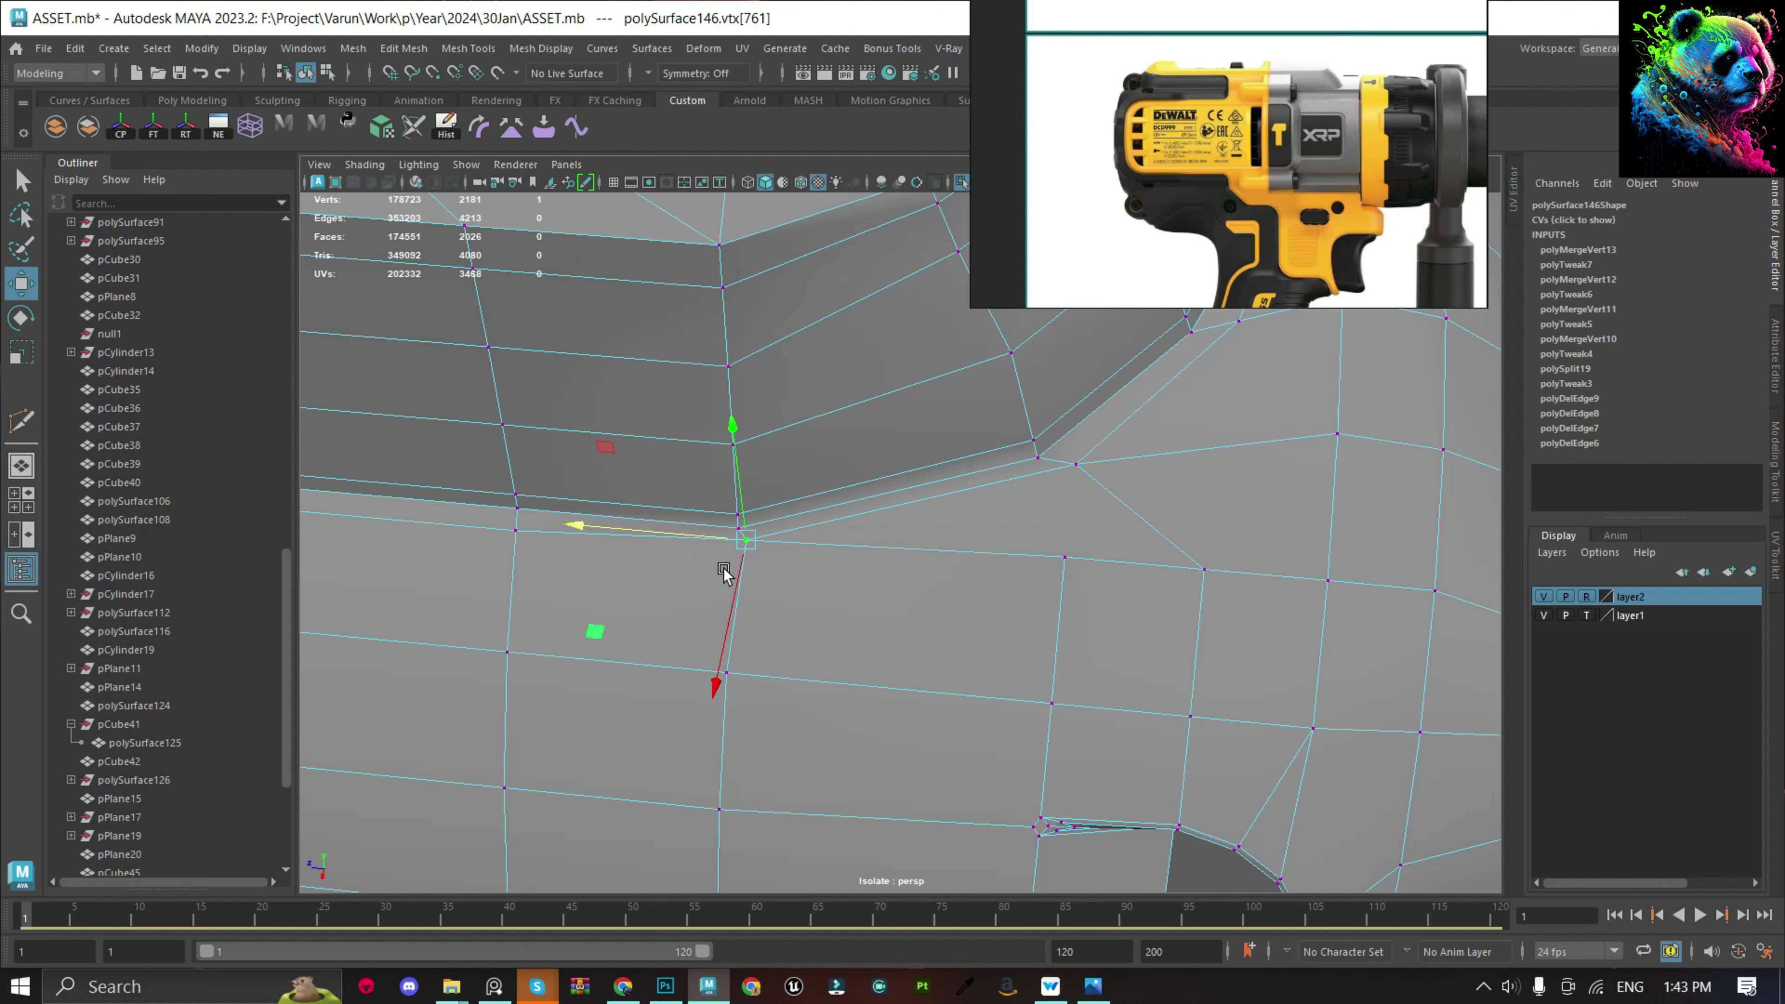
key("F8")
key("f")
mouse_move(1355, 586)
left_mouse_down("alt")
mouse_move(1008, 526)
mouse_move(1203, 530)
mouse_move(1255, 430)
left_mouse_up("alt")
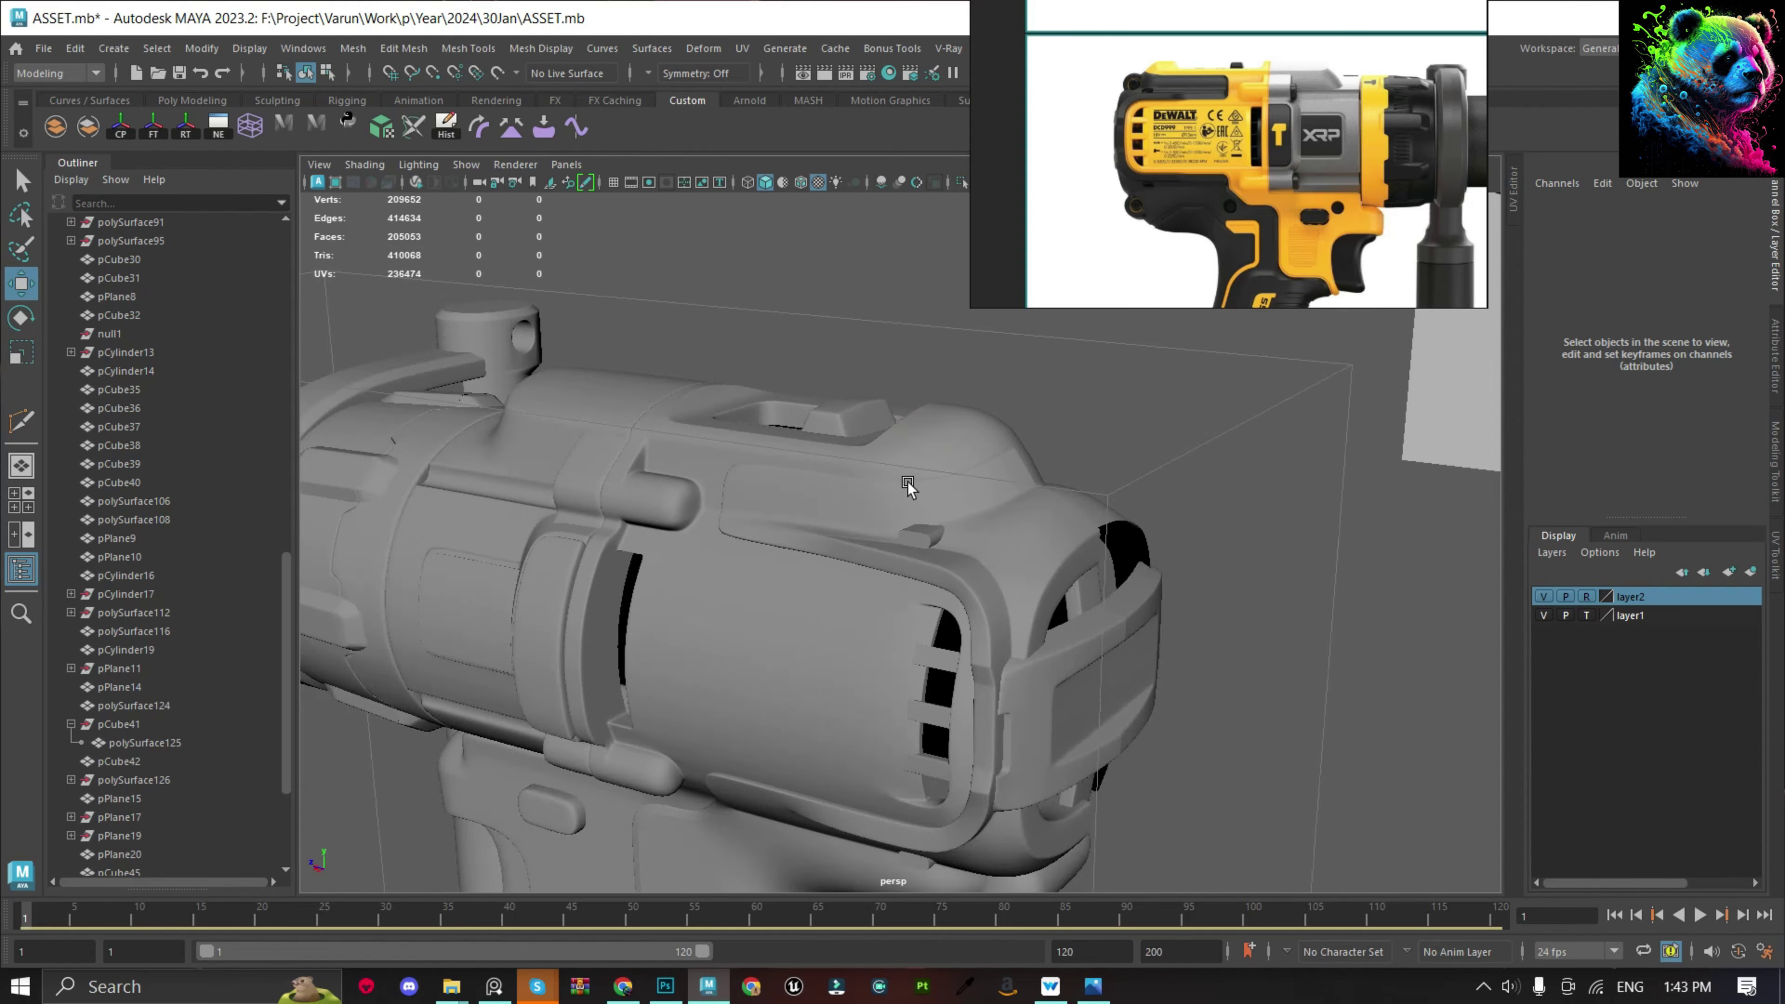
Select a row of vertices on side plate pCube32 and save the scene.
scroll(935, 485, "up", 5)
left_click(828, 456)
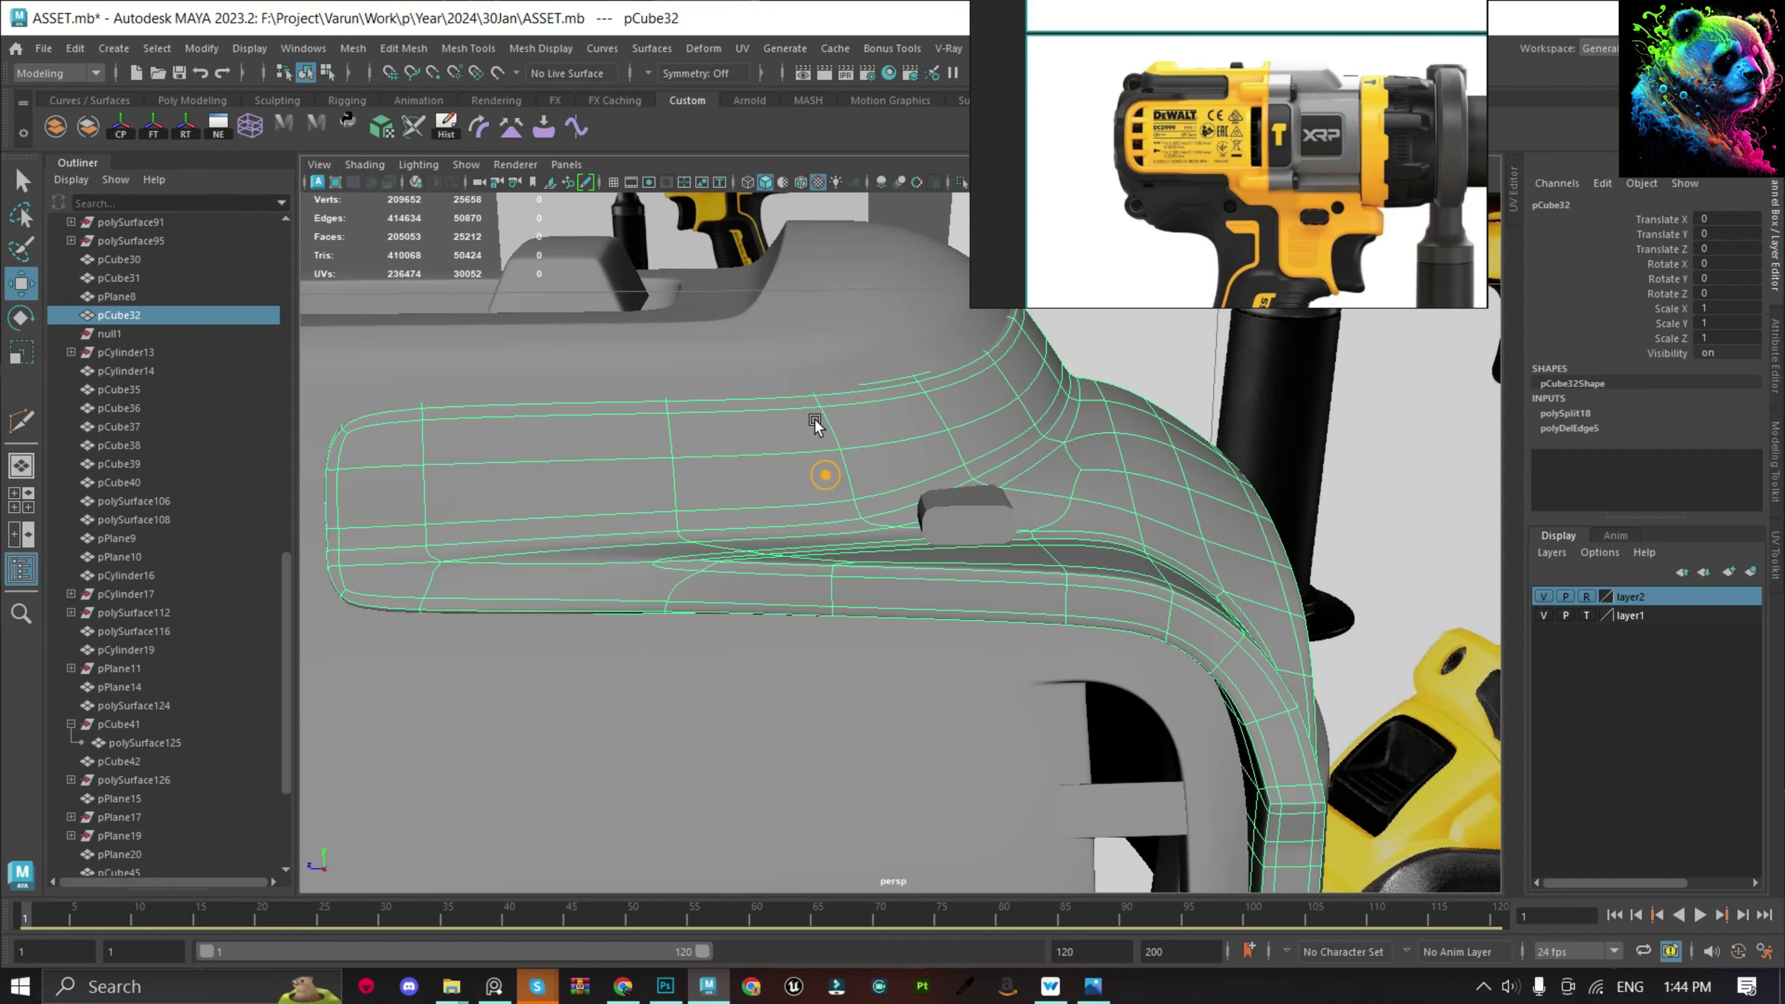
key("F9")
left_click_drag(816, 422, 671, 419)
scroll(794, 573, "up", 5)
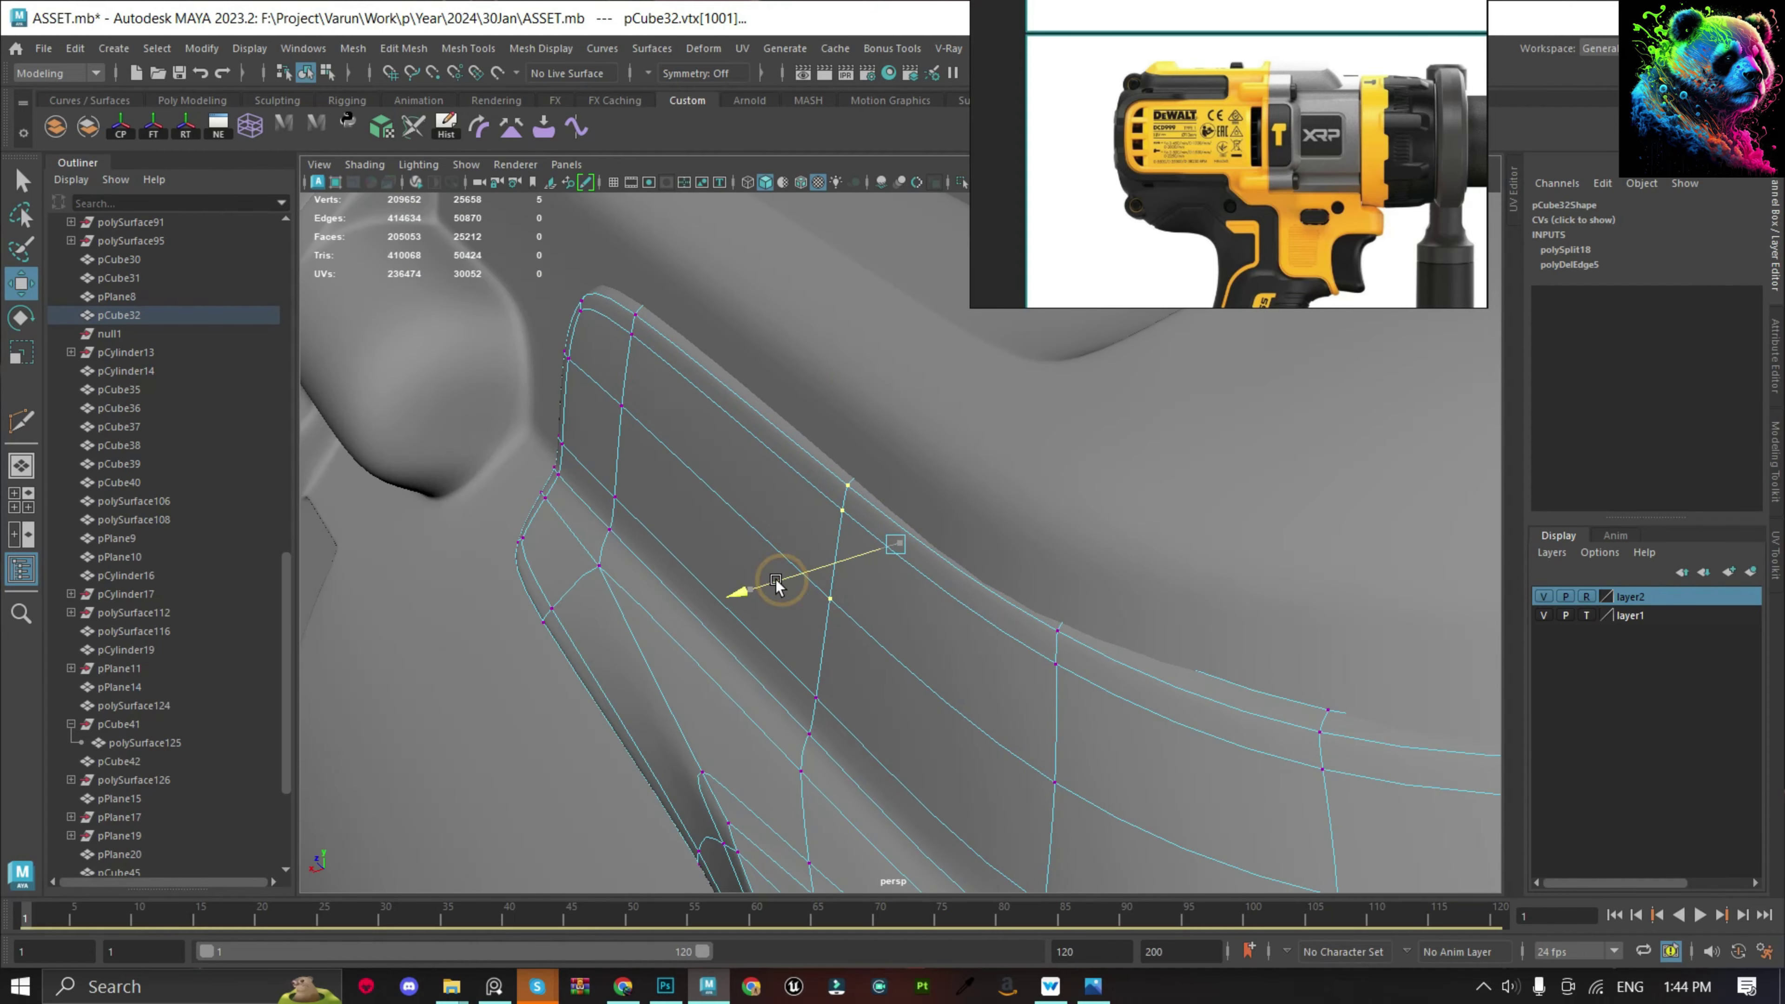
mouse_move(770, 587)
left_mouse_down("alt")
mouse_move(1004, 619)
mouse_move(1140, 598)
mouse_move(787, 724)
mouse_move(996, 725)
mouse_move(977, 334)
left_mouse_up("alt")
key("ctrl+s")
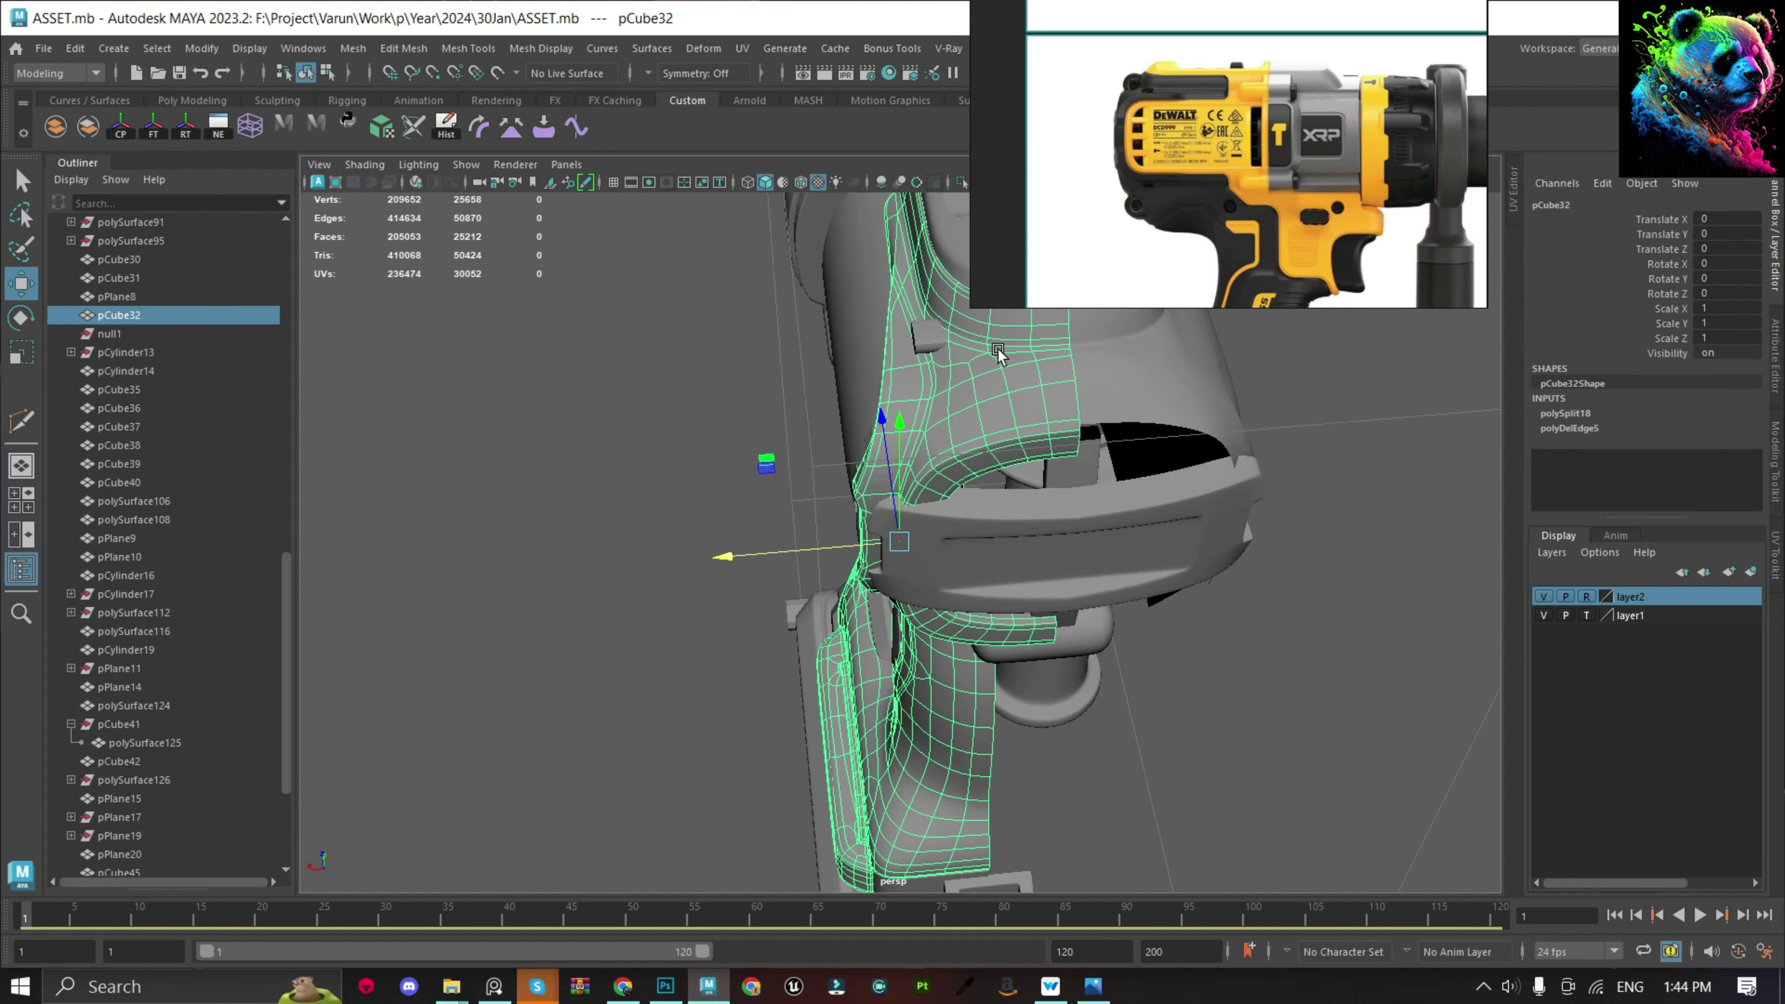
key("q")
key("F8")
scroll(936, 586, "up", 5)
mouse_move(936, 586)
left_mouse_down("alt")
mouse_move(686, 371)
mouse_move(878, 578)
left_mouse_up("alt")
Nudge a column of arch vertices on body shell polySurface146 slightly left.
left_click(842, 406)
key("F9")
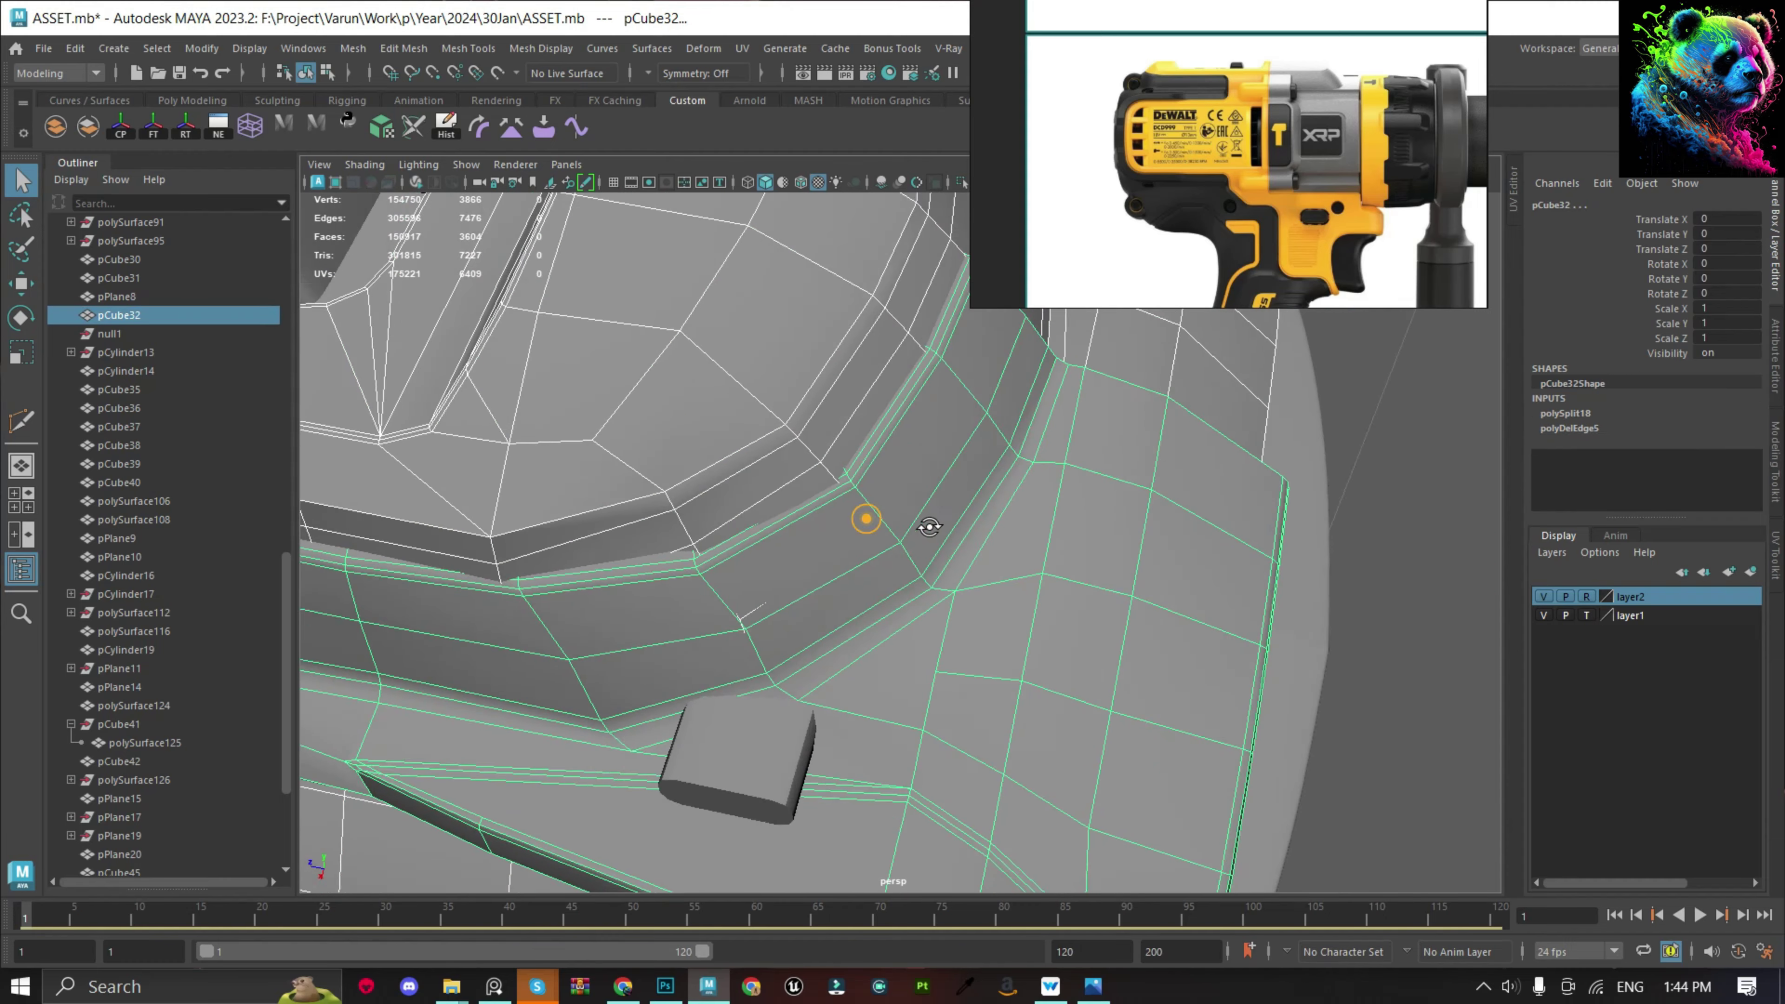
left_click(777, 431)
scroll(756, 482, "down", 5)
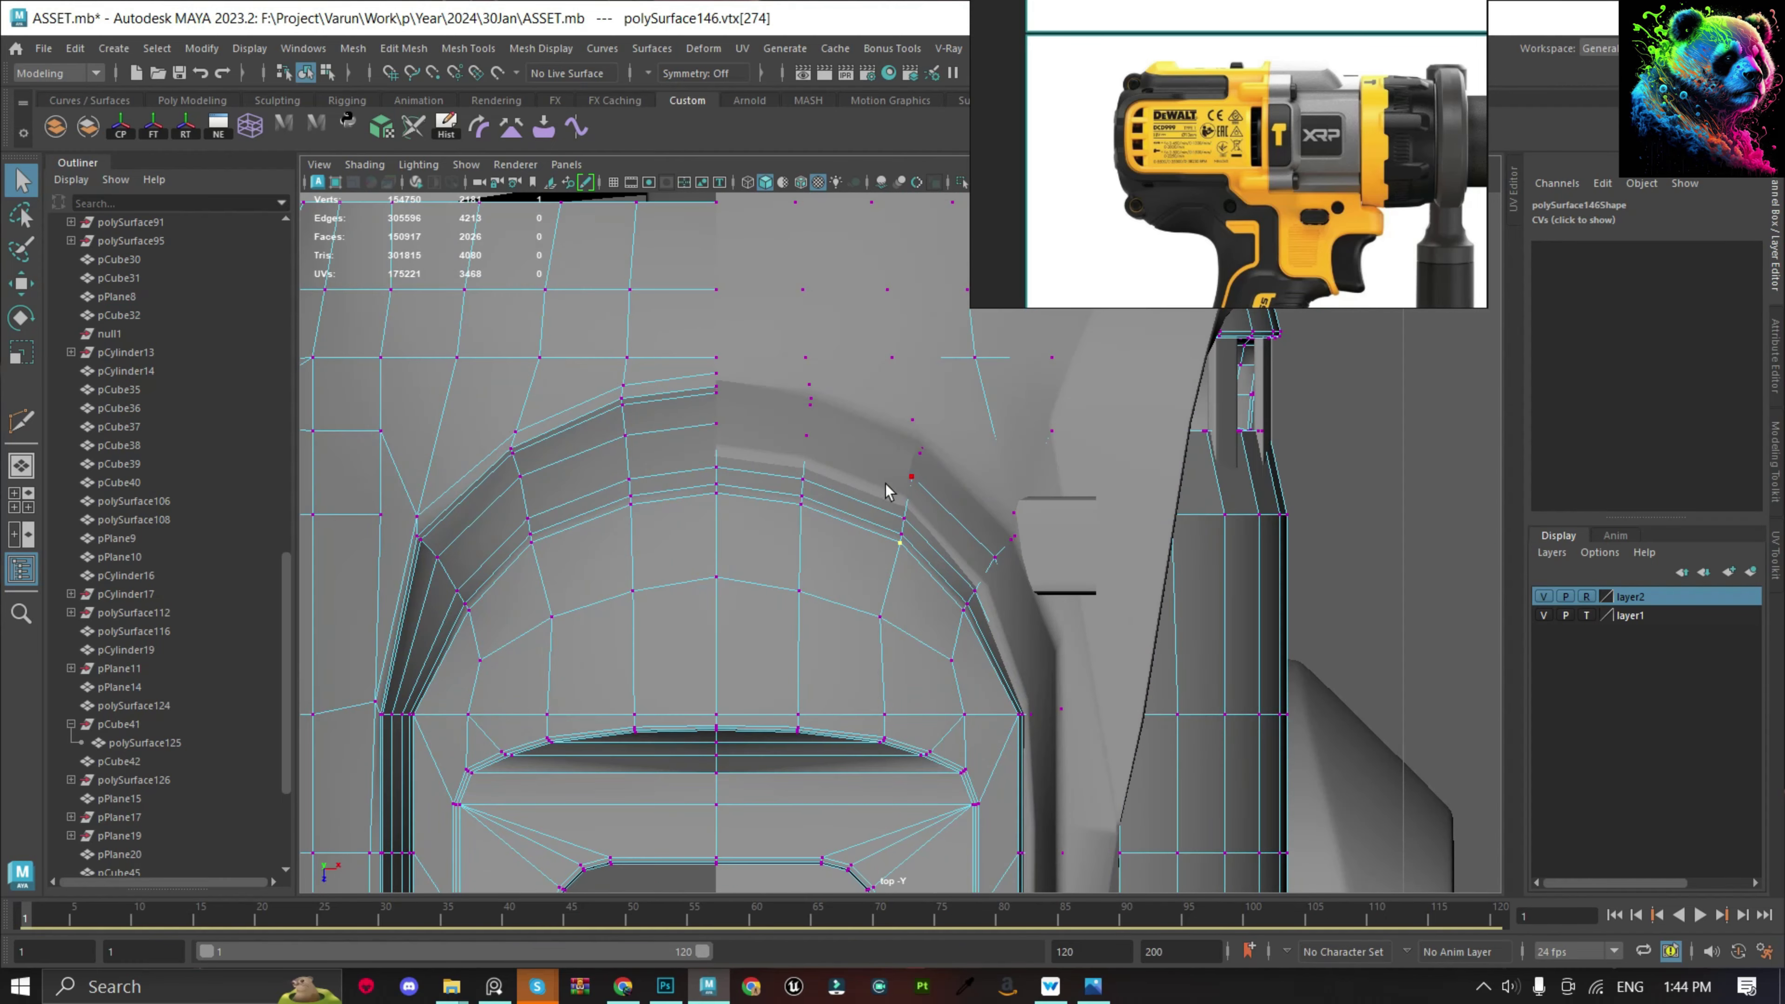
key("4")
left_click_drag(888, 380, 942, 556)
key("w")
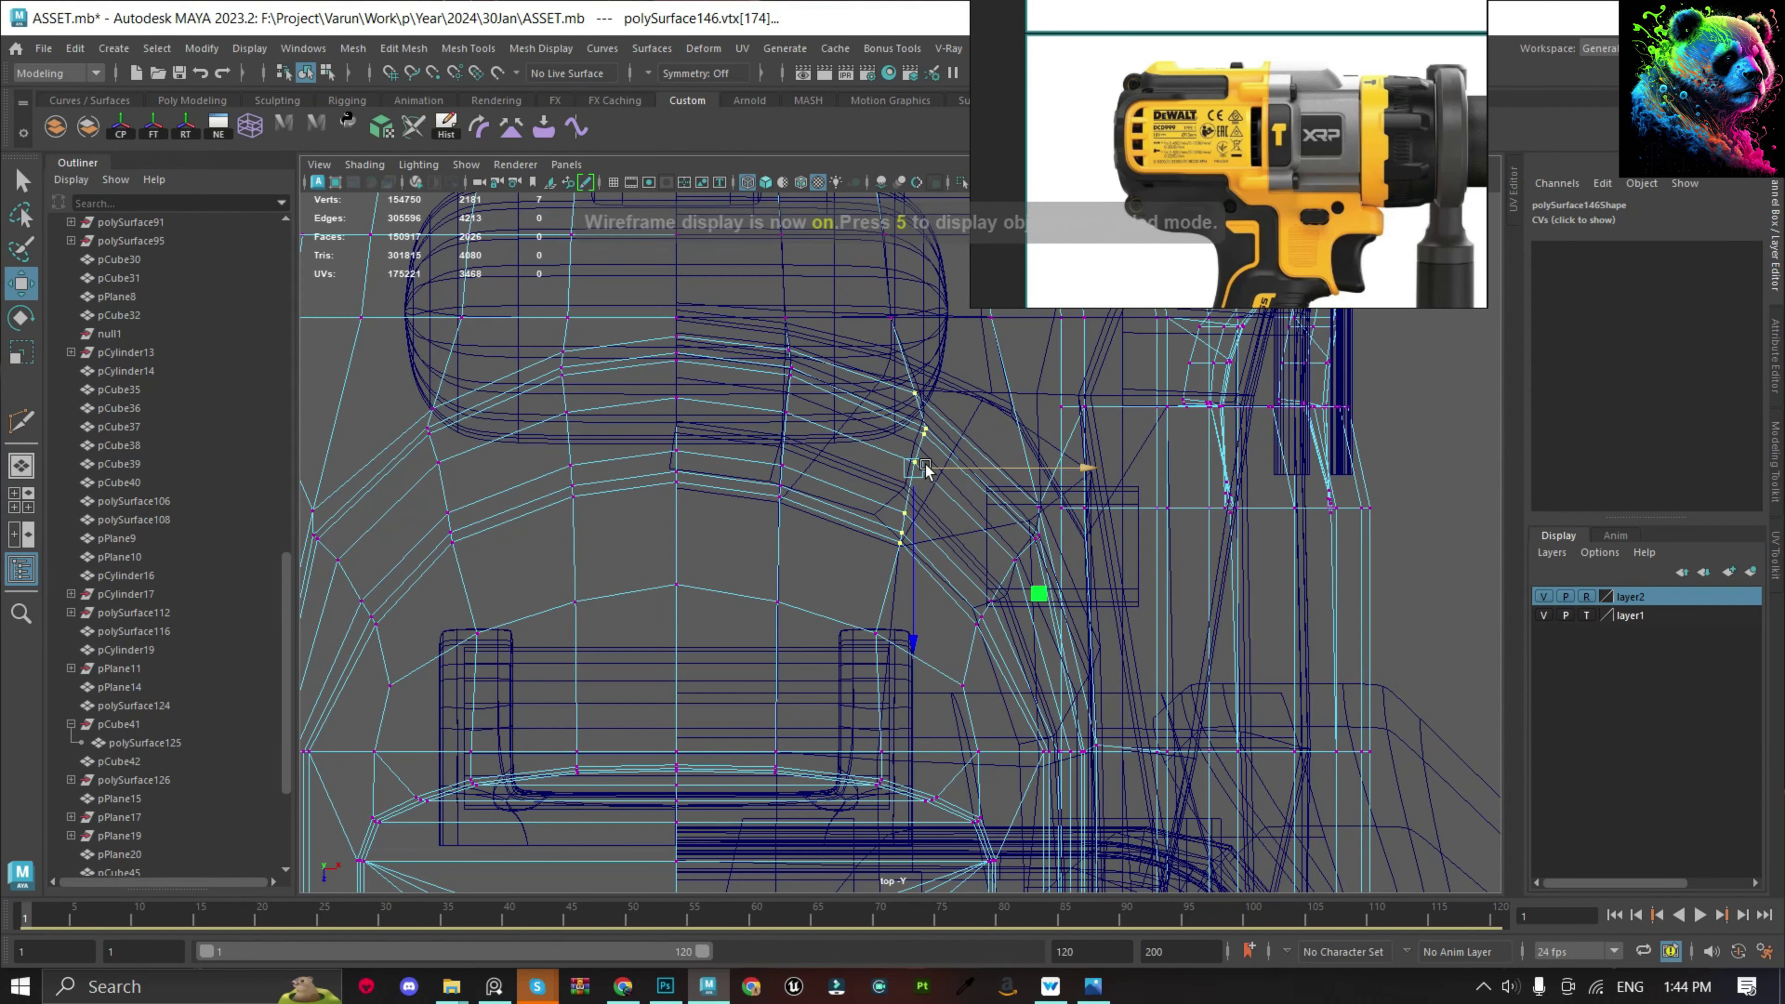
left_click_drag(926, 470, 921, 471)
key("6")
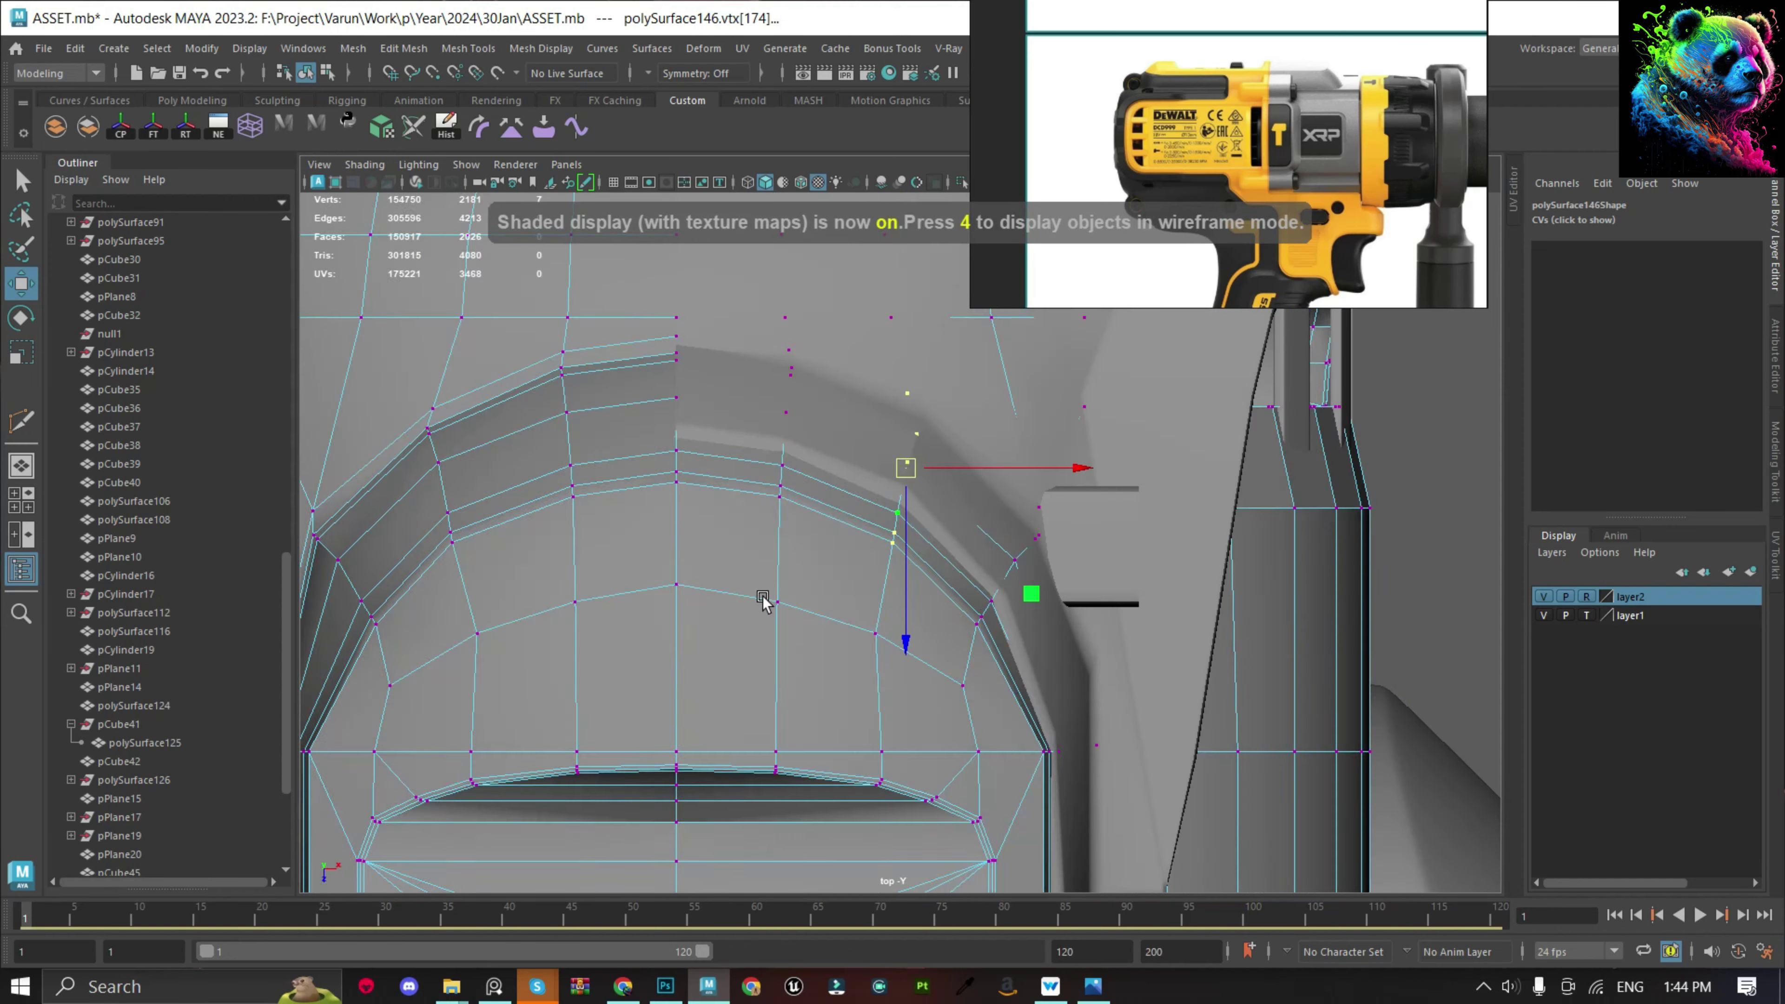
key("F8")
Select the side plate pCube32 and show it isolated.
scroll(1184, 520, "up", 5)
left_click(1175, 605)
left_click(1184, 522)
scroll(1184, 522, "down", 5)
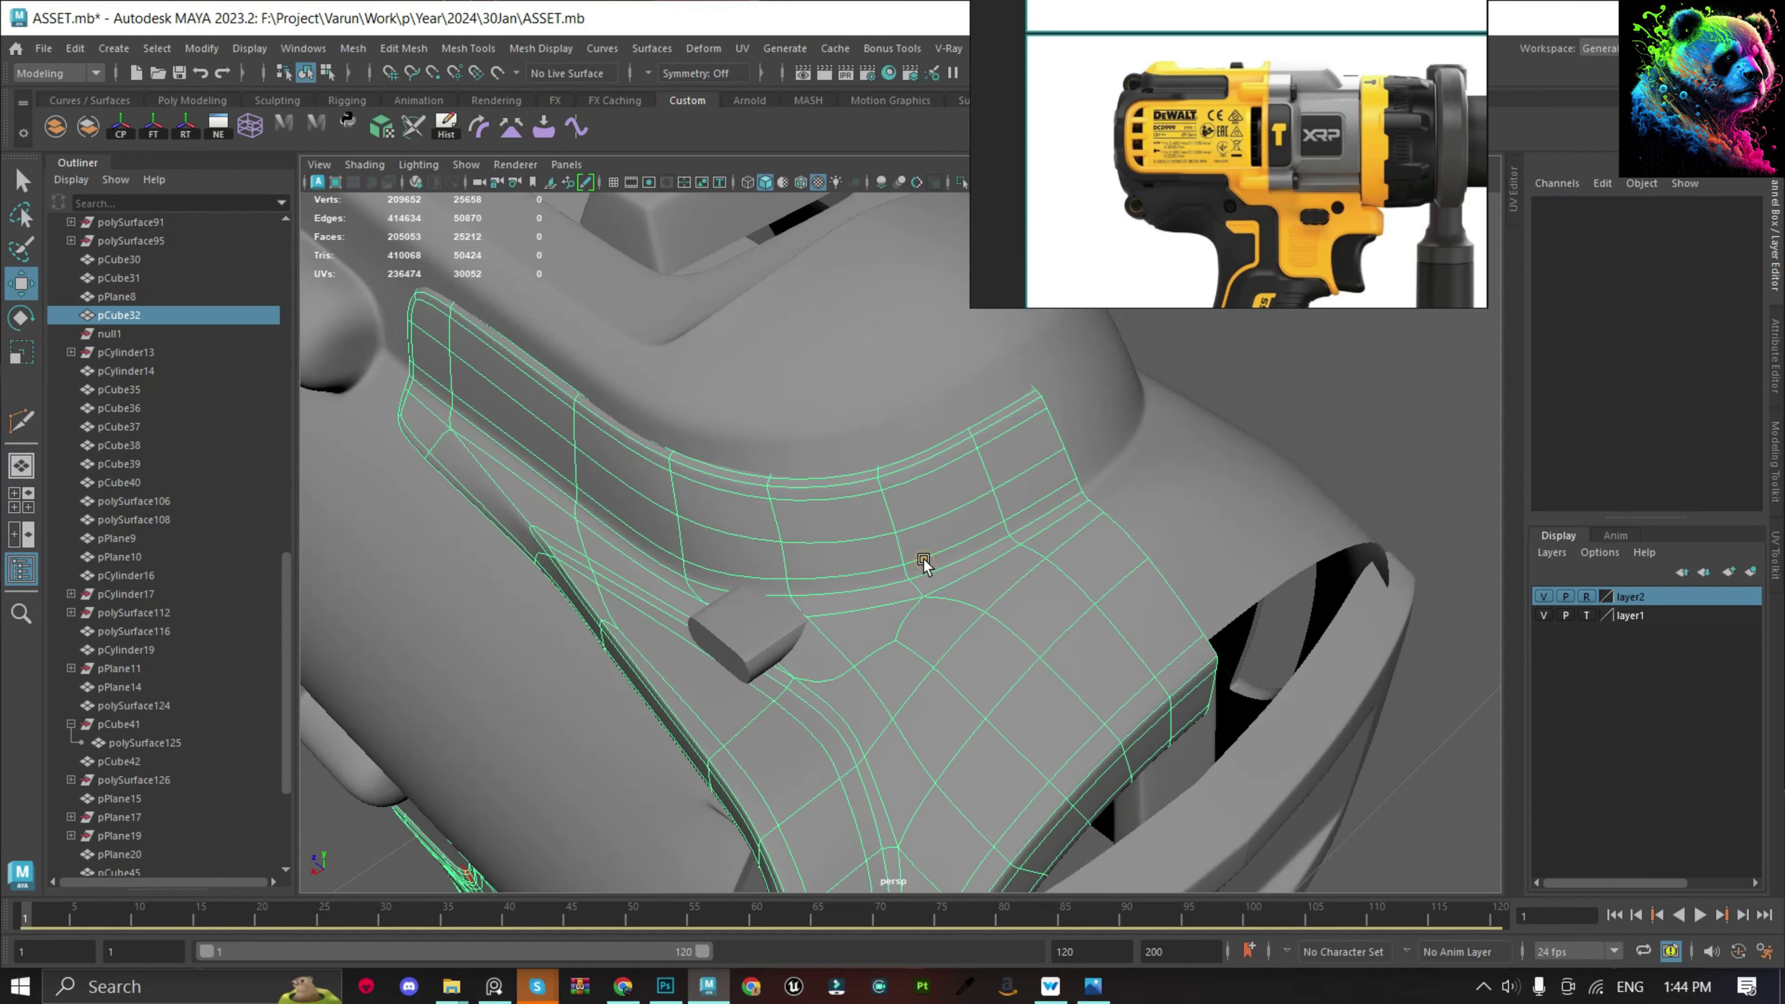
mouse_move(926, 558)
left_mouse_down("alt")
mouse_move(945, 626)
mouse_move(1053, 626)
mouse_move(937, 681)
left_mouse_up("alt")
key("ctrl+1")
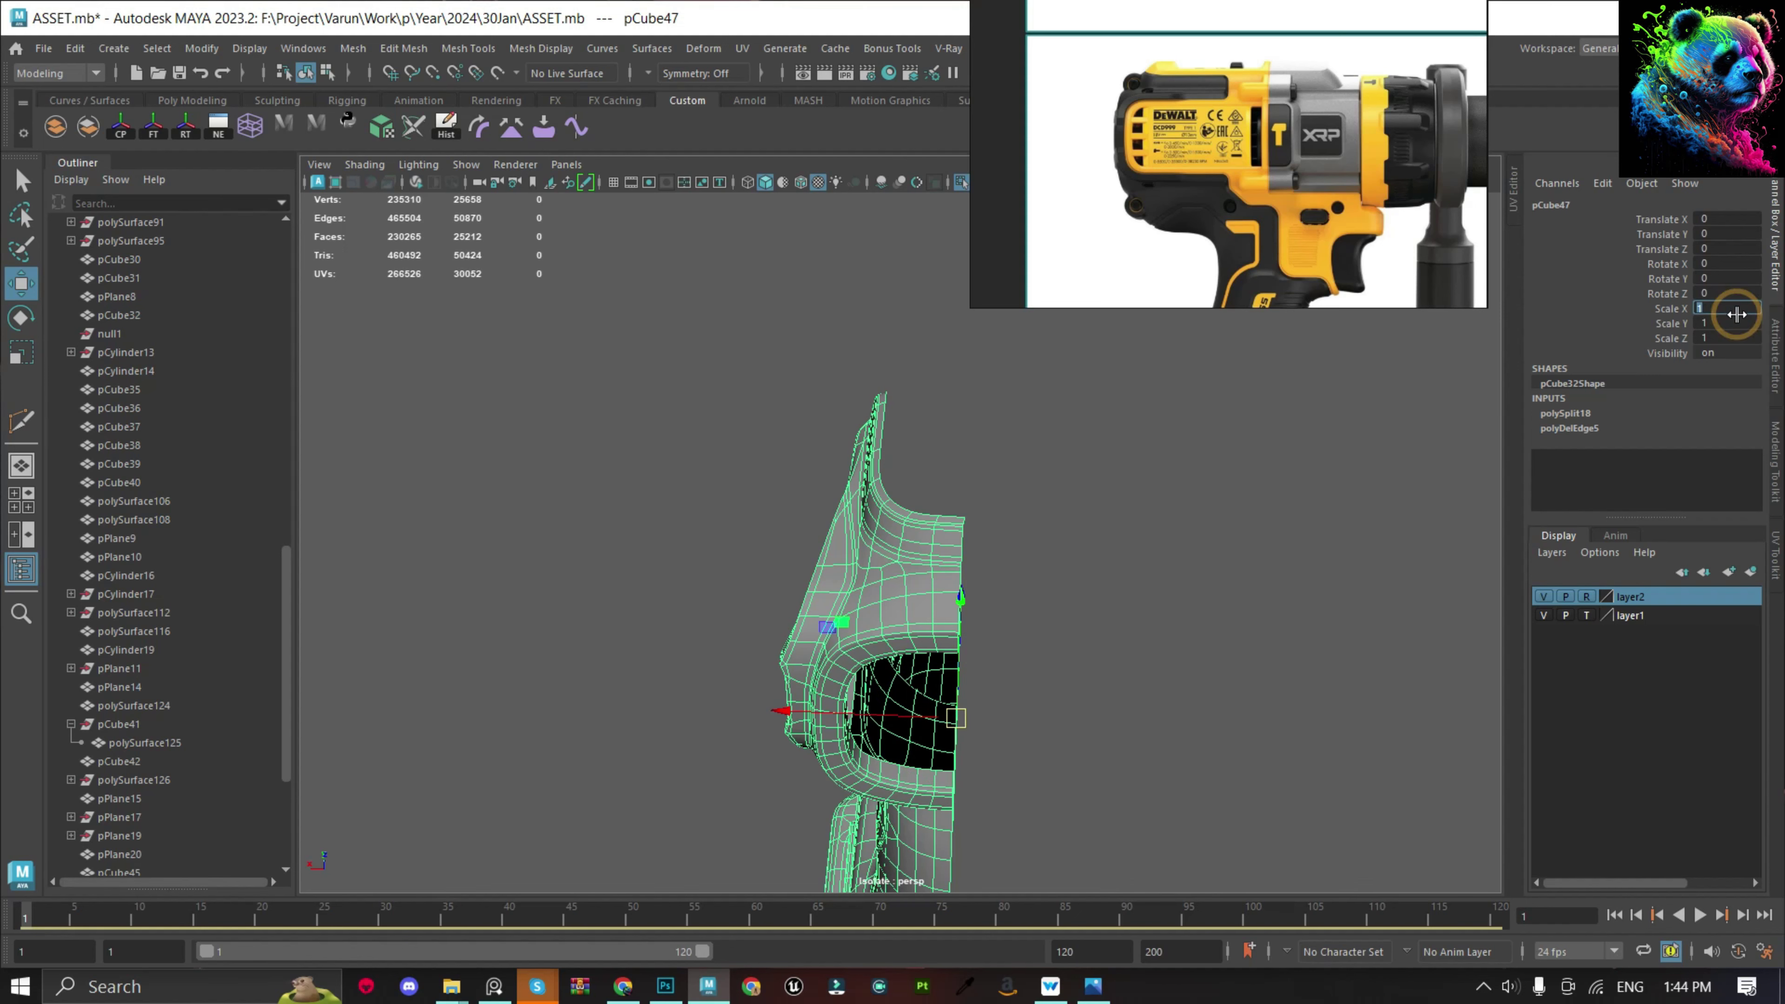
type("-1")
In vertex mode, pick the plate's edge vertex and the centre-seam vertex on the copied plate.
left_click_drag(1473, 491, 1167, 586, "alt")
scroll(1168, 586, "up", 3)
key("F9")
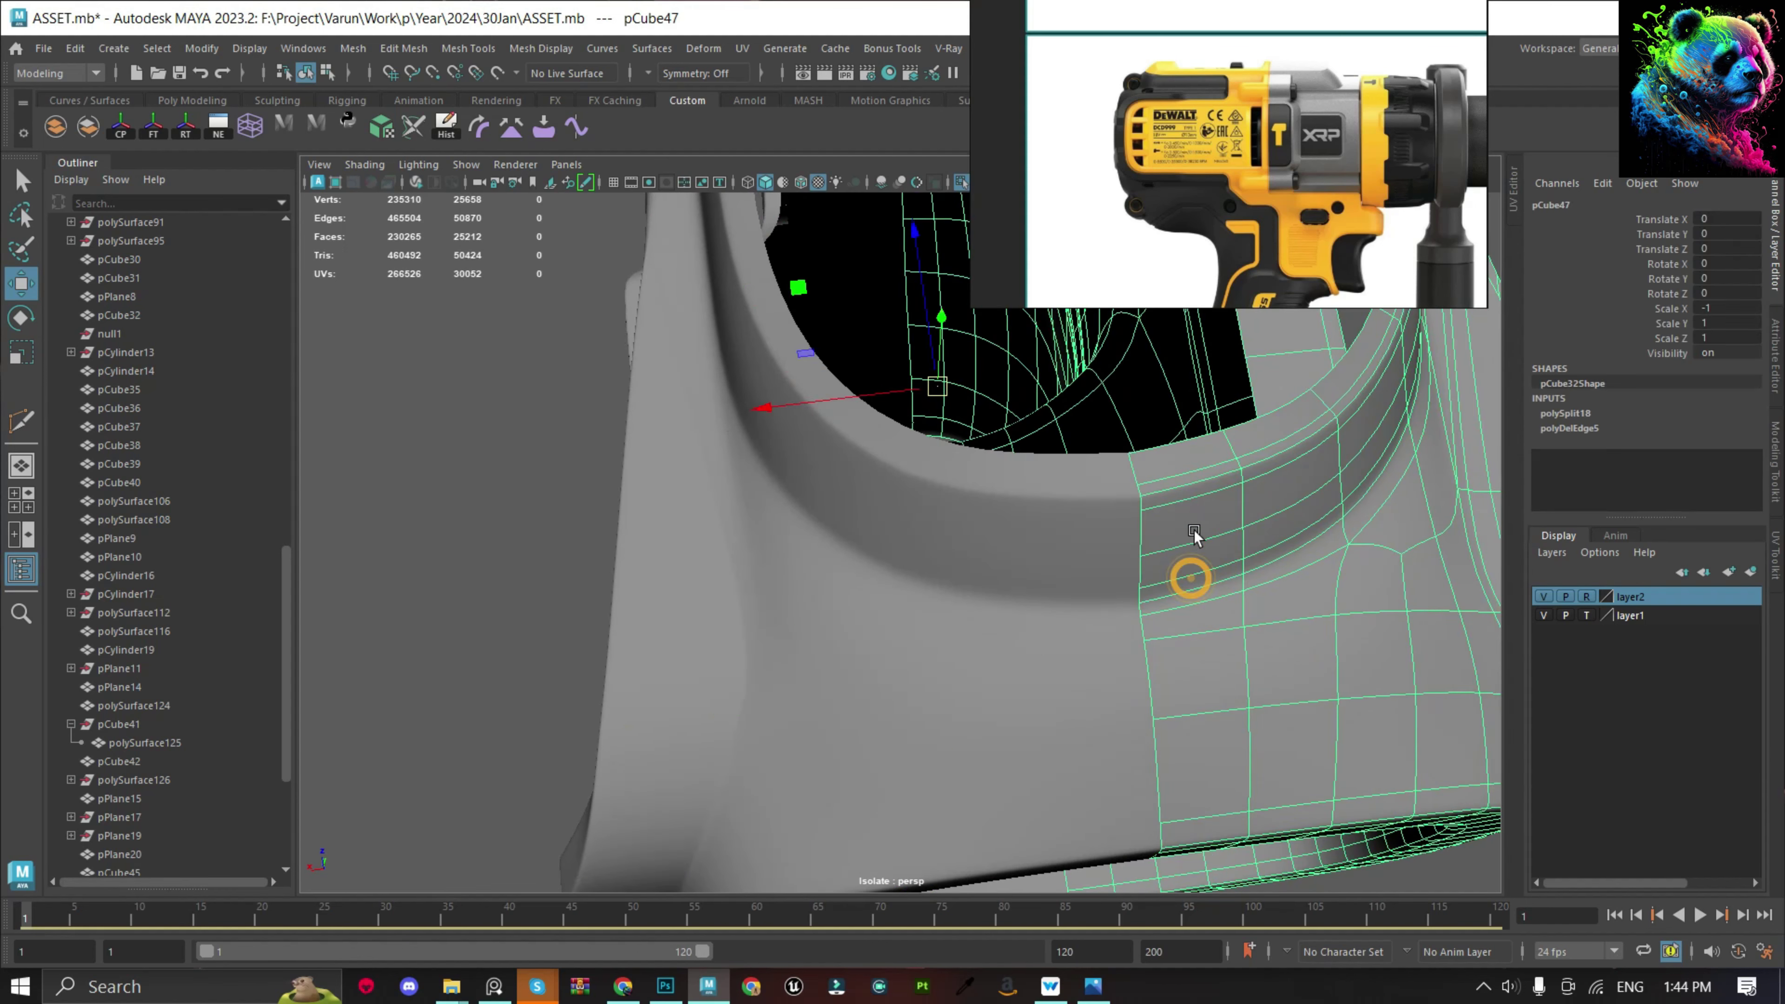
left_click(1128, 454)
scroll(1195, 479, "down", 5)
scroll(876, 319, "up", 5)
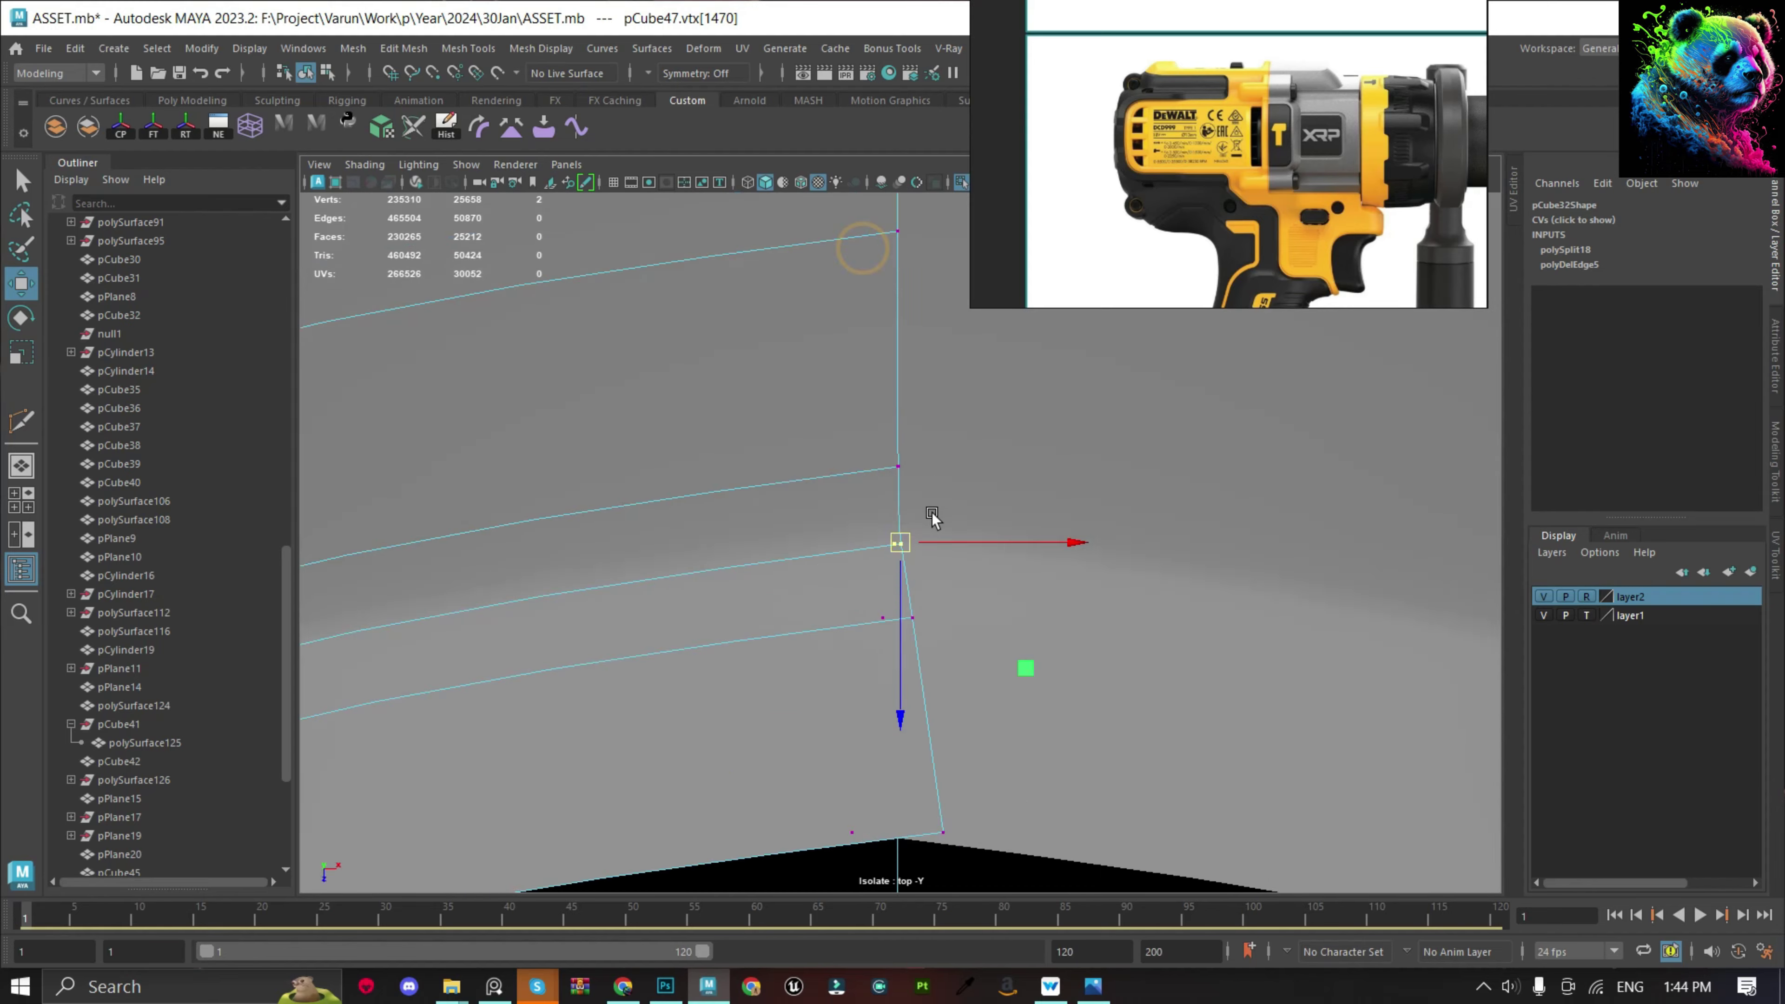
left_click(922, 531)
scroll(922, 531, "up", 2)
scroll(919, 561, "up", 2)
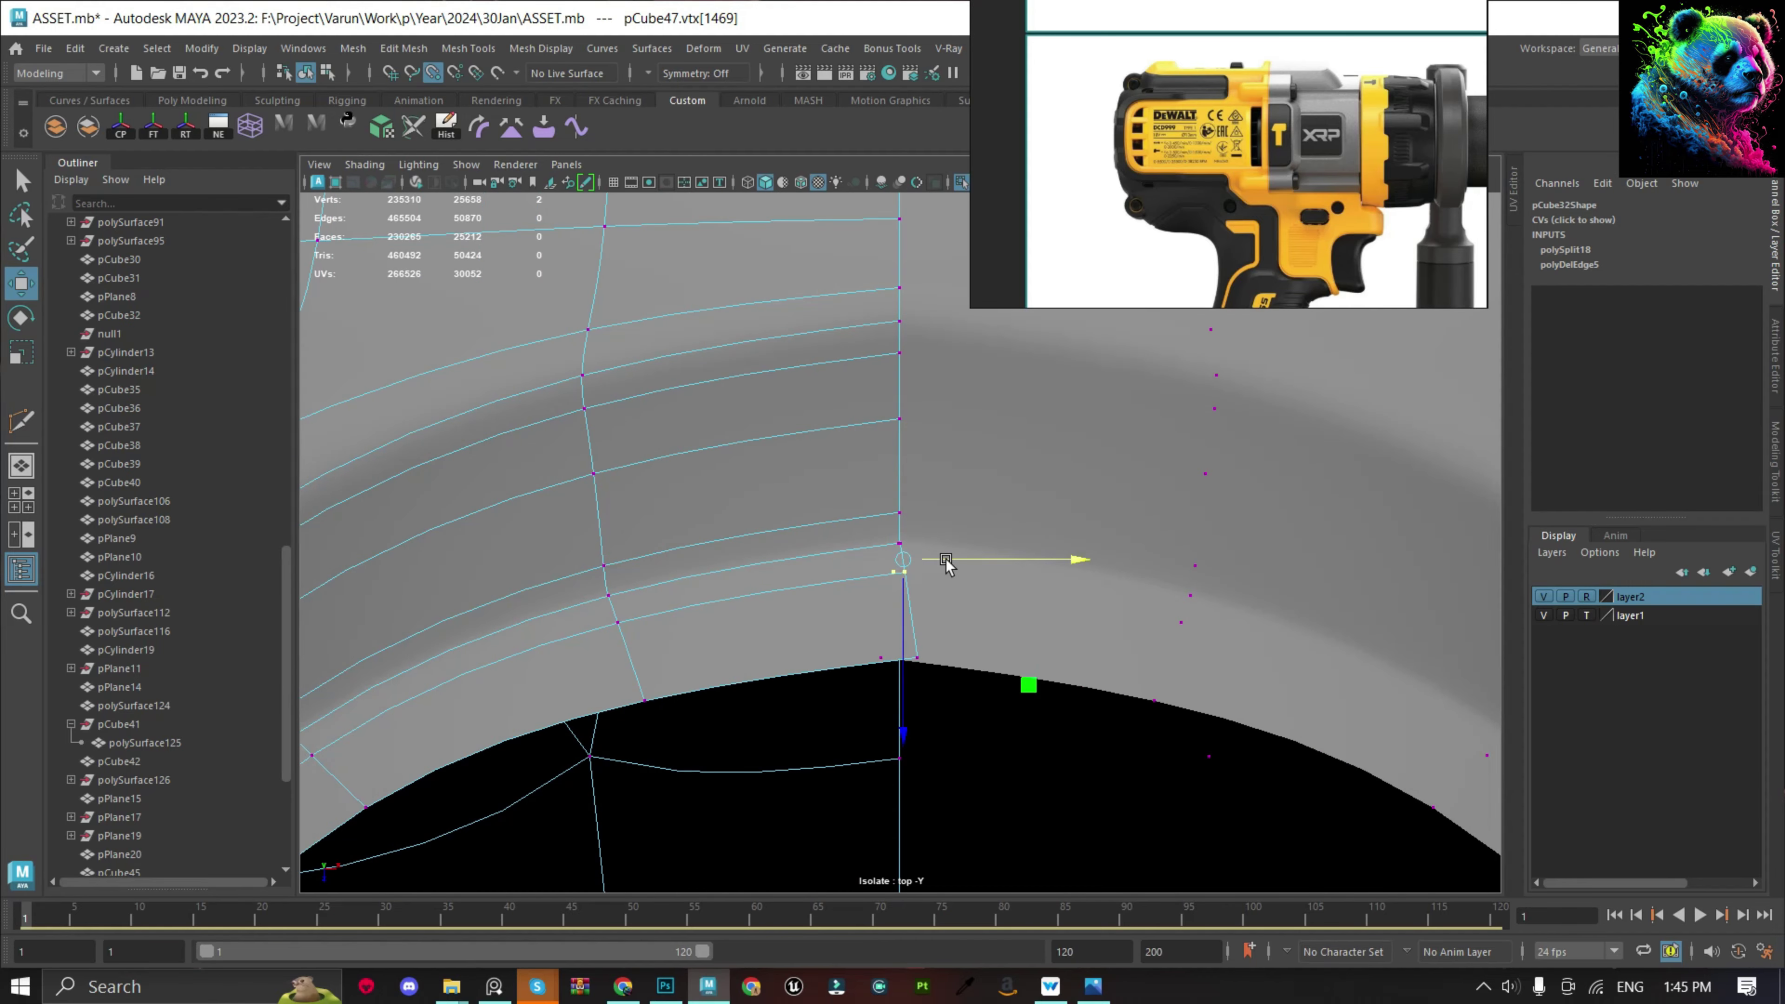
Undo the stray vertex edits, restore the combined plate mesh, and merge the seam vertices.
key("ctrl+z")
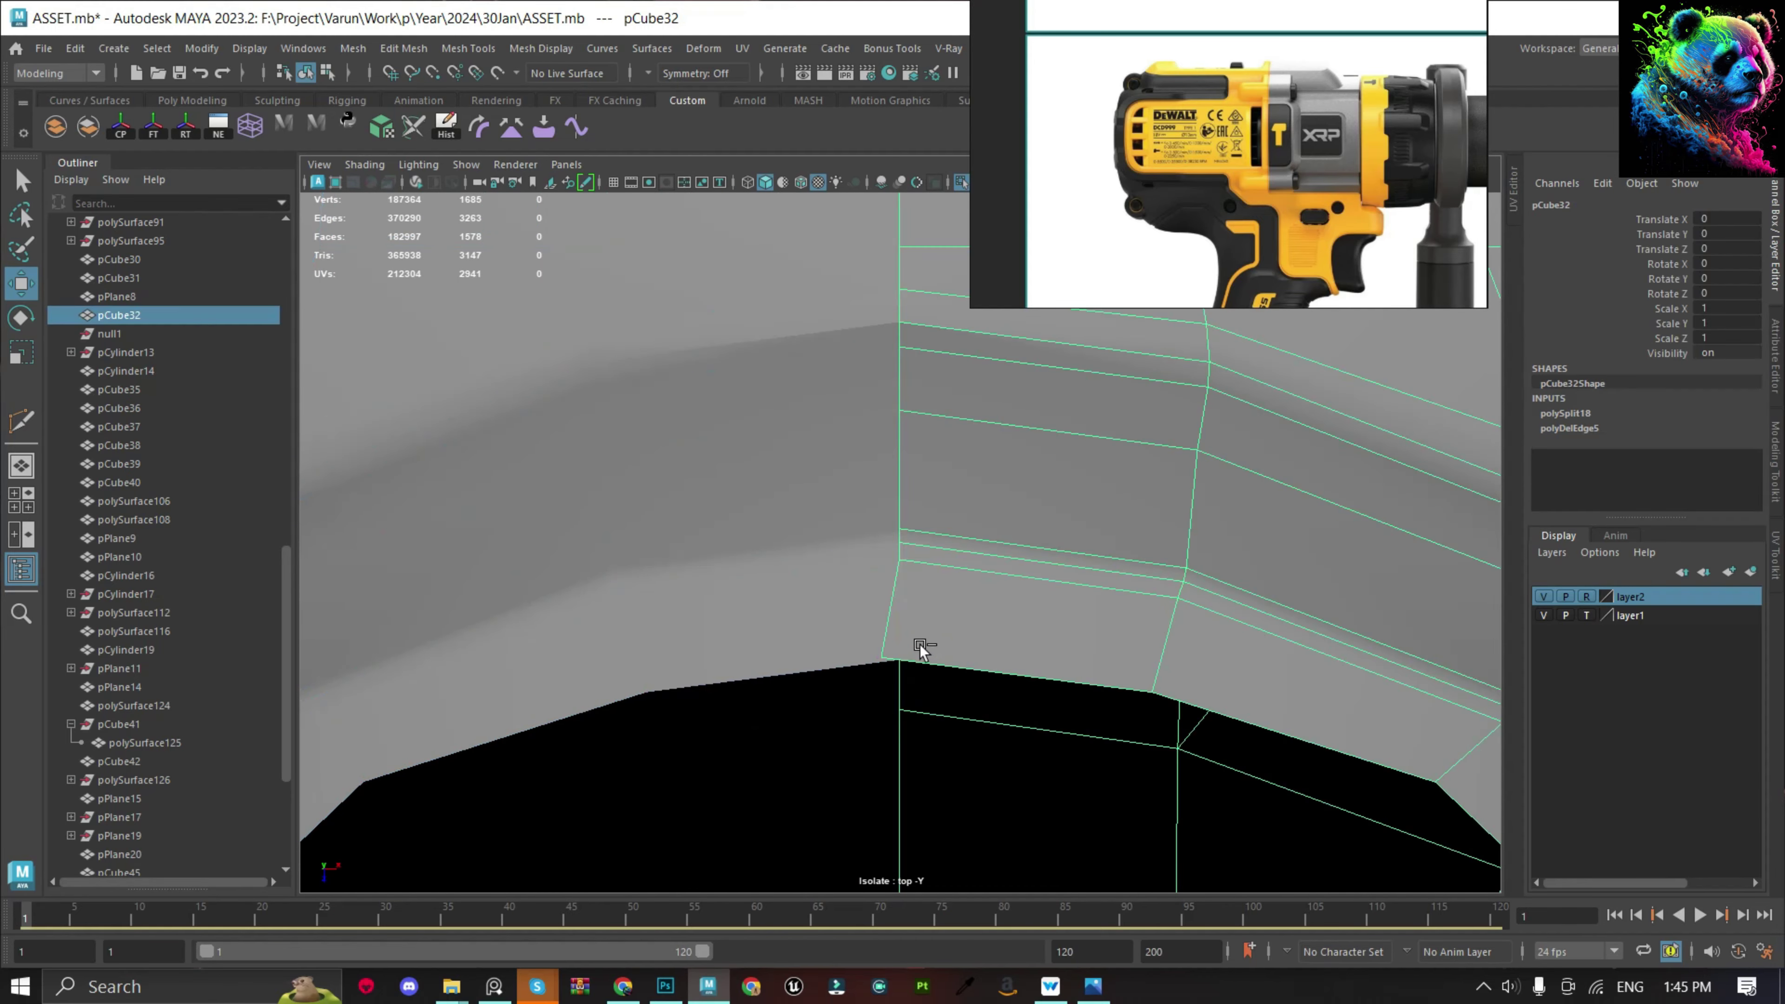
key("ctrl+z")
key("F8")
scroll(893, 503, "down", 5)
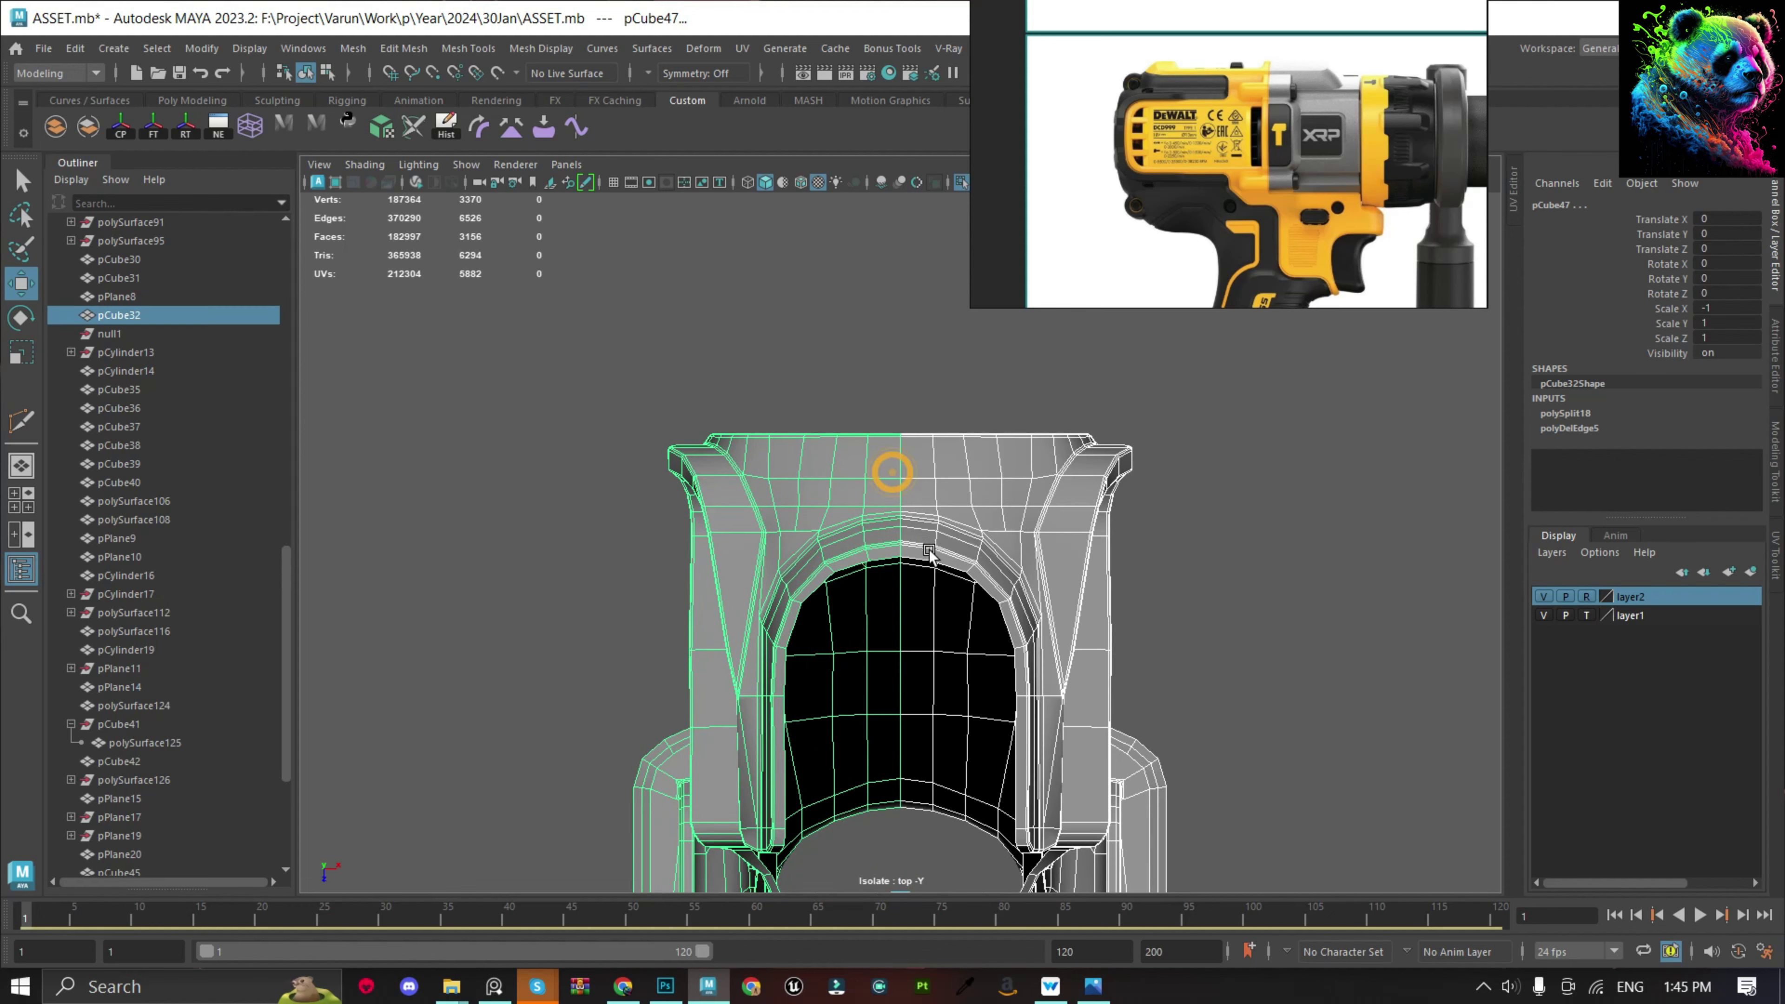
key("ctrl+z")
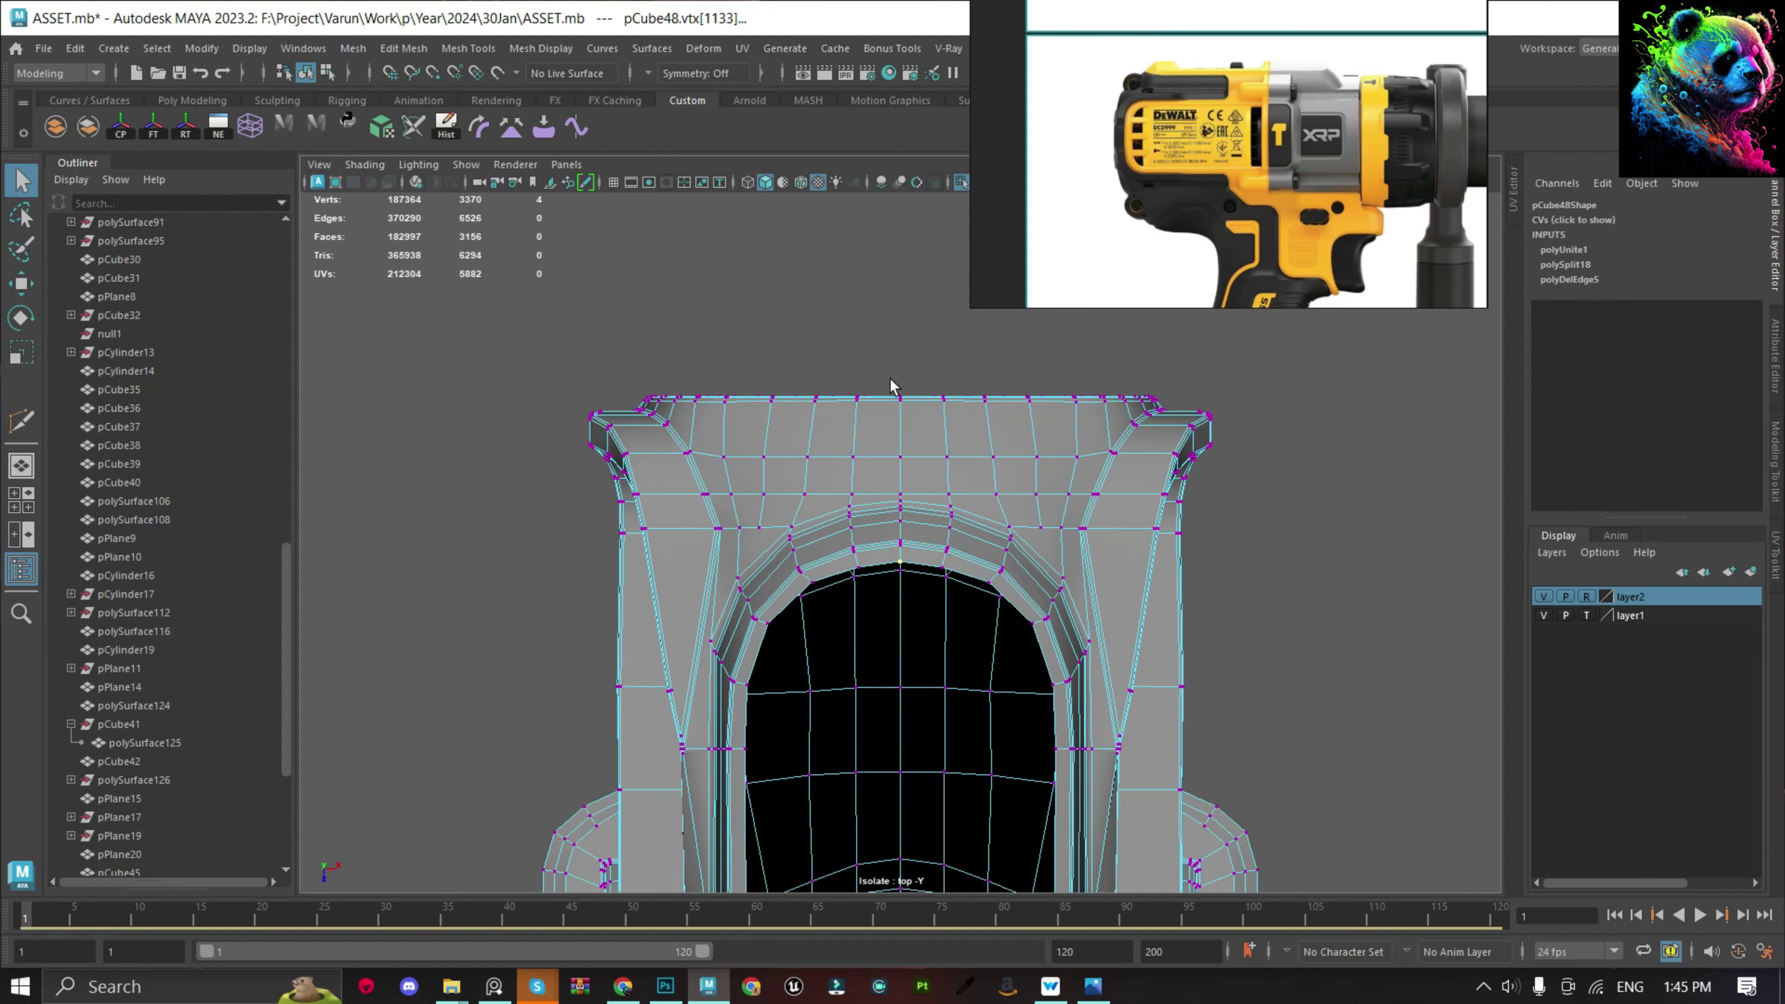
scroll(894, 693, "down", 3)
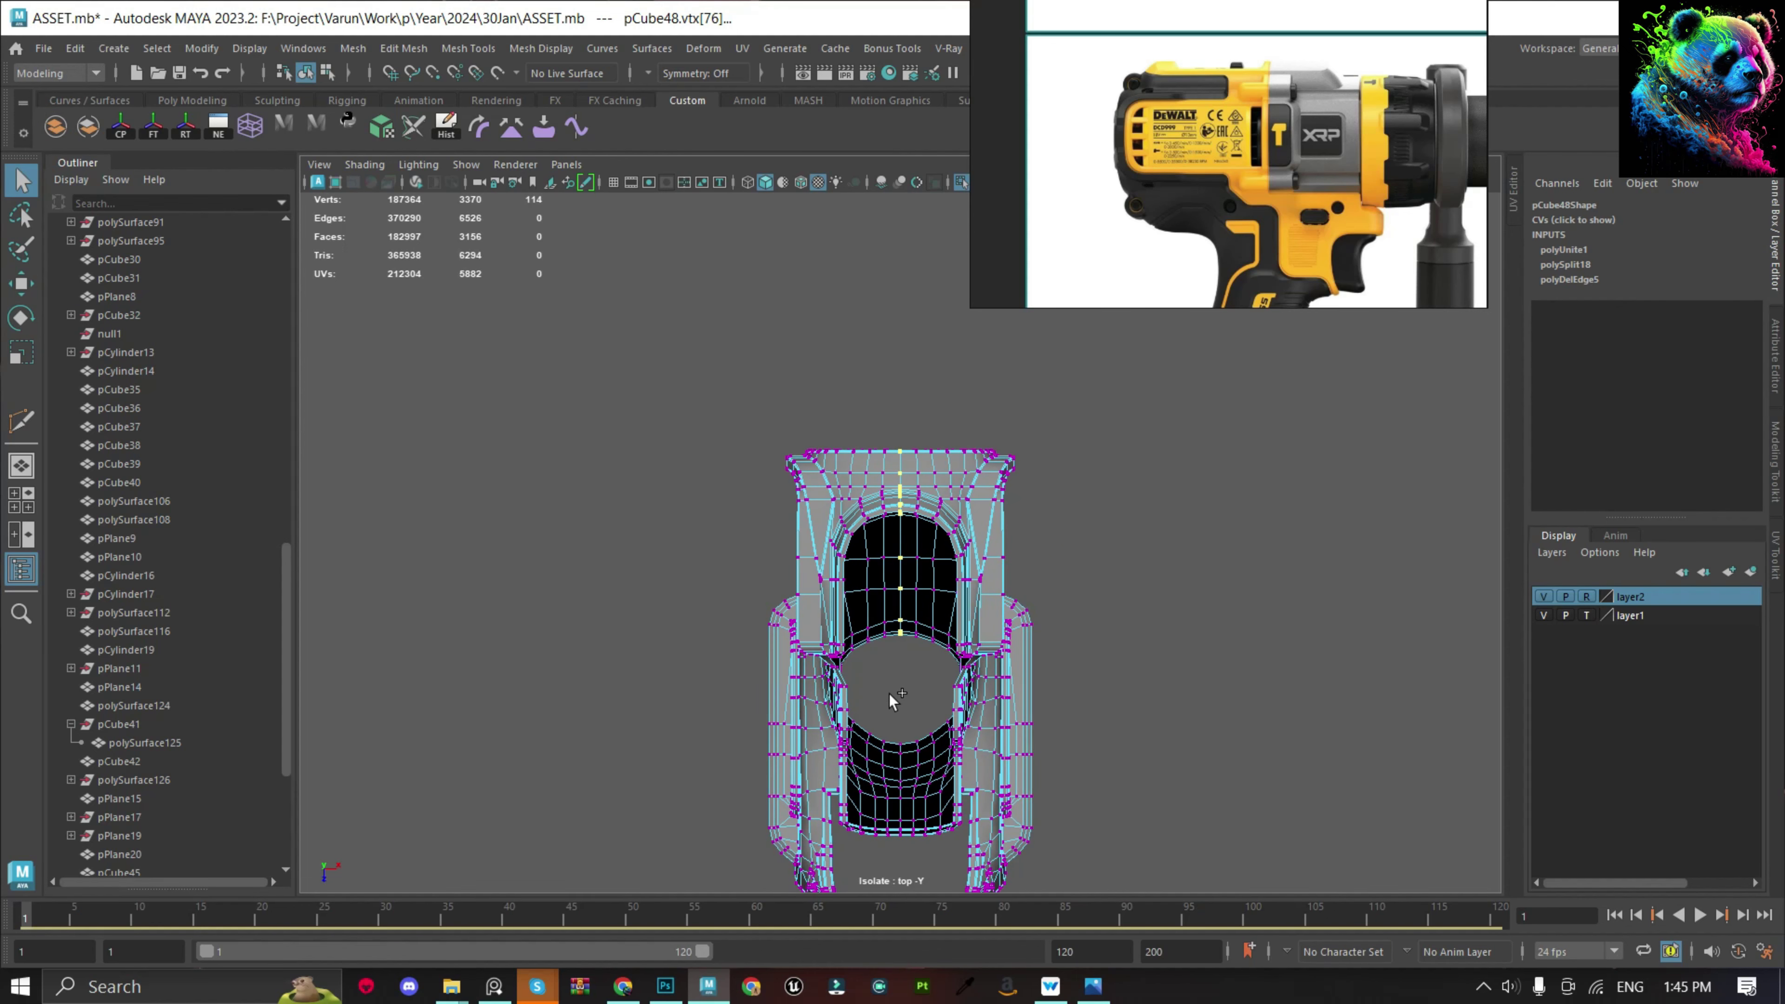
scroll(893, 774, "up", 2)
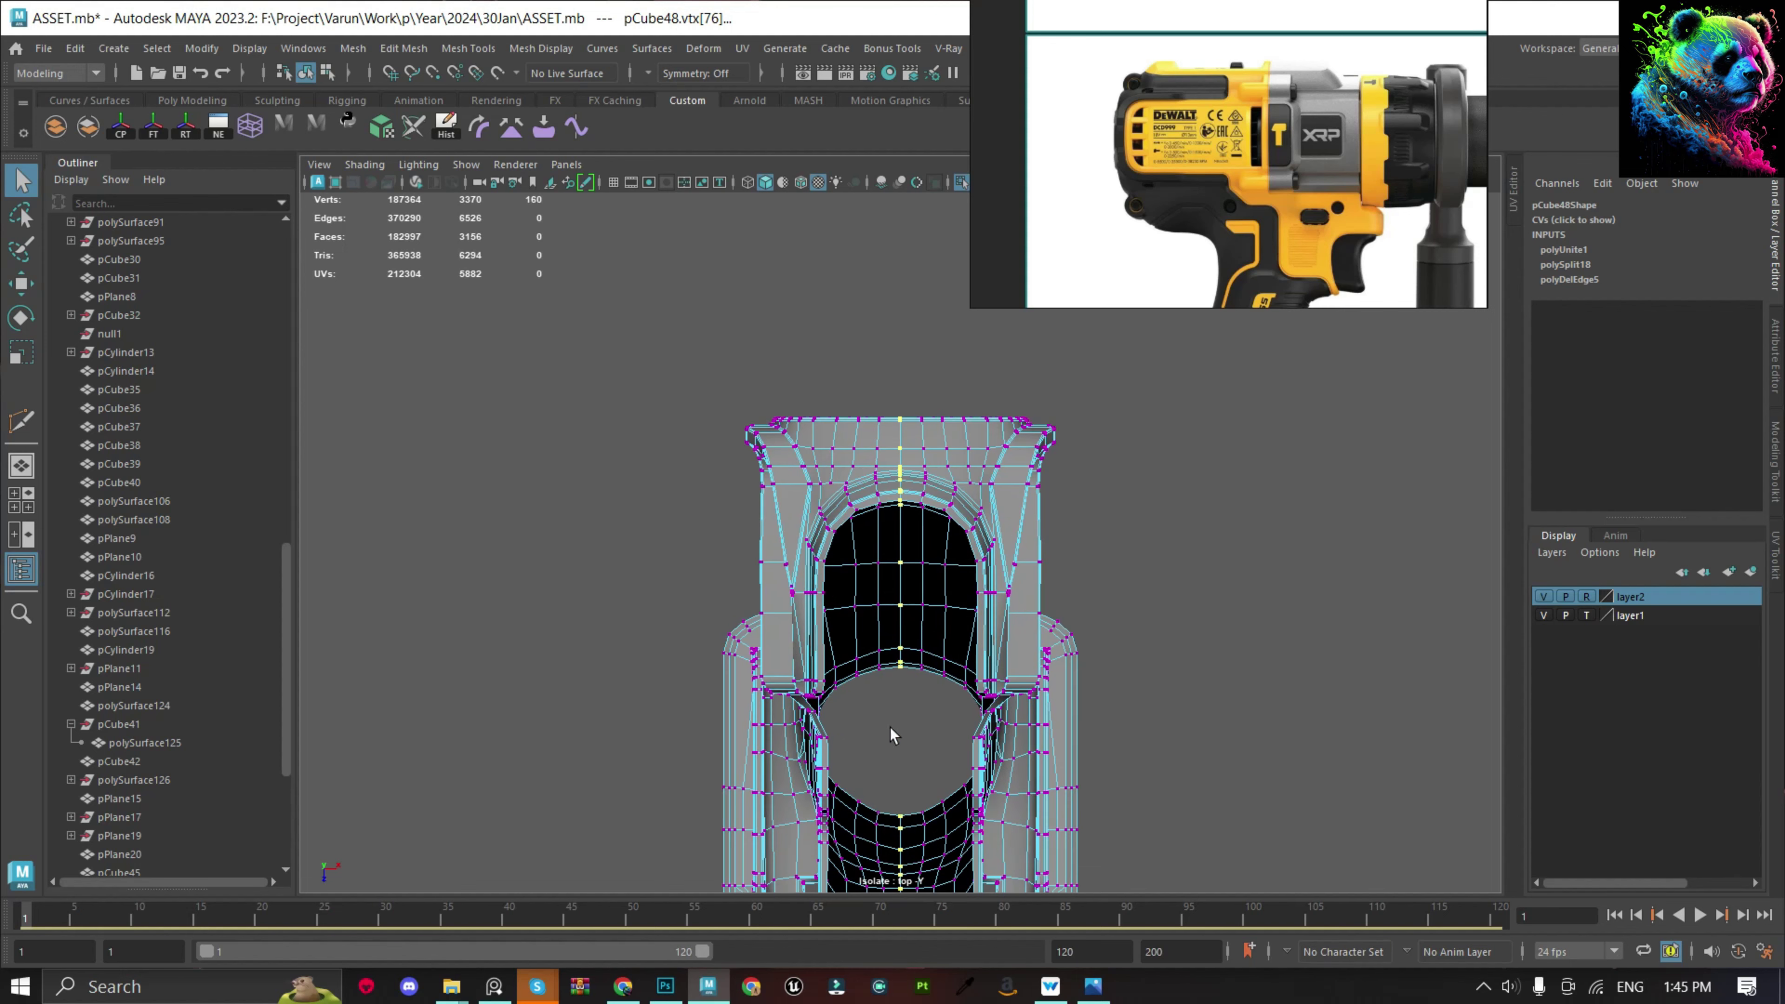
scroll(907, 637, "up", 2)
scroll(909, 518, "up", 2)
right_click_drag(909, 506, 1088, 391, "shift")
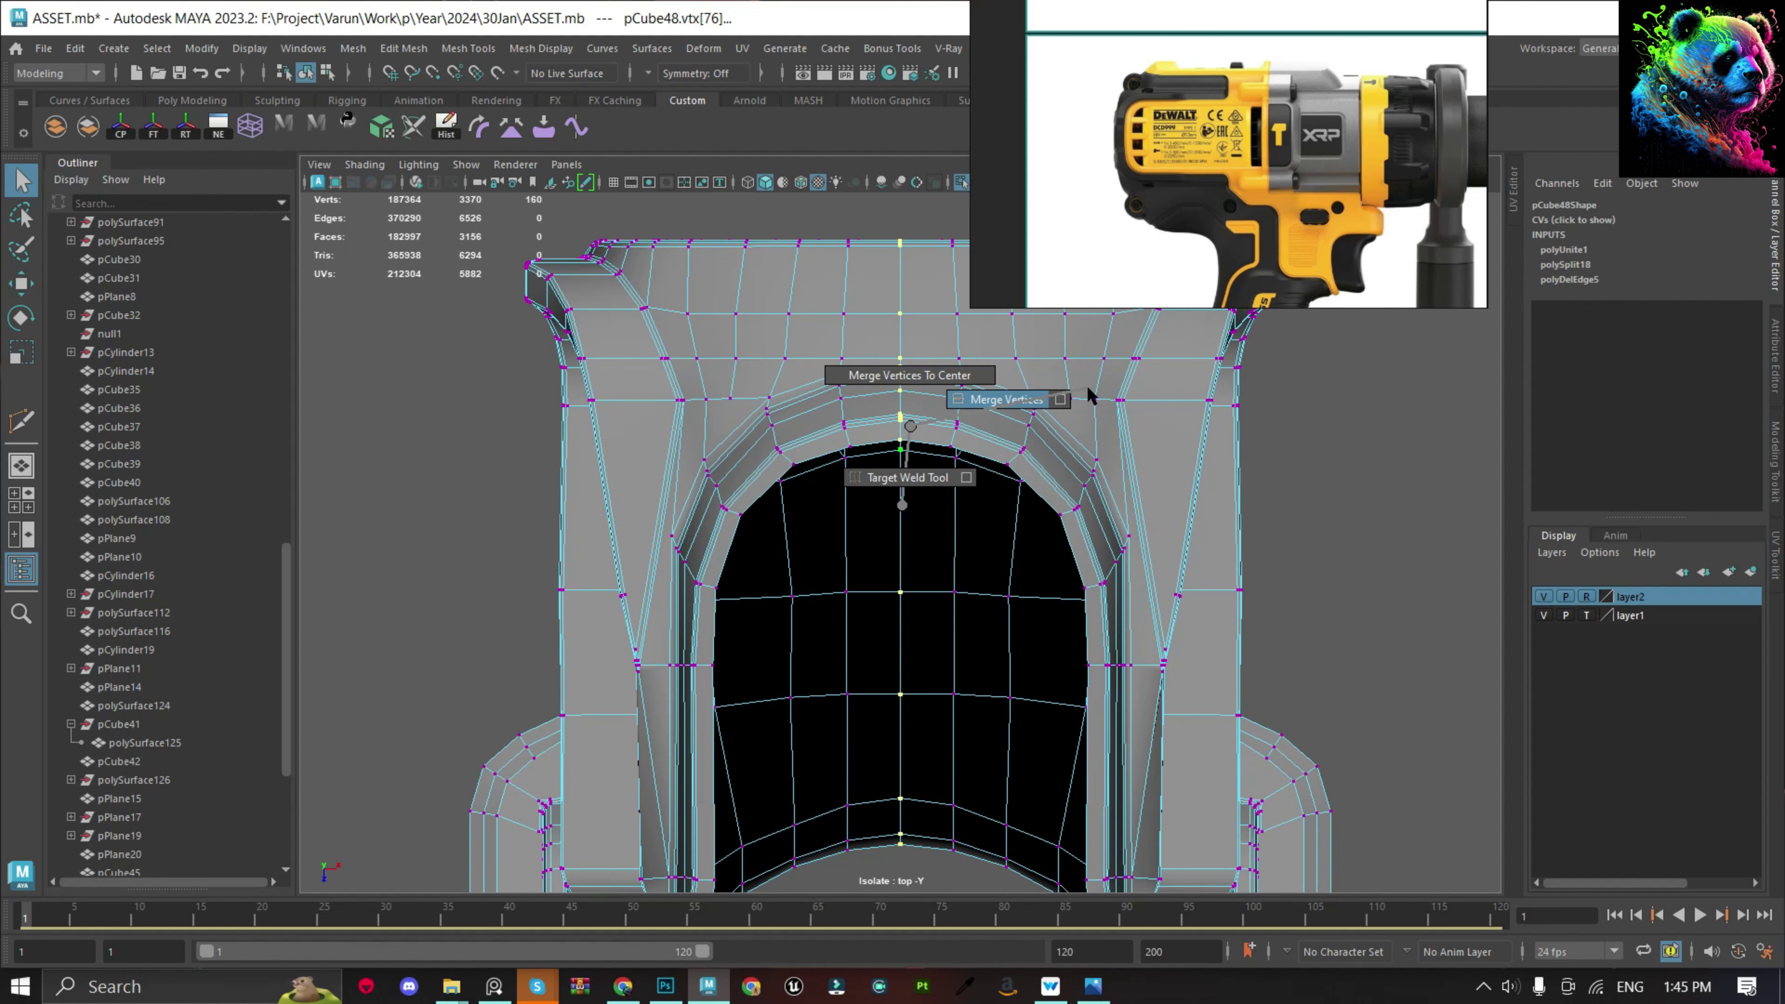
Select and frame the combined plate mesh to inspect the welded seam.
key("F8")
left_click(1307, 566)
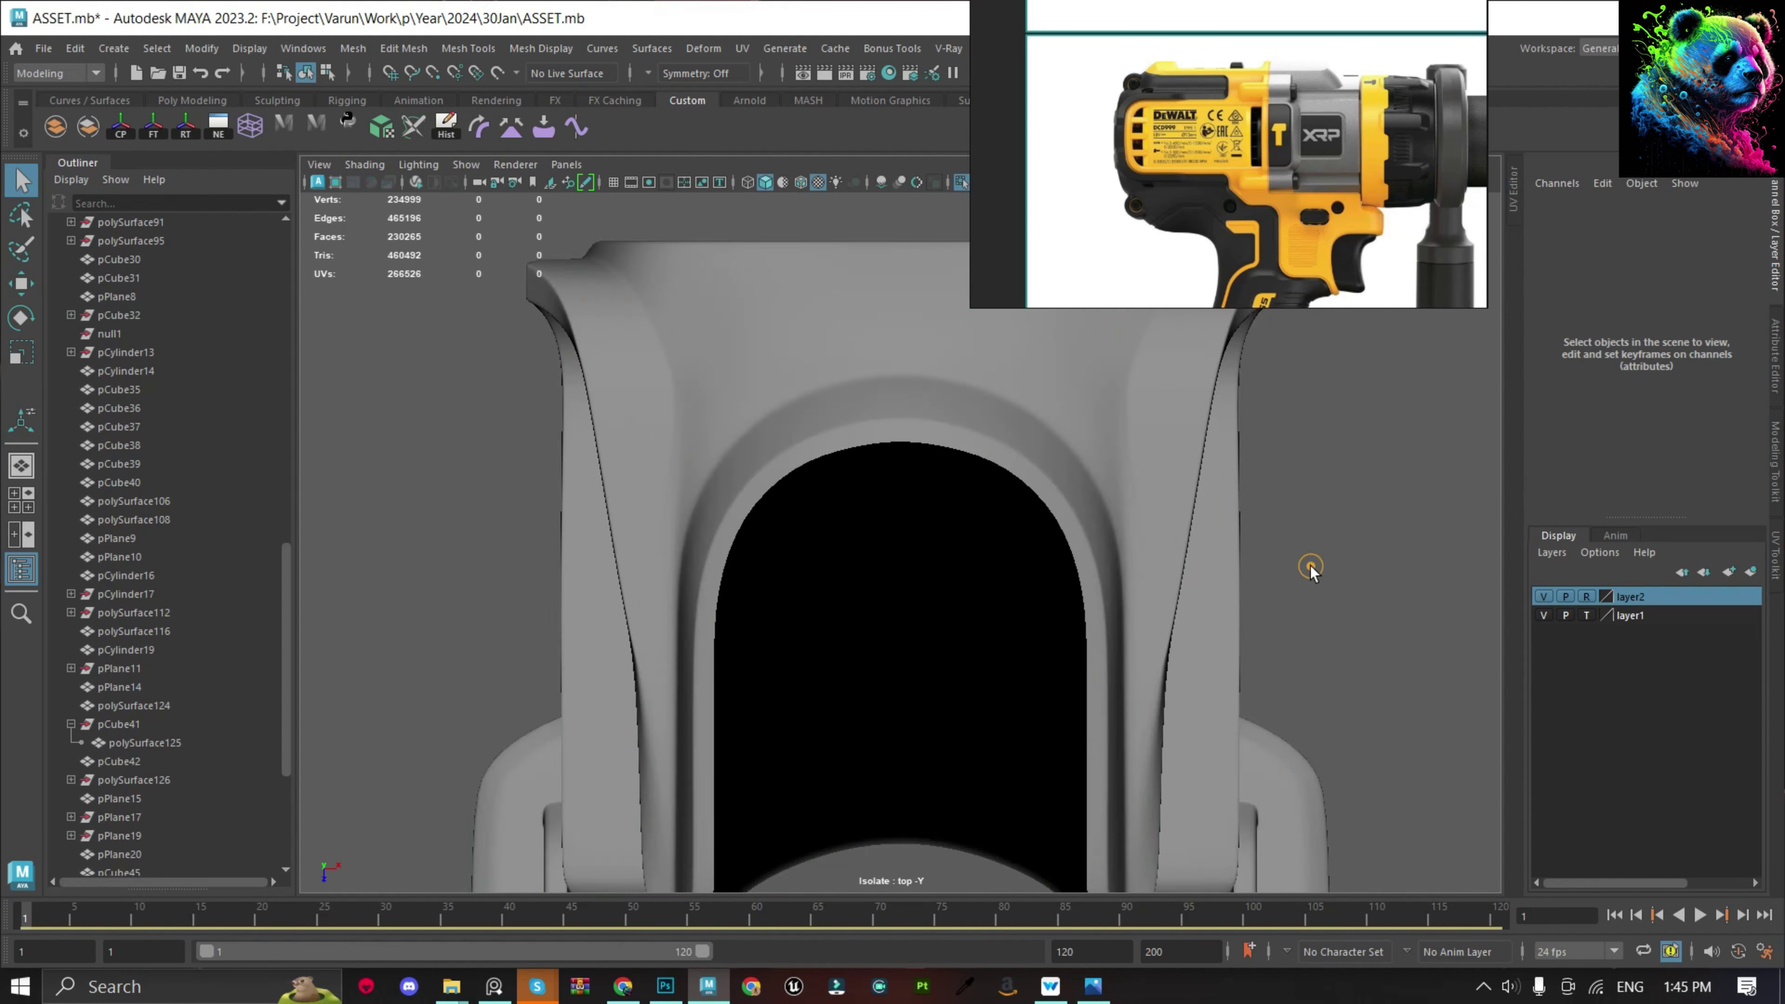
left_click_drag(1193, 576, 1202, 485, "alt")
left_click(1202, 485)
key("f")
mouse_move(916, 558)
left_mouse_down("alt")
mouse_move(1319, 606)
mouse_move(1096, 598)
mouse_move(1187, 573)
mouse_move(928, 494)
left_mouse_up("alt")
Bring the whole drill back into view, then frame and inspect the handle mesh.
key("ctrl+1")
mouse_move(928, 494)
right_mouse_down("alt")
mouse_move(952, 600)
mouse_move(1061, 571)
right_mouse_up("alt")
left_click(1060, 570)
key("f")
mouse_move(1119, 642)
right_mouse_down("alt")
mouse_move(1068, 638)
mouse_move(832, 717)
mouse_move(773, 675)
mouse_move(713, 670)
right_mouse_up("alt")
left_click(832, 717)
key("f")
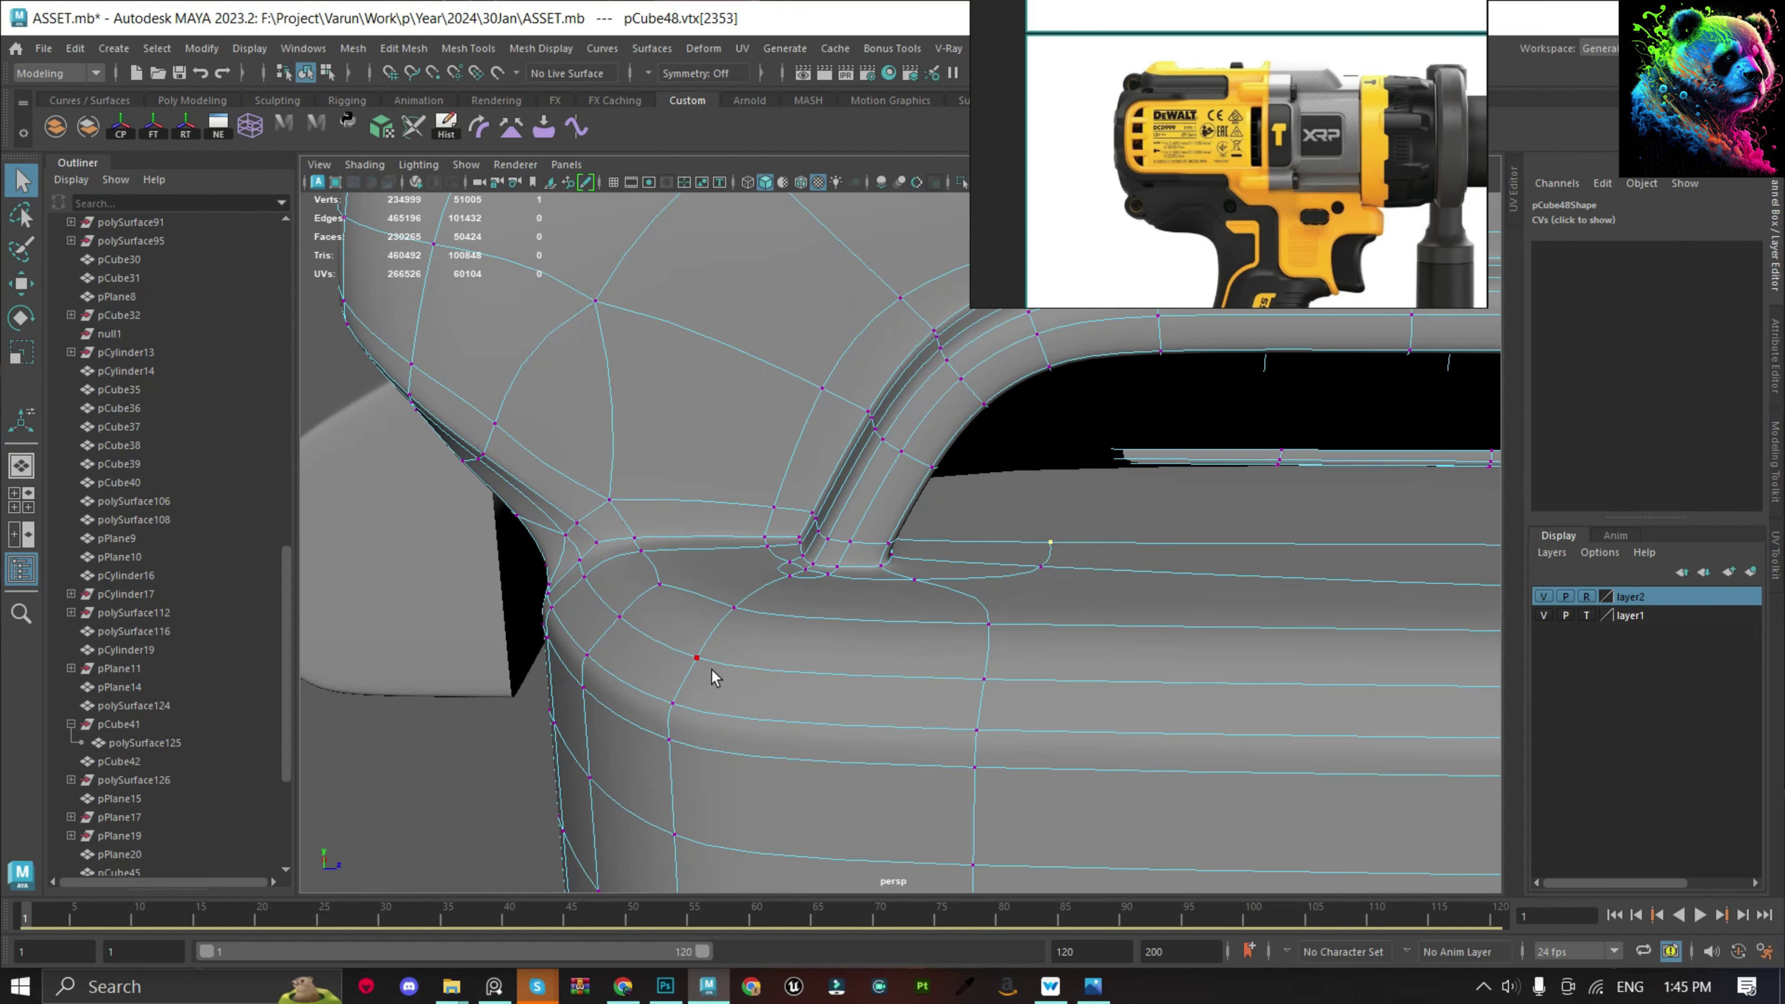
left_click(689, 662)
Save the drill scene and zoom around to review the model.
scroll(689, 663, "down", 5)
key("ctrl+s")
scroll(1123, 227, "down", 3)
scroll(1123, 228, "down", 2)
scroll(1124, 228, "up", 3)
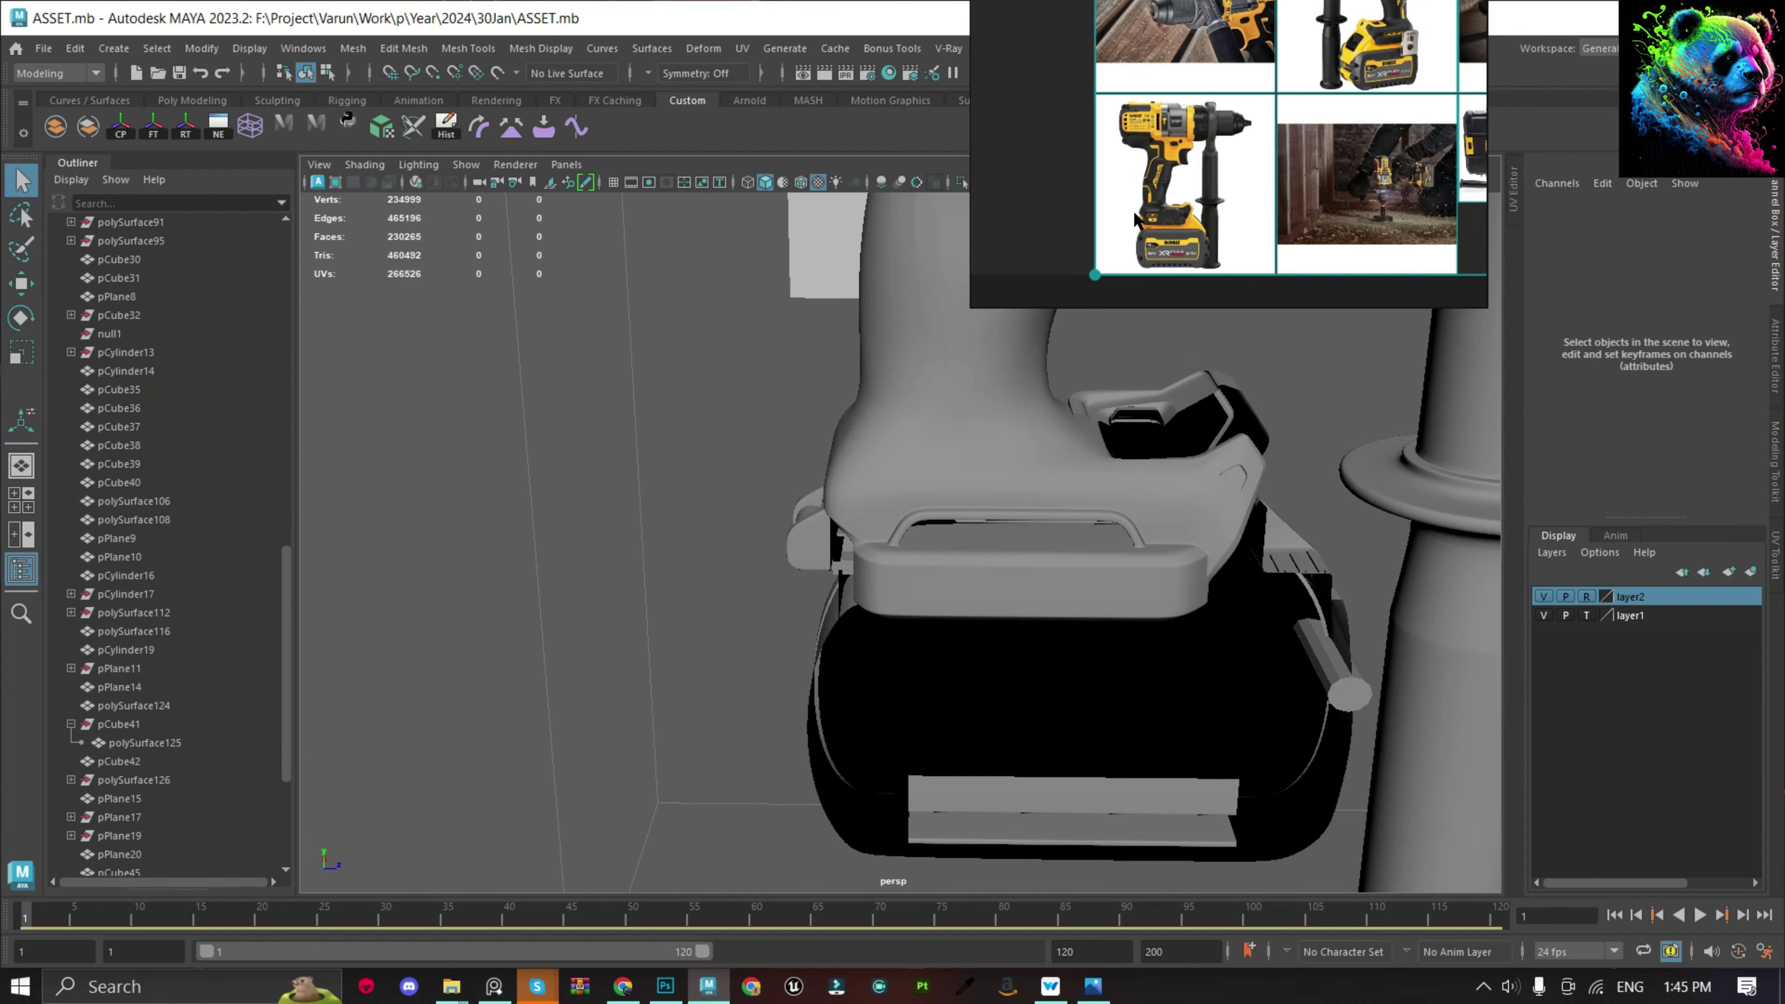
scroll(1124, 227, "up", 3)
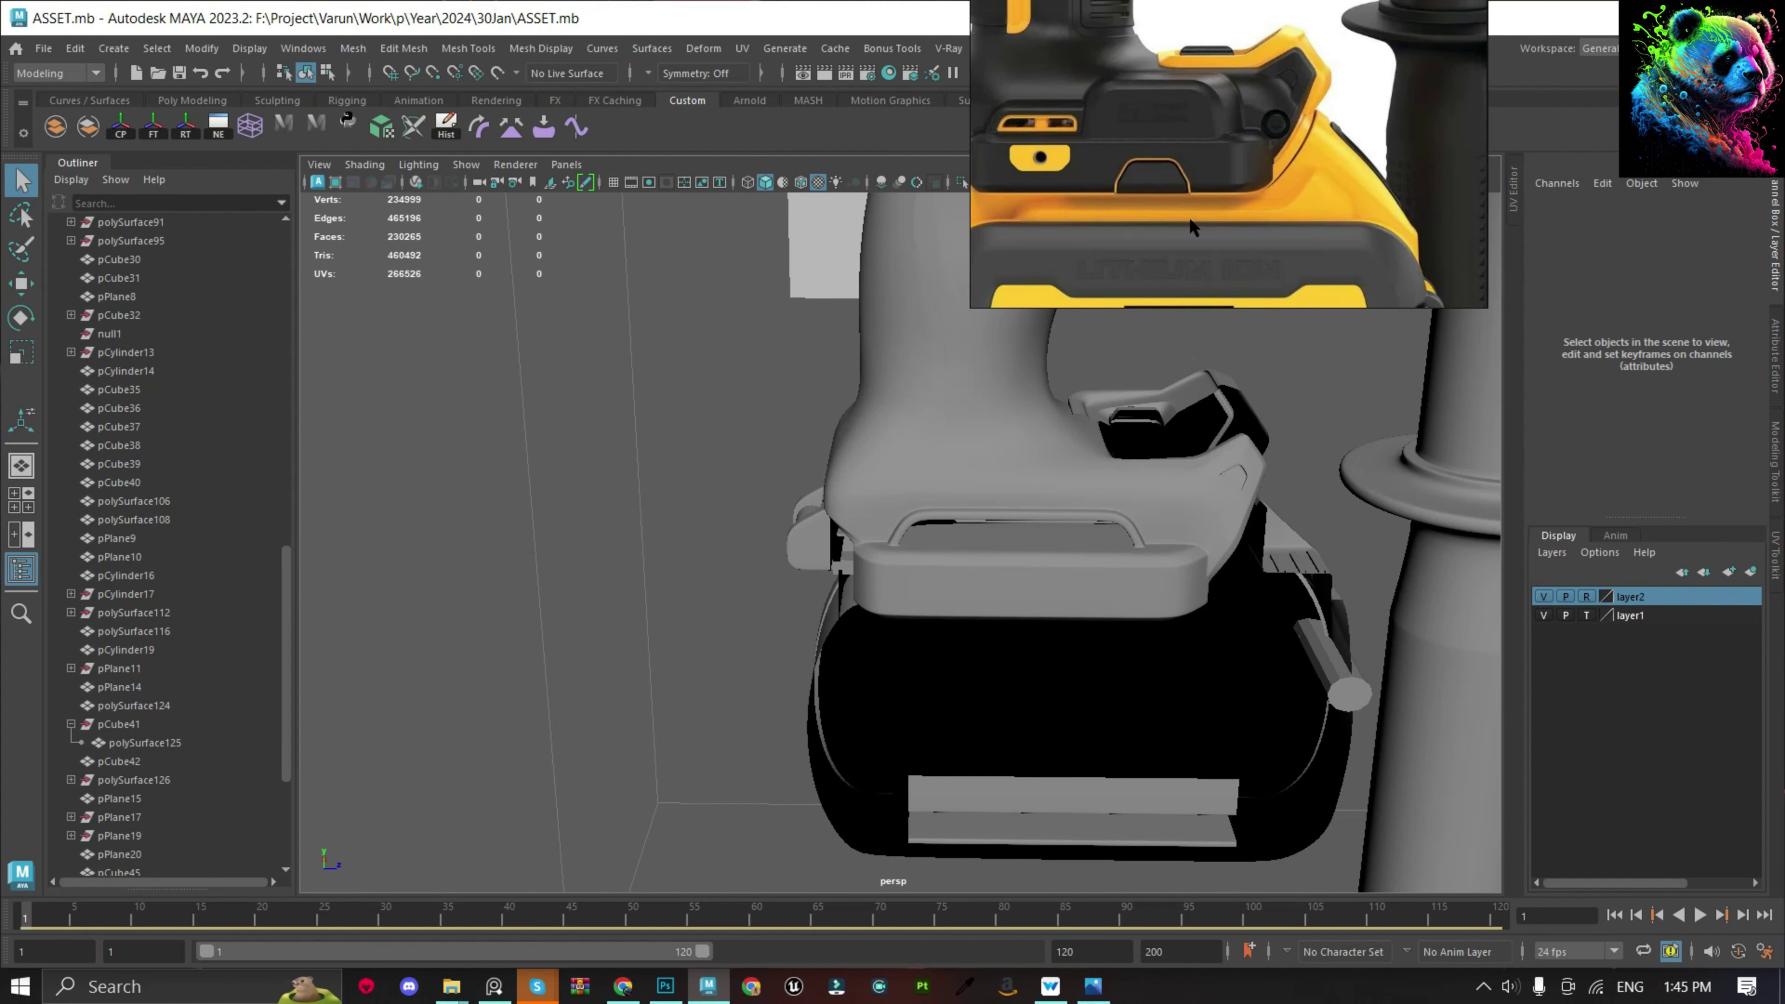
scroll(1190, 221, "down", 3)
scroll(1190, 221, "down", 2)
scroll(1229, 150, "up", 3)
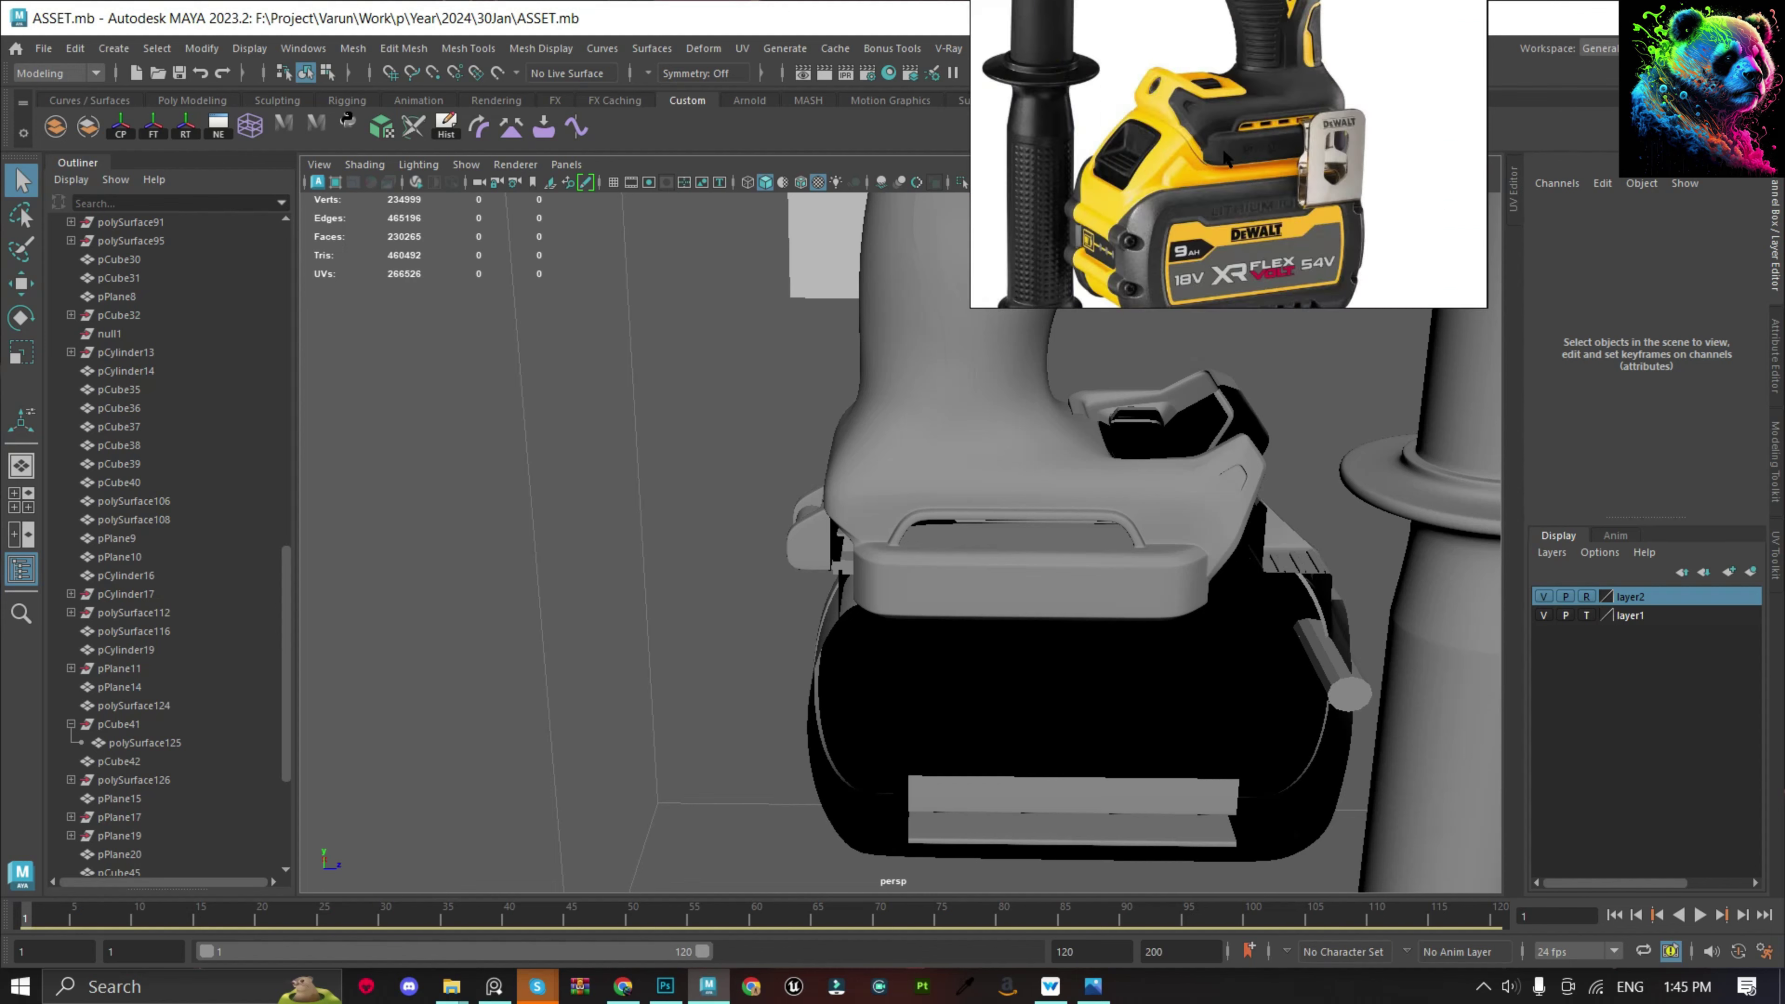
scroll(1229, 150, "down", 1)
scroll(1229, 149, "up", 3)
scroll(1229, 150, "up", 3)
Switch to the side orthographic view framed on the grip mesh.
left_click_drag(1055, 563, 1146, 575, "alt")
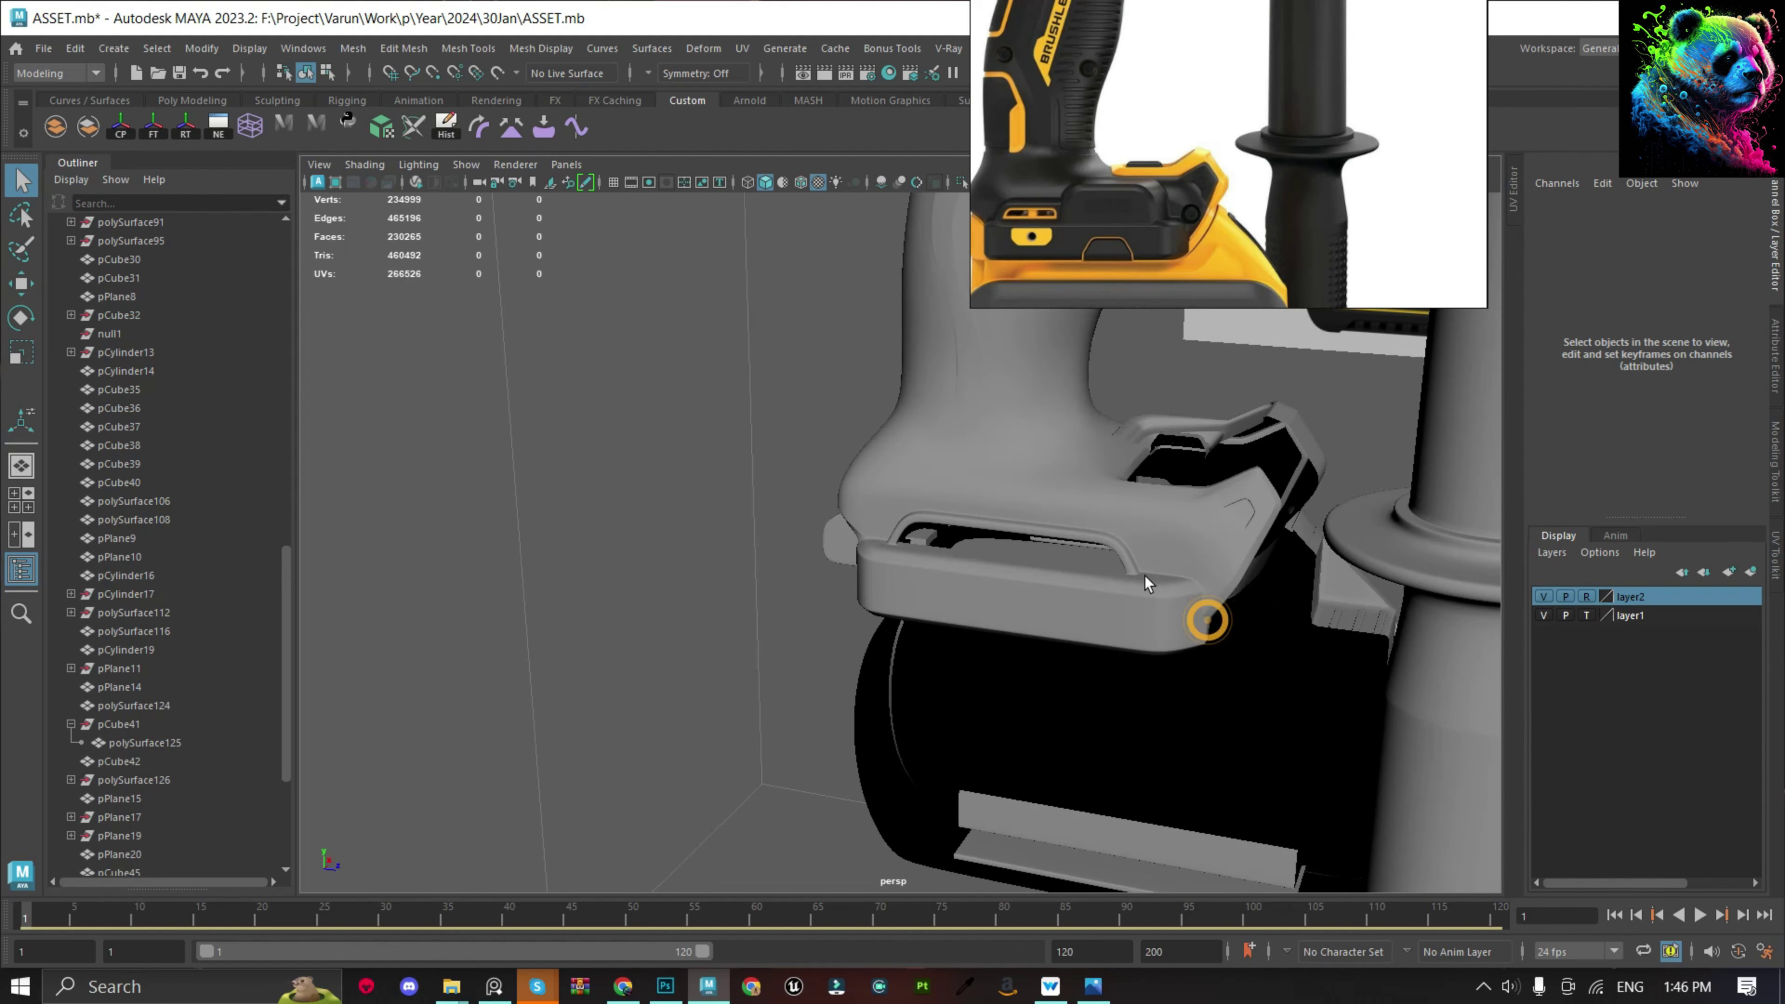
left_click(1145, 572)
left_click(758, 530)
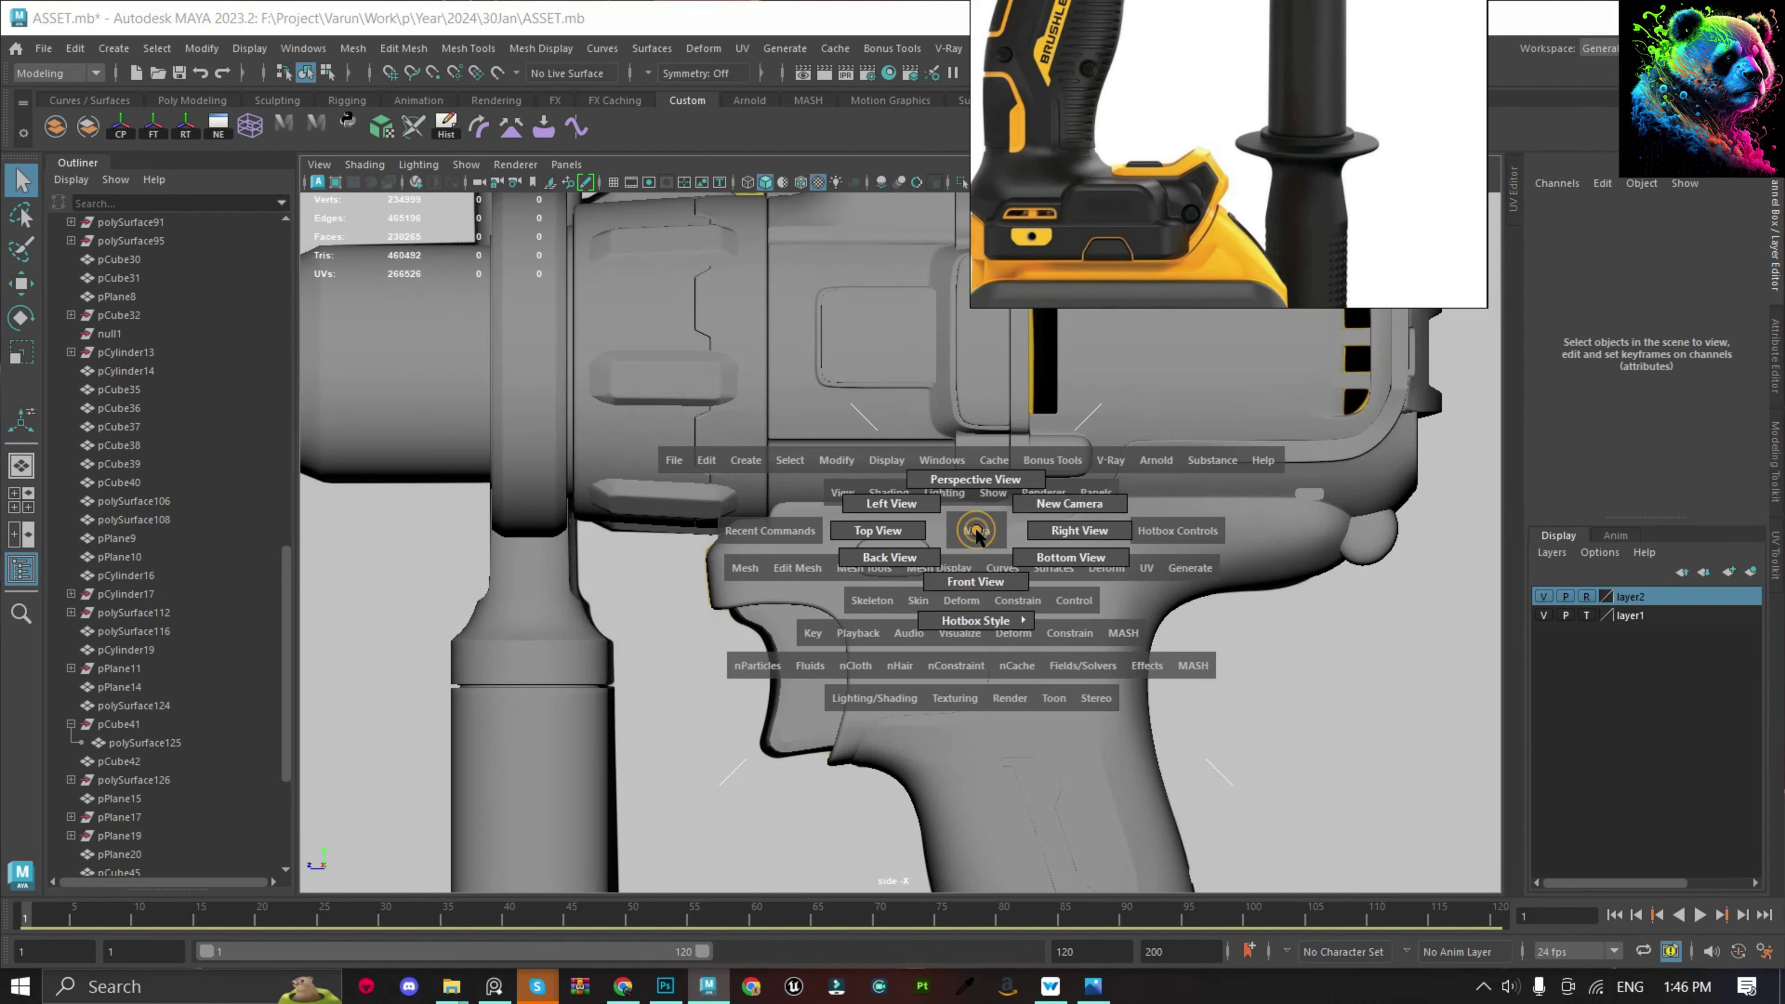
mouse_move(968, 527)
left_mouse_down()
mouse_move(922, 600)
mouse_move(1036, 606)
mouse_move(1092, 538)
mouse_move(972, 515)
left_mouse_up()
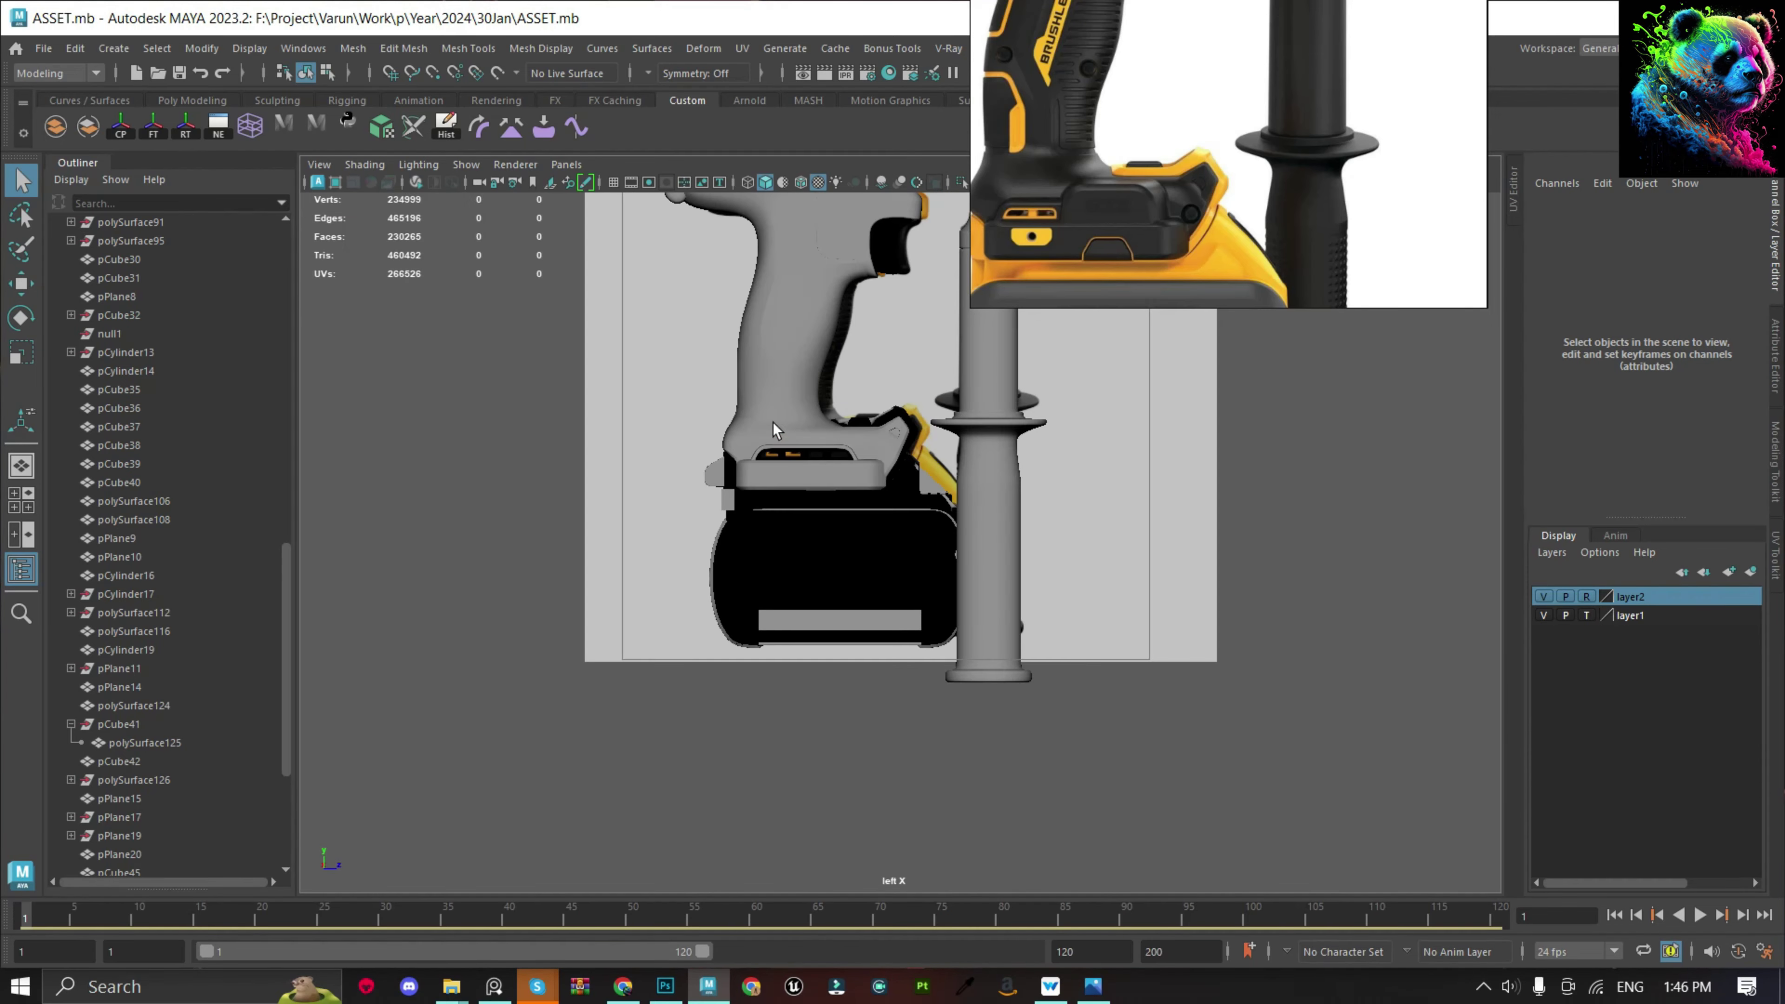
left_click(772, 421)
key("f")
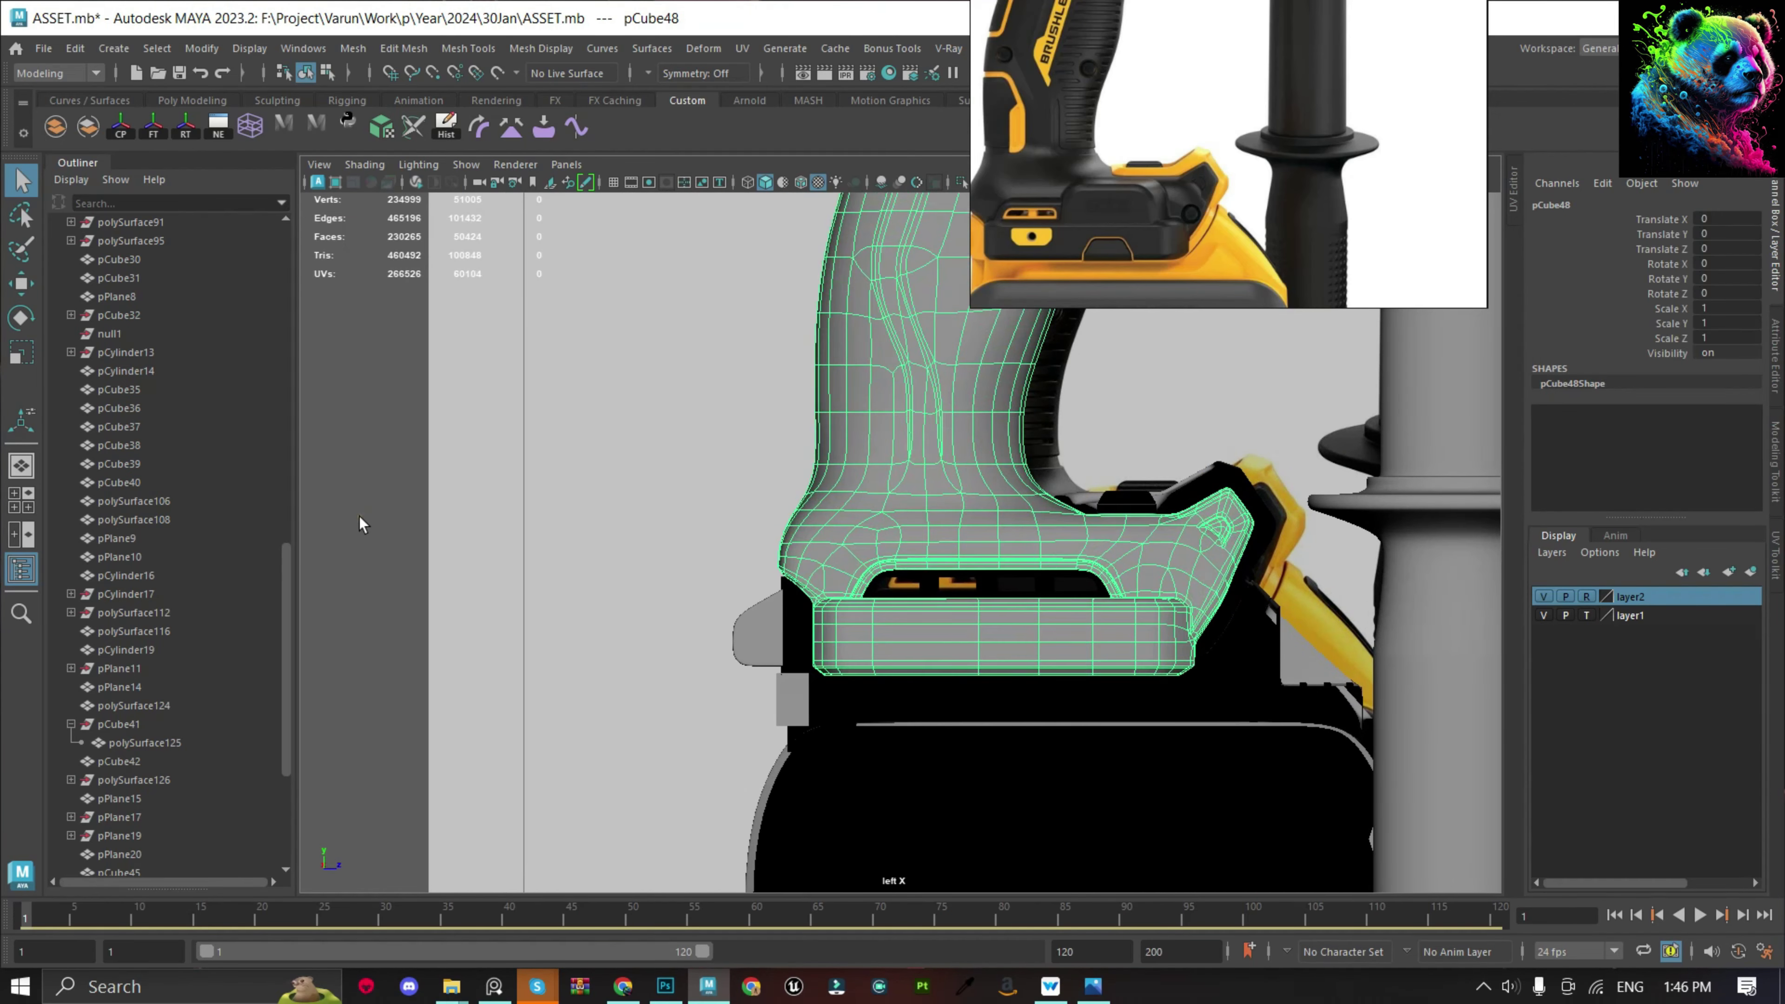
left_click(361, 524)
Save again and scrub the timeline to the battery-mount reference photo frame.
key("ctrl+s")
left_click_drag(845, 916, 1388, 915)
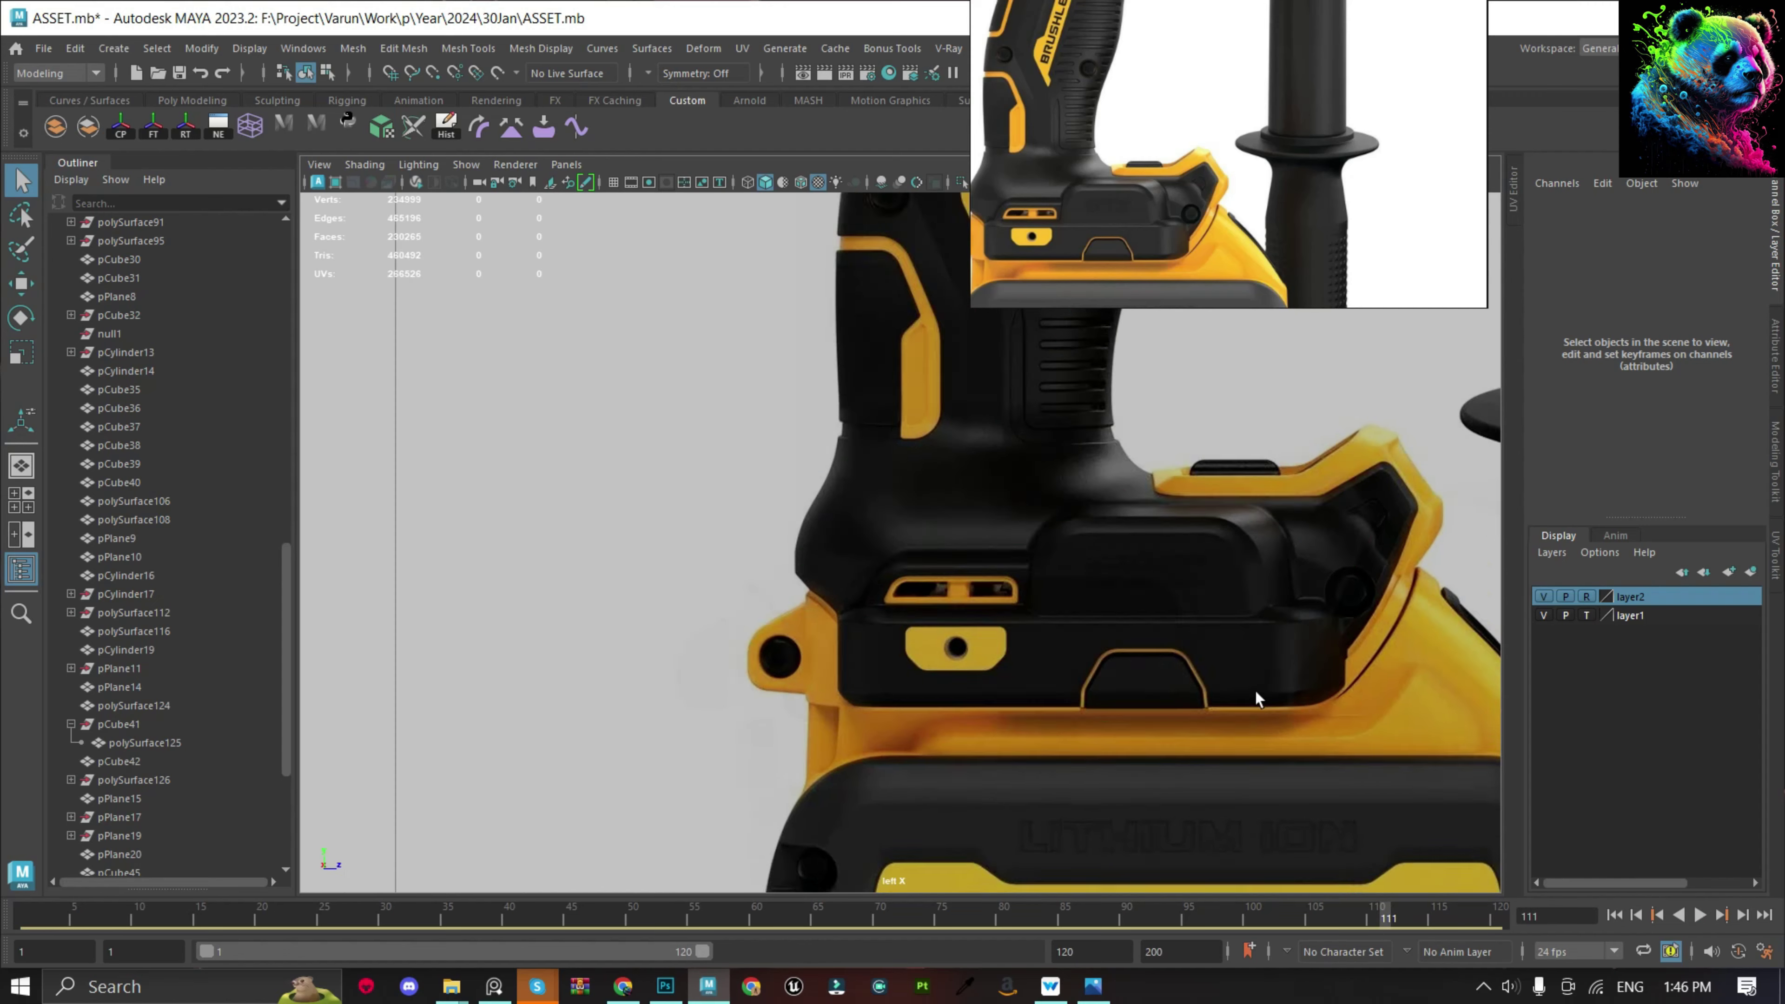
left_click(1223, 826)
Draw a new box interactively over the battery-mount recess.
left_click(531, 632)
right_click_drag(637, 442, 359, 359, "shift")
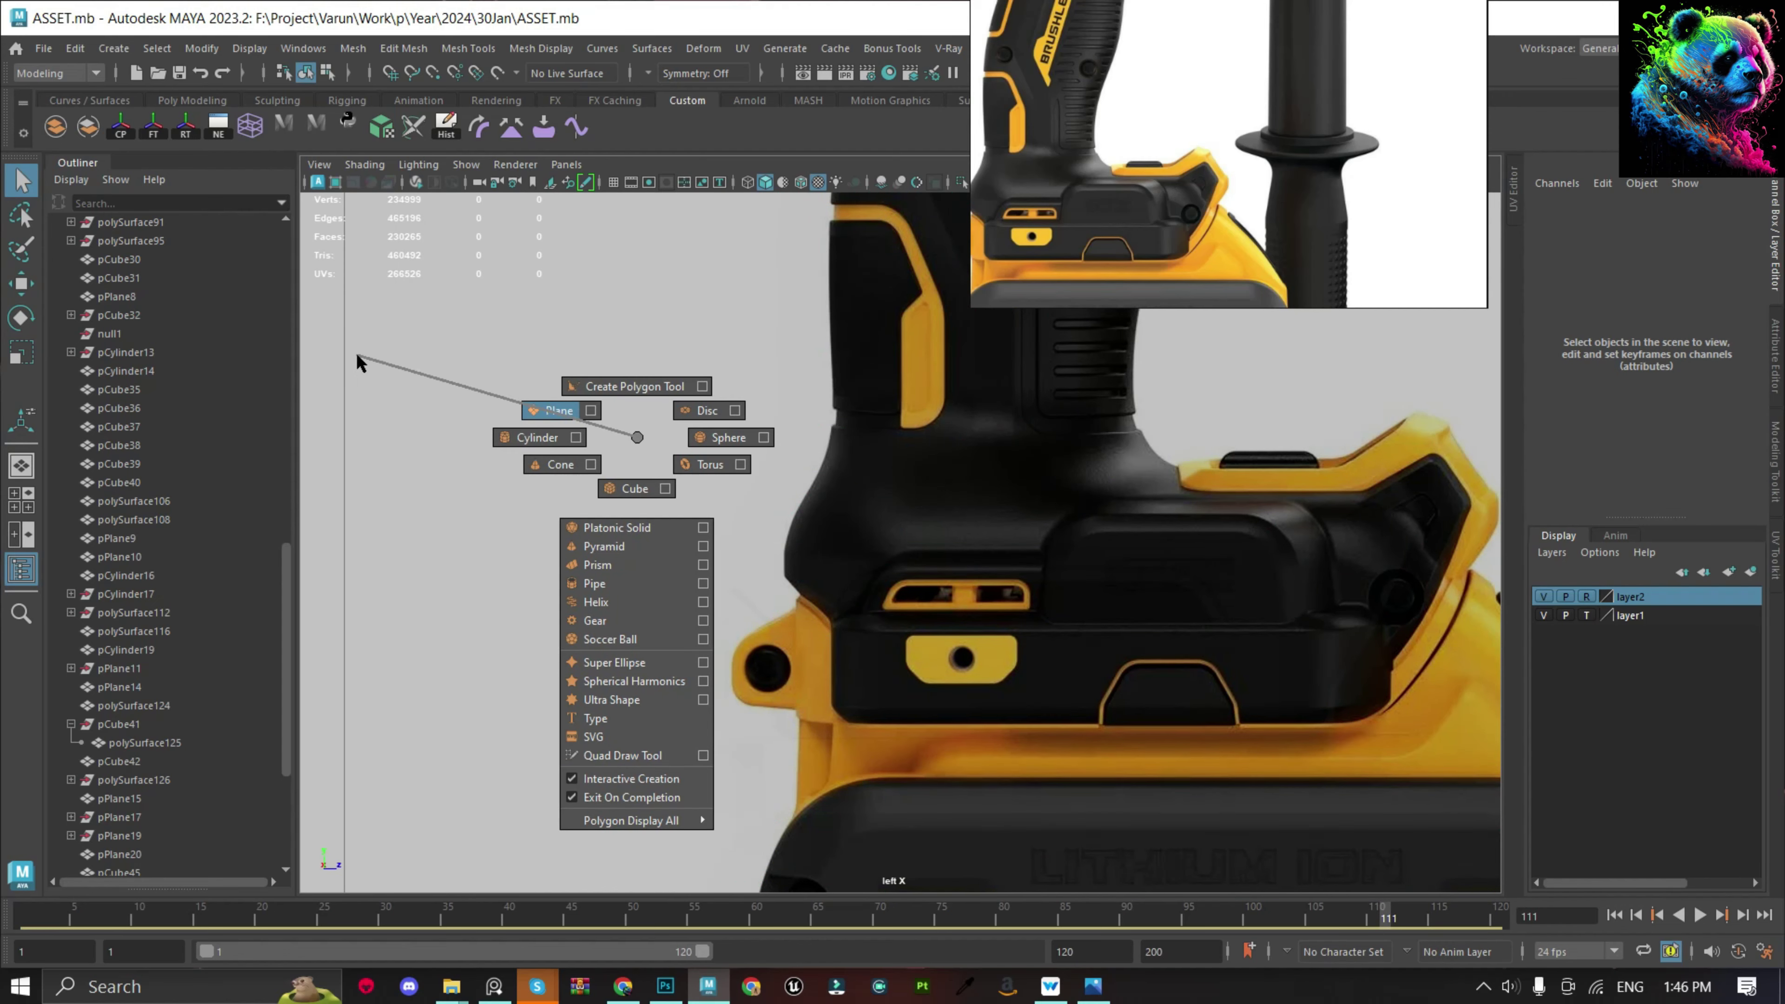
right_click_drag(572, 369, 1021, 536, "shift")
left_click_drag(1040, 511, 1328, 641)
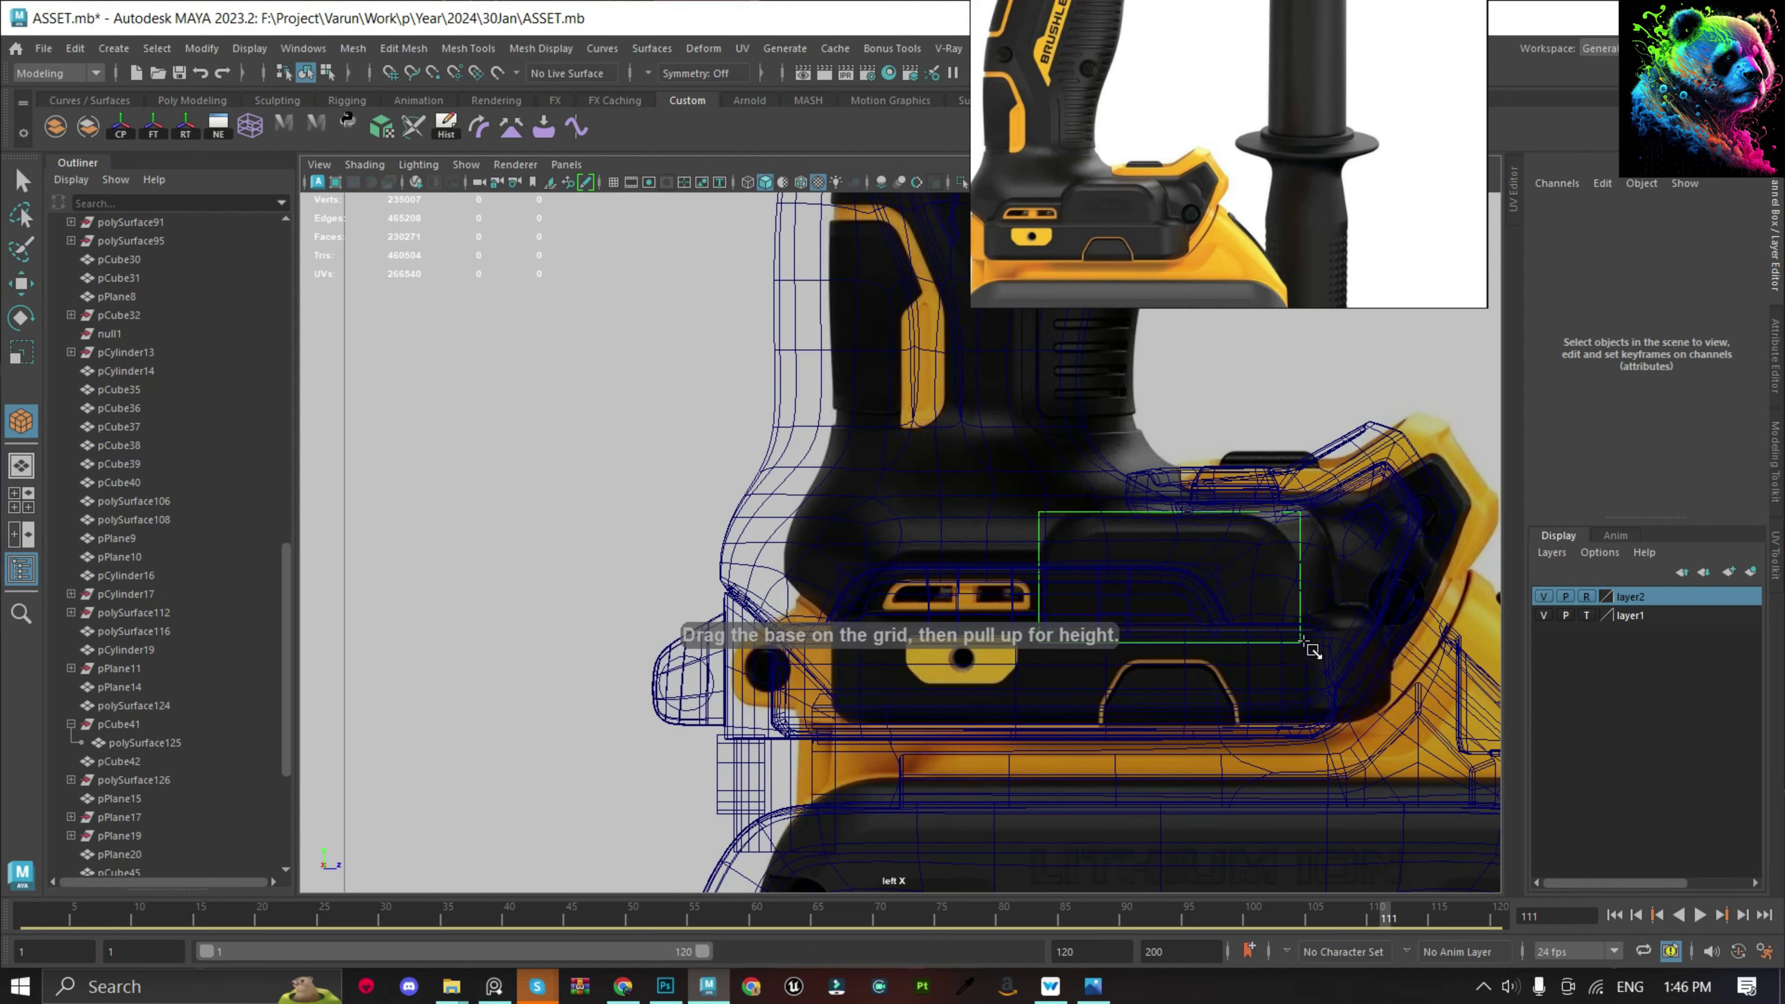
left_click(1318, 618)
Nudge the new box slightly sideways into position in perspective view.
scroll(1174, 601, "down", 2)
key("w")
key("space")
key("space")
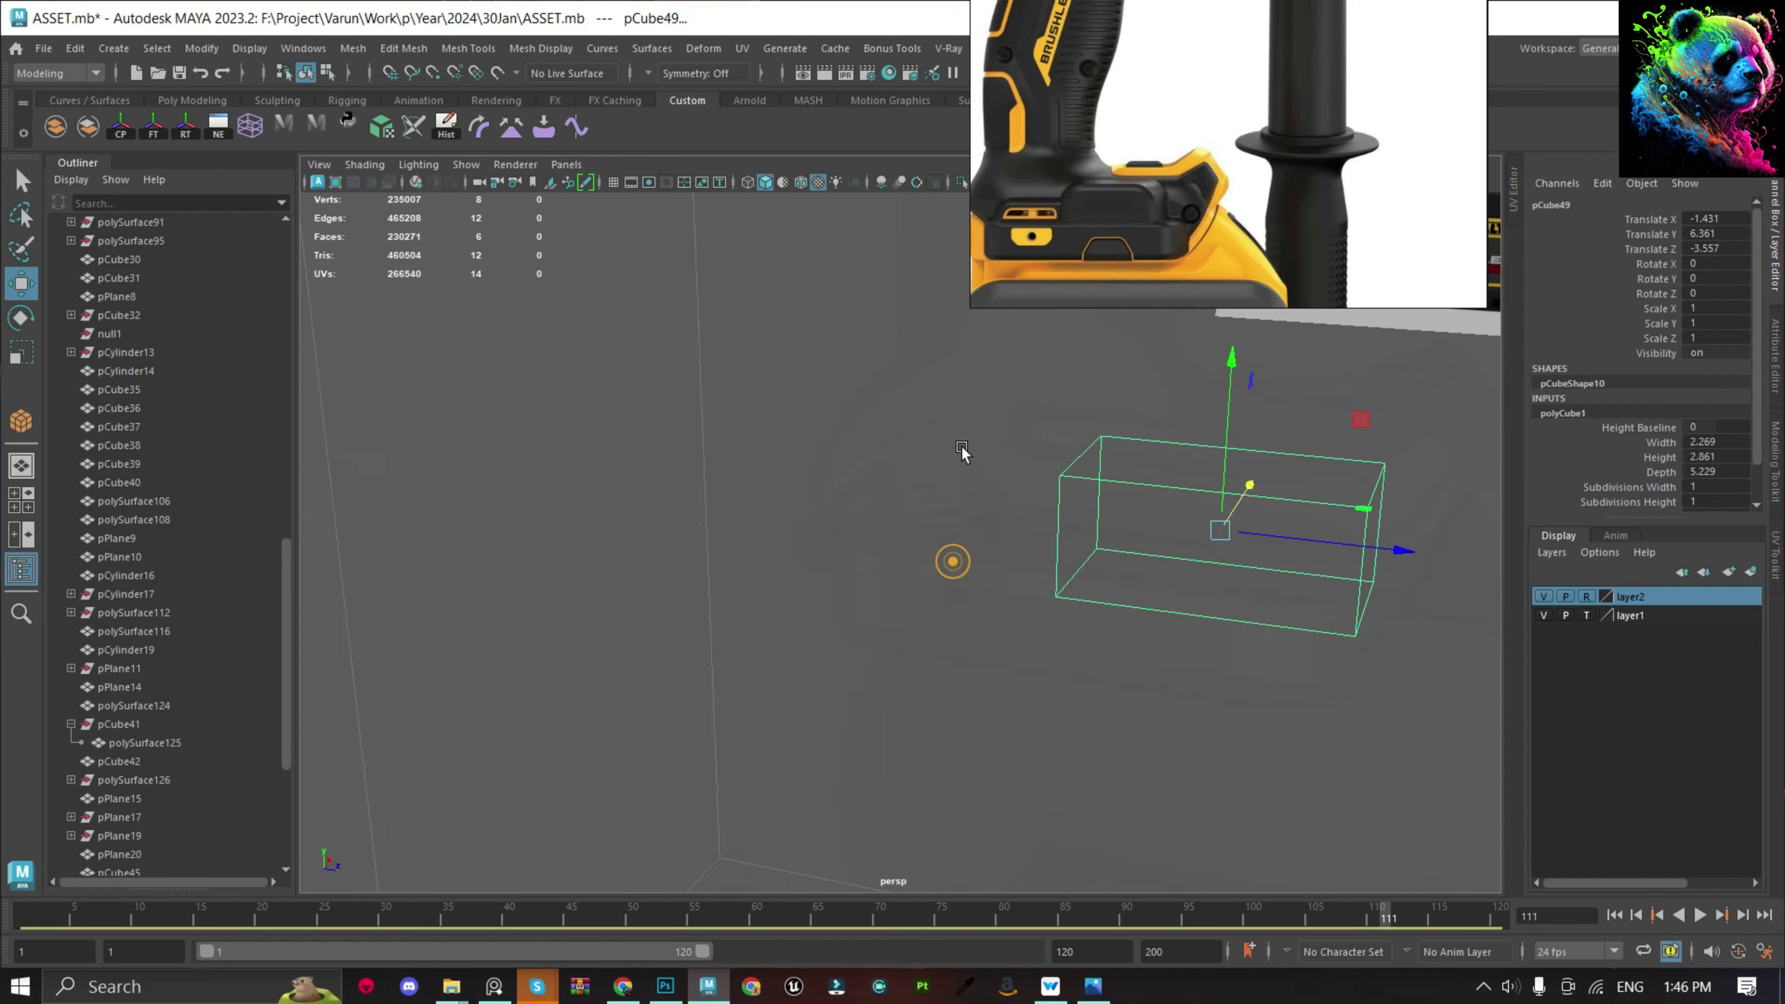
left_click_drag(960, 451, 733, 857, "alt")
left_click_drag(669, 908, 24, 916)
scroll(899, 605, "up", 3)
scroll(899, 604, "up", 4)
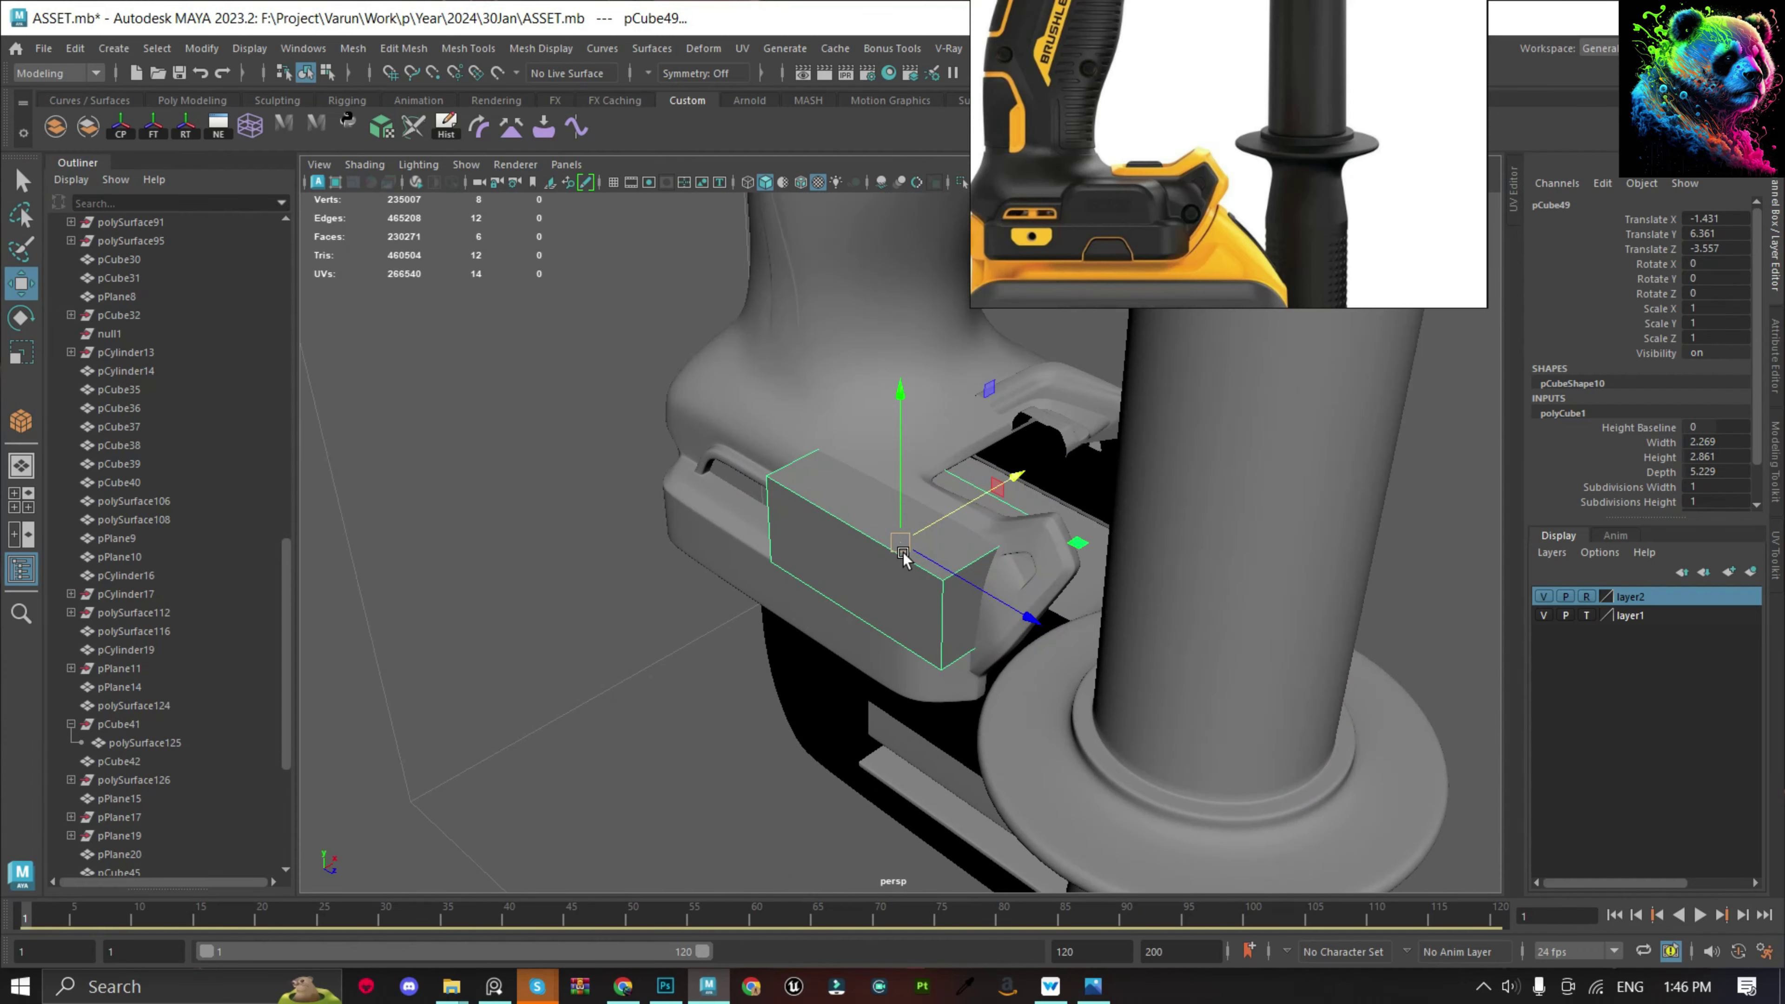
scroll(907, 563, "up", 1)
mouse_move(928, 527)
left_mouse_down()
mouse_move(955, 515)
mouse_move(928, 590)
mouse_move(692, 489)
left_mouse_up()
Stretch the box's right-side vertices to match the side-view reference photo.
key("q")
key("space")
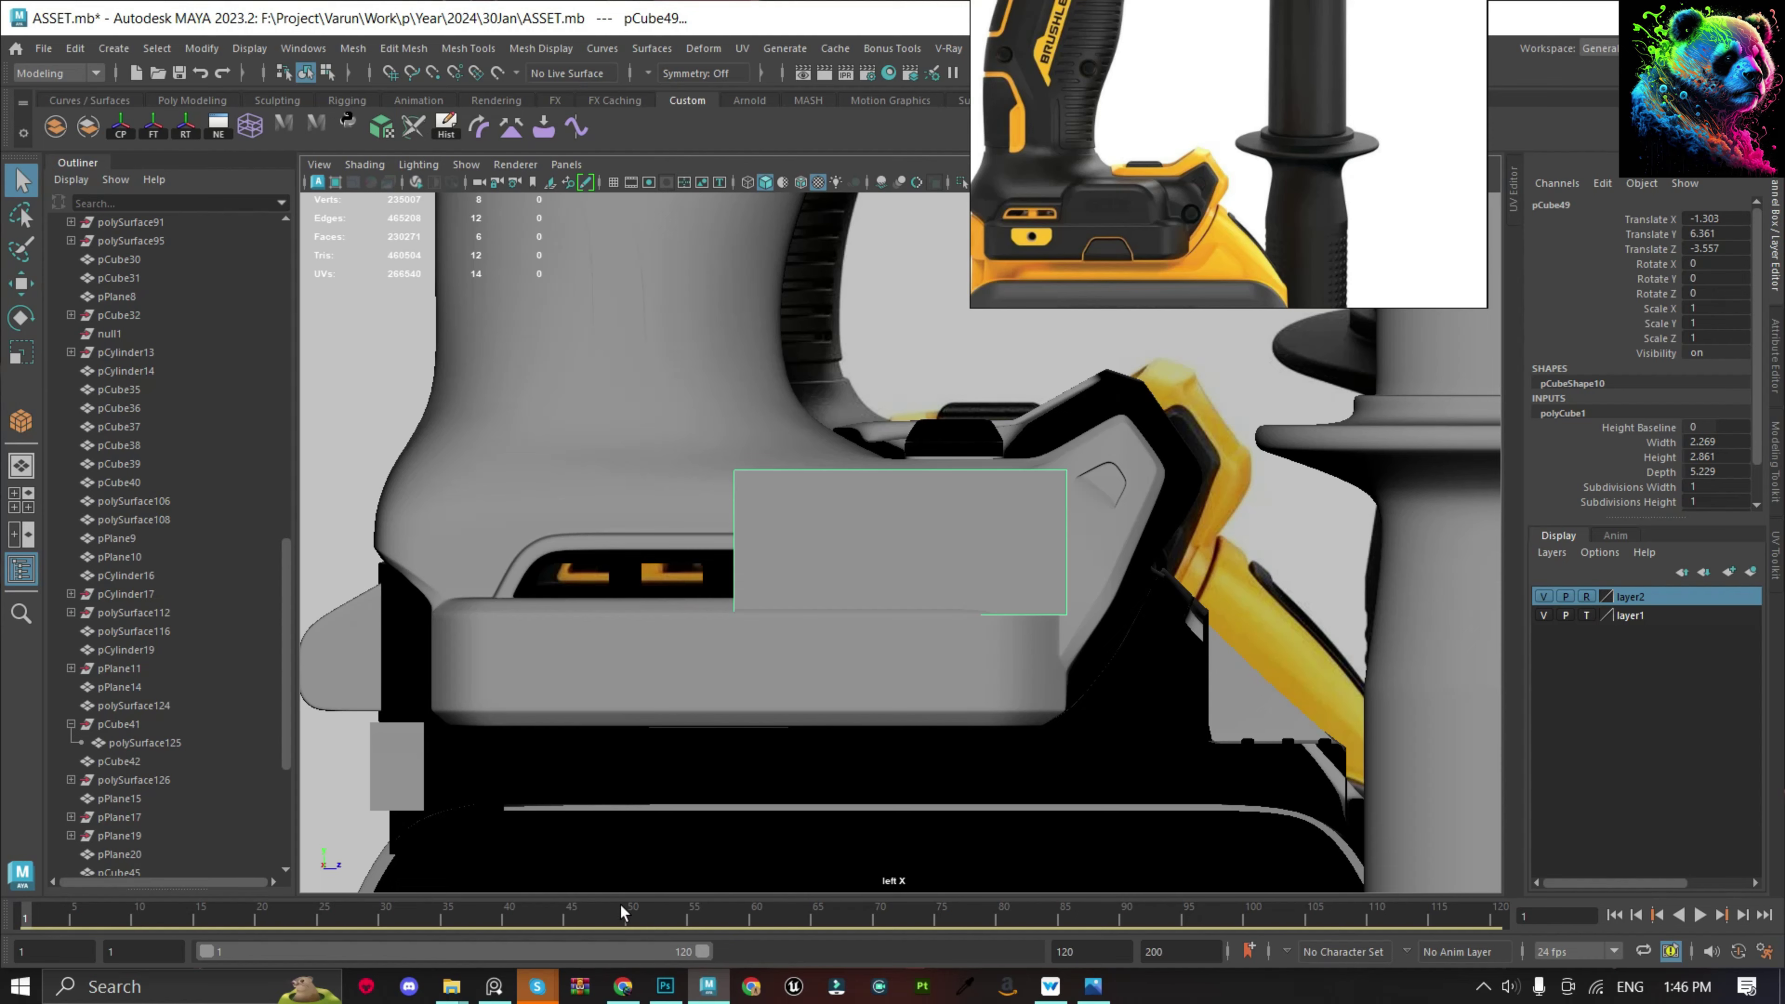
left_click_drag(622, 912, 1176, 914)
key("F9")
left_click_drag(1097, 422, 1040, 647)
key("w")
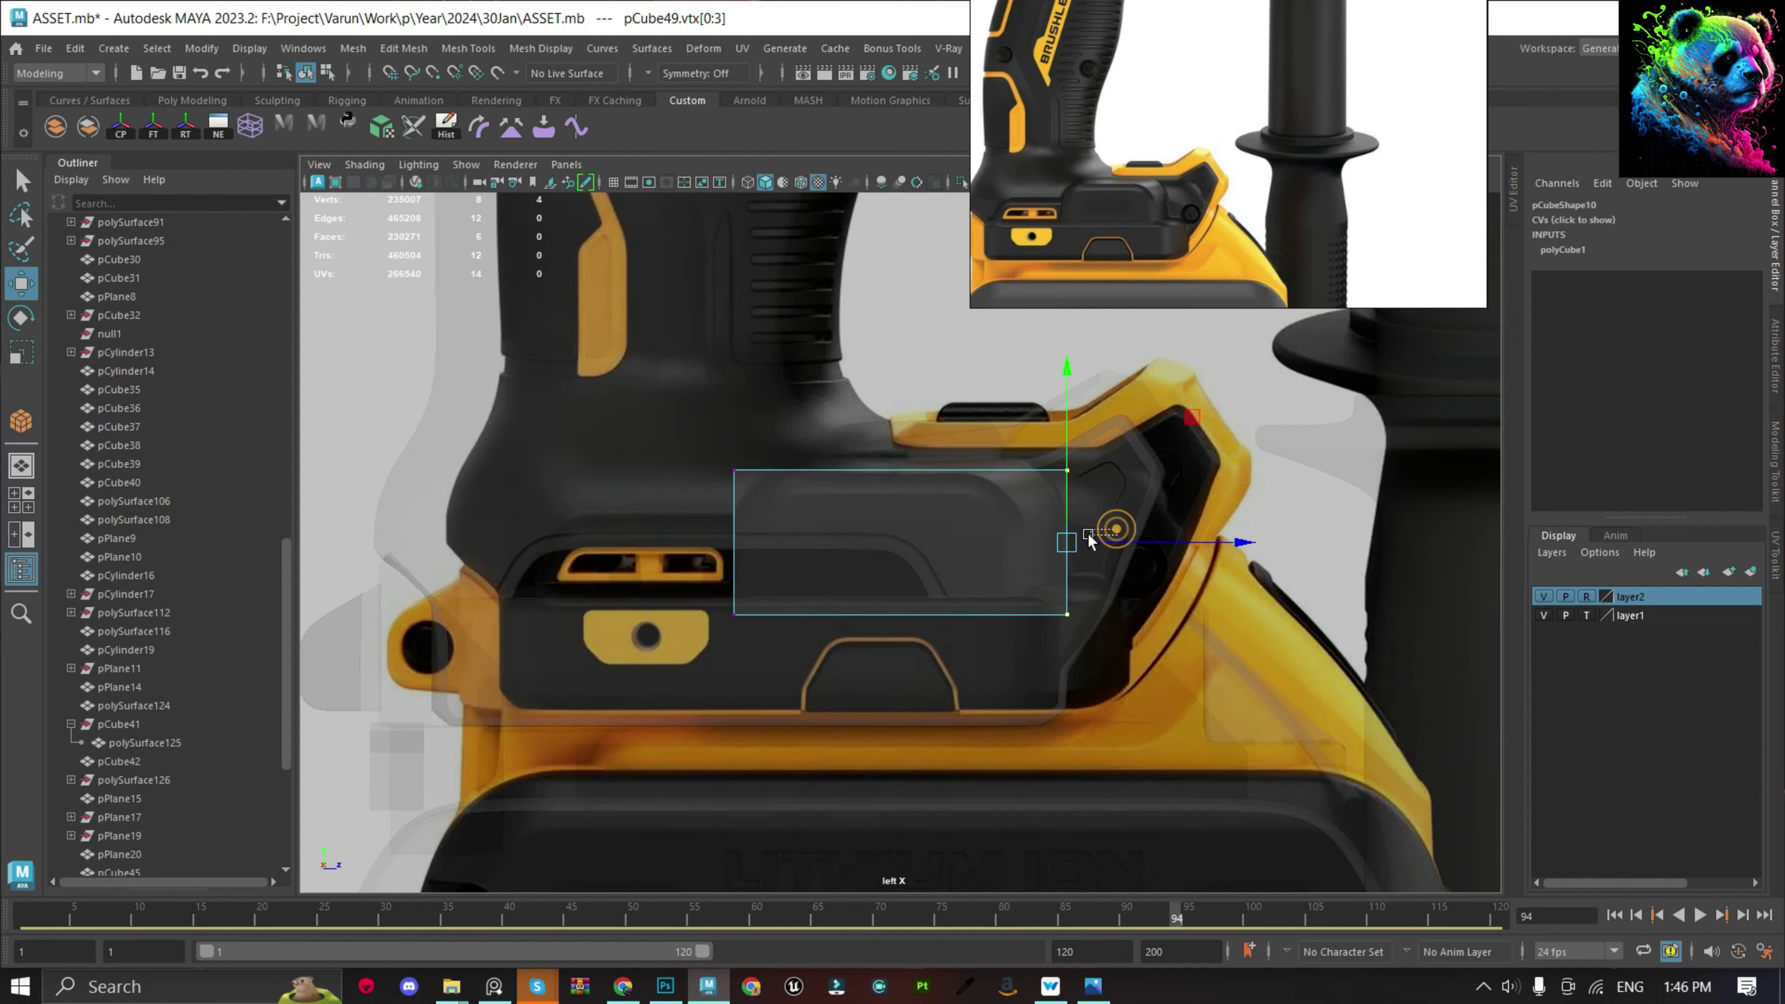
left_click_drag(1089, 540, 1142, 545)
key("space")
left_click_drag(976, 584, 977, 457)
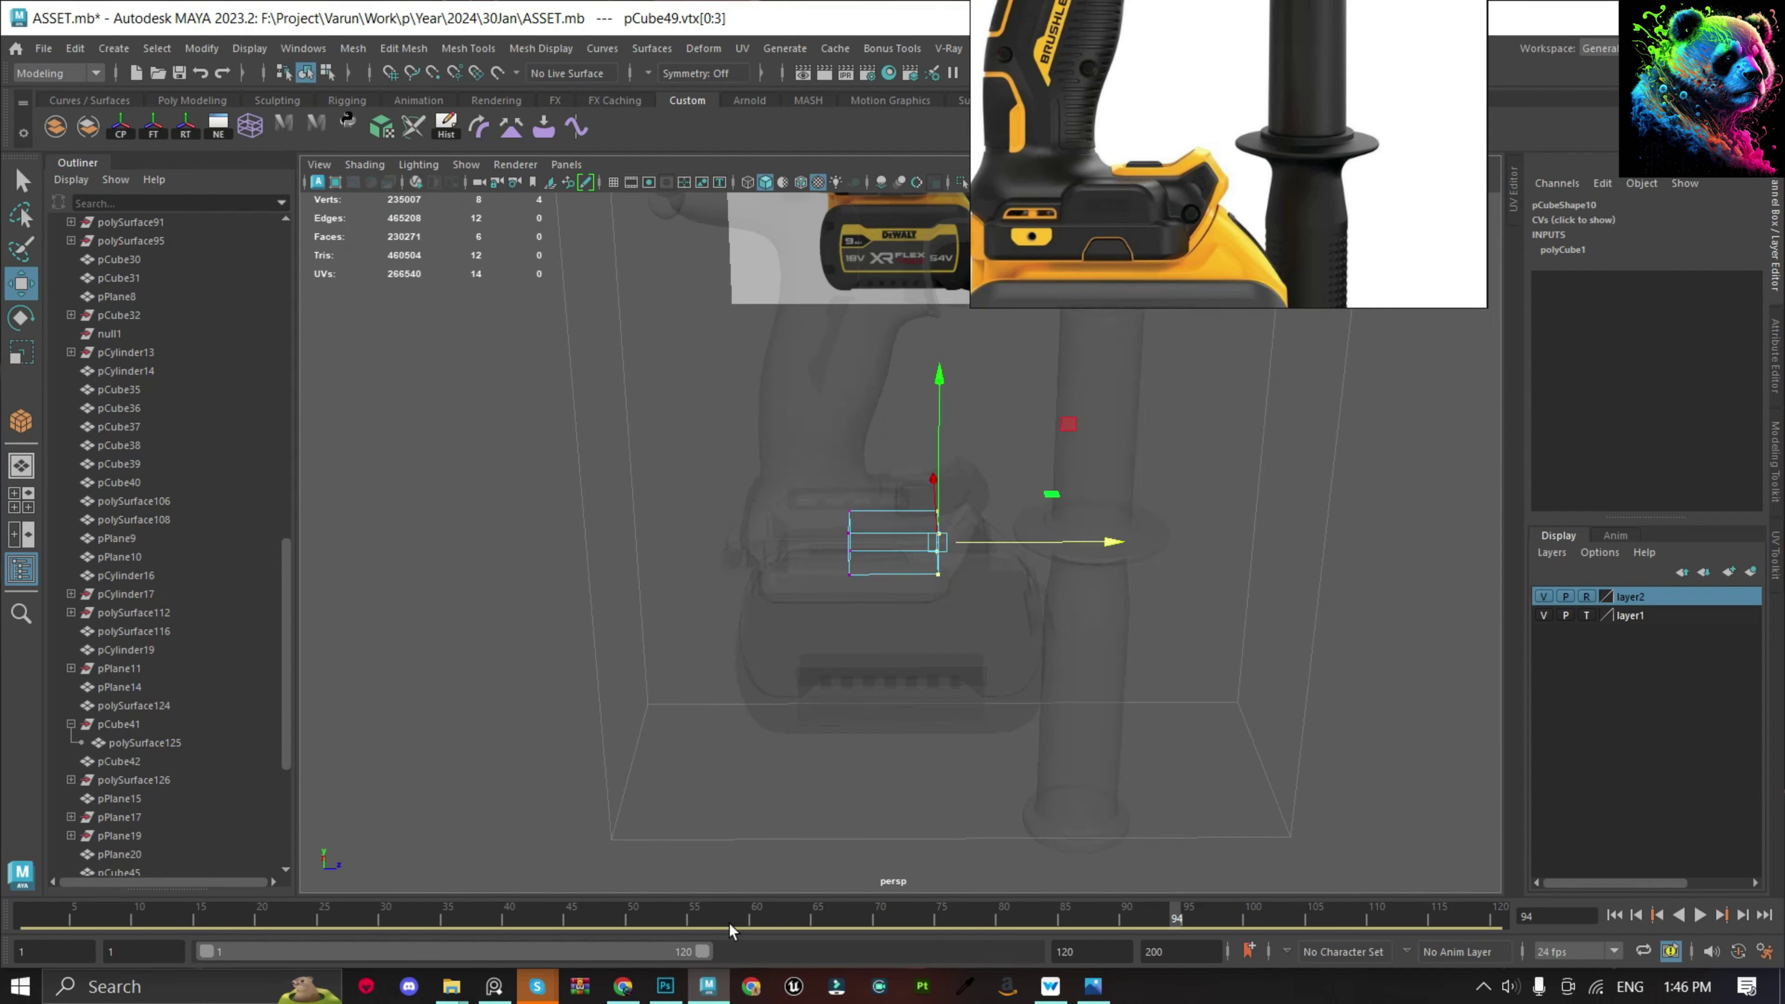
key("alt+shift+v")
mouse_move(949, 534)
left_mouse_down("alt")
mouse_move(930, 603)
mouse_move(1106, 552)
left_mouse_up("alt")
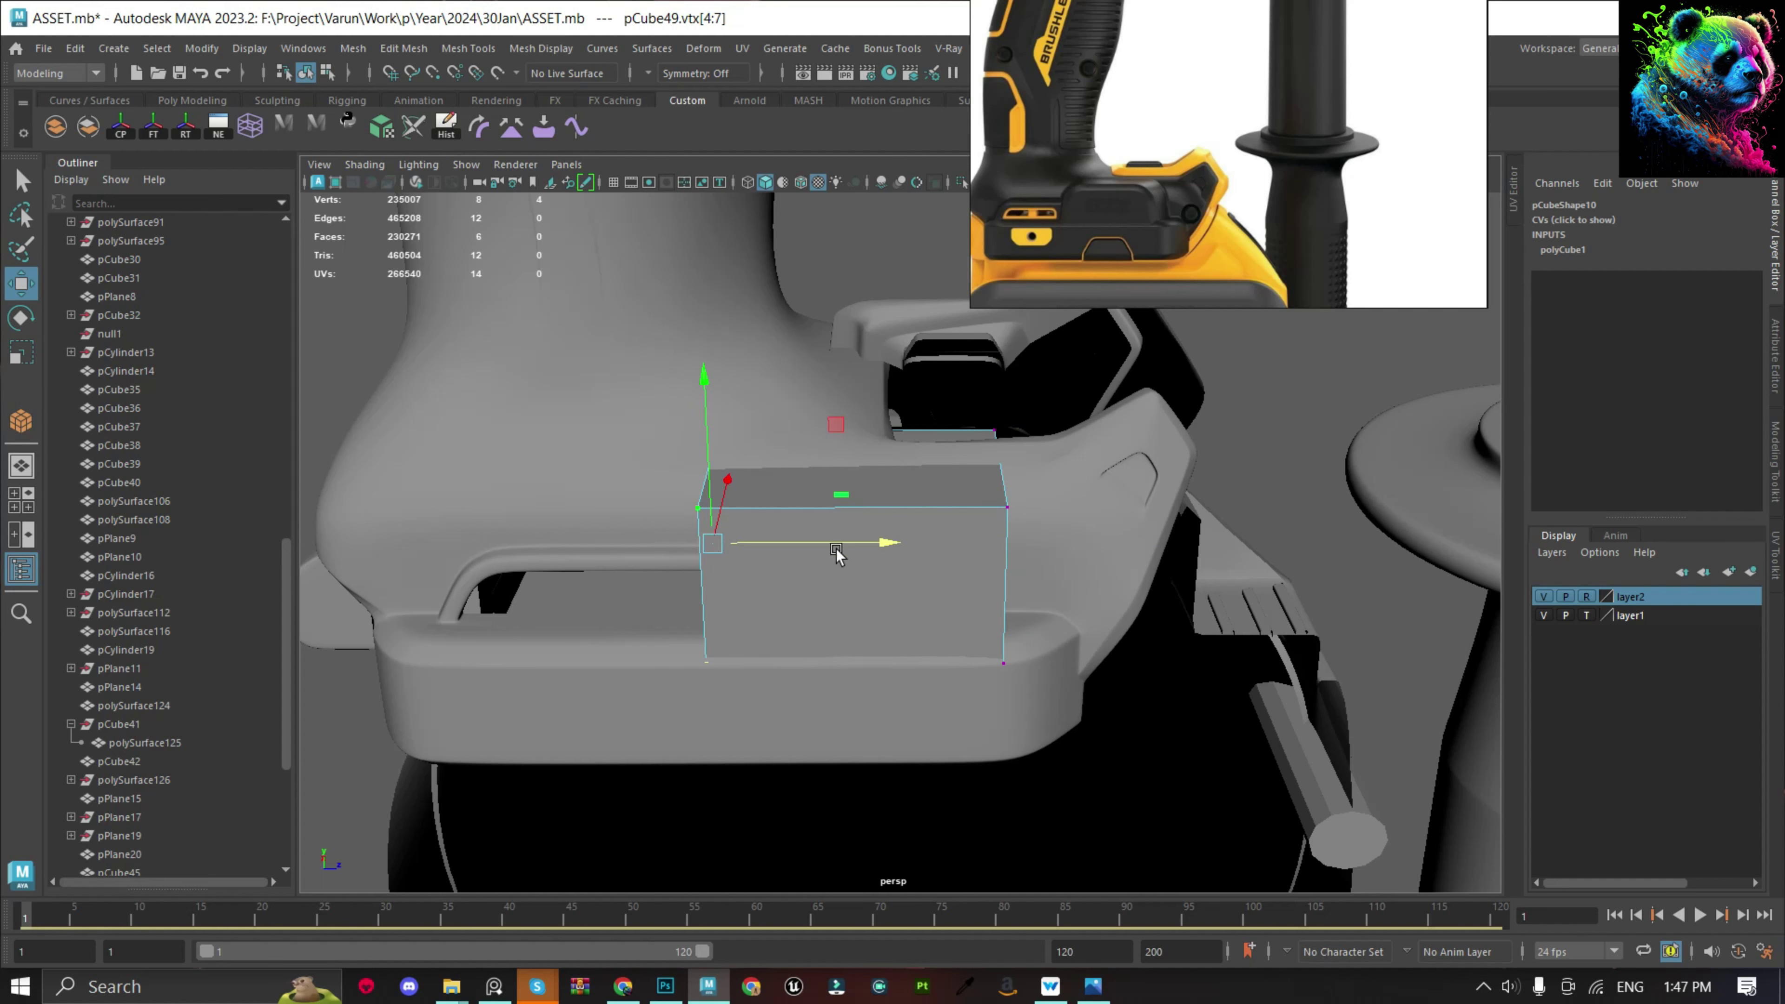
Bevel a top edge of the box with two segments and fraction 0.3.
key("F11")
left_click(816, 518)
left_click_drag(816, 518, 832, 638, "alt")
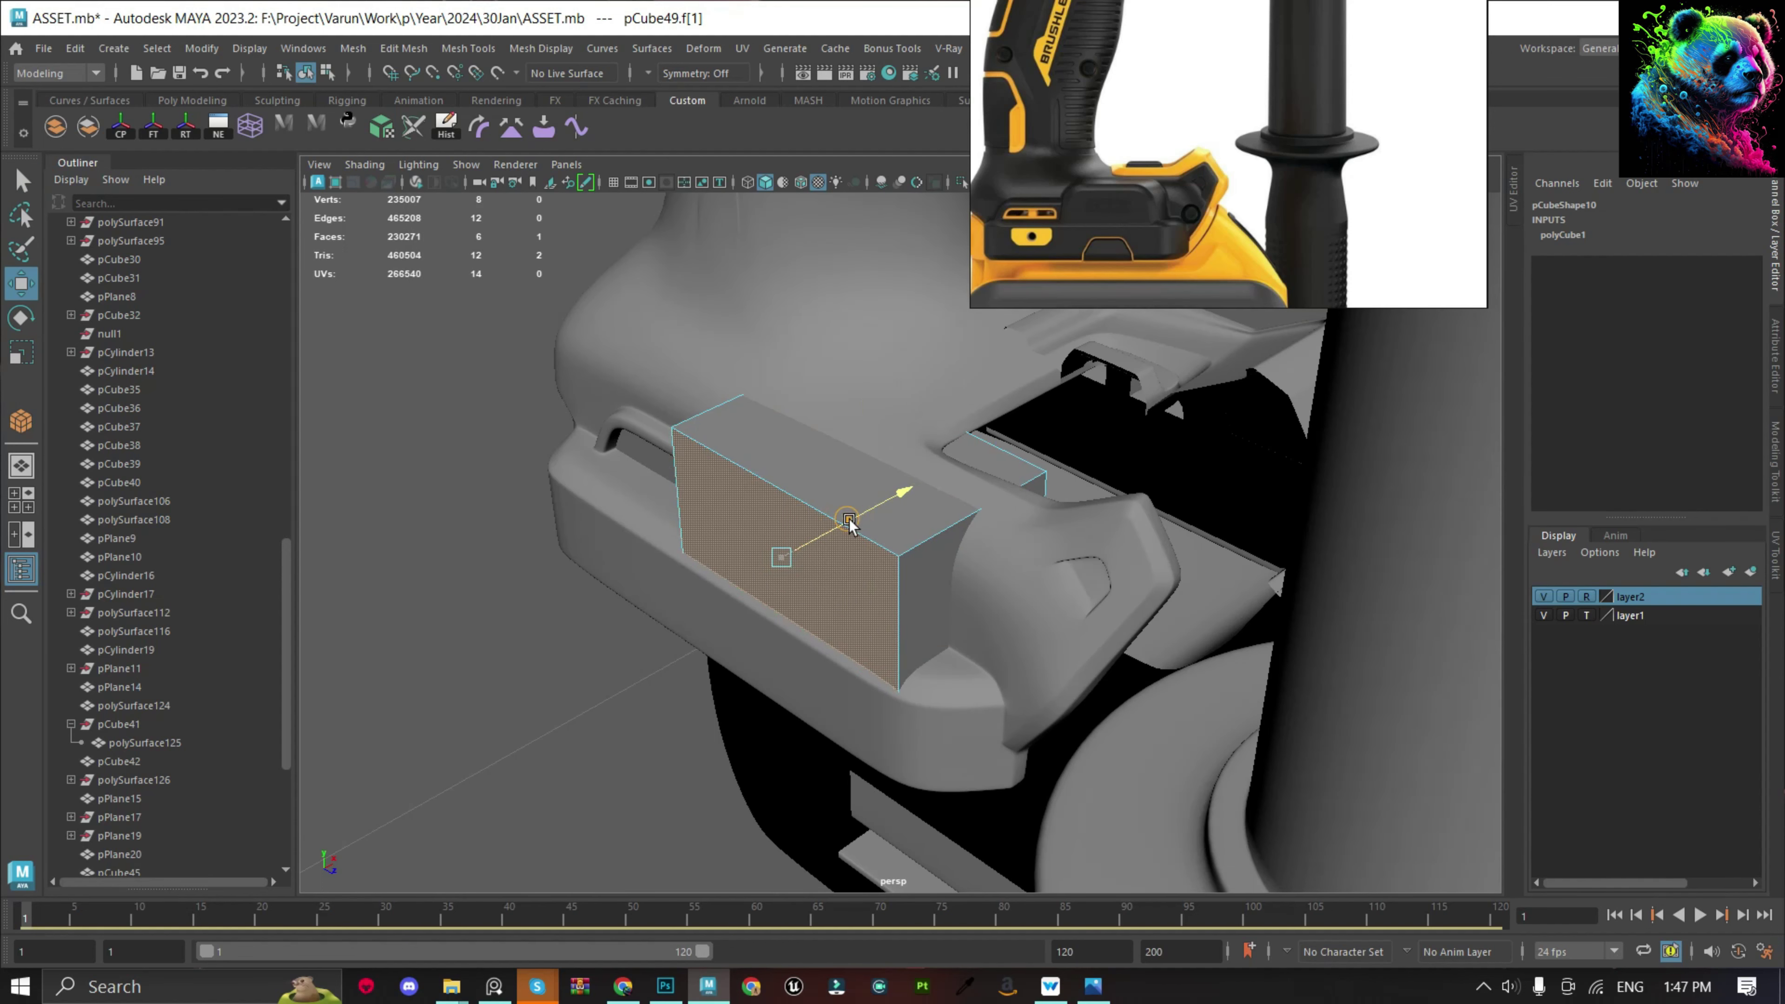
key("q")
key("F10")
left_click(927, 537)
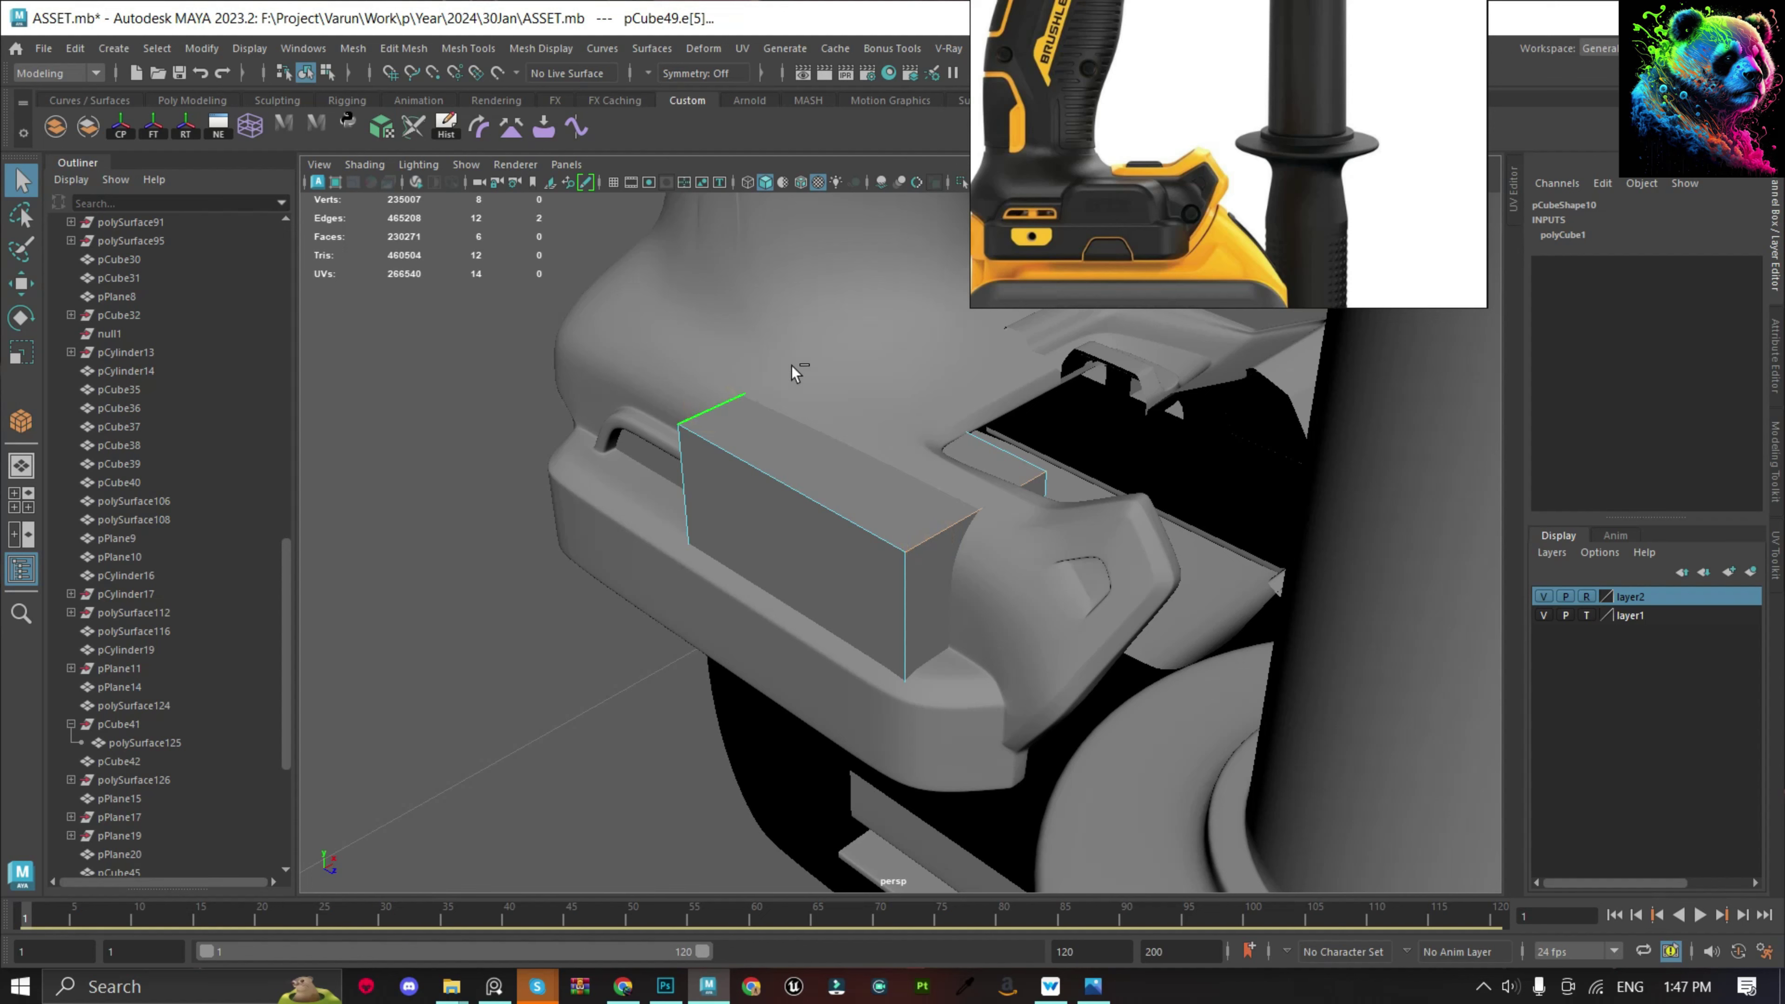
key("ctrl+b")
left_click_drag(330, 232, 339, 233)
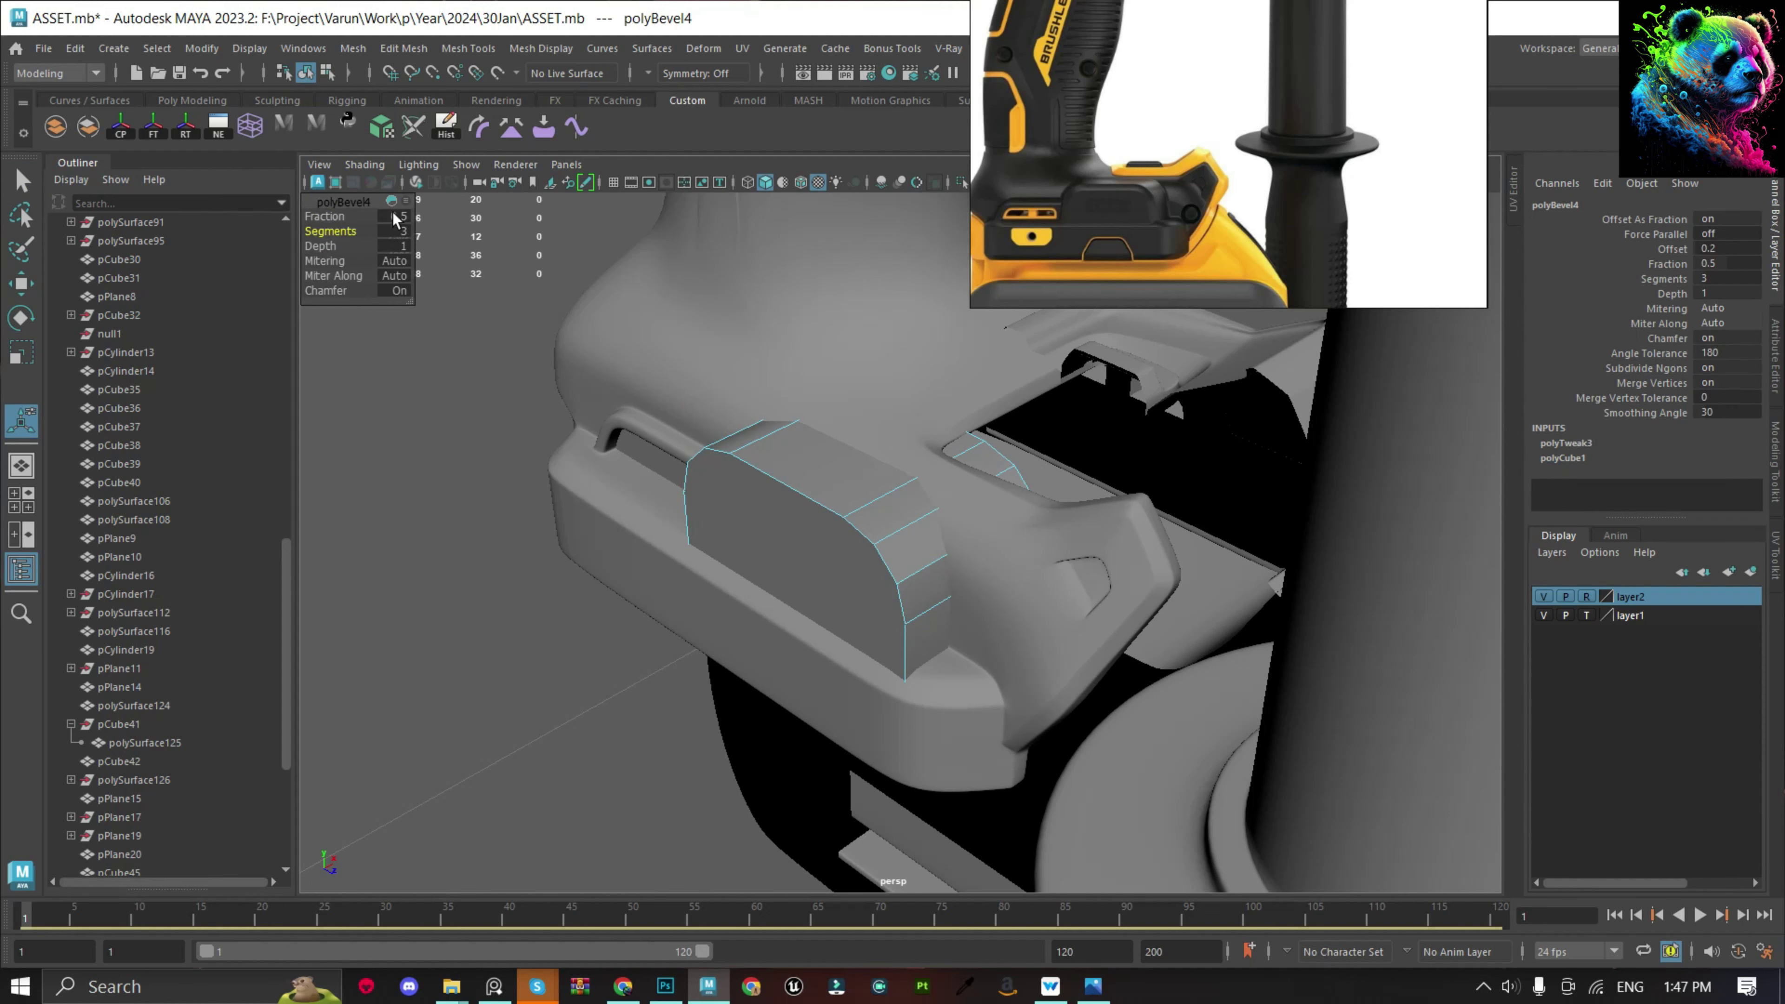
type("0.3")
key("Return")
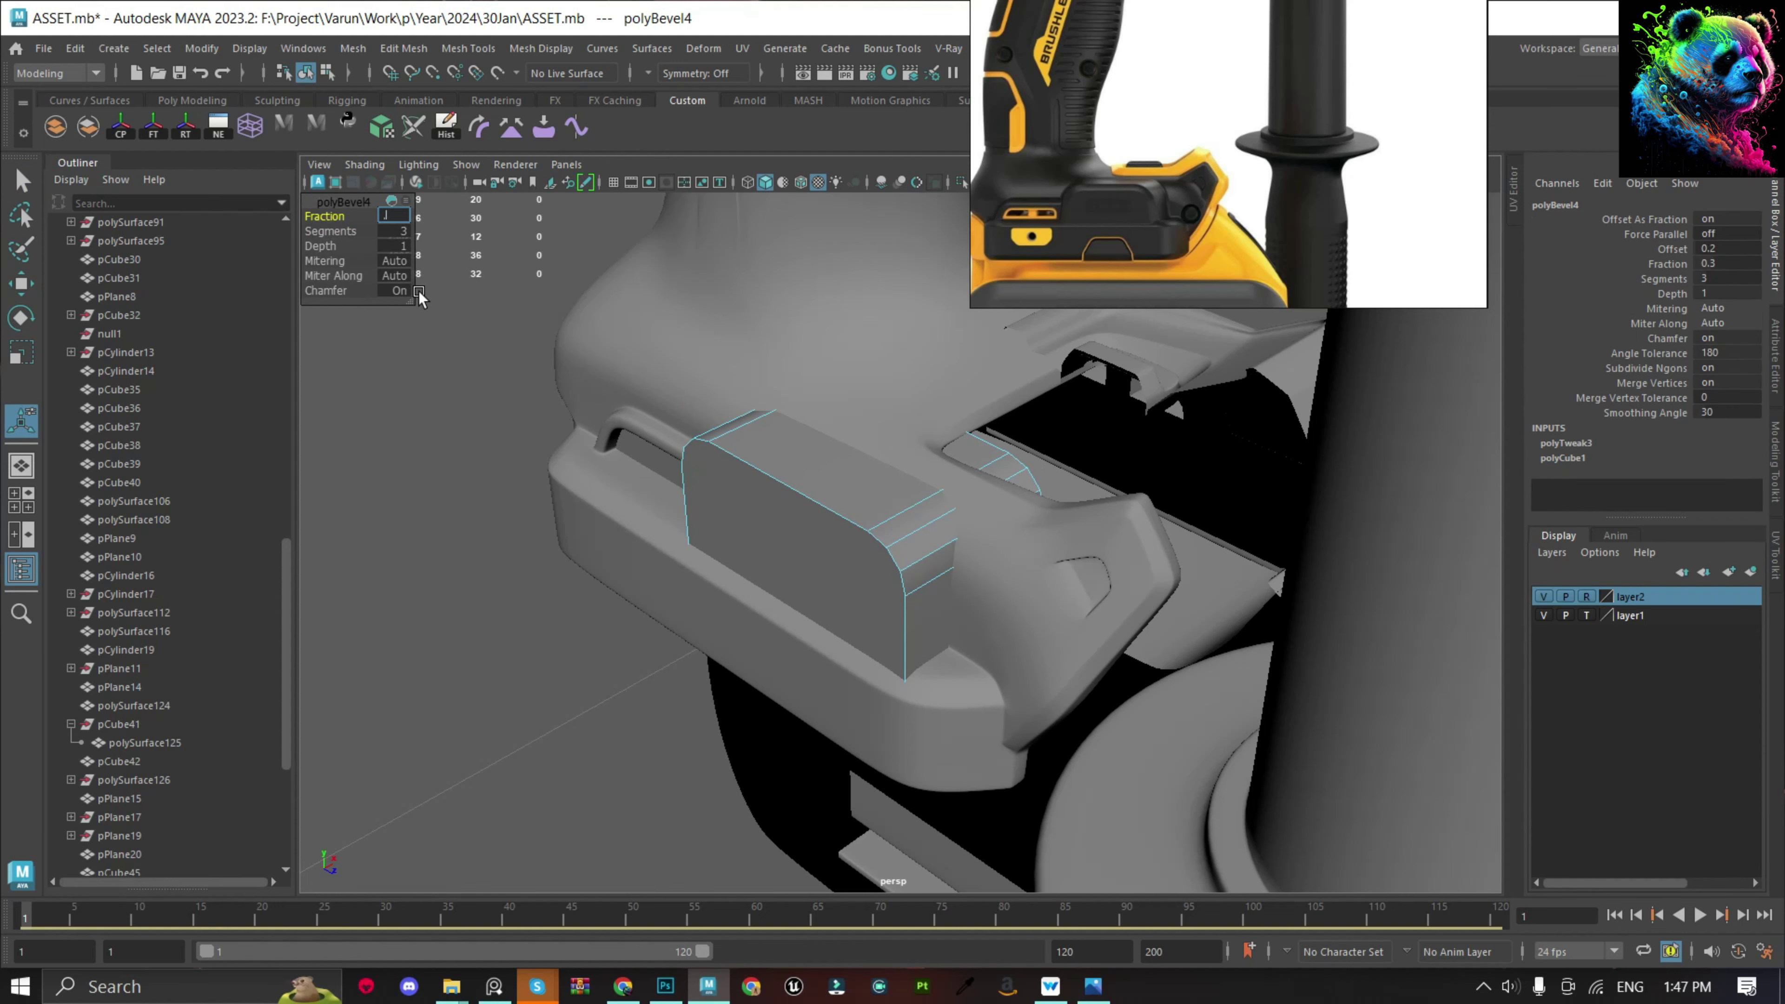
Try bevelling the side plate's front face, then undo that bevel.
mouse_move(819, 496)
left_mouse_down("alt")
mouse_move(891, 490)
mouse_move(1054, 351)
left_mouse_up("alt")
key("F8")
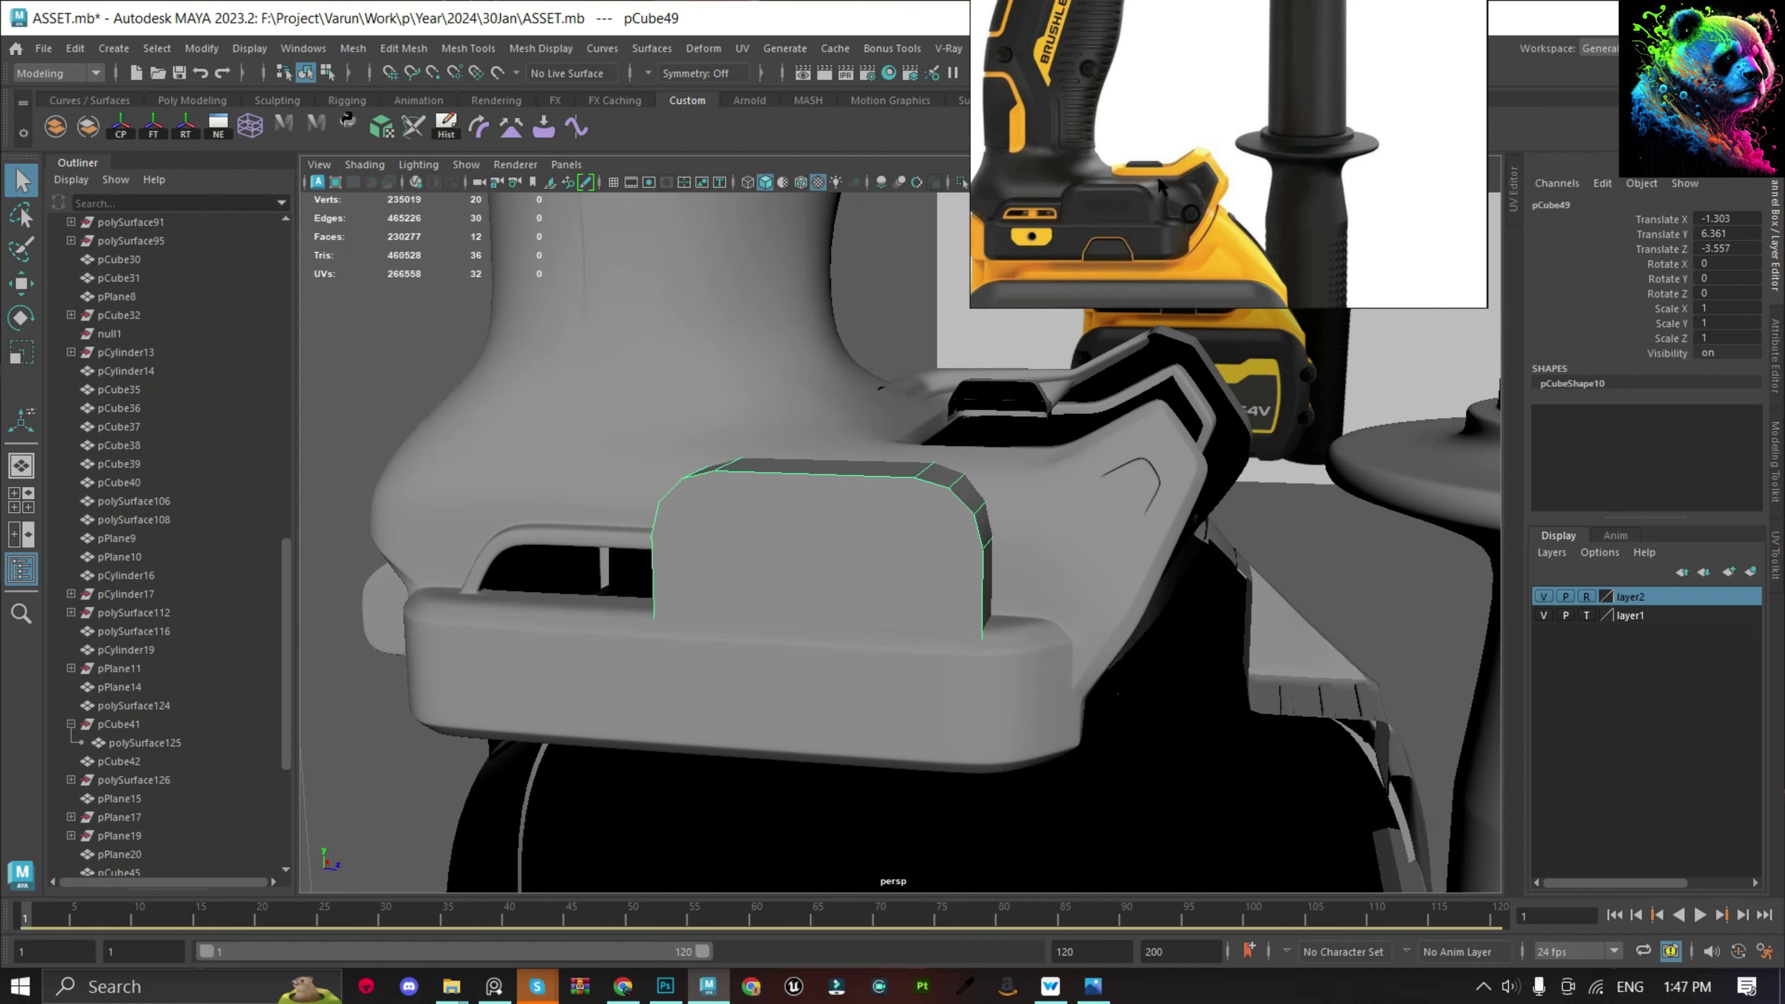
scroll(1129, 228, "up", 2)
scroll(1129, 228, "up", 1)
mouse_move(894, 520)
left_mouse_down("alt")
mouse_move(830, 537)
mouse_move(852, 519)
left_mouse_up("alt")
right_click_drag(852, 519, 914, 468)
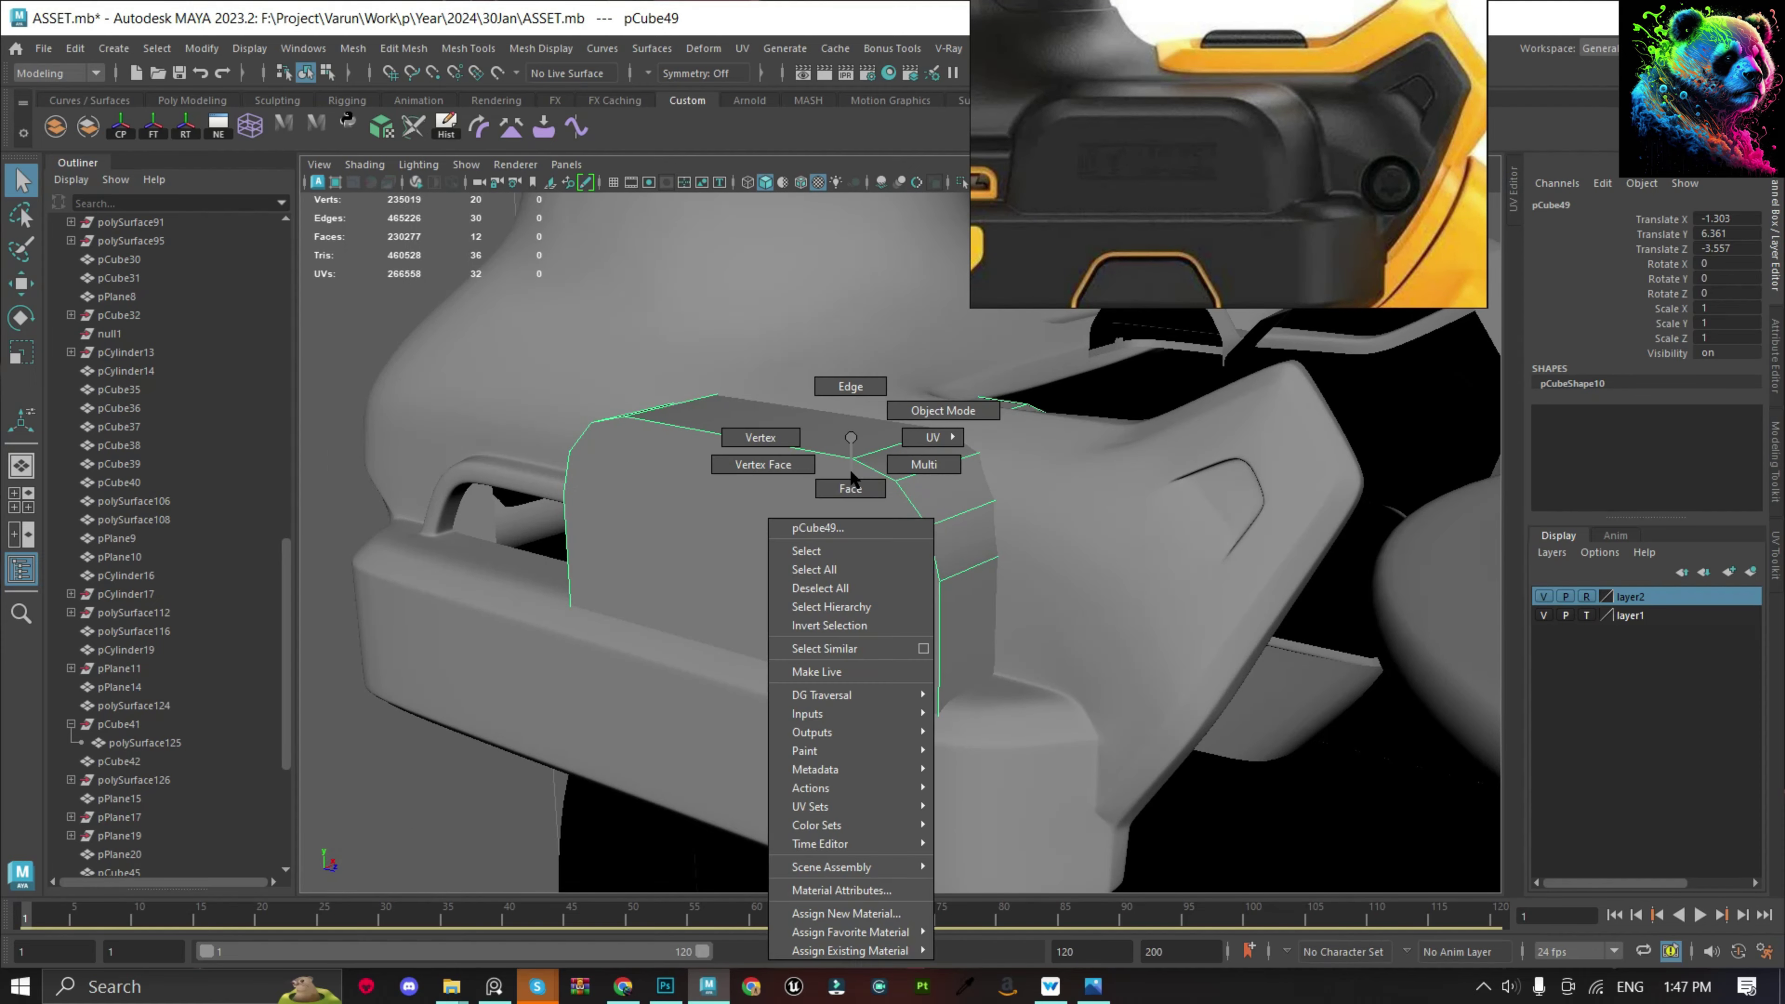
left_click(828, 516)
key("ctrl+b")
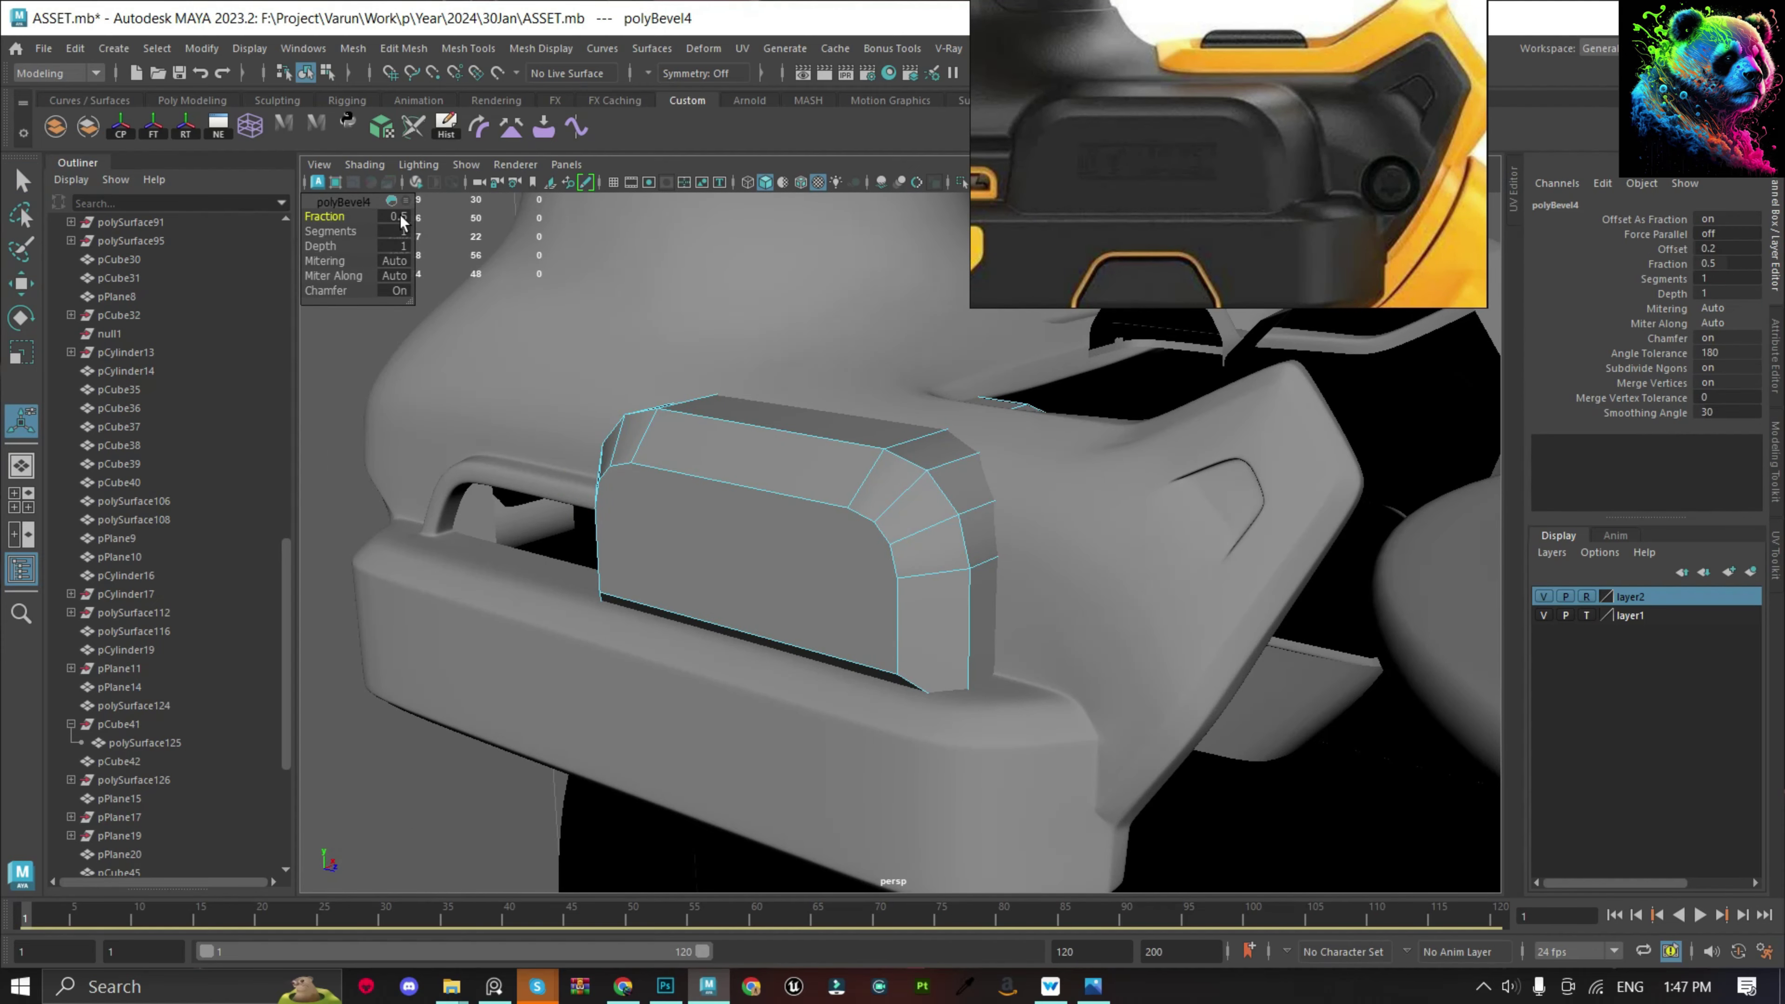
key("ctrl+z")
With the side plate isolated, bevel its front face at fraction 0.4.
left_click(741, 561)
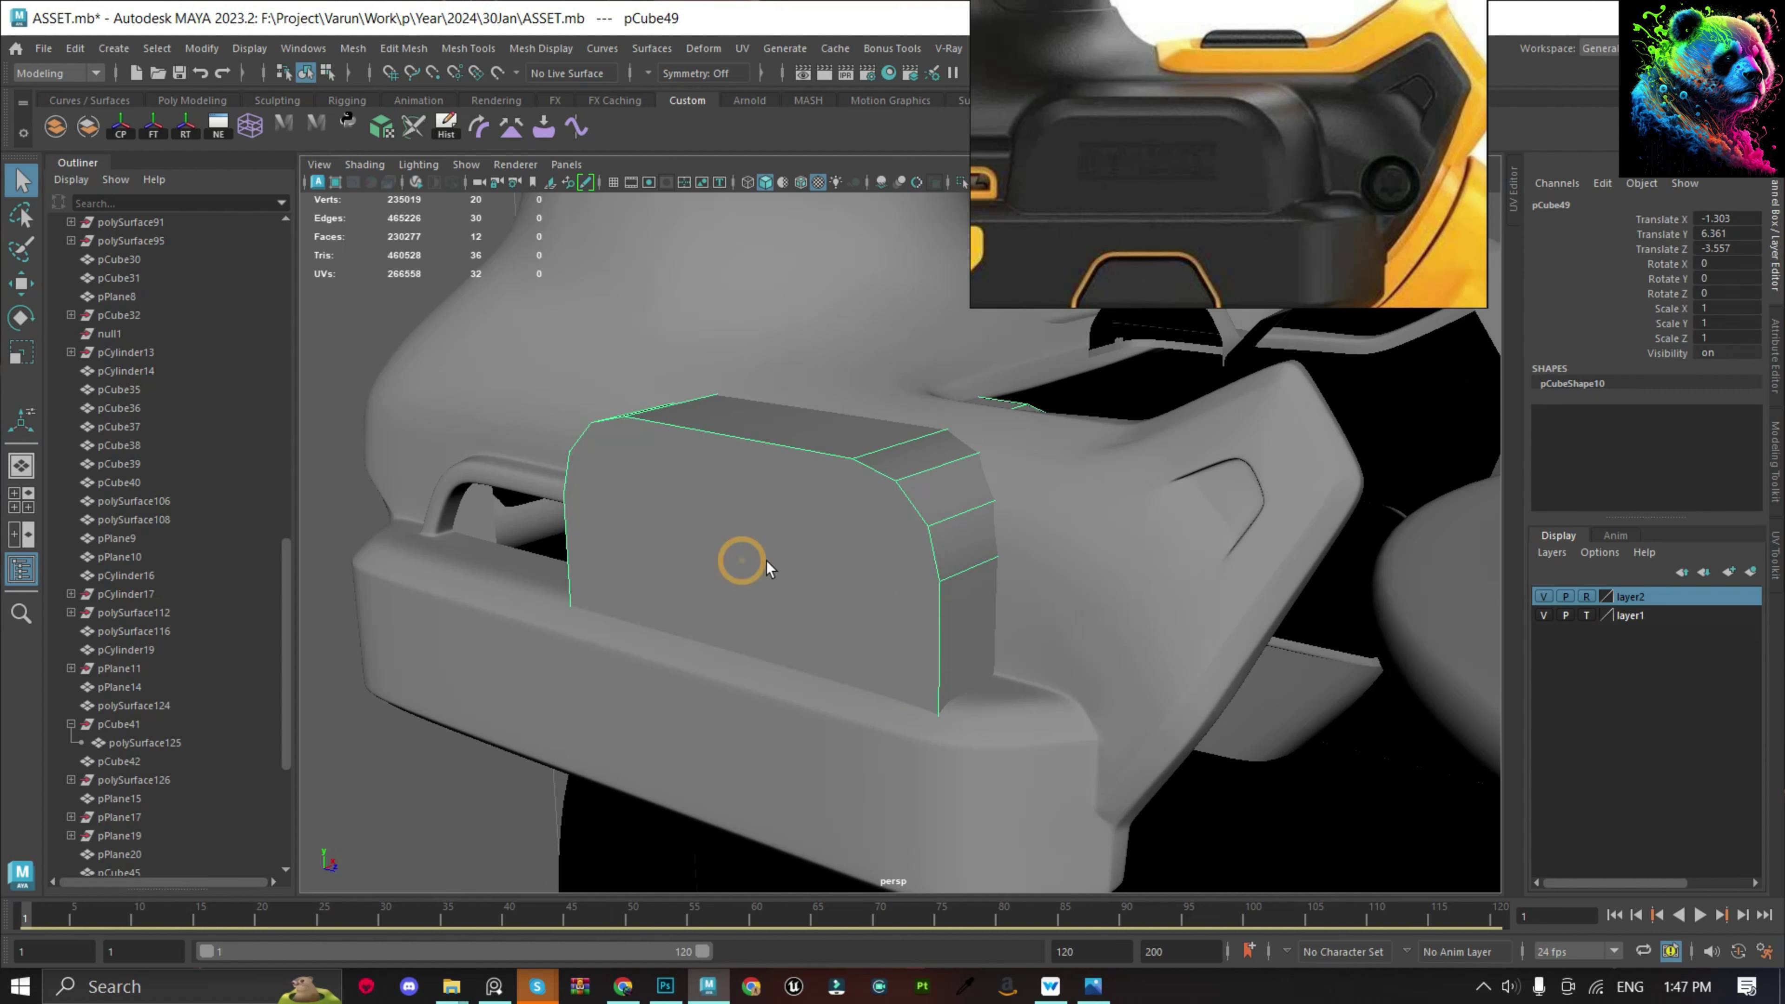
key("ctrl+1")
mouse_move(842, 529)
left_mouse_down("alt")
mouse_move(977, 626)
mouse_move(724, 544)
left_mouse_up("alt")
left_click(977, 625)
left_click(724, 544)
key("ctrl+b")
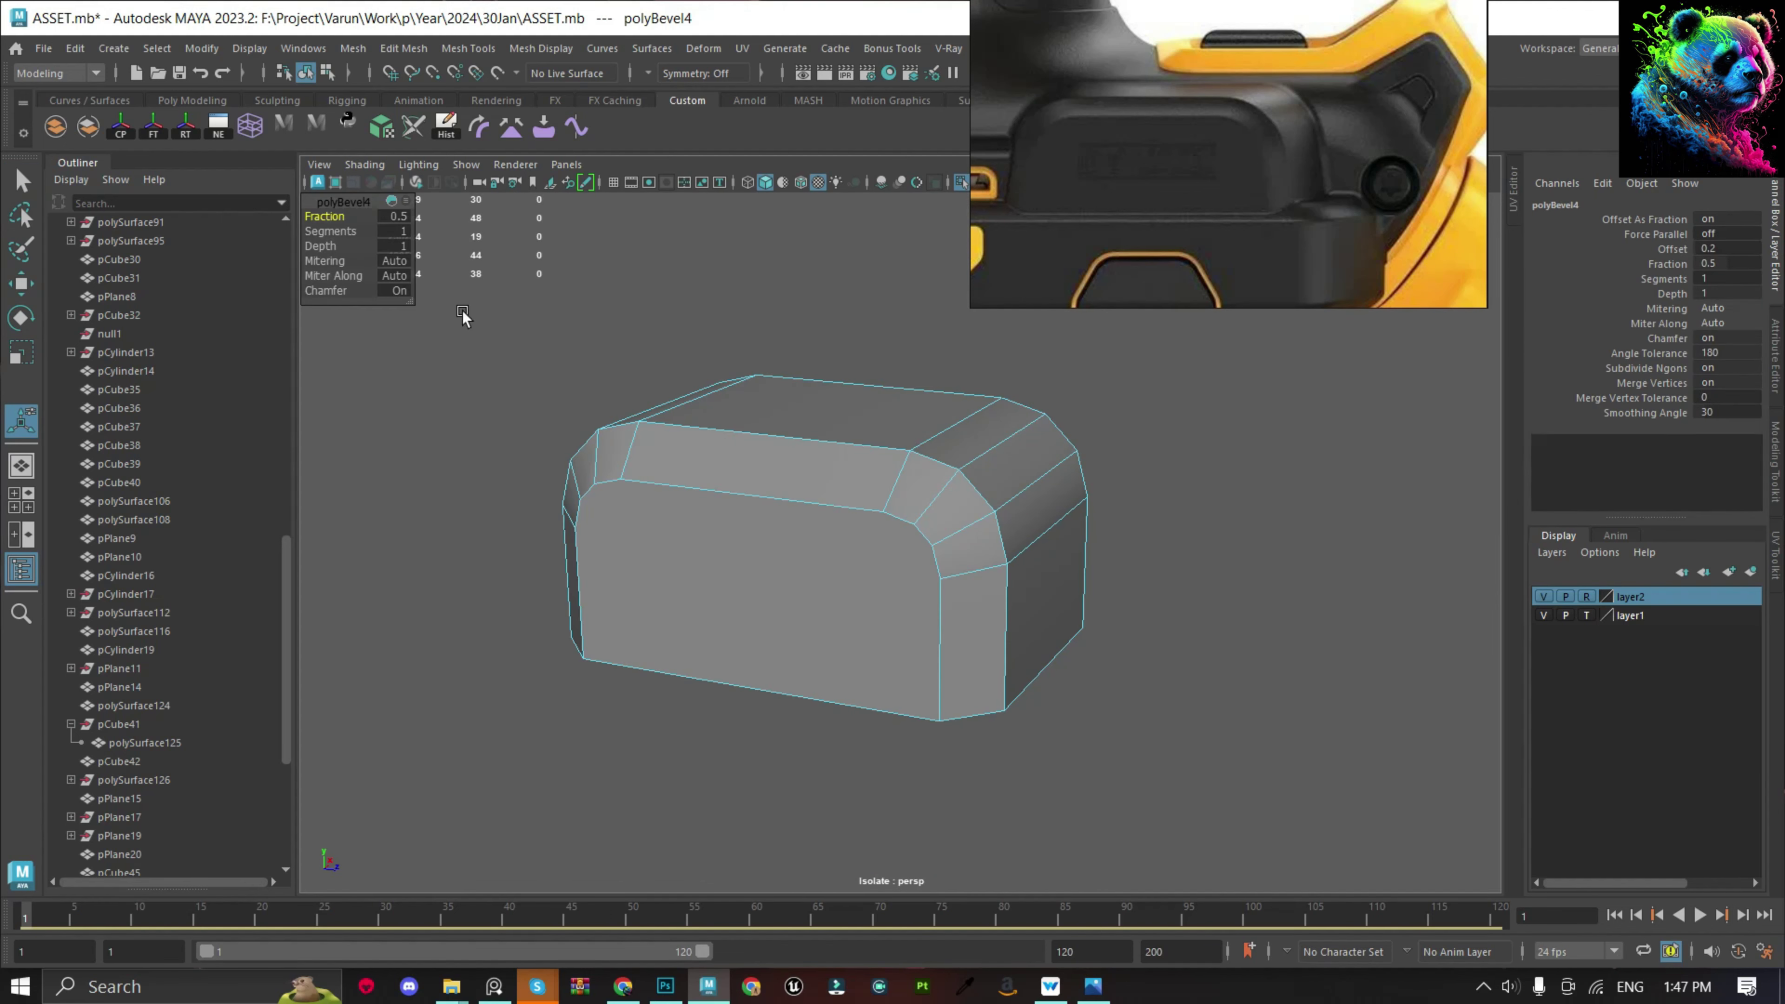
type("4")
key("Return")
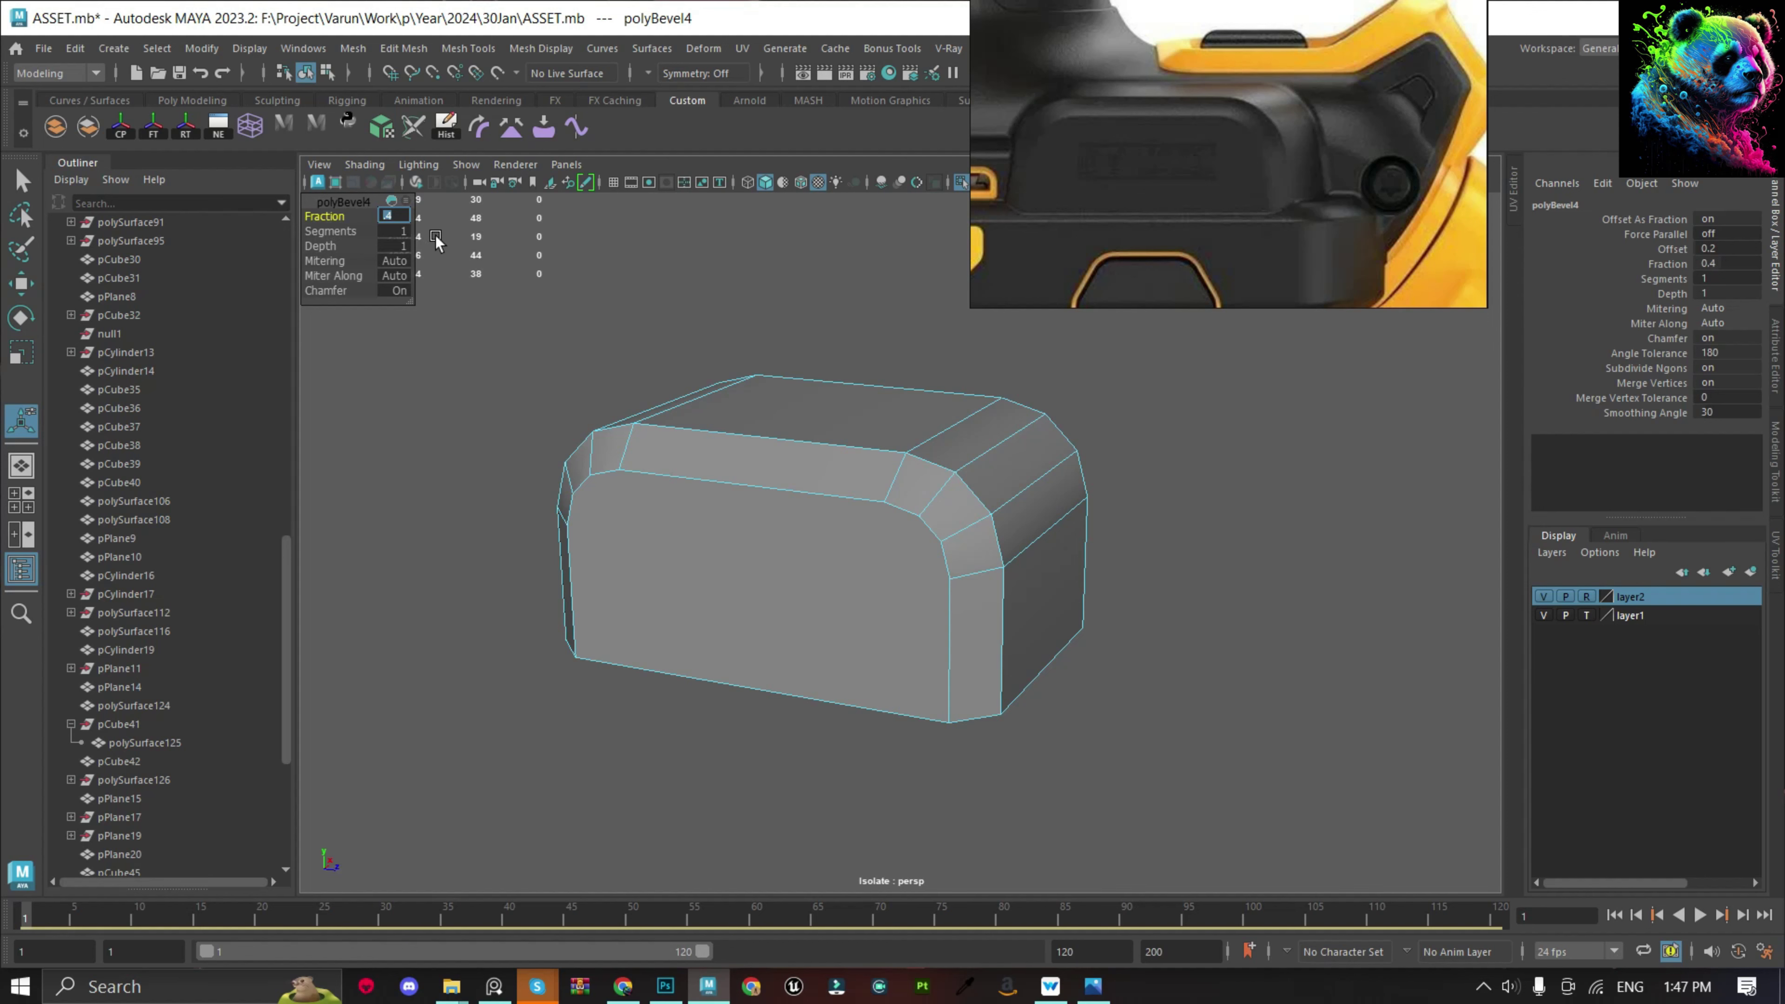
key("q")
left_click(1176, 465)
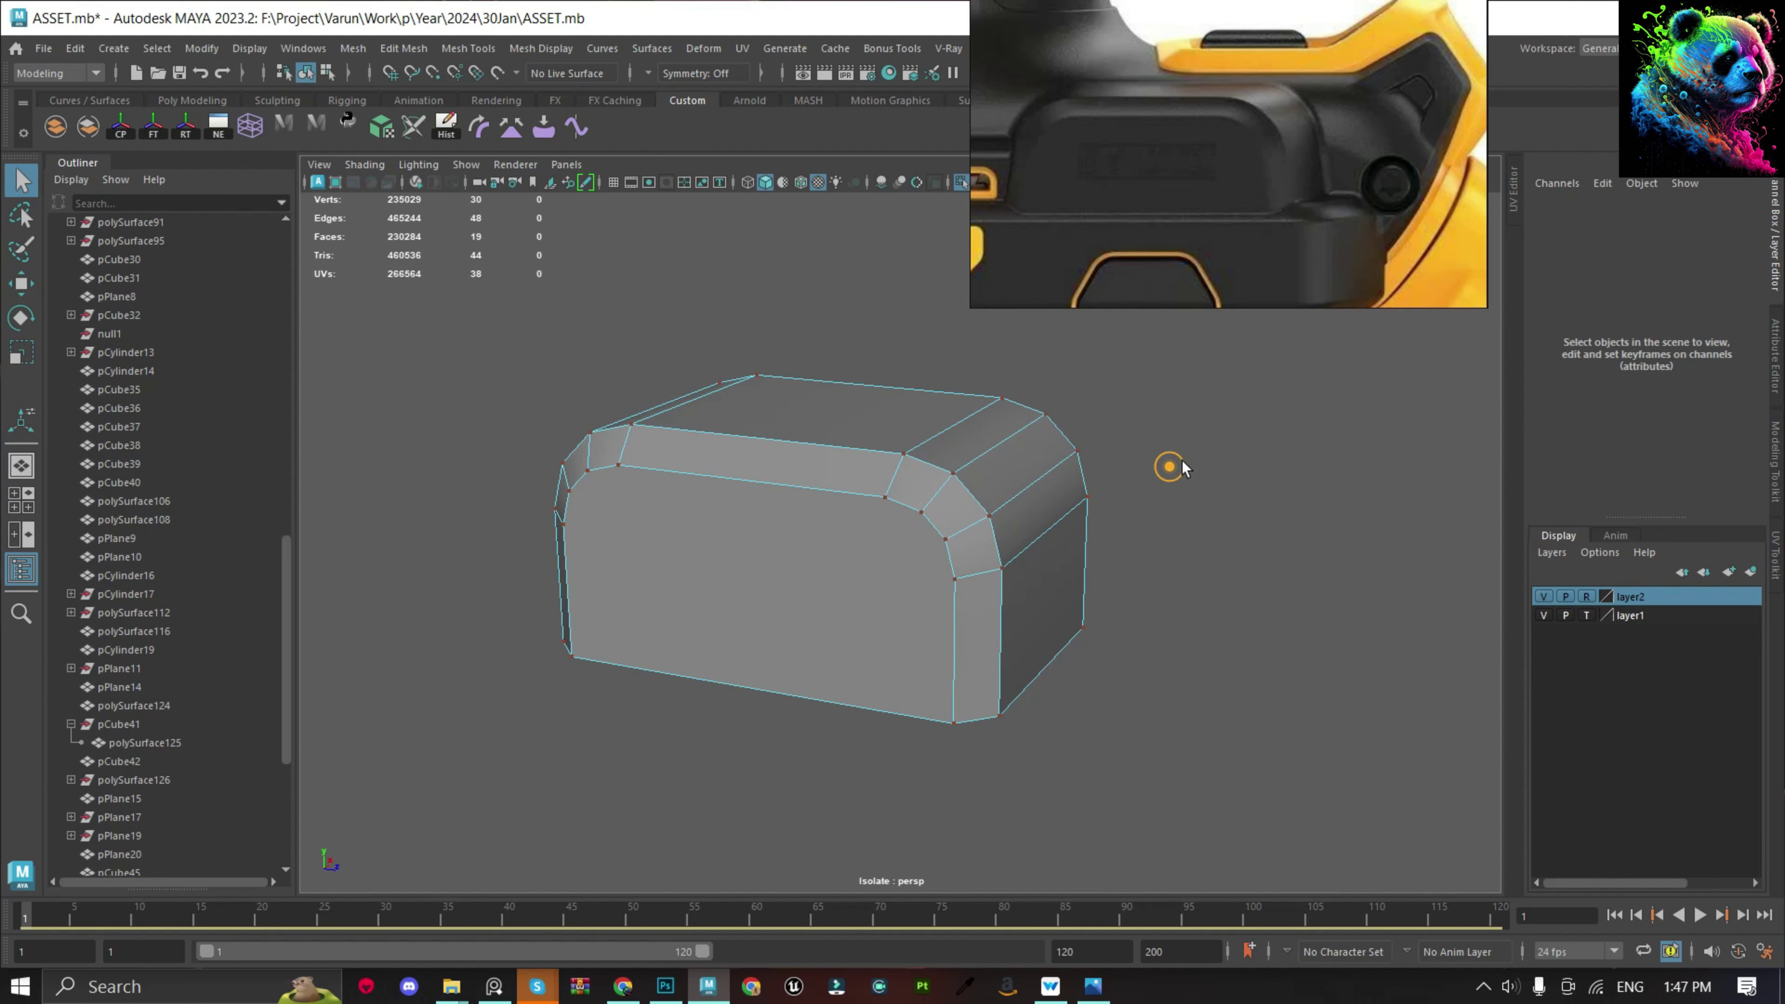
key("ctrl+1")
Convert the plate's front face to border edges and bevel them at fraction 0.2.
left_click(799, 475)
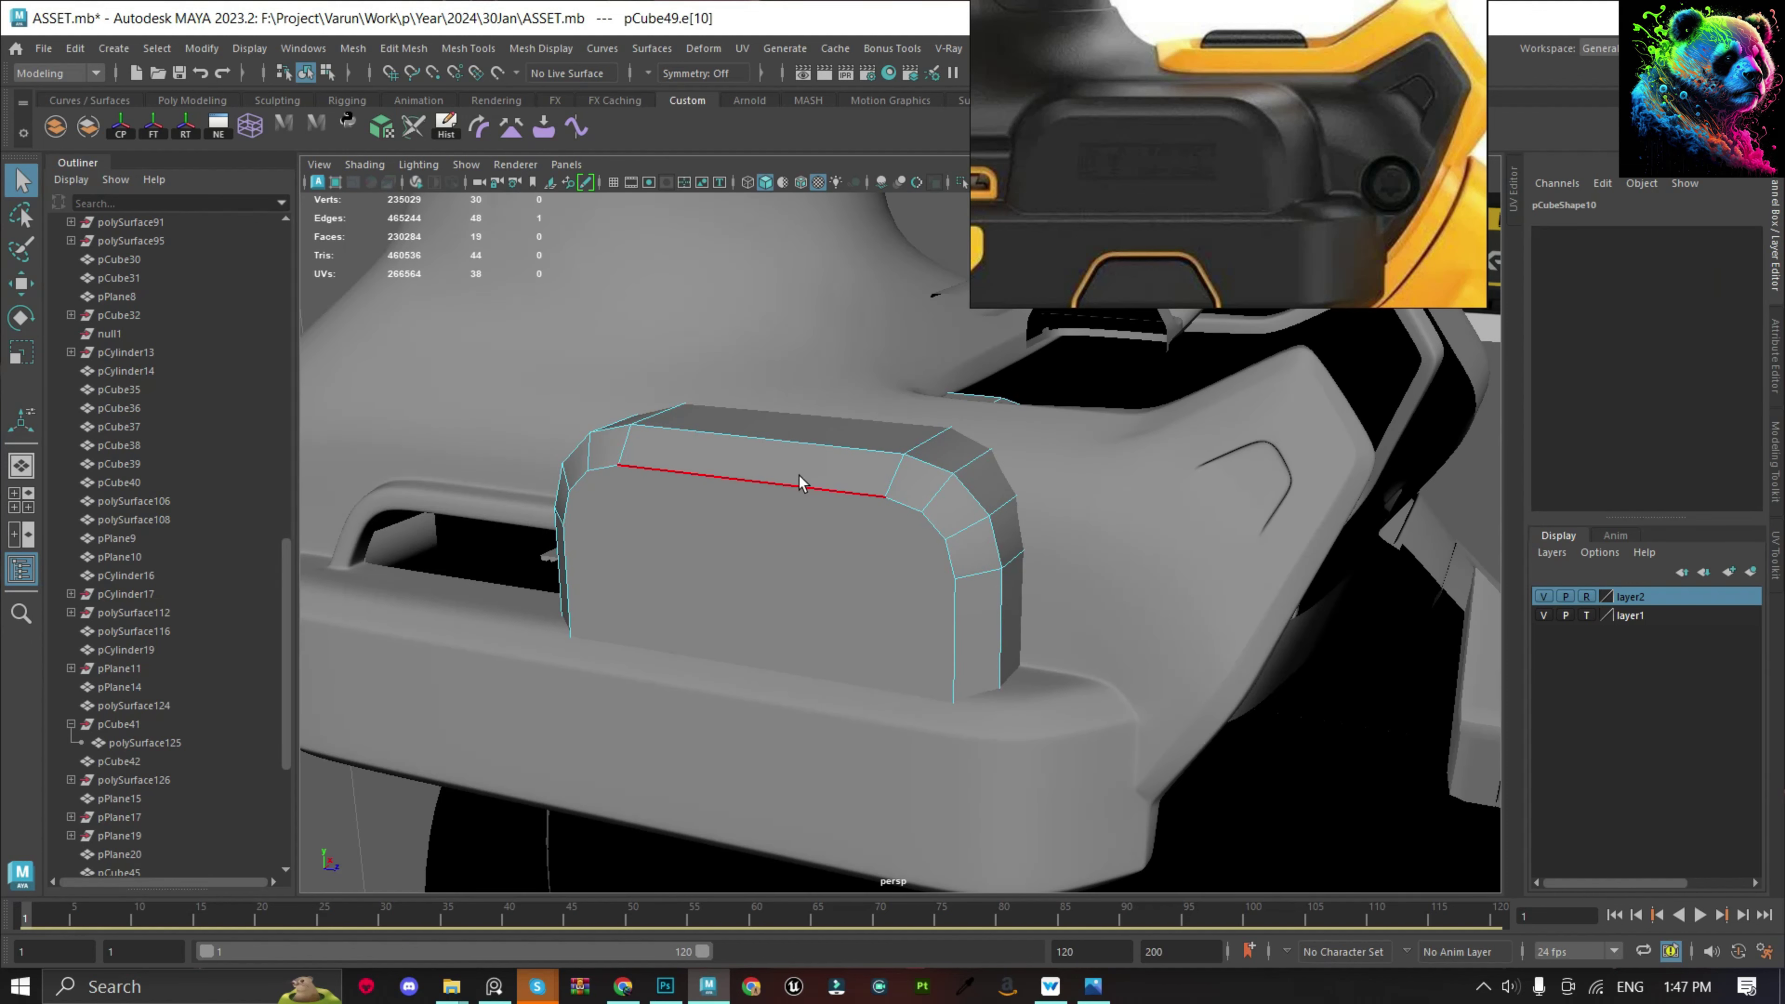
right_click_drag(772, 437, 773, 490)
right_click(760, 435)
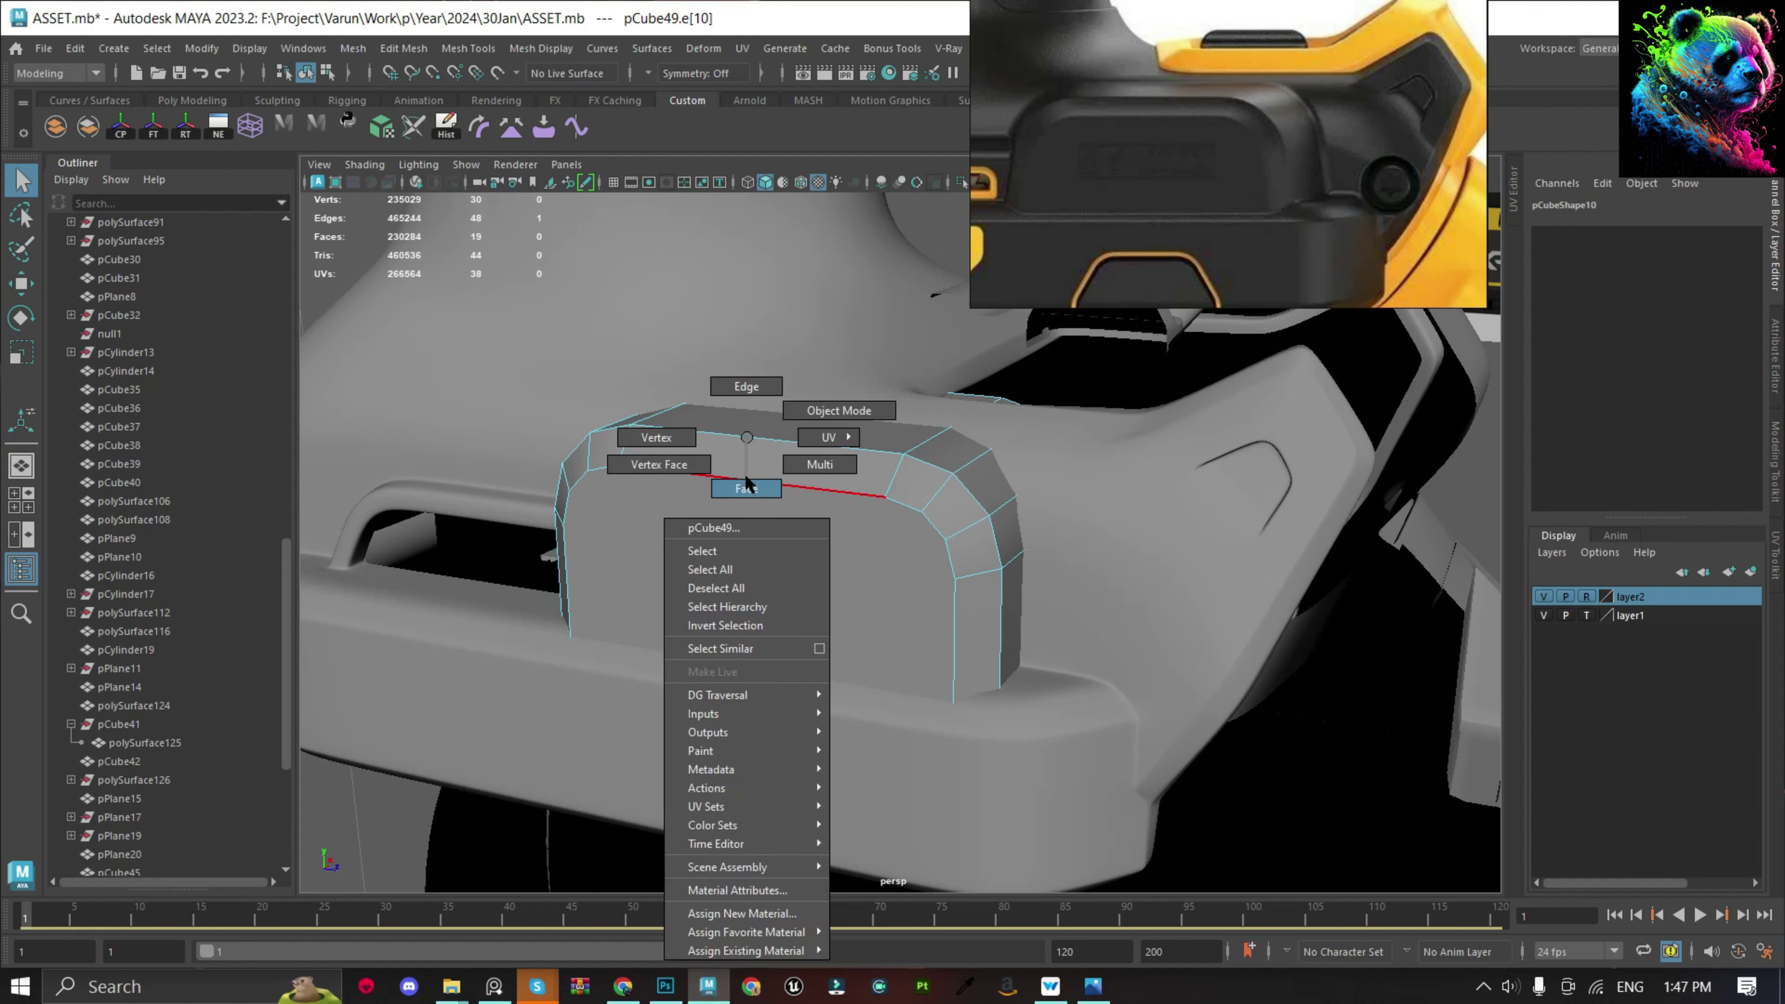
left_click(730, 538)
right_click(730, 538, "shift")
left_click(729, 485)
key("ctrl+b")
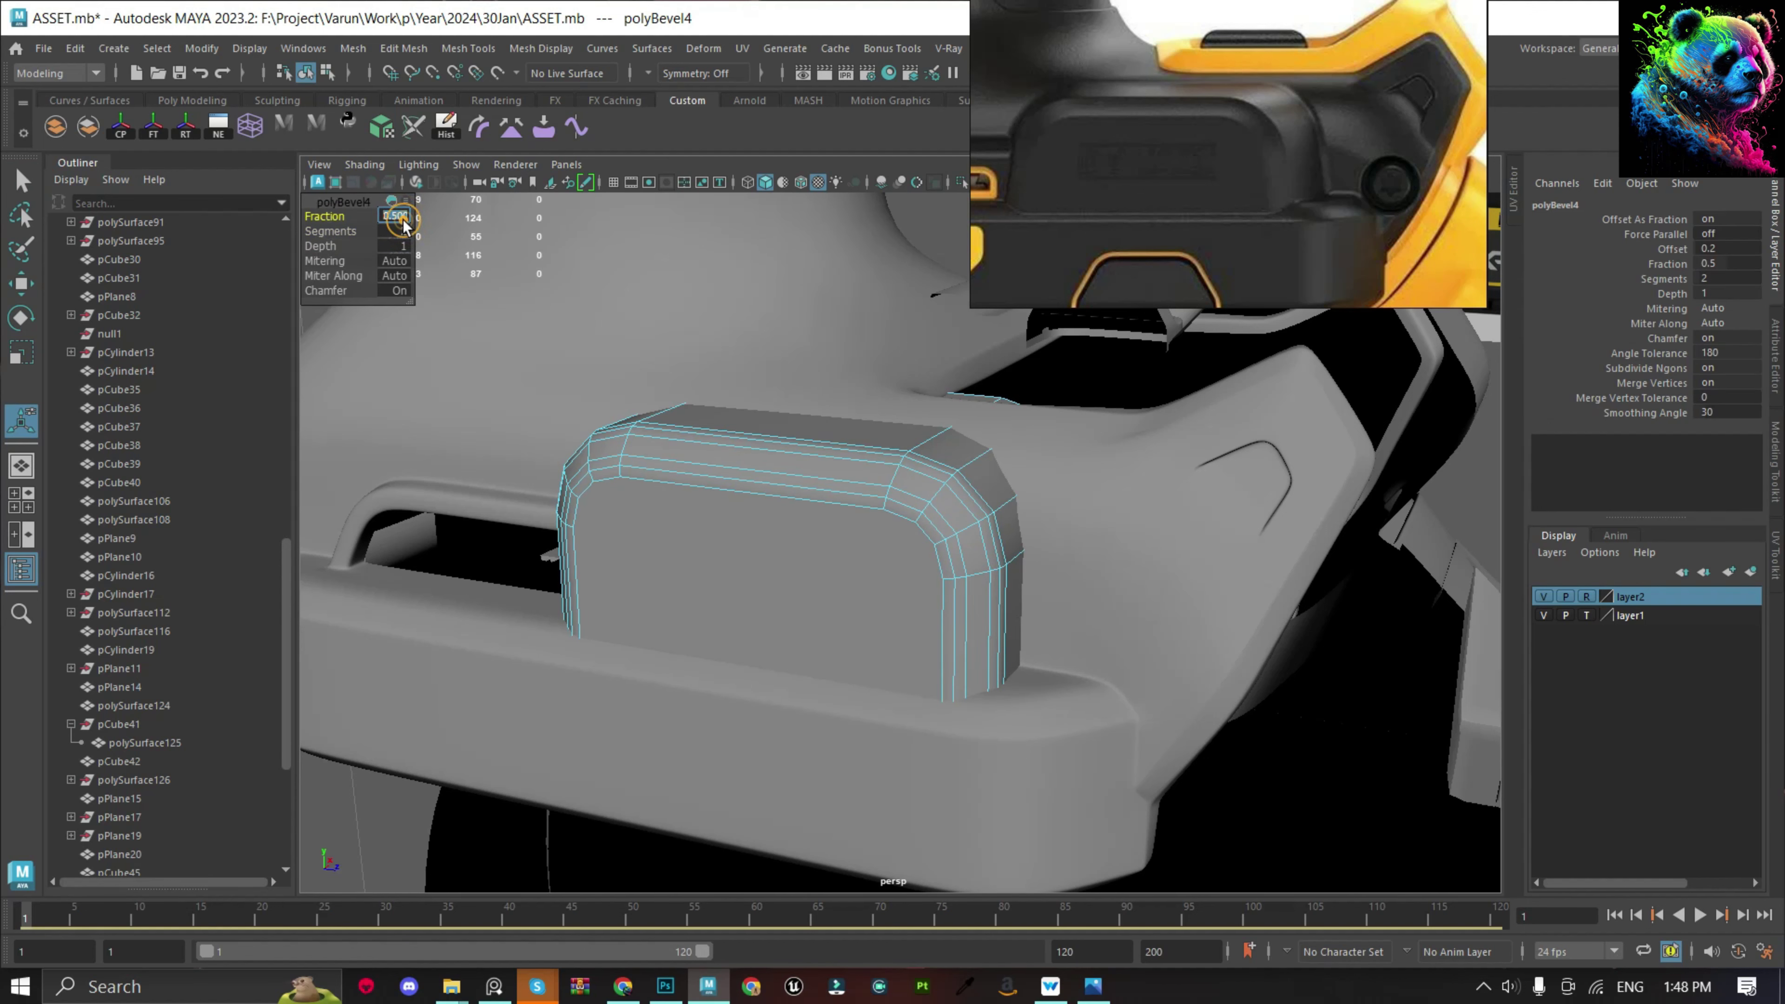
type("0.2")
key("Return")
key("F8")
scroll(769, 524, "down", 5)
left_click_drag(769, 524, 801, 570, "alt")
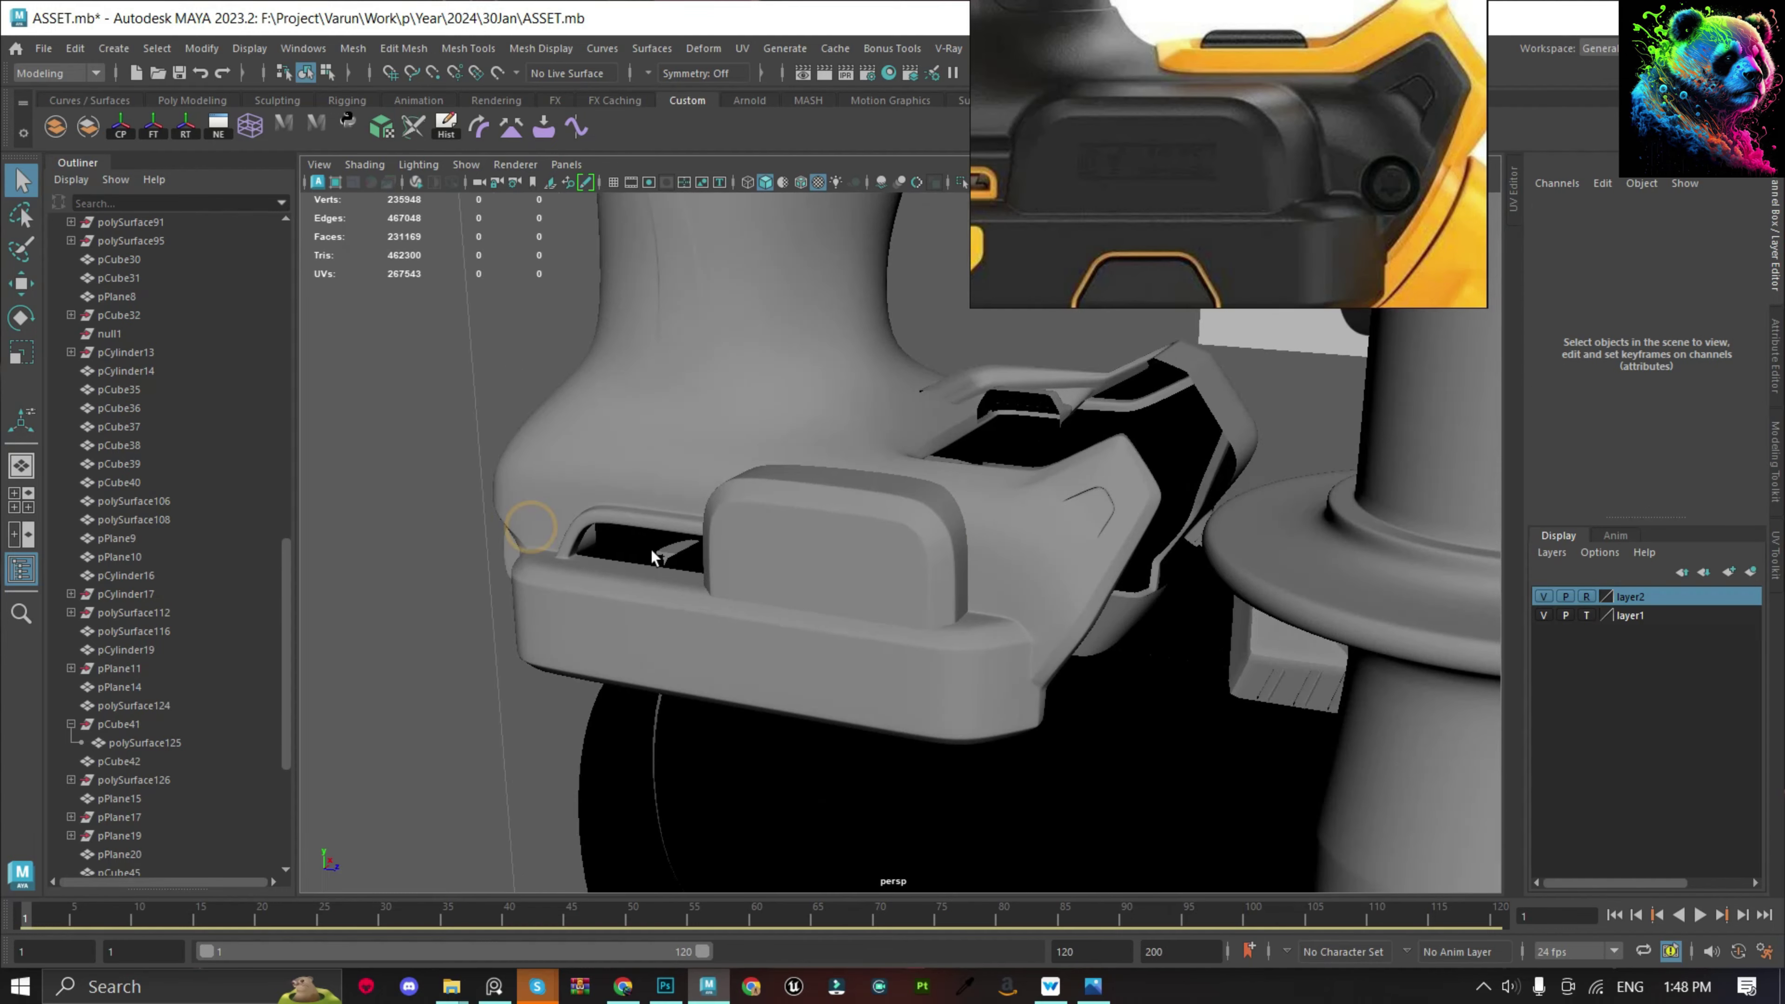
scroll(802, 570, "up", 5)
Cut a support edge loop across the side plate with Multi-Cut.
left_click(493, 566)
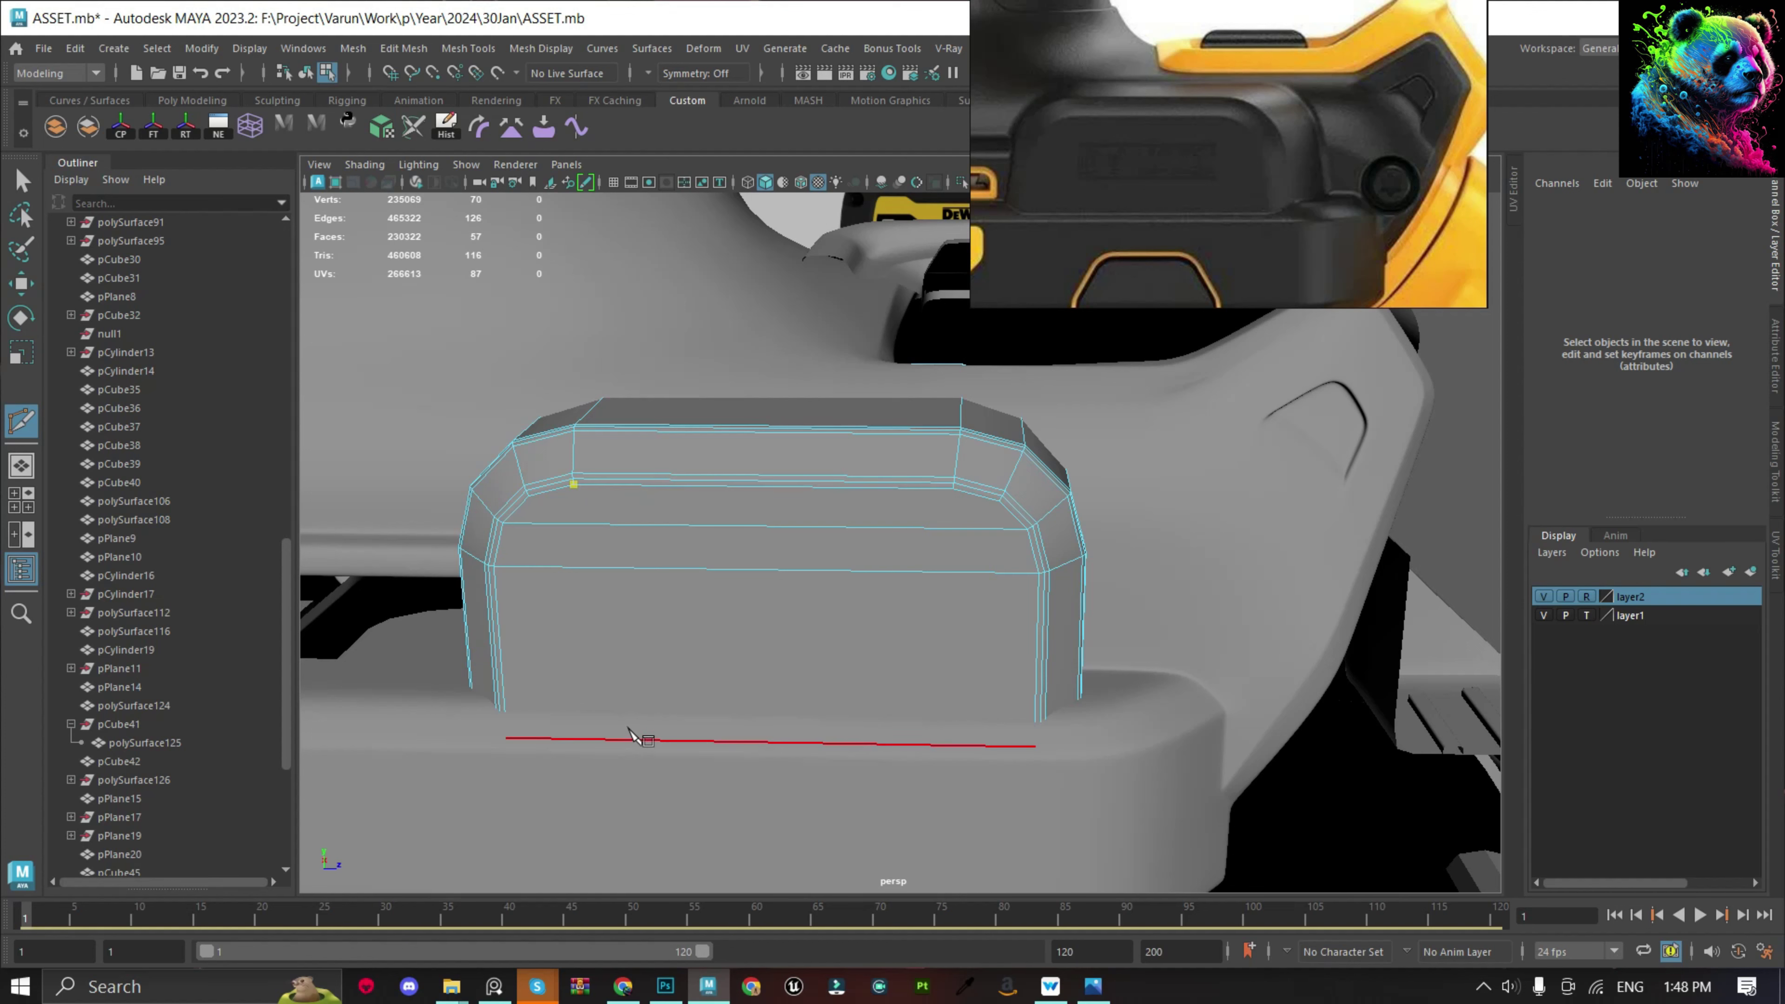
left_click(954, 744)
key("q")
scroll(499, 589, "down", 5)
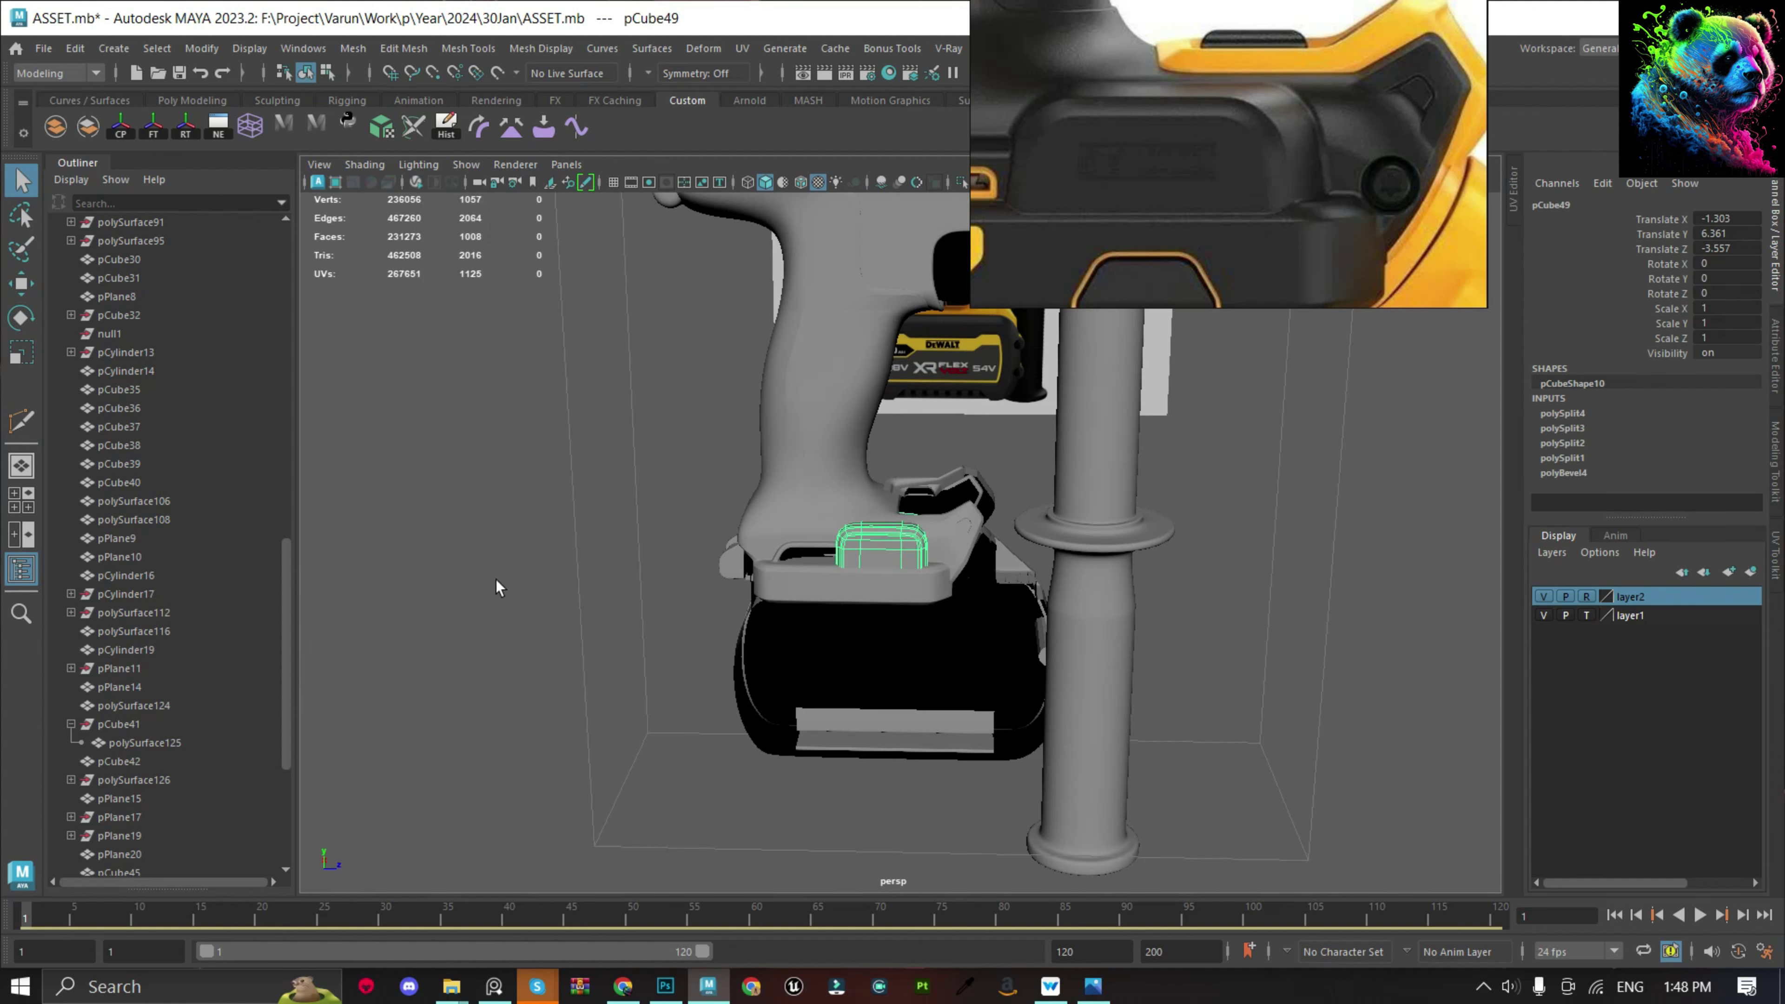
left_click(499, 589)
left_click_drag(499, 590, 777, 551, "alt")
scroll(902, 542, "up", 4)
Select the vent grille and turn on wireframe-on-shaded display.
left_click(898, 541)
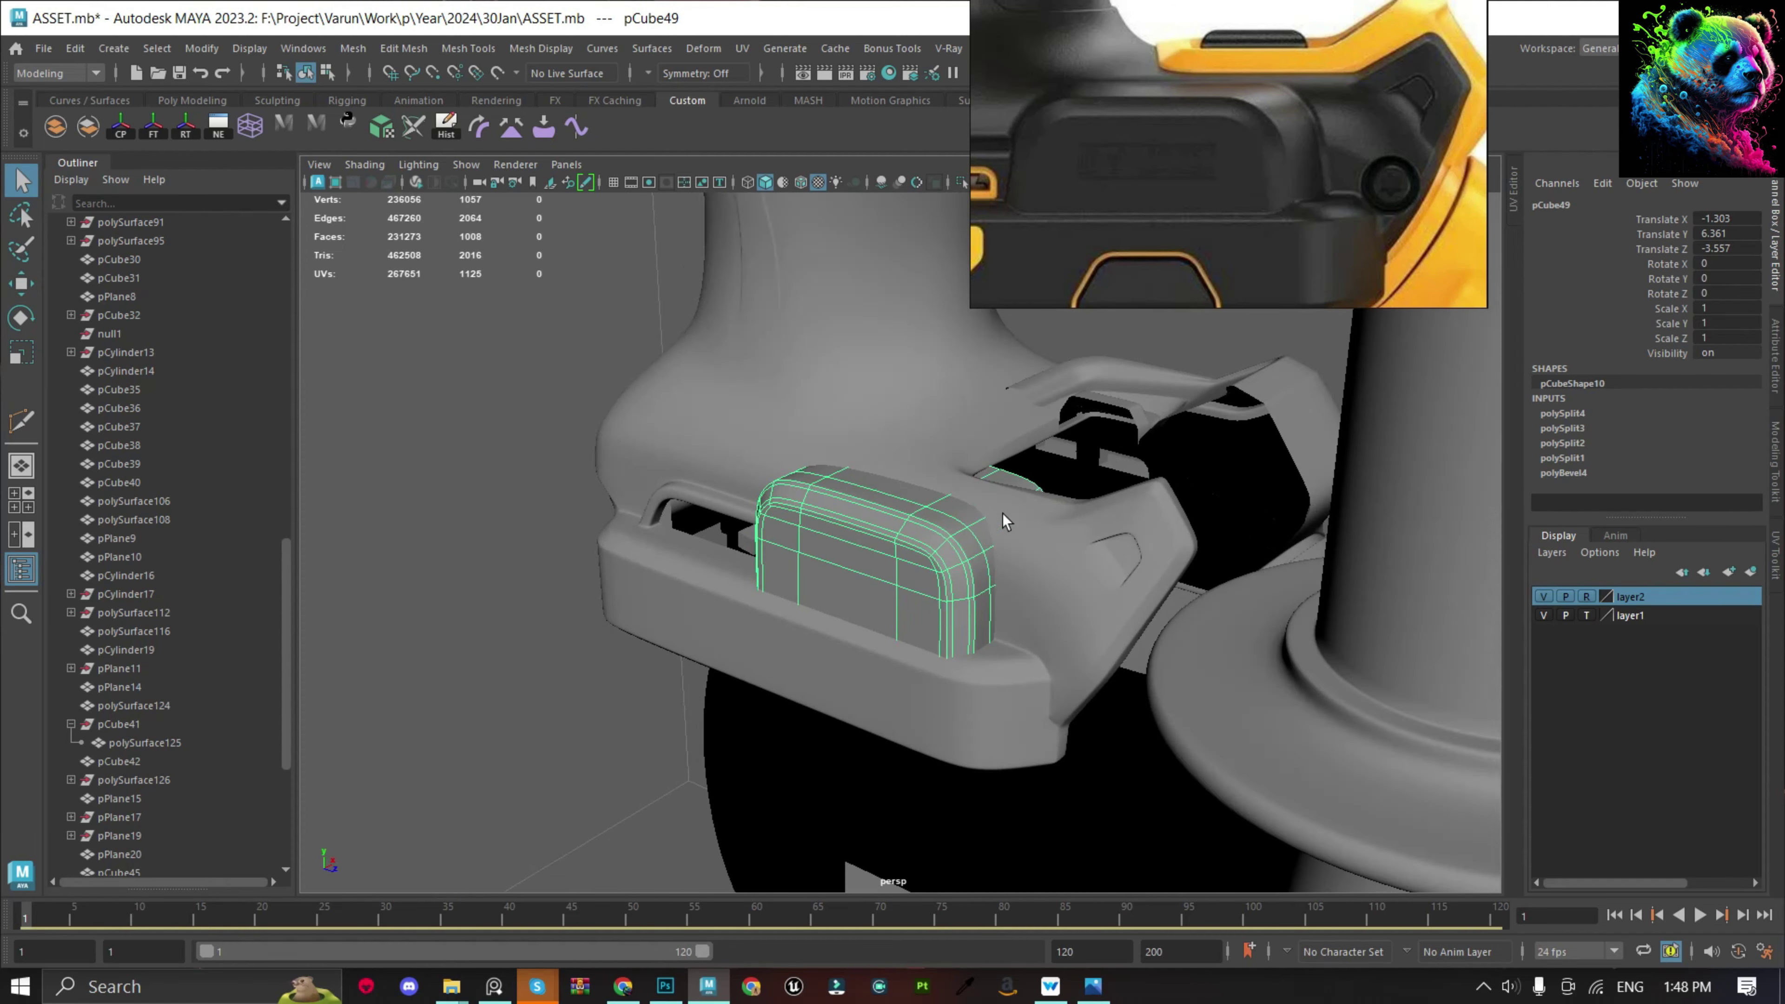
scroll(1003, 513, "down", 4)
left_click(687, 621)
scroll(687, 621, "up", 3)
scroll(1335, 135, "down", 2)
scroll(1164, 180, "up", 2)
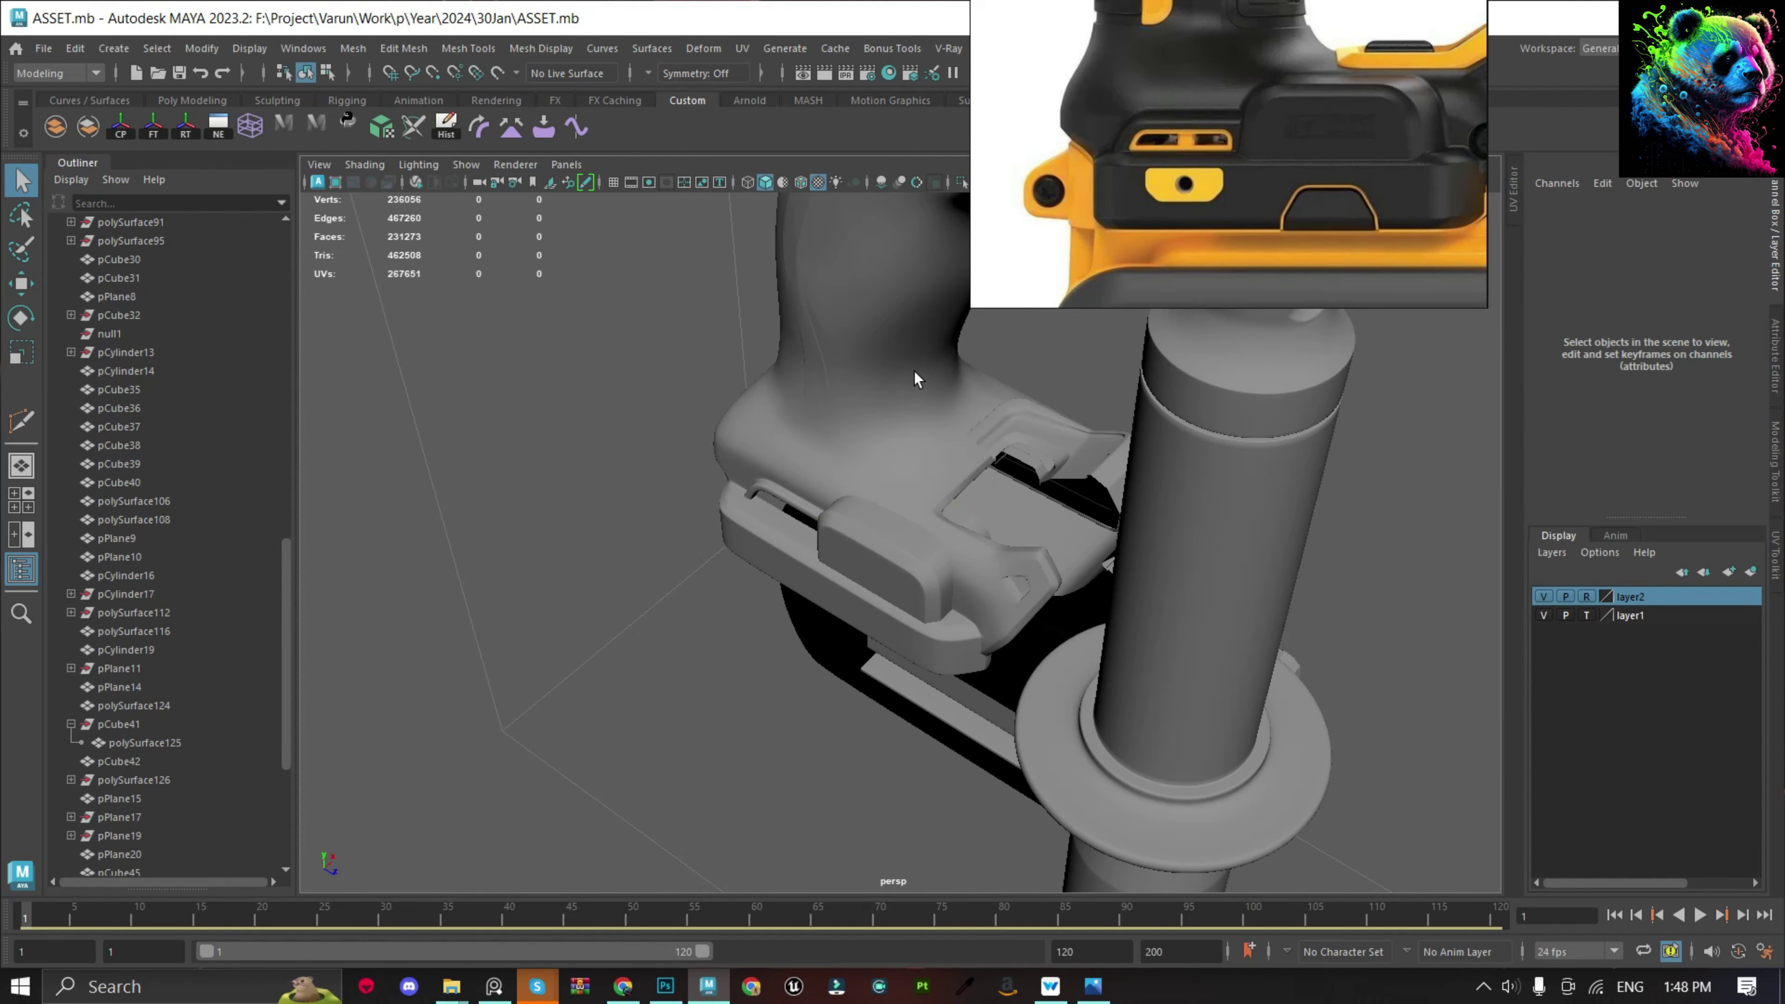
mouse_move(913, 371)
left_mouse_down("alt")
mouse_move(858, 536)
mouse_move(936, 520)
mouse_move(879, 568)
mouse_move(827, 558)
mouse_move(666, 658)
mouse_move(950, 542)
mouse_move(944, 651)
mouse_move(983, 559)
mouse_move(1008, 603)
mouse_move(1132, 652)
mouse_move(1137, 694)
left_mouse_up("alt")
left_click(944, 650)
key("w")
left_click(801, 182)
key("ctrl+z")
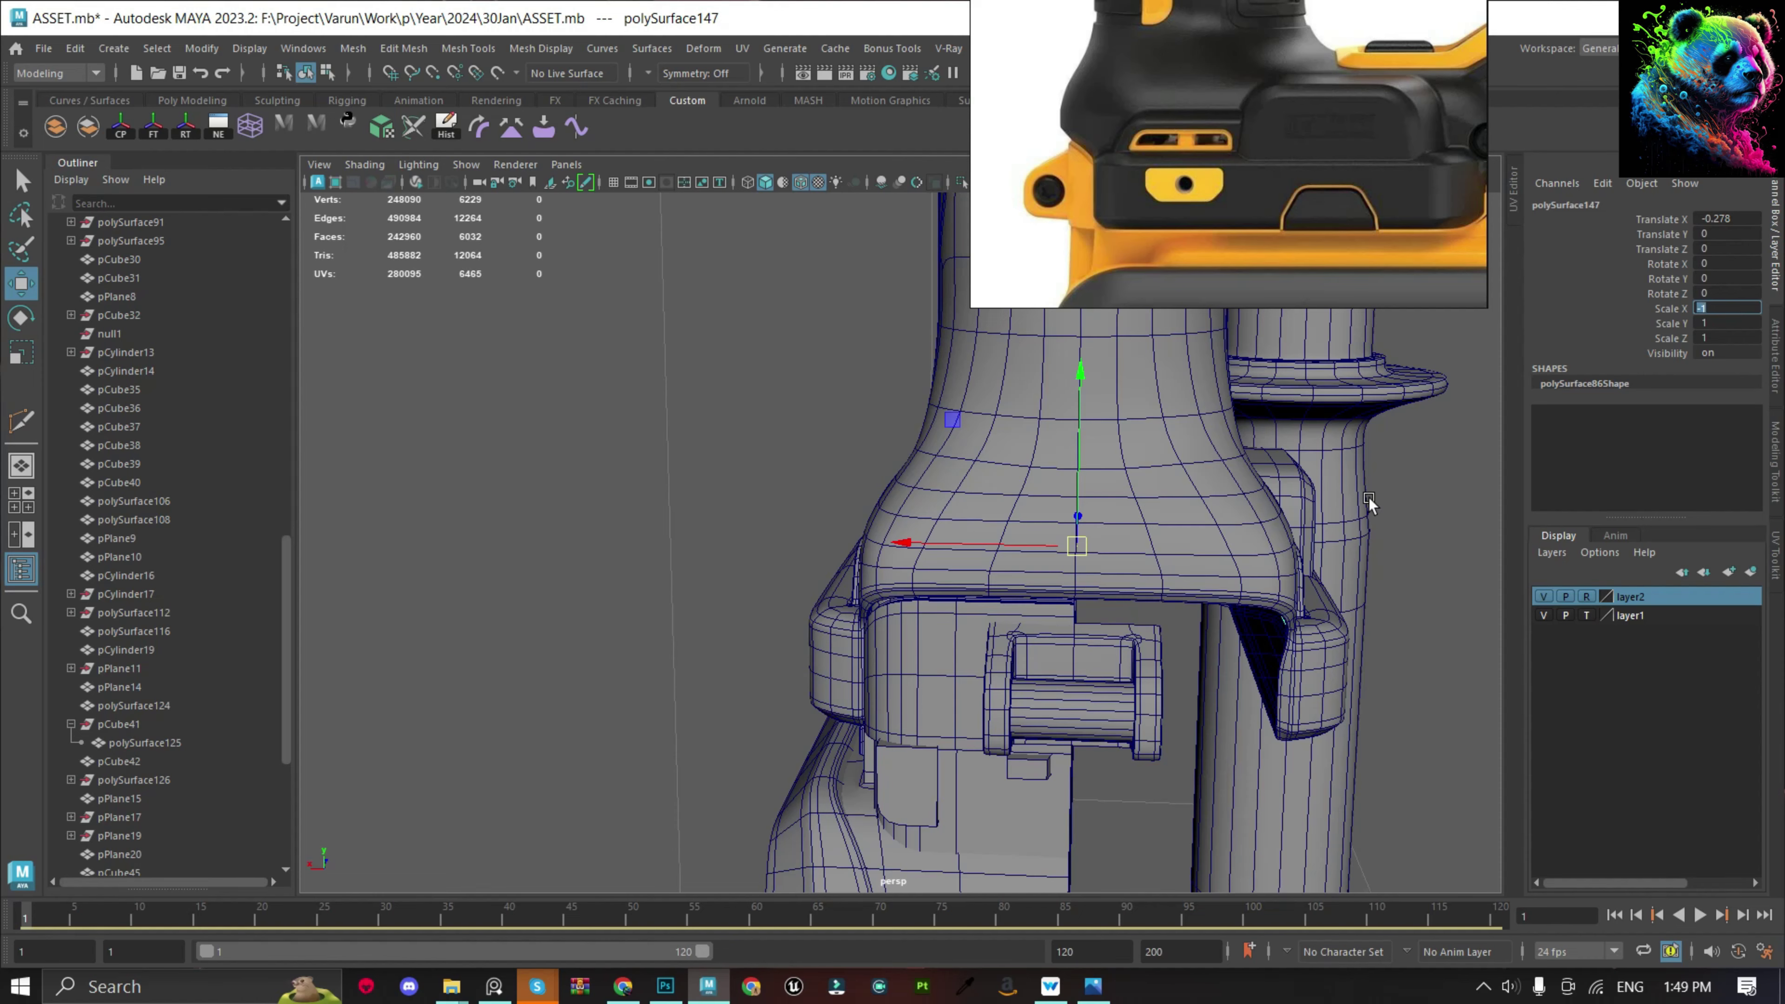
Select the vent piece beside the plate and isolate it.
left_click_drag(1369, 502, 1296, 488, "alt")
left_click(1444, 373)
left_click_drag(1445, 372, 901, 198, "alt")
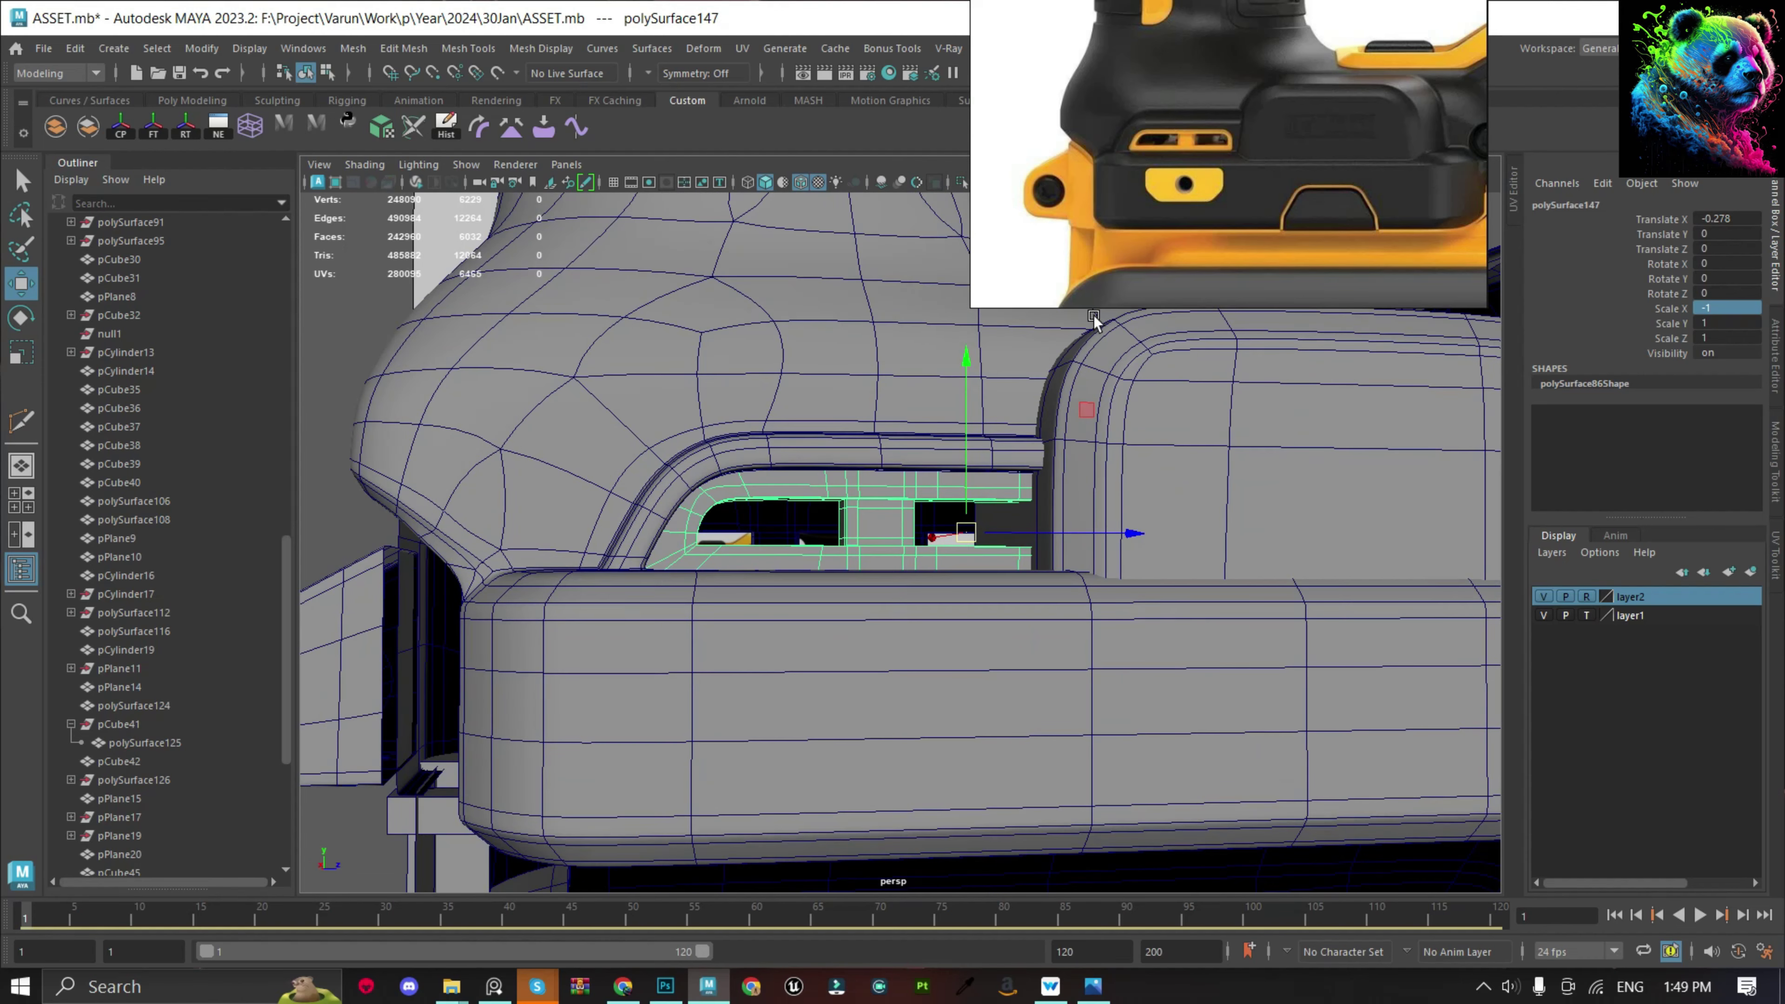
left_click(802, 185)
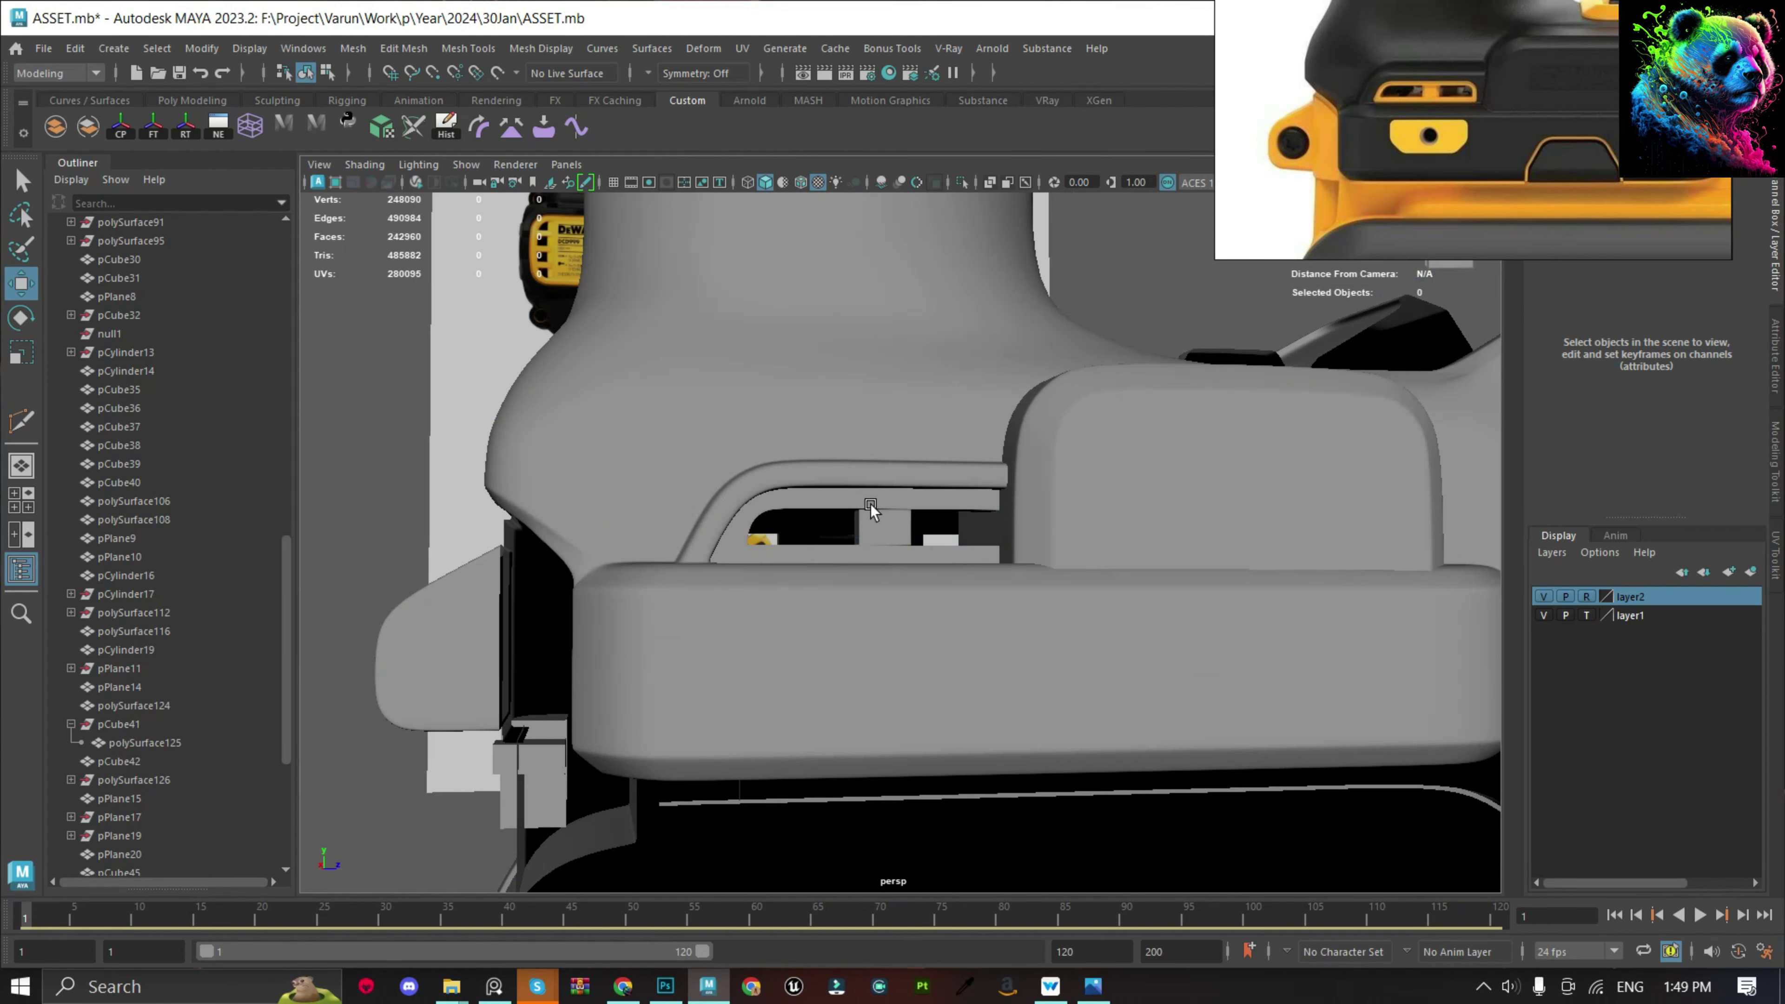
left_click(893, 495)
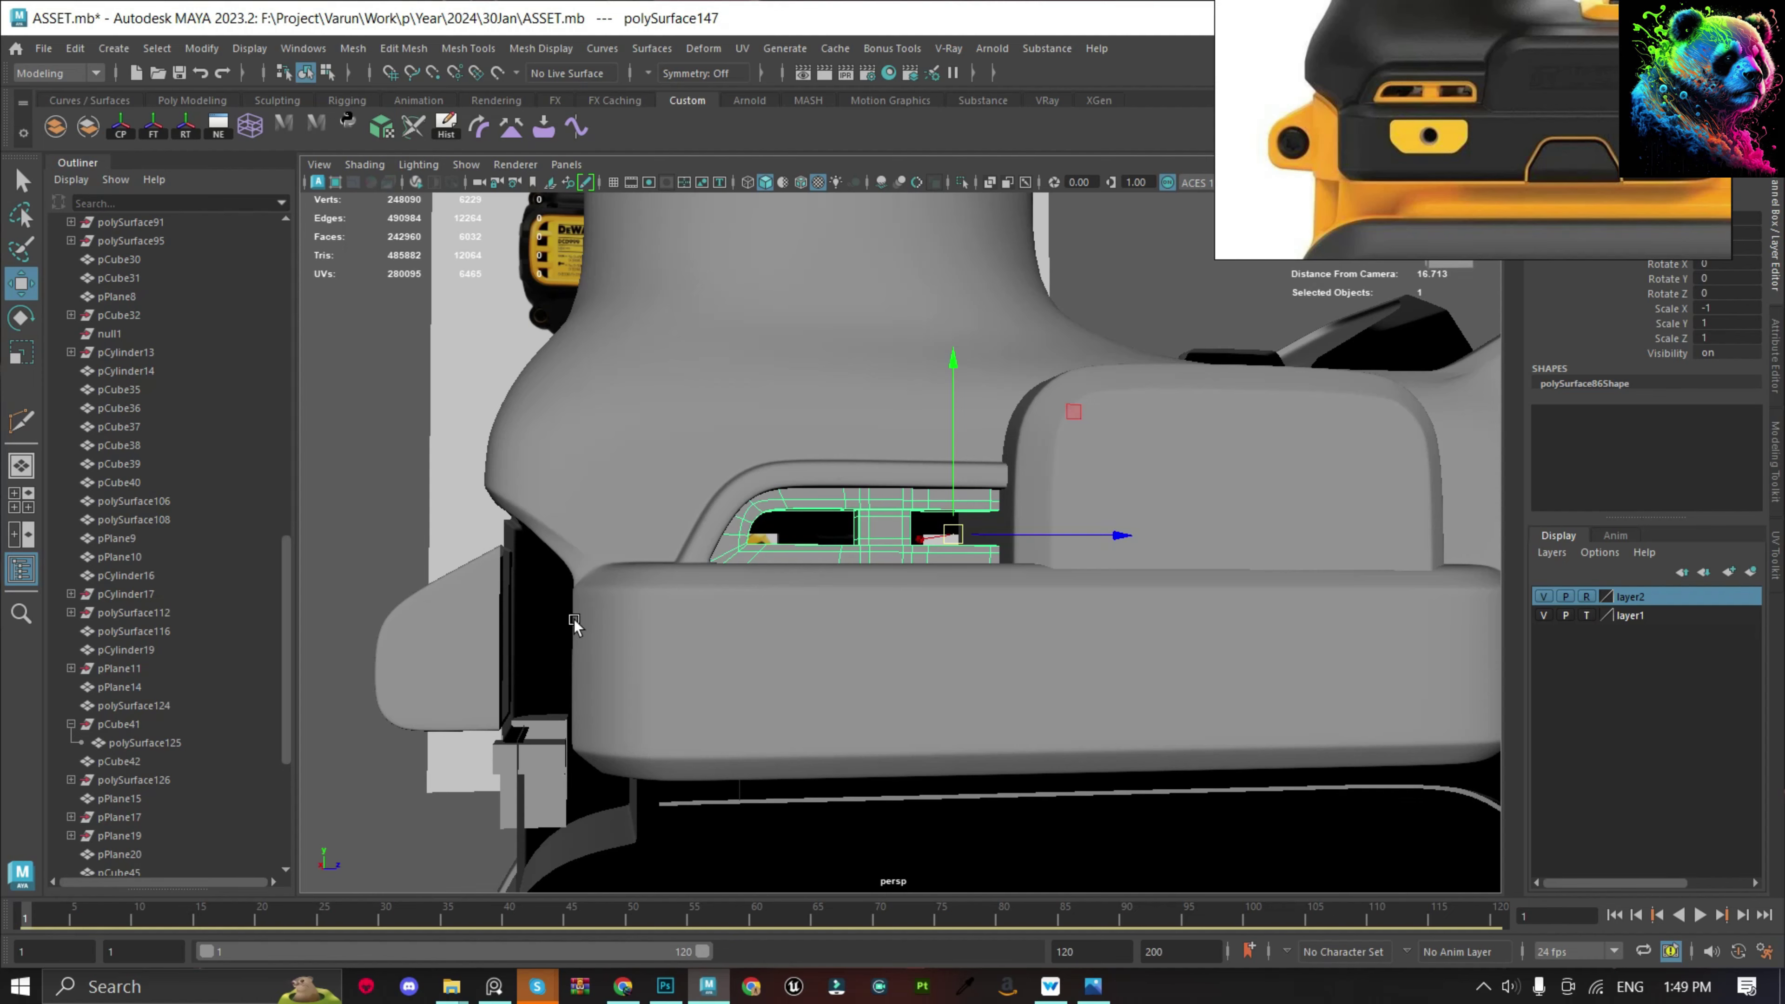
key("q")
left_click_drag(869, 484, 987, 391, "alt")
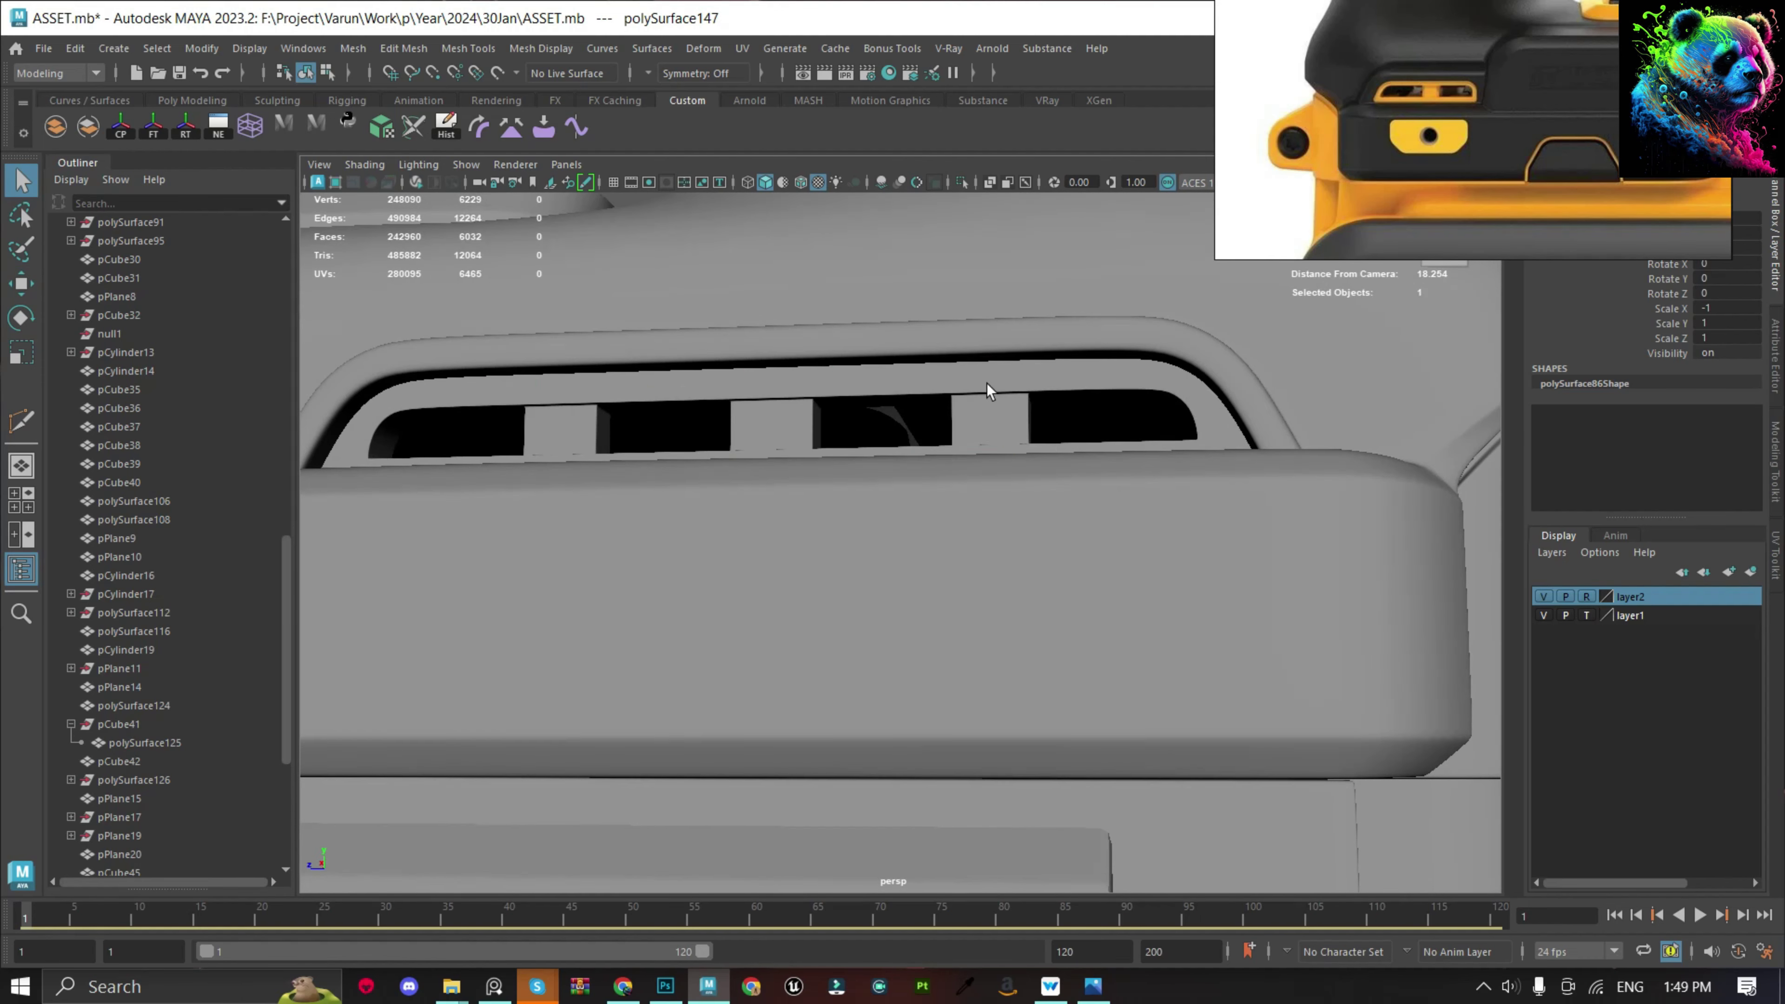
left_click(987, 391)
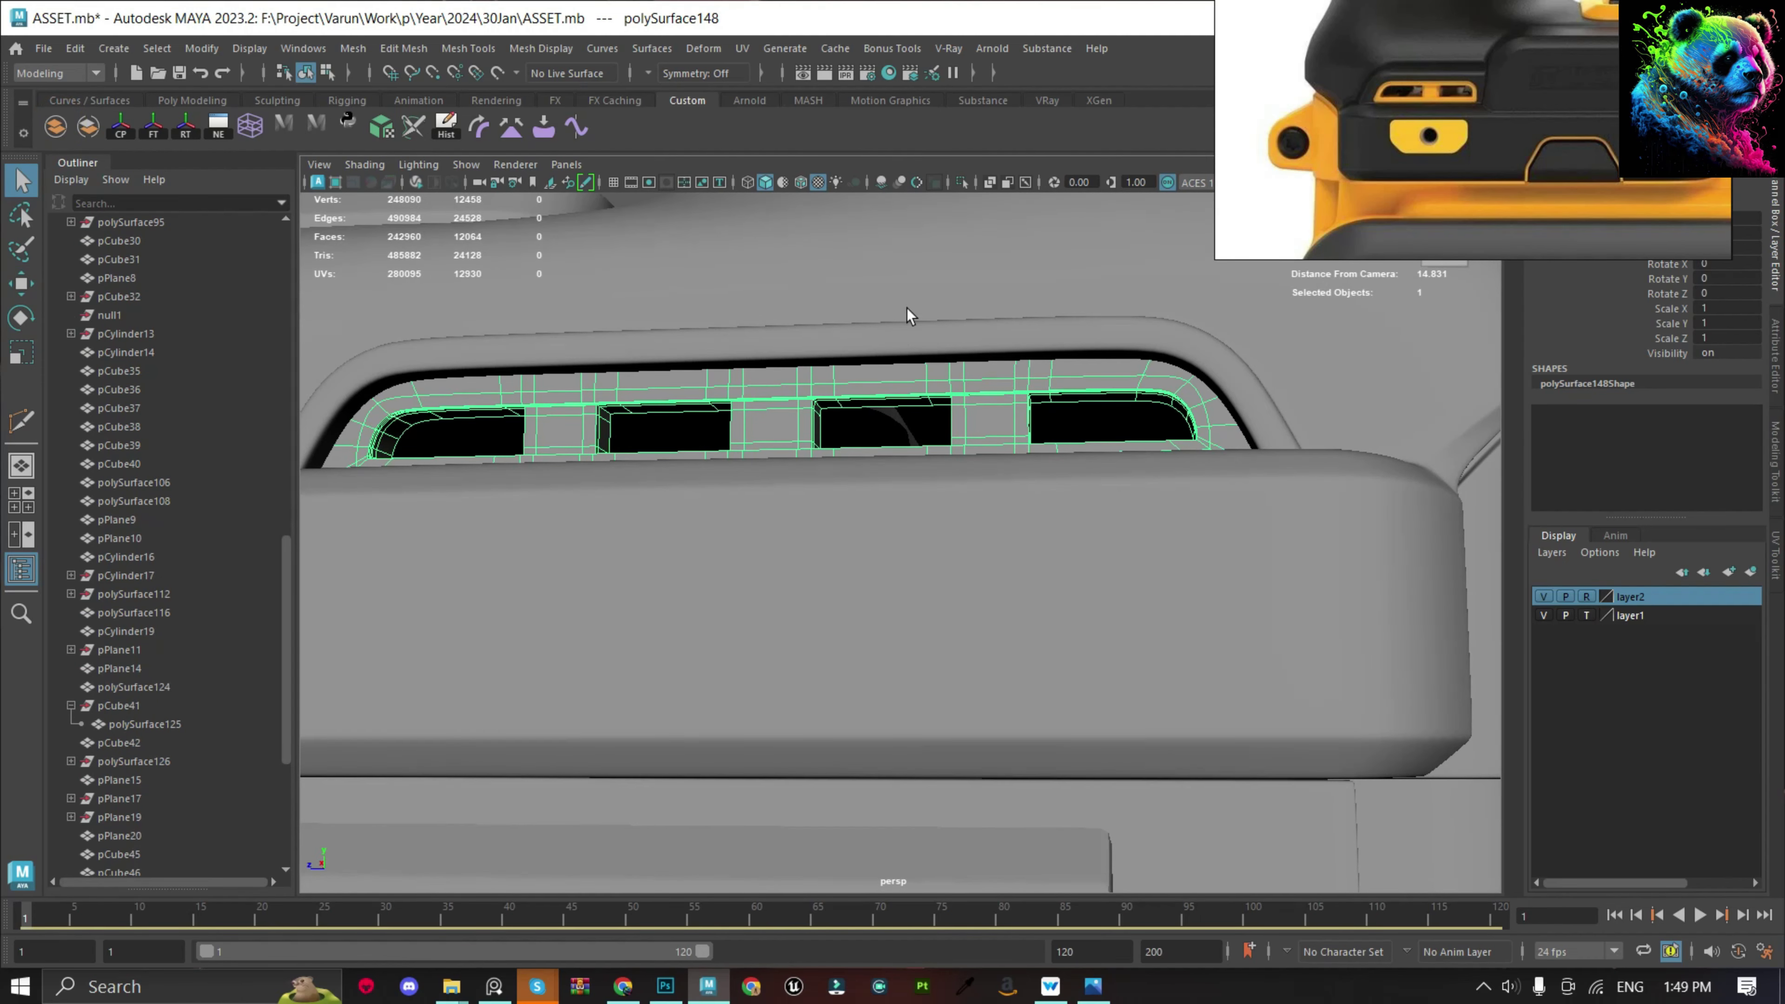
key("ctrl+1")
Switch the isolated view to the other vent mesh.
left_click_drag(1180, 531, 759, 604, "alt")
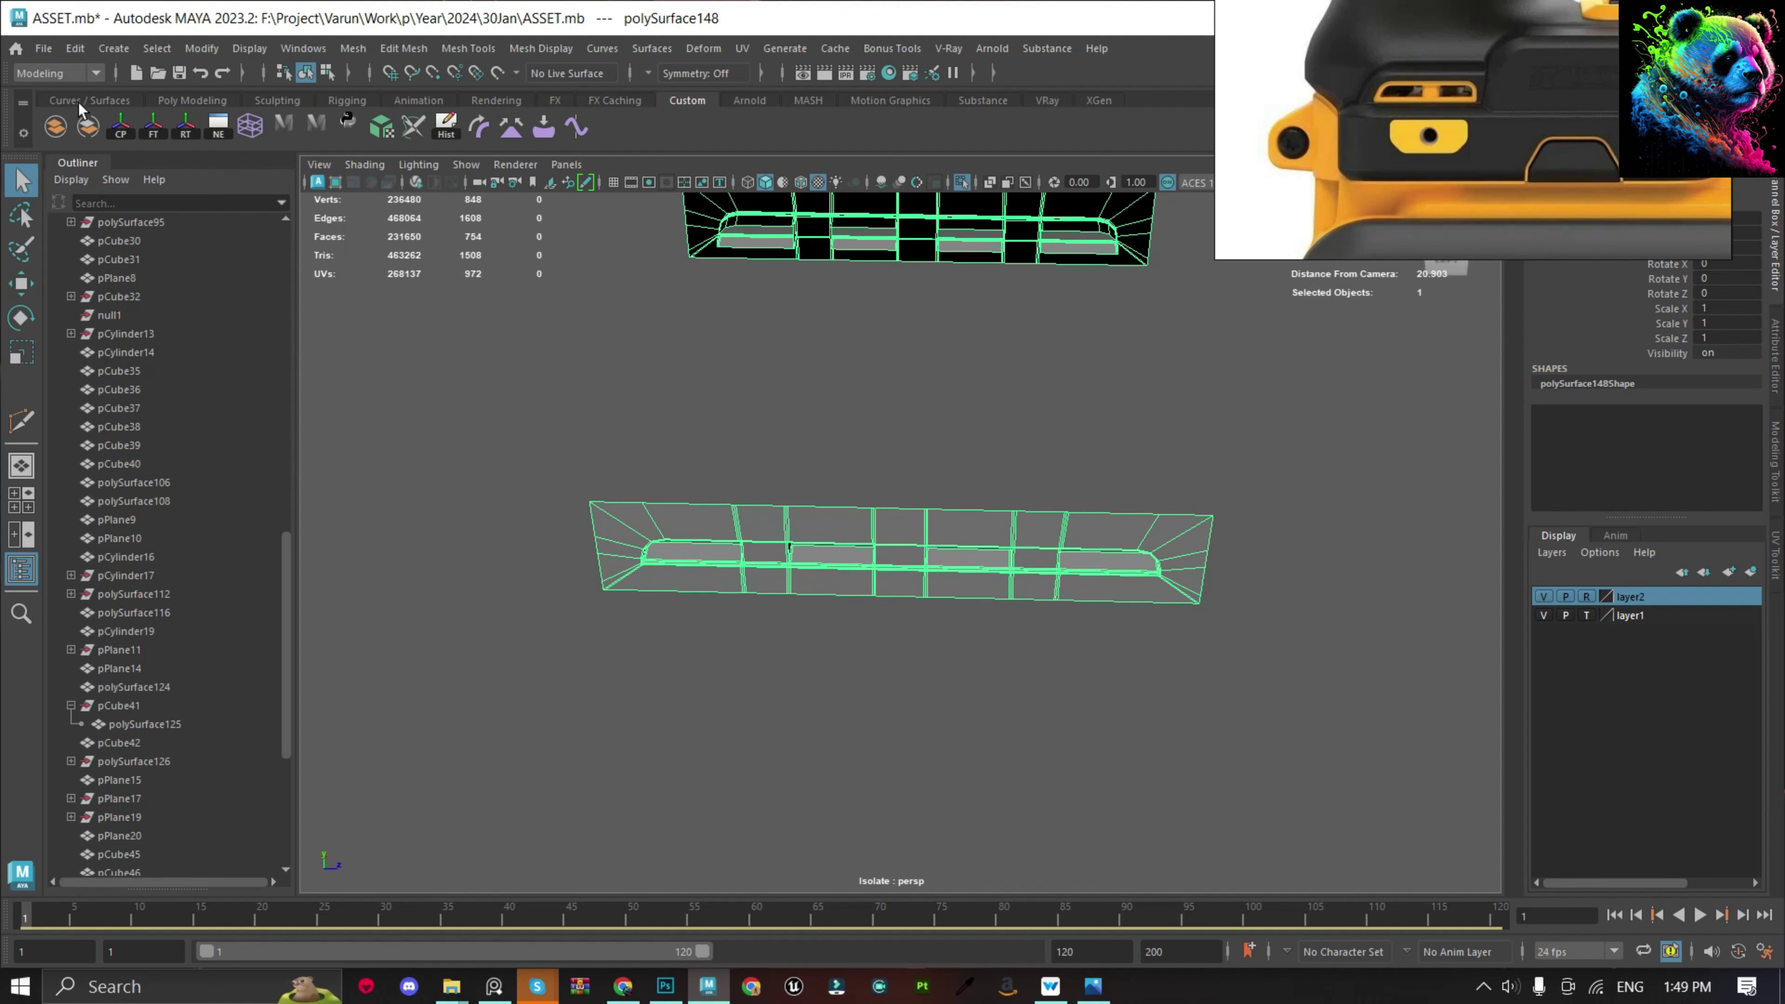
left_click(1024, 450)
key("ctrl+1")
left_click(754, 565)
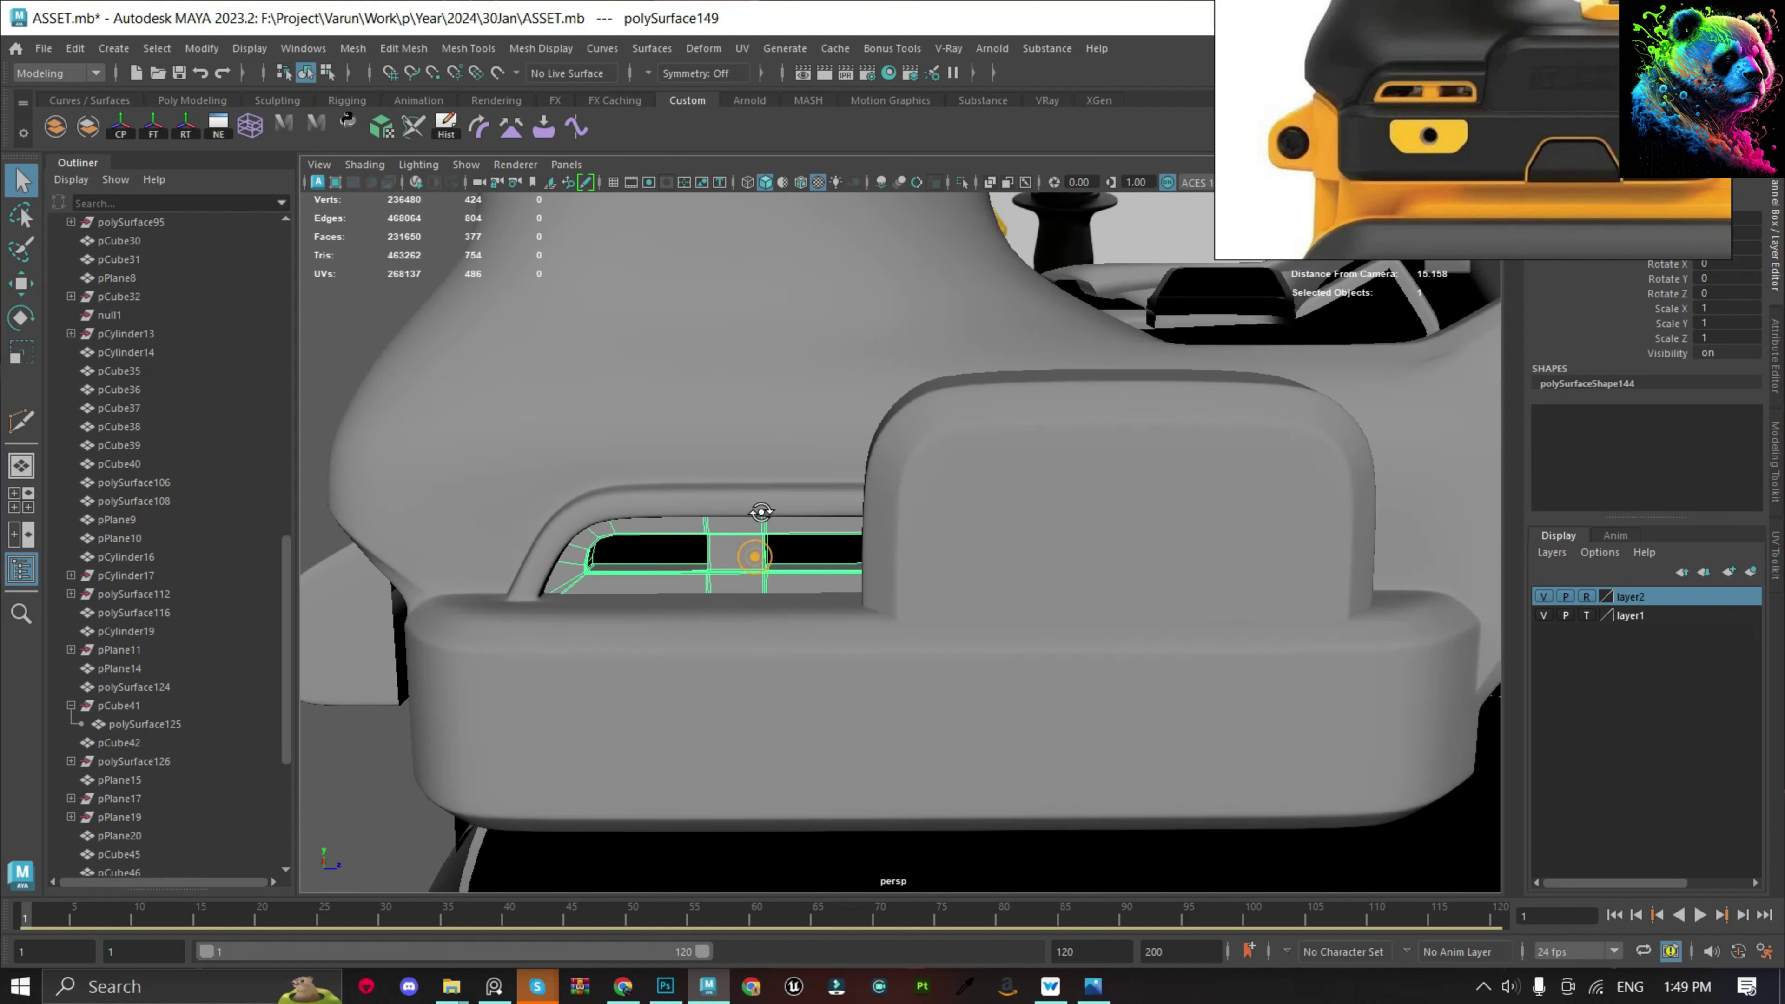
key("ctrl+1")
Insert two edge loops across the vent strip.
right_click_drag(818, 370, 824, 215)
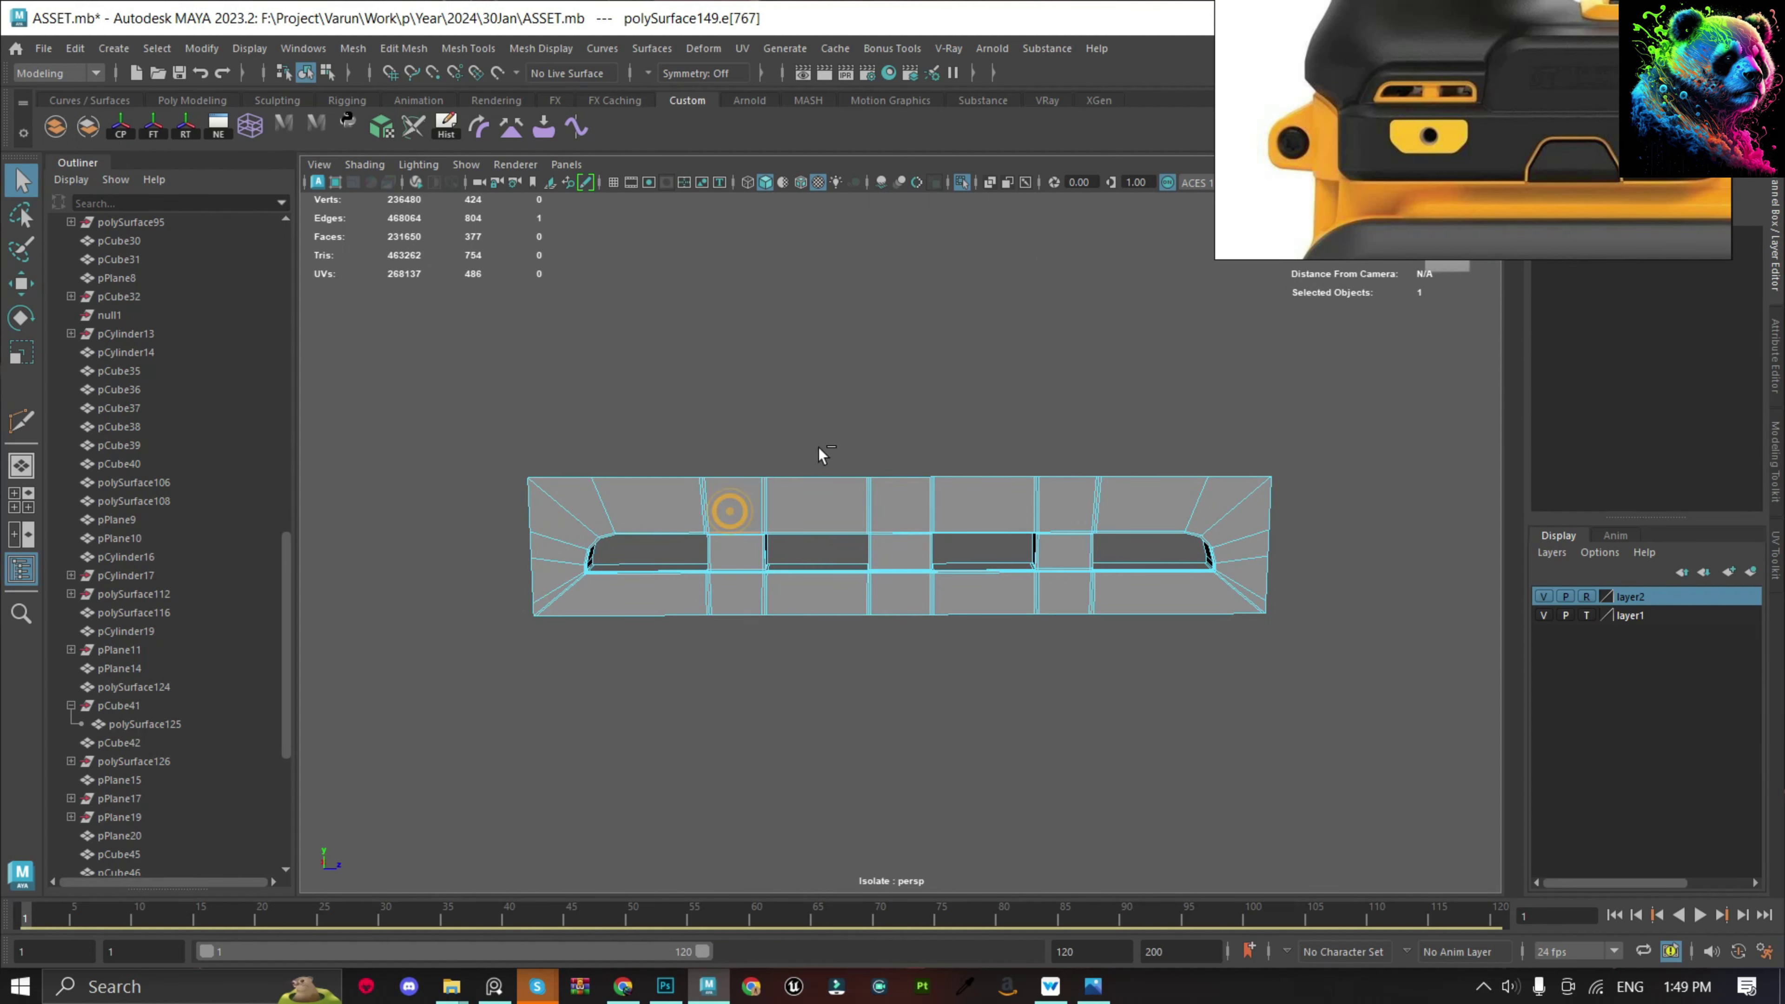
left_click(737, 569)
key("r")
scroll(407, 536, "up", 2)
key("q")
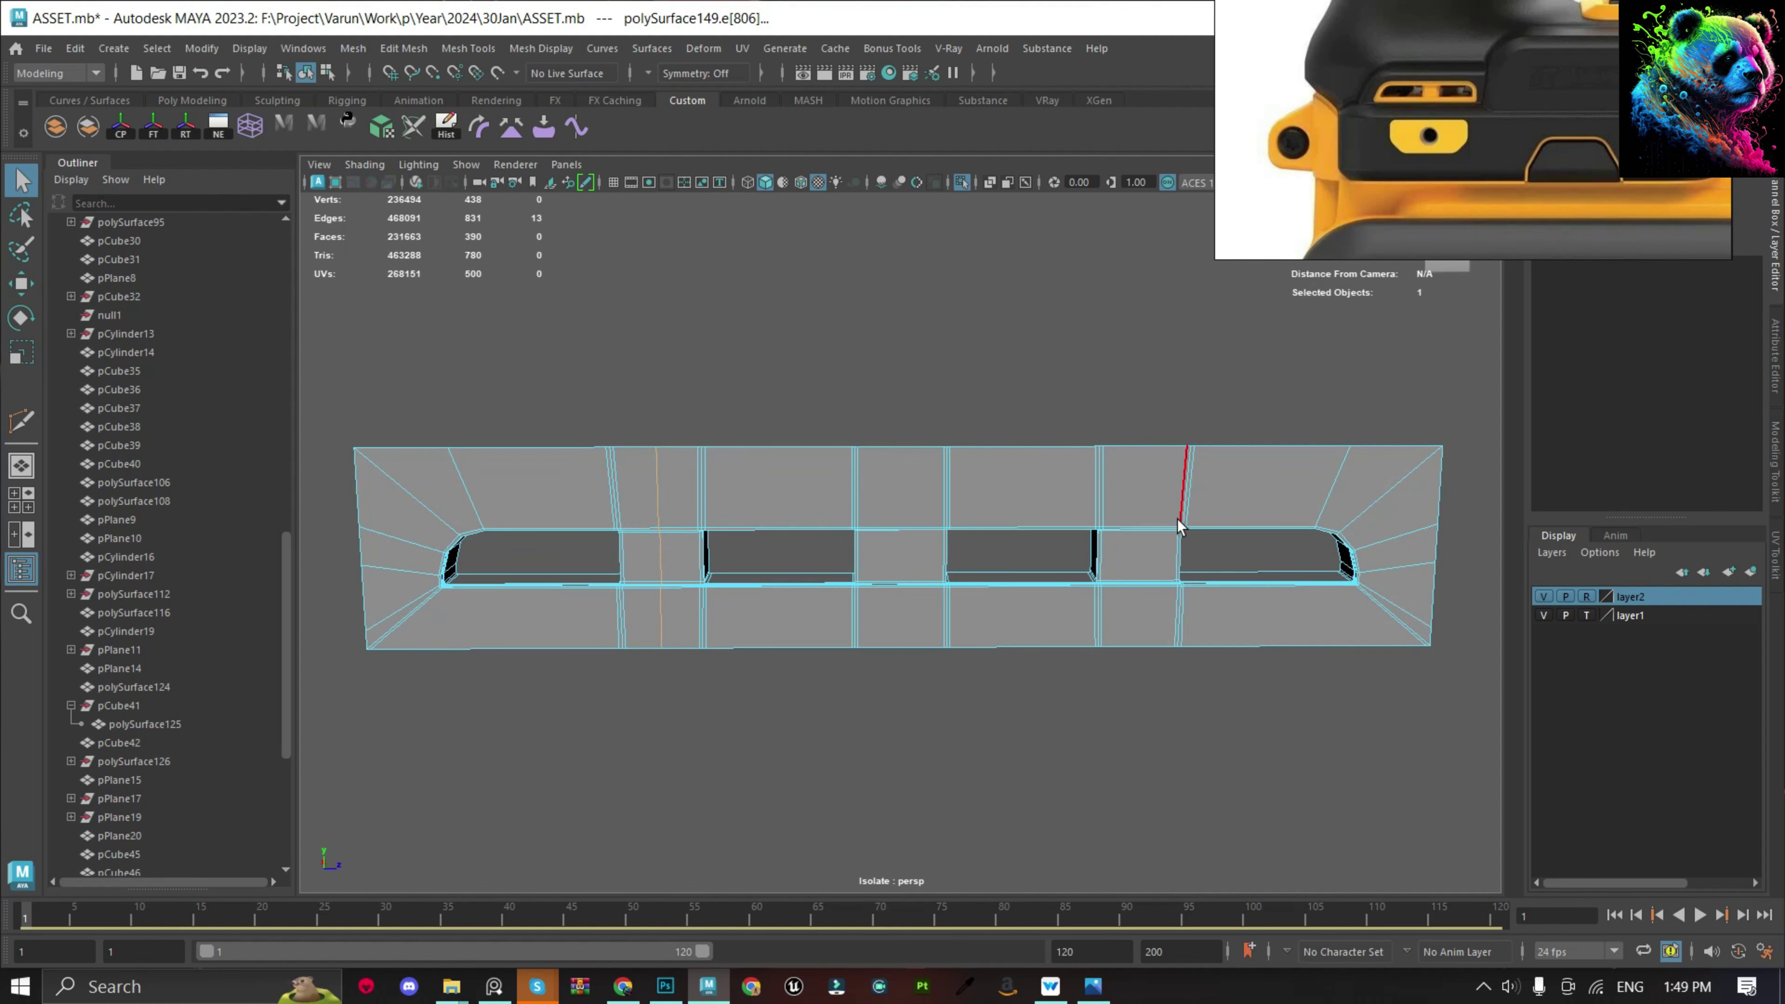
right_click(1179, 507, "shift")
left_click(1139, 556)
key("e")
key("q")
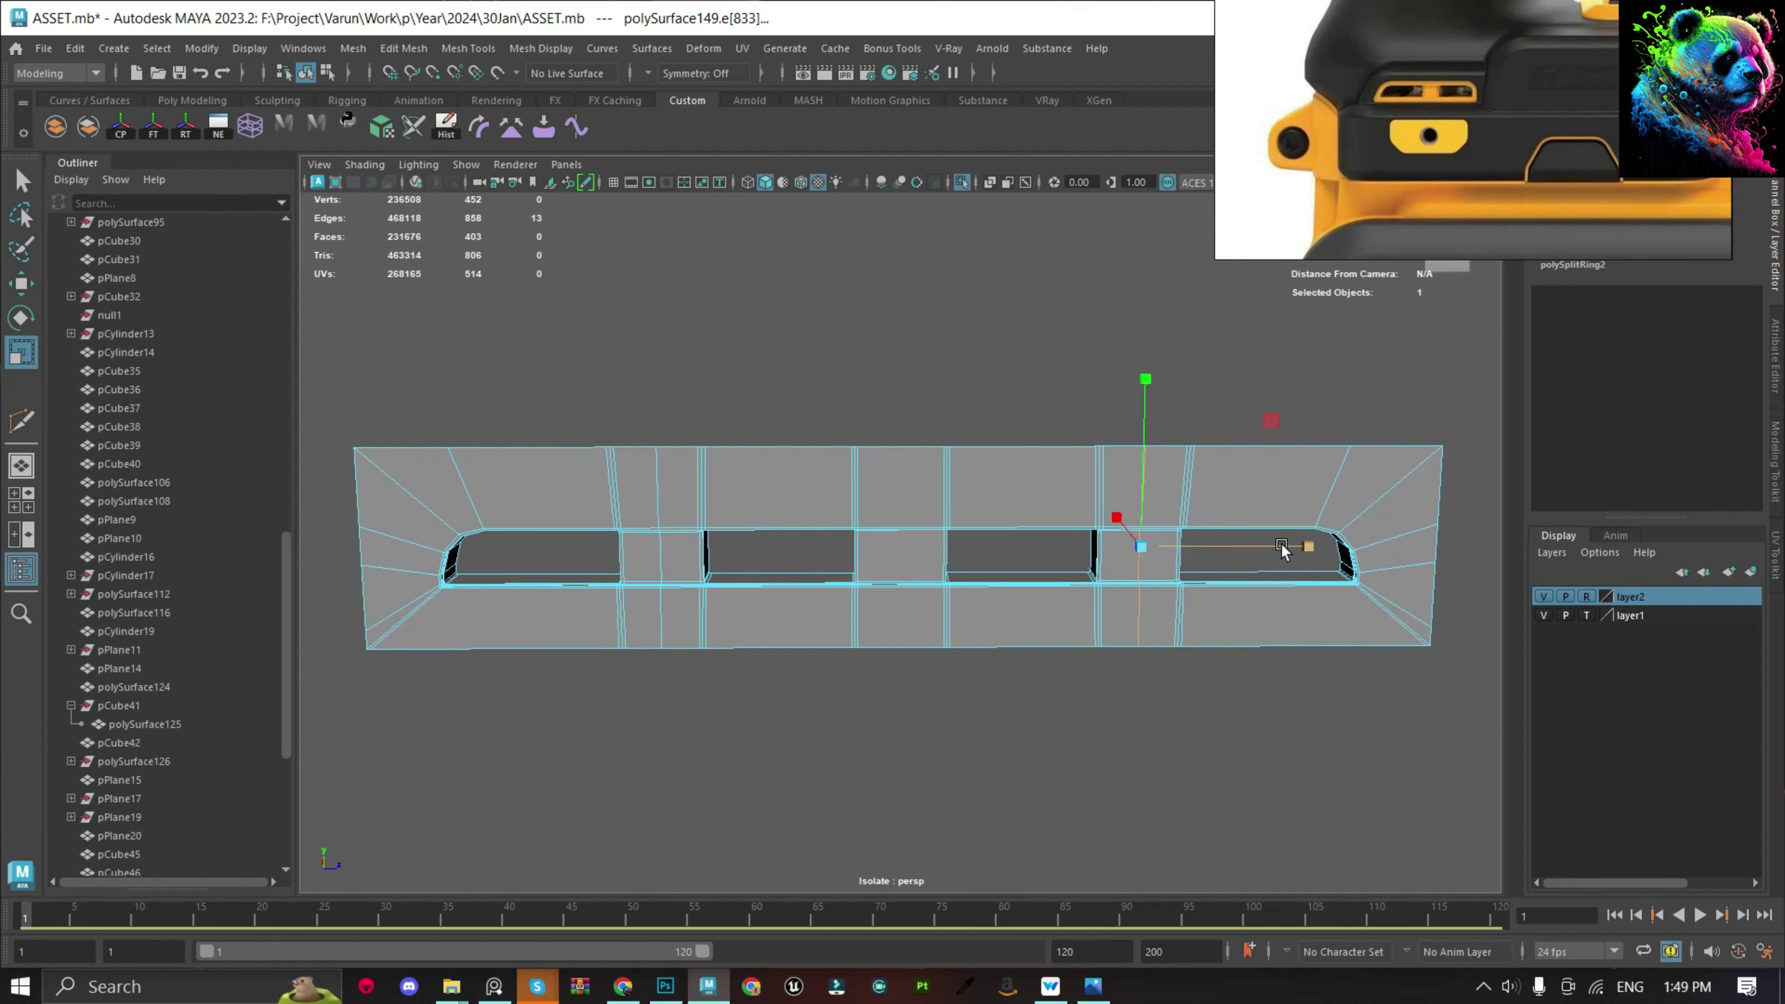
Delete the vent strip's middle faces and separate the two halves into objects.
right_click_drag(916, 295, 914, 333)
left_click(679, 486)
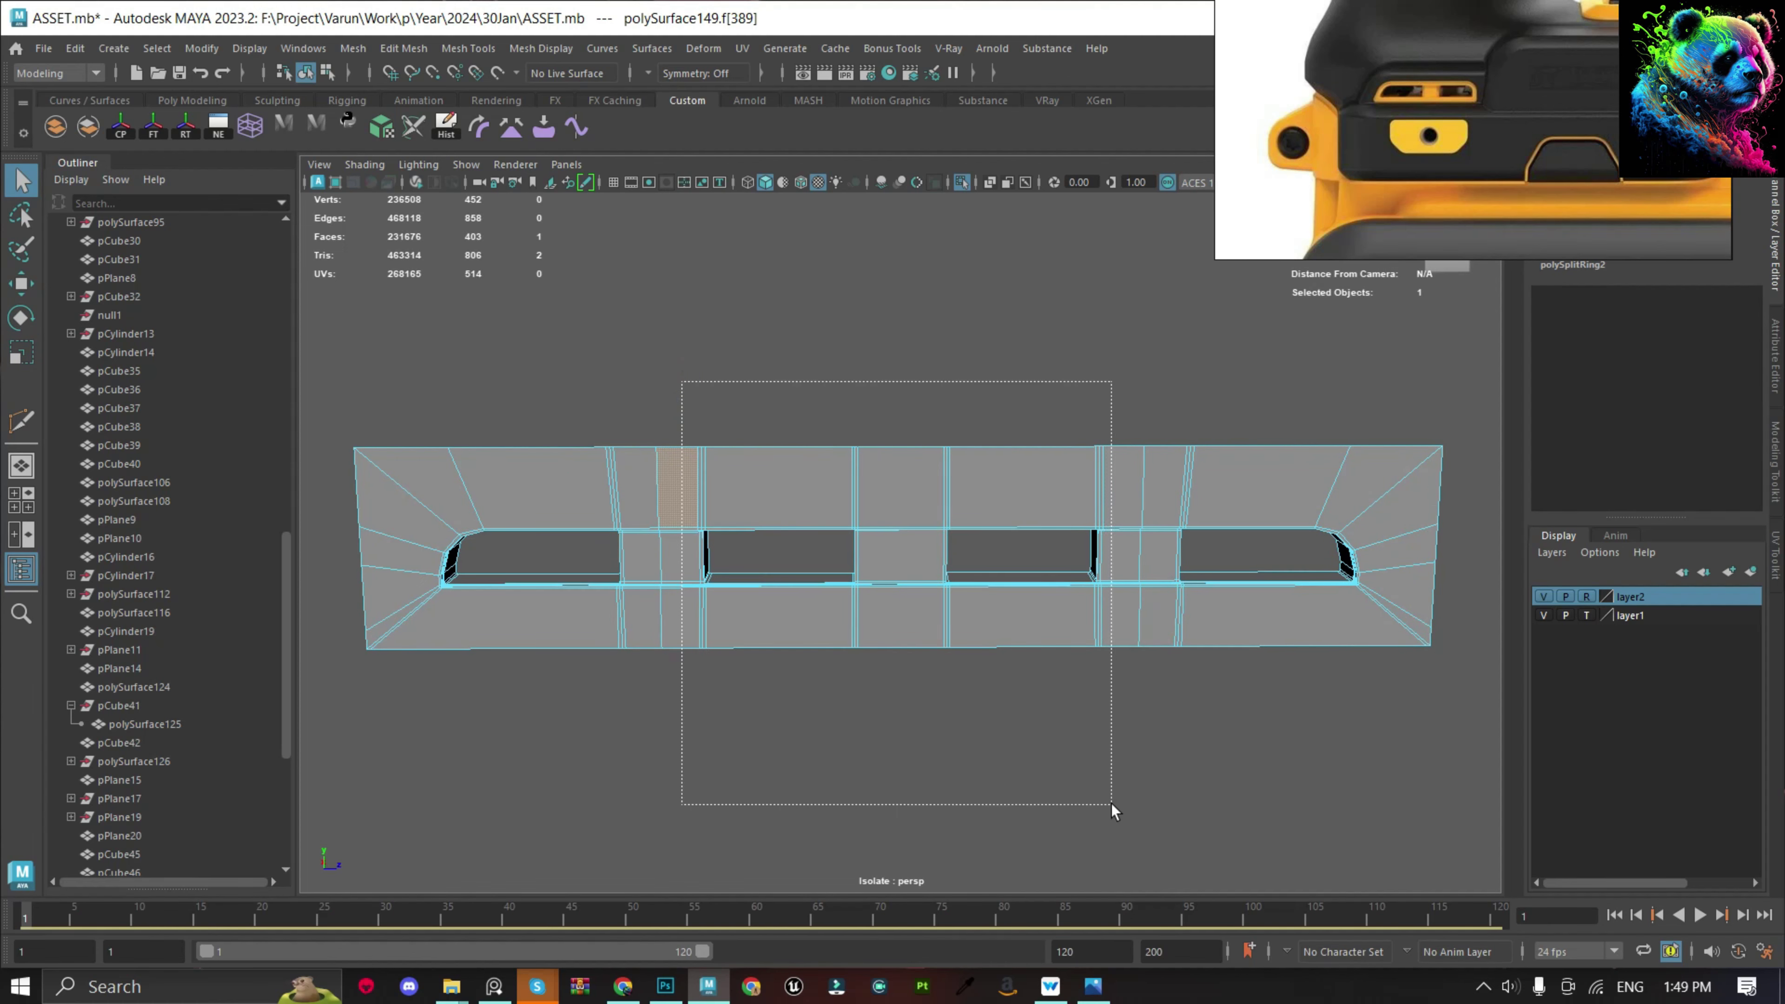
left_click_drag(1112, 804, 1109, 801)
key("Delete")
right_click_drag(1153, 569, 1210, 527)
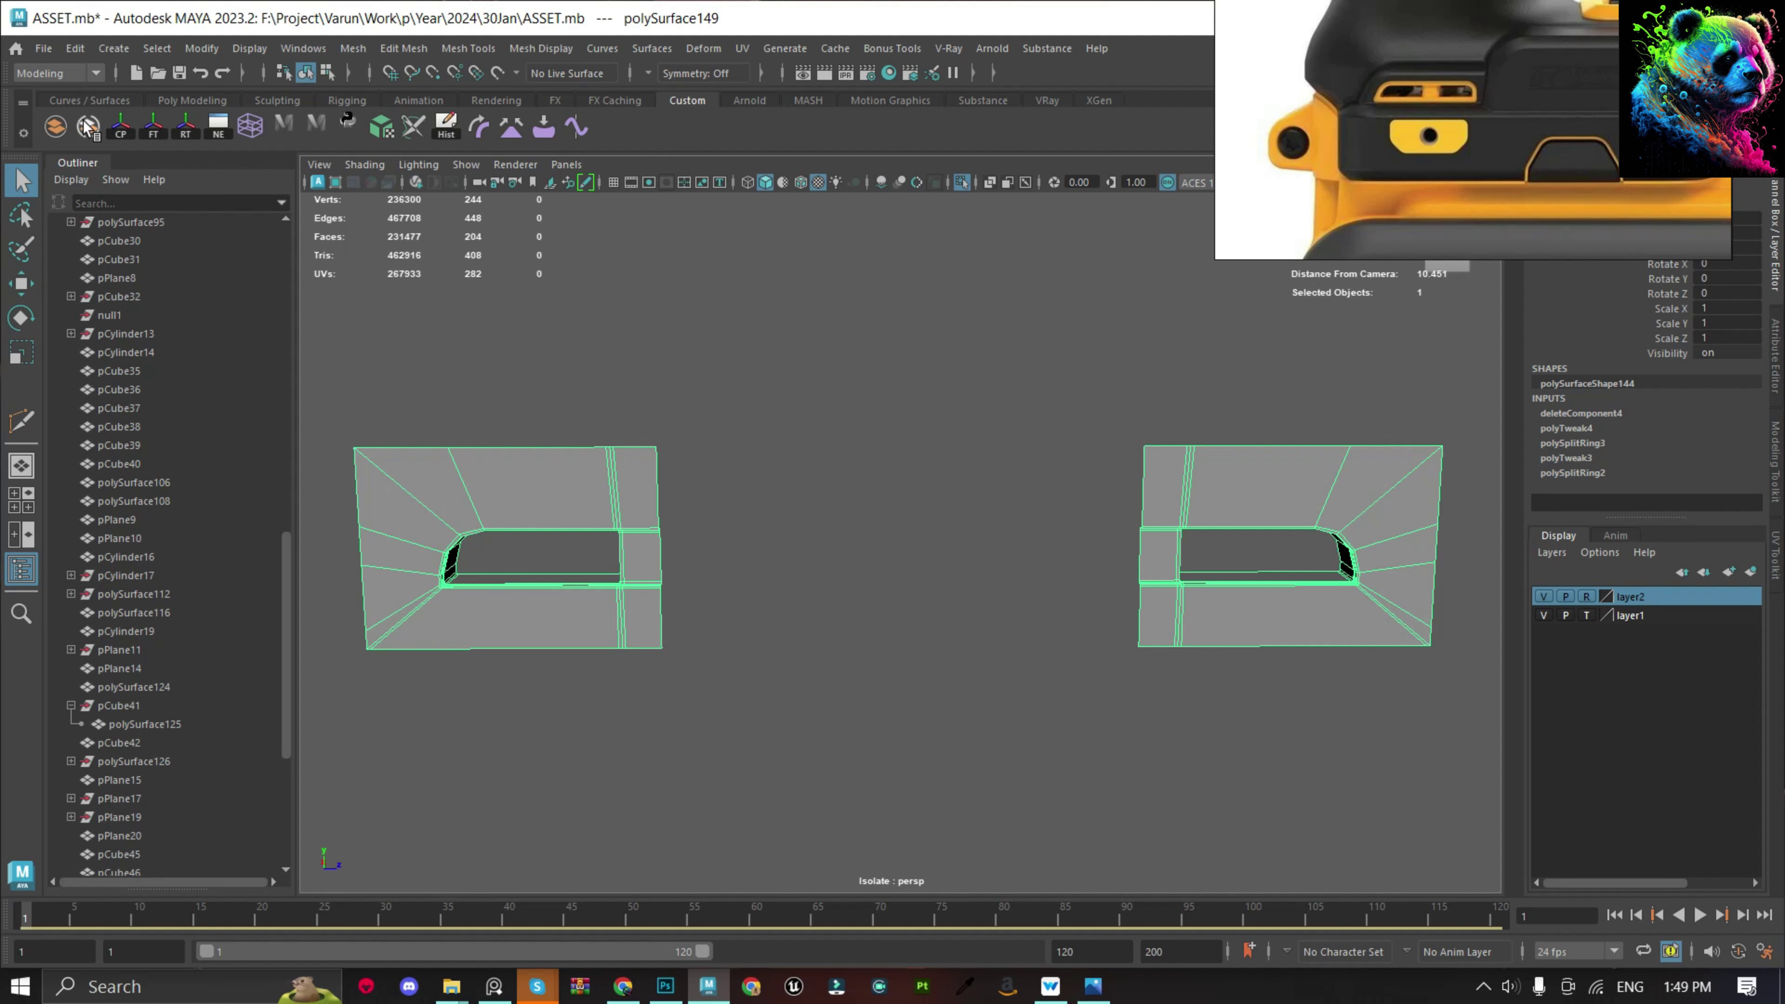
left_click(88, 127)
Centre the right vent piece's pivot and slide it against the left piece.
left_click(1165, 552)
key("e")
left_click(121, 121)
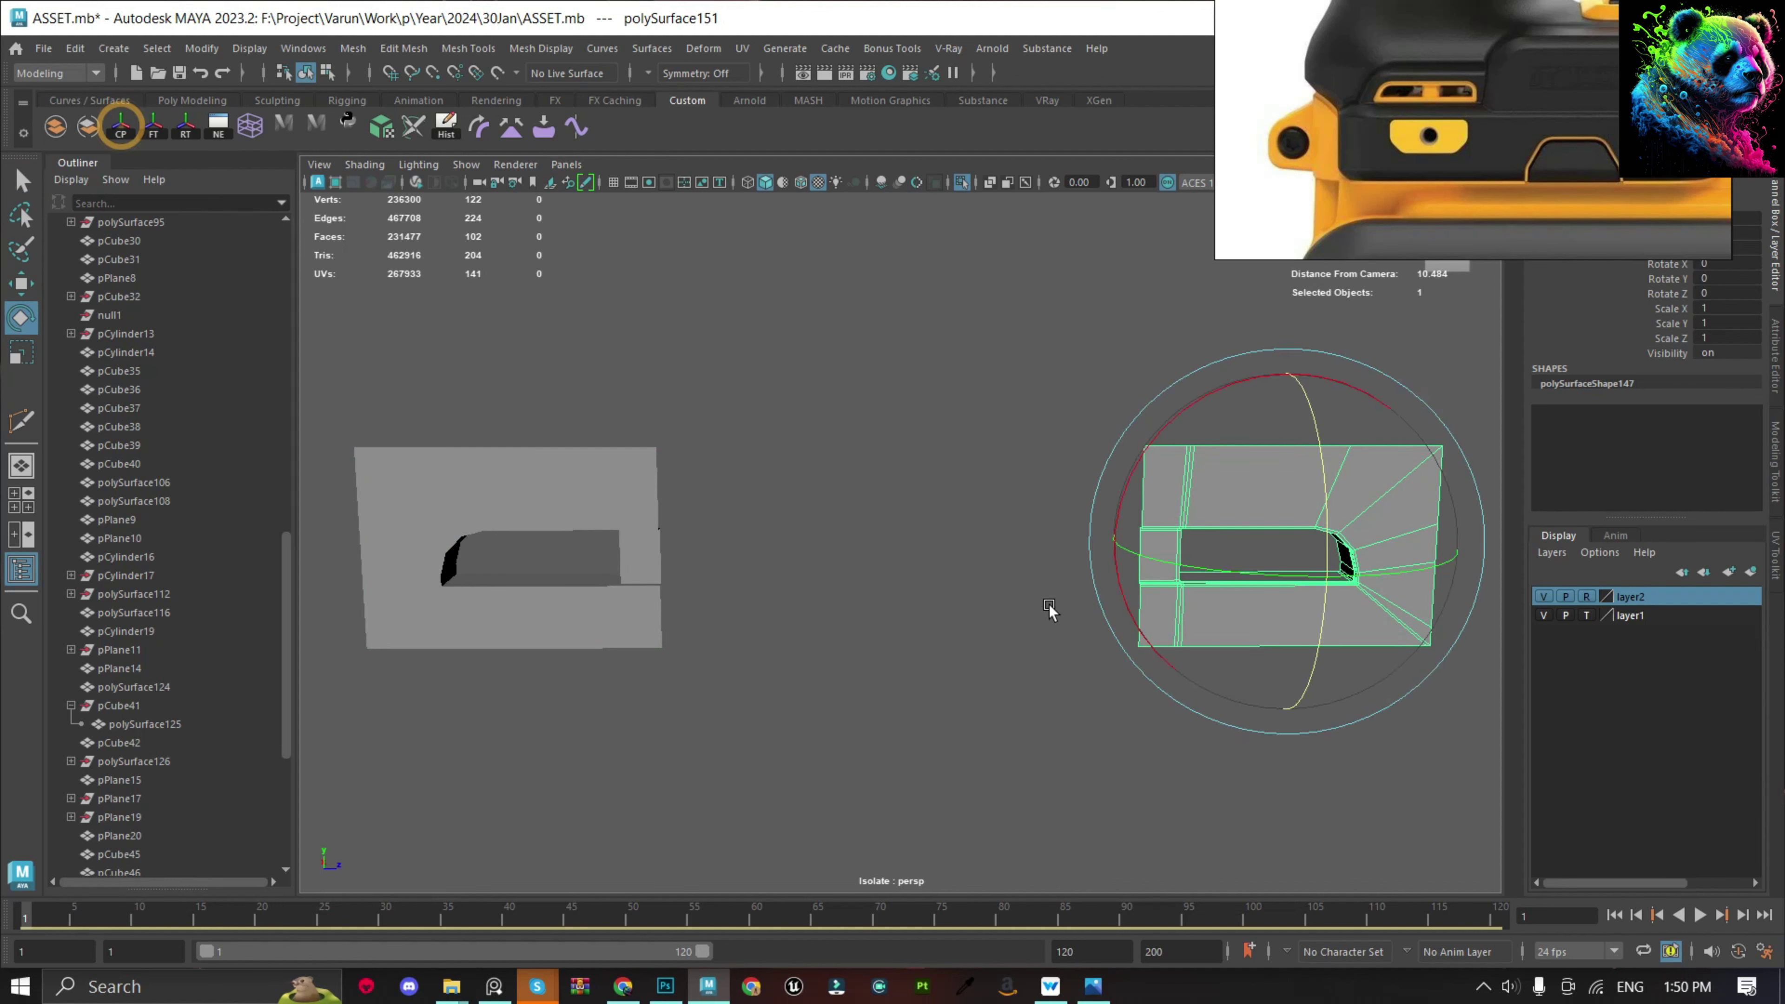
key("w")
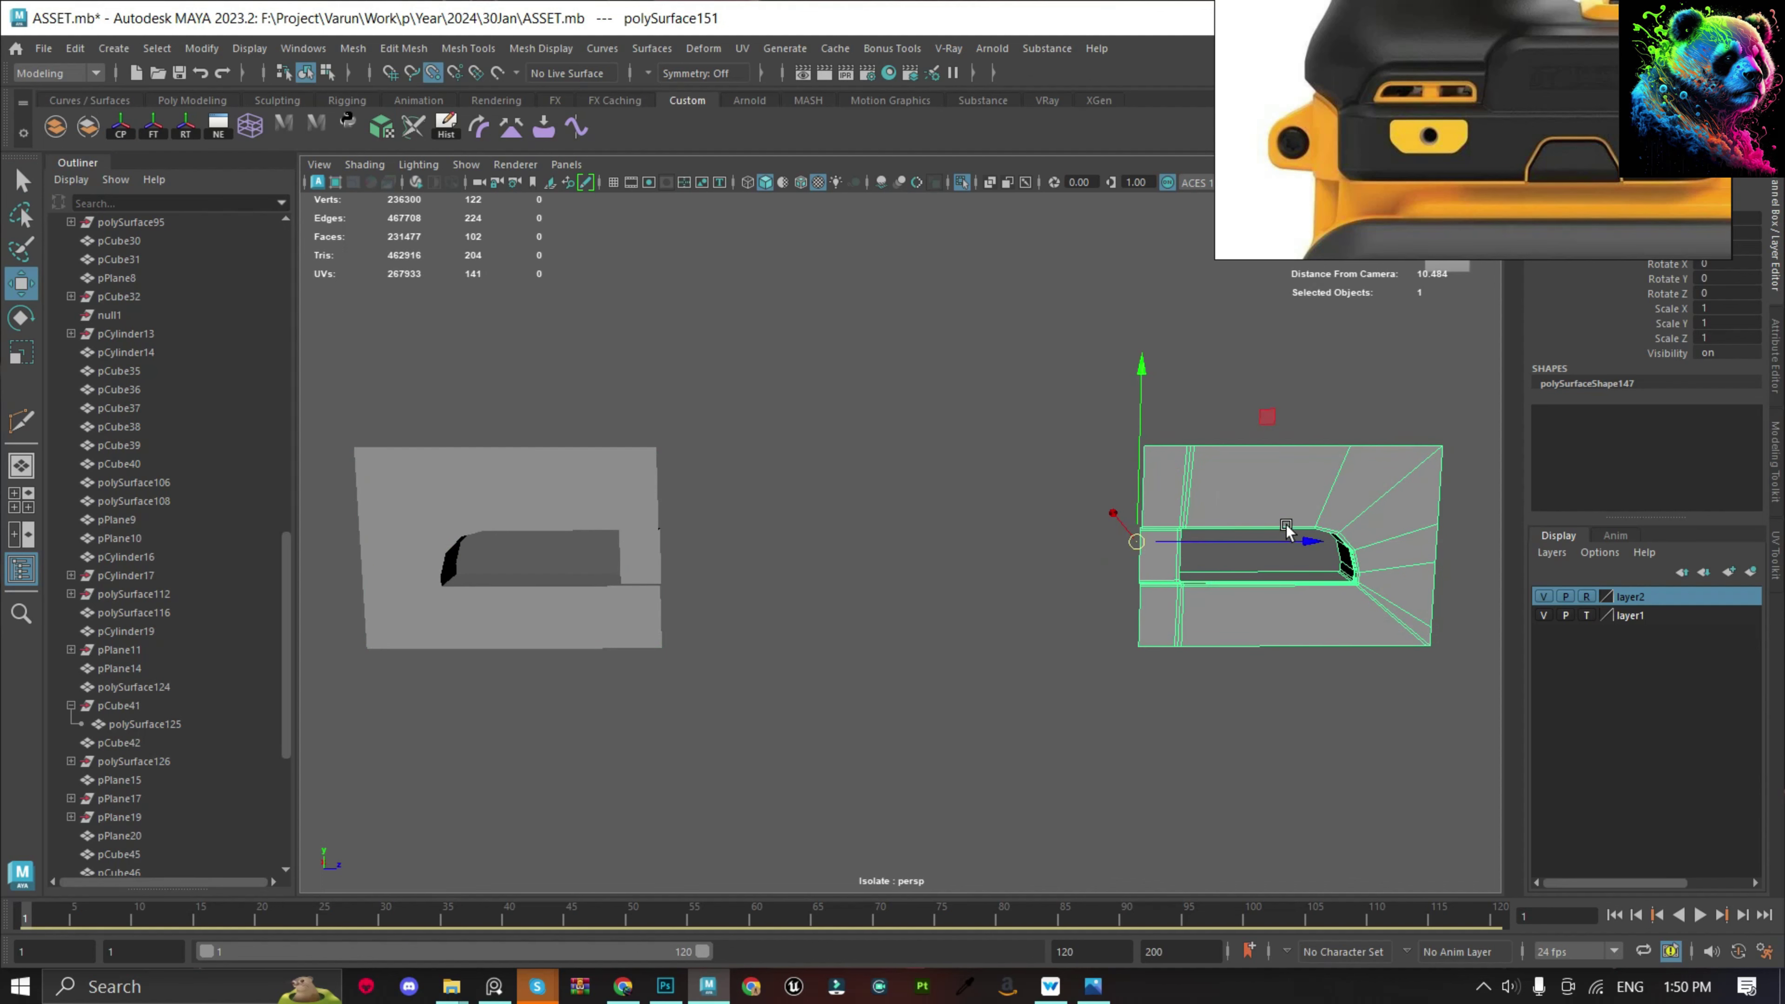
left_click_drag(1287, 532, 769, 666)
left_click_drag(596, 339, 797, 698)
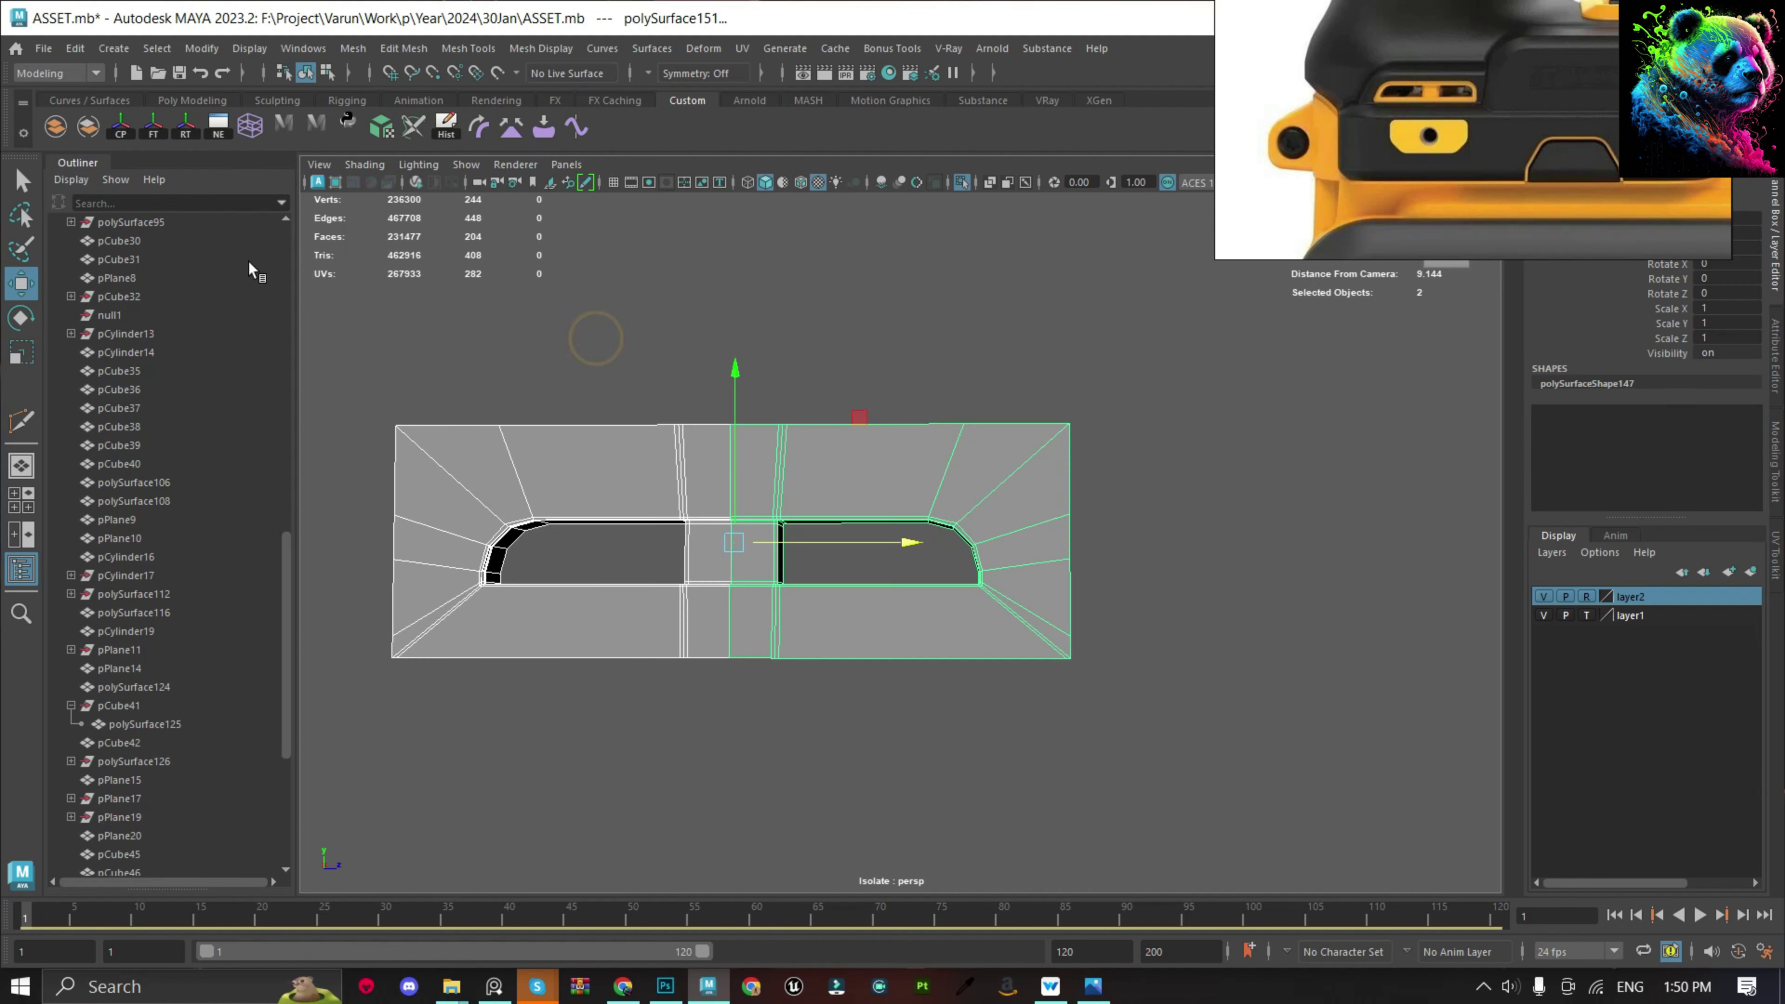
Combine the two vent pieces and merge their seam vertices at threshold 0.01.
left_click(55, 126)
right_click_drag(729, 387, 750, 816)
left_click_drag(627, 377, 764, 595)
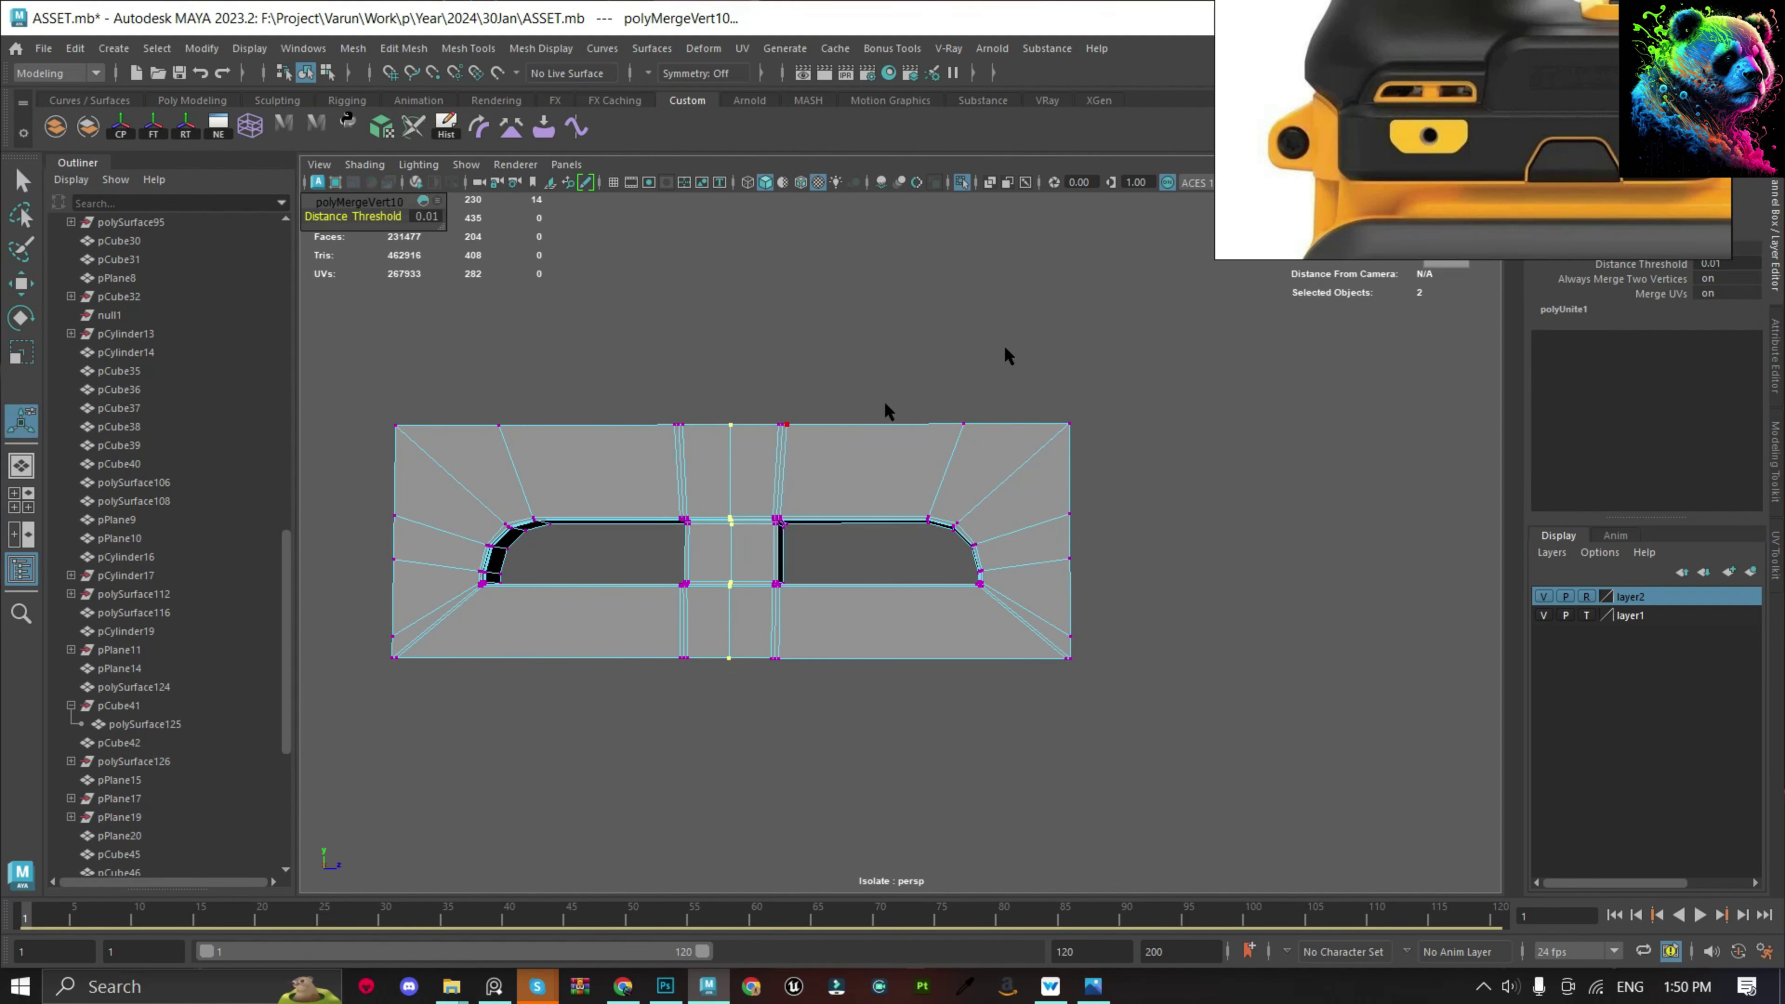
left_click(905, 315)
key("w")
key("F8")
Show the full scene and select the combined vent insert's inner vertices.
left_click(1183, 430)
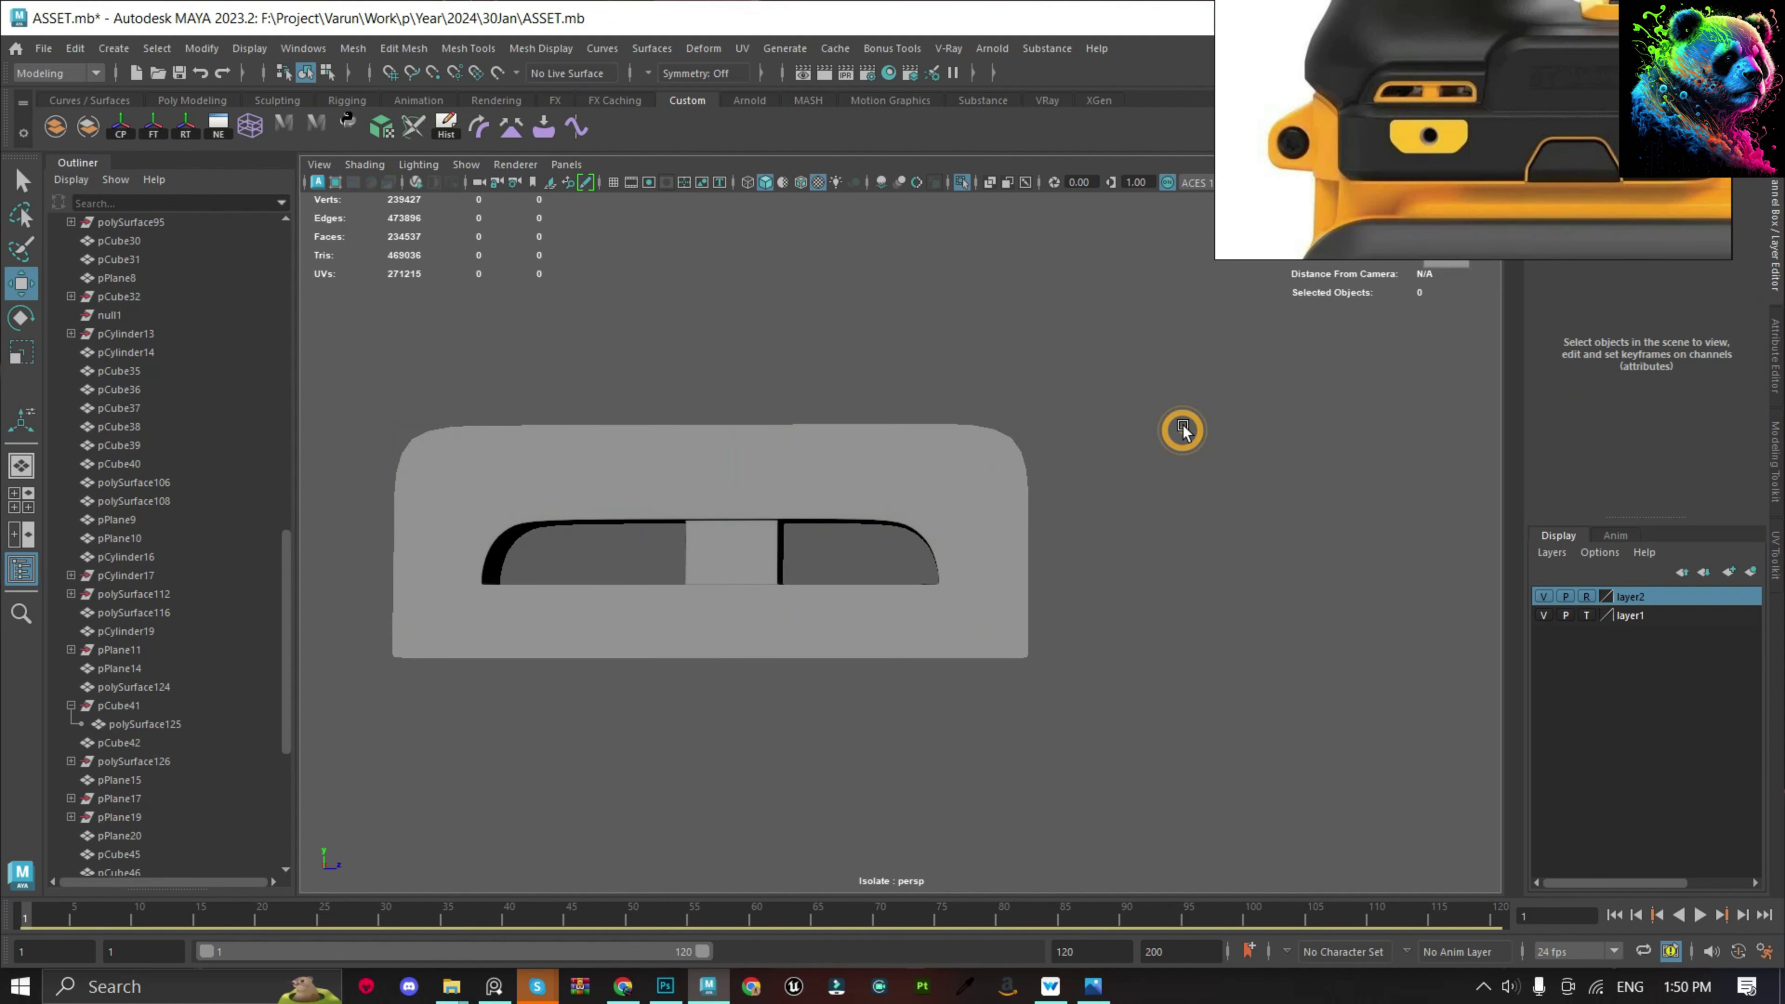
key("ctrl+1")
left_click(777, 571)
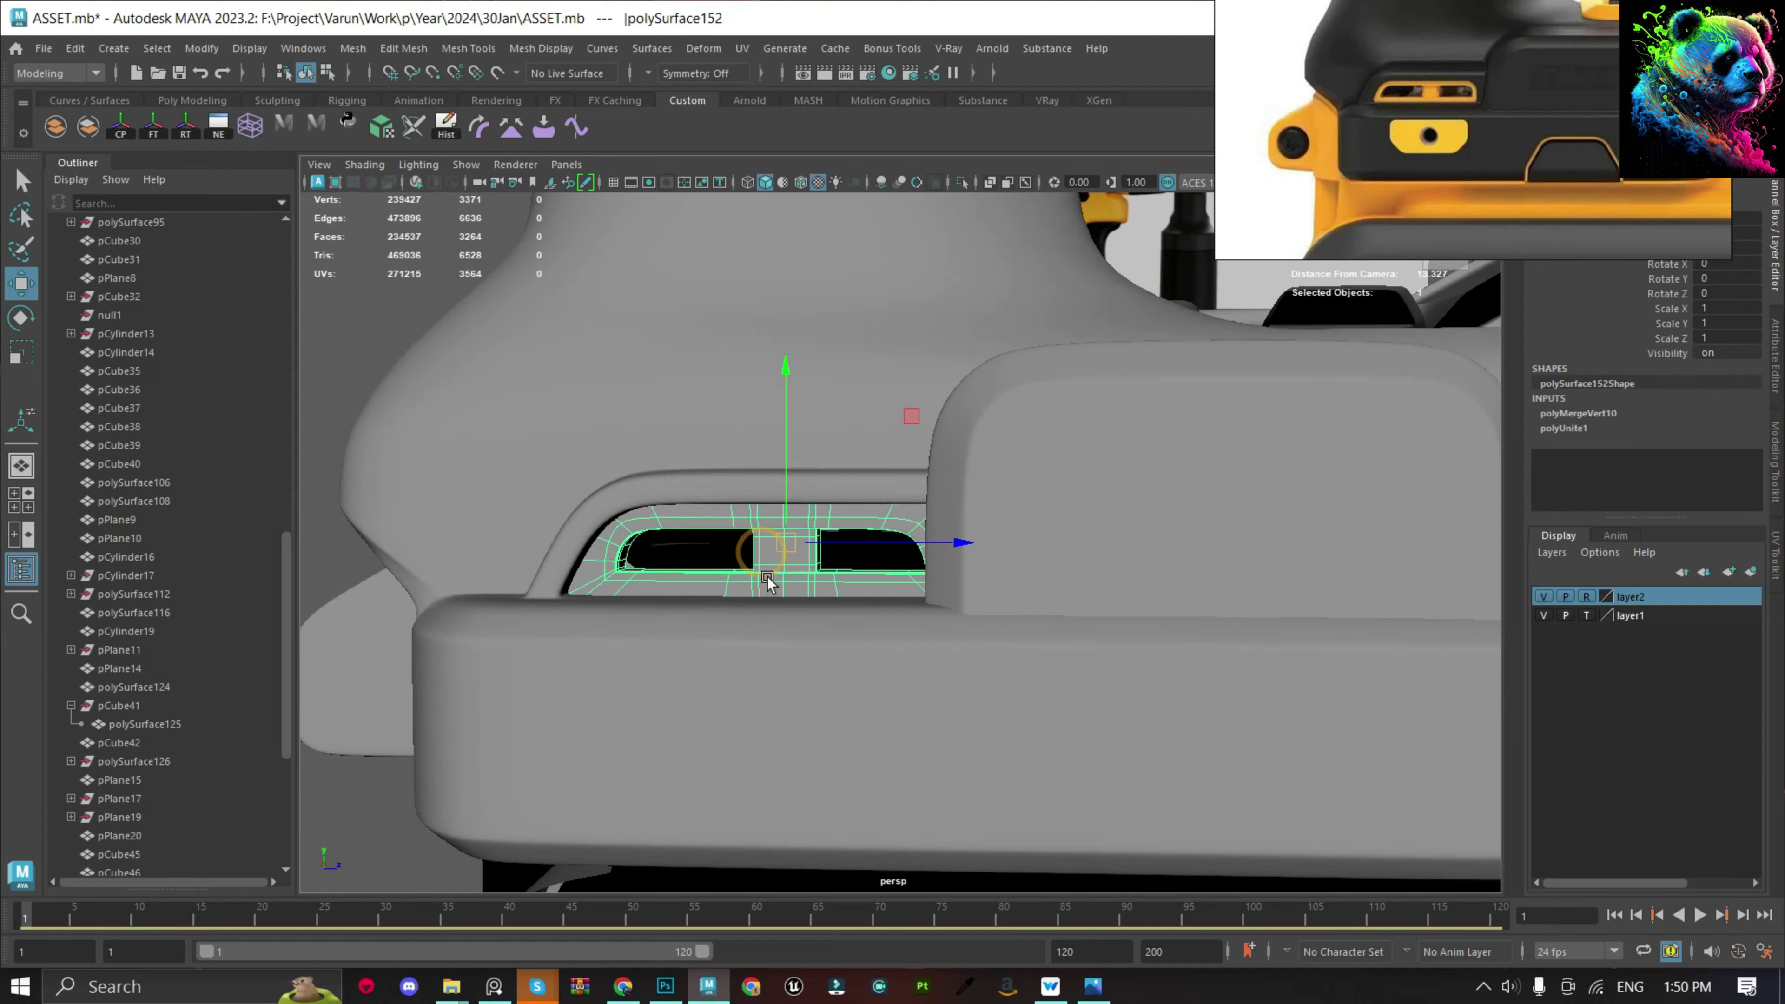
scroll(618, 423, "up", 3)
key("q")
key("F8")
left_click_drag(982, 737, 949, 691)
Nudge the inner vertices slightly left in wireframe cage view.
key("4")
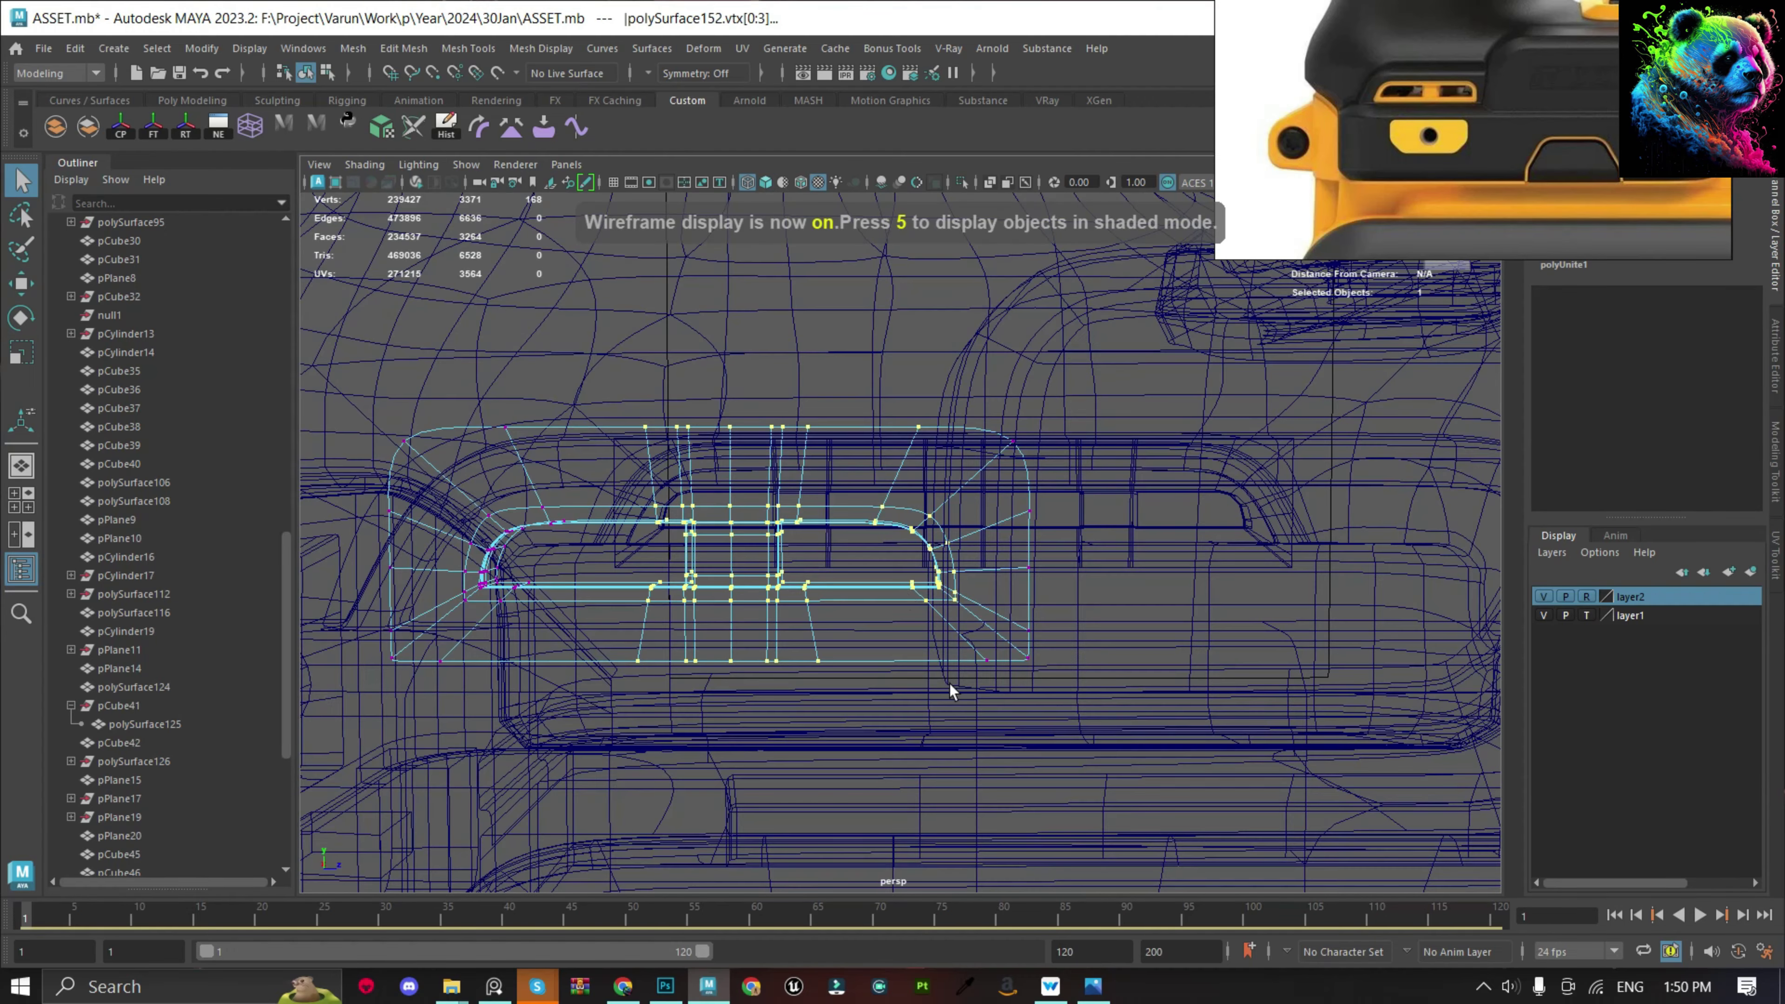
key("1")
key("w")
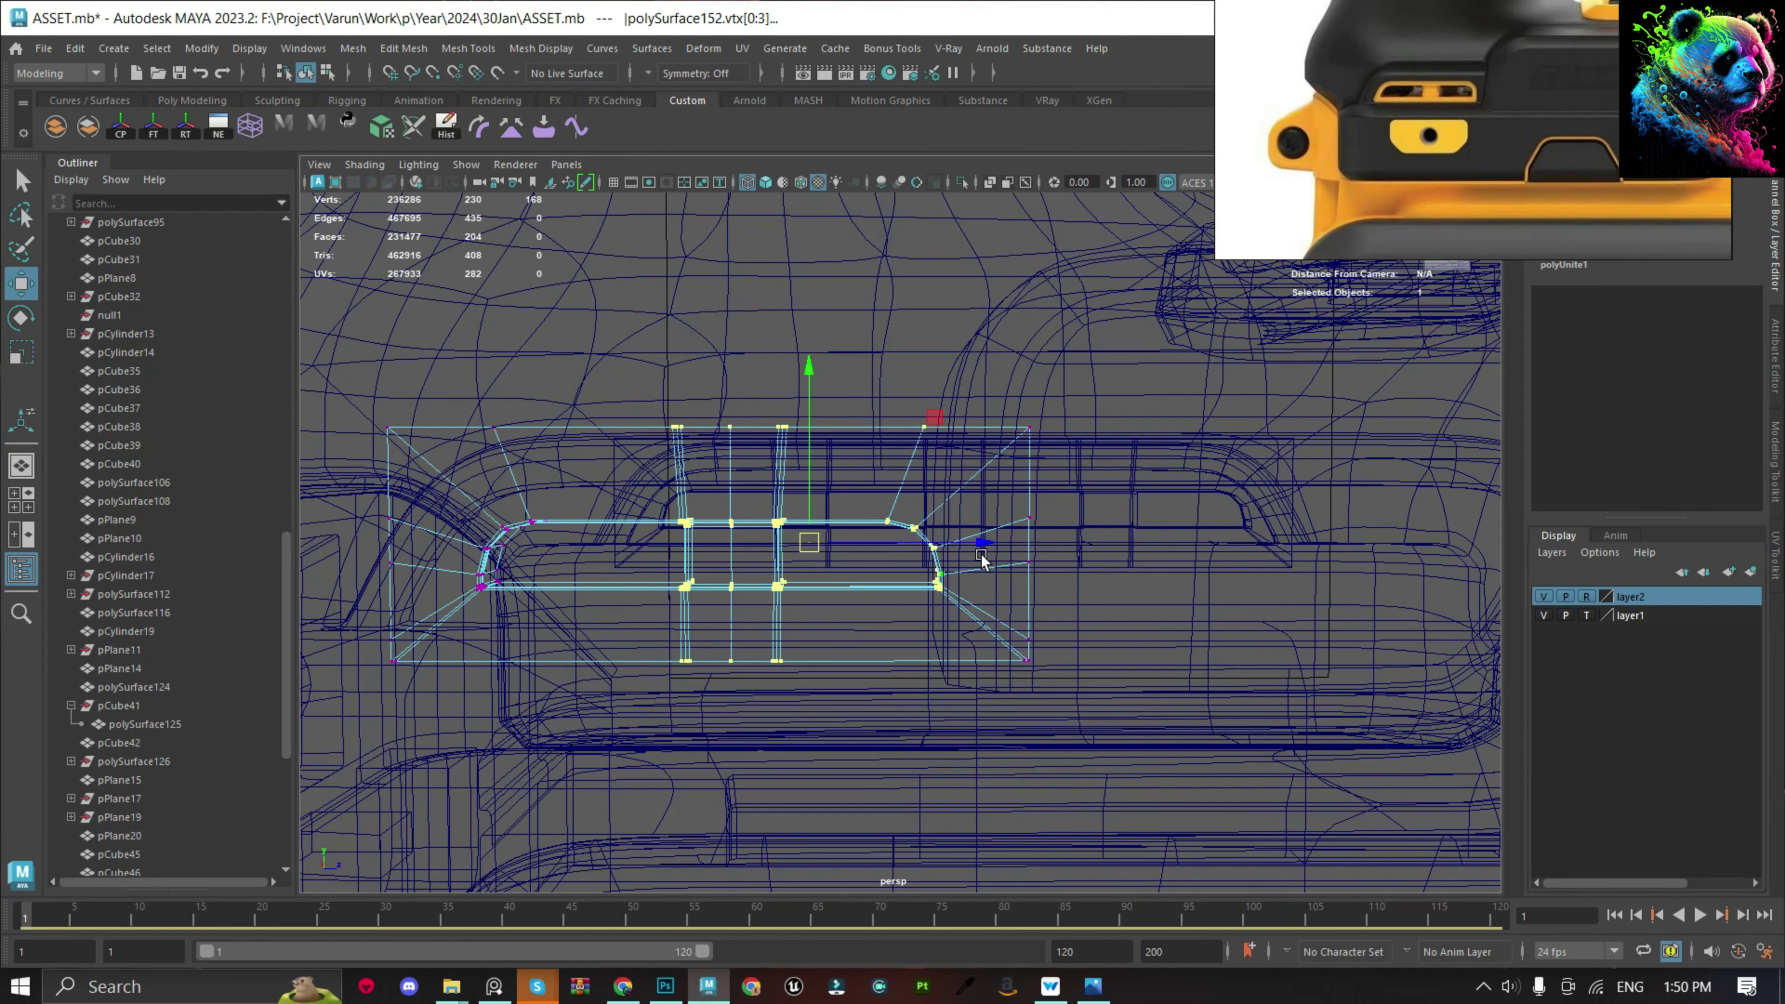
left_click_drag(982, 555, 978, 549)
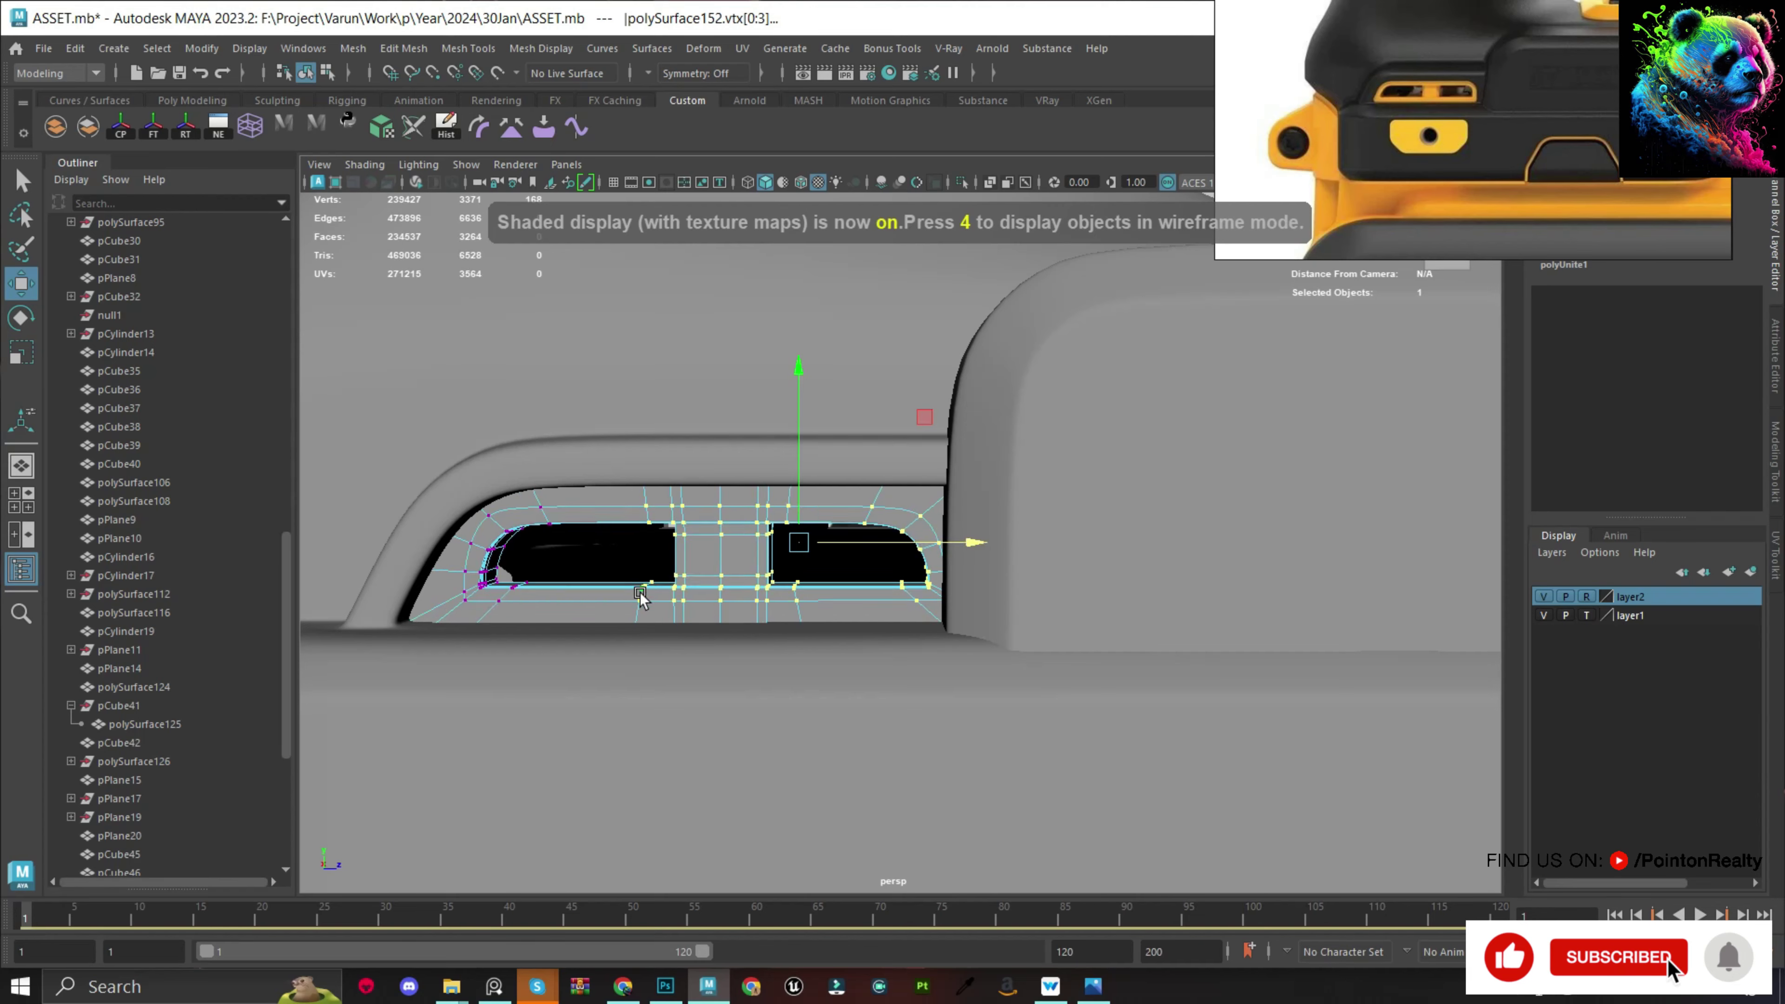
scroll(549, 529, "down", 5)
scroll(927, 545, "up", 5)
Return to object mode and inspect the vent insert's fit in the recess.
key("F8")
scroll(886, 683, "down", 5)
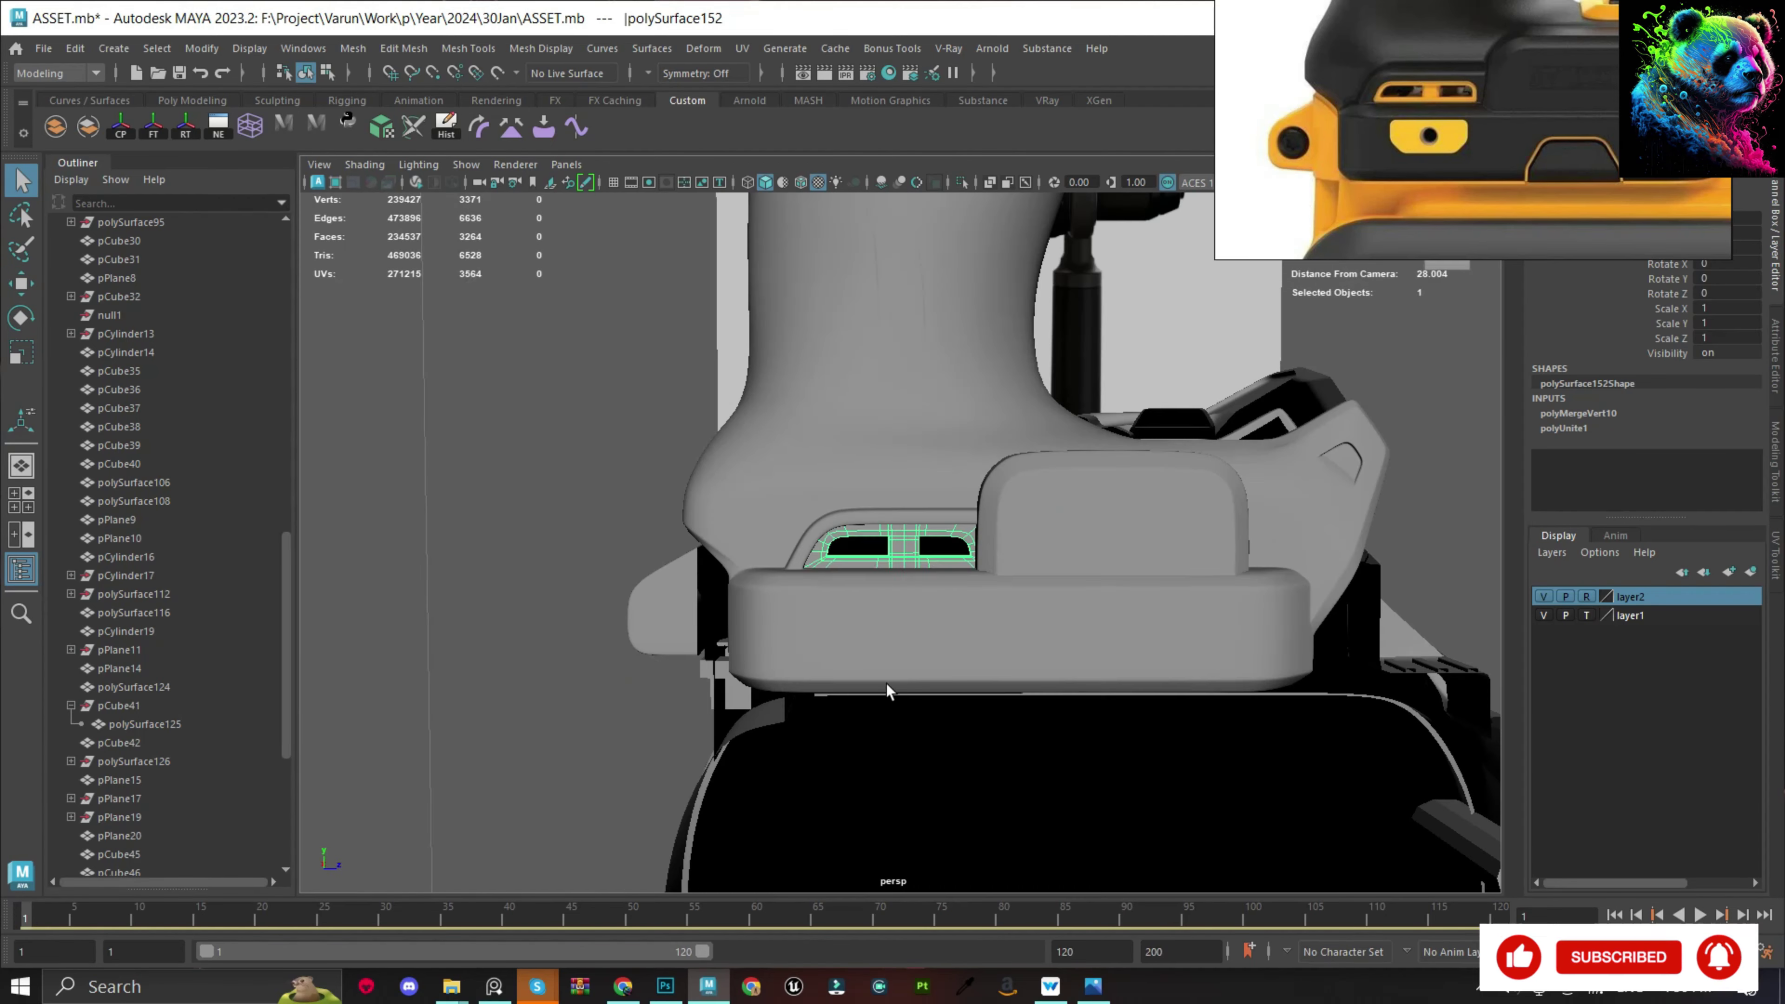
scroll(900, 602, "up", 5)
left_click_drag(900, 601, 877, 594, "alt")
scroll(876, 593, "down", 5)
scroll(1044, 577, "up", 8)
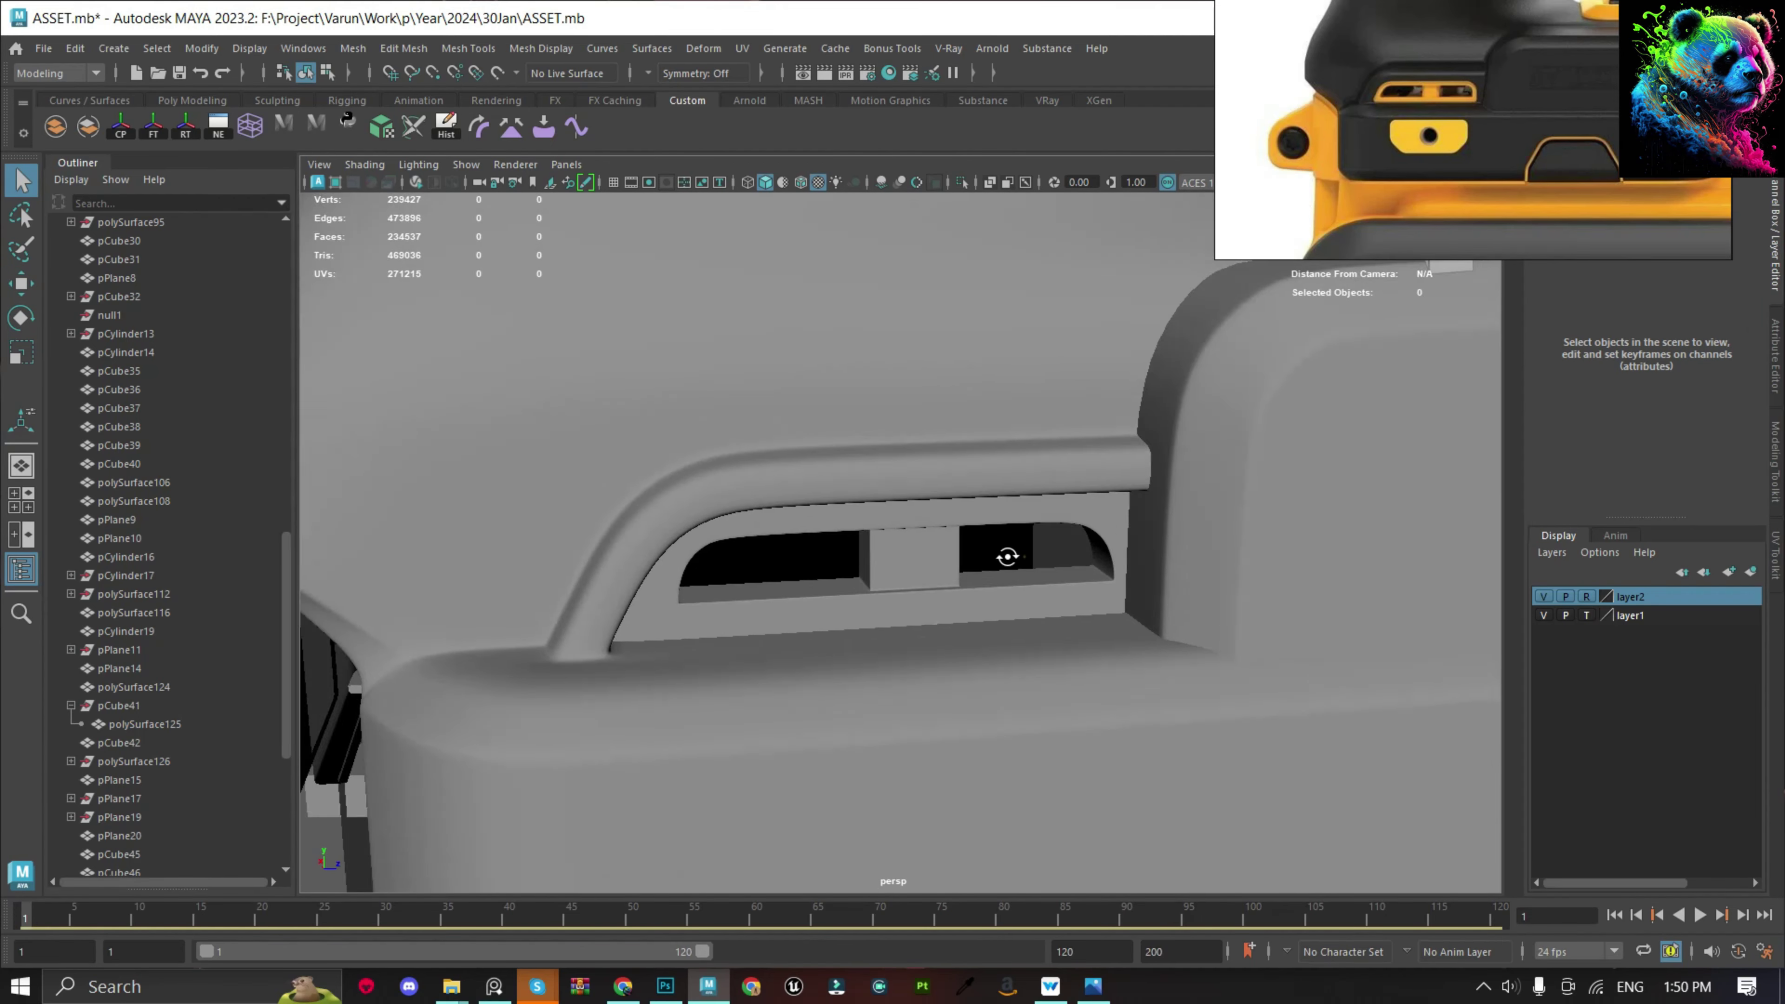
scroll(1007, 556, "down", 3)
scroll(897, 570, "up", 5)
left_click(907, 583)
scroll(912, 590, "down", 4)
scroll(931, 597, "up", 2)
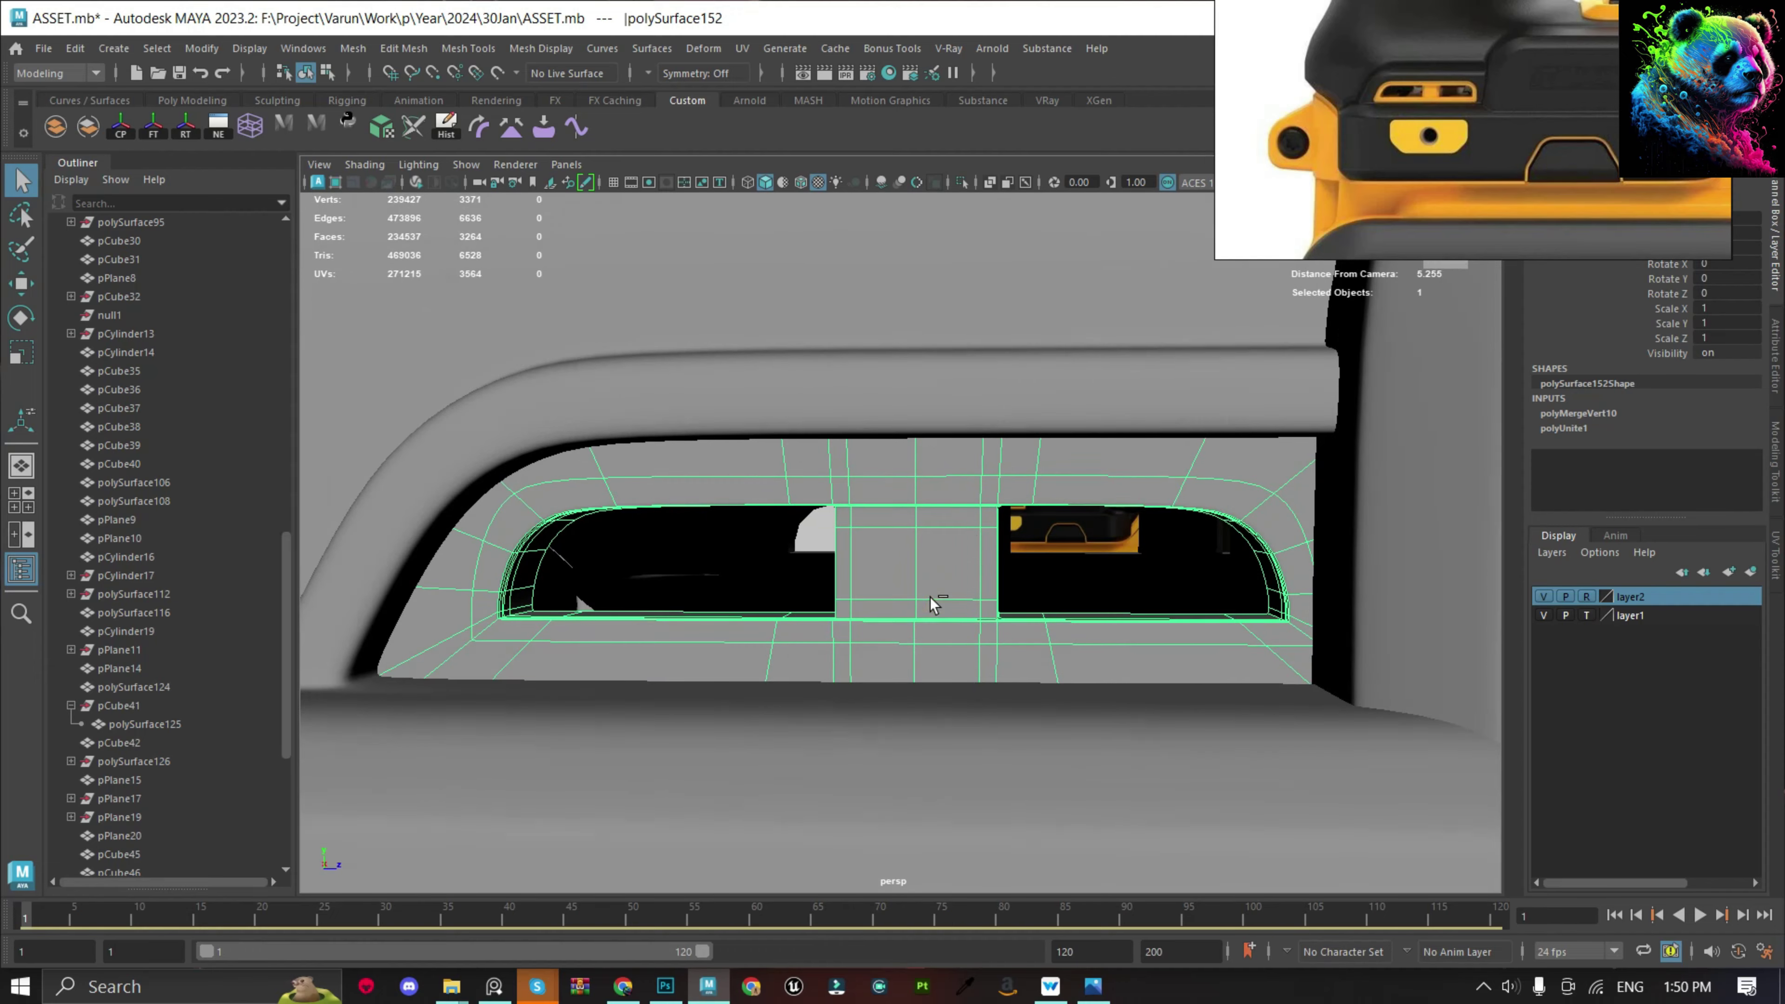
scroll(931, 597, "down", 4)
scroll(907, 636, "up", 3)
Select the drill handle body and save the scene.
left_click(907, 637)
scroll(906, 637, "down", 5)
scroll(958, 725, "up", 3)
key("ctrl+s")
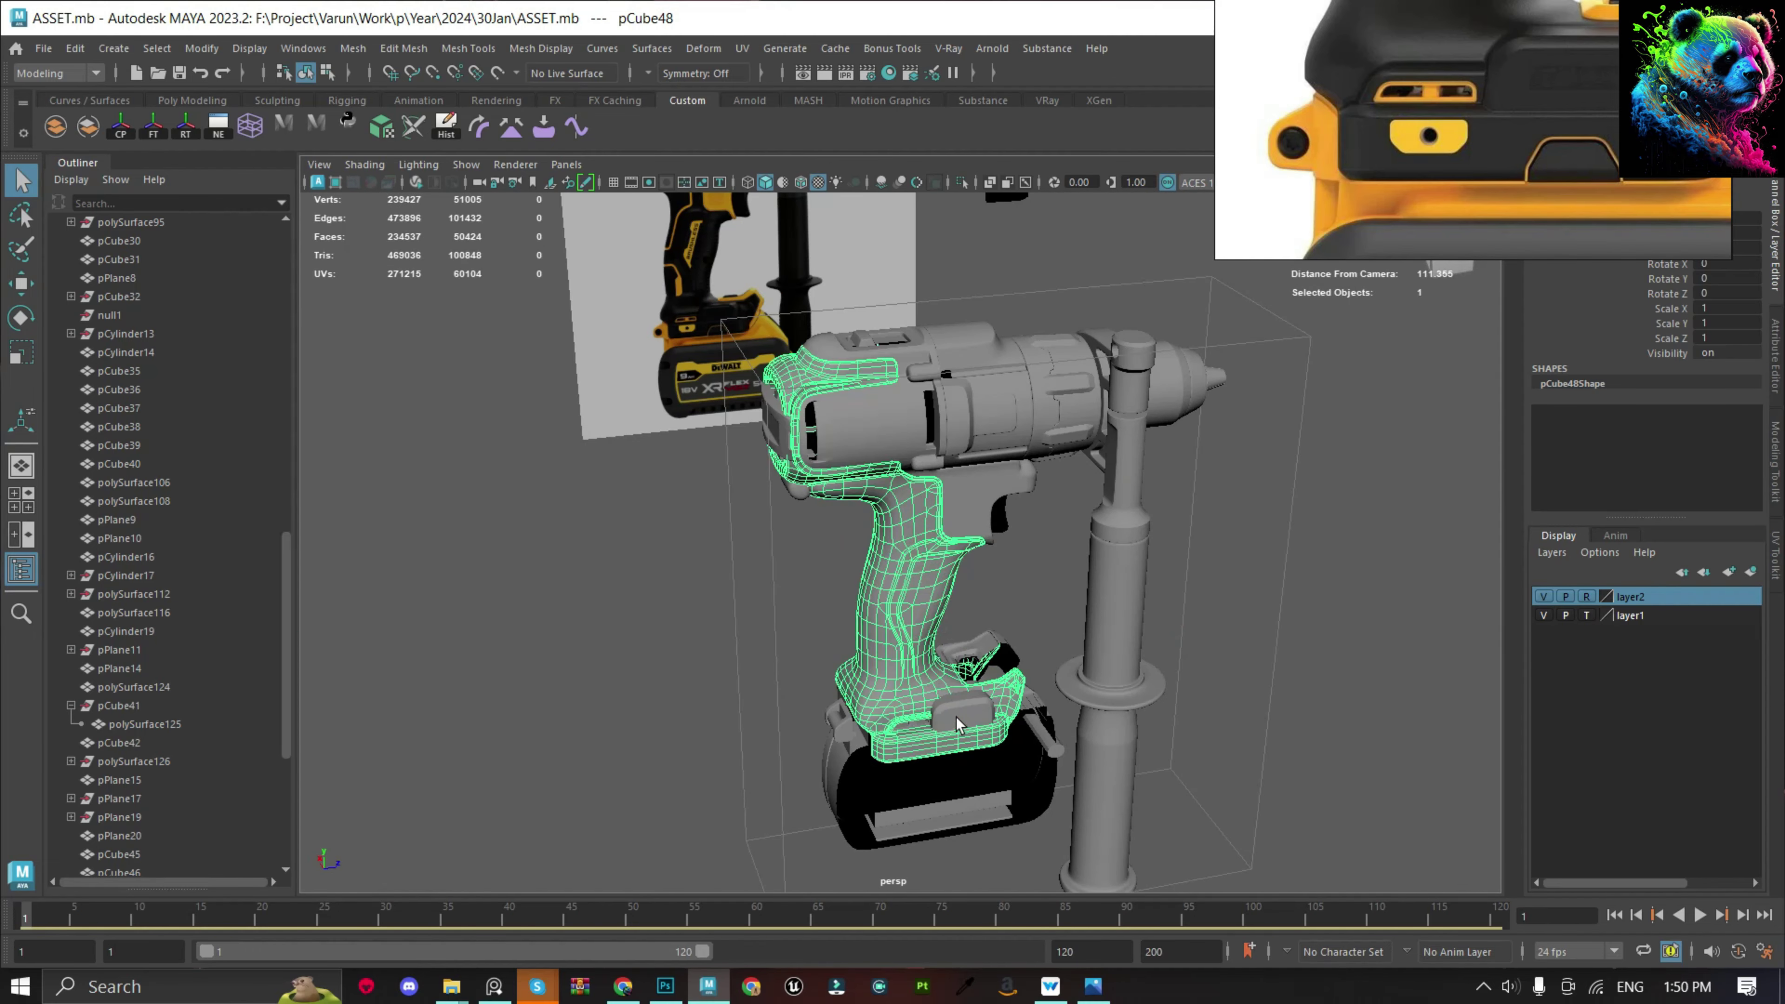
Orbit toward the battery top and edit the handle body's vertices.
scroll(957, 724, "up", 5)
scroll(965, 571, "down", 5)
mouse_move(965, 571)
left_mouse_down("alt")
mouse_move(984, 598)
mouse_move(793, 588)
left_mouse_up("alt")
scroll(984, 598, "up", 4)
scroll(1004, 620, "up", 3)
left_click(683, 678)
key("F9")
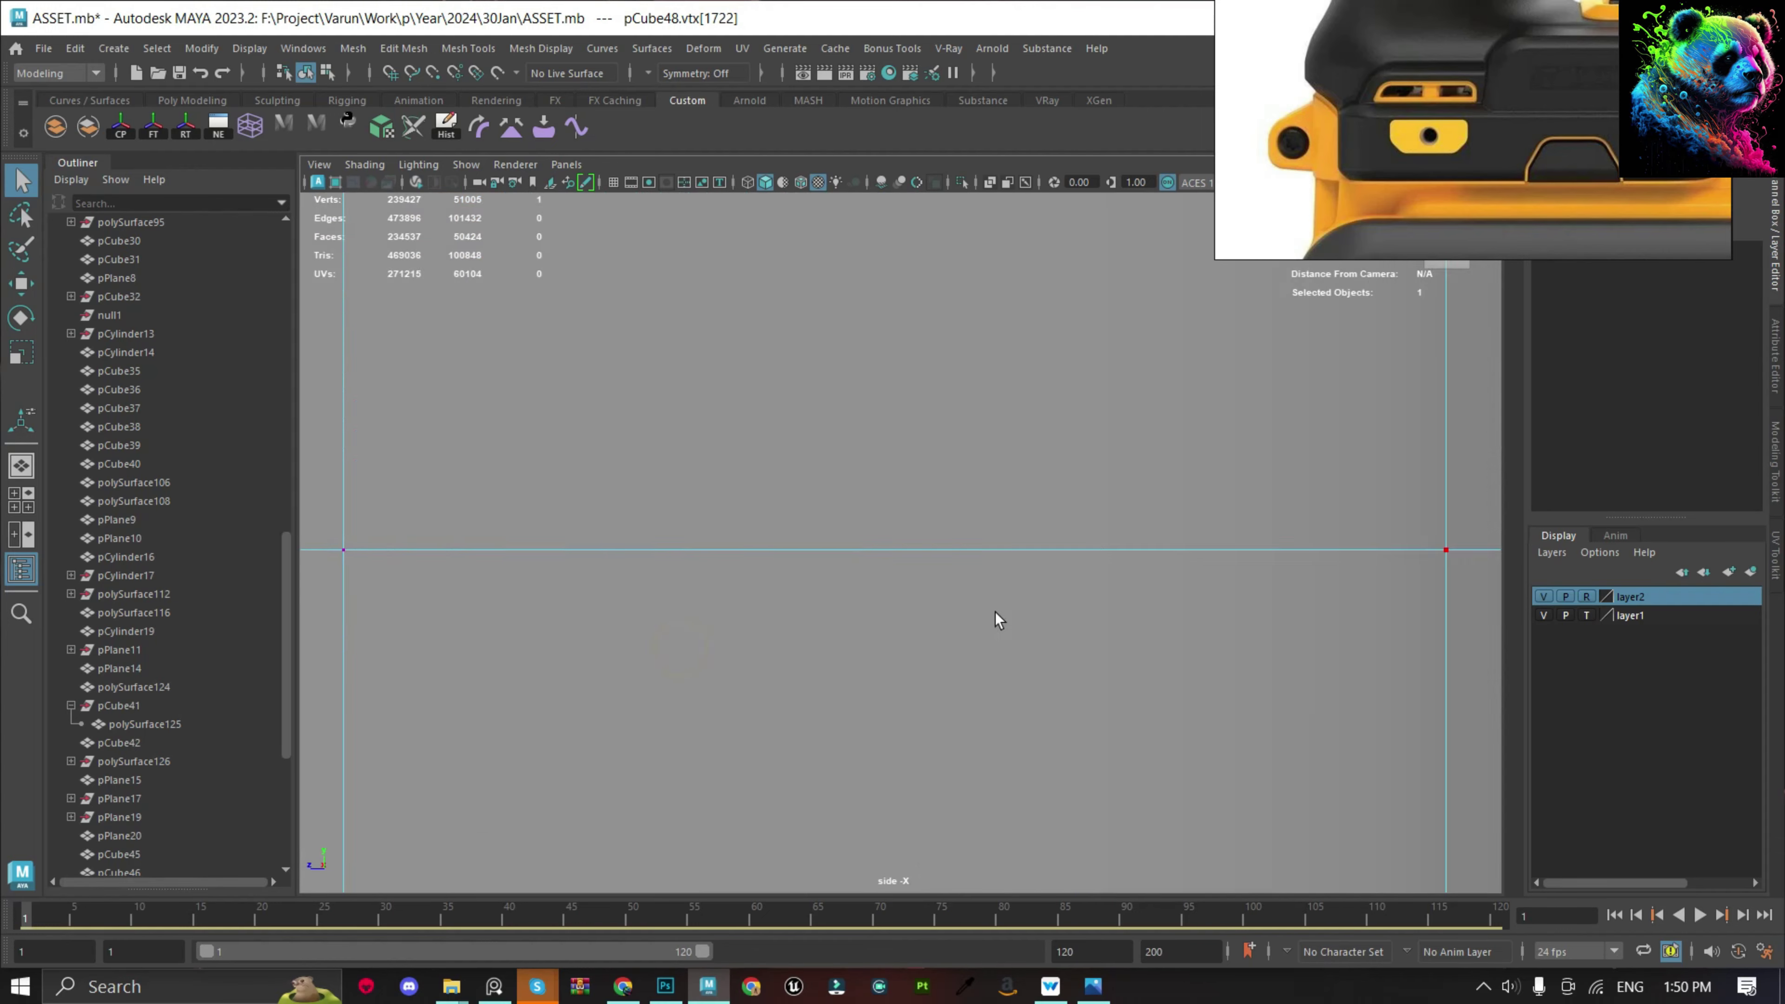
In the left view, draw a polygon cube over the yellow side plate.
key("space")
key("f")
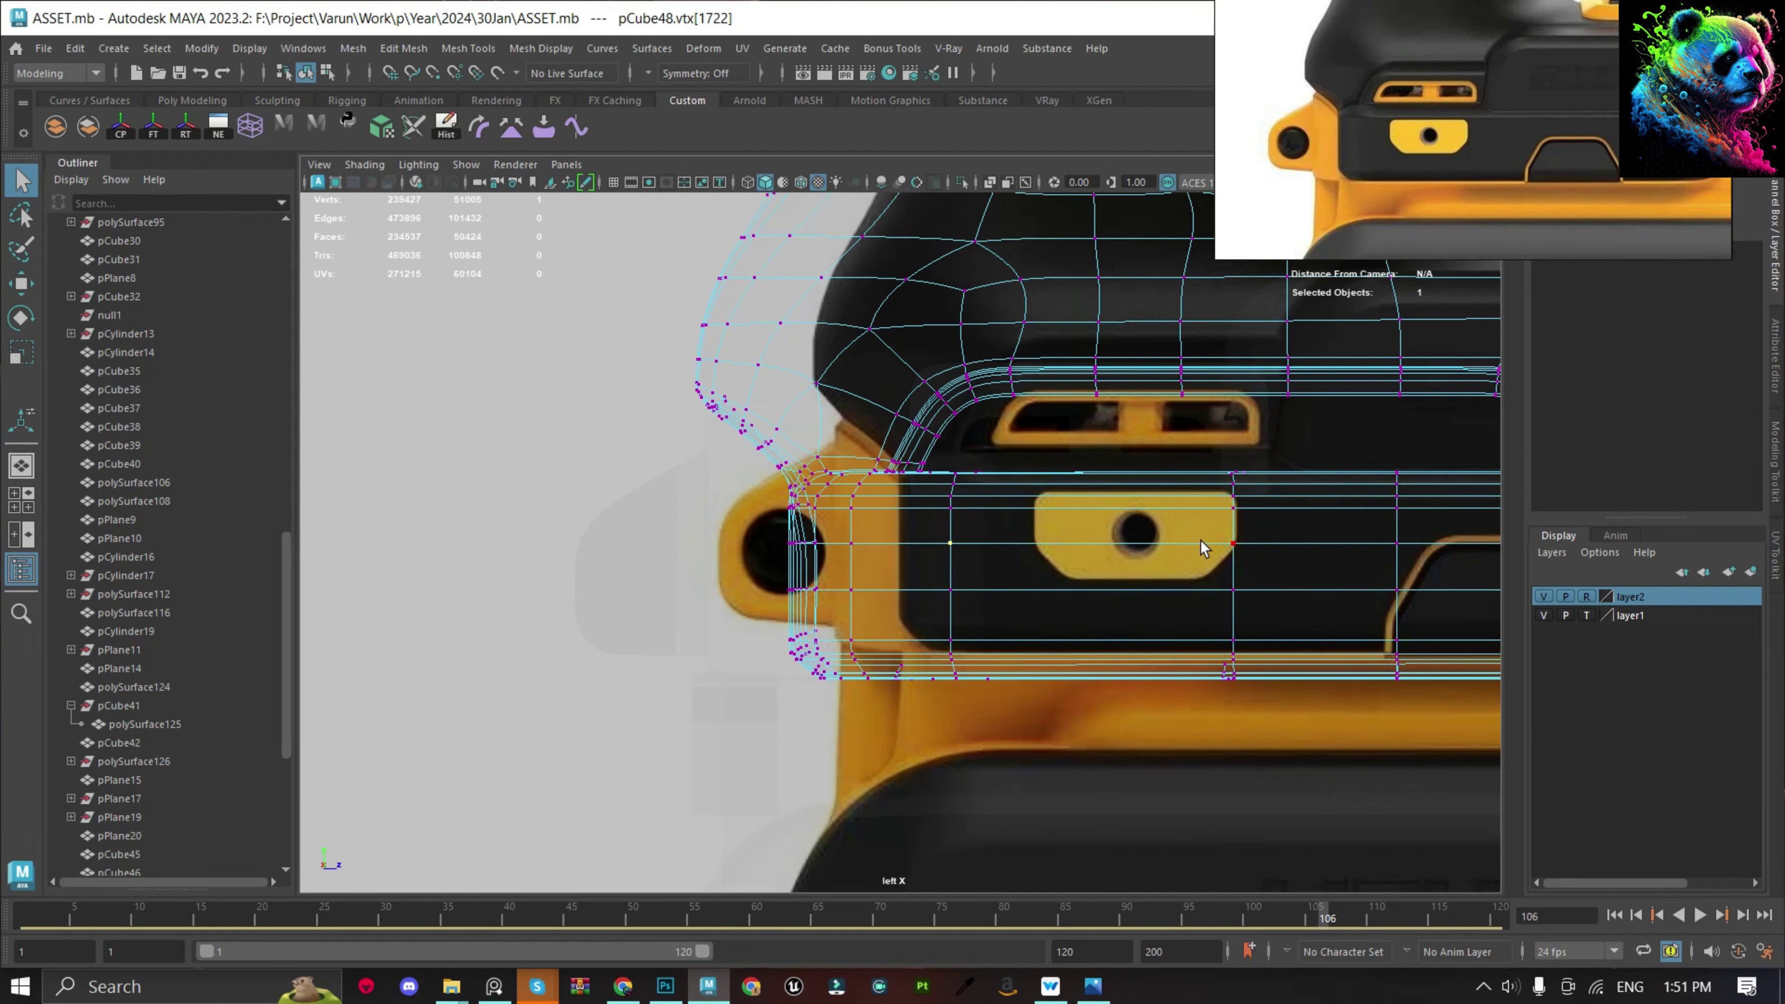
scroll(1201, 547, "down", 5)
left_click(523, 458)
scroll(481, 405, "up", 3)
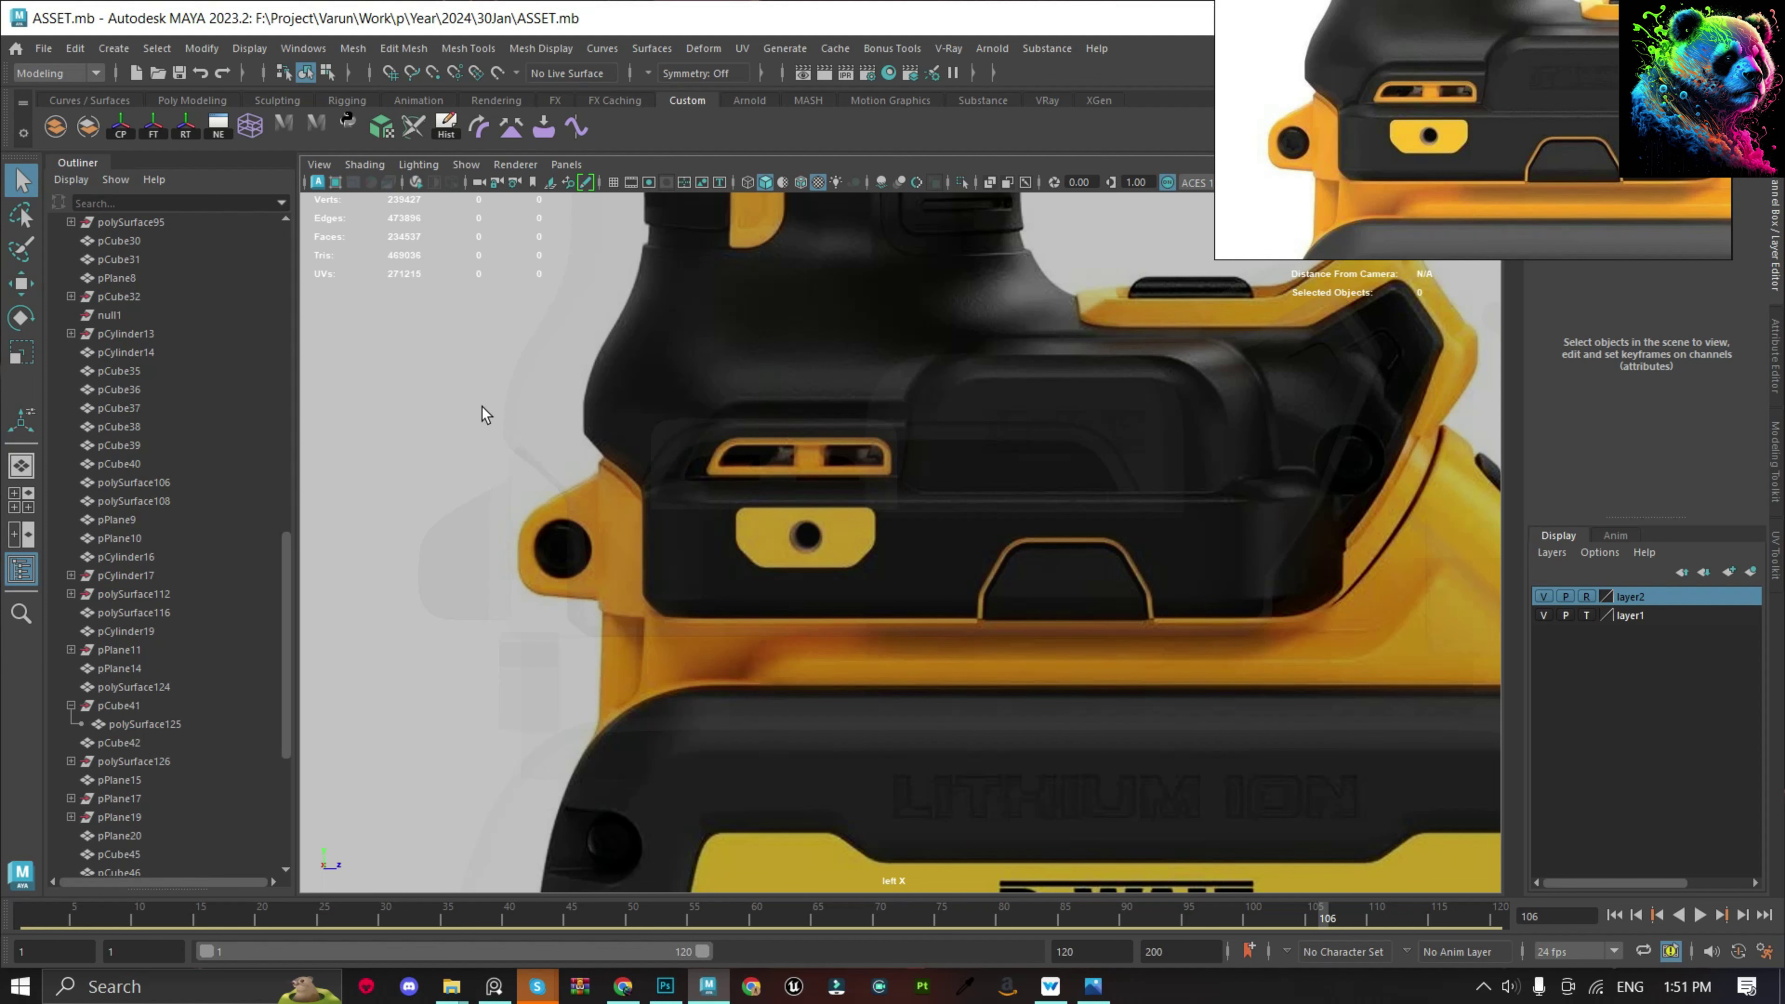
right_click_drag(482, 407, 485, 461, "shift")
scroll(502, 470, "up", 4)
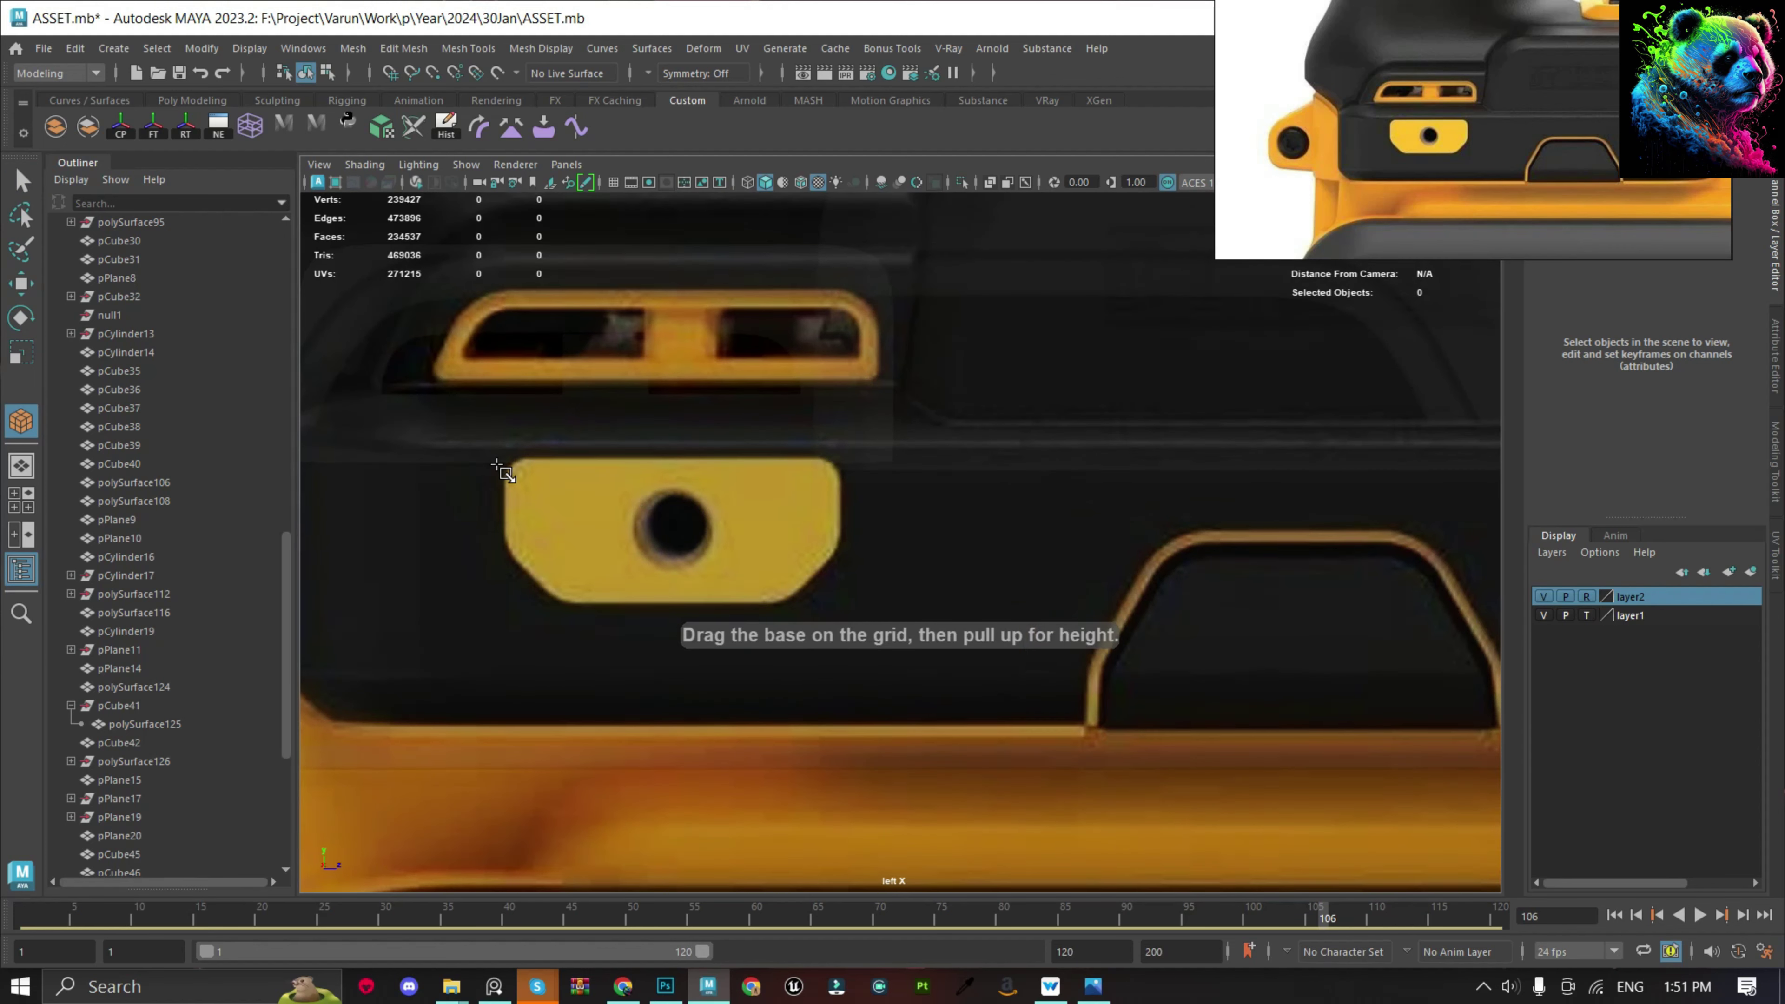
left_click_drag(510, 458, 691, 584)
scroll(510, 511, "down", 3)
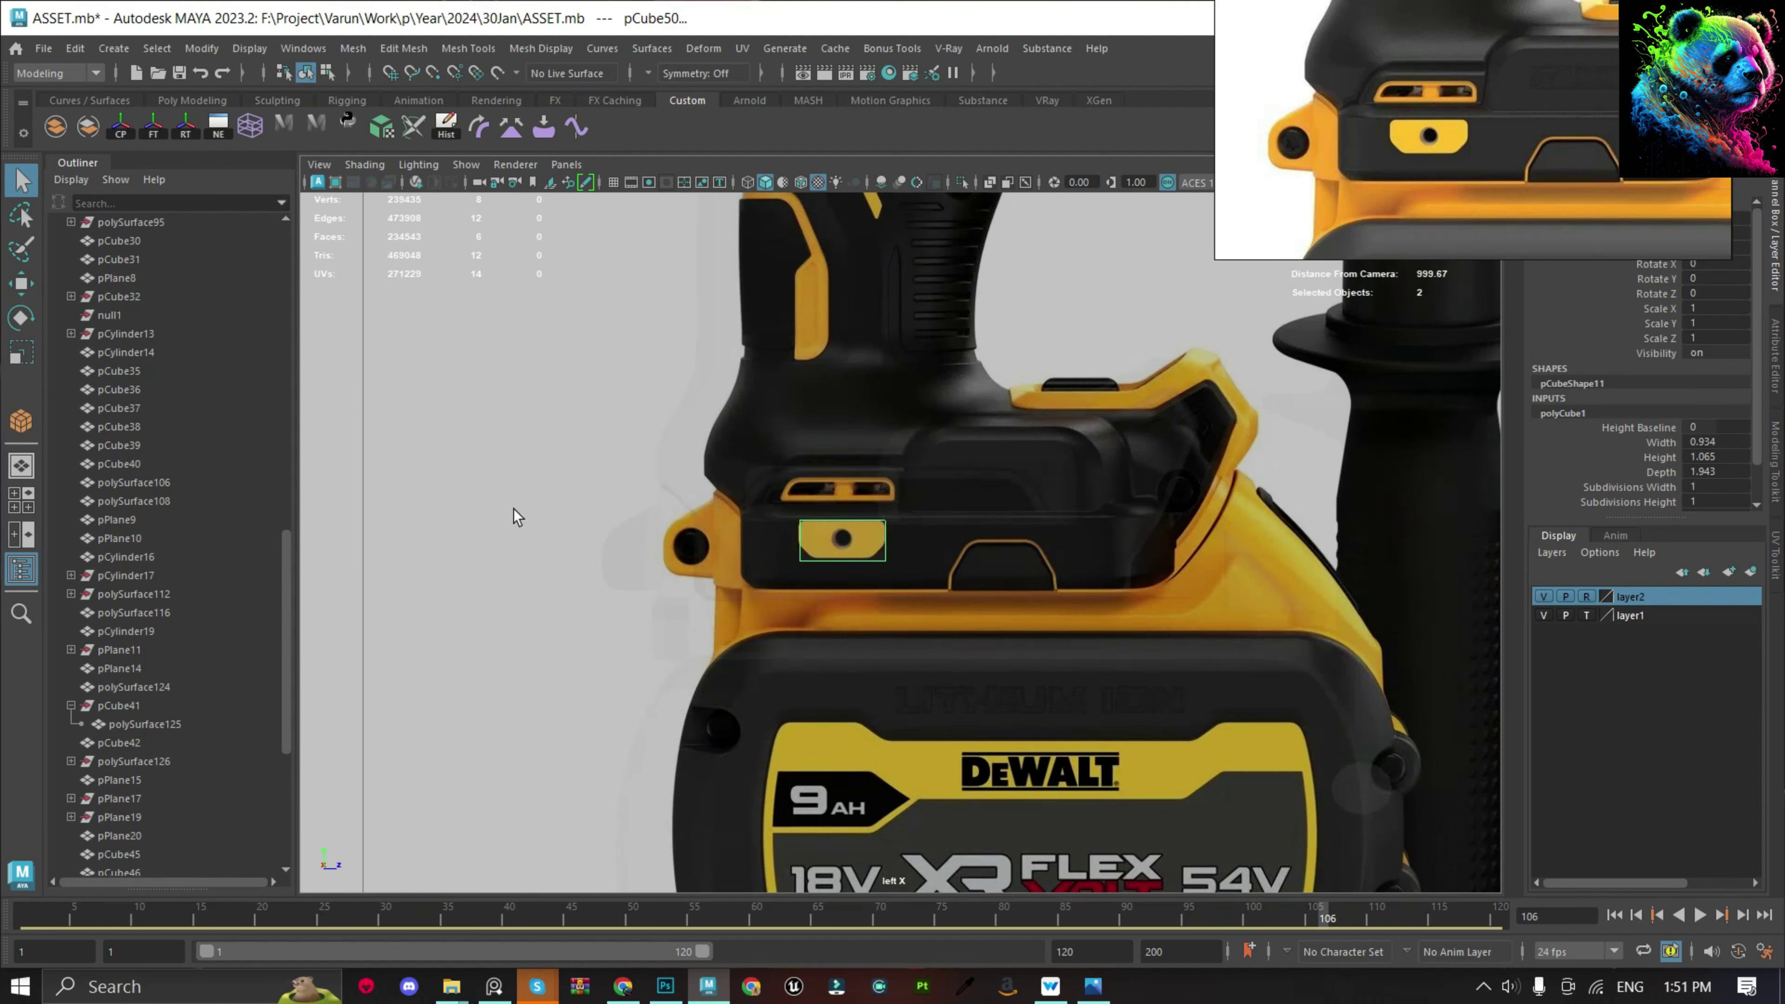
scroll(837, 677, "up", 2)
Reposition the cube's top and bottom vertices to match the plate outline.
left_click_drag(872, 479, 928, 605)
key("w")
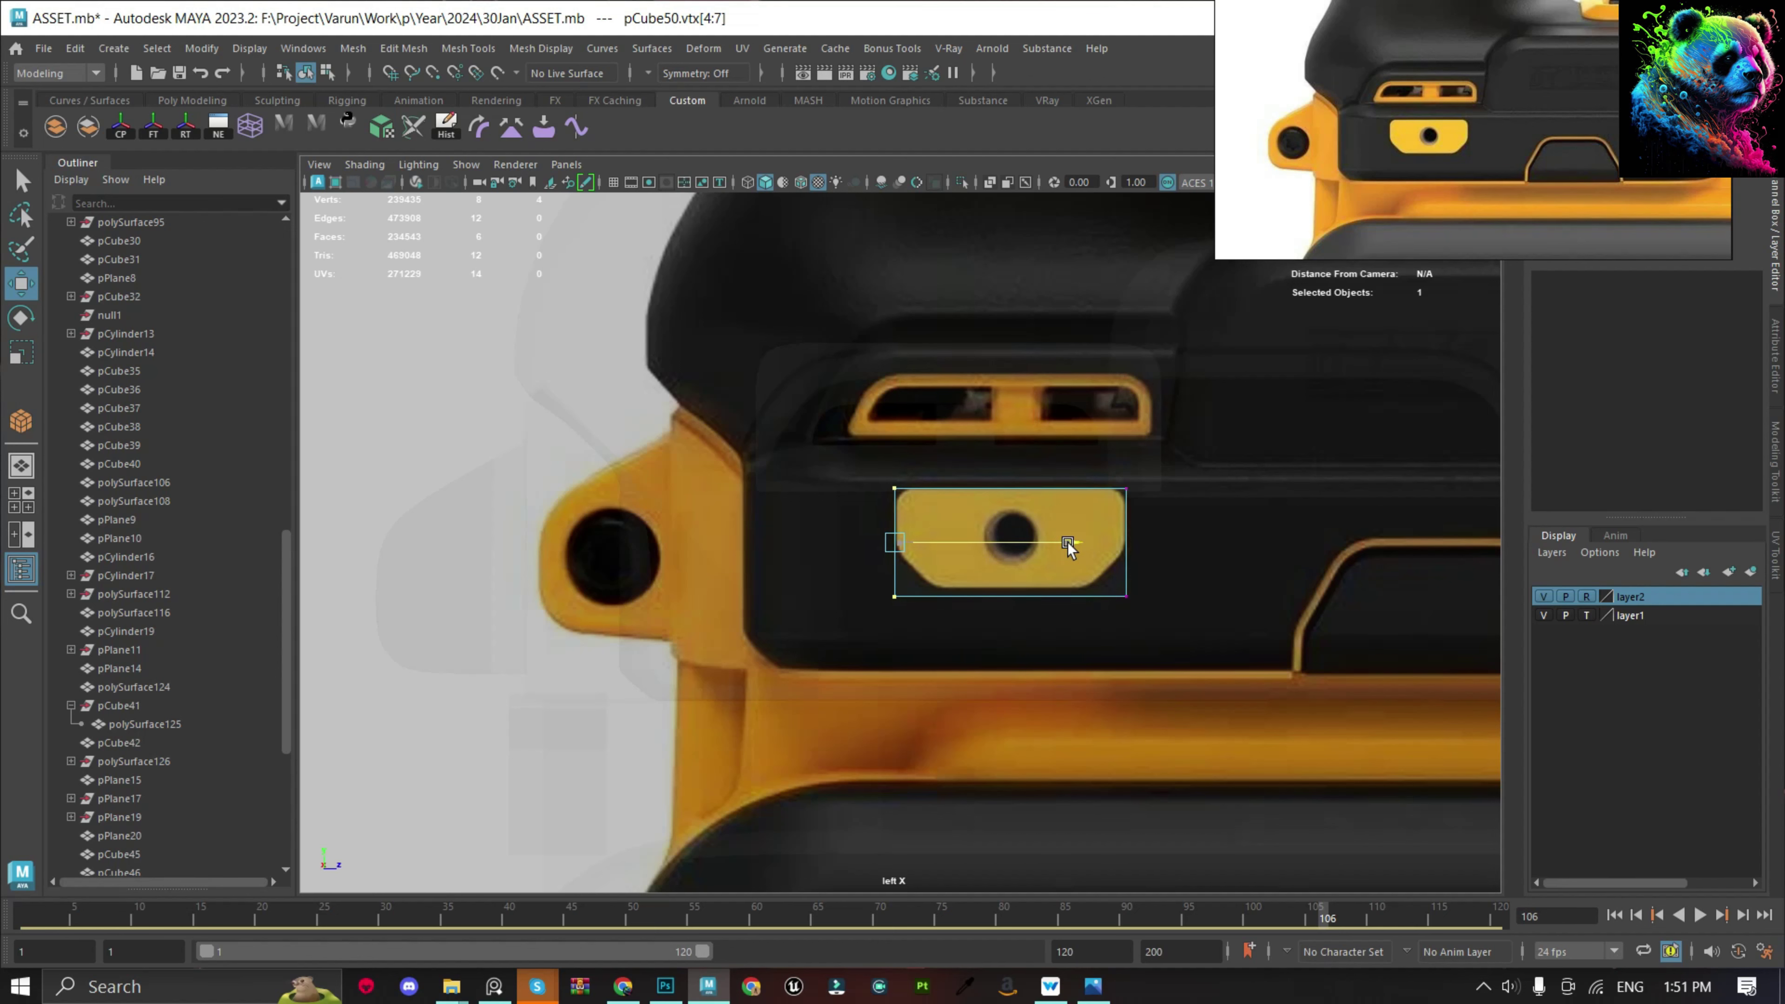
left_click_drag(1212, 685, 1212, 686)
key("w")
key("f")
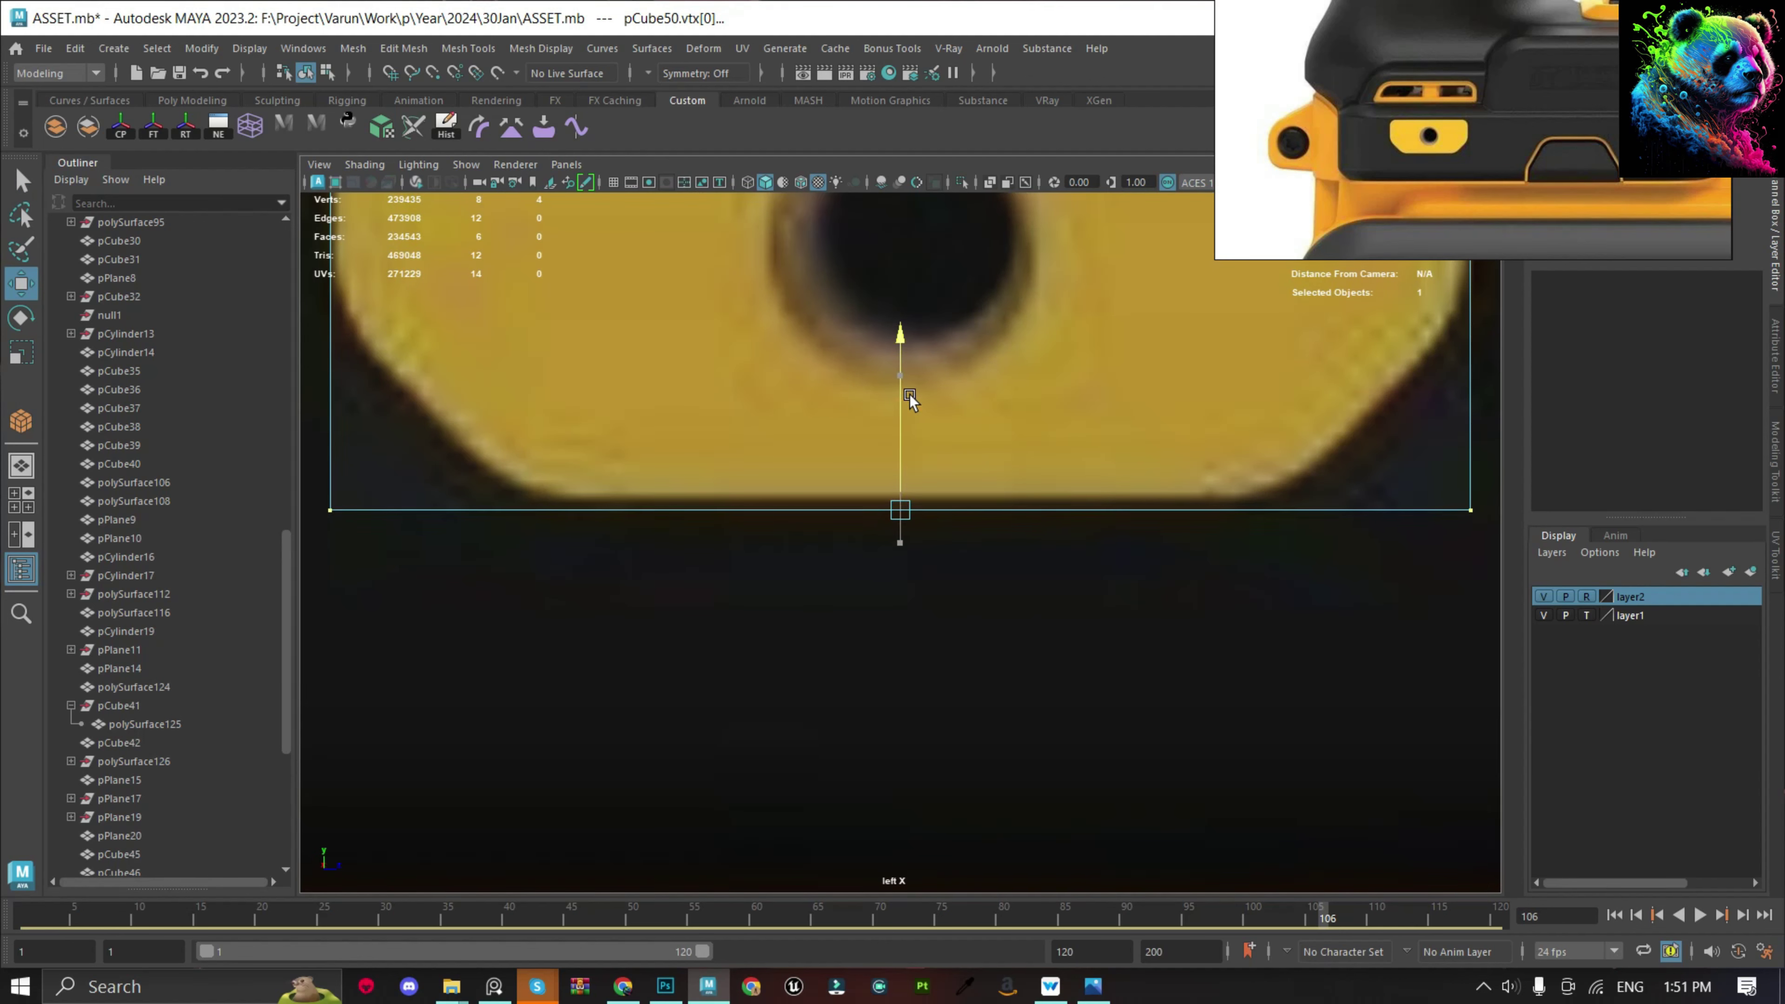
scroll(911, 384, "down", 5)
scroll(815, 511, "up", 5)
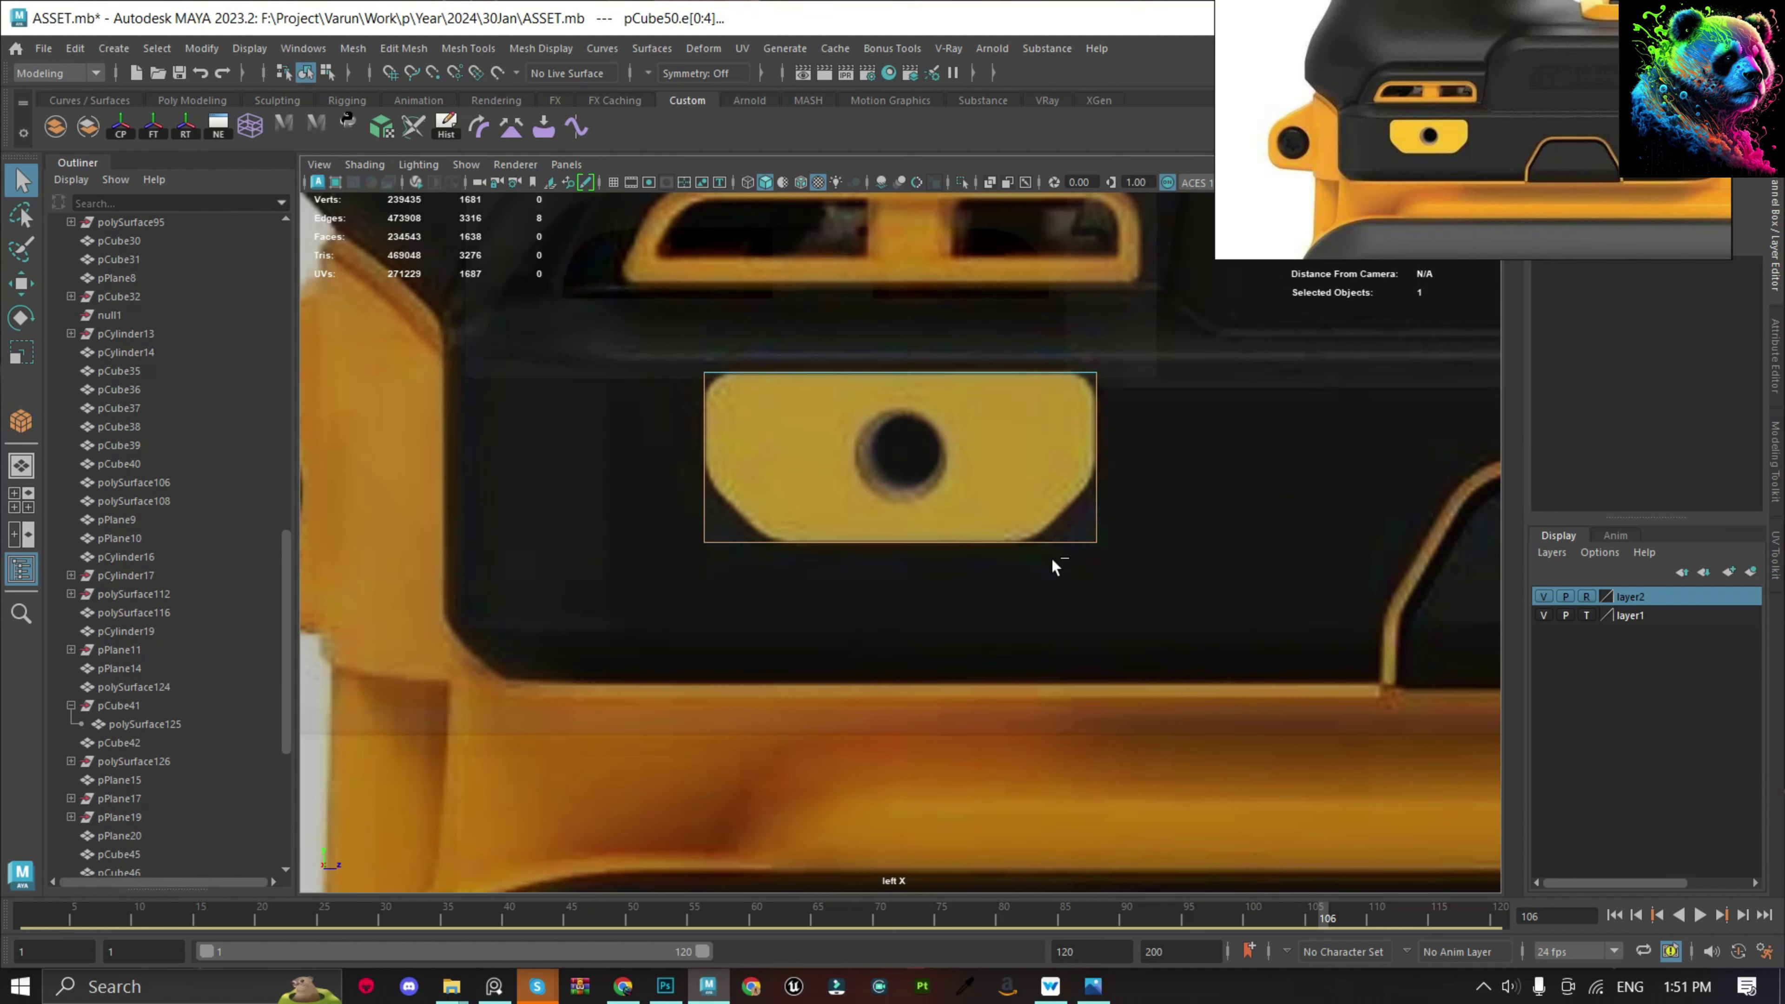
scroll(907, 454, "up", 2)
Bevel the plate's lower edges at fraction 0.4, then bevel its top corner edges.
key("ctrl+b")
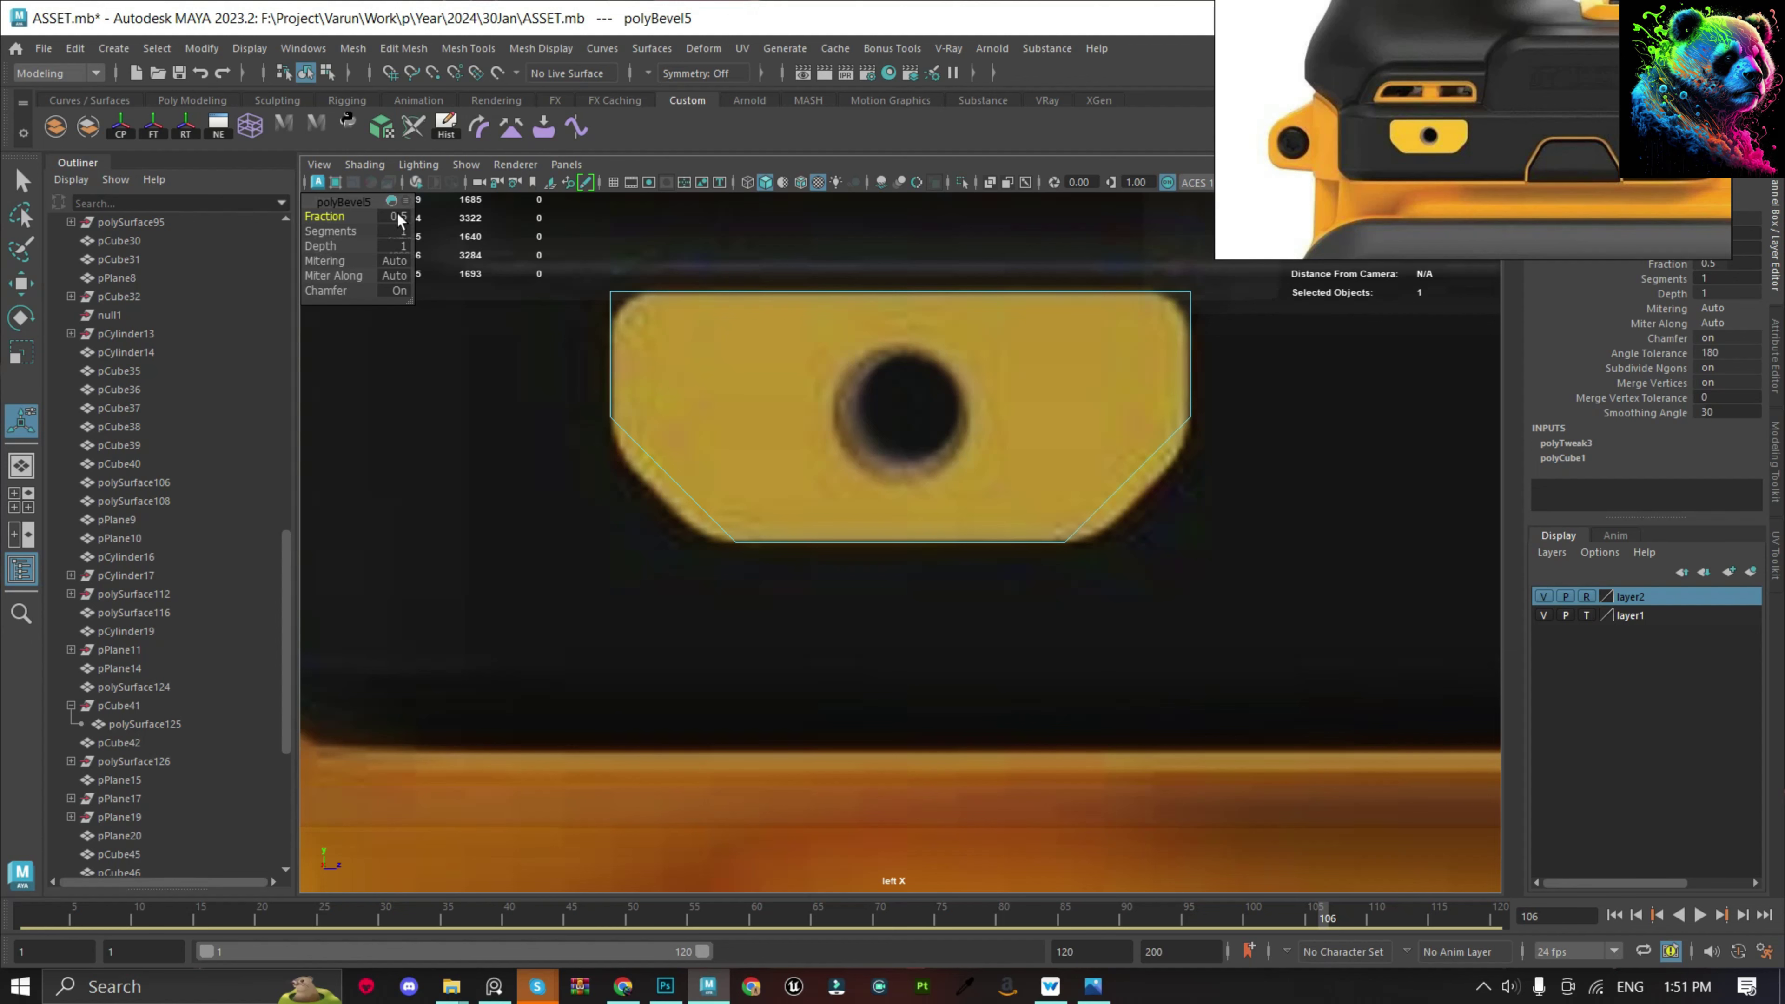
key("Return")
scroll(456, 336, "up", 1)
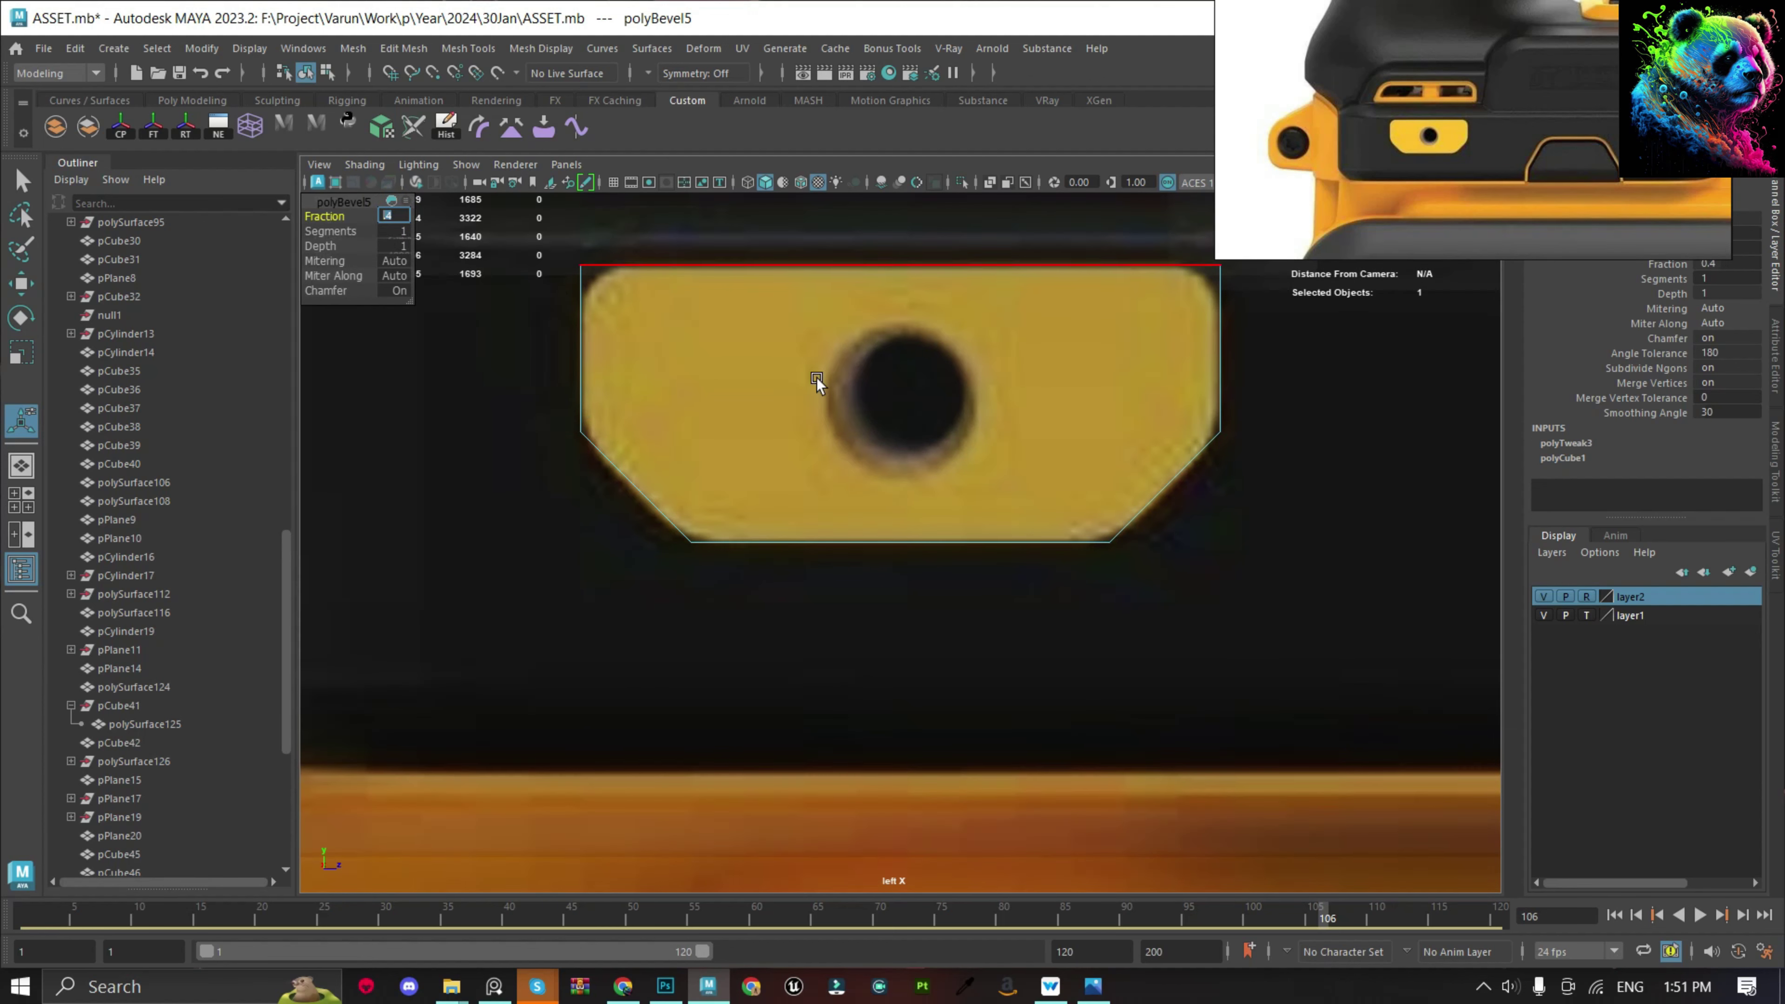
left_click_drag(1249, 380, 1261, 375)
left_click_drag(1261, 374, 463, 577)
key("ctrl+b")
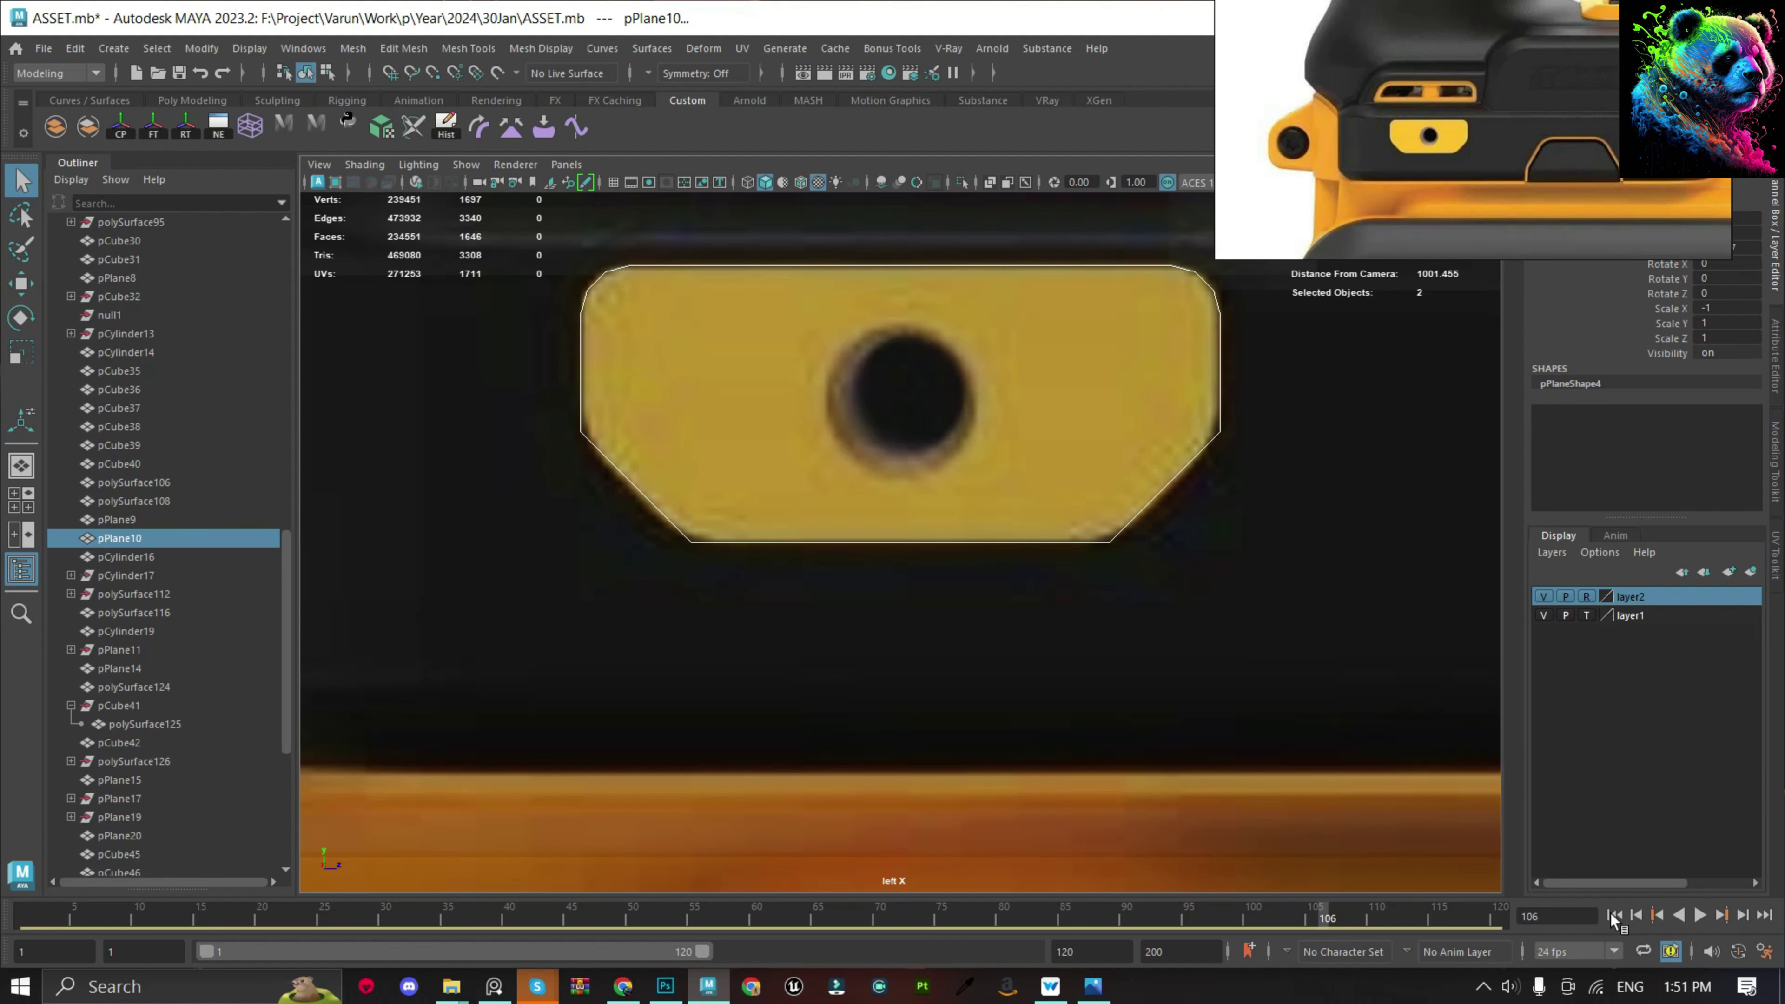
key("ctrl+z")
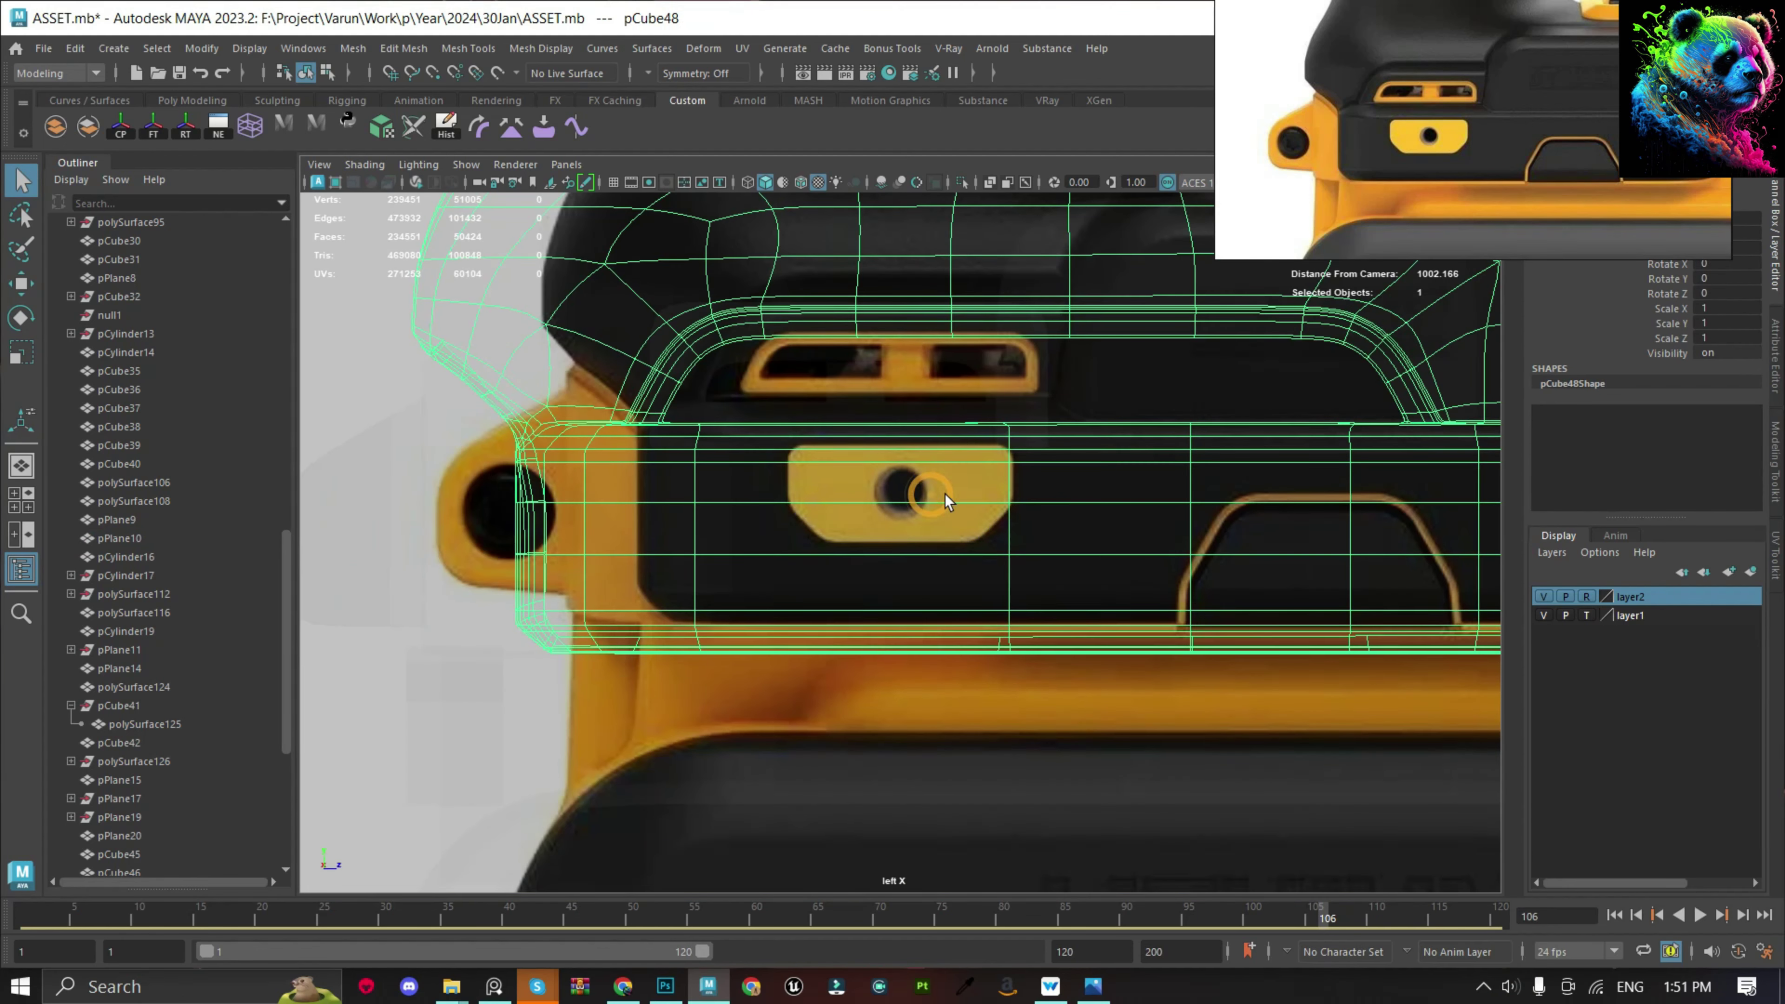
Face the new plate head-on, delete one face and select the front face.
scroll(1051, 574, "down", 5)
left_click_drag(1051, 575, 1016, 688, "alt")
key("w")
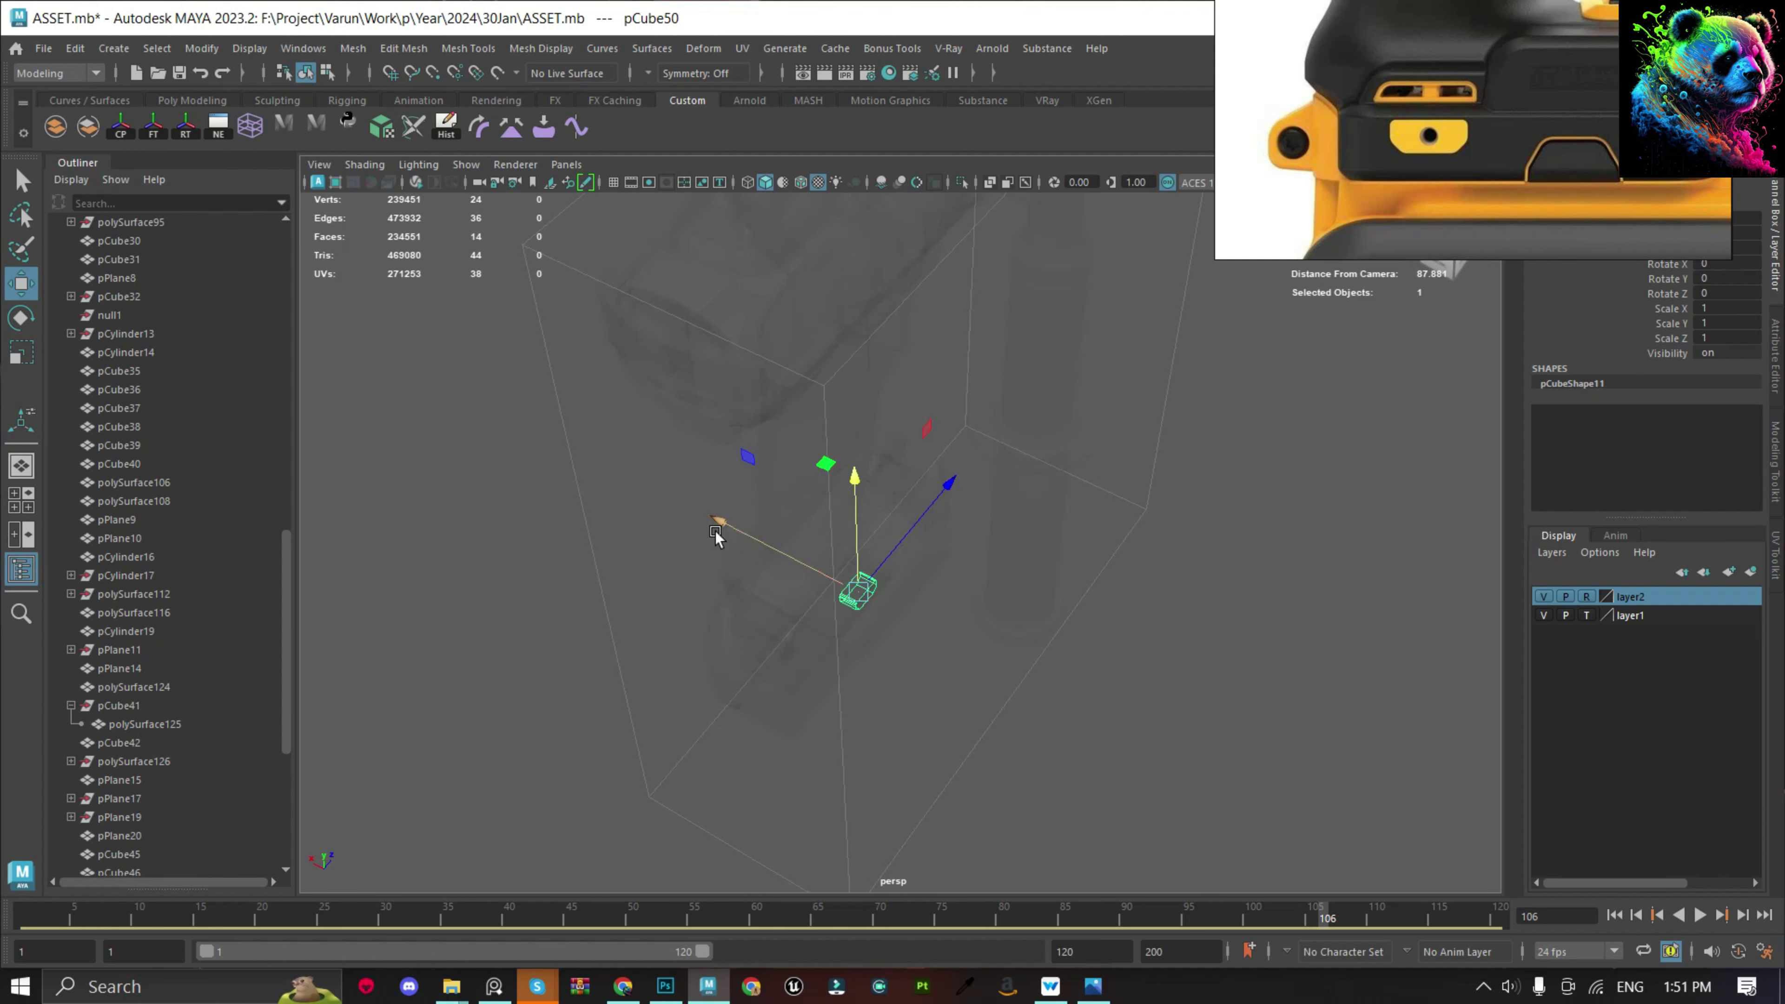
key("f")
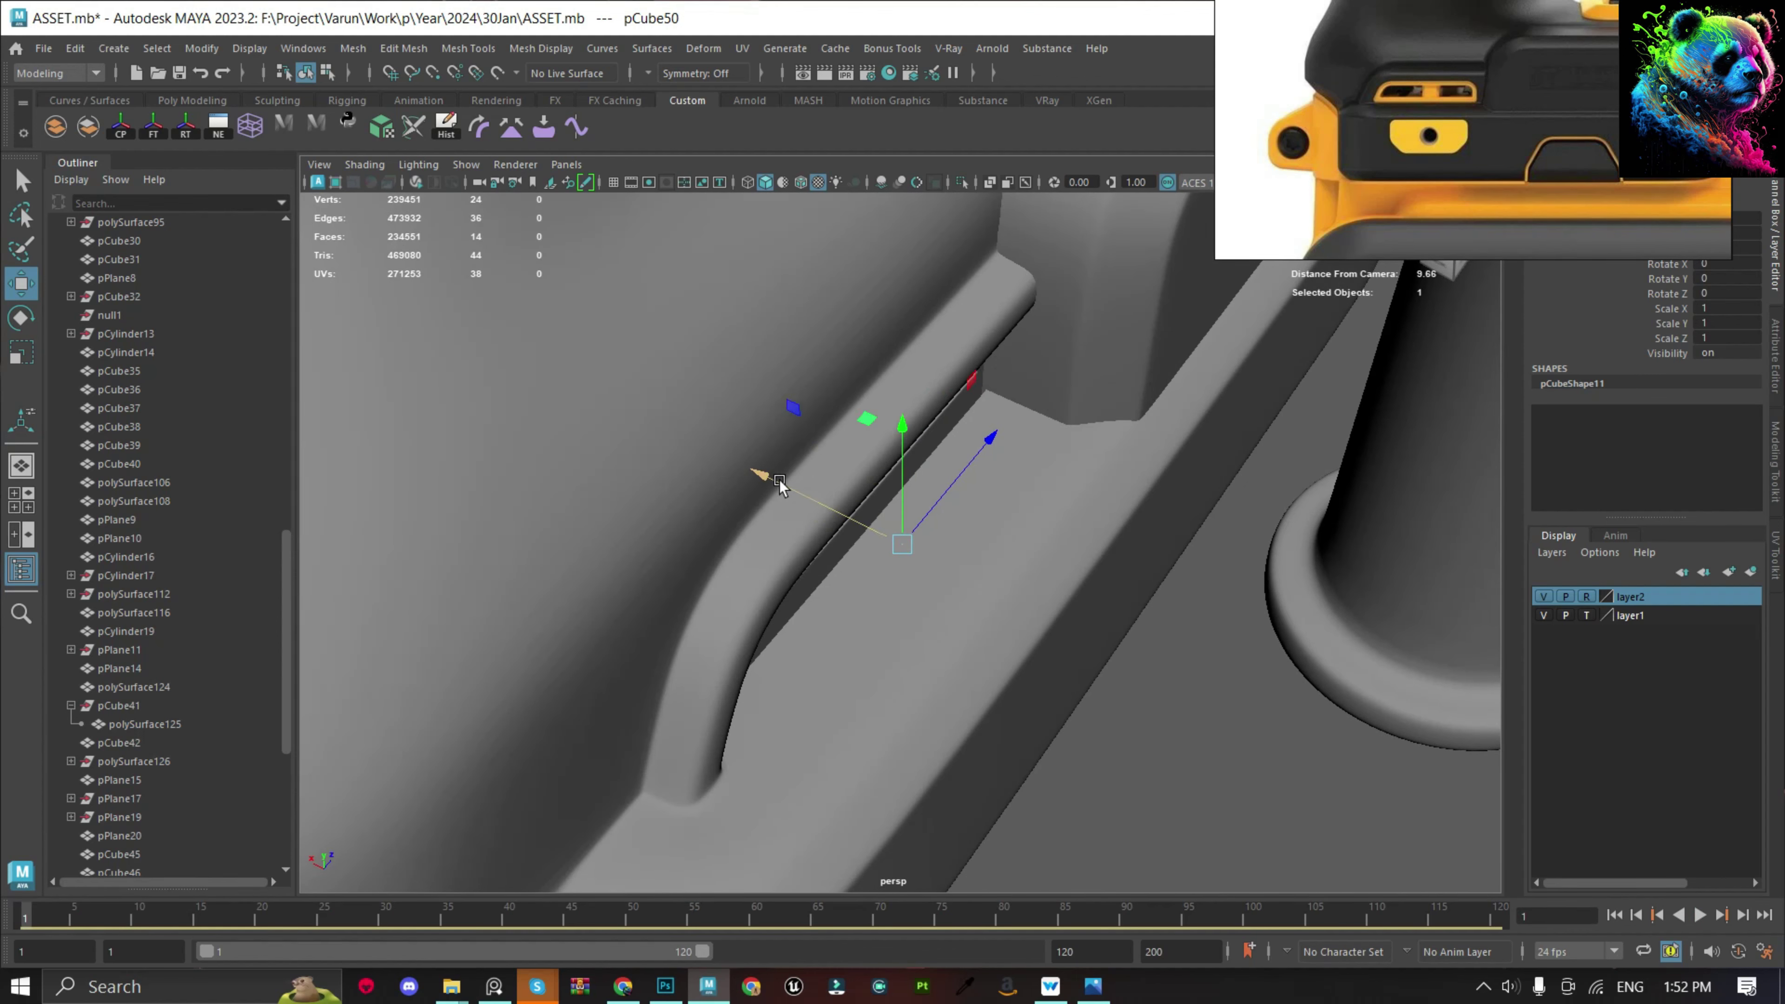
mouse_move(883, 577)
left_mouse_down("alt")
mouse_move(884, 607)
mouse_move(817, 537)
mouse_move(917, 626)
mouse_move(929, 678)
mouse_move(941, 650)
mouse_move(788, 583)
left_mouse_up("alt")
key("q")
key("Delete")
left_click(788, 583)
key("f")
Poke the front face and chamfer its centre vertex, viewed from the left.
right_click_drag(924, 590, 956, 619, "shift")
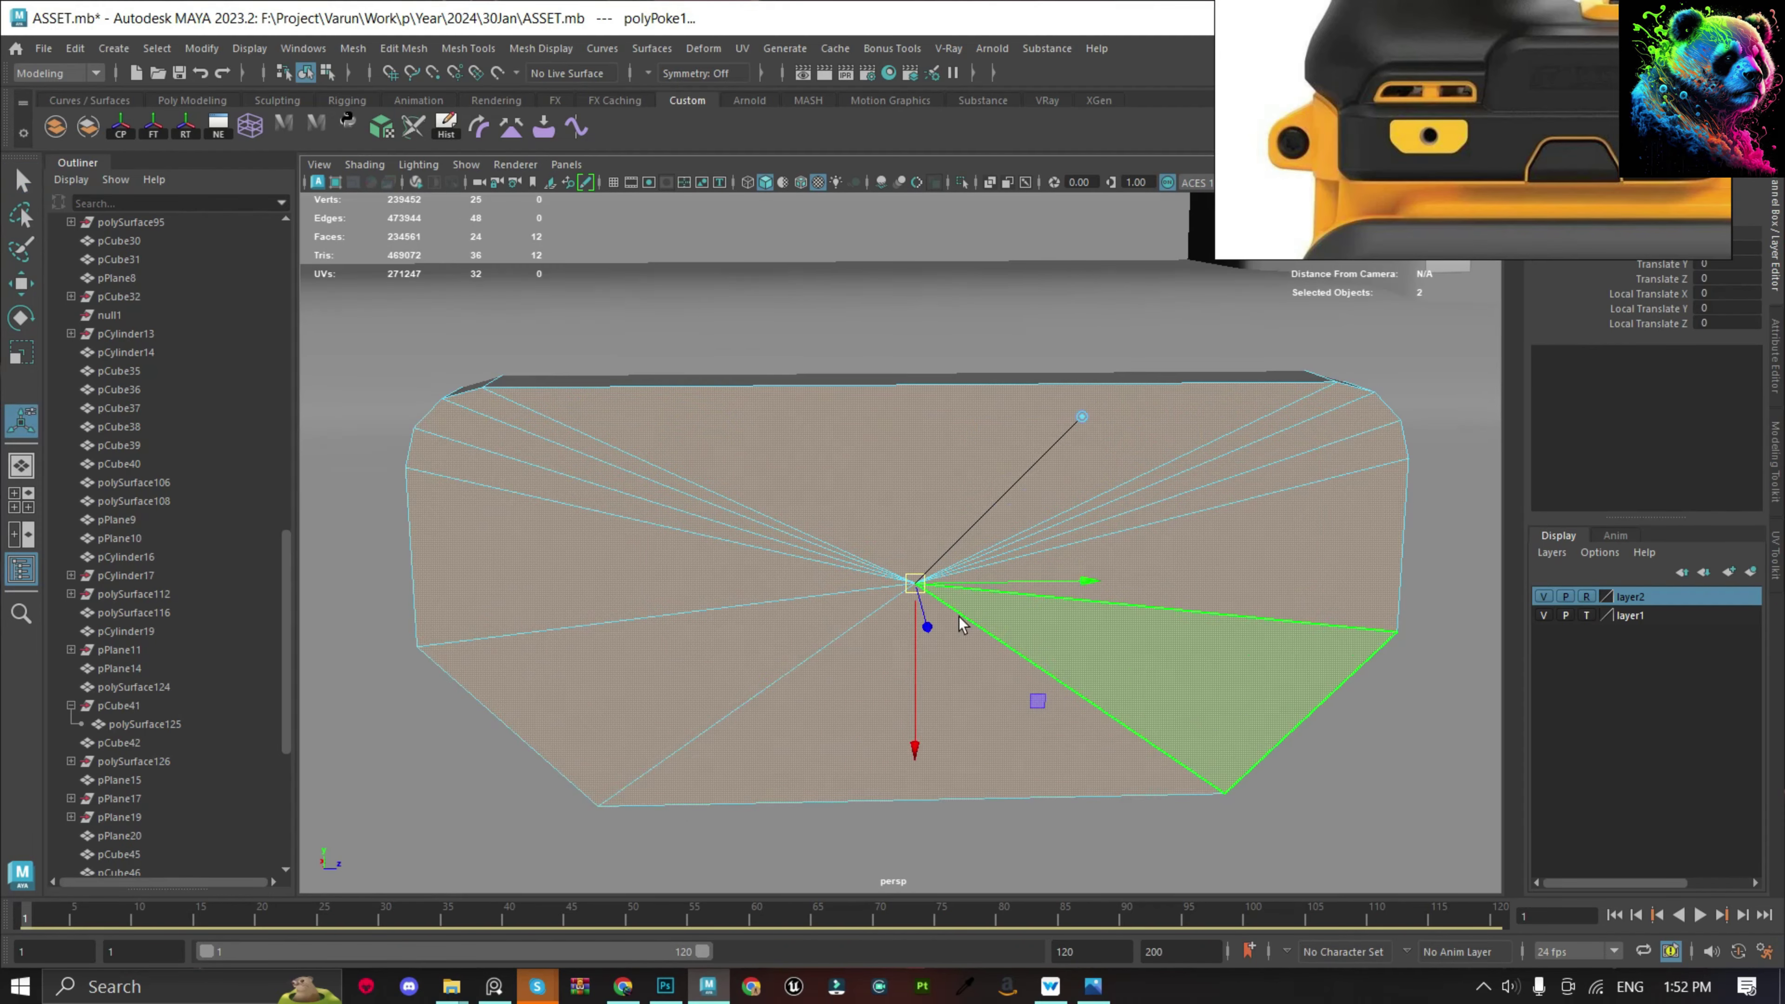
right_click_drag(931, 445, 931, 445, "shift")
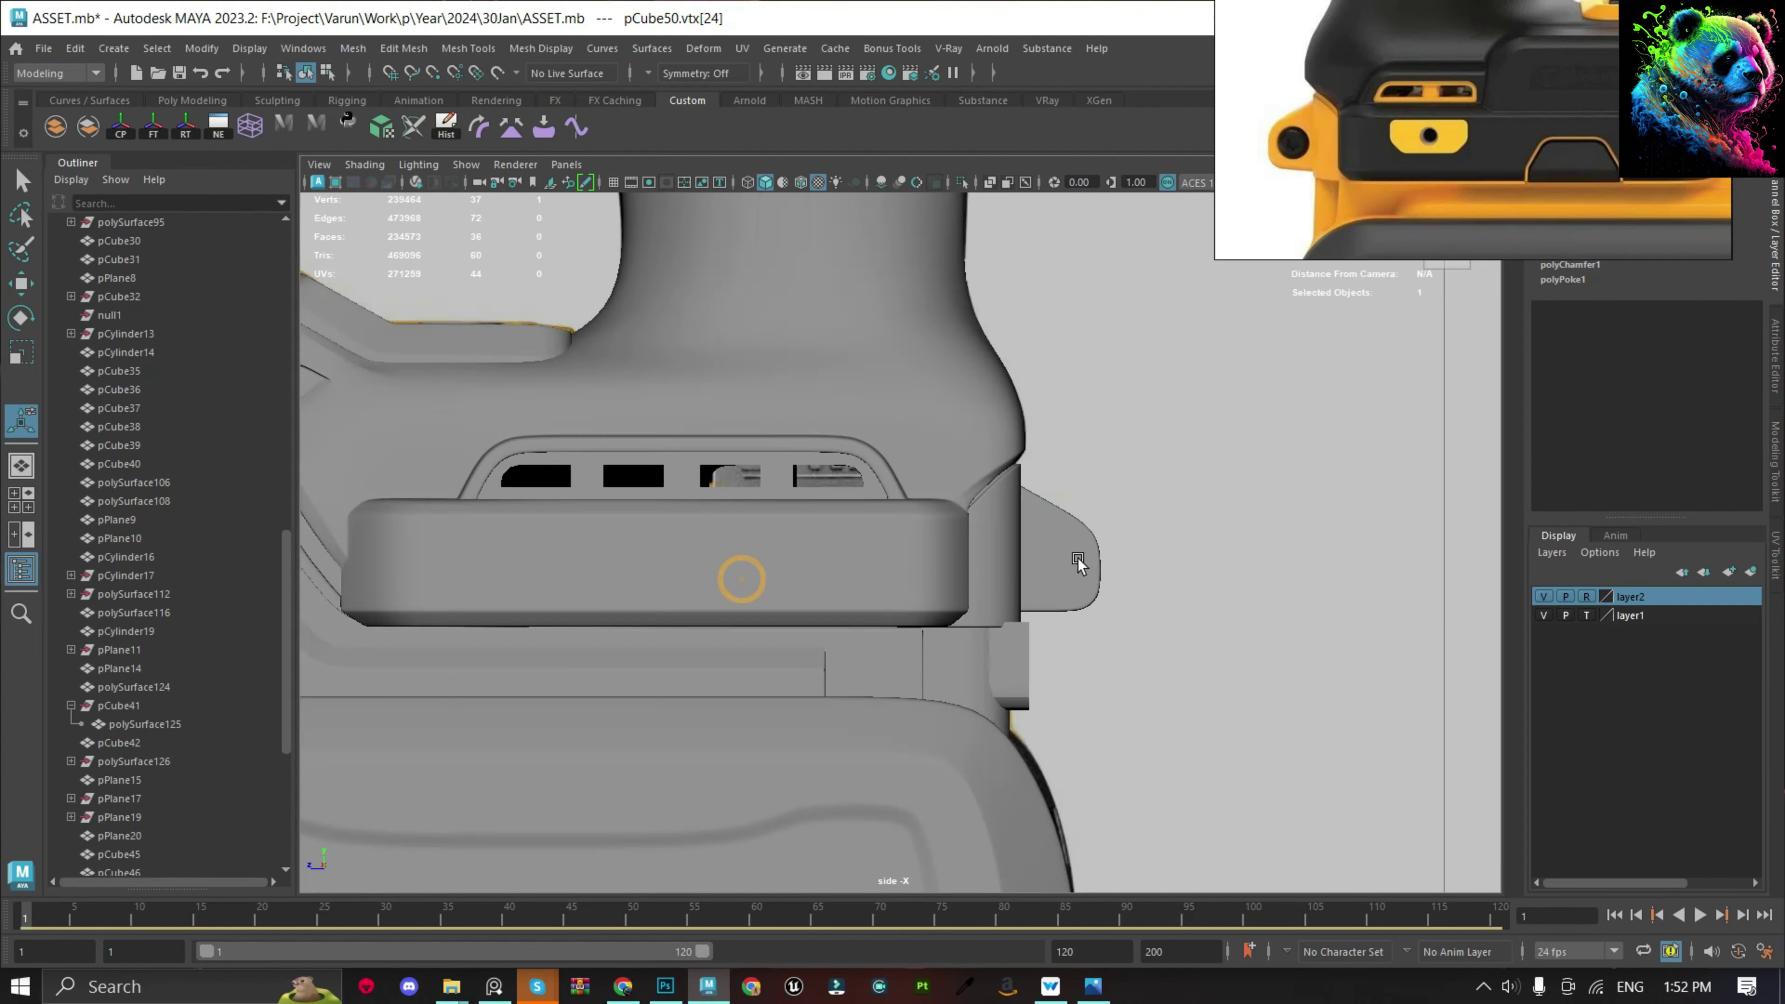
scroll(1000, 542, "up", 5)
key("space")
left_click_drag(1008, 550, 1064, 506)
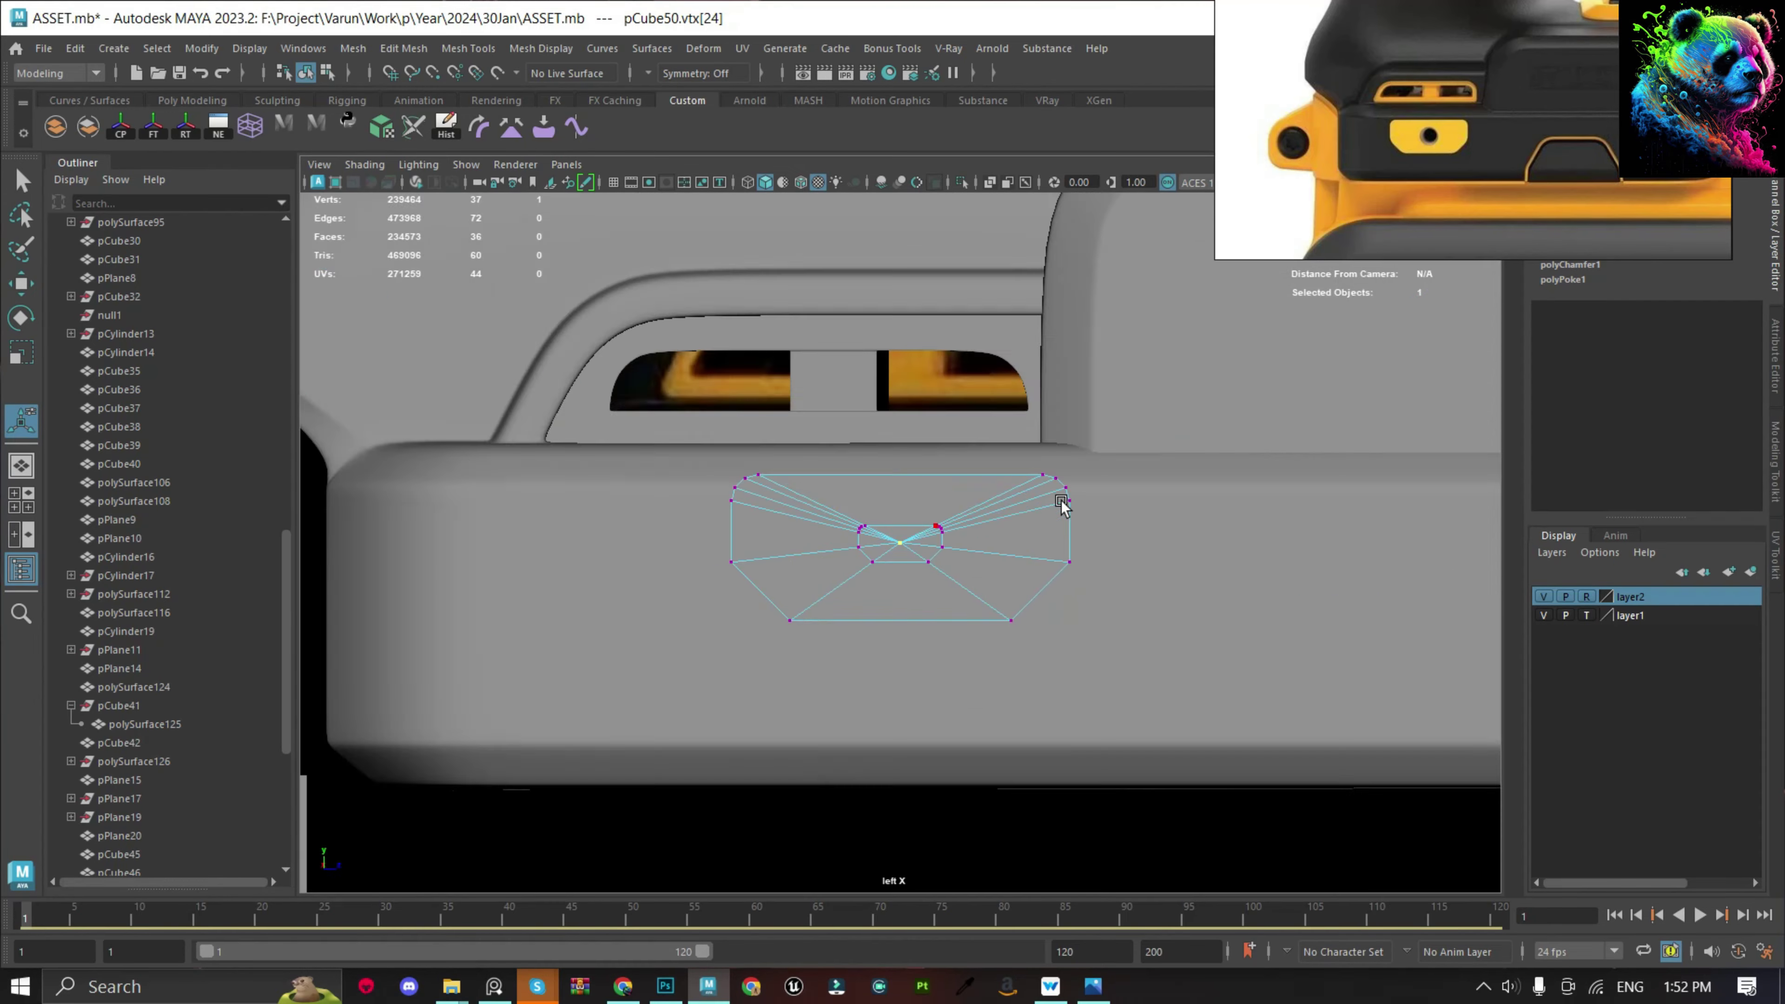
left_click_drag(571, 912, 1013, 922)
scroll(926, 502, "up", 5)
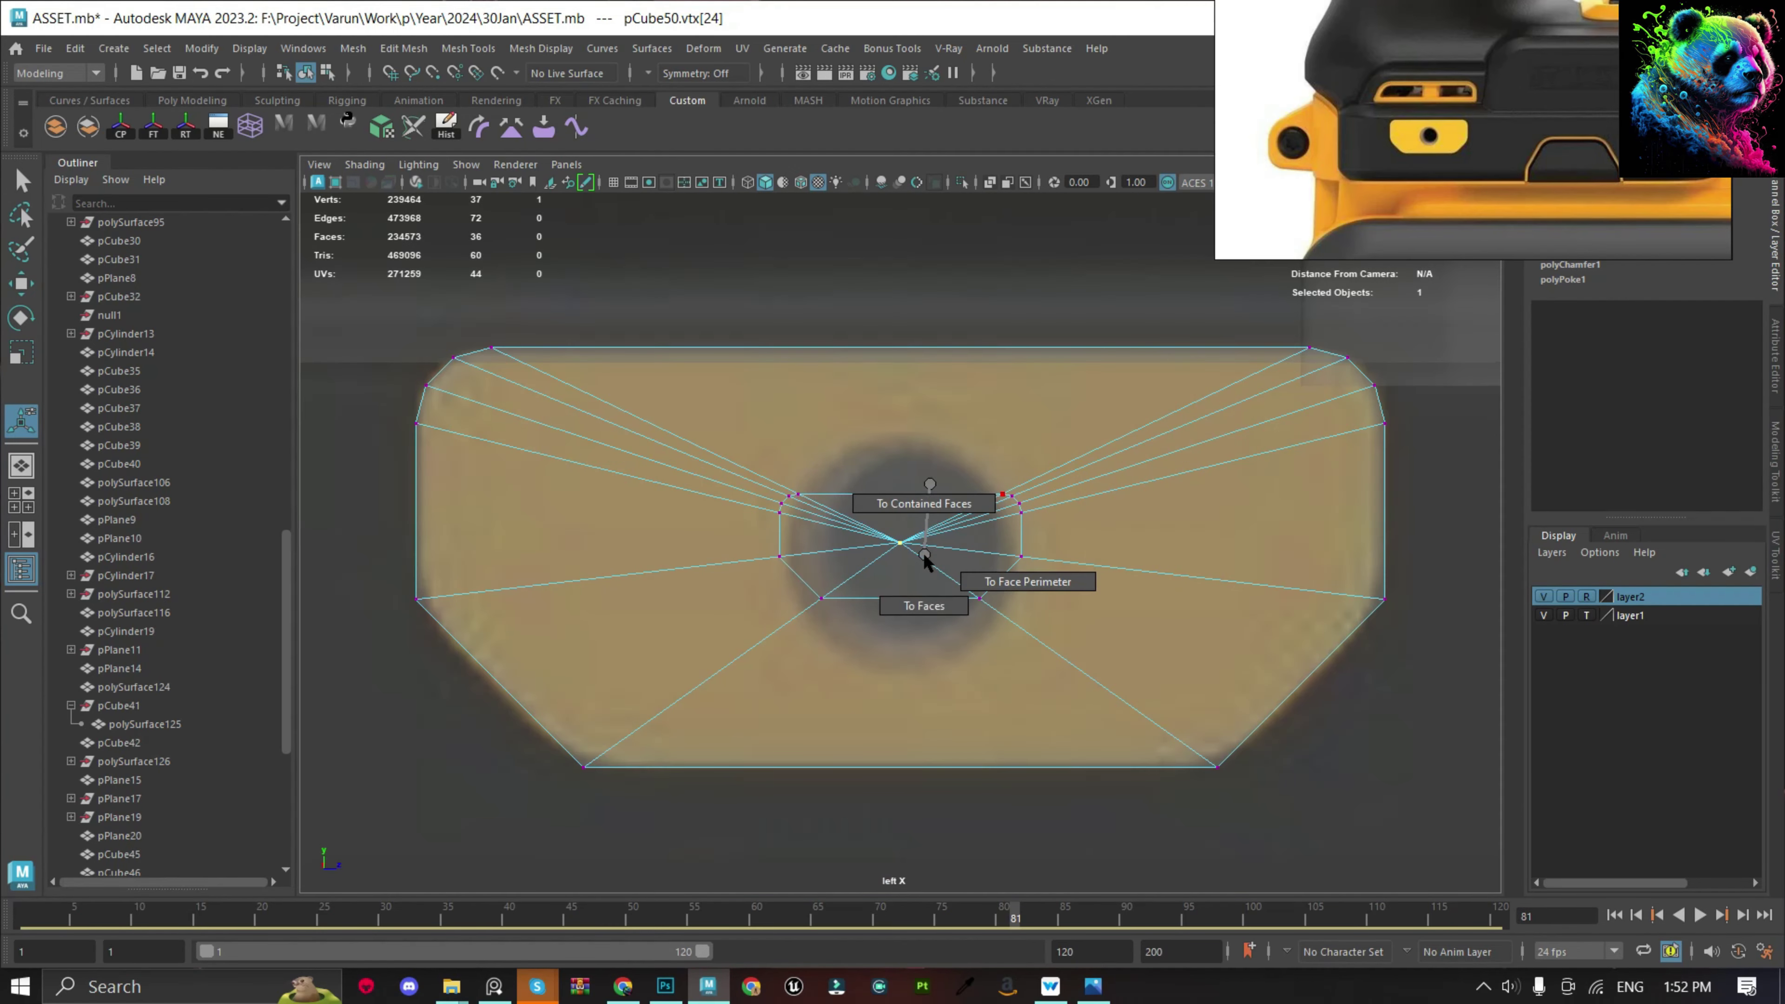
Convert the chamfered vertex to faces and circularize them into a round hole.
right_click_drag(924, 553, 924, 566, "shift")
scroll(905, 563, "up", 3)
right_click_drag(918, 488, 852, 754, "shift")
right_click_drag(894, 638, 895, 636, "shift")
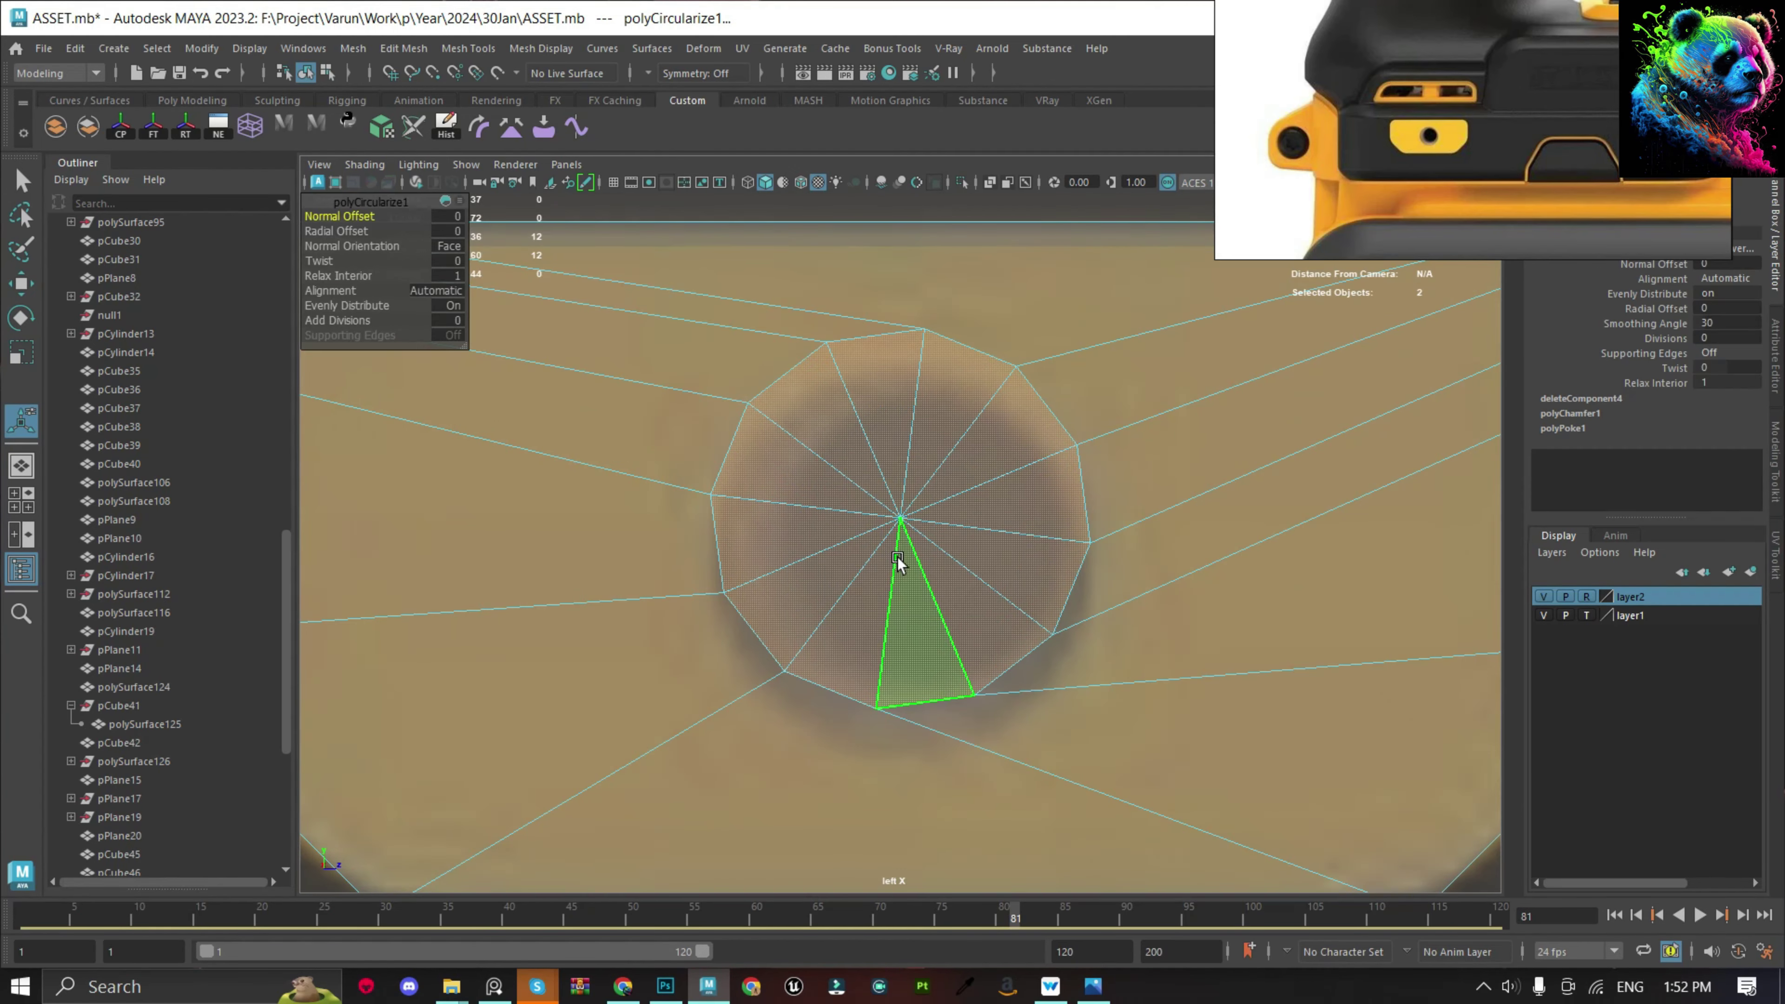
scroll(900, 618, "down", 5)
scroll(899, 612, "up", 4)
scroll(900, 611, "up", 2)
scroll(899, 609, "down", 3)
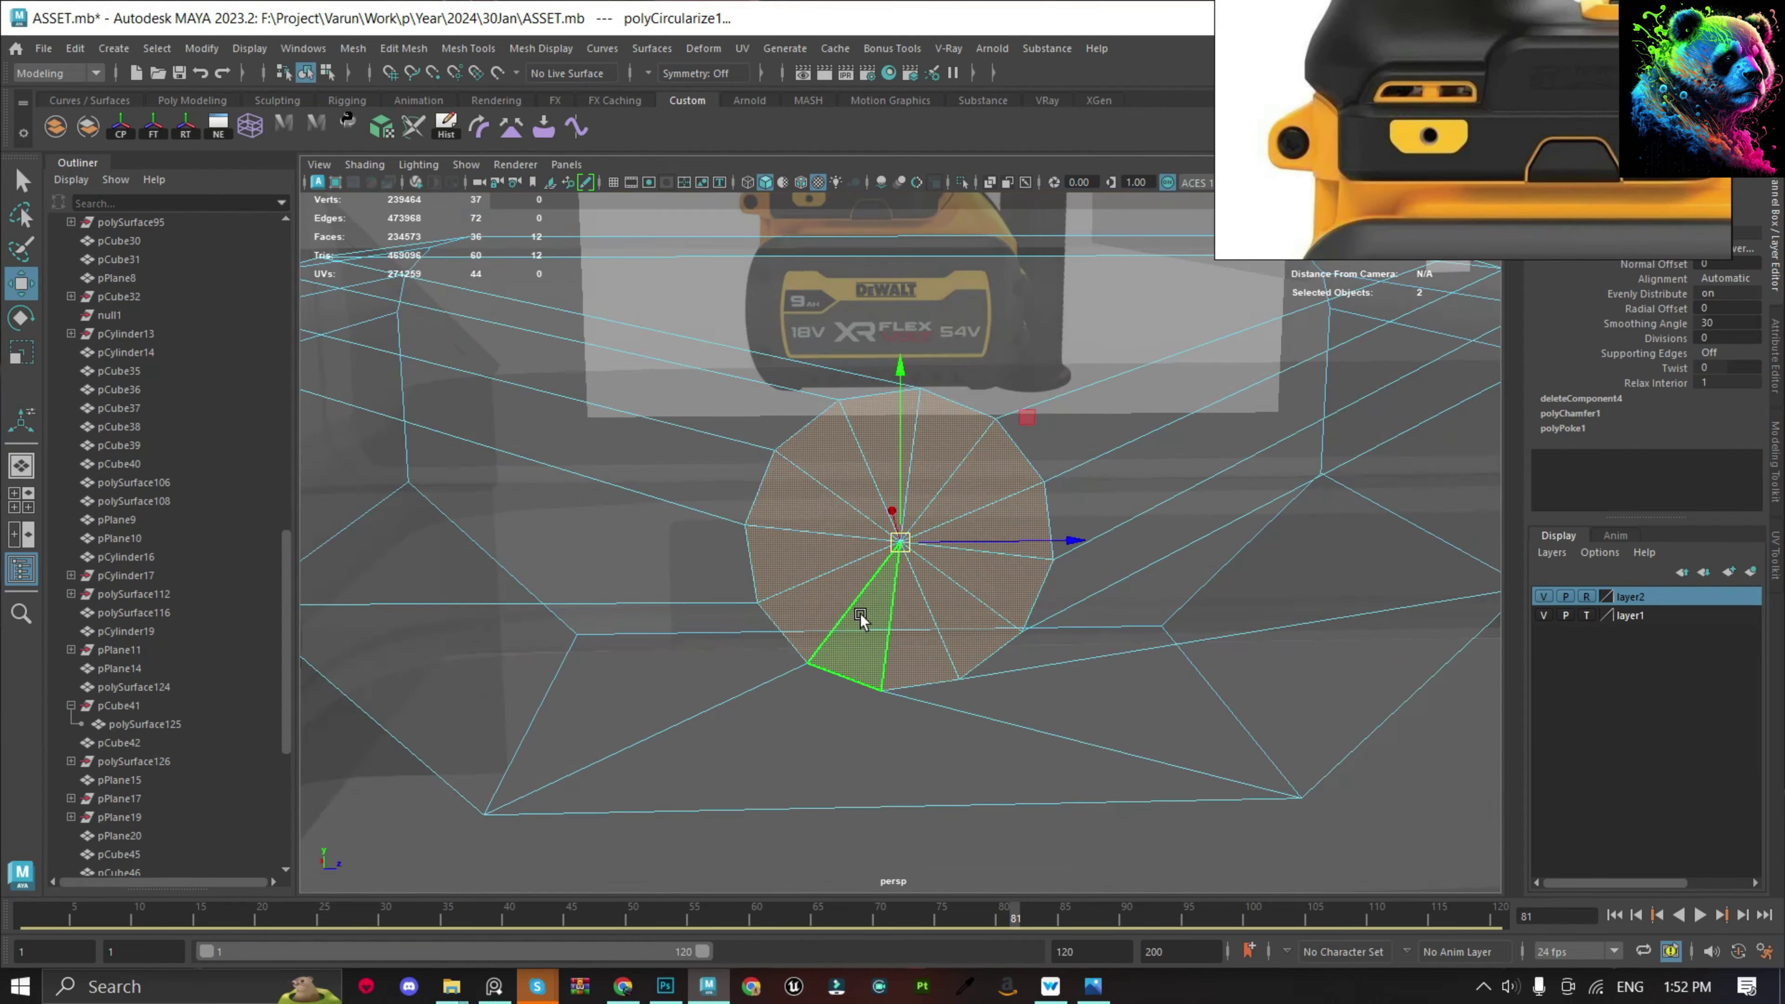
Inspect the hole from the front and select the holed plate for its context options.
left_click(996, 630)
scroll(997, 546, "up", 5)
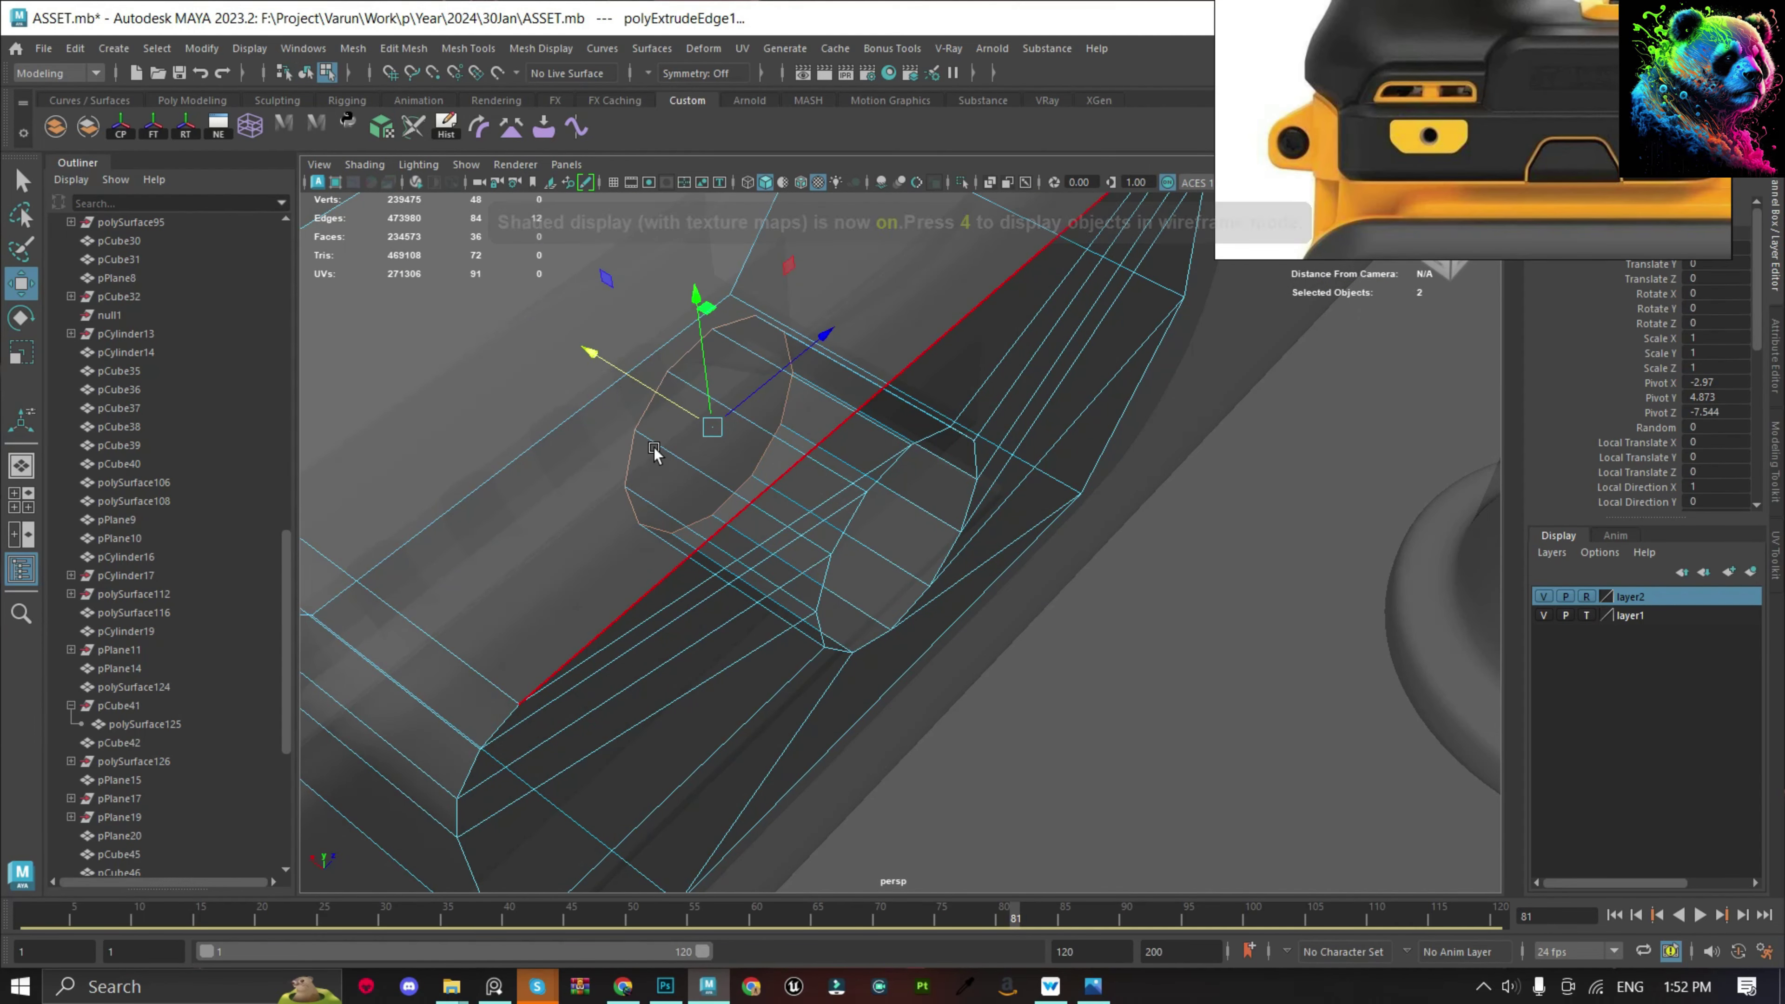
scroll(654, 454, "down", 3)
mouse_move(808, 563)
left_mouse_down("alt")
mouse_move(928, 678)
mouse_move(889, 622)
left_mouse_up("alt")
key("q")
scroll(888, 622, "up", 3)
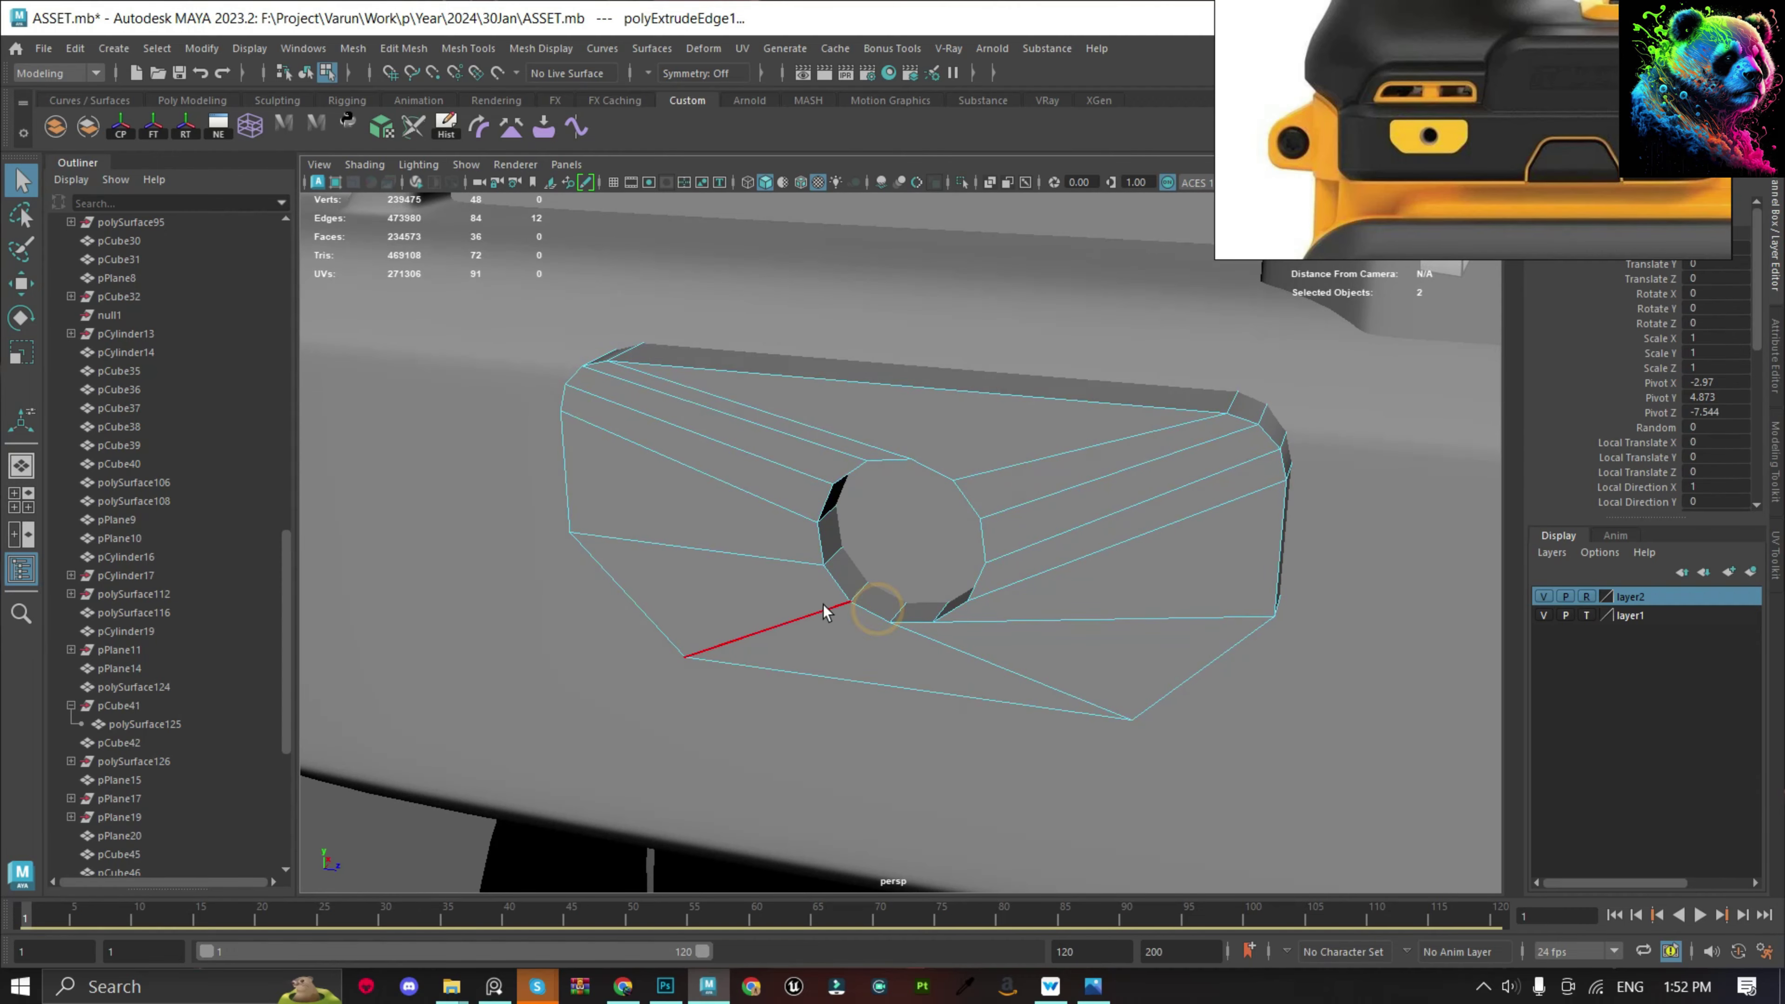
scroll(957, 519, "down", 3)
left_click(502, 738)
mouse_move(501, 738)
left_mouse_down("alt")
mouse_move(1248, 626)
mouse_move(981, 608)
left_mouse_up("alt")
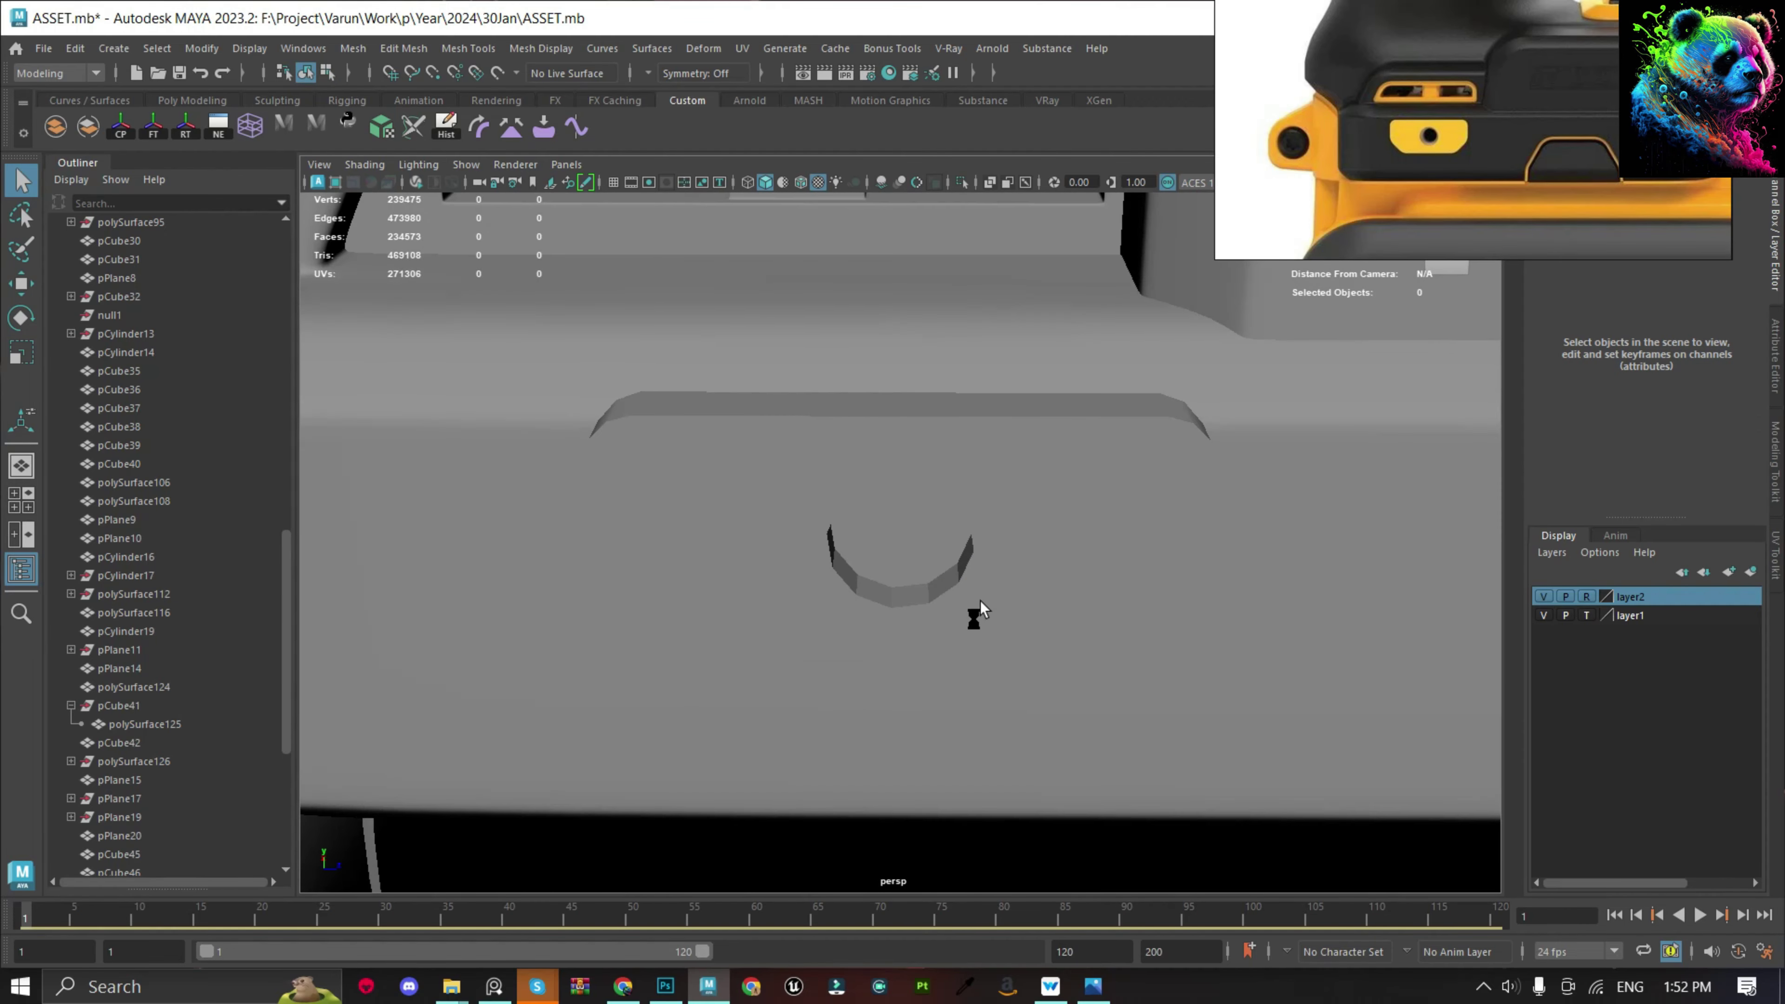
left_click(981, 608)
right_click(981, 609, "shift")
Isolate pCube50 and select its outer and hole-rim edges, dropping one unwanted edge.
scroll(1026, 393, "down", 3)
scroll(1060, 581, "up", 3)
mouse_move(914, 535)
left_mouse_down("alt")
mouse_move(1060, 580)
mouse_move(1159, 531)
mouse_move(977, 626)
left_mouse_up("alt")
key("w")
key("F10")
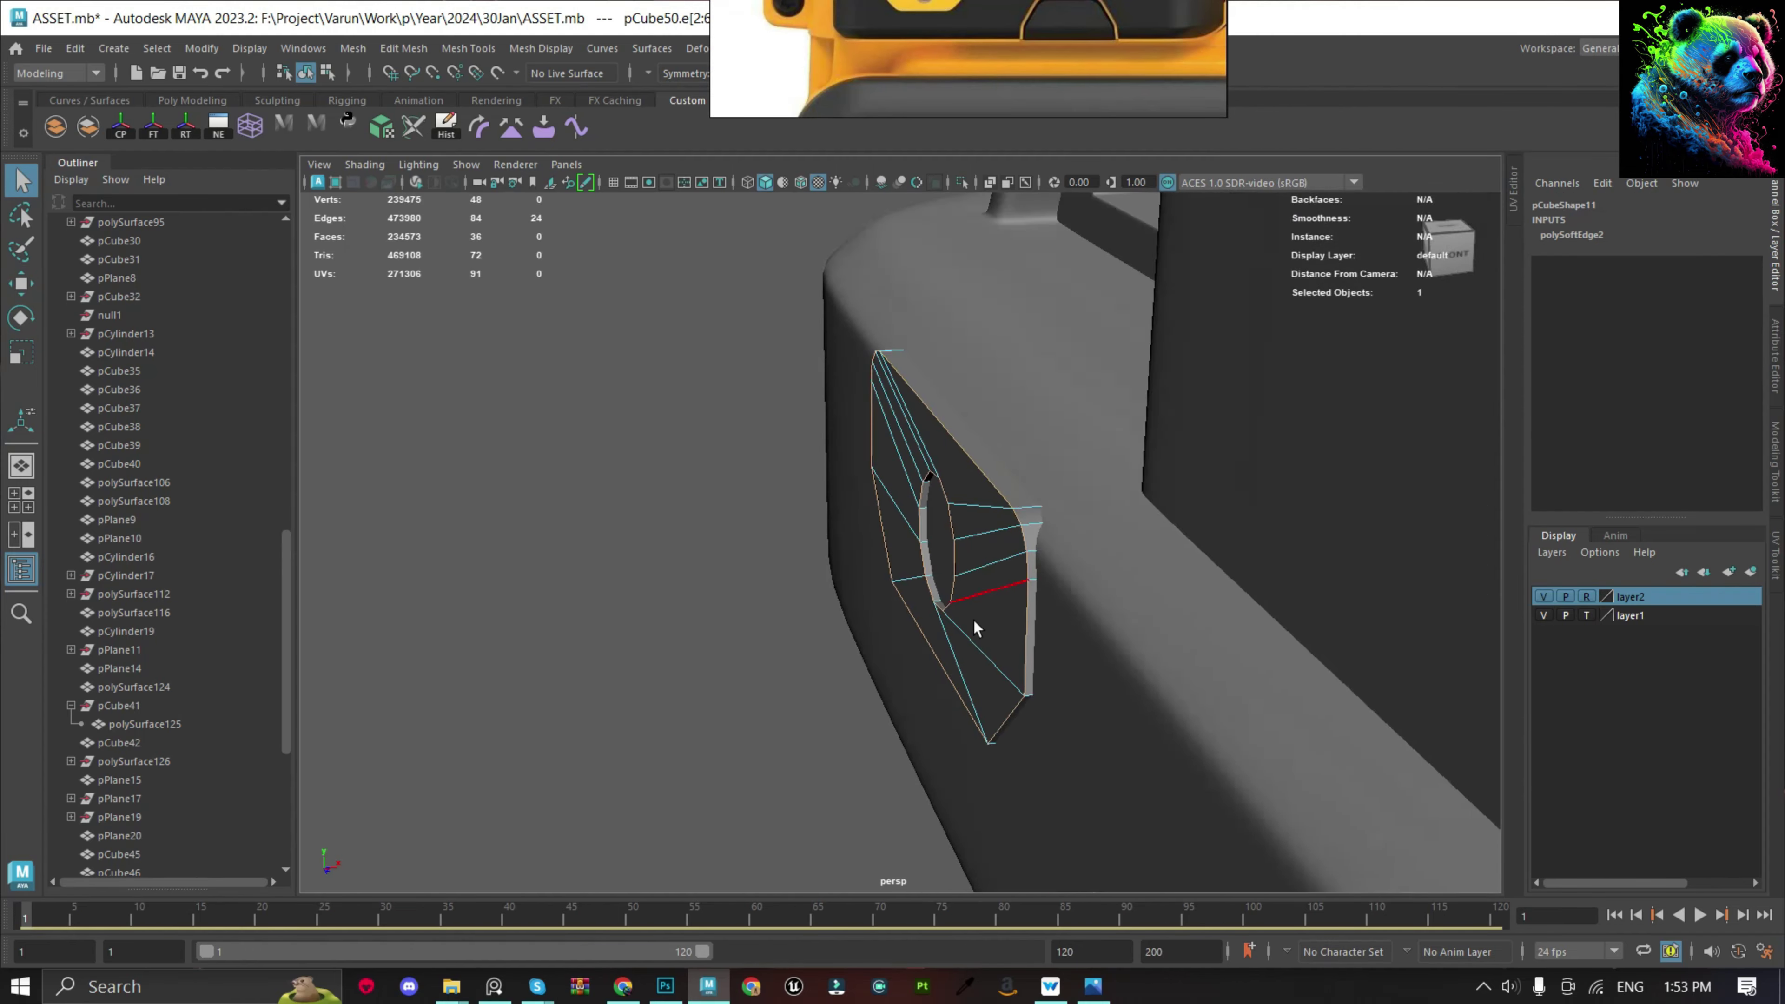
mouse_move(985, 513)
left_mouse_down("alt")
mouse_move(1036, 552)
mouse_move(1042, 498)
left_mouse_up("alt")
key("ctrl+1")
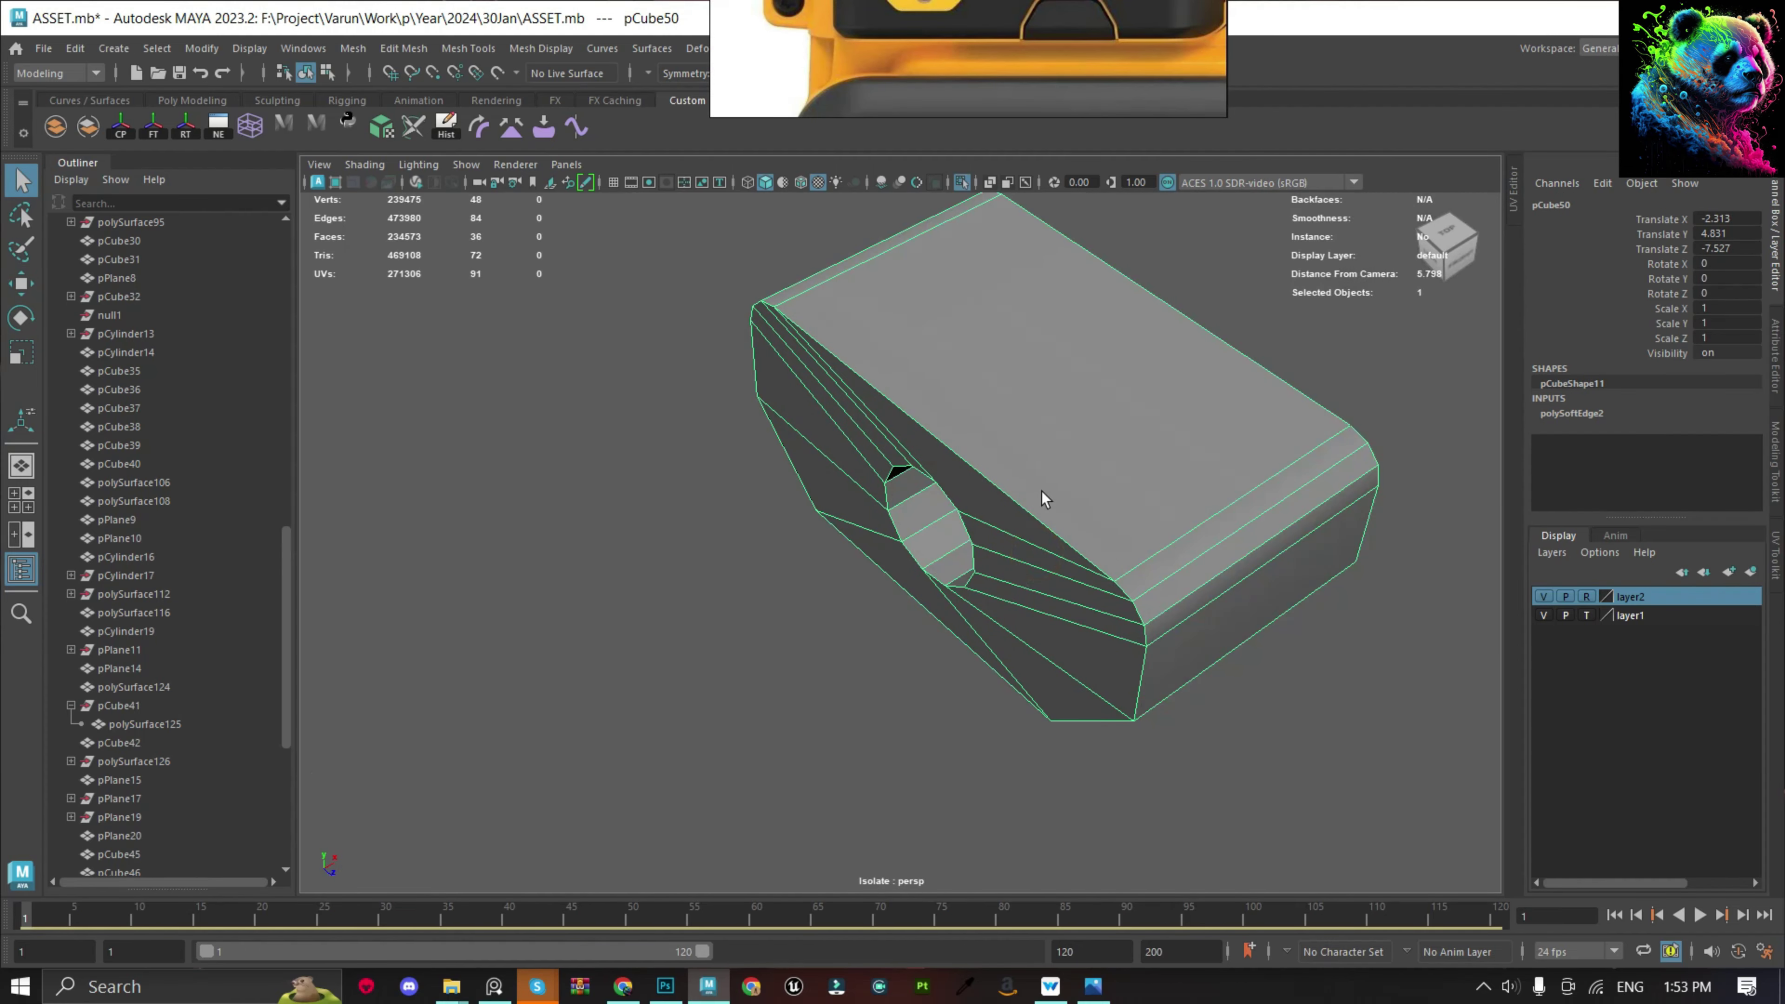
key("F10")
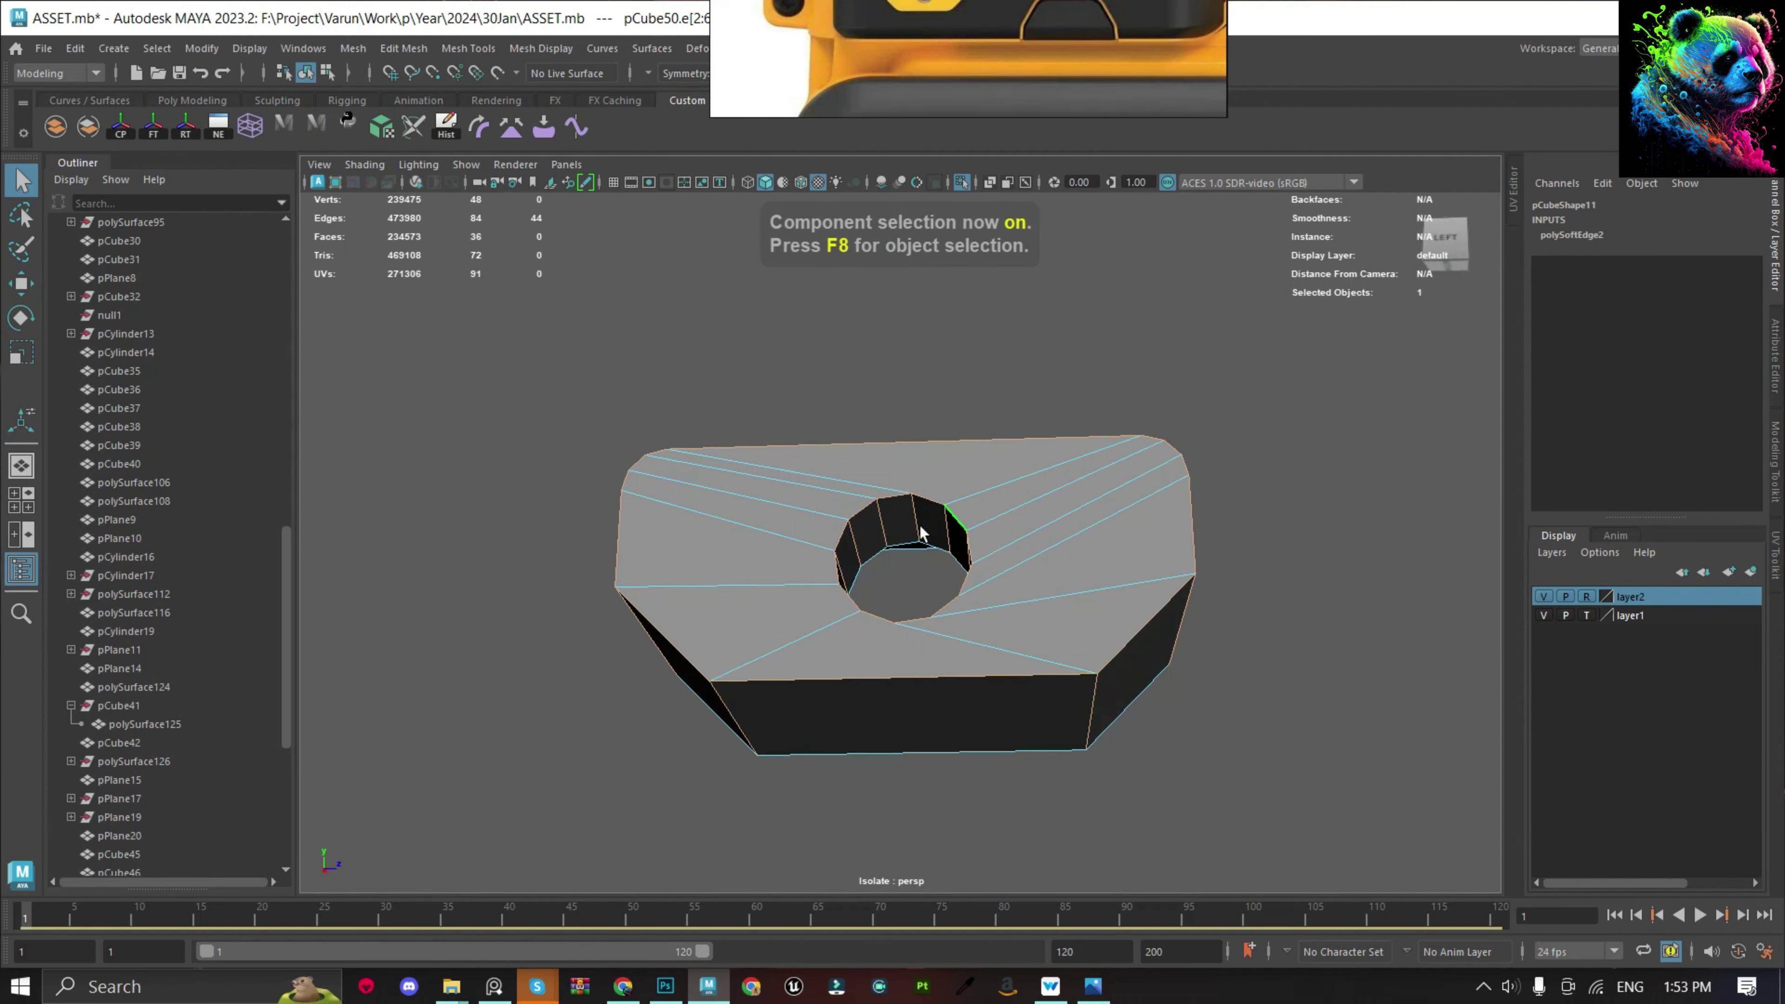
left_click_drag(948, 610, 1158, 550, "alt")
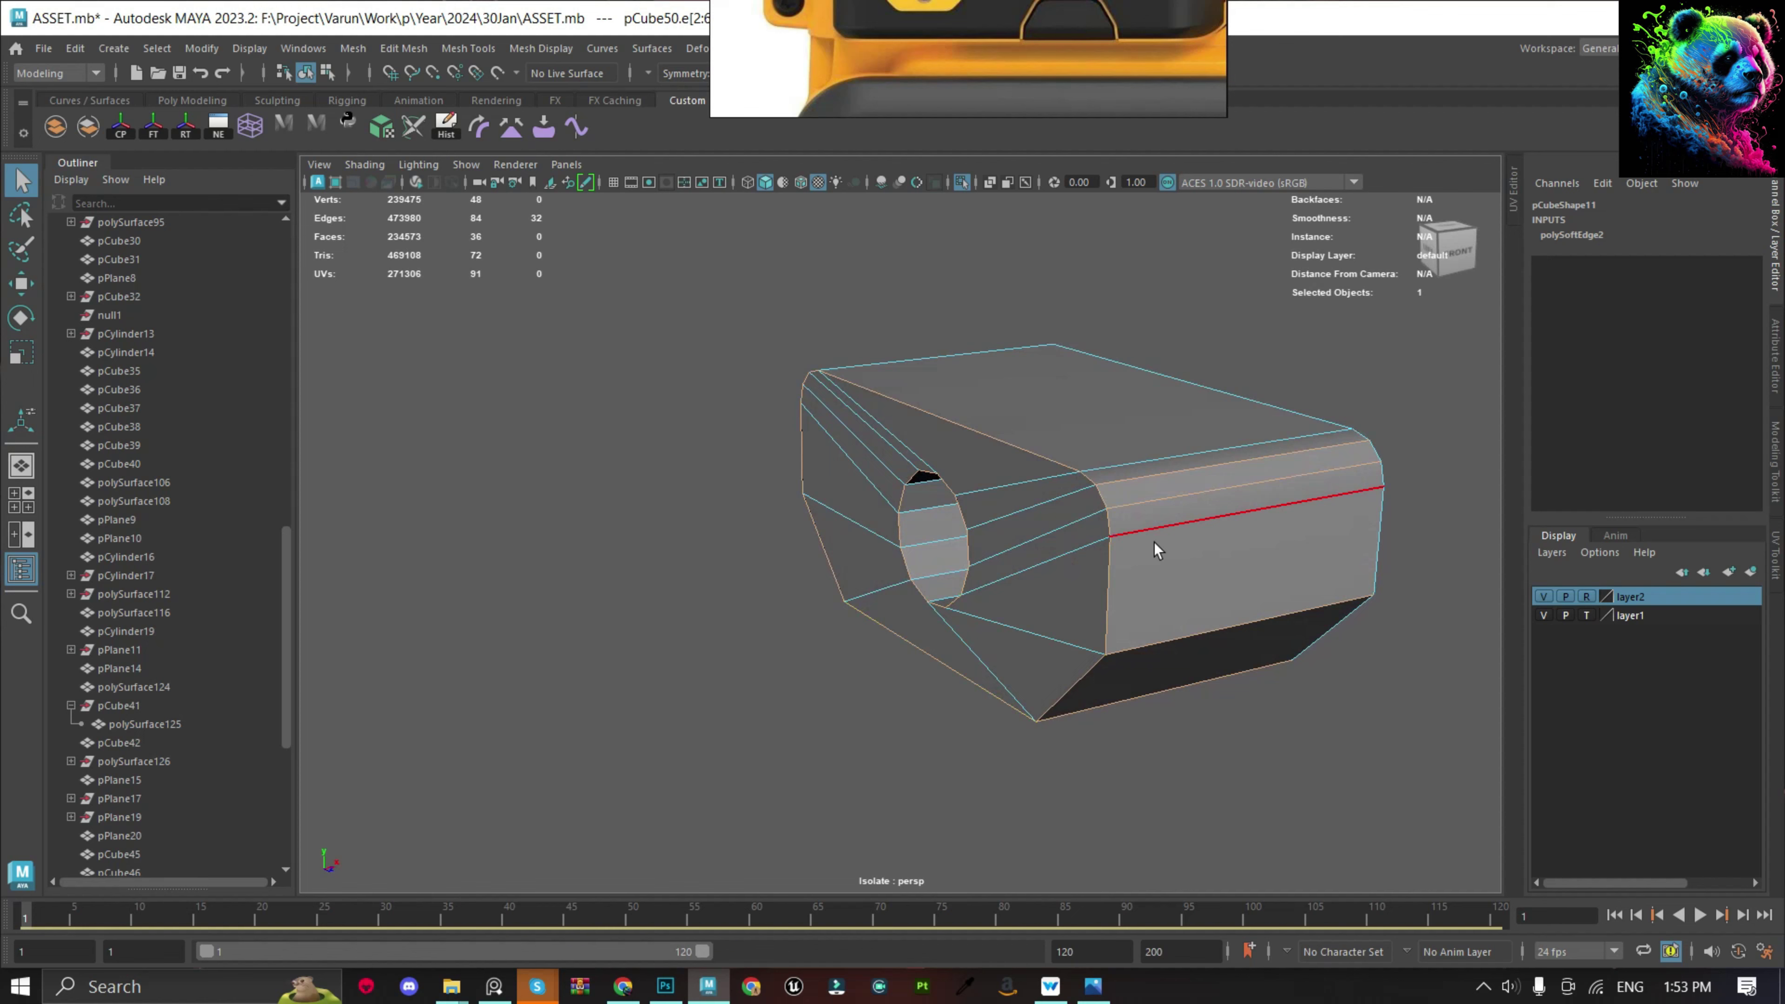
left_click(1167, 484, "ctrl")
left_click_drag(1167, 484, 1114, 448, "alt")
mouse_move(520, 387)
left_mouse_down("alt")
mouse_move(677, 454)
mouse_move(765, 646)
mouse_move(968, 665)
left_mouse_up("alt")
Bevel the selected edges with Fraction 0.5 and 2 segments, then exit isolate.
key("ctrl+b")
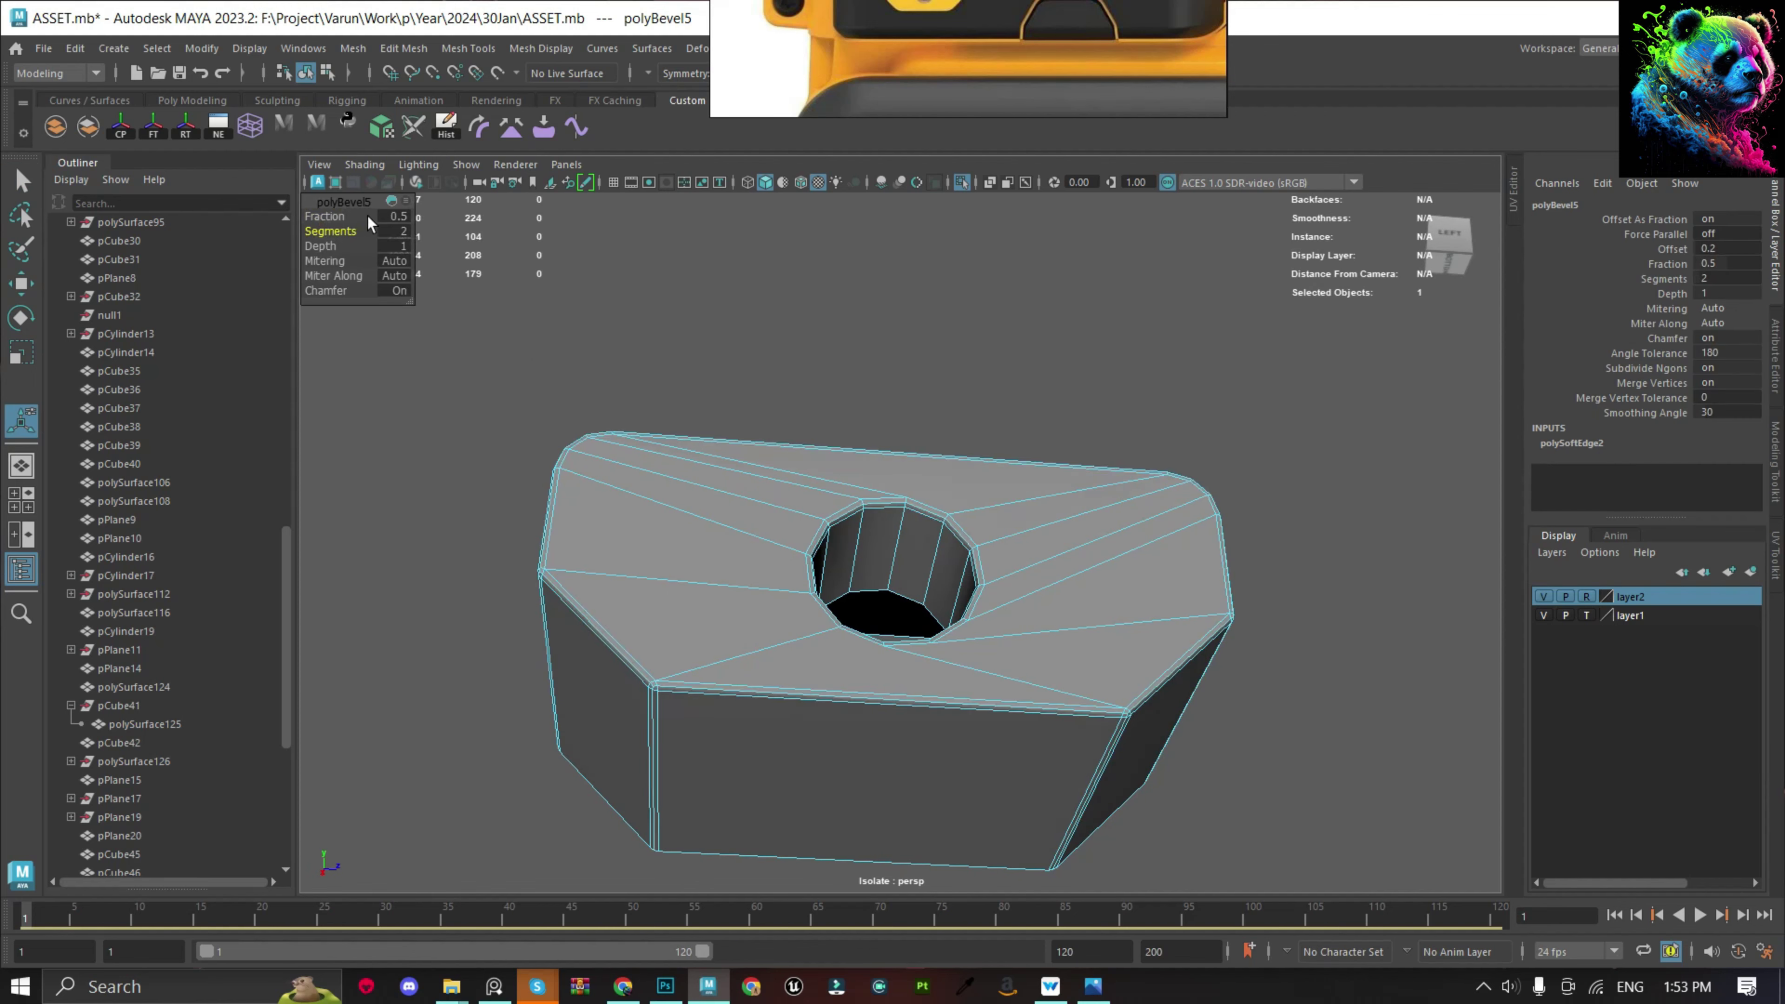
key("F8")
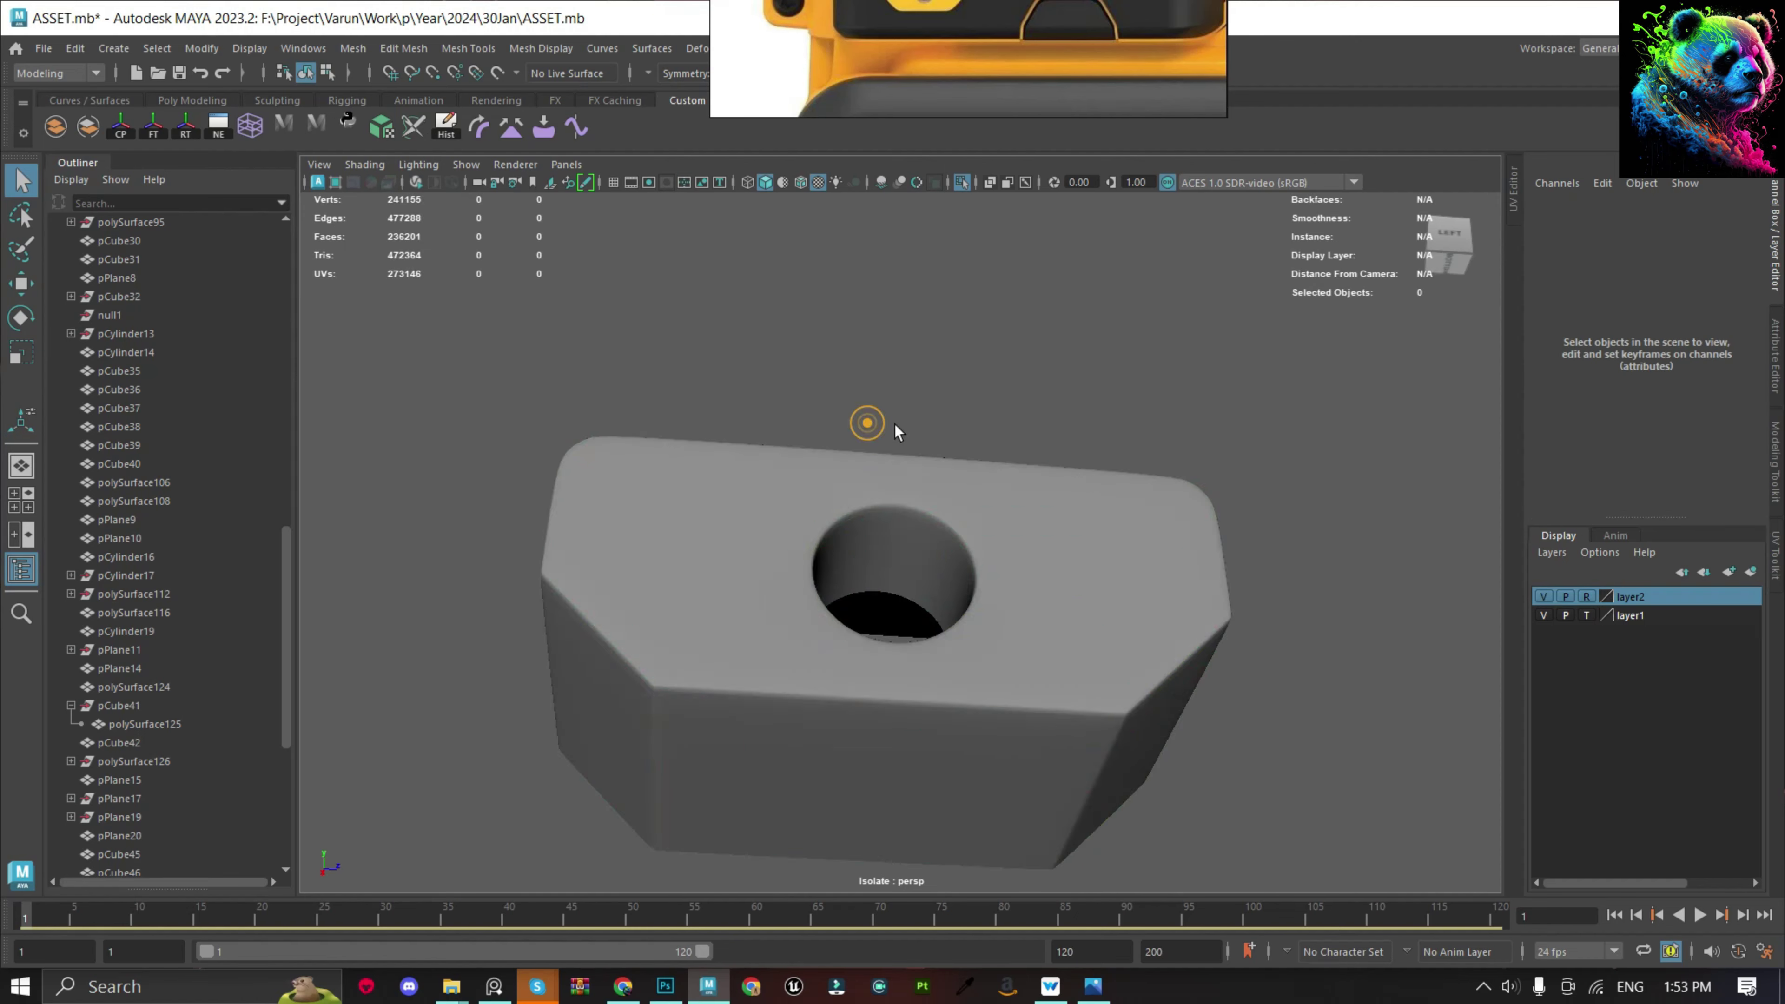
mouse_move(865, 422)
left_mouse_down("alt")
mouse_move(951, 616)
mouse_move(972, 590)
mouse_move(931, 538)
mouse_move(961, 591)
left_mouse_up("alt")
key("ctrl+1")
left_click(1002, 543)
key("f")
left_click(905, 529)
scroll(906, 556, "down", 5)
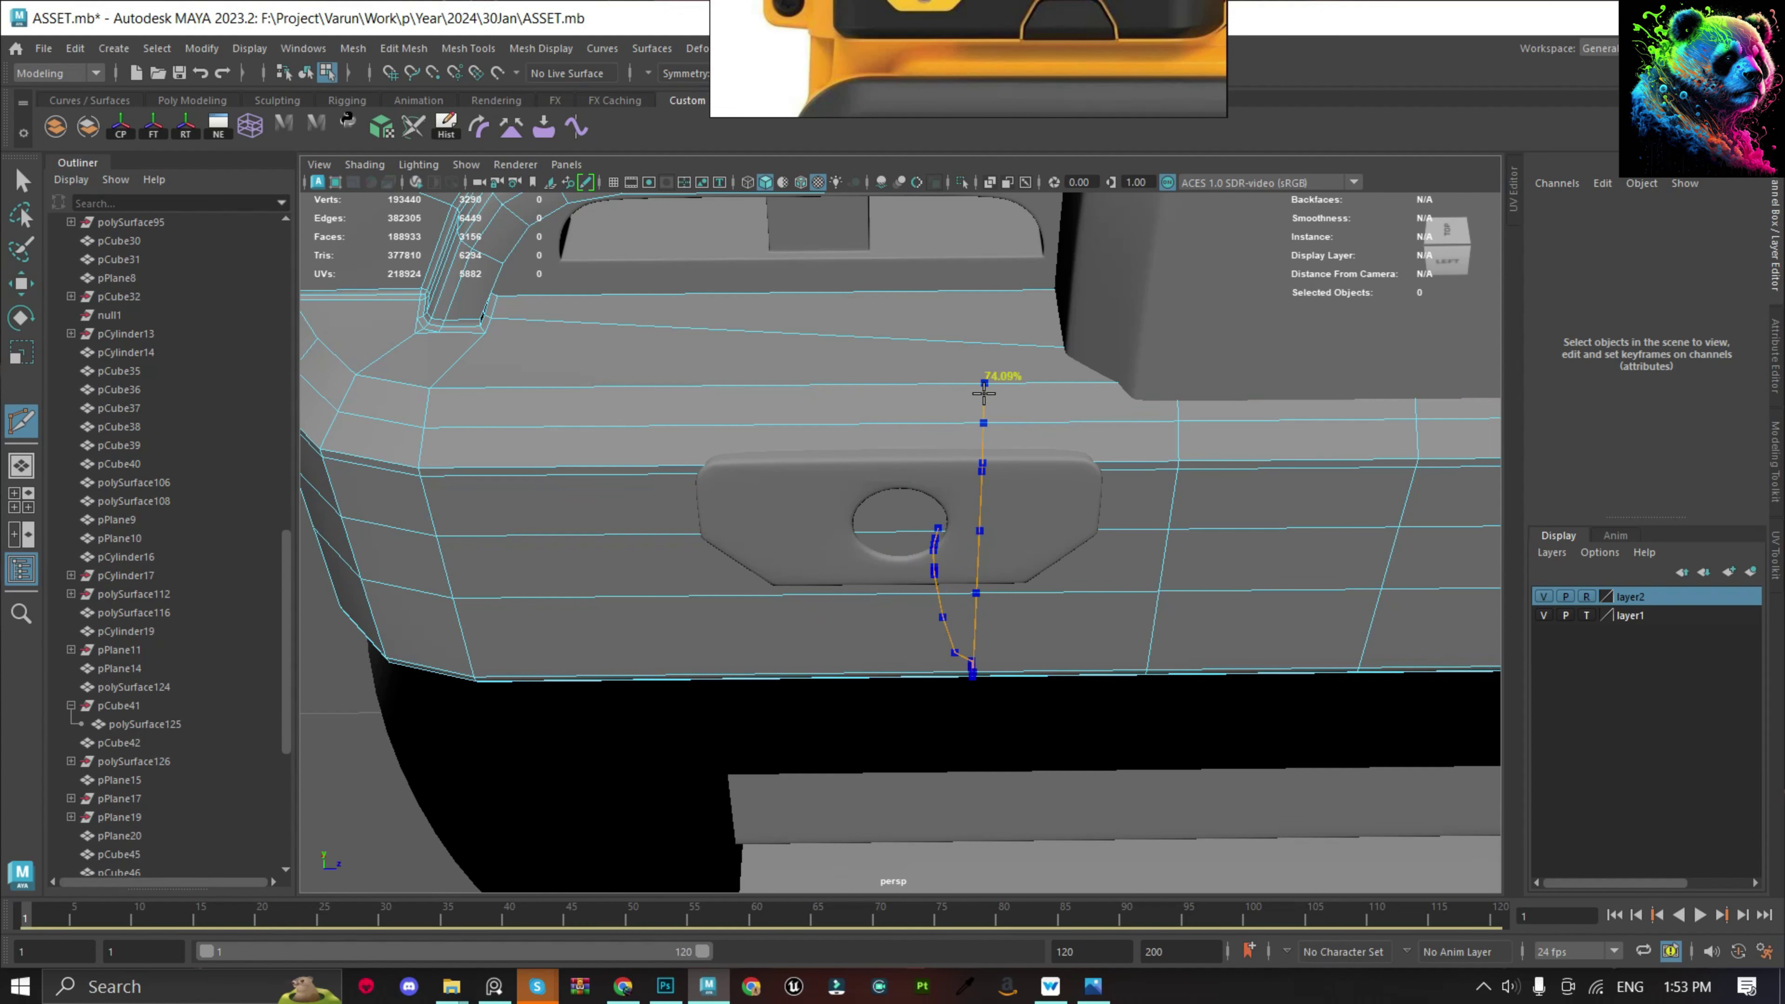
Delete the face of body pCube48 behind the hole plate.
scroll(984, 336, "up", 3)
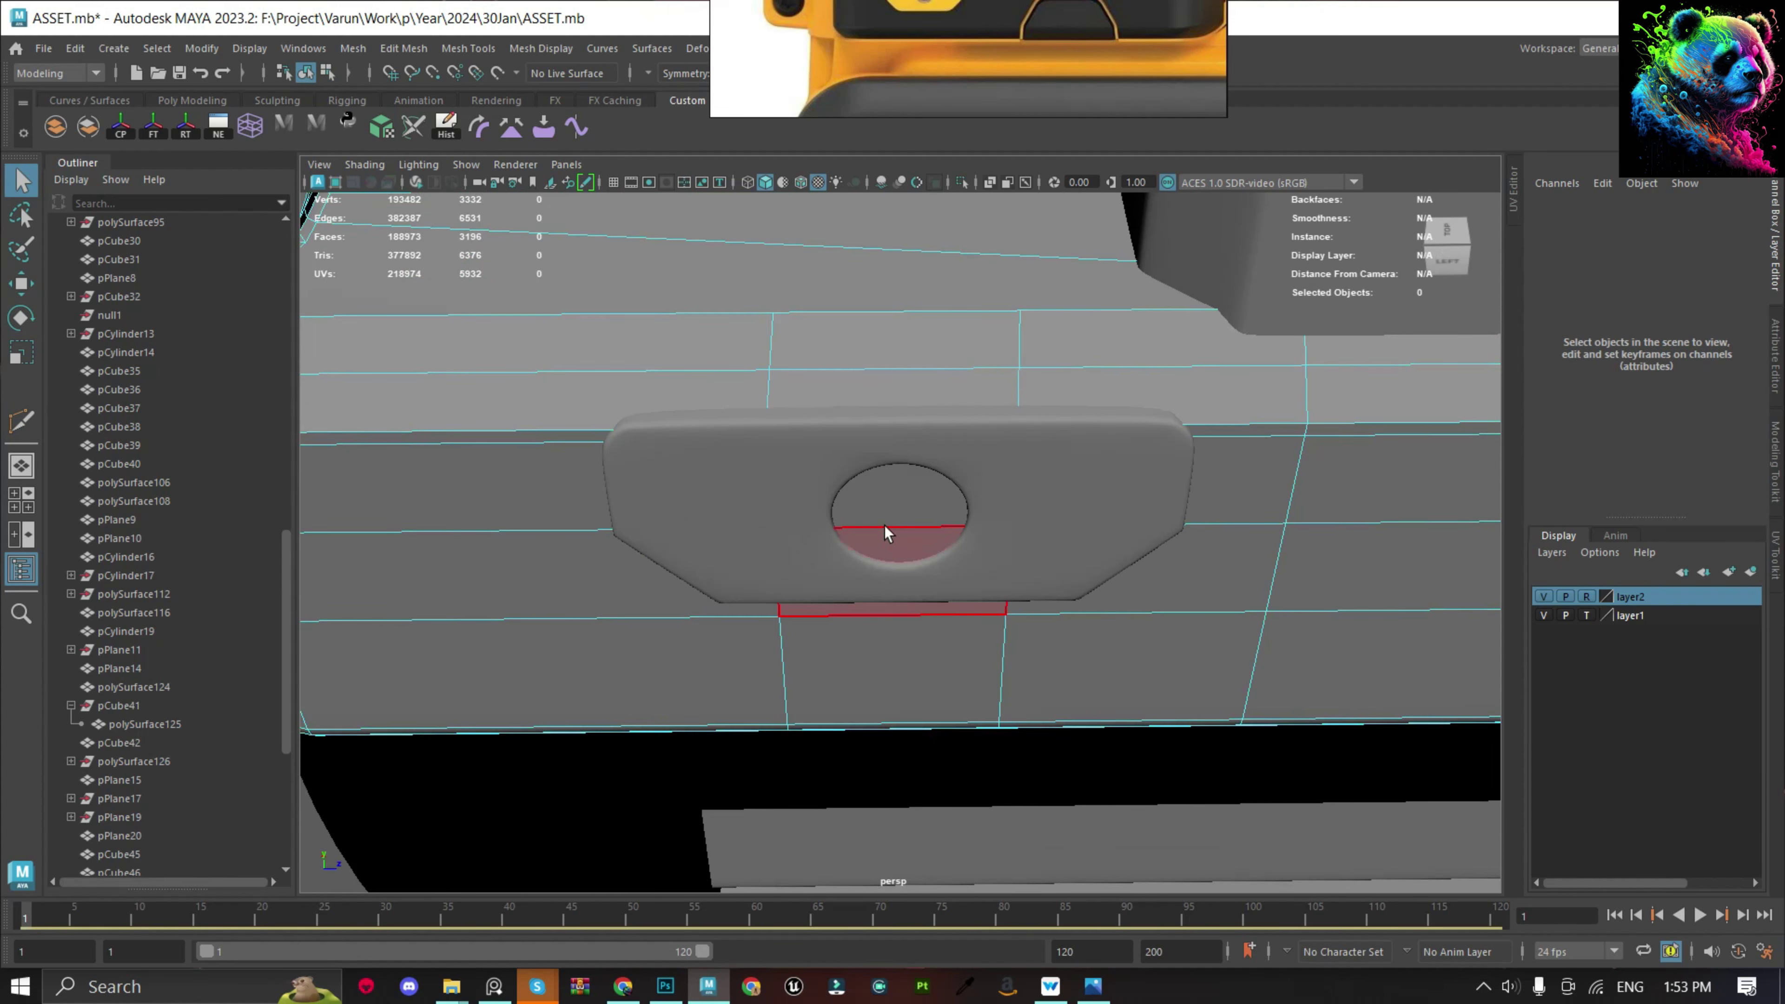
left_click(861, 598)
key("f")
scroll(936, 572, "down", 3)
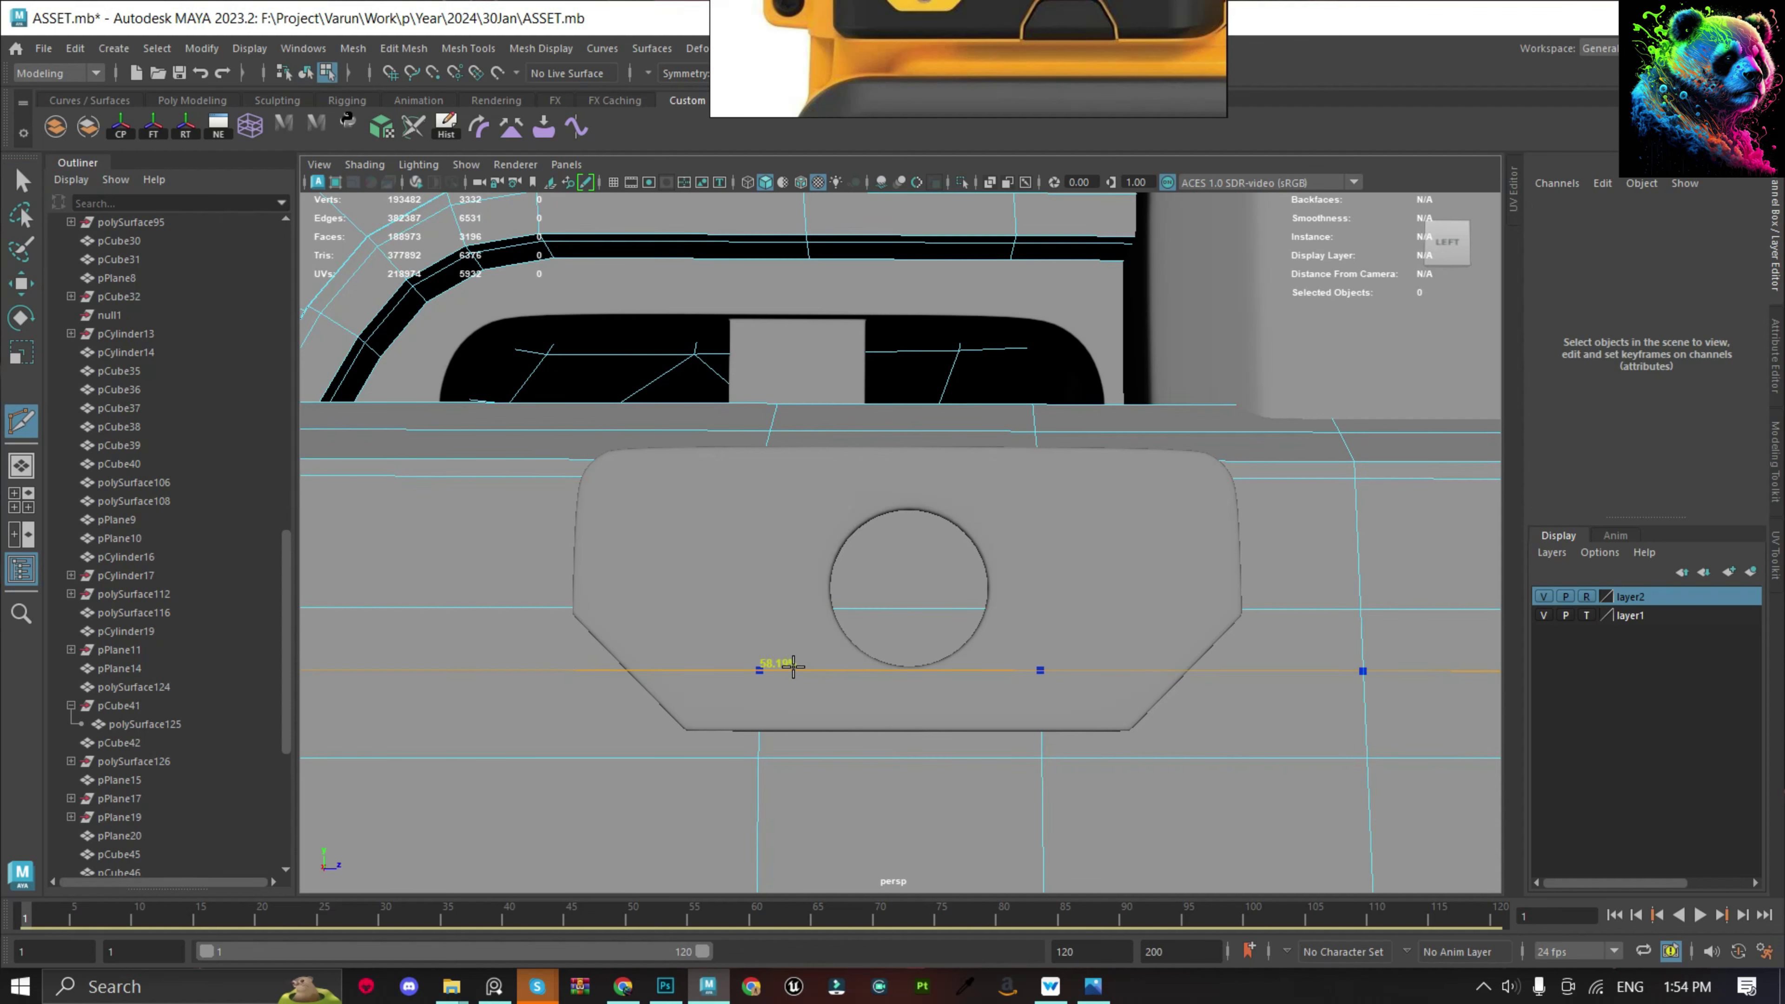
right_click_drag(414, 551, 421, 483)
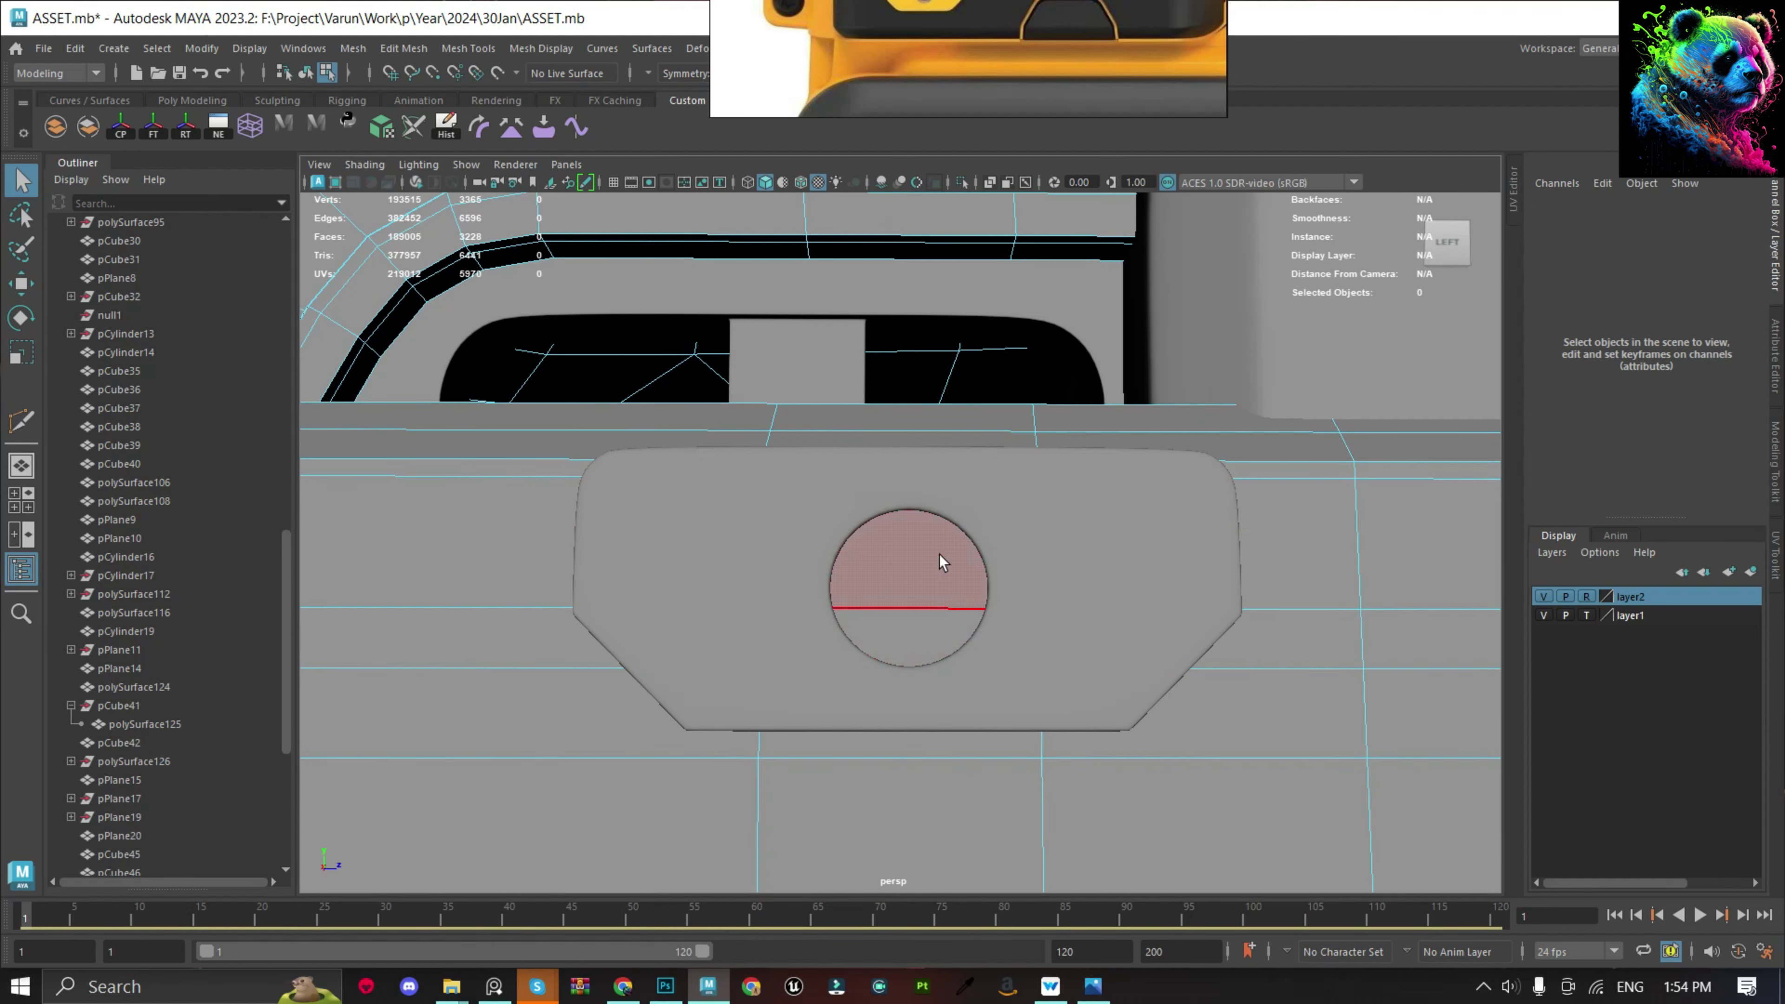
key("Delete")
key("F8")
scroll(790, 625, "down", 3)
Insert an edge loop on pCube48 just below the hole plate.
left_click_drag(790, 626, 801, 658, "alt")
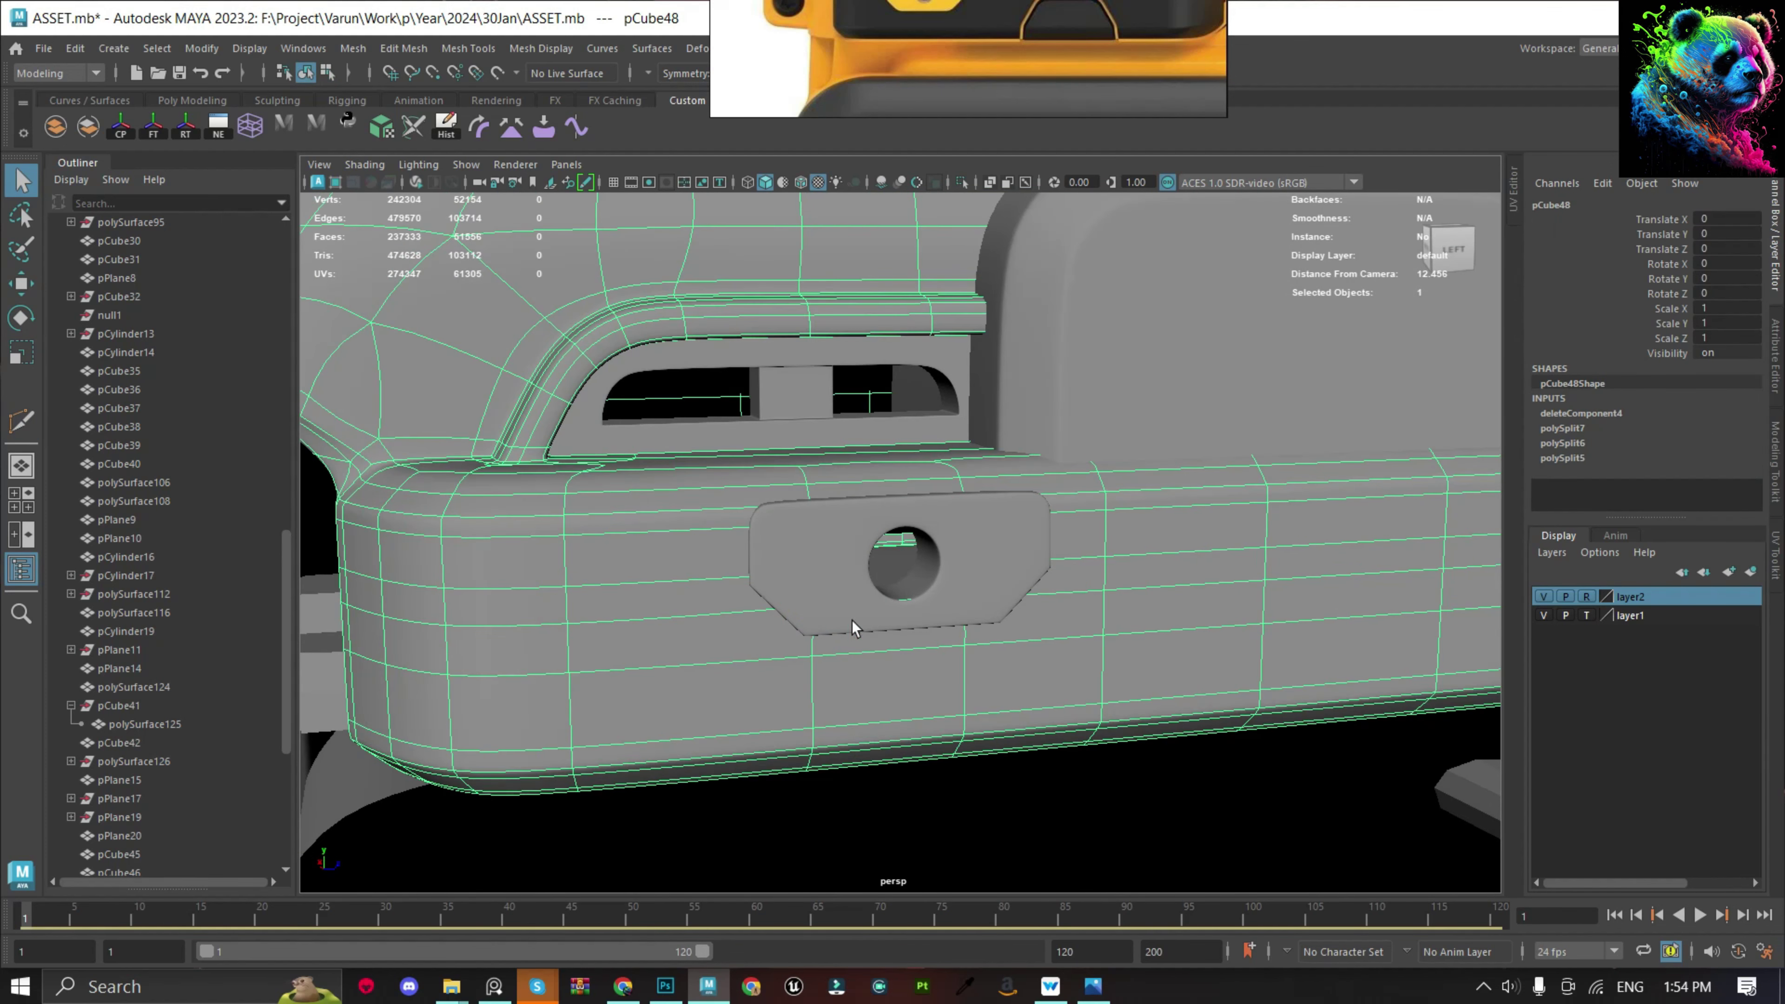
key("F10")
left_click_drag(1036, 727, 899, 736, "alt")
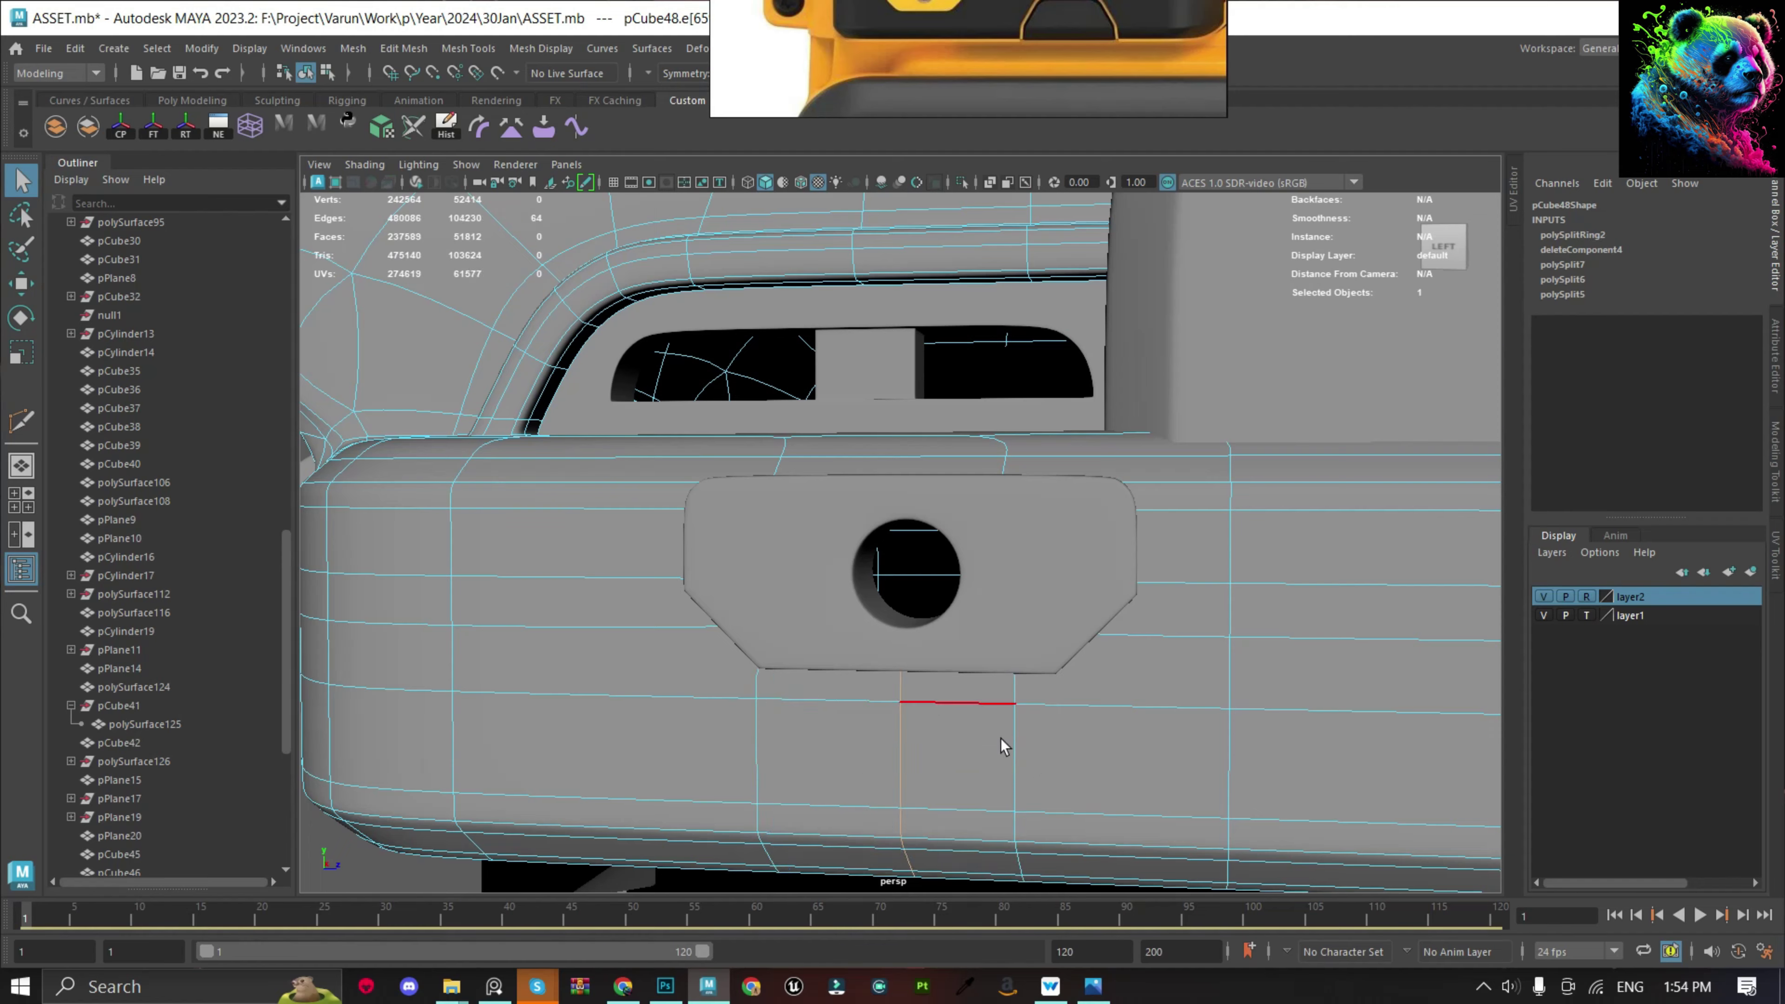
scroll(1003, 746, "down", 3)
key("w")
left_click_drag(911, 650, 852, 465, "alt")
key("F8")
scroll(886, 613, "up", 3)
Draw a Multi-Cut support edge across the body beside the plate.
left_click(852, 465)
scroll(847, 454, "down", 3)
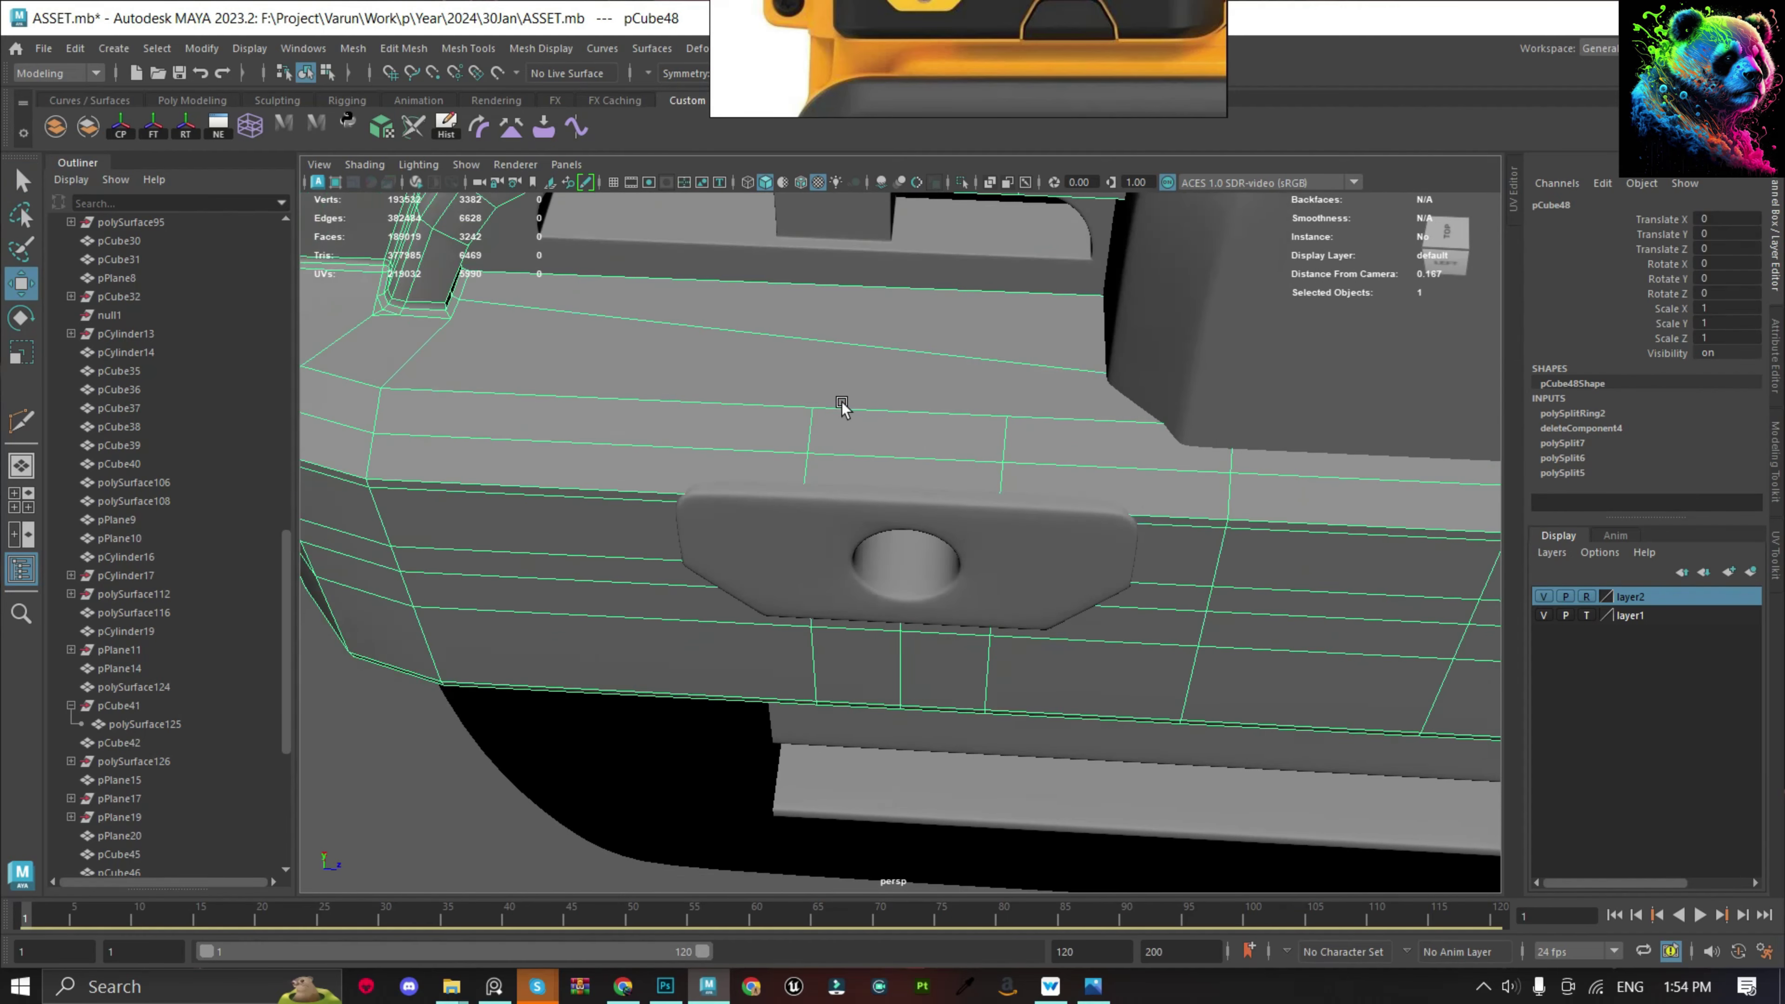
left_click(532, 340)
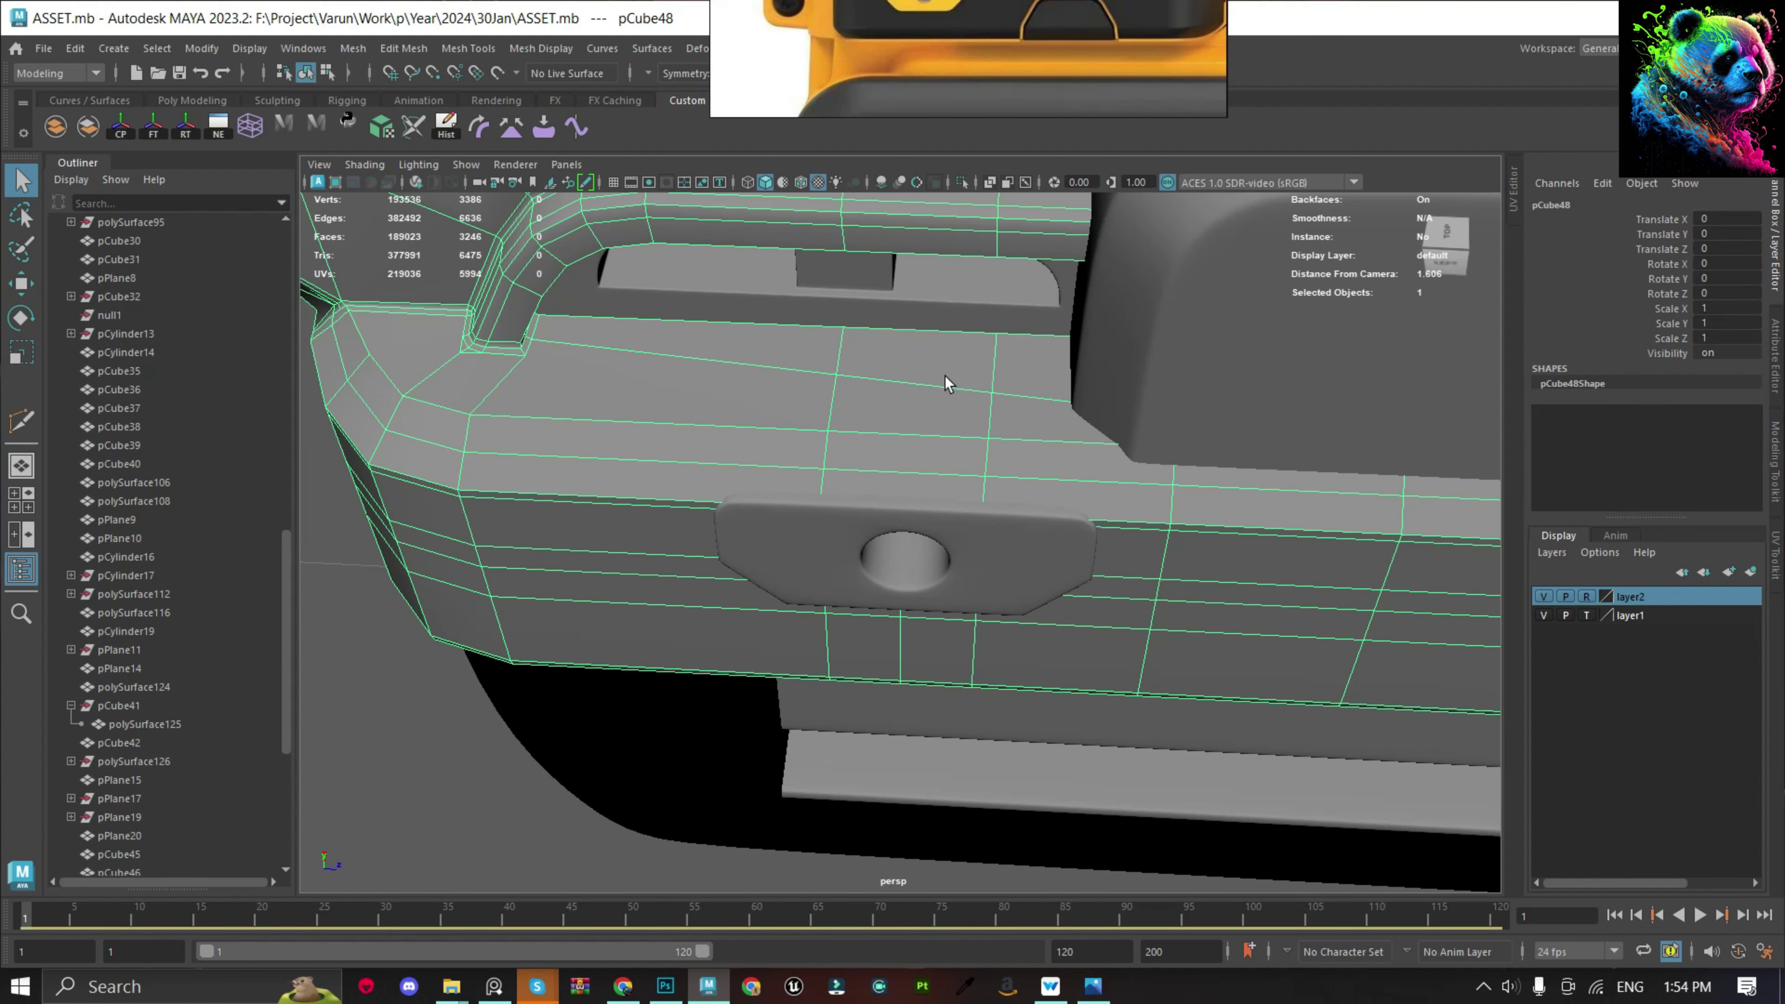
left_click_drag(944, 375, 940, 557, "alt")
scroll(939, 557, "up", 3)
left_click(940, 557)
Frame the hole plate and pick an edge inside its hole.
key("f")
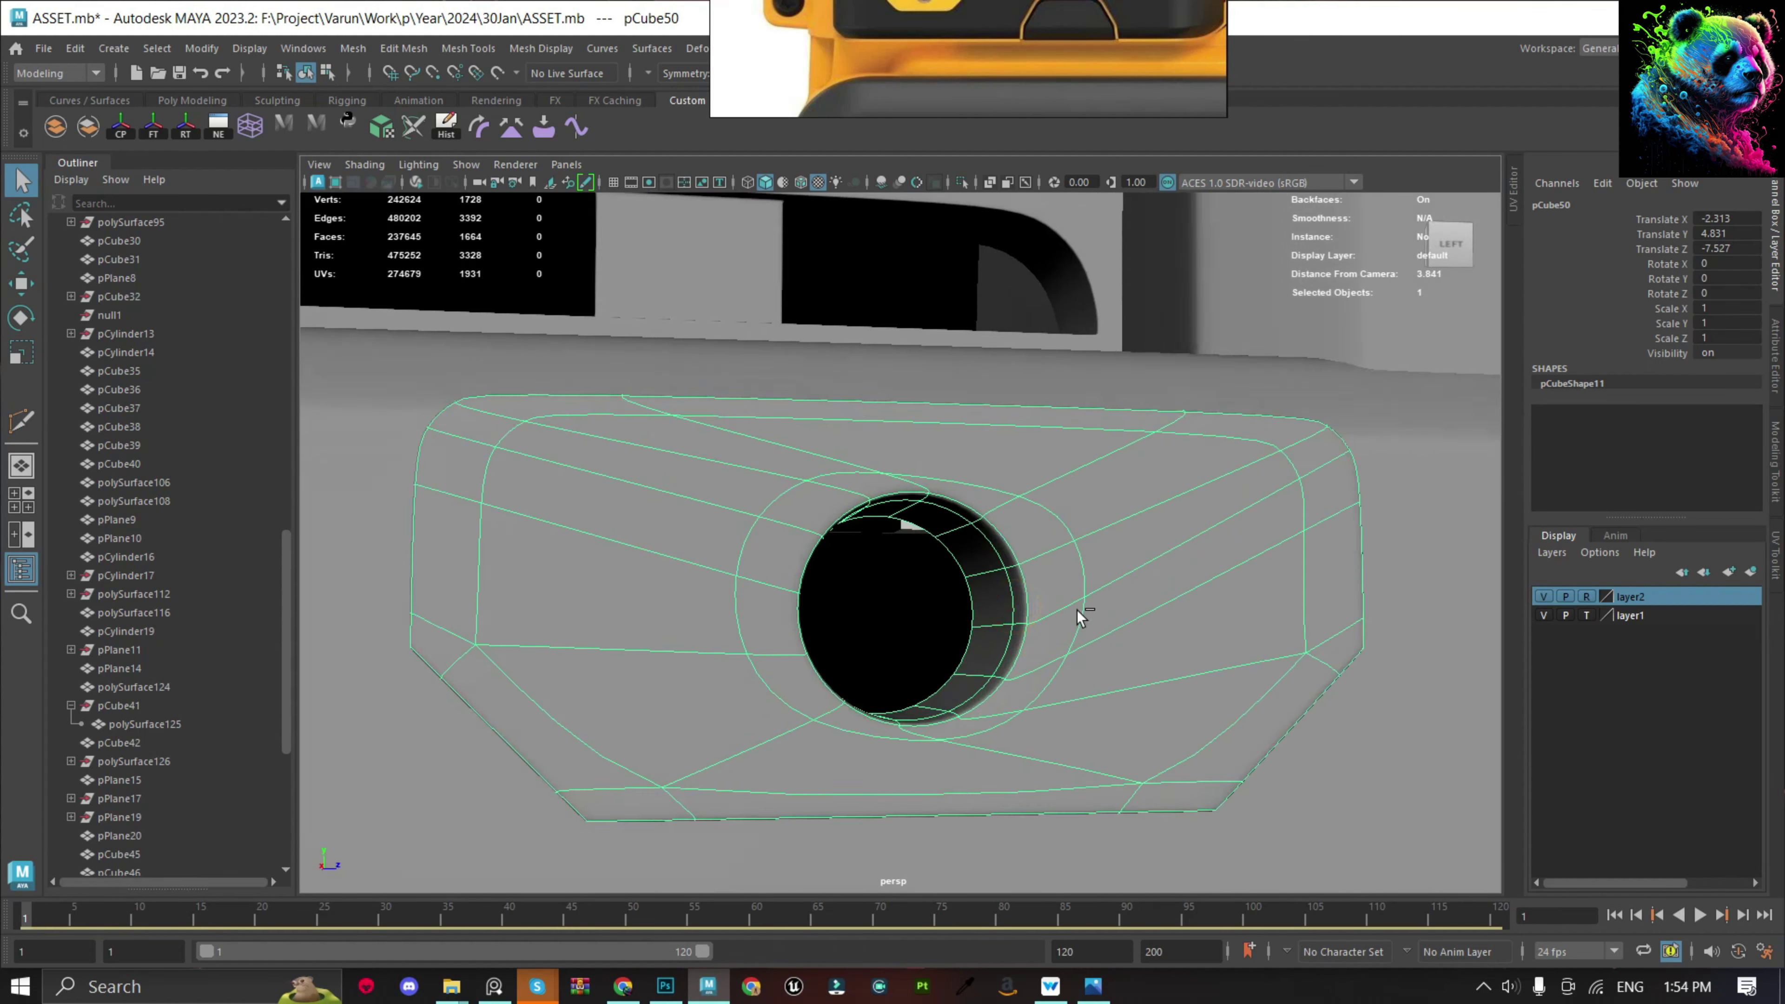
mouse_move(1077, 609)
left_mouse_down("alt")
mouse_move(1196, 638)
mouse_move(857, 606)
left_mouse_up("alt")
scroll(857, 606, "up", 3)
left_click(695, 495)
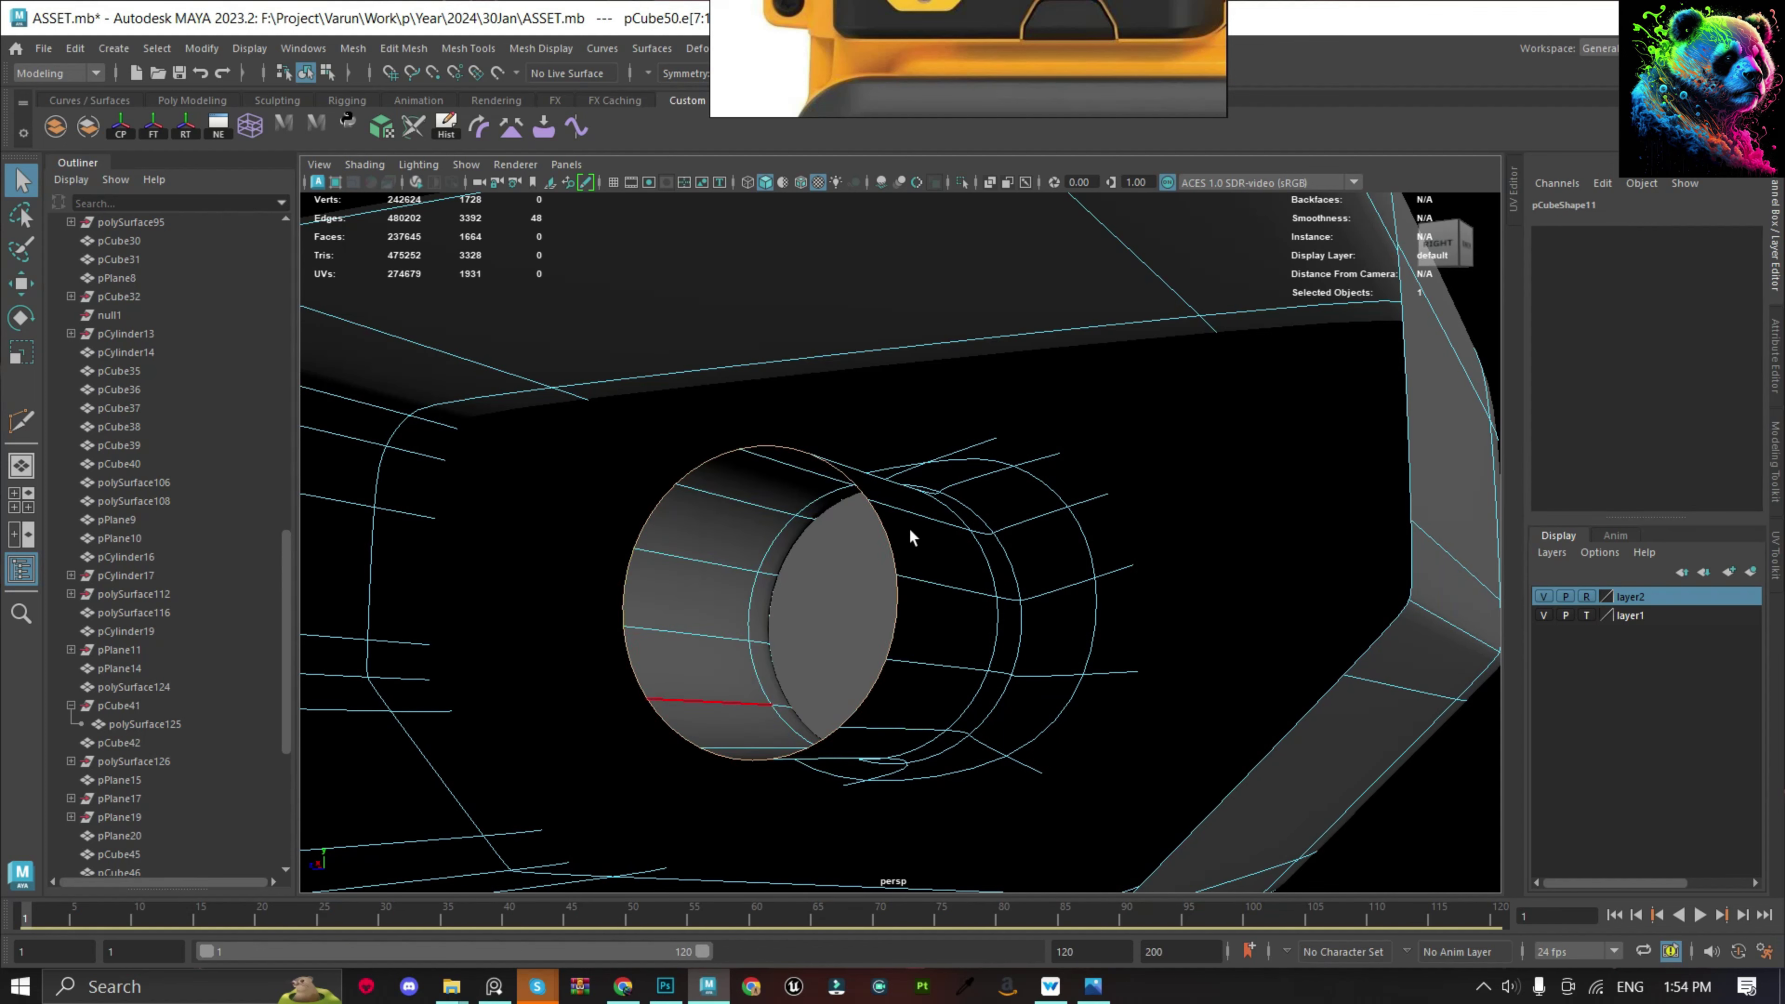
key("F8")
key("f")
Create a new plane, pPlane21, at the plate's hole from the Shift+right-click menu.
right_click(648, 438)
scroll(979, 652, "down", 3)
left_click_drag(979, 652, 804, 678, "alt")
left_click(790, 715)
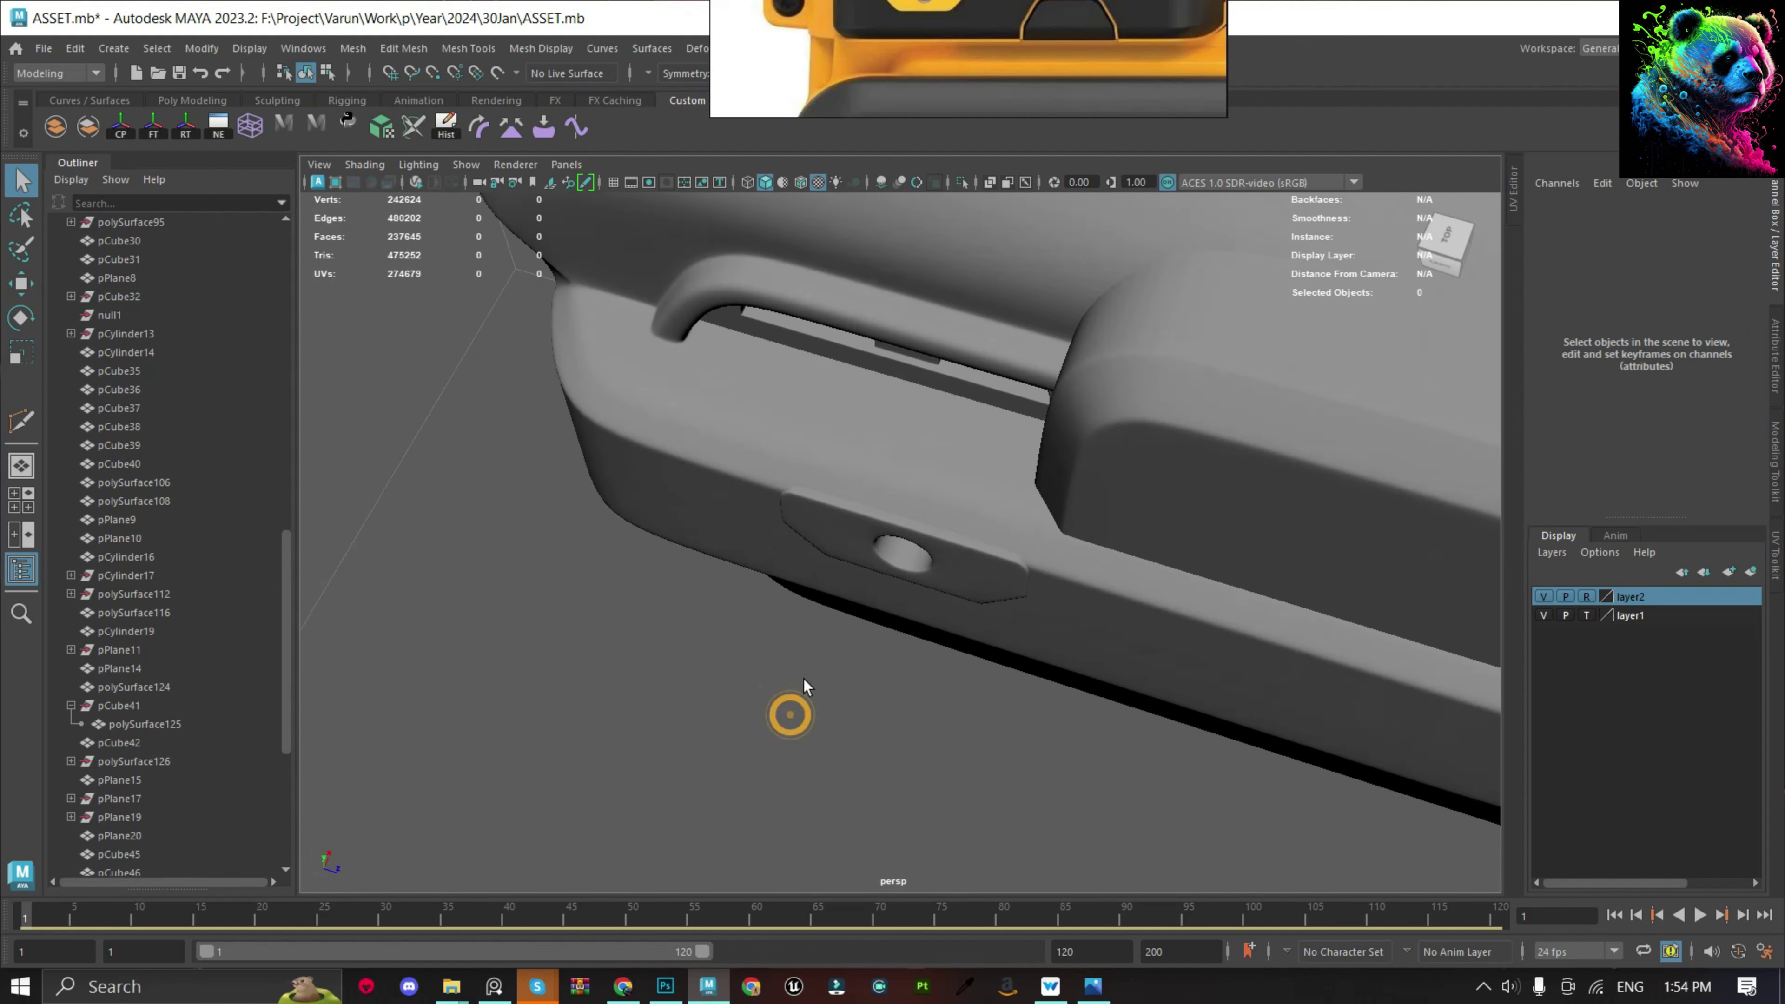
right_click_drag(469, 508, 469, 508, "shift")
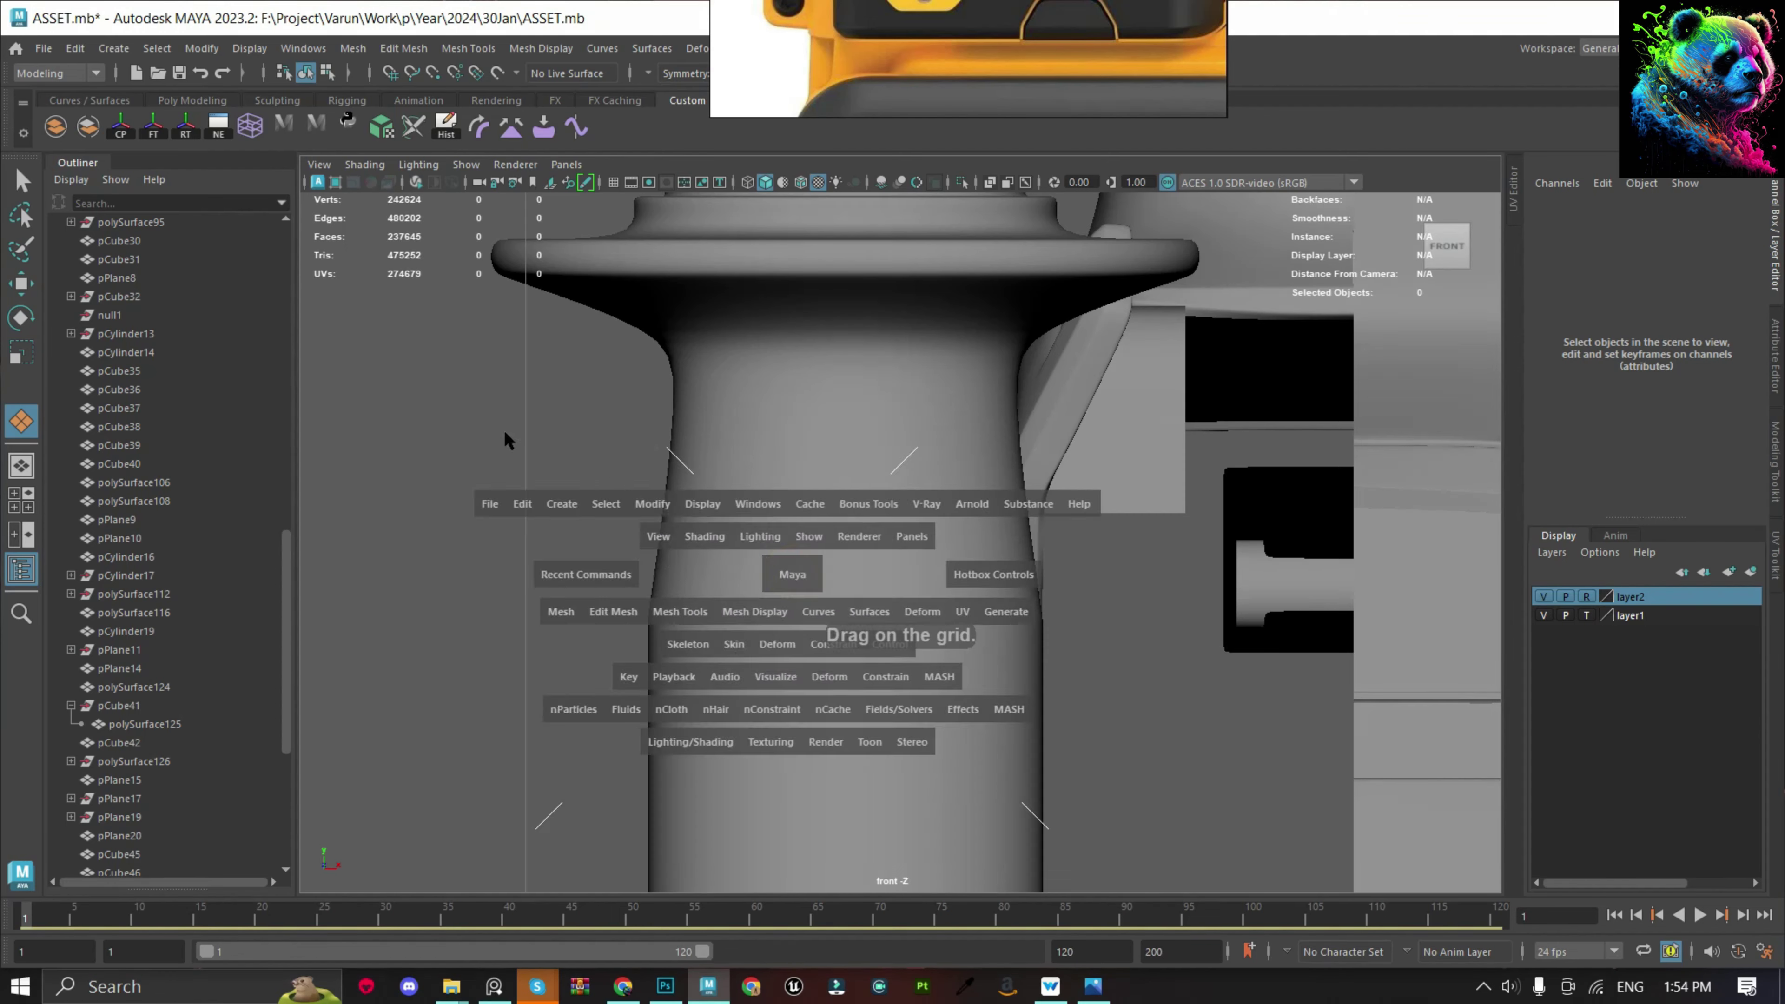
mouse_move(877, 490)
left_mouse_down()
mouse_move(824, 479)
mouse_move(1076, 705)
left_mouse_up()
key("f")
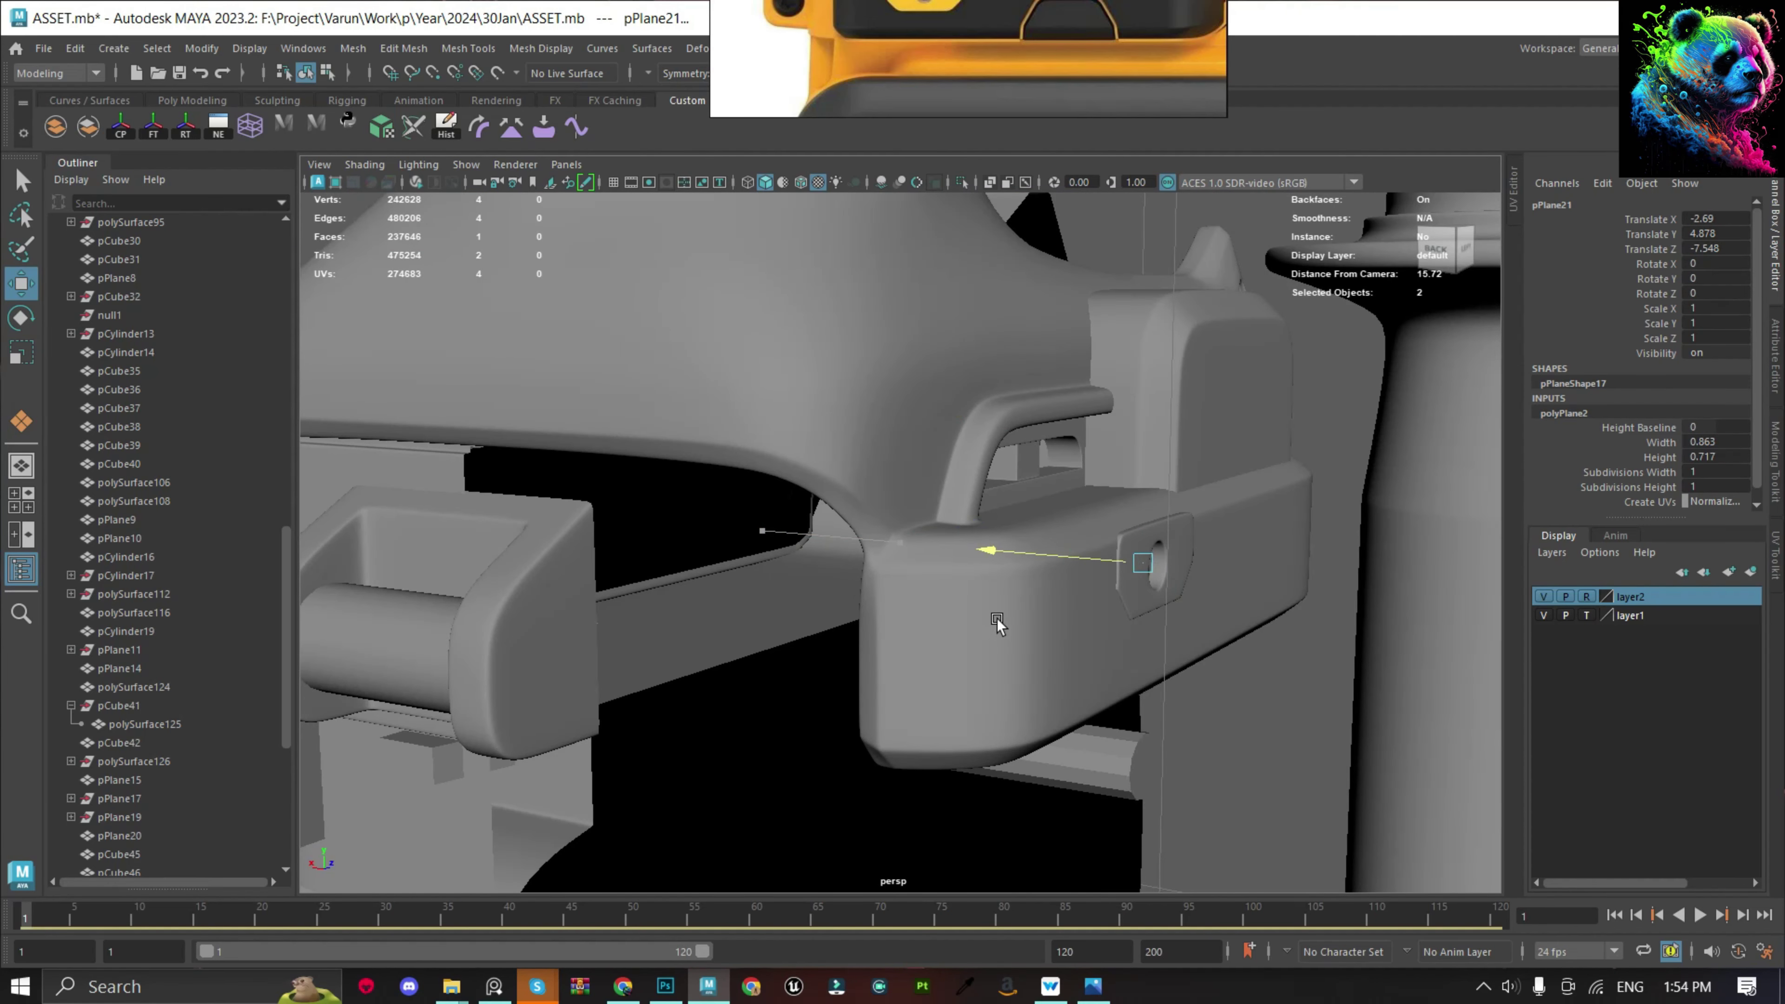
key("f")
key("q")
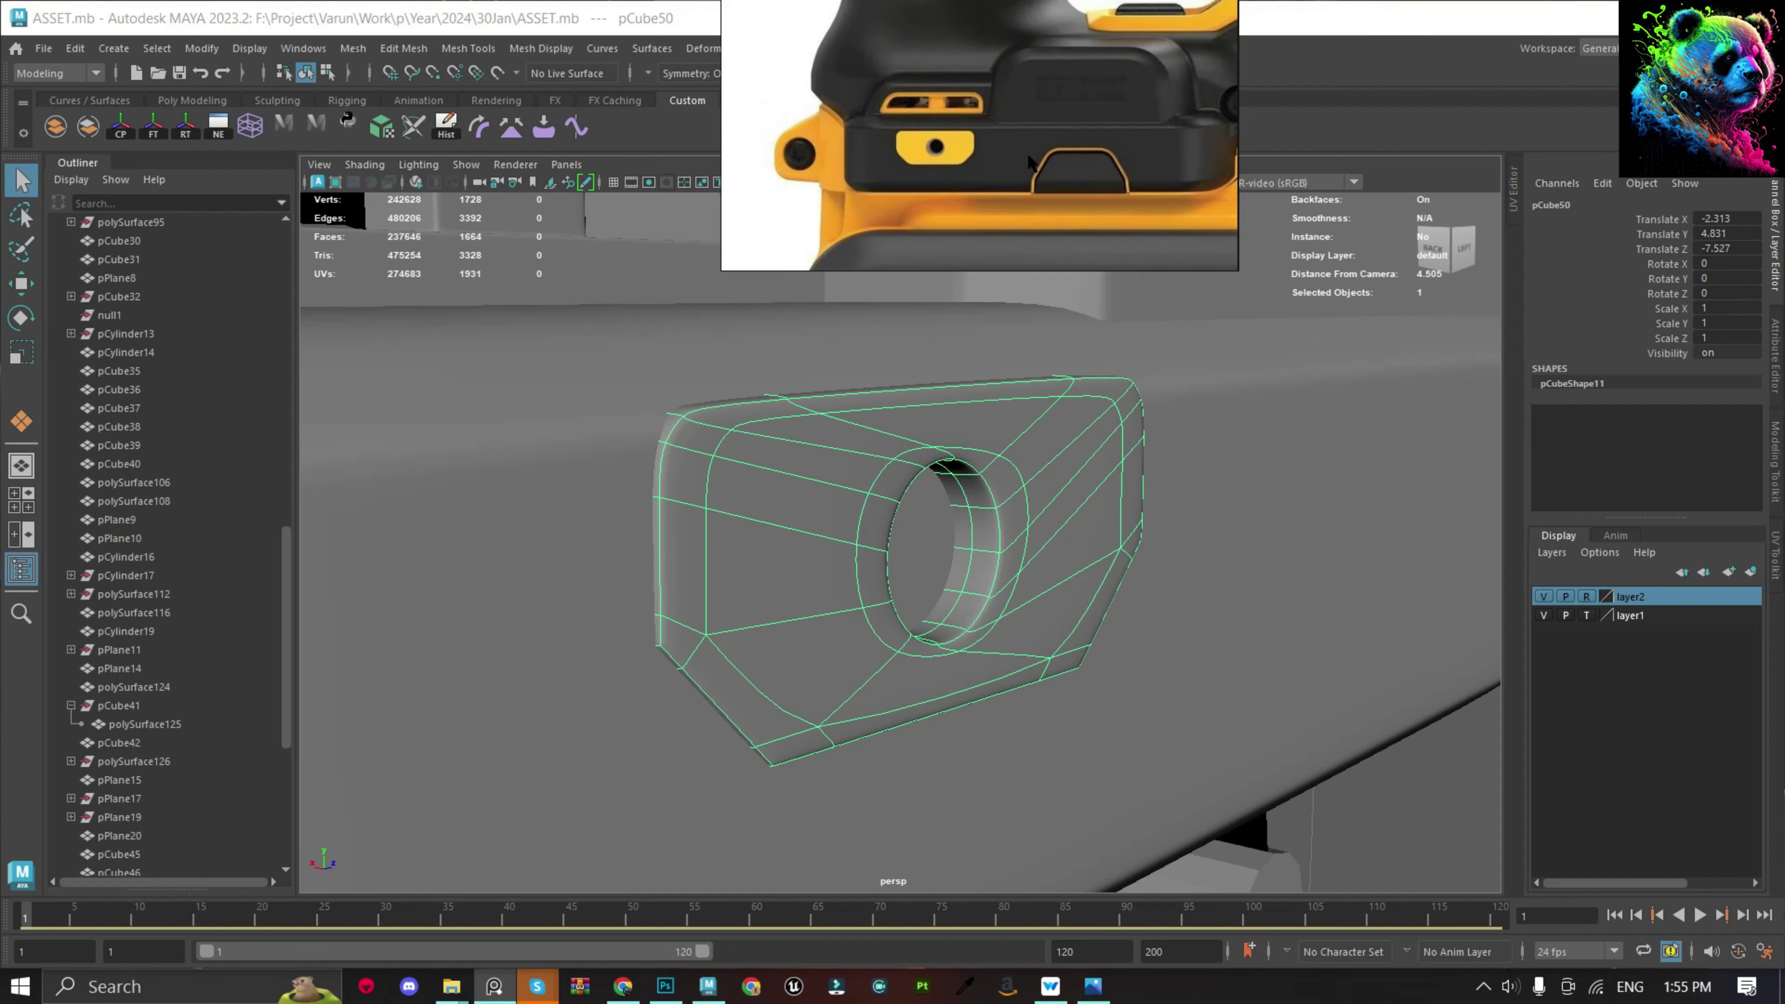
Check the plate with smooth preview (3, then 1) and save the scene.
left_click_drag(774, 509, 714, 477, "alt")
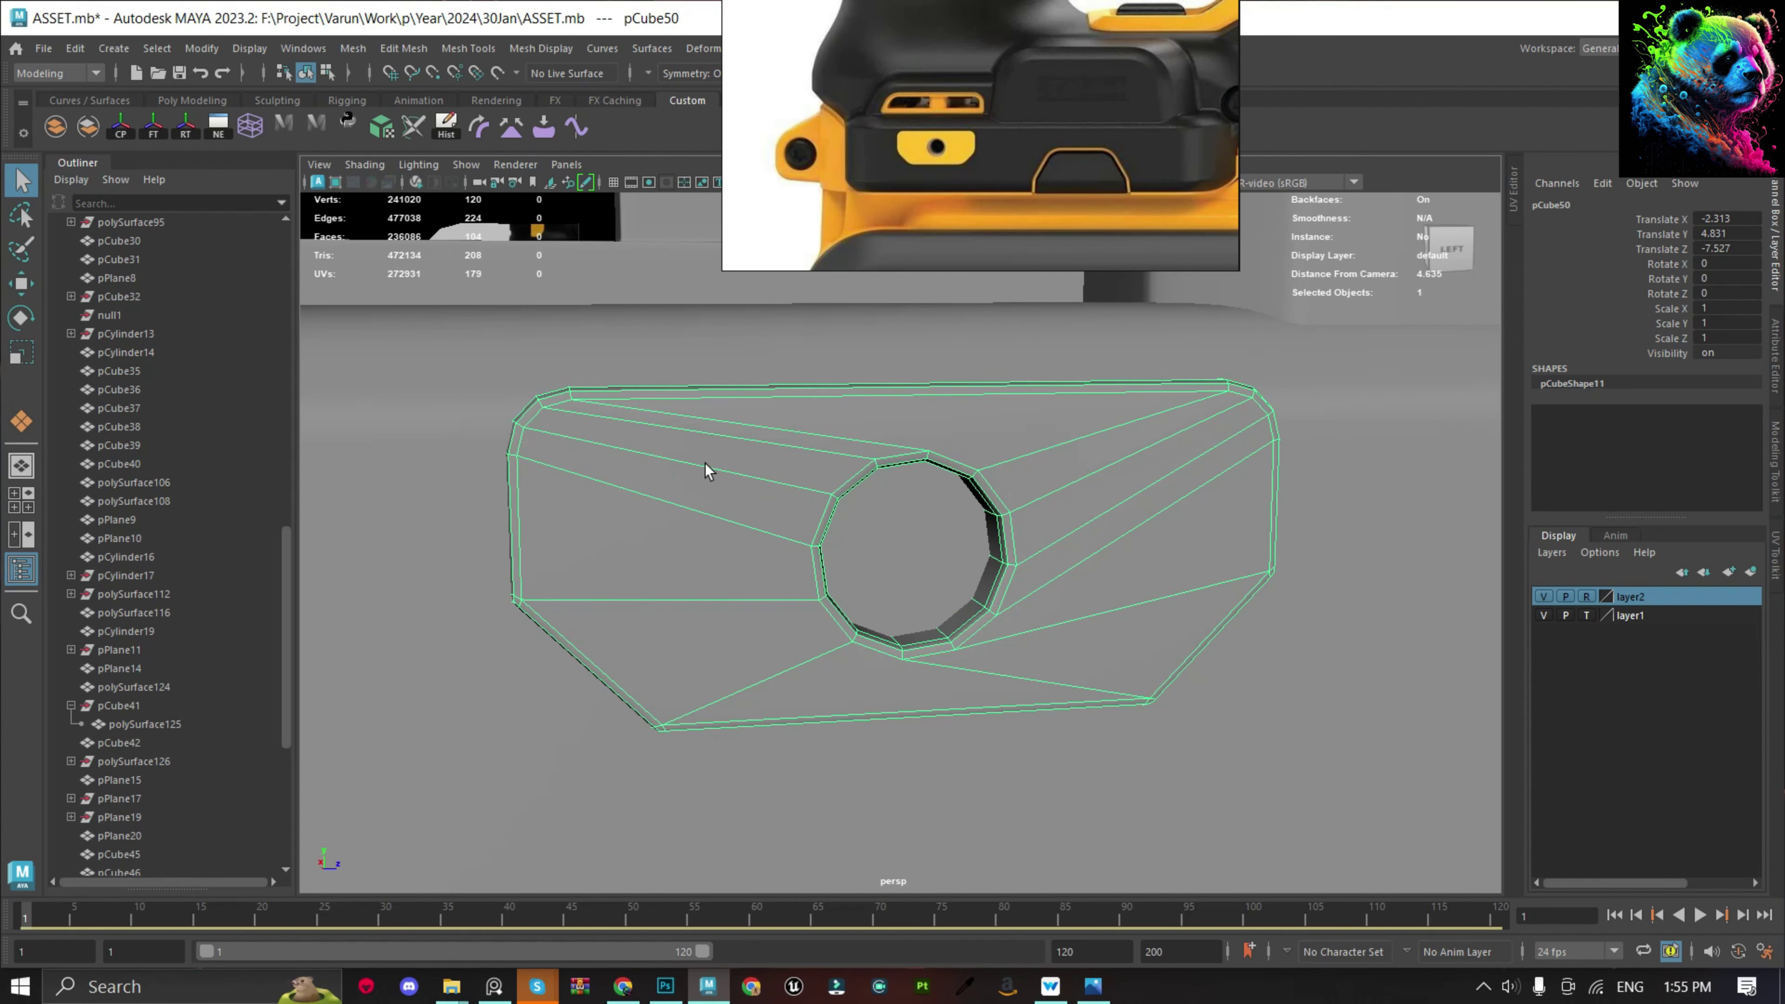
key("3")
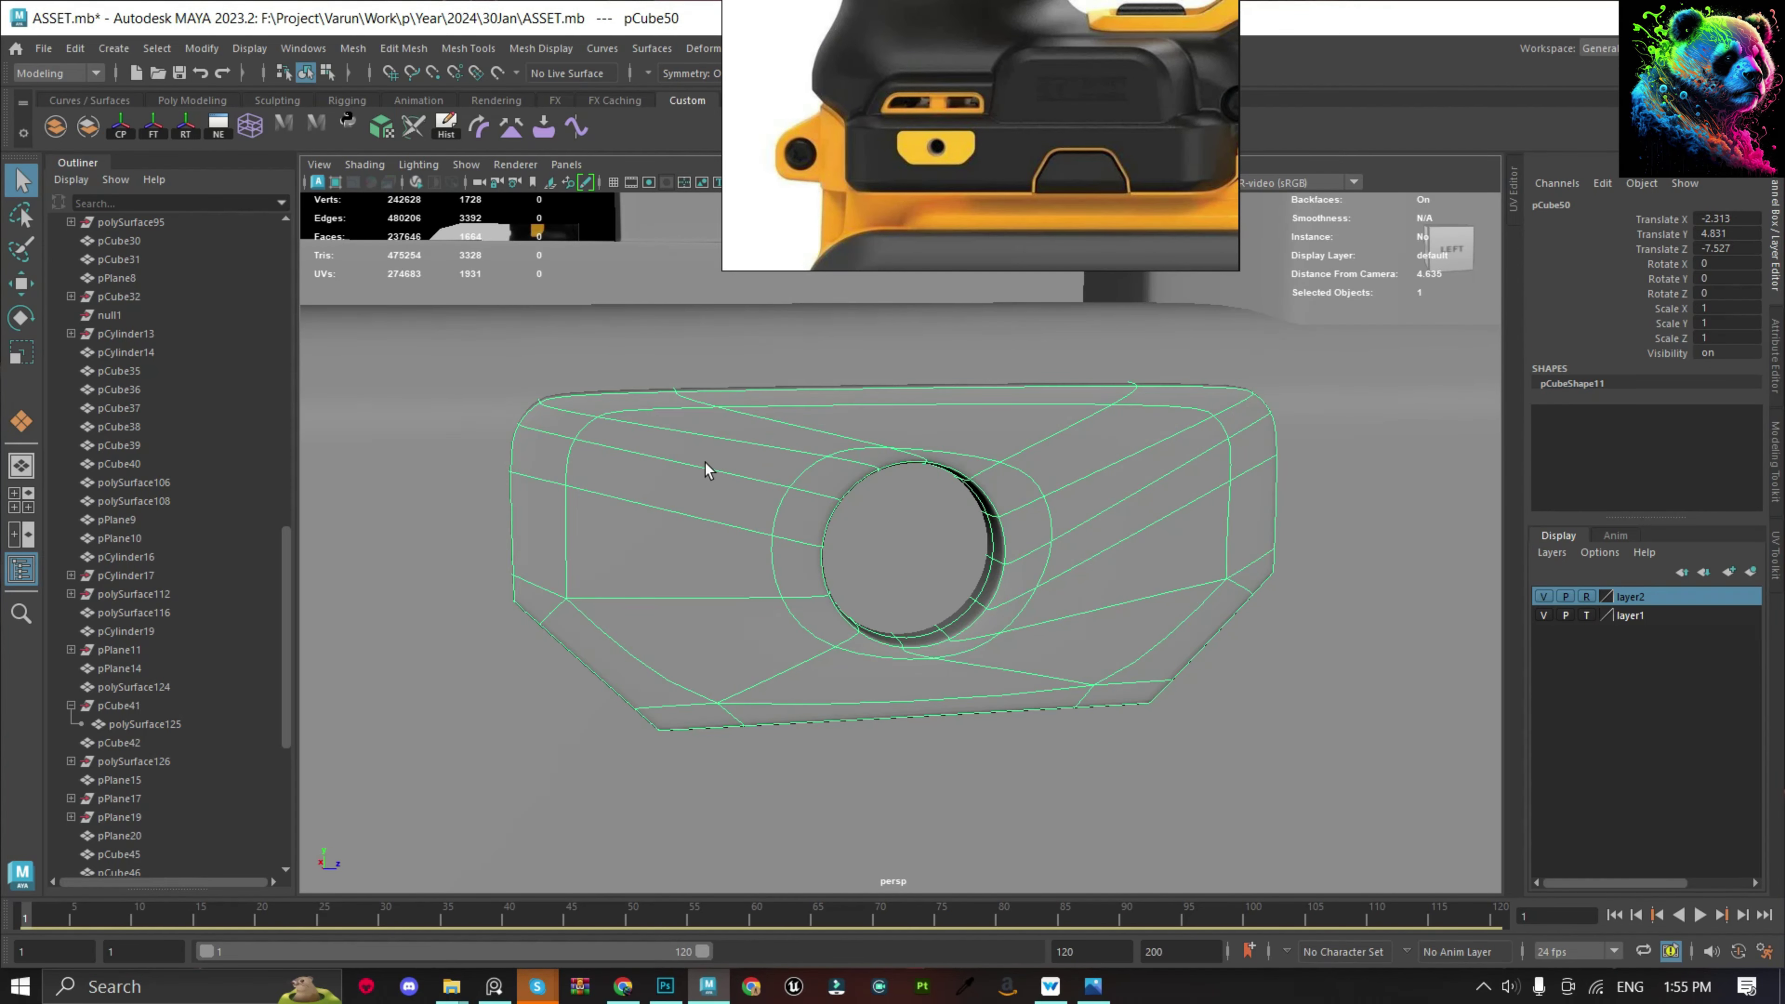
key("ctrl+s")
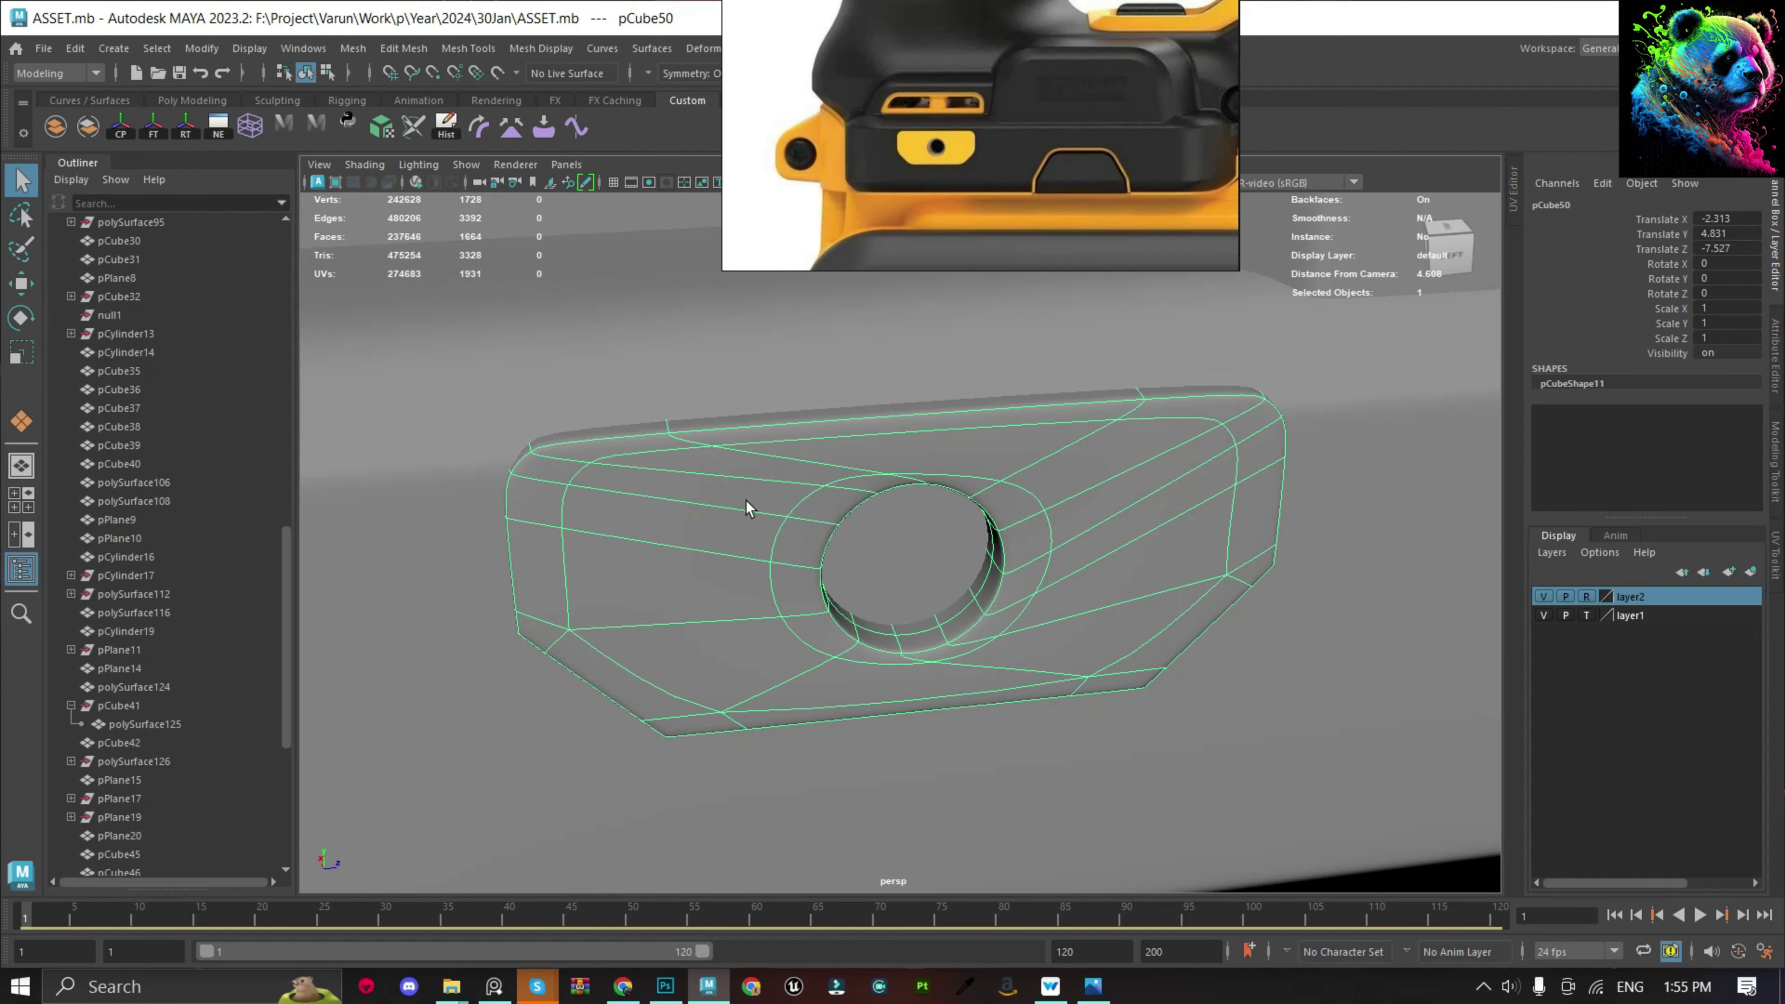
key("1")
left_click_drag(915, 612, 706, 447, "alt")
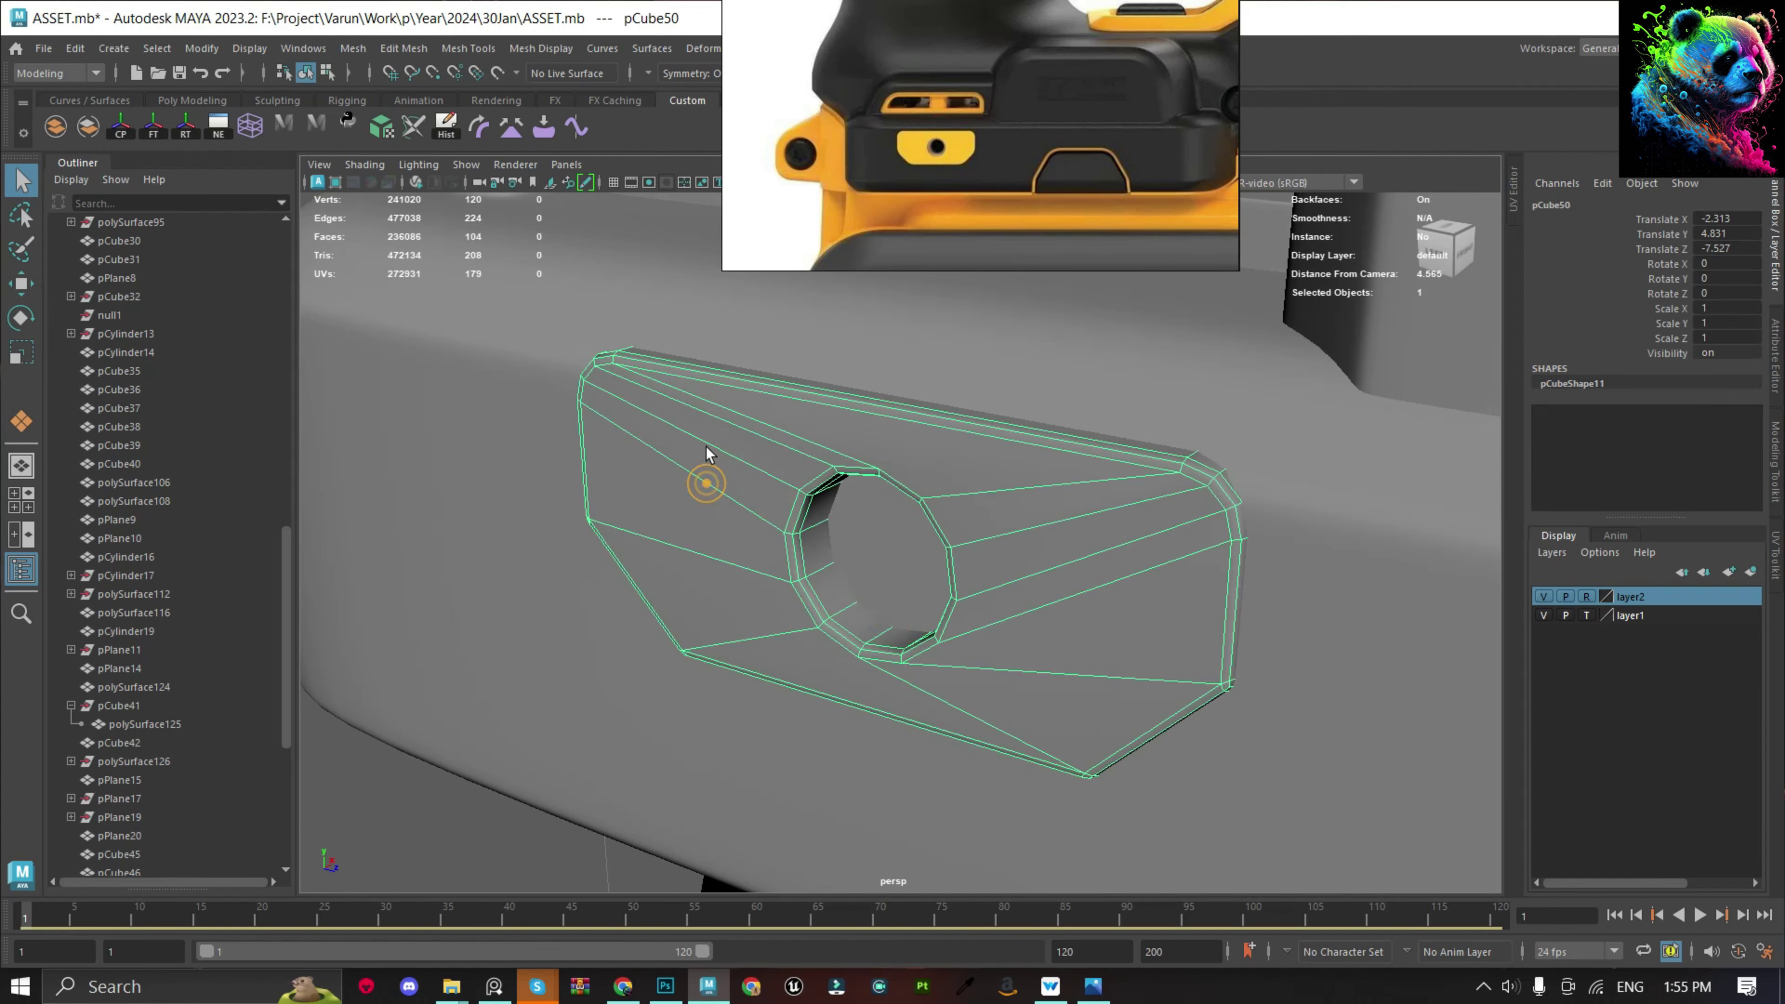
right_click_drag(706, 447, 932, 481)
scroll(869, 585, "up", 3)
key("ctrl+s")
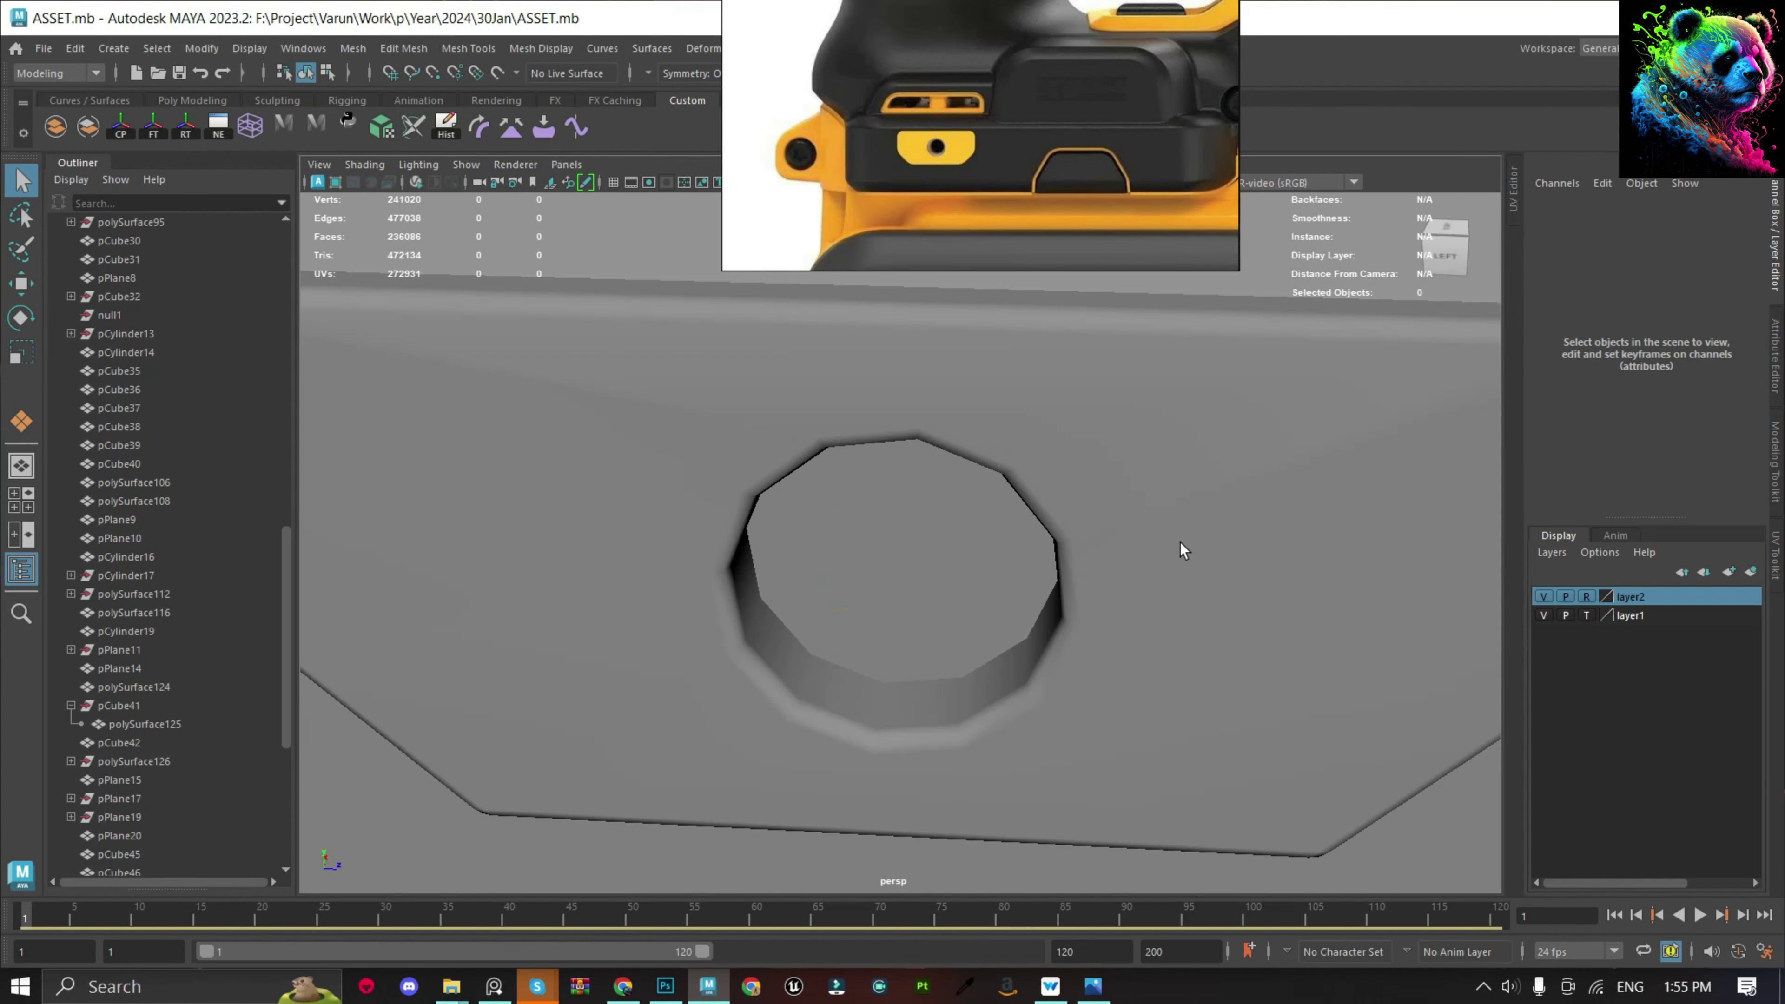
Nudge pPlane21 into place by the holed tab with the Move tool.
scroll(984, 535, "down", 3)
left_click(837, 544)
key("w")
mouse_move(786, 511)
left_mouse_down("alt")
mouse_move(844, 590)
mouse_move(759, 542)
mouse_move(1077, 598)
mouse_move(1033, 526)
left_mouse_up("alt")
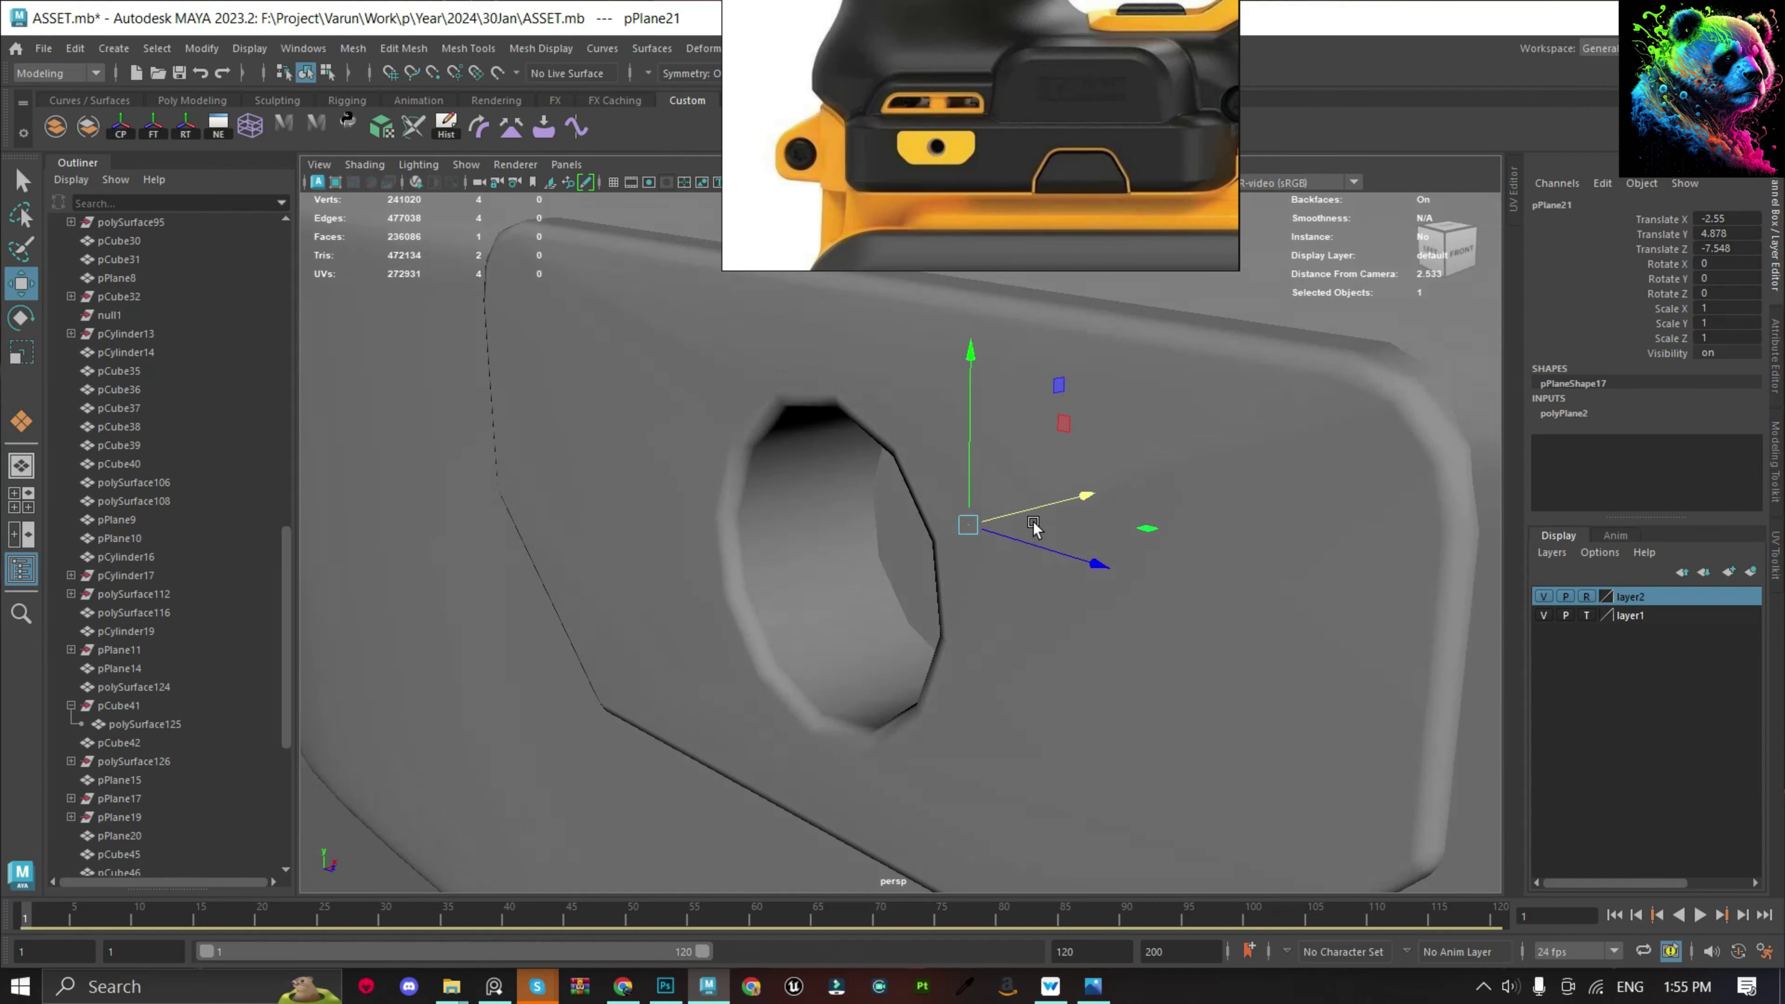
key("alt+Tab")
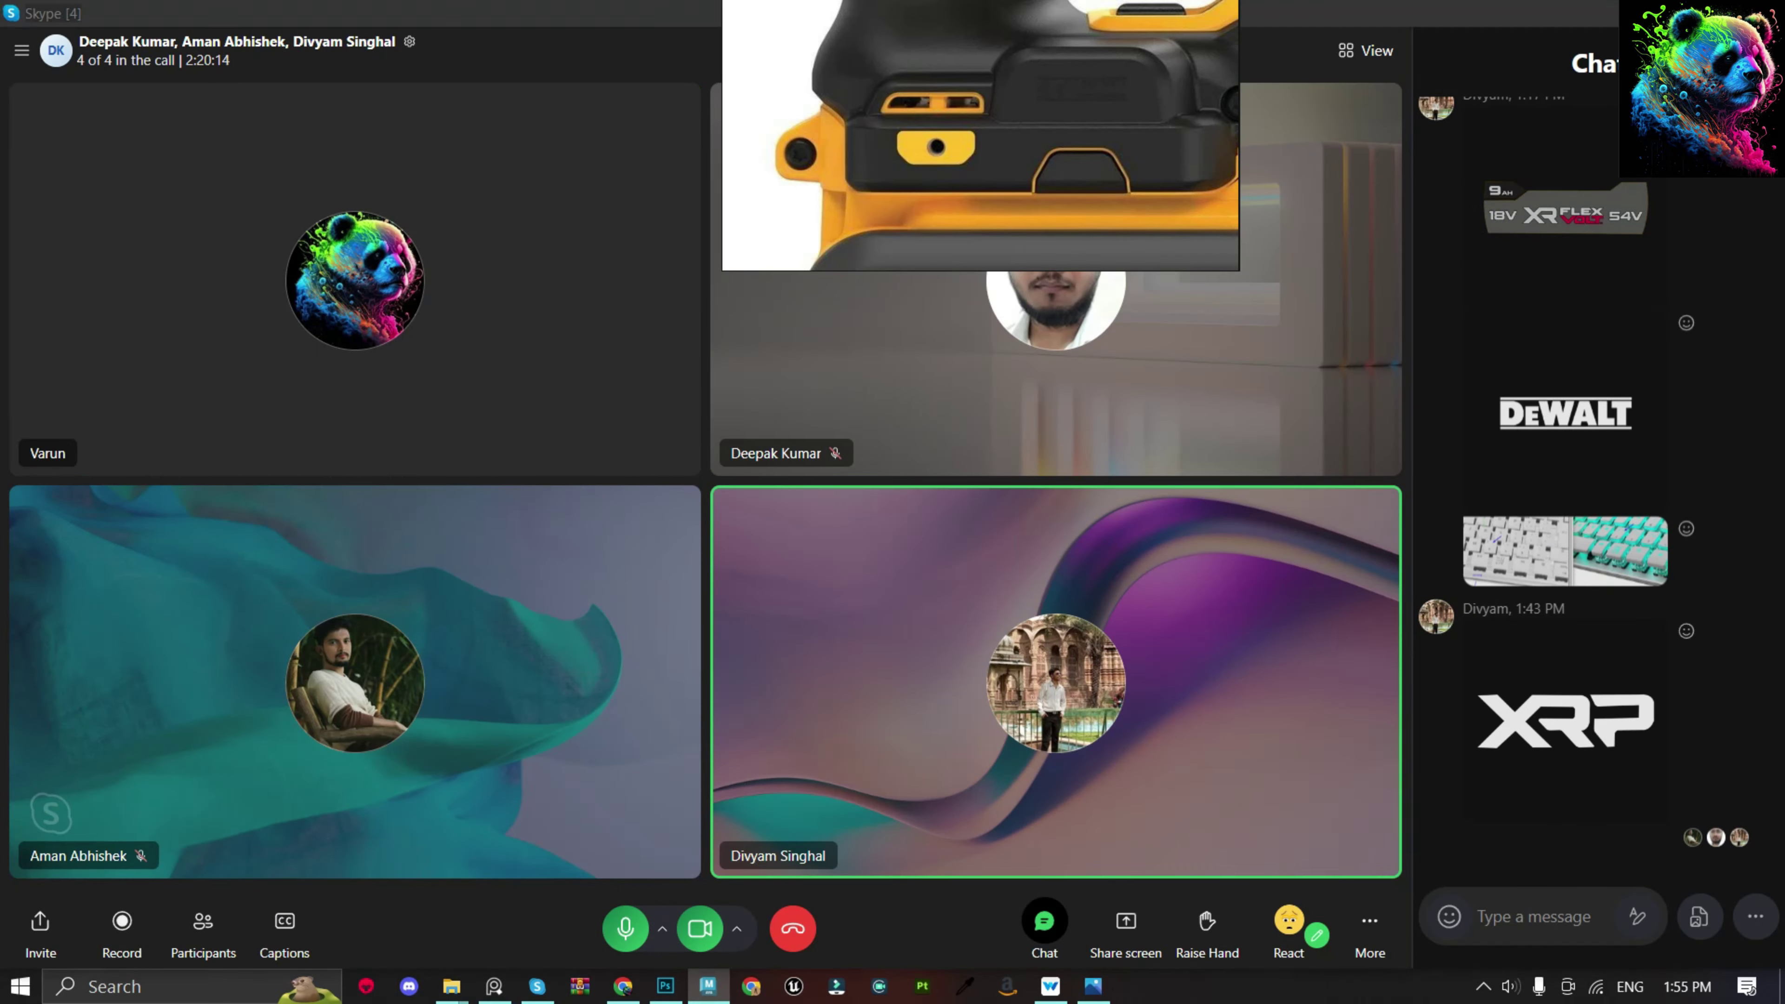
key("alt+Tab")
mouse_move(817, 558)
left_mouse_down("alt")
mouse_move(1096, 598)
mouse_move(989, 559)
mouse_move(957, 598)
left_mouse_up("alt")
Select and frame the grip body near the battery mount in vertex selection.
left_click(1056, 718)
mouse_move(1056, 718)
left_mouse_down("alt")
mouse_move(945, 737)
mouse_move(773, 713)
left_mouse_up("alt")
left_click(472, 566)
key("f")
mouse_move(465, 584)
left_mouse_down("alt")
mouse_move(1060, 531)
mouse_move(805, 564)
left_mouse_up("alt")
left_click(804, 564)
key("f")
mouse_move(941, 527)
left_mouse_down("alt")
mouse_move(844, 563)
mouse_move(777, 772)
left_mouse_up("alt")
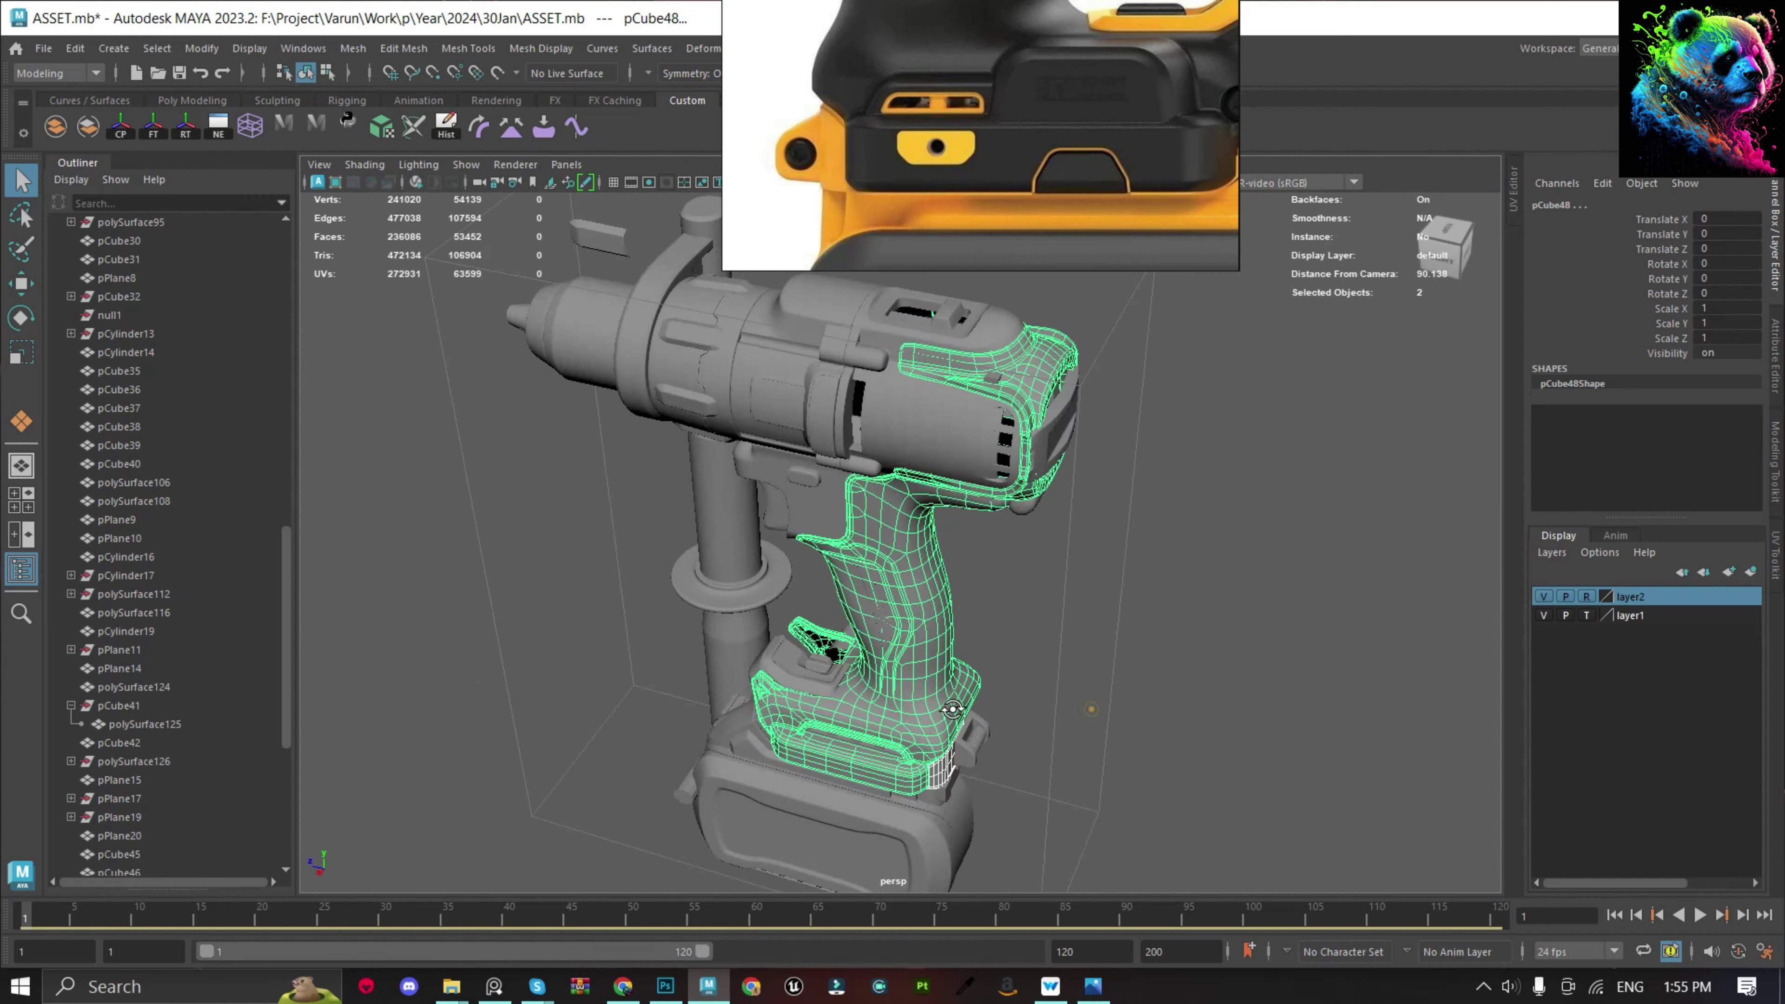
key("F9")
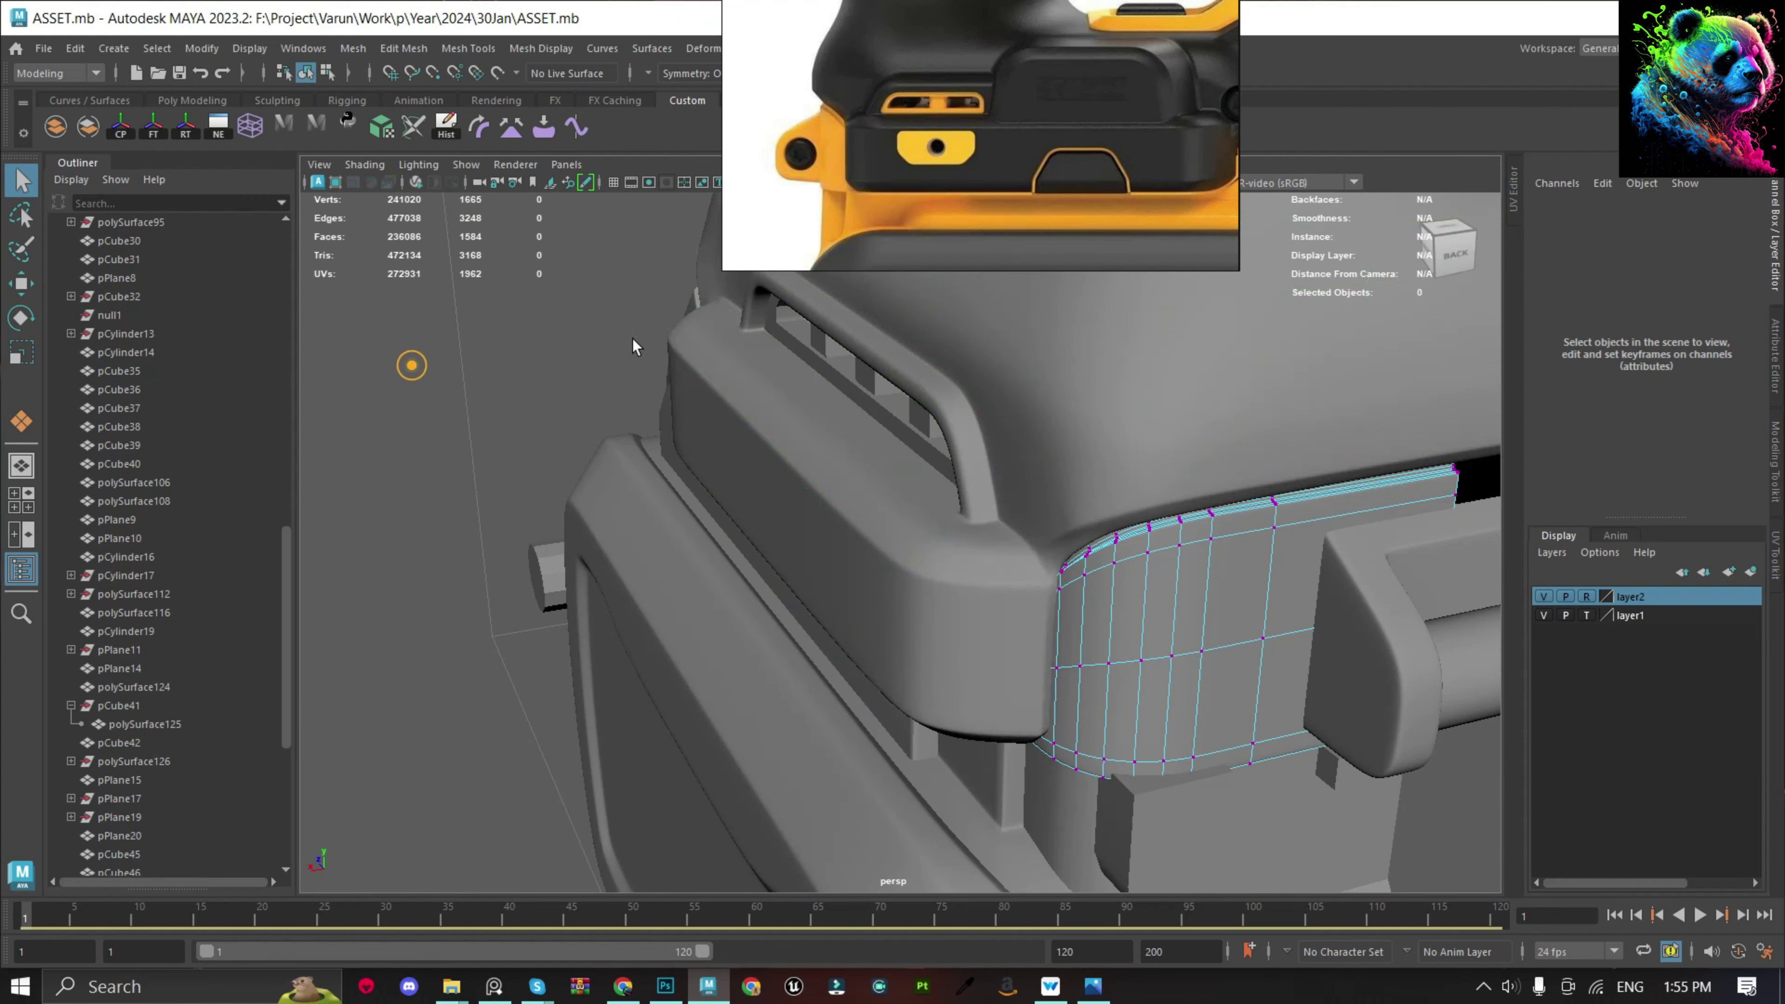
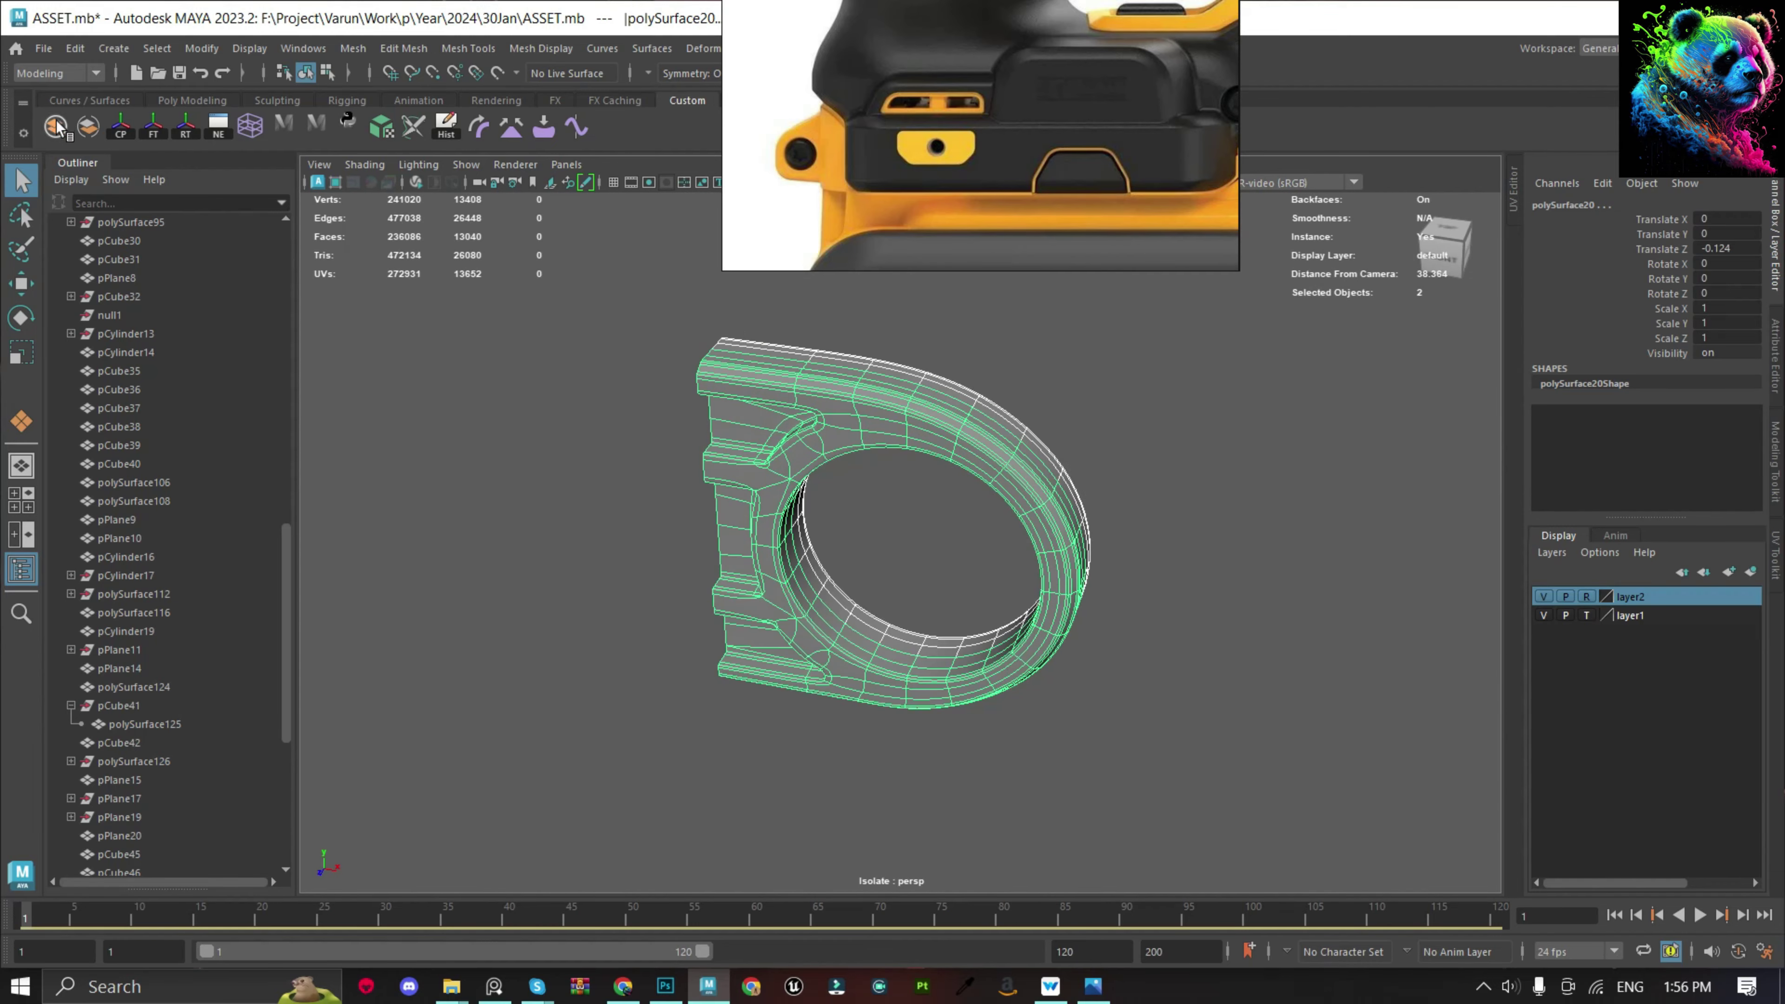
Combine the two chuck ring pieces into one mesh and deselect the middle vertex row.
left_click(56, 127)
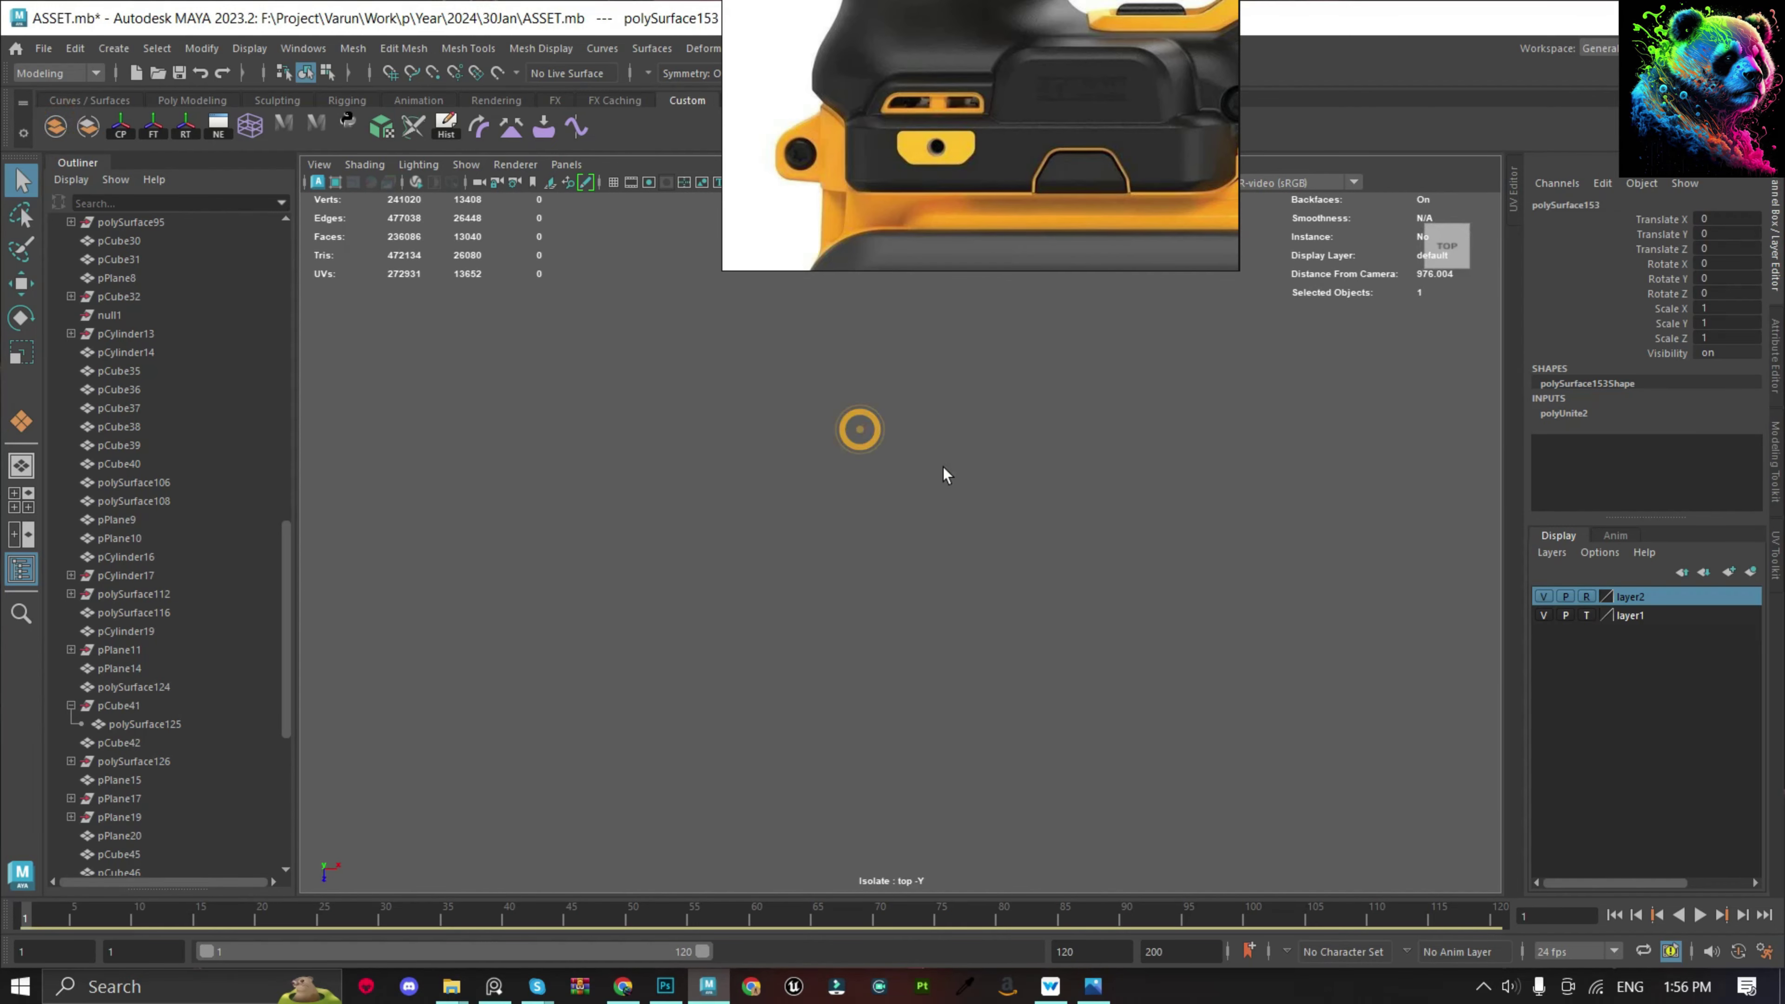
left_click_drag(1200, 555, 1200, 557, "ctrl")
scroll(895, 556, "up", 3)
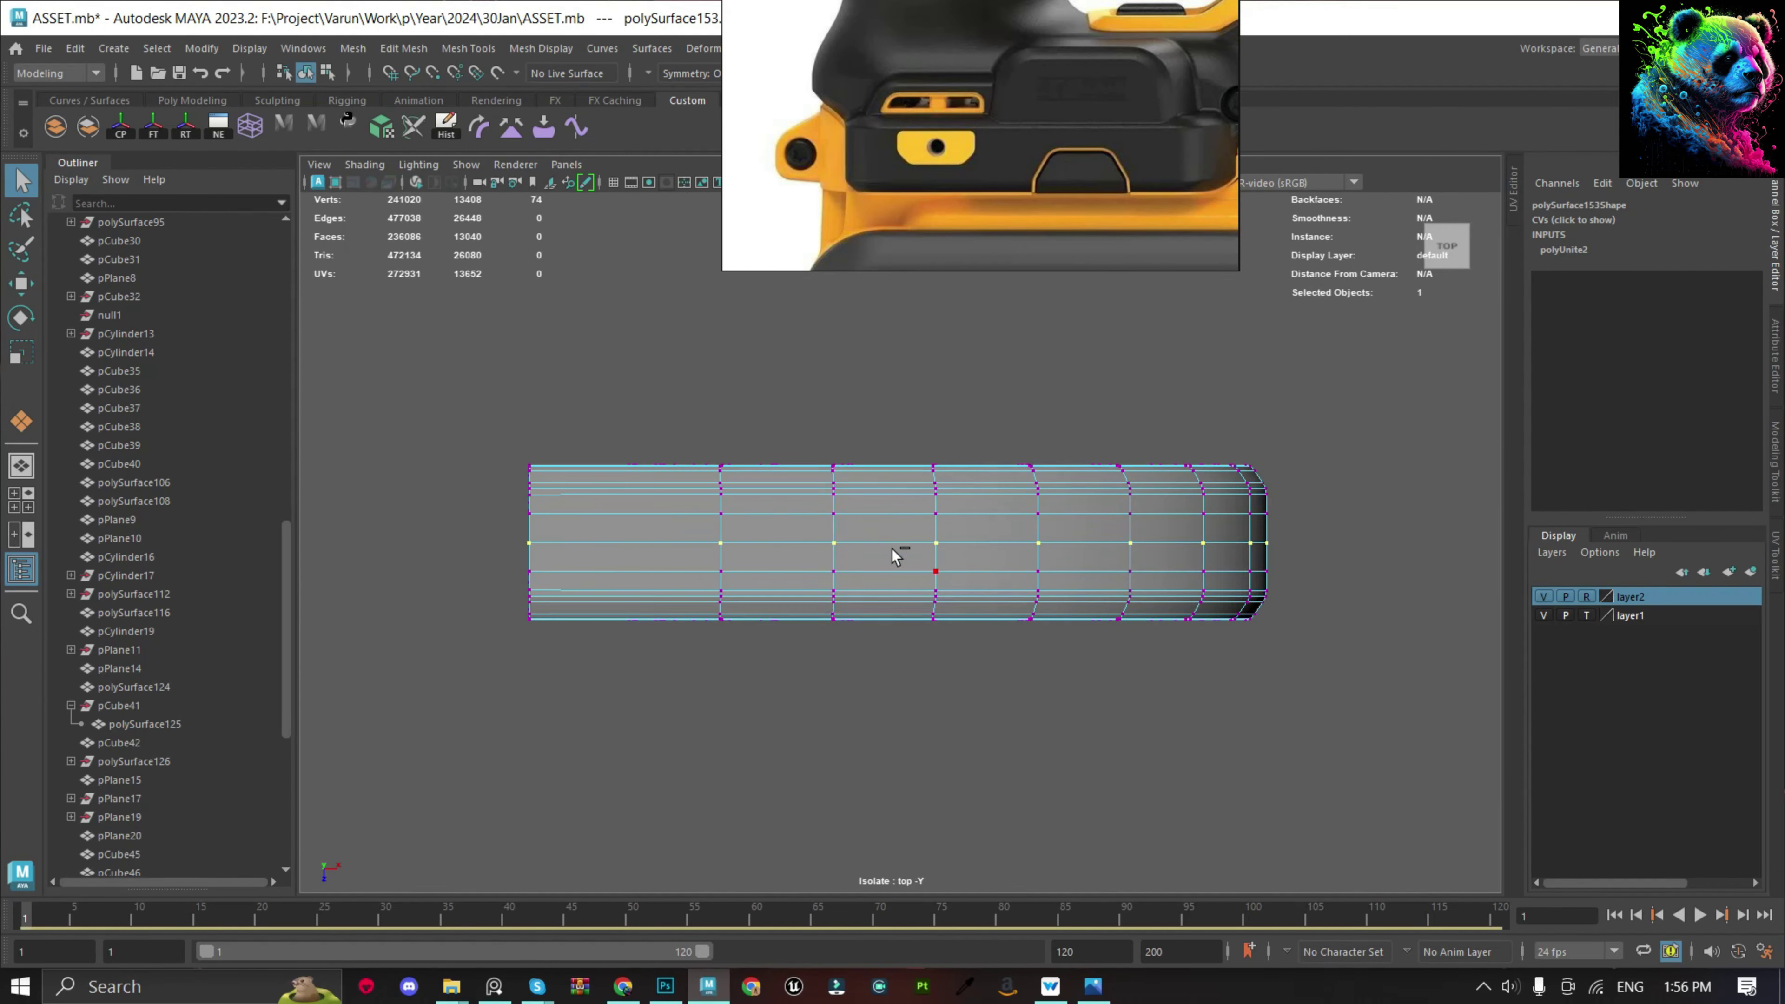
key("F8")
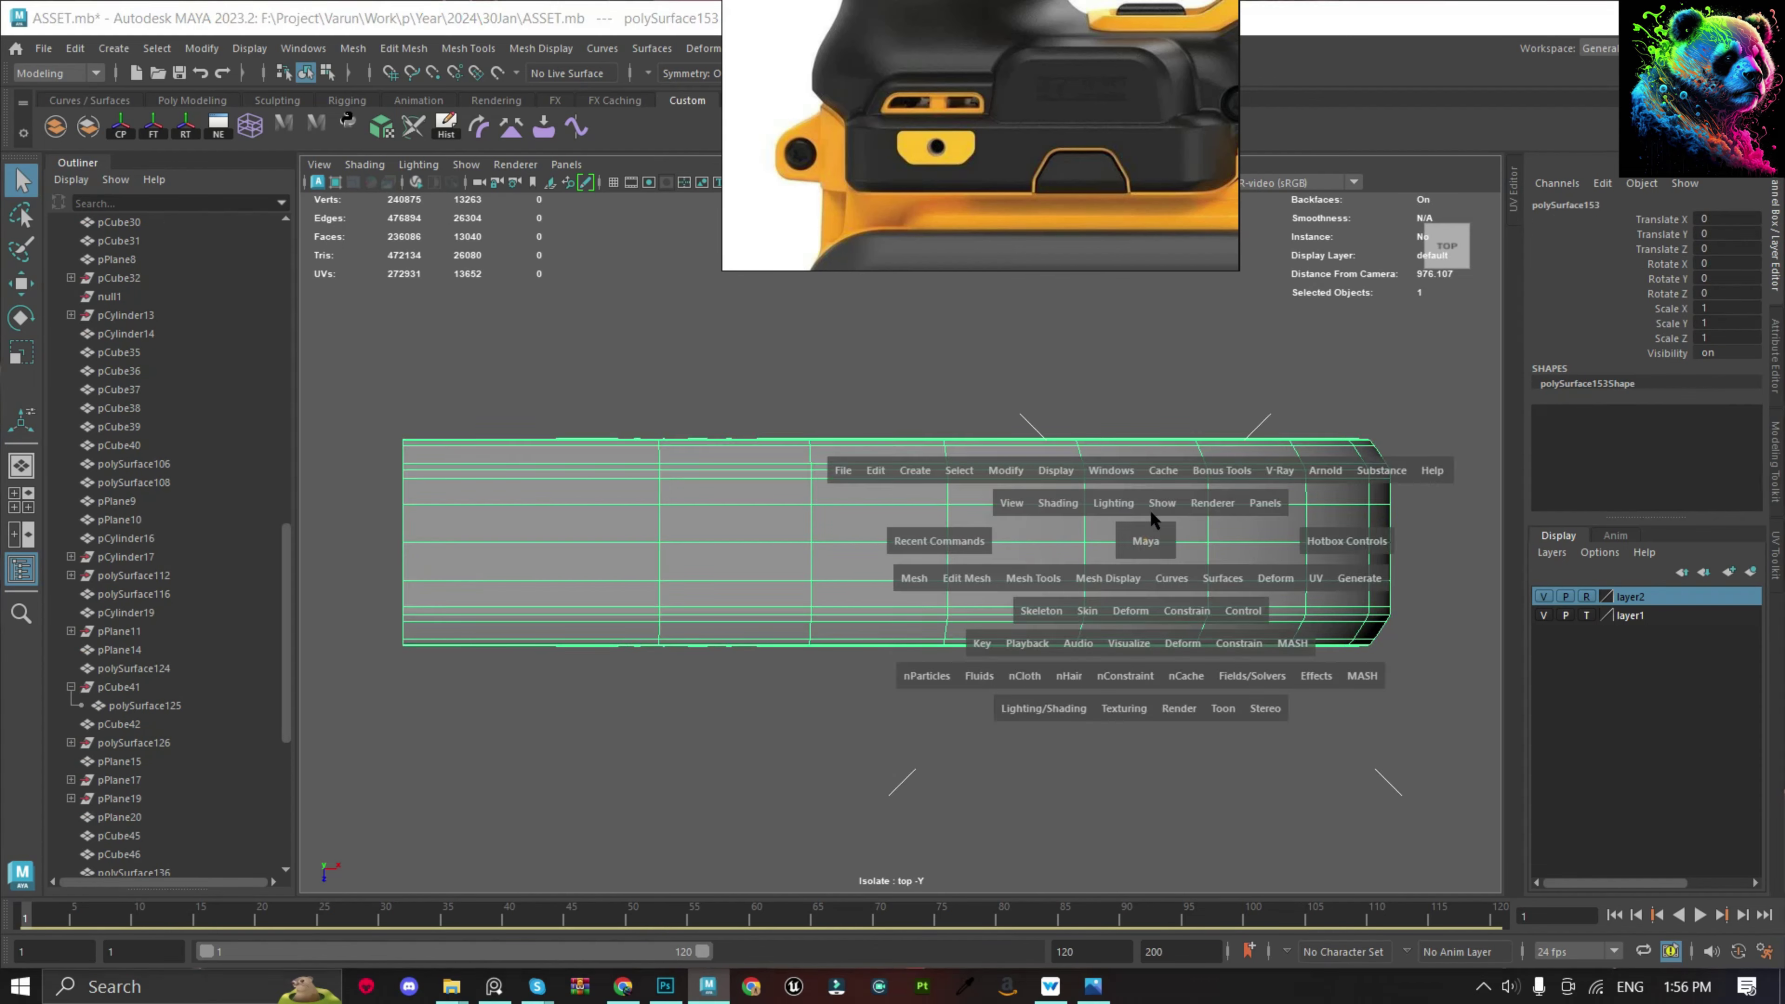
Select the combined ring and frame it to inspect the result.
left_click_drag(1055, 538, 1147, 519)
left_click(1283, 473)
left_click_drag(1283, 472, 913, 567, "alt")
scroll(913, 526, "down", 3)
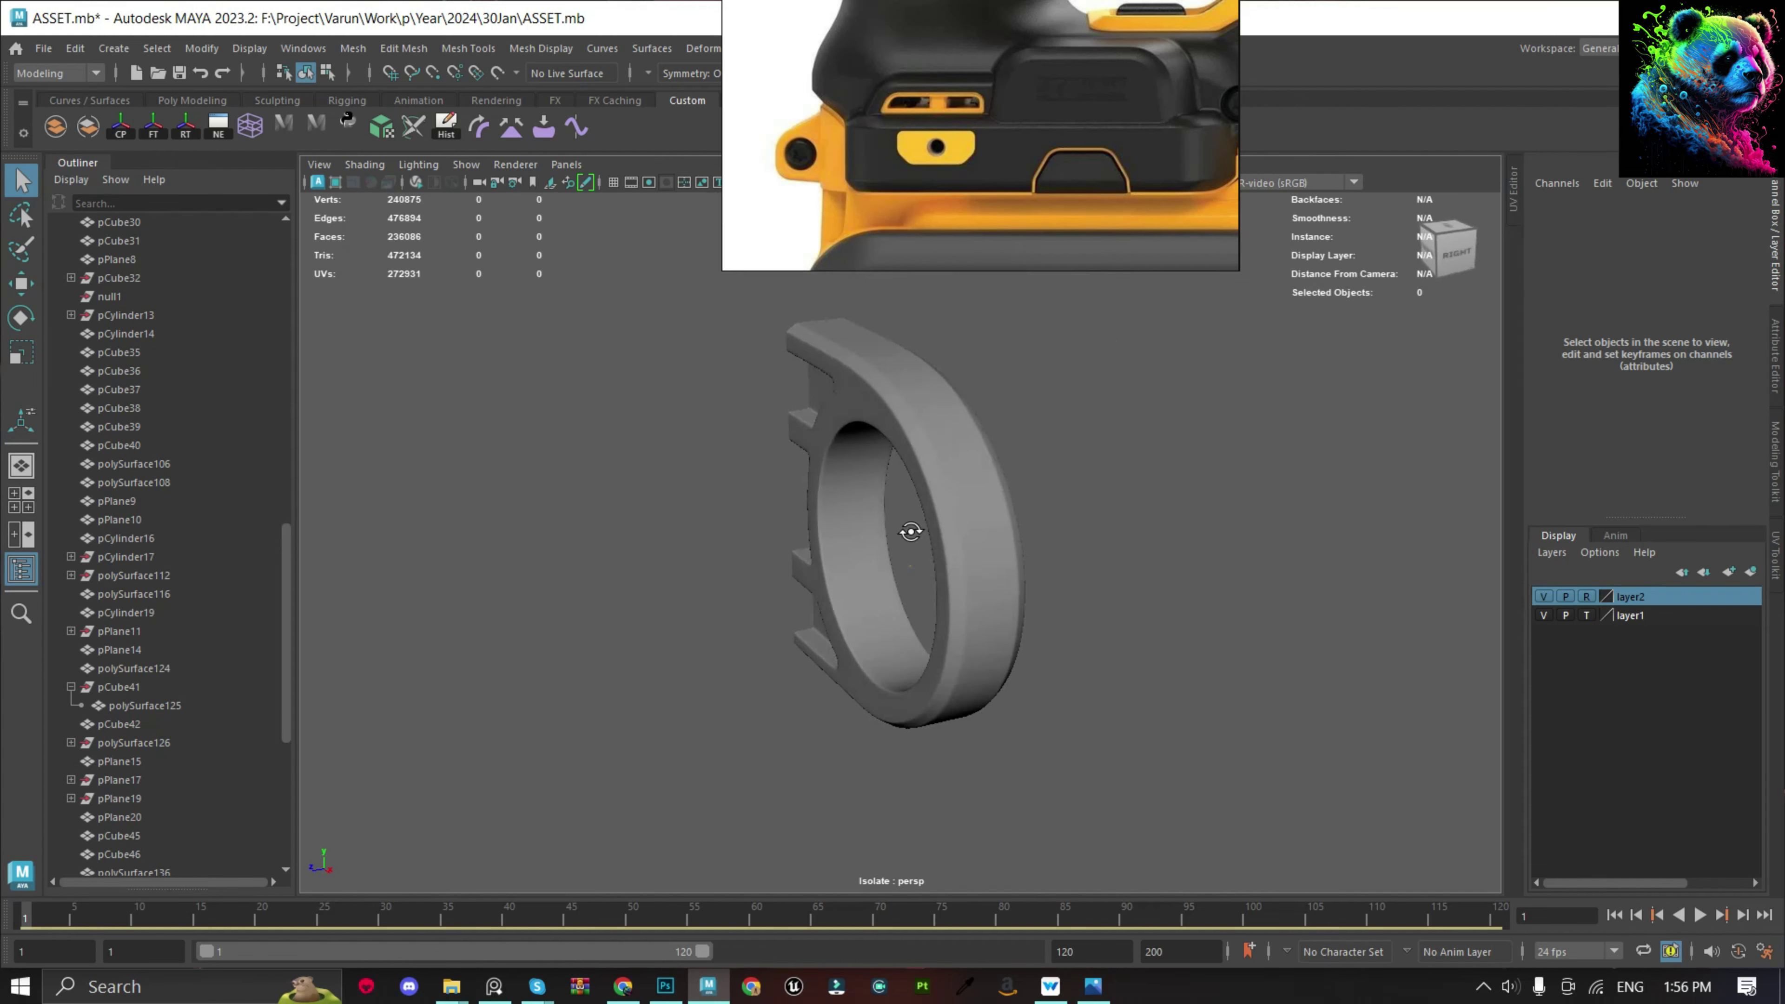
left_click(912, 526)
key("f")
scroll(1111, 457, "down", 3)
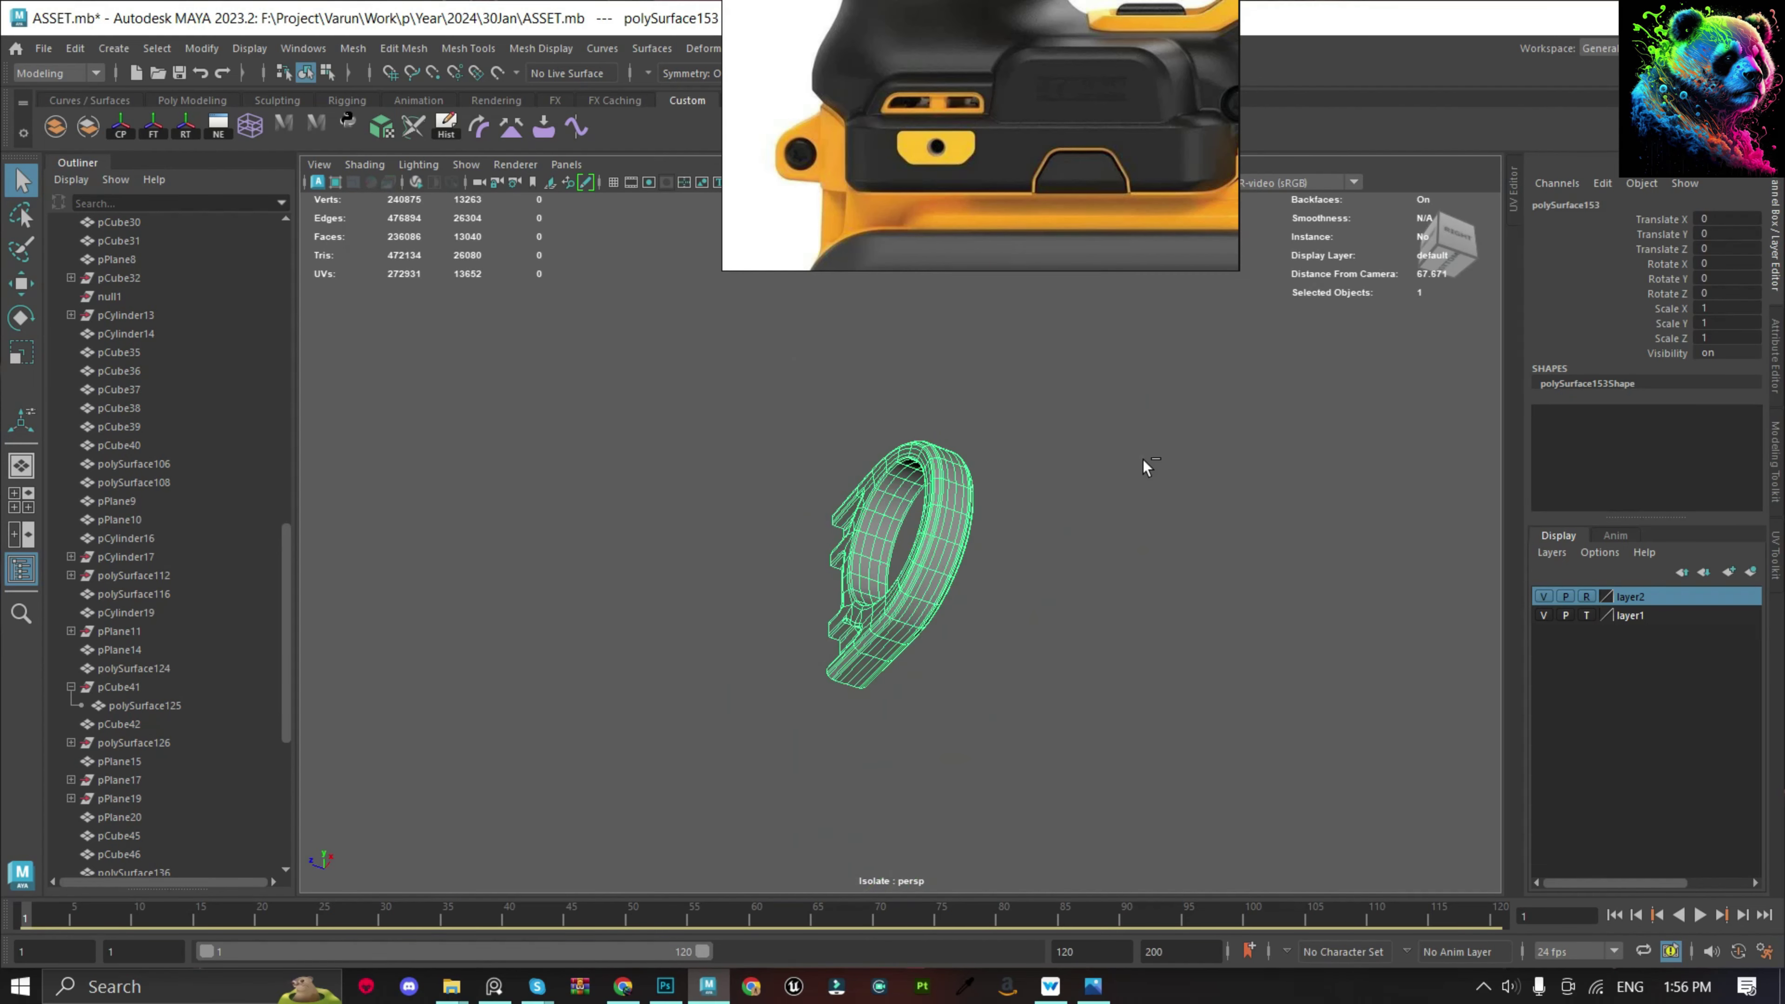
left_click(1139, 457)
scroll(1131, 443, "up", 3)
Isolate the rounded pill-shaped button piece (pCube46) and frame it in the view.
key("ctrl+1")
left_click_drag(1125, 447, 1011, 522, "alt")
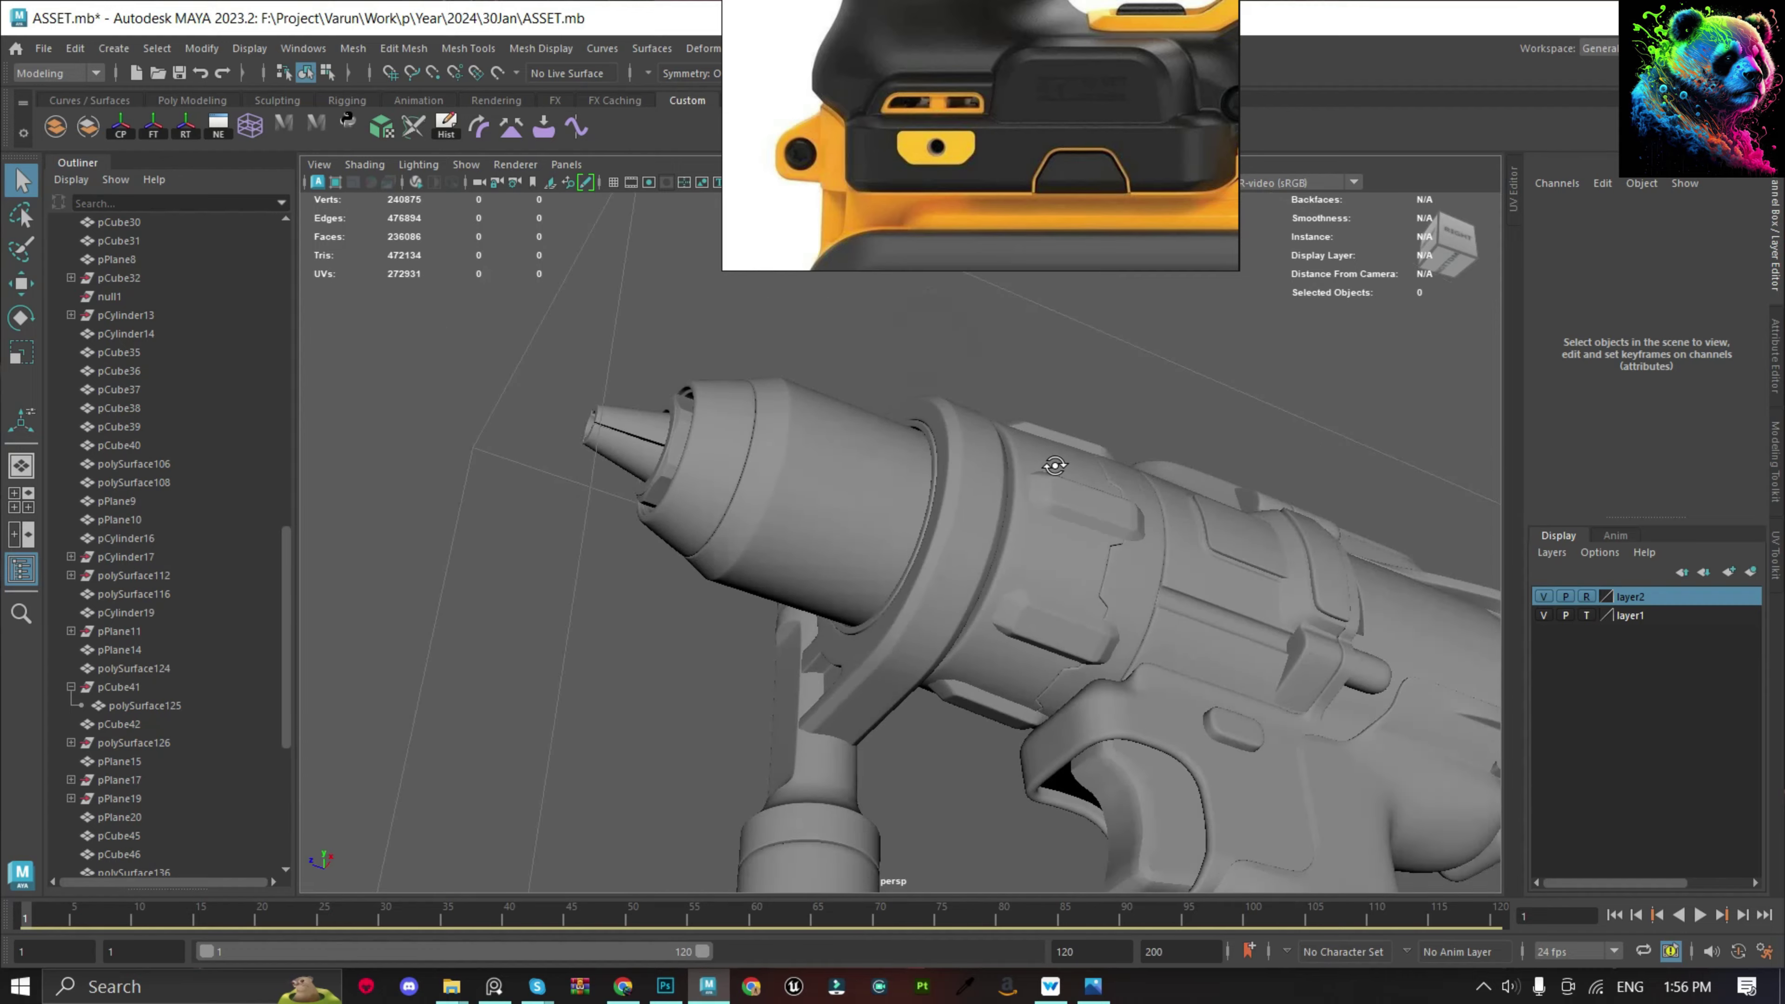
scroll(1011, 521, "up", 3)
left_click(1026, 508)
scroll(1105, 603, "down", 1)
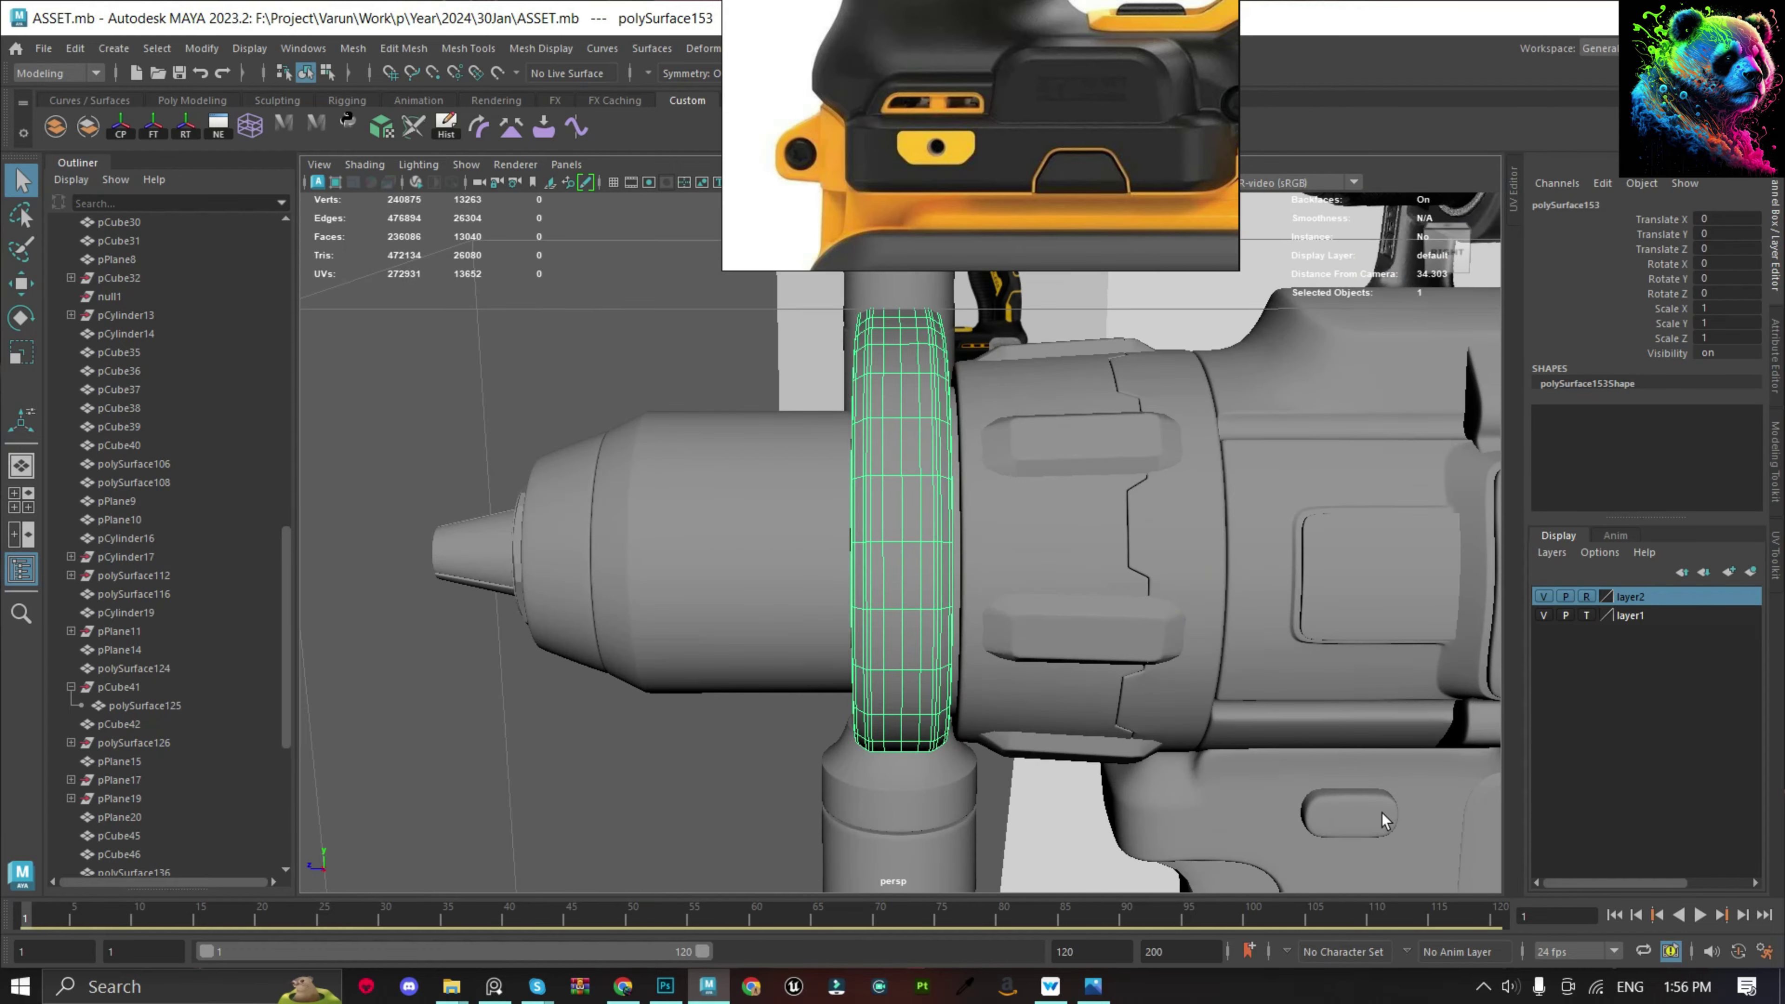
left_click(1040, 594)
key("ctrl+1")
key("f")
left_click_drag(1024, 569, 1125, 493, "alt")
Show the whole drill and move the pill button onto the trigger housing side.
scroll(1302, 144, "up", 5)
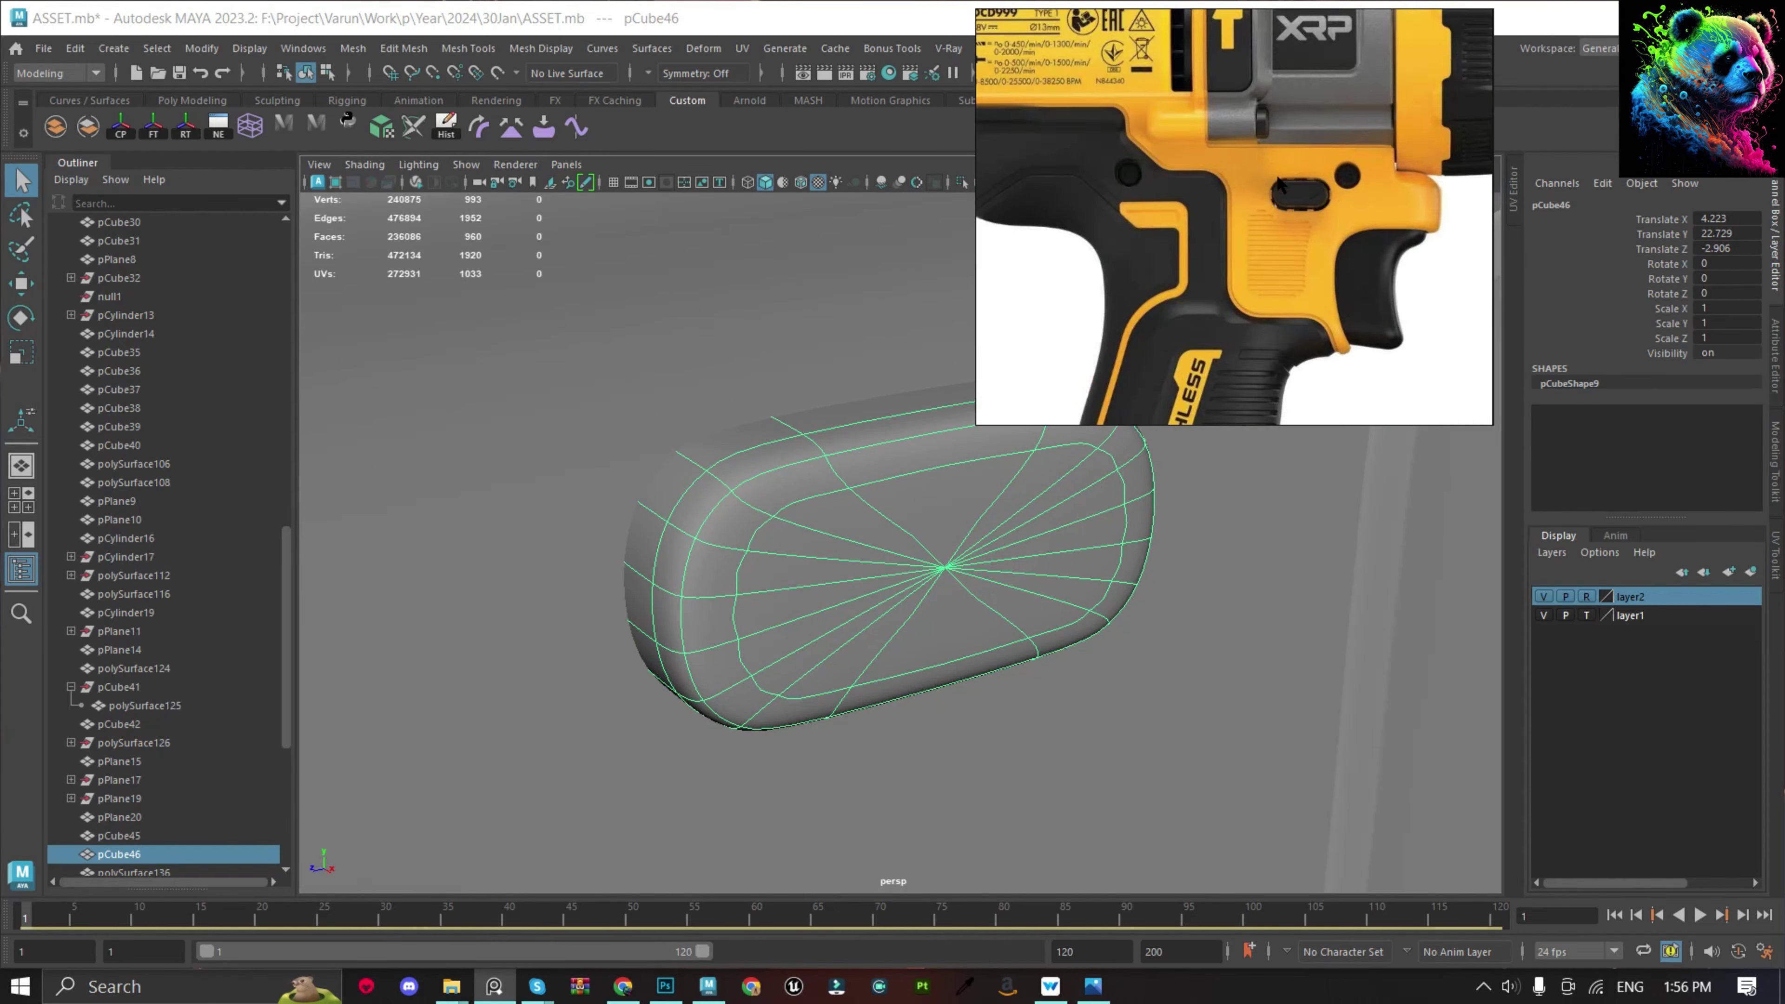
scroll(1302, 144, "up", 3)
left_click_drag(985, 492, 925, 545, "alt")
key("ctrl+1")
key("w")
scroll(1031, 577, "up", 3)
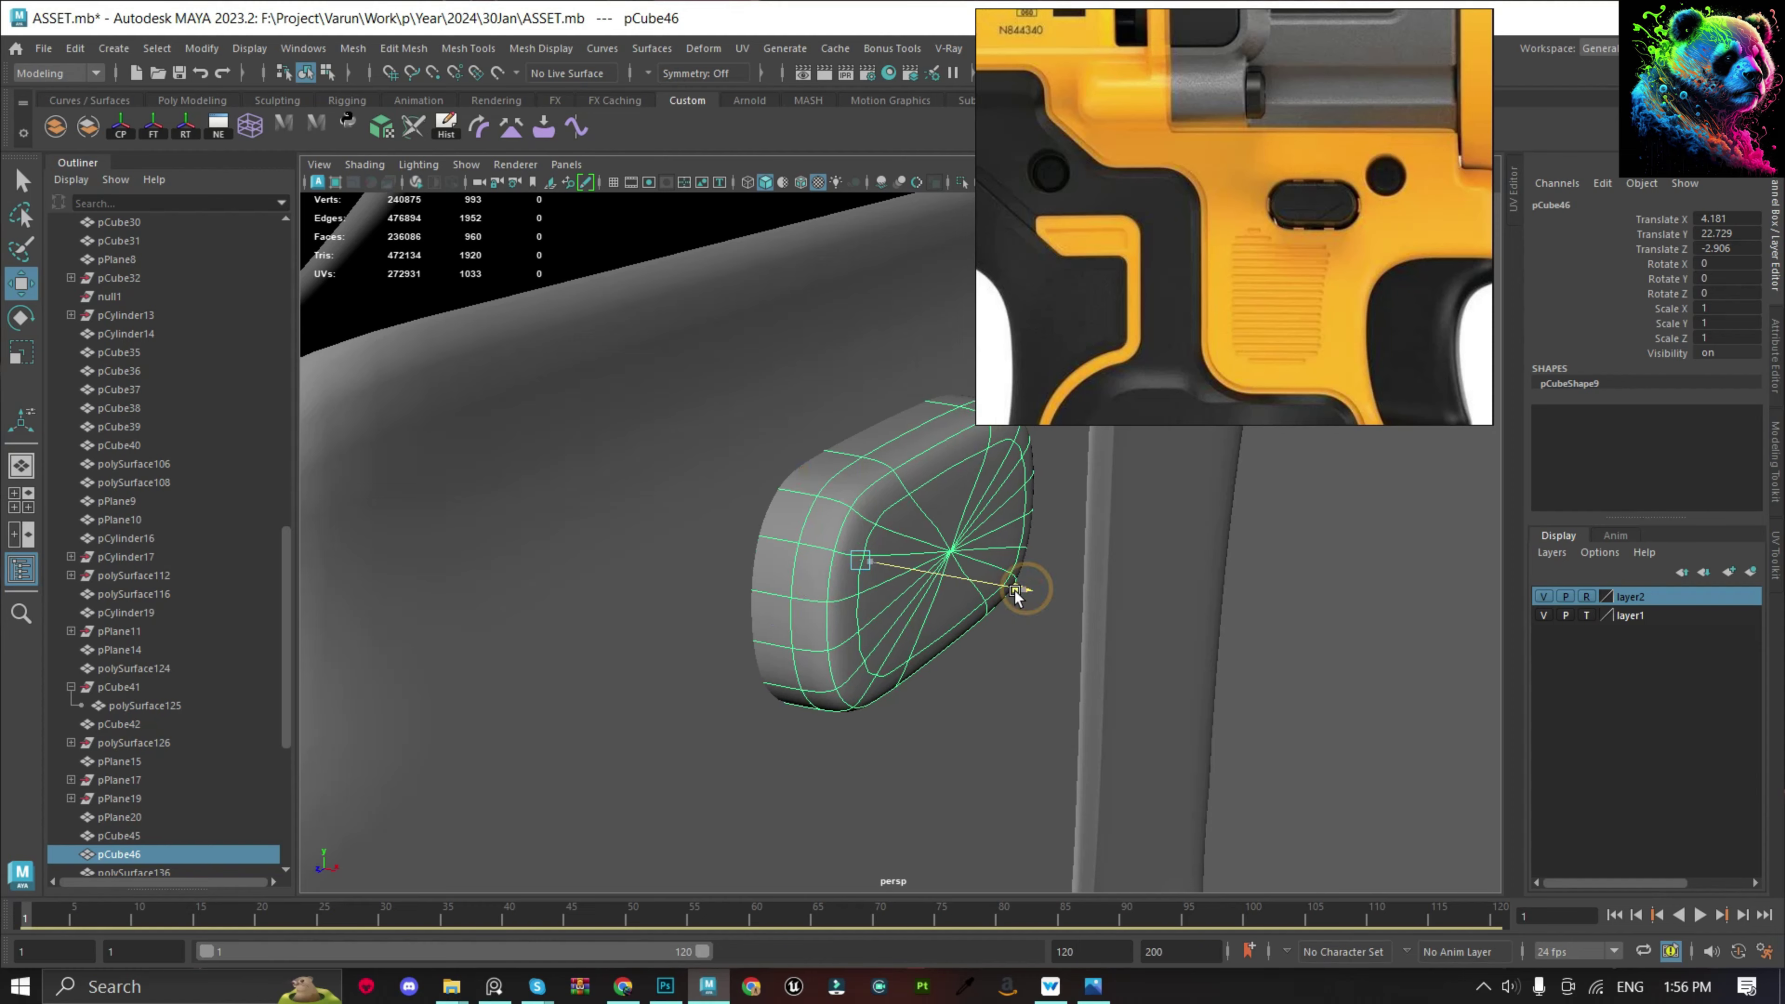
scroll(1016, 593, "down", 5)
mouse_move(1215, 625)
left_mouse_down("alt")
mouse_move(996, 606)
mouse_move(949, 555)
mouse_move(1068, 571)
mouse_move(935, 542)
mouse_move(996, 598)
left_mouse_up("alt")
scroll(949, 556, "up", 2)
scroll(930, 549, "up", 3)
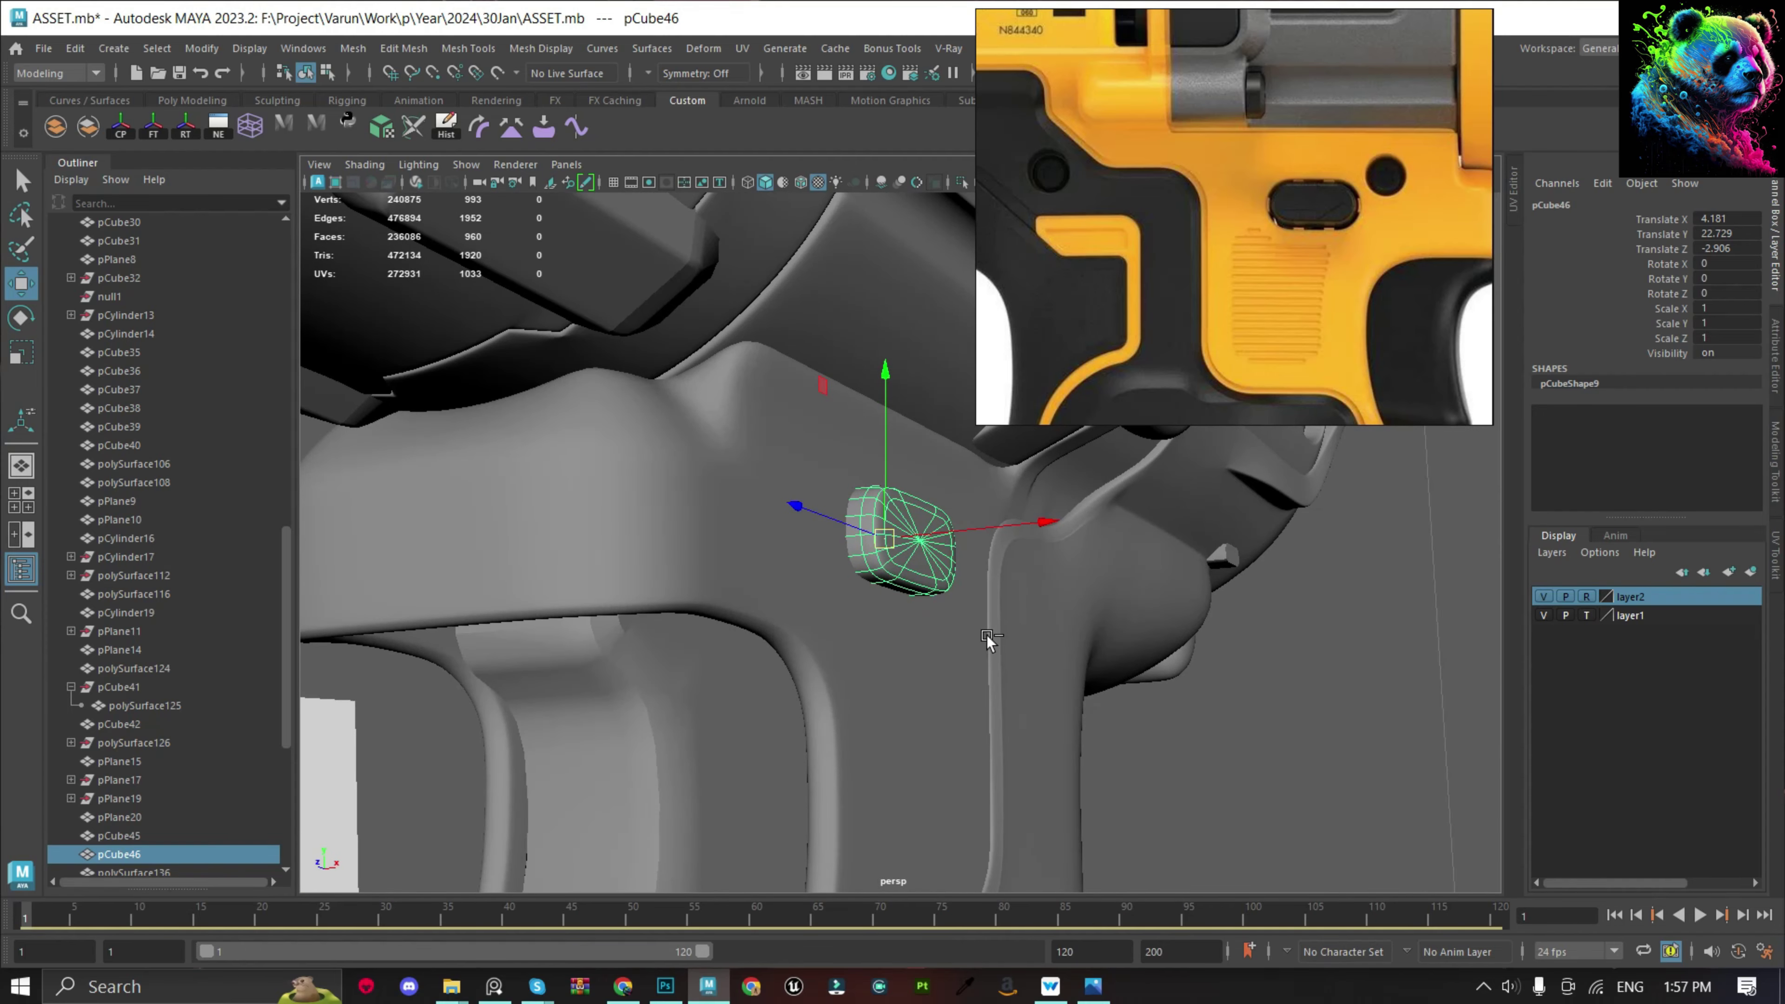
Check the pill button's placement from several angles around the trigger housing.
left_click_drag(964, 710, 794, 752, "alt")
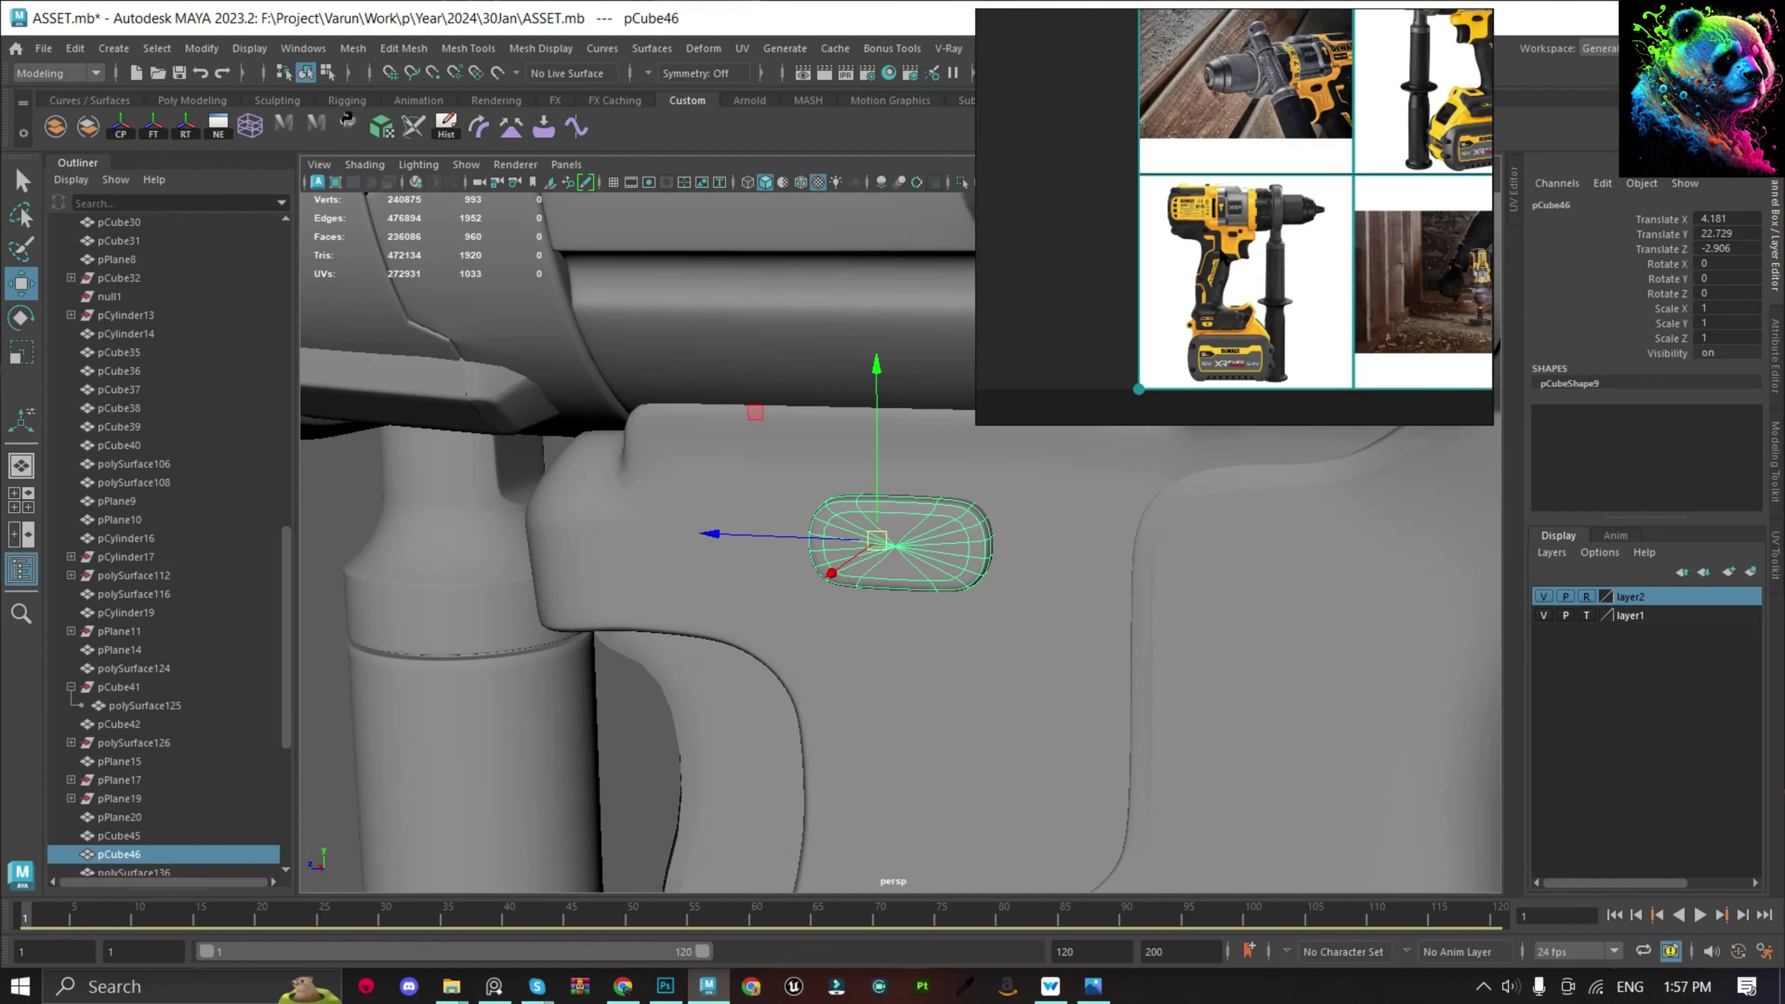
scroll(1223, 257, "down", 3)
scroll(1266, 239, "up", 3)
scroll(1265, 239, "up", 2)
scroll(1278, 204, "down", 4)
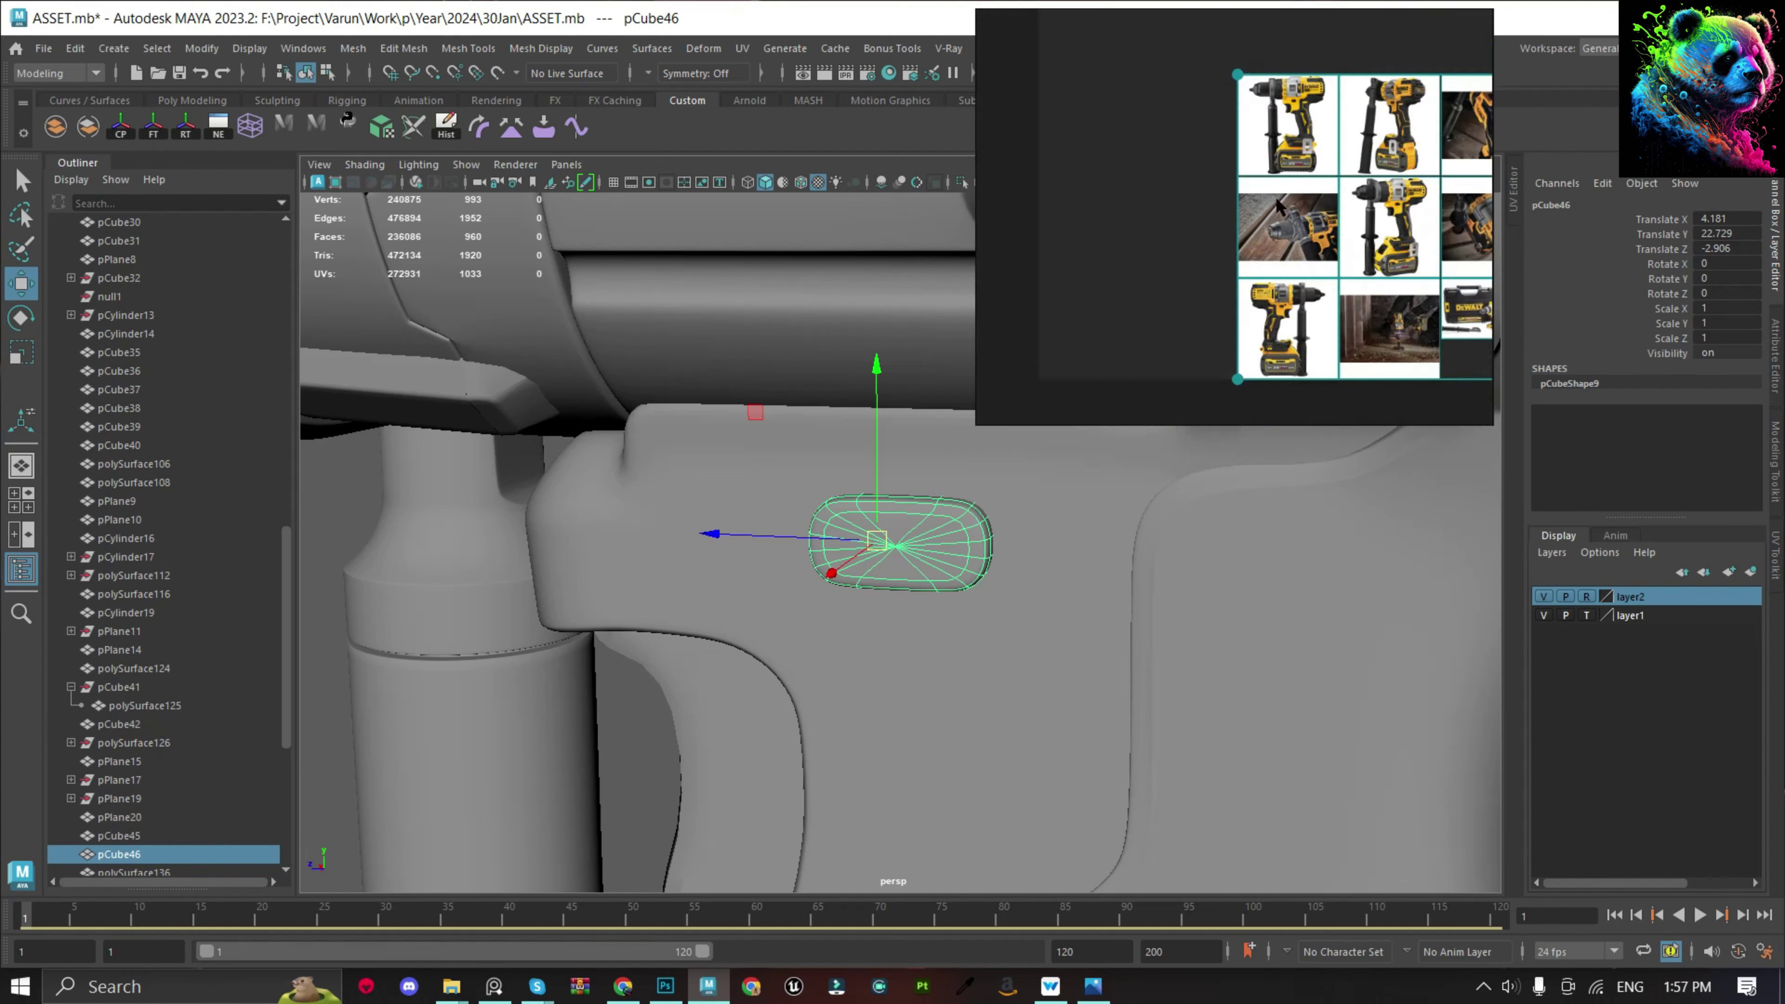
scroll(1278, 204, "up", 3)
scroll(1278, 205, "up", 3)
mouse_move(925, 589)
left_mouse_down("alt")
mouse_move(849, 638)
mouse_move(1039, 619)
left_mouse_up("alt")
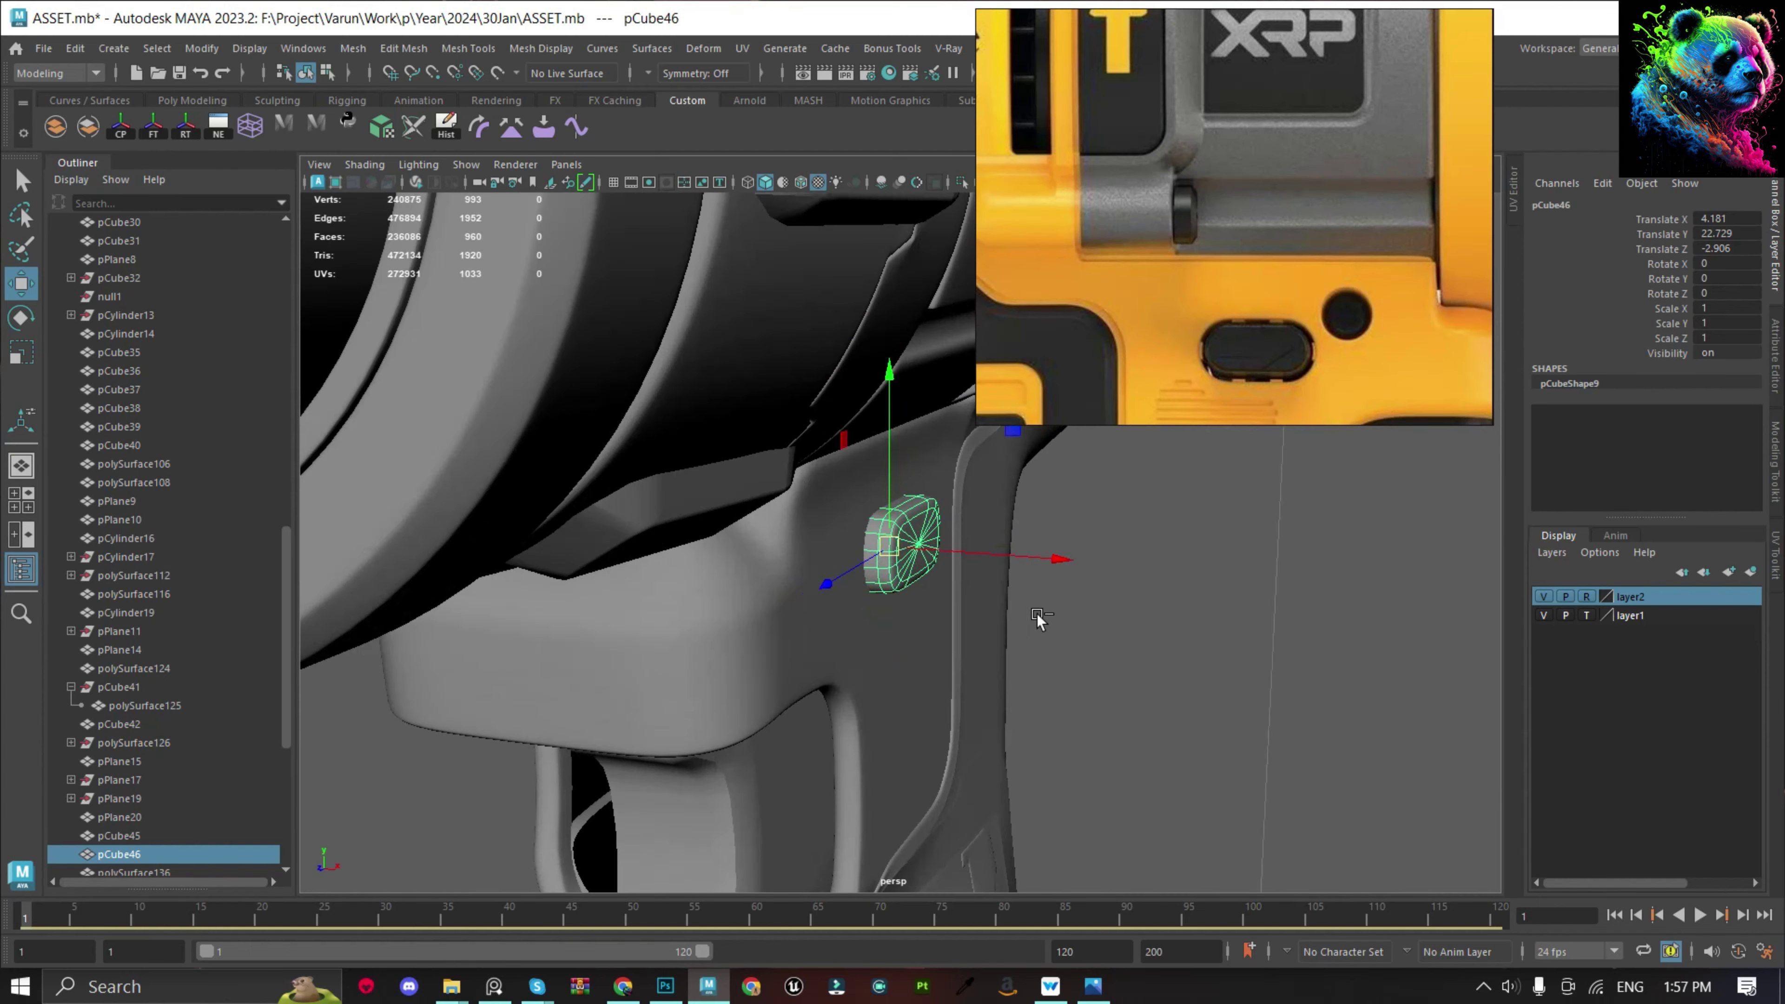
Undo the unwanted duplicate, then reselect the pill button and move it into place.
key("ctrl+z")
key("ctrl+z")
key("q")
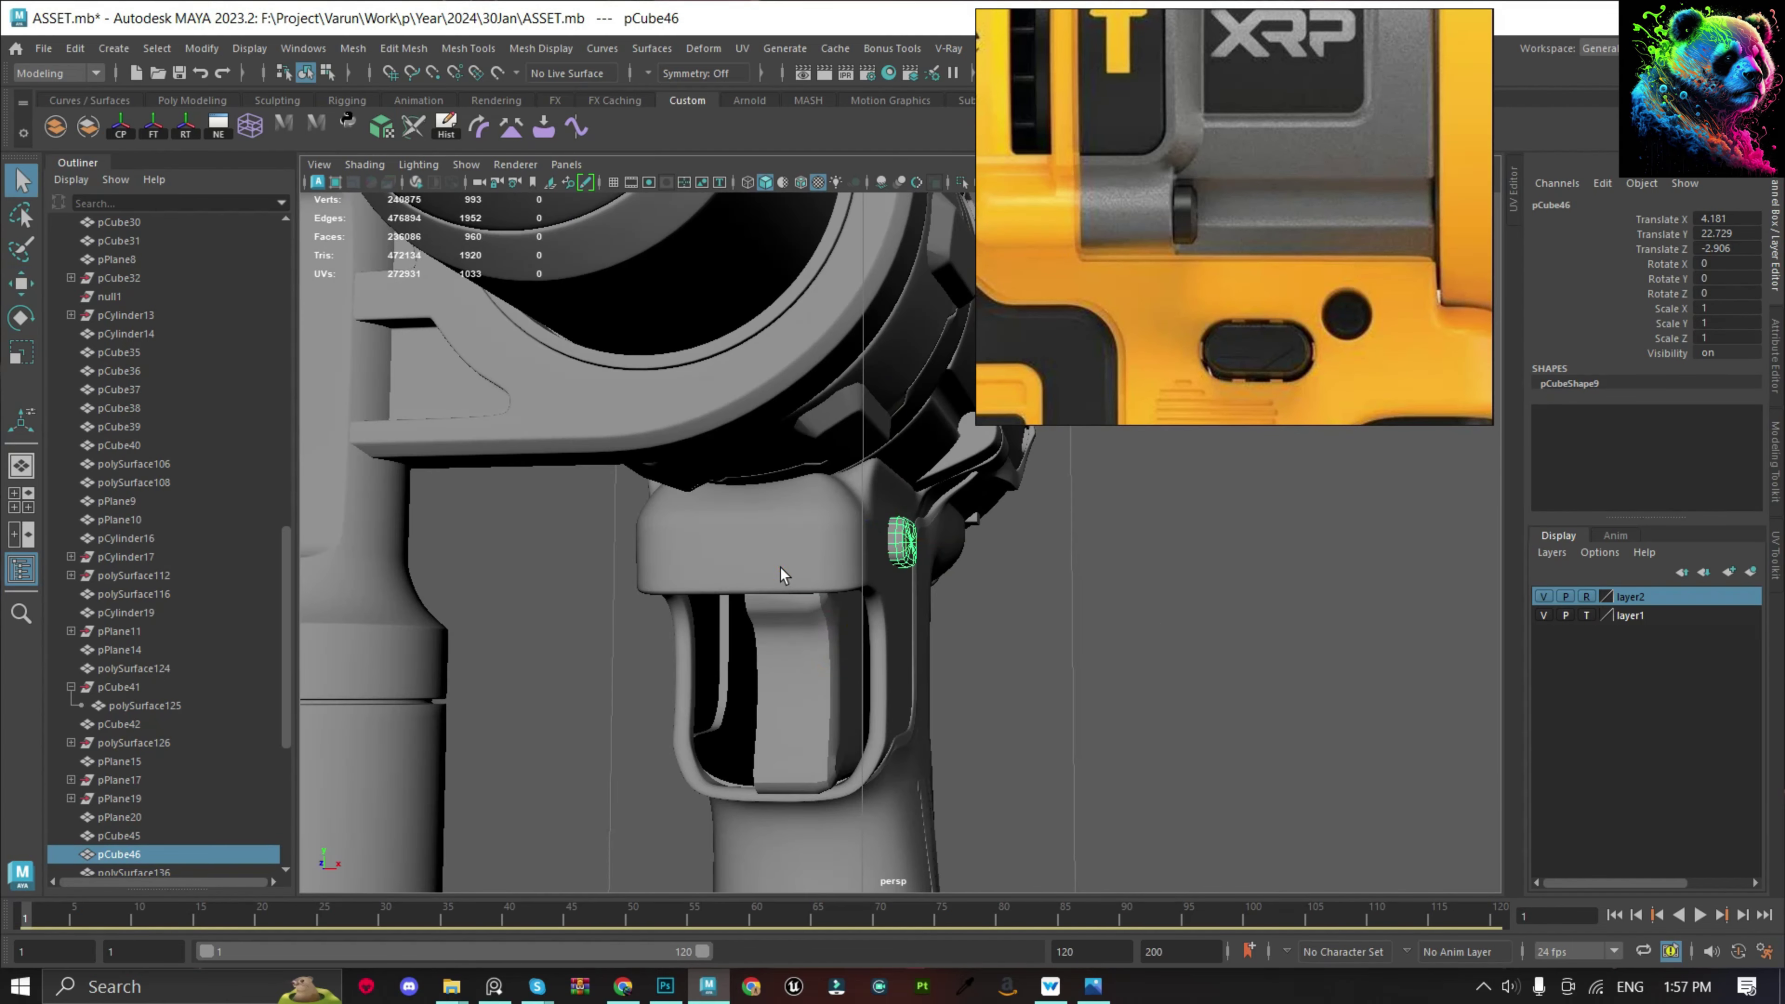
key("ctrl+1")
left_click(905, 538)
key("w")
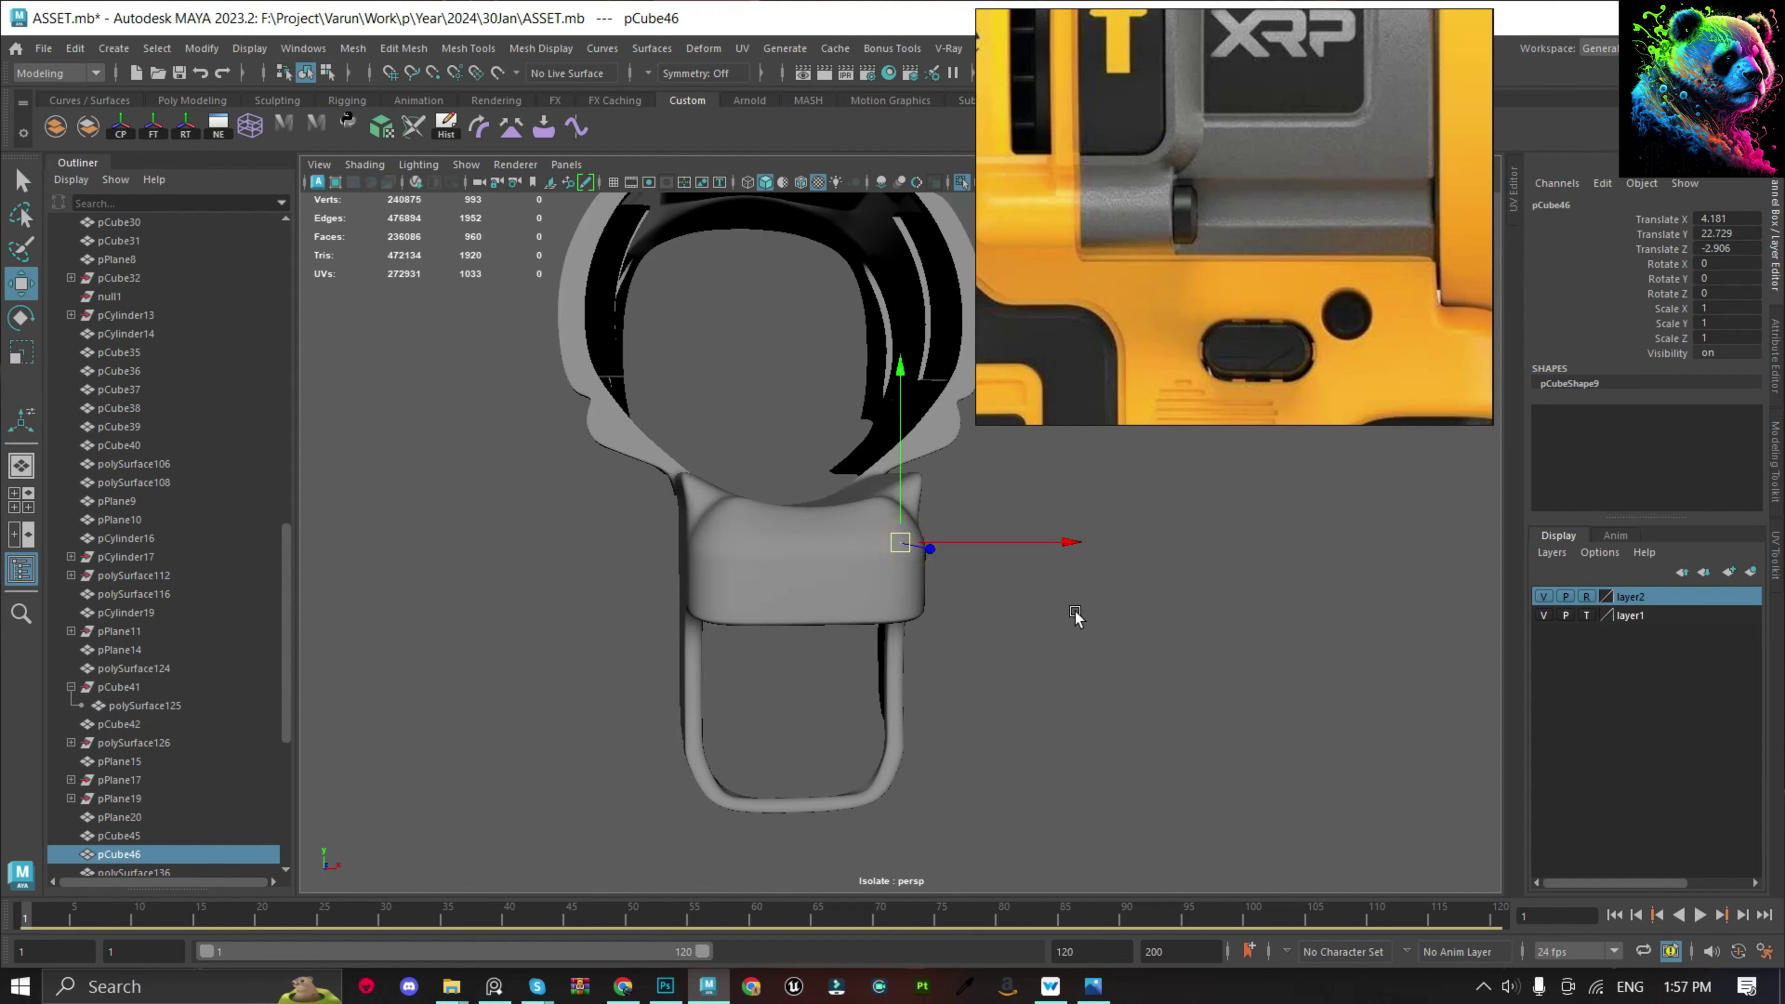
scroll(1048, 629, "up", 3)
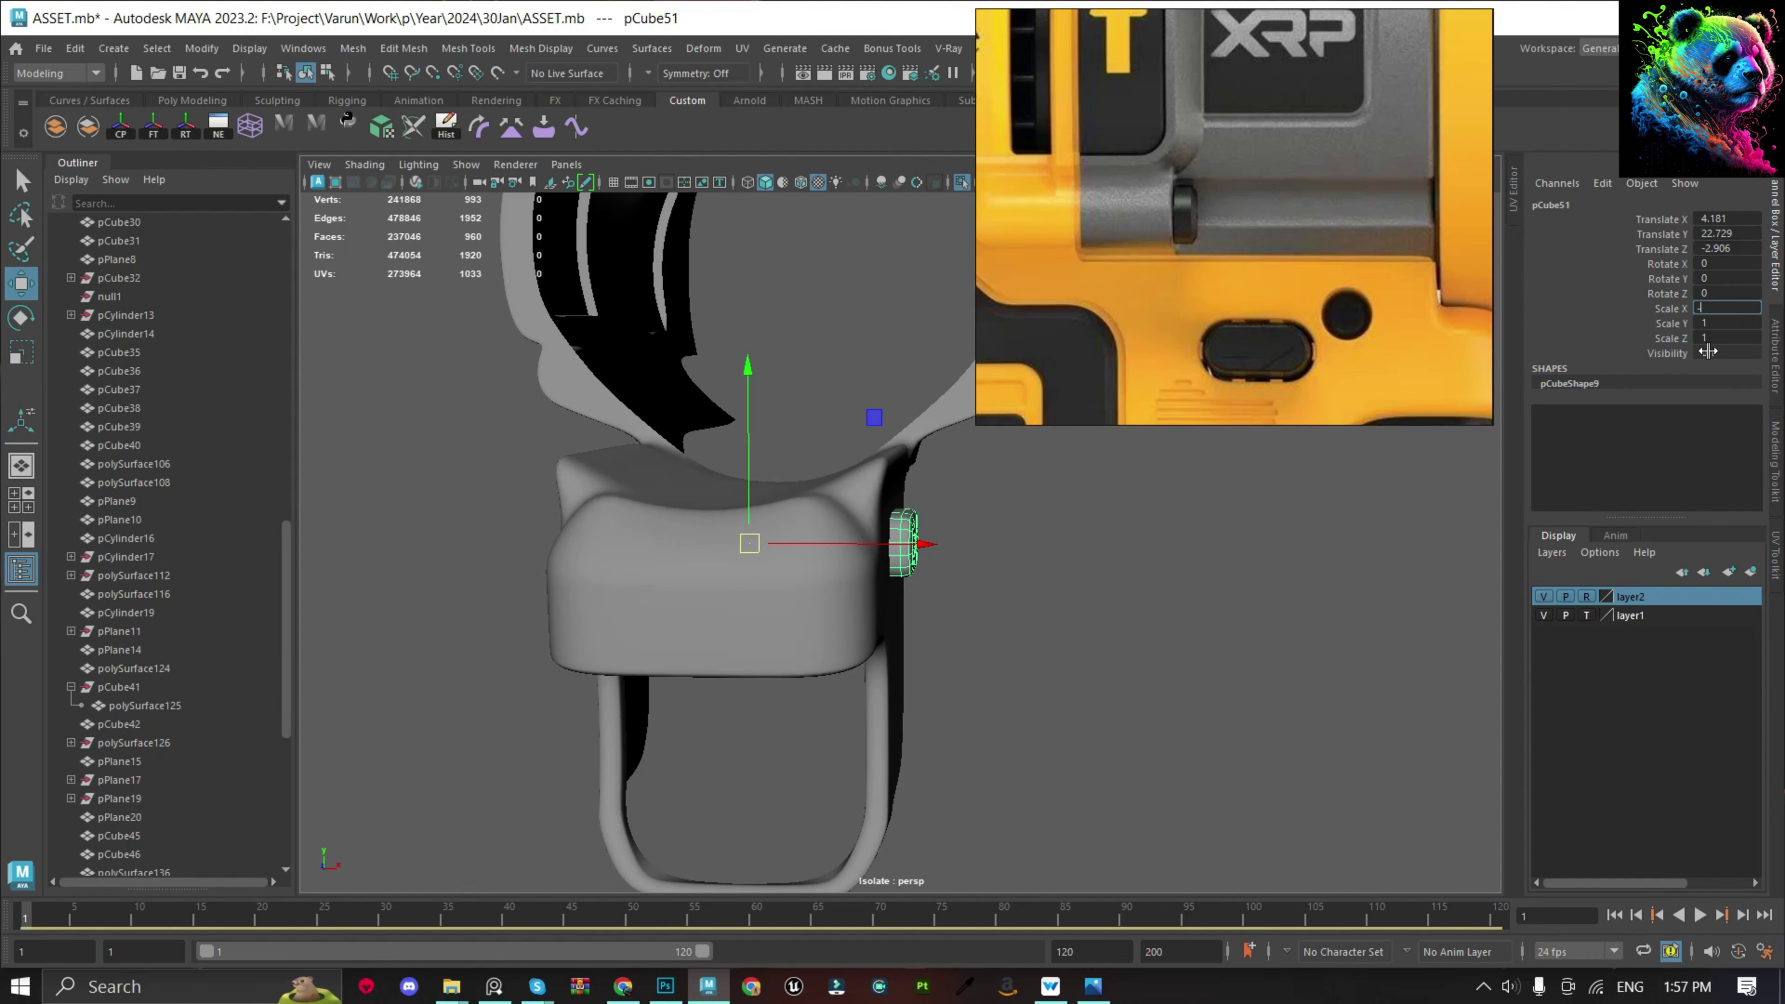
key("ctrl+1")
left_click_drag(938, 578, 925, 651, "alt")
Select the trigger mesh pPlane7 and frame it in the view.
left_click(1108, 650)
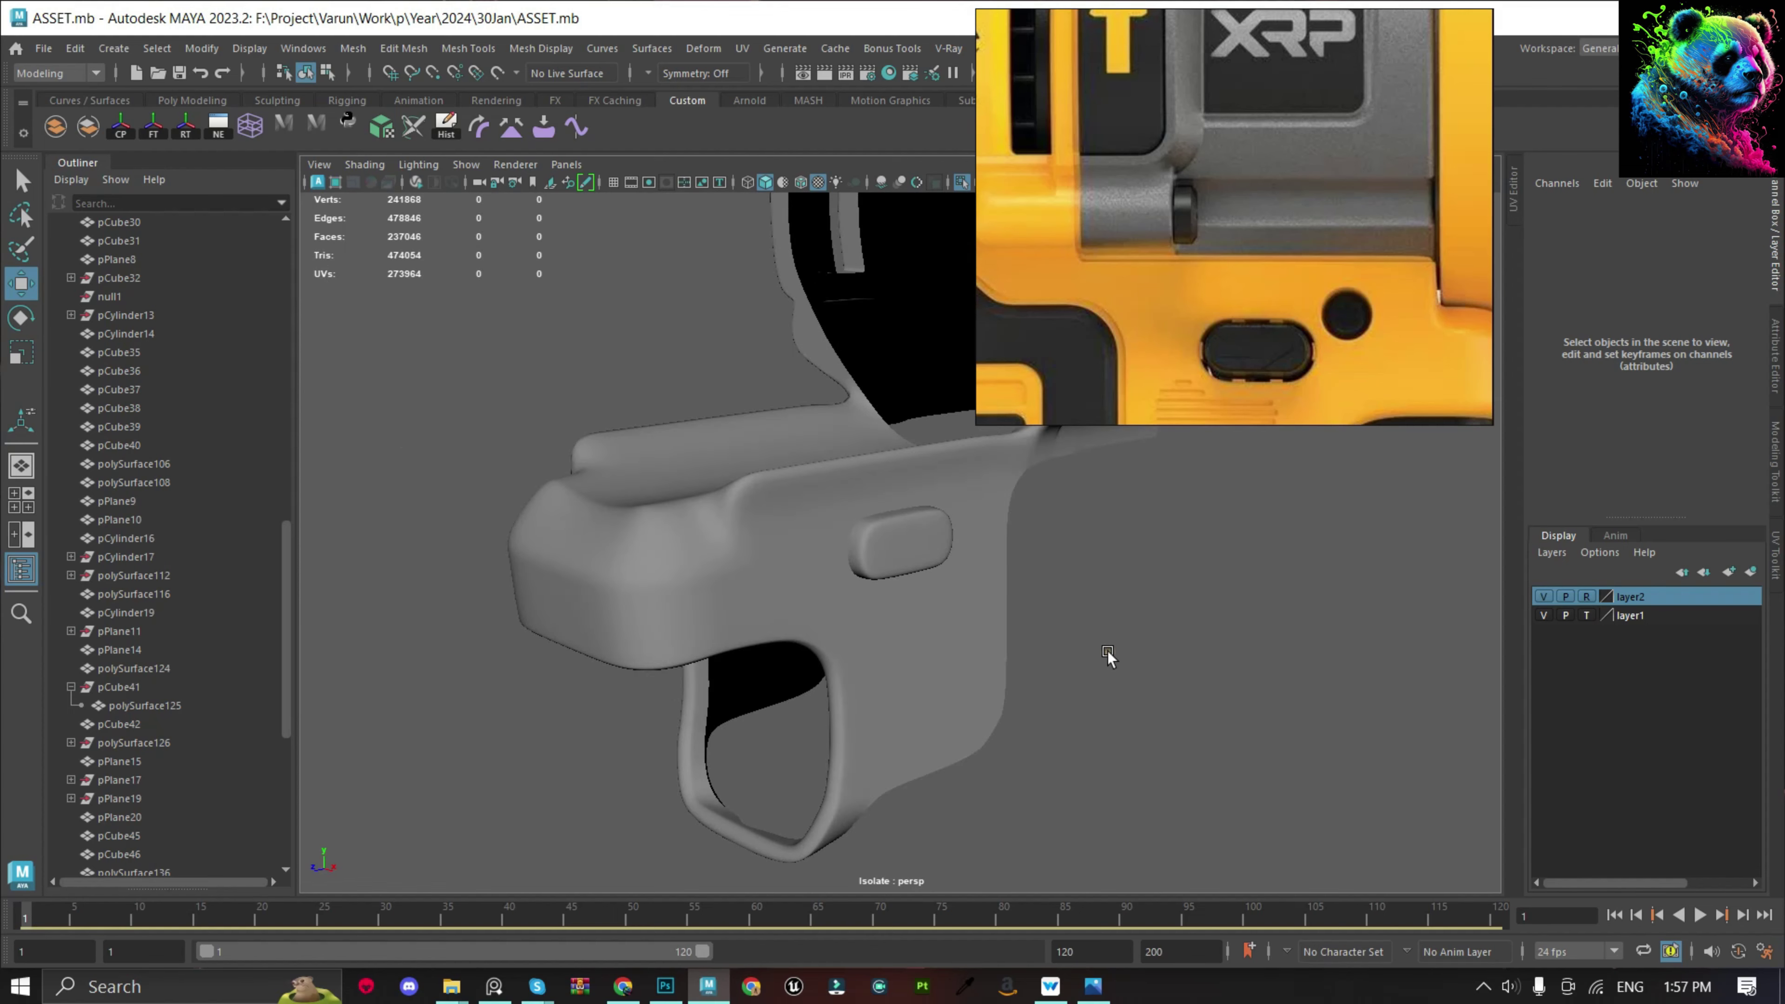
scroll(1213, 463, "up", 3)
scroll(1124, 609, "down", 3)
left_click(736, 706)
key("f")
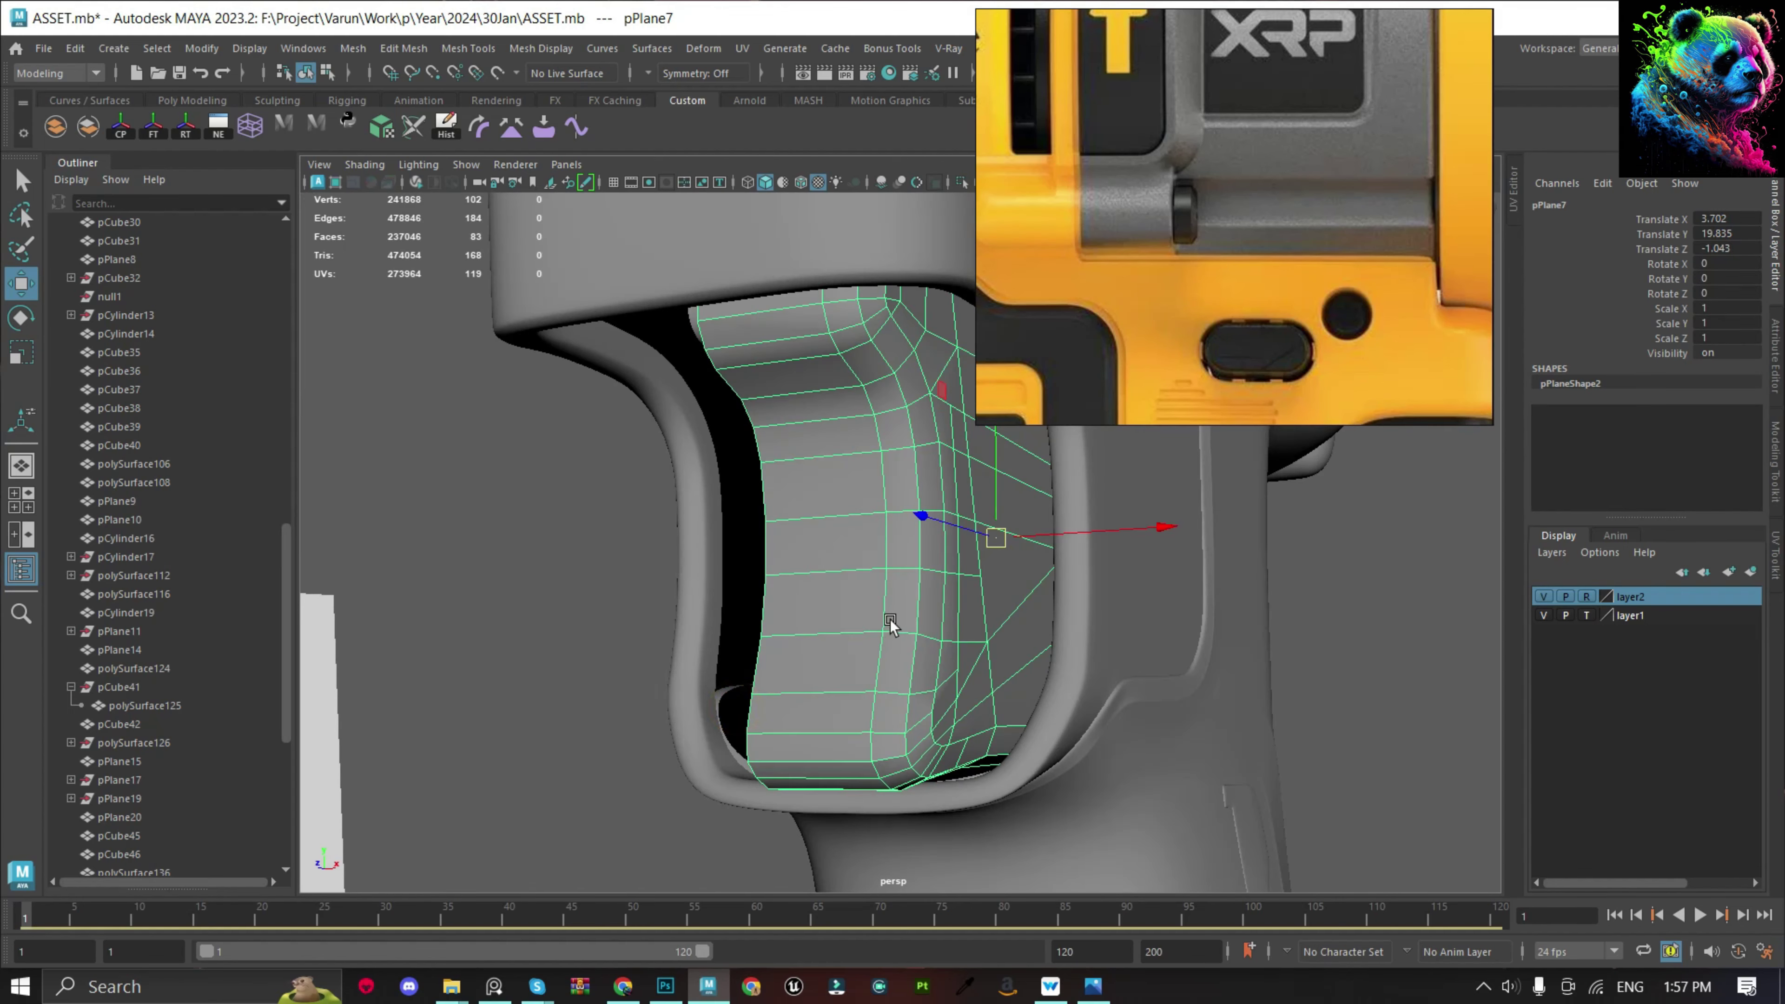
scroll(1295, 663, "down", 3)
left_click_drag(1295, 663, 924, 646, "alt")
key("f")
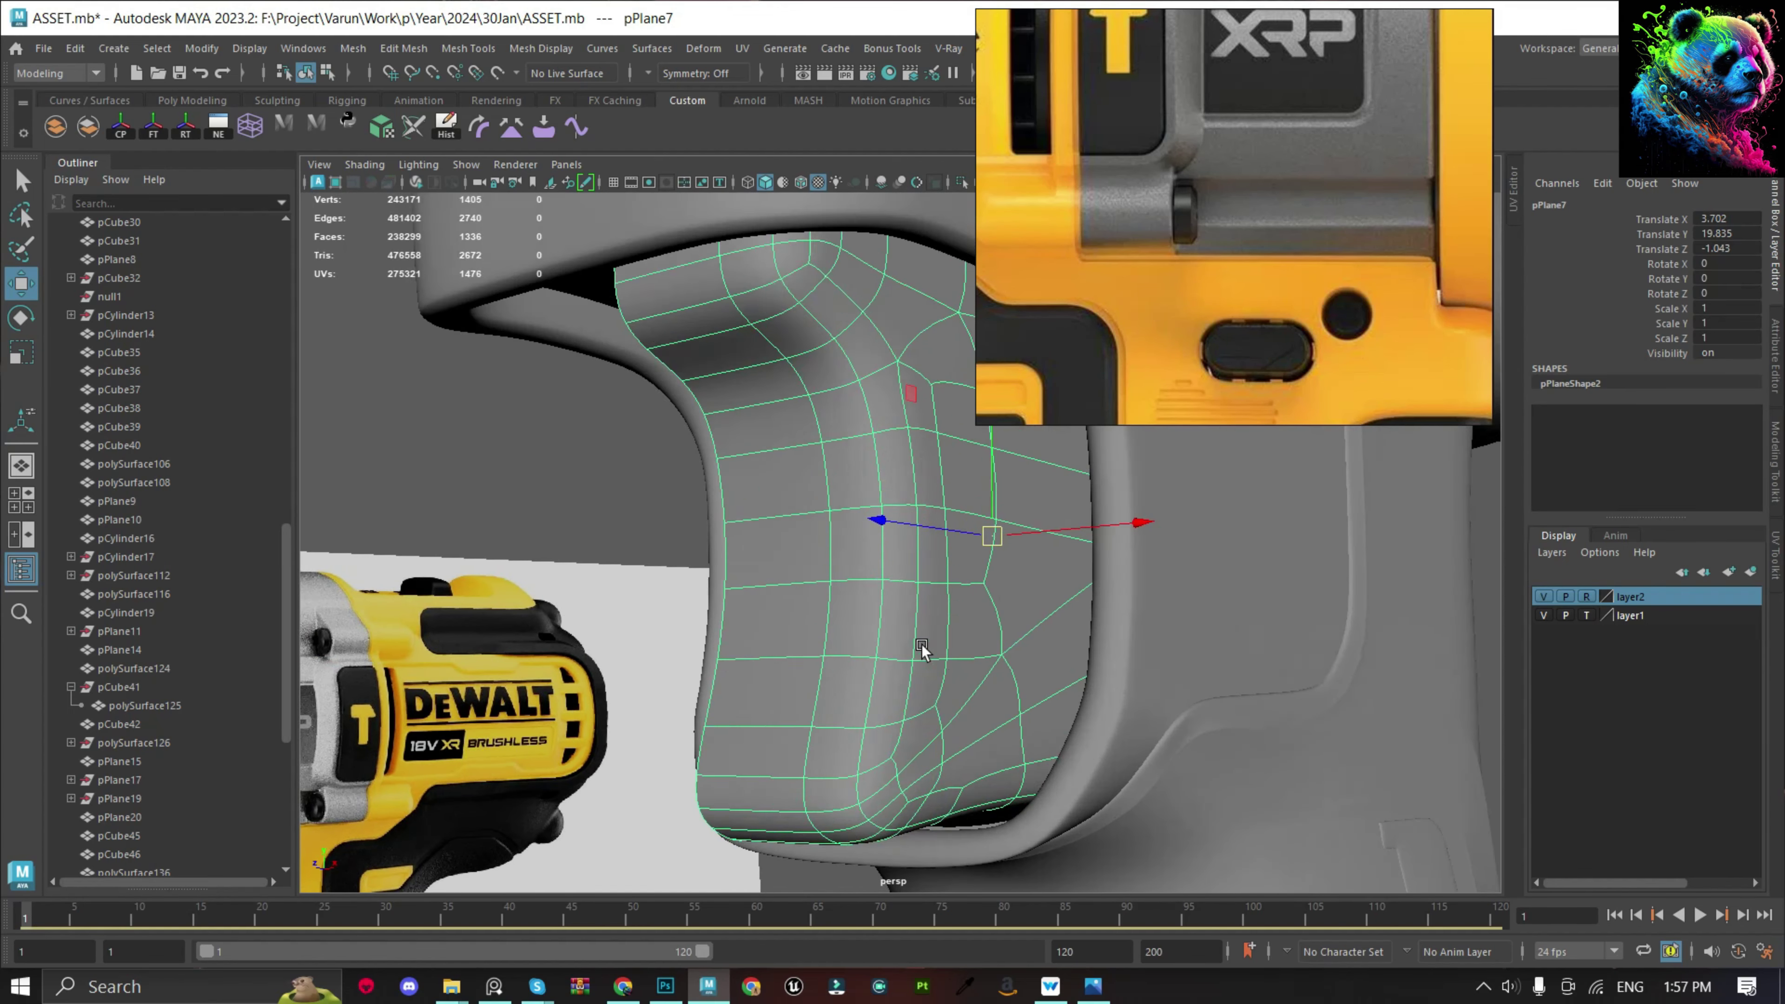
key("F8")
mouse_move(911, 799)
left_mouse_down("alt")
mouse_move(887, 587)
mouse_move(1043, 598)
left_mouse_up("alt")
Adjust vertices along the trigger edge, then isolate the trigger mesh.
key("F9")
left_click(917, 575)
mouse_move(1004, 525)
left_mouse_down("alt")
mouse_move(853, 563)
mouse_move(869, 606)
left_mouse_up("alt")
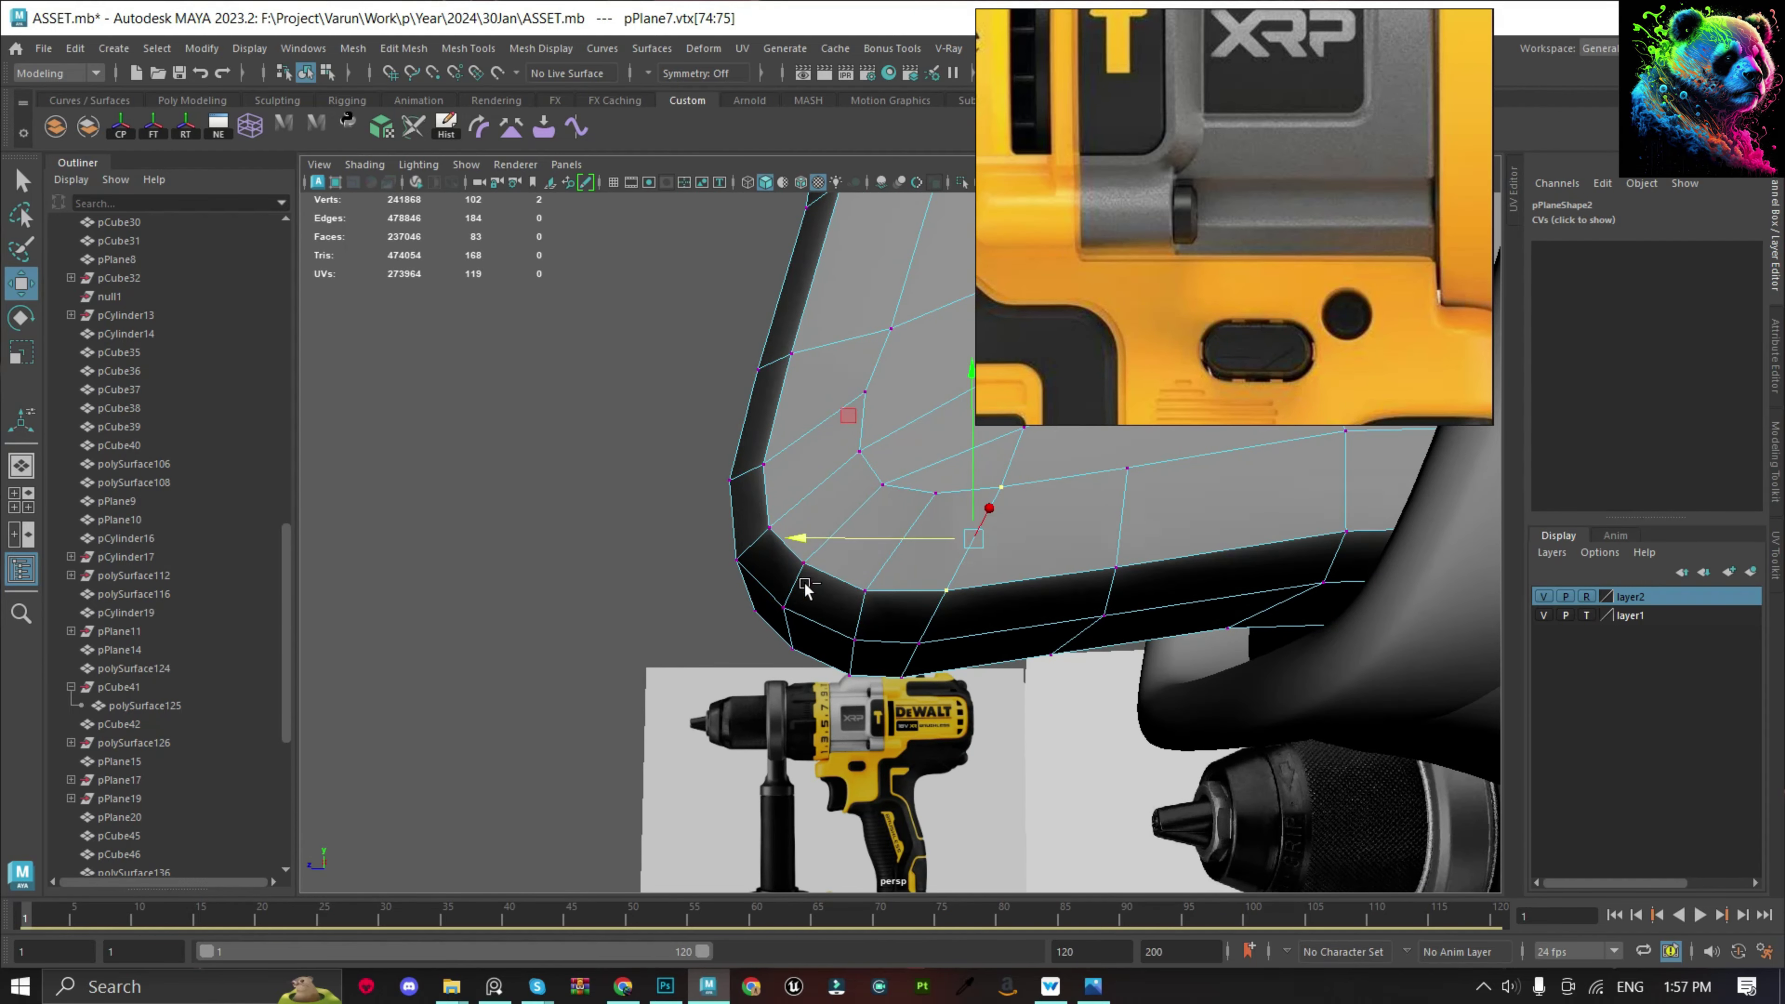
left_click(936, 493)
mouse_move(963, 517)
left_mouse_down("alt")
mouse_move(890, 563)
mouse_move(839, 497)
mouse_move(898, 592)
left_mouse_up("alt")
left_click(839, 497)
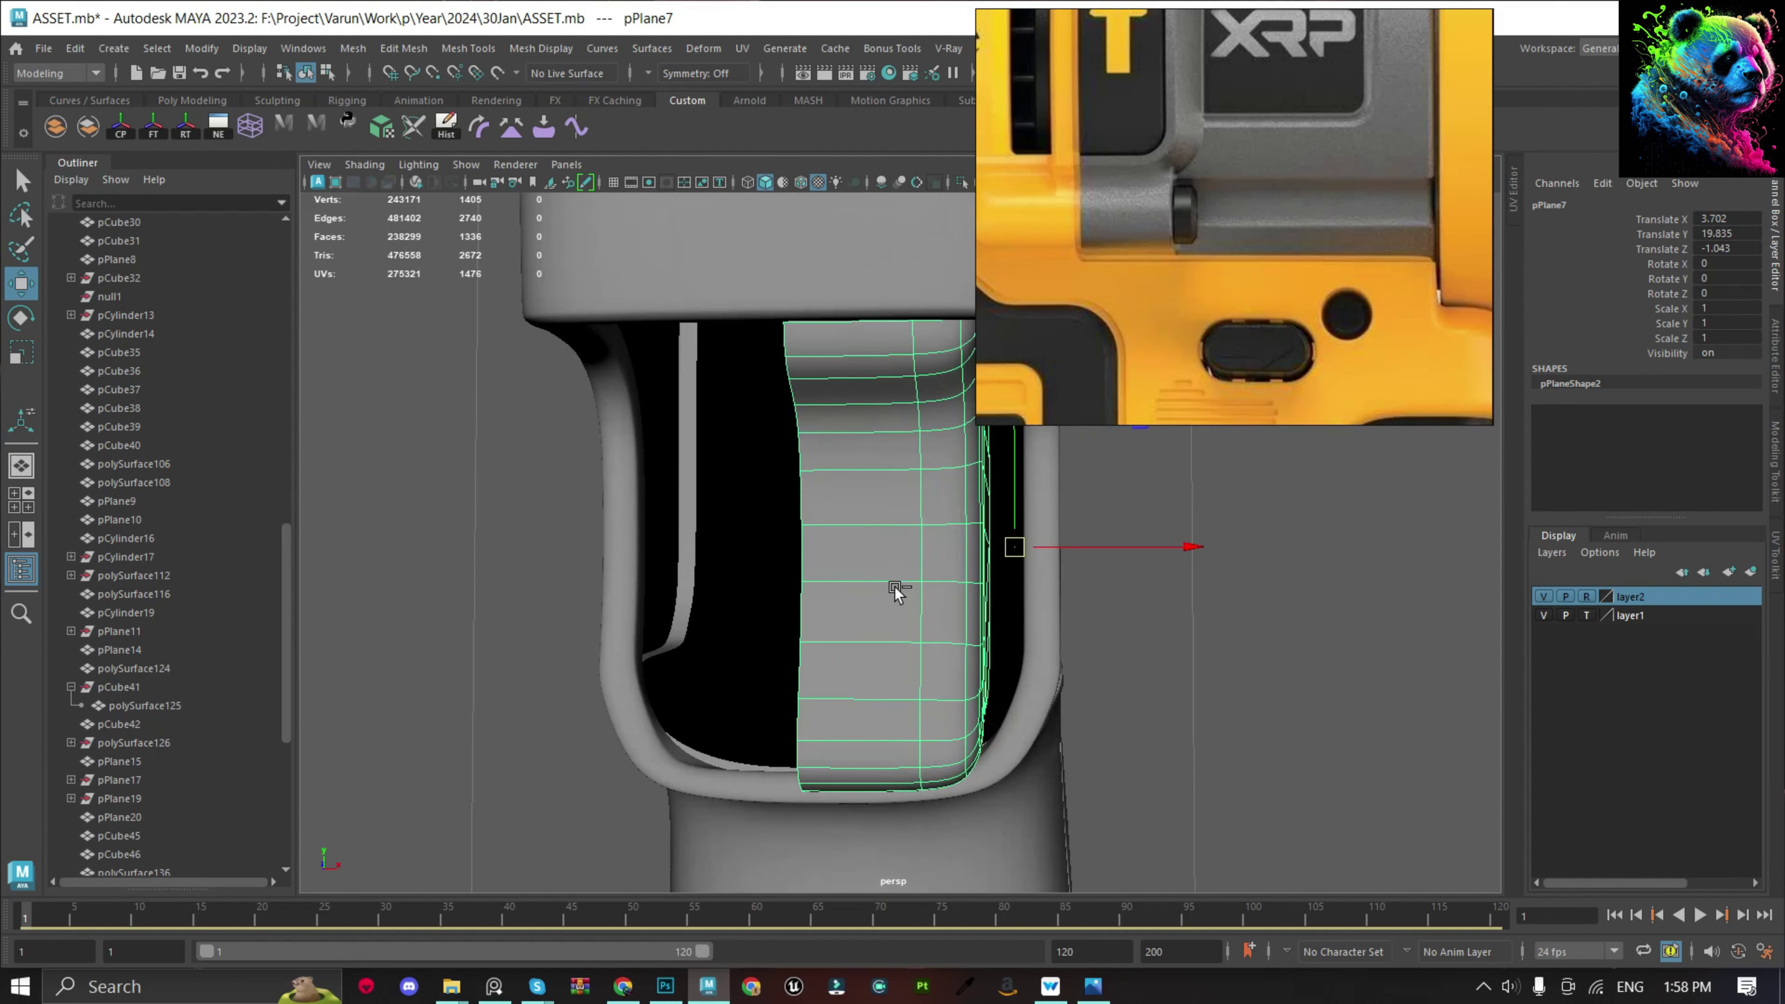
key("ctrl+1")
scroll(949, 594, "down", 3)
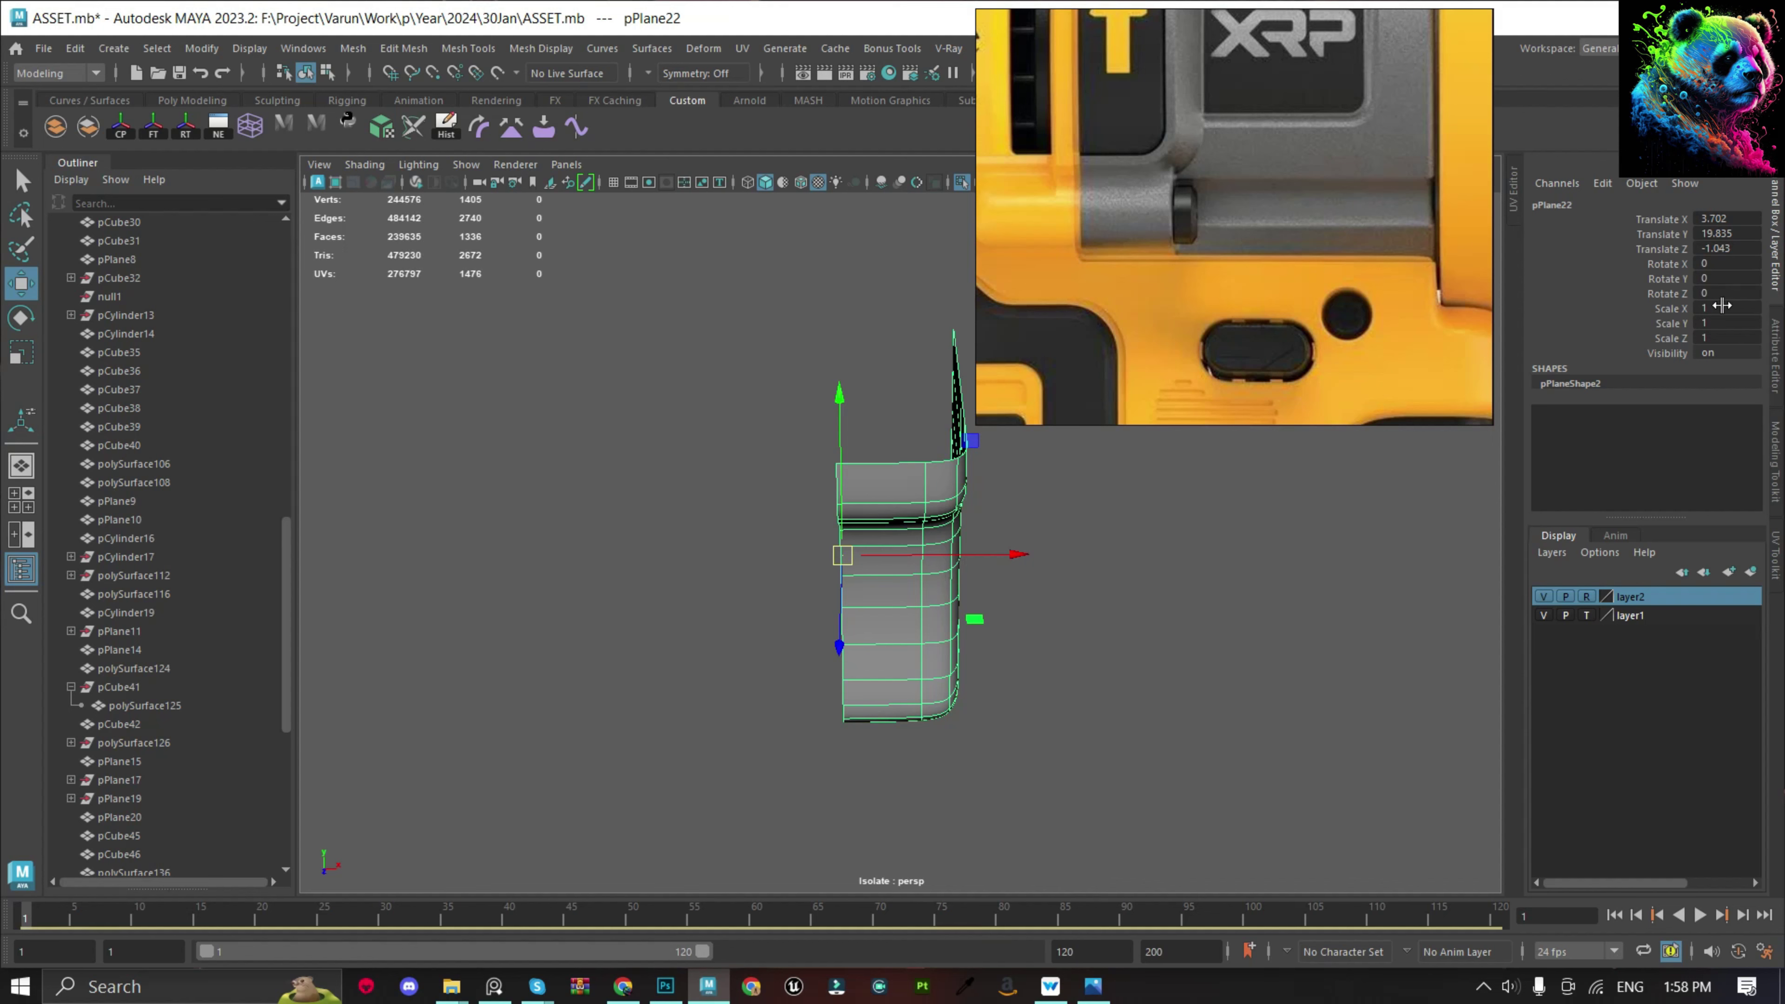
type("-1")
Mirror the trigger half with Scale X -1, combine both halves and merge the seam vertices.
left_click(928, 693)
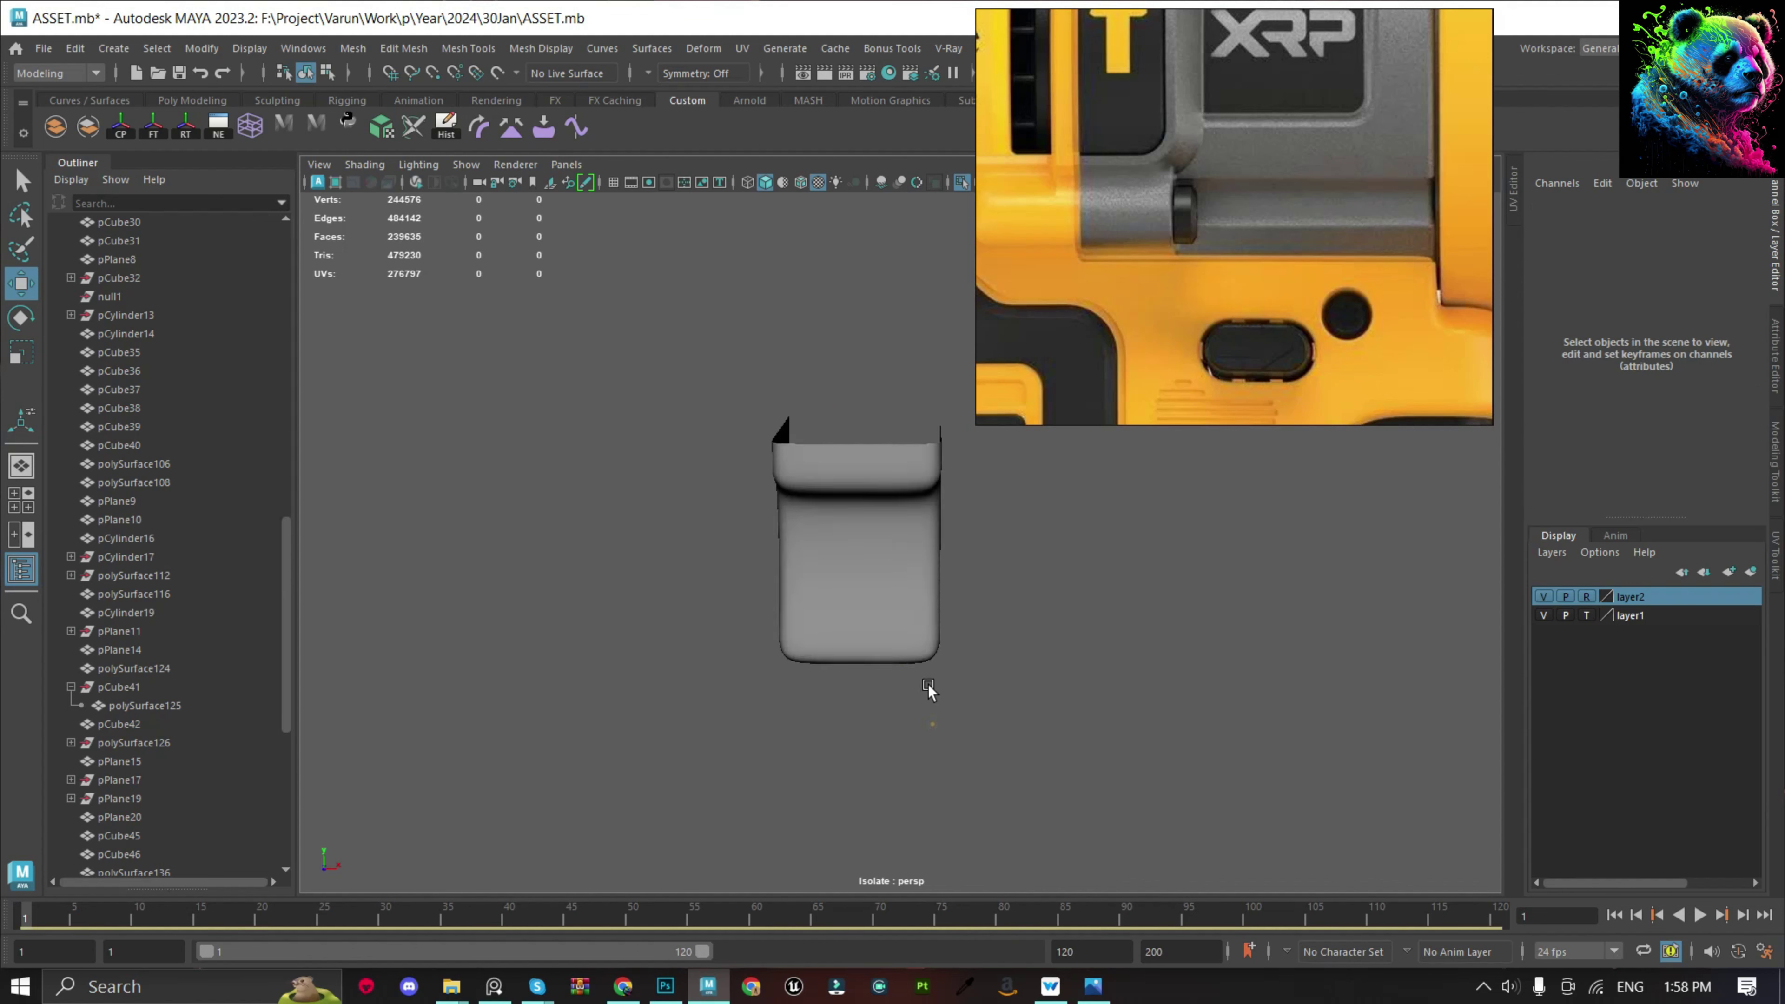
left_click_drag(817, 590, 968, 738)
key("q")
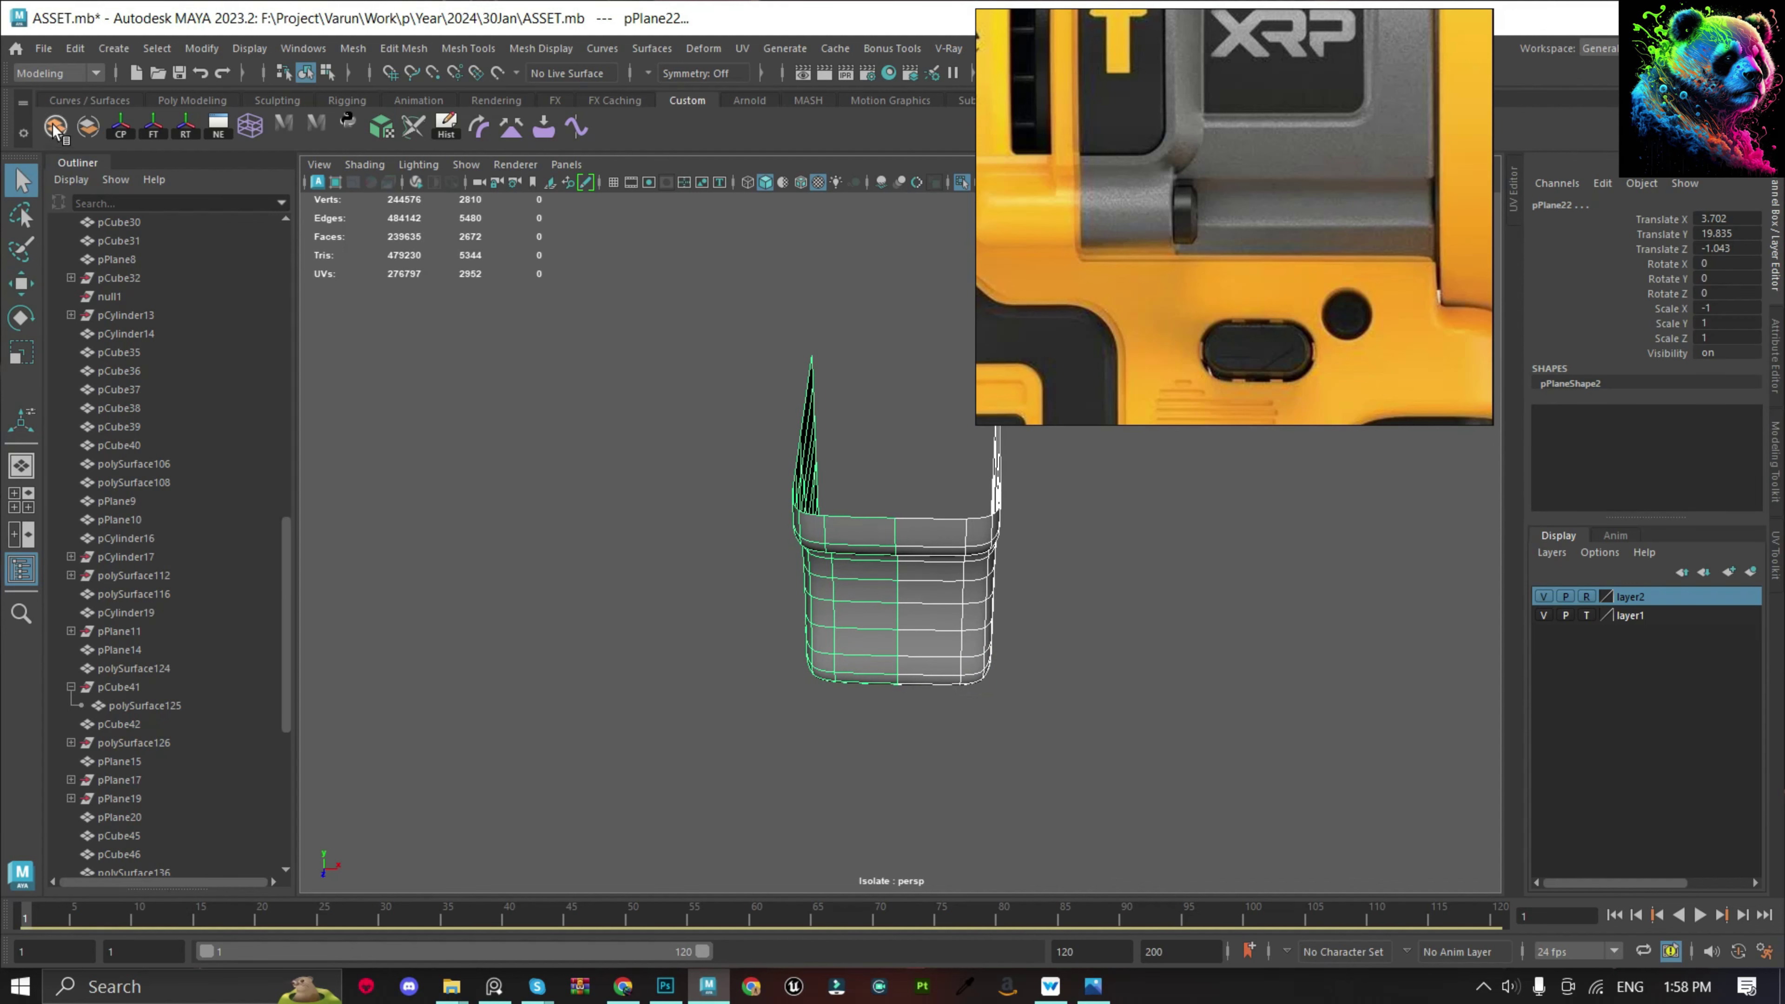
left_click_drag(892, 474, 945, 891)
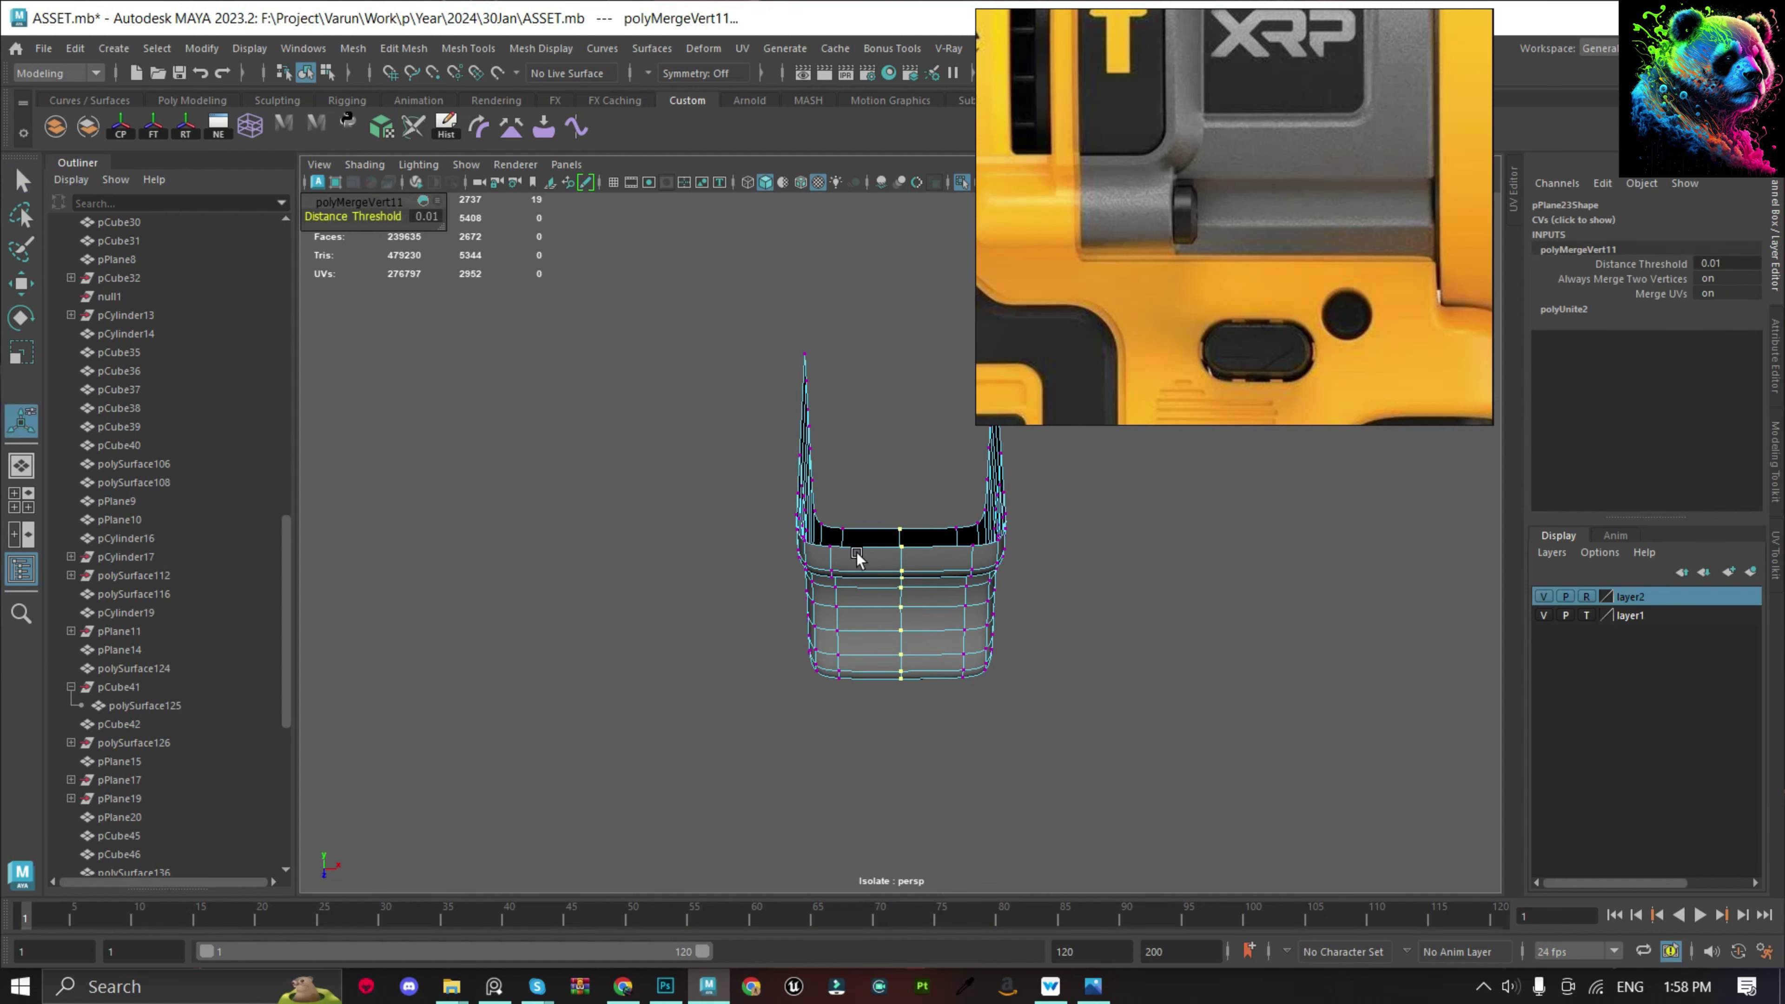
Show the whole drill again and check the welded trigger inside the grip housing.
key("ctrl+1")
mouse_move(1072, 553)
left_mouse_down("alt")
mouse_move(946, 522)
mouse_move(1200, 668)
mouse_move(1155, 630)
mouse_move(996, 578)
mouse_move(1053, 641)
mouse_move(1152, 633)
mouse_move(1180, 678)
mouse_move(1153, 671)
left_mouse_up("alt")
left_click(989, 565)
left_click(1116, 686)
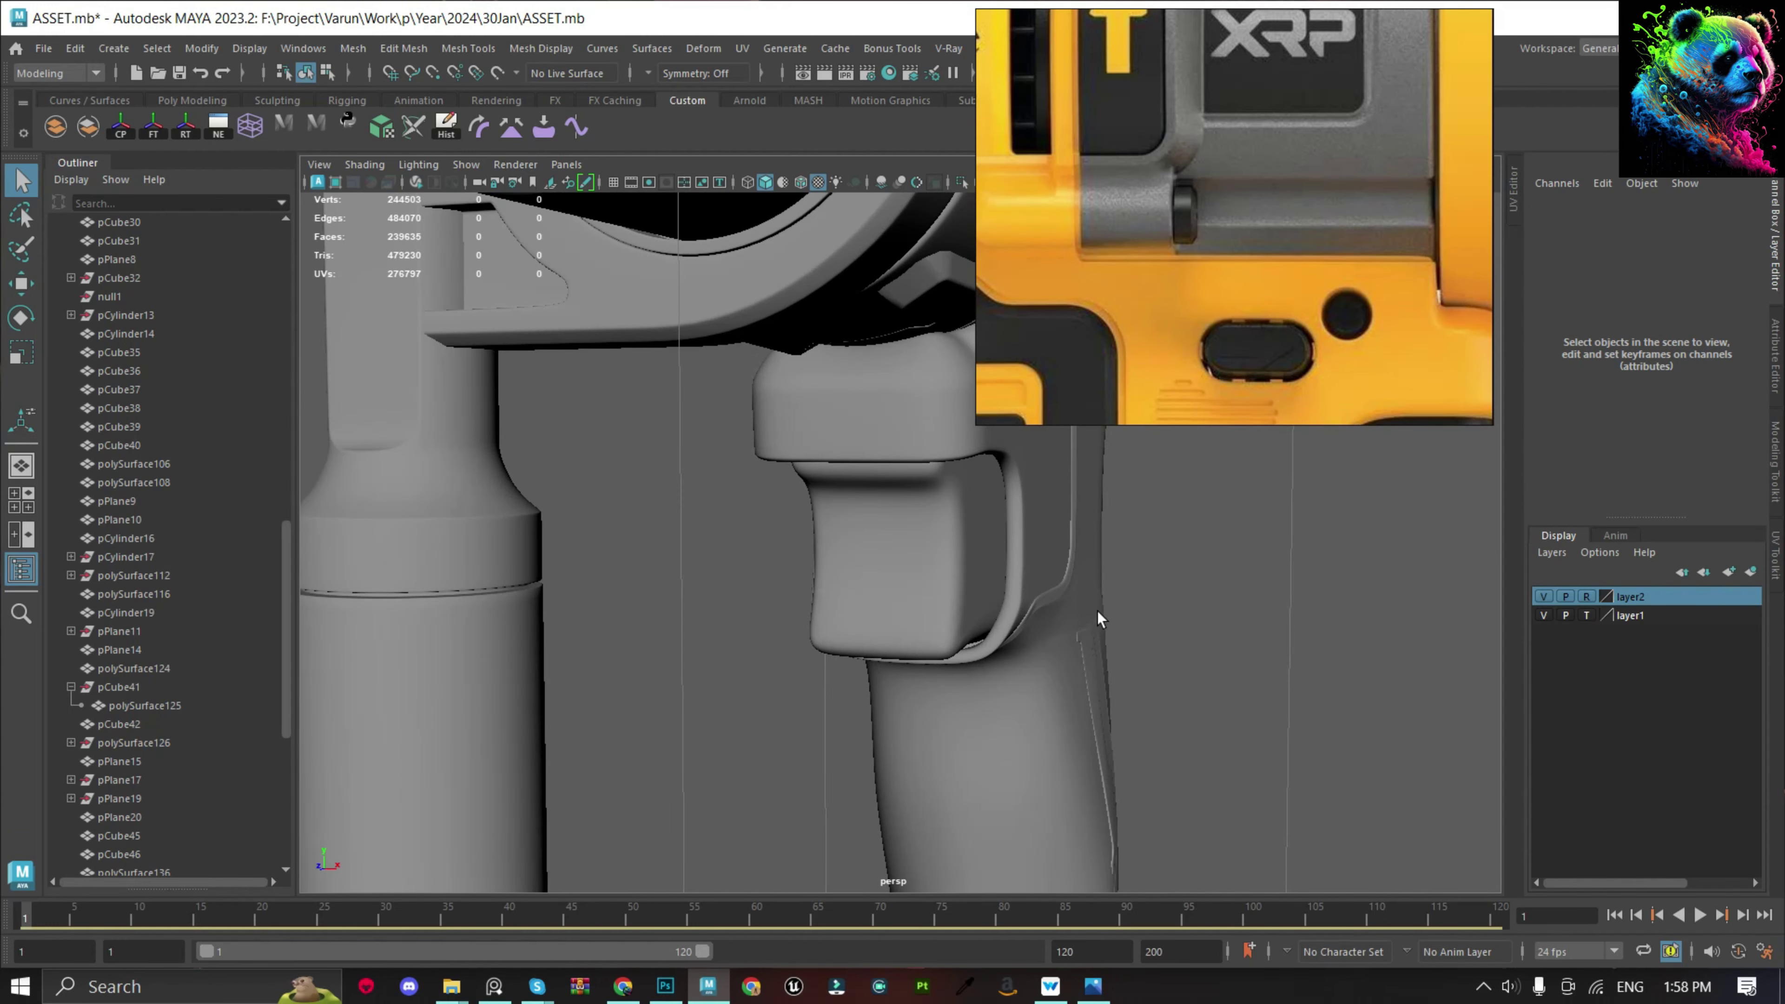
Isolate the grip housing mesh and frame a vertex at its opening.
left_click_drag(1098, 611, 1145, 555, "alt")
left_click(1142, 556)
scroll(967, 648, "up", 3)
scroll(884, 652, "up", 2)
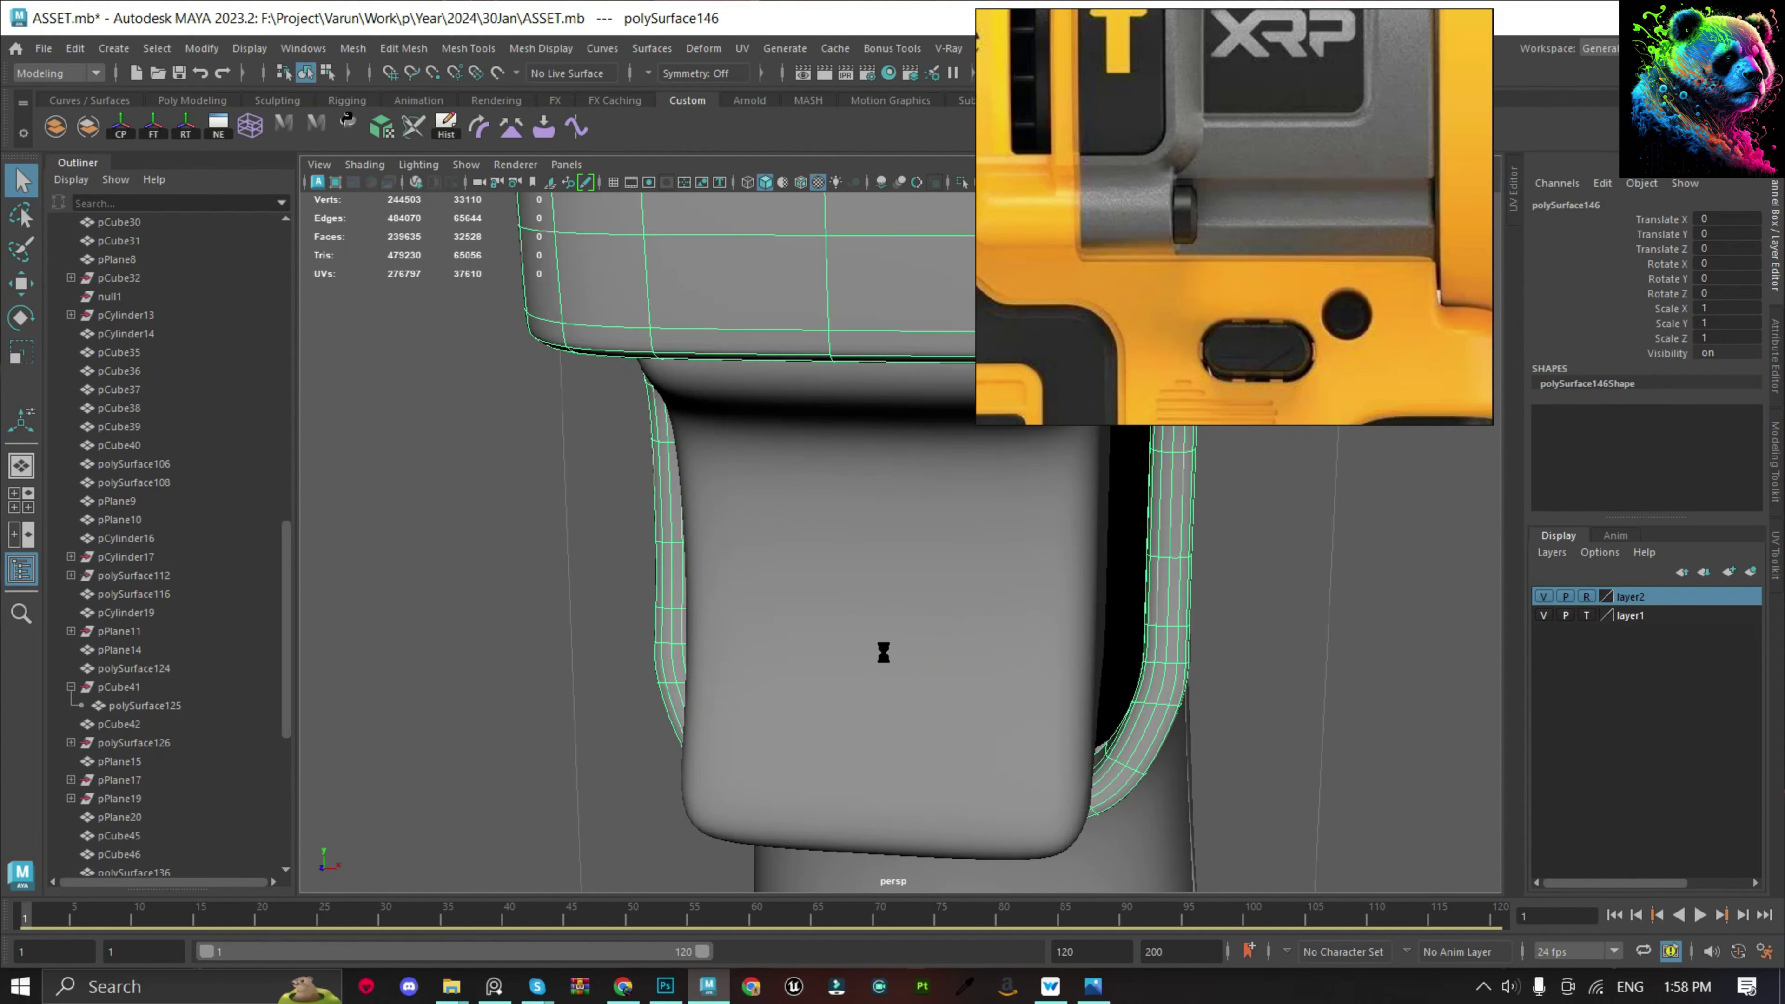
scroll(883, 652, "down", 3)
scroll(957, 649, "up", 3)
key("ctrl+1")
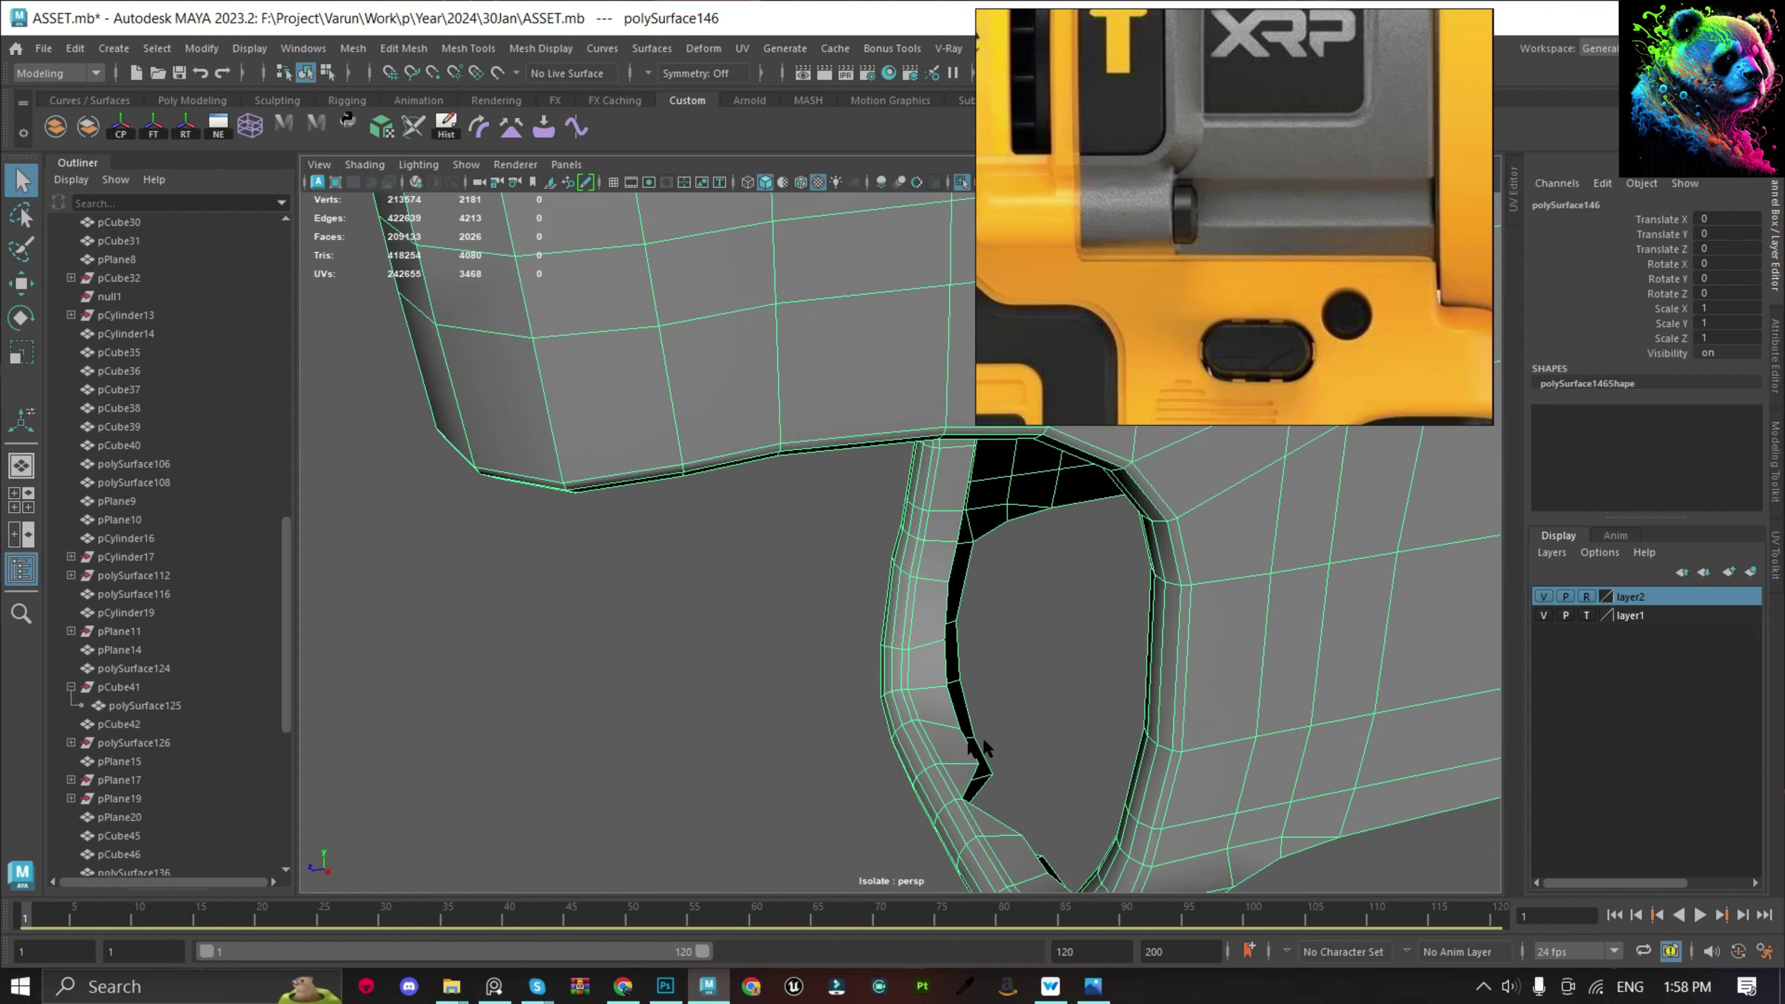
key("F9")
left_click(981, 795)
key("f")
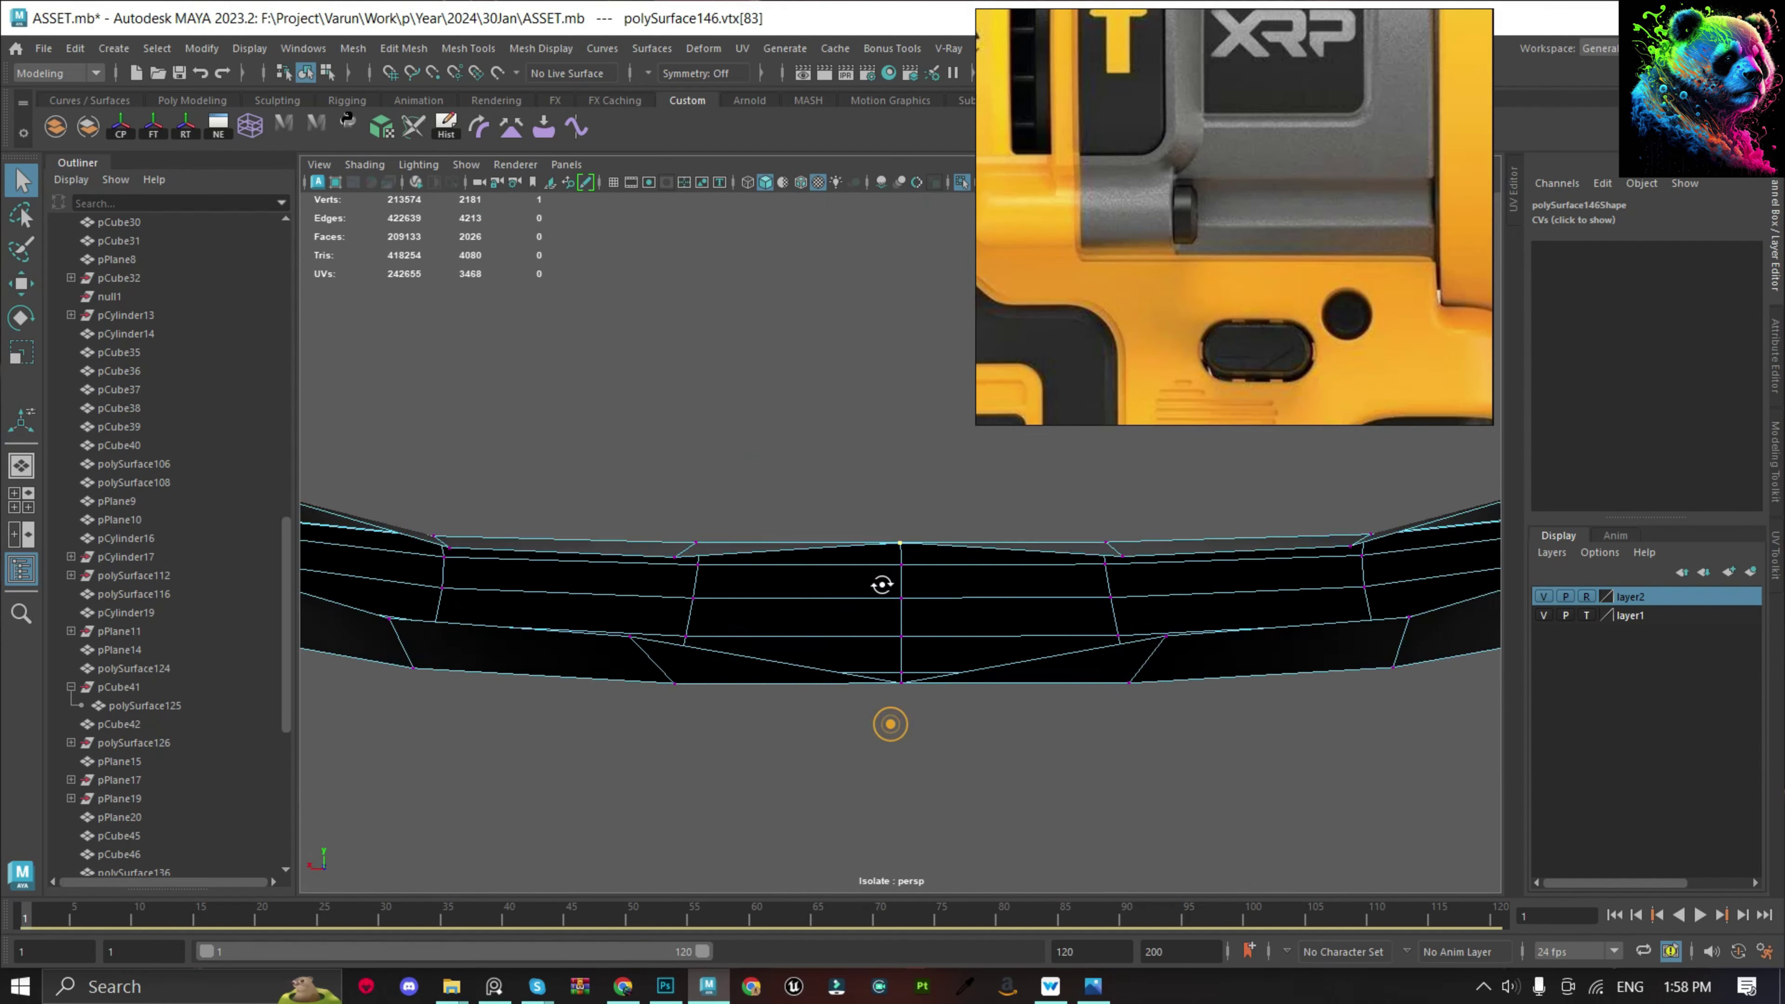
key("F8")
left_click_drag(882, 585, 867, 668, "alt")
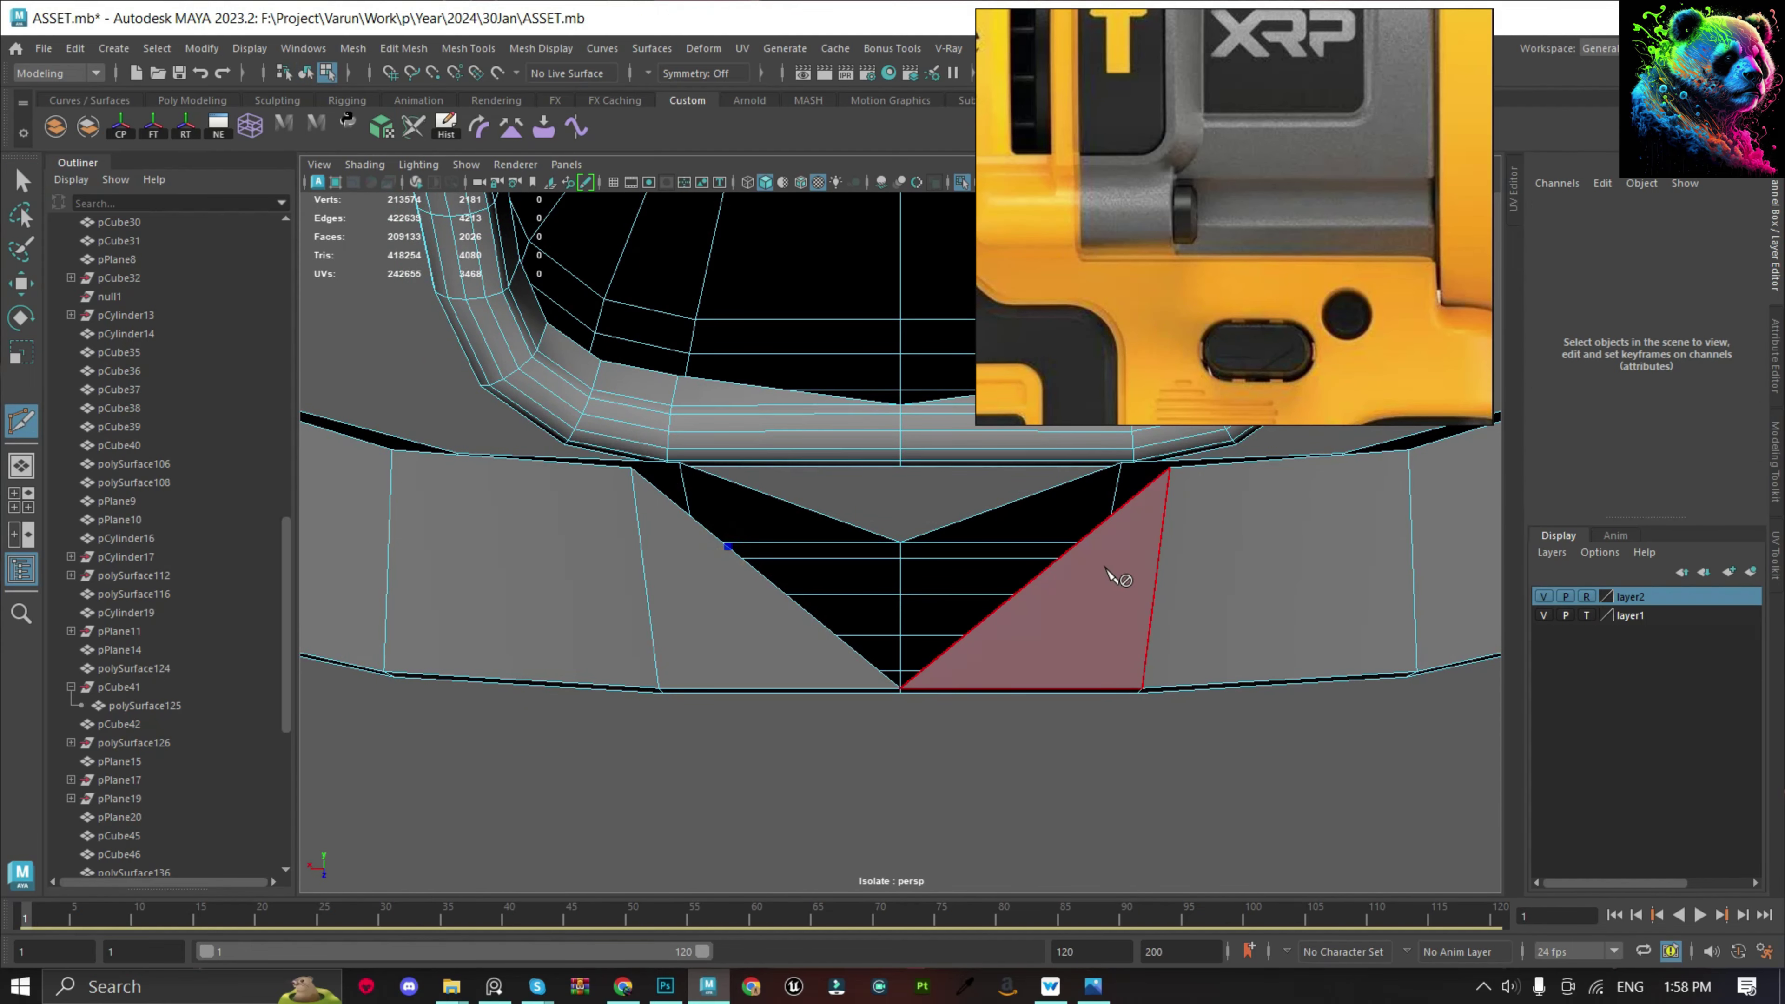
Target Weld the stray notch vertices and merge the peak vertex into one point.
key("F9")
left_click(721, 560)
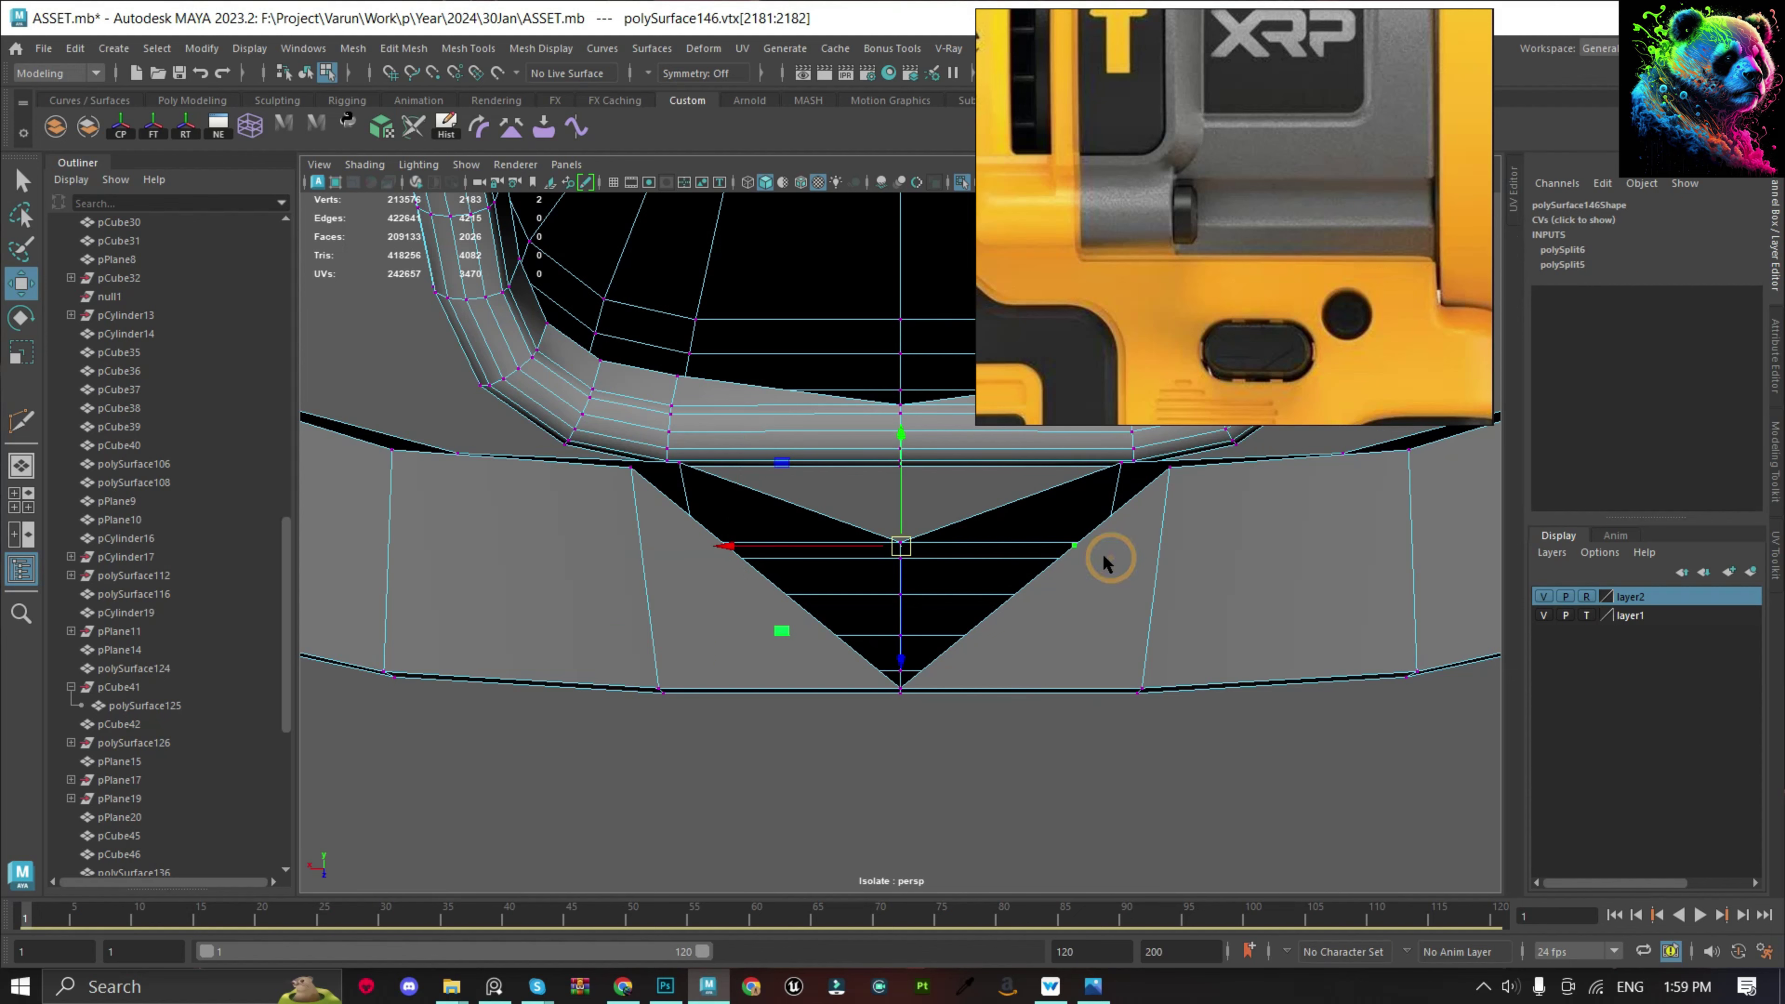
right_click_drag(1106, 562, 948, 554, "shift")
mouse_move(948, 555)
left_mouse_down("alt")
mouse_move(873, 464)
mouse_move(1187, 543)
left_mouse_up("alt")
key("q")
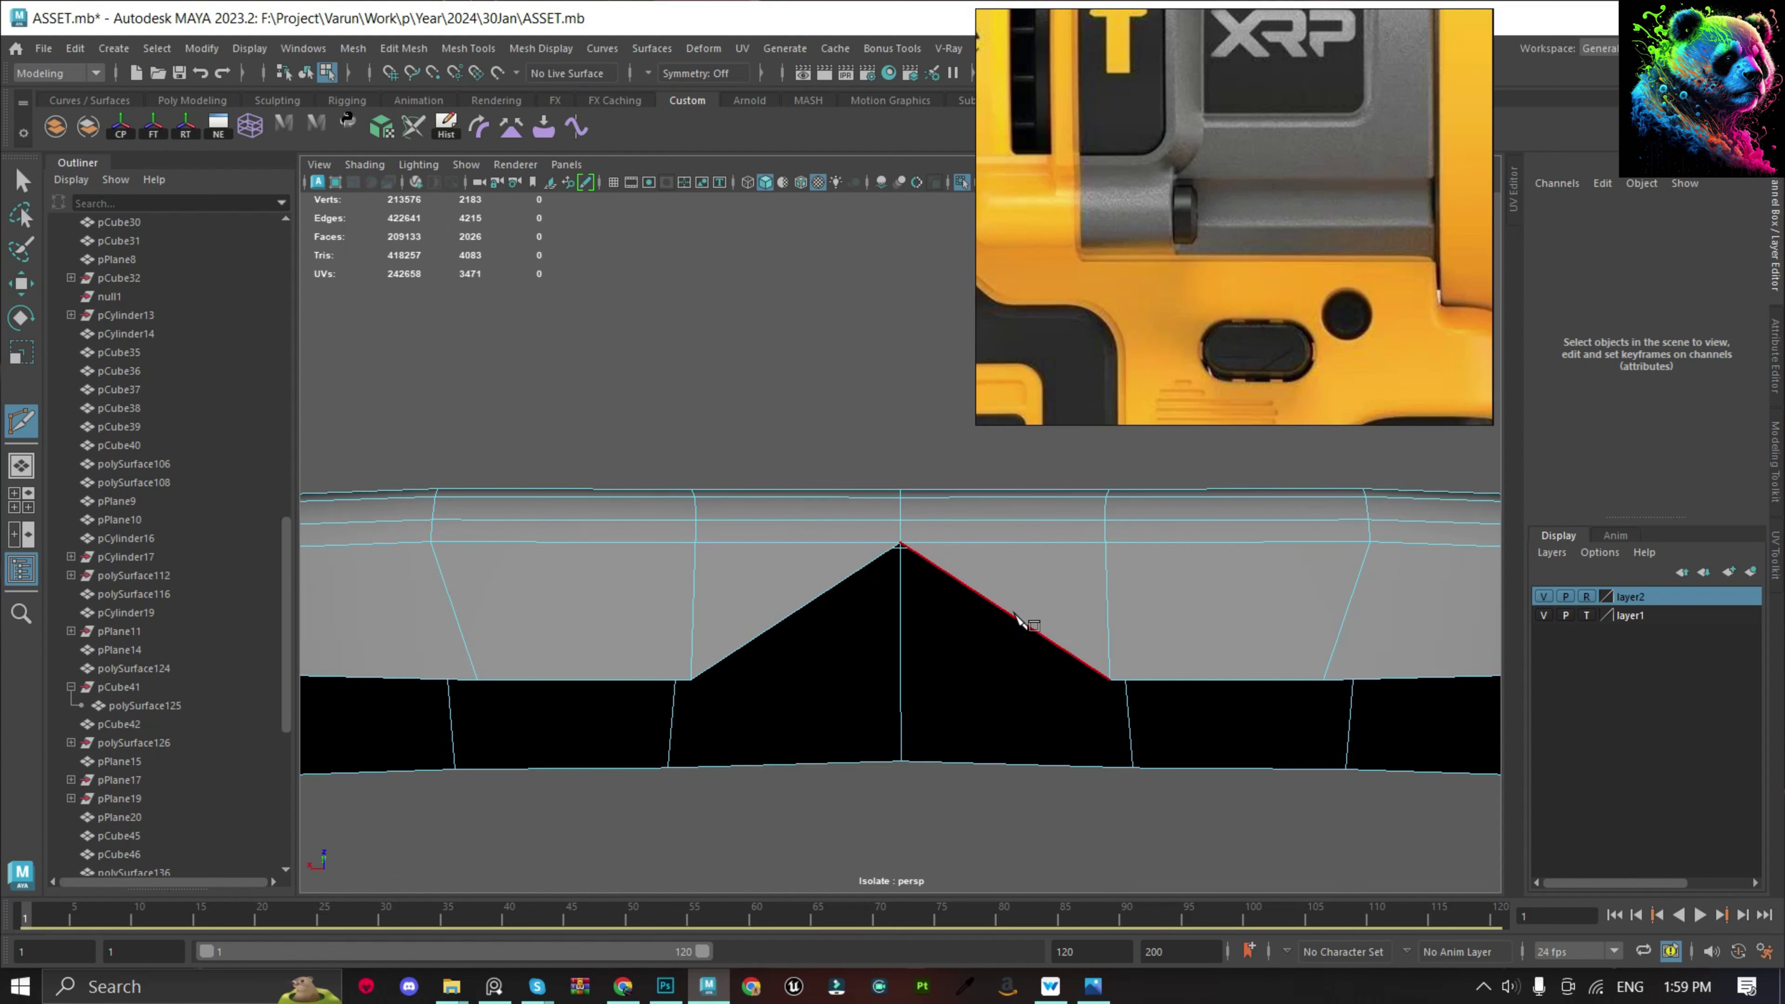
right_click_drag(774, 635, 858, 605, "shift")
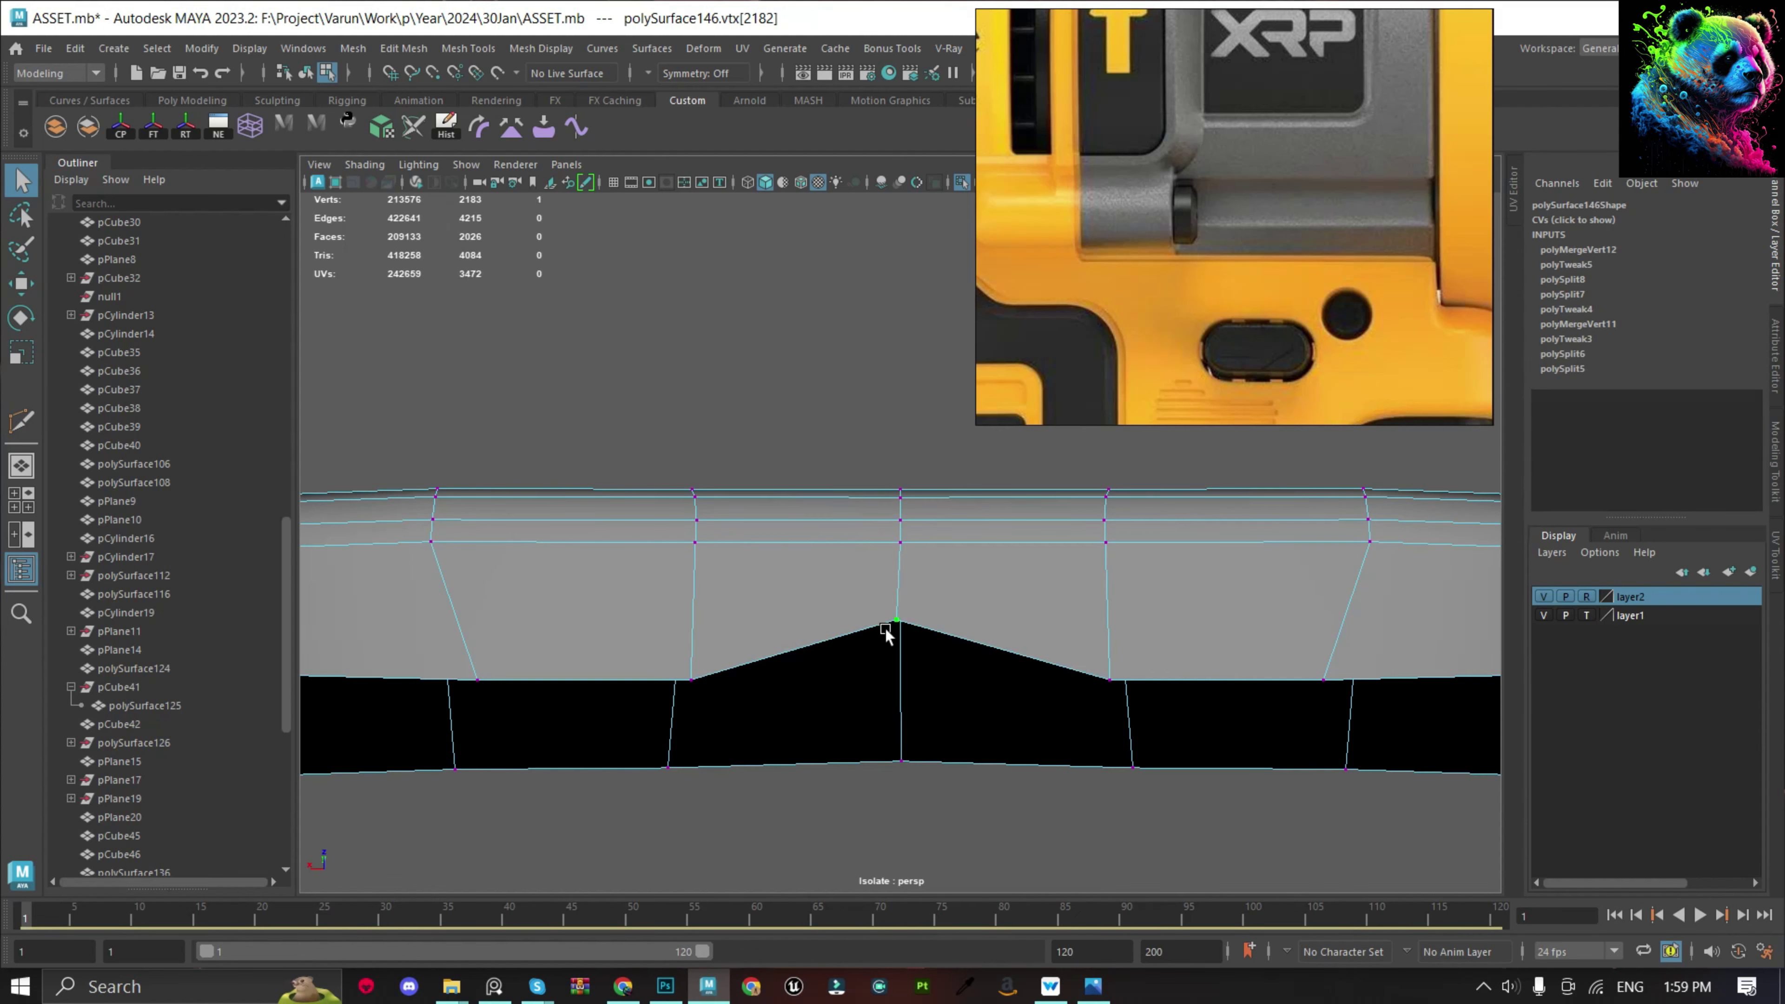
key("w")
mouse_move(885, 630)
left_mouse_down("alt")
mouse_move(1004, 618)
mouse_move(995, 567)
mouse_move(952, 578)
mouse_move(765, 413)
mouse_move(781, 463)
mouse_move(949, 526)
mouse_move(924, 732)
left_mouse_up("alt")
mouse_move(973, 645)
left_mouse_down("alt")
mouse_move(968, 722)
mouse_move(957, 678)
mouse_move(1020, 619)
mouse_move(584, 713)
mouse_move(973, 654)
mouse_move(981, 619)
mouse_move(1017, 698)
mouse_move(914, 675)
left_mouse_up("alt")
key("F8")
Restore the full drill and select the grip mesh polySurface146.
key("ctrl+1")
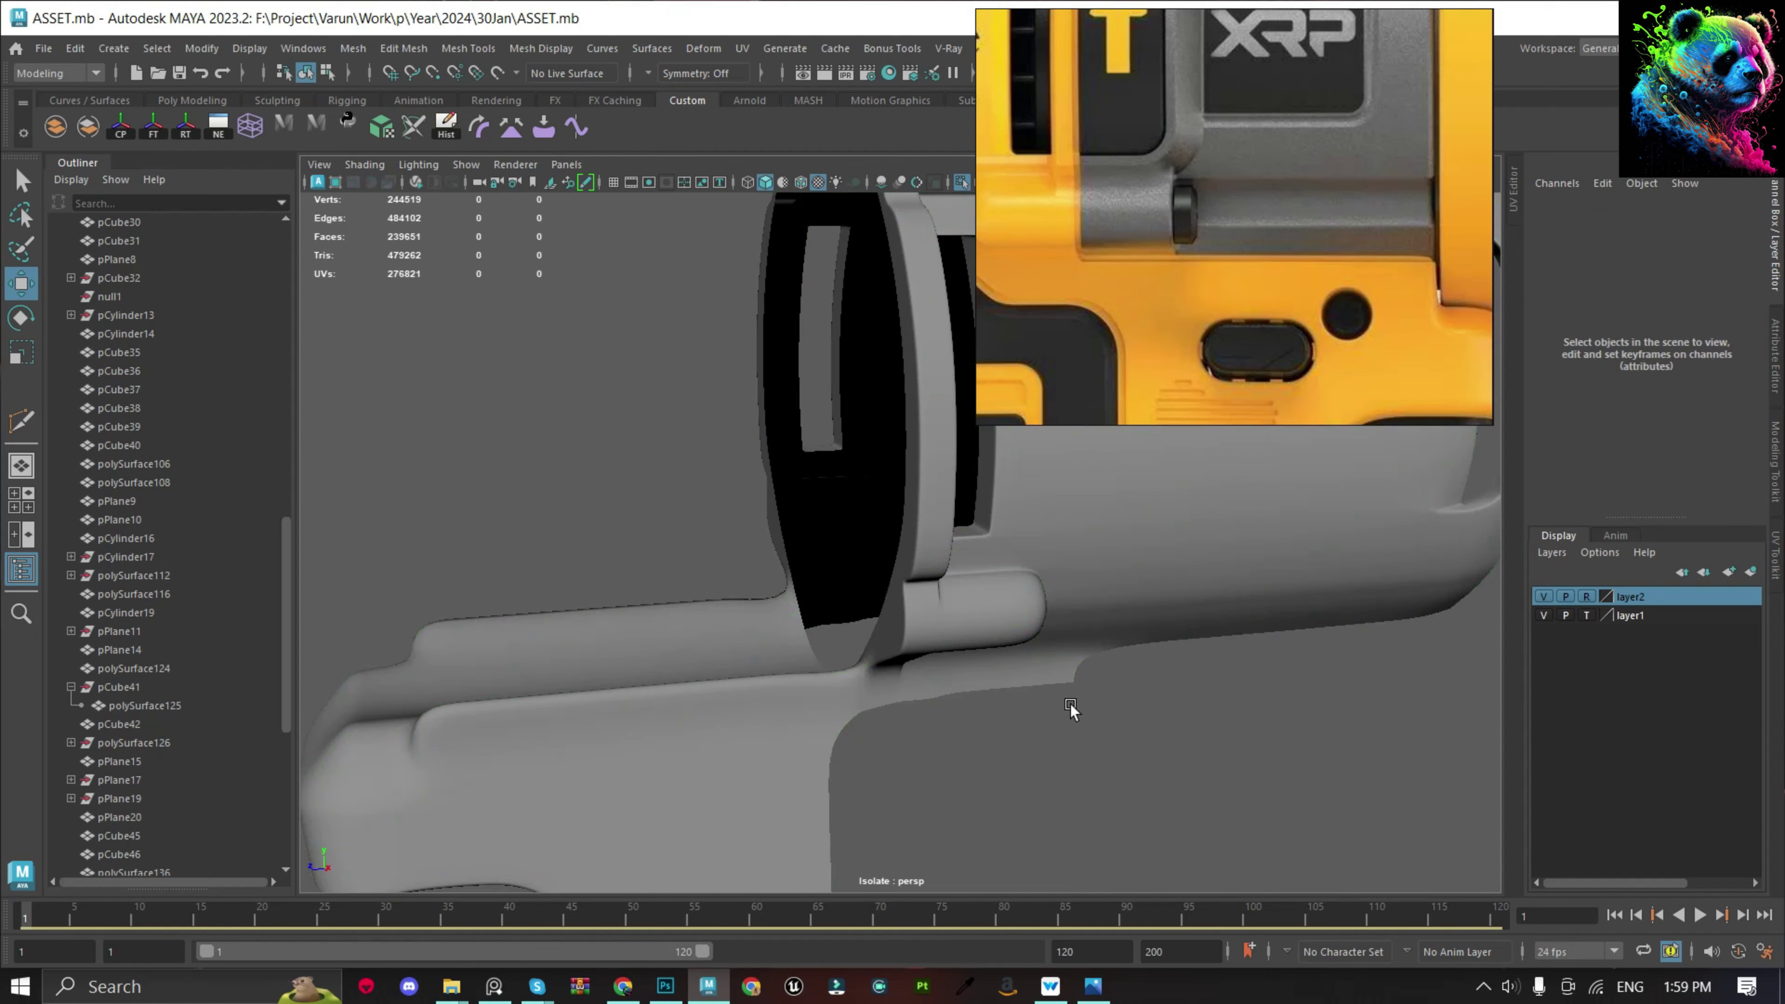
mouse_move(1068, 709)
left_mouse_down("alt")
mouse_move(1015, 629)
mouse_move(1026, 618)
mouse_move(1269, 716)
mouse_move(976, 605)
mouse_move(960, 662)
mouse_move(741, 662)
mouse_move(928, 623)
mouse_move(1251, 669)
mouse_move(1050, 732)
mouse_move(1179, 645)
mouse_move(1001, 804)
left_mouse_up("alt")
key("q")
left_click(741, 661)
key("f")
left_click(1163, 679)
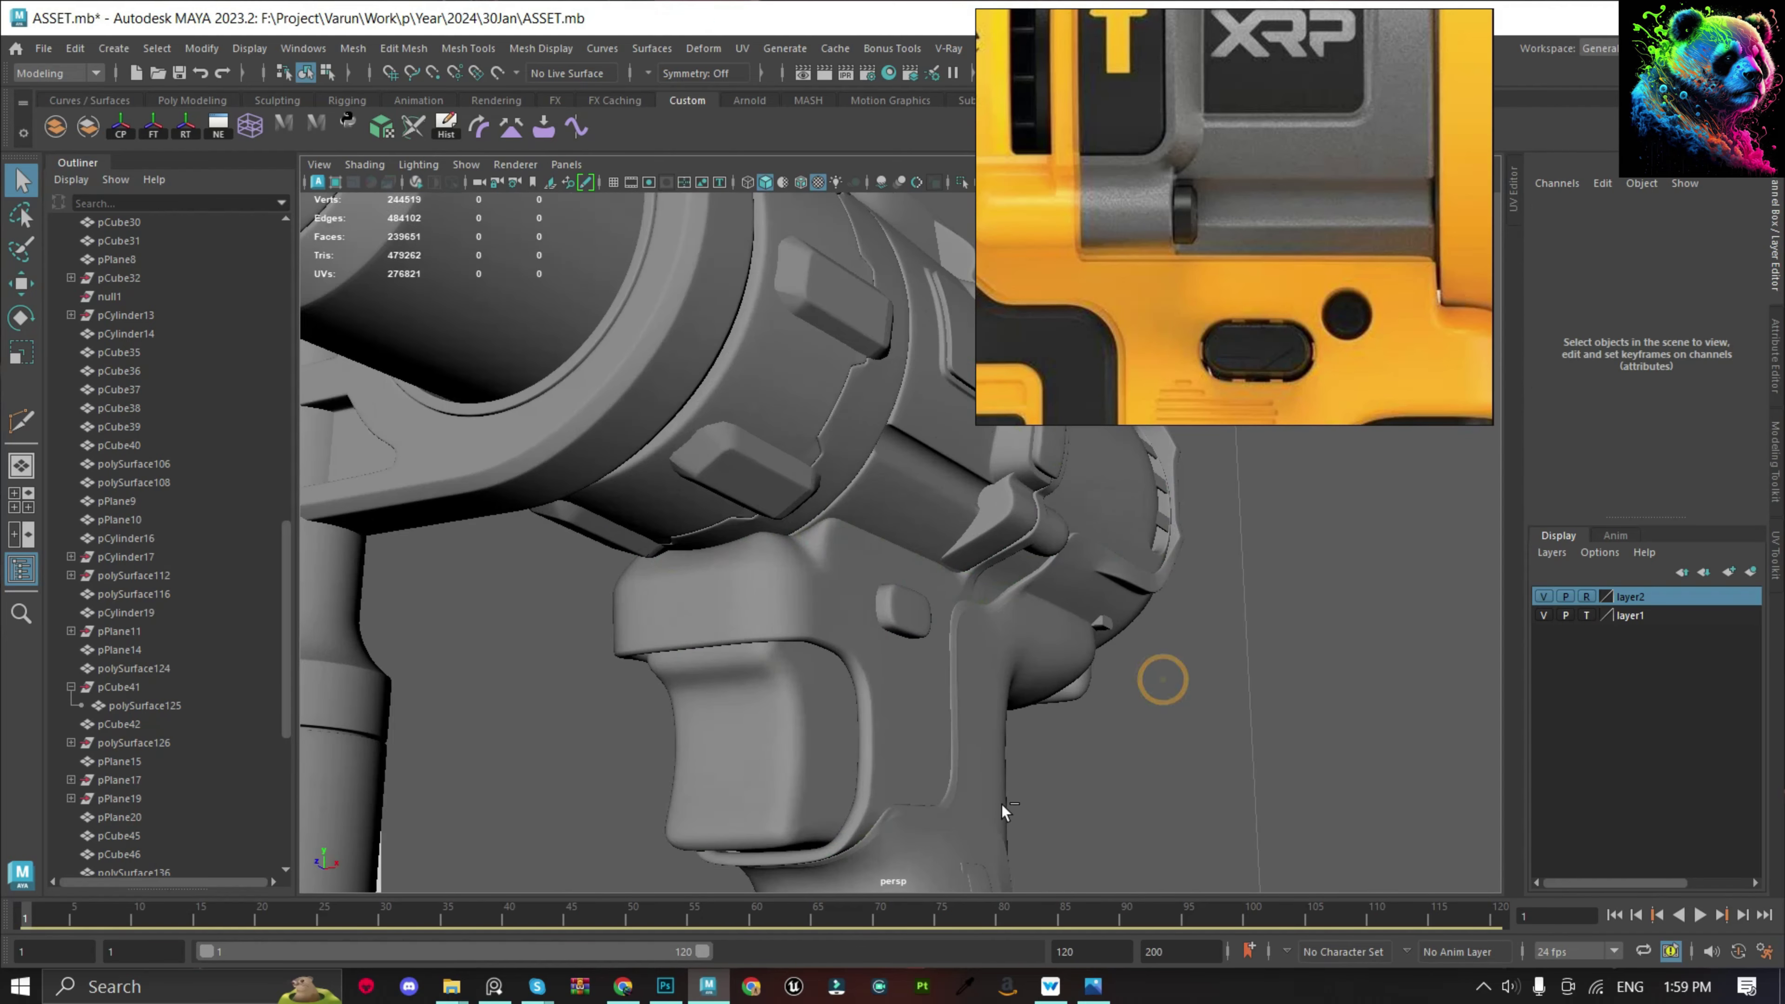
left_click(863, 831)
mouse_move(858, 844)
left_mouse_down("alt")
mouse_move(1011, 694)
mouse_move(1061, 687)
mouse_move(954, 510)
mouse_move(988, 547)
left_mouse_up("alt")
Apply Edit Edge Flow to two rim edge loops on the grip.
double_click(955, 519)
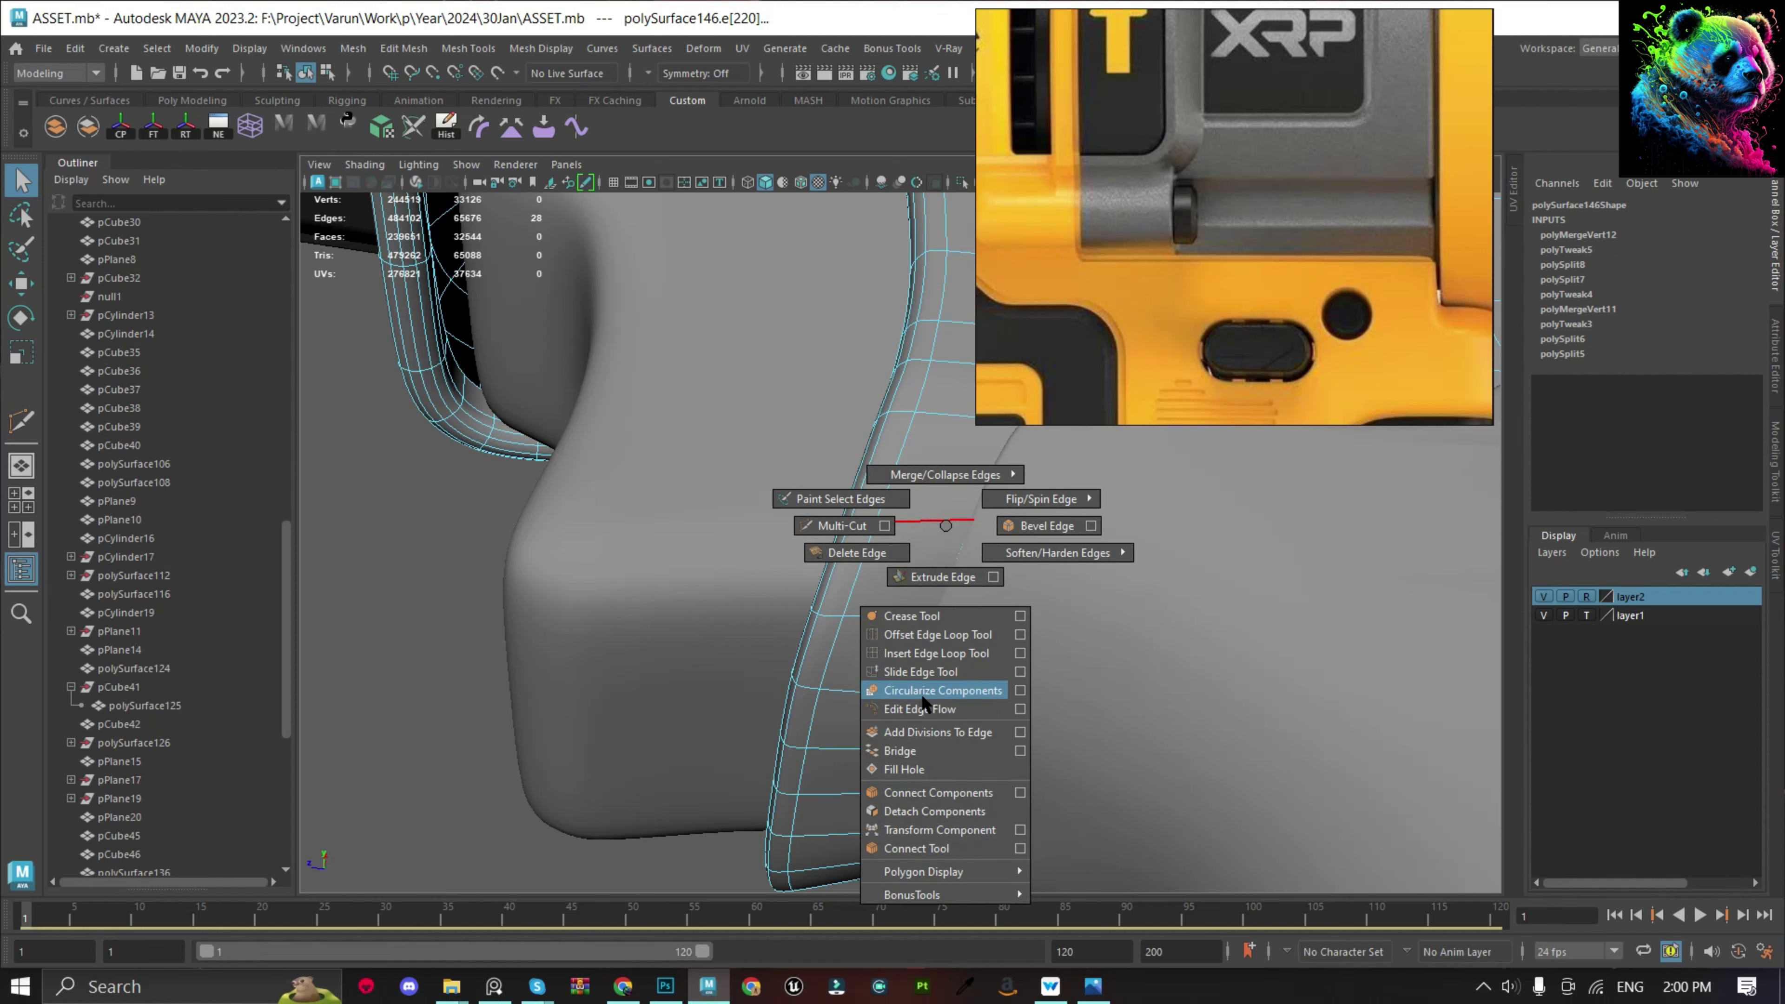
left_click(921, 709)
mouse_move(920, 709)
left_mouse_down("alt")
mouse_move(912, 650)
mouse_move(1000, 642)
mouse_move(618, 621)
mouse_move(713, 608)
mouse_move(638, 610)
mouse_move(629, 466)
left_mouse_up("alt")
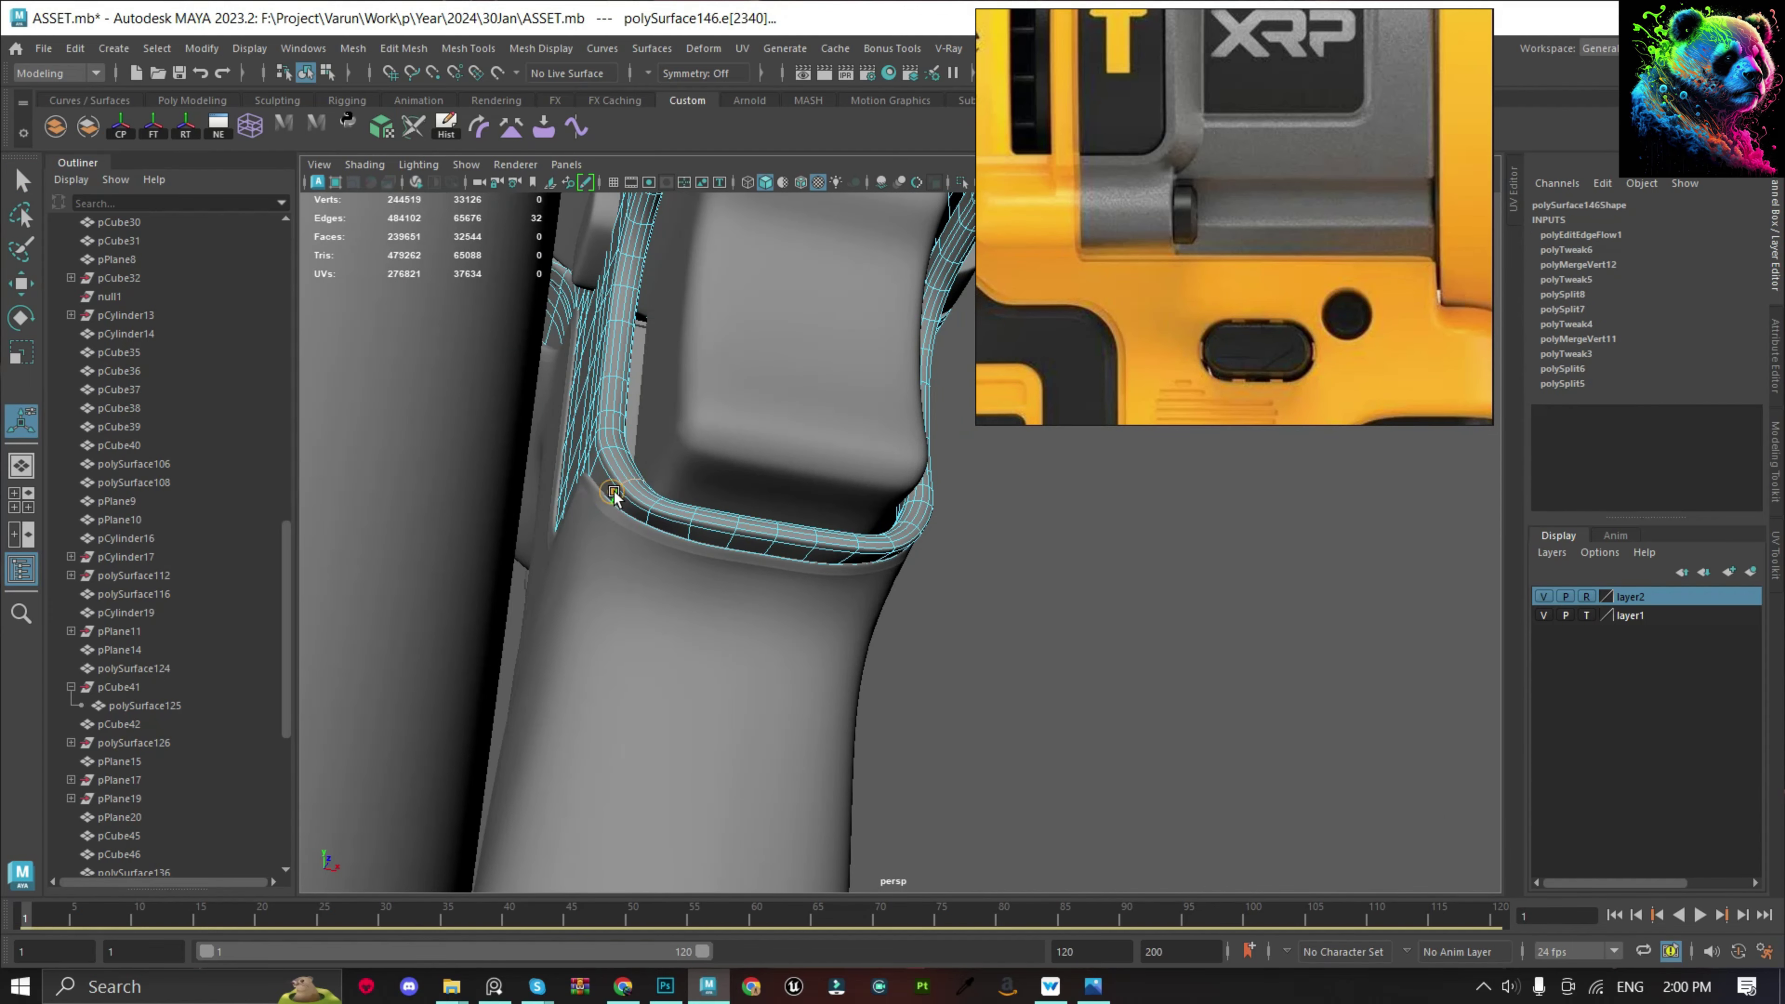
scroll(613, 494, "up", 5)
right_click(781, 459, "shift")
left_click(773, 643)
scroll(1052, 606, "down", 5)
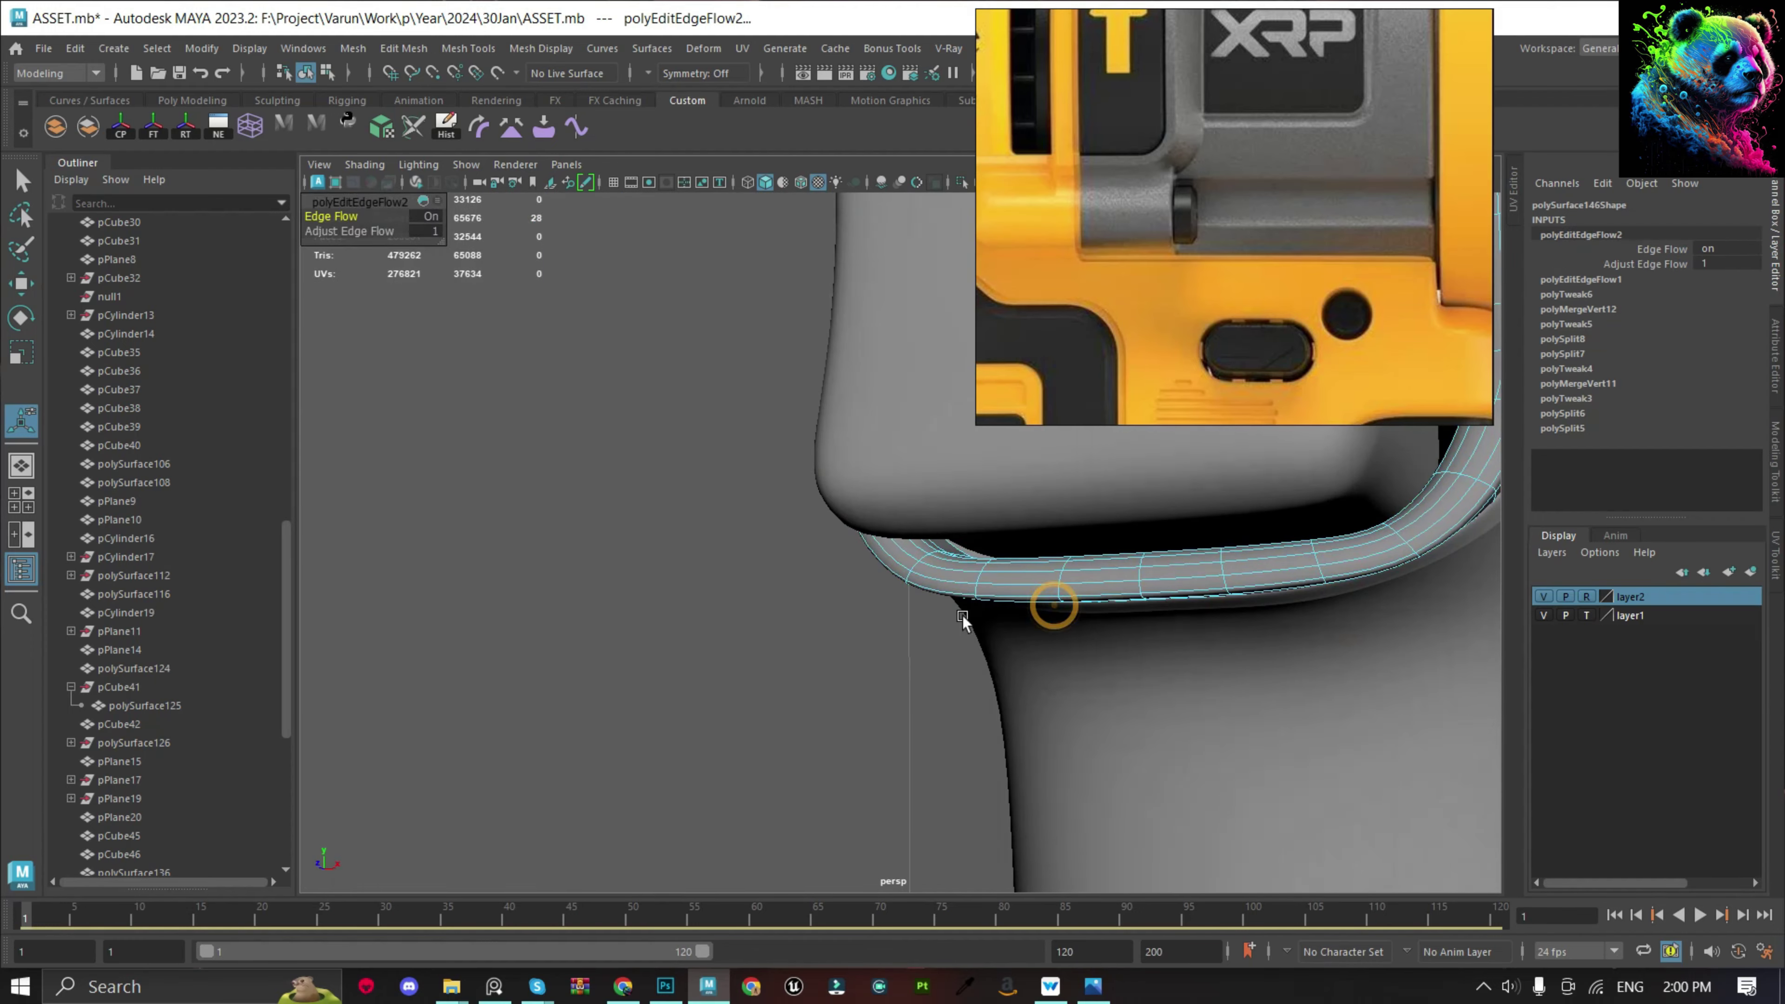
left_click_drag(1052, 607, 1260, 638, "alt")
left_click(1153, 557)
Move a column of pPlane23's vertices to reshape the grip panel.
left_click_drag(1076, 621, 945, 587, "alt")
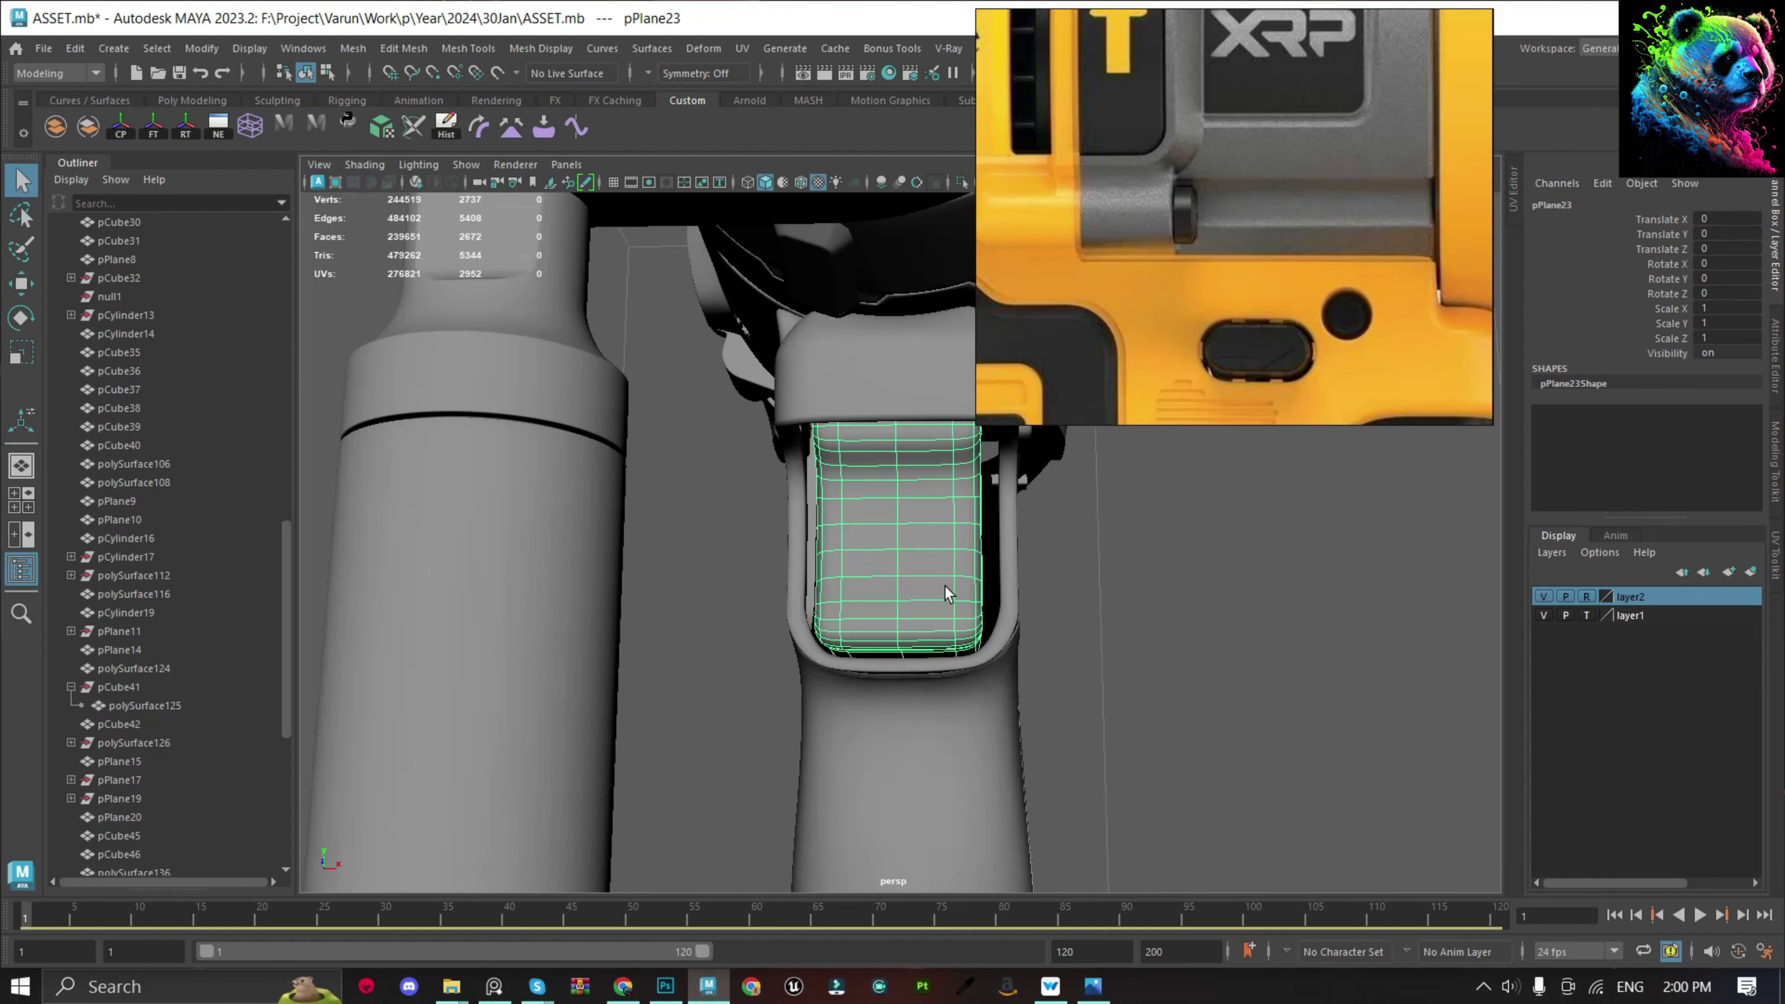
left_click_drag(930, 374, 1038, 583, "alt")
key("w")
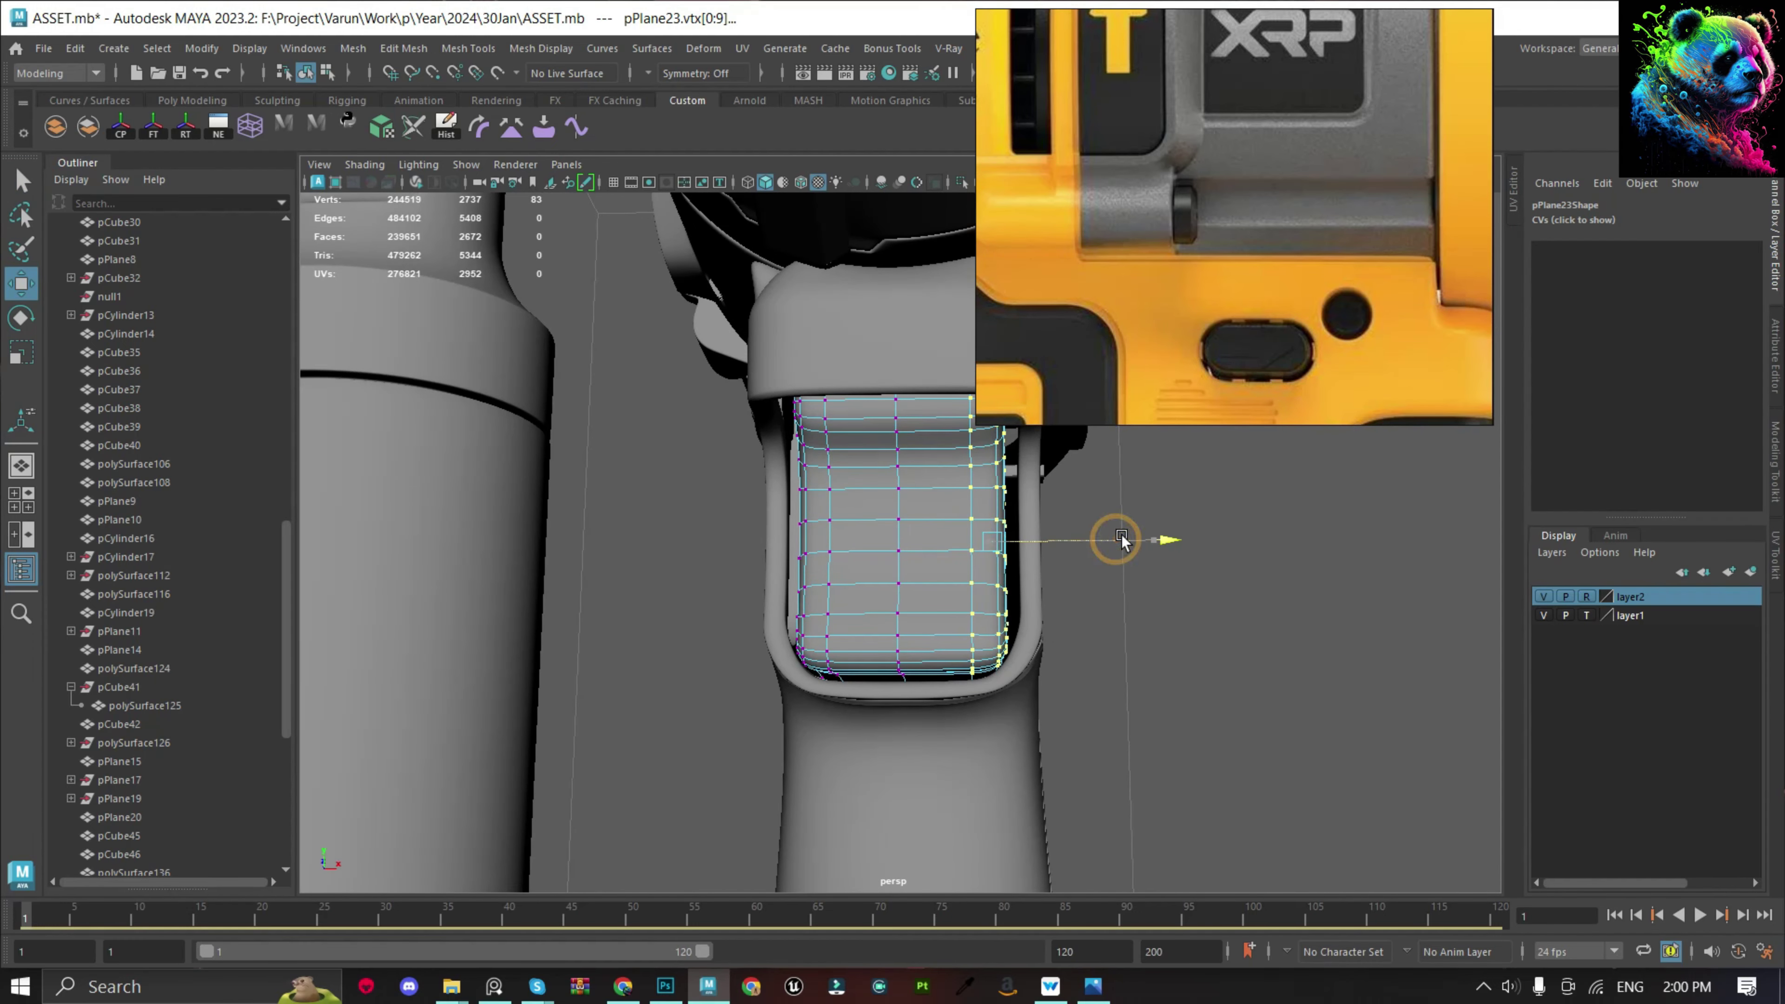
left_click_drag(1122, 540, 853, 552, "alt")
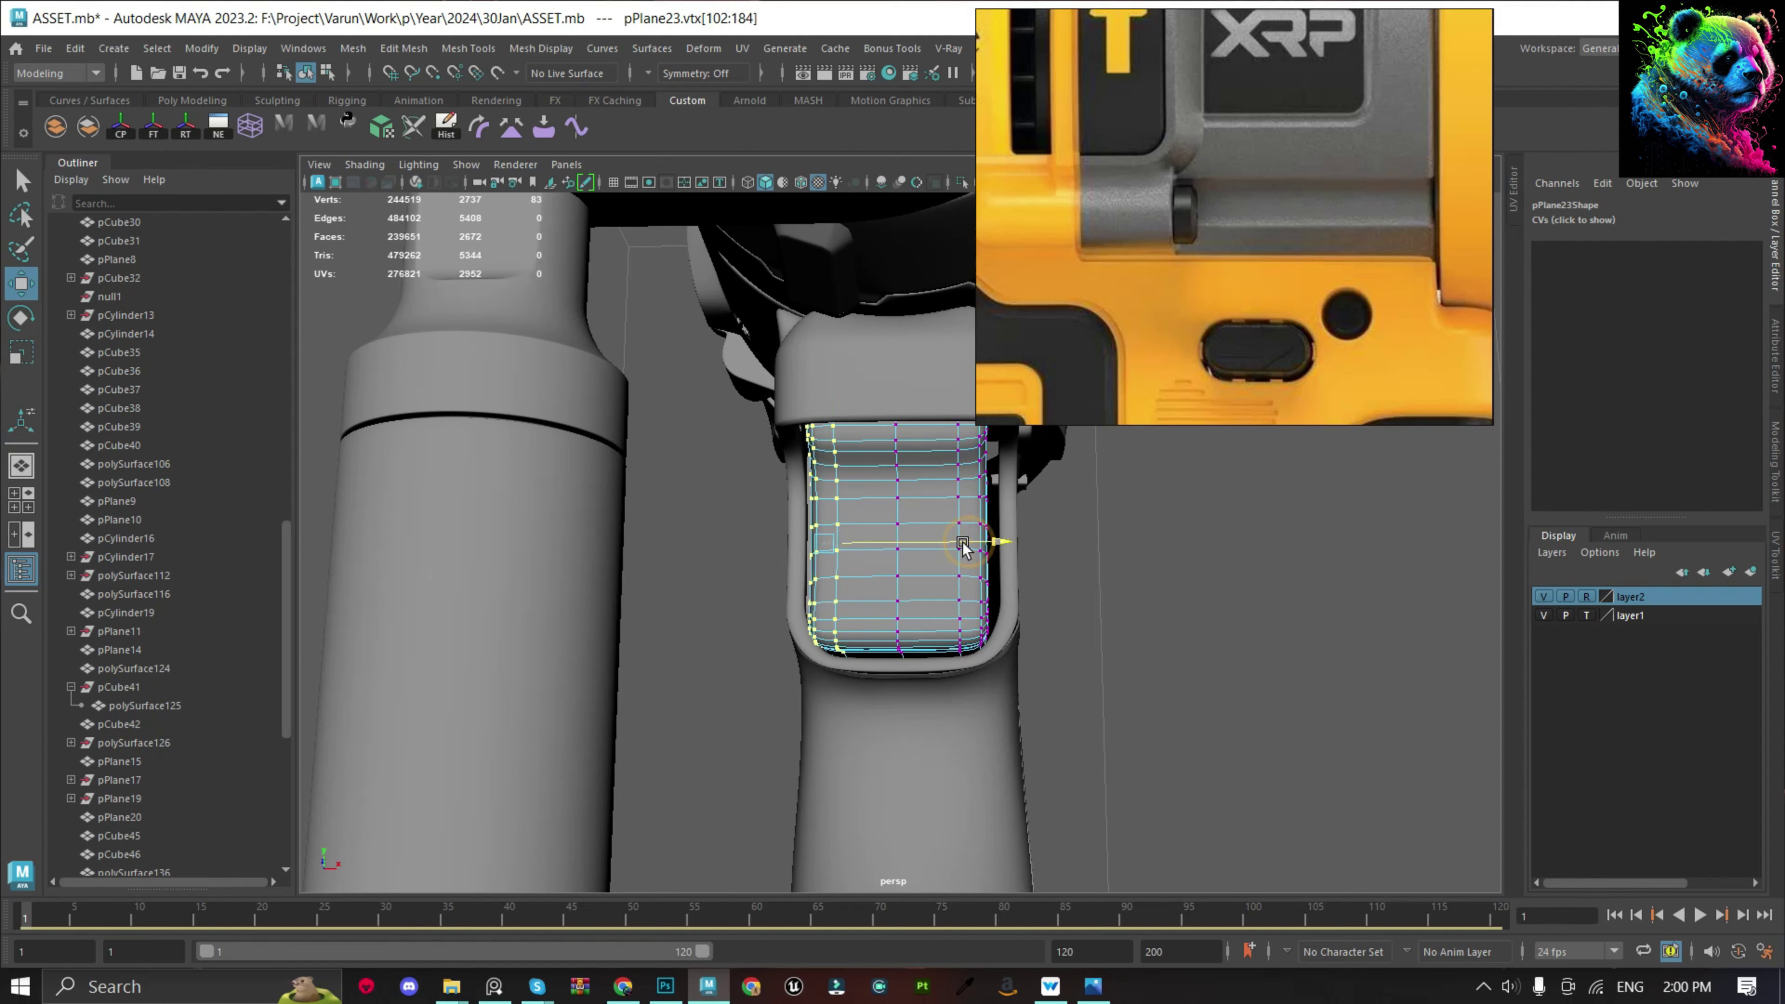
key("q")
mouse_move(963, 547)
left_mouse_down("alt")
mouse_move(1160, 612)
mouse_move(1261, 582)
mouse_move(924, 600)
mouse_move(917, 539)
mouse_move(944, 617)
mouse_move(892, 523)
mouse_move(660, 532)
mouse_move(718, 533)
left_mouse_up("alt")
Select the grip panel pPlane23 and check its outline in the side view.
left_click(1176, 615)
left_click(916, 539)
left_click(660, 533)
left_click(775, 478)
key("space")
left_click_drag(909, 546, 603, 476)
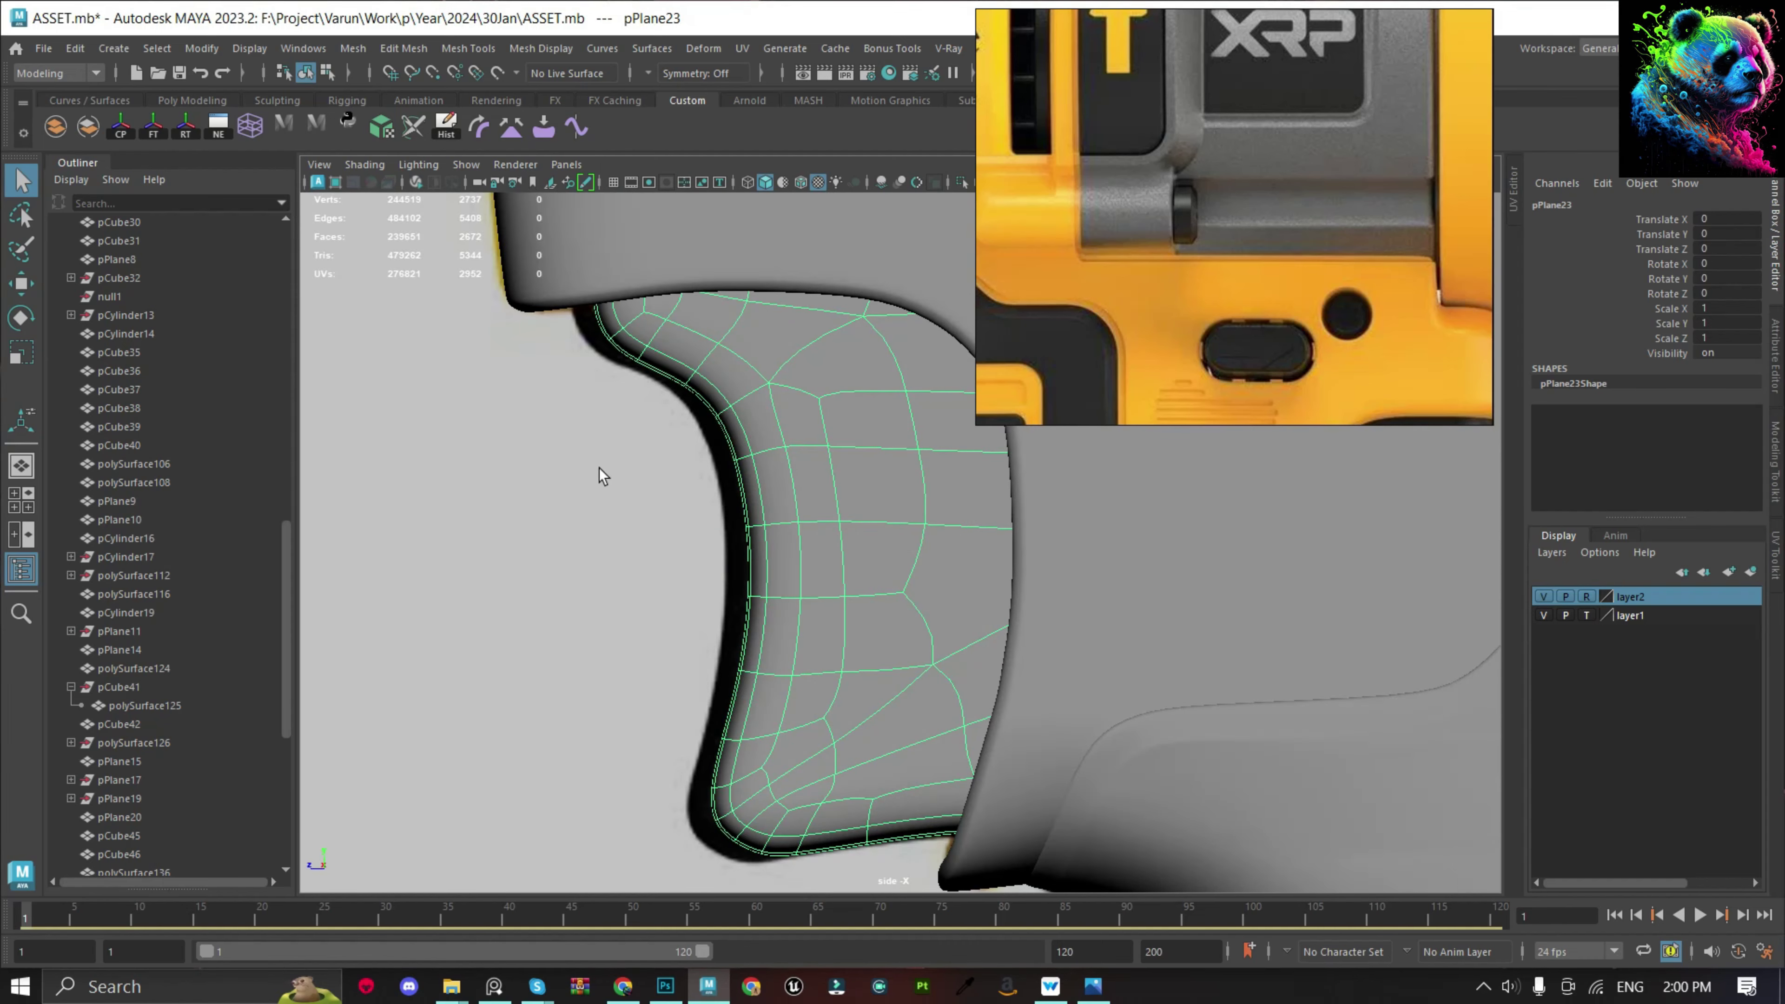
key("space")
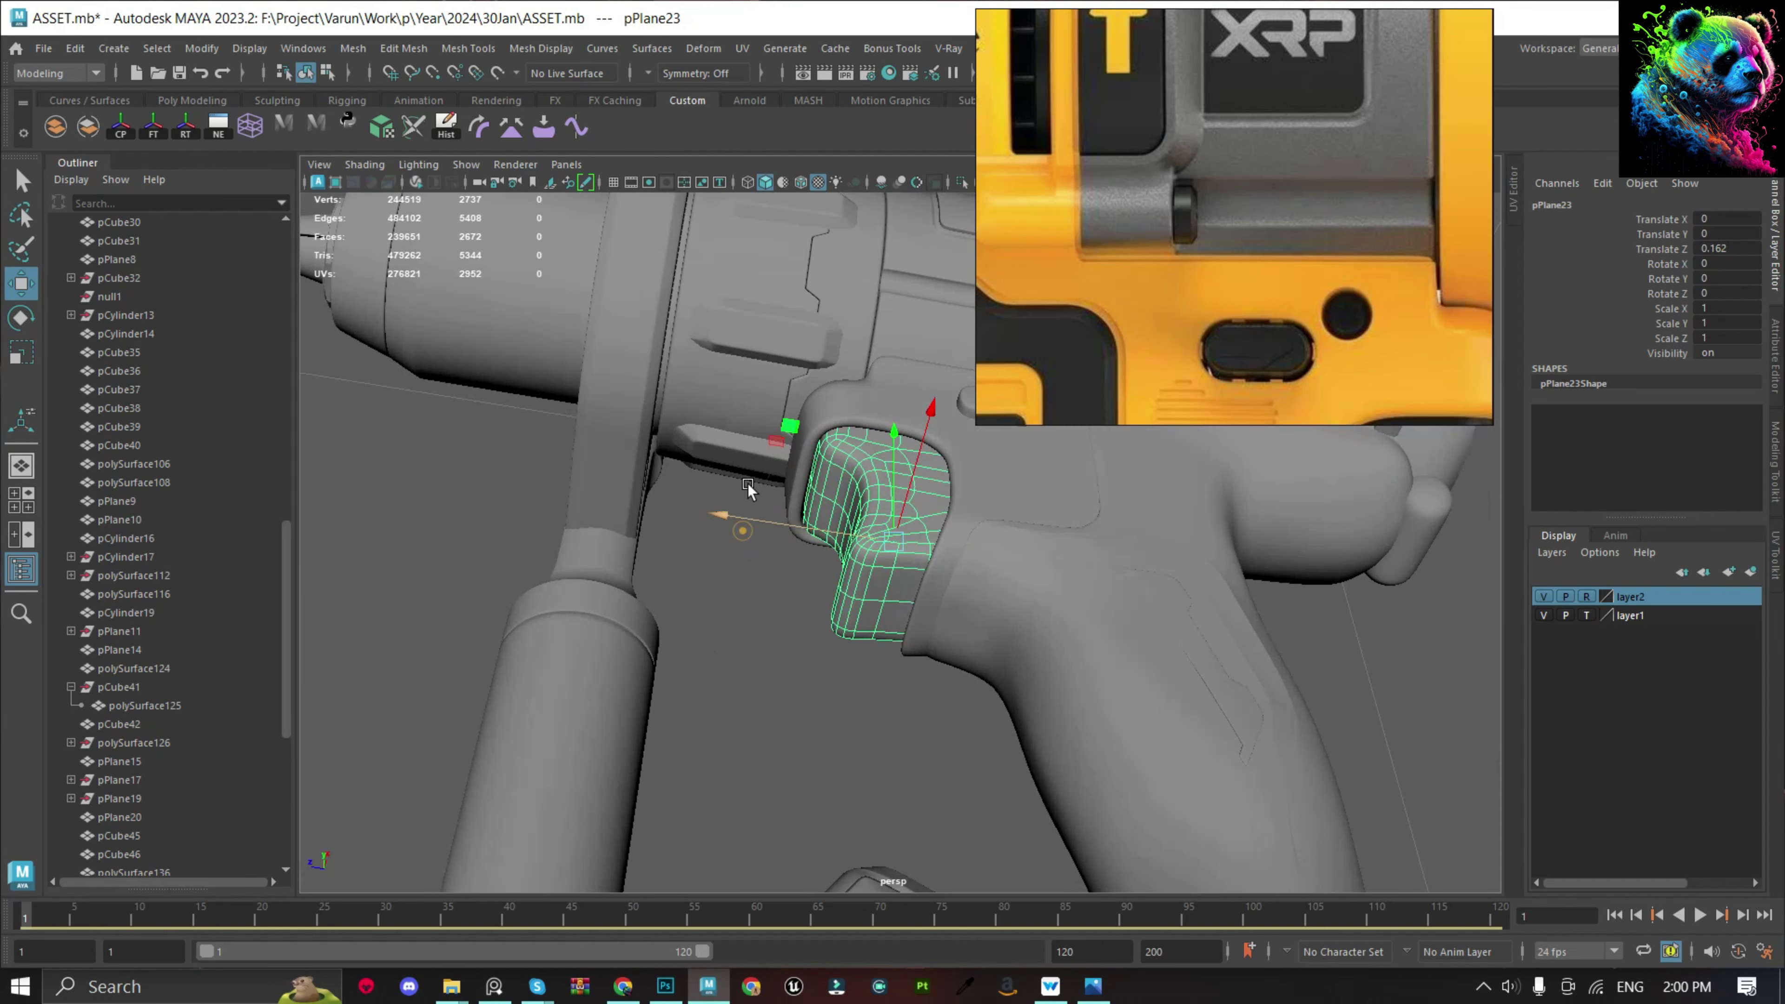
Select the grip mesh polySurface146 and isolate it in the viewport.
key("q")
left_click(704, 685)
mouse_move(729, 523)
left_mouse_down("alt")
mouse_move(705, 686)
mouse_move(925, 644)
left_mouse_up("alt")
left_click(925, 636)
left_click(1239, 646)
mouse_move(996, 590)
left_mouse_down("alt")
mouse_move(1239, 646)
mouse_move(1263, 630)
mouse_move(1178, 605)
mouse_move(1066, 659)
left_mouse_up("alt")
left_click(1179, 605)
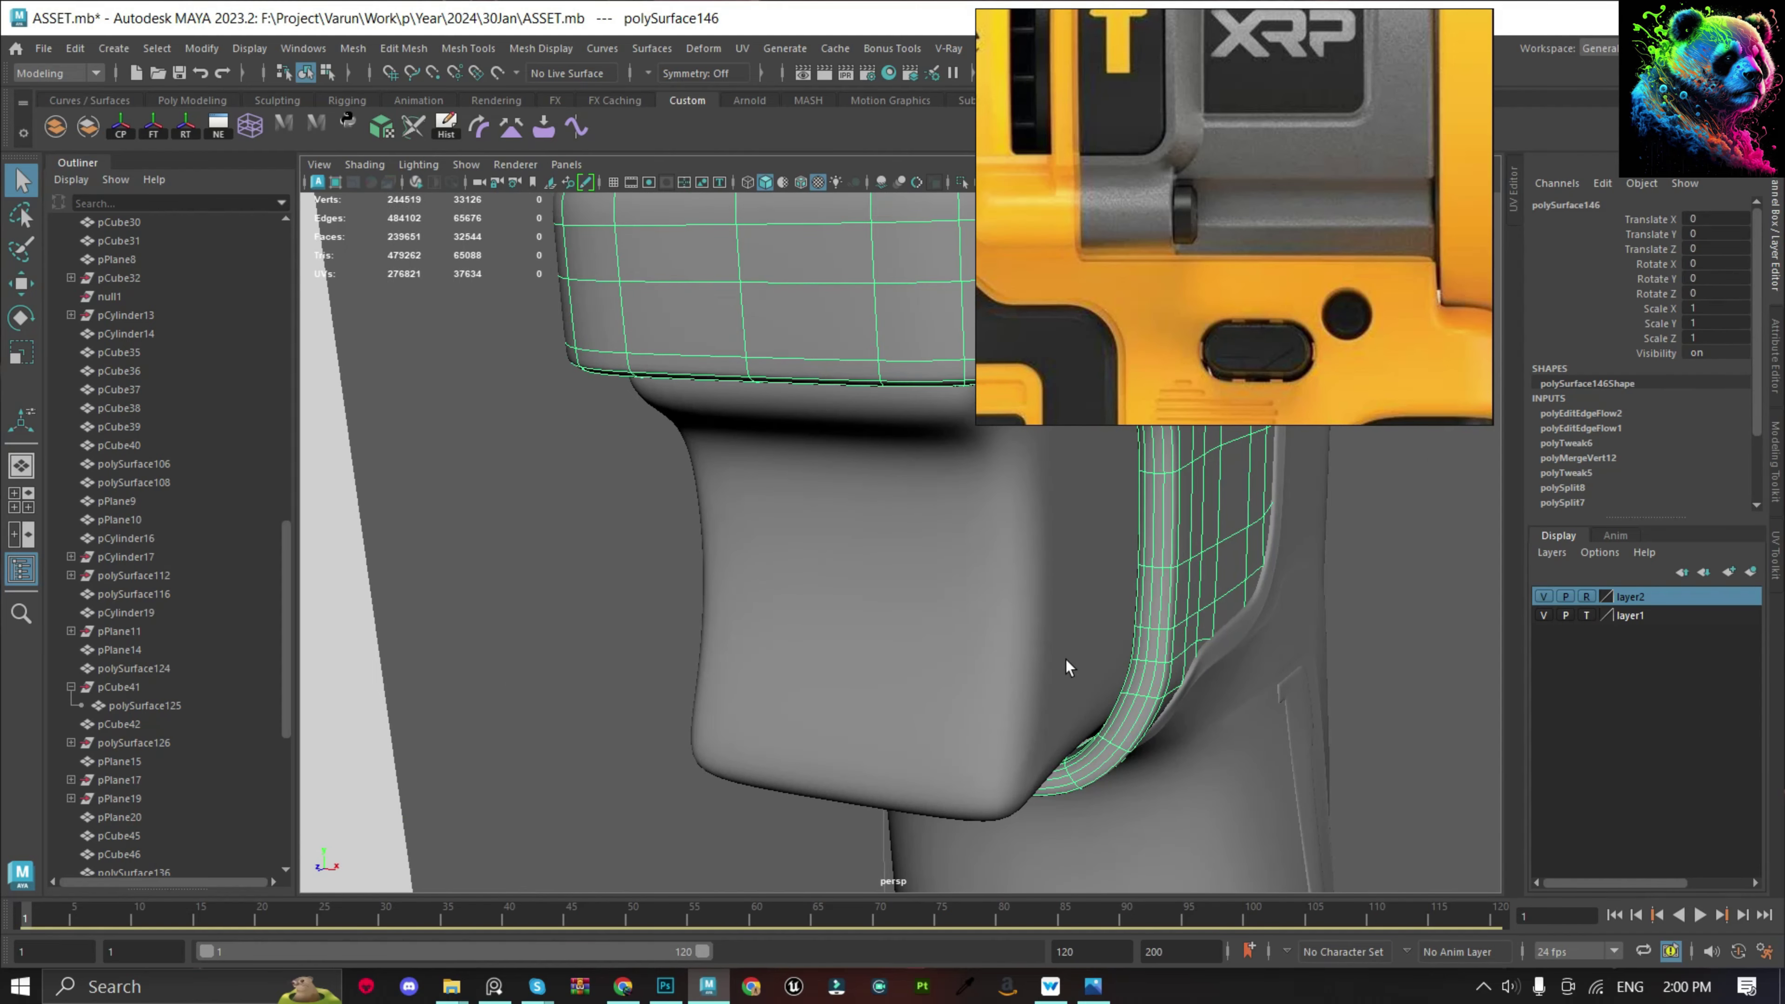
left_click(1066, 660)
key("f")
key("ctrl+1")
Select the grip rim's full edge loop and extrude it.
left_click_drag(757, 665, 1208, 642, "alt")
left_click(780, 697)
mouse_move(780, 697)
left_mouse_down("alt")
mouse_move(913, 637)
mouse_move(981, 630)
left_mouse_up("alt")
left_click(981, 630)
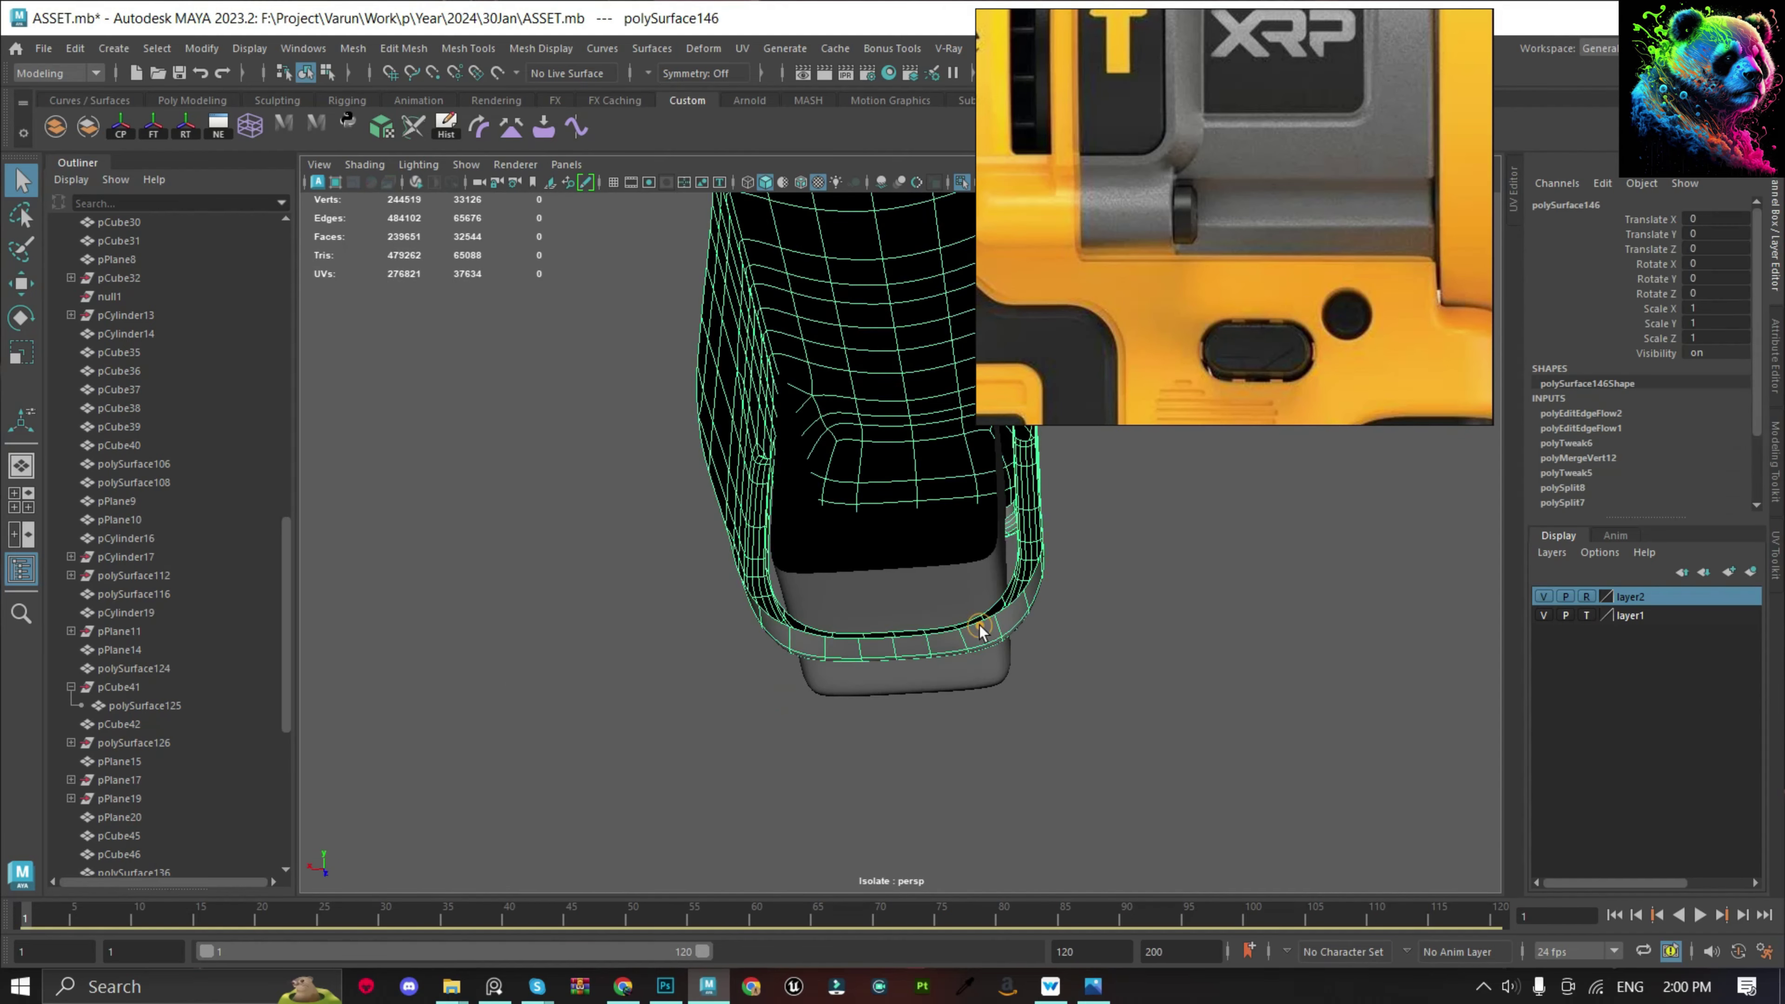
mouse_move(1018, 541)
left_mouse_down("alt")
mouse_move(1028, 590)
mouse_move(1016, 638)
mouse_move(997, 638)
mouse_move(1060, 653)
mouse_move(865, 653)
mouse_move(1195, 569)
mouse_move(836, 484)
mouse_move(788, 571)
mouse_move(1096, 657)
mouse_move(1069, 626)
mouse_move(1008, 669)
mouse_move(996, 562)
mouse_move(1026, 533)
mouse_move(641, 499)
left_mouse_up("alt")
double_click(1017, 638)
key("ctrl+e")
key("q")
Insert two supporting loops along the rim, even their edge flow, and show the drill.
right_click_drag(642, 500, 618, 466, "shift")
left_click_drag(618, 467, 743, 535, "alt")
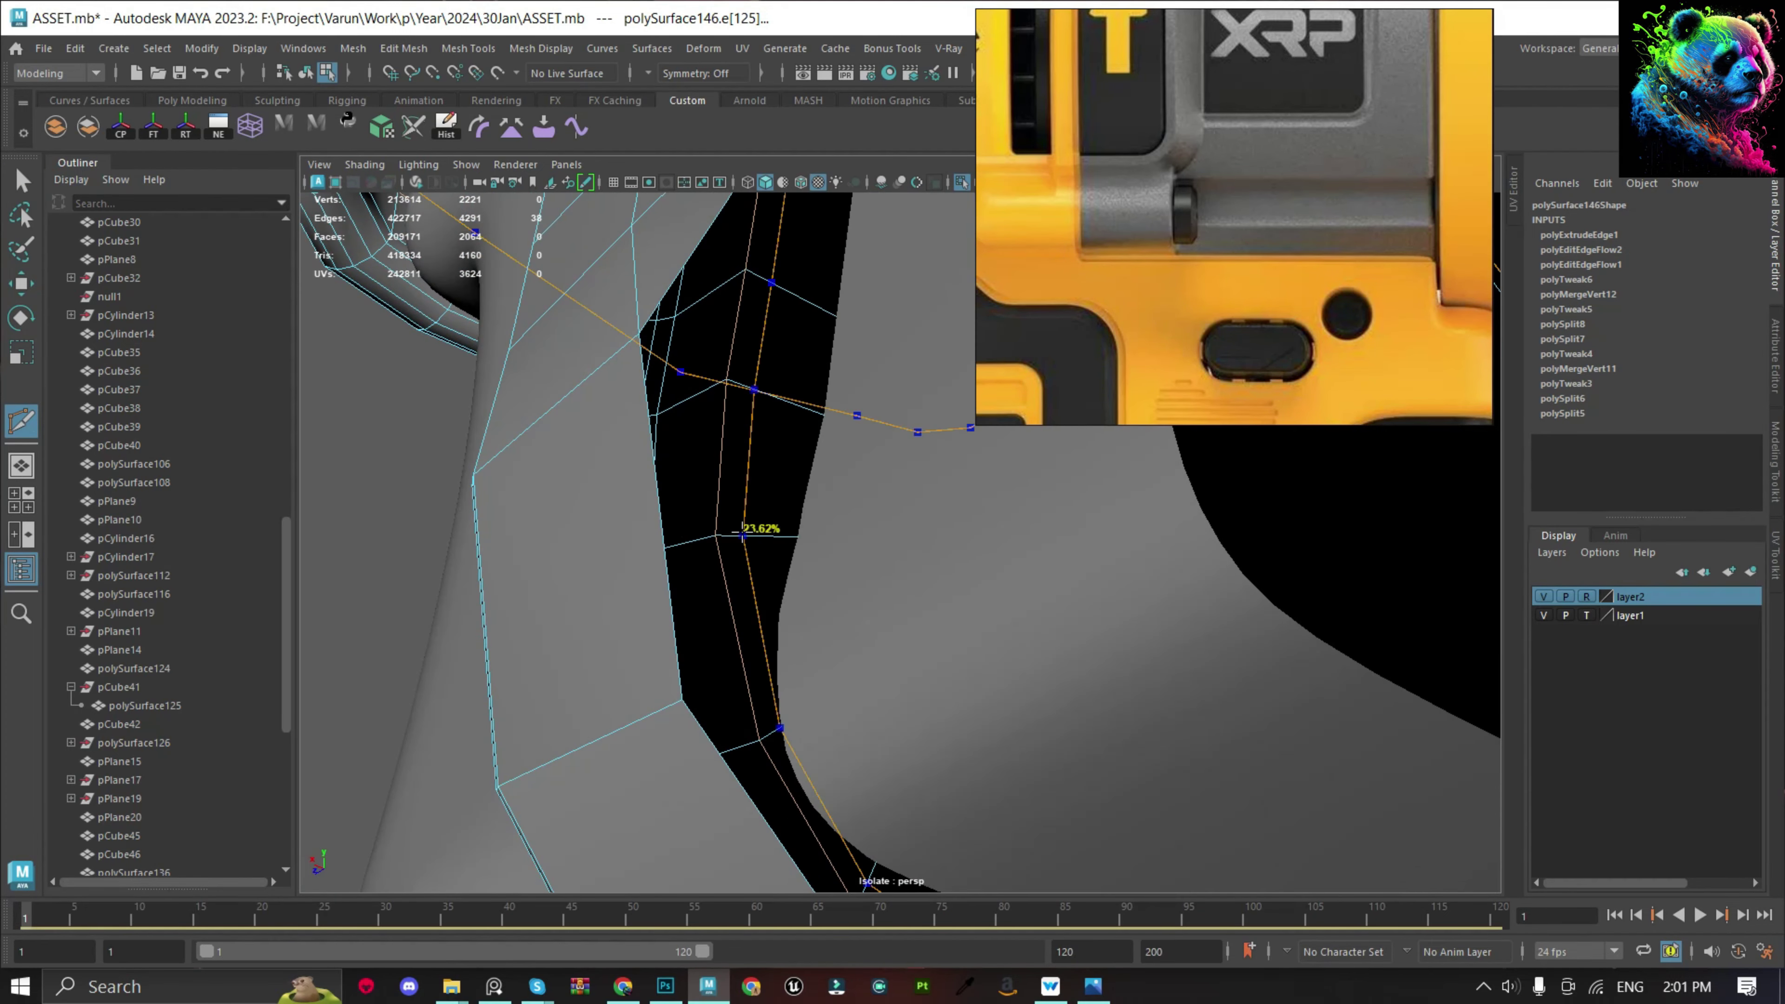
mouse_move(695, 550)
right_mouse_down("shift")
mouse_move(788, 474)
mouse_move(748, 592)
right_mouse_up("shift")
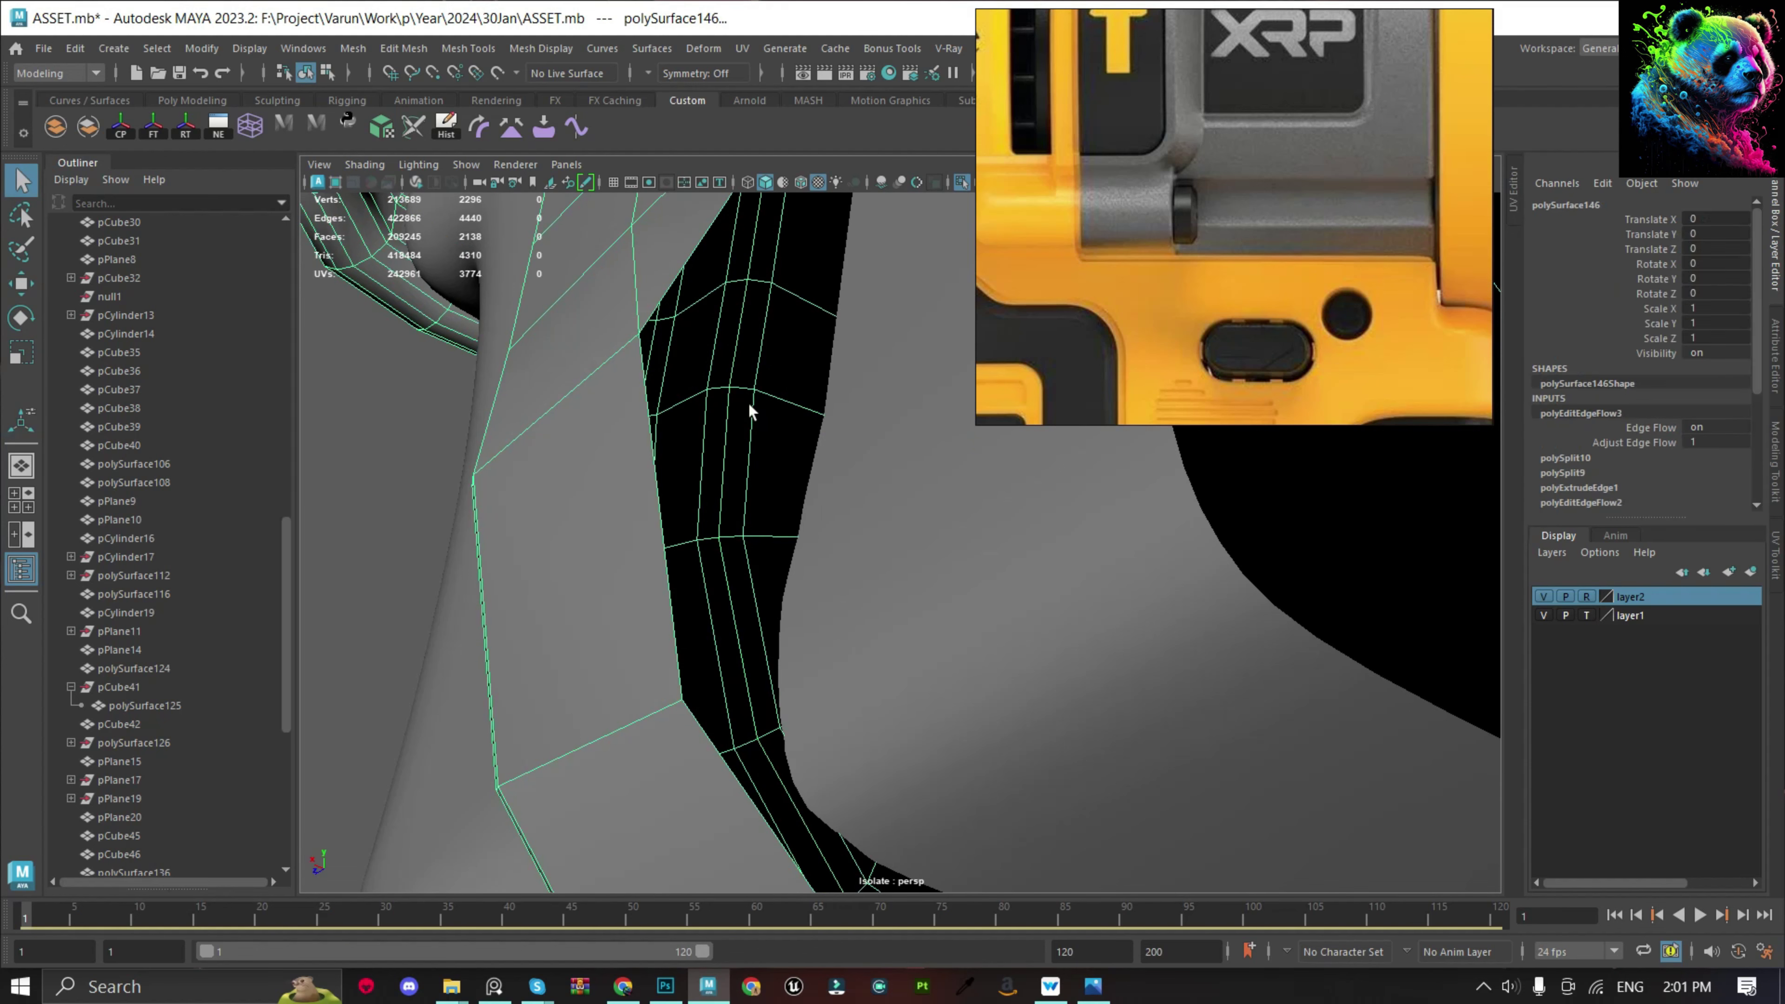
mouse_move(748, 402)
left_mouse_down("alt")
mouse_move(642, 547)
mouse_move(549, 470)
mouse_move(1142, 650)
left_mouse_up("alt")
left_click(642, 547)
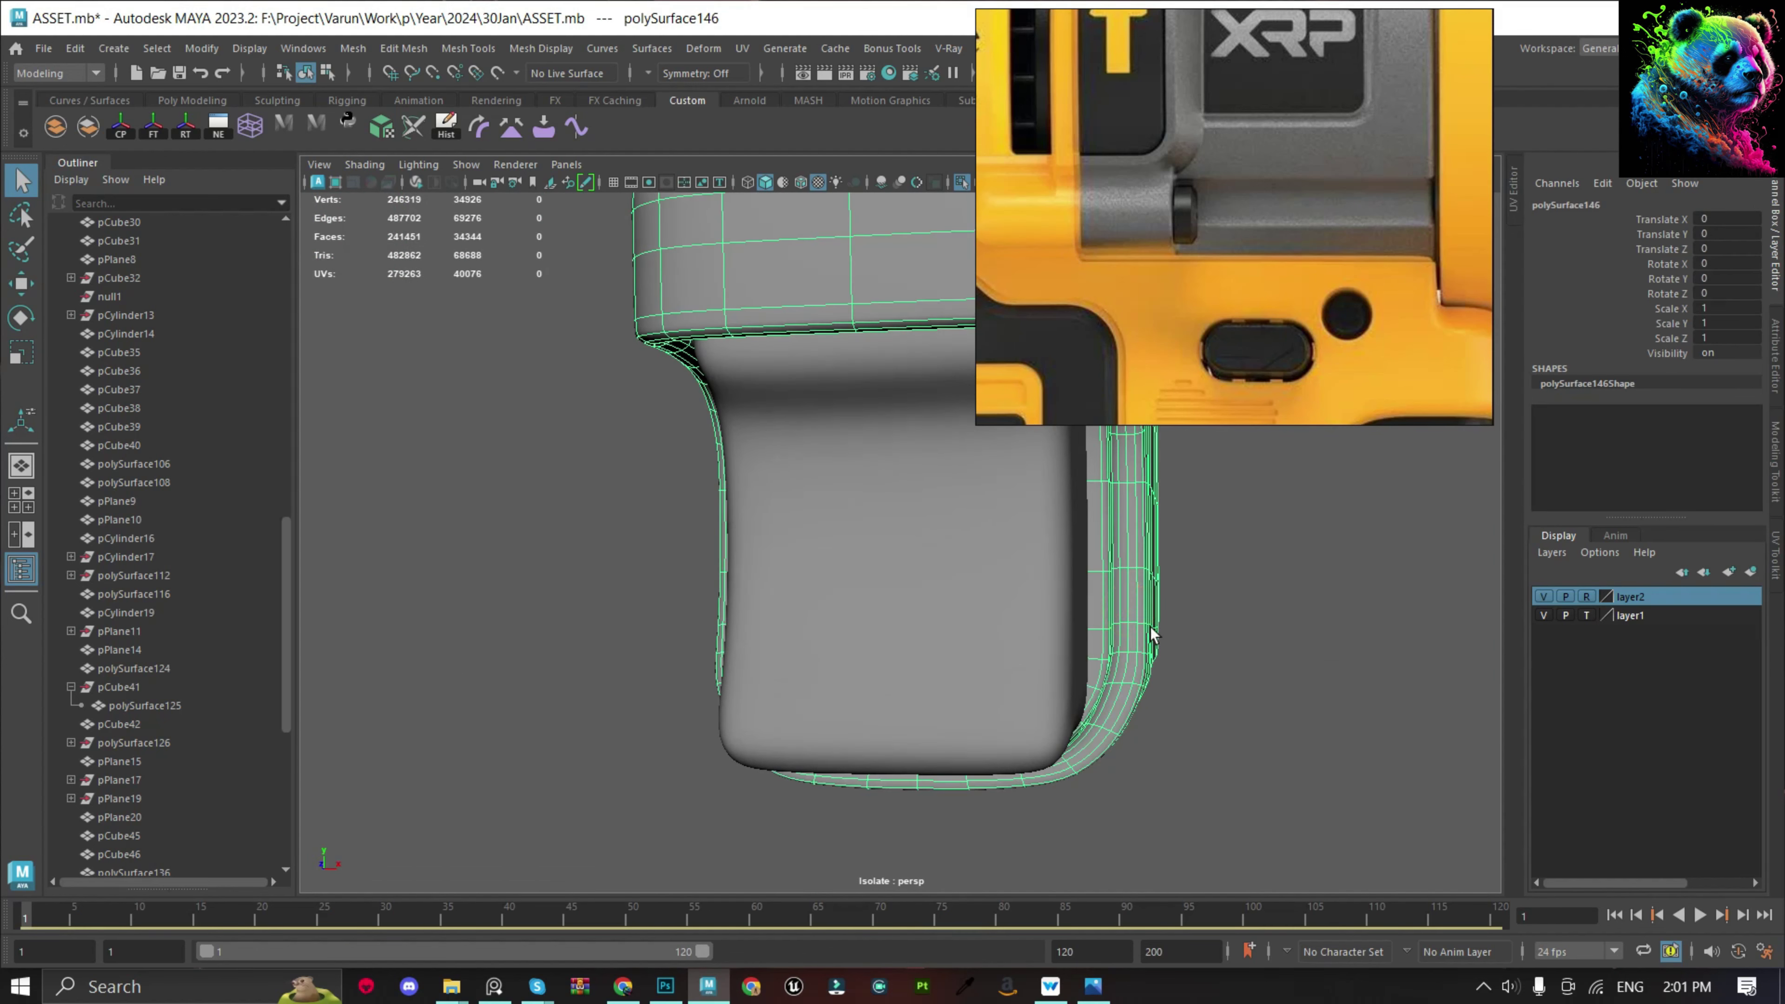
left_click(1153, 637)
scroll(1136, 619, "down", 5)
key("ctrl+1")
Save the file and inspect the grip around pPlane23.
scroll(962, 564, "up", 4)
key("ctrl+s")
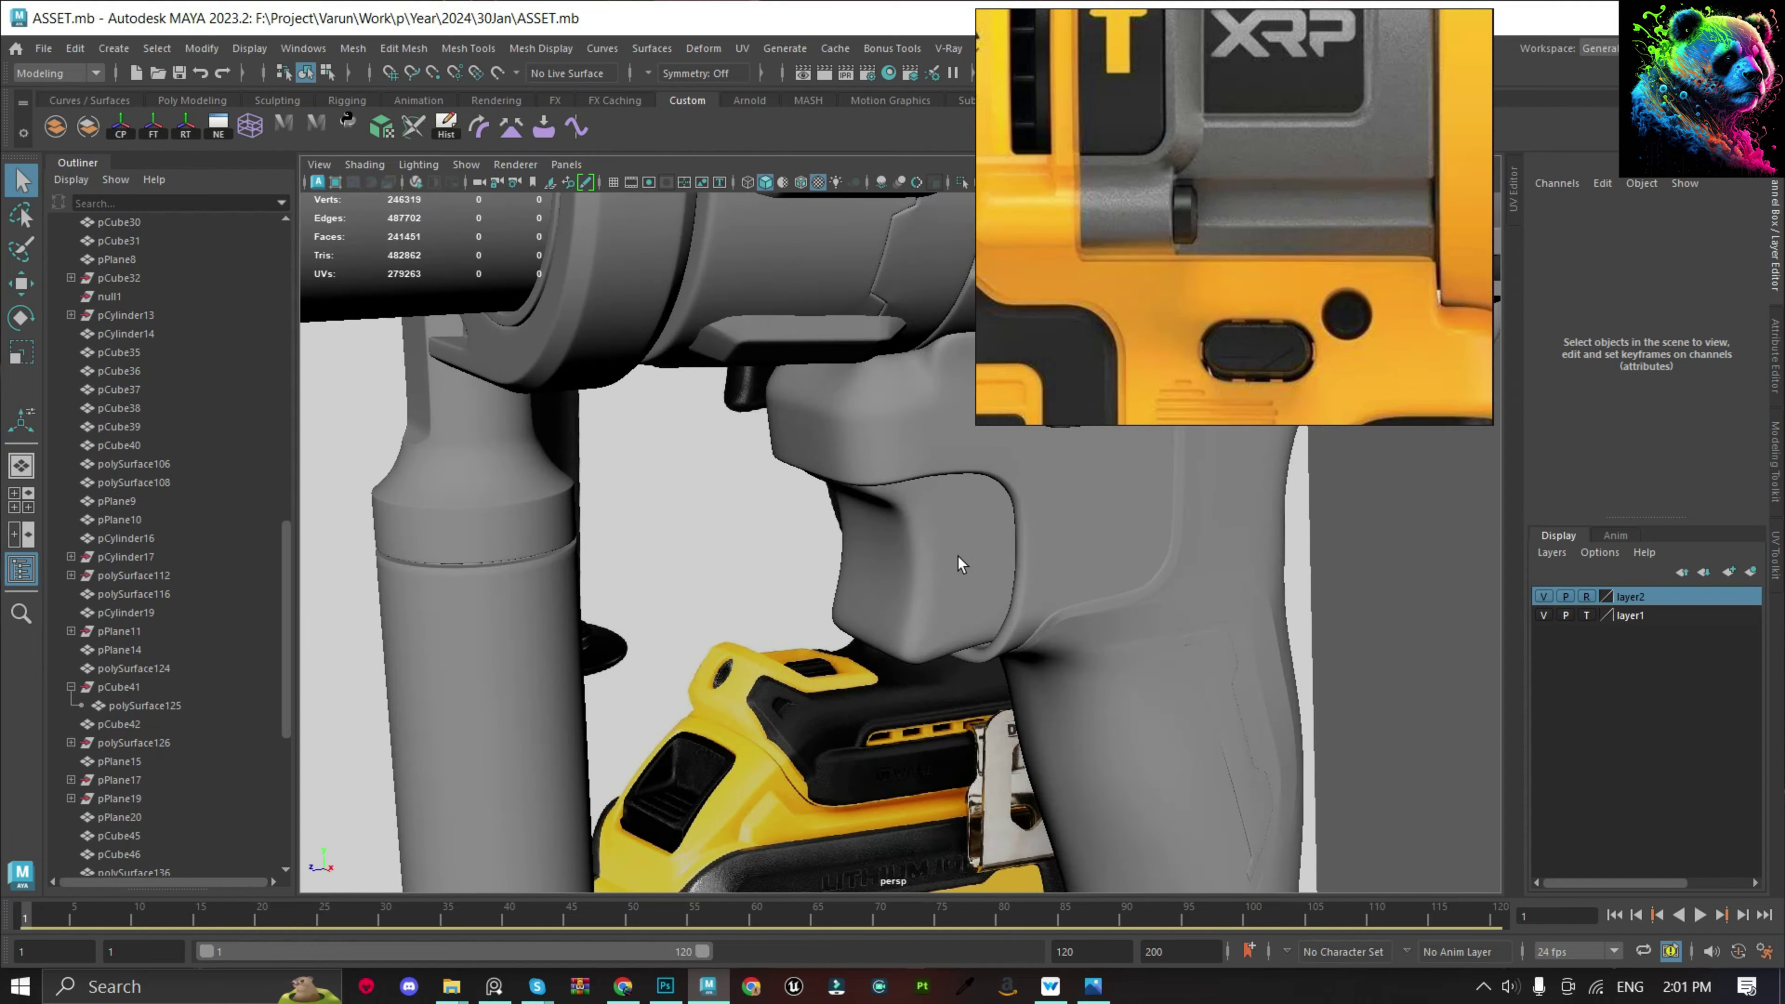
left_click(961, 565)
left_click_drag(962, 564, 1042, 594, "alt")
scroll(1231, 647, "down", 5)
left_click(1120, 646)
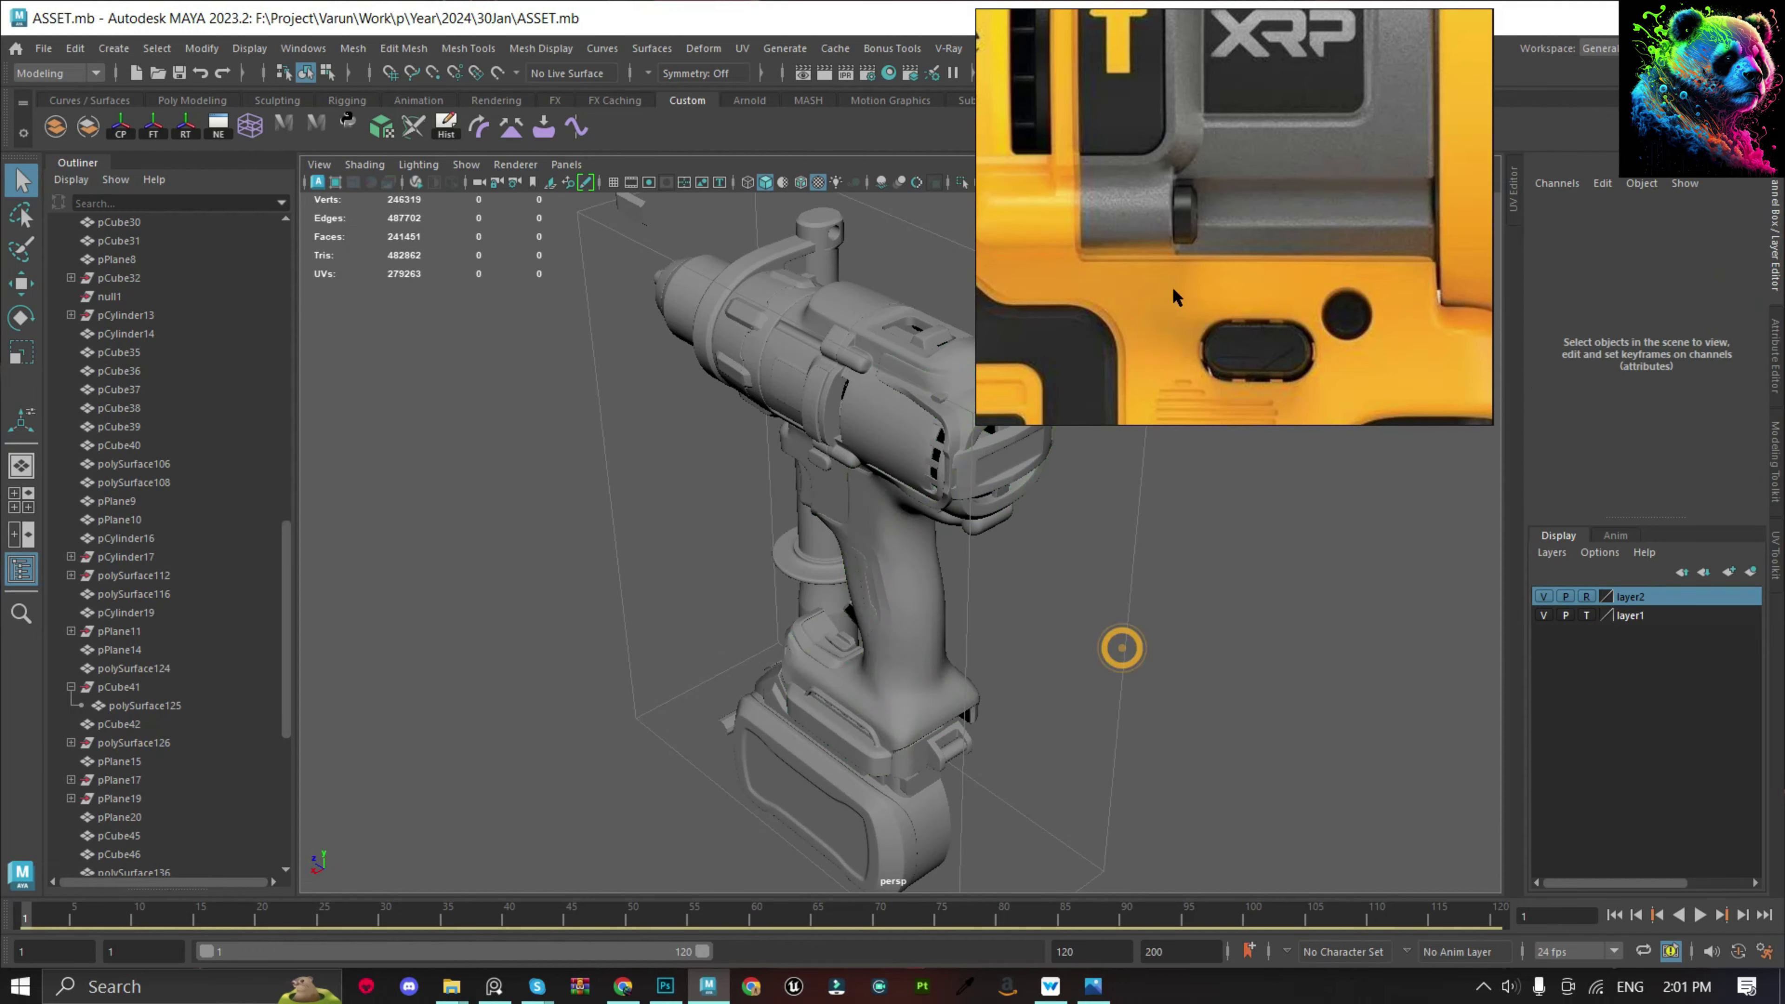
scroll(1455, 232, "down", 3)
scroll(1455, 232, "down", 2)
scroll(1455, 232, "up", 3)
Inspect the grip parts pCube48 and pCube50 from side and front angles.
left_click_drag(1216, 773, 986, 832, "alt")
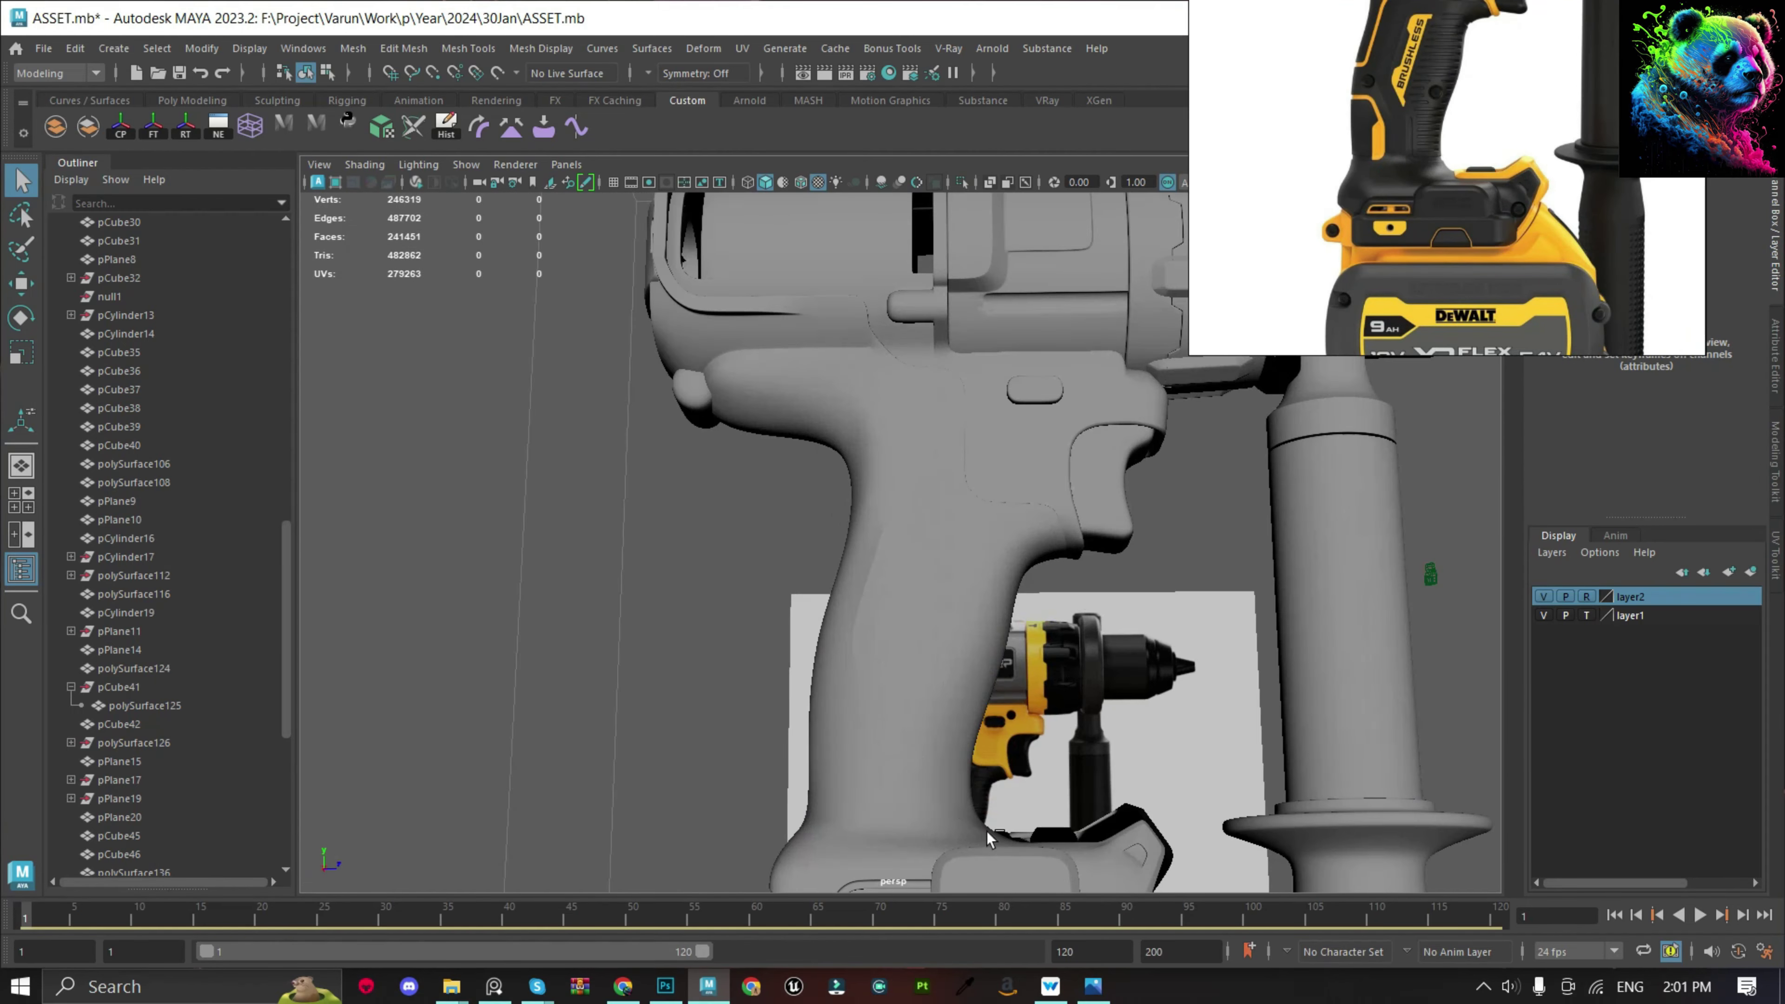
left_click(986, 832)
scroll(986, 832, "down", 2)
scroll(983, 732, "up", 3)
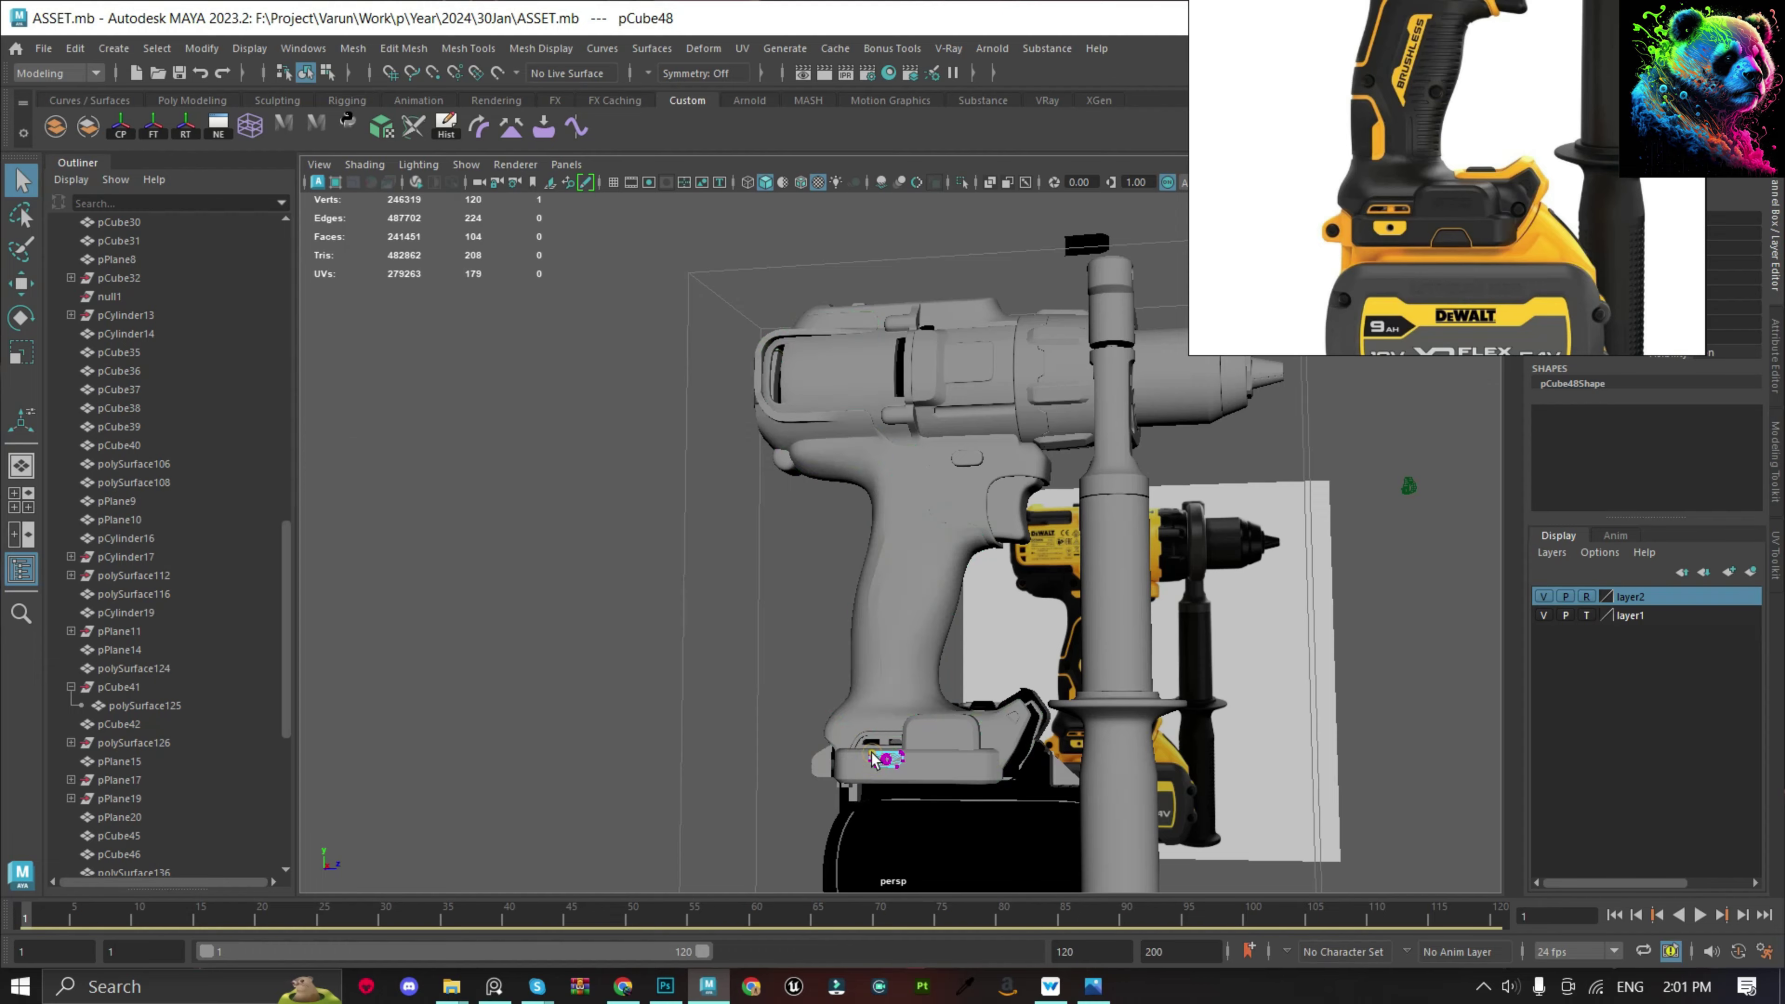
scroll(873, 760, "up", 5)
left_click_drag(874, 760, 1028, 763, "alt")
scroll(1028, 763, "up", 3)
left_click(938, 596)
scroll(938, 596, "up", 2)
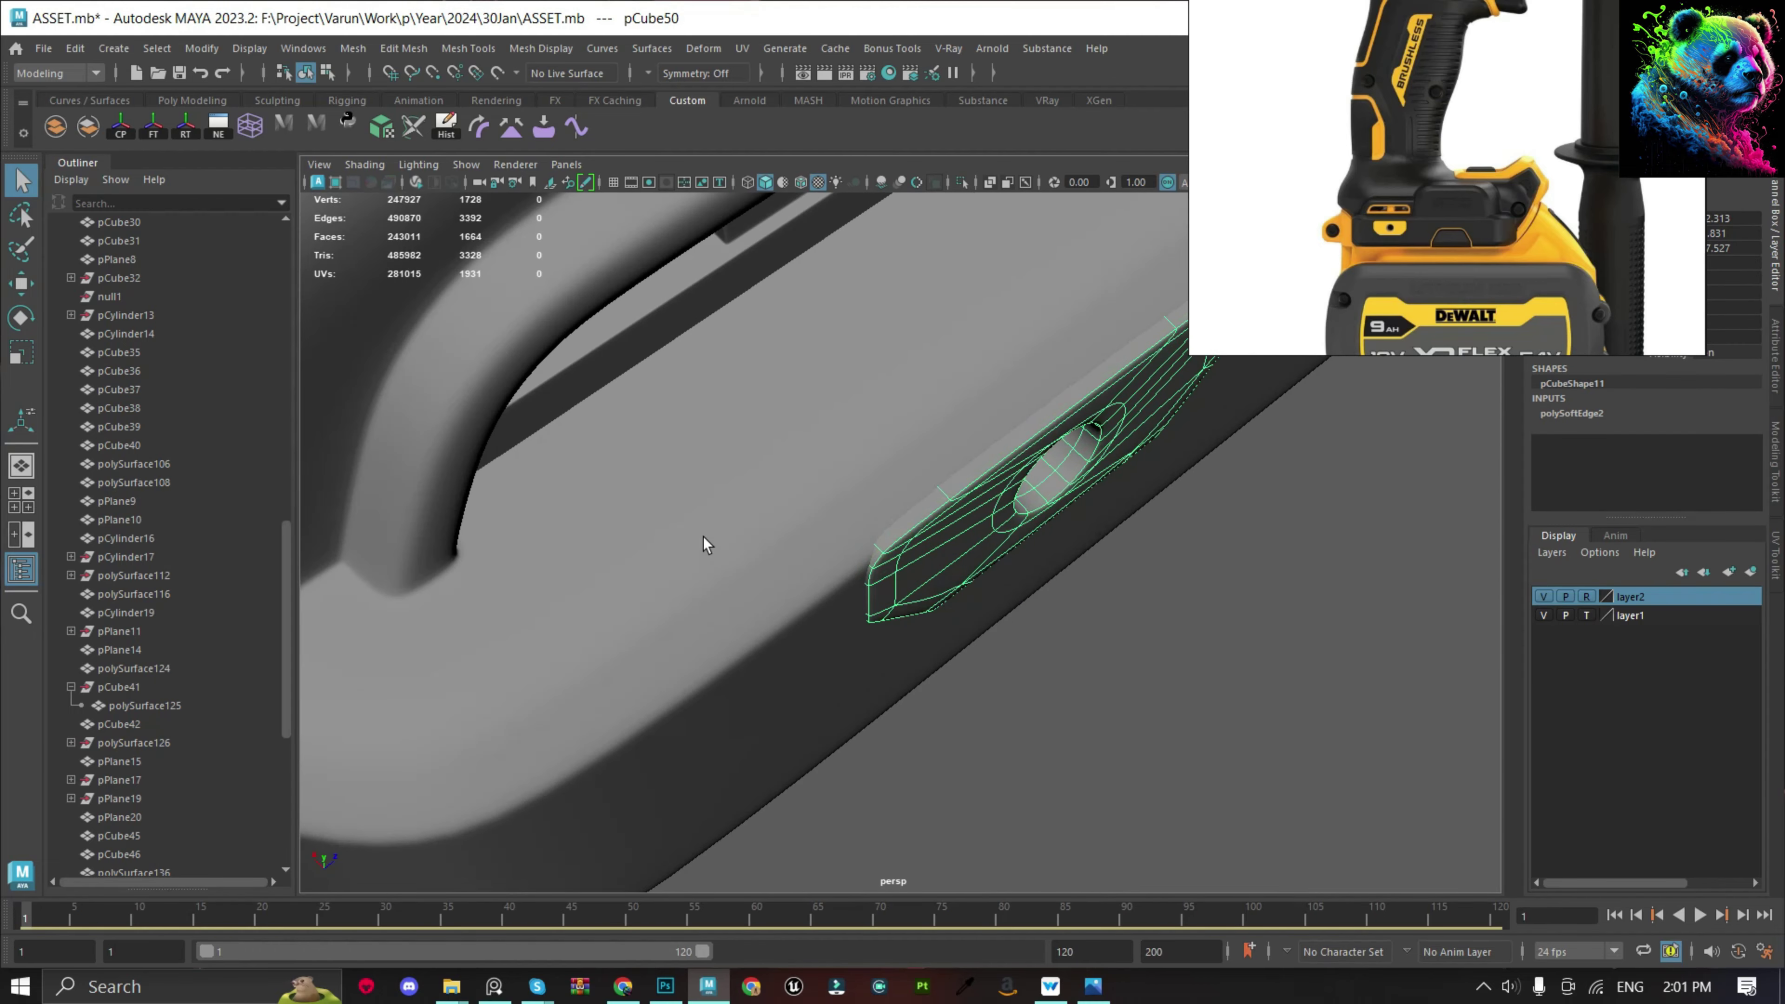
mouse_move(705, 544)
left_mouse_down("alt")
mouse_move(1119, 709)
mouse_move(1096, 646)
mouse_move(902, 597)
mouse_move(968, 763)
left_mouse_up("alt")
left_click(1096, 646)
scroll(1084, 625, "up", 2)
Select the side-panel part polySurface110 and ready it for moving.
left_click(902, 597)
scroll(902, 596, "down", 5)
left_click(827, 814)
scroll(826, 814, "up", 5)
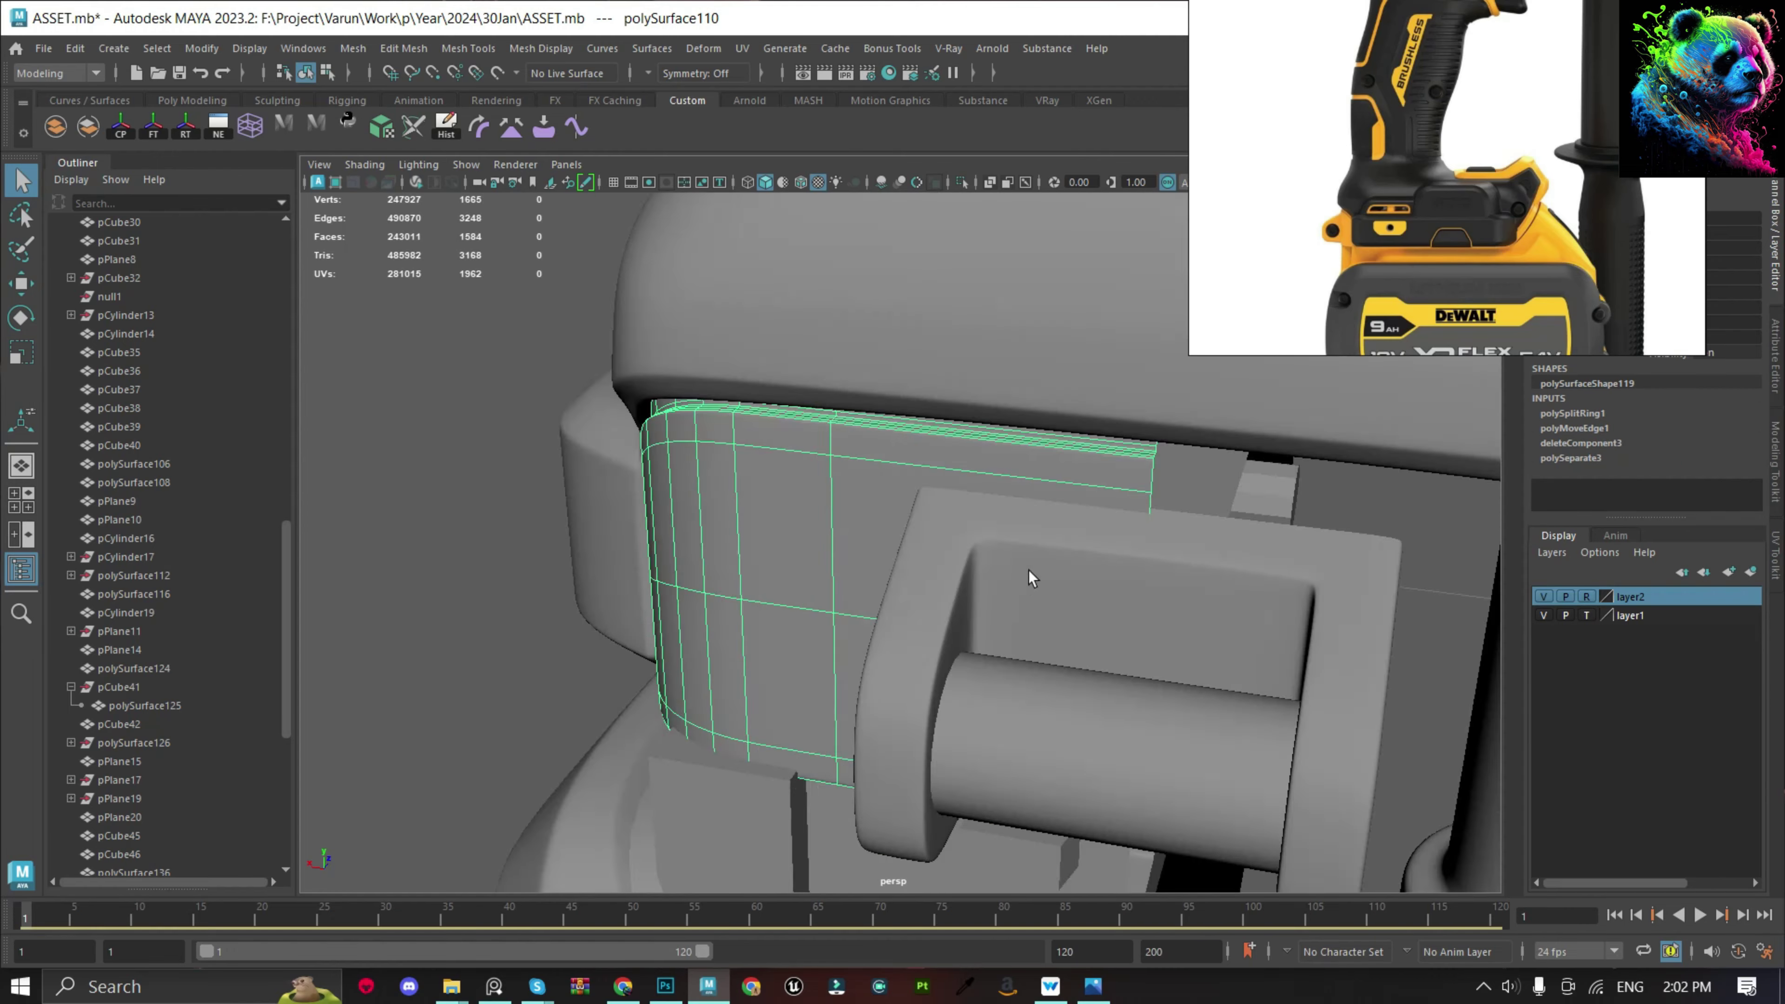
left_click_drag(1029, 578, 1132, 571, "alt")
scroll(1128, 650, "up", 3)
key("w")
mouse_move(887, 670)
left_mouse_down("alt")
mouse_move(968, 667)
mouse_move(1136, 710)
mouse_move(813, 633)
mouse_move(1046, 642)
mouse_move(829, 614)
mouse_move(1123, 626)
mouse_move(833, 413)
mouse_move(838, 396)
mouse_move(701, 460)
mouse_move(608, 476)
left_mouse_up("alt")
key("q")
Select battery-area parts polySurface109, pCube27 and pCube42, then isolate the new mesh.
left_click(968, 667)
left_click(830, 611)
left_click(839, 402)
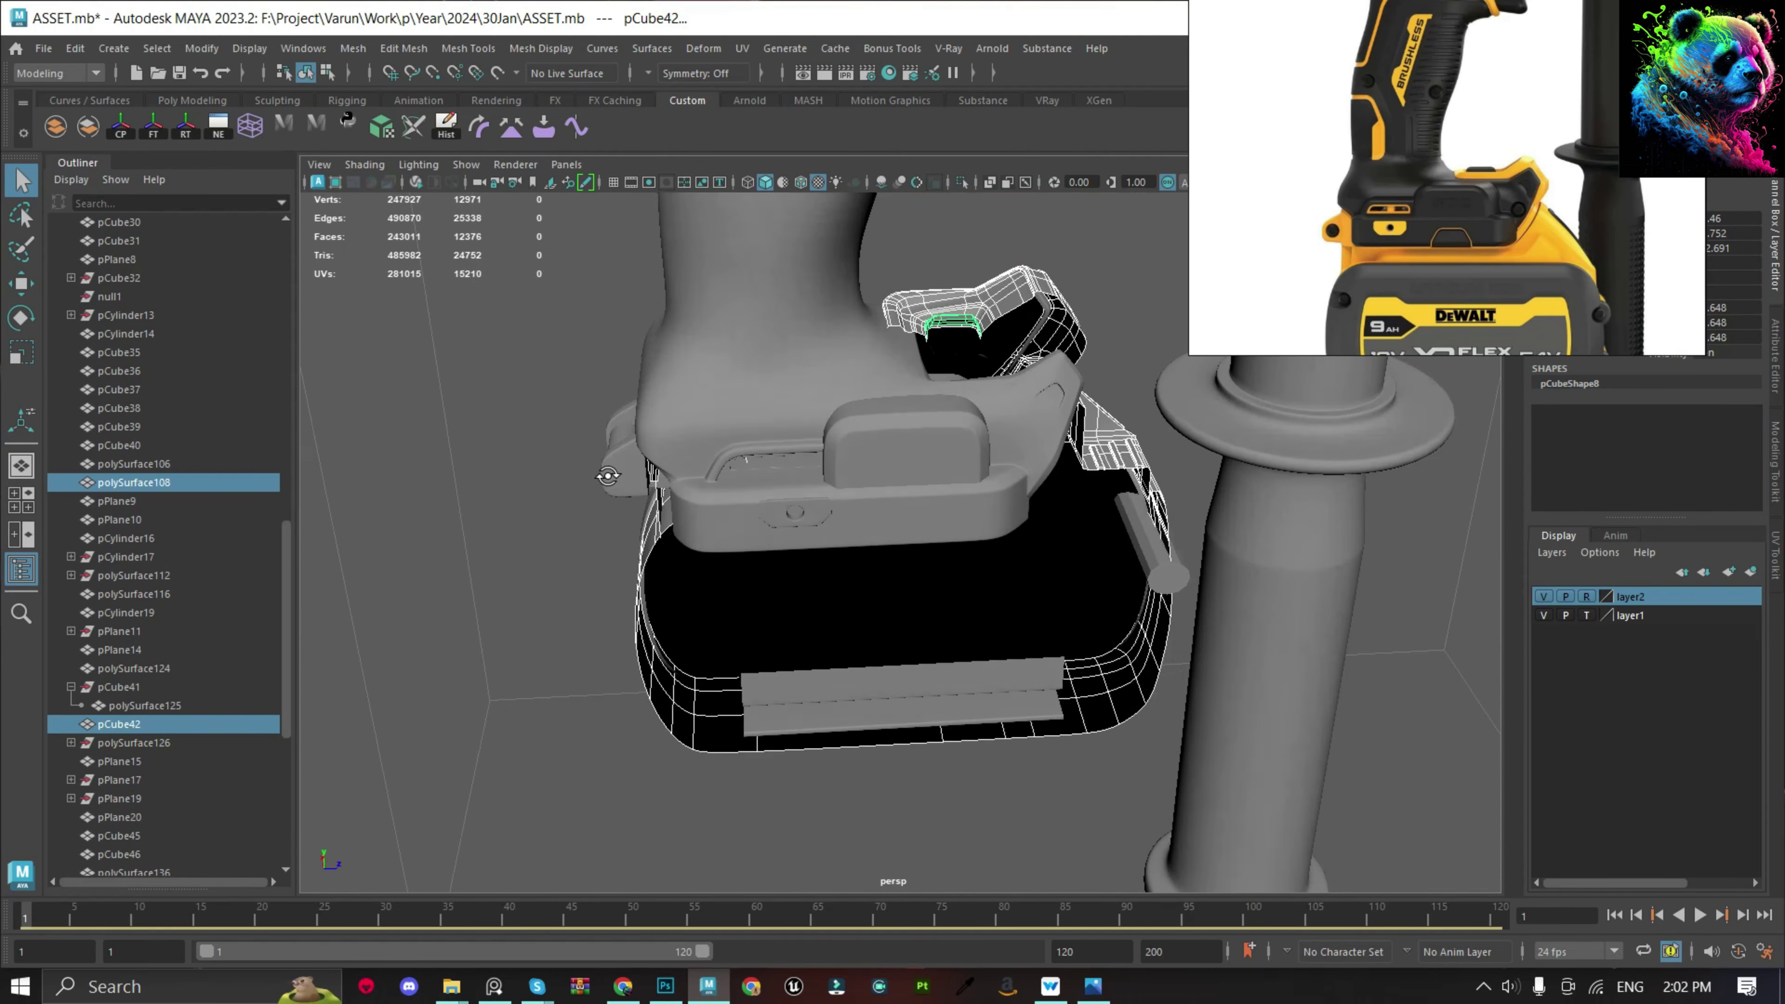
scroll(1393, 263, "up", 5)
left_click_drag(1055, 548, 1096, 534, "alt")
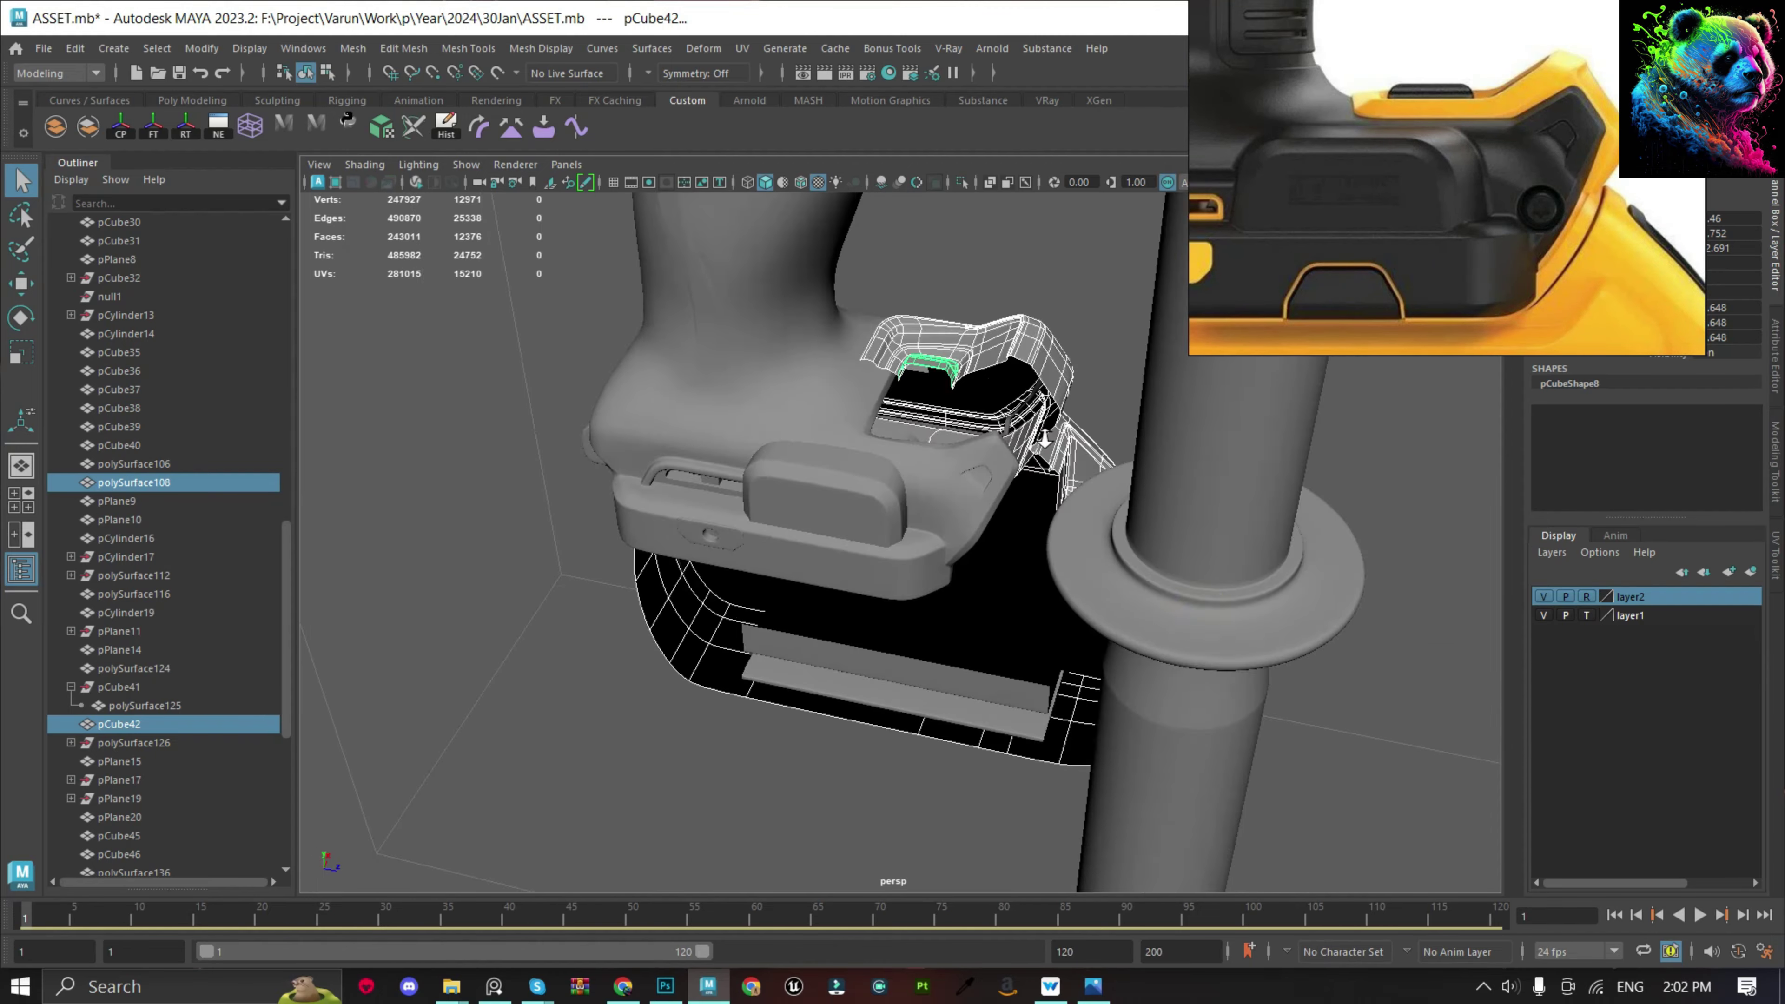
right_click_drag(1096, 535, 1087, 562, "alt")
mouse_move(1073, 566)
left_mouse_down("alt")
mouse_move(829, 590)
mouse_move(1104, 511)
mouse_move(1160, 556)
mouse_move(1299, 598)
mouse_move(1074, 638)
left_mouse_up("alt")
scroll(1074, 637, "up", 2)
key("w")
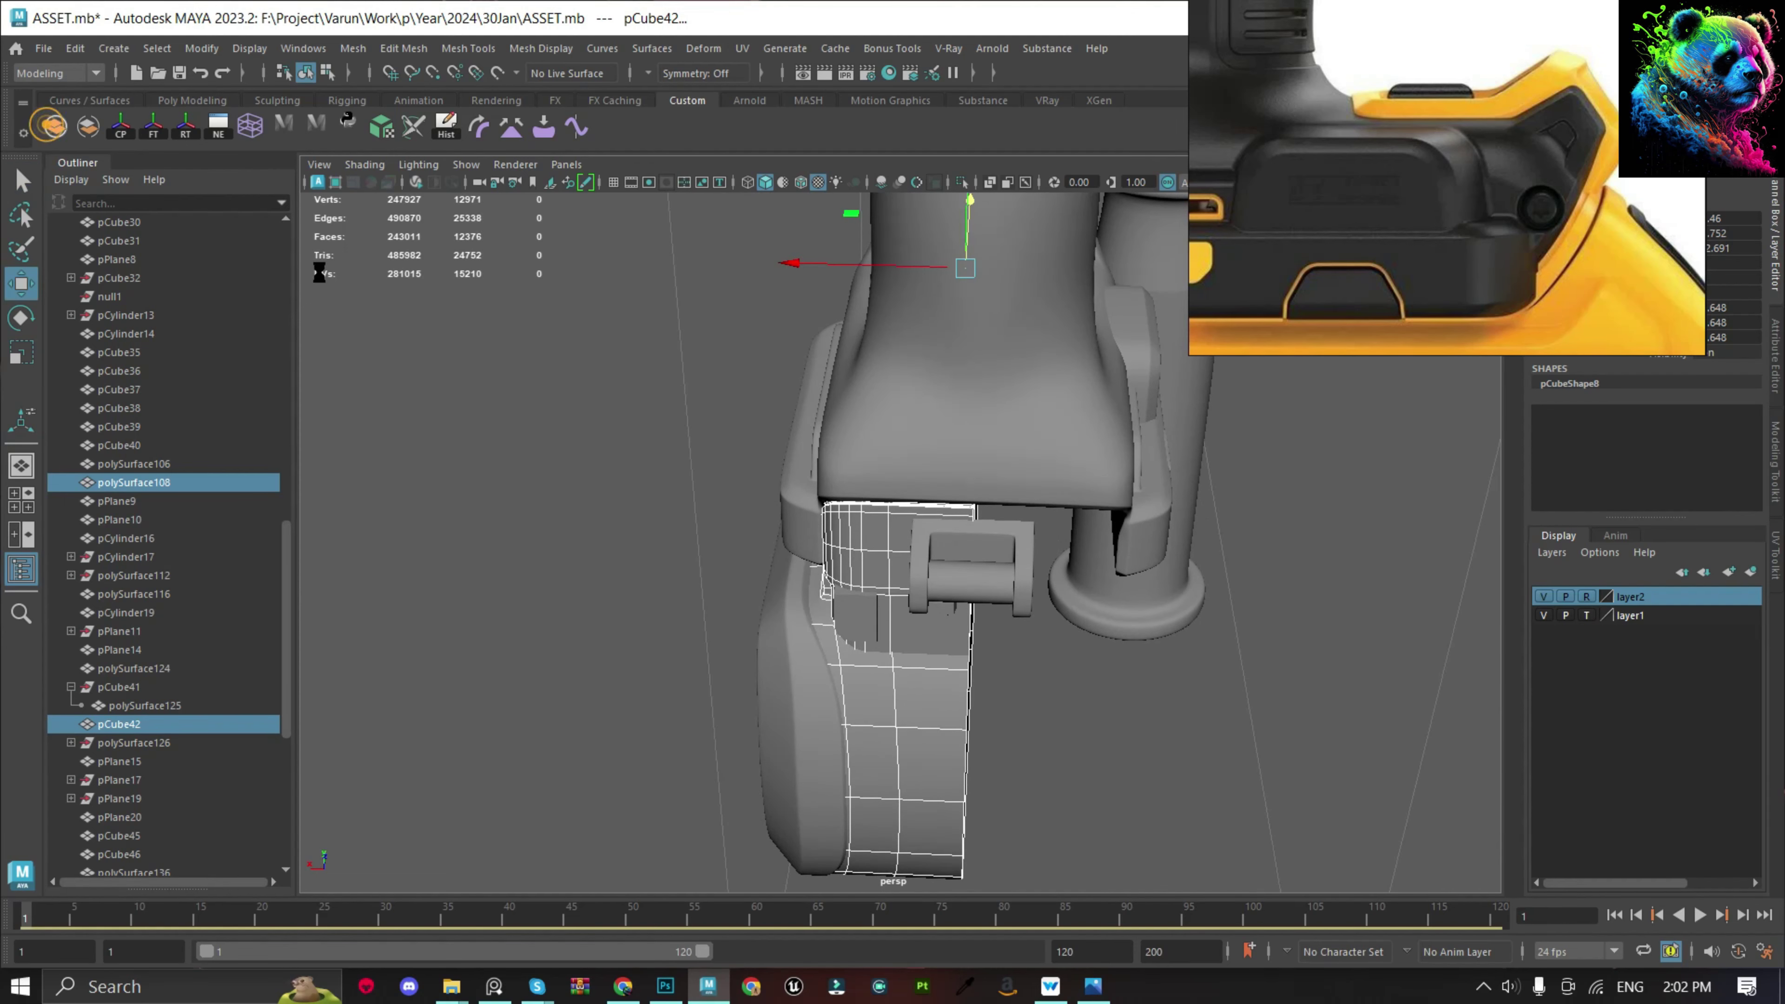
key("ctrl+1")
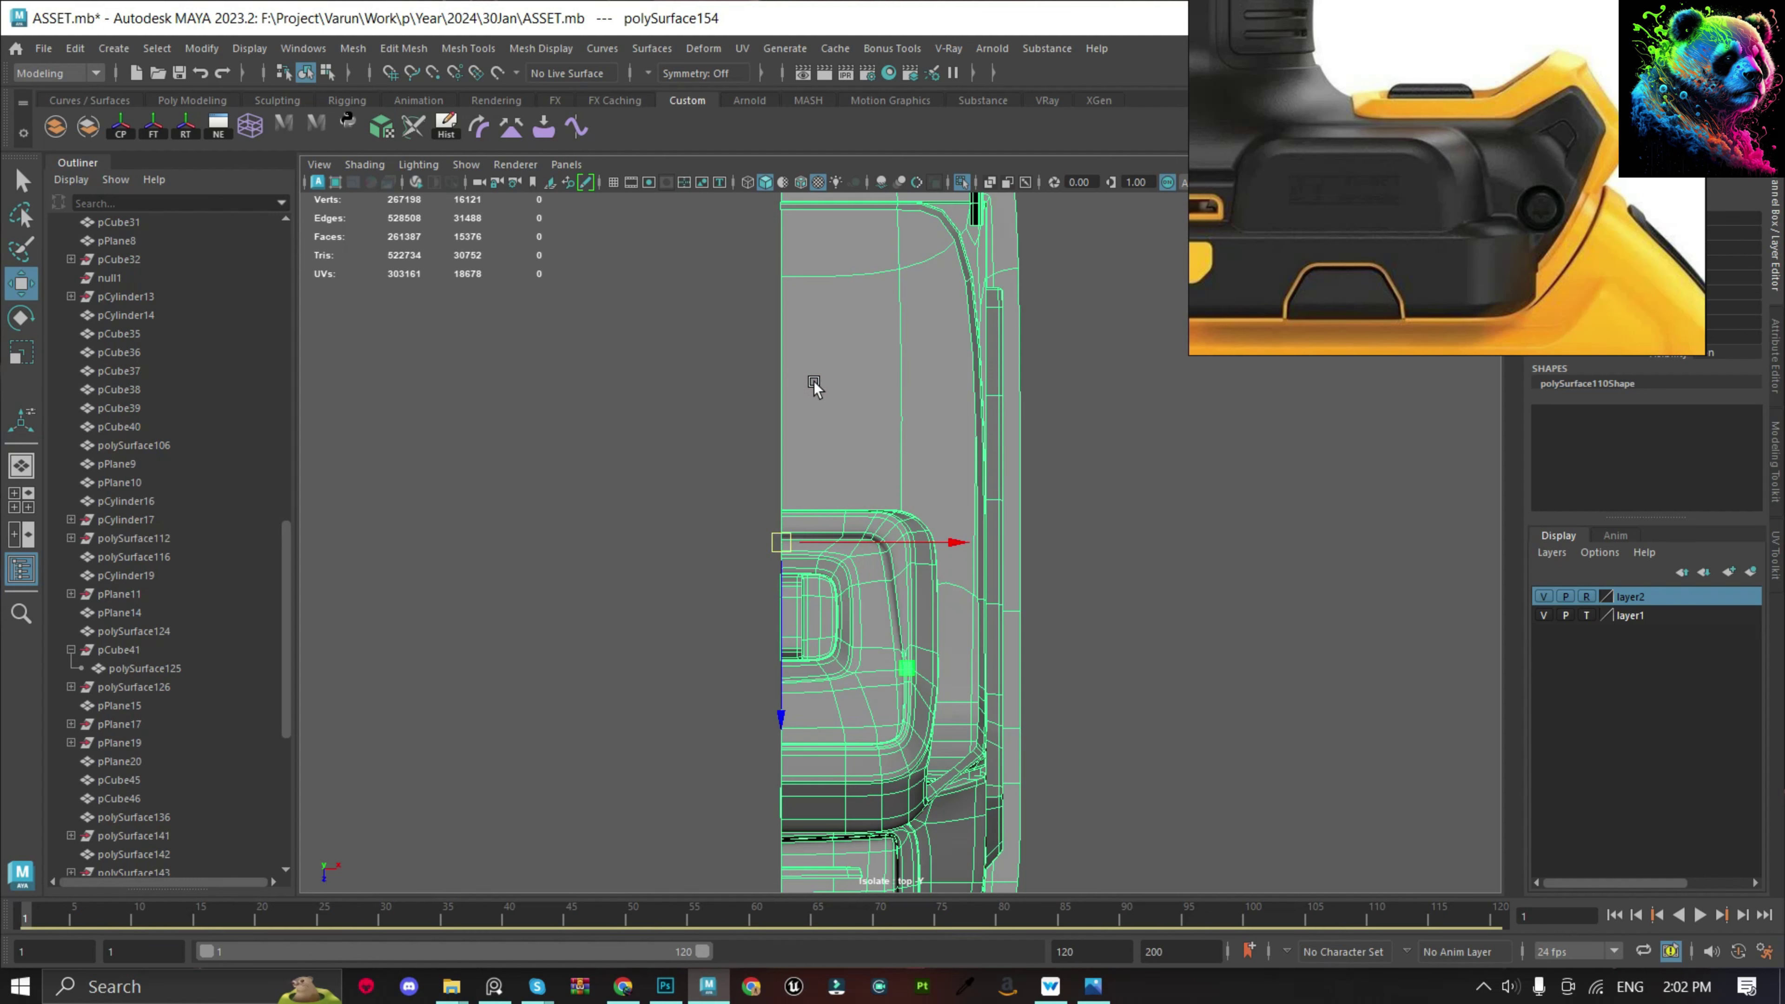
Frame the isolated part in front view and combine its two mesh halves.
left_click_drag(1628, 286, 1587, 262)
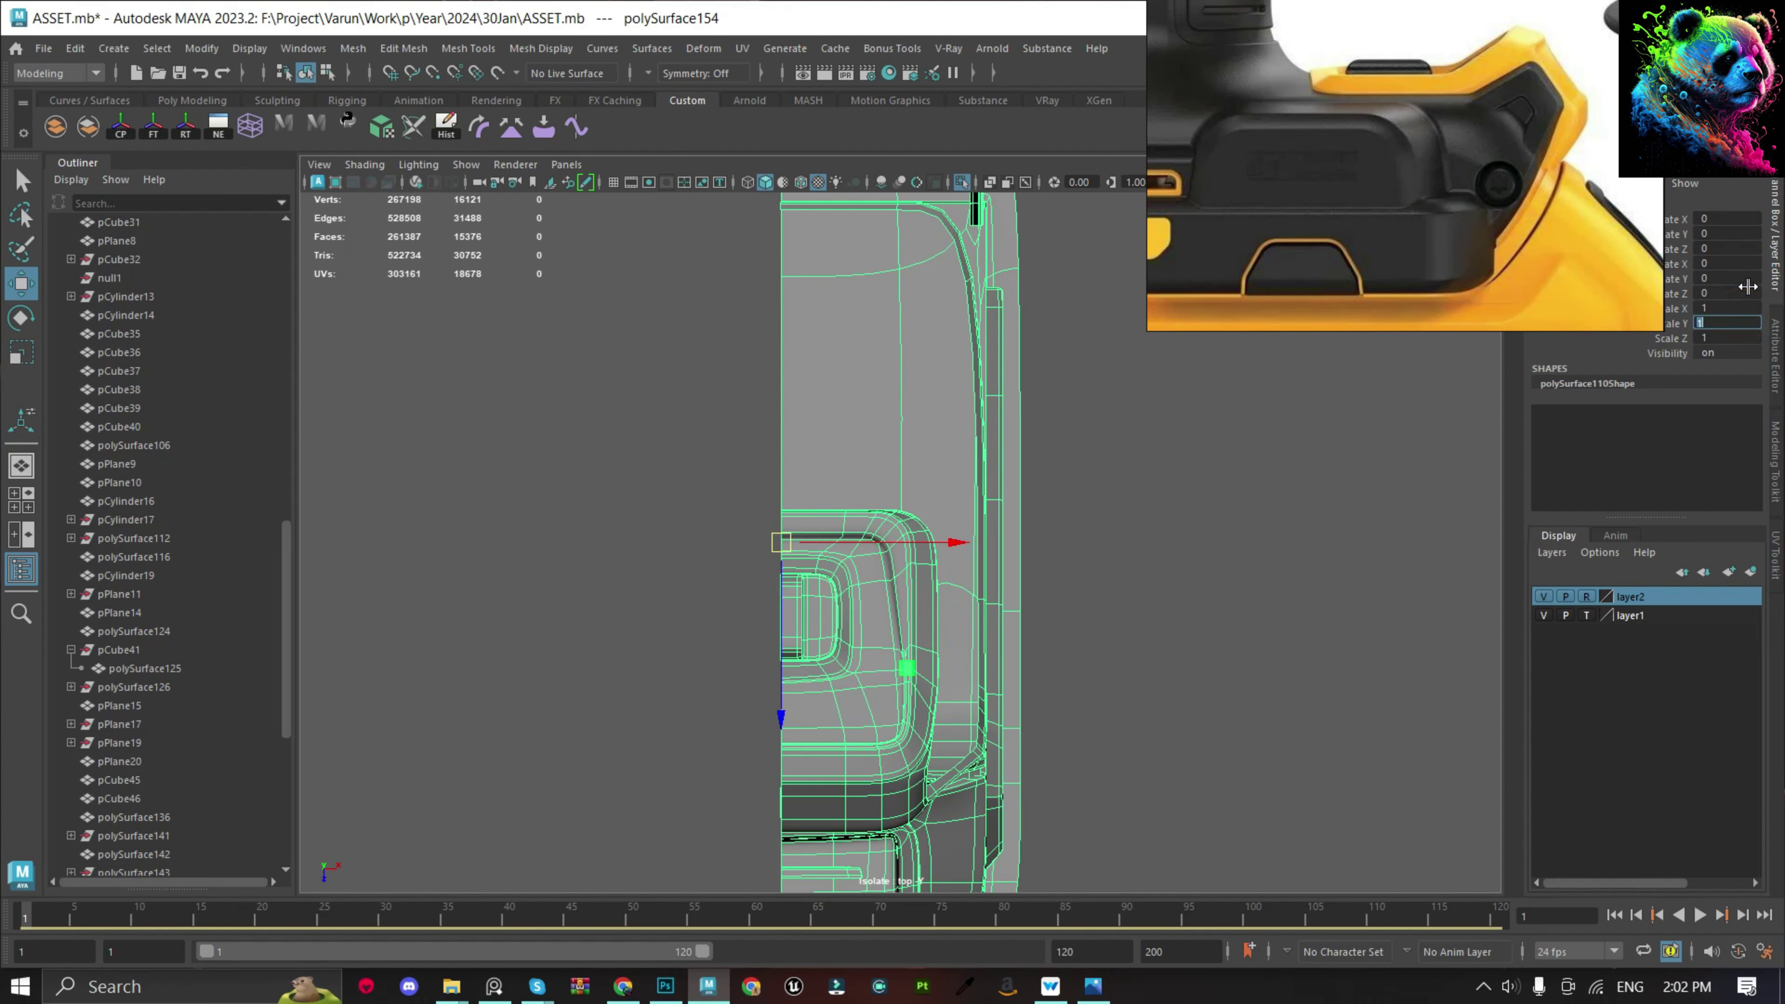
type("-1")
left_click(1070, 550)
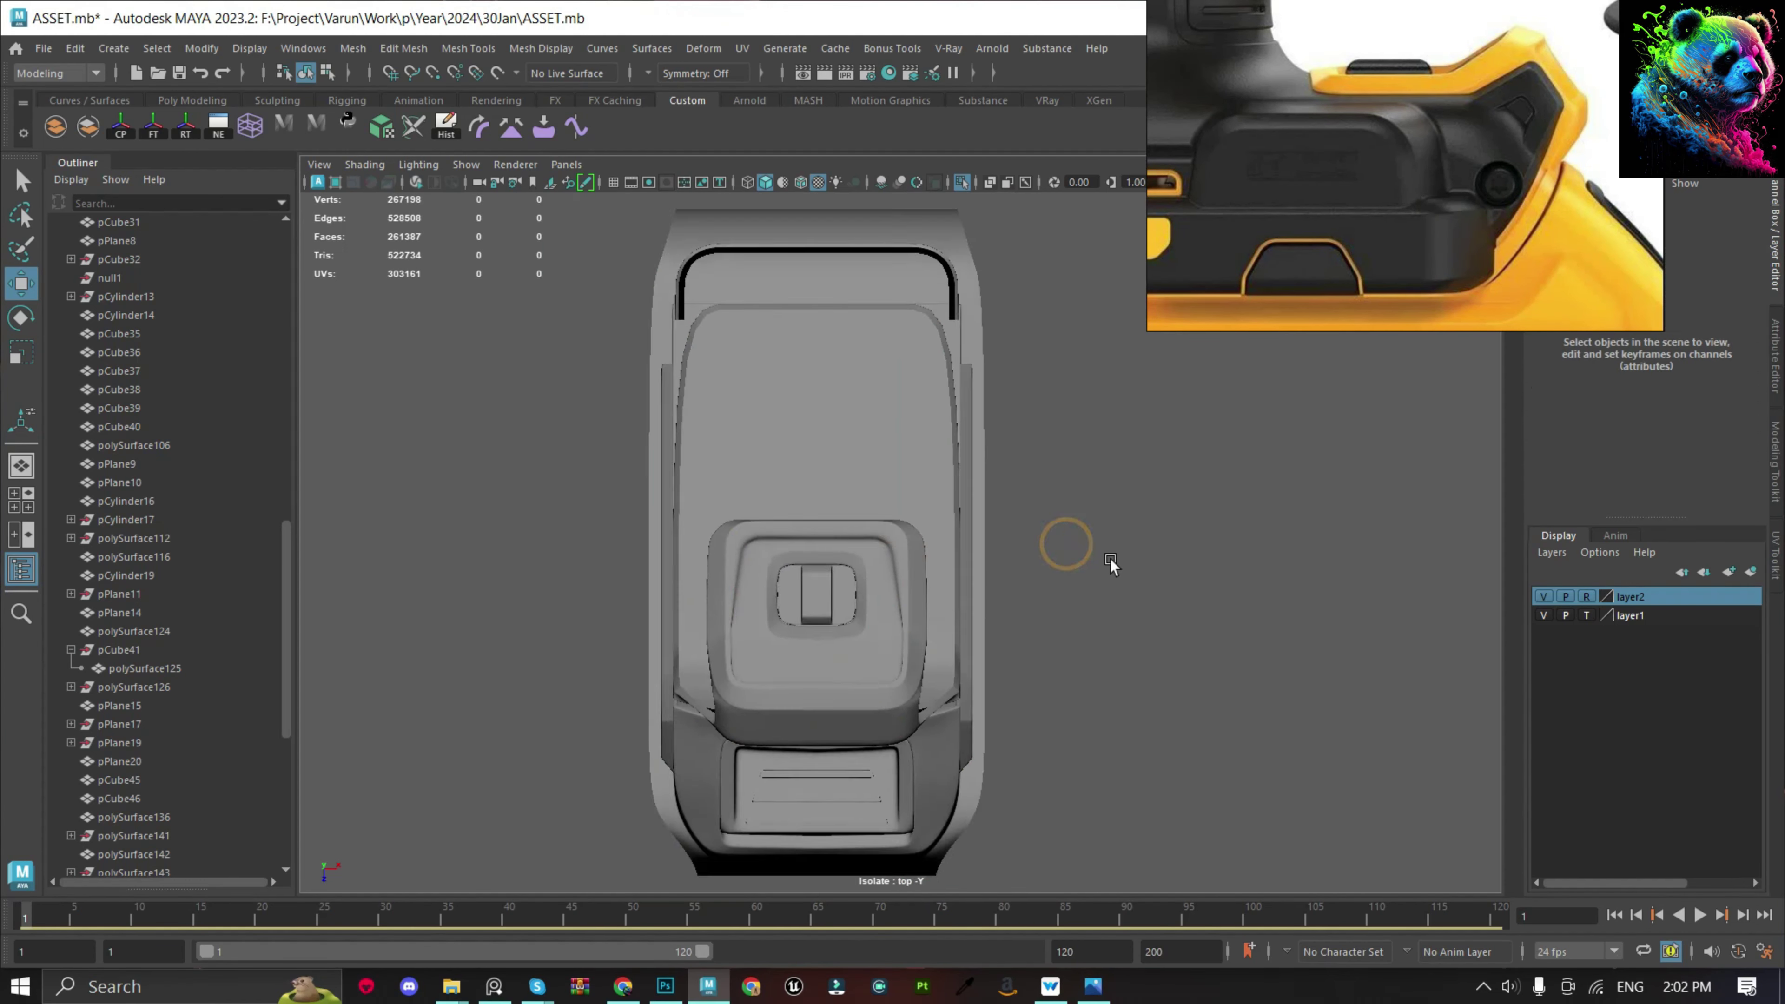
mouse_move(1108, 562)
left_mouse_down("alt")
mouse_move(1055, 550)
mouse_move(1020, 506)
mouse_move(928, 592)
left_mouse_up("alt")
left_click(928, 593)
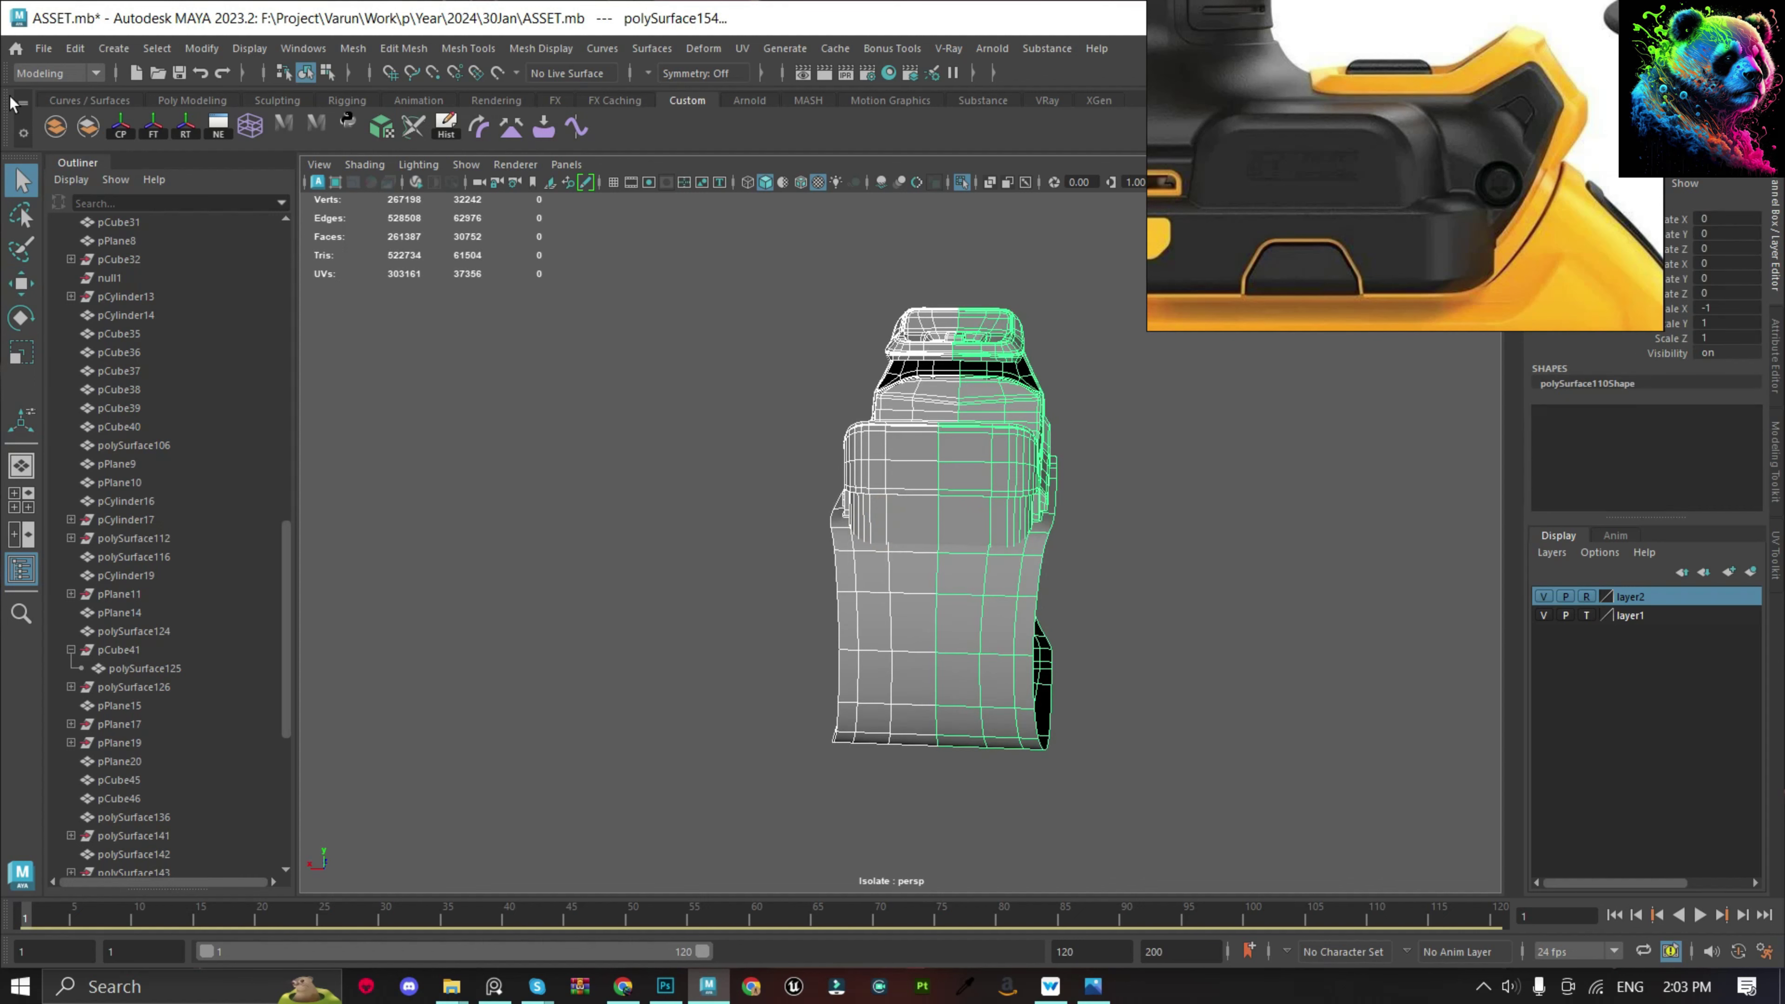
key("f")
key("space")
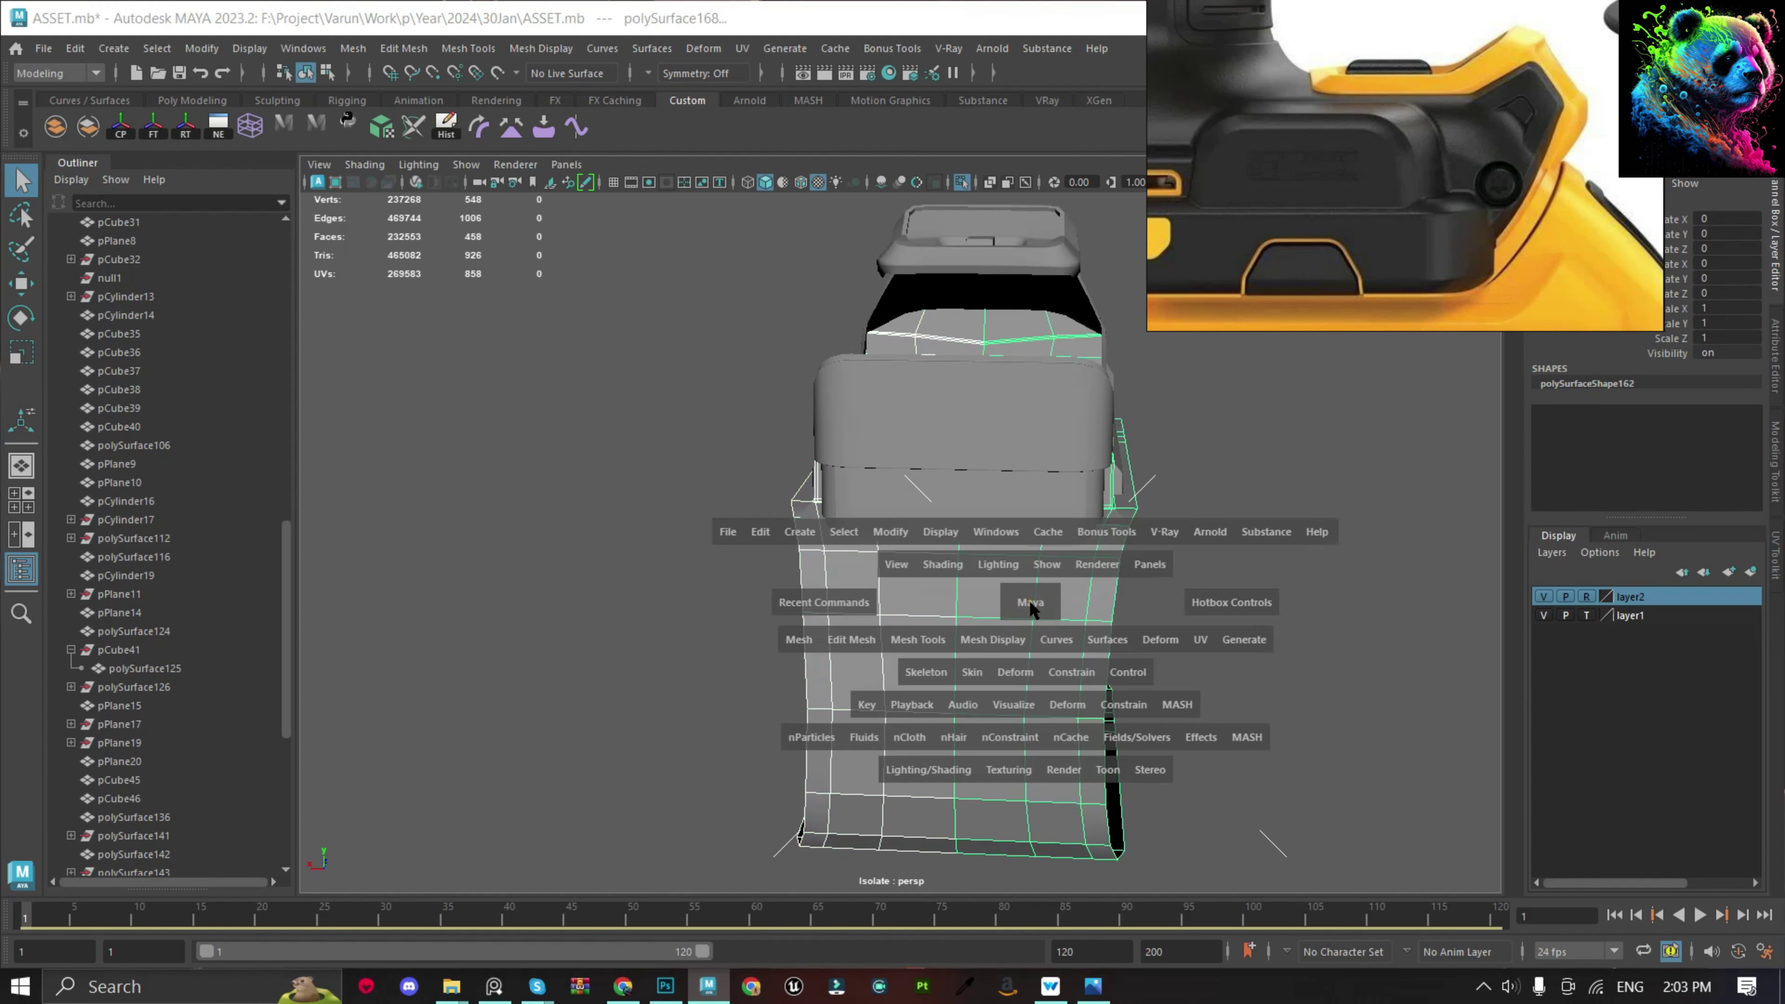
left_click_drag(1029, 600, 988, 550)
left_click(68, 127)
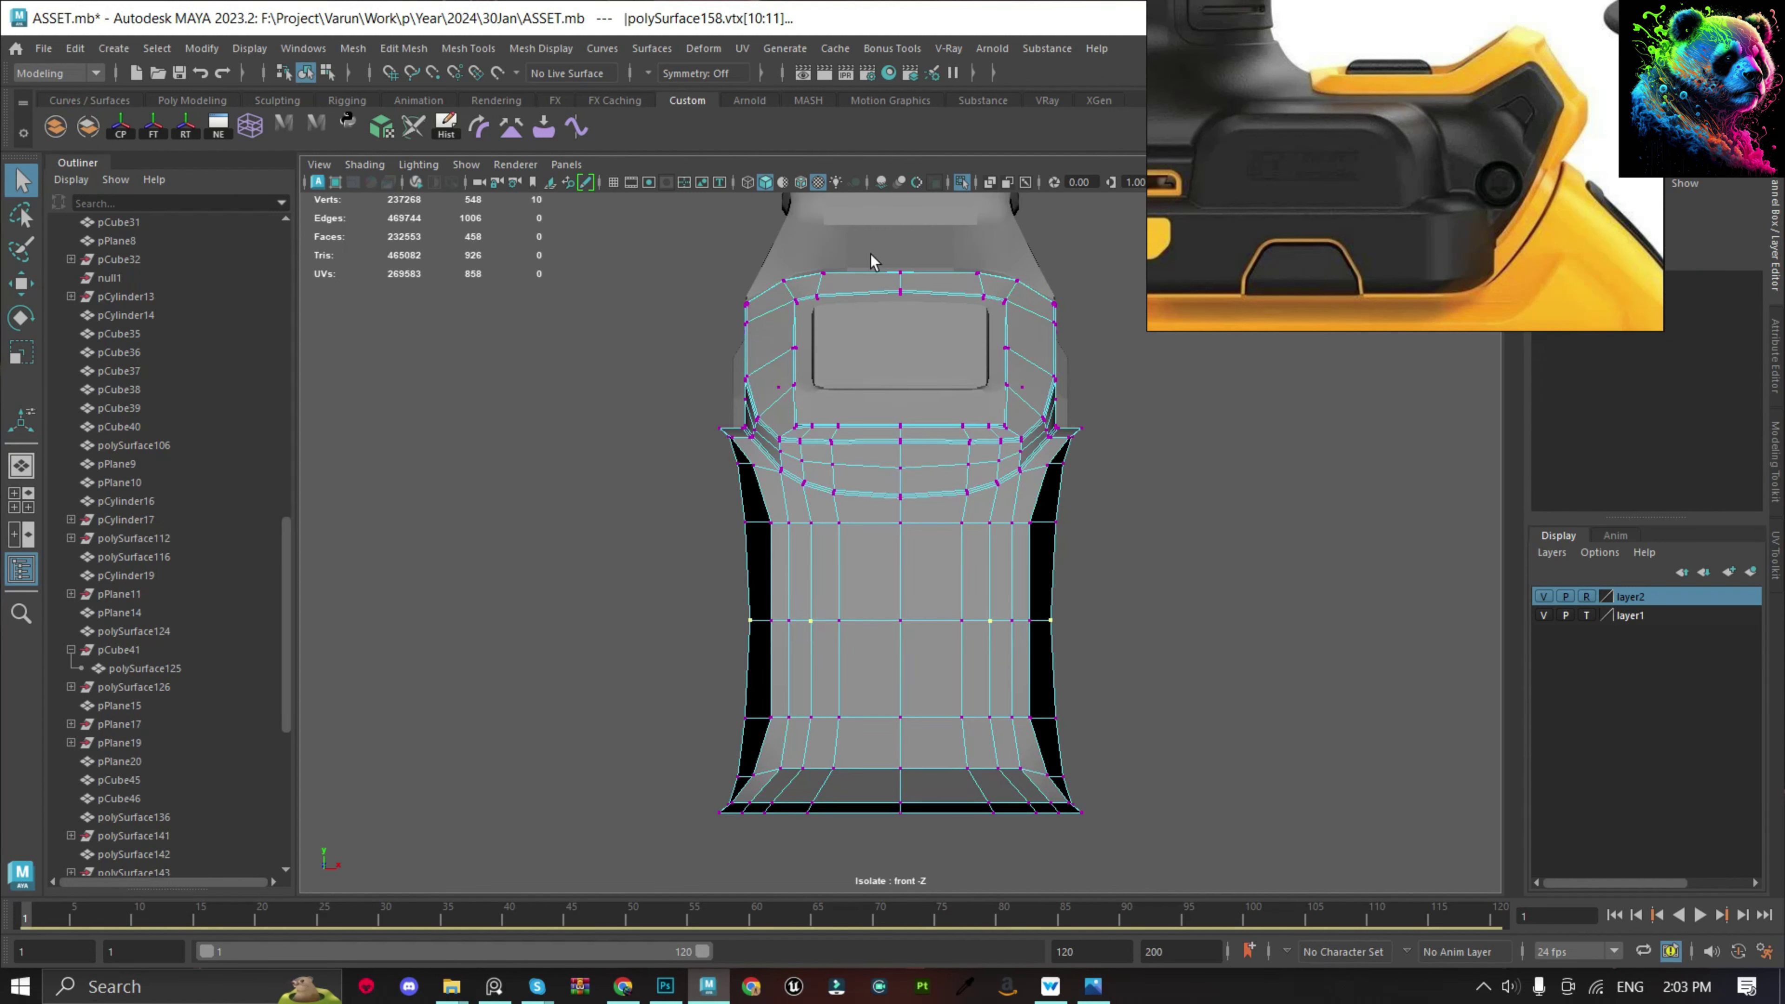
key("F8")
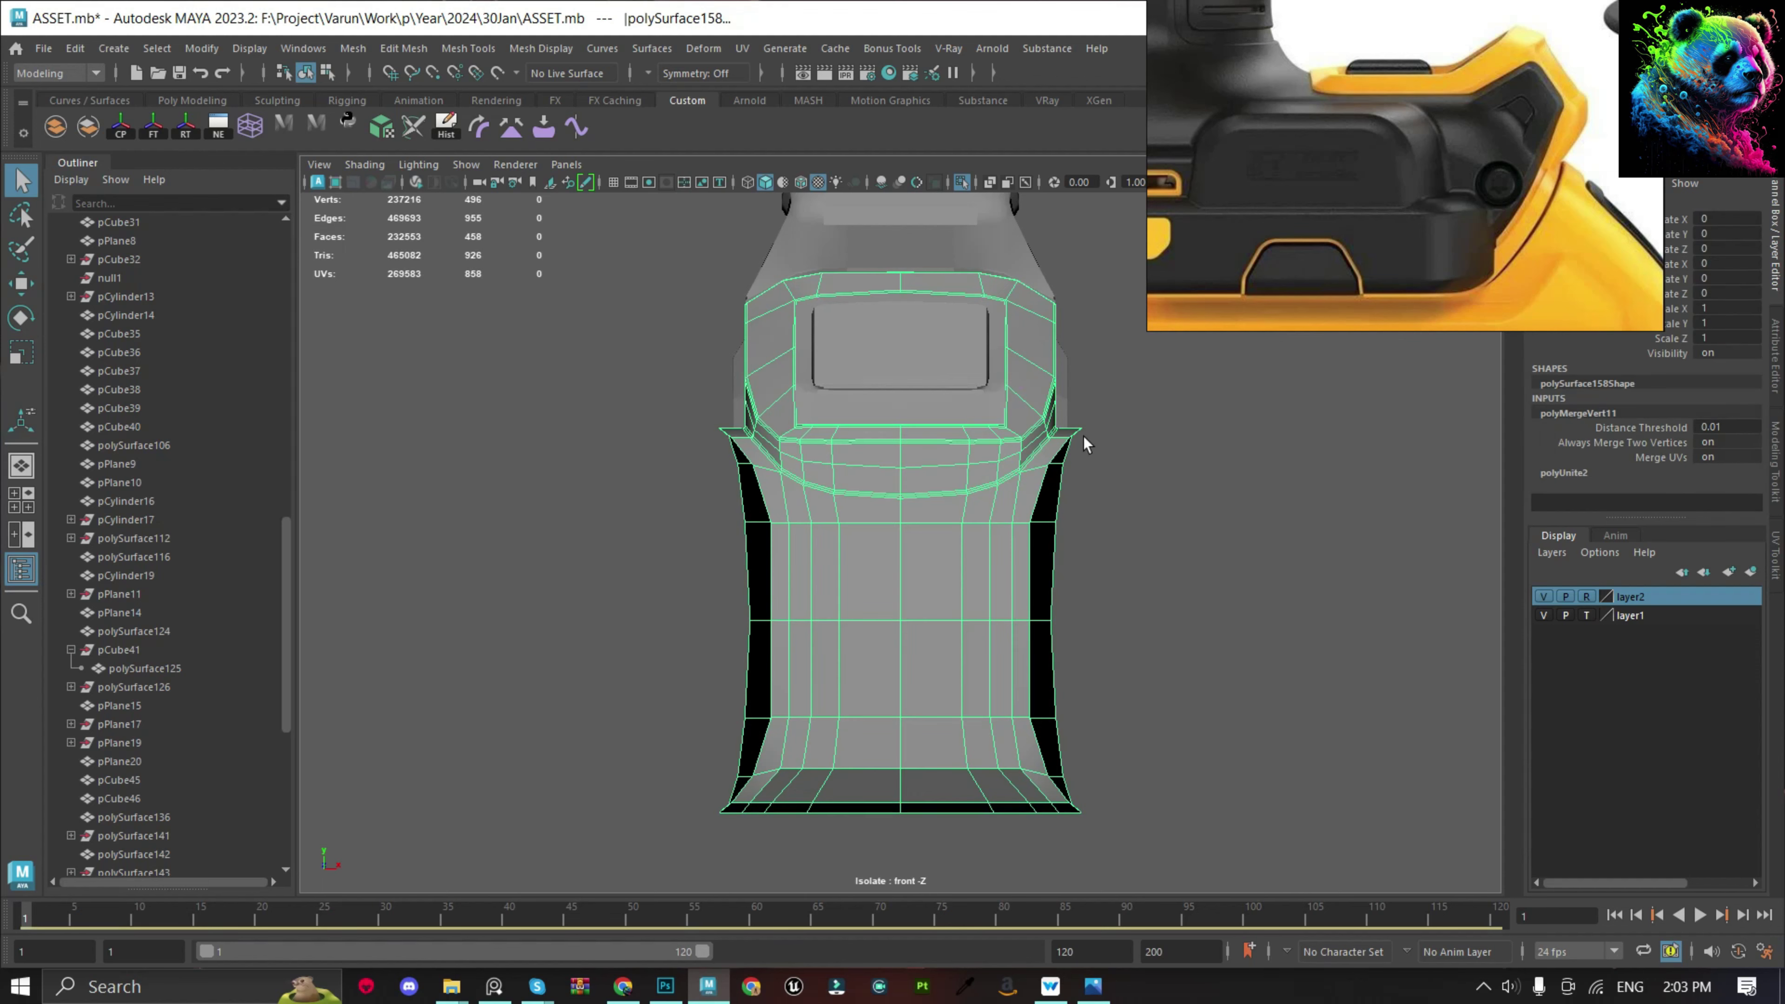
key("f")
key("f")
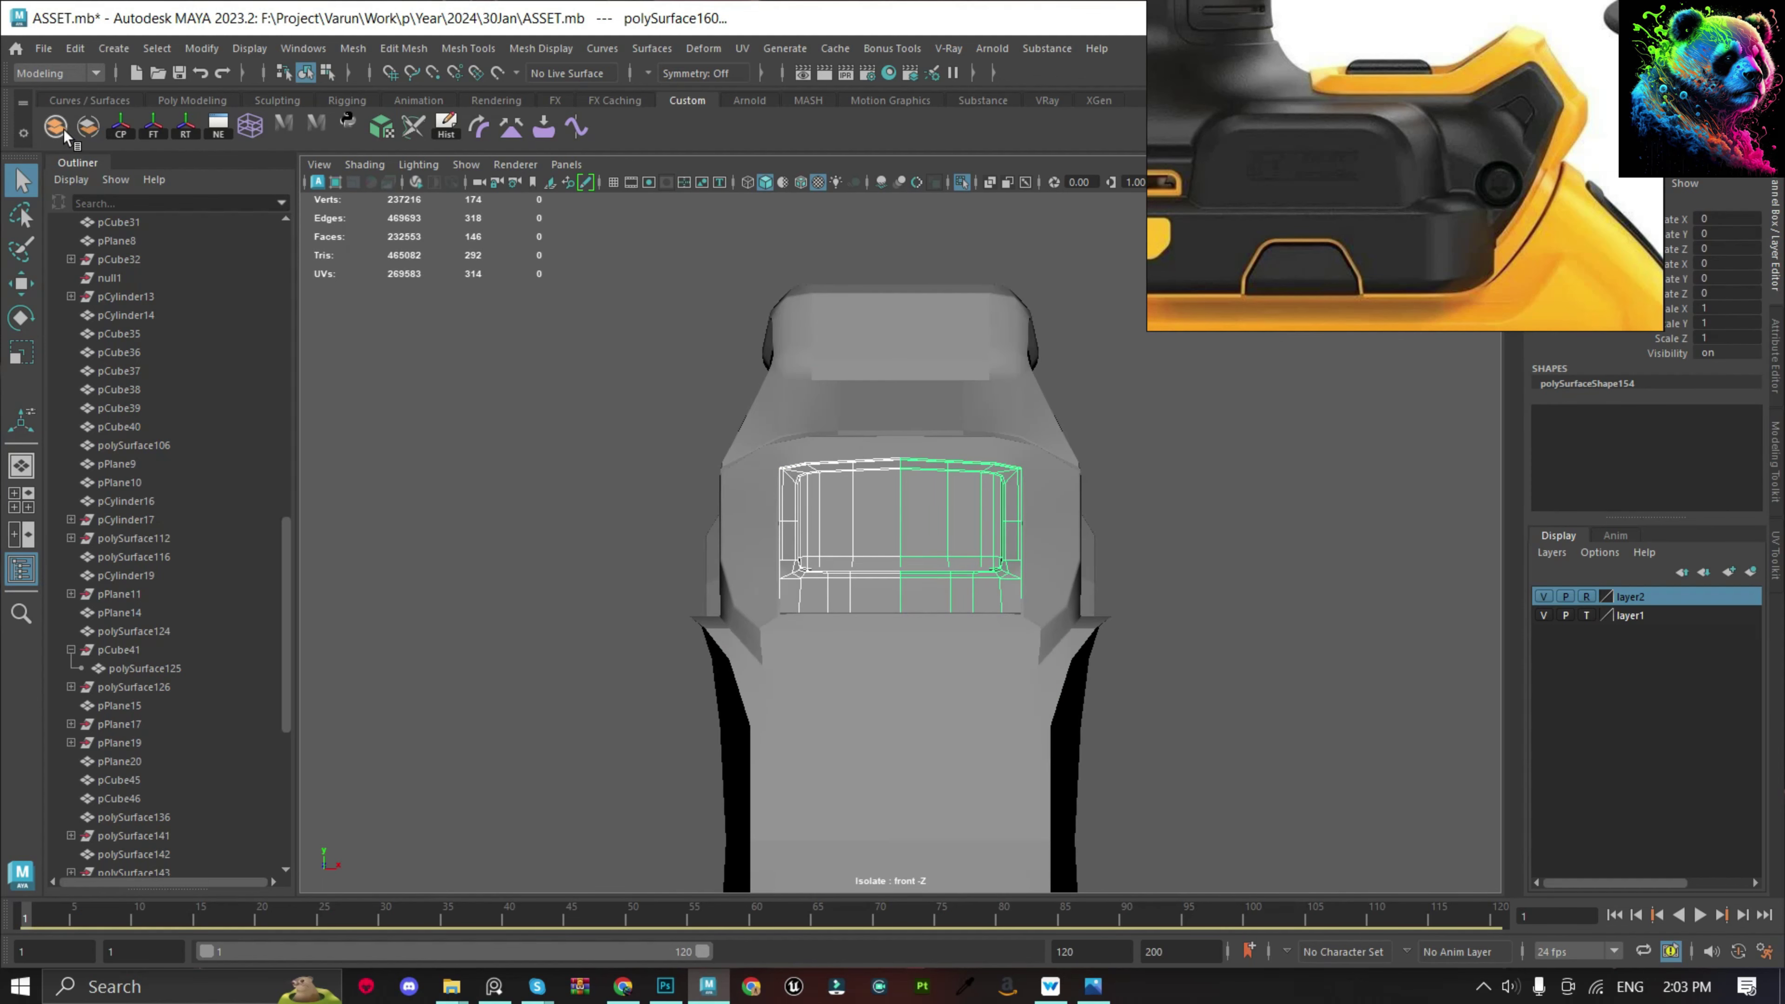
Merge the centre-seam vertex columns of the lower and upper parts.
key("F9")
scroll(794, 475, "up", 1)
left_click_drag(876, 398, 963, 834)
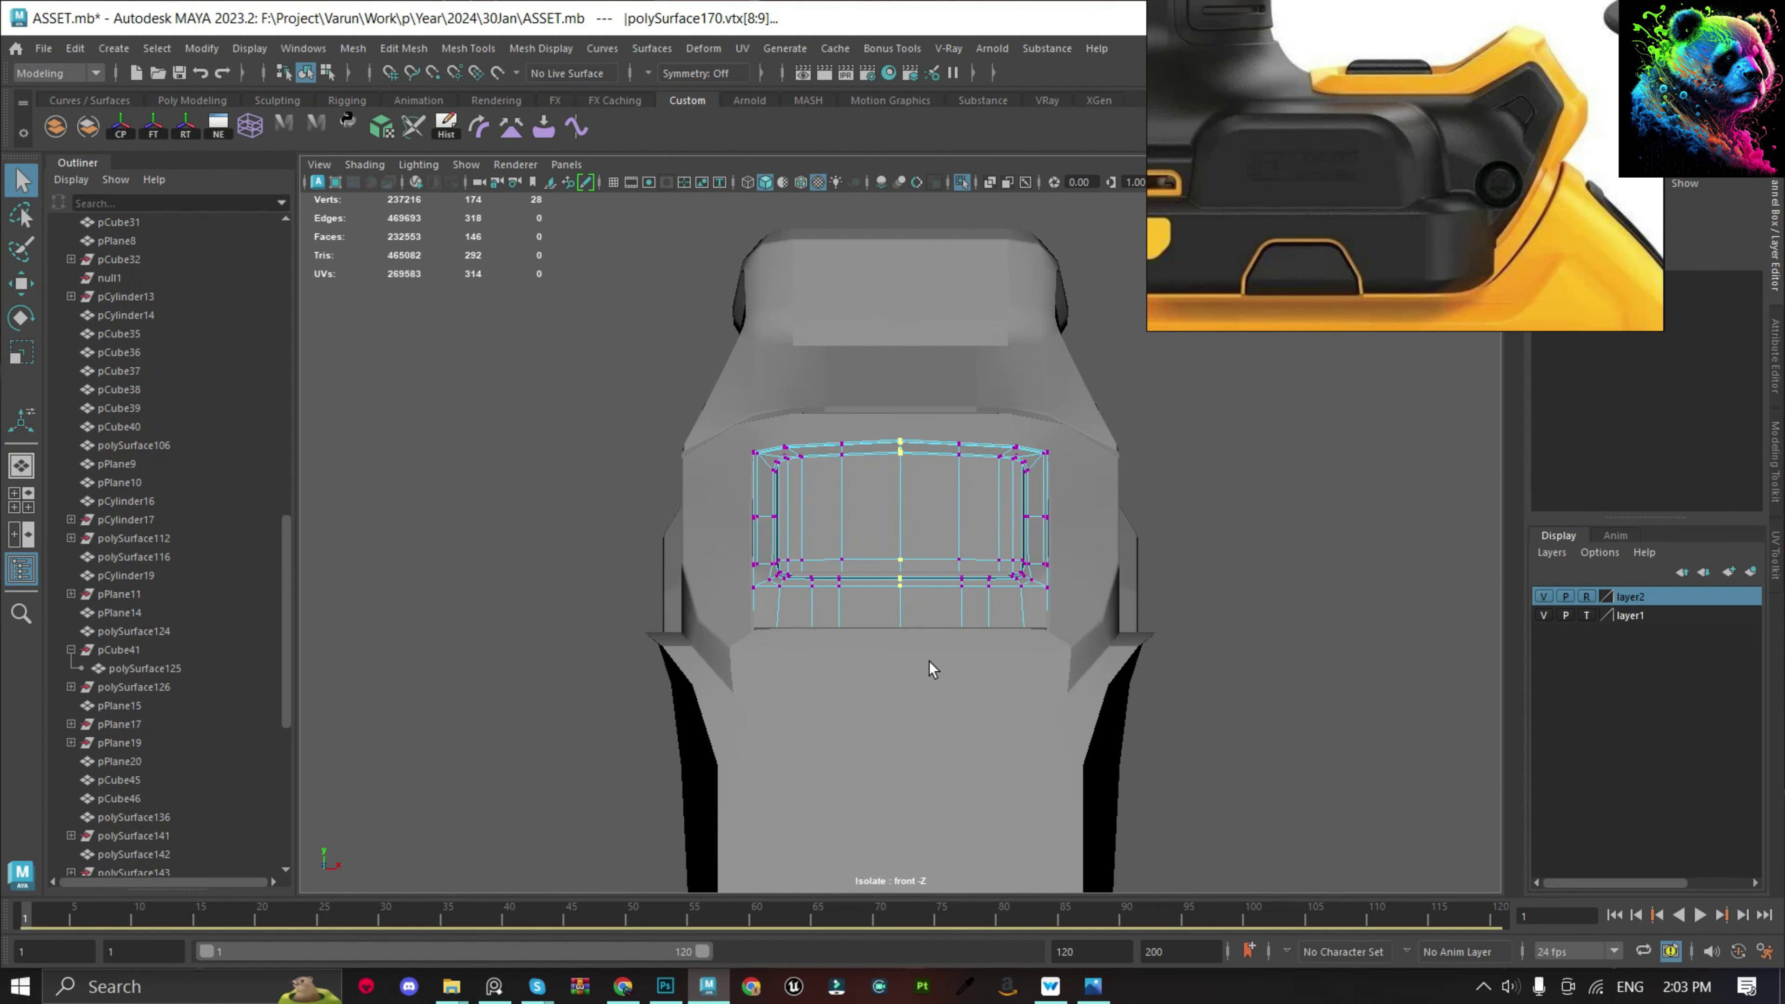
right_click(901, 425, "shift")
left_click(893, 343)
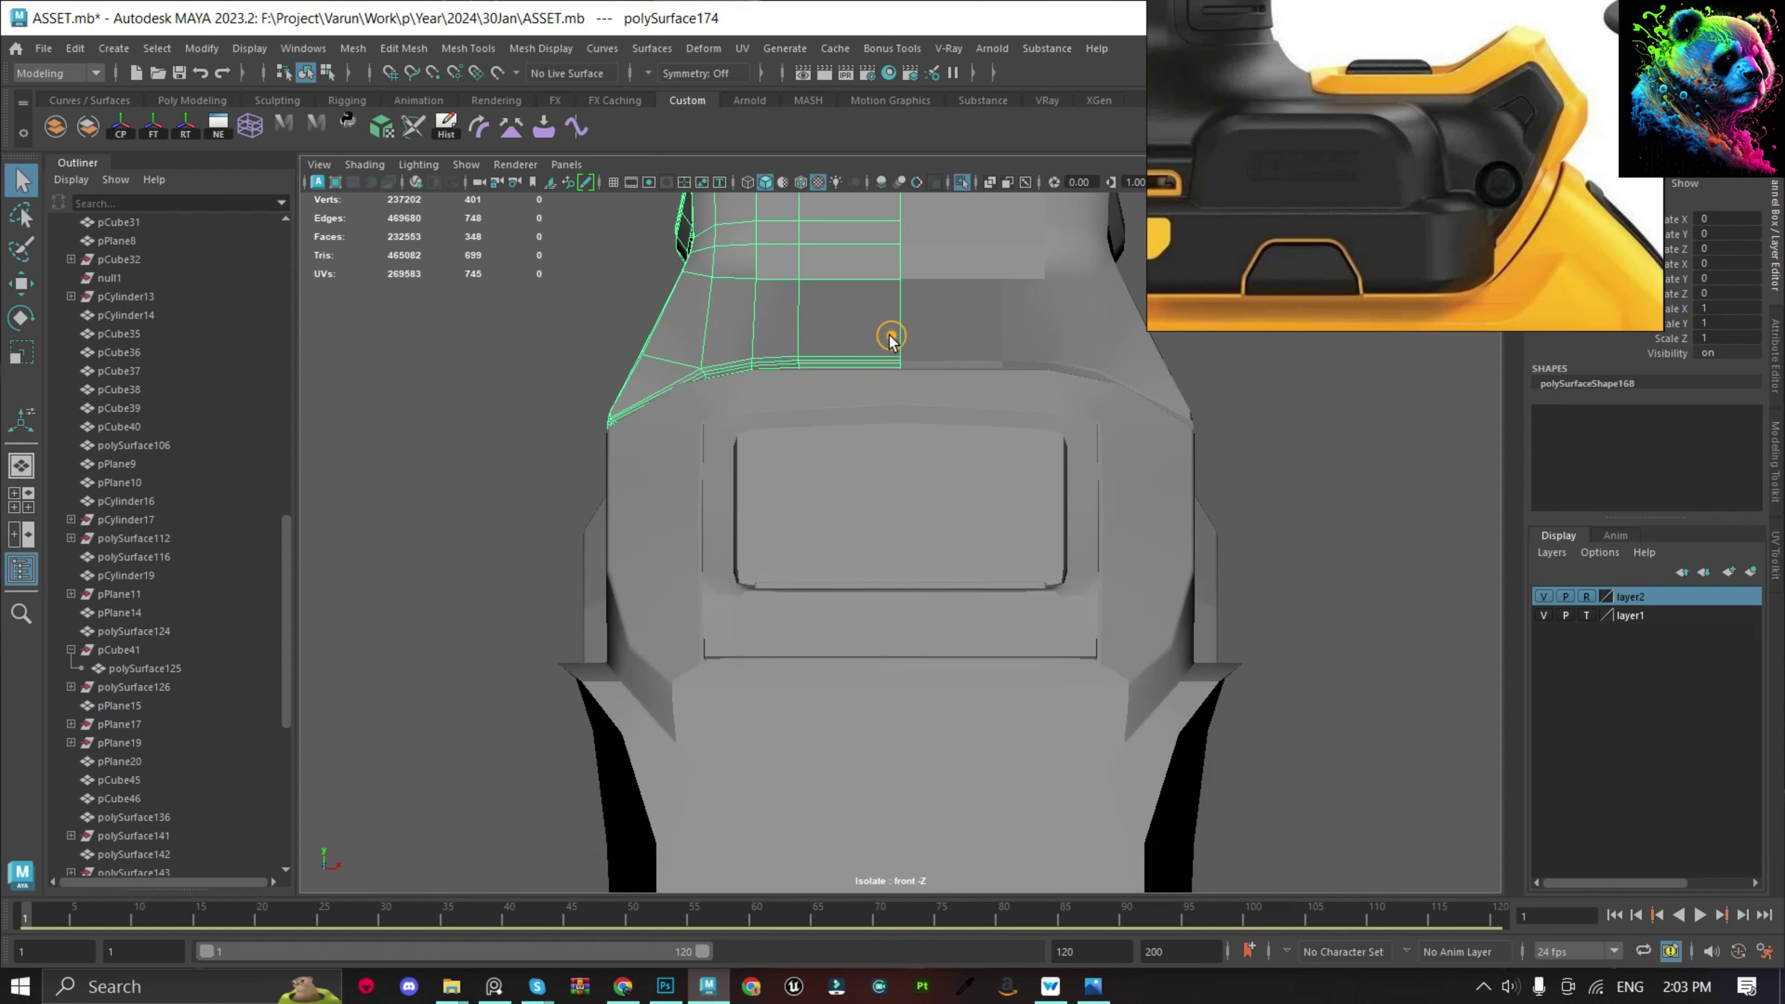
middle_click_drag(929, 304, 904, 498, "alt")
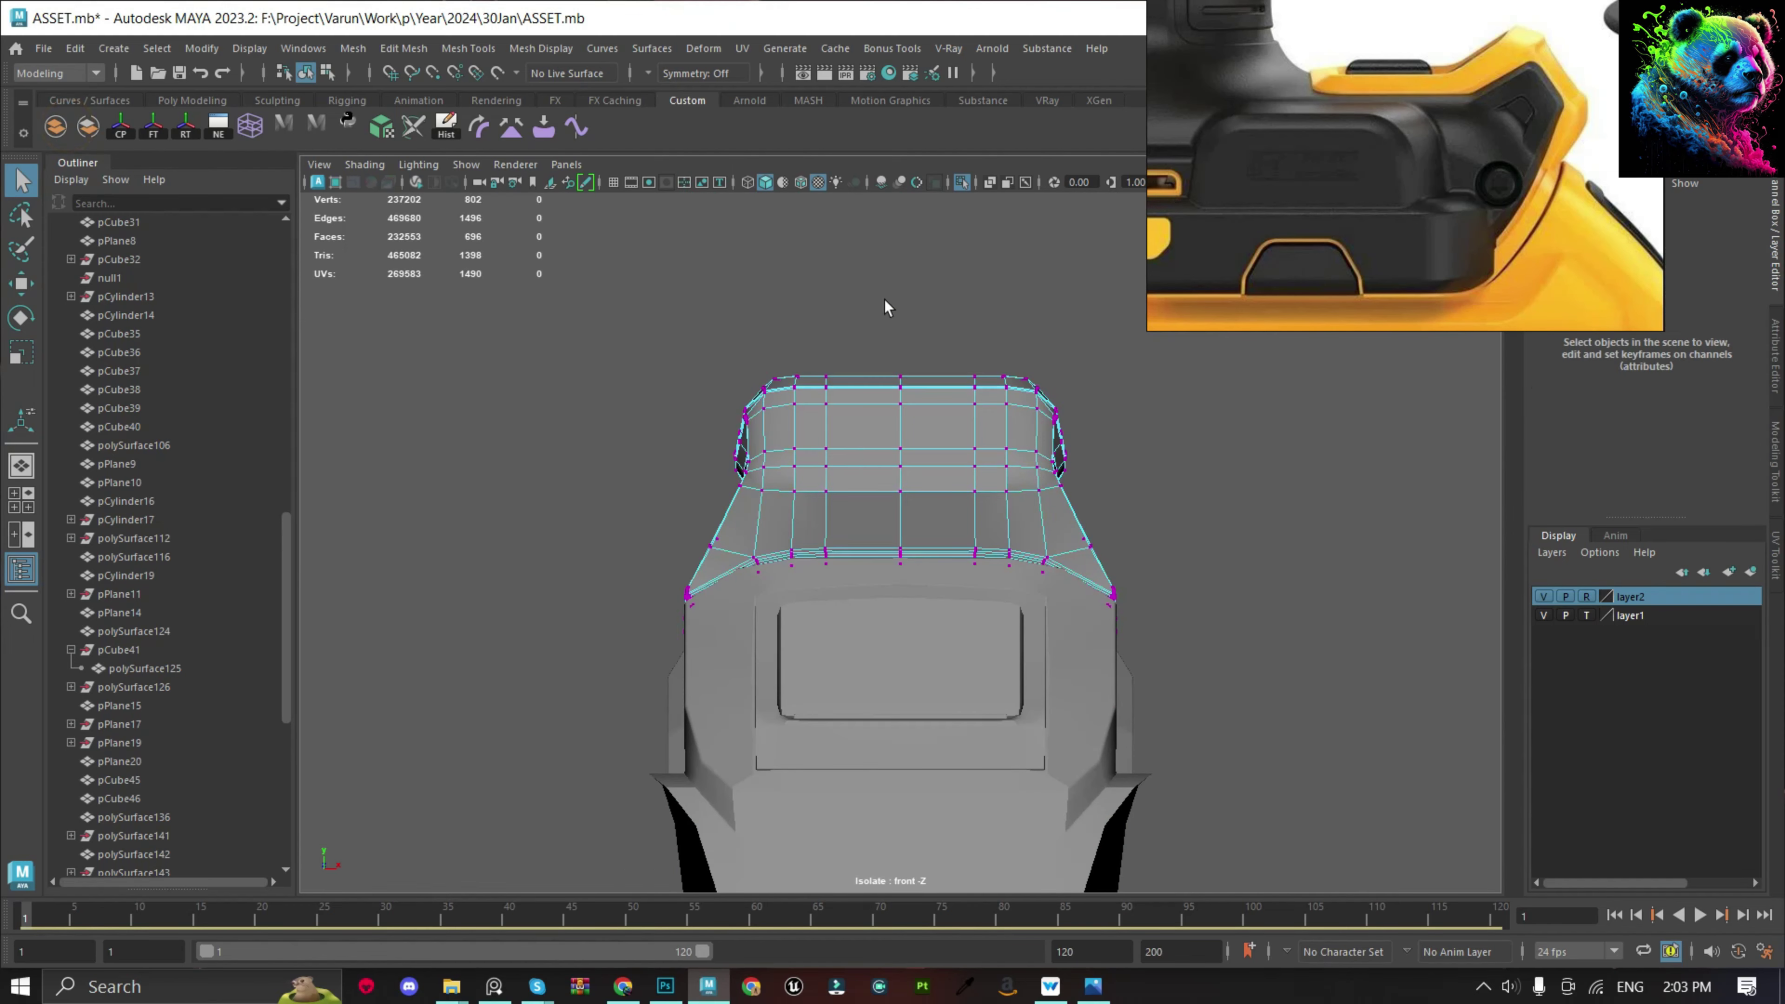
left_click_drag(885, 301, 947, 583)
right_click_drag(928, 464, 930, 308, "shift")
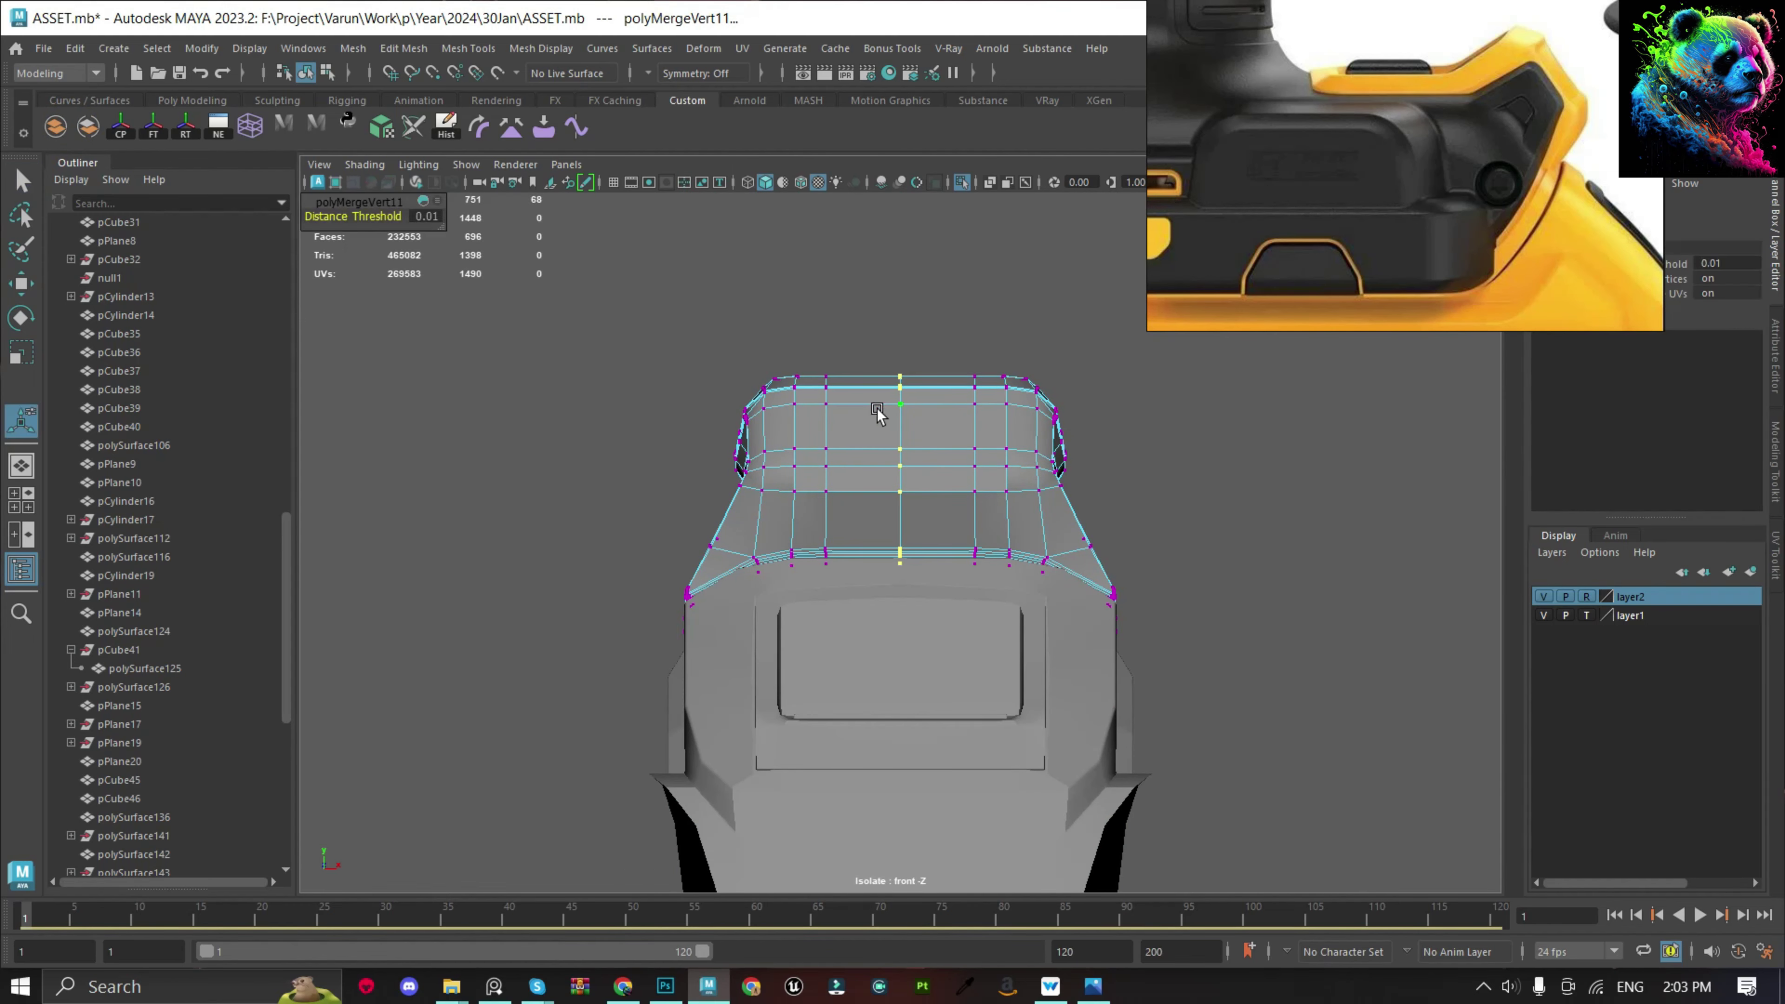
Merge the inner piece's seam vertices from the top view.
key("space")
mouse_move(973, 316)
left_mouse_down()
mouse_move(840, 535)
mouse_move(918, 559)
left_mouse_up()
left_click(809, 605)
key("f")
key("space")
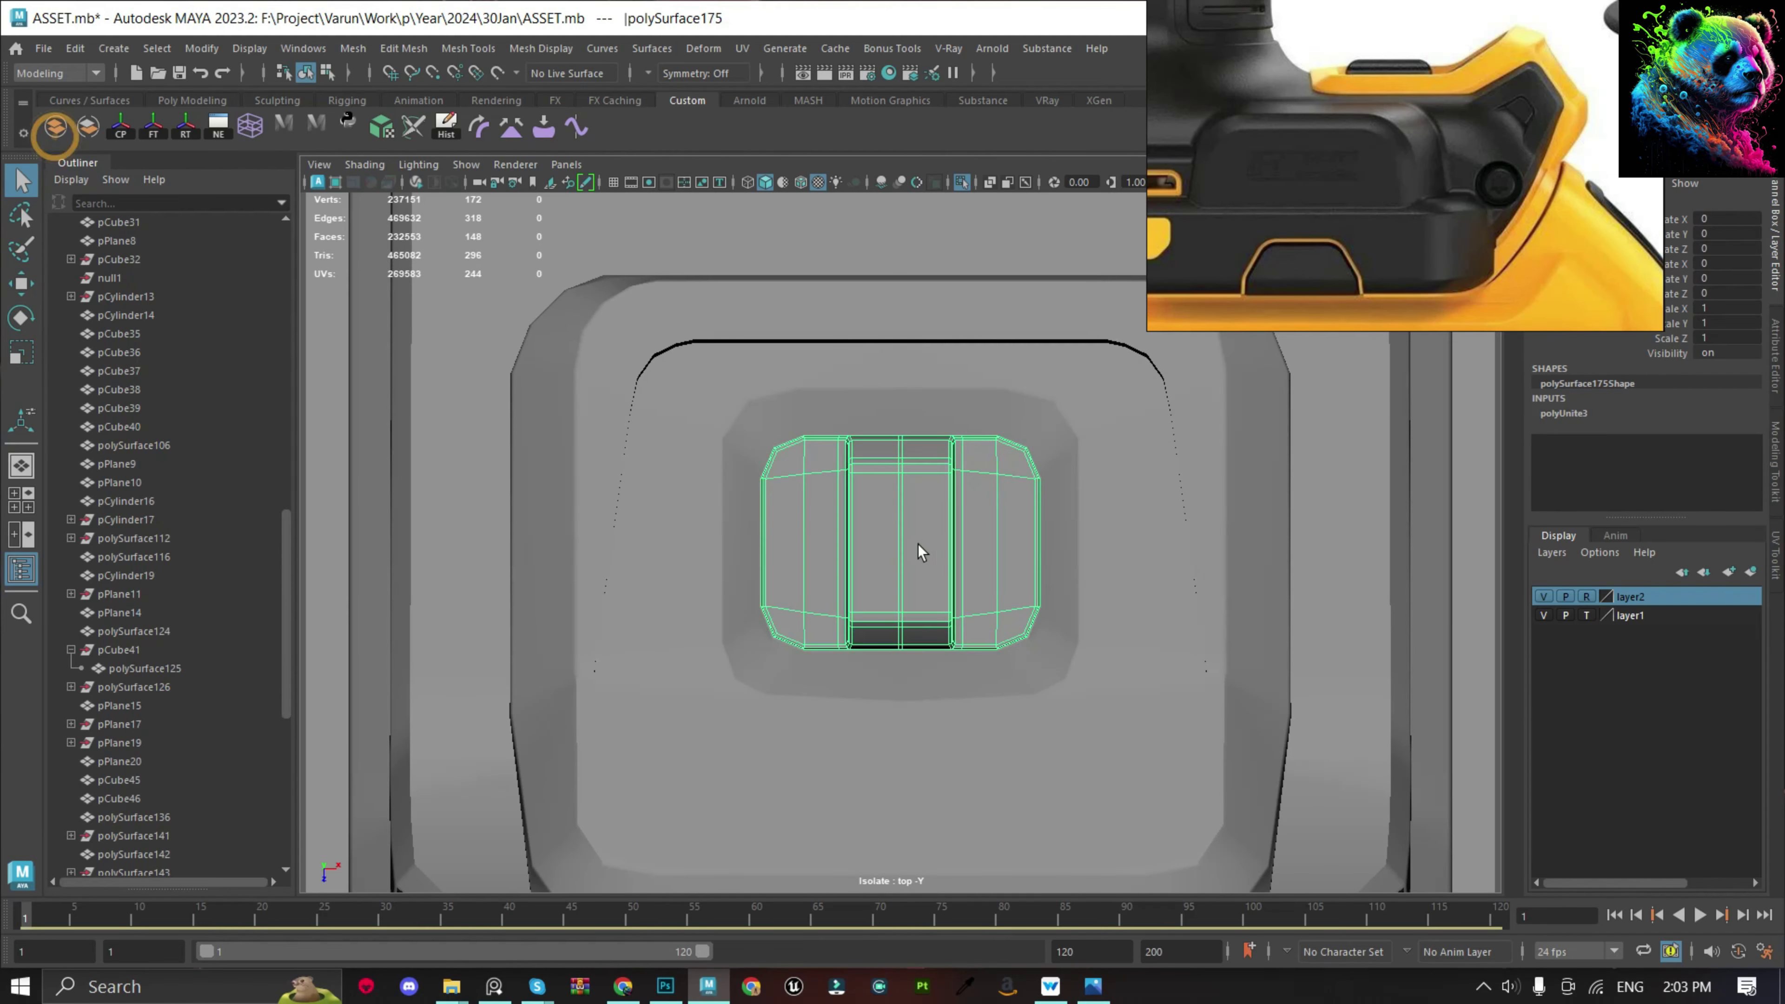
key("e")
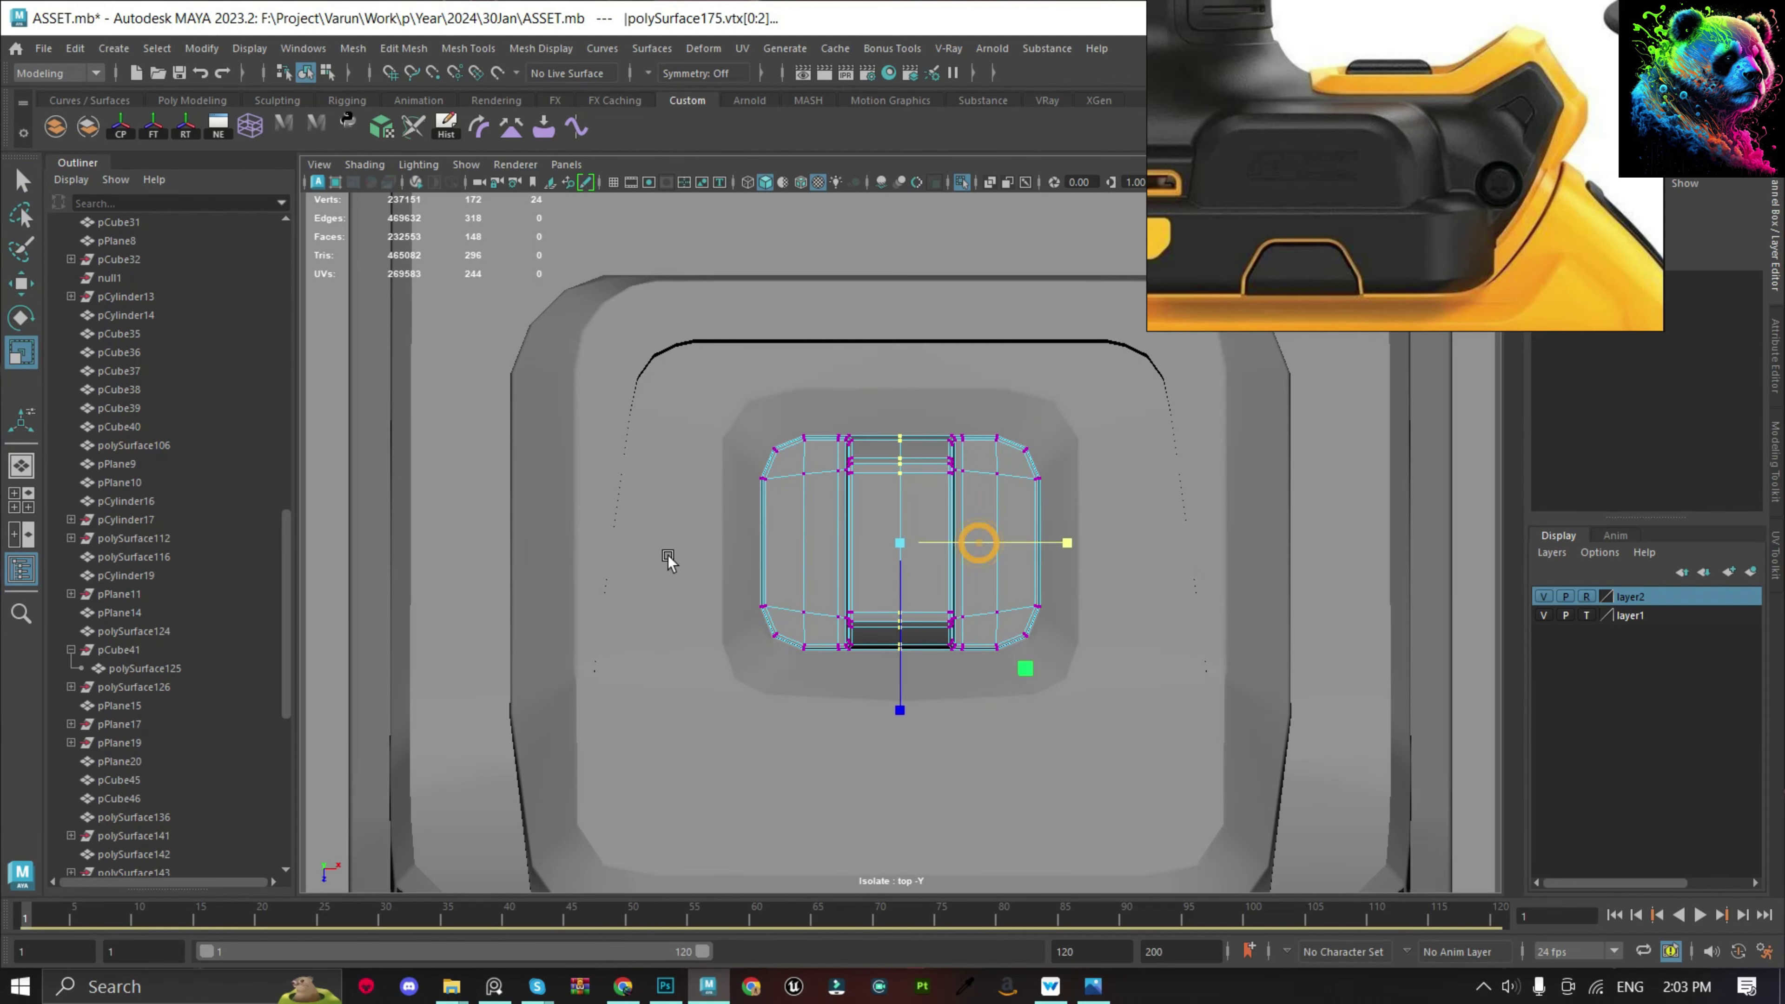
right_click_drag(898, 443, 854, 388, "shift")
key("F8")
scroll(895, 709, "down", 5)
scroll(1060, 563, "up", 3)
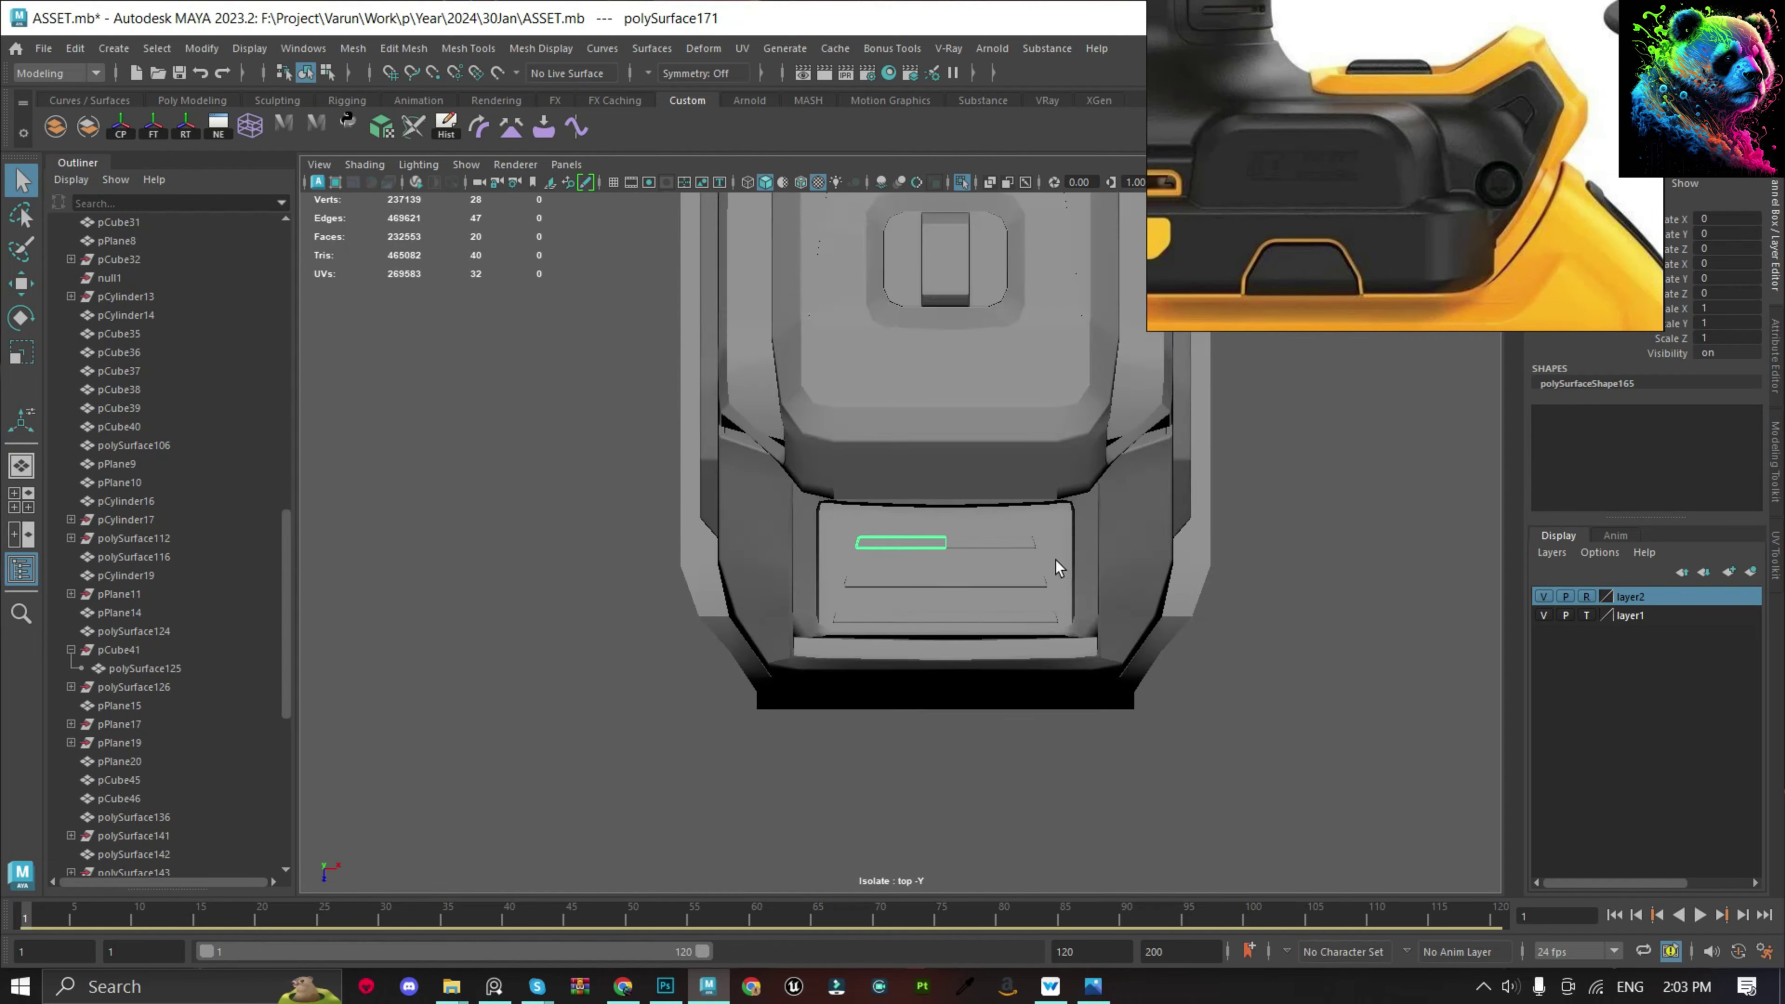
scroll(960, 525, "up", 2)
Isolate the vent frame piece, merge its centre vertices and preview it smoothed.
left_click(1091, 674)
scroll(1183, 639, "down", 3)
key("ctrl+1")
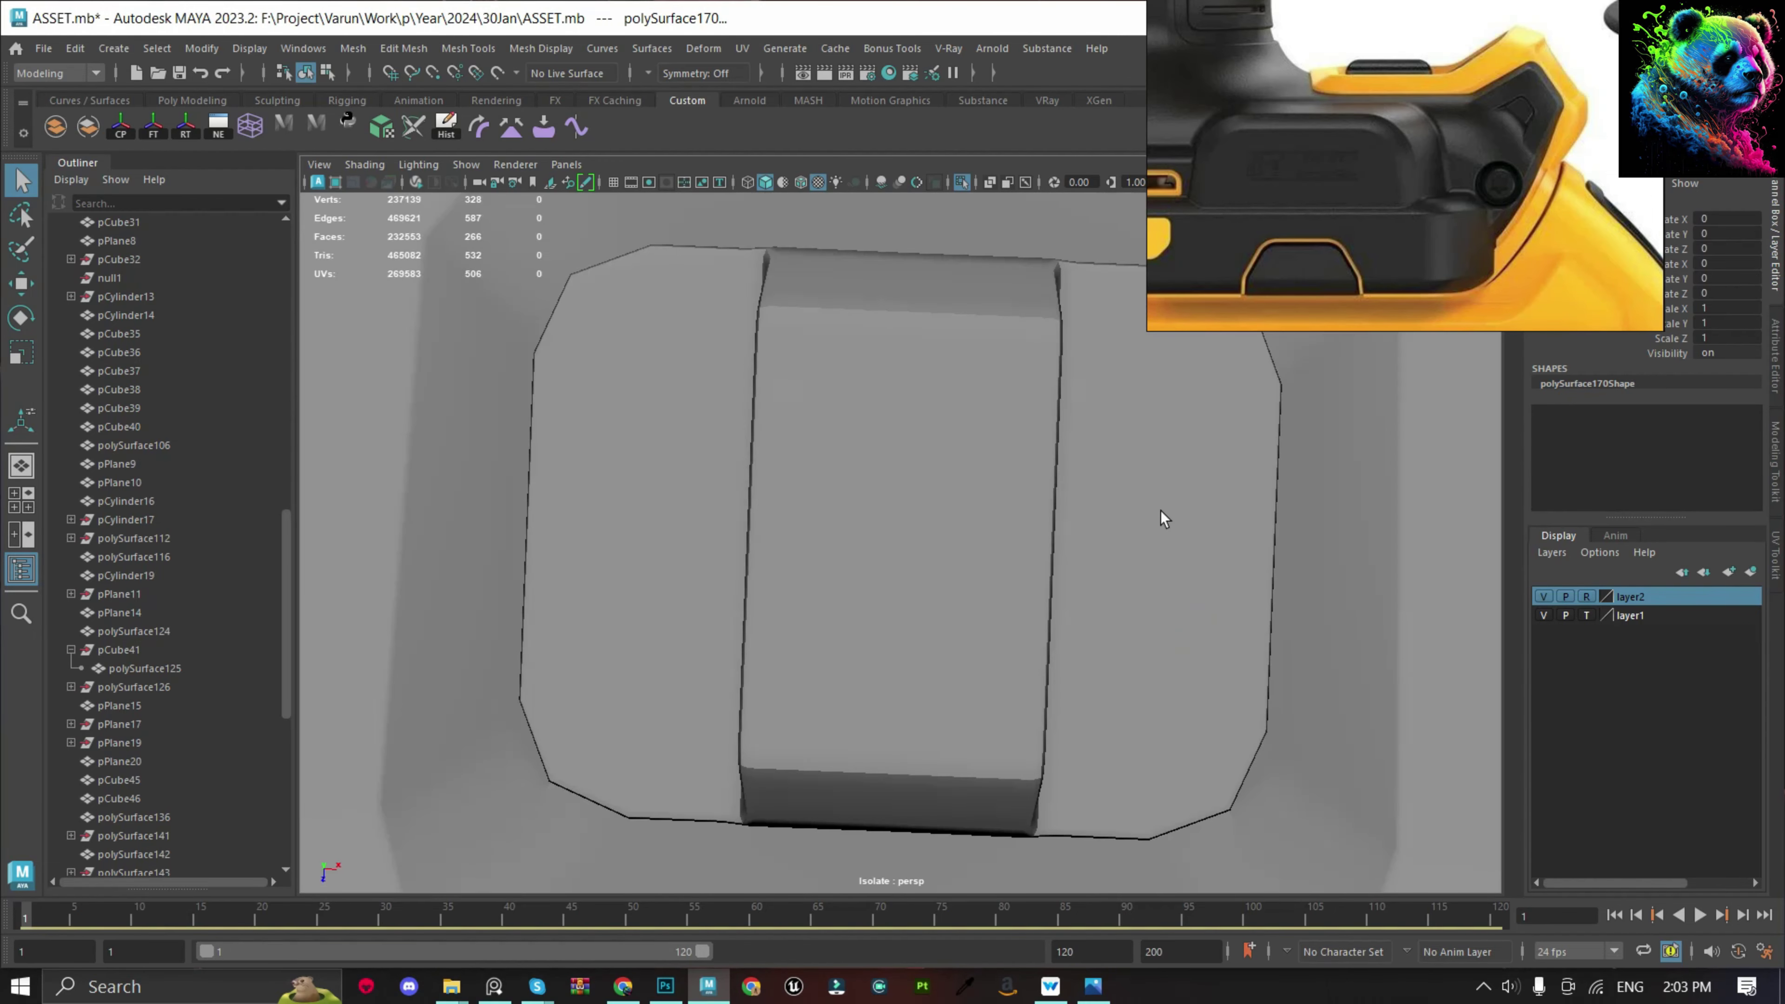
key("ctrl+1")
key("f")
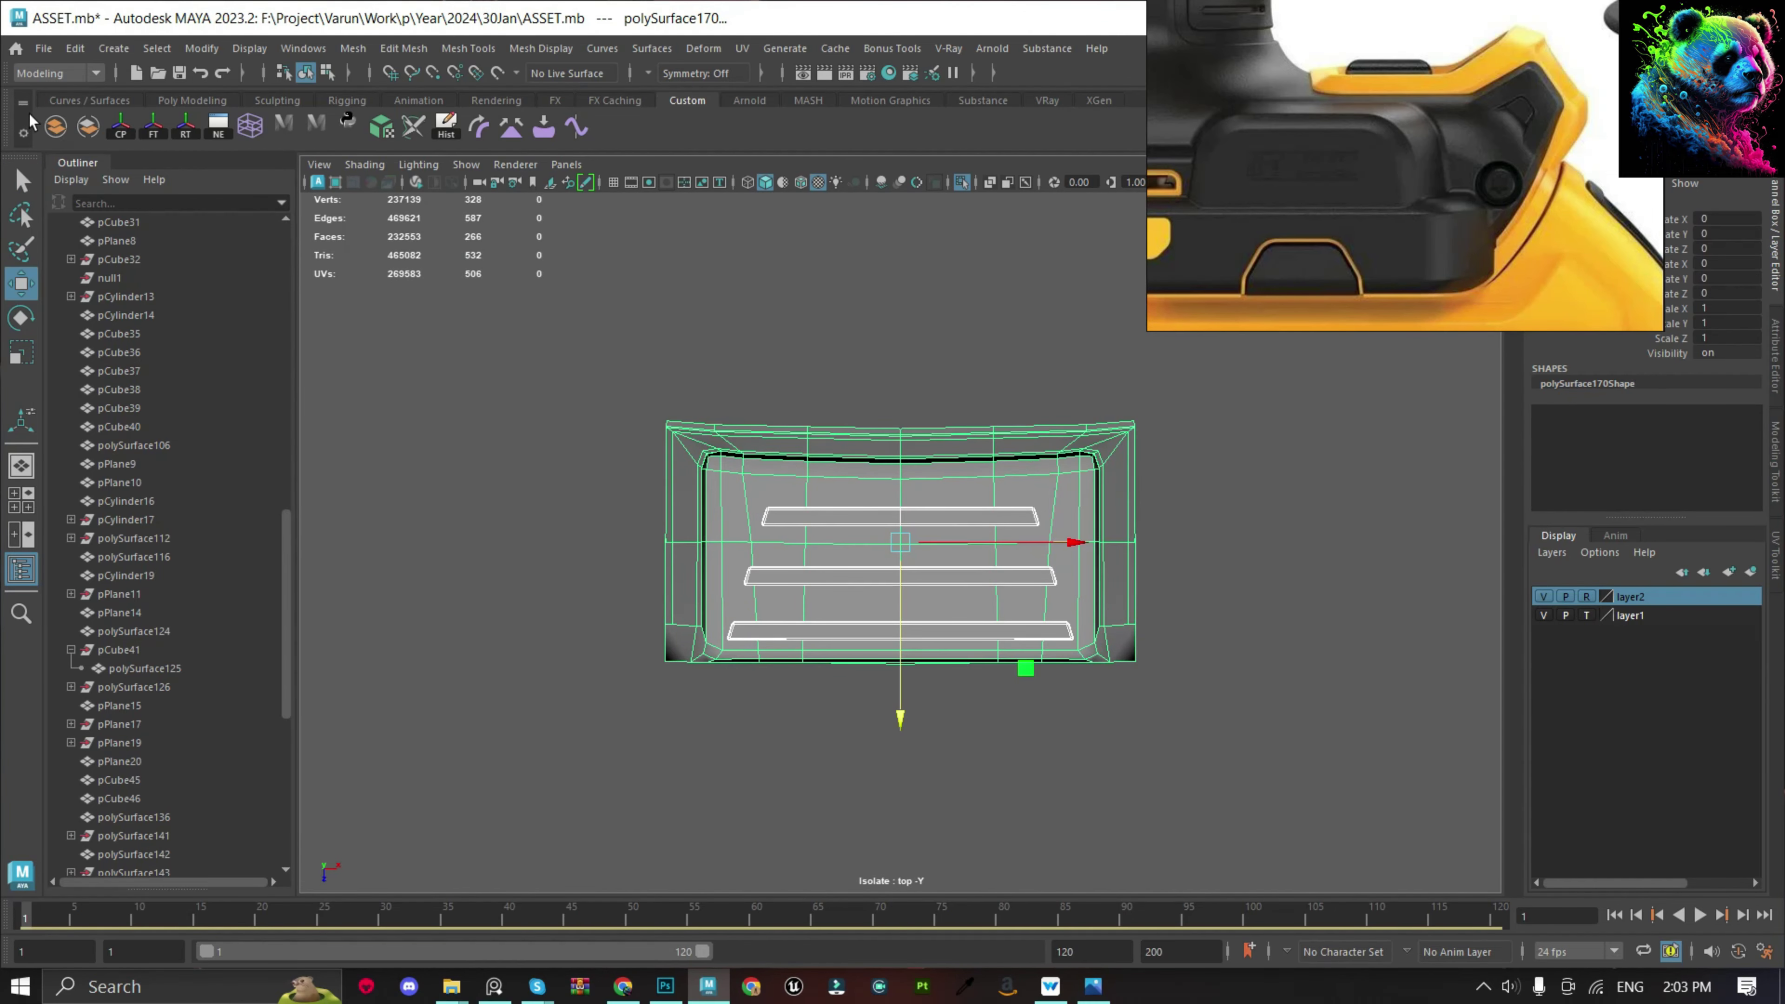
right_click_drag(836, 550, 849, 355, "shift")
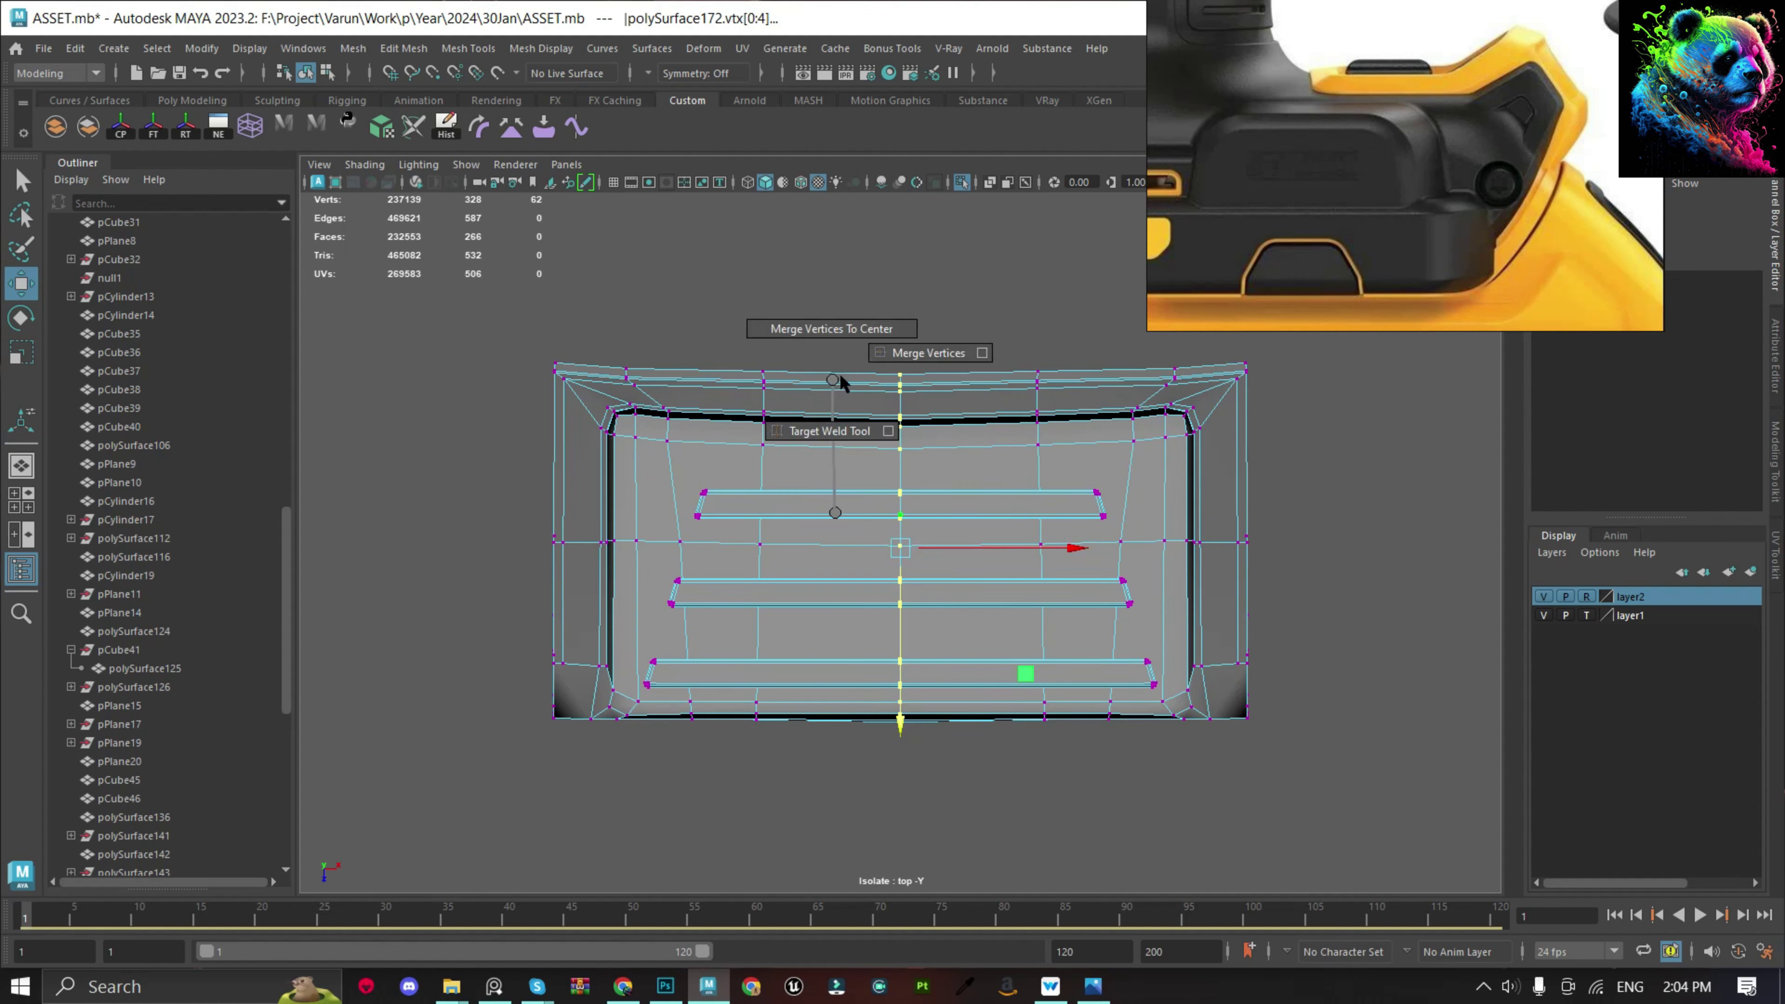
left_click_drag(917, 498, 1099, 471, "alt")
key("F8")
right_click_drag(1099, 471, 1218, 631, "alt")
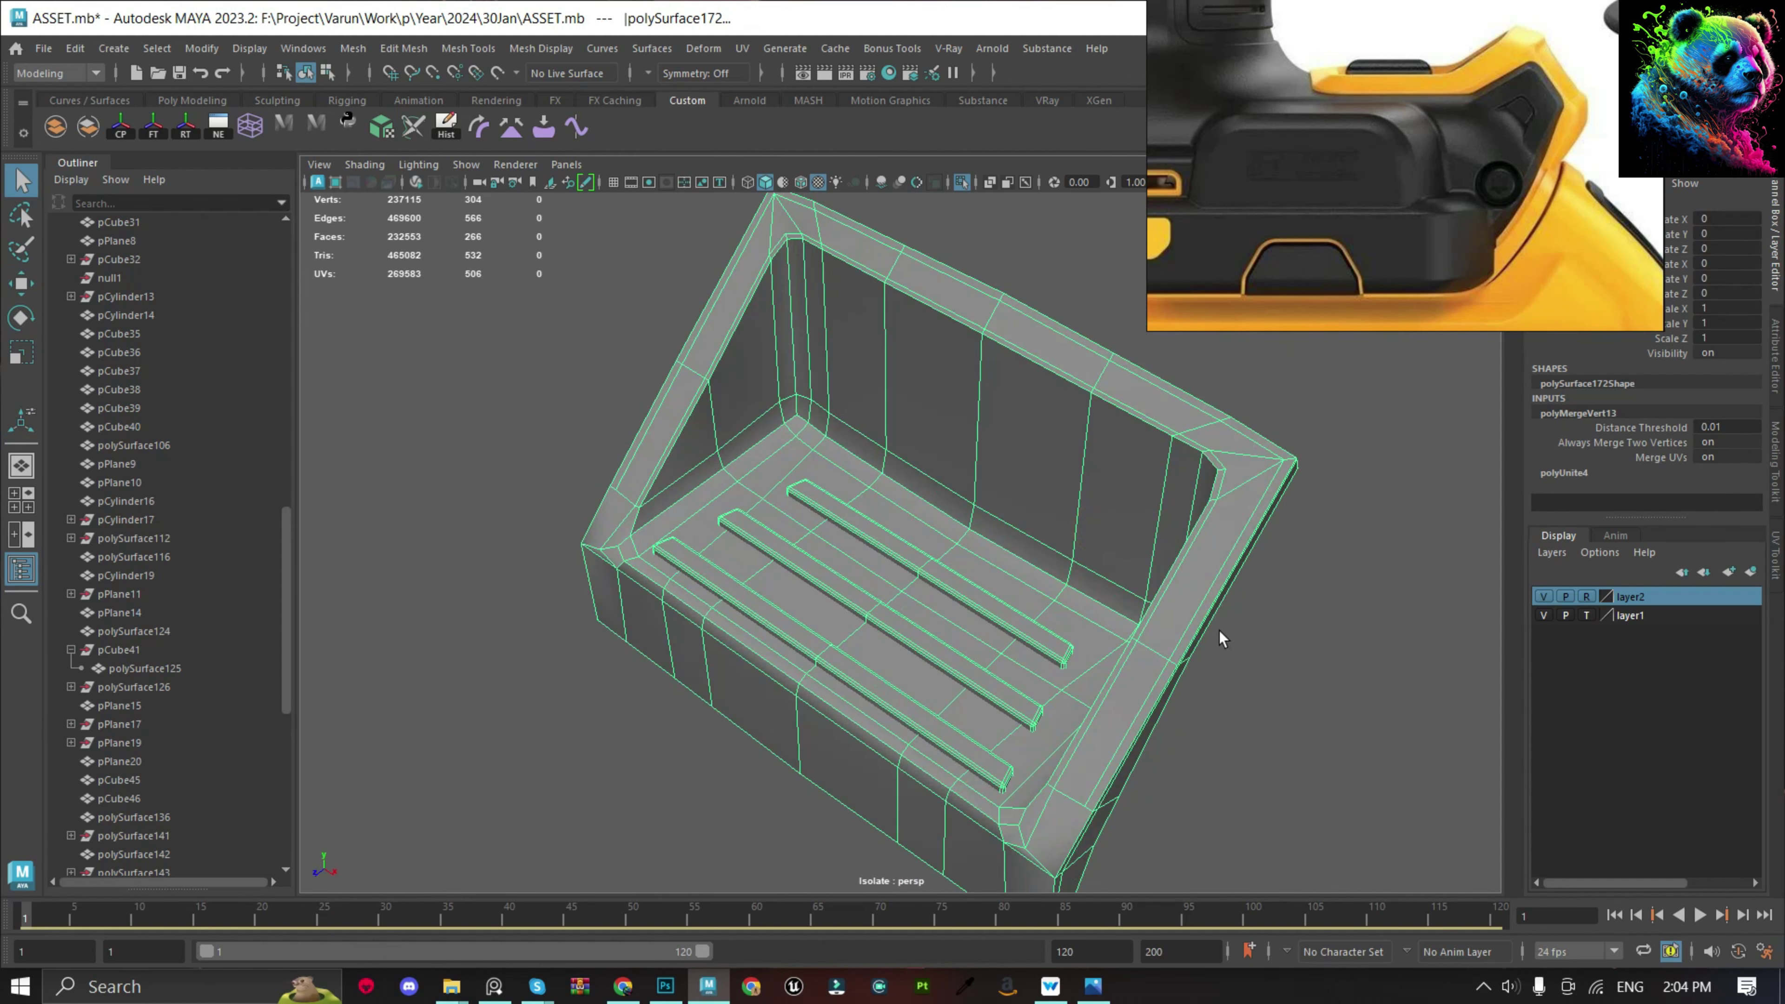
key("3")
Leave vertex mode, exit isolation and orbit around the full drill.
right_click_drag(989, 656, 879, 612)
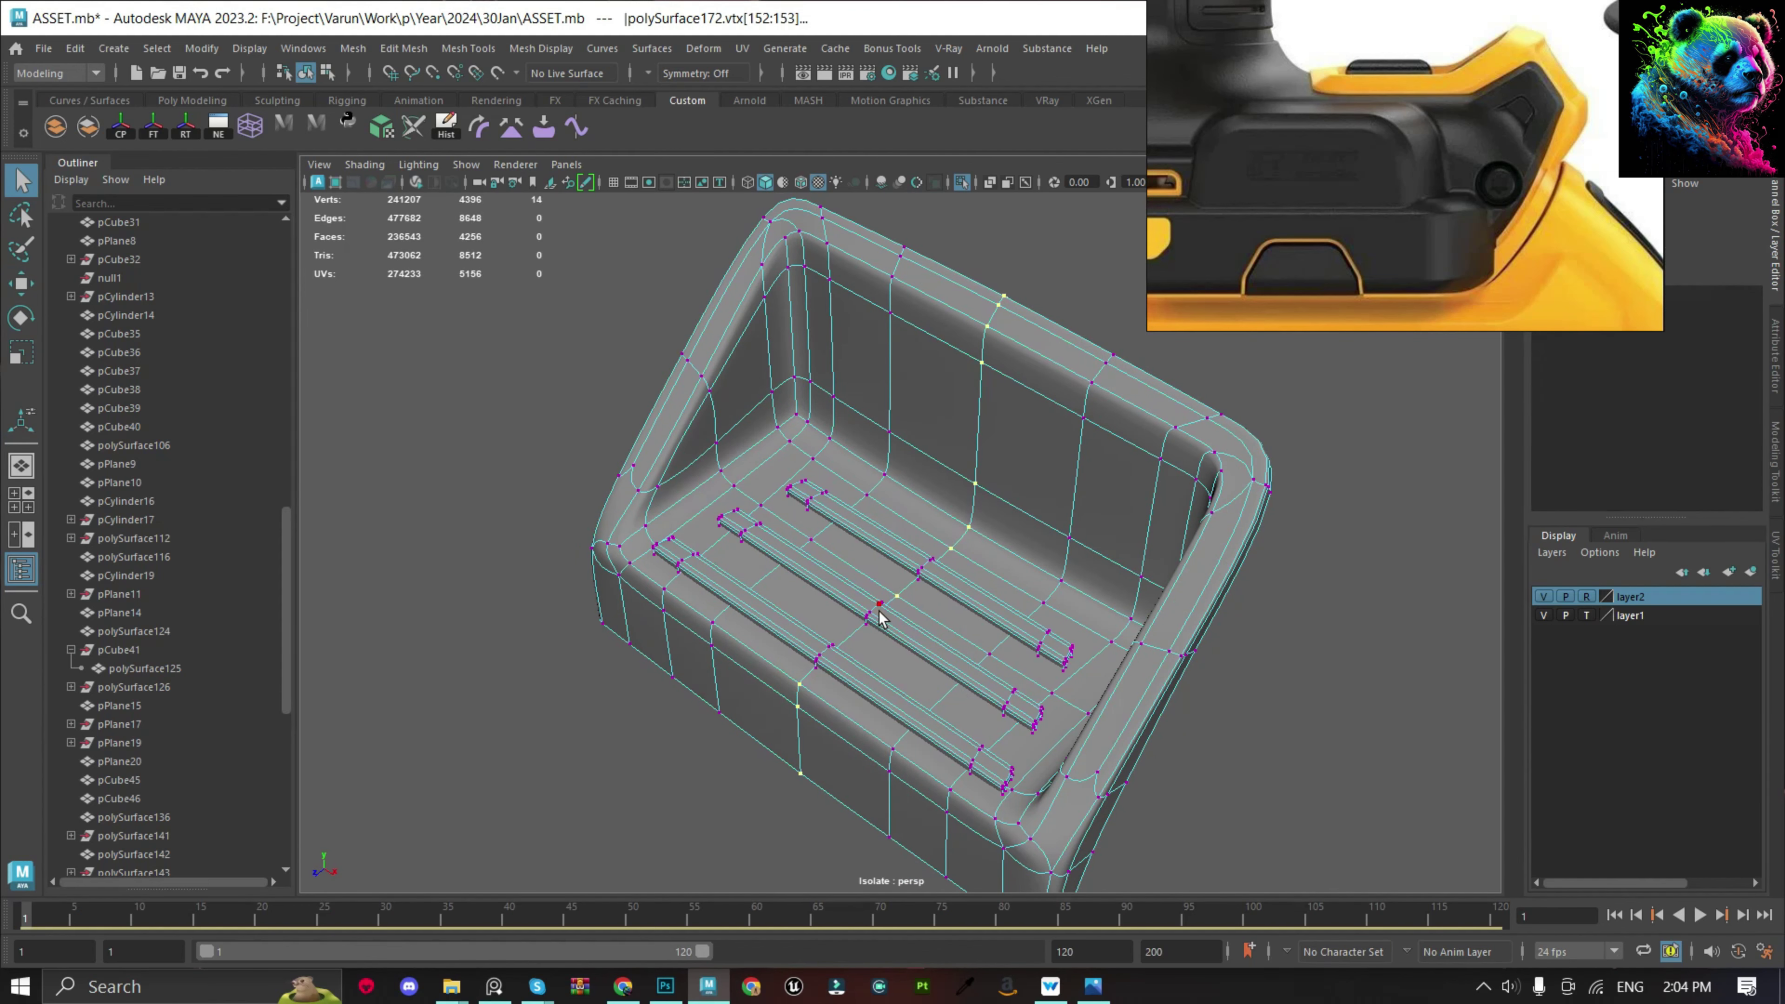
key("F8")
left_click(1375, 538)
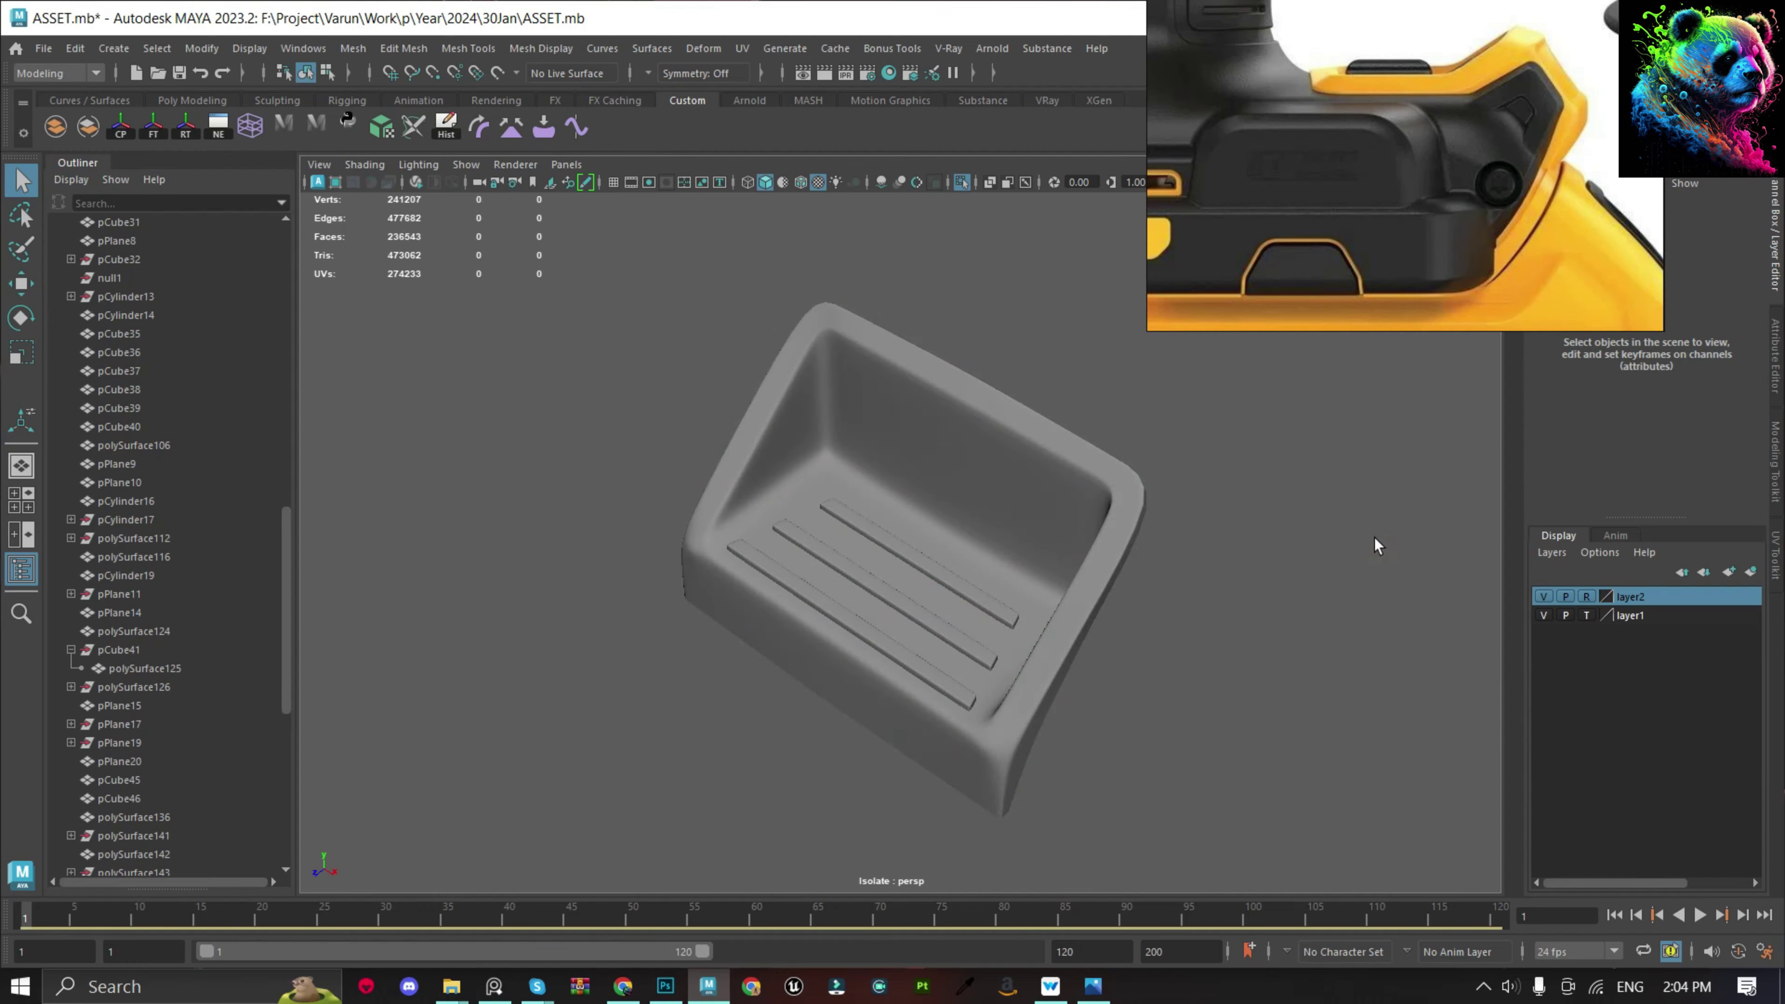
key("ctrl+1")
mouse_move(941, 683)
left_mouse_down("alt")
mouse_move(989, 612)
mouse_move(818, 659)
left_mouse_up("alt")
Extrude the edge loop around the recess opening on the body's side.
left_click(817, 659)
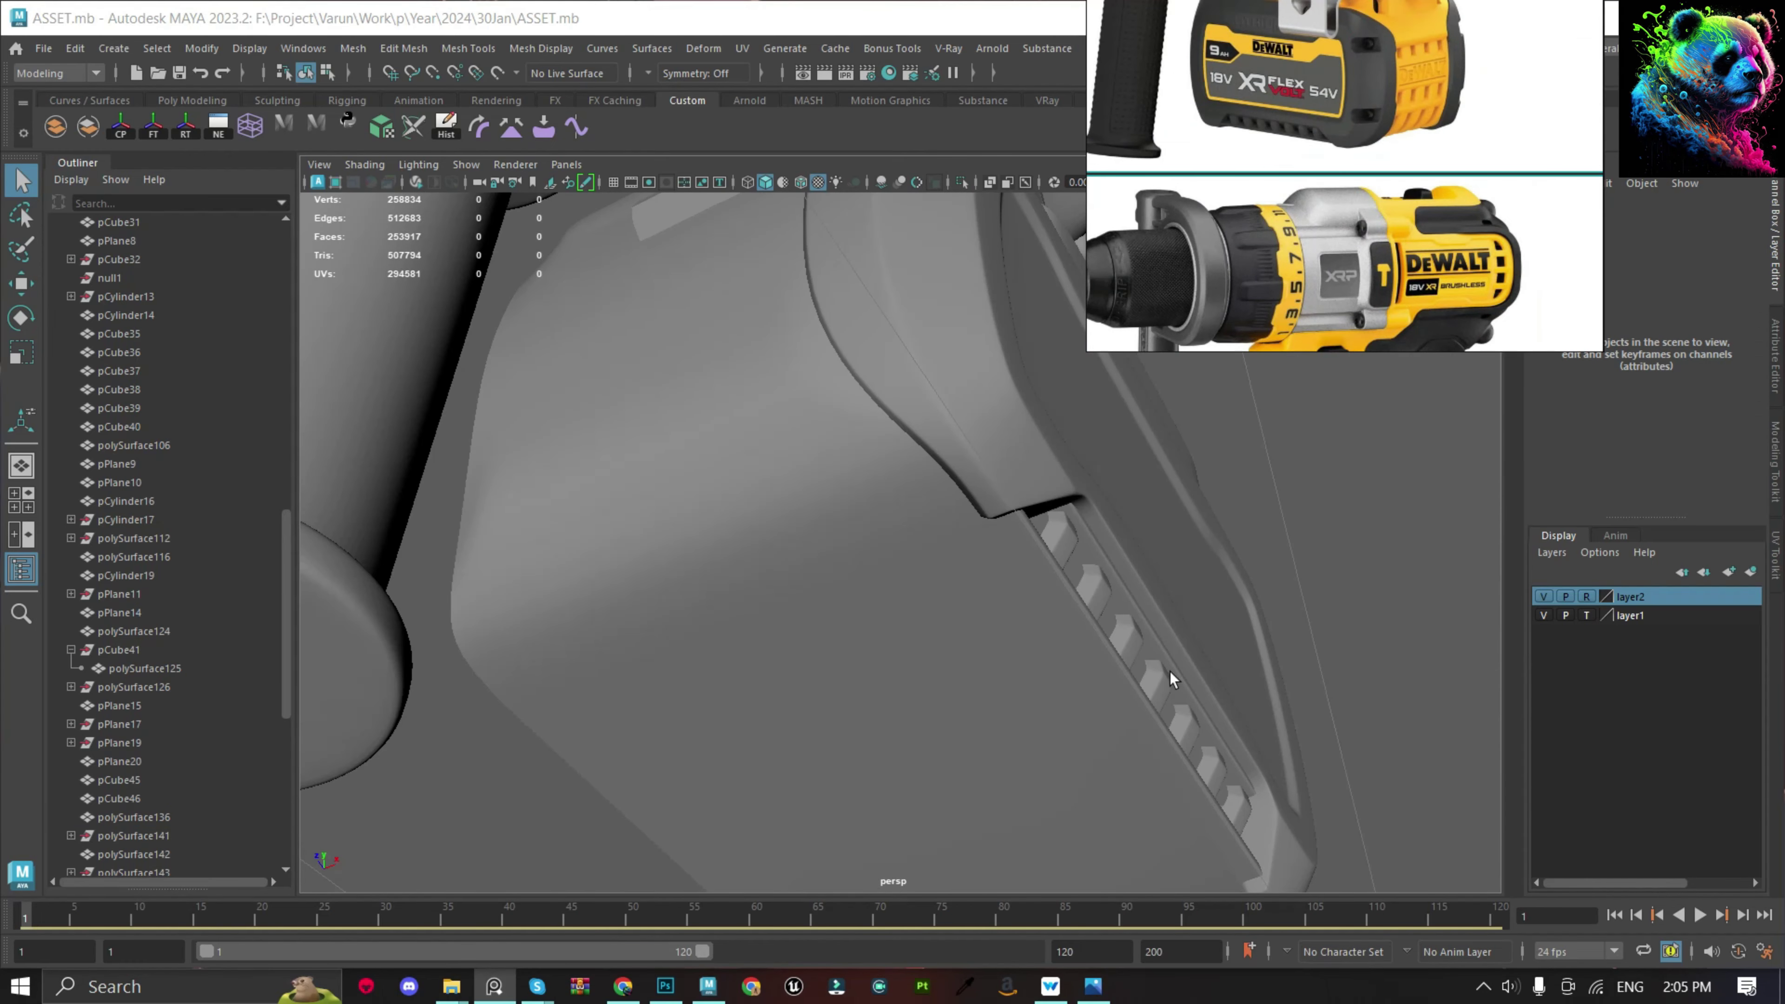
left_click_drag(1170, 679, 1135, 726, "alt")
left_click(944, 669)
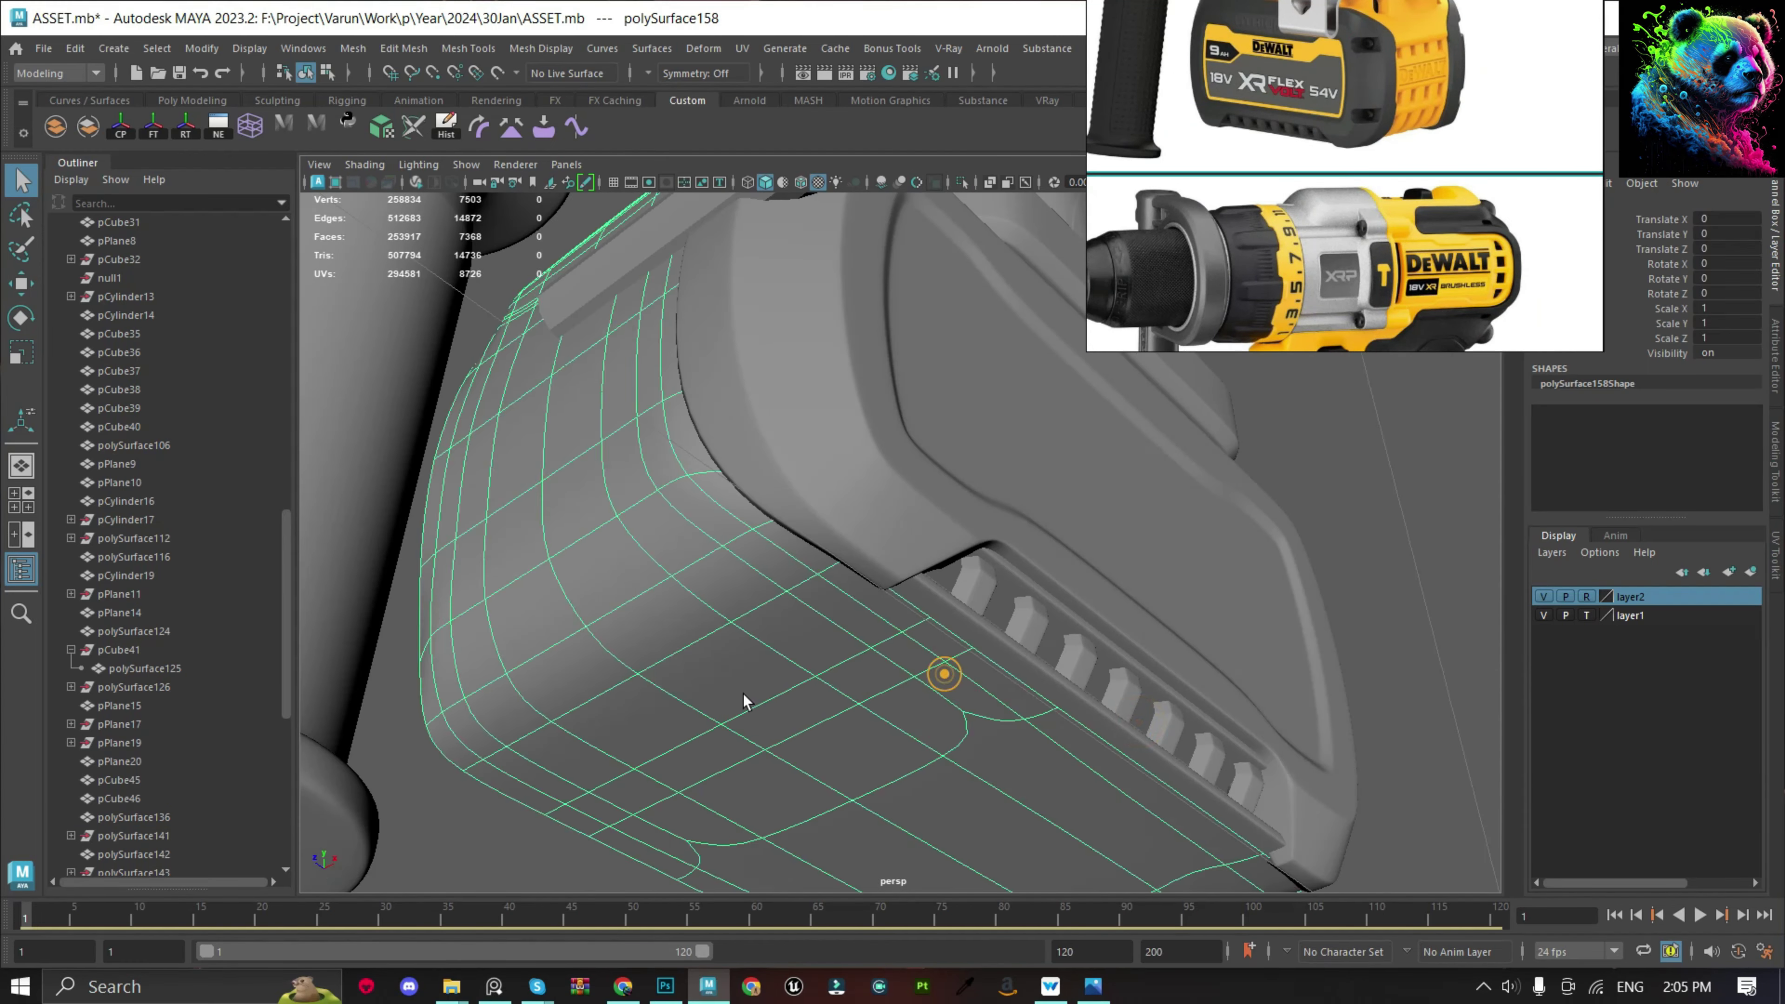
left_click_drag(944, 670, 852, 681, "alt")
scroll(960, 608, "down", 5)
left_click_drag(960, 608, 825, 544, "alt")
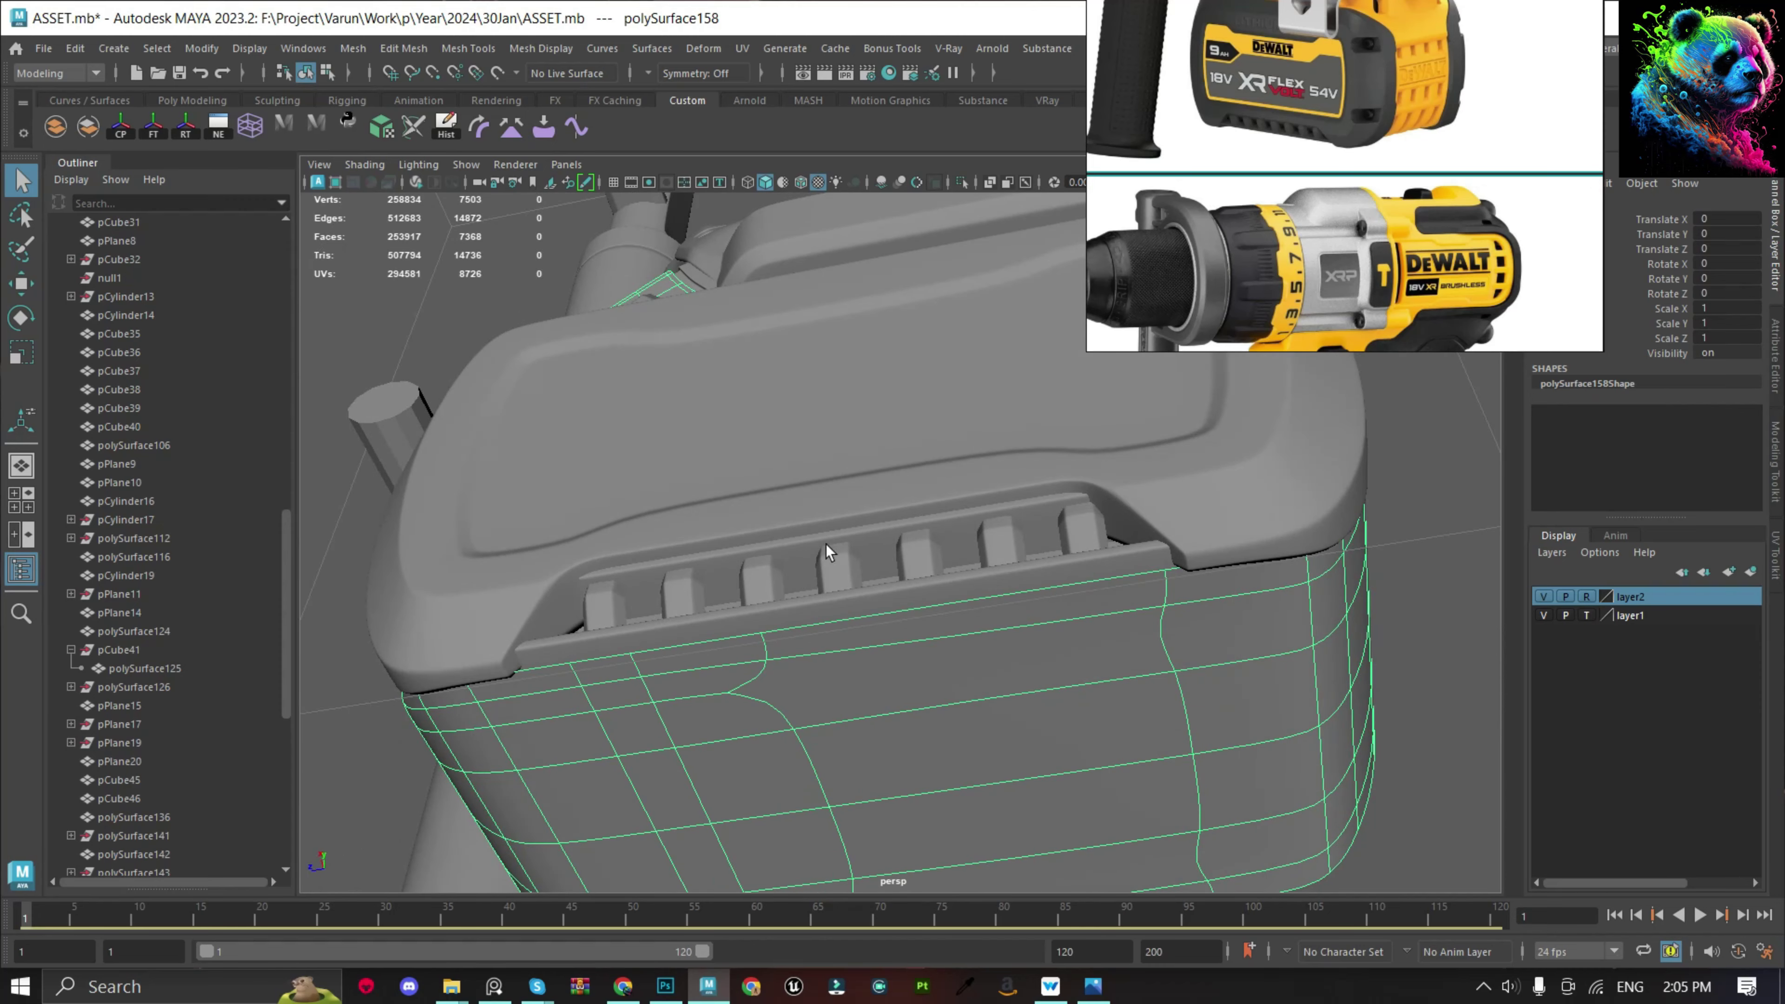
left_click(870, 604)
left_click(1045, 724)
left_click_drag(1045, 724, 1084, 728, "alt")
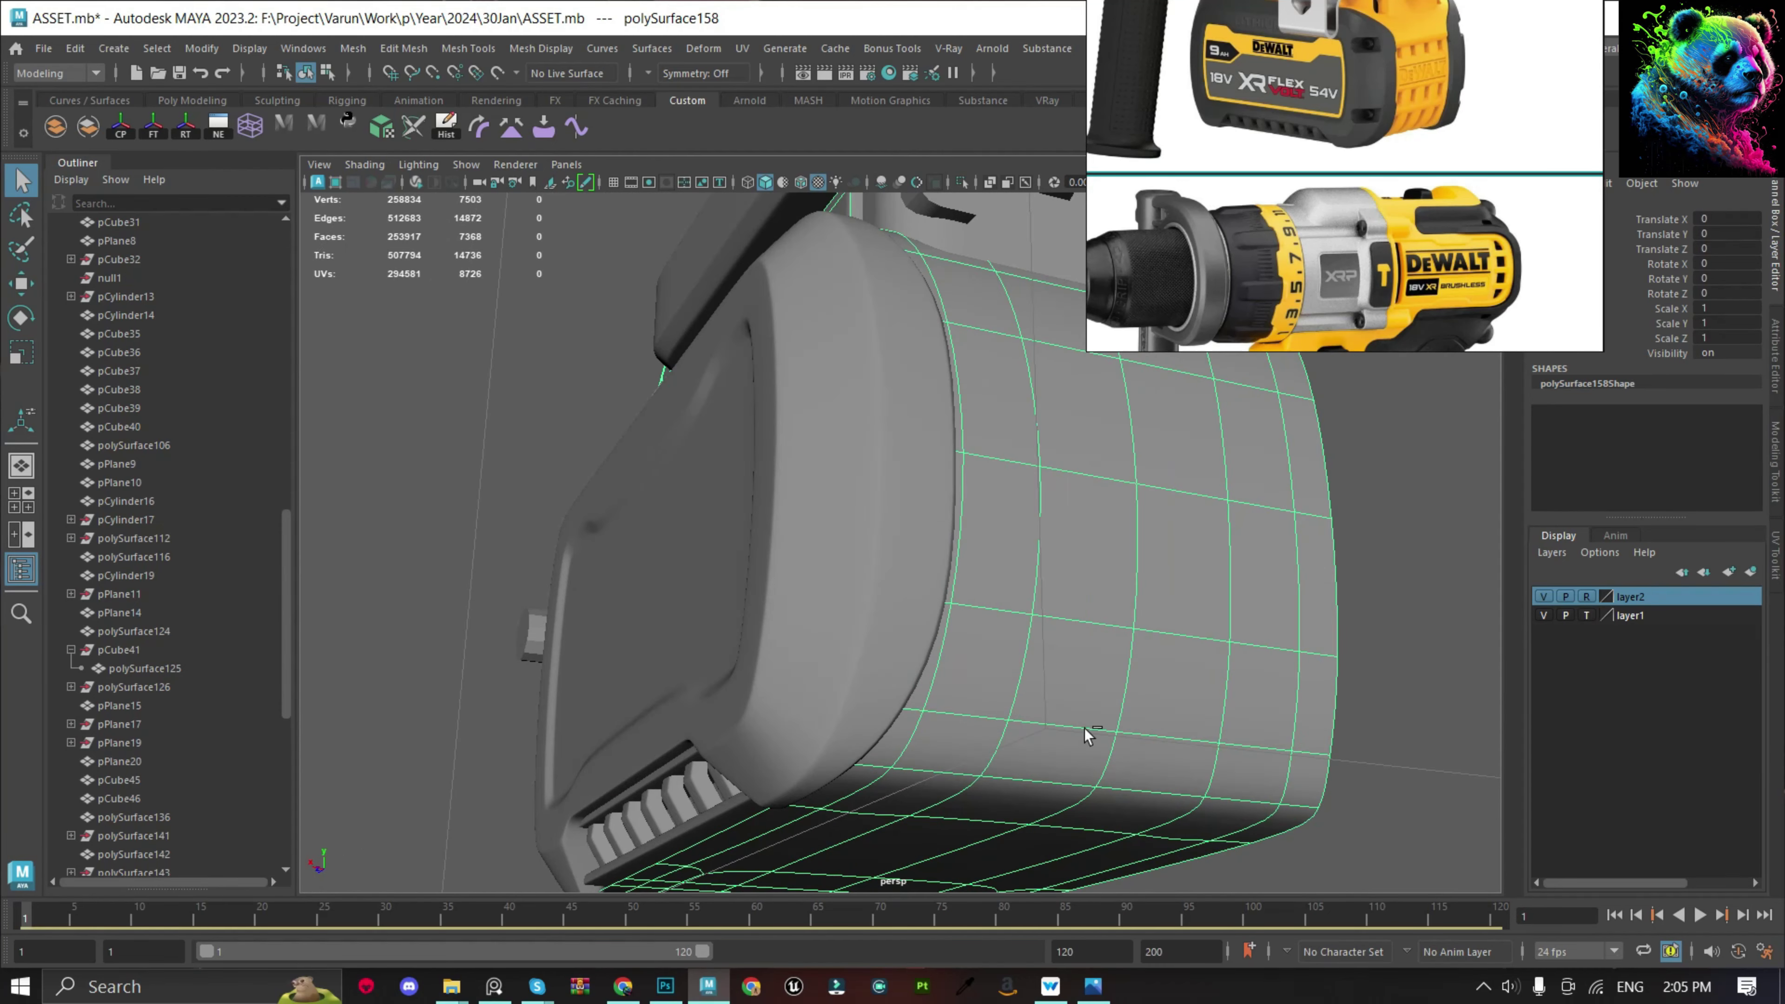
double_click(1084, 728)
mouse_move(1030, 648)
left_mouse_down("alt")
mouse_move(991, 690)
mouse_move(1235, 749)
mouse_move(1259, 665)
left_mouse_up("alt")
scroll(991, 690, "down", 3)
key("ctrl+e")
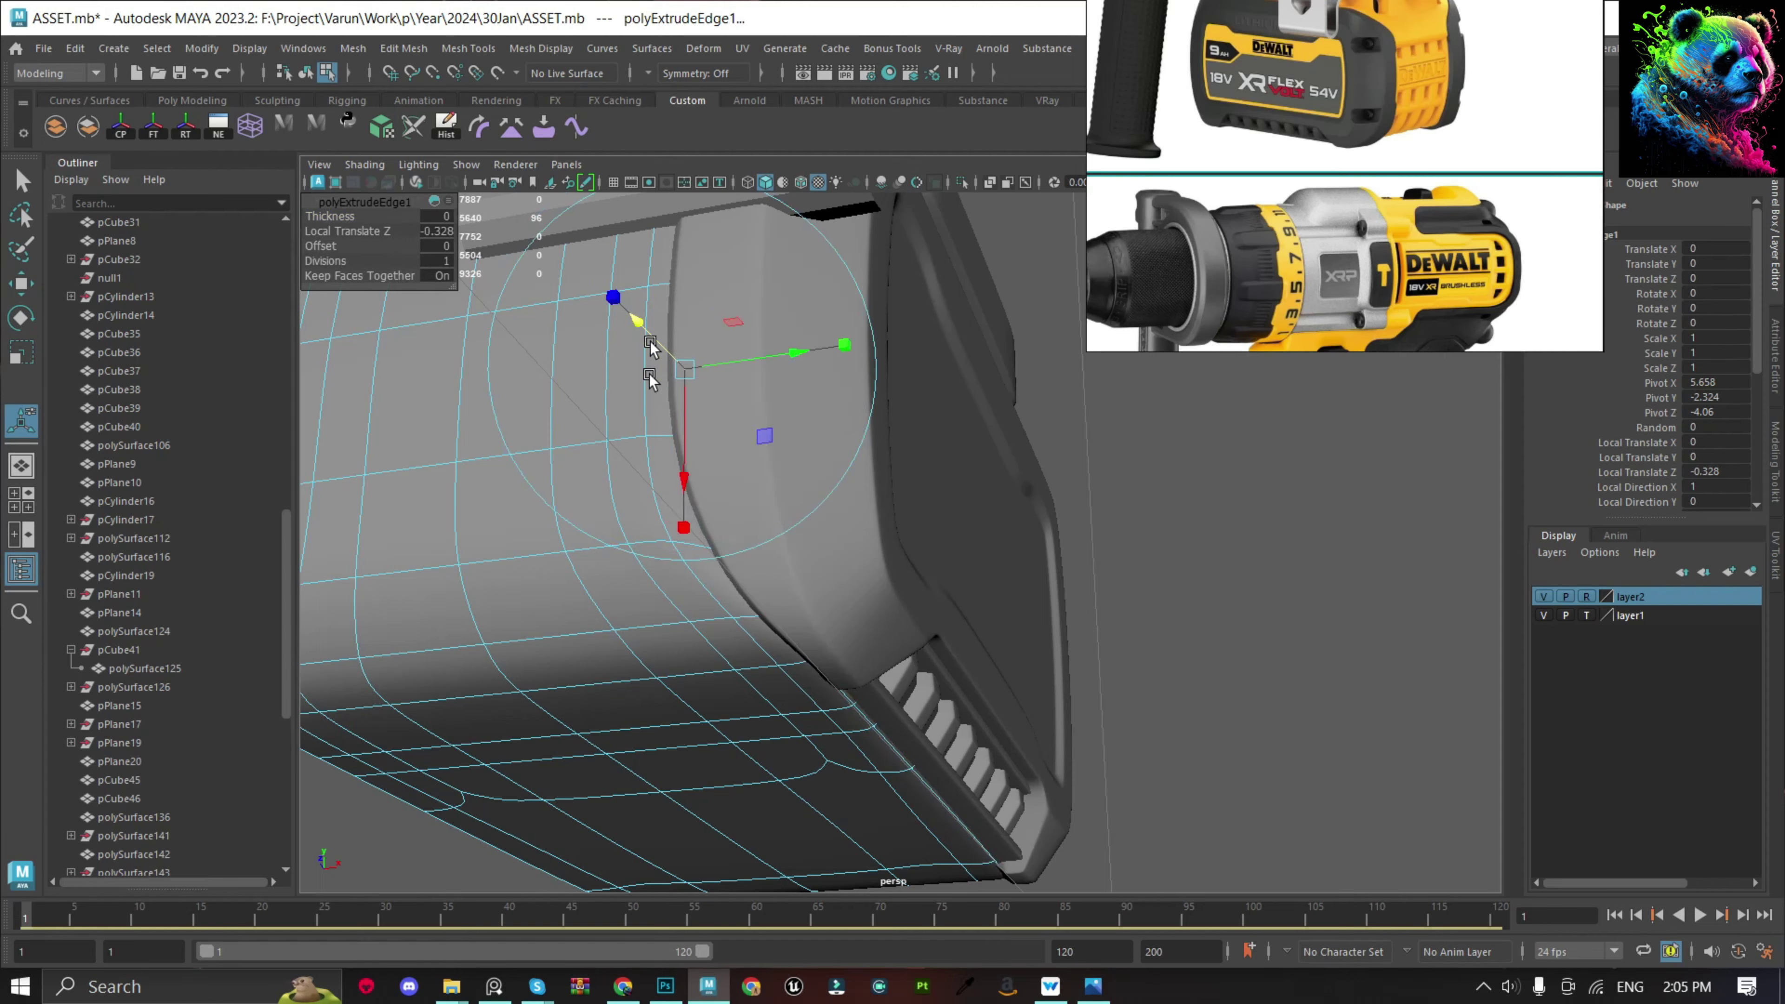
Bevel a single edge on the side of the body.
scroll(650, 380, "up", 3)
left_click(814, 456)
key("ctrl+b")
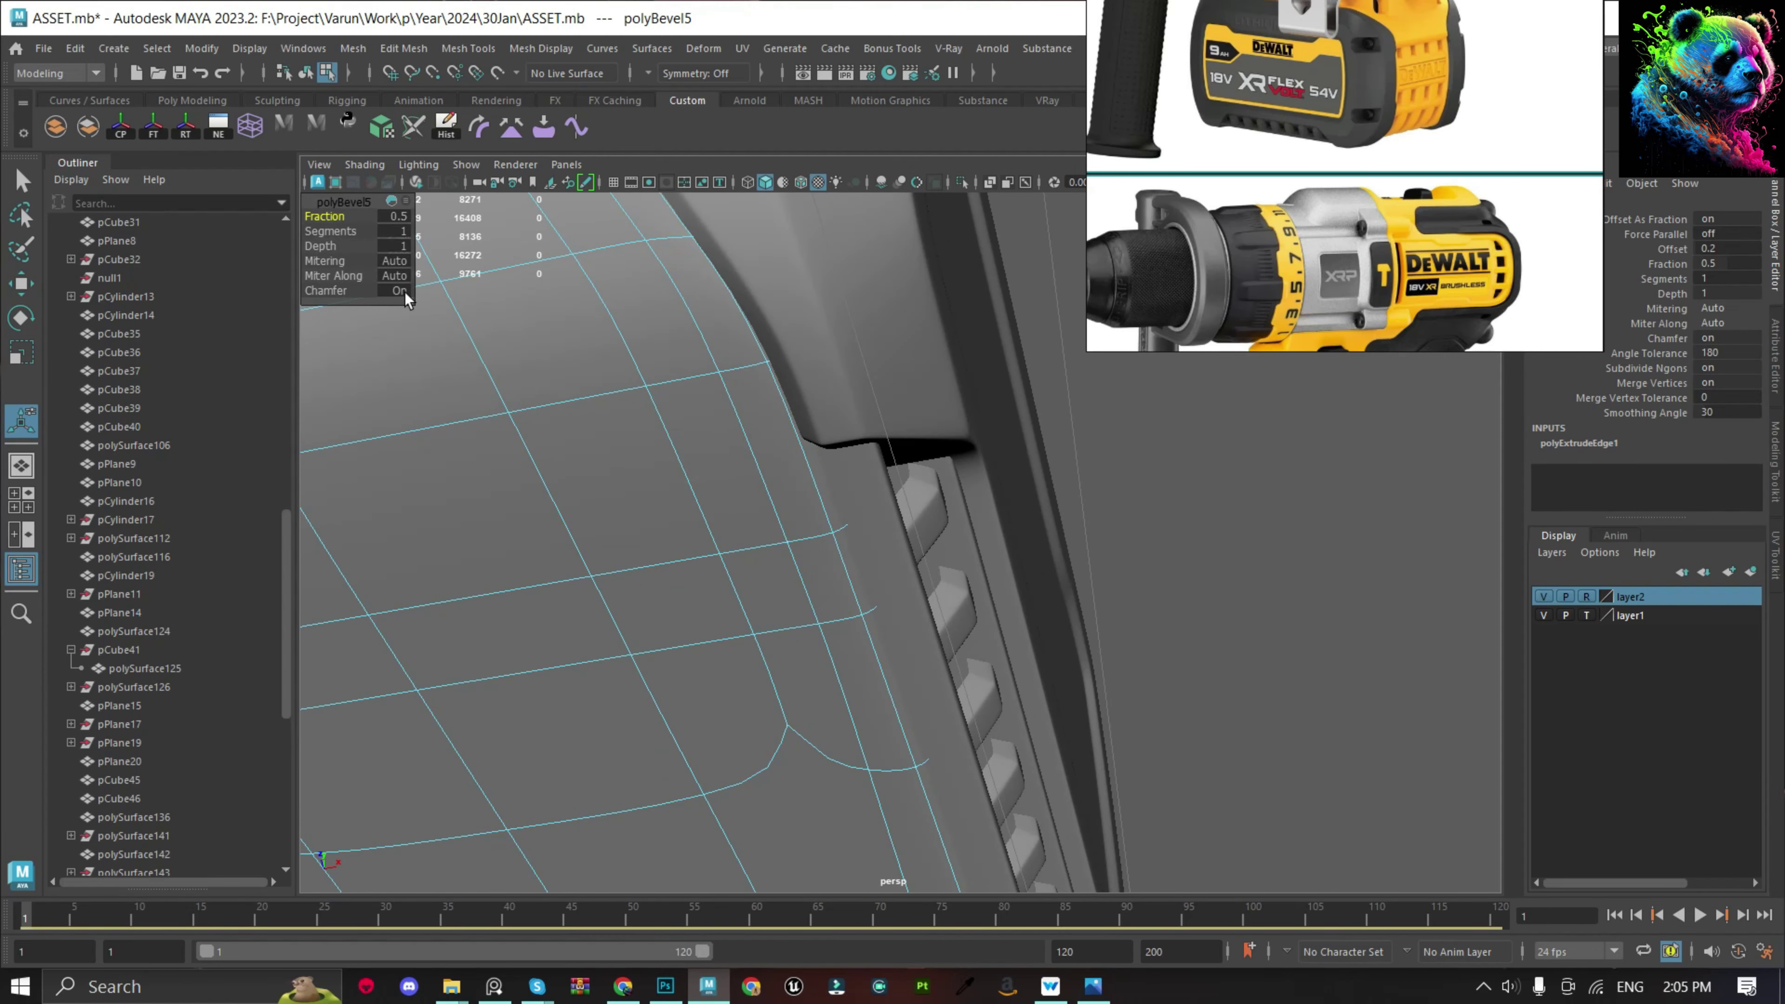
left_click_drag(404, 292, 764, 526, "alt")
Select the row of vent teeth, starting from pCube35.
key("q")
key("F8")
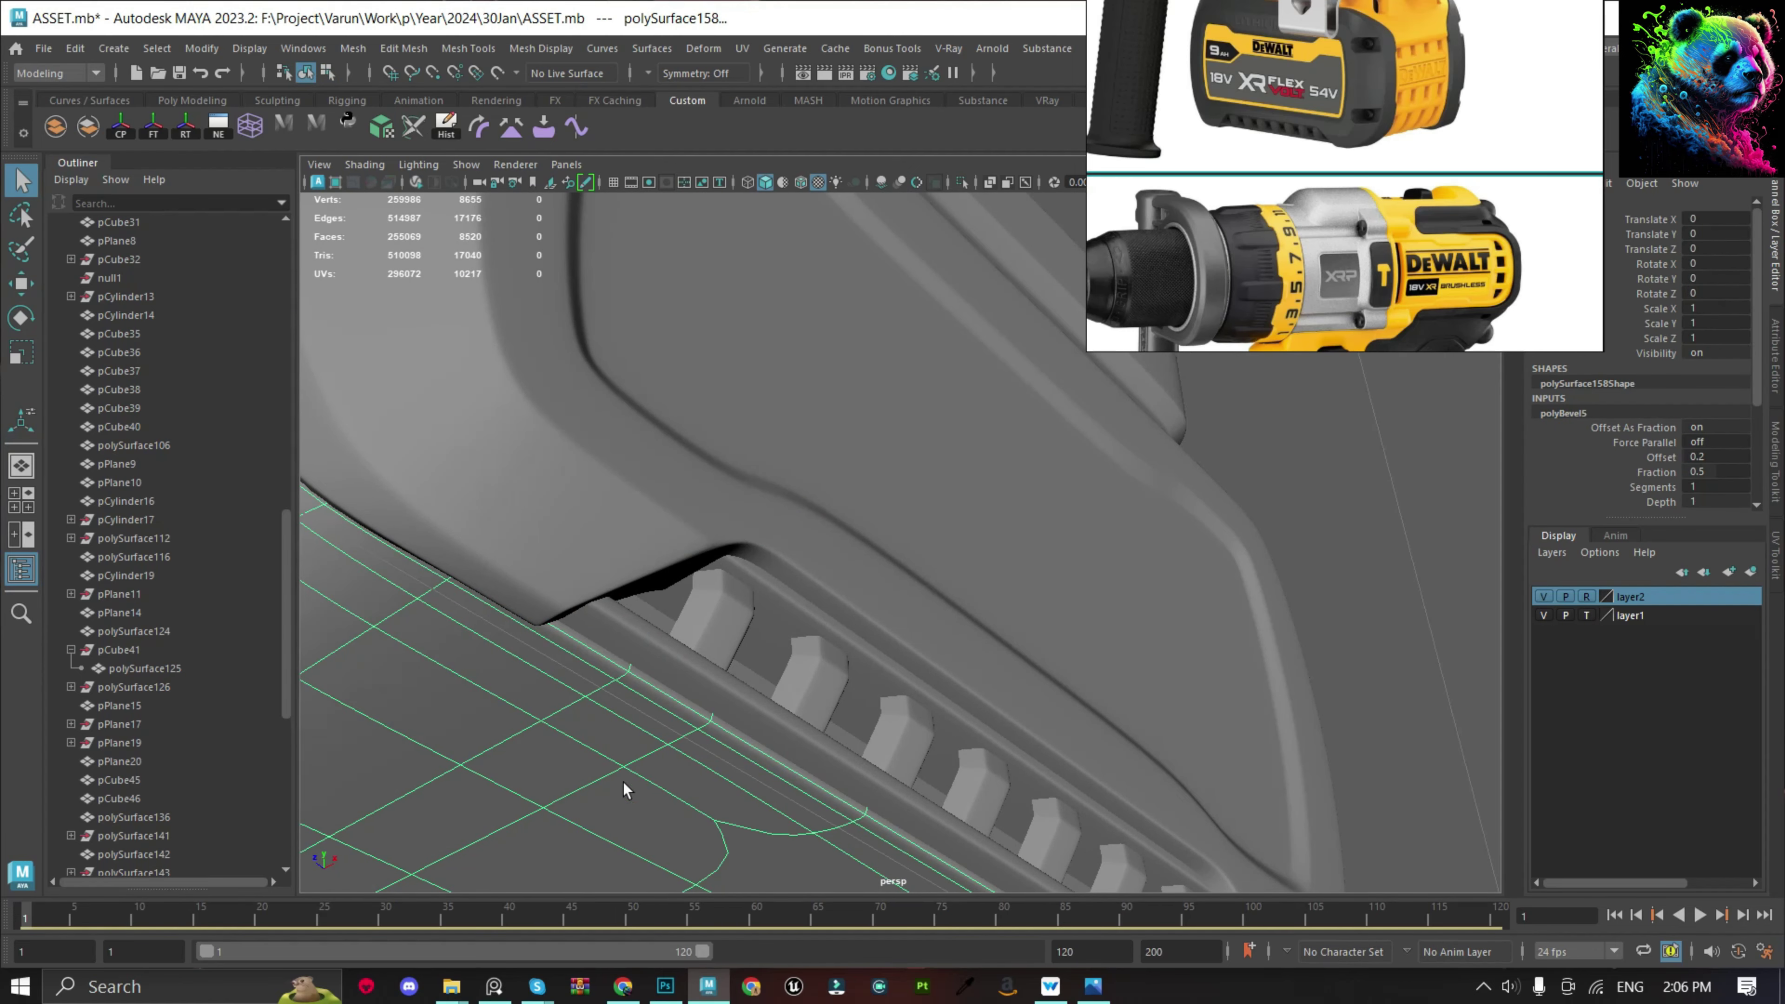
left_click(624, 783)
key("f")
scroll(993, 701, "down", 5)
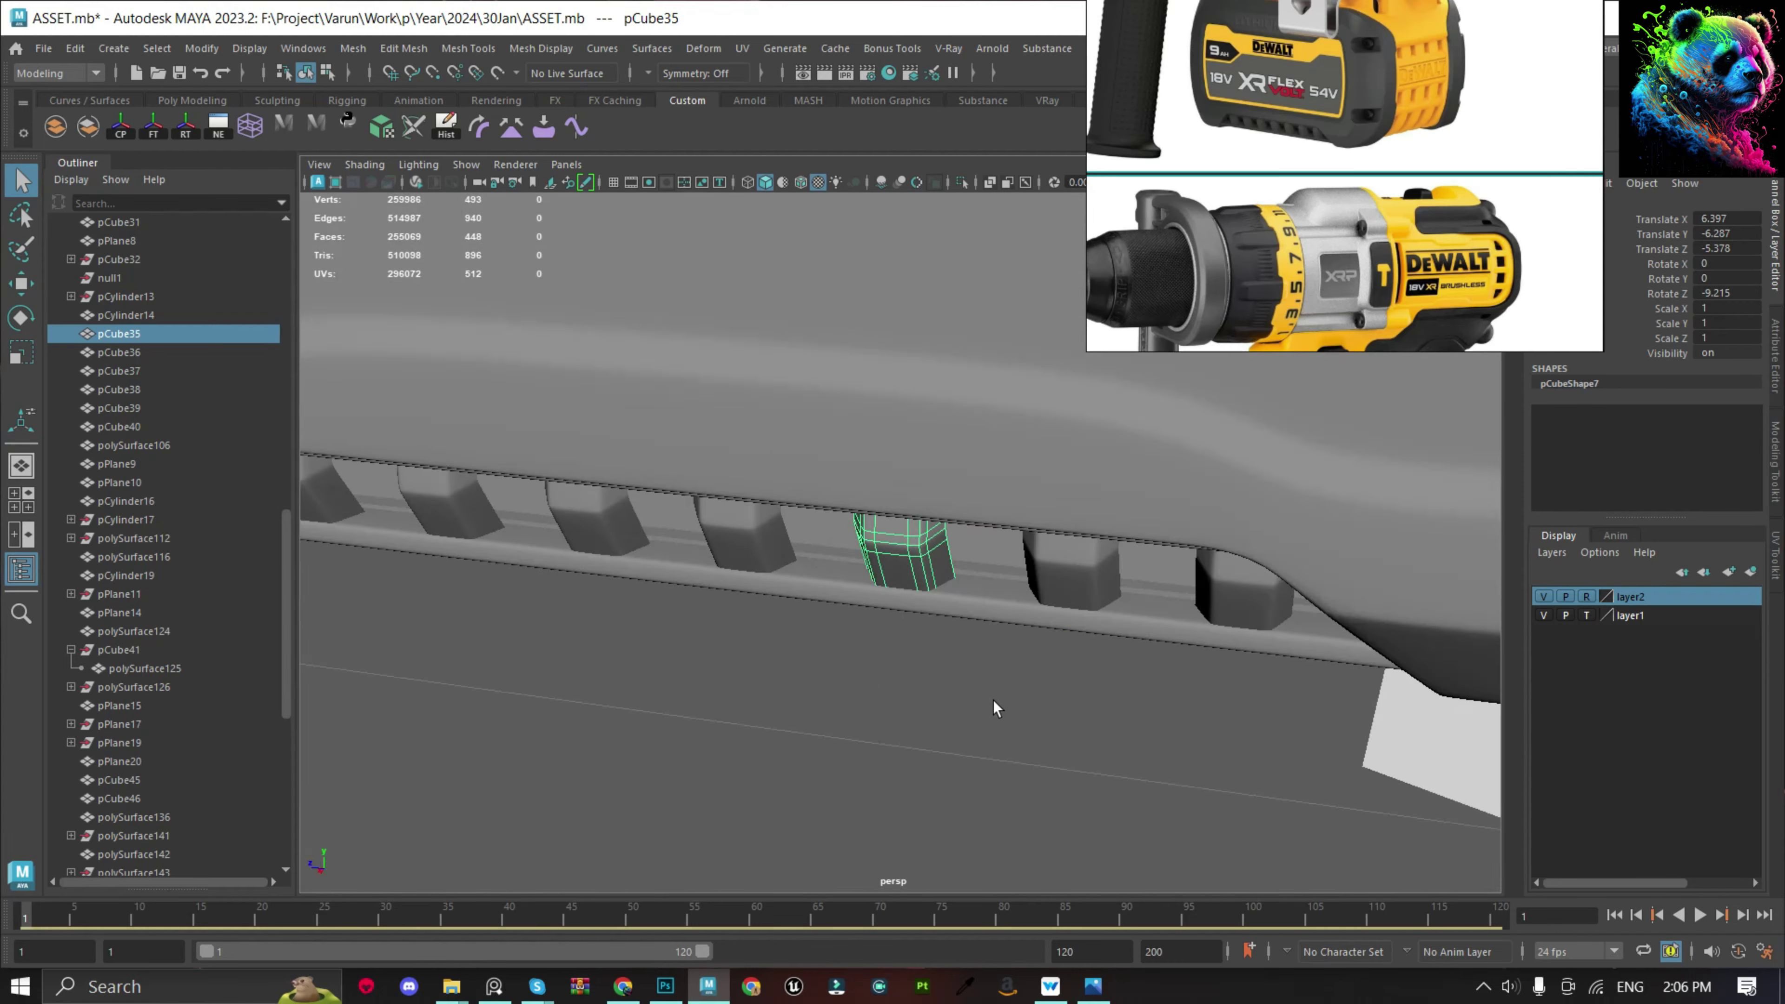
left_click_drag(993, 700, 346, 573, "alt")
left_click(346, 573)
left_click(486, 586, "shift")
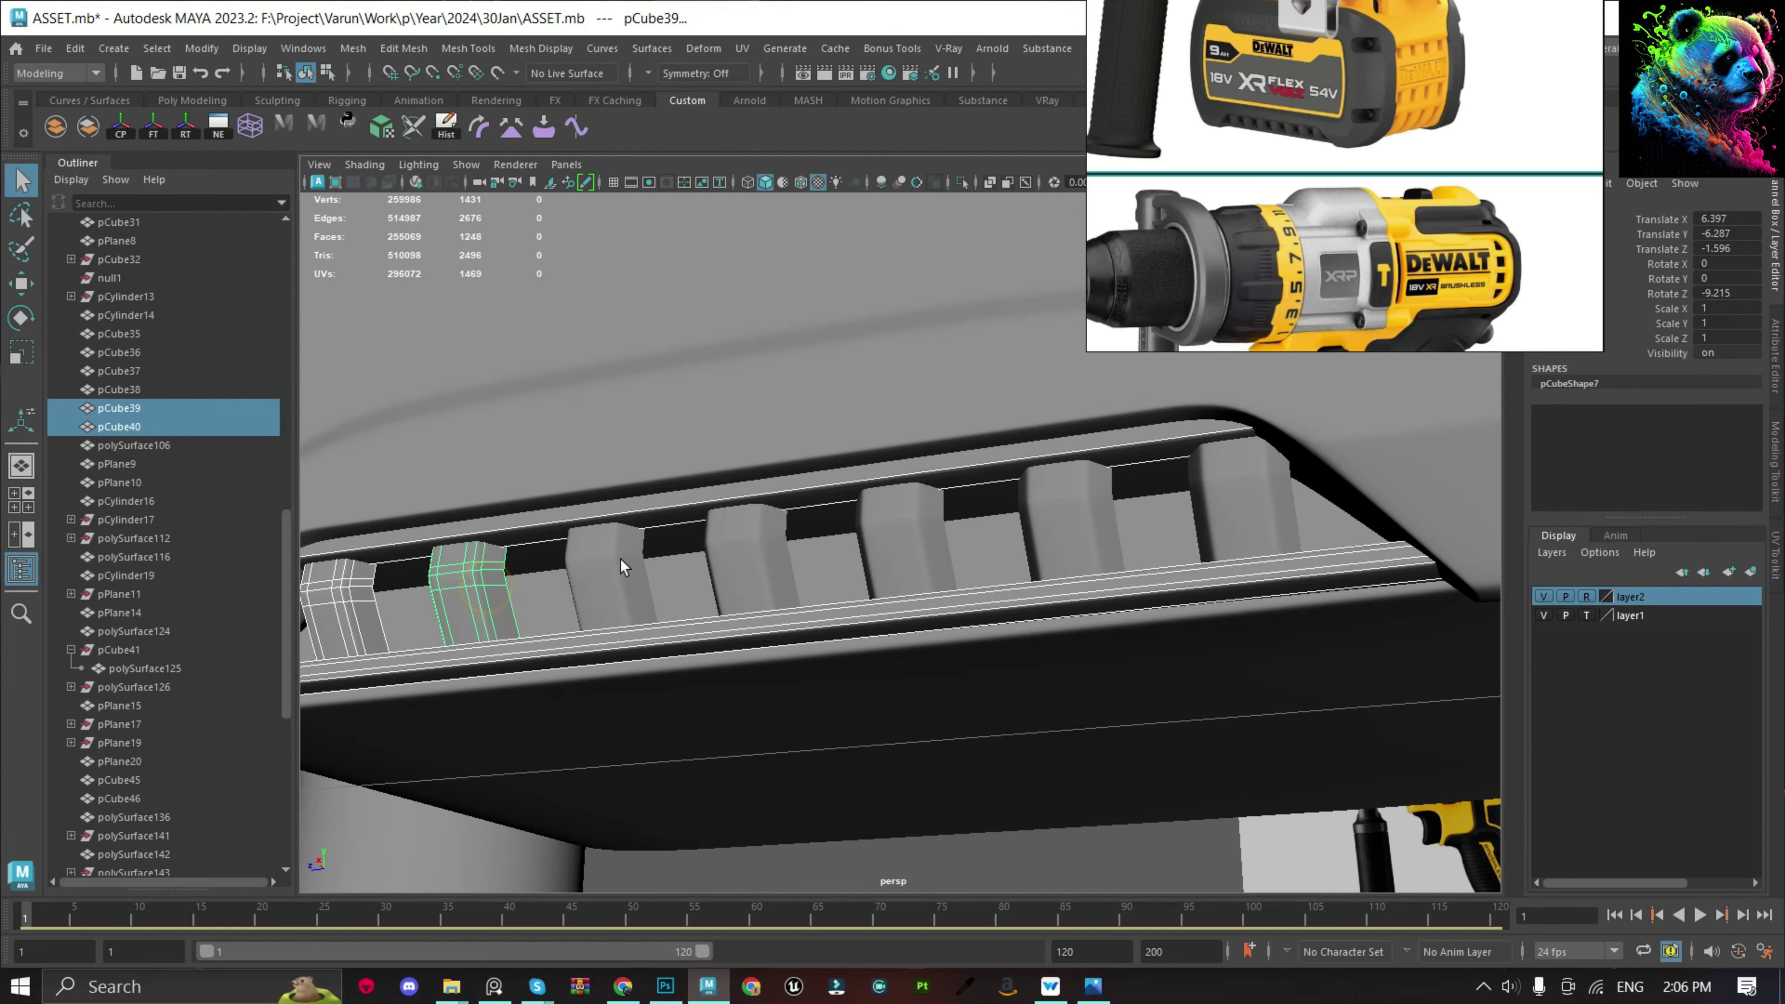
left_click(621, 558, "shift")
left_click(752, 552, "shift")
Add pCube37 and group the vent teeth into group4.
left_click(1230, 500, "shift")
scroll(1230, 499, "down", 5)
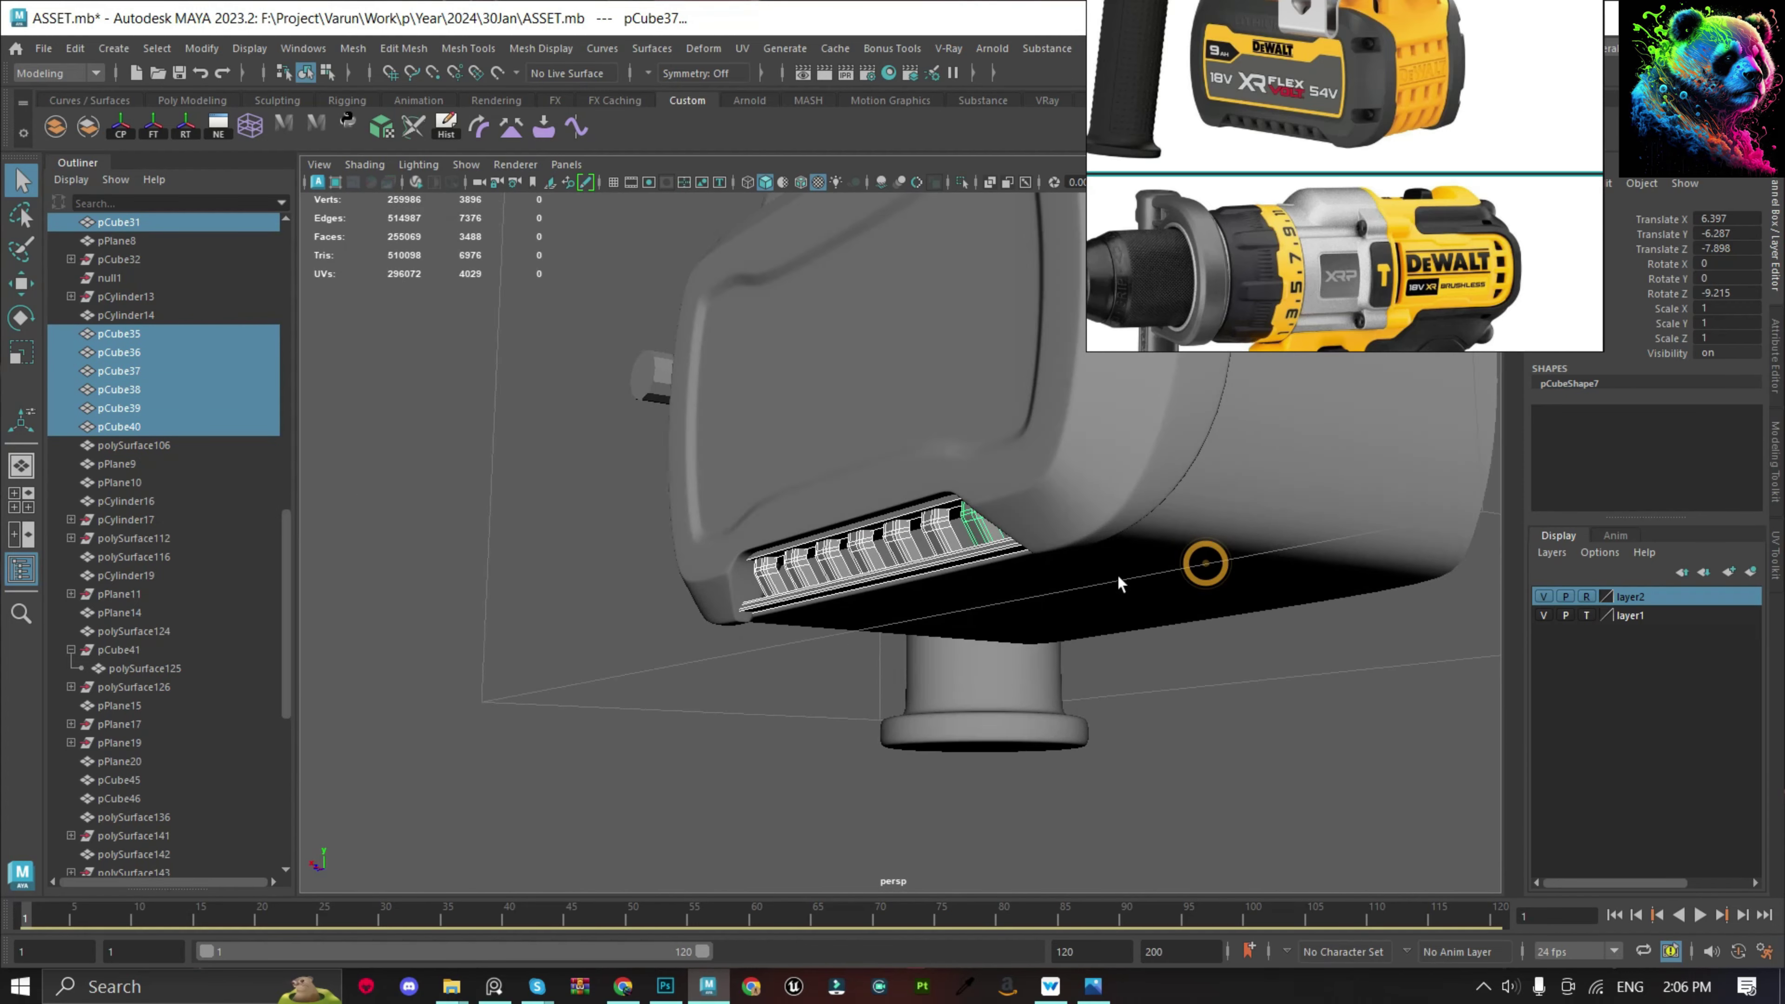
left_click_drag(1204, 562, 941, 552, "alt")
key("w")
key("ctrl+g")
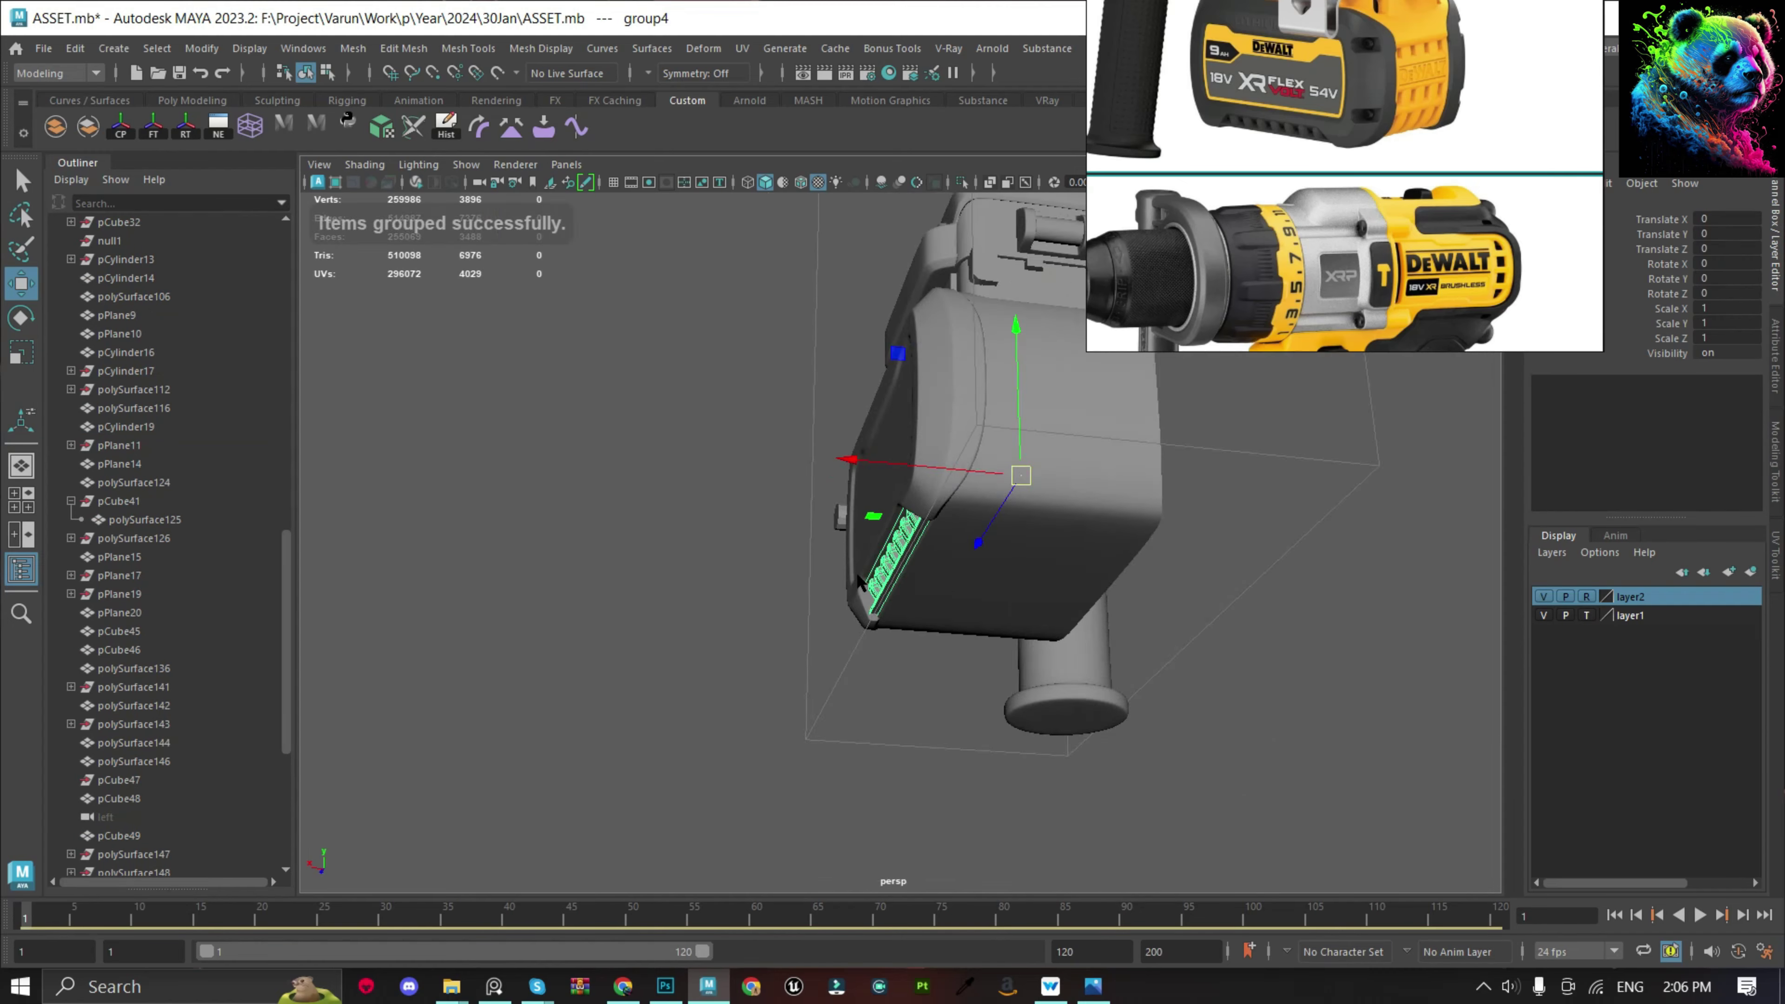
scroll(854, 437, "up", 5)
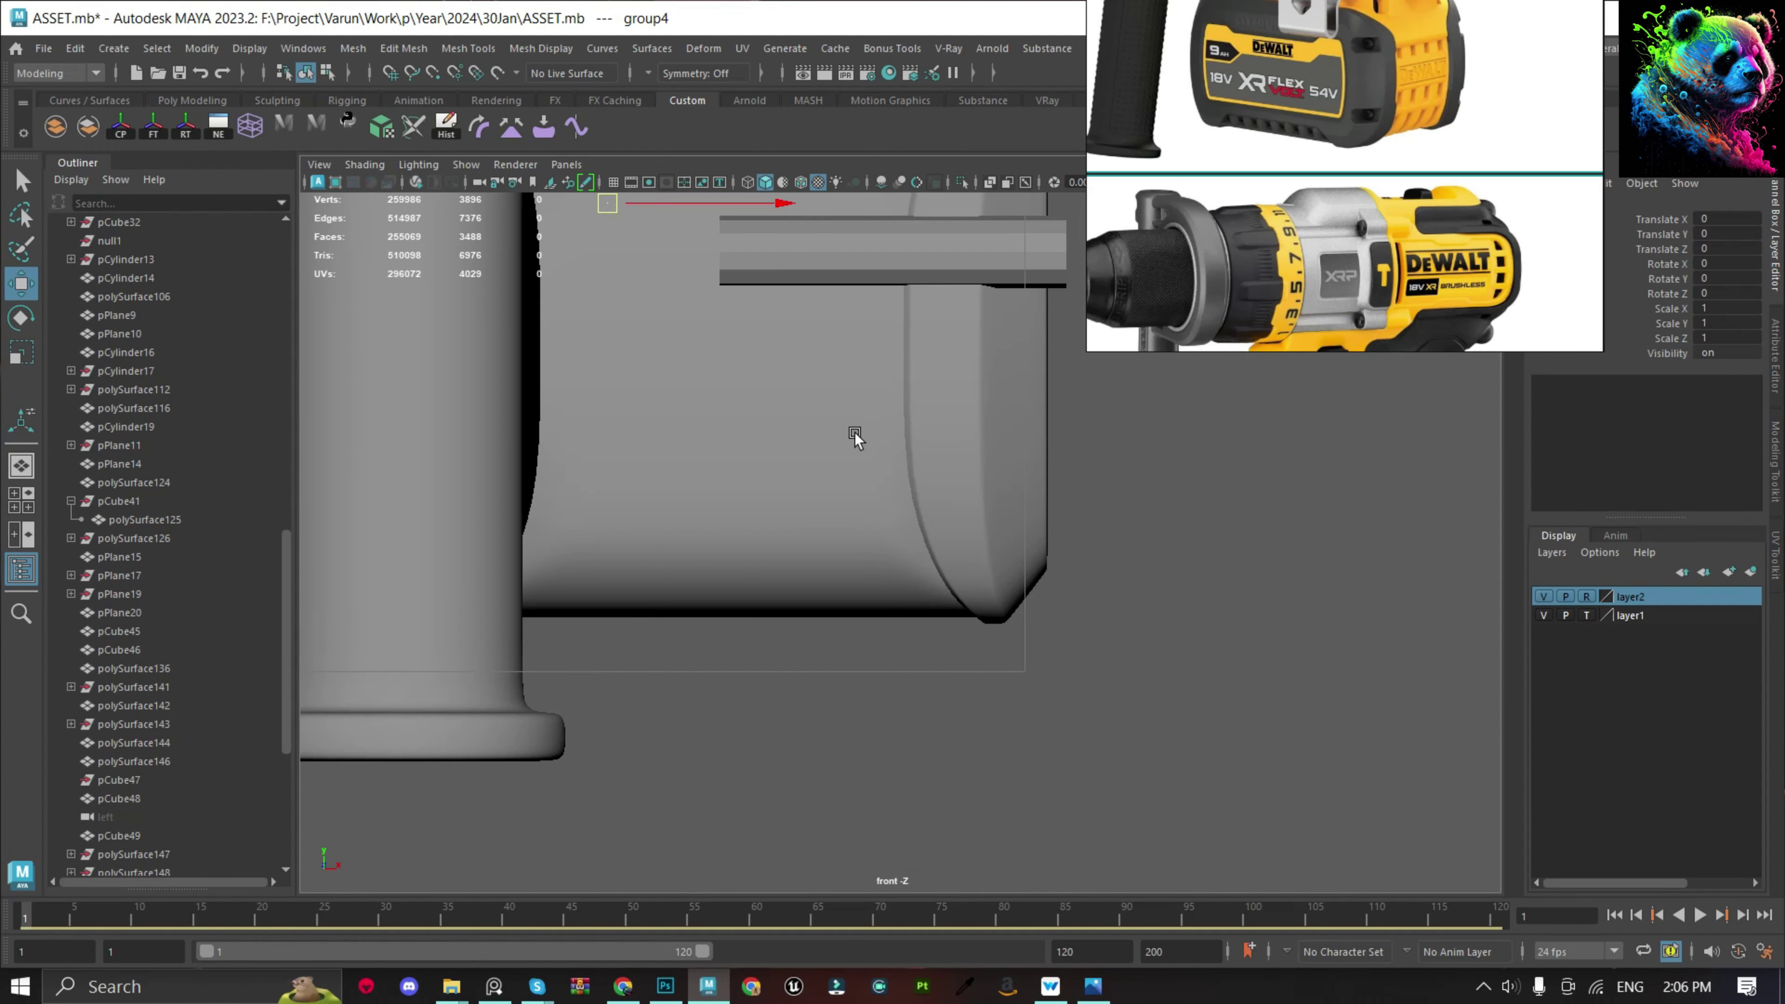
Orbit to the battery base and select the vent slat piece pCube30.
left_click(801, 182)
scroll(848, 490, "down", 3)
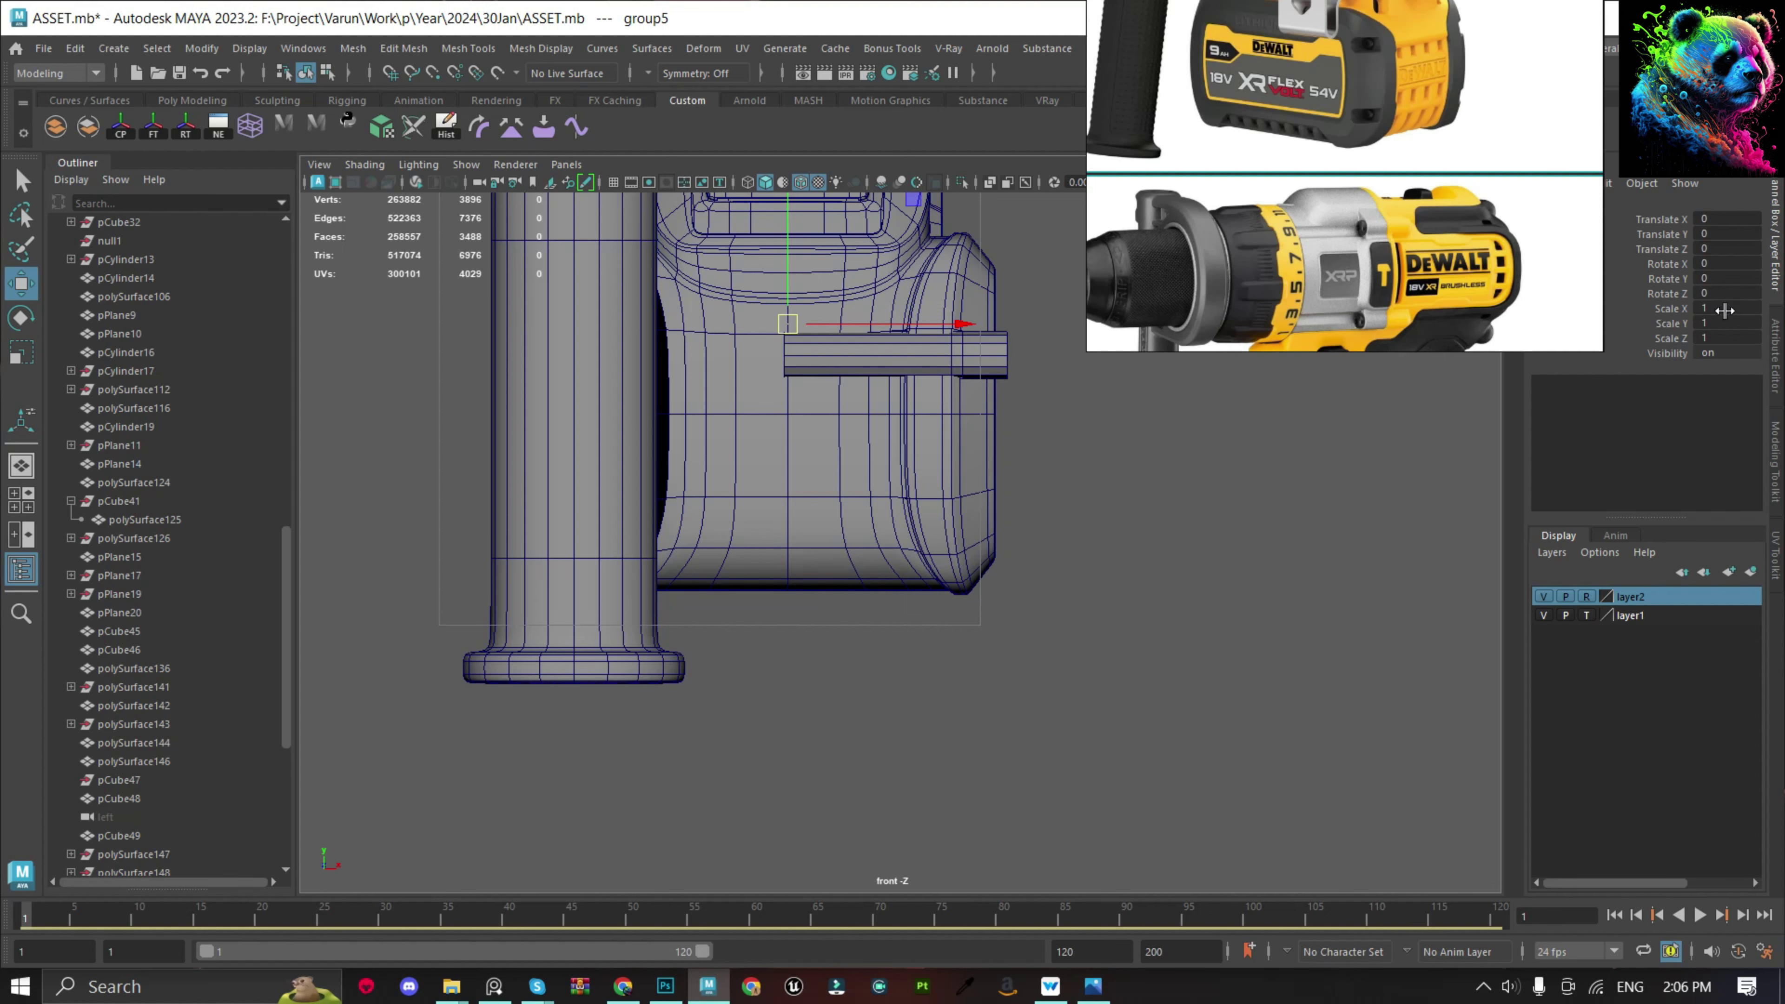
left_click(1188, 577)
mouse_move(1188, 578)
left_mouse_down("alt")
mouse_move(1152, 546)
mouse_move(900, 577)
mouse_move(805, 263)
left_mouse_up("alt")
left_click(813, 183)
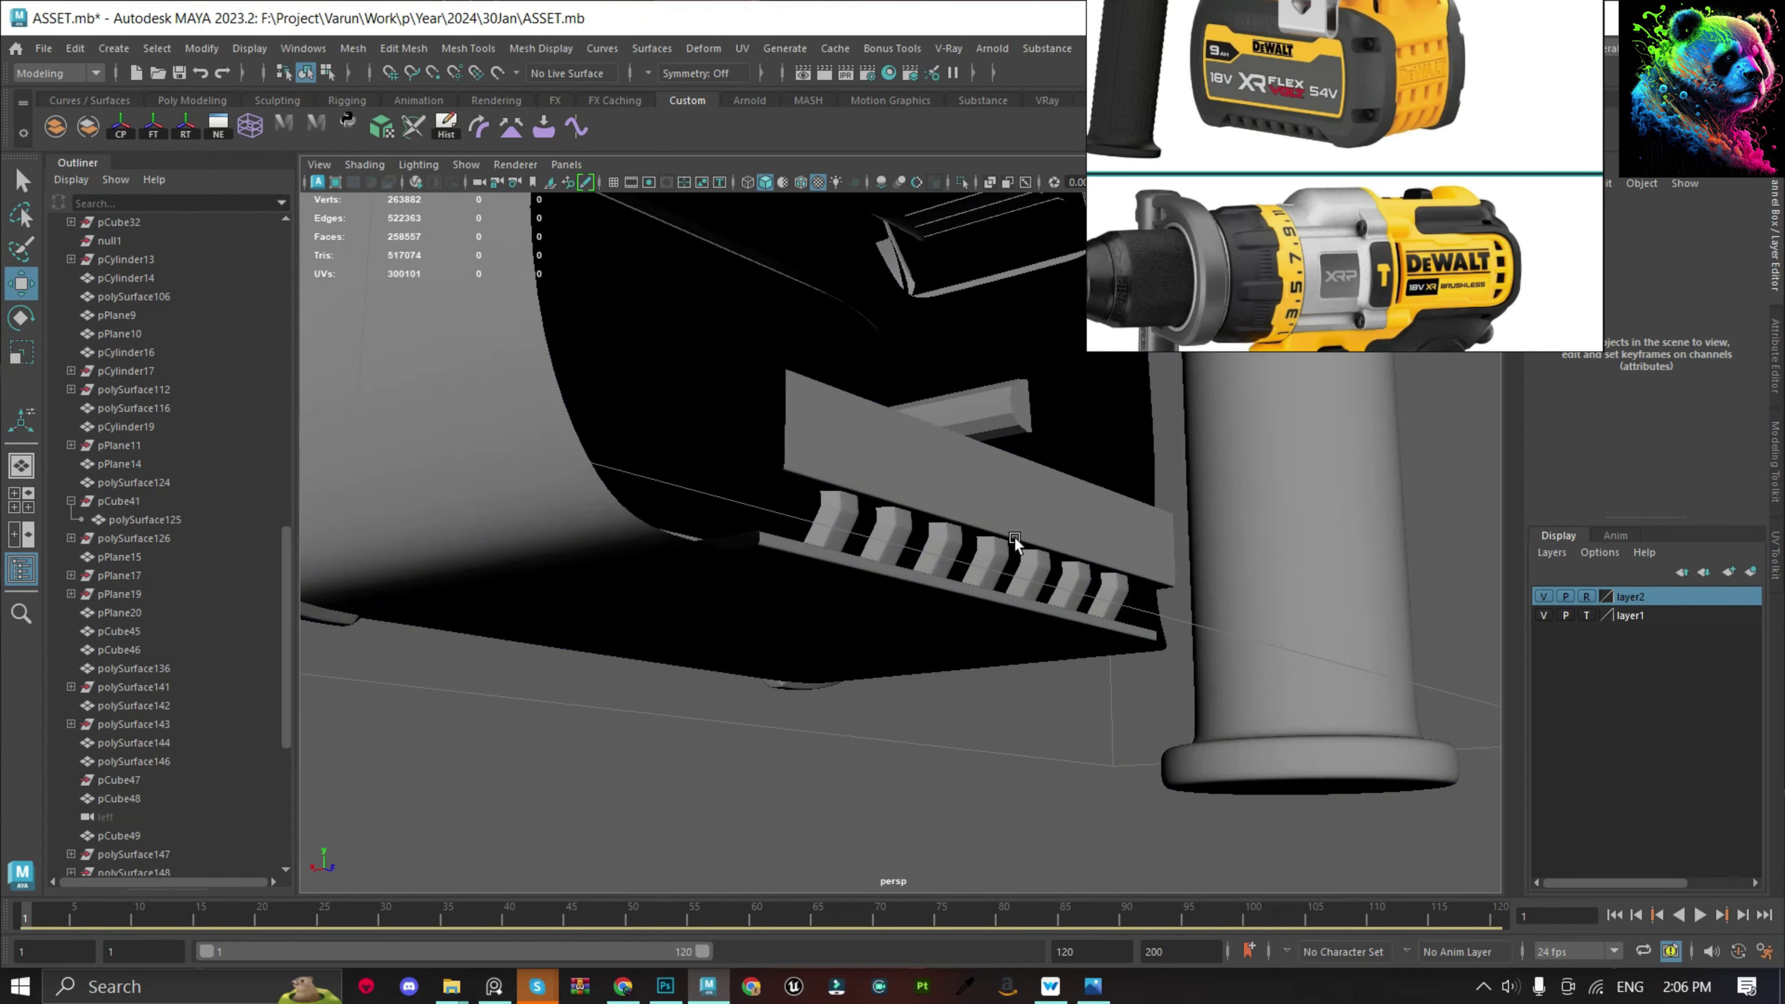
scroll(1076, 717, "up", 3)
mouse_move(1026, 737)
left_mouse_down("alt")
mouse_move(1084, 702)
mouse_move(1040, 718)
mouse_move(1056, 749)
mouse_move(1067, 723)
mouse_move(883, 644)
left_mouse_up("alt")
left_click(698, 497)
scroll(627, 475, "up", 2)
scroll(627, 475, "down", 3)
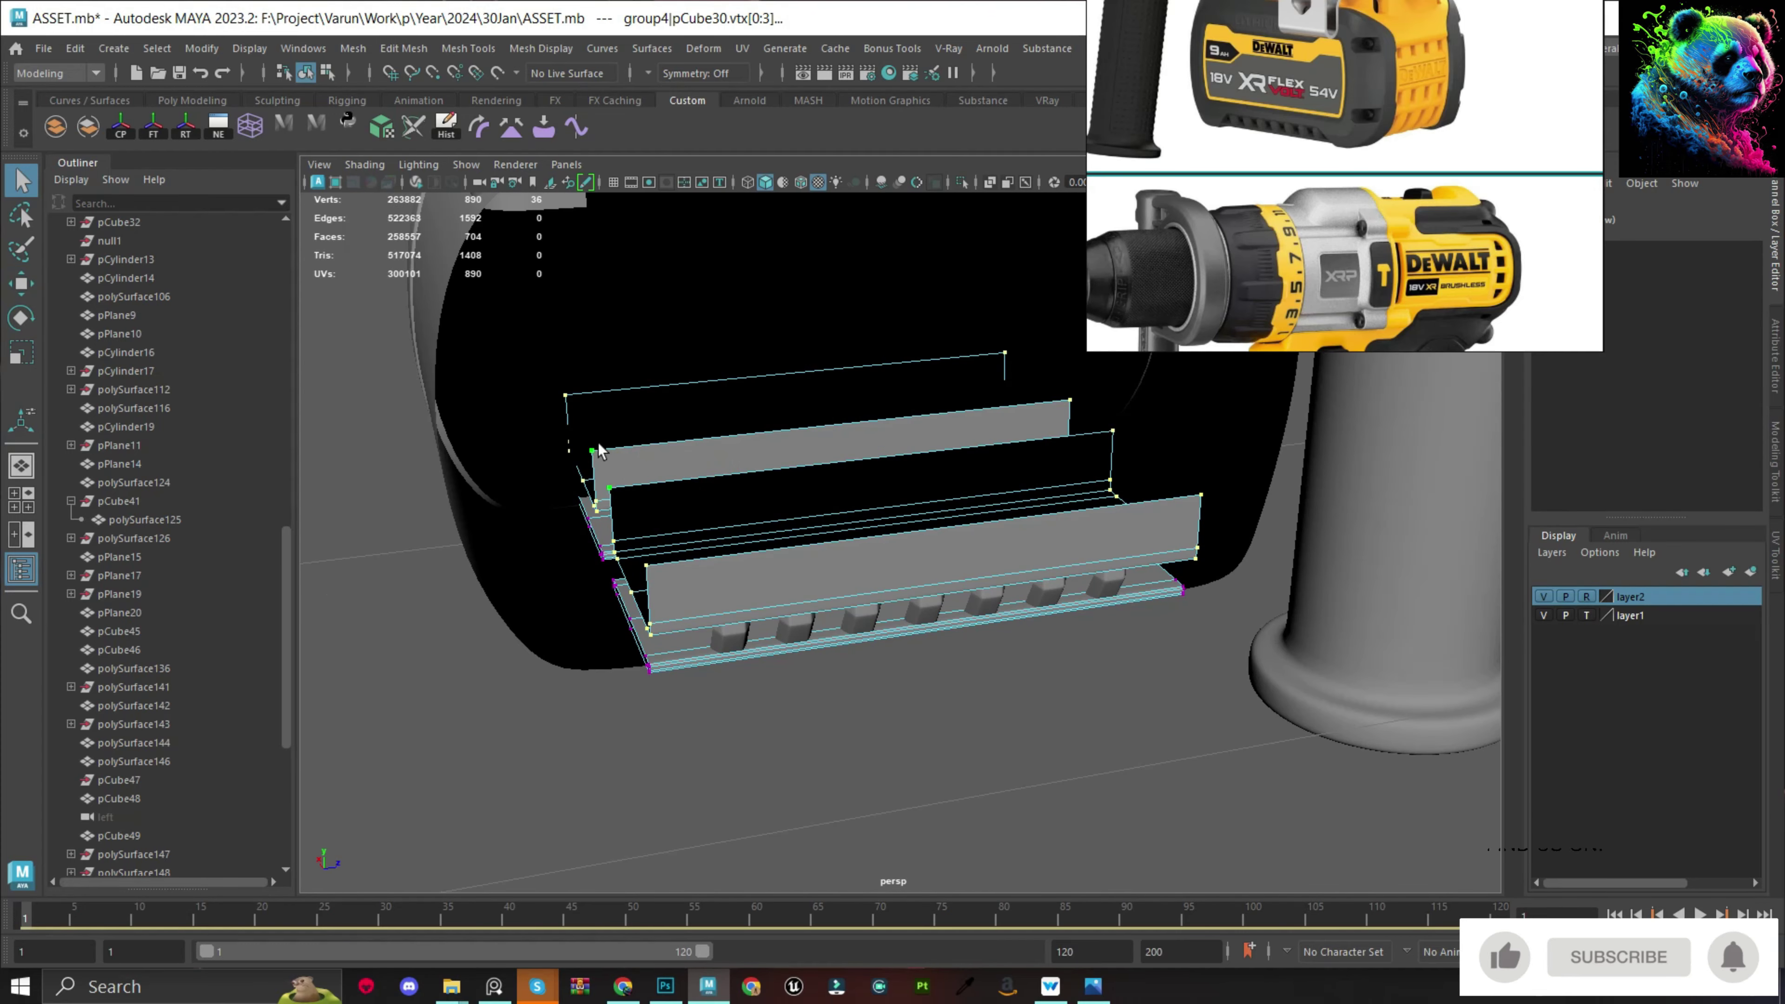
Select the vent slat's corner vertices, checking them in wireframe.
left_click_drag(839, 582, 979, 511, "alt")
key("4")
left_click_drag(774, 443, 831, 506, "alt")
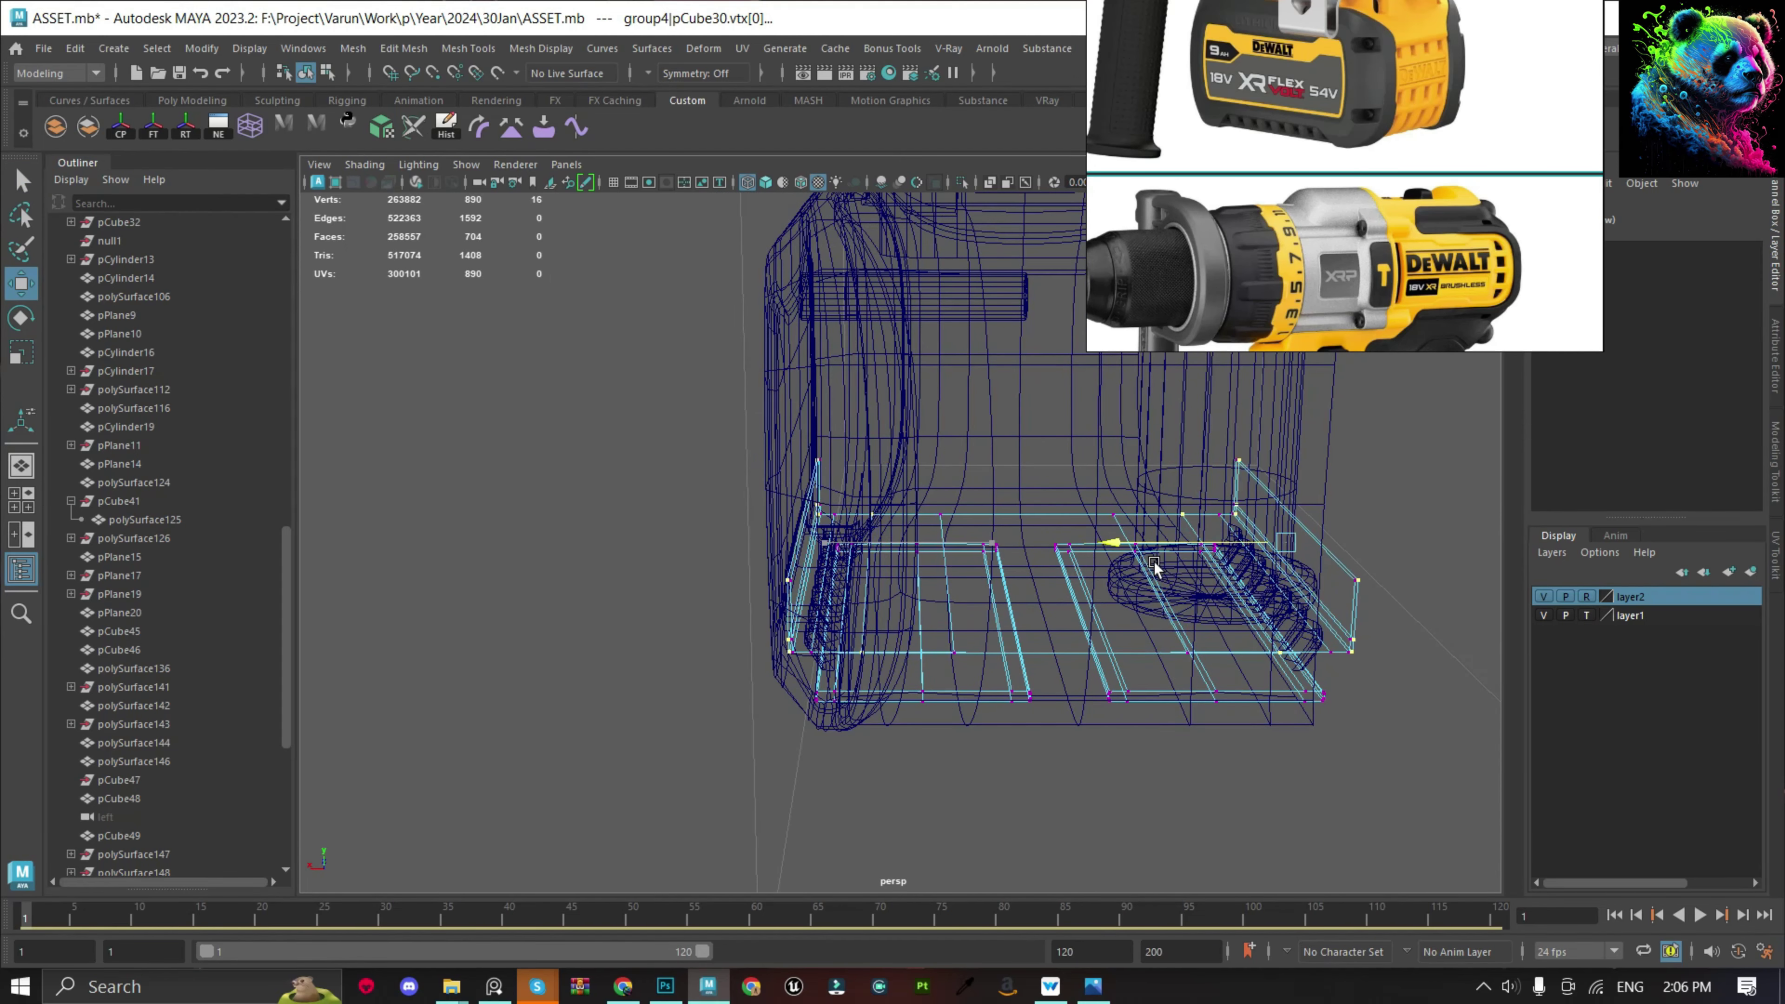
key("5")
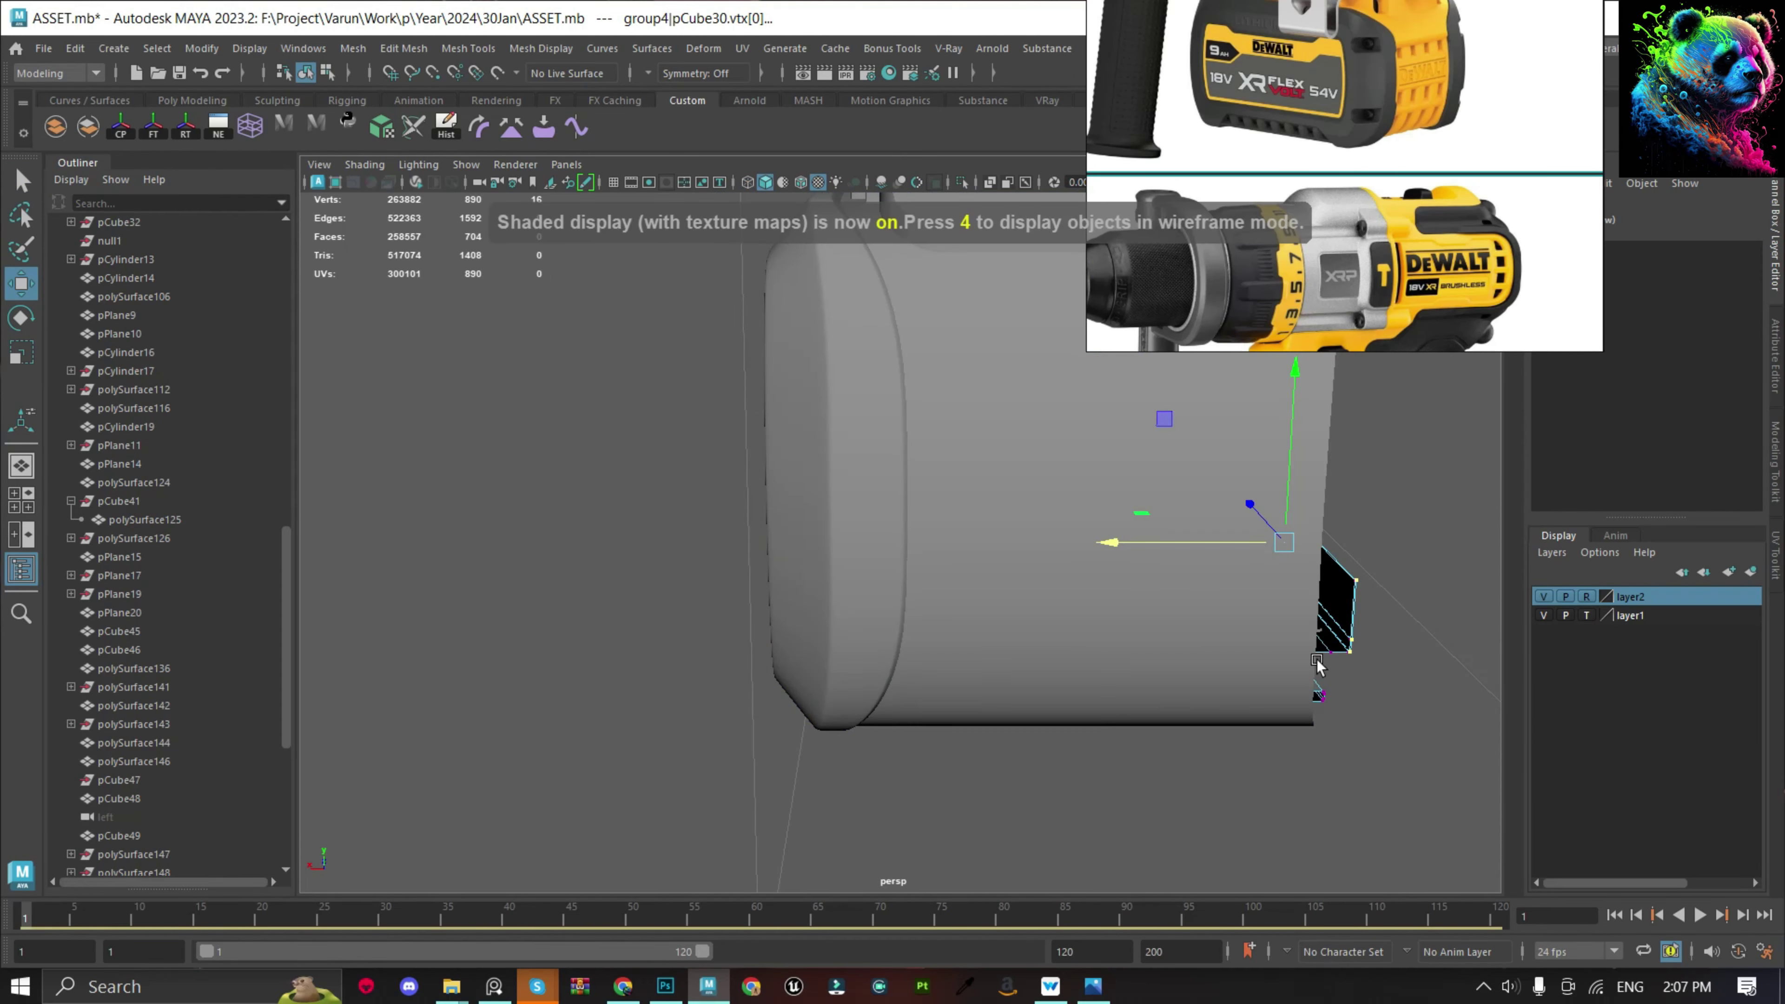
left_click_drag(1152, 566, 1403, 617, "alt")
Group the selected vent teeth pCube35–40 into group5.
key("F8")
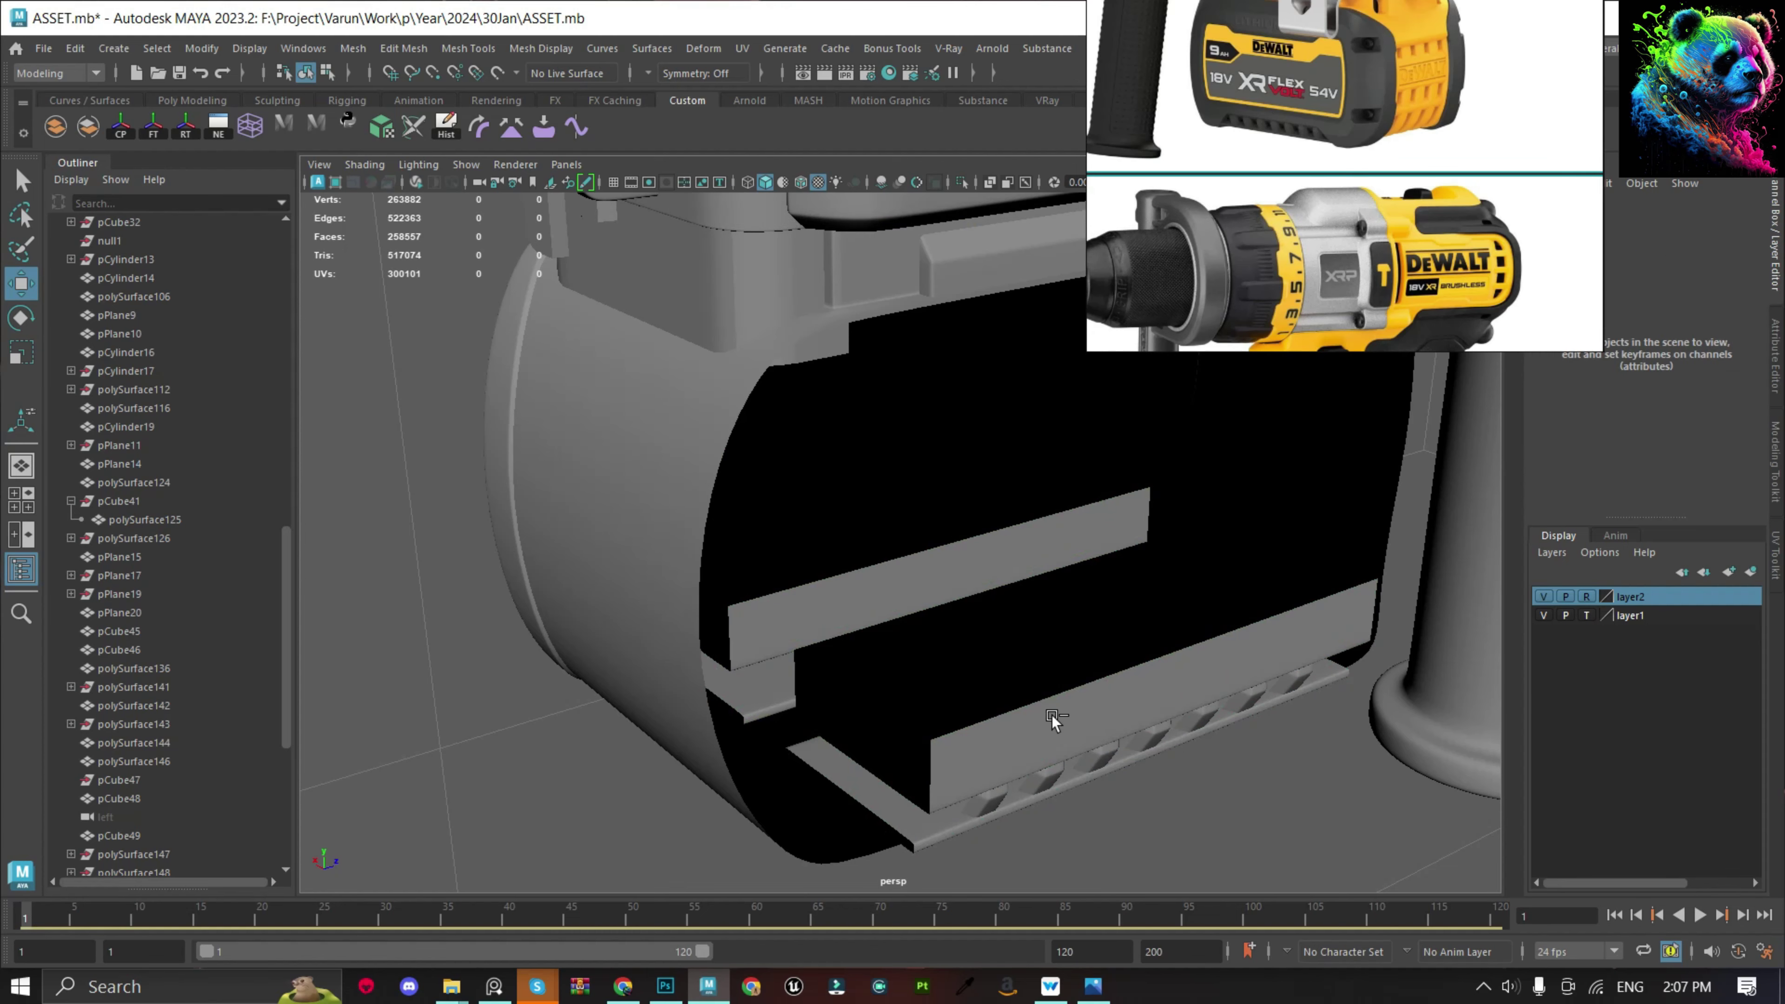
key("f")
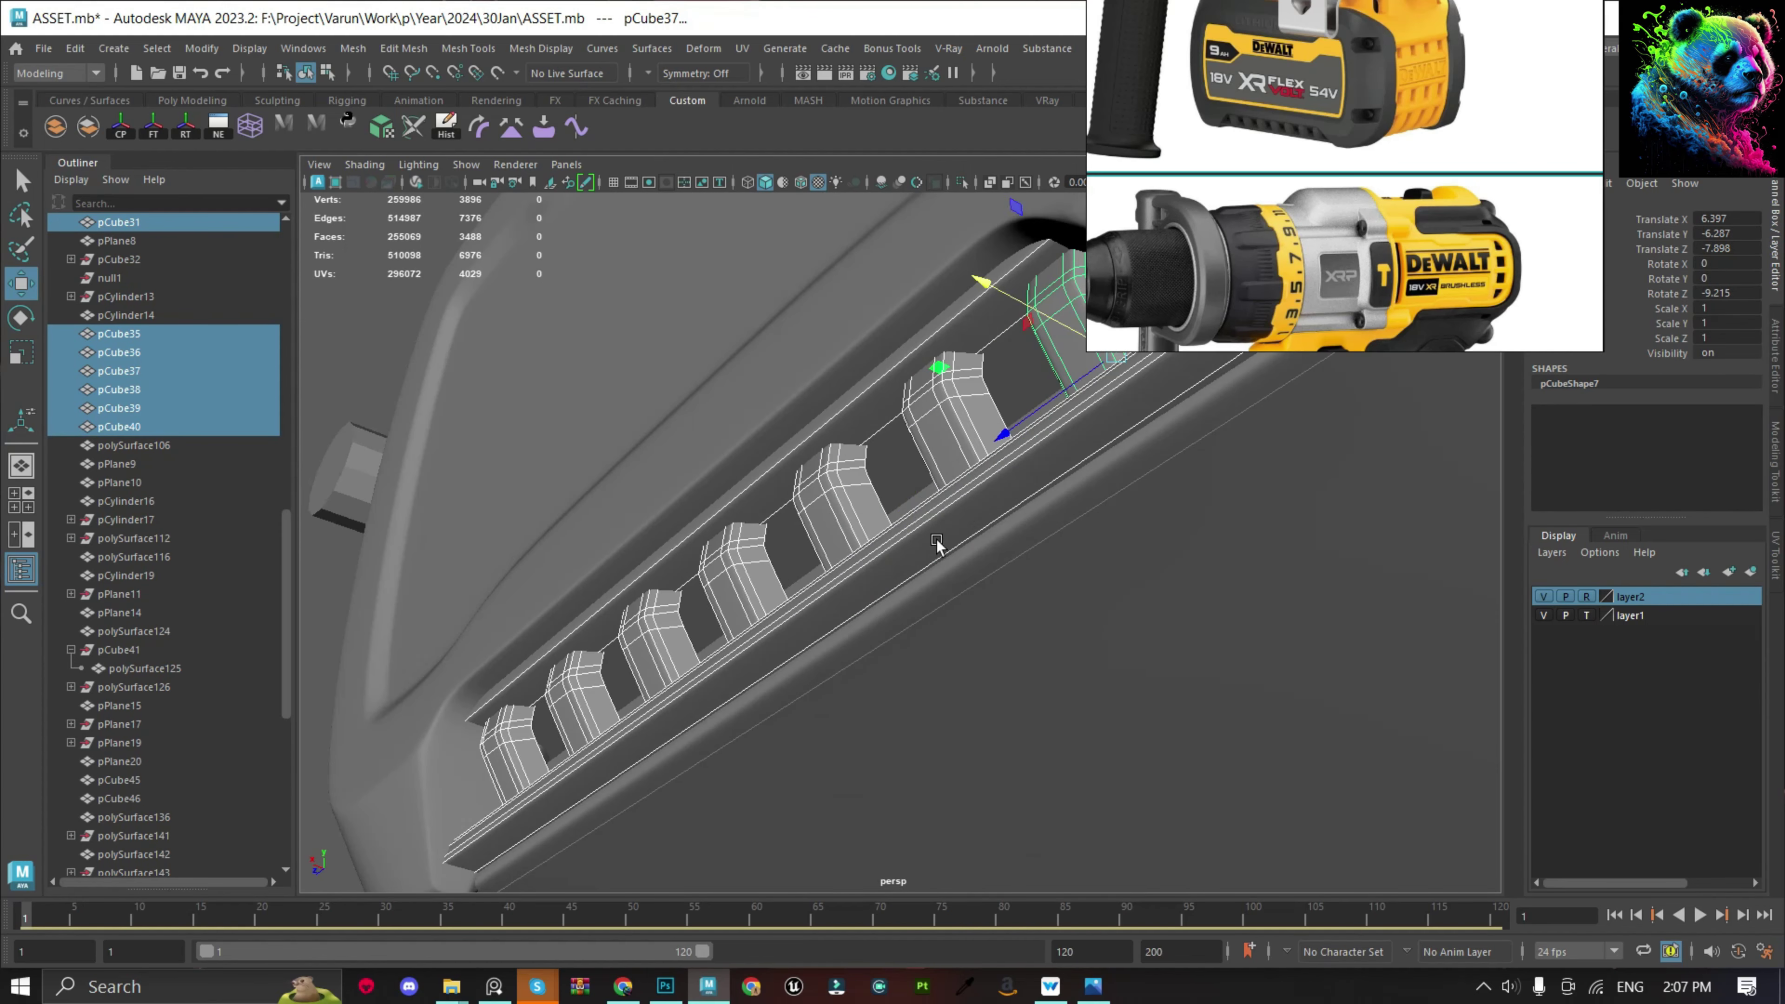
key("q")
mouse_move(823, 469)
left_mouse_down("alt")
mouse_move(1096, 598)
mouse_move(1100, 698)
mouse_move(1203, 636)
mouse_move(1198, 651)
left_mouse_up("alt")
key("ctrl+g")
Snap group5's pivot onto a vertex with D+V.
key("w")
scroll(189, 587, "down", 6)
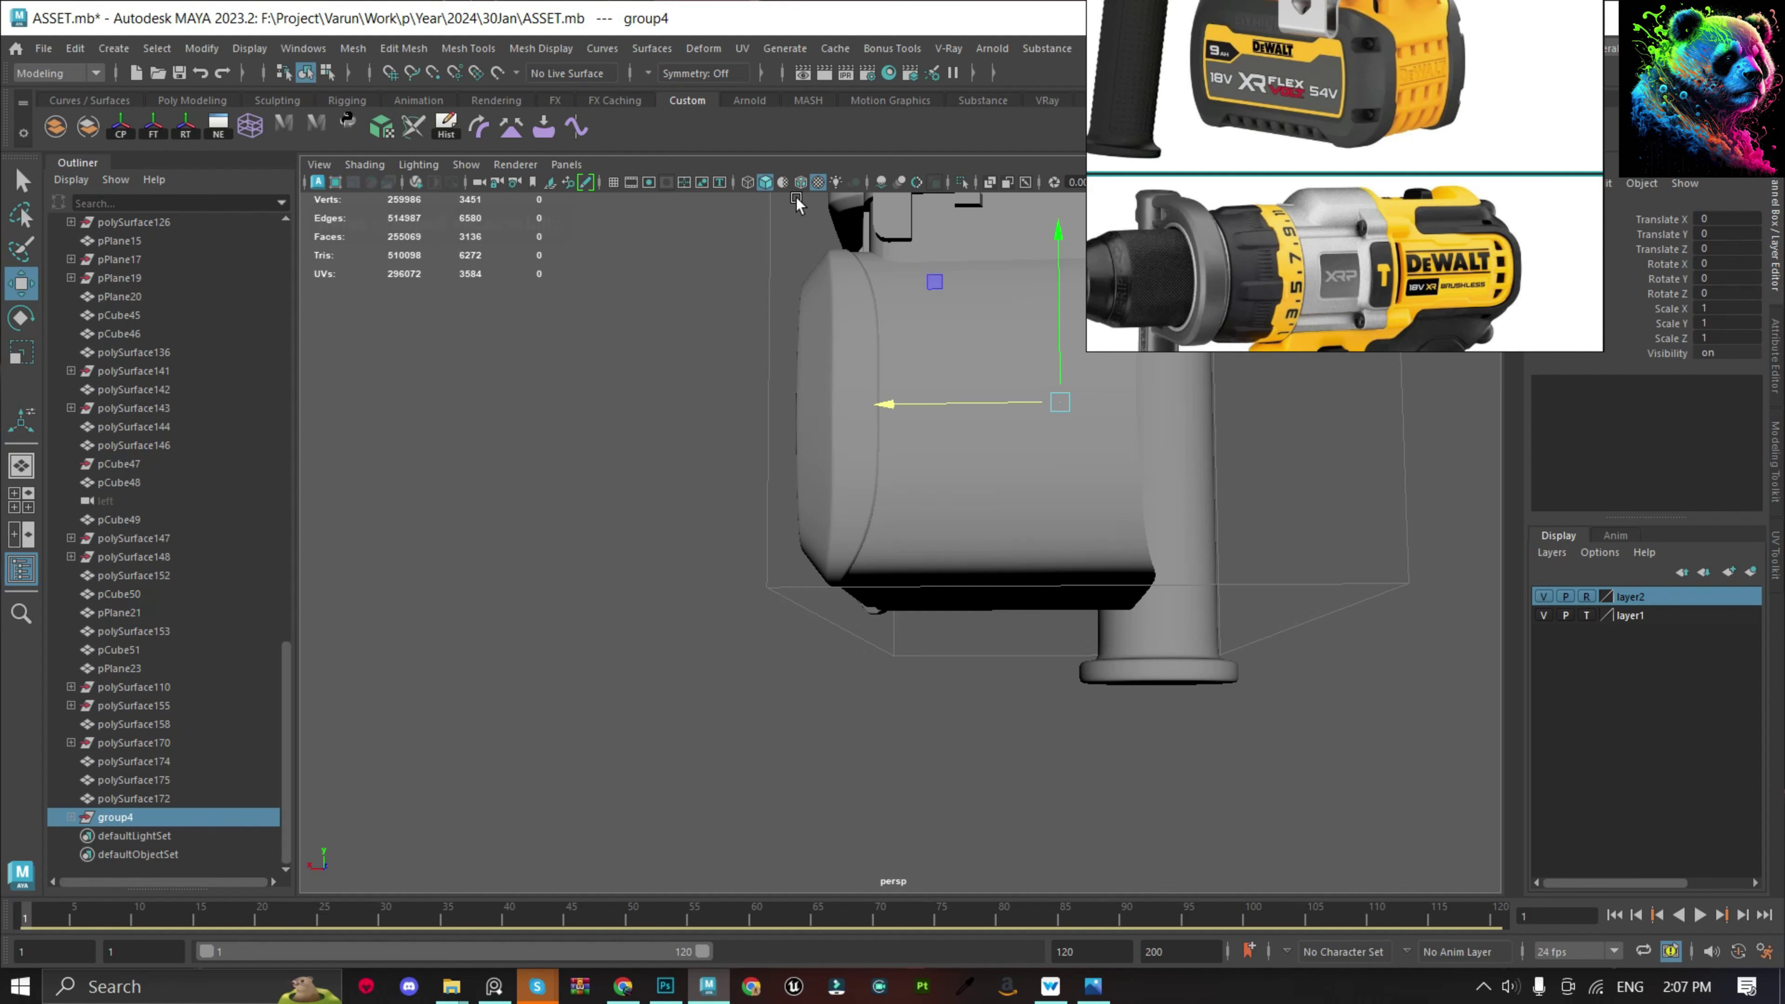
left_click(801, 183)
middle_click_drag(993, 505, 995, 570)
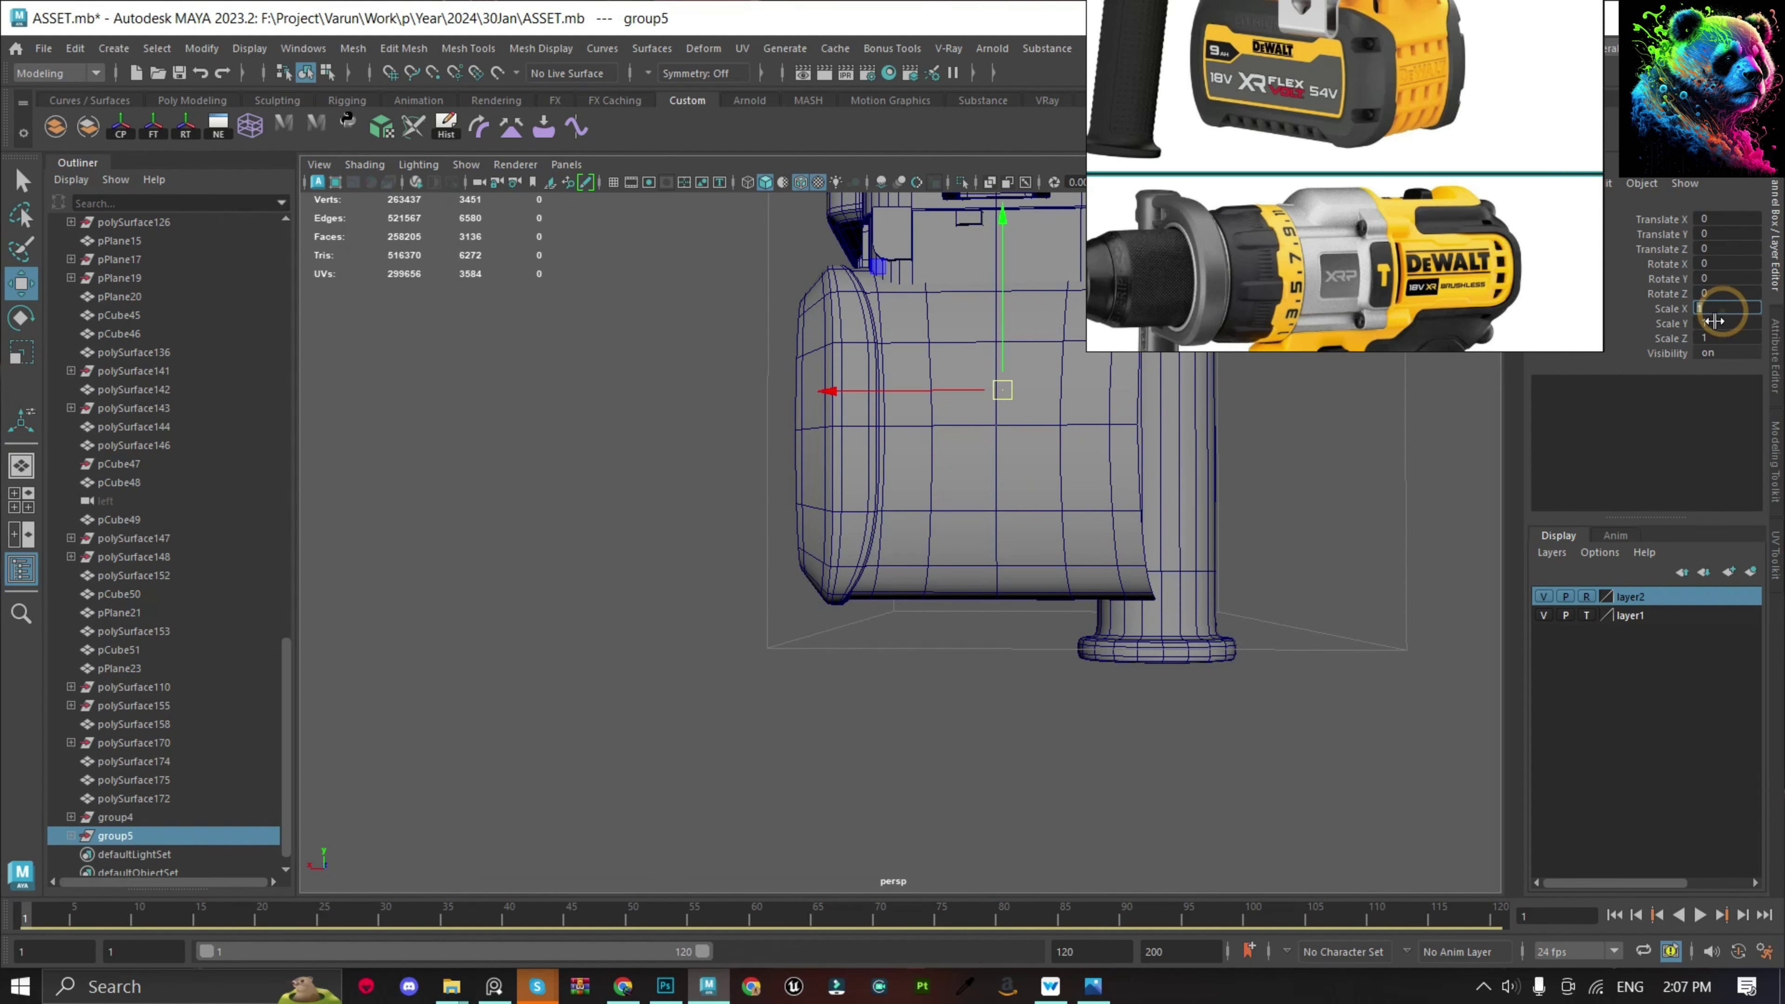
Select pCube30's vertices in wireframe to reshape the slat around the vent fins.
mouse_move(1296, 635)
left_mouse_down("alt")
mouse_move(1237, 605)
mouse_move(1309, 644)
mouse_move(1054, 668)
left_mouse_up("alt")
left_click(836, 598)
key("4")
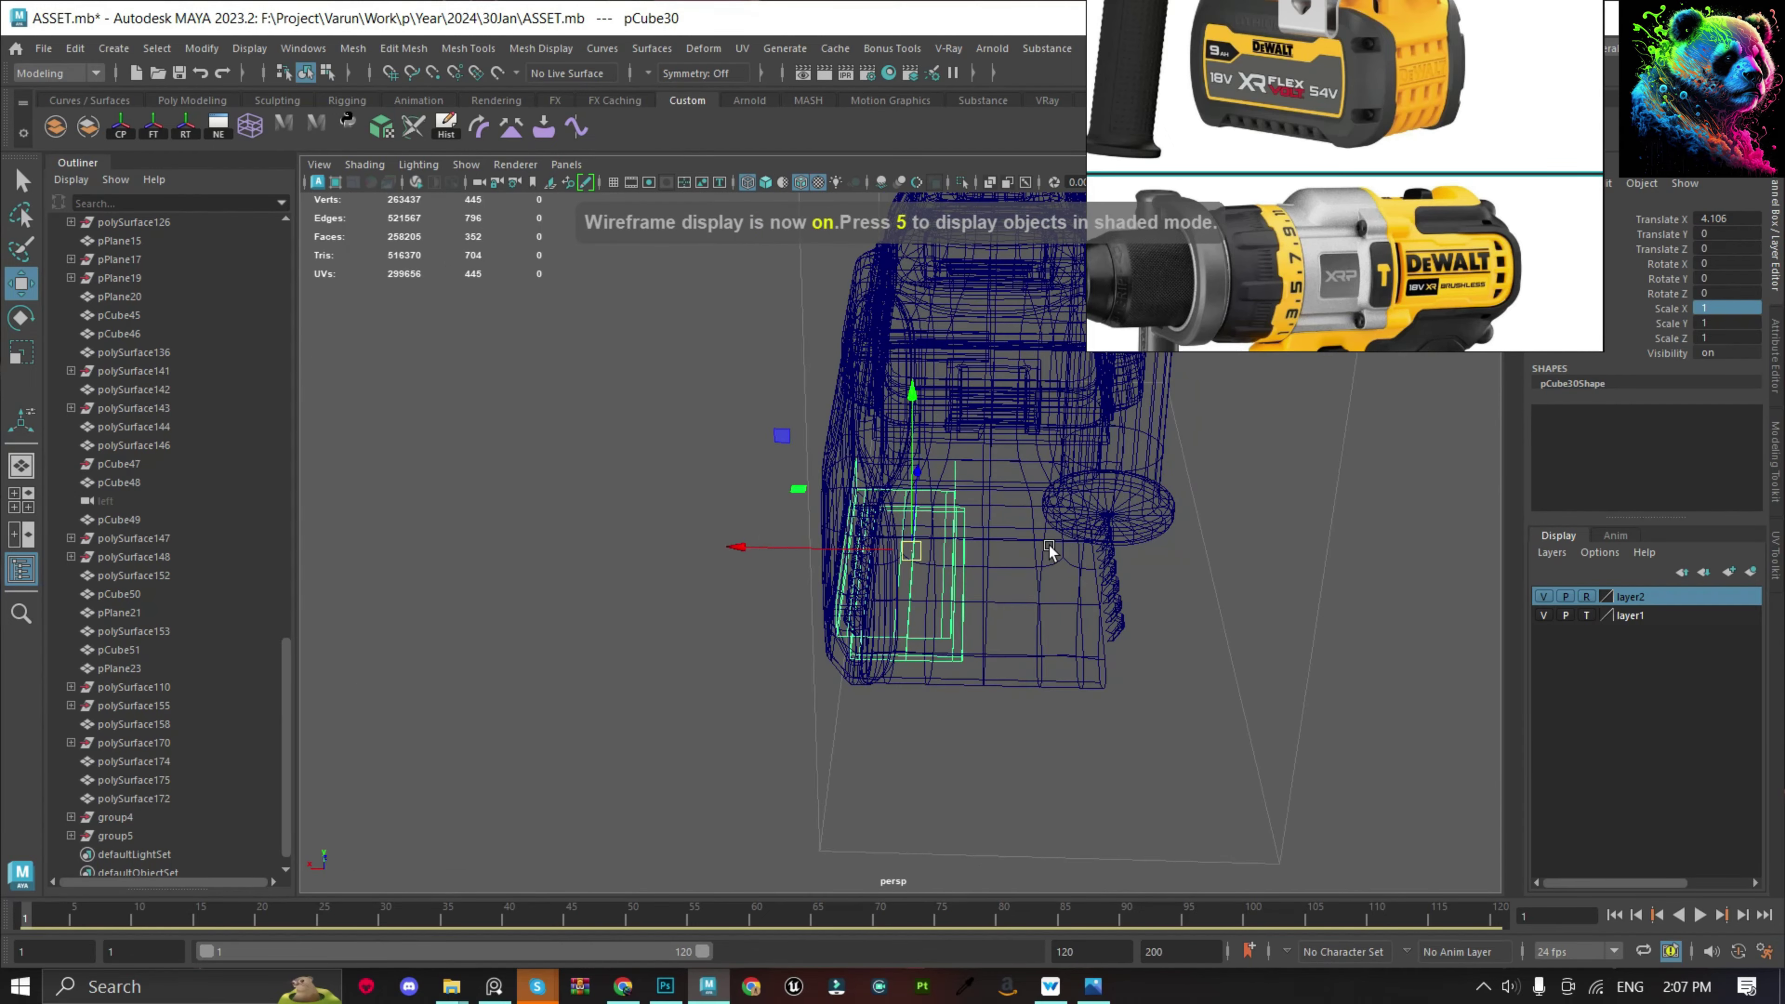
key("F9")
left_click_drag(935, 471, 1029, 686)
scroll(1029, 686, "up", 2)
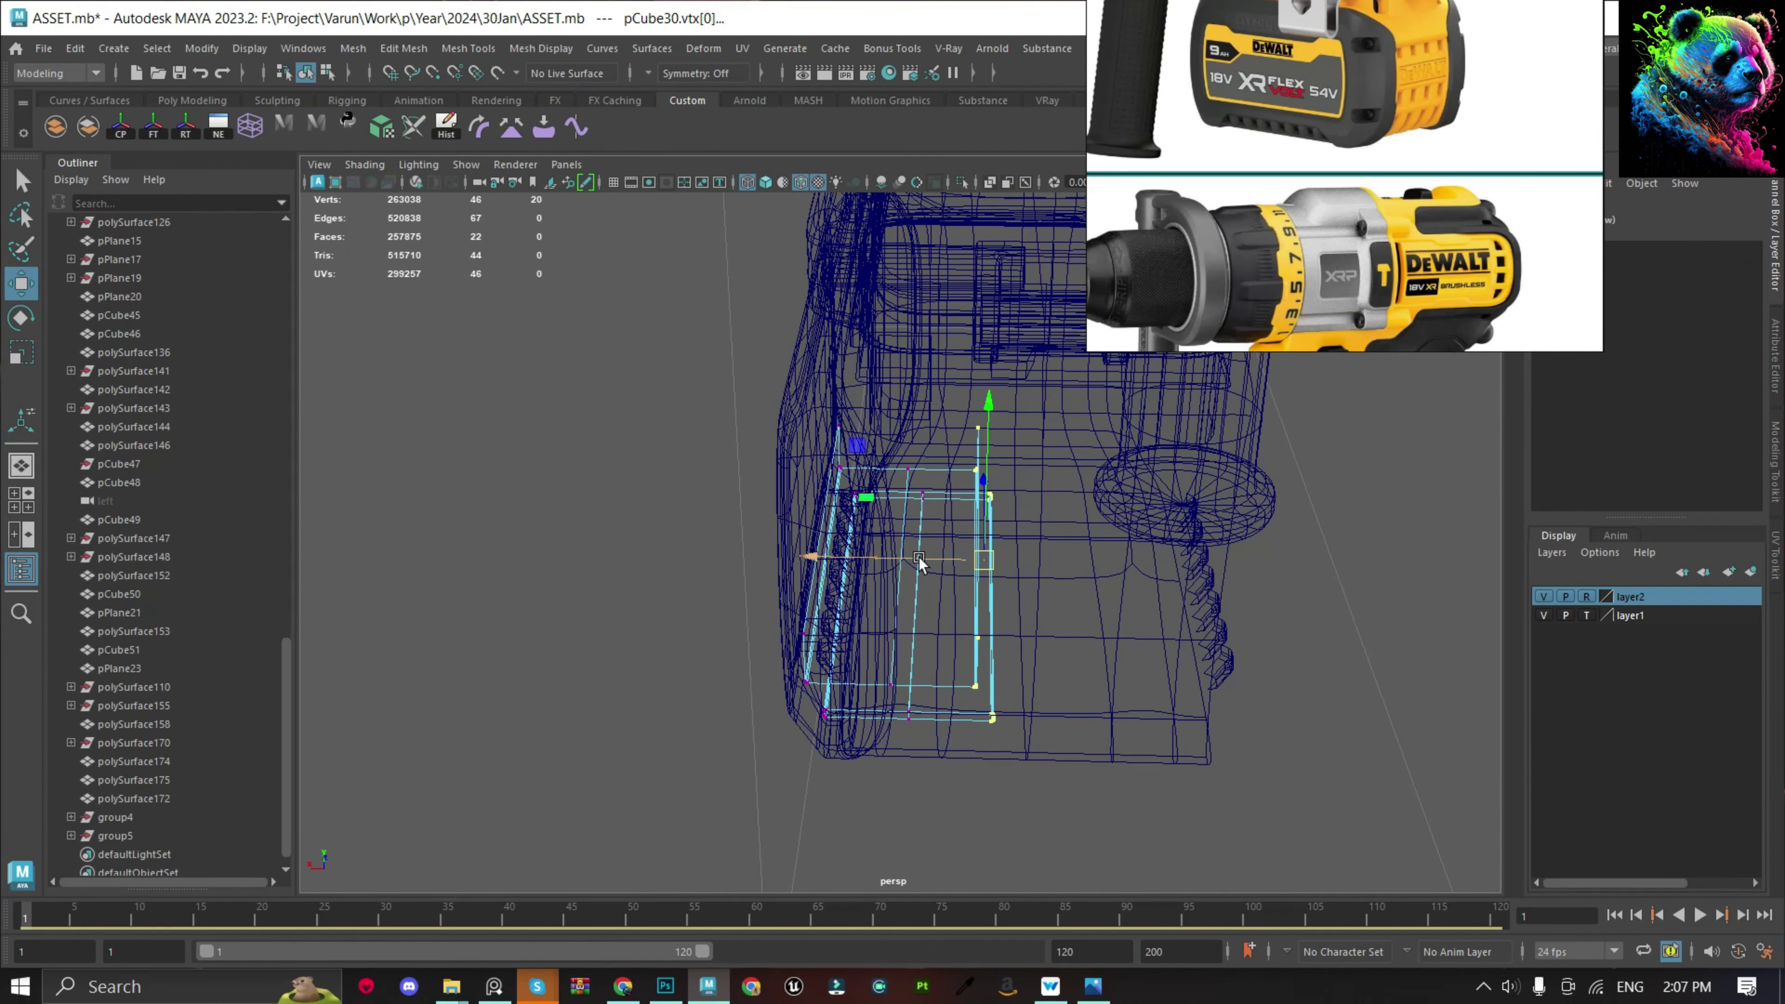
mouse_move(1080, 601)
left_mouse_down("alt")
mouse_move(1244, 681)
mouse_move(1346, 539)
left_mouse_up("alt")
key("6")
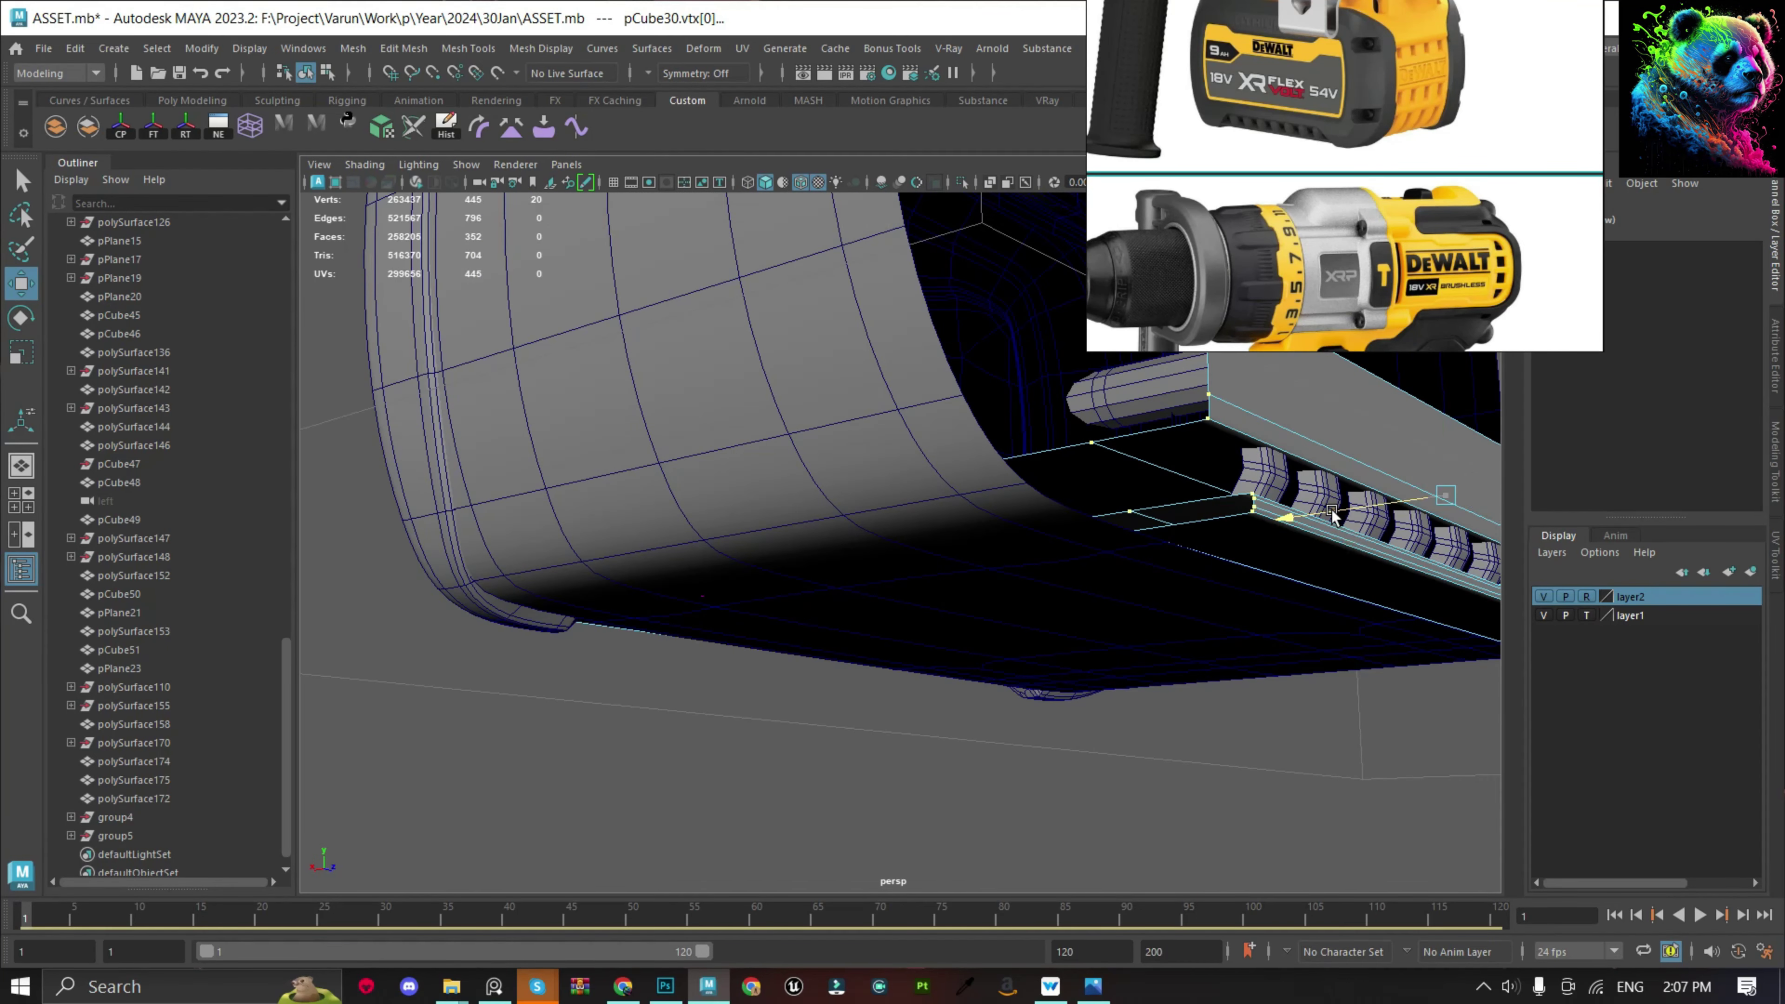
Hide the edge overlay and select the battery cover shell.
key("q")
scroll(1045, 717, "down", 10)
left_click_drag(1045, 718, 842, 158, "alt")
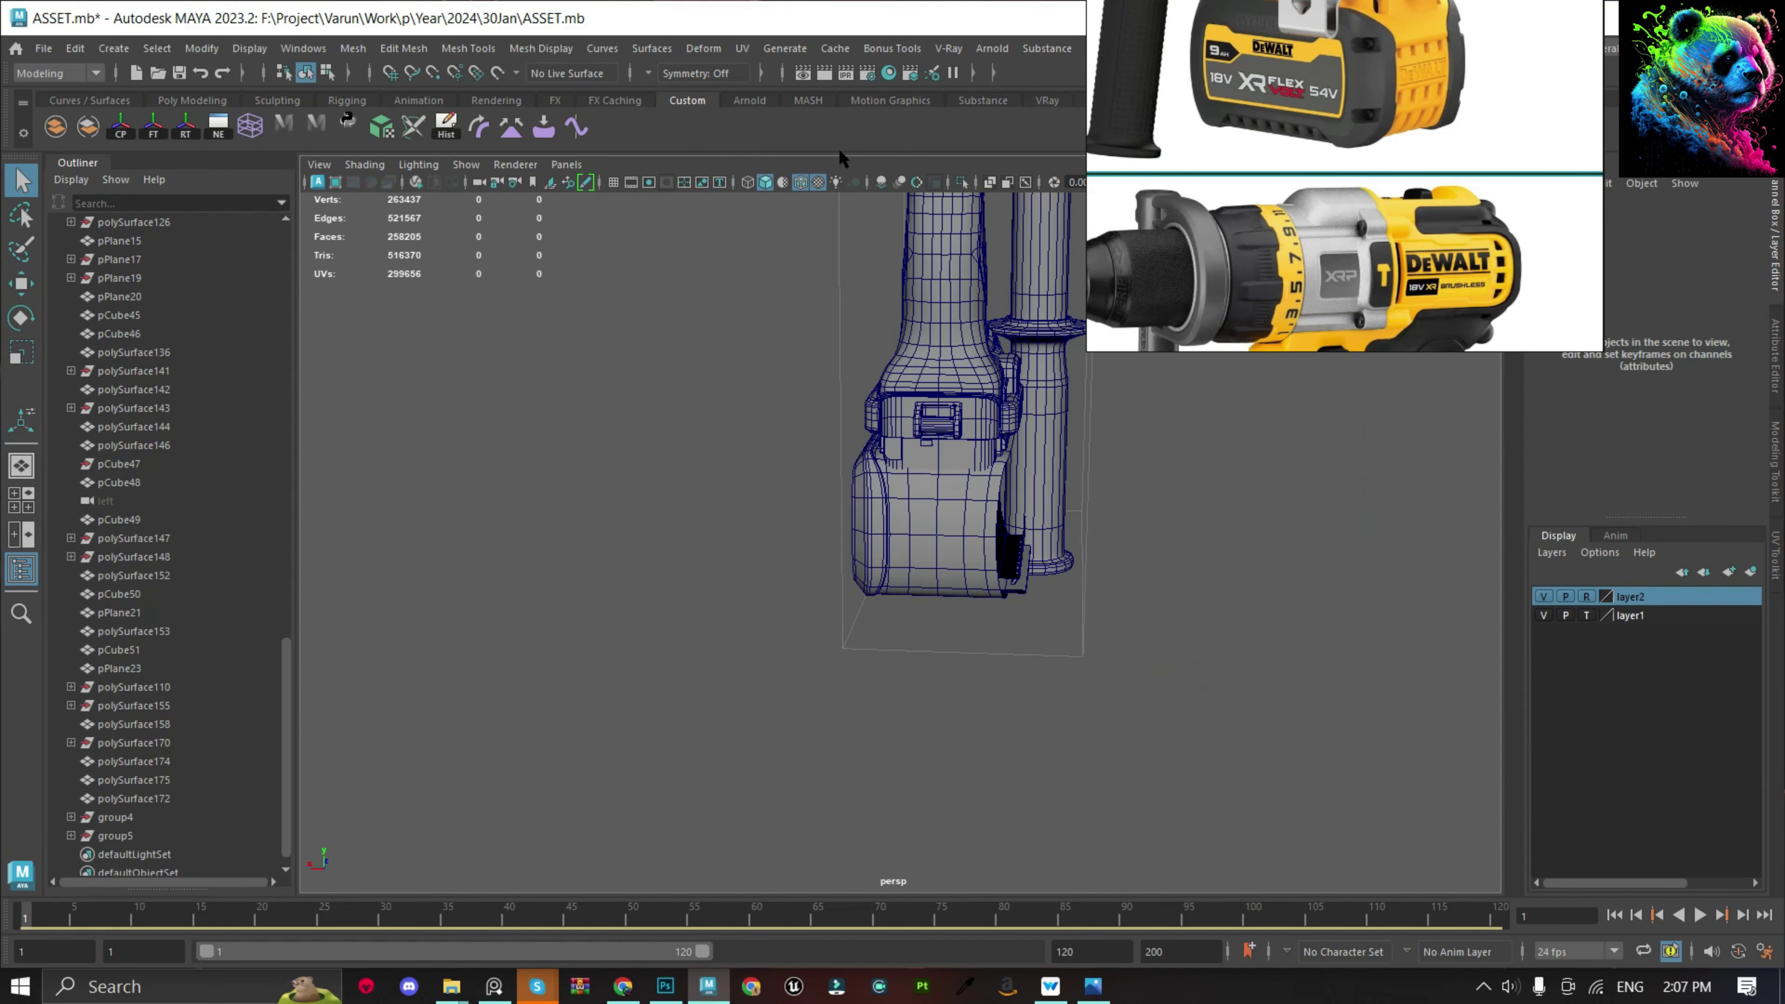
left_click(801, 181)
scroll(821, 414, "up", 10)
left_click(1040, 518)
mouse_move(1040, 518)
left_mouse_down("alt")
mouse_move(1004, 622)
mouse_move(1237, 526)
left_mouse_up("alt")
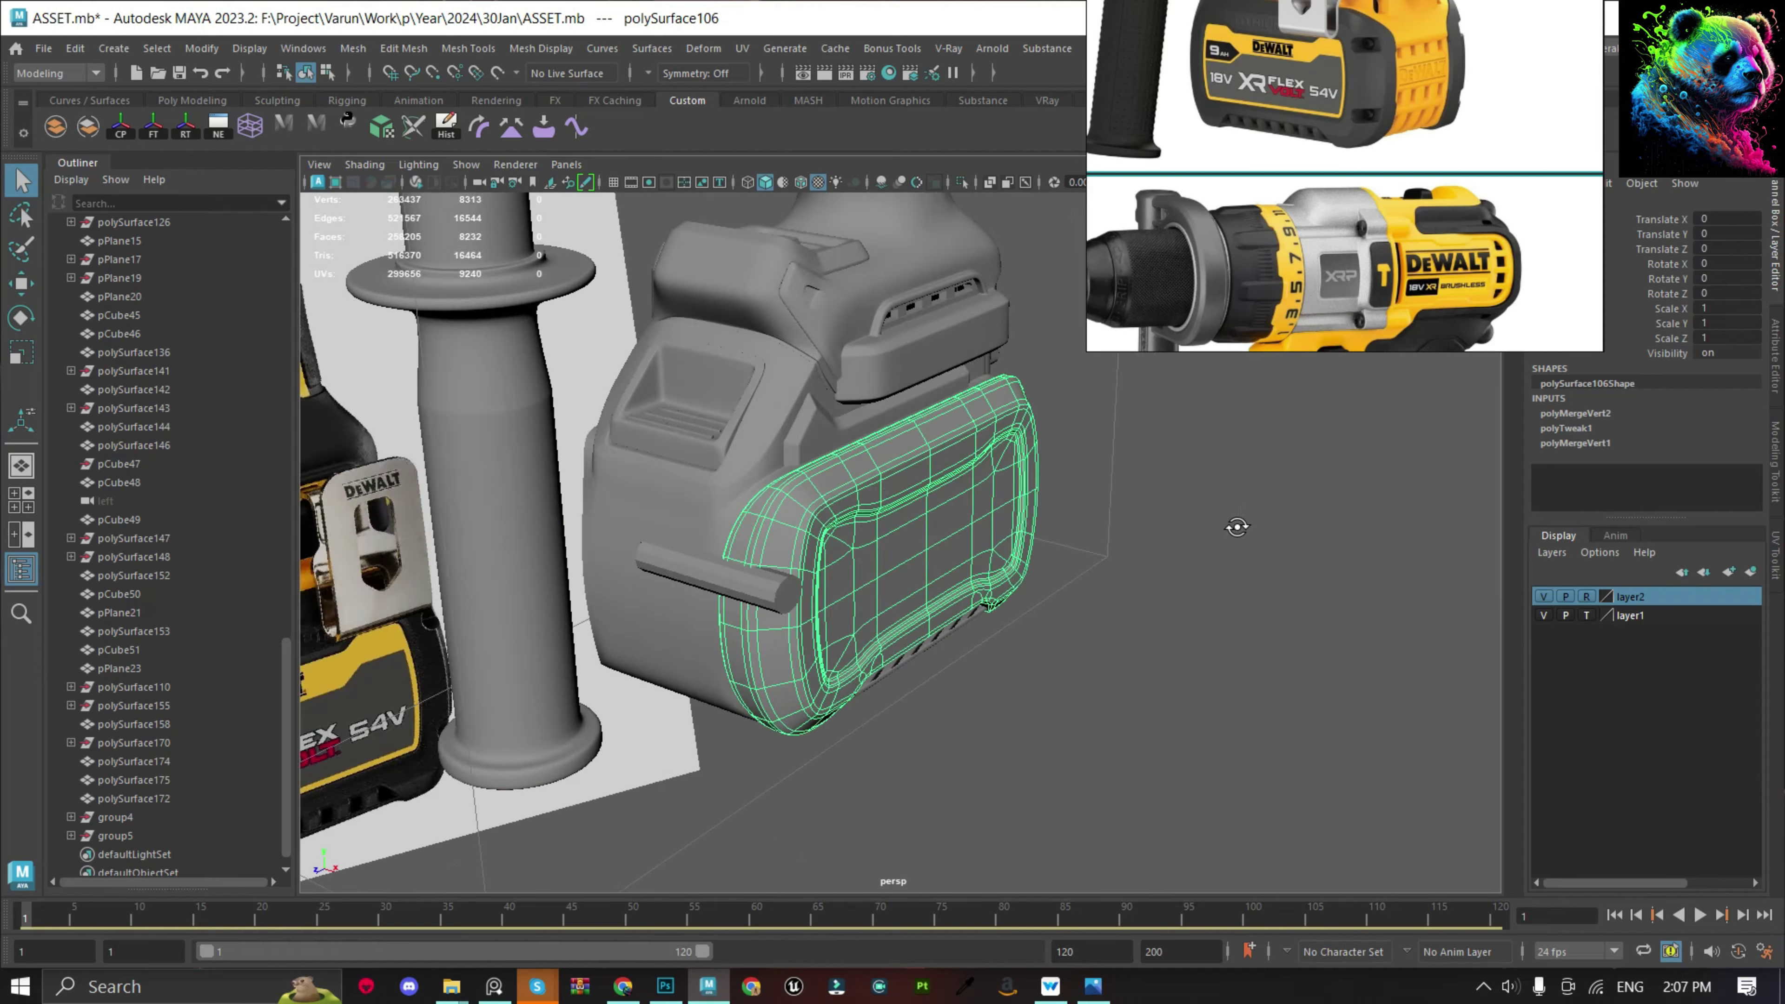
Separate the small peg cylinder and delete its leftover pieces.
scroll(777, 600, "up", 3)
left_click(699, 607)
scroll(1011, 621, "down", 3)
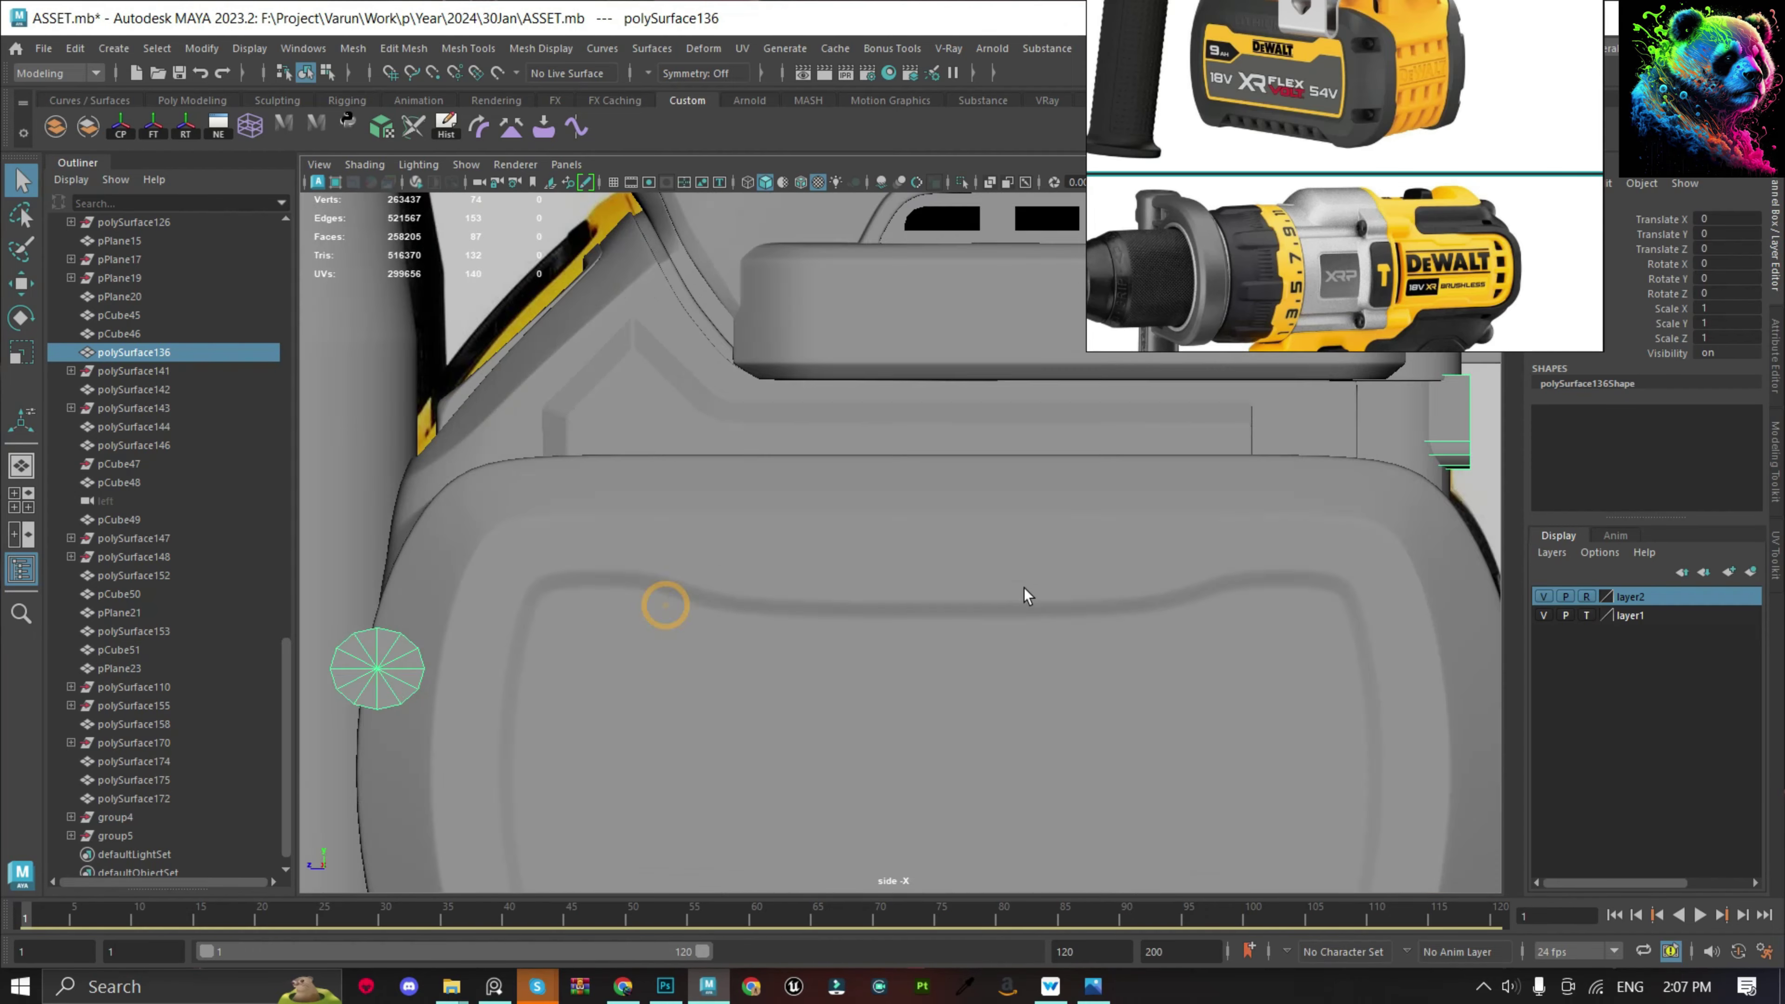
key("space")
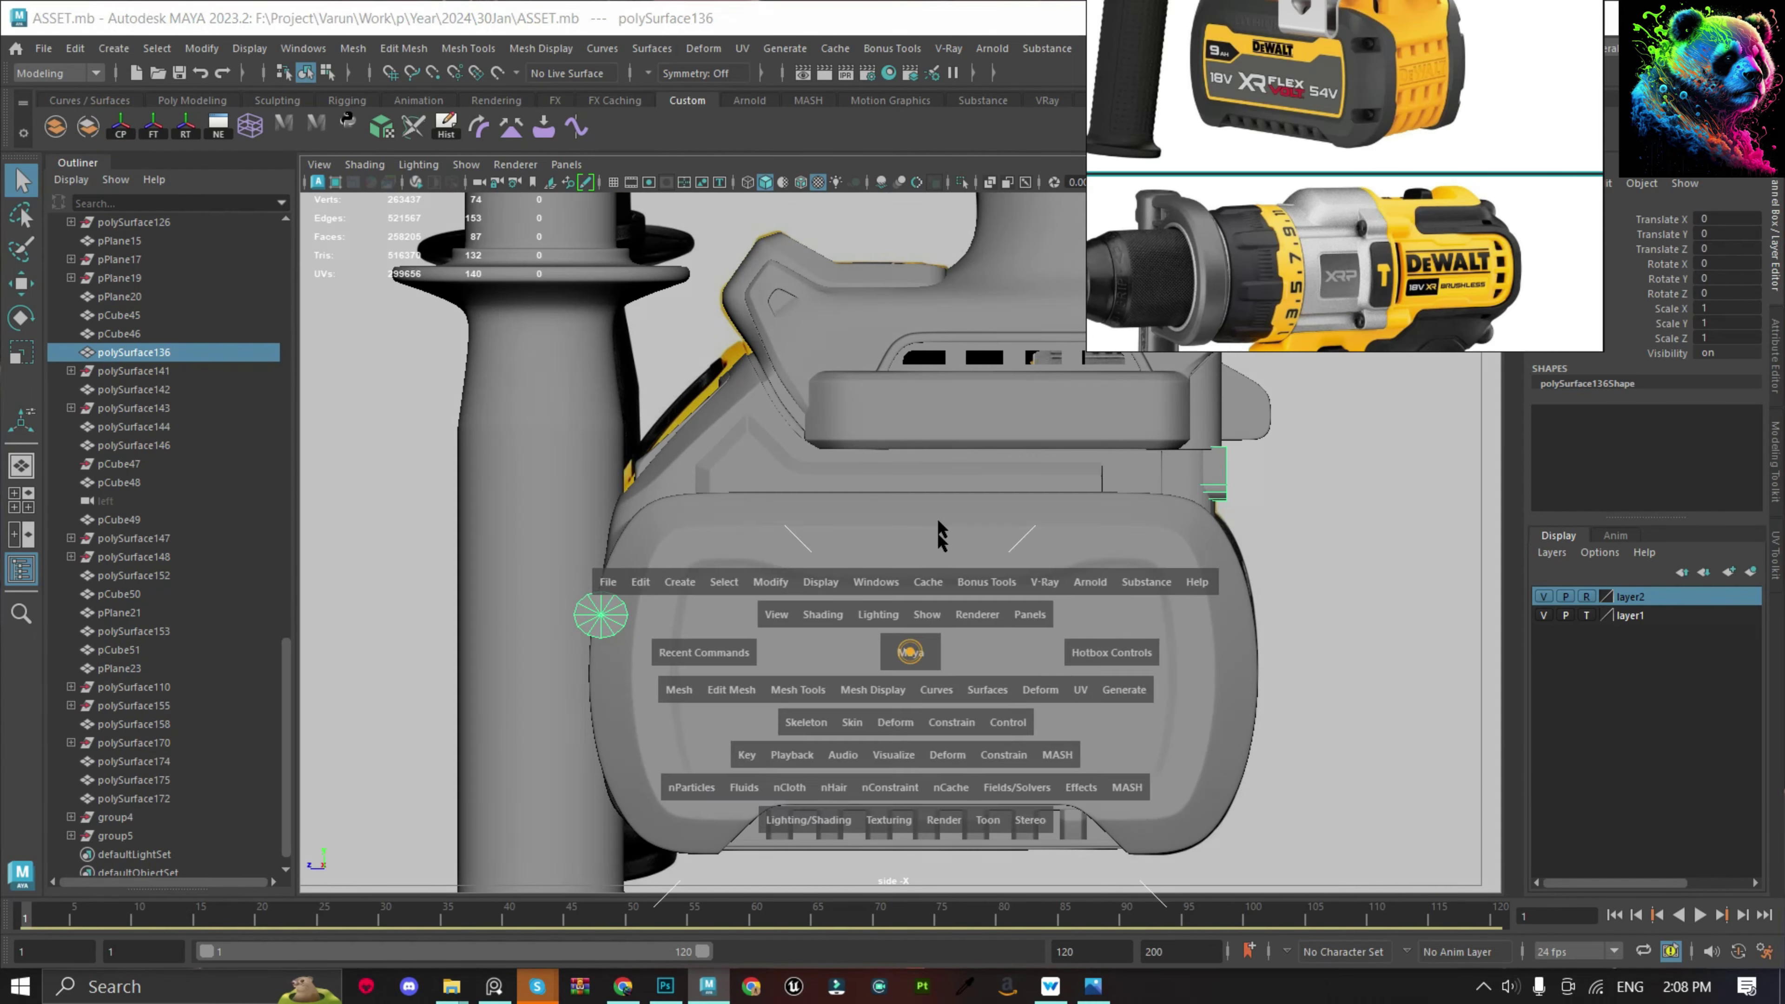
left_click_drag(840, 654, 483, 528)
left_click(80, 133)
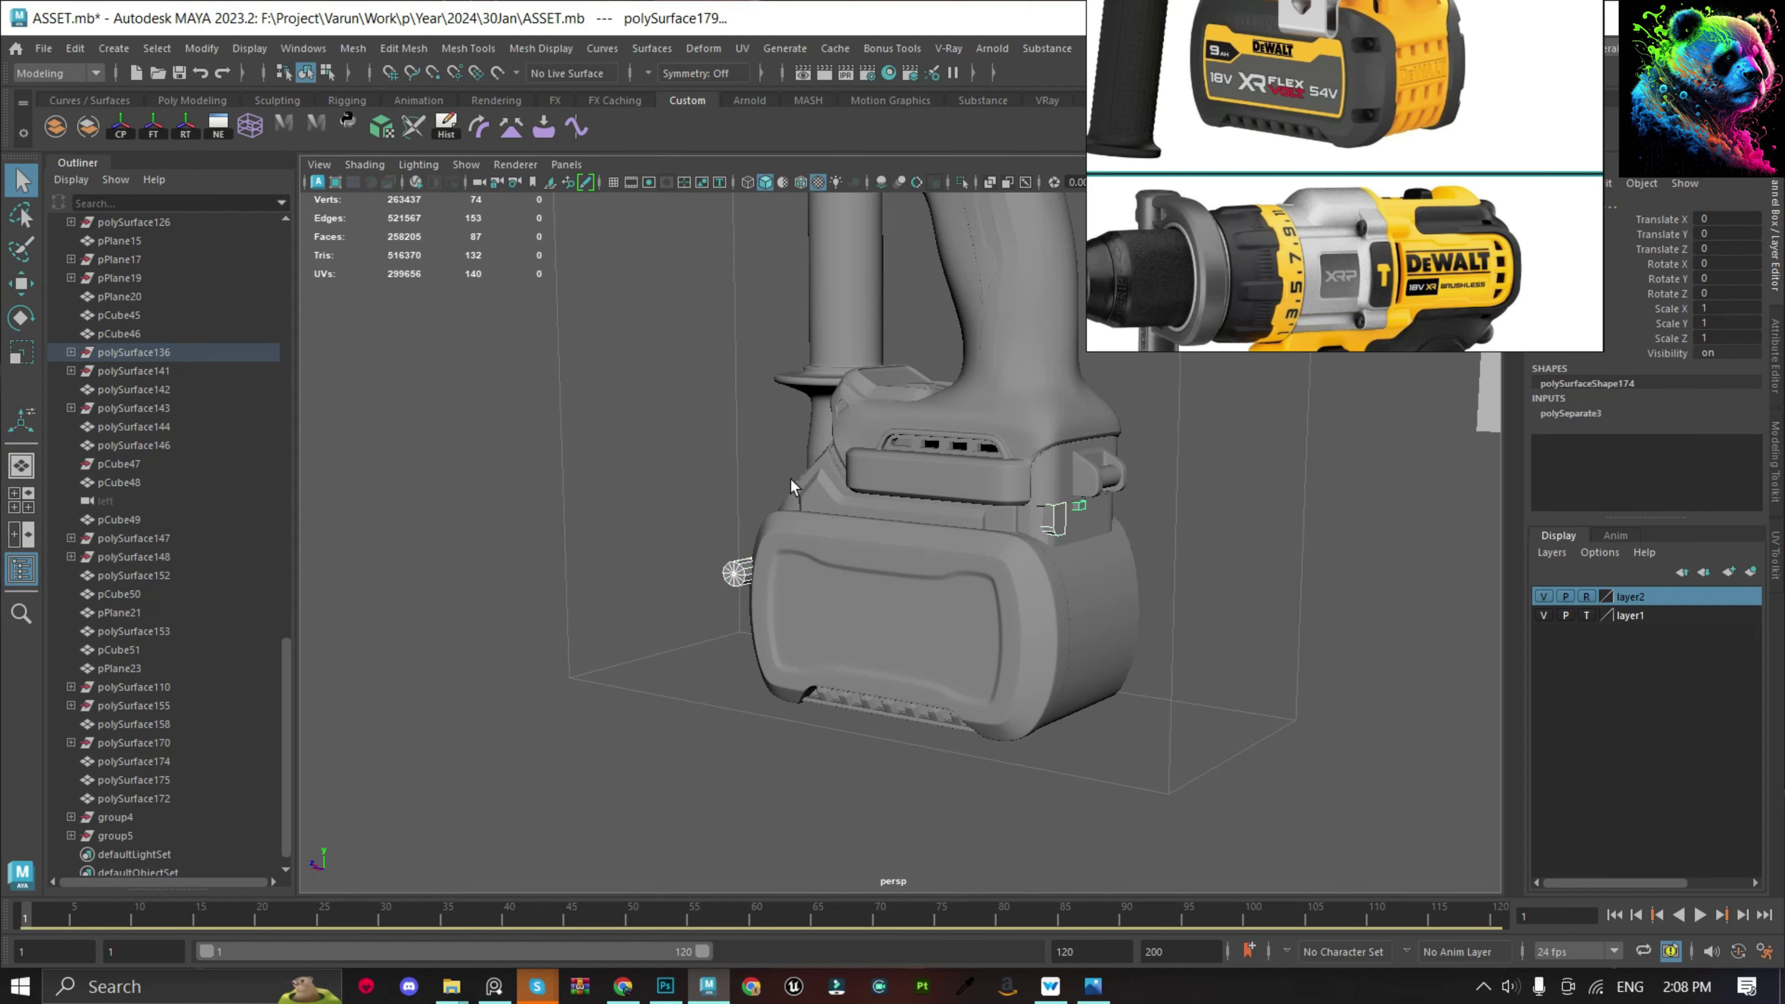
key("ctrl+1")
key("w")
key("Left")
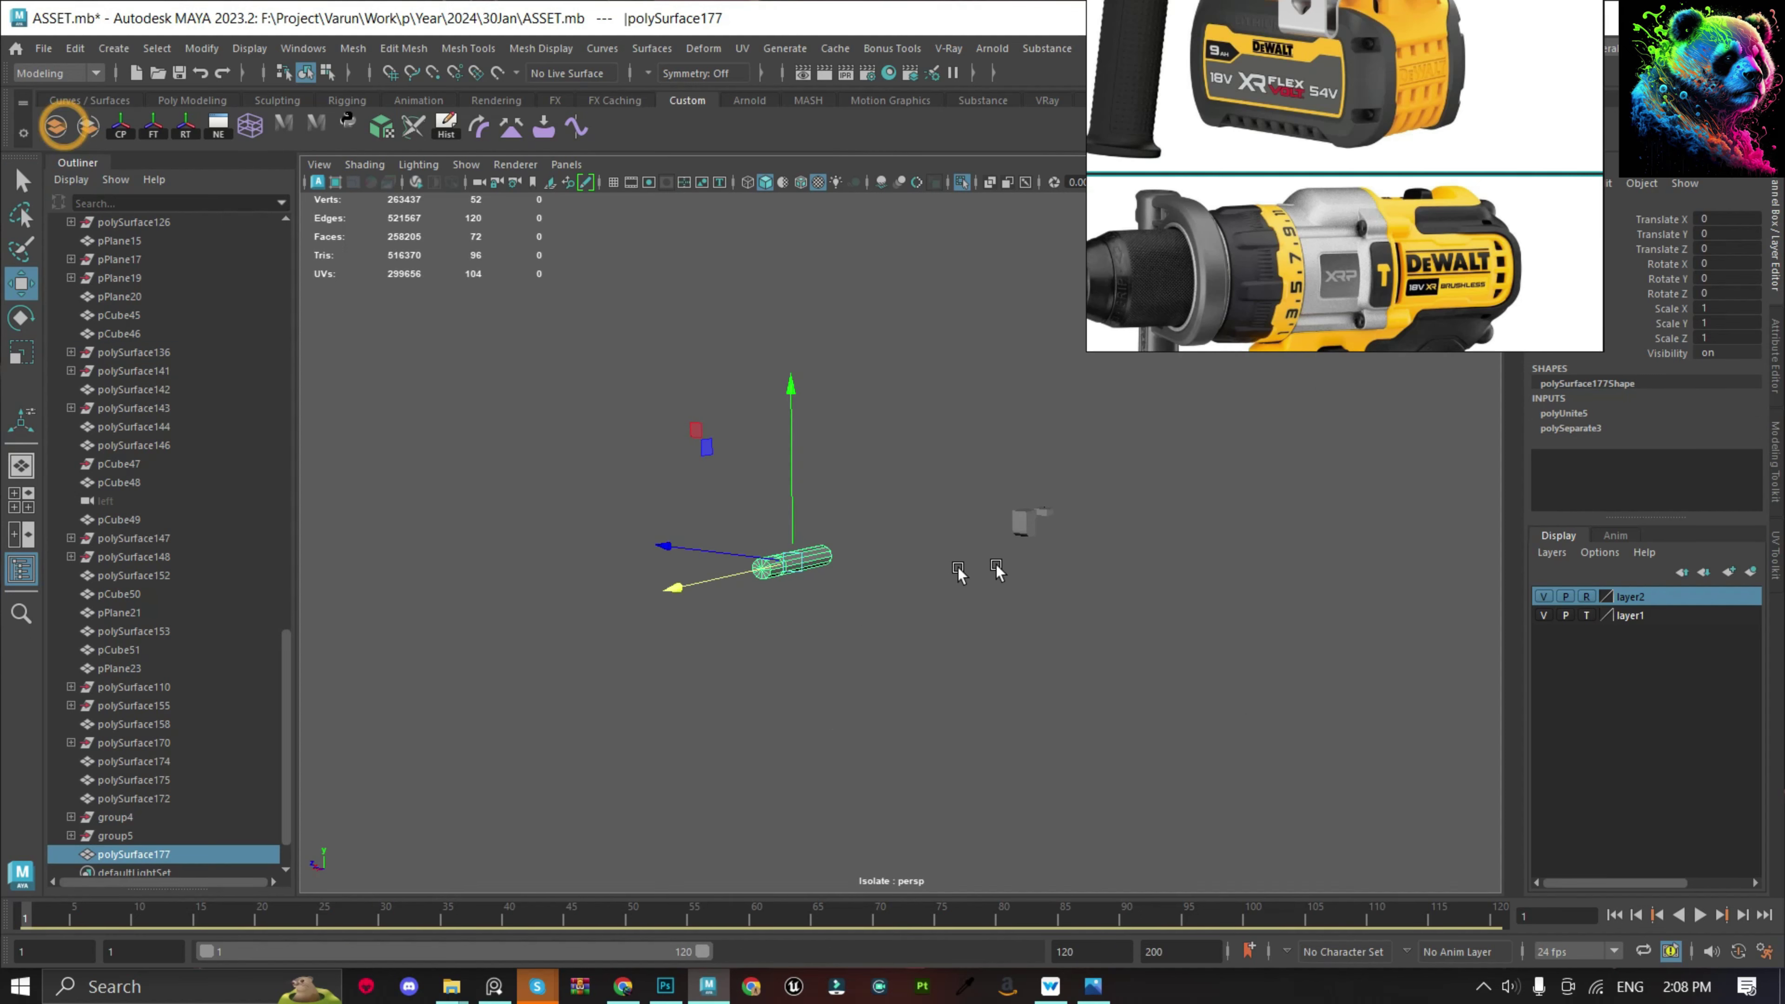
key("Left")
left_click(55, 128)
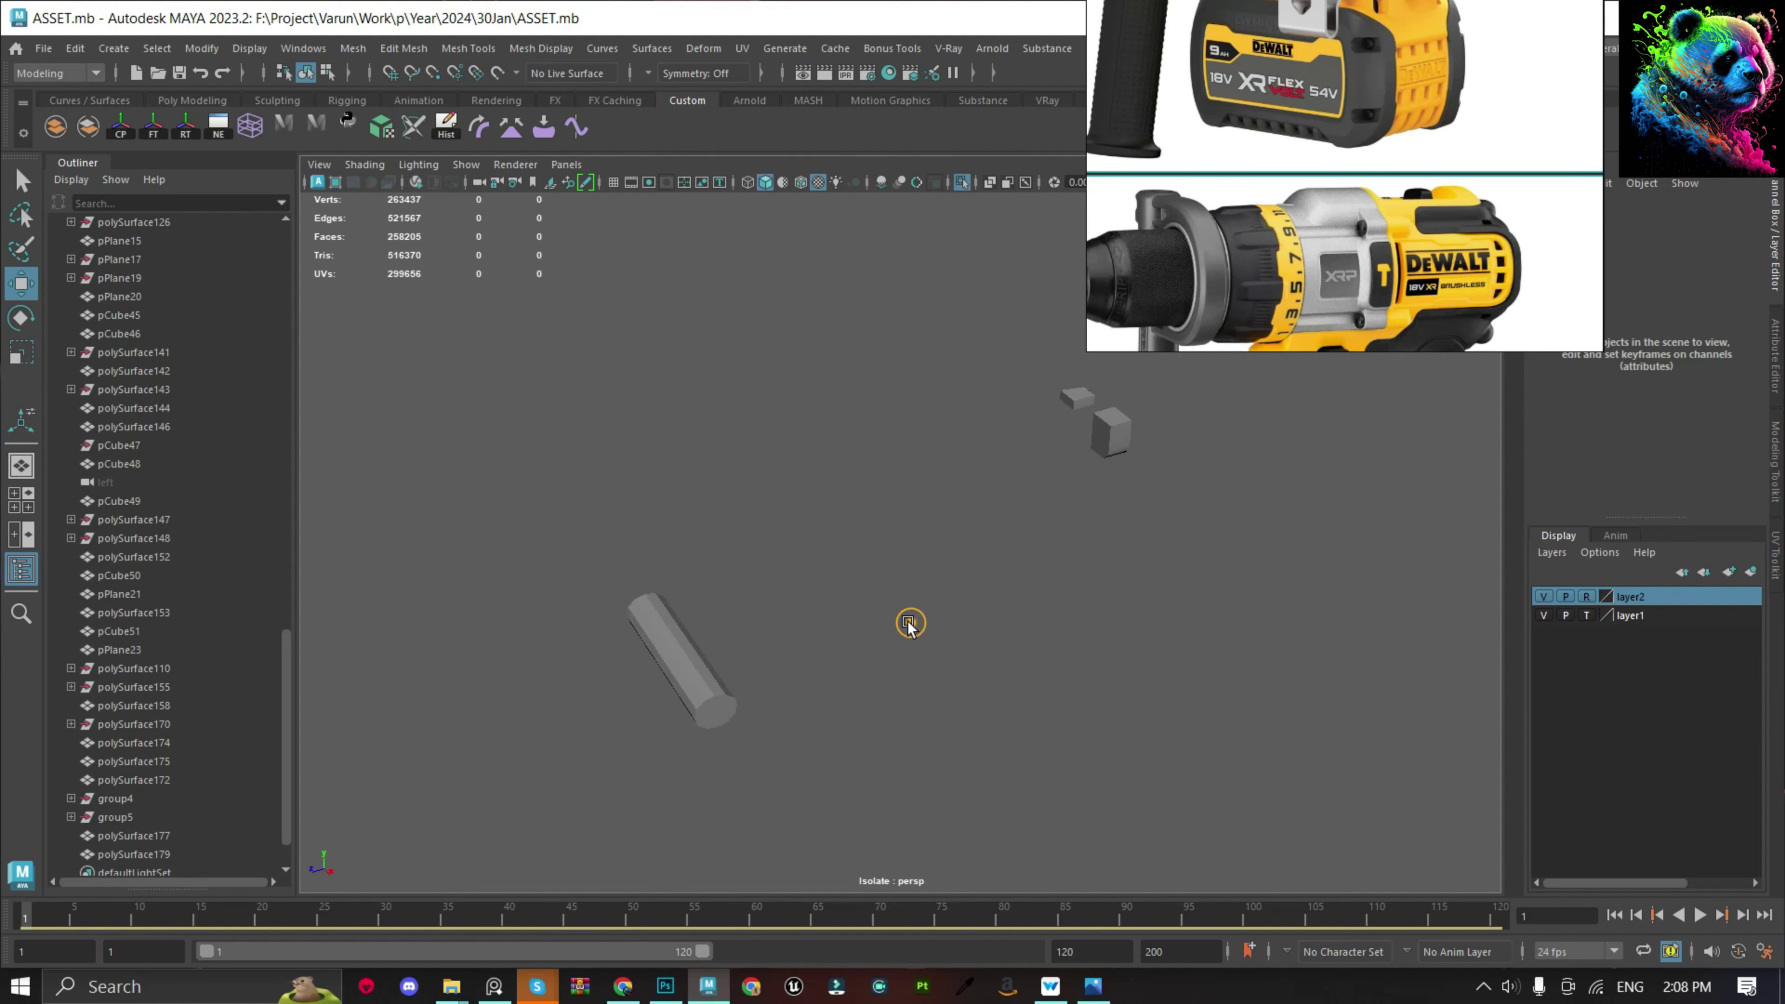
key("ctrl+1")
Place a copy of the peg lower down and combine both pegs into one mesh.
left_click(618, 766)
key("f")
mouse_move(618, 765)
left_mouse_down("alt")
mouse_move(1306, 710)
mouse_move(1179, 524)
mouse_move(1161, 724)
left_mouse_up("alt")
left_click(88, 127)
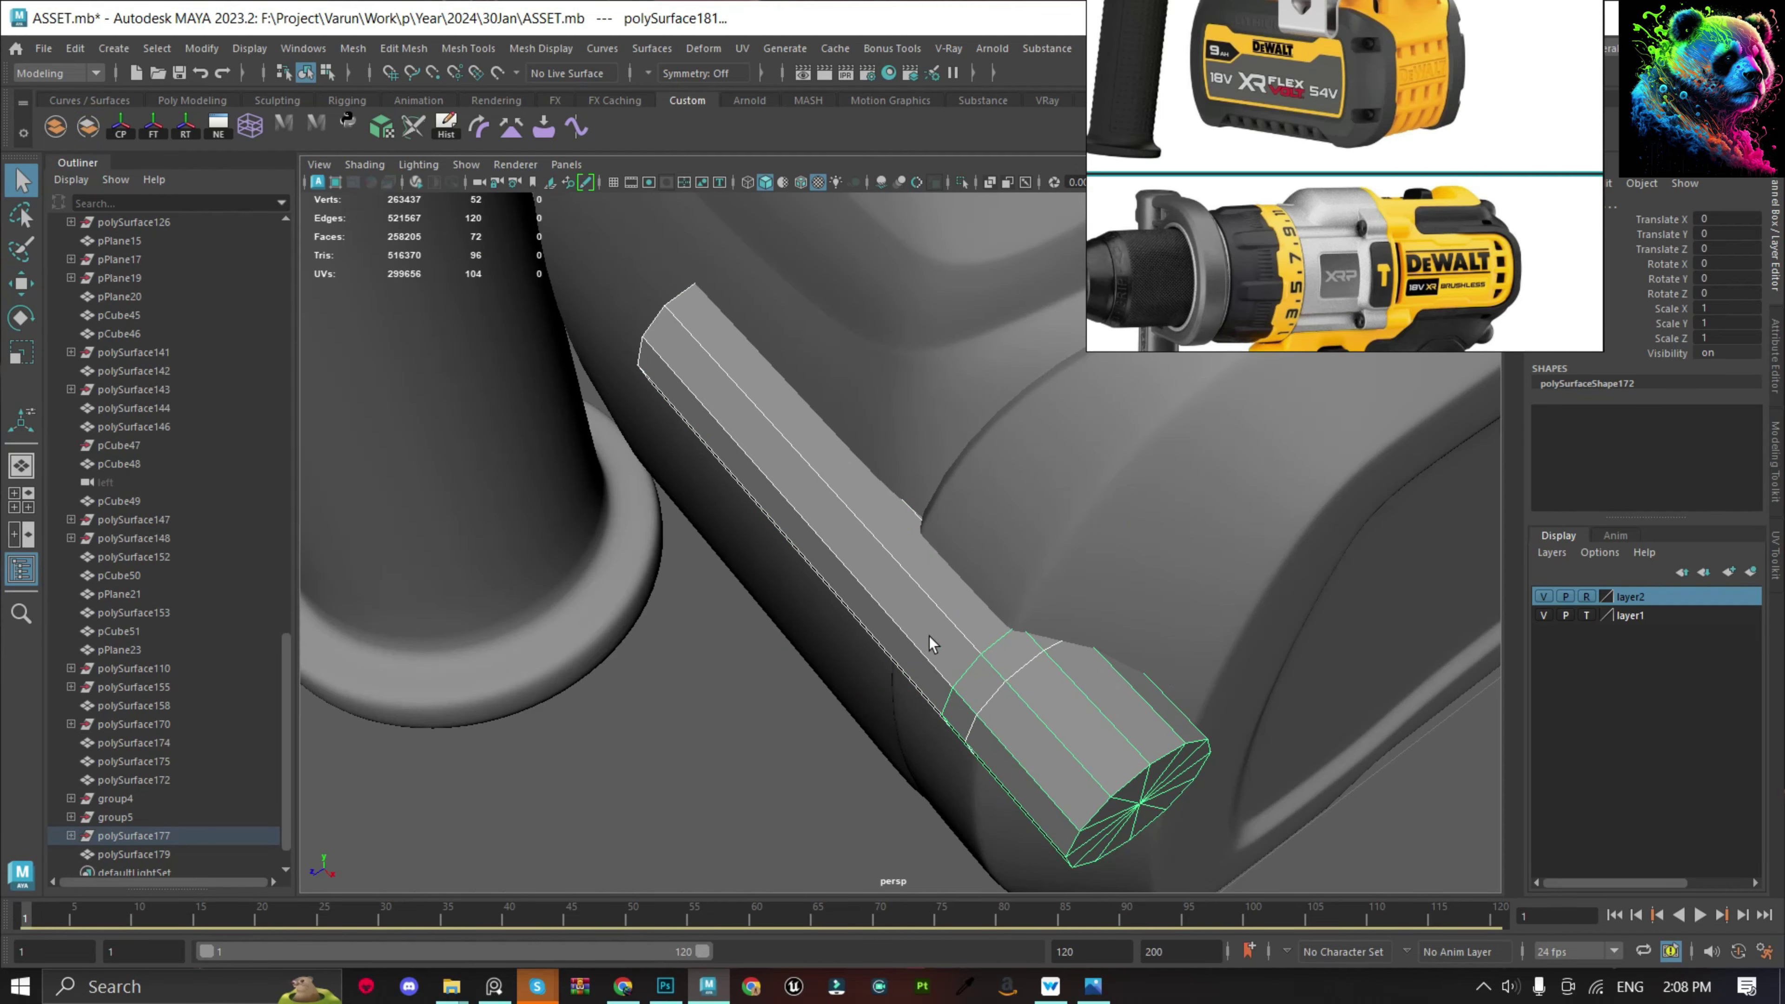
scroll(914, 611, "down", 5)
key("w")
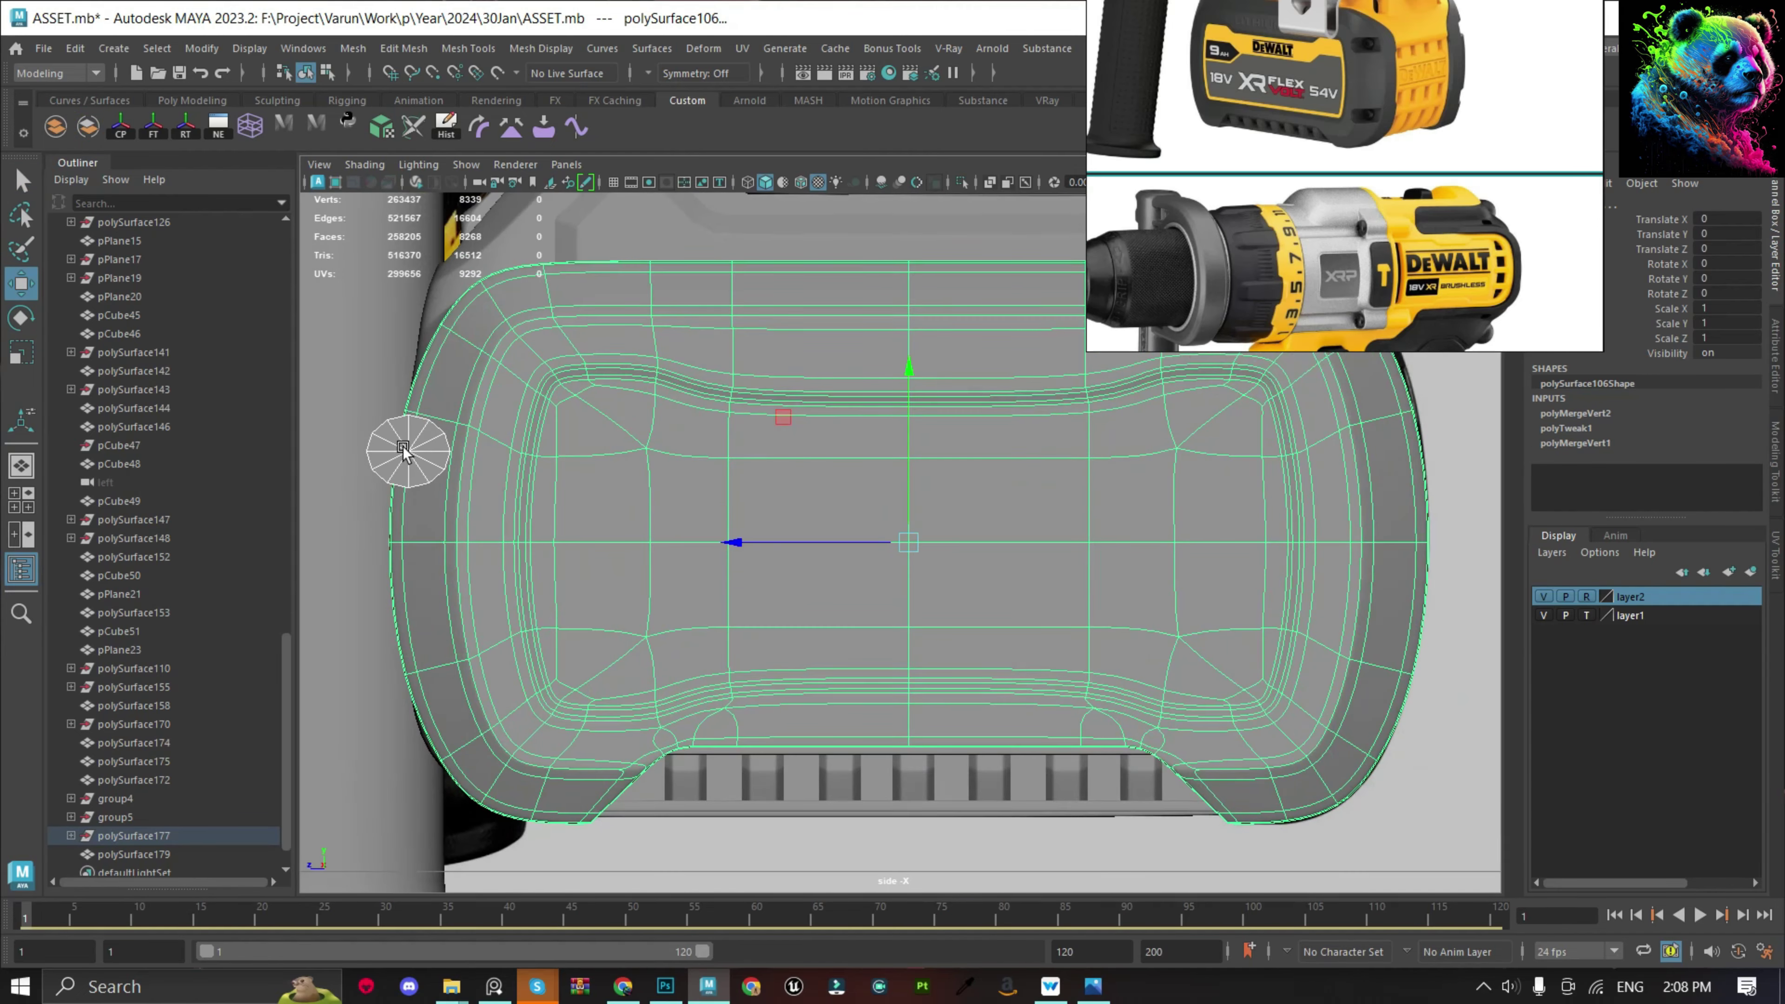
scroll(1038, 539, "up", 5)
scroll(1038, 539, "down", 3)
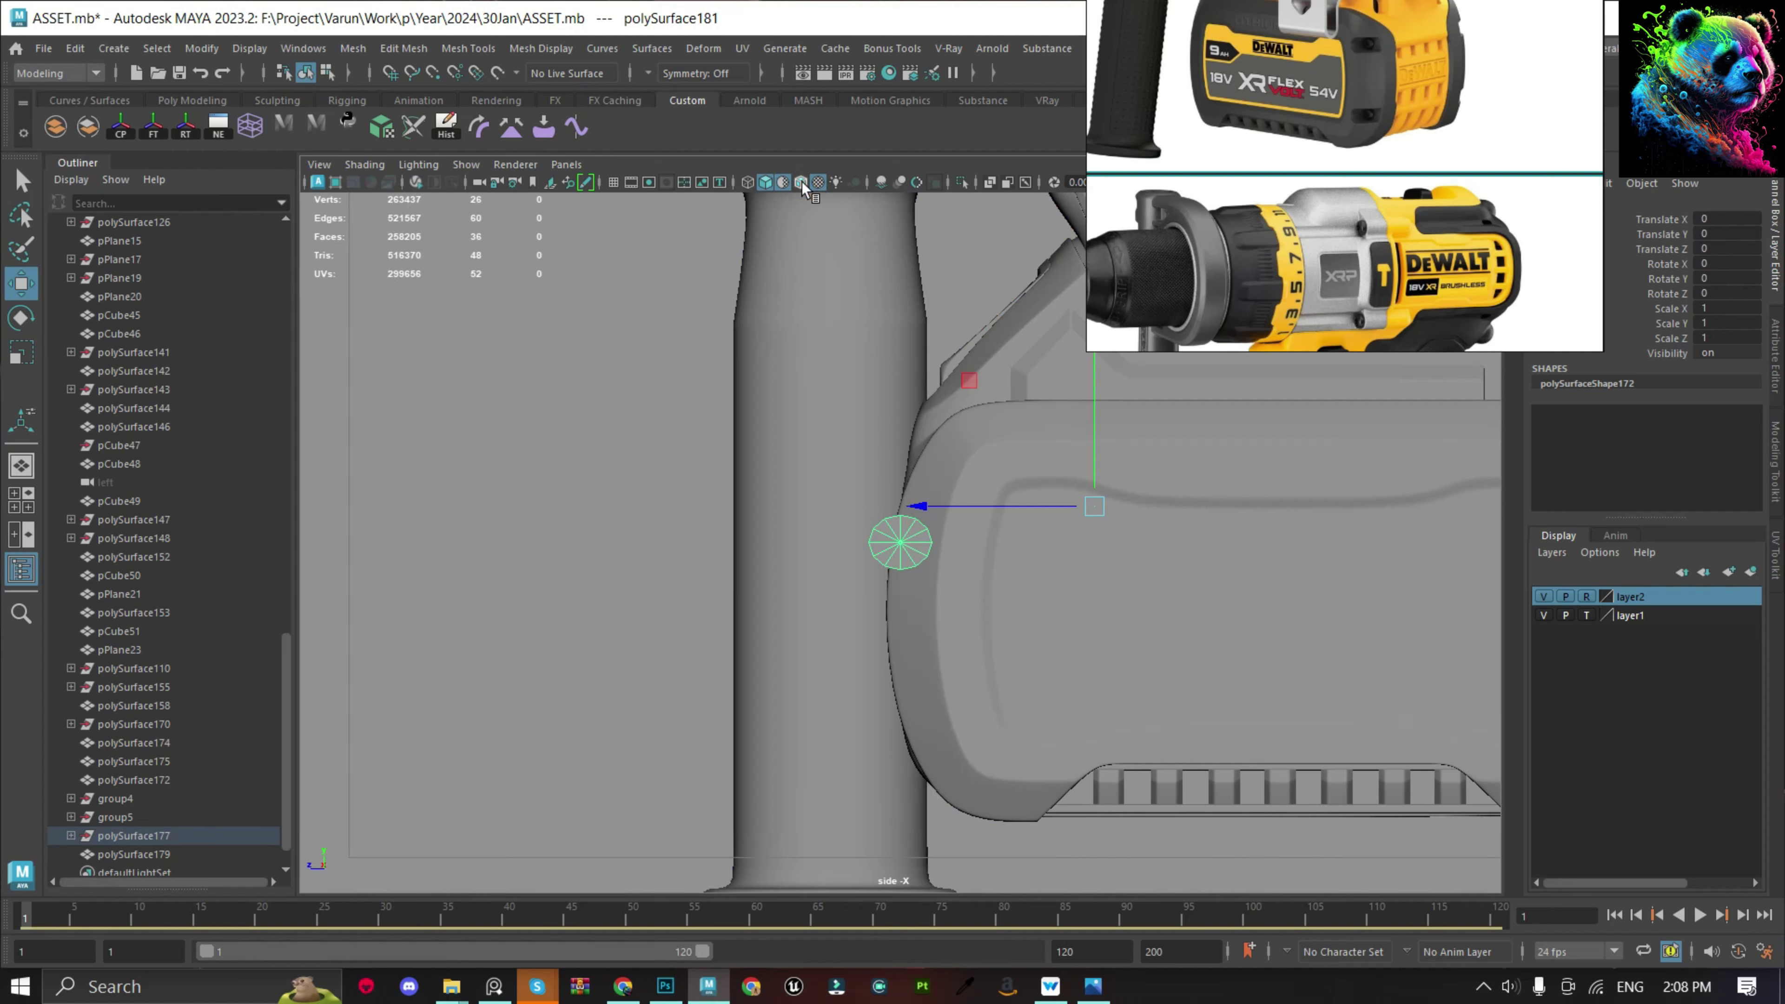
left_click(800, 183)
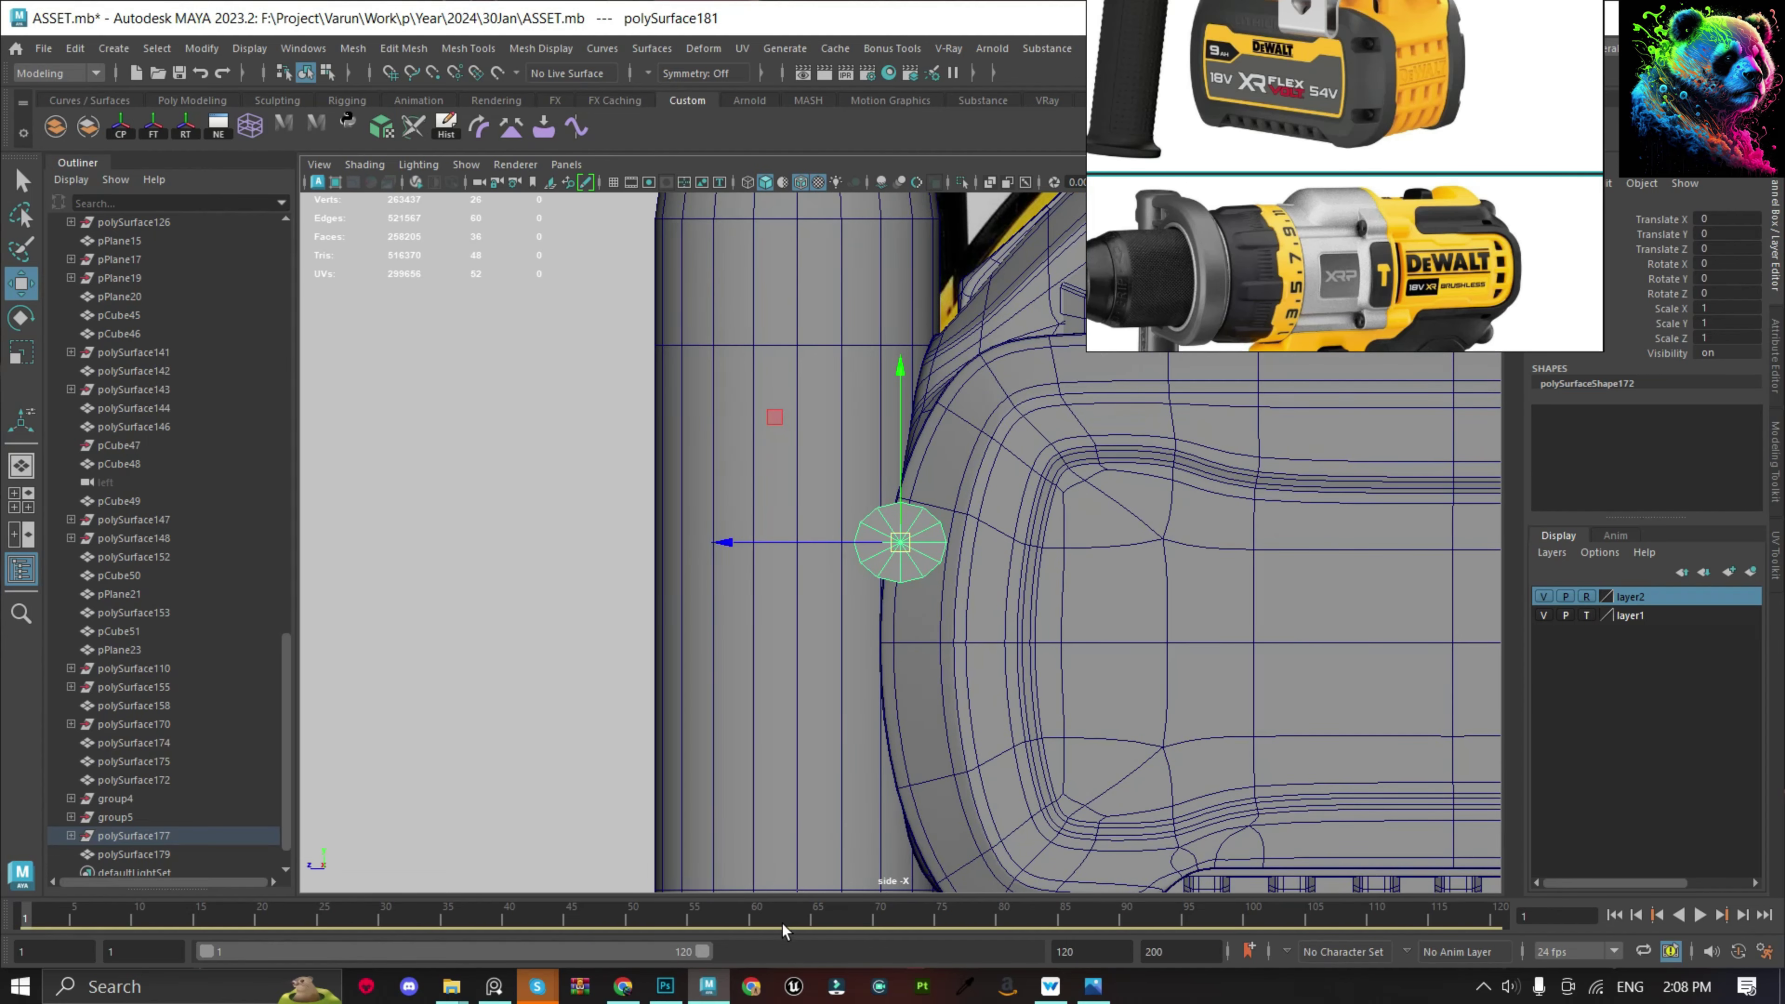
scroll(958, 517, "up", 3)
left_click_drag(900, 378, 937, 614, "shift")
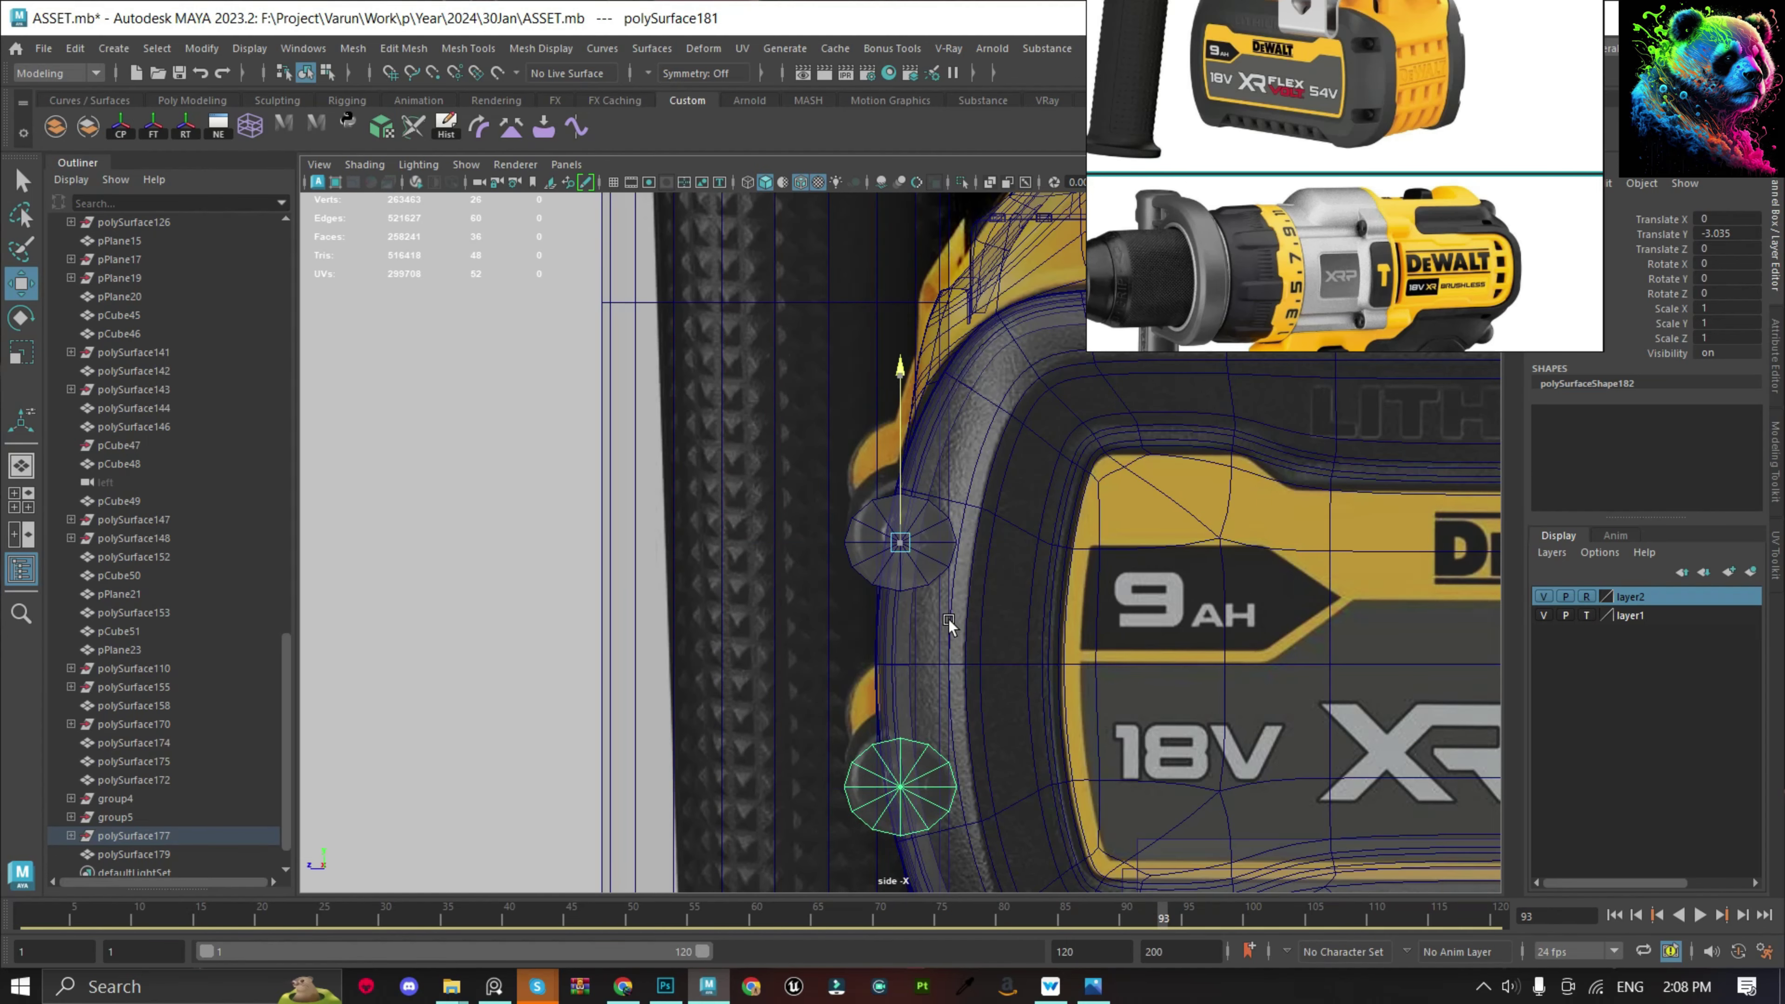
left_click(56, 128)
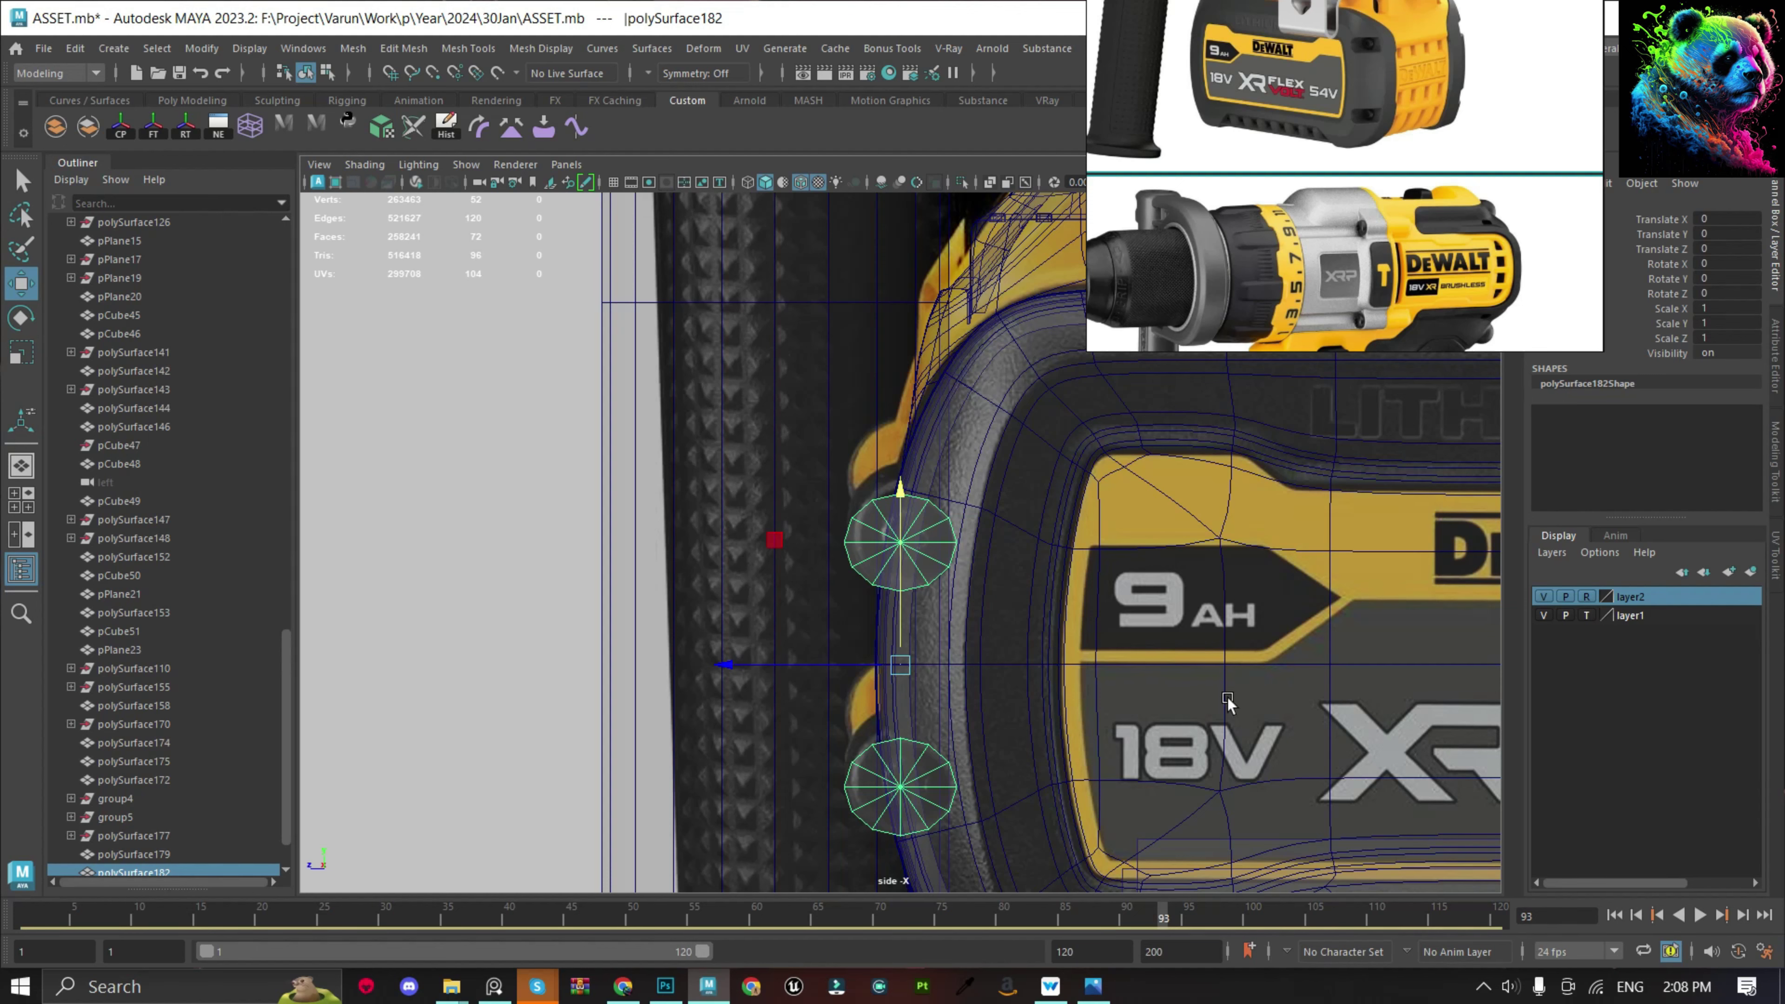
Isolate the battery body with the pegs and smooth the battery body mesh.
left_click(498, 908)
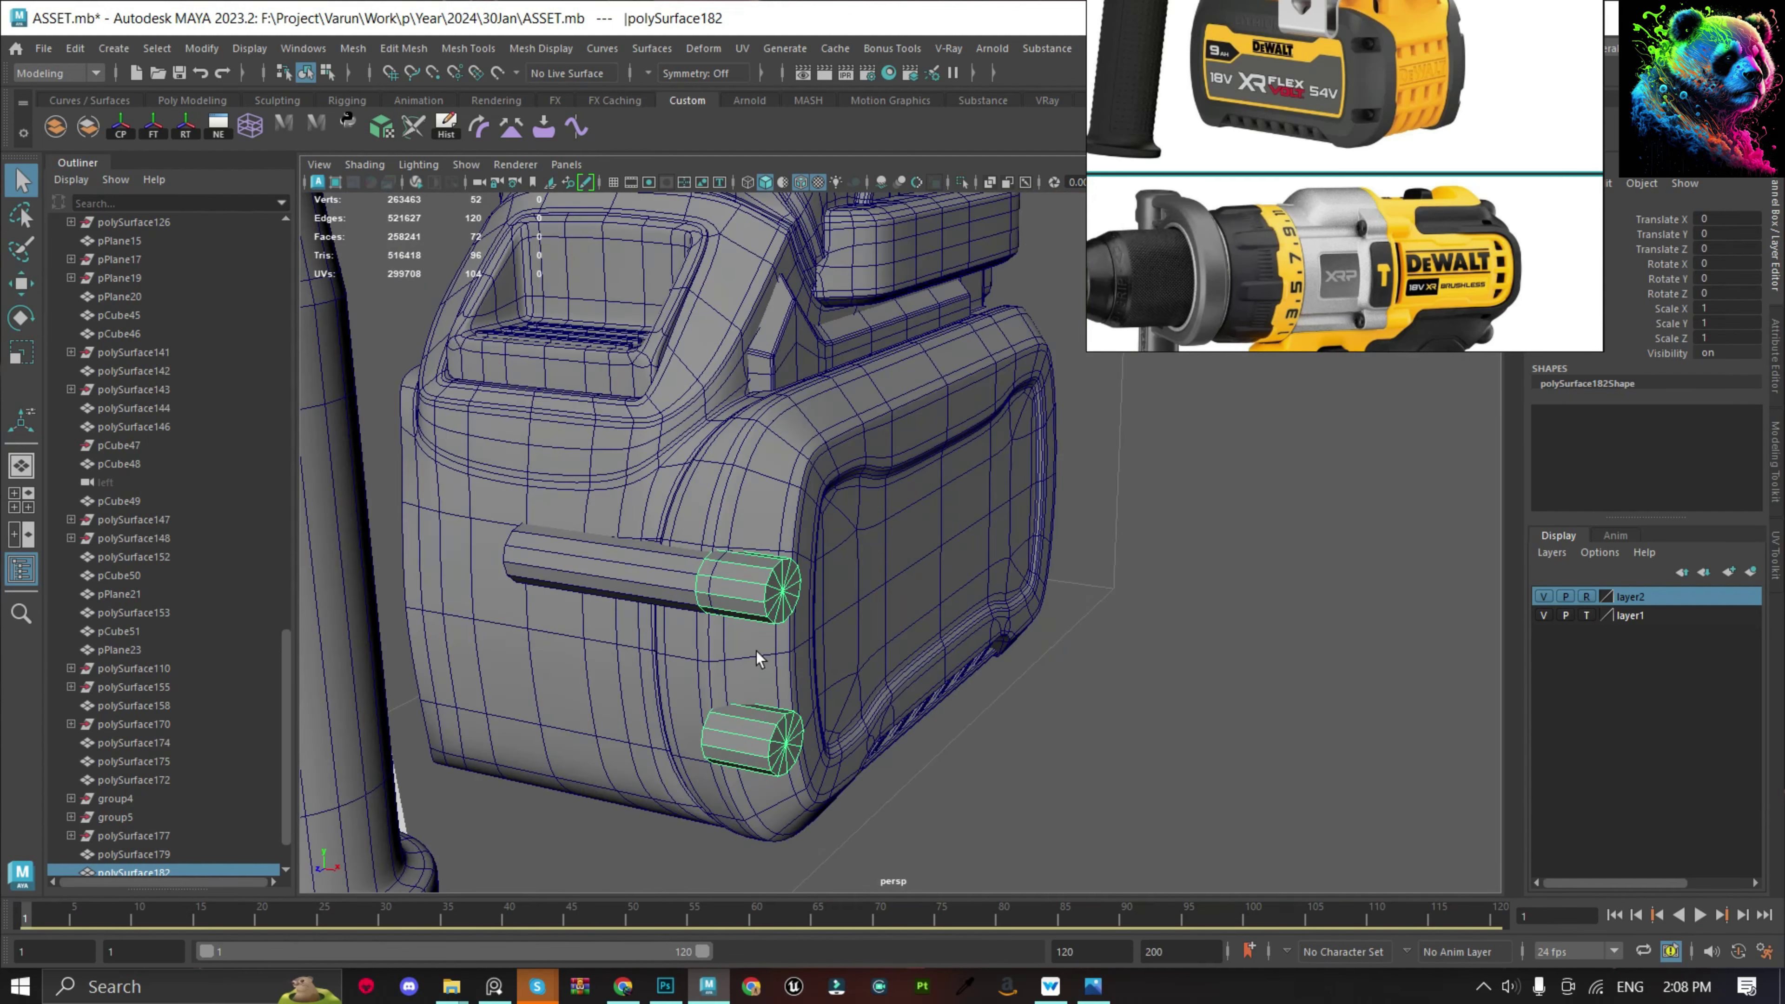
left_click(757, 659, "shift")
key("f")
key("ctrl+1")
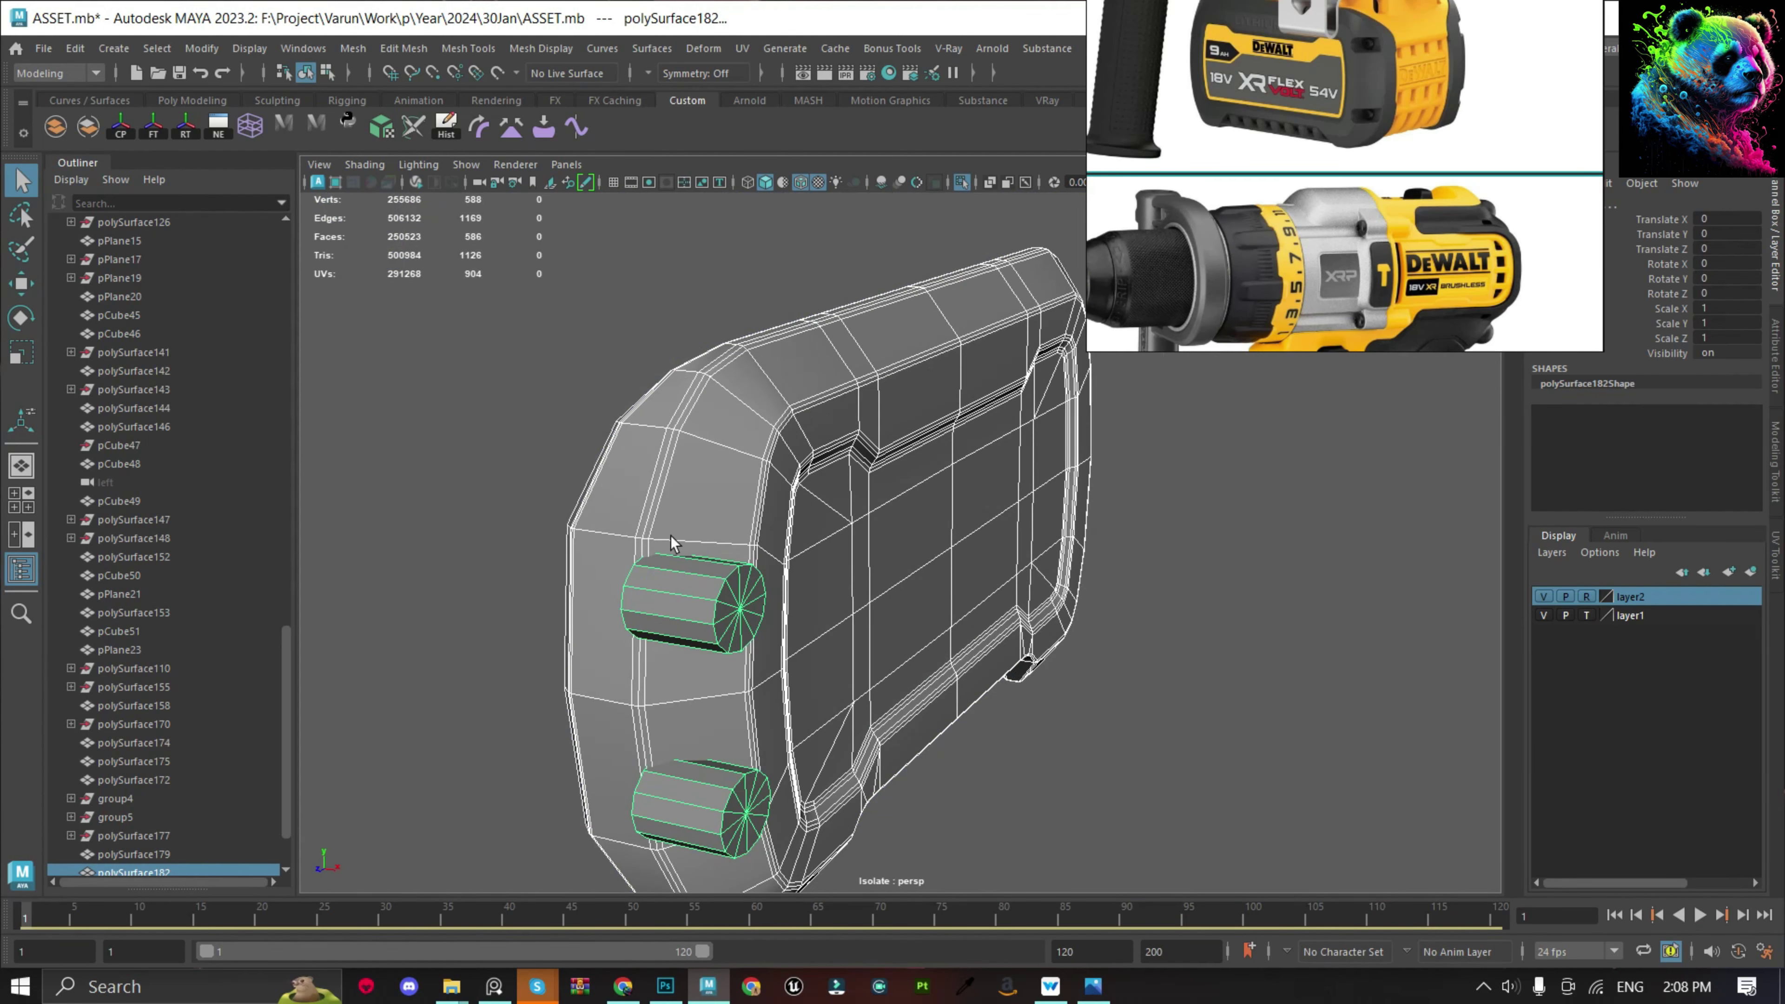
left_click_drag(671, 545, 662, 542, "alt")
left_click(789, 466)
left_click_drag(790, 467, 869, 447, "alt")
right_click(875, 432, "shift")
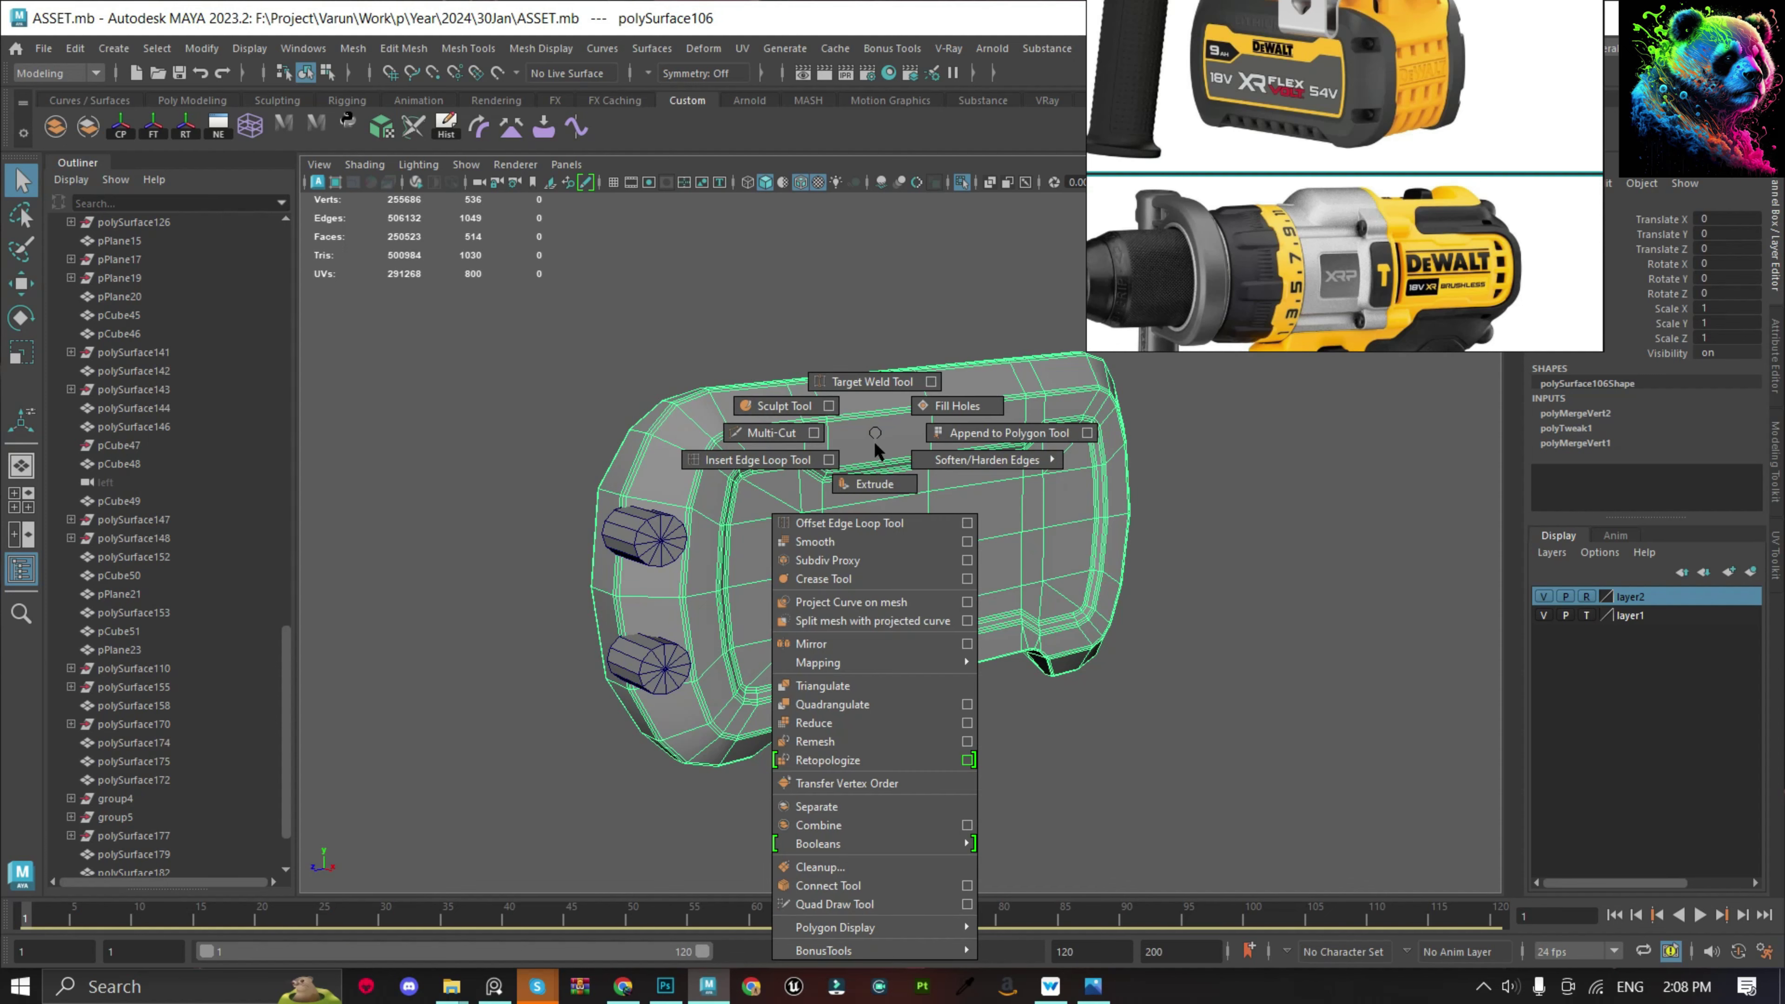
right_click_drag(875, 424, 816, 541, "shift")
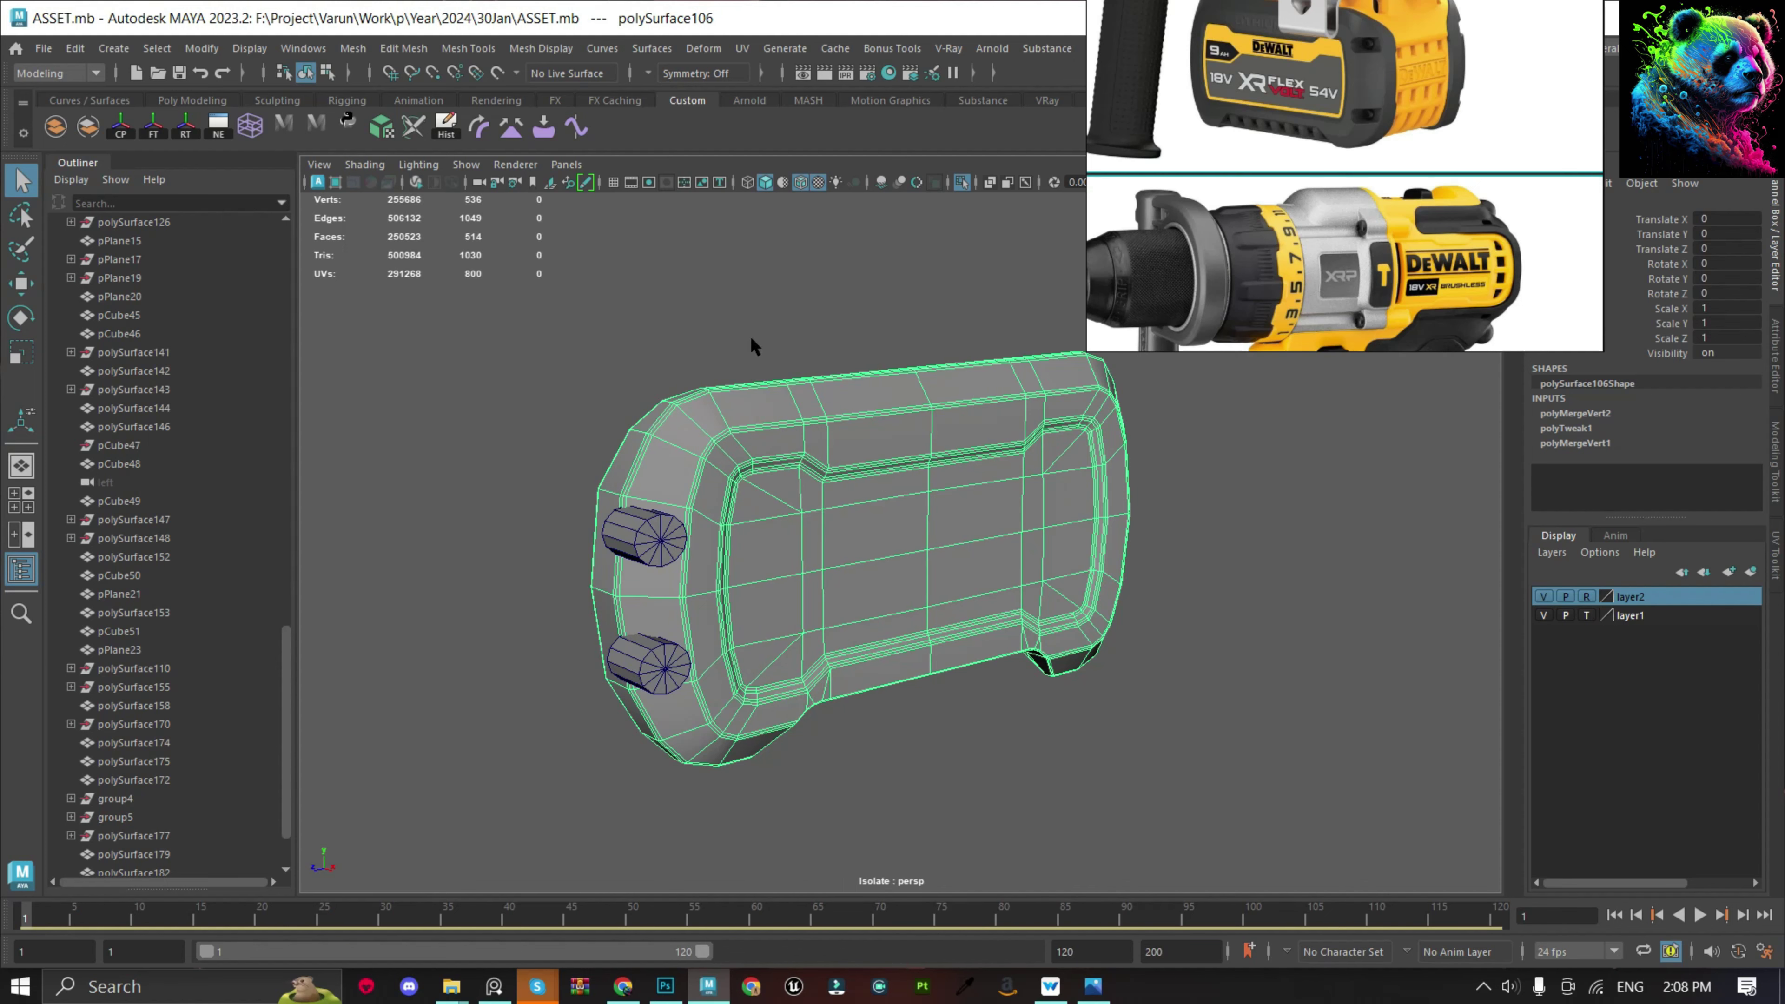
Restore the full drill view and bevel the battery body part.
left_click(751, 337)
left_click(799, 182)
mouse_move(624, 545)
left_mouse_down("alt")
mouse_move(745, 638)
mouse_move(907, 507)
mouse_move(902, 390)
mouse_move(1112, 494)
left_mouse_up("alt")
key("ctrl+1")
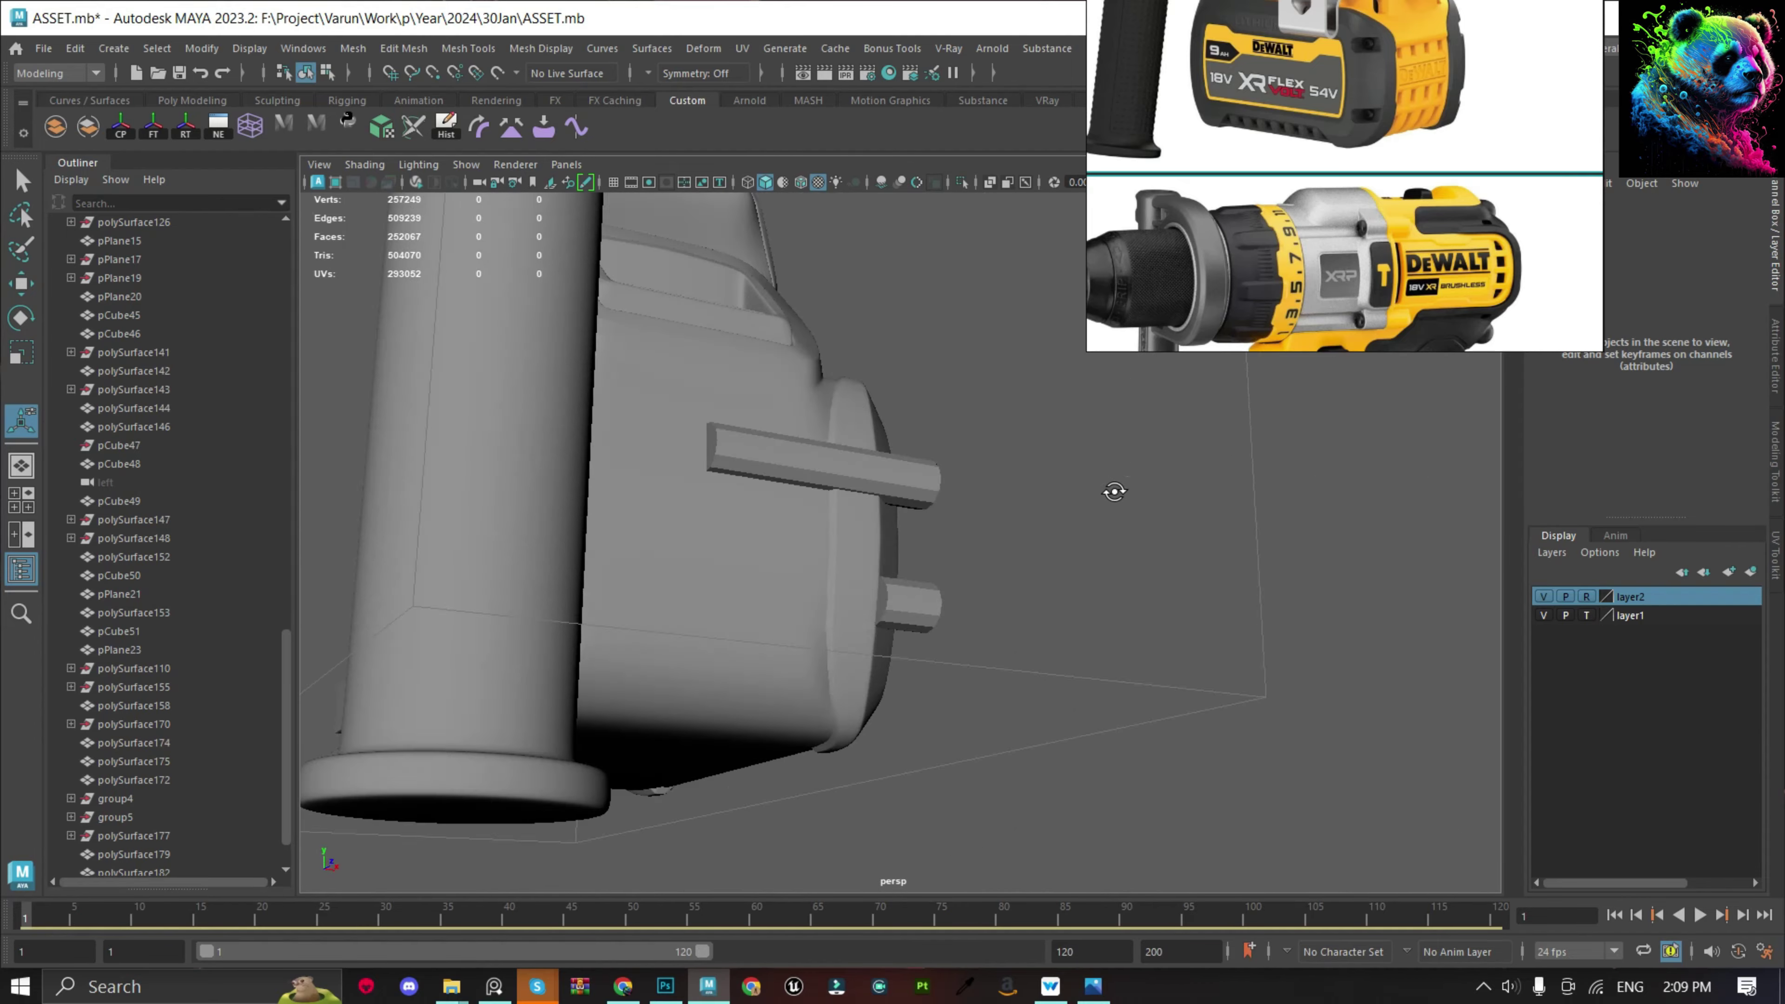
scroll(721, 570, "up", 3)
left_click(721, 569)
key("ctrl+b")
scroll(753, 420, "up", 2)
mouse_move(754, 420)
left_mouse_down("alt")
mouse_move(777, 518)
mouse_move(740, 535)
mouse_move(884, 285)
mouse_move(961, 442)
mouse_move(928, 516)
left_mouse_up("alt")
Isolate polySurface182 and check it in top and perspective views.
left_click(961, 442)
key("ctrl+1")
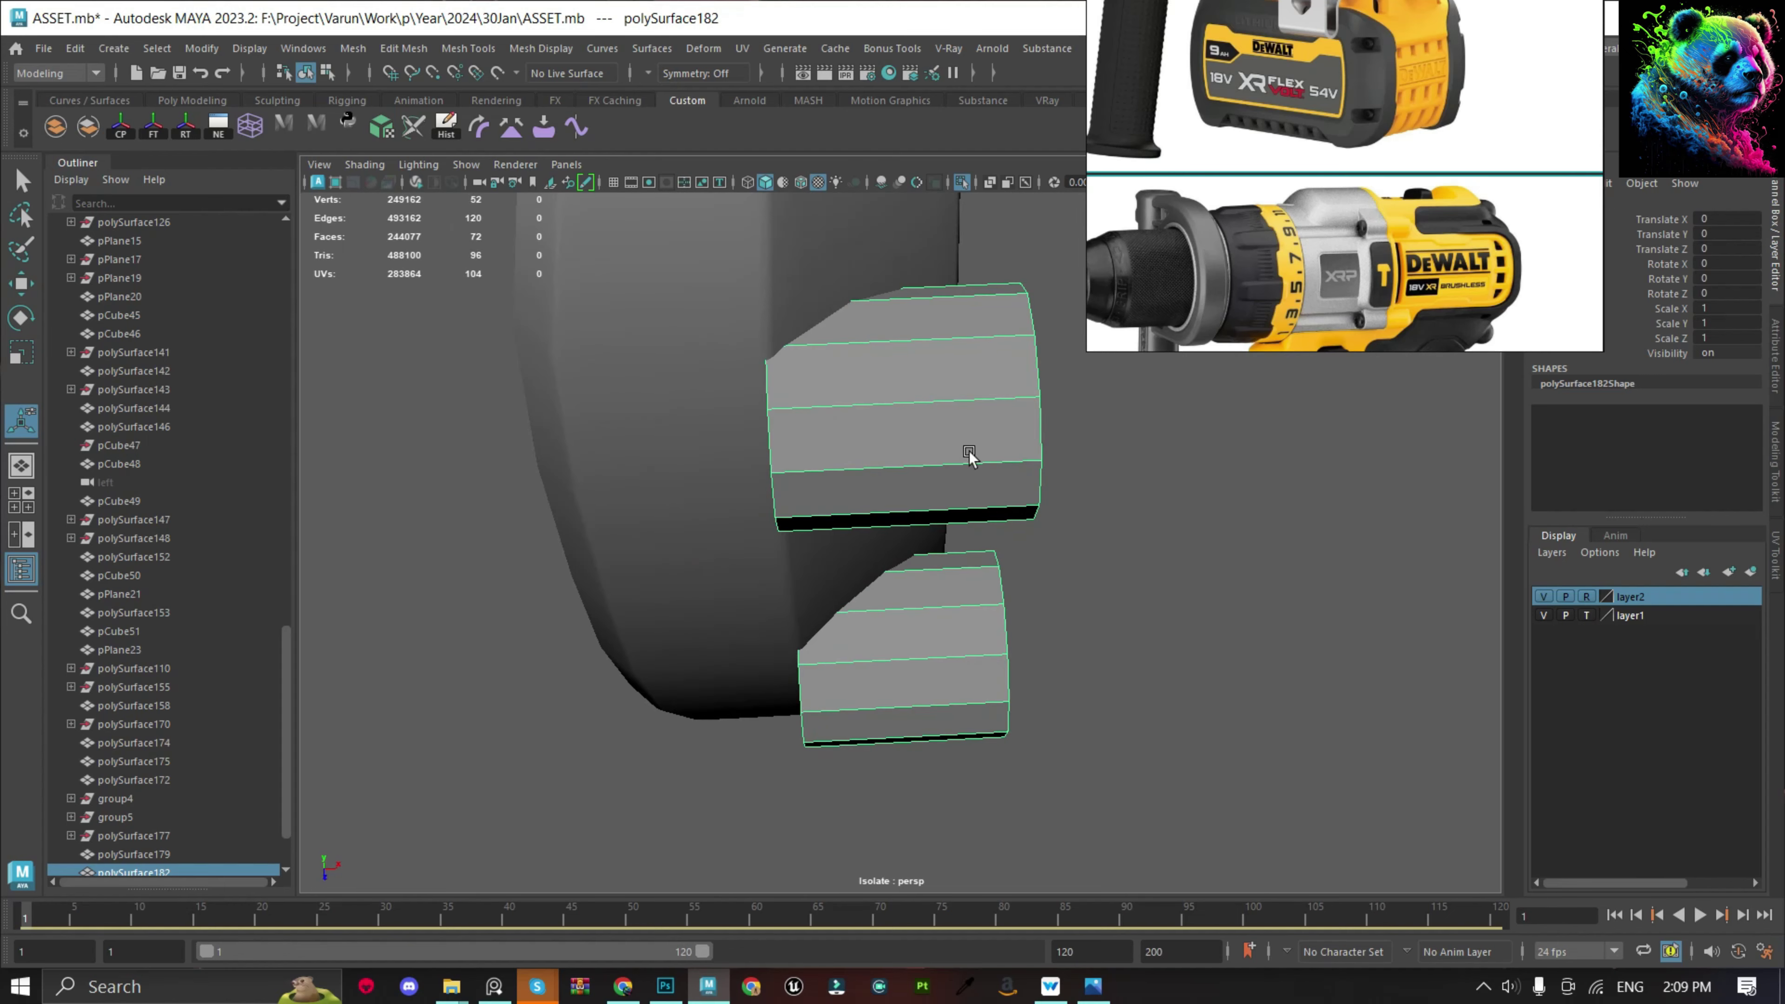
mouse_move(940, 450)
left_mouse_down("alt")
mouse_move(865, 427)
mouse_move(737, 438)
left_mouse_up("alt")
key("a")
key("space")
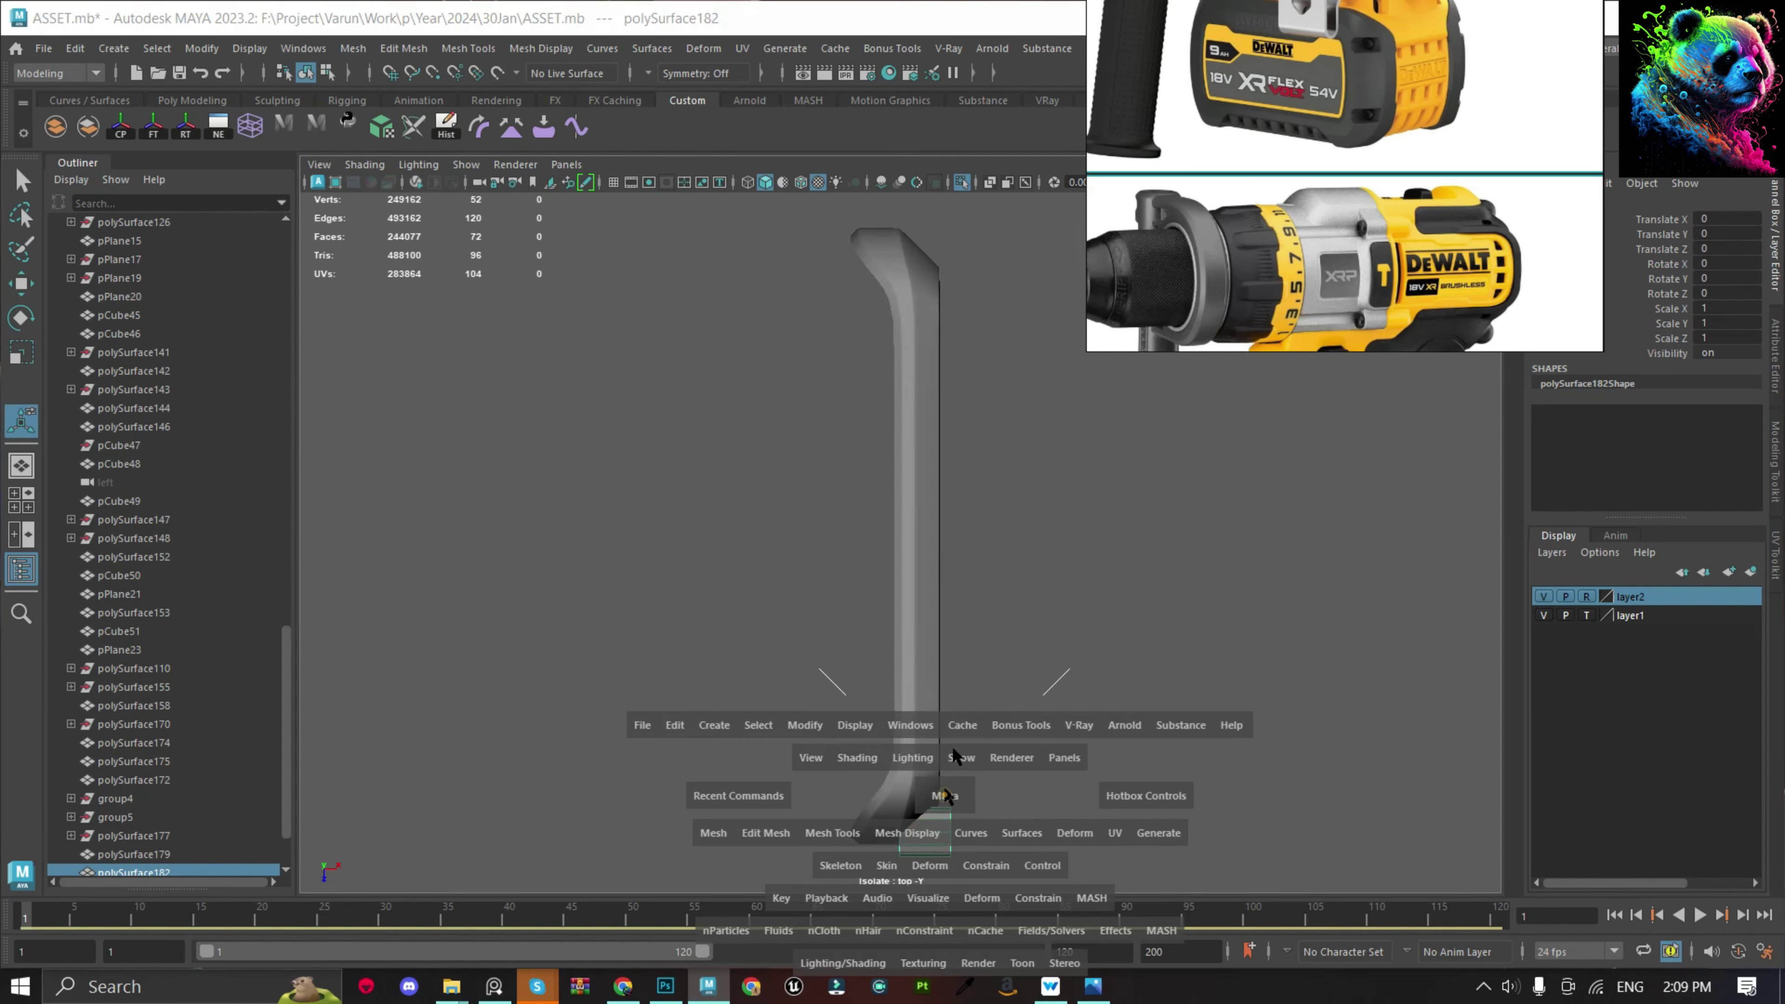
left_click_drag(928, 841, 935, 773)
Switch to a side orthographic view and select the two cylinder cutters over the reference image.
key("f")
scroll(1377, 62, "up", 3)
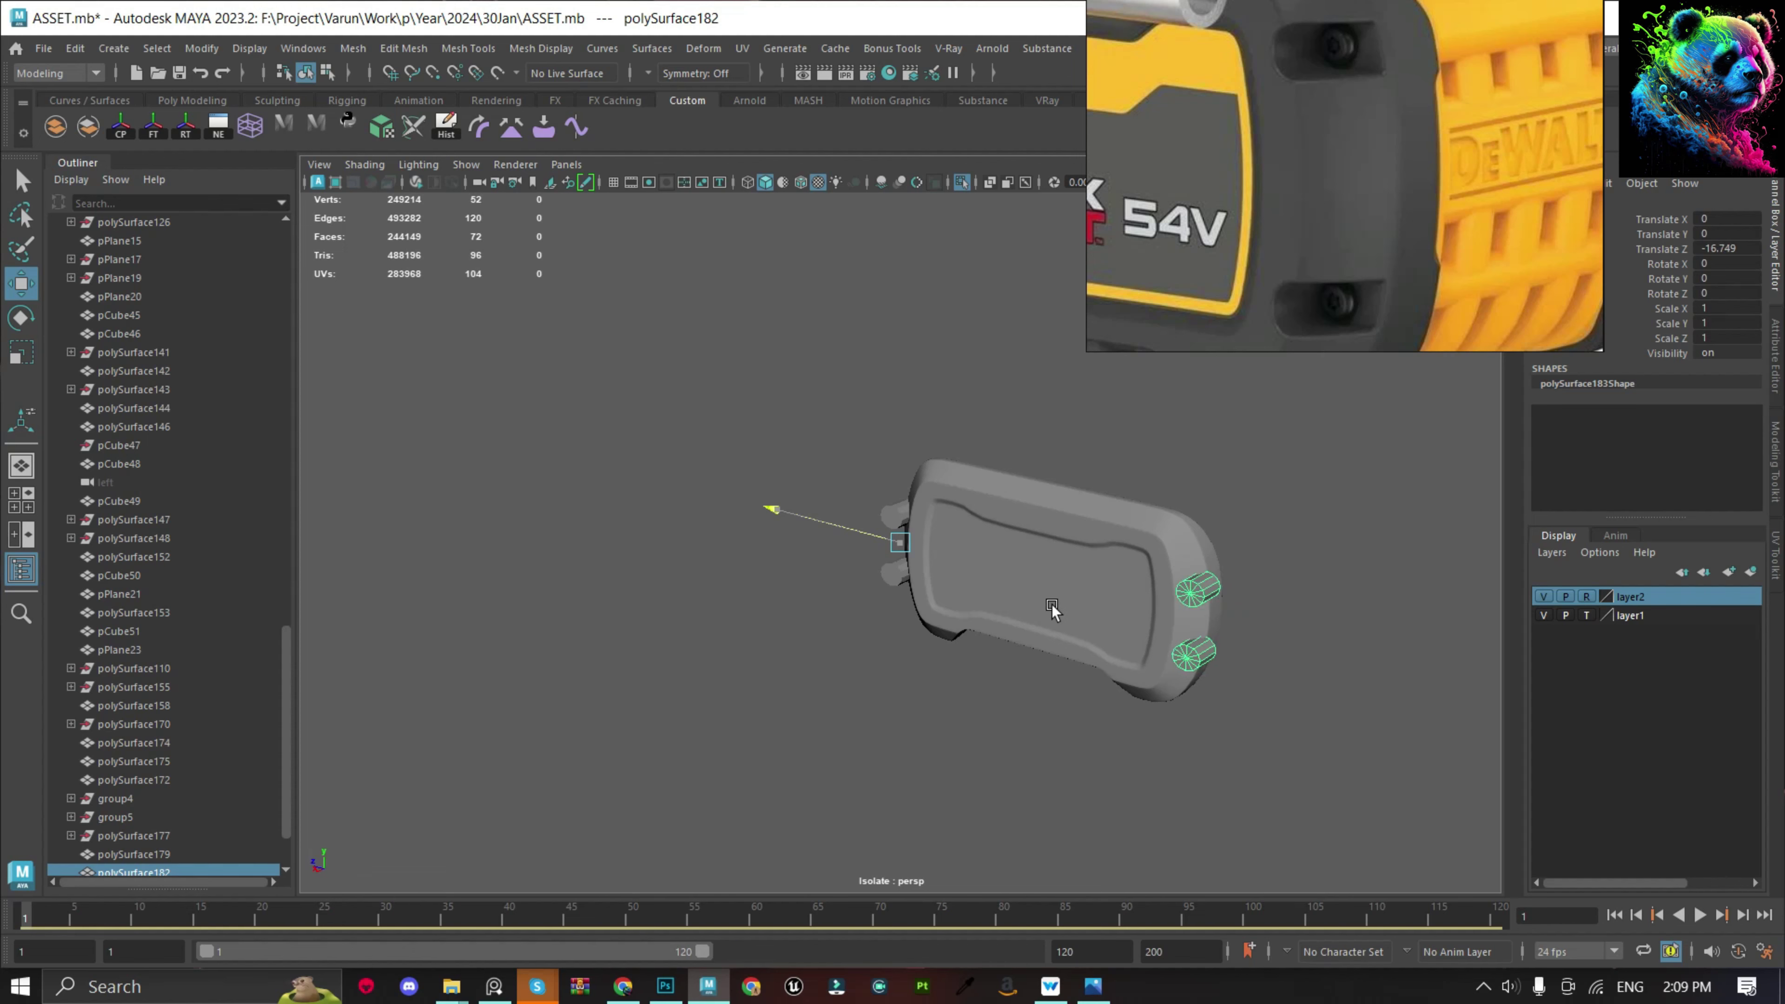
scroll(1048, 606, "up", 5)
scroll(726, 549, "up", 3)
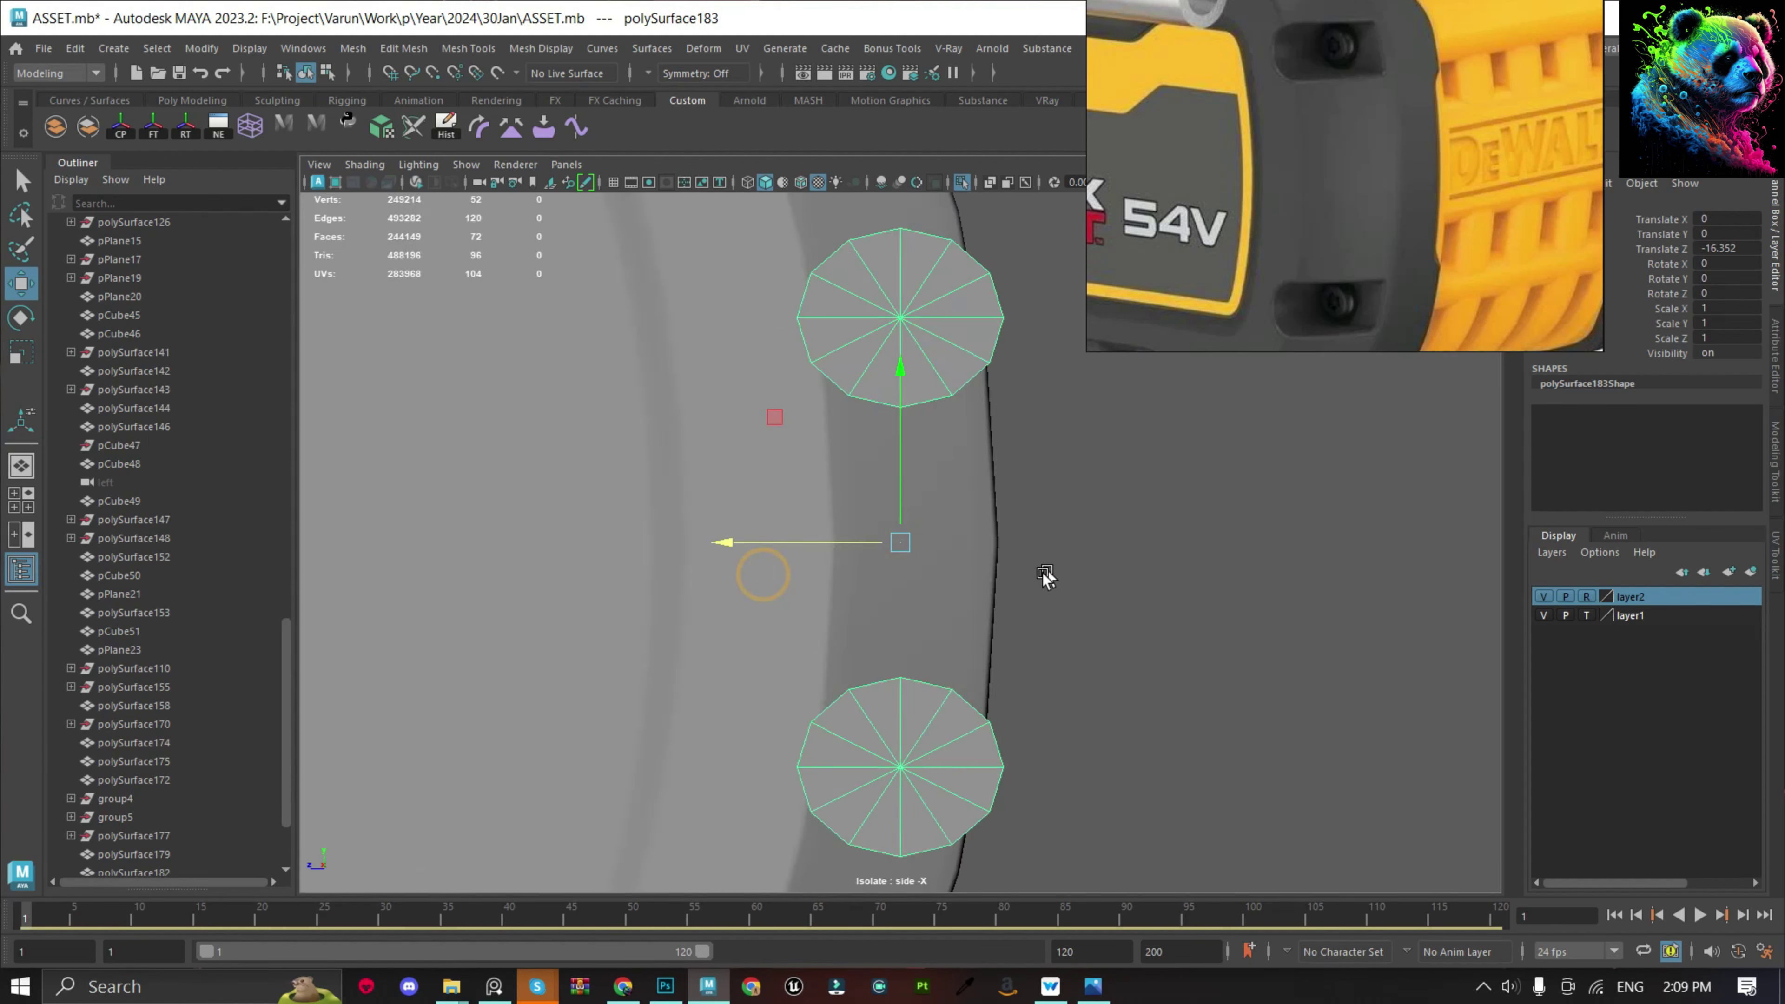
key("space")
left_click_drag(1048, 582, 1128, 552)
scroll(984, 612, "up", 3)
left_click(876, 670)
key("ctrl+1")
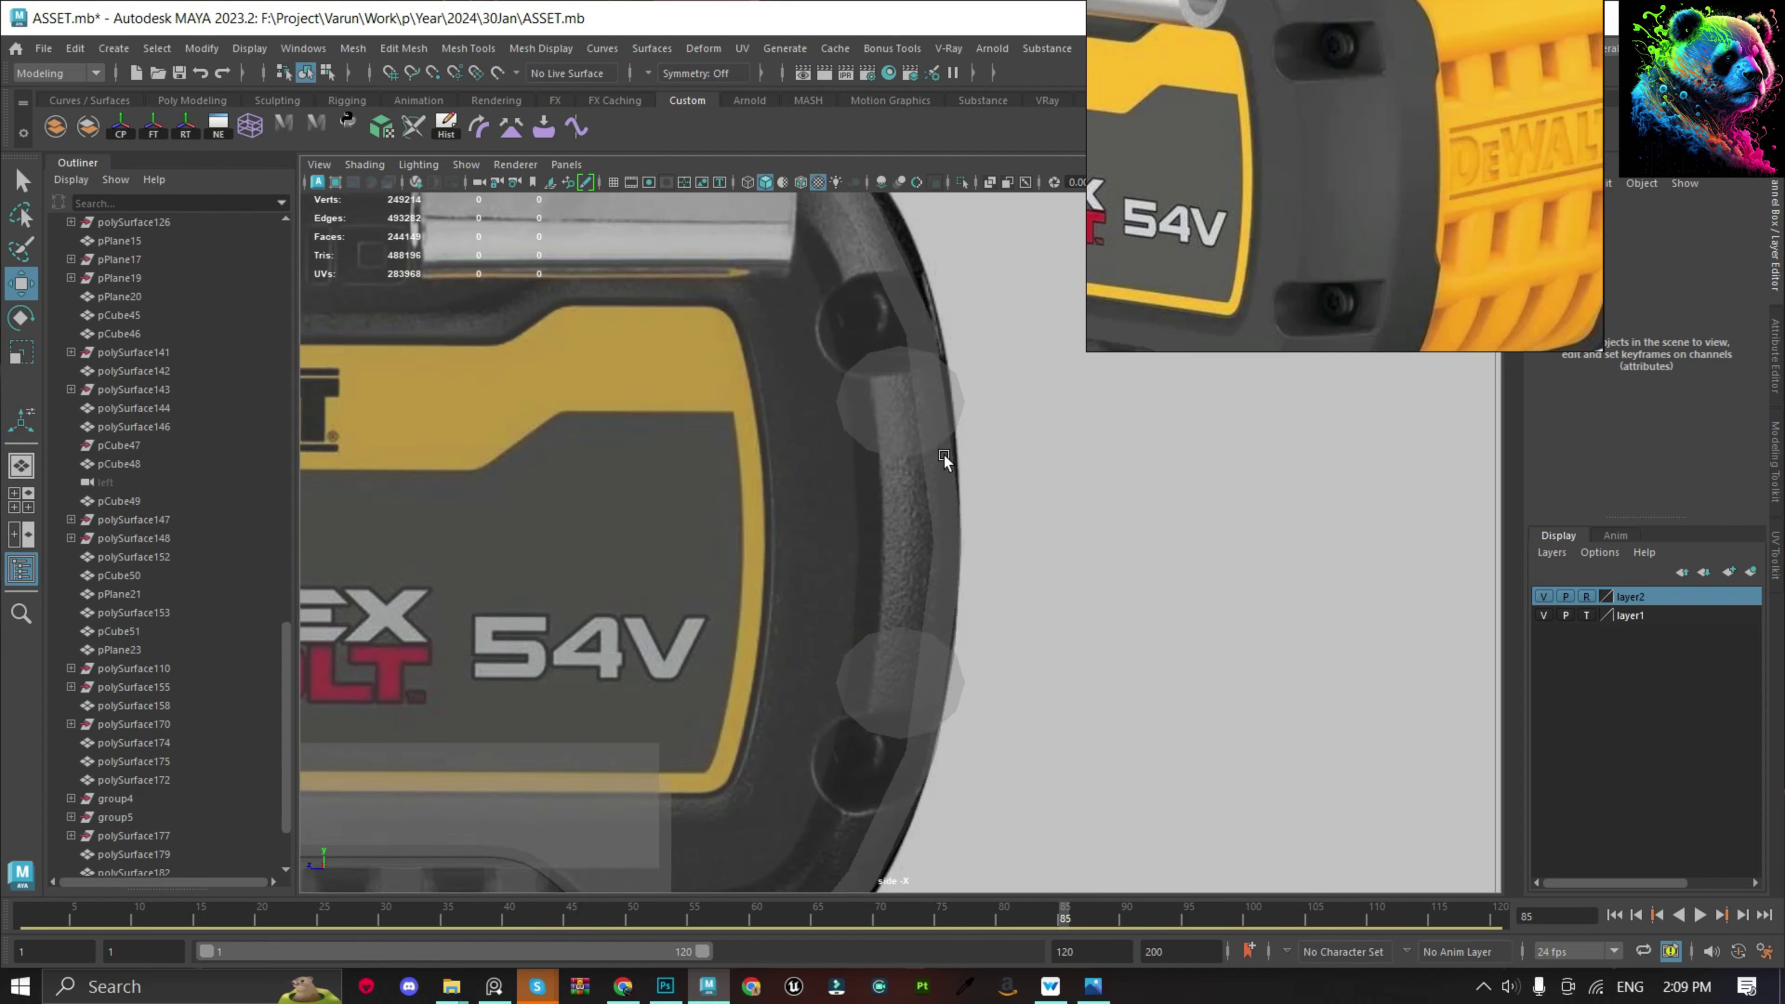
Move the upper and lower cylinders' vertices onto their reference holes.
scroll(1020, 478, "down", 3)
scroll(984, 535, "up", 4)
key("F9")
scroll(906, 436, "up", 2)
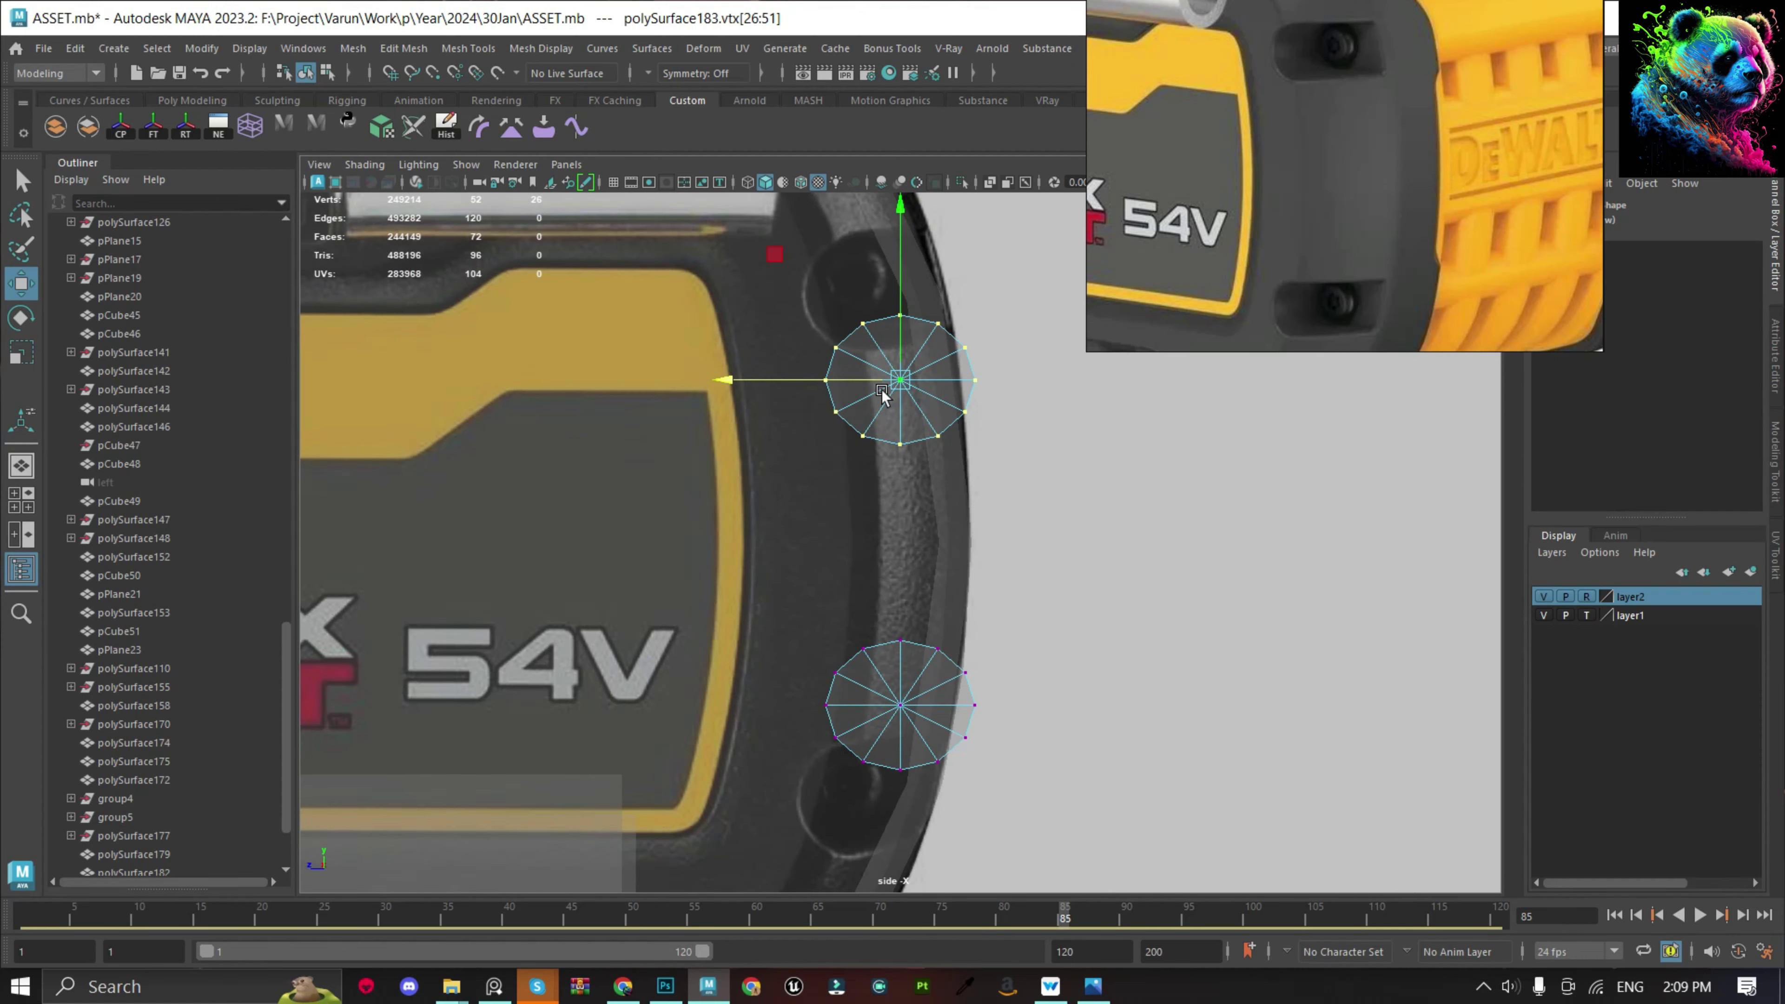
left_click_drag(897, 383, 883, 336)
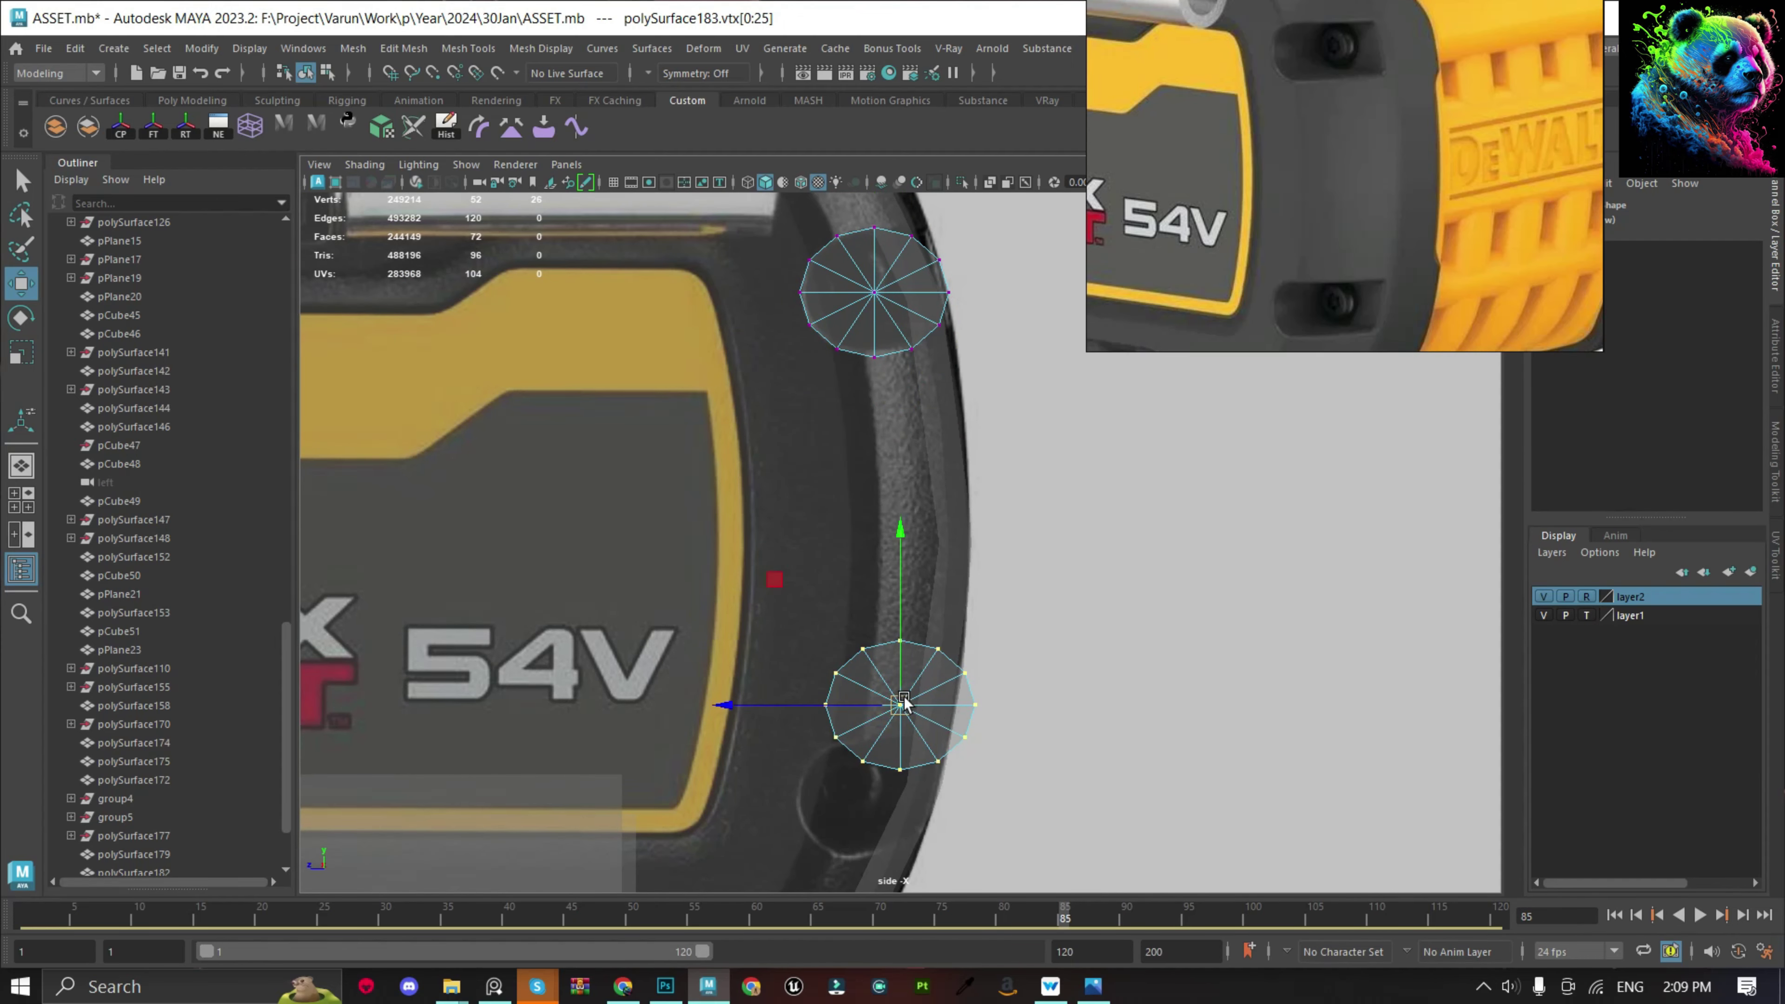
left_click_drag(904, 703, 886, 772)
key("F8")
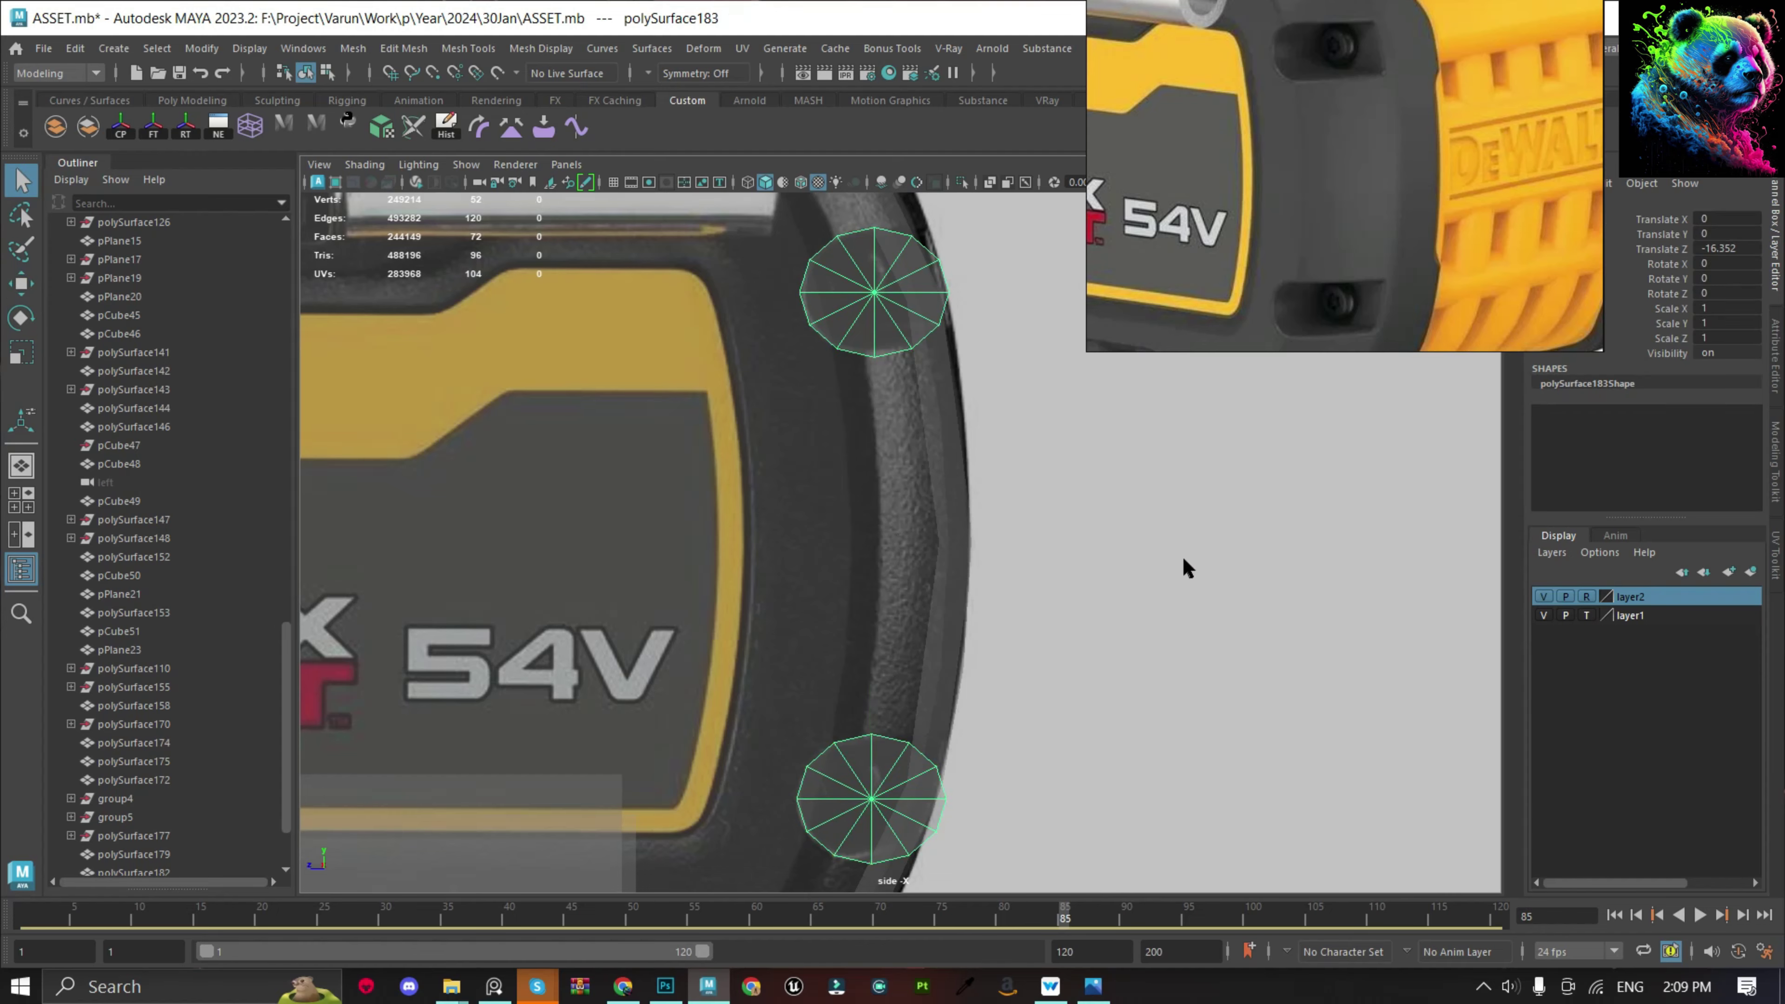
Duplicate the cylinders to the opposite end and combine all four into one mesh.
key("space")
mouse_move(897, 698)
left_mouse_down("alt")
mouse_move(797, 637)
mouse_move(1060, 518)
left_mouse_up("alt")
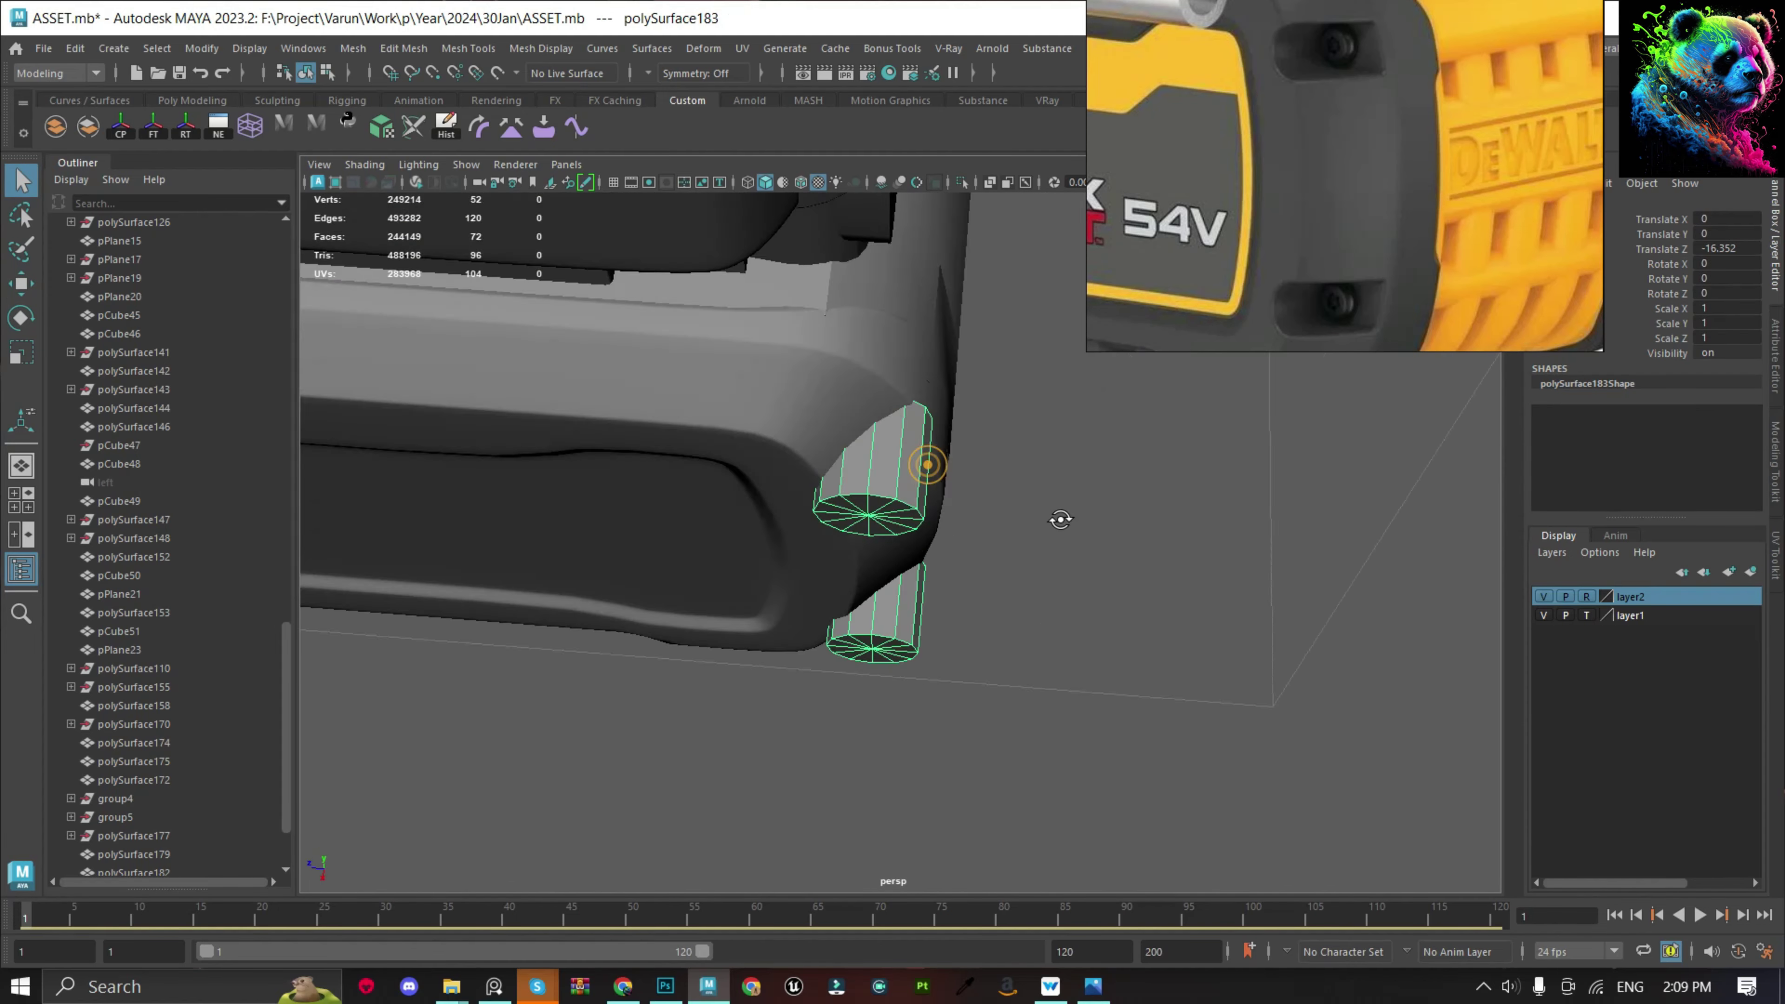
scroll(1061, 493, "up", 3)
scroll(913, 506, "down", 4)
left_click_drag(765, 501, 506, 411, "alt")
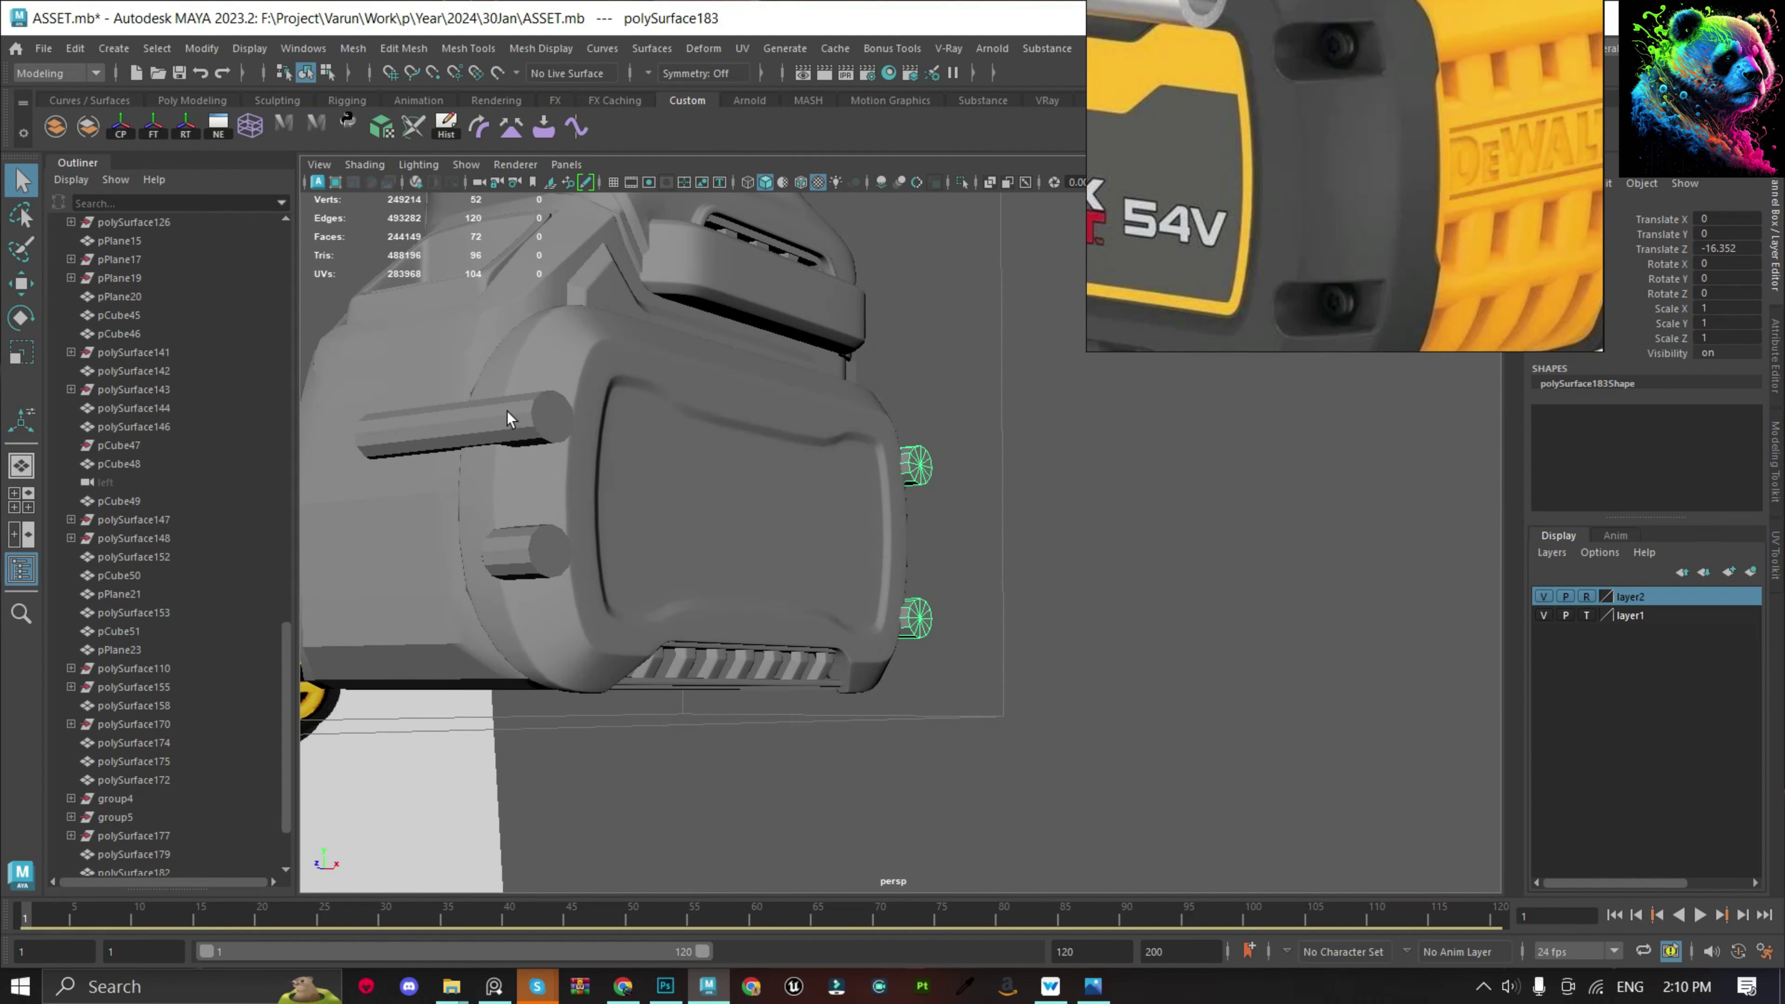
key("shift+d")
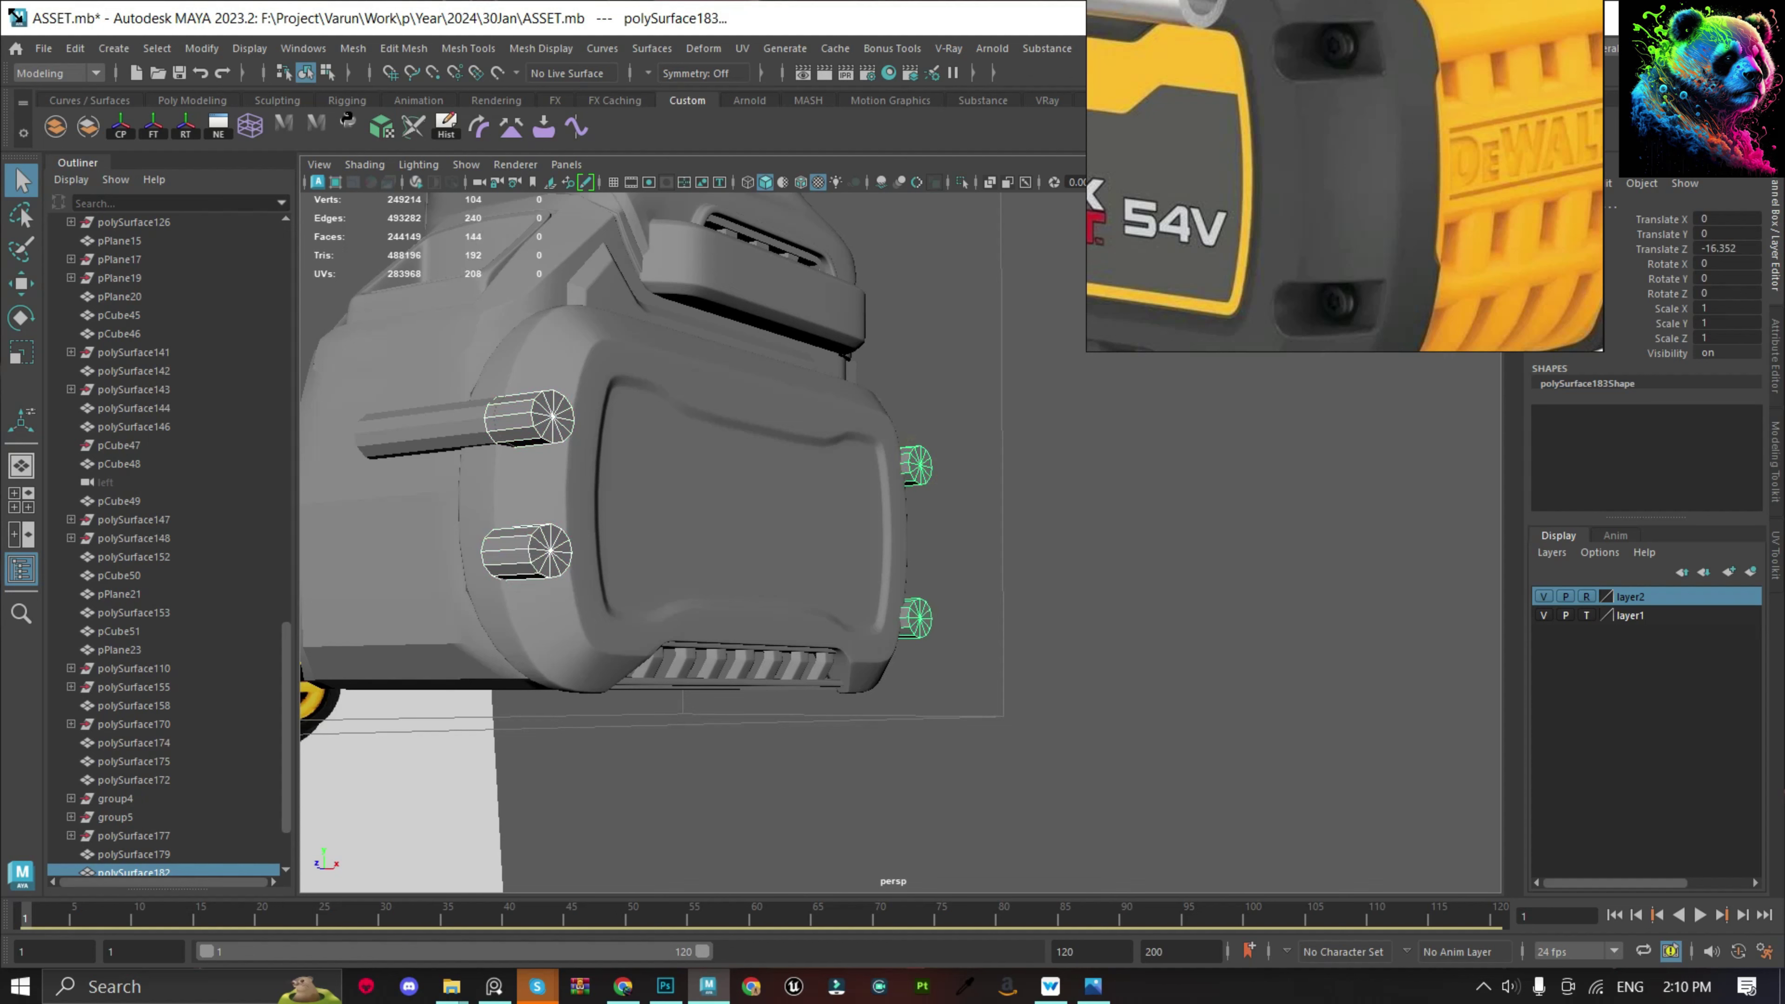
left_click(56, 126)
left_click(798, 458)
Isolate the battery body with the combined peg cutters and inspect them.
left_click(546, 424, "shift")
key("ctrl+1")
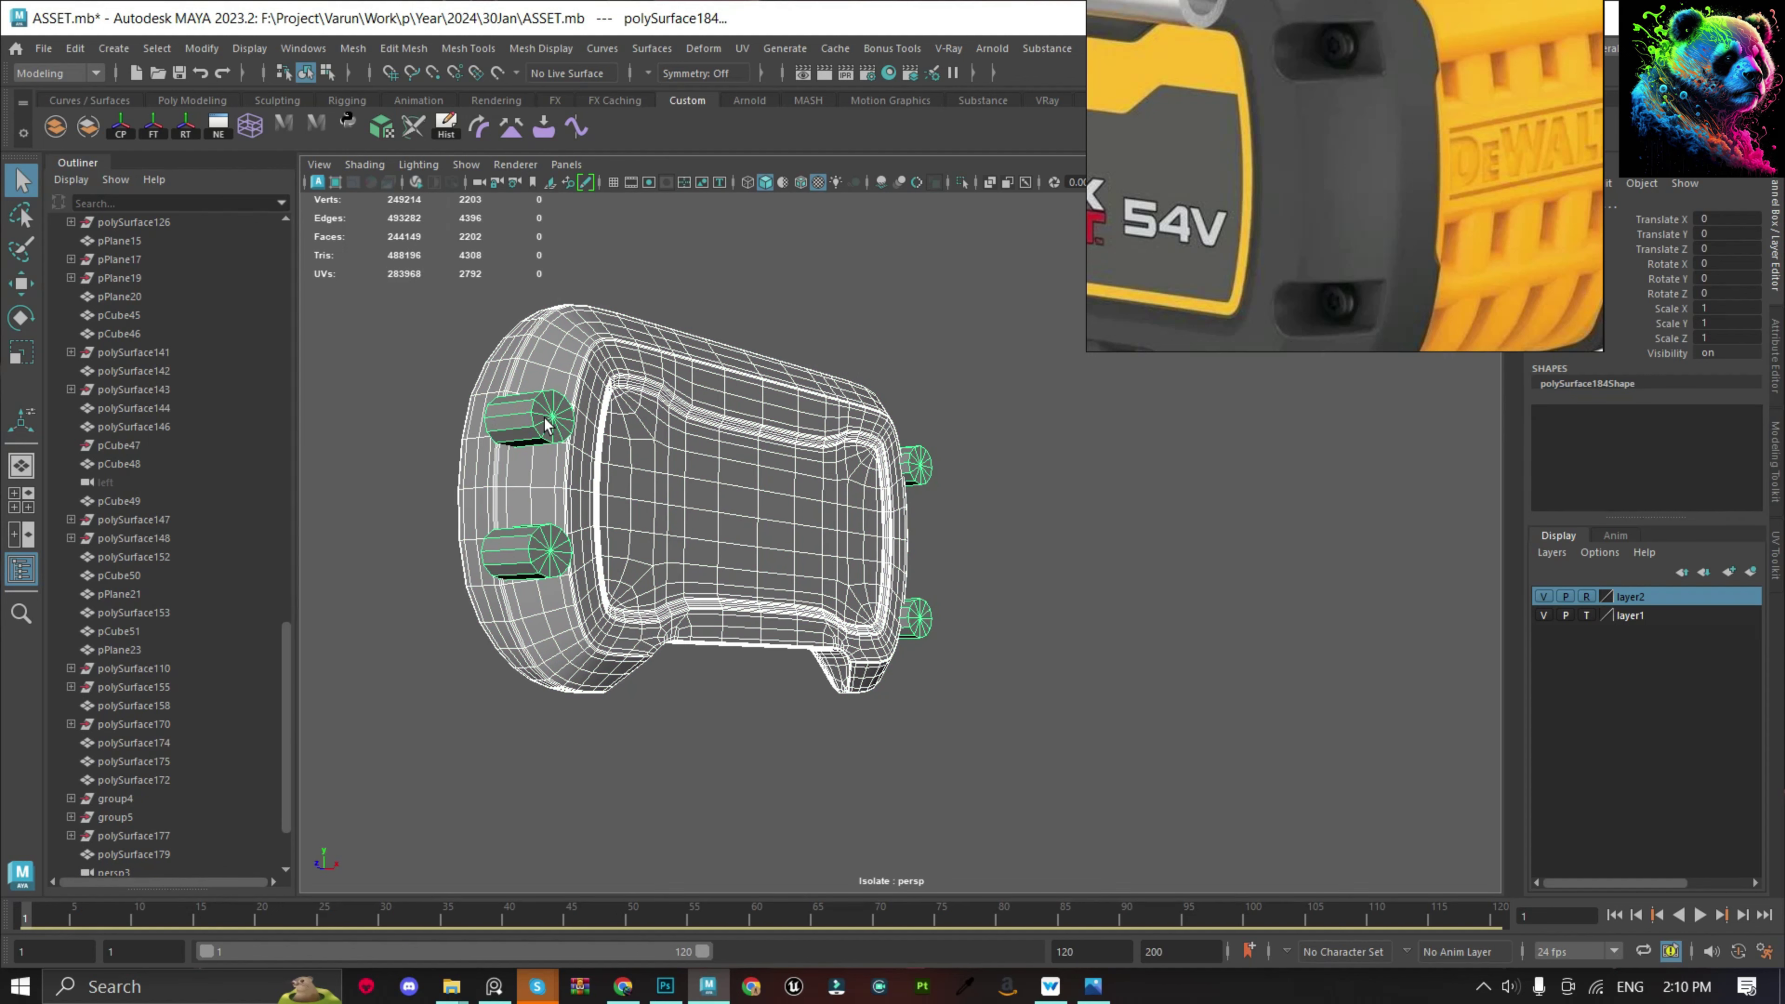
scroll(1431, 172, "down", 5)
scroll(1135, 162, "up", 2)
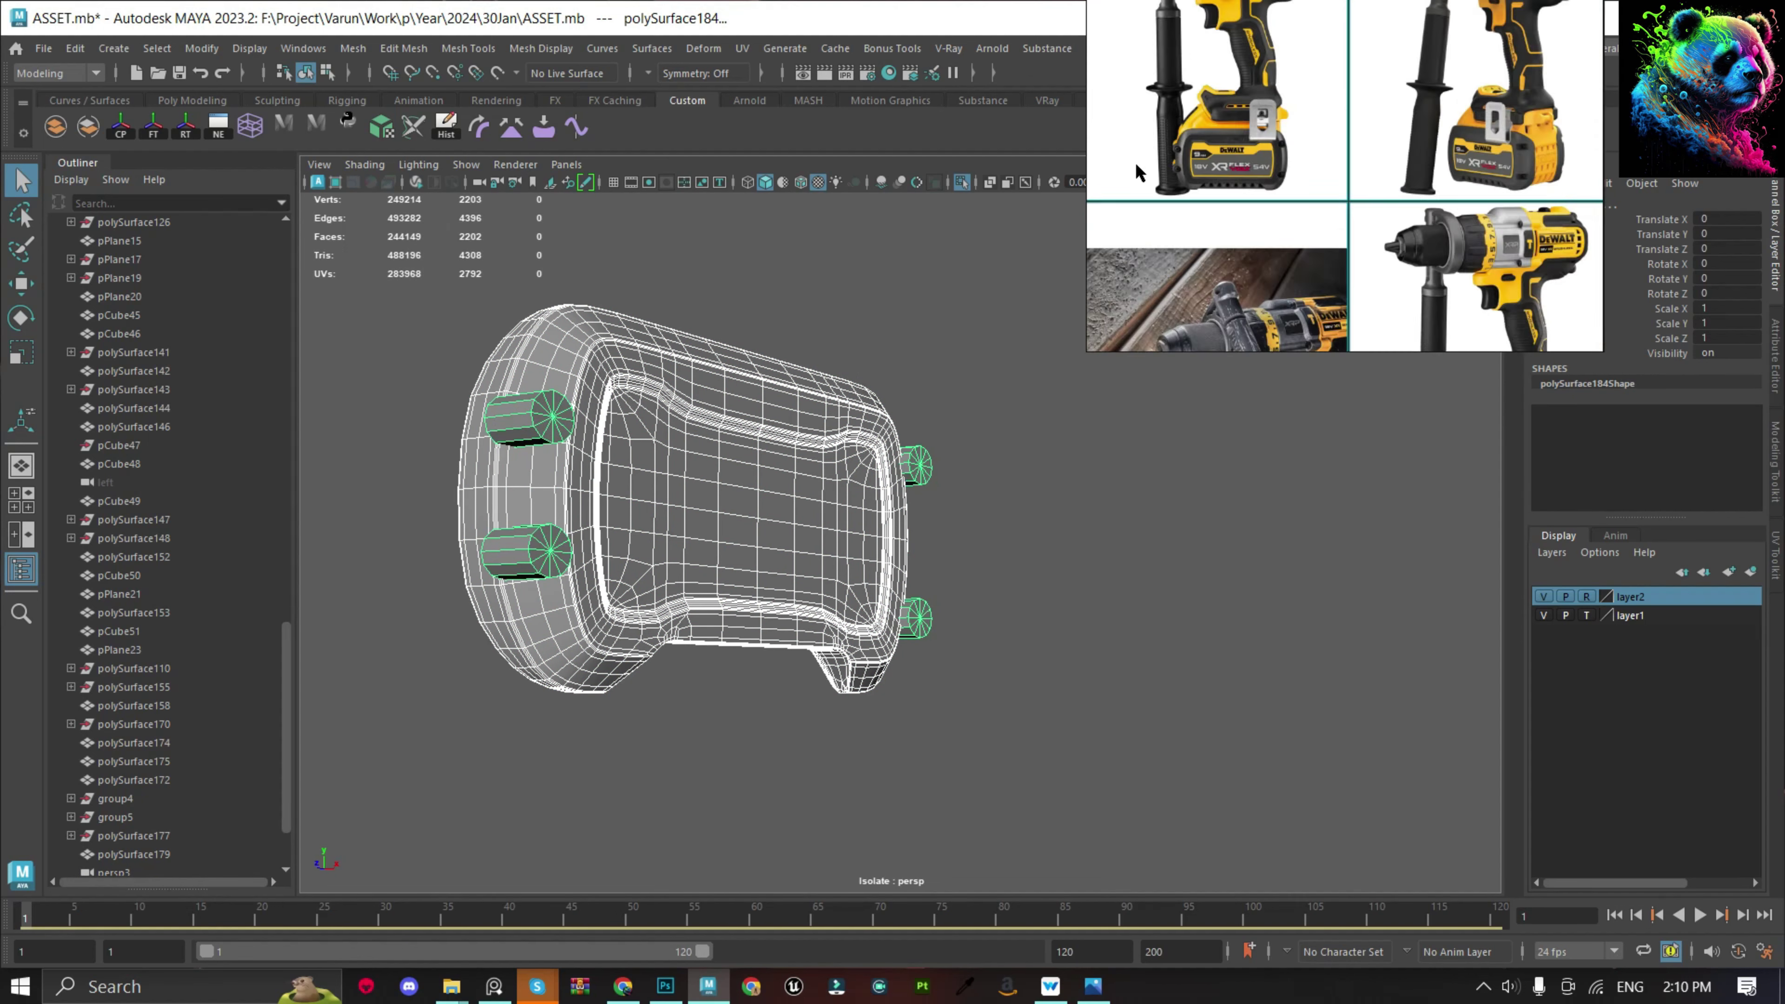
scroll(1244, 96, "up", 2)
scroll(1251, 105, "down", 3)
scroll(1250, 343, "up", 3)
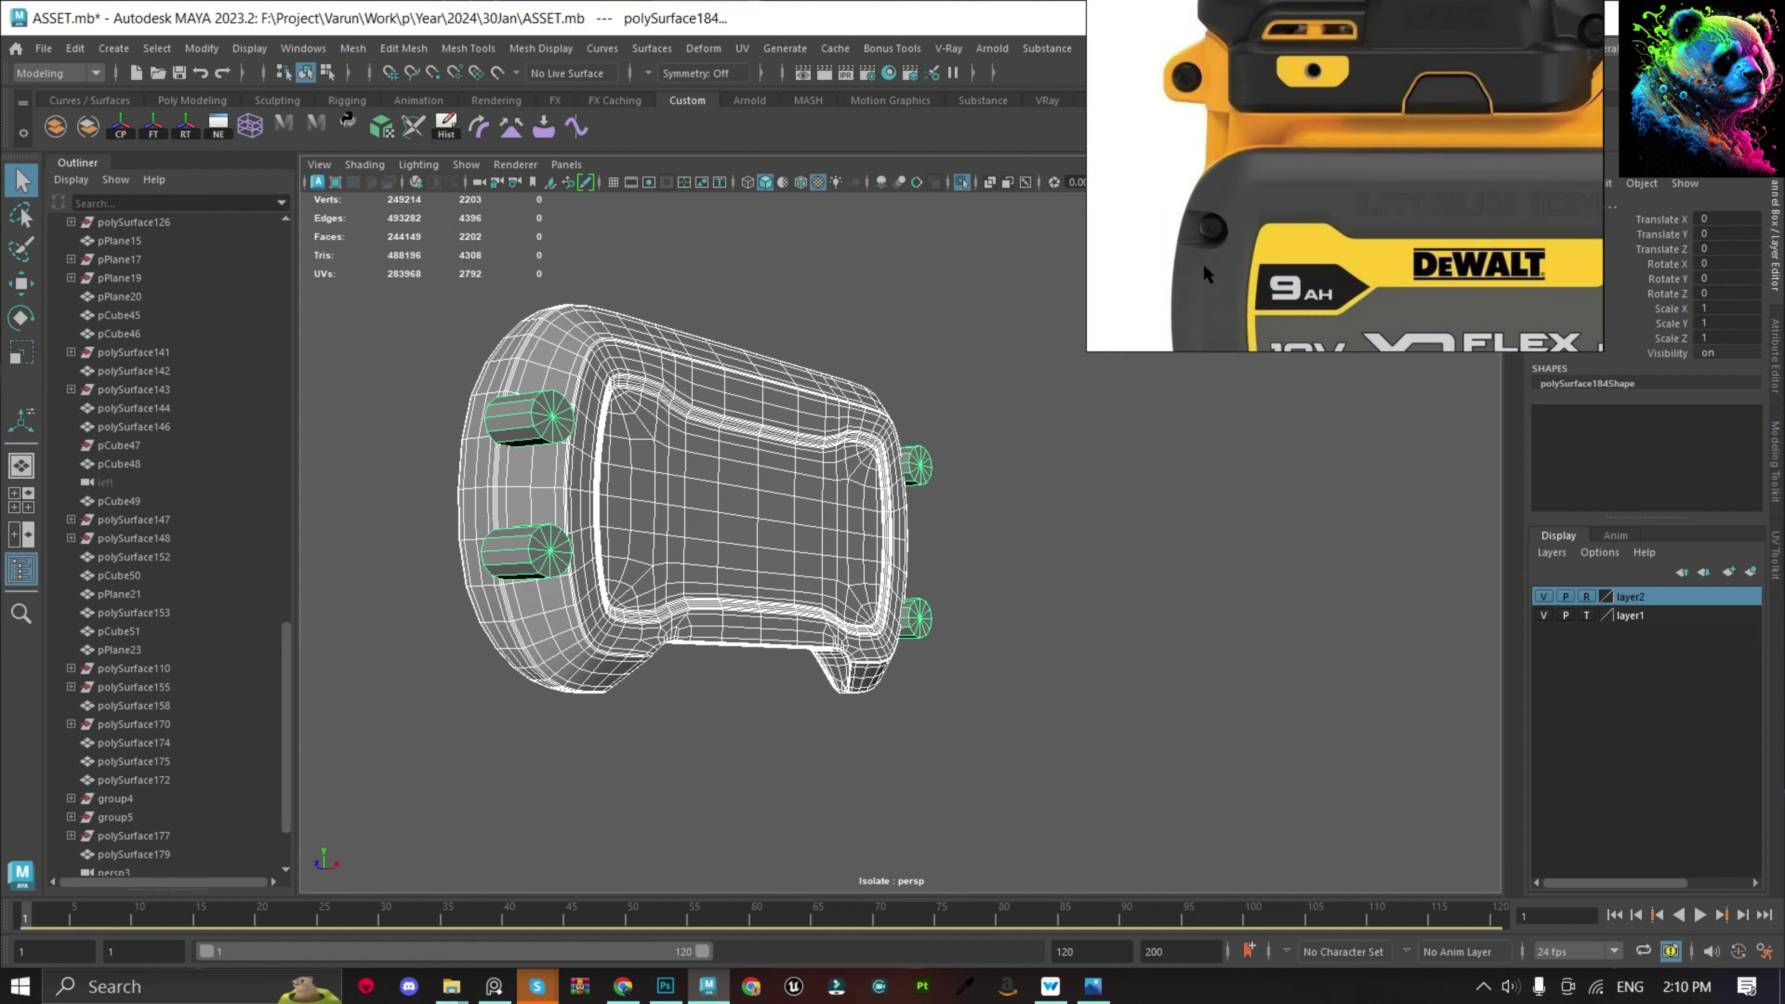
scroll(1204, 264, "down", 1)
scroll(1422, 224, "up", 3)
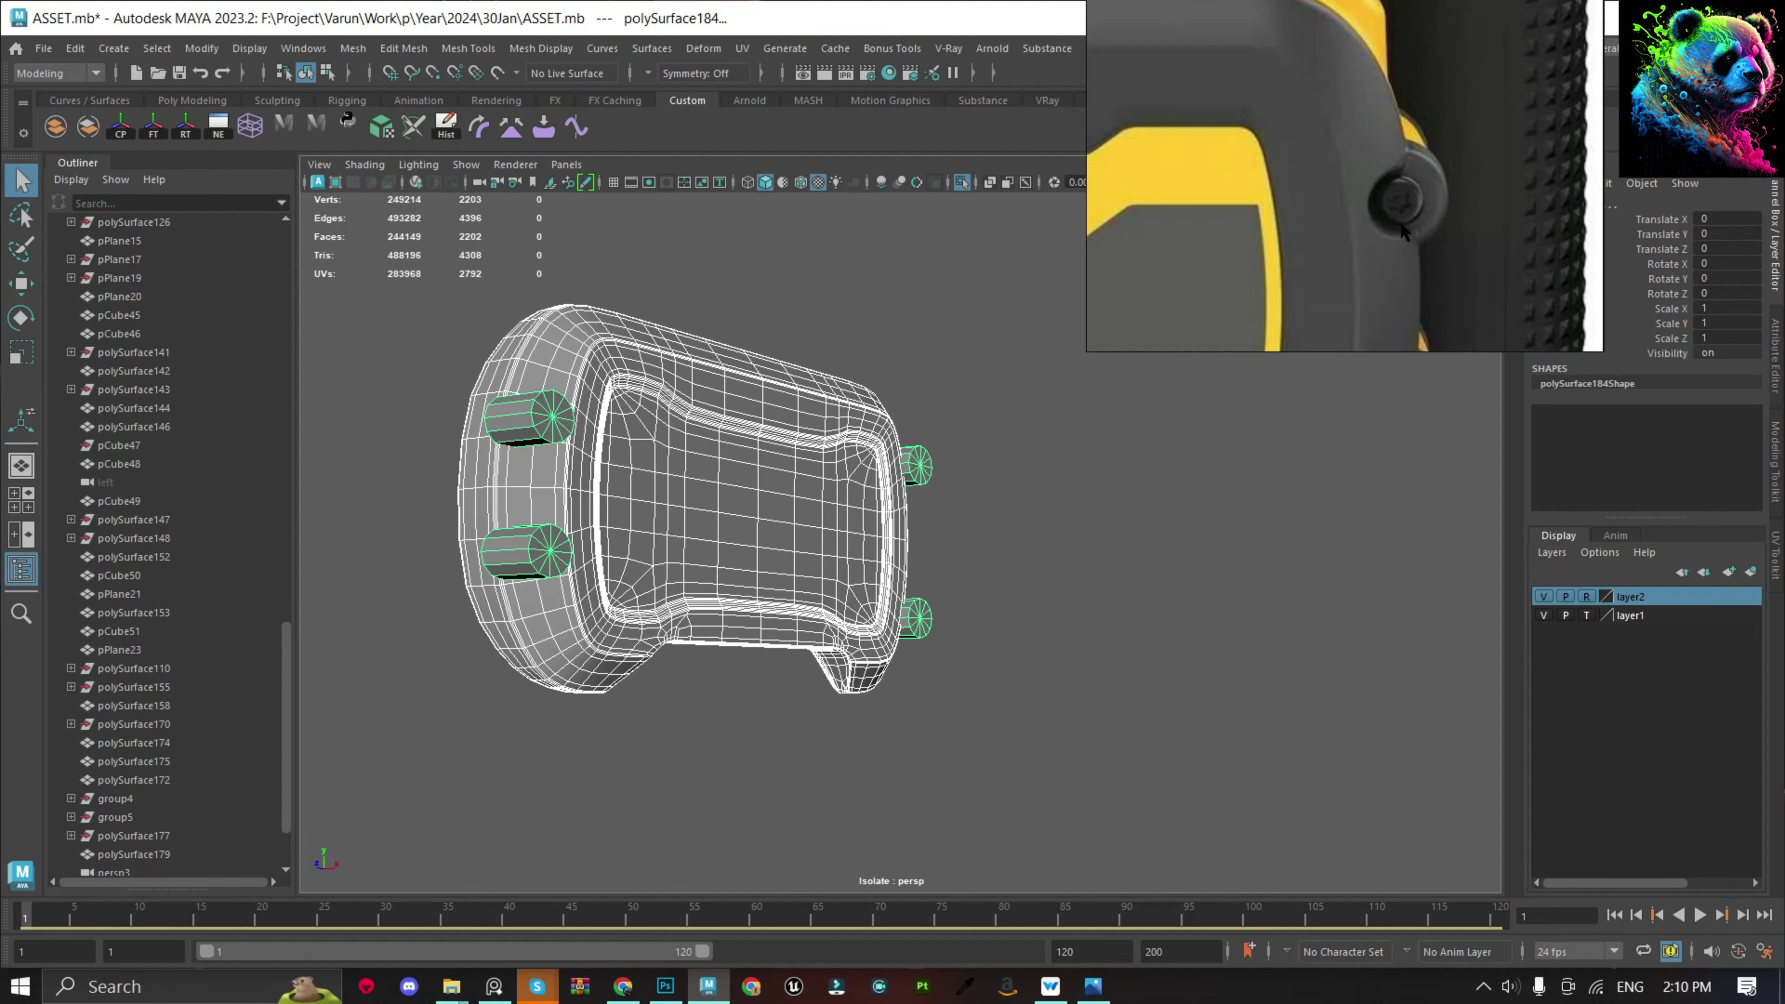
scroll(1402, 229, "down", 3)
scroll(1377, 182, "down", 2)
scroll(1350, 126, "up", 2)
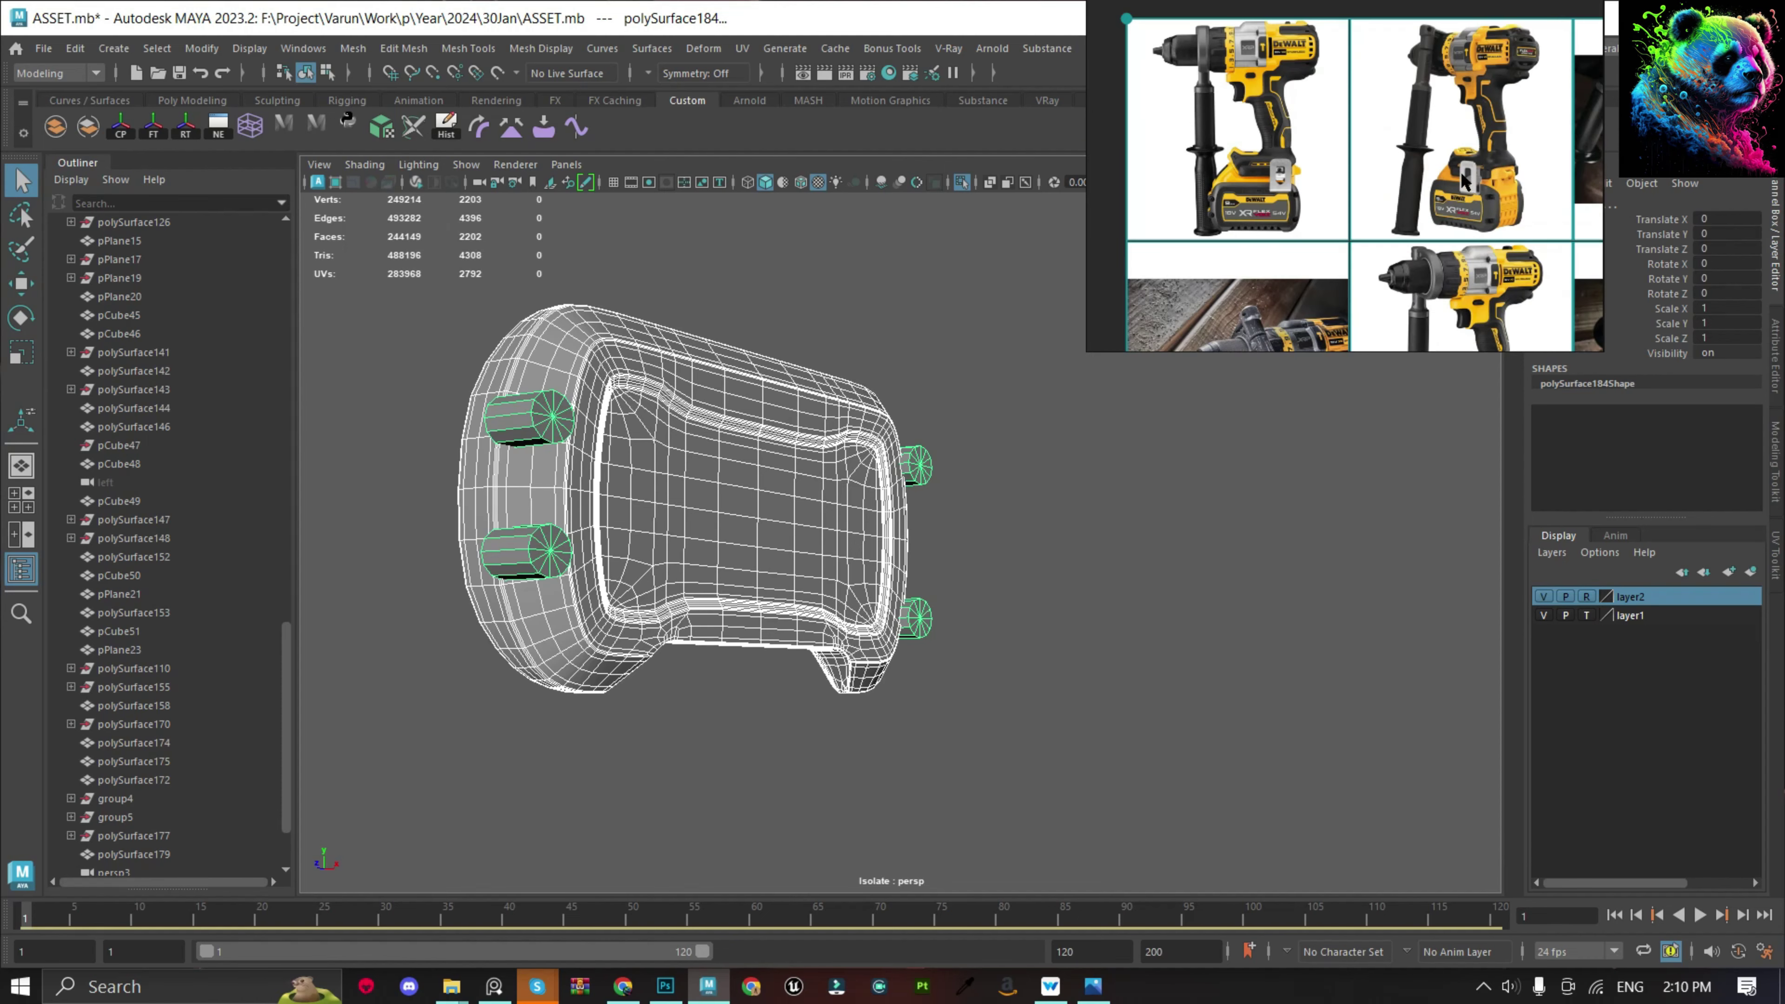
scroll(1334, 81, "up", 2)
scroll(1362, 308, "up", 2)
Subtract the combined pegs from the battery body with Mesh > Booleans > Difference.
mouse_move(1013, 615)
left_mouse_down("alt")
mouse_move(985, 571)
mouse_move(1180, 559)
left_mouse_up("alt")
left_click(729, 562)
scroll(717, 423, "up", 10)
key("F9")
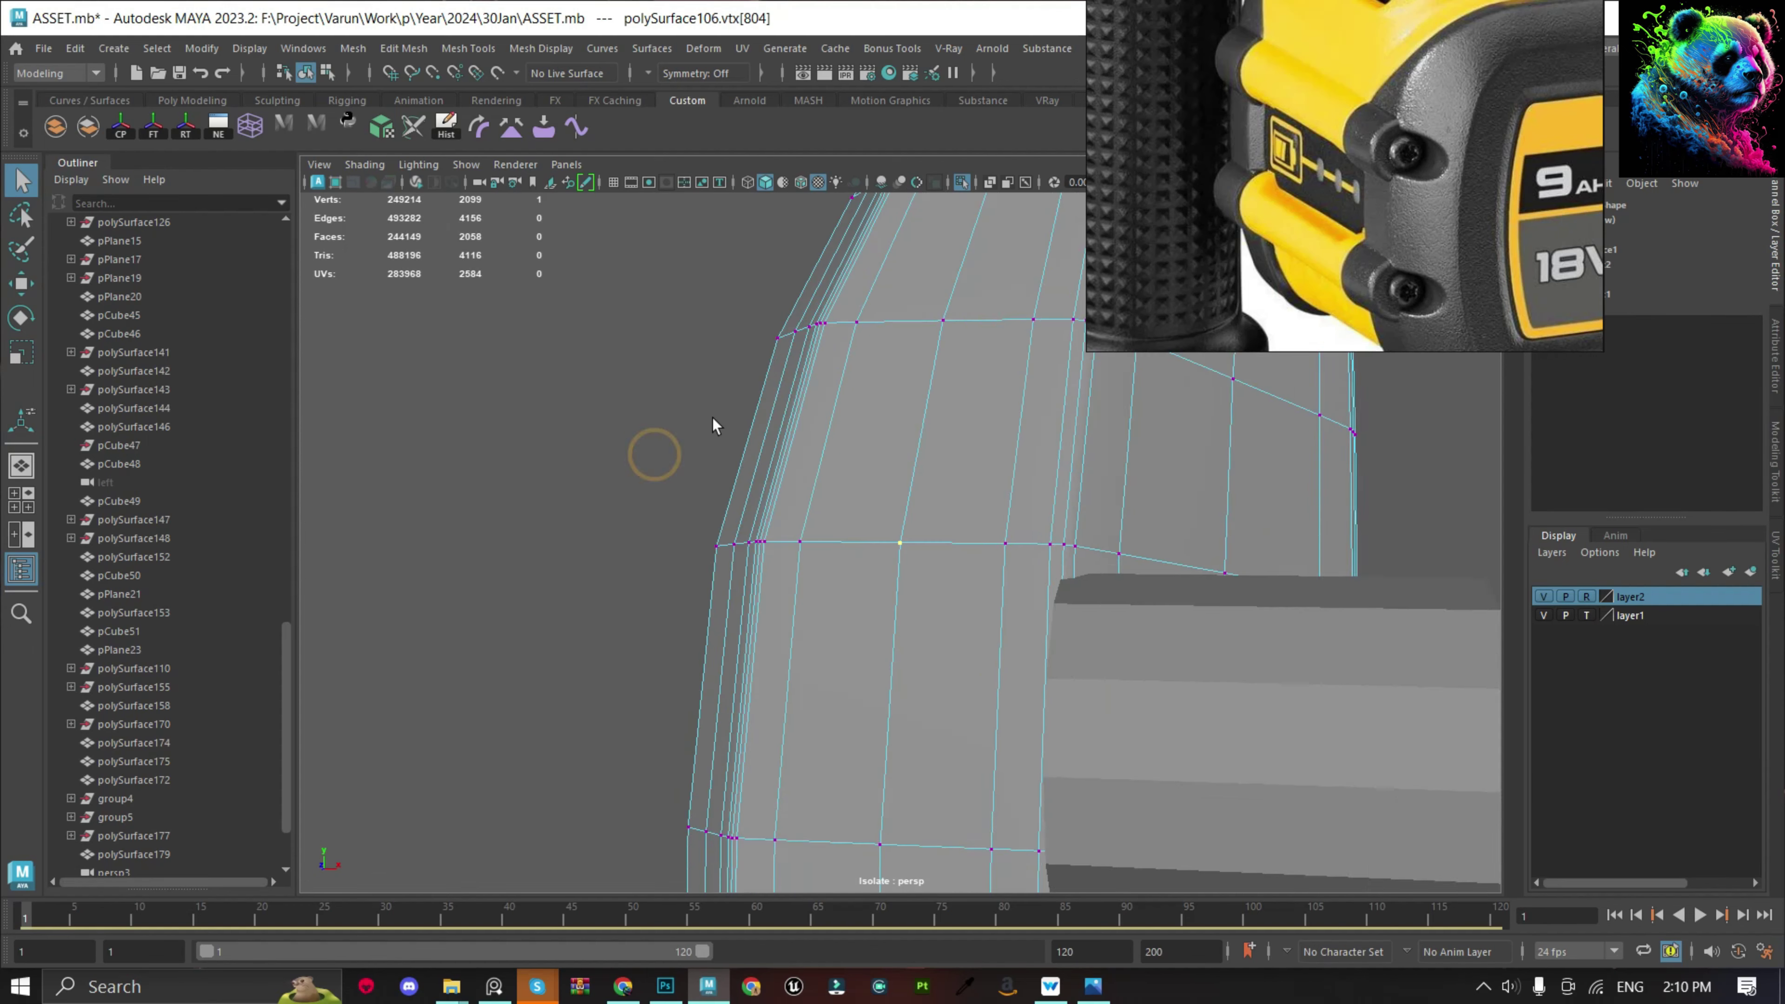
left_click(993, 575)
key("F8")
scroll(773, 598, "down", 5)
left_click(972, 504)
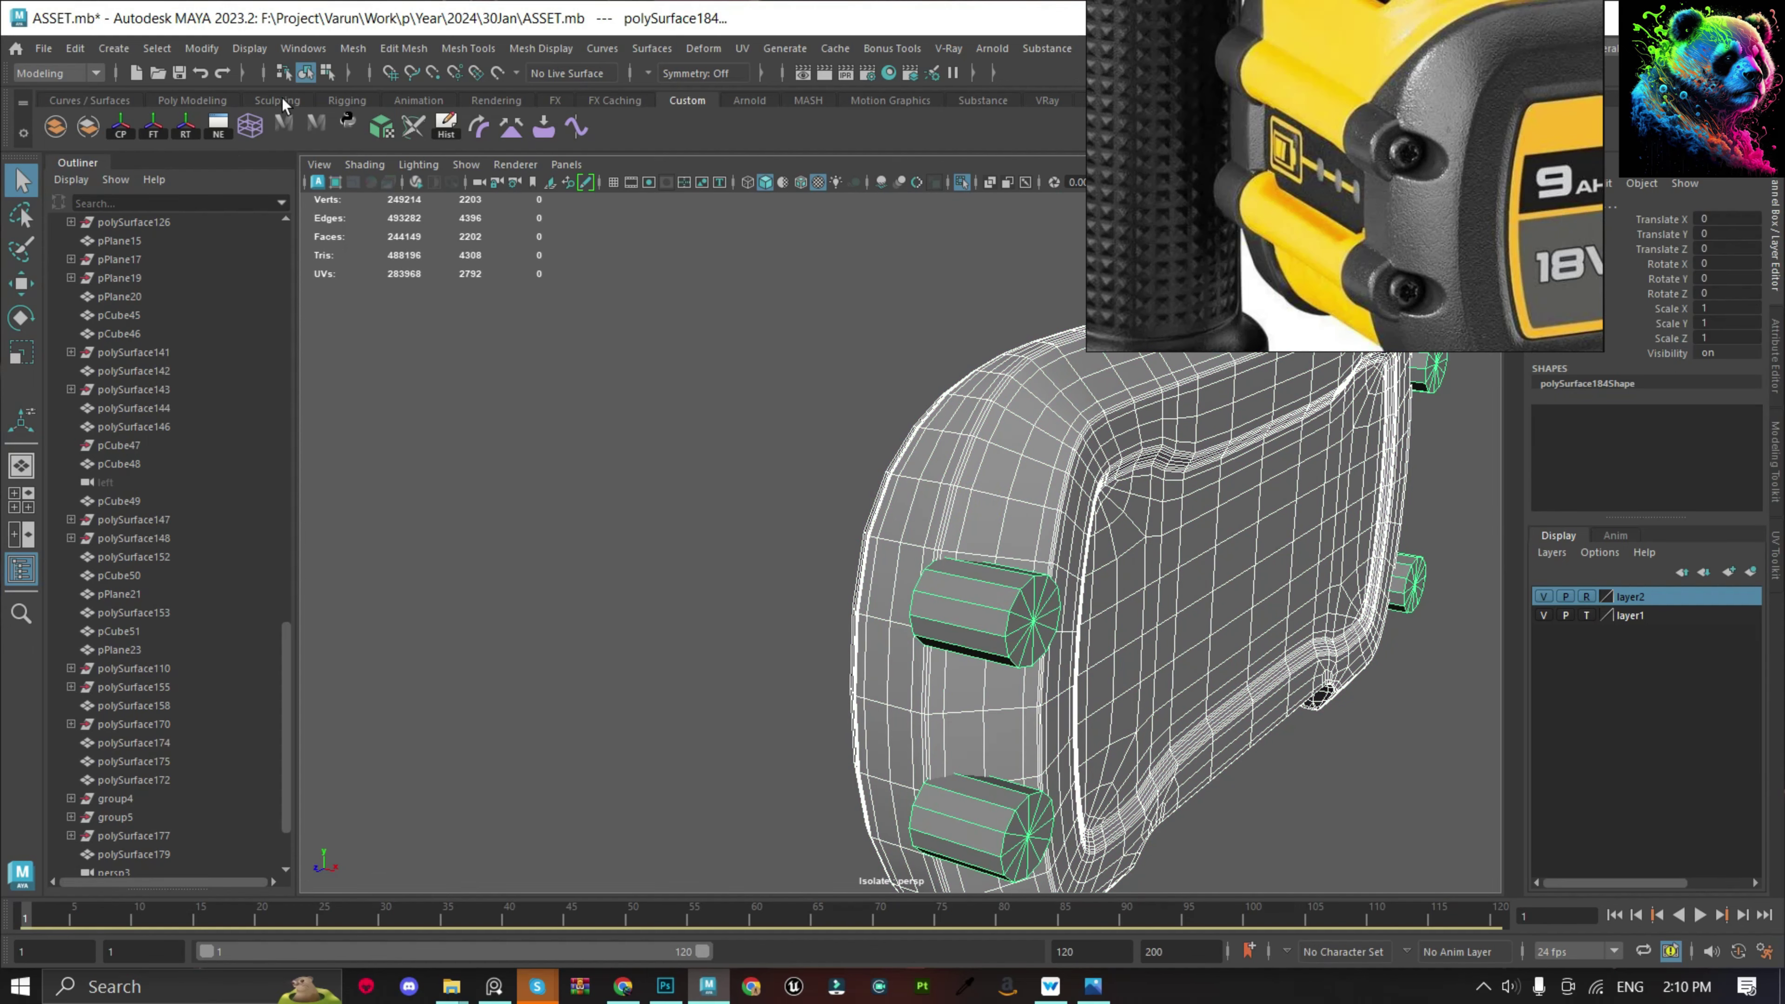
left_click(366, 48)
left_click(633, 116)
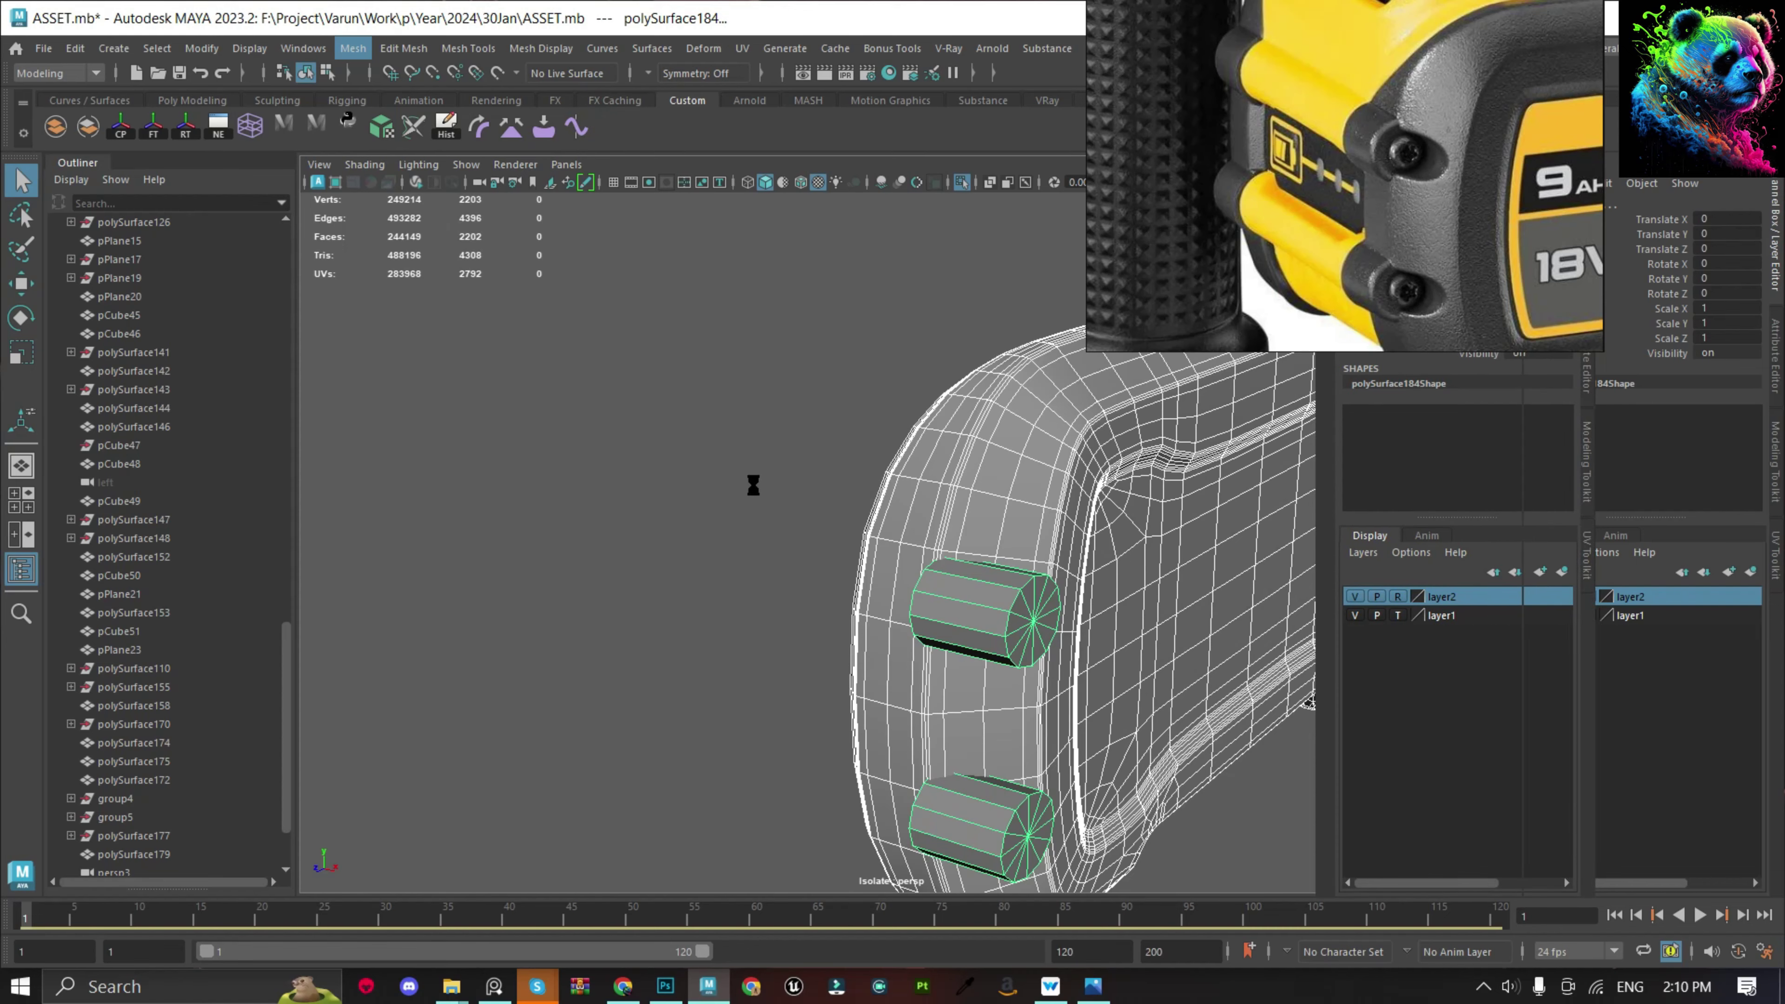
Inspect the cut hole on the new housing mesh, selecting its inner cap faces.
scroll(703, 521, "up", 5)
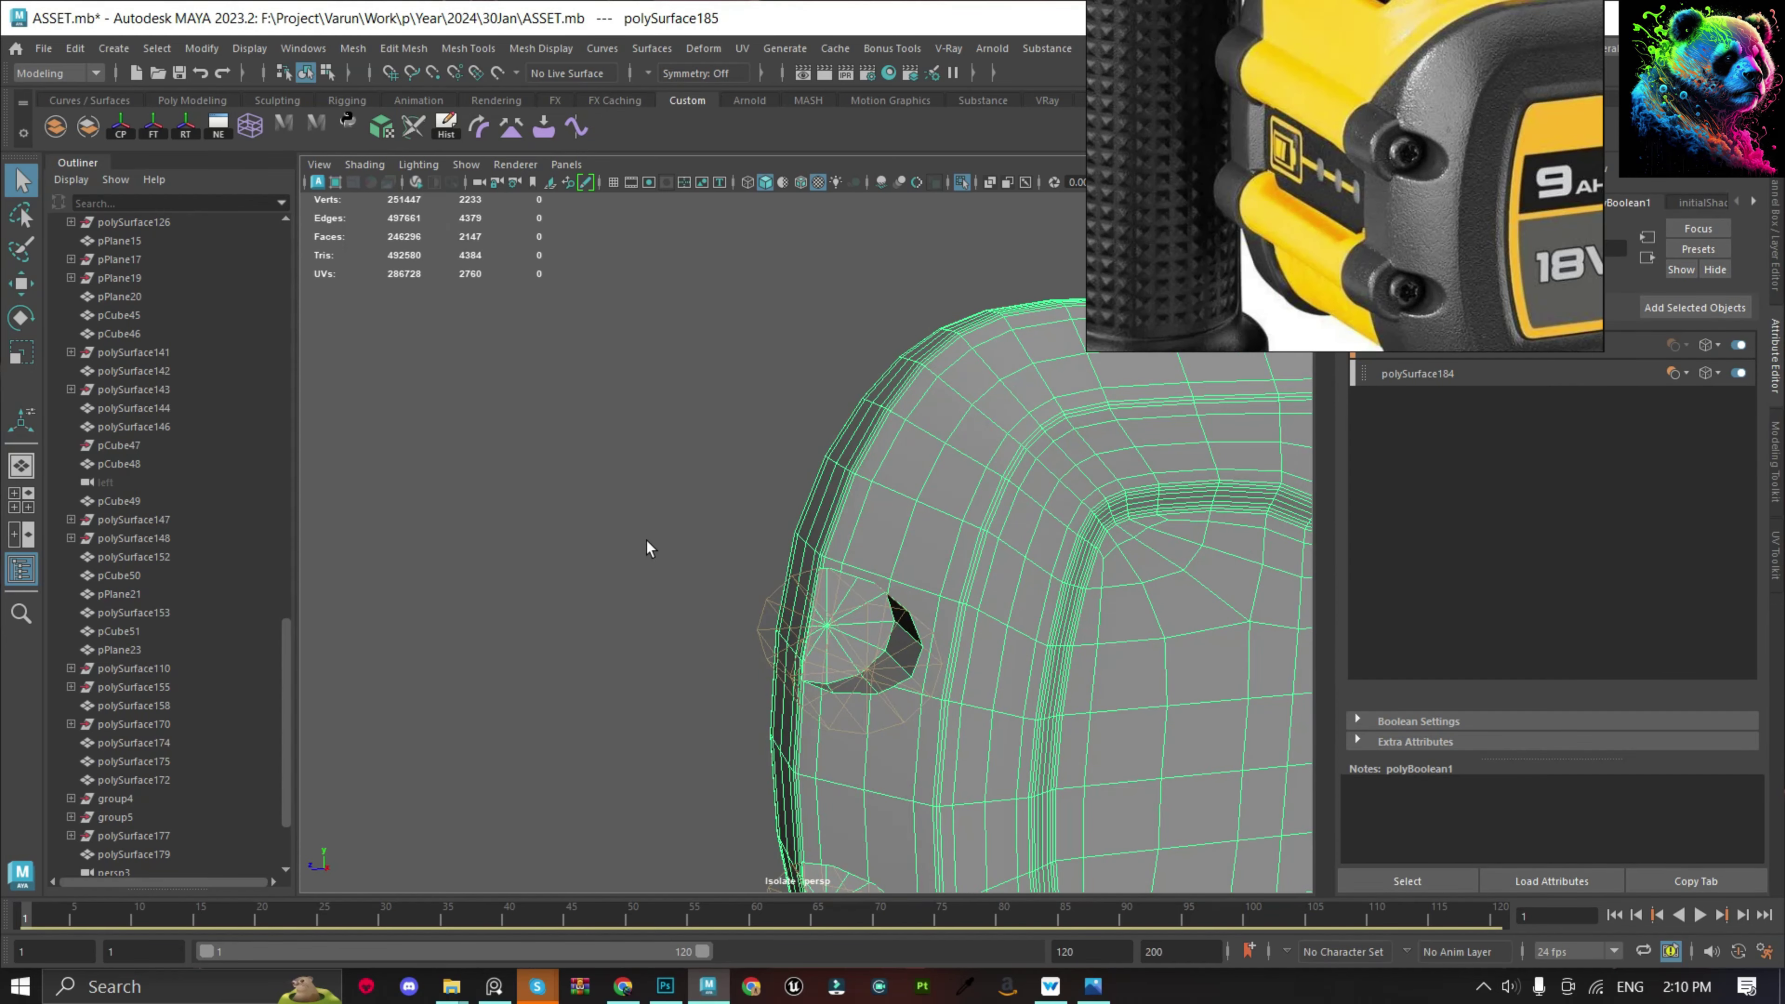
scroll(773, 633, "up", 5)
scroll(938, 642, "up", 3)
left_click(938, 642)
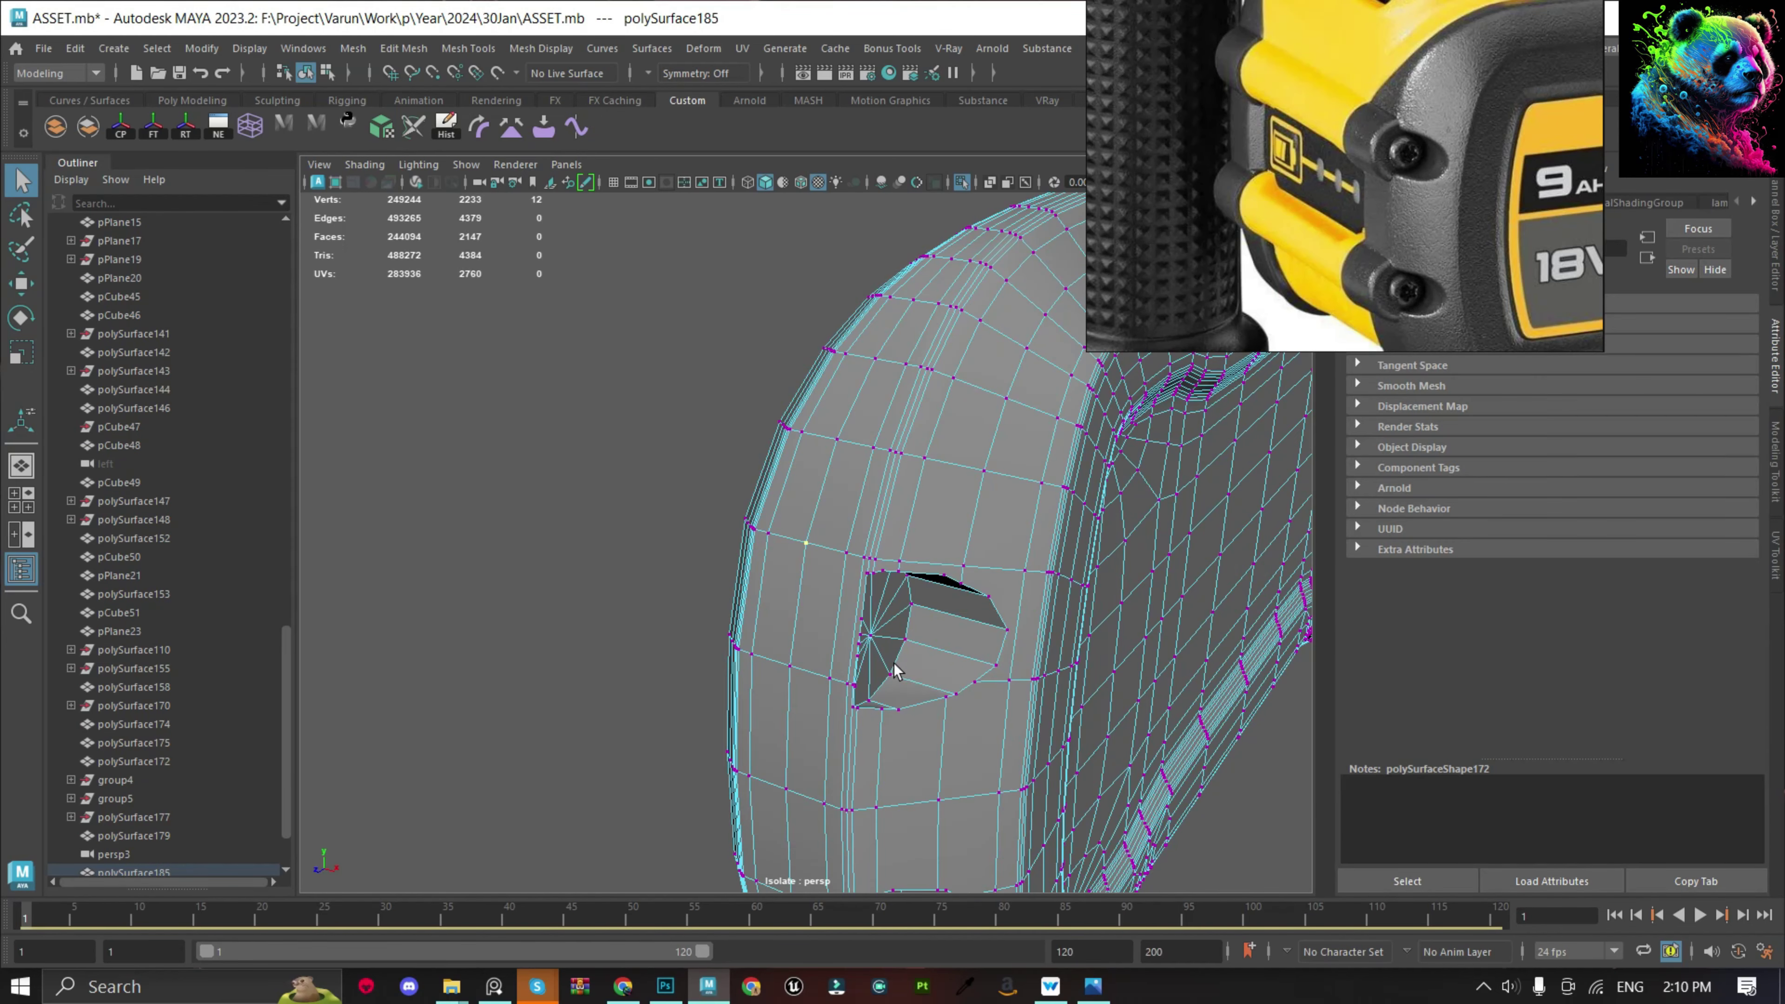
key("F9")
scroll(942, 663, "up", 5)
scroll(844, 577, "down", 5)
mouse_move(709, 411)
left_mouse_down("alt")
mouse_move(617, 410)
mouse_move(676, 356)
left_mouse_up("alt")
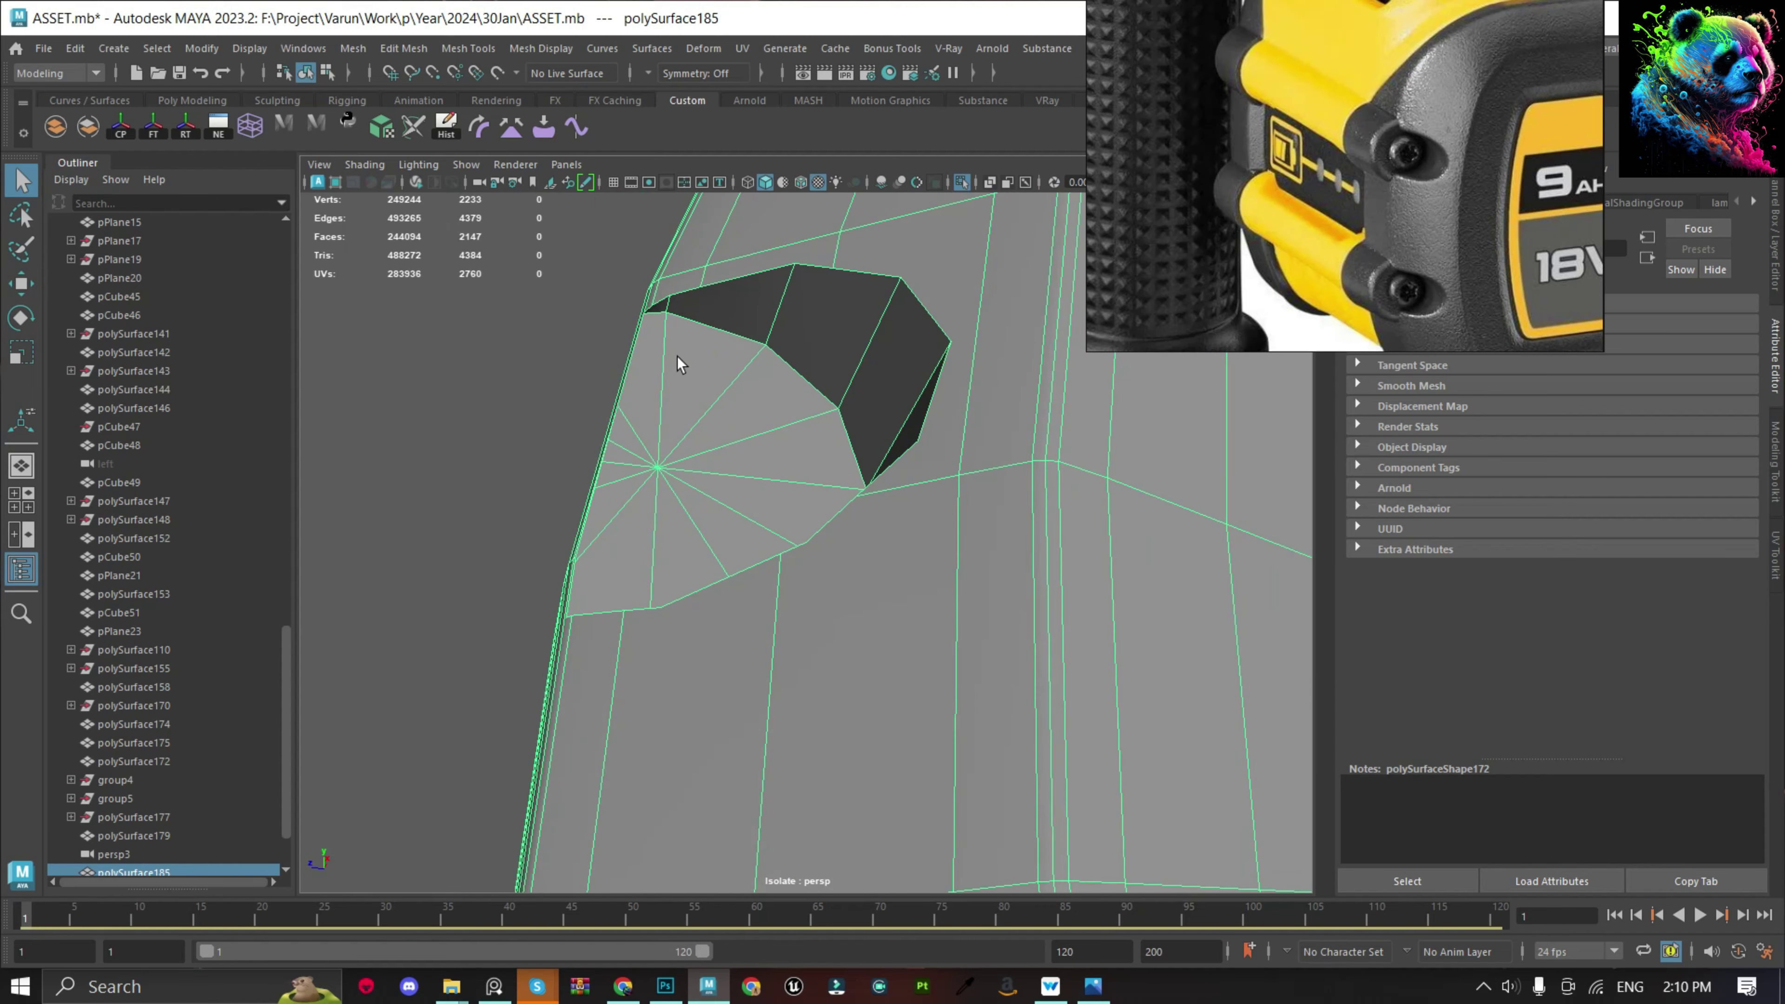
left_click(448, 281)
left_click(655, 415)
key("F11")
left_click(727, 542)
key("F8")
Assign the default lambert1 material to the housing and select the thin strip by the hole.
scroll(727, 549, "up", 3)
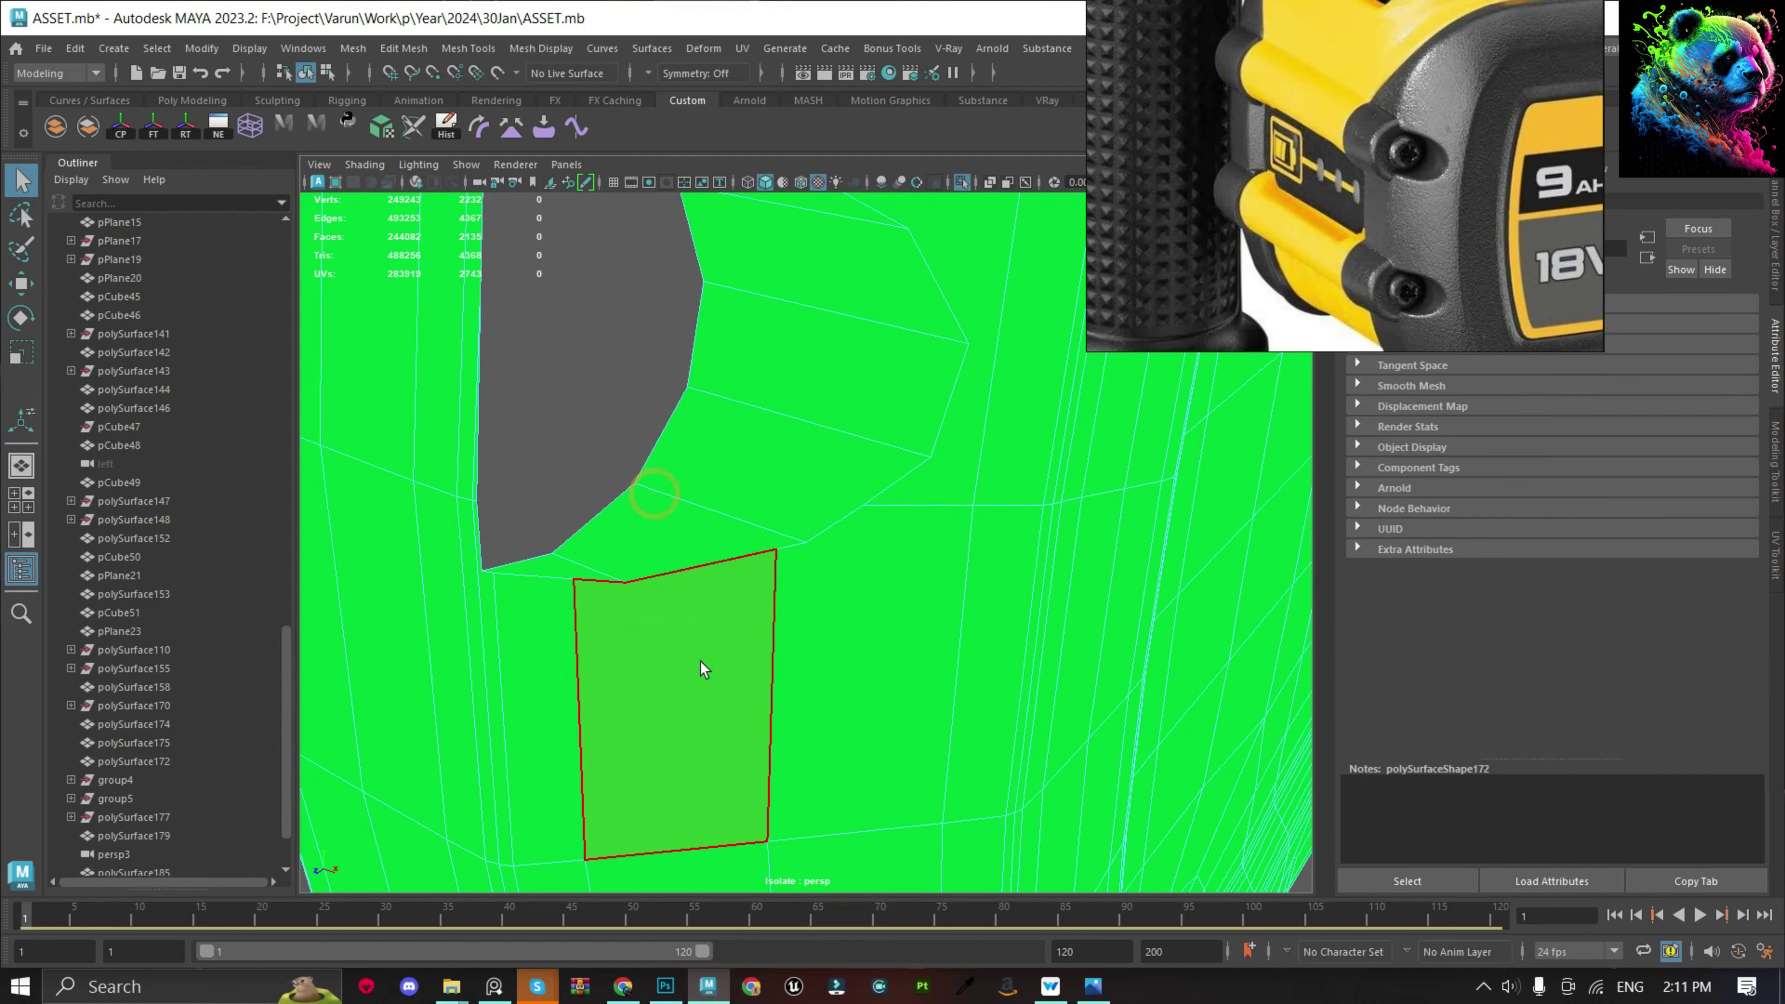
mouse_move(846, 437)
right_mouse_down()
mouse_move(965, 932)
mouse_move(973, 871)
right_mouse_up()
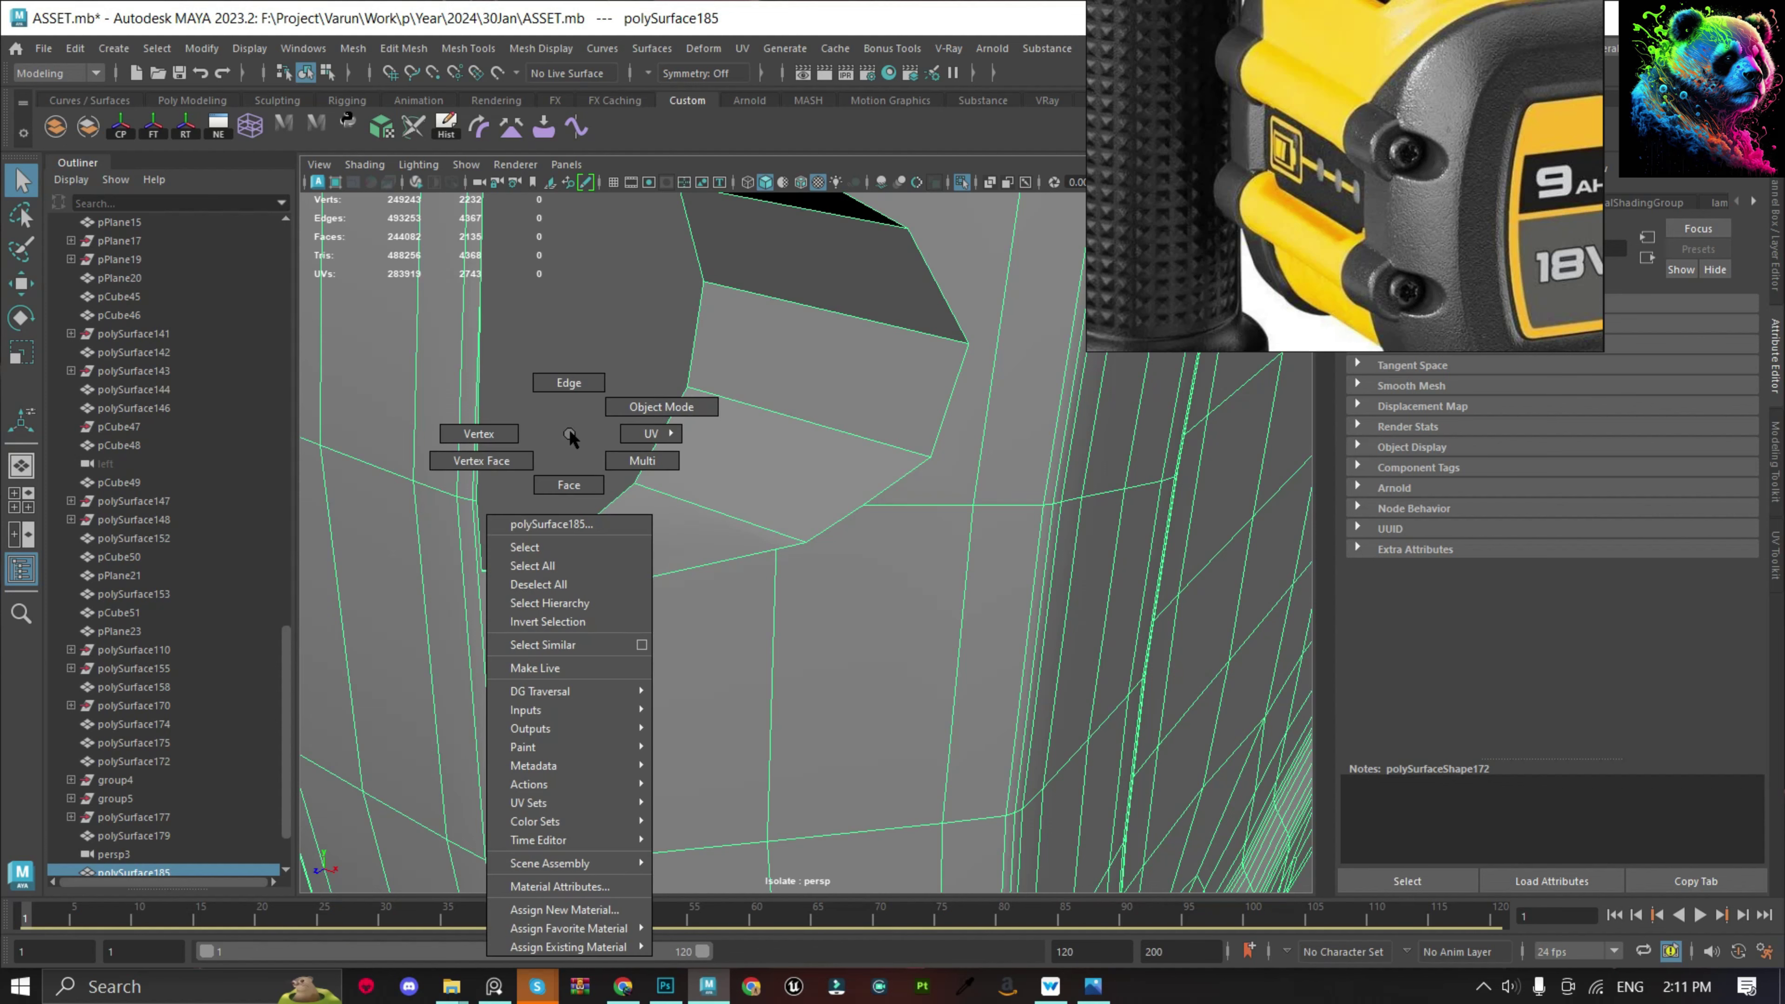
right_click_drag(570, 431, 571, 486)
left_click(483, 533)
left_click_drag(789, 478, 750, 509, "alt")
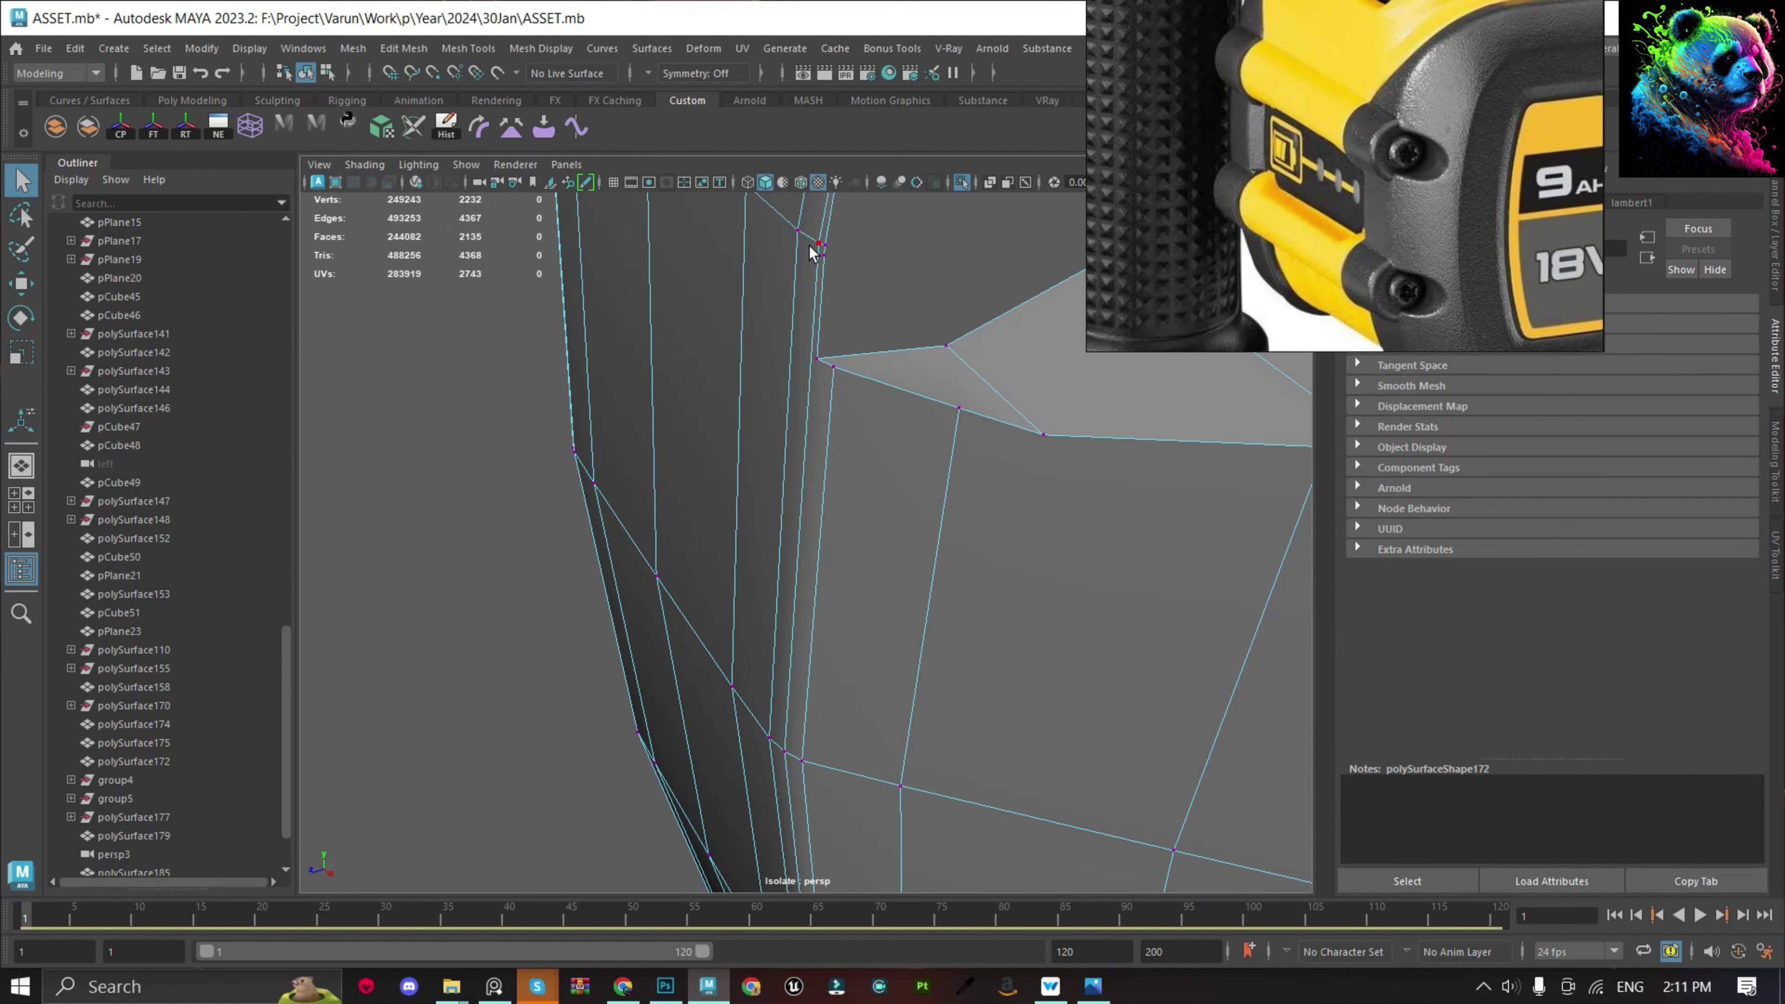
Merge the vertices along the thin edge beside the hole into one point.
key("f")
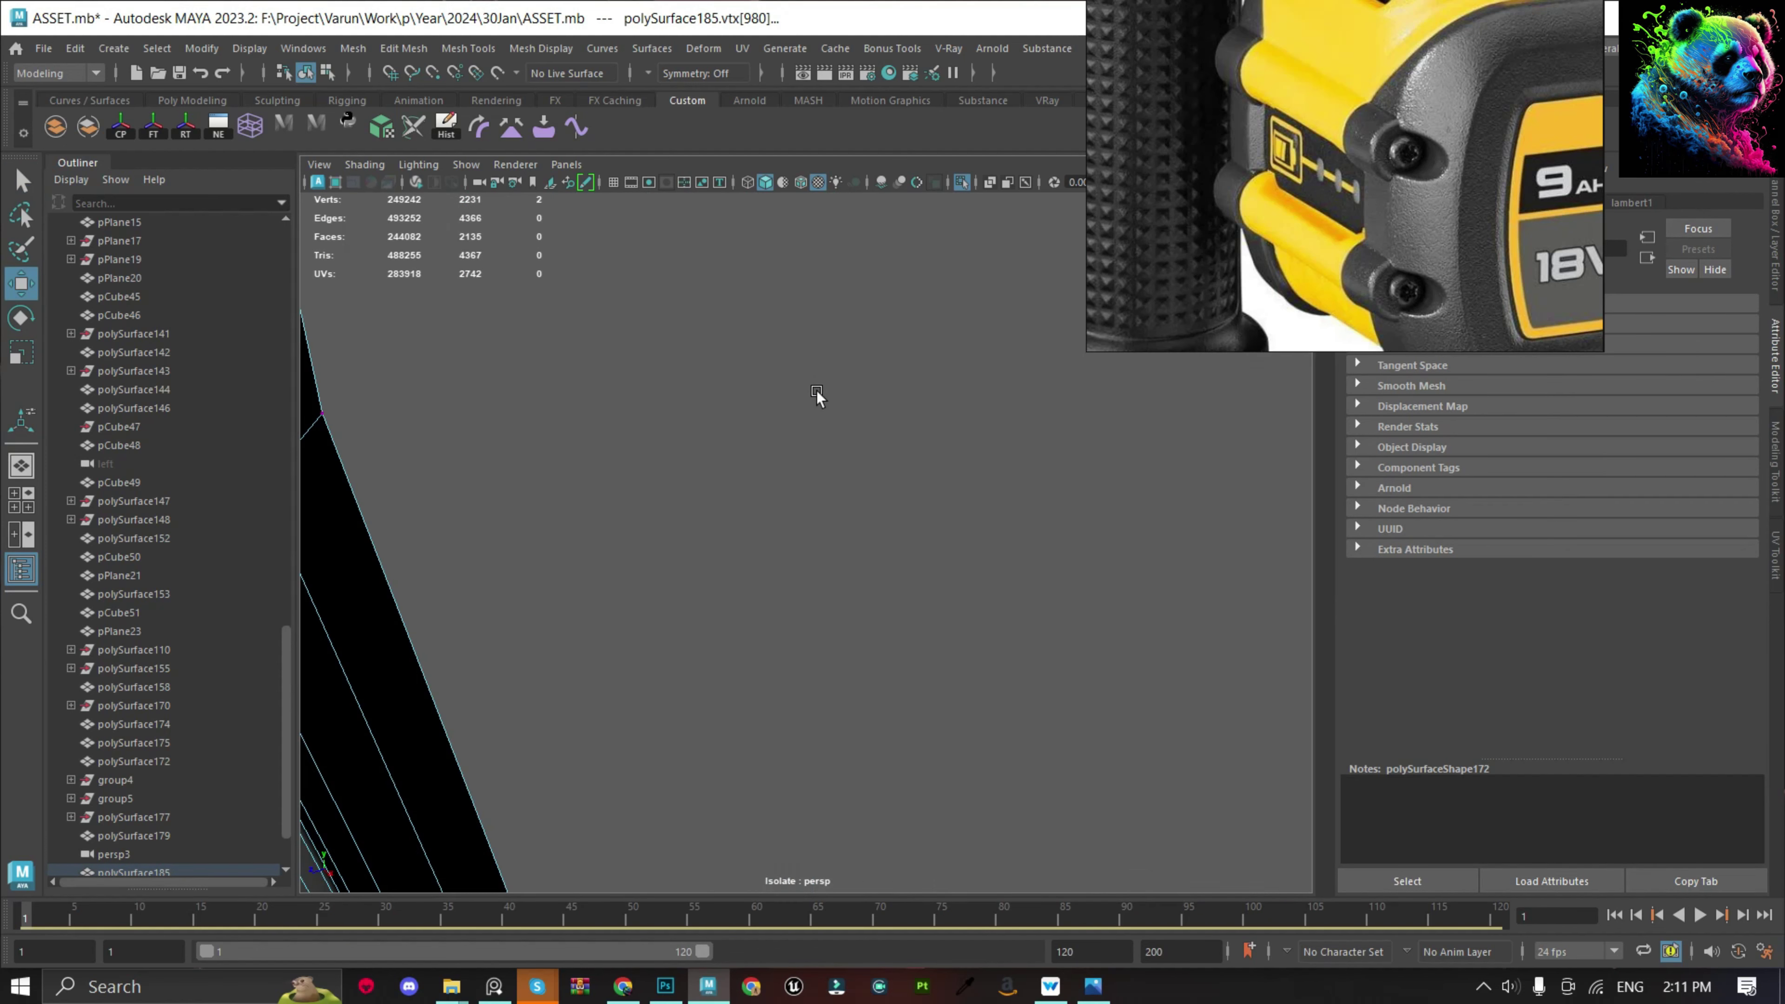
left_click_drag(776, 556, 804, 529, "alt")
key("q")
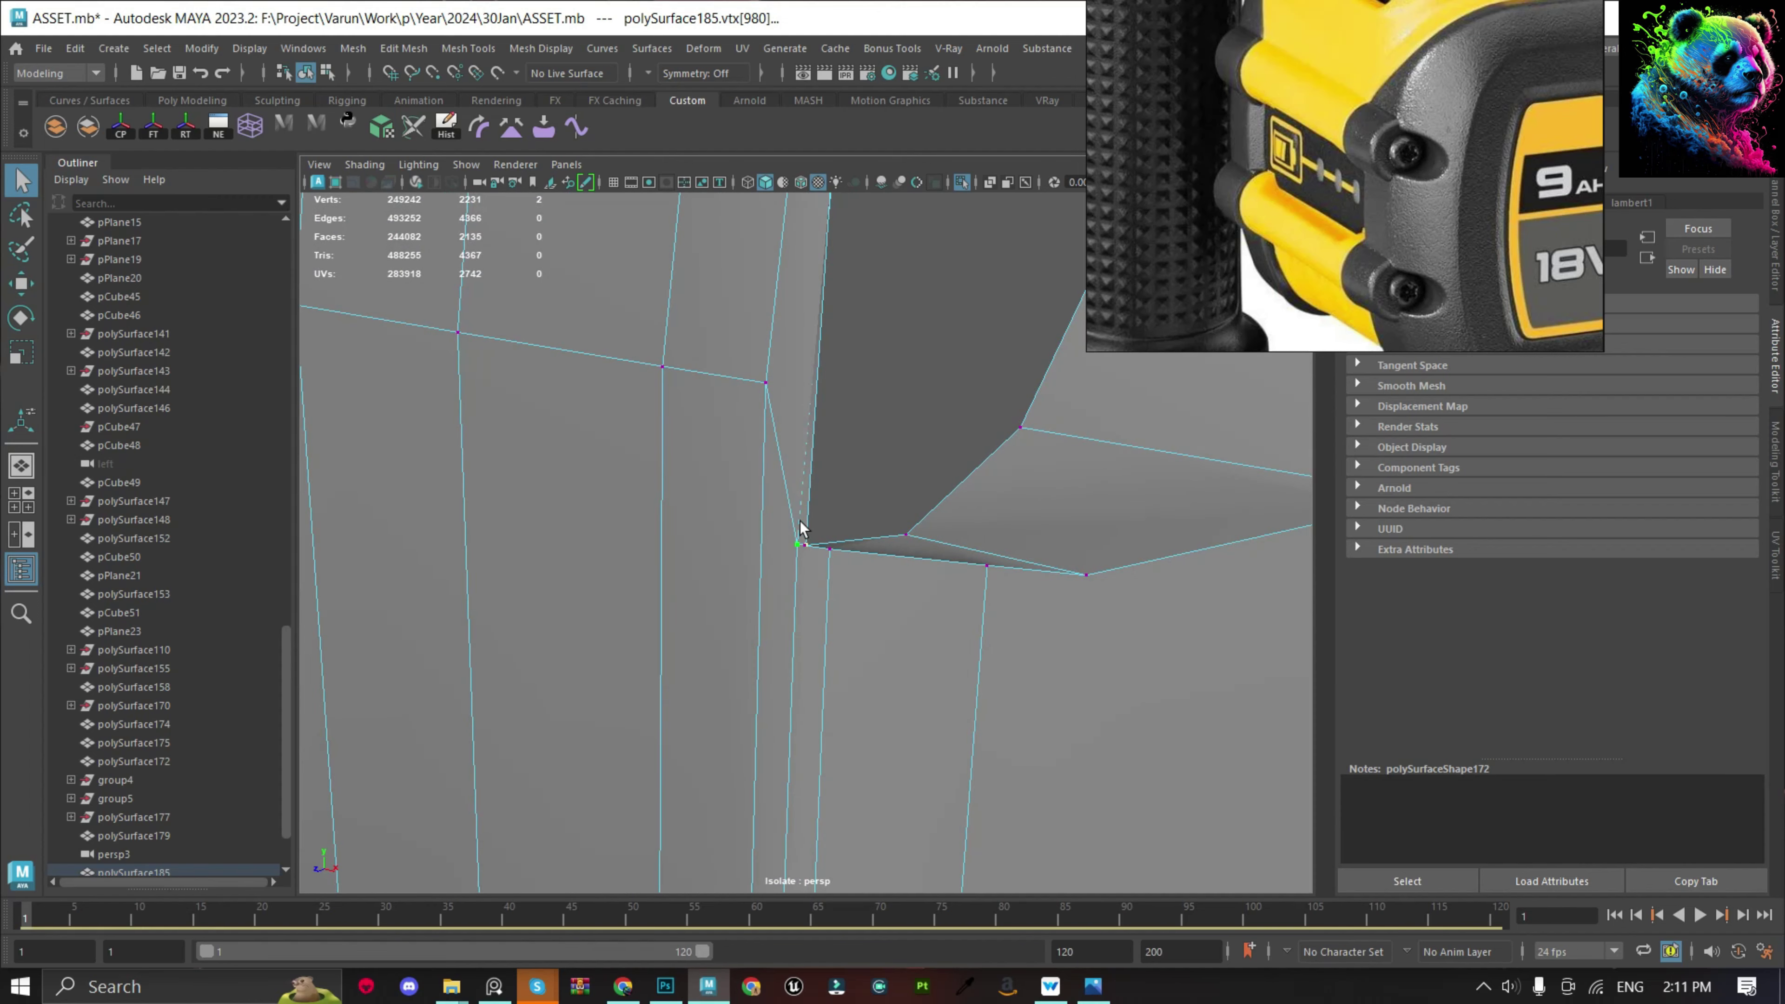
left_click_drag(841, 419, 801, 508, "alt")
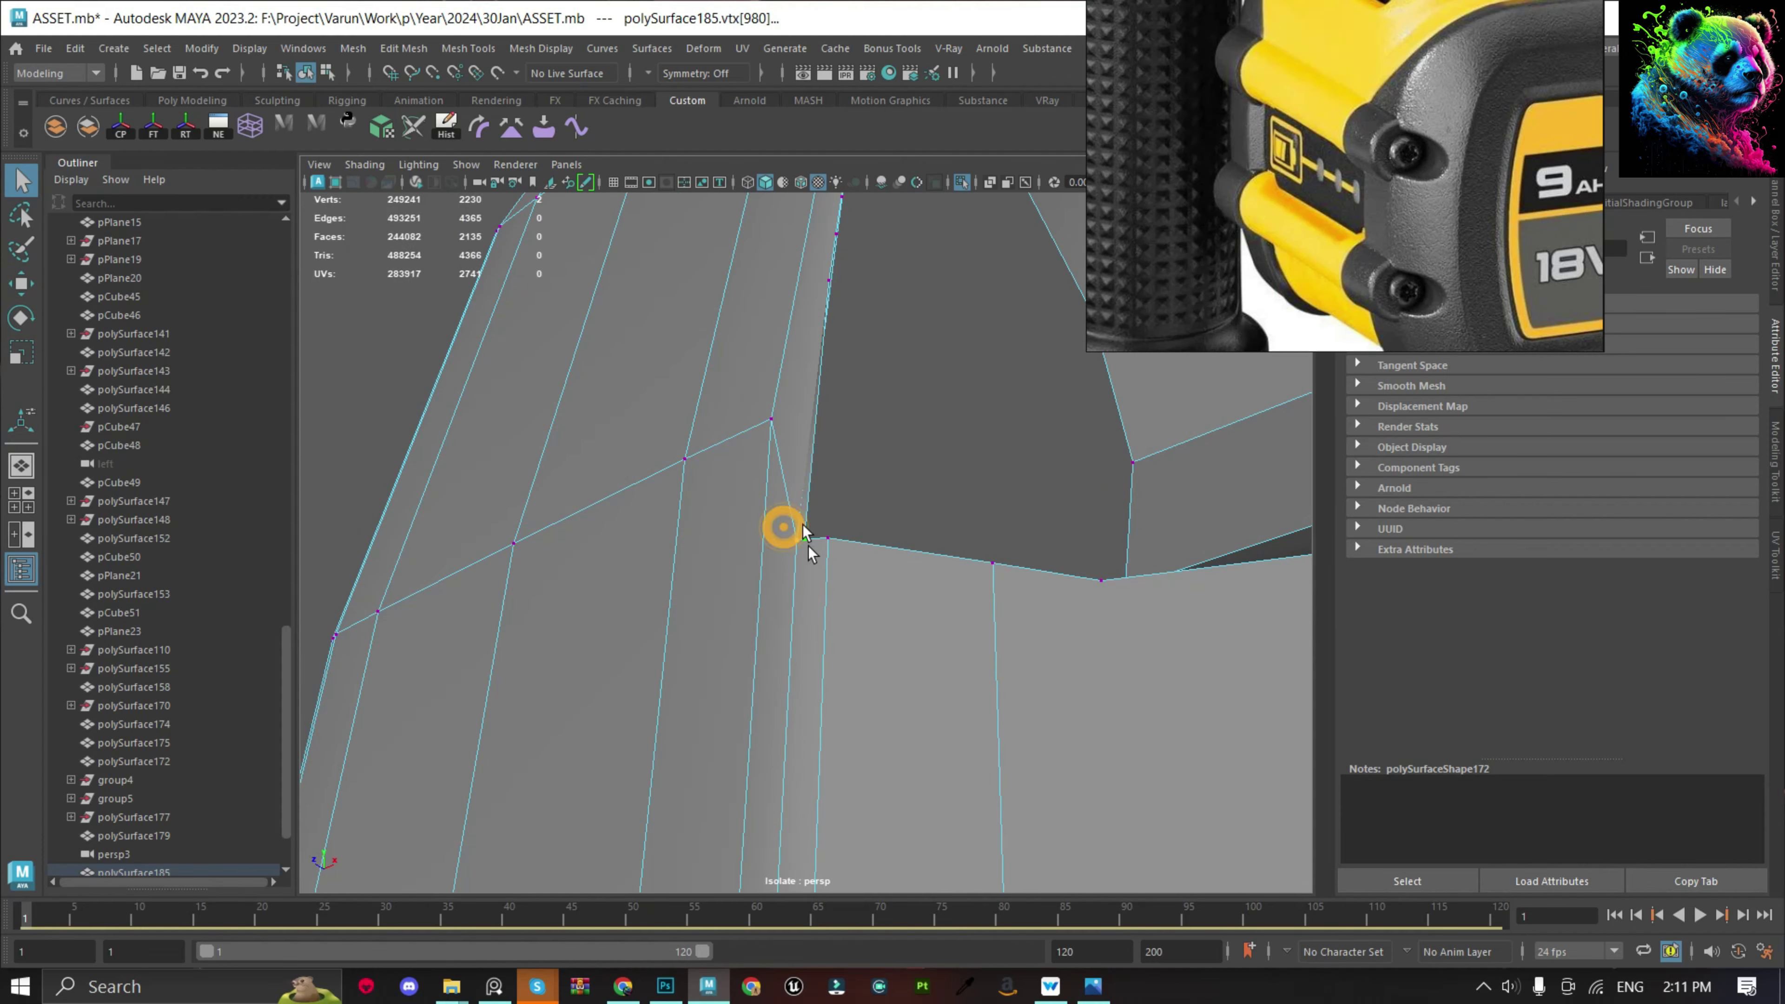
mouse_move(835, 387)
left_mouse_down("alt")
mouse_move(817, 299)
mouse_move(826, 317)
left_mouse_up("alt")
left_click_drag(825, 316, 837, 435, "alt")
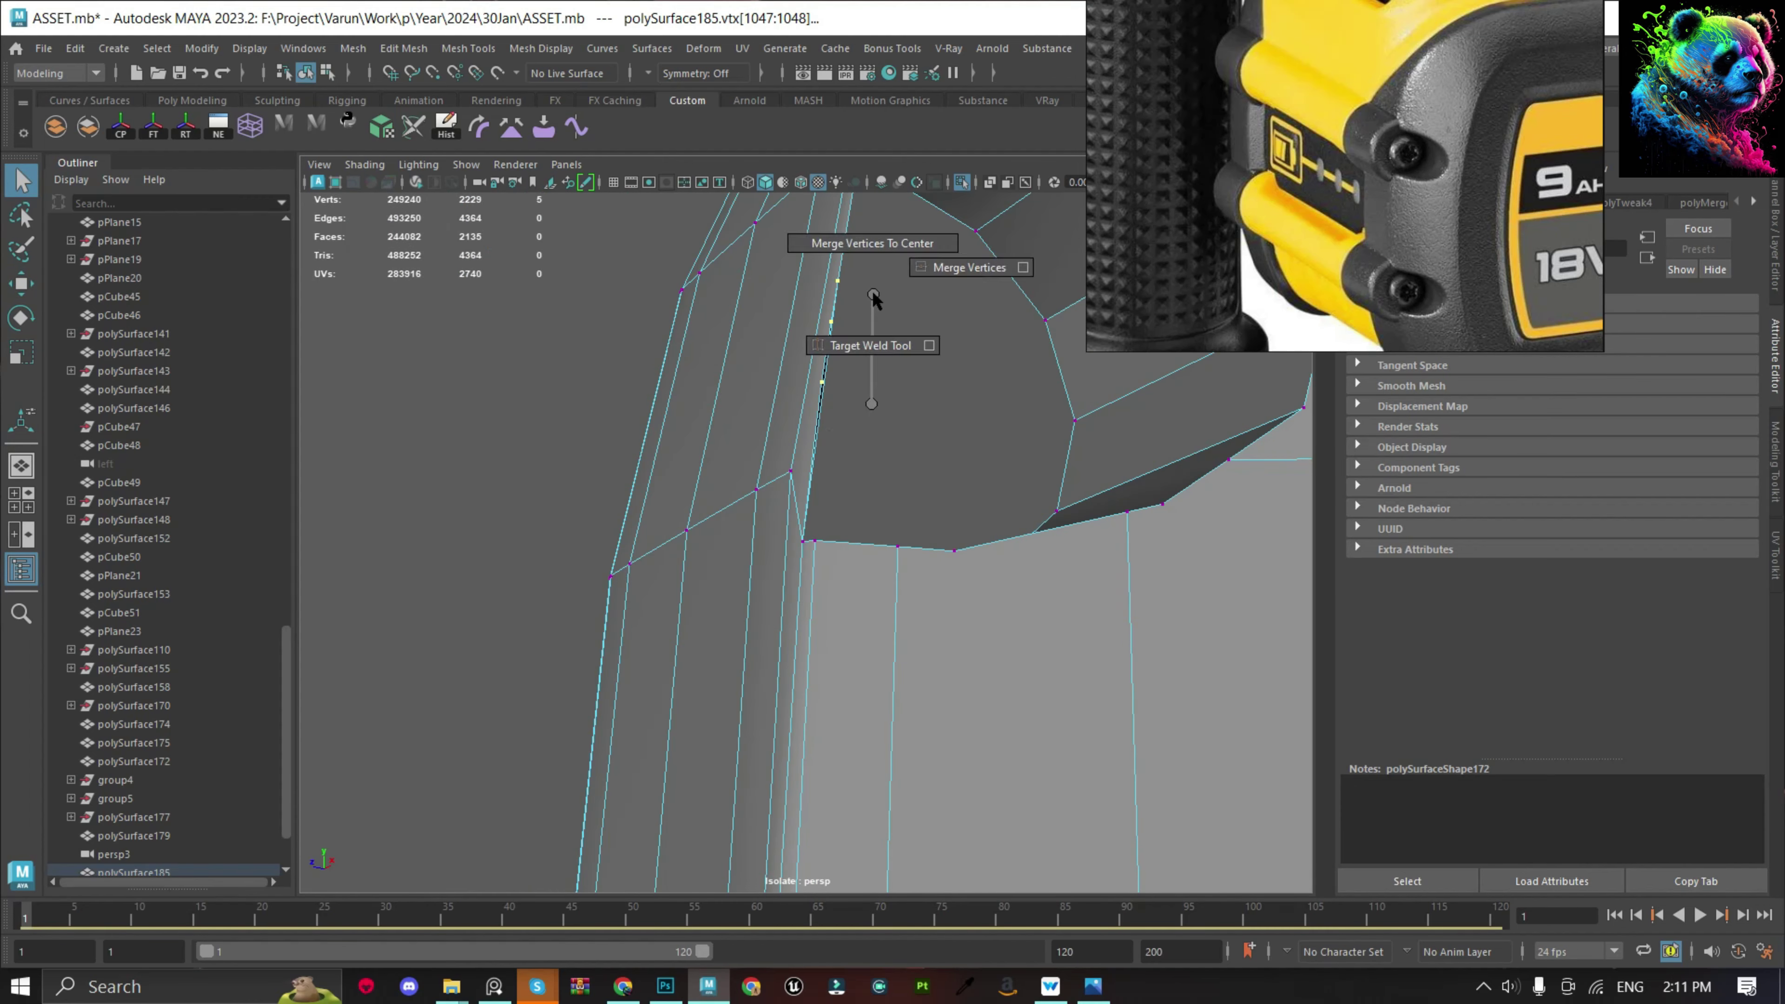
key("w")
left_click_drag(863, 371, 797, 527, "alt")
mouse_move(859, 296)
left_mouse_down("alt")
mouse_move(797, 590)
mouse_move(766, 524)
left_mouse_up("alt")
key("q")
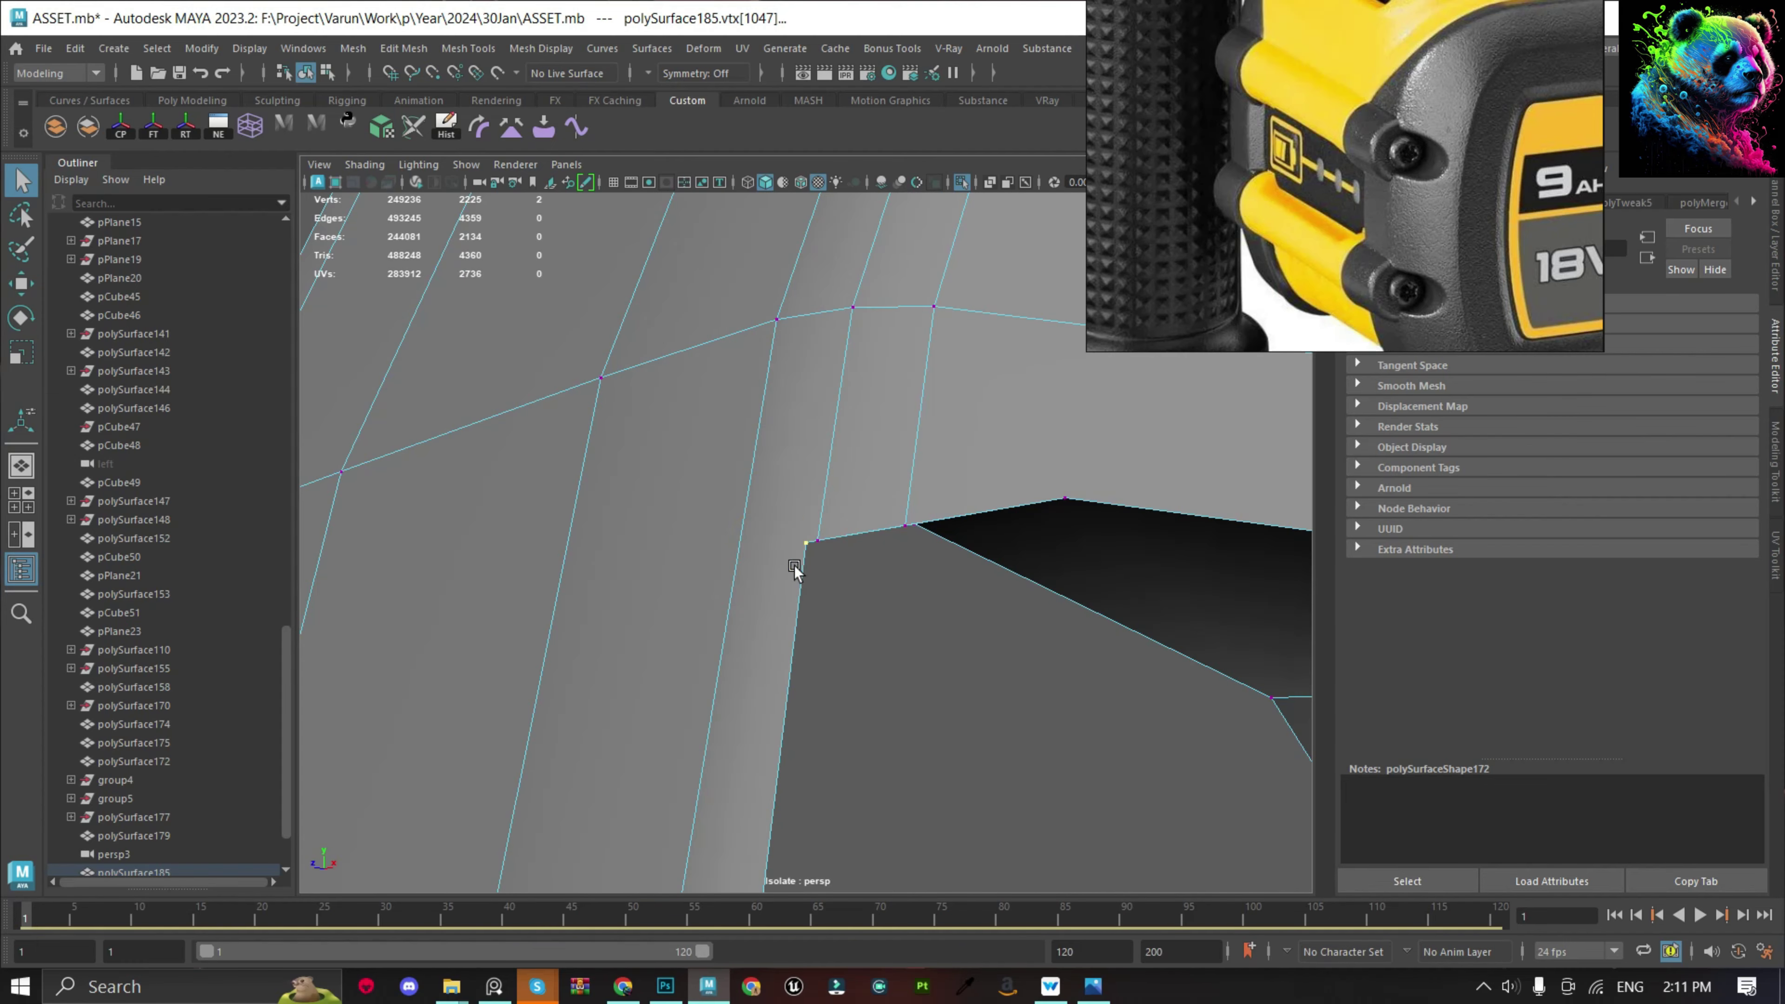
Merge the hole's corner vertices and the lower hole's centre fan into single points.
key("q")
right_click_drag(813, 595, 813, 346, "shift")
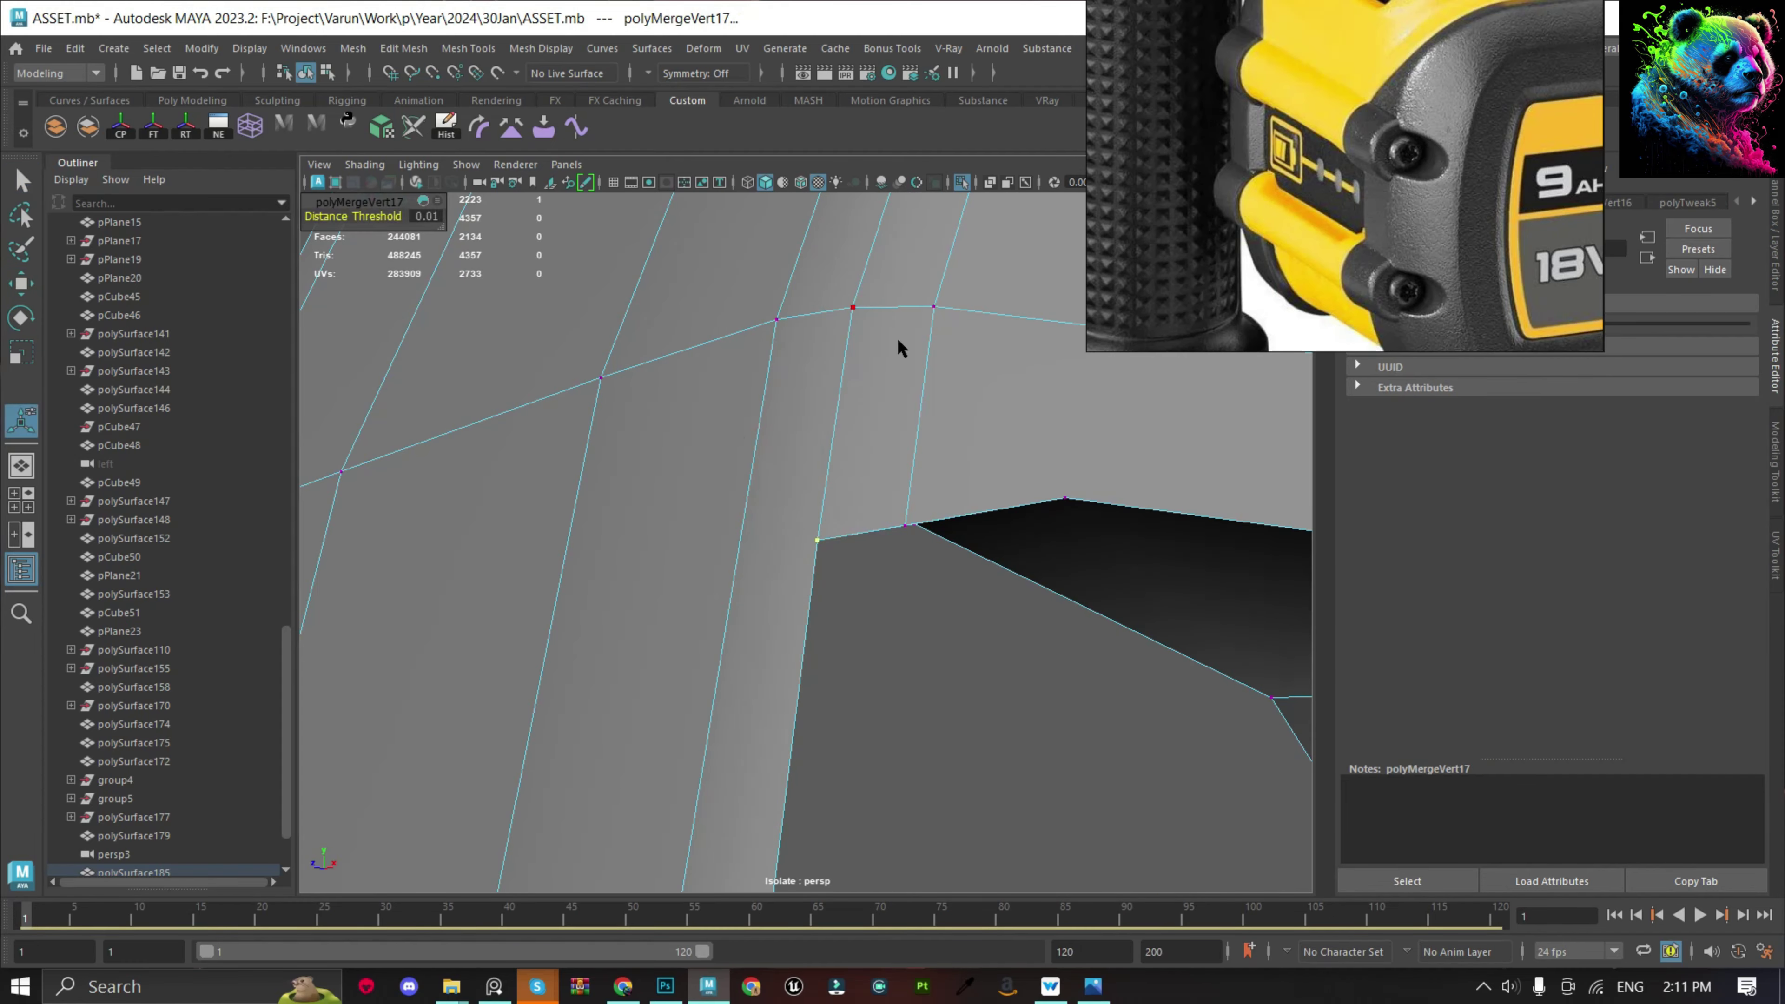
mouse_move(897, 337)
left_mouse_down("alt")
mouse_move(867, 481)
mouse_move(892, 536)
mouse_move(976, 606)
mouse_move(864, 767)
left_mouse_up("alt")
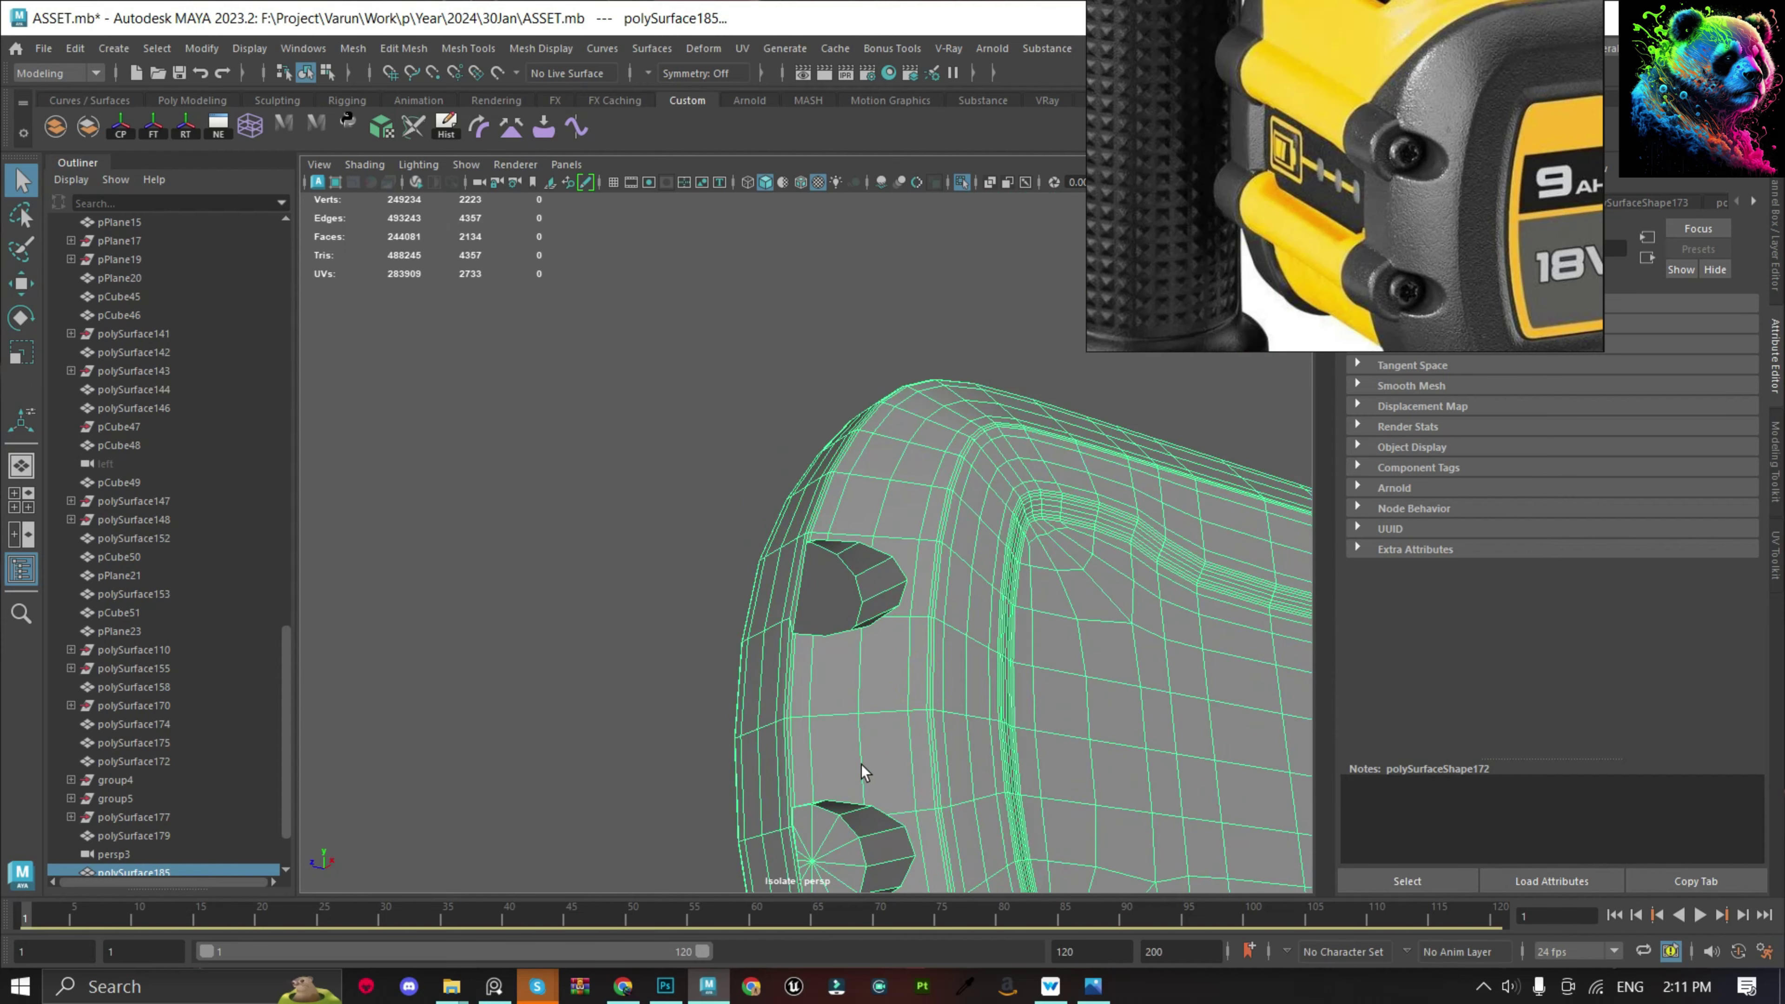
key("f")
right_click_drag(879, 548, 897, 607, "shift")
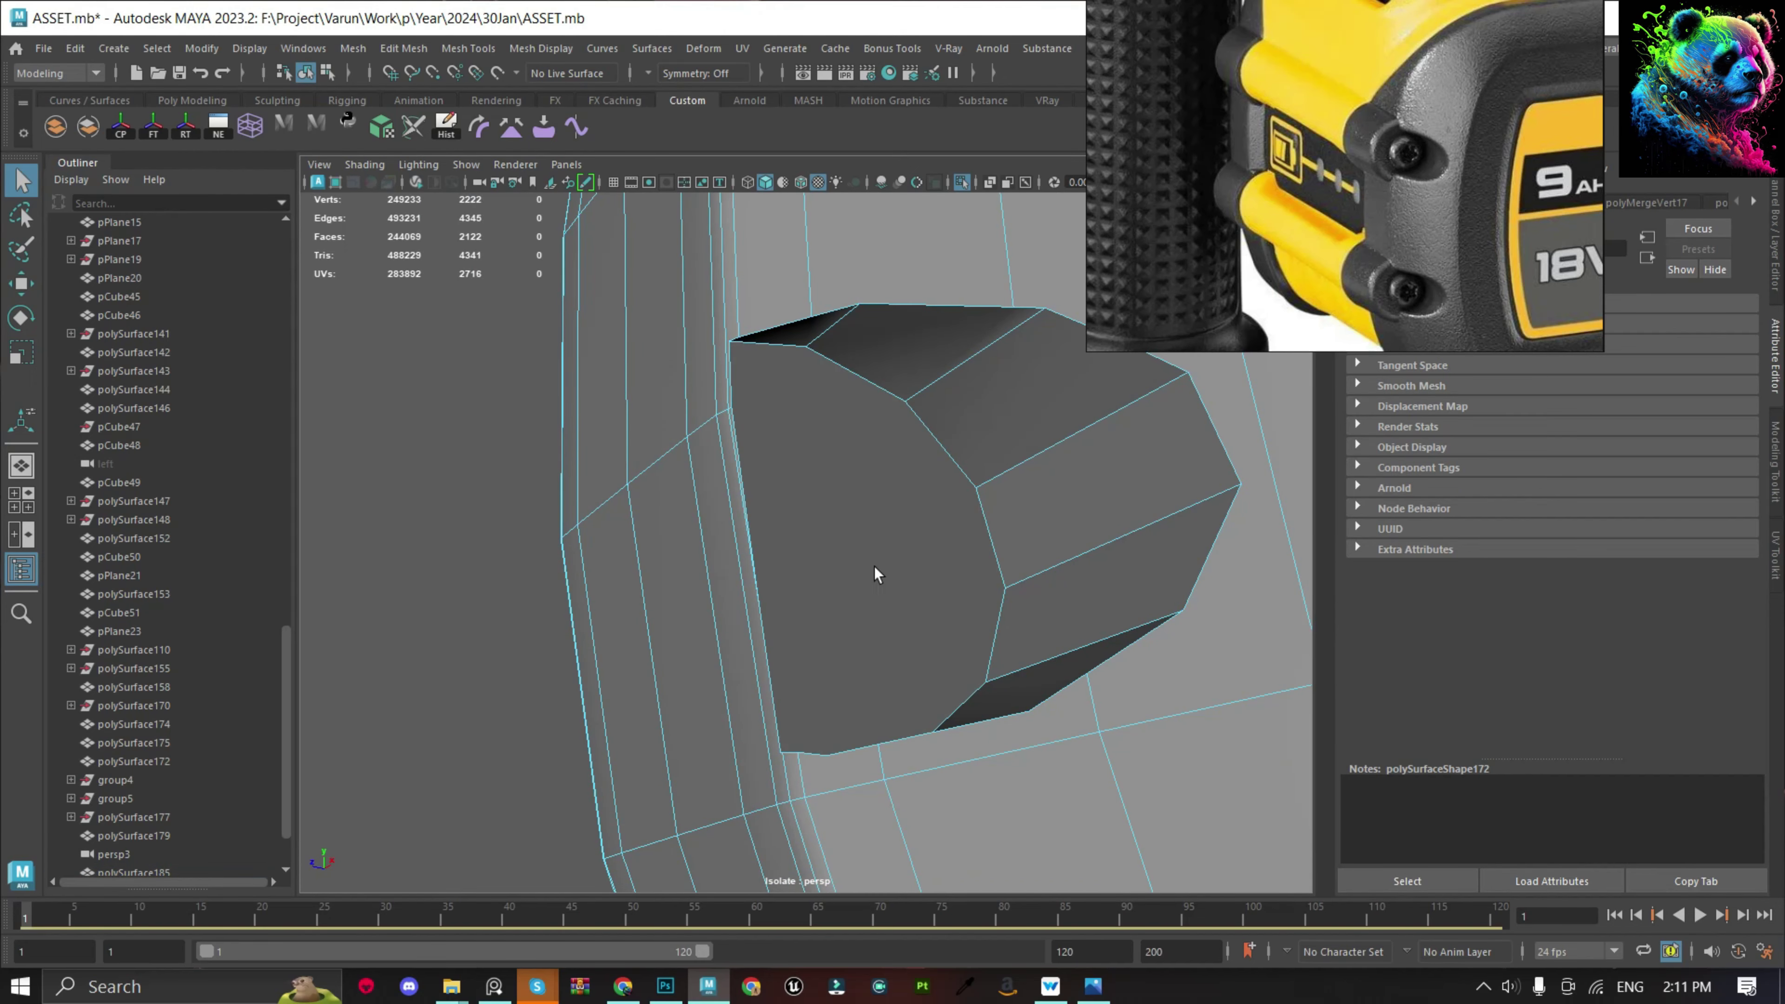
right_click_drag(821, 520, 777, 432, "alt")
mouse_move(777, 433)
left_mouse_down("alt")
mouse_move(717, 510)
mouse_move(708, 330)
left_mouse_up("alt")
left_click(707, 331)
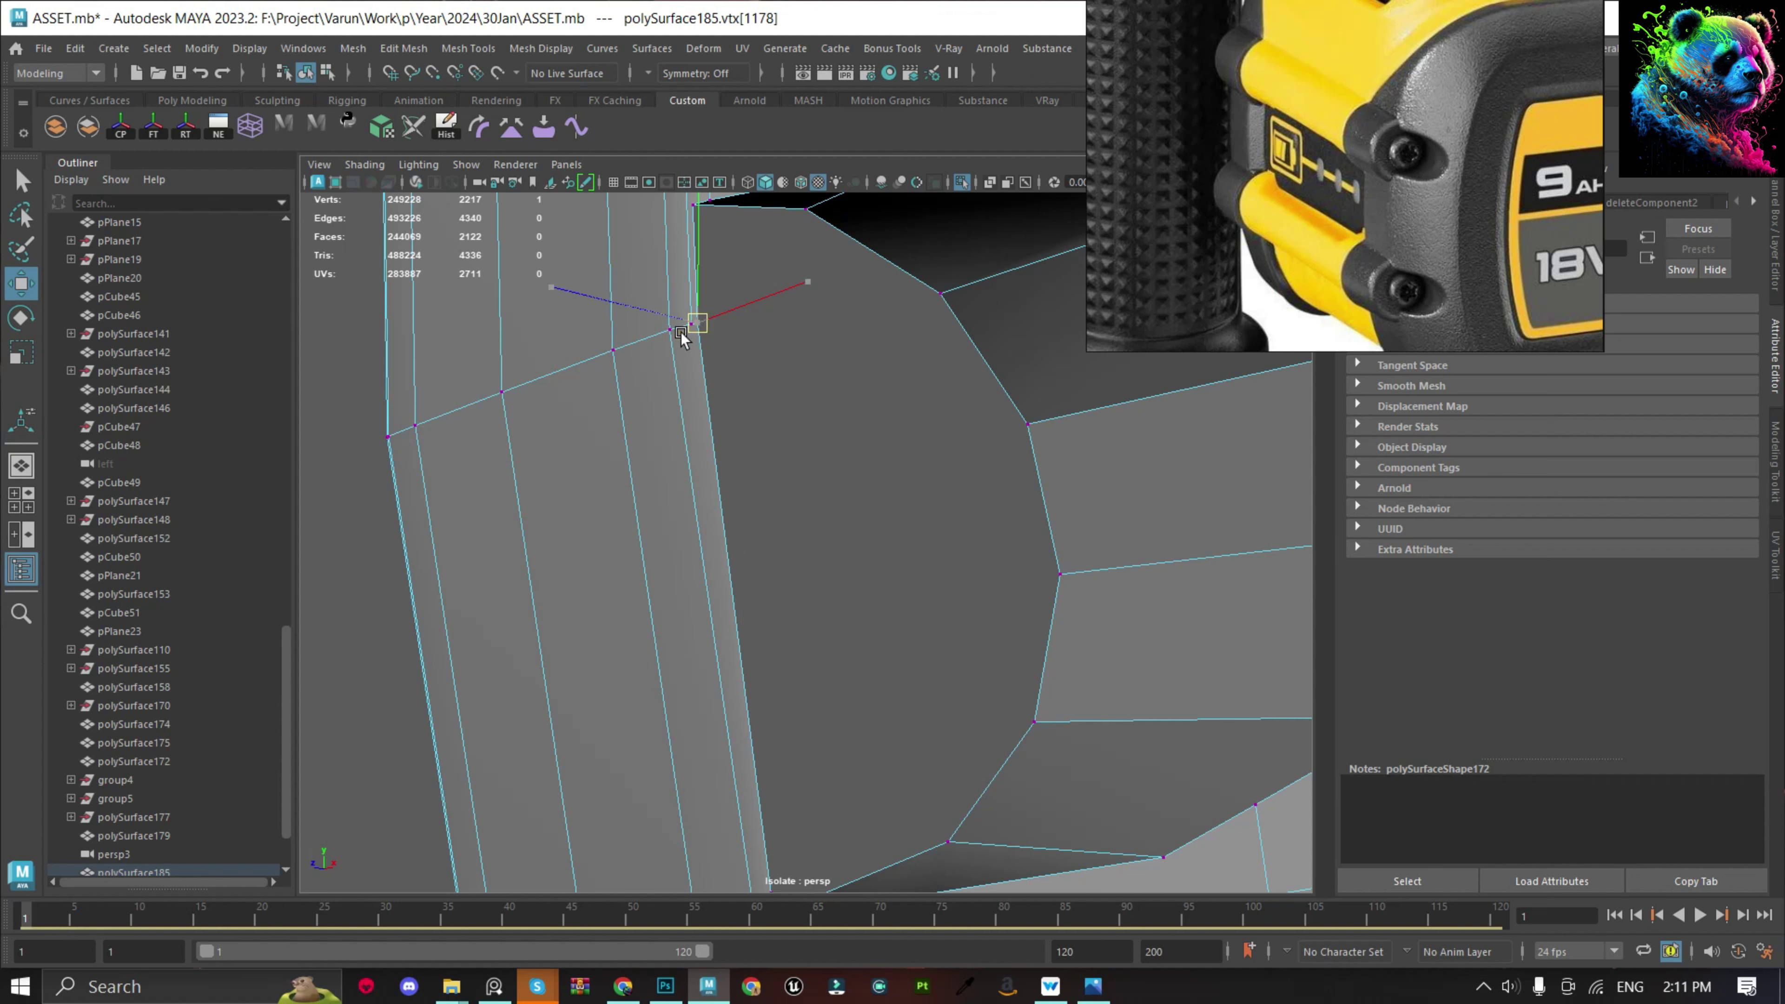
Merge the chosen vertices and target-weld the stray points onto their neighbours.
left_click_drag(705, 342, 767, 549, "alt")
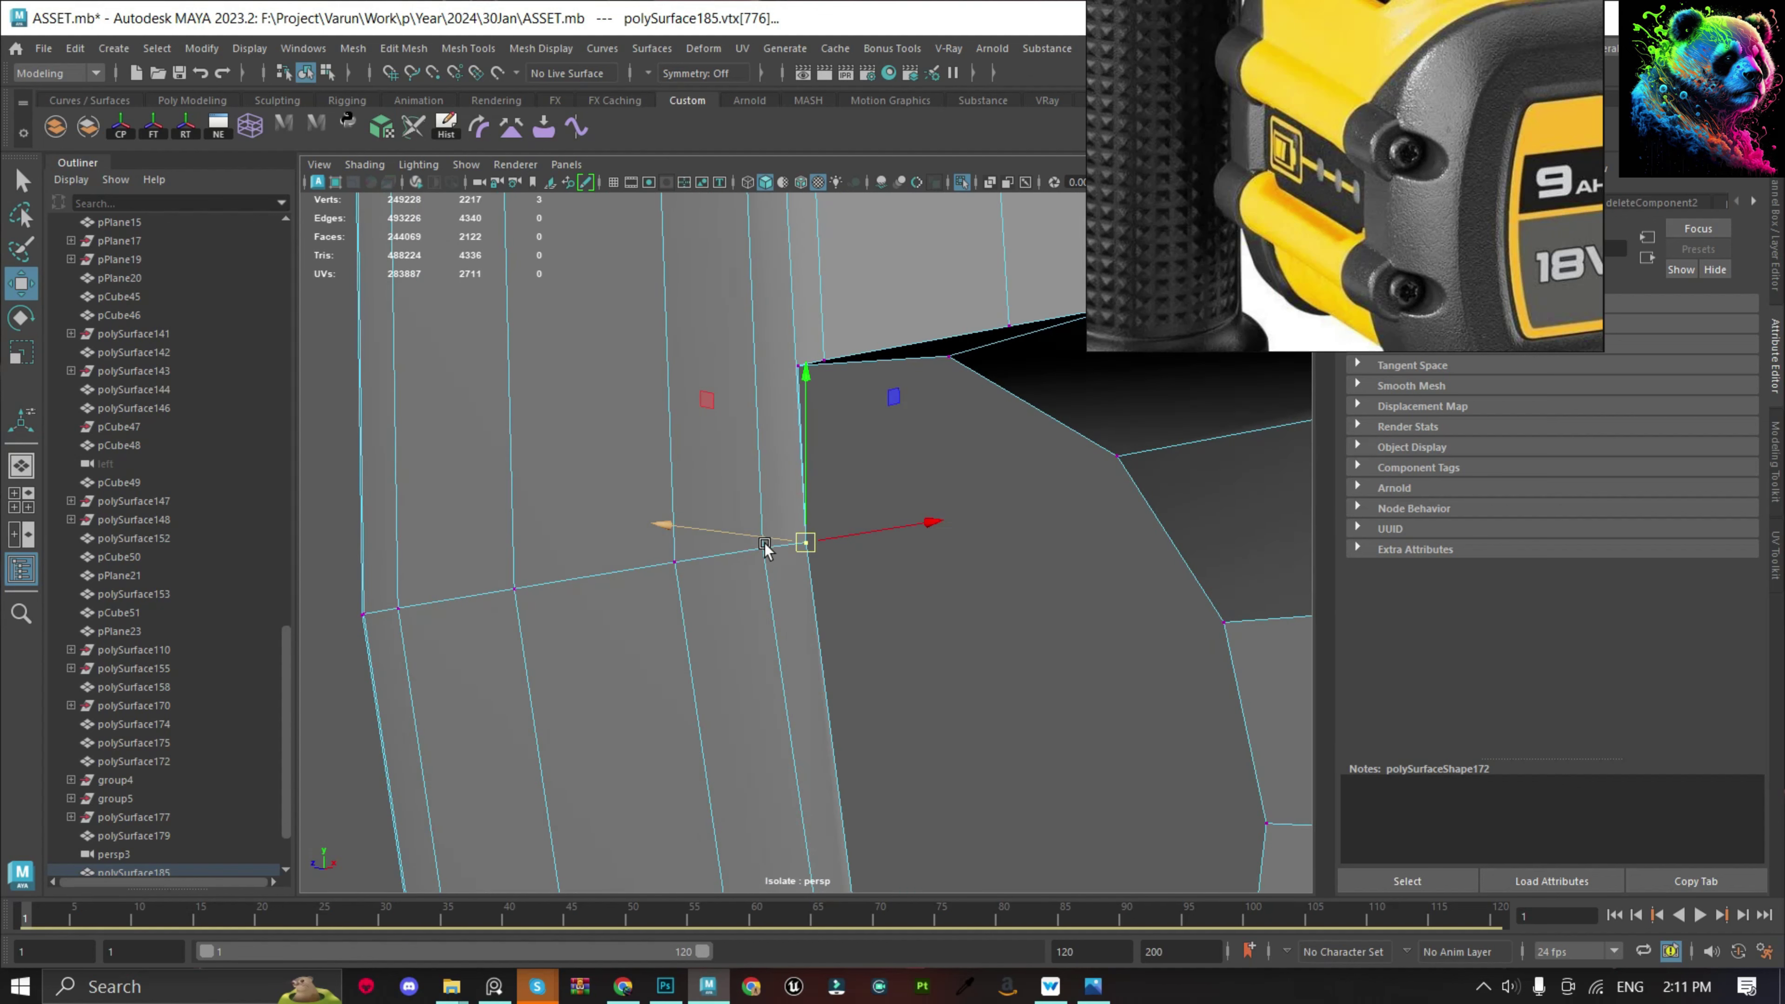
right_click_drag(752, 398, 847, 372, "shift")
left_click_drag(848, 371, 887, 422, "alt")
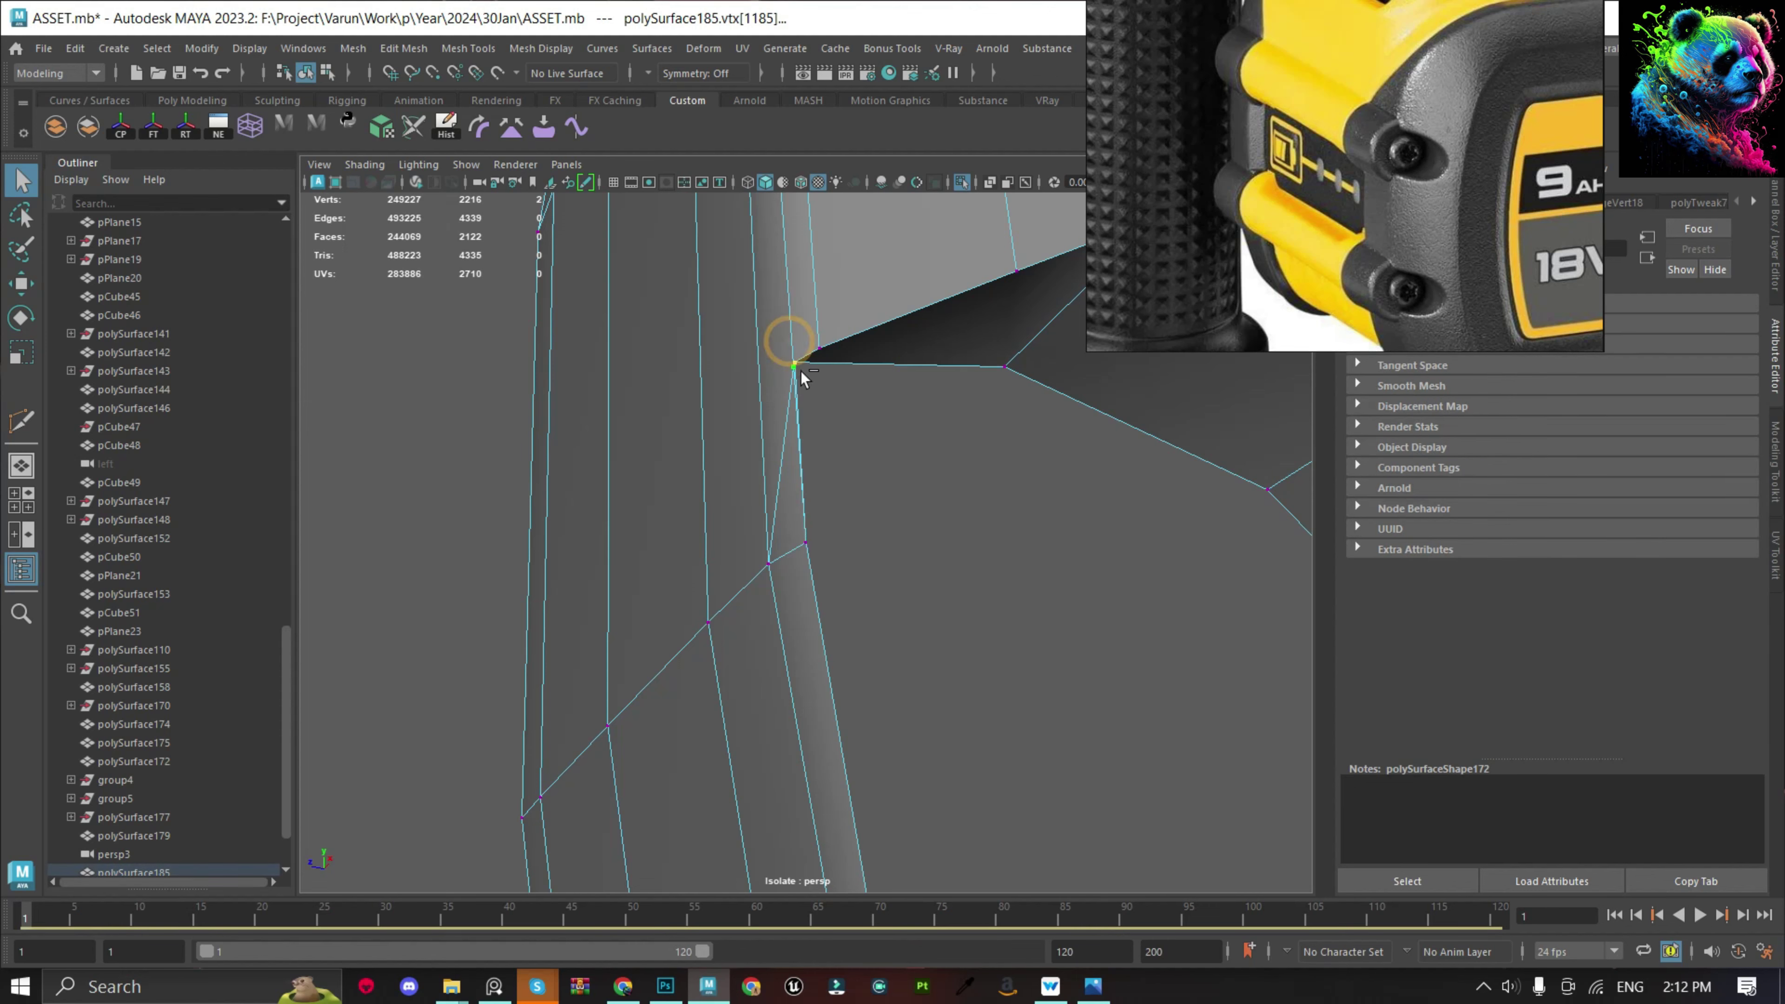
left_click_drag(794, 365, 820, 348)
left_click_drag(768, 563, 838, 541)
scroll(880, 503, "down", 3)
scroll(926, 634, "down", 2)
scroll(925, 634, "up", 3)
scroll(845, 432, "up", 3)
scroll(872, 469, "down", 3)
Multi-Cut new edges from the hole rim across the adjacent faces.
left_click_drag(872, 469, 865, 450, "alt")
right_click_drag(942, 394, 1102, 268)
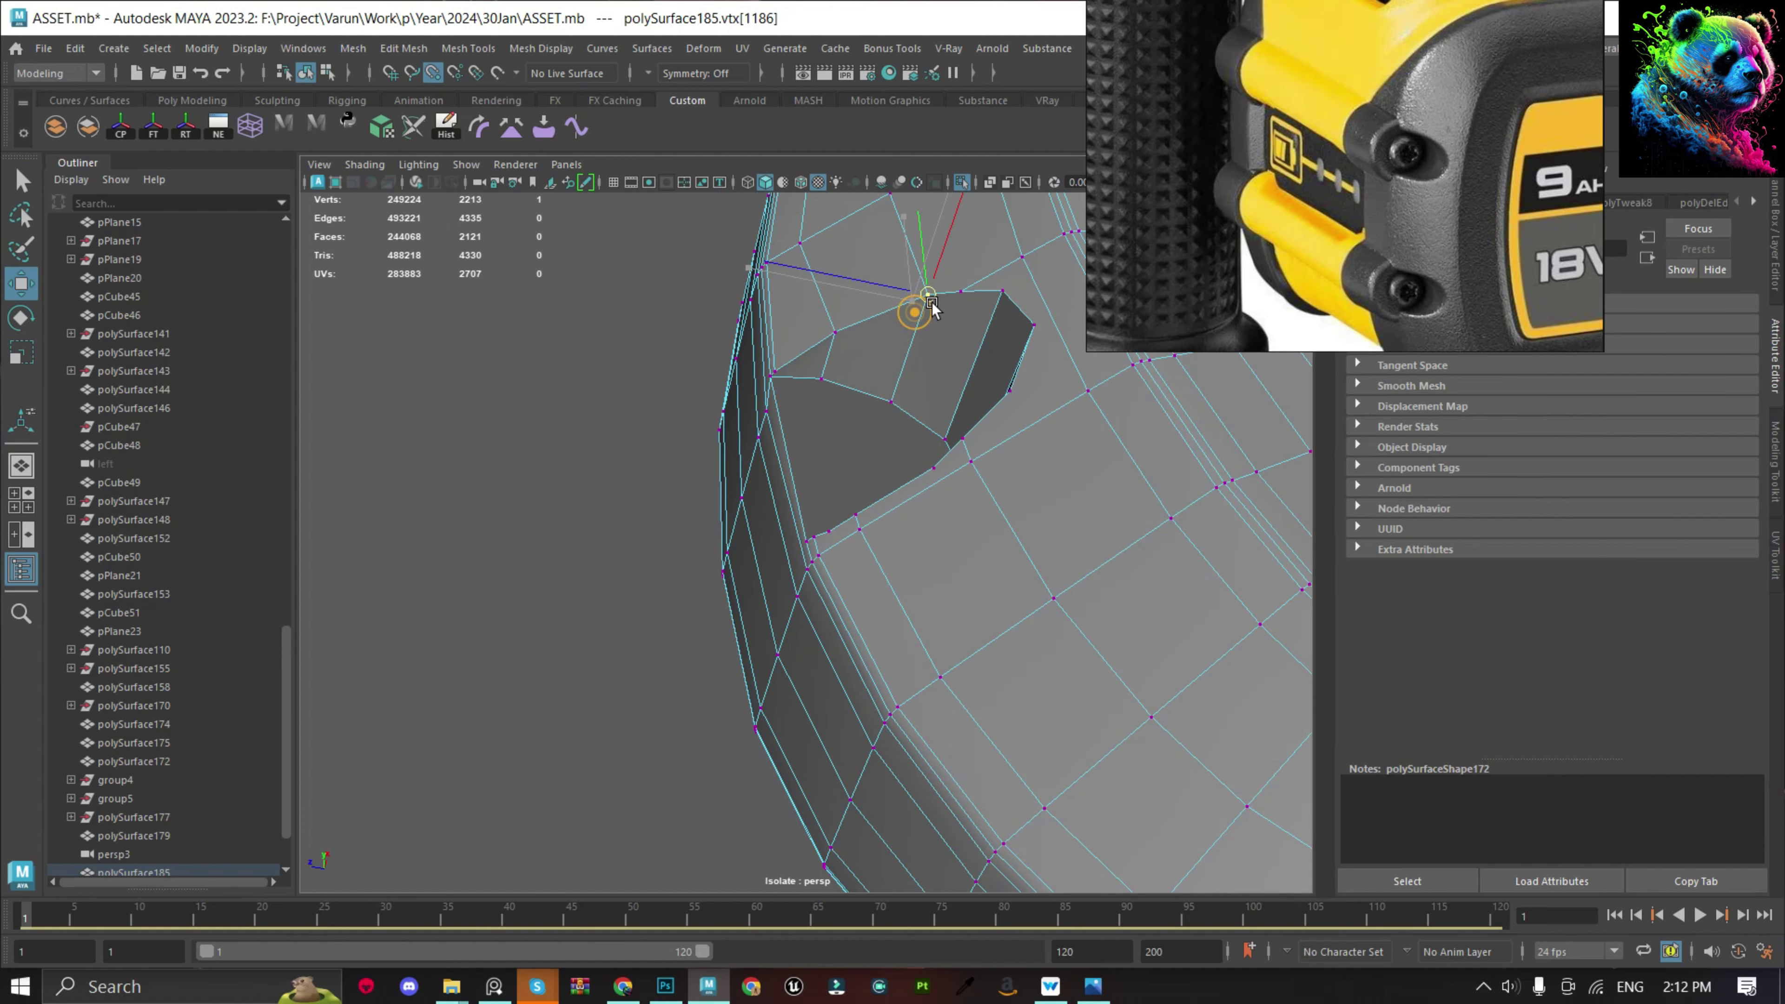
scroll(967, 389, "down", 3)
scroll(945, 657, "up", 4)
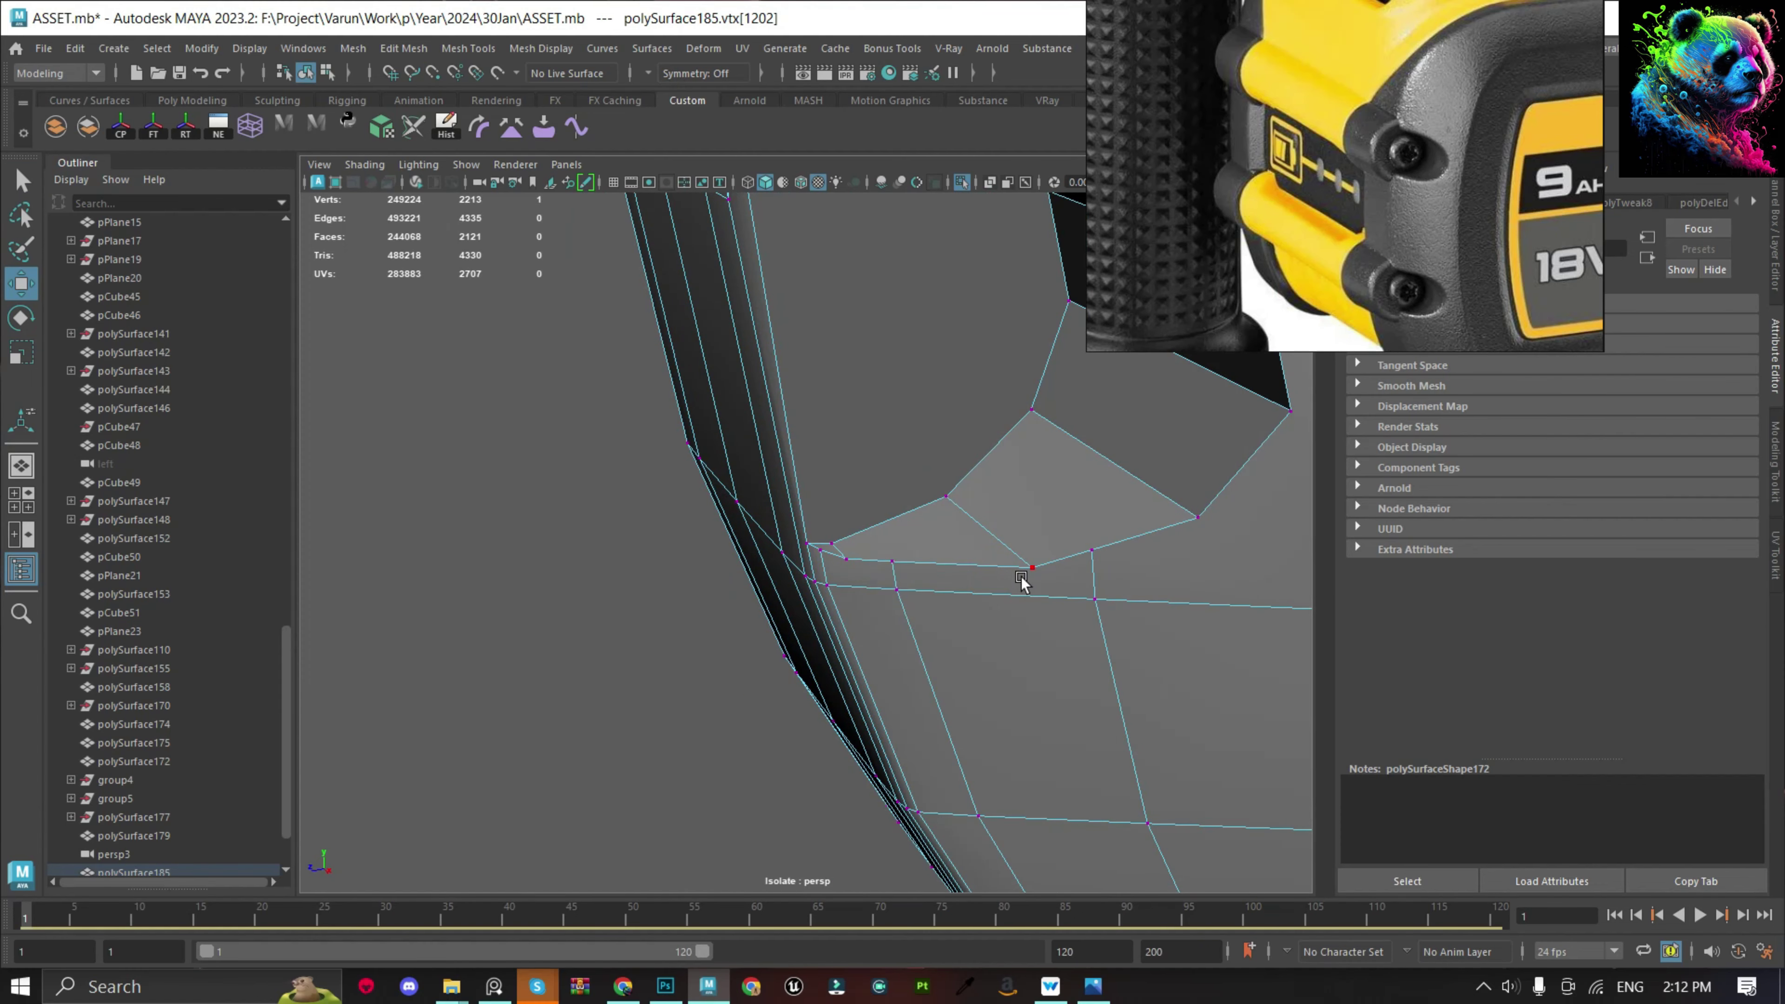
left_click_drag(1053, 559, 1008, 546, "alt")
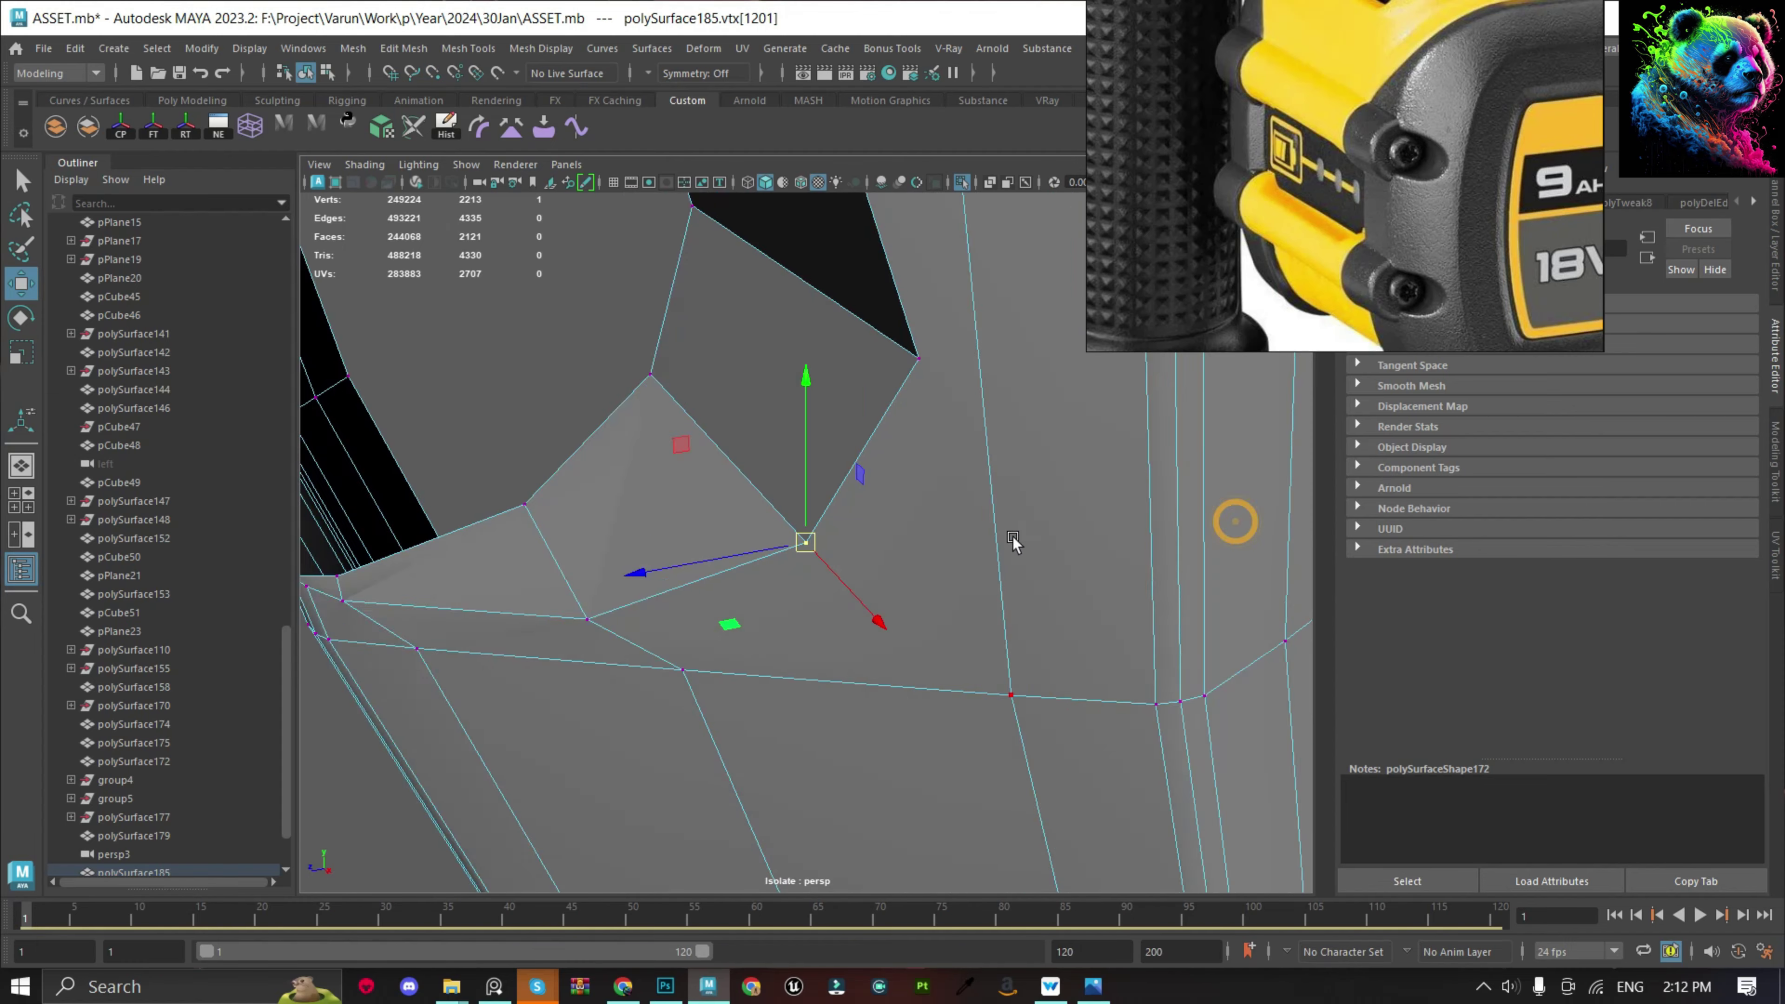
left_click(971, 665)
key("Return")
left_click(832, 206)
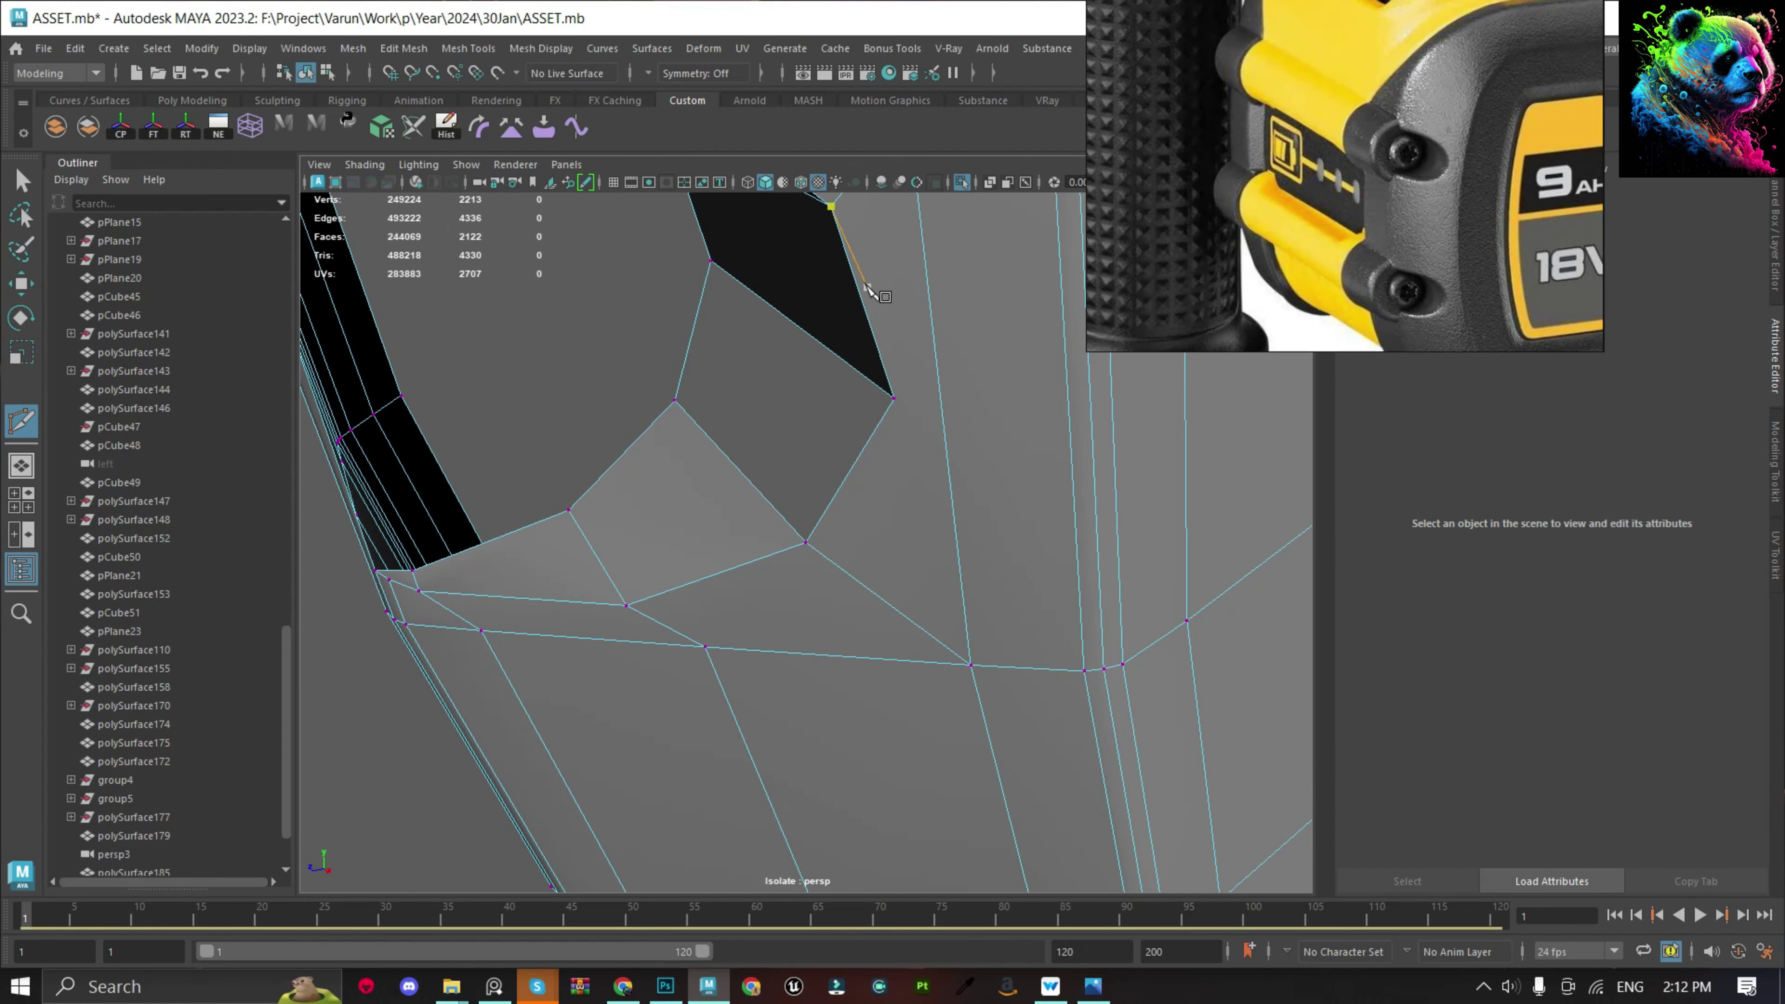
left_click_drag(865, 289, 903, 299, "alt")
mouse_move(948, 434)
left_mouse_down("alt")
mouse_move(843, 563)
mouse_move(808, 549)
mouse_move(797, 567)
mouse_move(809, 541)
mouse_move(968, 550)
left_mouse_up("alt")
left_click(844, 563)
Adjust the rim vertices and cut one more edge by the hole's upper corner.
key("q")
key("w")
left_click(981, 554)
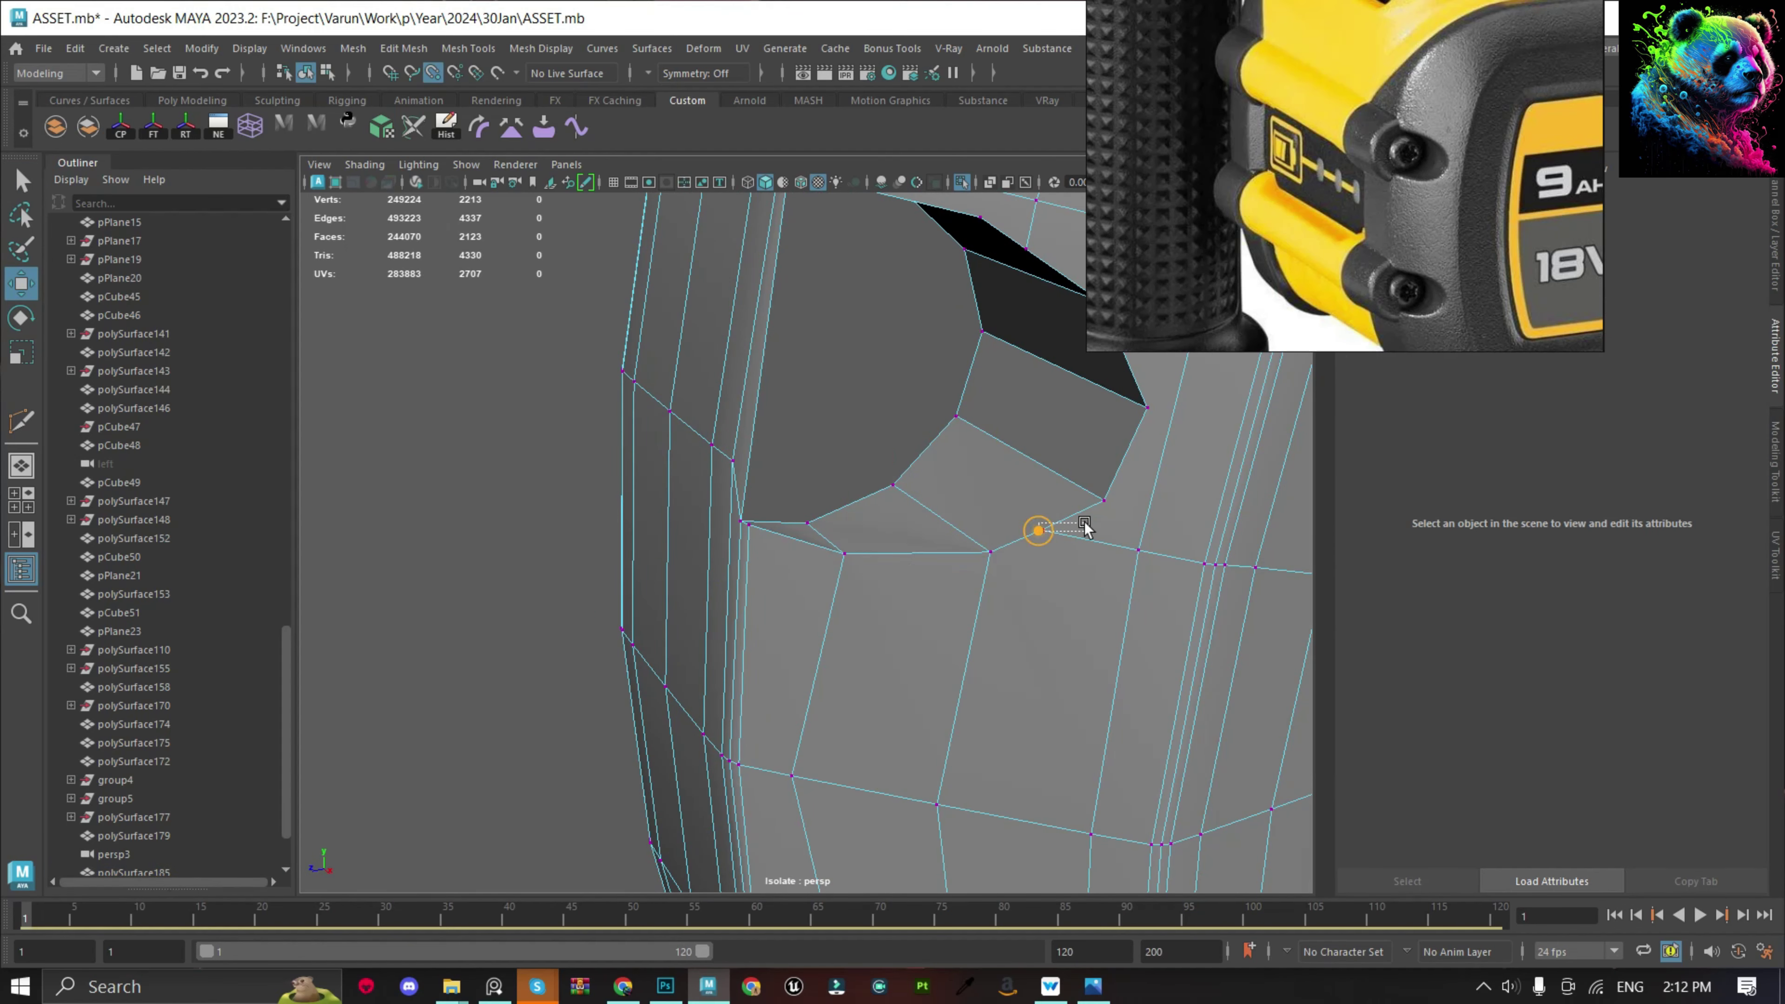
left_click(1042, 531)
mouse_move(1060, 519)
left_mouse_down("alt")
mouse_move(1128, 419)
mouse_move(663, 443)
left_mouse_up("alt")
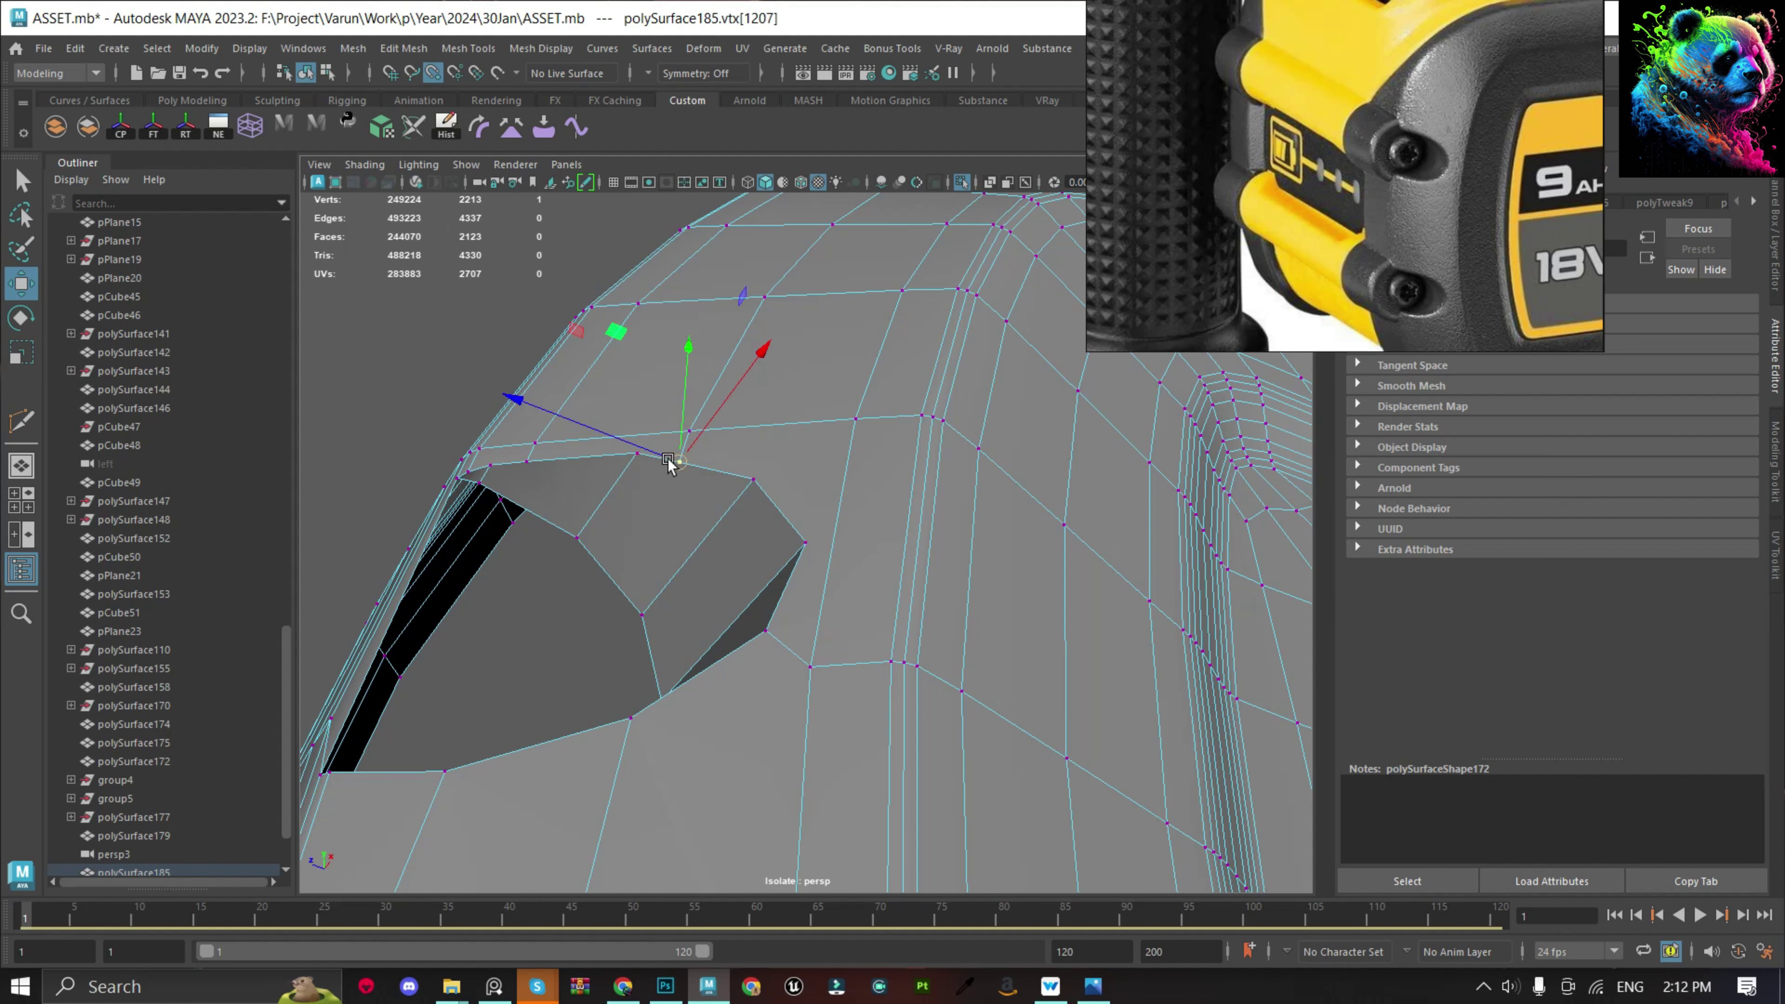
left_click_drag(510, 478, 705, 458, "alt")
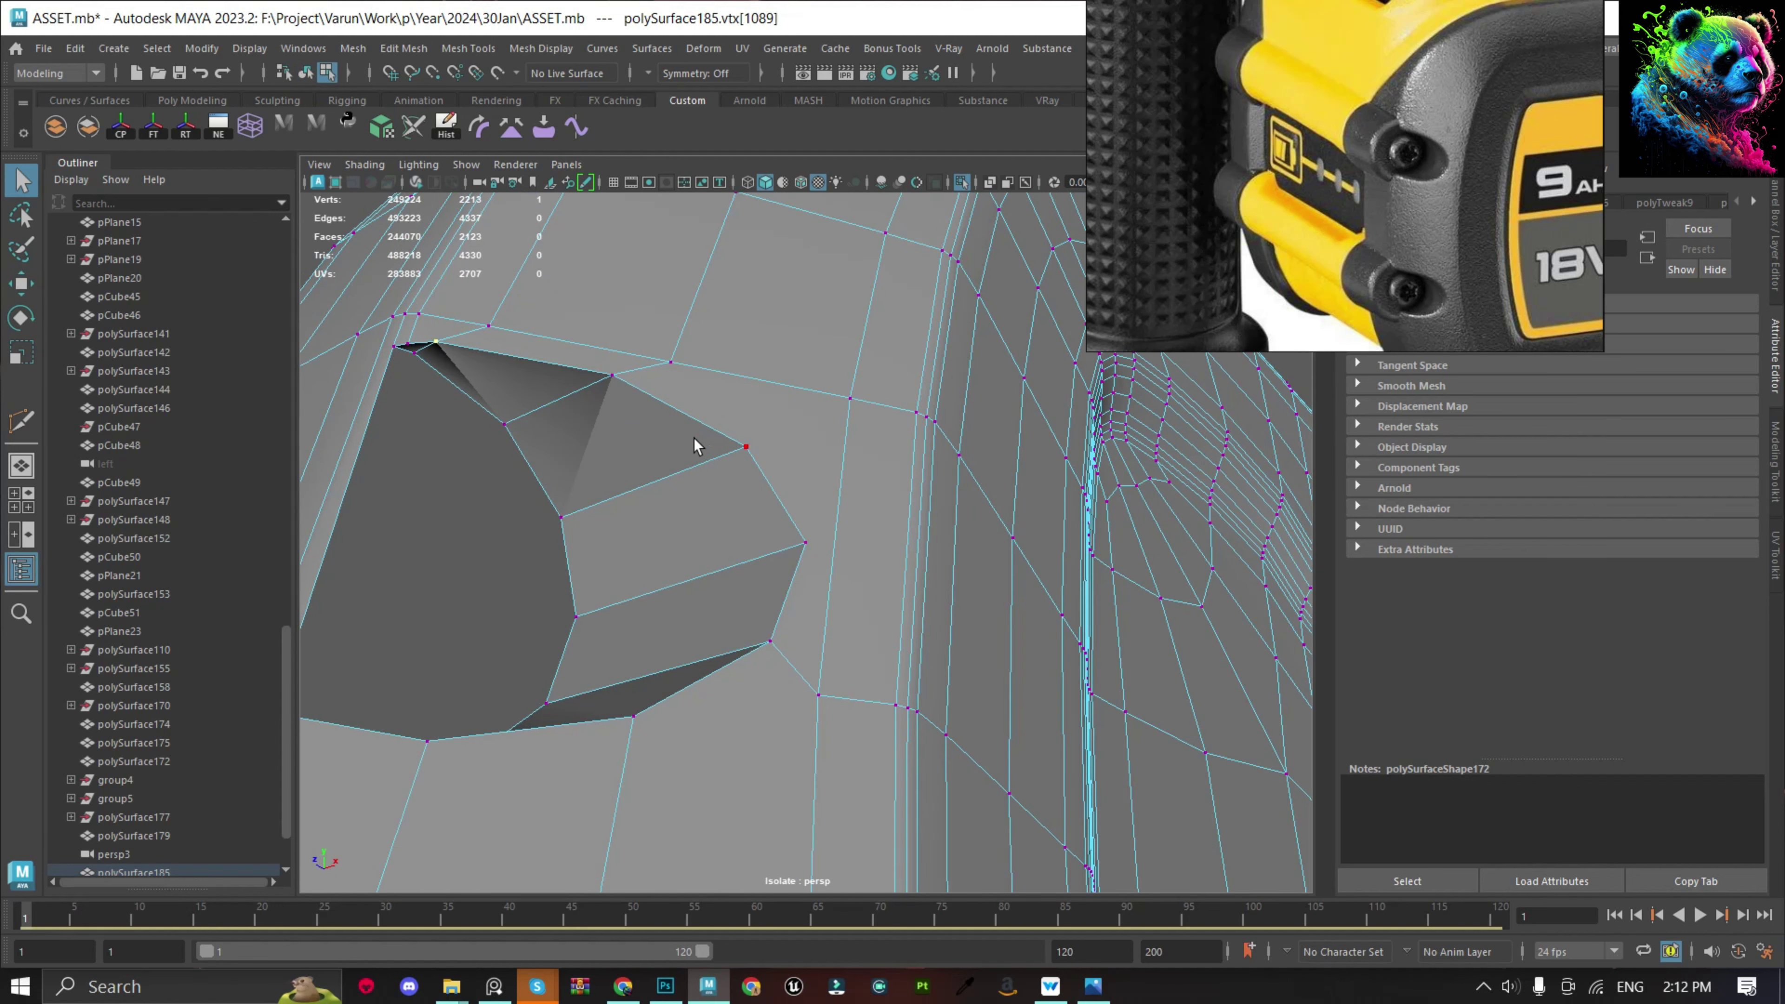
left_click(613, 375)
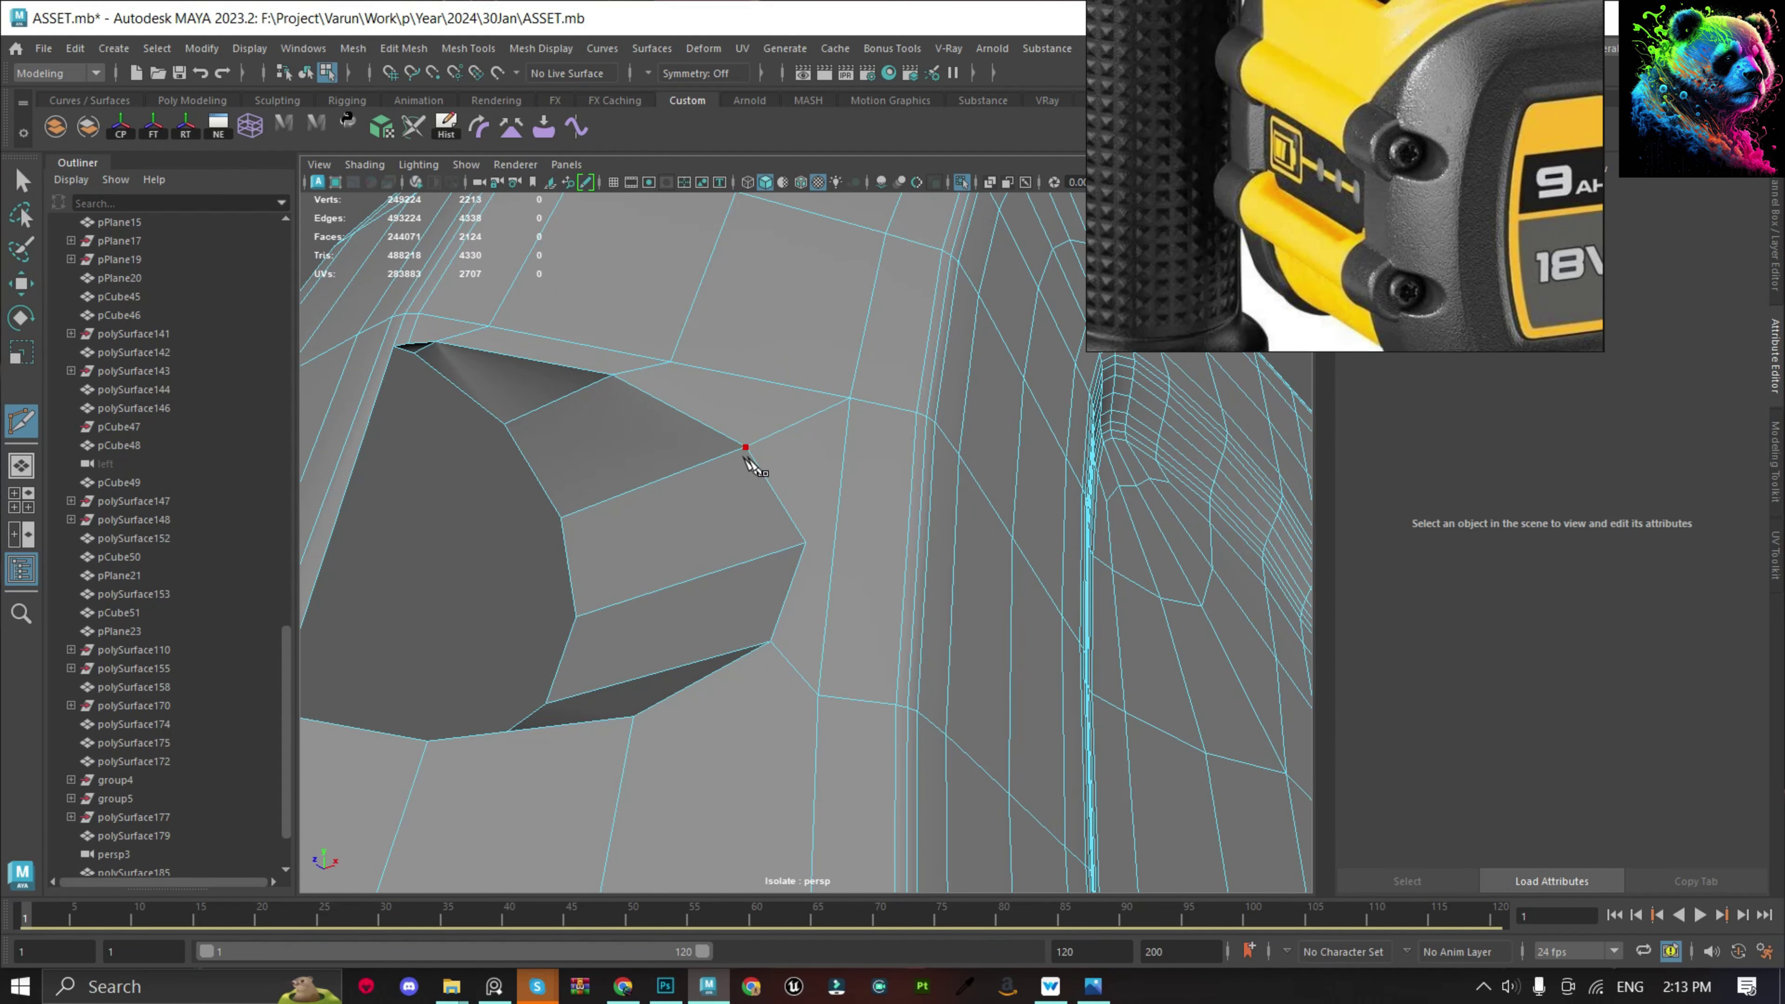
key("Return")
Cut edges across the face beside the hole and merge the overlapping ring vertices.
left_click(743, 648)
left_click(777, 551)
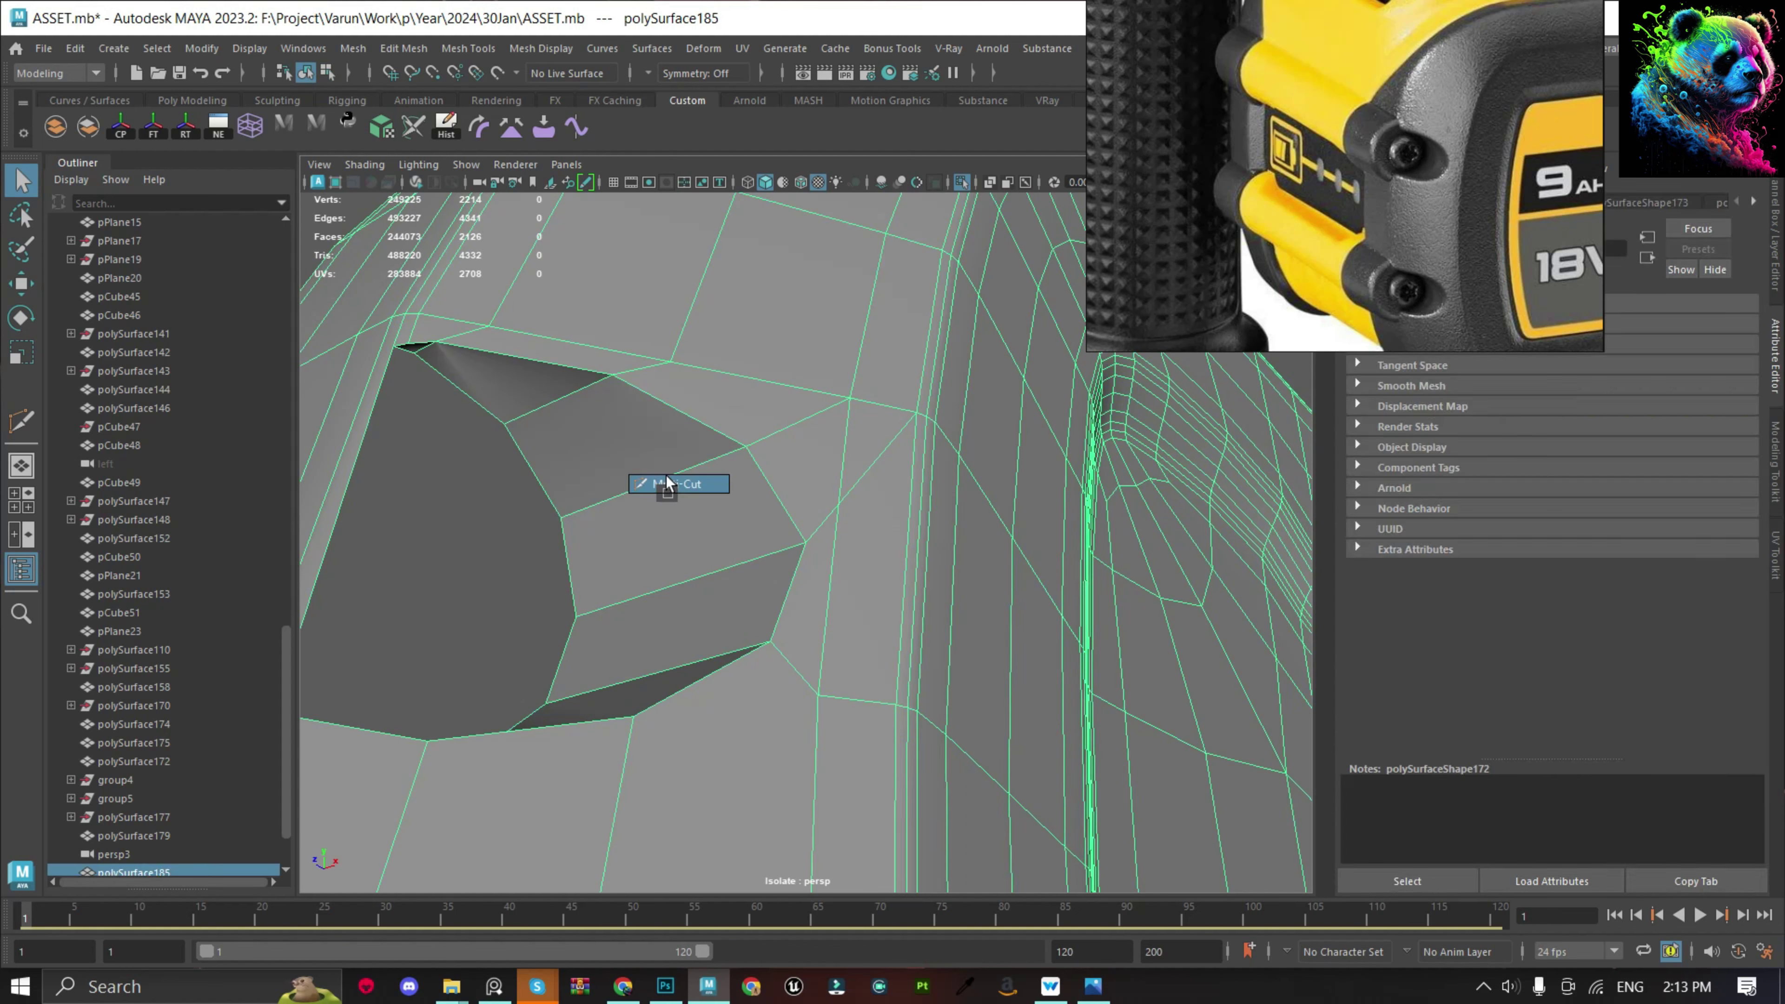
left_click(724, 456)
key("Return")
scroll(731, 459, "down", 5)
left_click_drag(570, 414, 821, 710)
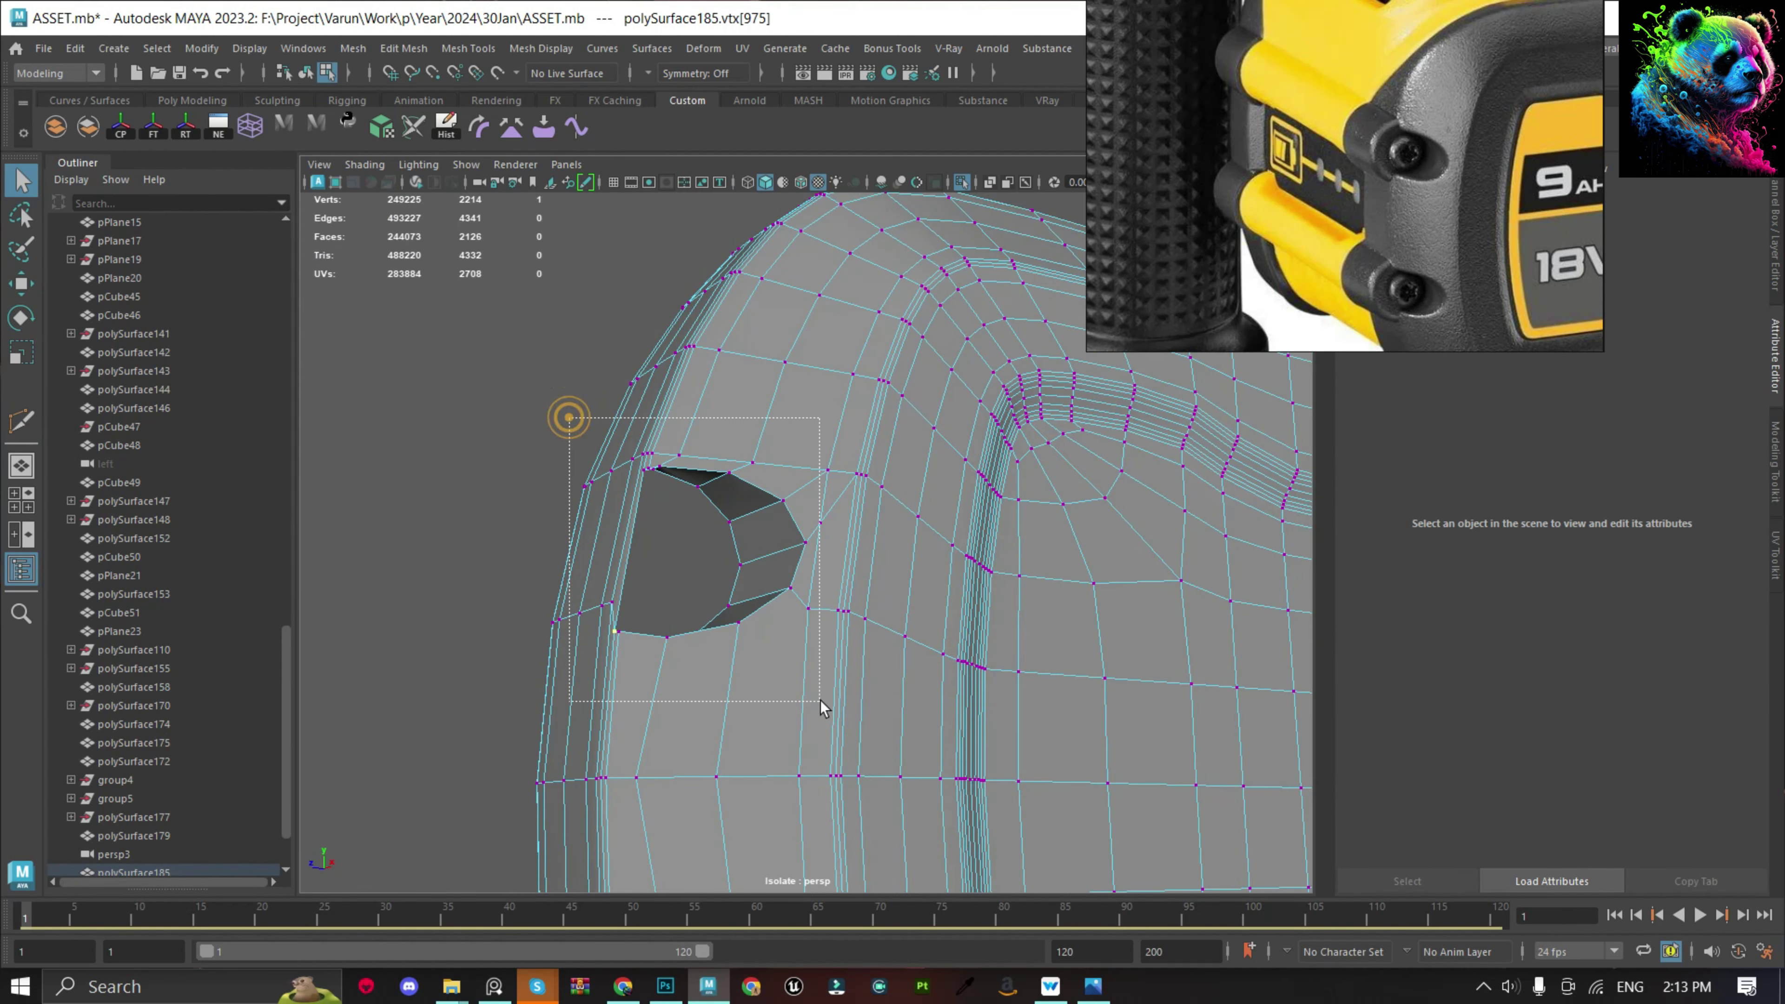
right_click_drag(696, 556, 633, 517, "shift")
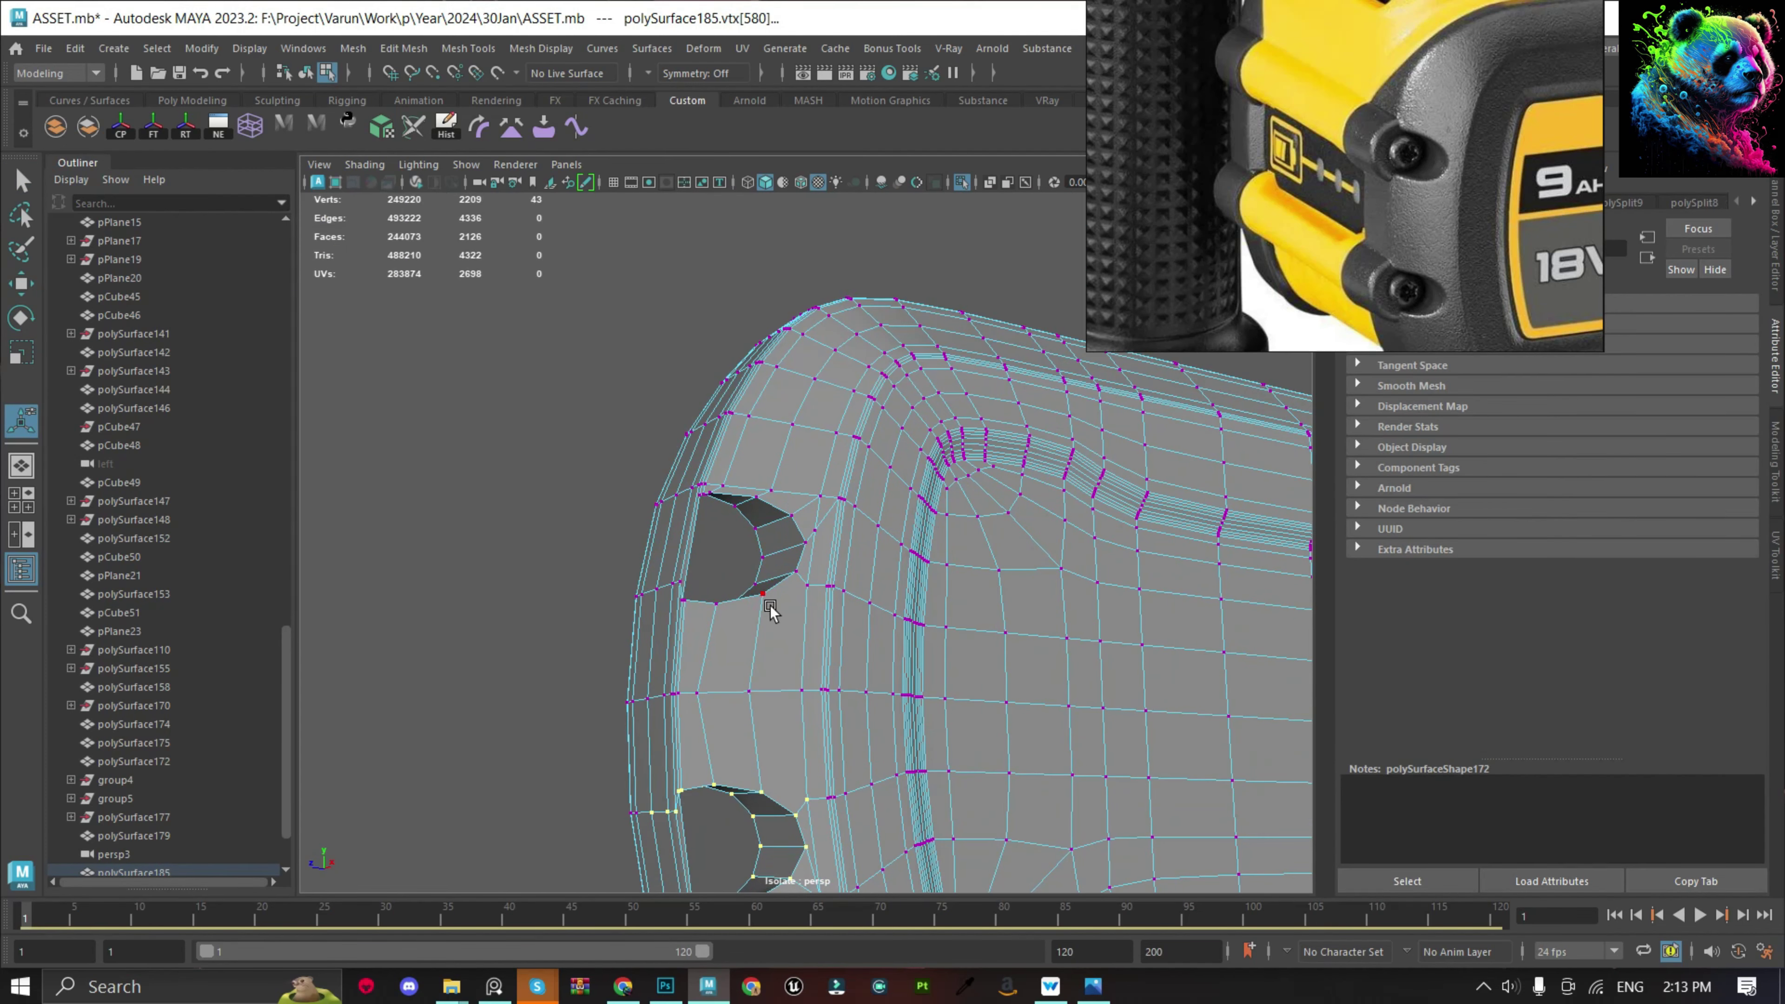
scroll(773, 610, "up", 10)
Insert a new edge loop beside the hole and select the whole loop.
left_click(807, 543)
left_click(801, 540, "ctrl")
scroll(816, 555, "down", 5)
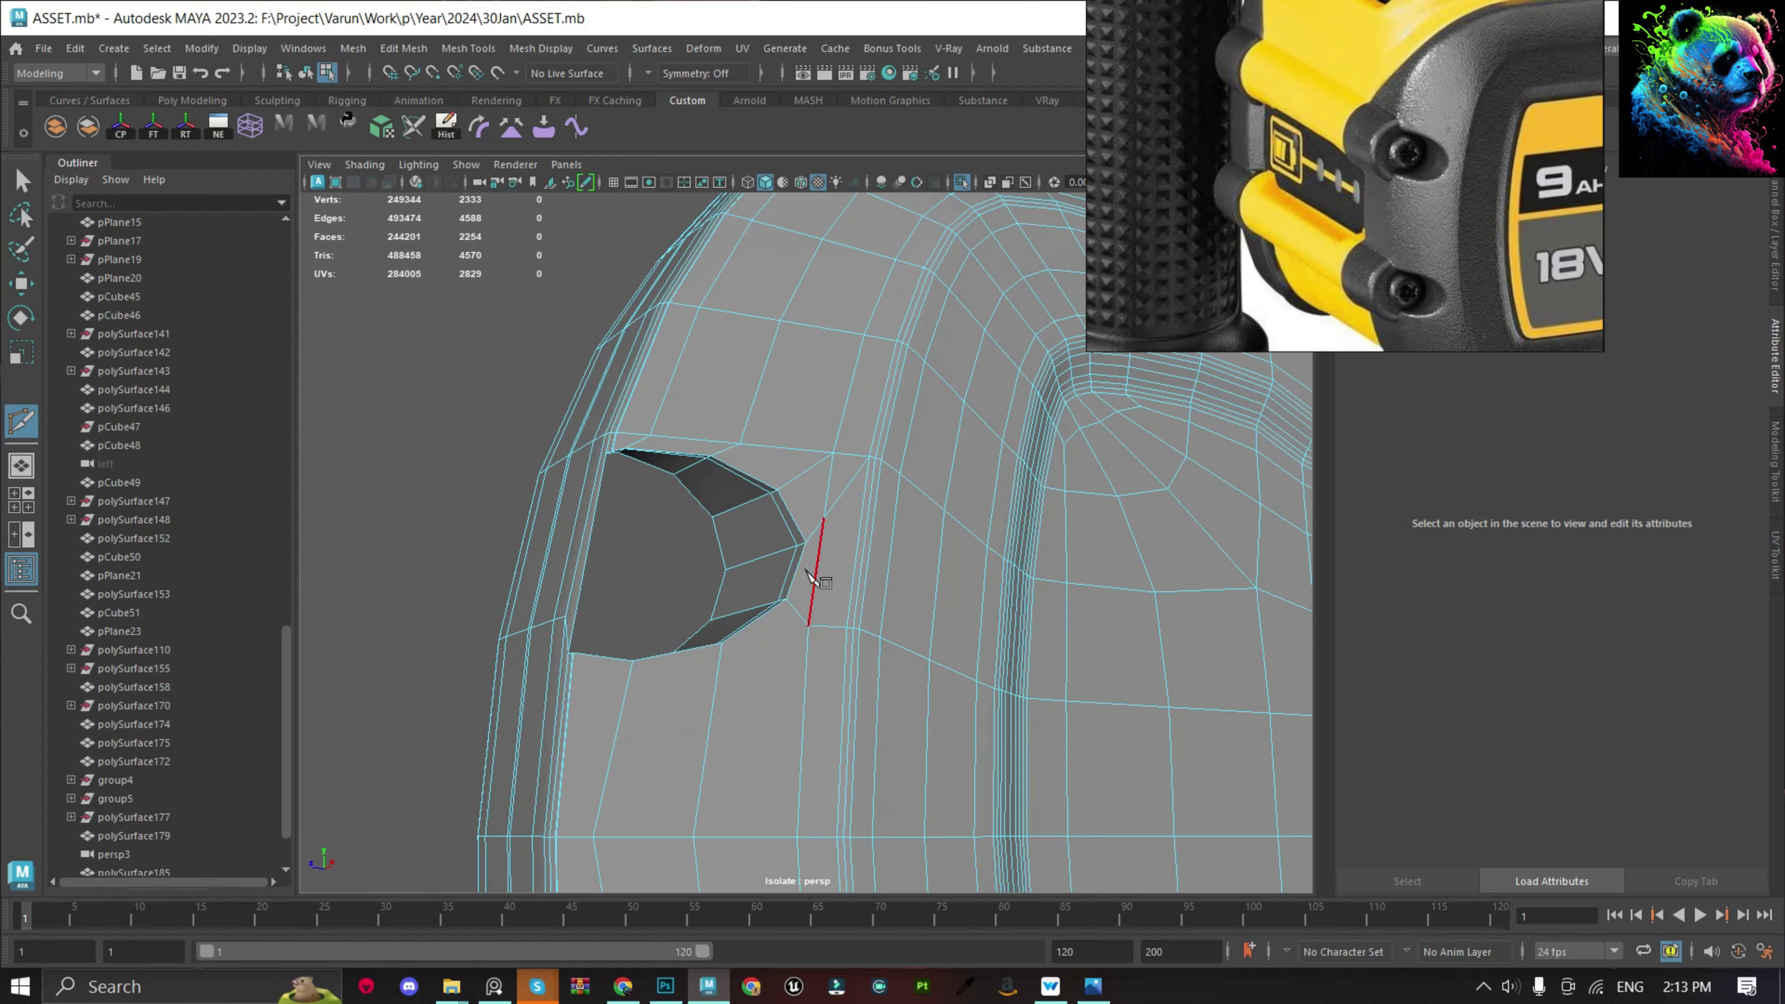
scroll(823, 661, "down", 3)
mouse_move(825, 662)
left_mouse_down("alt")
mouse_move(767, 668)
mouse_move(633, 562)
left_mouse_up("alt")
double_click(696, 738)
key("f")
scroll(522, 450, "up", 5)
Find the single unwanted edge near the hole and delete it.
left_click(522, 450)
scroll(522, 450, "up", 5)
scroll(817, 546, "up", 4)
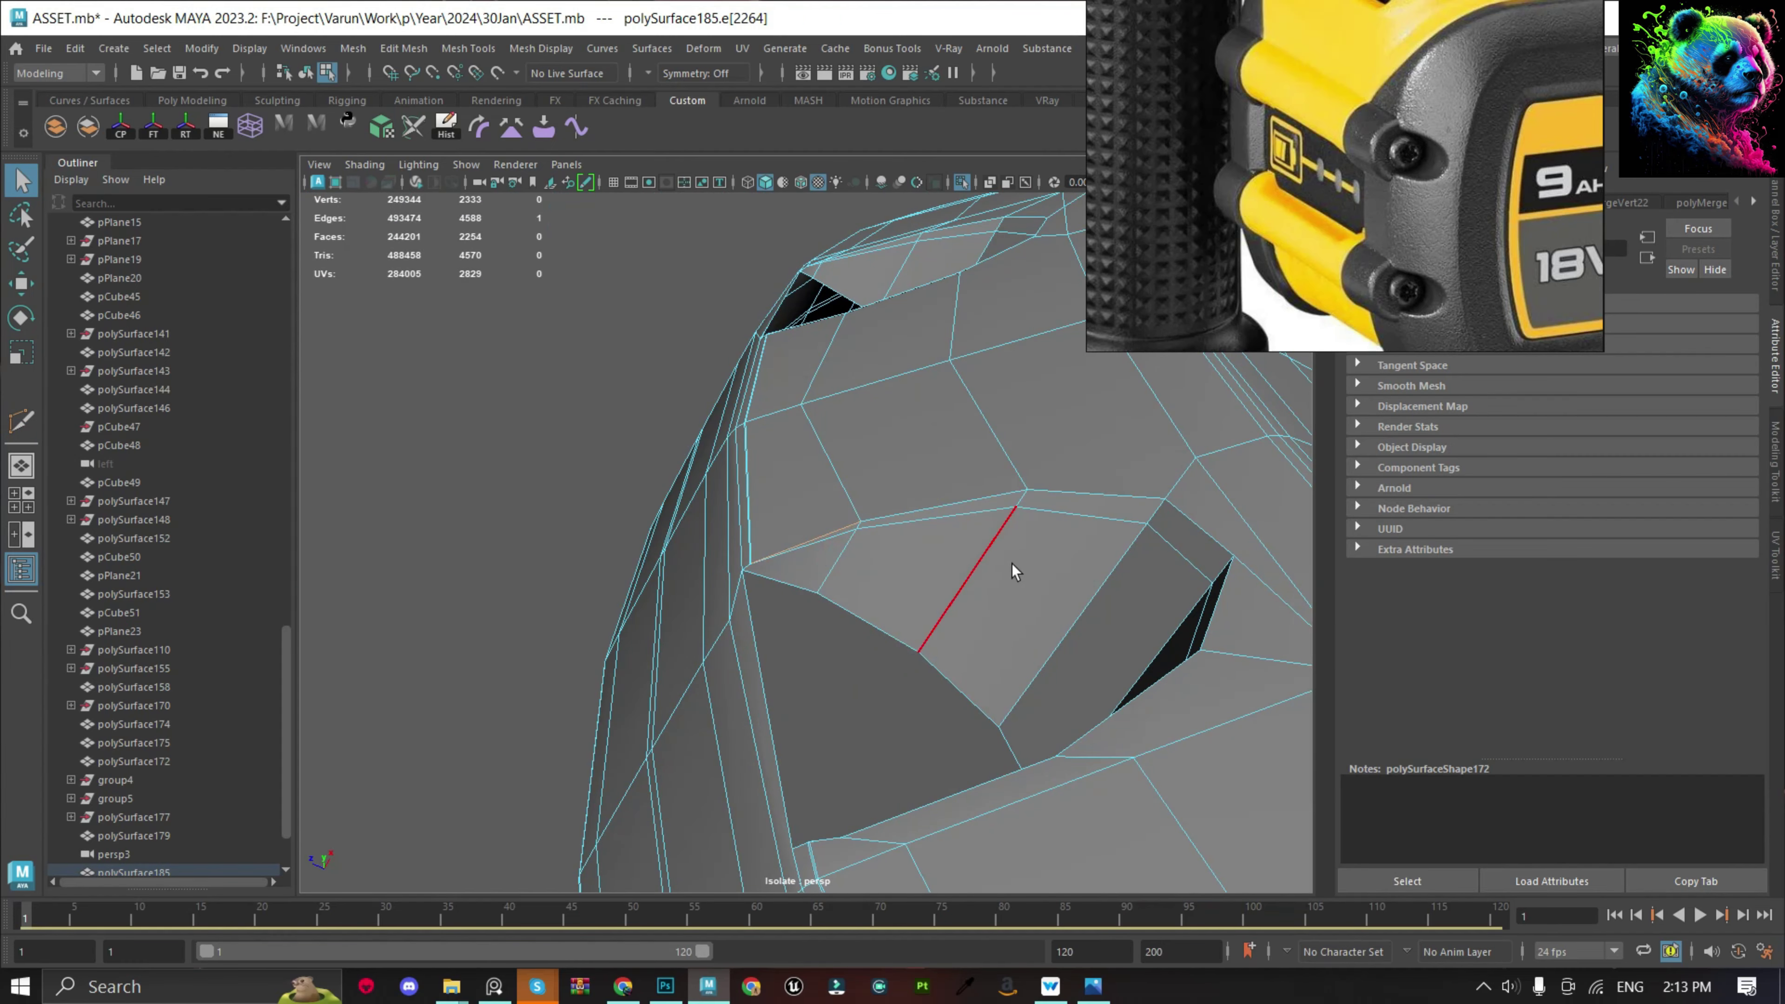
double_click(892, 571)
scroll(929, 549, "down", 4)
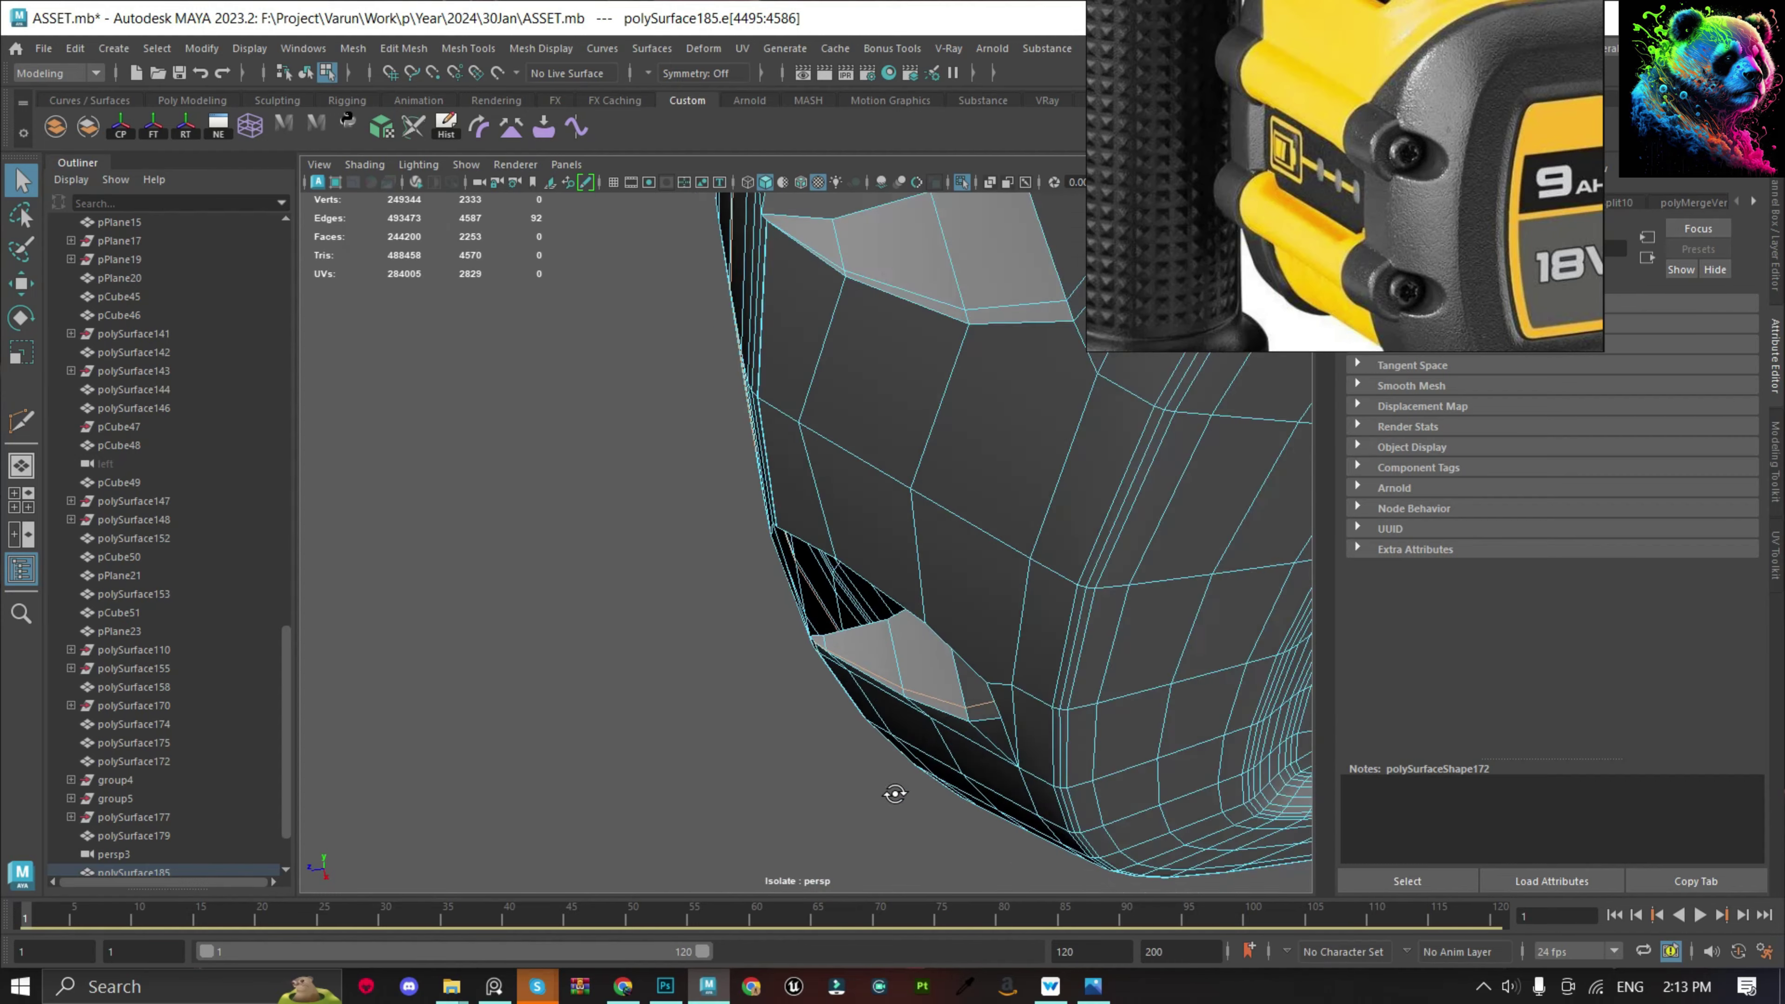
left_click_drag(897, 788, 837, 712, "alt")
left_click(829, 689)
scroll(830, 689, "up", 3)
scroll(799, 545, "up", 2)
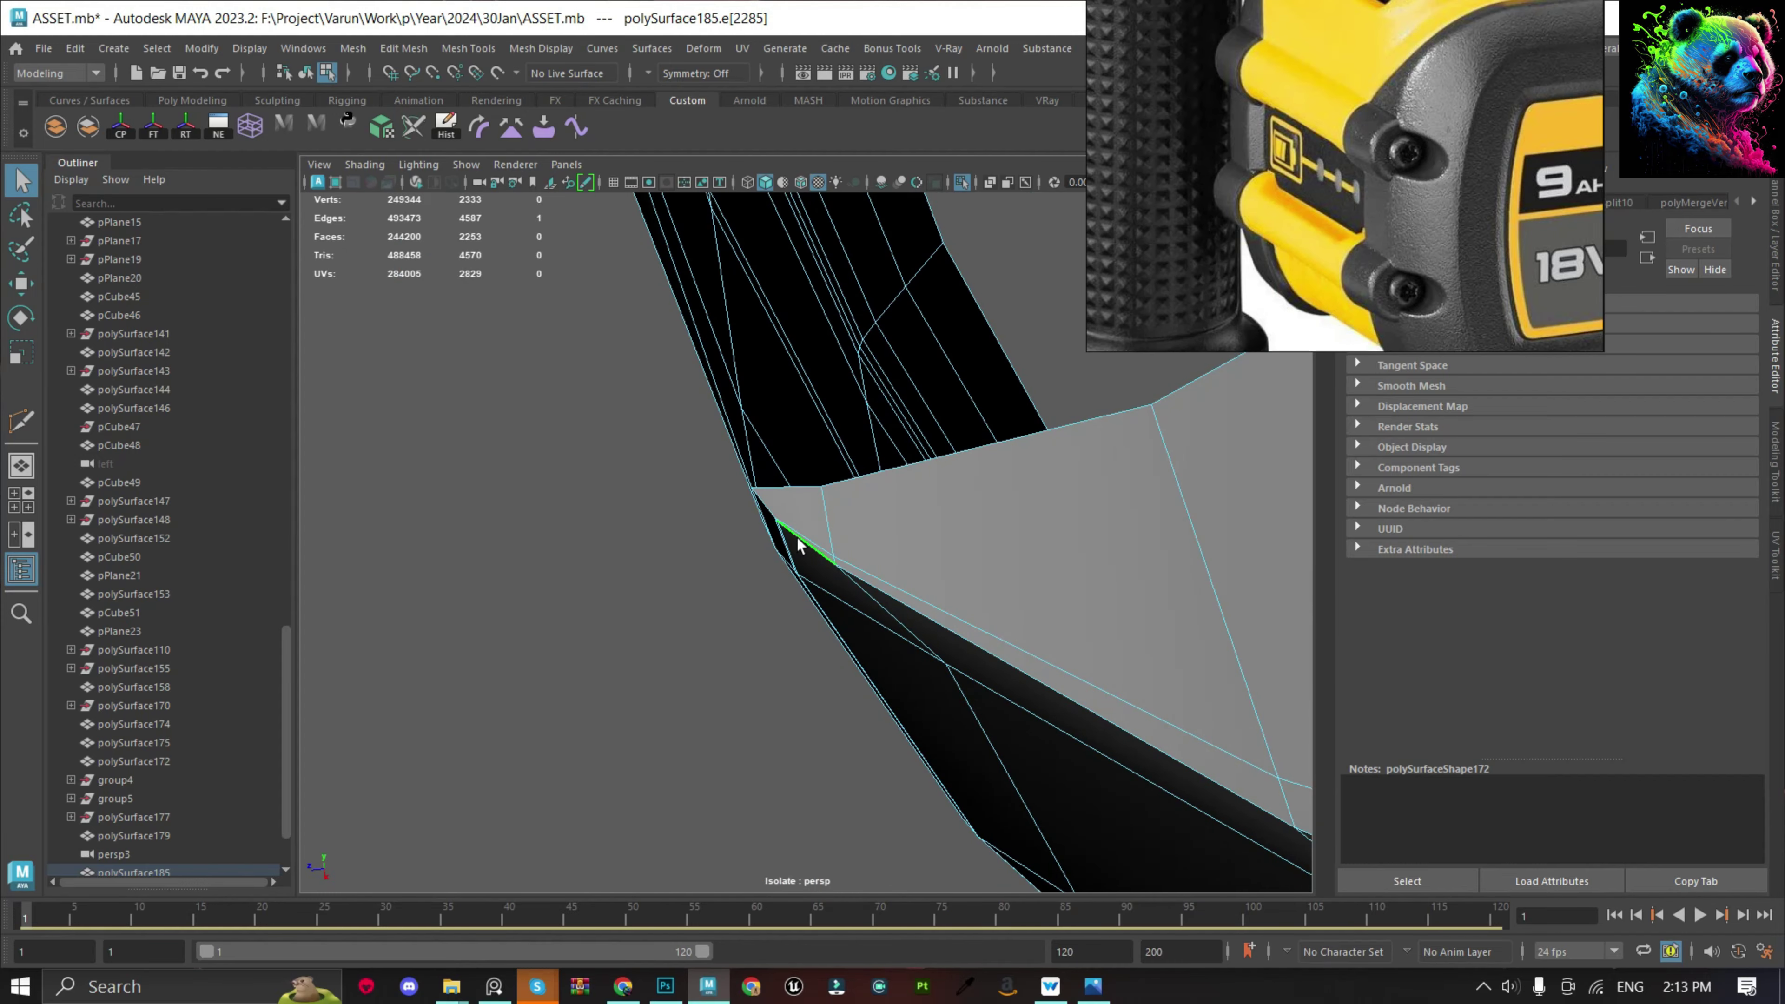
key("Delete")
Delete the stray edge loop running around the part.
left_click_drag(999, 505, 817, 586, "alt")
scroll(766, 571, "up", 3)
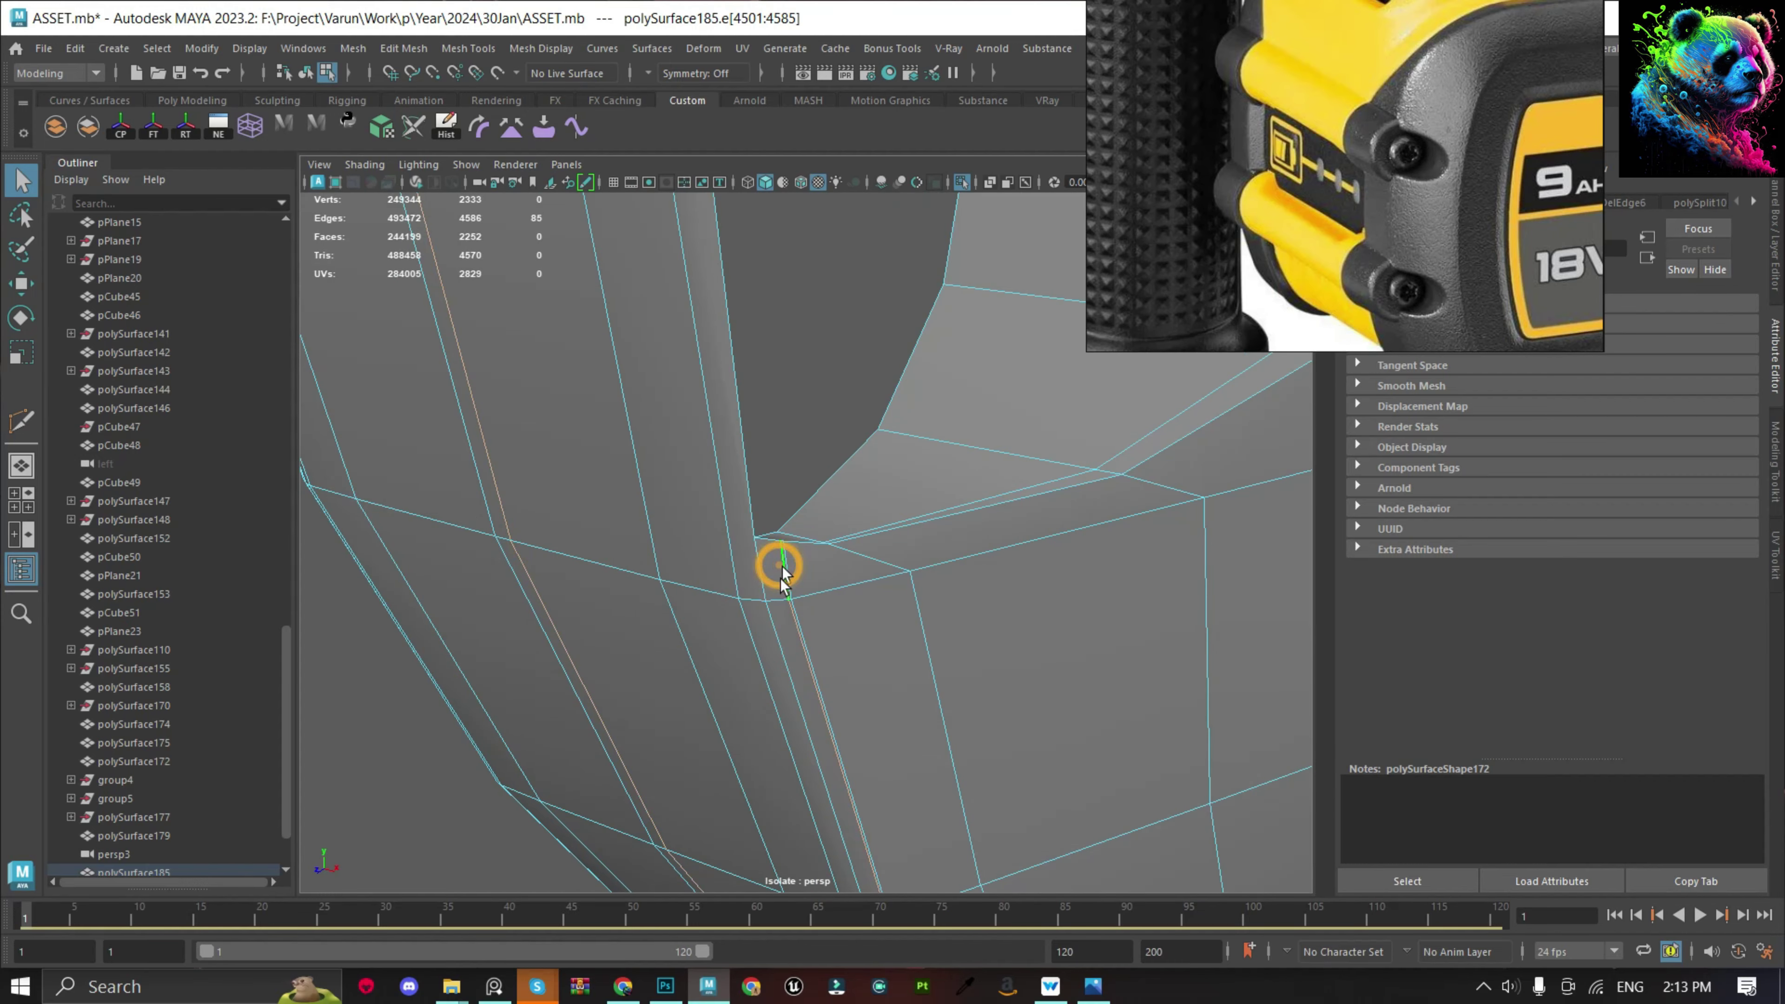
scroll(782, 576, "down", 5)
scroll(843, 492, "up", 4)
key("Delete")
scroll(994, 430, "up", 2)
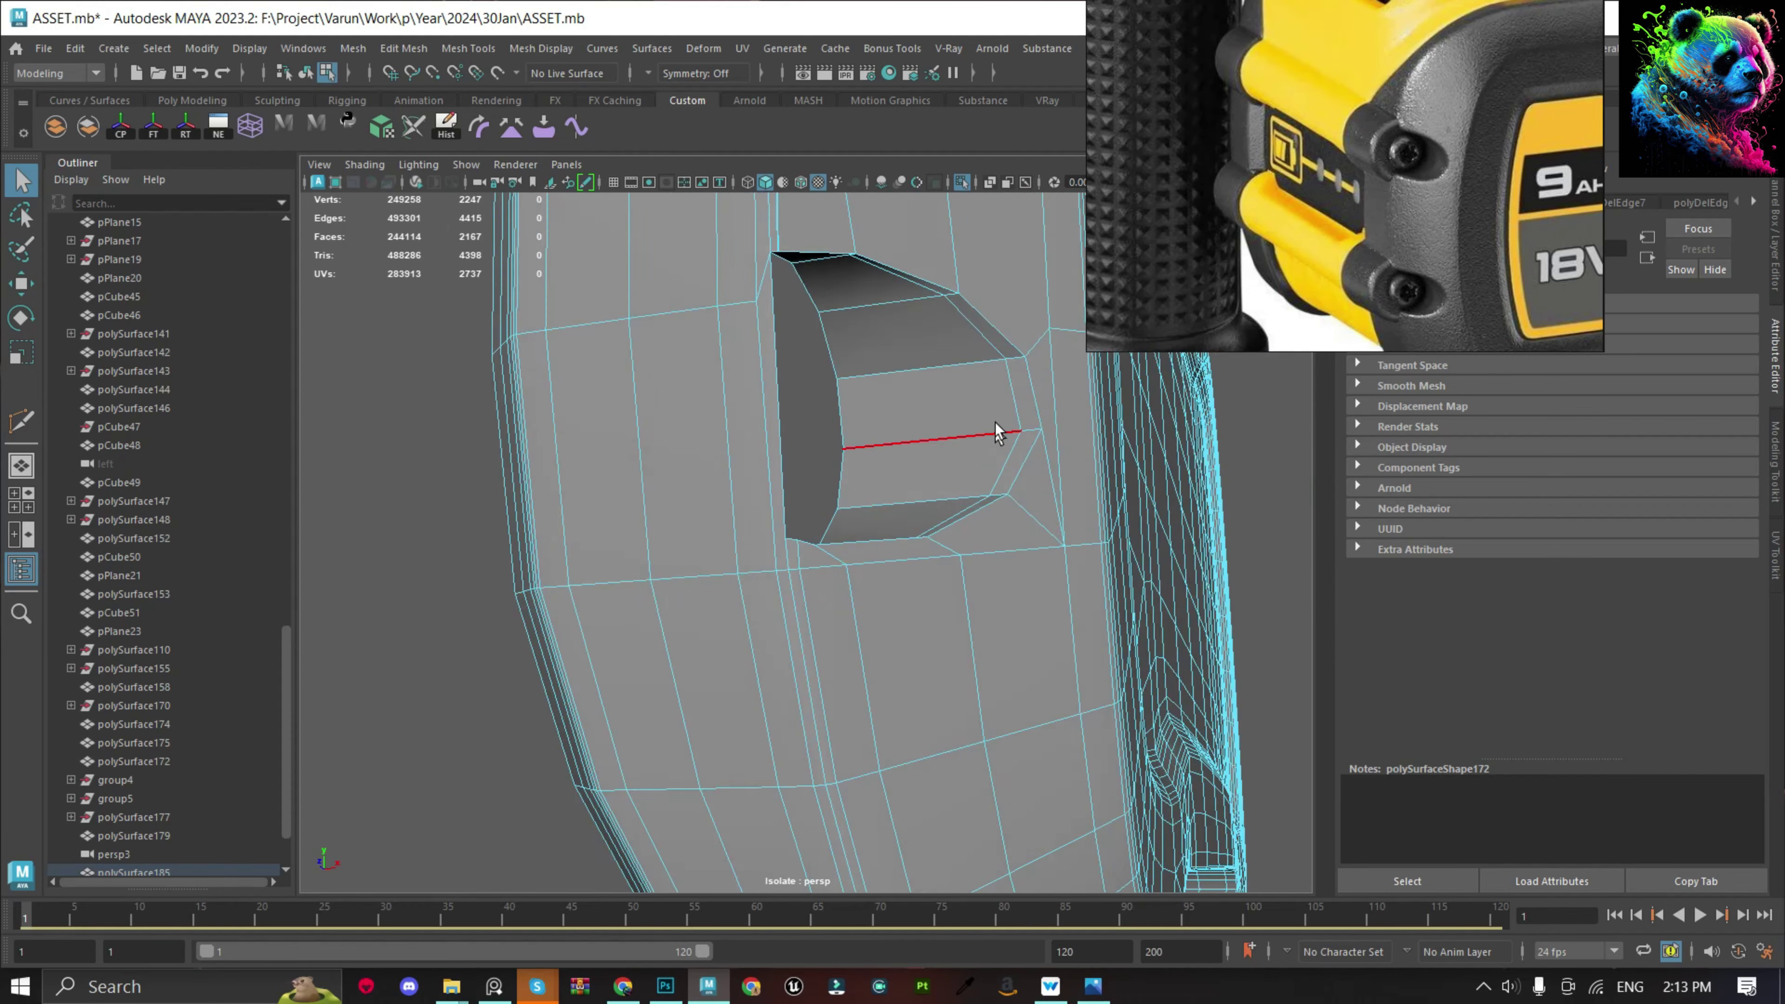
scroll(996, 425, "up", 2)
Slide the hole-corner vertices up along their edges to tidy the hole side.
double_click(1084, 419)
key("w")
mouse_move(1084, 420)
left_mouse_down("alt")
mouse_move(853, 591)
mouse_move(970, 536)
mouse_move(630, 494)
left_mouse_up("alt")
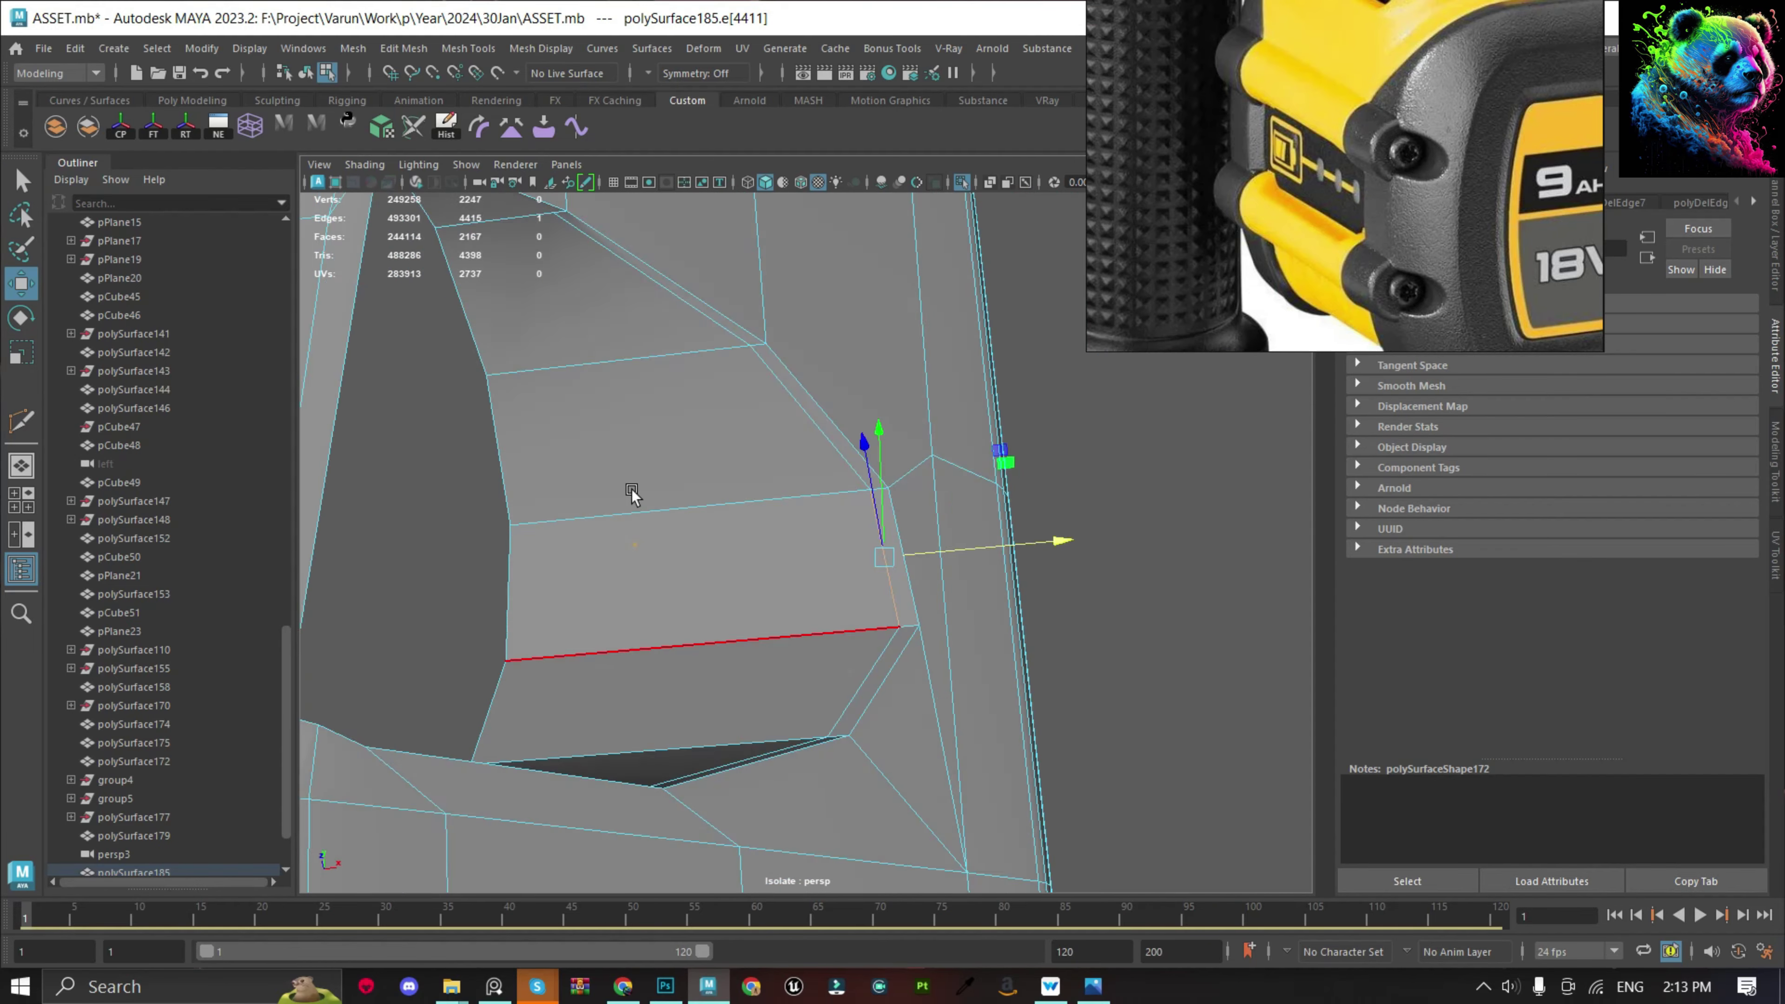
key("F9")
left_click(550, 279)
mouse_move(550, 280)
left_mouse_down("alt")
mouse_move(646, 783)
mouse_move(570, 702)
mouse_move(584, 722)
mouse_move(738, 358)
left_mouse_up("alt")
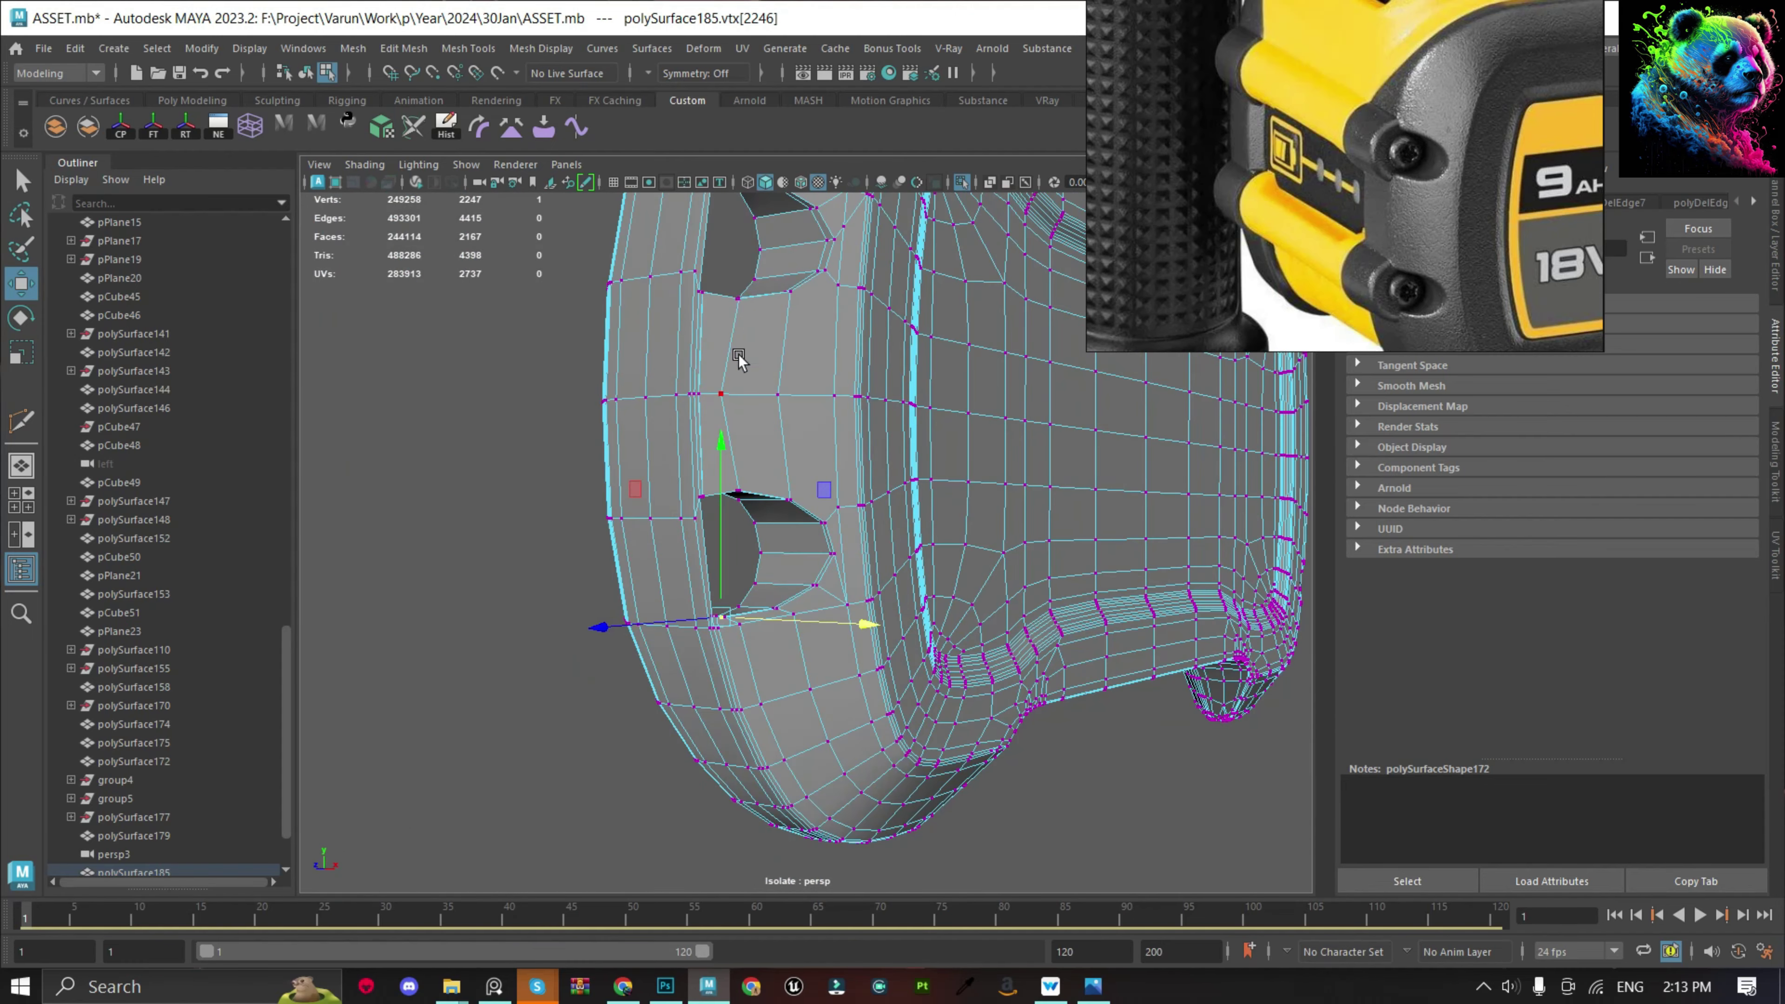
key("f")
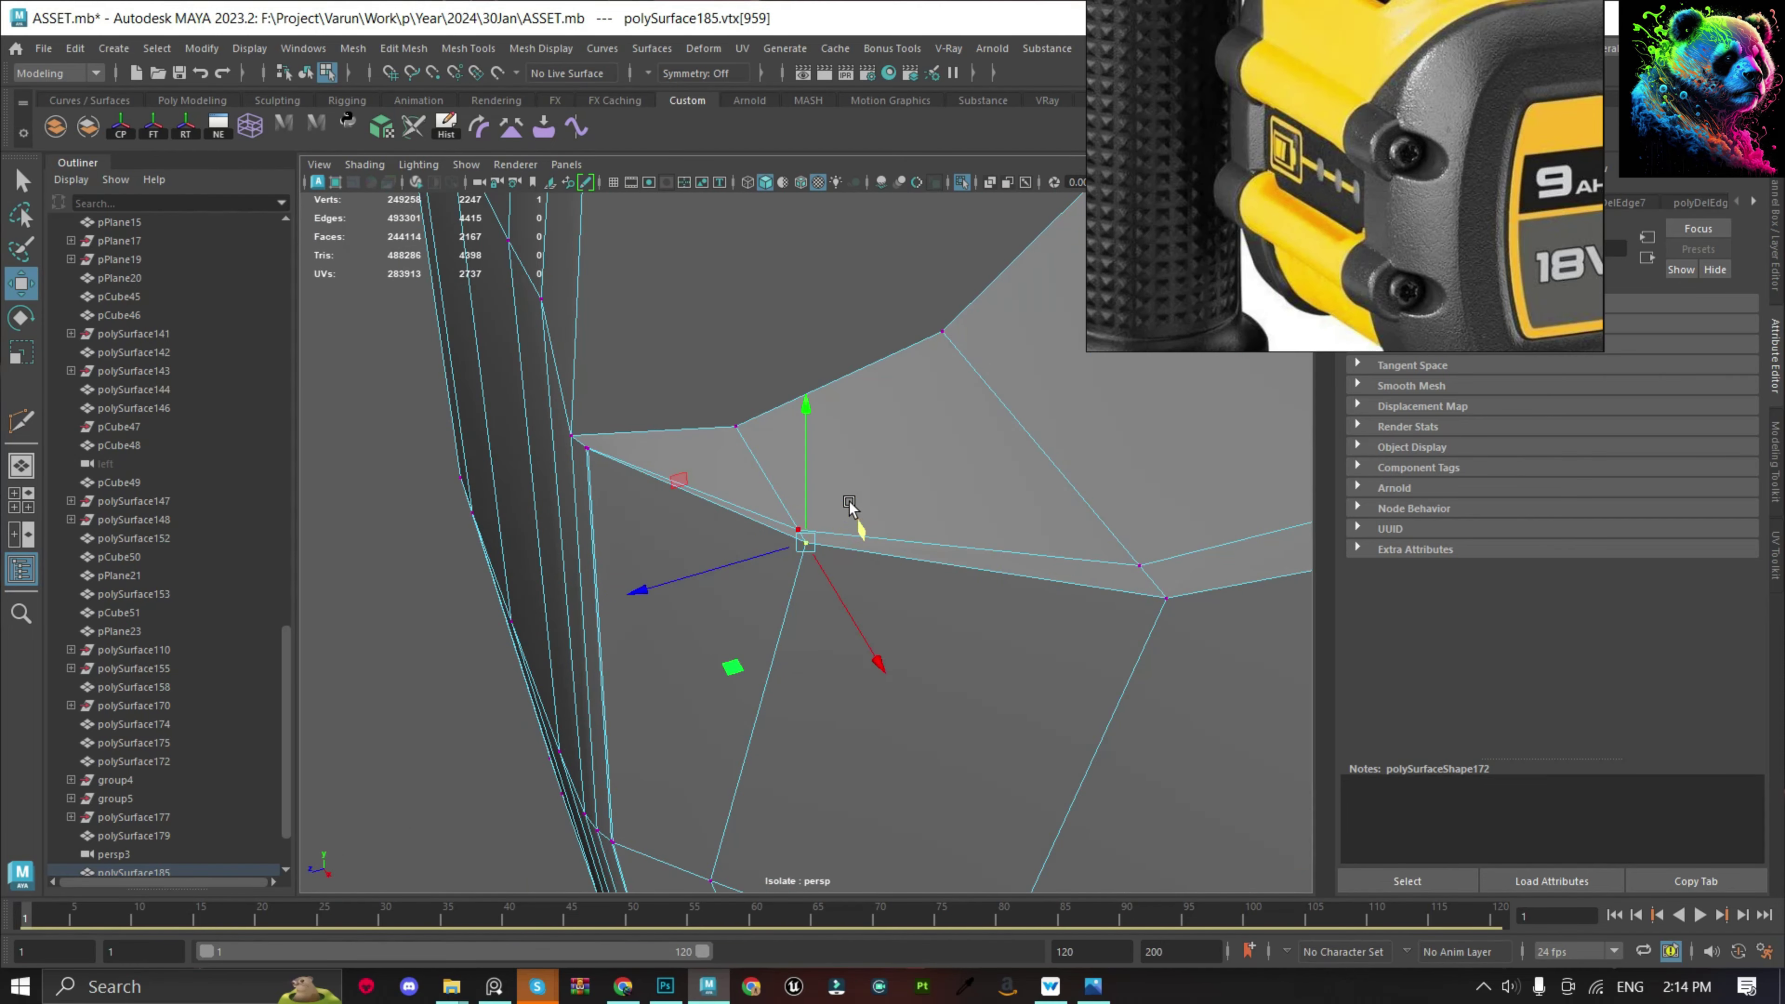
left_click(798, 529)
key("f")
middle_click_drag(807, 603, 814, 557, "shift")
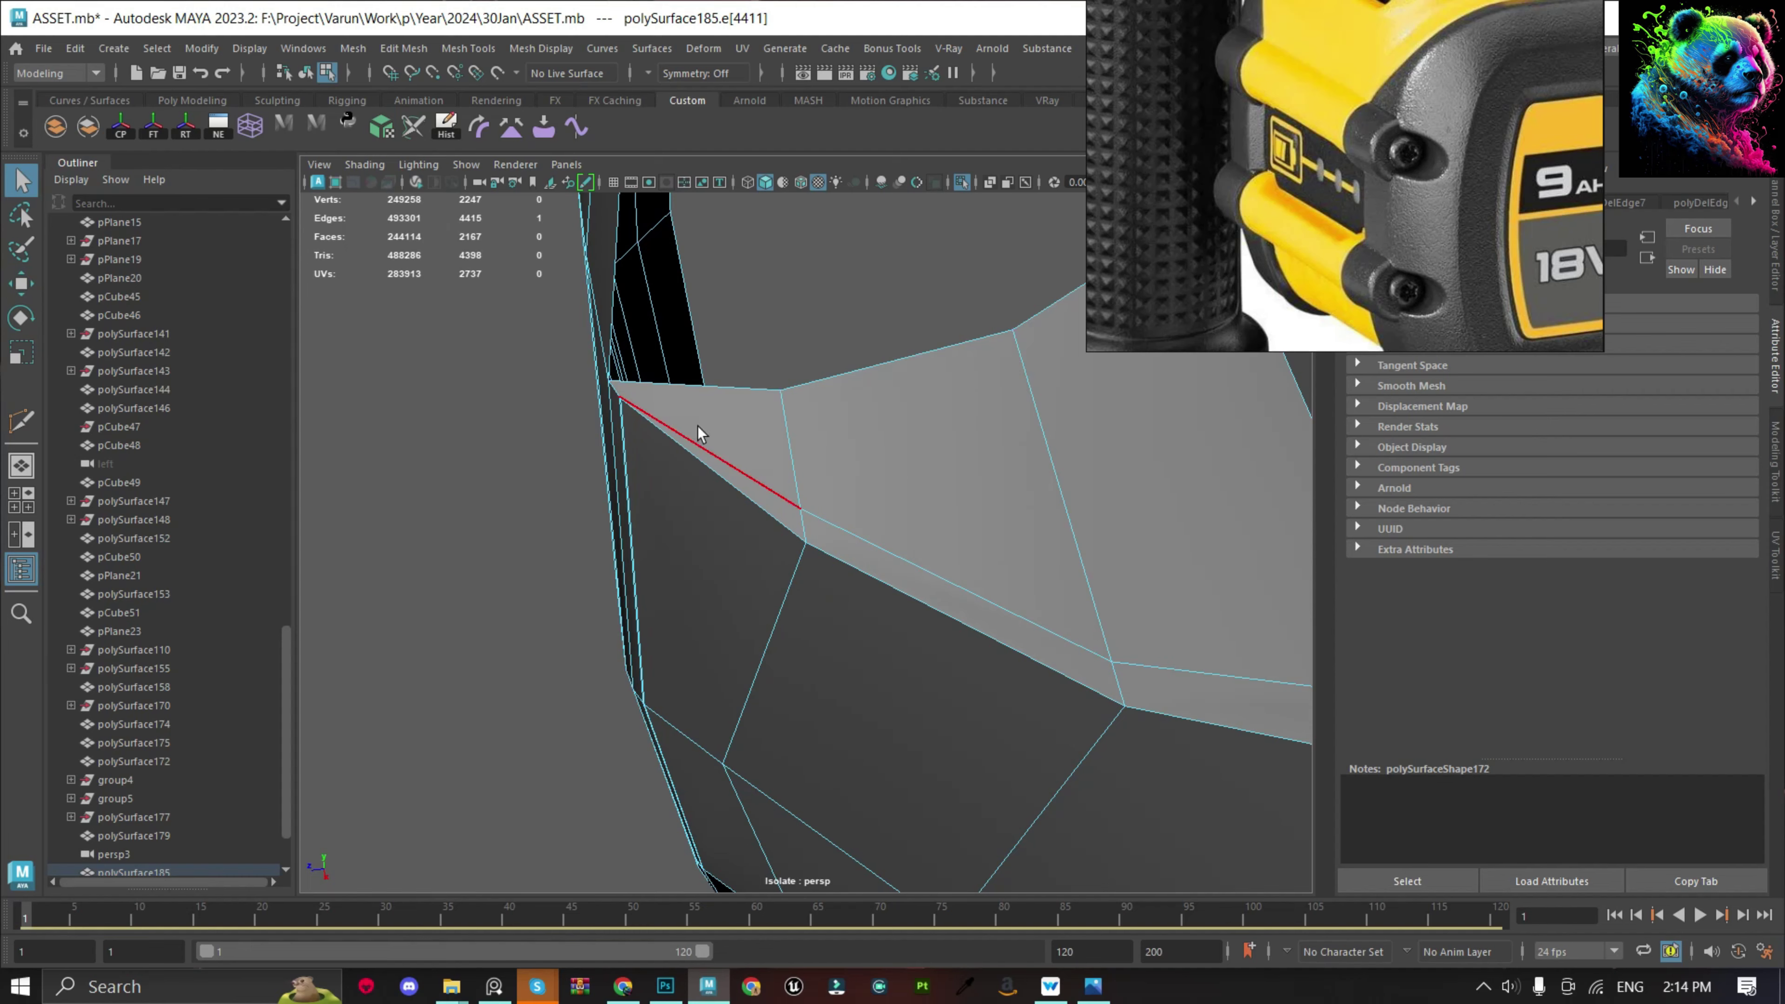
scroll(698, 434, "down", 3)
Delete the redundant stray edges around the hole rim.
right_click_drag(857, 439, 861, 492, "shift")
left_click_drag(861, 492, 780, 372, "alt")
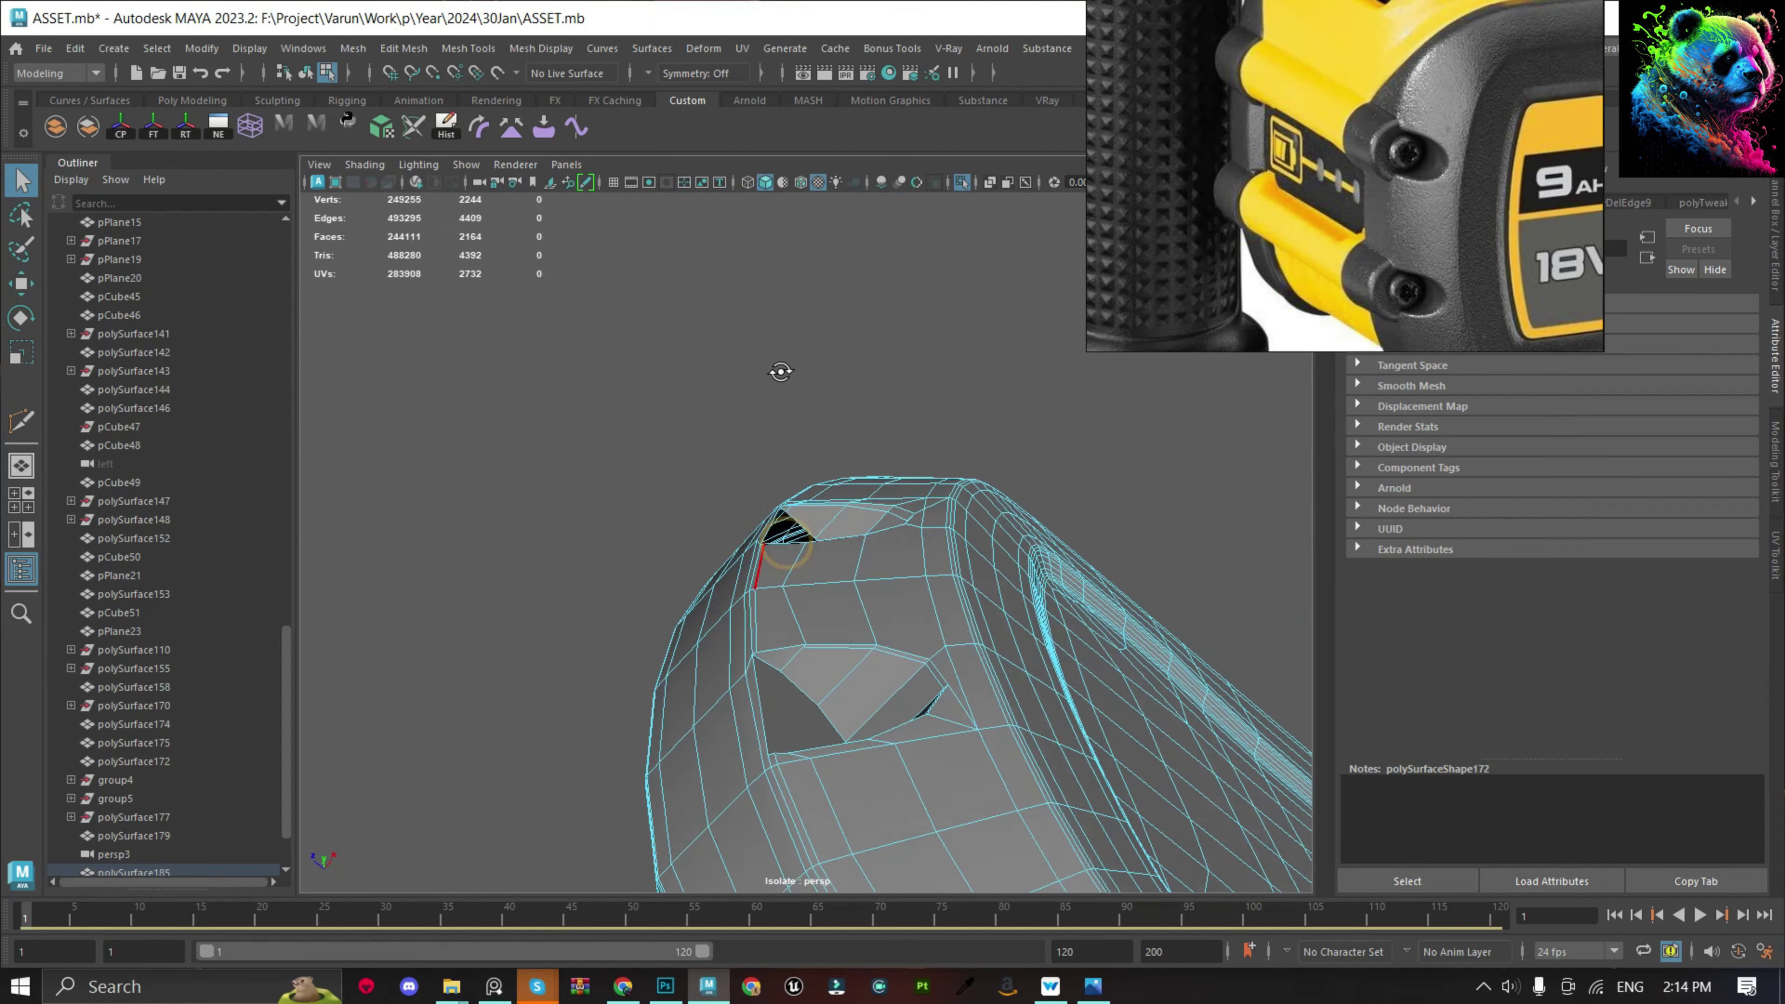
scroll(780, 371, "up", 3)
left_click(809, 498)
right_click_drag(922, 507, 807, 597, "shift")
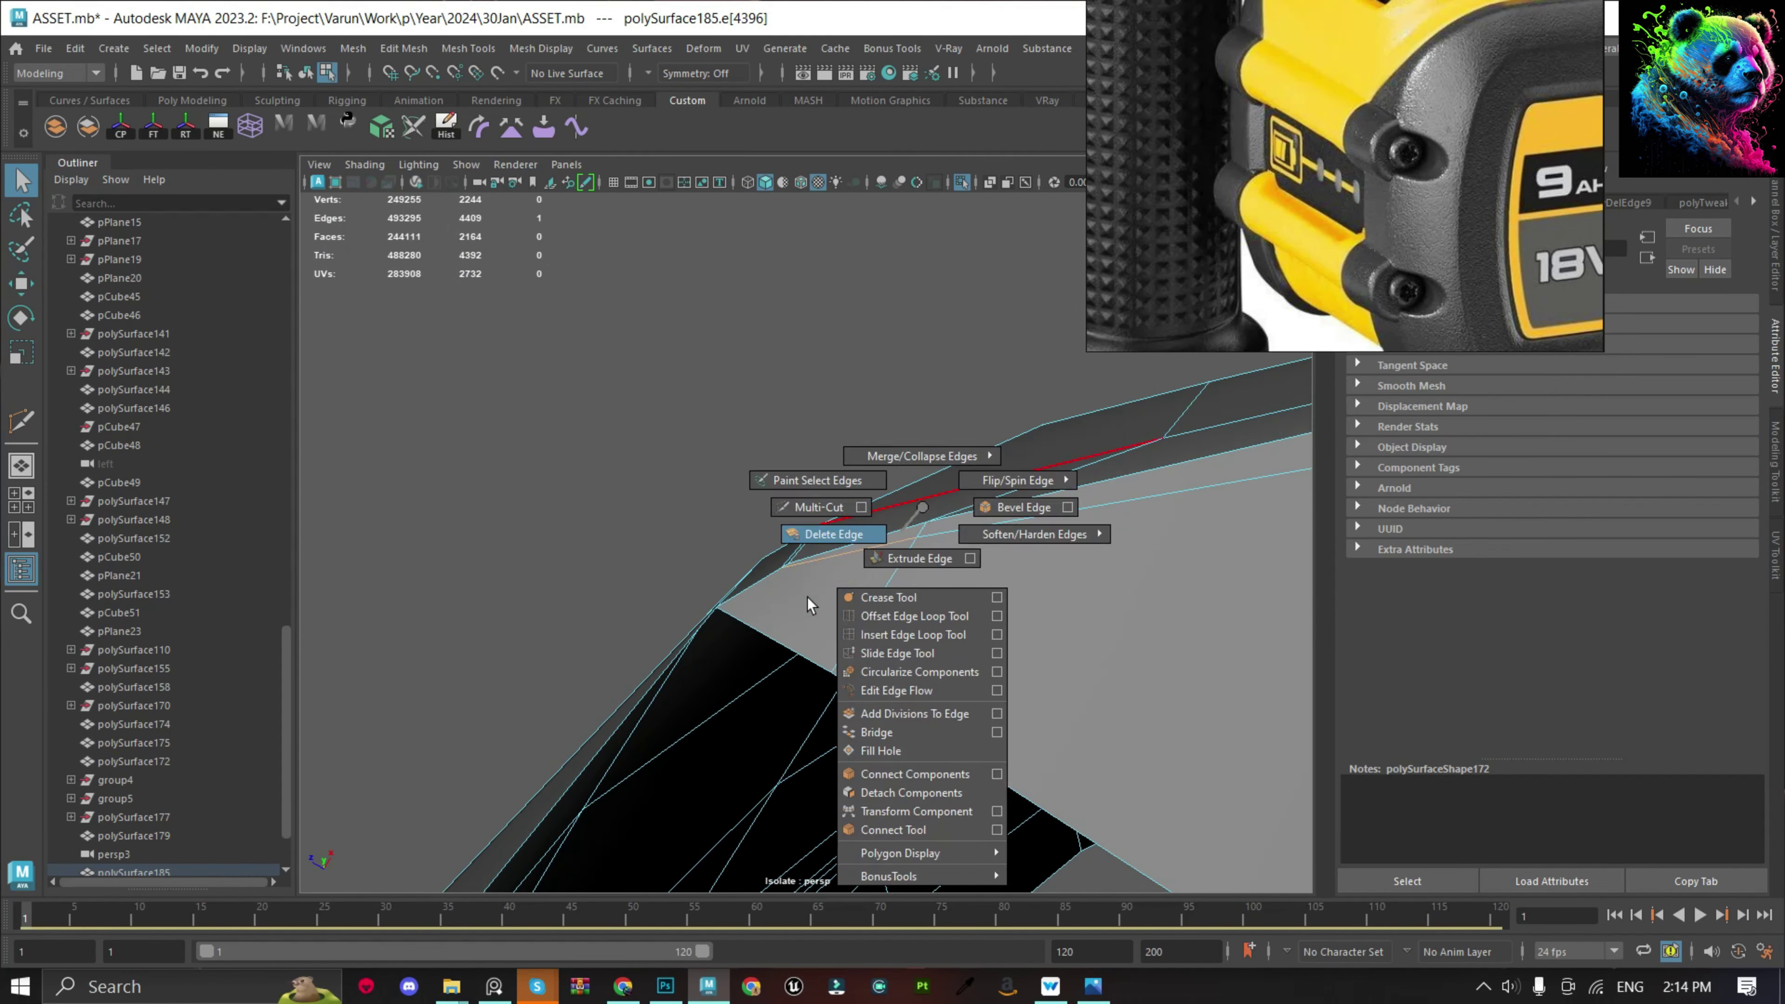
left_click(973, 642)
left_click_drag(972, 642, 1185, 730, "alt")
scroll(734, 635, "up", 3)
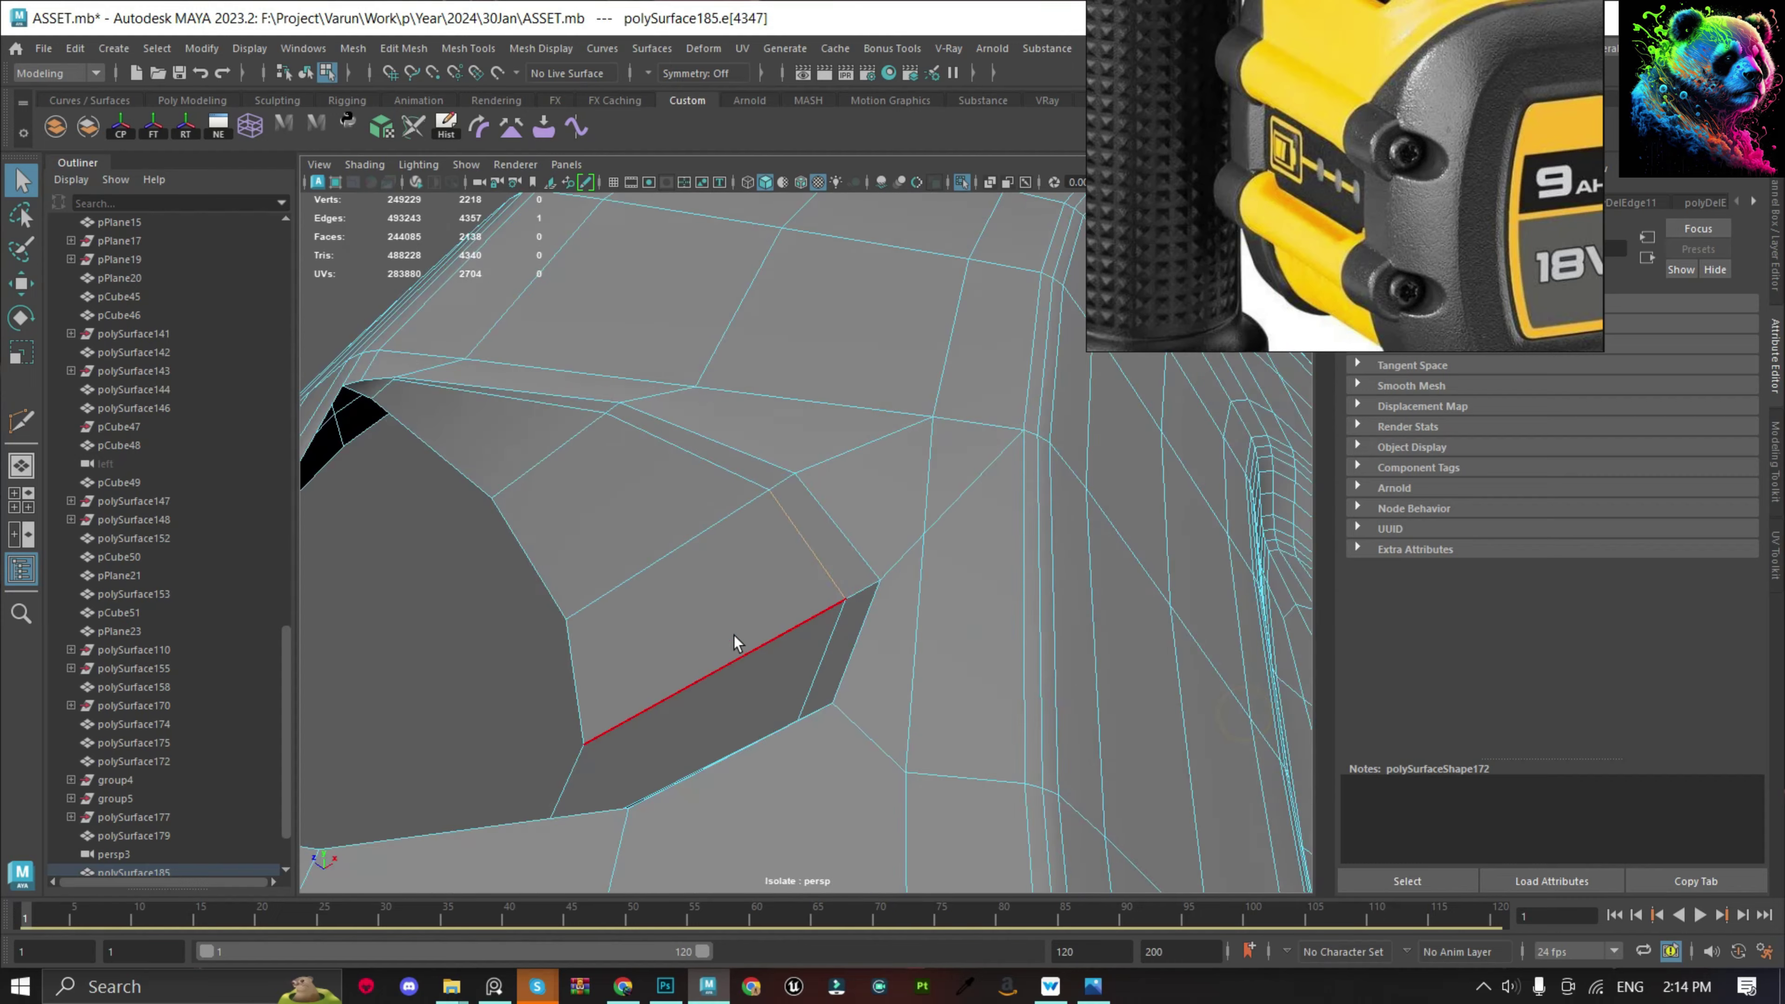
left_click(734, 637, "shift")
left_click_drag(734, 637, 815, 696, "alt")
Return to object mode, deselect, then reselect the drill body facing the hole.
key("F8")
scroll(916, 618, "down", 5)
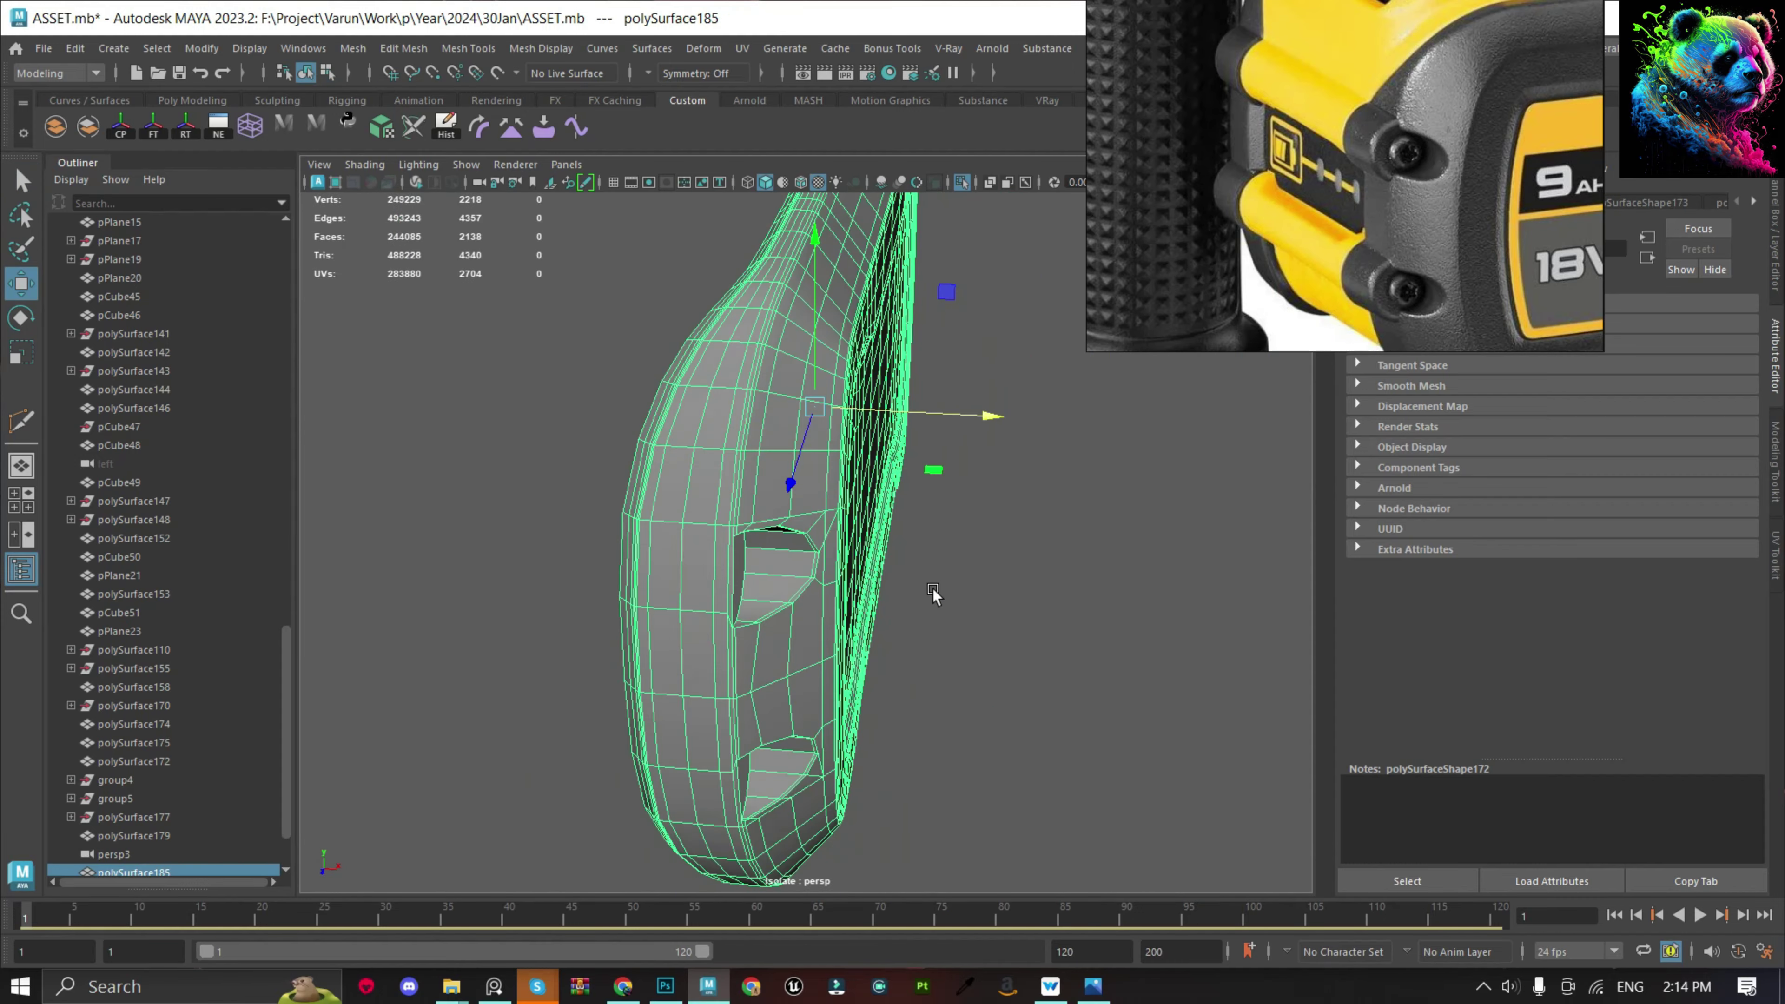
scroll(937, 598, "up", 3)
right_click(968, 478, "shift")
left_click(471, 335)
left_click_drag(657, 379, 802, 592, "alt")
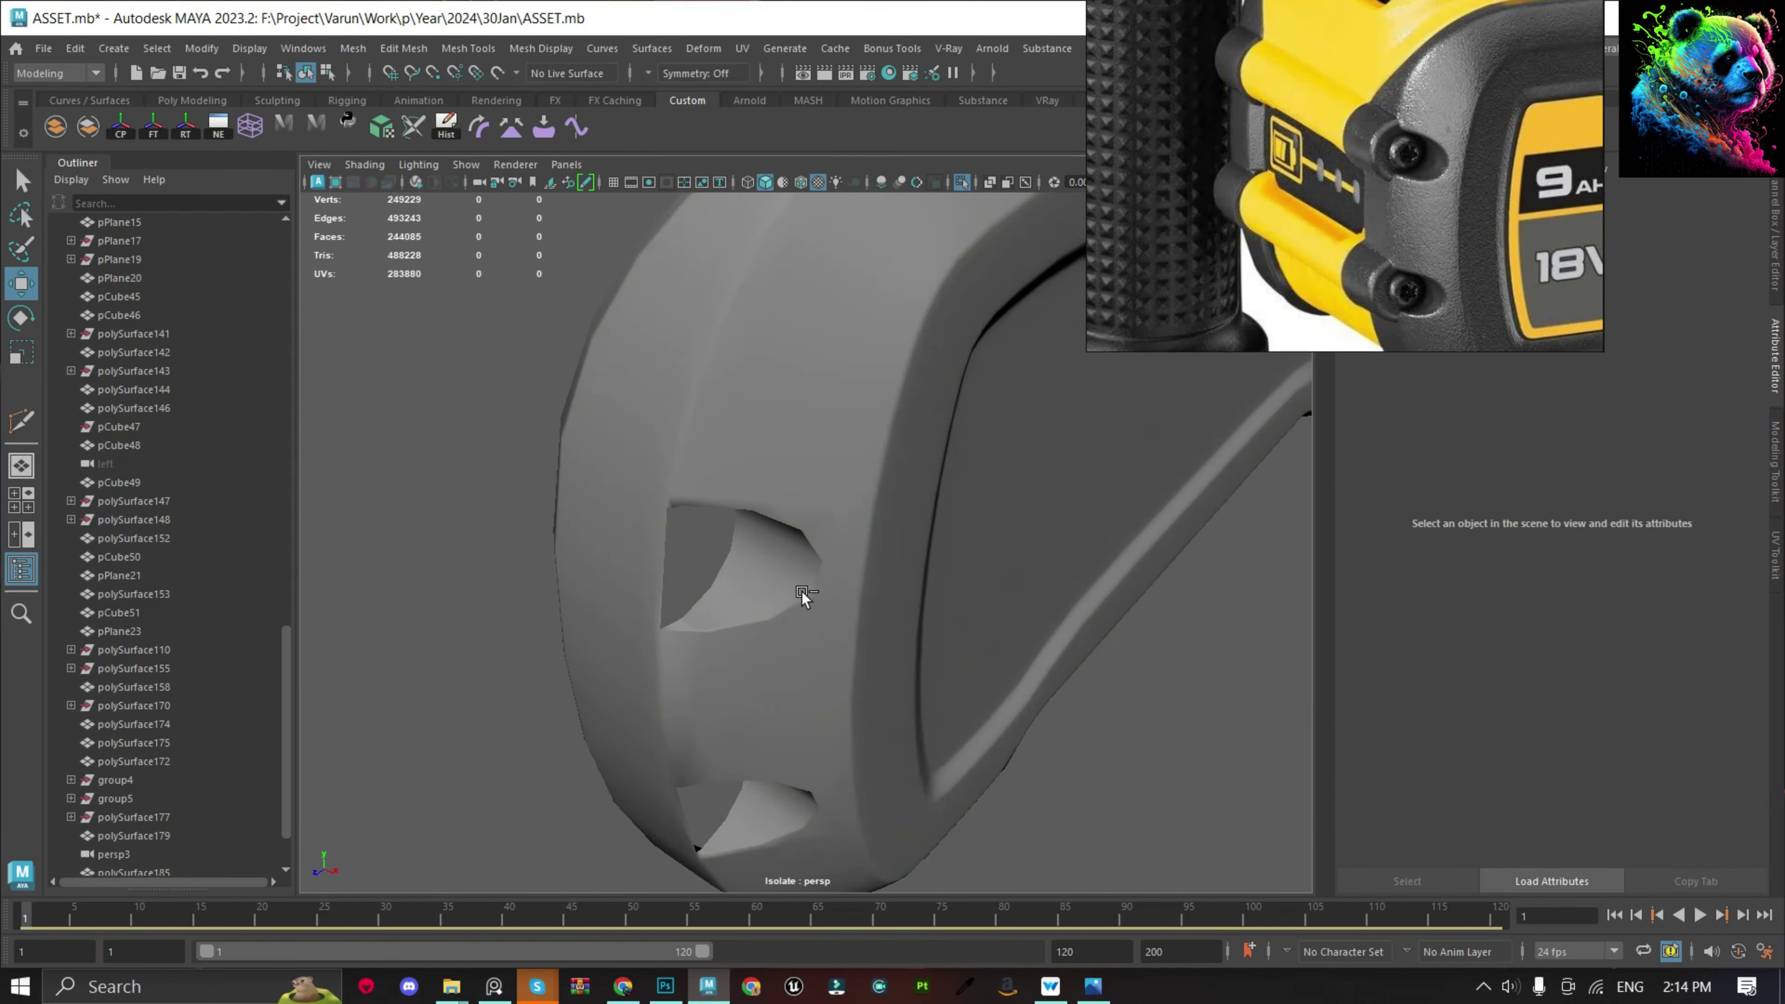
left_click(785, 607)
left_click_drag(766, 518, 703, 533, "alt")
Insert several edge loops around the upper side-panel hole's wall.
key("F10")
scroll(703, 533, "up", 5)
left_click(657, 399)
right_click(677, 387, "shift")
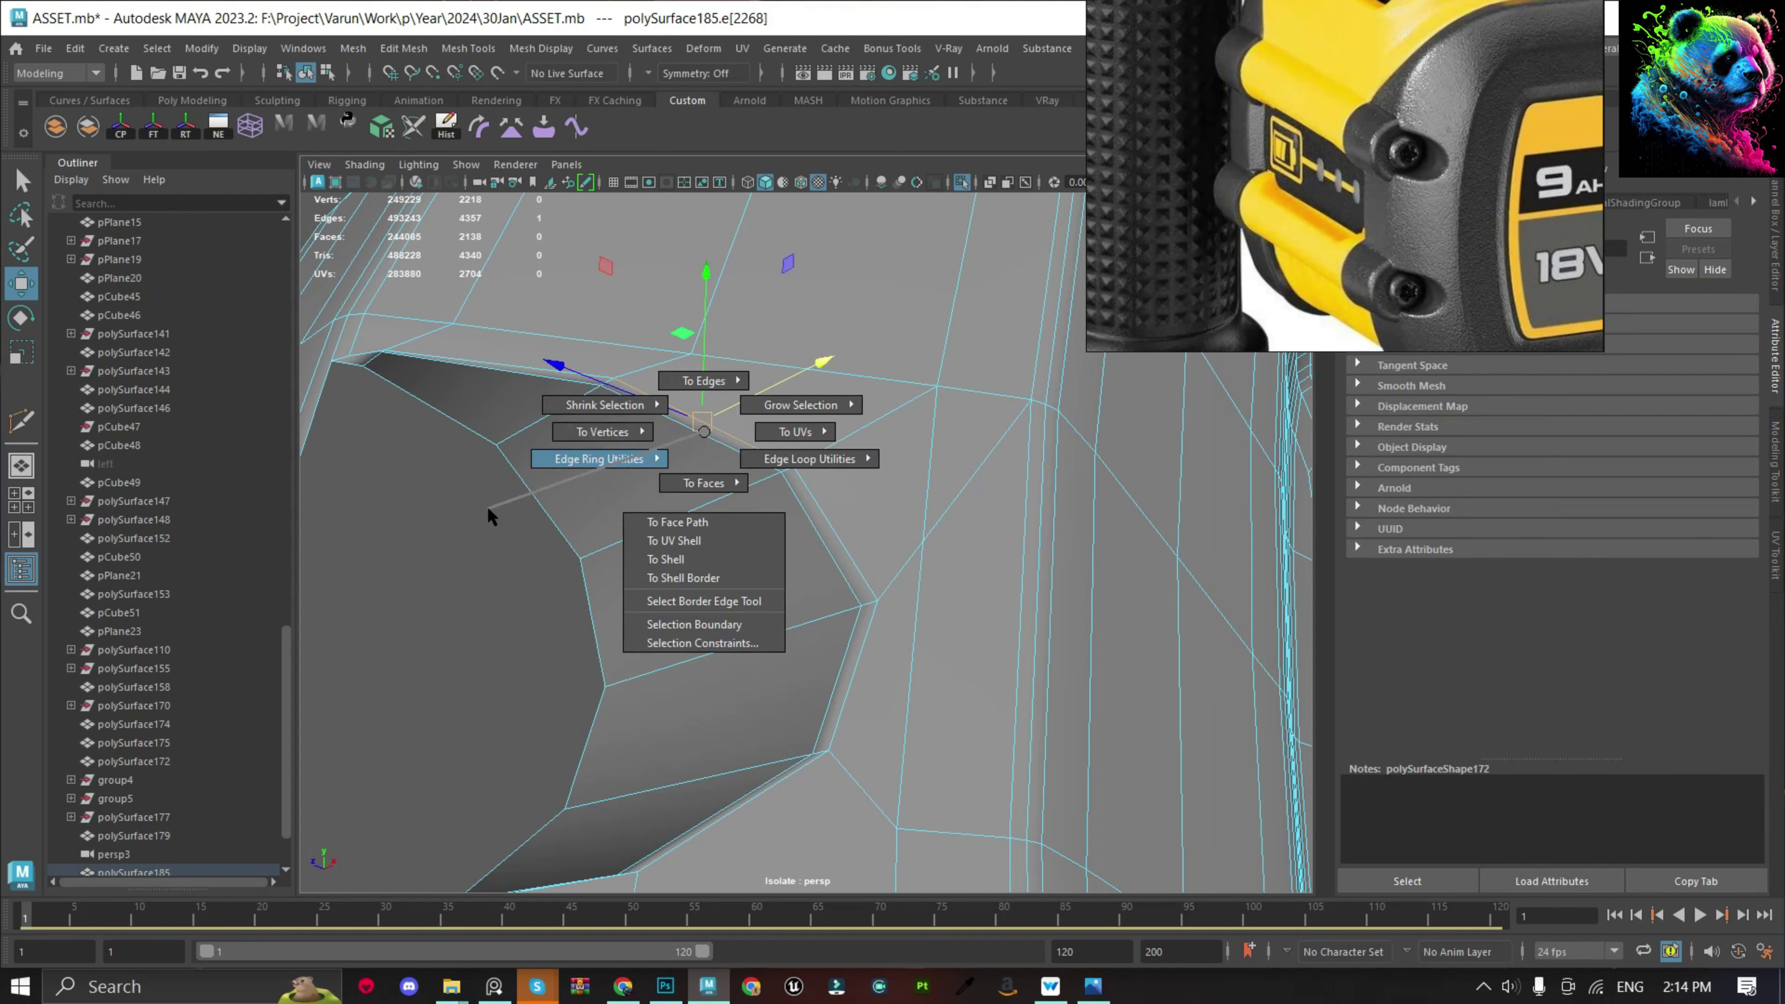
left_click(698, 535)
scroll(753, 548, "down", 3)
left_click(754, 548)
scroll(884, 558, "down", 3)
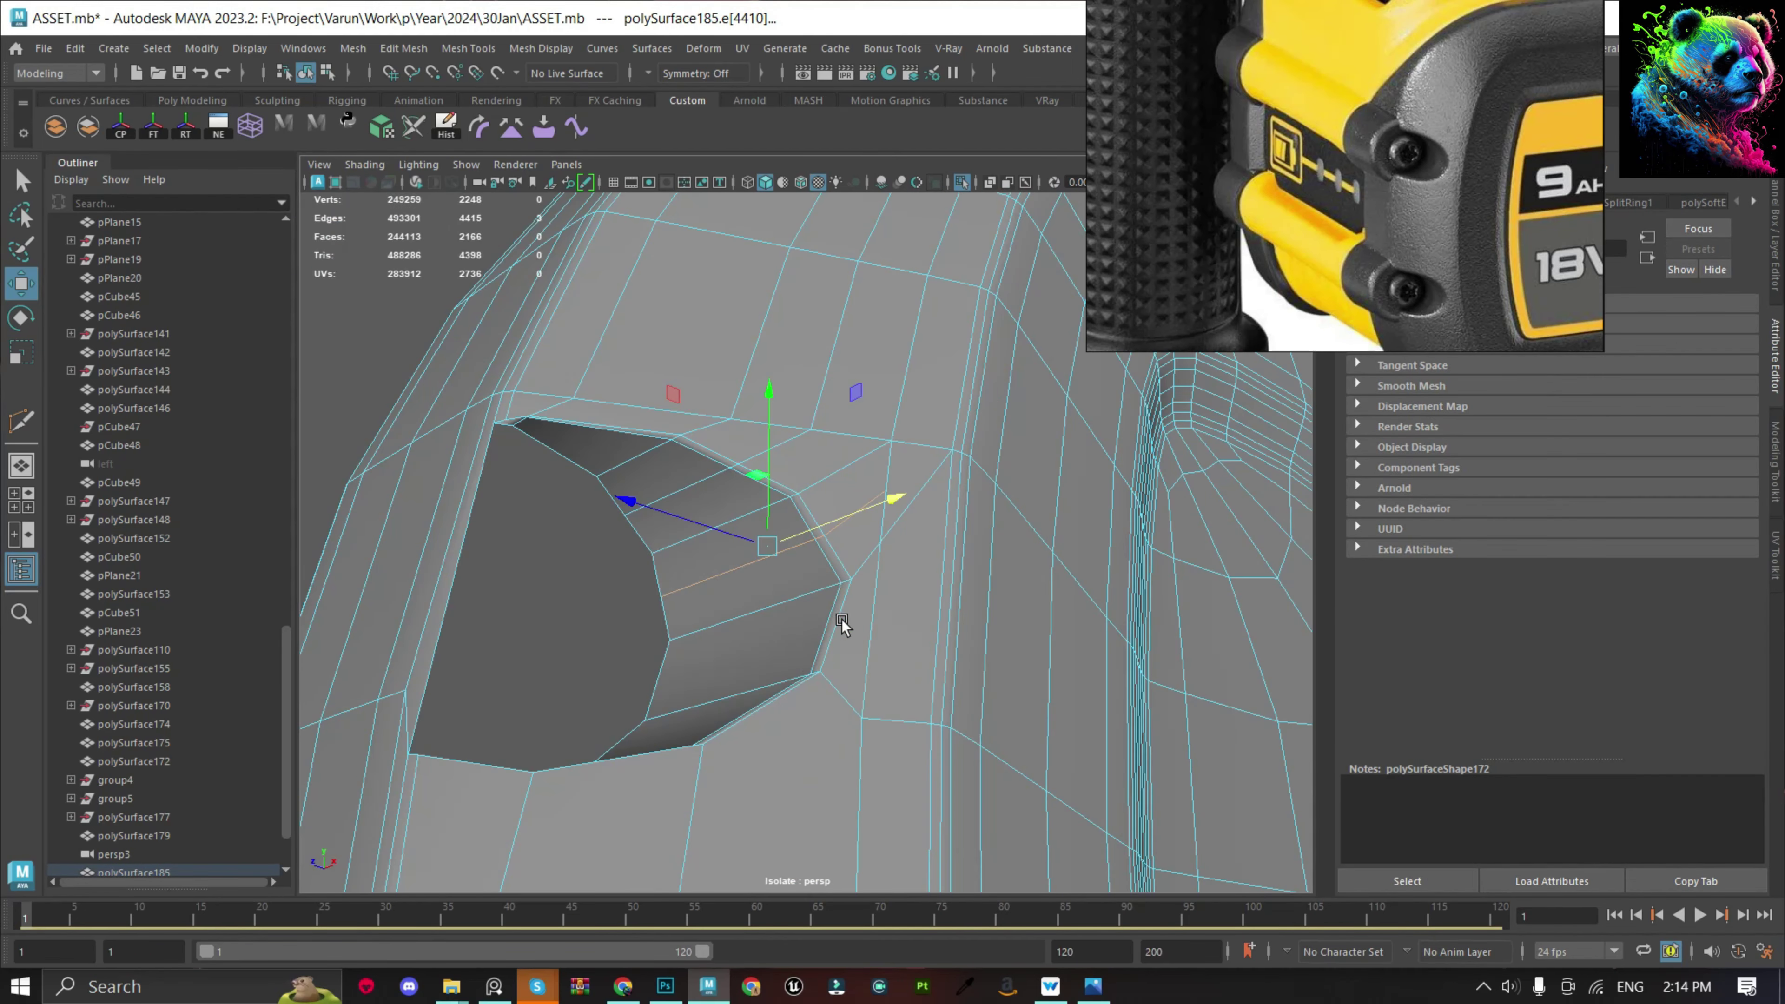
Add another edge loop running across the hole's bottom rim.
left_click(632, 752)
left_click(499, 790)
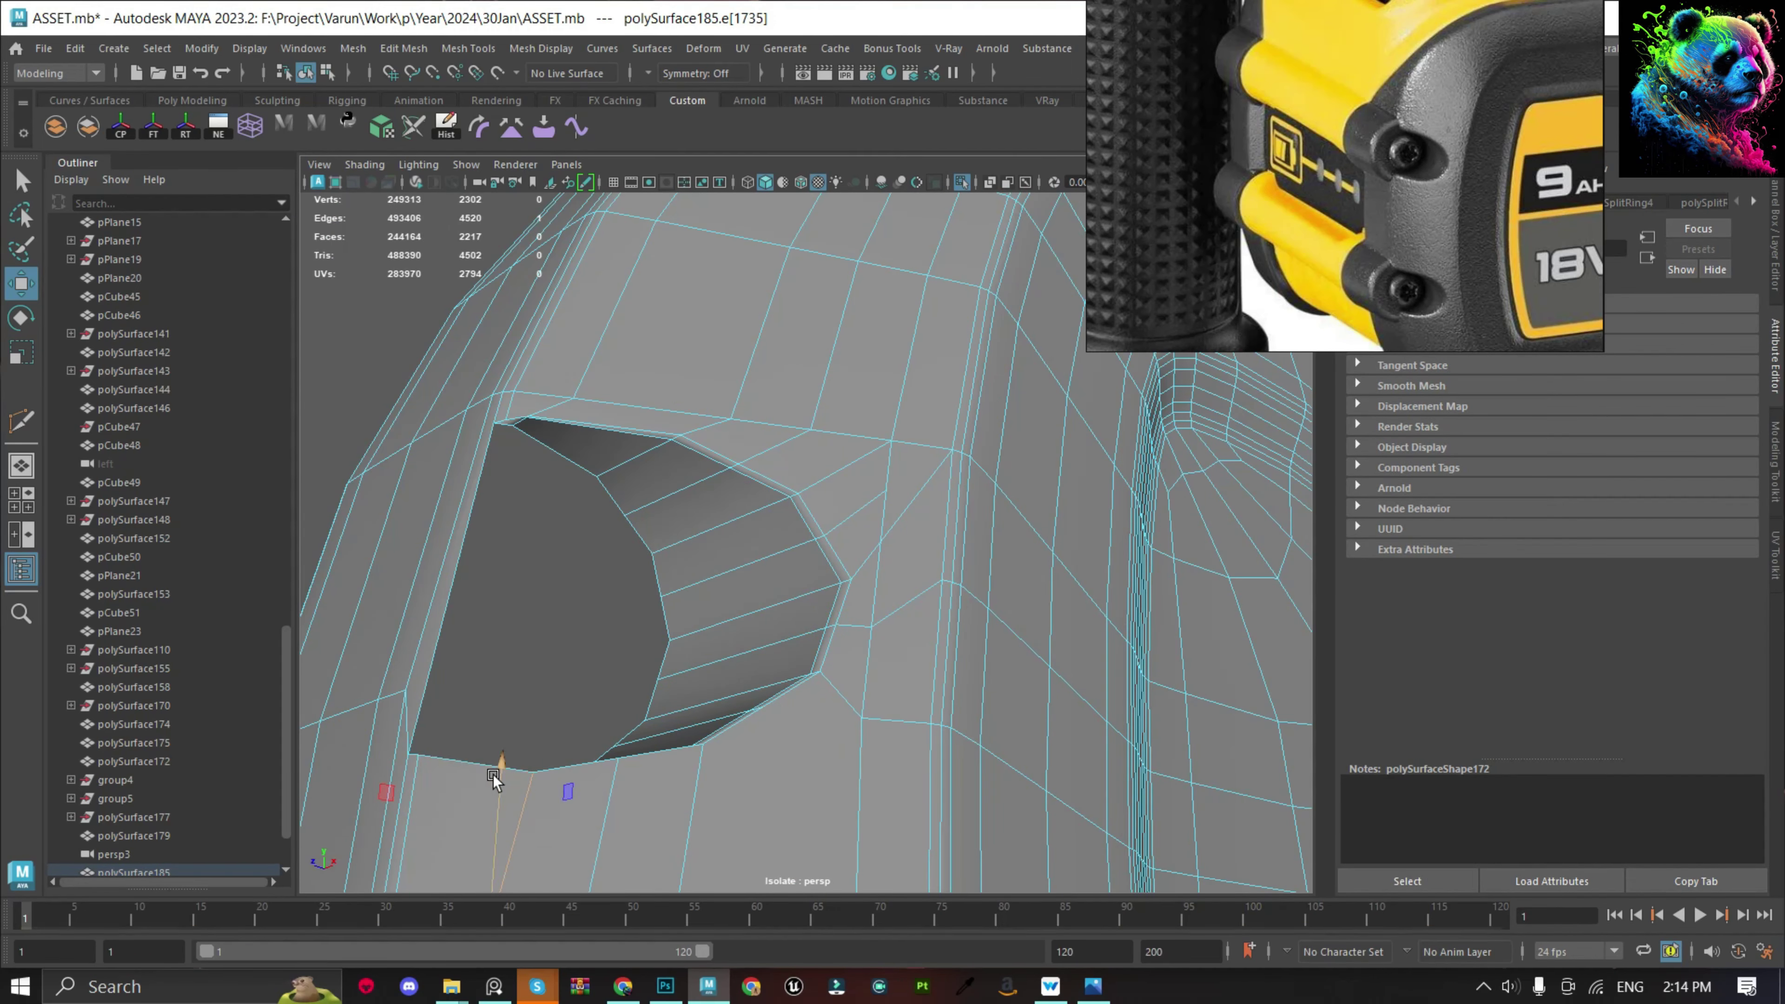
mouse_move(498, 777)
left_mouse_down("alt")
mouse_move(689, 686)
mouse_move(895, 645)
mouse_move(975, 527)
mouse_move(951, 567)
left_mouse_up("alt")
key("q")
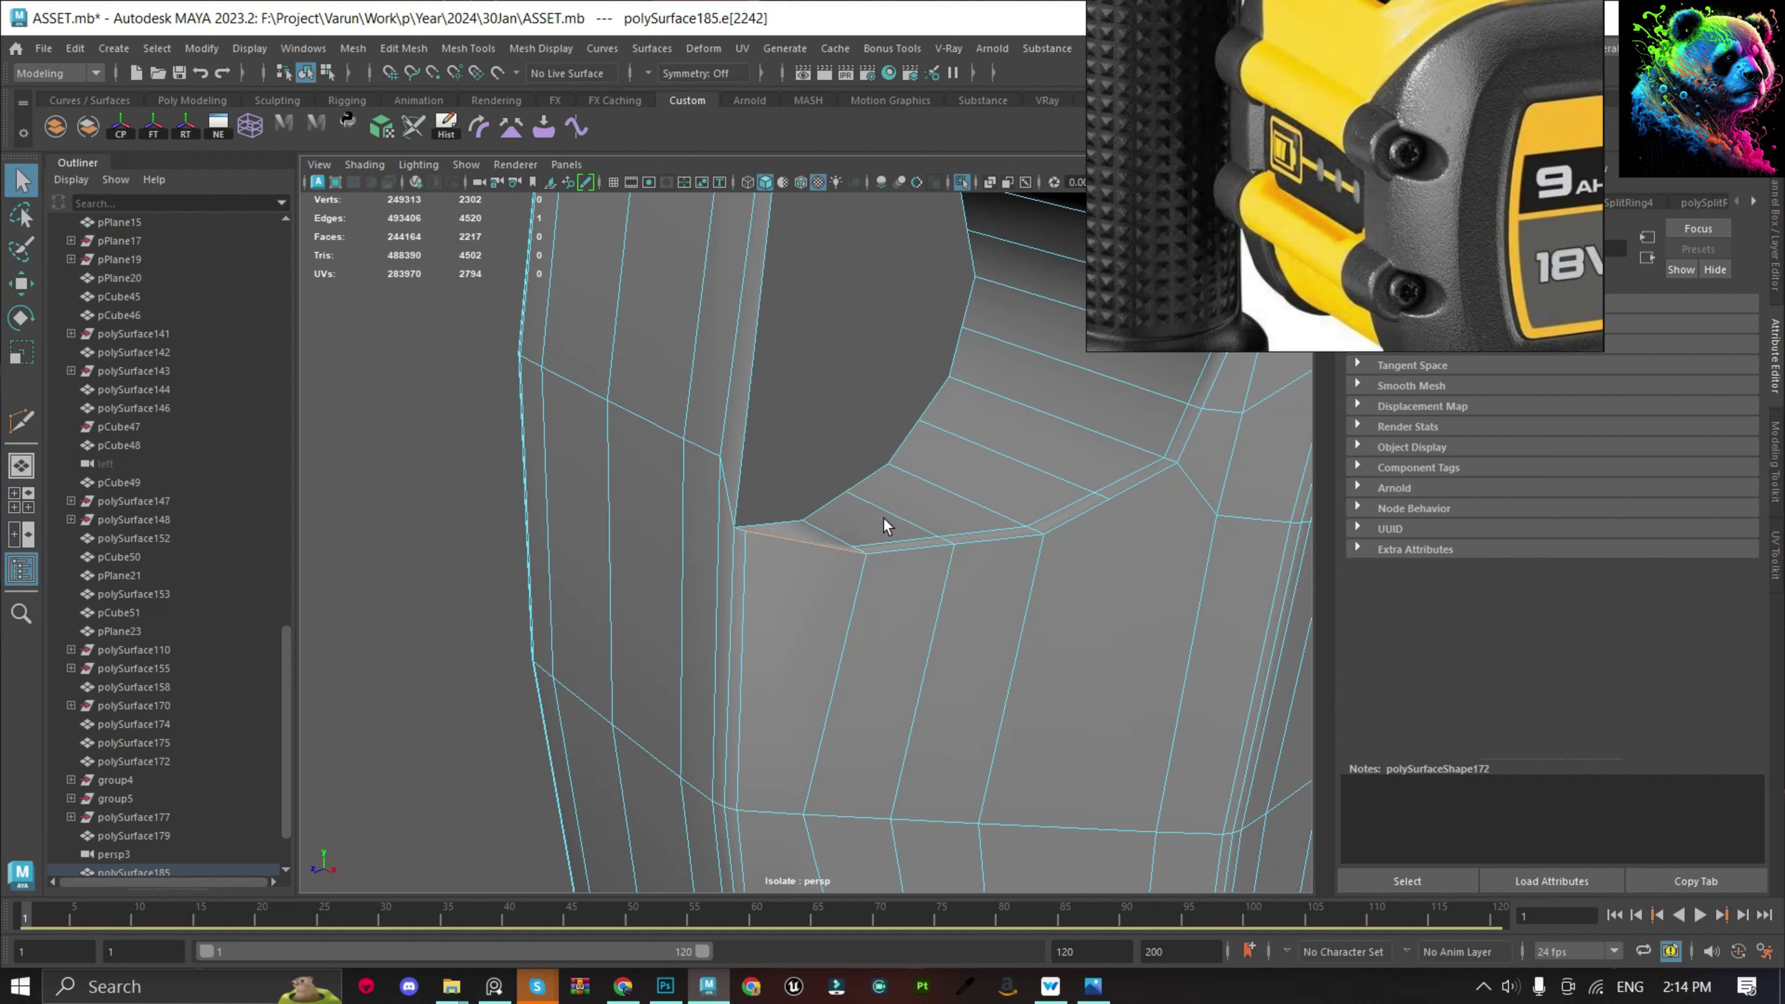
left_click(950, 567)
right_click_drag(949, 544, 969, 658, "shift")
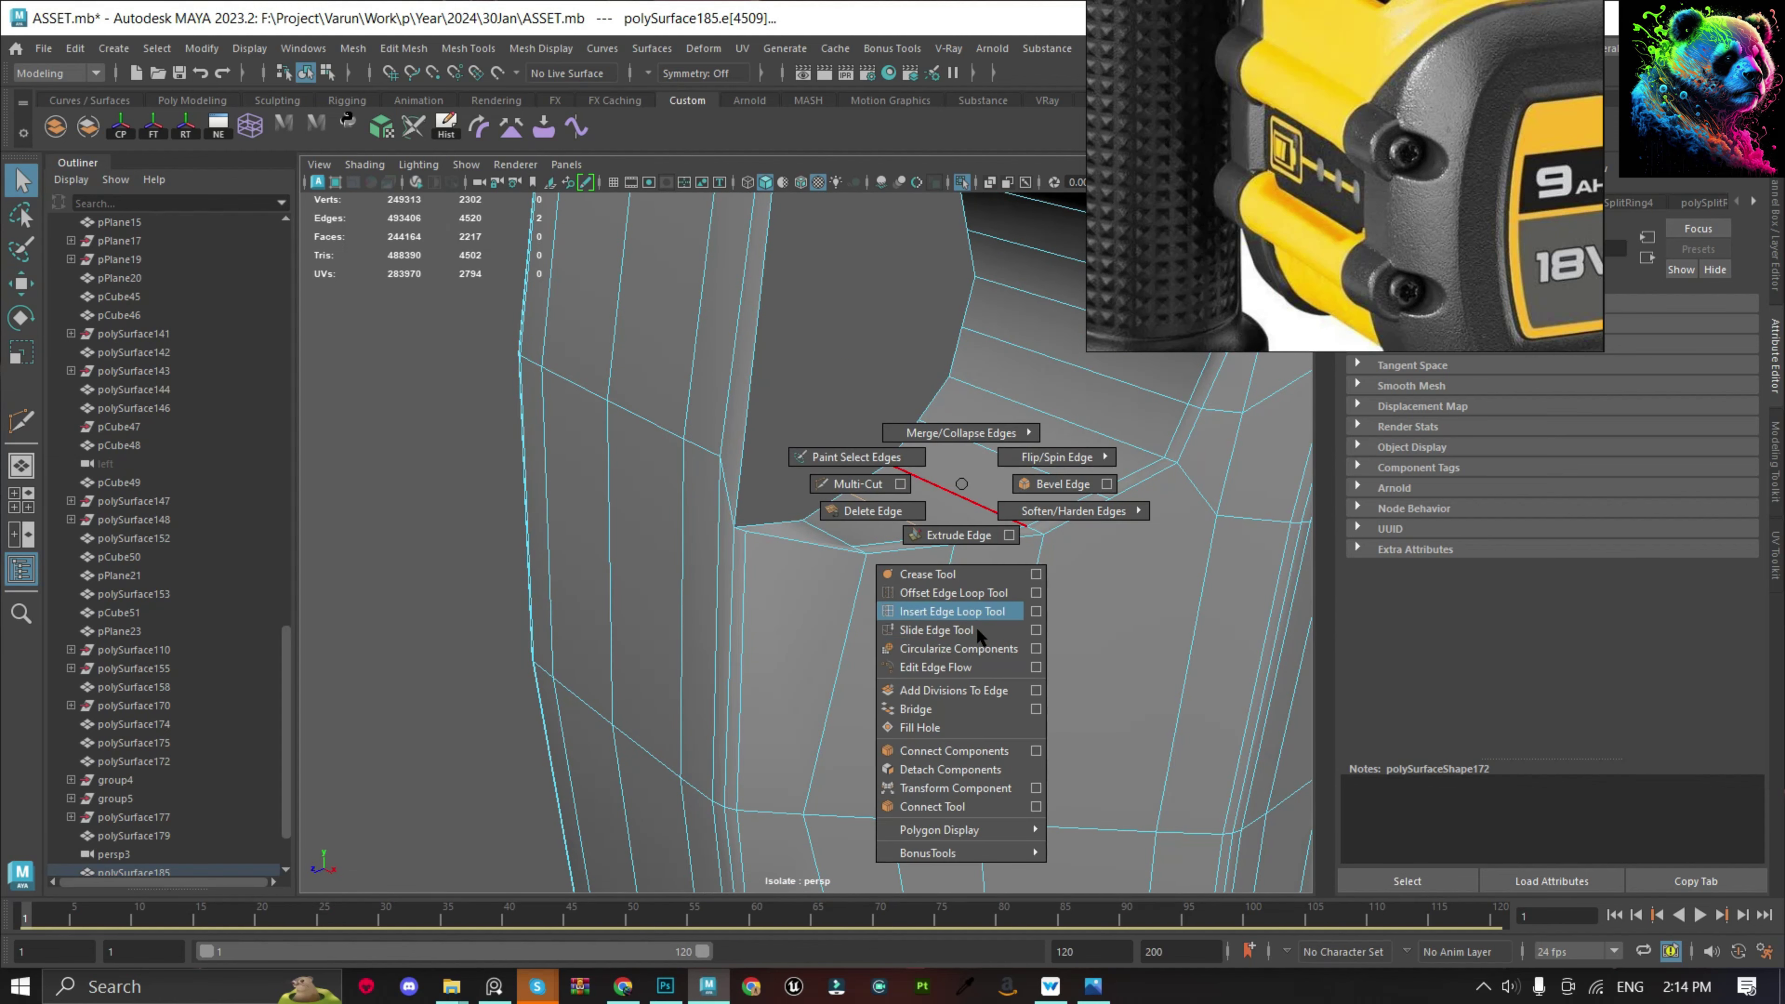
left_click(1016, 452)
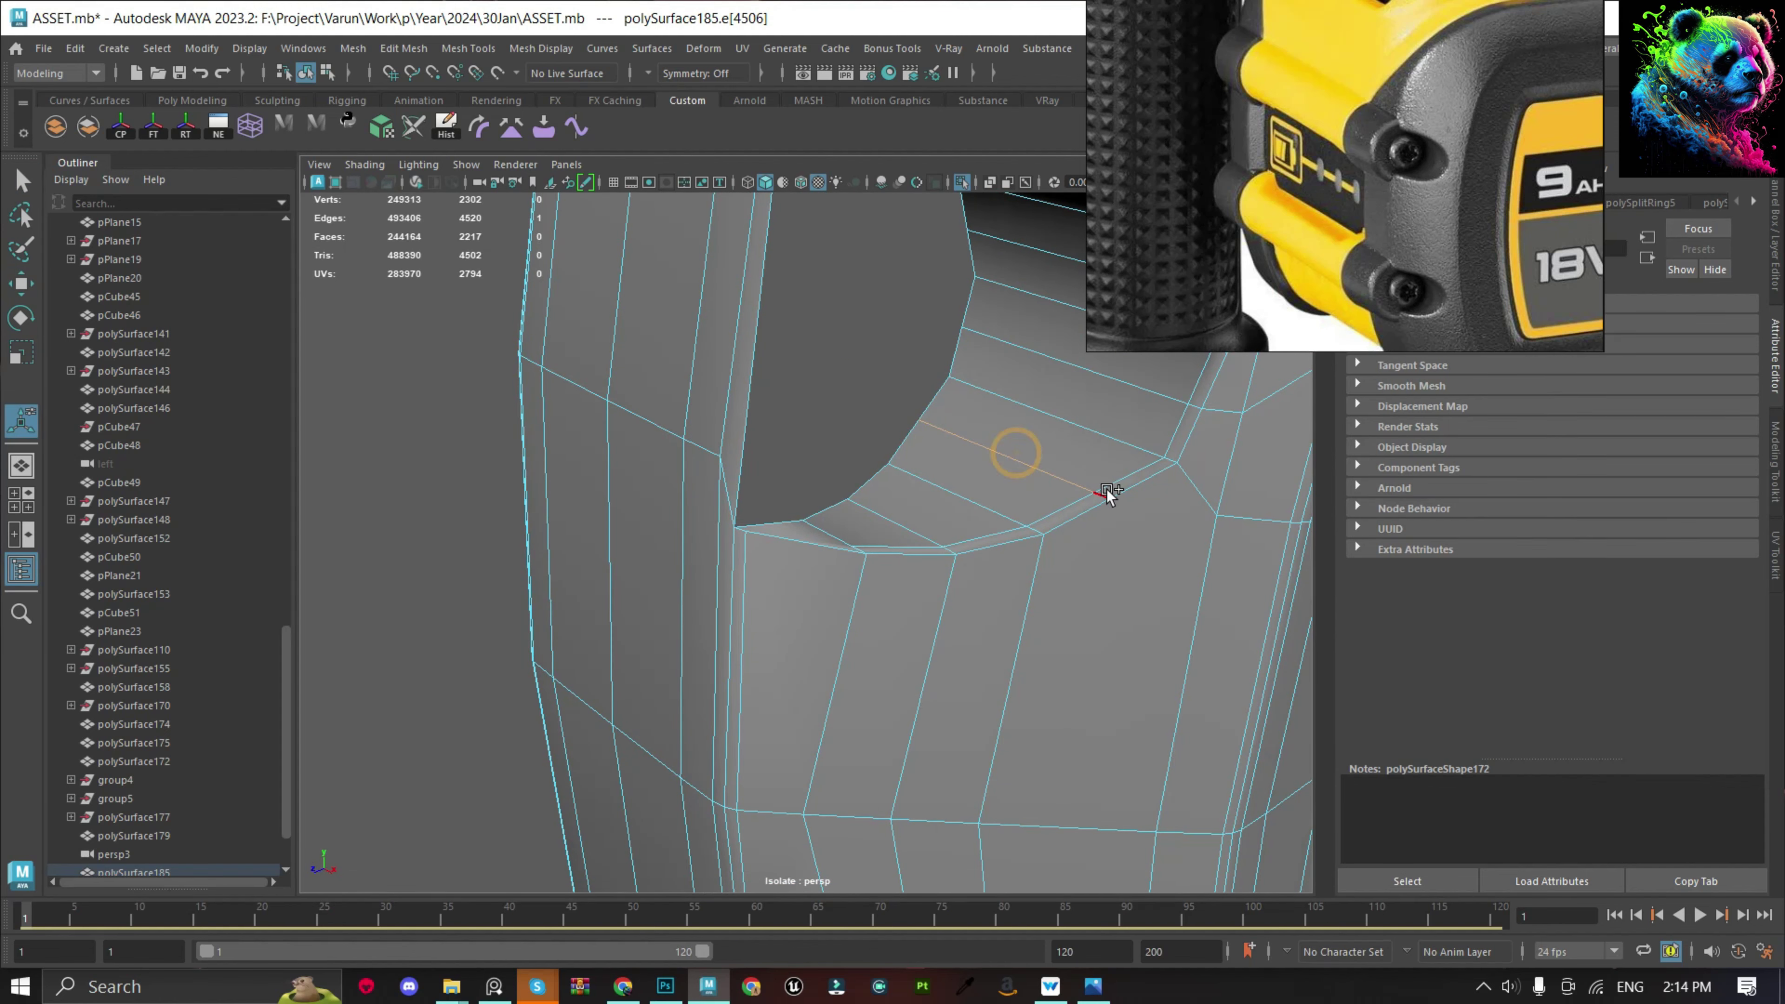
Apply Edit Edge Flow to smooth the new rim loops, then clear the selection.
left_click(1128, 394)
key("f")
mouse_move(928, 533)
left_mouse_down("alt")
mouse_move(926, 287)
mouse_move(885, 418)
mouse_move(737, 366)
left_mouse_up("alt")
left_click(738, 367)
key("F8")
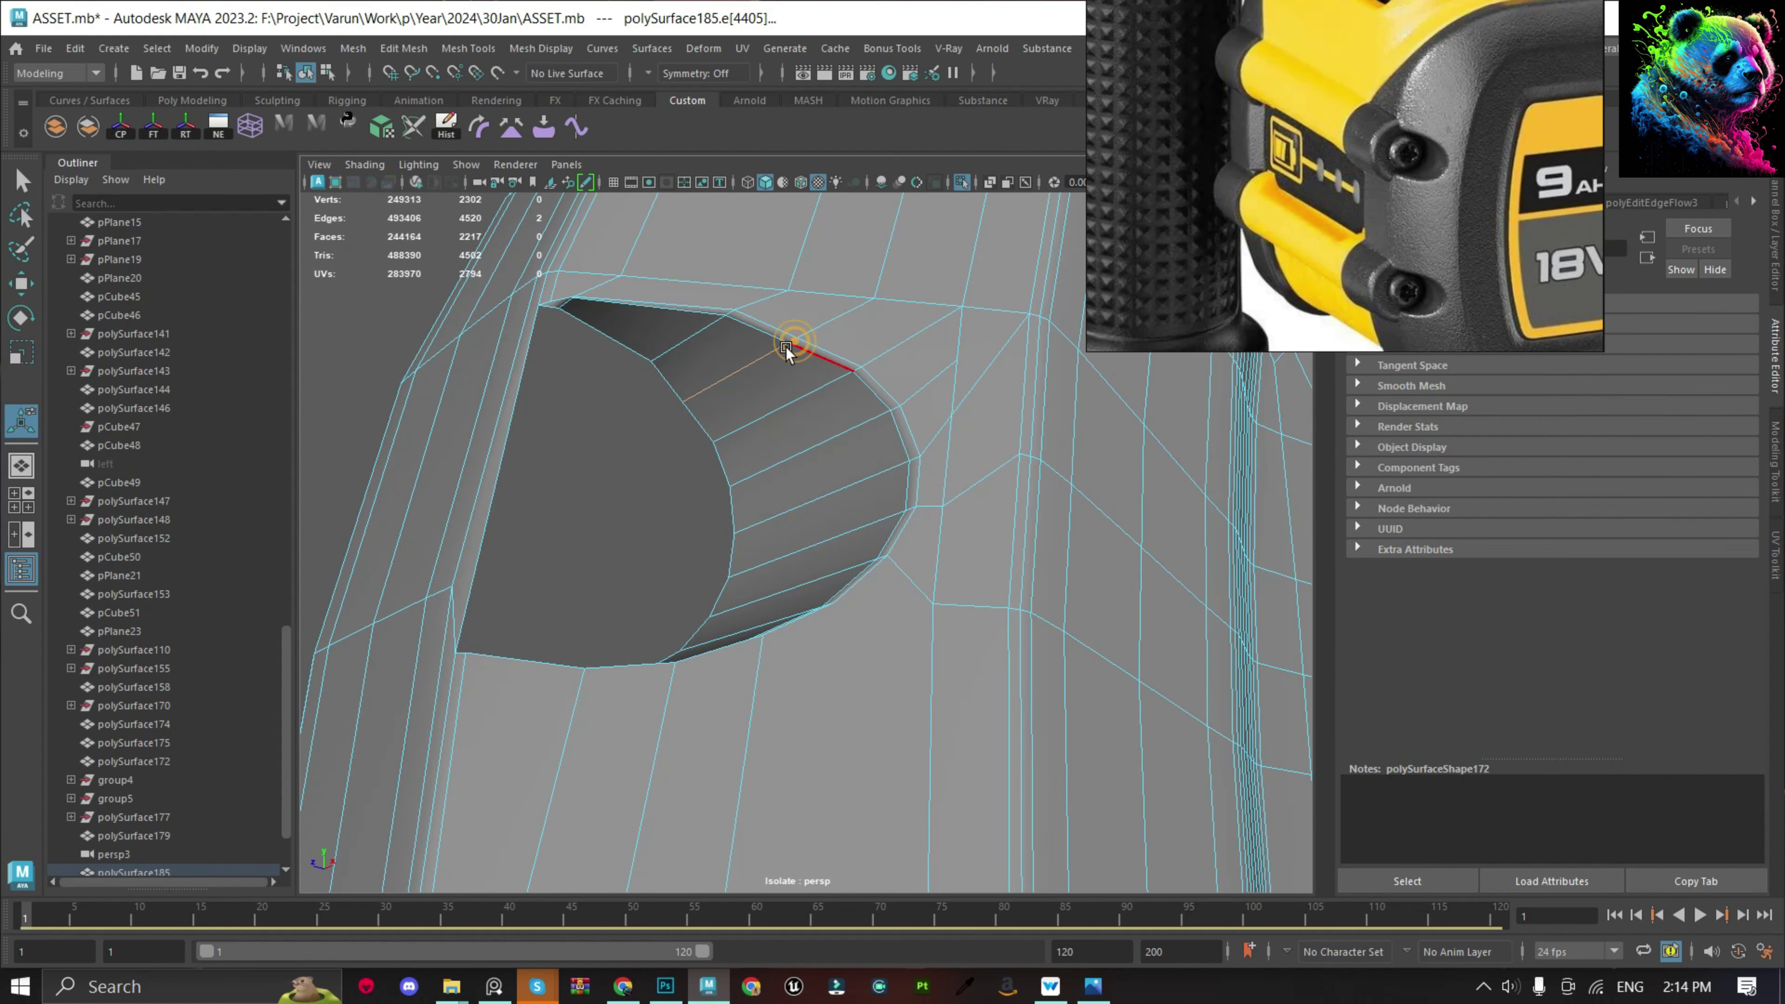
right_click_drag(785, 345, 693, 464, "alt")
left_click_drag(692, 464, 758, 539, "alt")
Make Multi-Cut cuts across the hole's top edge, bottom vertex and lower rim.
left_click(649, 527)
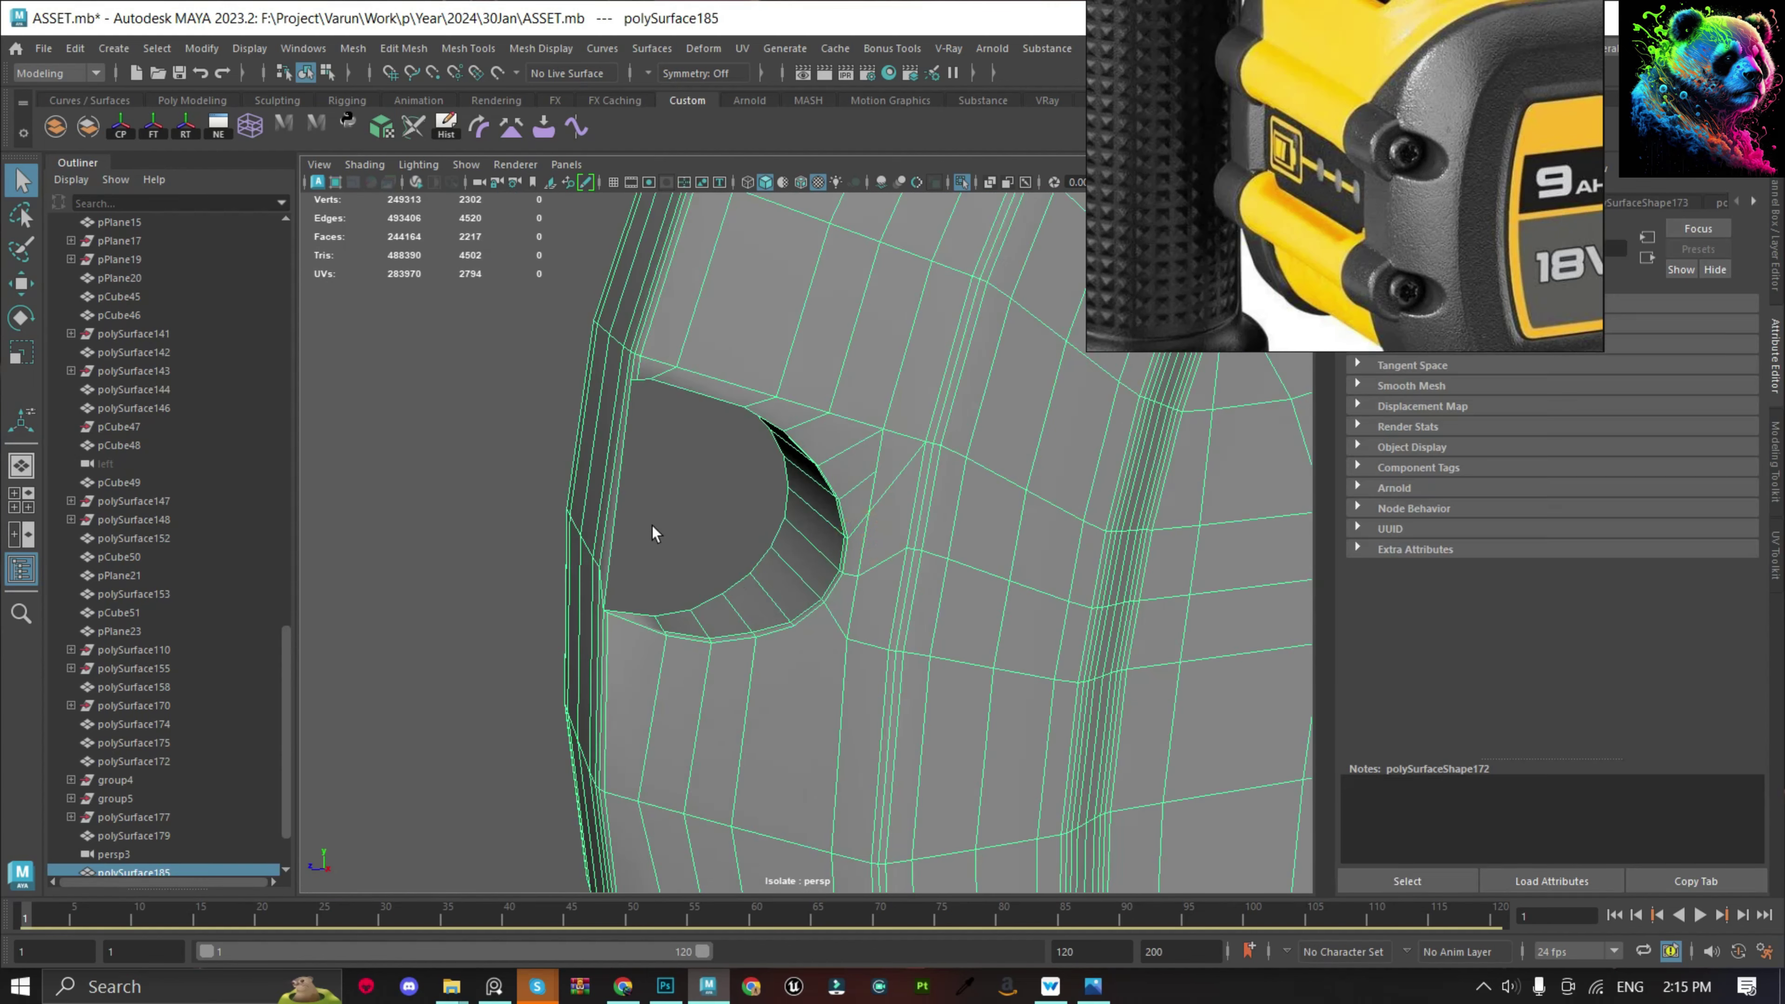
left_click(680, 527)
mouse_move(680, 527)
right_mouse_down("alt")
mouse_move(789, 559)
mouse_move(741, 256)
right_mouse_up("alt")
left_click(728, 244)
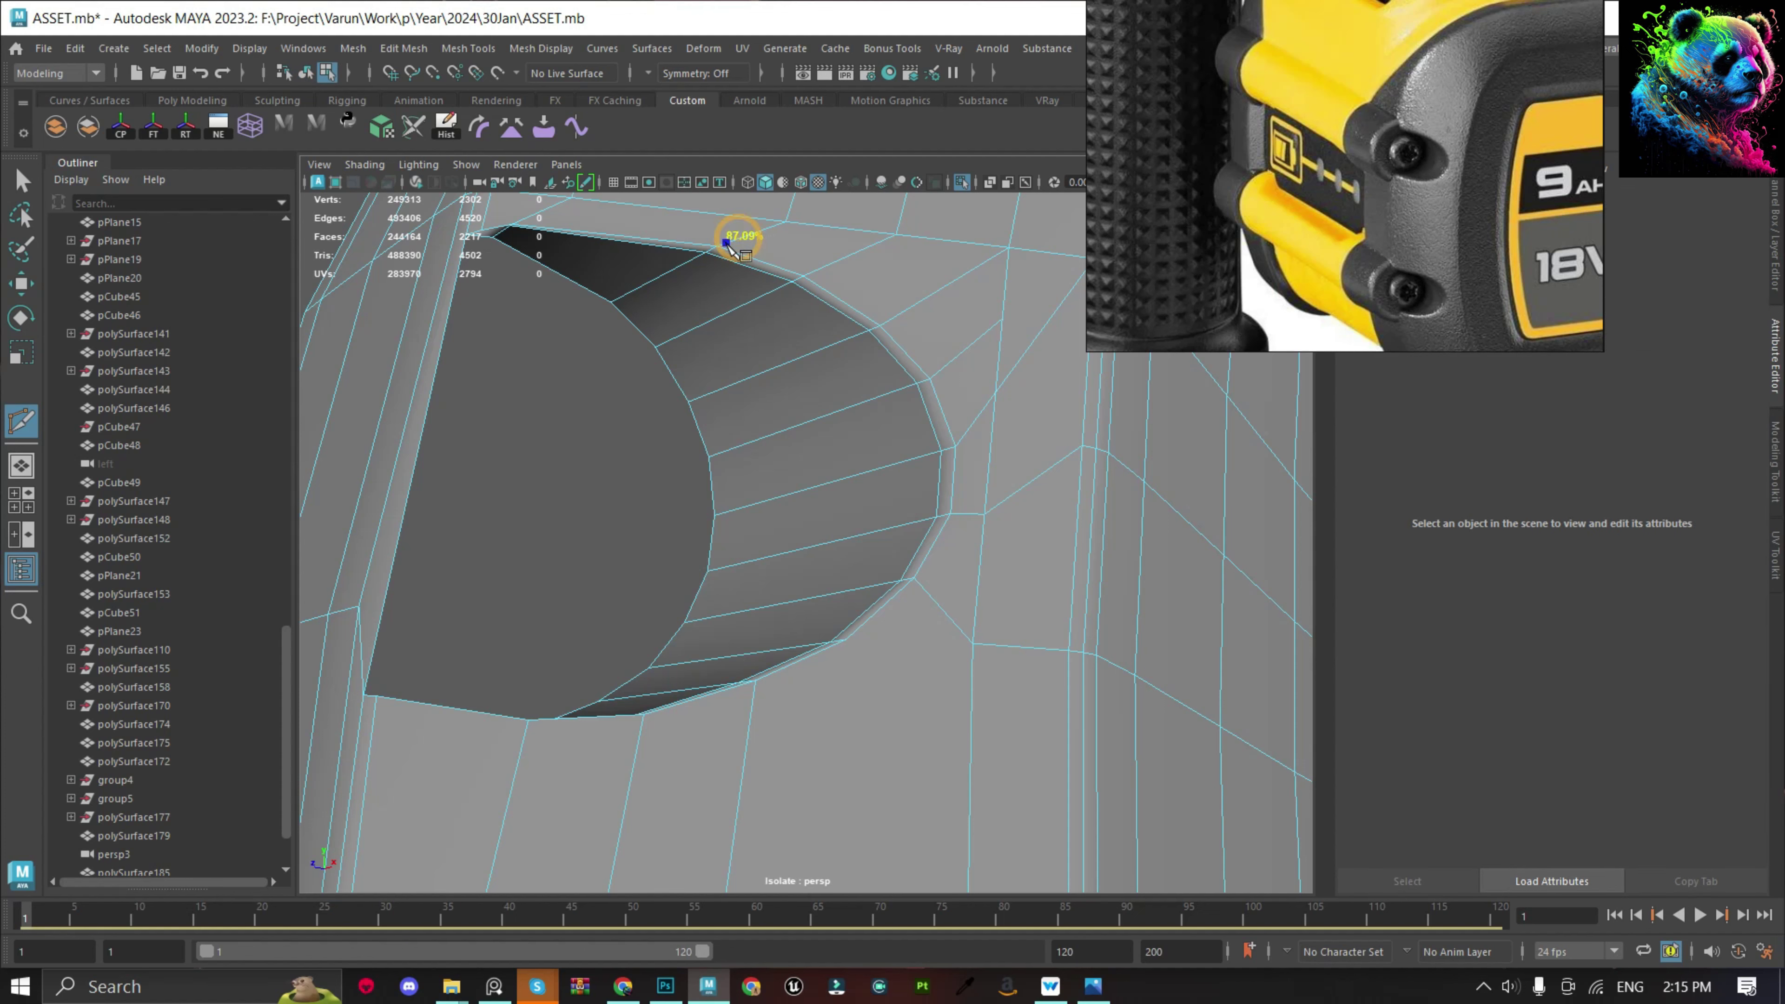
key("Return")
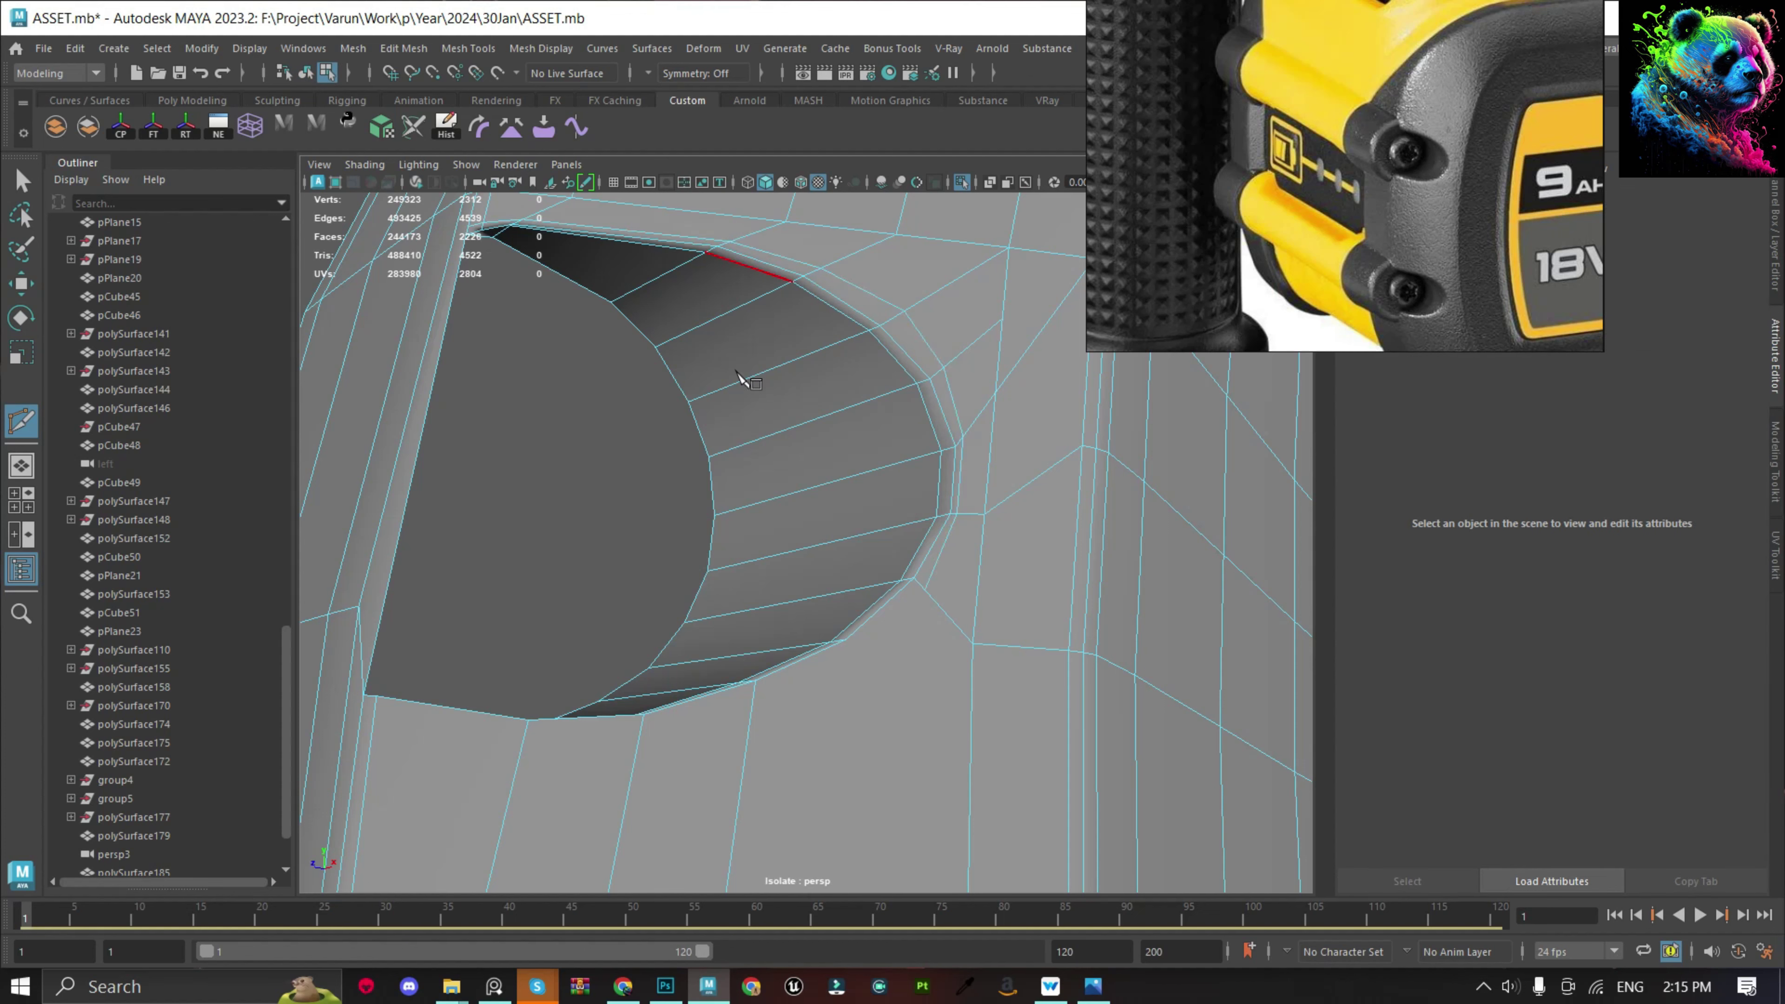
left_click(527, 720)
key("Return")
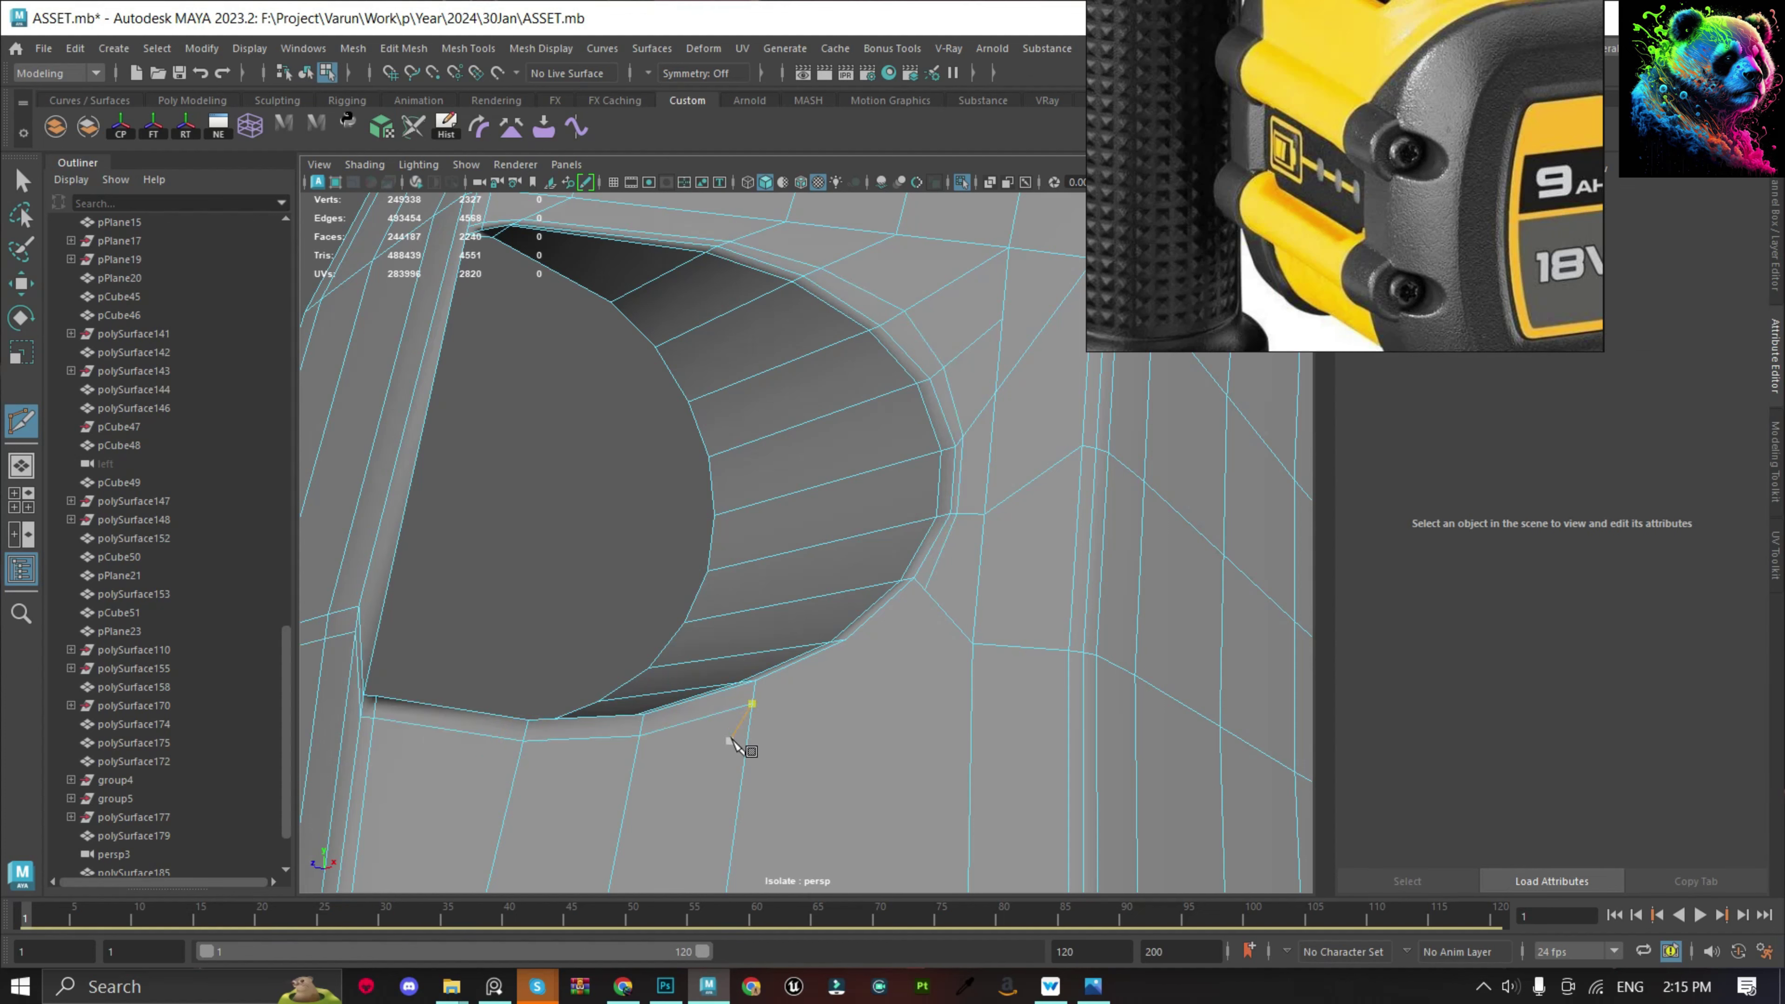
left_click(752, 703)
left_click(853, 657)
key("Return")
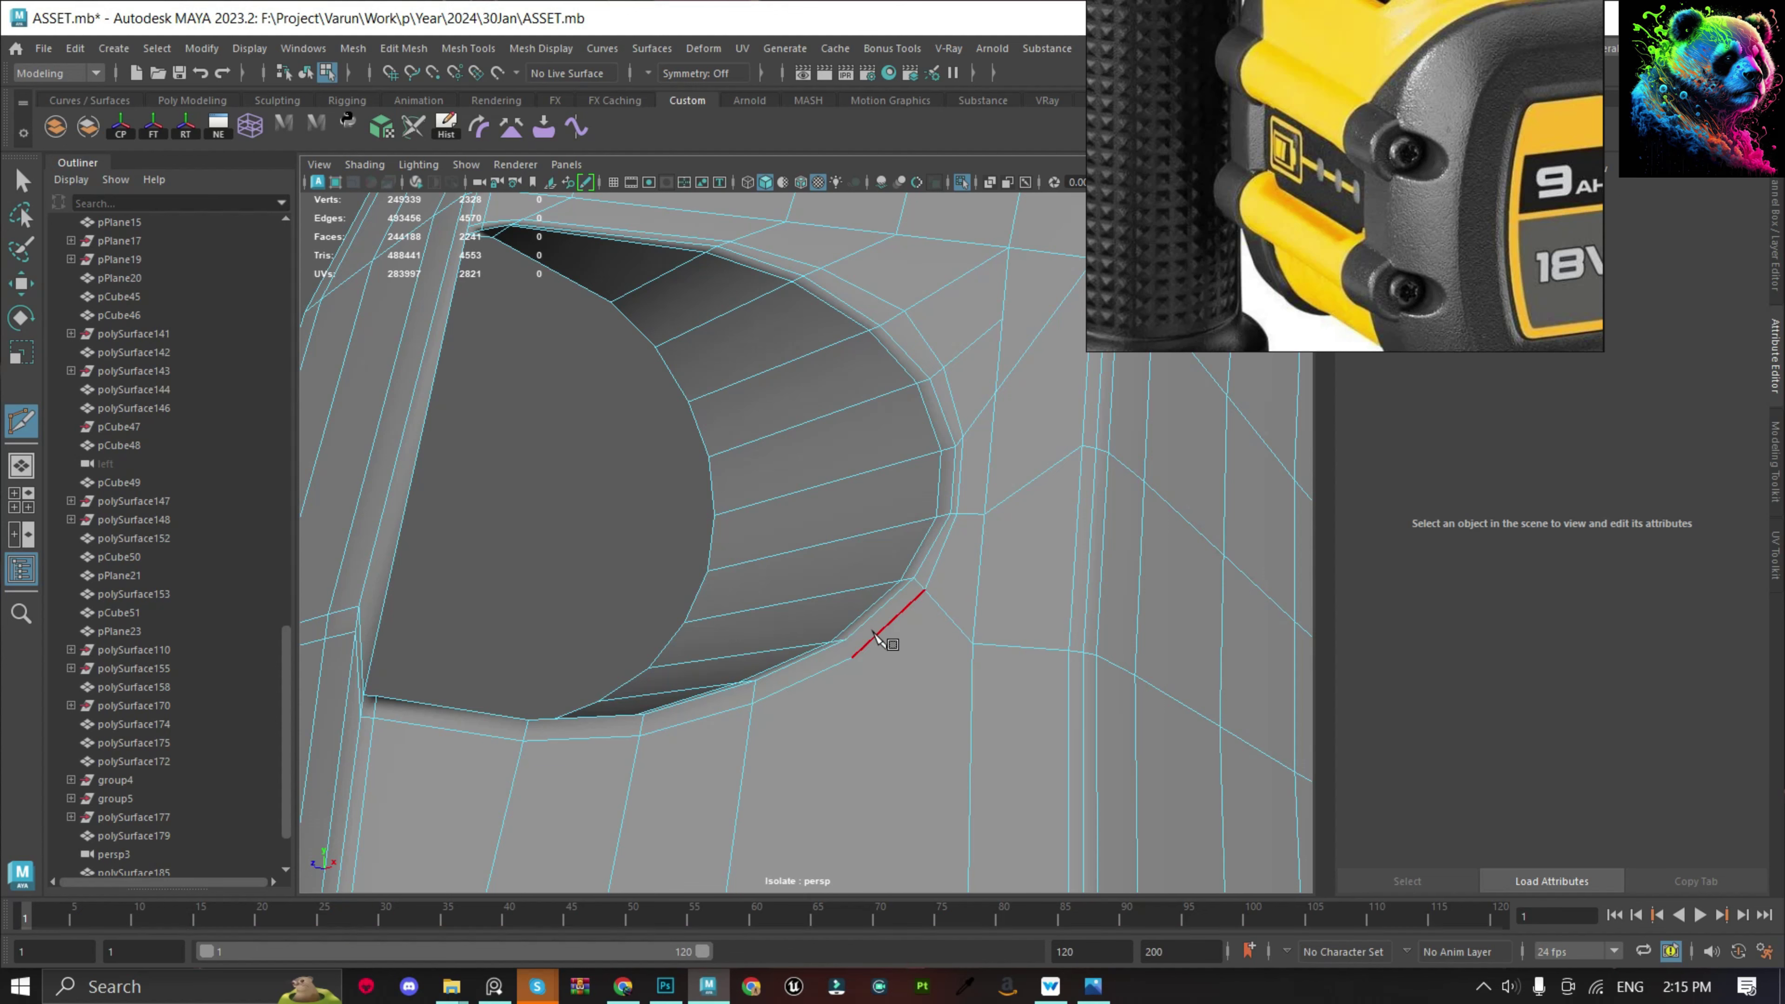
Select and delete the extra edge loop beside the hole.
key("q")
right_click_drag(856, 668, 853, 774)
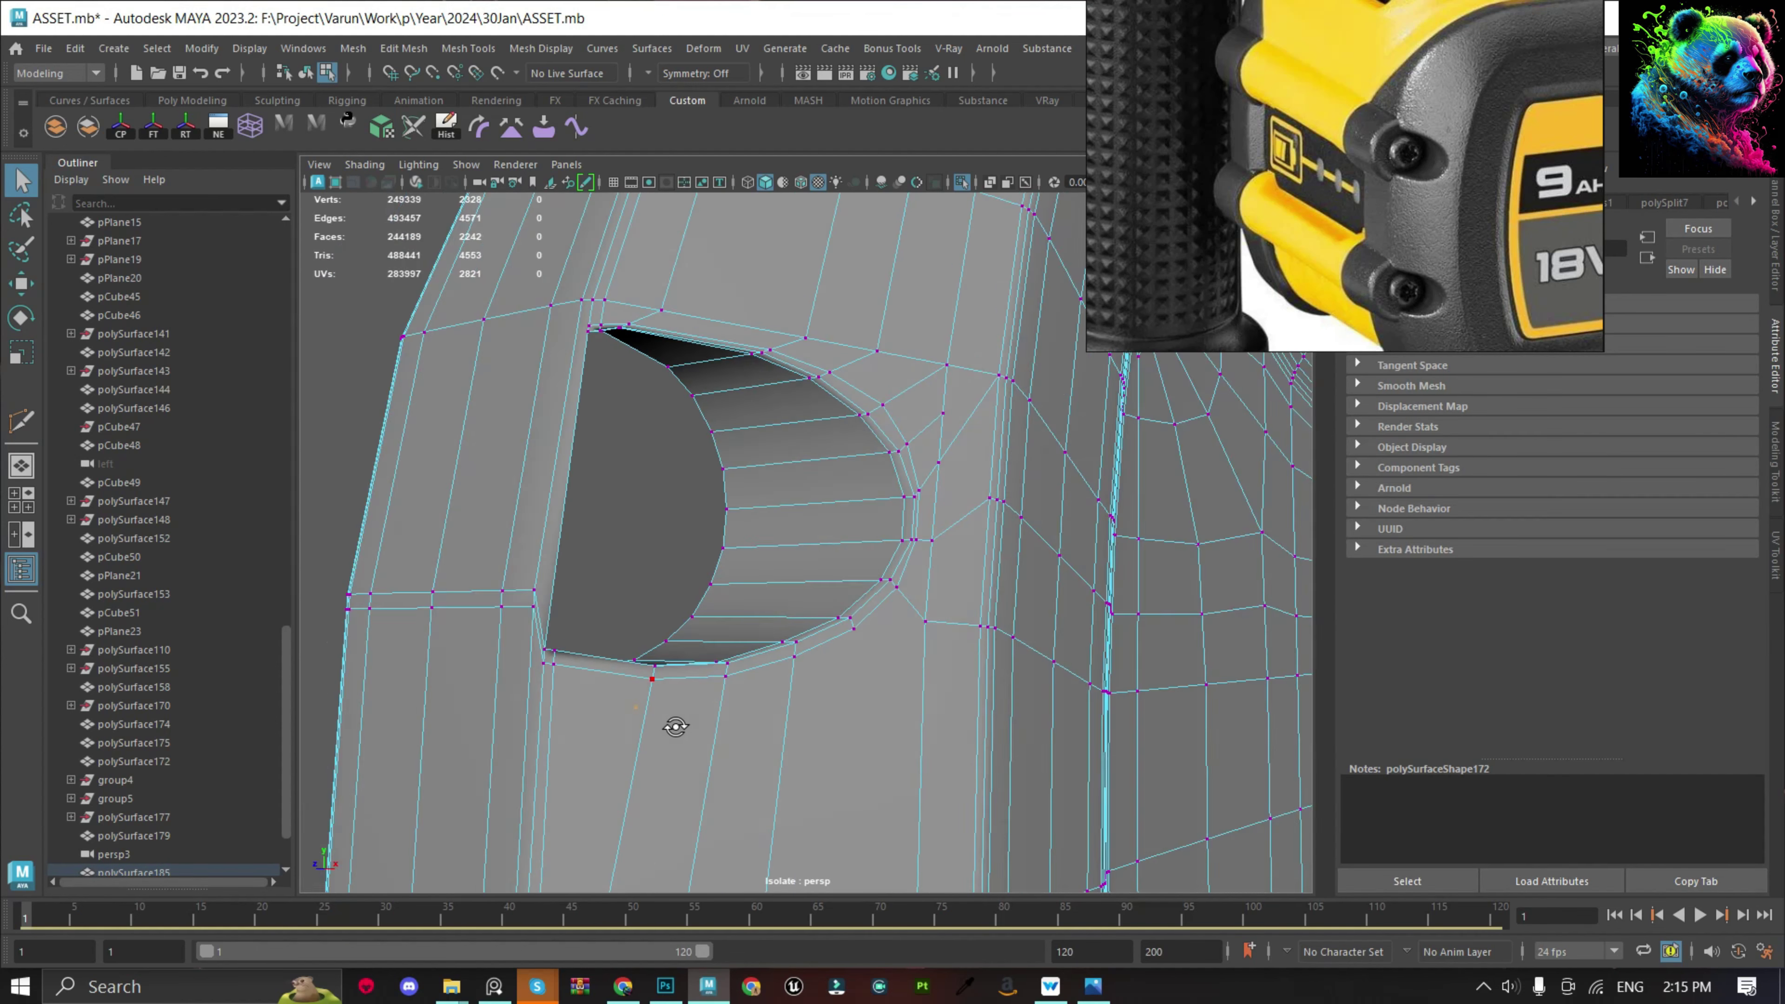
left_click_drag(853, 774, 566, 664, "alt")
double_click(488, 620)
right_click_drag(601, 565, 757, 530, "shift")
left_click_drag(757, 530, 643, 375, "alt")
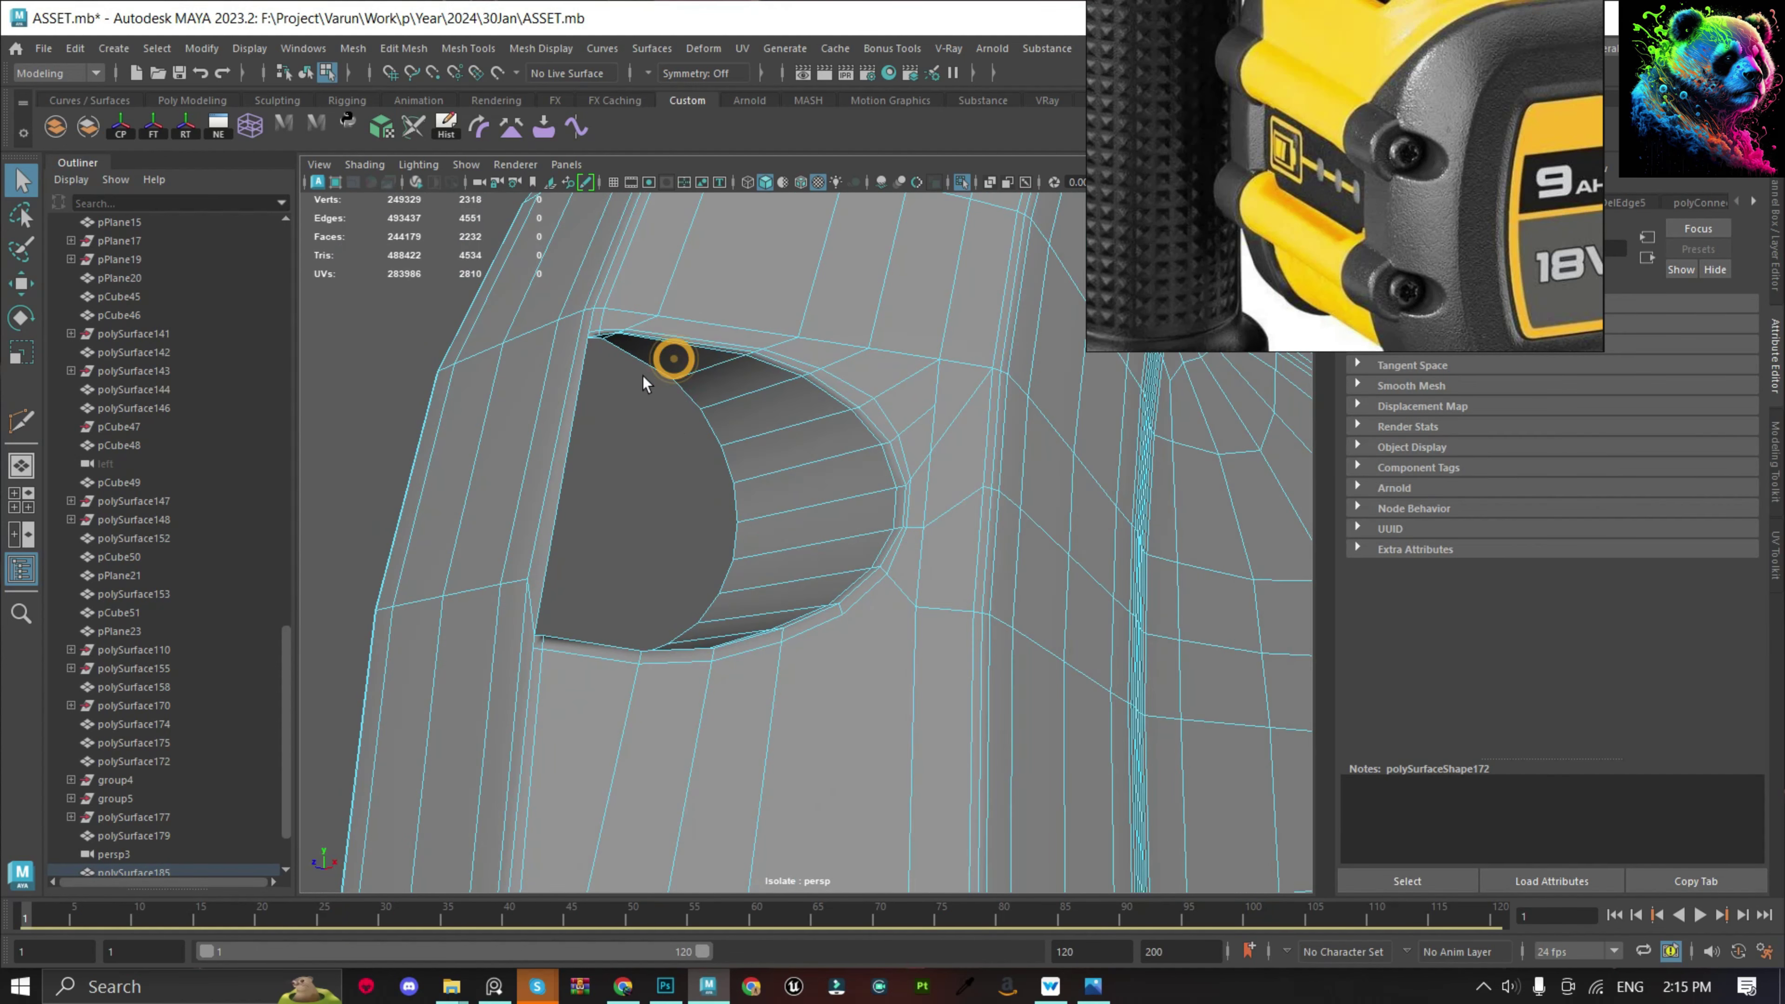
scroll(735, 336, "up", 5)
scroll(610, 518, "down", 2)
Remove the edge loop running along the hole's top.
left_click(609, 523)
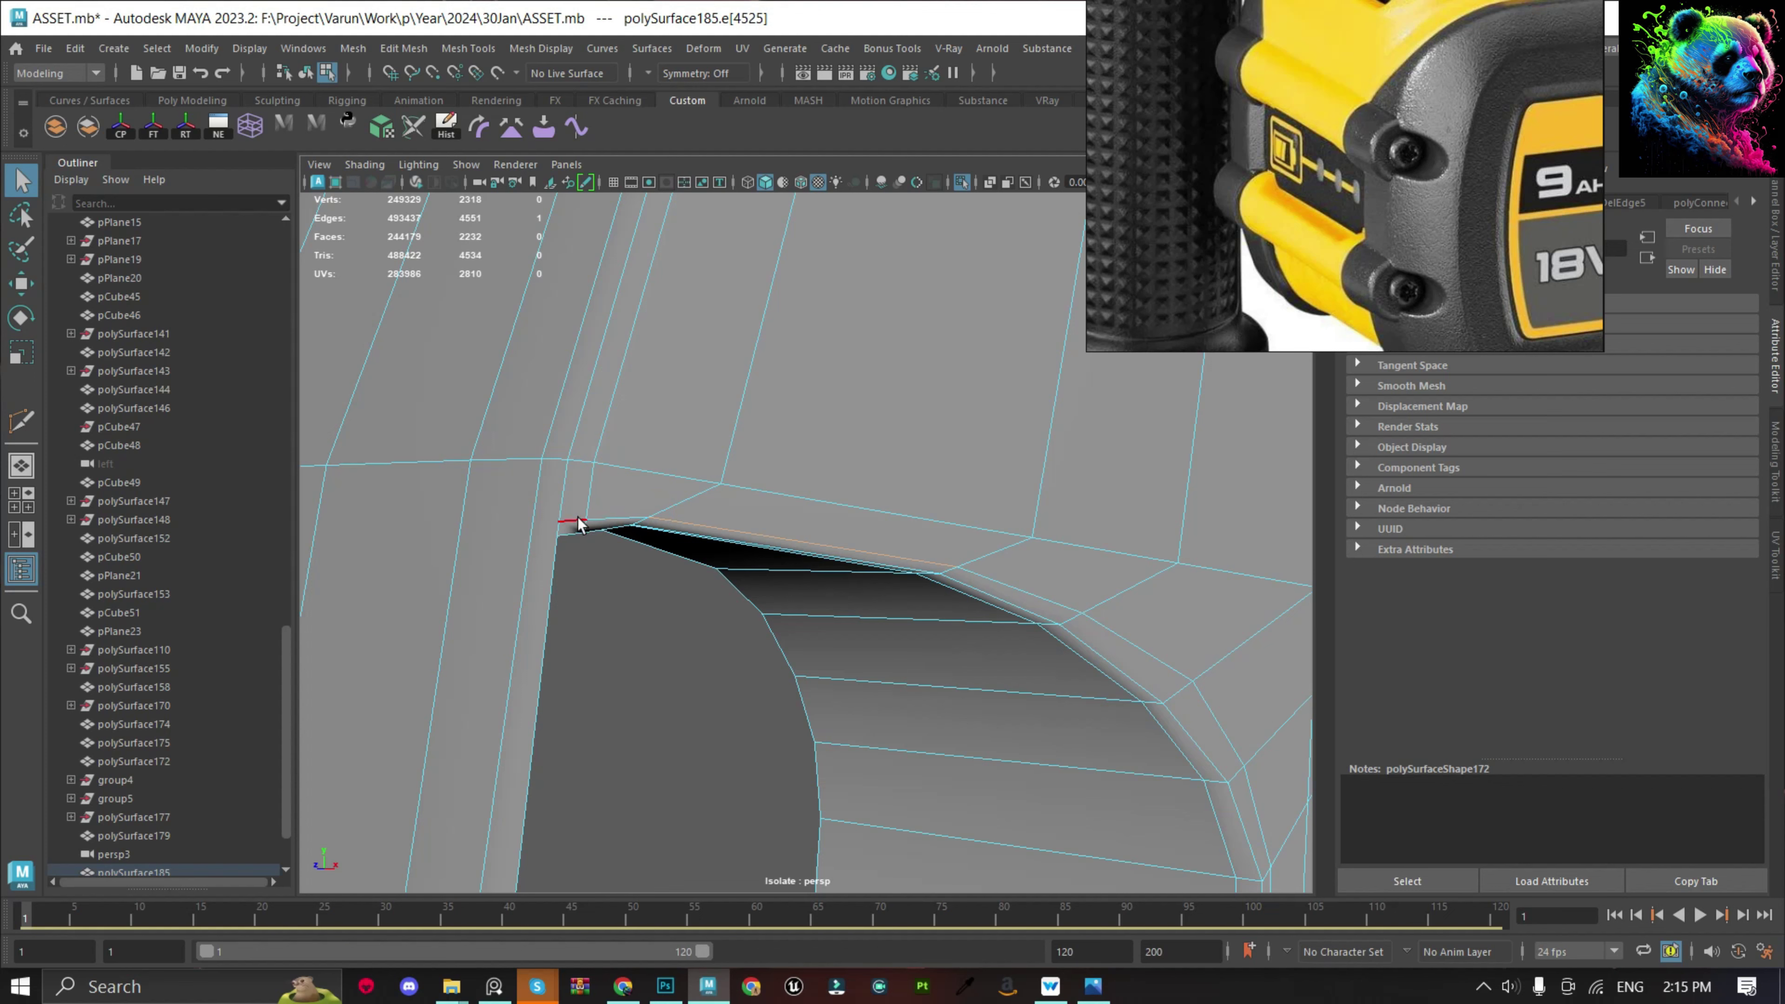
double_click(737, 507)
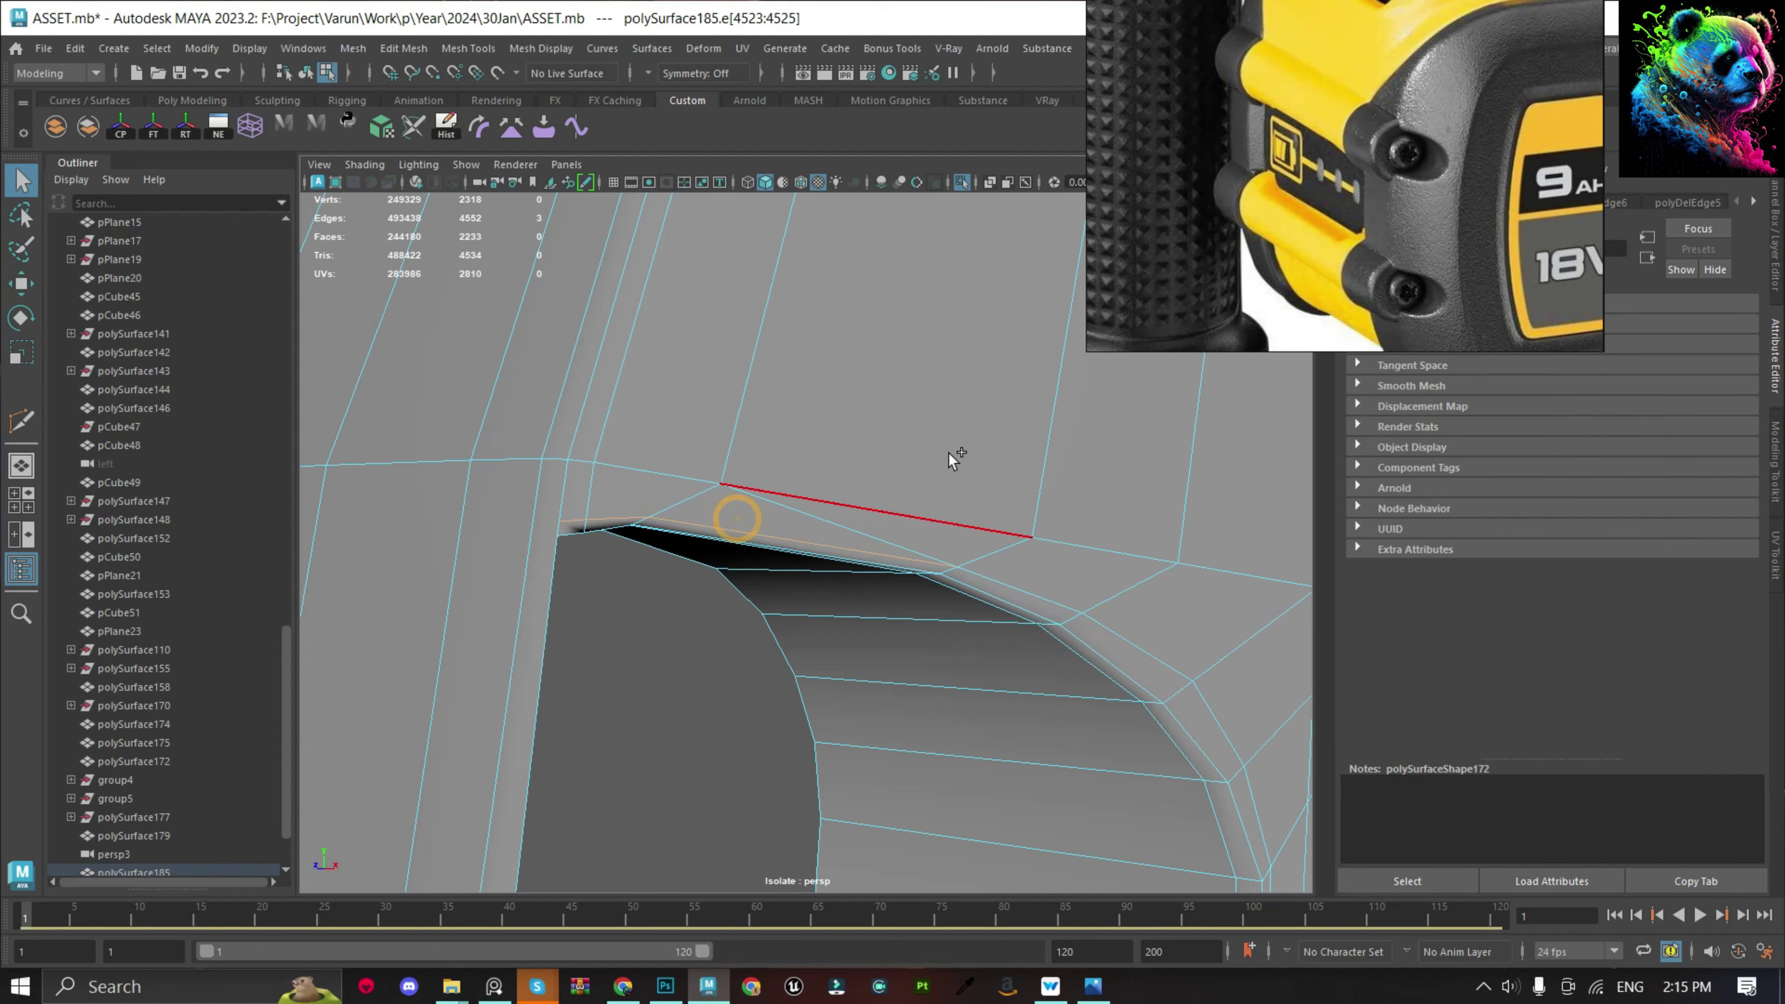
key("ctrl+Delete")
left_click_drag(957, 452, 992, 591, "alt")
Apply Edit Edge Flow to the hole's rim edge loop.
double_click(991, 591)
scroll(688, 625, "down", 5)
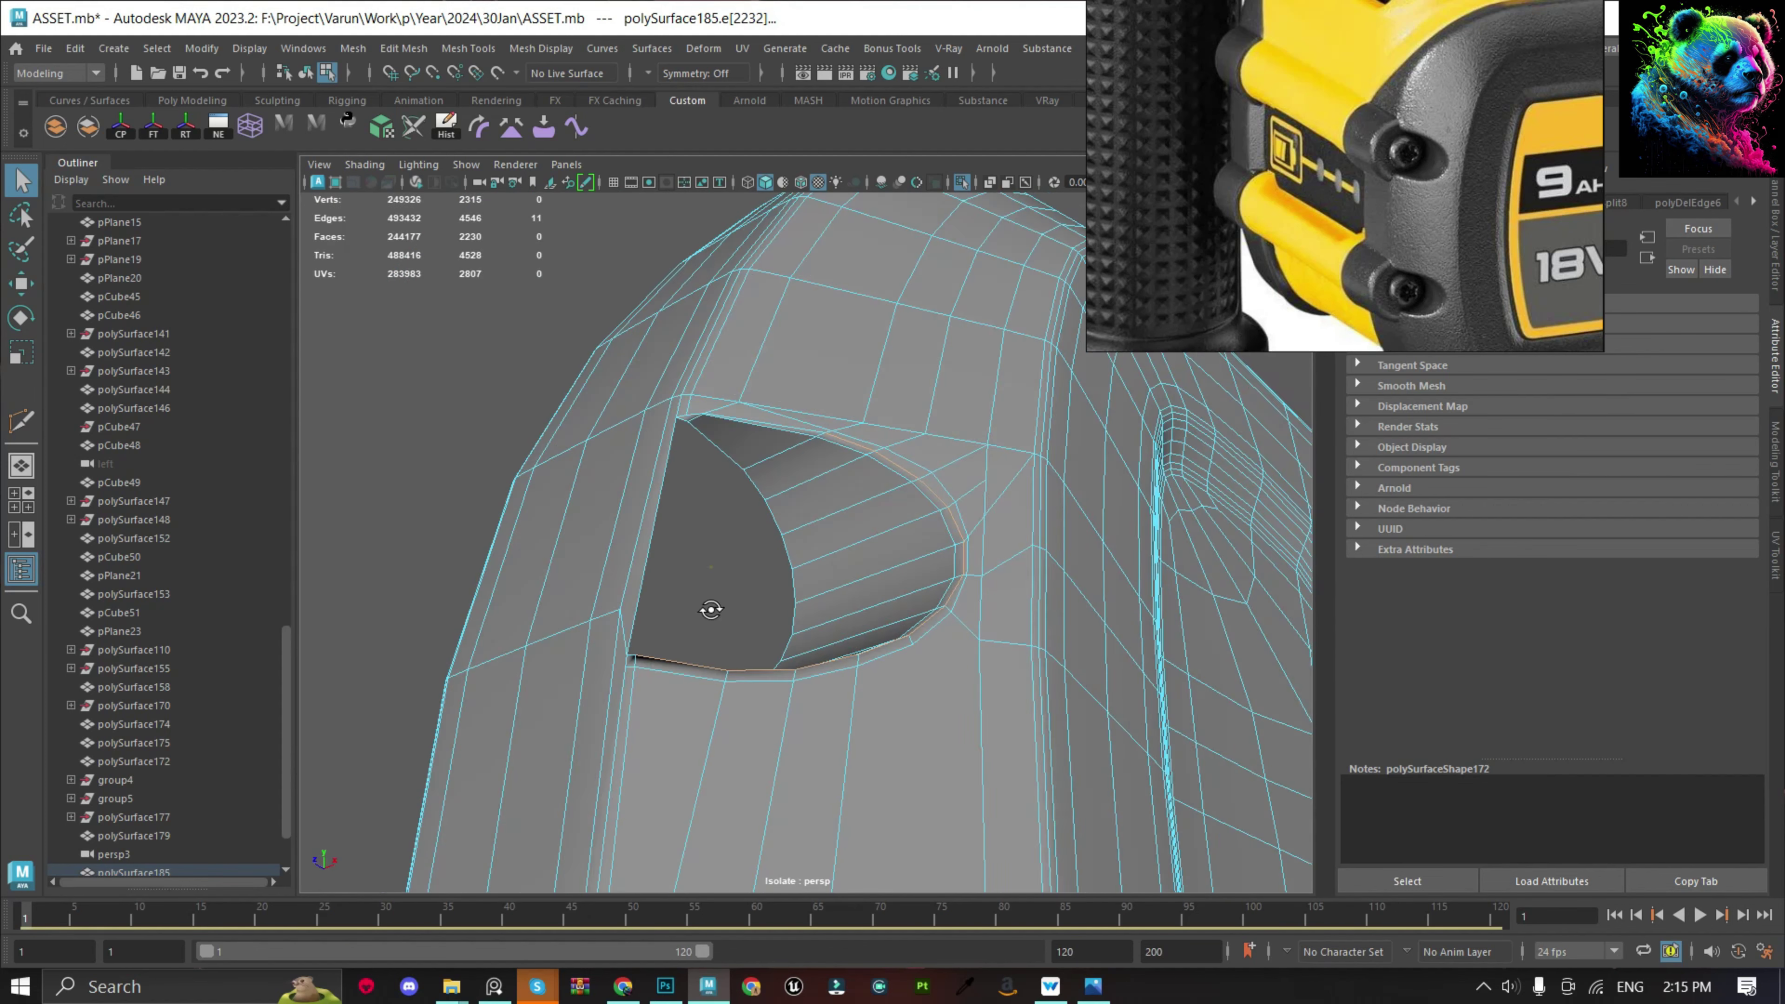
scroll(602, 769, "up", 2)
double_click(601, 773)
right_click_drag(702, 464, 694, 646, "shift")
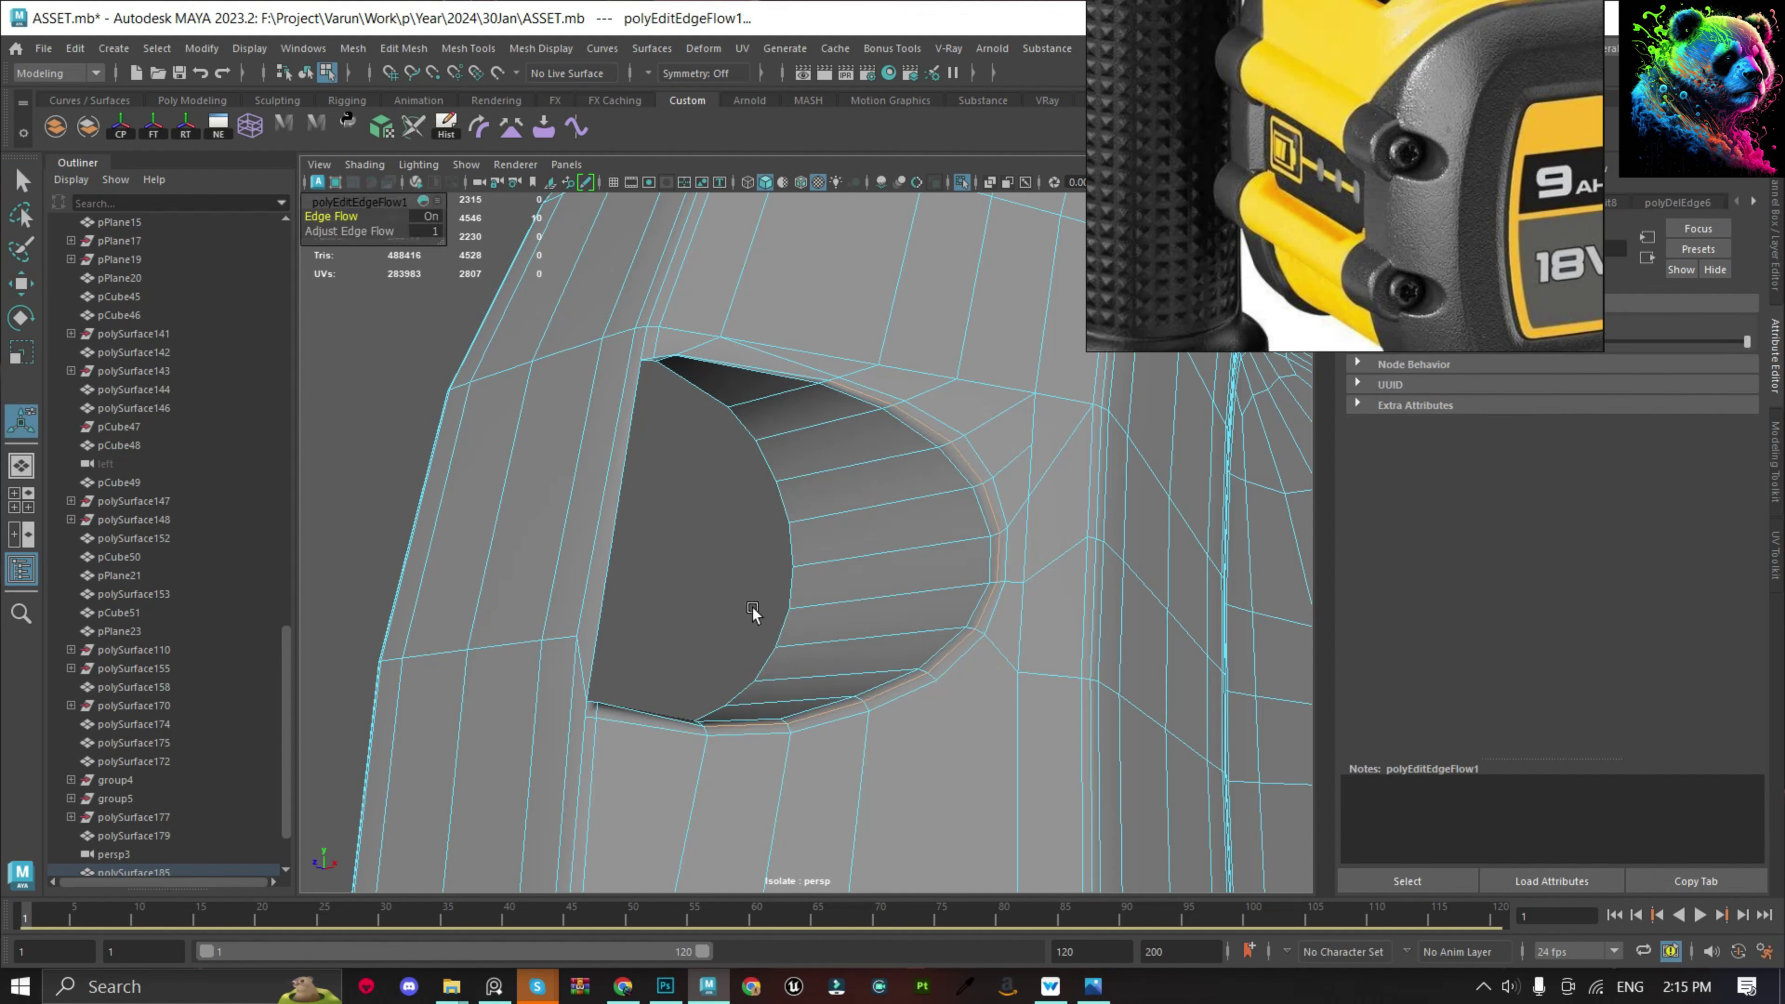
Frame the view on a vertex of the hole, then clear the selection.
key("F8")
key("F8")
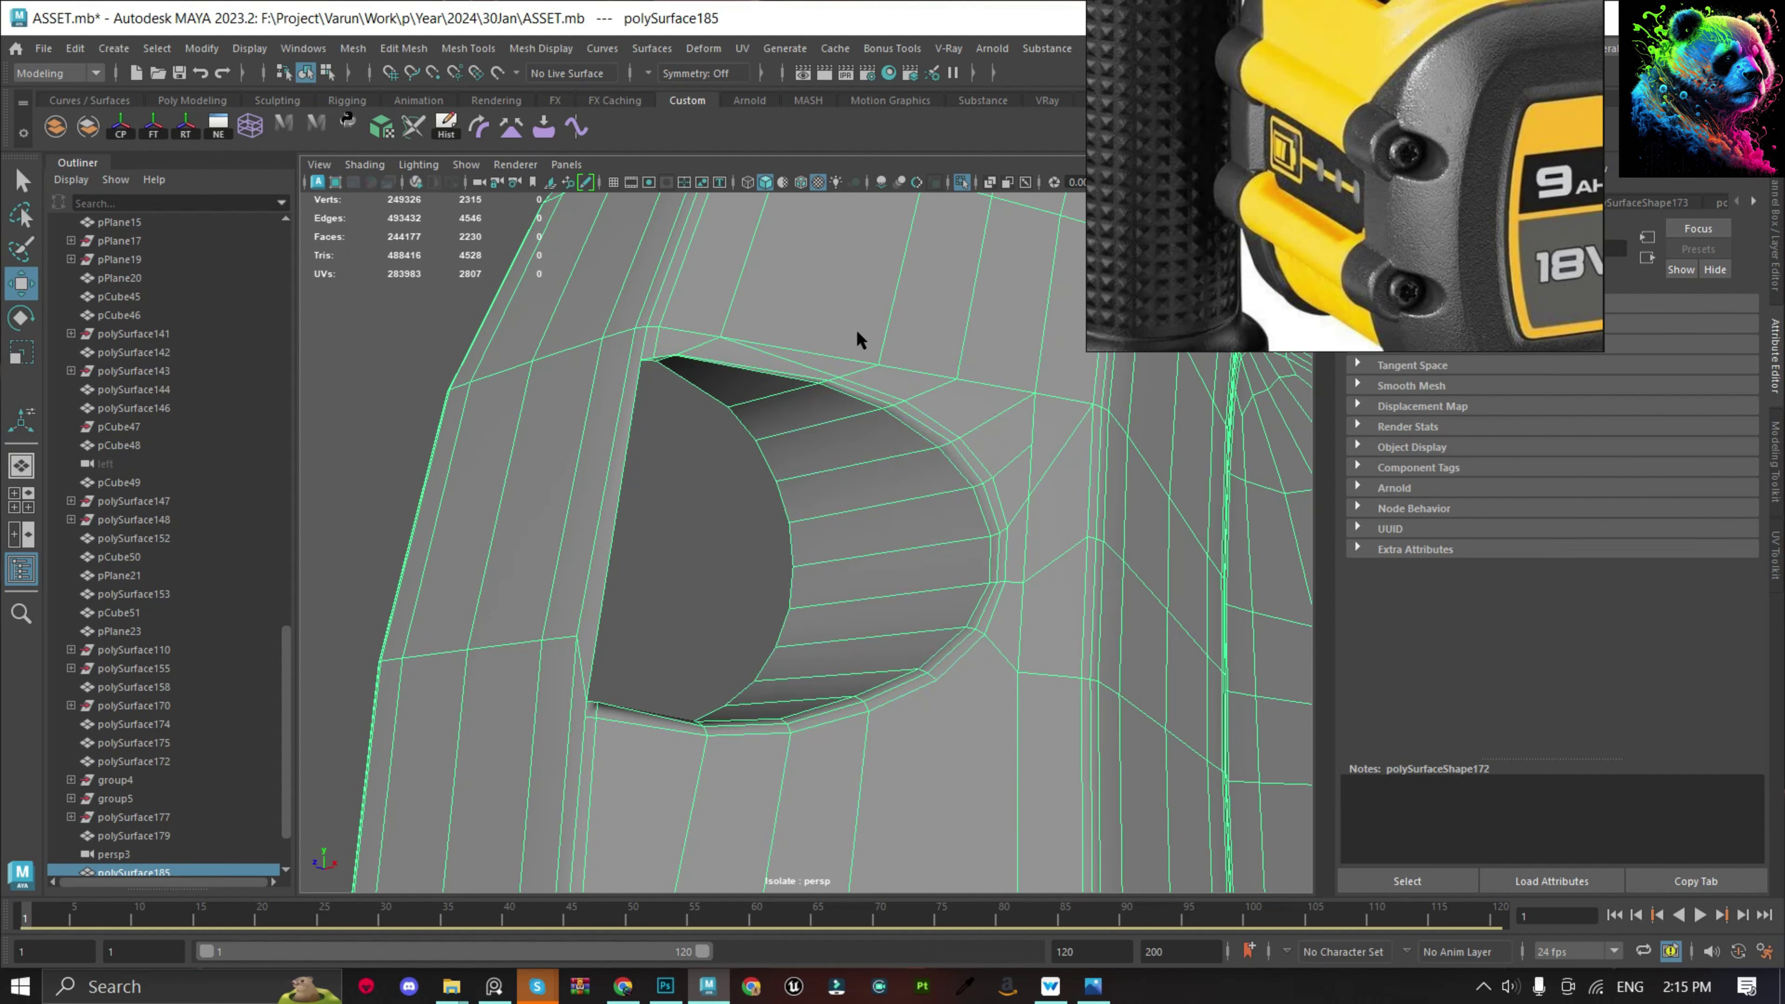
key("w")
left_click(827, 607)
left_click_drag(866, 673, 1001, 717, "alt")
key("F9")
left_click(787, 703)
key("f")
scroll(896, 560, "down", 10)
key("F8")
left_click(881, 712)
scroll(749, 541, "up", 5)
scroll(749, 542, "up", 3)
Select a rim edge of the lower hole and insert an edge loop around it.
left_click(866, 535)
key("F10")
scroll(875, 564, "up", 2)
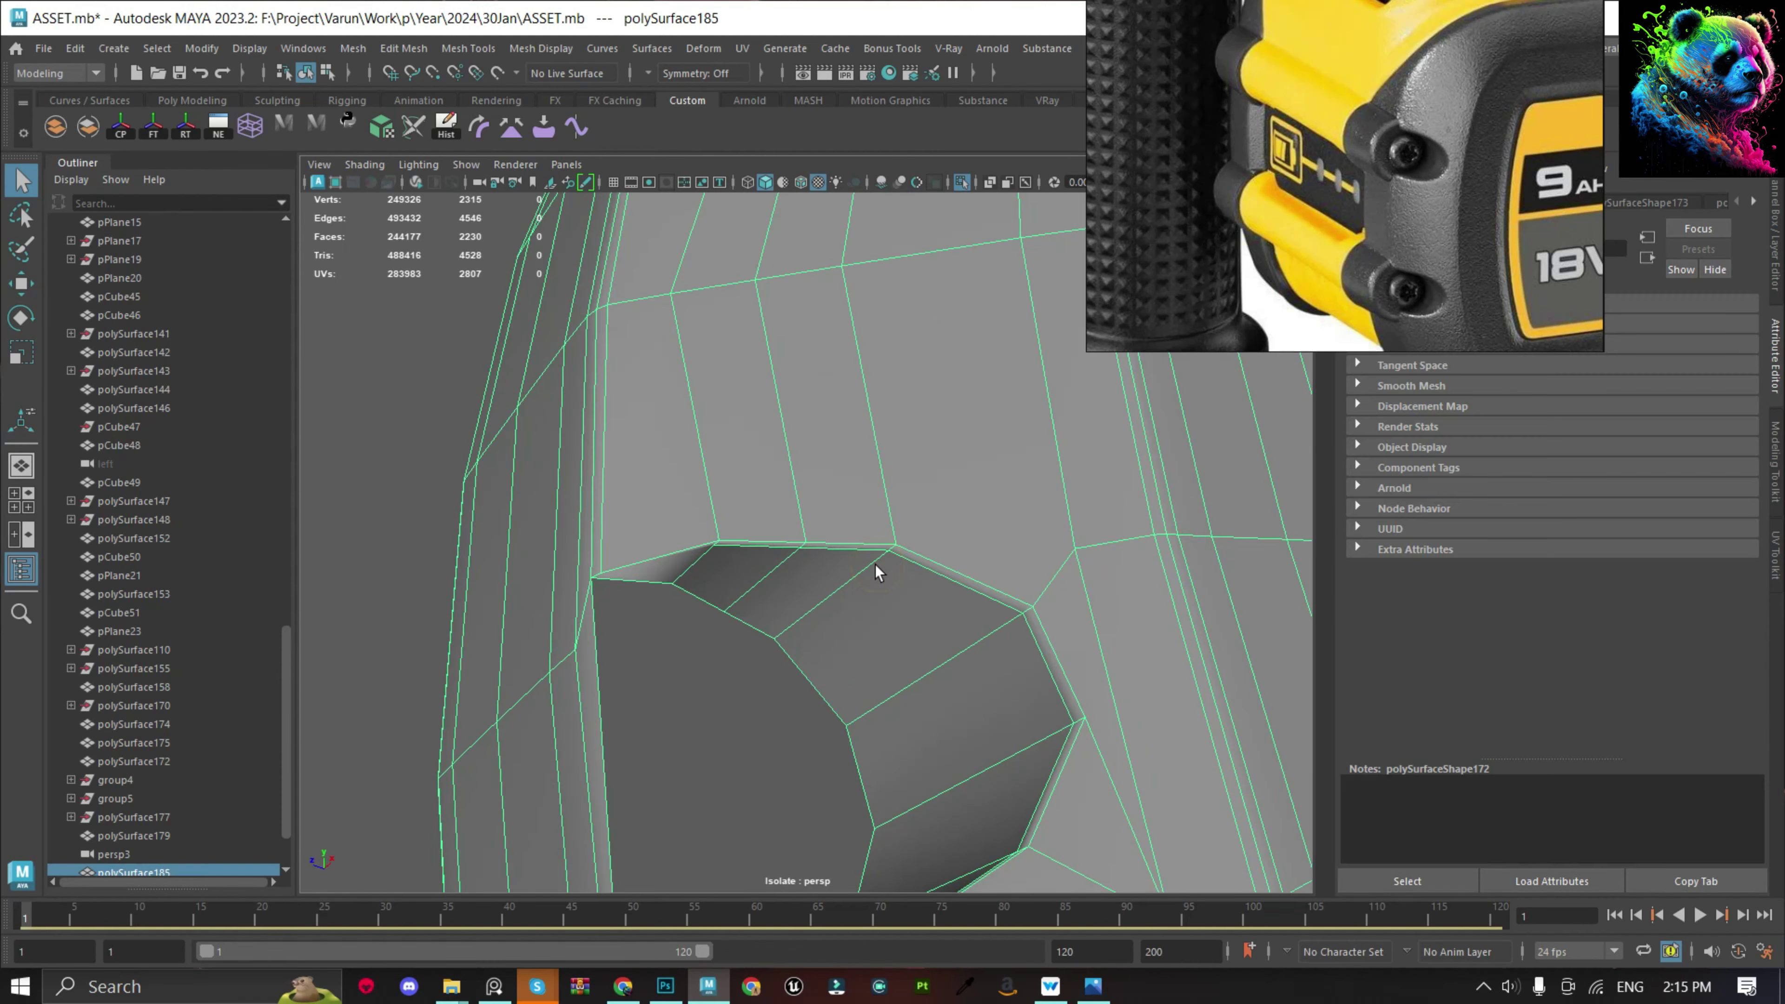
left_click(919, 581)
scroll(918, 623, "down", 3)
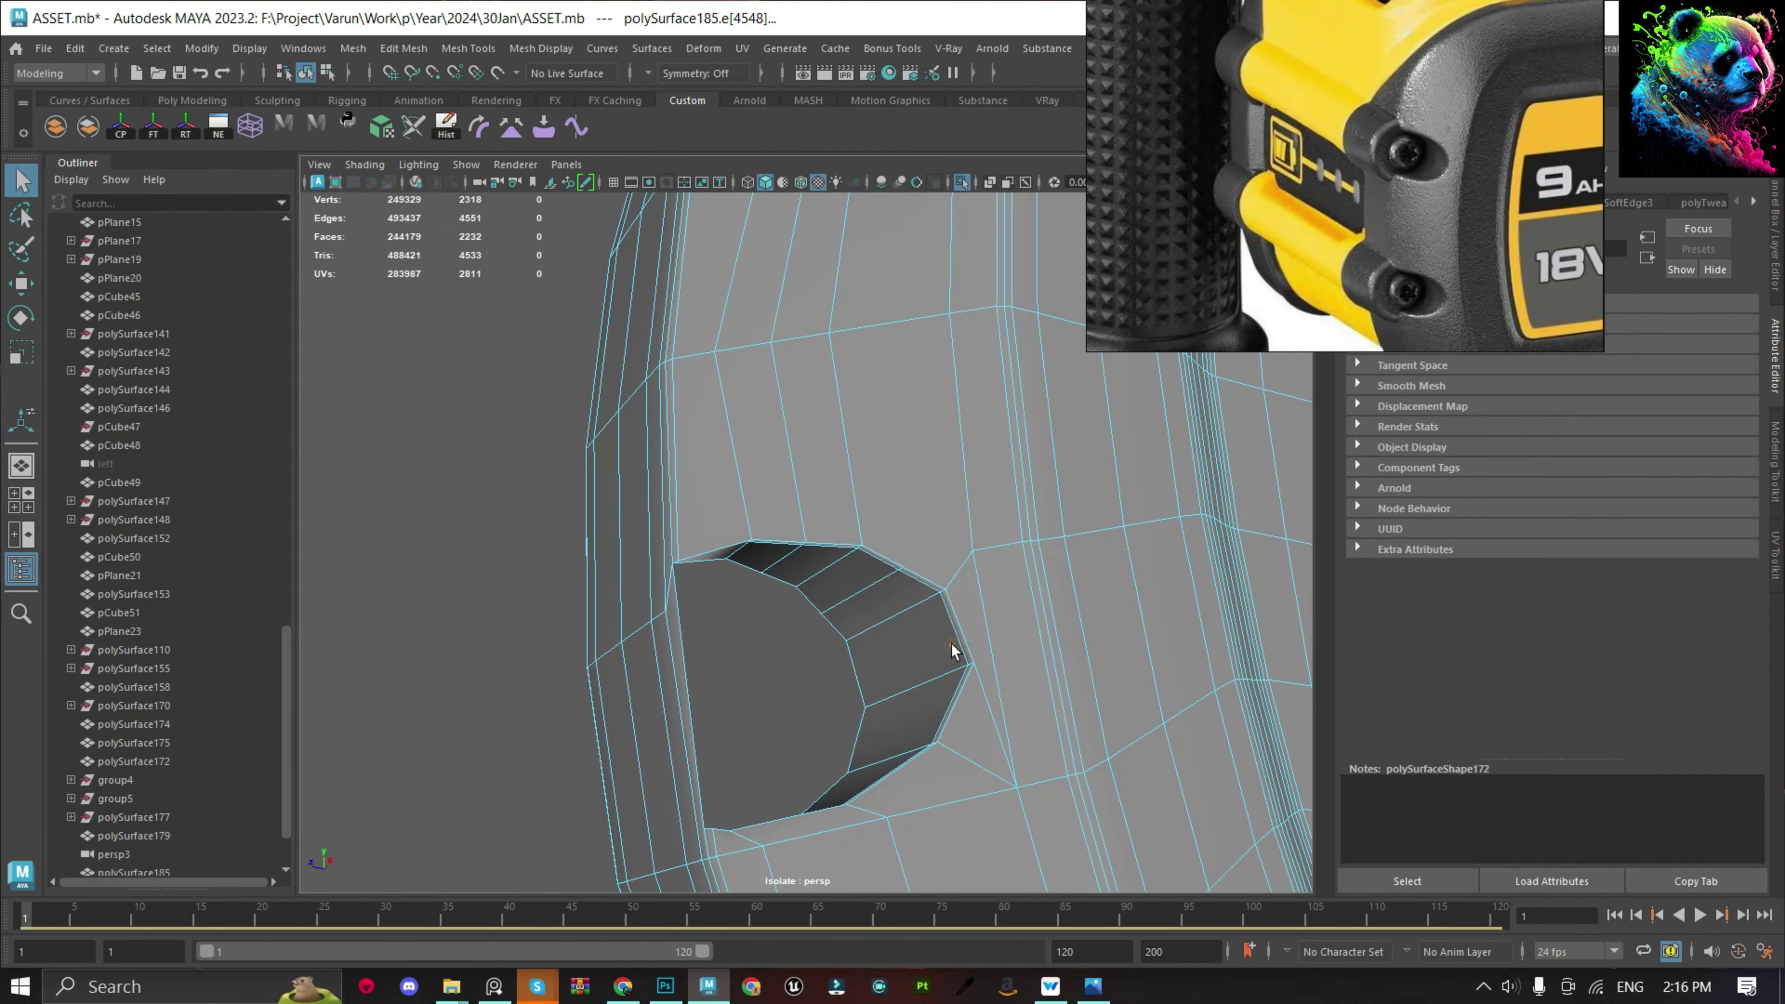
left_click(951, 644)
mouse_move(949, 679)
left_mouse_down("alt")
mouse_move(863, 687)
mouse_move(820, 723)
left_mouse_up("alt")
Add two more edge loops around the lower hole, undoing the last one.
left_click(864, 700)
scroll(820, 723, "down", 2)
left_click(830, 772)
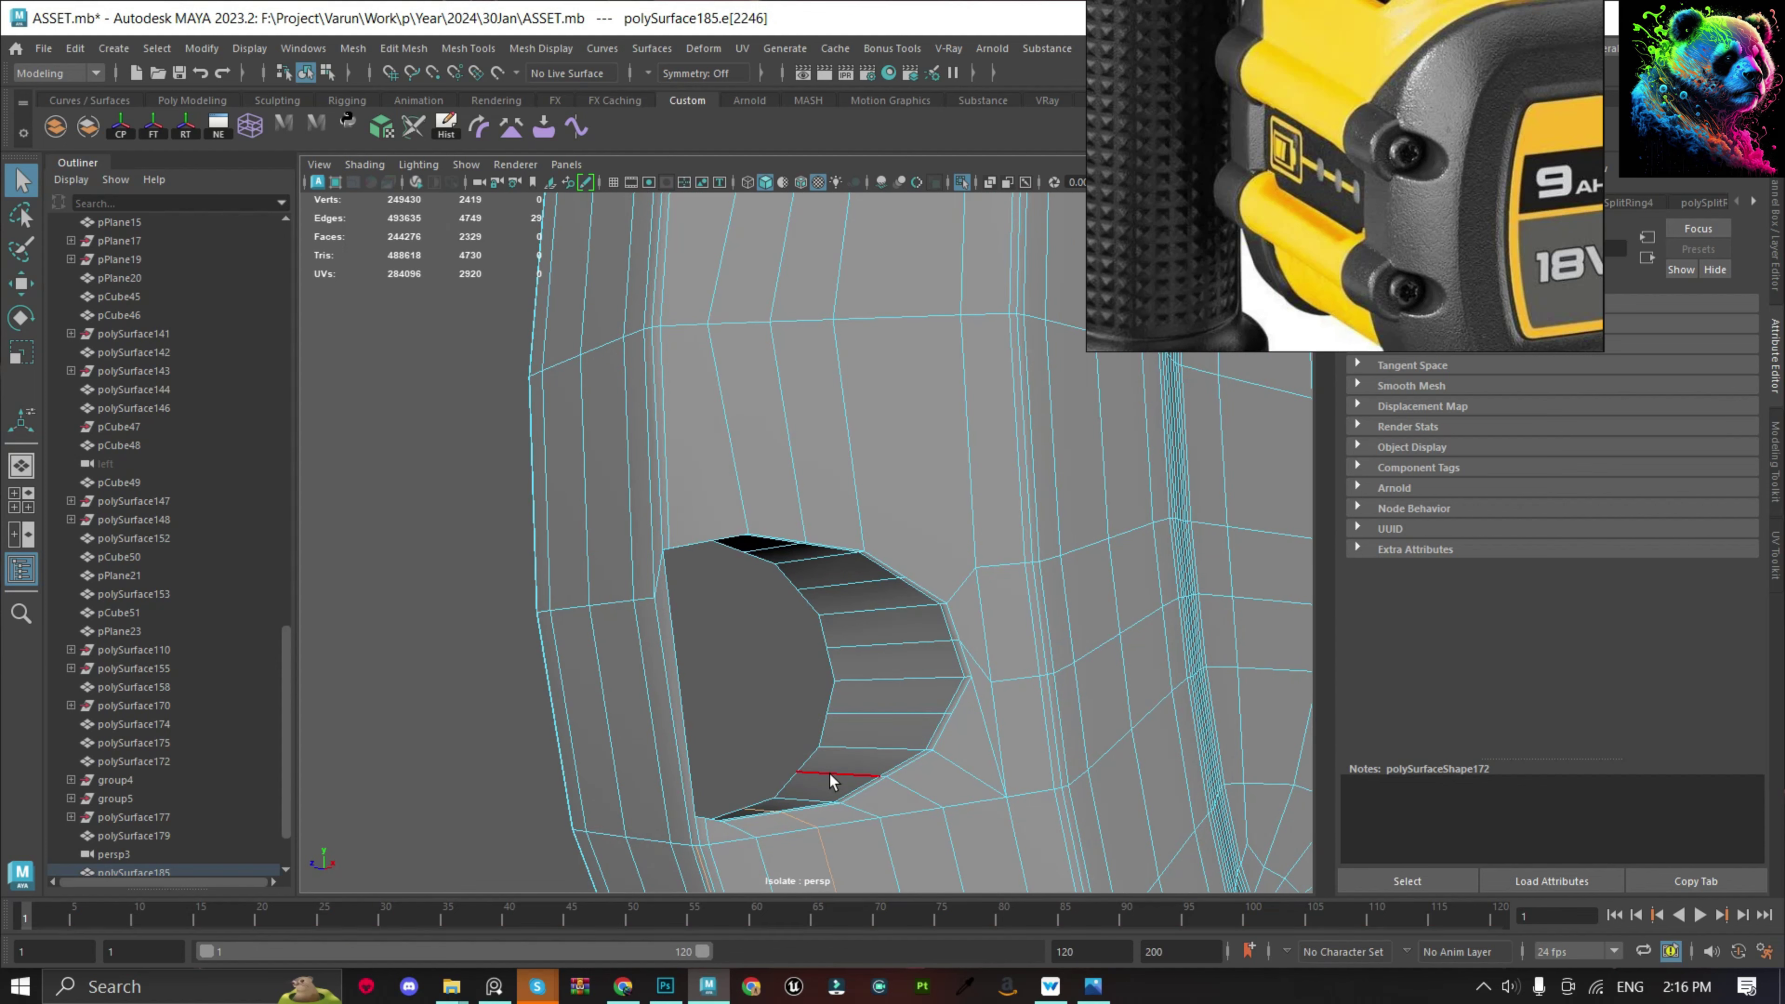
scroll(836, 759, "down", 2)
scroll(852, 717, "down", 2)
scroll(852, 717, "up", 2)
scroll(852, 716, "up", 1)
key("ctrl+z")
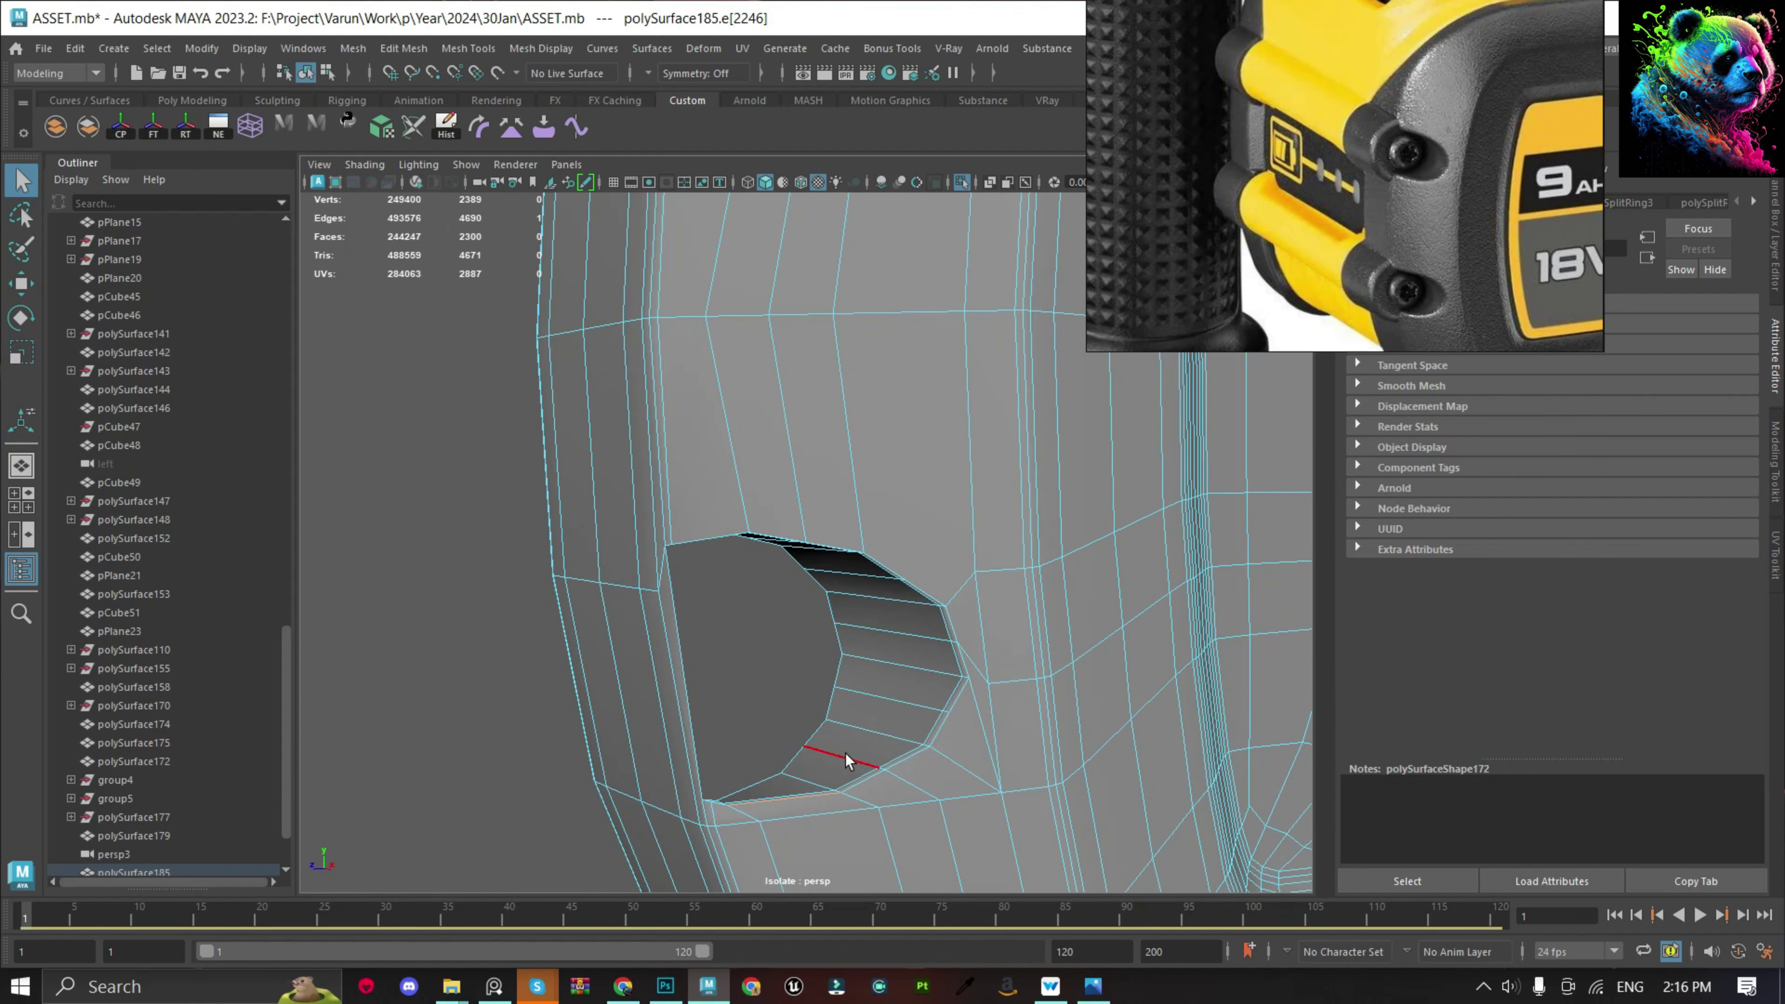
scroll(898, 763, "up", 2)
scroll(899, 763, "up", 2)
scroll(933, 612, "up", 2)
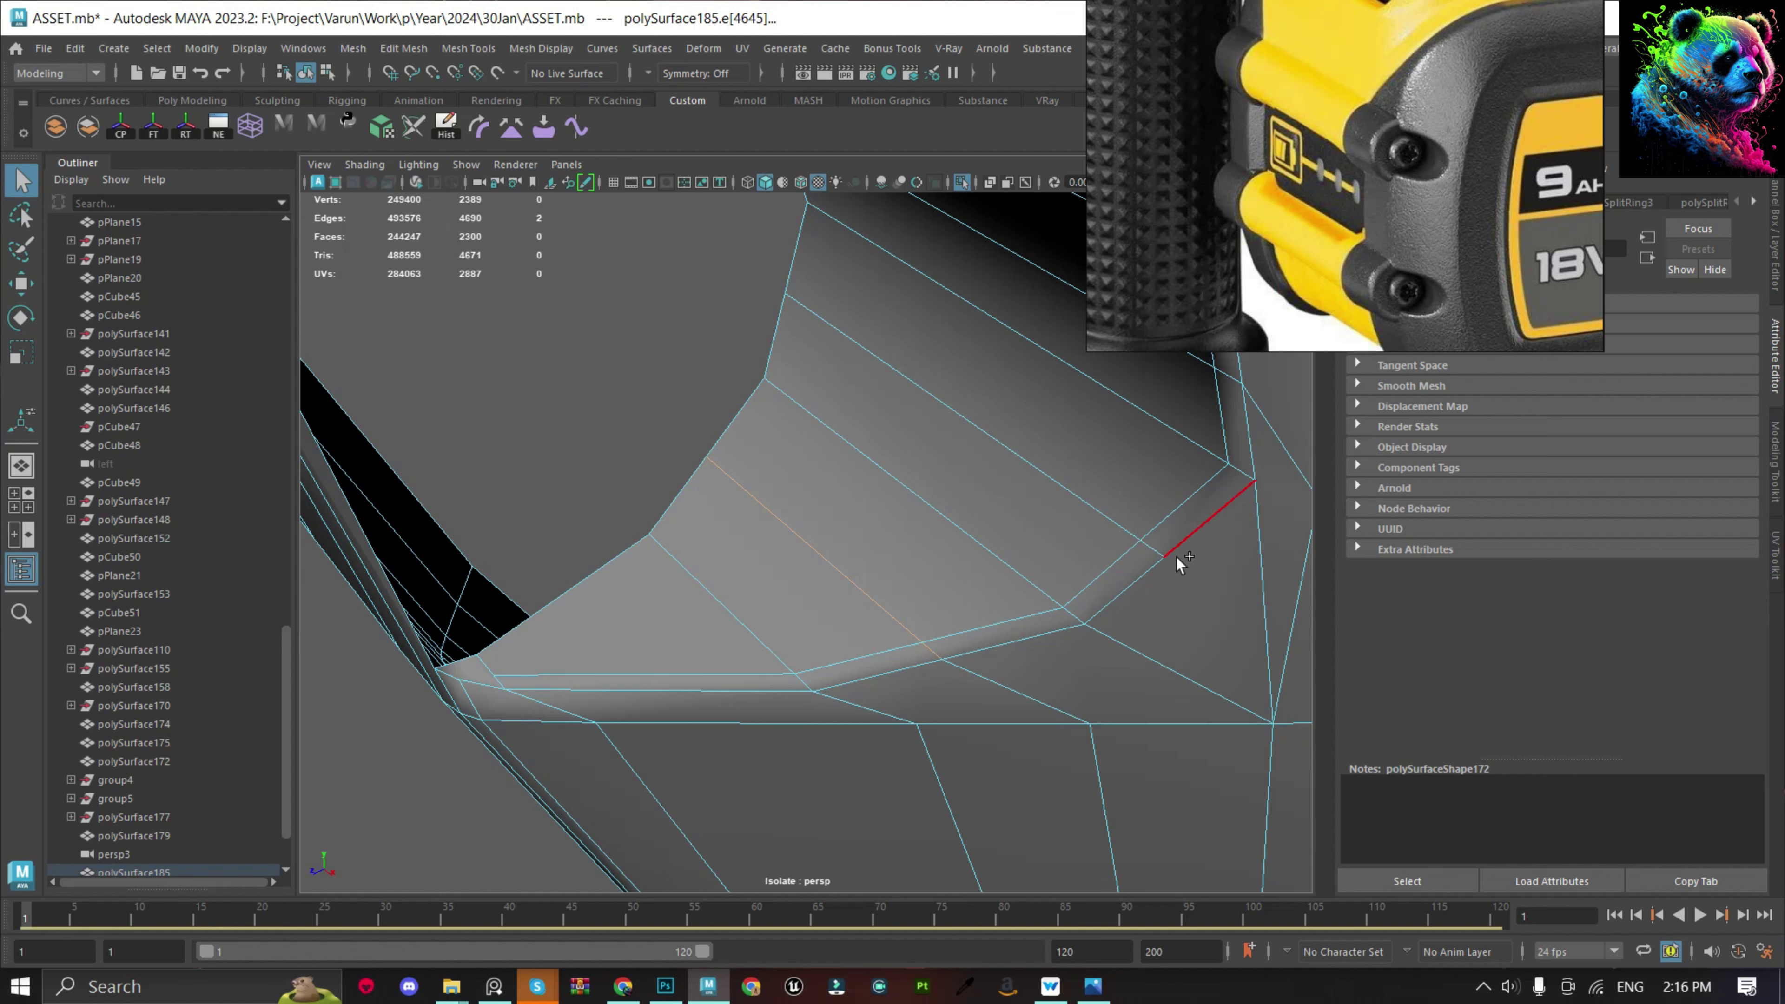
Insert three flow-following edge loops in the hole wall and around the hole.
right_click_drag(1113, 524, 1084, 678, "shift")
scroll(956, 518, "down", 3)
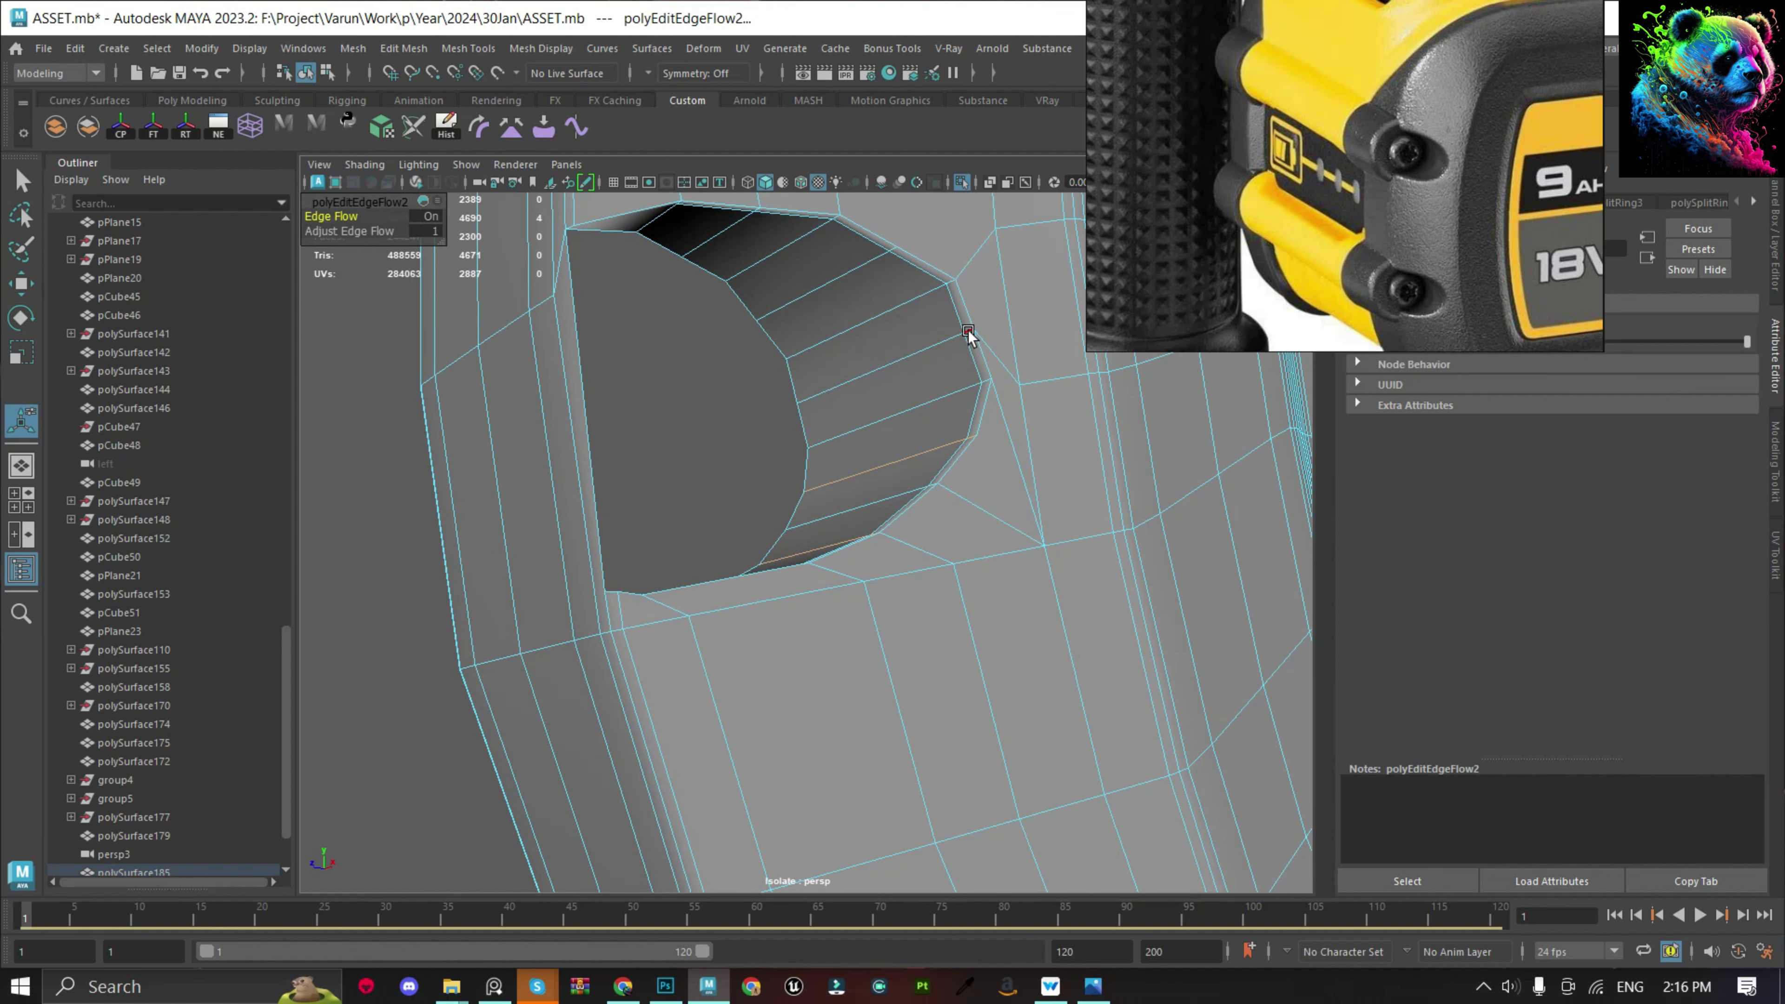
scroll(935, 394, "up", 5)
scroll(898, 456, "down", 3)
left_click(717, 399)
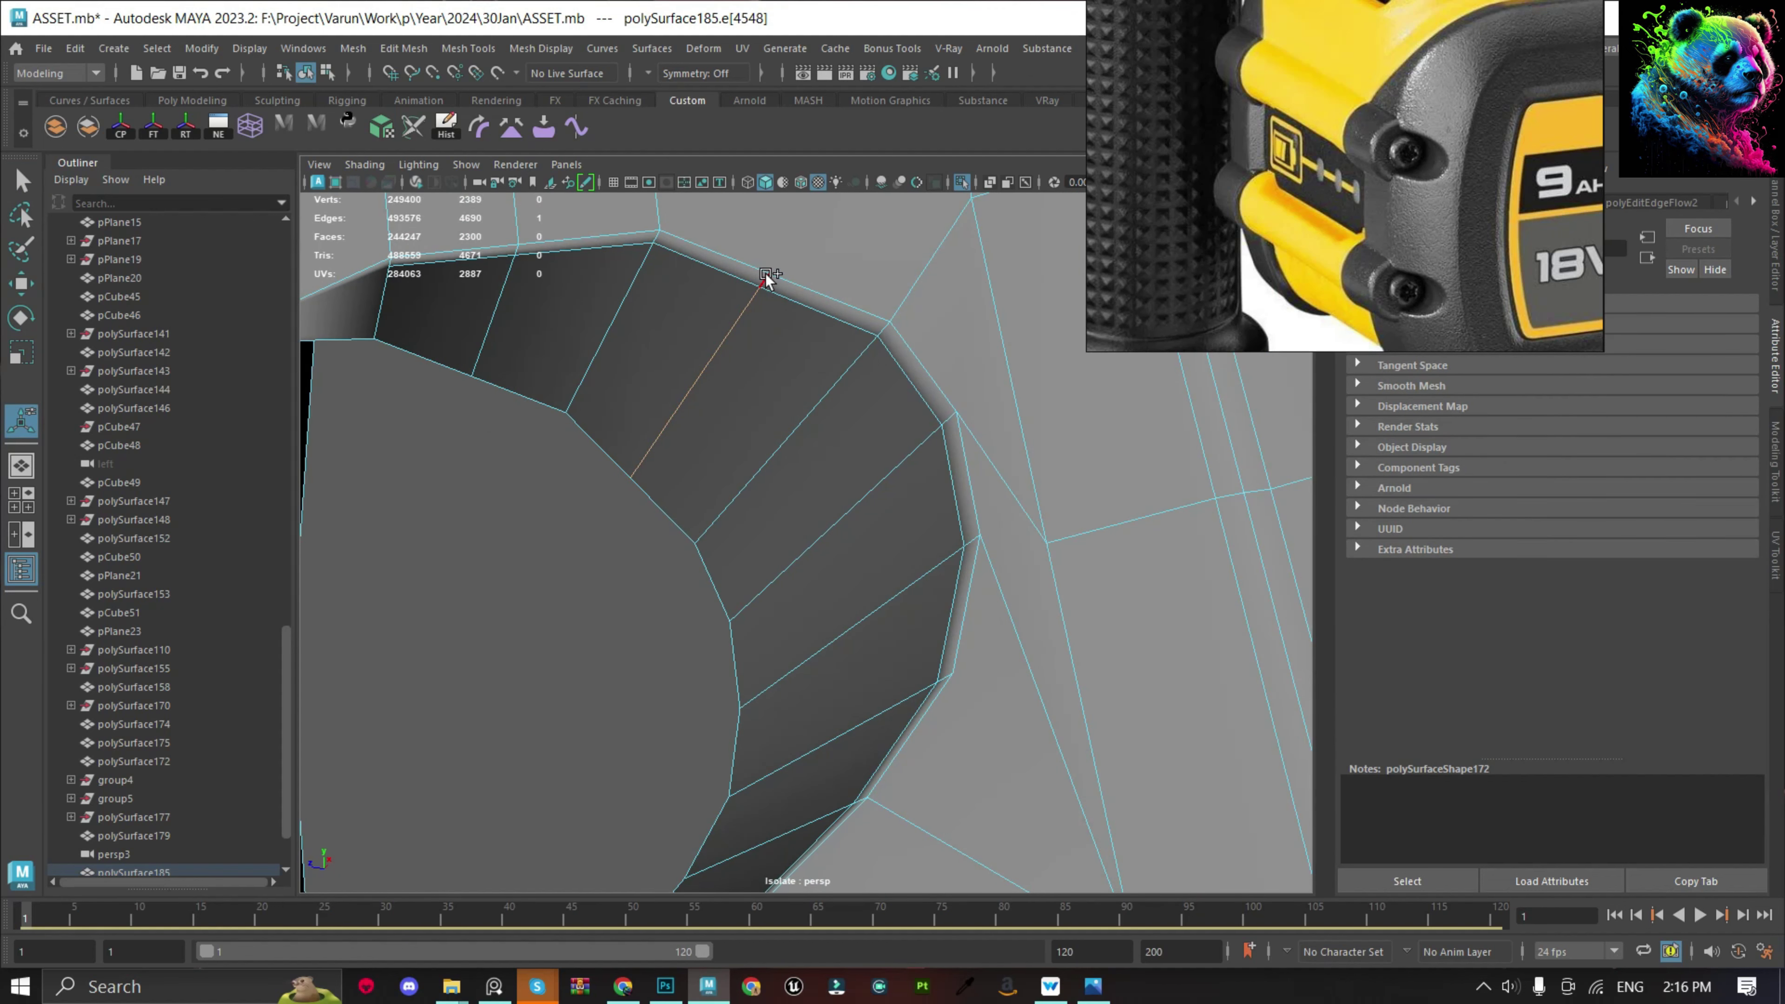
left_click(760, 319)
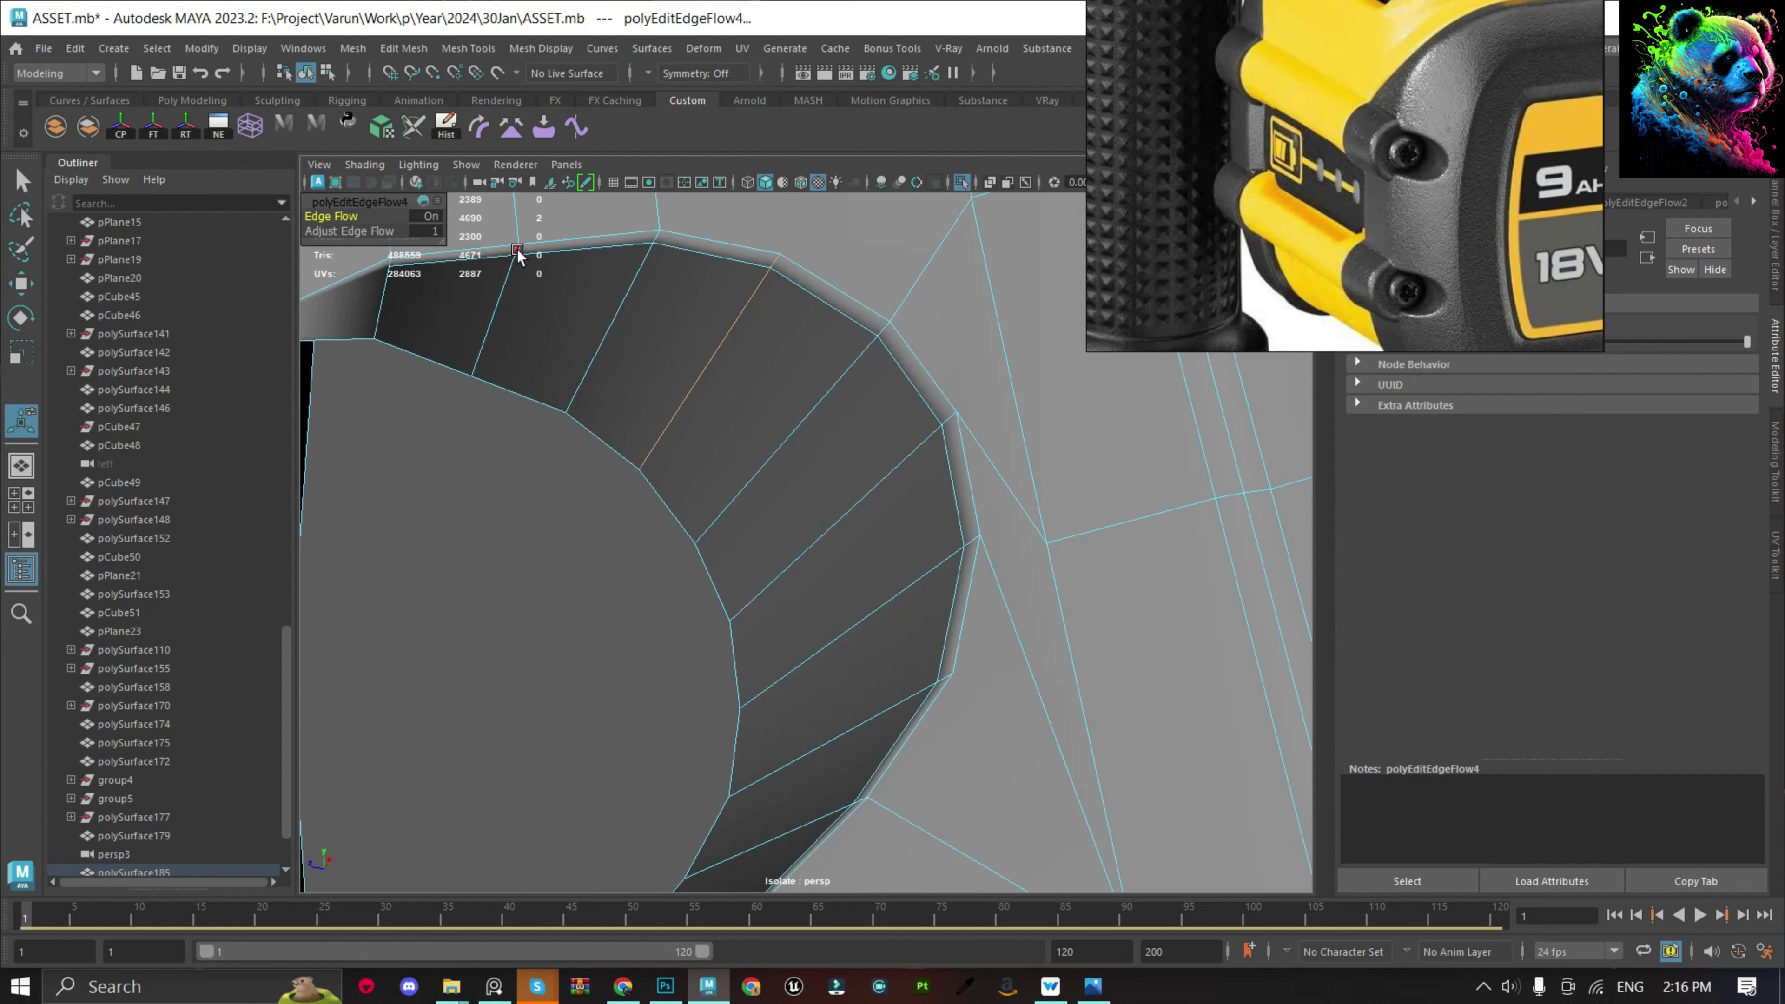
scroll(703, 457, "down", 3)
left_click(886, 601)
scroll(885, 601, "down", 2)
scroll(773, 728, "up", 3)
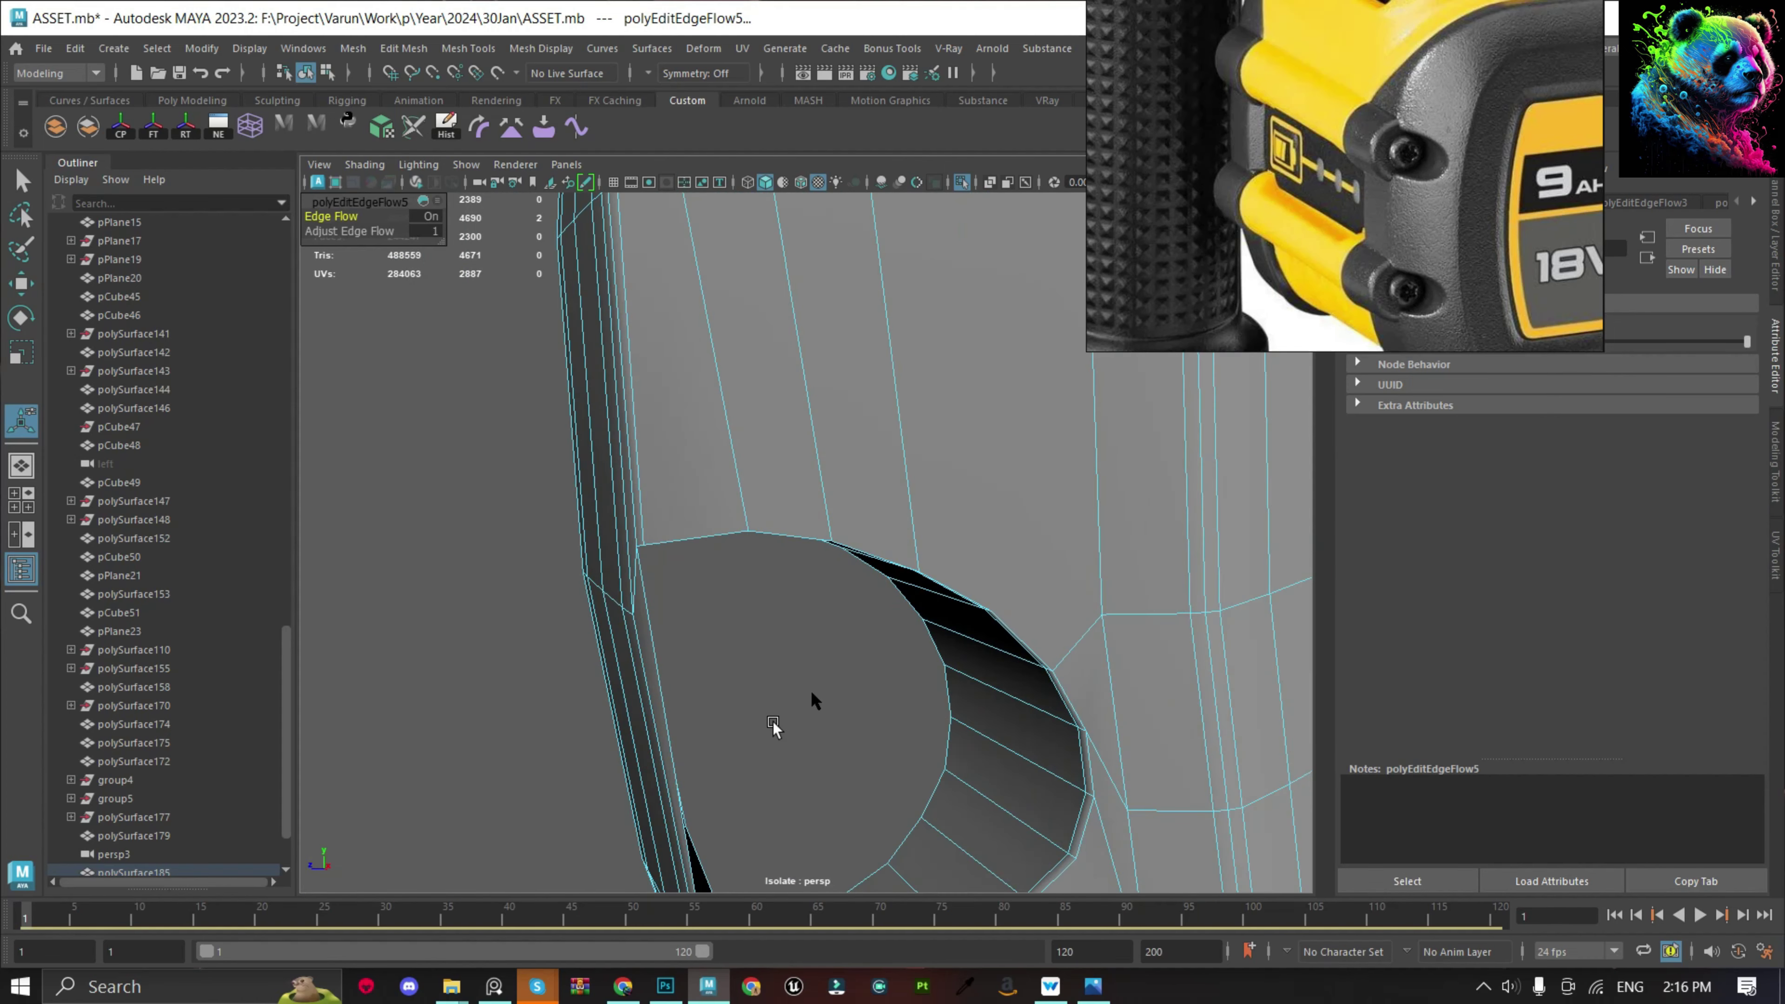
key("q")
mouse_move(773, 728)
left_mouse_down("alt")
mouse_move(905, 540)
mouse_move(902, 658)
left_mouse_up("alt")
Insert another edge loop near the hole and cut a new edge beside it.
scroll(1000, 622, "up", 3)
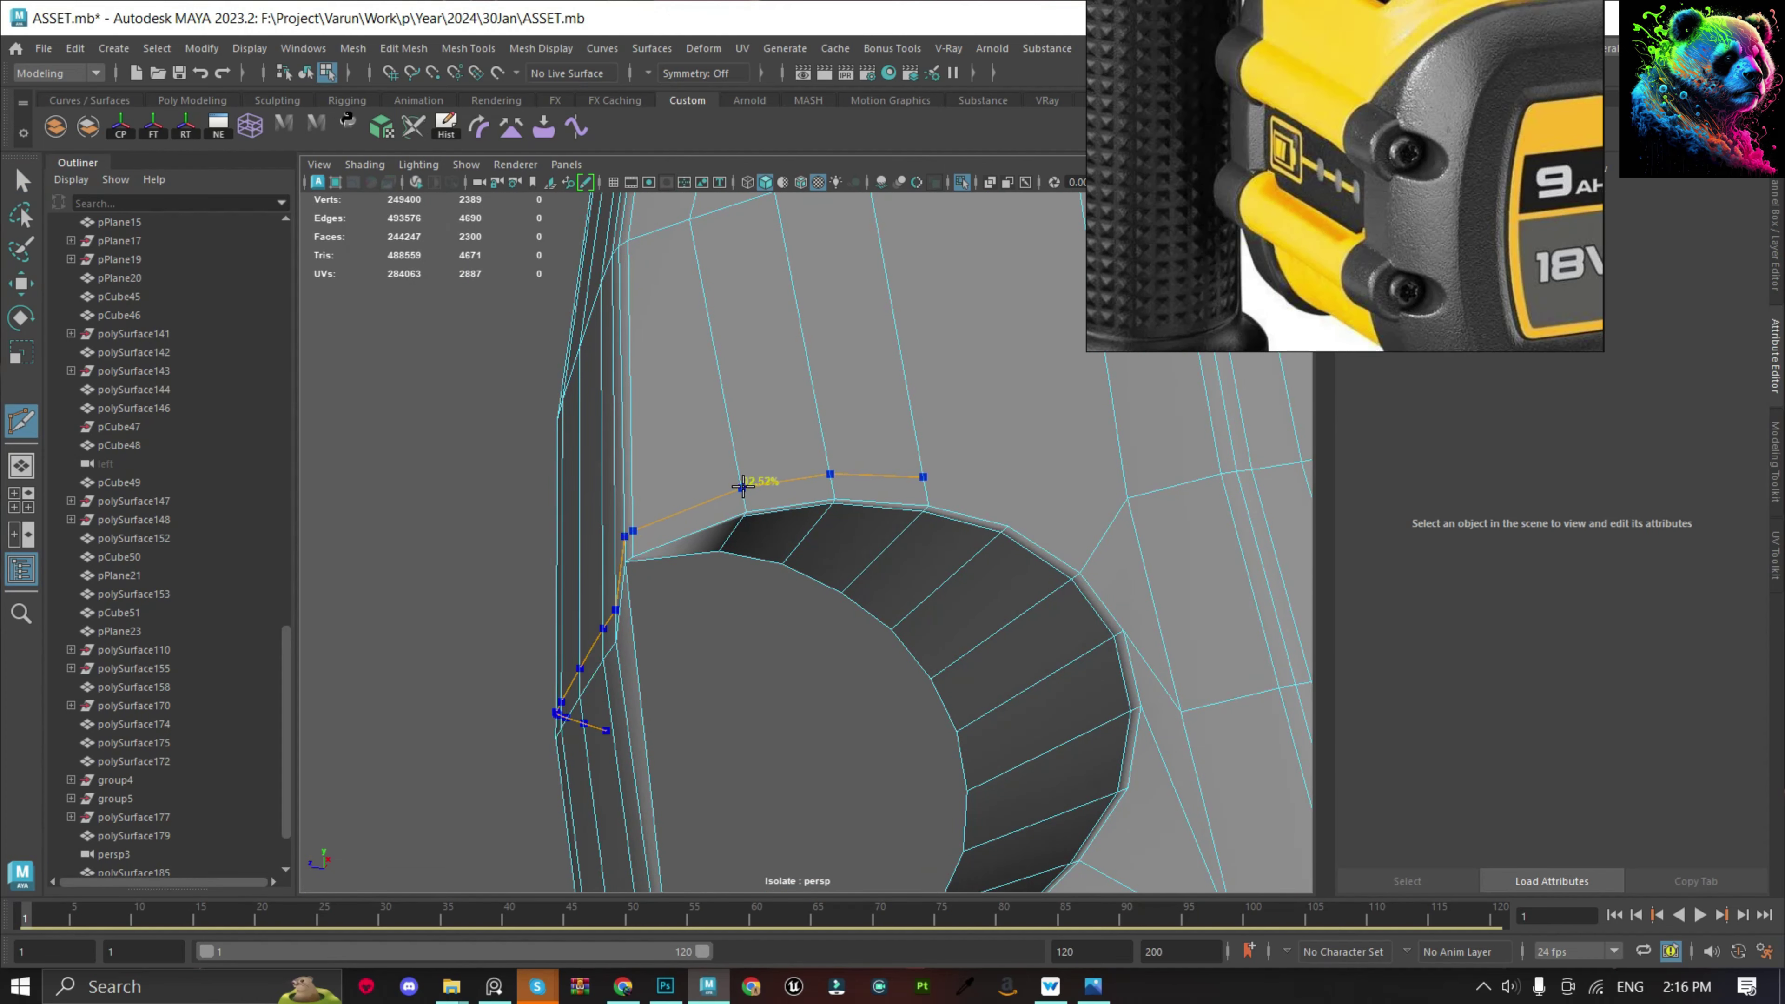
left_click(750, 494, "ctrl")
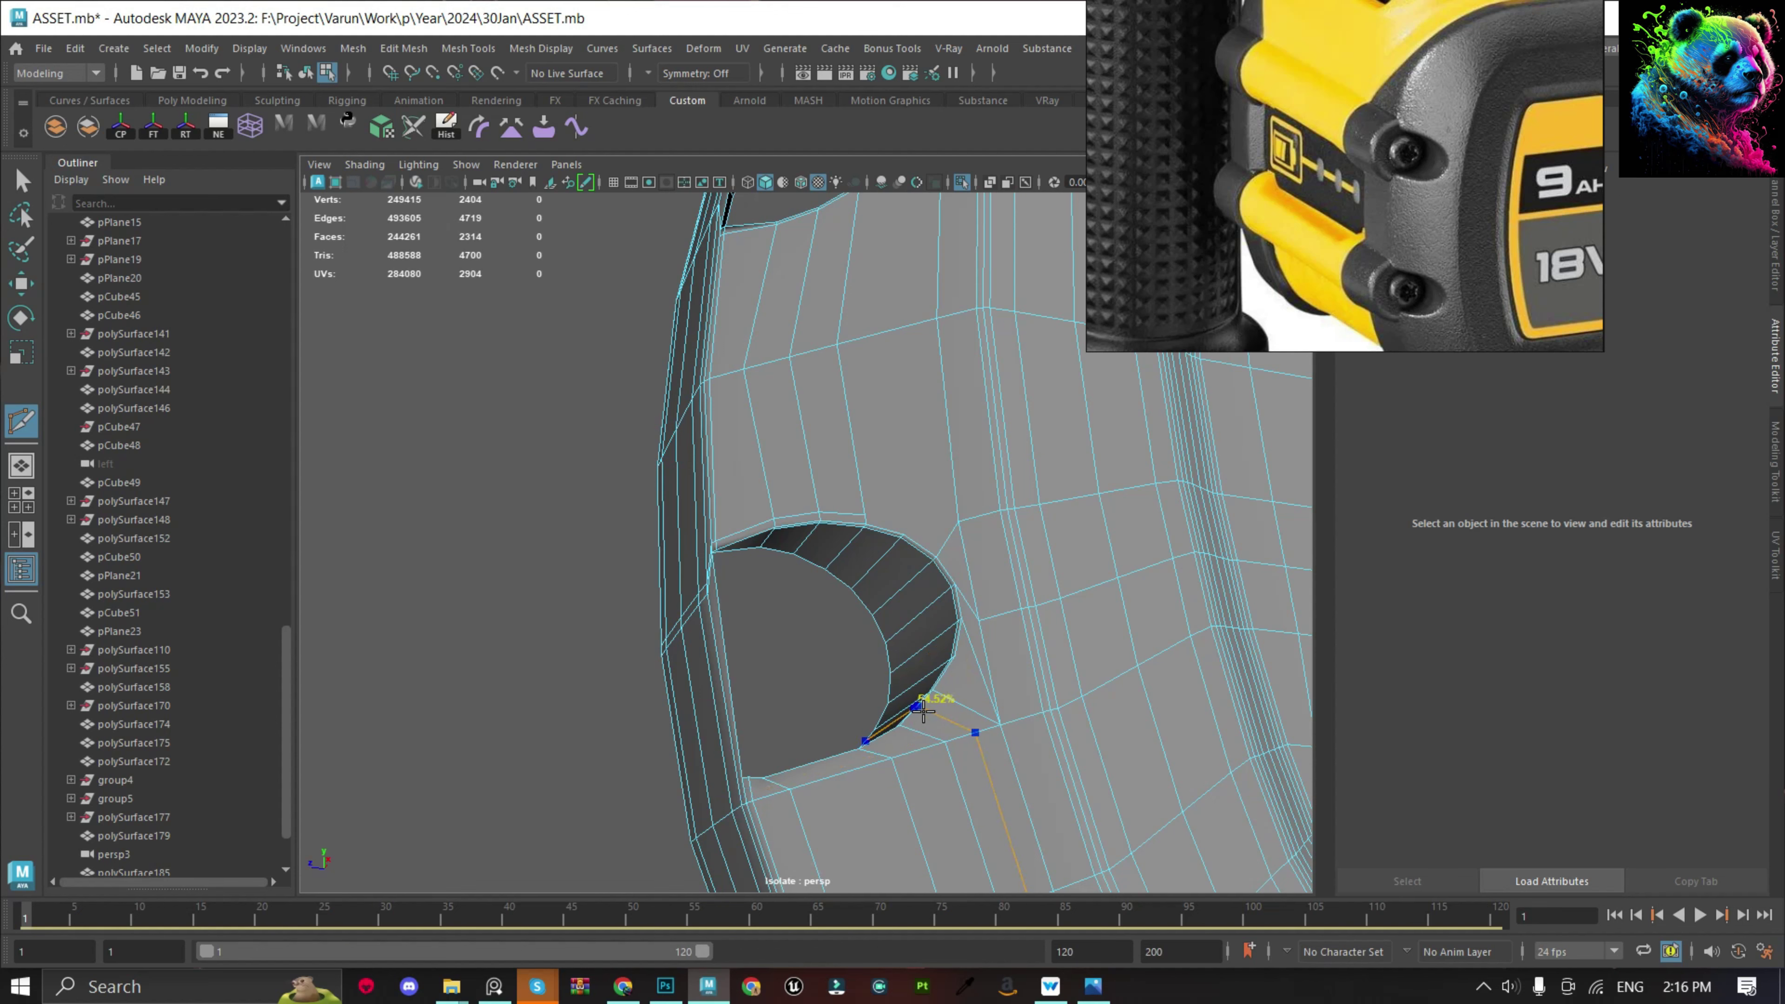
left_click(917, 723, "ctrl")
mouse_move(957, 745)
left_mouse_down("alt")
mouse_move(964, 791)
mouse_move(996, 722)
mouse_move(1050, 739)
left_mouse_up("alt")
left_click(979, 736)
key("q")
left_click(1079, 636)
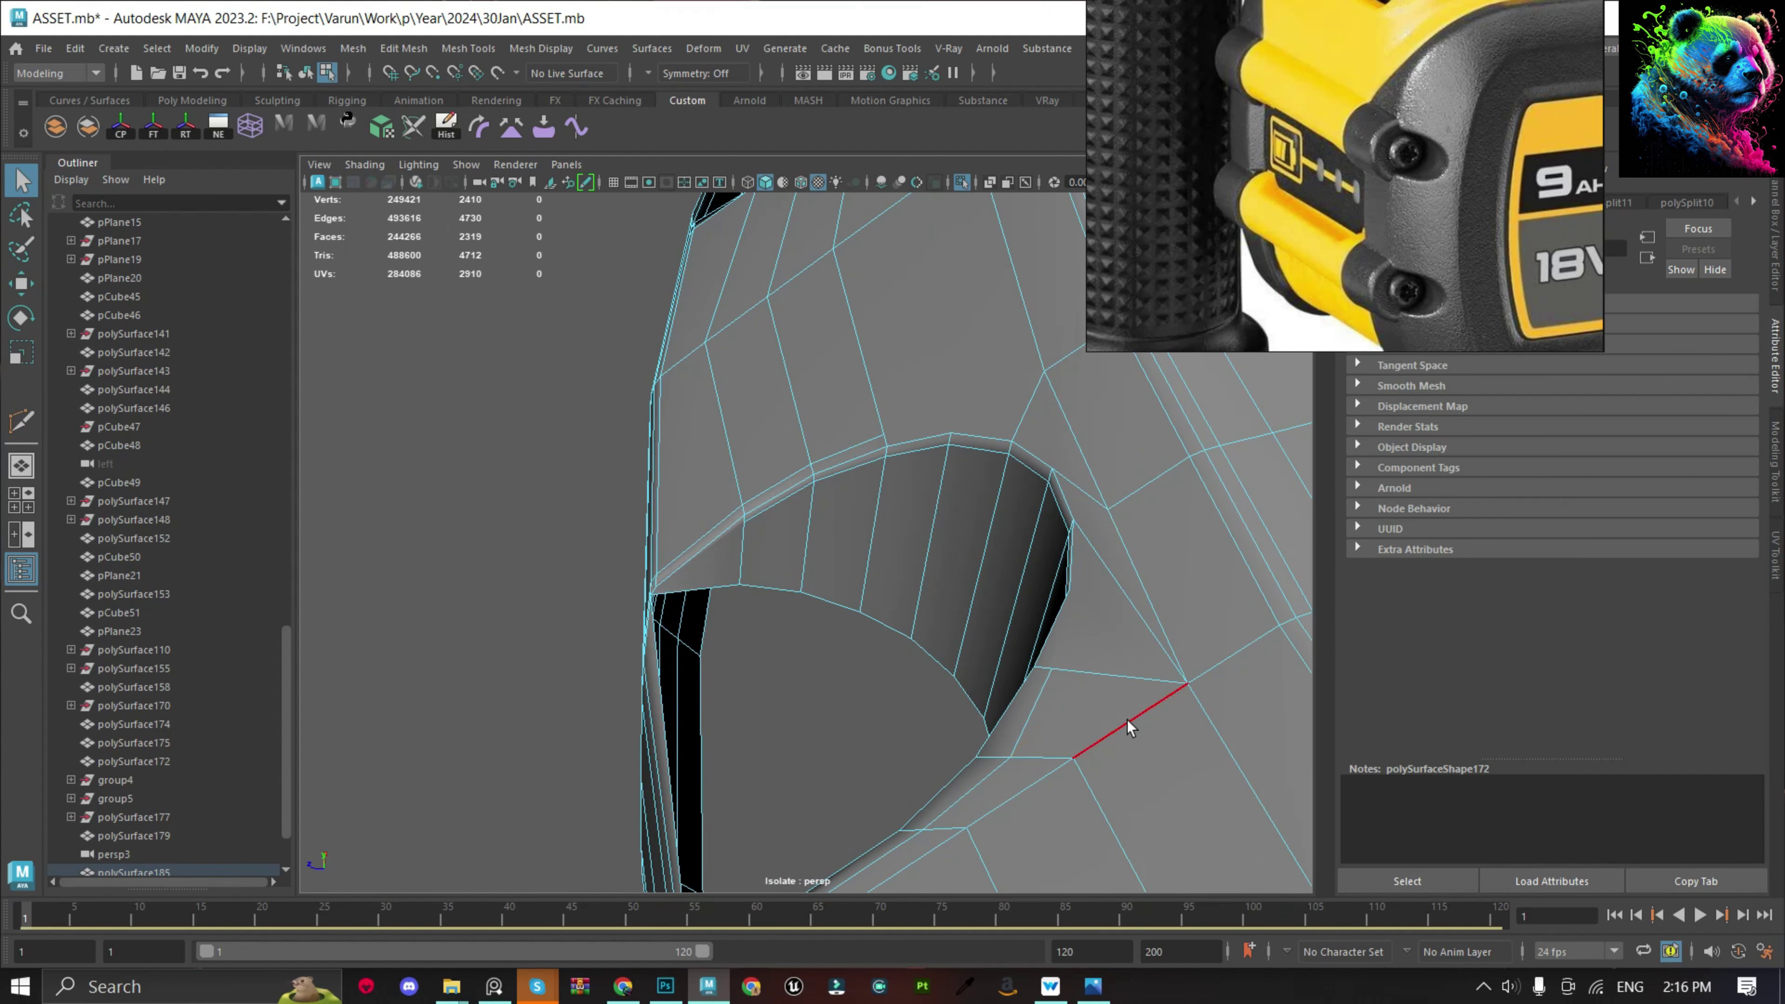
Frame the selected vertex and complete the cut along the hole rim.
key("f")
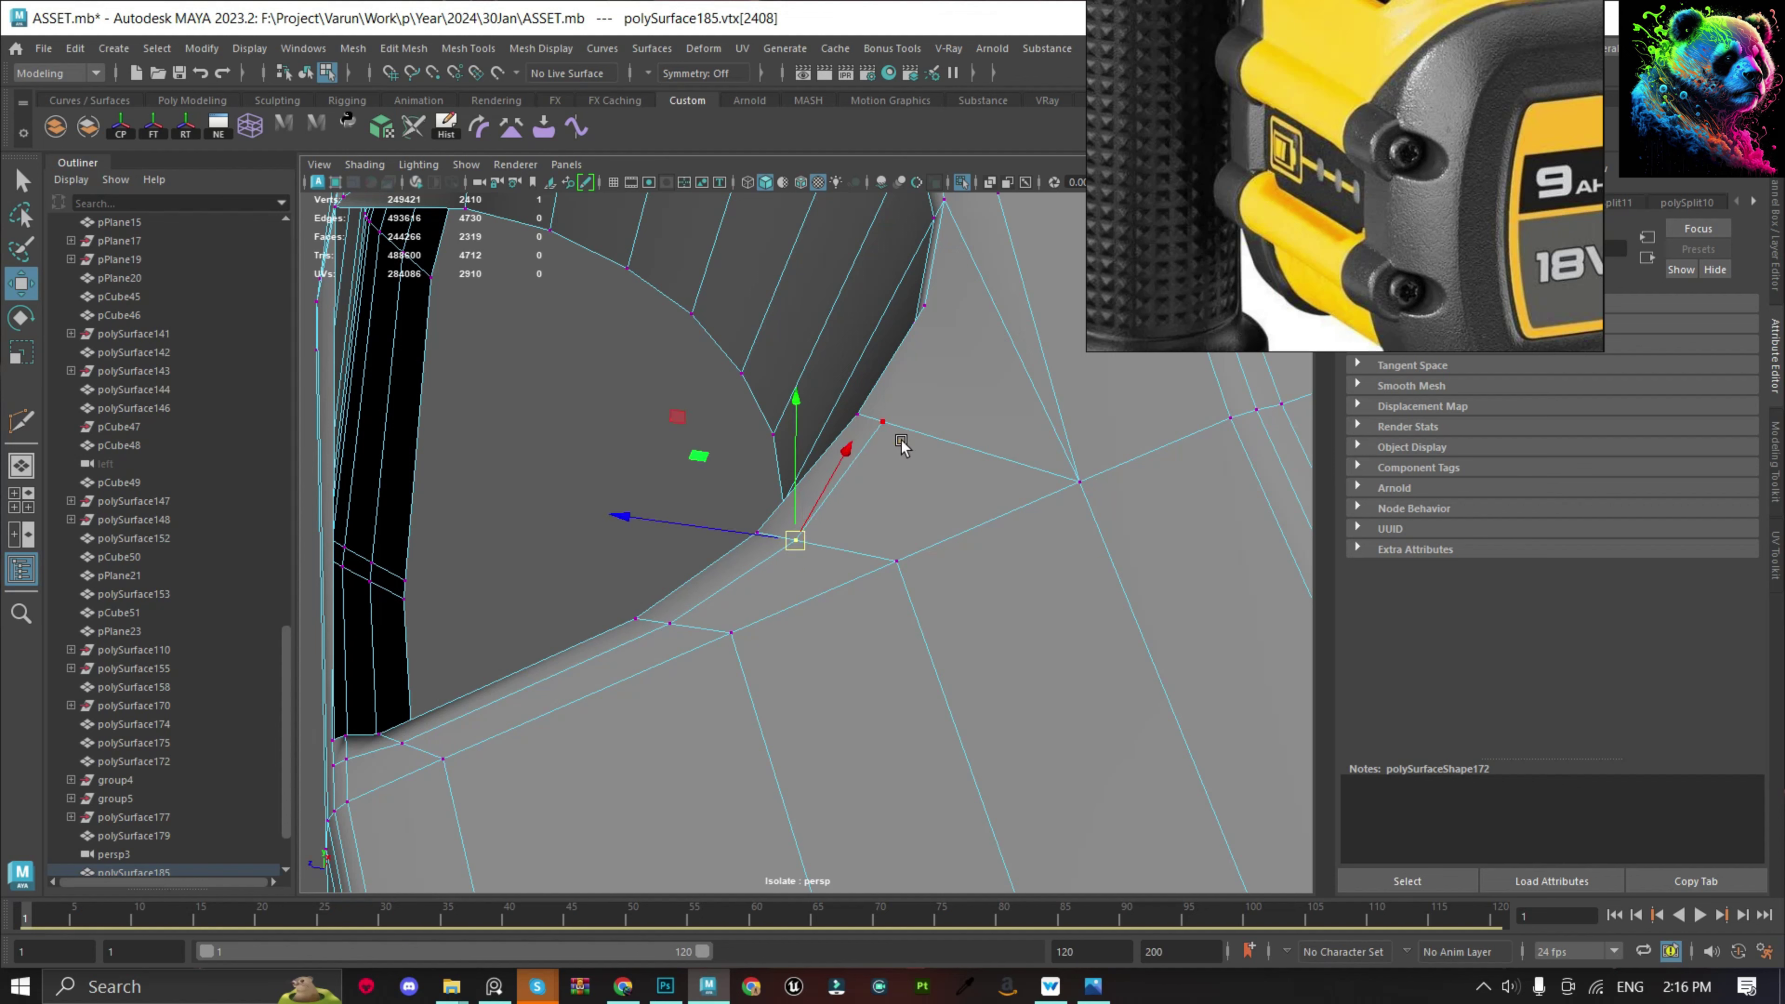
left_click_drag(899, 424, 916, 606, "alt")
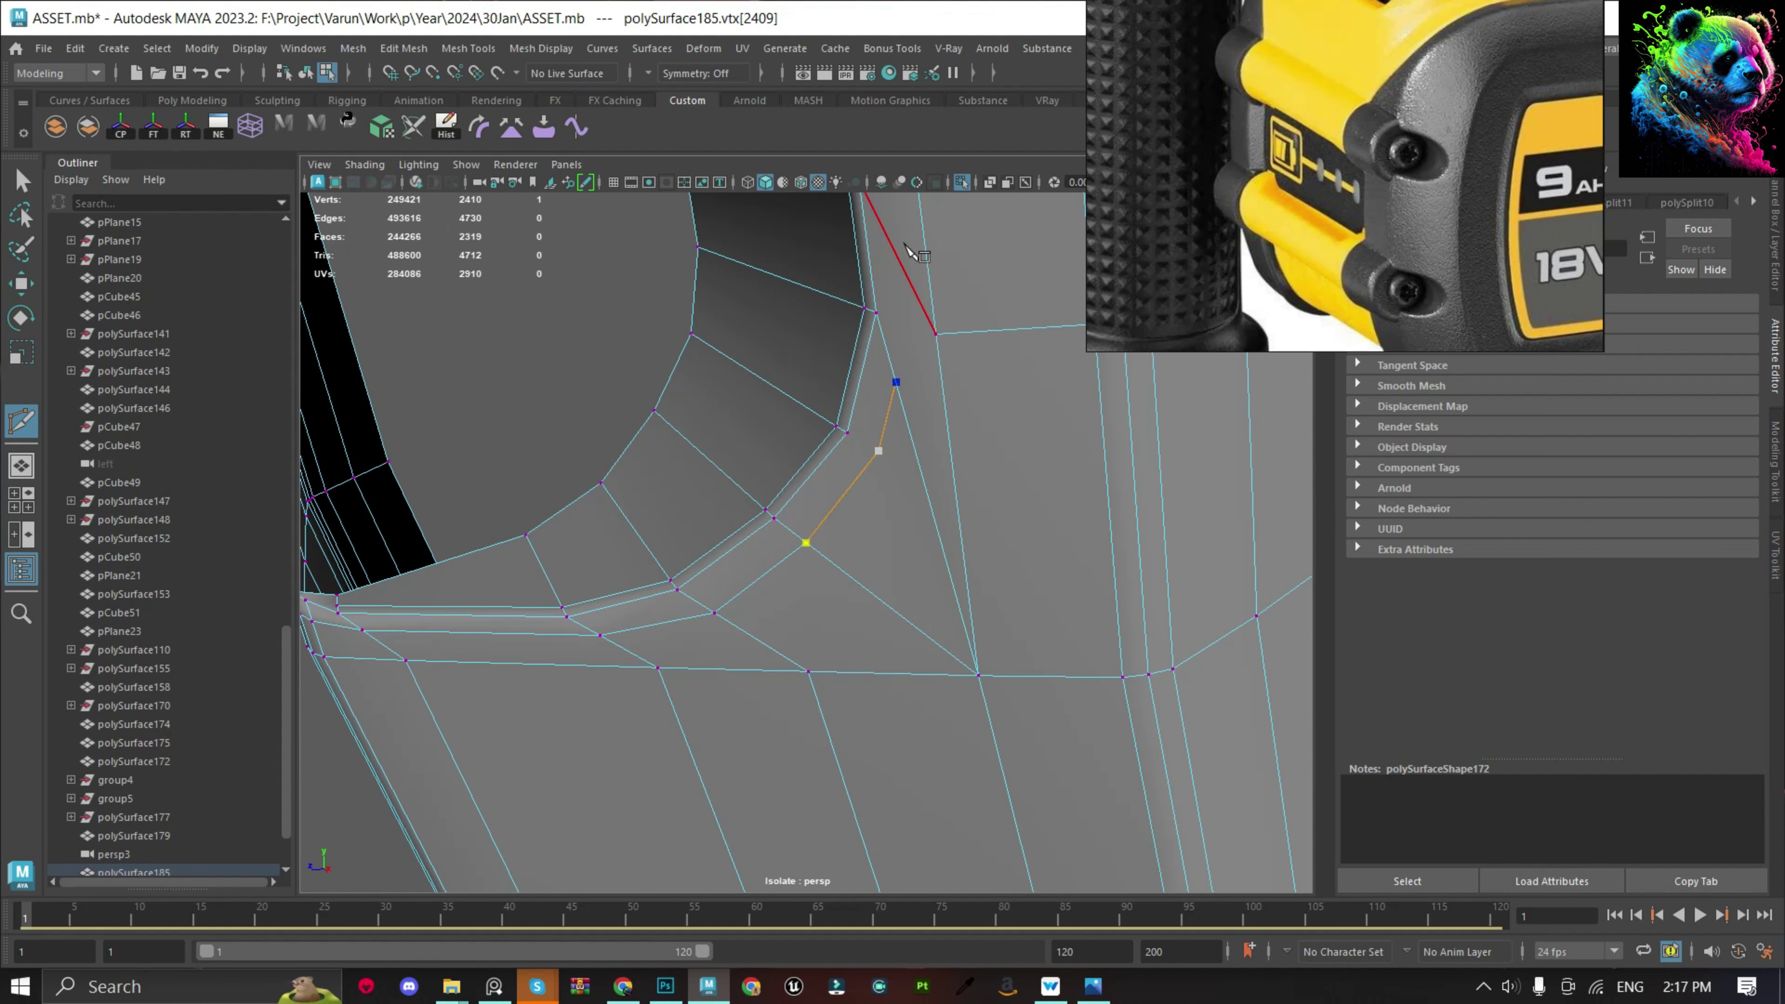
left_click_drag(906, 250, 894, 386, "alt")
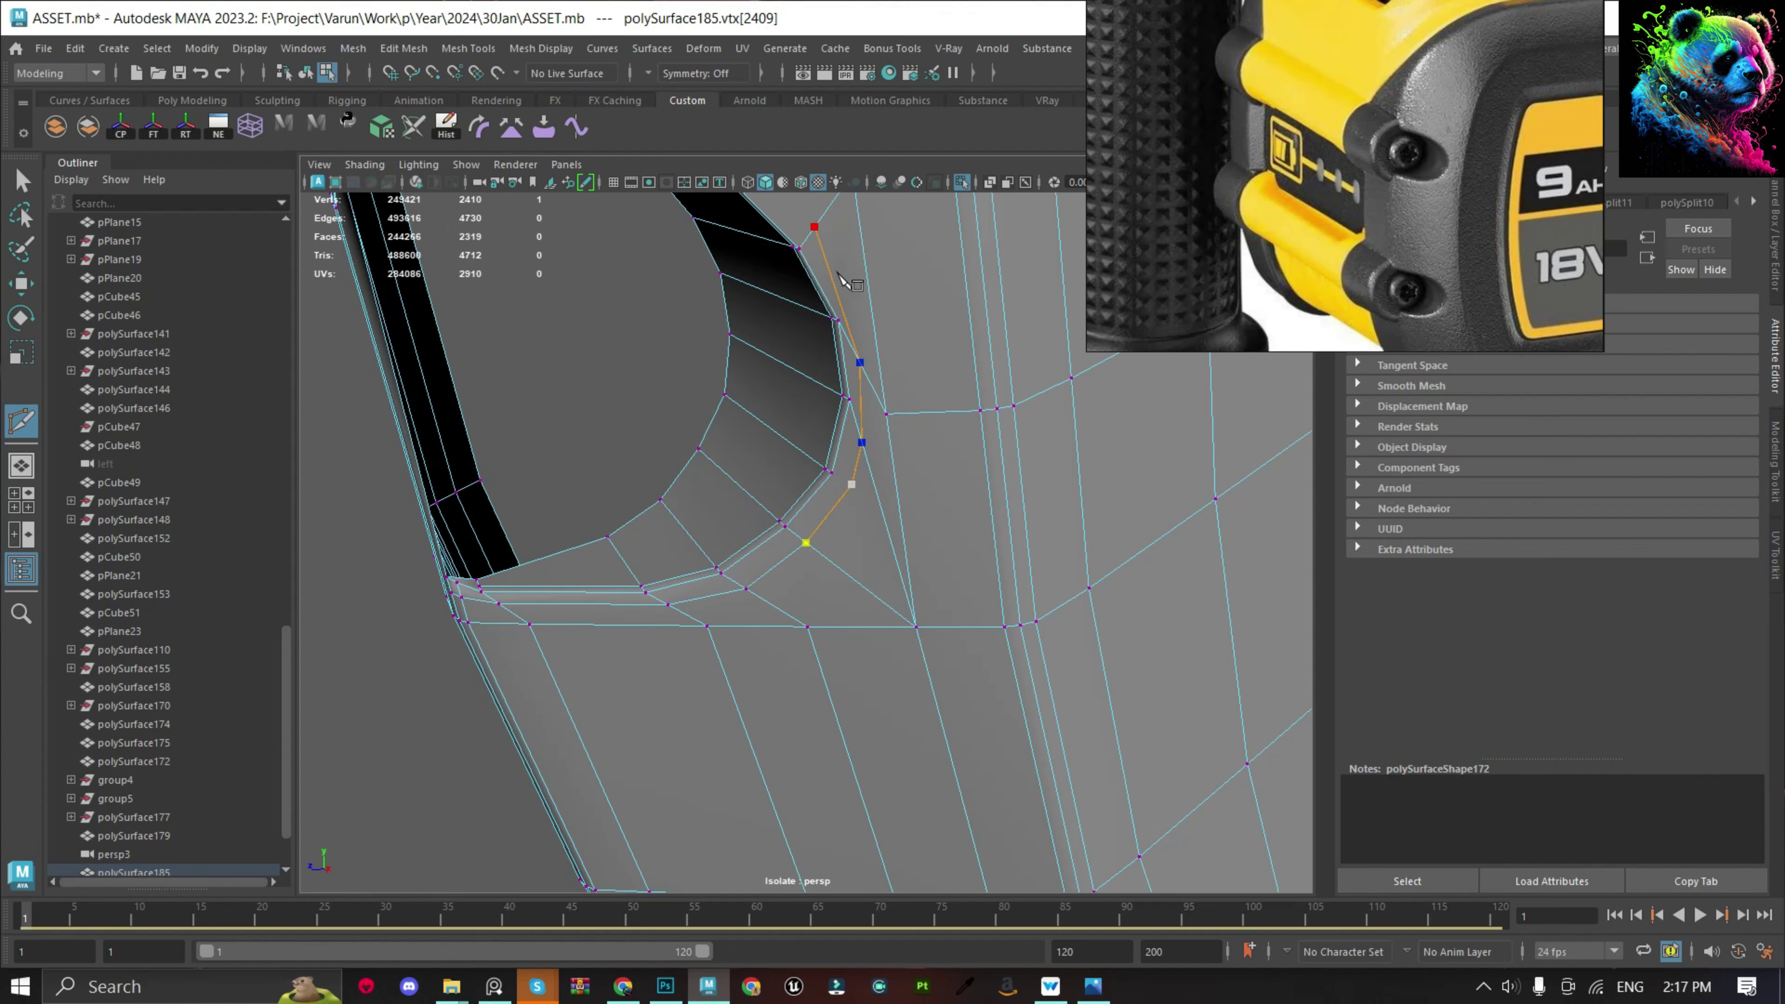
left_click_drag(844, 277, 787, 307, "alt")
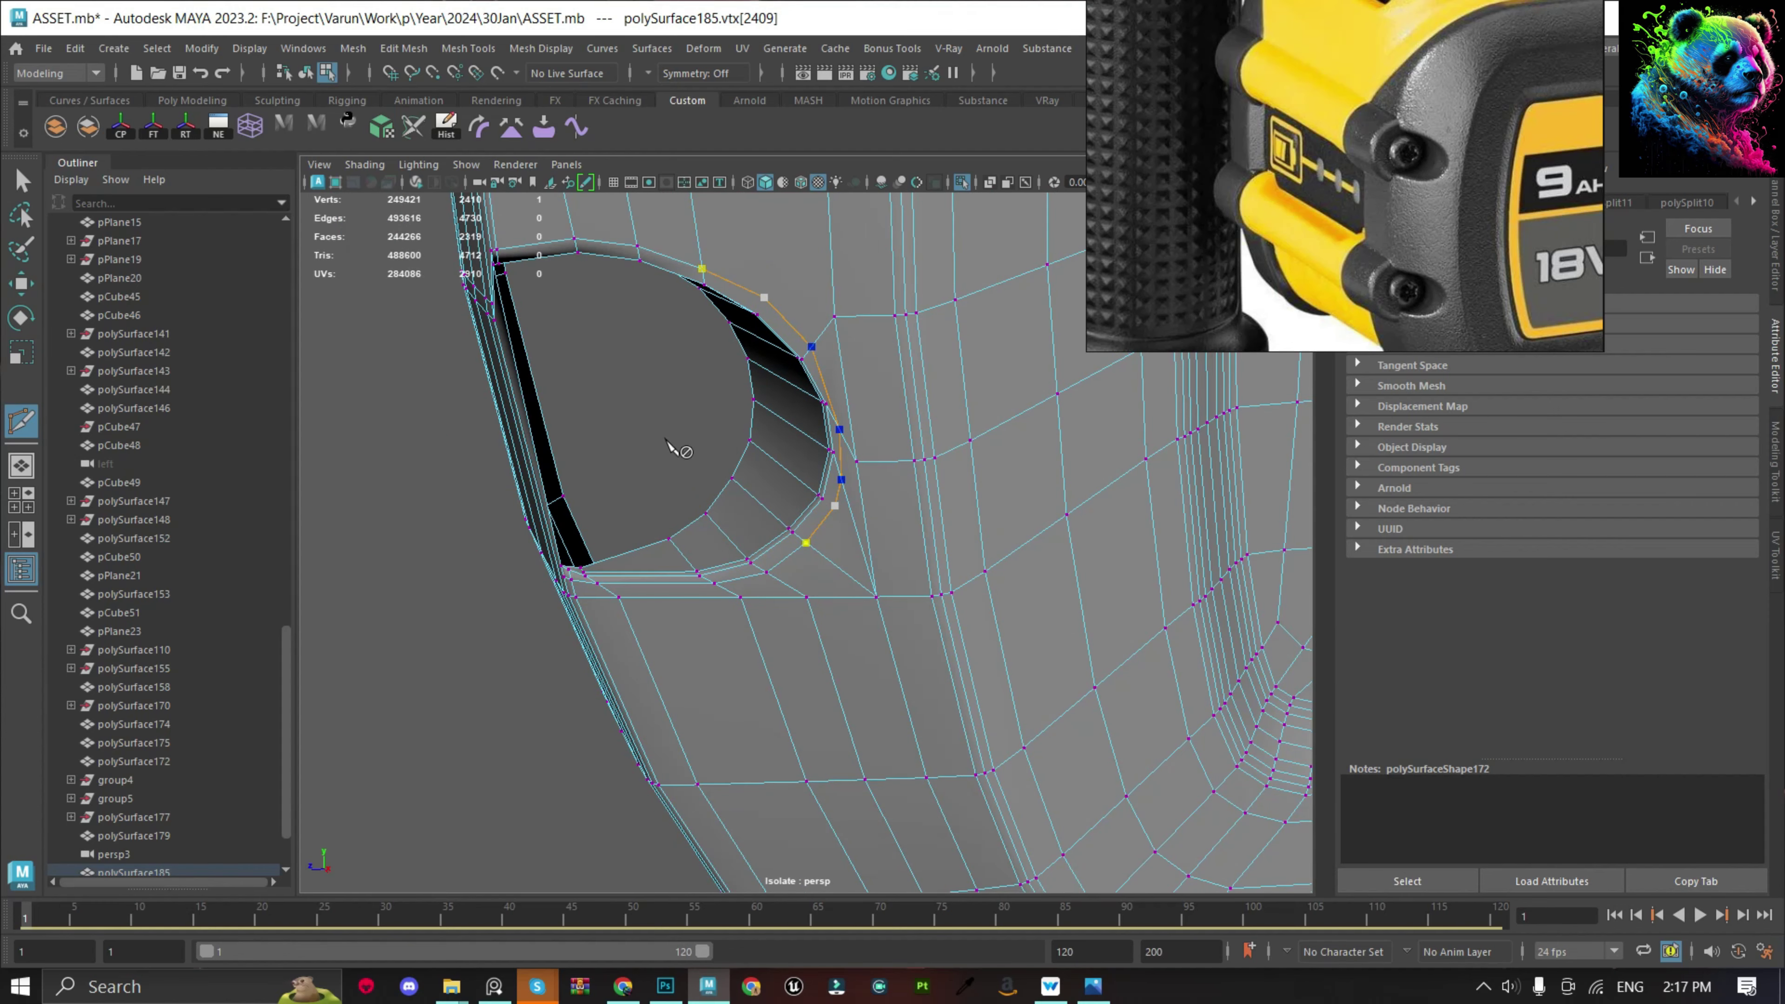
key("Return")
mouse_move(726, 399)
left_mouse_down("alt")
mouse_move(765, 494)
mouse_move(724, 294)
mouse_move(812, 315)
left_mouse_up("alt")
Raise the stray vertex on the hole's edge to straighten the edge line.
left_click(813, 371)
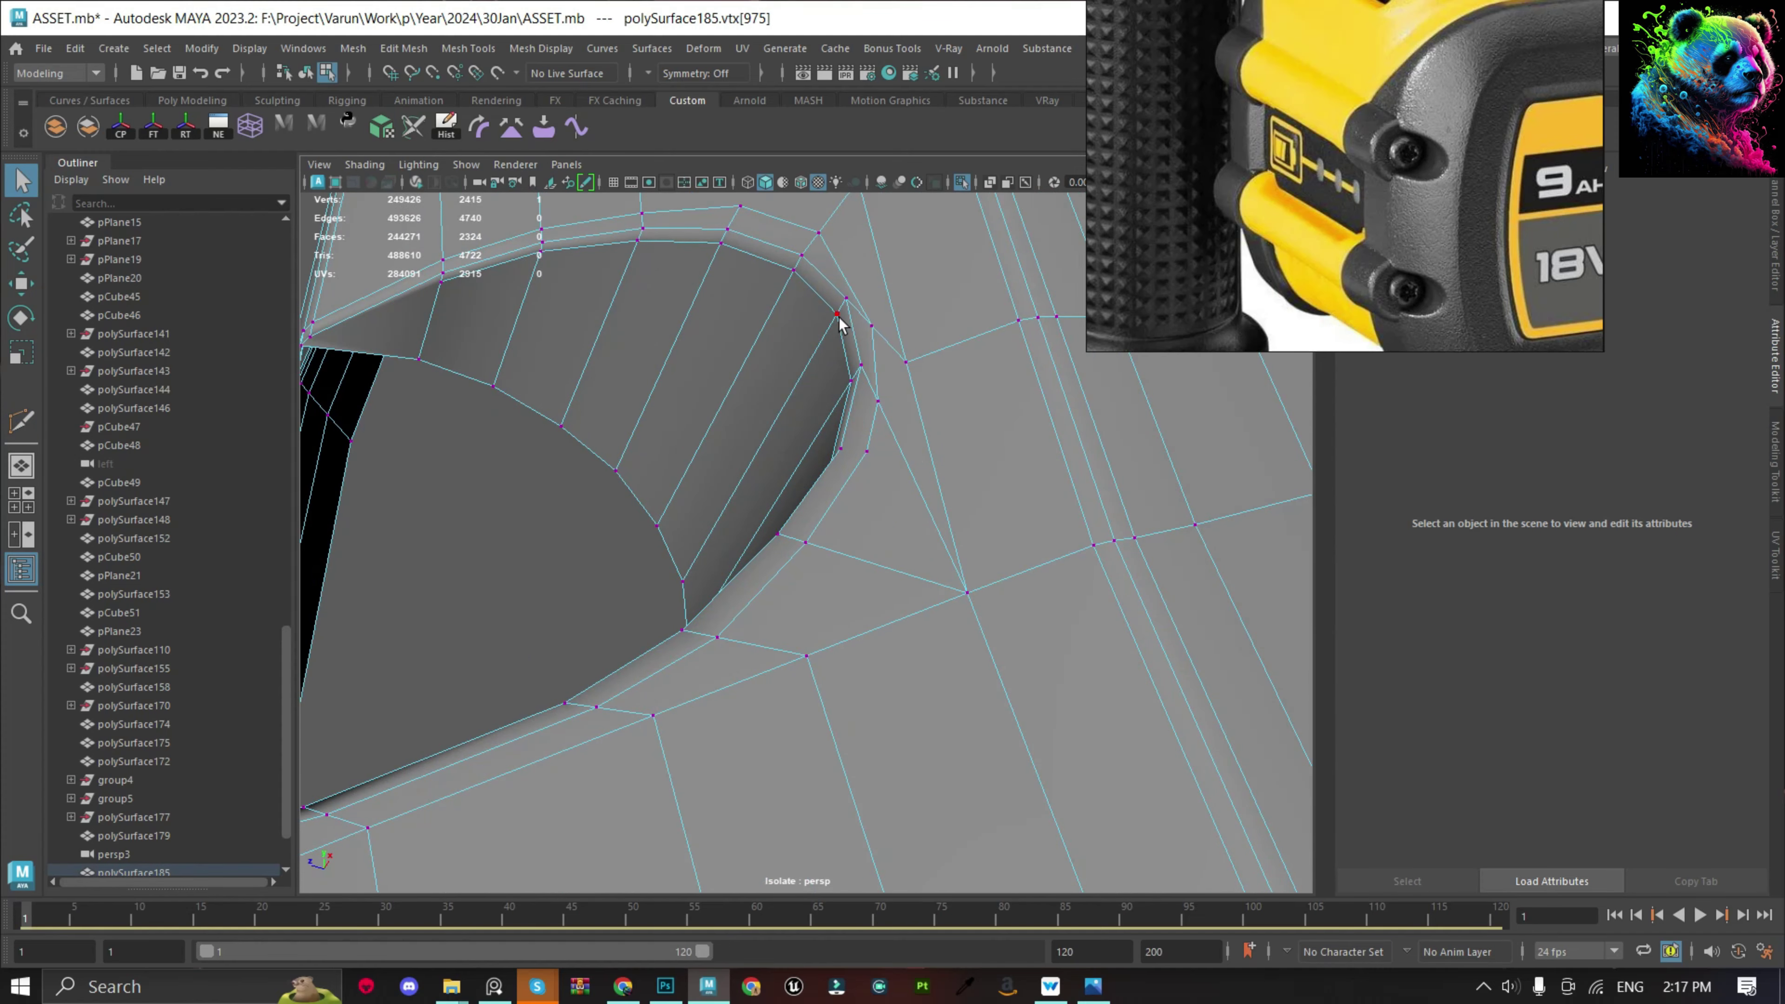
key("f")
key("w")
left_click_drag(811, 545, 812, 496)
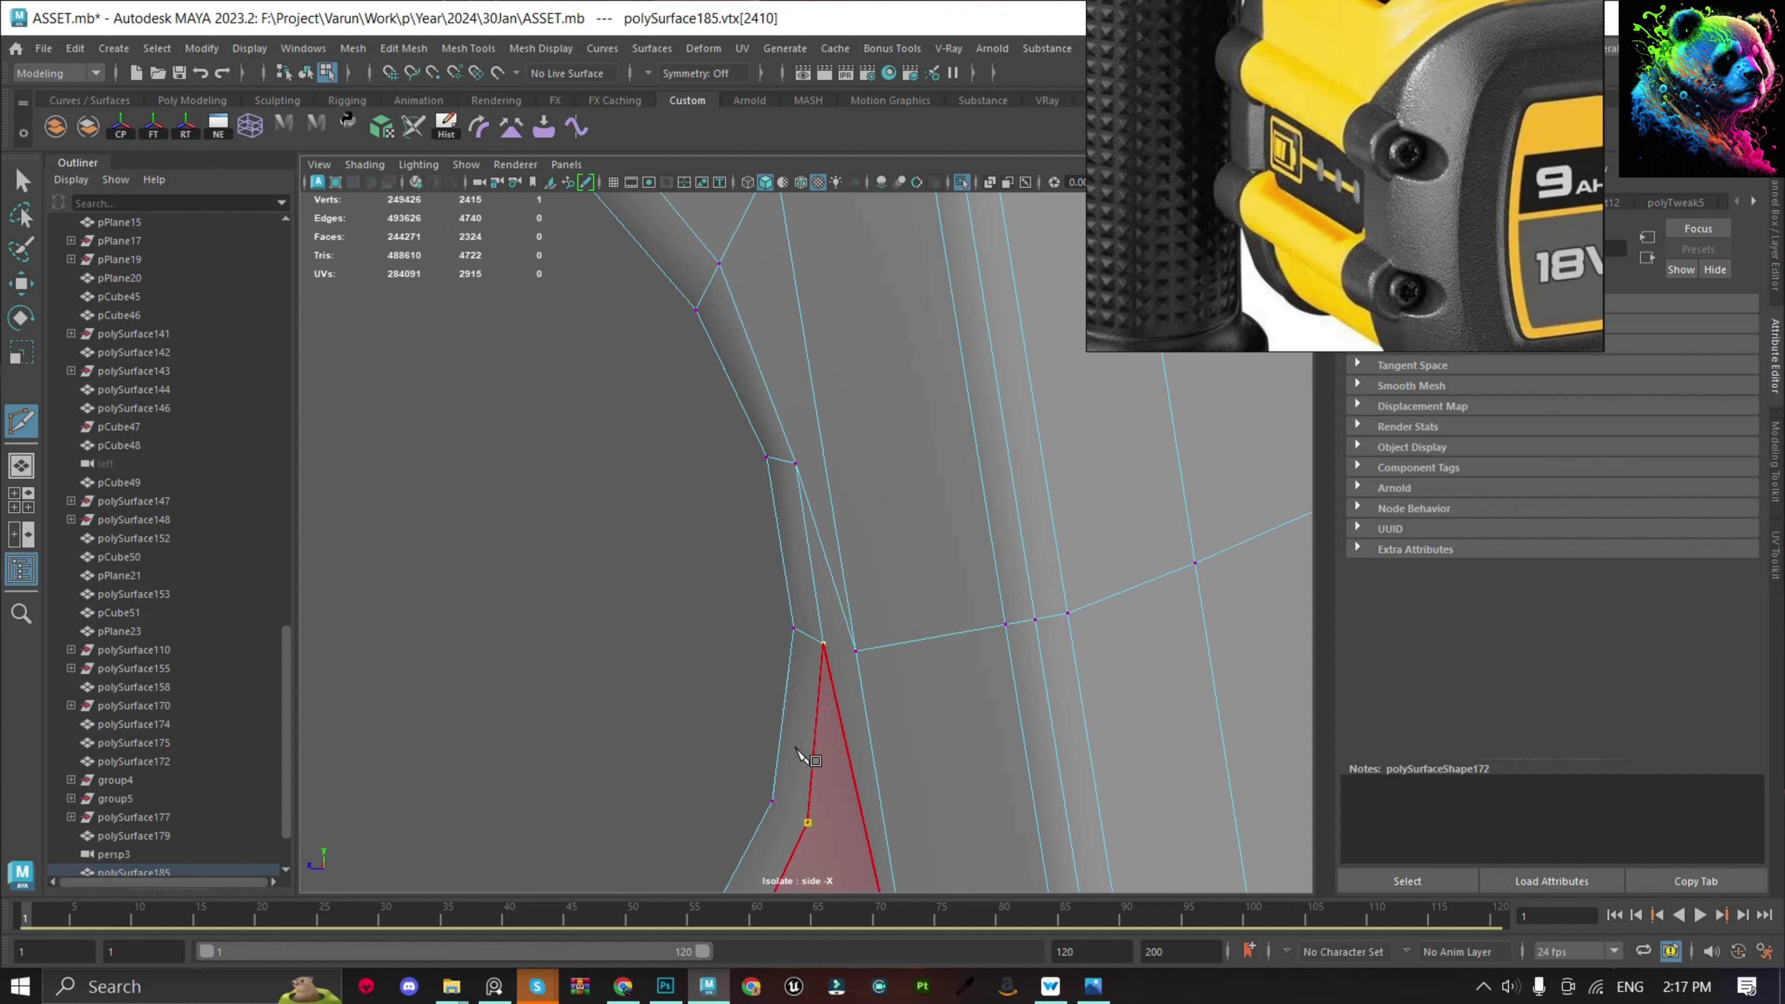
key("q")
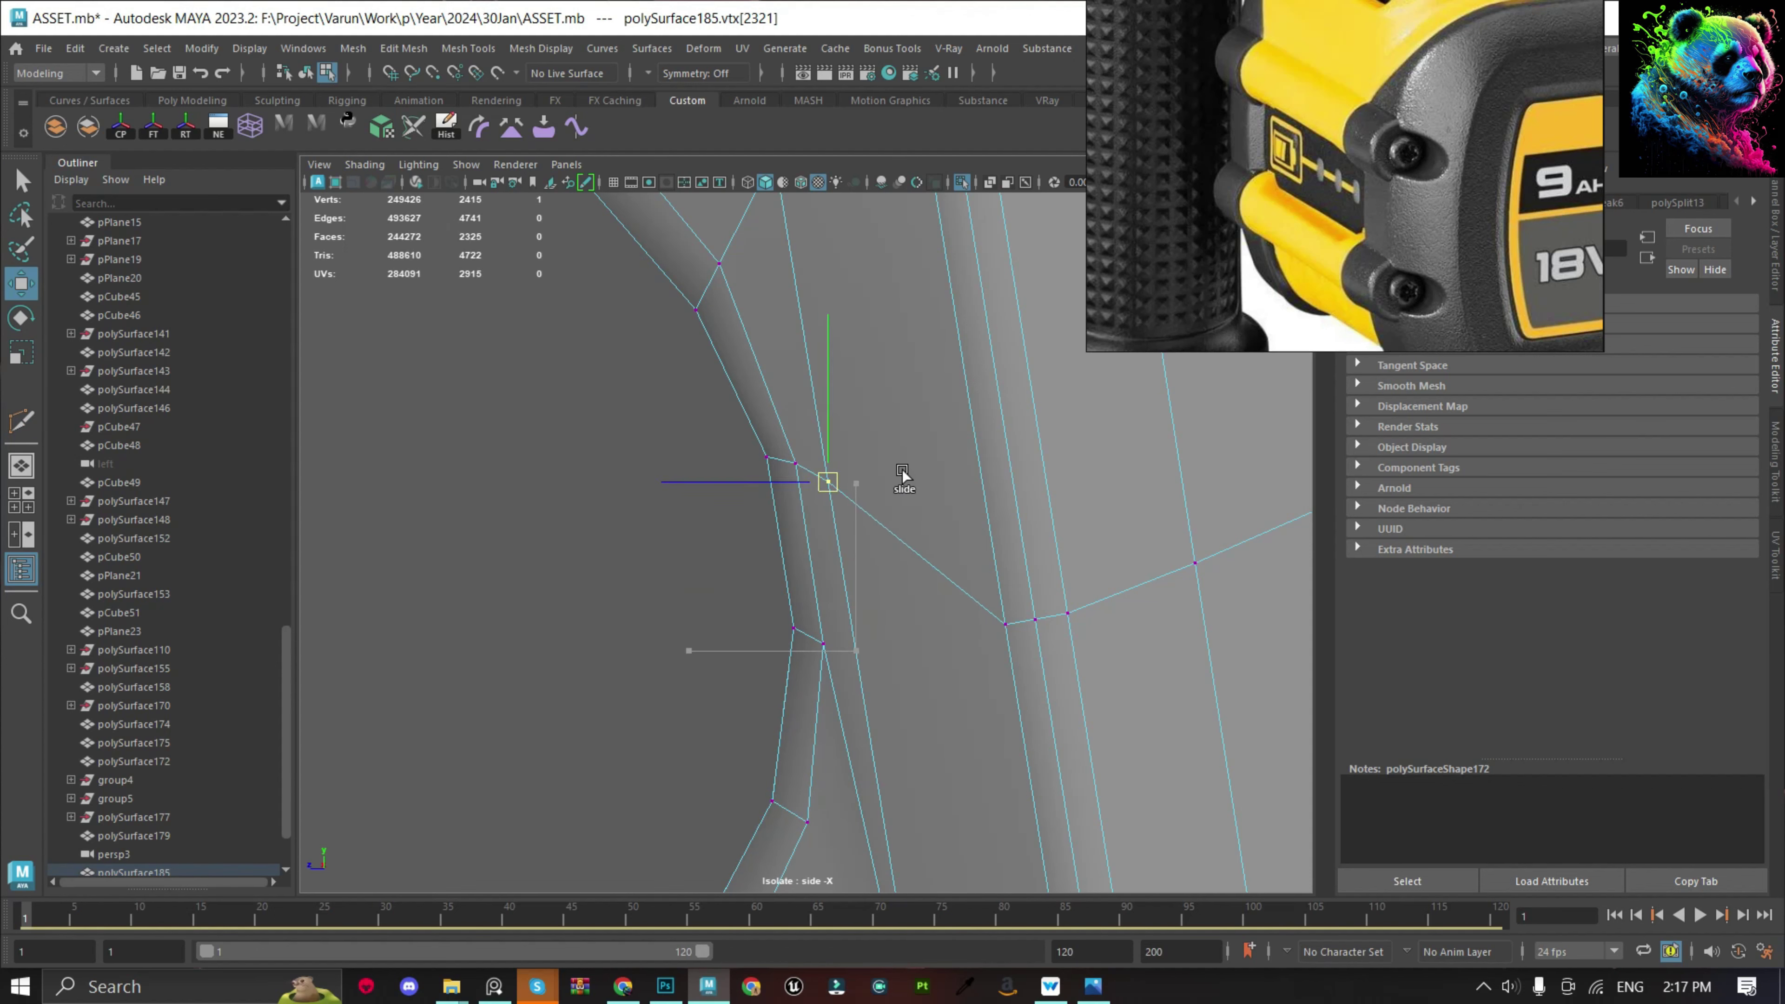
mouse_move(904, 477)
left_mouse_down("alt")
mouse_move(860, 591)
mouse_move(827, 475)
left_mouse_up("alt")
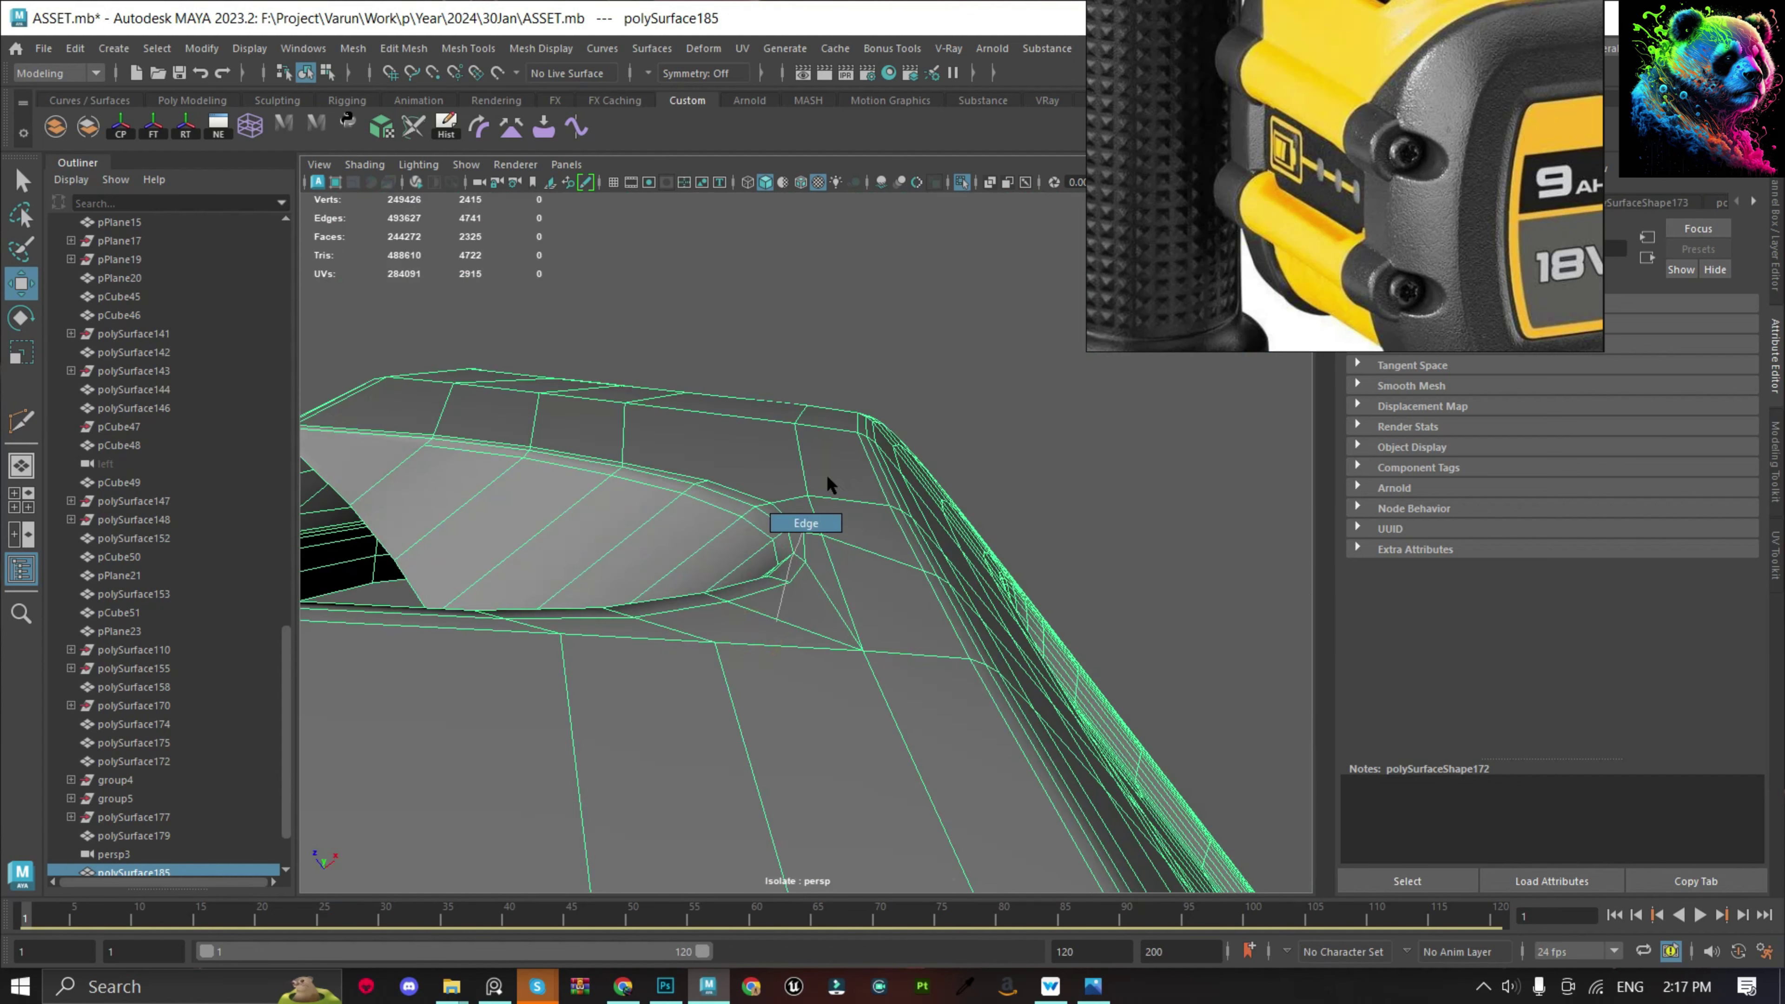
Inspect the edge loop around the hole rim, then deselect to check shading.
right_click_drag(807, 555, 827, 486)
scroll(678, 535, "up", 3)
left_click(475, 340)
left_click_drag(813, 634, 806, 675, "alt")
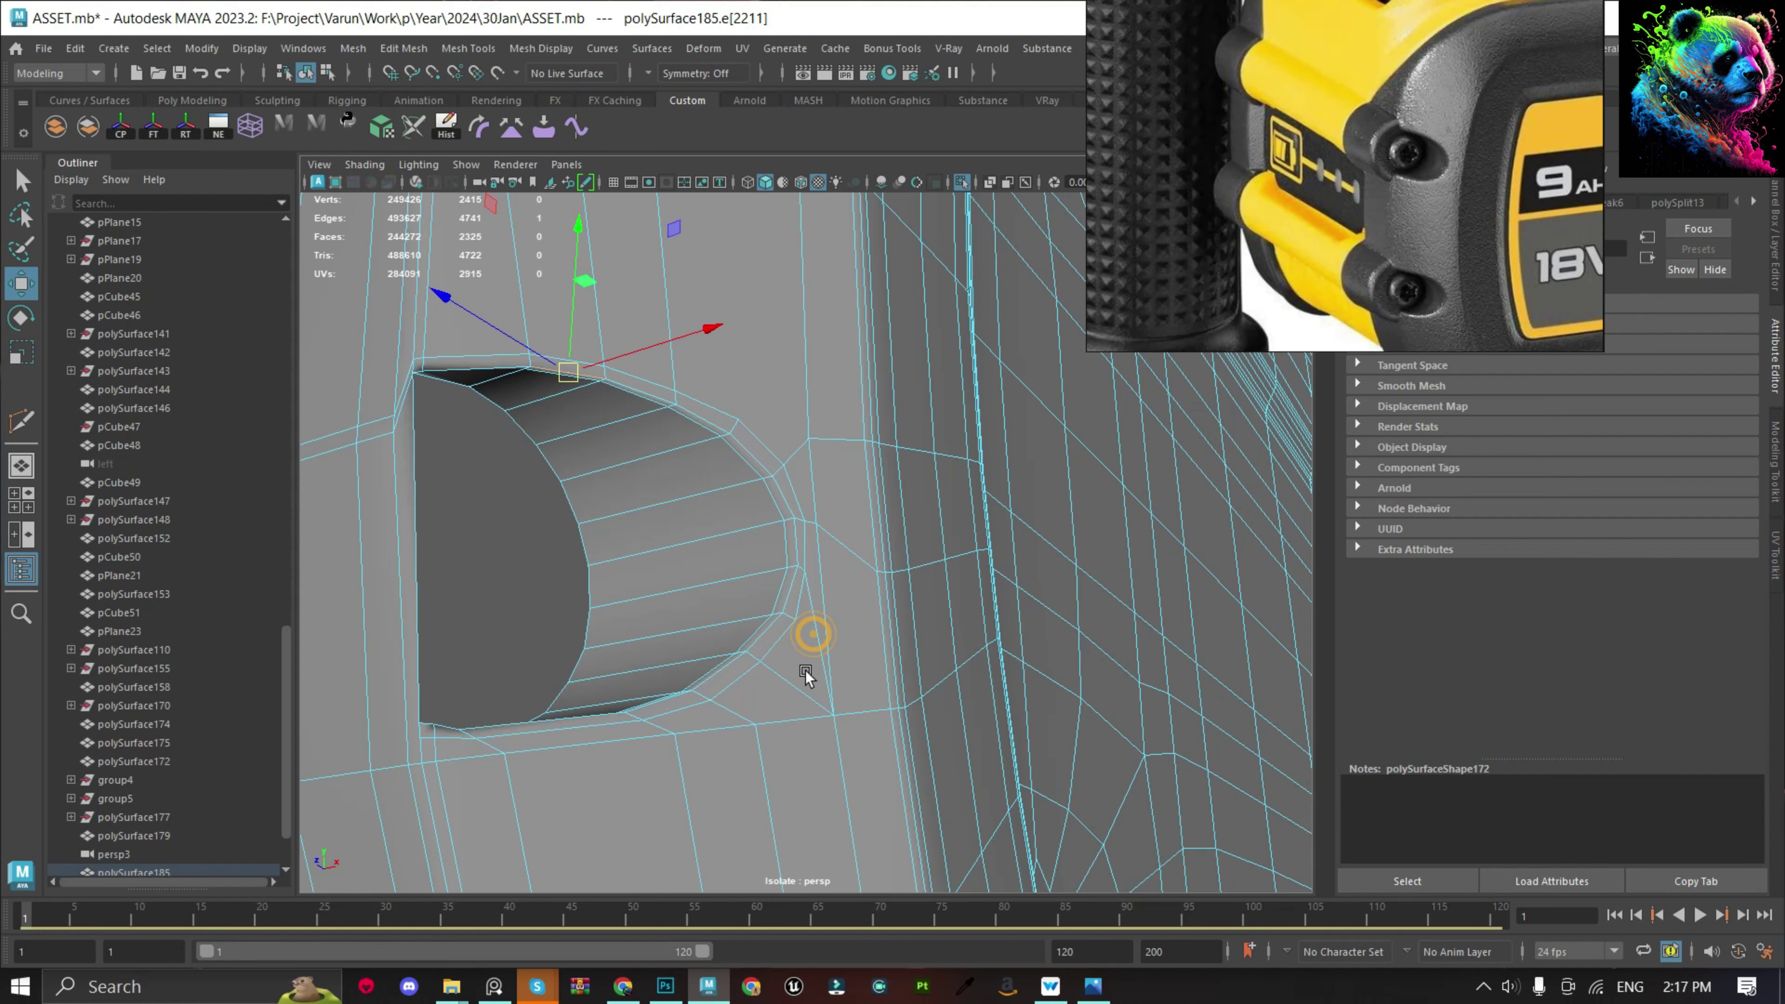
double_click(574, 713)
left_click_drag(578, 717, 708, 636, "alt")
right_click_drag(708, 636, 706, 751, "shift")
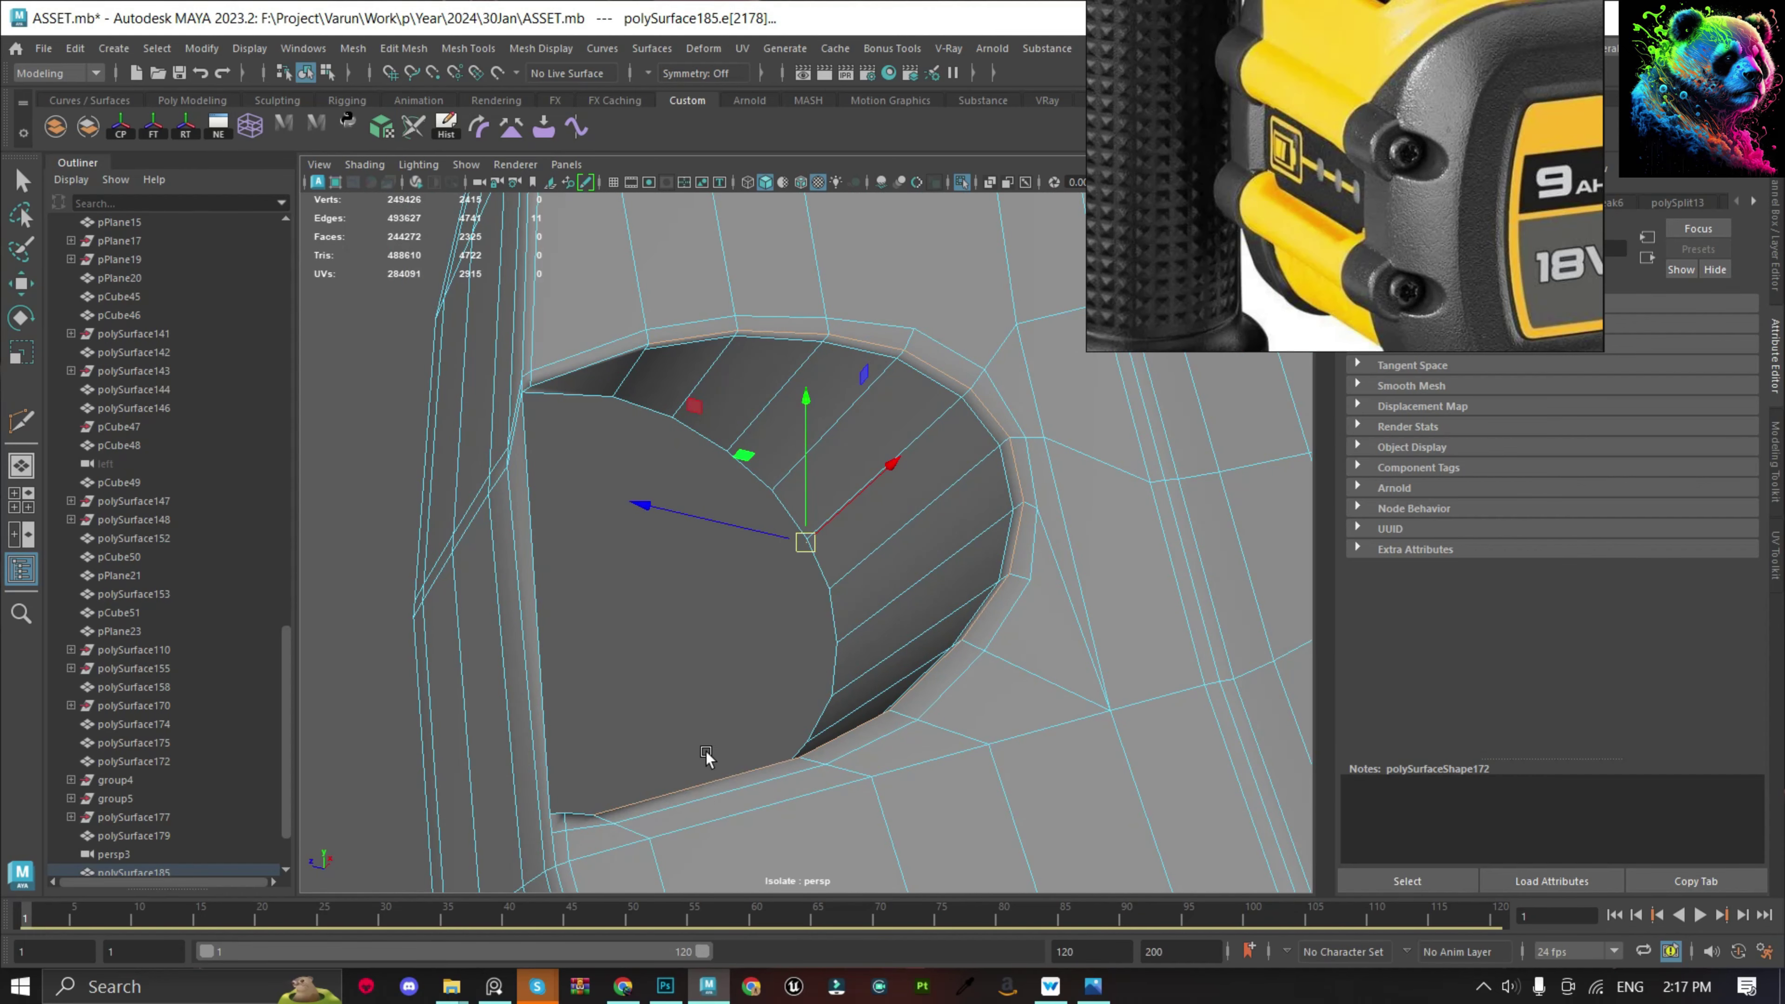
right_click_drag(818, 661, 770, 510)
scroll(852, 653, "down", 5)
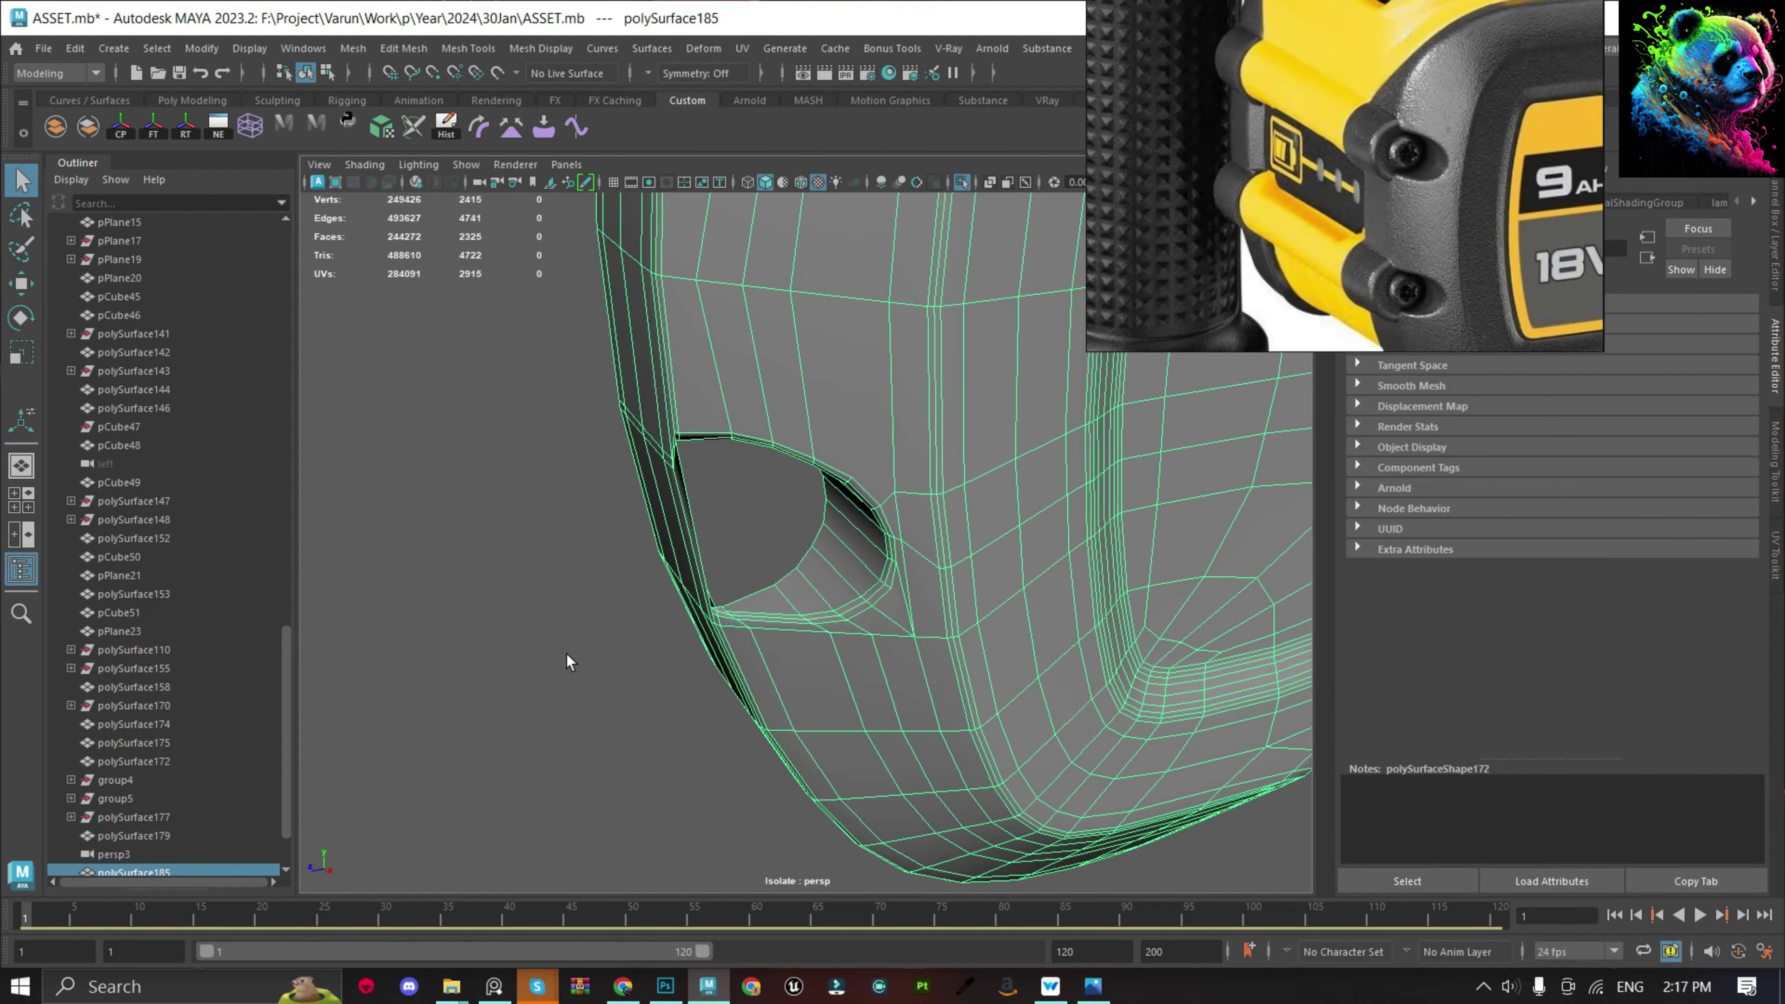
left_click(569, 661)
mouse_move(771, 609)
left_mouse_down("alt")
mouse_move(819, 641)
mouse_move(670, 737)
mouse_move(498, 696)
mouse_move(647, 513)
mouse_move(697, 366)
left_mouse_up("alt")
Shorten the pin cylinder by moving its end vertices into the hole.
scroll(530, 650, "down", 3)
left_click(697, 366)
scroll(769, 432, "up", 3)
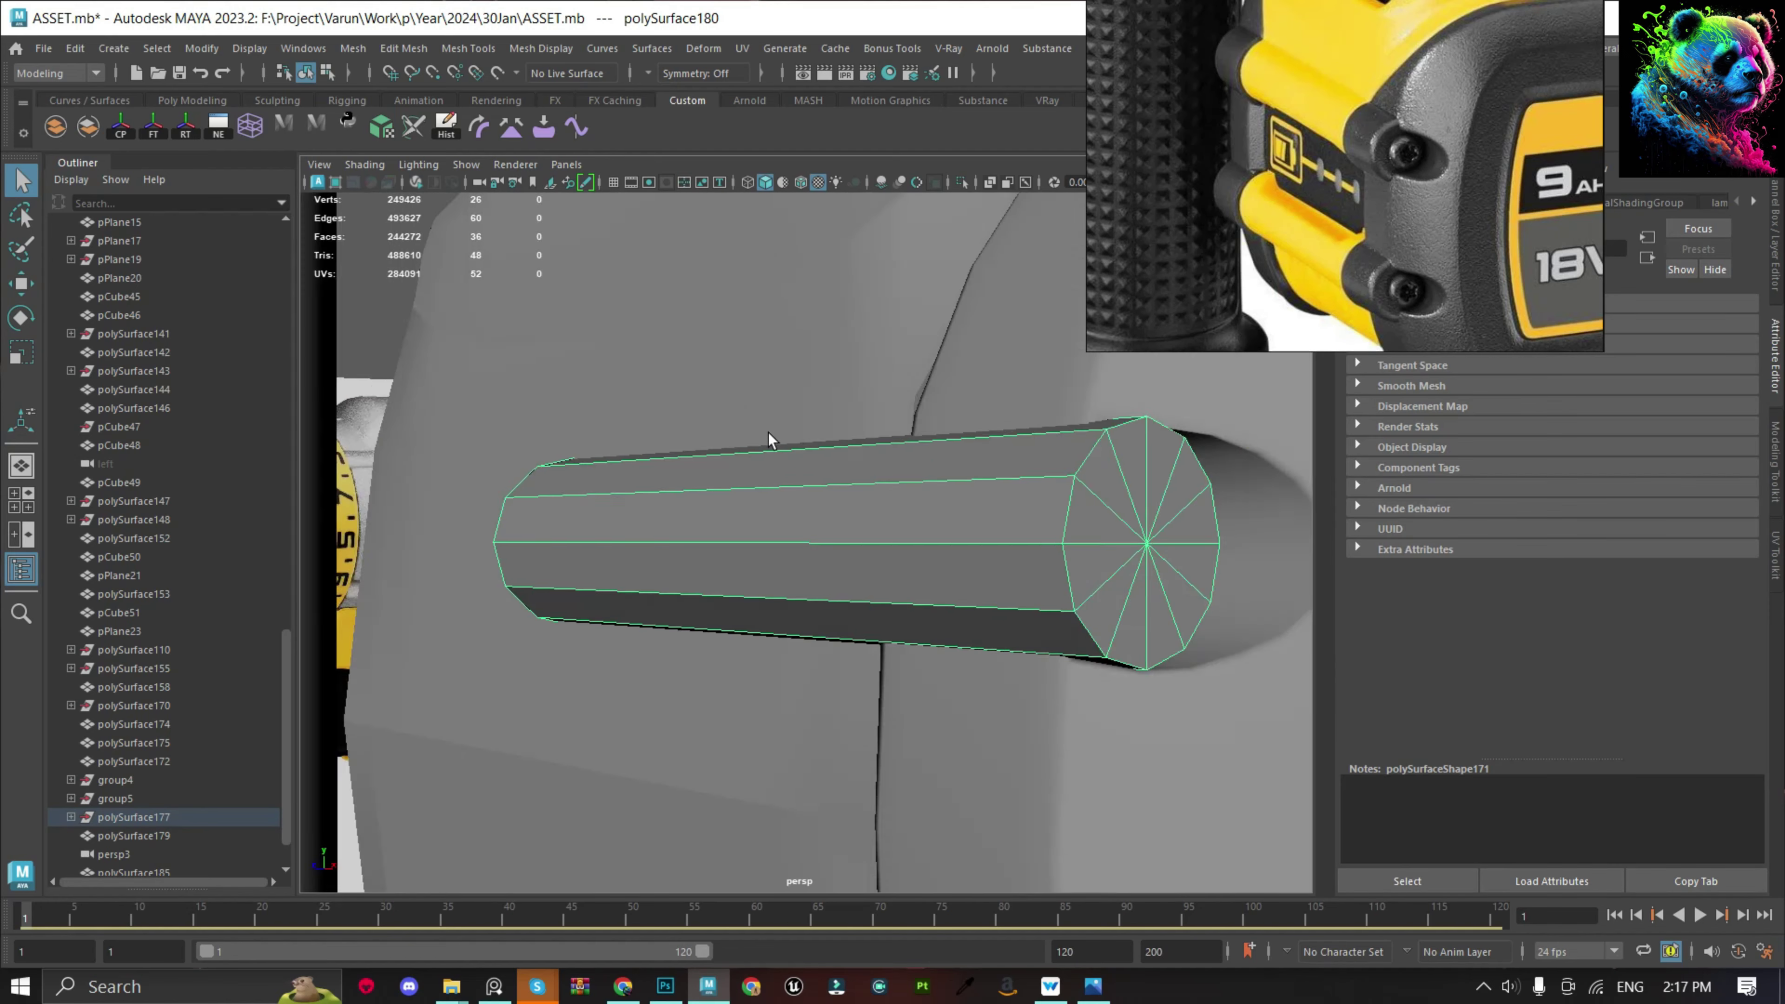
mouse_move(768, 432)
left_mouse_down("alt")
mouse_move(925, 540)
mouse_move(909, 530)
left_mouse_up("alt")
key("F9")
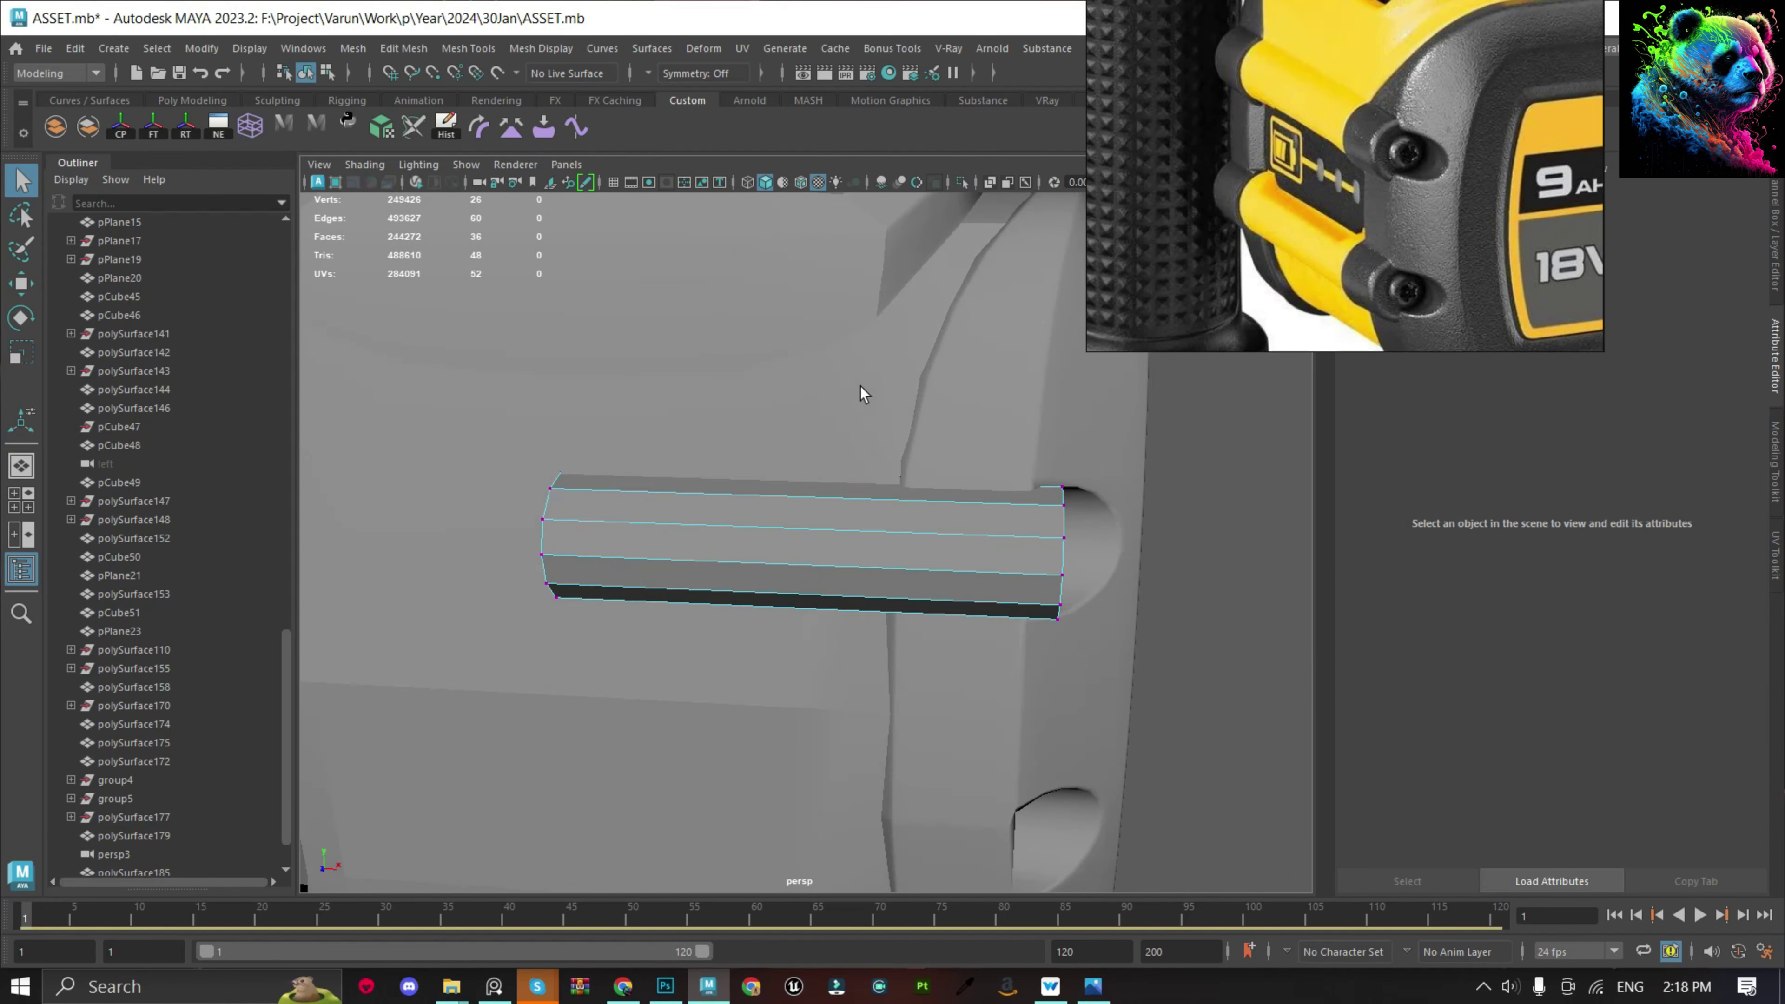
key("w")
mouse_move(865, 394)
left_mouse_down()
mouse_move(989, 531)
mouse_move(1087, 545)
mouse_move(976, 582)
mouse_move(885, 582)
mouse_move(825, 650)
mouse_move(670, 558)
mouse_move(846, 518)
mouse_move(728, 480)
left_mouse_up()
key("q")
Bevel the pin's cap edge loop with 2 segments and fraction 0.2.
key("F10")
double_click(728, 480)
key("ctrl+b")
left_click_drag(320, 236, 331, 236)
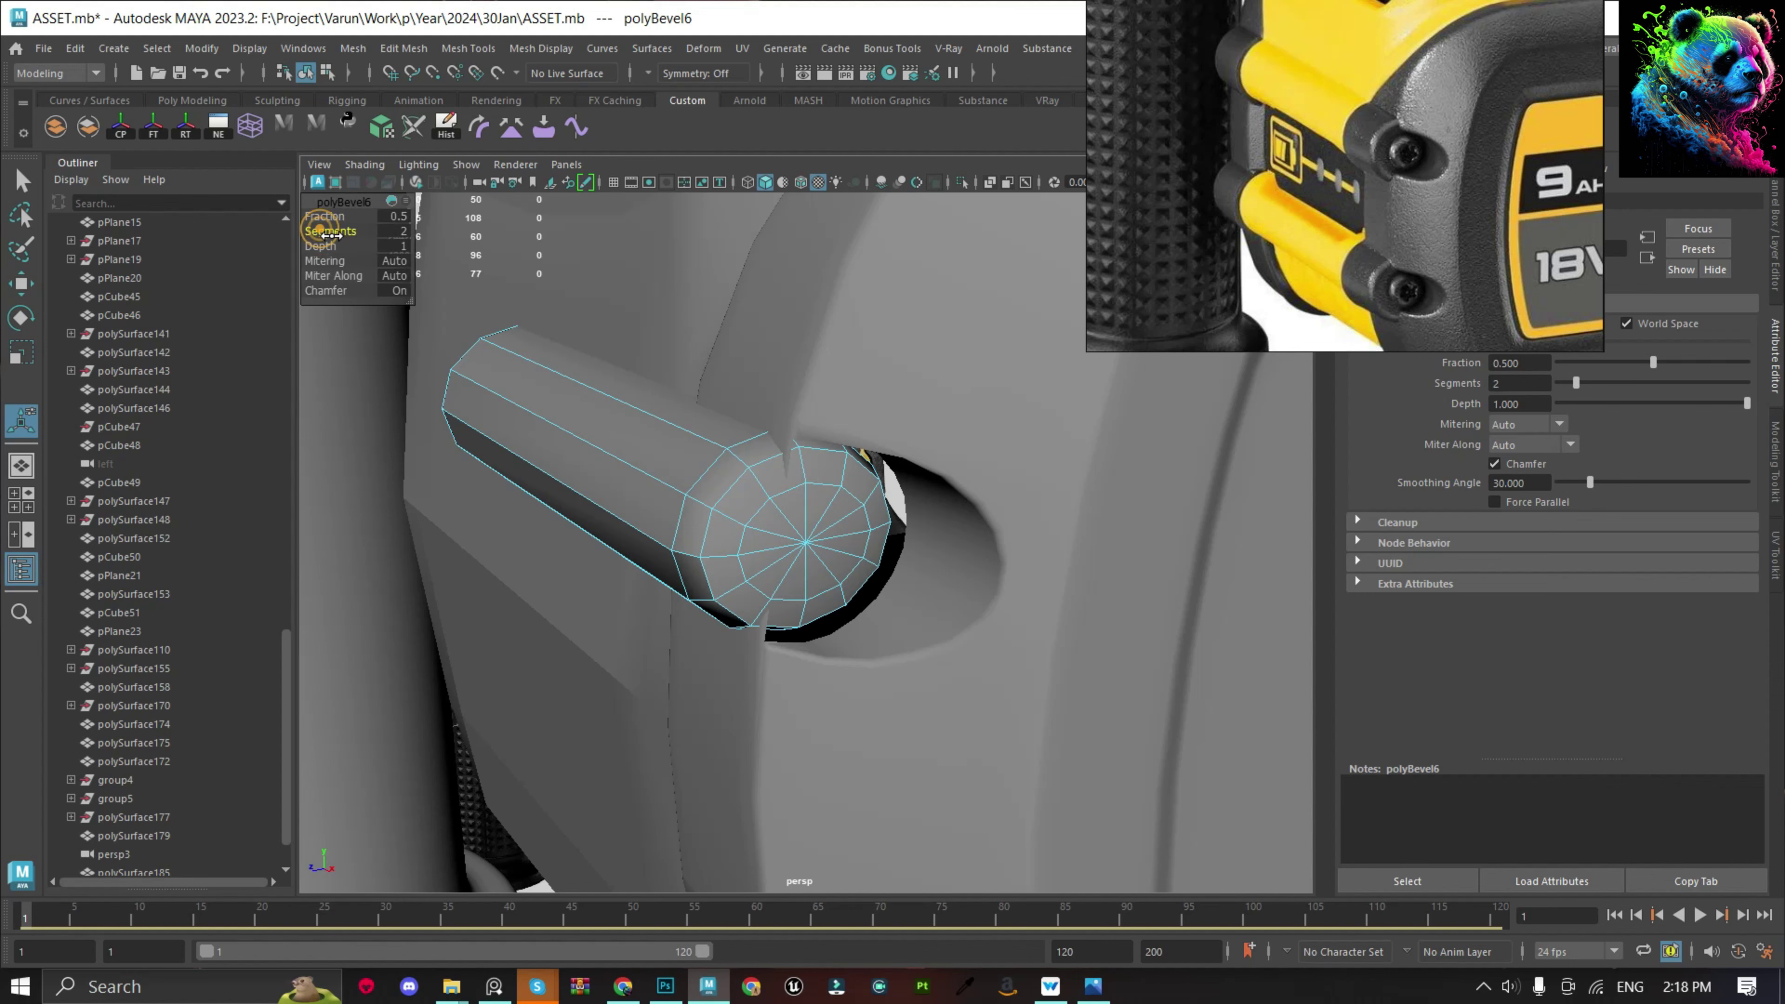
type("0.2")
key("Return")
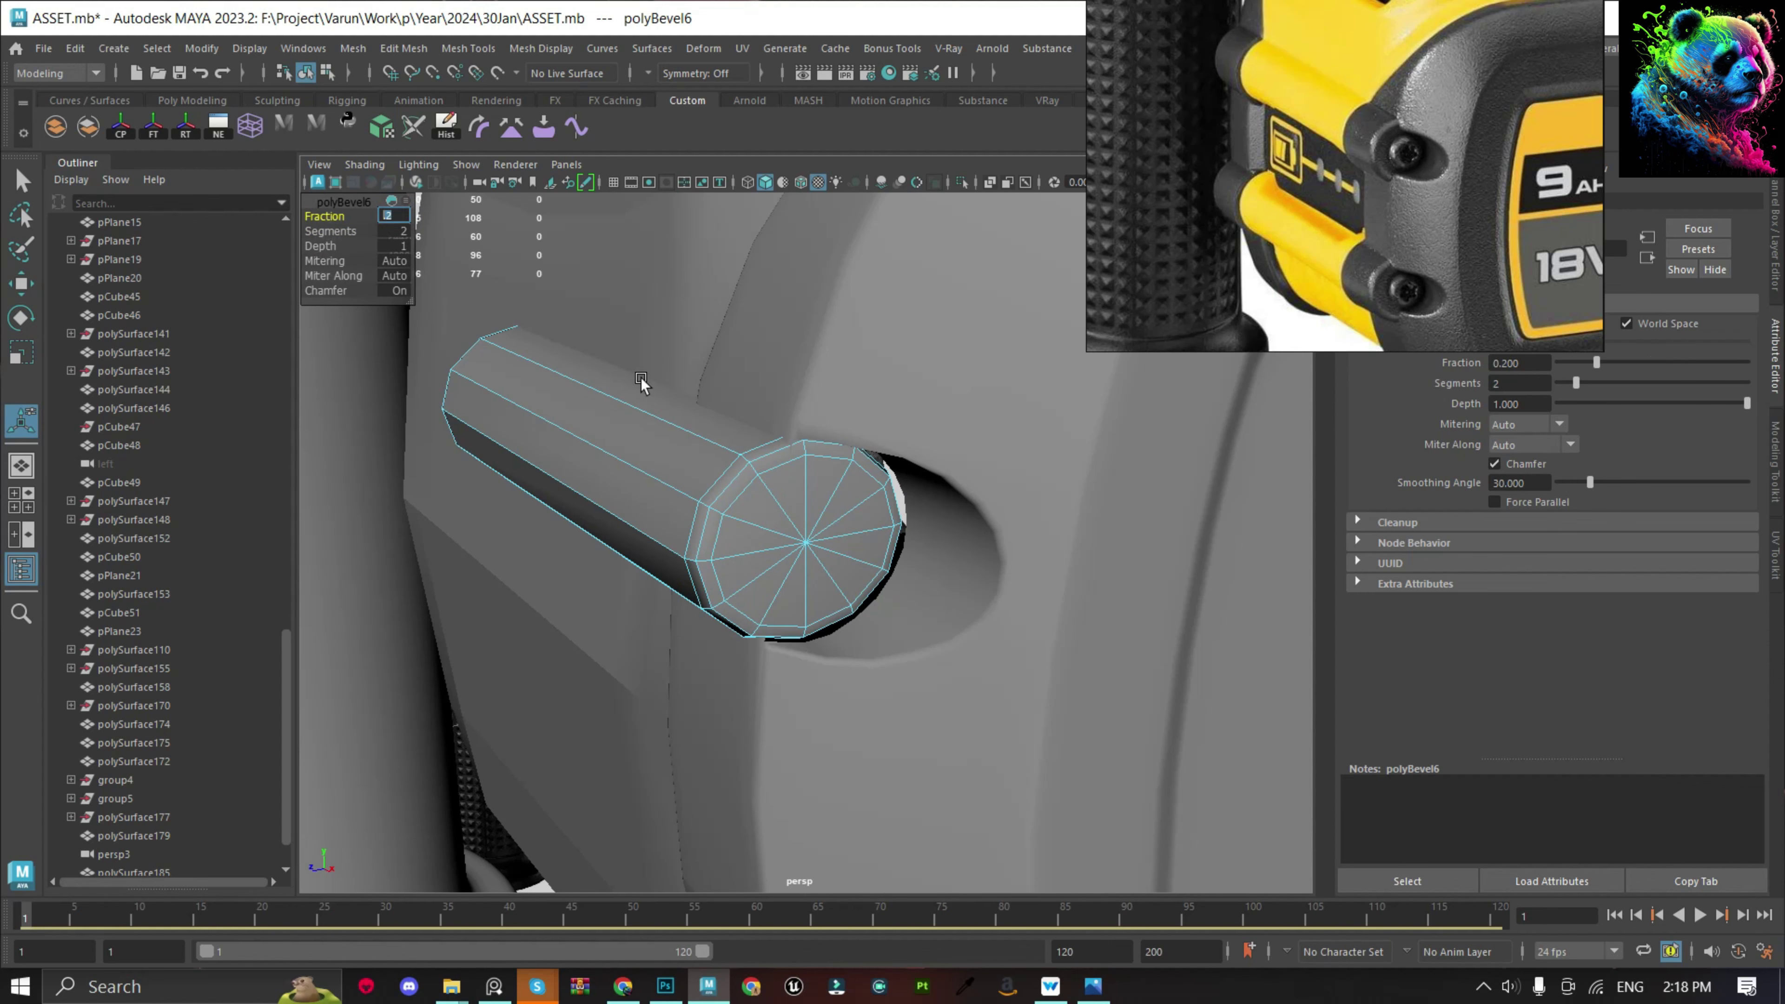
Briefly switch to the video call, then return to Maya and view the pin from the side.
key("alt+Tab")
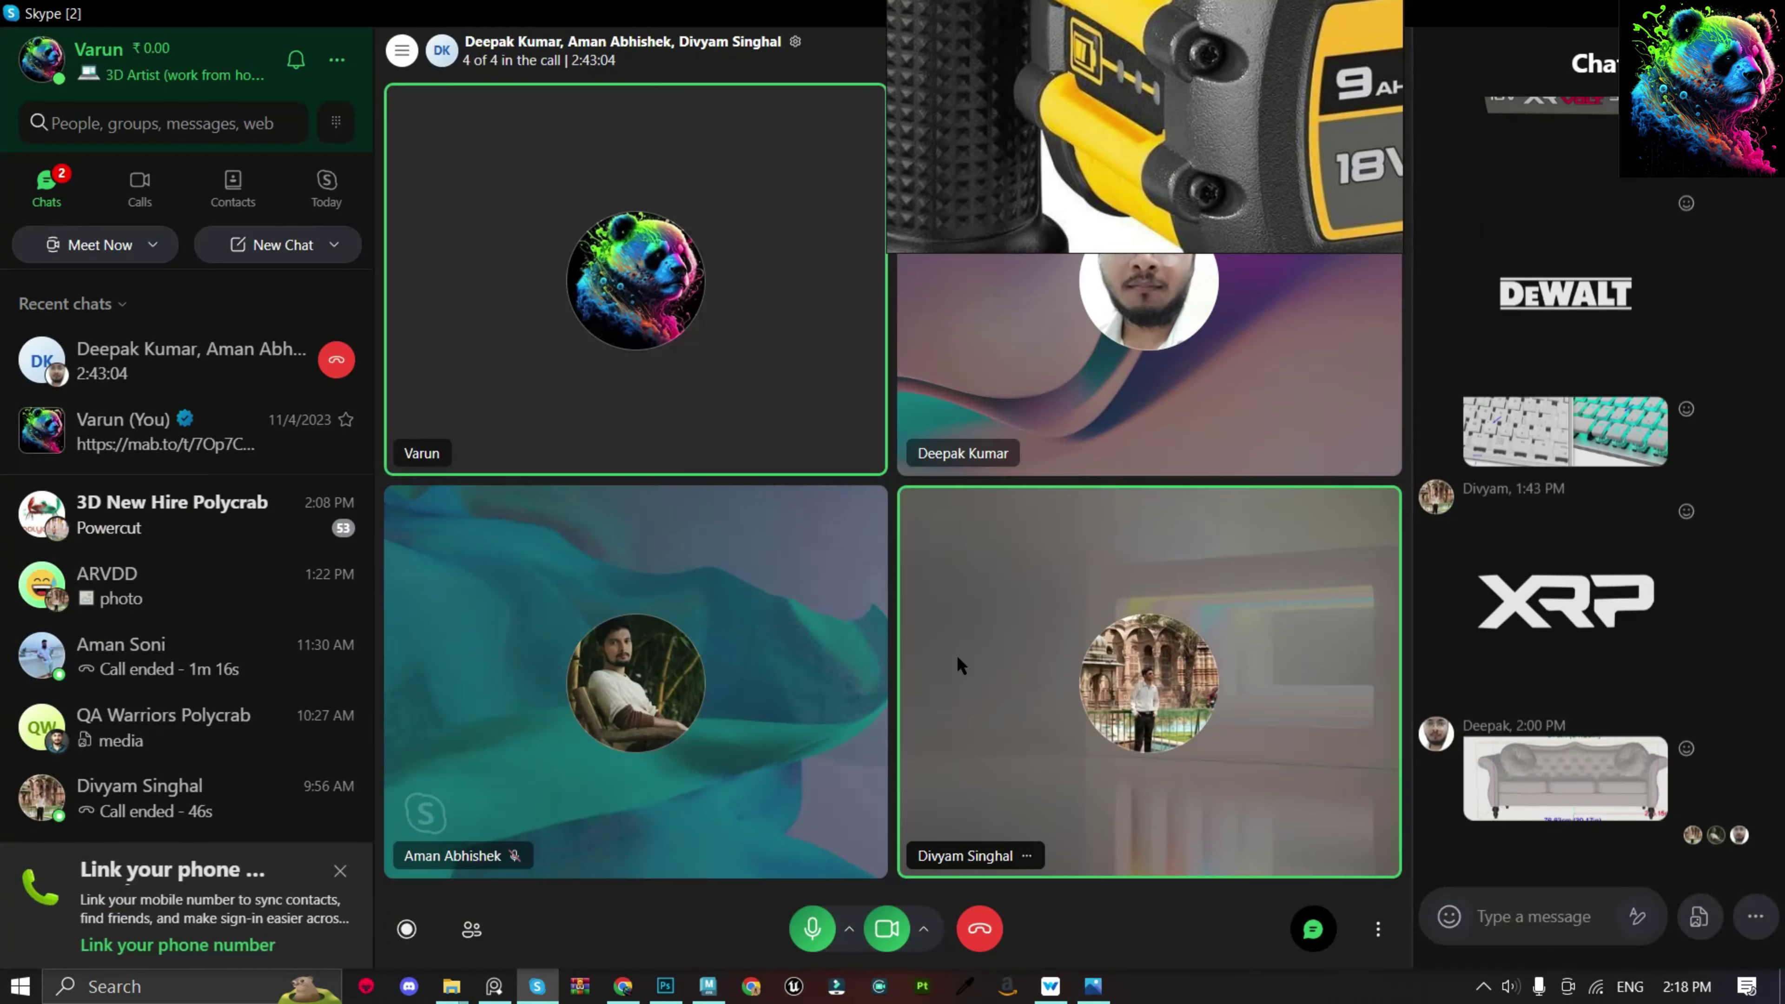
left_click(1022, 453)
key("Escape")
key("alt+Tab")
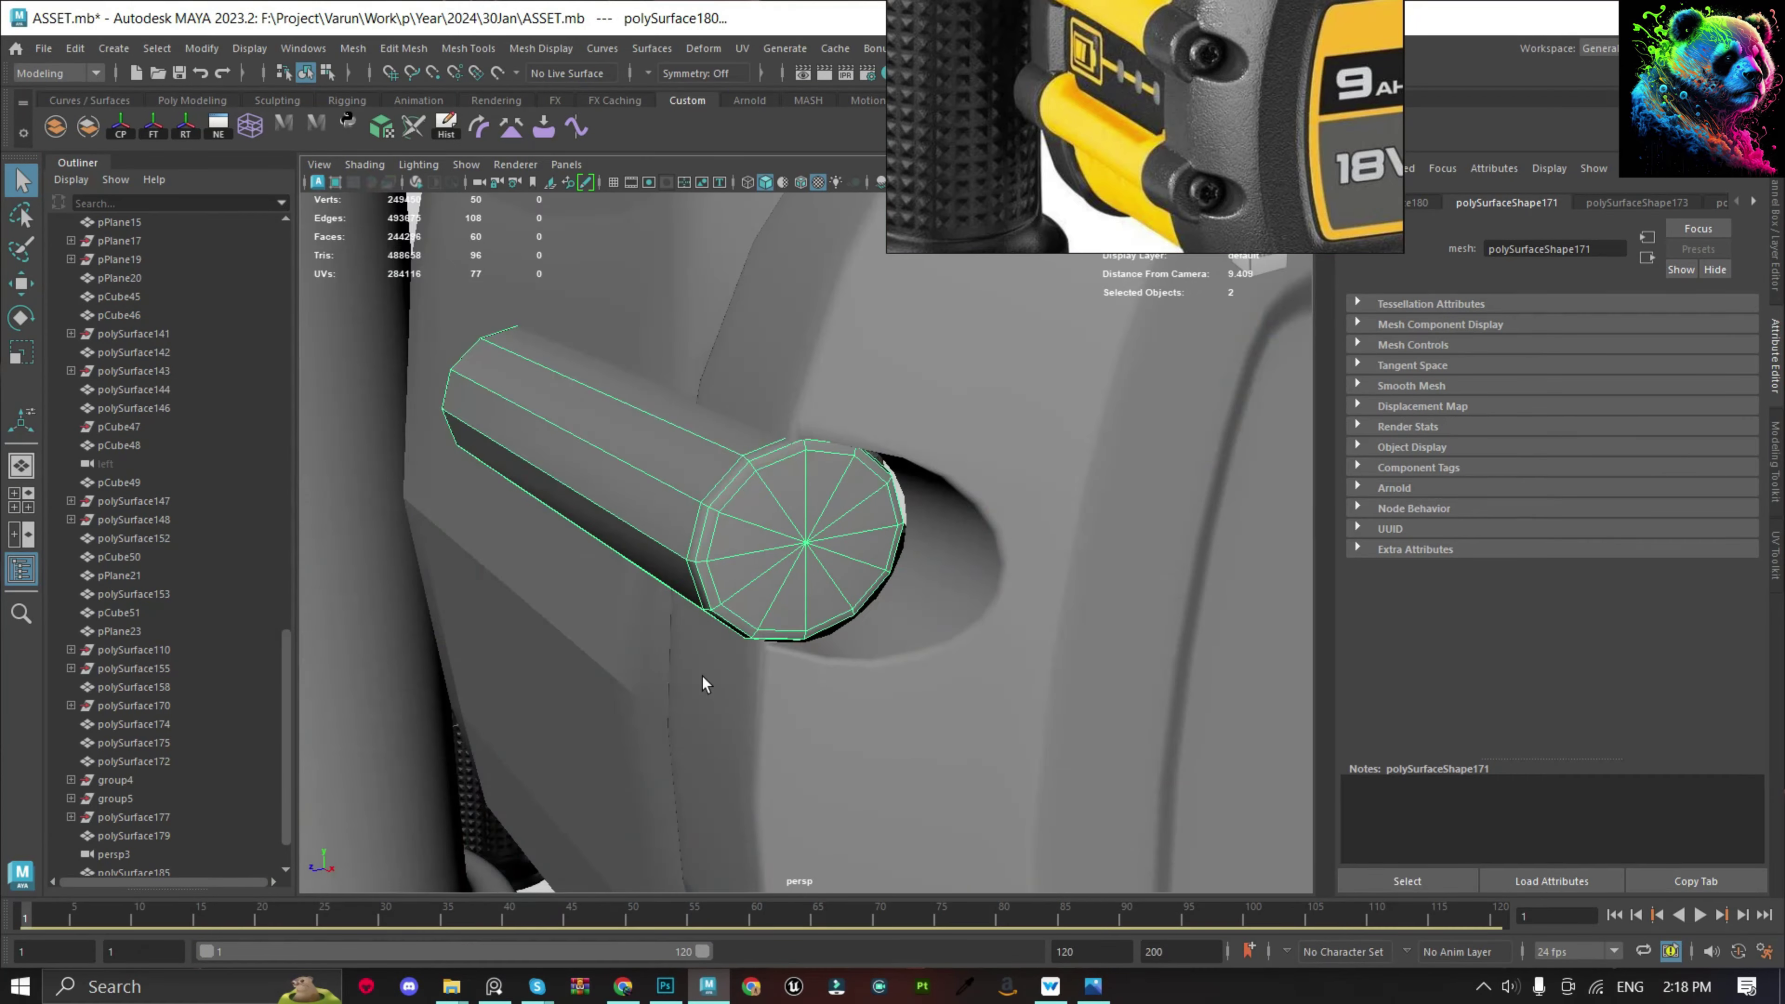
mouse_move(787, 480)
left_mouse_down("alt")
mouse_move(657, 556)
mouse_move(864, 583)
left_mouse_up("alt")
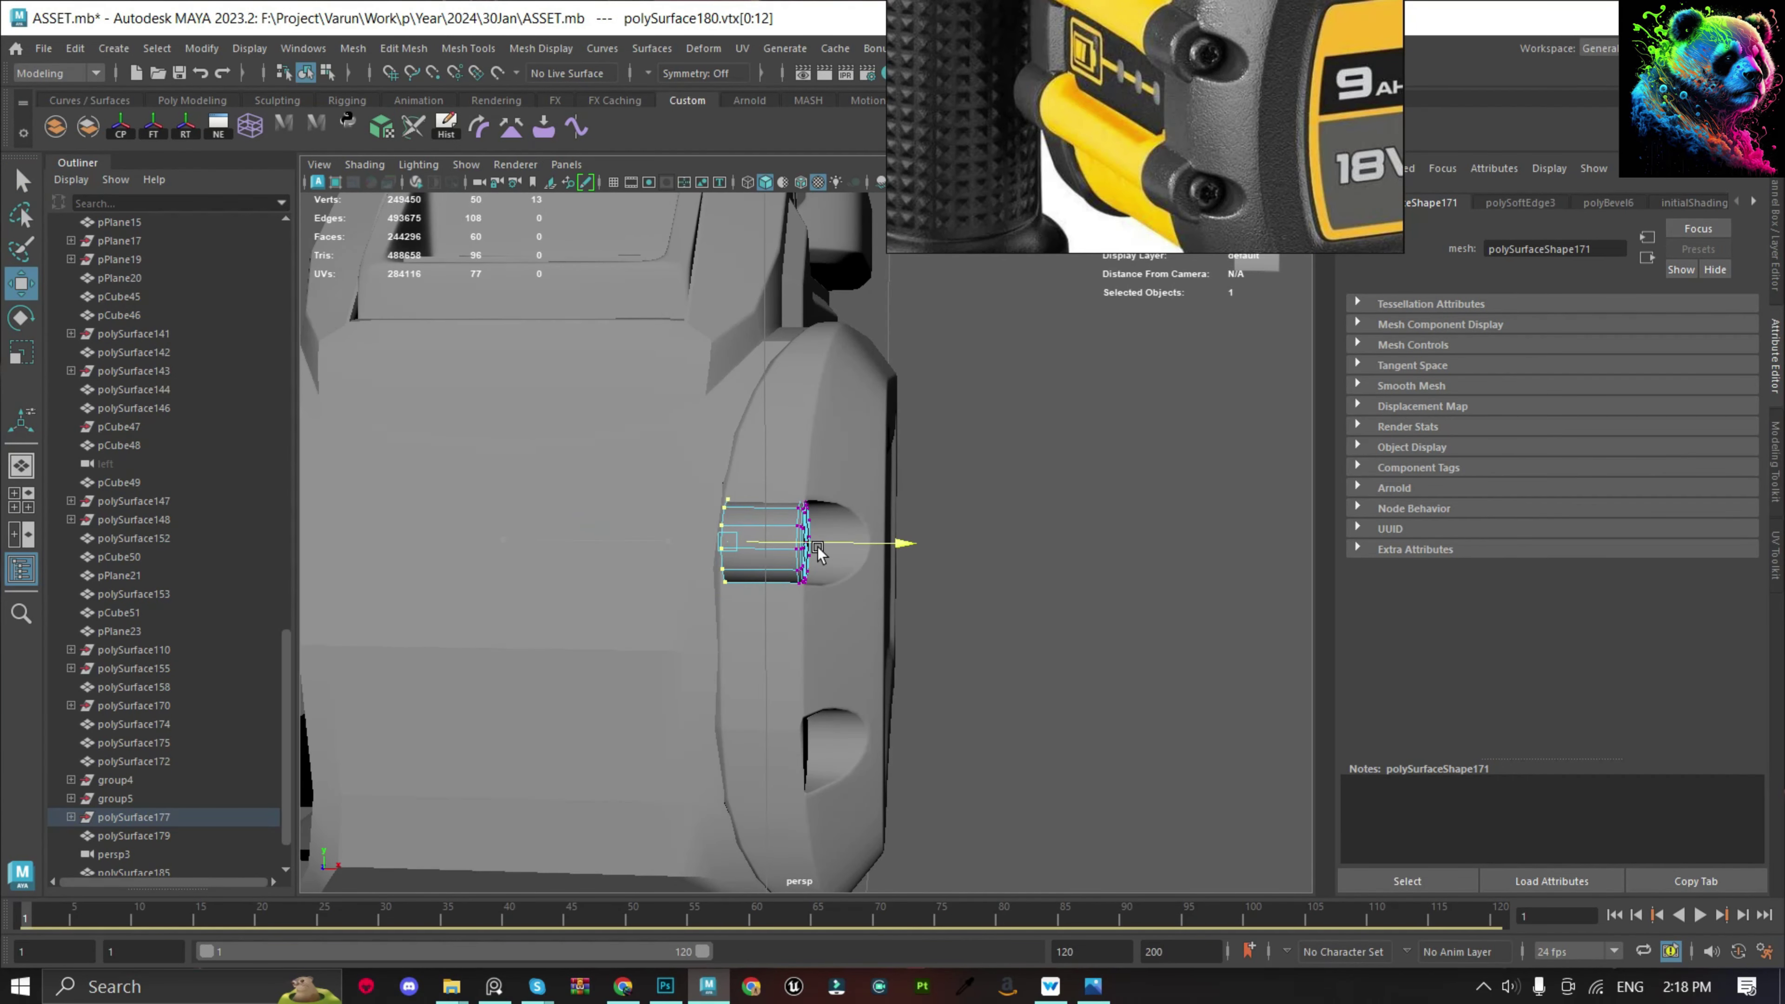
Bevel the end edge loop of the cylinder peg in the upper side-panel hole.
key("q")
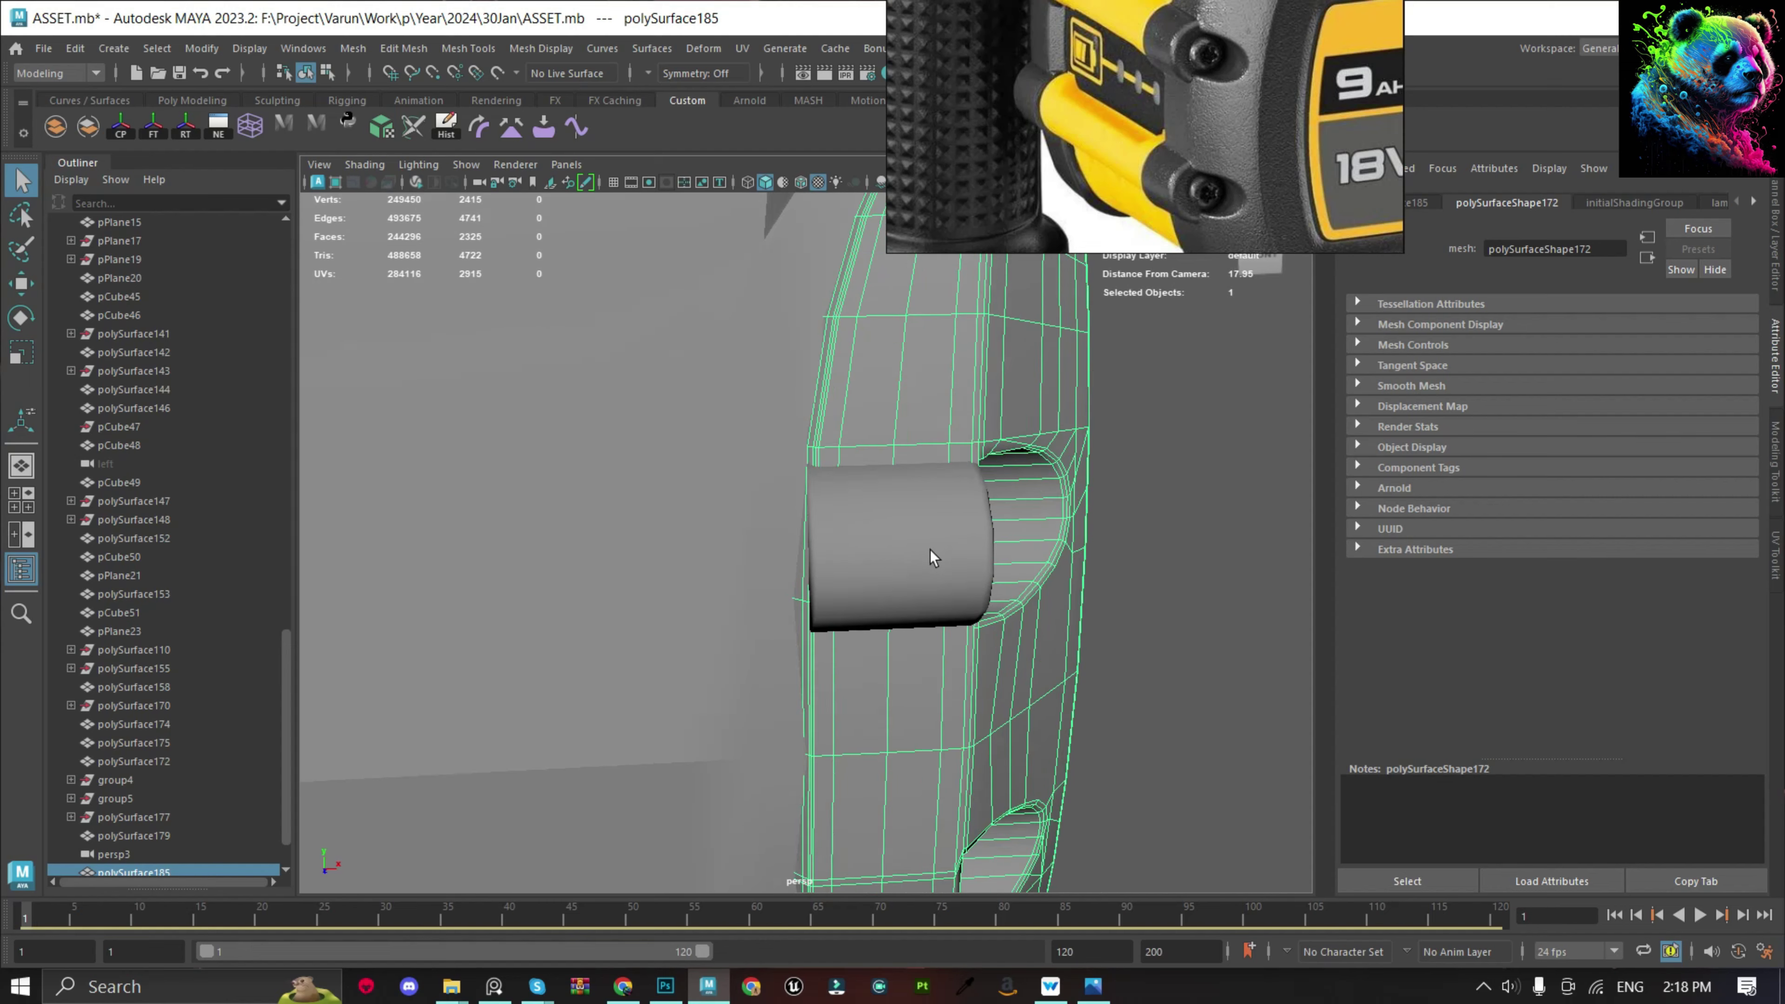
left_click(932, 554)
left_click(840, 526)
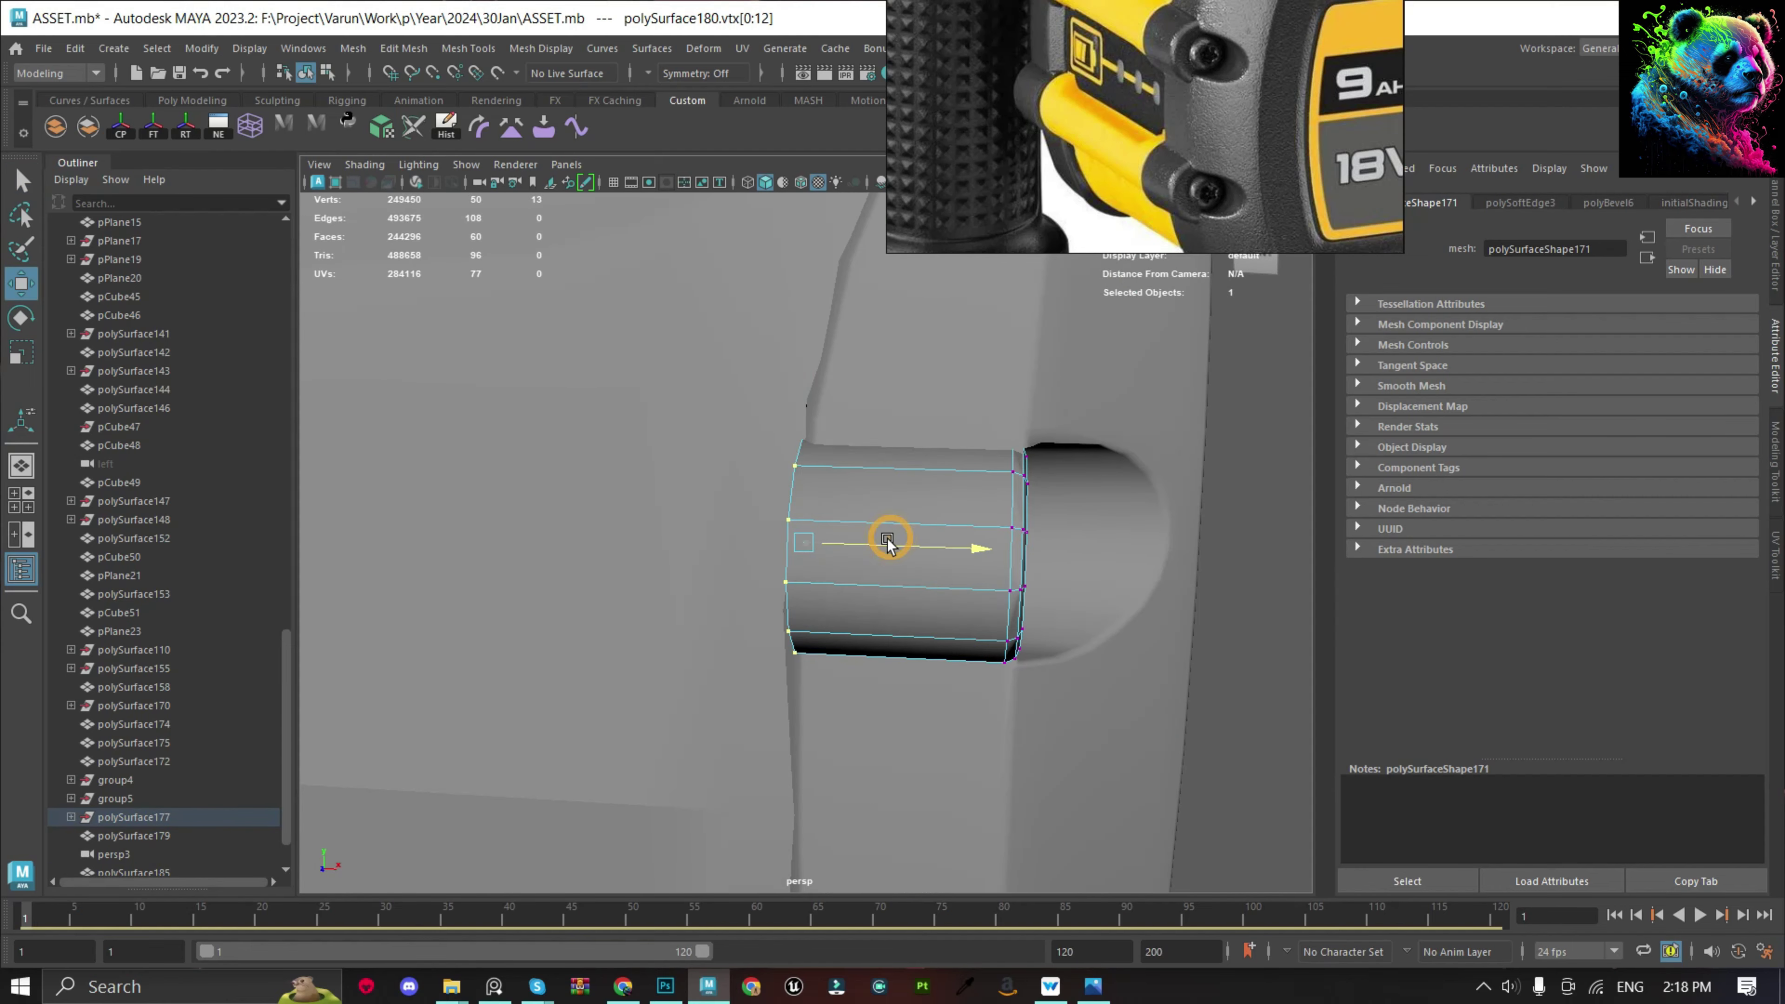
key("F8")
scroll(887, 543, "down", 5)
left_click_drag(888, 543, 867, 573, "alt")
scroll(867, 573, "down", 3)
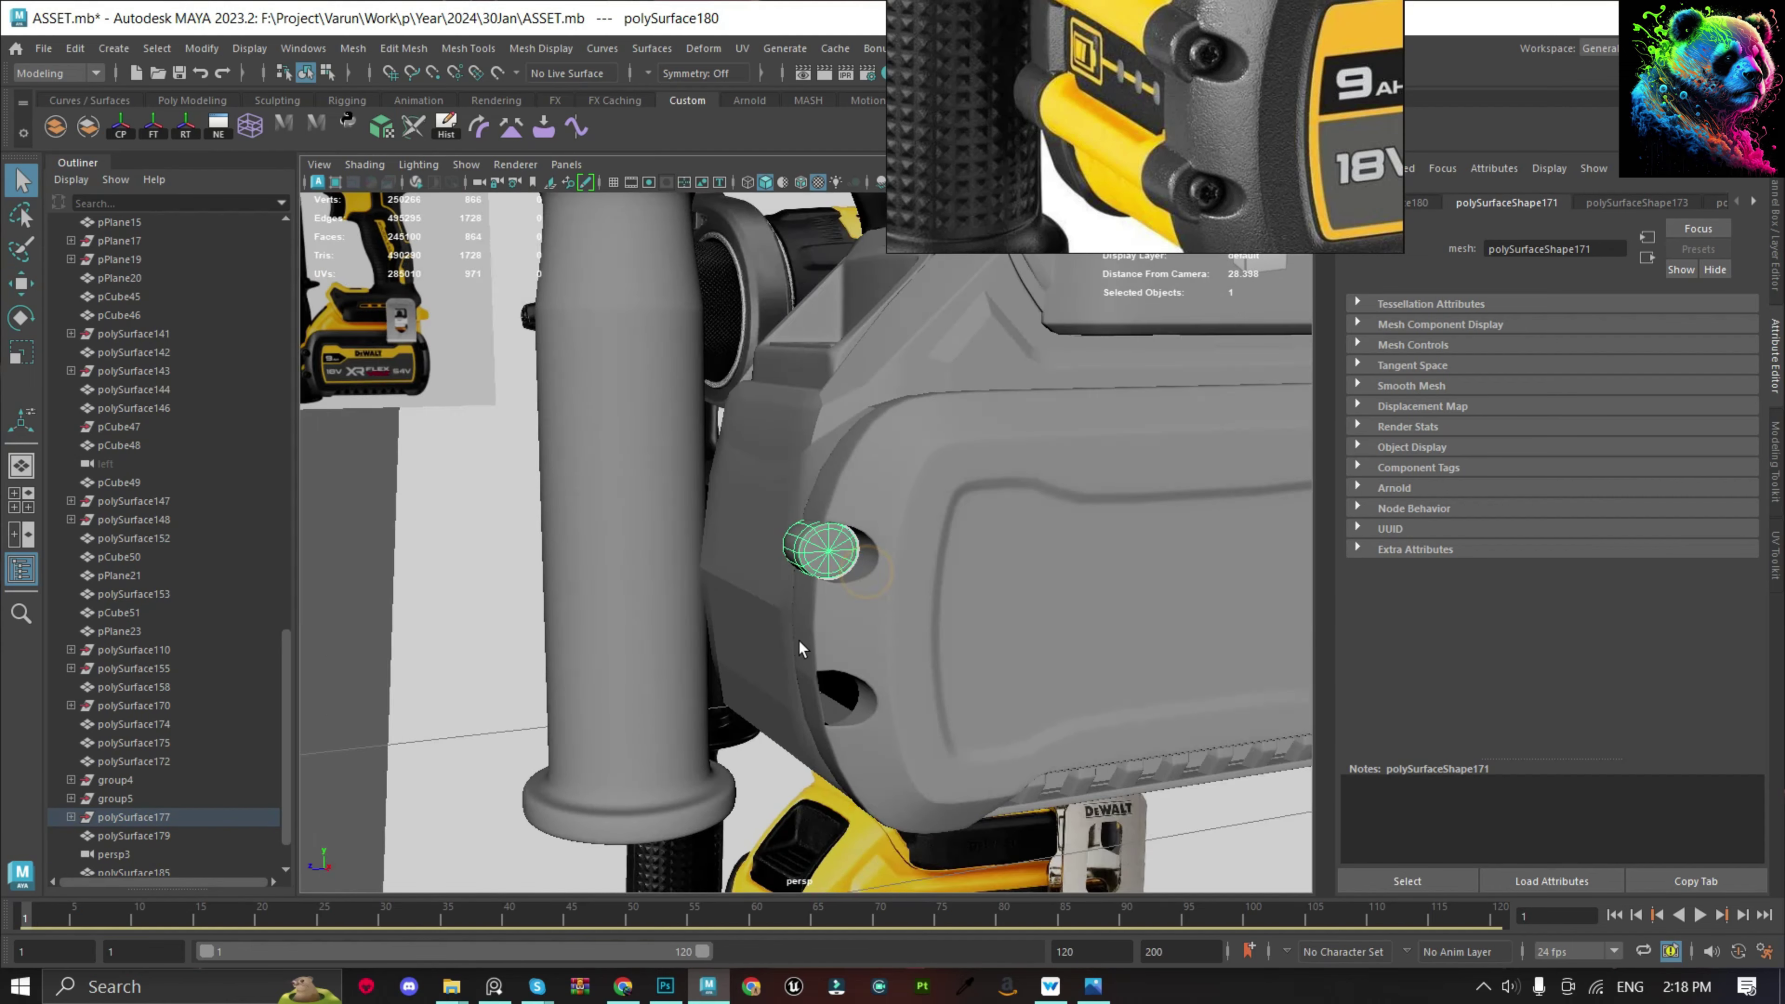
key("f")
key("F10")
scroll(1047, 556, "up", 3)
double_click(876, 506)
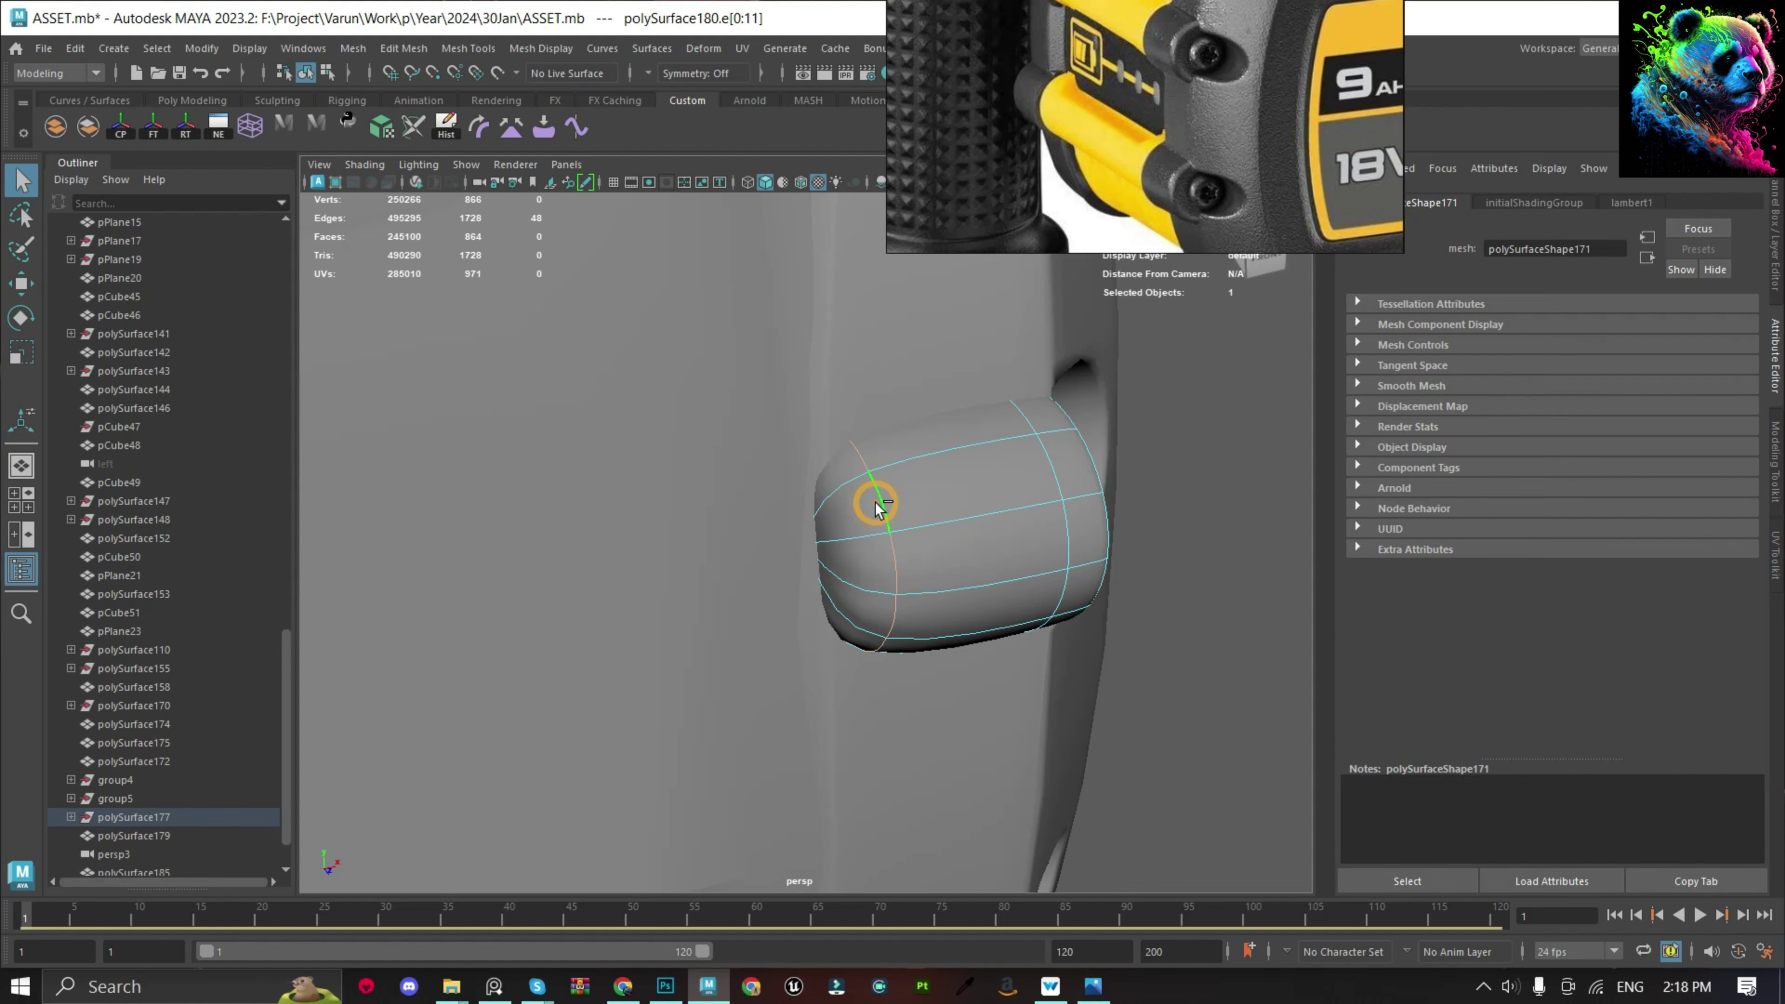
key("ctrl+b")
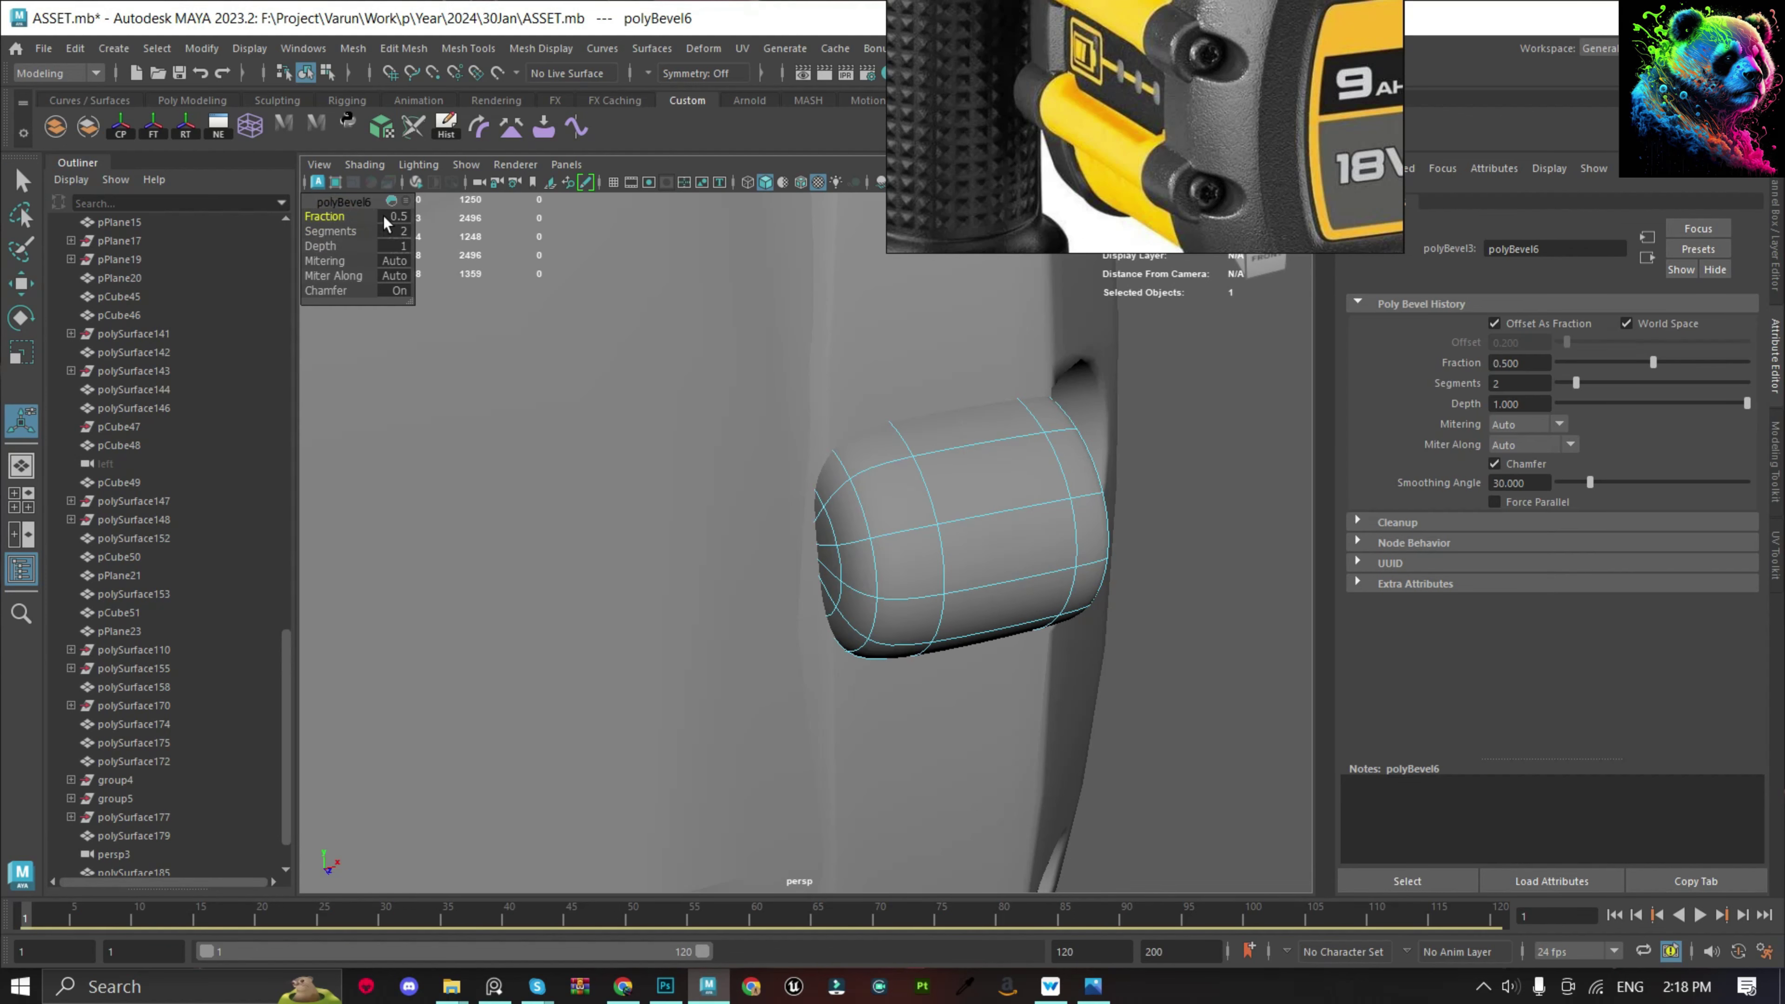
key("Return")
Inspect the beveled peg from several angles, reselect it, and save the scene.
key("F8")
left_click_drag(941, 546, 854, 486, "alt")
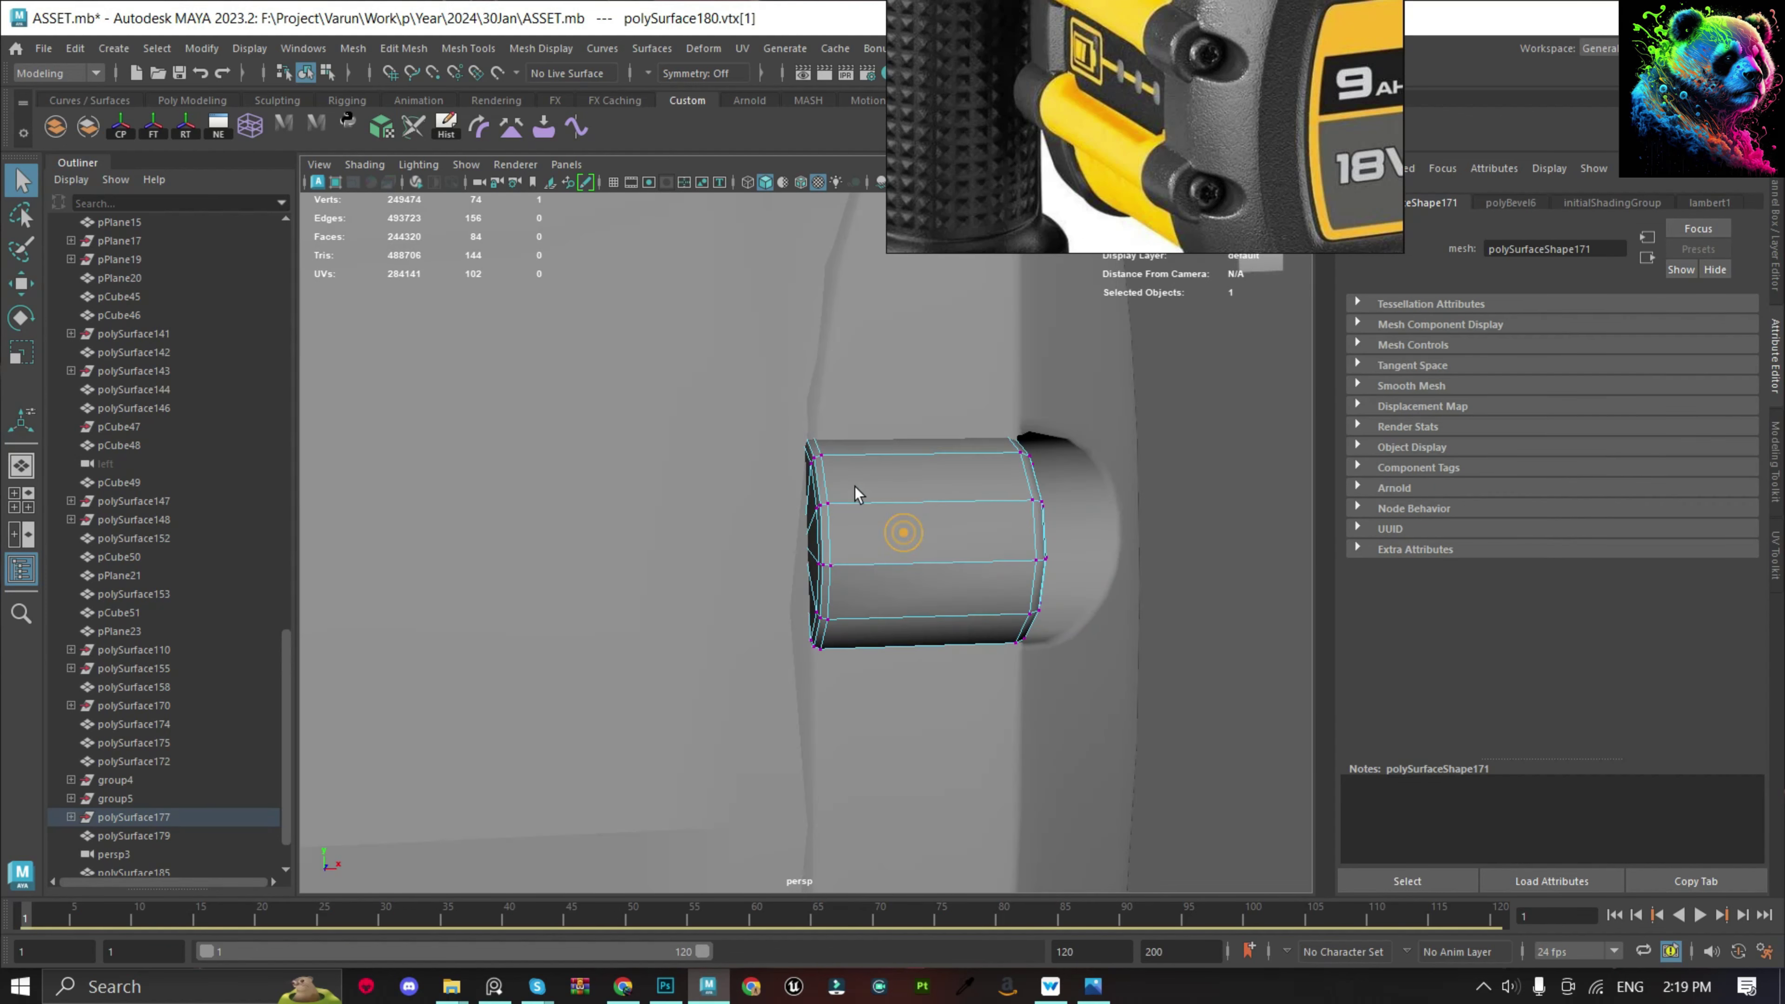
key("F9")
left_click_drag(875, 659, 905, 693, "alt")
key("F8")
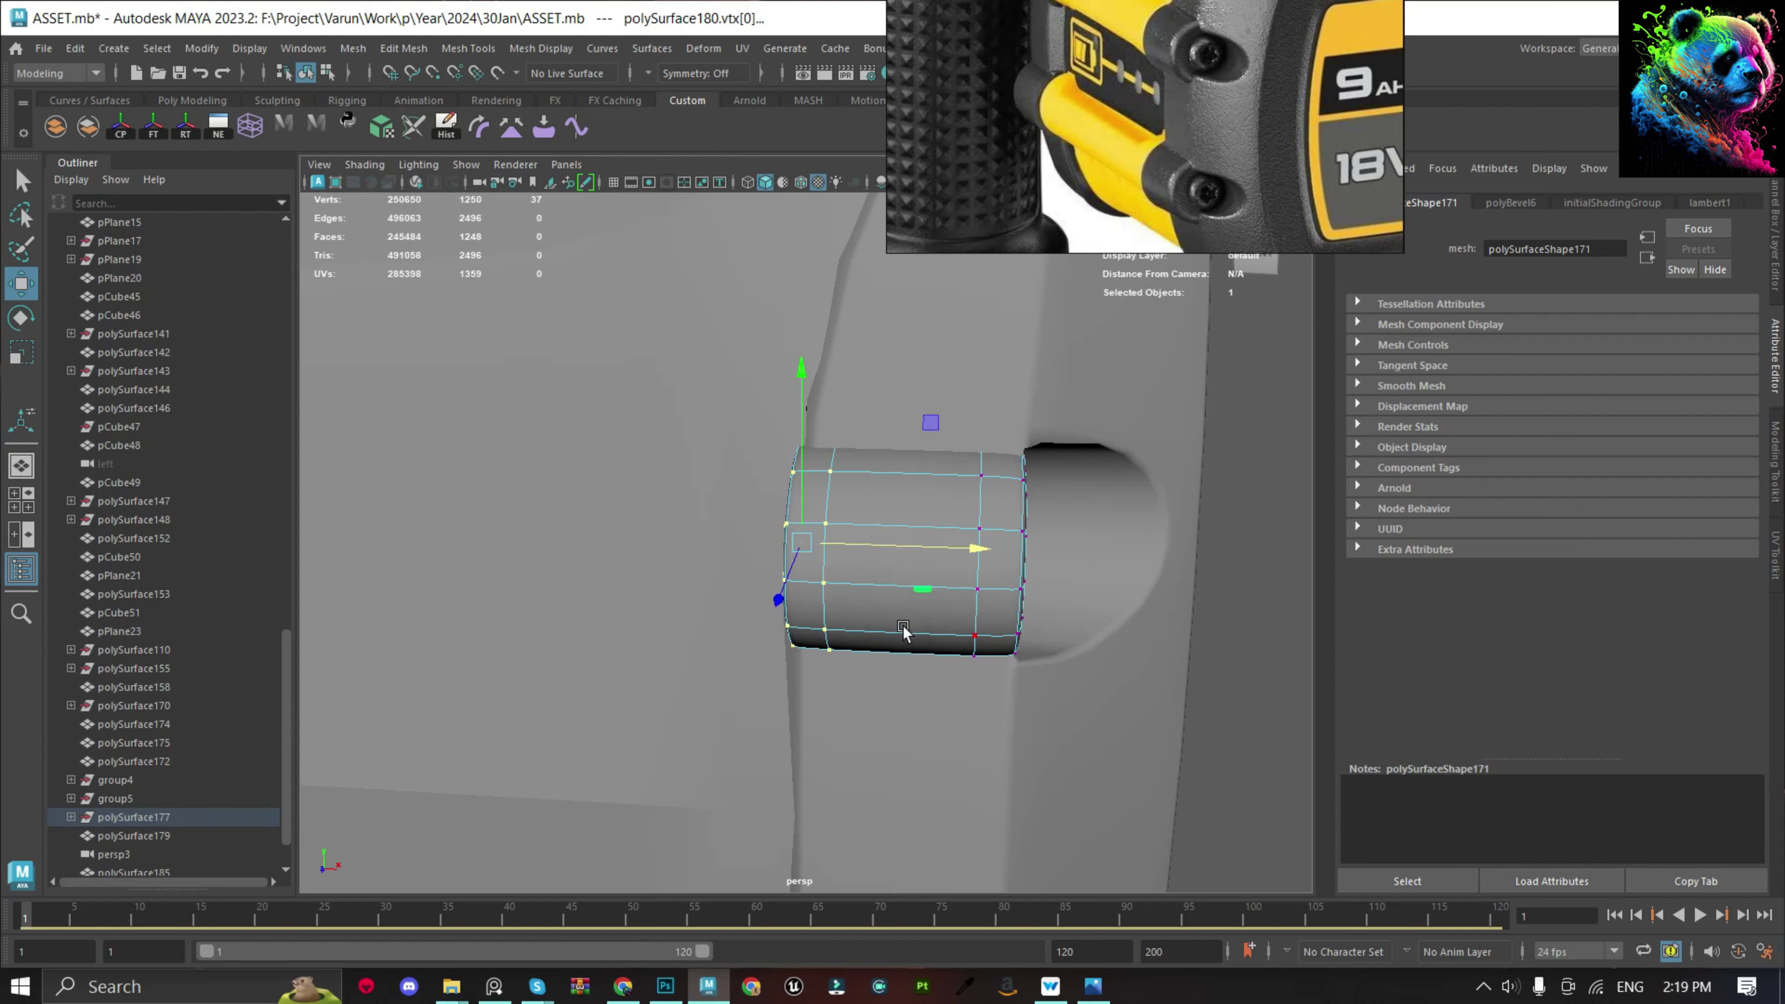
mouse_move(899, 552)
left_mouse_down("alt")
mouse_move(1155, 638)
mouse_move(876, 590)
mouse_move(874, 568)
left_mouse_up("alt")
left_click(940, 552)
key("ctrl+s")
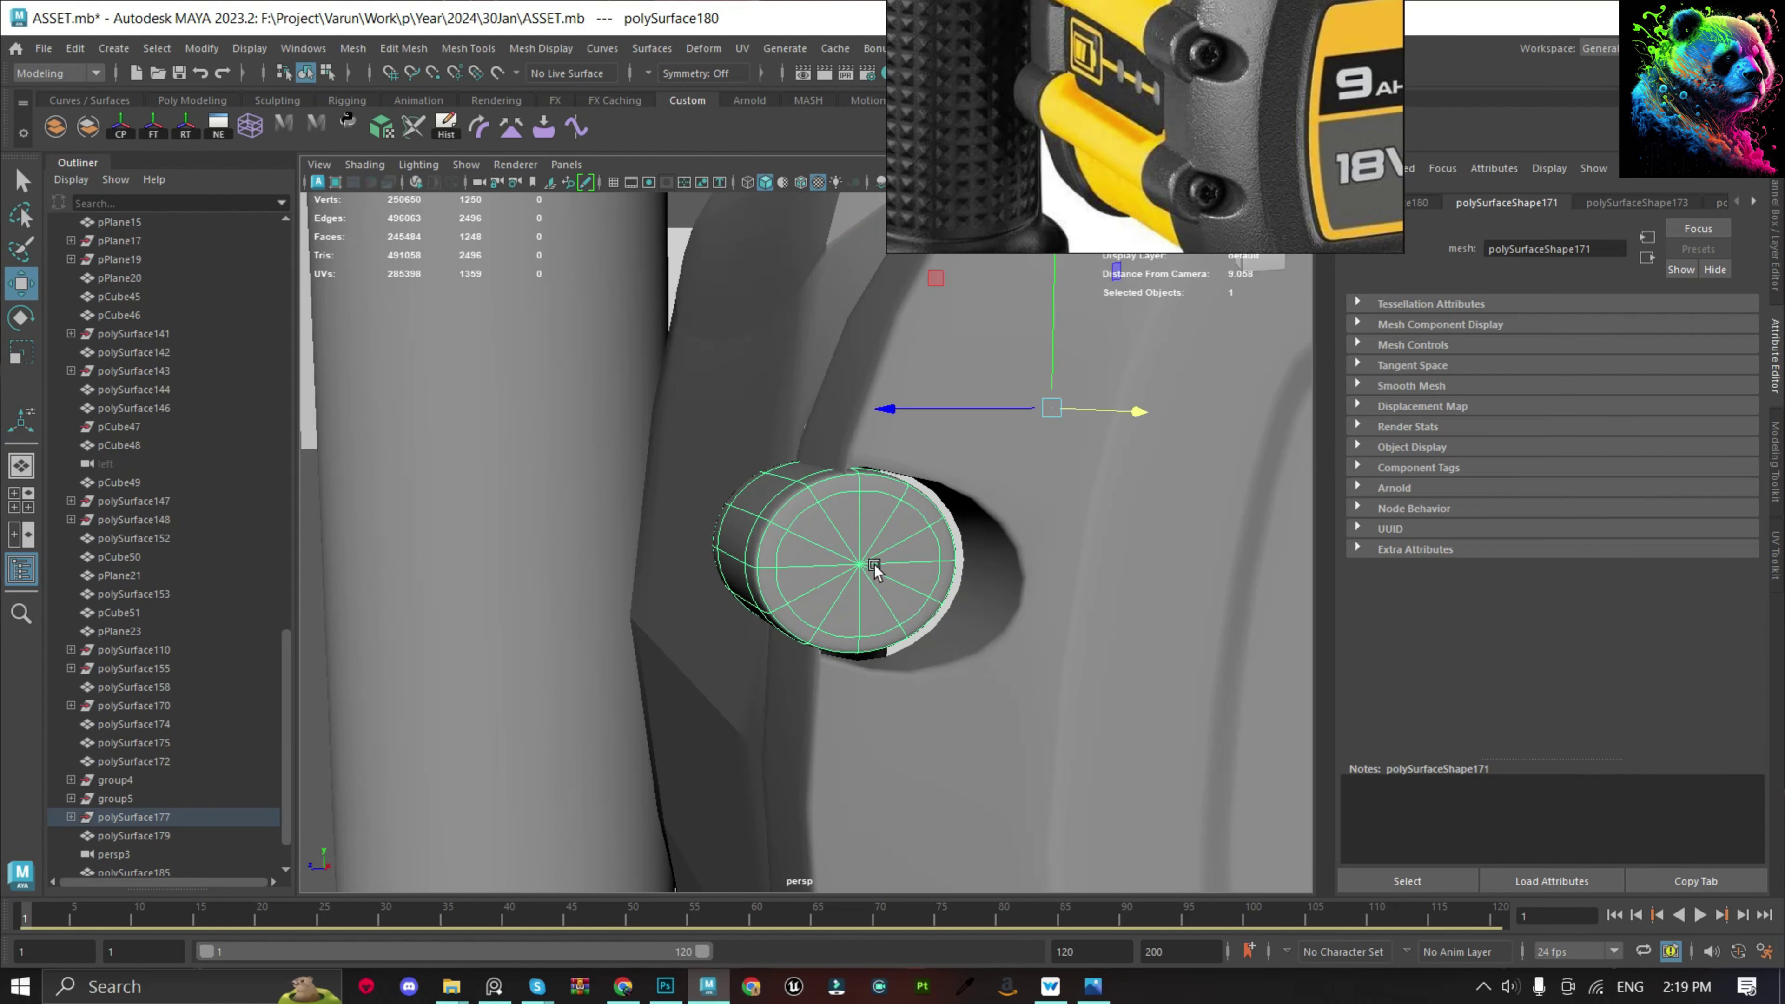
Scale the peg and shift its cap vertices along X to lengthen it.
key("r")
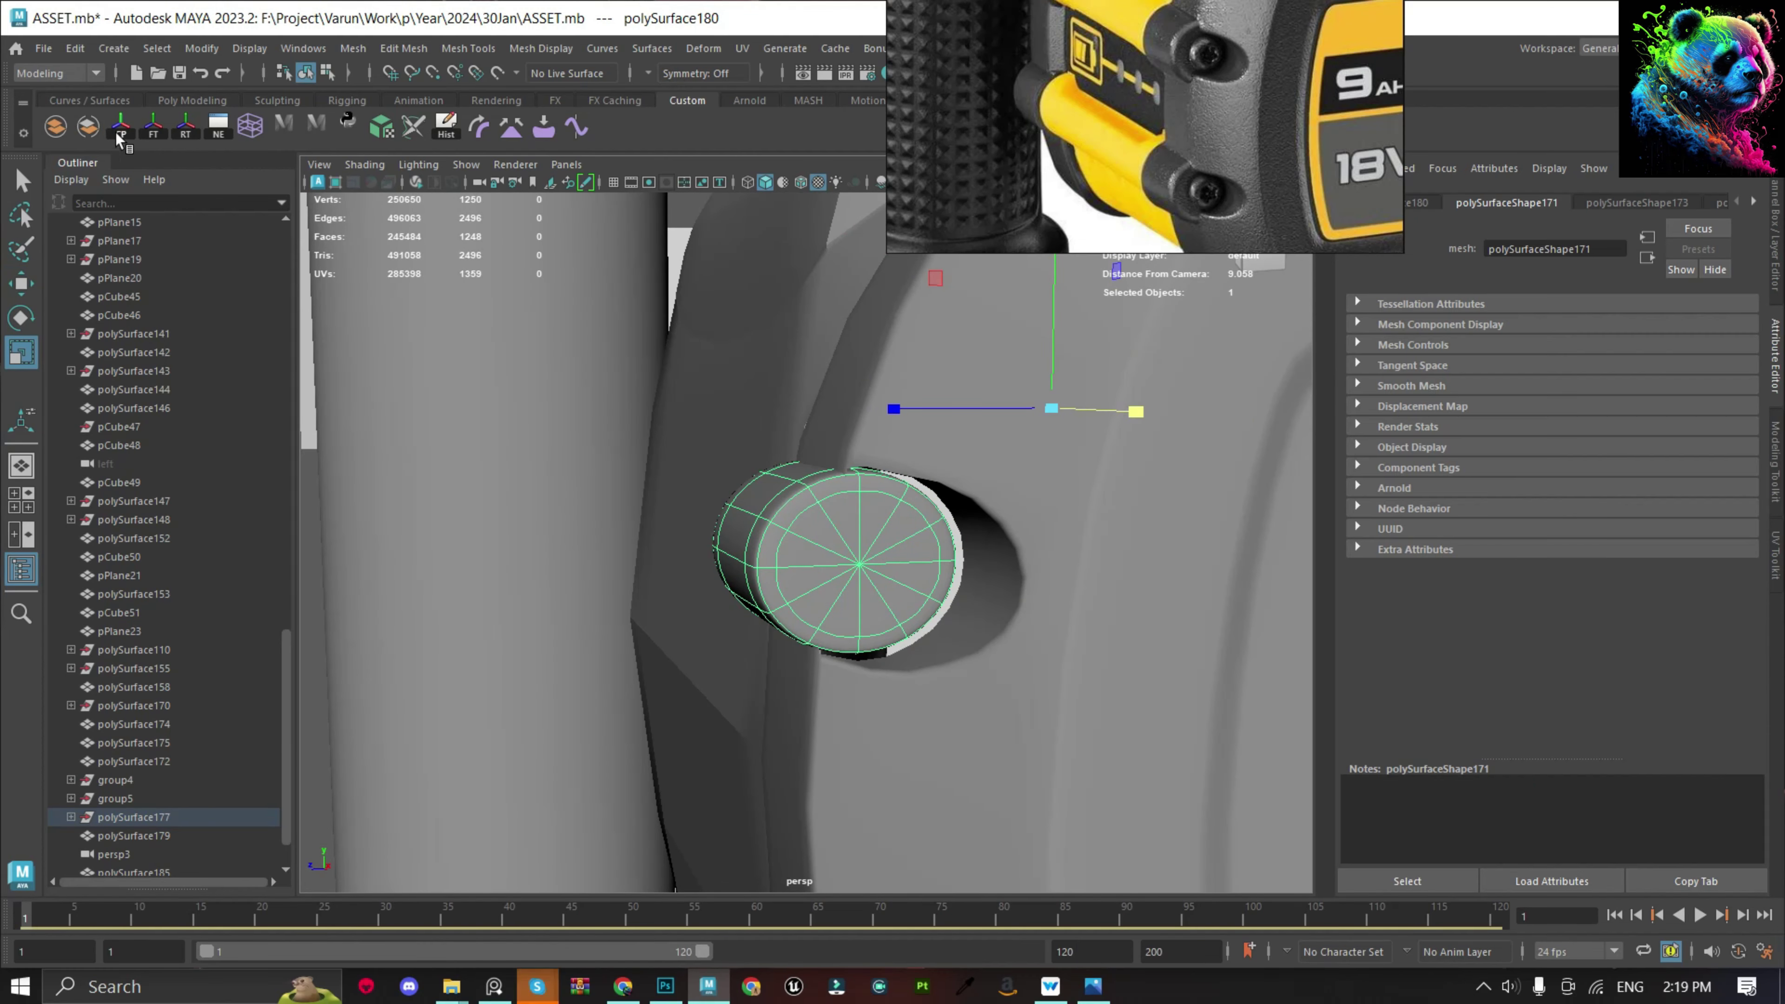
mouse_move(847, 556)
left_mouse_down("alt")
mouse_move(825, 442)
mouse_move(773, 493)
mouse_move(836, 592)
mouse_move(703, 598)
left_mouse_up("alt")
left_click(917, 601)
key("F9")
key("w")
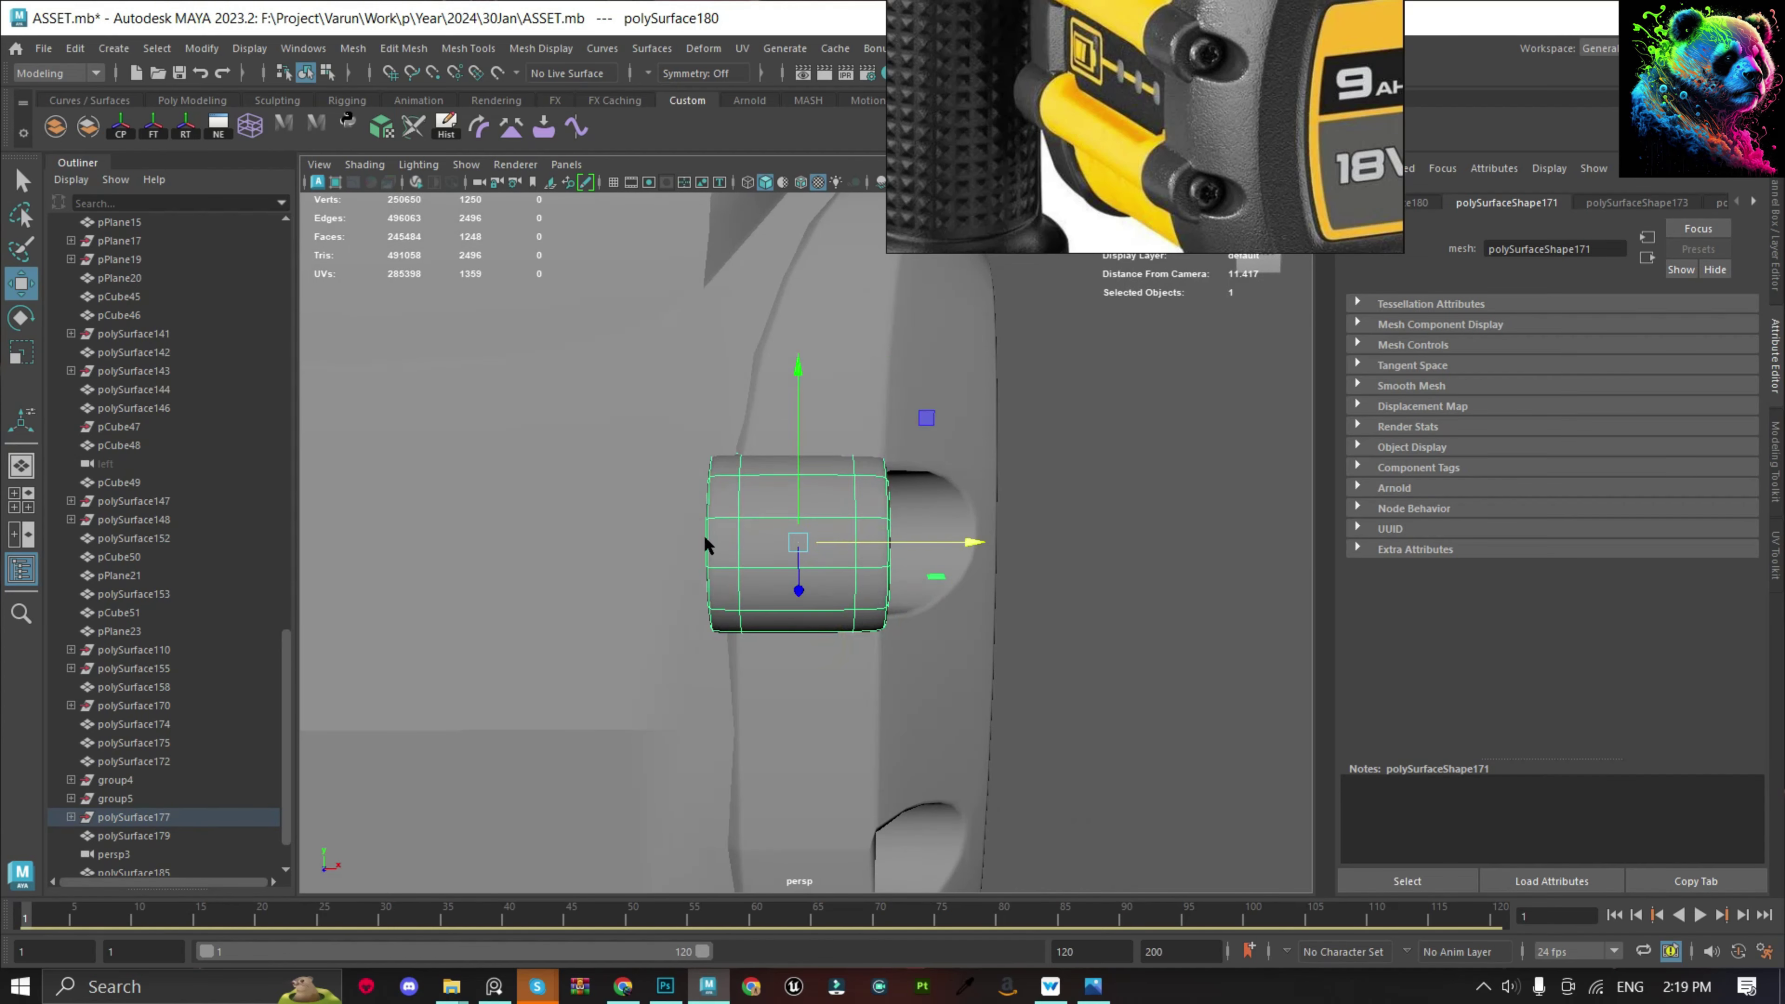
left_click_drag(542, 377, 796, 834)
left_click_drag(872, 543, 1100, 626)
Move a copy of the peg into the lower side-panel hole and save.
key("F8")
left_click_drag(781, 490, 815, 601, "alt")
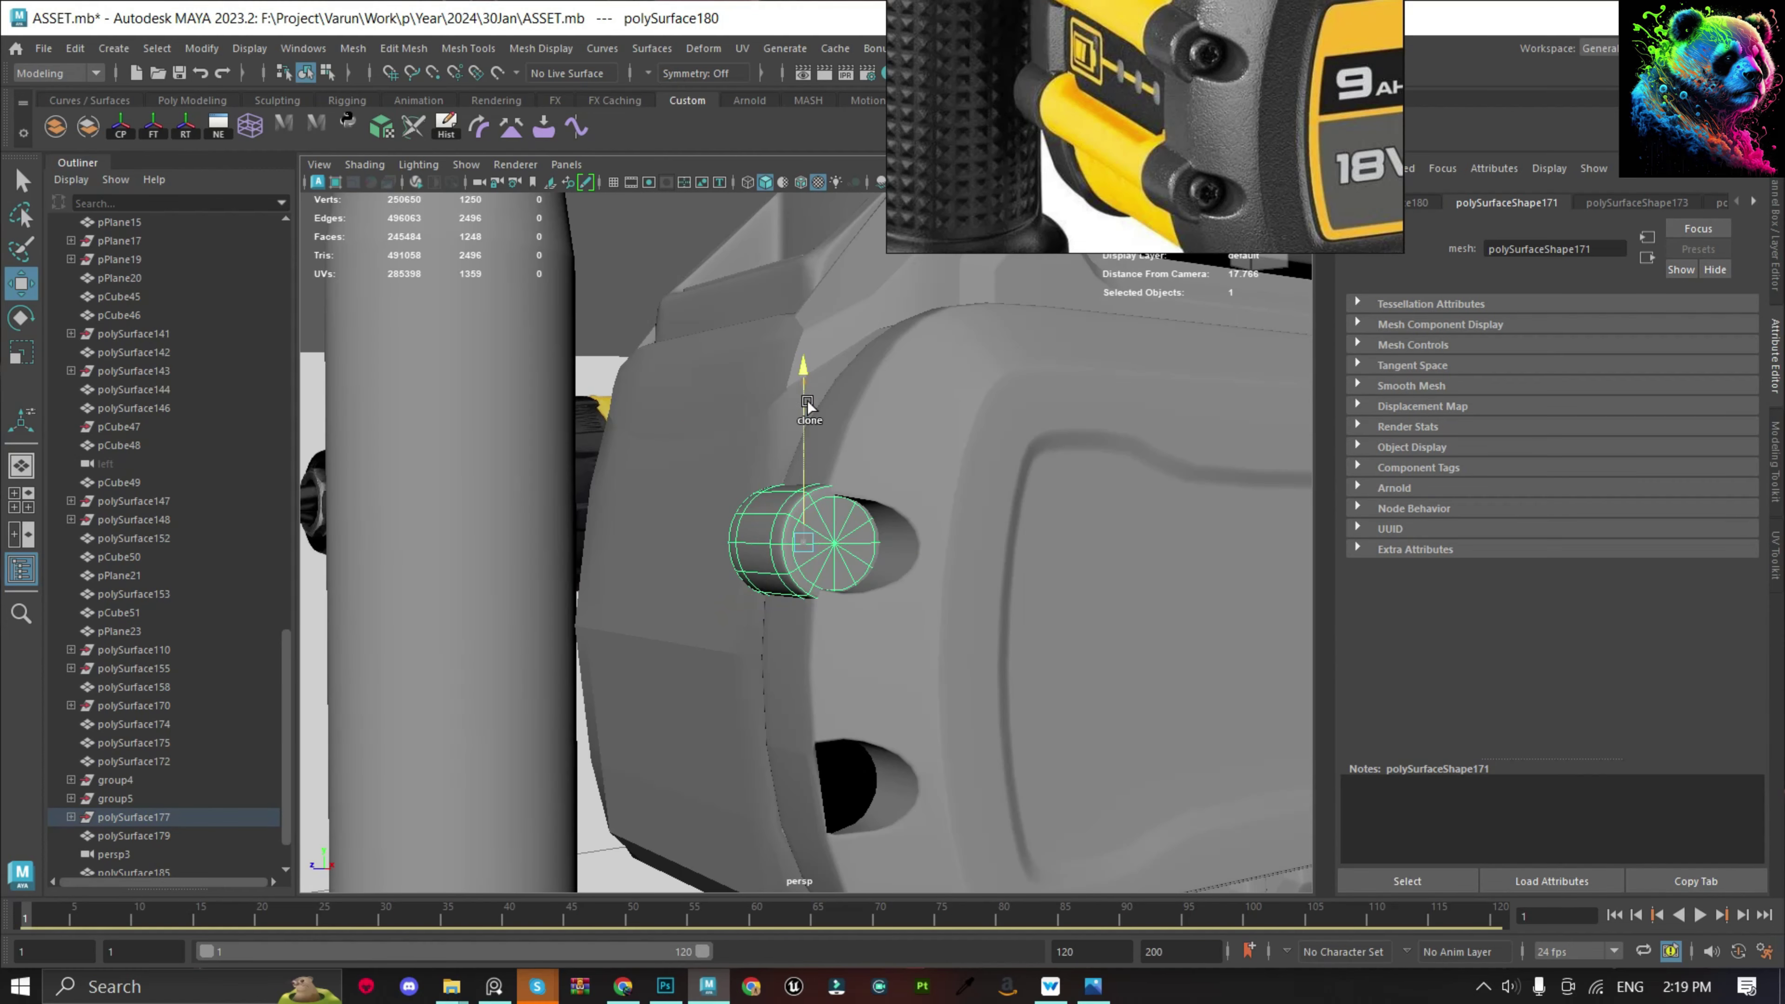
mouse_move(807, 407)
left_mouse_down("shift")
mouse_move(854, 620)
mouse_move(488, 662)
left_mouse_up("shift")
key("ctrl+s")
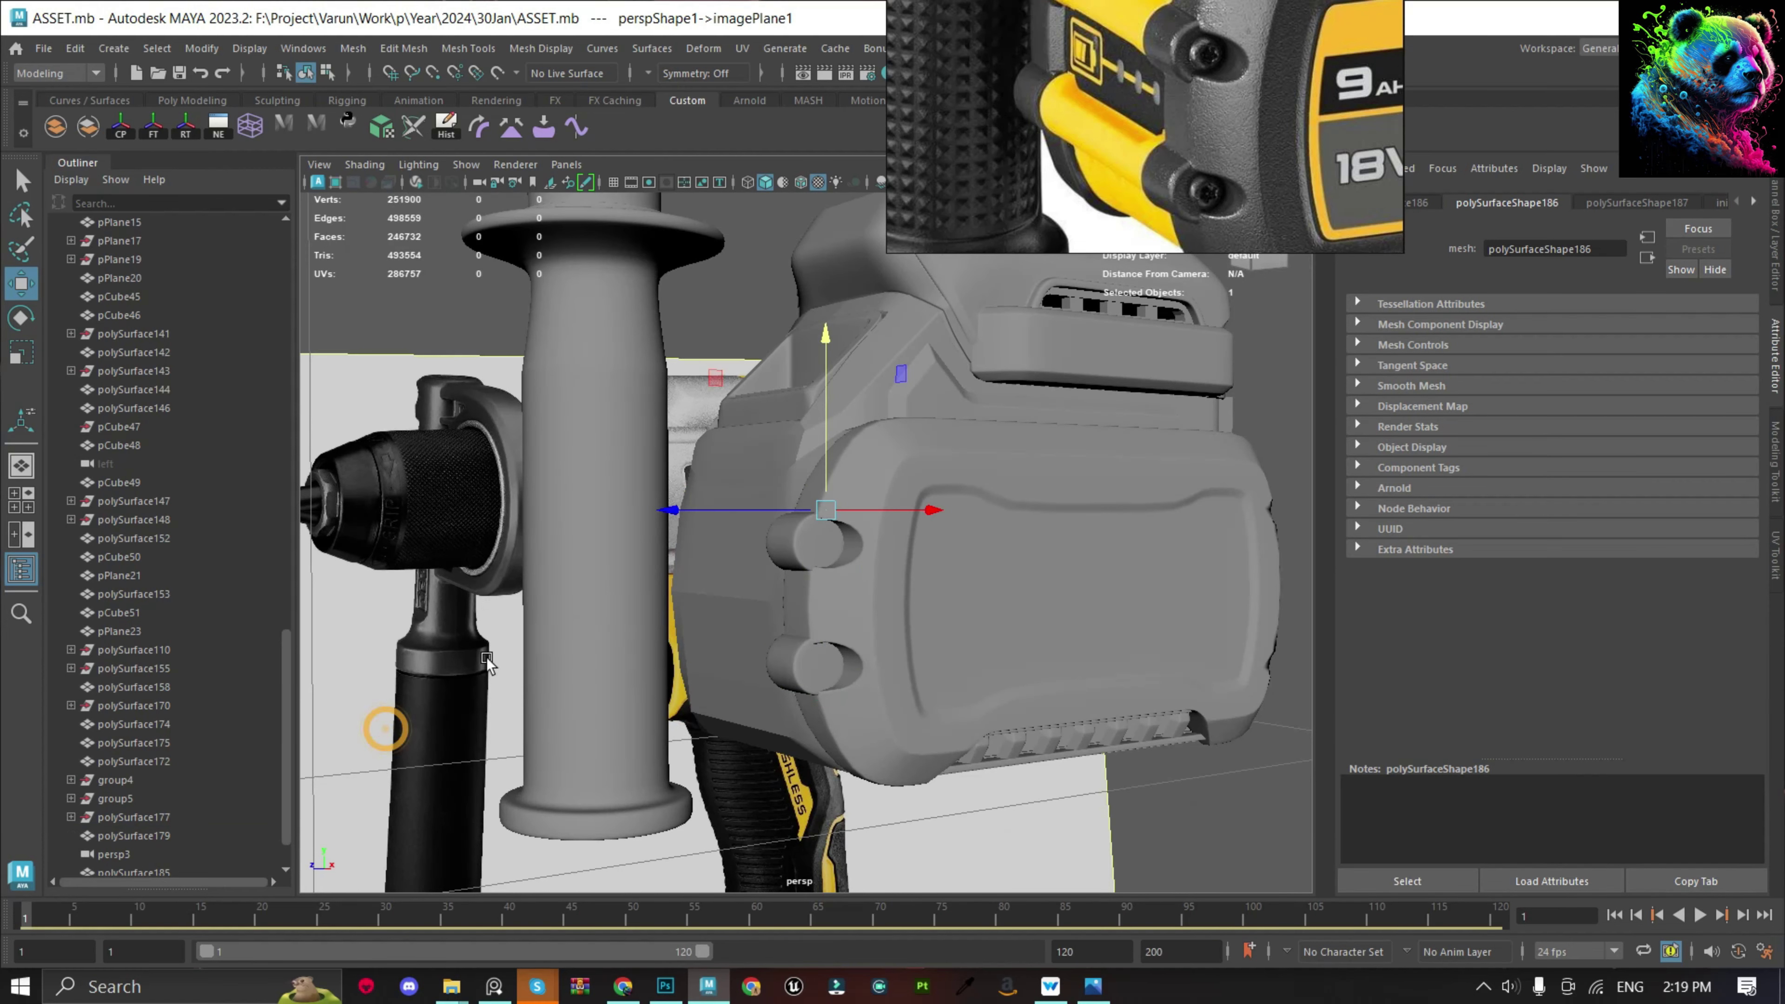
mouse_move(1151, 739)
left_mouse_down("alt")
mouse_move(1108, 618)
mouse_move(588, 548)
mouse_move(802, 648)
mouse_move(914, 416)
mouse_move(939, 426)
left_mouse_up("alt")
left_click(1108, 618)
Isolate the side panel and delete two unwanted edge loops from it.
key("q")
left_click(588, 547)
left_click(913, 416)
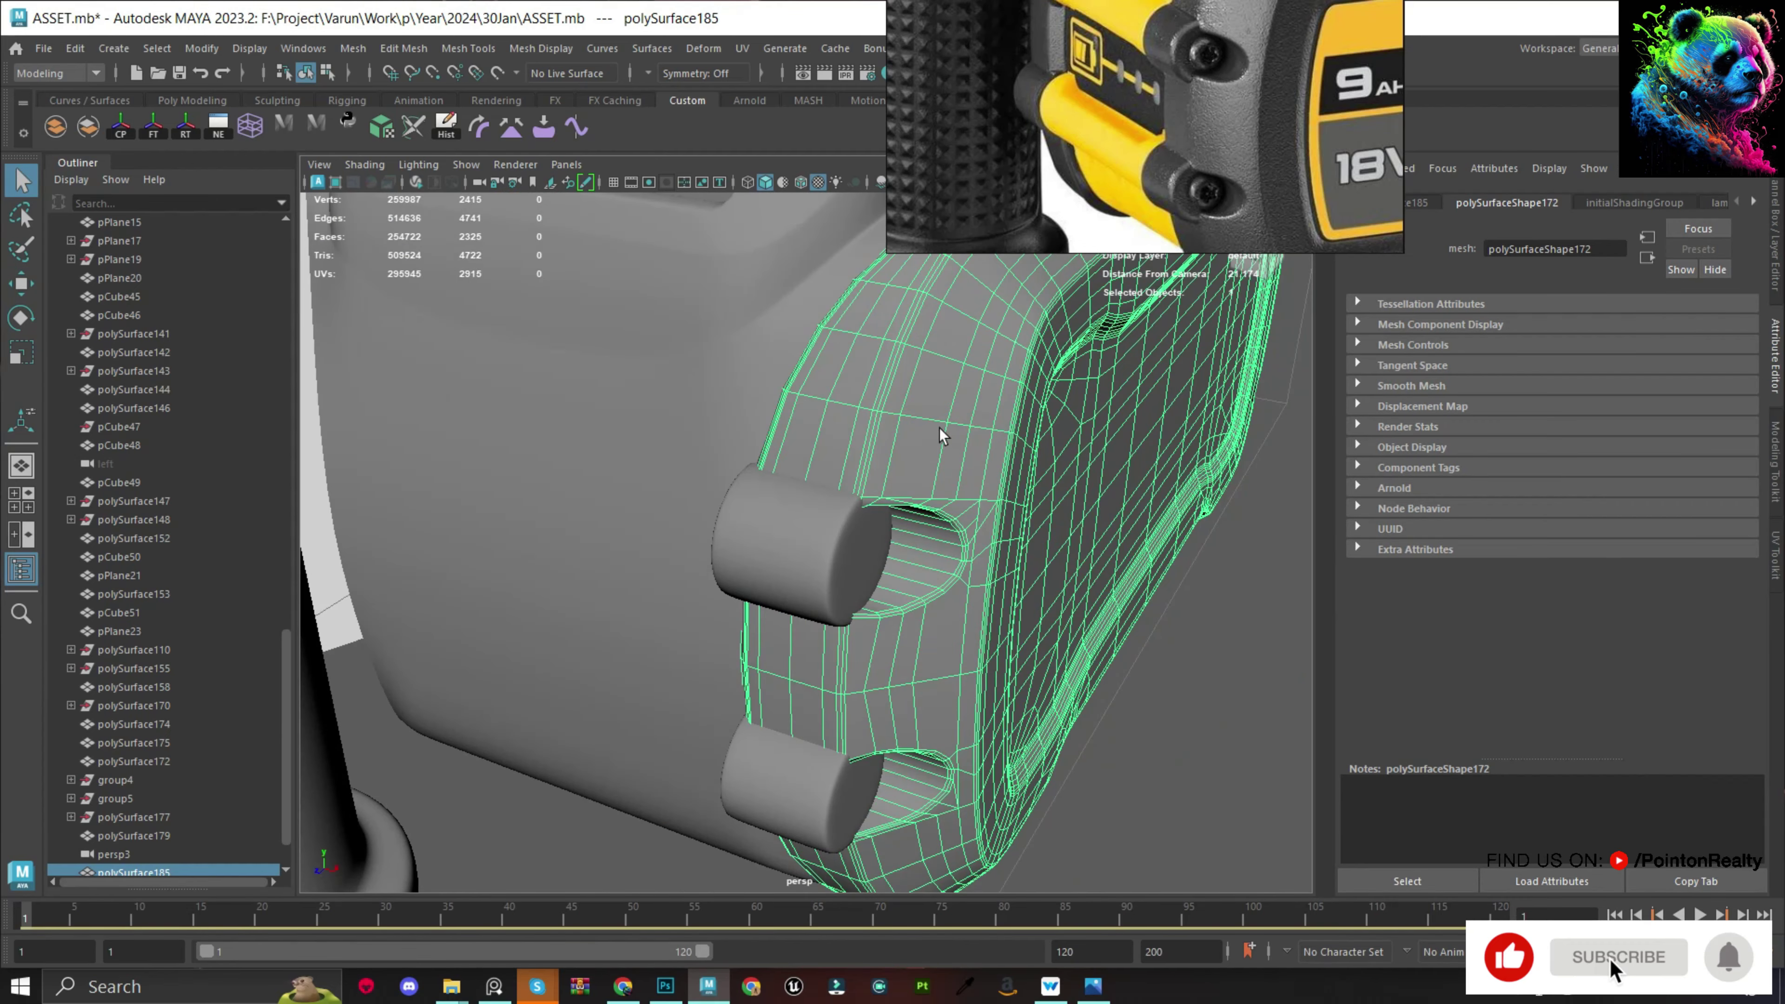
key("ctrl+1")
left_click(945, 477)
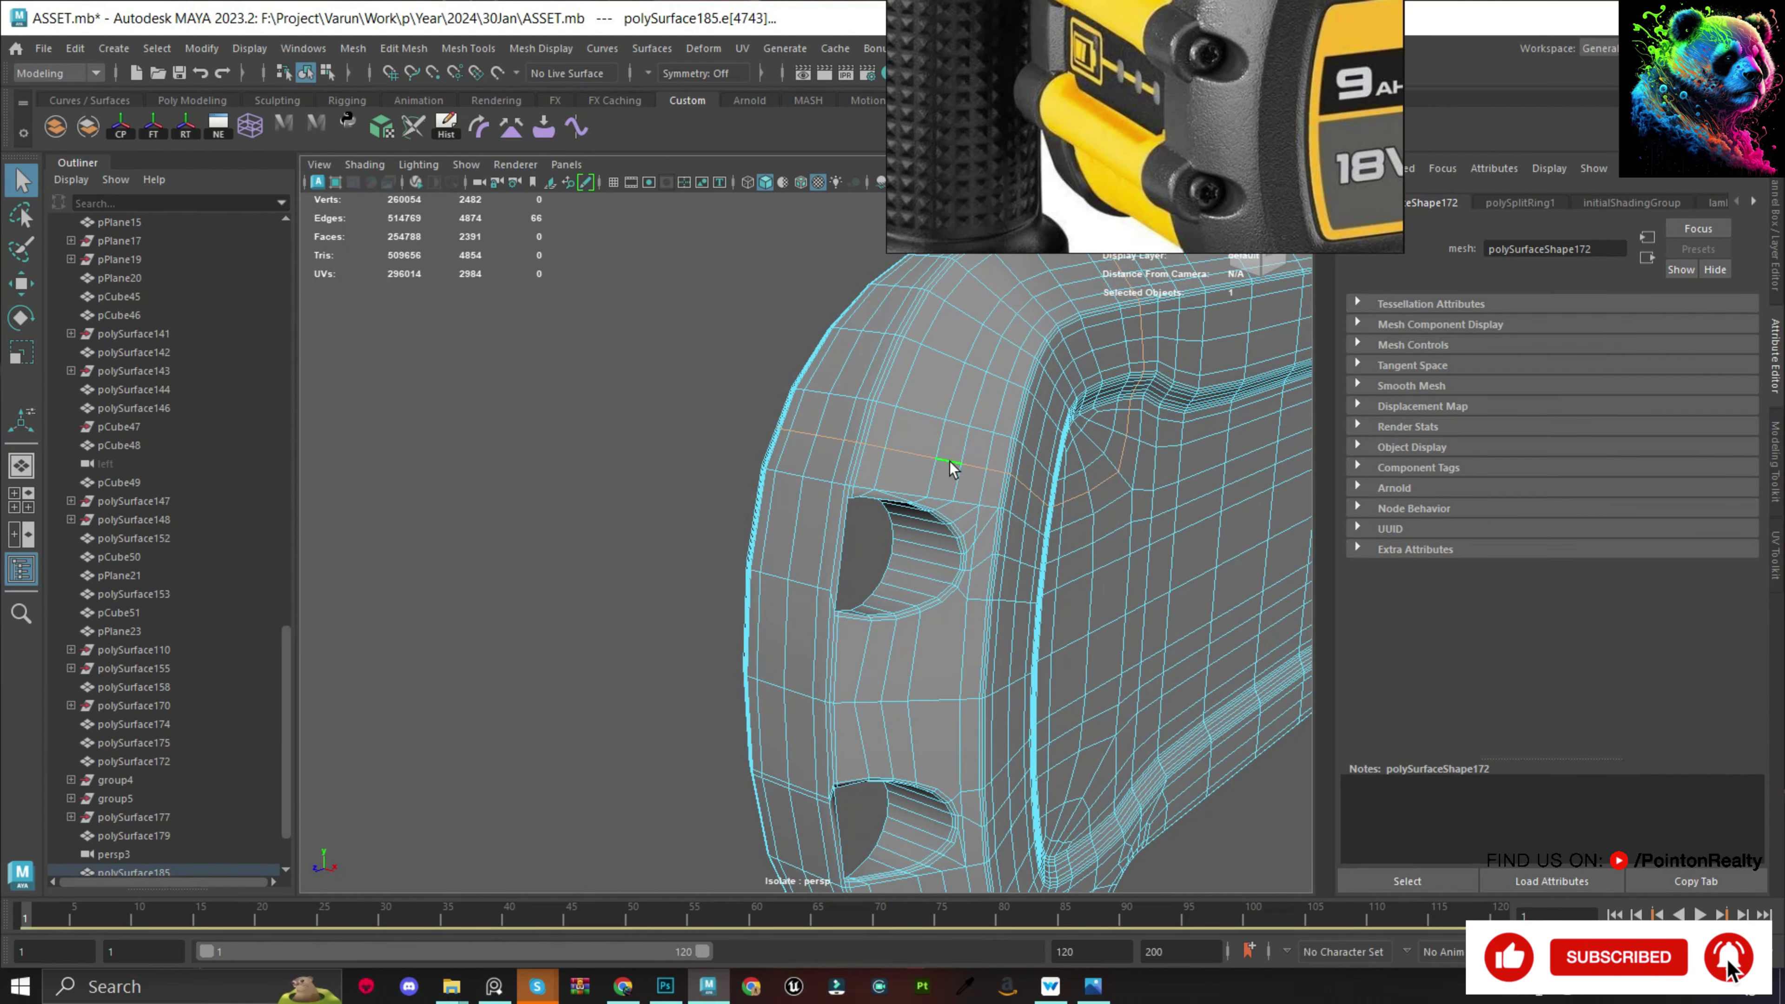
key("ctrl+Delete")
left_click(975, 461)
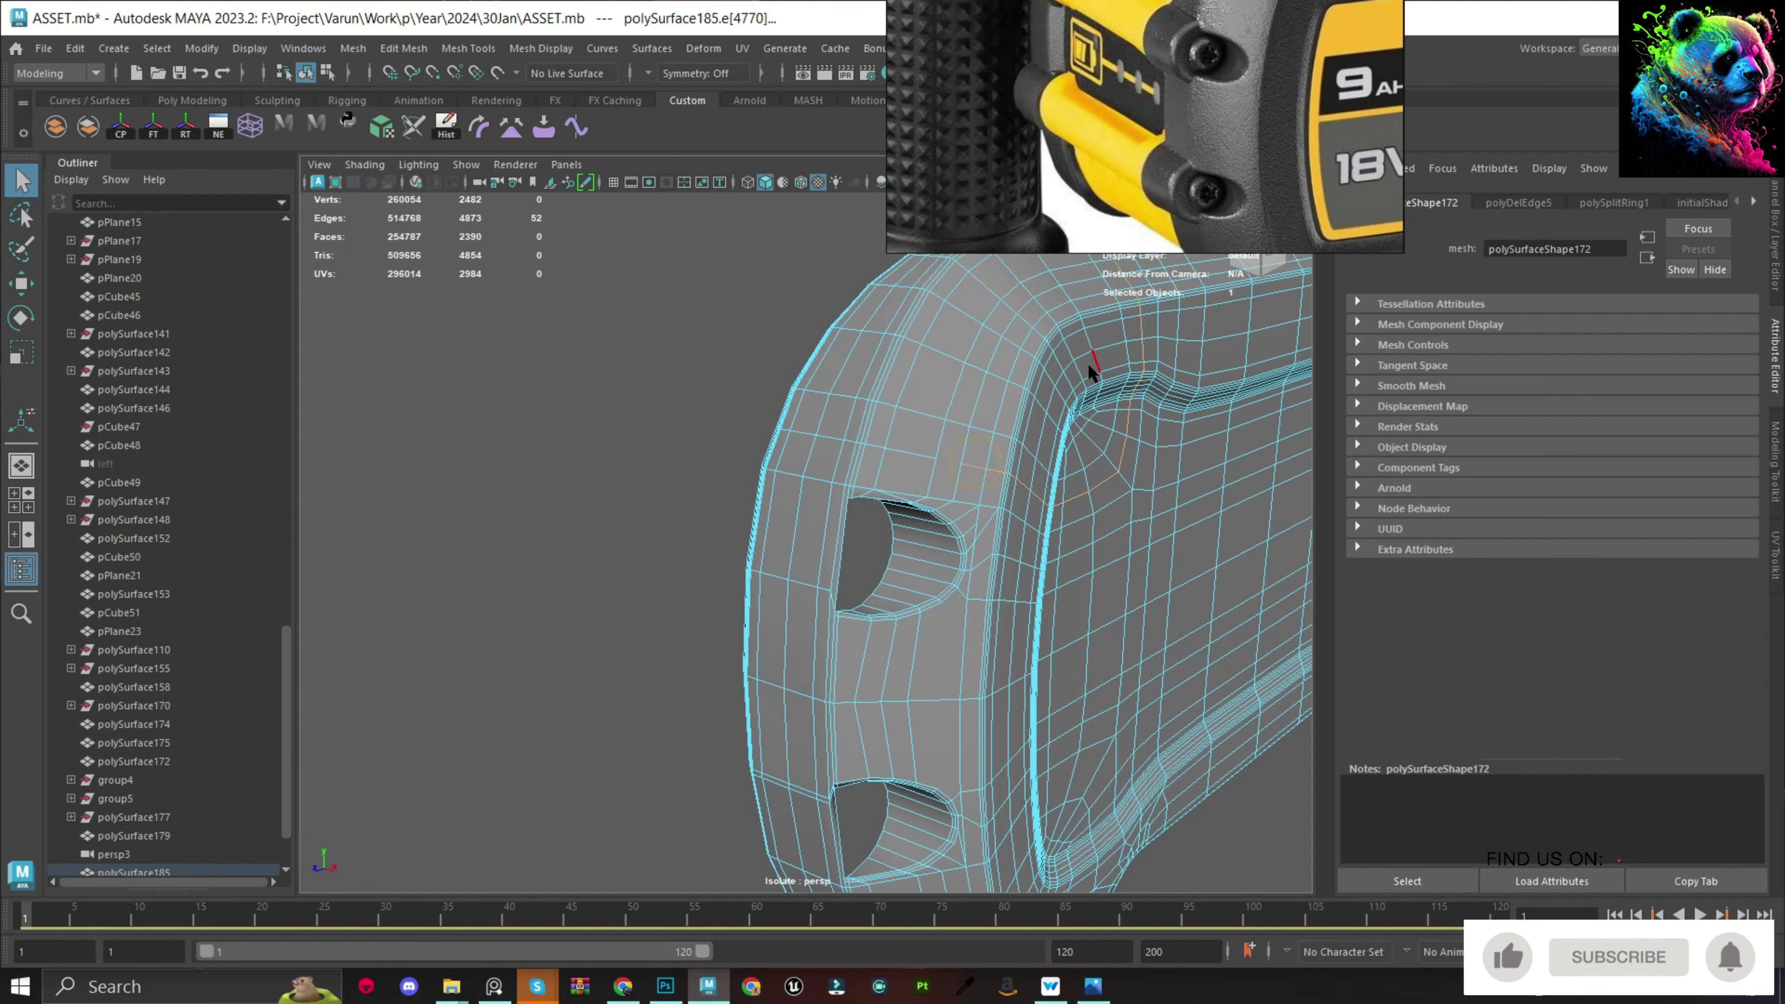
key("ctrl+Delete")
Insert an edge loop beside the upper hole, relax its flow, and remove a stray loop.
right_click_drag(907, 453, 877, 623, "shift")
left_click_drag(877, 623, 848, 519, "alt")
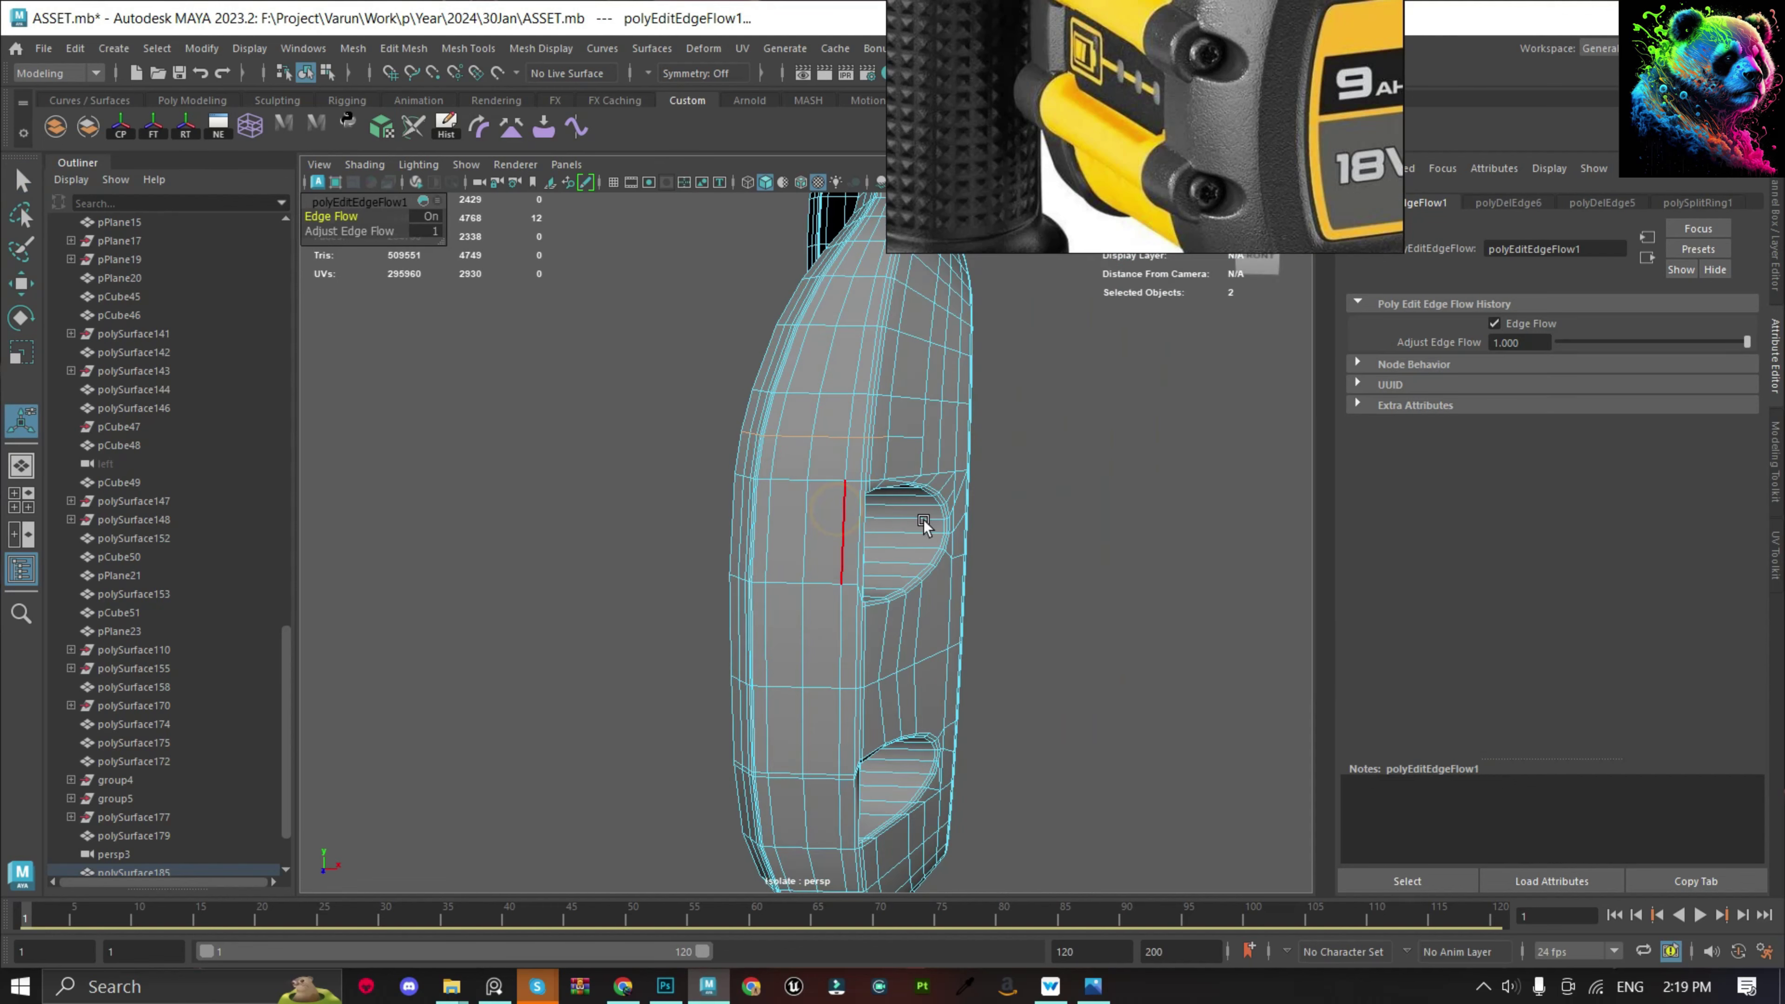
right_click_drag(796, 367, 797, 331, "shift")
left_click(927, 384)
left_click_drag(927, 384, 956, 380, "alt")
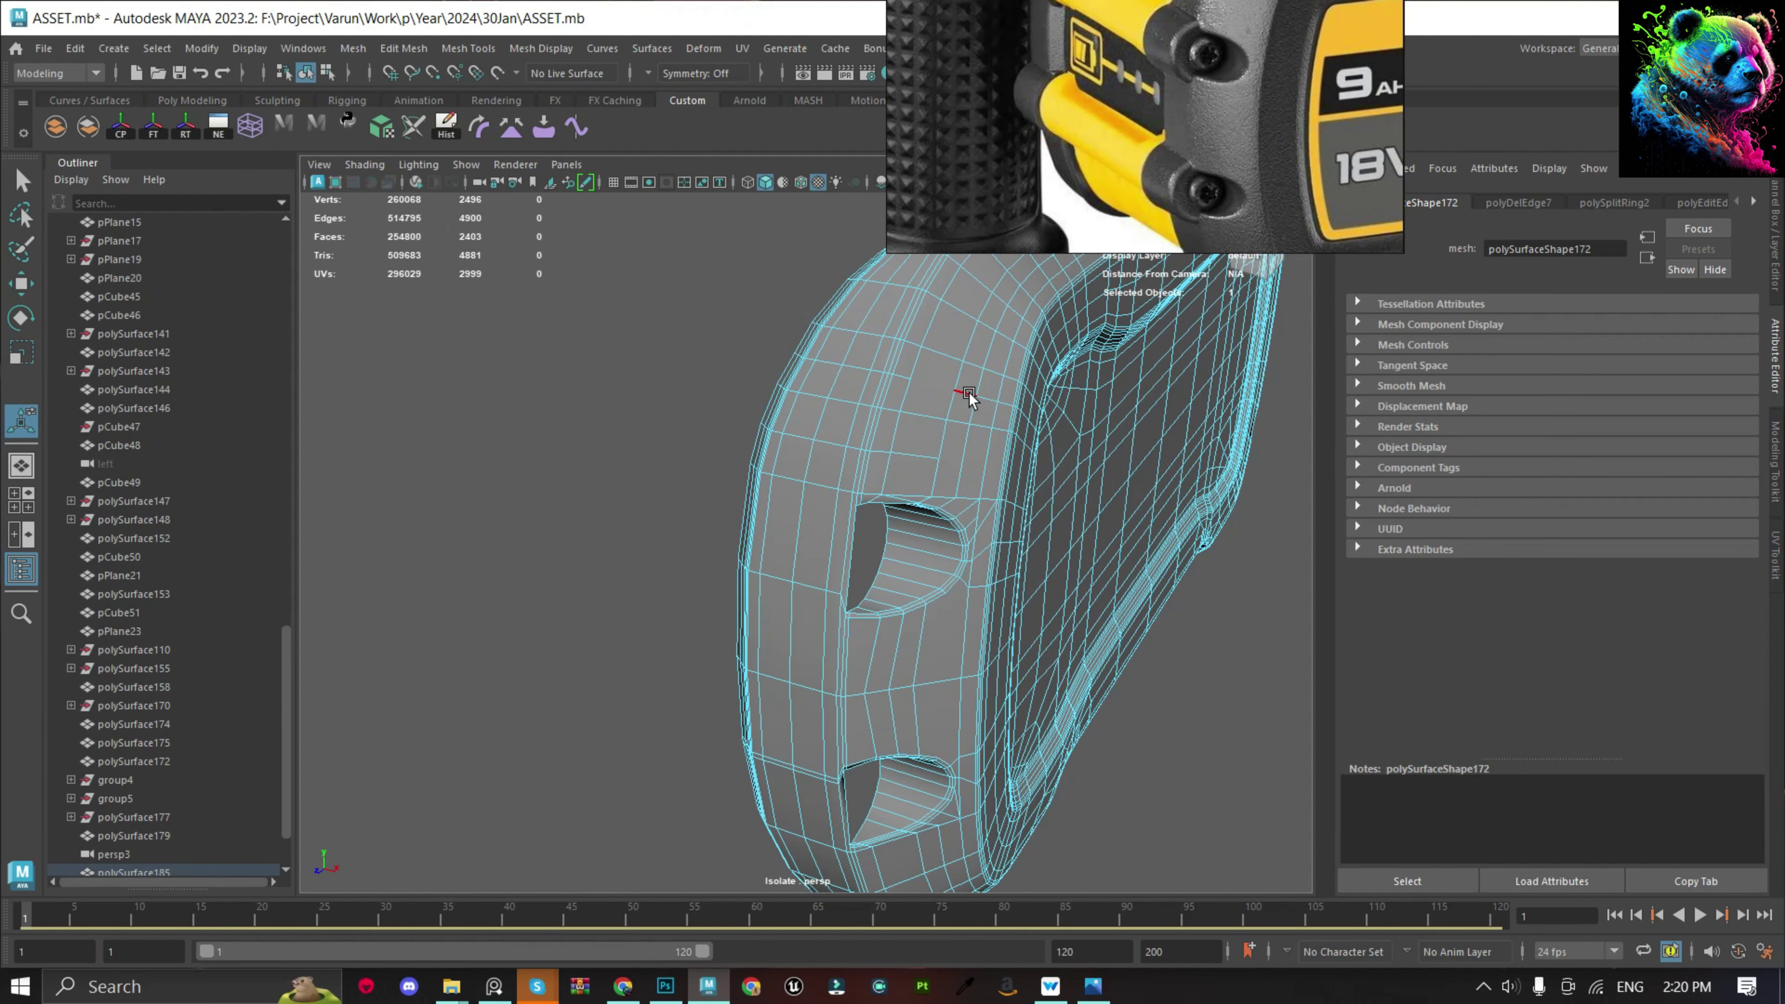
mouse_move(968, 395)
right_mouse_down("shift")
mouse_move(857, 367)
mouse_move(729, 550)
right_mouse_up("shift")
Apply Edit Edge Flow to an edge beside the upper hole.
key("F8")
left_click(562, 498)
scroll(753, 571, "up", 3)
left_click(753, 571)
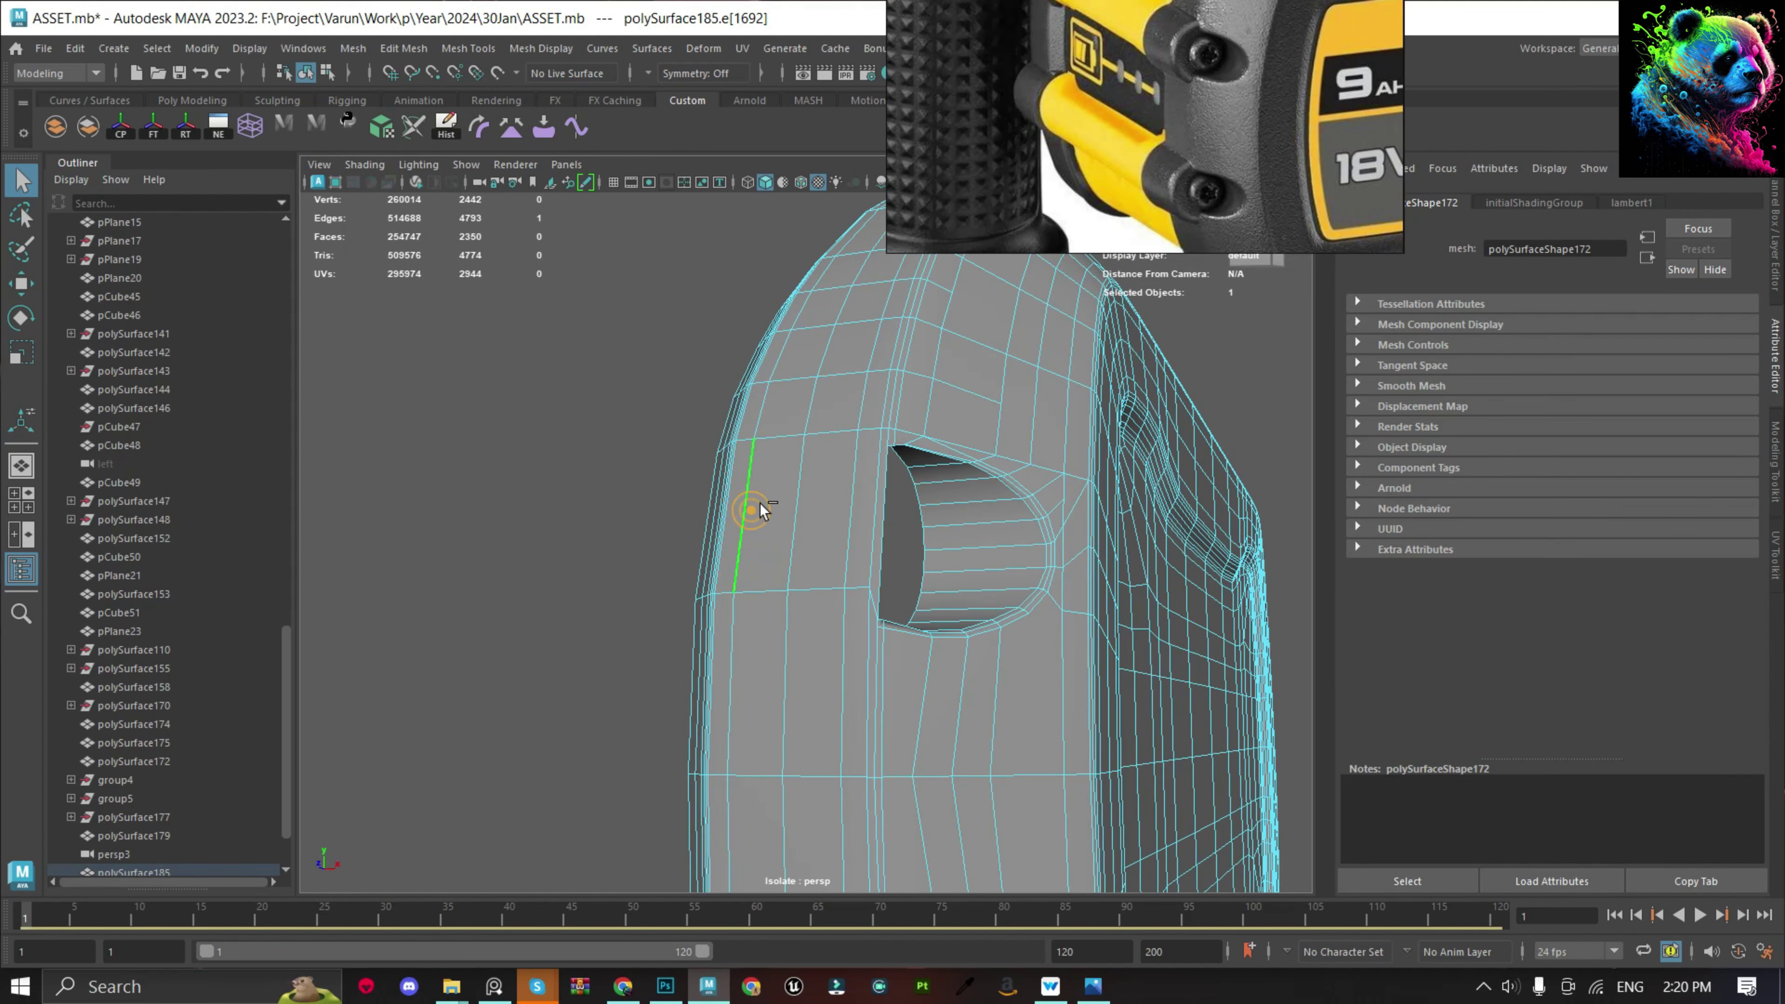
left_click(840, 584)
right_click_drag(824, 542, 800, 725, "shift")
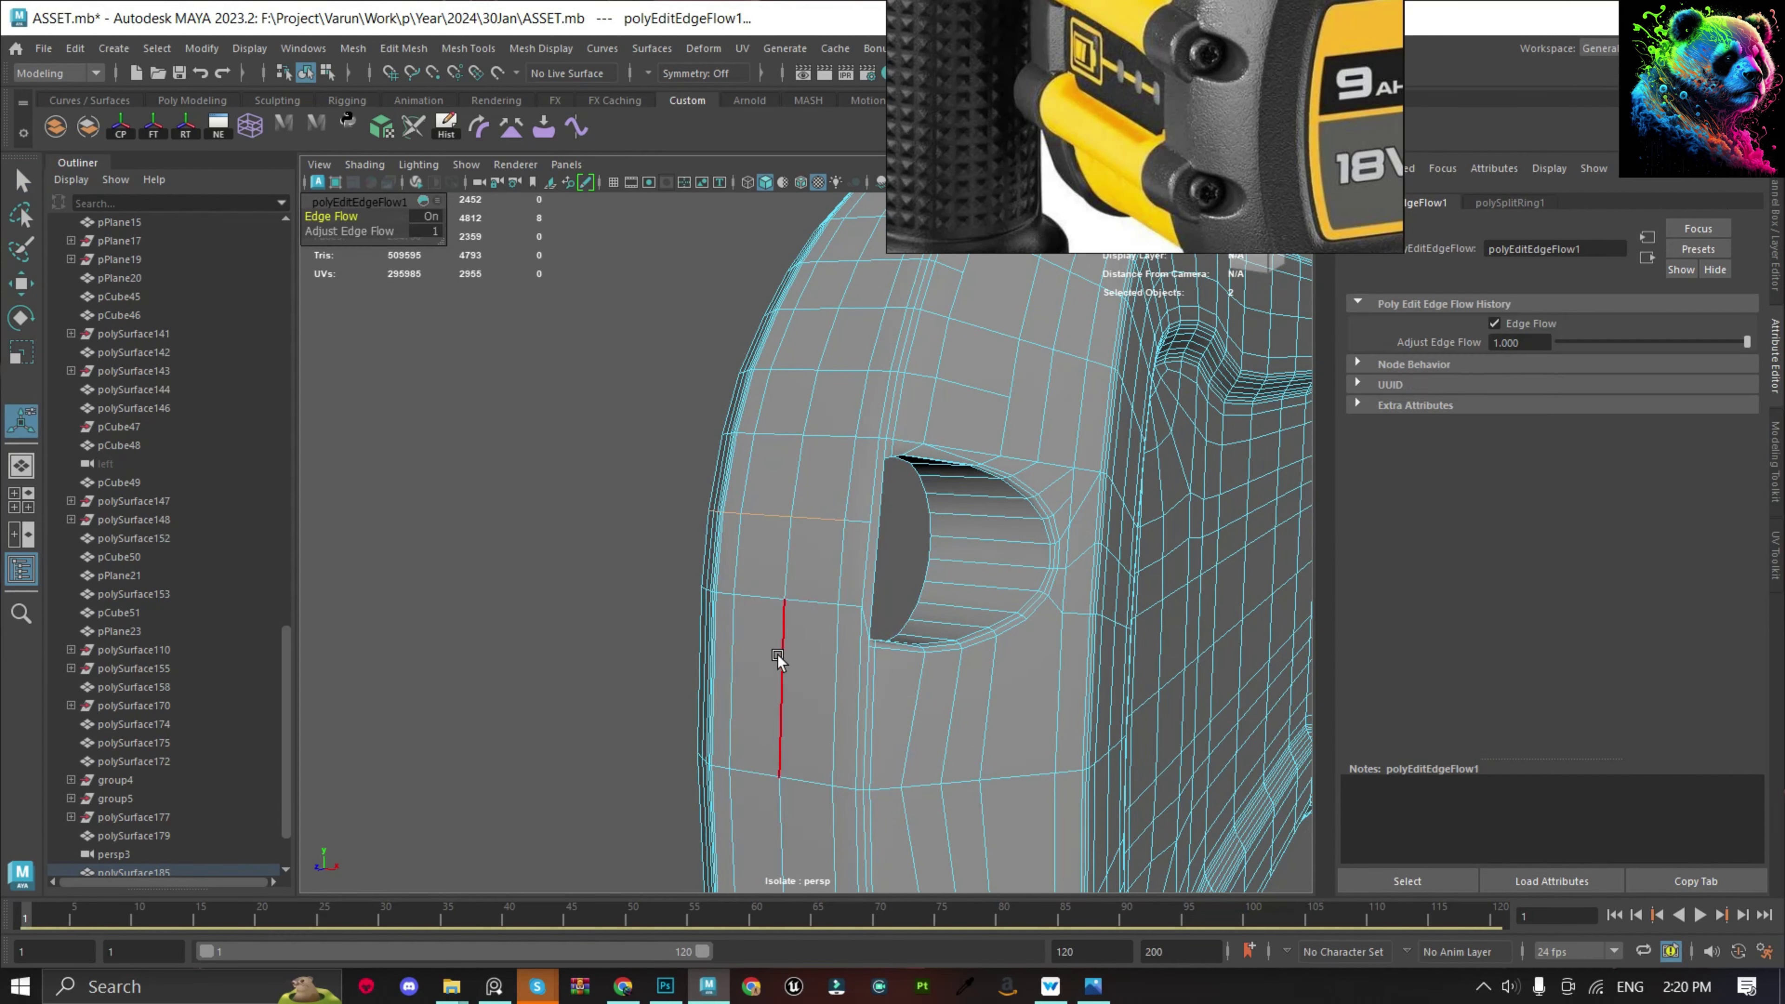
Add a vertical edge loop below the hole and even out its edge flow.
left_click(666, 524)
left_click(802, 678)
key("F8")
left_click(777, 626)
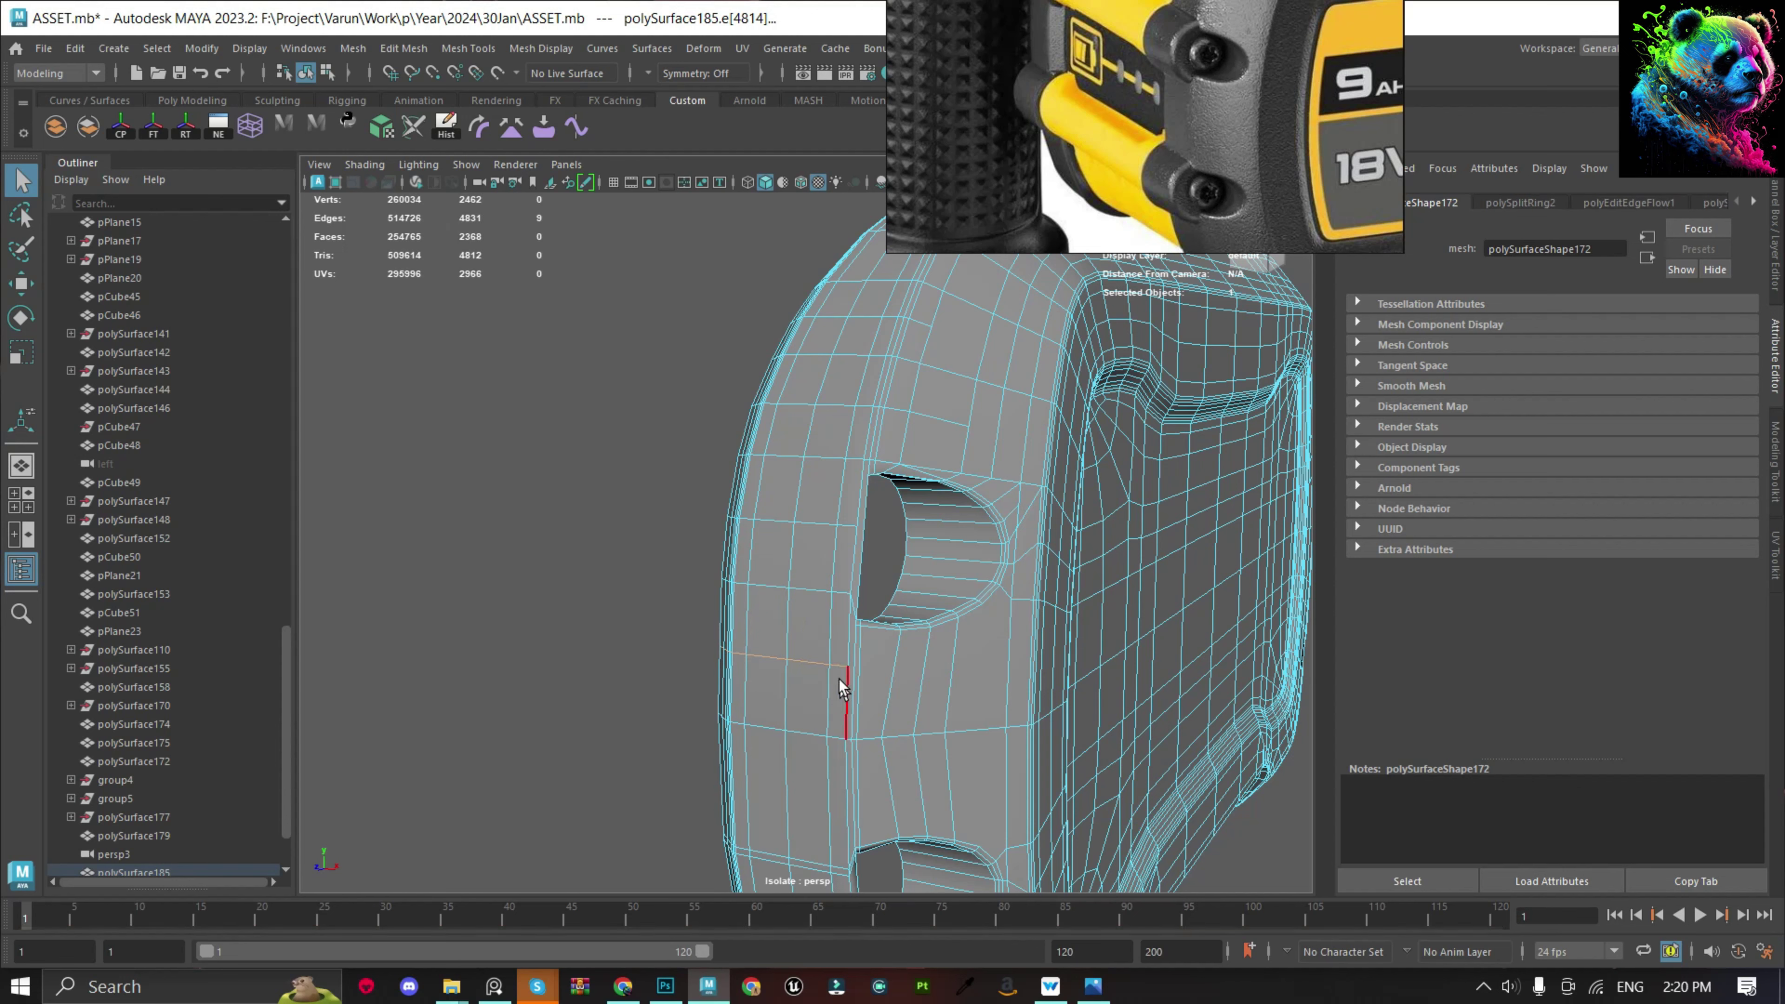
left_click(831, 664)
right_click_drag(833, 582, 821, 767, "shift")
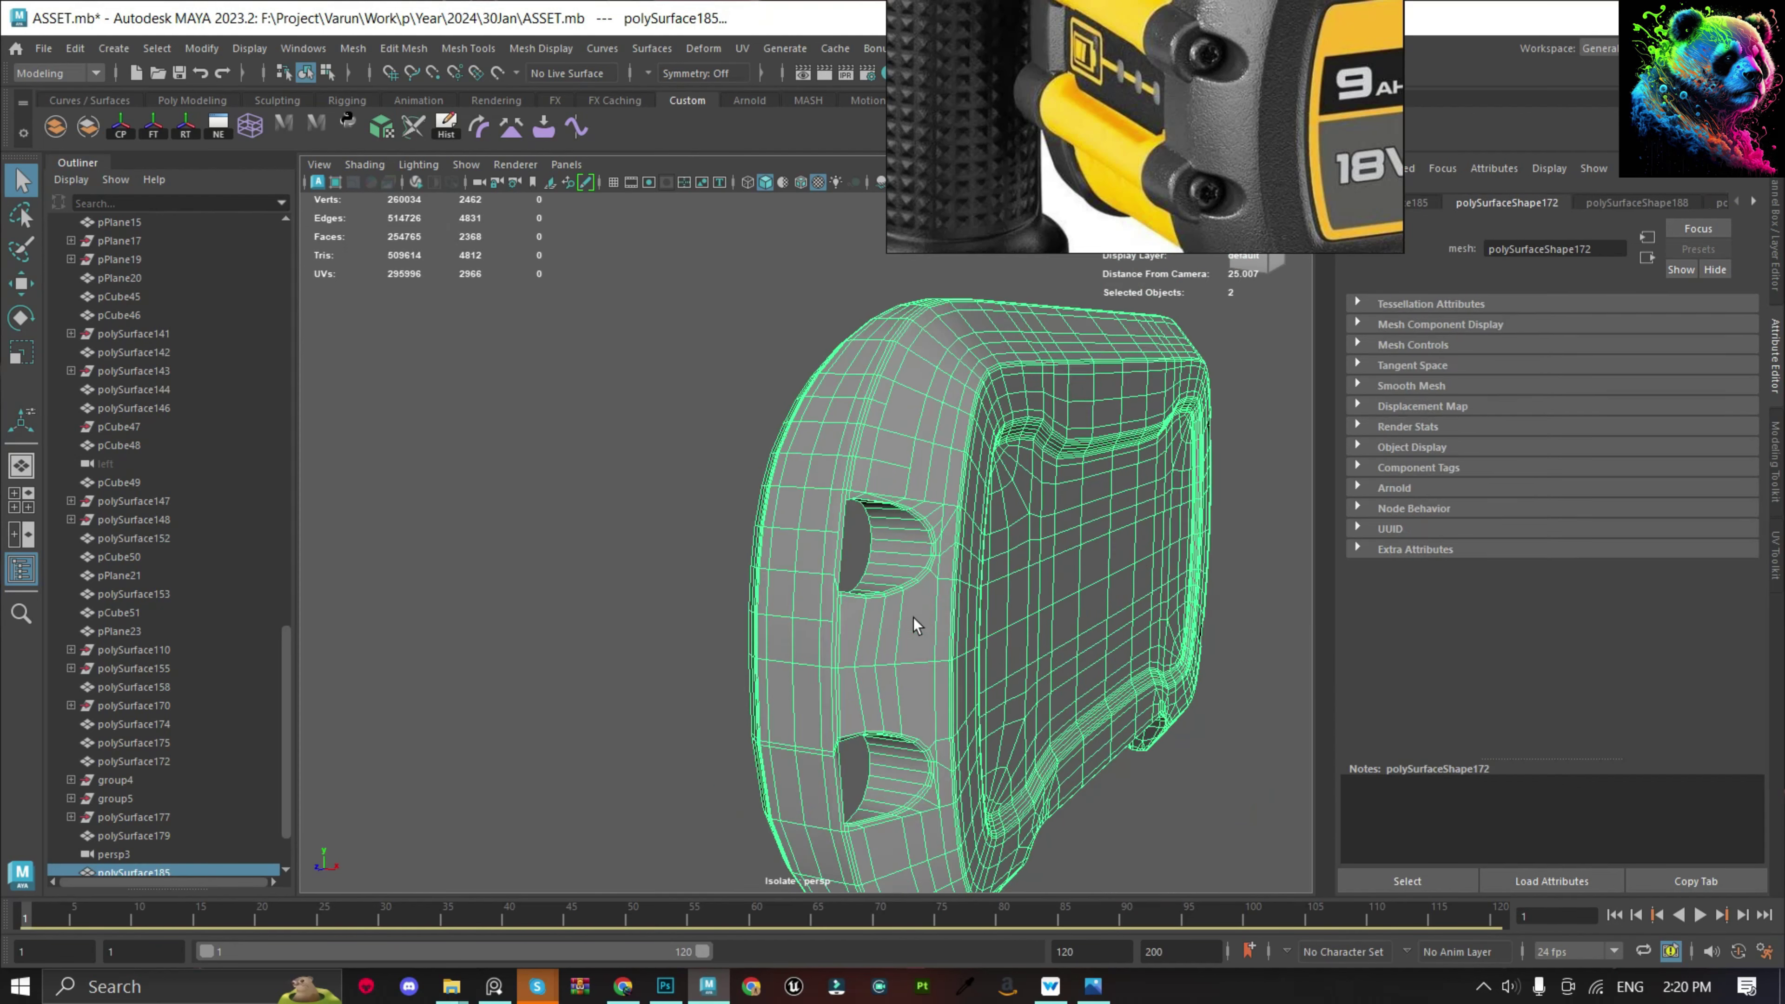
Insert an edge loop near the rim, slide it into place, and relax its flow.
left_click(769, 650)
left_click(799, 565)
scroll(864, 627, "up", 5)
left_click(770, 770)
scroll(865, 626, "down", 5)
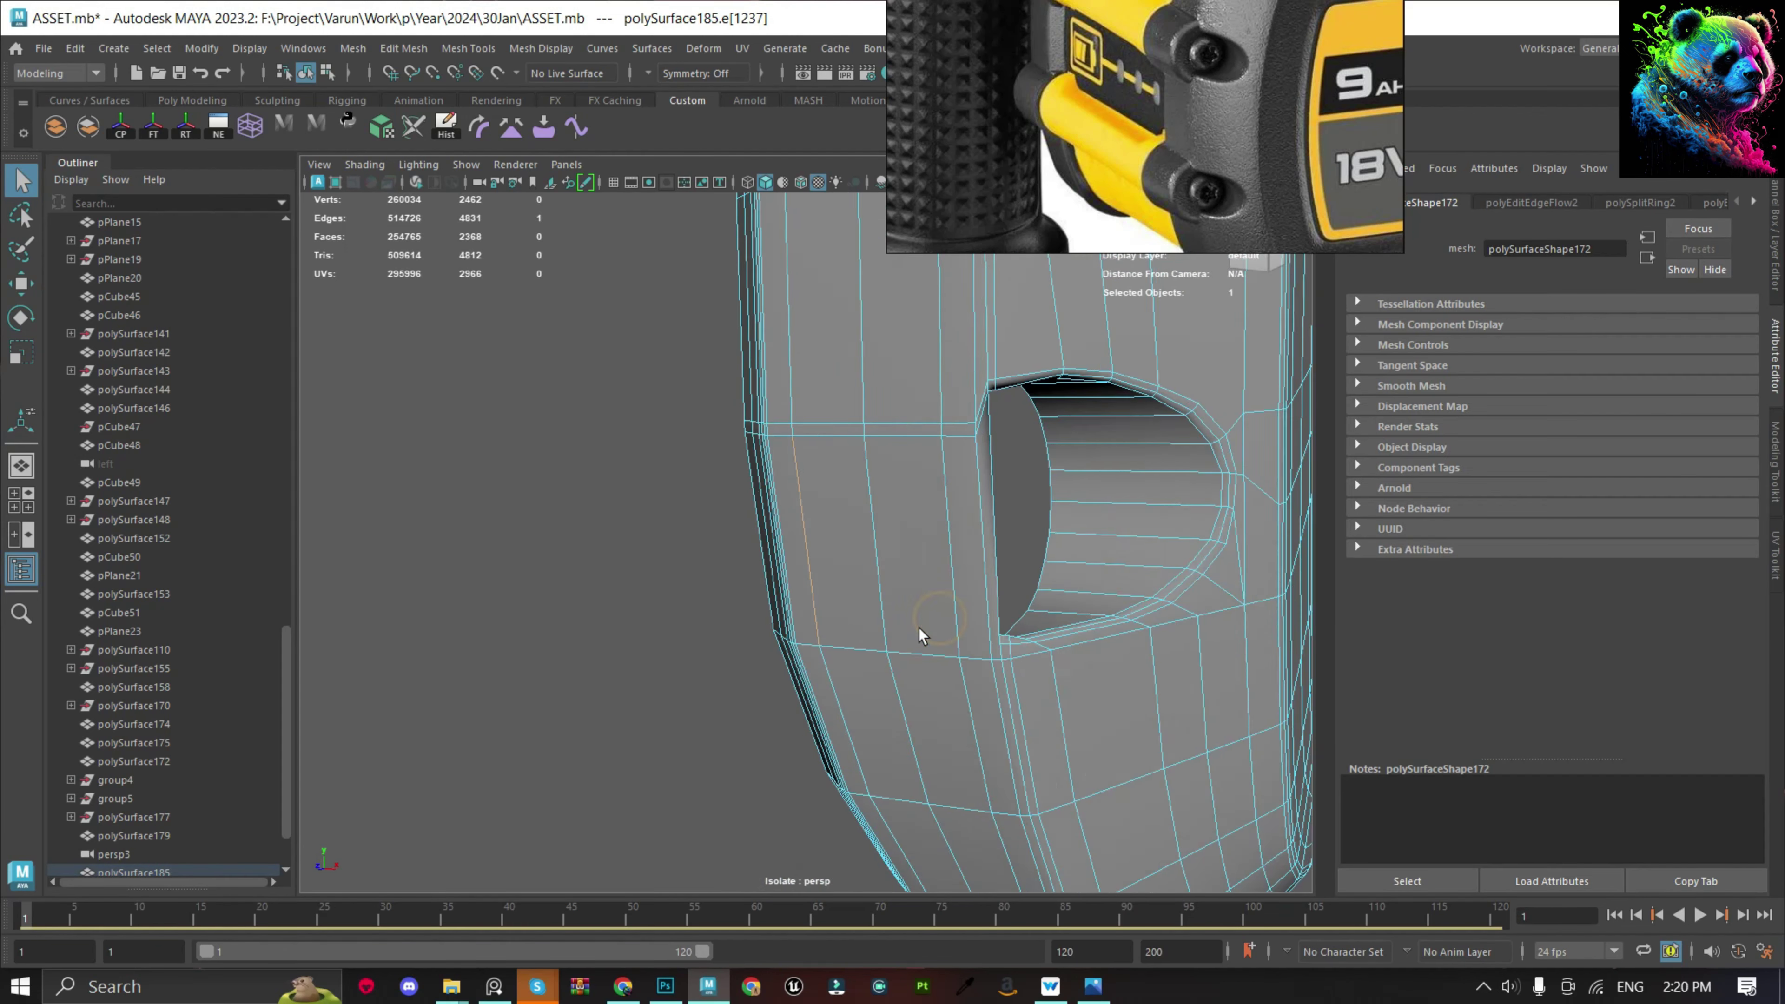
scroll(919, 628, "up", 3)
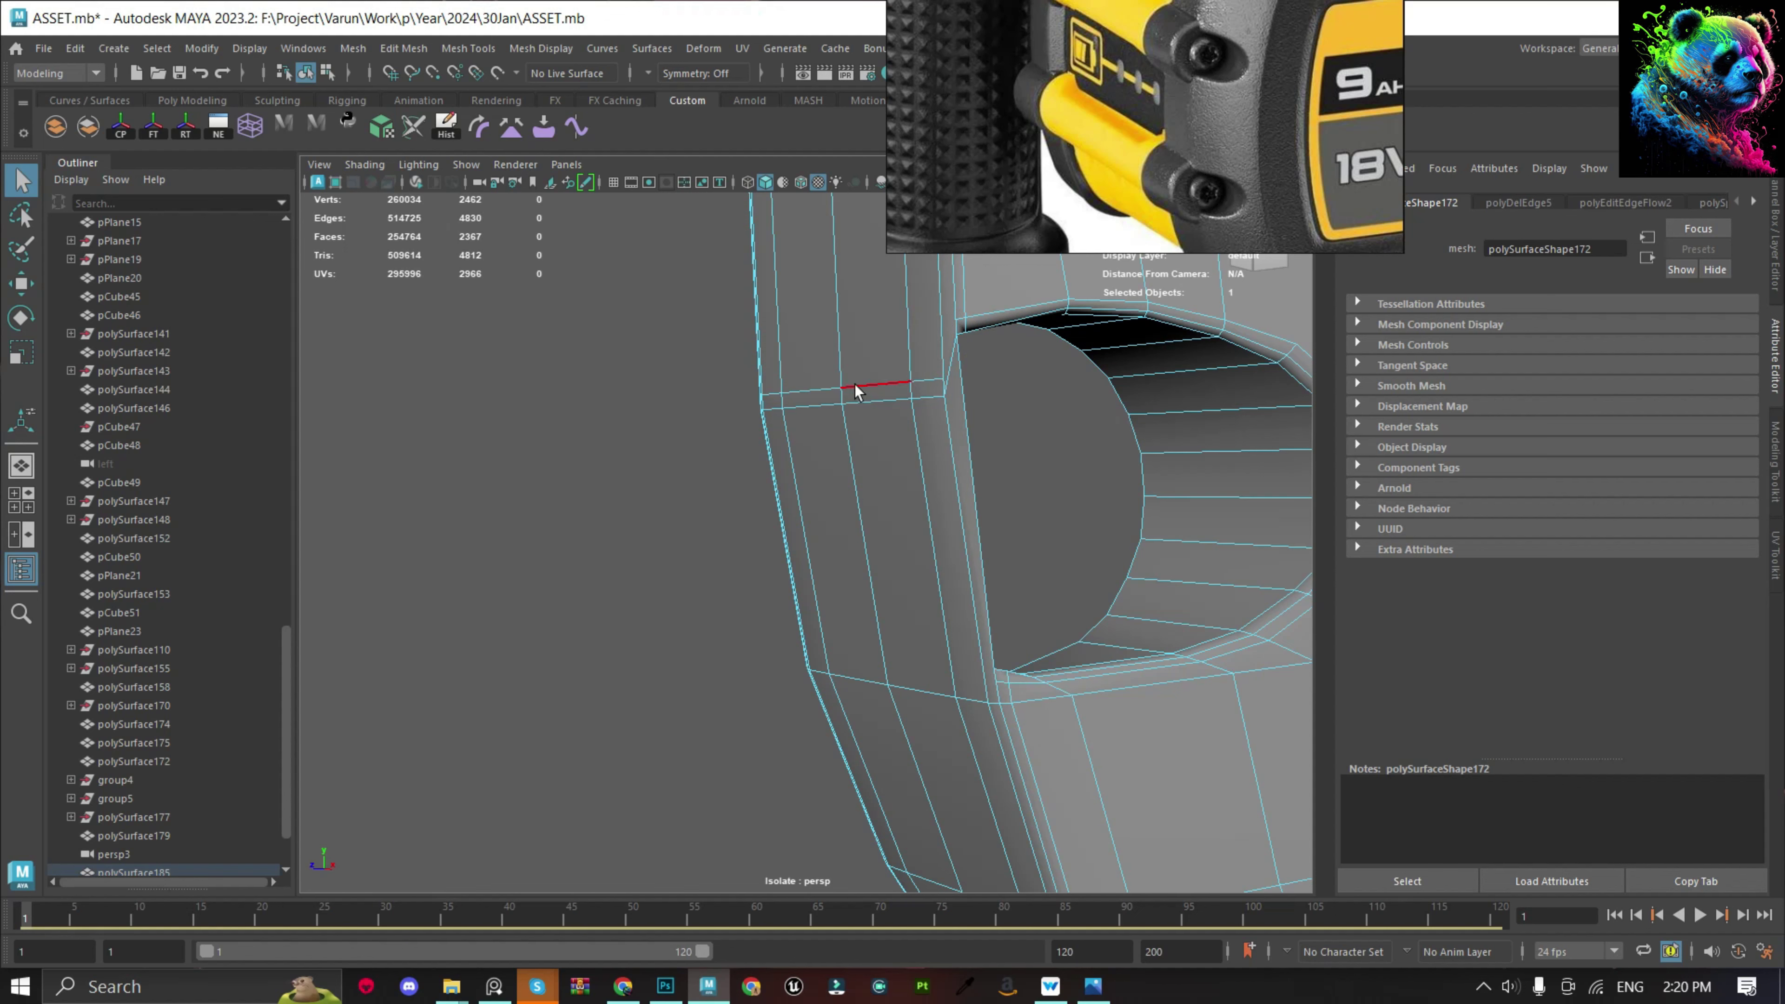
right_click_drag(854, 384, 928, 373, "shift")
left_click(833, 508)
right_click_drag(833, 508, 767, 583, "ctrl")
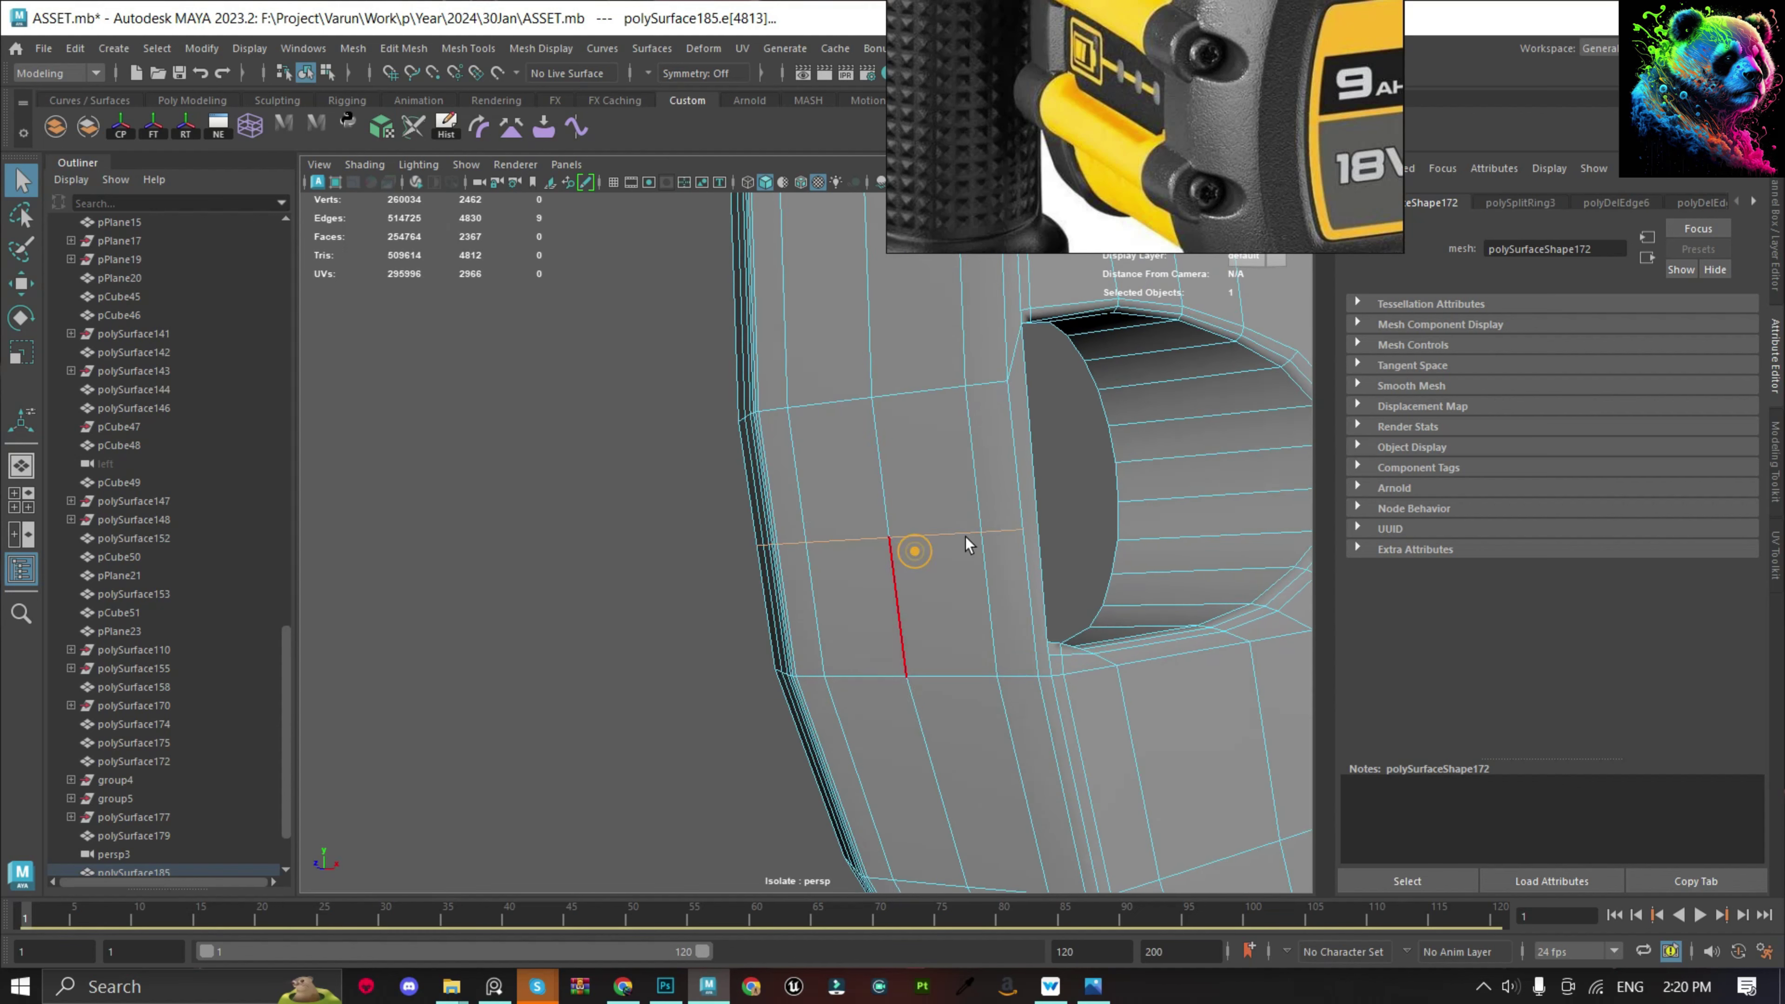
right_click_drag(925, 506, 925, 640, "shift")
Add a smoothed edge loop, split an edge ring through the lower rim, and delete an unneeded loop.
scroll(873, 527, "down", 3)
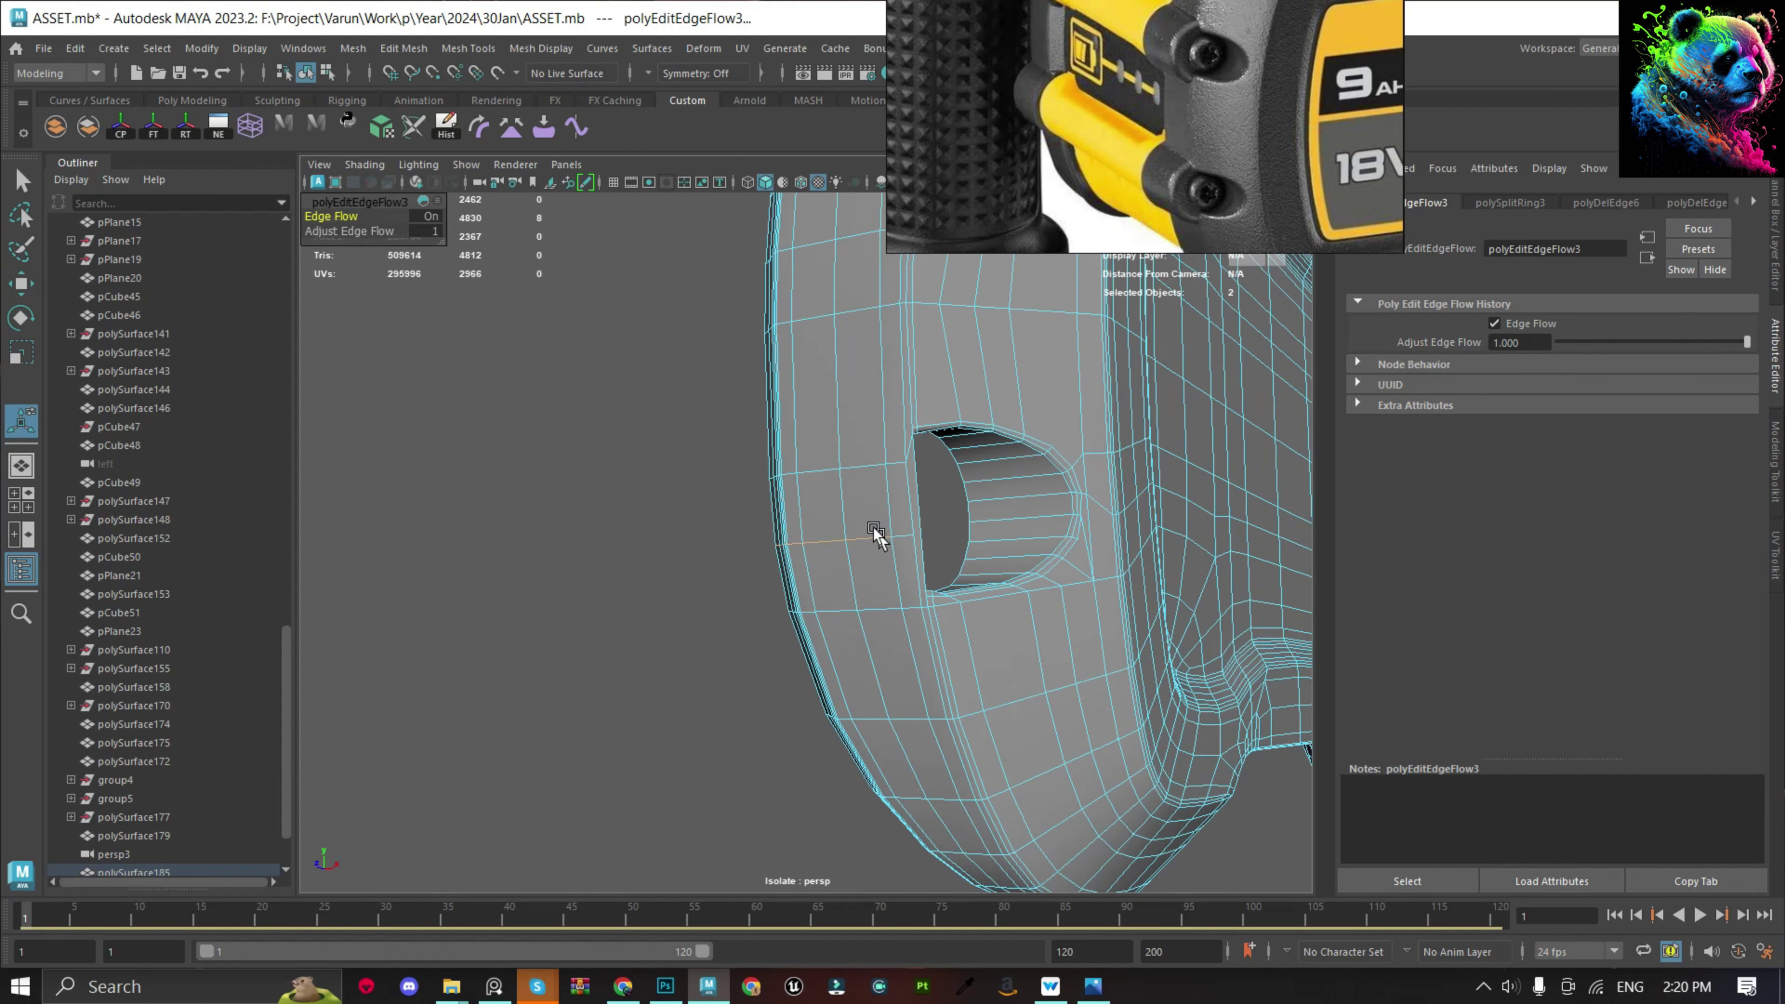
scroll(877, 537, "down", 2)
left_click(876, 536, "ctrl")
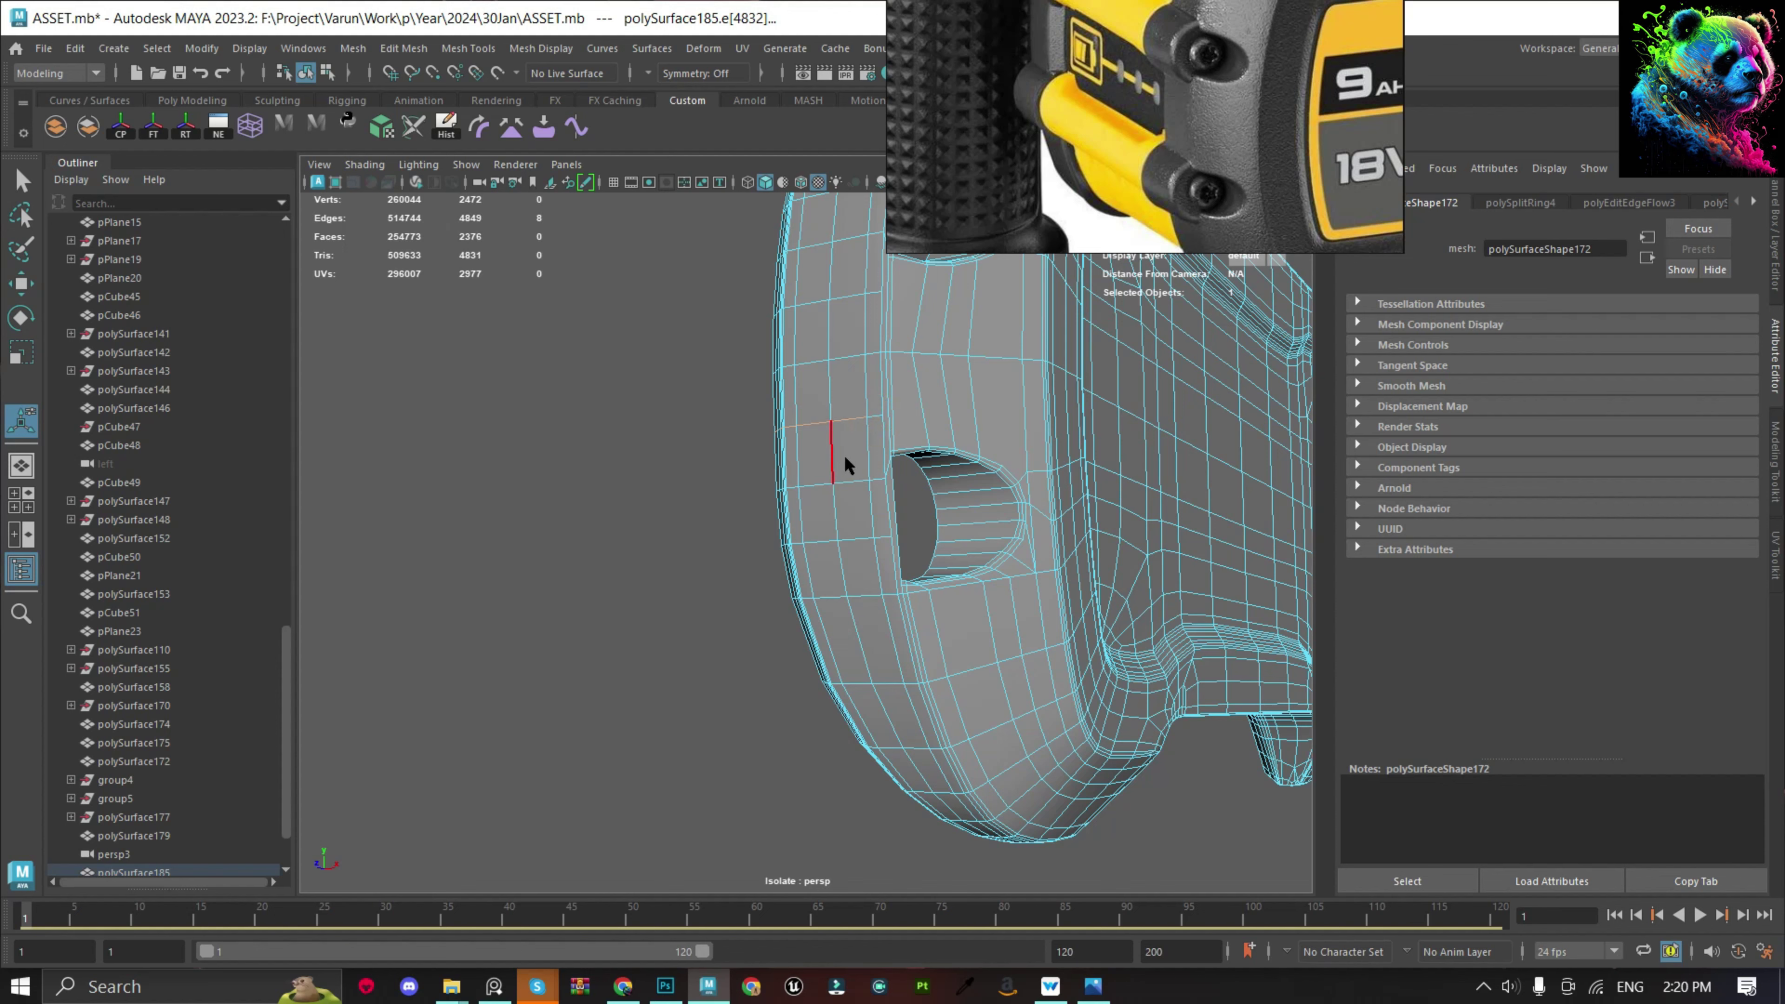
right_click_drag(845, 464, 828, 642, "shift")
scroll(830, 633, "down", 2)
scroll(857, 619, "up", 2)
left_click(857, 618)
right_click_drag(711, 663, 905, 770, "ctrl")
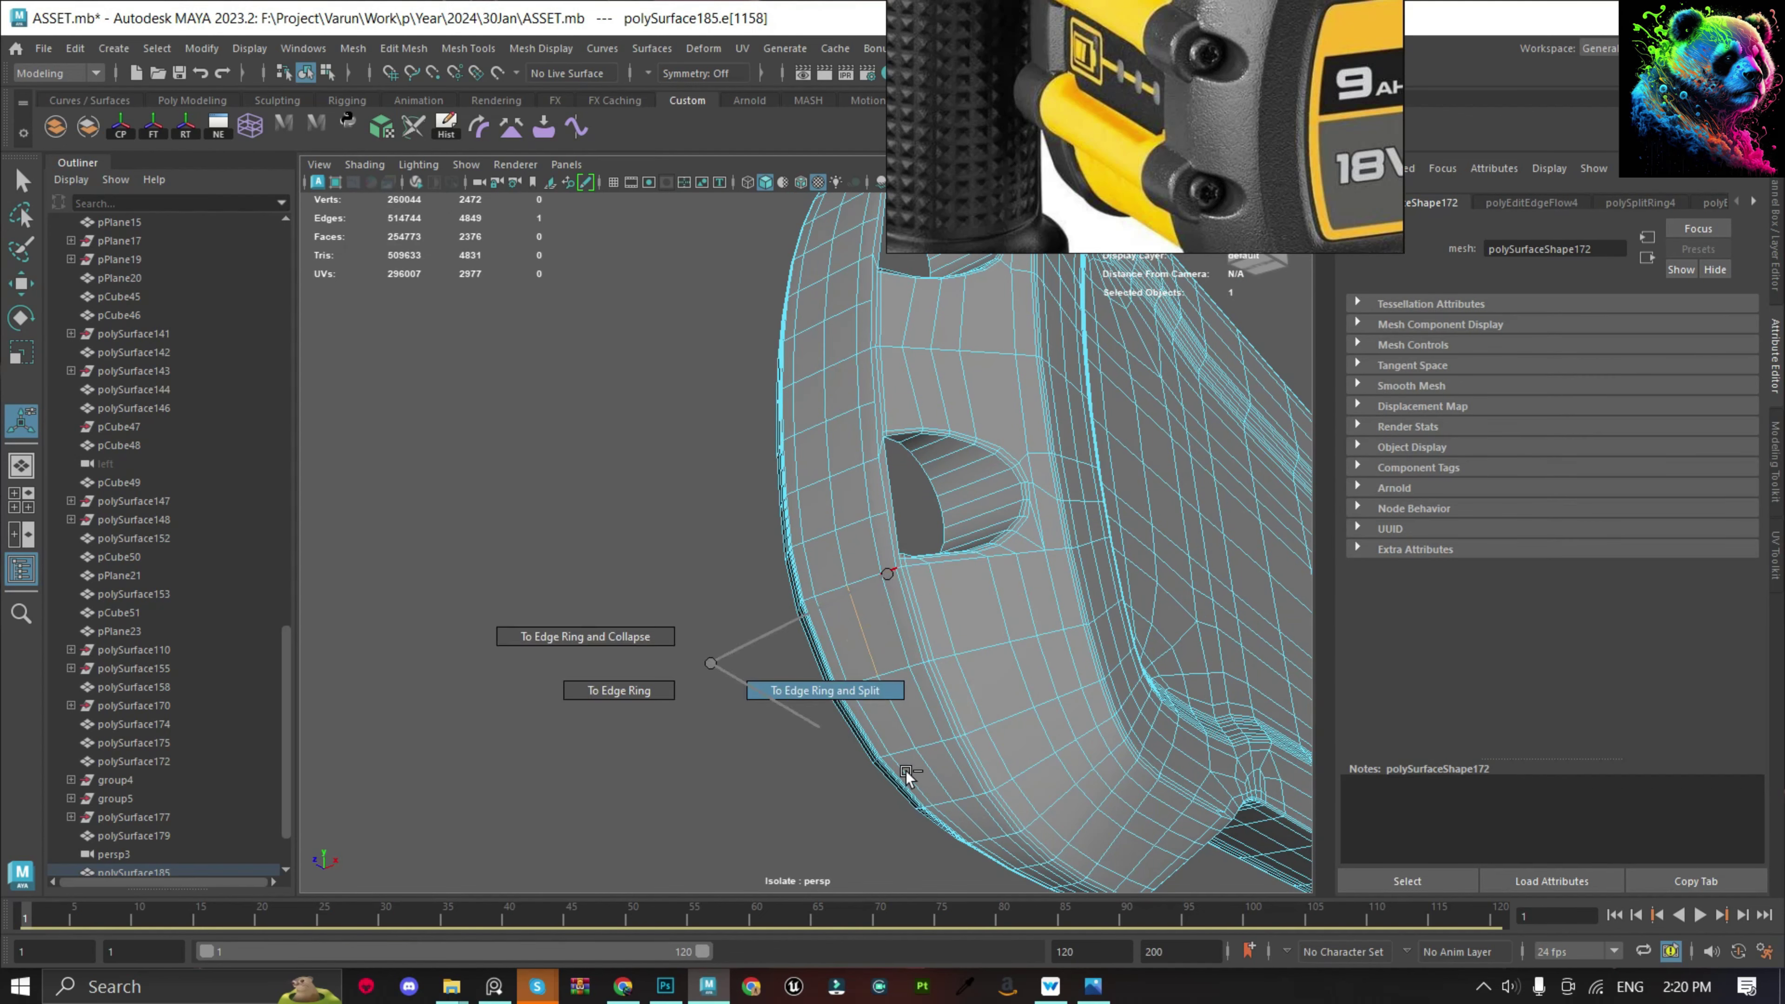
right_click_drag(1016, 598, 1038, 506, "shift")
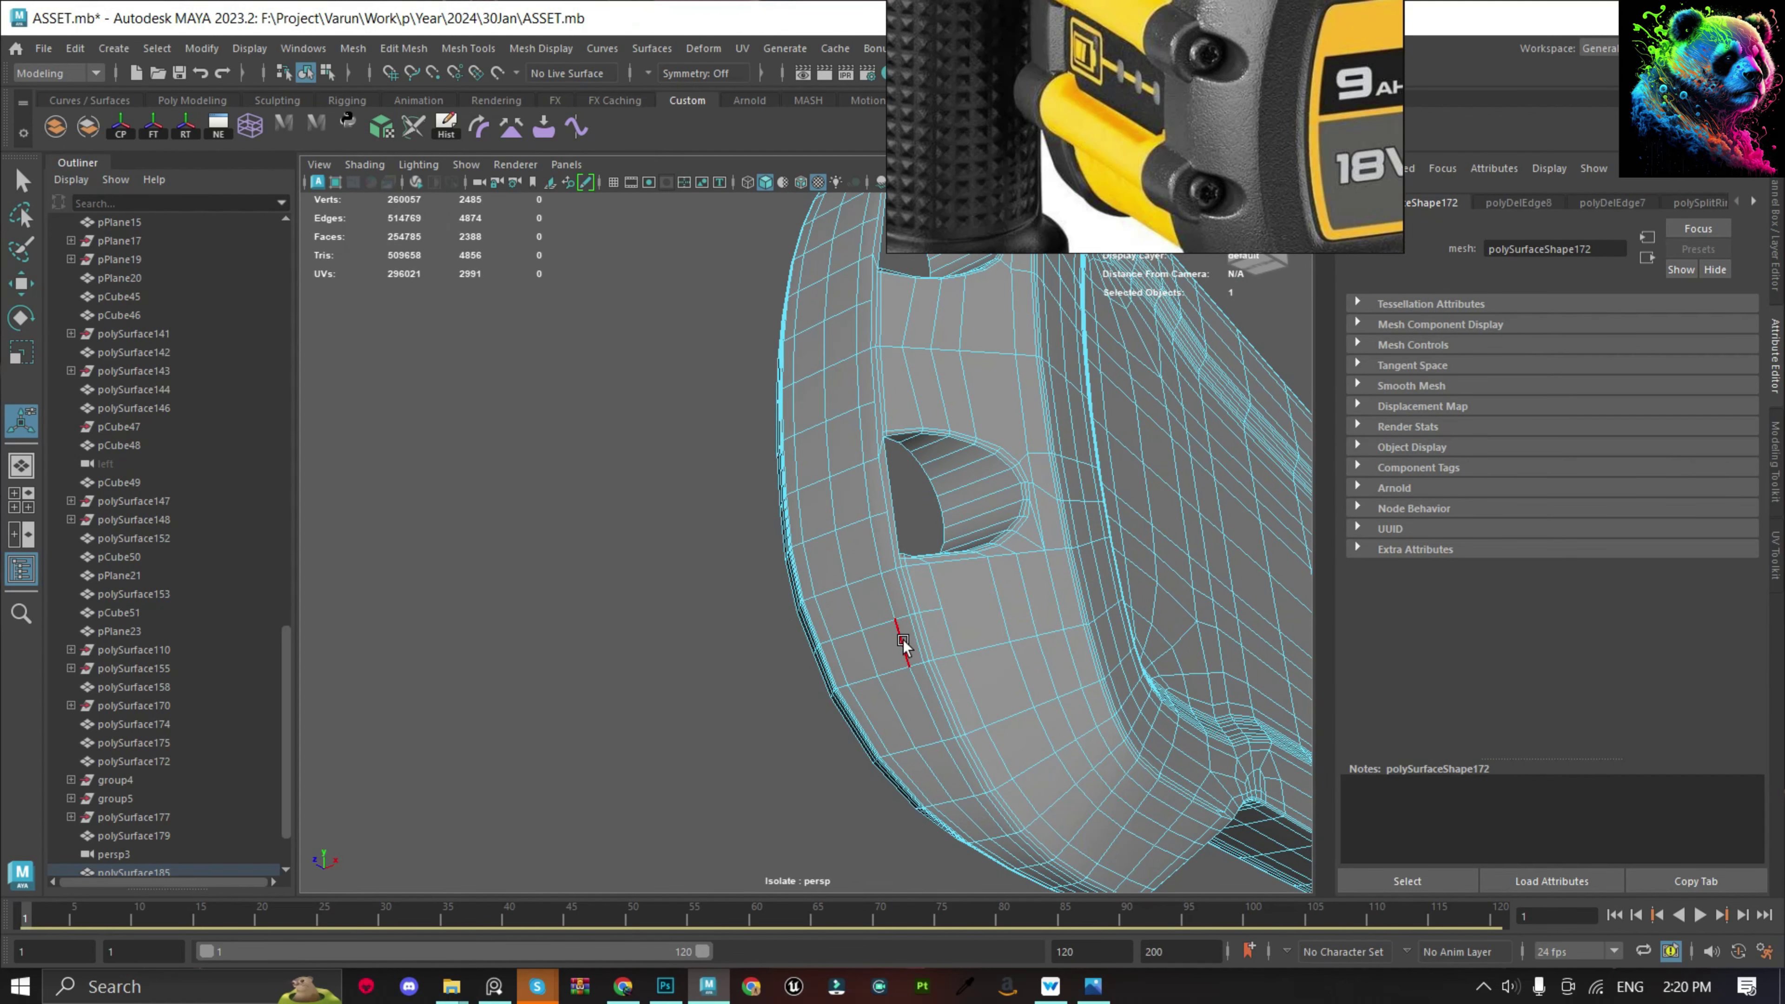
Relax an edge on the lower curve, split another ring there, and delete the extra loop.
left_click(878, 623)
right_click_drag(1080, 565, 1071, 738, "shift")
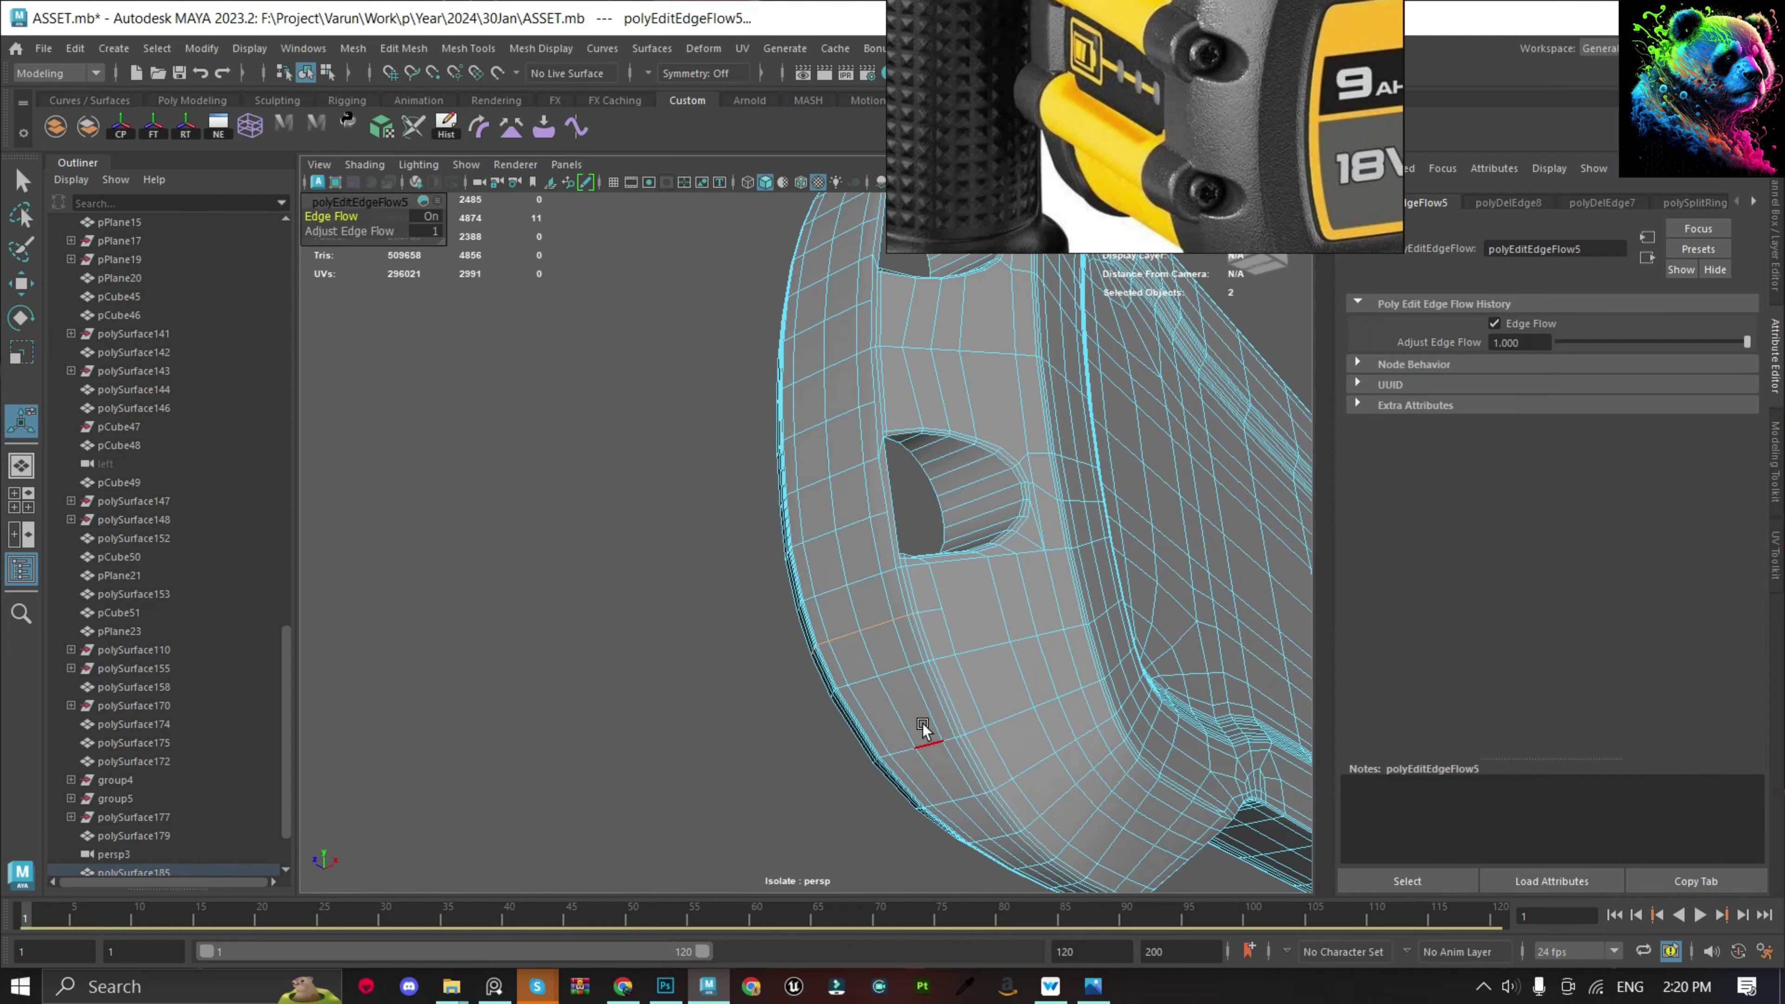
scroll(931, 679, "up", 3)
right_click_drag(665, 542, 794, 556, "ctrl")
scroll(894, 524, "down", 2)
right_click_drag(894, 525, 873, 546, "shift")
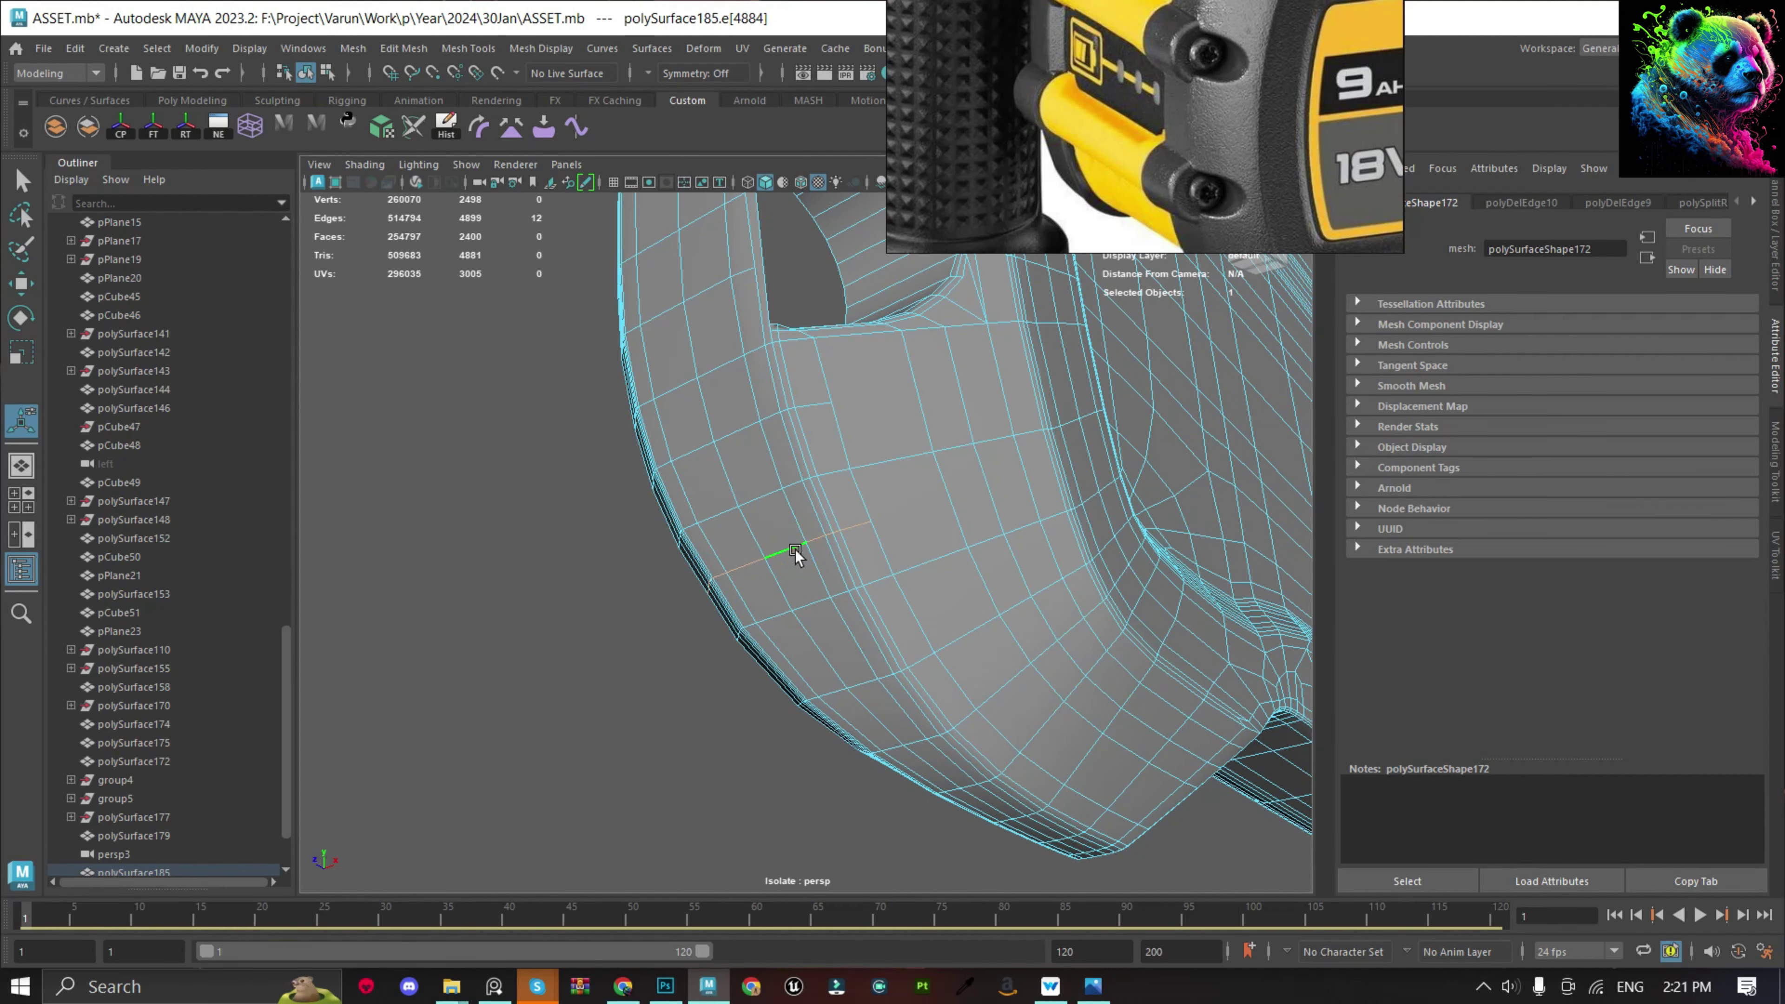
right_click_drag(856, 528, 1048, 518)
Insert a loop across the curved lower corner, relax its flow, and split another edge ring there.
left_click(668, 603)
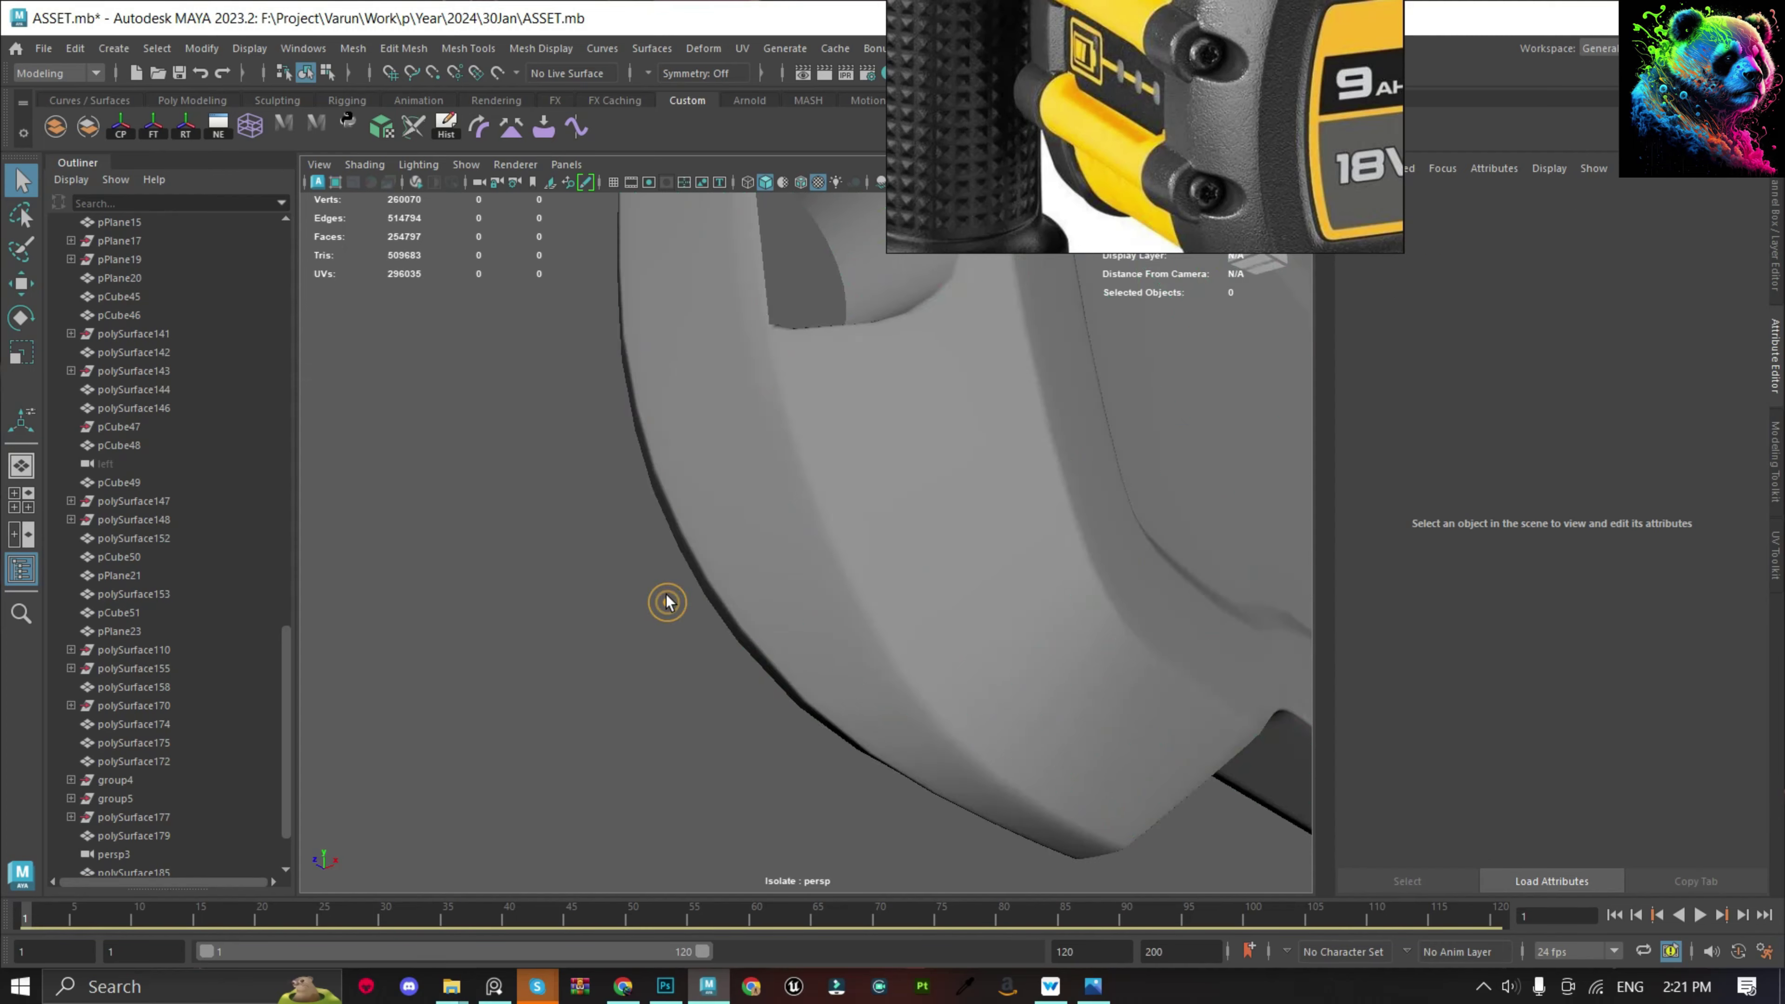
left_click(786, 581)
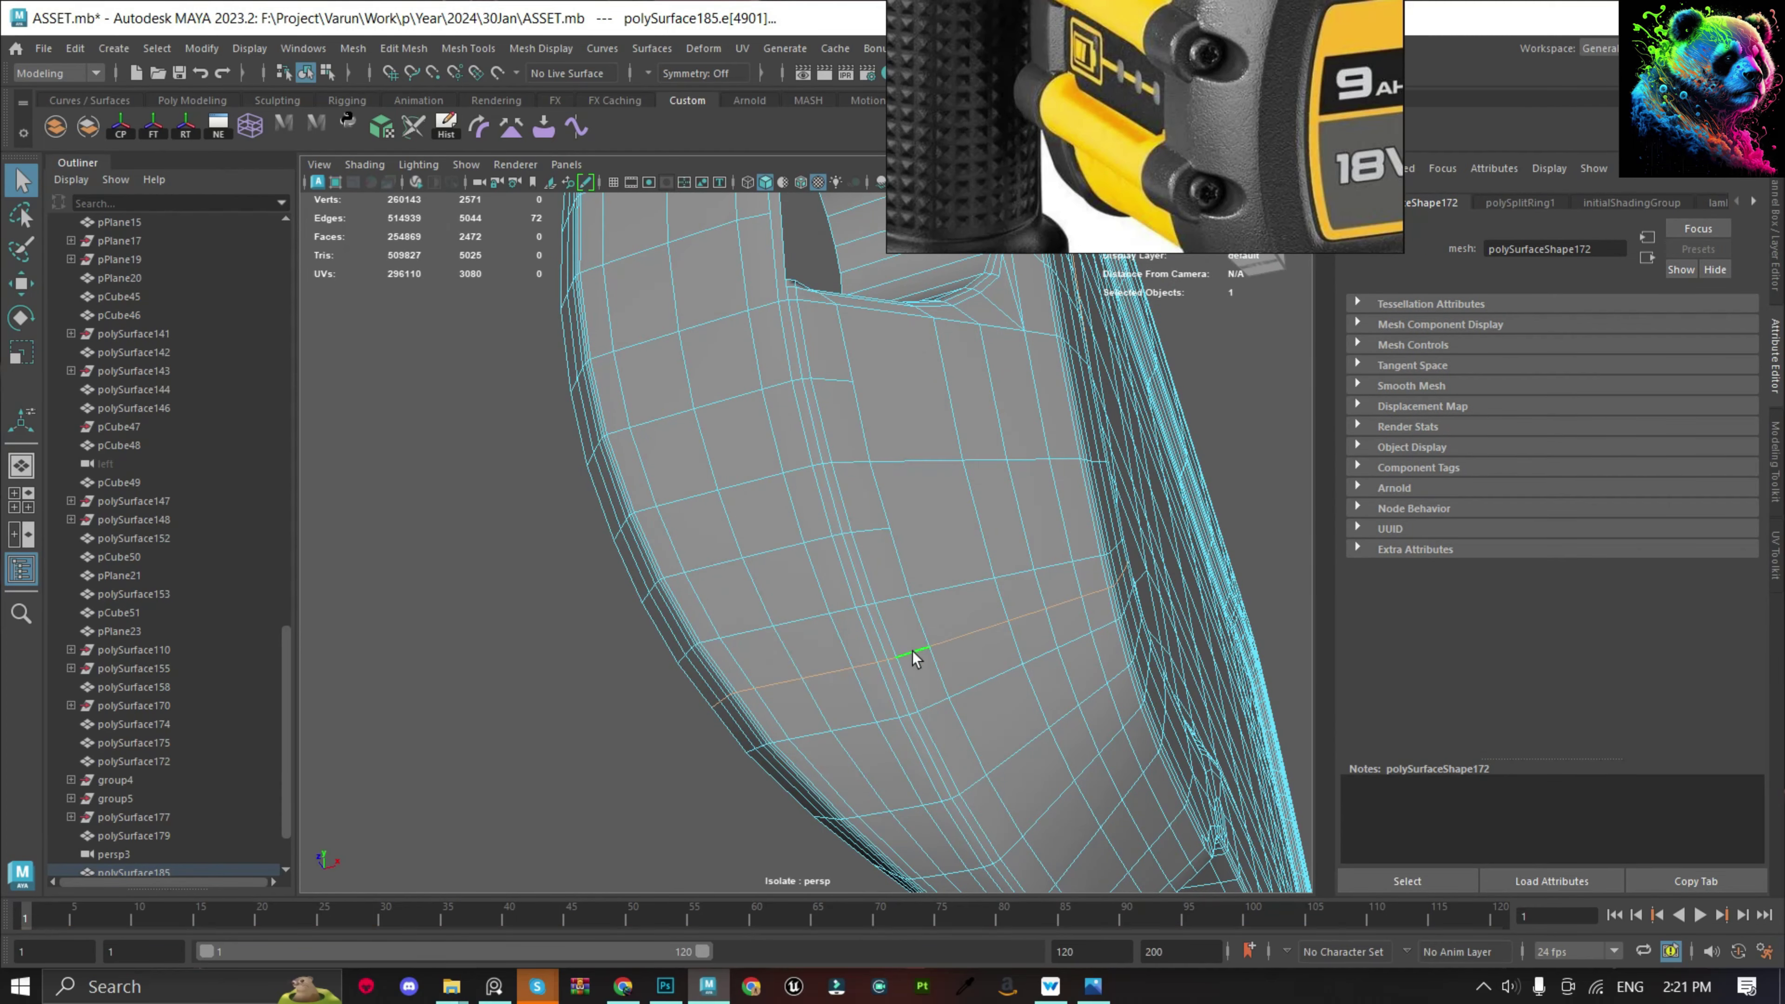
right_click_drag(1005, 578, 1026, 606, "shift")
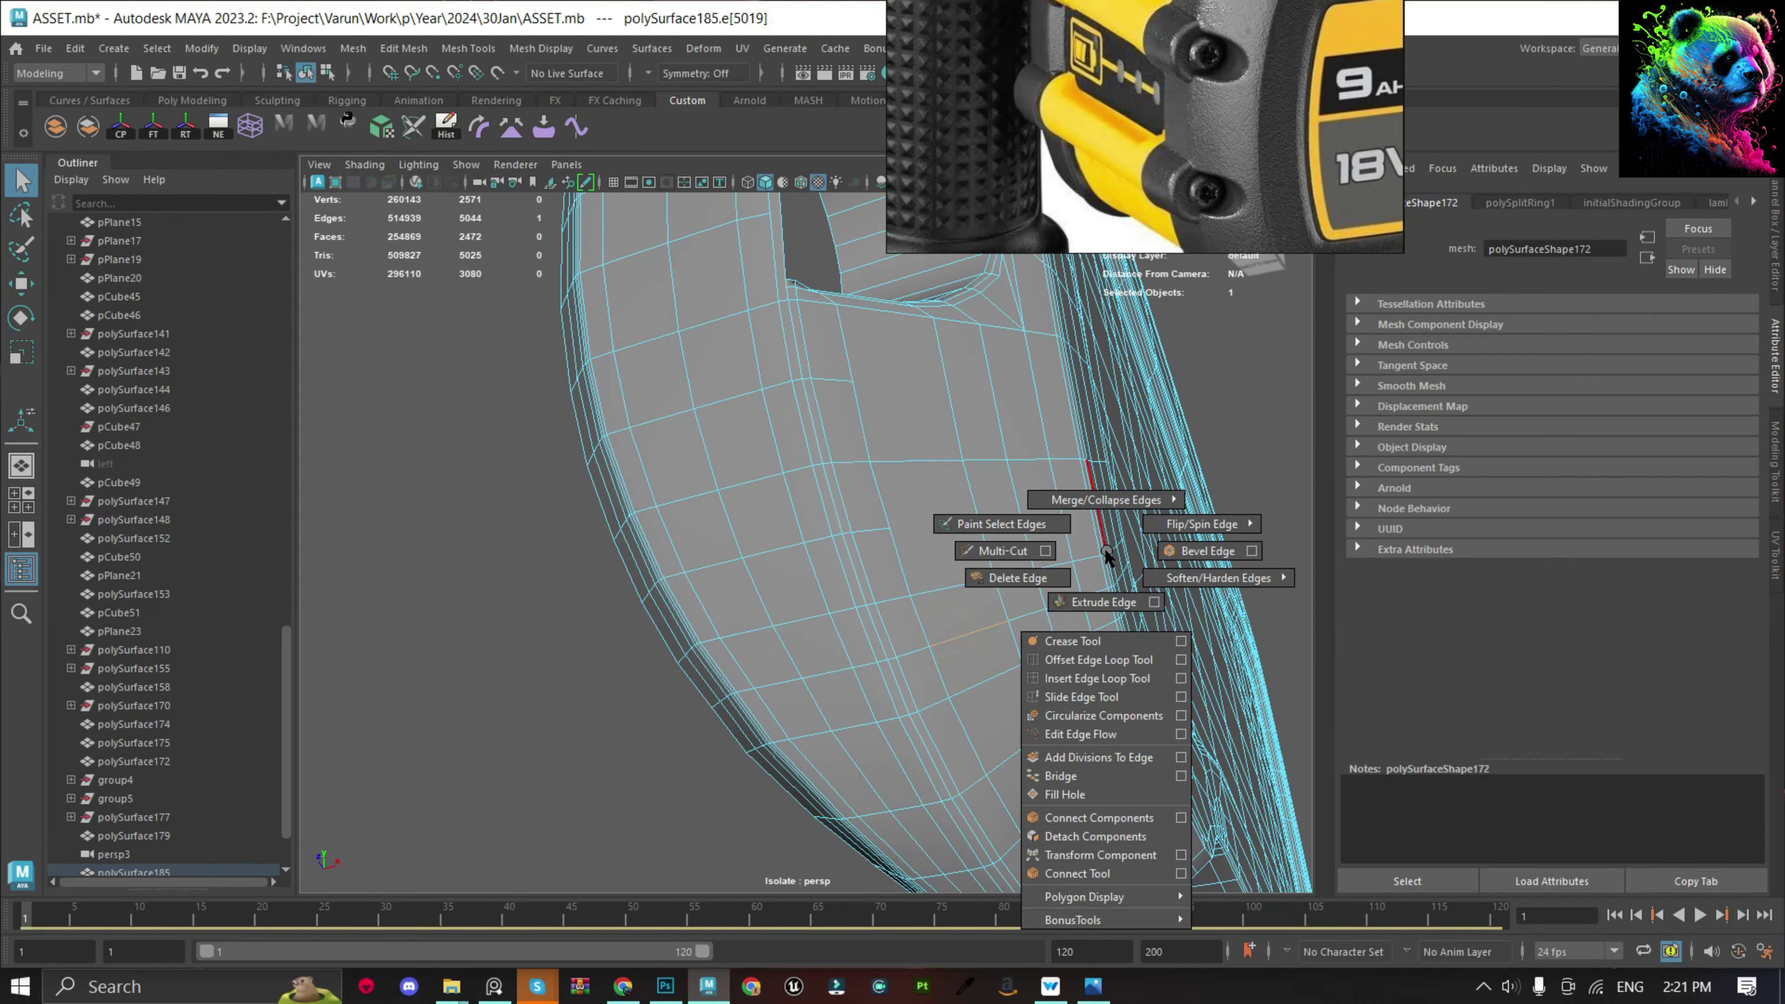
double_click(839, 671)
right_click_drag(1084, 520, 1062, 709, "shift")
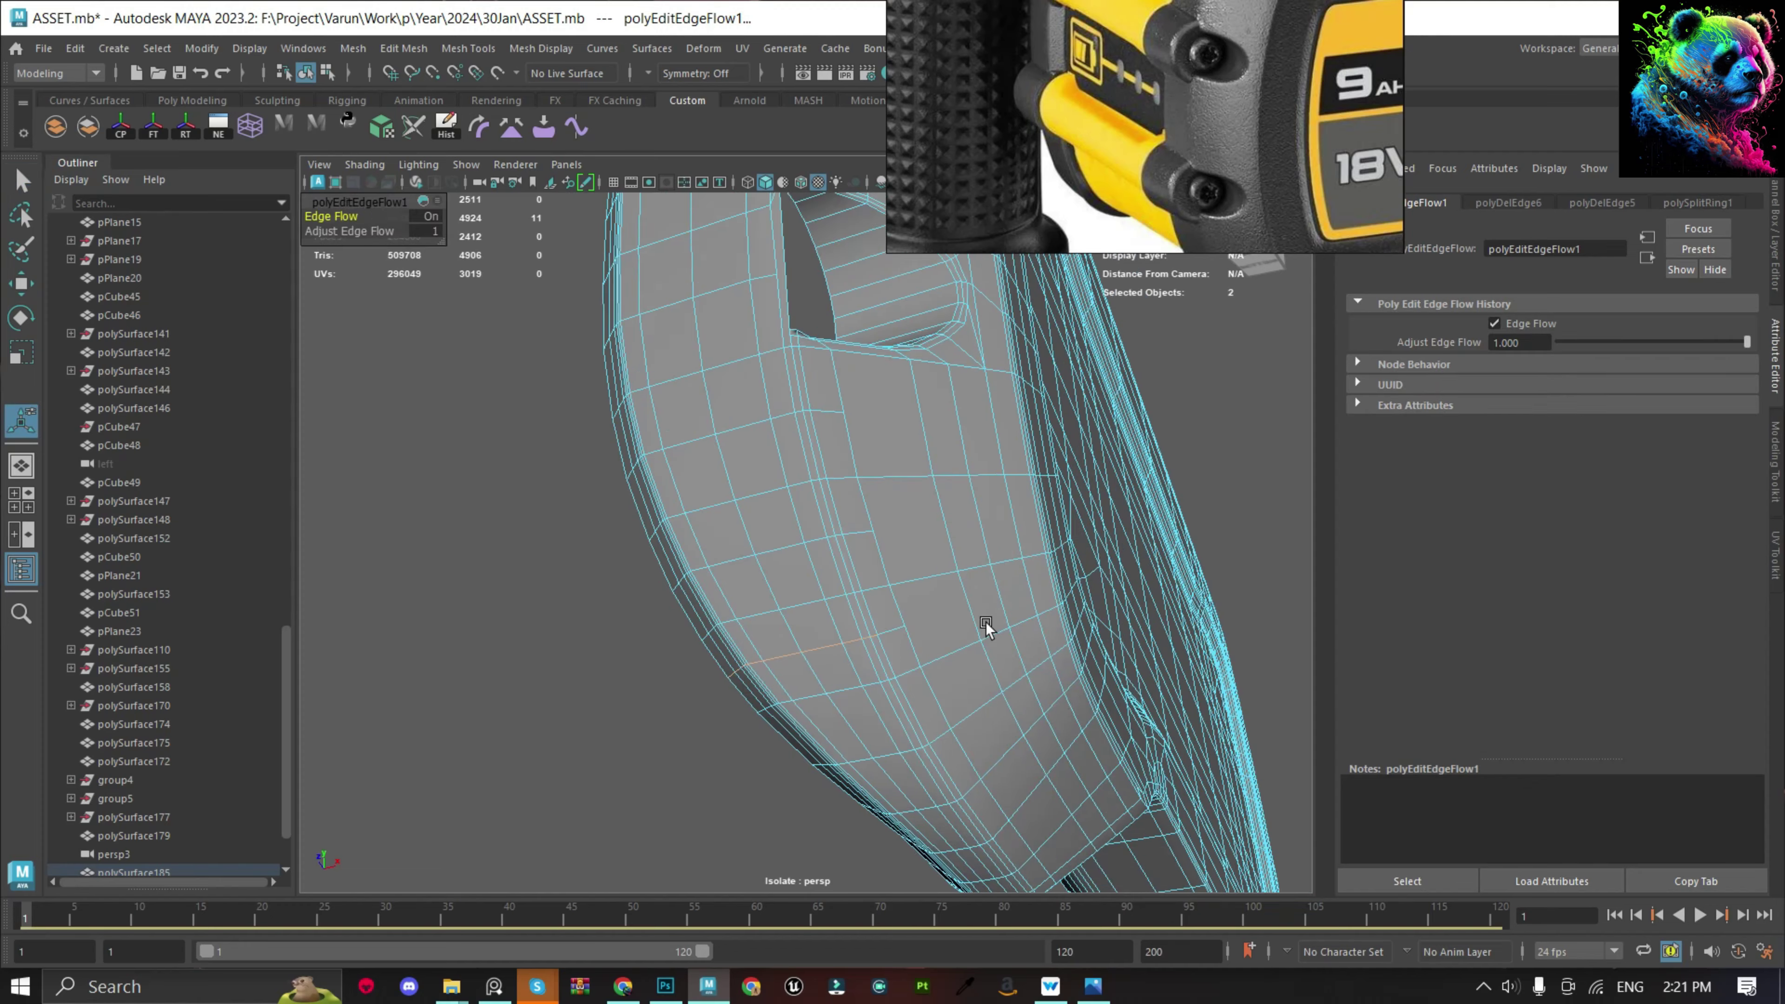
left_click_drag(986, 622, 1021, 696, "alt")
left_click(960, 630)
right_click_drag(942, 619, 1026, 732, "shift")
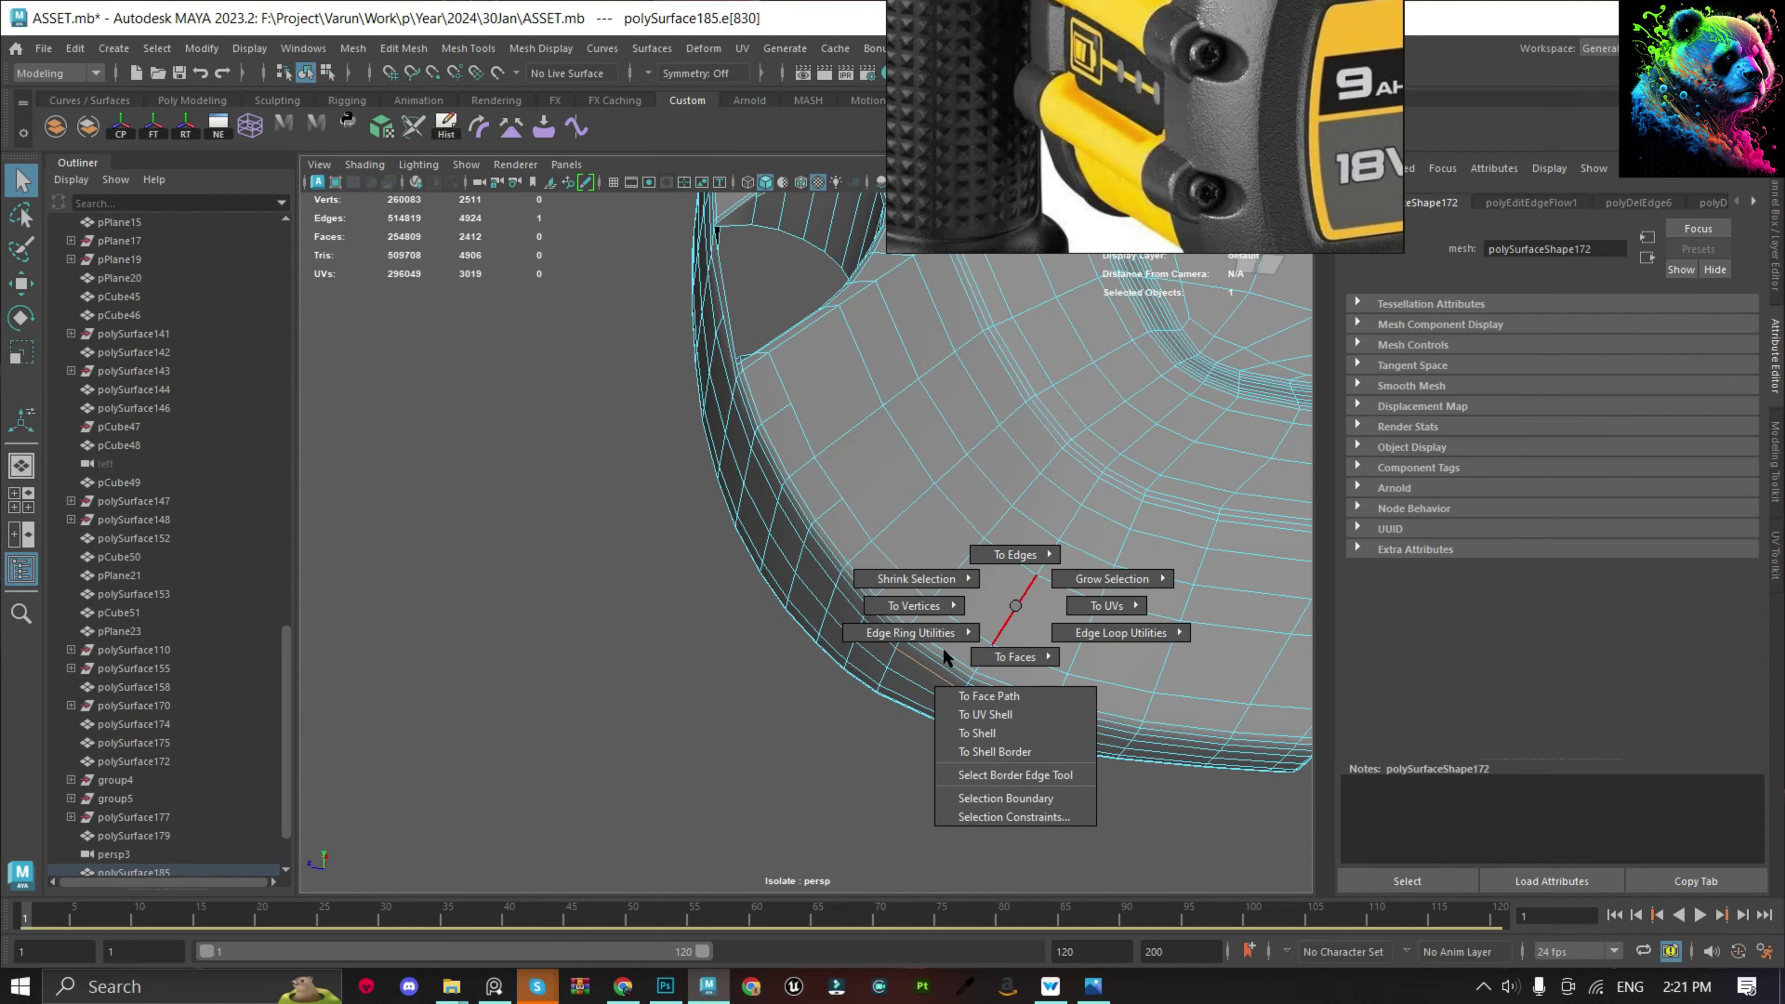
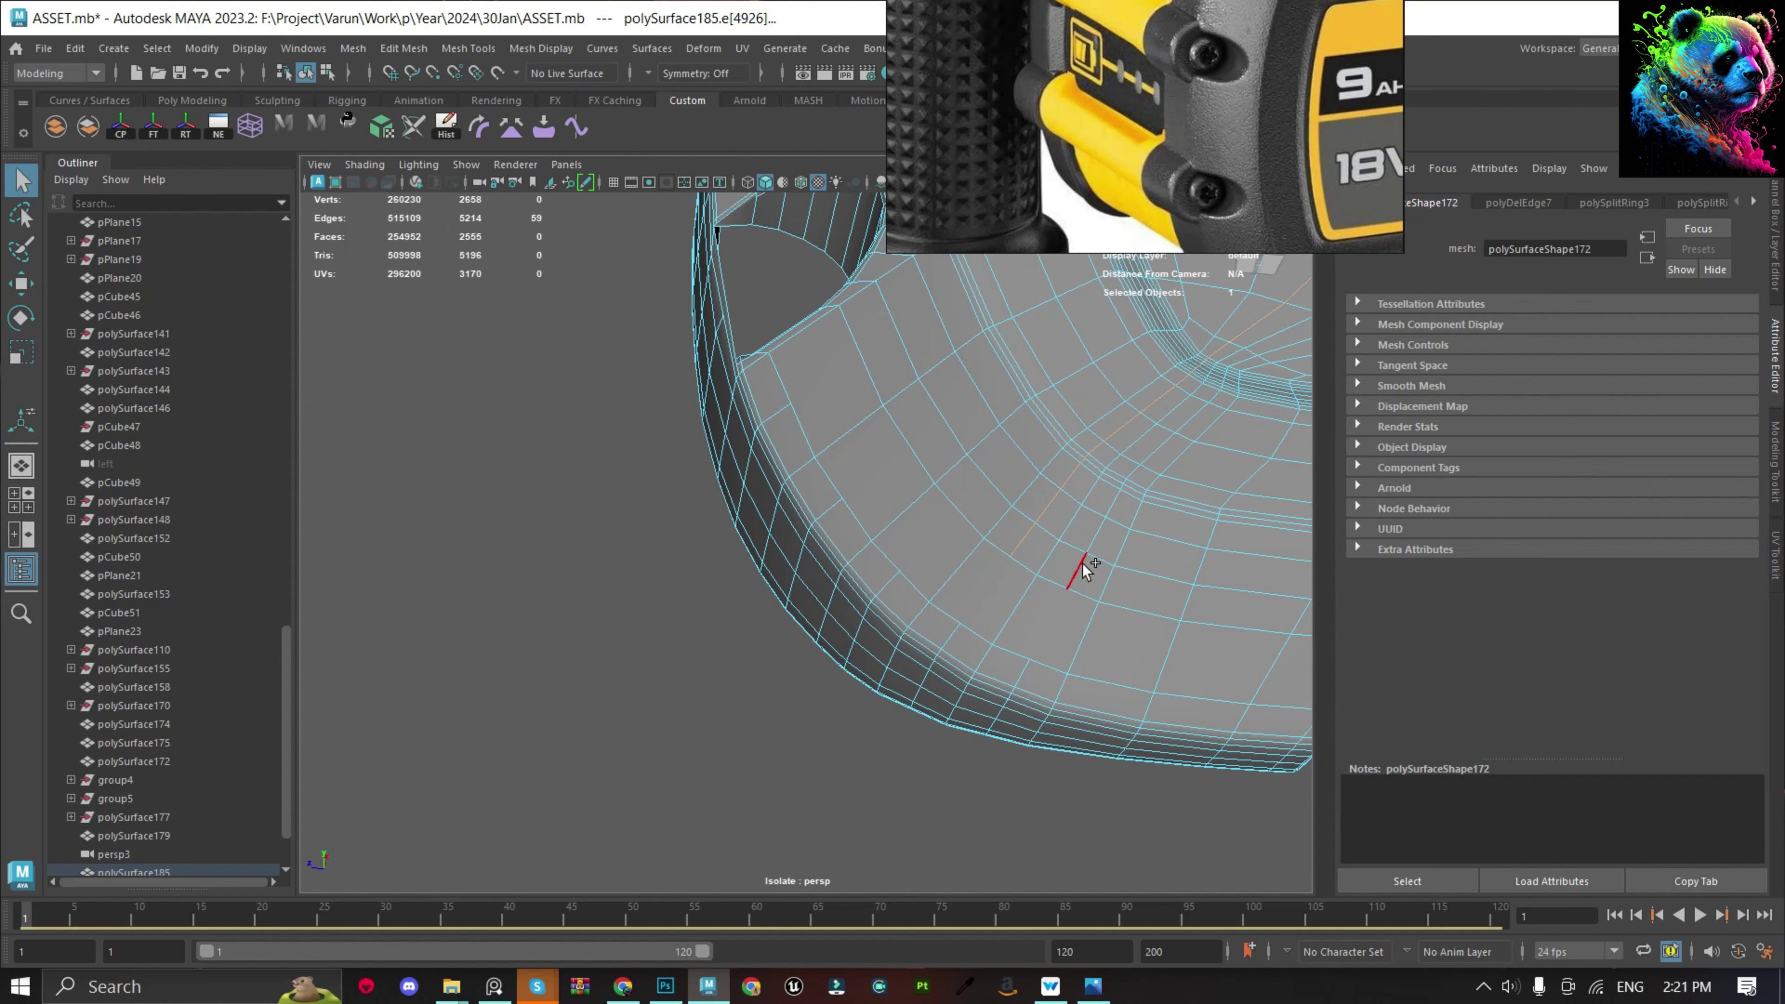
Insert a new edge loop across the rounded corner and delete the unwanted loop.
scroll(1034, 541, "down", 5)
right_click_drag(1040, 591, 1069, 704, "shift")
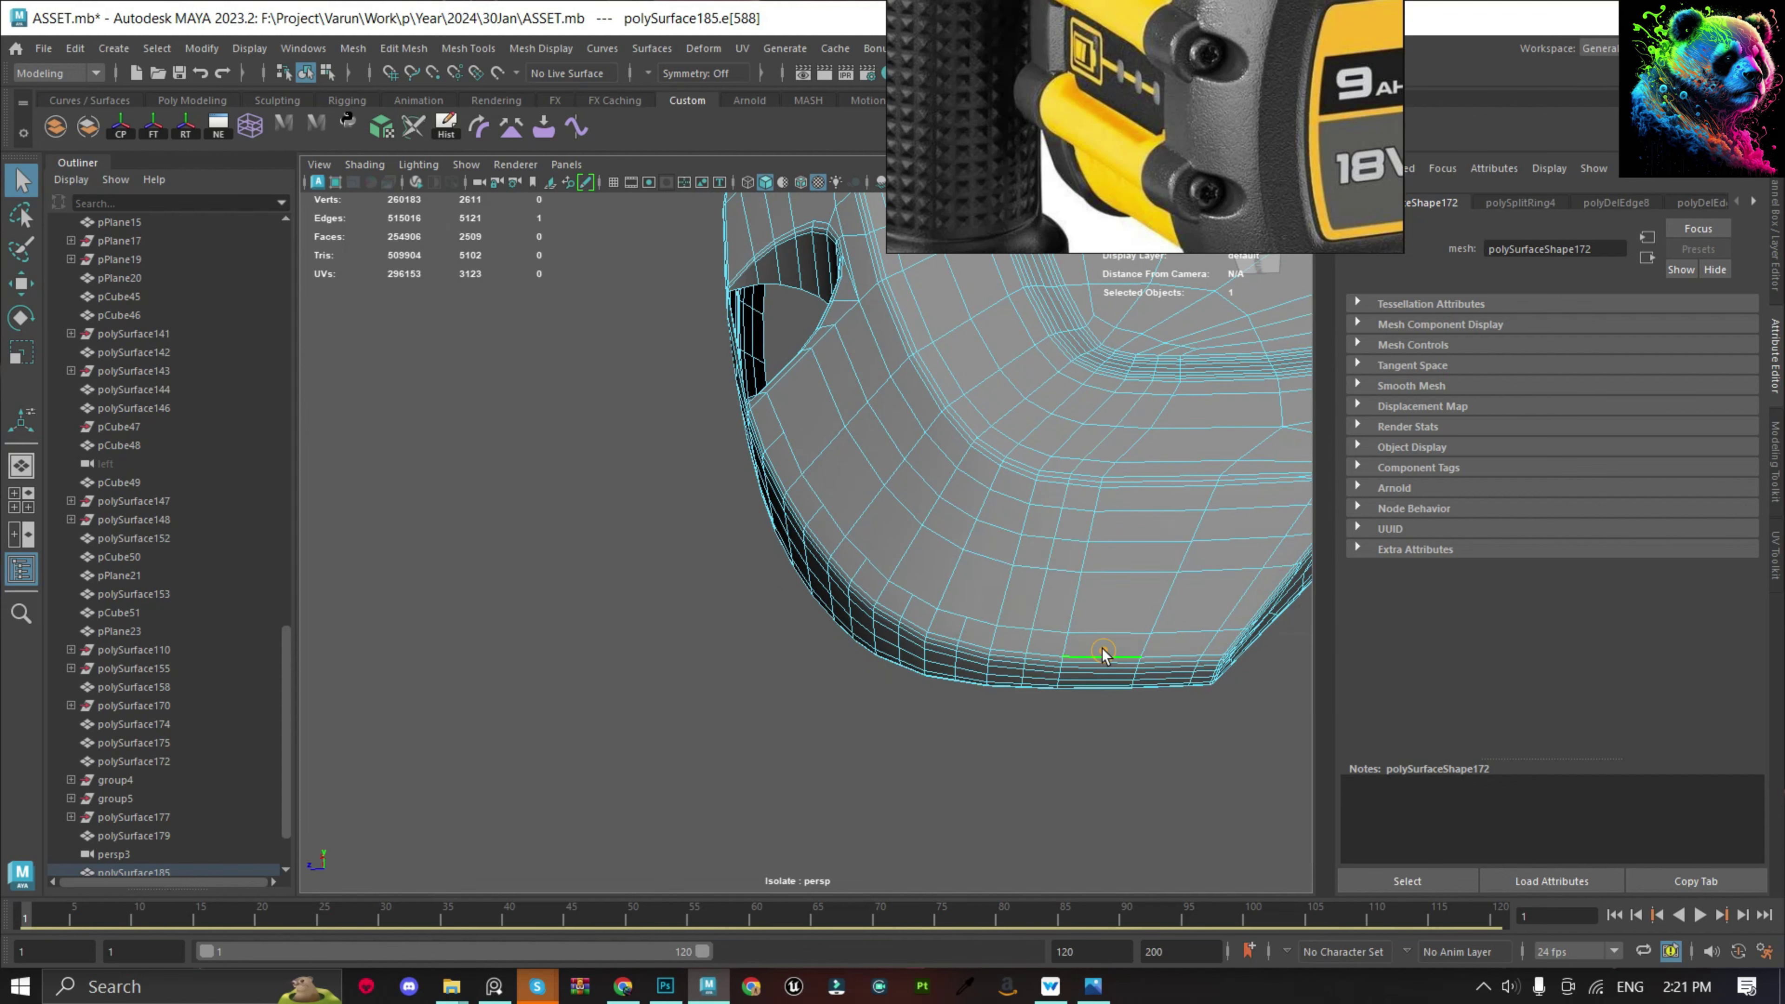
scroll(965, 619, "up", 8)
scroll(964, 623, "down", 4)
left_click(797, 570)
scroll(791, 617, "up", 4)
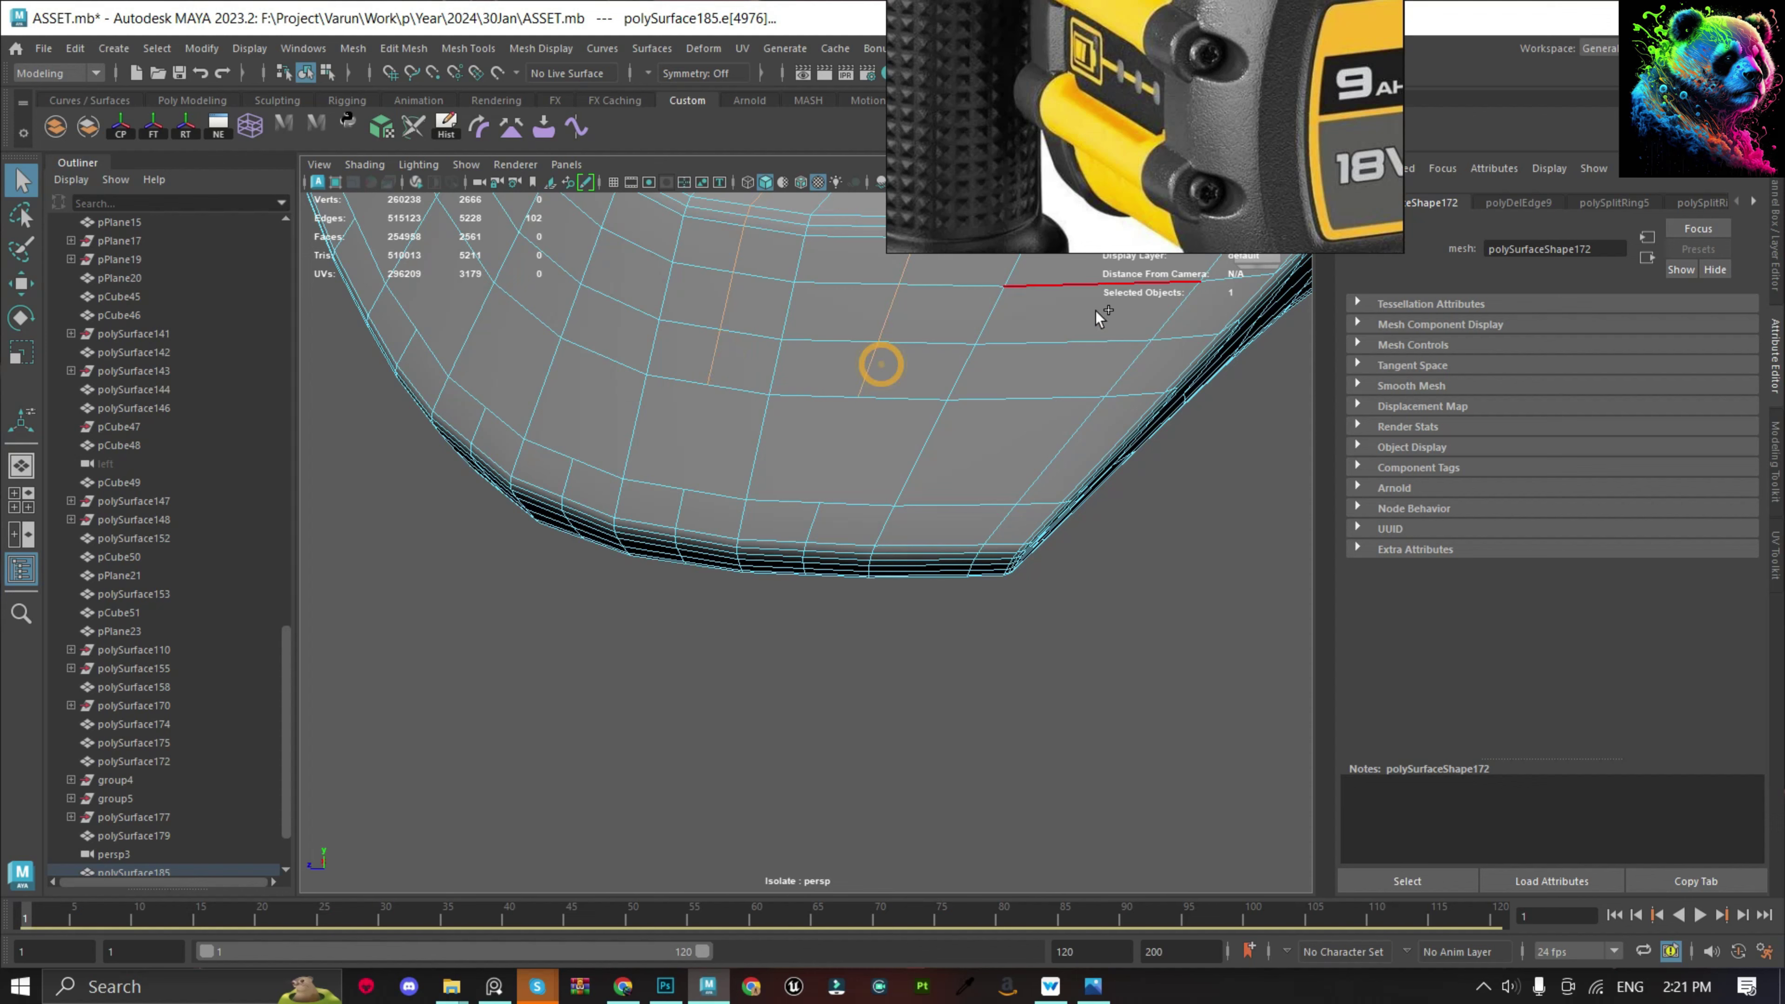
key("ctrl+Delete")
scroll(646, 517, "up", 2)
double_click(836, 508, "shift")
mouse_move(835, 509)
left_mouse_down("alt")
mouse_move(1084, 550)
mouse_move(496, 476)
left_mouse_up("alt")
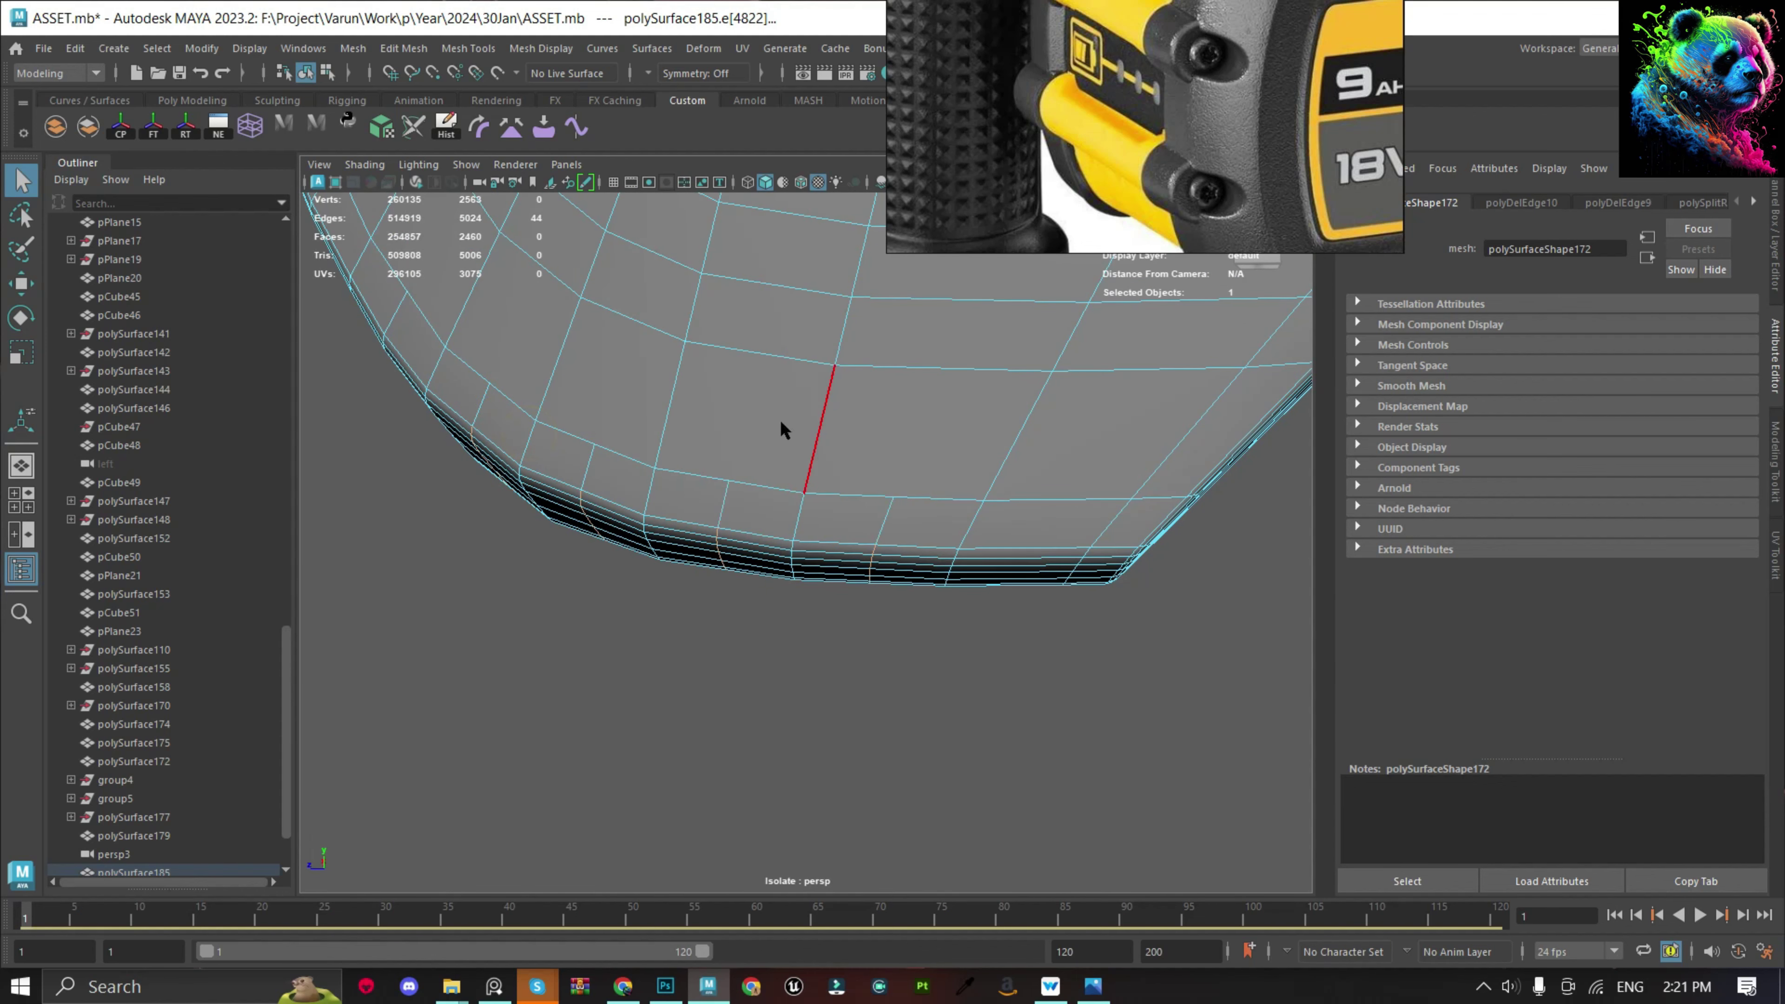
Reframe the panel and select an edge loop on its left side.
key("F8")
key("f")
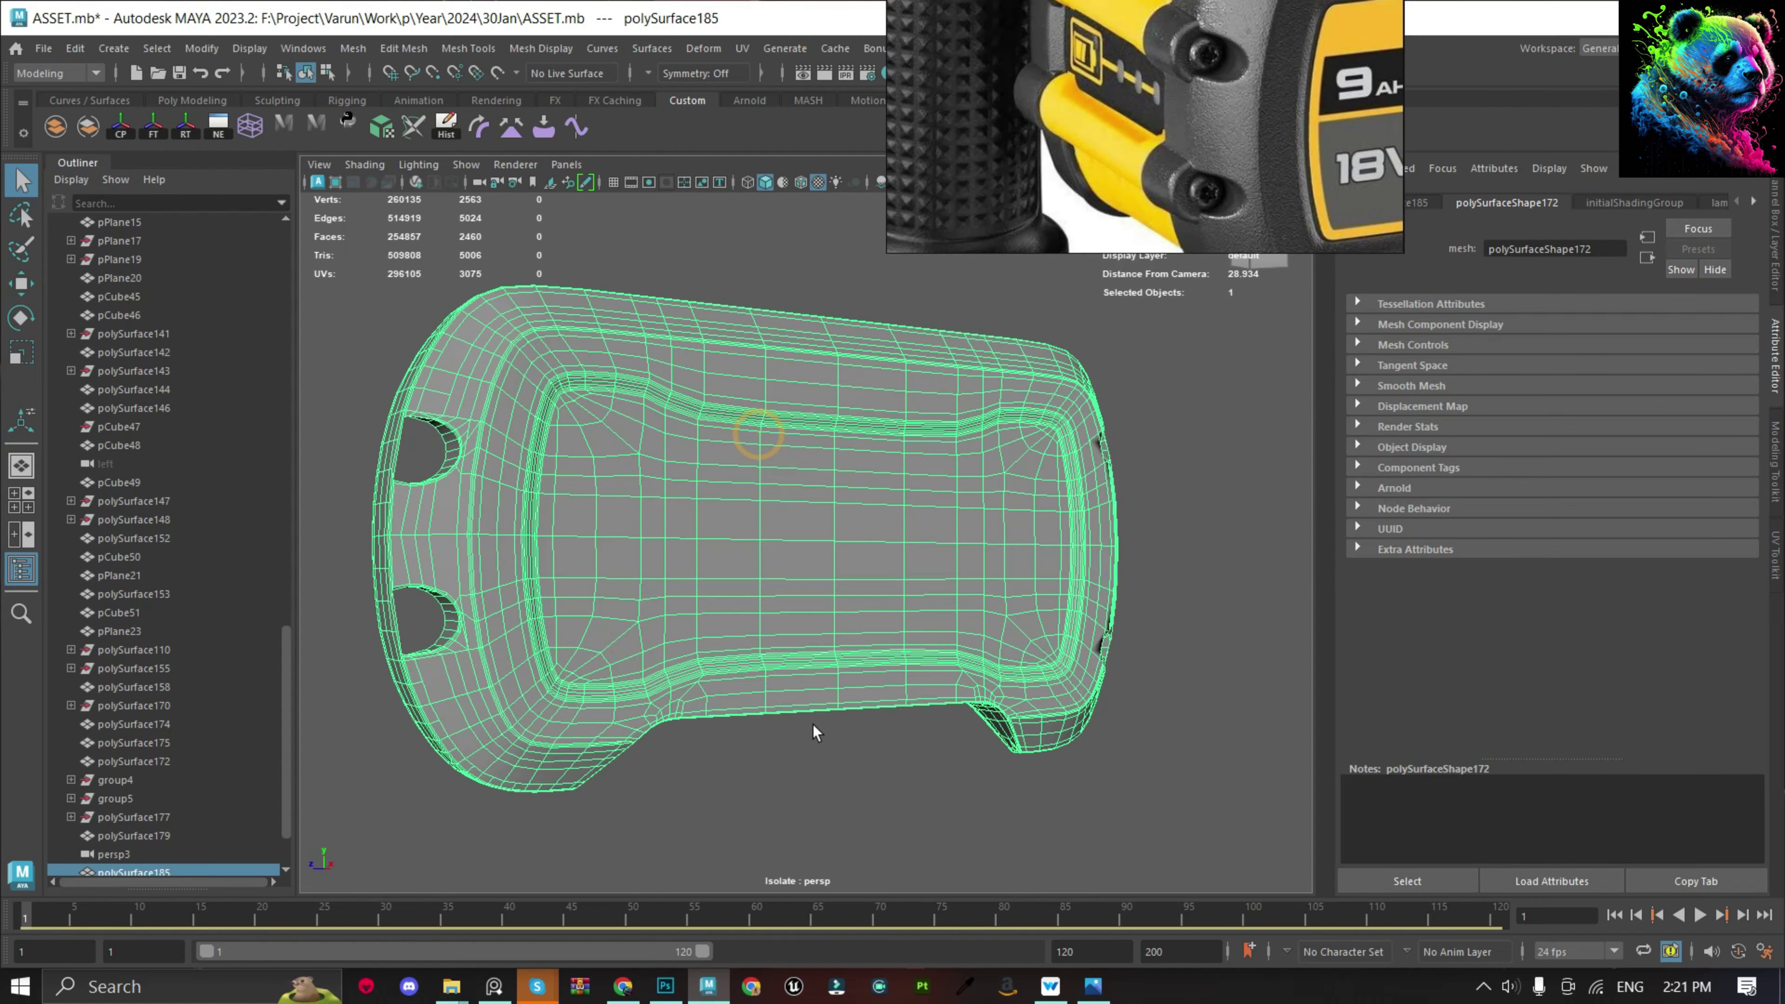
scroll(813, 725, "down", 3)
left_click(444, 473)
left_click_drag(444, 473, 576, 476, "alt")
key("F10")
double_click(534, 379)
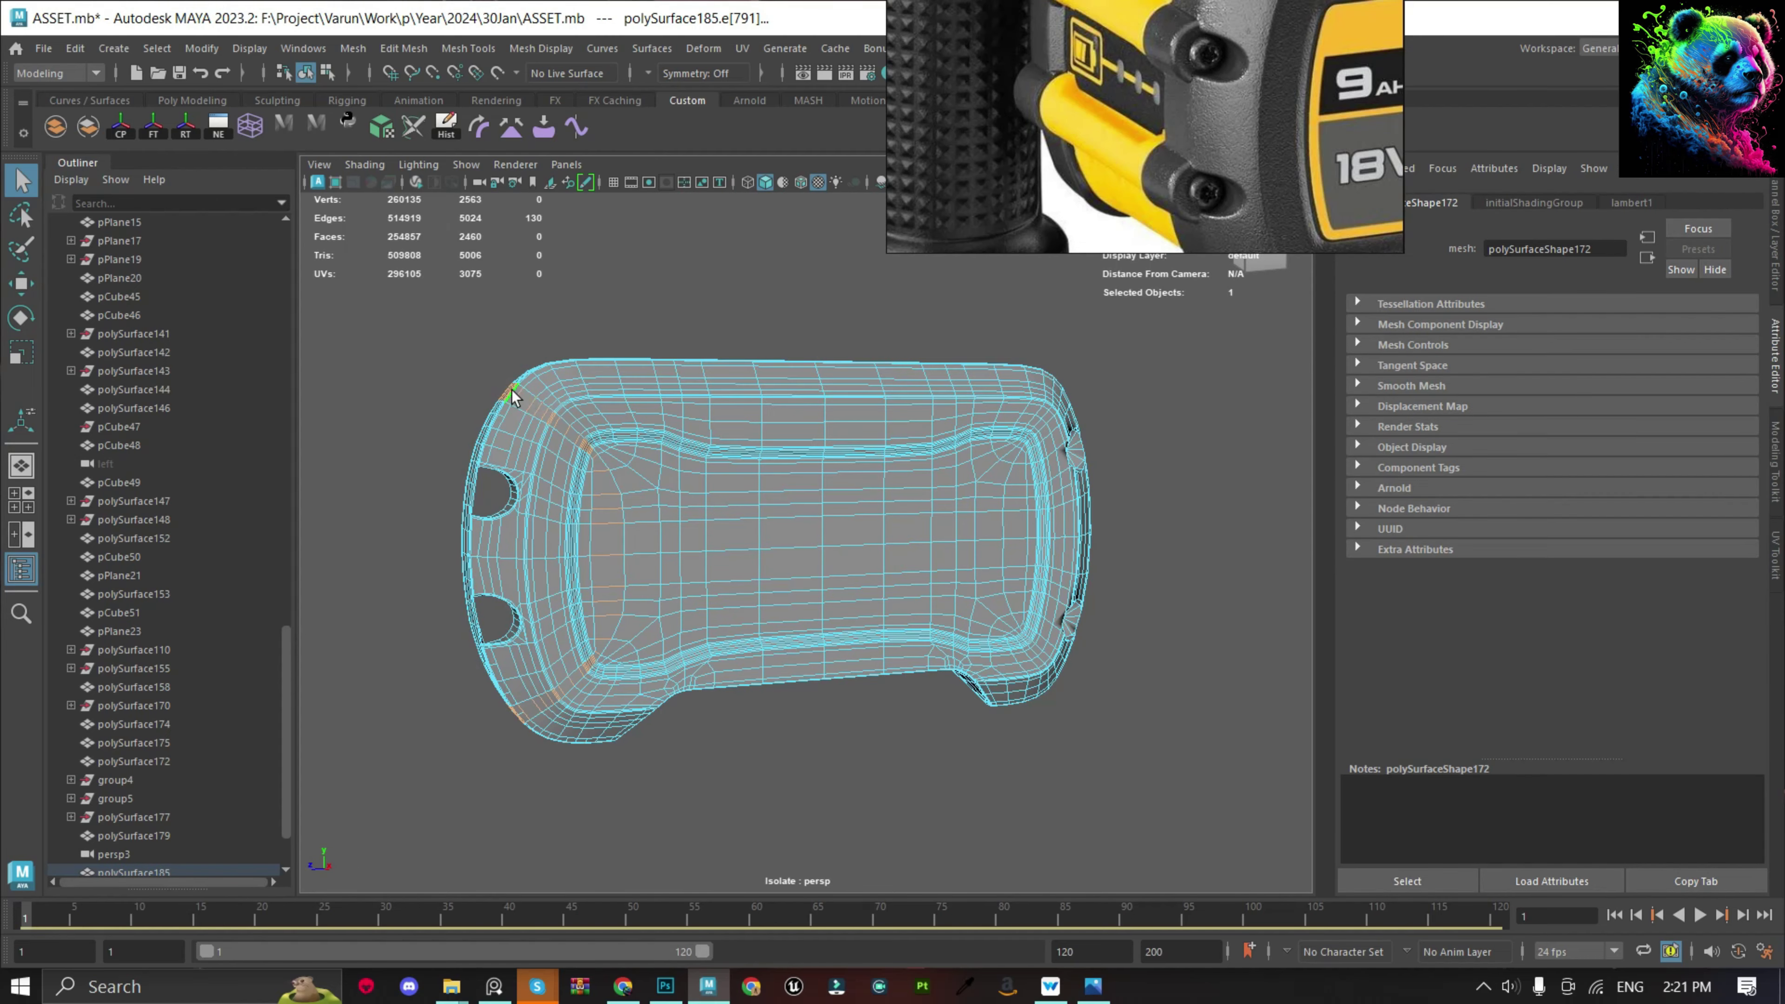
scroll(513, 398, "up", 5)
Insert edge loops along the top-left corner and delete the extra one.
right_click_drag(941, 476, 886, 456, "shift")
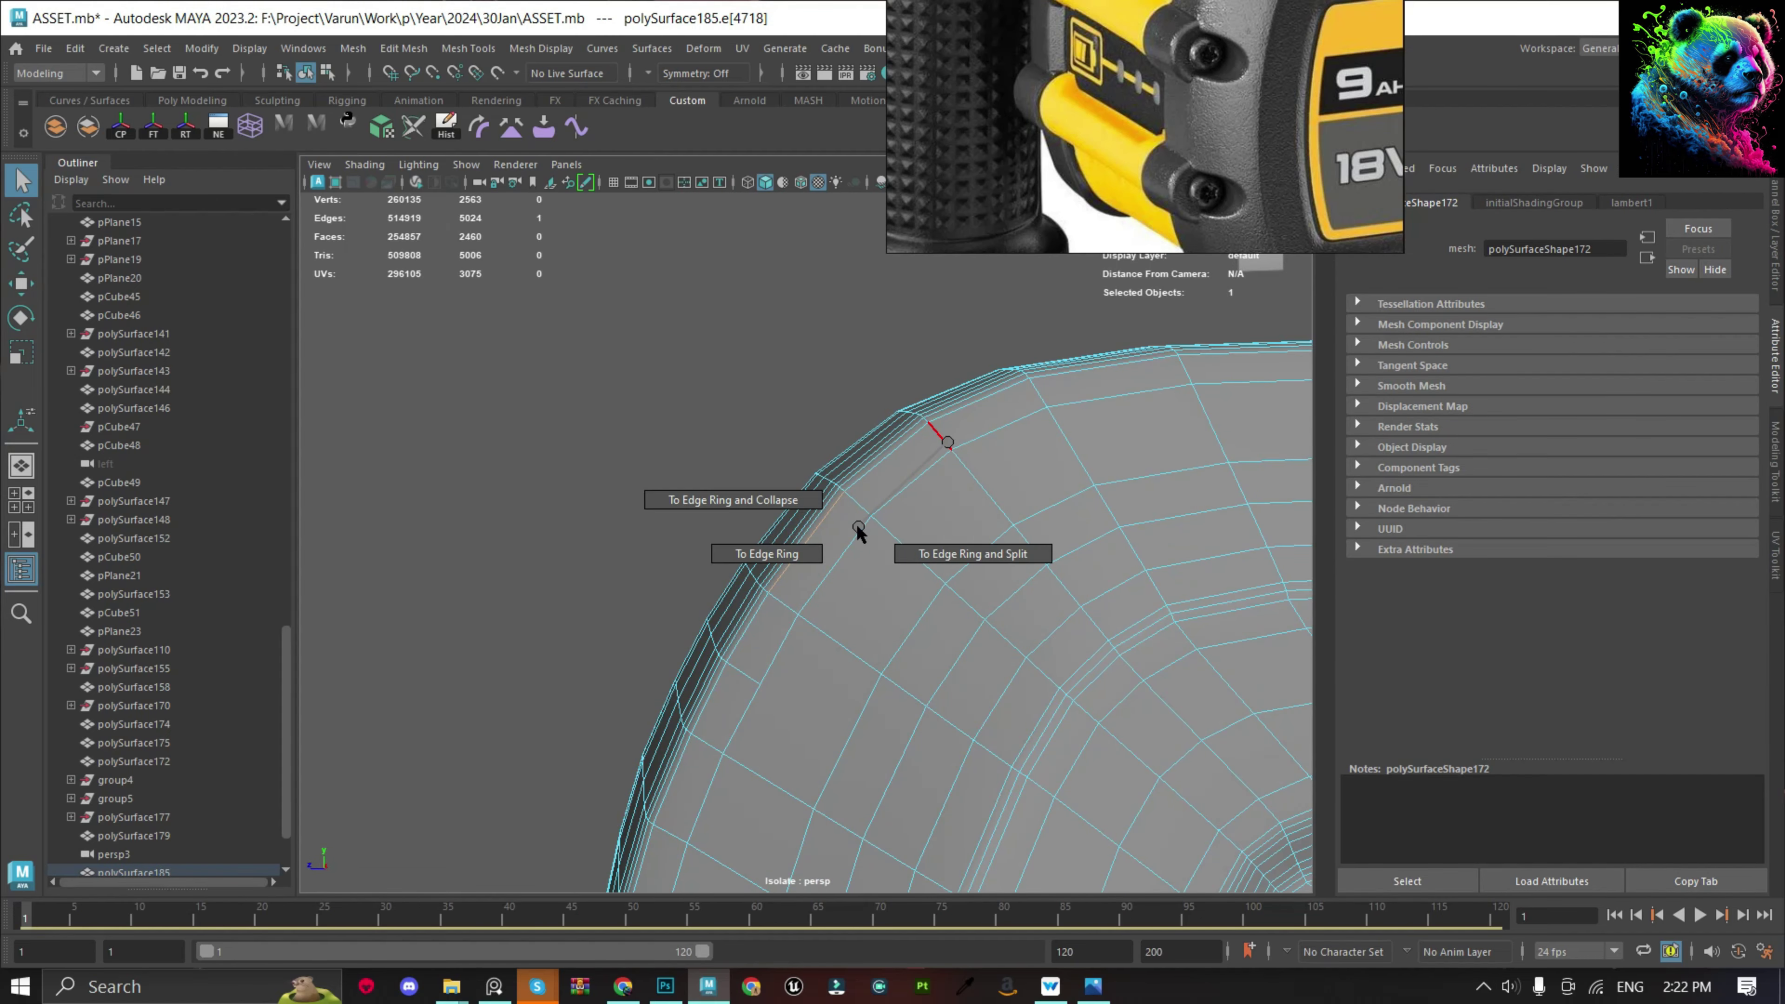
left_click(886, 456)
left_click(1099, 413)
mouse_move(1099, 413)
left_mouse_down("alt")
mouse_move(981, 524)
mouse_move(1024, 463)
left_mouse_up("alt")
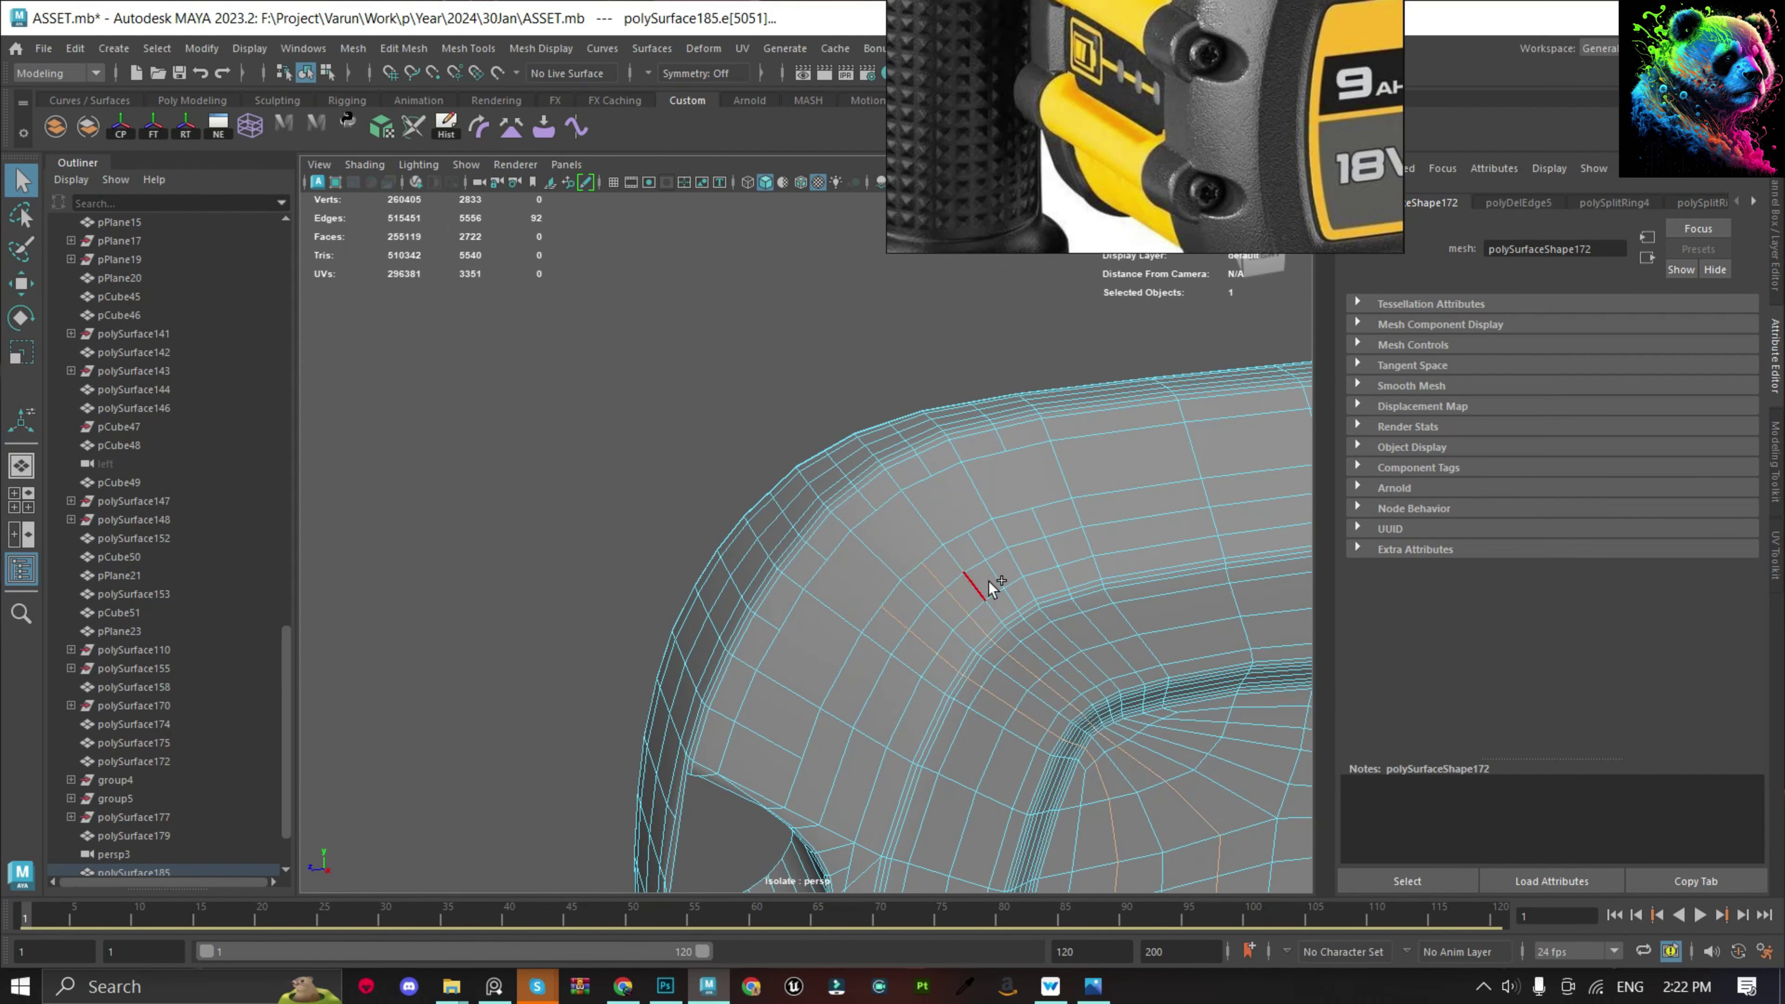
key("ctrl+Delete")
left_click_drag(1229, 415, 869, 527, "alt")
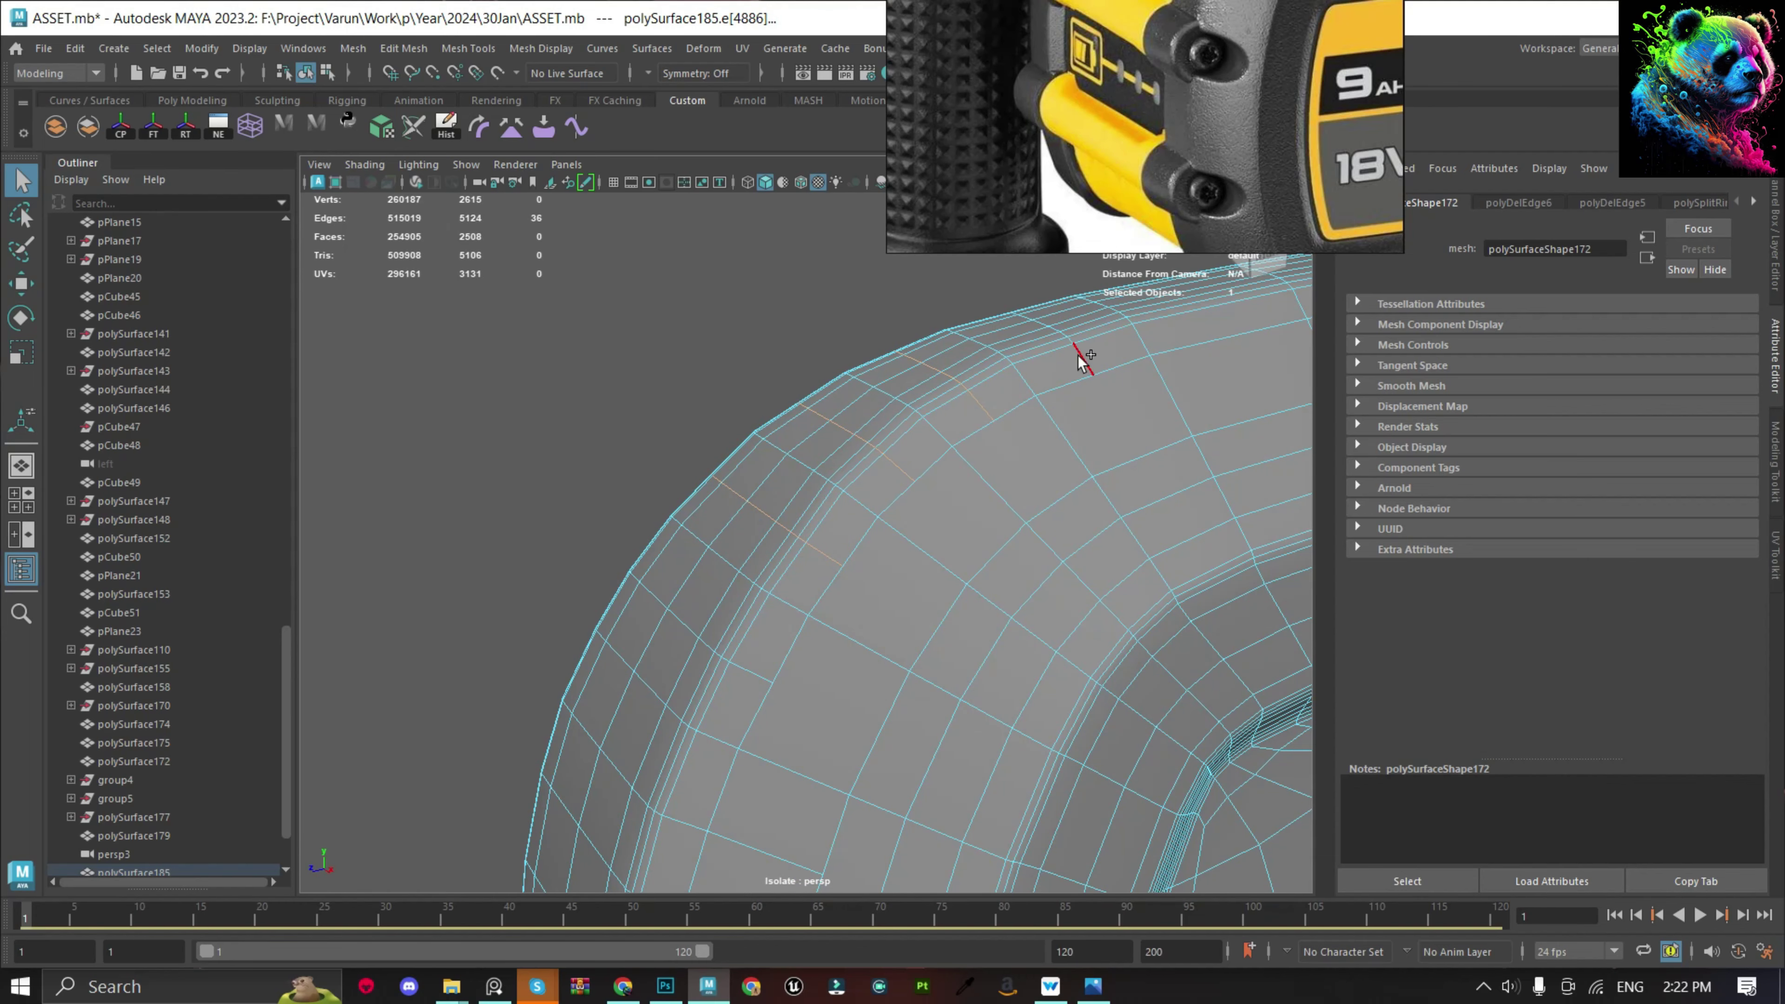
Apply Edit Edge Flow to the selected loop, then reselect the whole panel object.
right_click_drag(1000, 443, 997, 479, "shift")
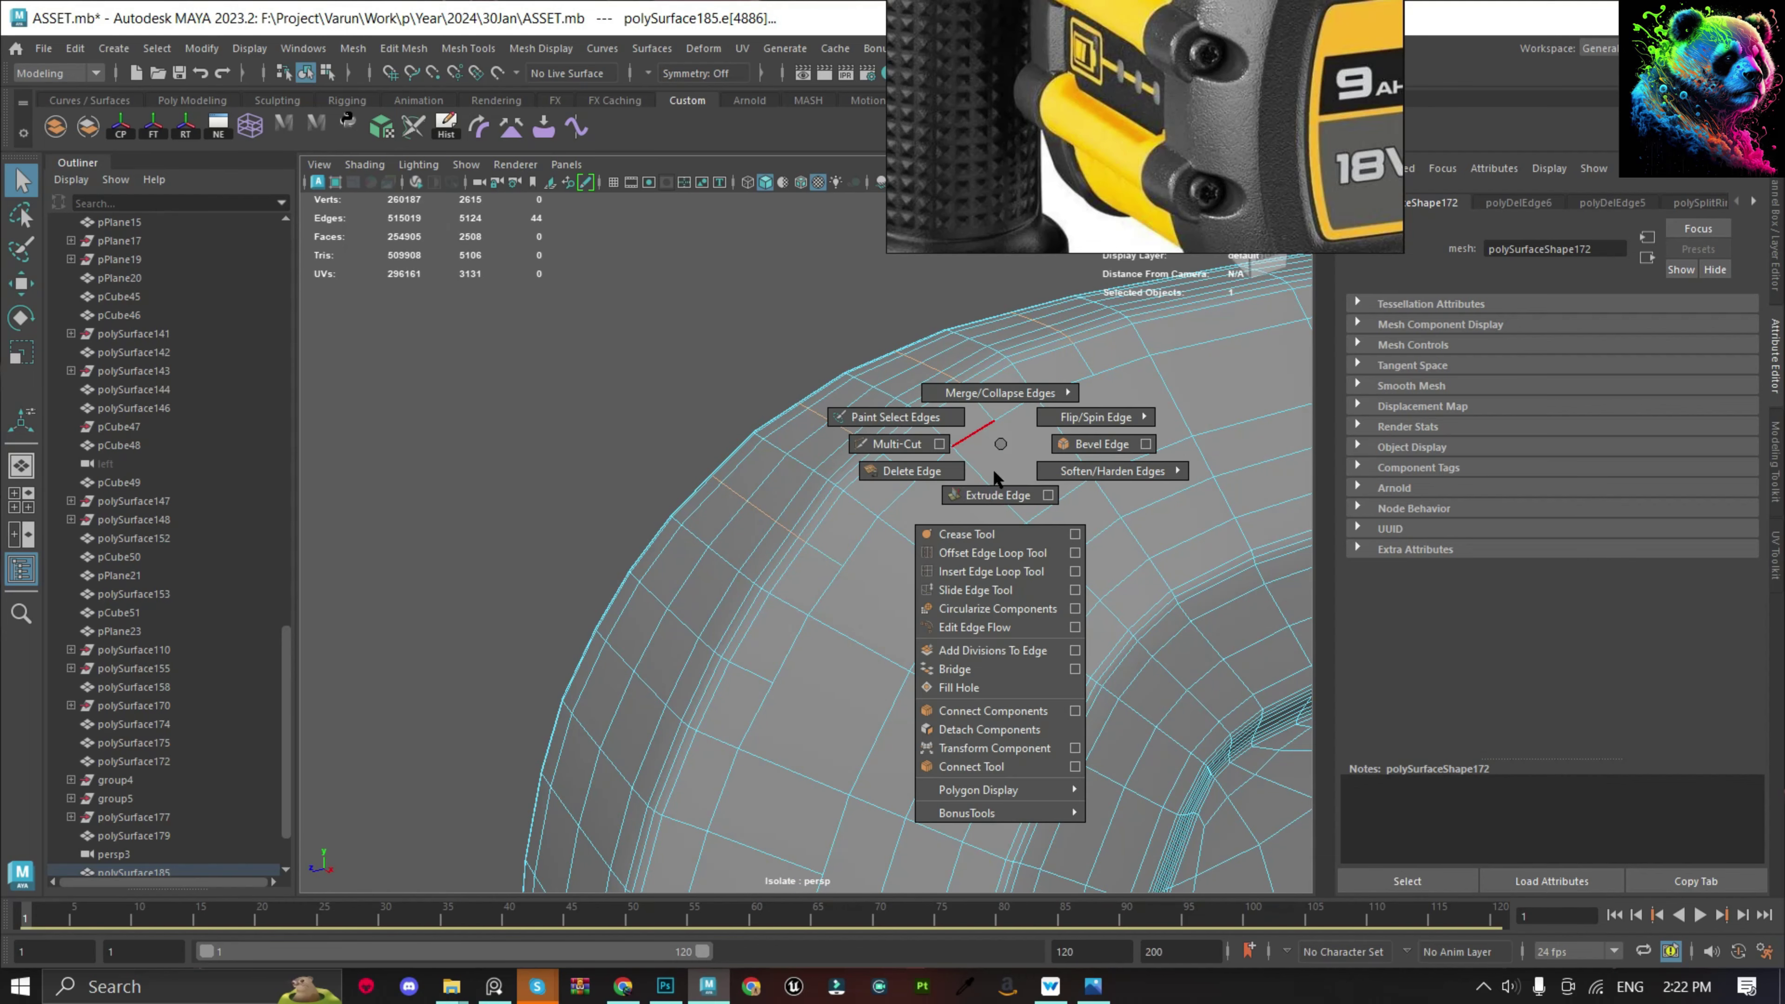
left_click(975, 633)
key("F8")
left_click_drag(586, 430, 1017, 659, "alt")
left_click(1029, 617)
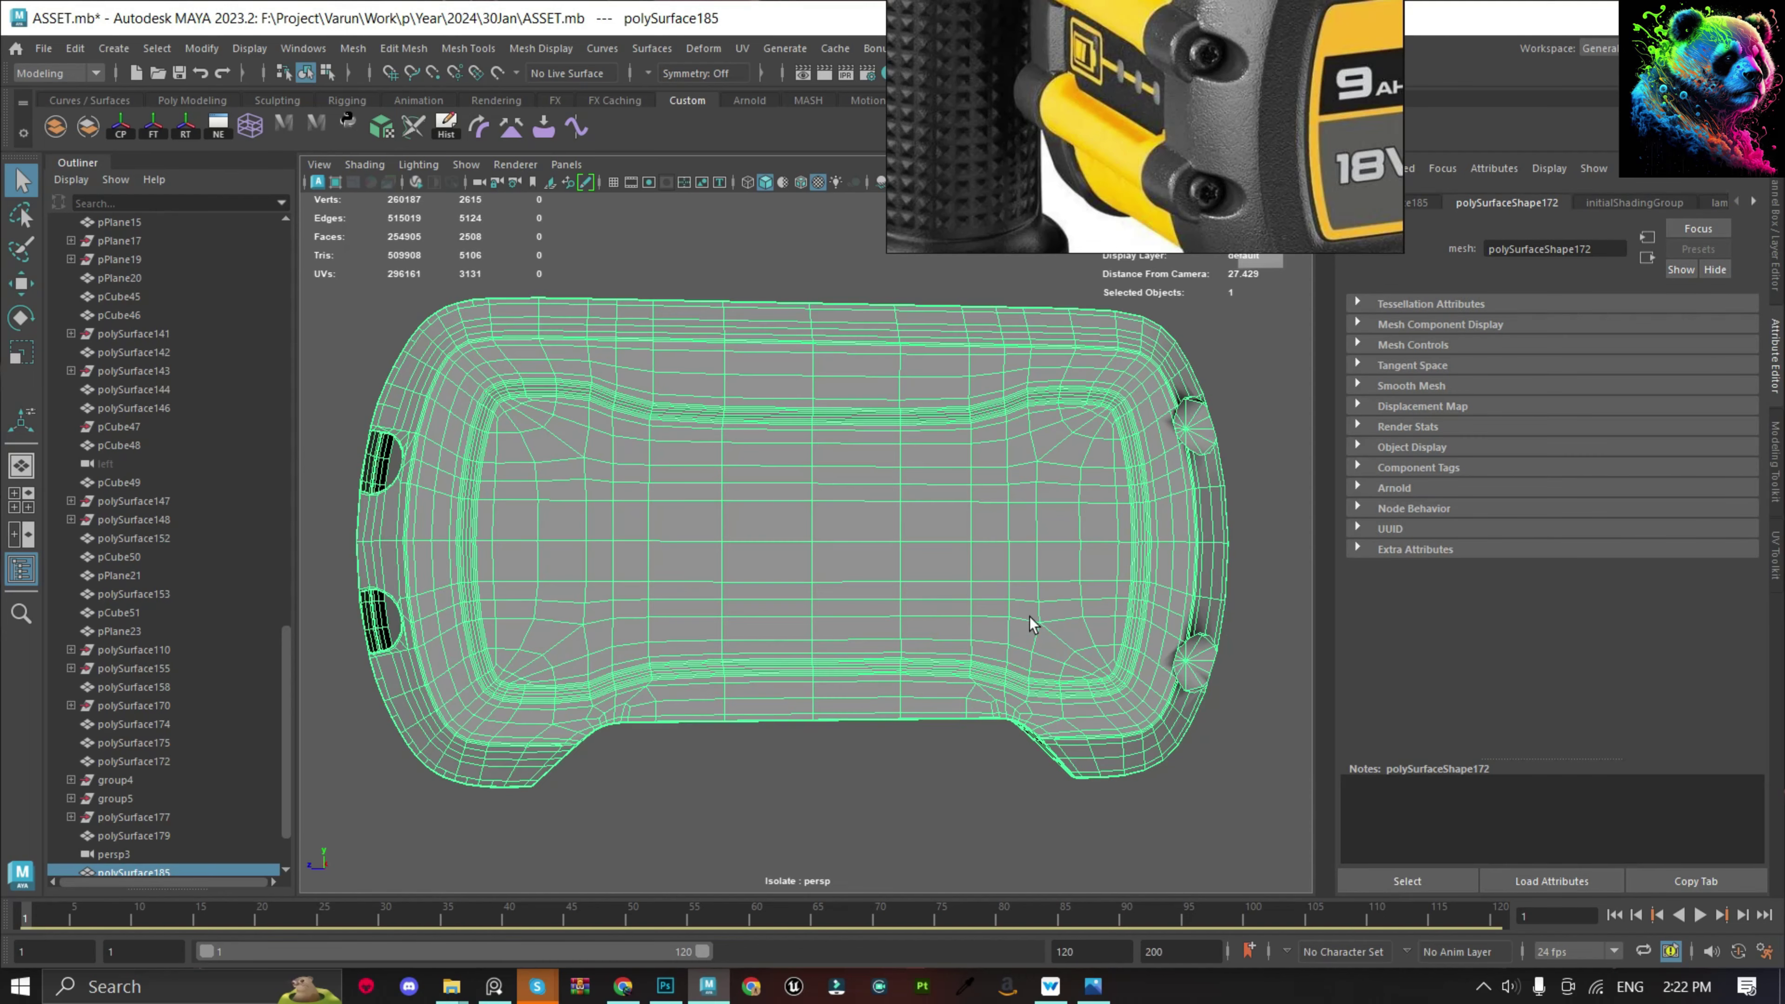
left_click_drag(1259, 547, 1011, 565, "alt")
scroll(969, 518, "down", 5)
Shade the panel and select vertices beside the capped round hole.
scroll(1102, 220, "down", 3)
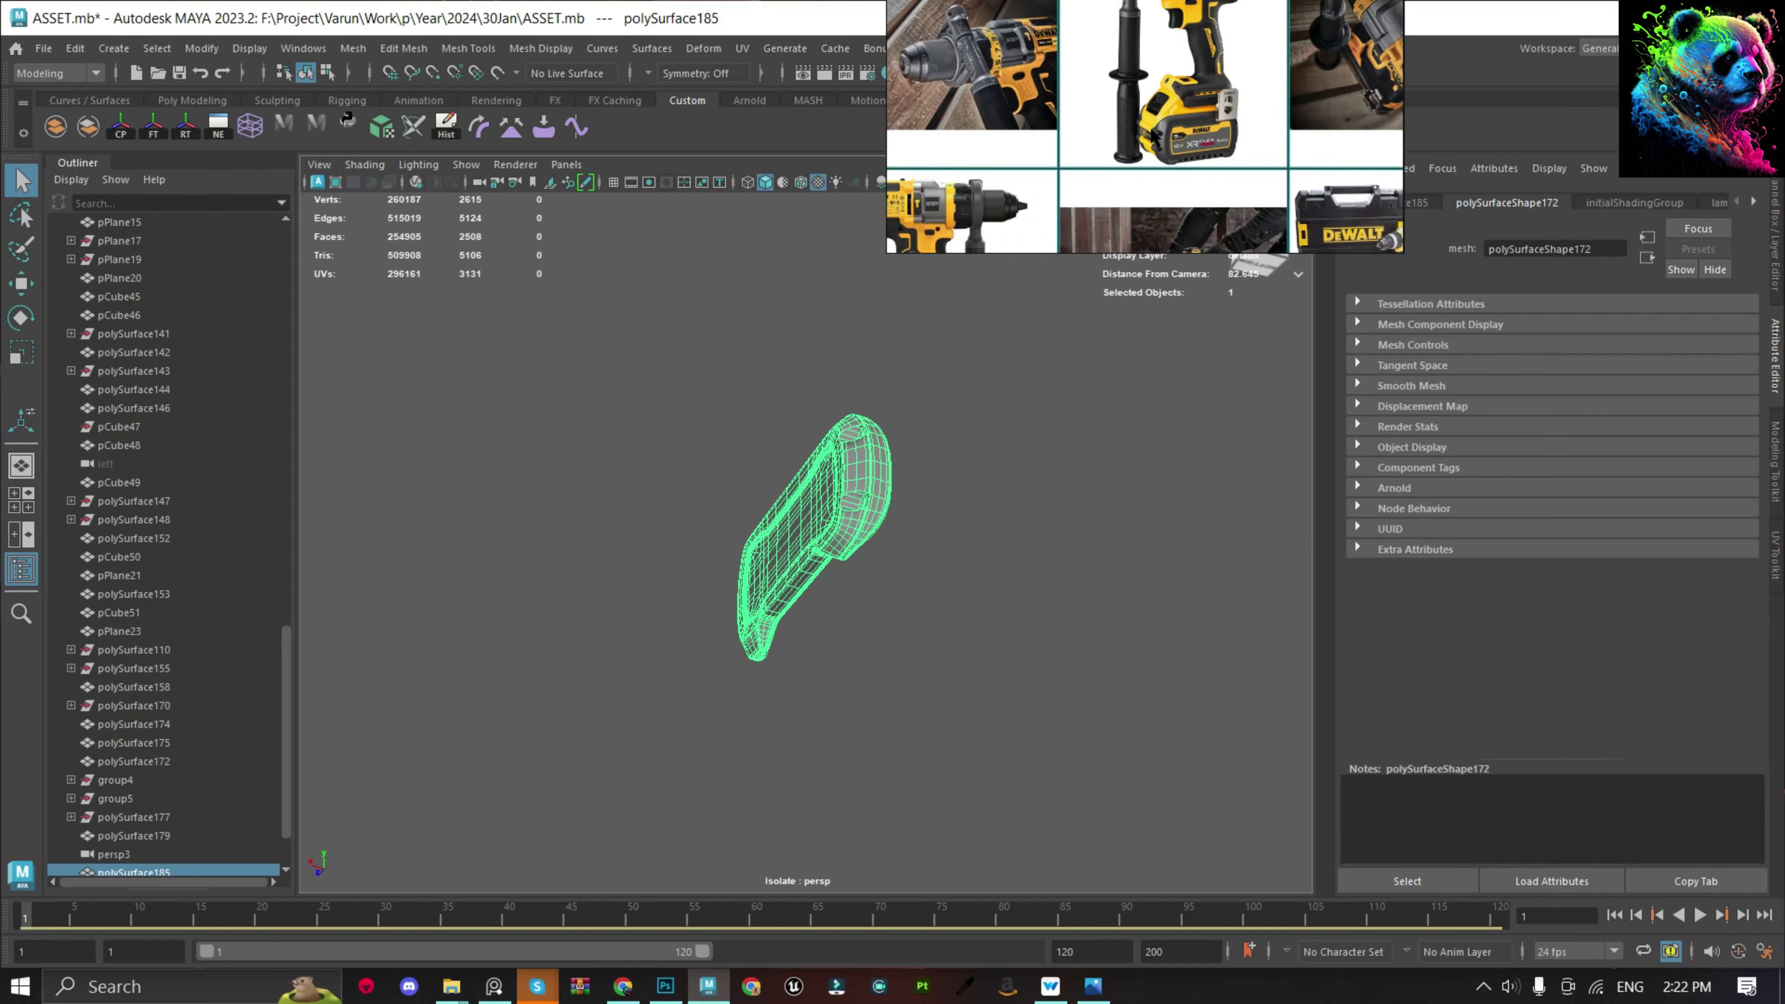
scroll(1141, 108, "up", 3)
left_click(1069, 518)
key("5")
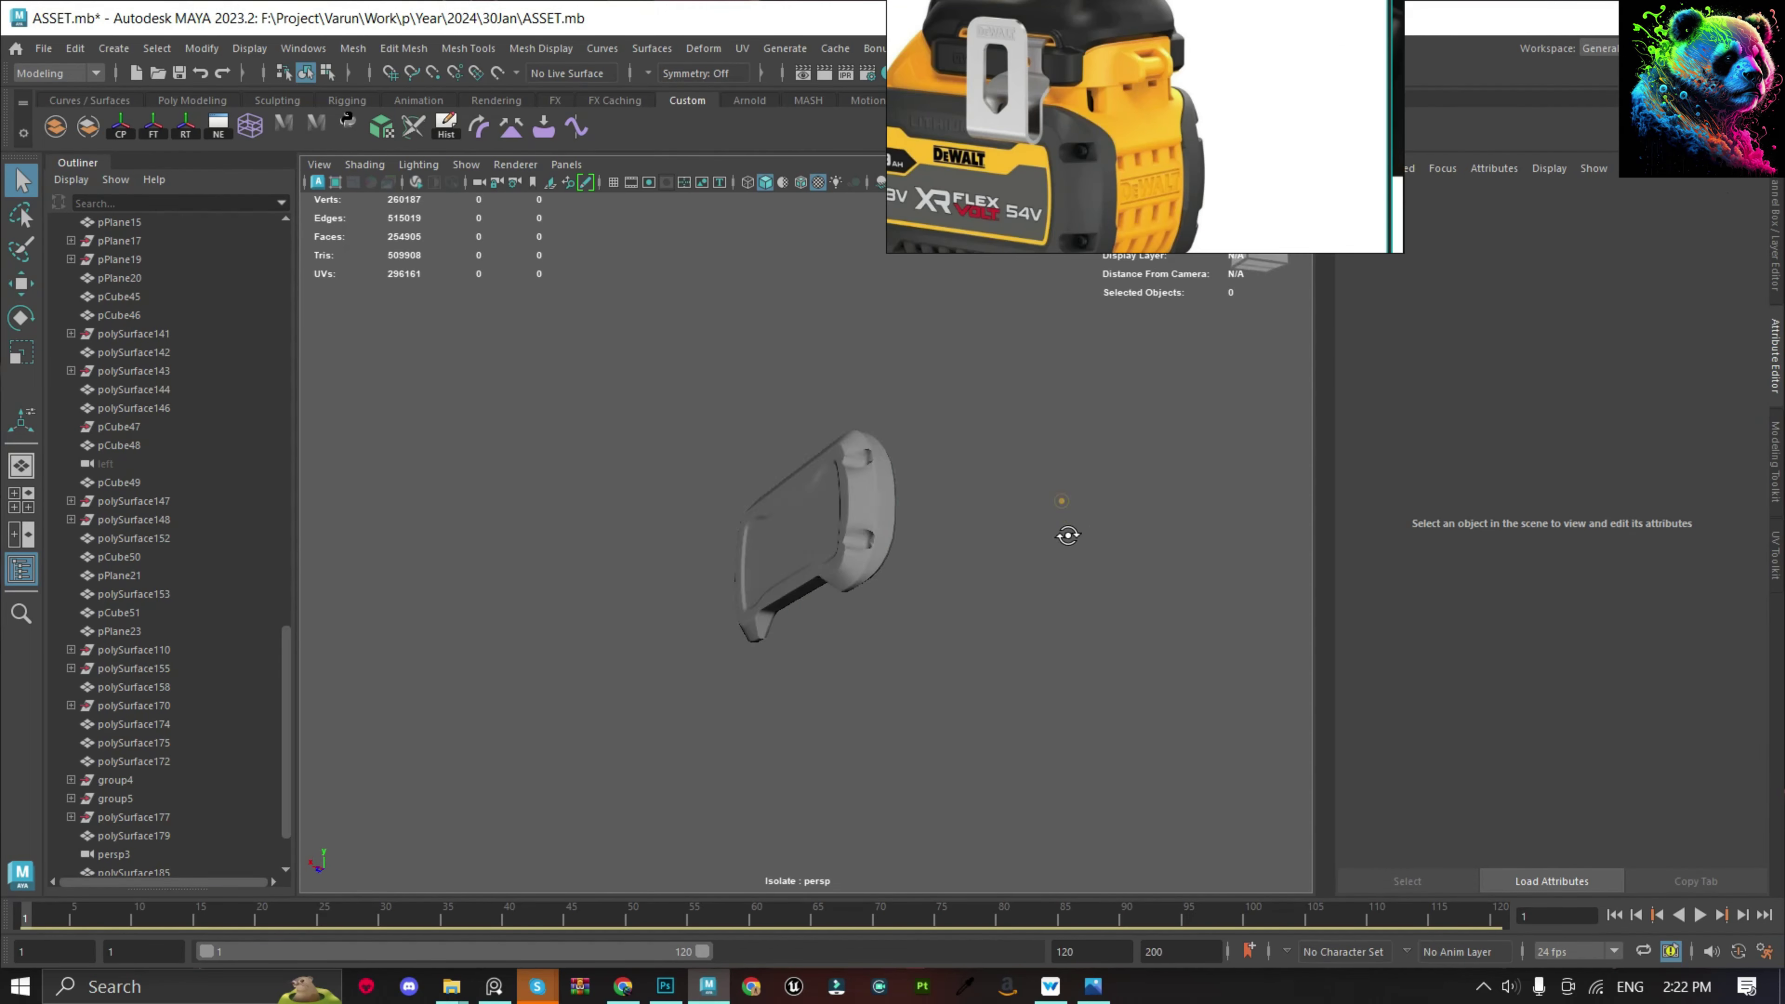
left_click_drag(1069, 518, 1029, 597, "alt")
left_click(1027, 548)
key("F9")
left_click(996, 513)
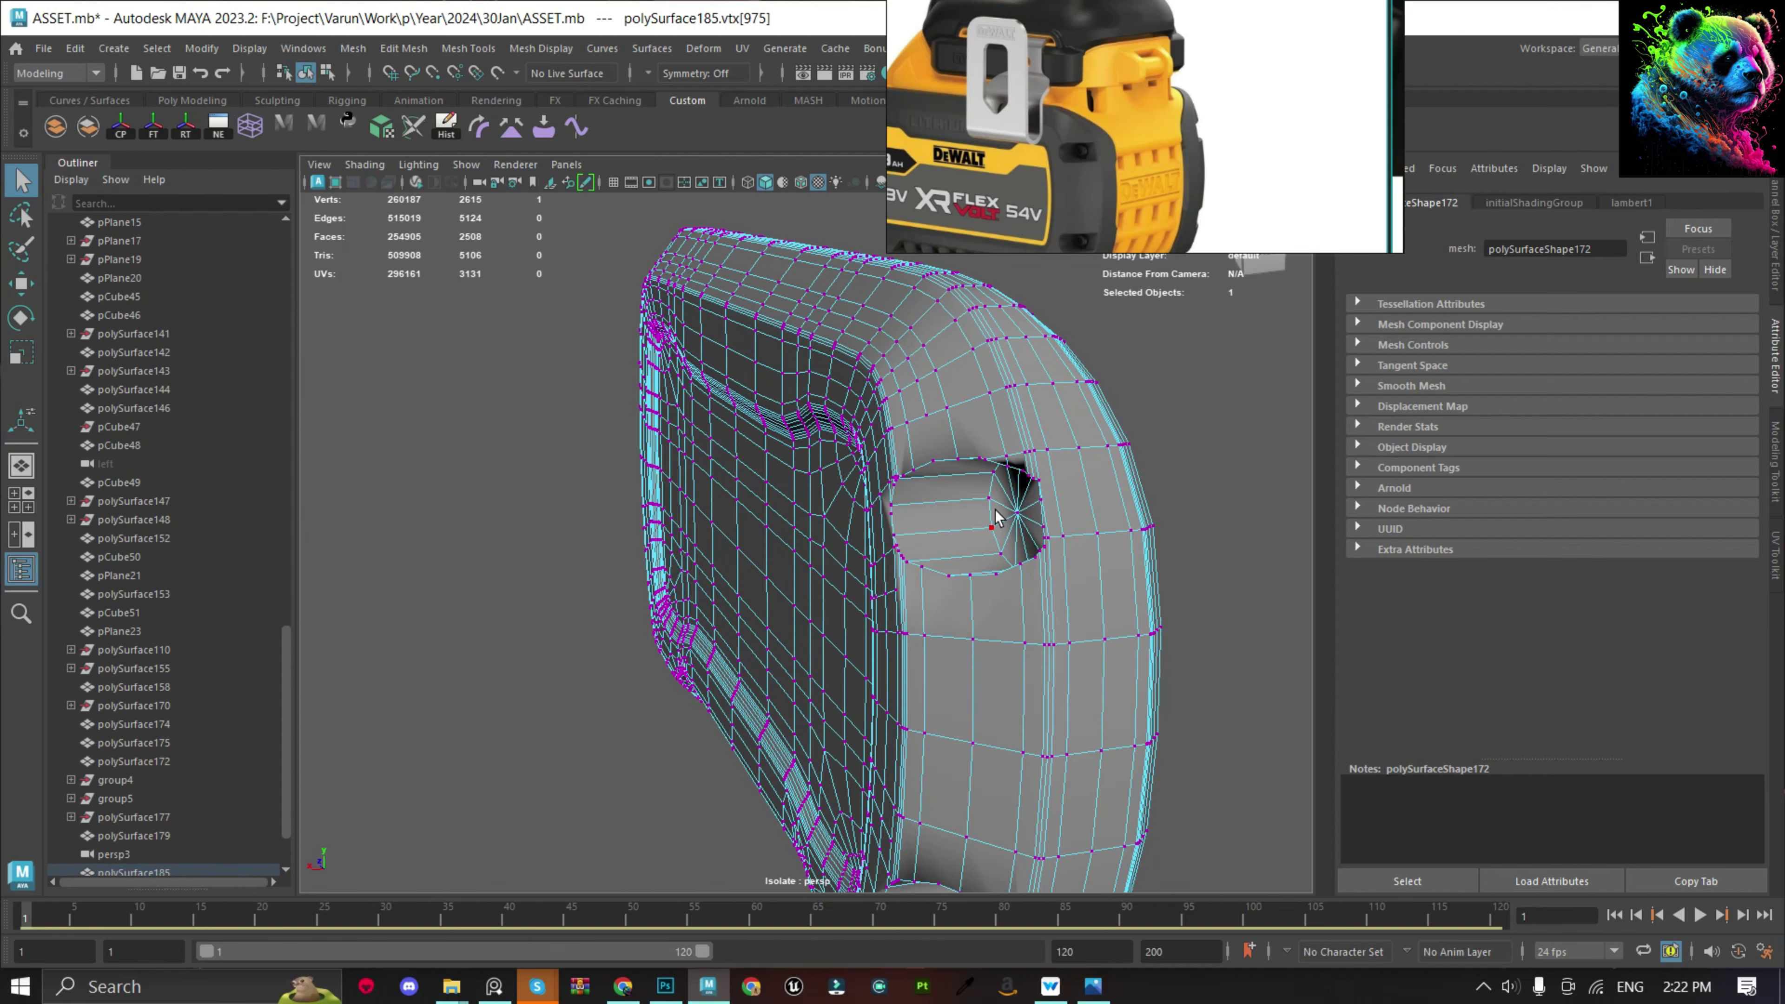
scroll(1003, 466, "up", 5)
left_click_drag(757, 523, 726, 571, "alt")
left_click(728, 549)
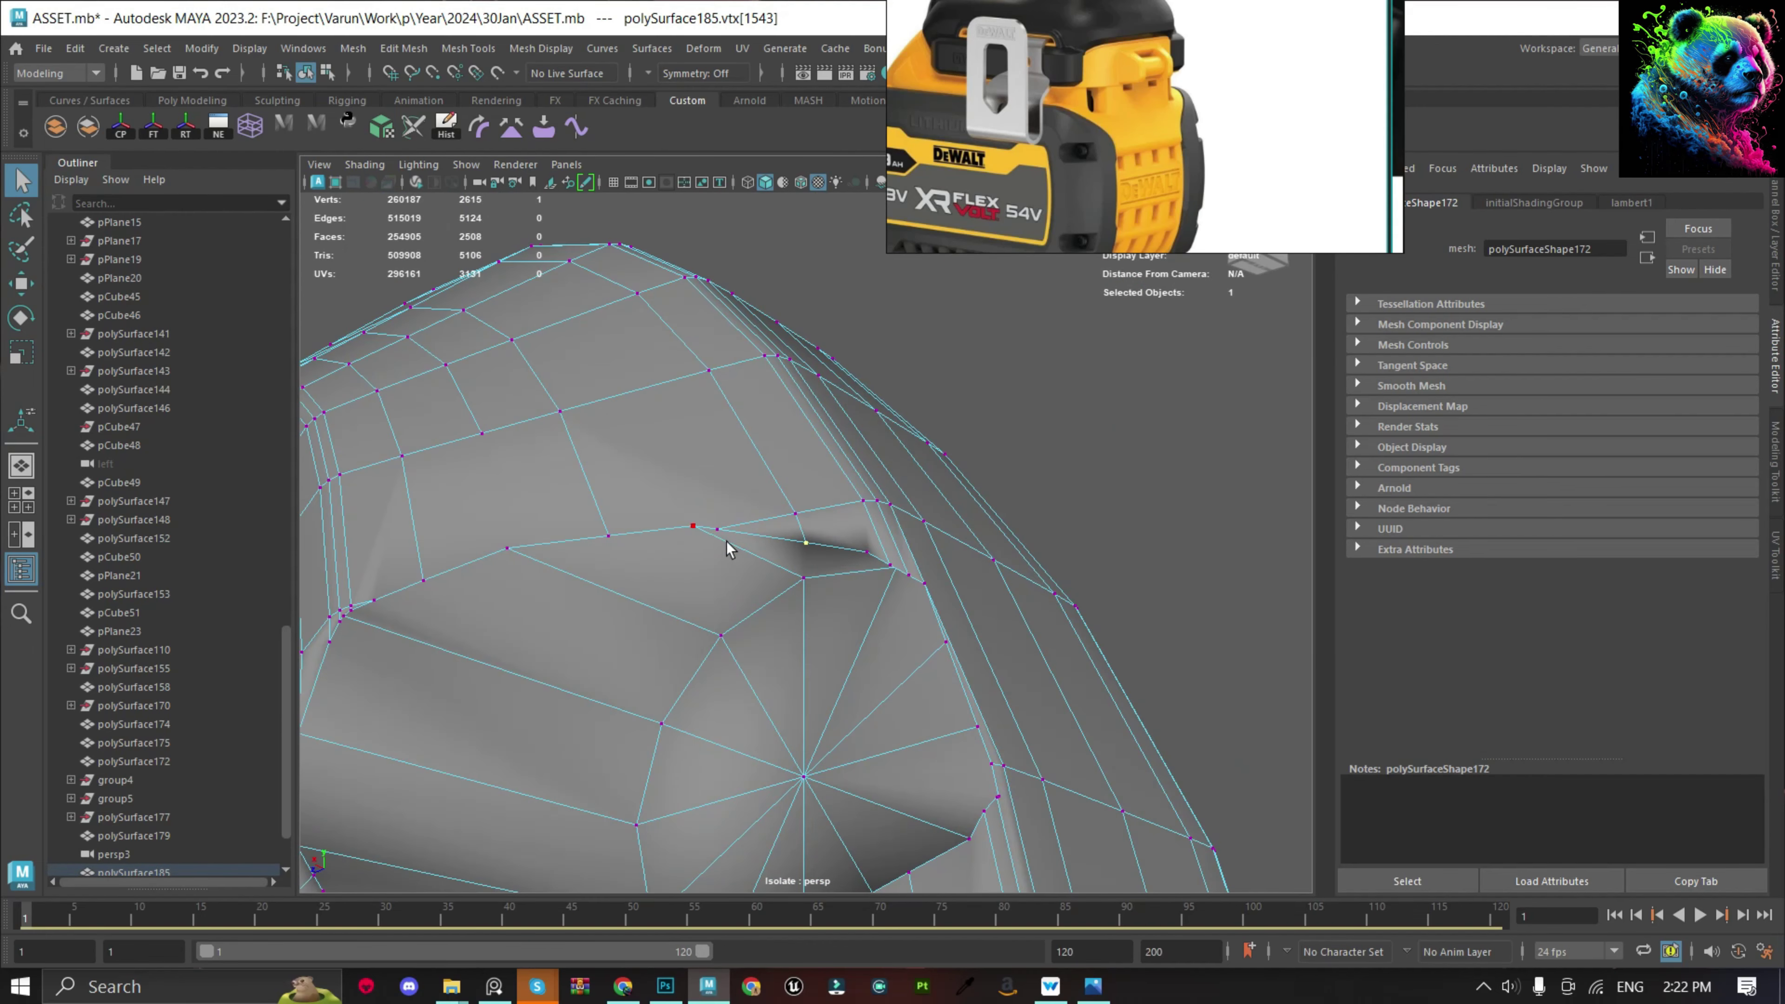
Delete the stray face above the hole and the sliver face beside it.
right_click_drag(778, 479, 778, 501)
left_click_drag(779, 501, 745, 607, "alt")
left_click(729, 505)
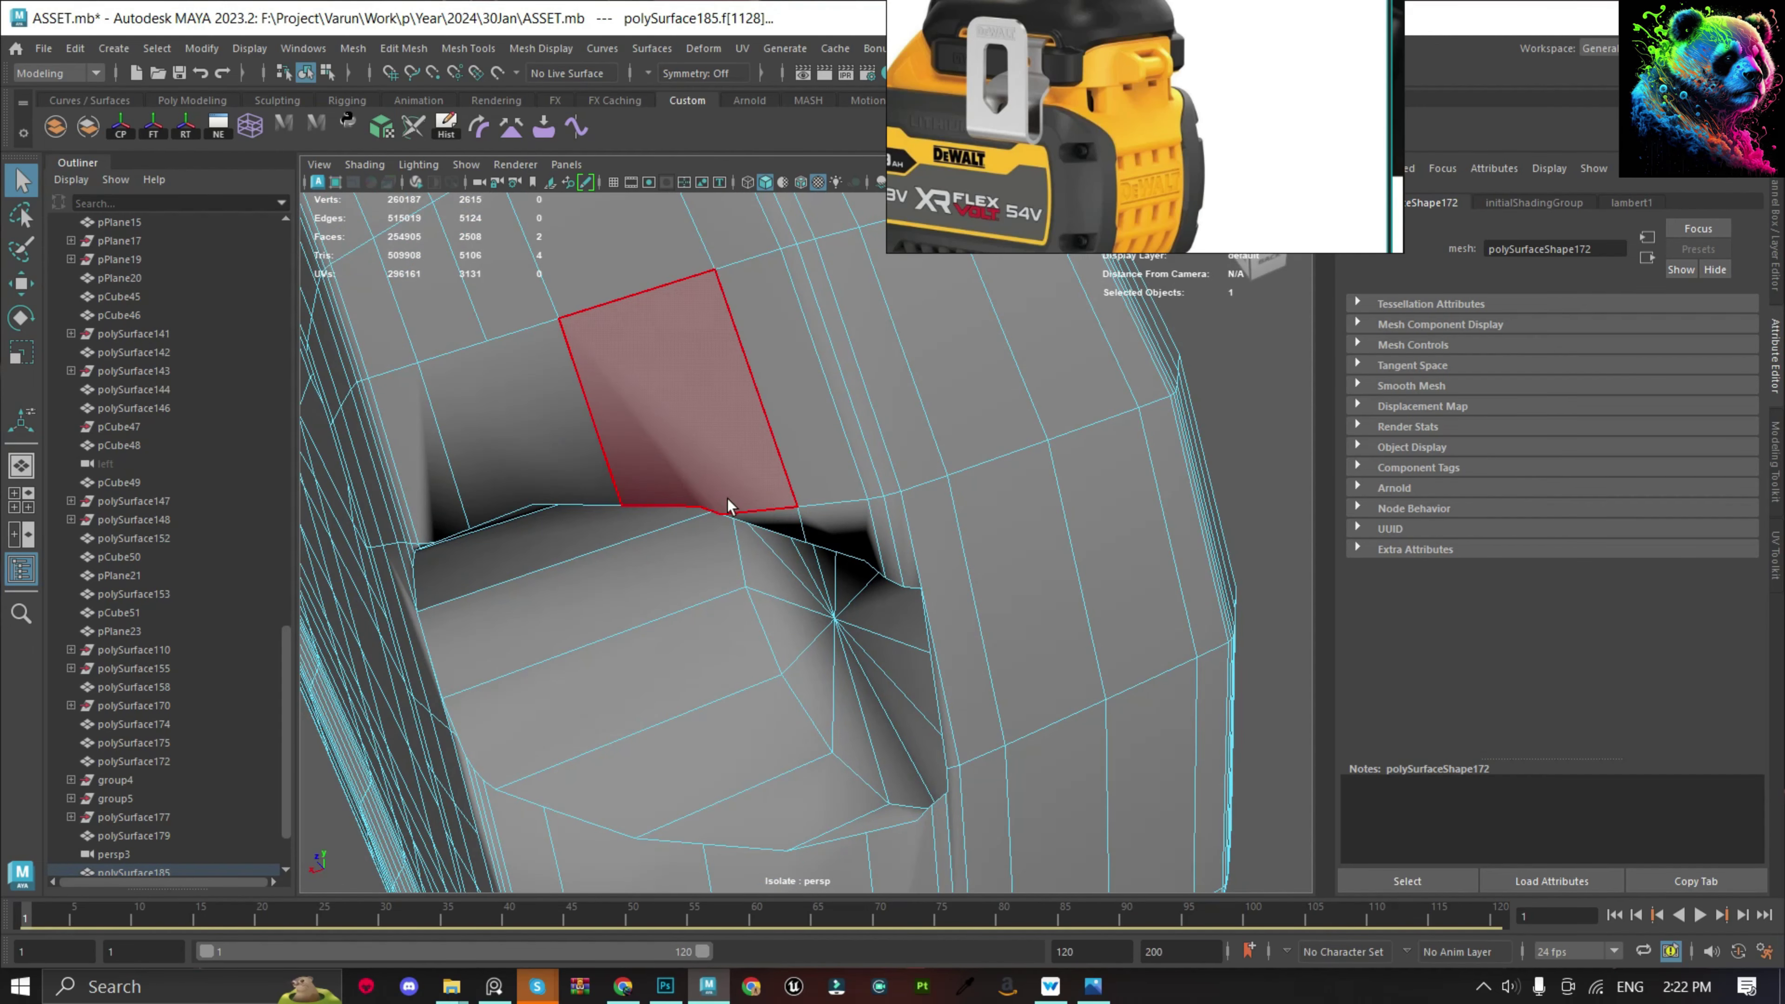
key("Delete")
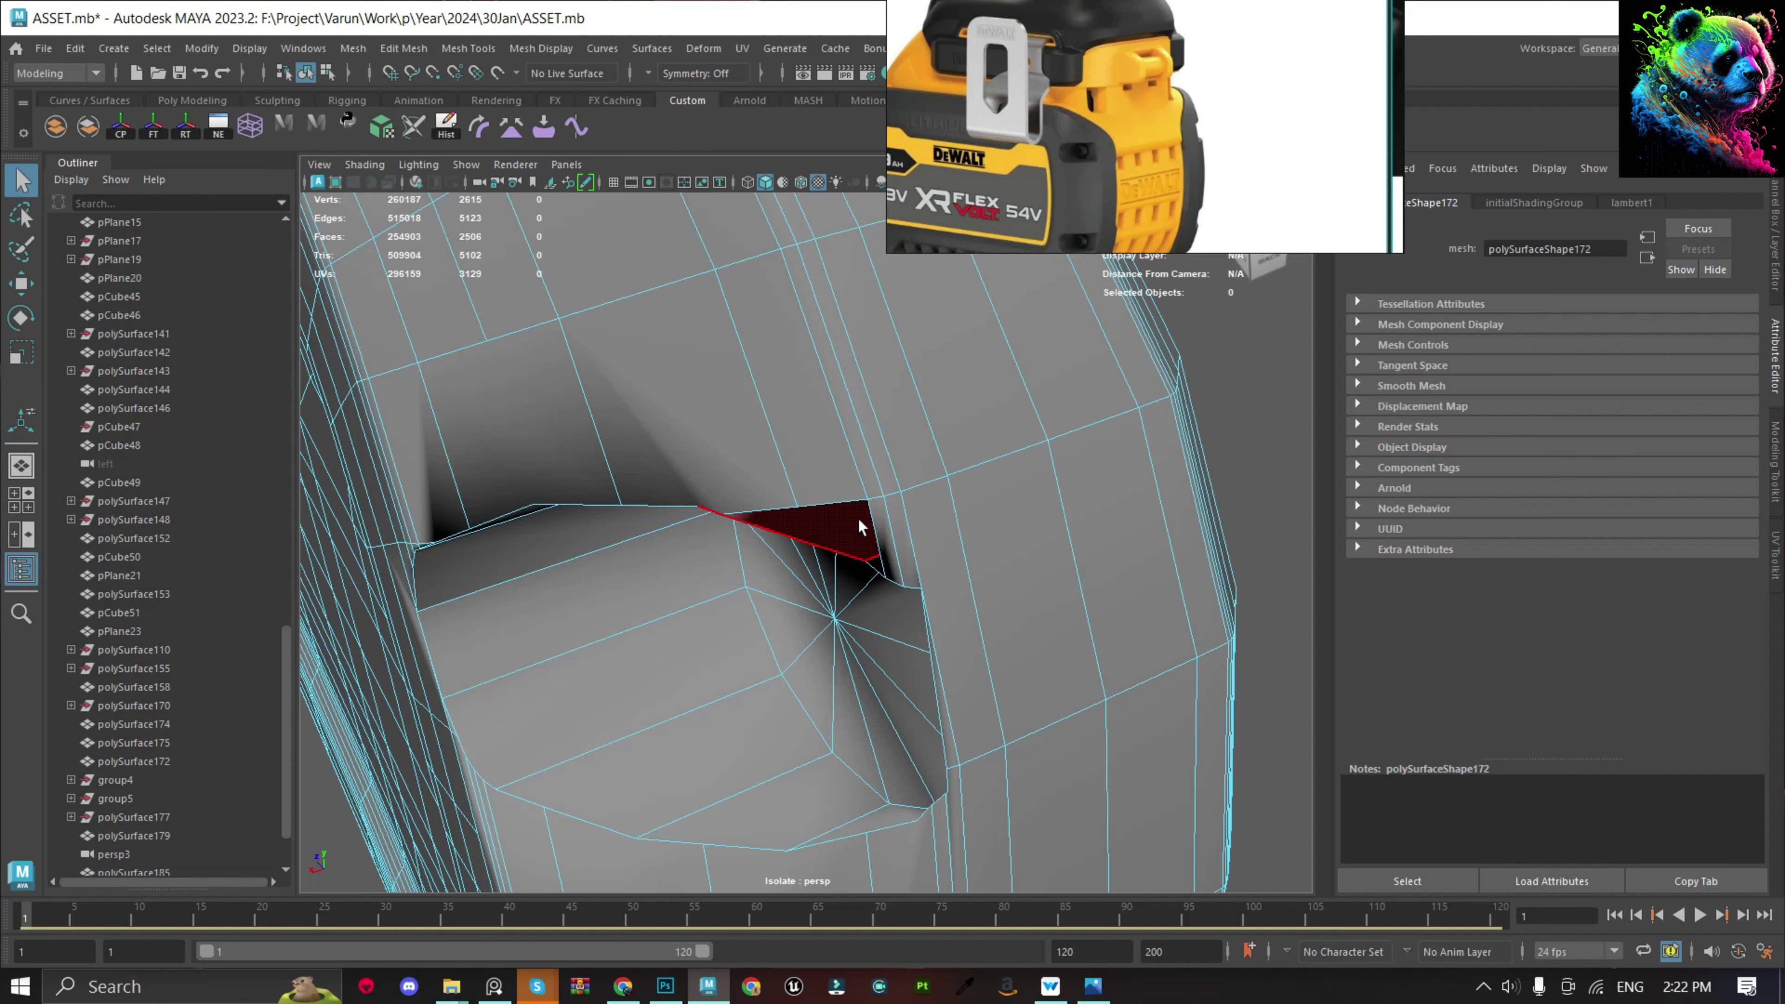
left_click(896, 519)
key("Delete")
Convert the cap's centre vertex to its surrounding faces, then reselect the panel object.
left_click(886, 633)
left_click_drag(885, 633, 935, 491, "alt")
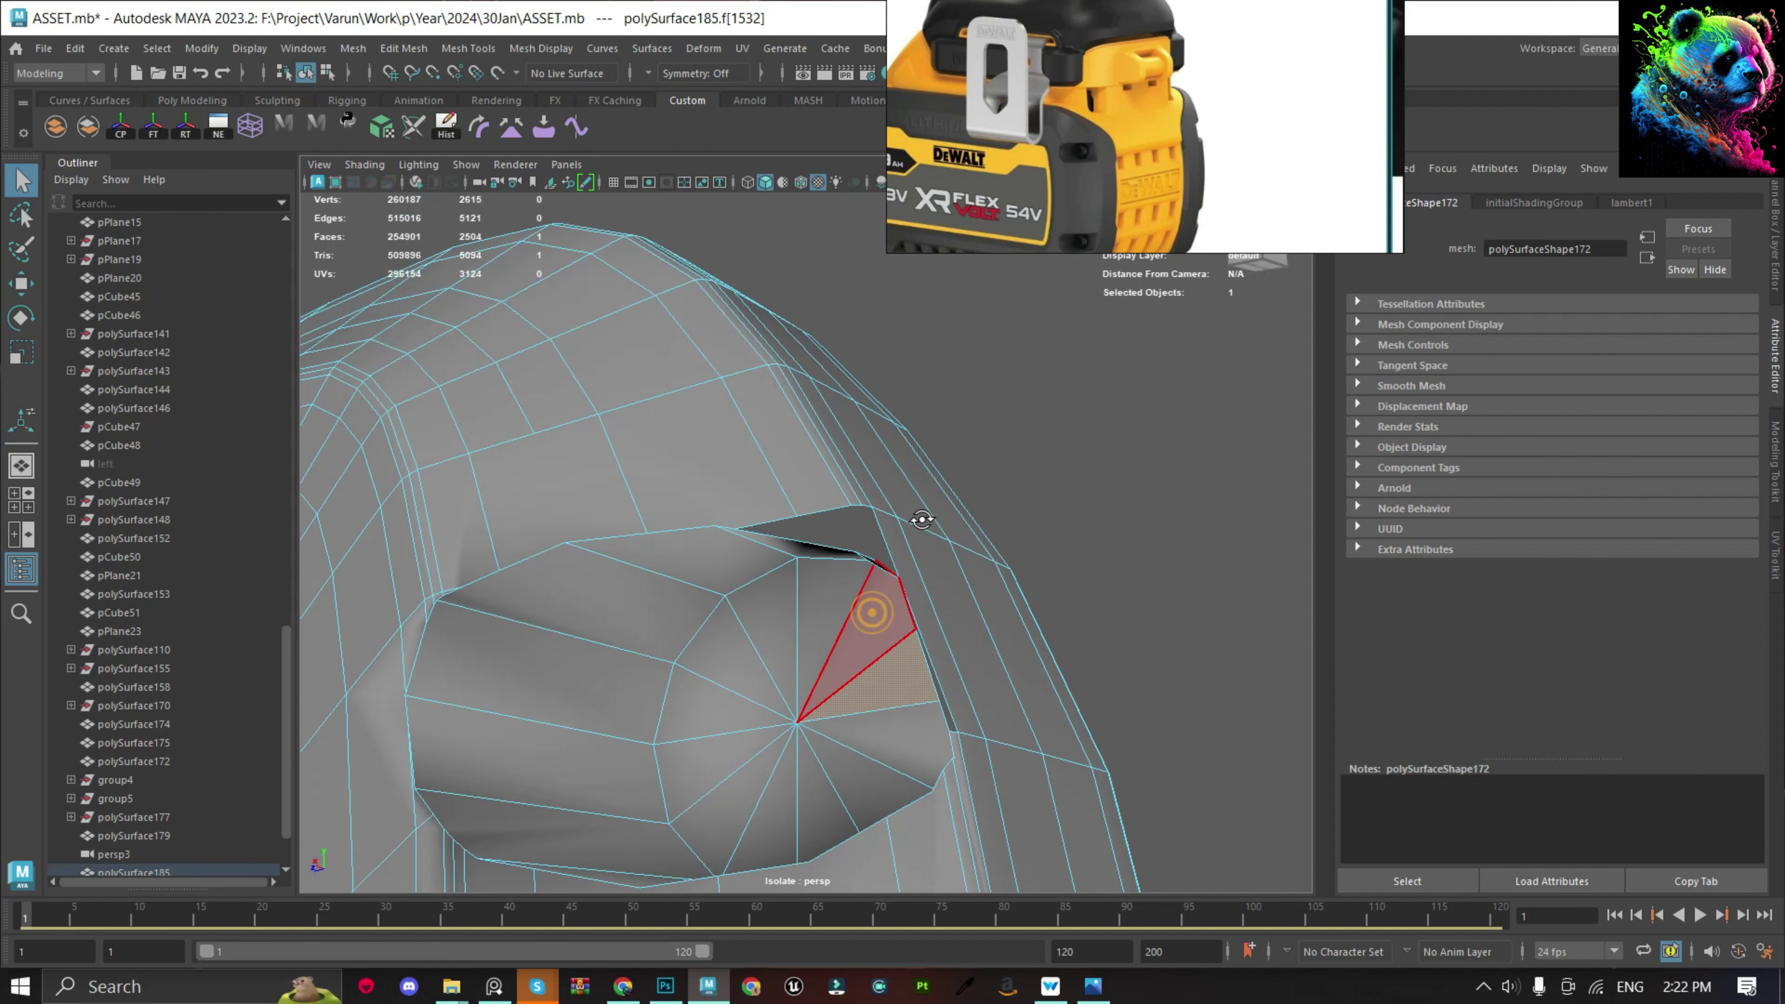
mouse_move(799, 710)
left_mouse_down("alt")
mouse_move(797, 678)
mouse_move(817, 685)
mouse_move(785, 674)
mouse_move(859, 718)
left_mouse_up("alt")
left_click(771, 665)
right_click_drag(768, 719, 841, 704, "ctrl")
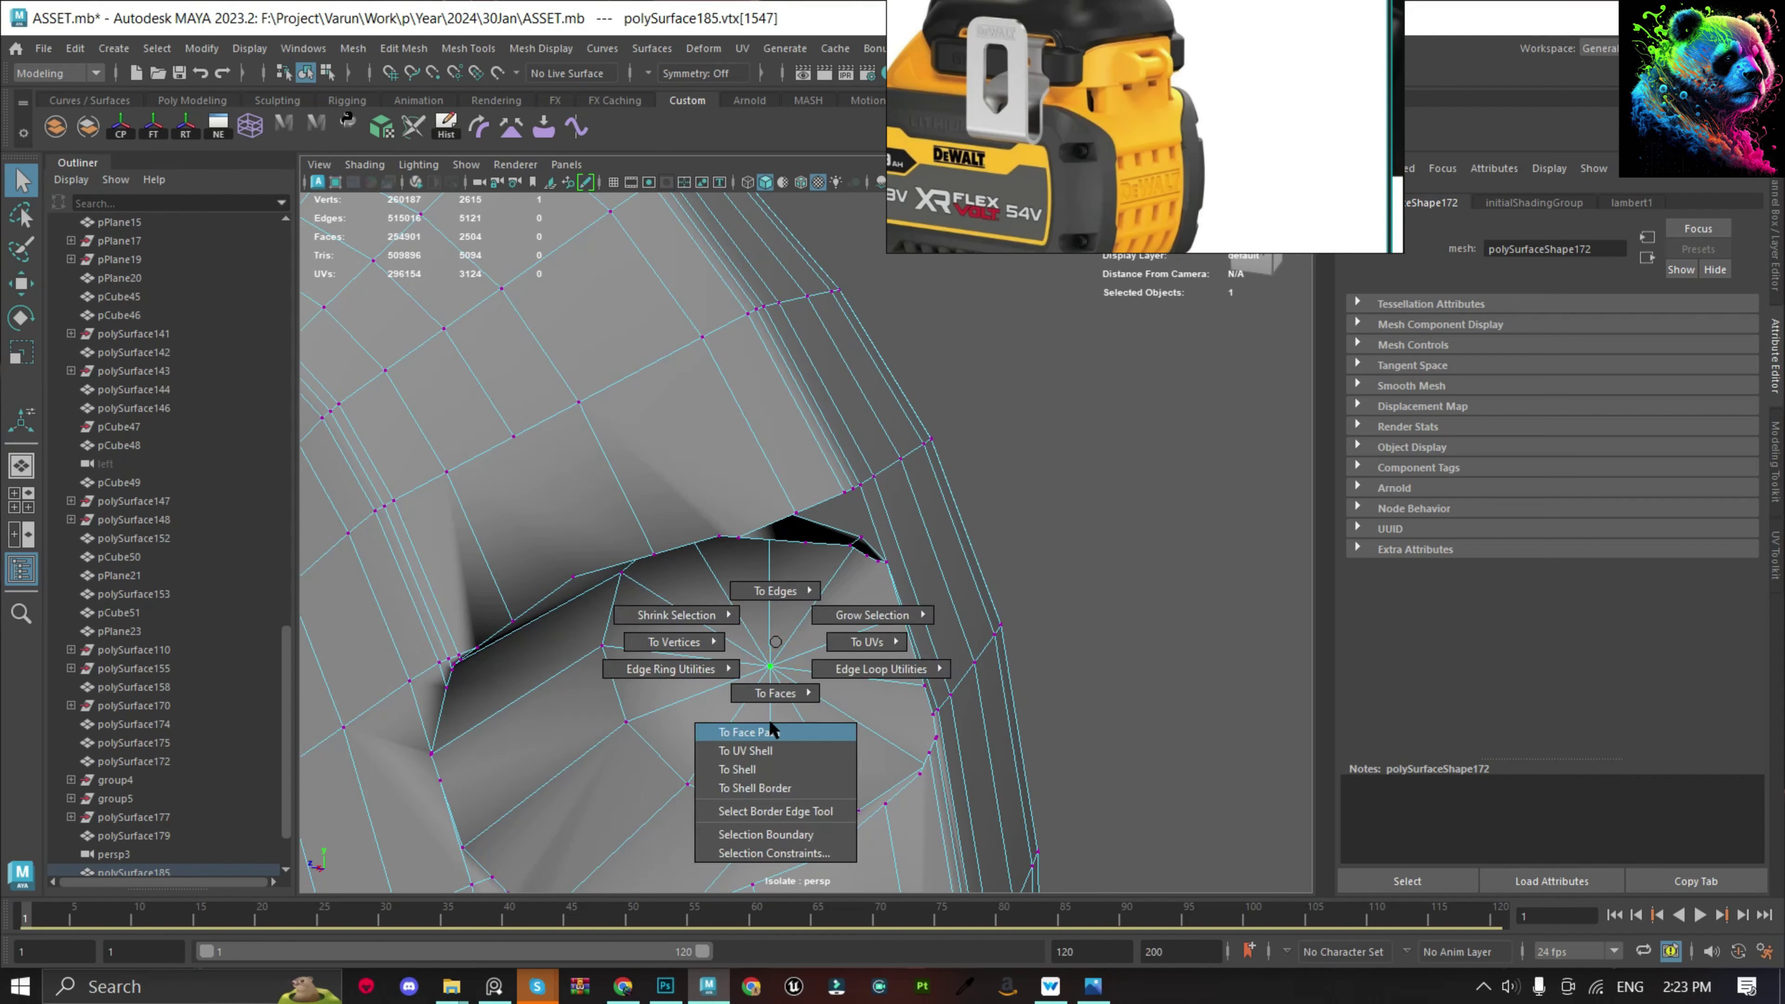
key("w")
left_click_drag(842, 703, 867, 386, "alt")
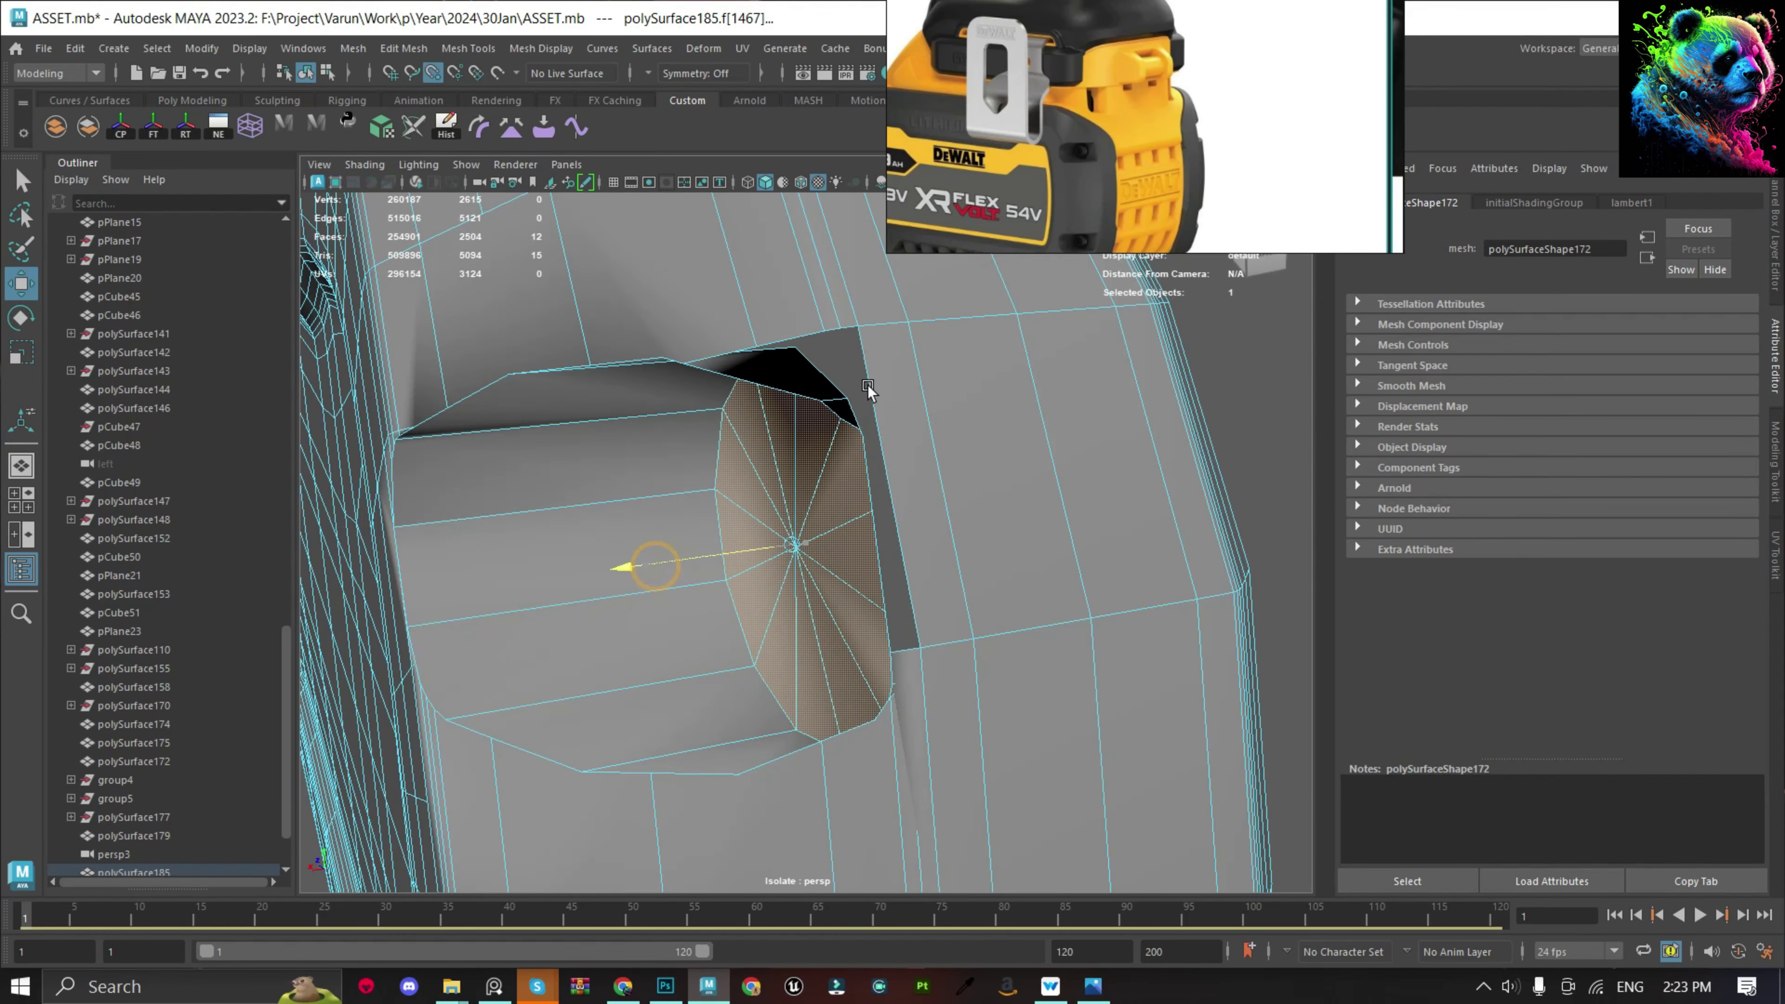
key("f")
mouse_move(883, 563)
left_mouse_down("alt")
mouse_move(902, 709)
mouse_move(685, 554)
left_mouse_up("alt")
key("F8")
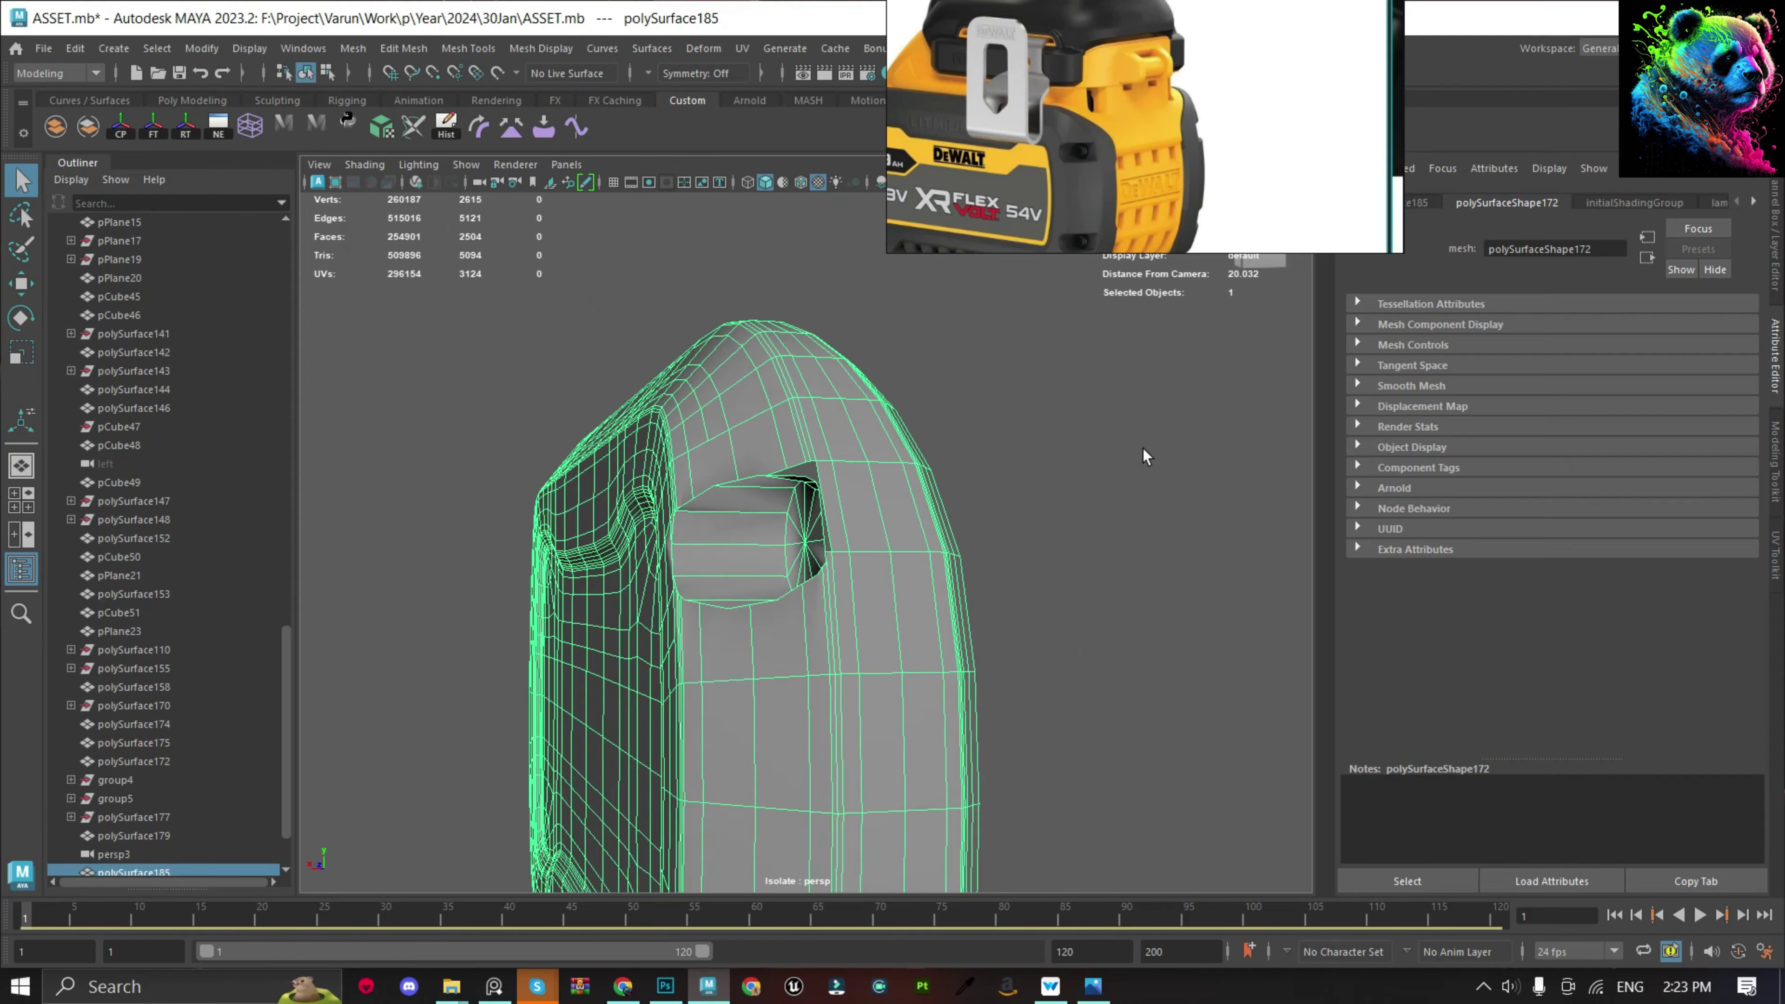
left_click(686, 343)
right_click_drag(686, 343, 1101, 411, "shift")
In the back orthographic view, lower a vertex at the hole's bottom edge.
left_click(1196, 351)
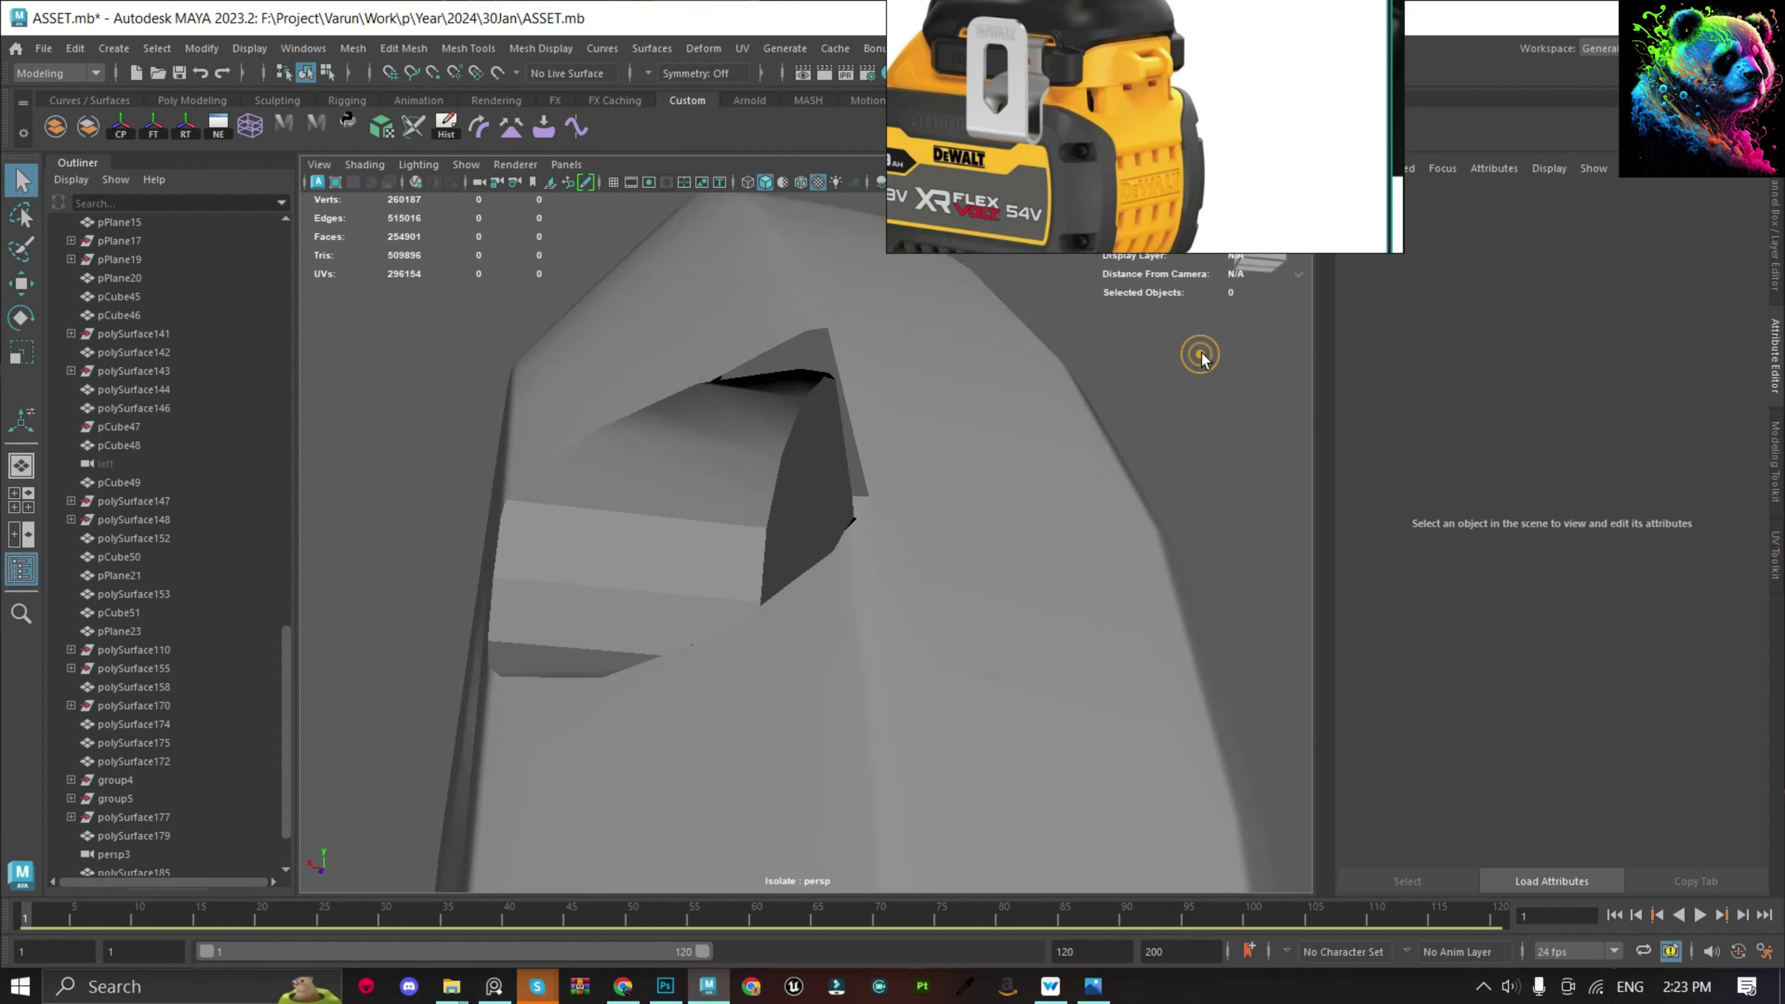
mouse_move(1196, 351)
left_mouse_down("alt")
mouse_move(697, 466)
mouse_move(889, 557)
mouse_move(817, 546)
mouse_move(876, 506)
mouse_move(698, 550)
mouse_move(744, 522)
left_mouse_up("alt")
left_click(706, 518)
key("F9")
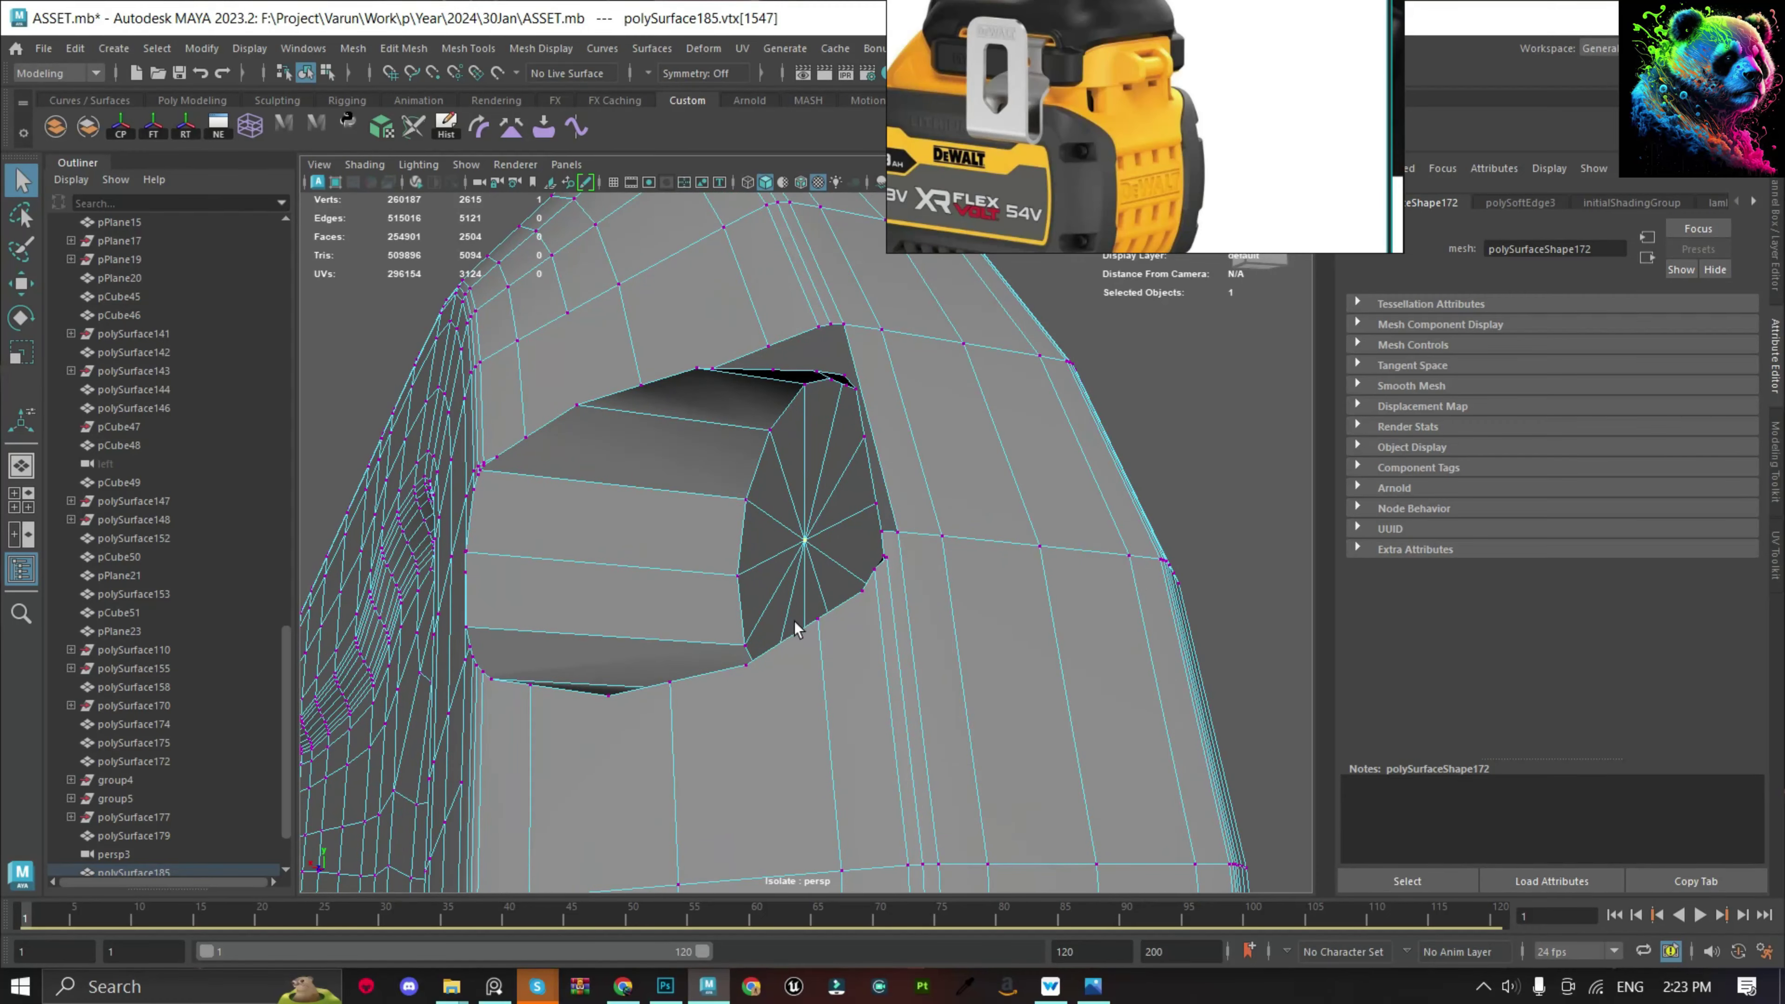
key("space")
left_click_drag(973, 617, 973, 676)
key("w")
left_click_drag(787, 521, 832, 602)
key("space")
scroll(709, 578, "up", 2)
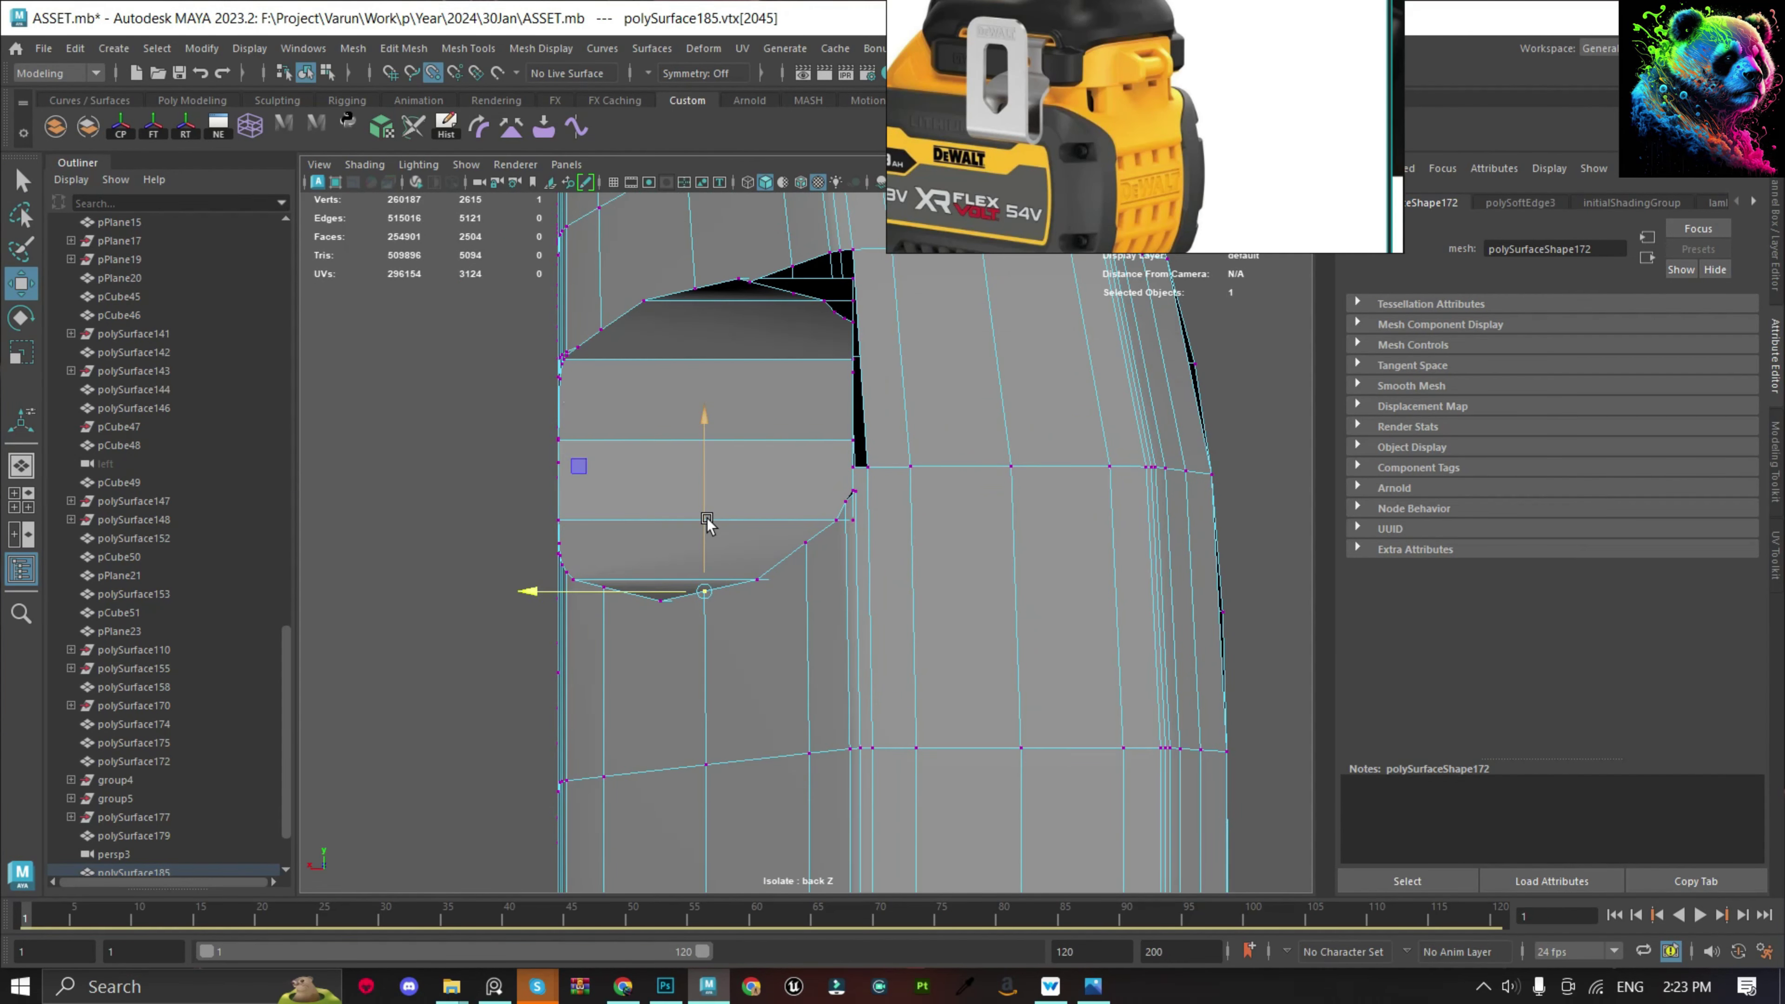
left_click_drag(707, 521, 707, 529)
Scale the neighbouring rim vertices flat to one height.
left_click(757, 579)
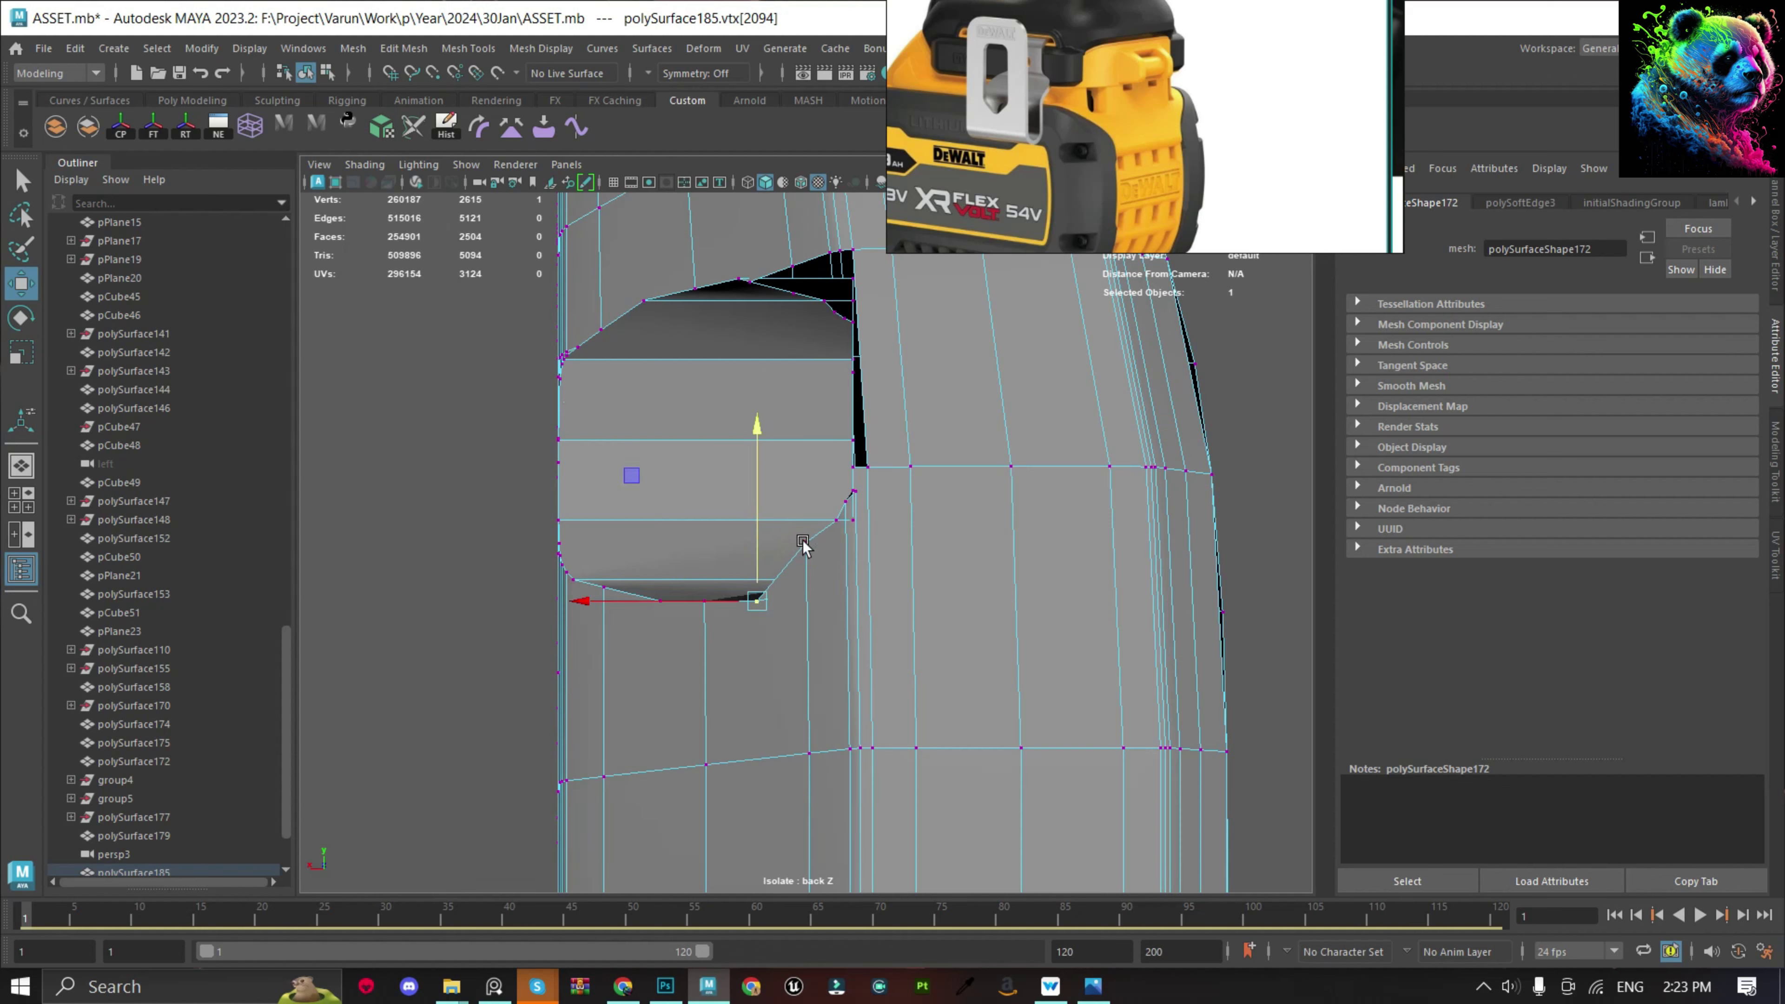
left_click(851, 522)
mouse_move(850, 535)
left_mouse_down("alt")
mouse_move(434, 542)
mouse_move(1042, 633)
left_mouse_up("alt")
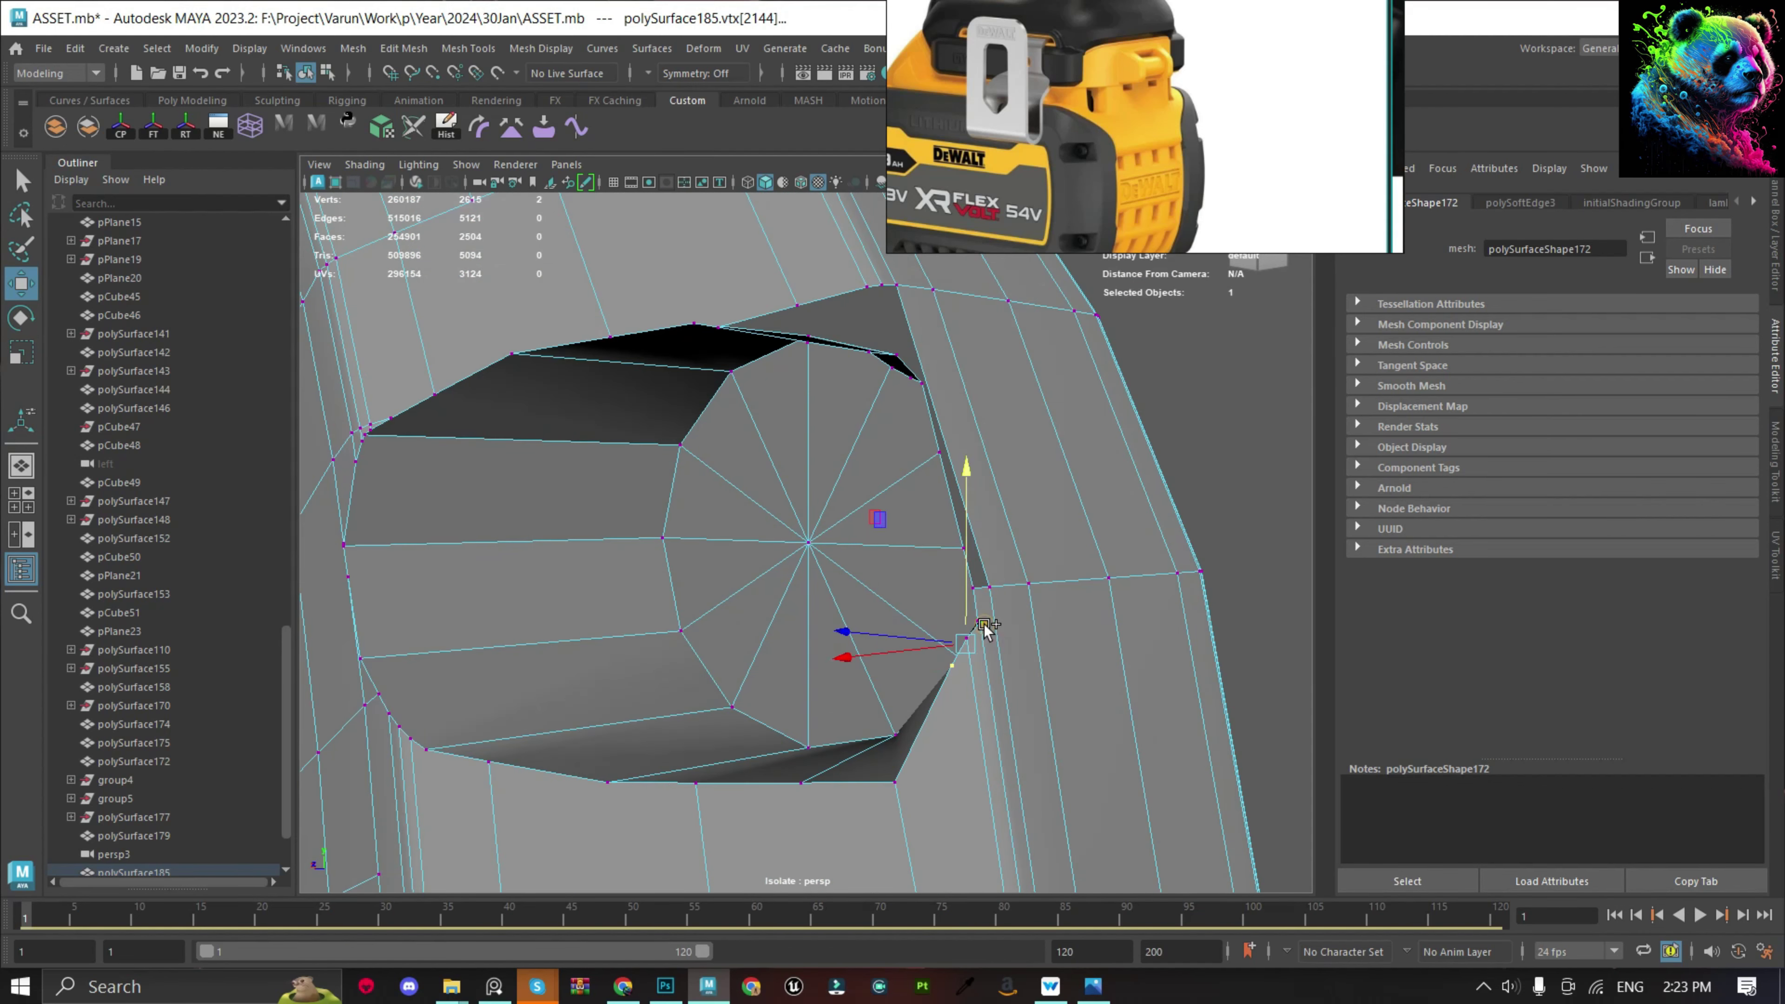
key("r")
mouse_move(953, 545)
left_mouse_down()
mouse_move(968, 789)
mouse_move(1028, 718)
mouse_move(857, 598)
mouse_move(825, 478)
mouse_move(857, 490)
mouse_move(813, 455)
left_mouse_up()
left_click(974, 641)
key("q")
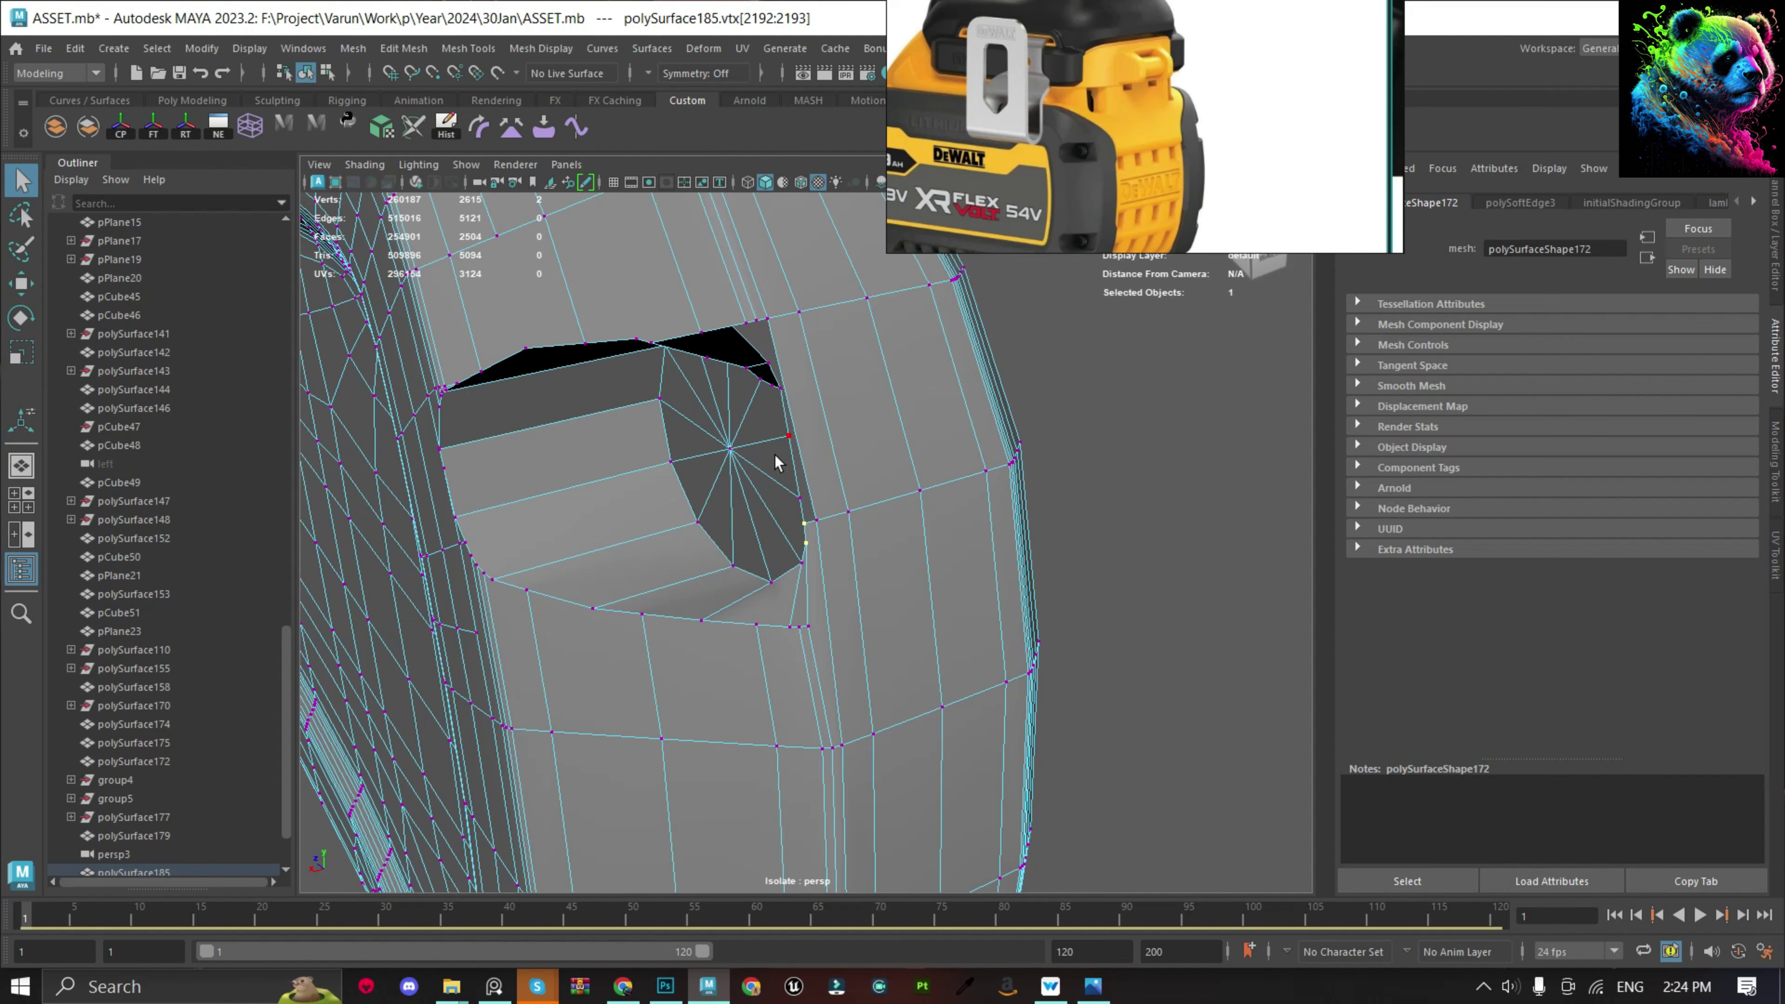
Select the side faces around the hole's rim for scaling.
key("F8")
scroll(928, 404, "down", 5)
scroll(690, 586, "up", 5)
left_click(714, 545)
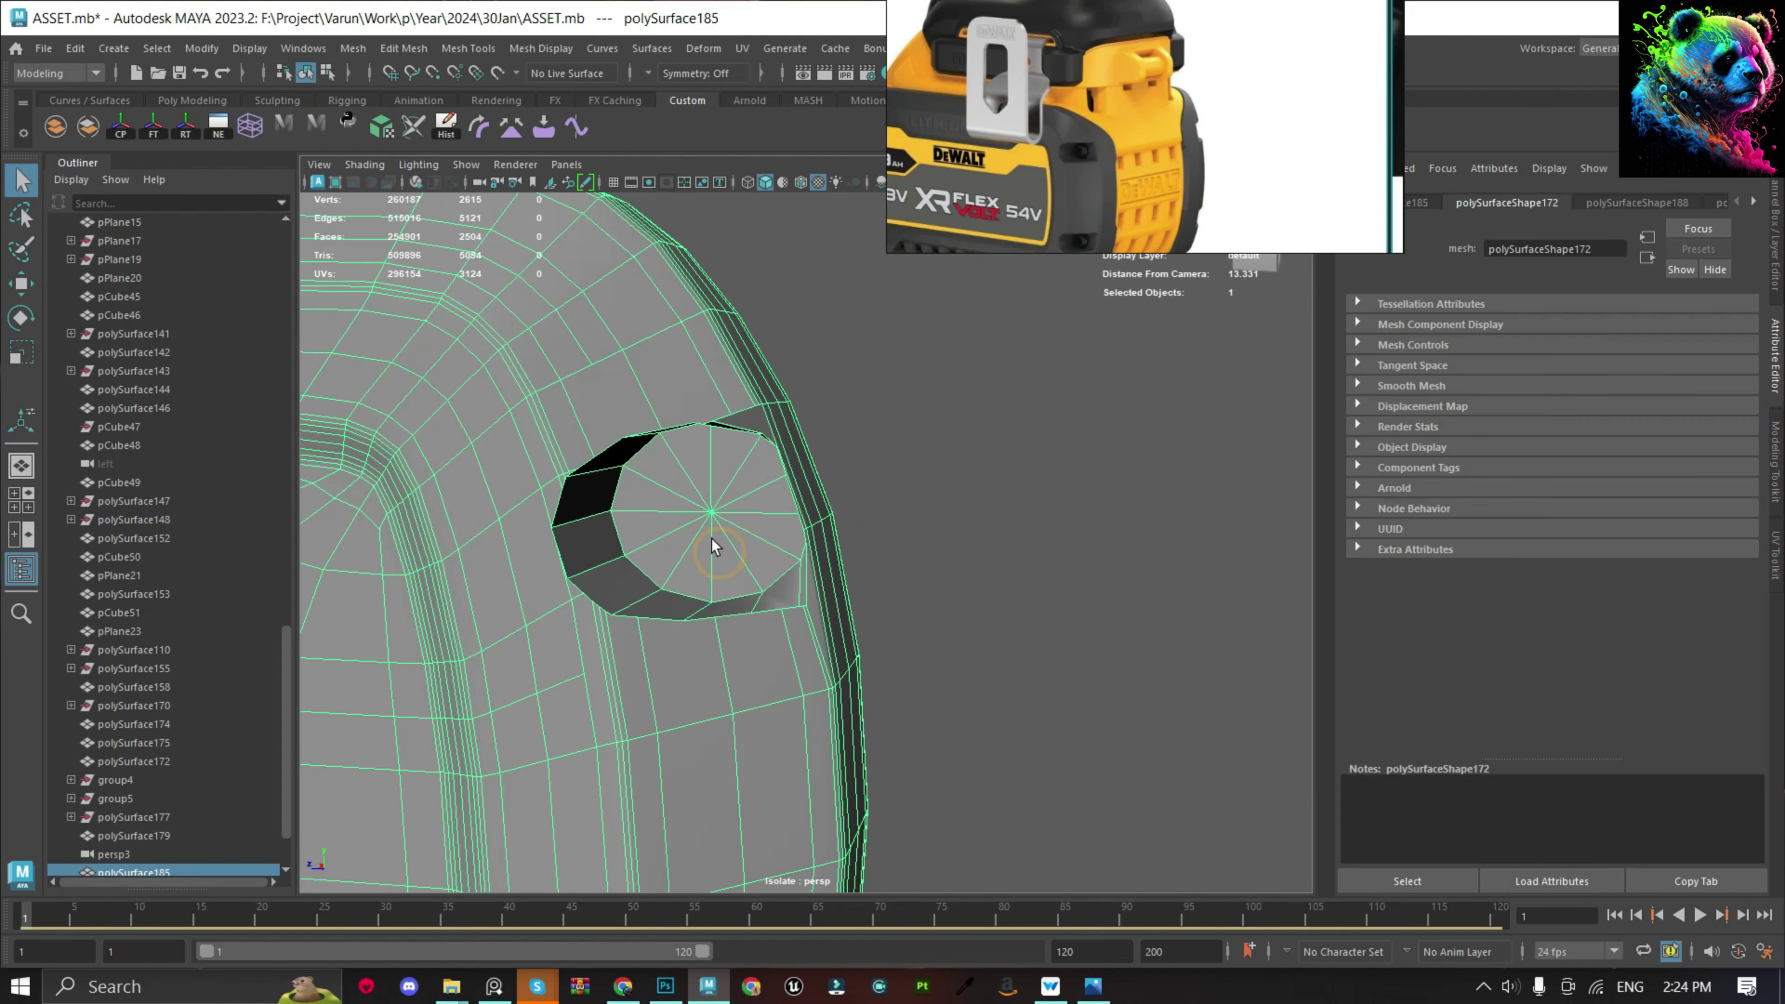
left_click_drag(712, 546, 639, 440, "alt")
right_click_drag(639, 440, 638, 410)
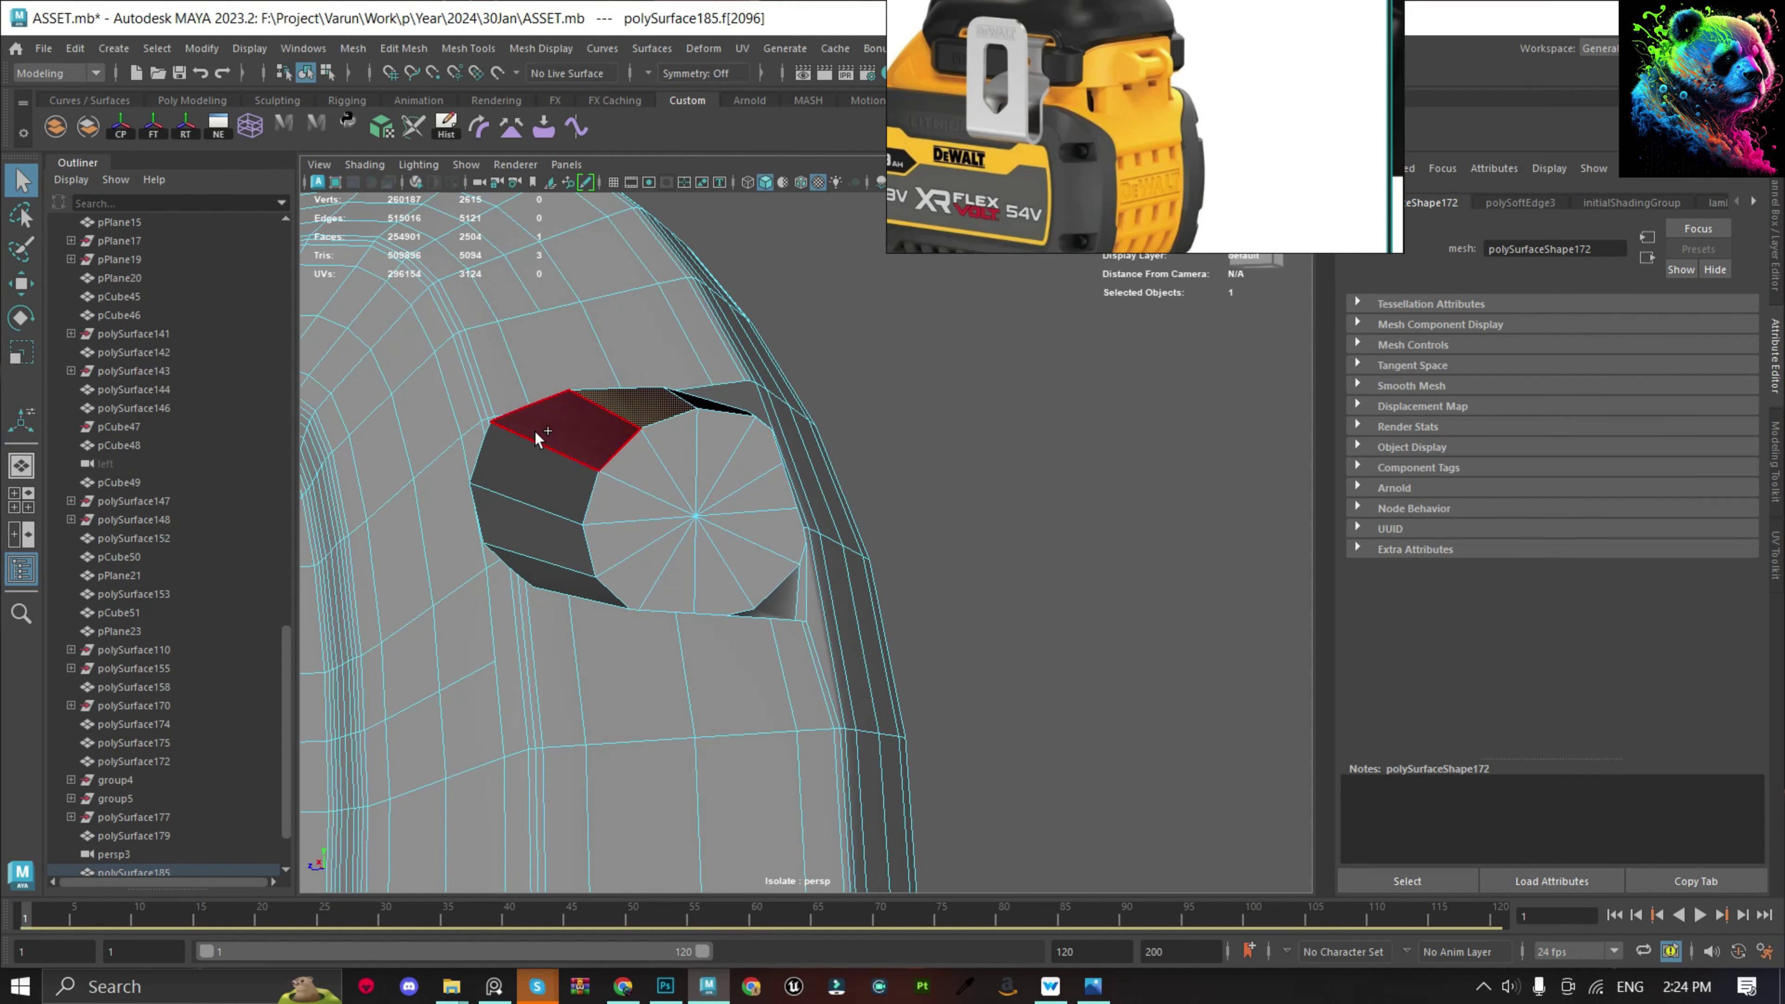
mouse_move(534, 431)
left_mouse_down("shift")
mouse_move(556, 564)
mouse_move(593, 632)
left_mouse_up("shift")
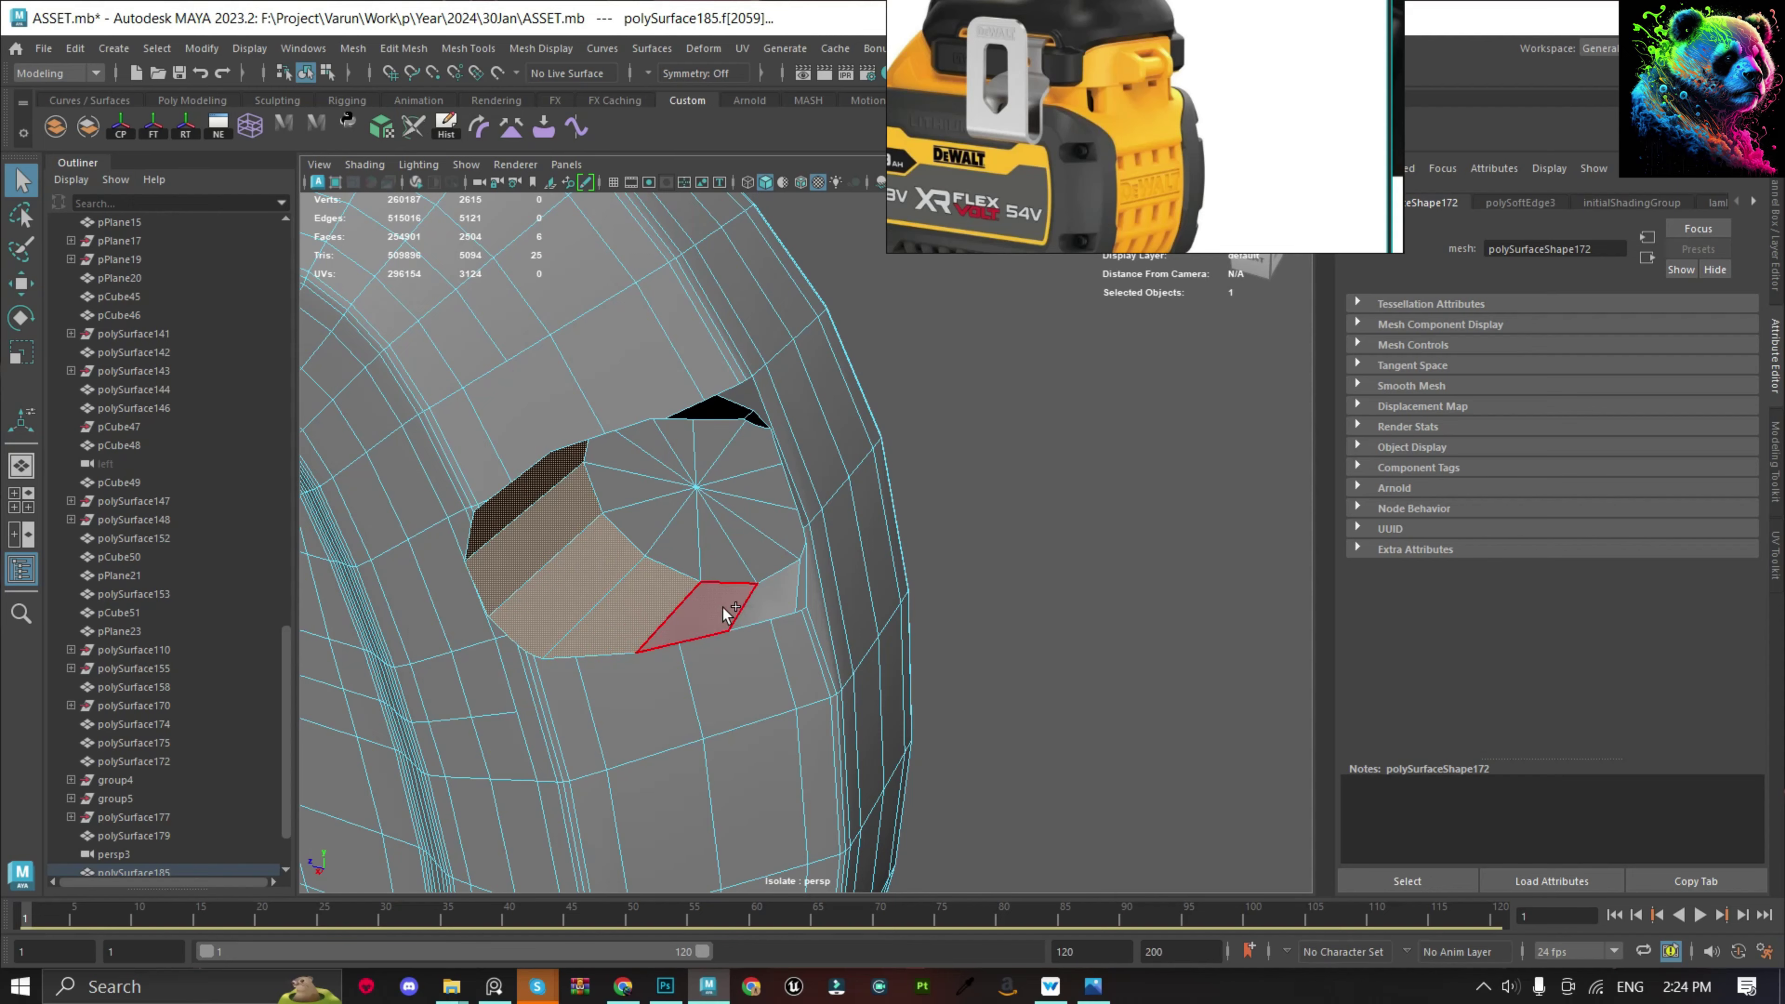
left_click_drag(738, 584, 781, 527, "alt")
key("r")
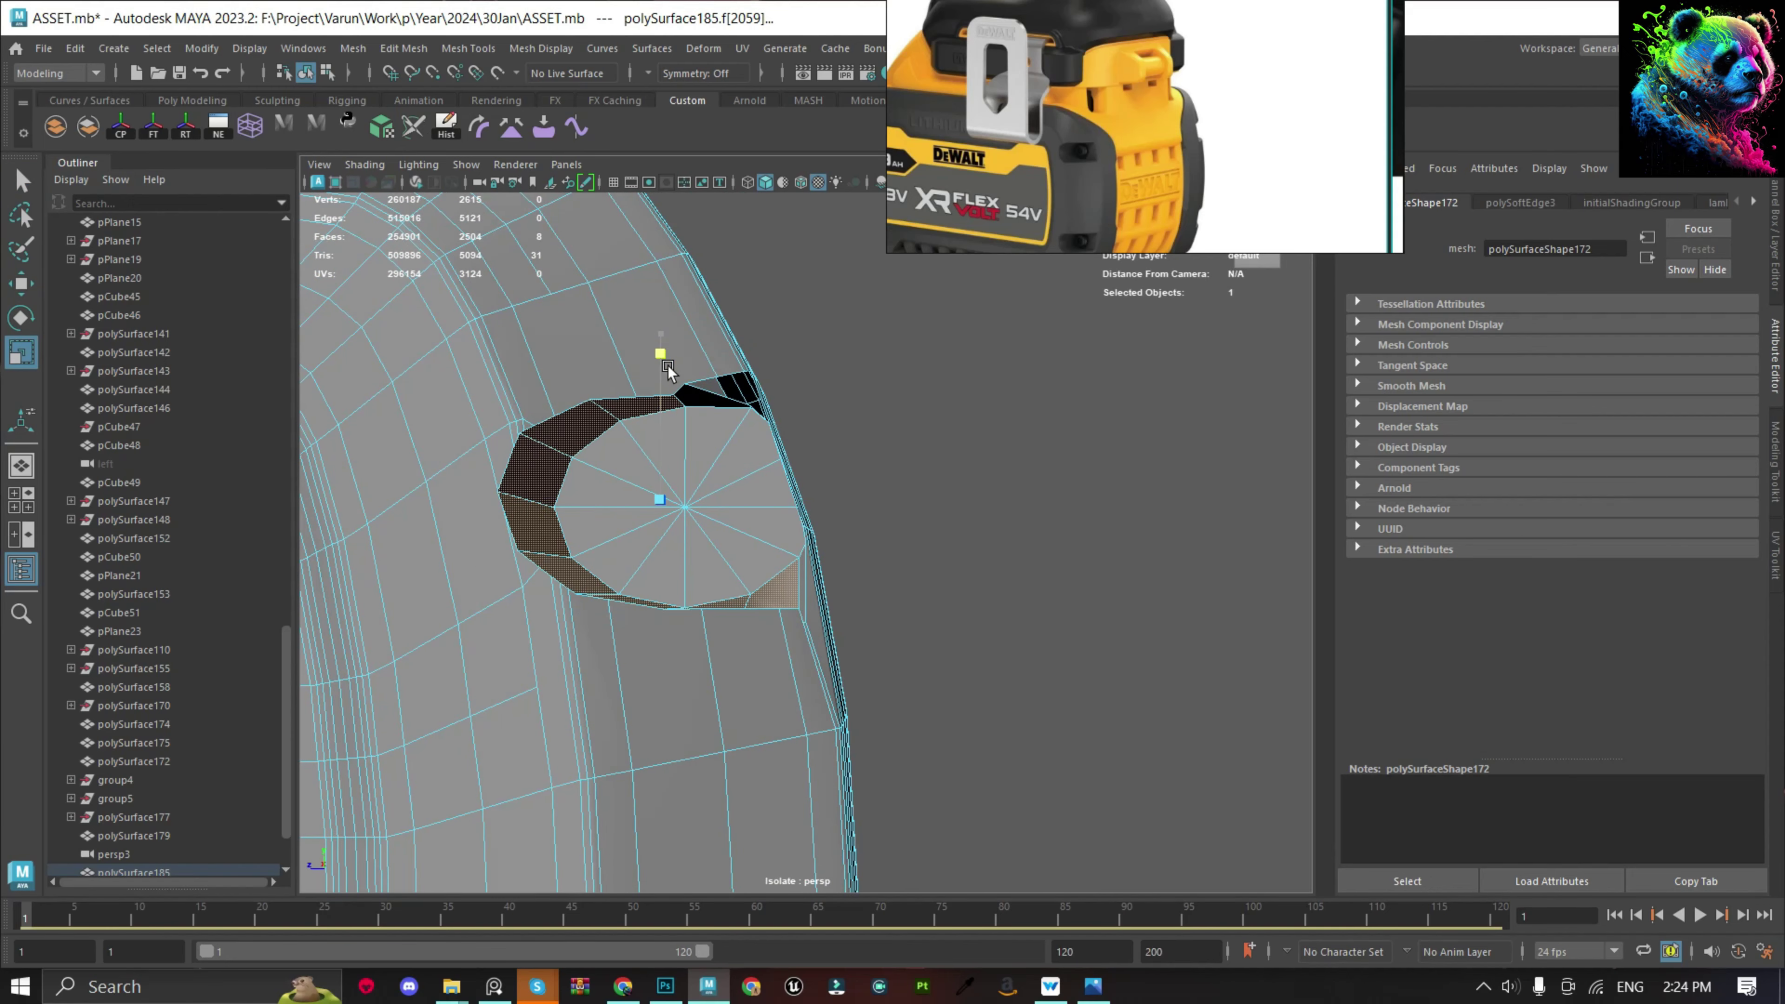
right_click_drag(673, 376, 758, 436)
Select rim vertices and move the vertex above the hole down along Y.
left_click_drag(627, 380, 721, 586, "alt")
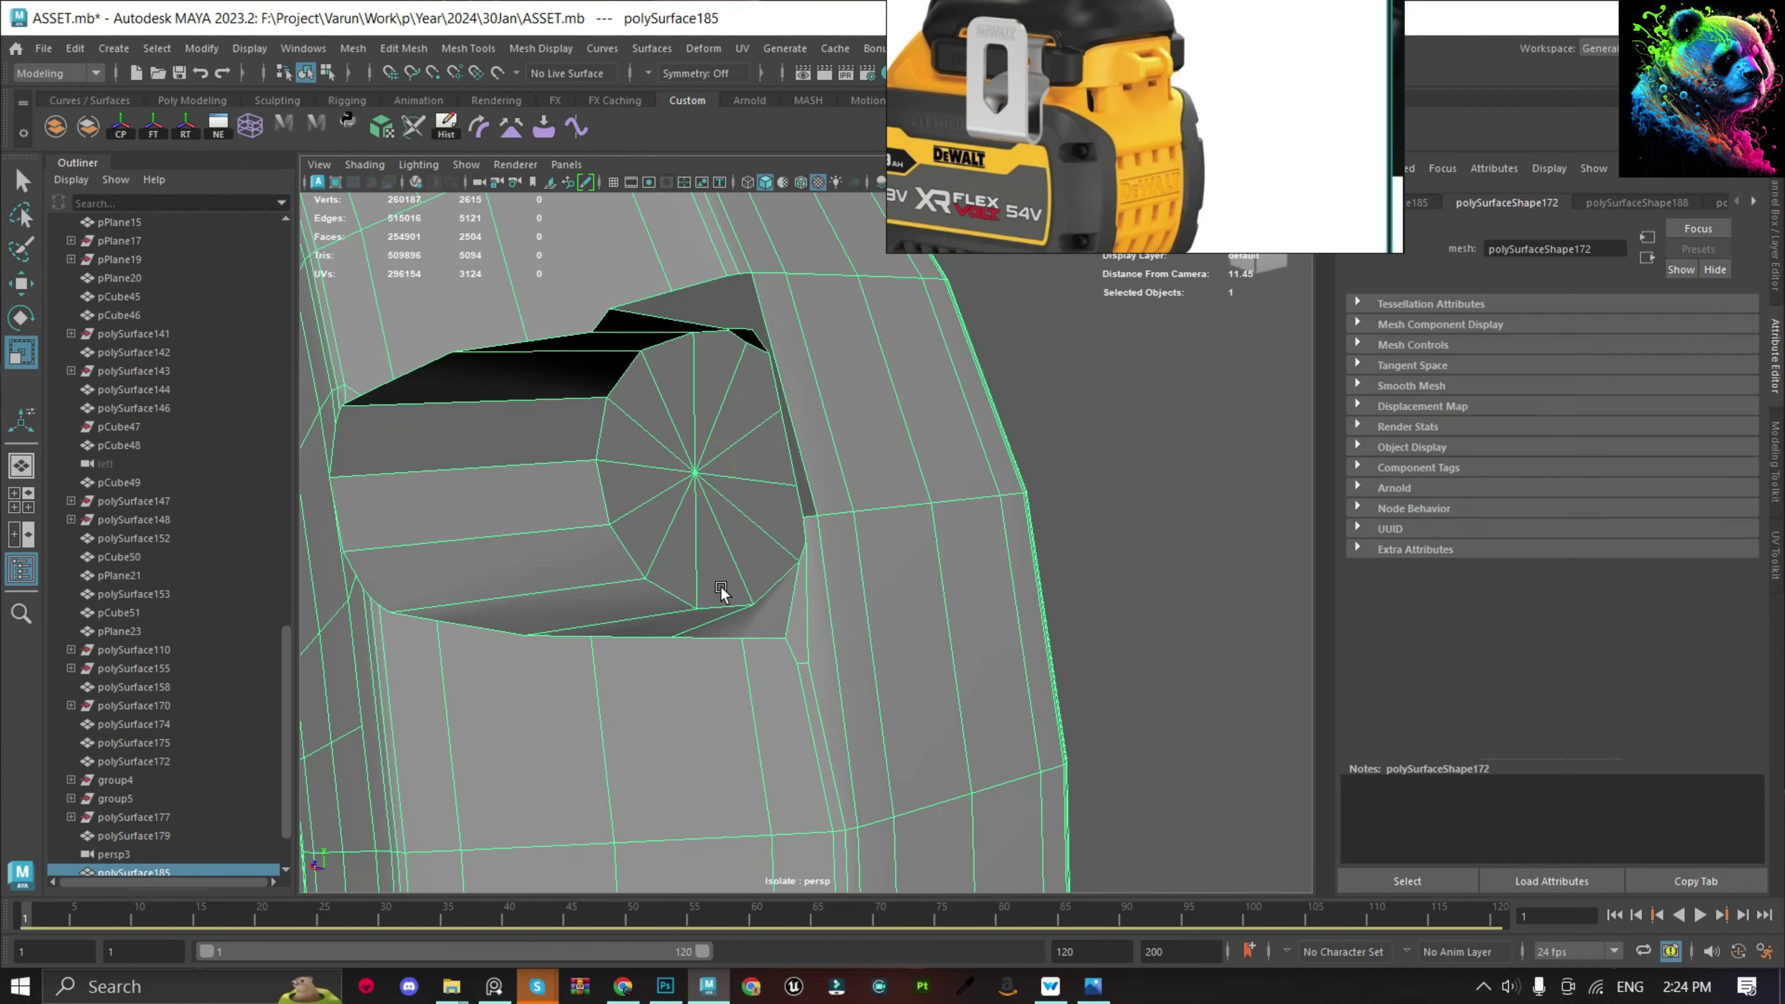
left_click_drag(777, 642, 777, 562, "alt")
key("w")
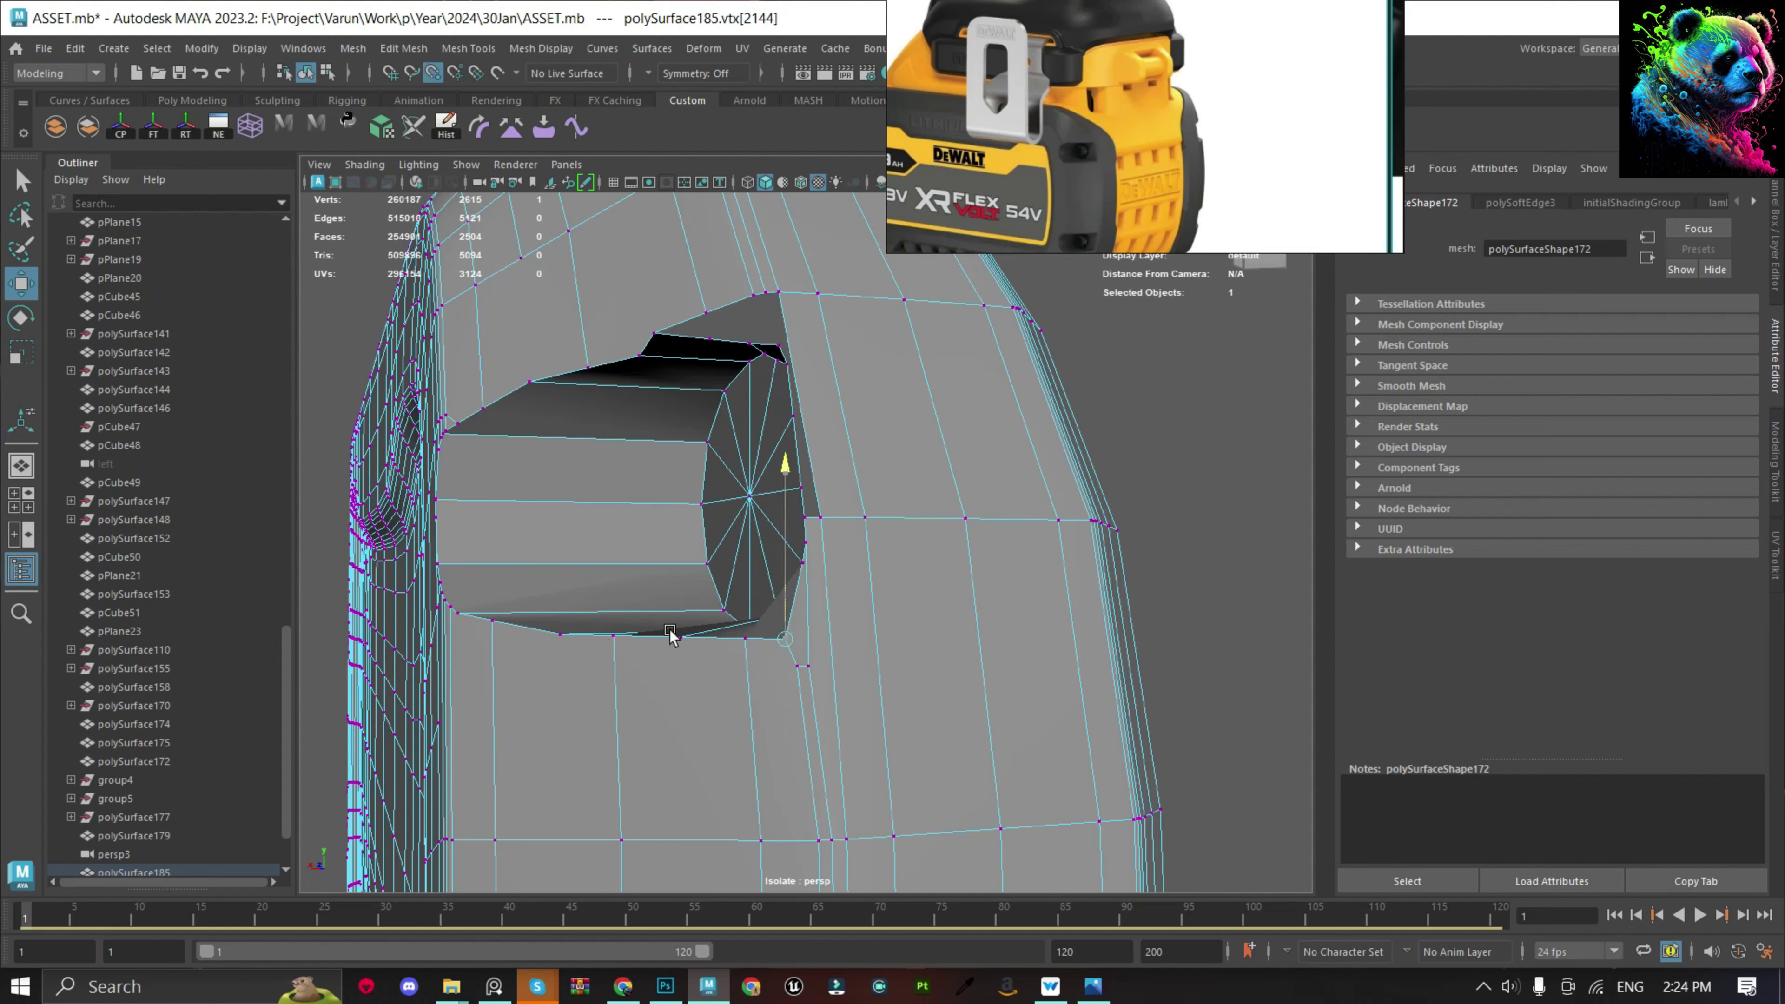
left_click_drag(791, 651, 737, 686)
left_click(737, 679)
mouse_move(724, 589)
left_mouse_down("alt")
mouse_move(769, 646)
mouse_move(849, 511)
left_mouse_up("alt")
left_click(809, 570)
left_click_drag(809, 570, 647, 352, "alt")
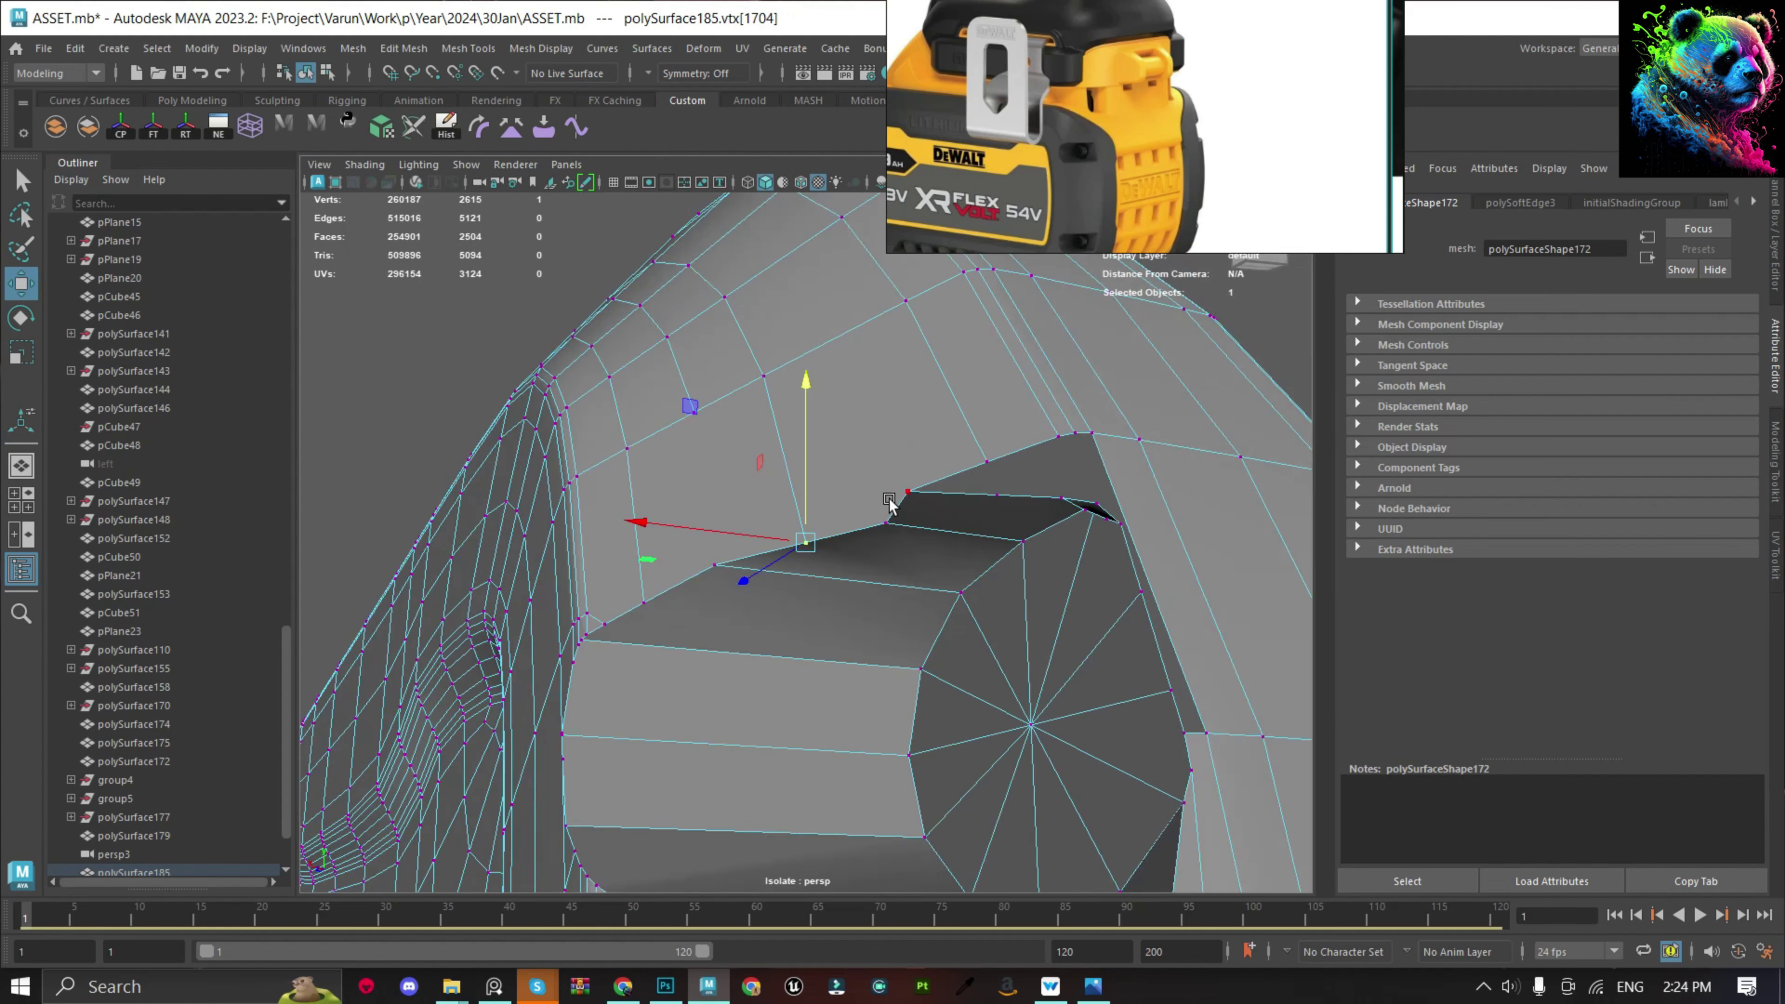
mouse_move(649, 439)
left_mouse_down("alt")
mouse_move(810, 464)
mouse_move(735, 549)
left_mouse_up("alt")
left_click_drag(890, 493, 883, 536, "alt")
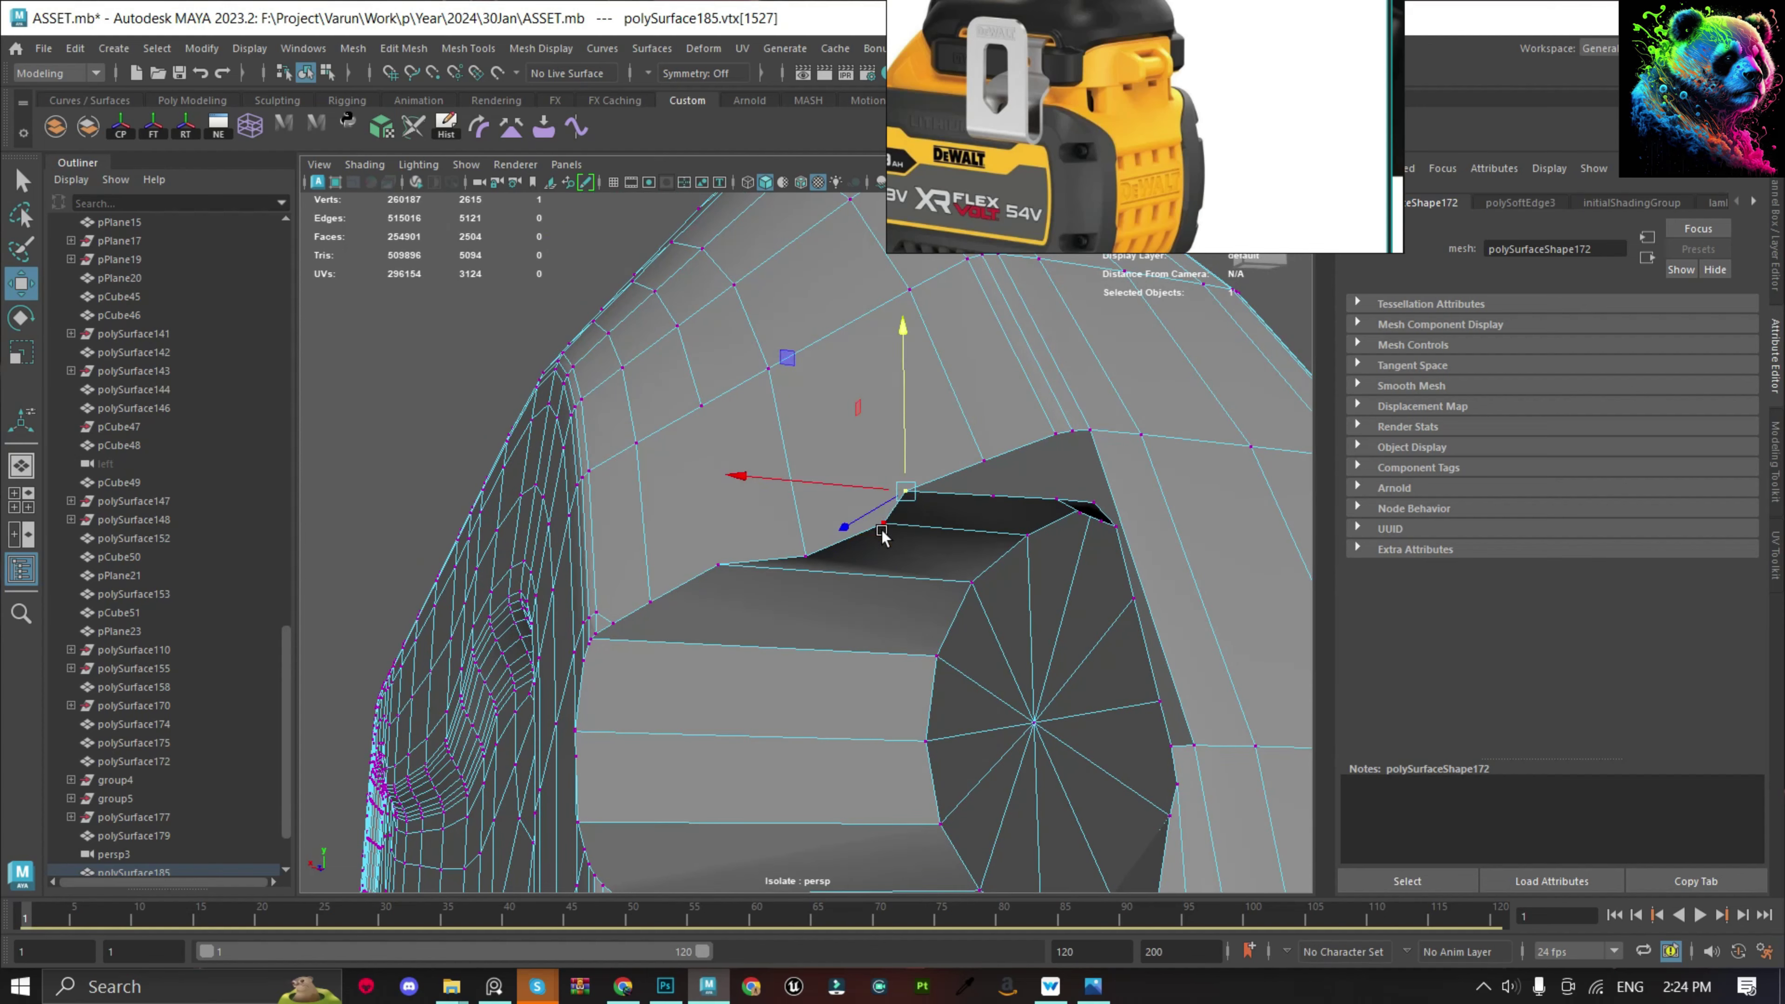
mouse_move(879, 467)
left_mouse_down()
mouse_move(916, 464)
mouse_move(891, 497)
left_mouse_up()
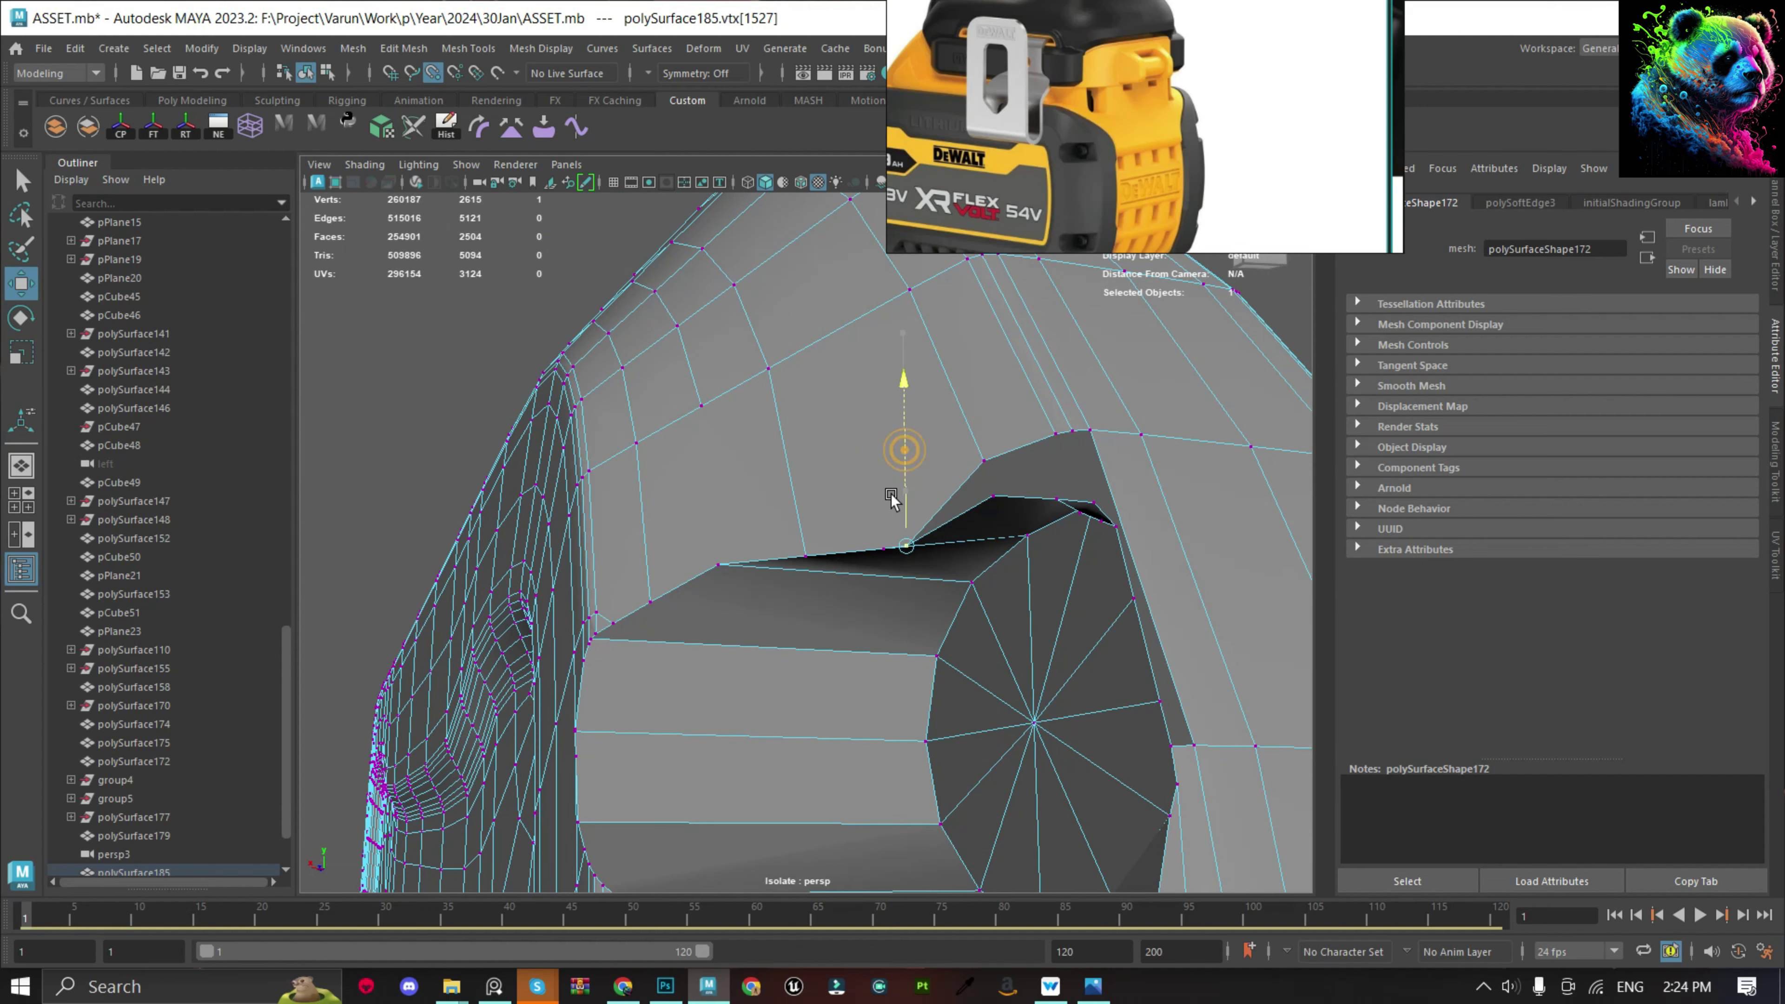
scroll(991, 422, "down", 5)
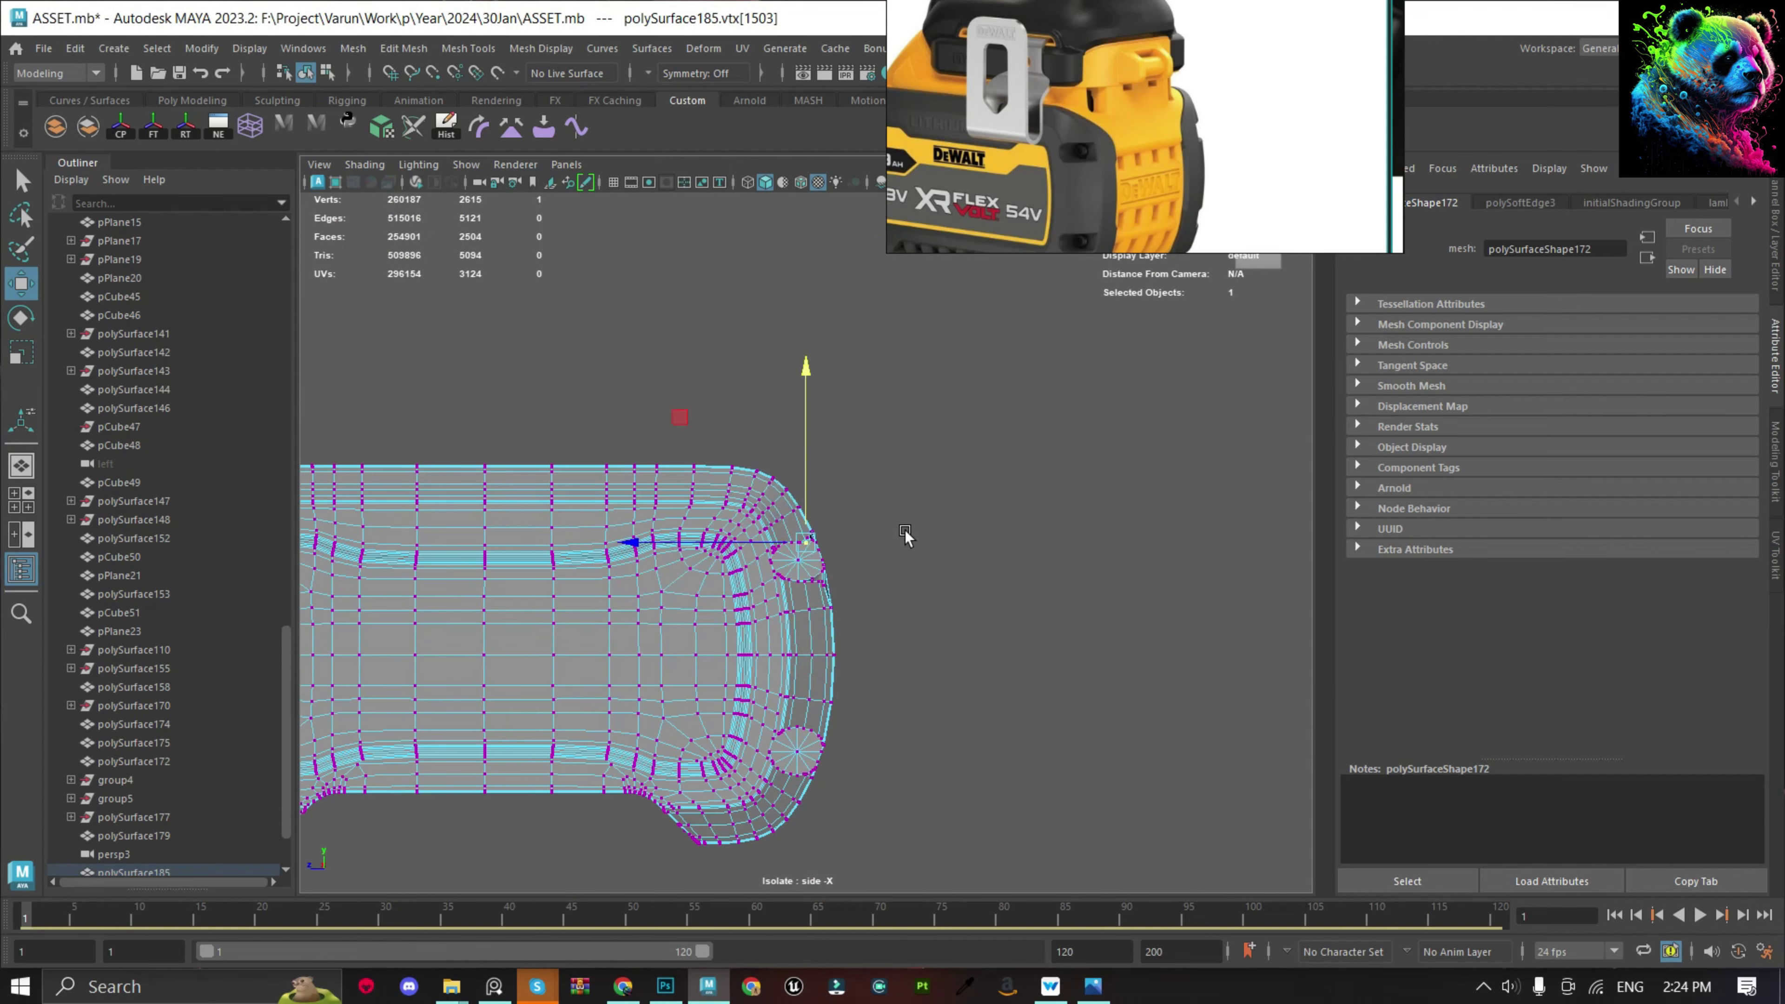
In Back view, pull the stray vertex down to the panel edge, then return to perspective.
key("space")
left_click(717, 527)
scroll(554, 569, "up", 3)
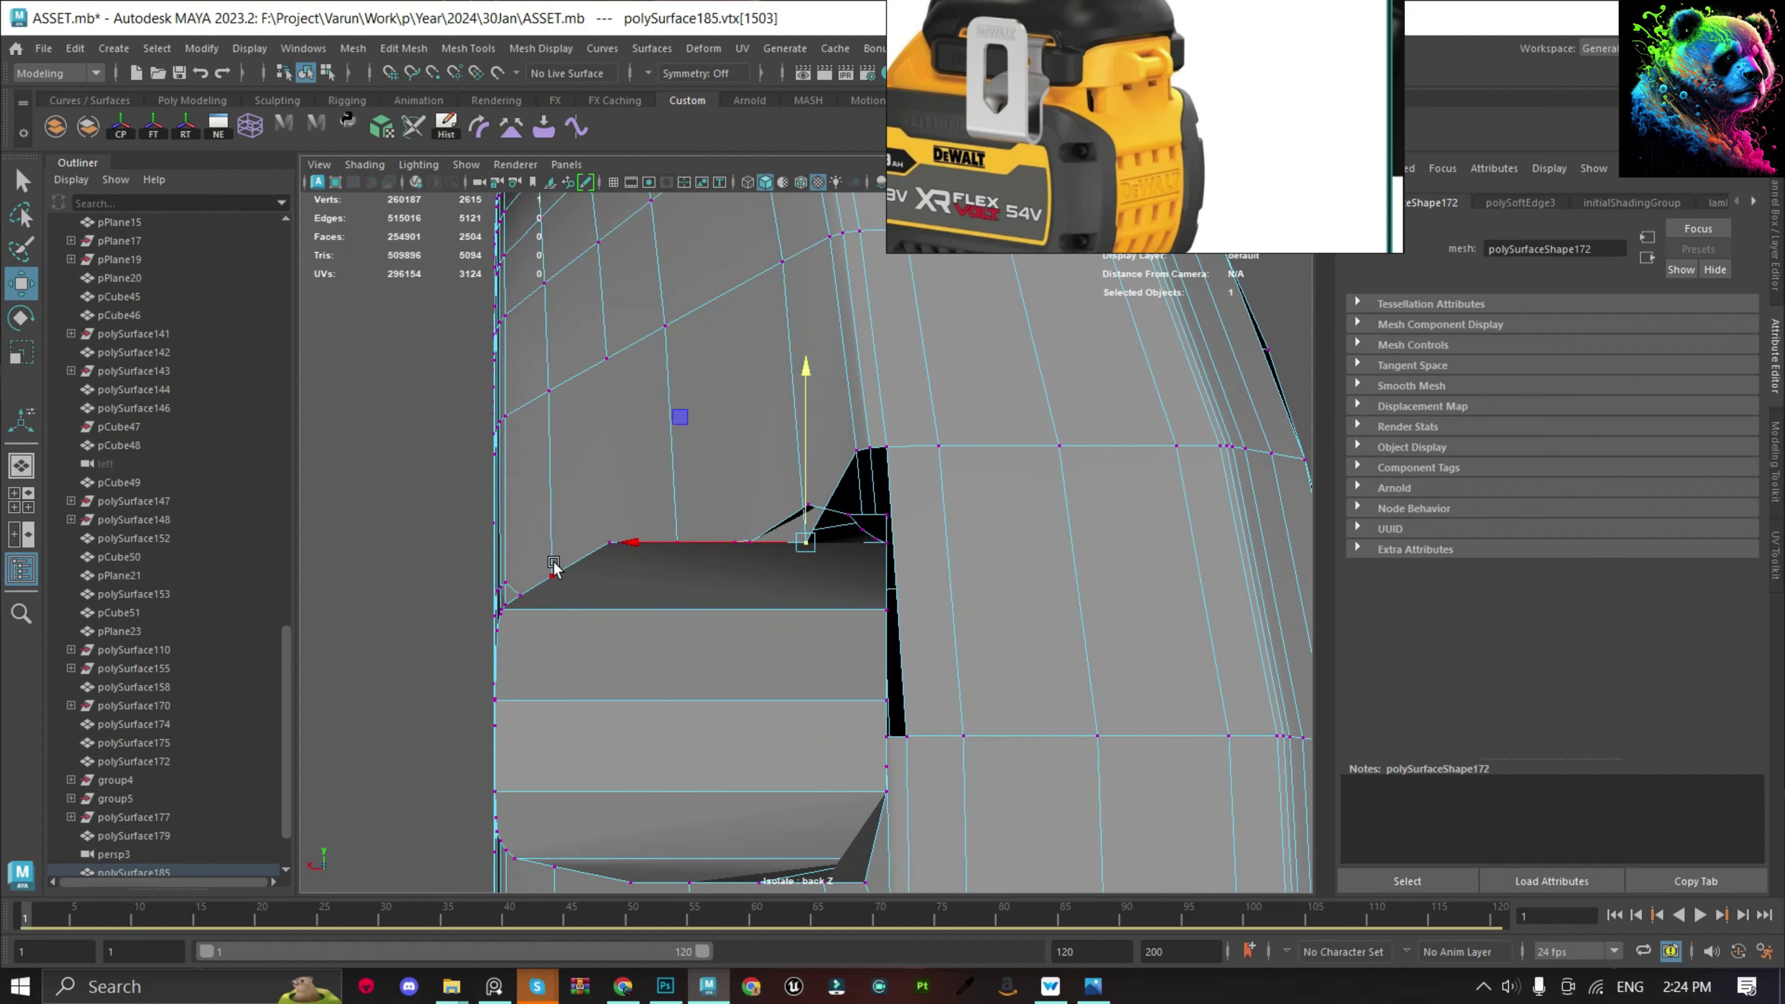
left_click_drag(552, 469, 558, 469)
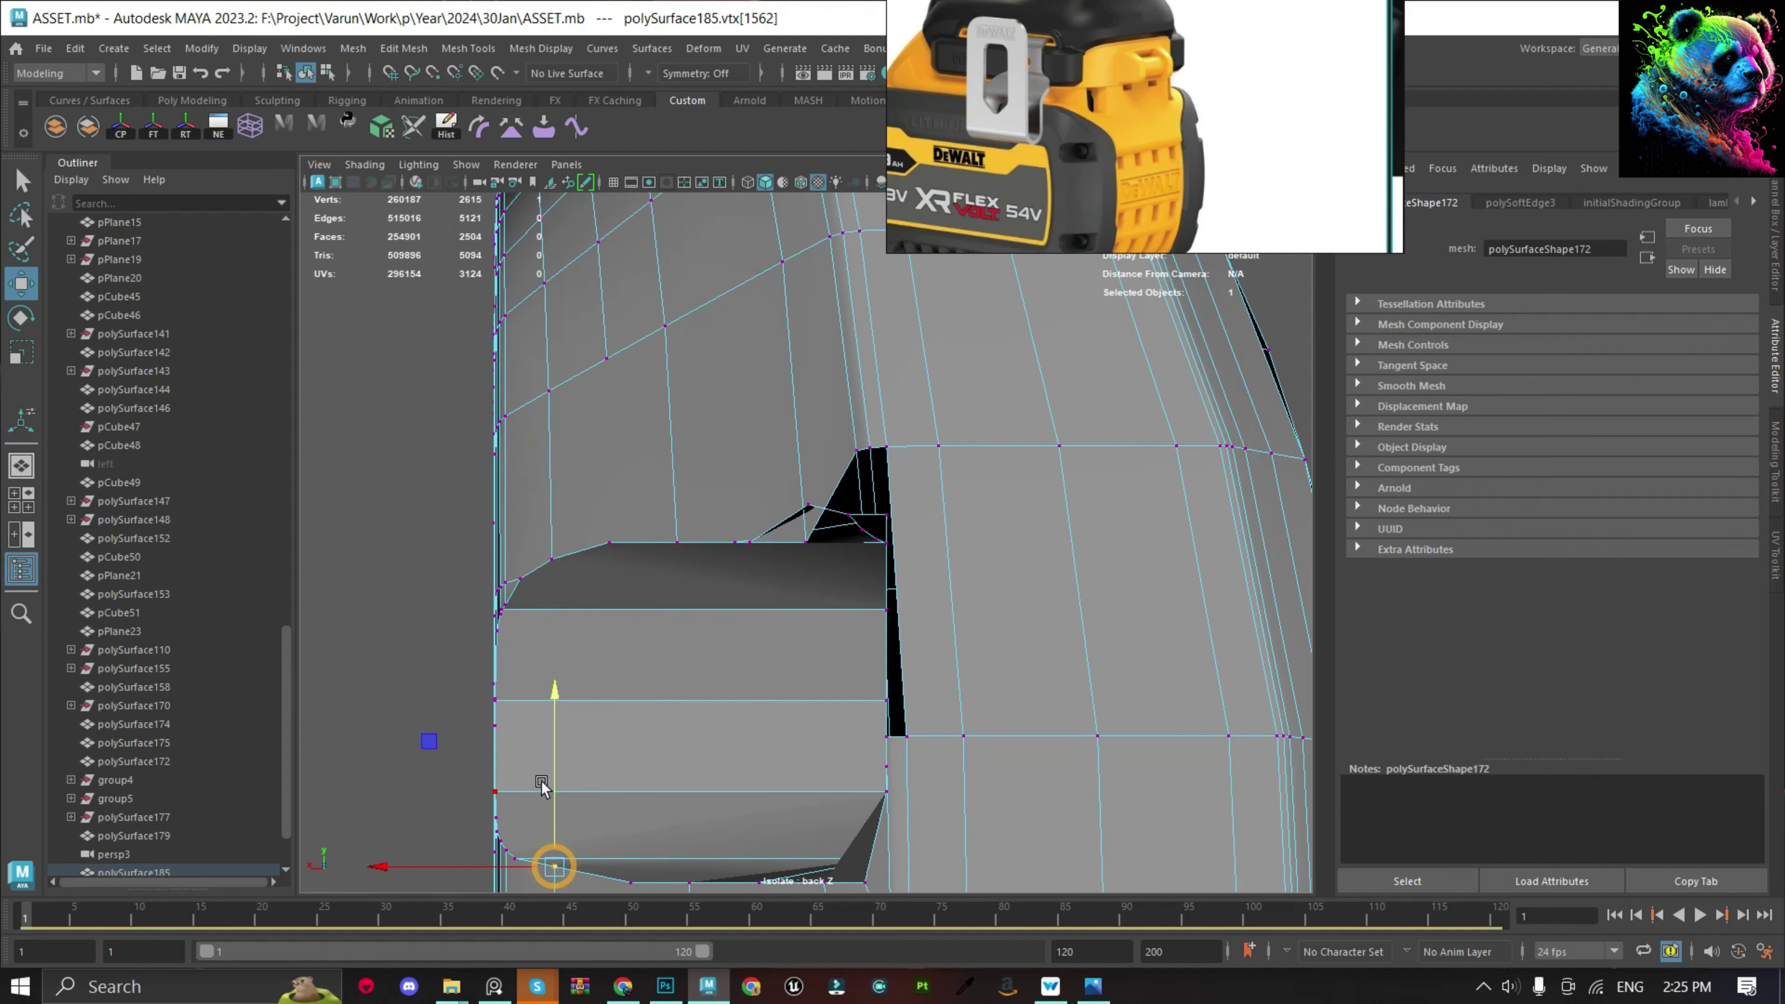
scroll(838, 505, "up", 2)
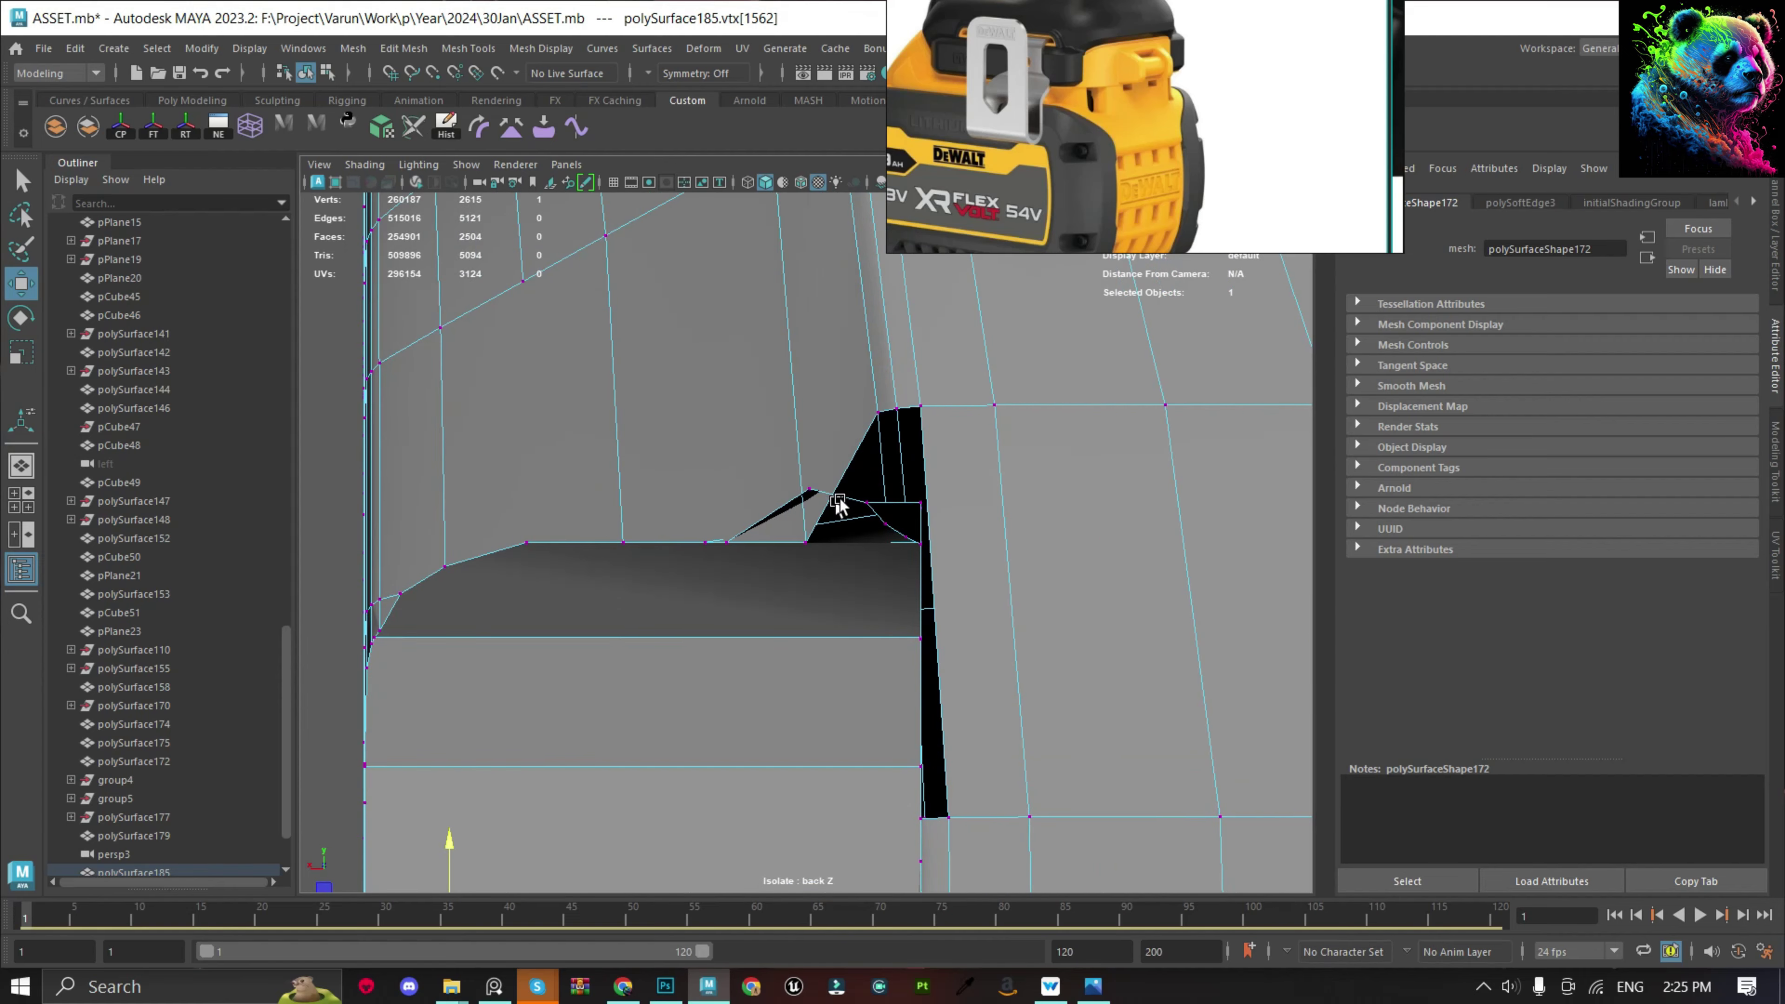
left_click_drag(900, 352, 911, 489)
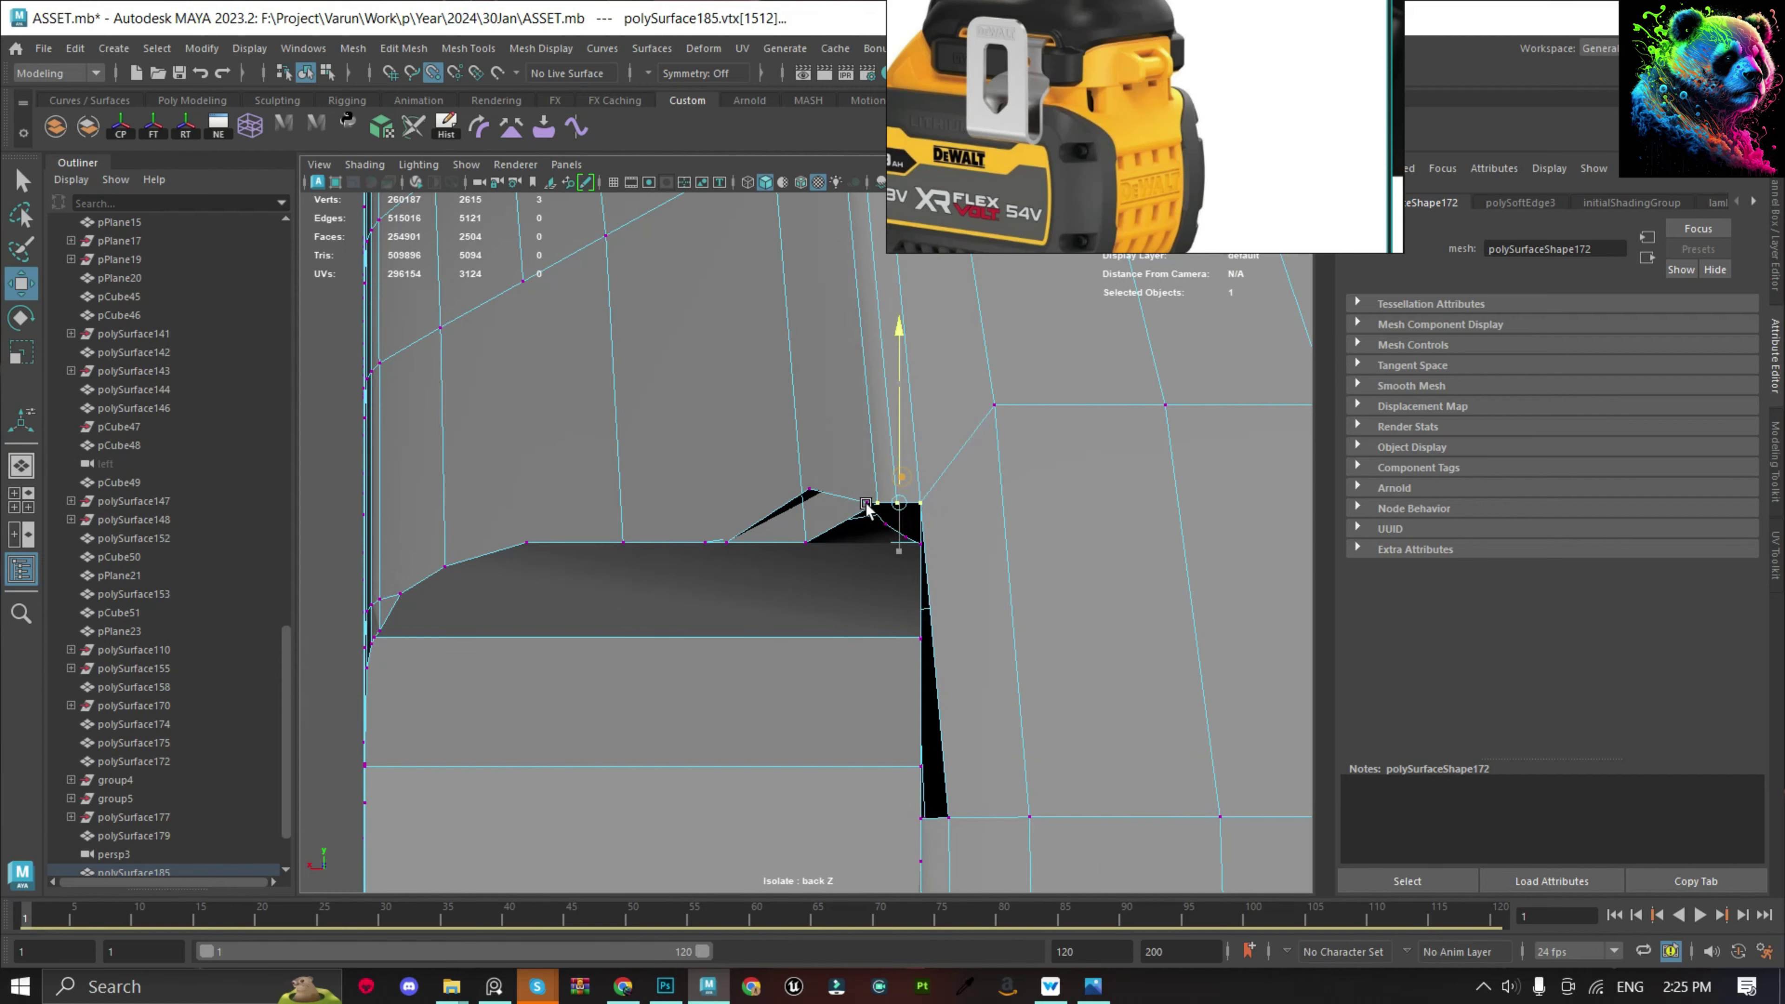
key("space")
mouse_move(817, 534)
left_mouse_down()
mouse_move(1114, 549)
mouse_move(922, 493)
left_mouse_up()
key("F8")
right_click_drag(950, 349, 410, 338)
Delete the stray face beside the hole.
left_click(951, 400)
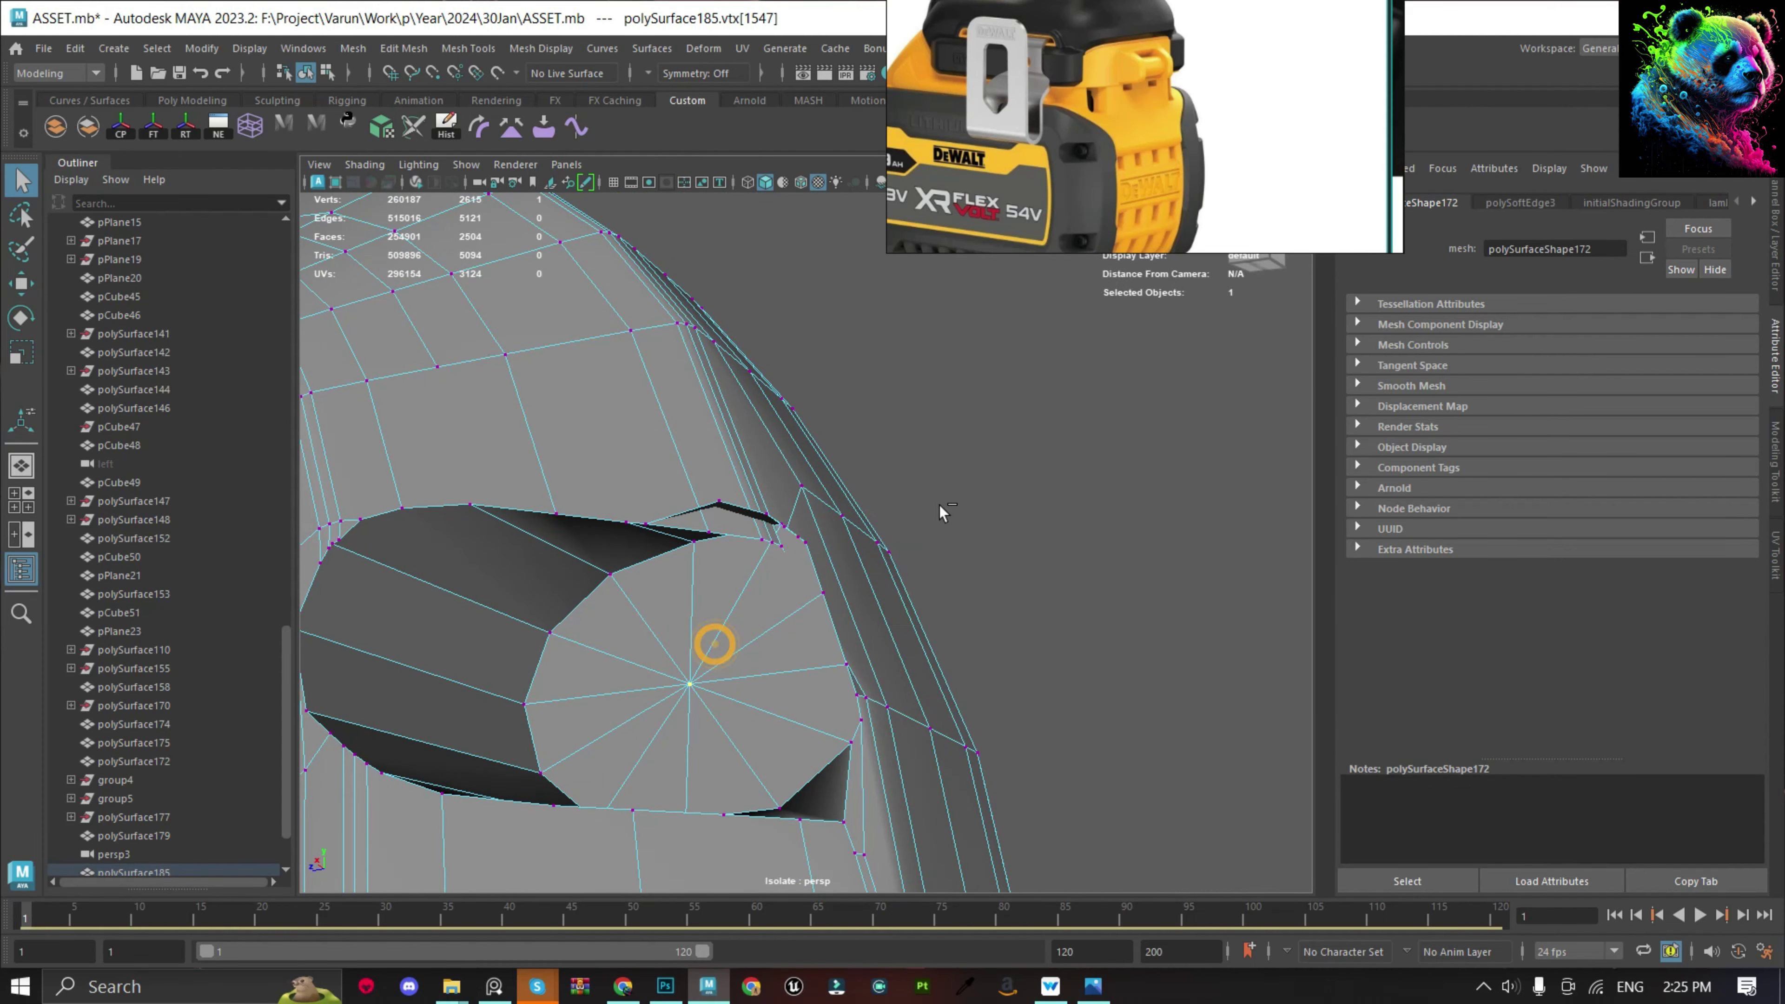
left_click_drag(647, 590, 618, 511, "alt")
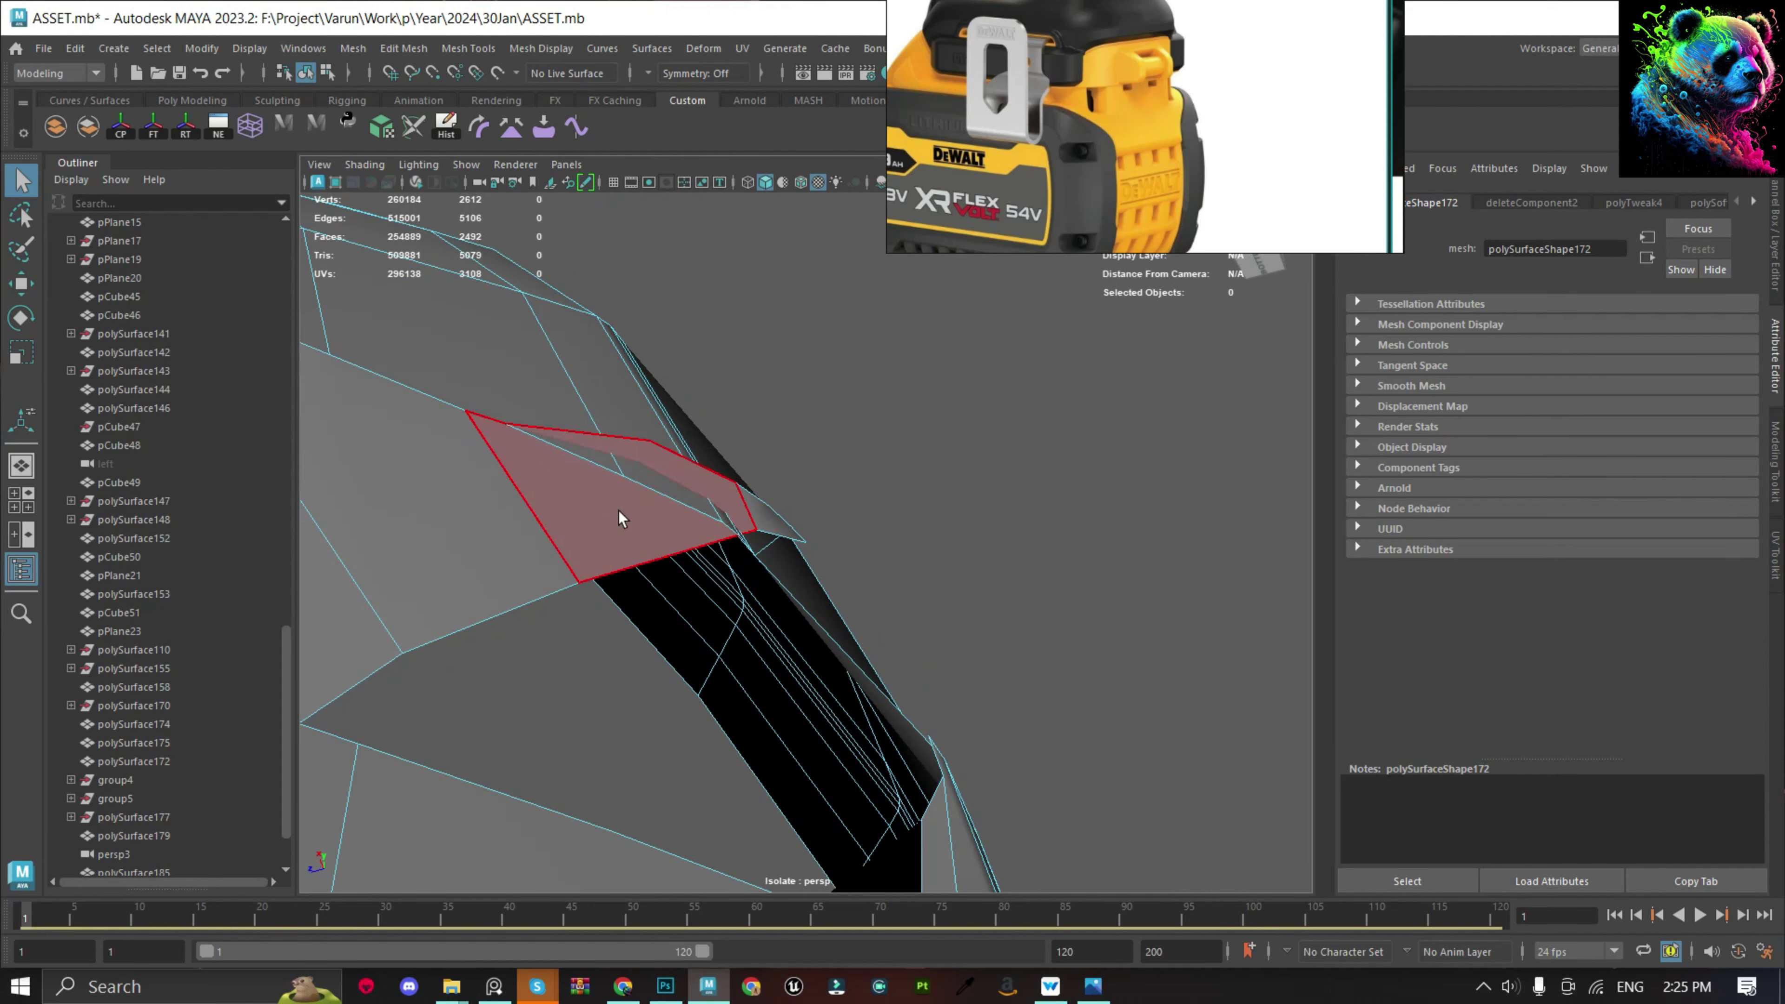
left_click(618, 510)
key("Delete")
mouse_move(918, 507)
left_mouse_down("alt")
mouse_move(949, 536)
mouse_move(851, 799)
mouse_move(1000, 550)
mouse_move(877, 422)
mouse_move(1006, 488)
mouse_move(985, 493)
left_mouse_up("alt")
left_click(850, 799)
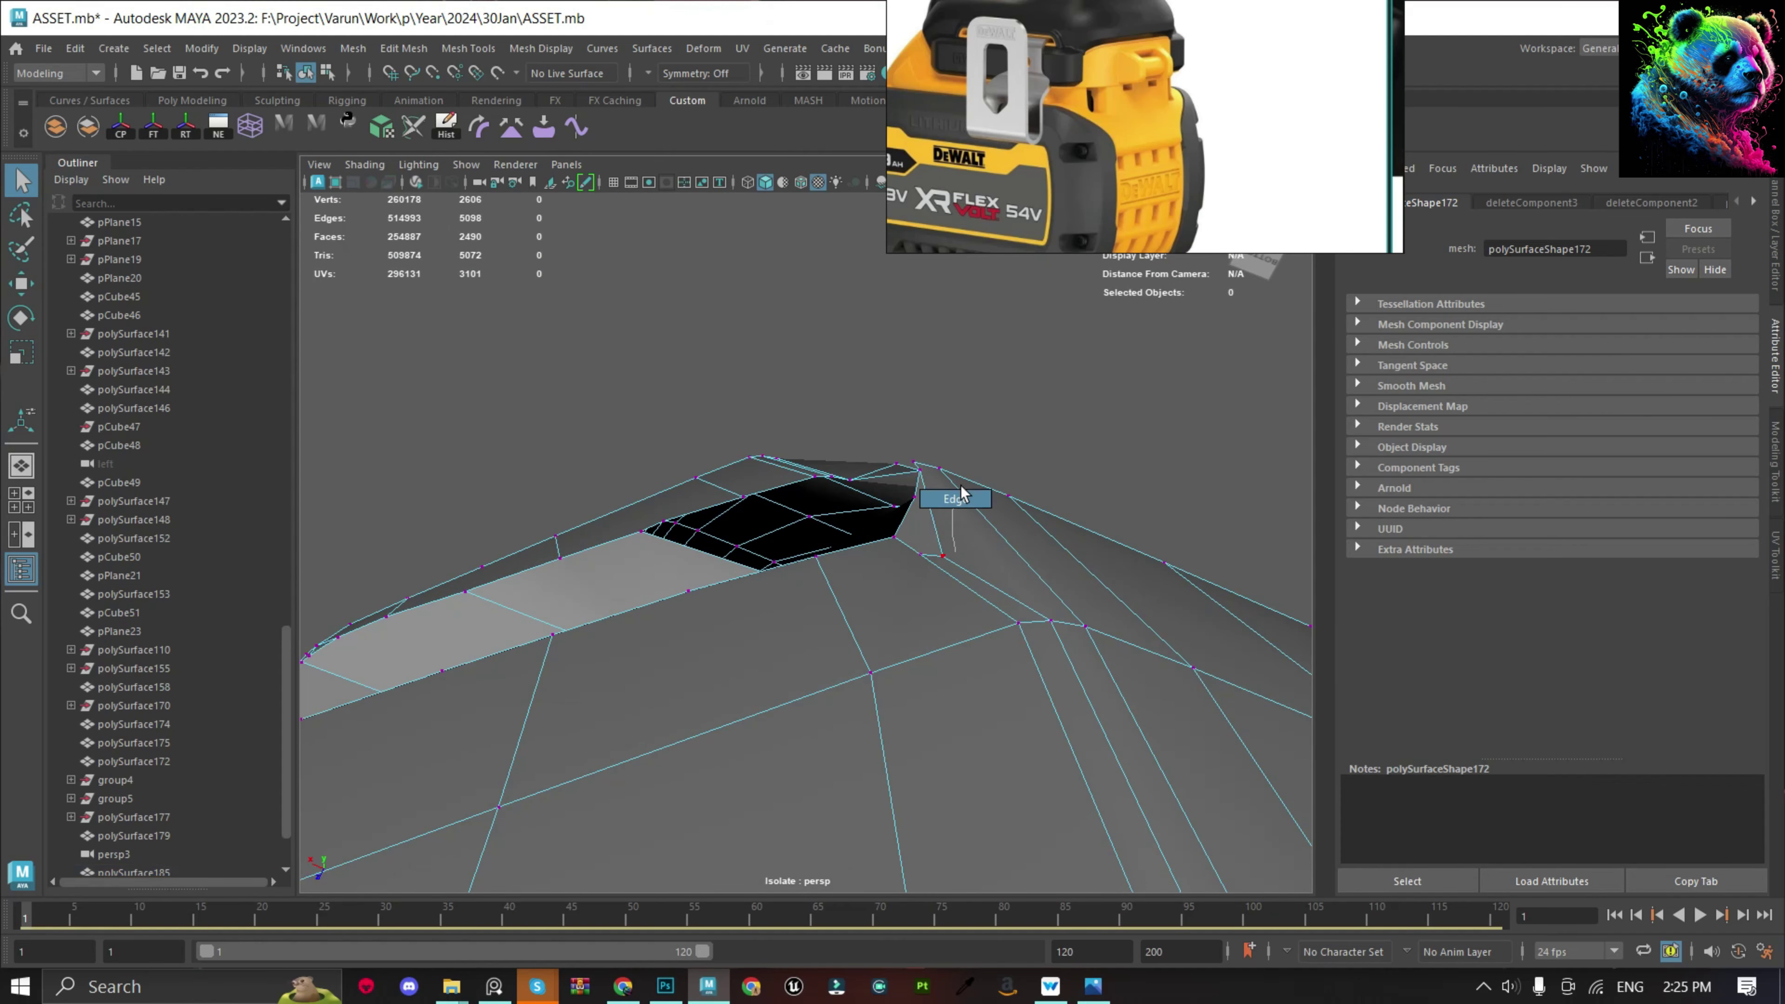
Inspect the hole's rim edge, then select and frame the neighbouring rim vertex.
left_click(940, 556)
key("w")
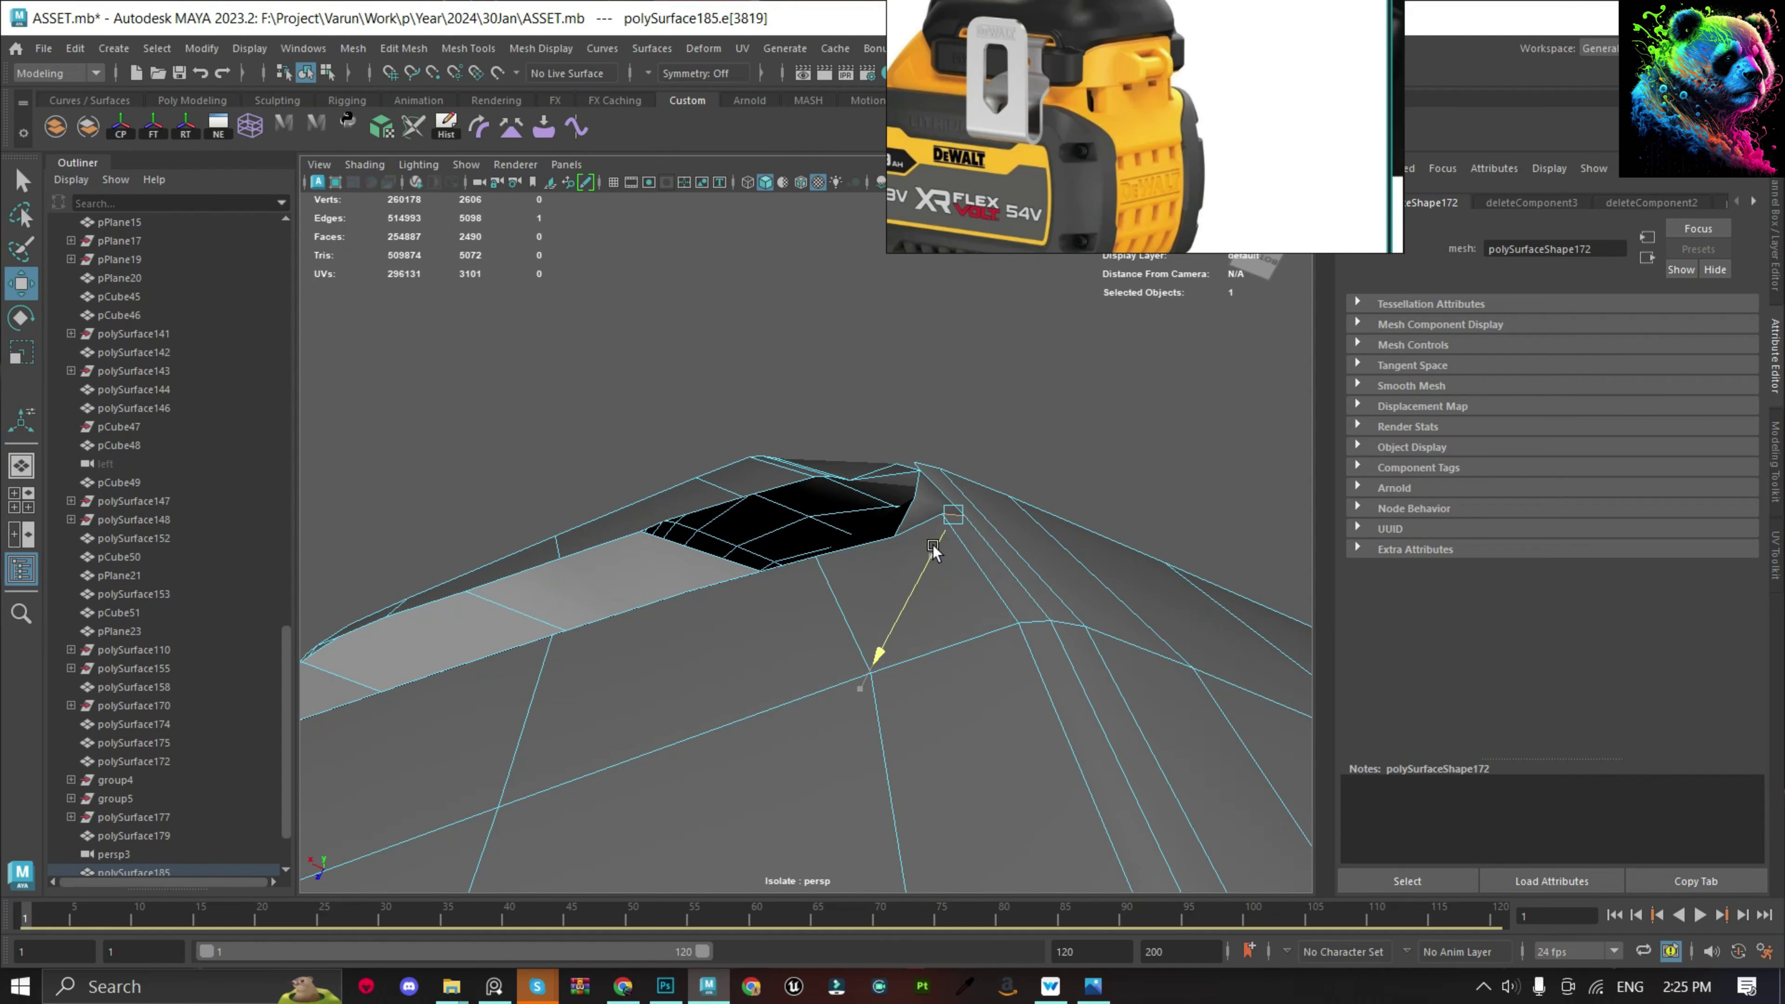
mouse_move(933, 550)
left_mouse_down("alt")
mouse_move(1034, 659)
mouse_move(958, 601)
left_mouse_up("alt")
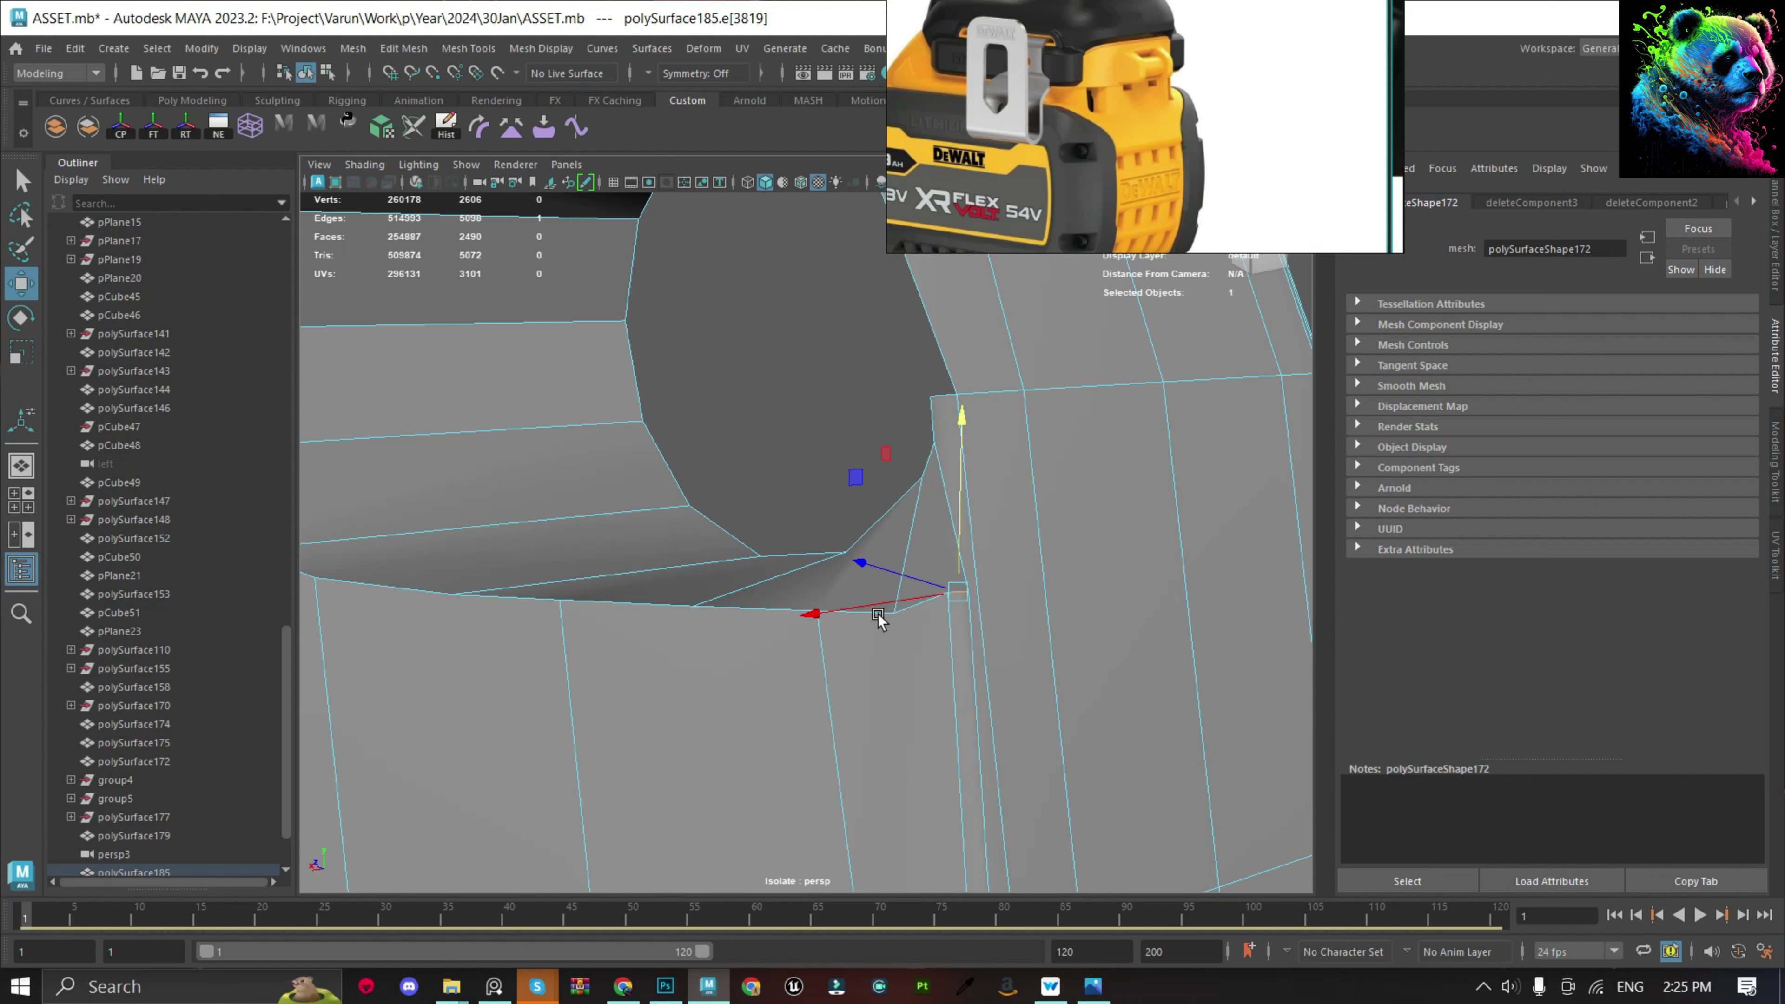
key("q")
key("F9")
left_click(817, 610)
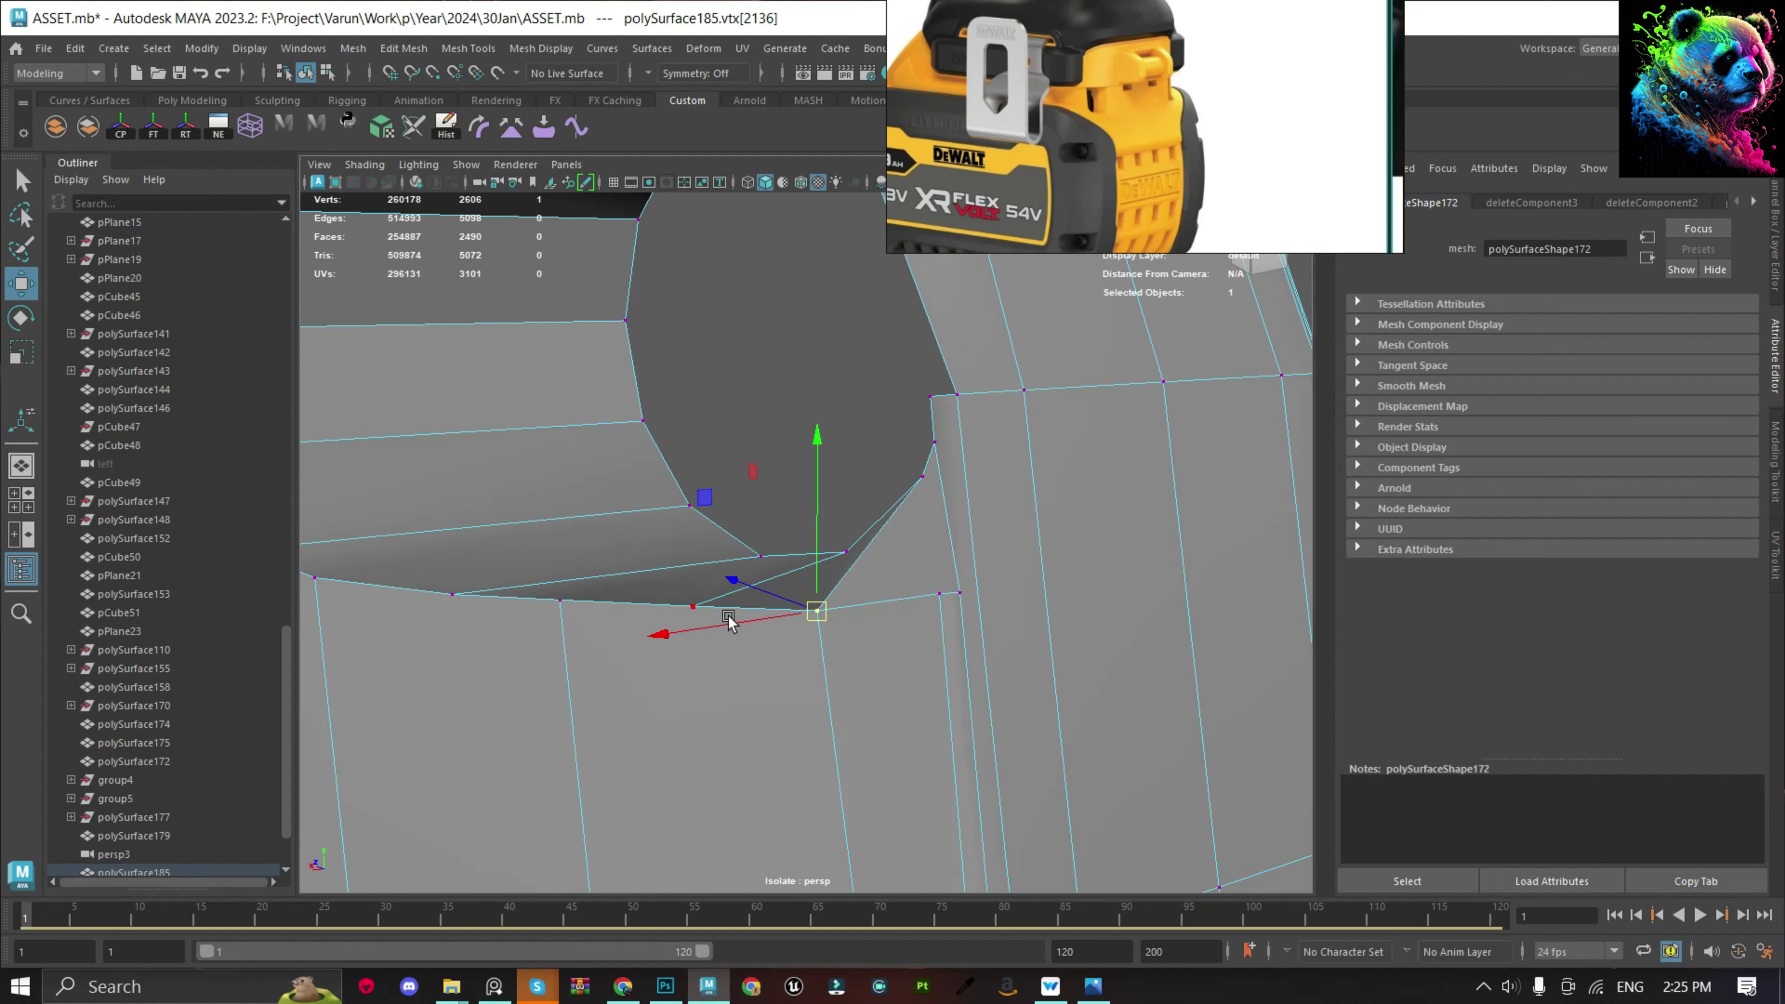
mouse_move(729, 618)
left_mouse_down("alt")
mouse_move(769, 617)
mouse_move(757, 578)
mouse_move(478, 472)
left_mouse_up("alt")
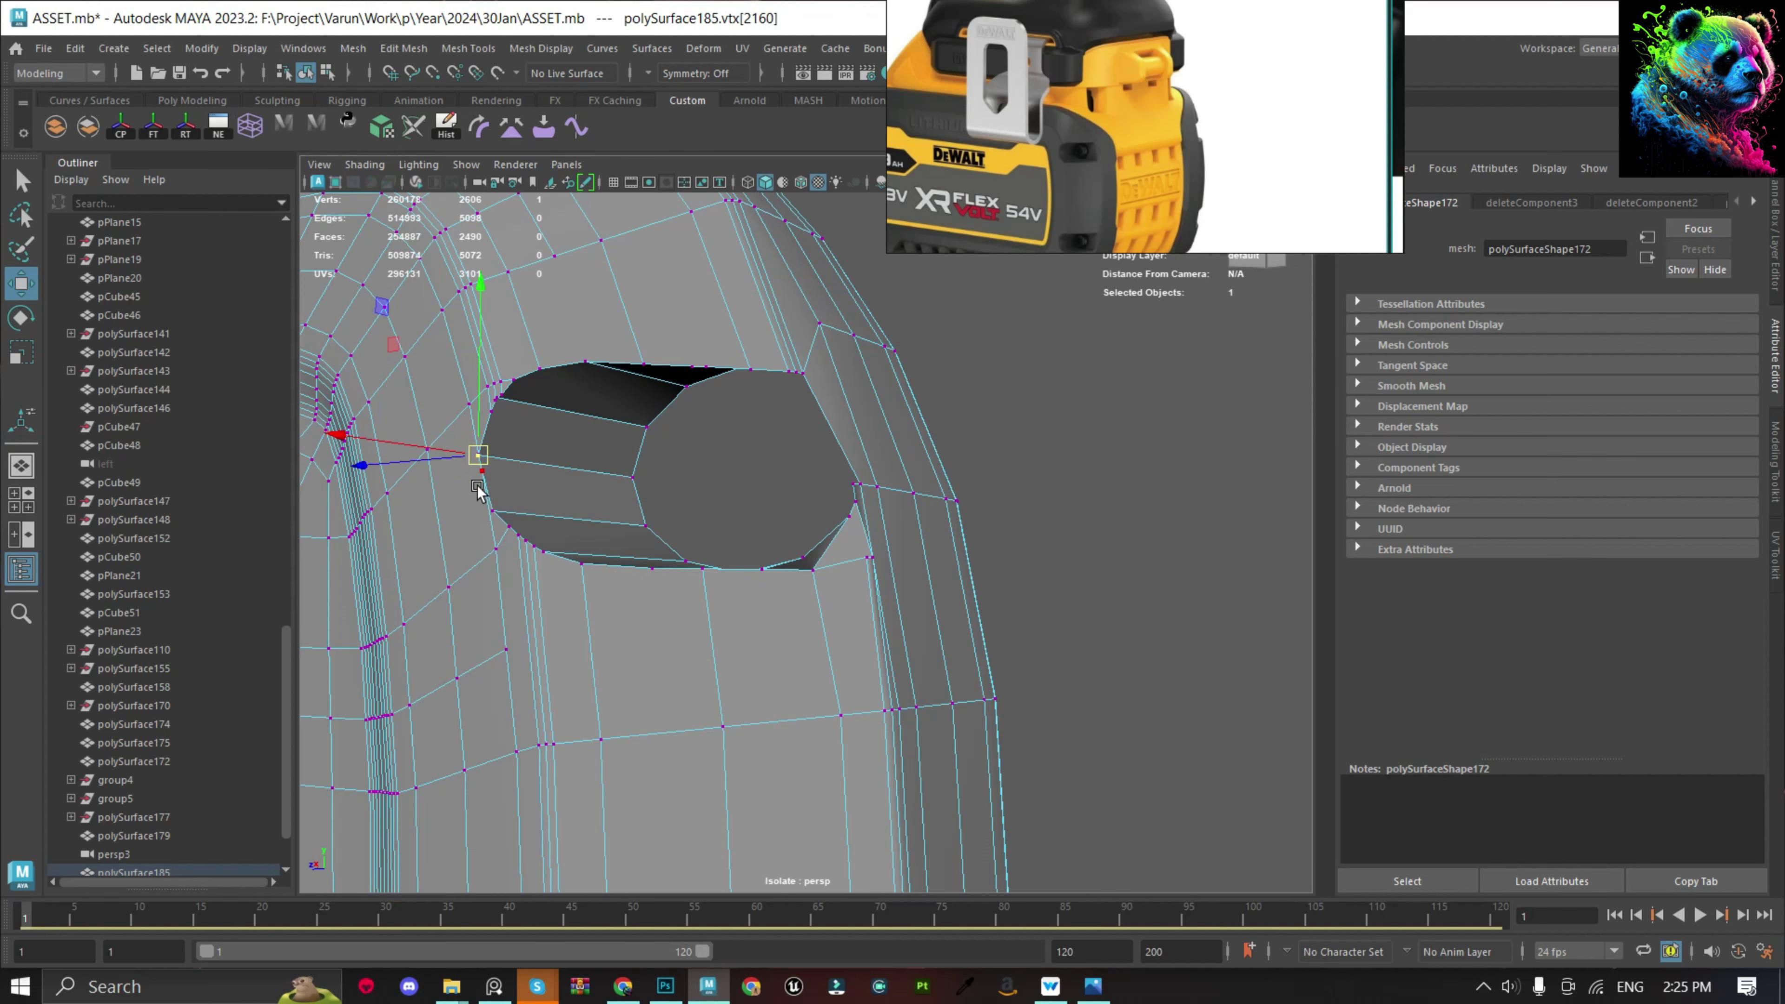
key("f")
Weld the close rim vertices together and delete the leftover edge.
right_click_drag(812, 531, 840, 564, "shift")
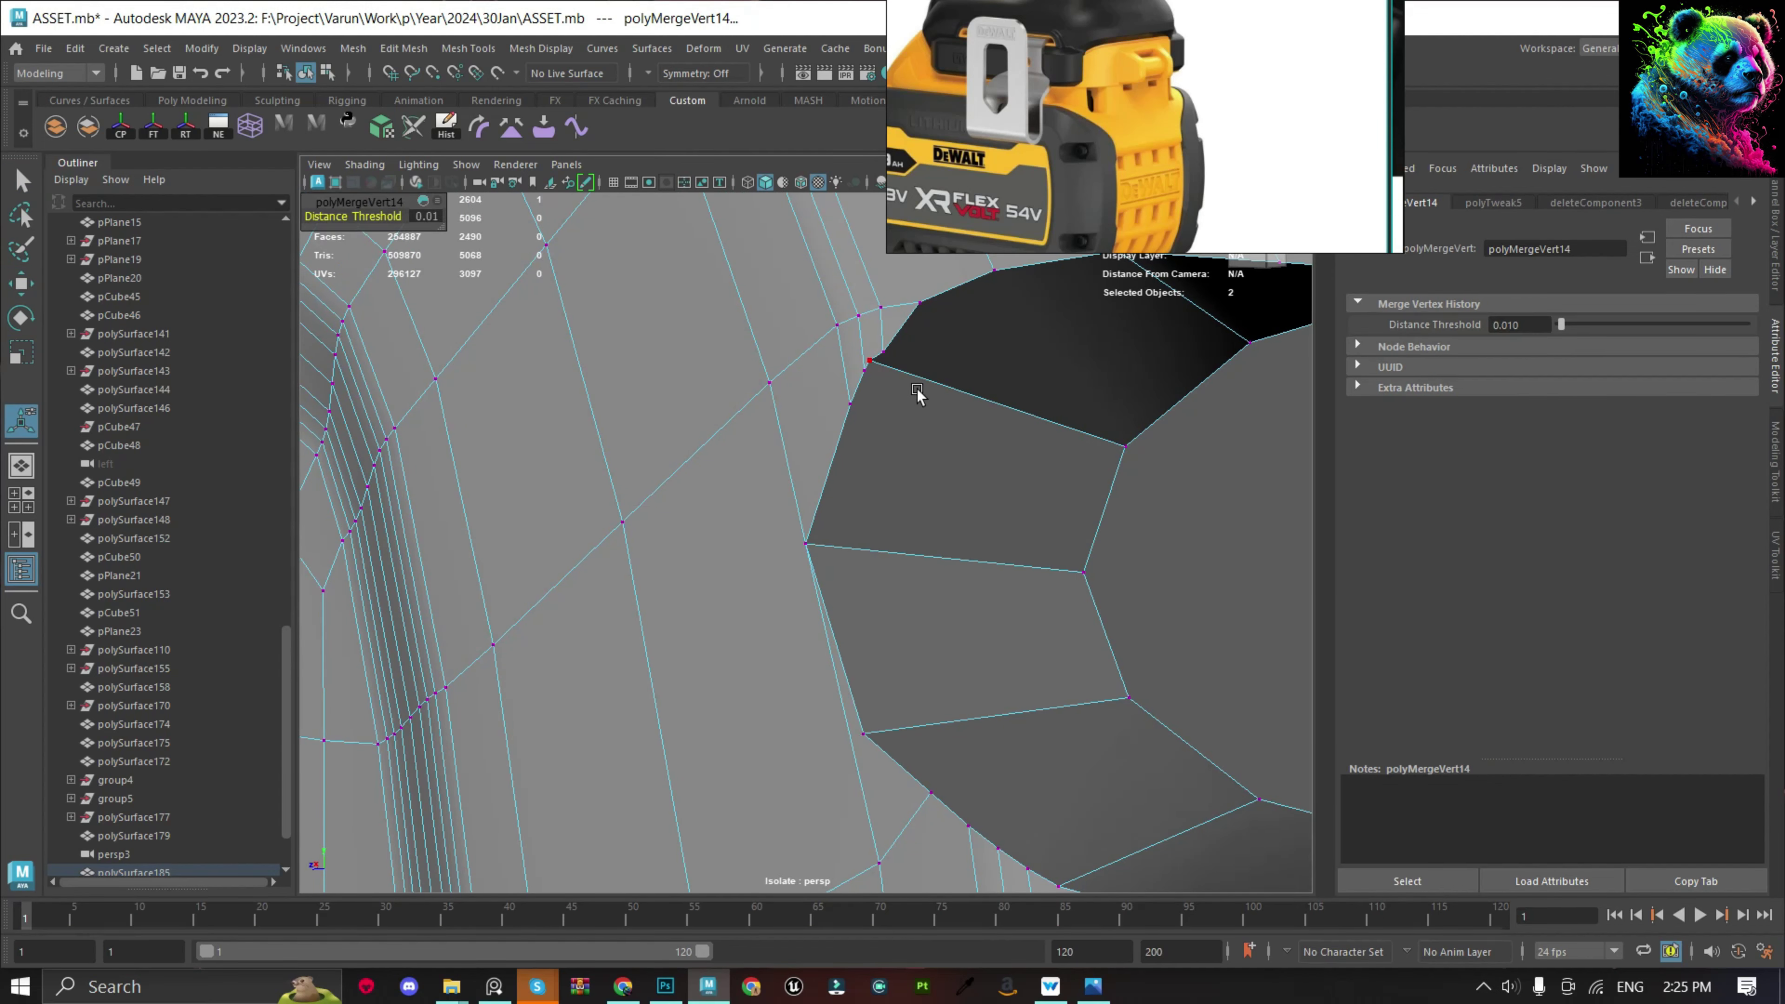
left_click_drag(840, 564, 885, 438, "alt")
key("w")
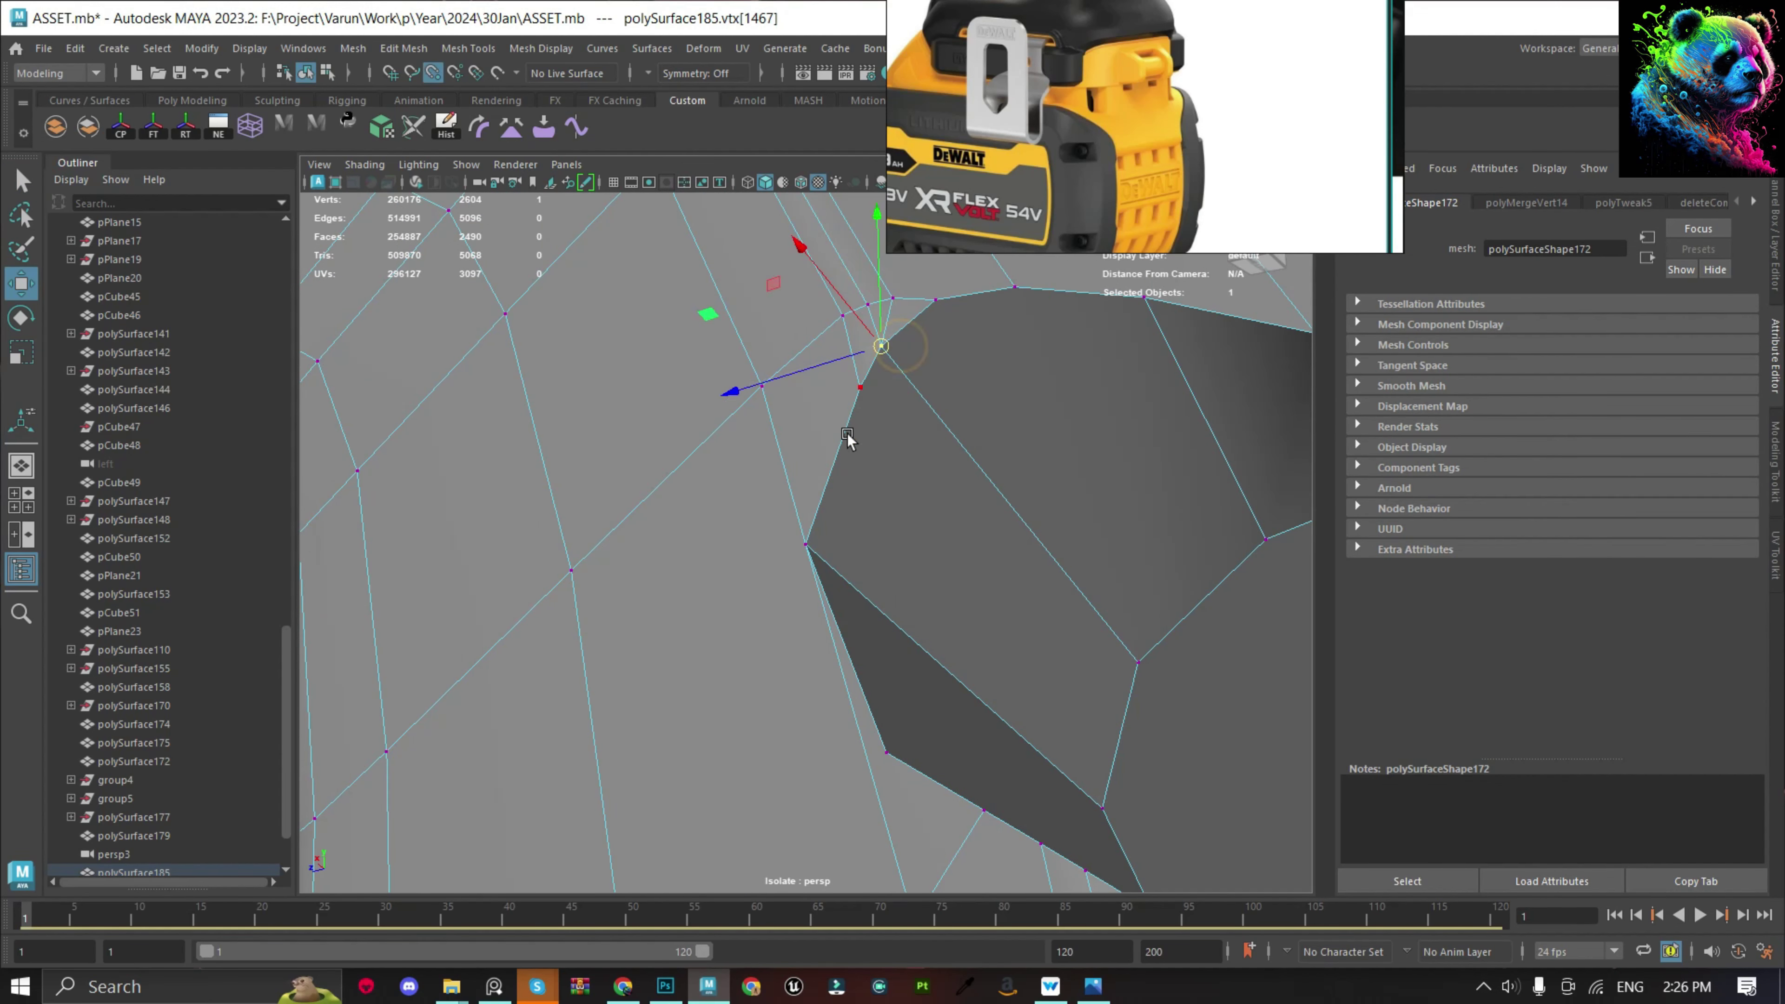
right_click_drag(882, 356, 909, 386, "shift")
mouse_move(916, 403)
left_mouse_down()
mouse_move(992, 299)
mouse_move(884, 502)
left_mouse_up()
key("Delete")
Target Weld the vertex on the hole's upper edge onto its neighbour.
mouse_move(782, 525)
left_mouse_down("alt")
mouse_move(904, 543)
mouse_move(872, 529)
left_mouse_up("alt")
left_click(965, 526)
key("w")
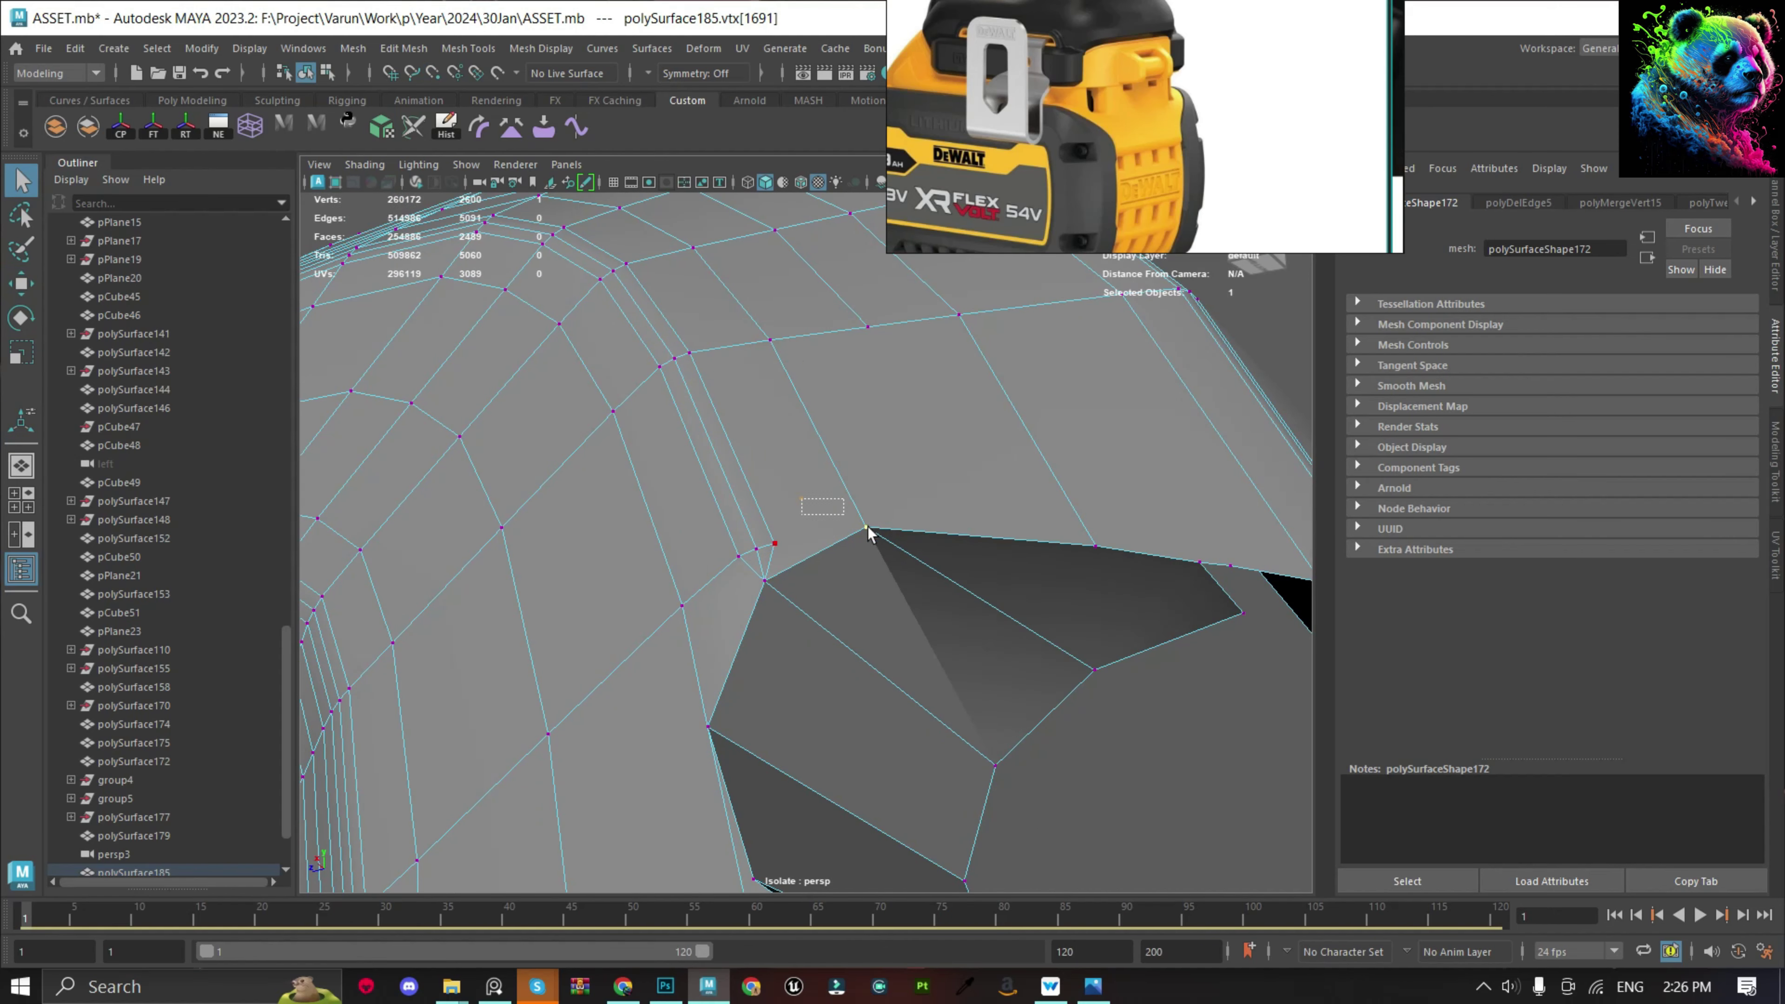
key("ctrl+z")
key("w")
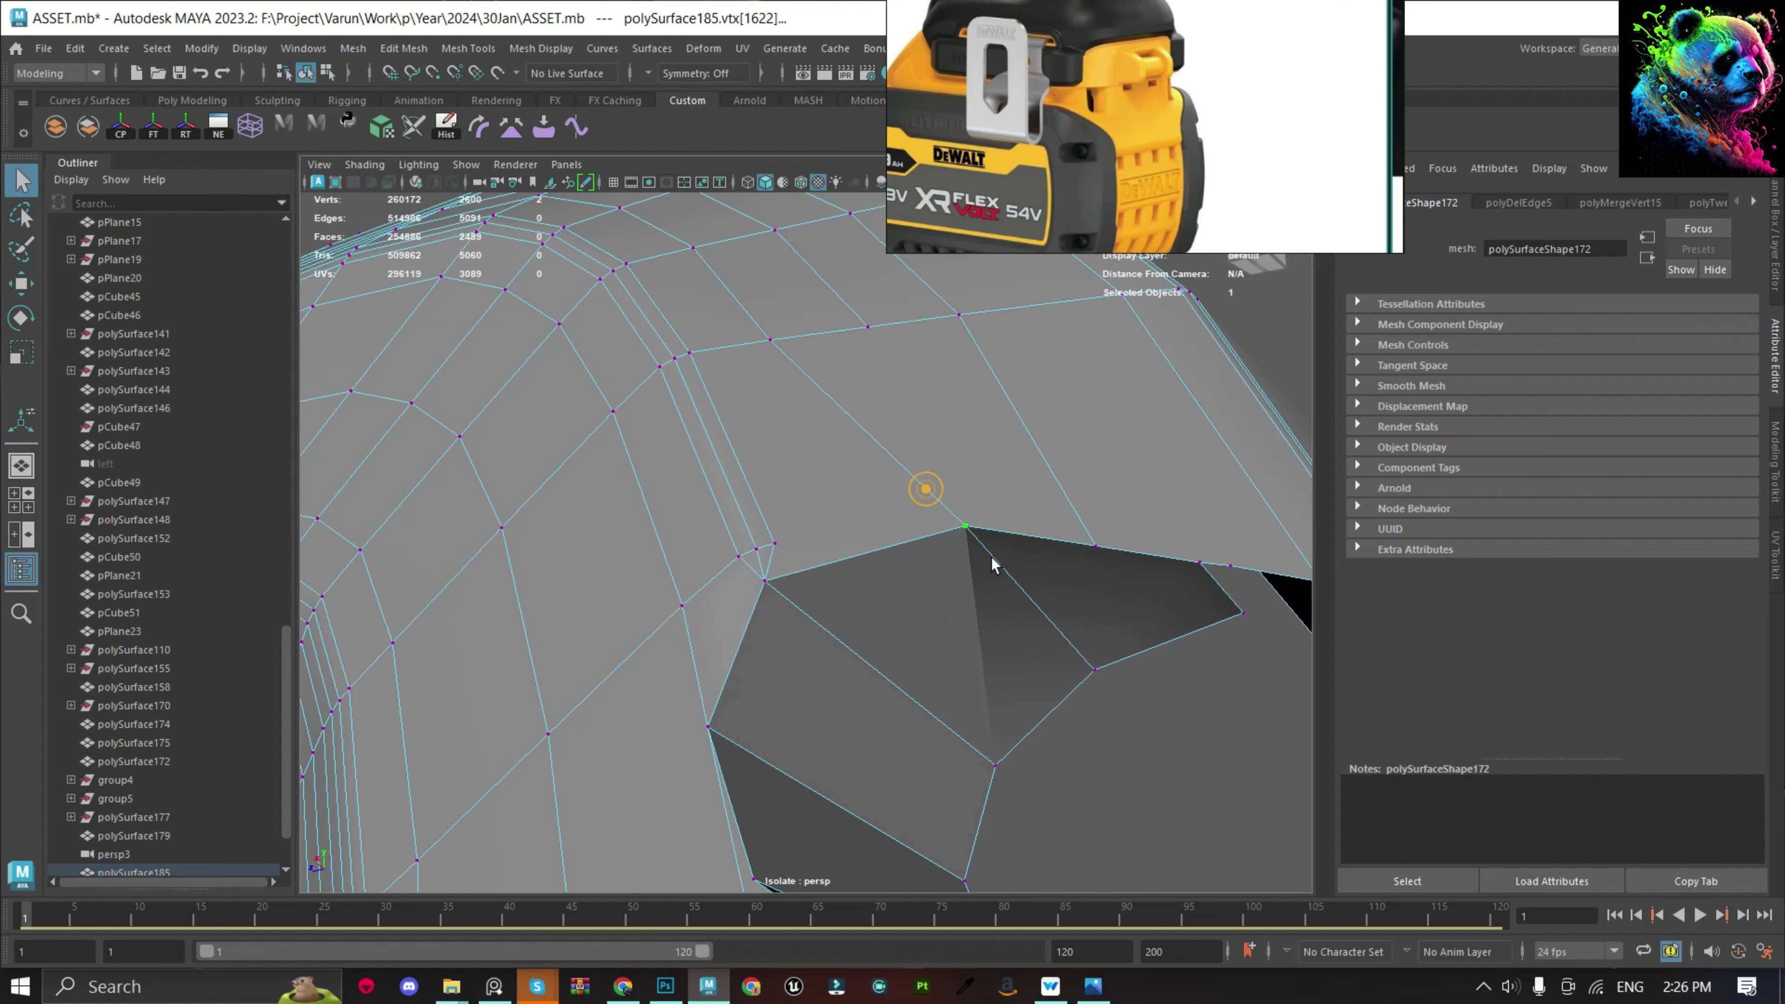
key("y")
left_click_drag(965, 525, 765, 580)
Merge a vertex on the panel's fold into its neighbour.
left_click_drag(1132, 351, 1088, 550, "alt")
mouse_move(917, 558)
left_mouse_down("alt")
mouse_move(759, 576)
mouse_move(802, 530)
left_mouse_up("alt")
key("F9")
left_click(807, 545)
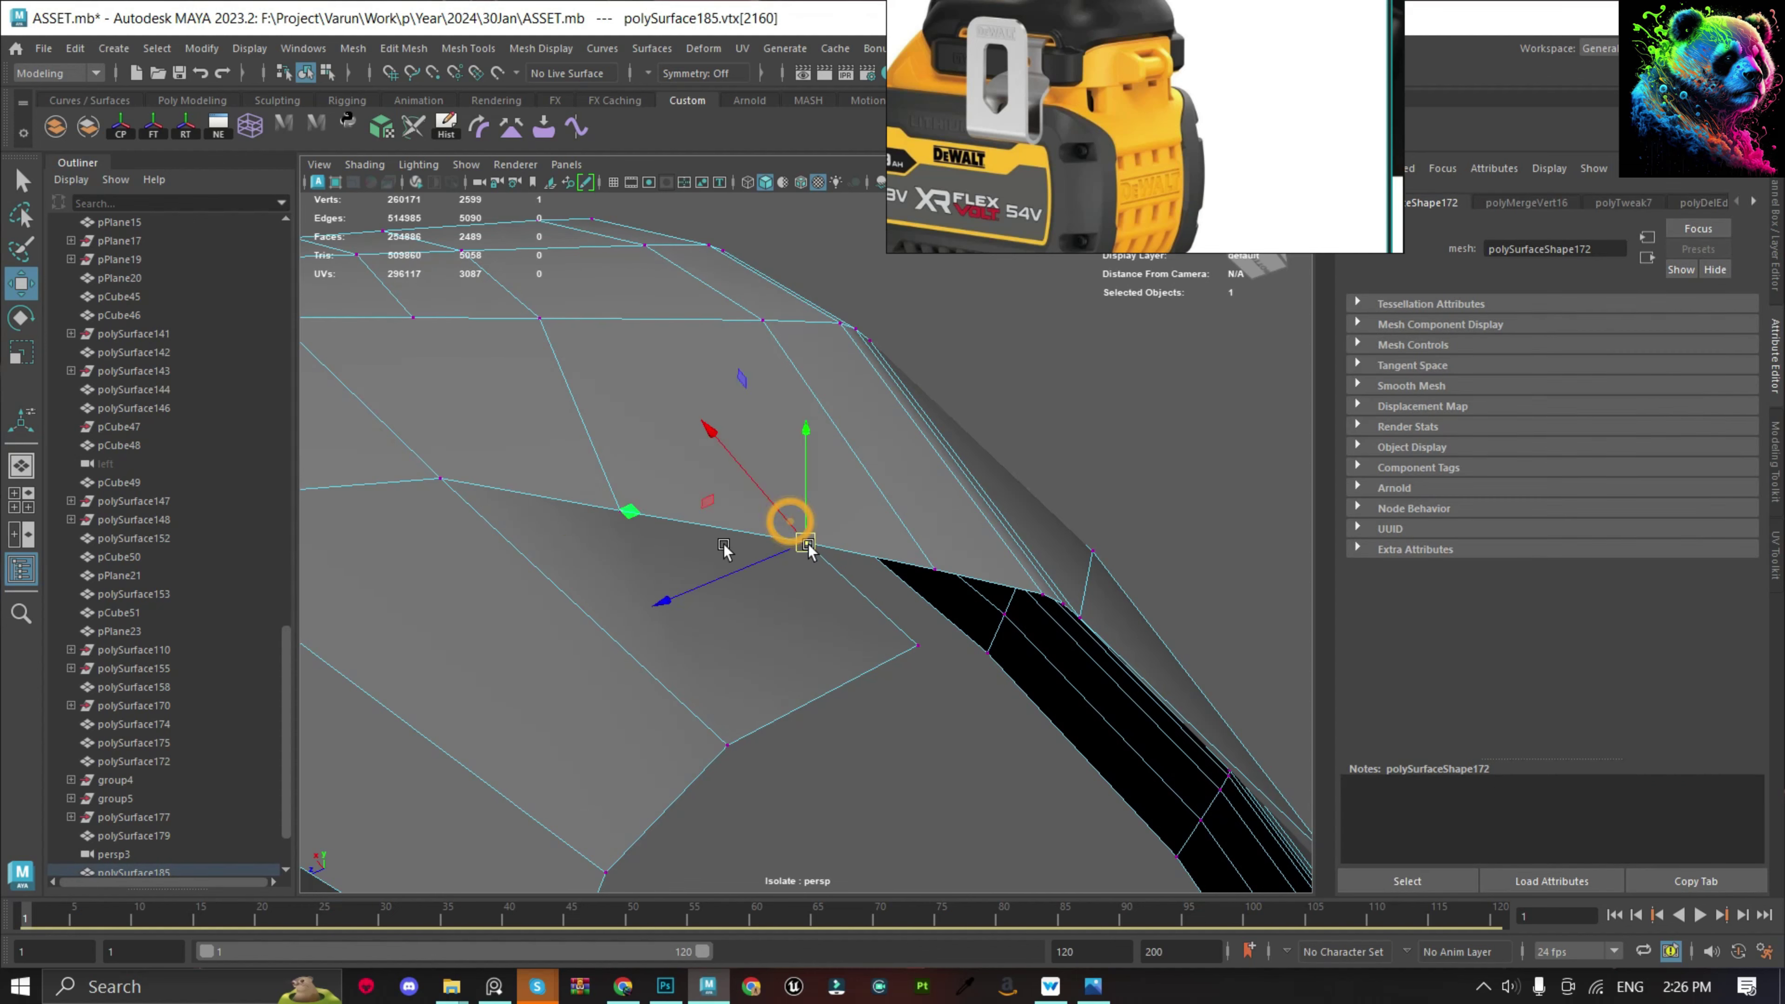
left_click(807, 542)
mouse_move(816, 521)
left_mouse_down("alt")
mouse_move(943, 499)
mouse_move(925, 531)
mouse_move(717, 614)
left_mouse_up("alt")
key("F8")
Select the vertex below the hole and frame it from the side.
left_click(717, 614)
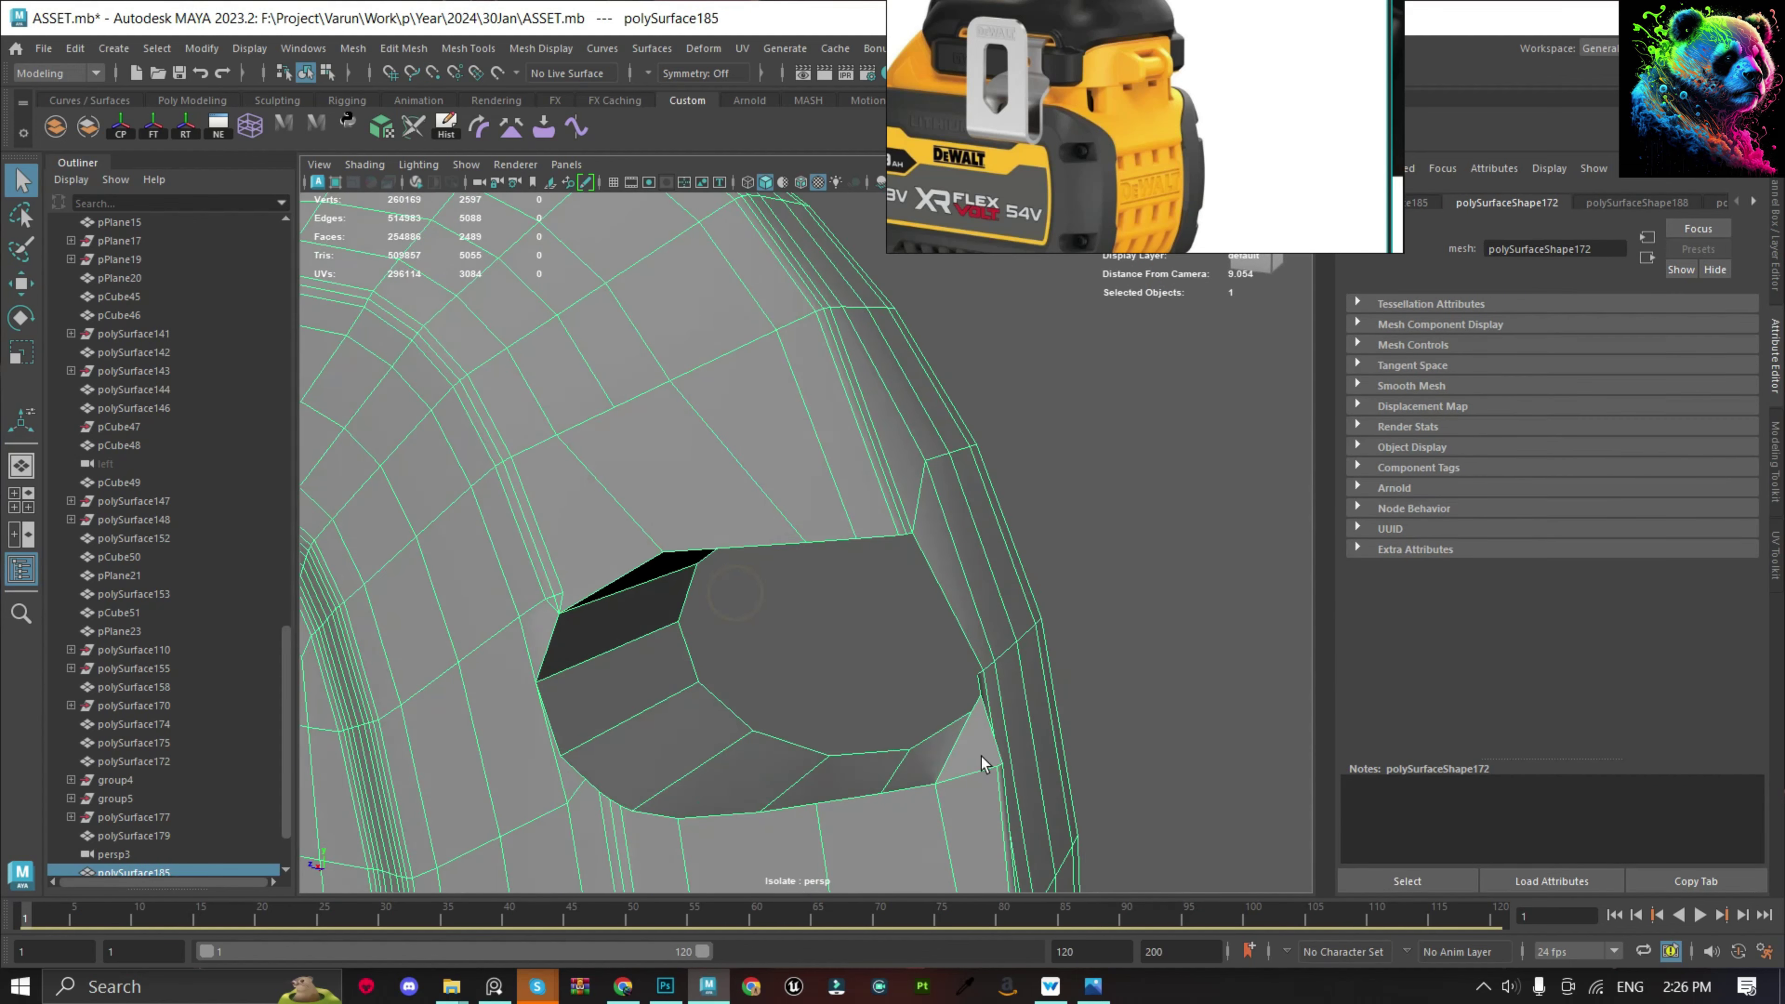
key("F9")
left_click(964, 816)
left_click_drag(964, 816, 866, 553, "alt")
key("f")
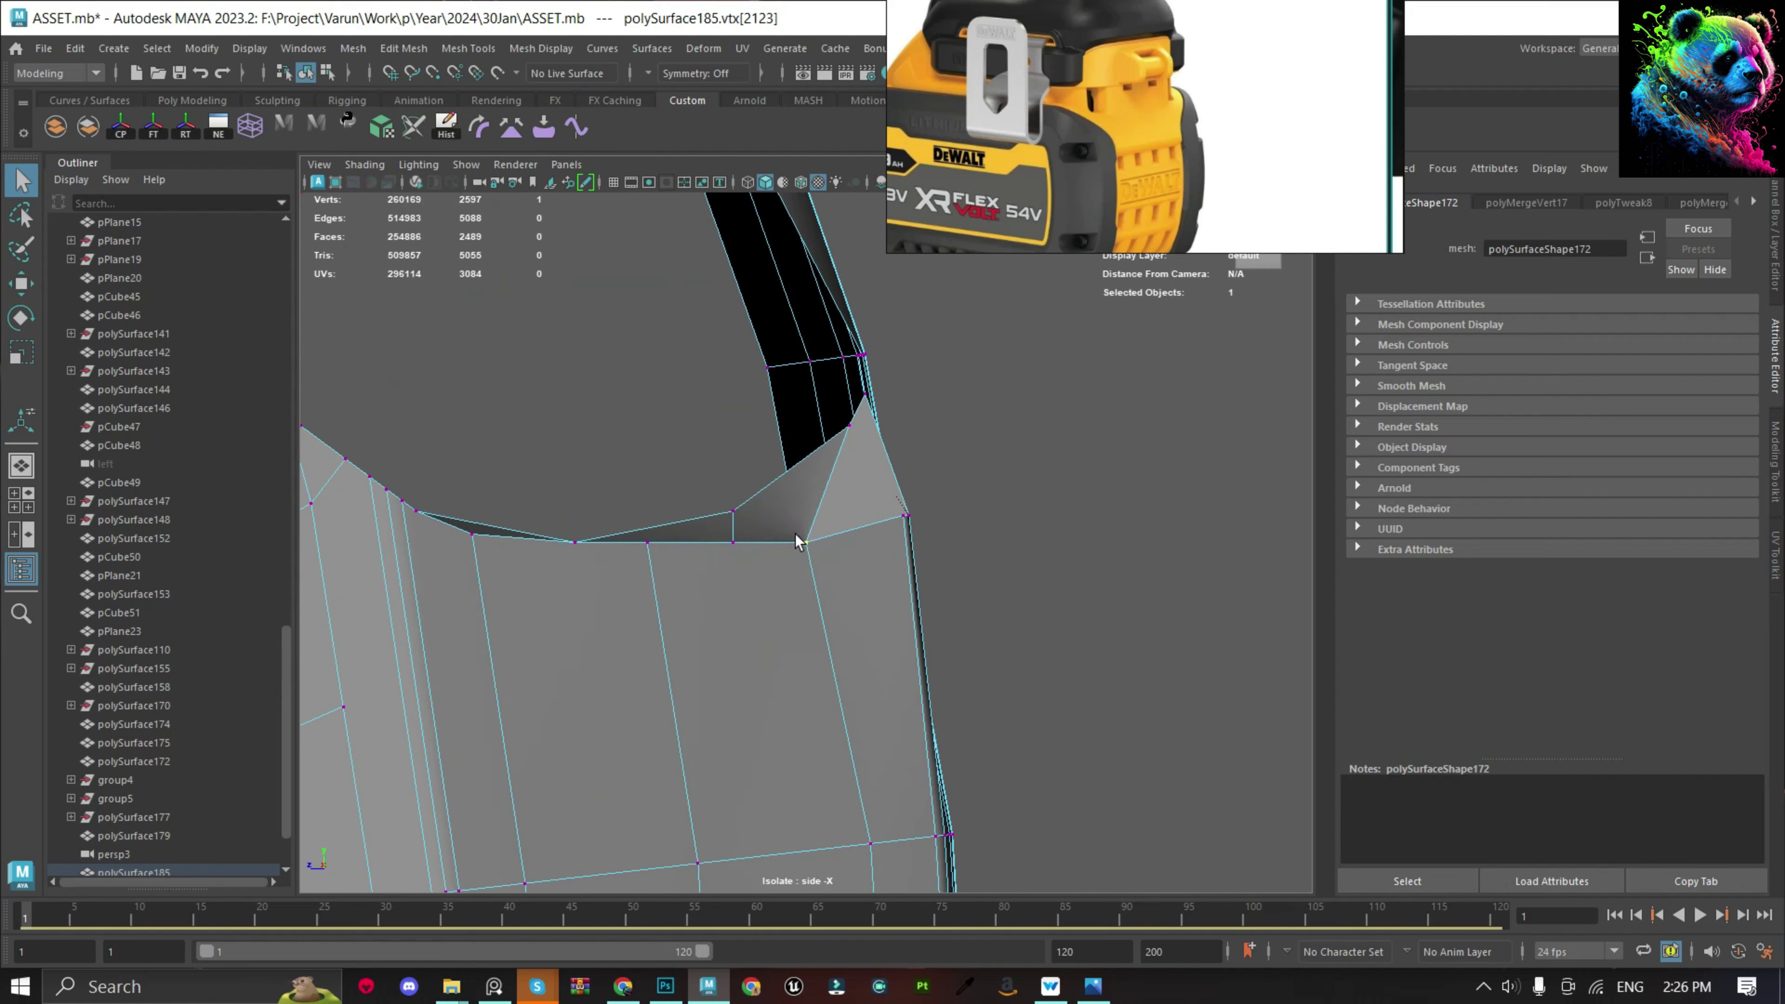
scroll(844, 516, "down", 3)
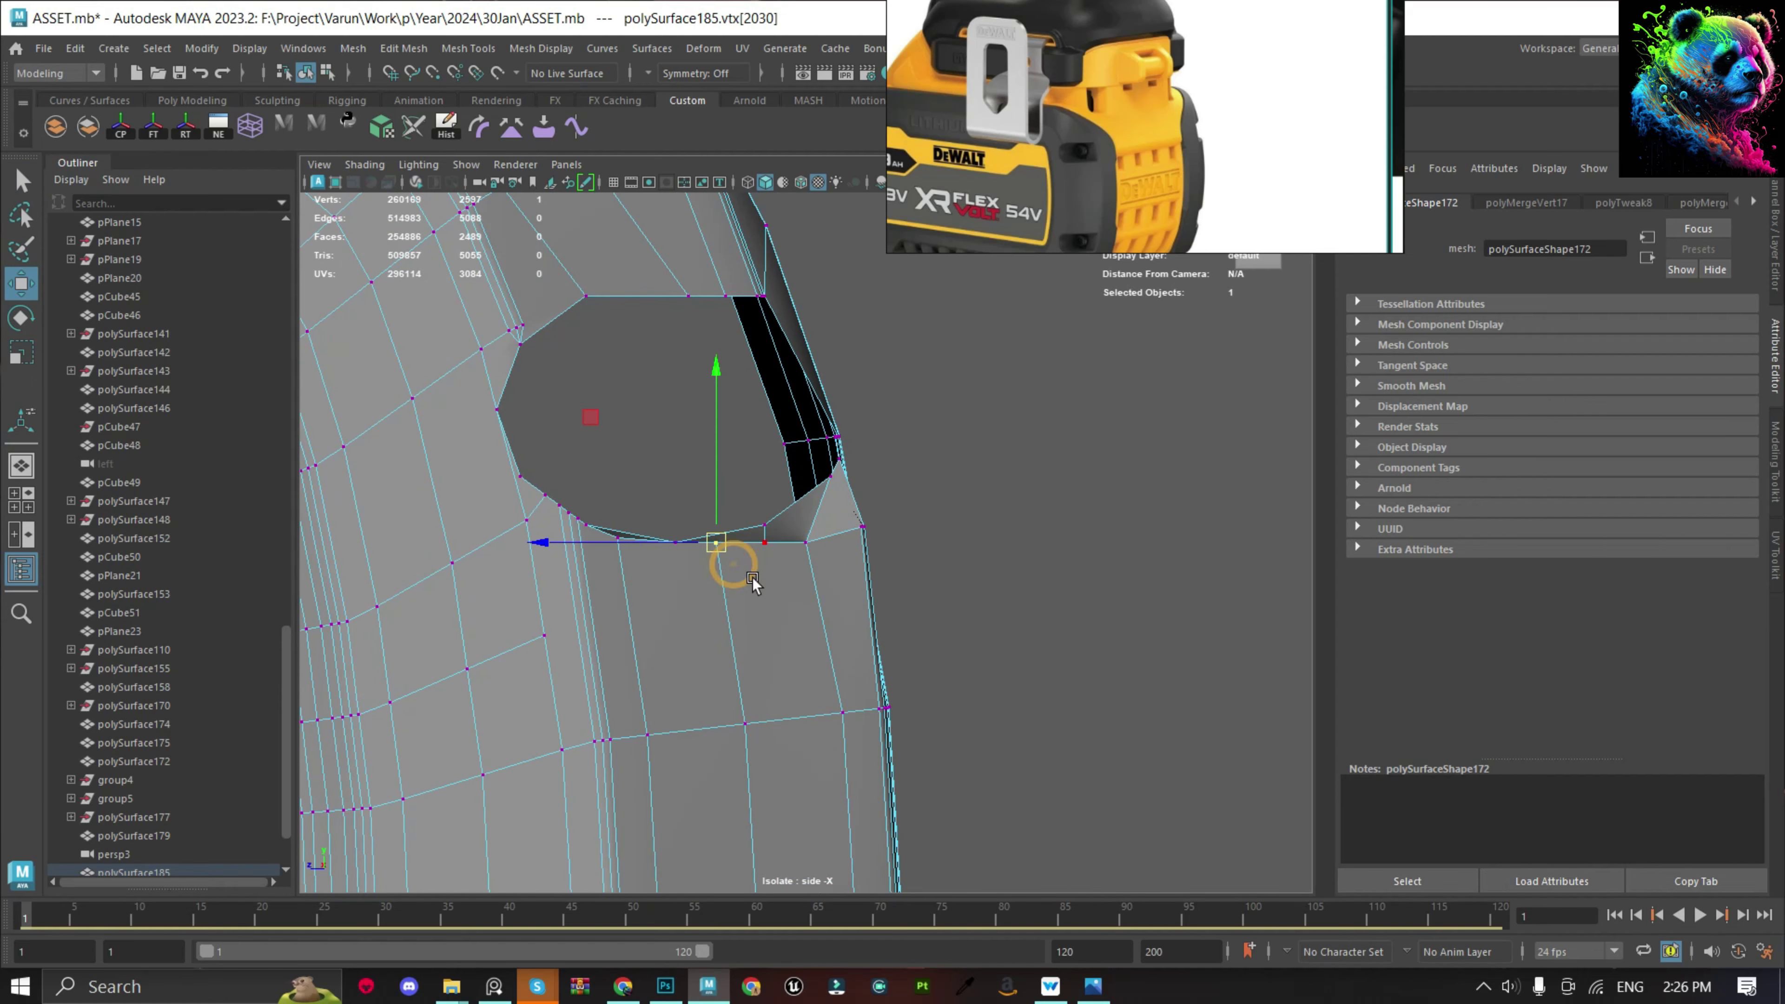
mouse_move(753, 578)
left_mouse_down("alt")
mouse_move(840, 631)
mouse_move(837, 607)
left_mouse_up("alt")
scroll(836, 562, "up", 3)
Pull the hole's lower corner vertex down and left, then select the next corner vertex.
left_click(893, 518)
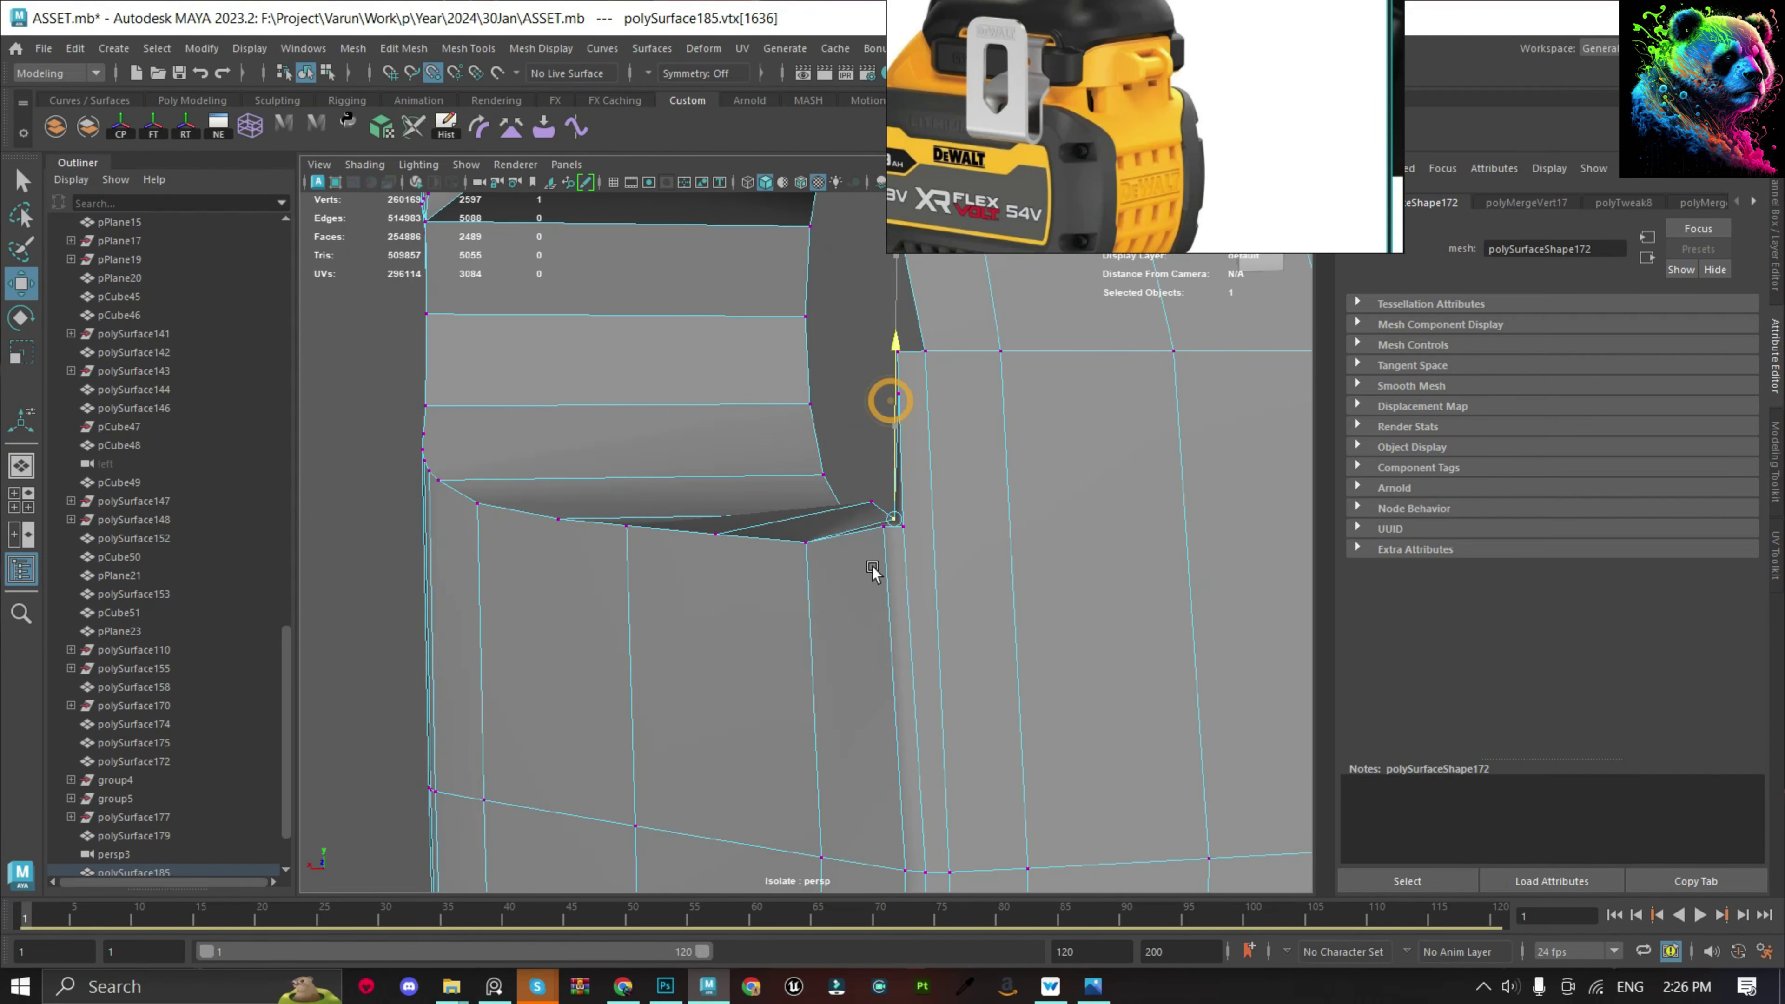
scroll(808, 557, "up", 2)
key("q")
key("w")
middle_click_drag(950, 517, 933, 563)
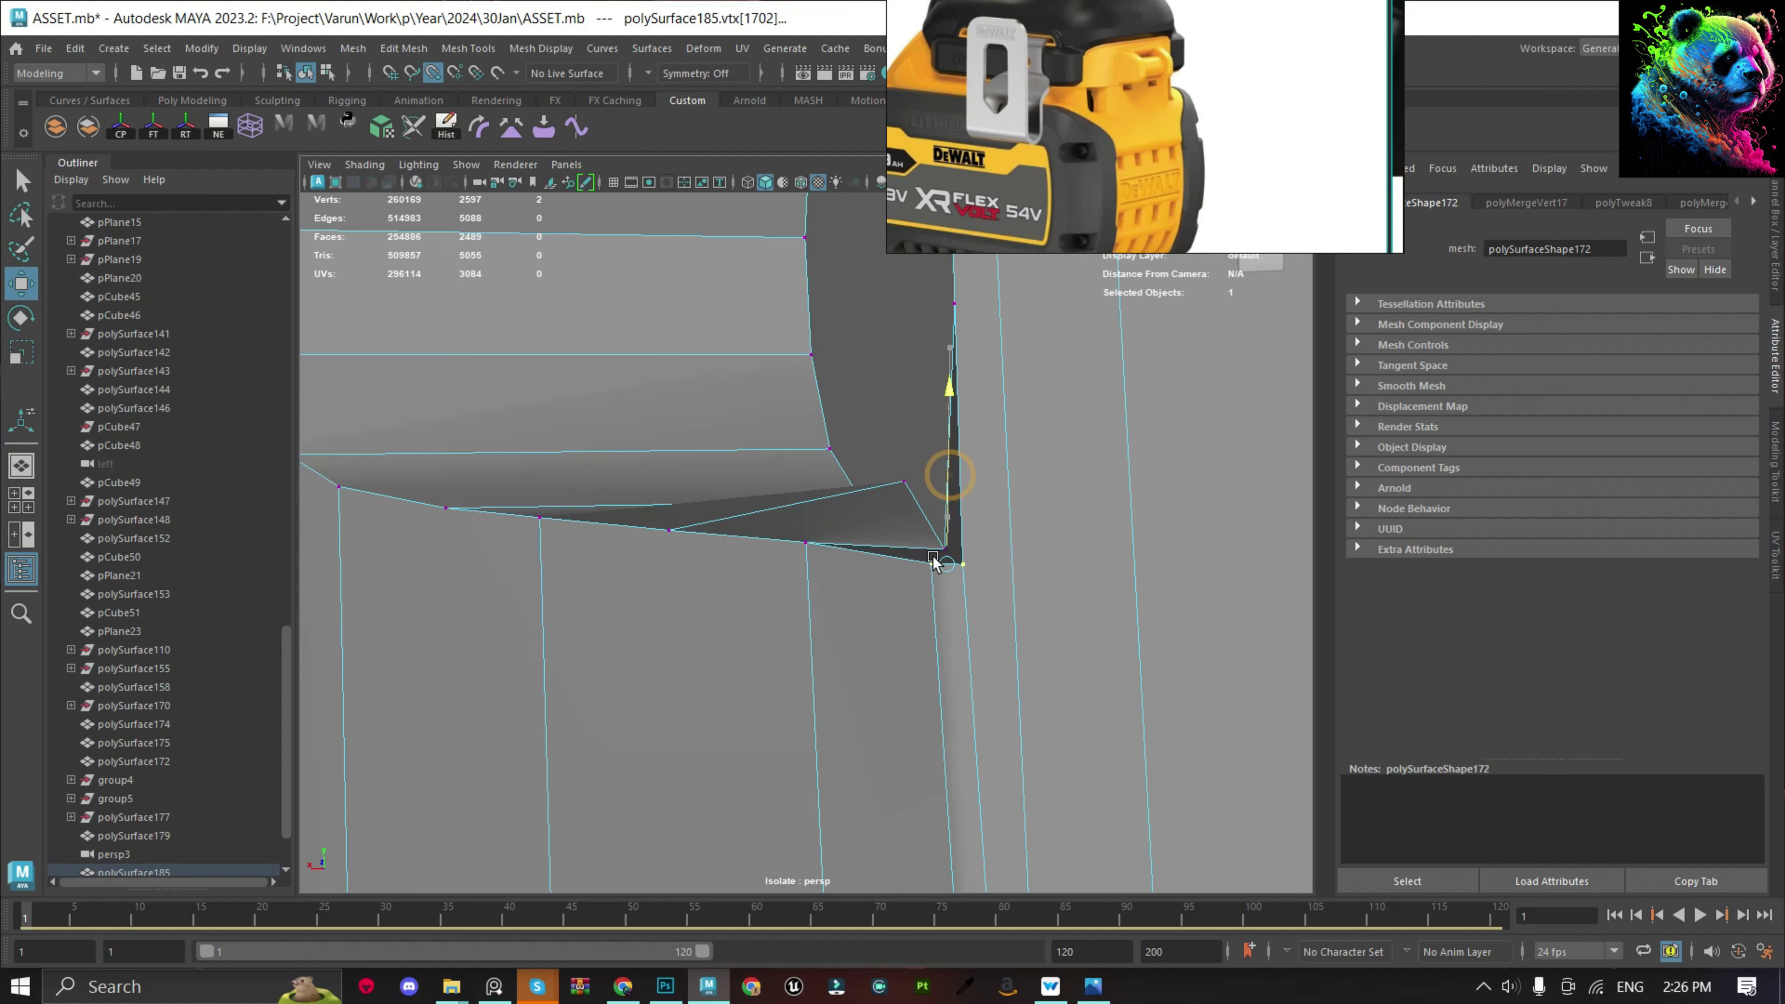
left_click(909, 419)
mouse_move(909, 418)
left_mouse_down("alt")
mouse_move(925, 404)
mouse_move(887, 425)
mouse_move(854, 351)
left_mouse_up("alt")
Bridge the two border edges beside the hole with 0 divisions.
key("q")
left_click(853, 351, "shift")
right_click_drag(835, 250, 831, 401, "shift")
right_click_drag(801, 476, 801, 476, "shift")
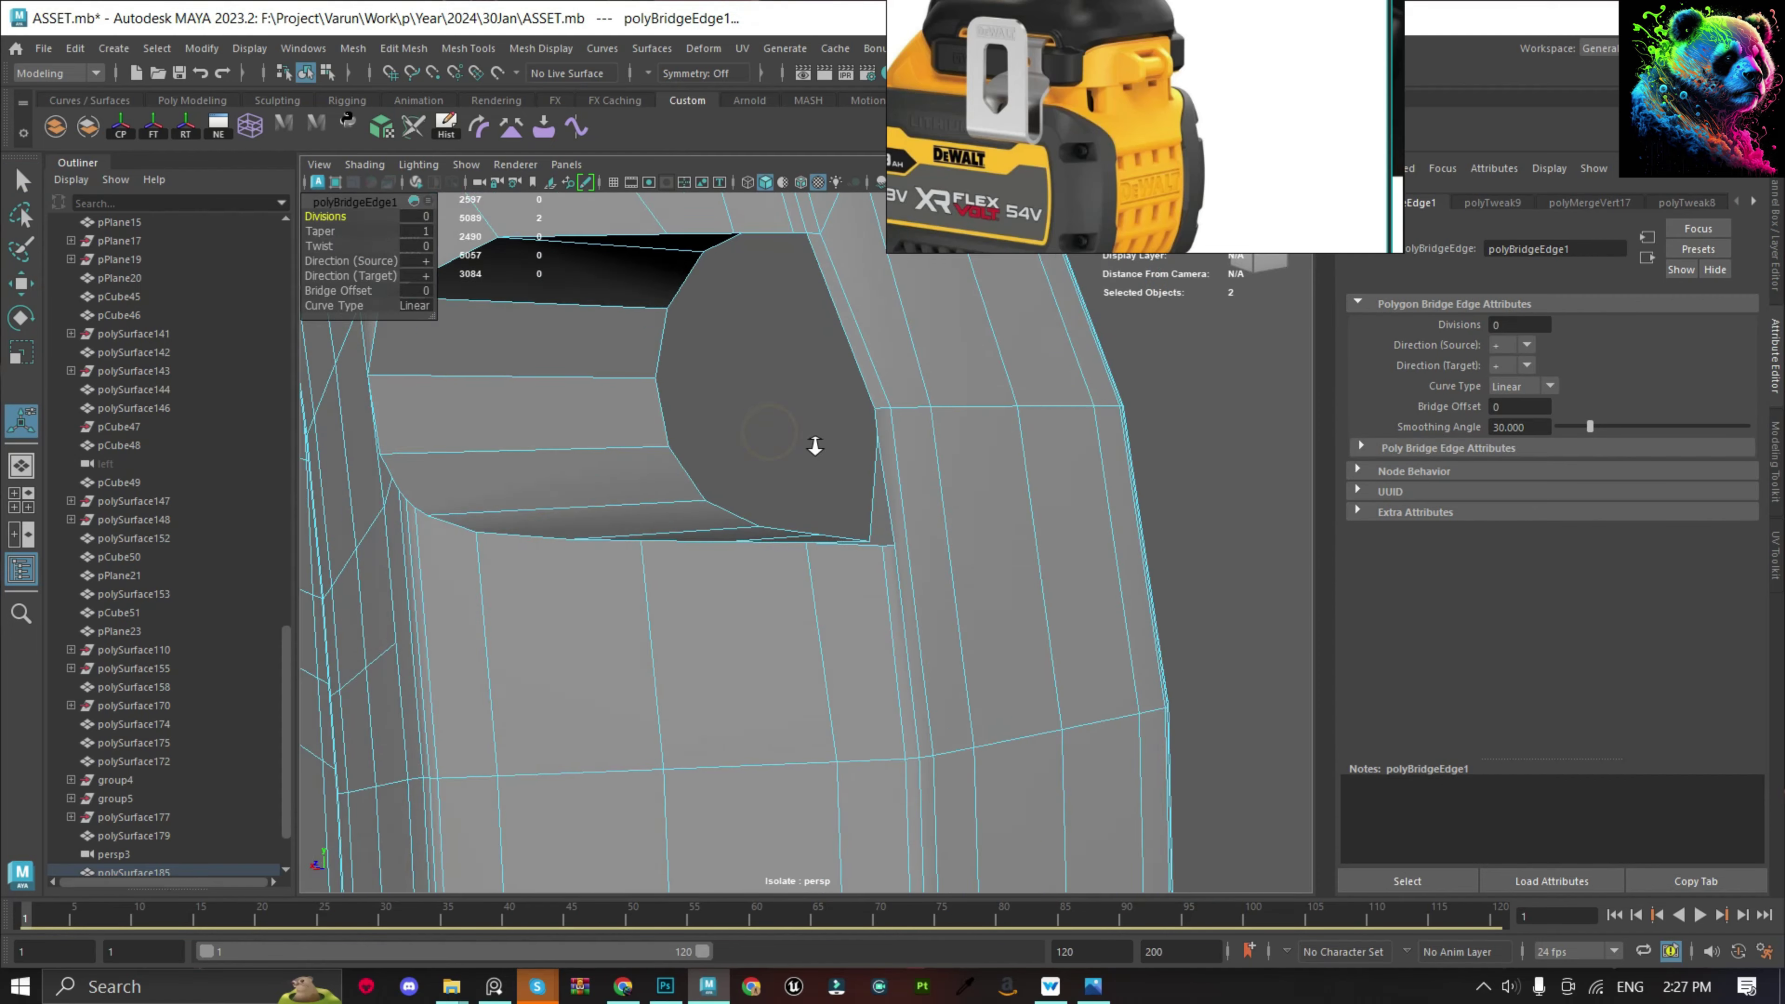
mouse_move(816, 438)
left_mouse_down("alt")
mouse_move(888, 420)
mouse_move(880, 503)
mouse_move(750, 557)
mouse_move(884, 559)
left_mouse_up("alt")
Select the vertices near the hole's corner and zoom in on the stray vertex.
key("F9")
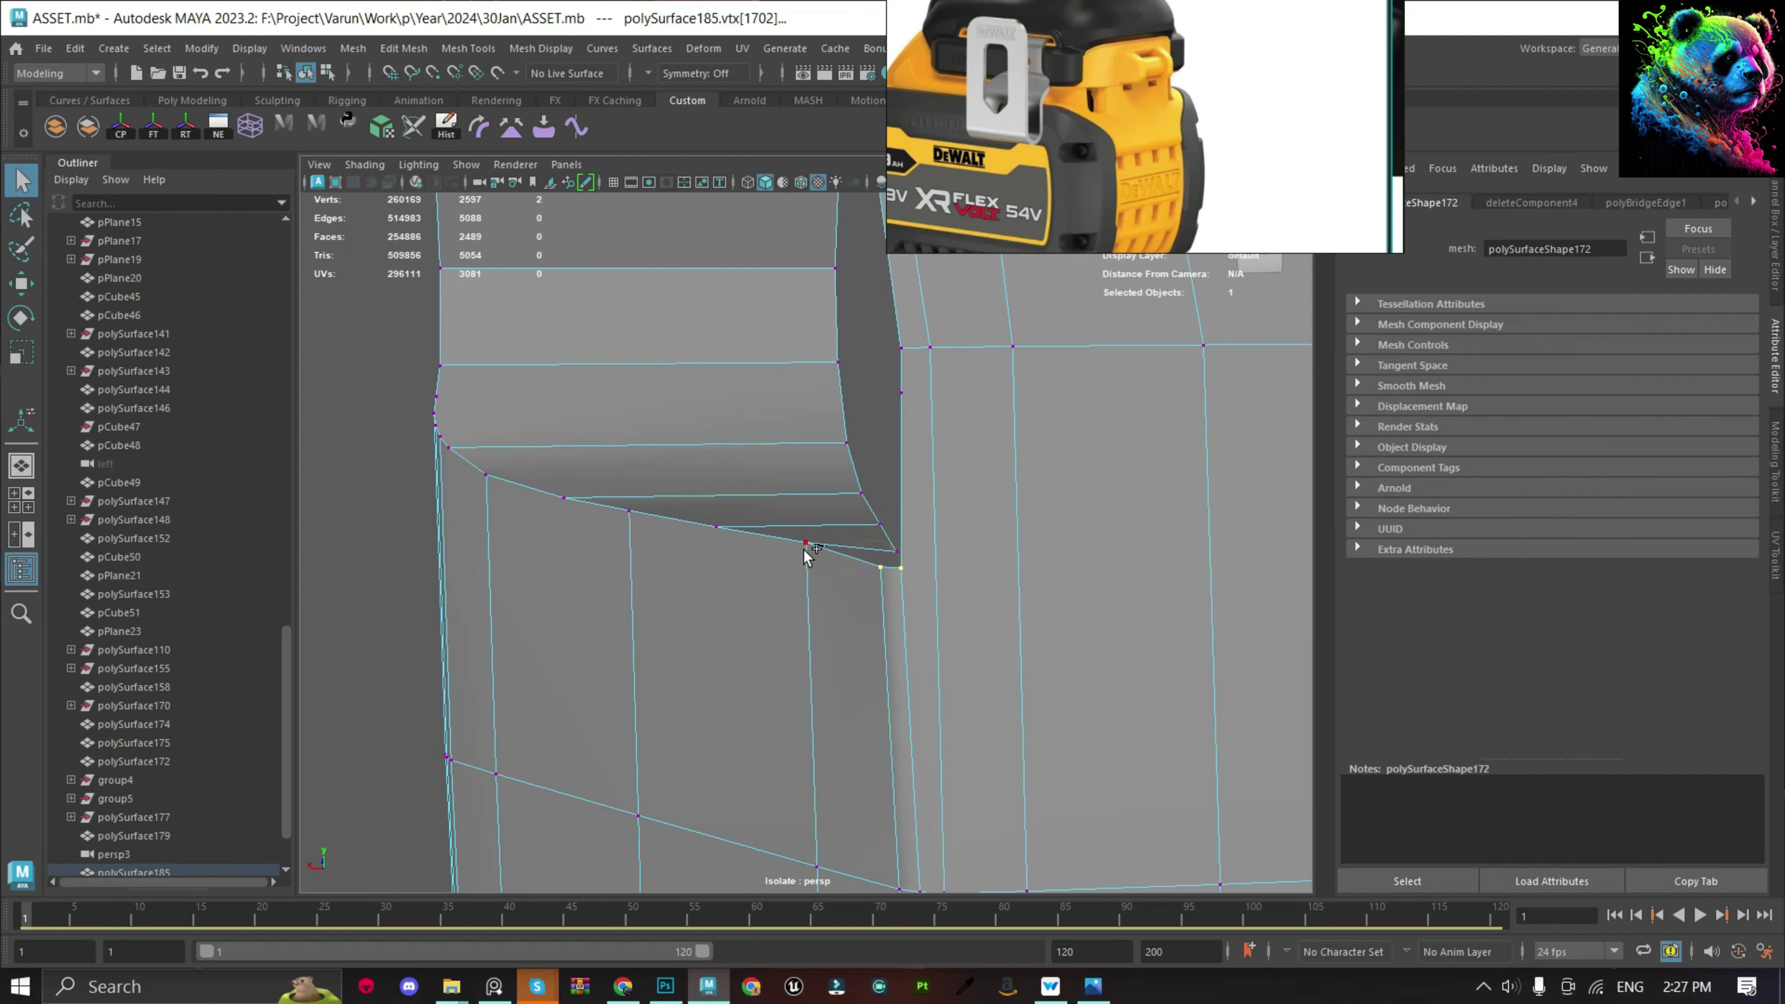
left_click_drag(708, 385, 861, 527, "alt")
key("F8")
key("q")
left_click_drag(695, 376, 737, 590, "alt")
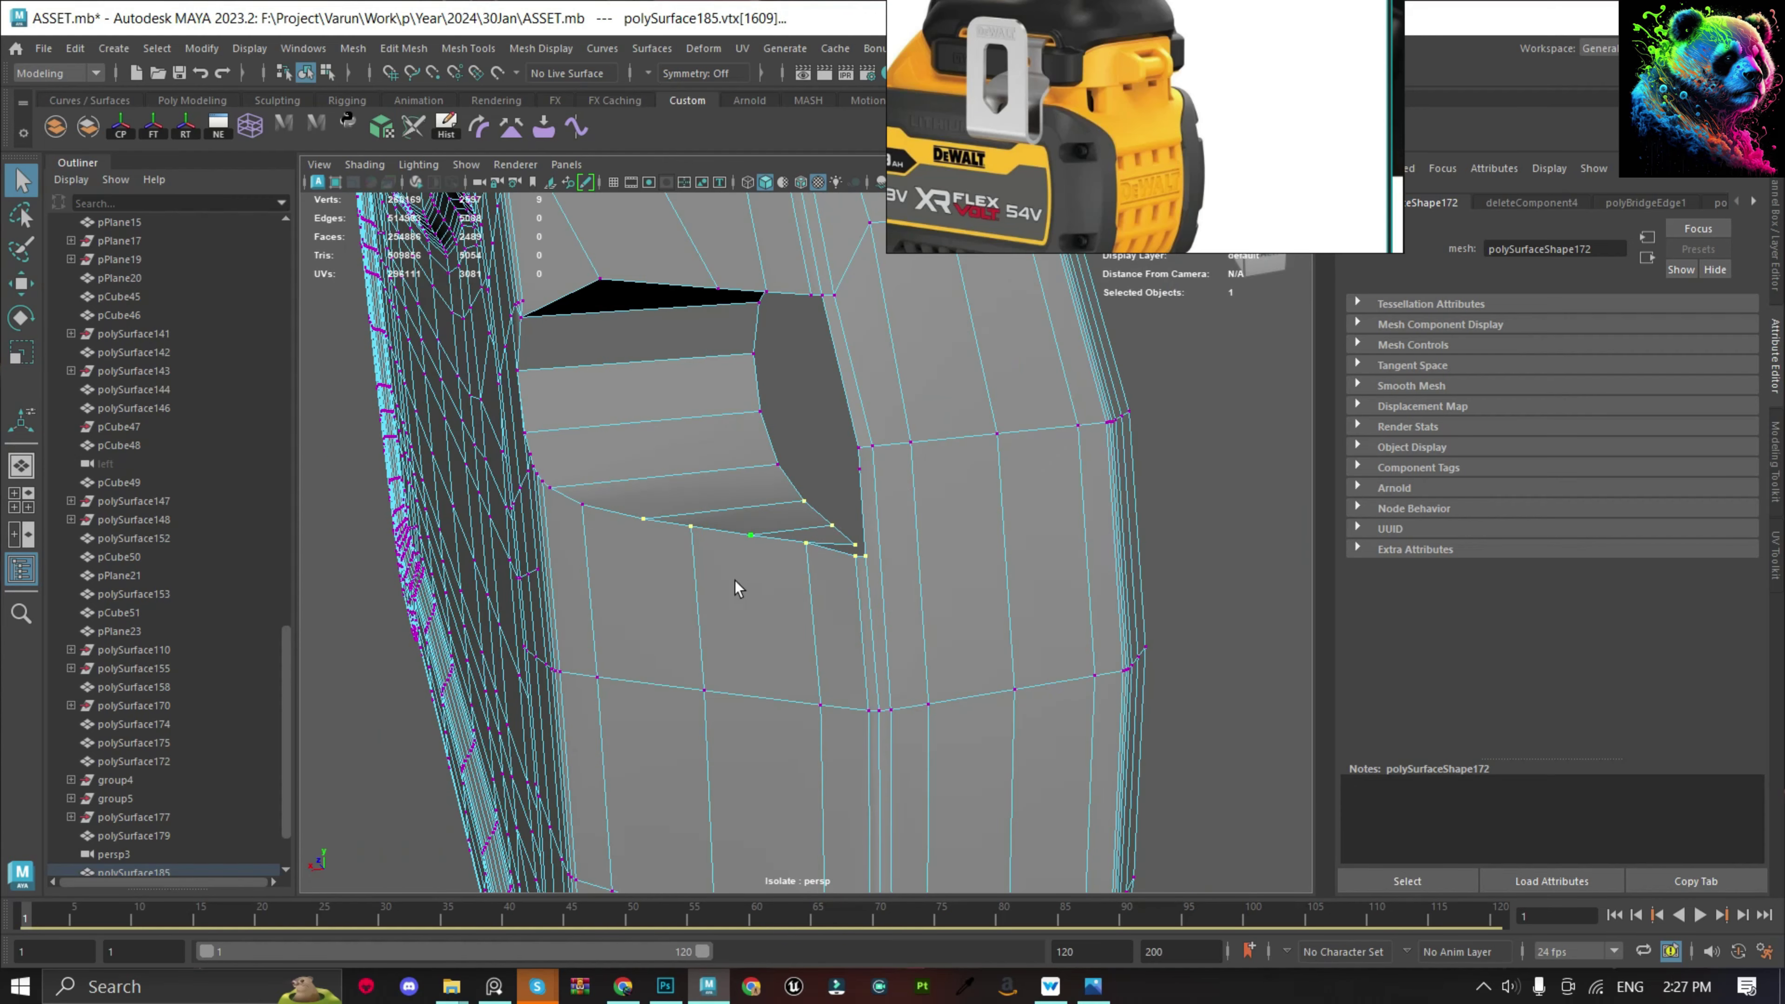
right_click_drag(890, 577, 960, 623, "alt")
Snap the stray vertex onto its neighbour and merge the overlapping pair.
left_click_drag(935, 490, 1030, 566)
key("w")
left_click_drag(985, 518, 1075, 672)
key("q")
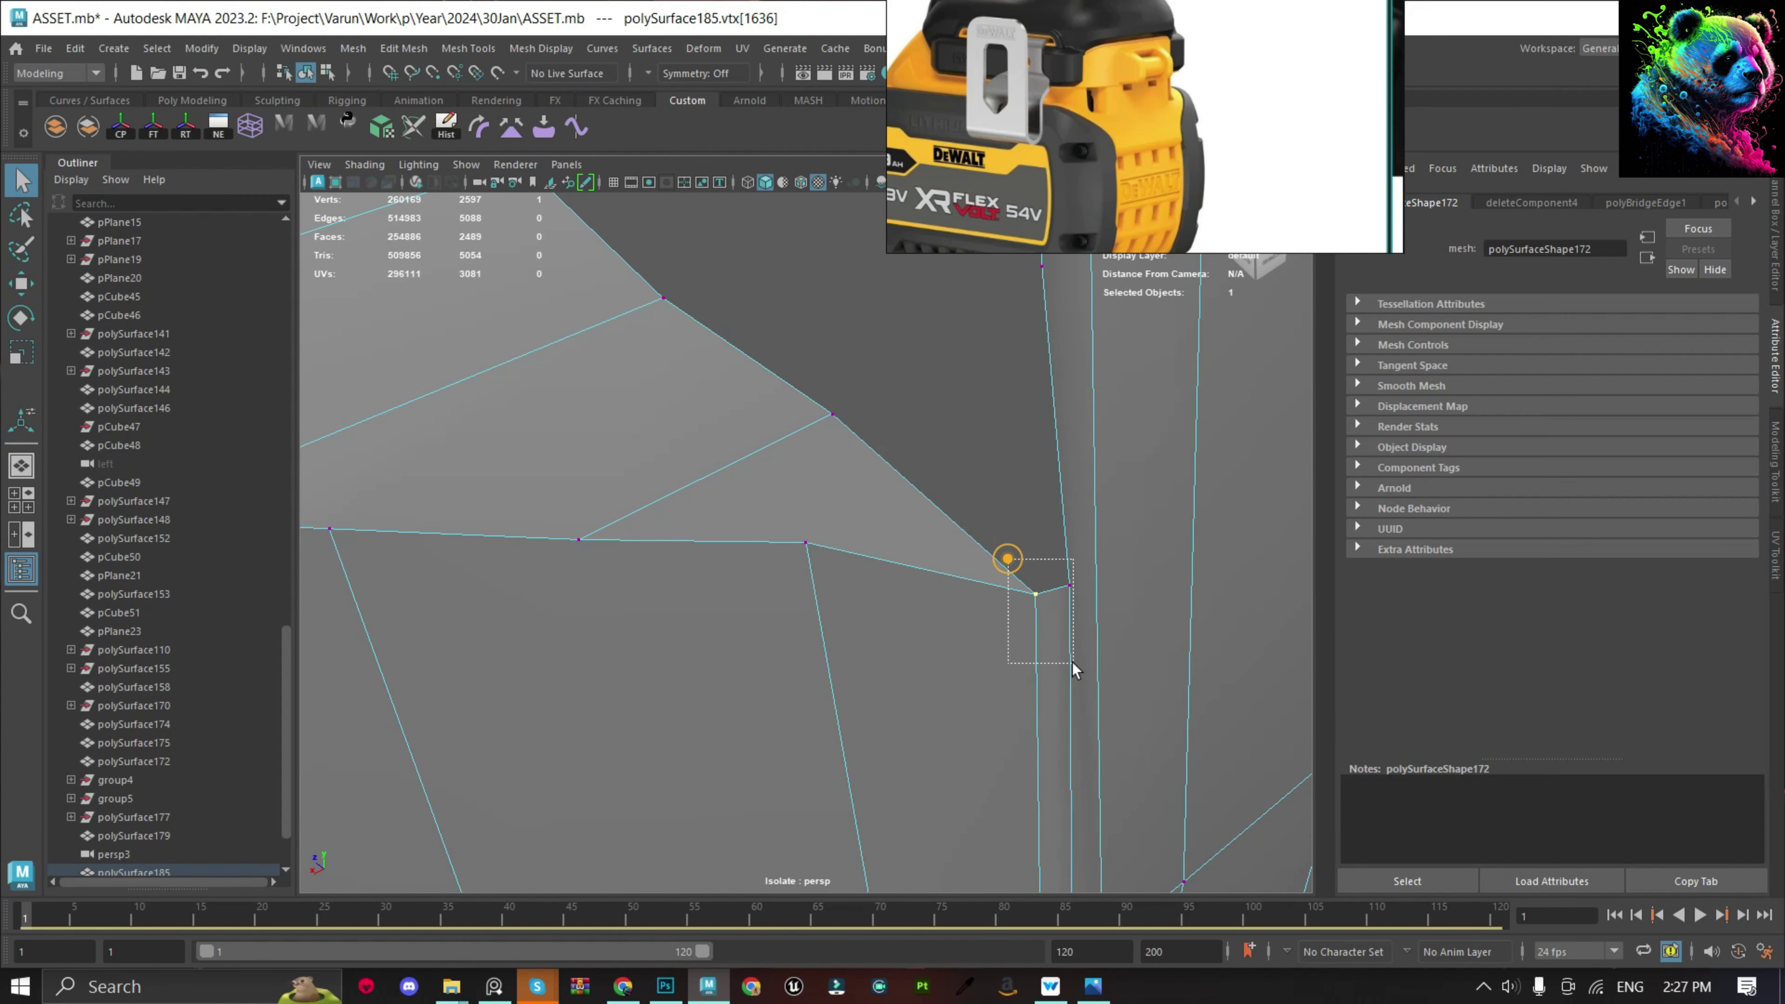
right_click_drag(935, 432, 909, 387, "shift")
key("F8")
Merge the vertices at the hole's upper corner and tidy a new point on its top edge.
mouse_move(914, 415)
left_mouse_down("alt")
mouse_move(893, 471)
mouse_move(833, 530)
mouse_move(745, 330)
mouse_move(784, 282)
left_mouse_up("alt")
key("F8")
left_click(745, 327)
key("w")
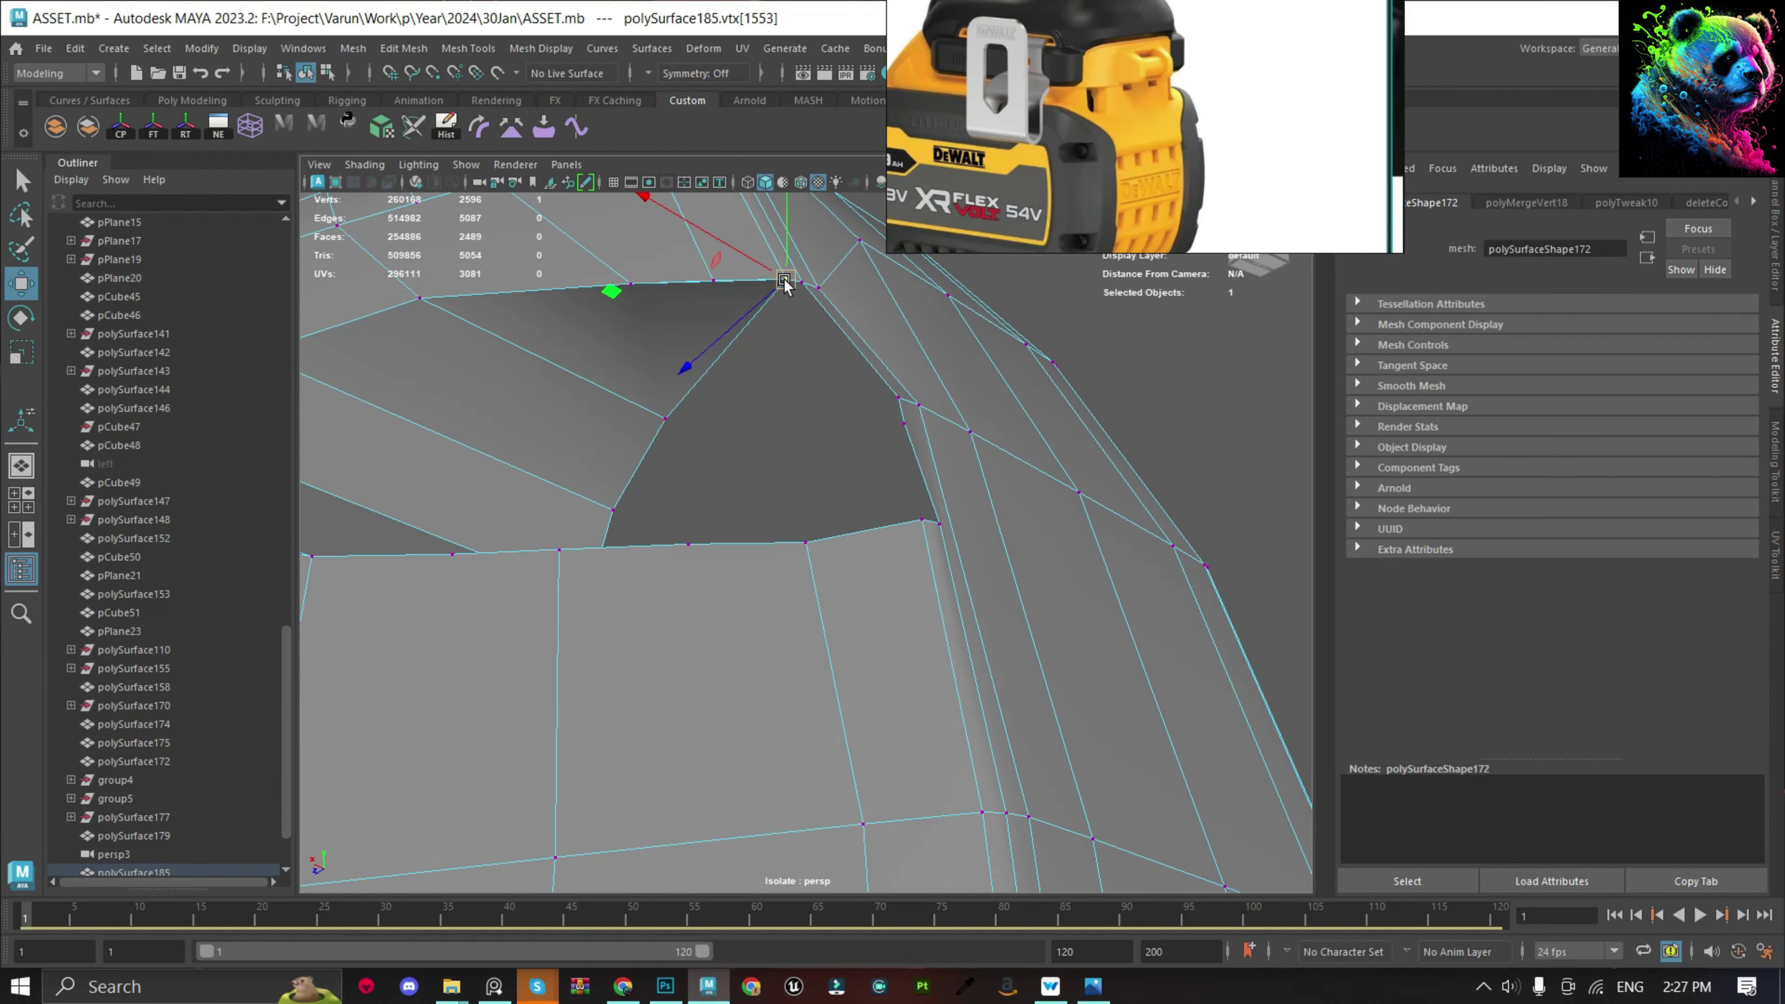
right_click_drag(756, 262, 677, 241, "shift")
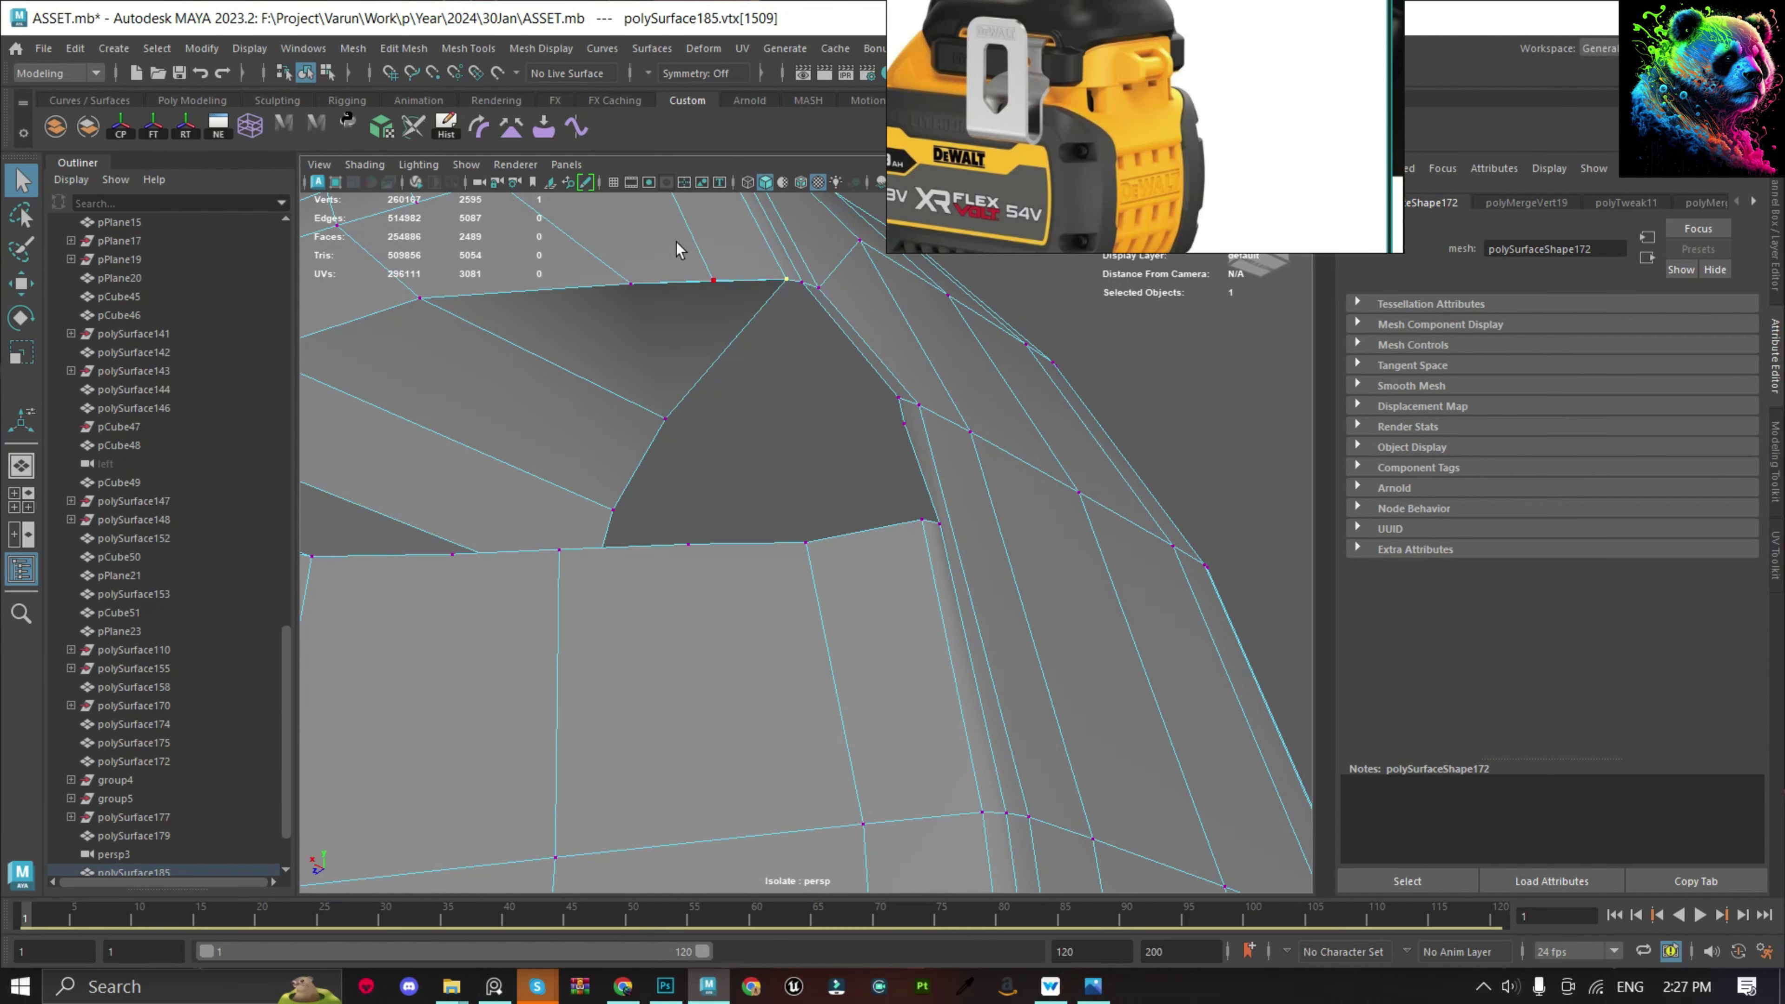
key("F8")
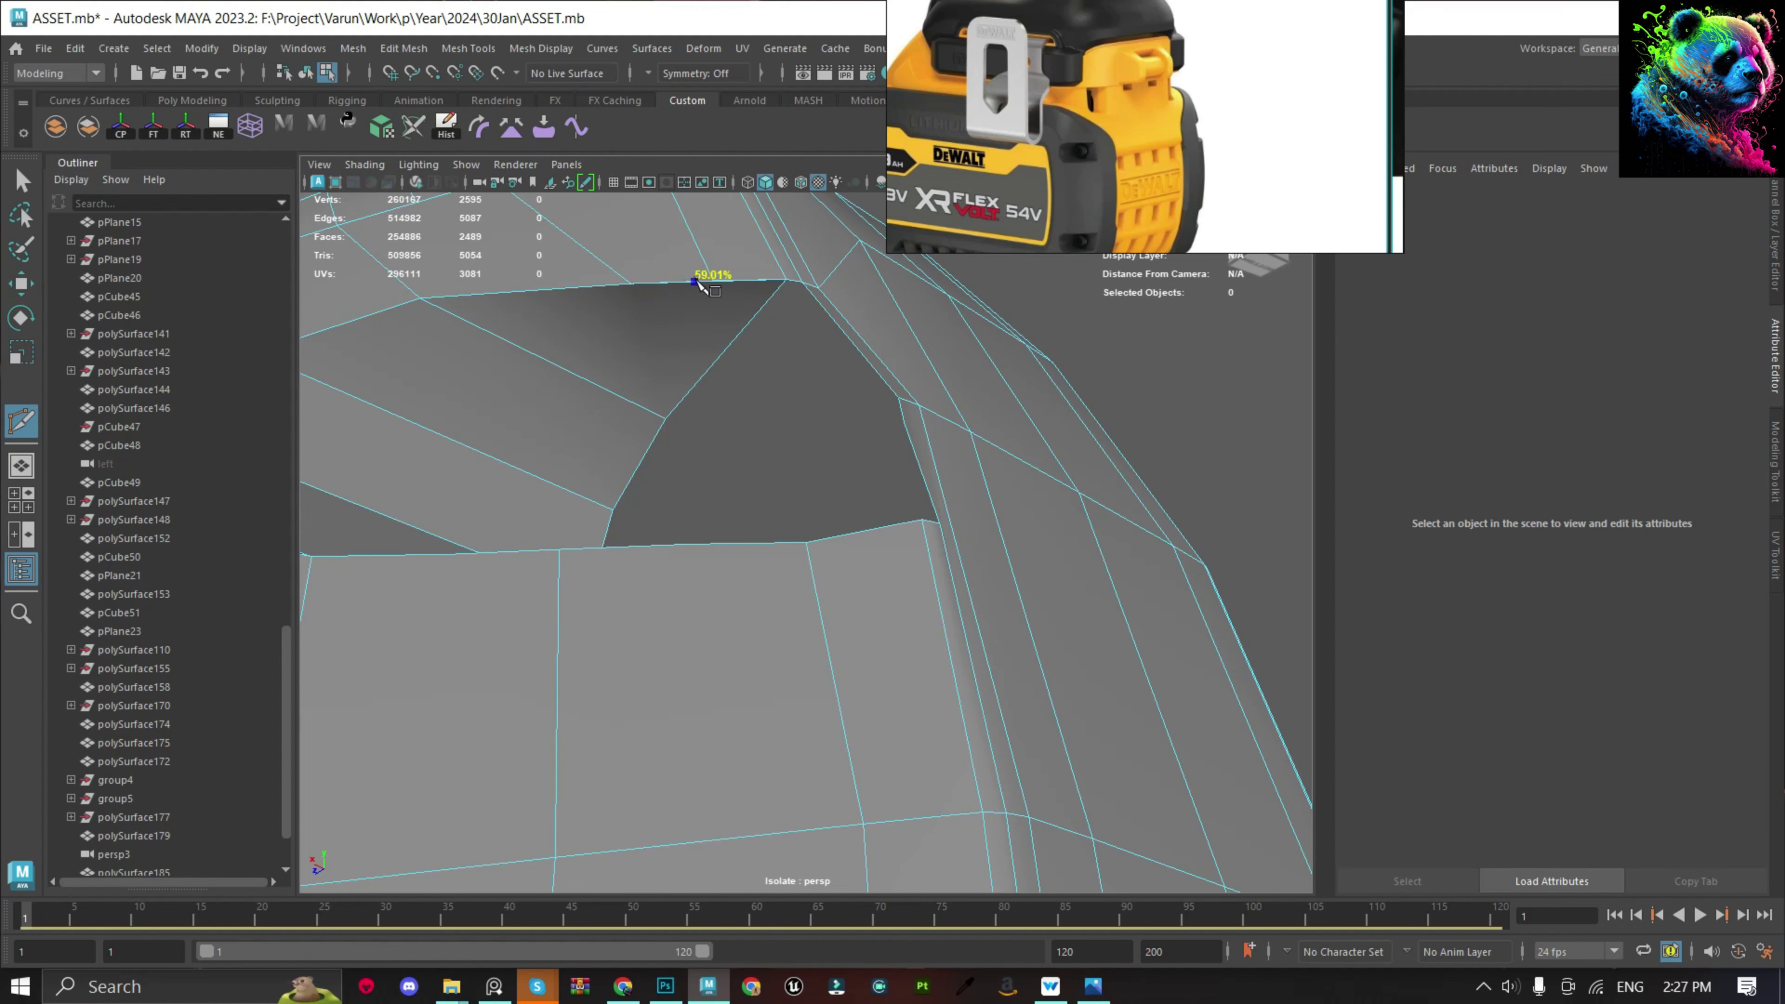
left_click(713, 281)
left_click_drag(726, 318, 757, 379, "alt")
scroll(785, 451, "up", 3)
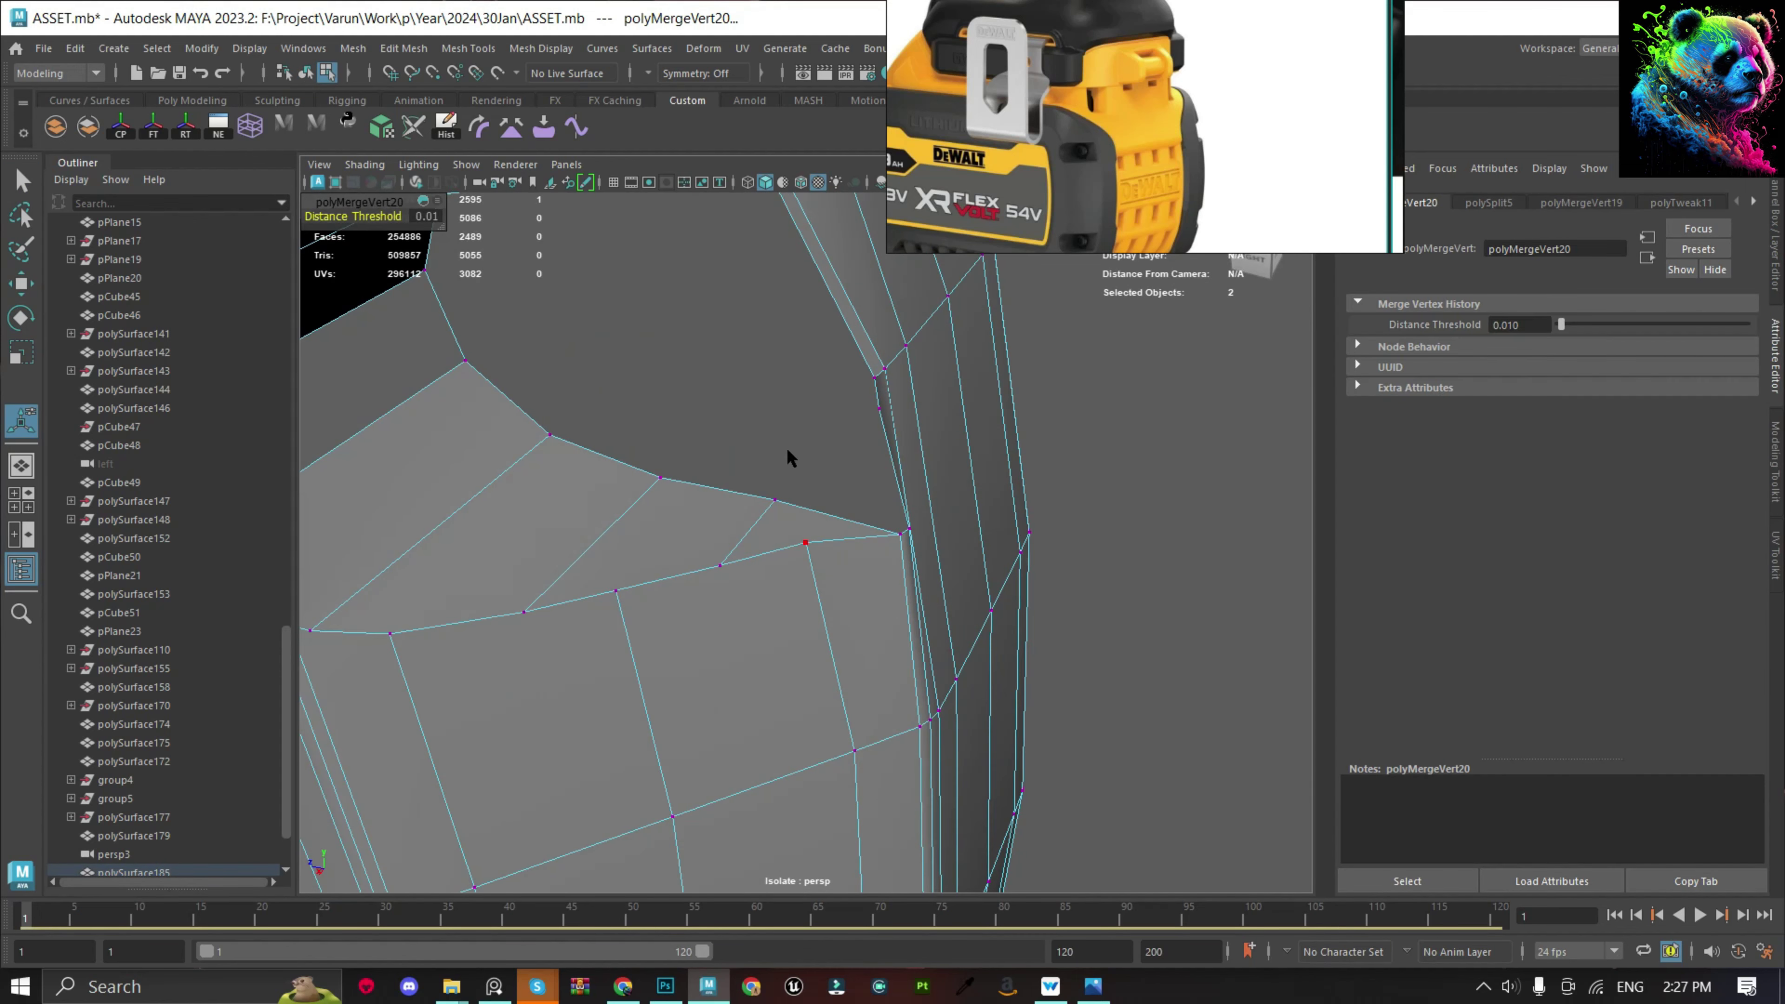
Merge the thin strip's vertices near the panel's curved edge.
left_click_drag(813, 530, 853, 657)
left_click(543, 609)
key("w")
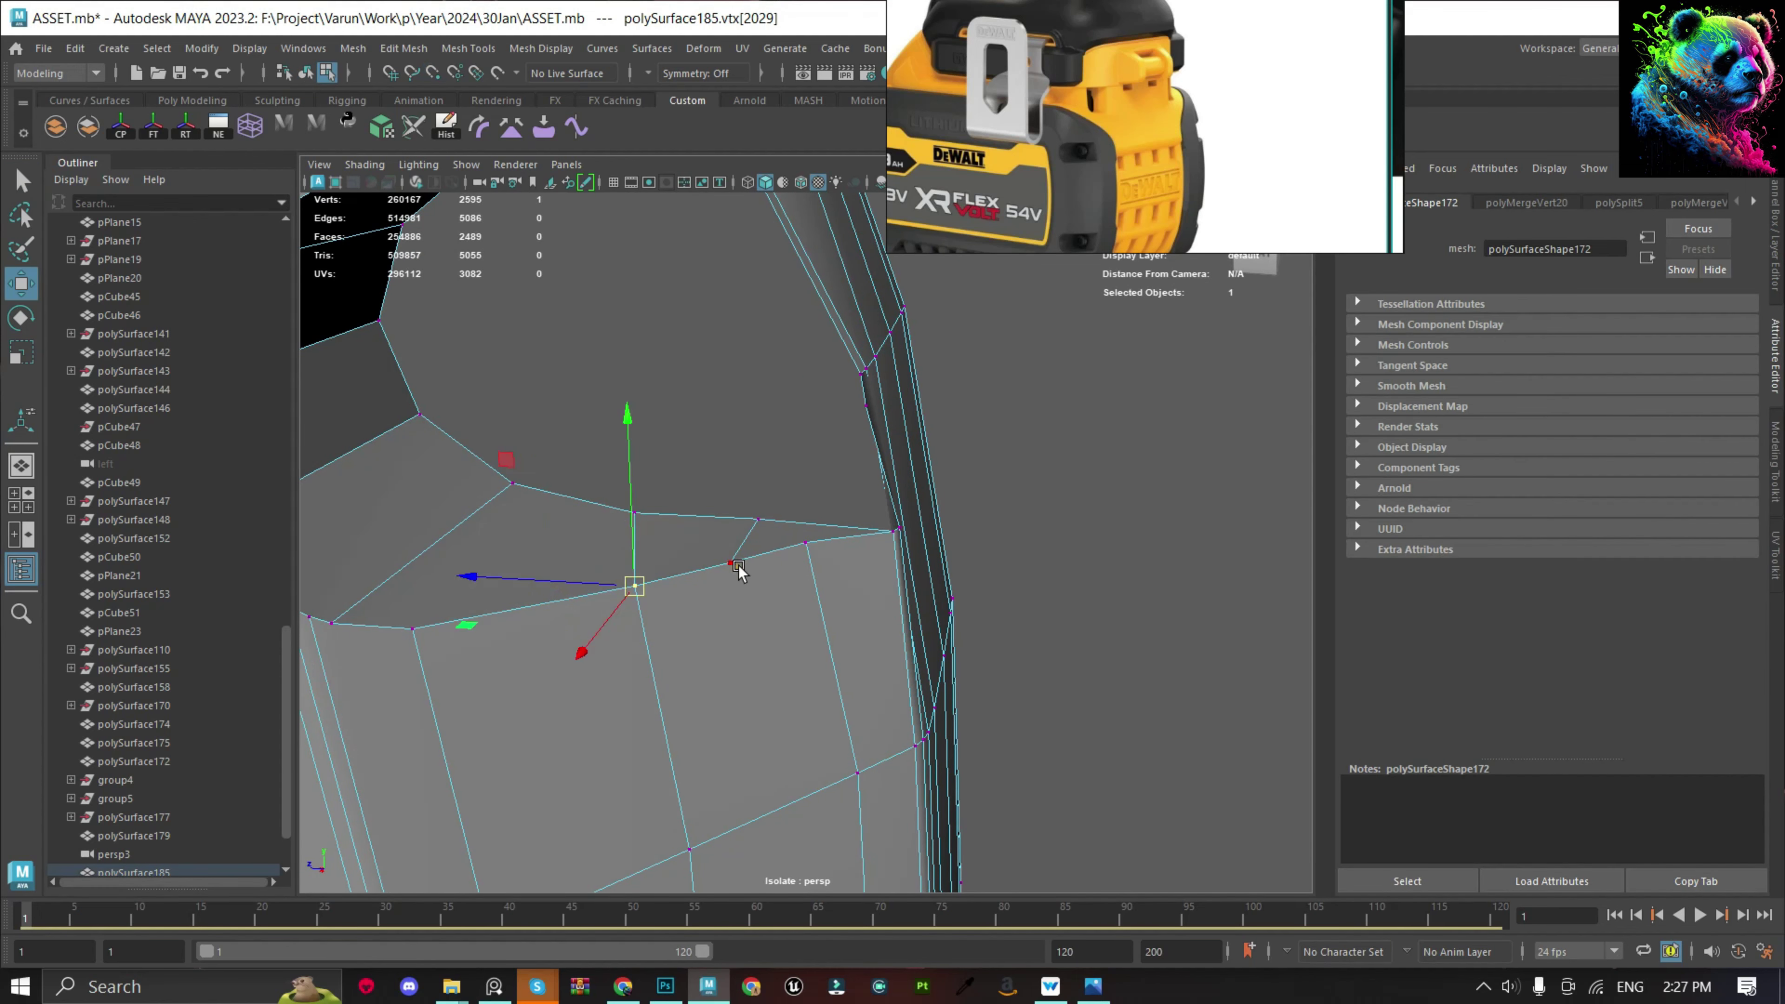
left_click(732, 565)
left_click_drag(818, 555, 567, 619, "alt")
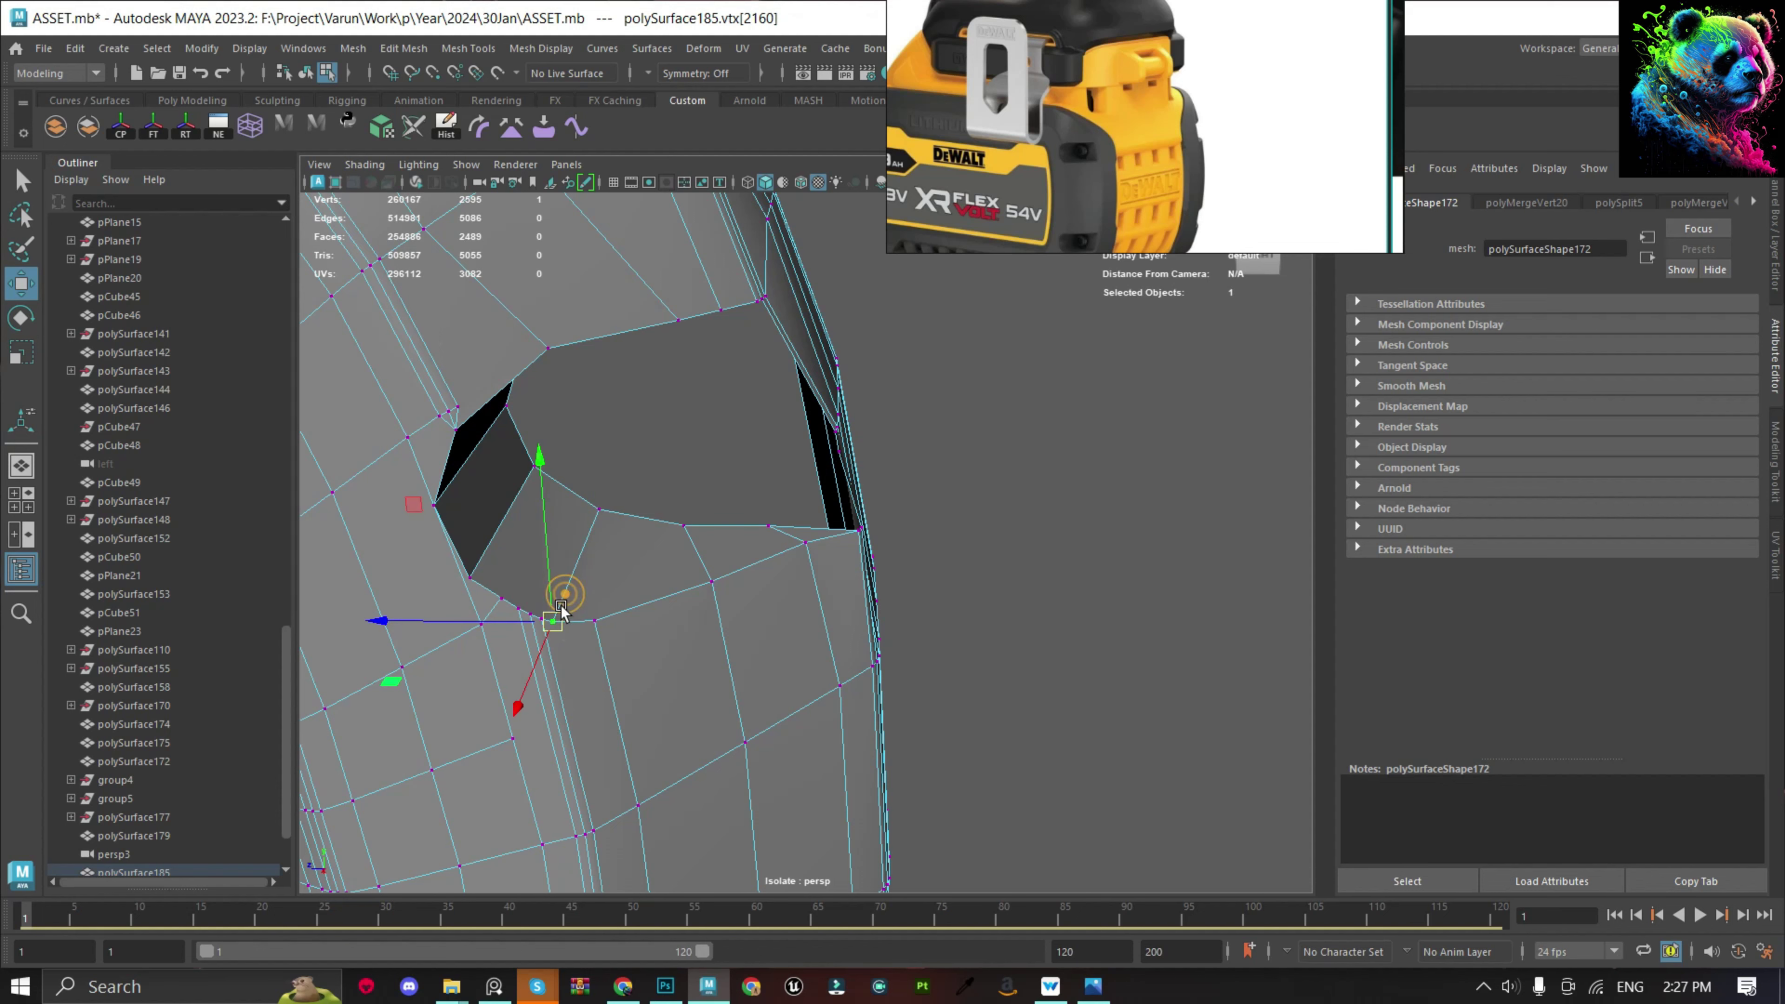
key("f")
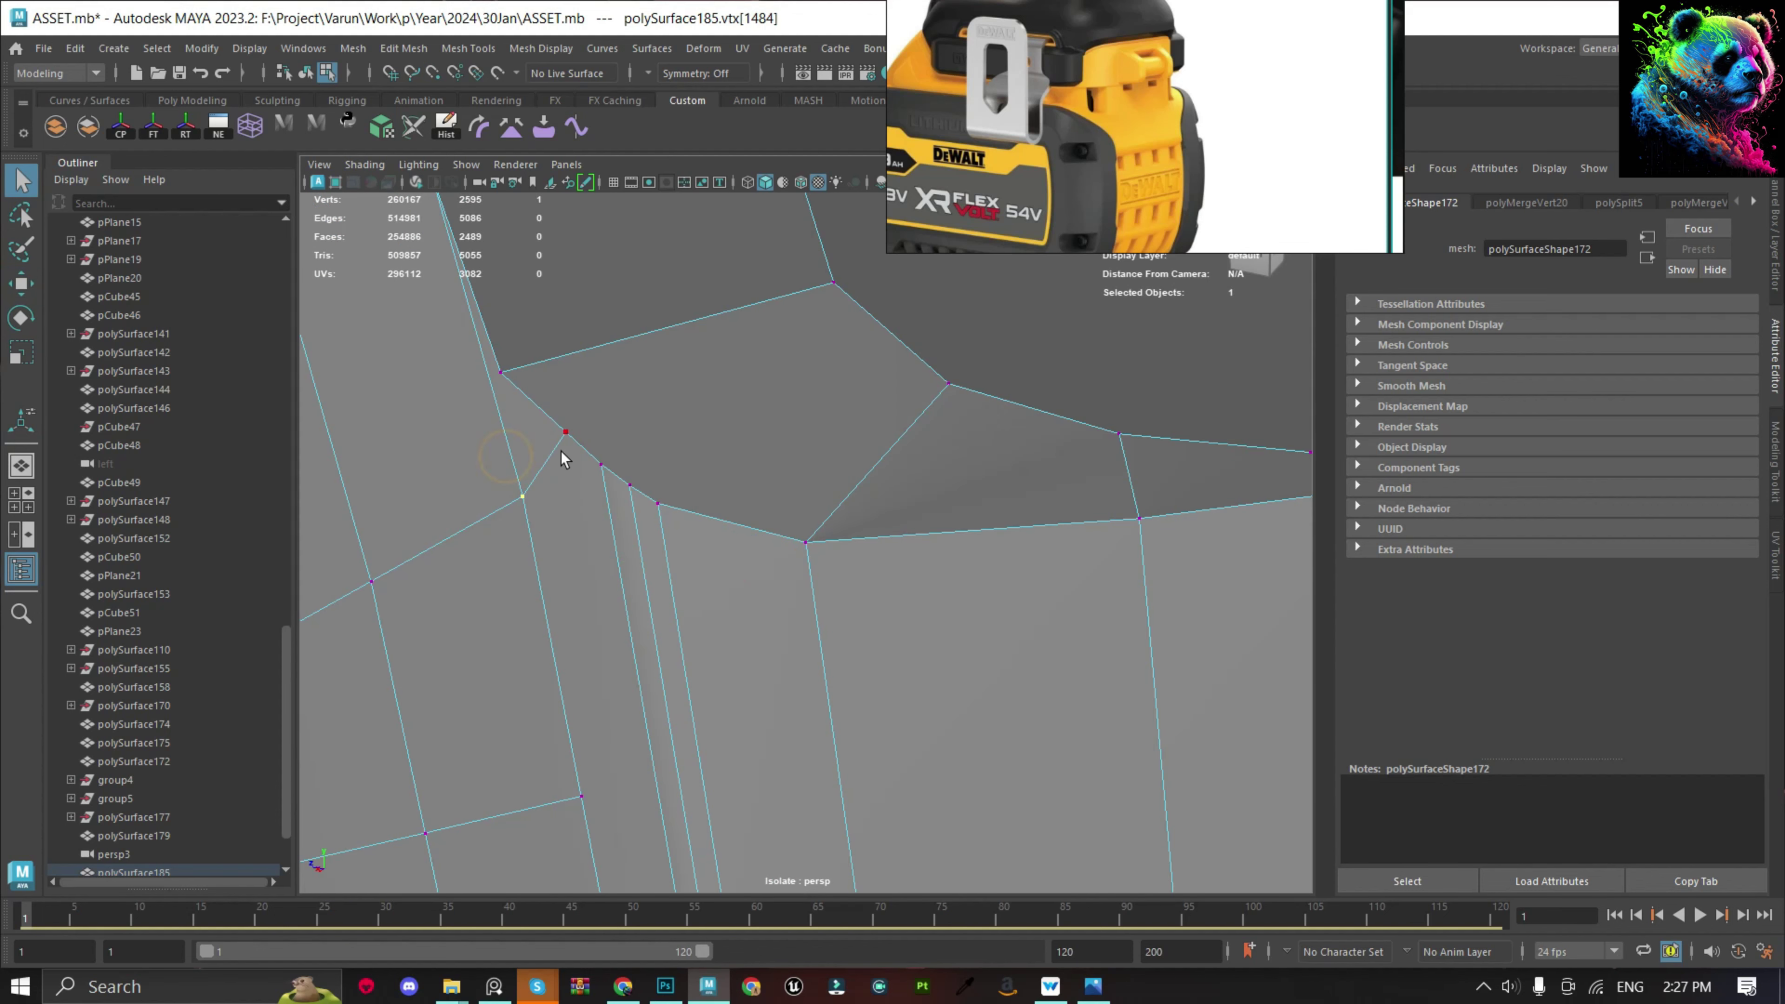
left_click_drag(621, 468, 630, 485)
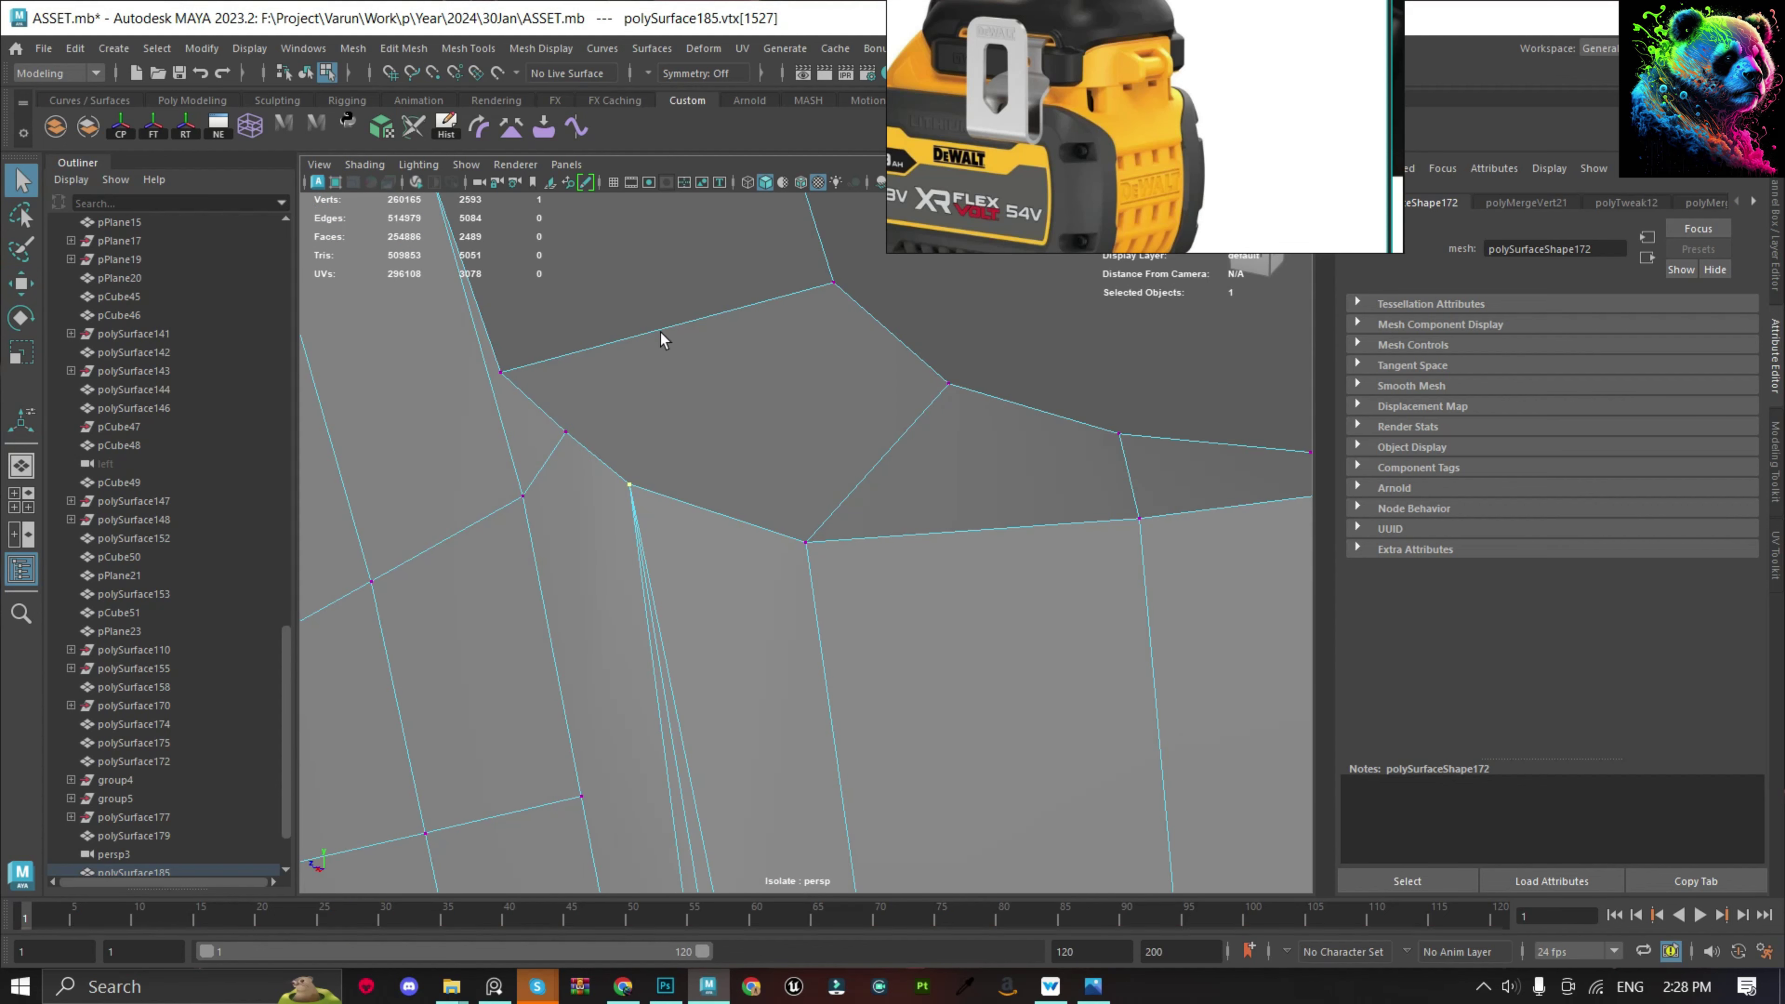
Merge the vertices below the hole and Multi-Cut a new edge to the rim.
scroll(621, 484, "down", 3)
key("q")
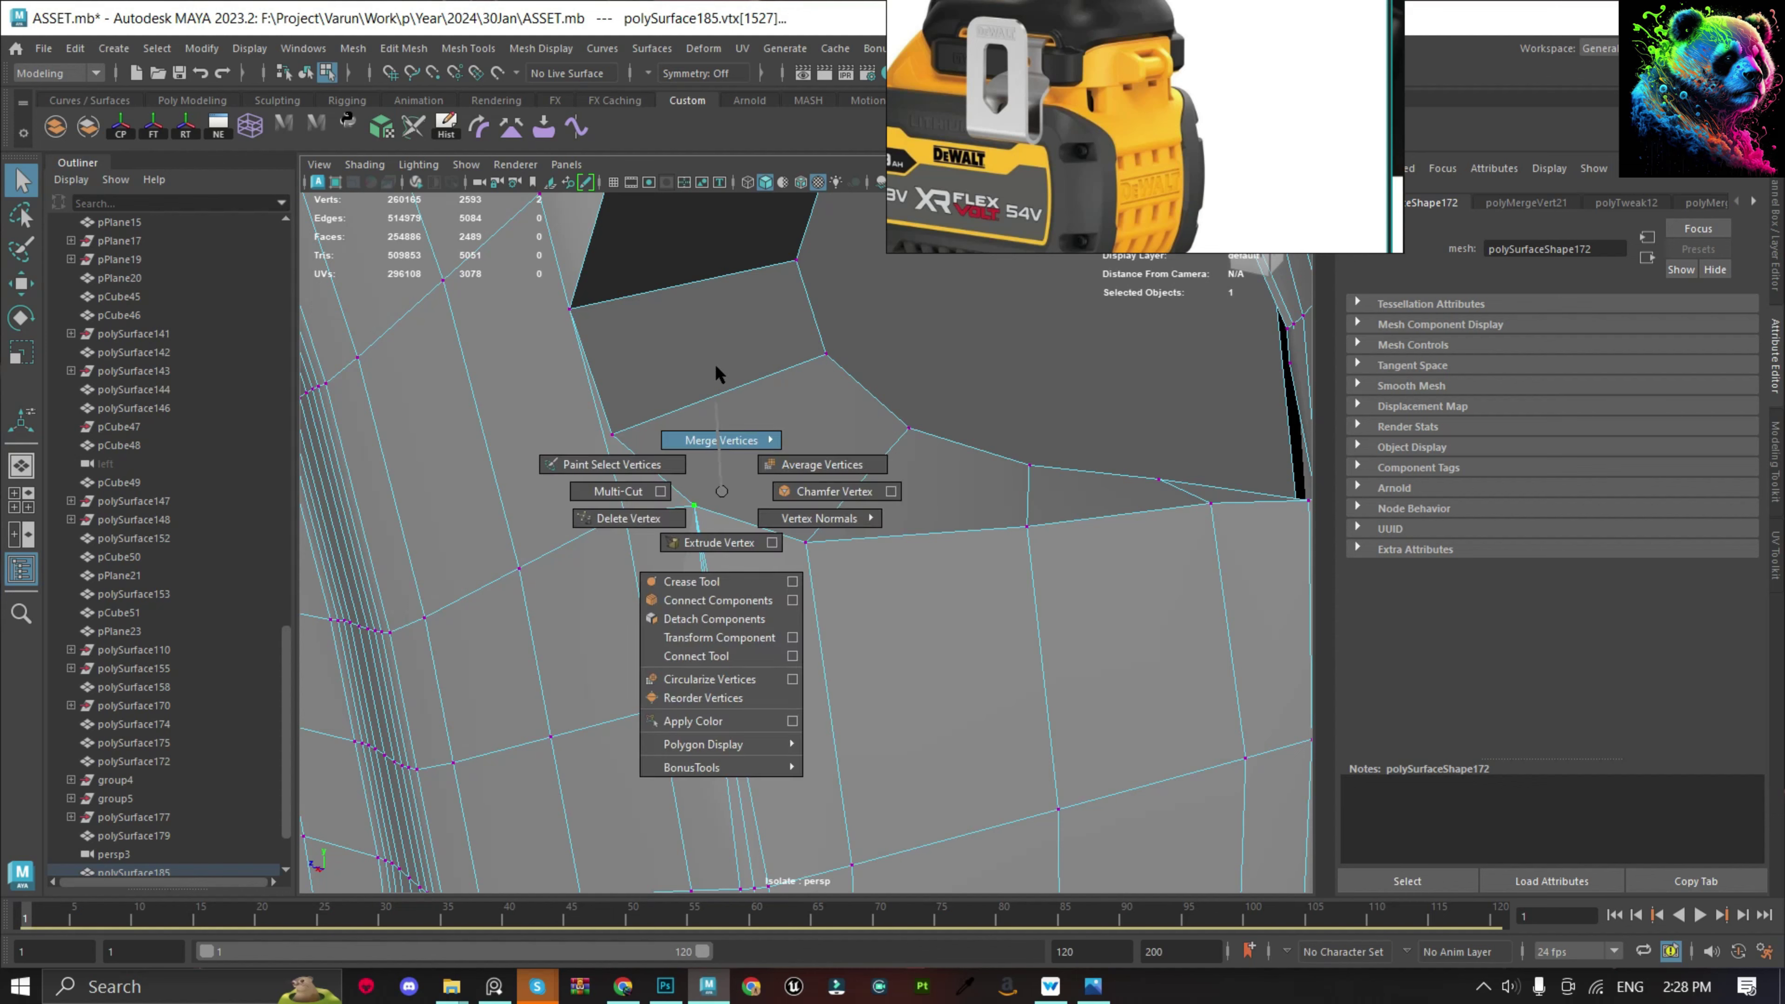
right_click_drag(685, 493, 716, 436, "shift")
left_click(611, 435)
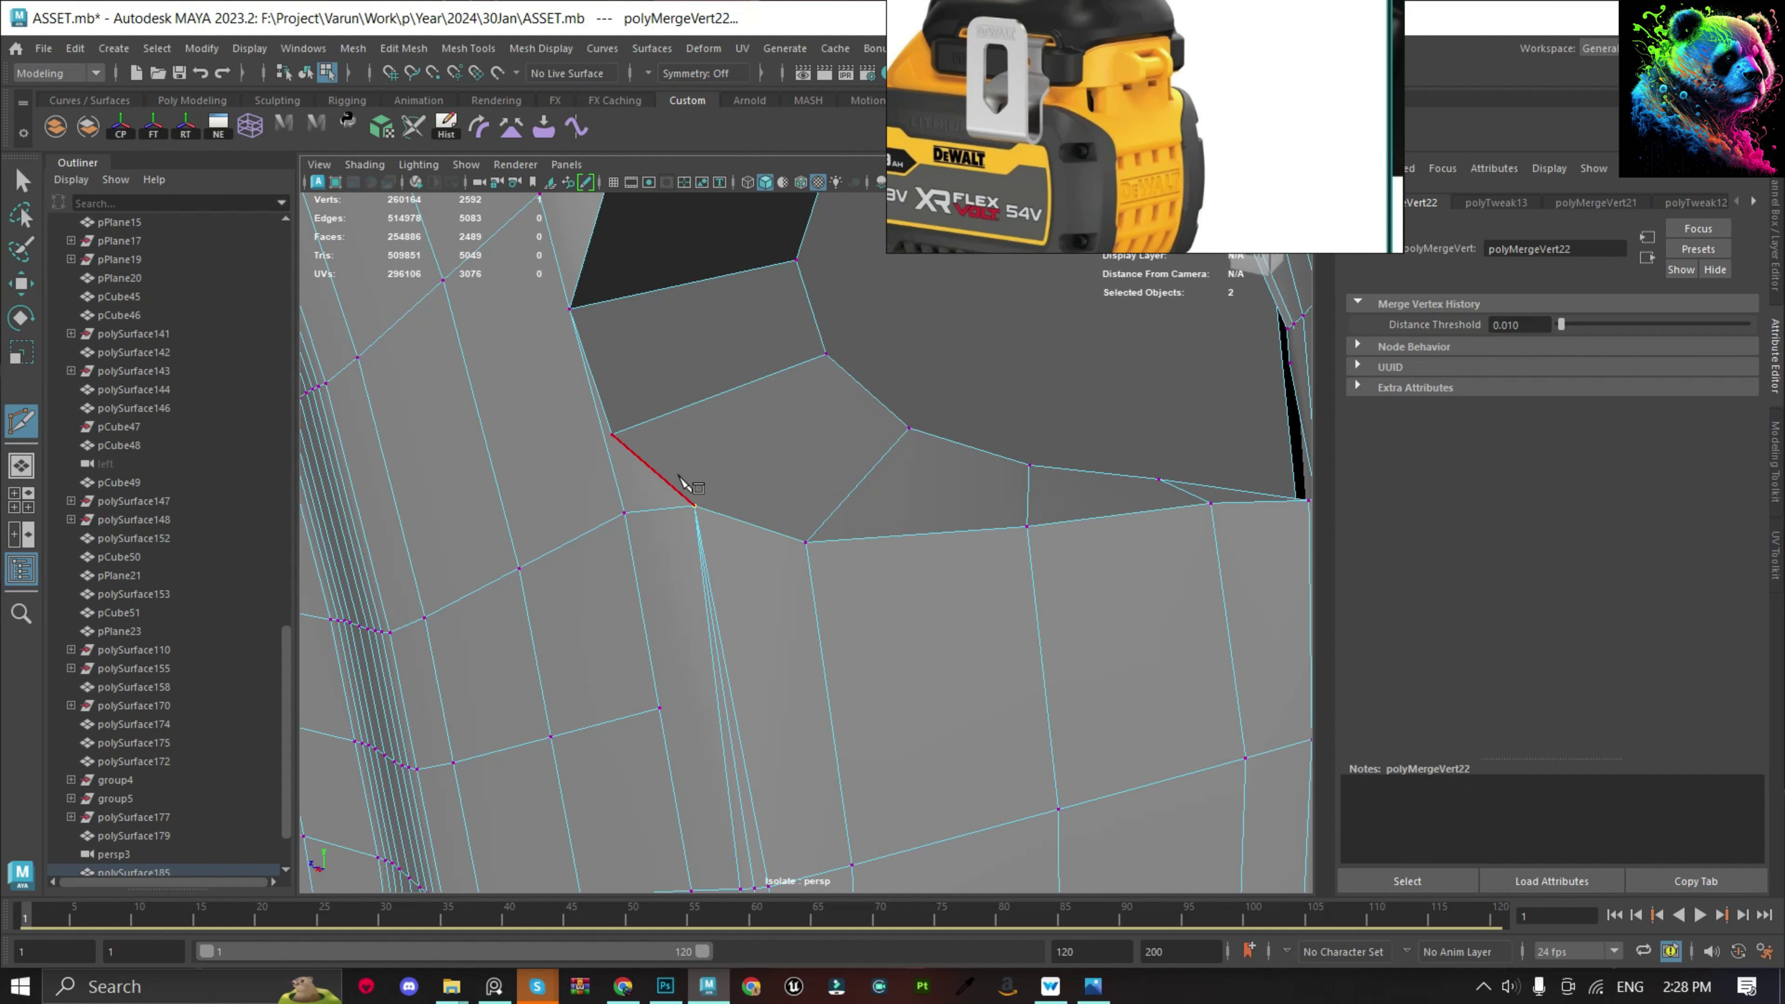
left_click(859, 394)
key("q")
scroll(913, 366, "up", 3)
Select the border edge loop around the hole's rim.
double_click(967, 359)
left_click_drag(969, 362, 1057, 484, "alt")
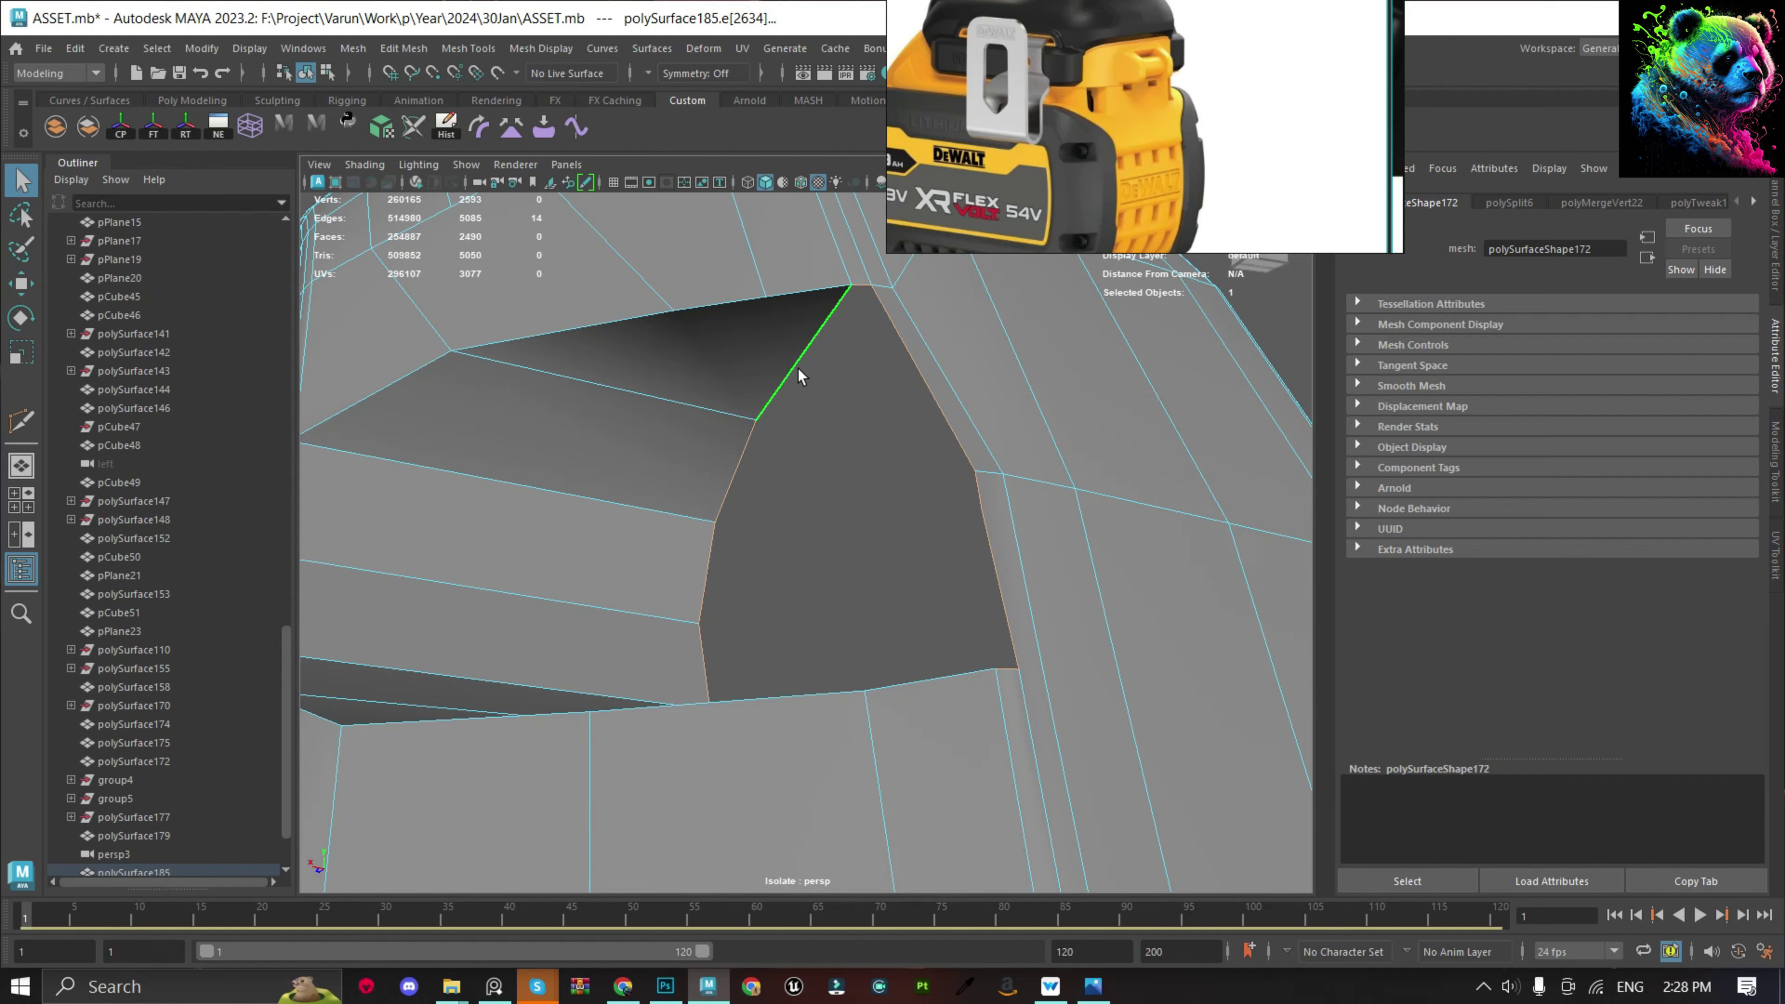
left_click(816, 379, "shift")
left_click_drag(815, 378, 873, 562, "alt")
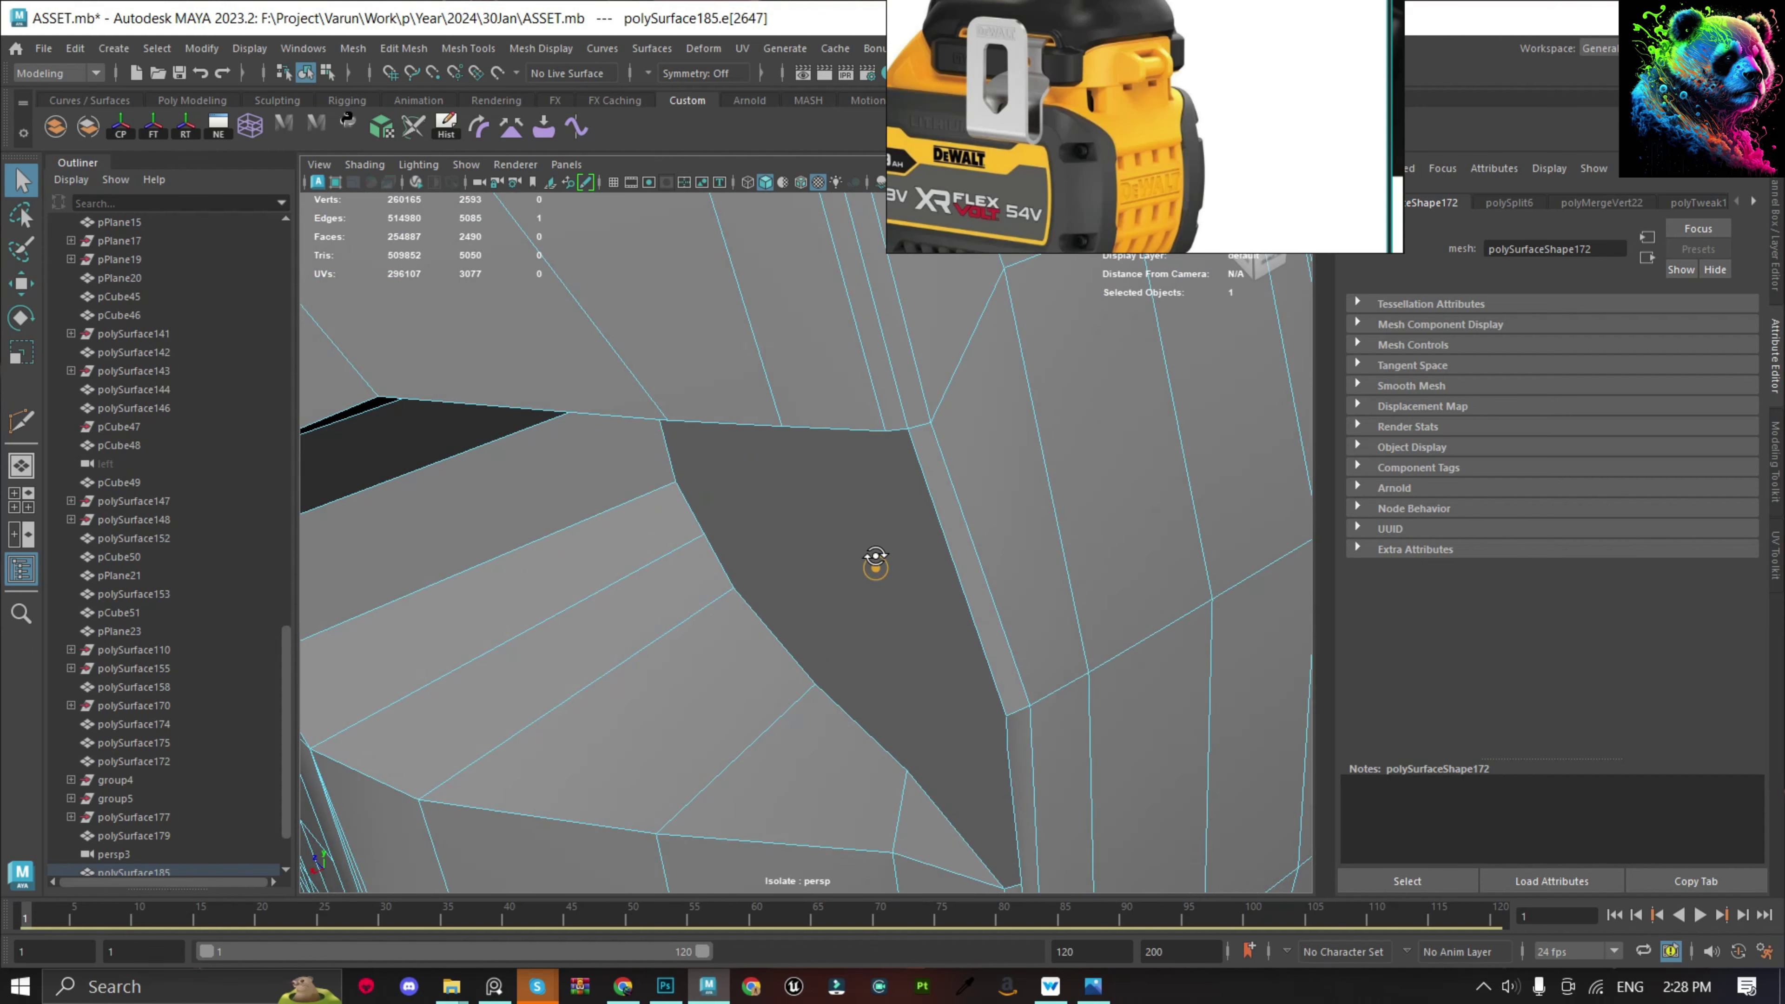
left_click(933, 782)
left_click_drag(928, 787, 908, 659, "alt")
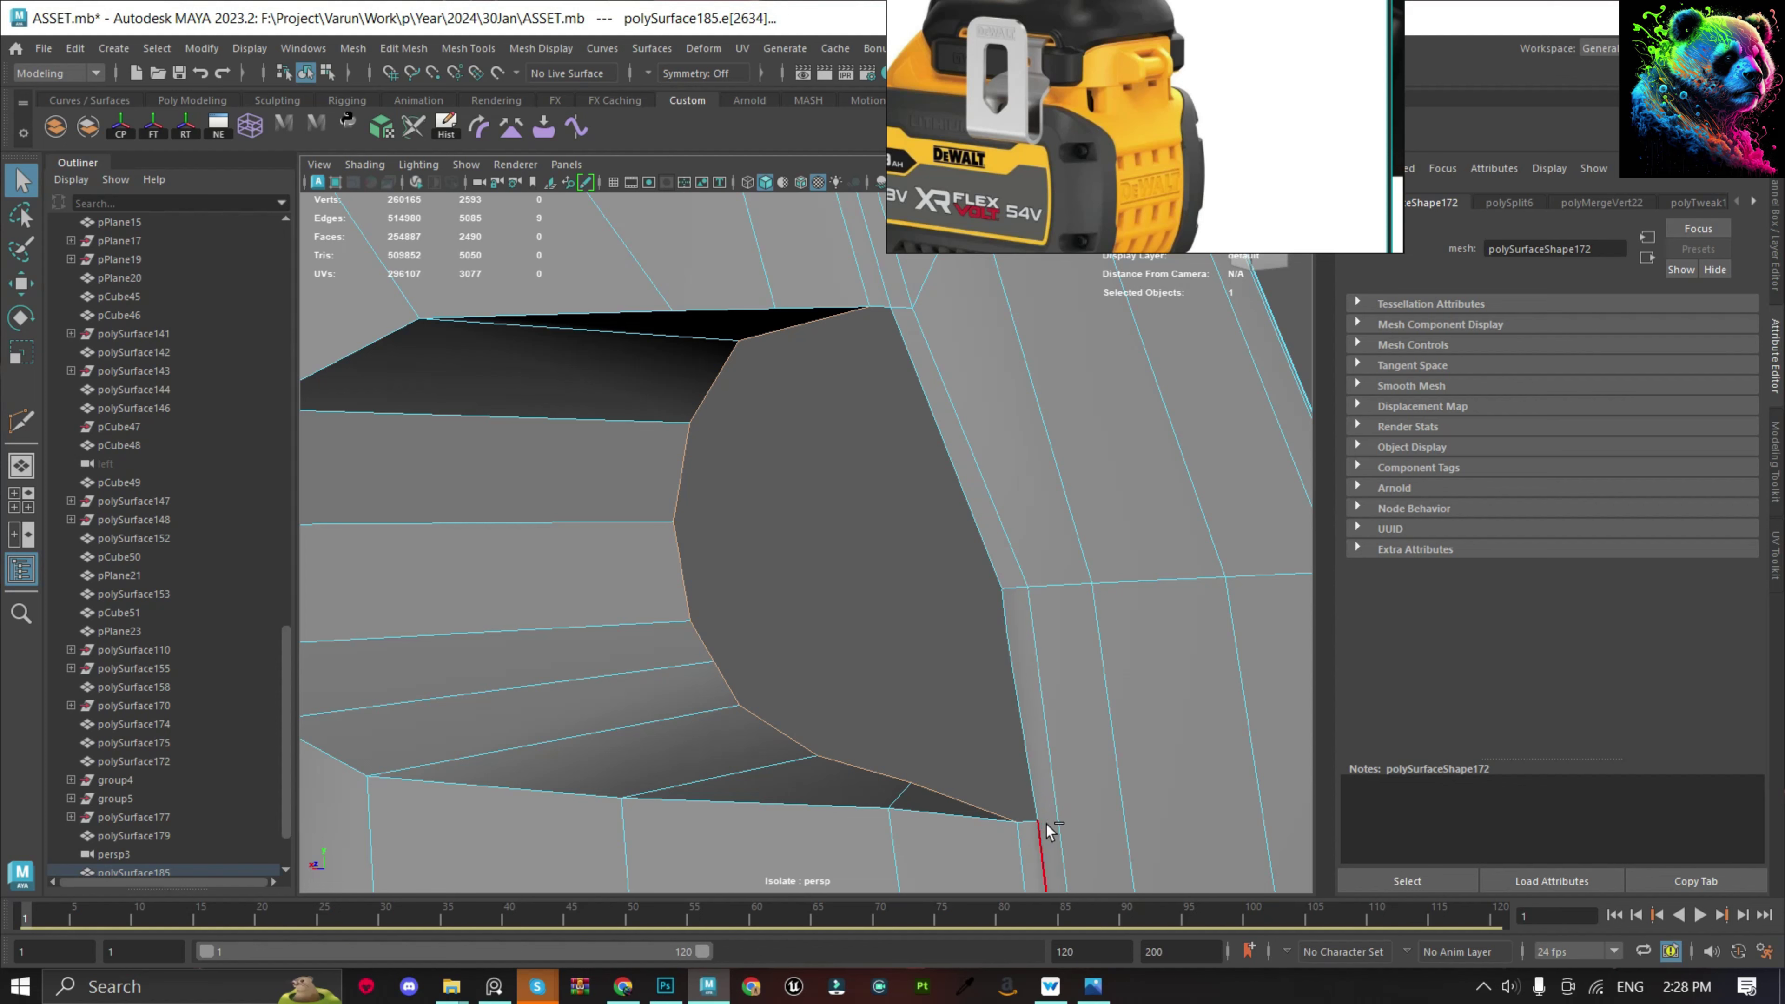
key("r")
mouse_move(774, 595)
left_mouse_down("alt")
mouse_move(996, 510)
mouse_move(636, 546)
left_mouse_up("alt")
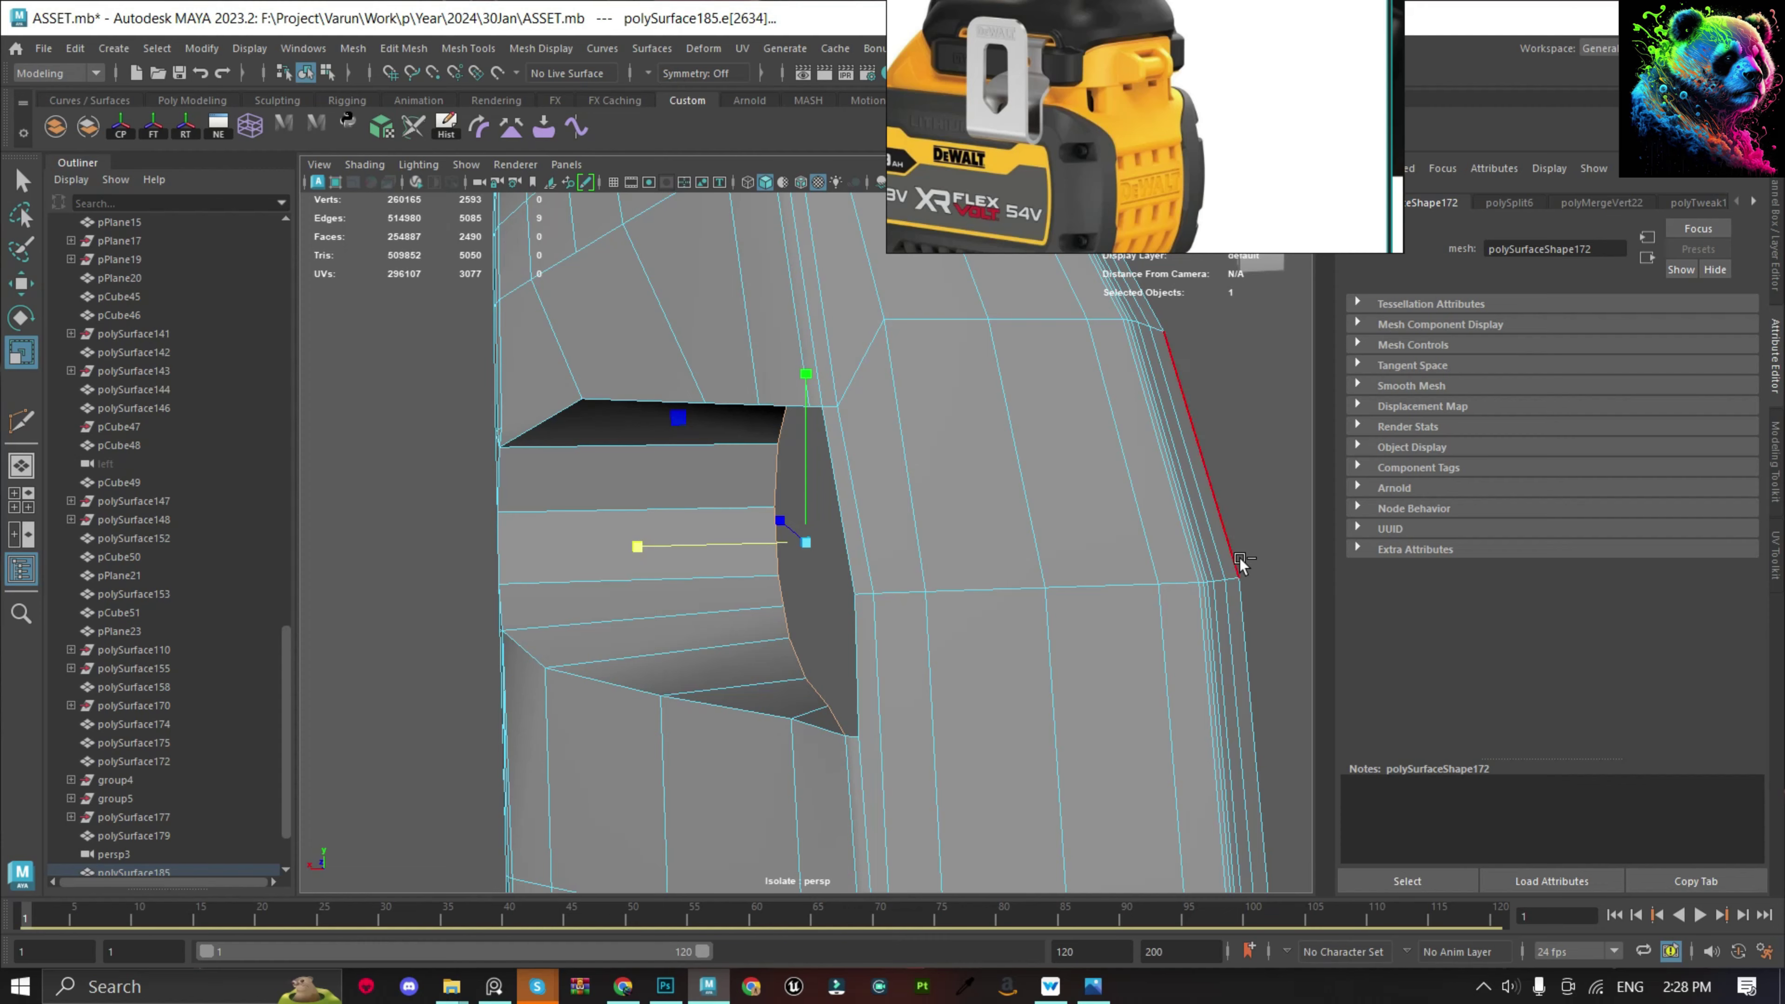
left_click_drag(1240, 558, 861, 619, "alt")
Extrude the selected rim edges of the hole.
key("ctrl+e")
key("w")
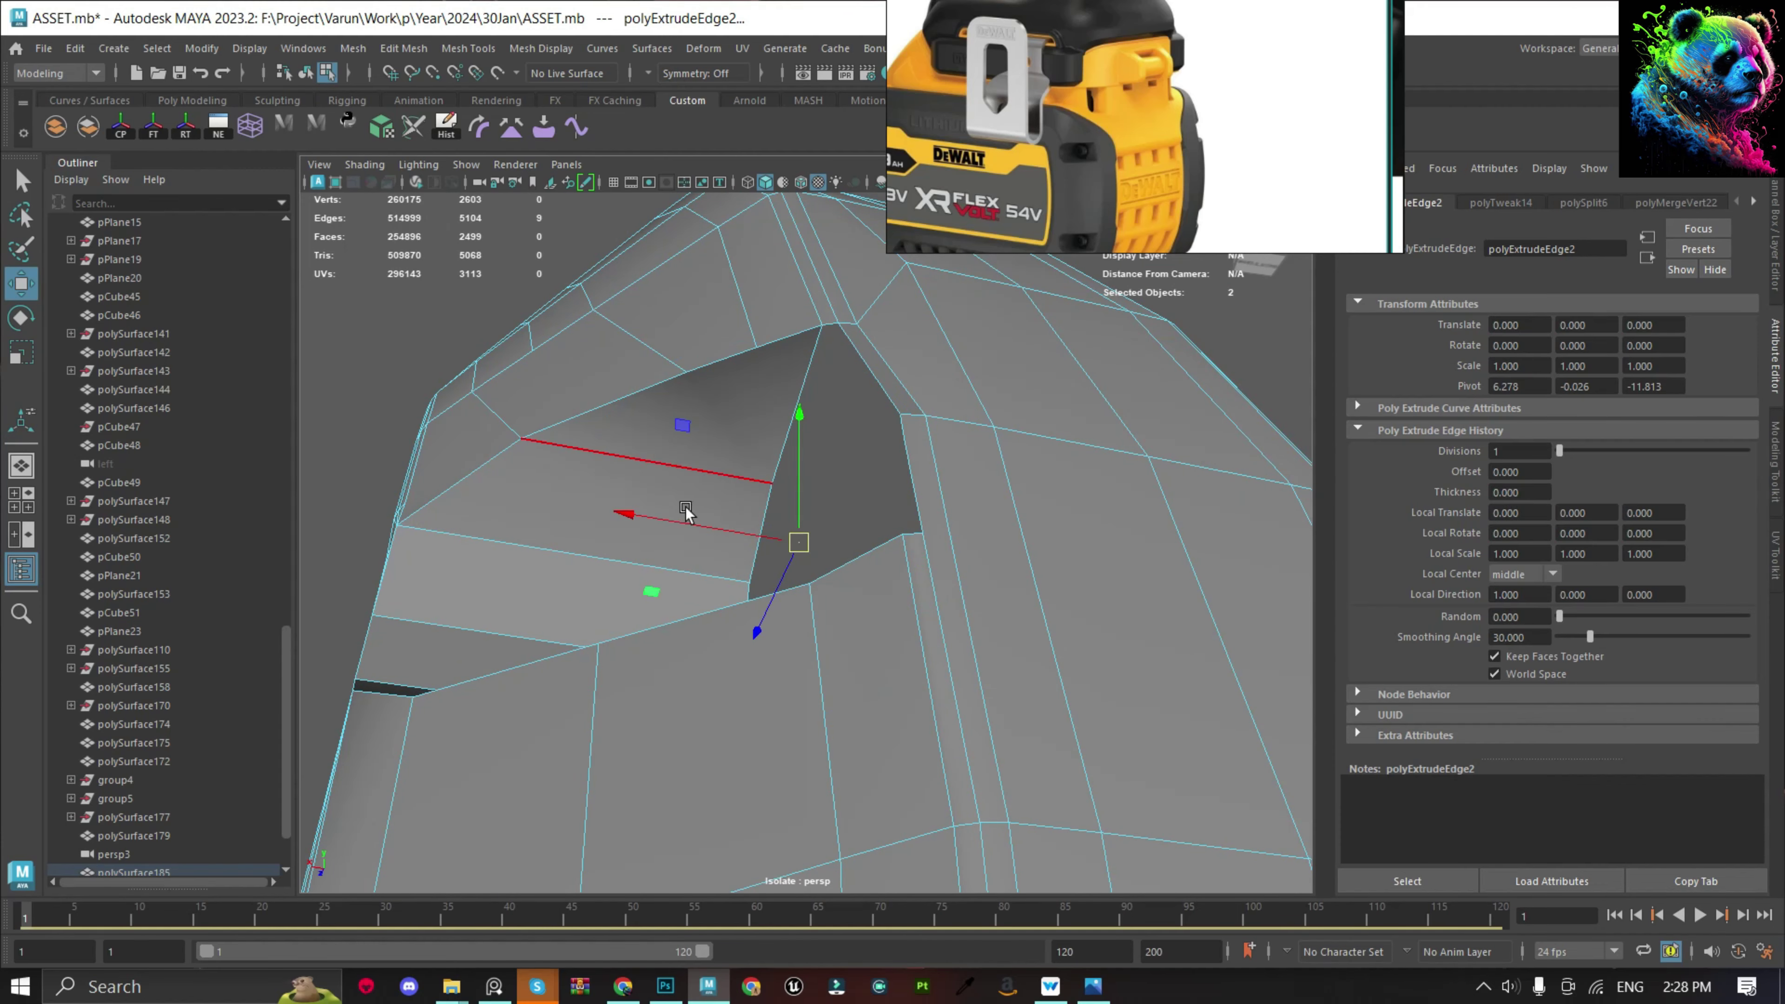
key("f")
scroll(518, 554, "down", 5)
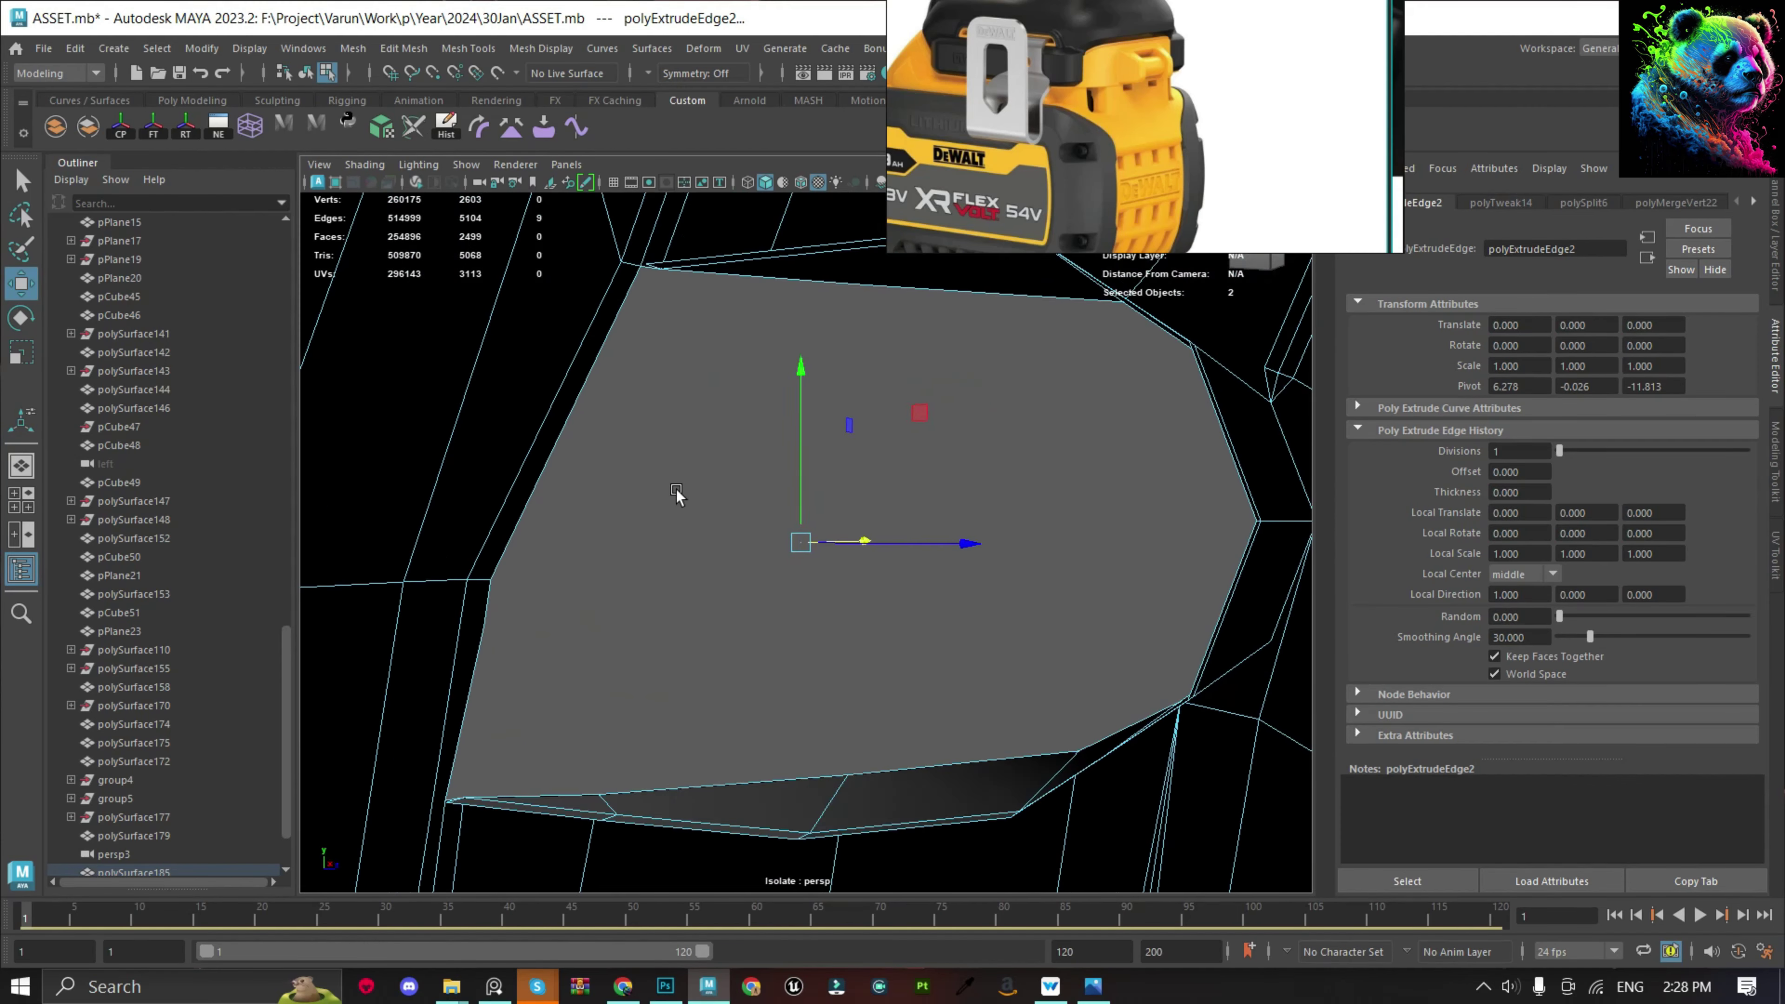
left_click_drag(677, 498, 630, 518, "alt")
Merge the extra vertices at the extrusion's corners.
left_click(606, 211)
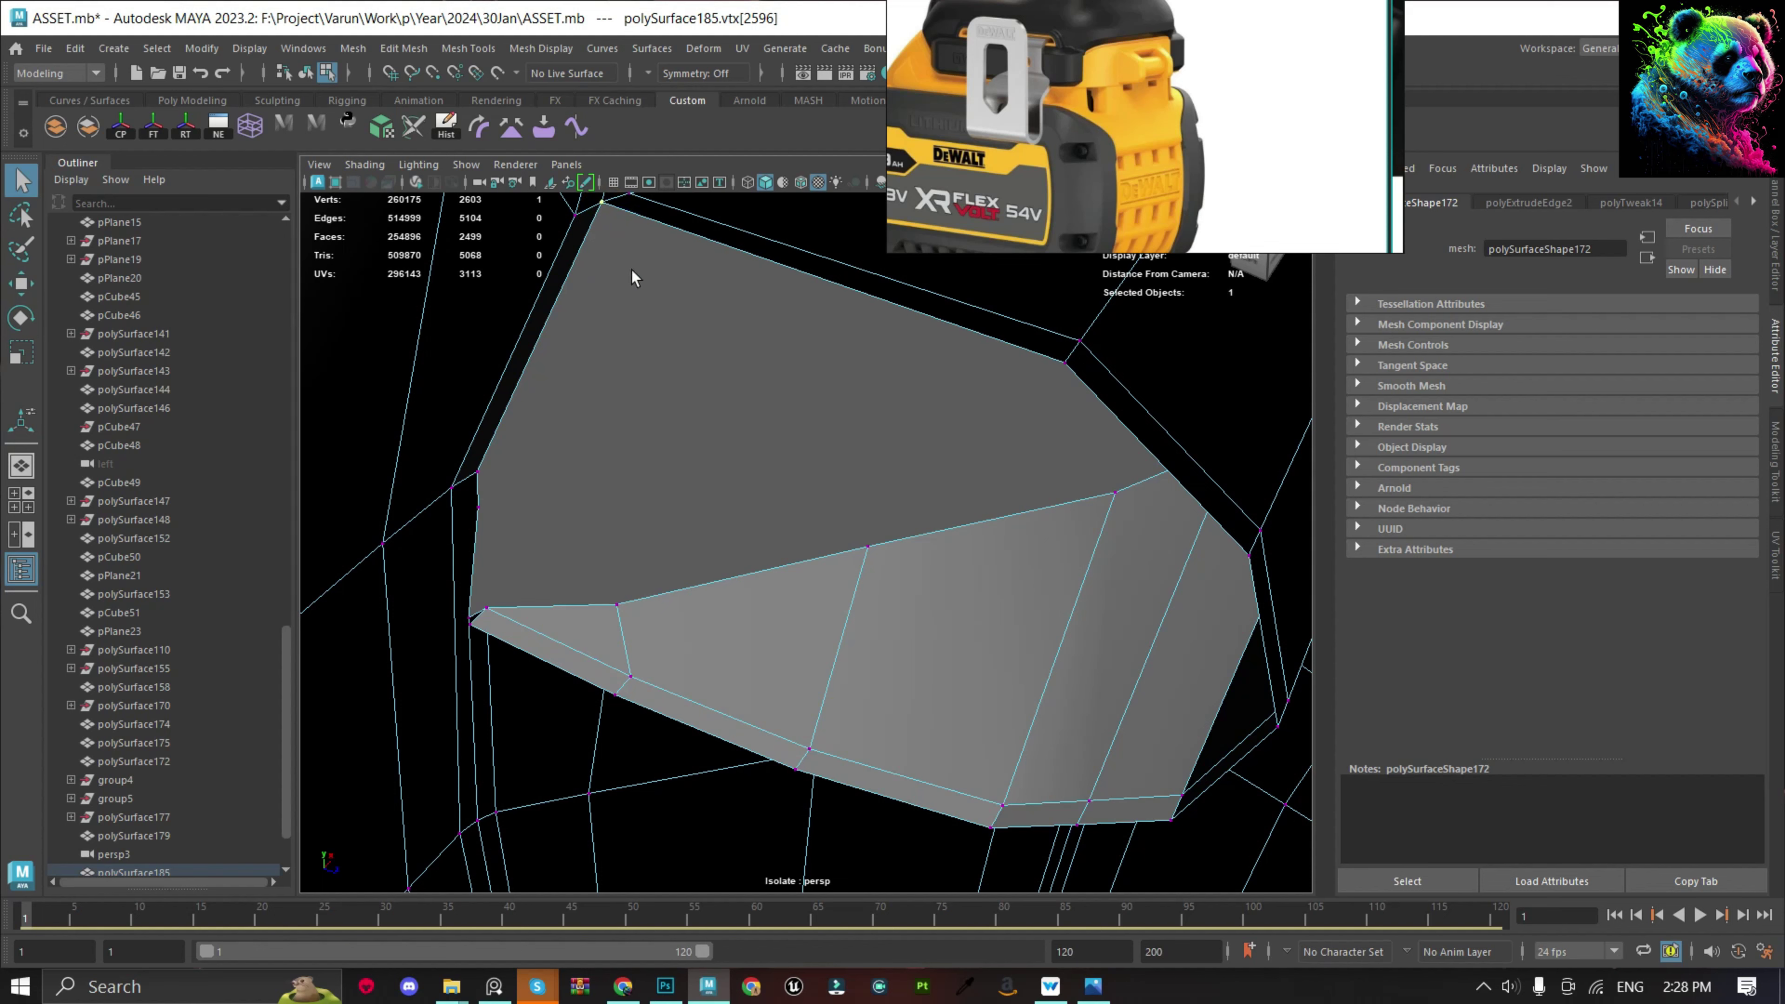
left_click_drag(697, 371, 589, 538, "alt")
left_click(596, 533)
key("w")
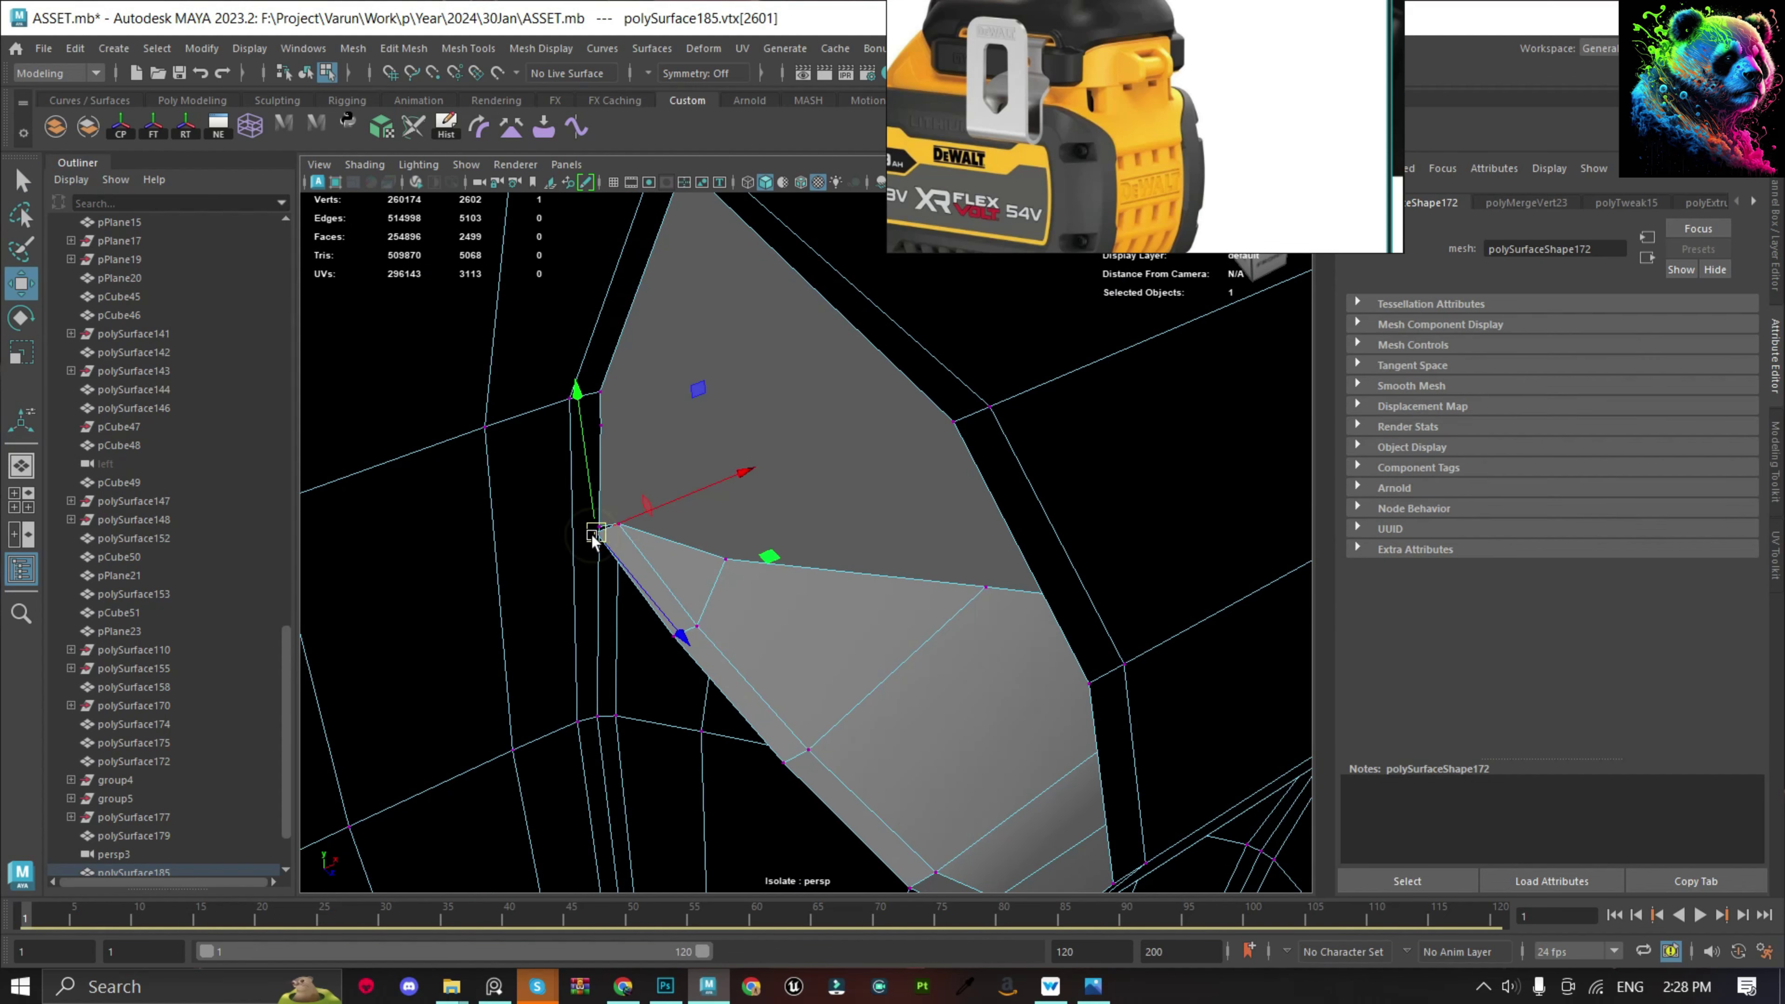
right_click_drag(632, 500, 795, 354, "shift")
mouse_move(795, 354)
left_mouse_down("alt")
mouse_move(757, 519)
mouse_move(877, 745)
mouse_move(873, 529)
mouse_move(945, 415)
mouse_move(926, 422)
left_mouse_up("alt")
Fill the hole's open border with a cap face and delete the leftover vertex.
double_click(927, 422)
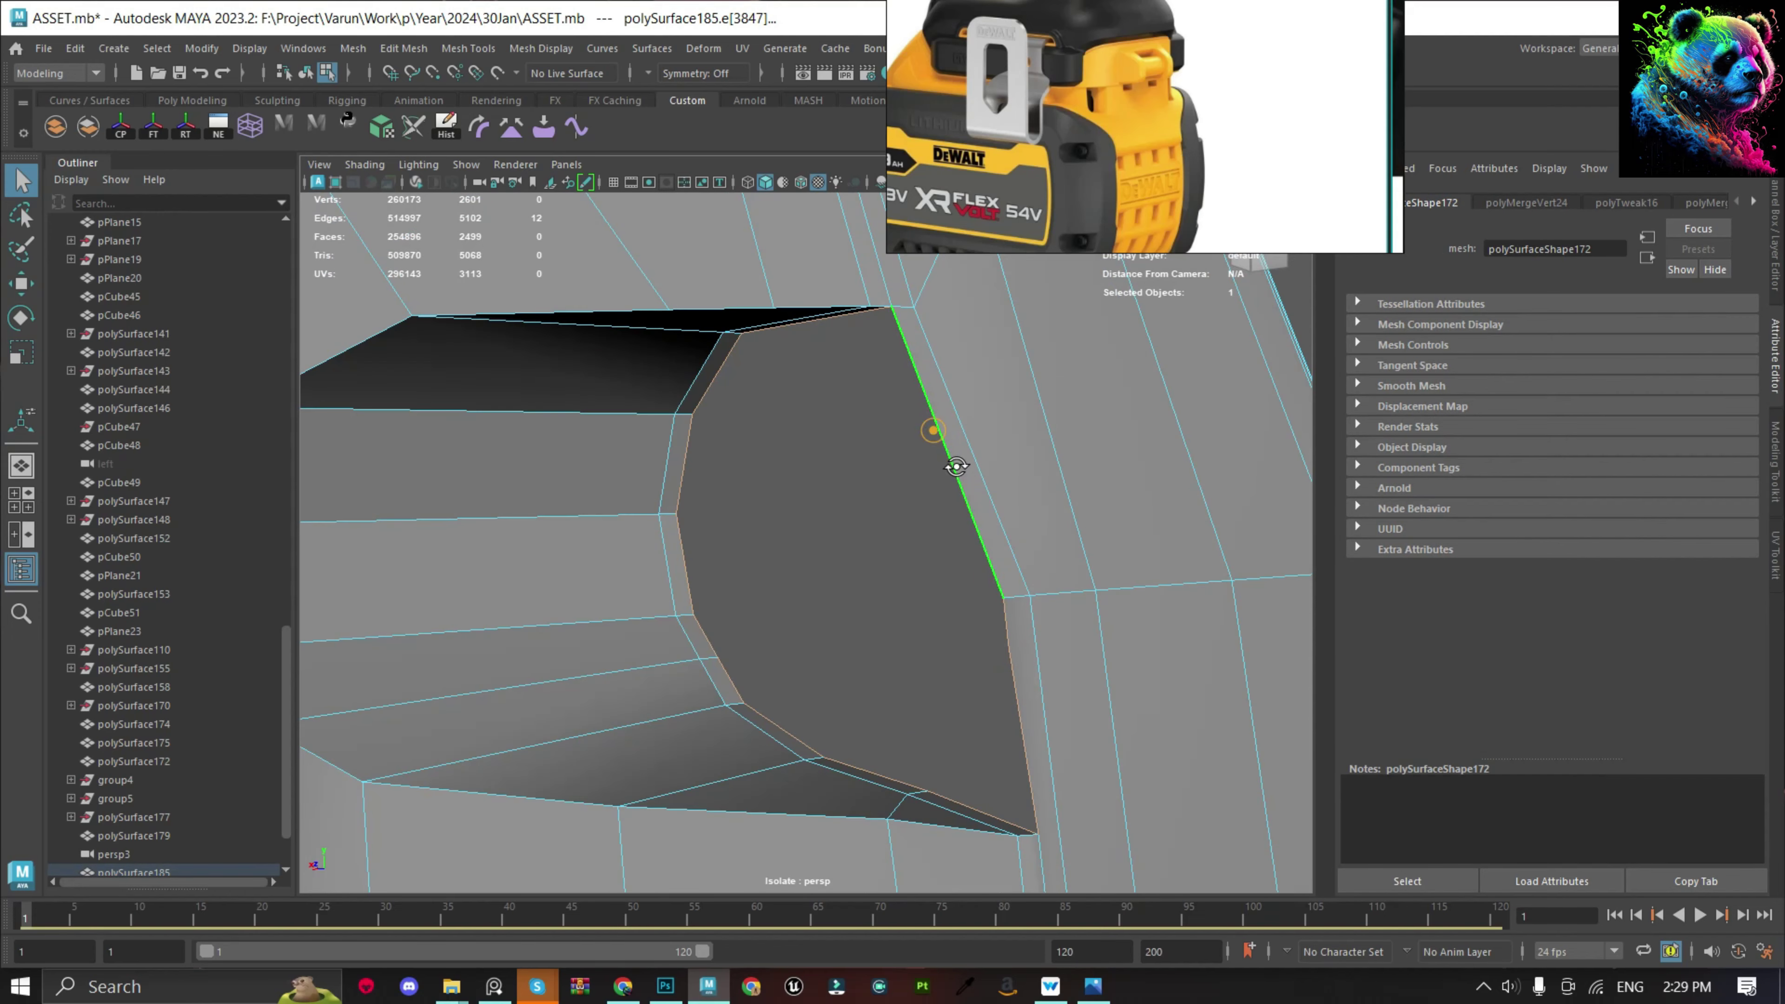
right_click_drag(885, 478, 871, 680, "shift")
mouse_move(872, 681)
left_mouse_down("alt")
mouse_move(857, 518)
mouse_move(897, 429)
left_mouse_up("alt")
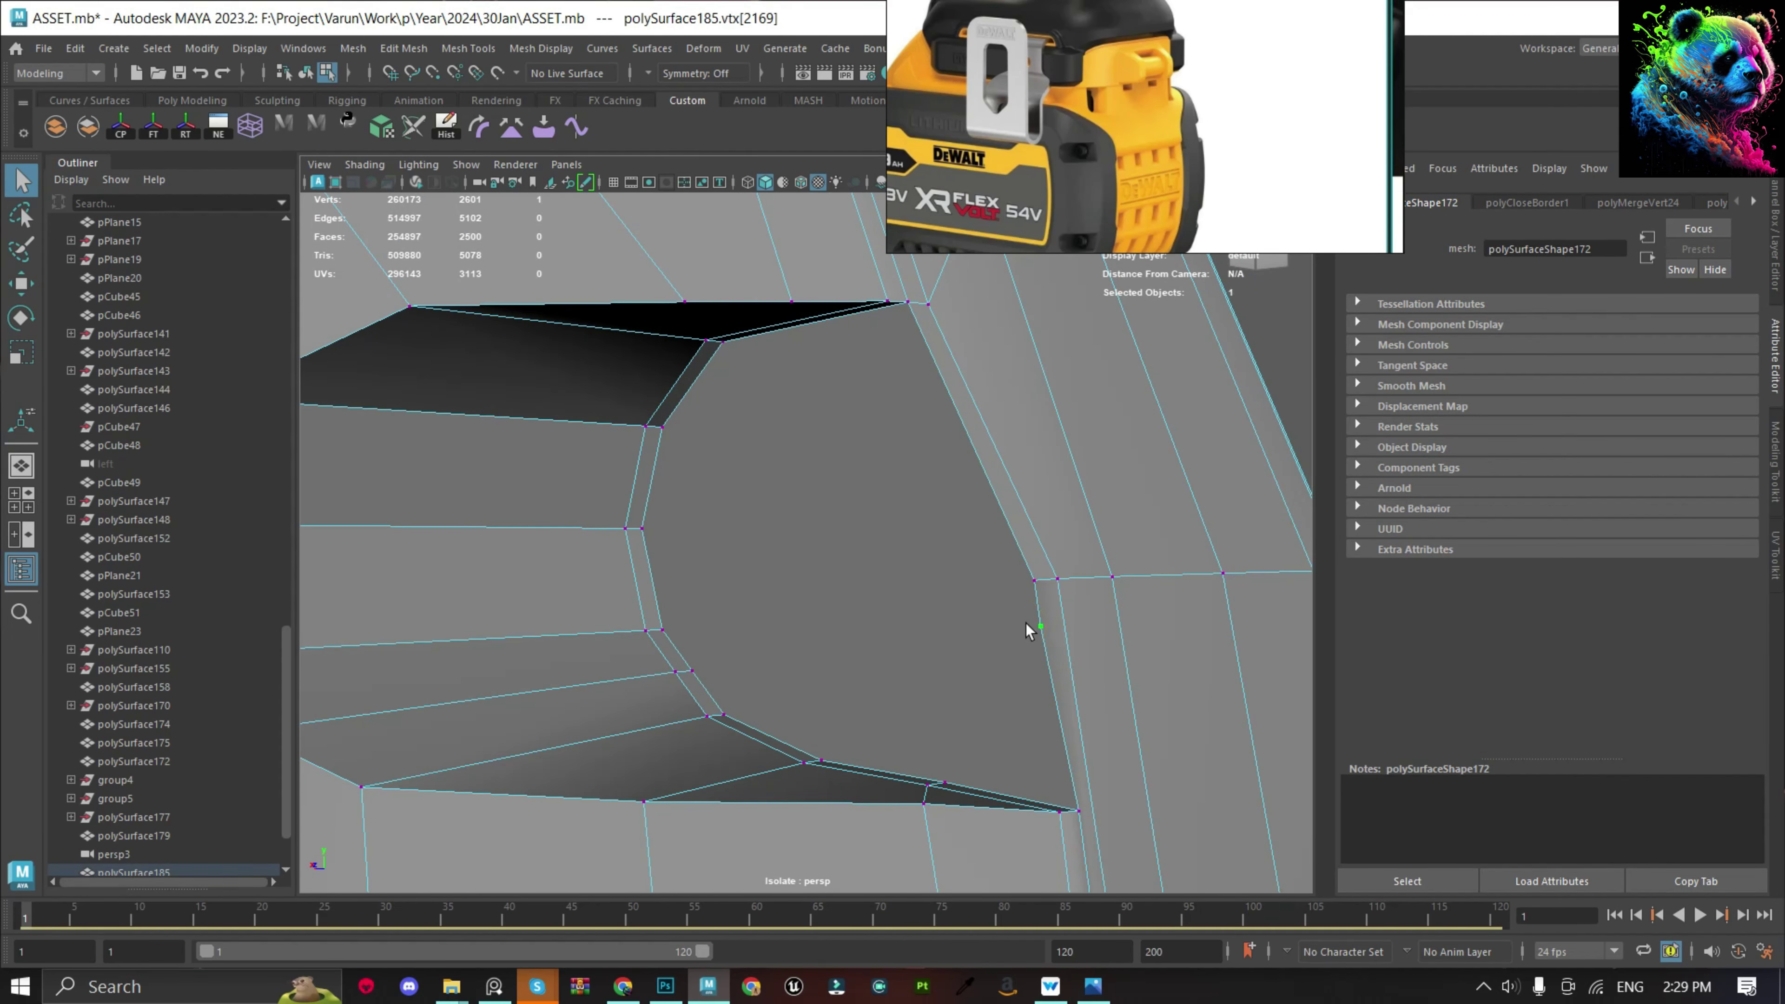
right_click_drag(1026, 622, 1040, 425, "shift")
Multi-Cut edges across the cap and the hole's side faces.
left_click_drag(1041, 426, 902, 544, "alt")
right_click_drag(902, 545, 935, 453, "shift")
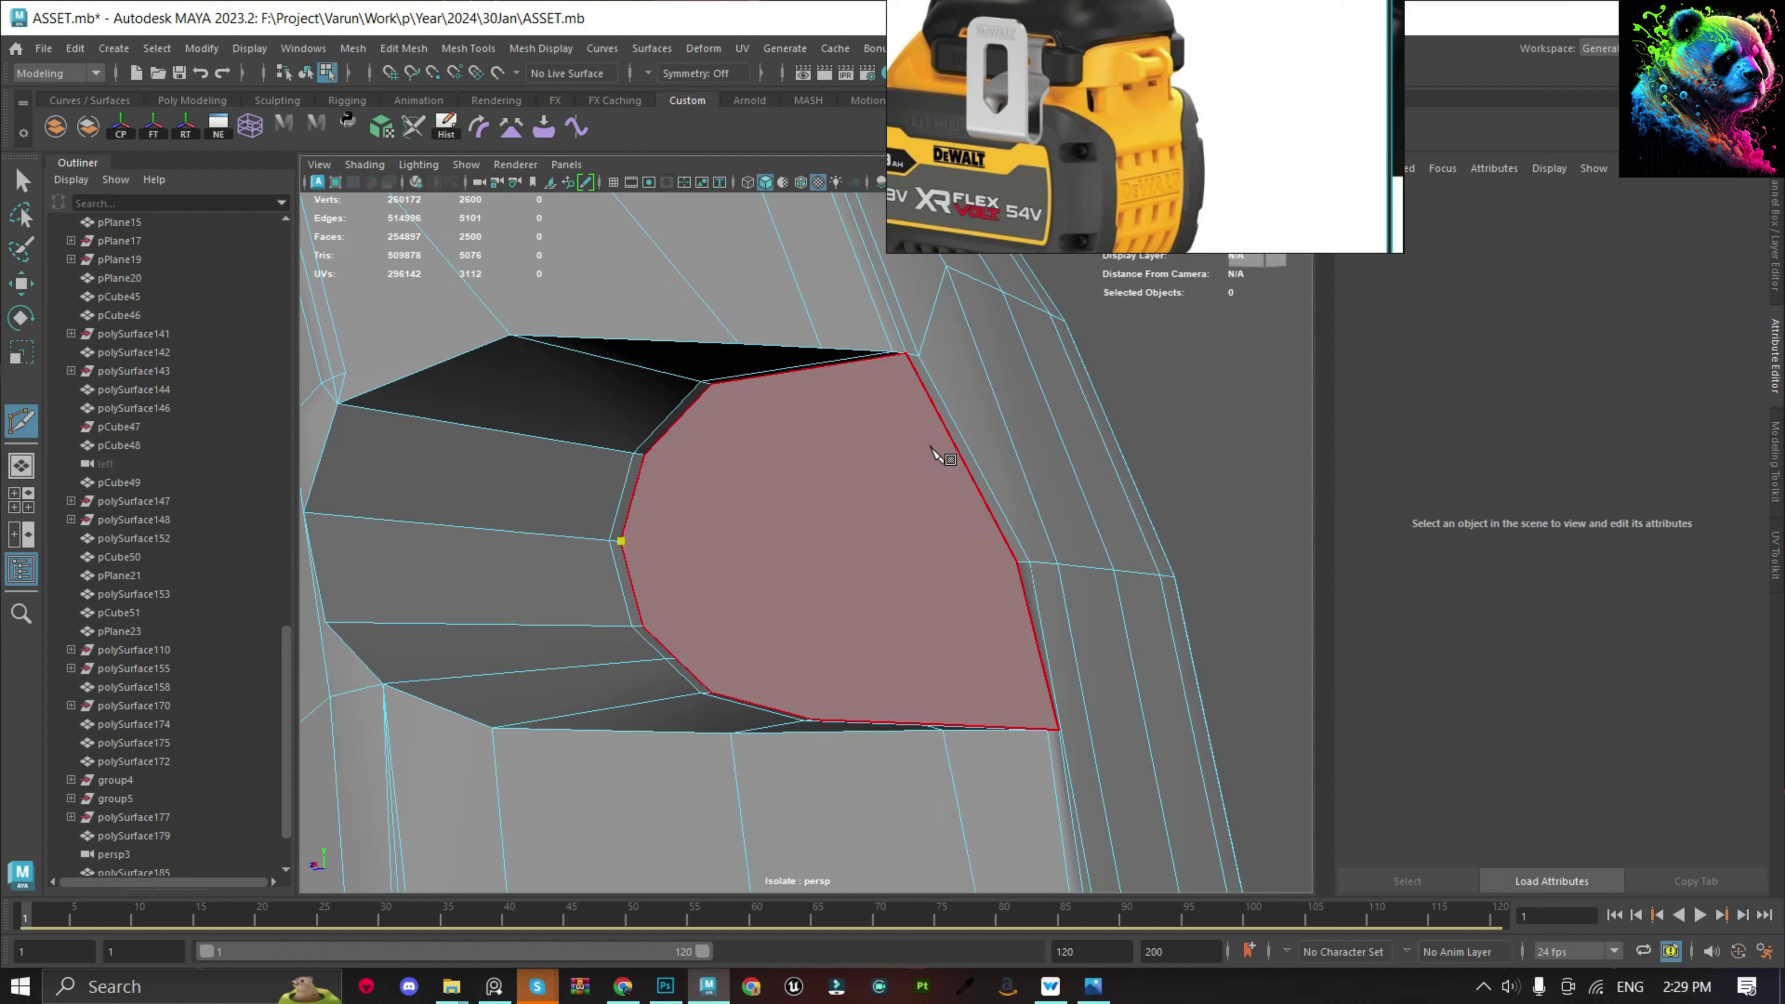
key("Return")
mouse_move(1045, 631)
left_mouse_down("alt")
mouse_move(781, 387)
mouse_move(673, 631)
left_mouse_up("alt")
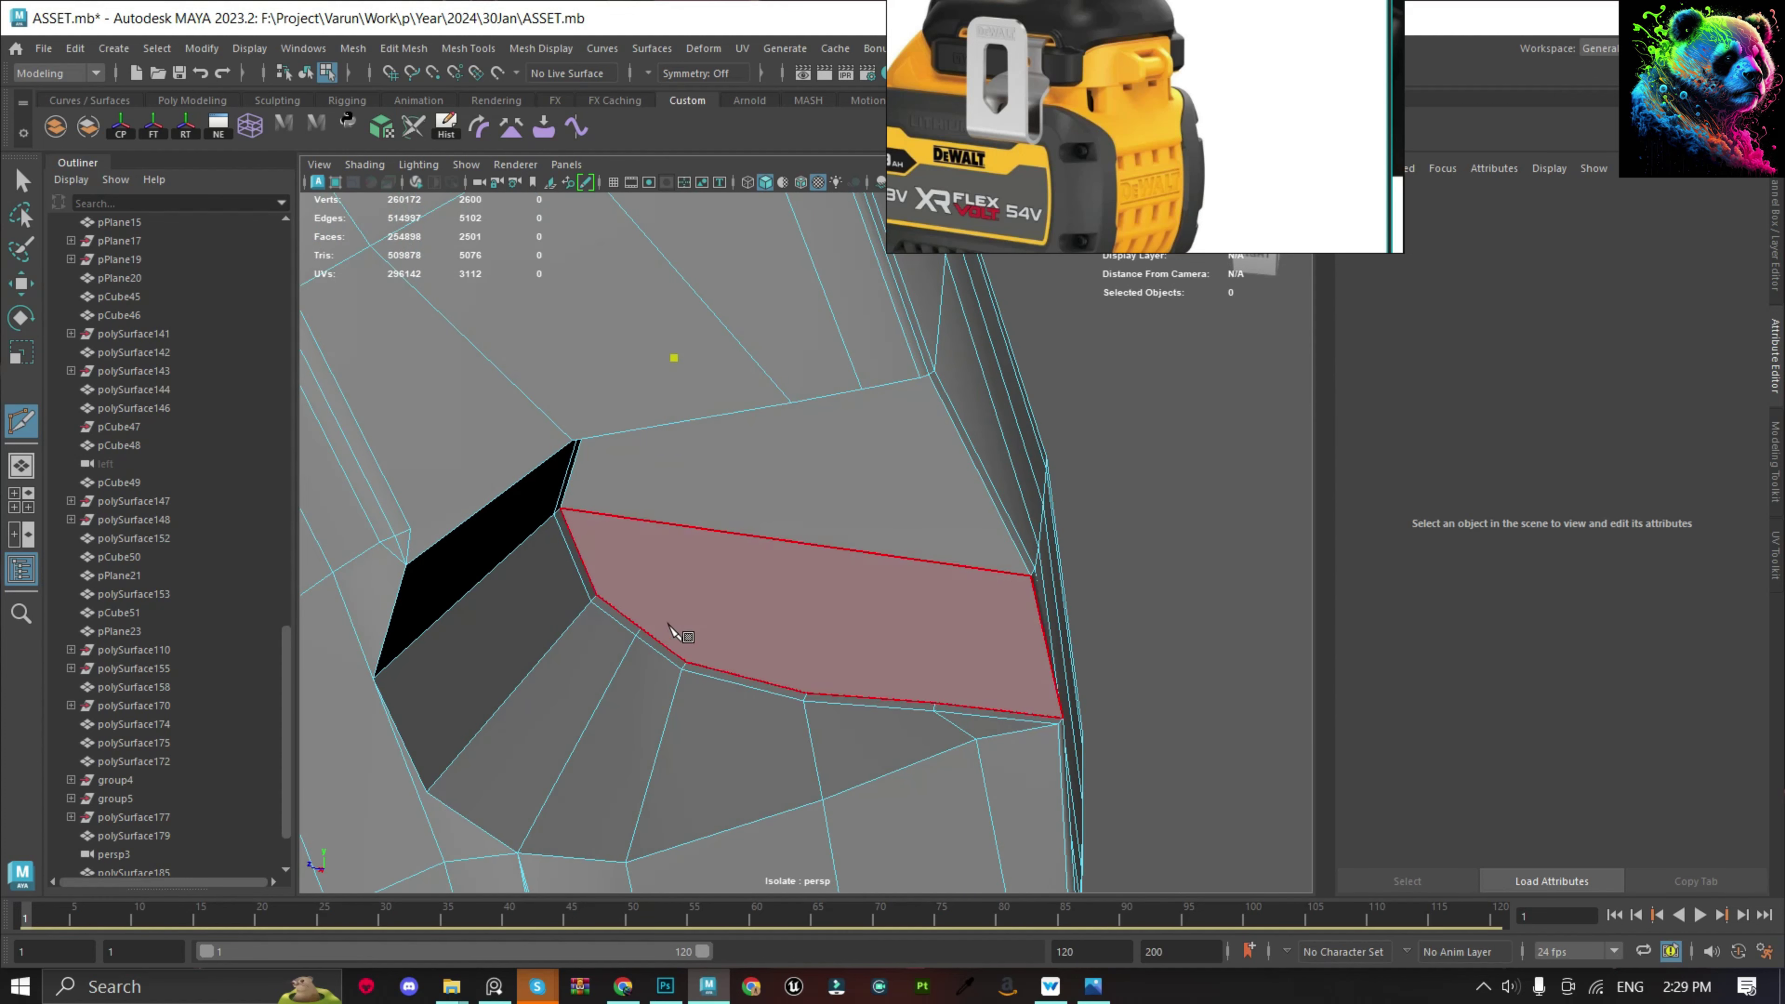
key("Return")
left_click_drag(771, 675, 765, 687, "alt")
left_click_drag(956, 733, 817, 362, "alt")
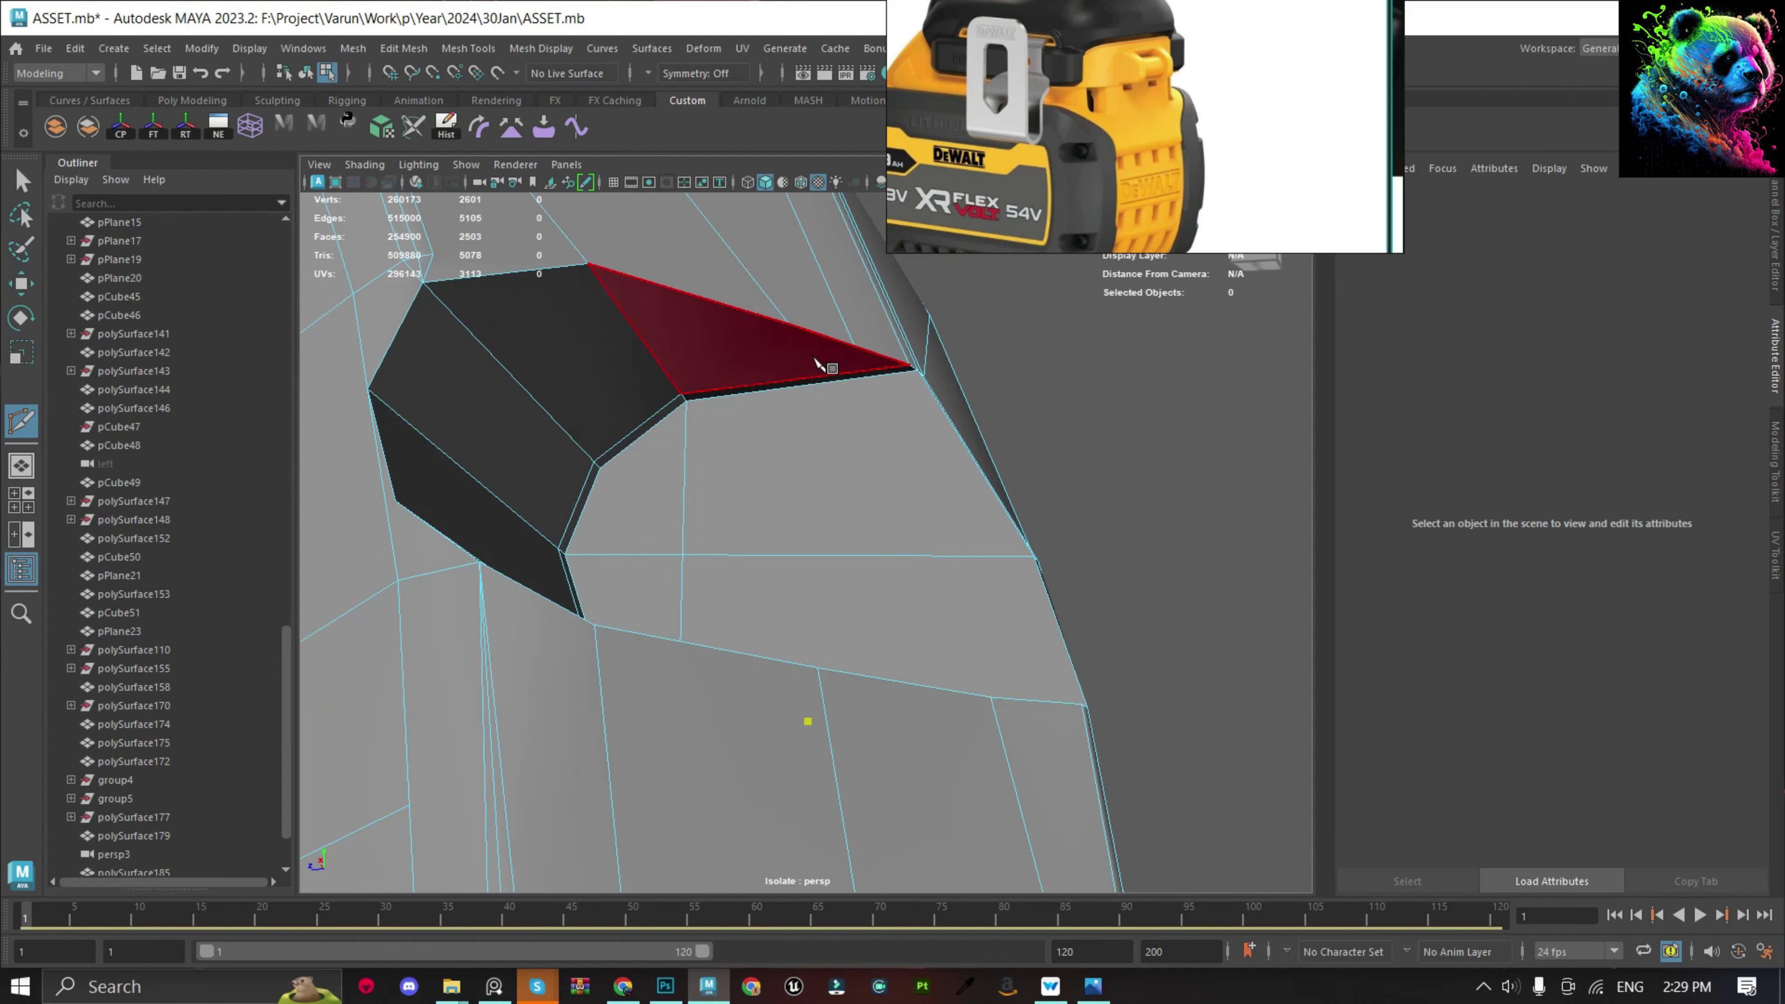
left_click_drag(874, 469, 968, 711, "alt")
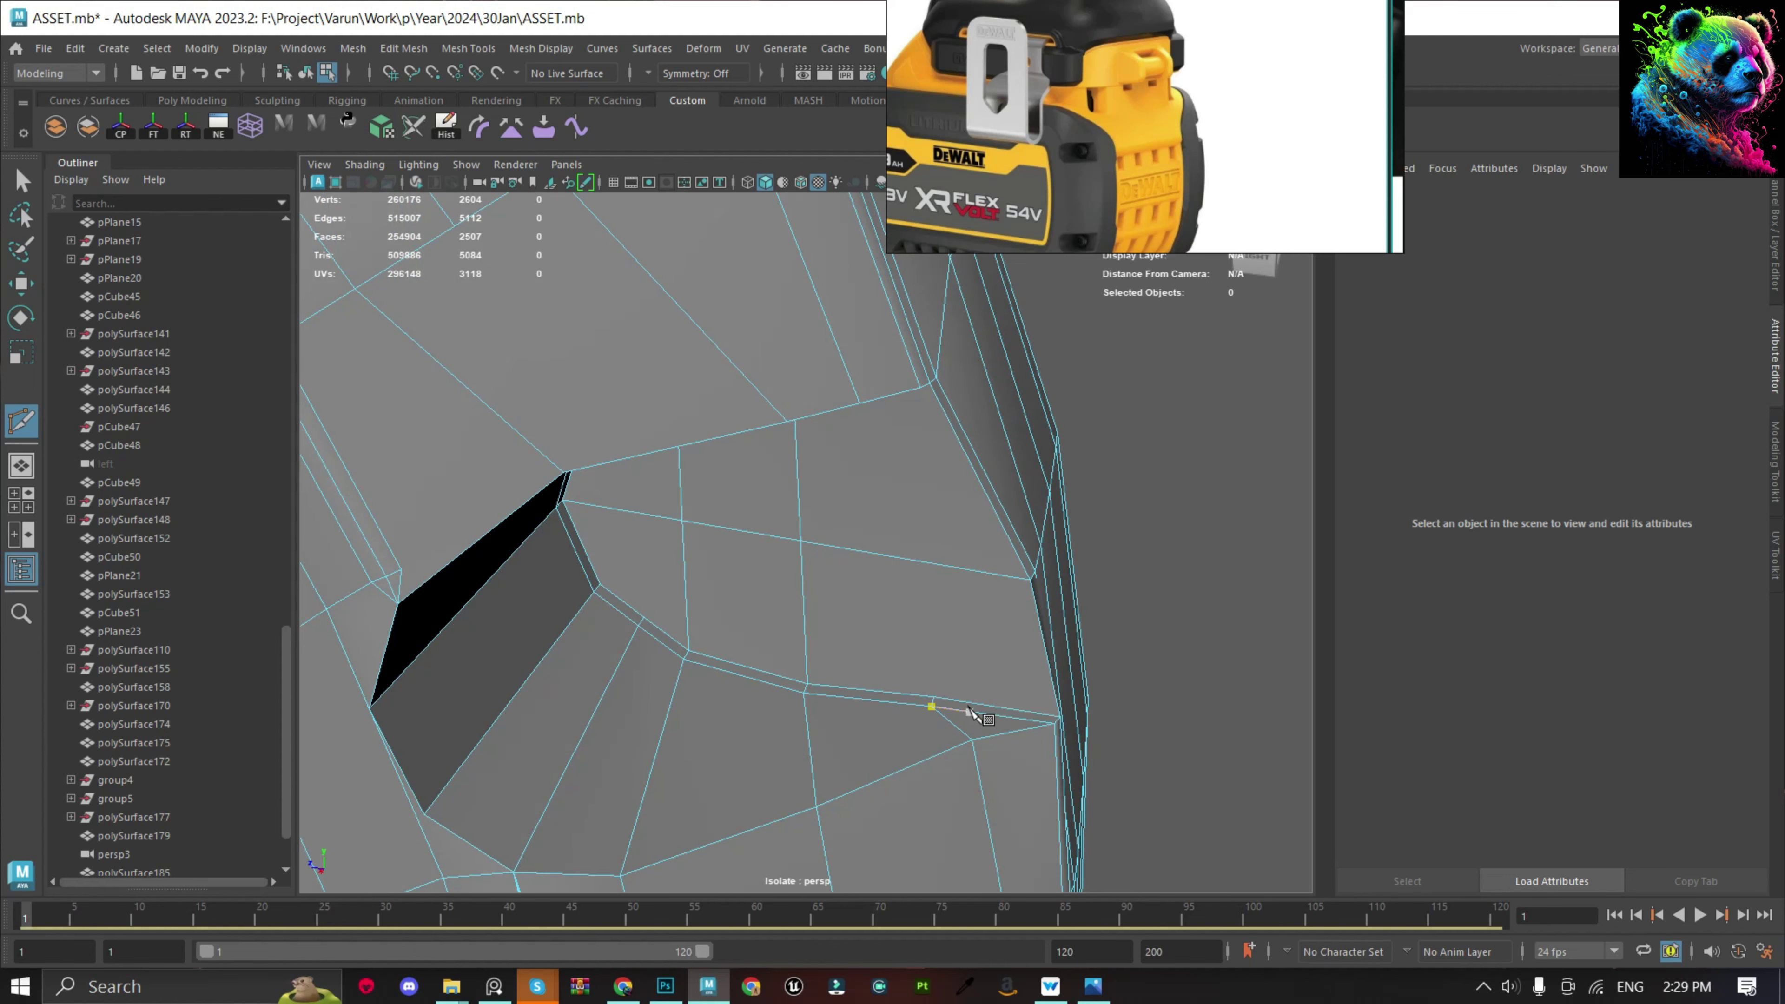
key("q")
Apply Edit Edge Flow to even out the new edges.
left_click_drag(527, 468, 667, 609, "alt")
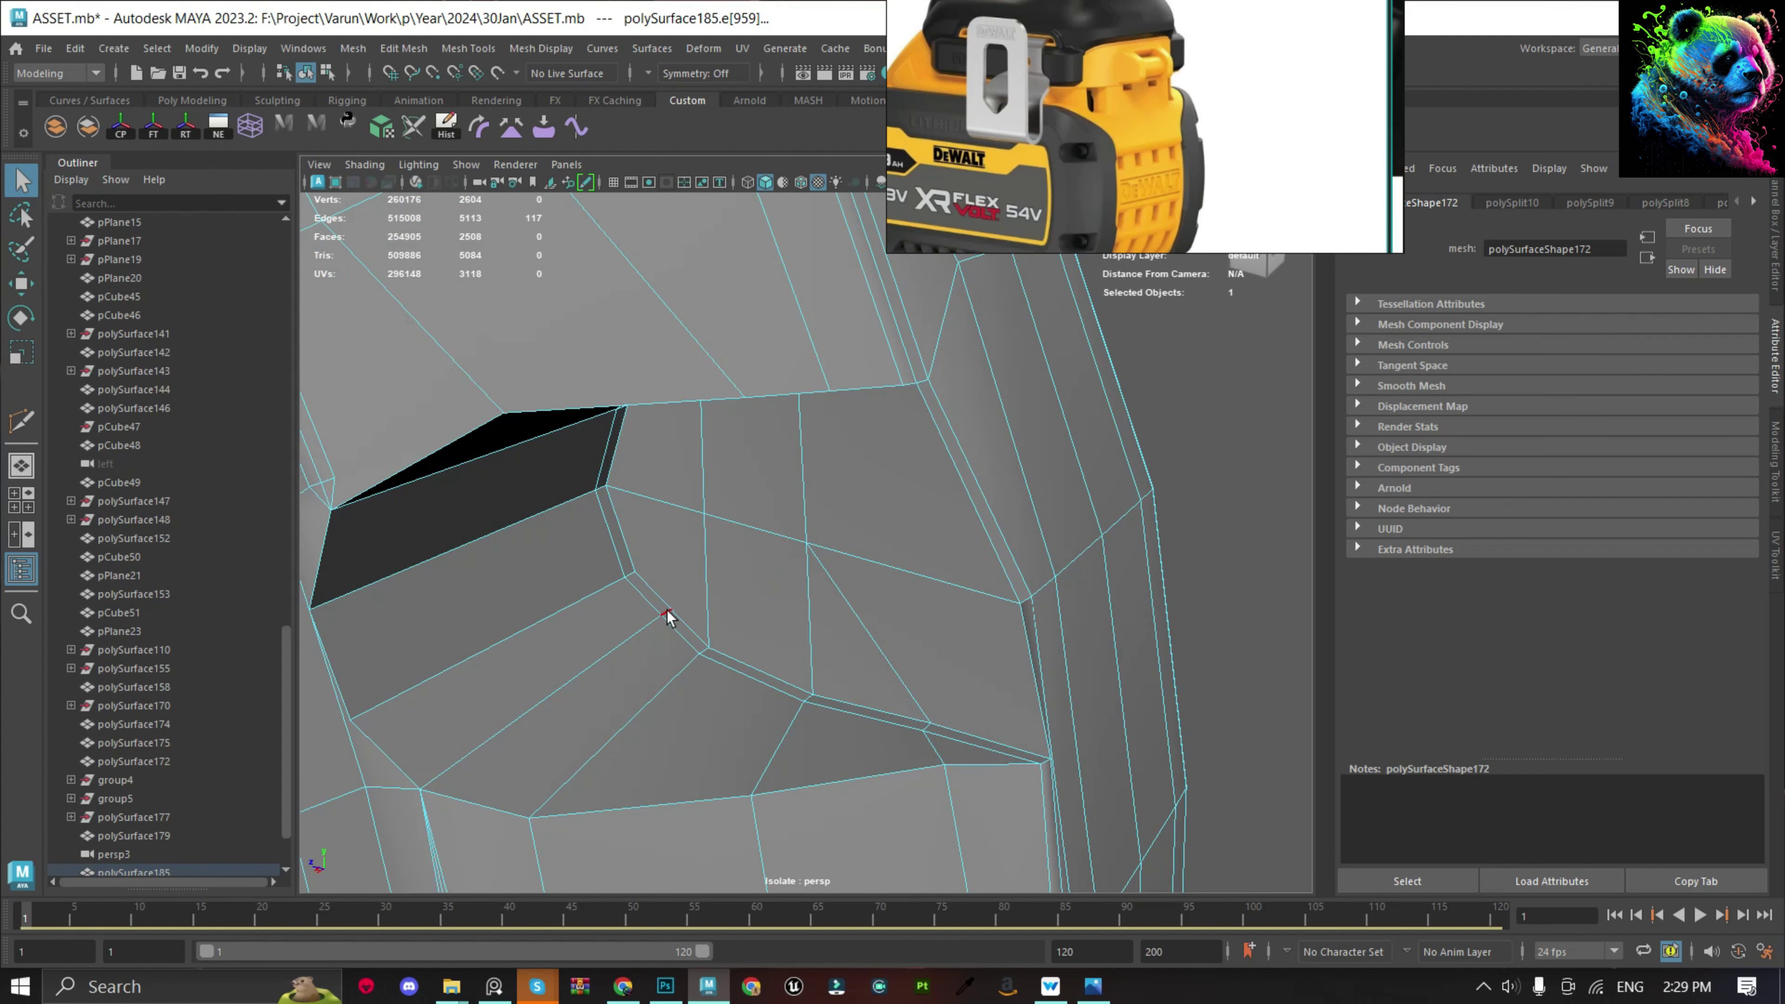
right_click_drag(538, 678, 561, 762, "shift")
mouse_move(561, 763)
left_mouse_down("alt")
mouse_move(869, 562)
mouse_move(746, 594)
left_mouse_up("alt")
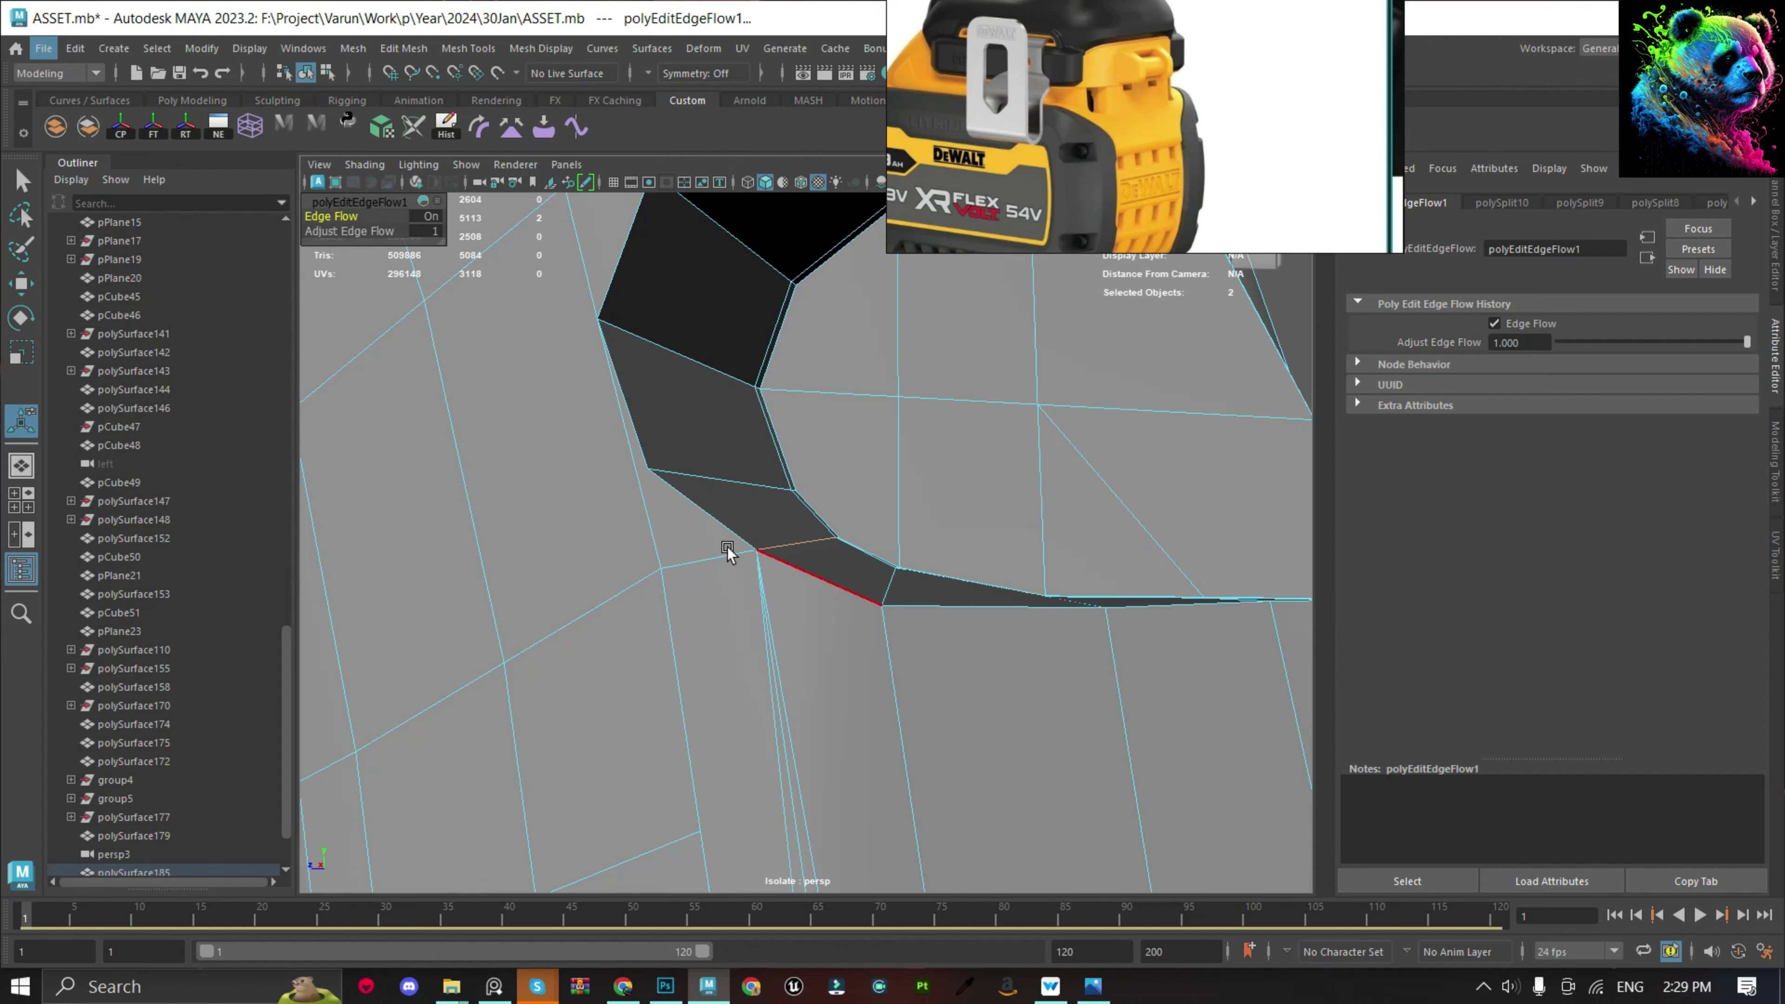
right_click_drag(1020, 345, 1068, 428)
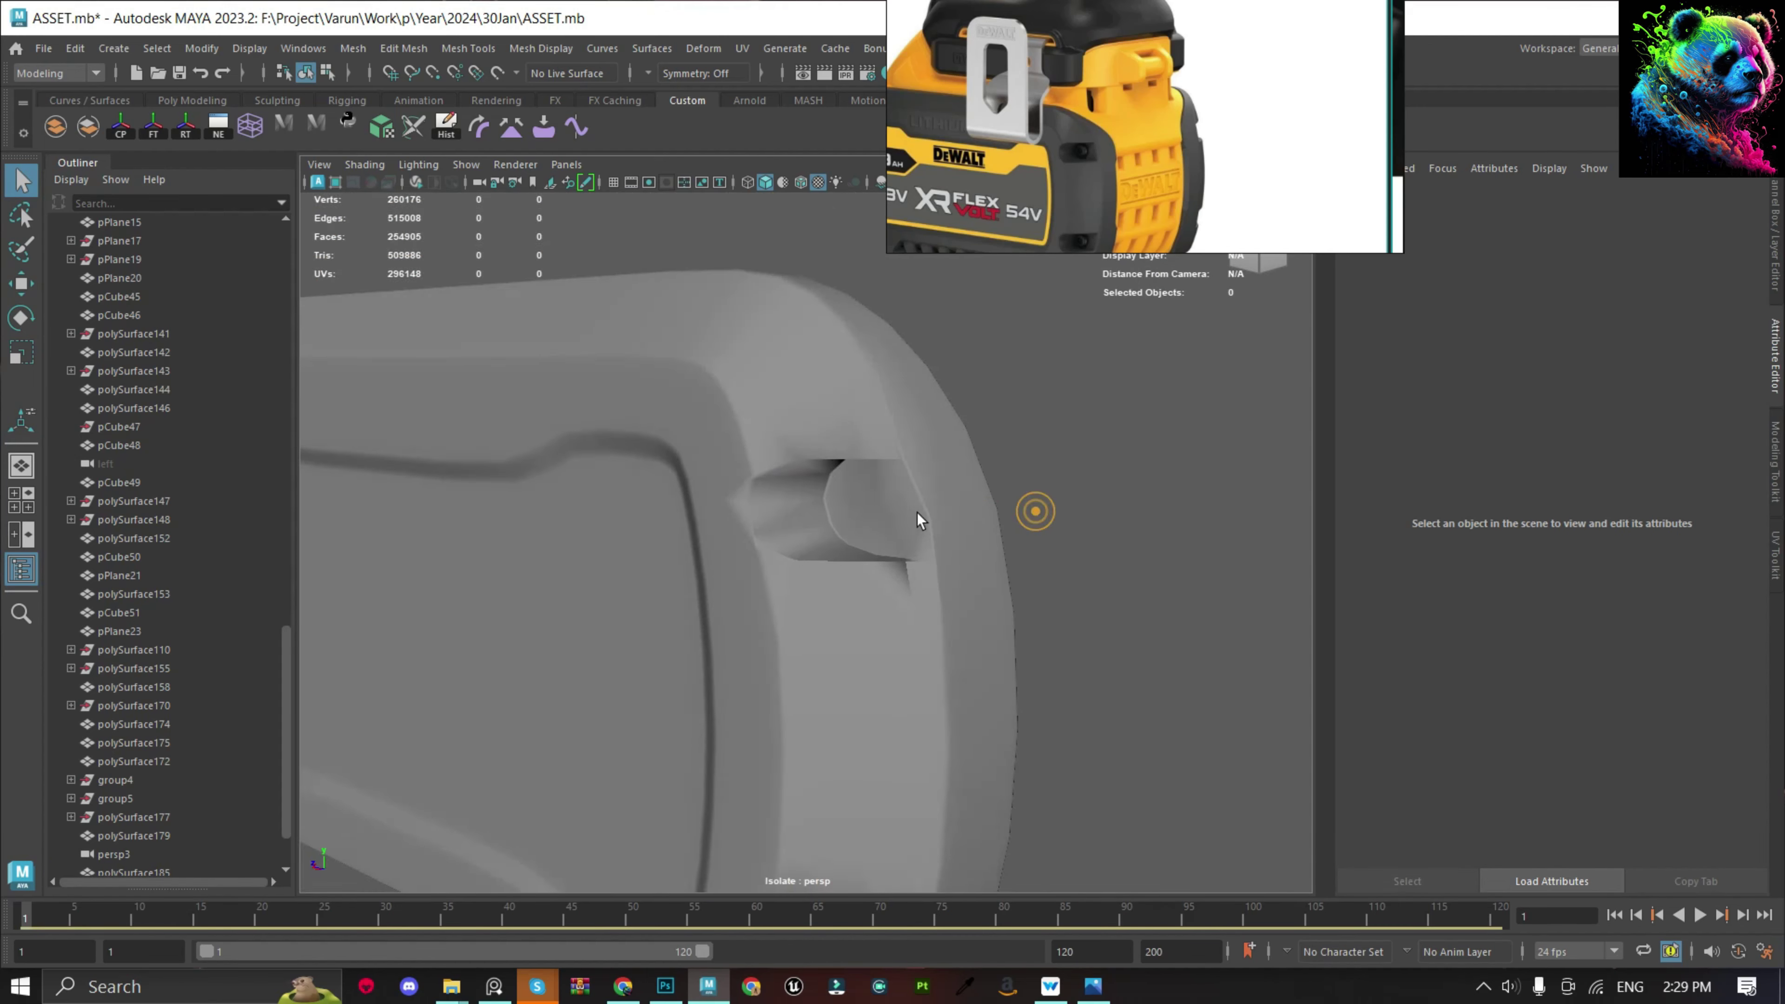
Delete the stray edge loop on the battery panel.
left_click(916, 512)
key("ctrl+z")
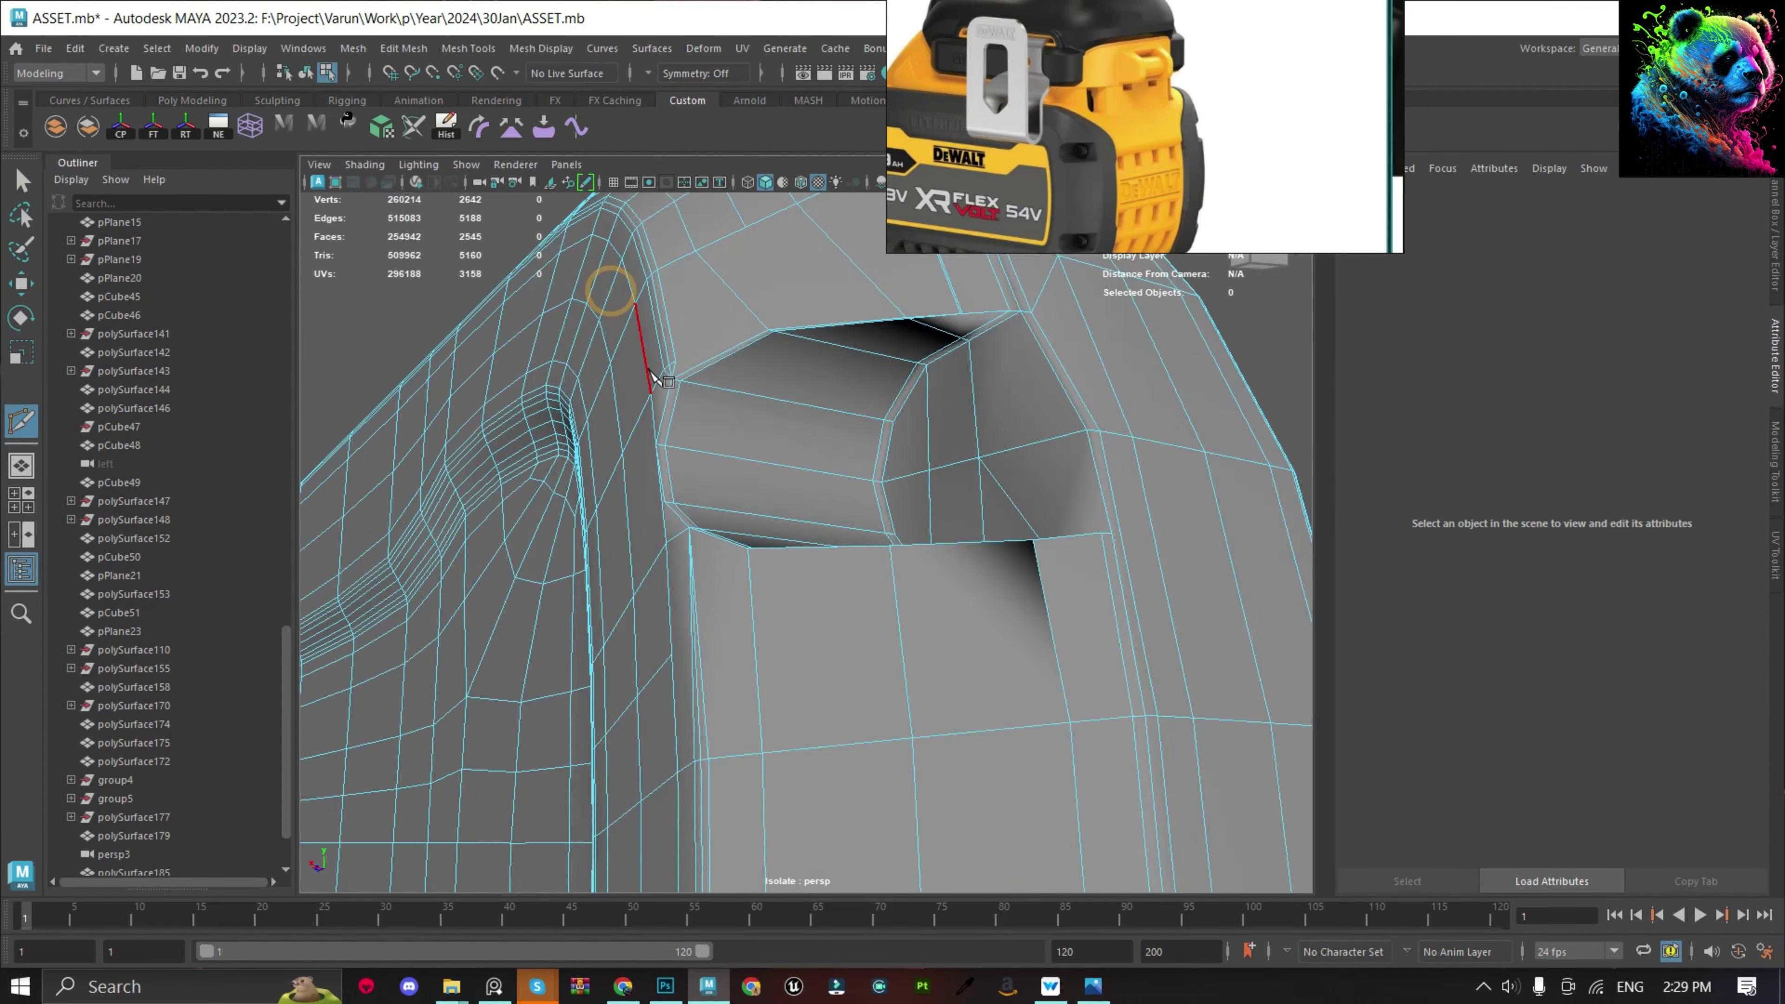
left_click_drag(606, 287, 891, 427, "alt")
double_click(943, 279)
left_click_drag(957, 270, 877, 450, "alt")
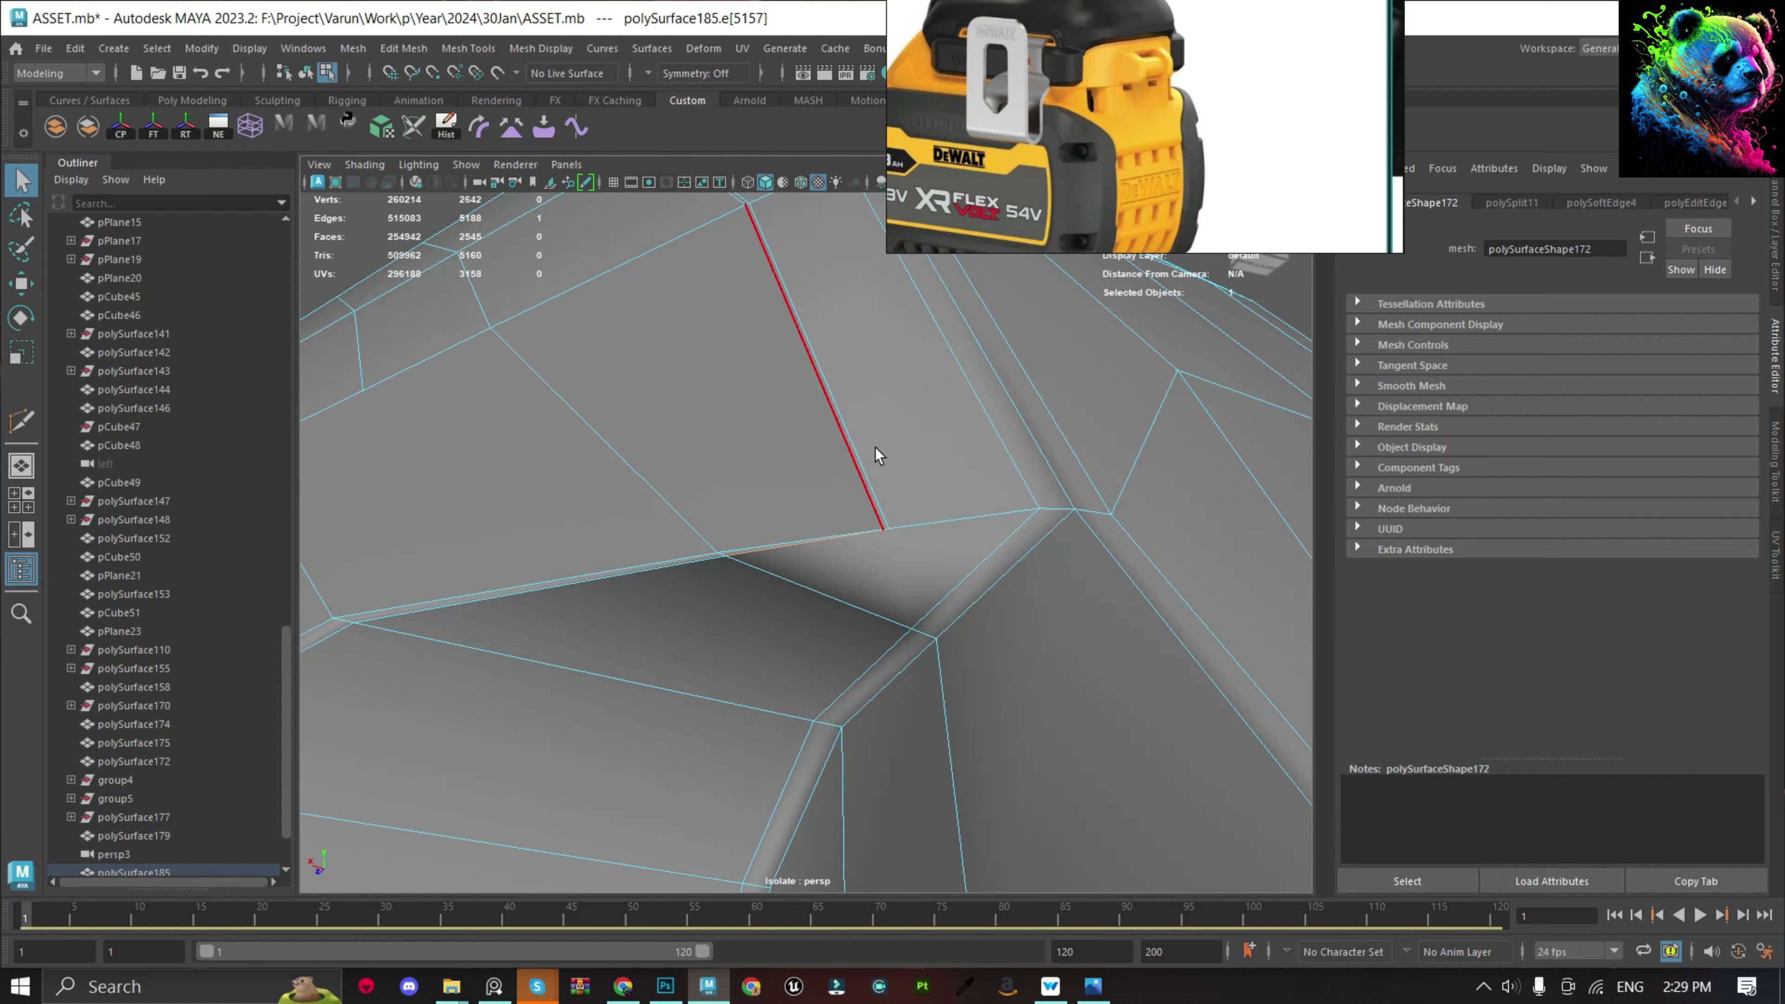
right_click_drag(1020, 413, 977, 436, "shift")
left_click_drag(977, 436, 815, 591, "alt")
Multi-Cut a new edge and slide its new vertex along the edge.
key("ctrl+shift+x")
left_click(708, 579)
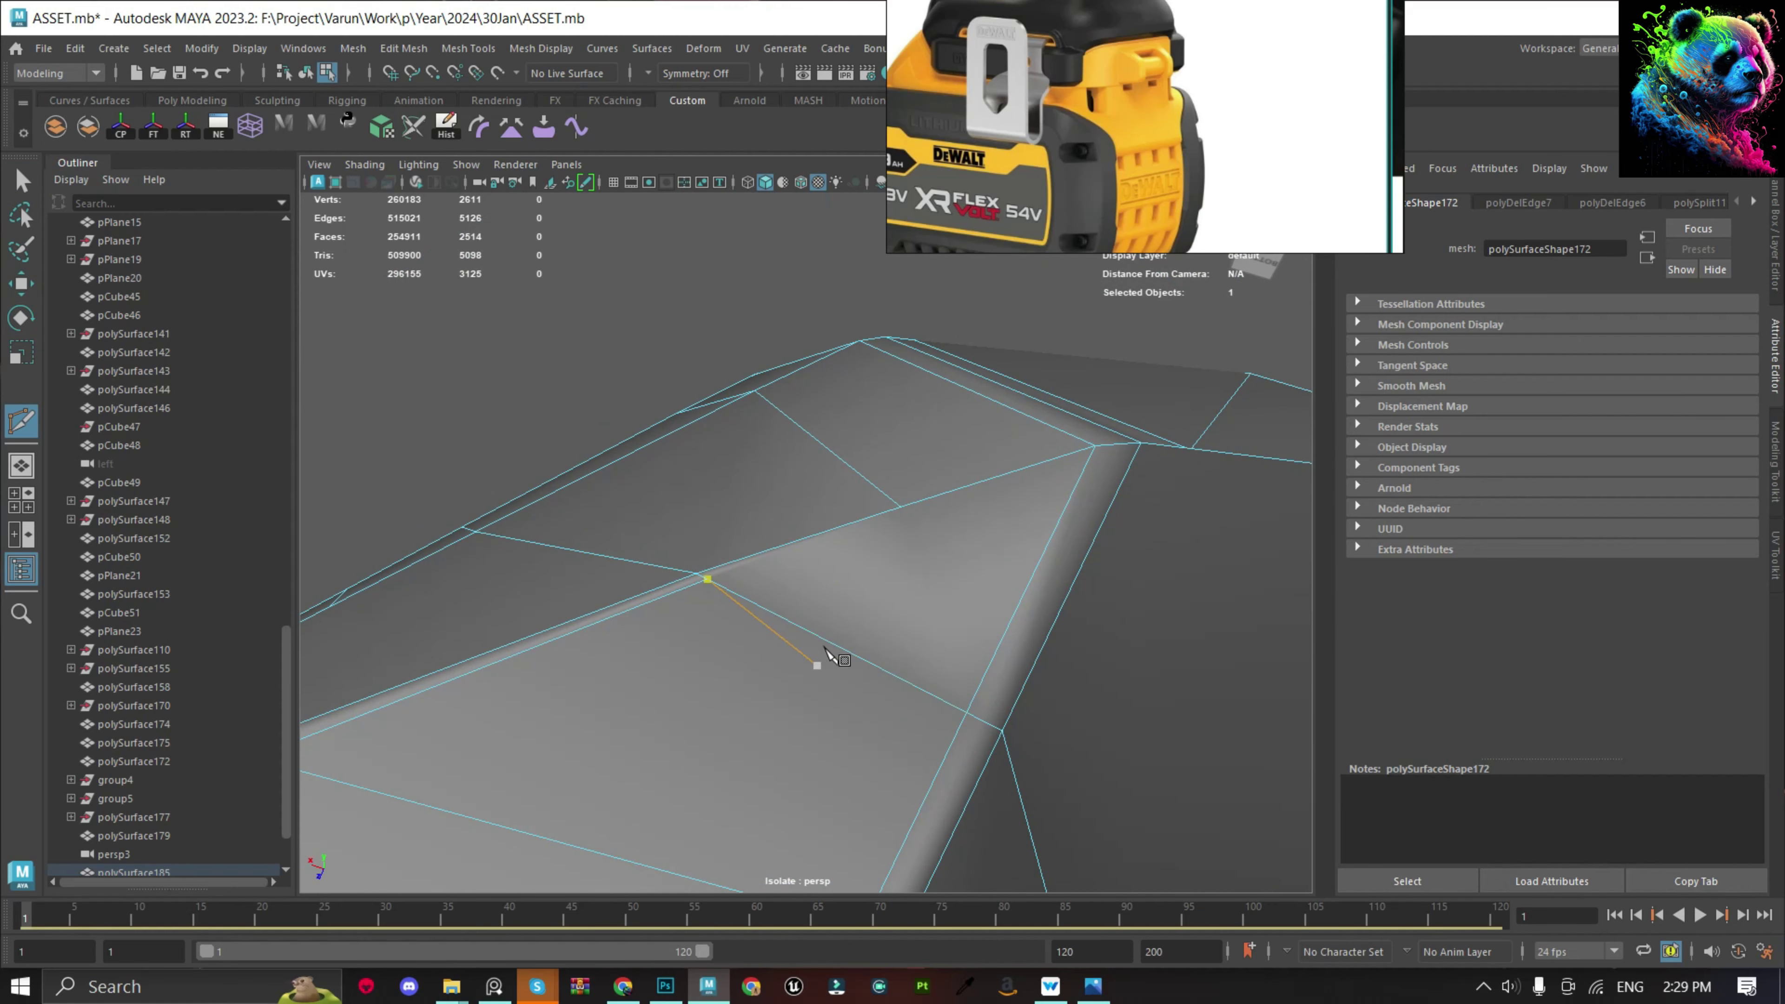
right_click(1203, 467)
left_click(967, 712)
right_click(817, 590)
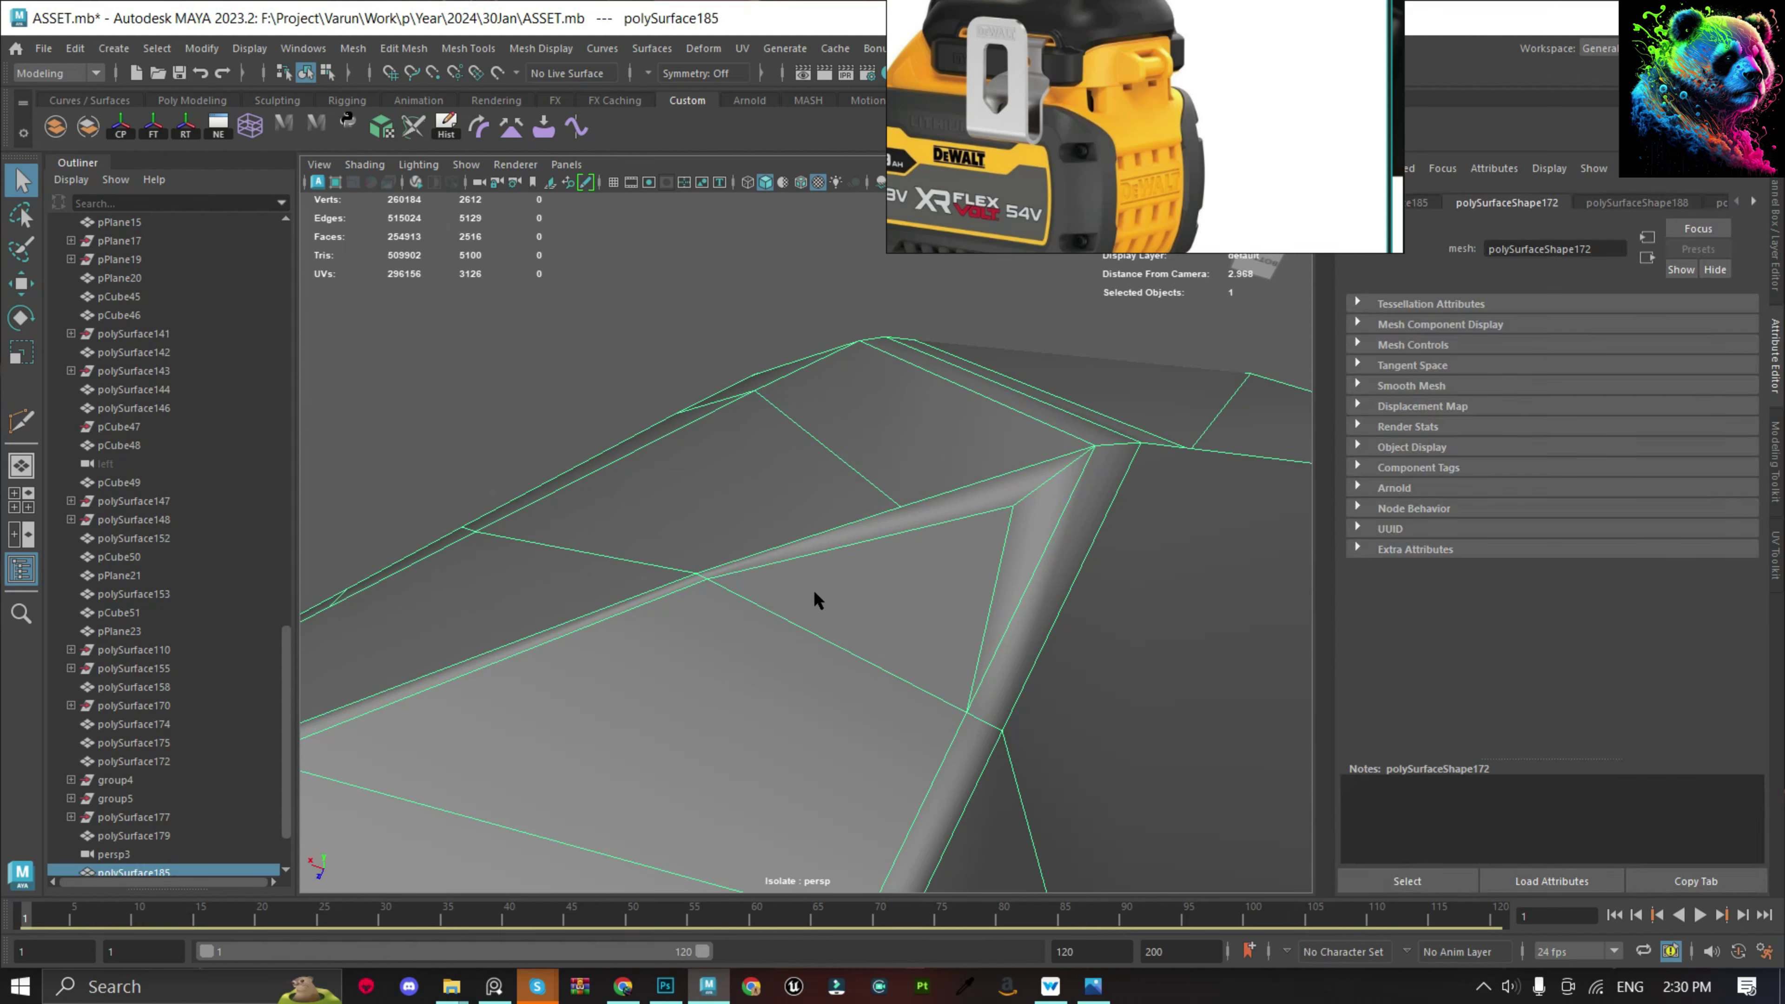
left_click(709, 586)
key("w")
mouse_move(709, 586)
left_mouse_down()
mouse_move(739, 609)
mouse_move(558, 686)
left_mouse_up()
left_click(430, 686)
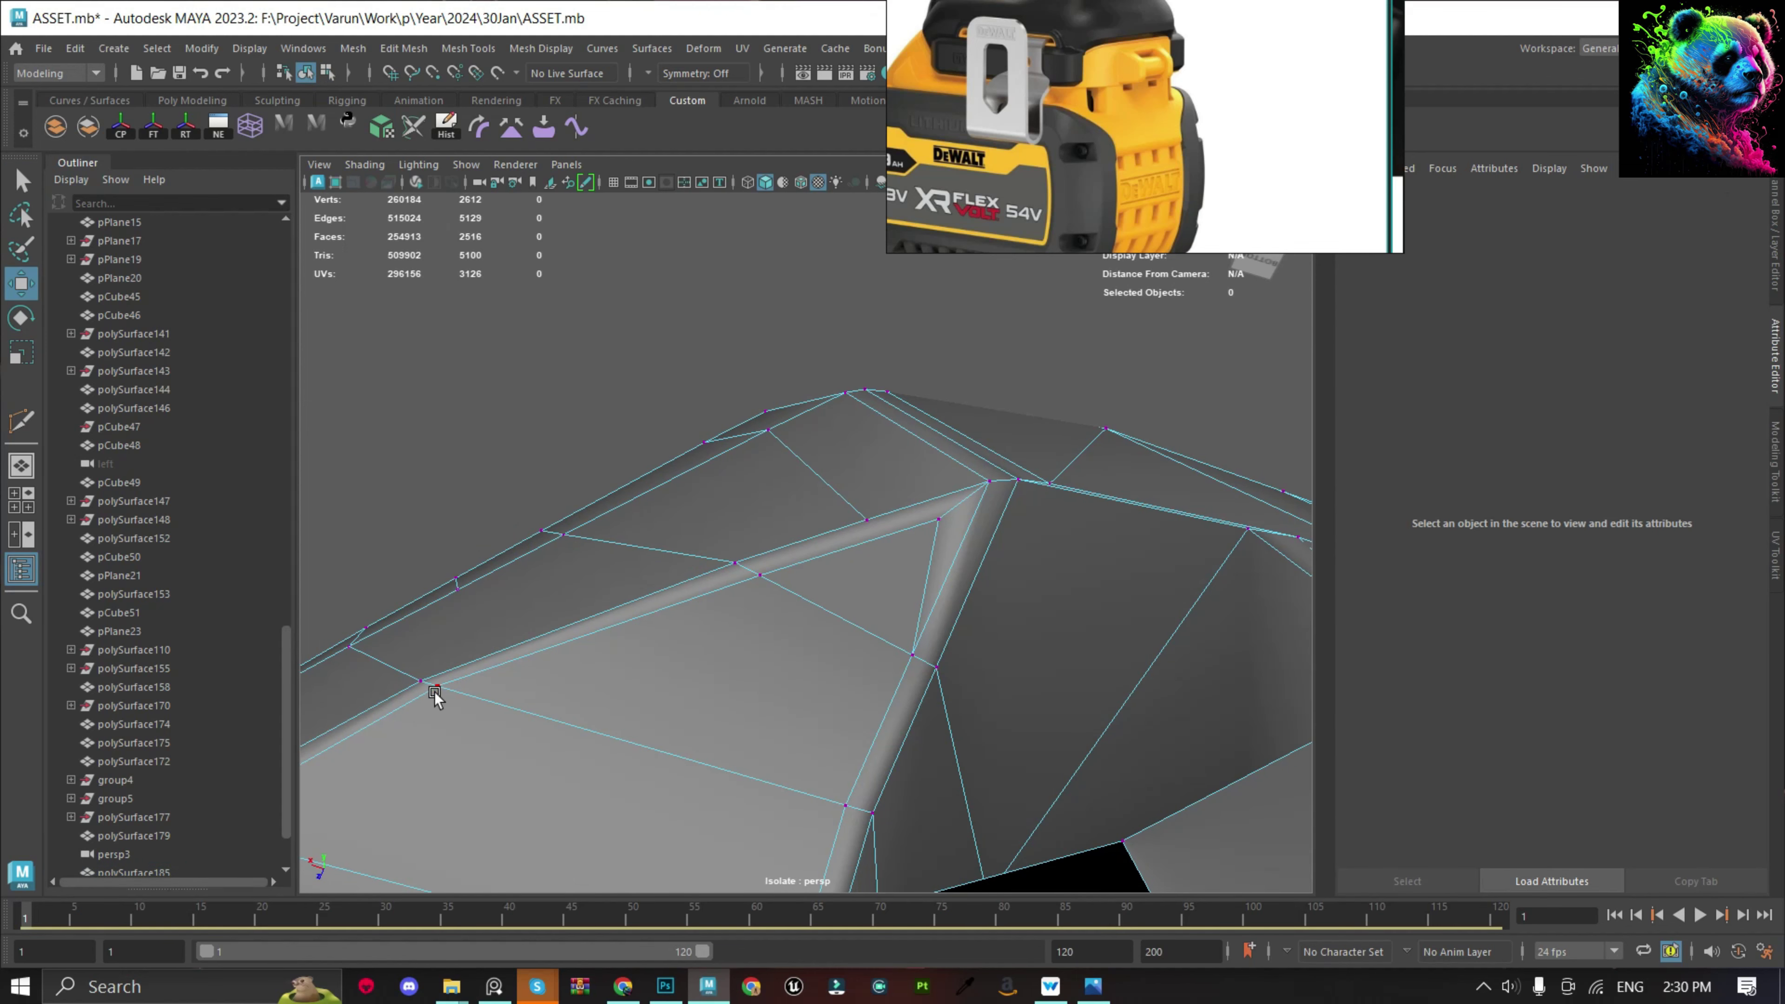
Cut a new edge from a vertex beside the opening across to the far side.
right_click_drag(1006, 501, 970, 454)
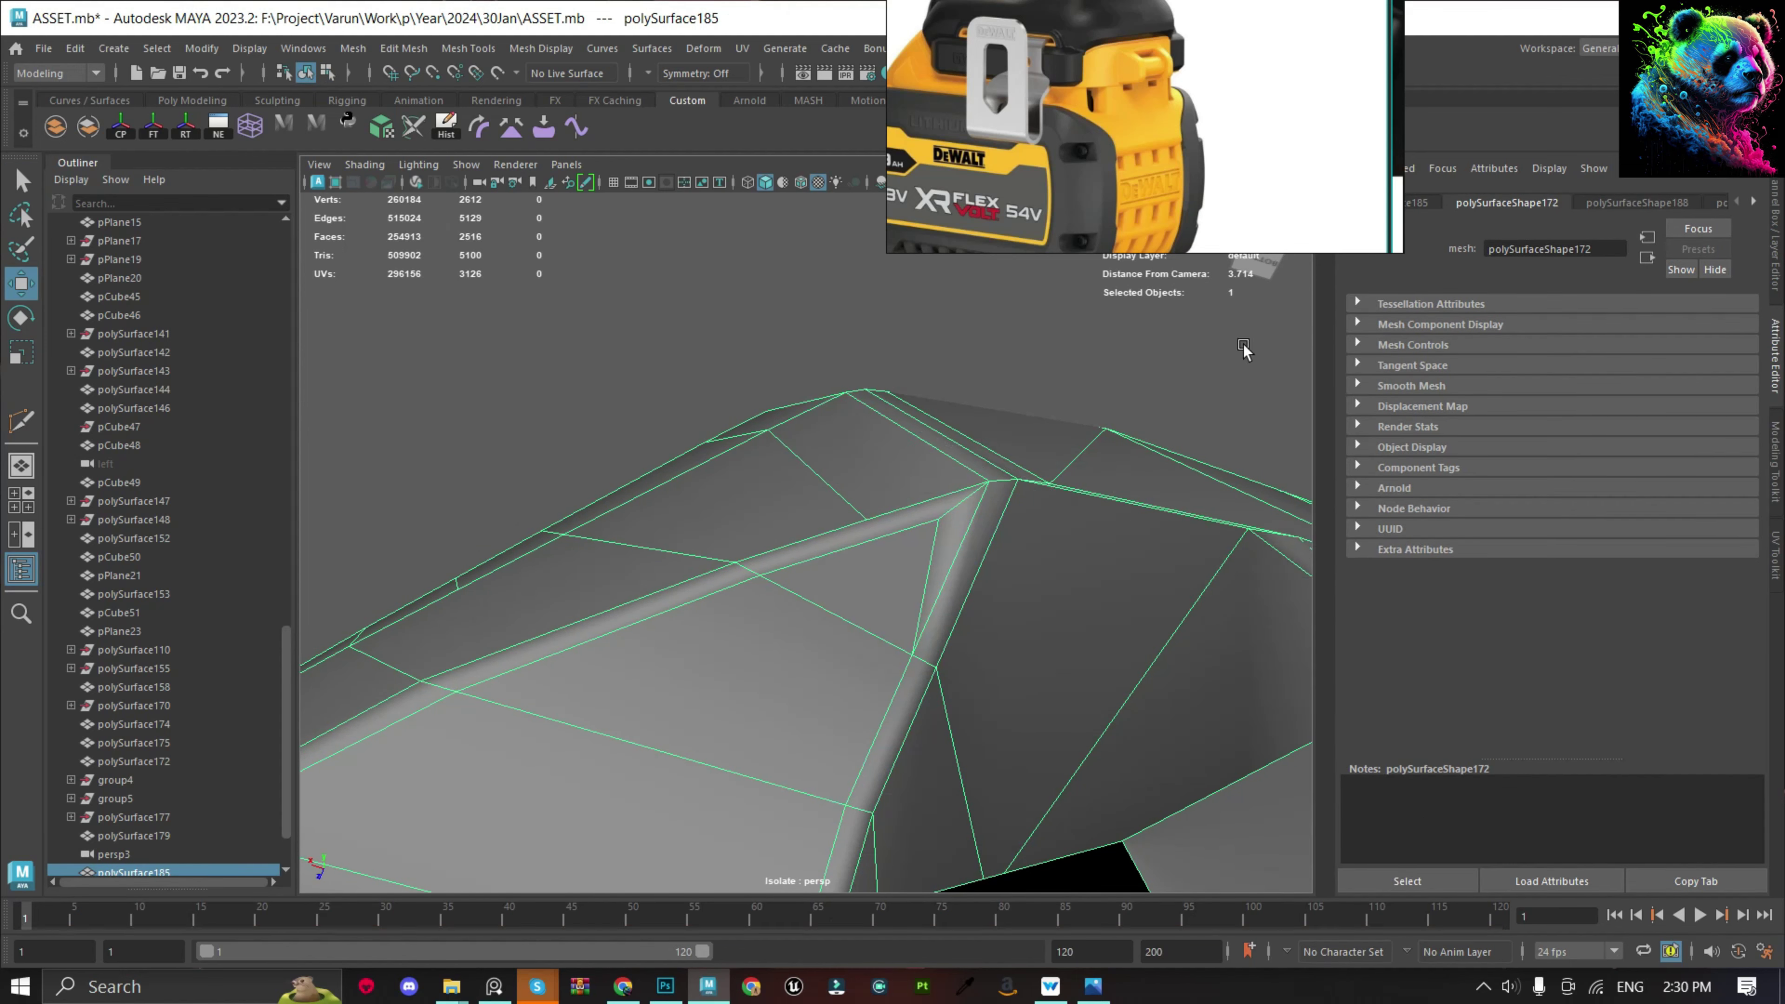
left_click_drag(970, 454, 813, 550, "alt")
mouse_move(813, 550)
right_mouse_down("alt")
mouse_move(783, 757)
mouse_move(852, 724)
right_mouse_up("alt")
left_click(852, 724)
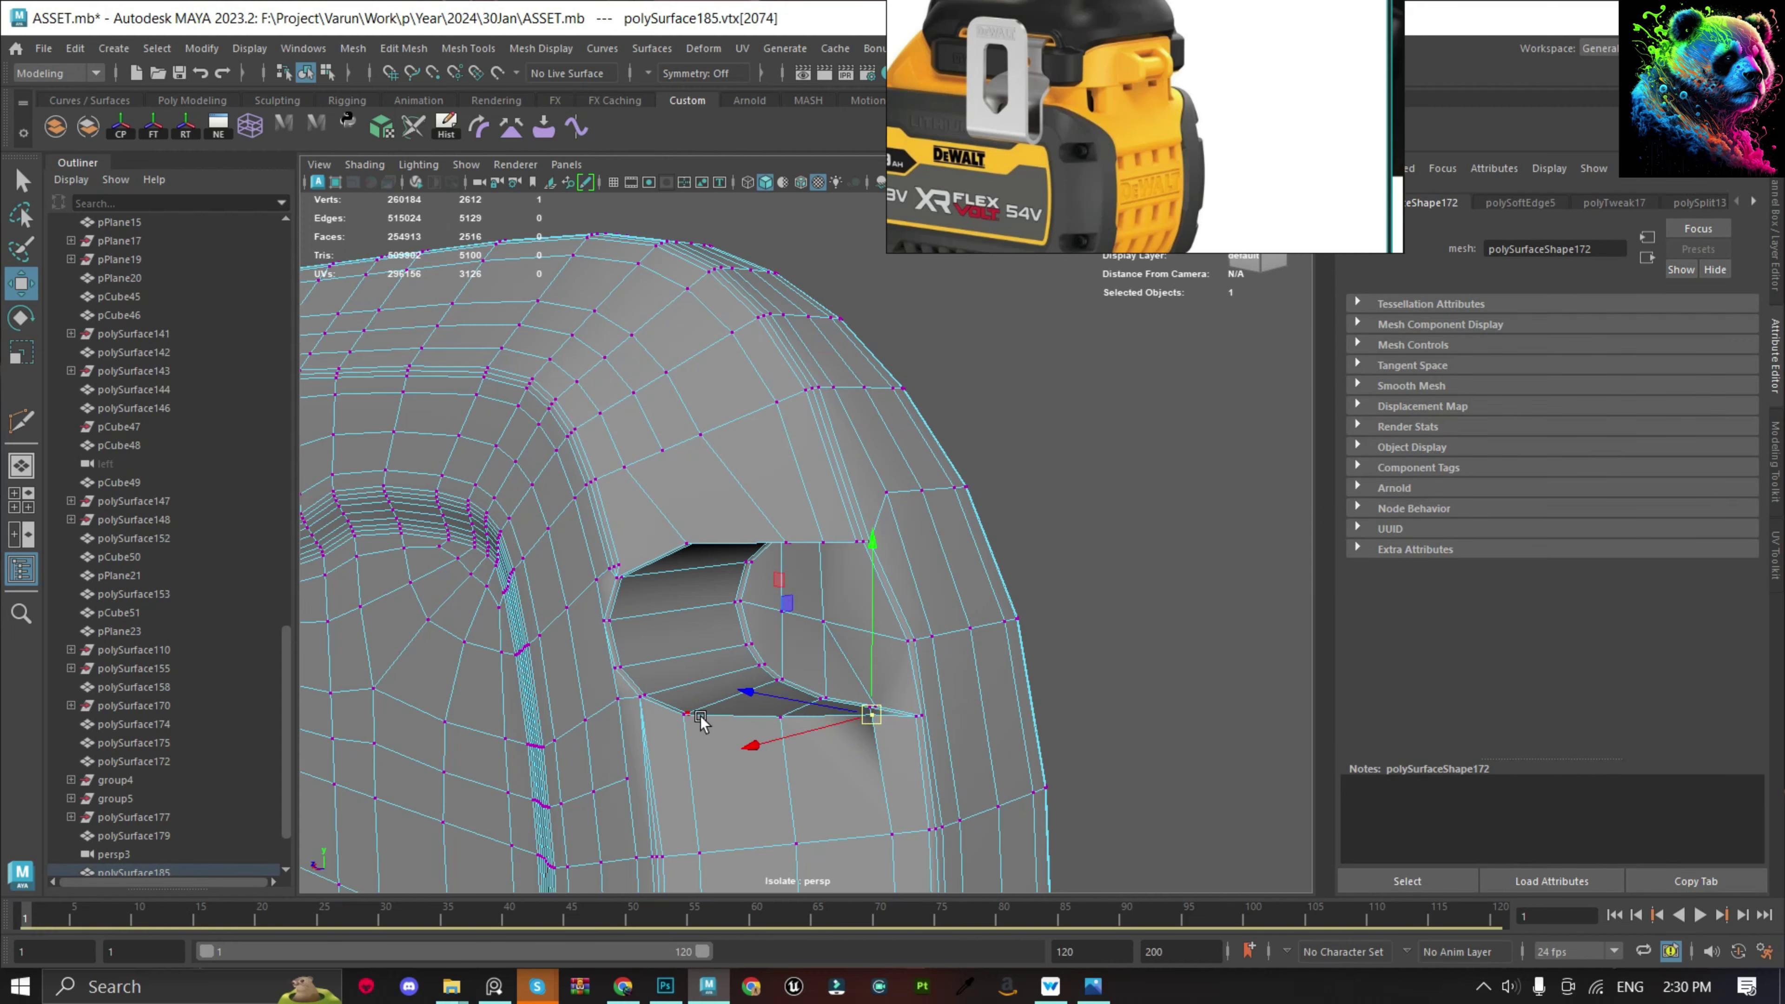
key("f")
key("y")
left_click(807, 544)
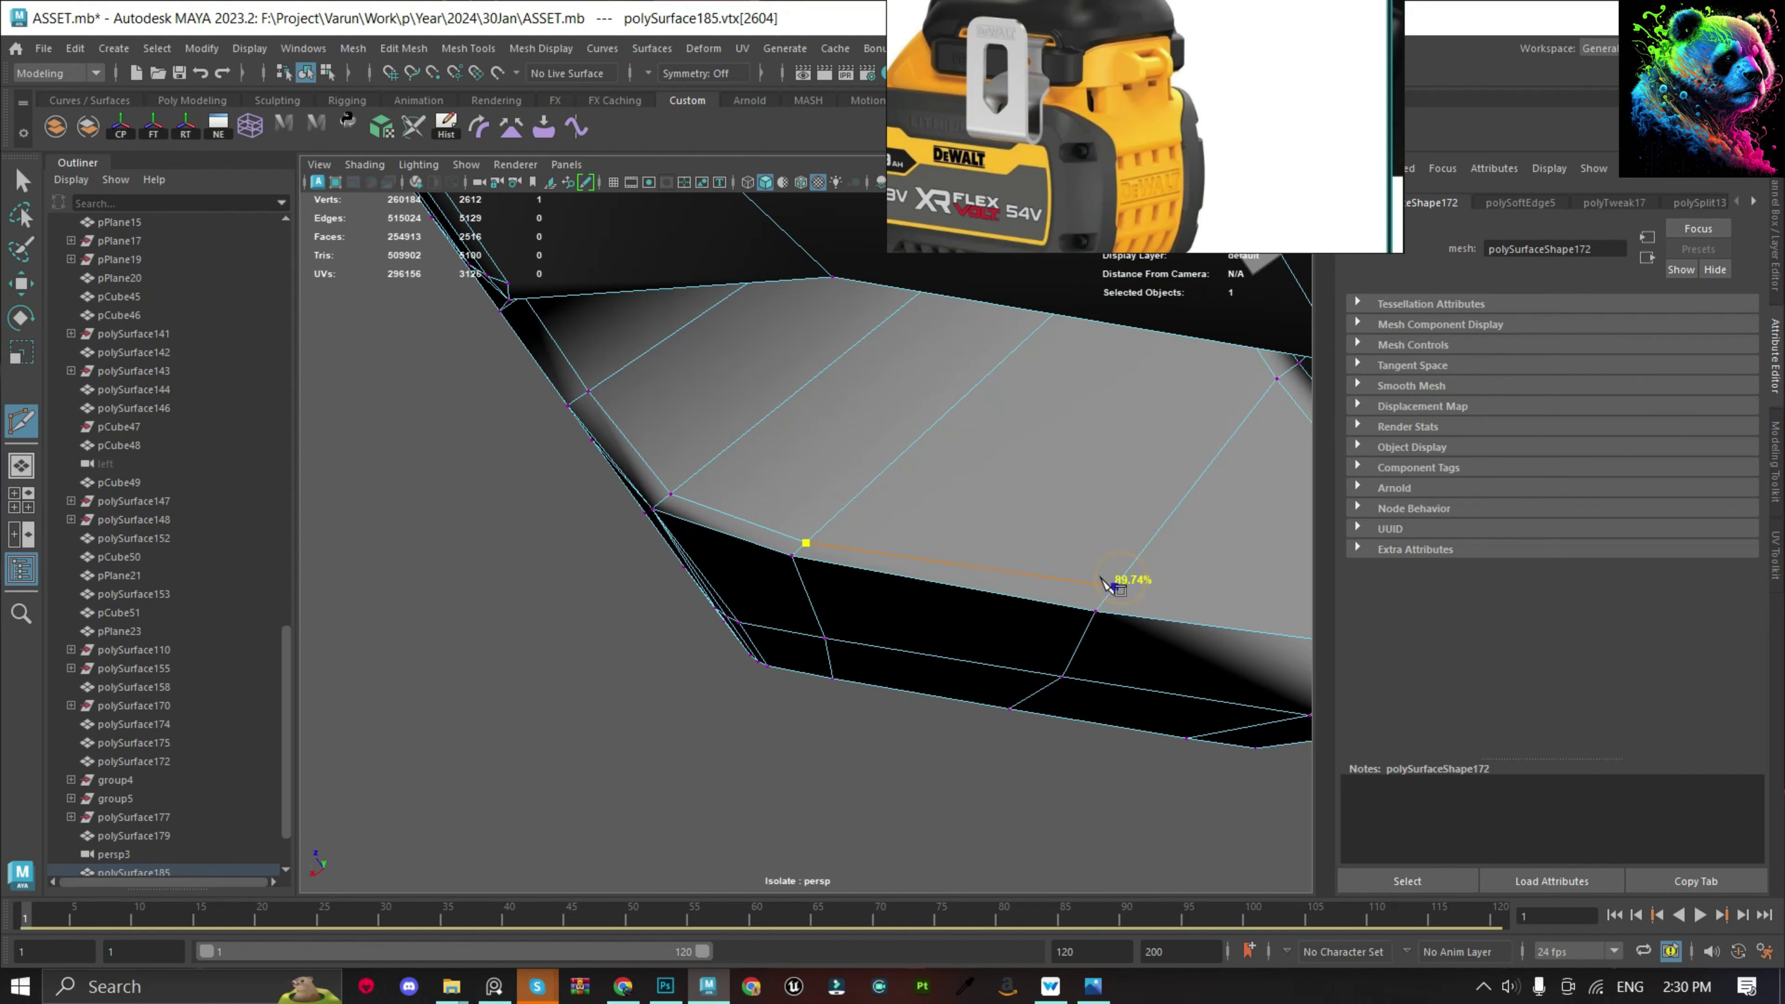
left_click_drag(1108, 586, 1113, 571, "alt")
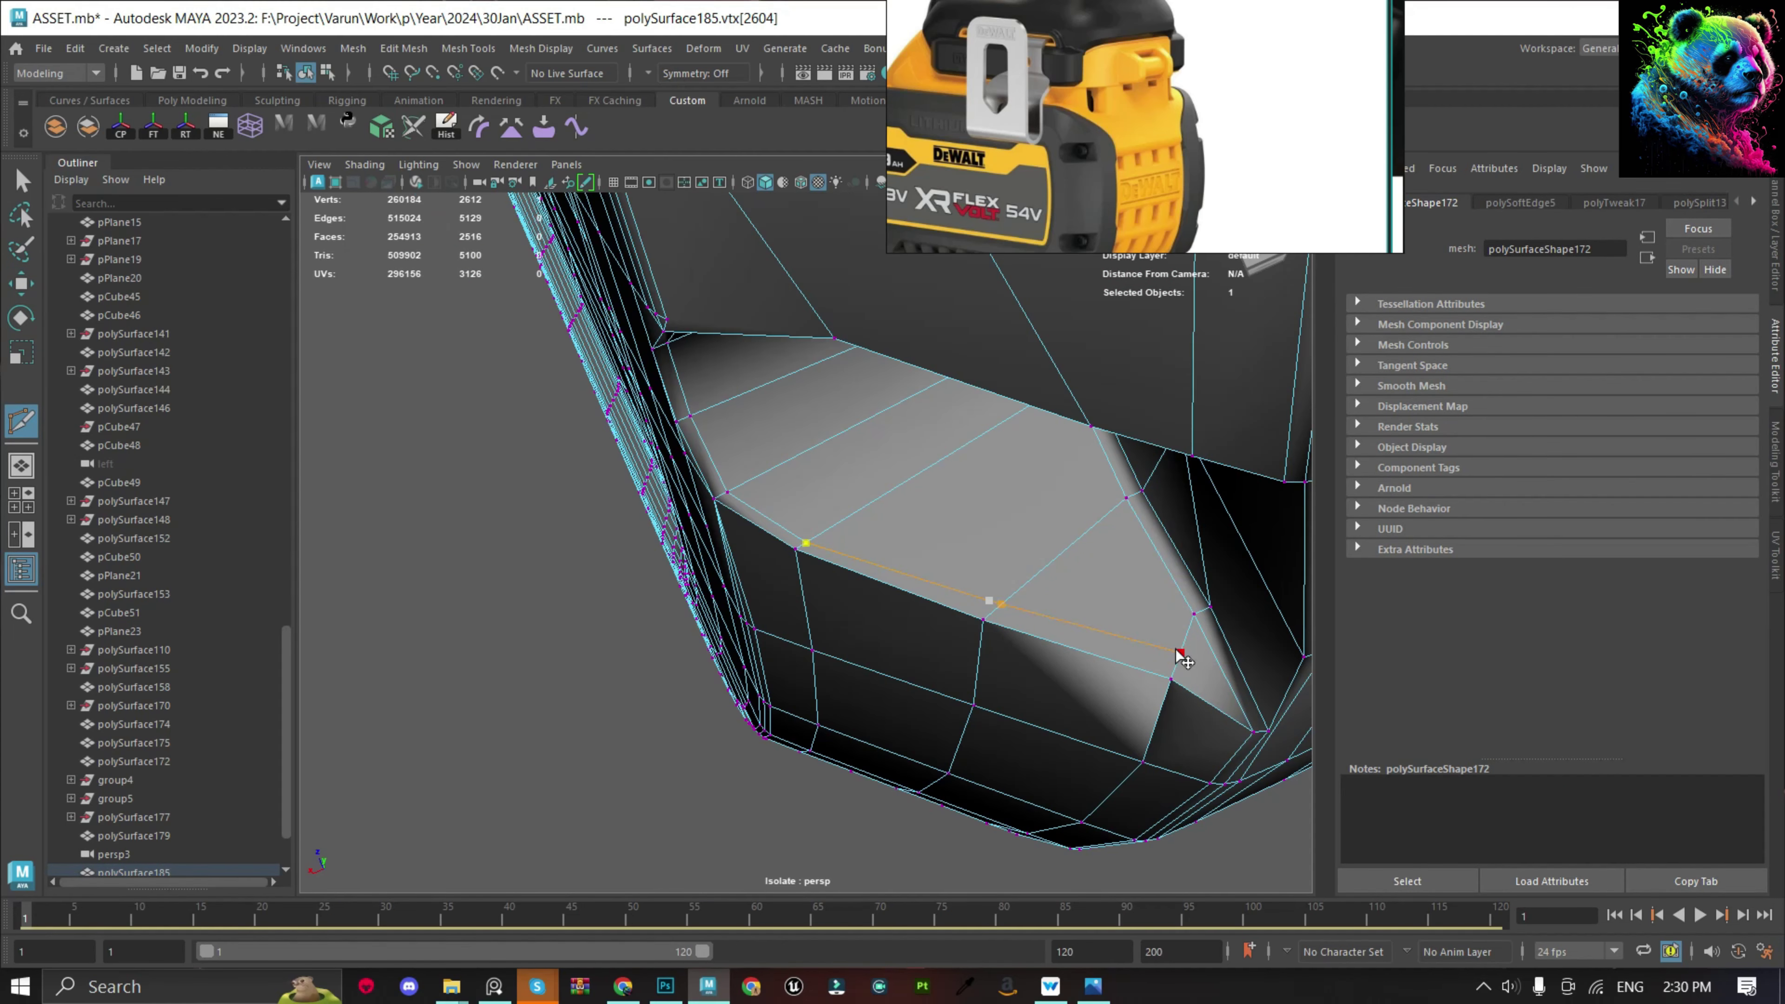
mouse_move(1224, 694)
left_mouse_down("alt")
mouse_move(1035, 775)
mouse_move(1075, 644)
left_mouse_up("alt")
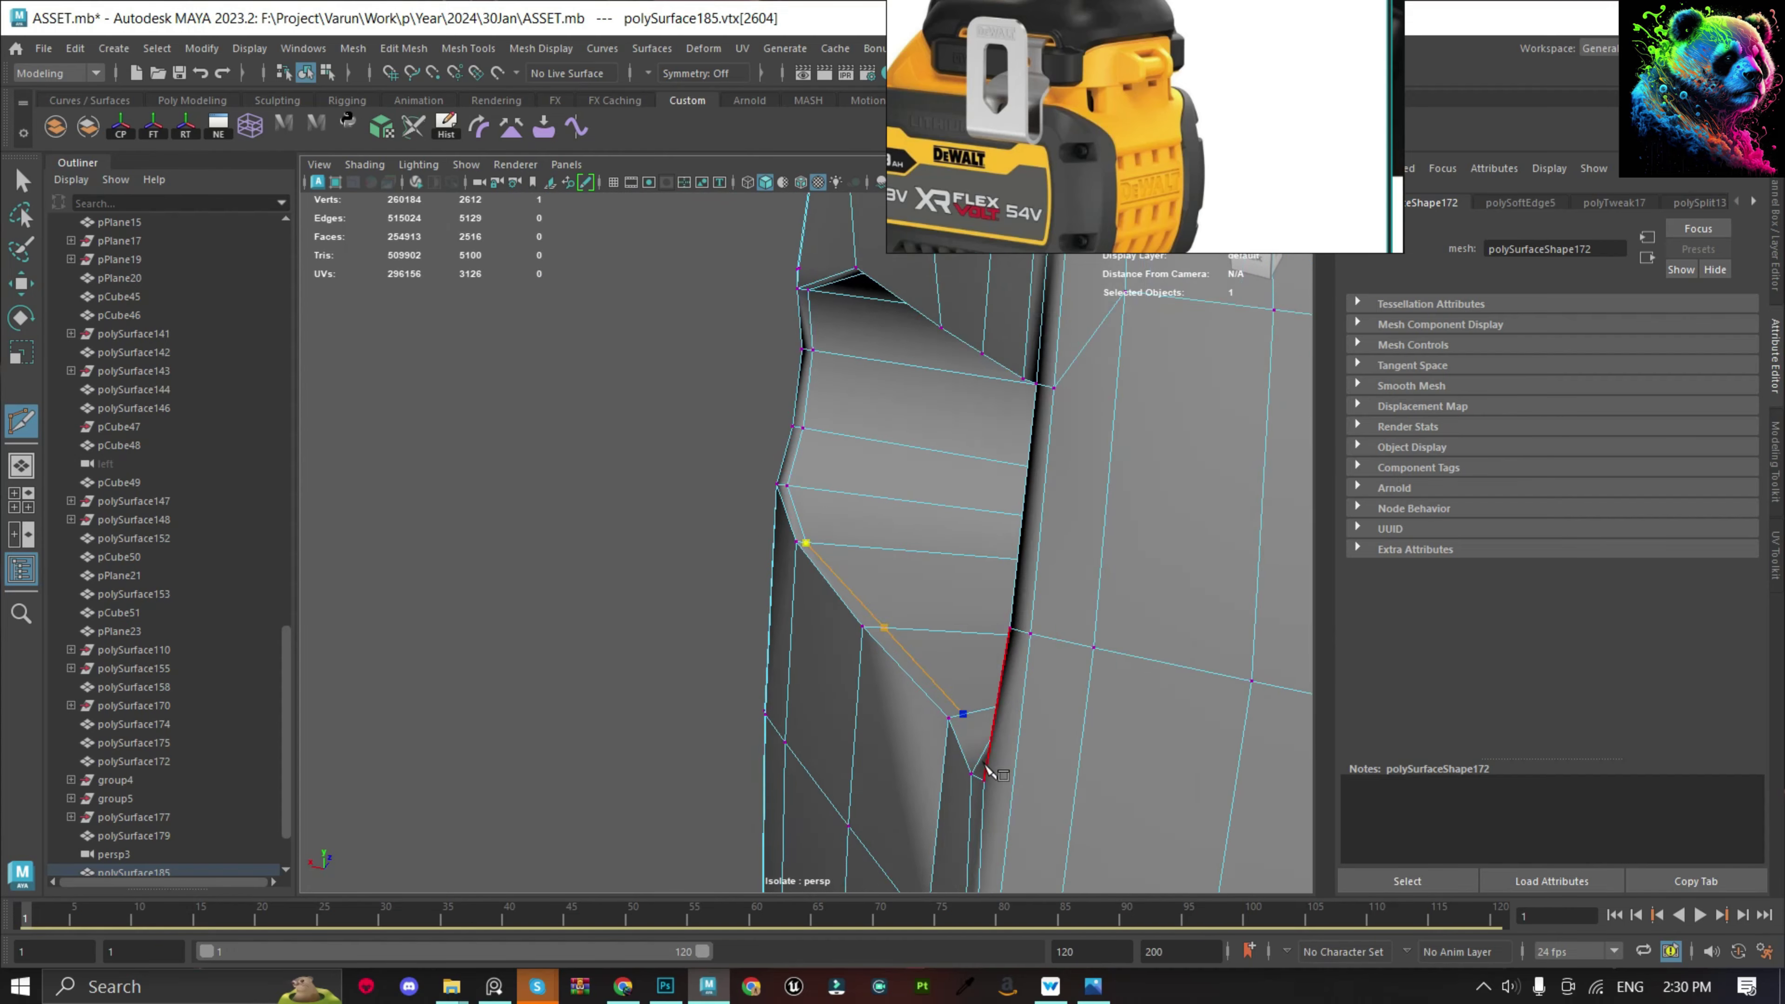
key("Return")
key("q")
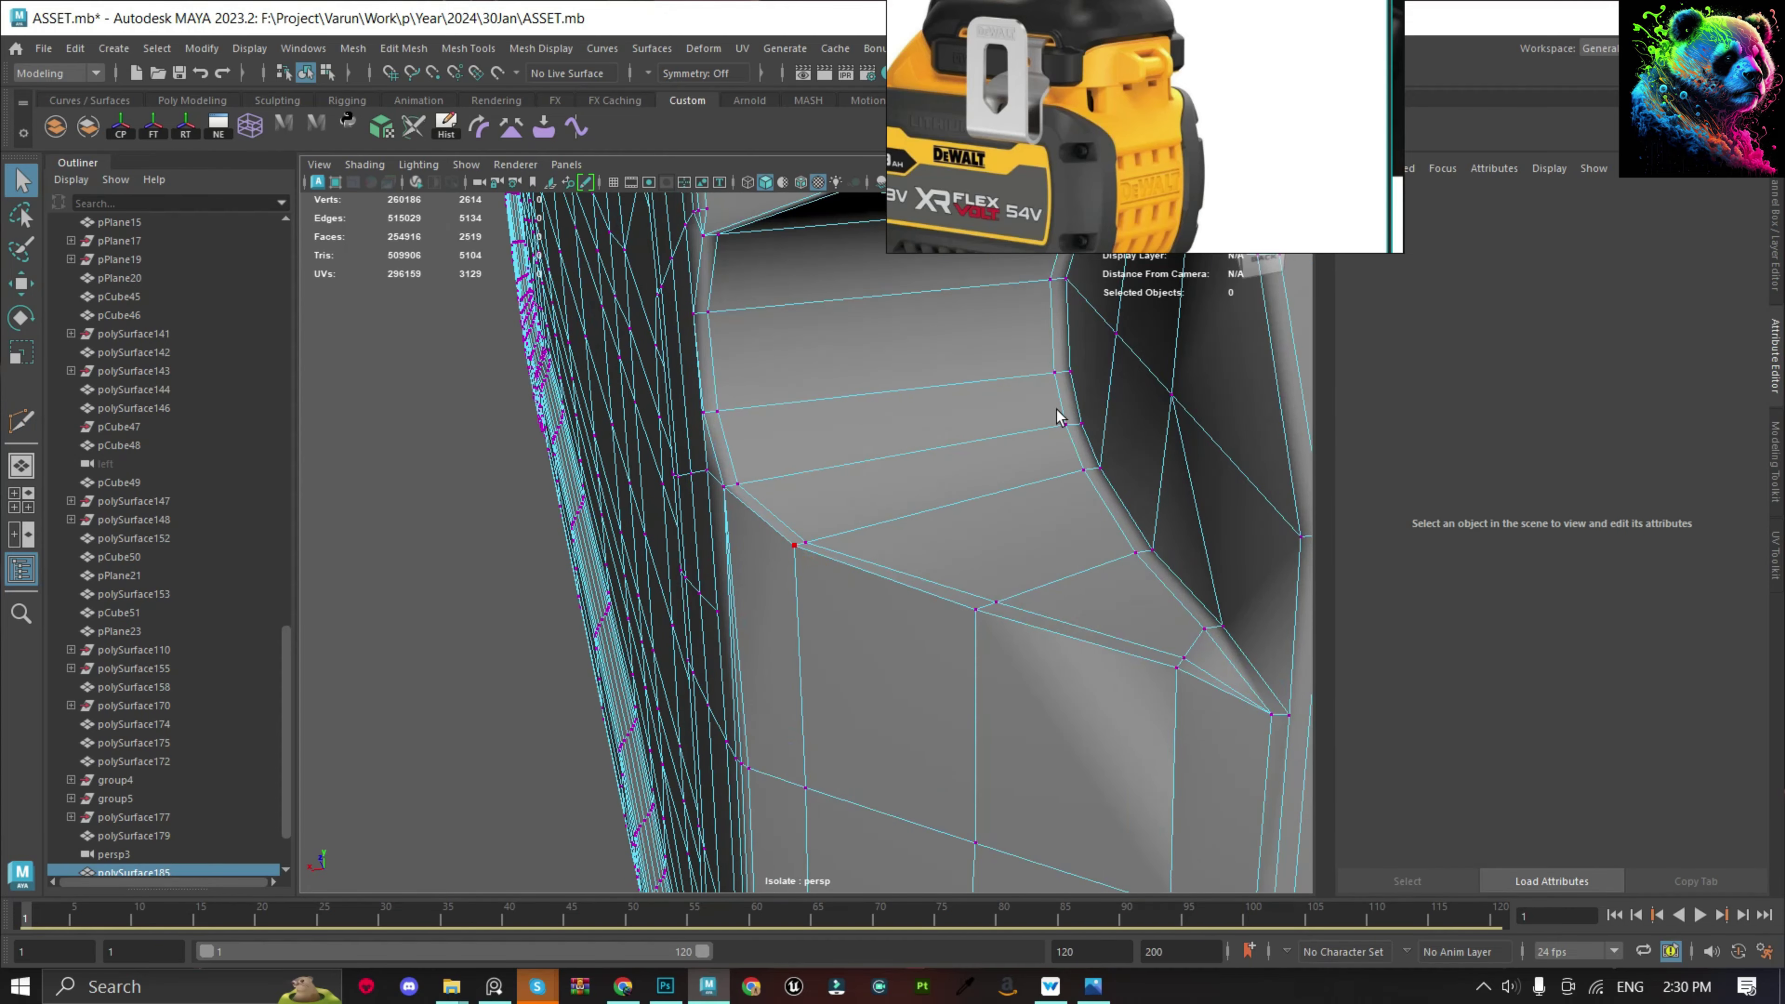
Insert an edge loop beside the opening and even it with Edit Edge Flow.
right_click(989, 423)
left_click(508, 495)
scroll(887, 540, "up", 3)
left_click(809, 427)
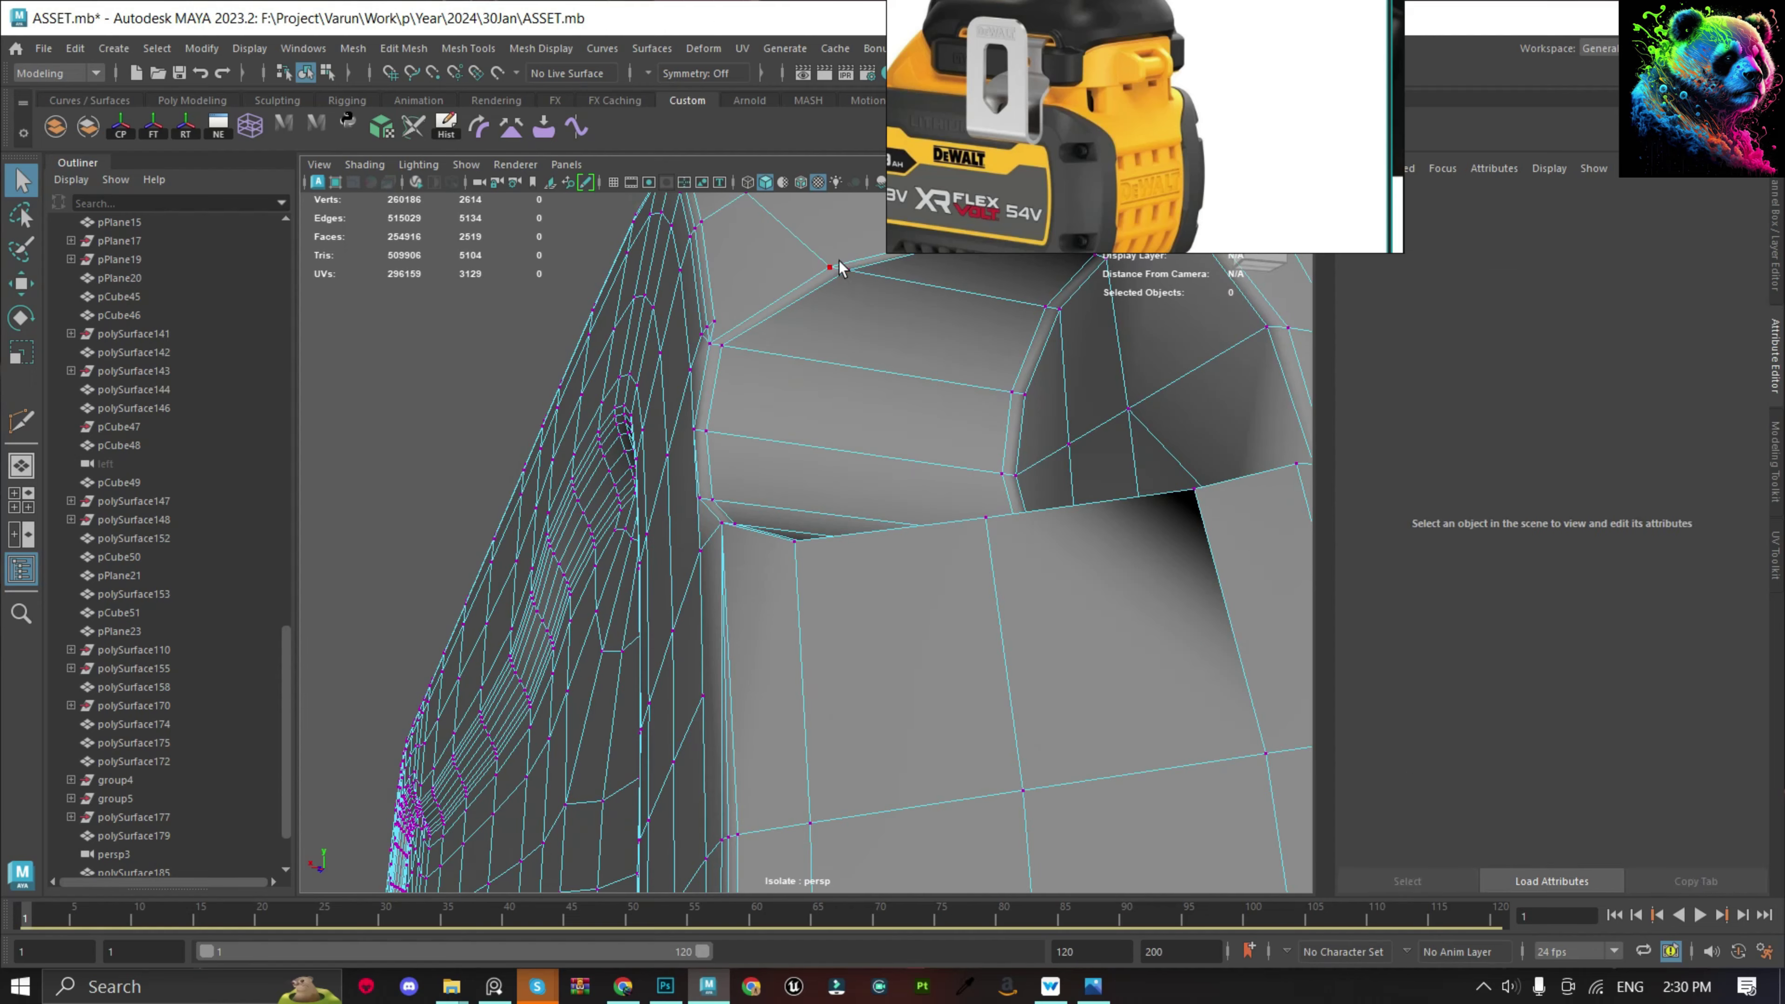
left_click(872, 520)
scroll(823, 574, "up", 3)
left_click(823, 573, "shift")
scroll(823, 574, "down", 3)
mouse_move(823, 573)
left_mouse_down("alt")
mouse_move(682, 555)
mouse_move(766, 678)
left_mouse_up("alt")
scroll(681, 555, "up", 3)
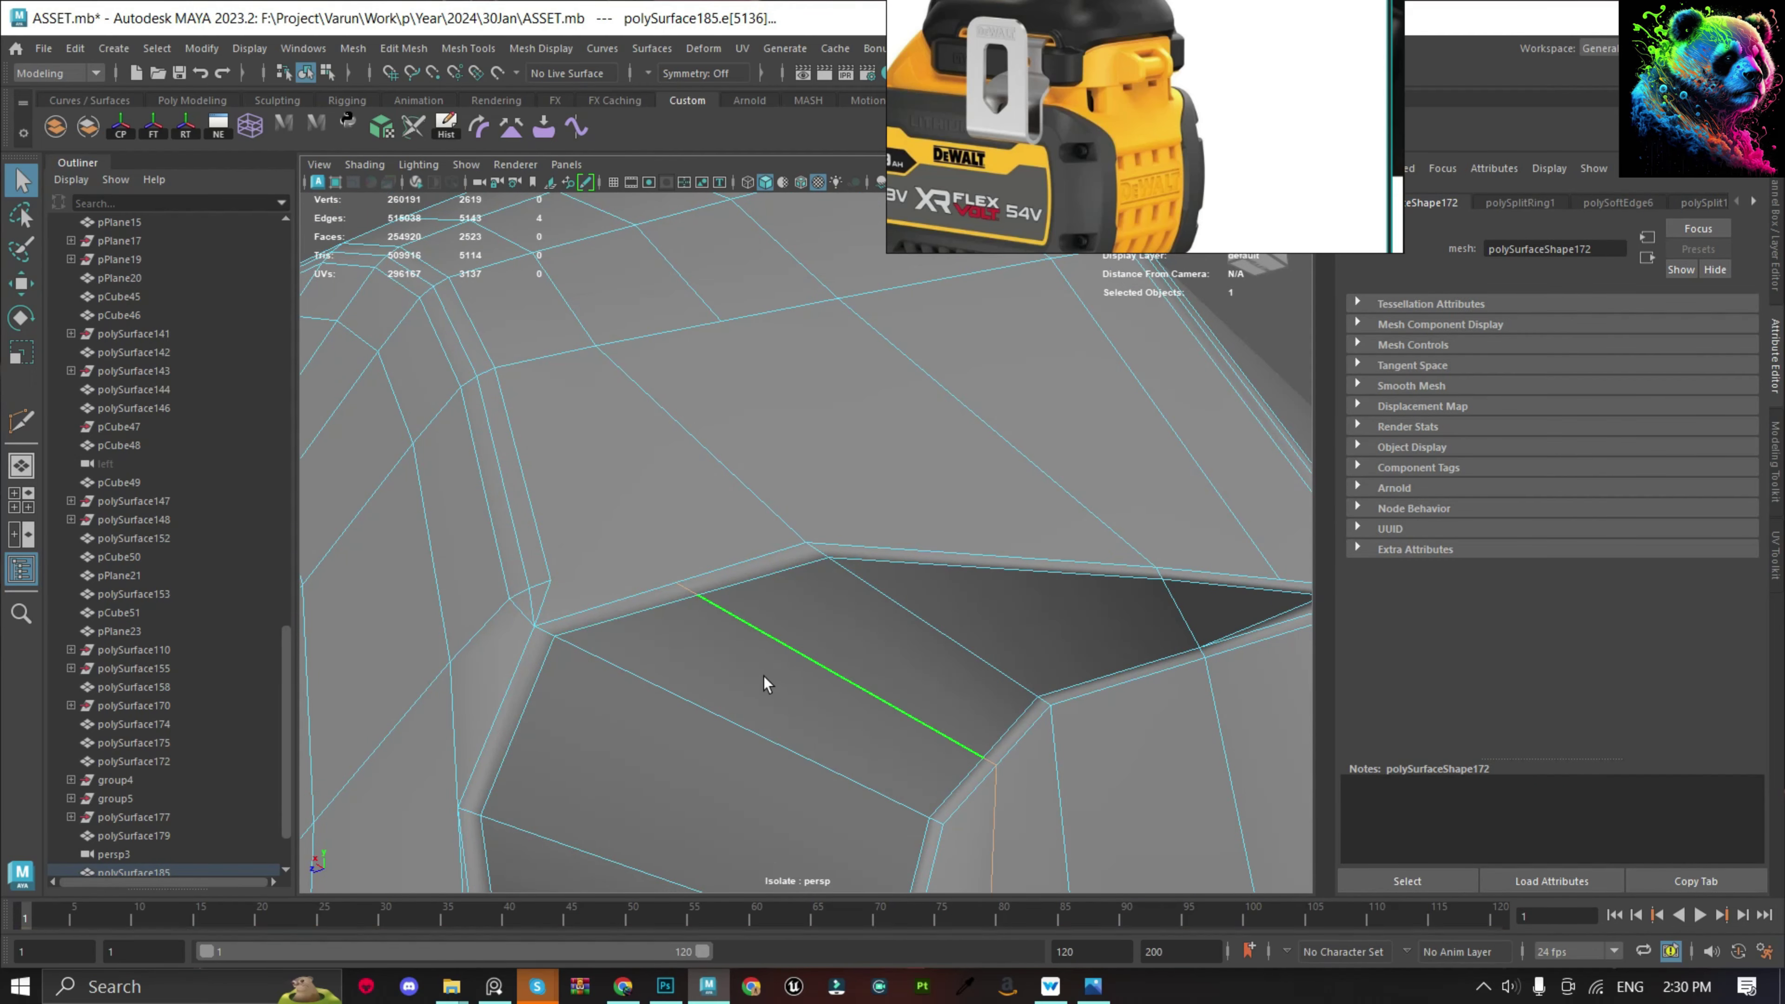
right_click(843, 582, "shift")
scroll(914, 701, "down", 3)
scroll(864, 600, "up", 3)
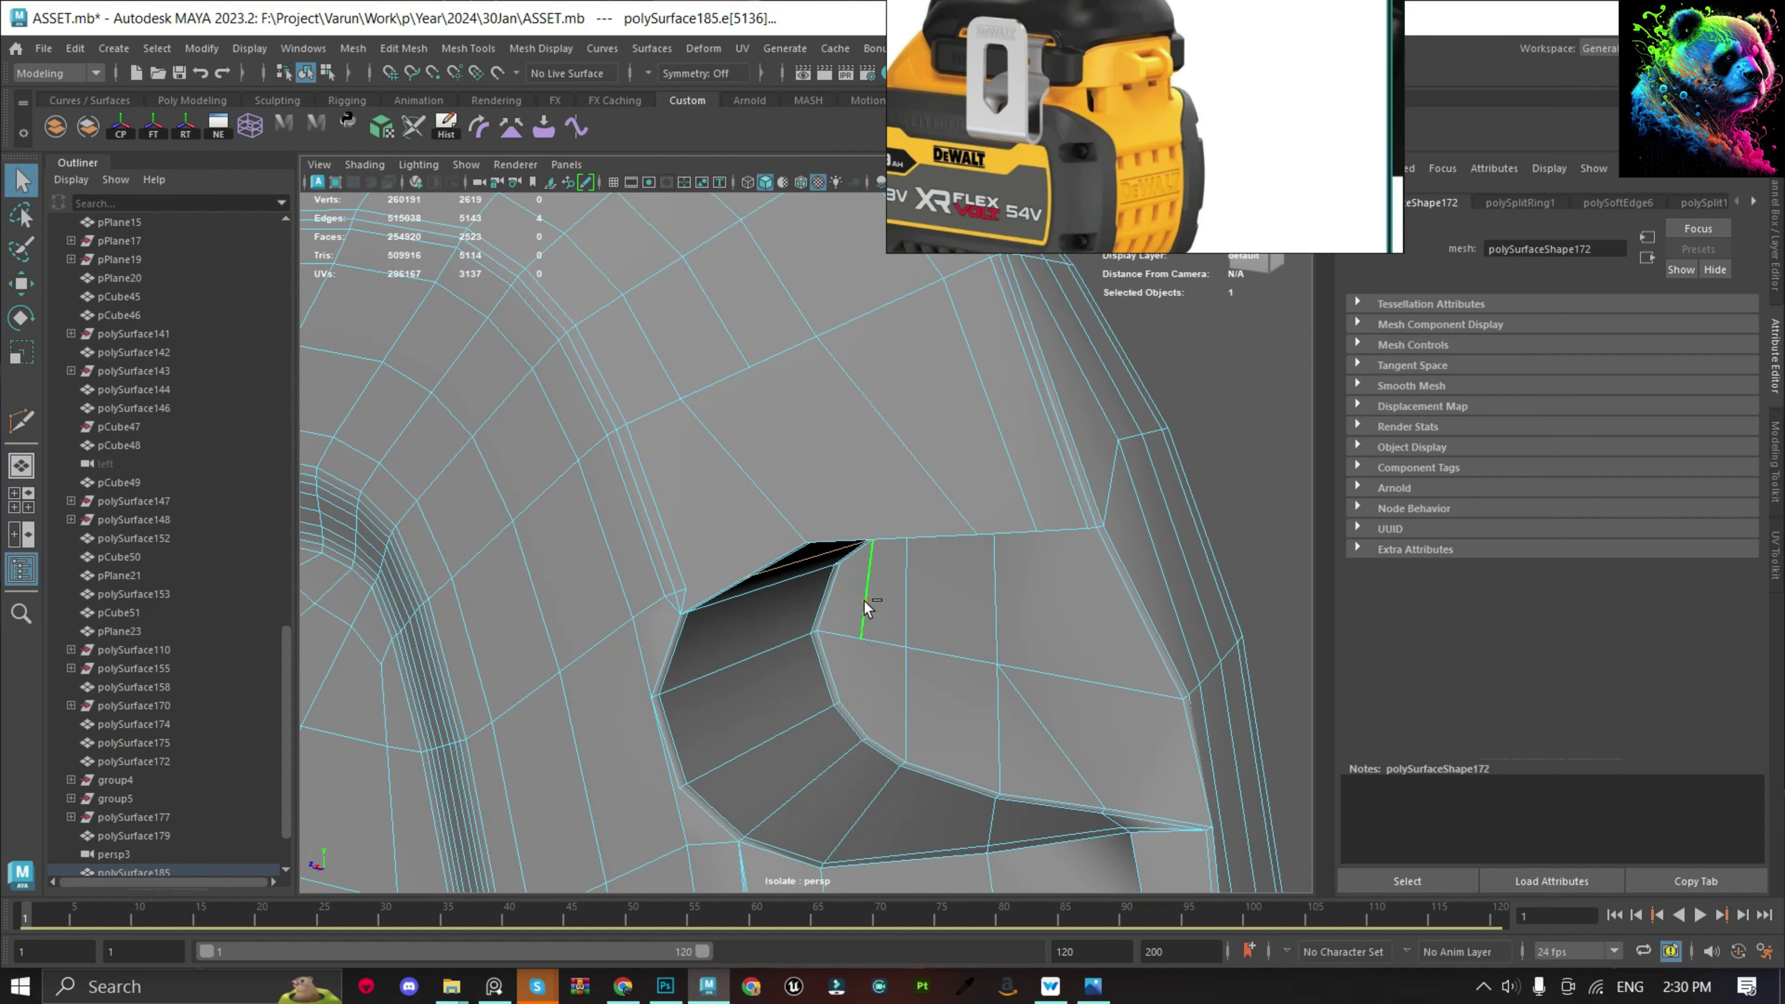
right_click(961, 480, "shift")
left_click(922, 665)
Cut a new edge between two opposite vertices on the new loop.
scroll(738, 606, "down", 3)
scroll(843, 602, "up", 3)
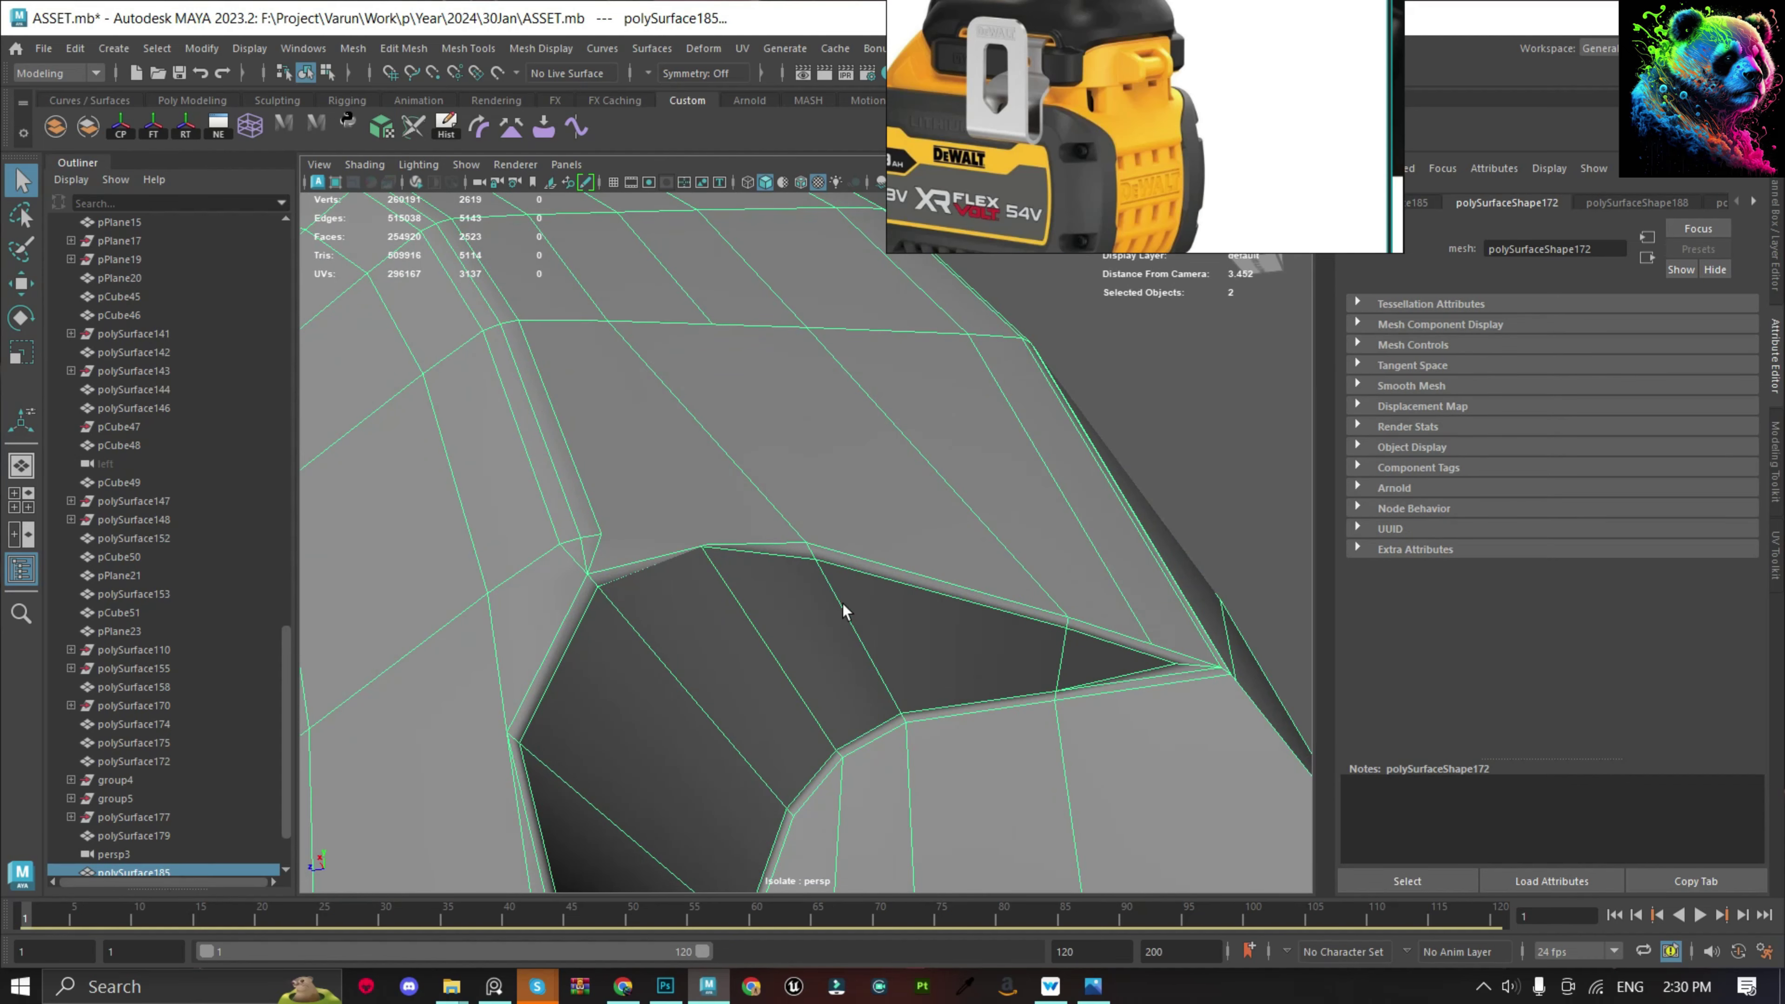
left_click(843, 603)
scroll(697, 582, "up", 3)
key("w")
scroll(780, 779, "down", 2)
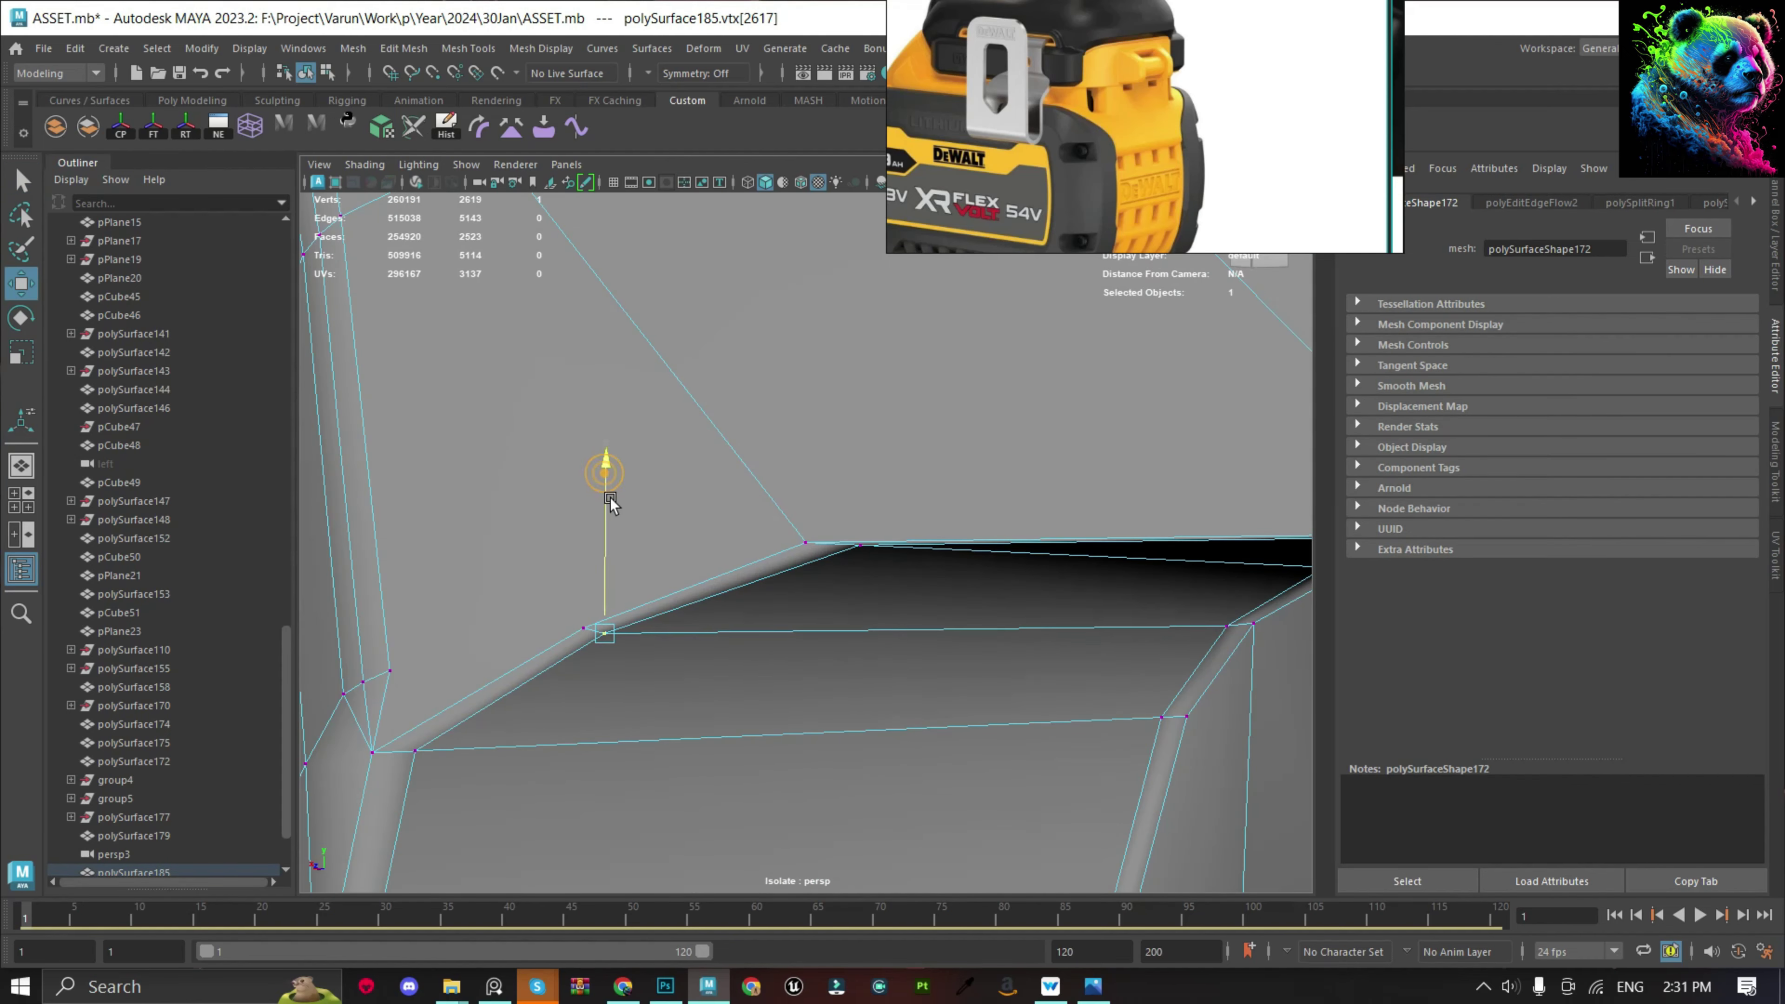
scroll(703, 598, "up", 2)
right_click_drag(745, 562, 710, 534, "shift")
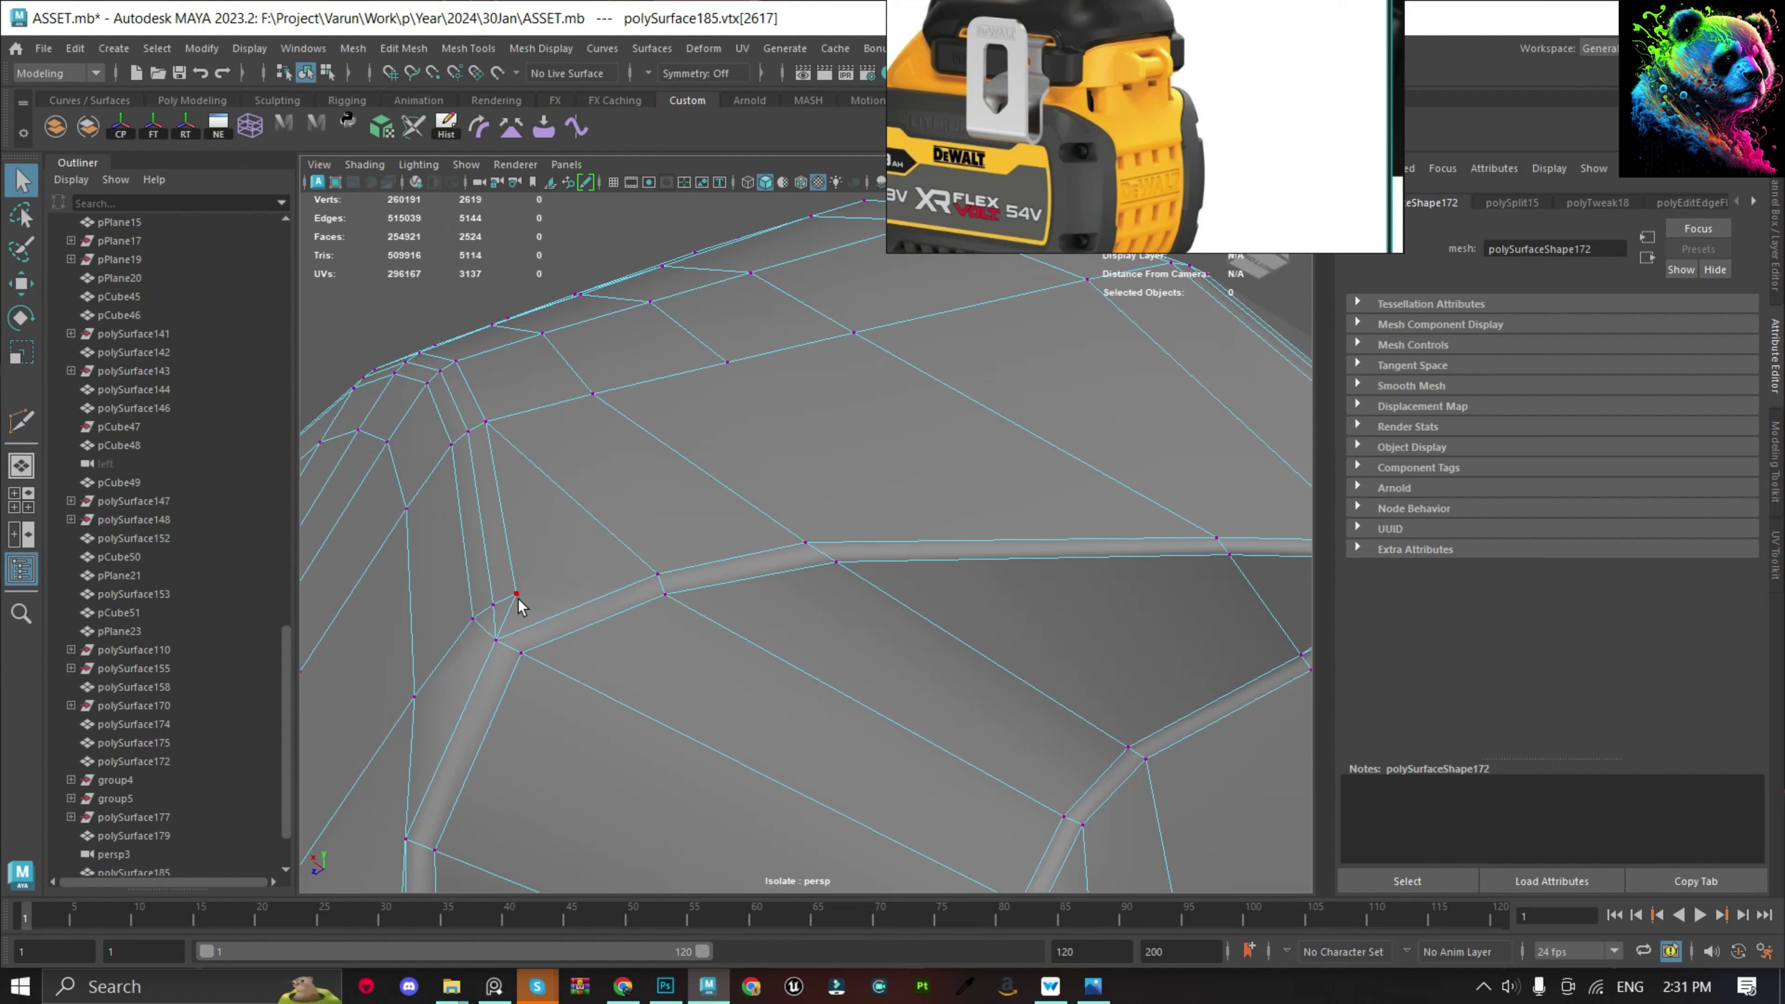
left_click(486, 423)
left_click(657, 573)
key("q")
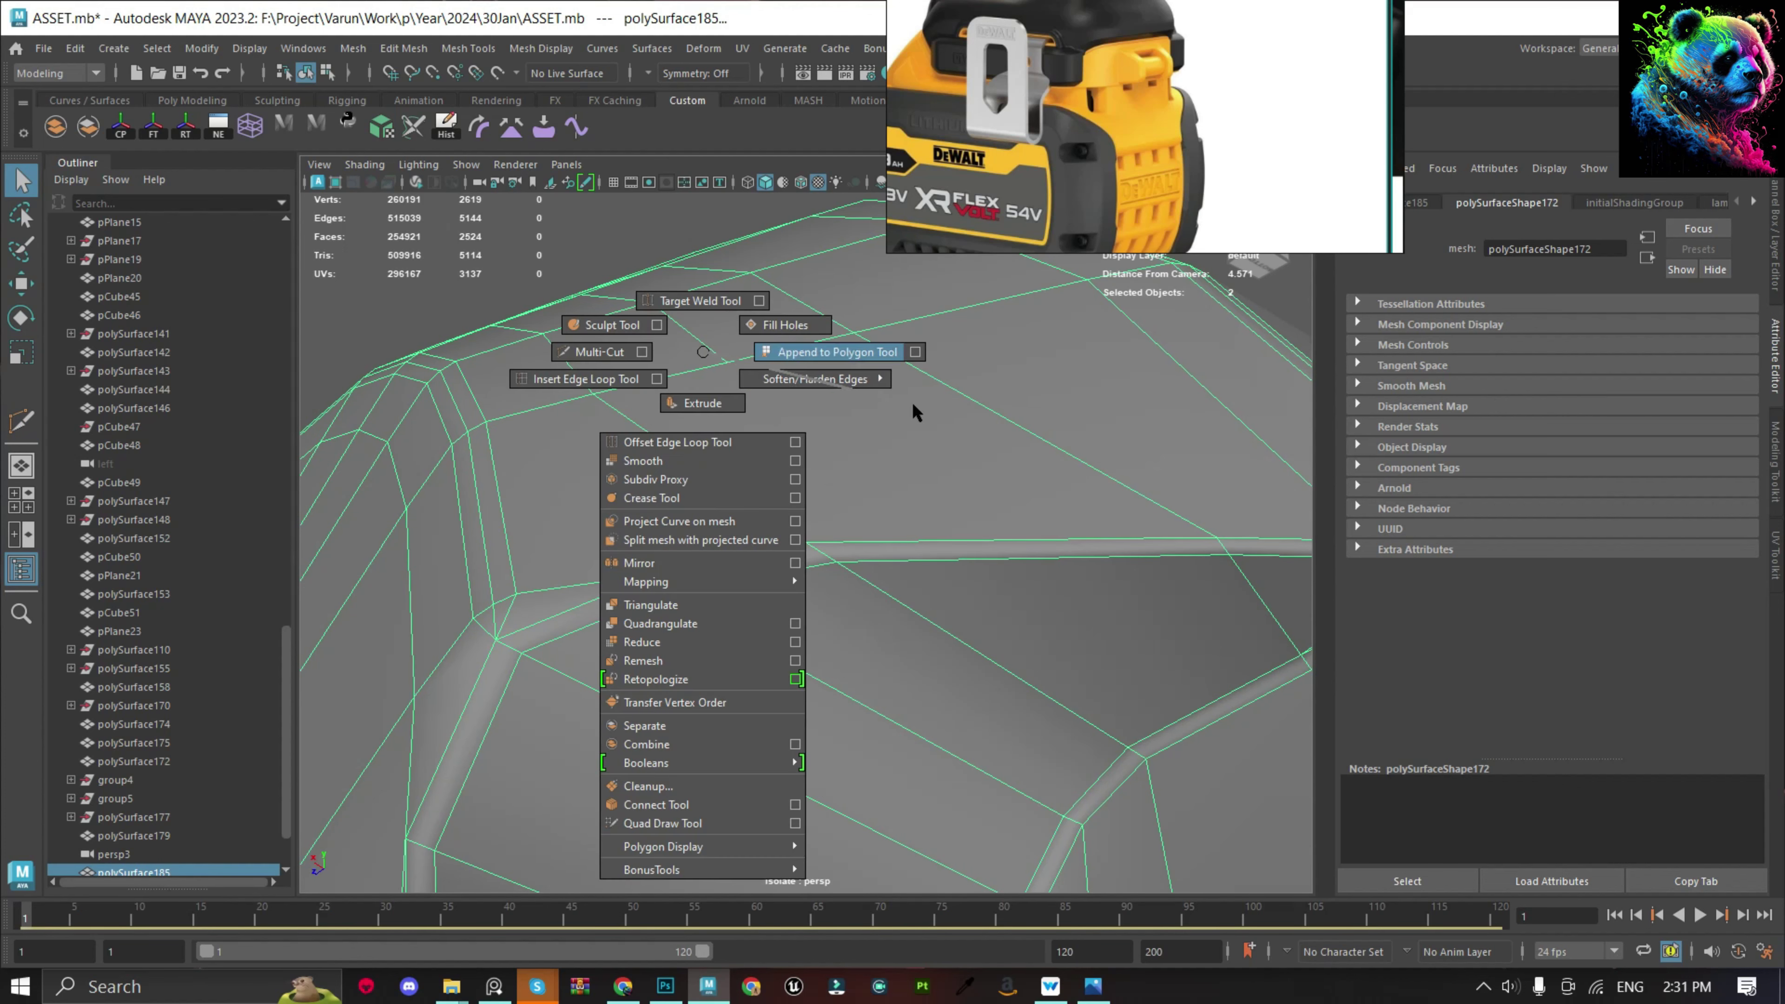
right_click_drag(824, 402, 913, 402)
scroll(855, 480, "down", 5)
left_click(626, 365)
left_click(854, 480)
Select the overlapping vertices at the opening's corner and merge them into one.
key("f")
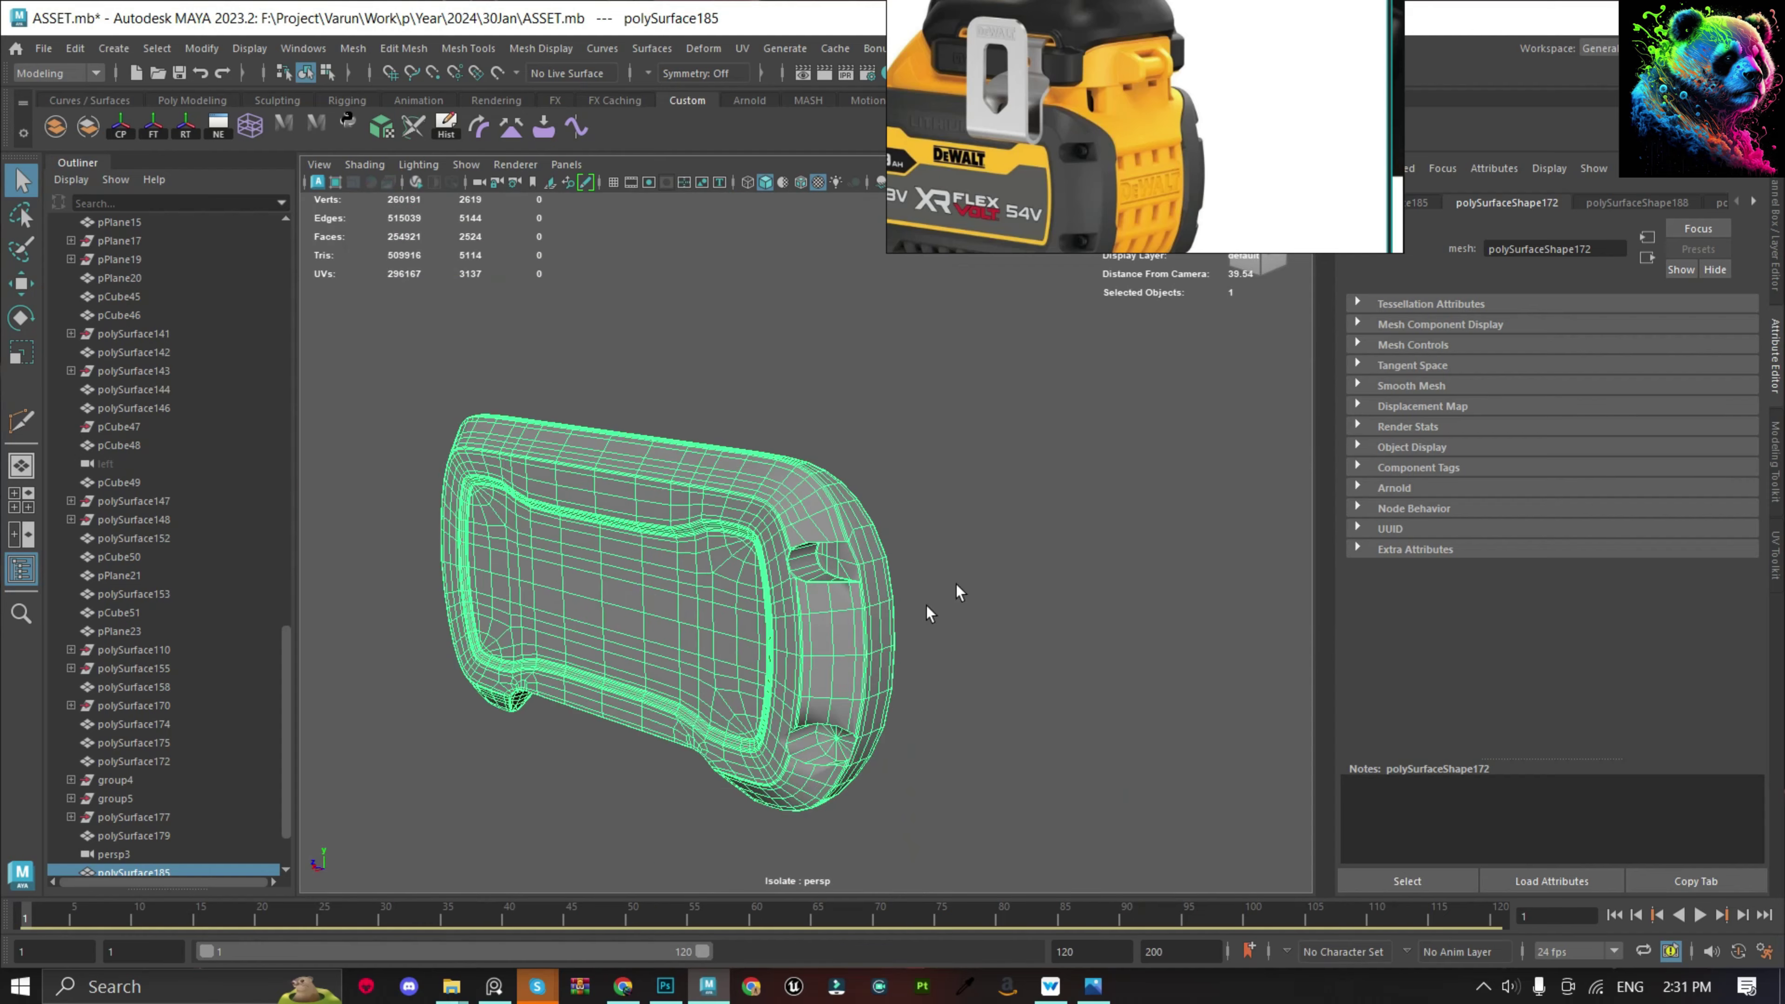
mouse_move(944, 606)
left_mouse_down("alt")
mouse_move(900, 518)
mouse_move(942, 583)
left_mouse_up("alt")
scroll(869, 728, "up", 5)
left_click(869, 729)
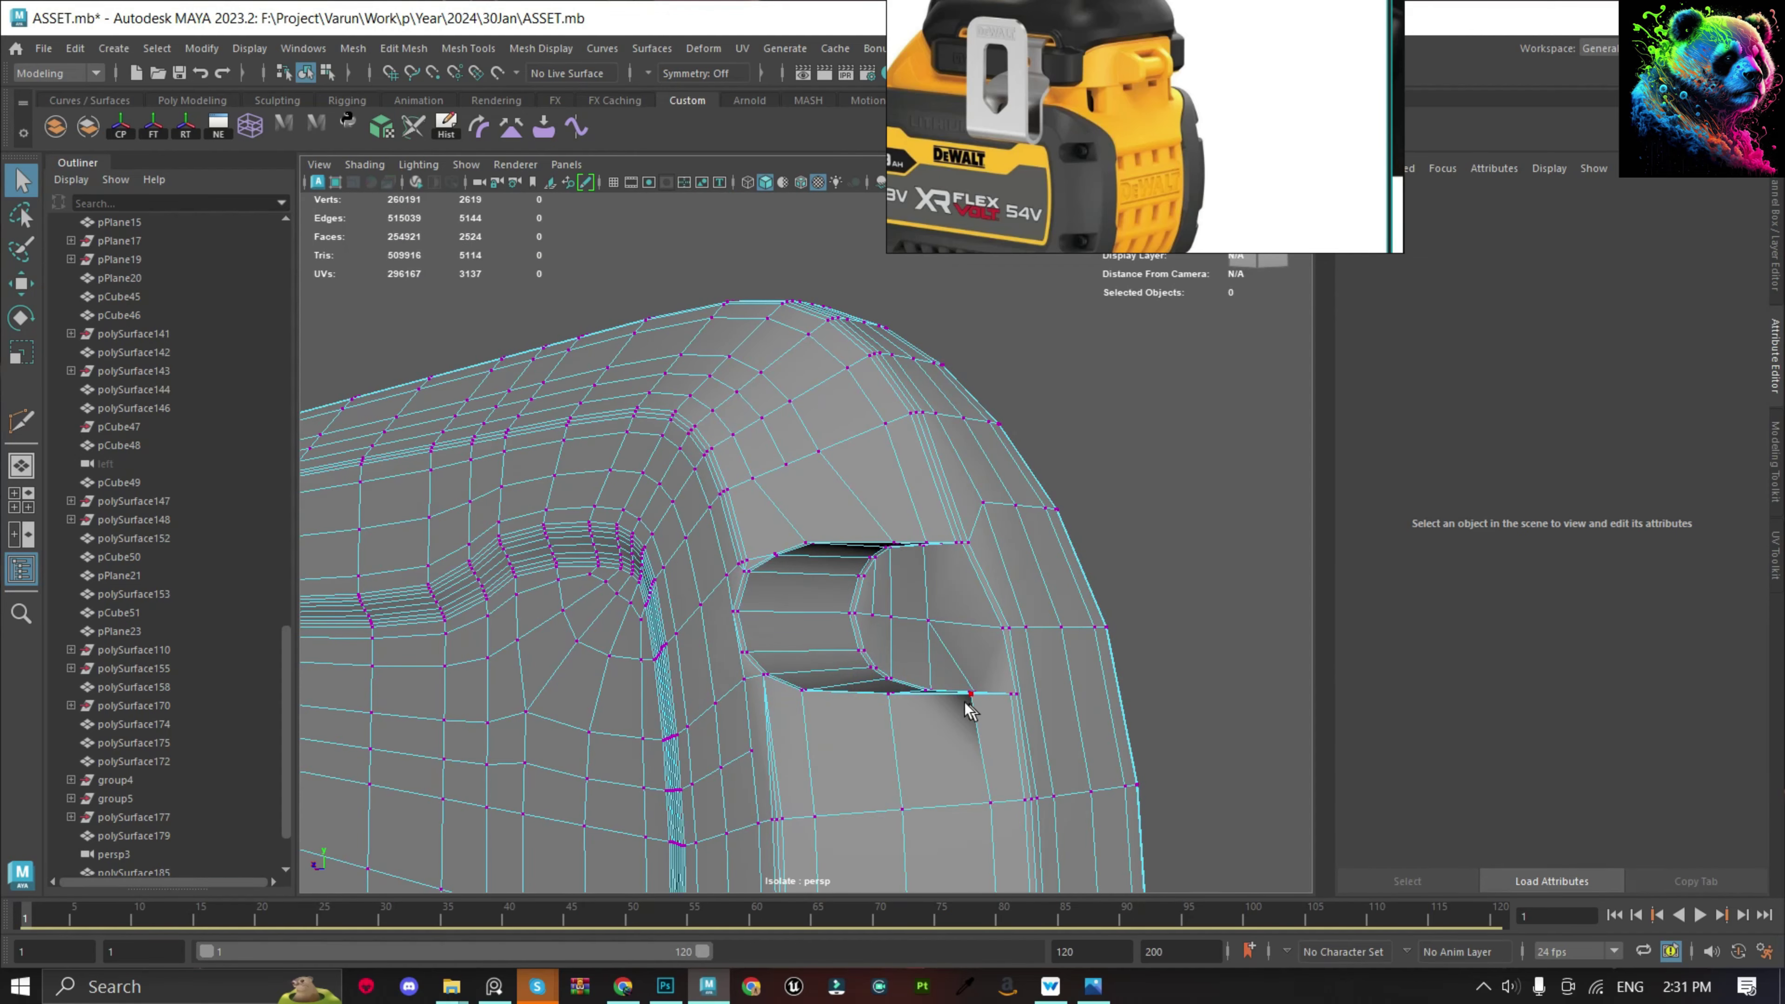
scroll(843, 632, "up", 5)
scroll(765, 574, "up", 5)
scroll(765, 574, "down", 3)
key("w")
mouse_move(761, 534)
left_mouse_down("alt")
mouse_move(968, 611)
mouse_move(618, 638)
mouse_move(738, 517)
mouse_move(836, 563)
left_mouse_up("alt")
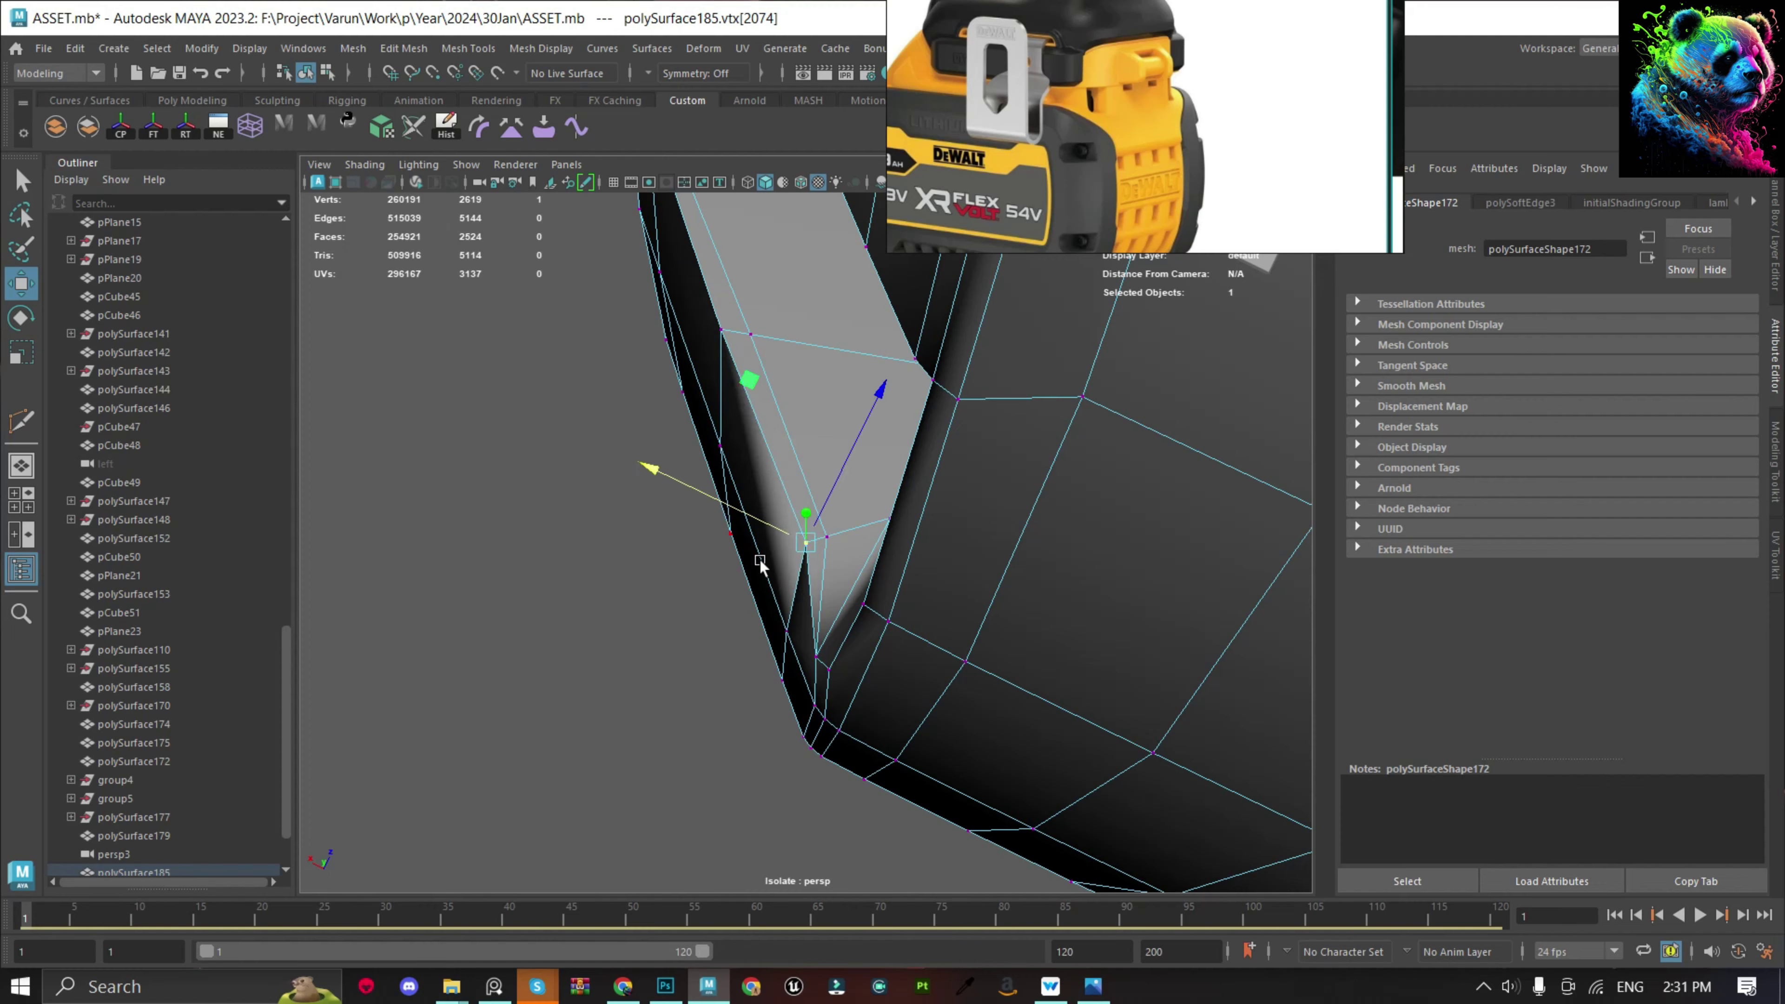
scroll(803, 519, "up", 3)
key("q")
mouse_move(803, 518)
right_mouse_down("shift")
mouse_move(788, 412)
mouse_move(882, 384)
right_mouse_up("shift")
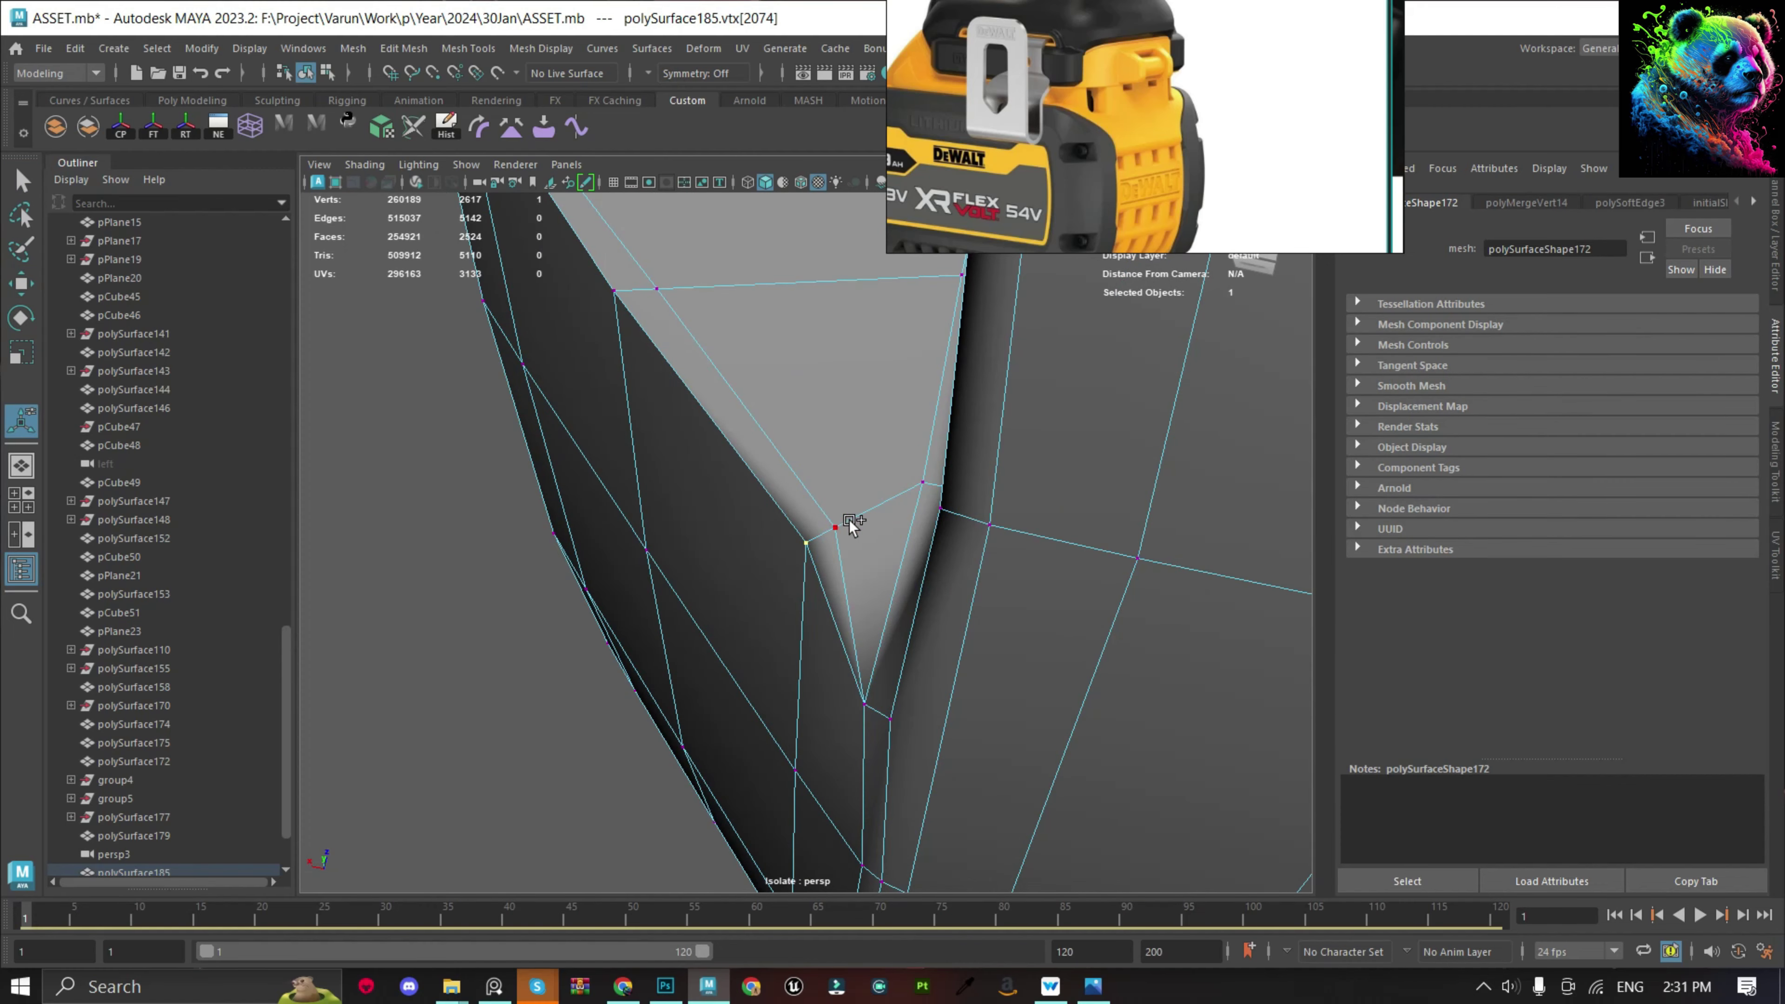
left_click_drag(848, 518, 984, 646, "alt")
scroll(1087, 624, "up", 3)
Inspect the merged corner and select the panel's vertices around the opening.
key("F8")
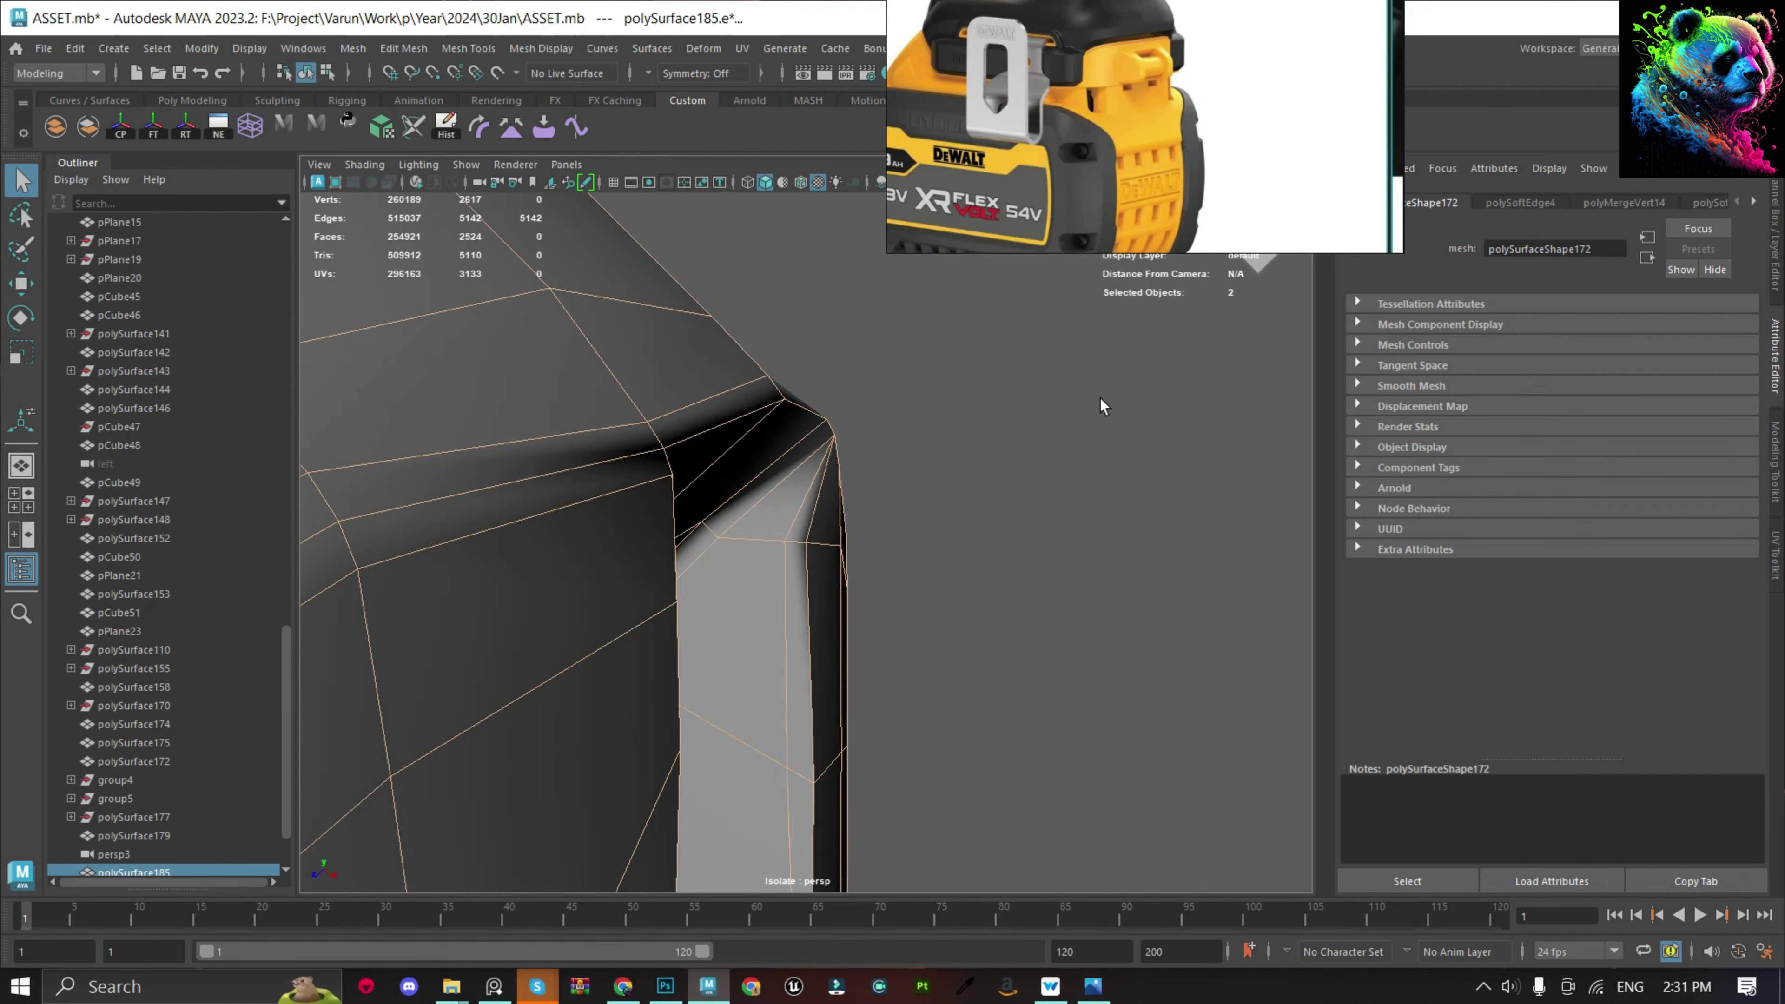
mouse_move(1101, 398)
left_mouse_down("alt")
mouse_move(948, 573)
mouse_move(855, 593)
mouse_move(1004, 670)
mouse_move(642, 610)
mouse_move(945, 626)
mouse_move(767, 707)
mouse_move(789, 574)
left_mouse_up("alt")
key("F9")
left_click(829, 579)
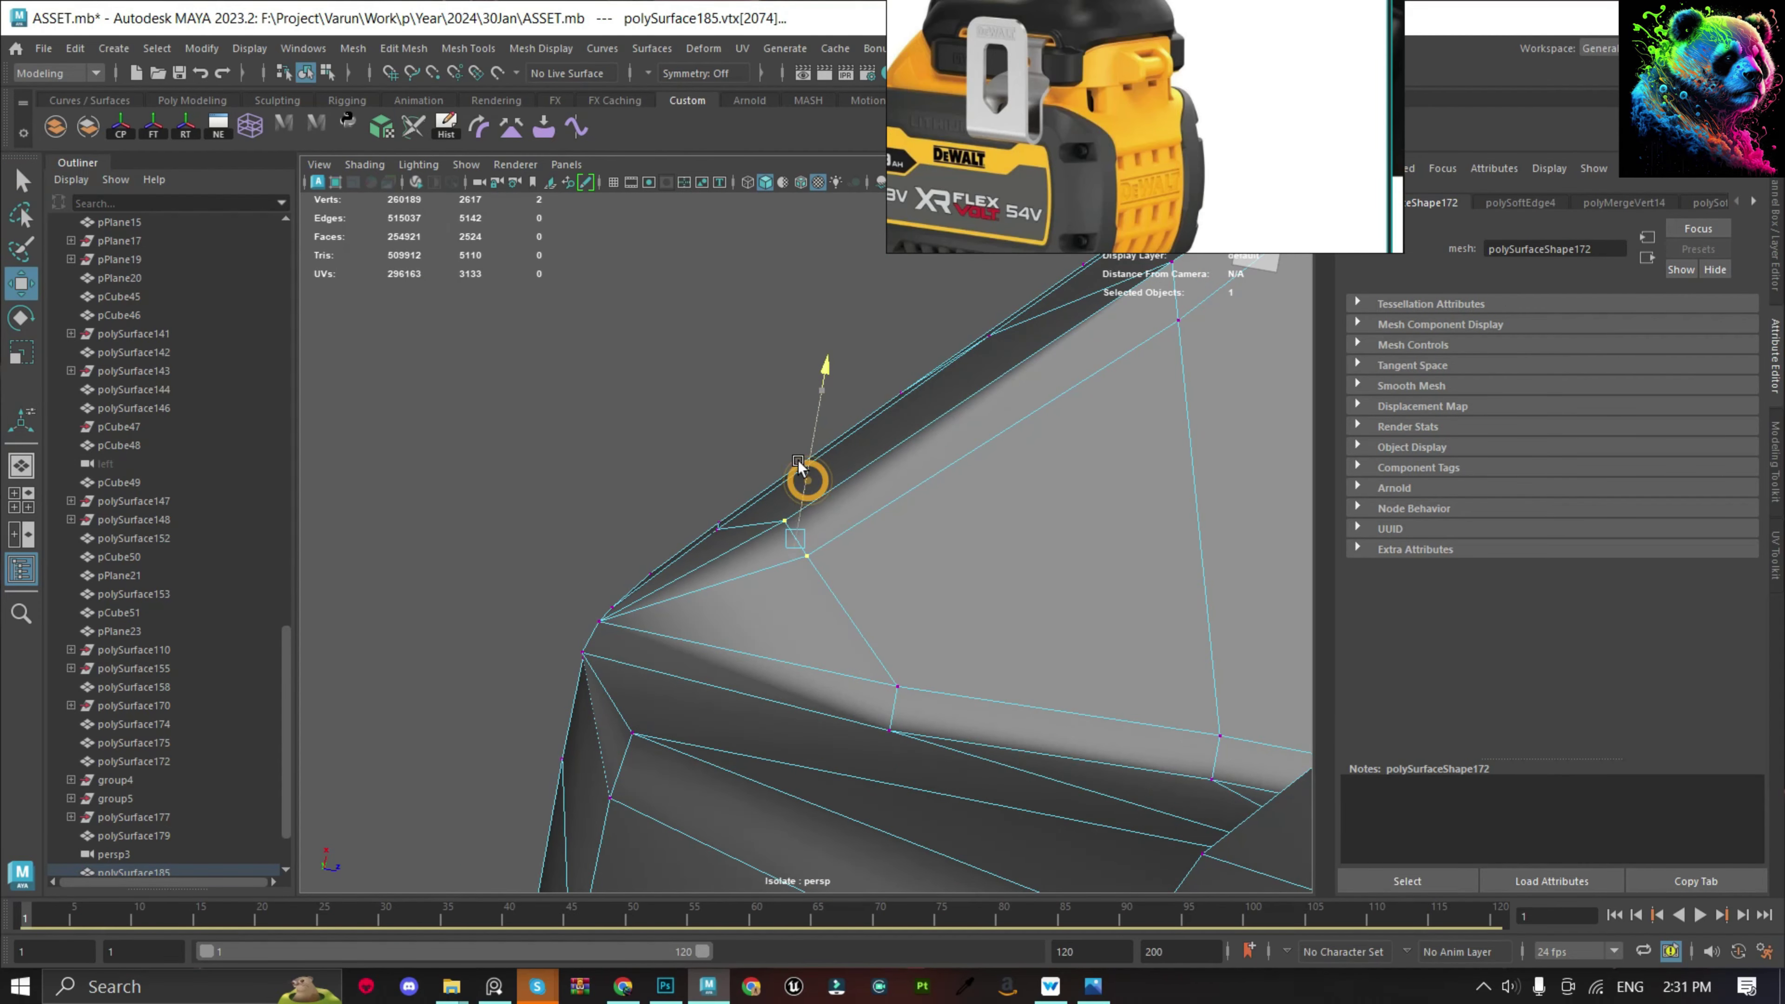
mouse_move(809, 470)
left_mouse_down("alt")
mouse_move(690, 371)
mouse_move(954, 470)
left_mouse_up("alt")
right_click_drag(987, 566, 953, 586, "alt")
left_click(785, 446)
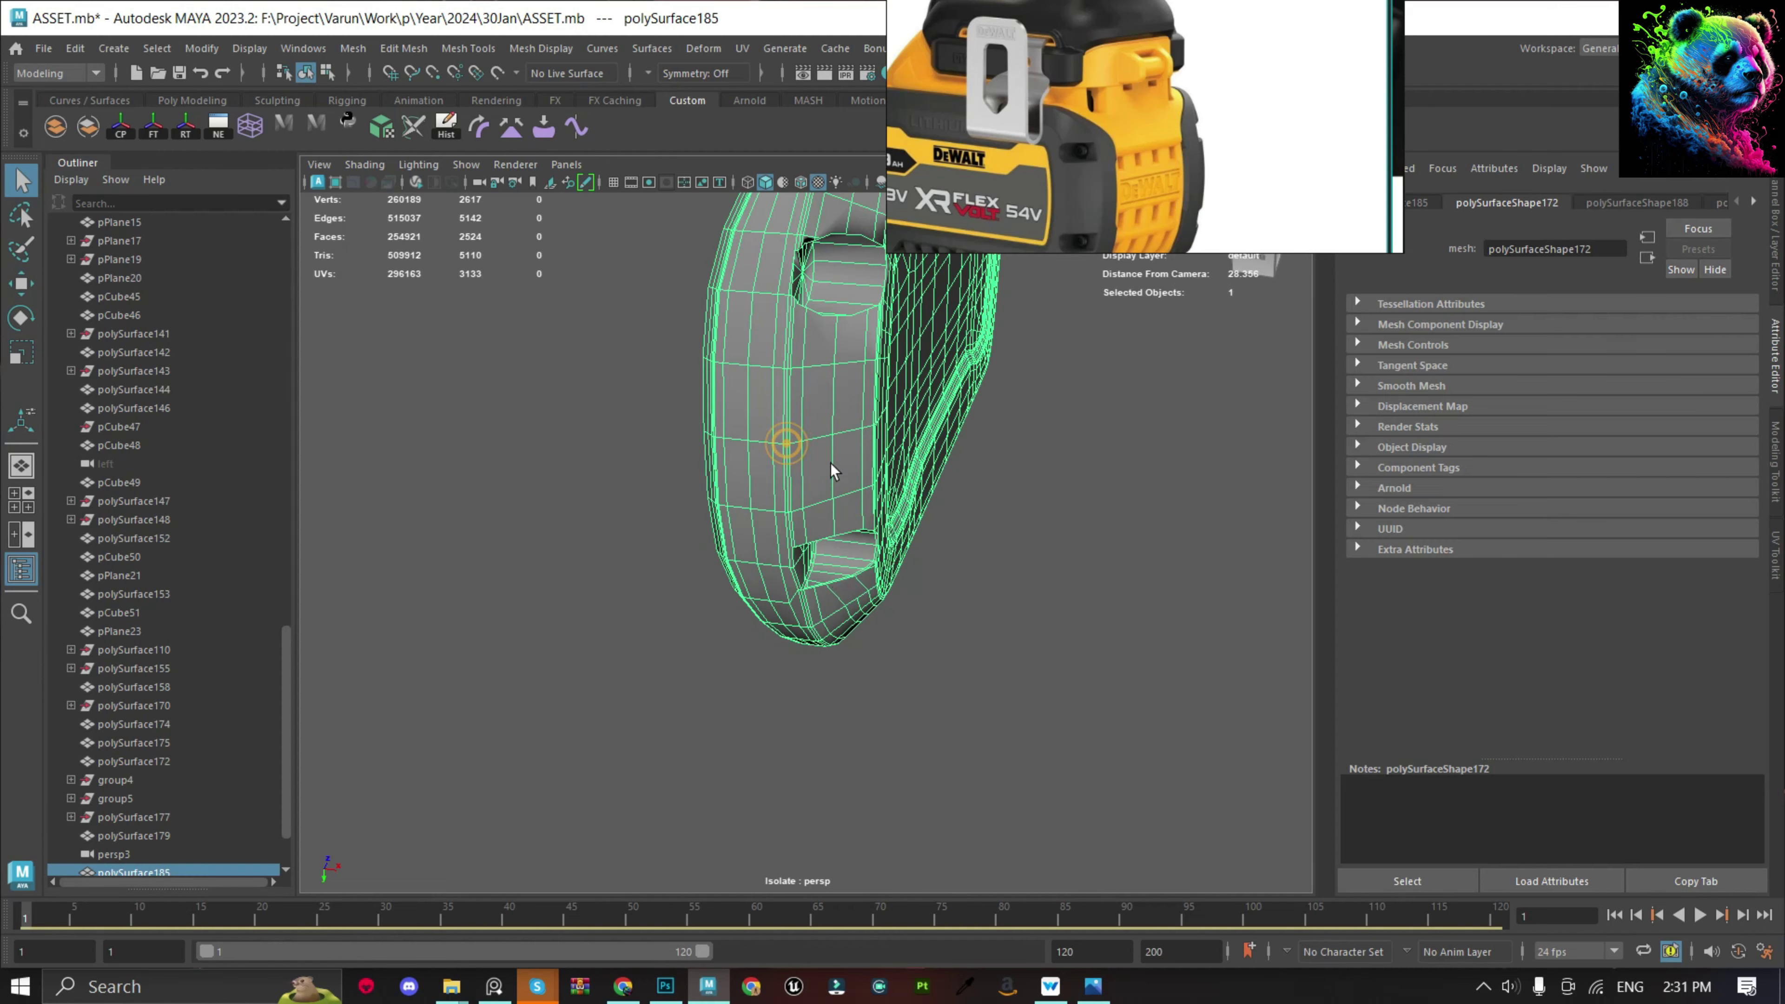
left_click(993, 658)
mouse_move(1008, 686)
left_mouse_down("alt")
mouse_move(733, 548)
mouse_move(969, 723)
left_mouse_up("alt")
left_click(970, 723)
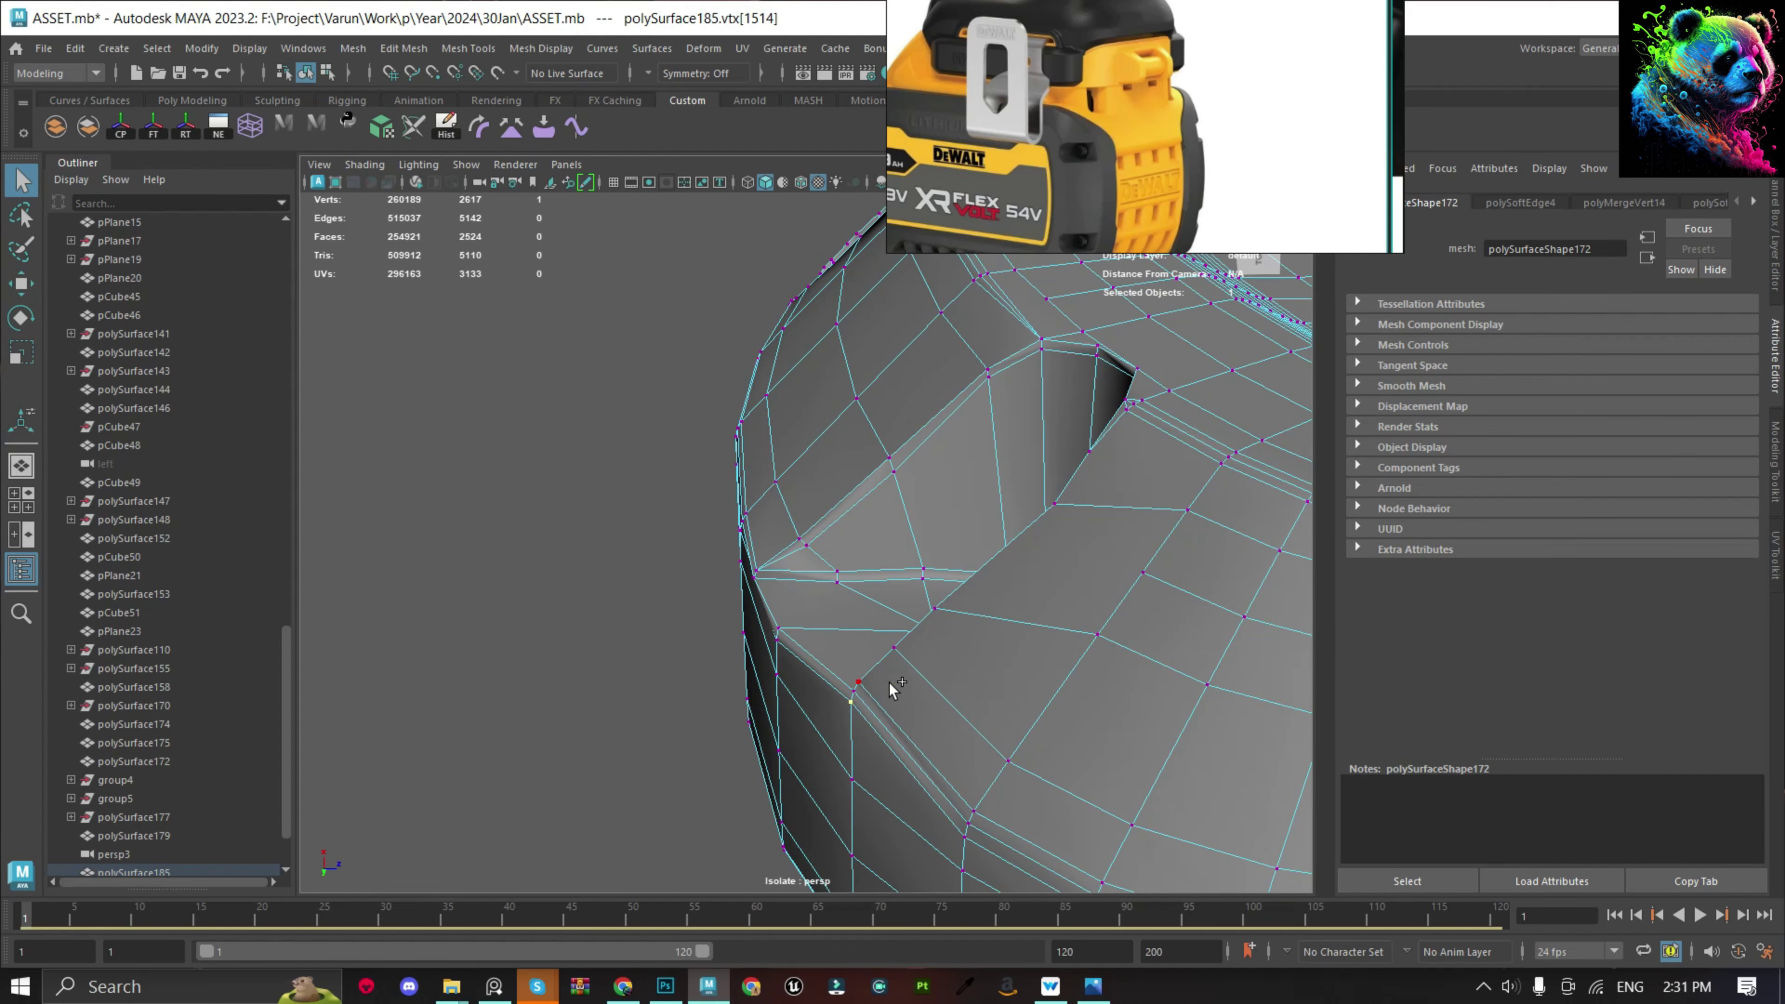
key("ctrl+shift+a")
key("f")
Move the vertices near the opening and add a tidying cut to a vertex.
left_click(407, 595)
key("f")
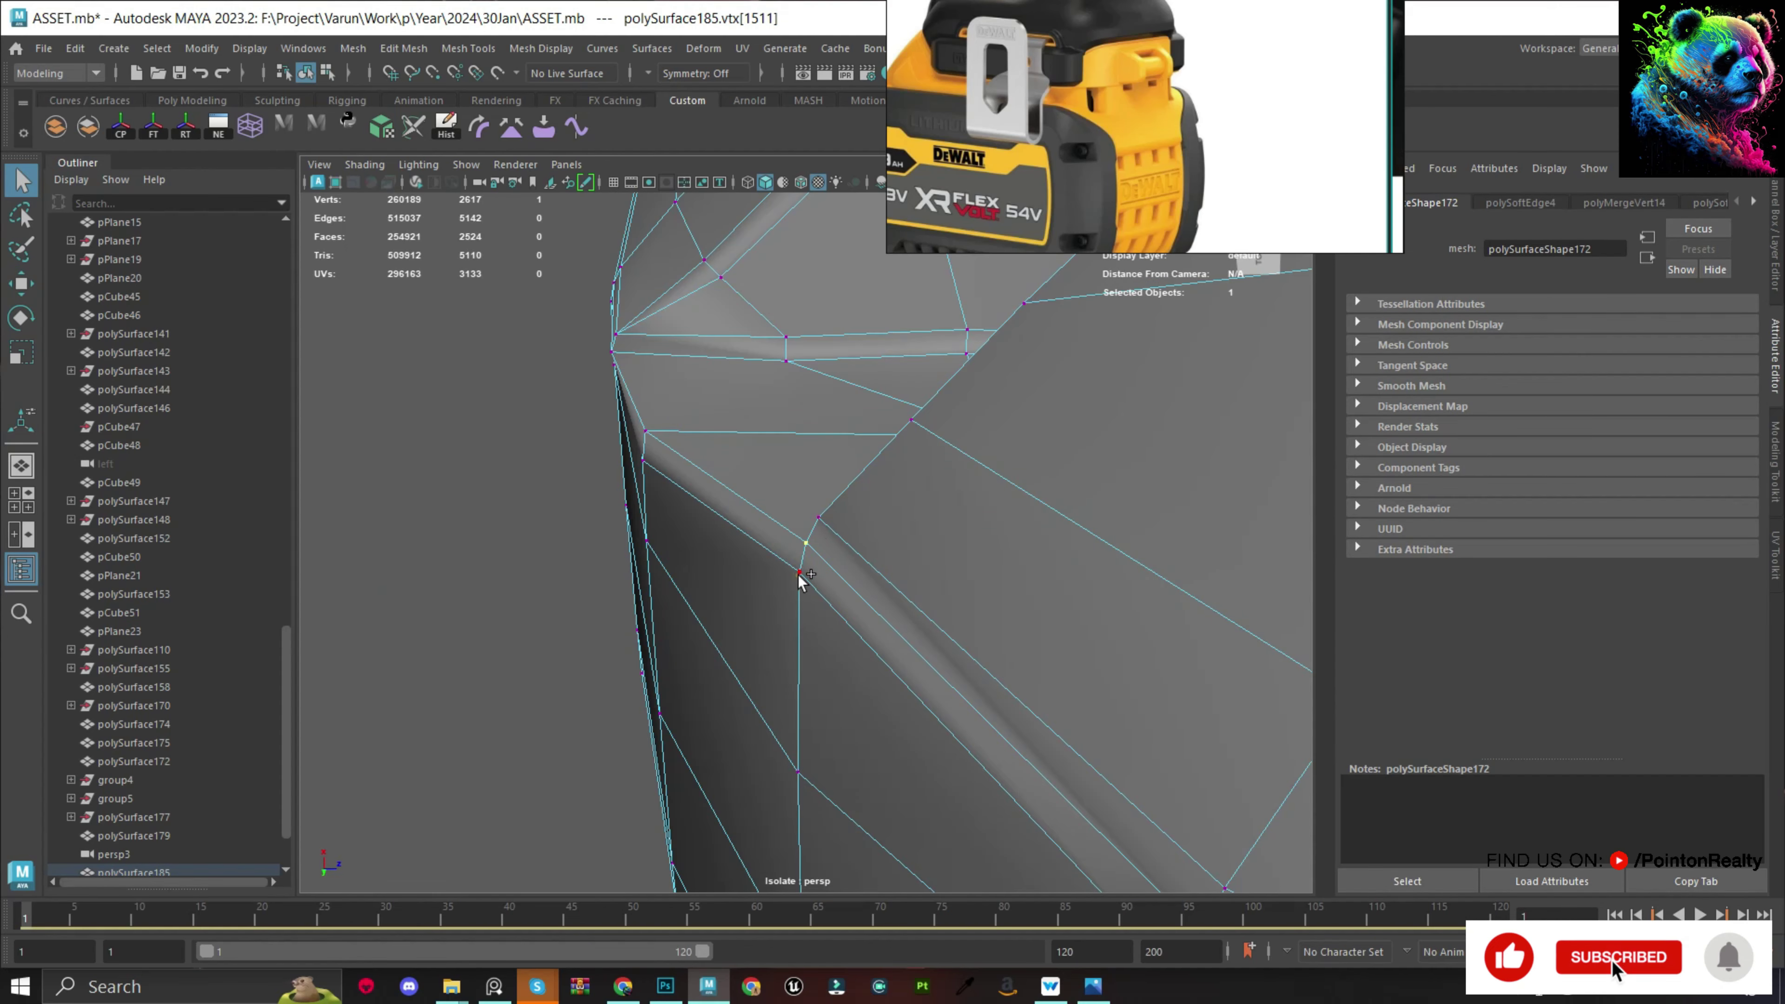
left_click(800, 576, "shift")
key("f")
key("w")
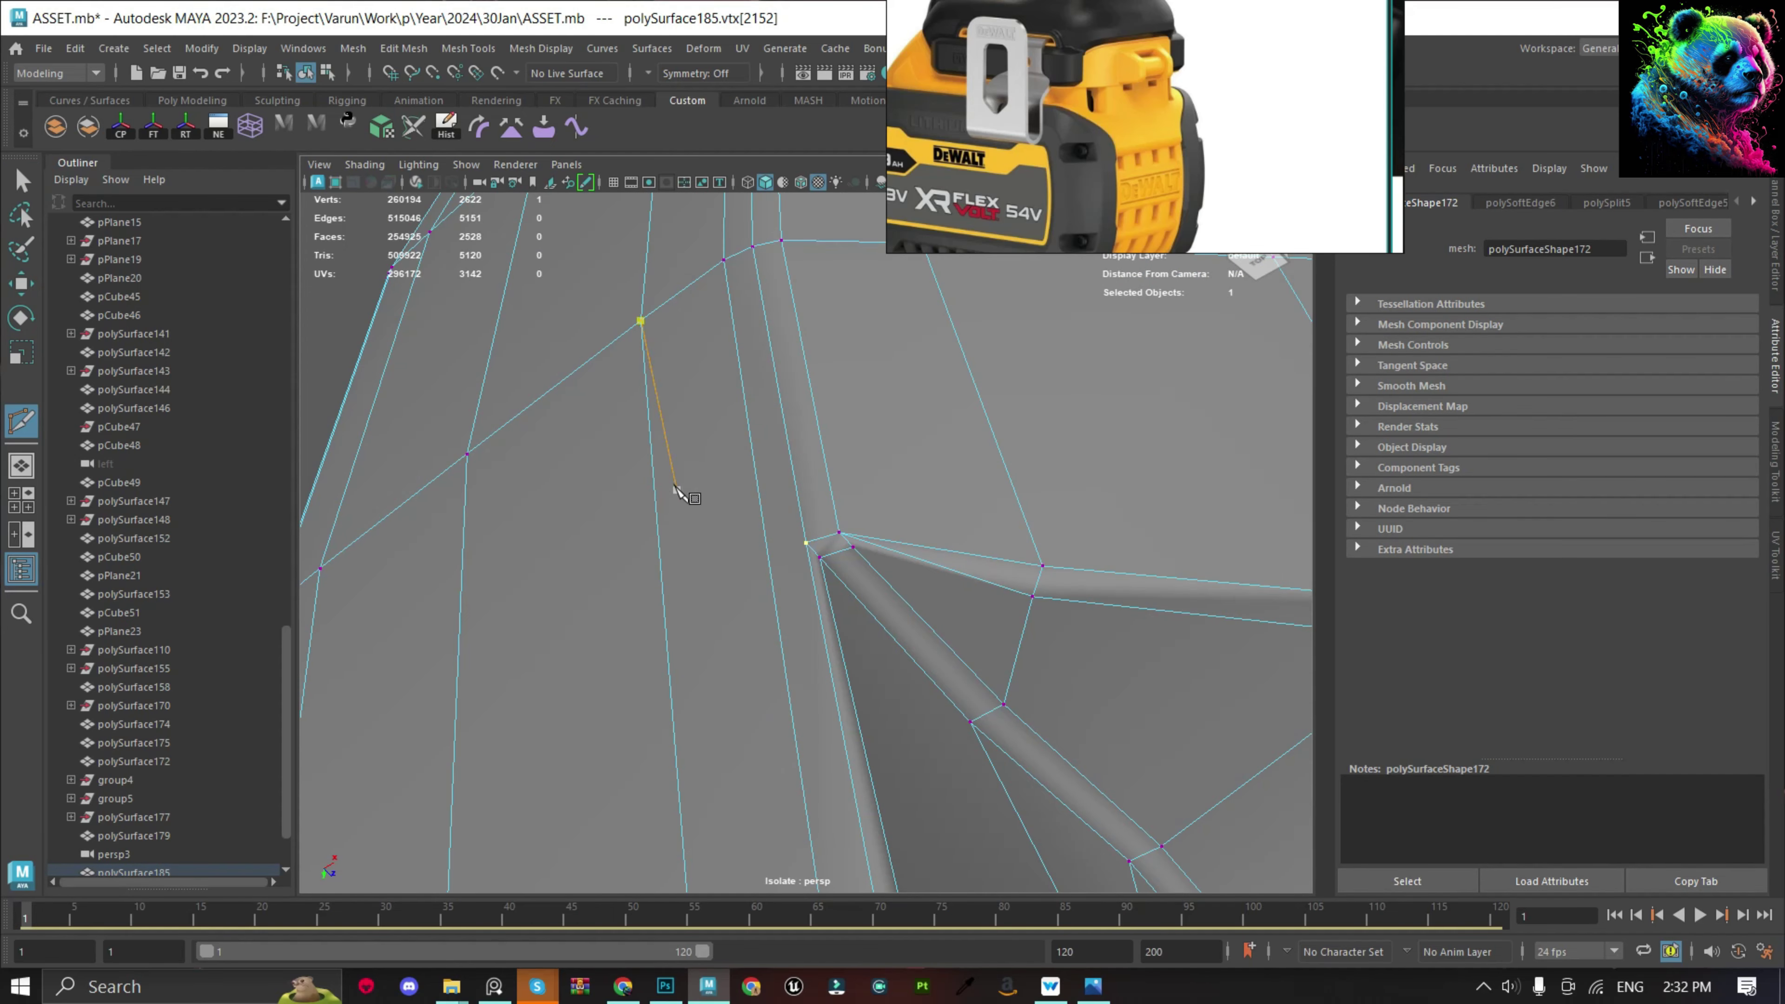
left_click(794, 481)
key("q")
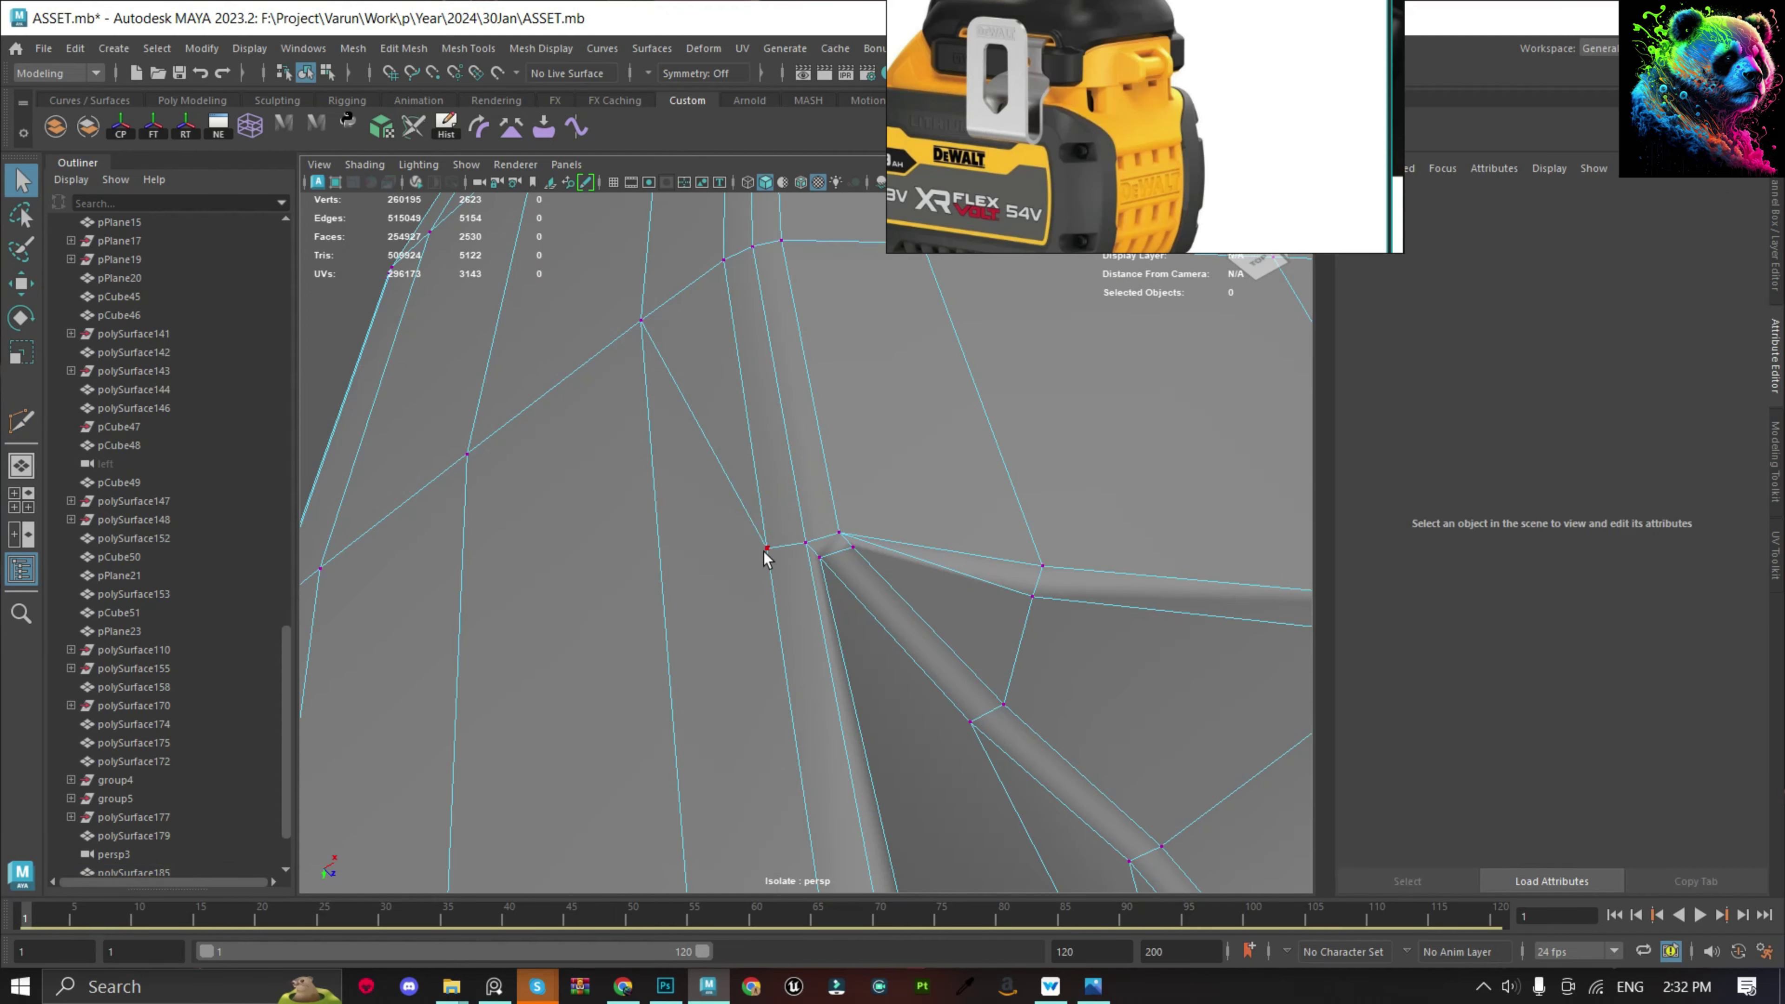
left_click_drag(815, 638, 759, 602, "alt")
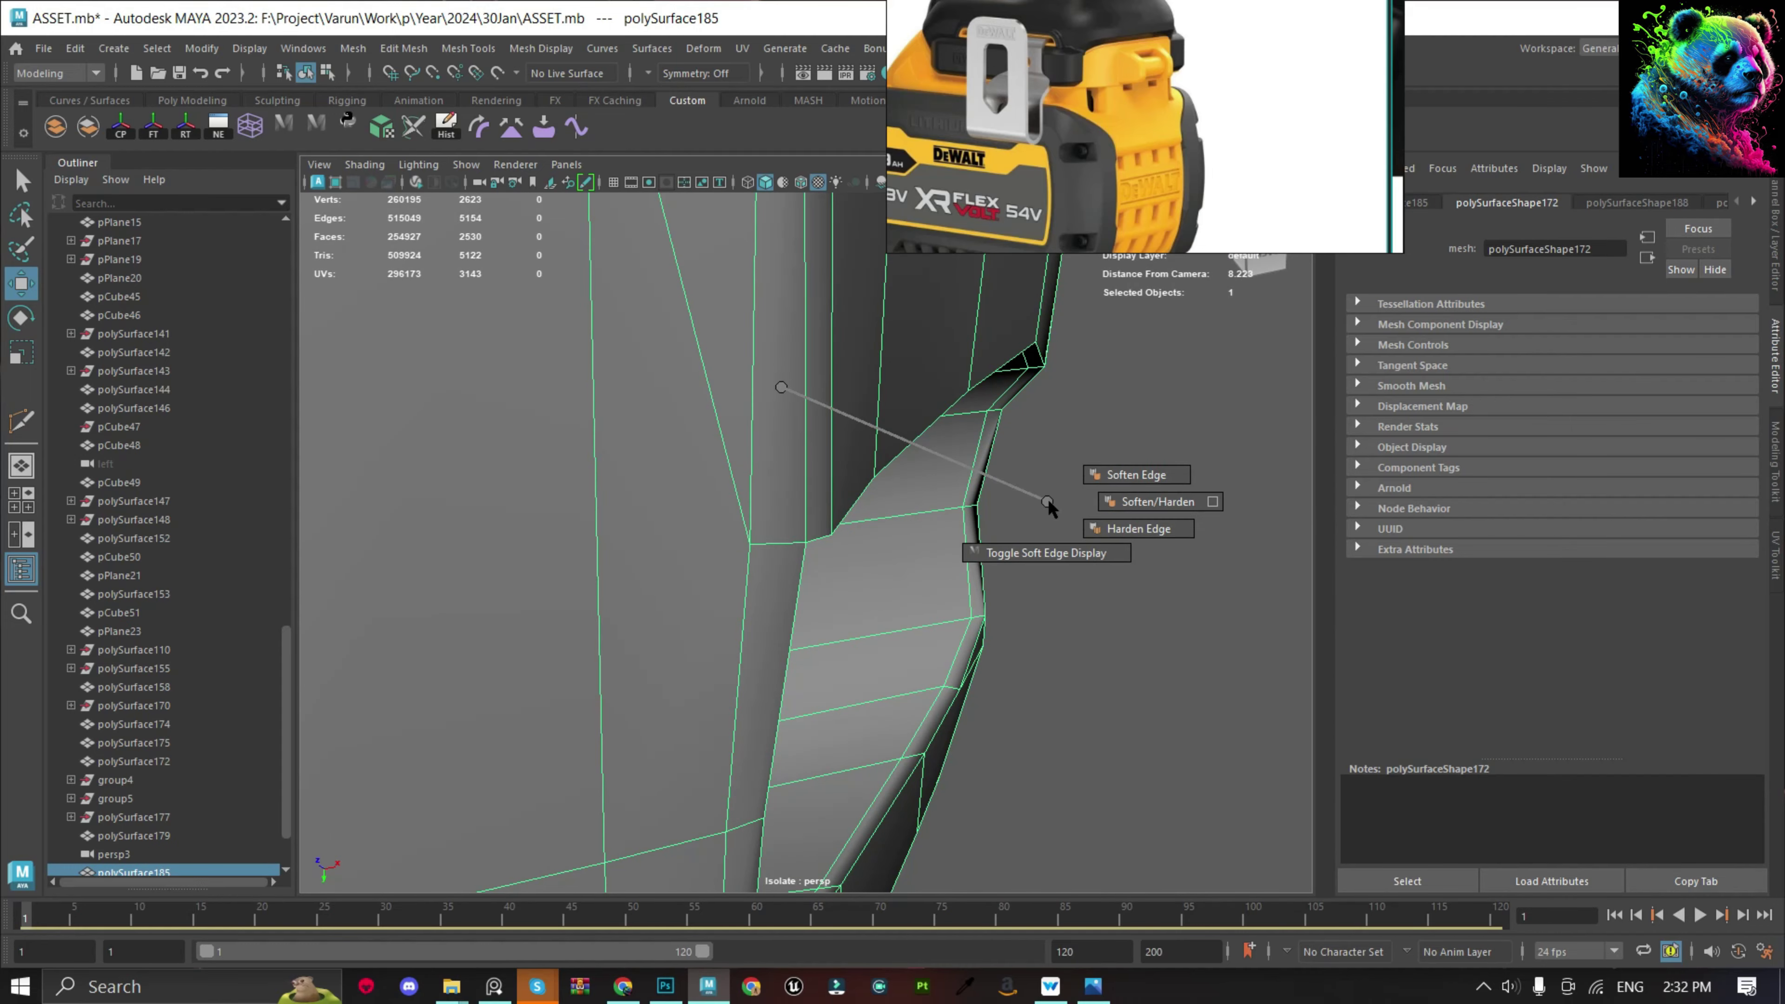
Add an edge loop beside the curved slot, edit its flow, then delete it.
mouse_move(1048, 505)
left_mouse_down("alt")
mouse_move(1081, 587)
mouse_move(773, 591)
mouse_move(937, 530)
mouse_move(1109, 615)
left_mouse_up("alt")
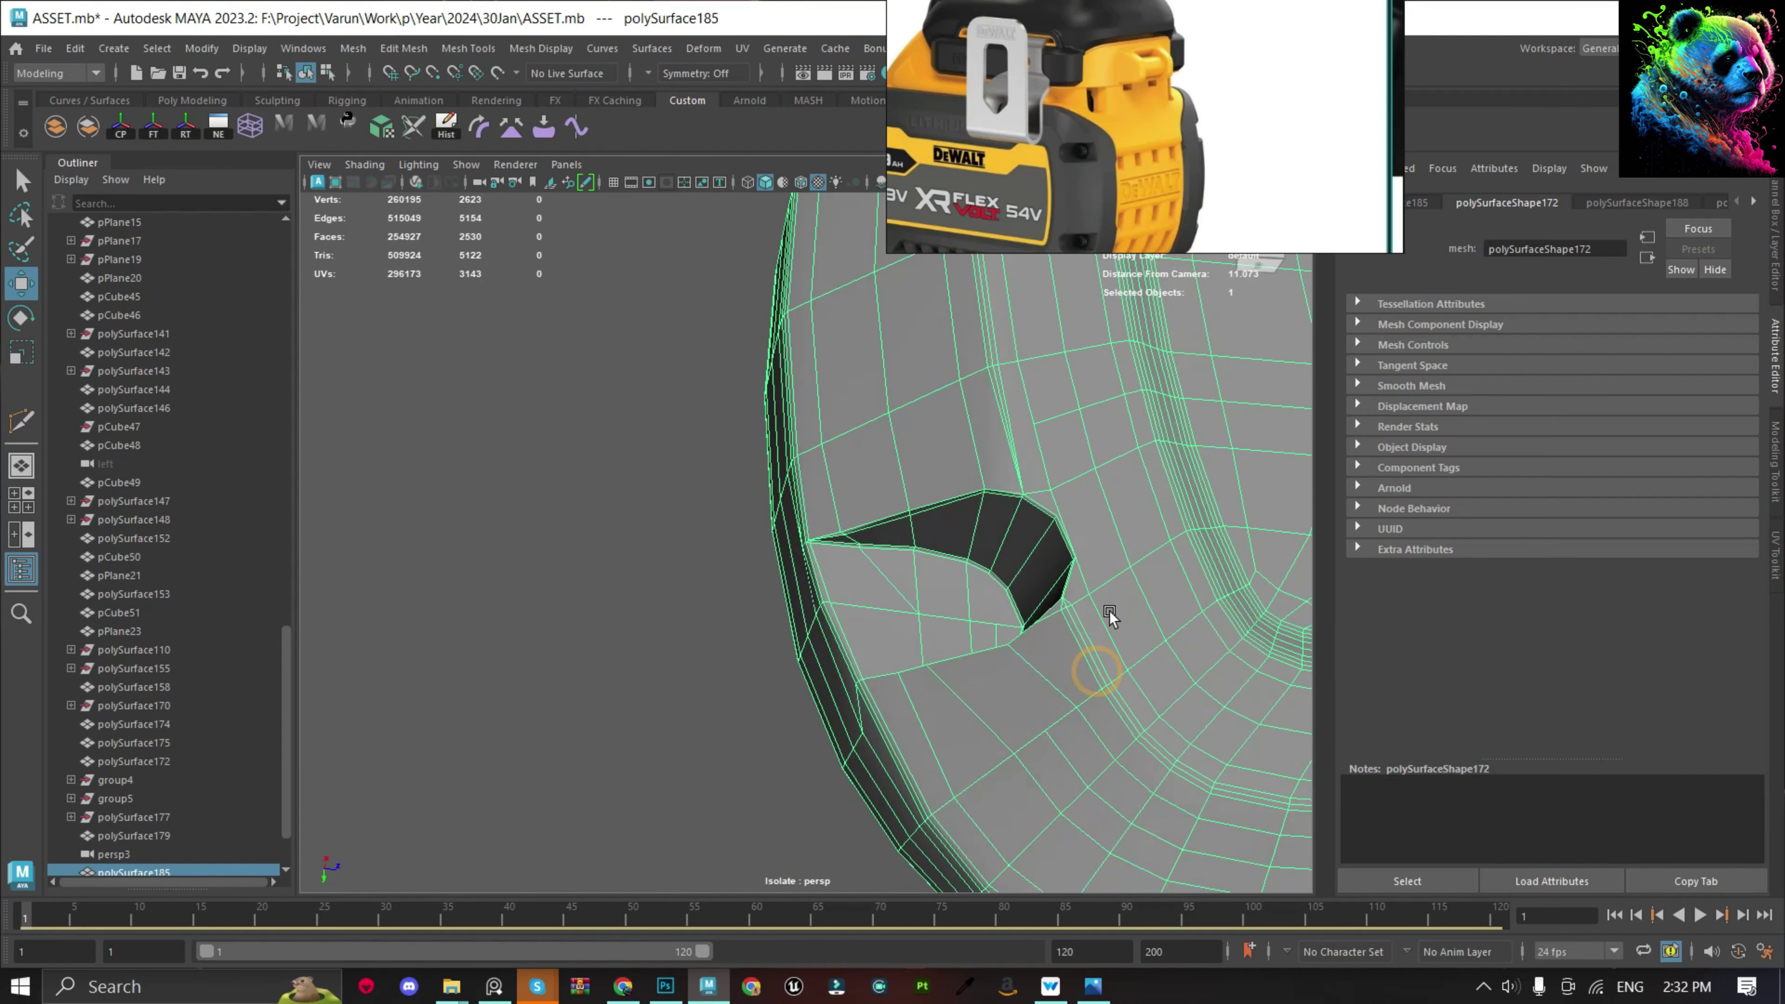
left_click_drag(1128, 518, 857, 637, "alt")
right_click(843, 582, "shift")
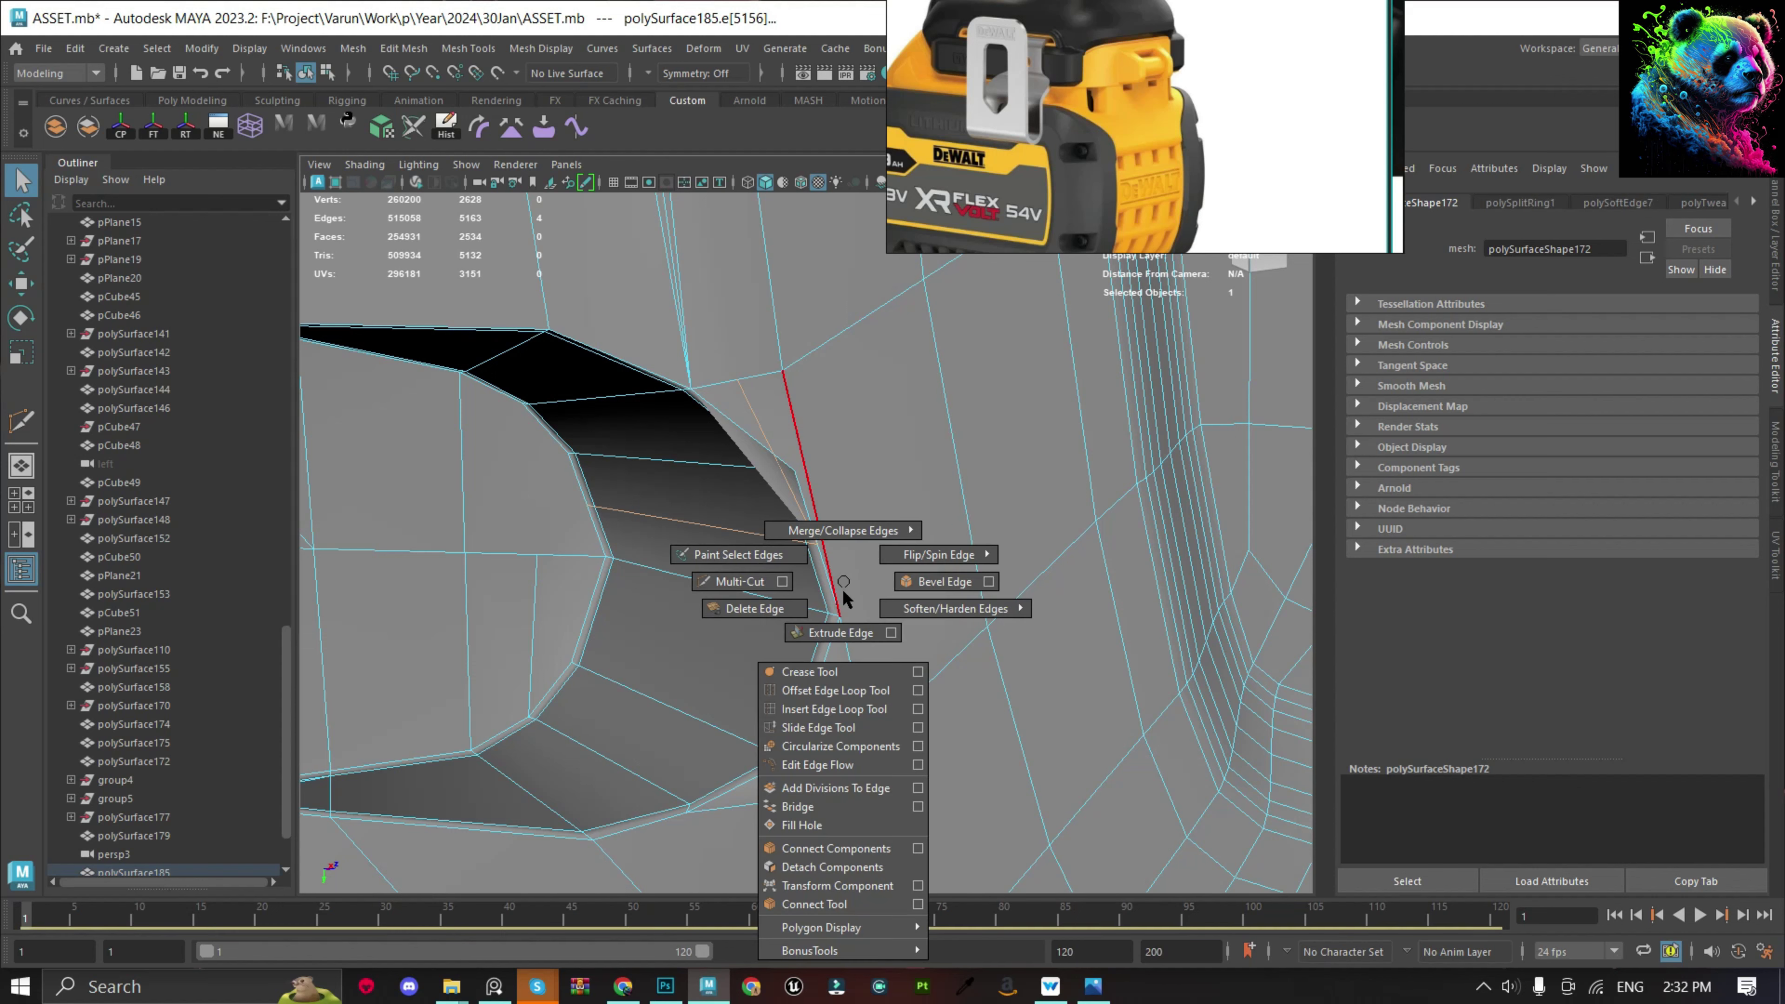
left_click(818, 765)
key("Delete")
right_click(845, 524, "shift")
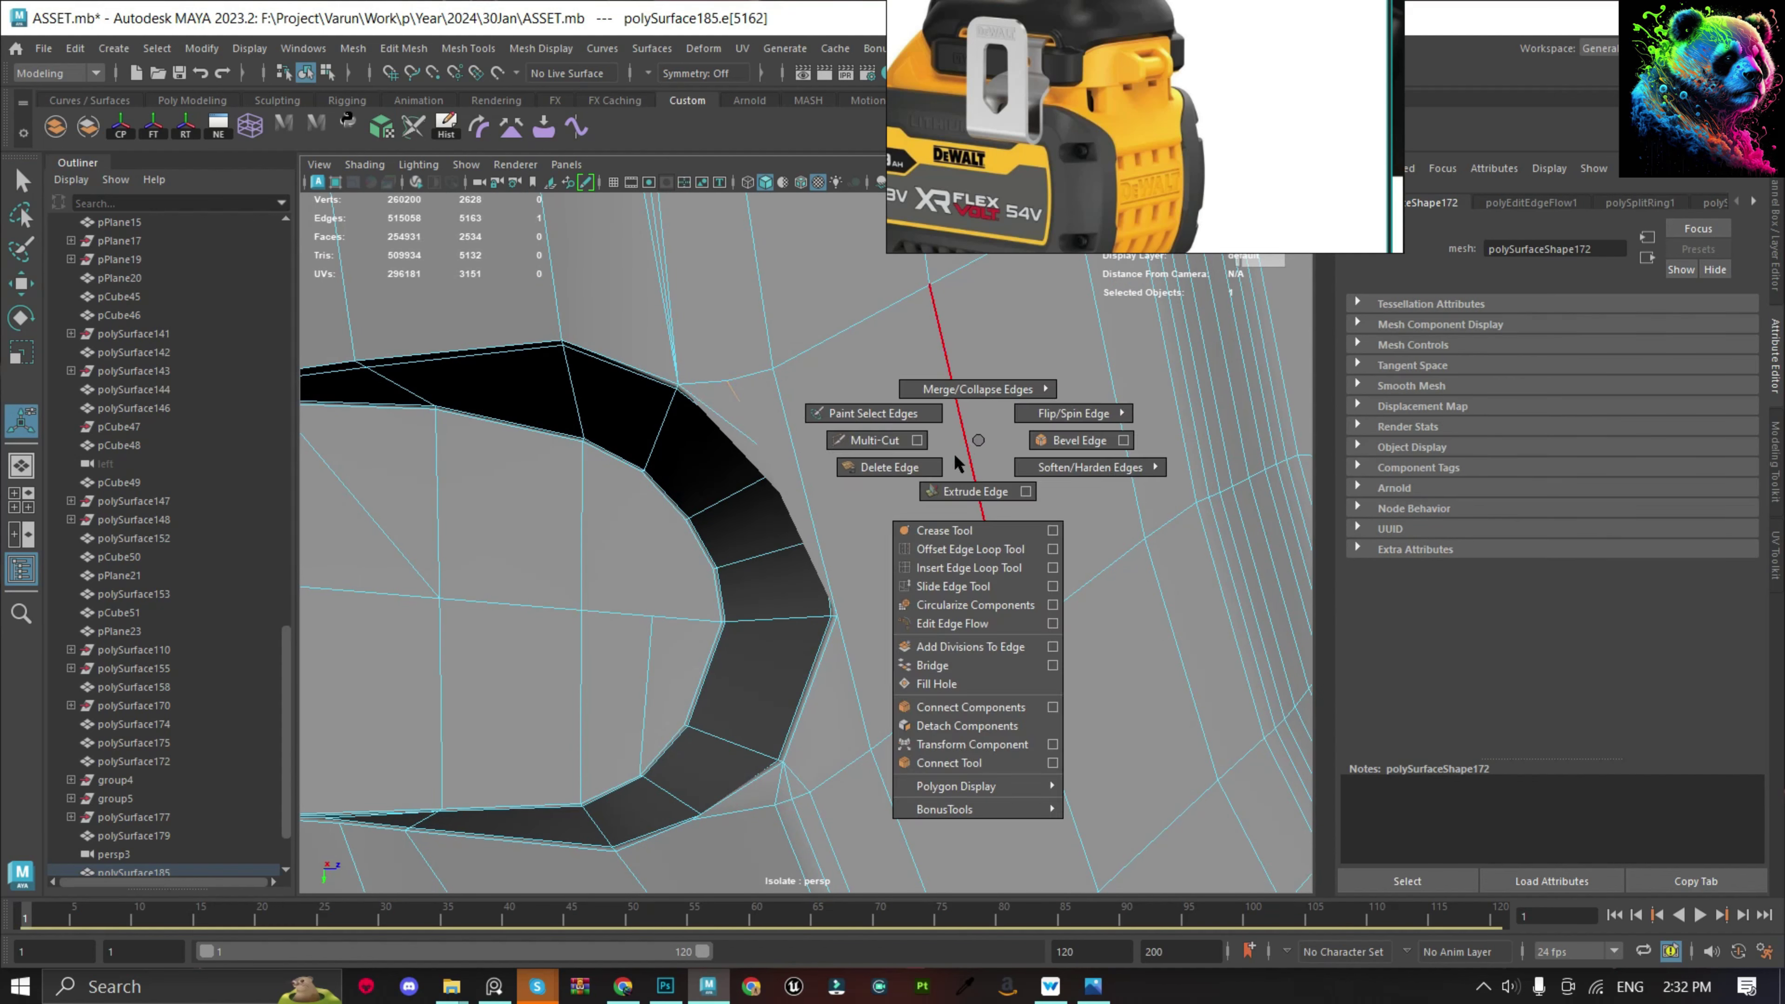
Fill the dark gap at the slot's inner corner with a Quad Draw face.
left_click_drag(849, 535, 973, 662, "alt")
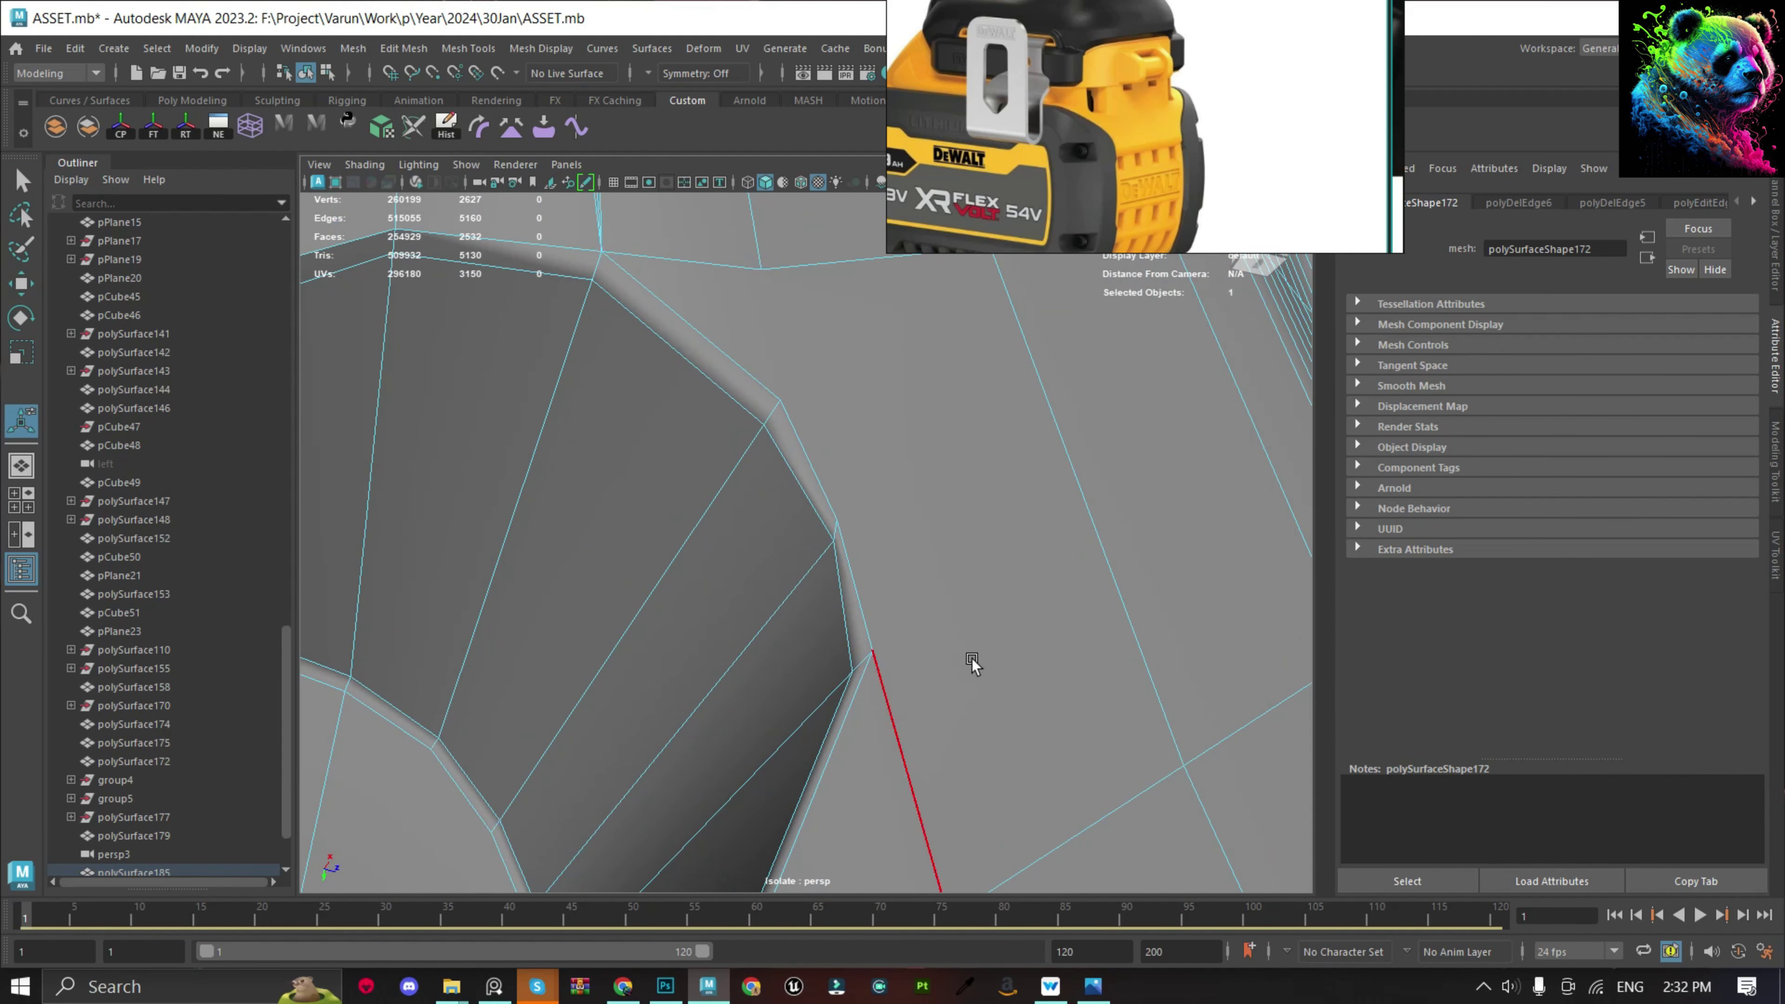
left_click_drag(878, 576, 875, 604, "alt")
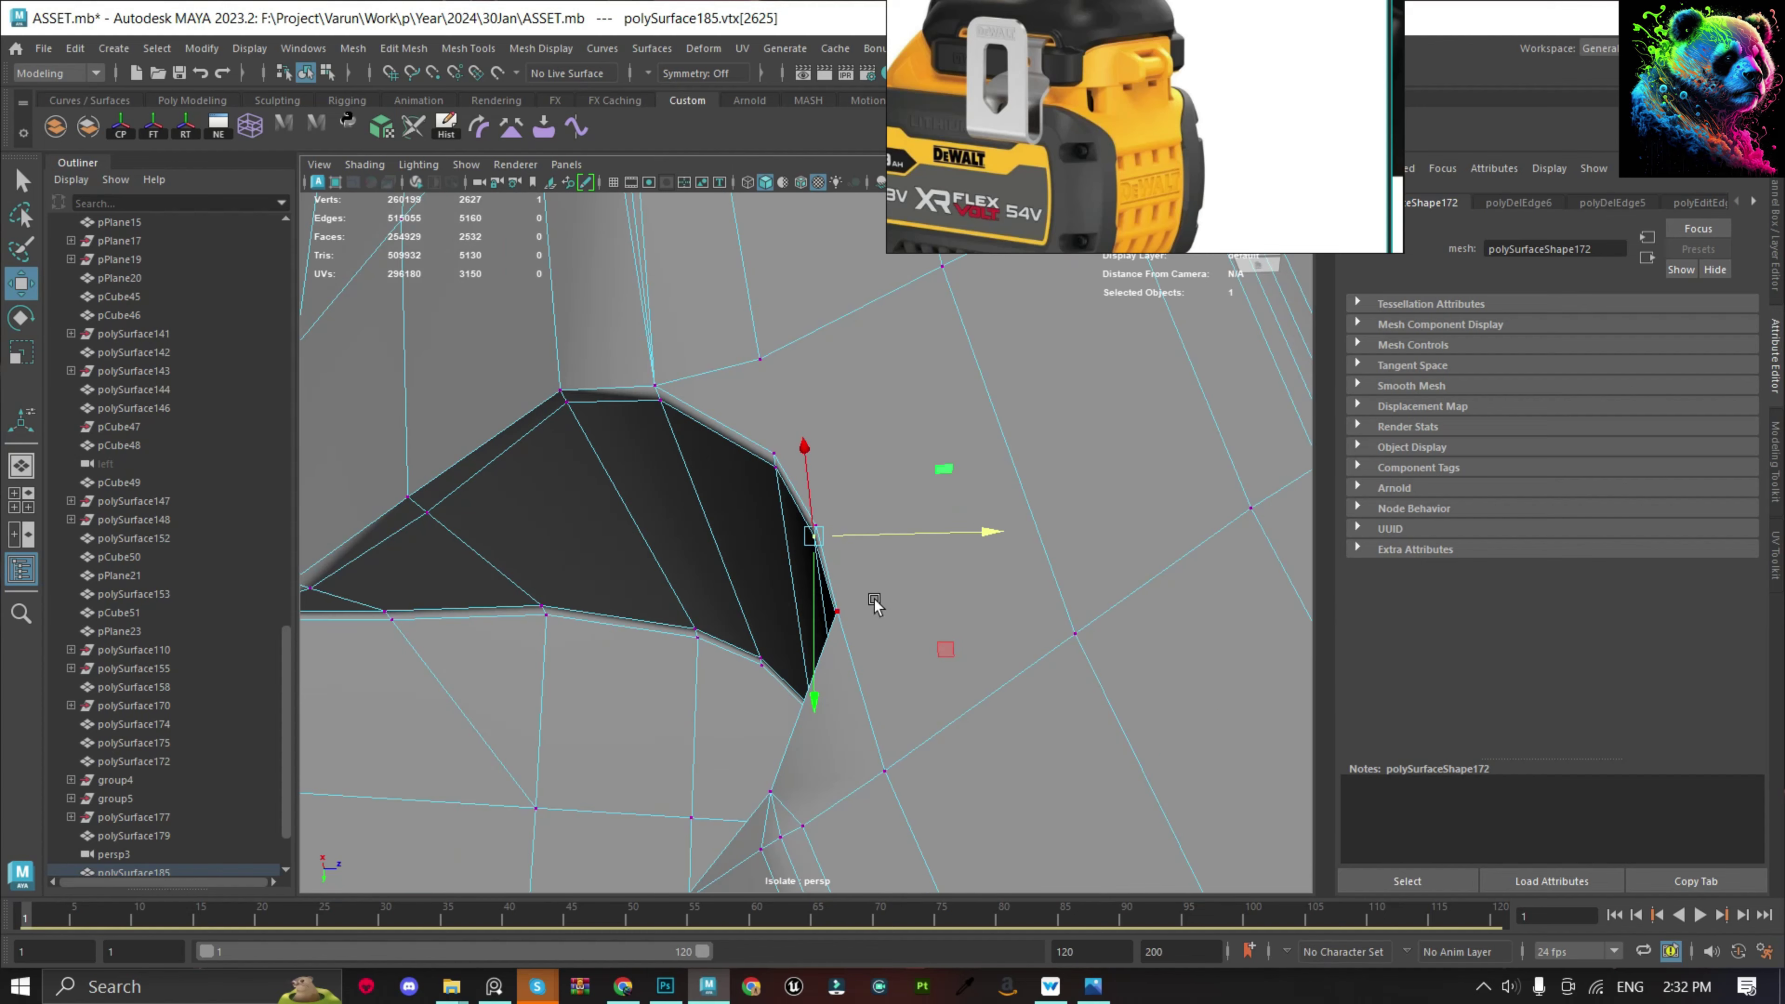
left_click(893, 514, "shift")
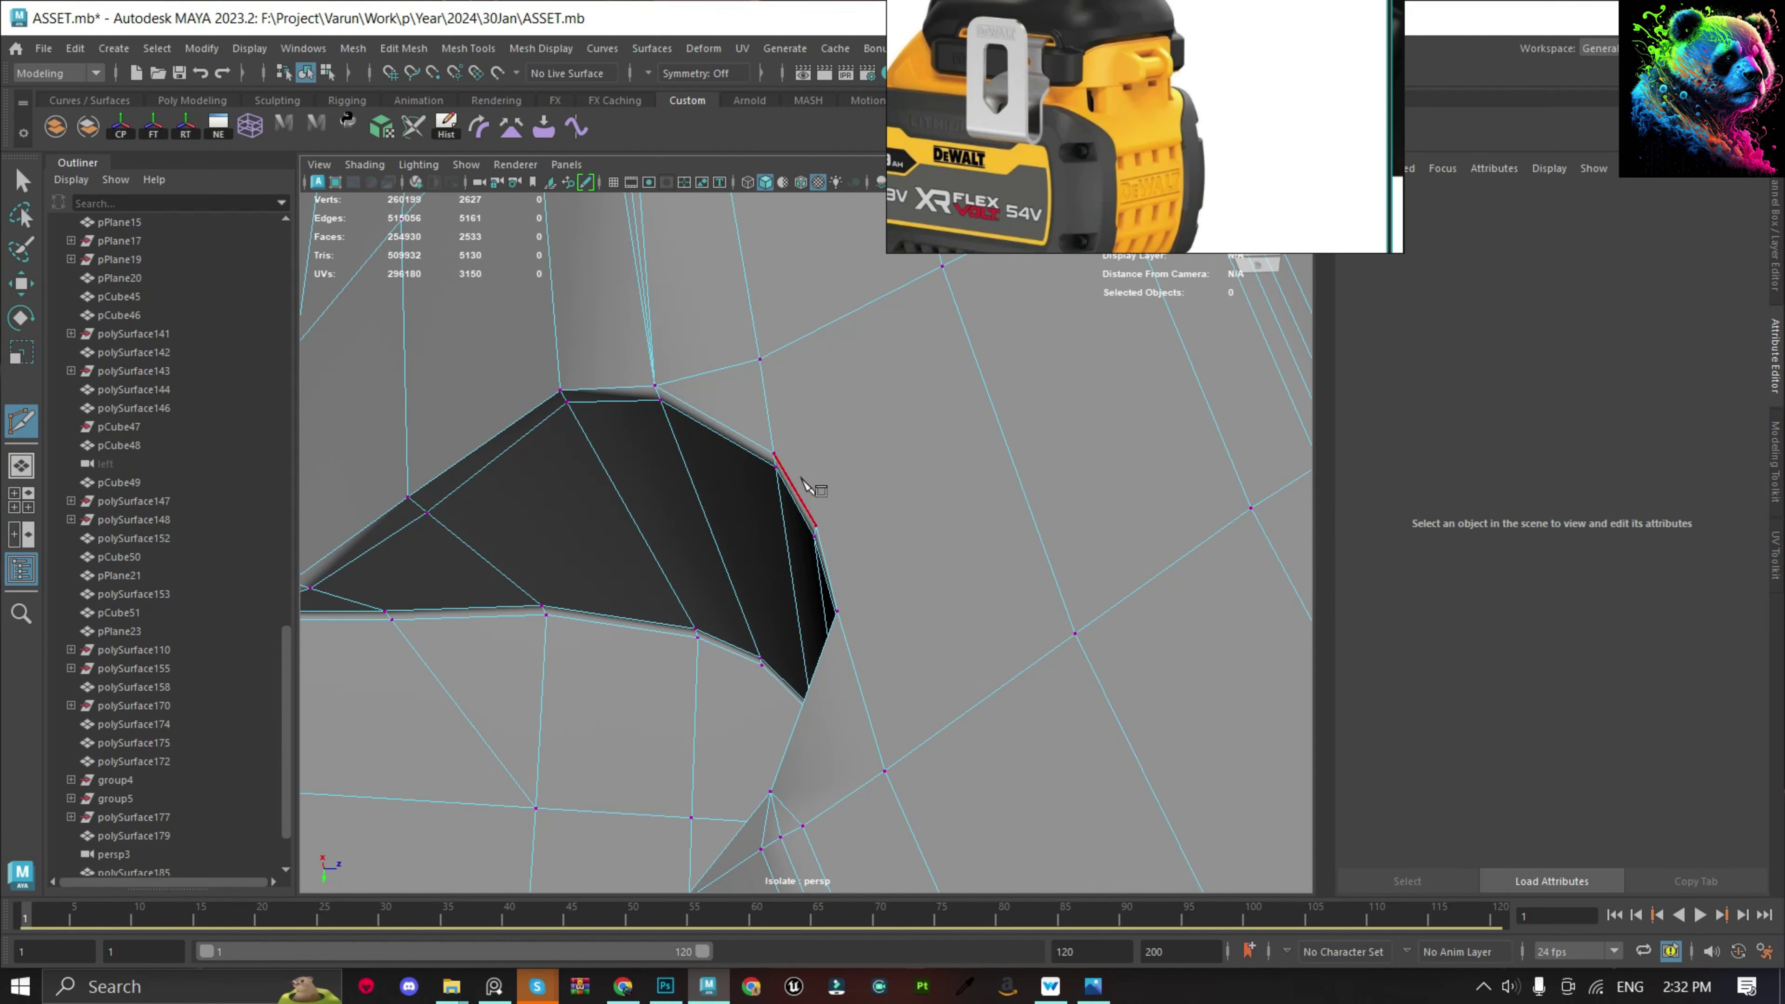
left_click_drag(849, 313, 897, 582, "alt")
key("q")
Insert and delete an extra edge loop, then even the slot-curve edge's flow.
left_click(824, 658)
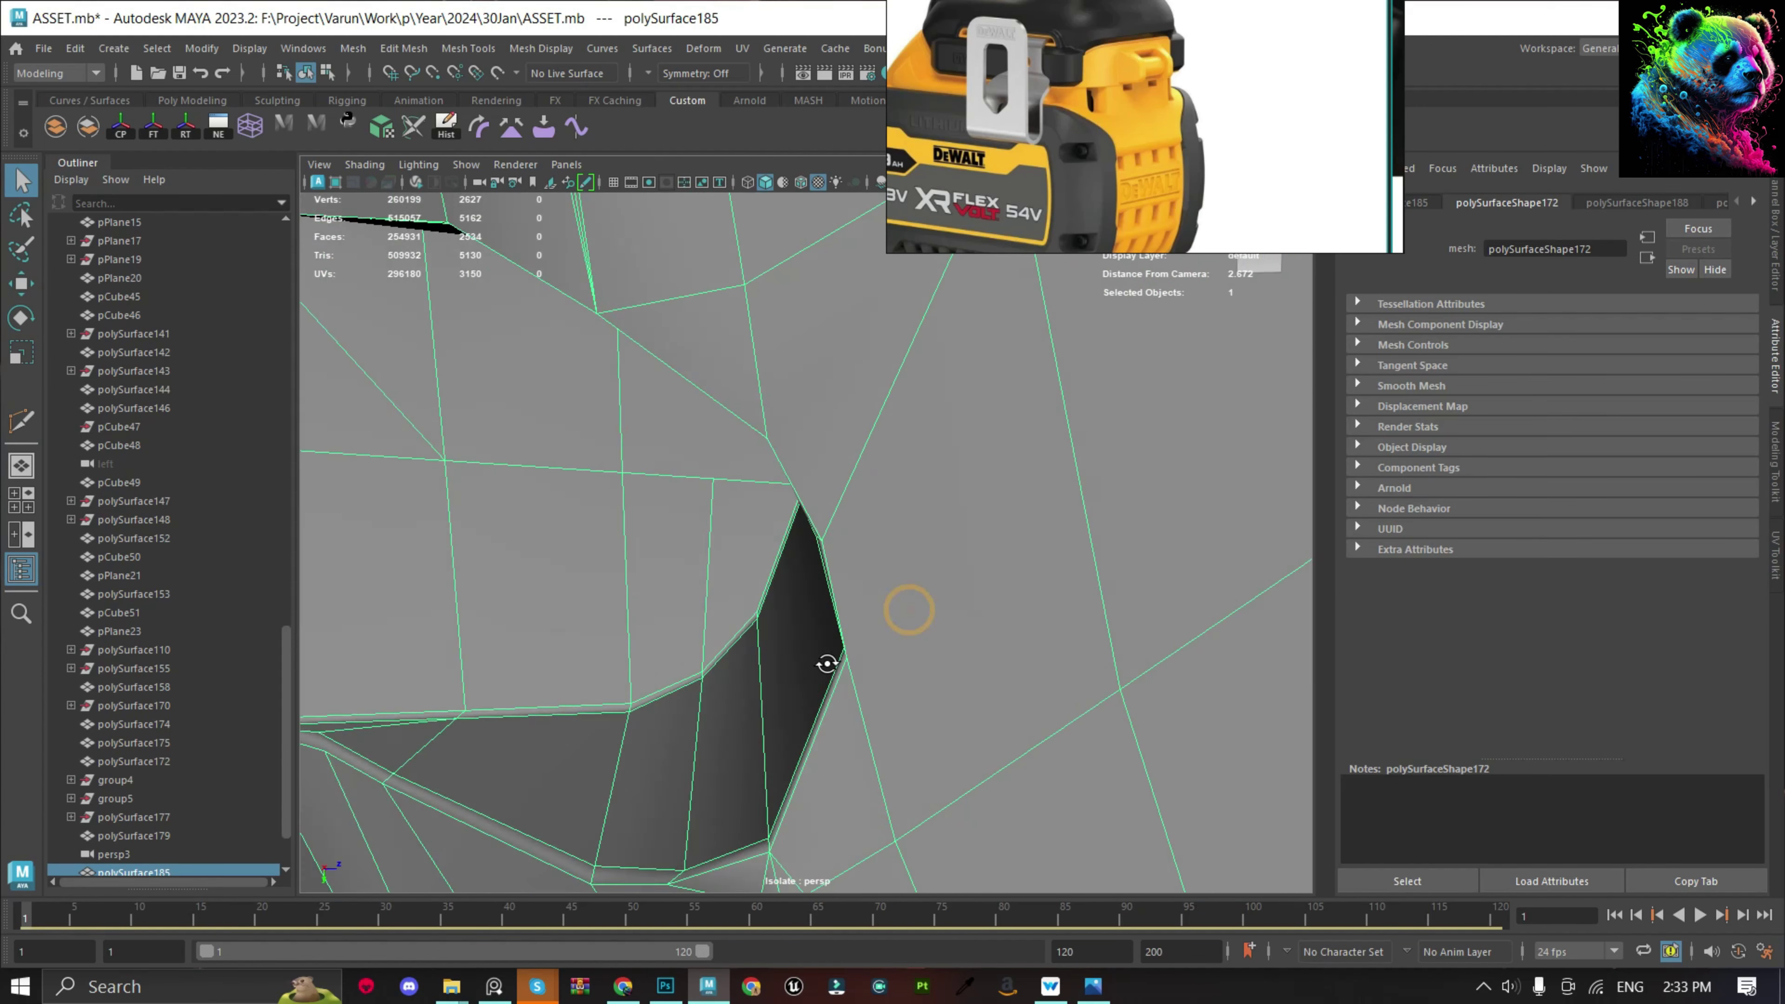
left_click_drag(824, 658, 845, 703, "alt")
scroll(809, 668, "up", 2)
left_click(818, 686)
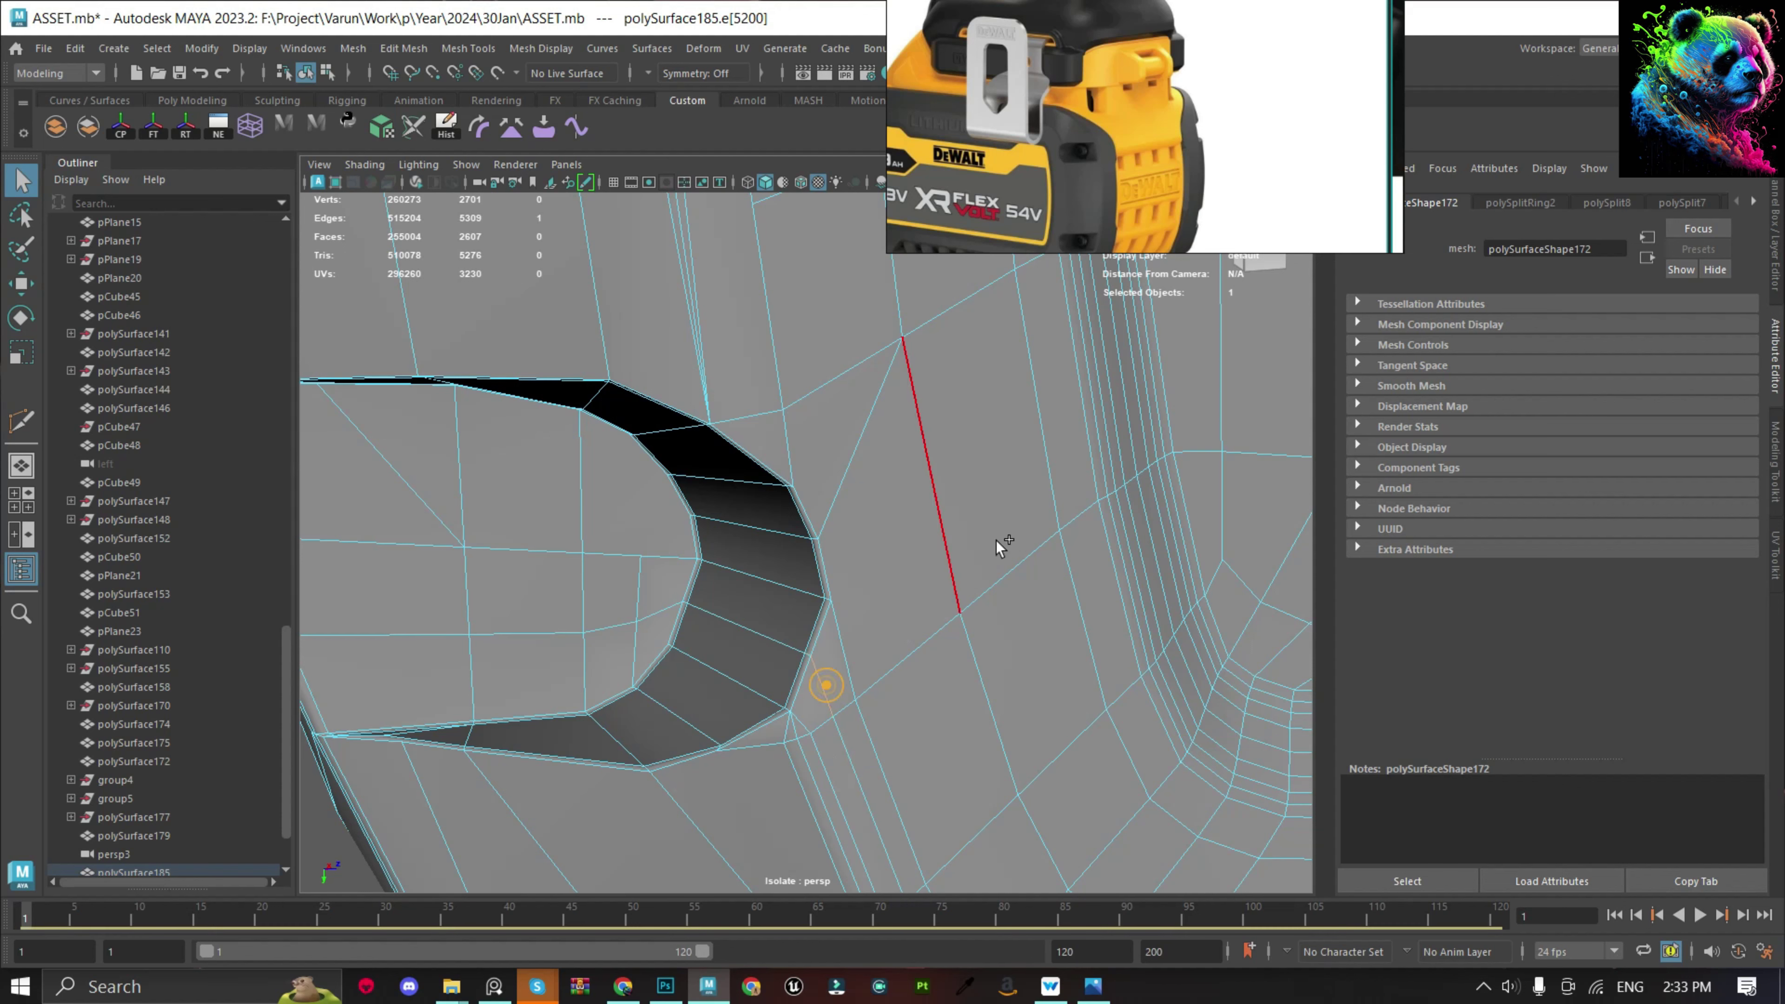
right_click_drag(977, 471, 984, 523, "shift")
left_click_drag(809, 499, 479, 595, "alt")
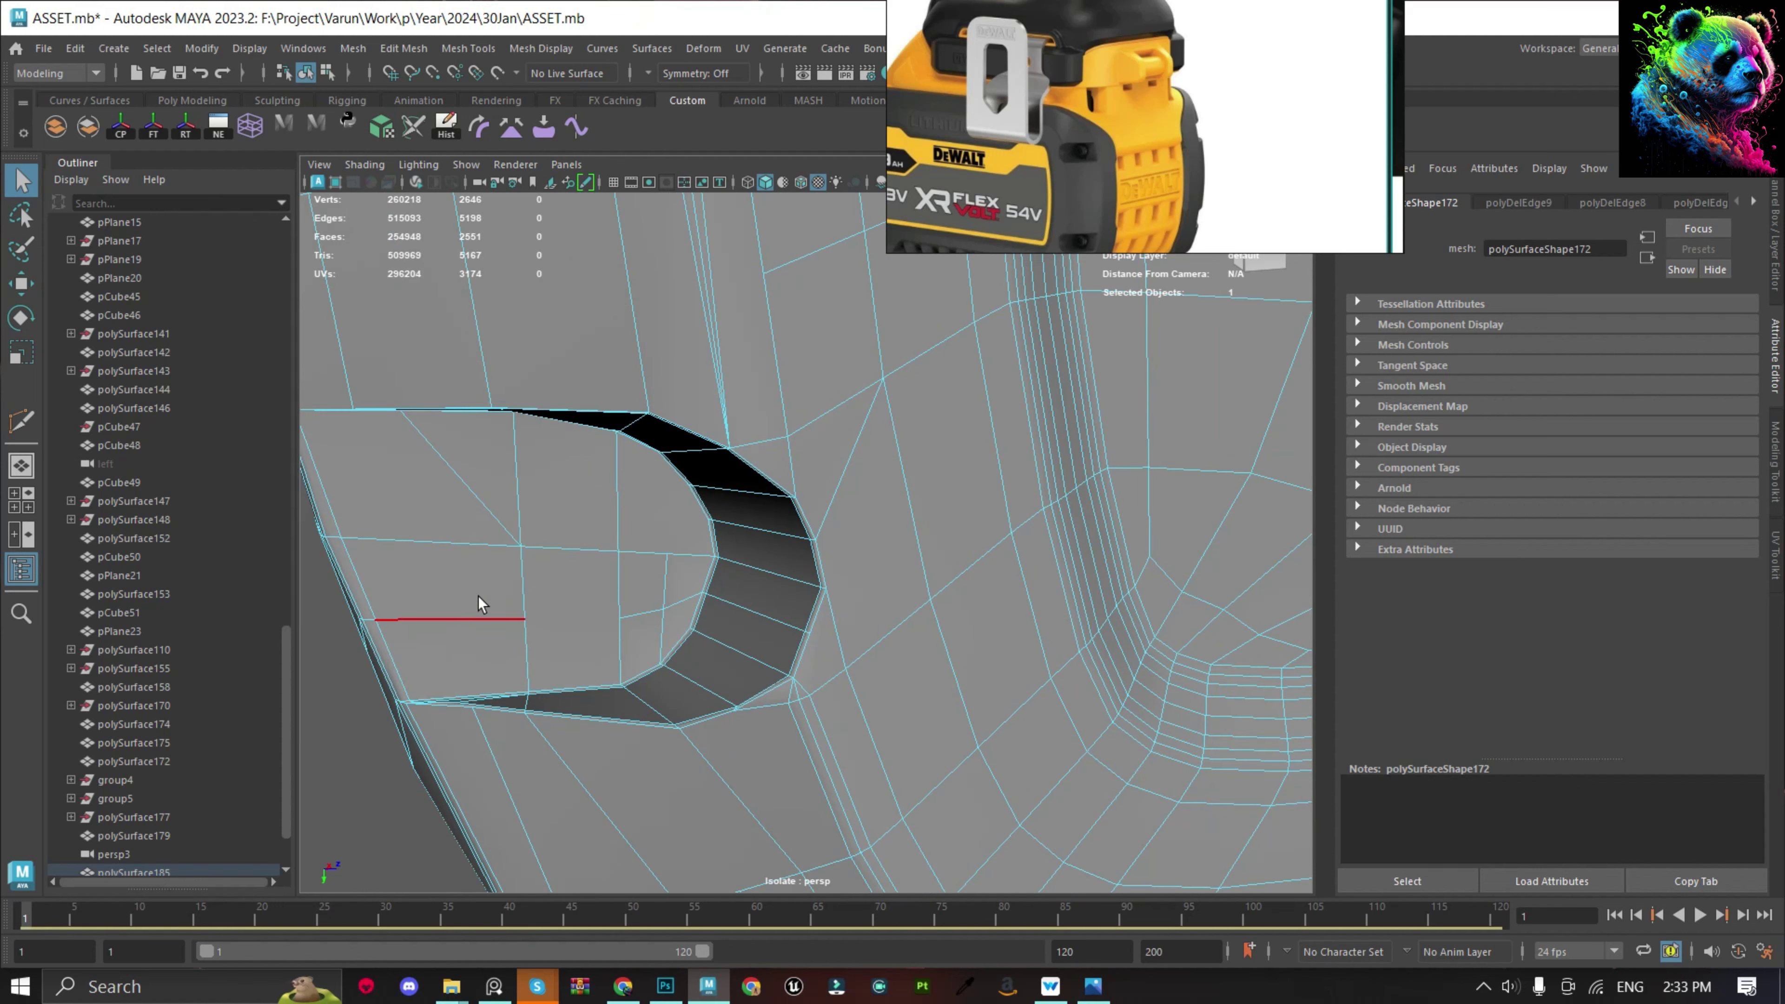
scroll(763, 563, "up", 2)
left_click(707, 675)
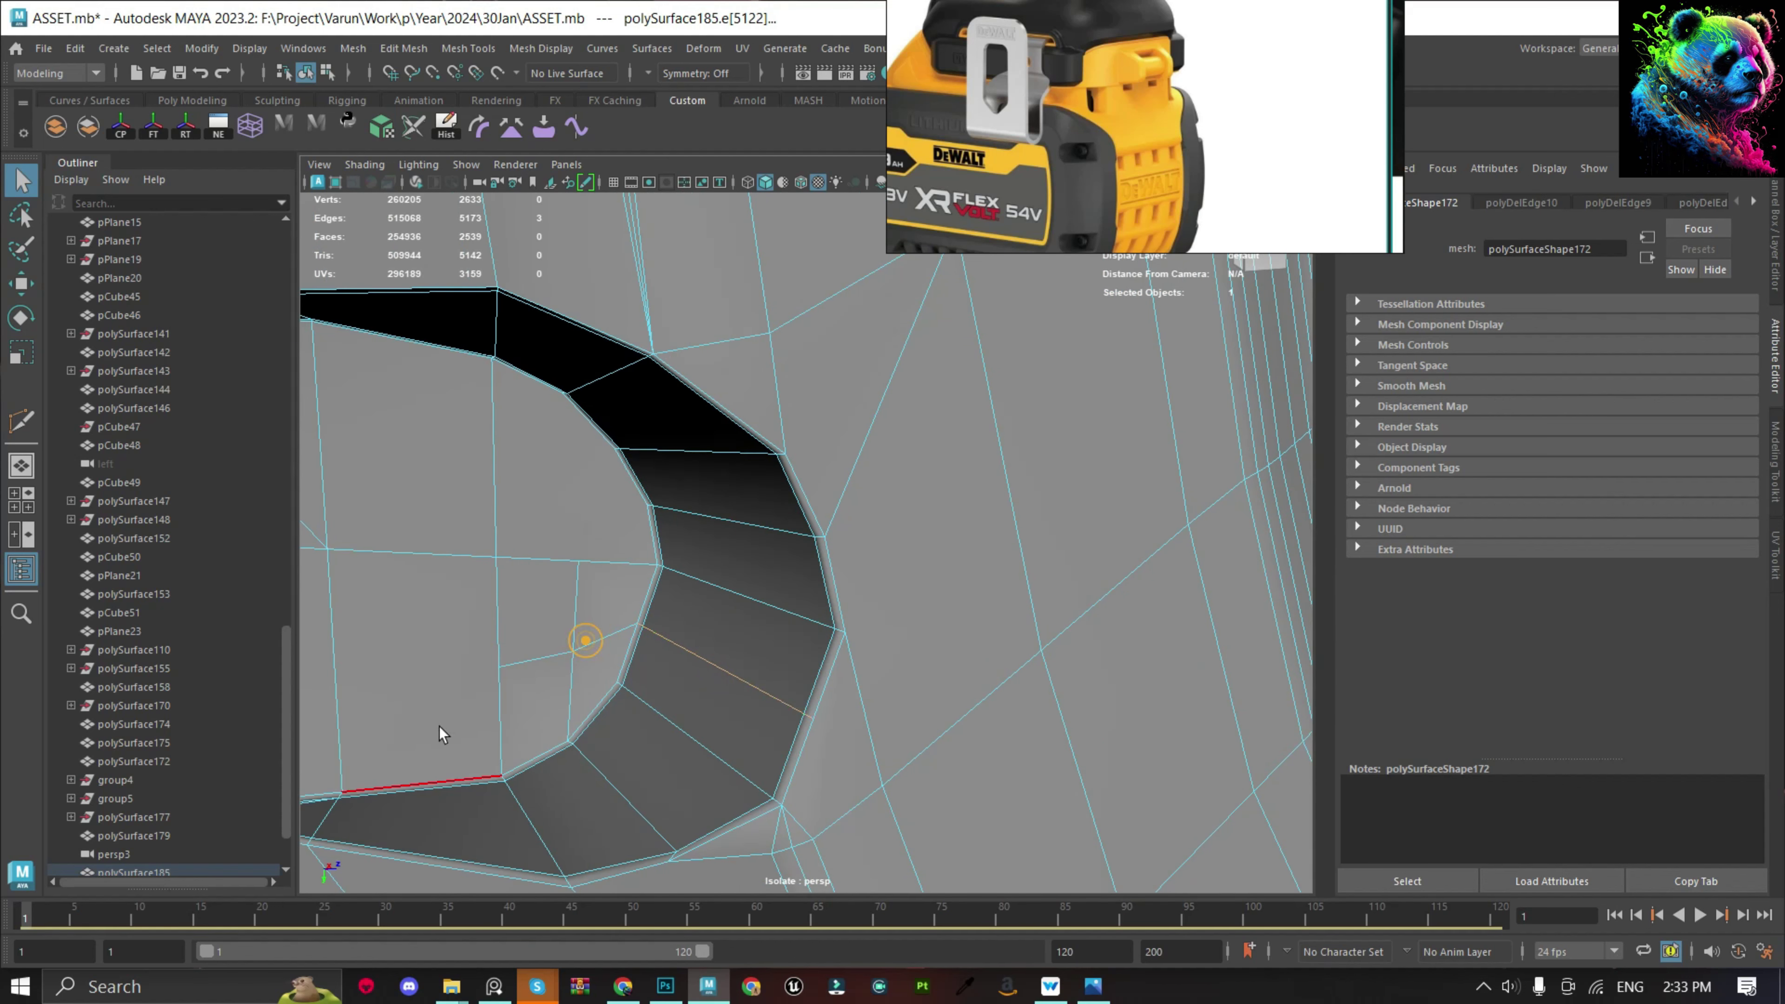
right_click_drag(847, 510, 867, 687, "shift")
Slide a vertex beside the slot into line with the panel and soften edited edges.
left_click(823, 717)
key("w")
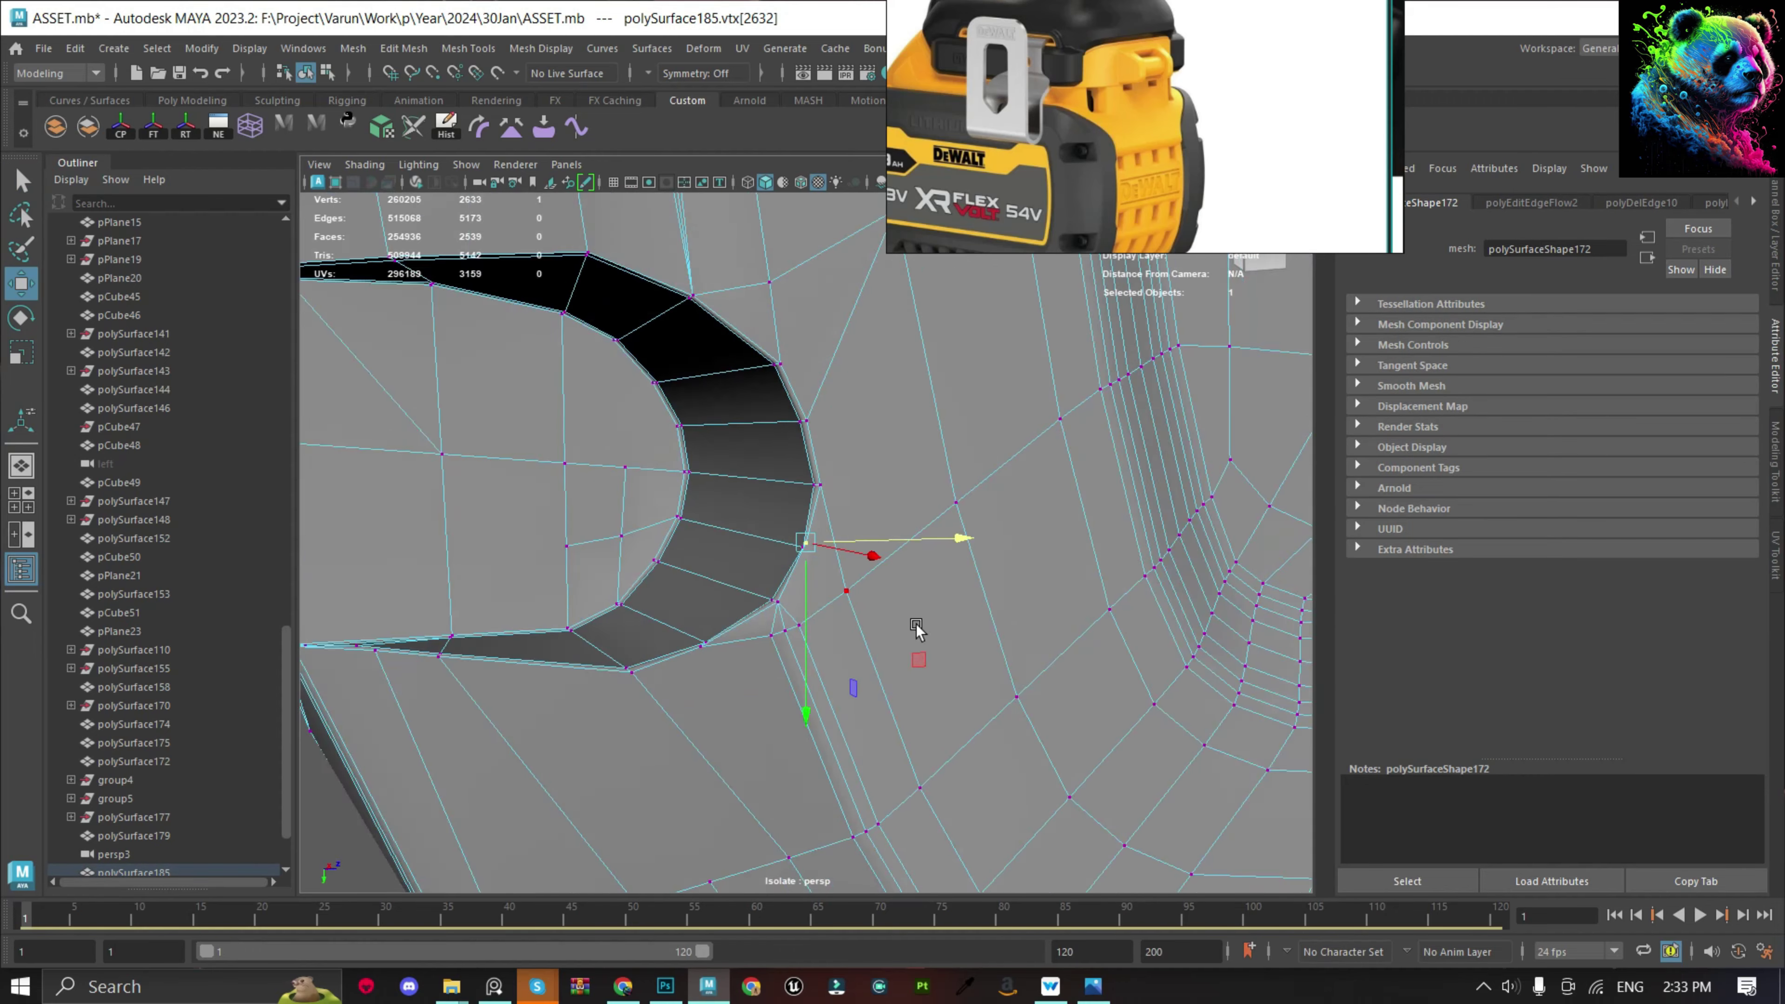
scroll(805, 522, "down", 3)
scroll(805, 527, "up", 5)
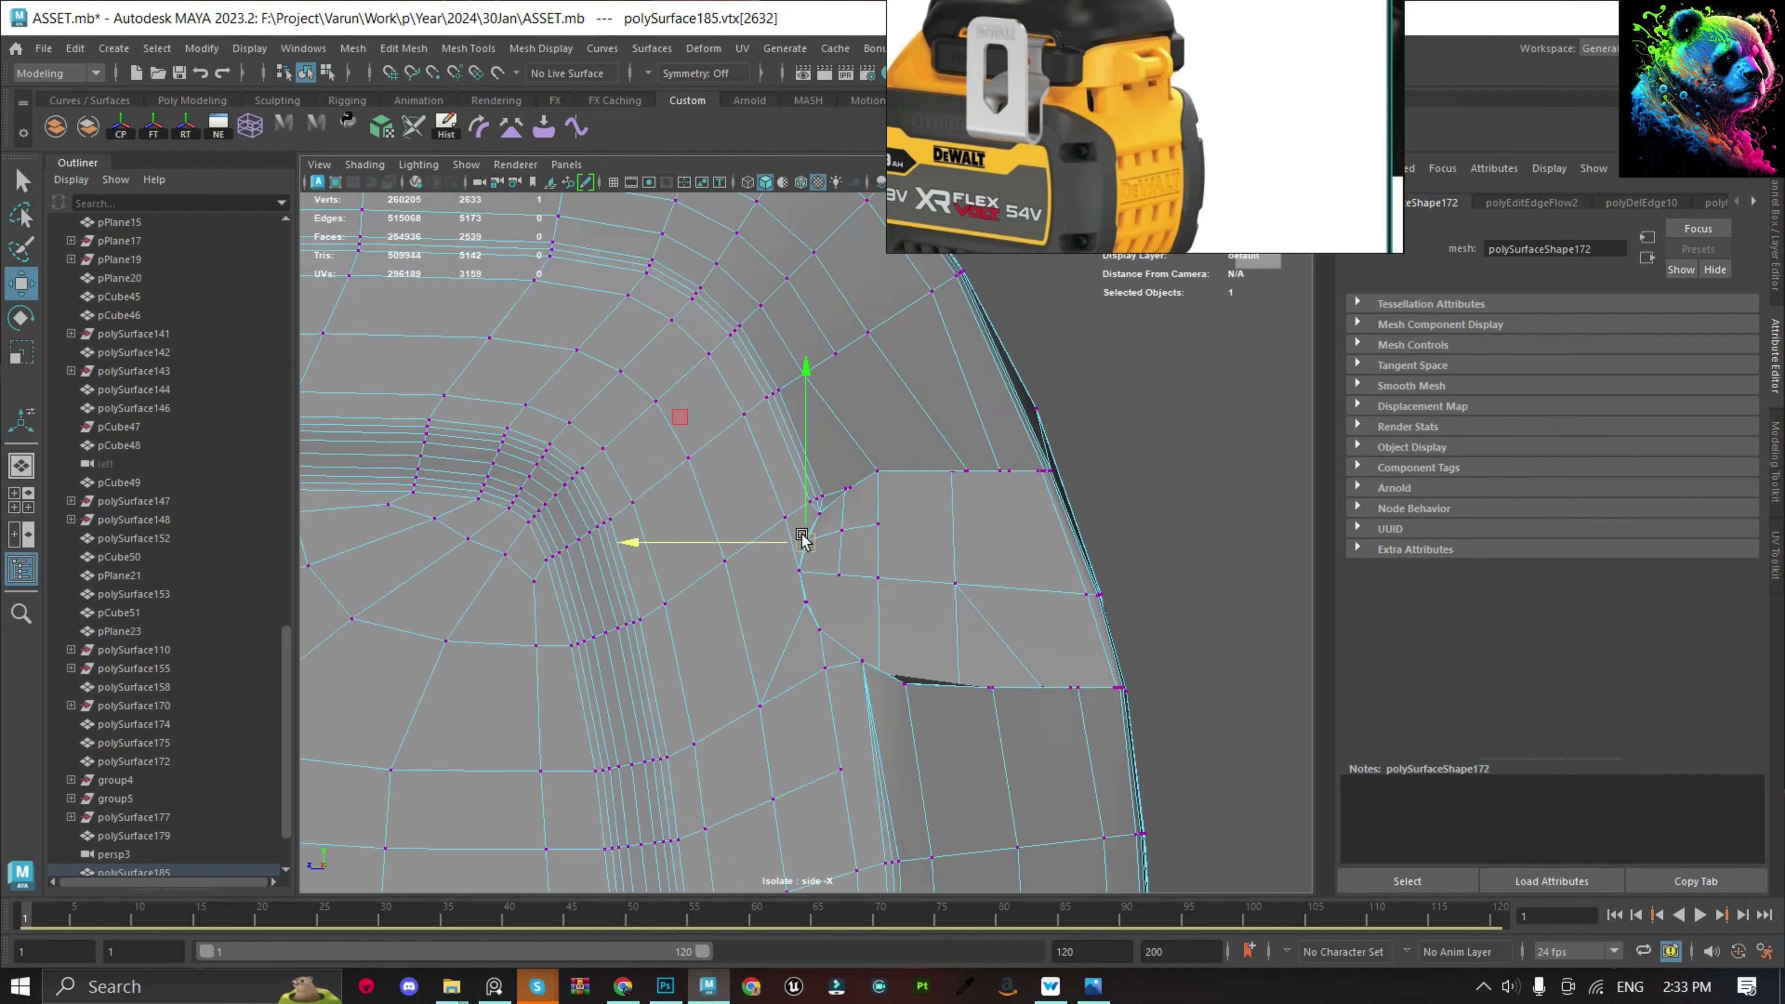
scroll(809, 549, "up", 5)
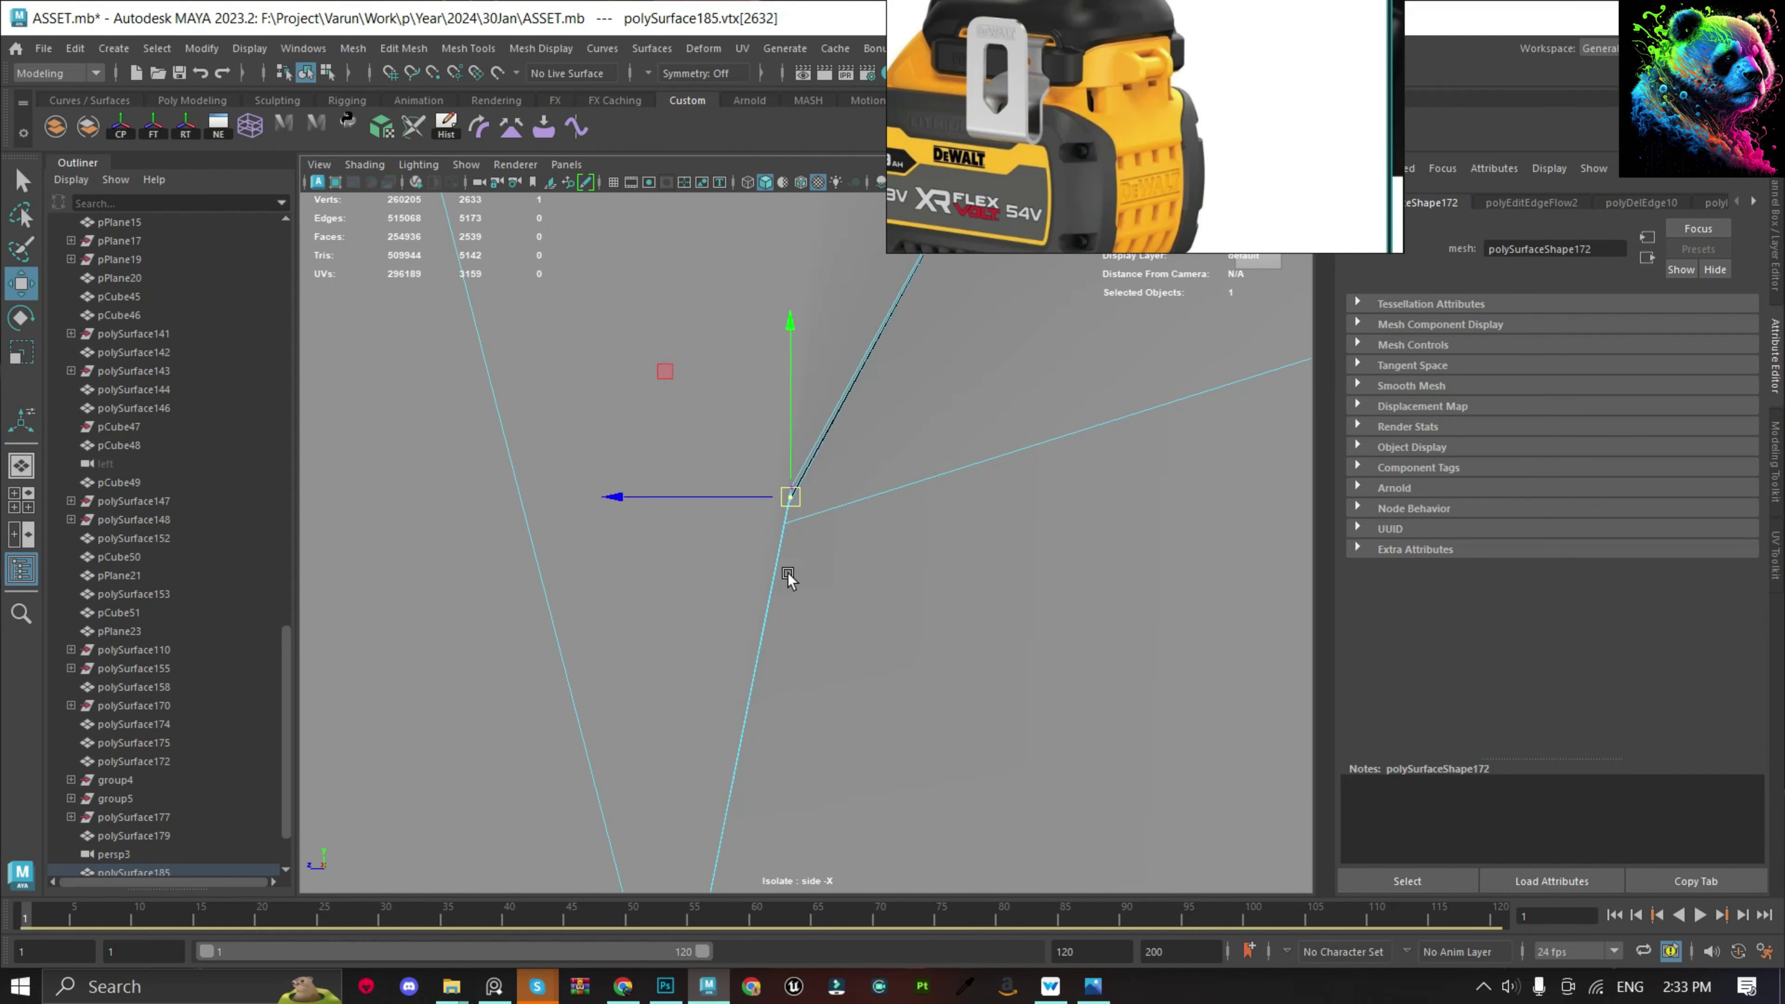
scroll(749, 536, "up", 5)
key("q")
left_click_drag(750, 536, 698, 557, "alt")
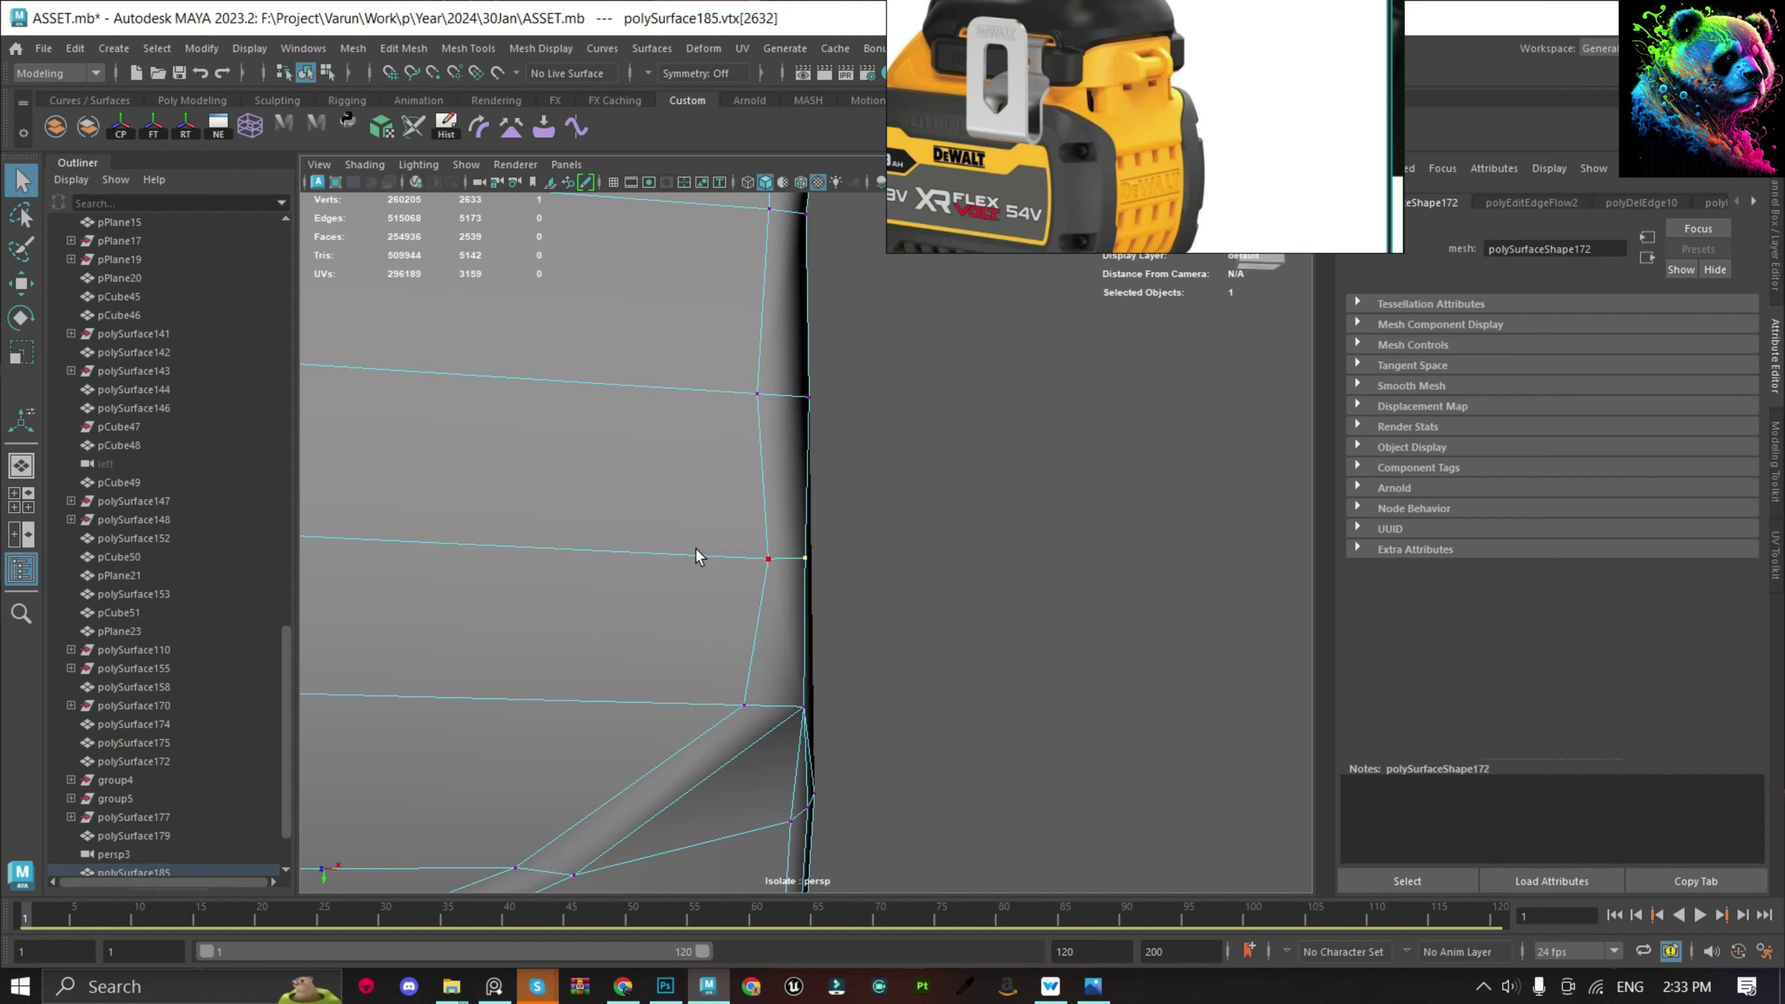
left_click_drag(827, 562, 733, 540)
right_click_drag(1039, 429, 1054, 457, "shift")
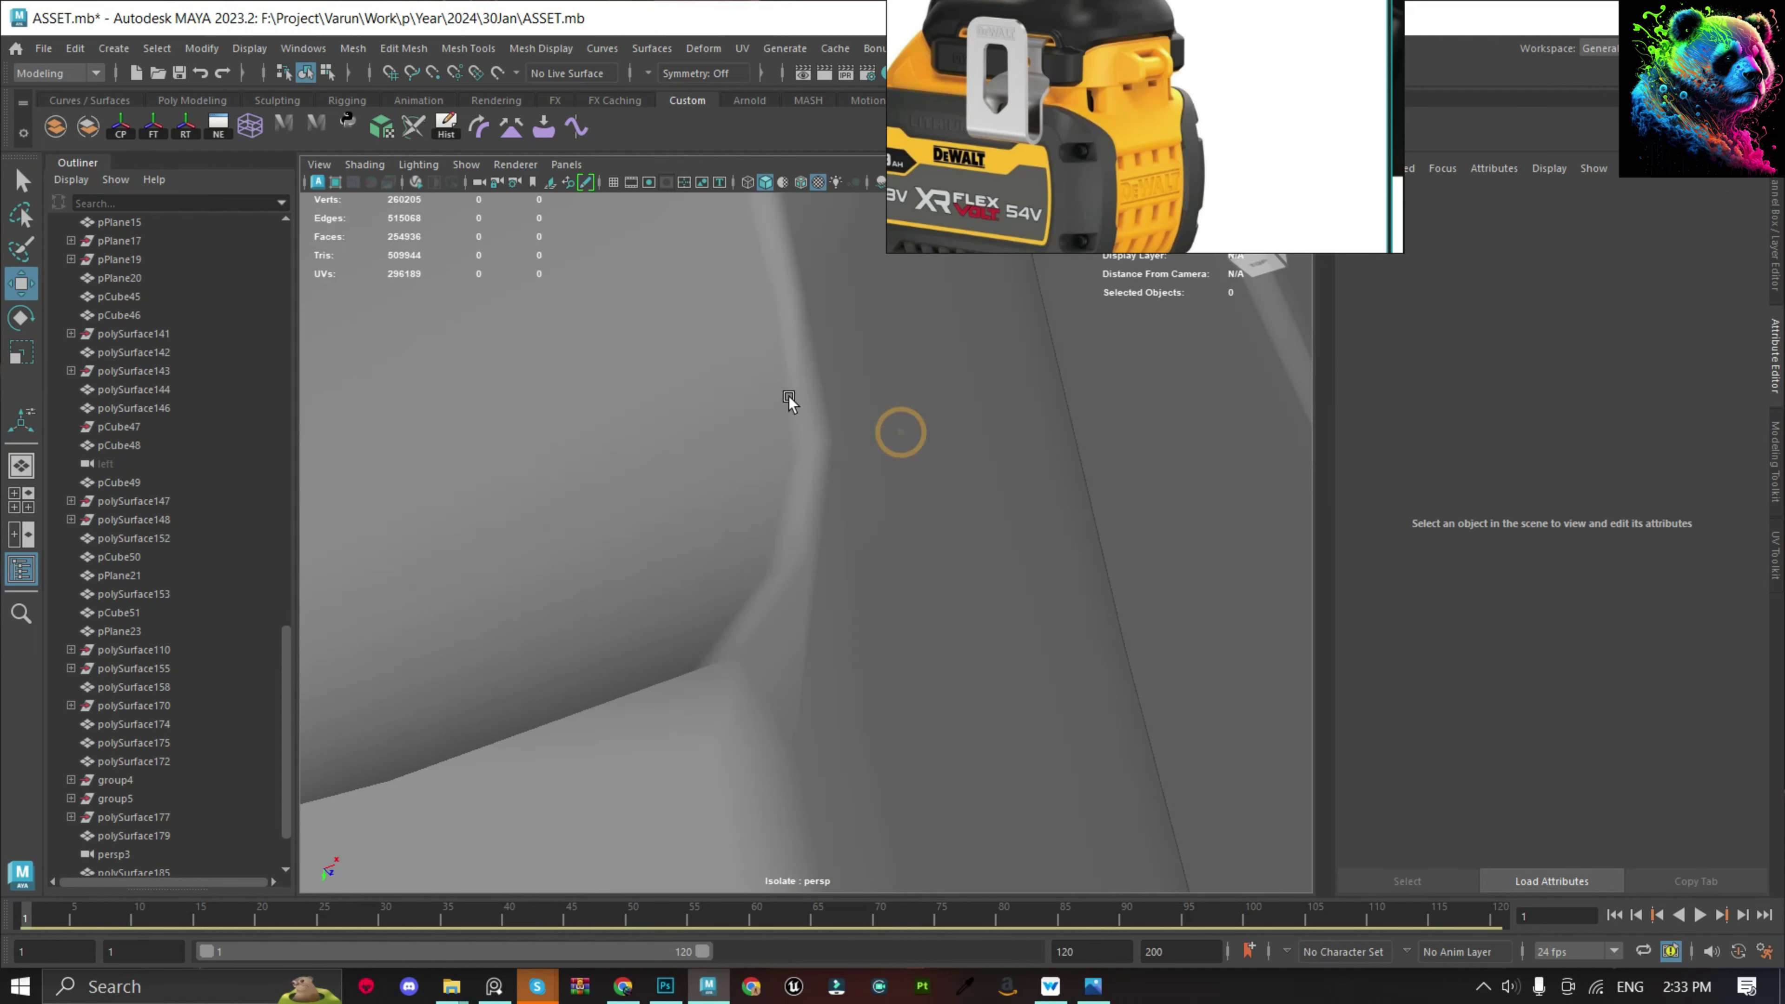
Select the stray vertex underneath the slot and check it from below and side.
left_click_drag(788, 397, 822, 306, "alt")
left_click(694, 388)
mouse_move(694, 389)
left_mouse_down("alt")
mouse_move(949, 448)
mouse_move(924, 450)
left_mouse_up("alt")
key("f")
scroll(791, 543, "up", 3)
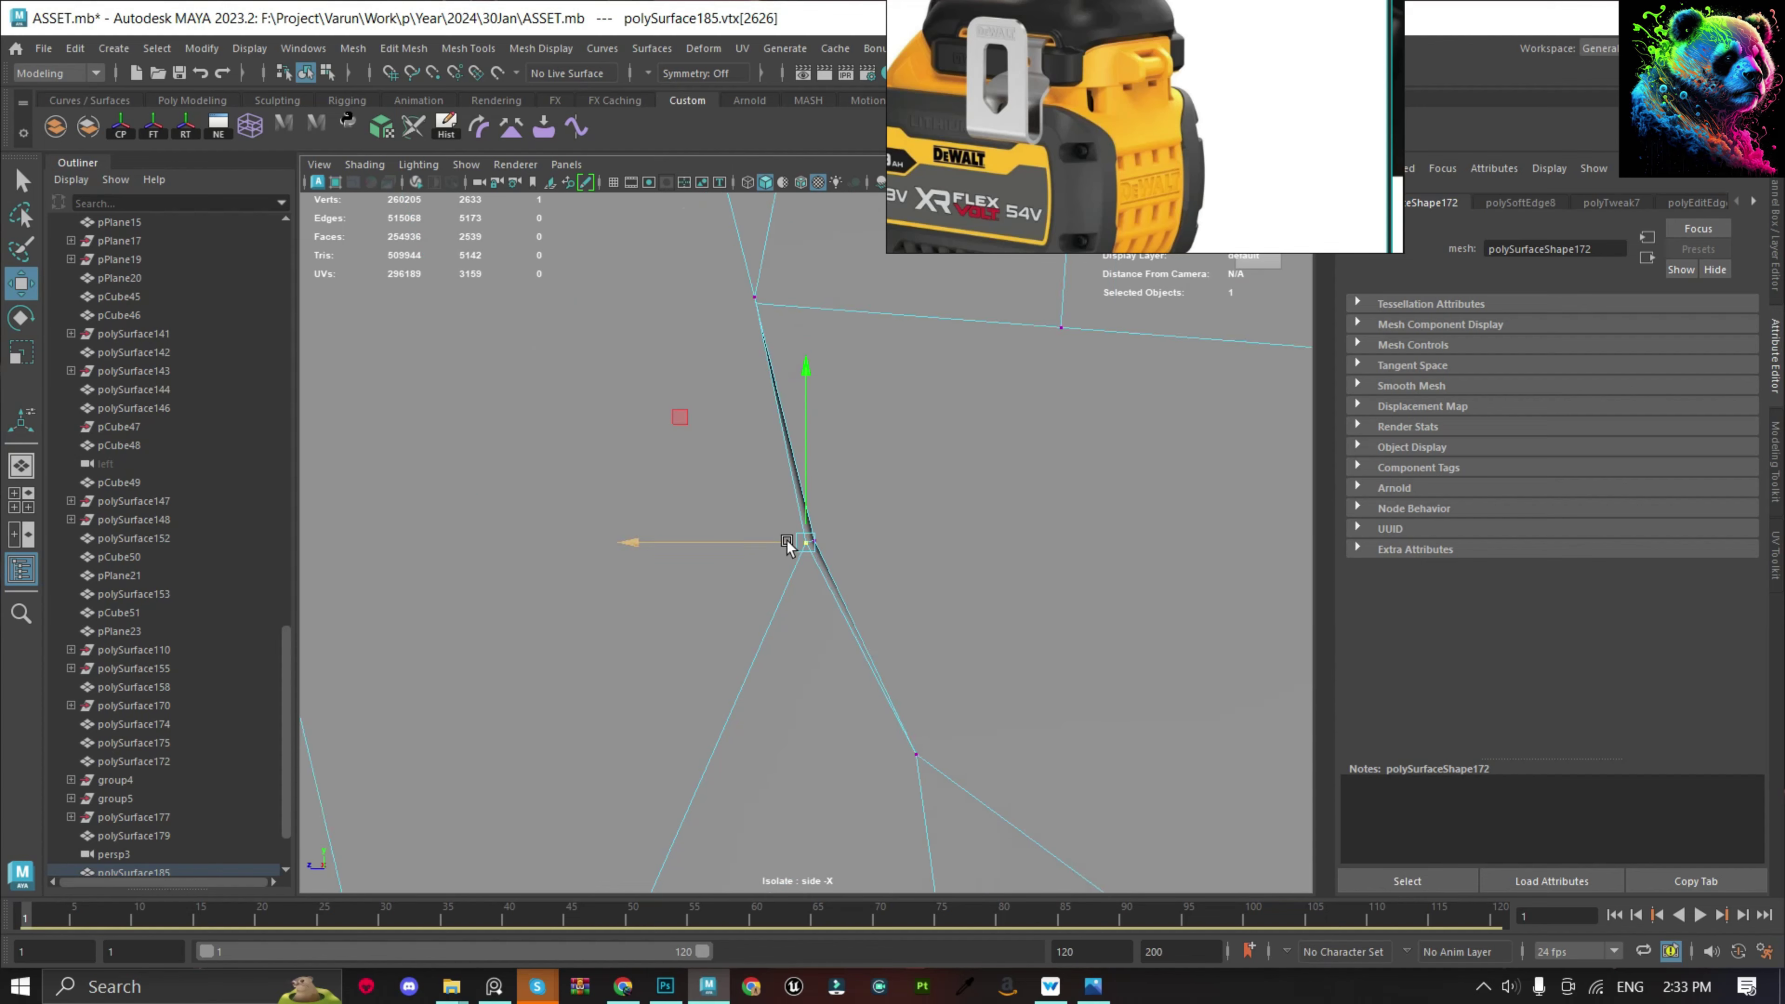
scroll(823, 538, "up", 3)
left_click_drag(794, 587, 830, 502, "alt")
Delete the fan of cap faces around the round hole's centre vertex.
key("q")
left_click(618, 538)
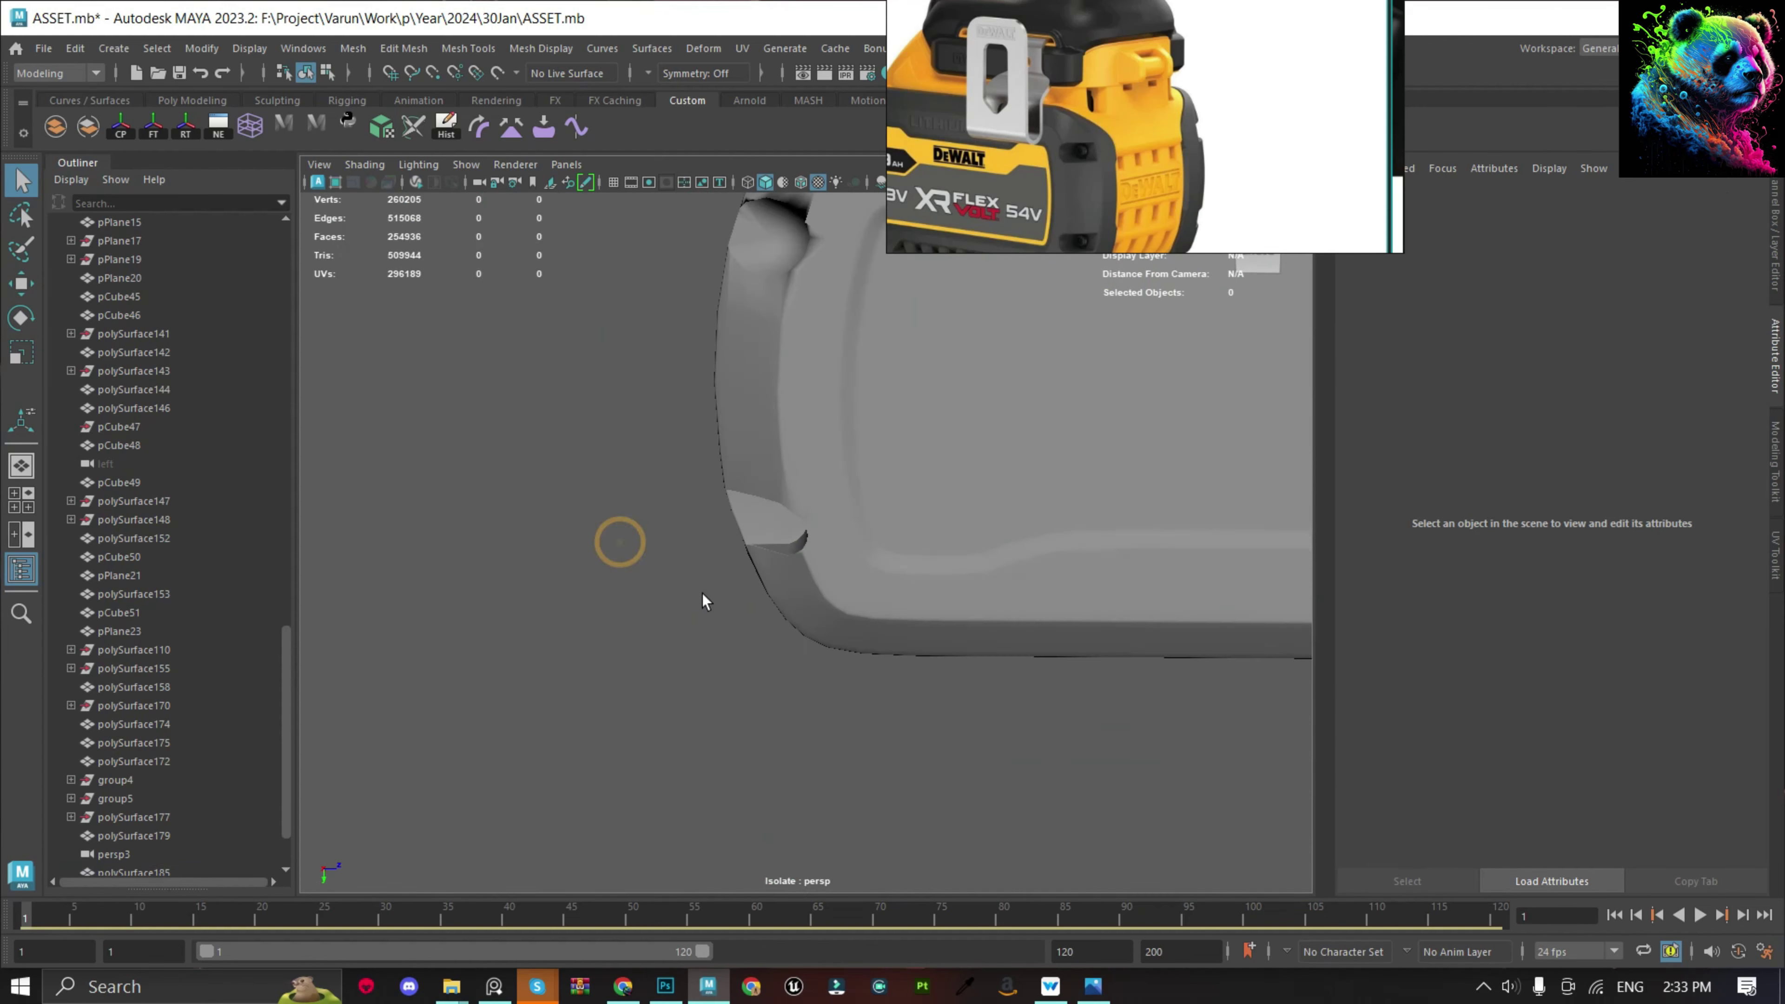
left_click_drag(701, 592, 785, 414, "alt")
left_click(786, 415)
key("f")
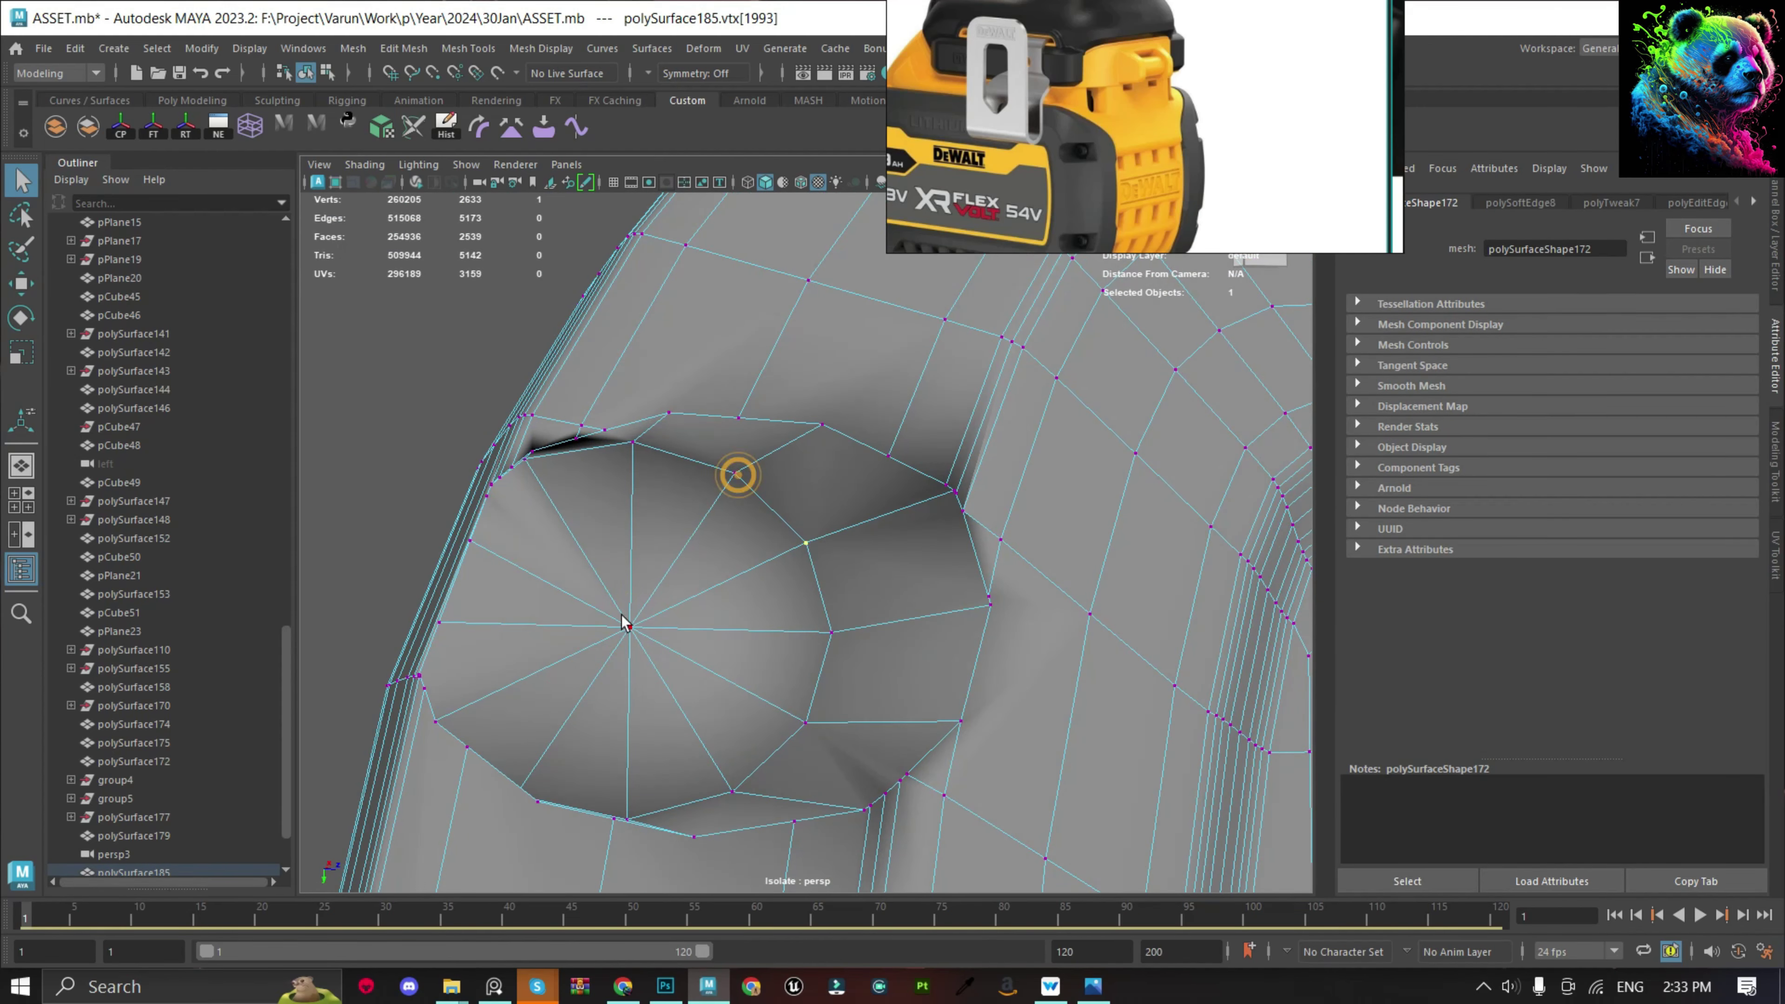
right_click_drag(666, 598, 674, 656, "ctrl")
key("Delete")
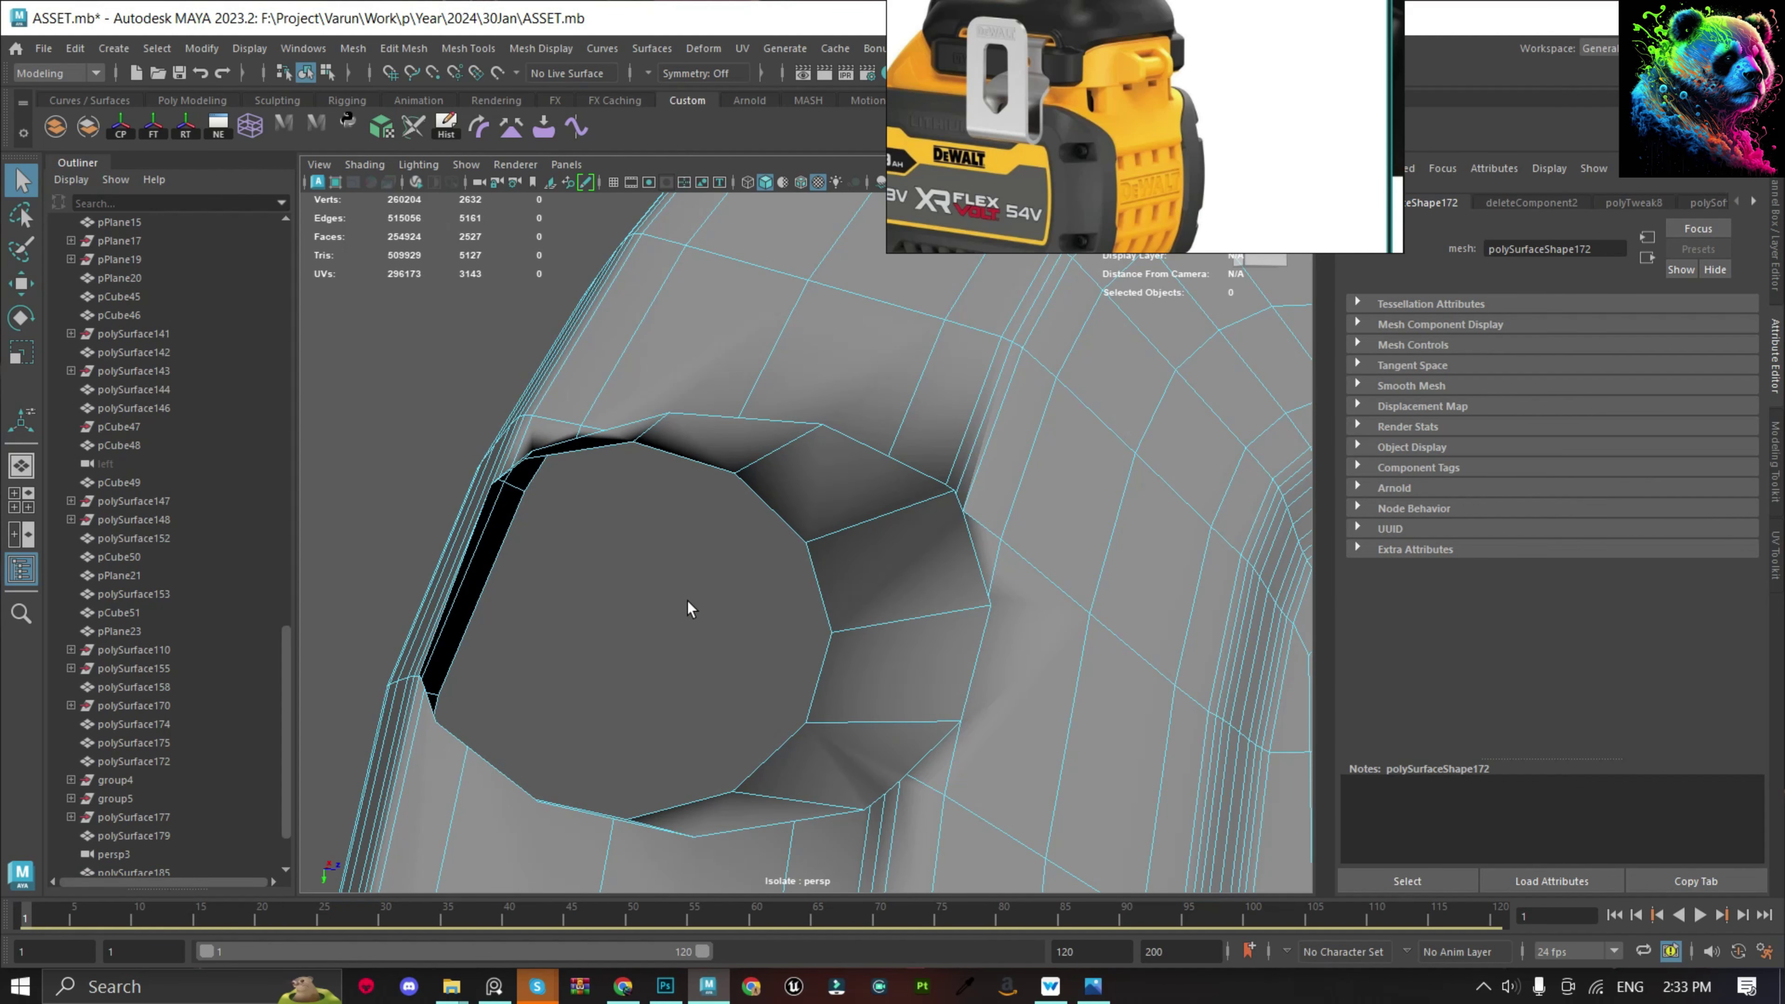
Snap a rim vertex of the opened hole onto its neighbour and merge them.
mouse_move(790, 526)
left_mouse_down("alt")
mouse_move(849, 519)
mouse_move(908, 422)
left_mouse_up("alt")
key("F9")
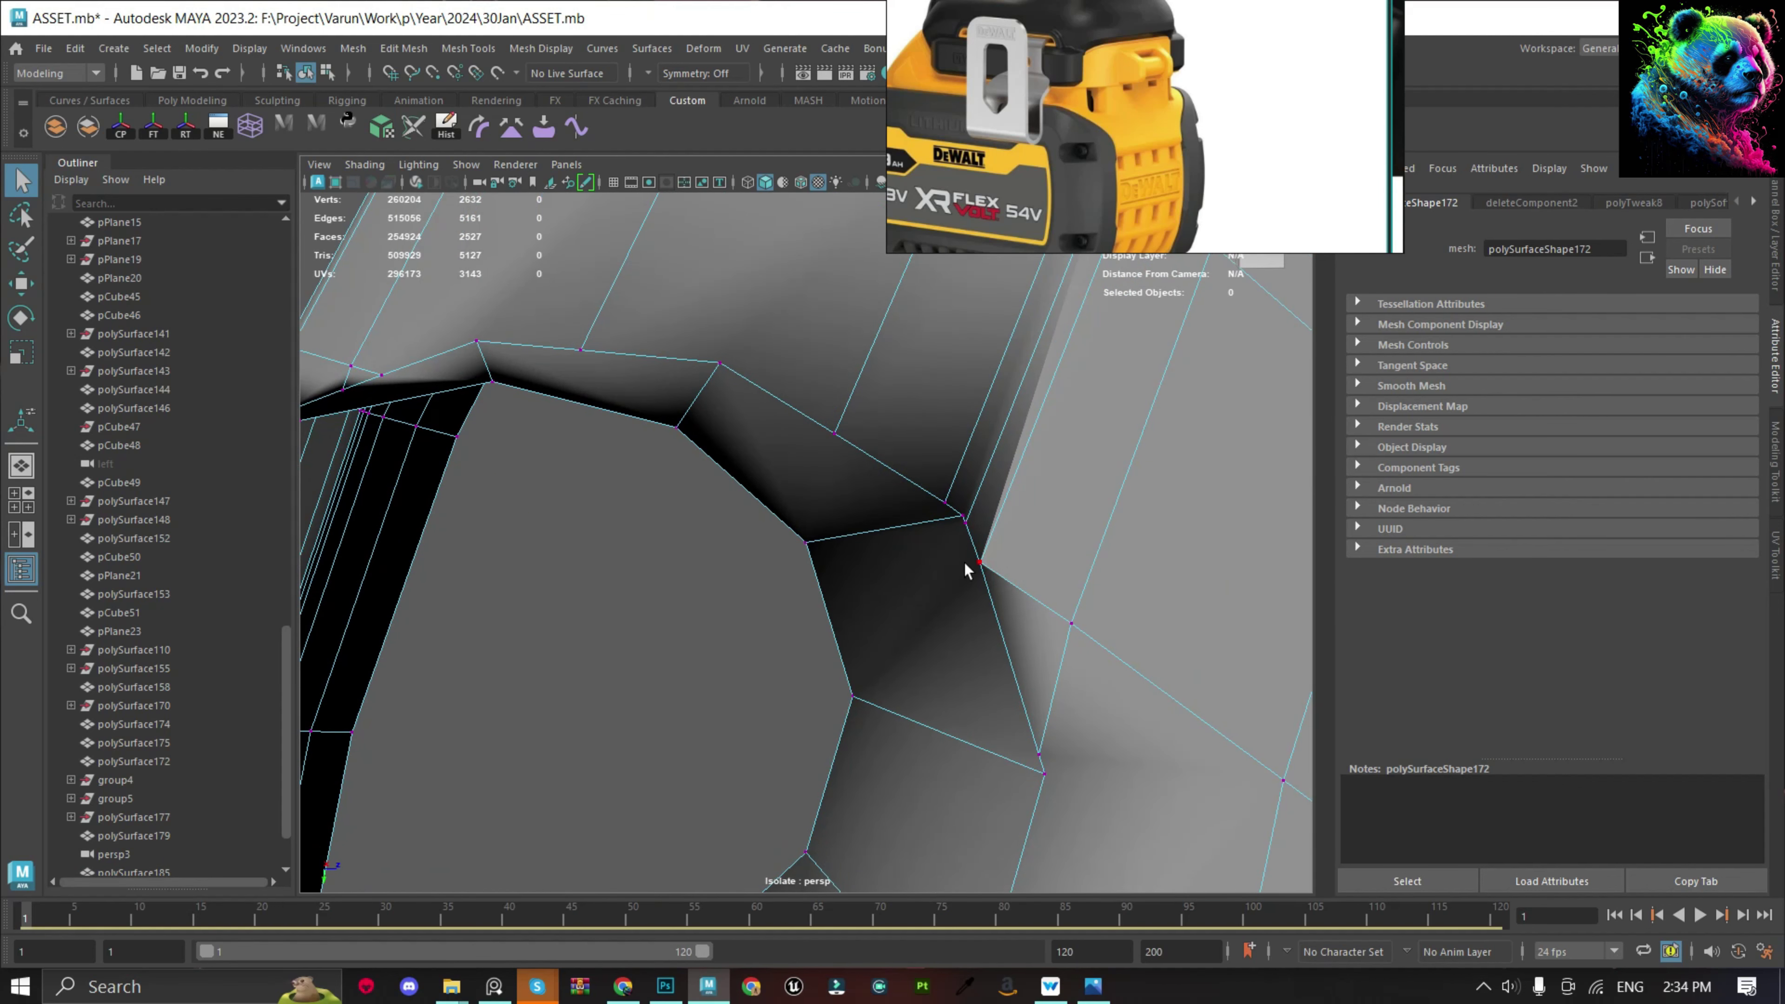
left_click_drag(987, 577, 1043, 514)
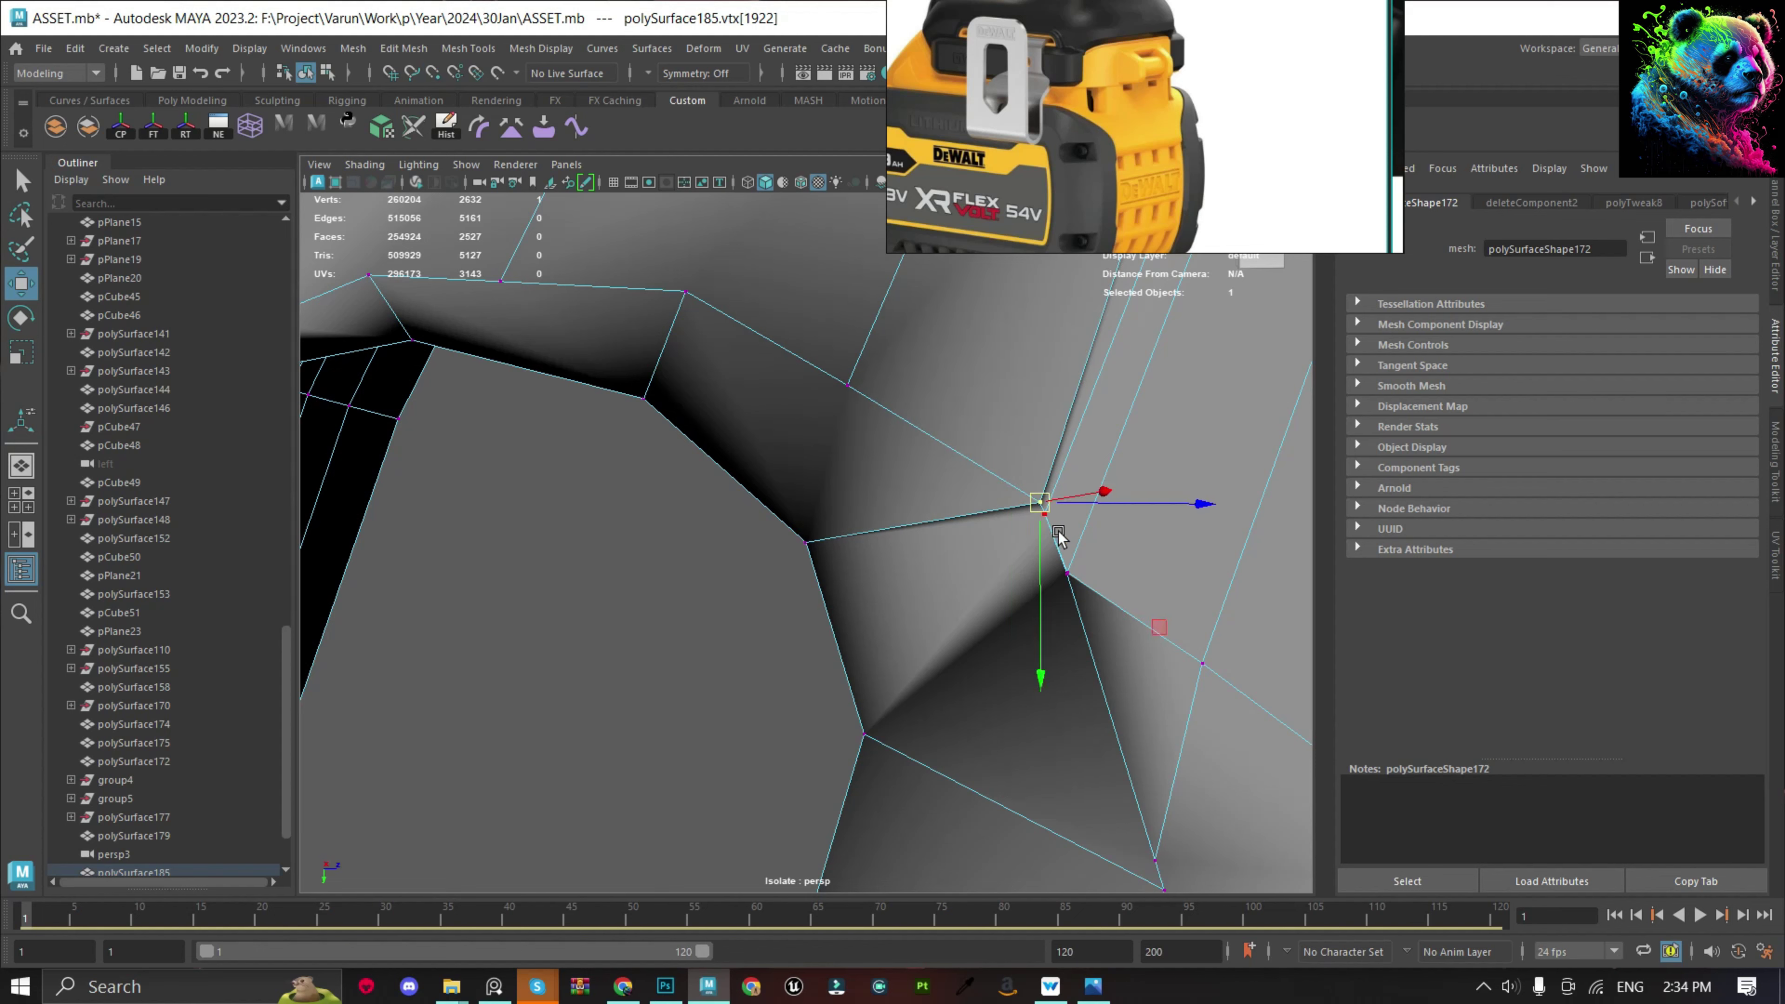
right_click_drag(1017, 492, 1065, 559, "shift")
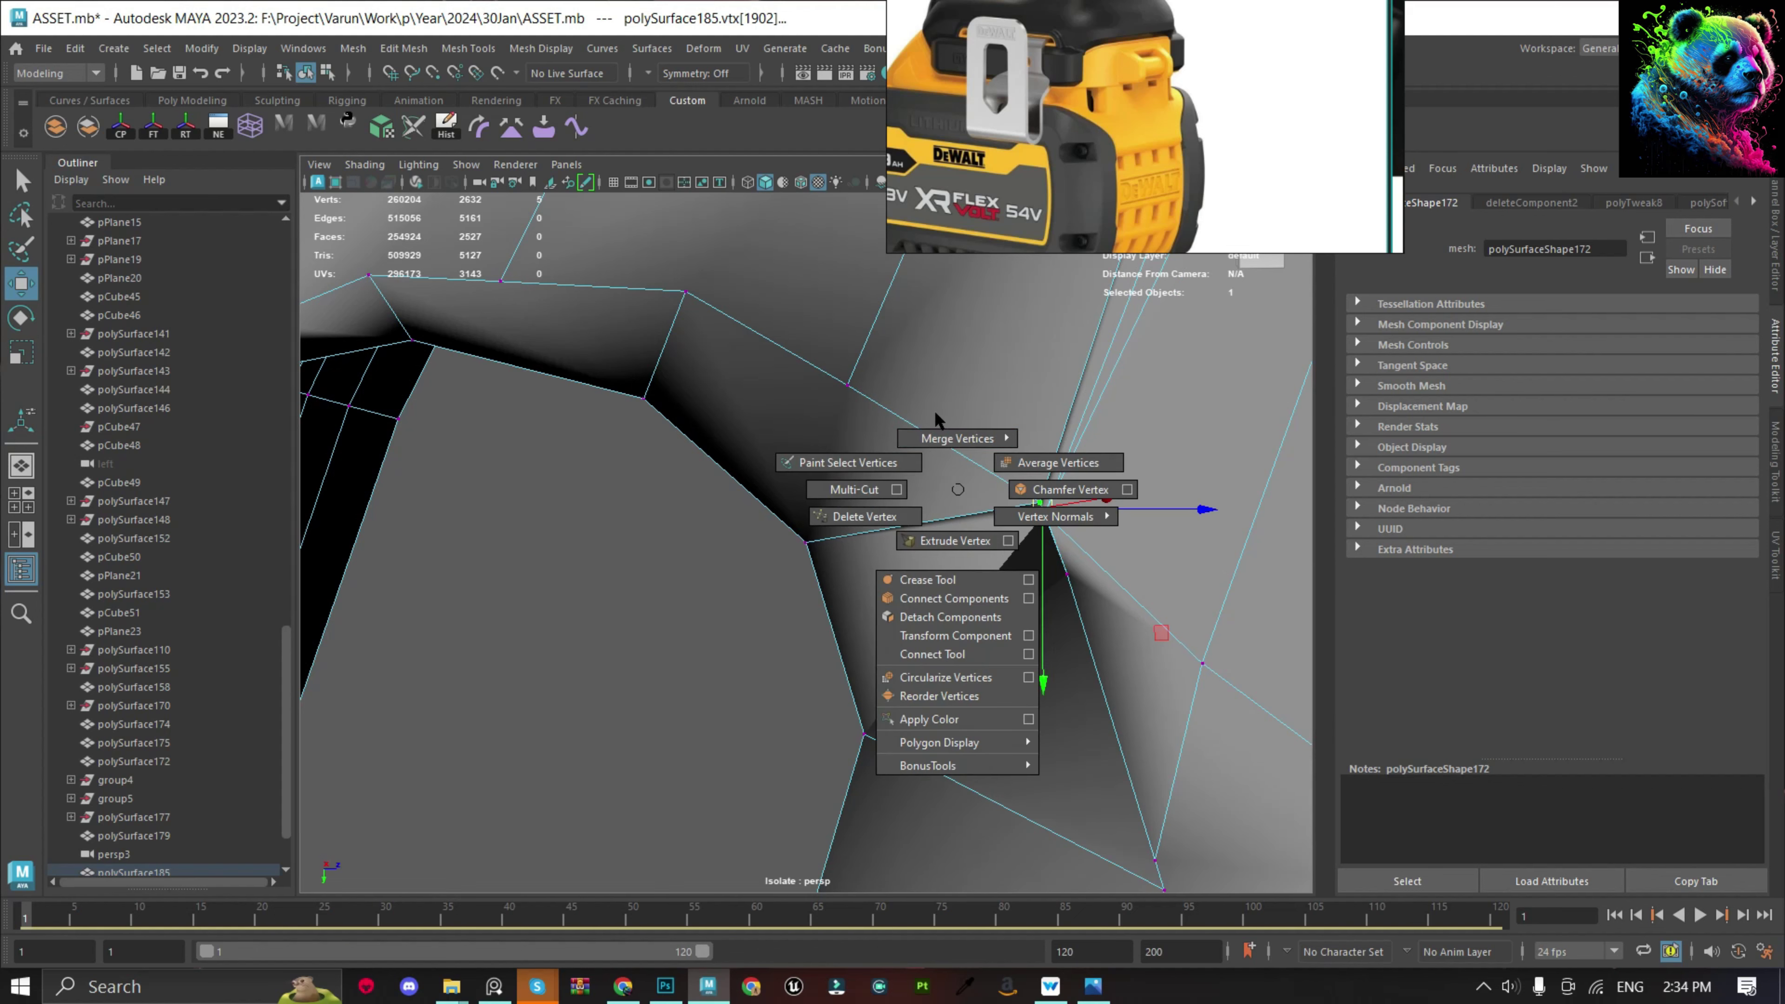
key("space")
key("a")
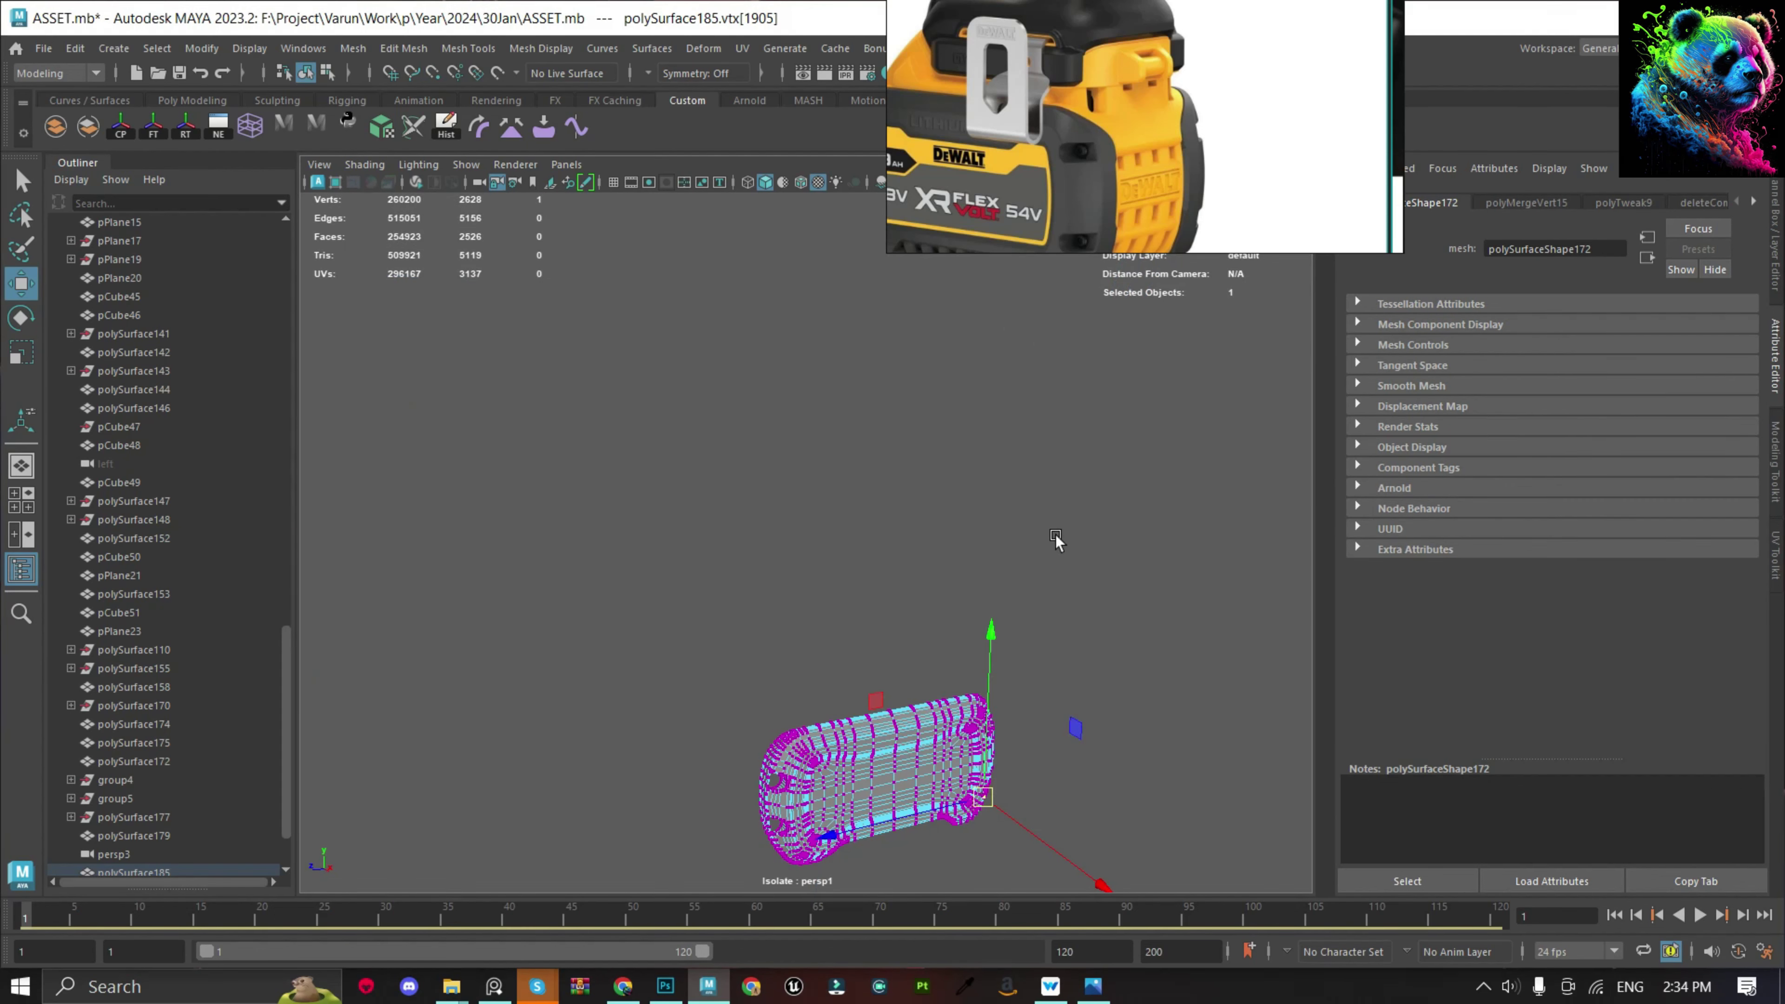
key("f")
Snap and weld further overlapping vertices, merging a group of three.
left_click_drag(798, 548, 830, 575)
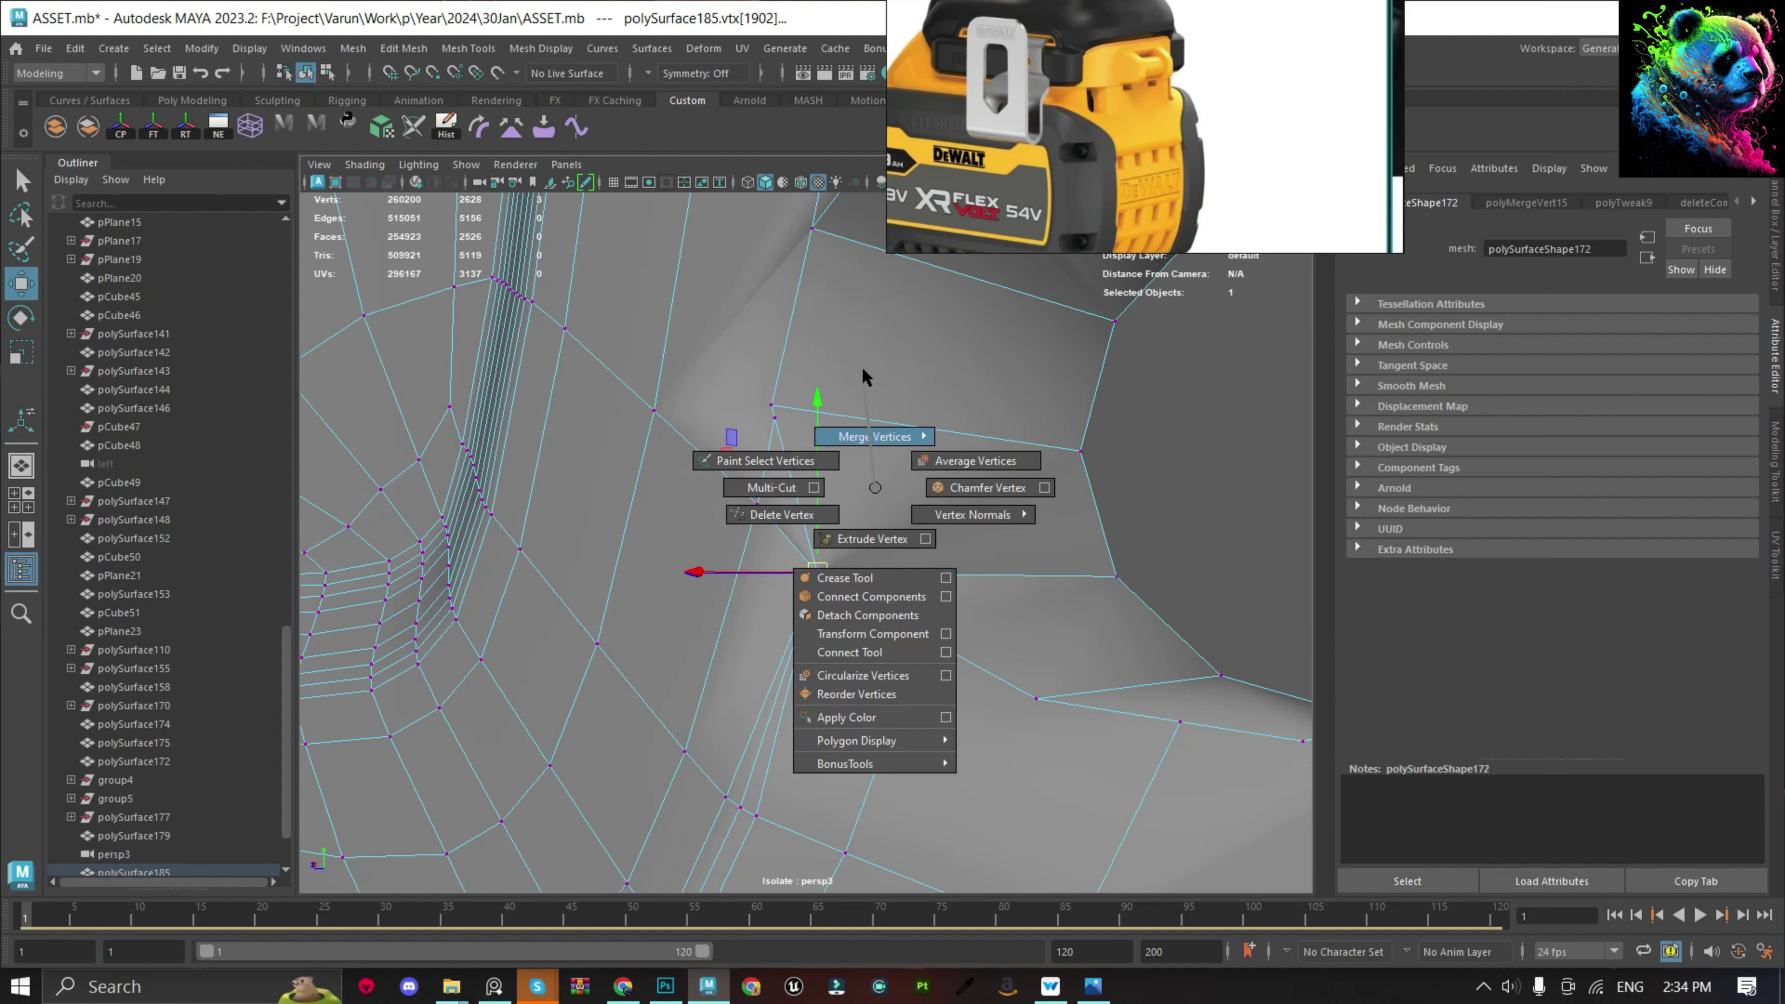
right_click_drag(803, 555, 865, 440, "shift")
key("f")
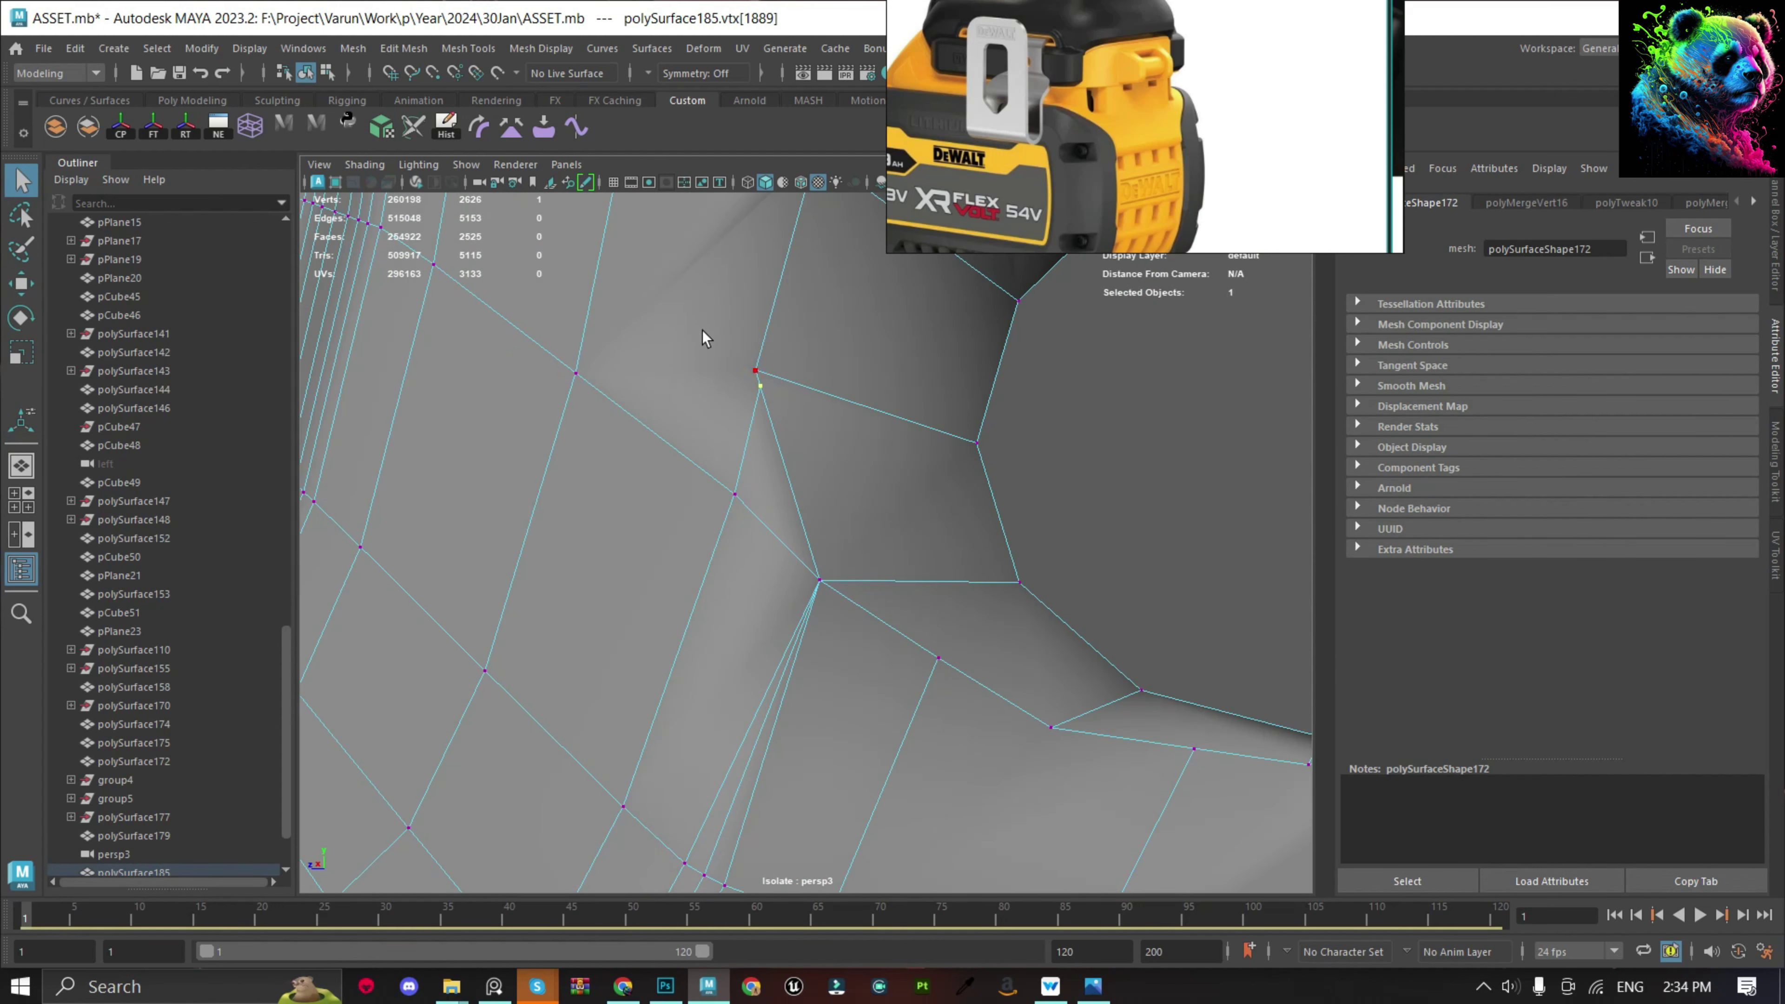
right_click_drag(765, 372, 765, 371, "shift")
key("f")
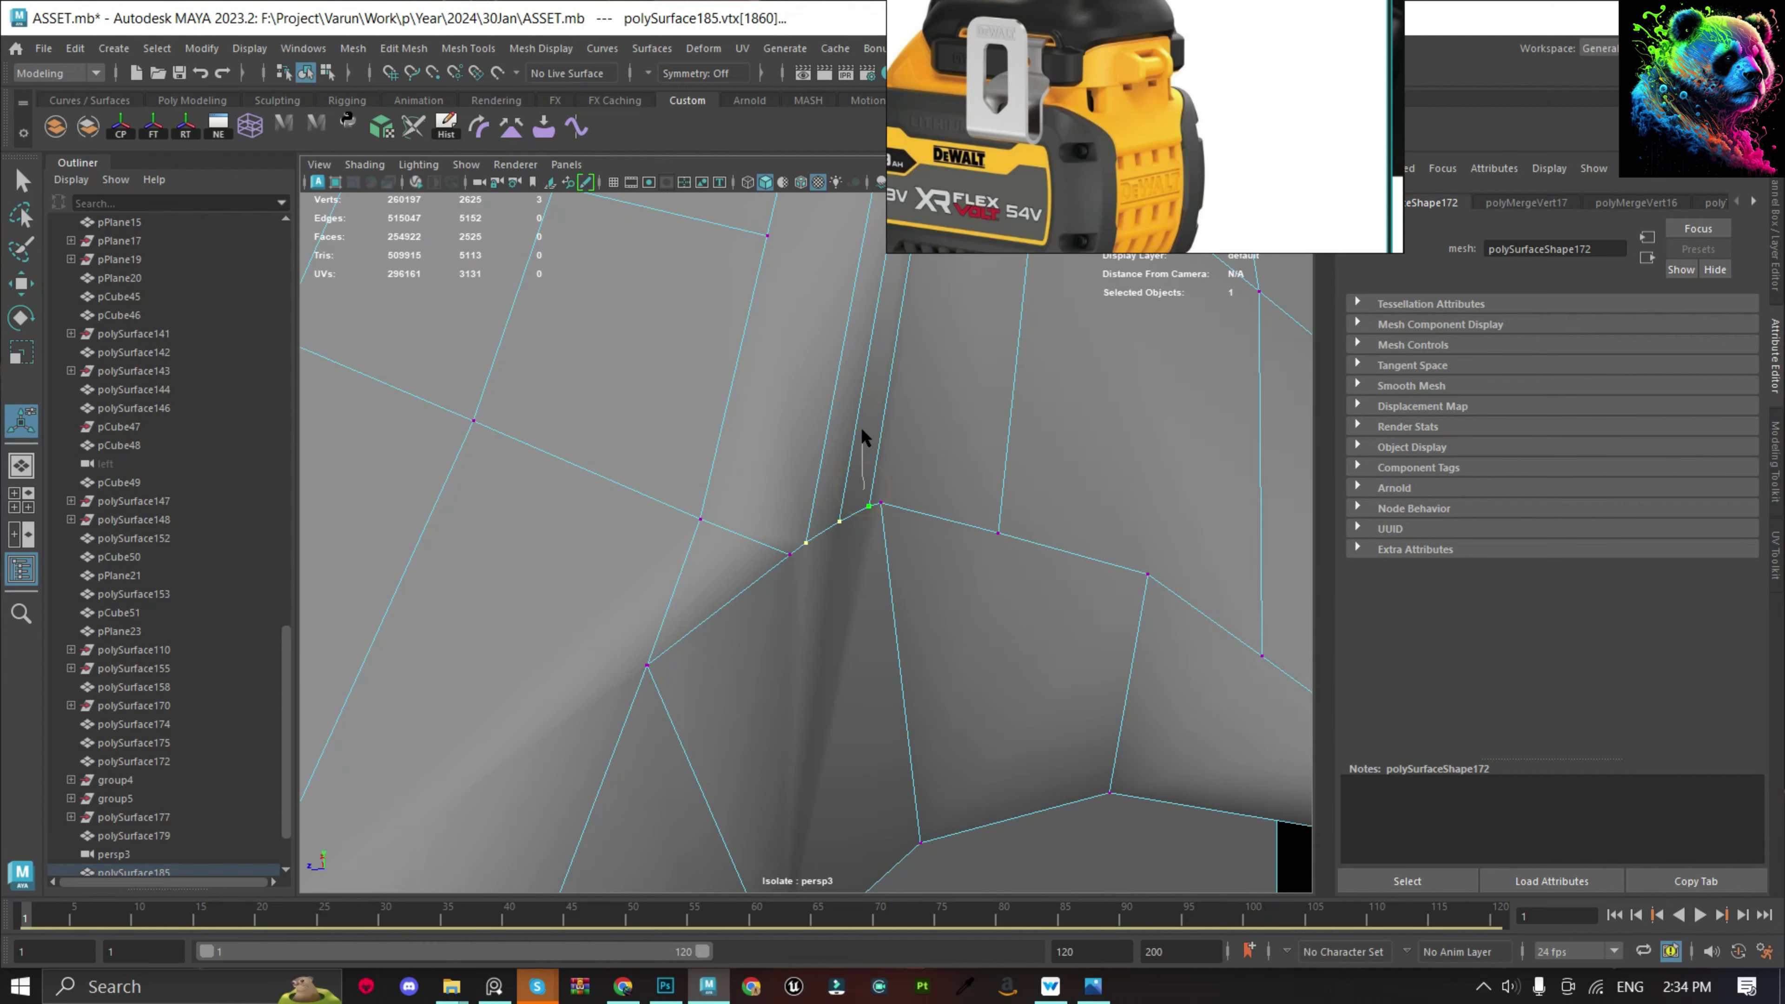
right_click_drag(864, 437, 830, 508, "shift")
Snap the merged vertex onto its neighbour and weld the next stray pair.
key("w")
left_click_drag(836, 521, 883, 502)
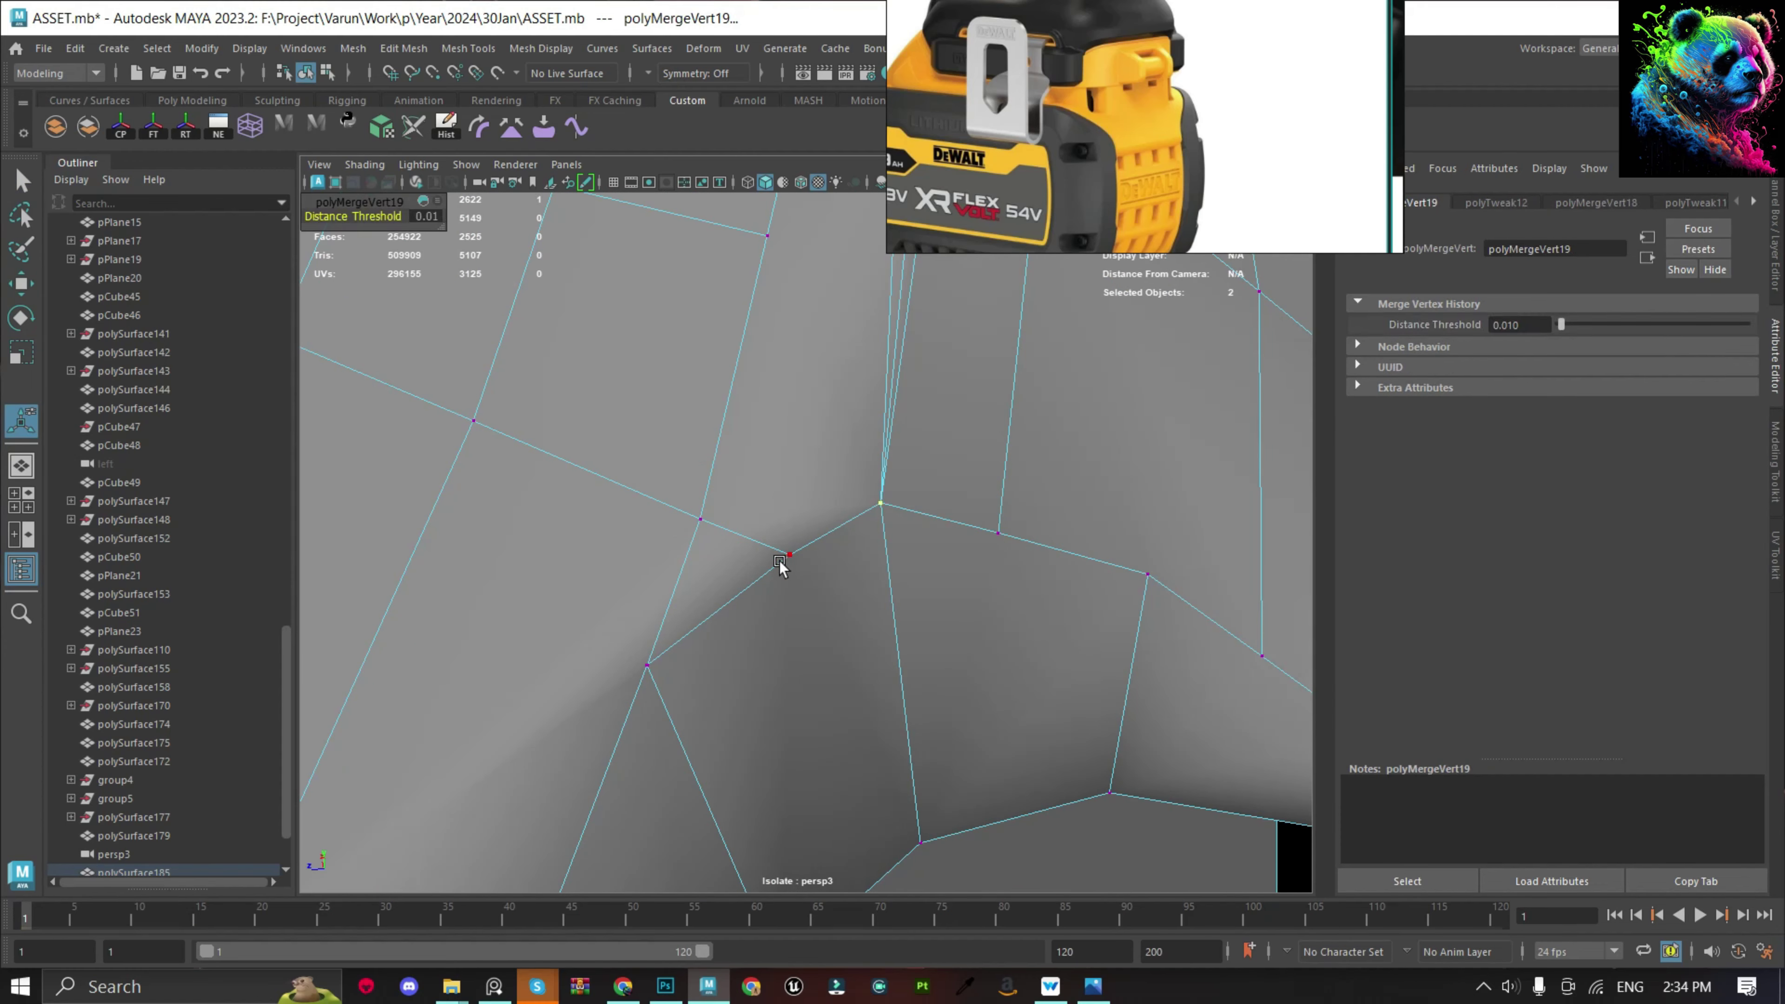
left_click_drag(780, 560, 841, 473)
right_click_drag(870, 407, 871, 354, "shift")
key("w")
left_click(700, 519)
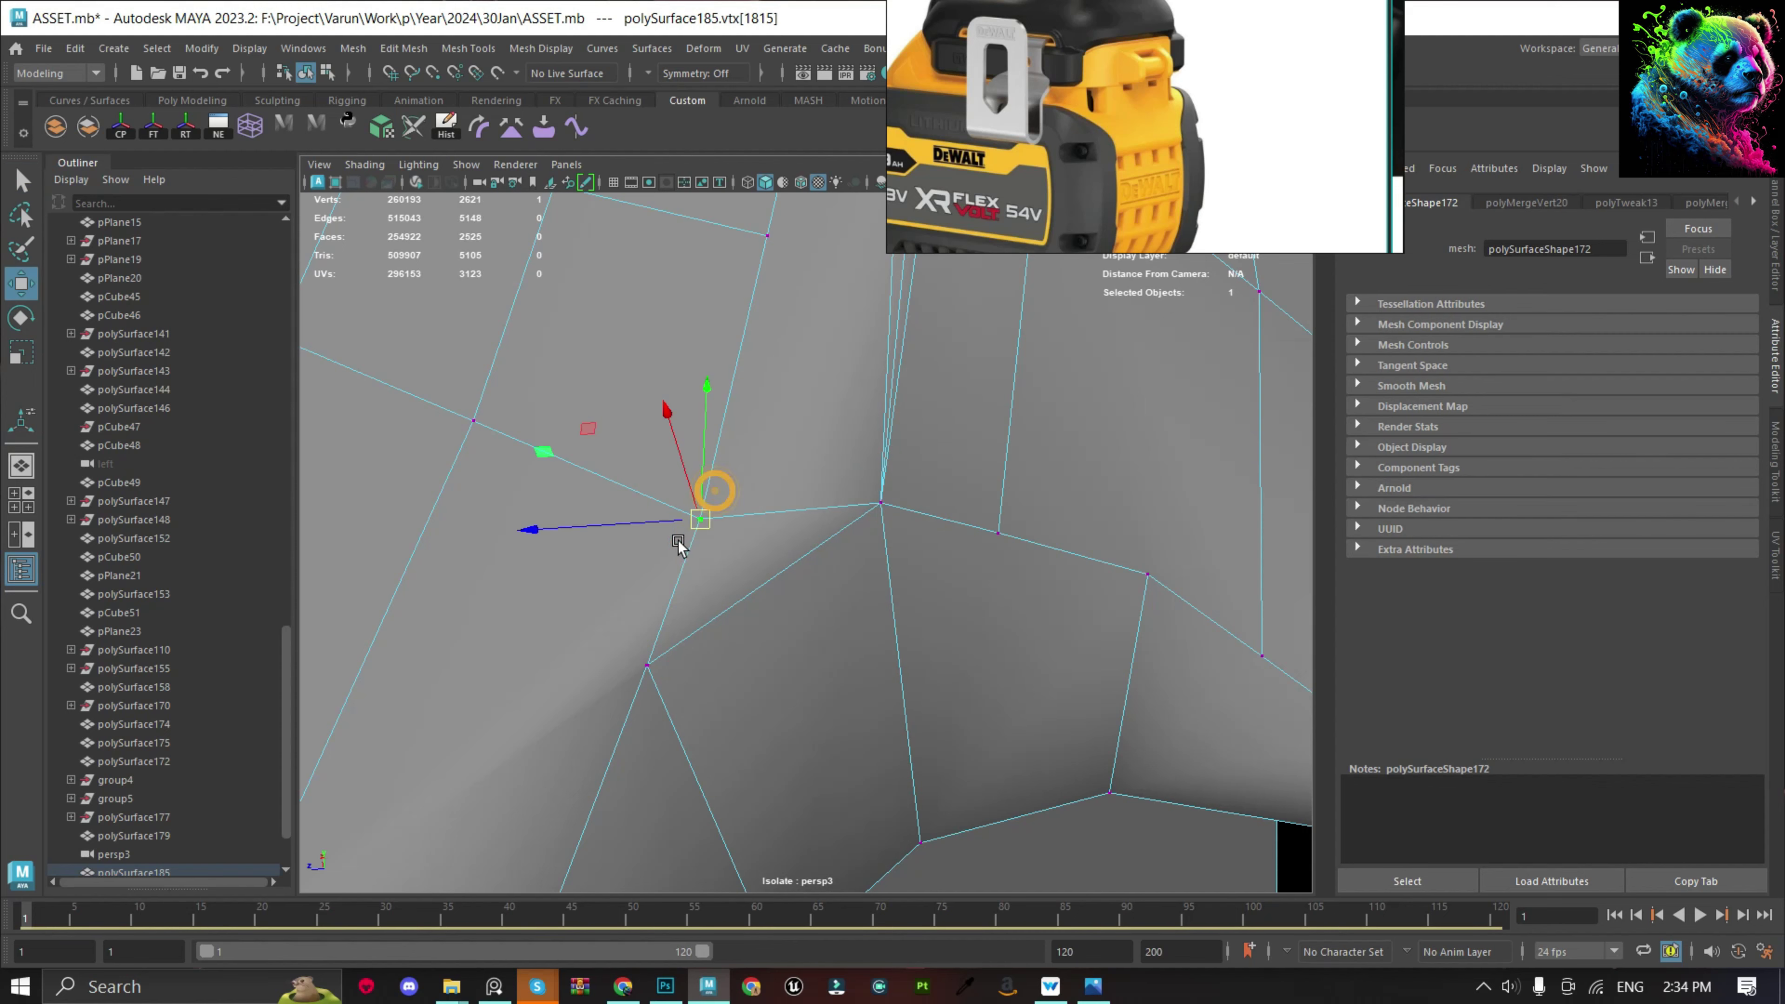
Weld overlapping vertices along the rim to remove the dark triangles.
scroll(889, 553, "down", 4)
left_click_drag(887, 552, 1027, 605)
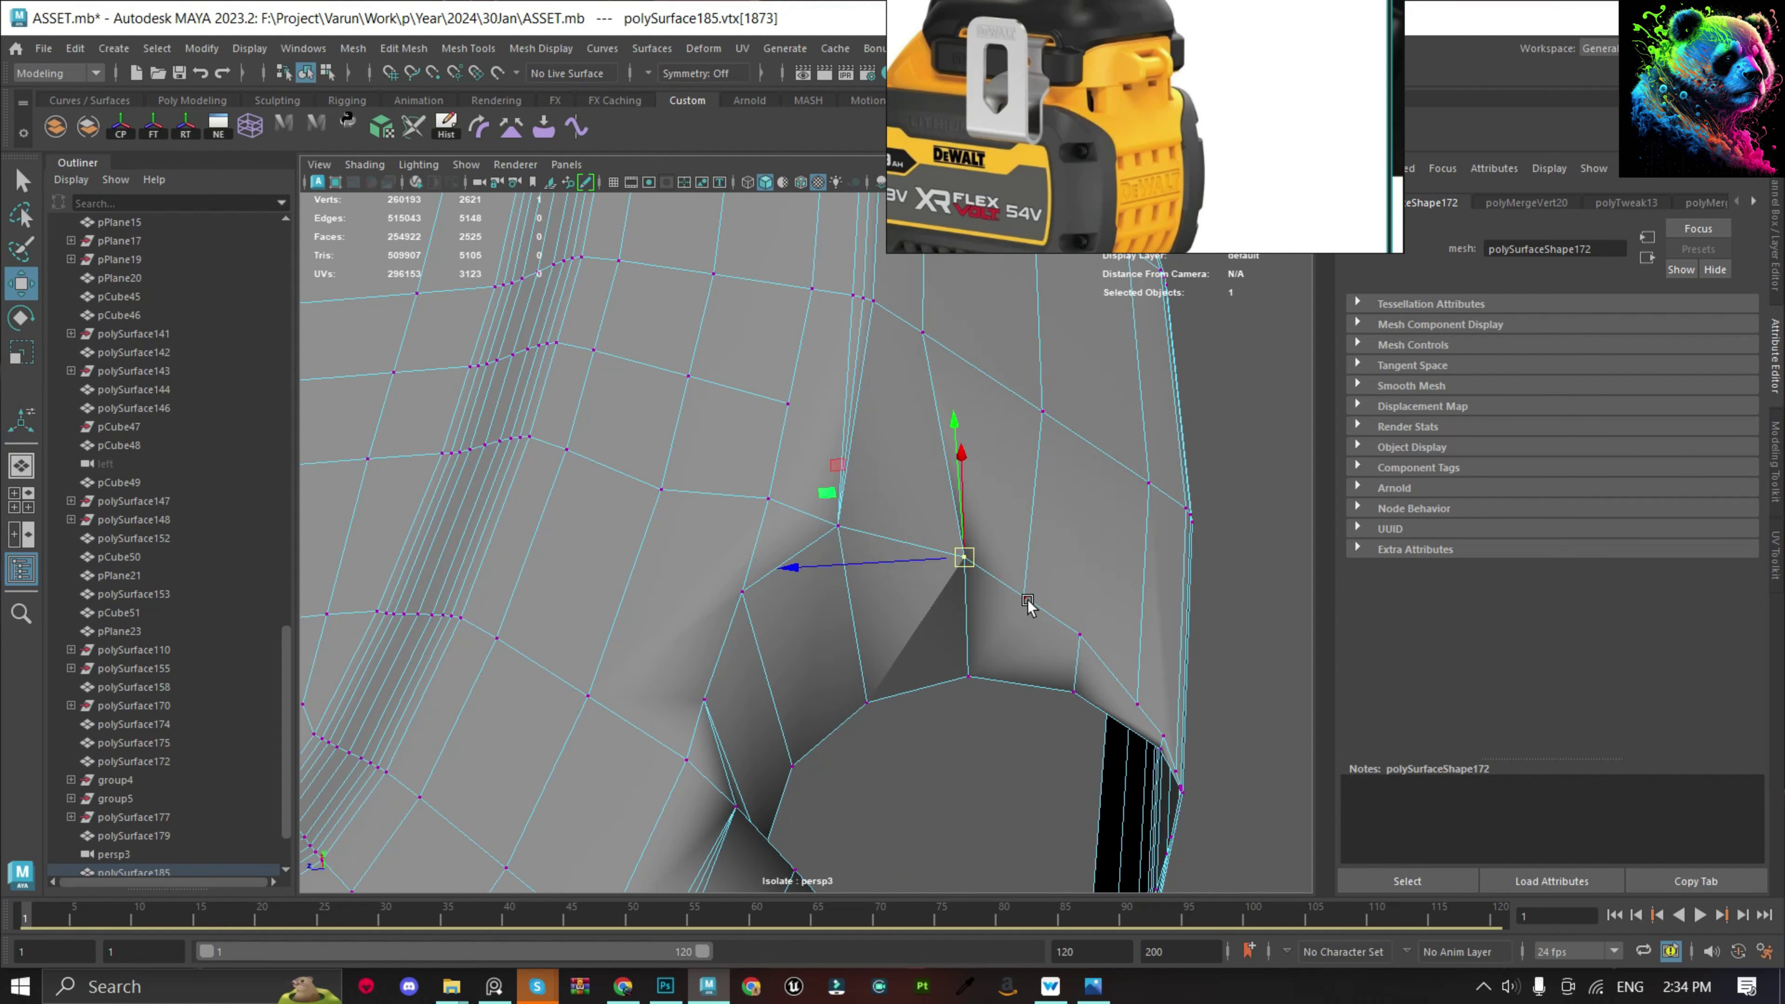
right_click_drag(928, 583, 928, 506, "shift")
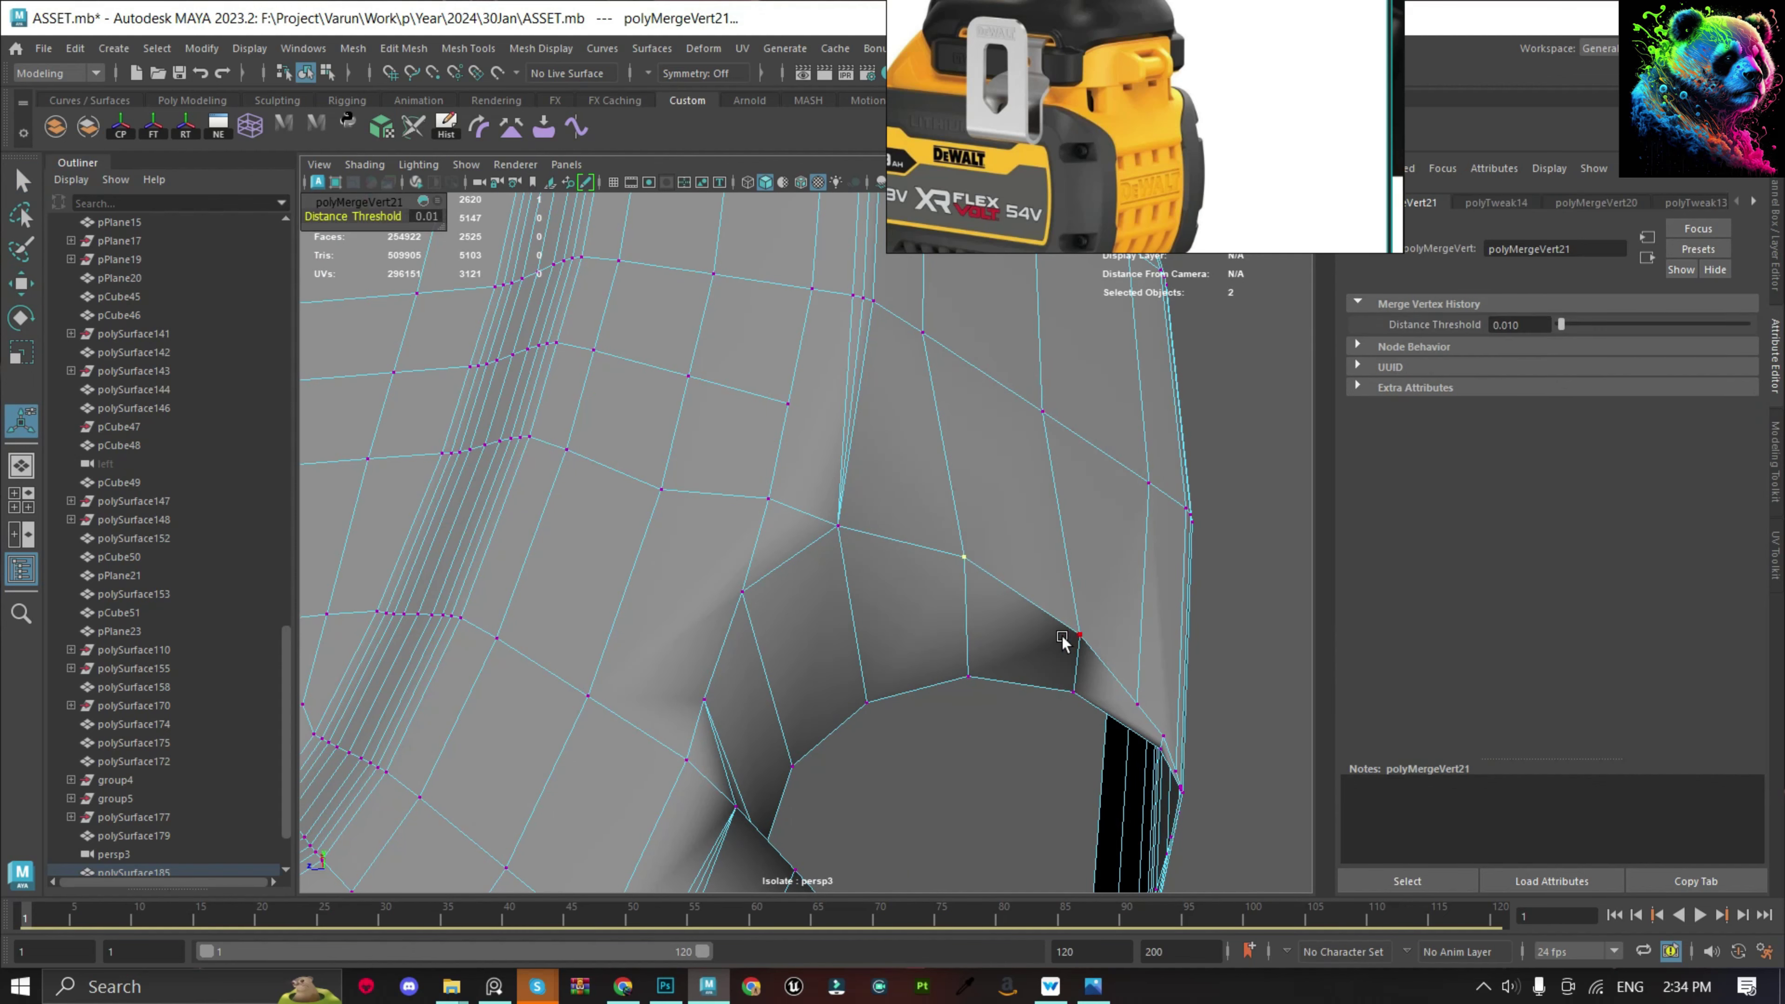
left_click_drag(1080, 635, 1137, 704)
left_click(1140, 699)
key("w")
key("f")
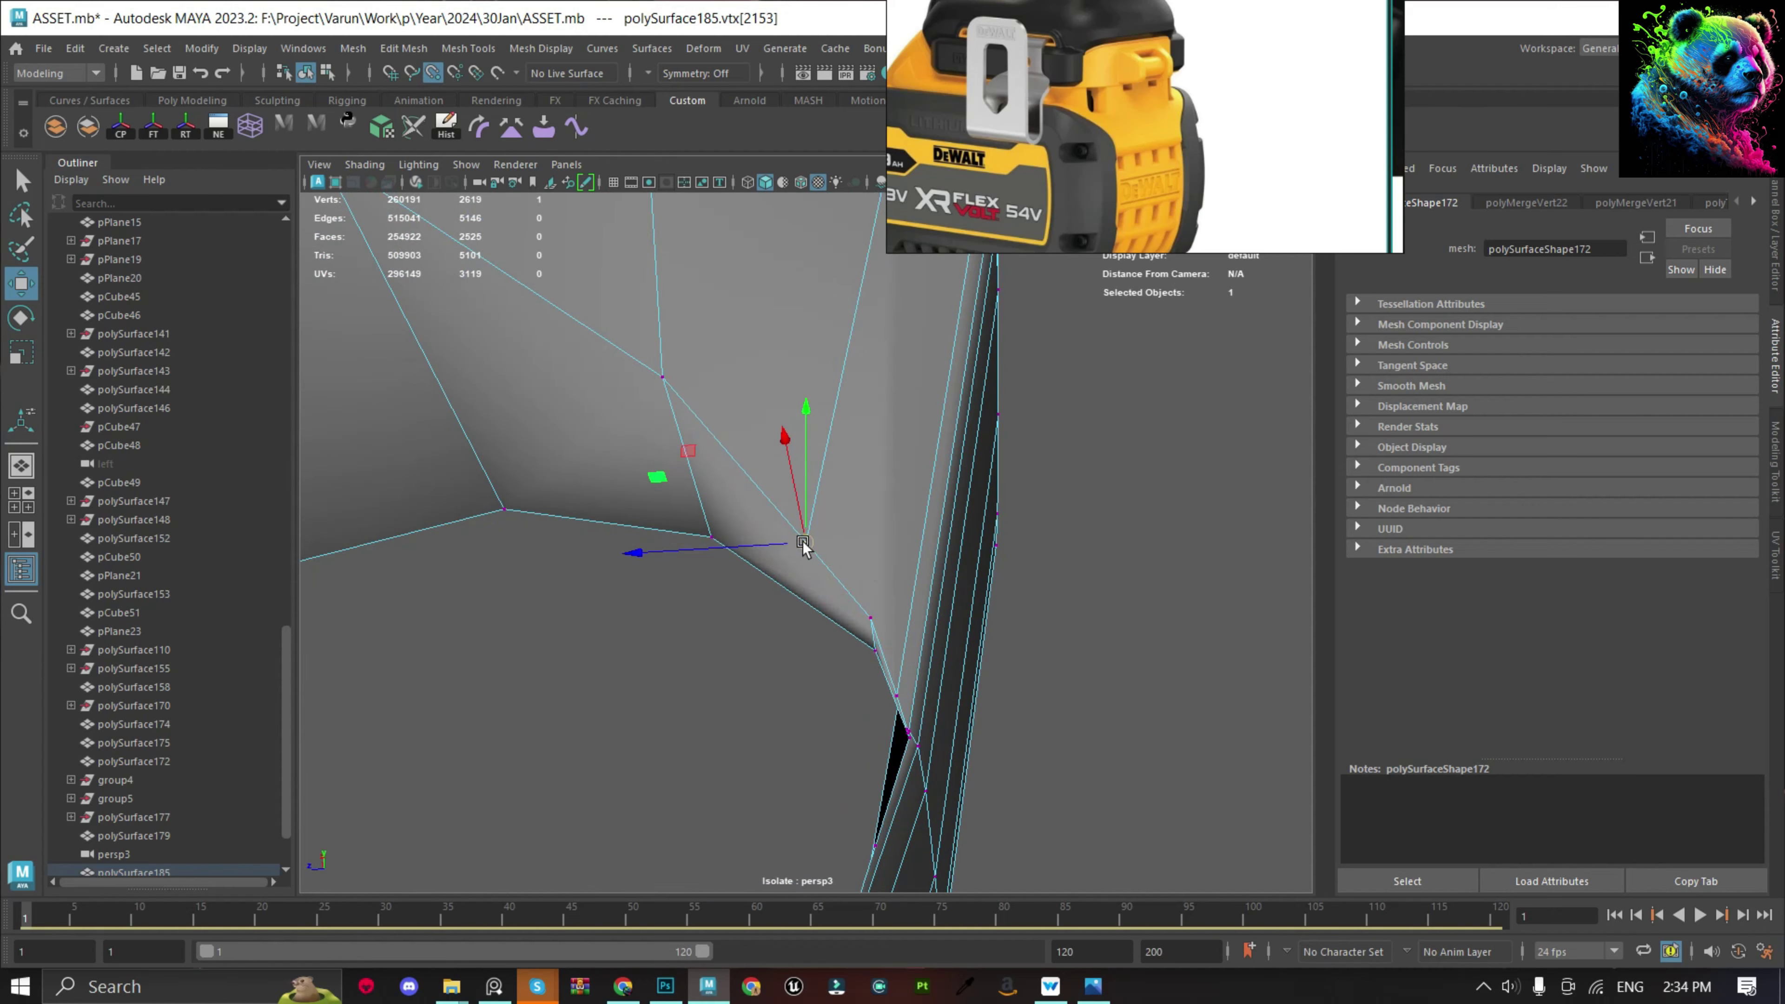
right_click_drag(852, 601, 852, 535, "shift")
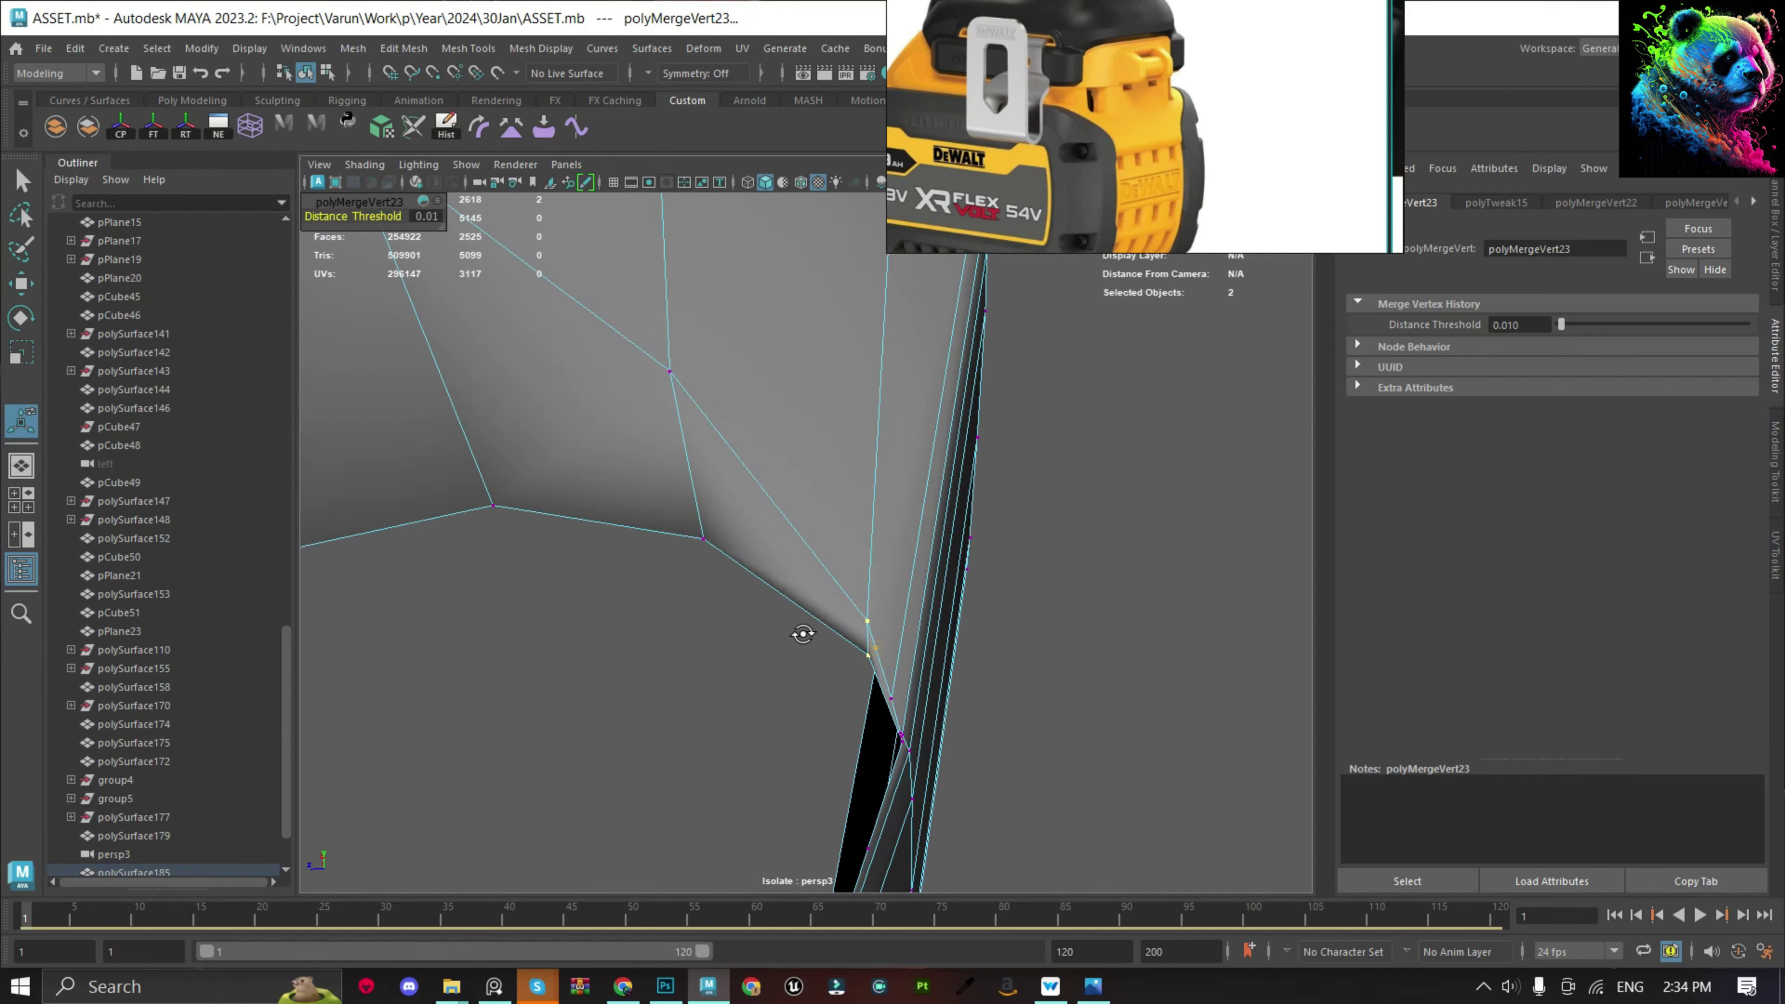
Delete the two stray vertices at the panel's inner corner.
left_click(950, 725)
mouse_move(951, 724)
left_mouse_down("alt")
mouse_move(929, 730)
mouse_move(853, 578)
mouse_move(825, 550)
mouse_move(818, 565)
left_mouse_up("alt")
right_click_drag(819, 566, 819, 548, "shift")
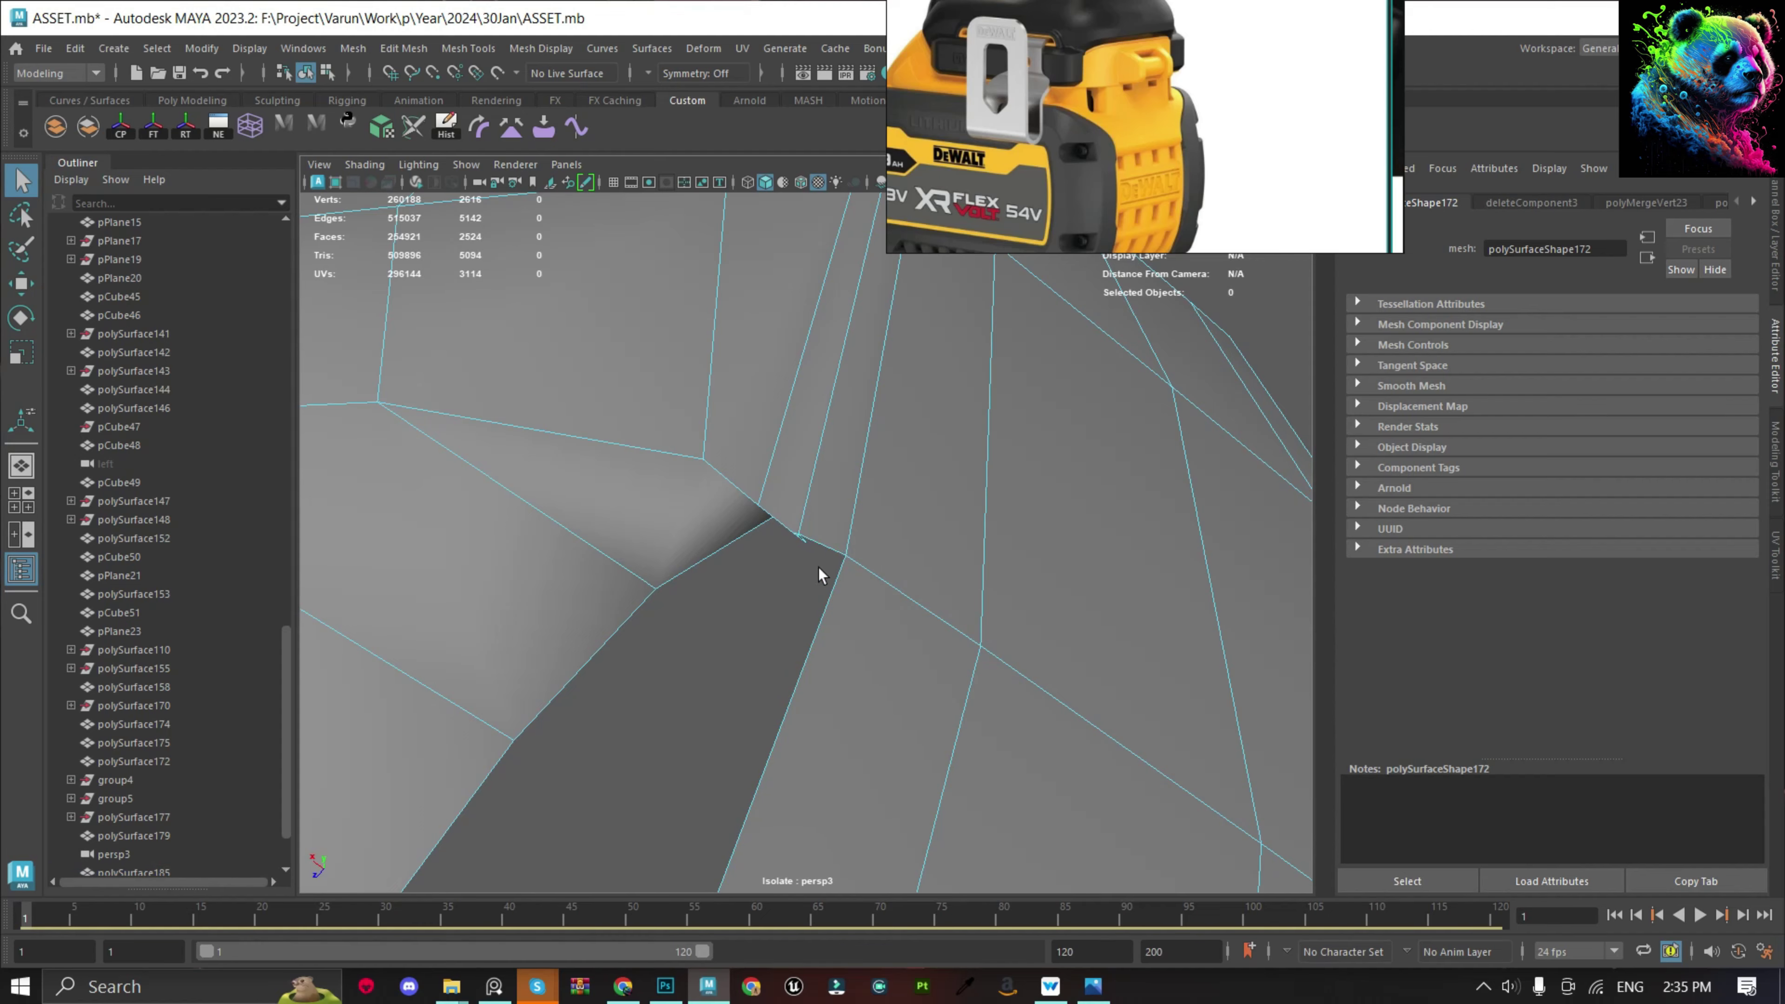
mouse_move(819, 567)
left_mouse_down("alt")
mouse_move(879, 510)
mouse_move(920, 679)
mouse_move(925, 598)
mouse_move(821, 519)
mouse_move(801, 670)
left_mouse_up("alt")
left_click(988, 700)
mouse_move(801, 669)
right_mouse_down("alt")
mouse_move(829, 573)
mouse_move(789, 522)
right_mouse_up("alt")
Snap another stray vertex onto its neighbour to merge it, then inspect the corner.
left_click(790, 517)
key("w")
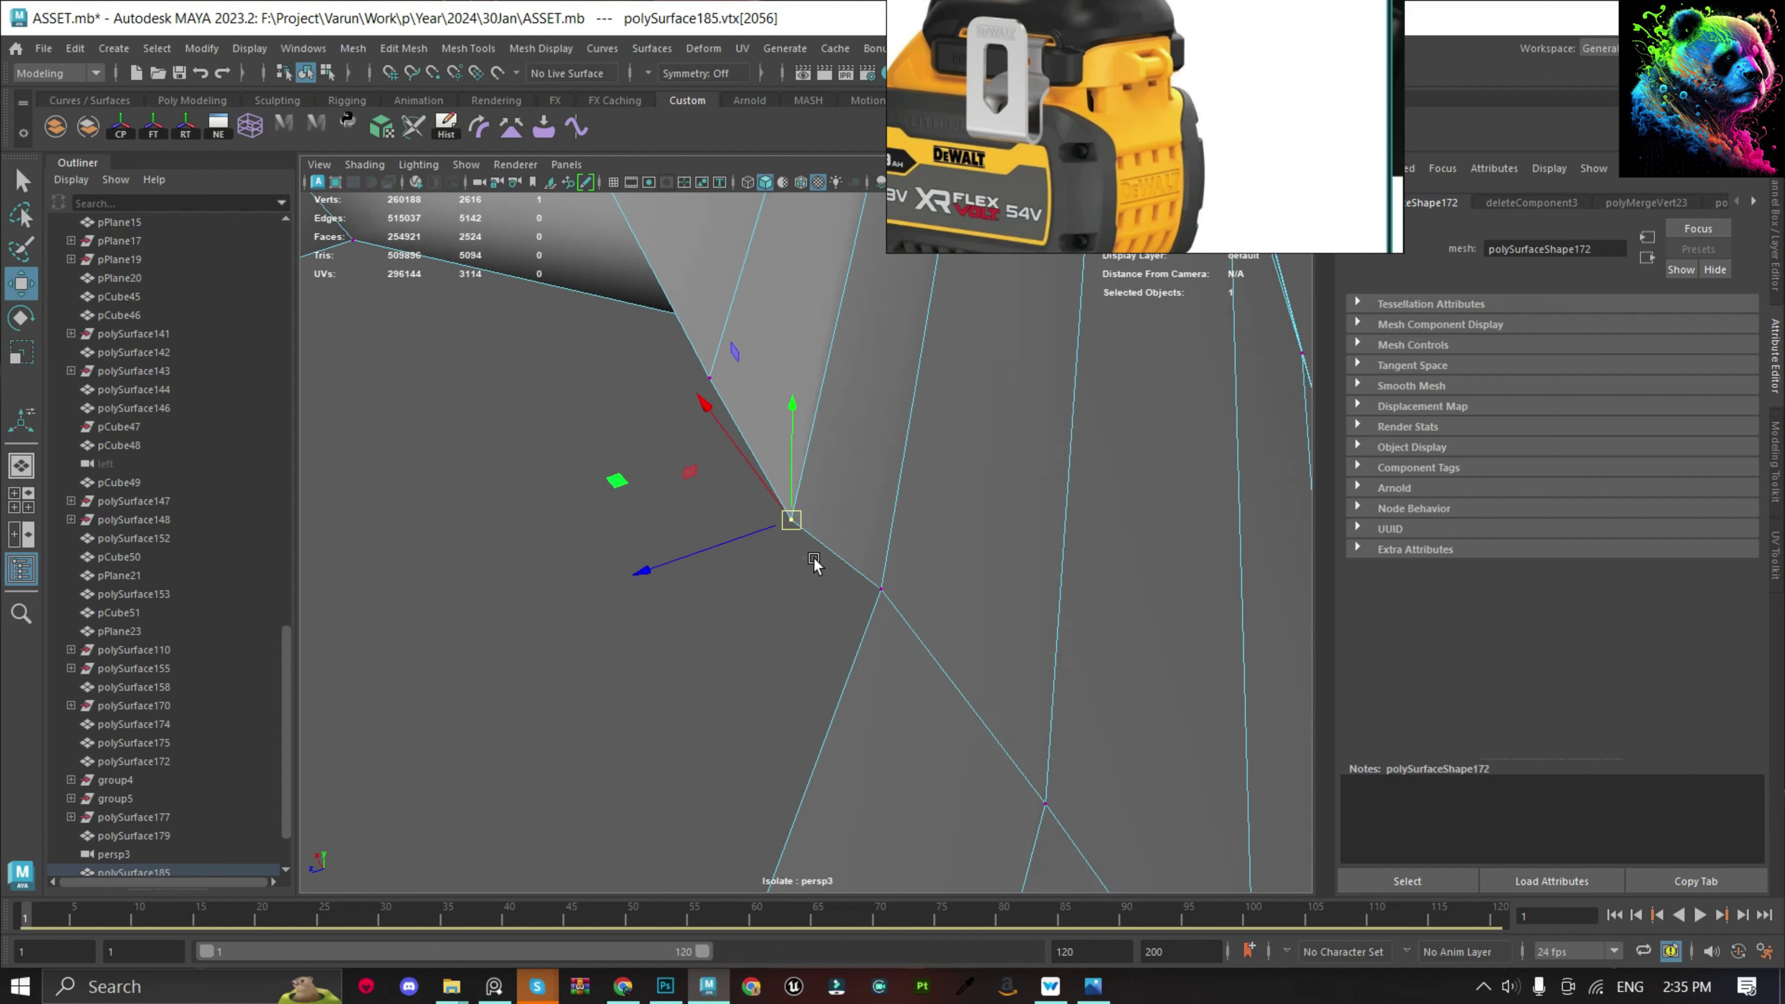
left_click_drag(780, 531, 1065, 590, "alt")
right_click_drag(729, 498, 1019, 450, "shift")
mouse_move(1019, 450)
left_mouse_down("alt")
mouse_move(877, 538)
mouse_move(717, 808)
left_mouse_up("alt")
left_click(709, 849)
mouse_move(849, 626)
left_mouse_down("alt")
mouse_move(872, 692)
mouse_move(741, 628)
left_mouse_up("alt")
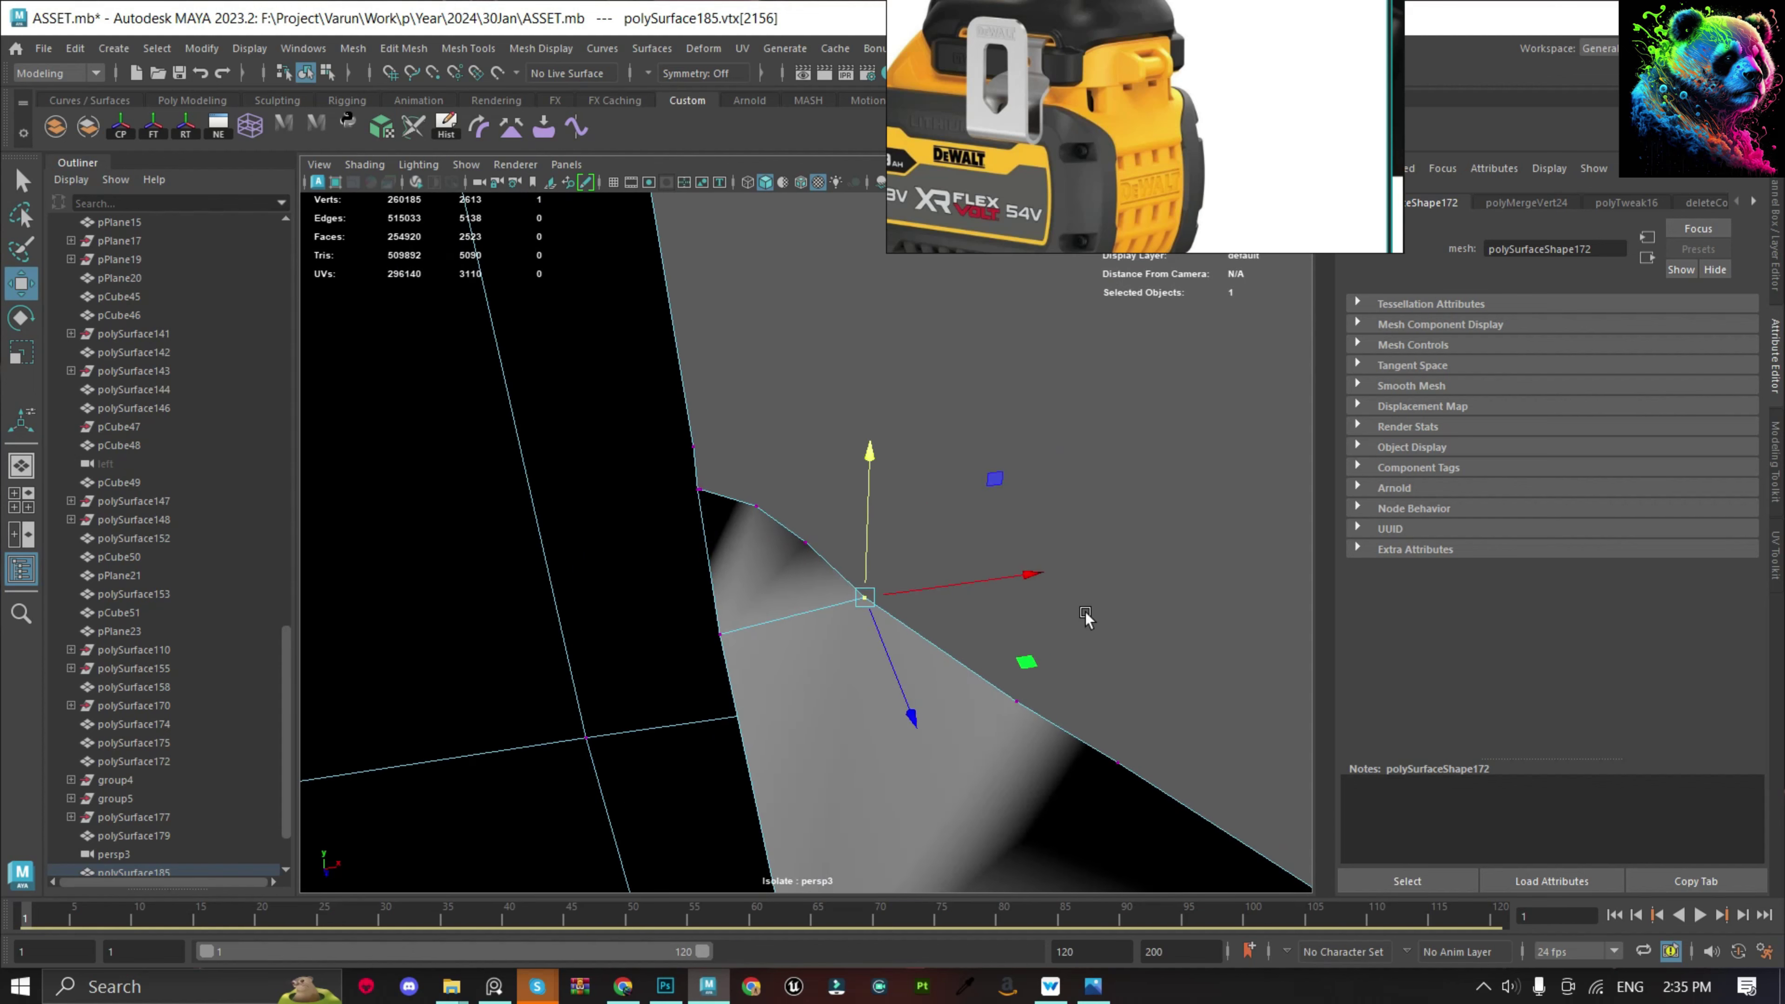
mouse_move(699, 548)
left_mouse_down("alt")
mouse_move(1052, 610)
mouse_move(763, 582)
mouse_move(1050, 492)
left_mouse_up("alt")
right_click_drag(1051, 493, 1051, 535)
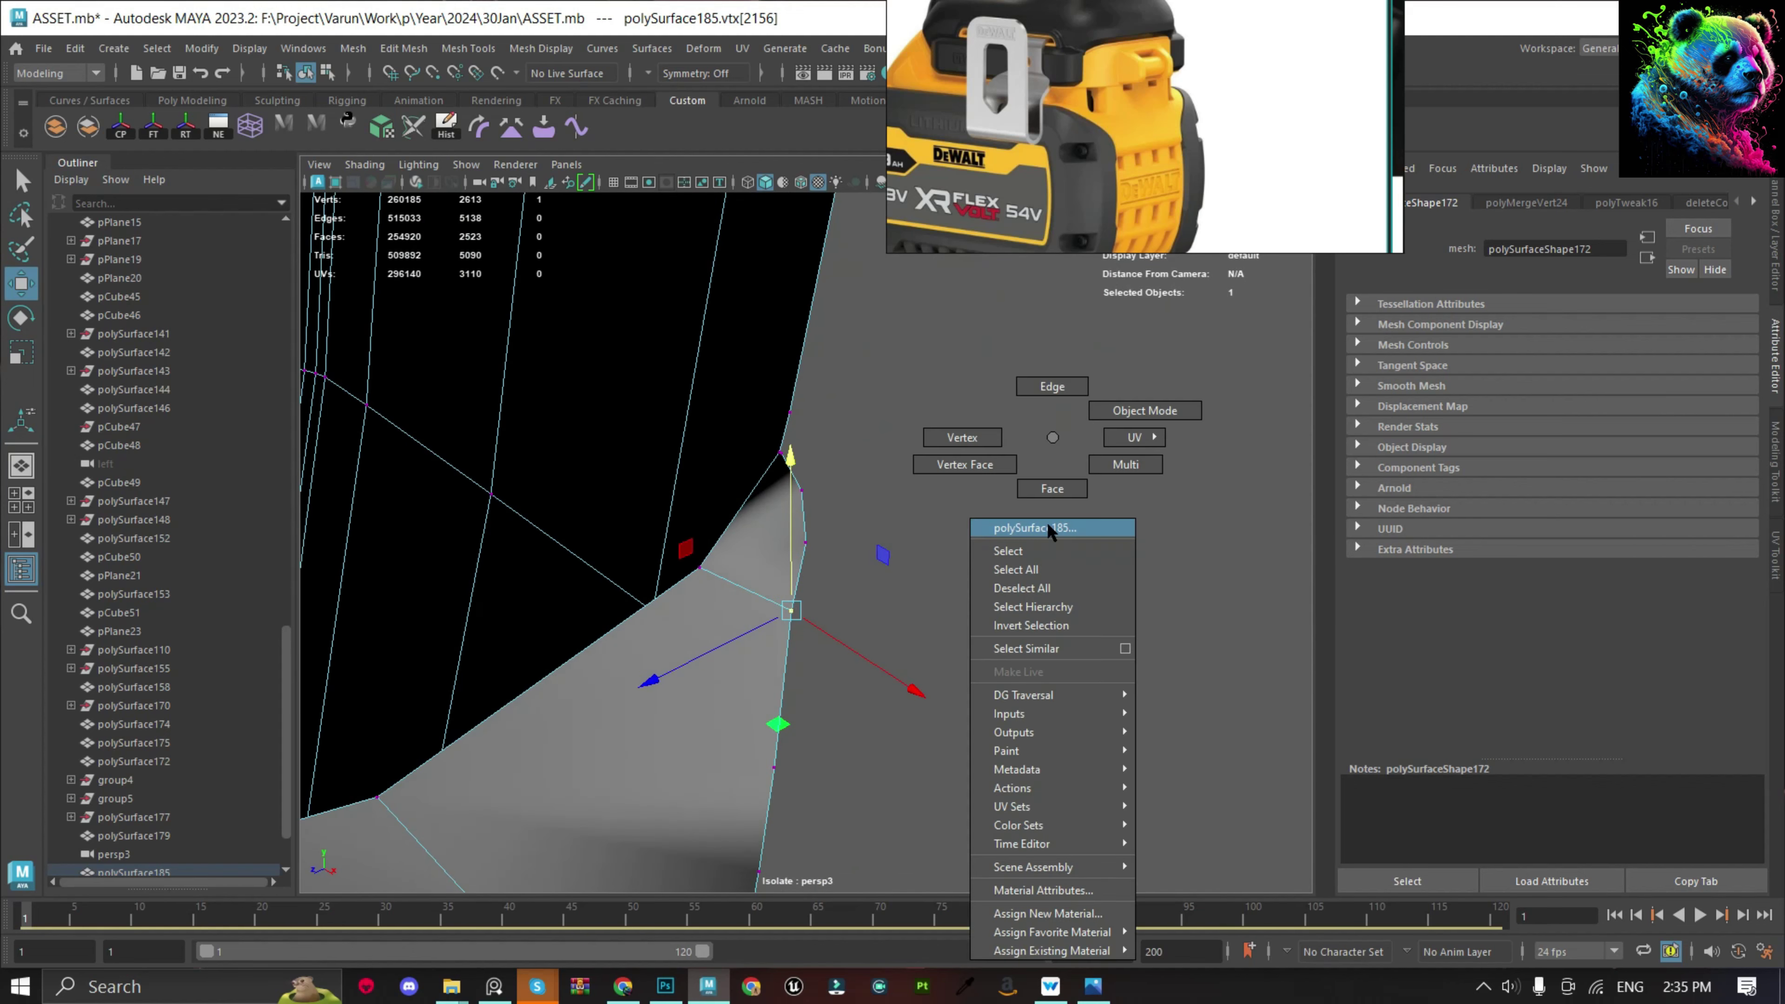
Delete the small triangular face and bridge the resulting gap with a new face.
left_click(785, 586)
mouse_move(786, 586)
left_mouse_down("alt")
mouse_move(859, 450)
mouse_move(857, 471)
mouse_move(1165, 644)
left_mouse_up("alt")
key("Delete")
left_click_drag(1093, 555, 920, 373, "alt")
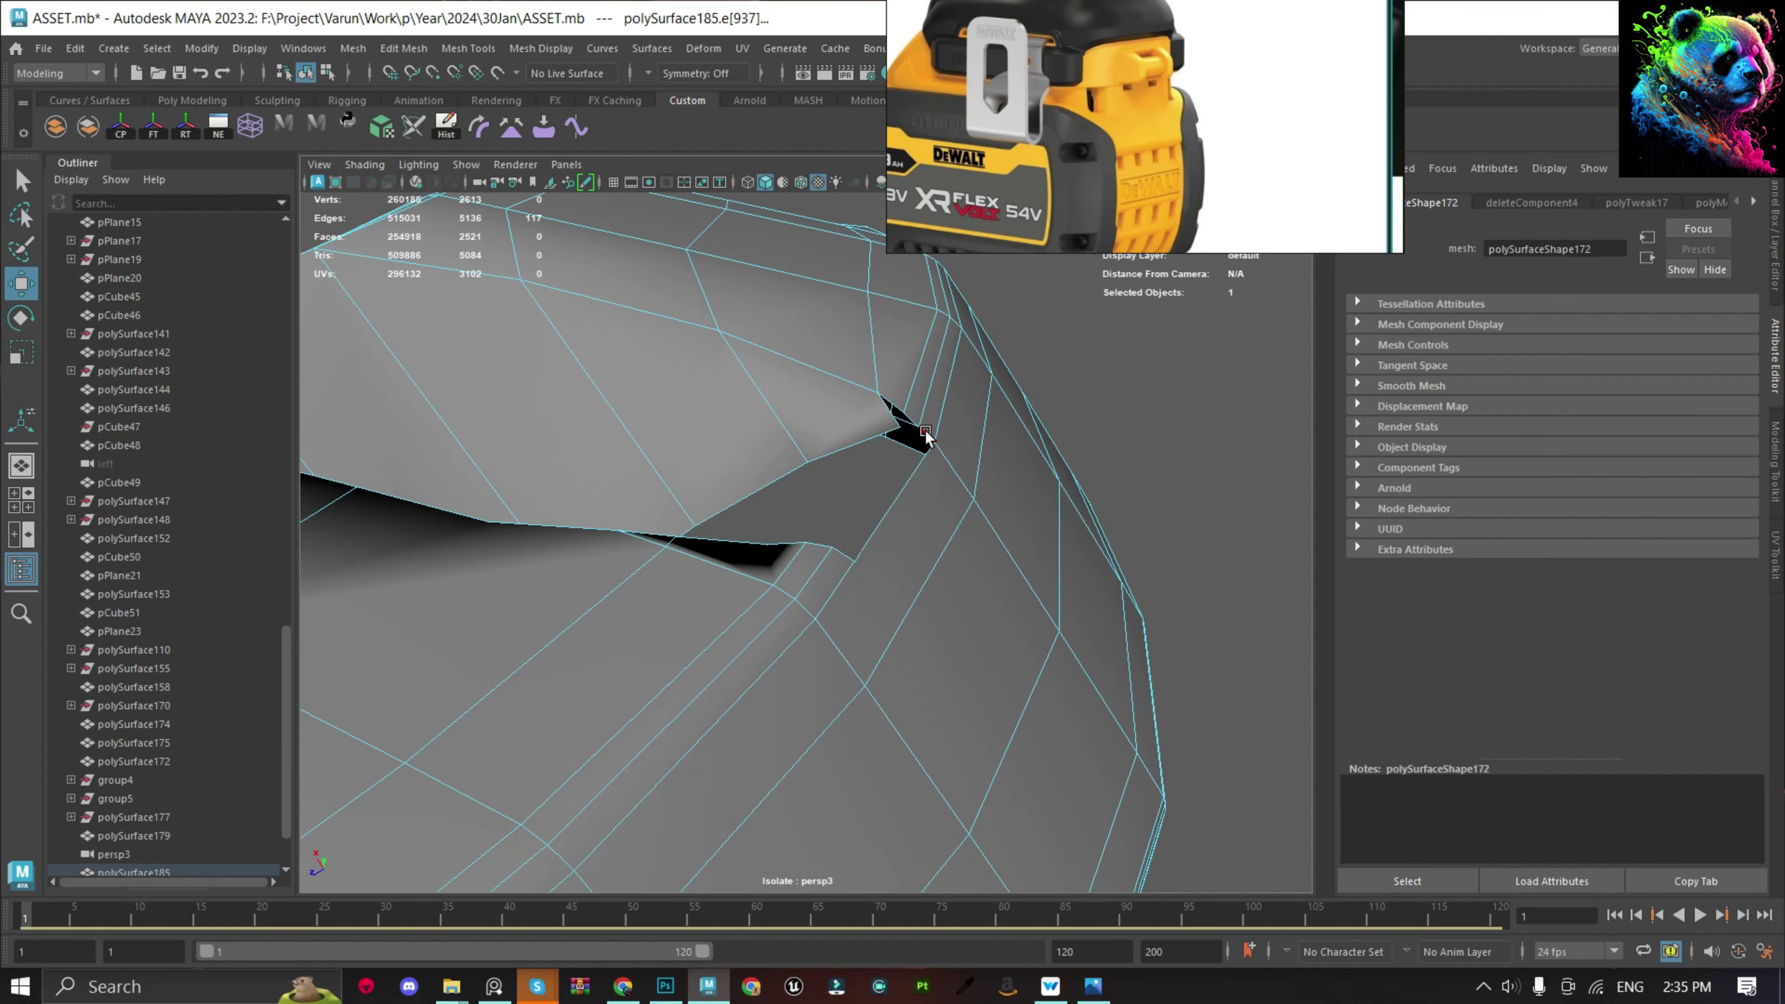
left_click(845, 548, "shift")
right_click_drag(857, 497, 836, 702, "shift")
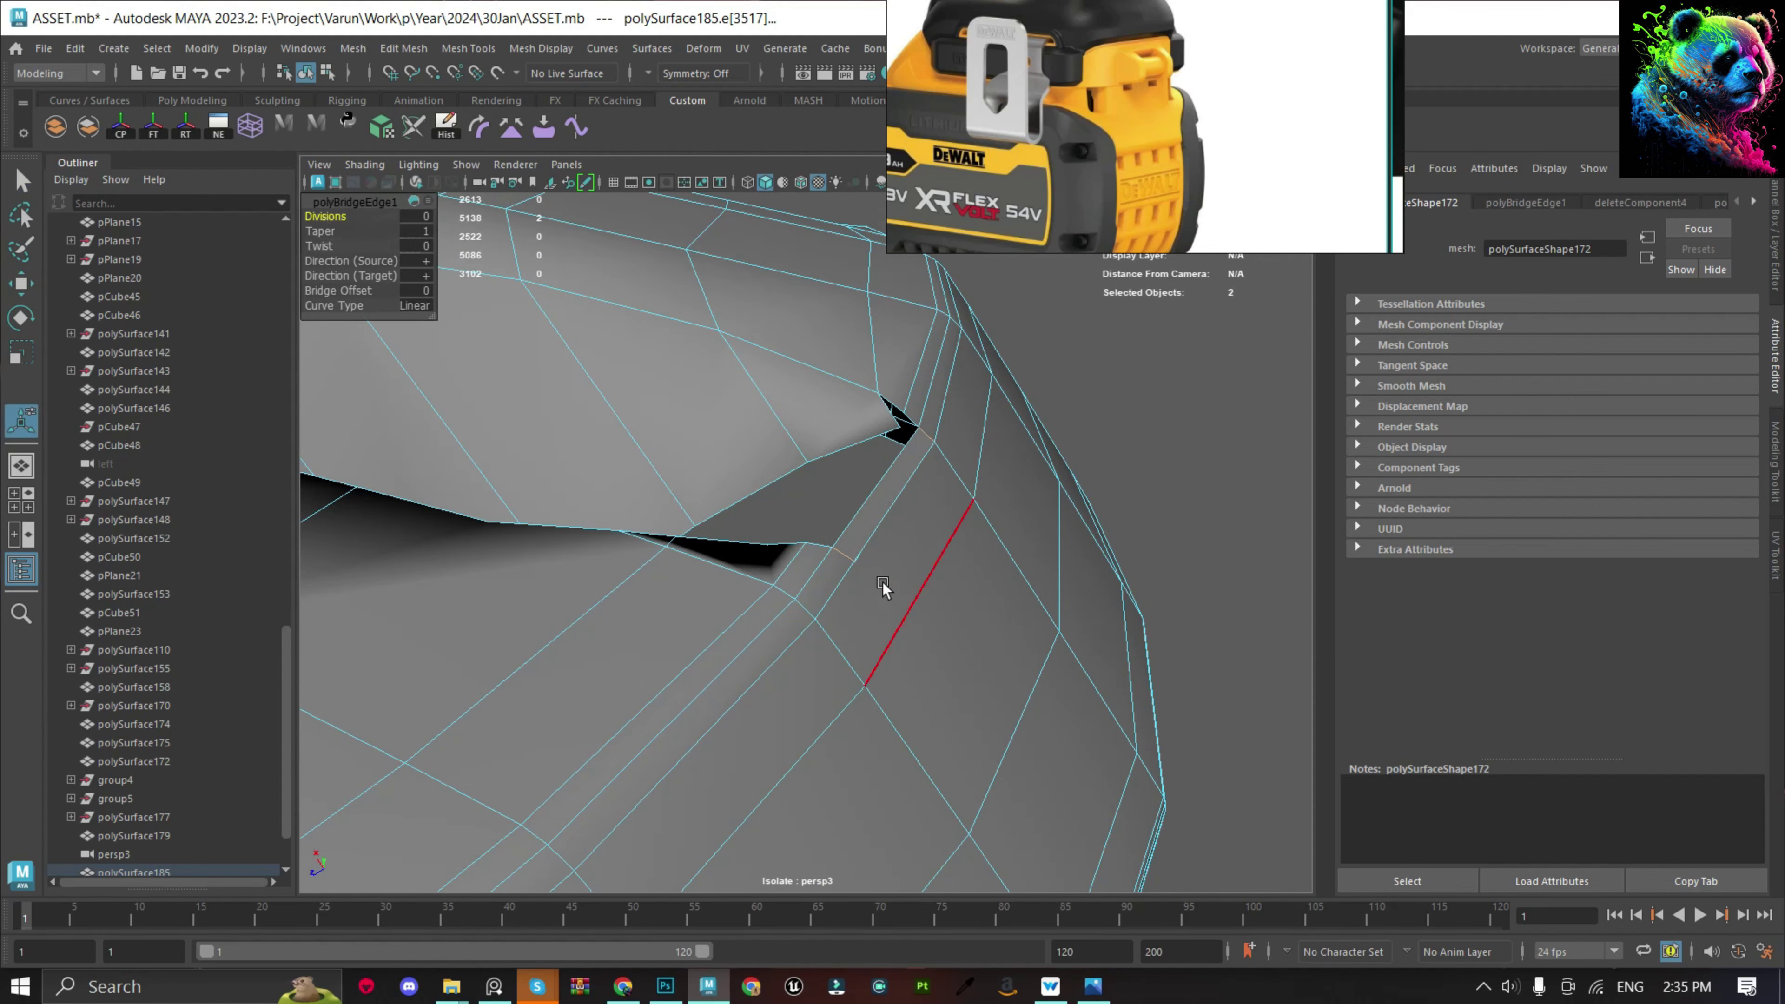
mouse_move(884, 586)
left_mouse_down("alt")
mouse_move(932, 460)
mouse_move(912, 387)
mouse_move(944, 586)
mouse_move(845, 530)
mouse_move(1118, 506)
left_mouse_up("alt")
Merge the leftover nearby vertices beside the hole to their centre.
left_click(846, 531)
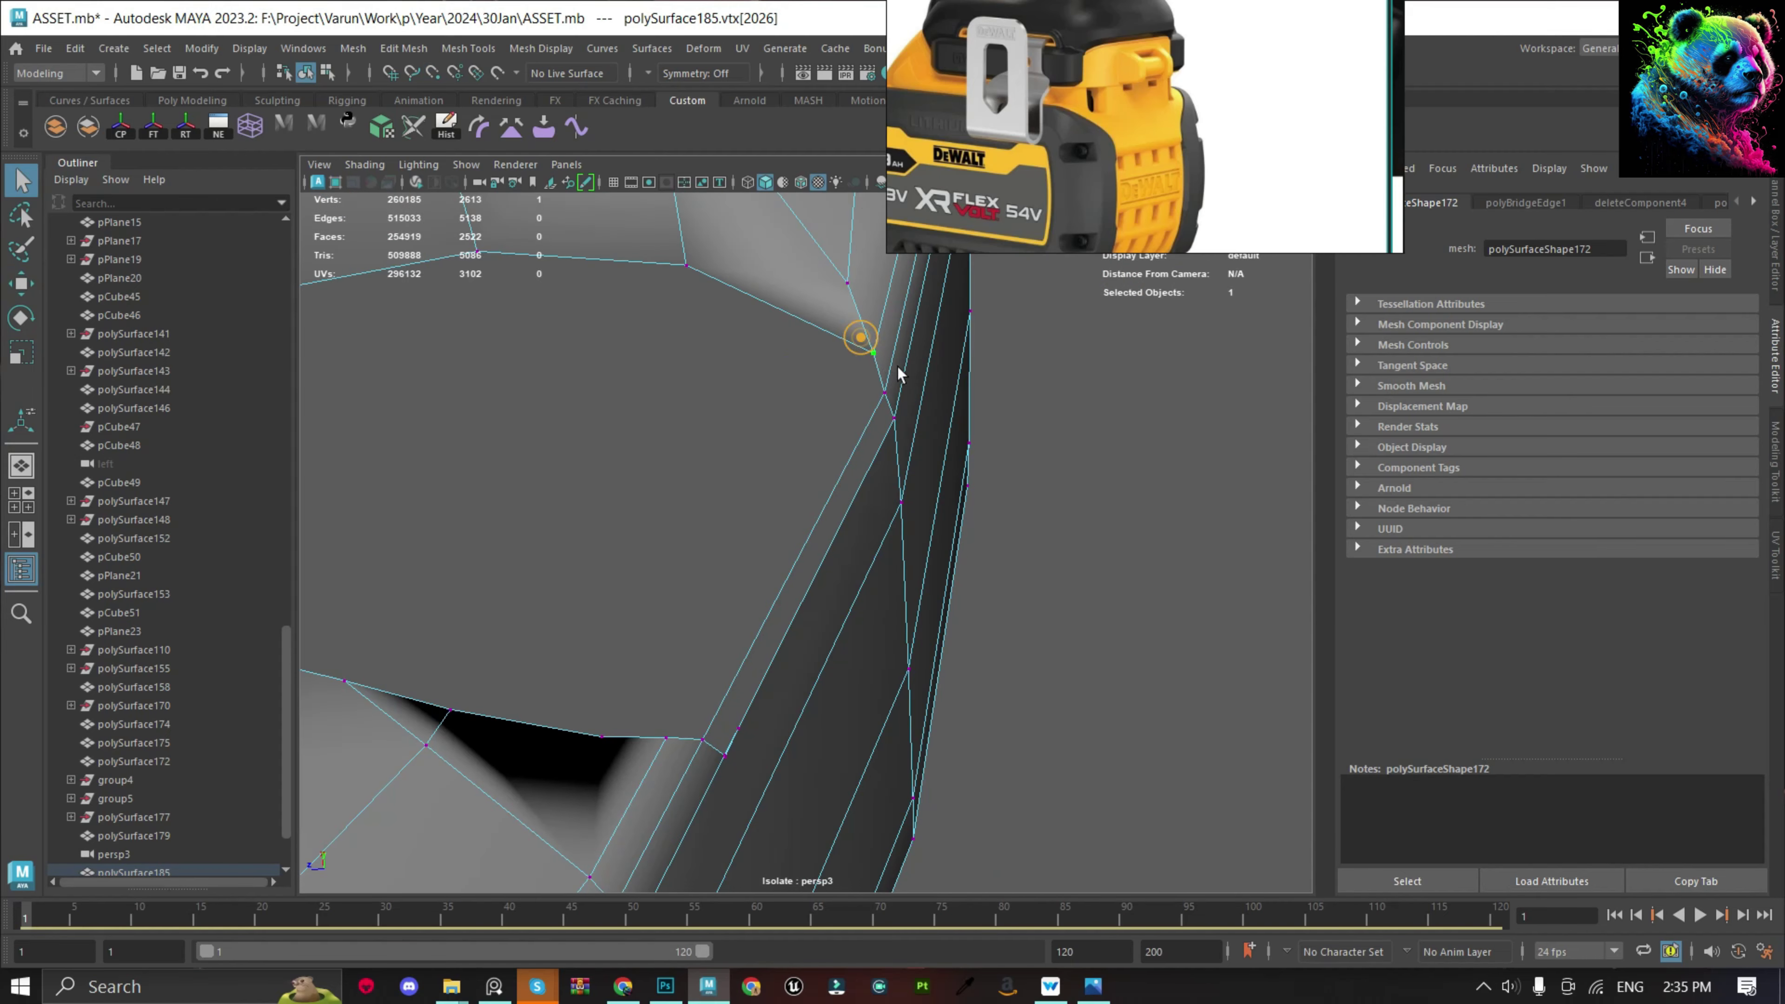
right_click_drag(899, 374, 871, 288, "shift")
mouse_move(872, 288)
left_mouse_down("alt")
mouse_move(679, 702)
mouse_move(893, 540)
mouse_move(773, 714)
mouse_move(659, 677)
left_mouse_up("alt")
left_click(679, 702)
key("w")
right_click_drag(725, 576, 730, 456, "shift")
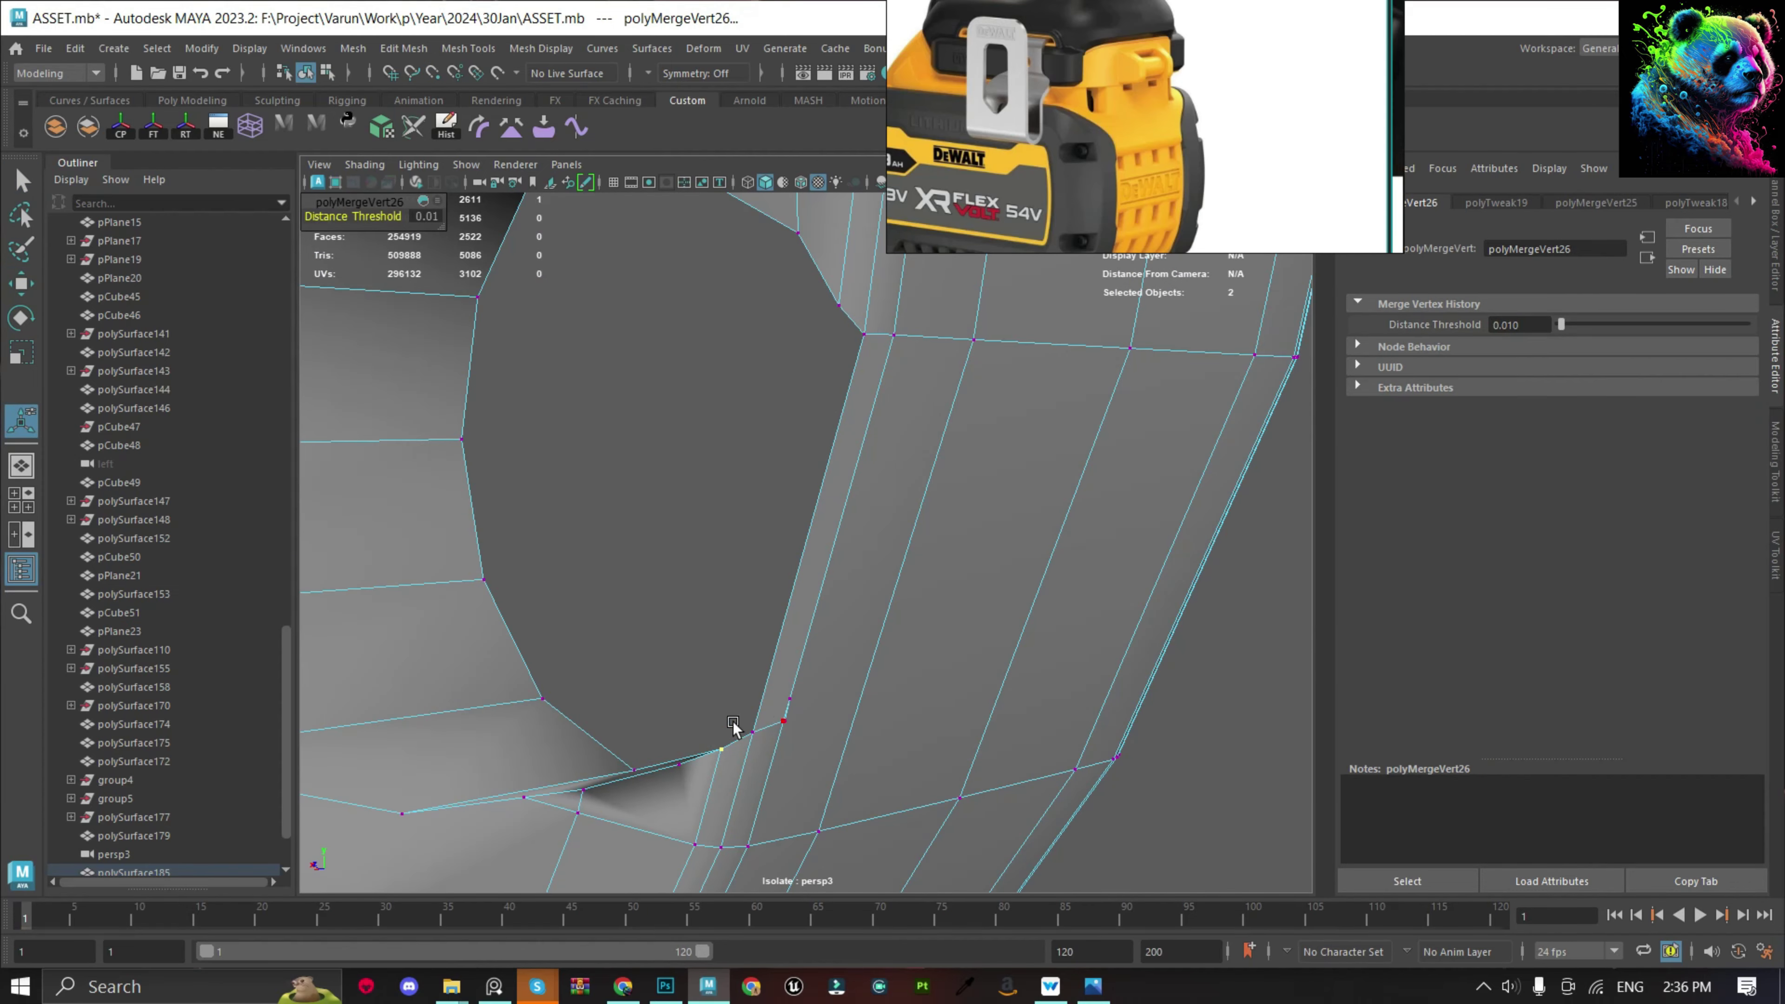
left_click_drag(578, 809, 738, 590, "alt")
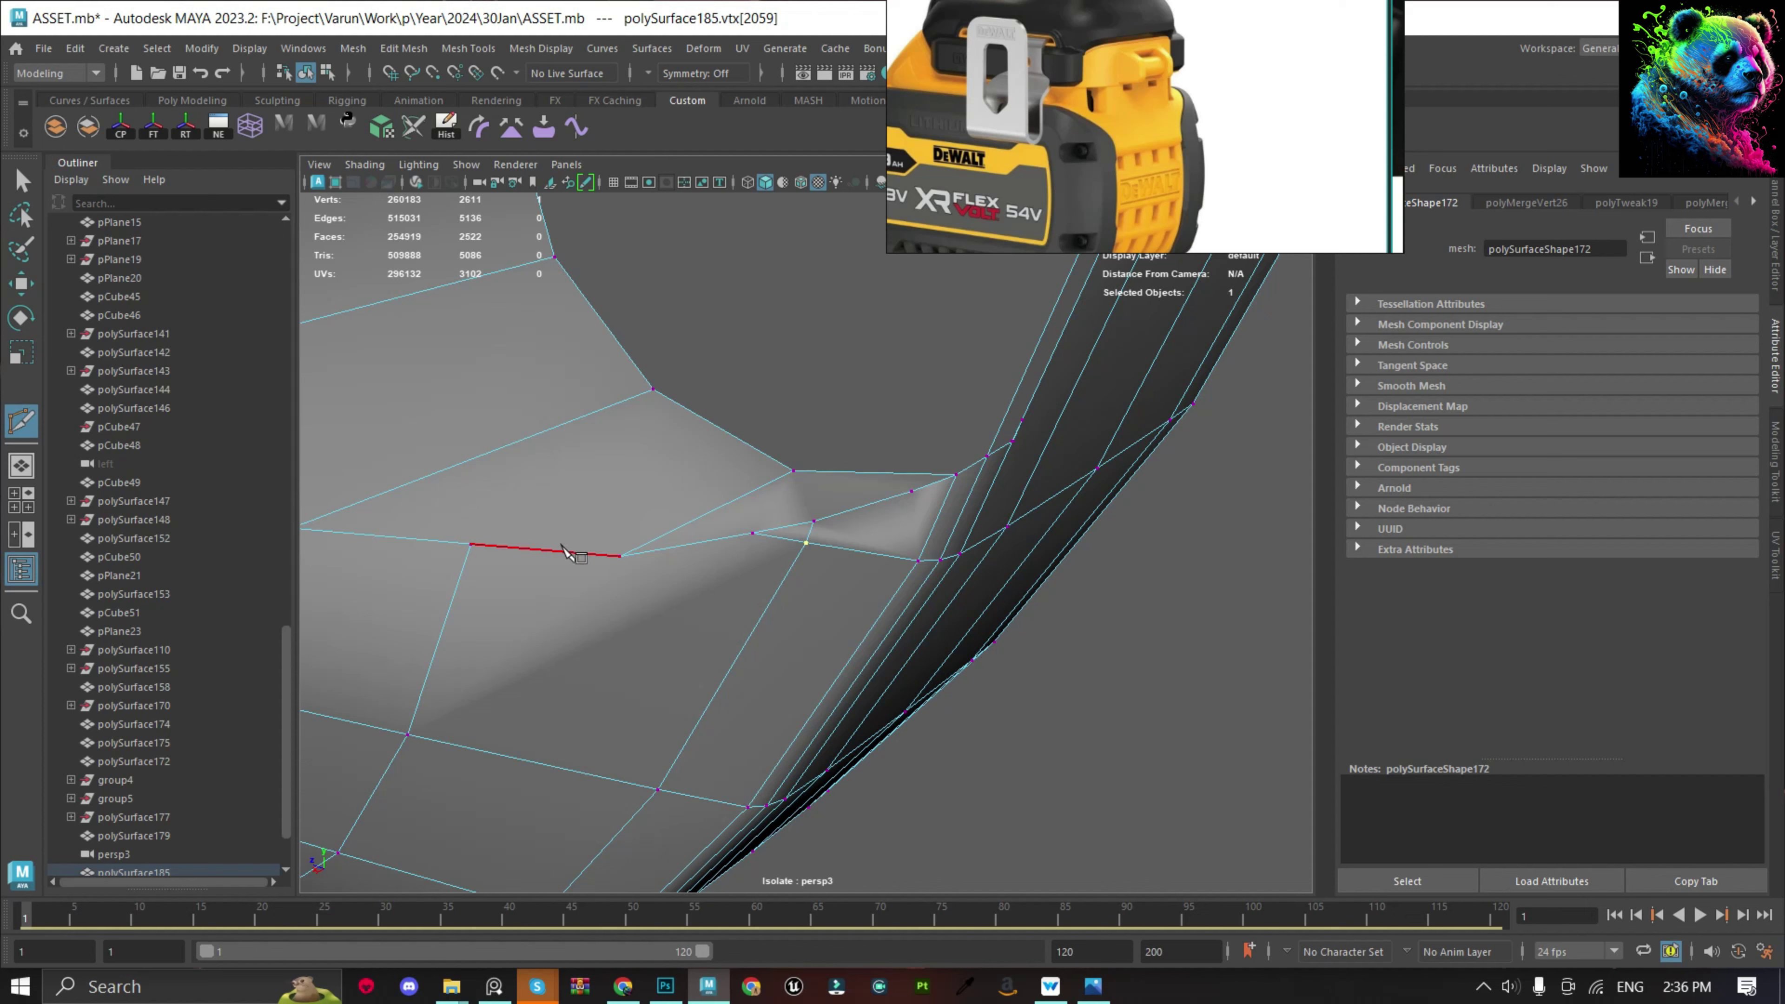
Commit the Multi-Cut edge and delete the redundant edge beside it.
key("Return")
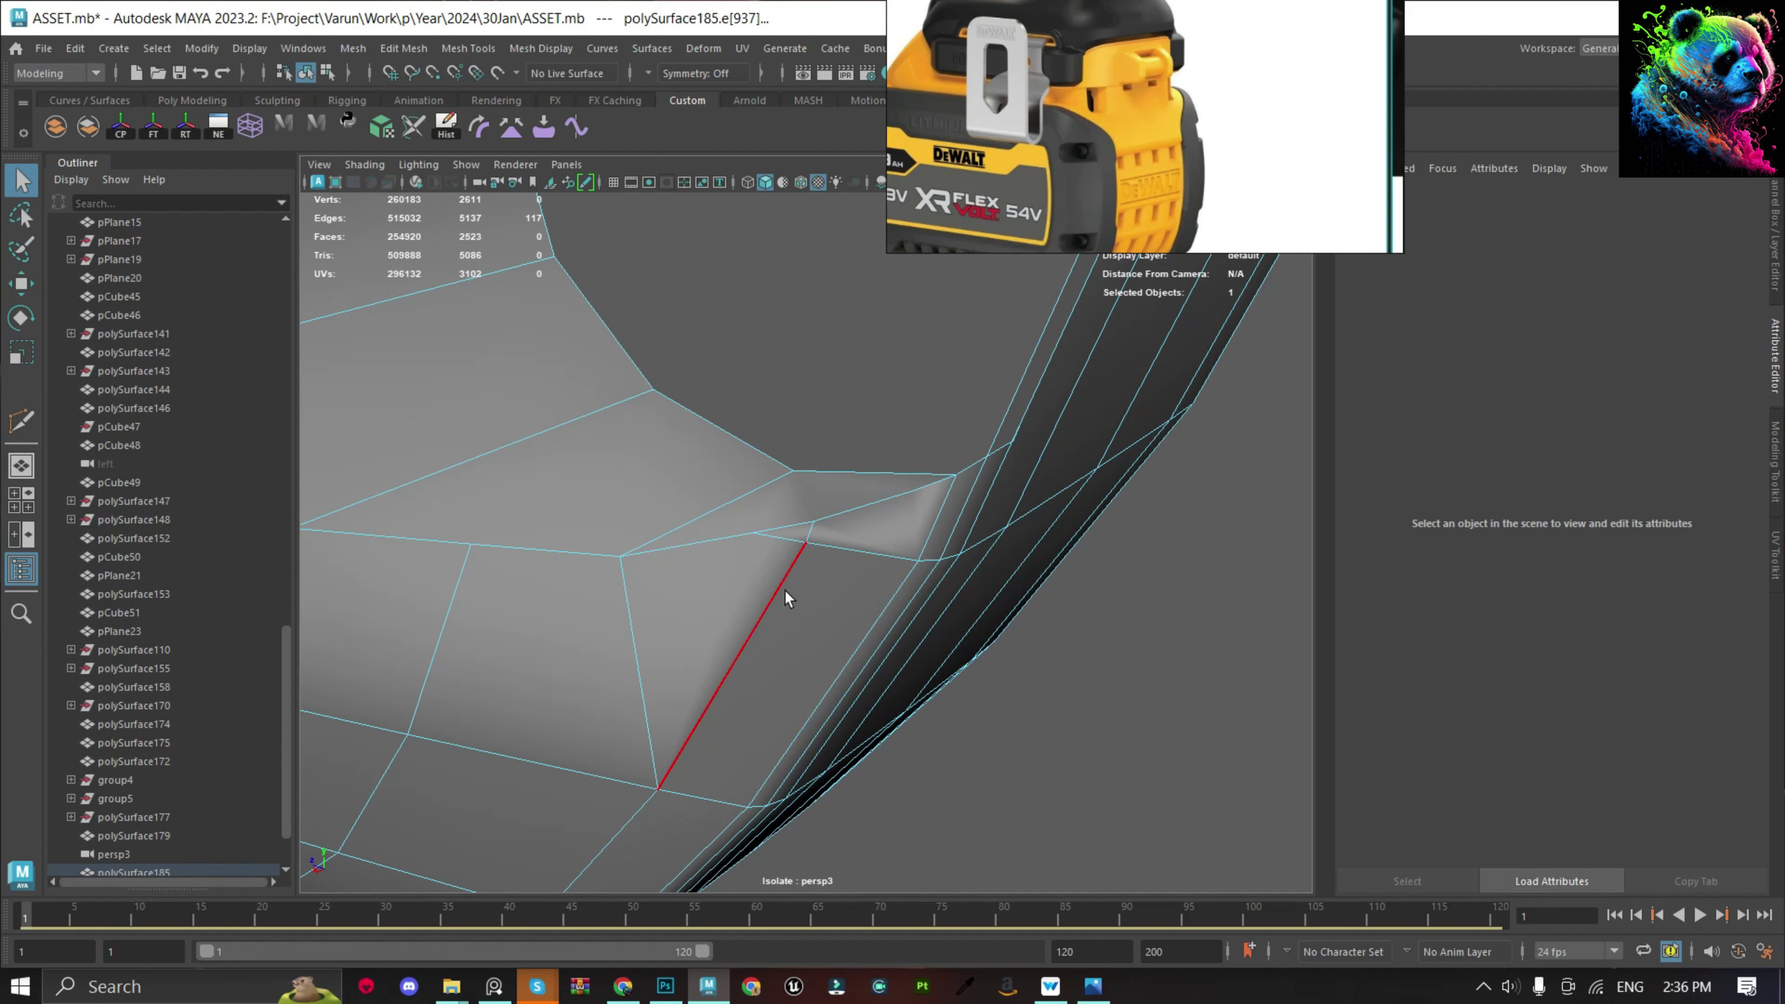
left_click(785, 590)
key("ctrl+Delete")
mouse_move(867, 534)
left_mouse_down("alt")
mouse_move(971, 568)
mouse_move(858, 437)
left_mouse_up("alt")
key("F9")
Cut a new edge along the hole's edge loop and delete the unwanted edge.
right_click_drag(861, 432, 861, 432)
left_click_drag(861, 432, 834, 561, "alt")
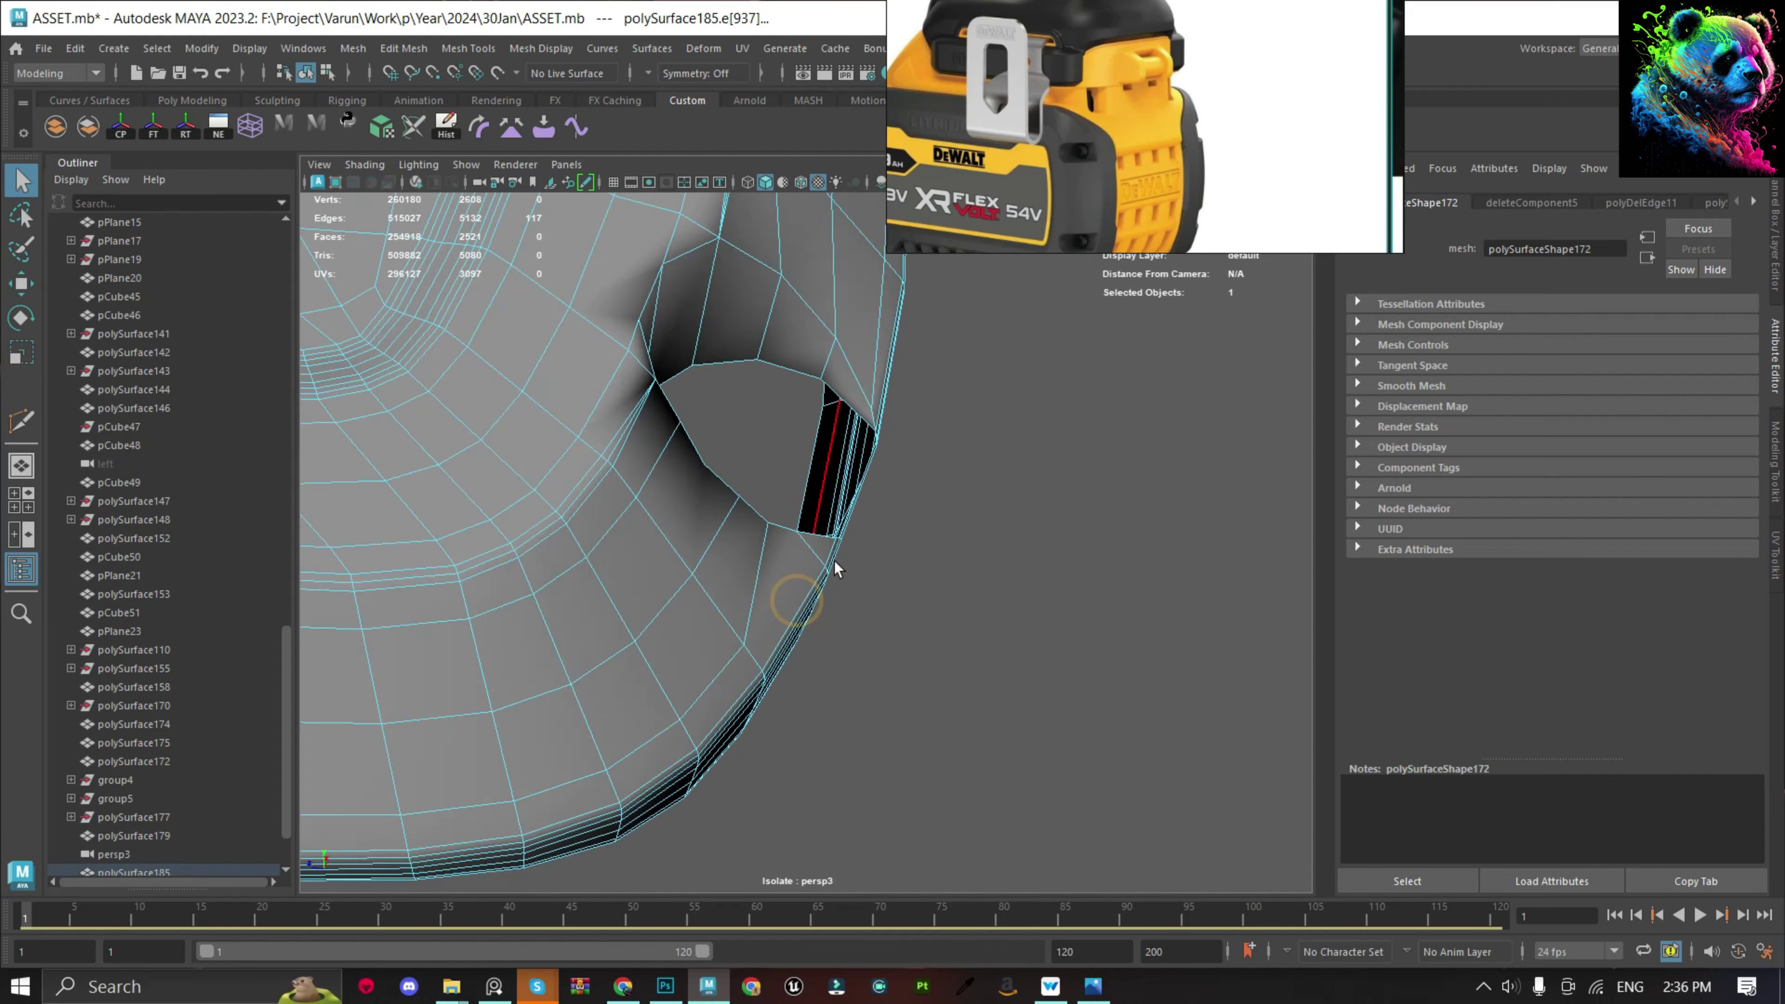
double_click(715, 557)
left_click_drag(687, 570, 654, 555, "alt")
right_click_drag(654, 556, 528, 529, "shift")
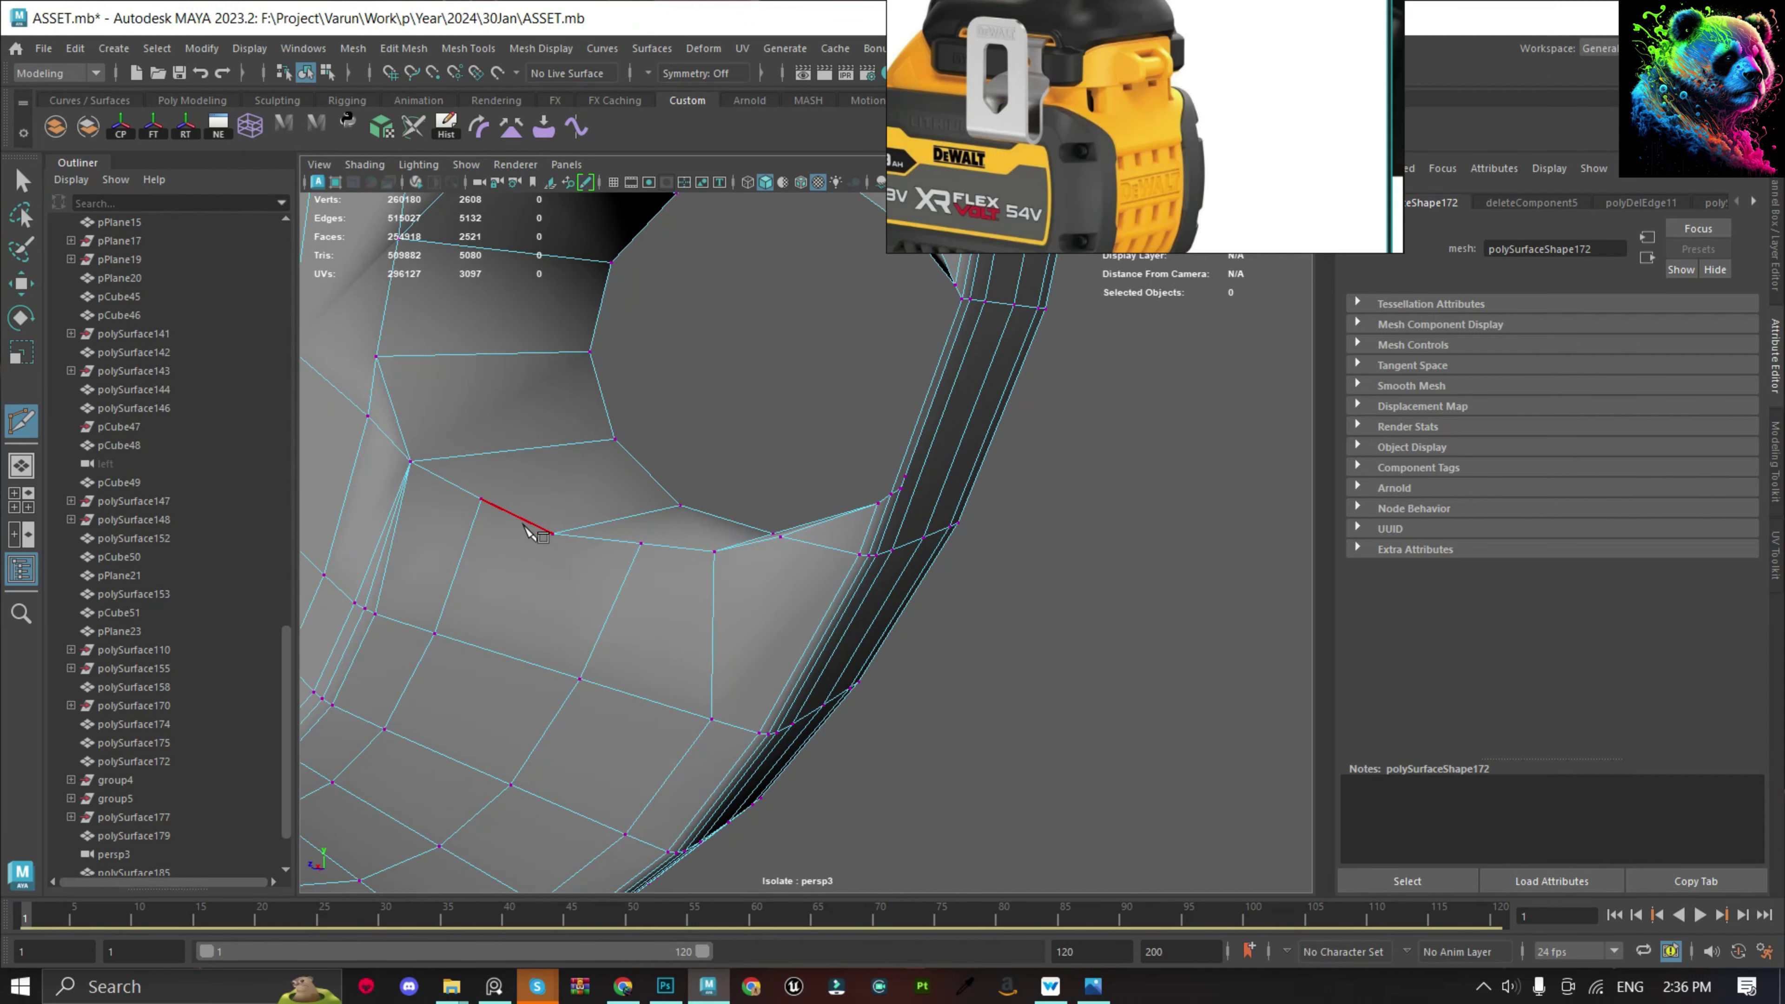
key("Return")
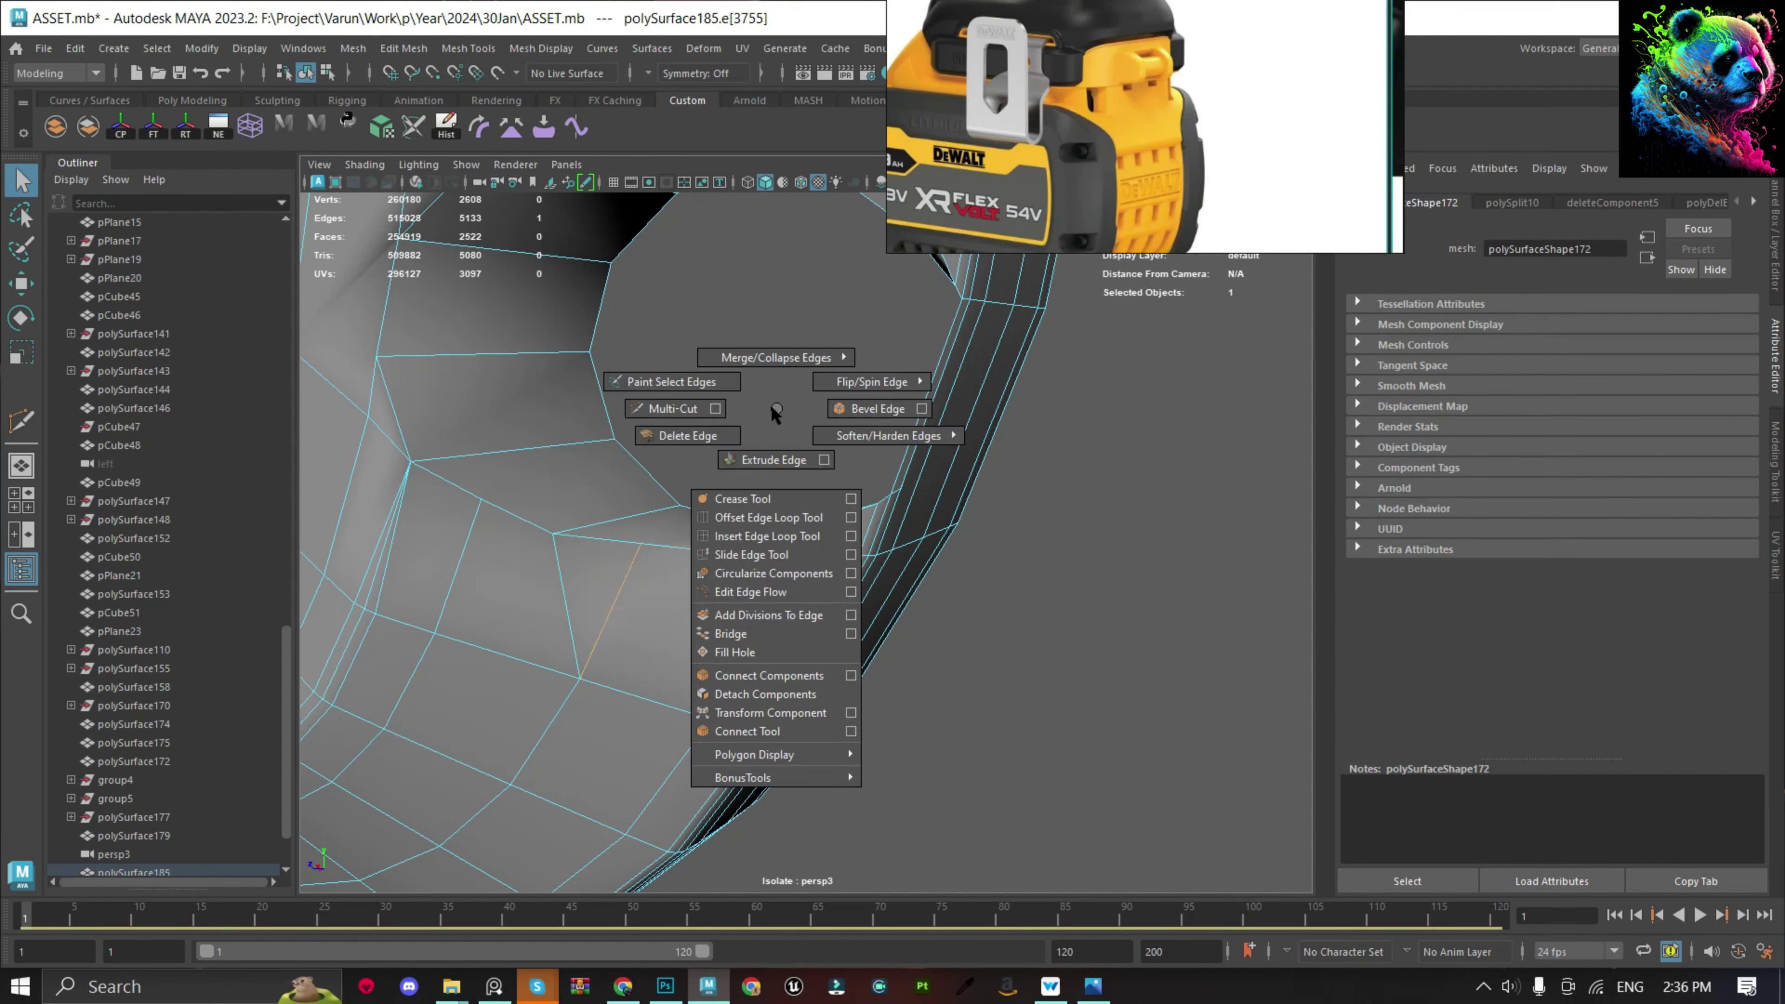
right_click_drag(769, 430, 745, 457, "shift")
mouse_move(745, 457)
left_mouse_down("alt")
mouse_move(771, 445)
mouse_move(559, 528)
left_mouse_up("alt")
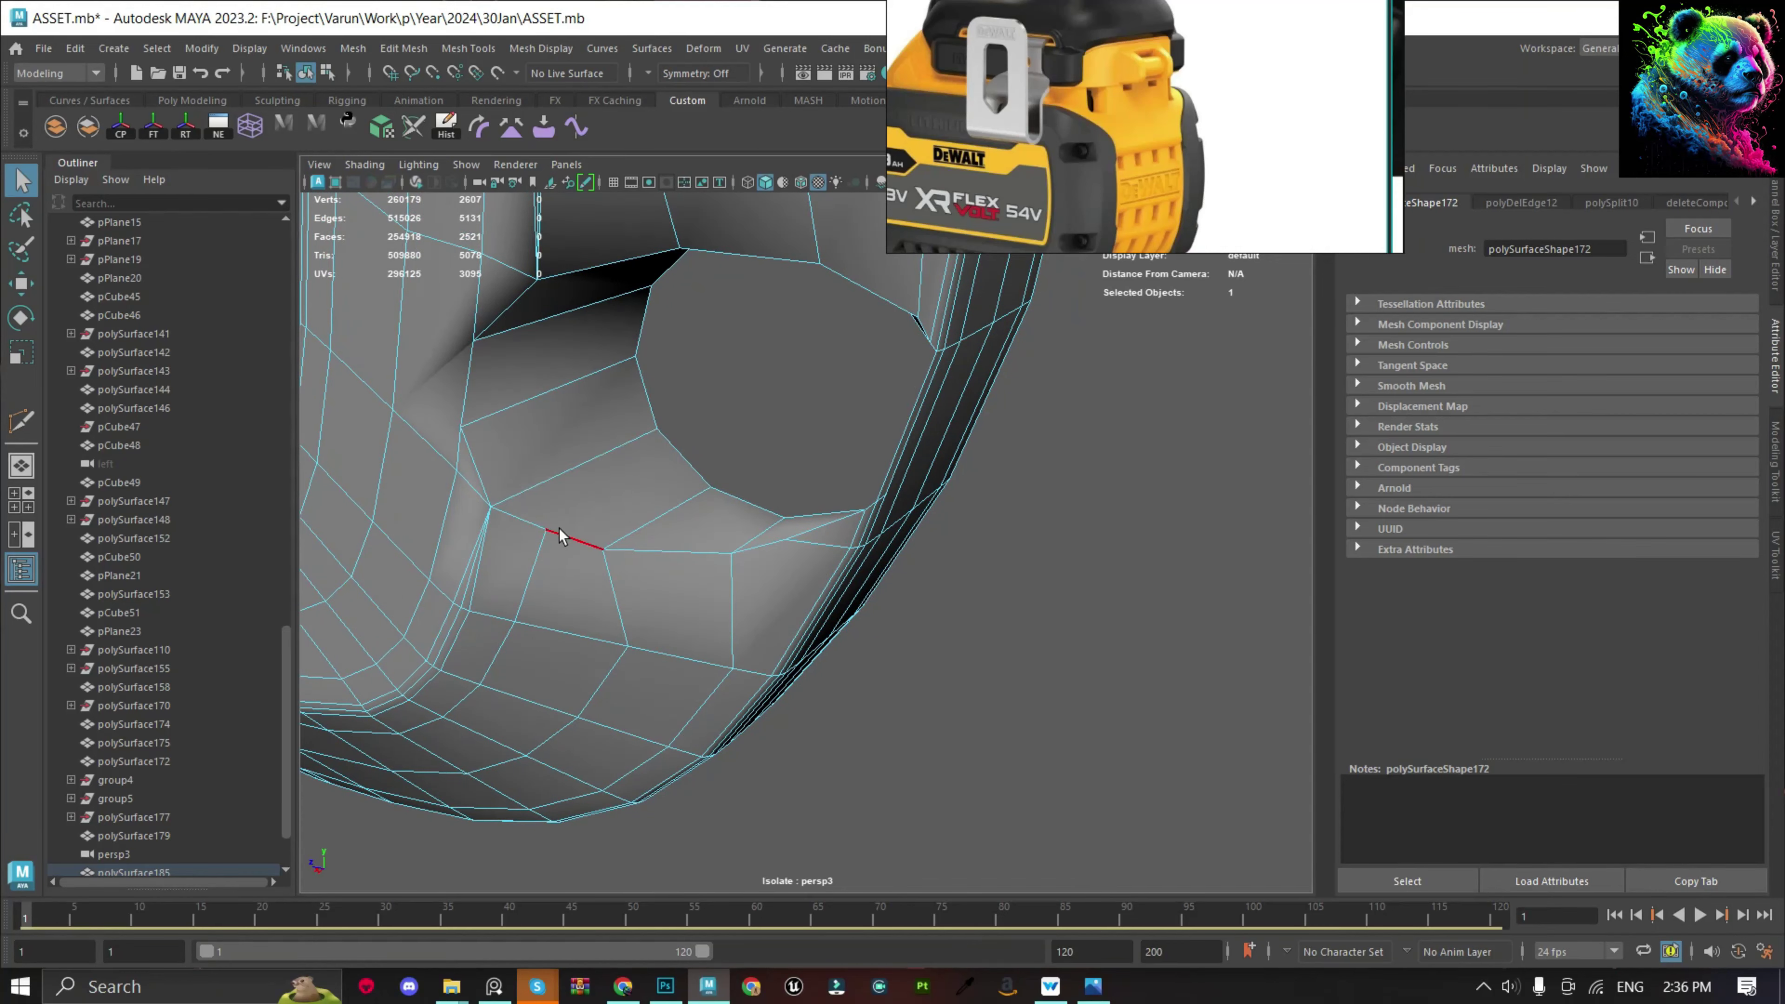
Insert an edge loop near the hole and even out its flow.
mouse_move(478, 347)
left_mouse_down("alt")
mouse_move(728, 549)
mouse_move(1008, 560)
left_mouse_up("alt")
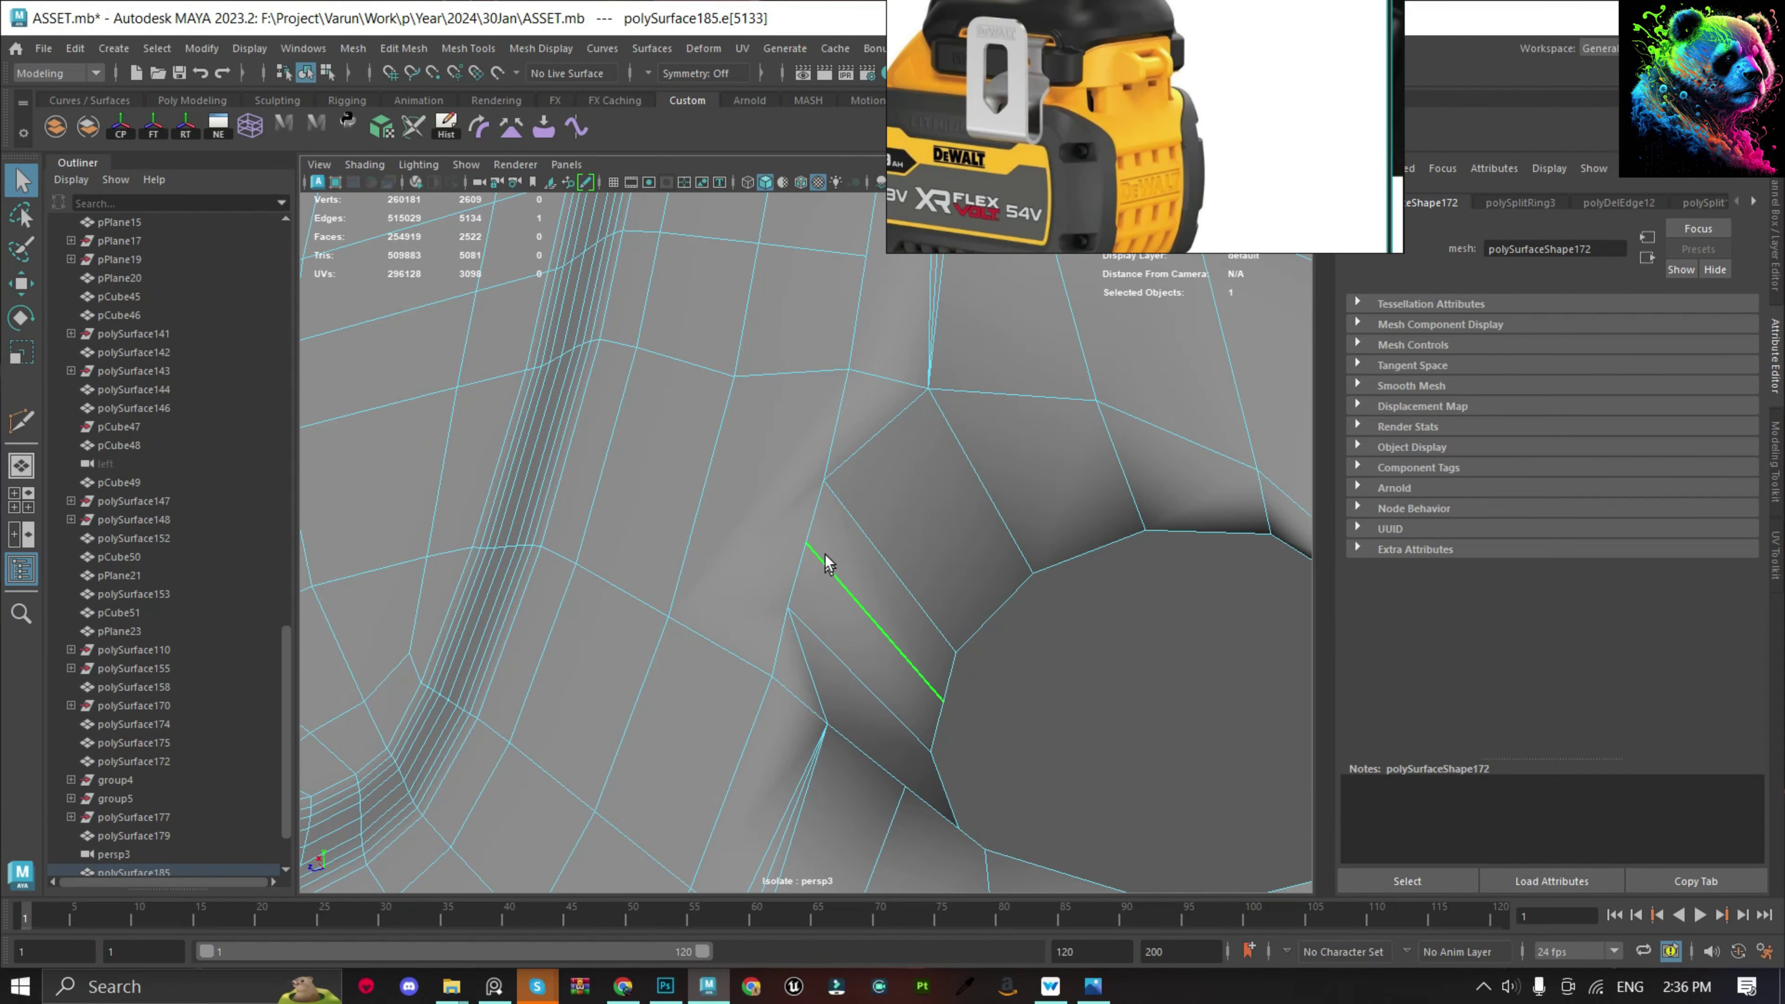
left_click(984, 536, "ctrl")
left_click_drag(928, 650, 797, 657, "alt")
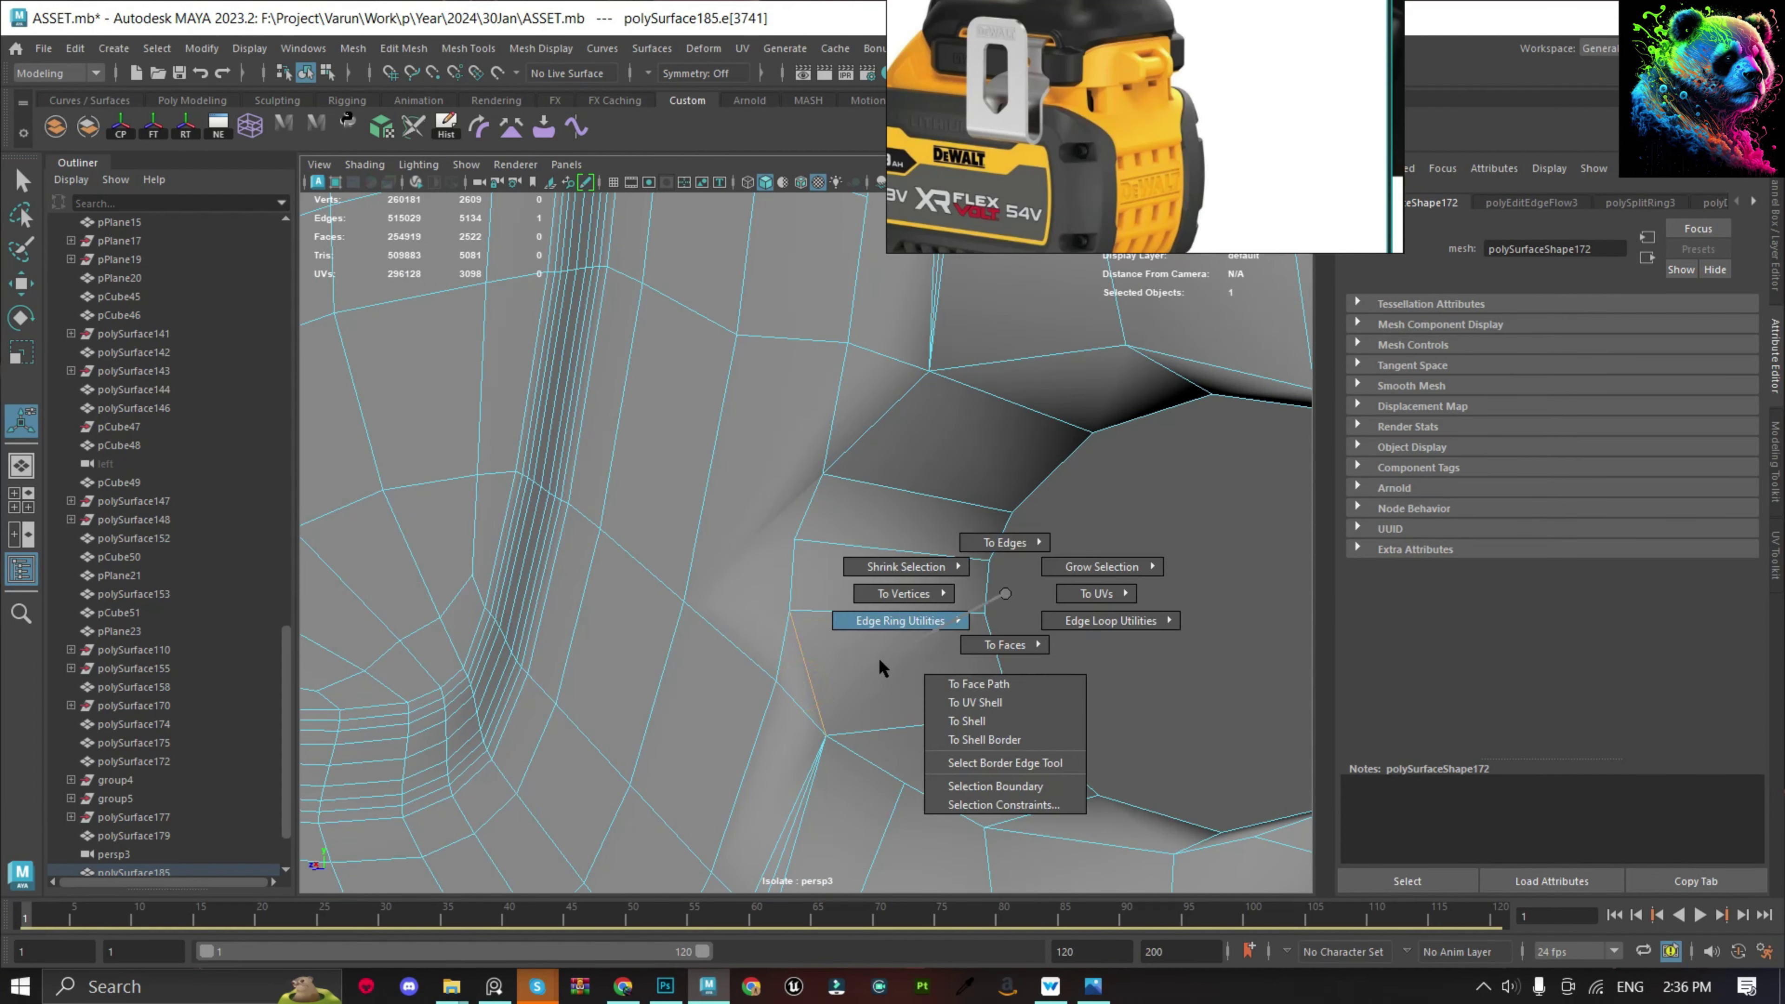
right_click_drag(1081, 581, 1082, 622, "shift")
right_click_drag(1070, 764, 1071, 765, "shift")
Split the edge rings beside the hole with three more edge loops.
left_click(913, 429)
right_click_drag(909, 427, 909, 427, "shift")
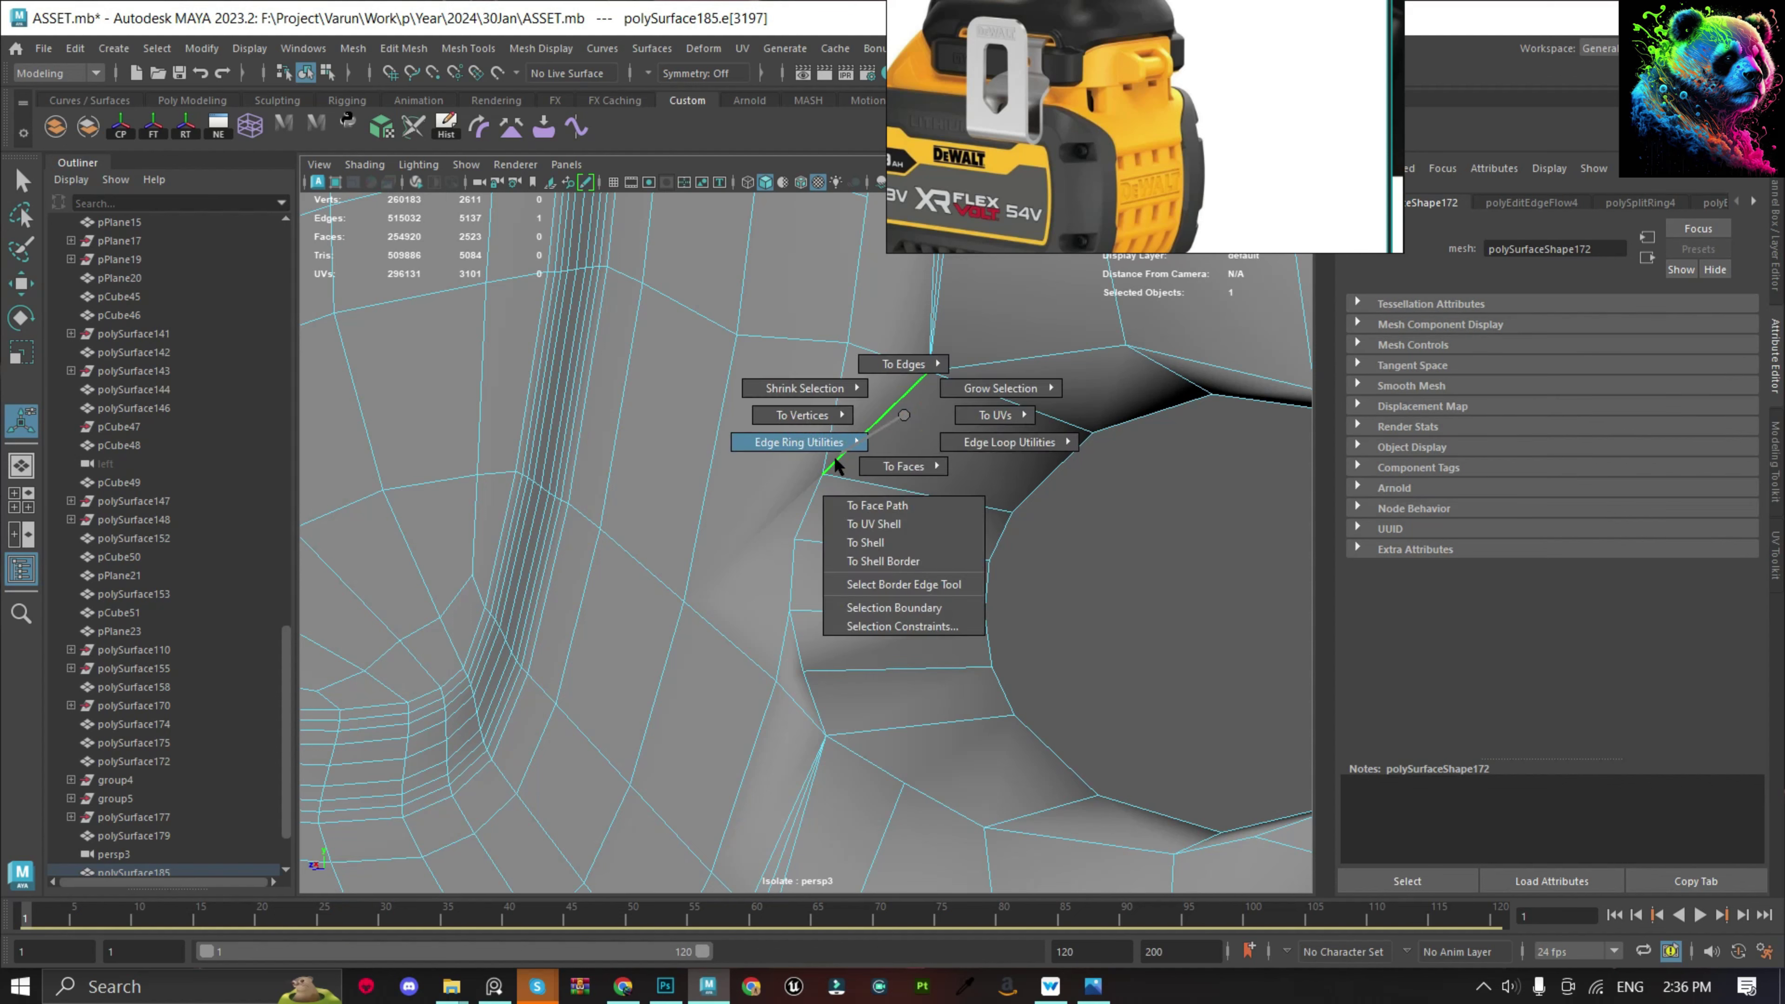
right_click_drag(1043, 546, 1017, 547, "shift")
left_click(903, 402)
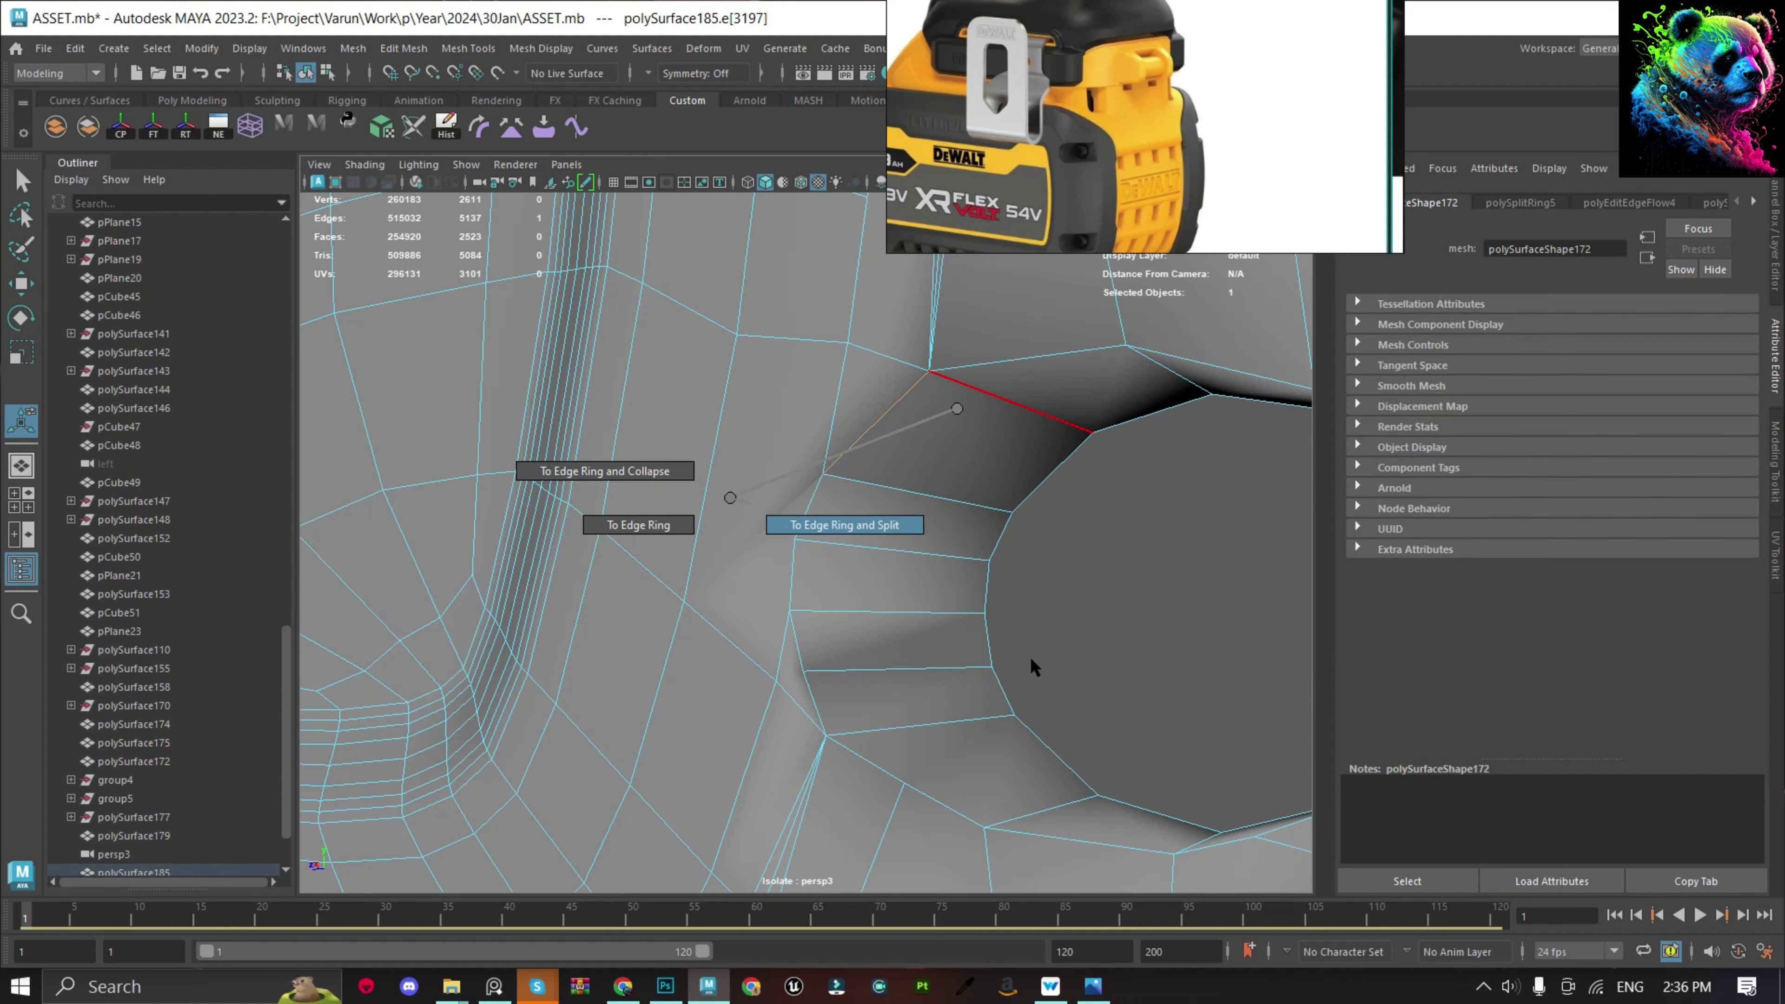
right_click_drag(902, 405, 1055, 481, "shift")
left_click(1055, 481)
left_click_drag(1114, 602, 1087, 631, "alt")
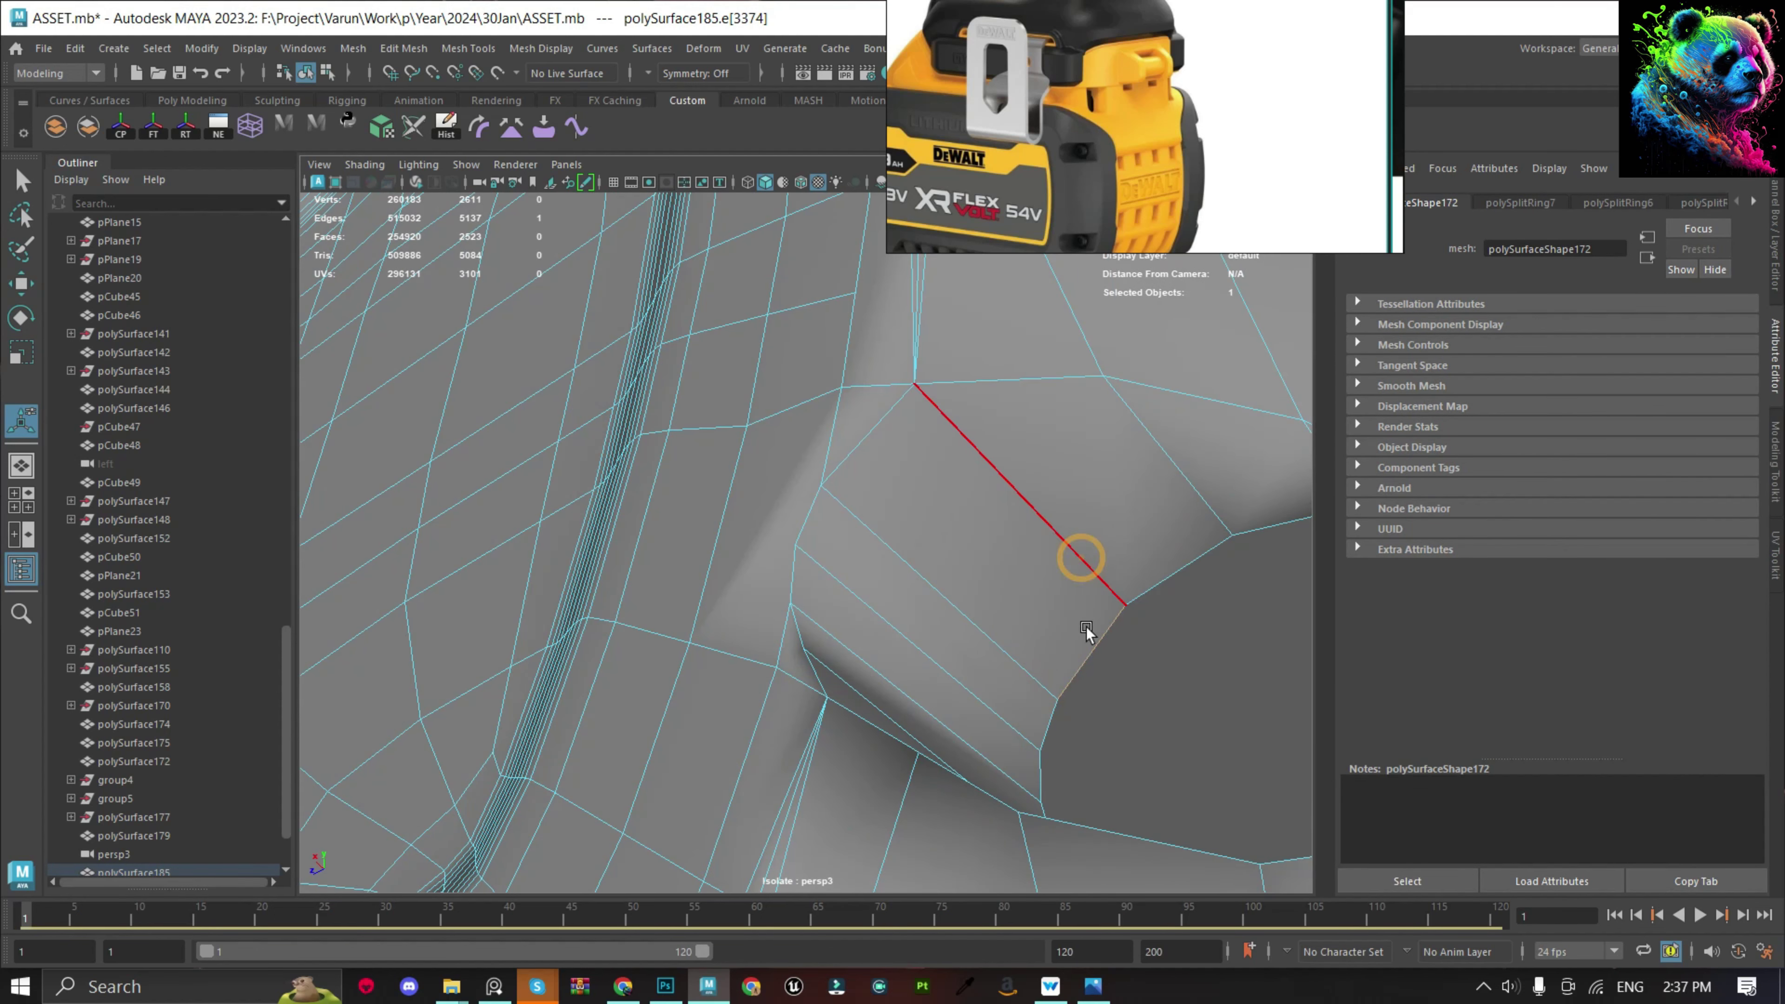
Merge stray vertices and split another ring running toward the hole with smoothed flow.
key("3")
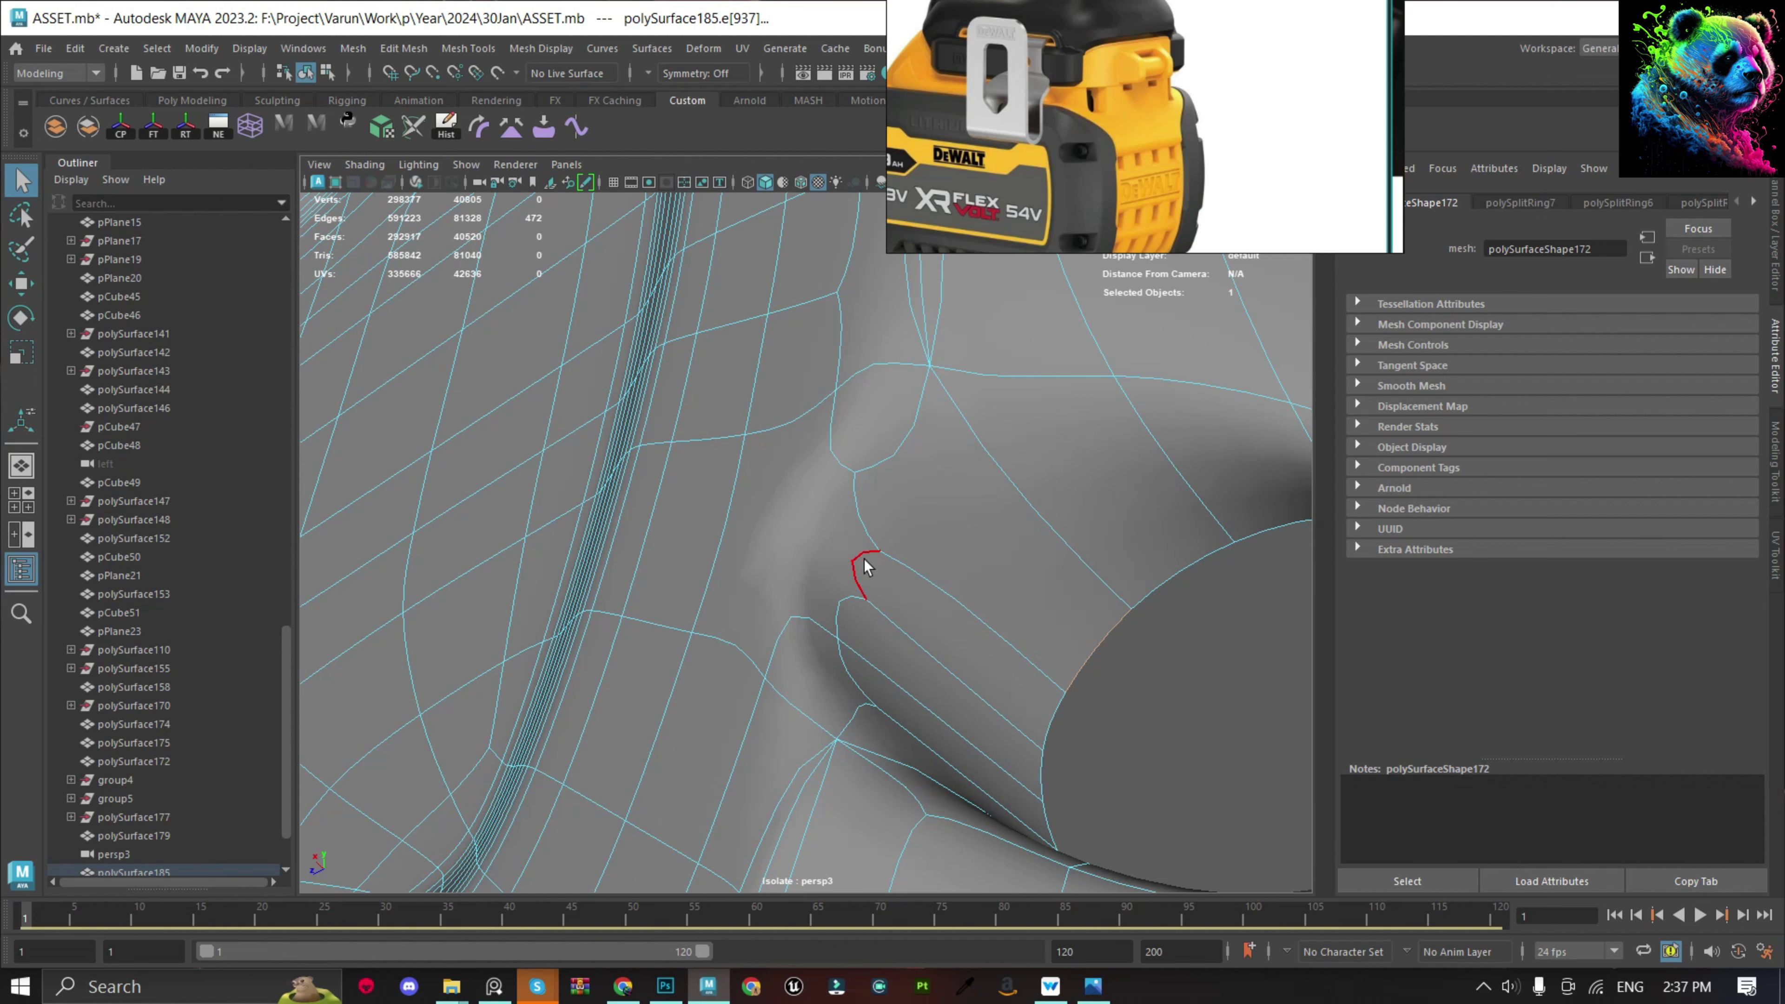
key("ctrl+z")
right_click_drag(912, 616, 1028, 450, "shift")
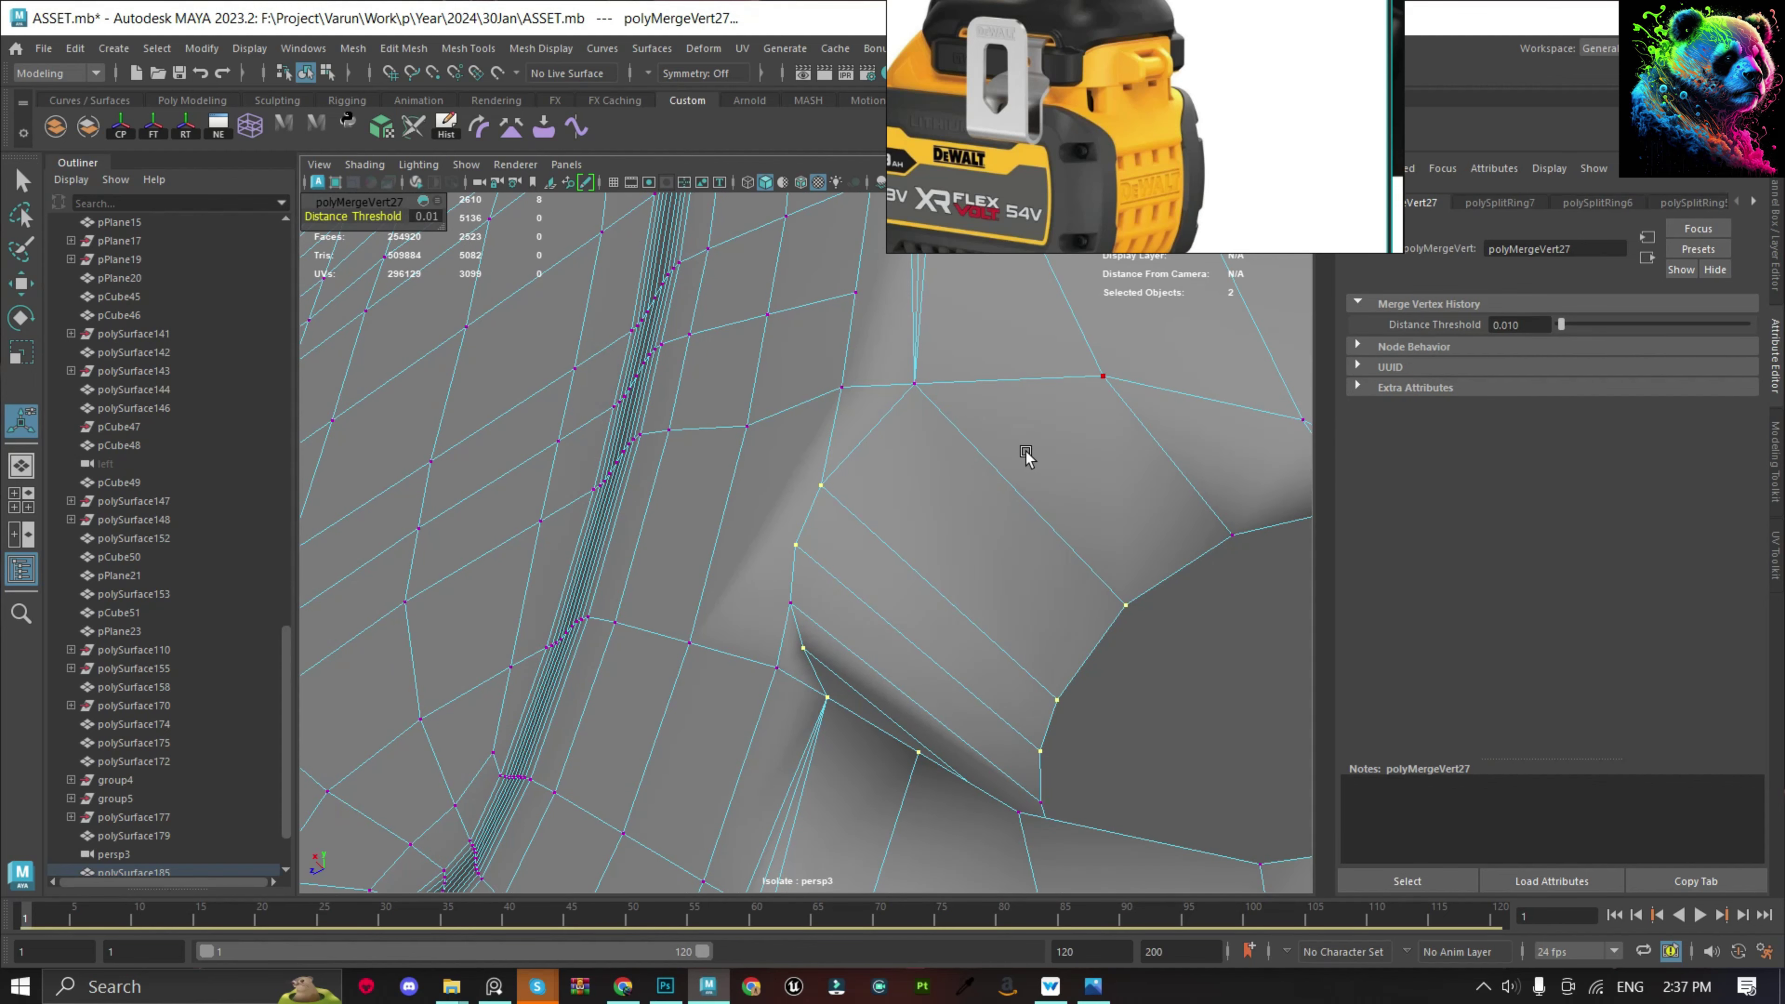
right_click_drag(968, 567, 1017, 409)
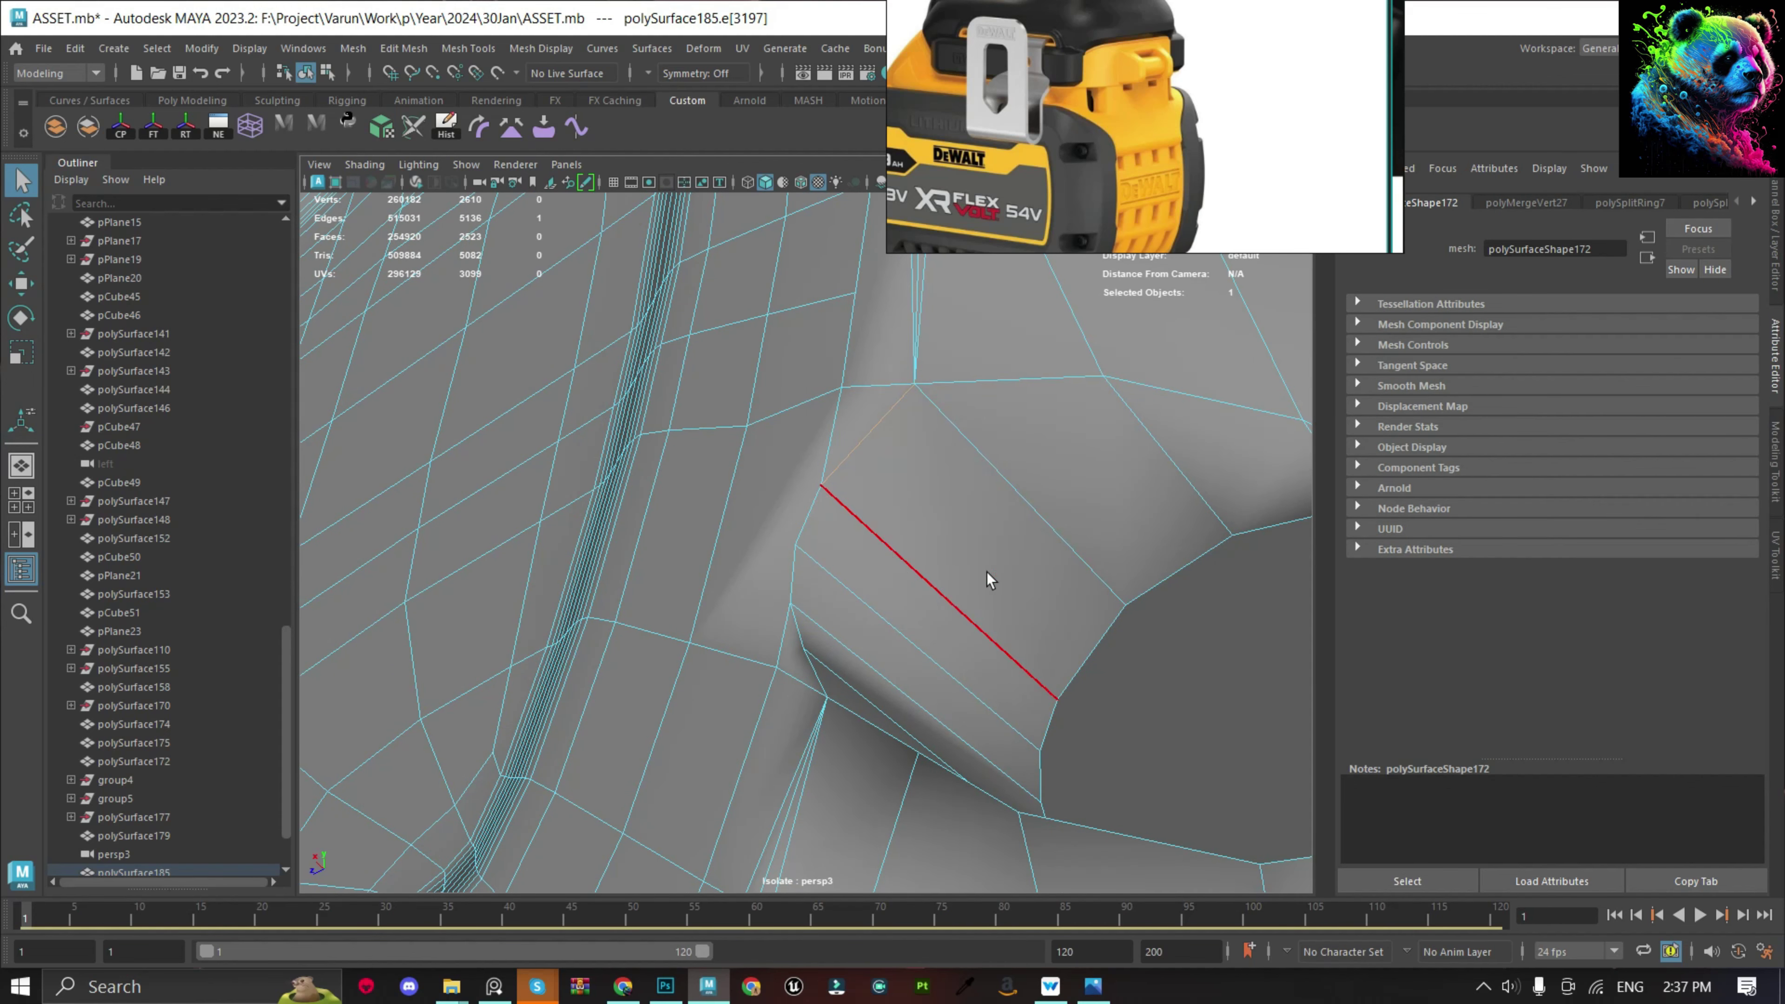
left_click(868, 436)
right_click_drag(710, 520, 1023, 657, "shift")
right_click_drag(981, 478, 975, 647, "shift")
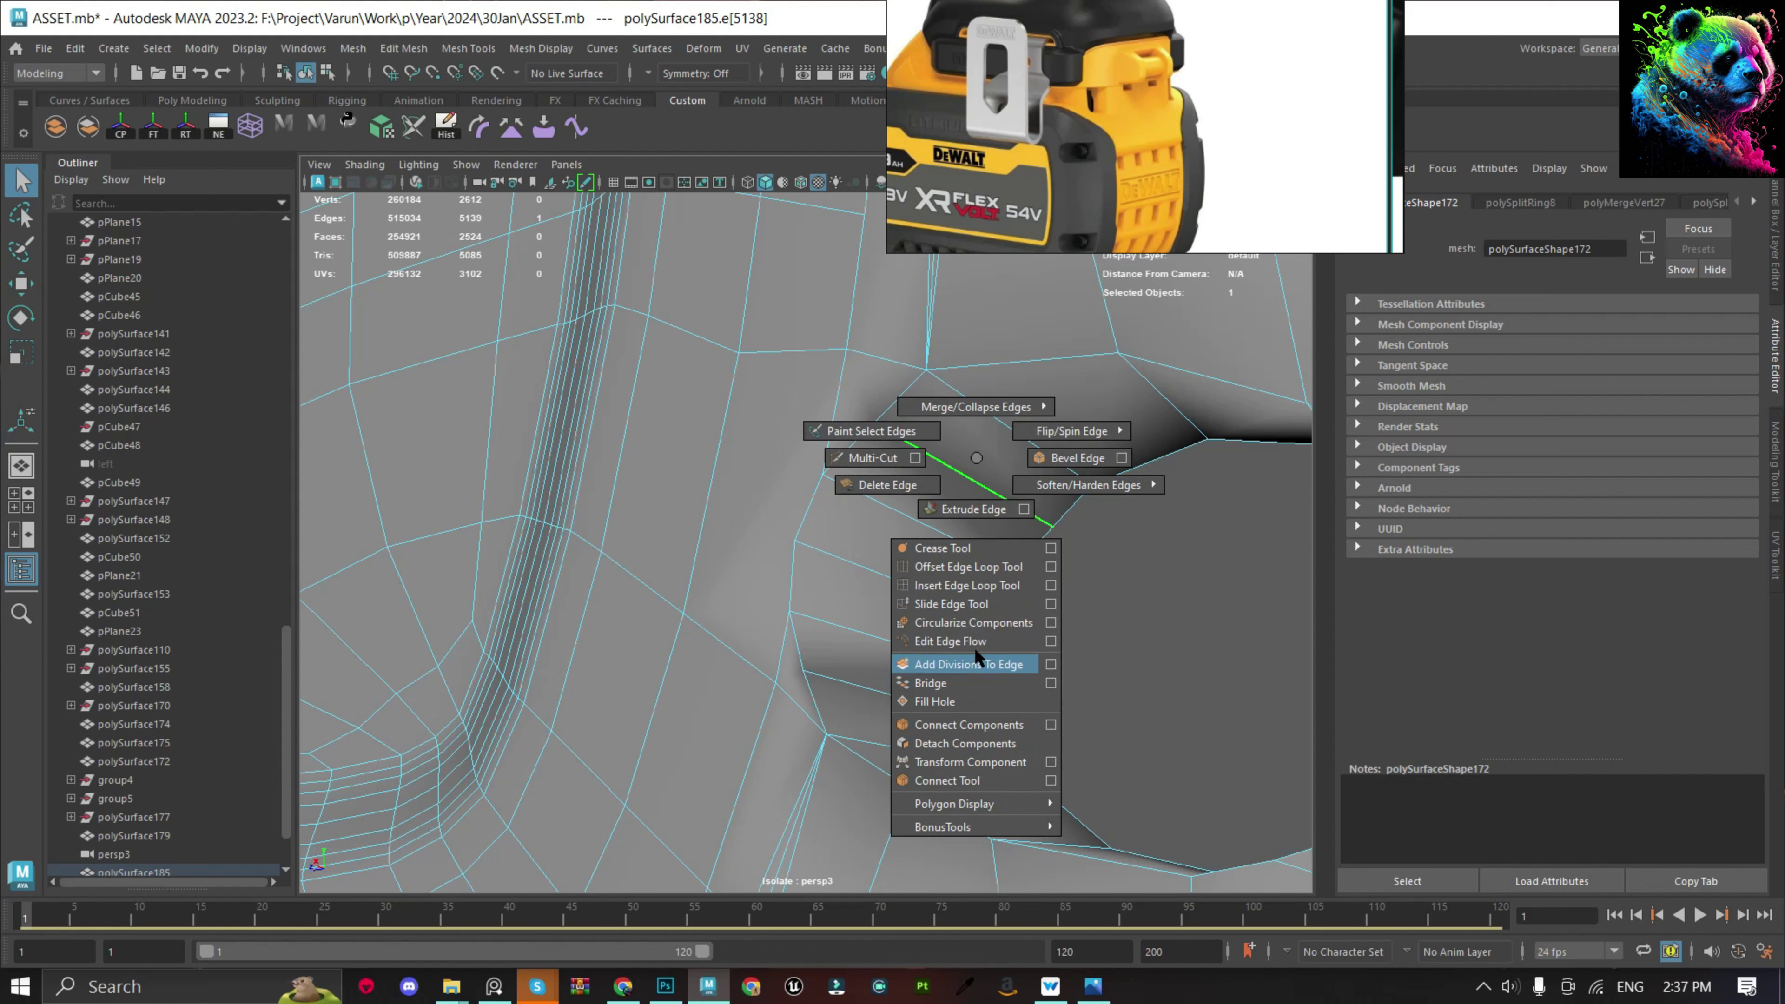
Cut across a face, undo the extra loop, and delete an unwanted edge loop.
left_click(709, 497)
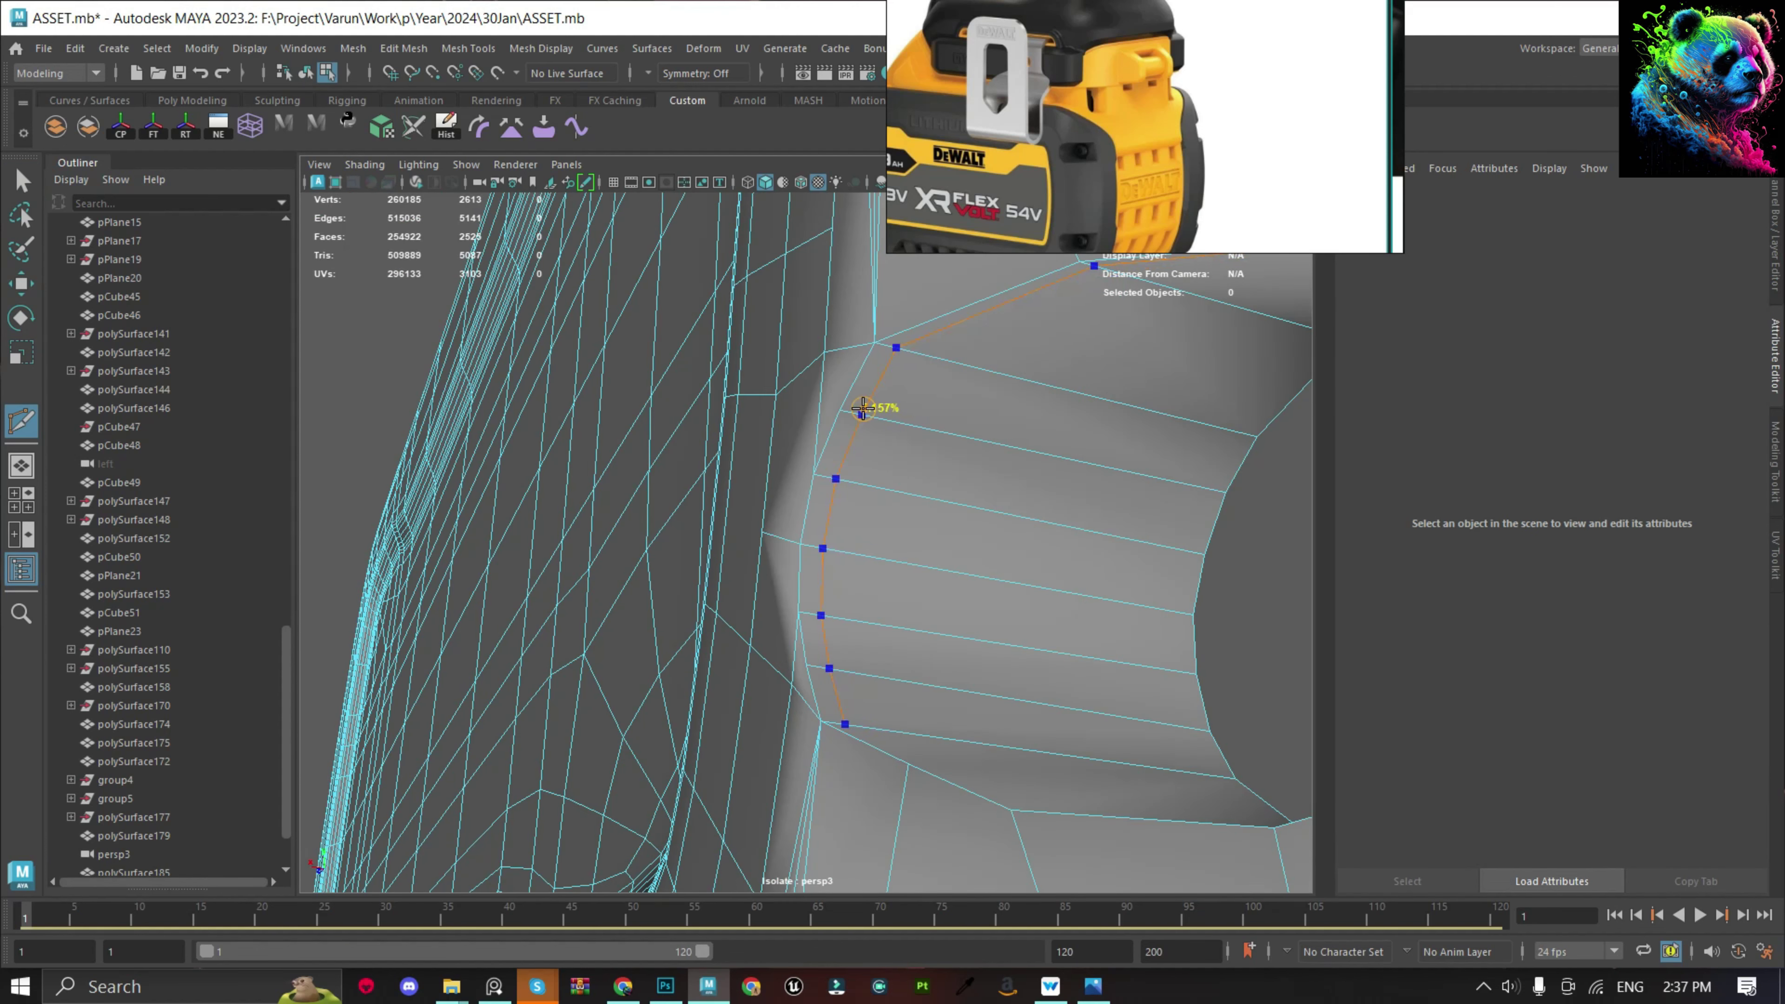
left_click(863, 407, "ctrl")
left_click_drag(864, 407, 913, 675, "alt")
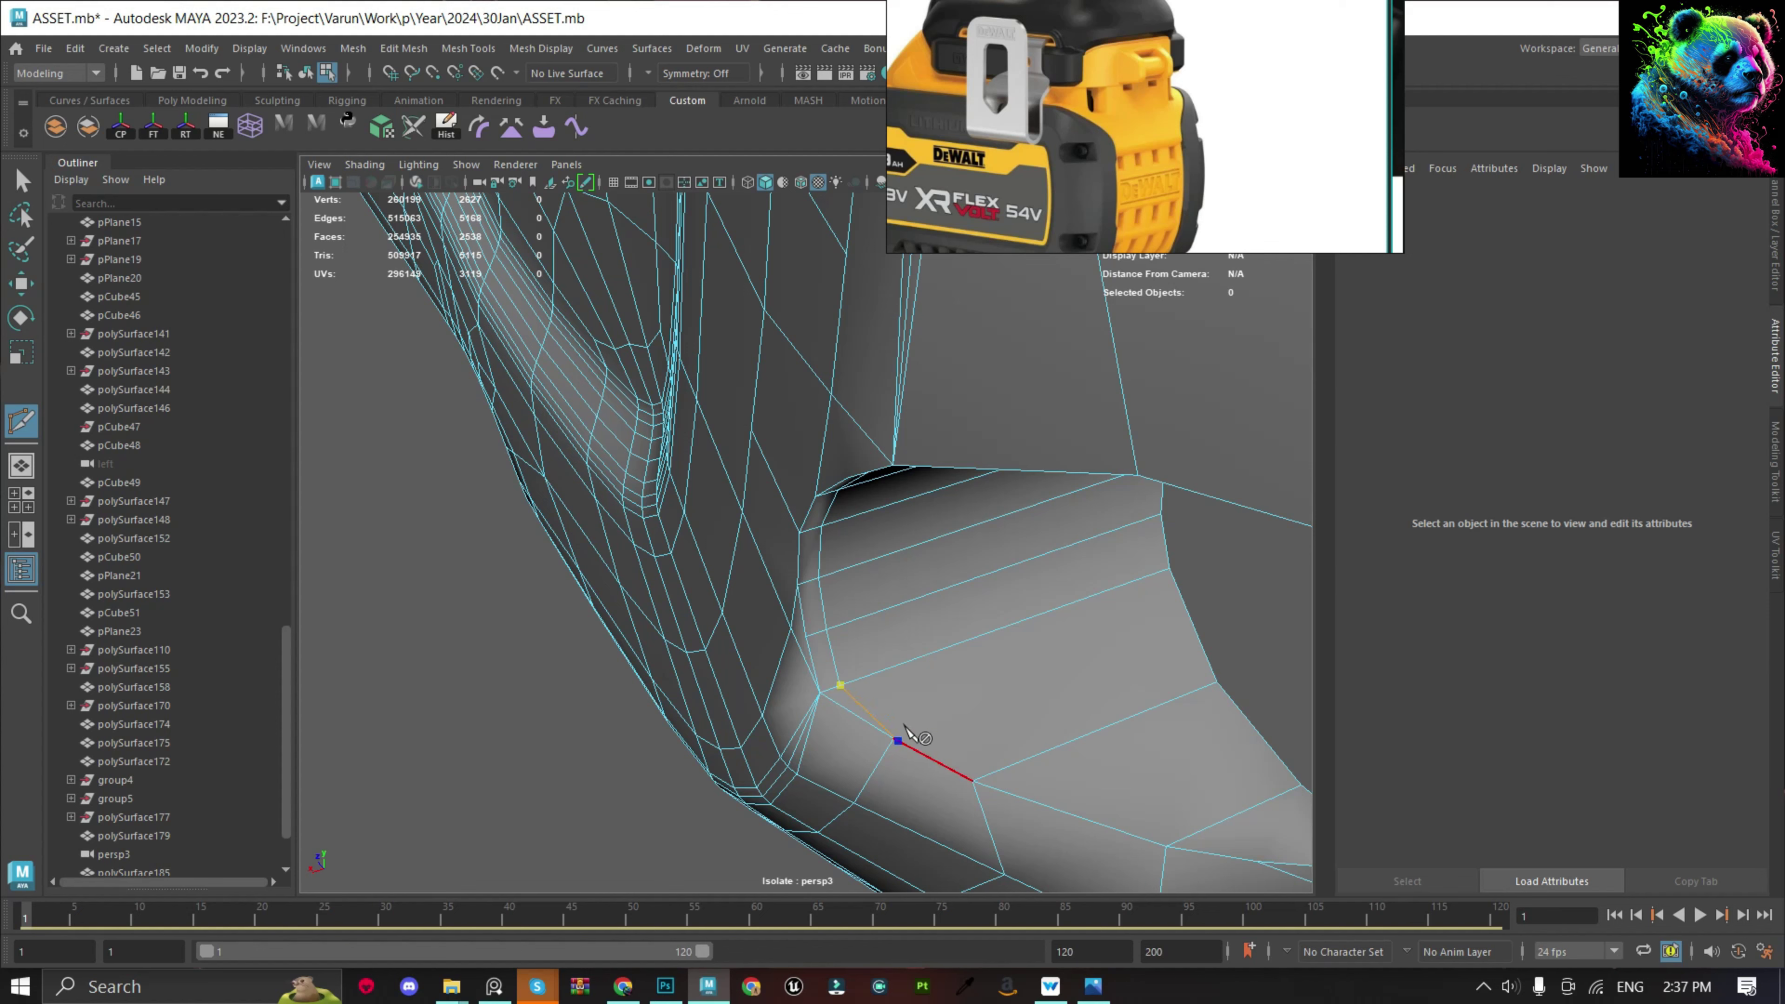
key("ctrl+z")
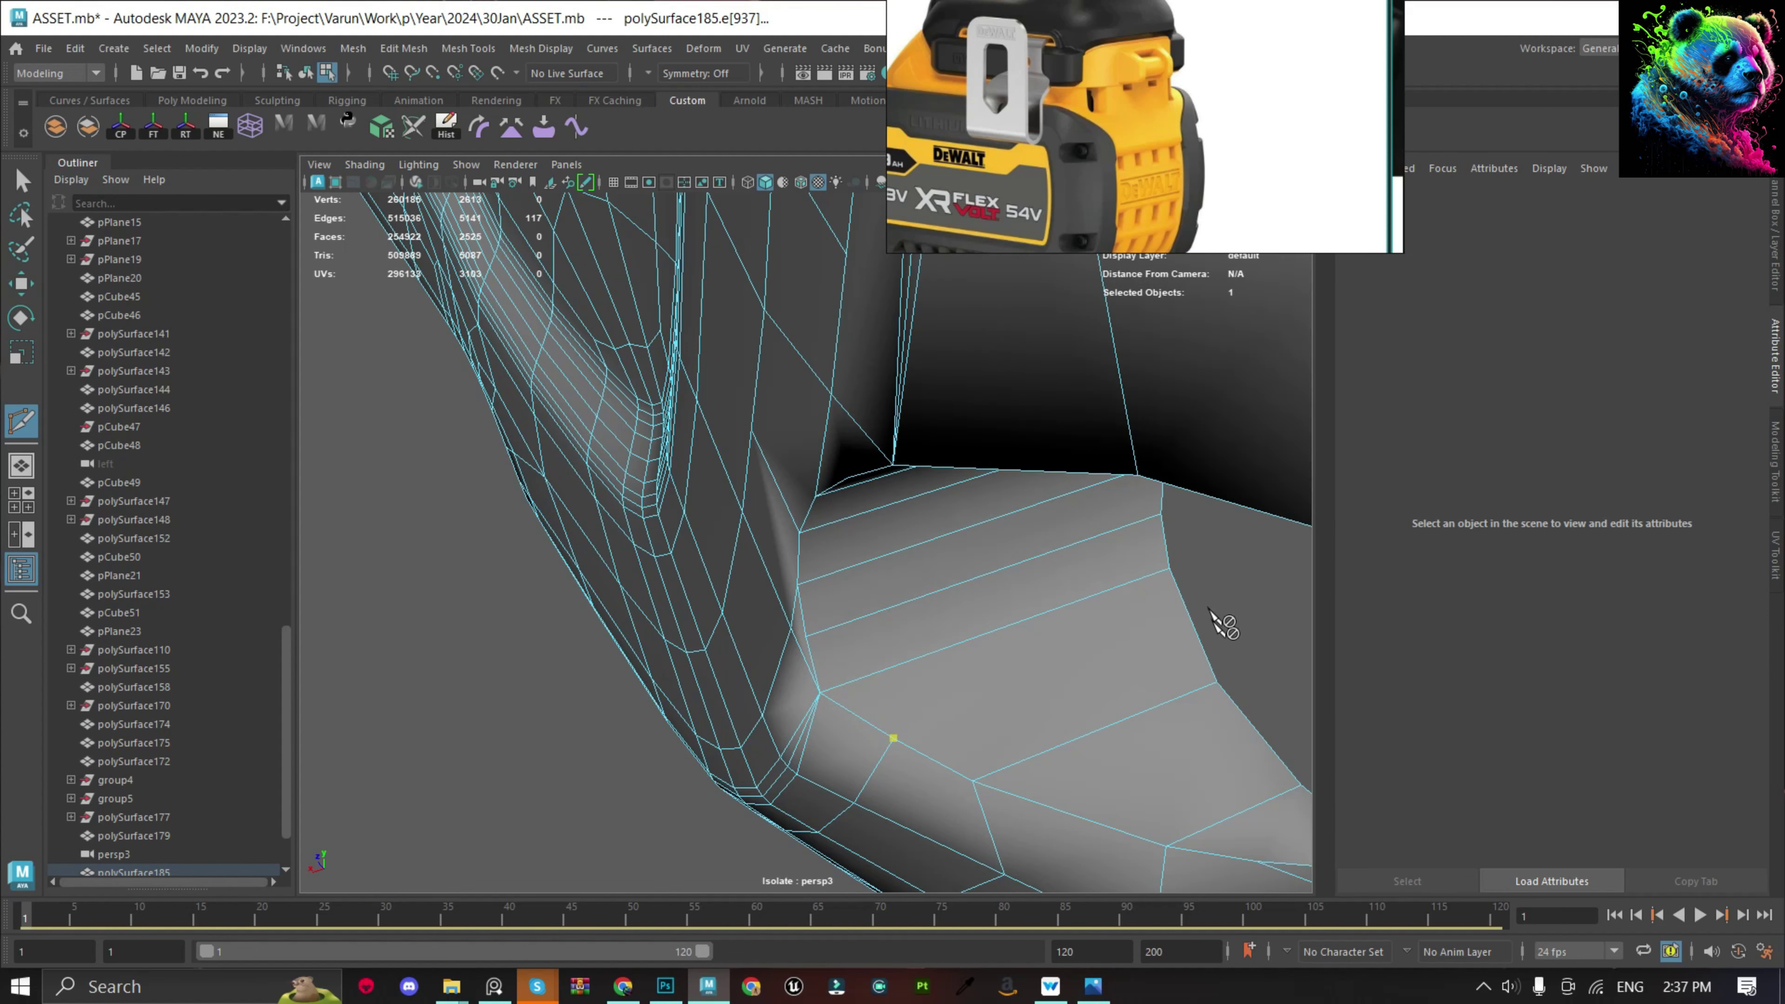
left_click(1056, 761)
right_click_drag(1056, 761, 1003, 814, "shift")
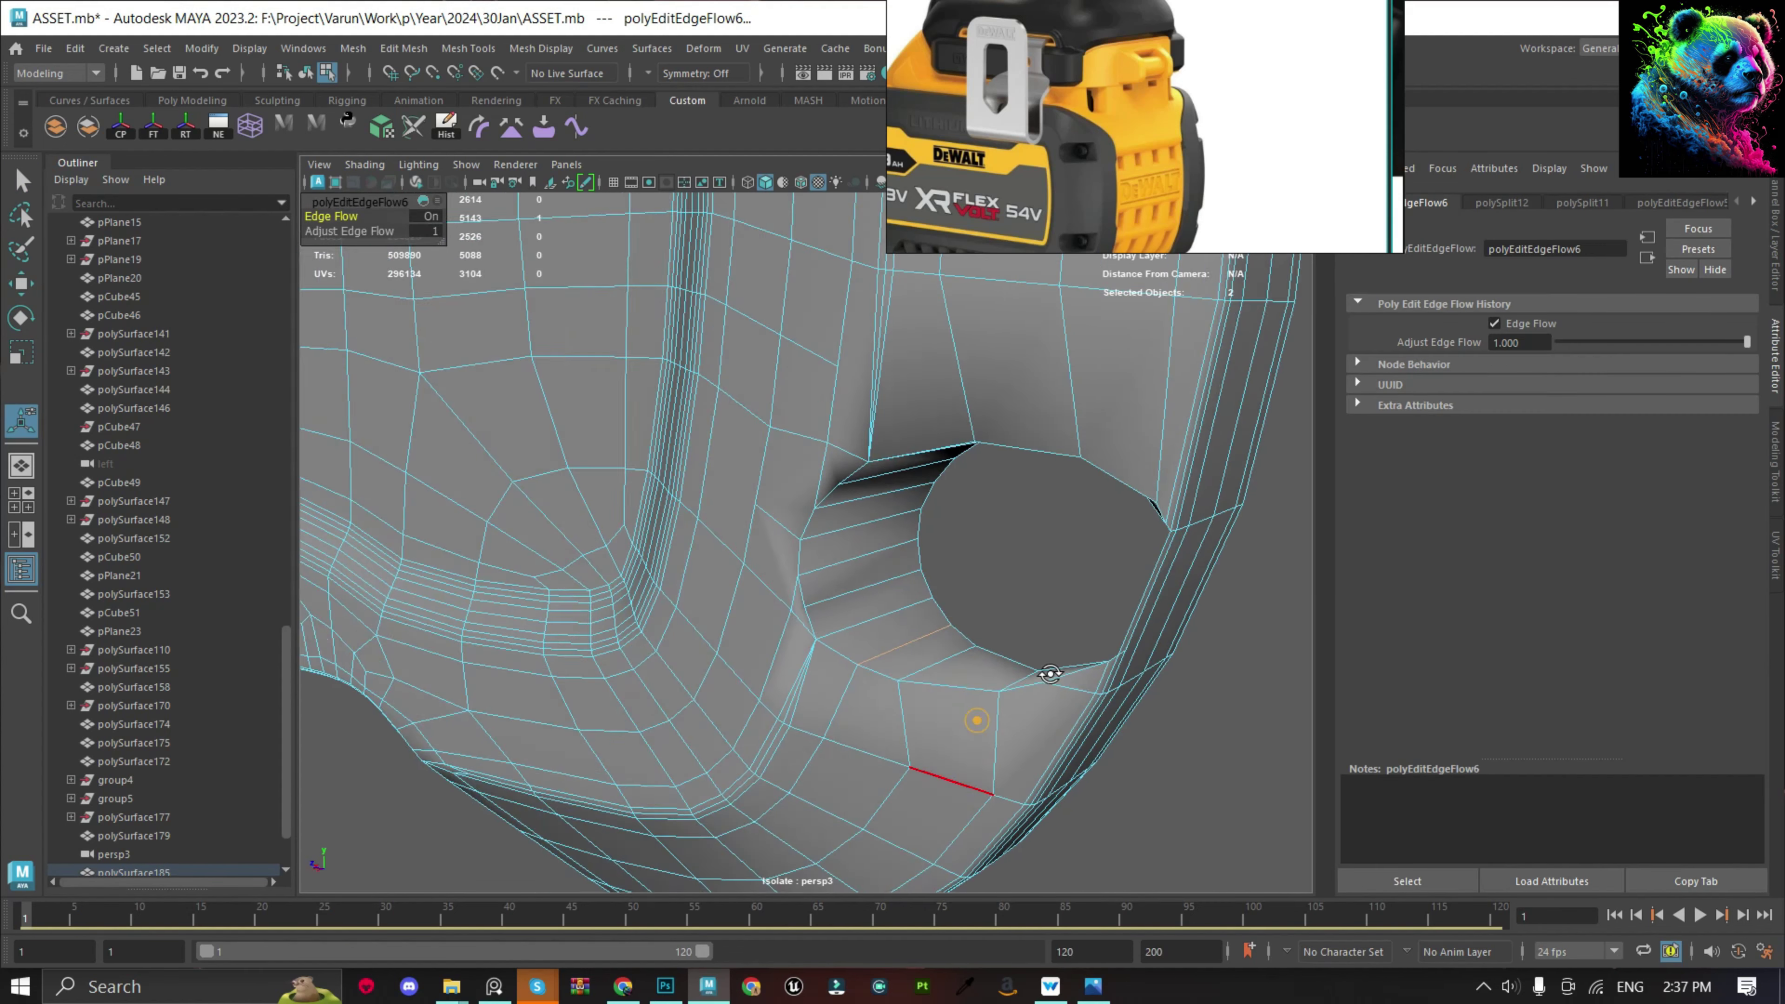
right_click_drag(979, 582, 959, 641, "shift")
key("Delete")
Multi-Cut a new edge above the hole and relax it with Edit Edge Flow.
scroll(985, 668, "down", 3)
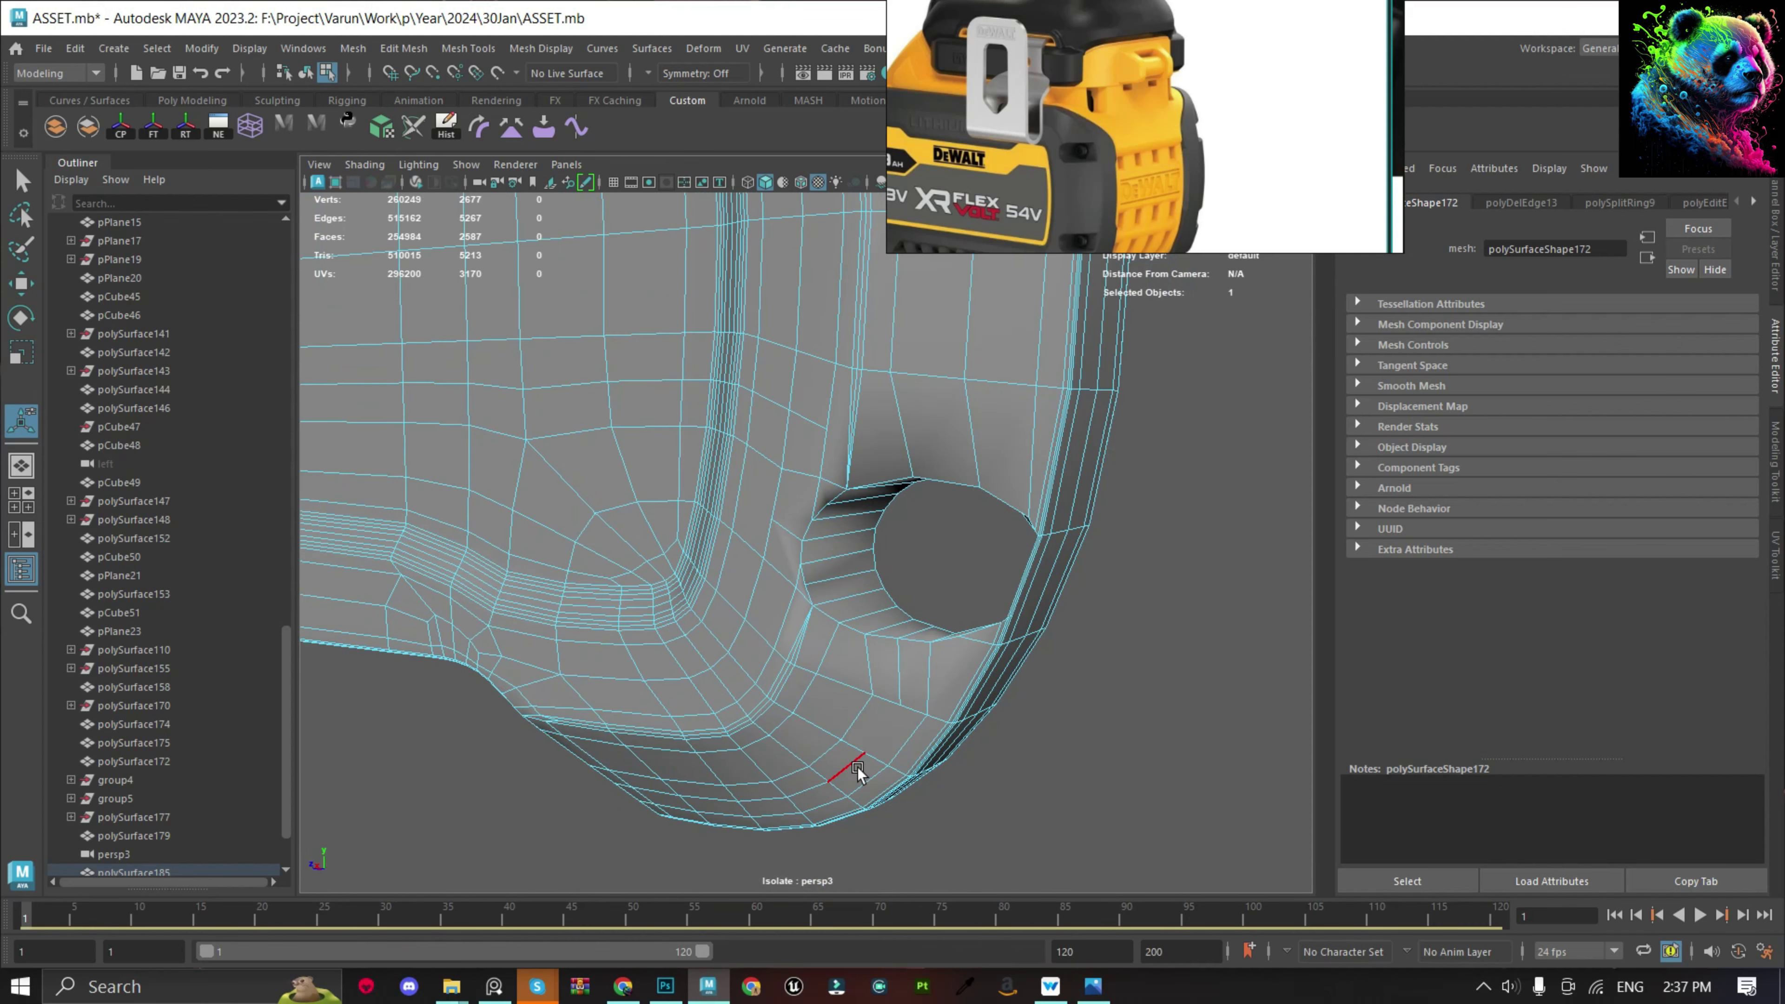
scroll(791, 599, "up", 4)
right_click_drag(1099, 544, 1098, 680, "shift")
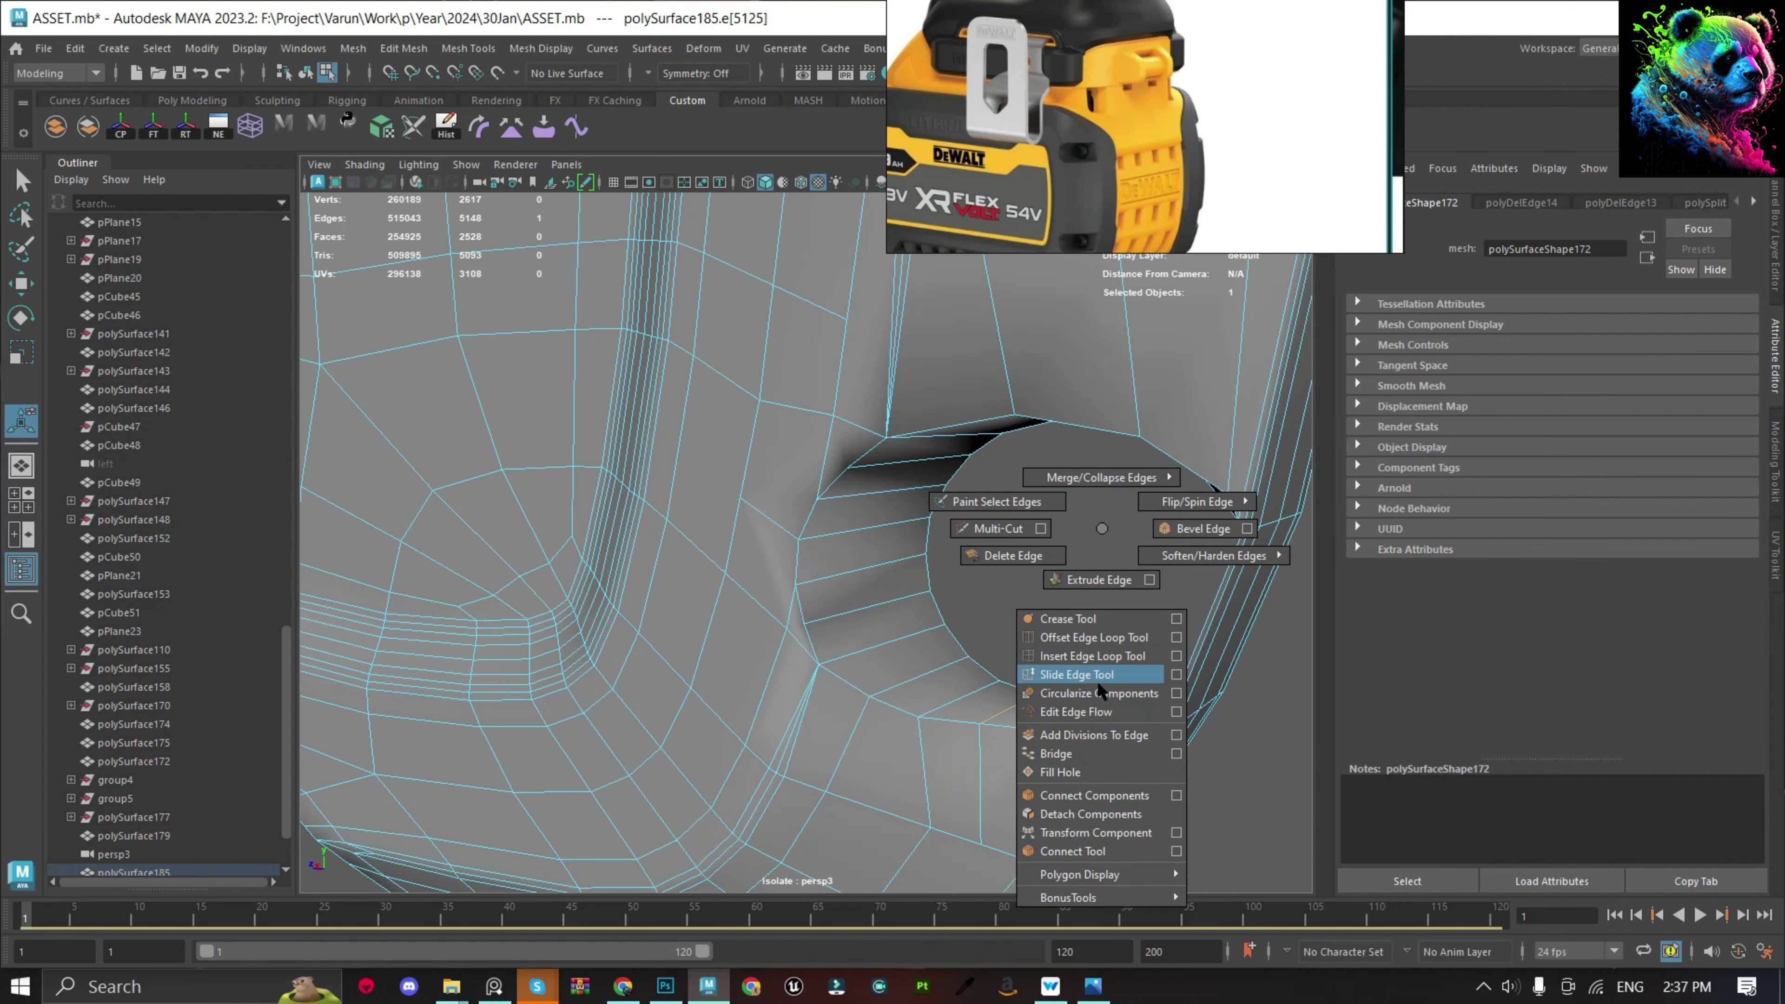
key("F8")
mouse_move(1025, 519)
left_mouse_down("alt")
mouse_move(995, 552)
mouse_move(970, 492)
left_mouse_up("alt")
key("ctrl+shift+x")
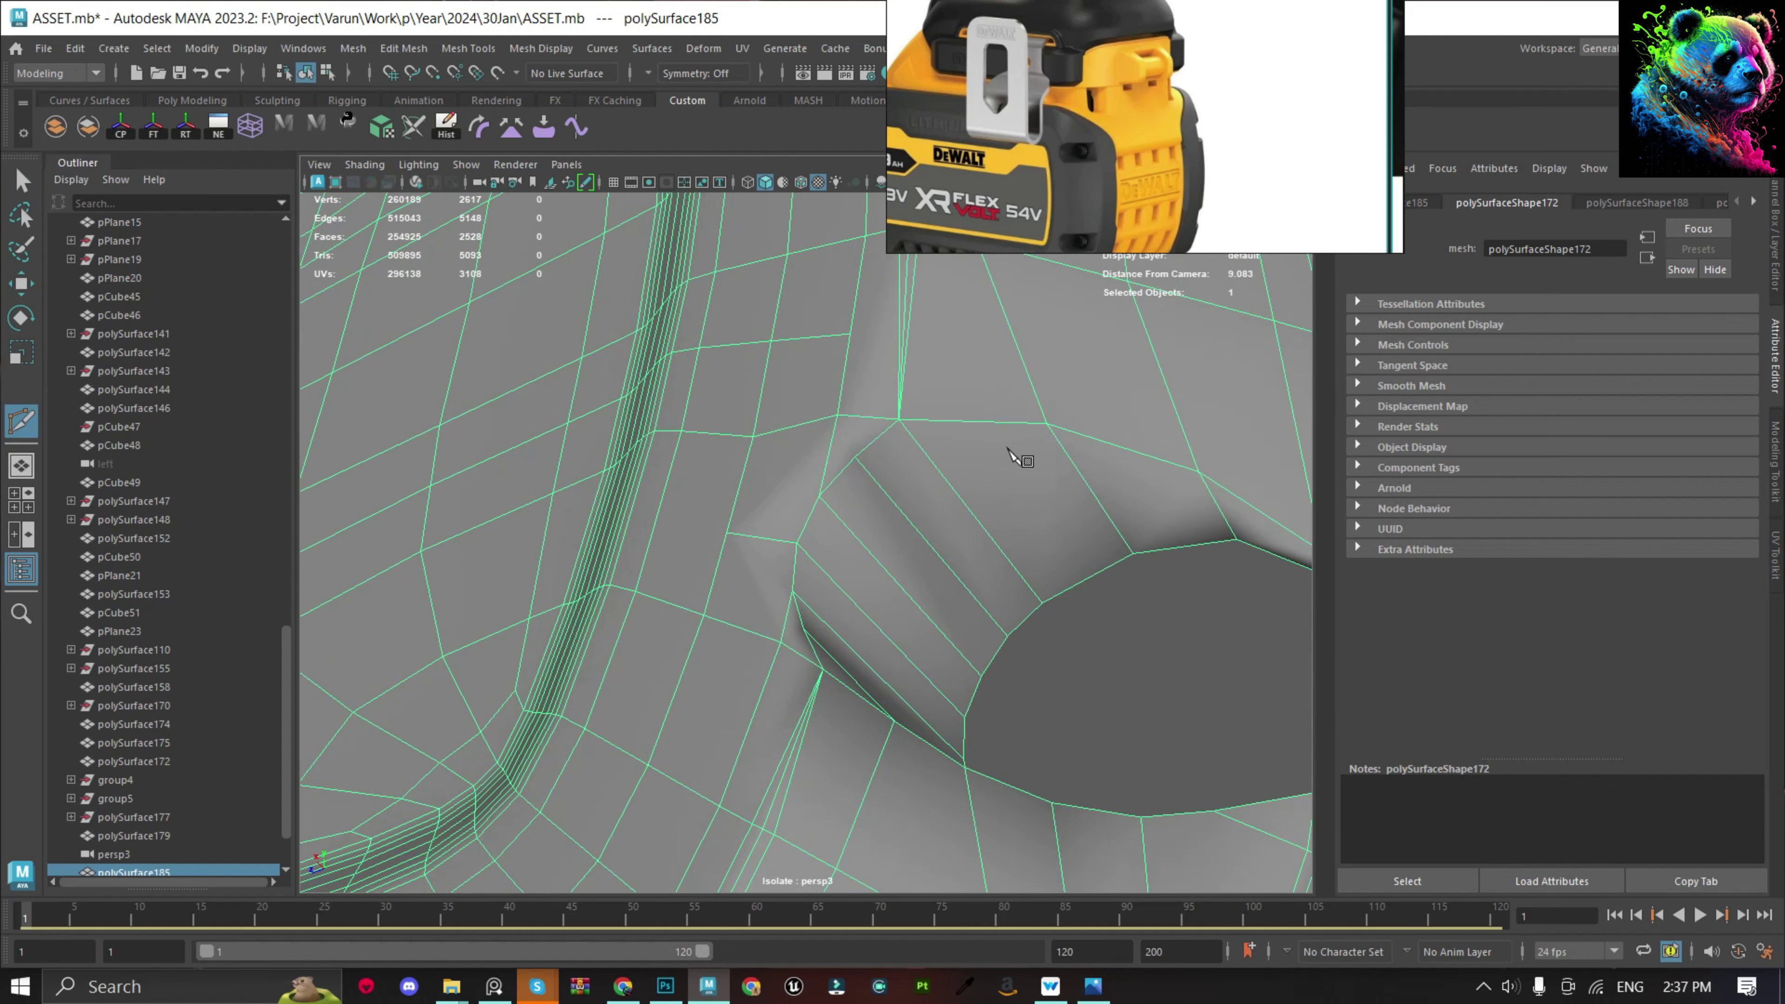
left_click(1099, 571)
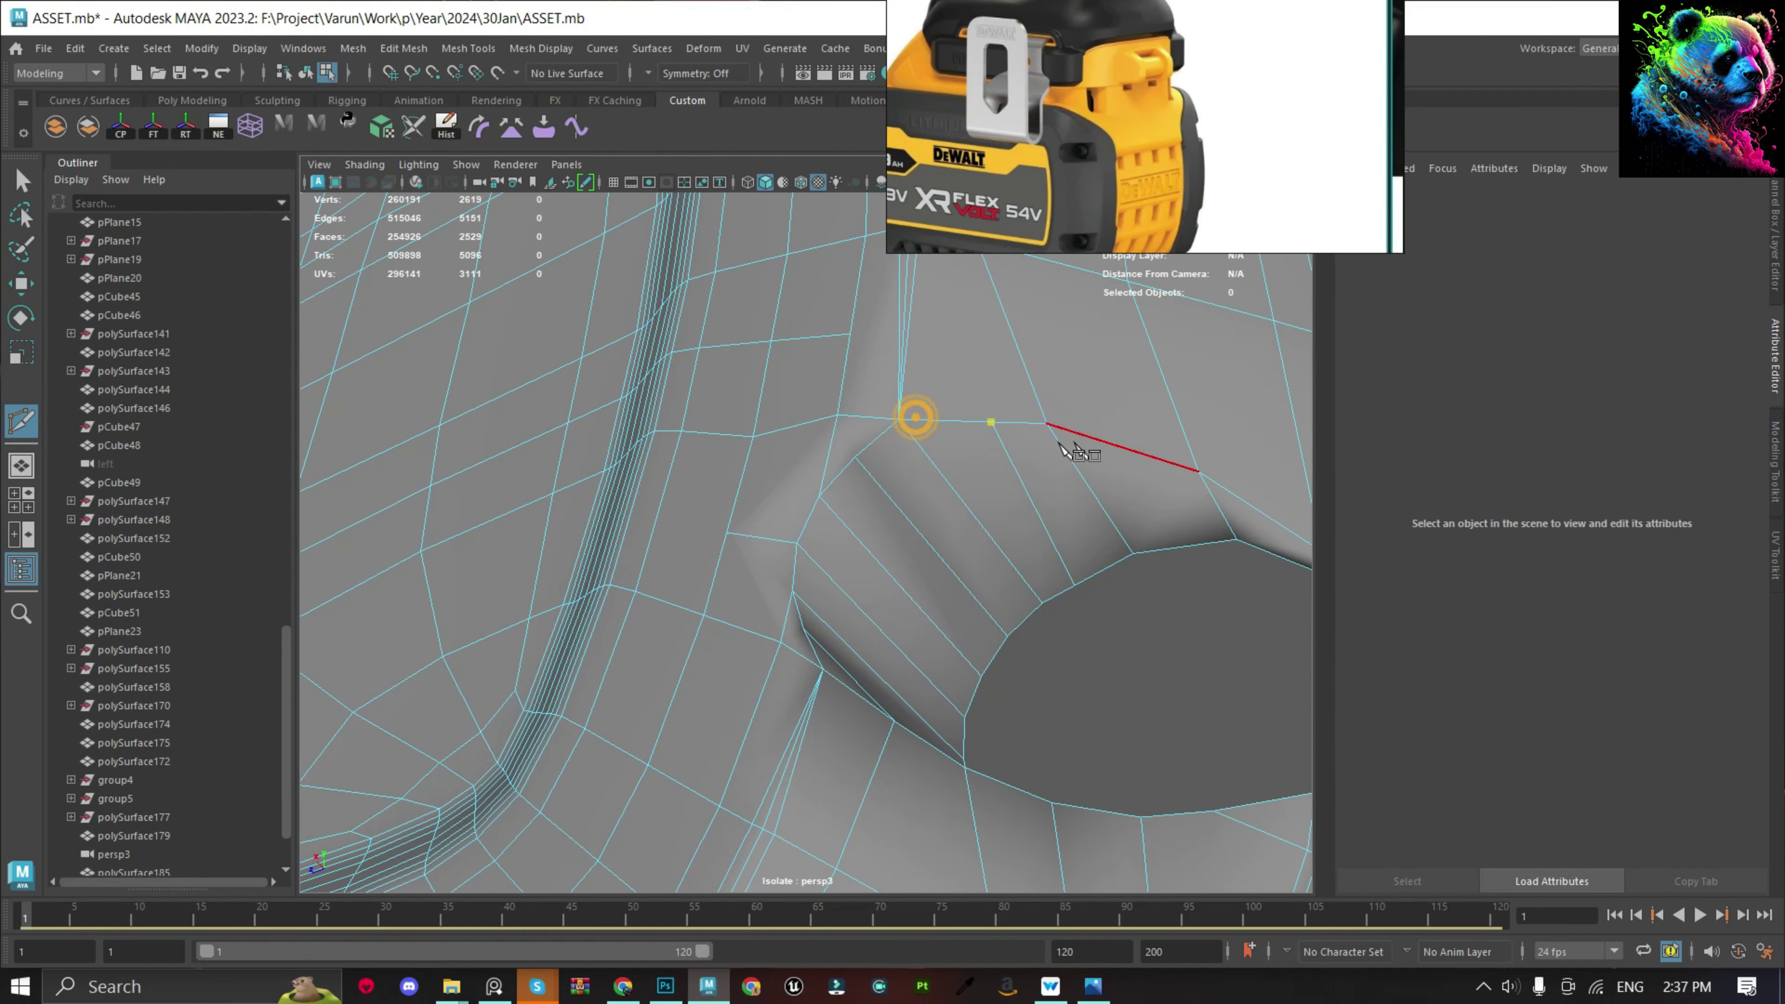
key("Return")
left_click(997, 511)
right_click_drag(998, 538, 977, 692, "shift")
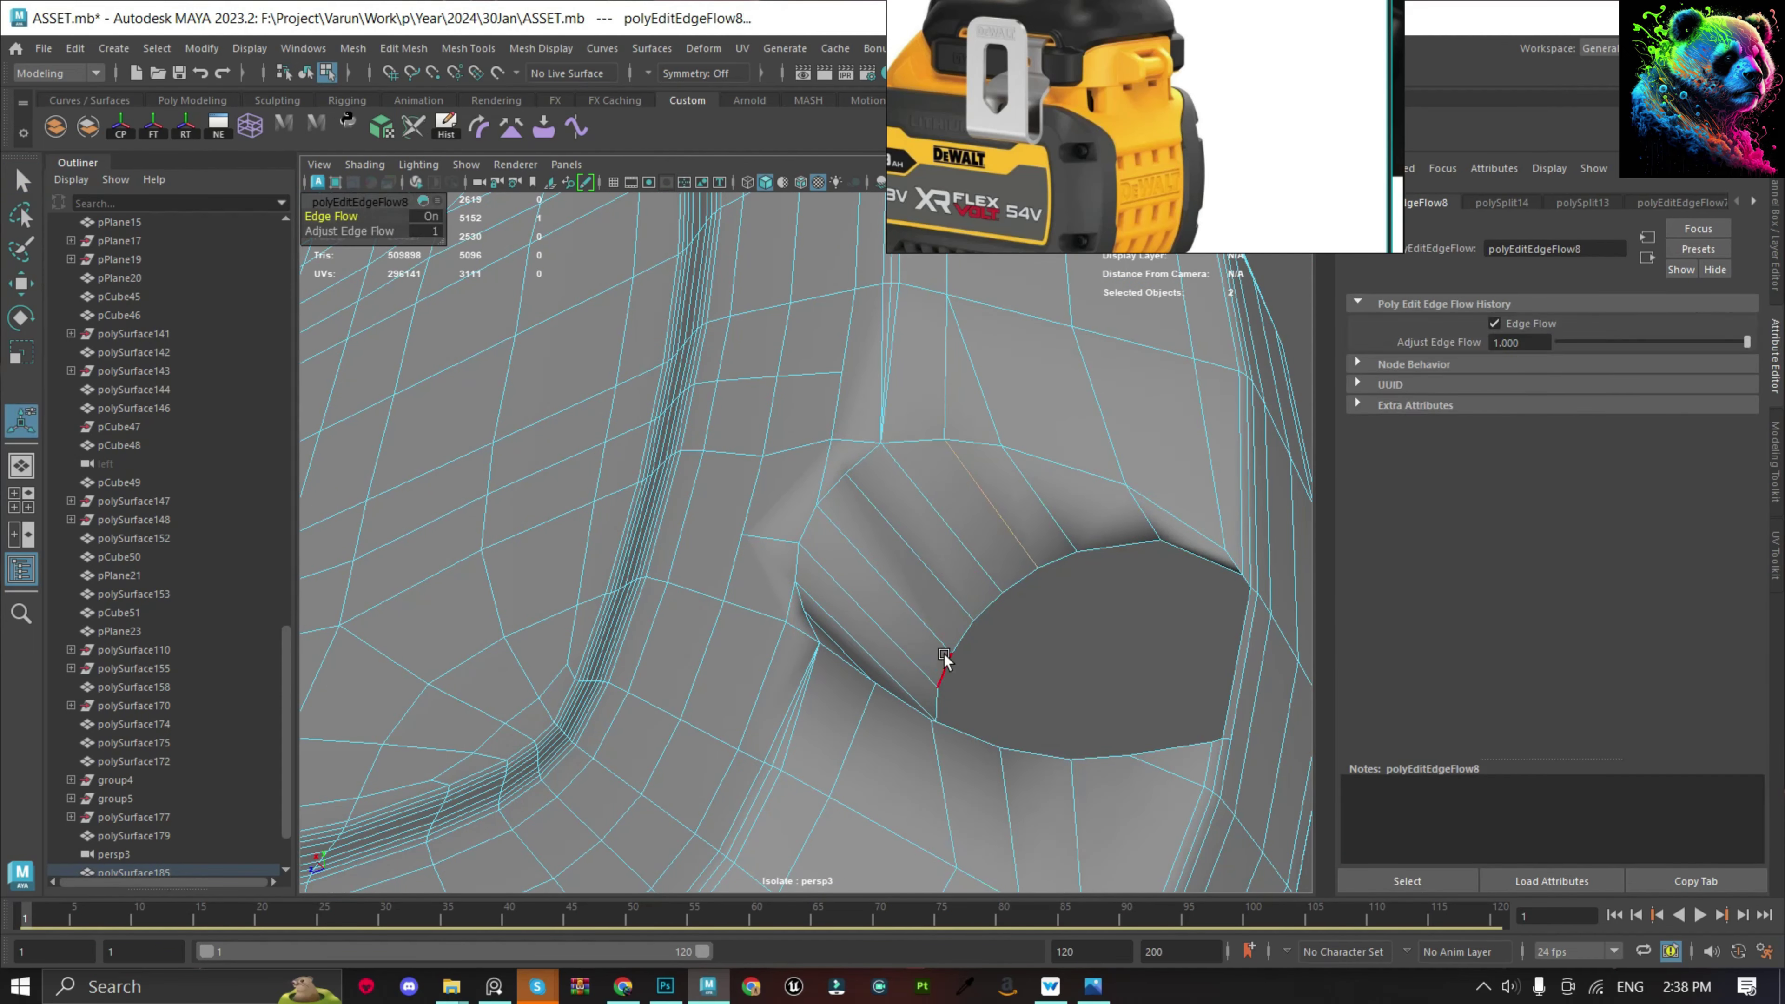
Insert an edge loop around the hole rim with Multi-Cut.
mouse_move(944, 661)
left_mouse_down("alt")
mouse_move(1070, 564)
mouse_move(881, 518)
mouse_move(835, 472)
left_mouse_up("alt")
key("ctrl+shift+x")
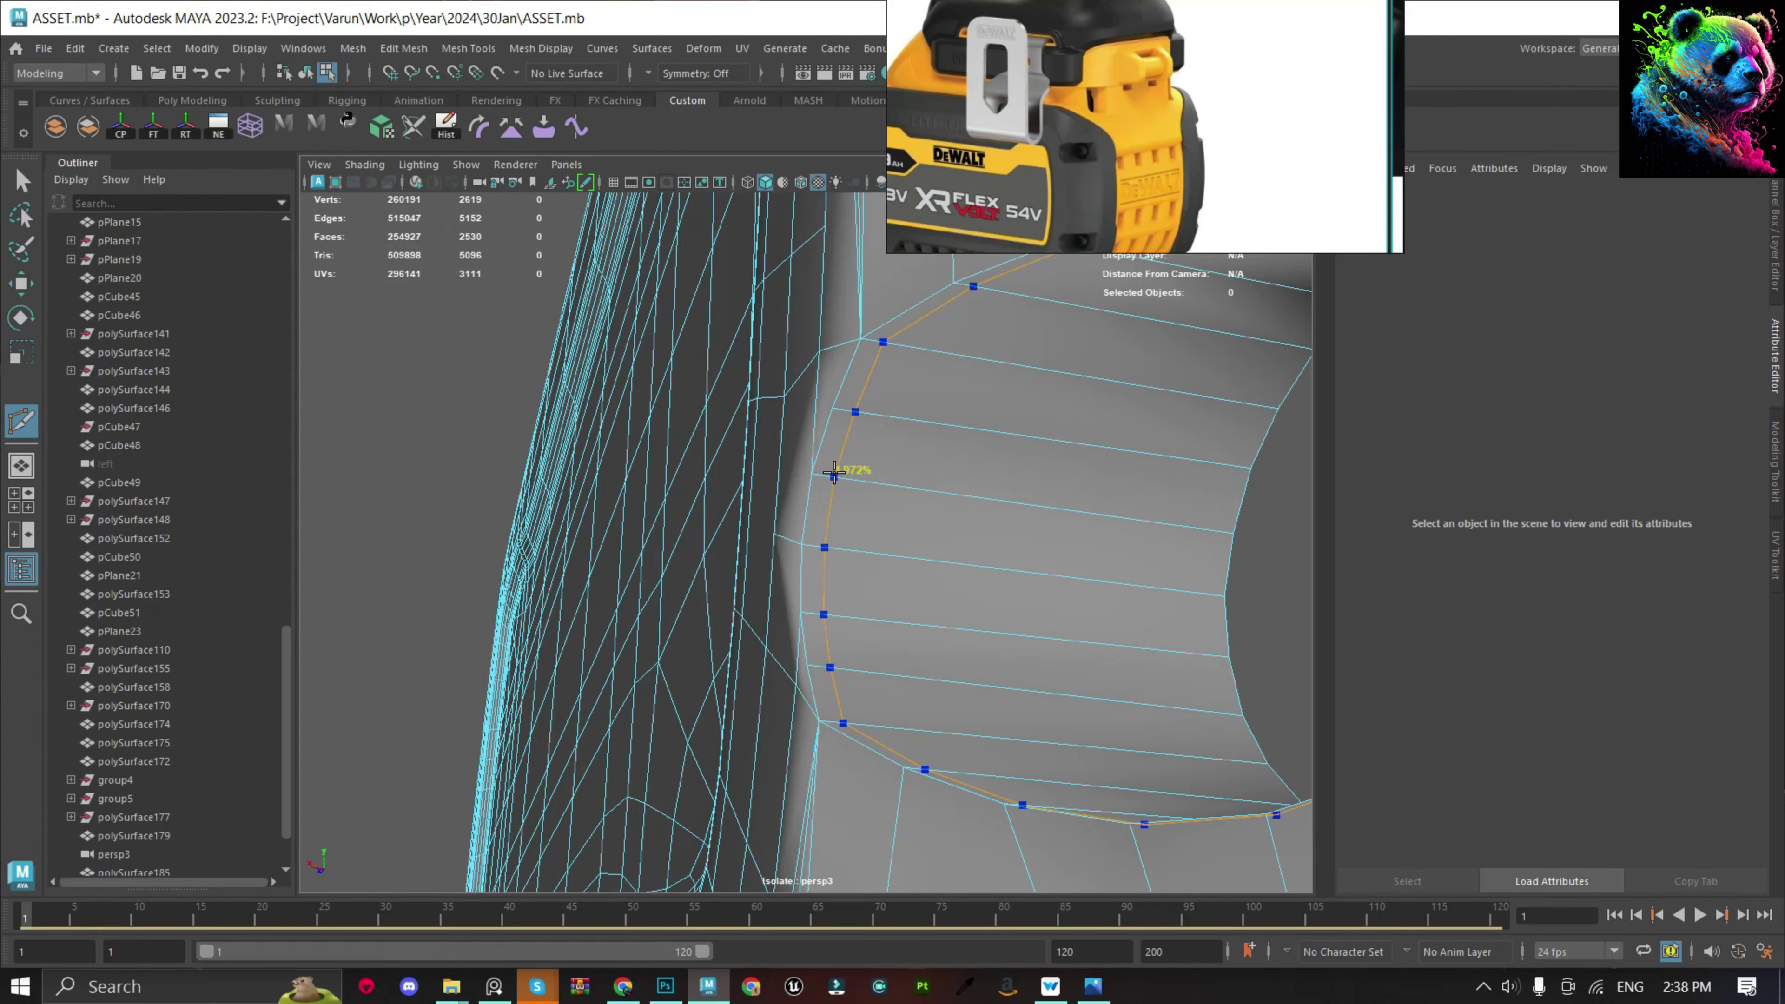
left_click(837, 475, "ctrl")
key("q")
mouse_move(964, 519)
left_mouse_down("alt")
mouse_move(1044, 479)
mouse_move(1135, 587)
left_mouse_up("alt")
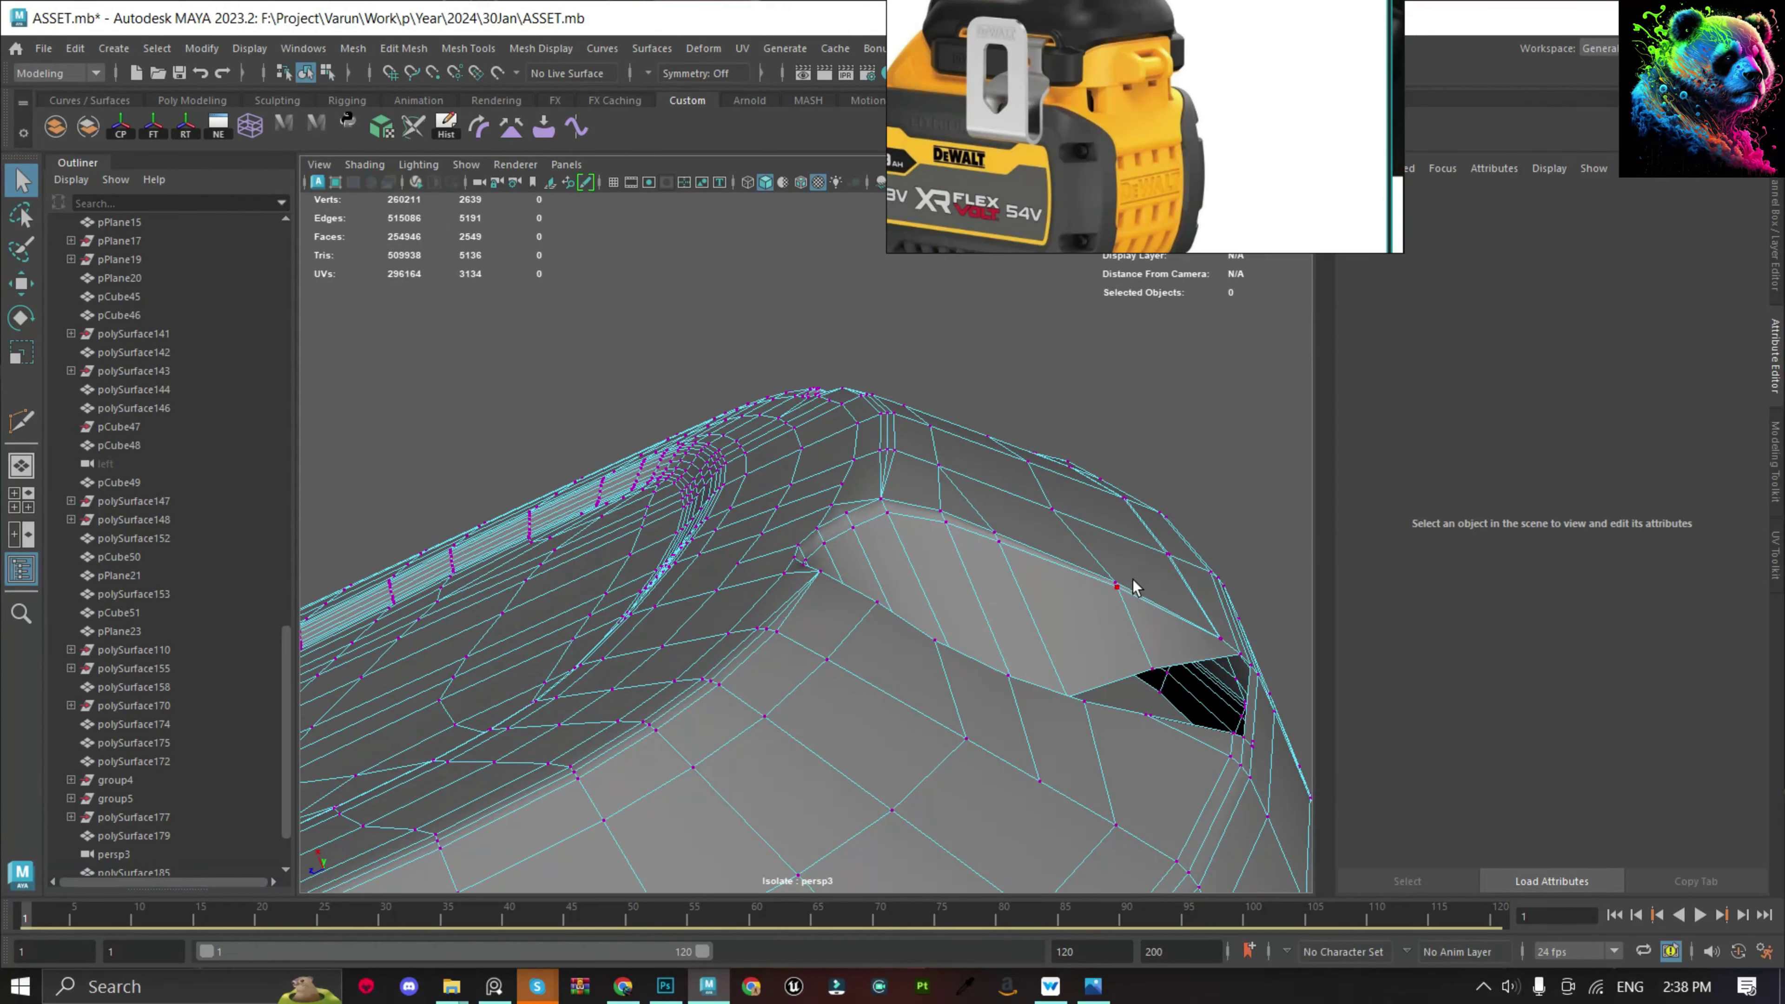
Undo the extra edge loop around the round hole.
left_click(1219, 637)
key("f")
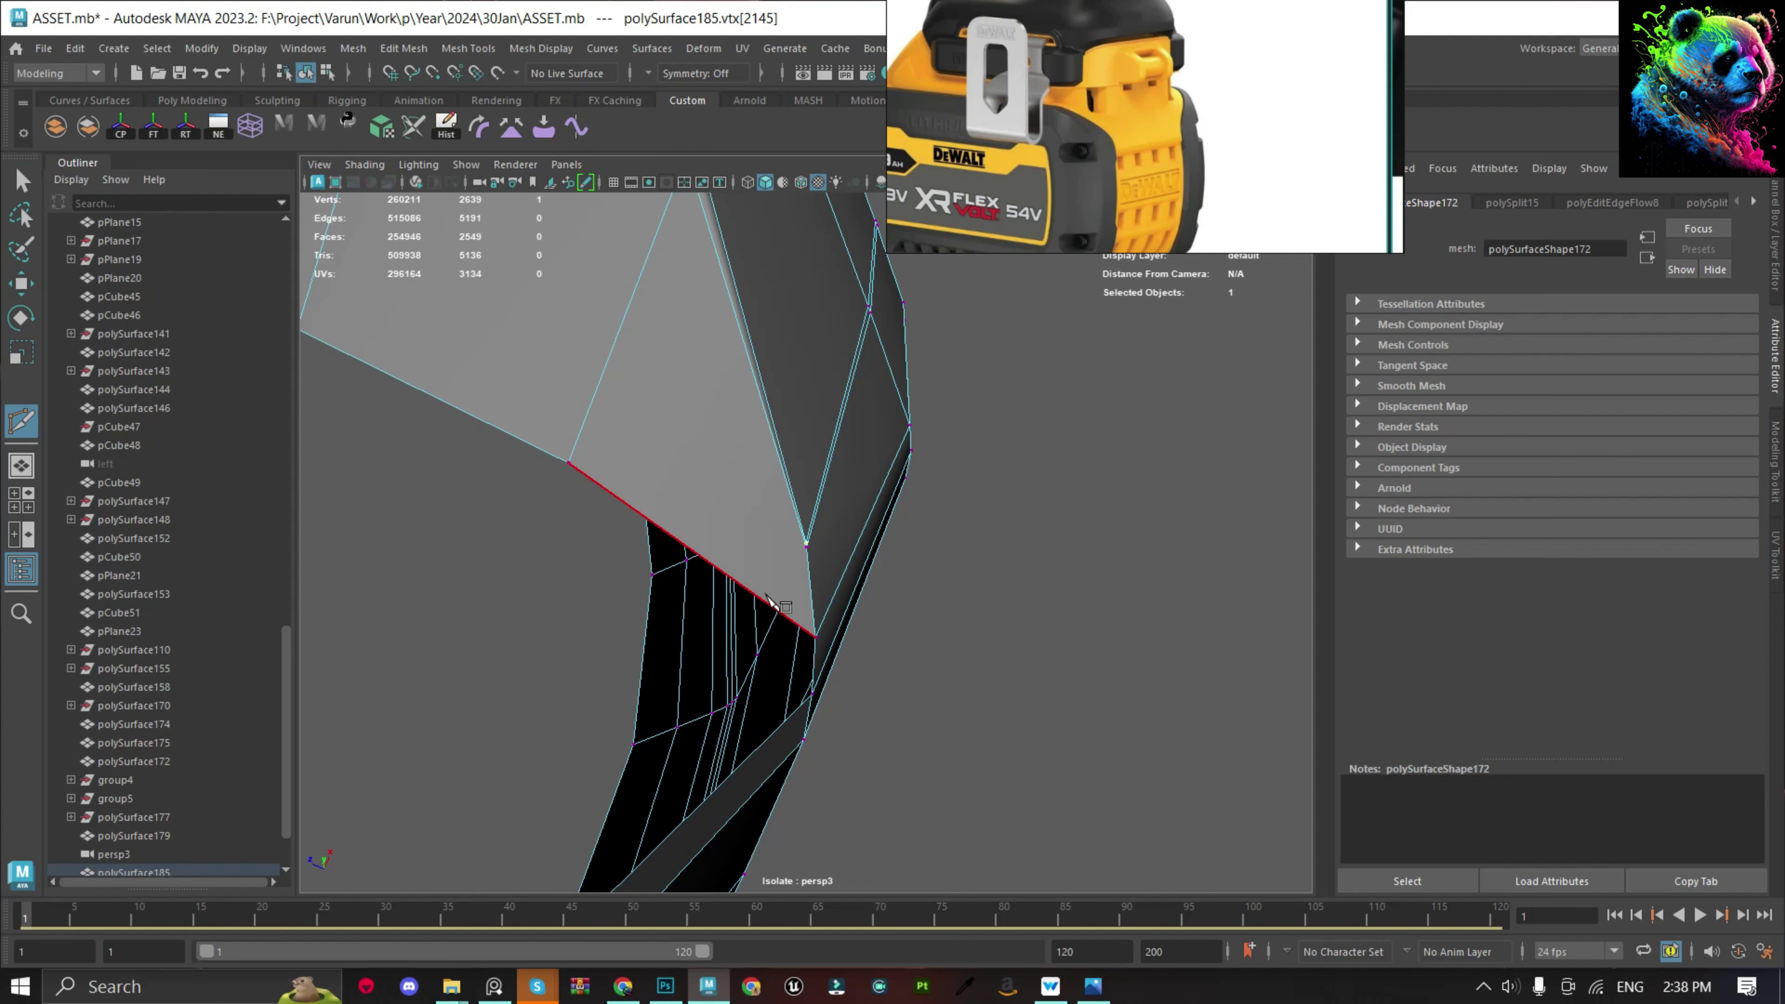
key("ctrl+z")
key("ctrl+z")
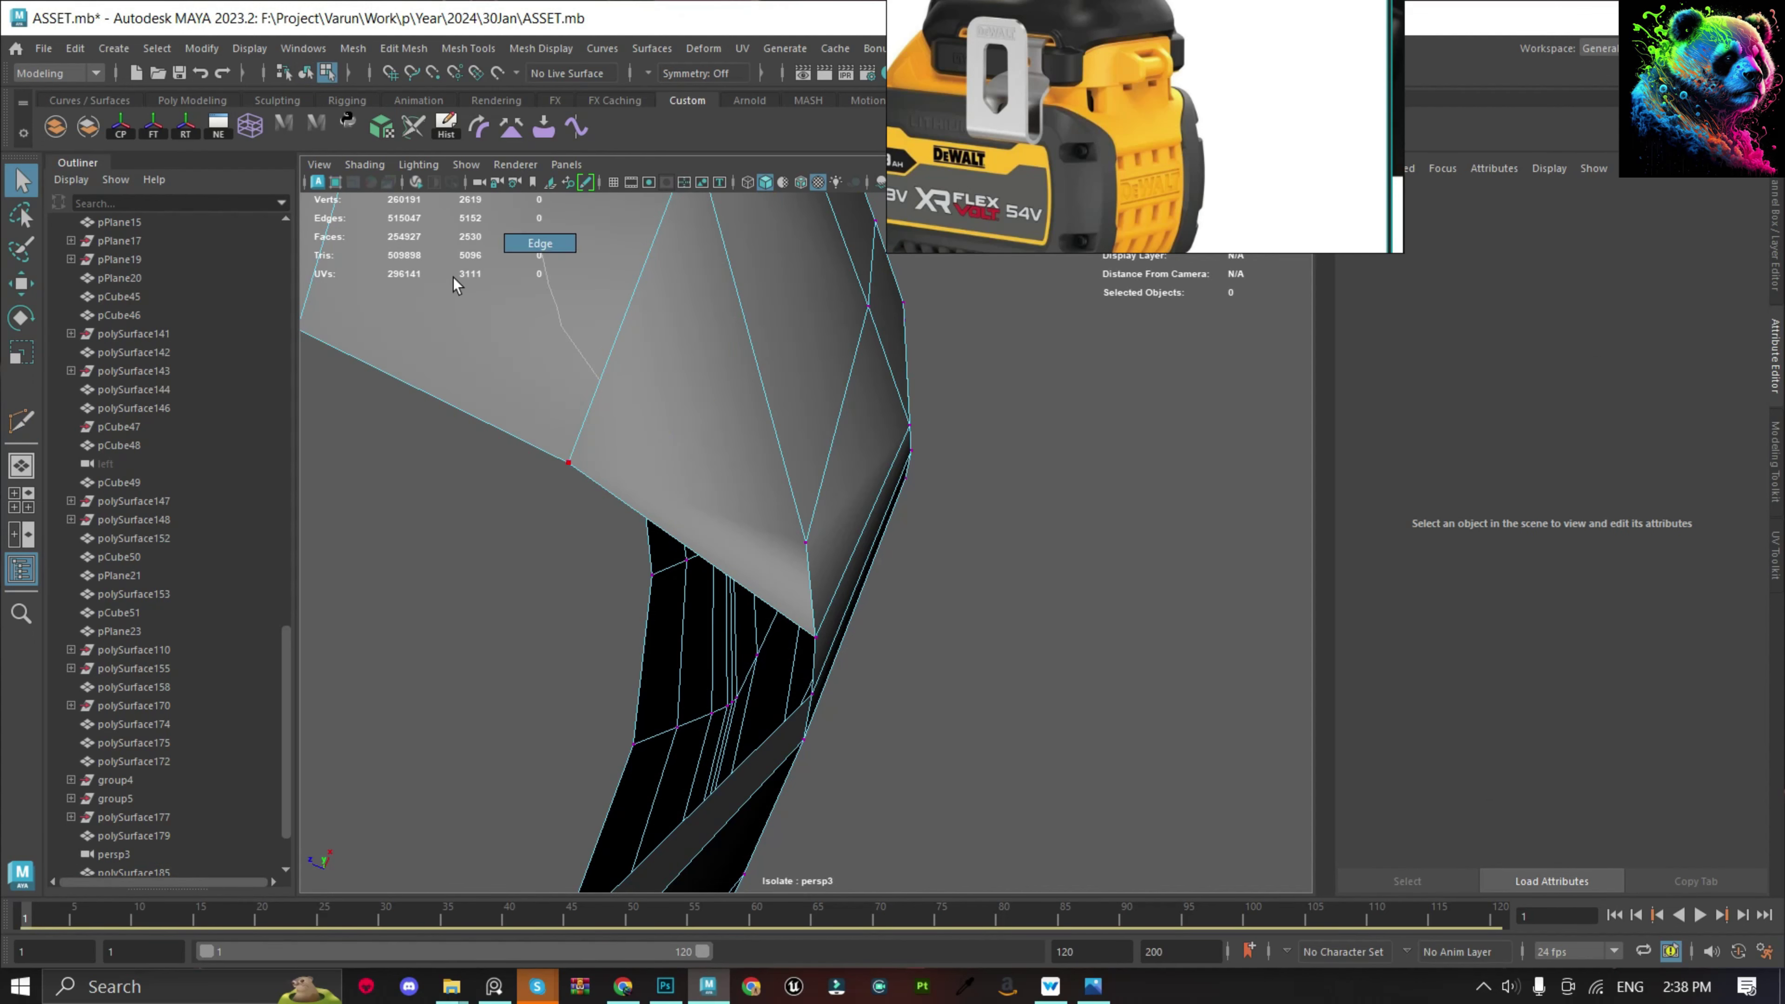
Cap the hole border with Fill Hole and poke the cap into a triangle fan.
double_click(391, 373)
mouse_move(391, 351)
left_mouse_down("alt")
mouse_move(653, 511)
mouse_move(668, 497)
mouse_move(630, 486)
mouse_move(816, 415)
left_mouse_up("alt")
right_click(816, 414, "shift")
left_click(793, 653)
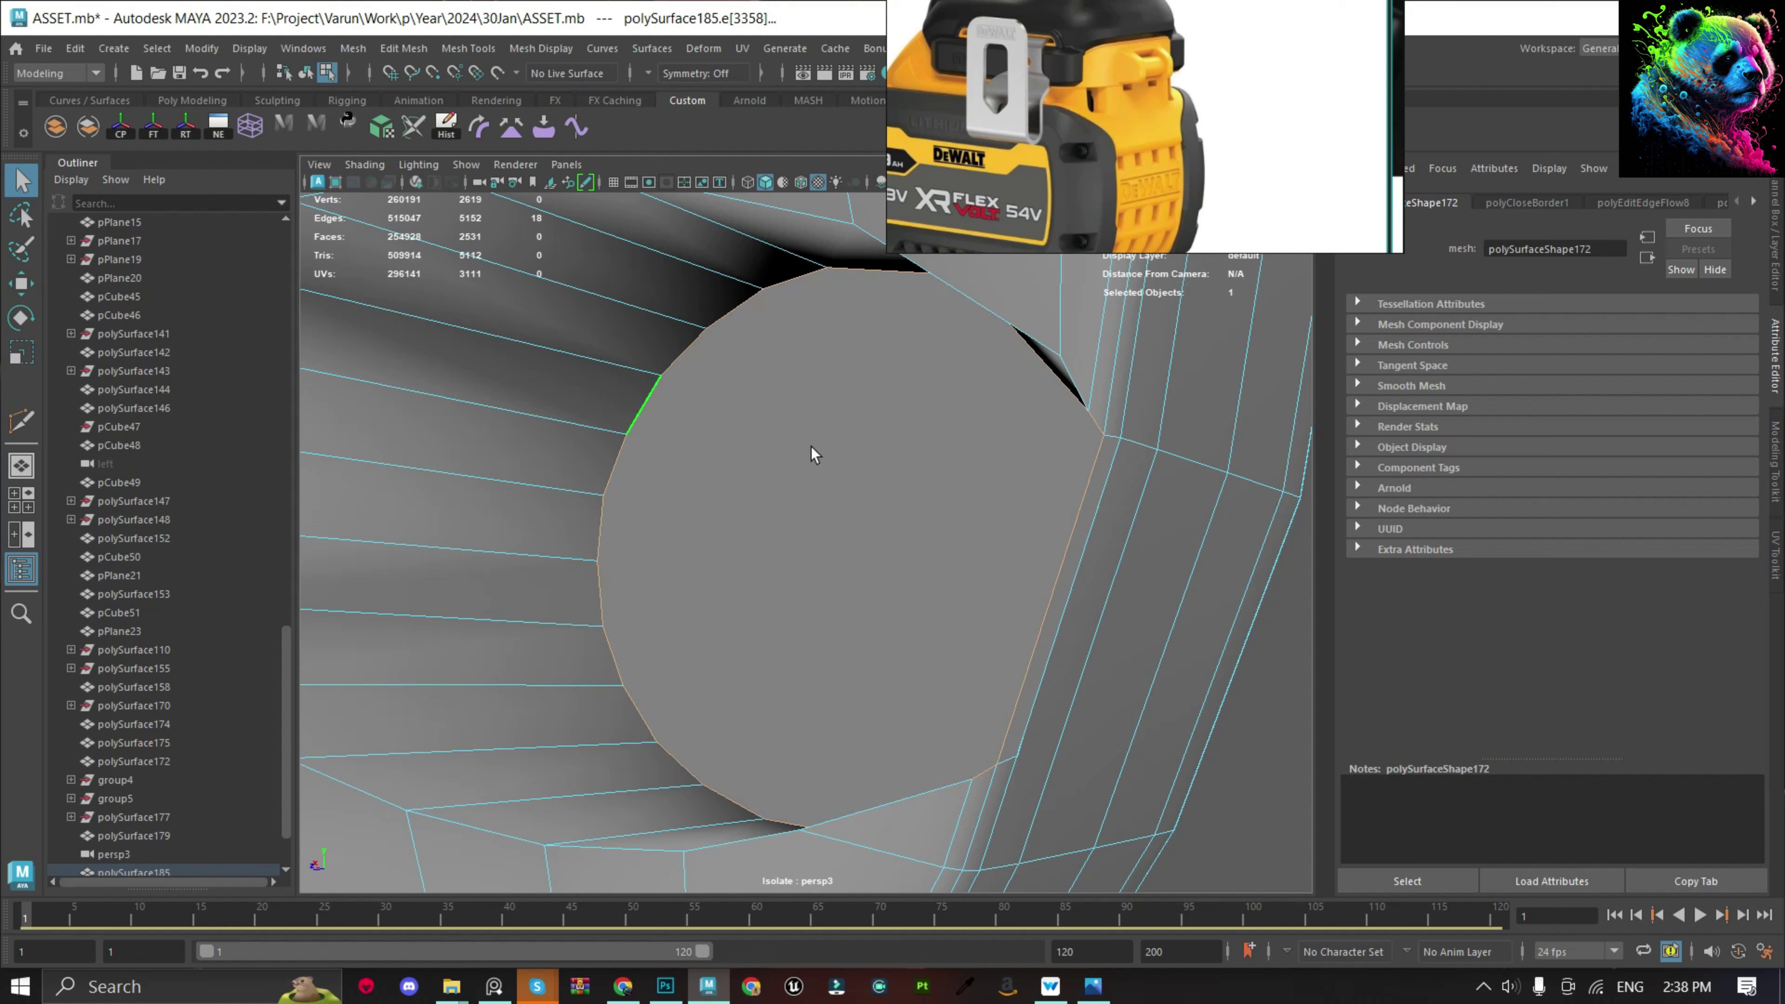
left_click(809, 454)
right_click_drag(797, 467, 849, 414, "shift")
key("F8")
Reselect the panel and Multi-Cut a new loop across the hole area.
scroll(1114, 598, "down", 5)
left_click(1114, 598)
left_click_drag(1114, 598, 917, 566, "alt")
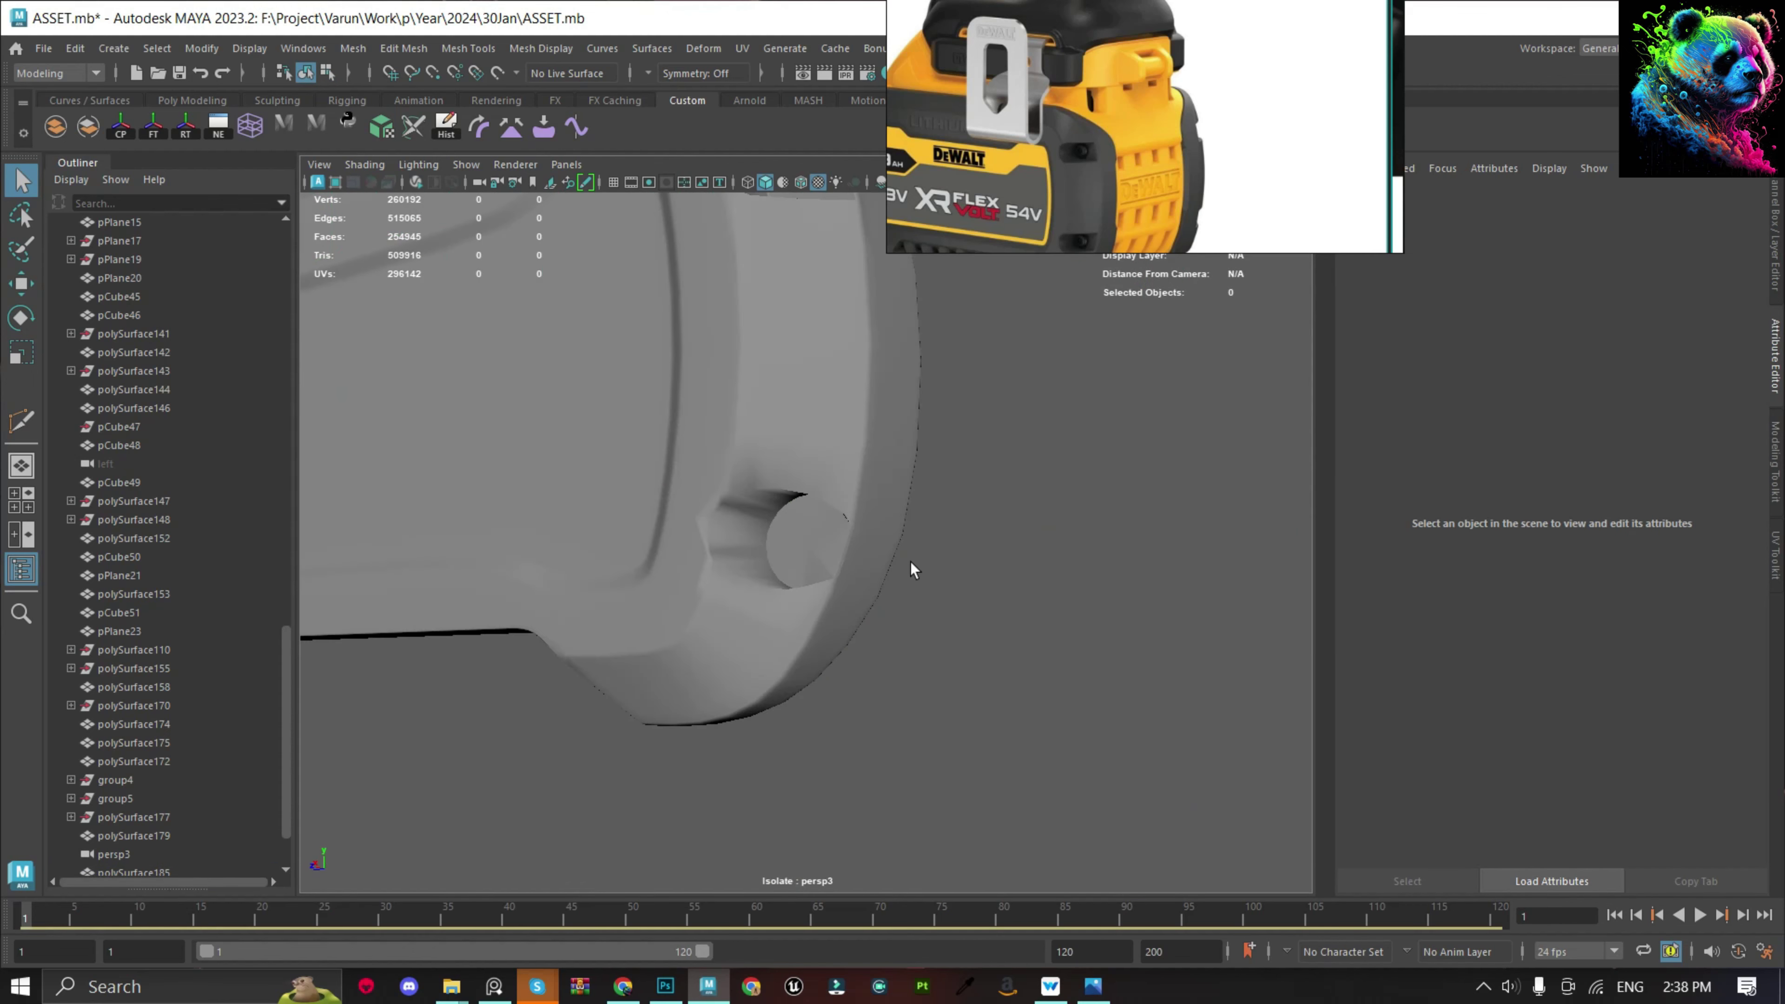
left_click(757, 538)
scroll(727, 454, "up", 5)
right_click_drag(727, 454, 730, 414, "shift")
left_click(769, 511)
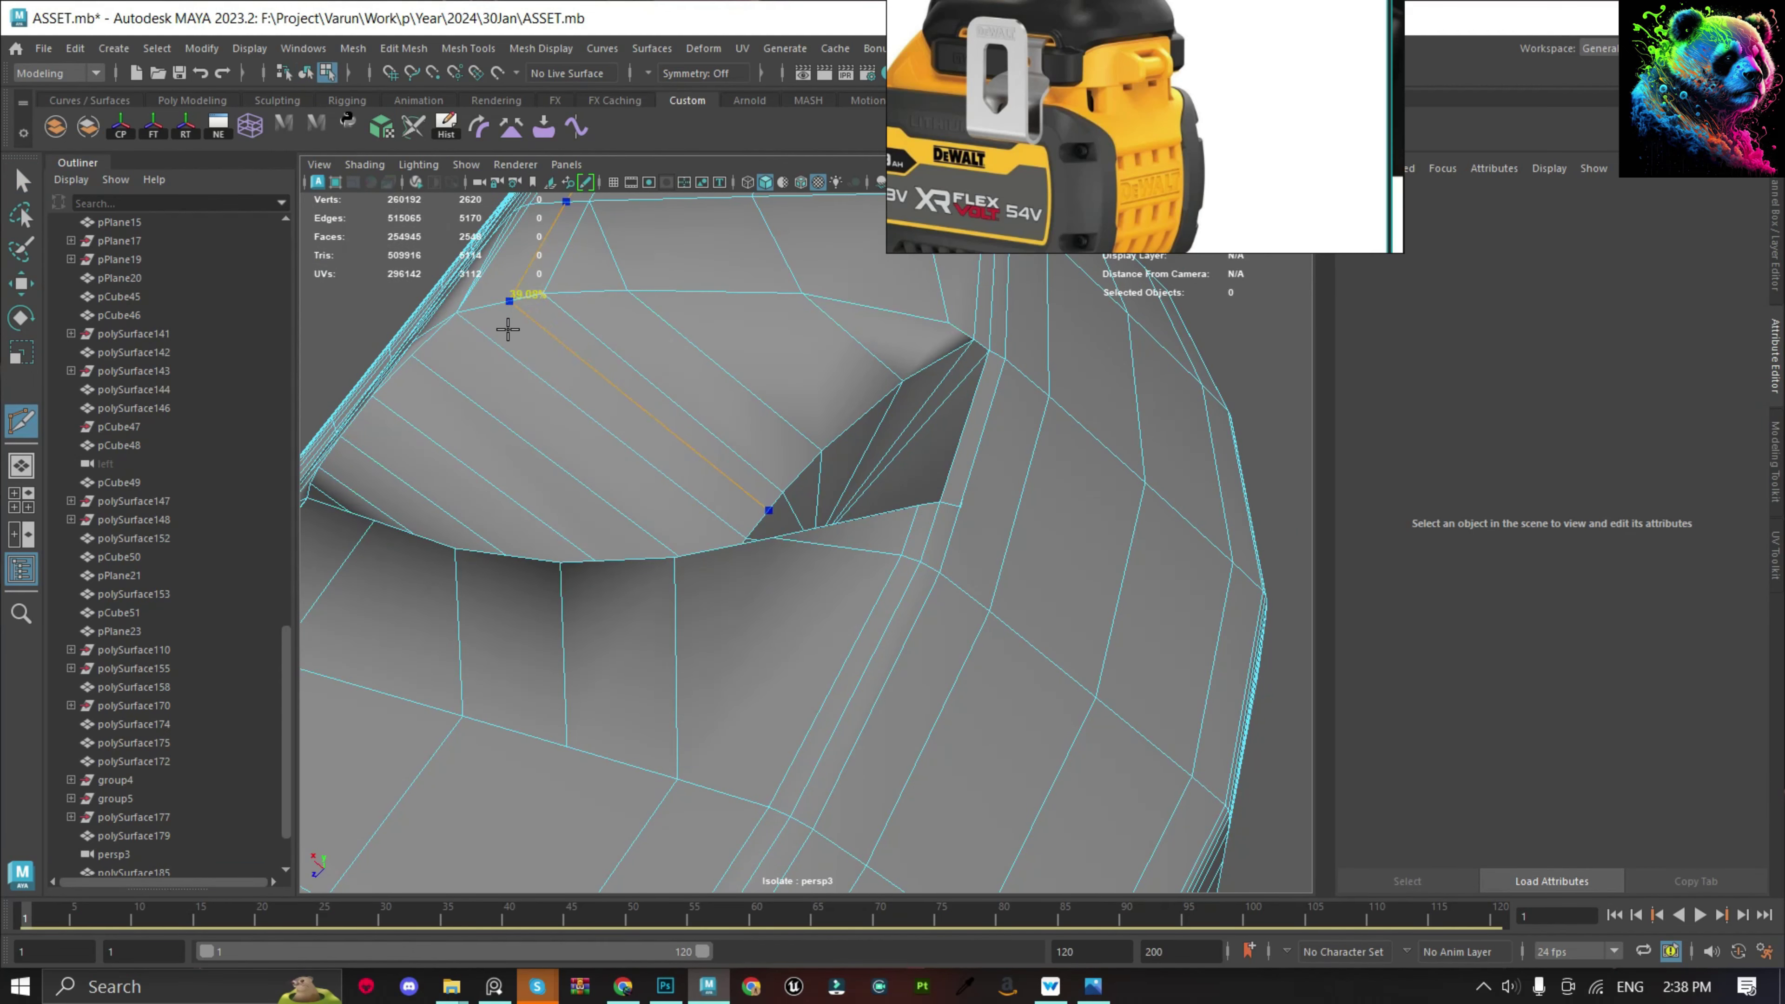
left_click(464, 330, "ctrl")
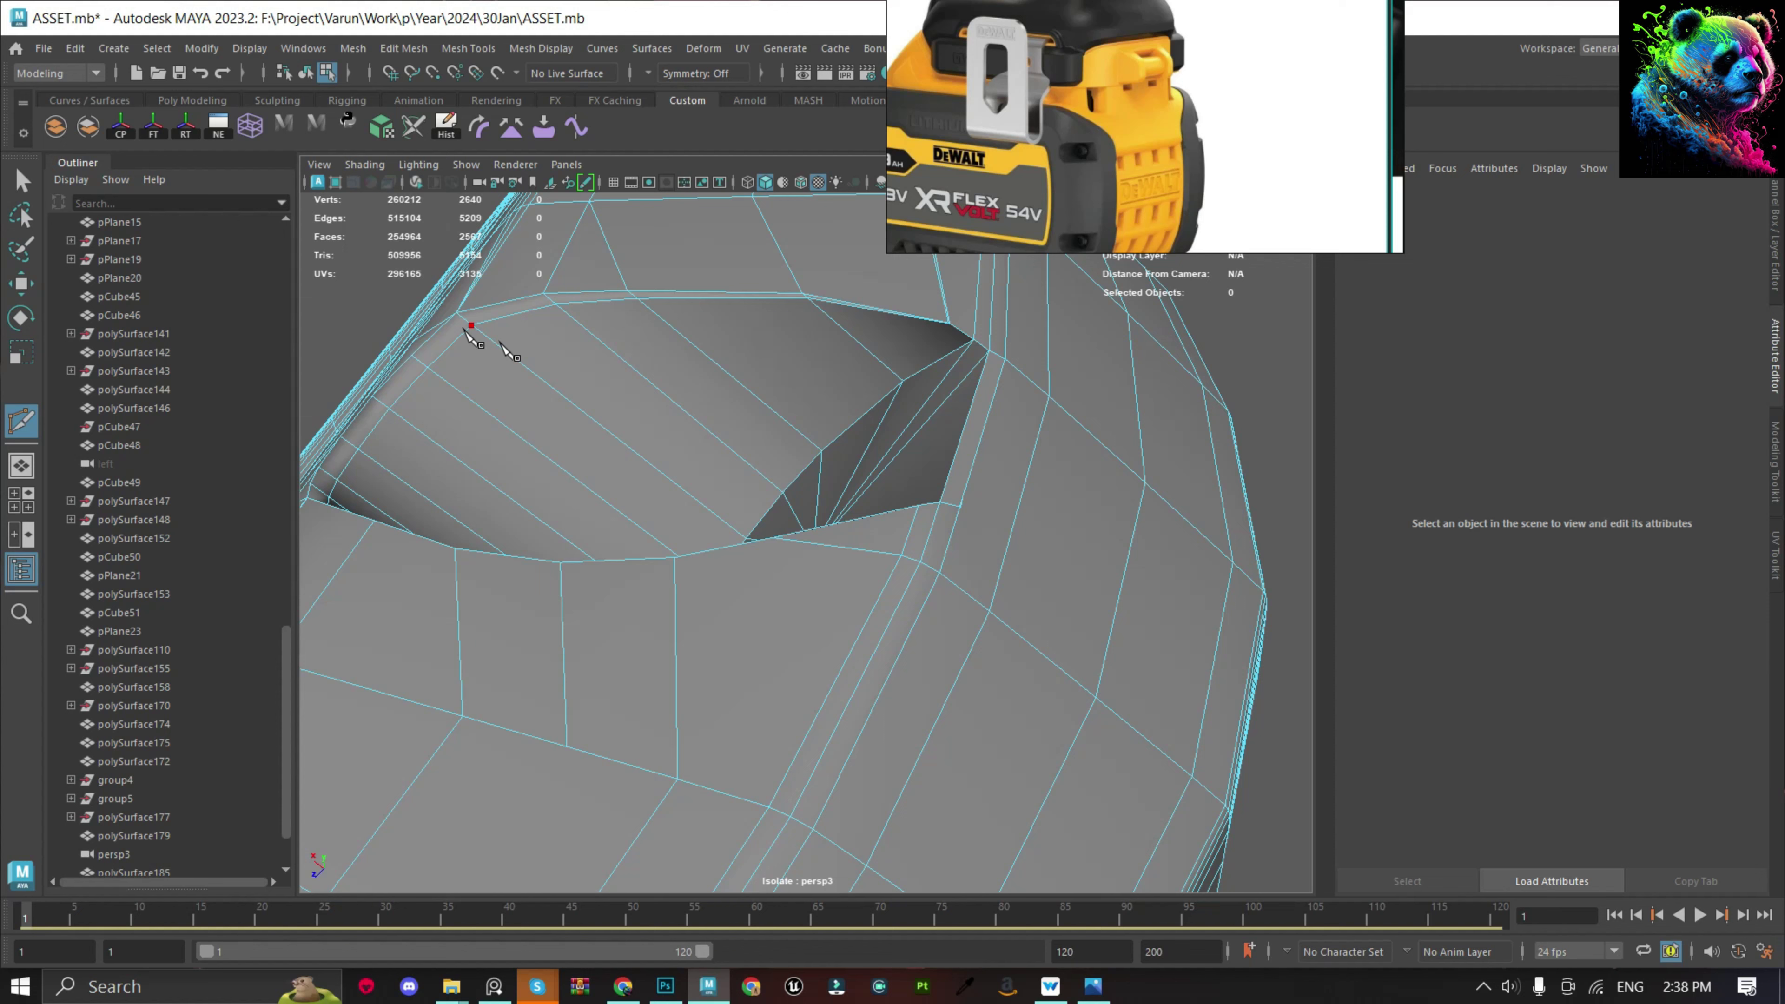
Delete the stray edges around the capped hole and select its surrounding loop.
left_click(844, 311)
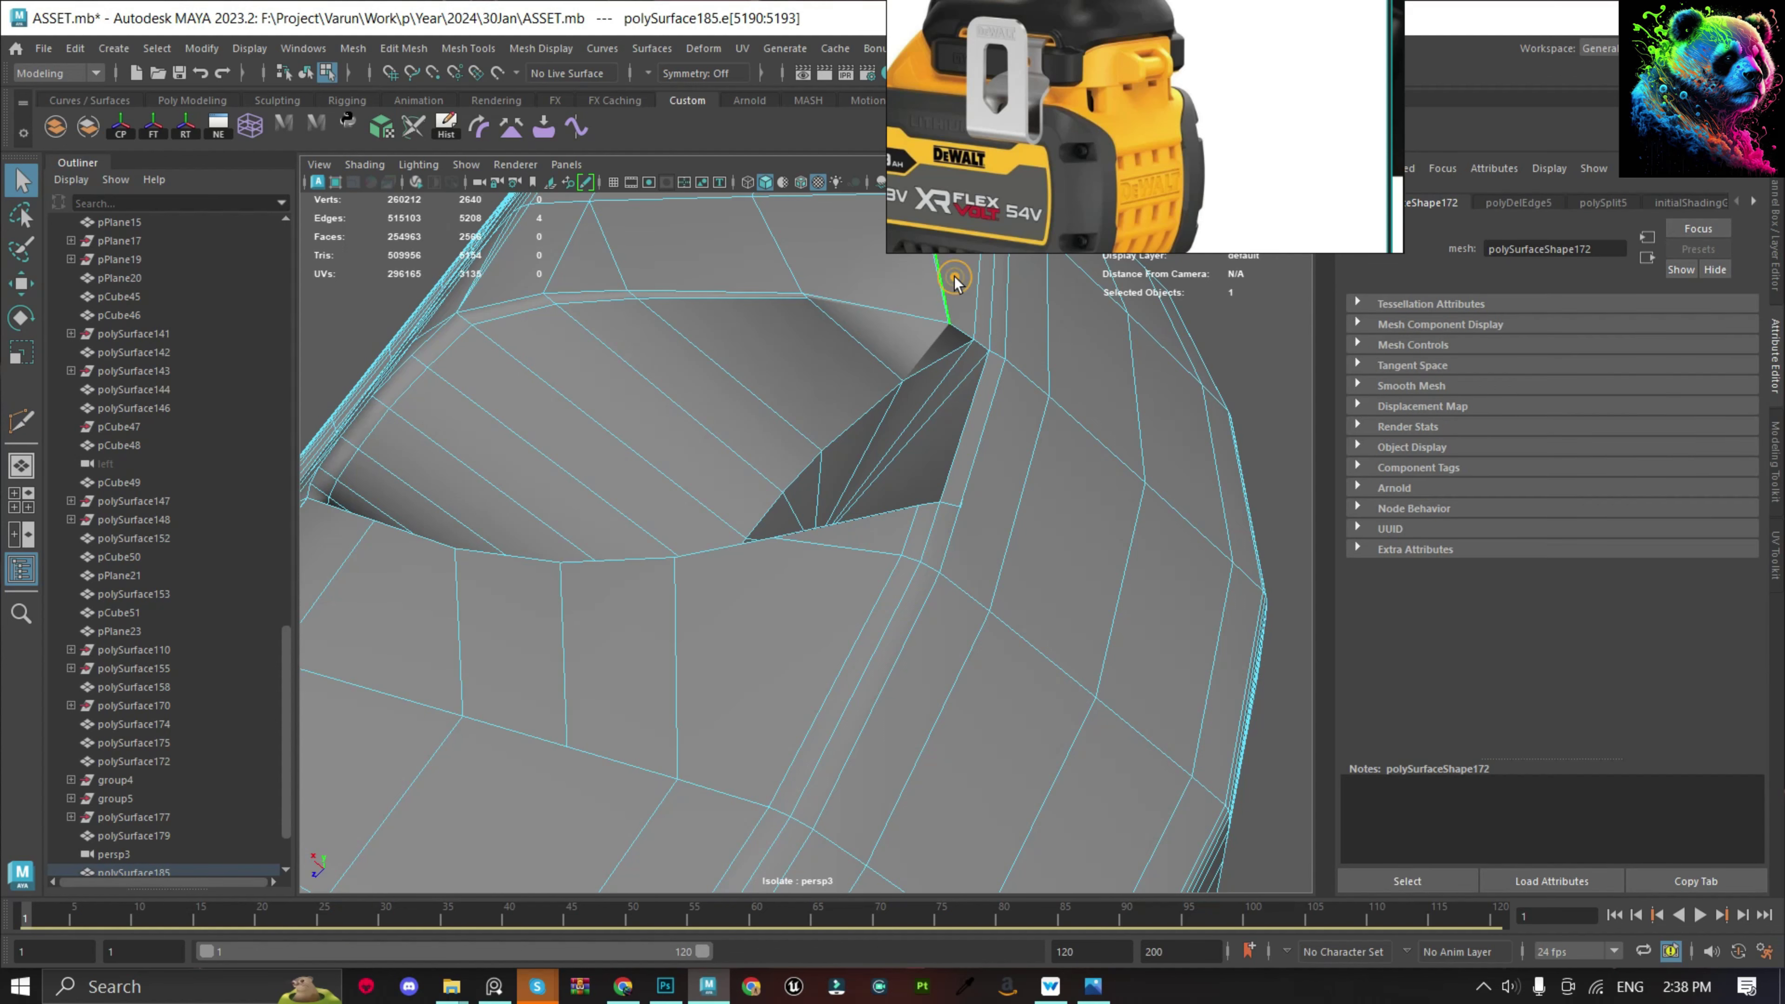
key("Delete")
mouse_move(955, 282)
left_mouse_down("alt")
mouse_move(928, 722)
mouse_move(779, 714)
mouse_move(836, 538)
mouse_move(909, 590)
left_mouse_up("alt")
left_click(778, 733)
key("Delete")
double_click(1028, 511)
Cut new edges from the hole's lower edge up to the rim.
left_click_drag(1028, 511, 946, 465, "alt")
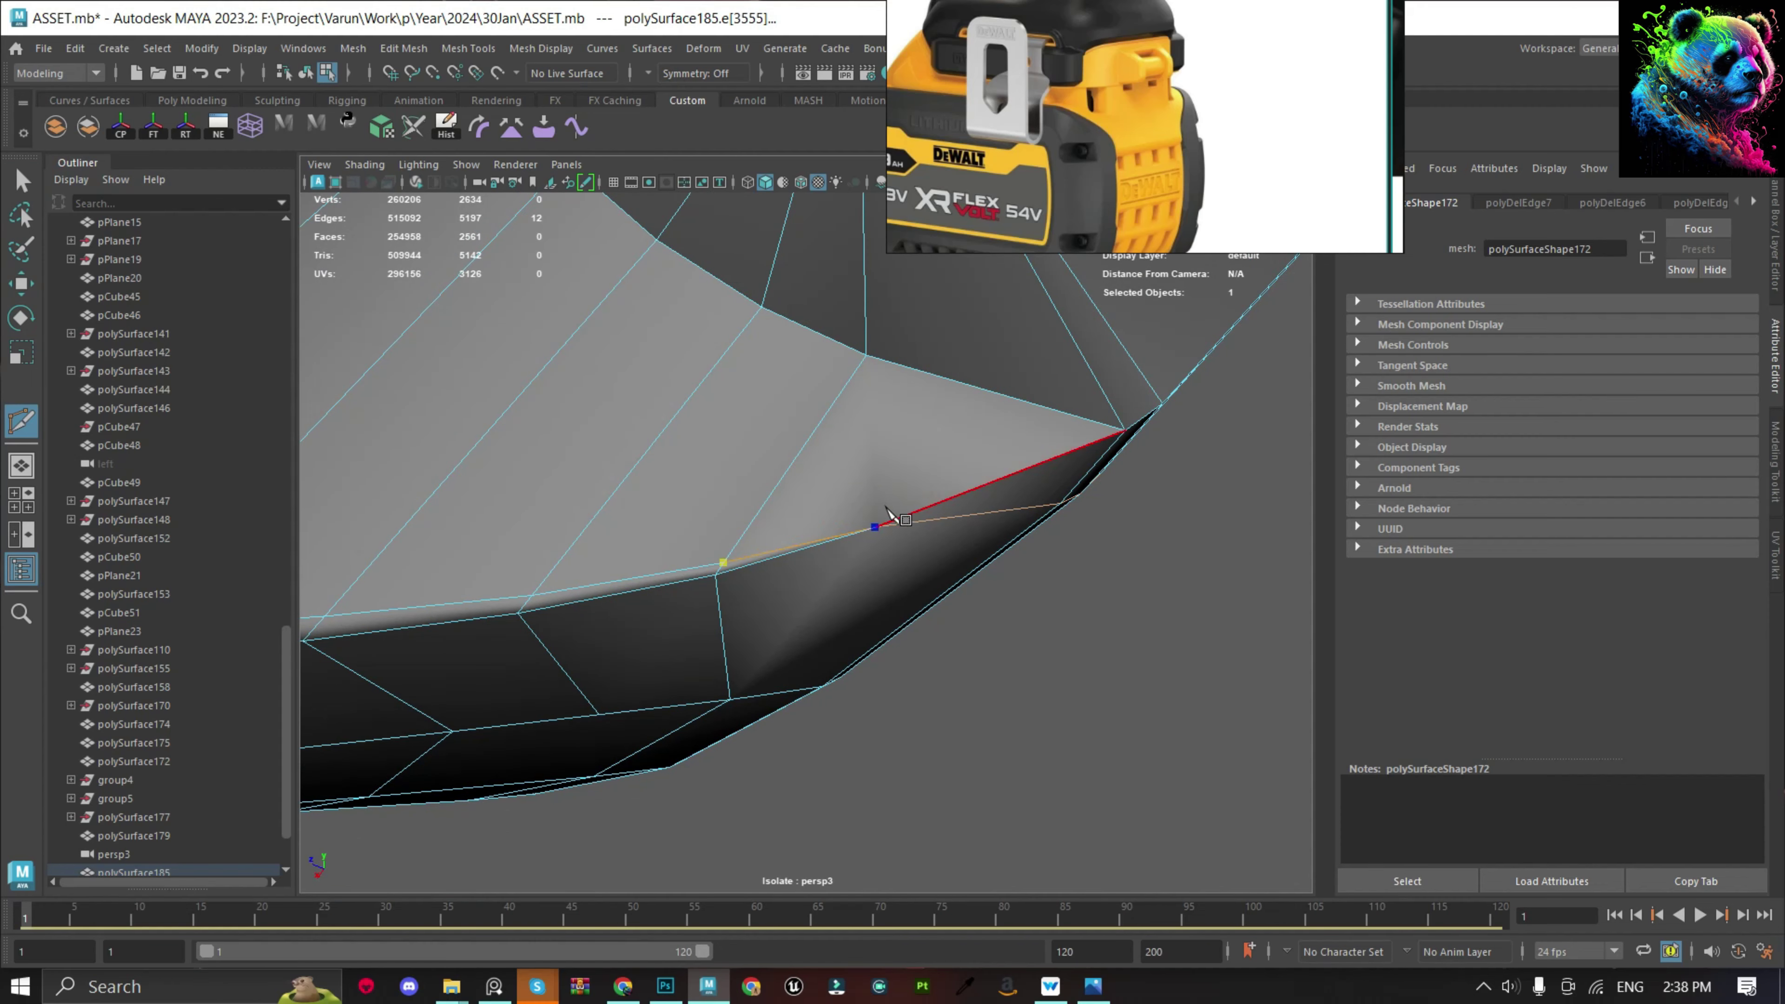
left_click(1078, 417)
left_click_drag(1077, 417, 973, 413, "alt")
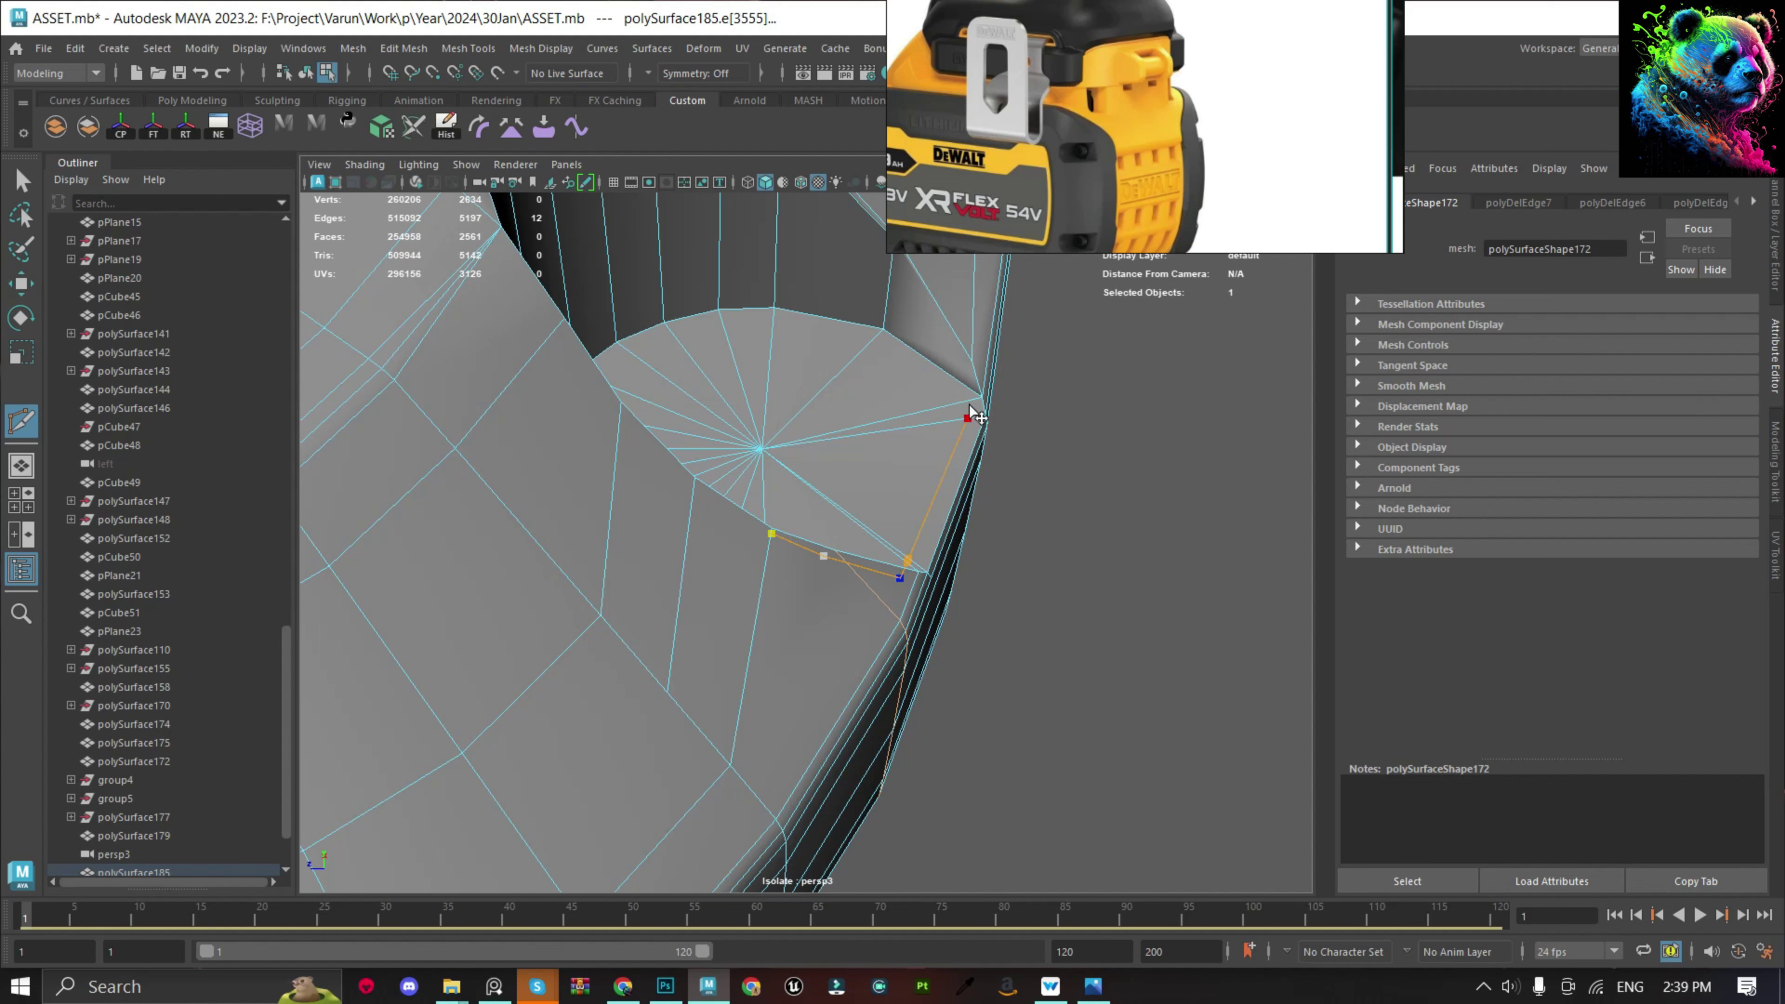
key("Return")
left_click(976, 387)
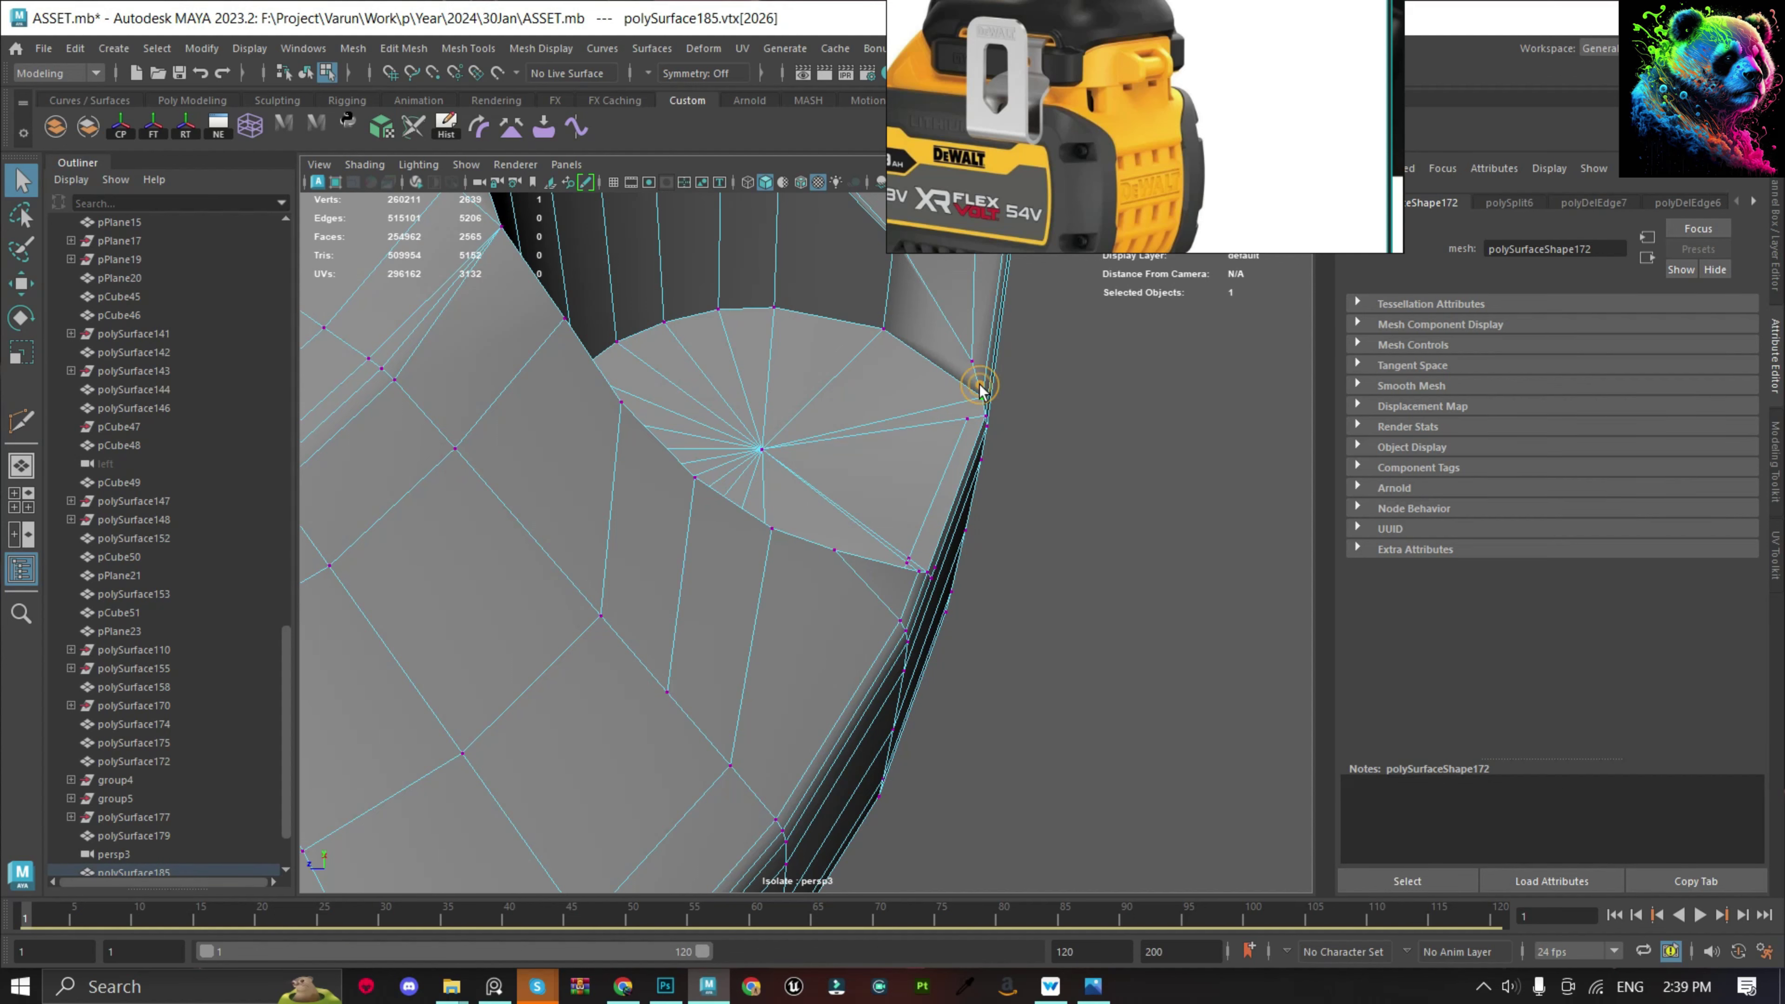
scroll(630, 559, "up", 5)
left_click_drag(643, 408, 624, 397, "alt")
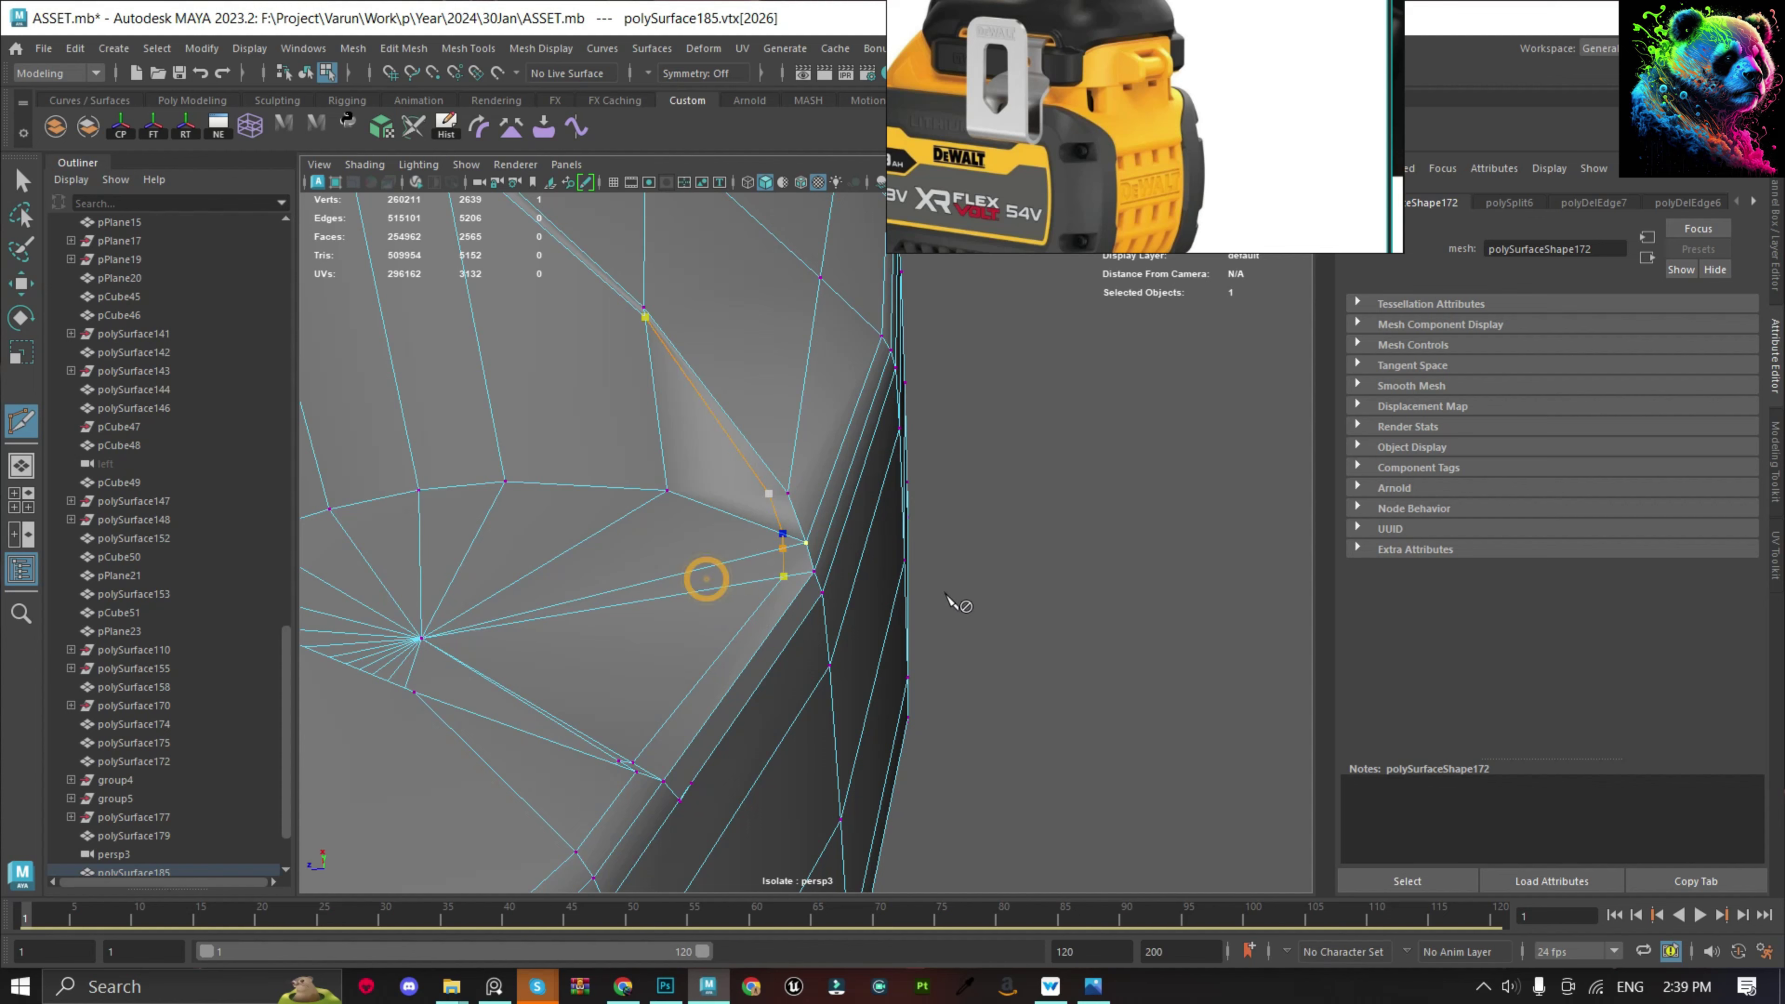
key("Return")
Slide the new rim vertex along its edge and add another cut nearby.
key("w")
left_click(797, 534)
left_click_drag(729, 567, 630, 570, "alt")
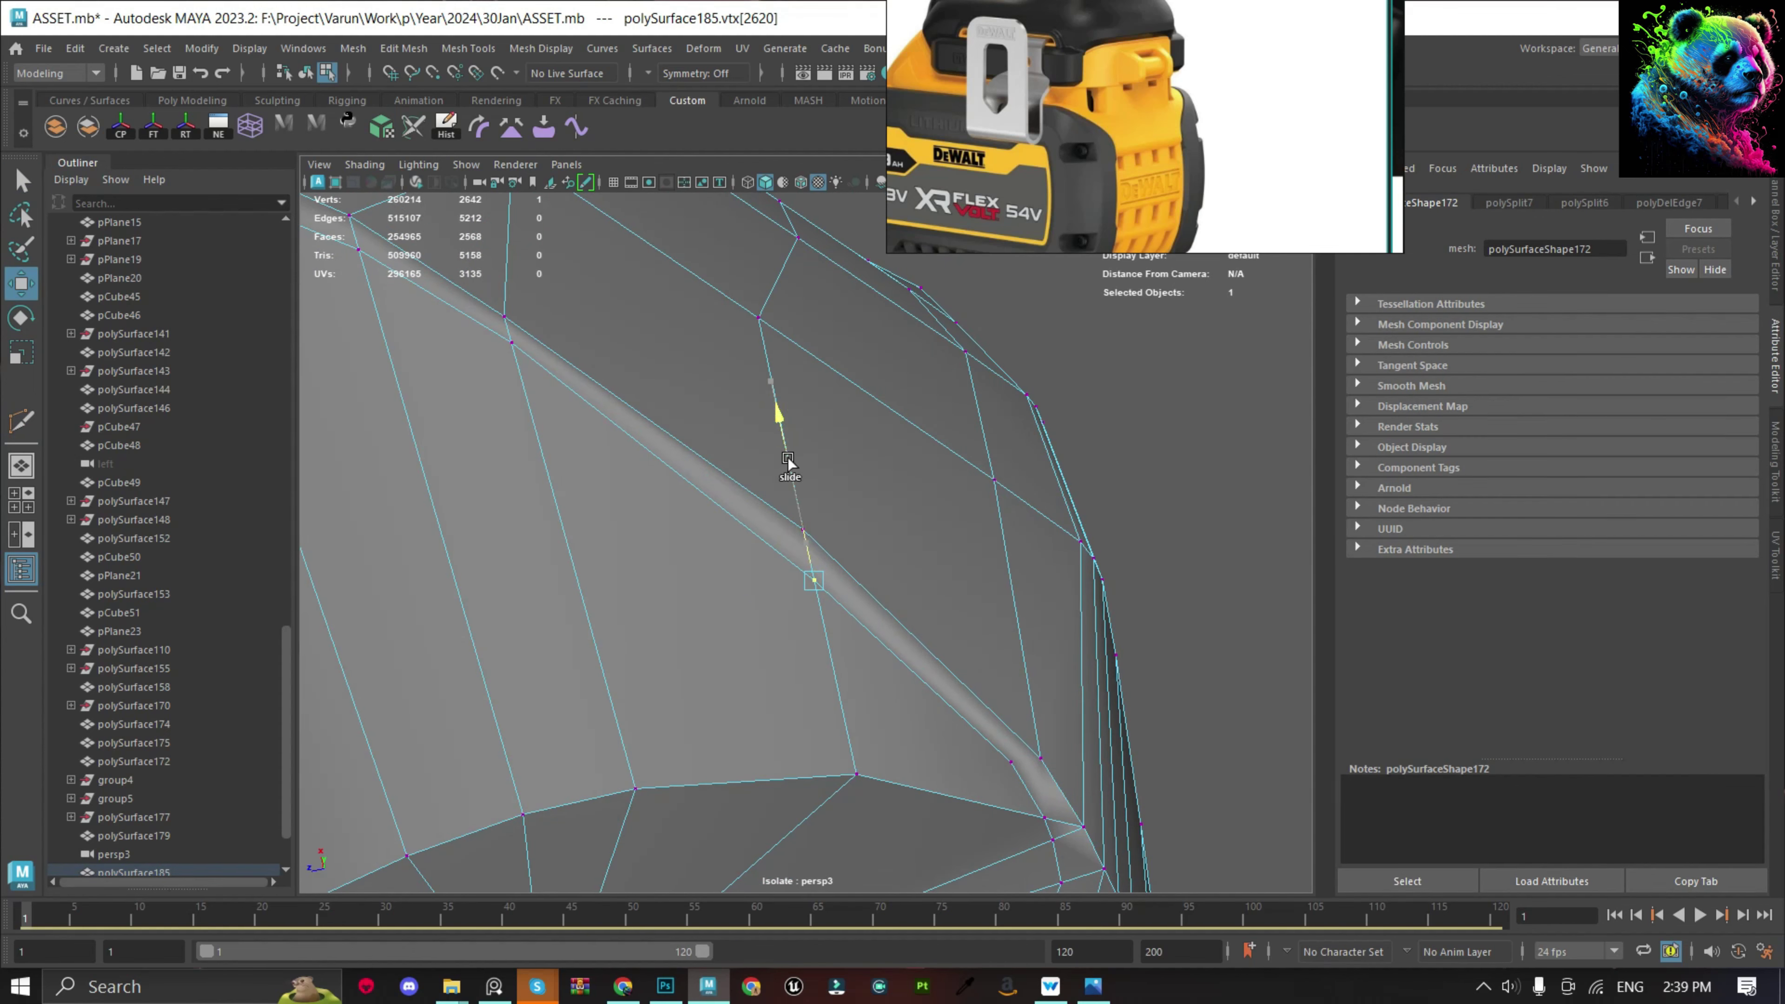
left_click(942, 685)
key("Return")
On another part of the rim, commit a cut and slide the new vertex.
mouse_move(942, 686)
left_mouse_down("alt")
mouse_move(724, 798)
mouse_move(737, 646)
mouse_move(781, 621)
left_mouse_up("alt")
left_click(754, 789)
key("w")
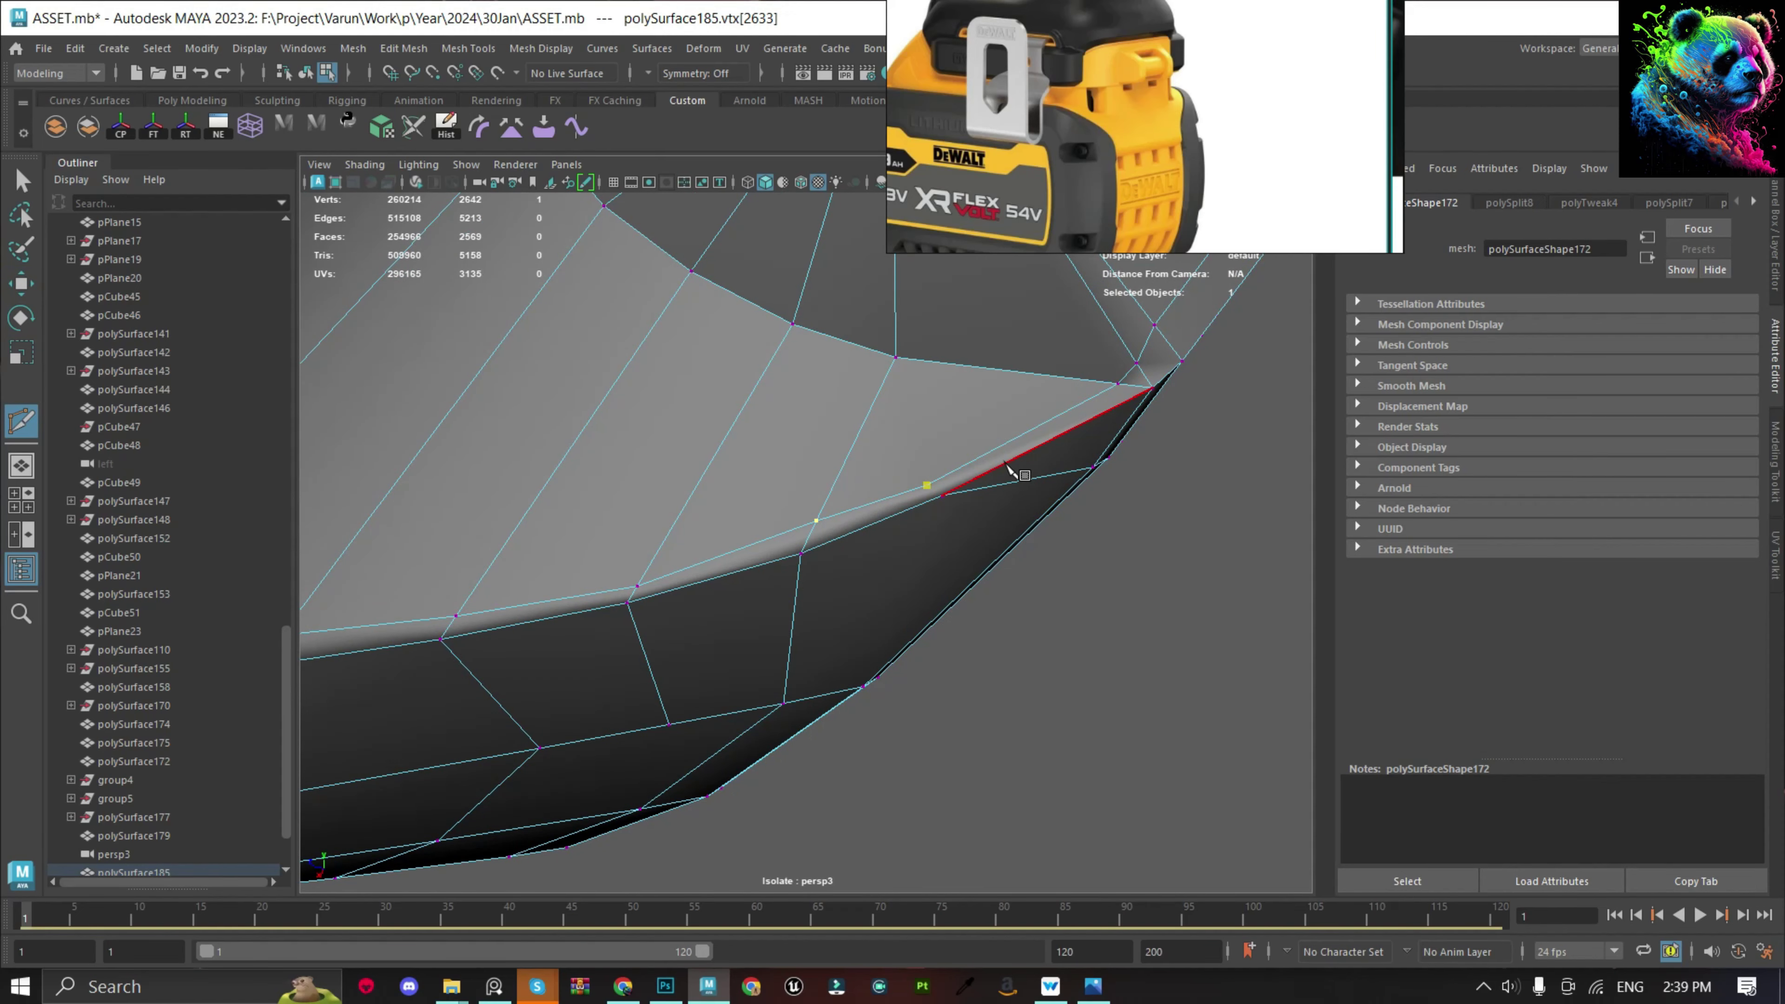
key("Return")
key("w")
left_click(637, 586)
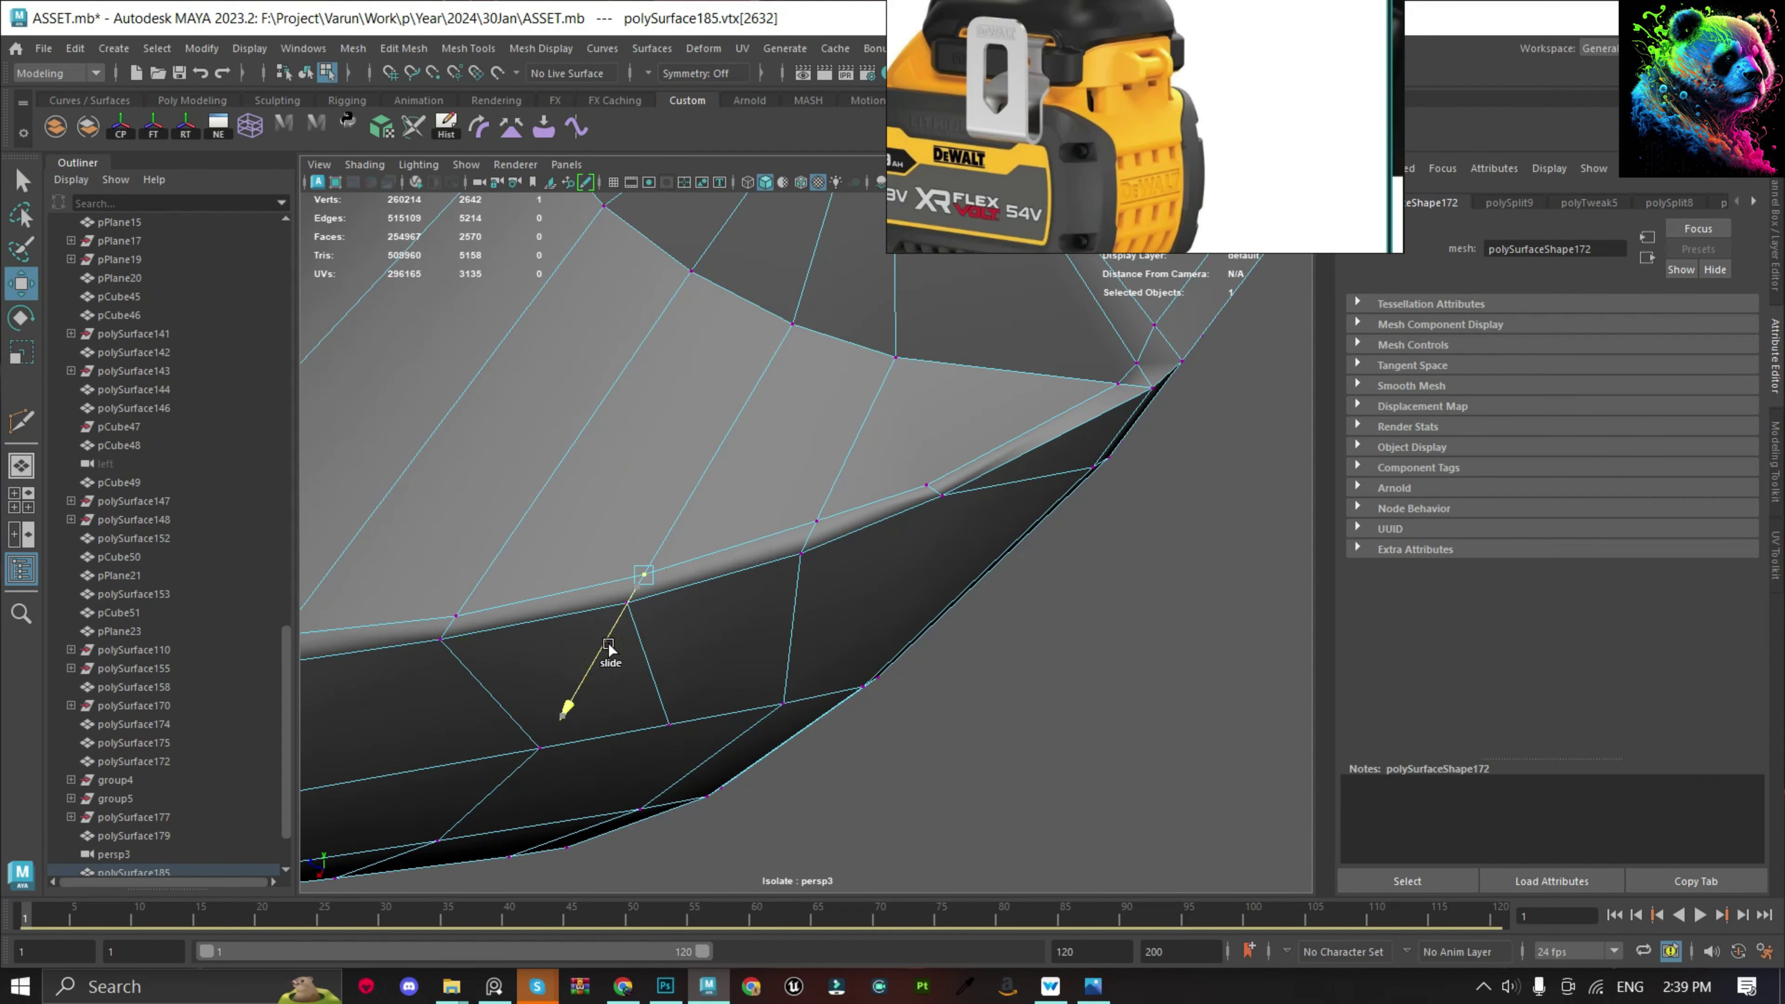
left_click_drag(608, 647, 669, 479, "alt")
scroll(837, 339, "down", 2)
Select a long edge loop and insert another loop around the capped hole.
double_click(858, 307)
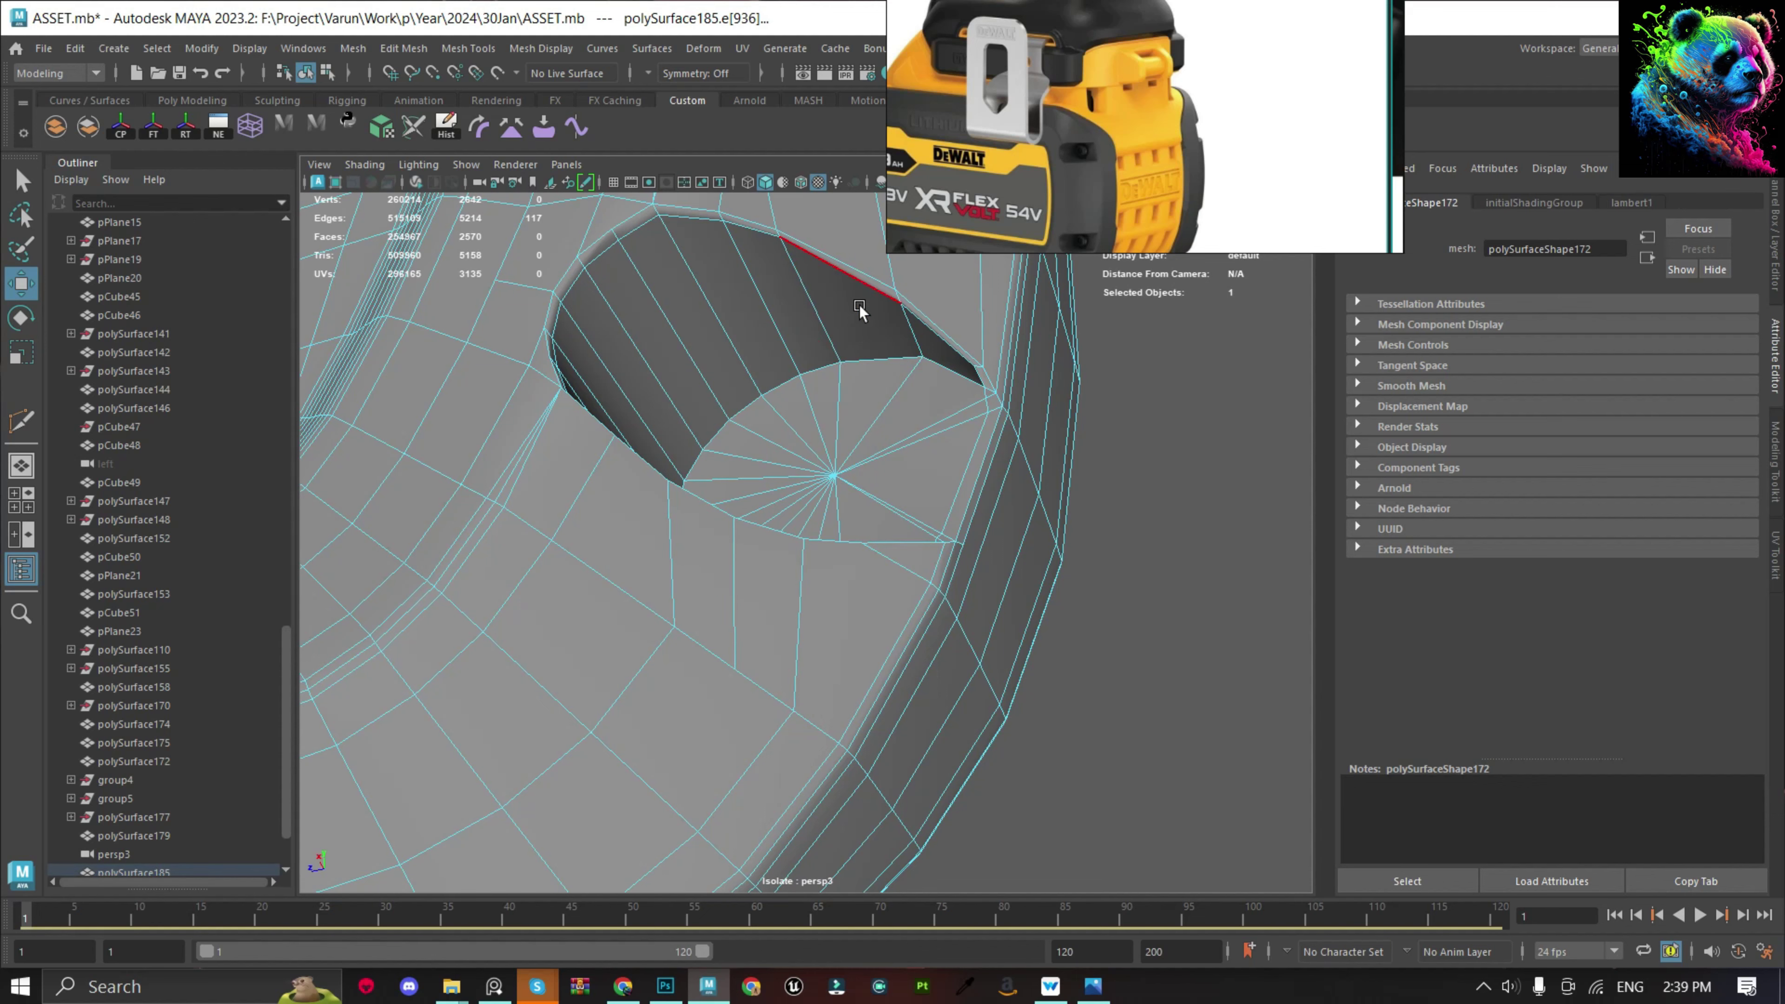
mouse_move(859, 332)
left_mouse_down("alt")
mouse_move(786, 451)
mouse_move(628, 487)
left_mouse_up("alt")
key("y")
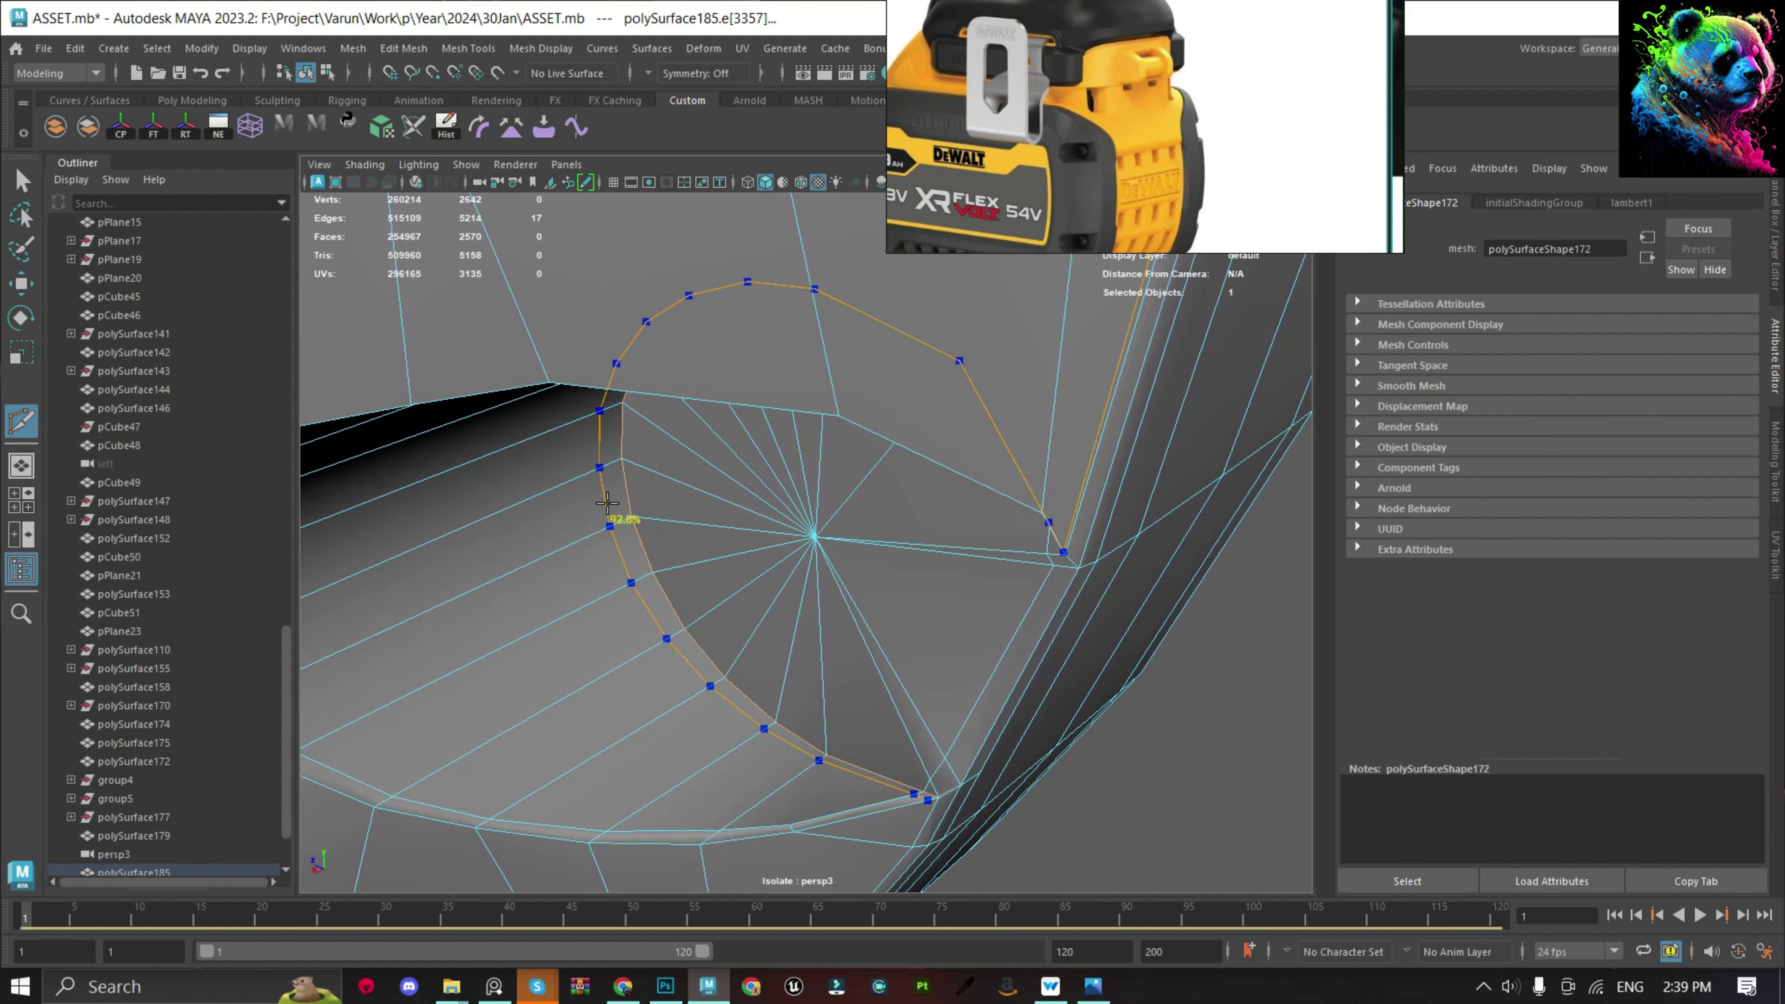
key("q")
left_click(832, 344)
Soften the edges across the whole panel.
left_click(1144, 392)
scroll(1144, 392, "down", 4)
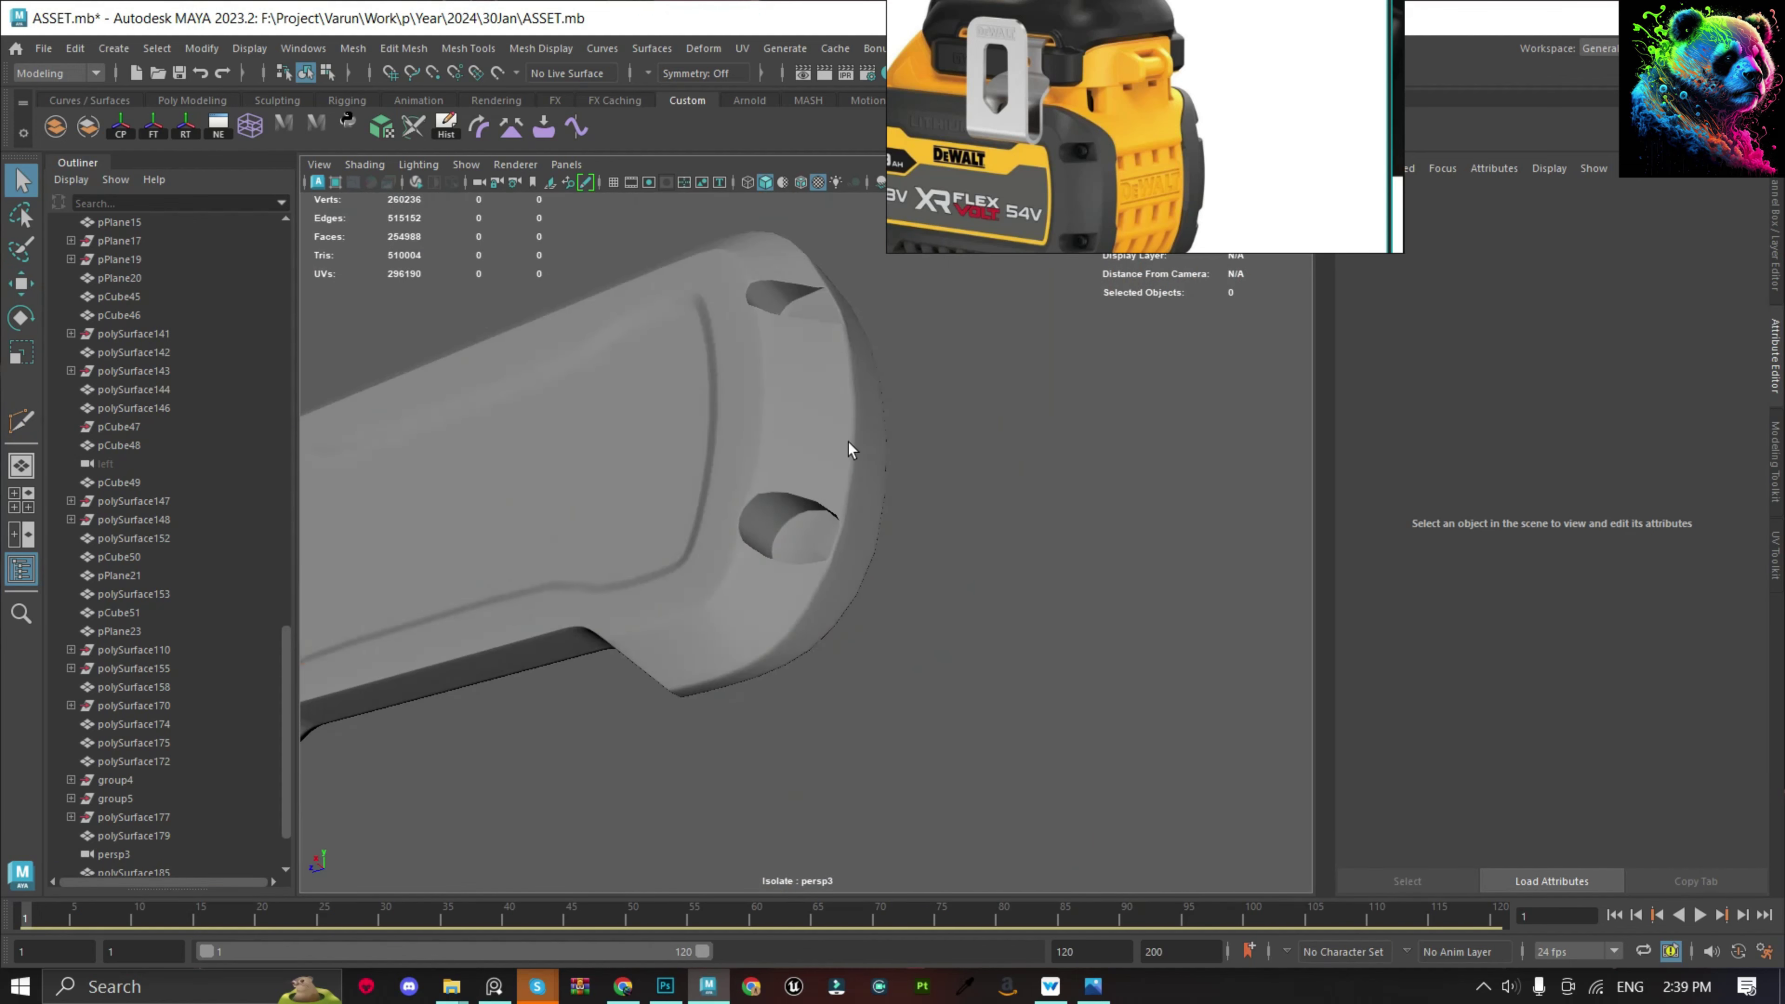
left_click(844, 331)
right_click_drag(758, 368, 917, 373)
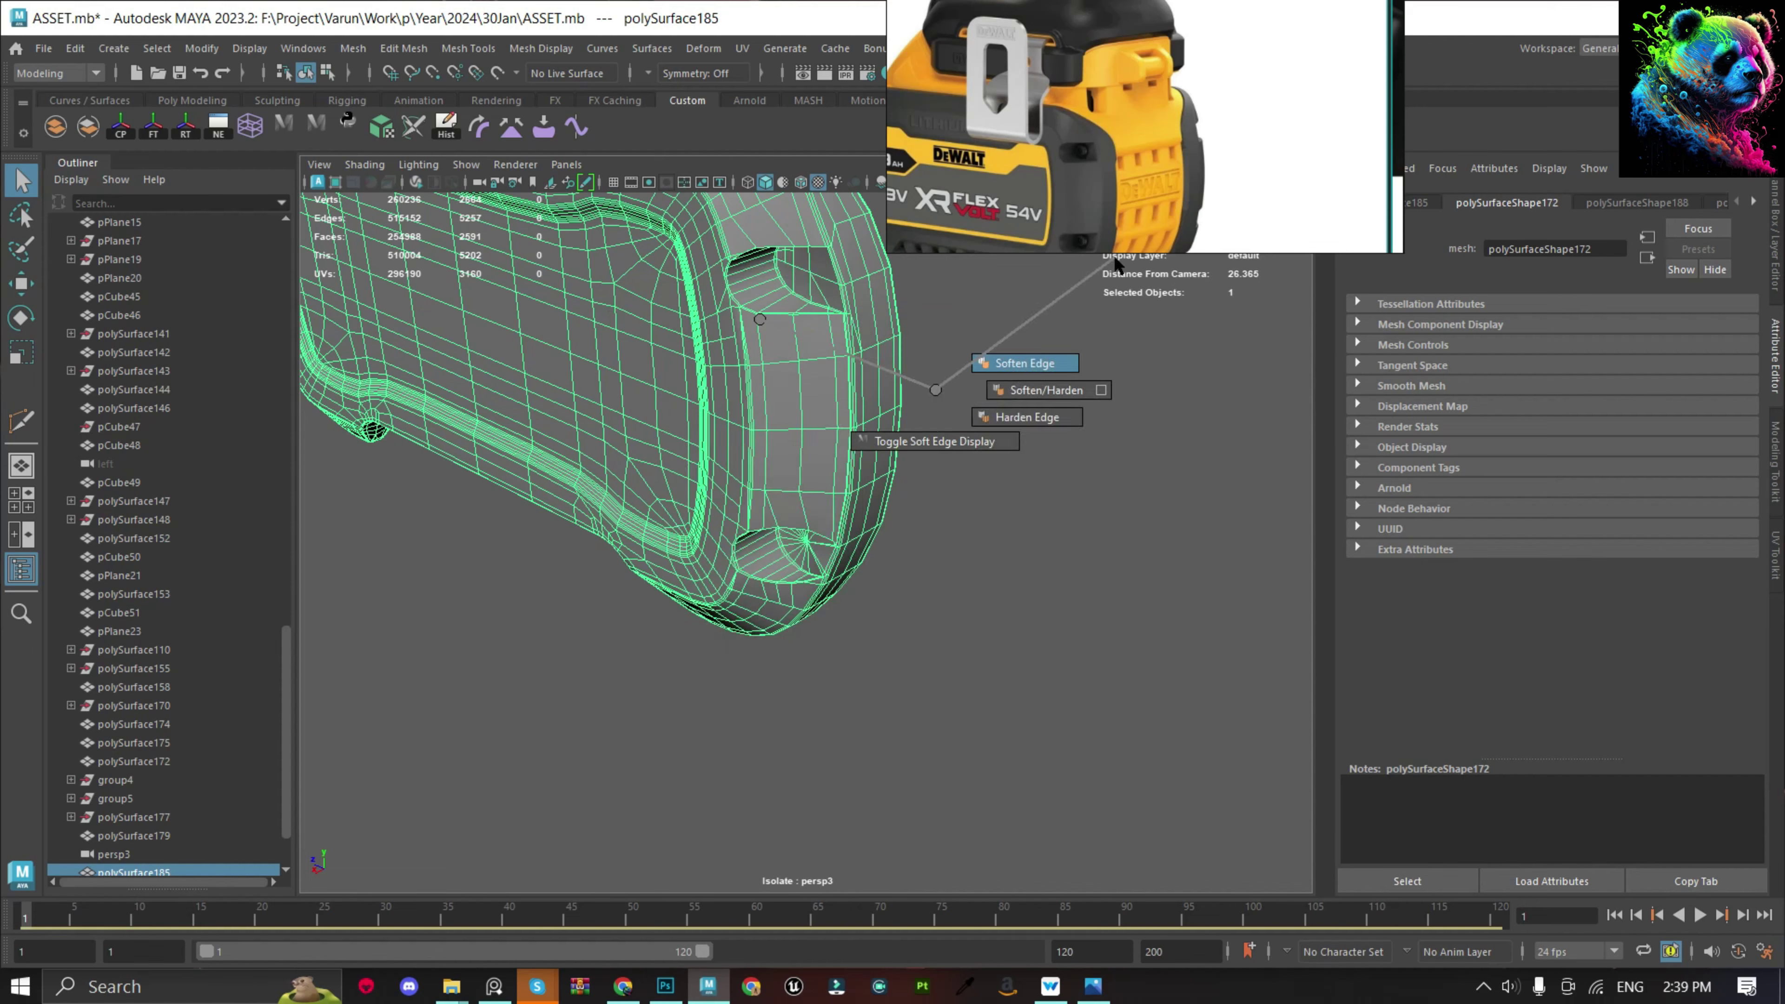
left_click(988, 454)
Pick vertices at the hole corner and inspect the softened shading up close.
left_click(771, 398)
mouse_move(911, 546)
left_mouse_down("alt")
mouse_move(857, 718)
mouse_move(969, 536)
mouse_move(638, 490)
mouse_move(817, 538)
left_mouse_up("alt")
left_click(823, 598, "shift")
key("w")
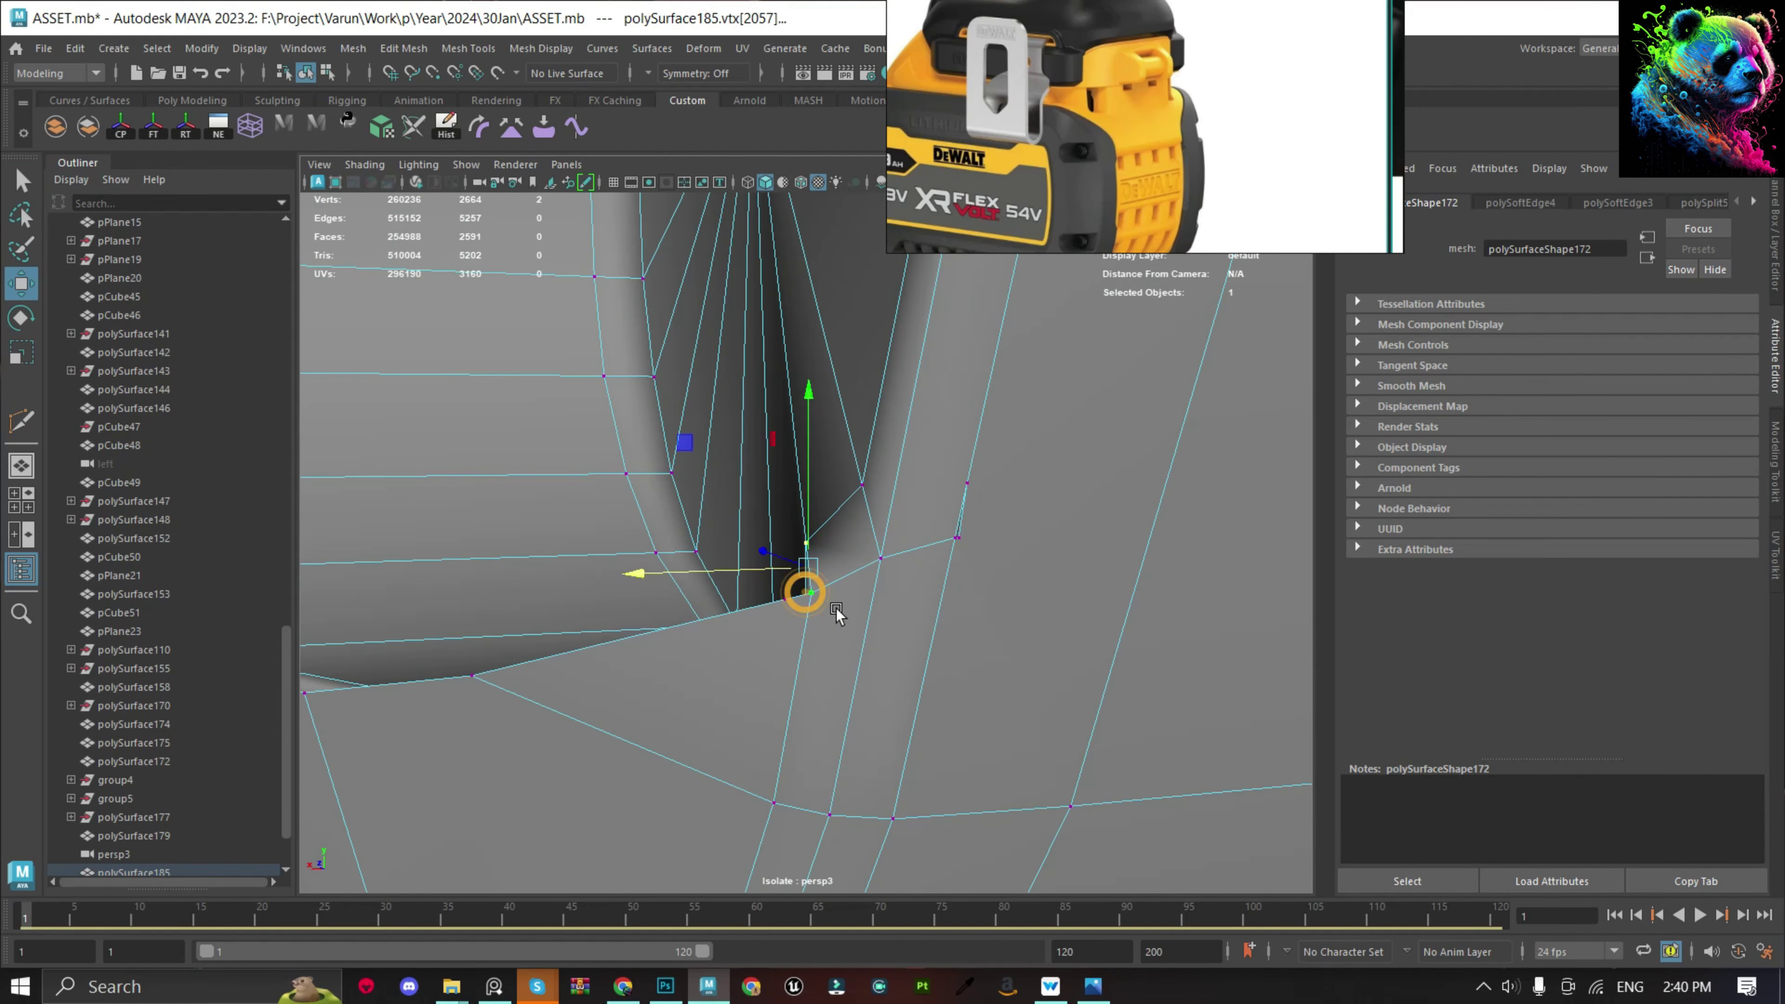
mouse_move(684, 581)
left_mouse_down("alt")
mouse_move(957, 626)
mouse_move(666, 639)
mouse_move(918, 674)
mouse_move(773, 612)
left_mouse_up("alt")
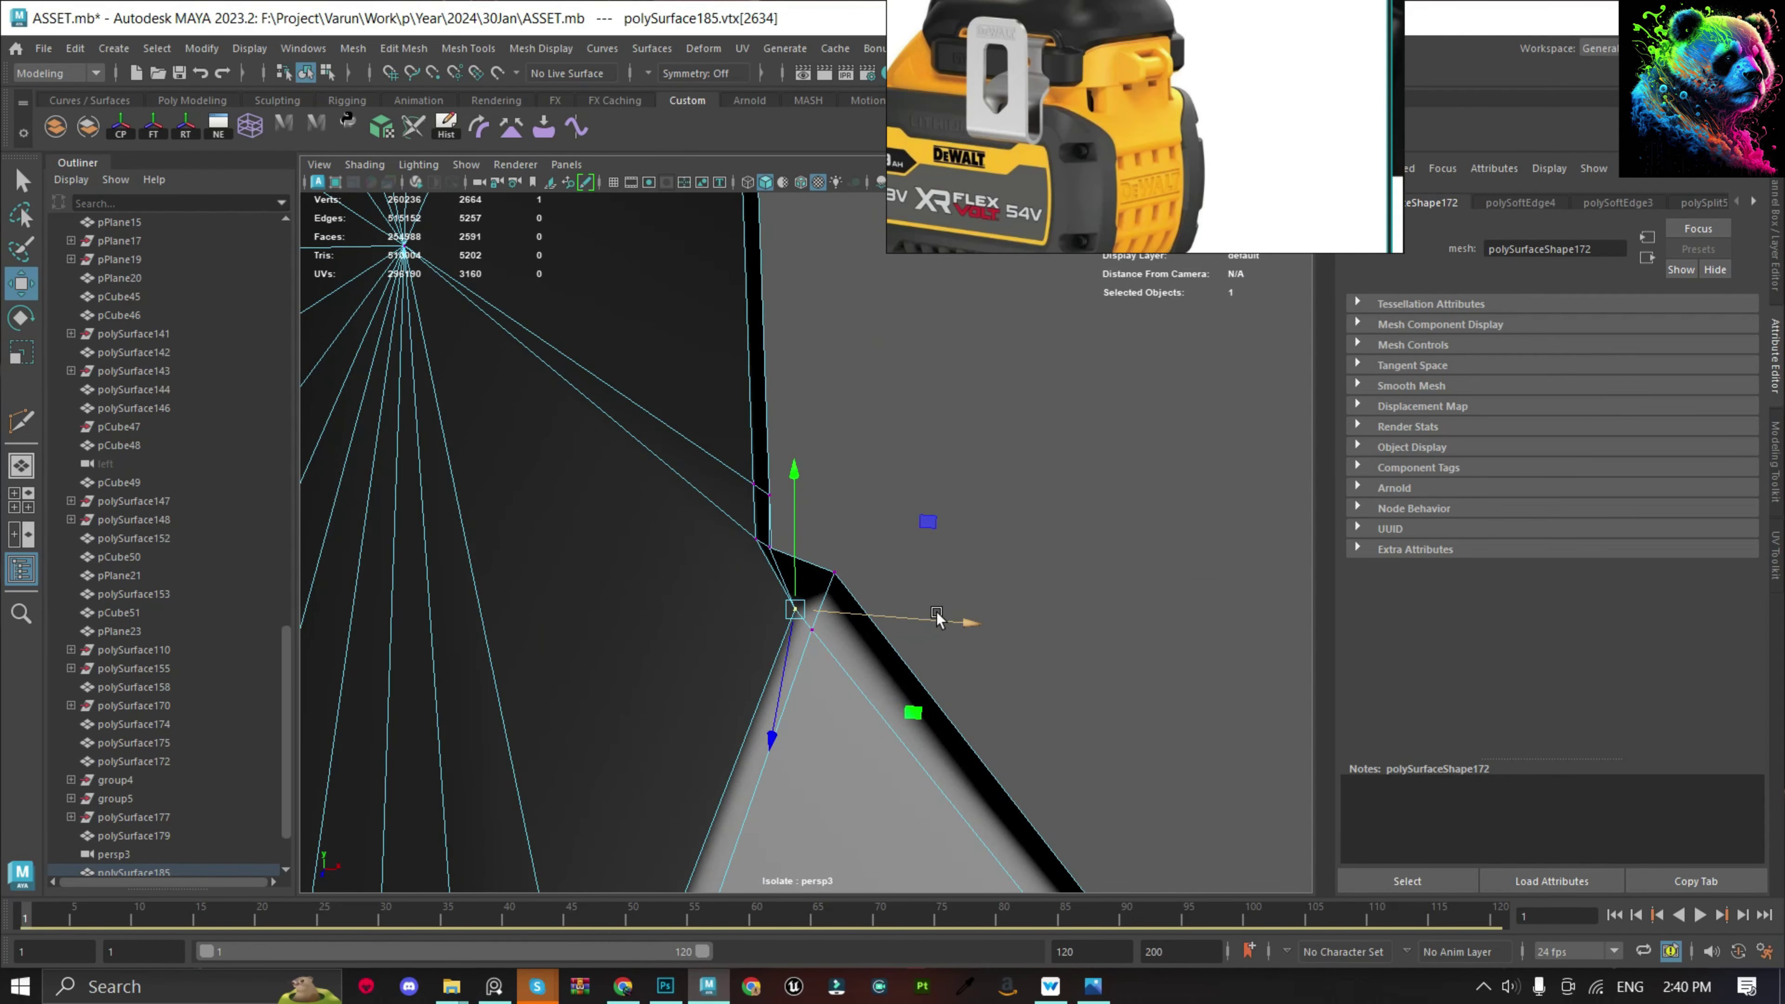
left_click(755, 605)
left_click(1040, 320)
scroll(756, 558, "down", 5)
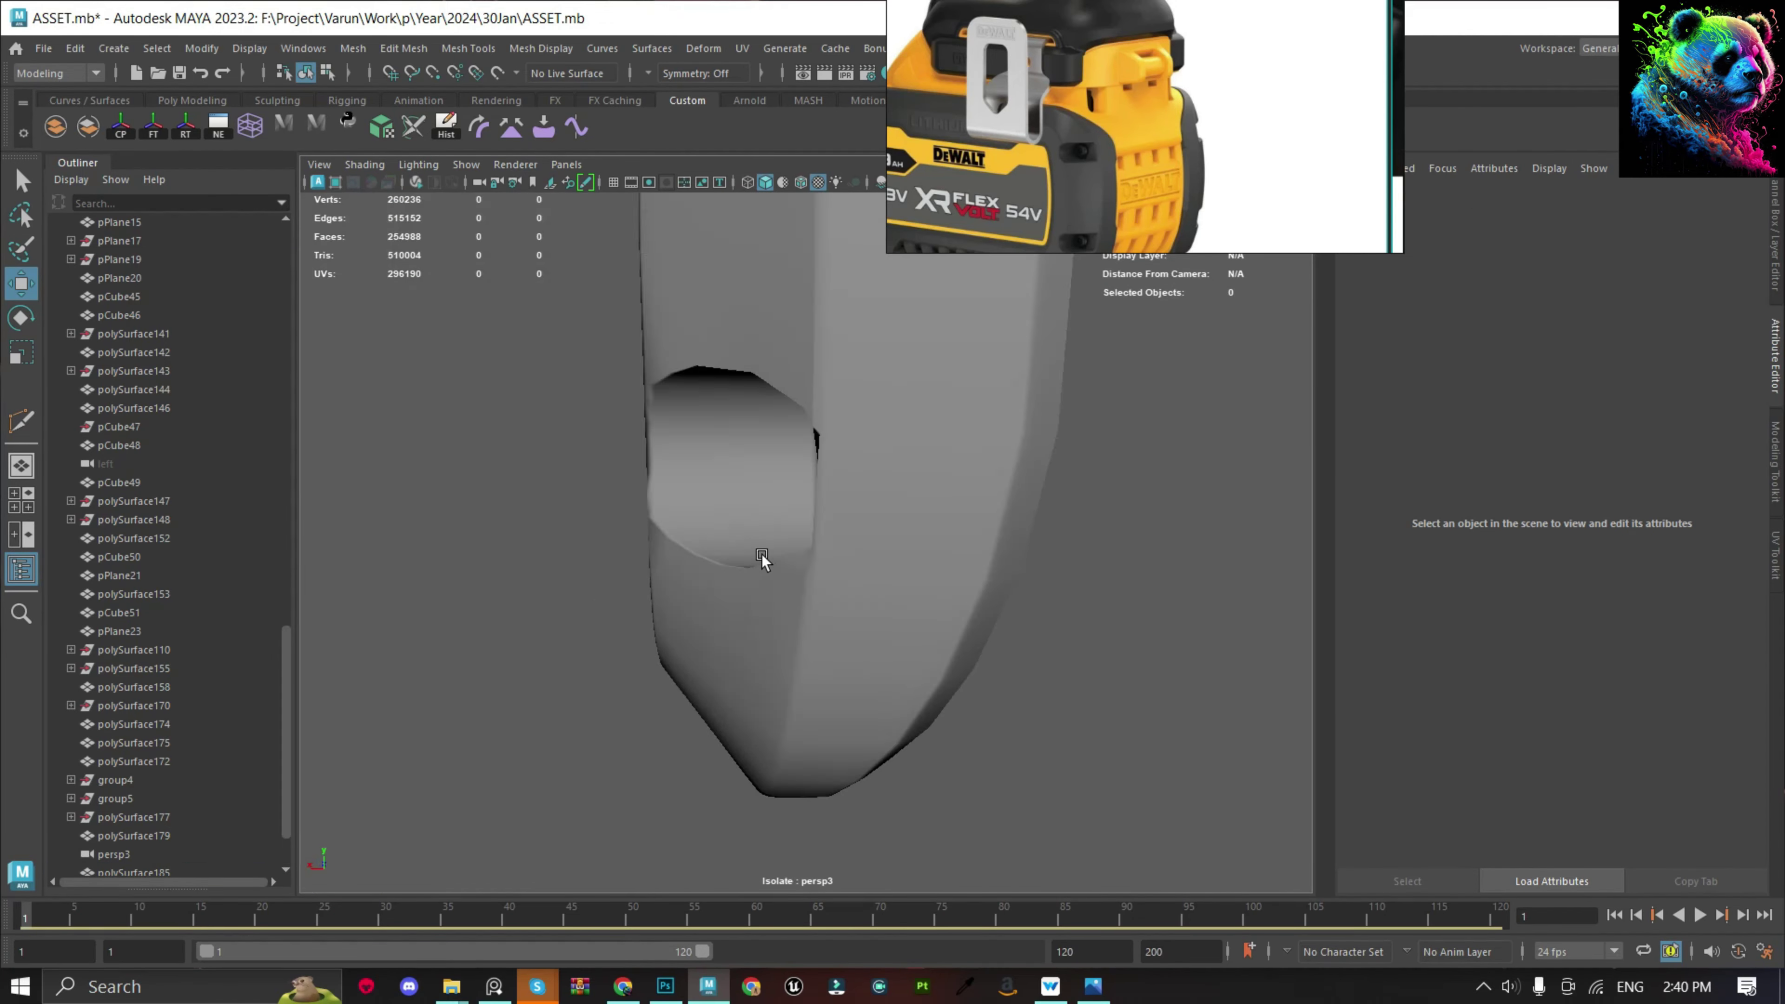
scroll(757, 558, "up", 4)
mouse_move(757, 558)
left_mouse_down("alt")
mouse_move(950, 511)
mouse_move(756, 532)
left_mouse_up("alt")
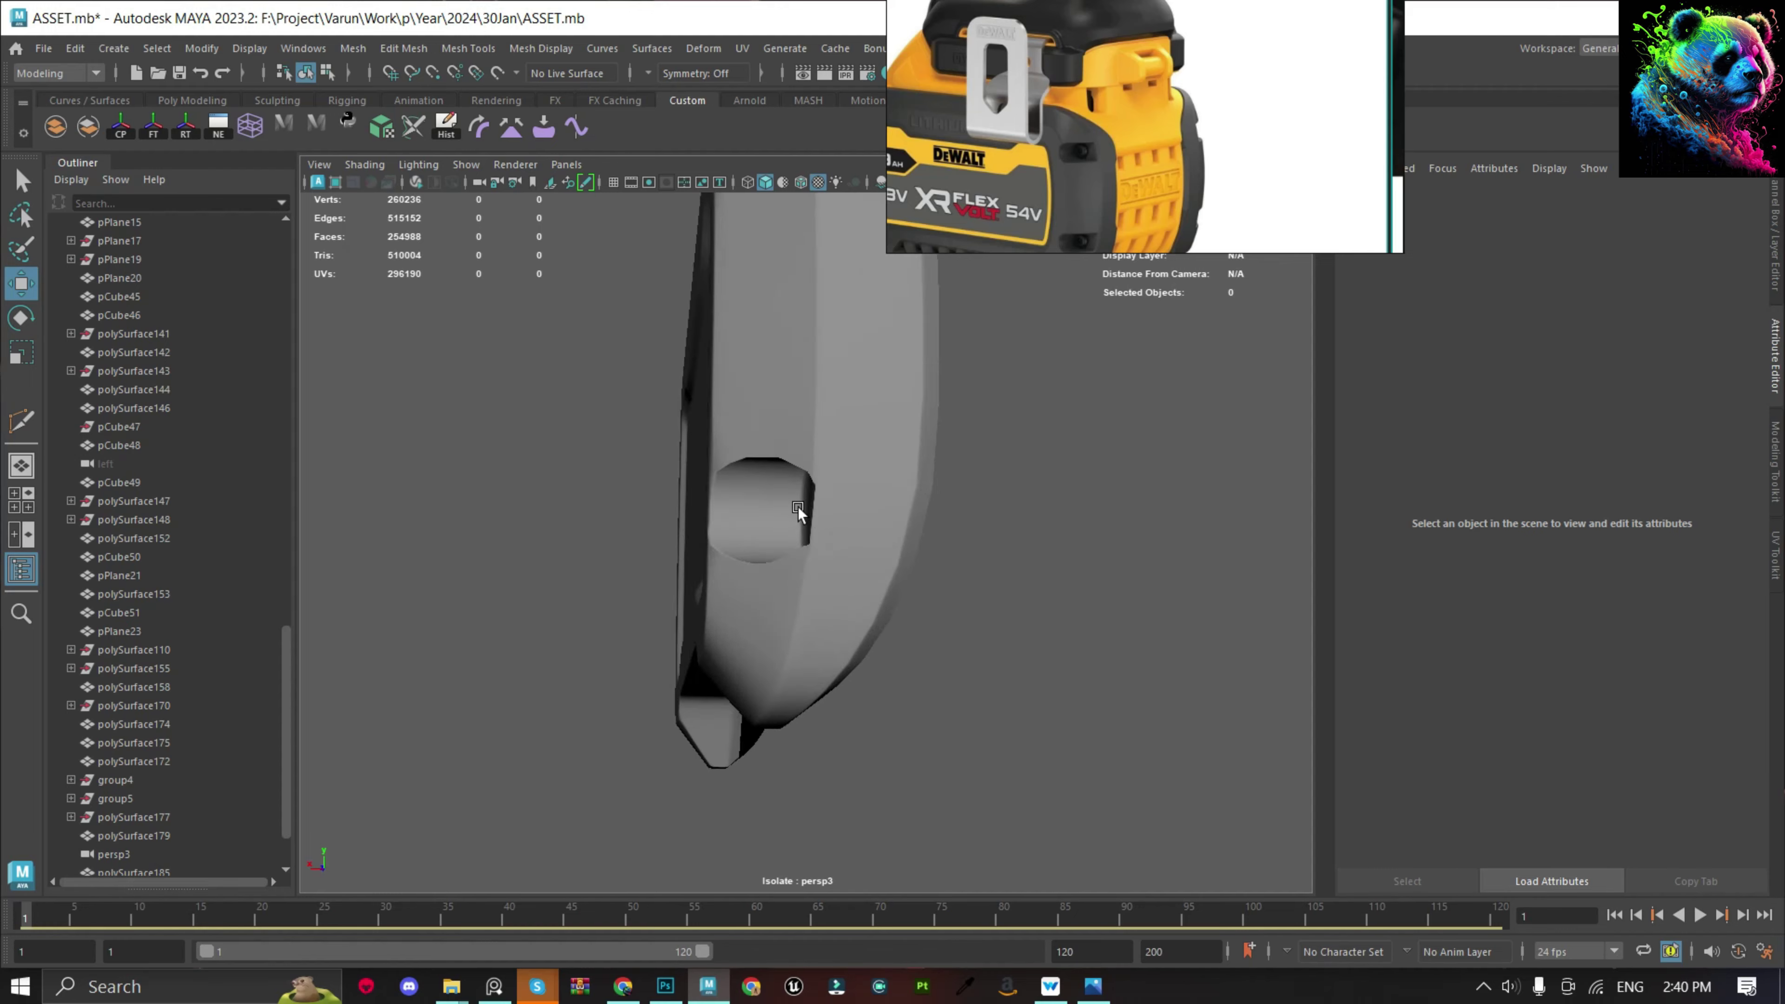
Select rim vertices of the hole and move them upward.
left_click(801, 394)
mouse_move(779, 415)
left_mouse_down("alt")
mouse_move(869, 493)
mouse_move(597, 506)
mouse_move(751, 698)
mouse_move(823, 600)
mouse_move(808, 535)
mouse_move(702, 560)
mouse_move(677, 634)
mouse_move(861, 375)
mouse_move(821, 327)
mouse_move(794, 593)
mouse_move(800, 573)
mouse_move(768, 552)
left_mouse_up("alt")
key("q")
left_click(729, 698)
key("w")
left_click(821, 326)
key("w")
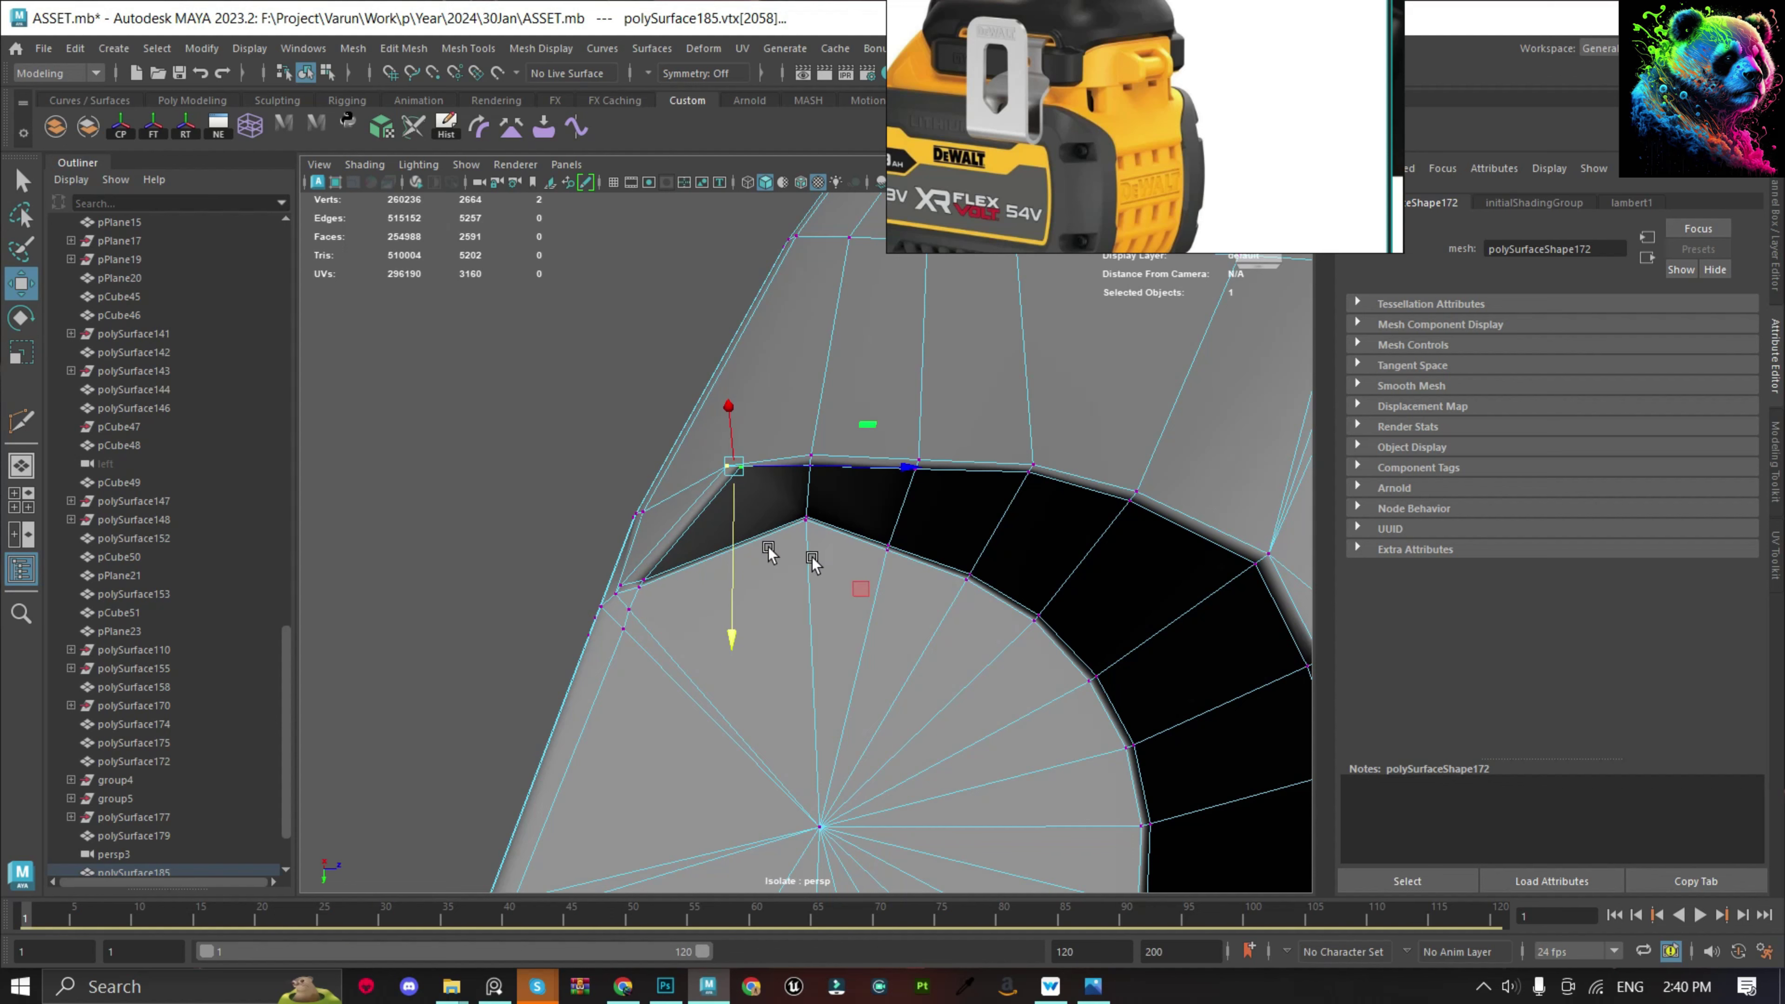
Switch to side view and zoom in on the capped hole's rim.
key("space")
key("space")
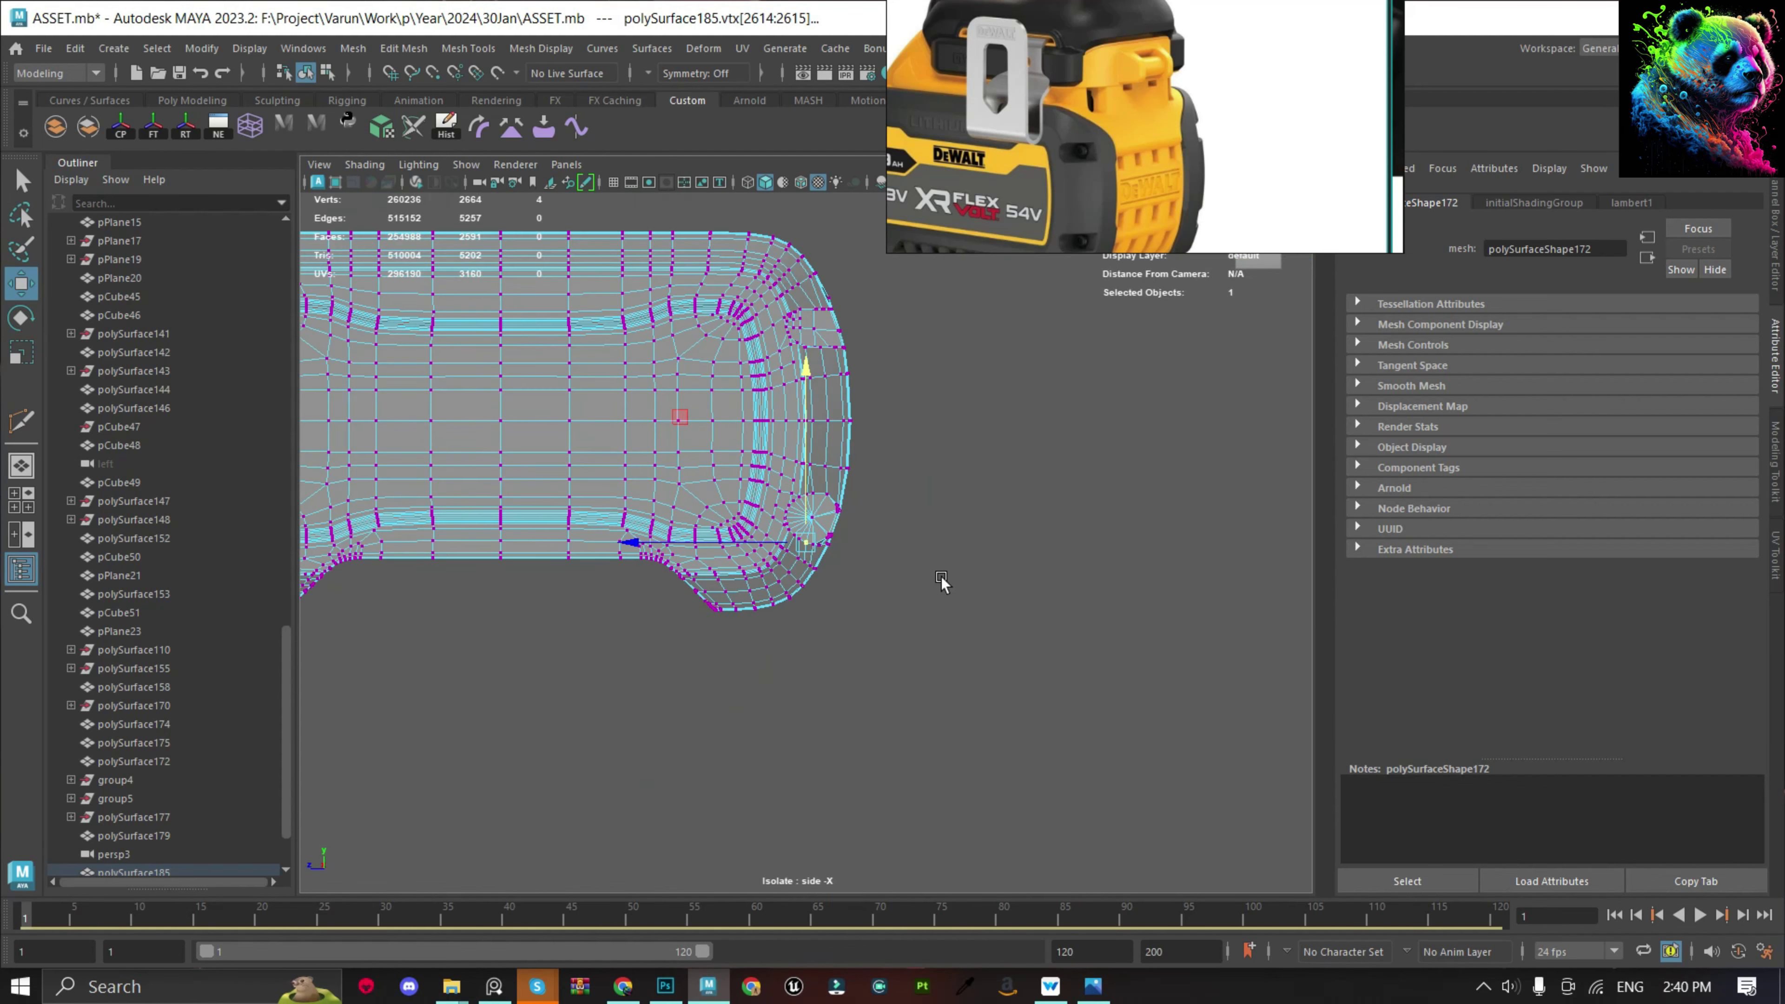
scroll(914, 573, "up", 3)
scroll(886, 492, "up", 3)
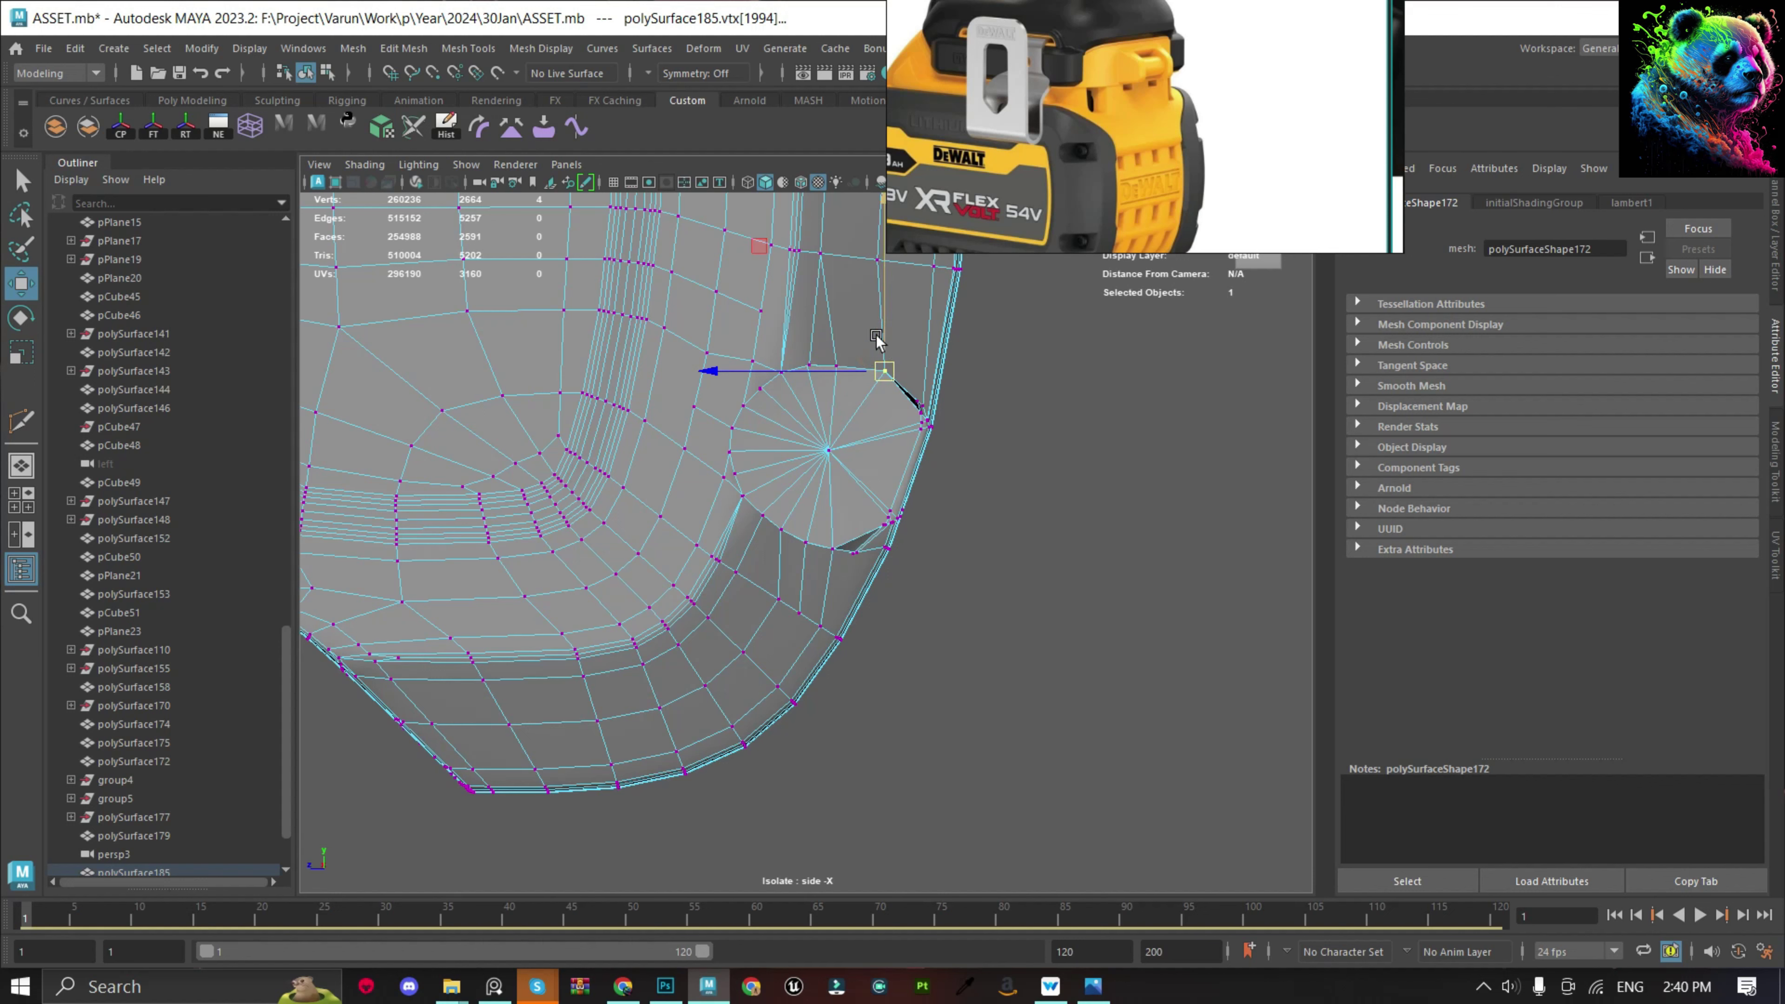
scroll(871, 376, "up", 2)
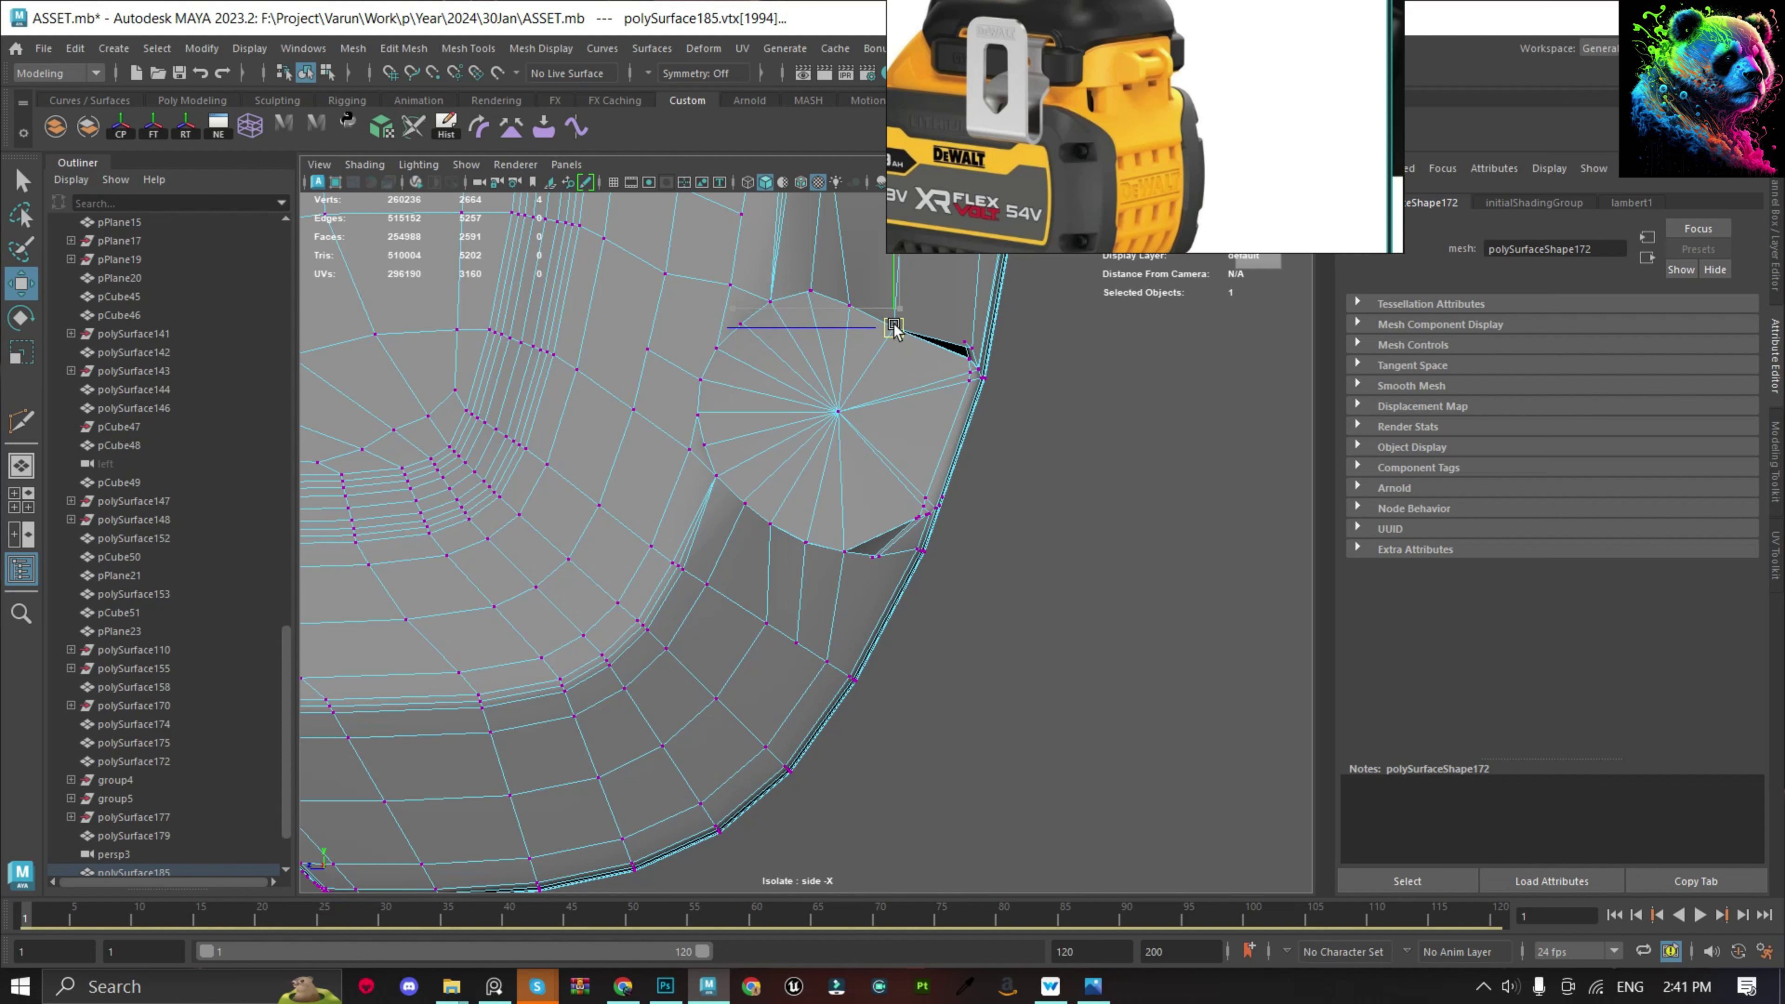
scroll(887, 450, "down", 3)
scroll(821, 577, "up", 2)
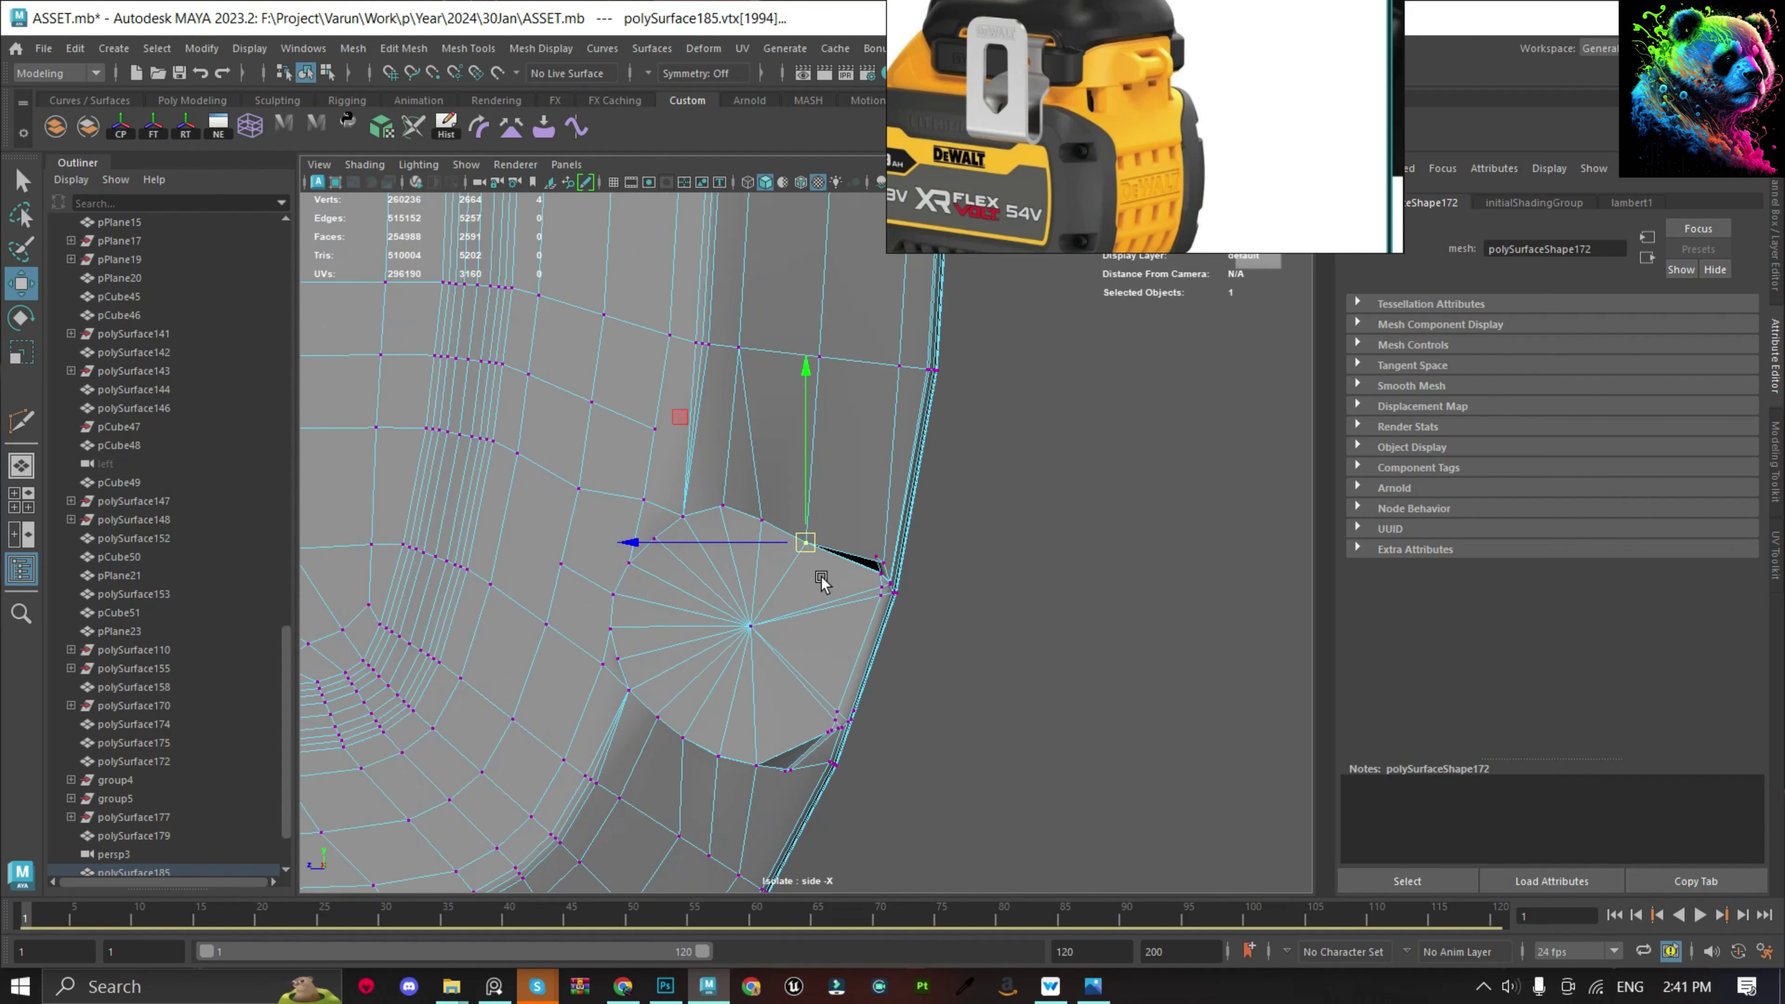
scroll(816, 542, "up", 2)
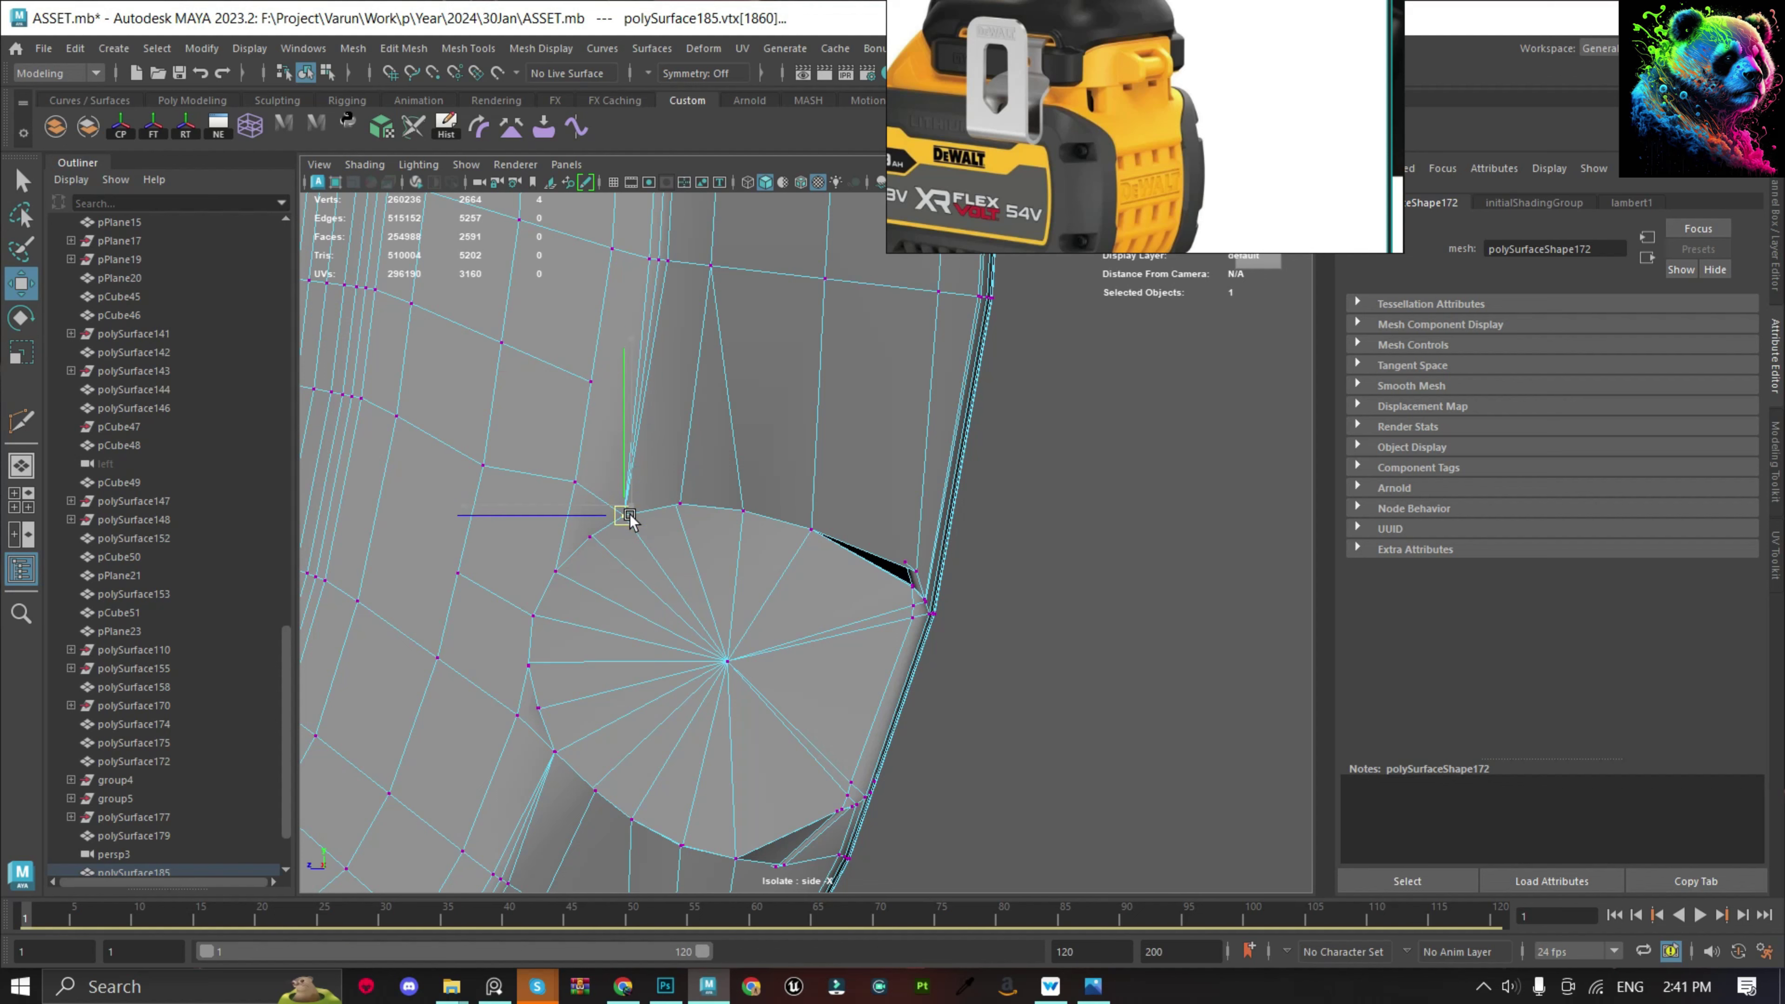
key("f")
scroll(626, 630, "down", 3)
Raise rim vertices along Y to flatten the wedge beside the hole.
left_click(977, 645)
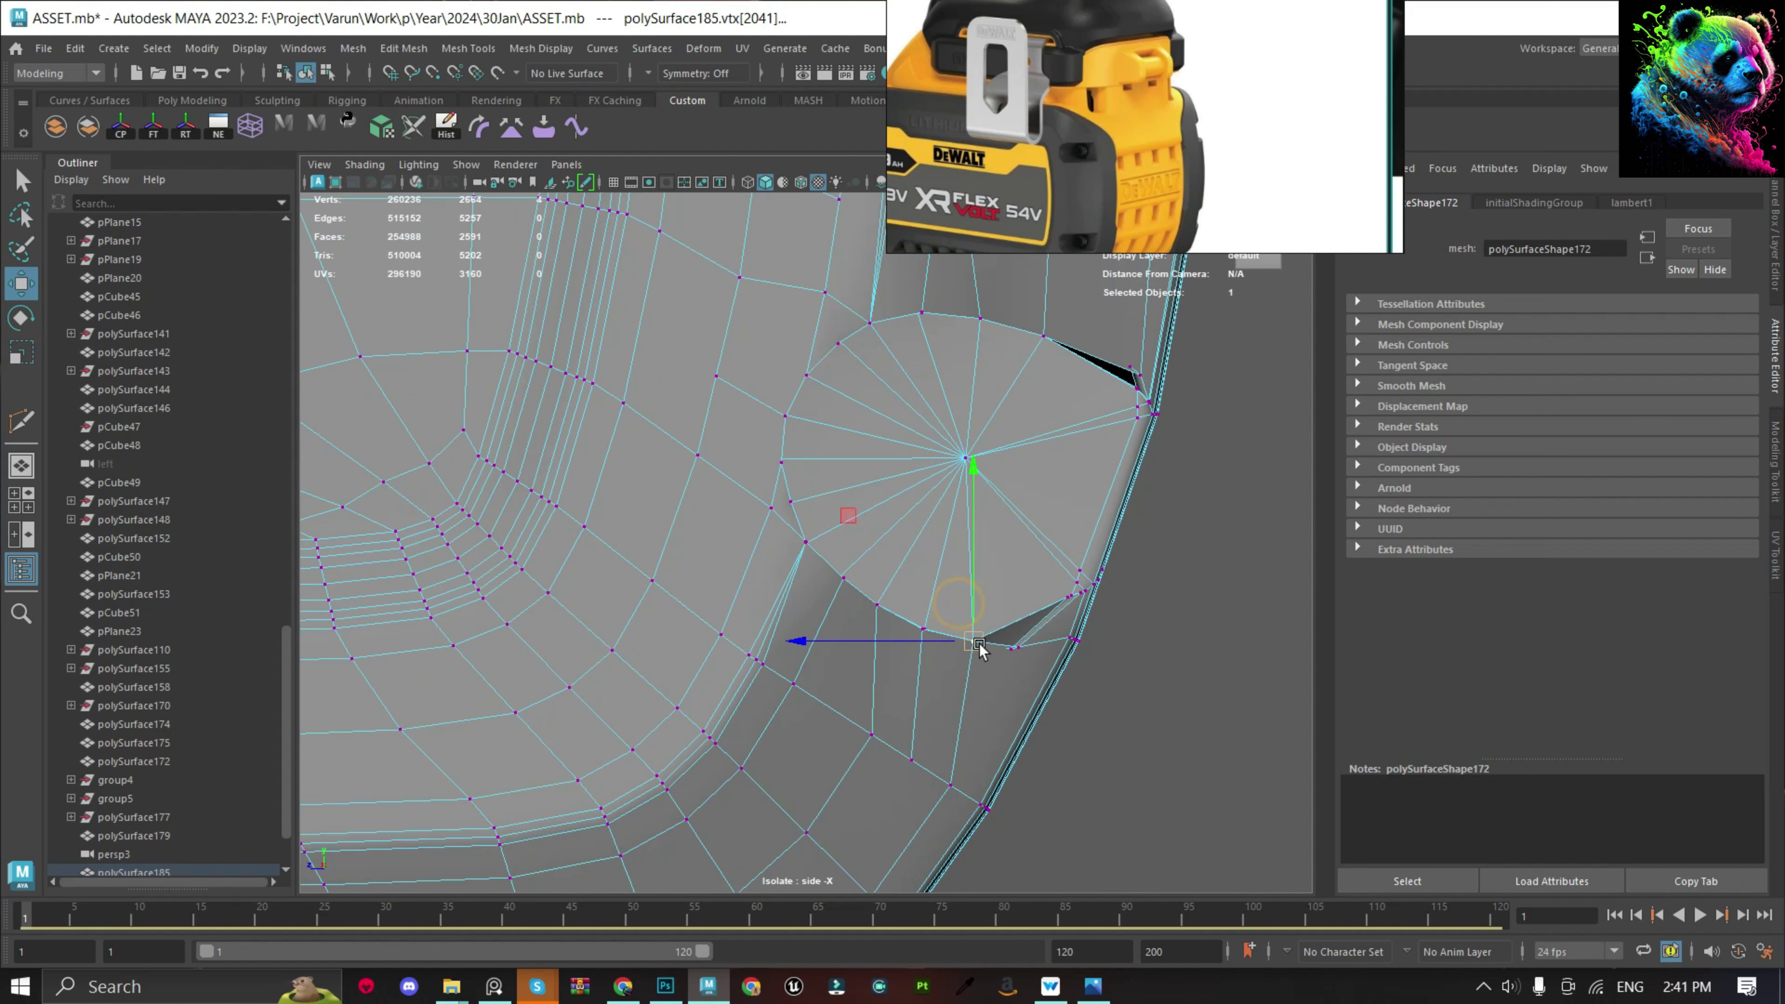
key("f")
left_click_drag(808, 432, 817, 331)
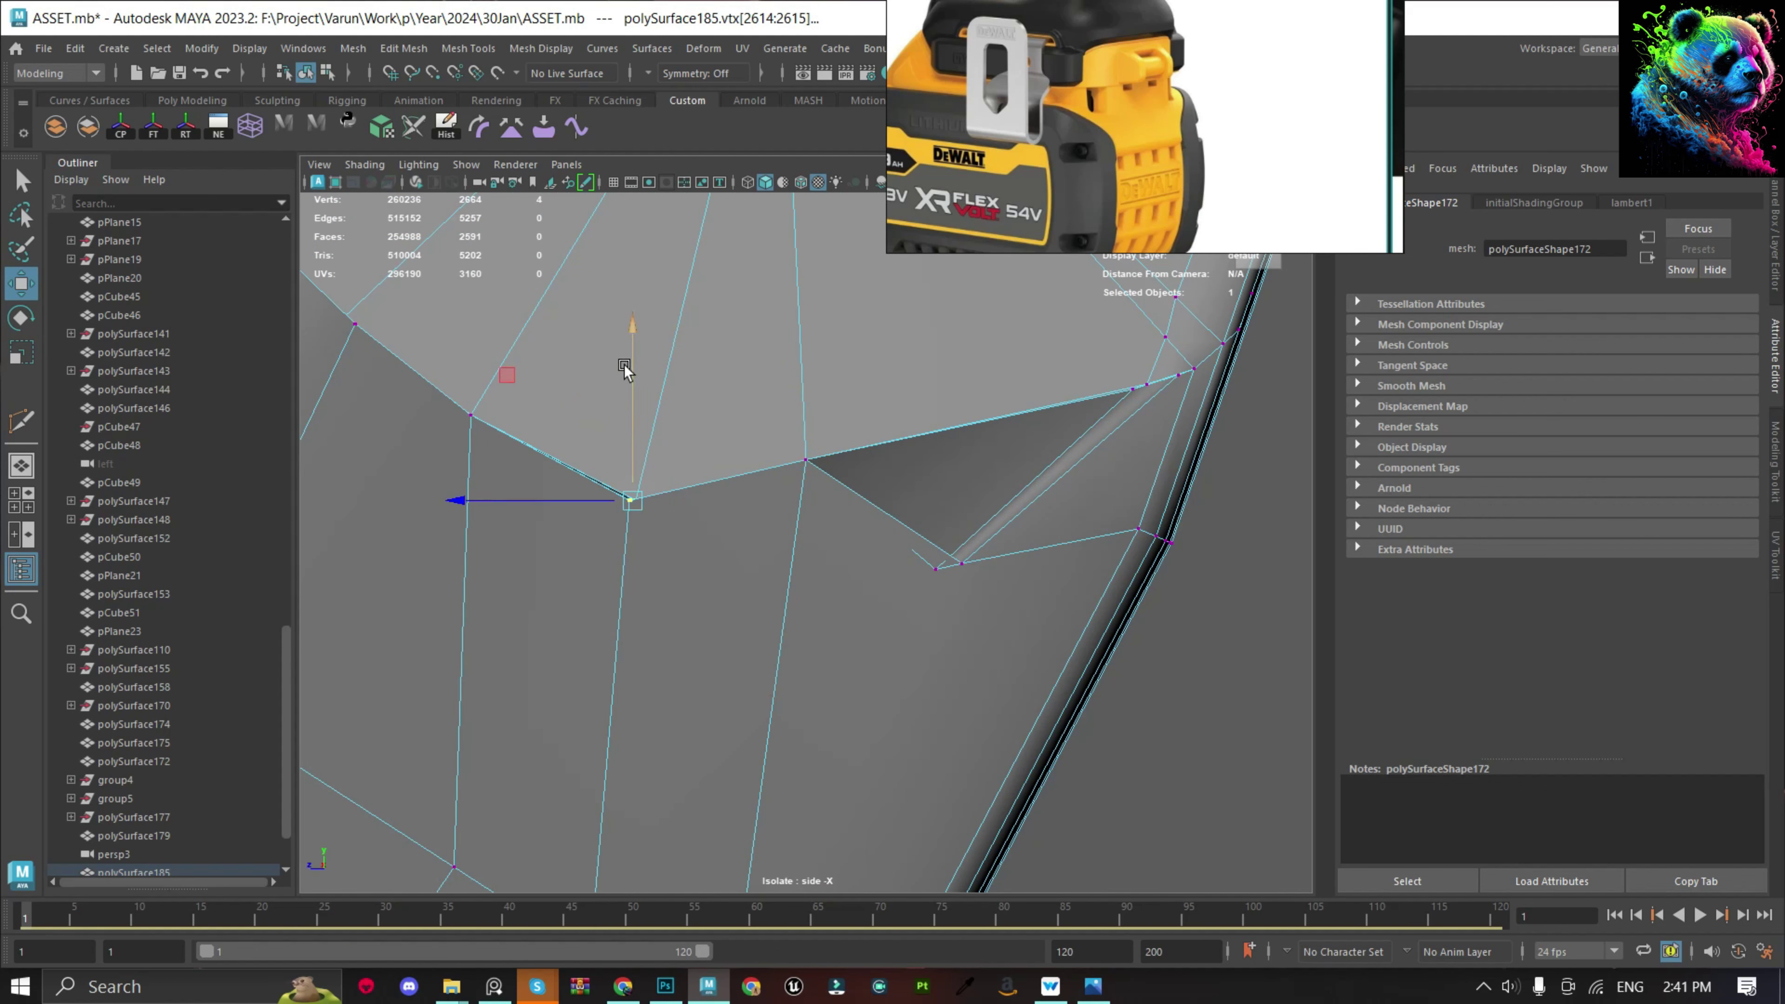
left_click_drag(624, 364, 642, 288)
left_click_drag(466, 329, 548, 612)
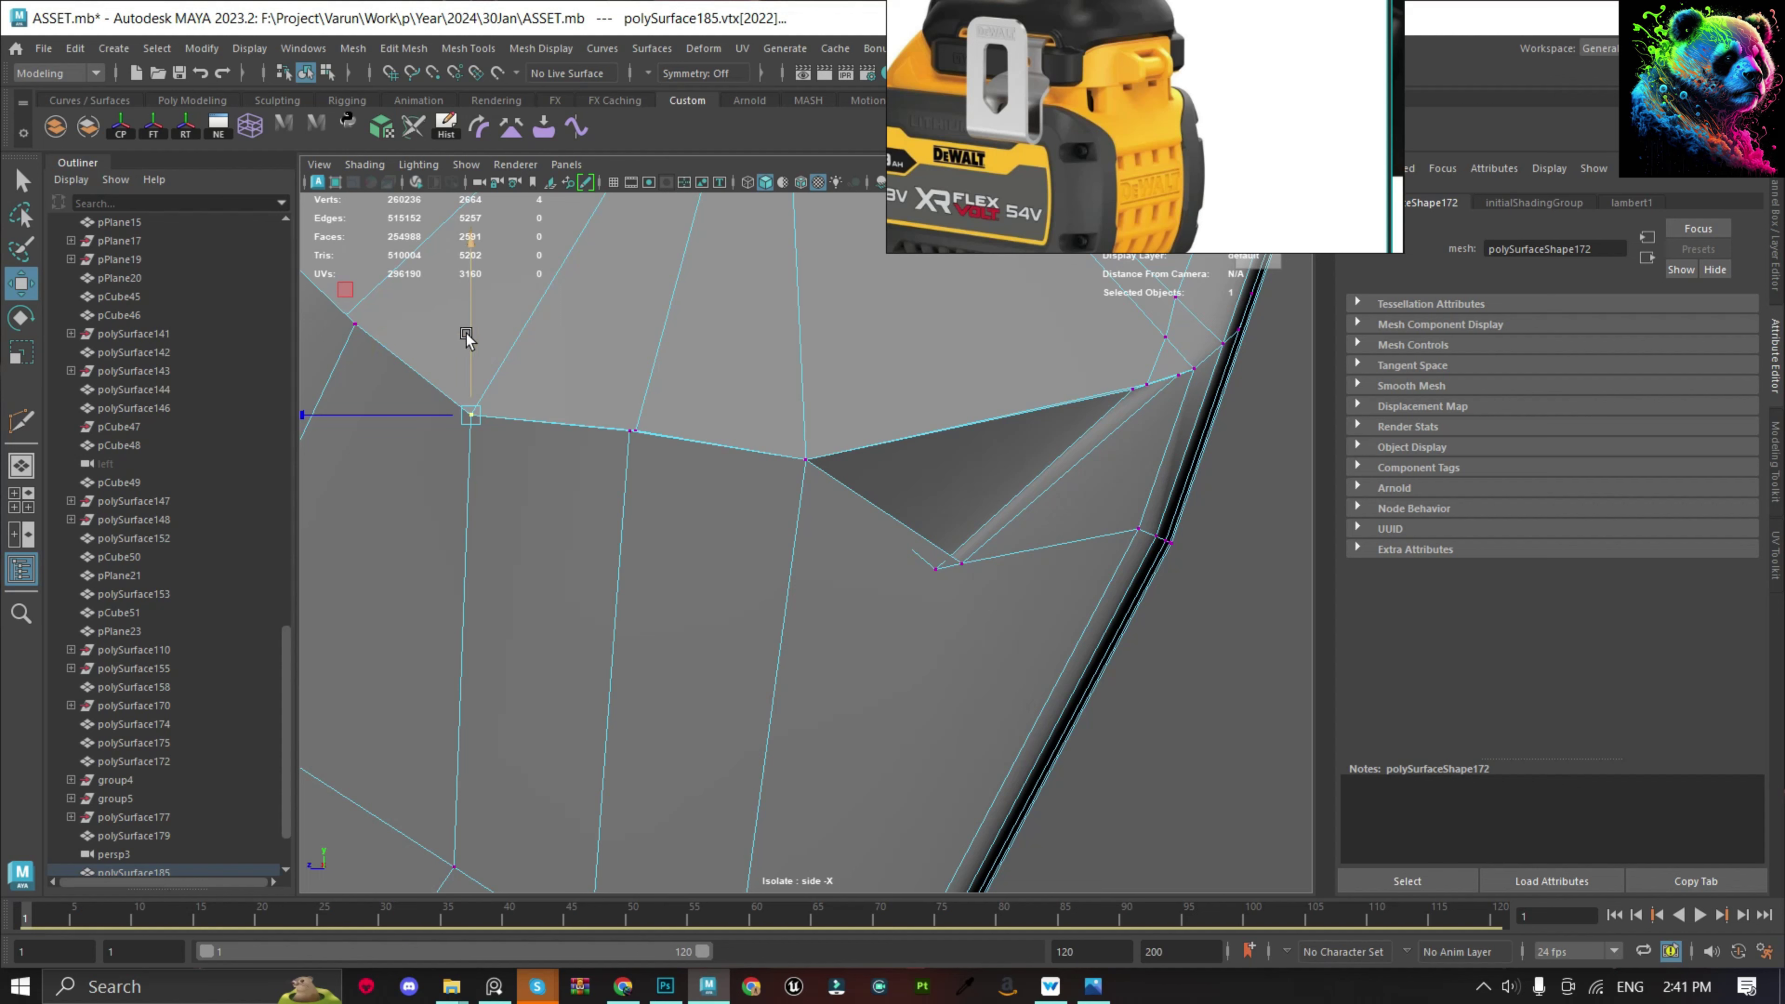
left_click_drag(467, 337, 475, 320)
left_click_drag(940, 406, 948, 239)
scroll(879, 422, "down", 3)
scroll(835, 486, "up", 2)
scroll(835, 485, "up", 2)
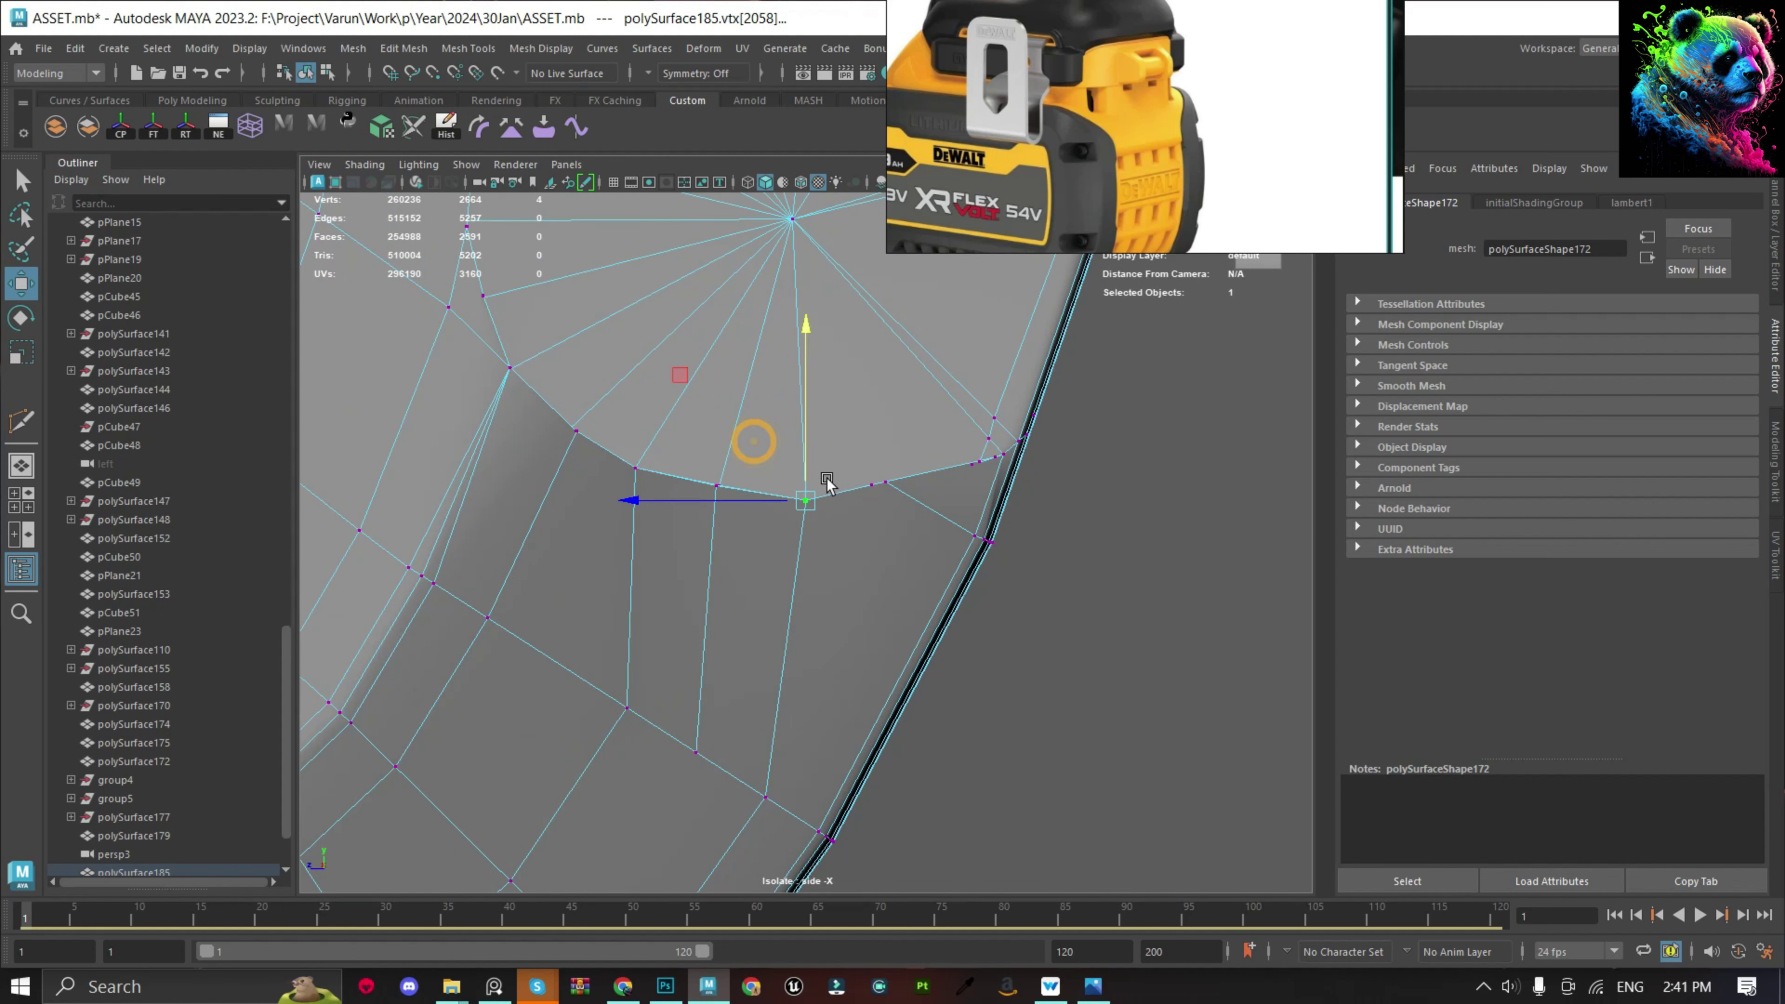
left_click_drag(806, 408, 806, 388)
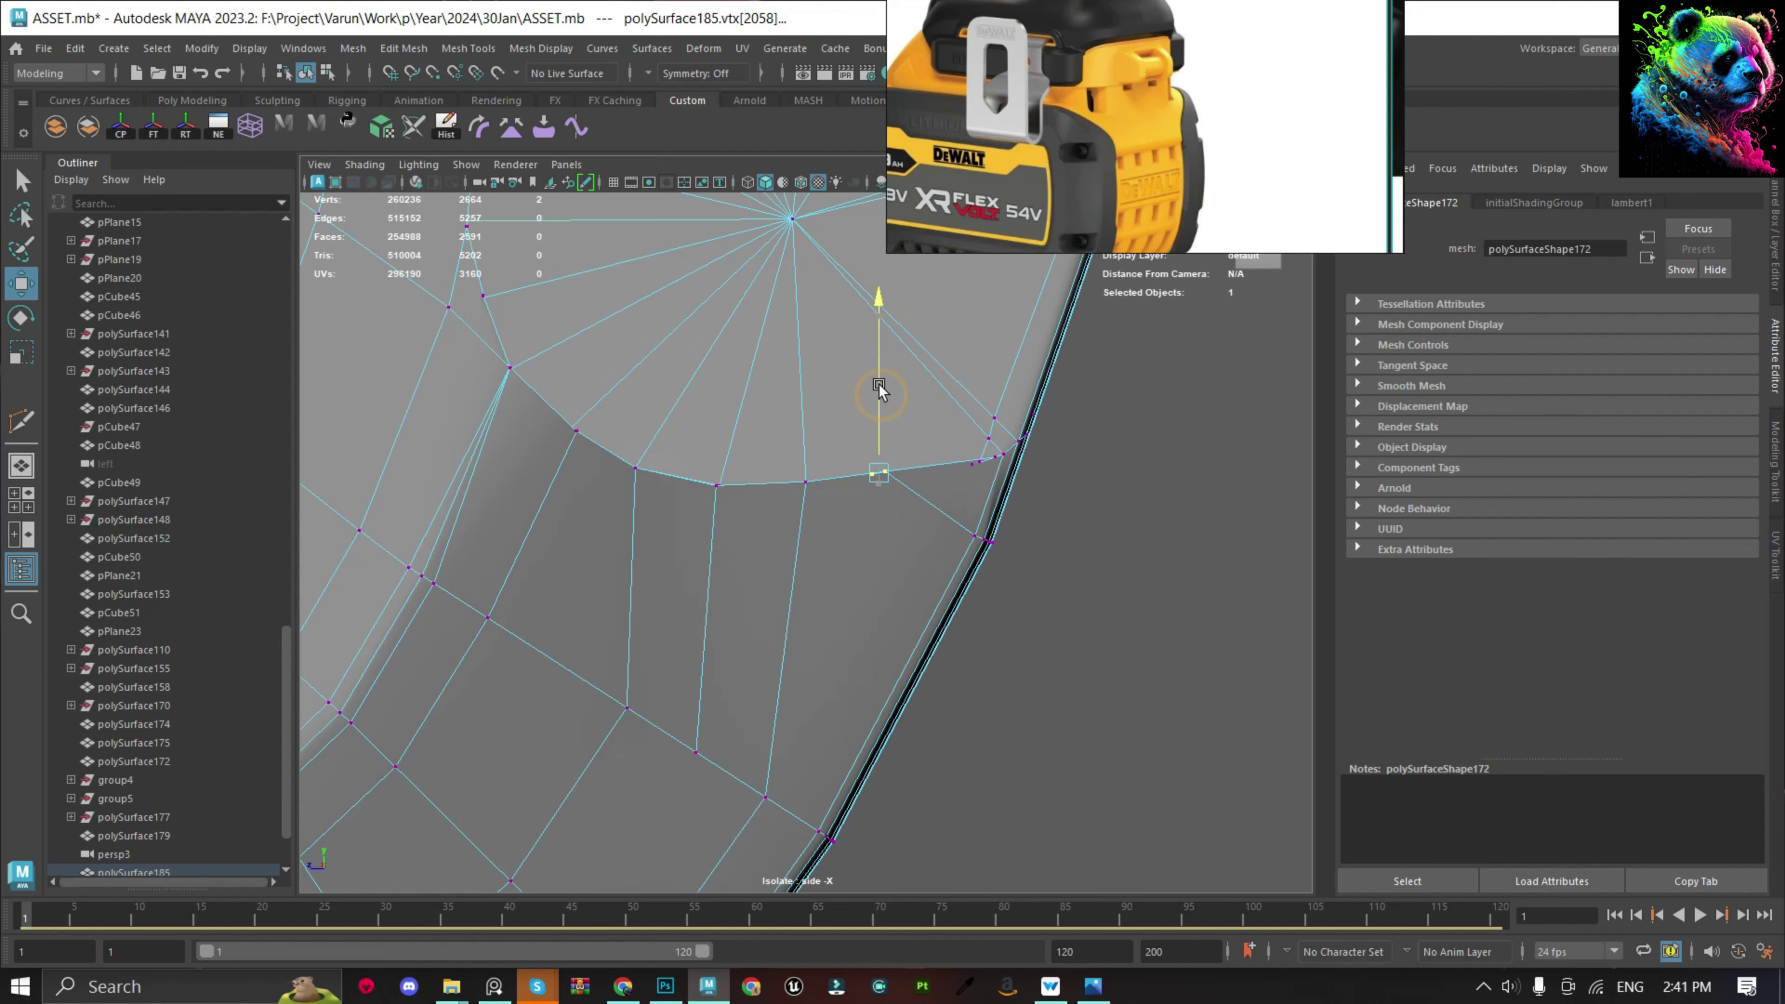
scroll(880, 390, "down", 3)
Undo the last change and move the rim corner vertex up to narrow the sliver.
key("q")
left_click(984, 486)
scroll(984, 486, "up", 2)
key("ctrl+z")
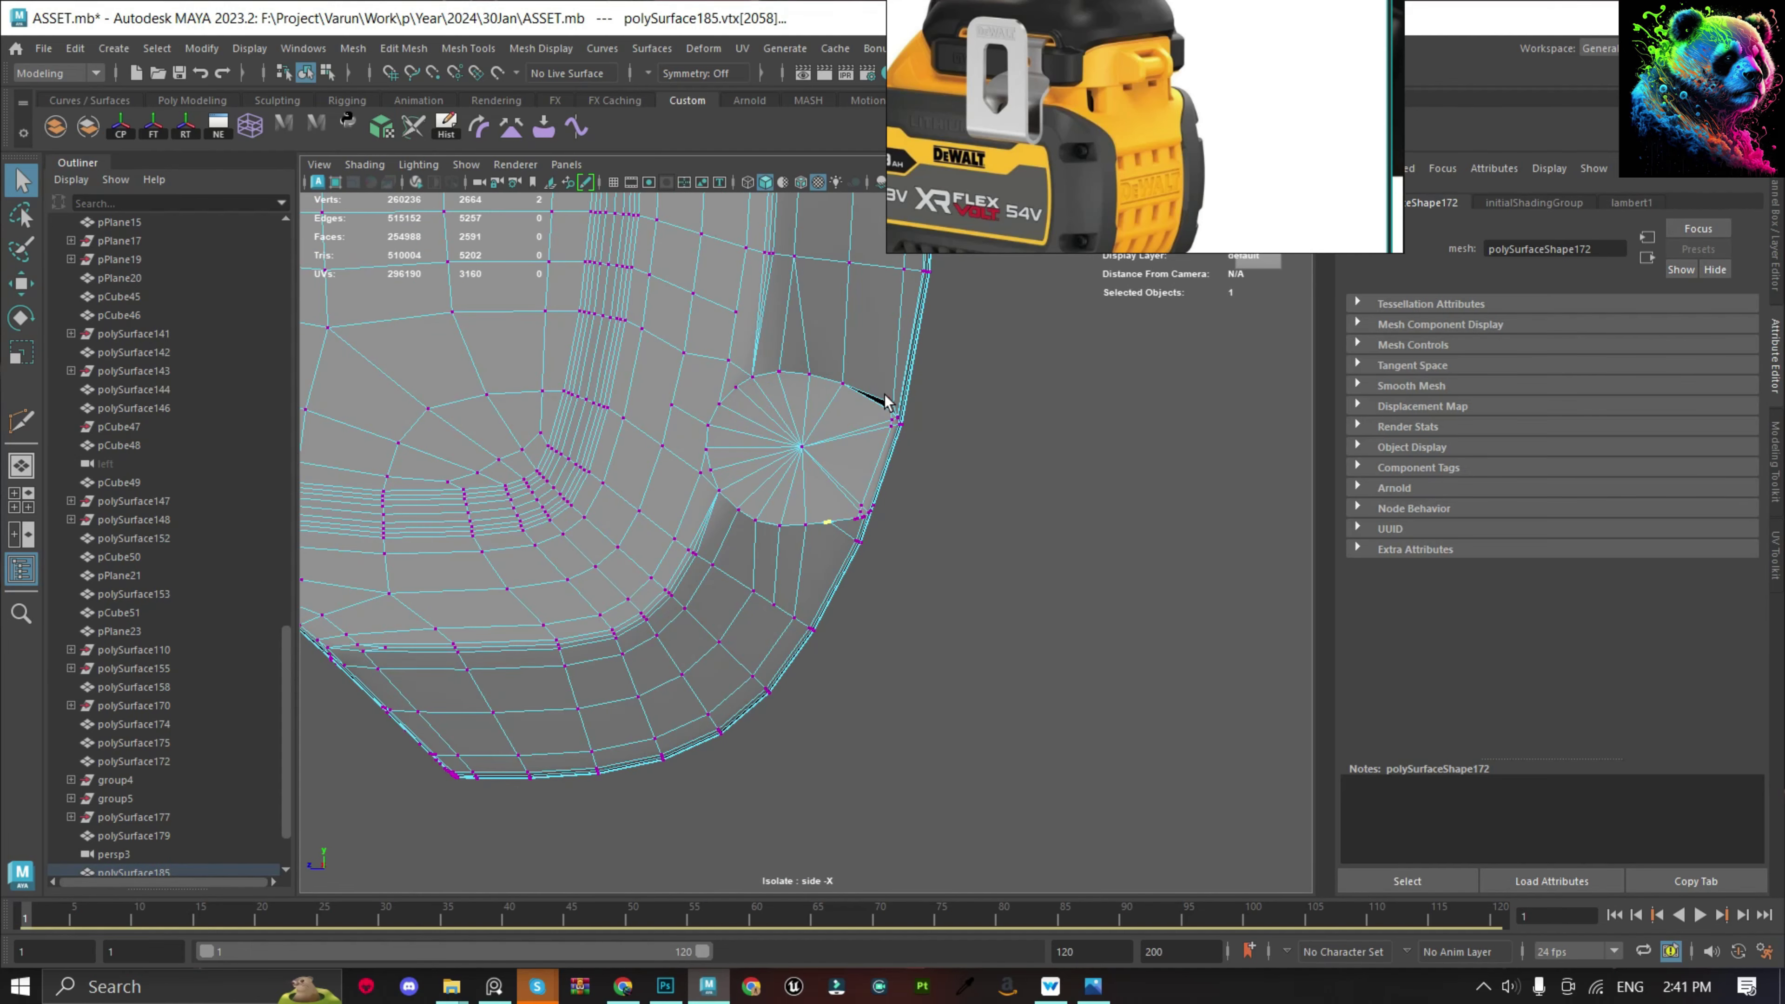
scroll(899, 366, "up", 5)
left_click_drag(801, 526, 849, 612)
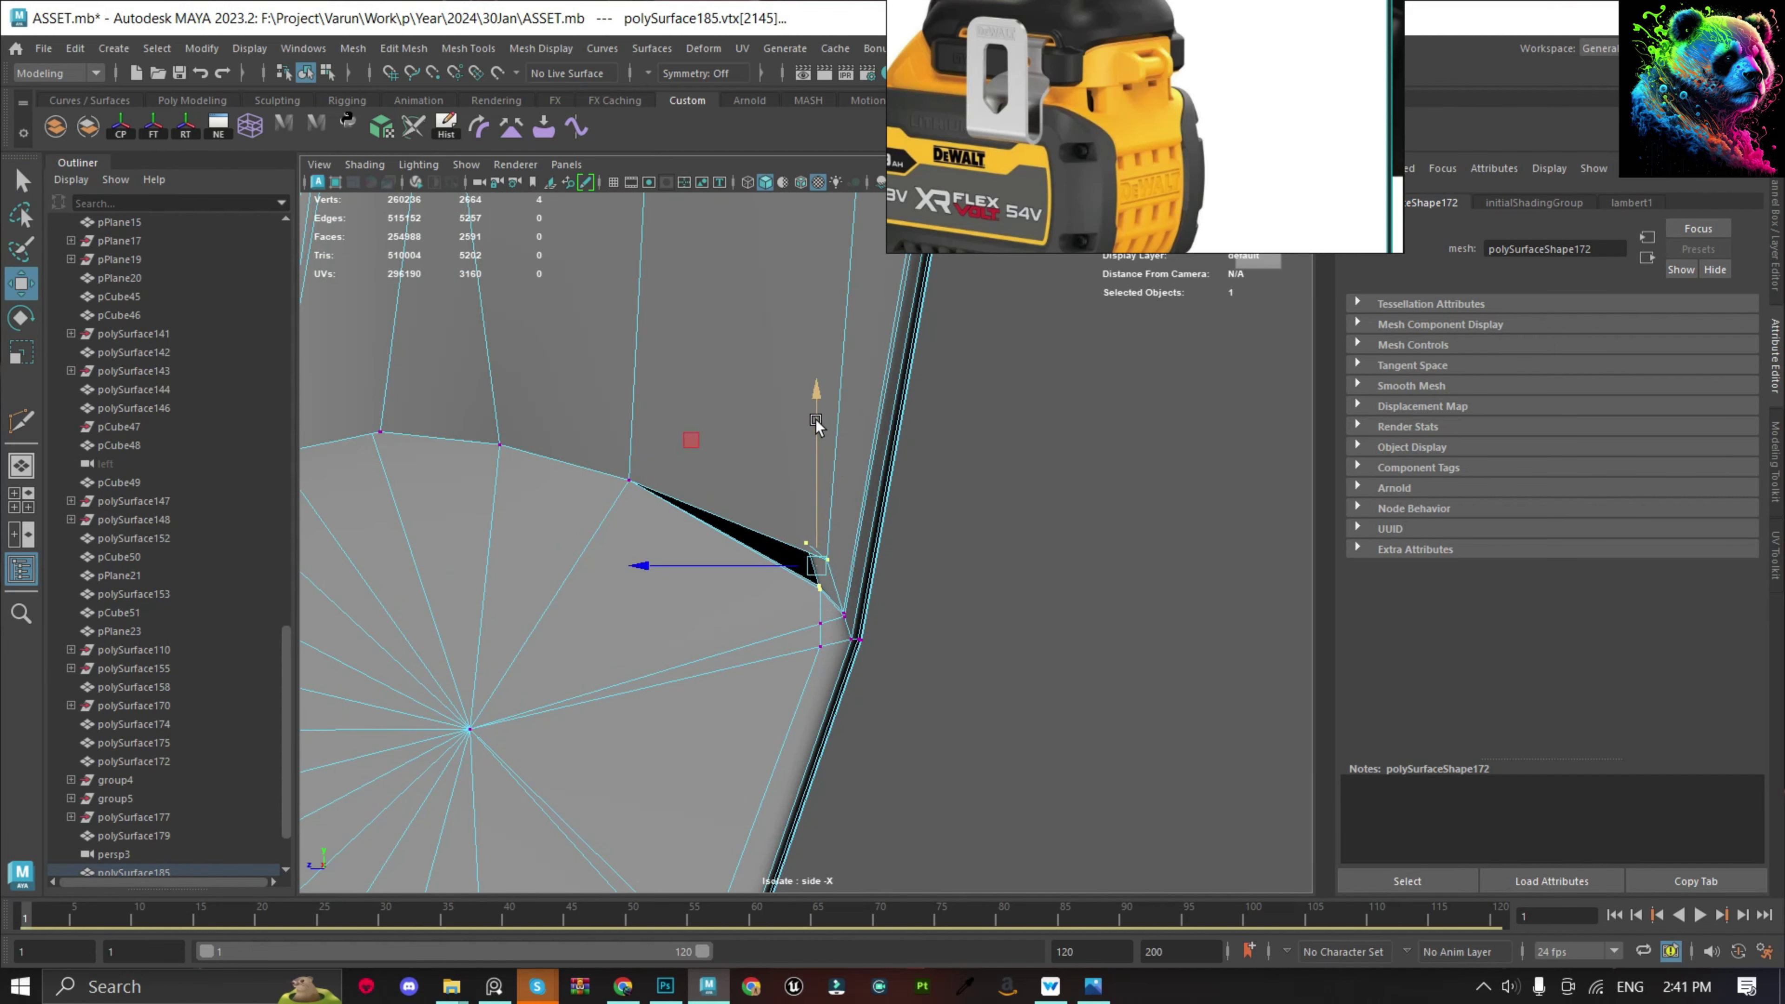
left_click_drag(815, 422, 837, 380)
left_click_drag(835, 630, 861, 540)
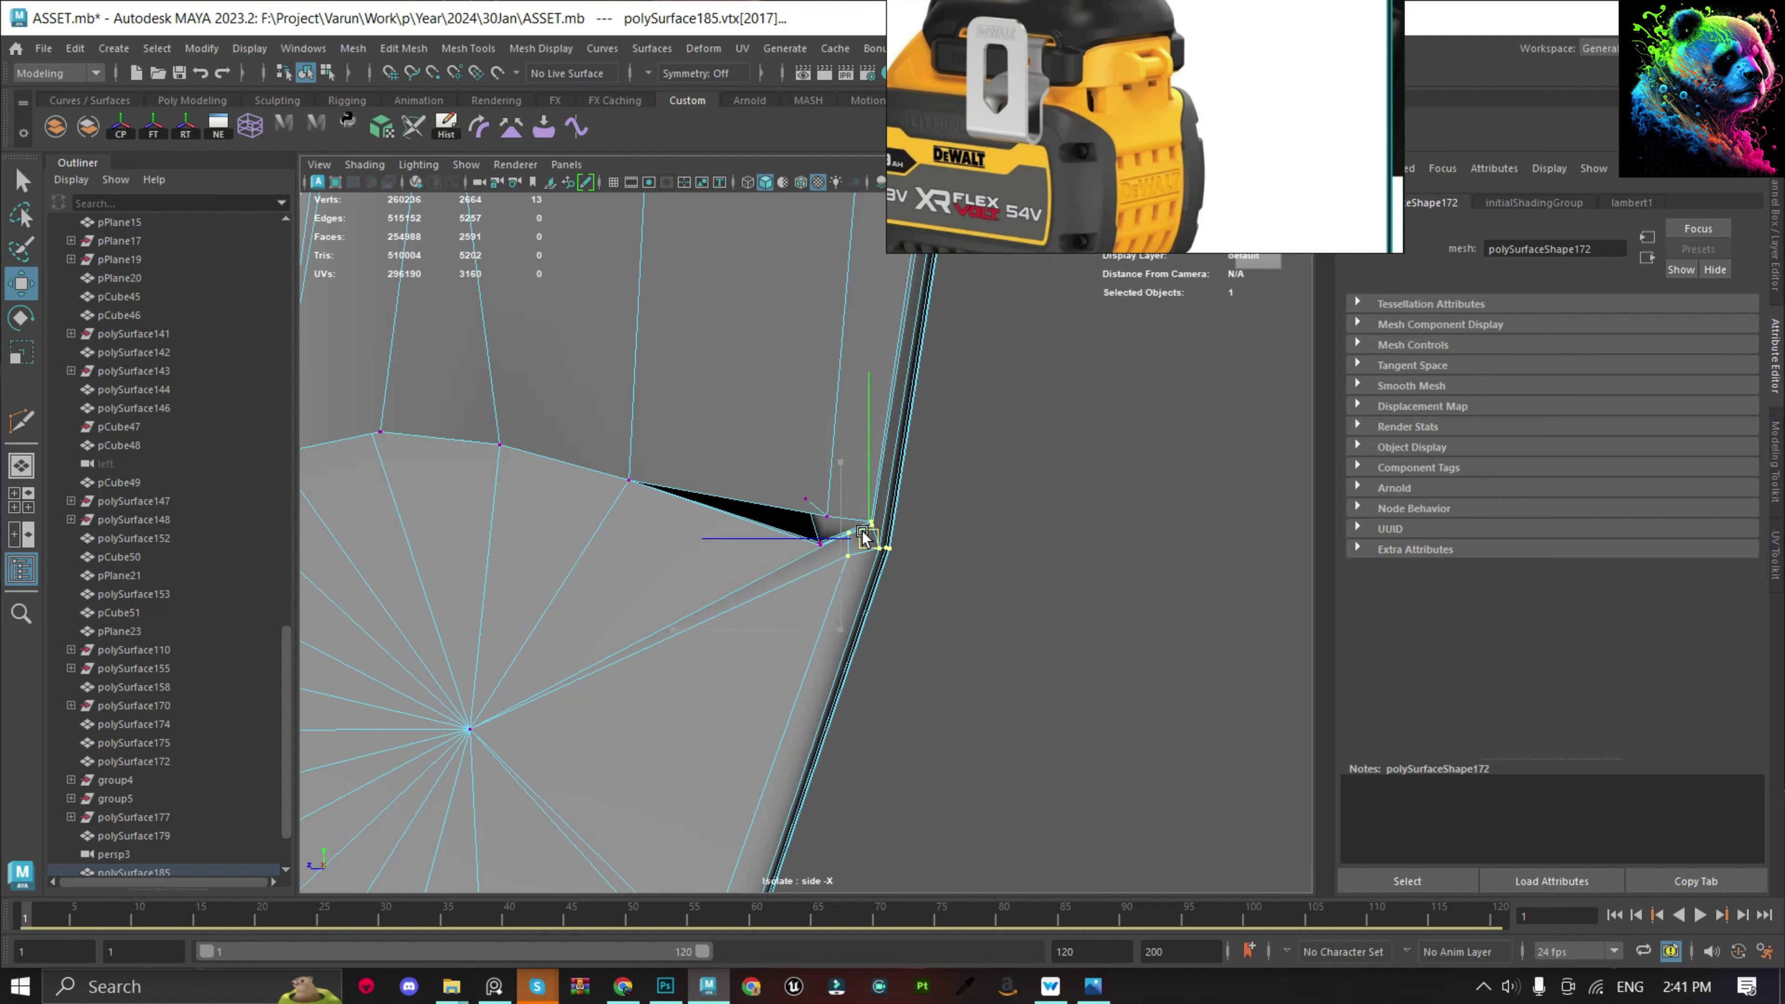
scroll(823, 457, "down", 5)
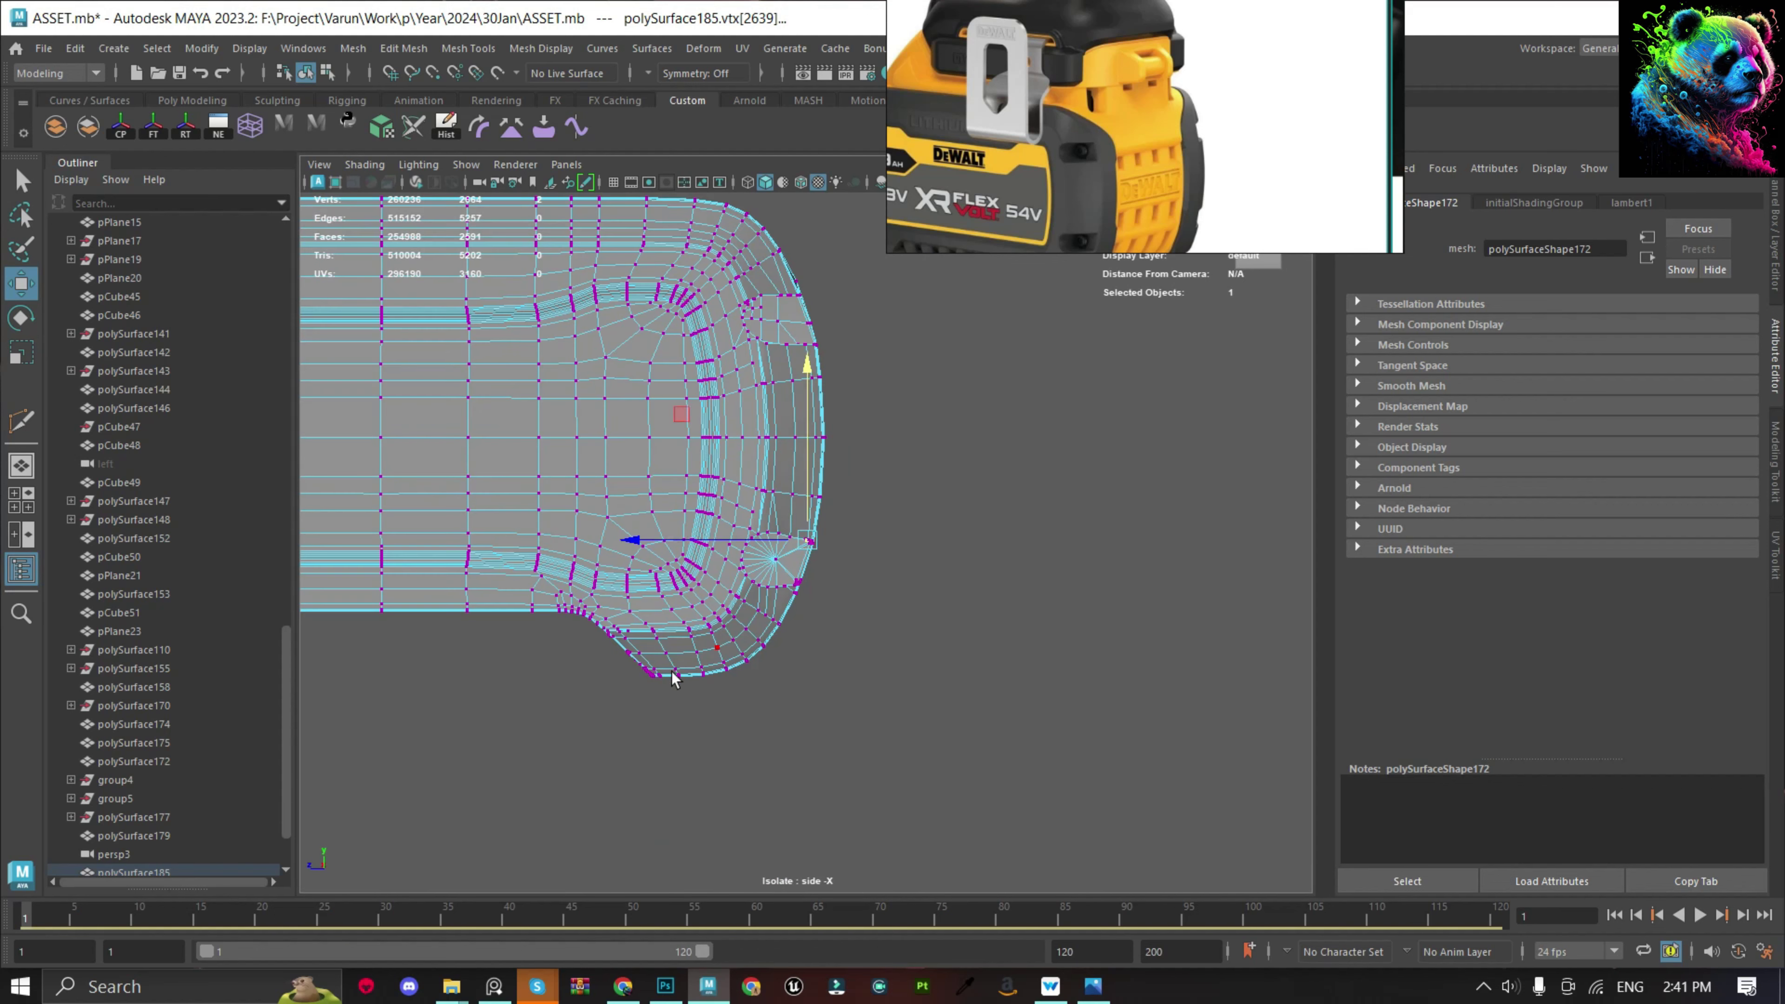
Reselect the panel and pick the corner and lower-edge rim vertices.
key("F8")
left_click(787, 591)
scroll(788, 591, "up", 5)
scroll(826, 513, "up", 3)
key("F8")
left_click_drag(765, 439, 935, 693)
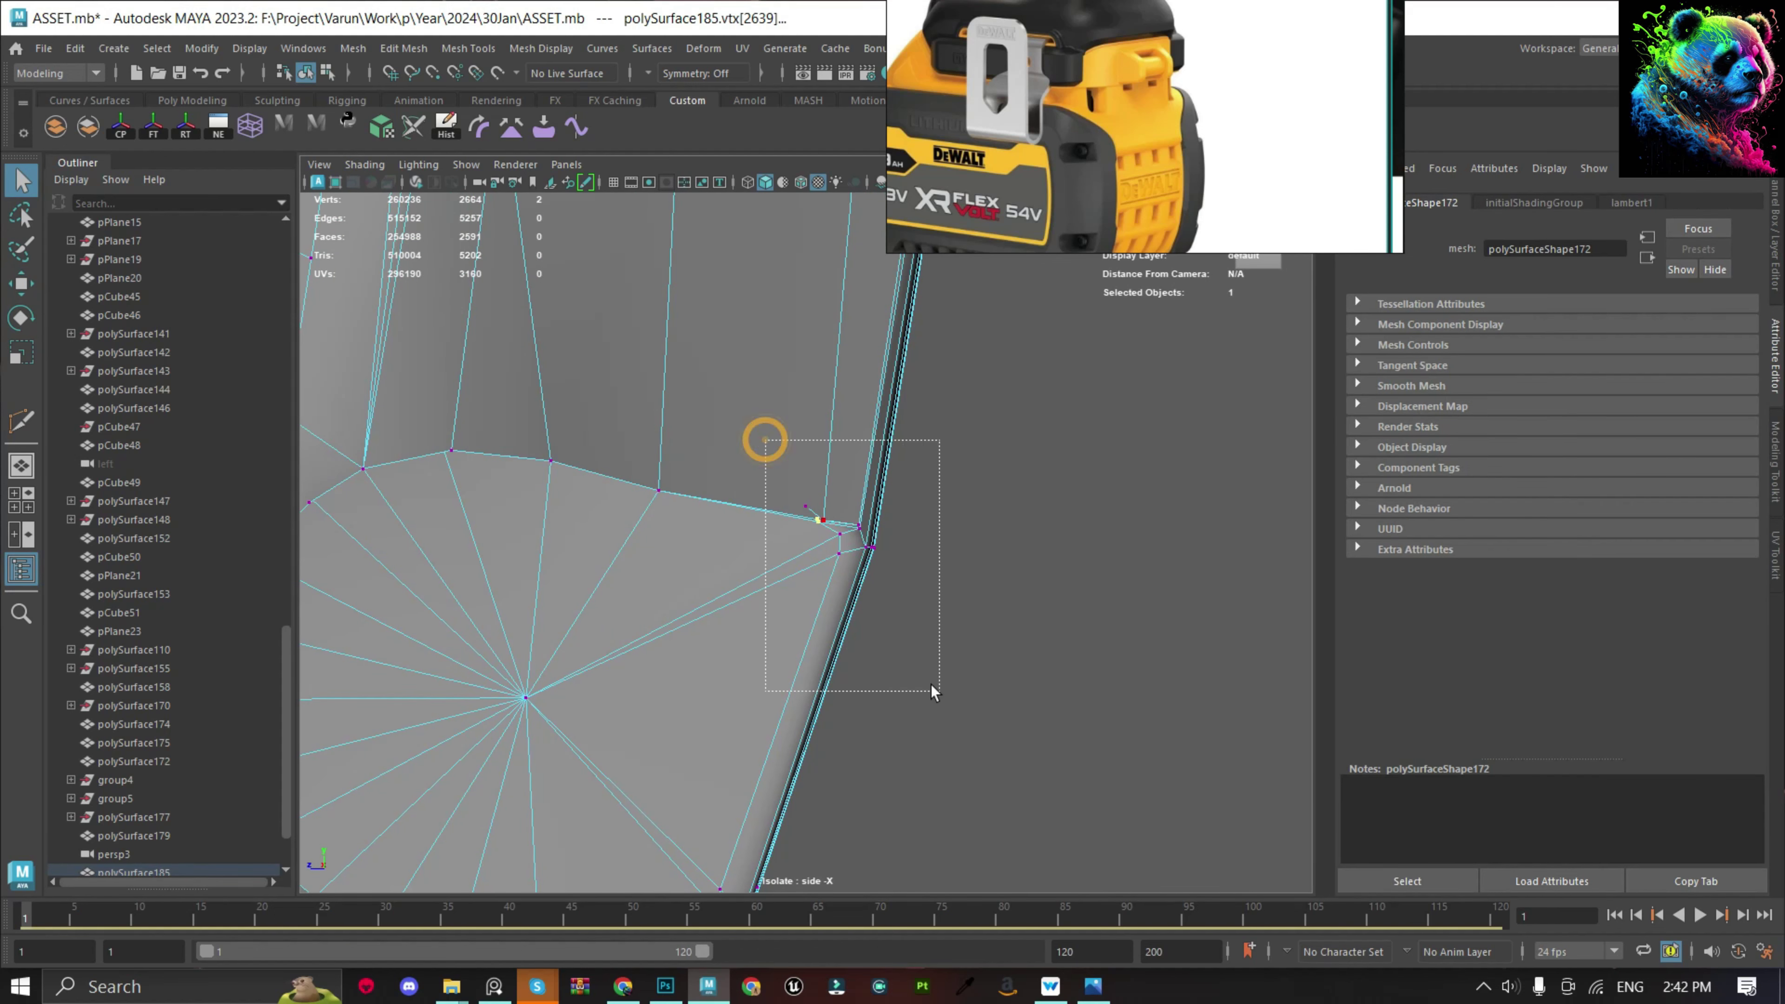
left_click_drag(834, 507, 847, 571)
scroll(809, 668, "down", 5)
scroll(808, 633, "up", 2)
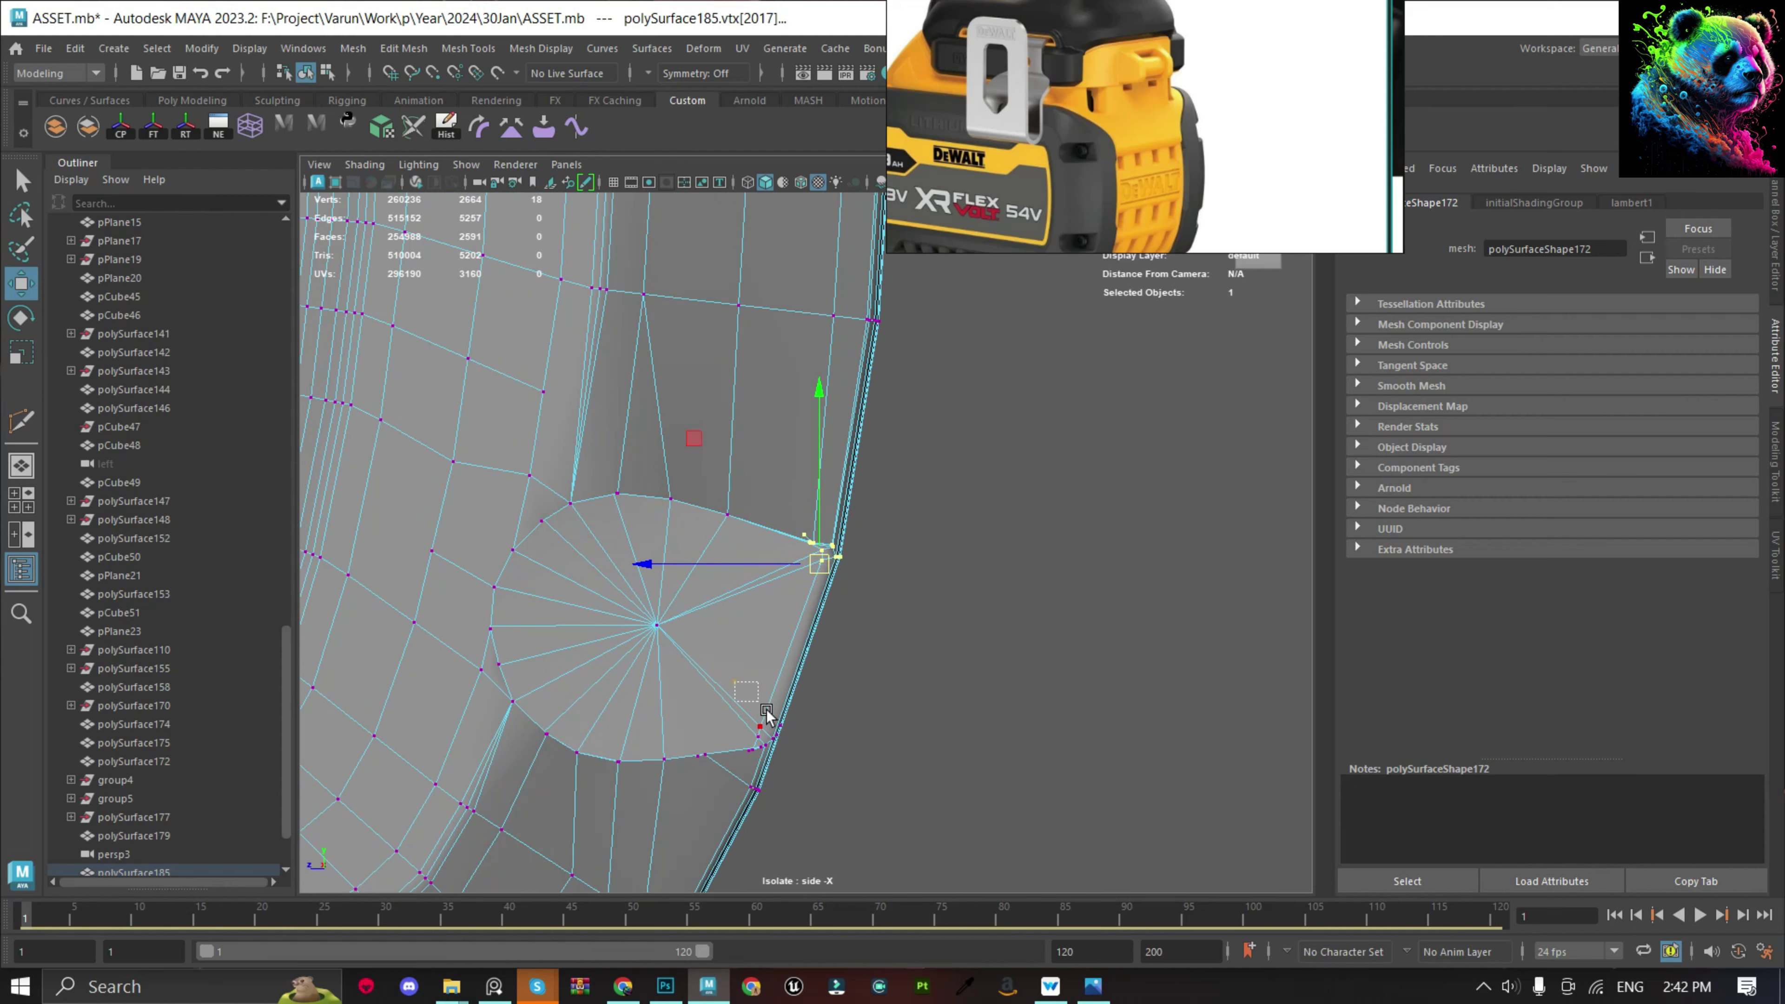
scroll(832, 617, "down", 3)
scroll(823, 598, "up", 5)
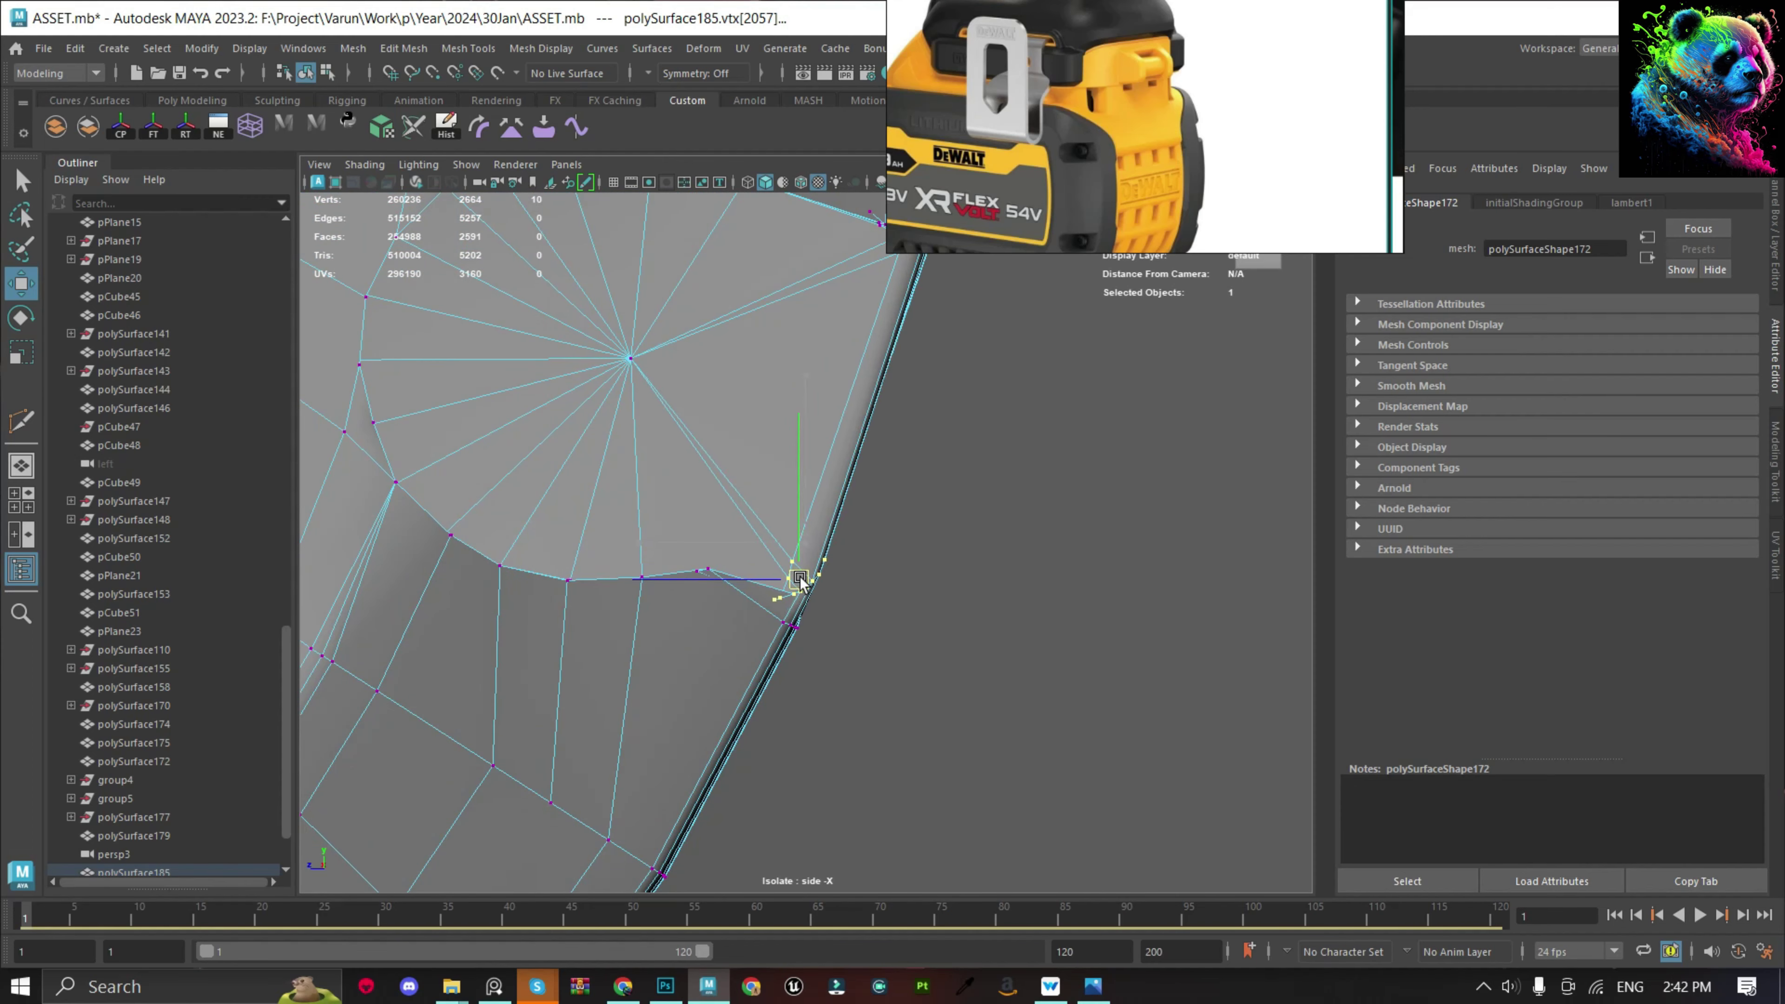
left_click_drag(658, 617, 644, 598)
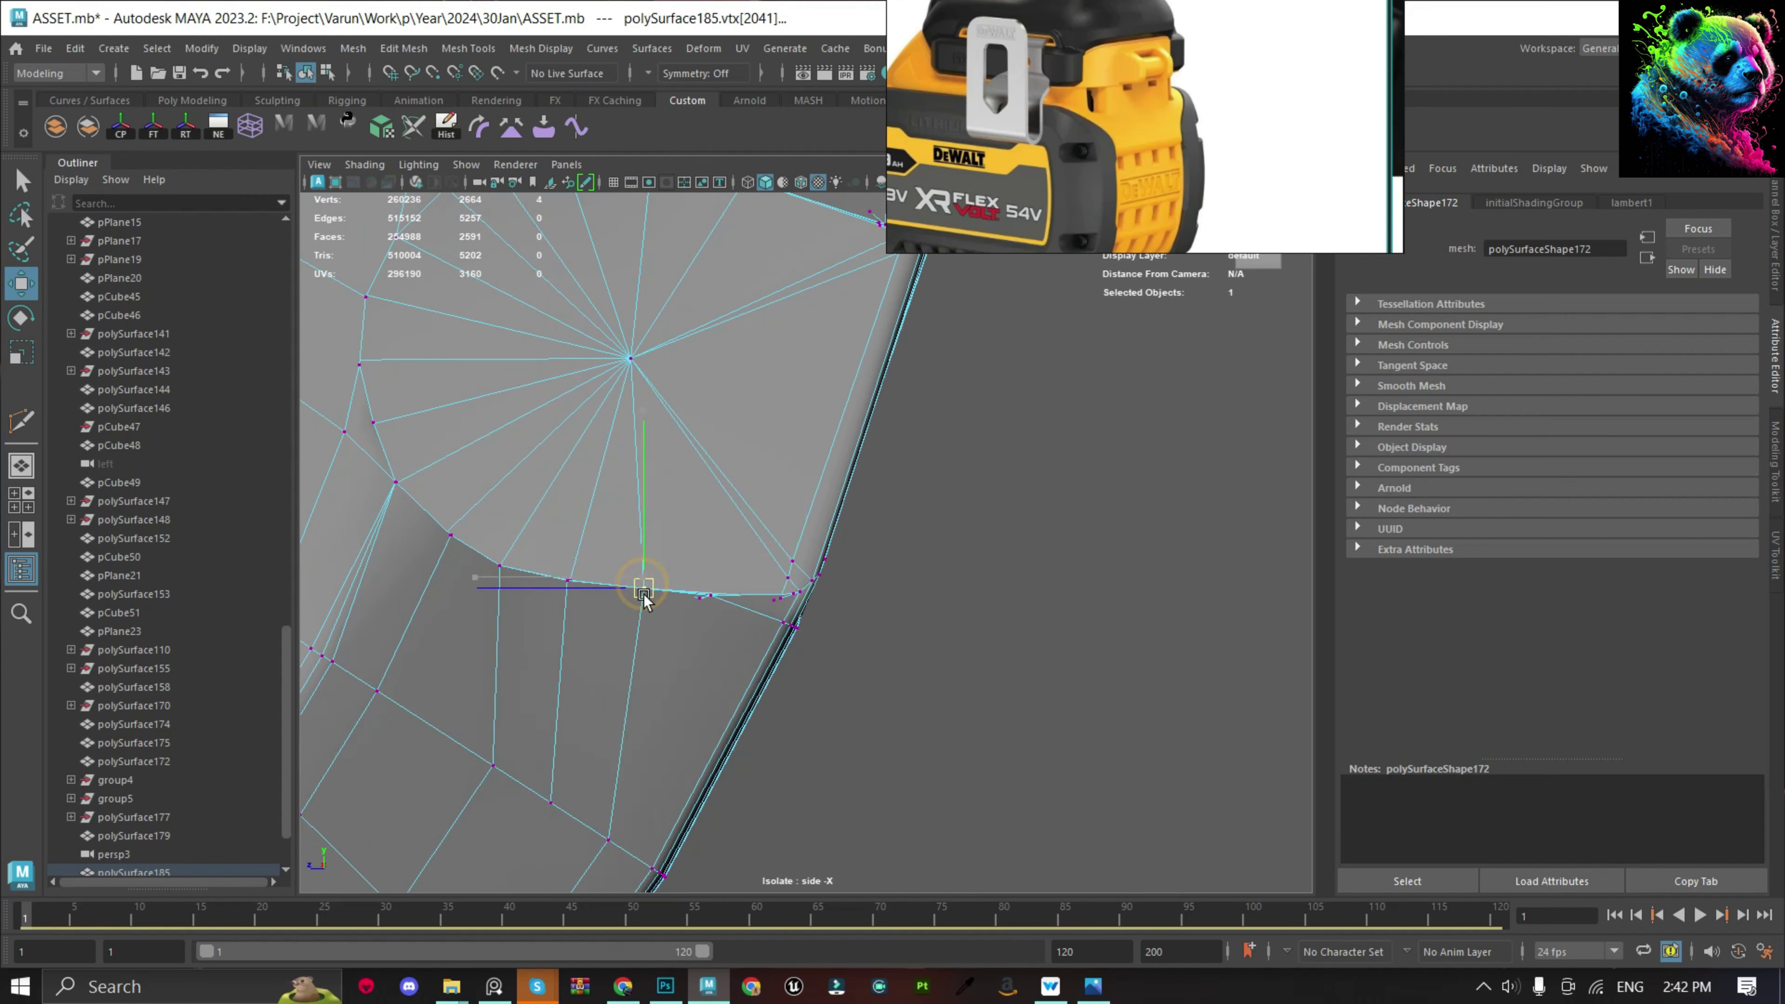
left_click(1066, 426)
scroll(808, 522, "down", 5)
In a perspective view, select two panel-edge vertices with the Move tool.
right_click(809, 521)
mouse_move(809, 522)
left_mouse_down("alt")
mouse_move(965, 473)
mouse_move(964, 493)
left_mouse_up("alt")
scroll(830, 631, "down", 5)
left_click(830, 631)
key("F9")
scroll(887, 611, "up", 3)
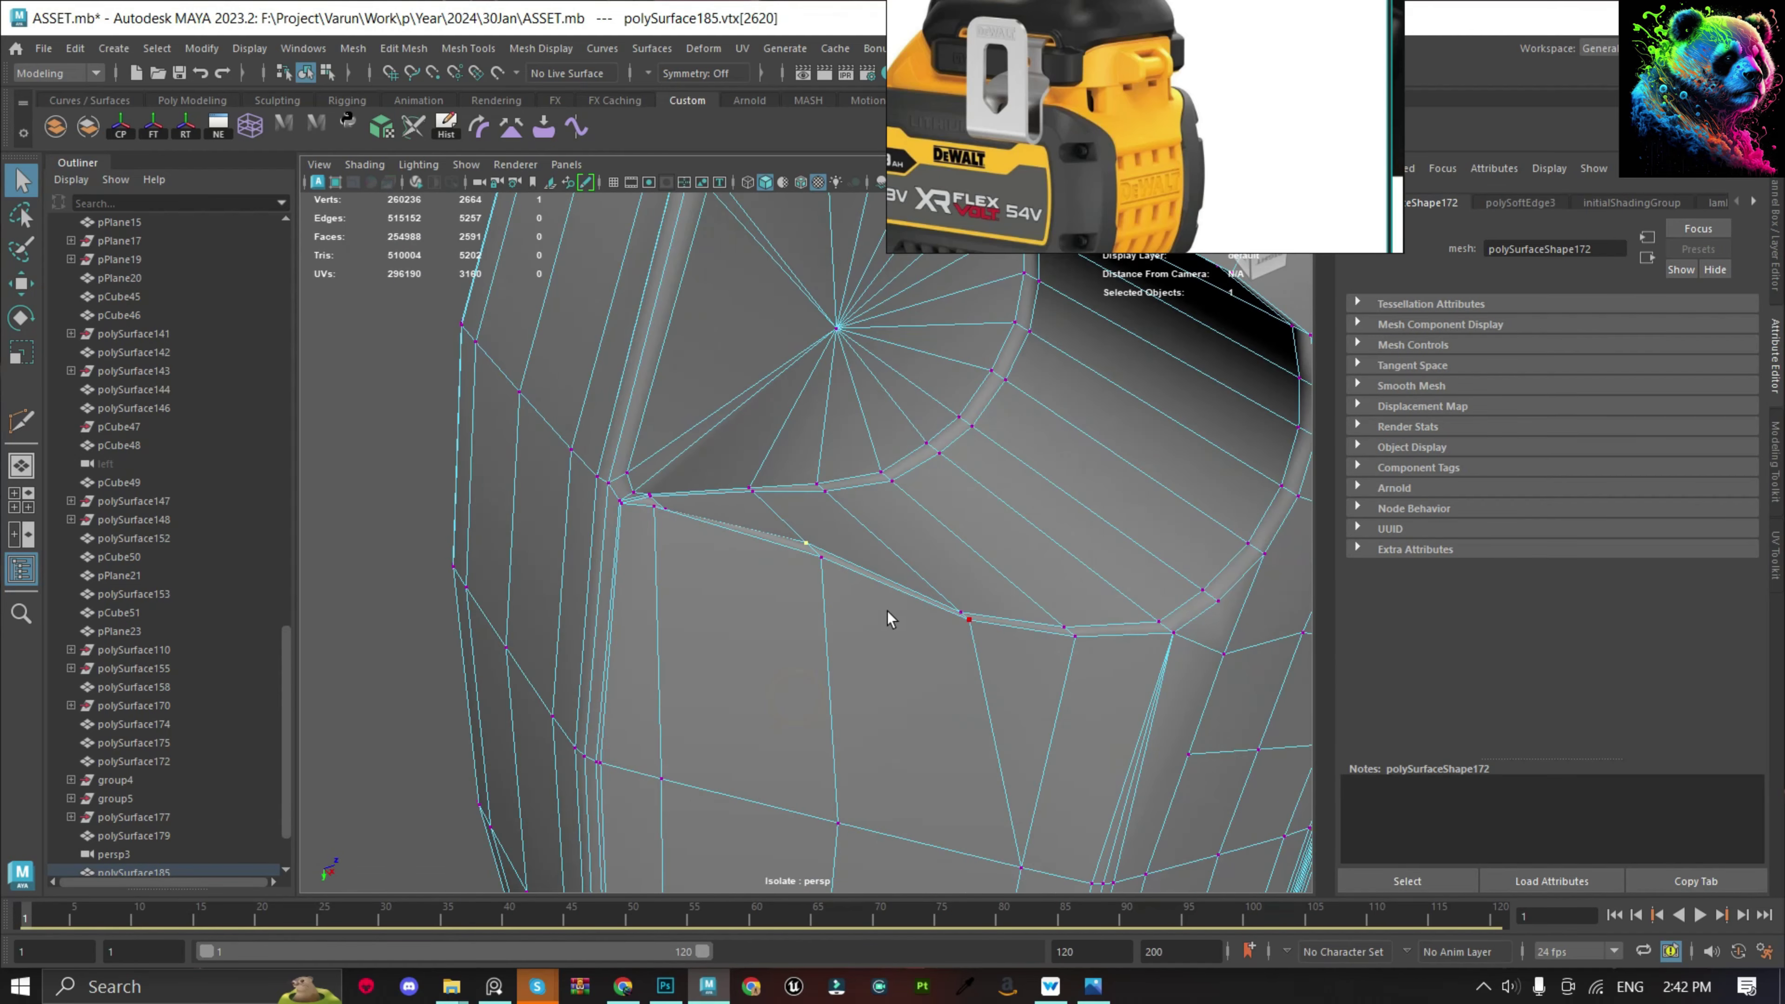
scroll(809, 598, "up", 3)
left_click(788, 591)
key("w")
scroll(787, 596, "down", 3)
left_click(862, 591, "shift")
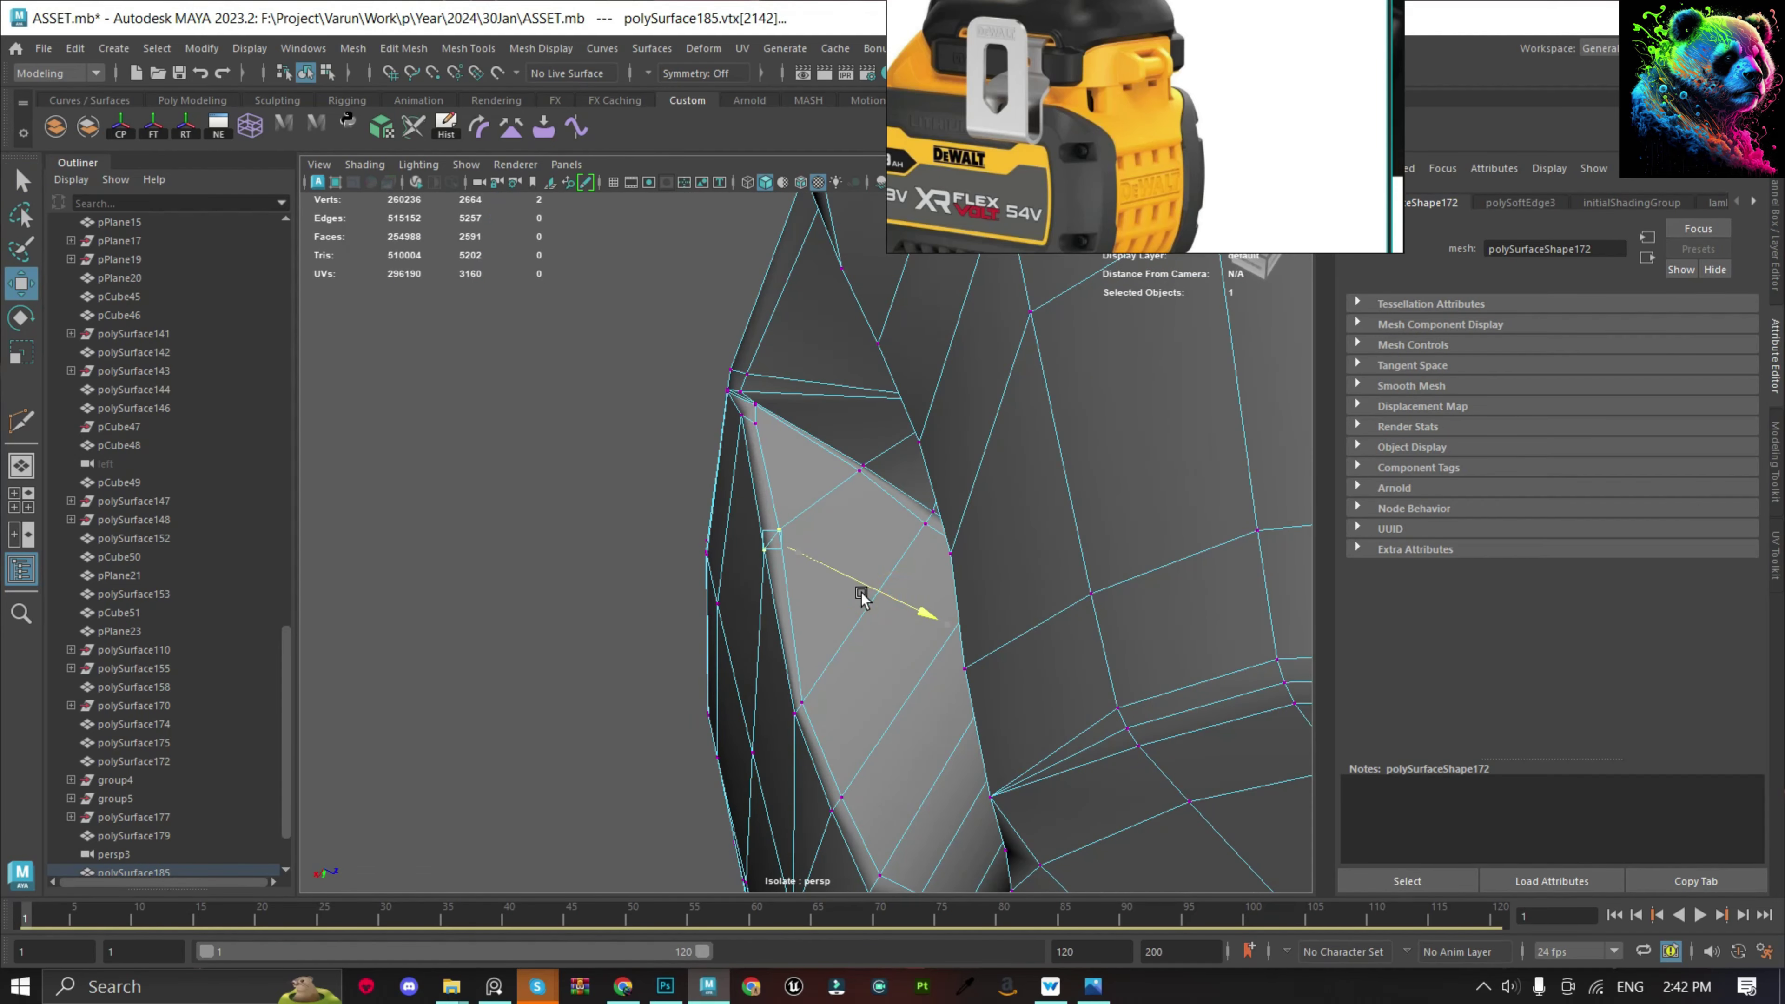
scroll(913, 535, "down", 2)
Inspect the panel edge from other angles, clear the selection and reselect the mesh.
left_click_drag(979, 470, 941, 598, "alt")
scroll(881, 451, "up", 3)
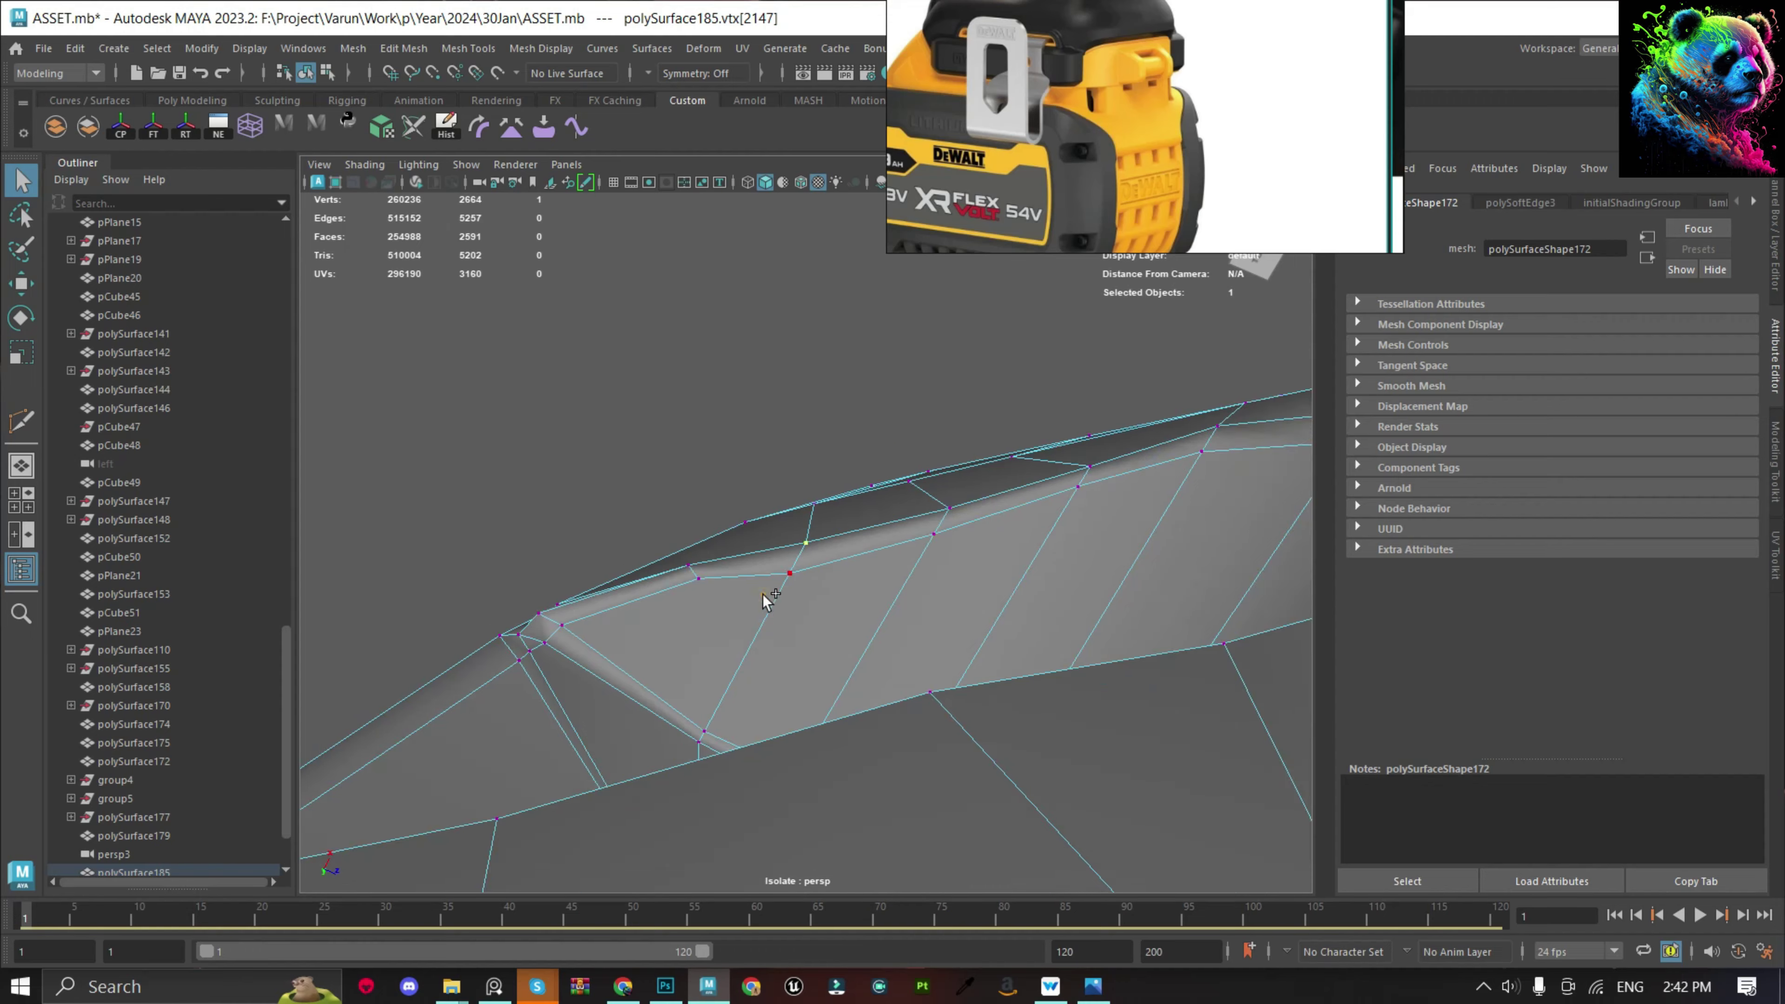
mouse_move(769, 590)
left_mouse_down("alt")
mouse_move(919, 704)
mouse_move(909, 606)
left_mouse_up("alt")
scroll(797, 558, "up", 3)
scroll(802, 604, "down", 2)
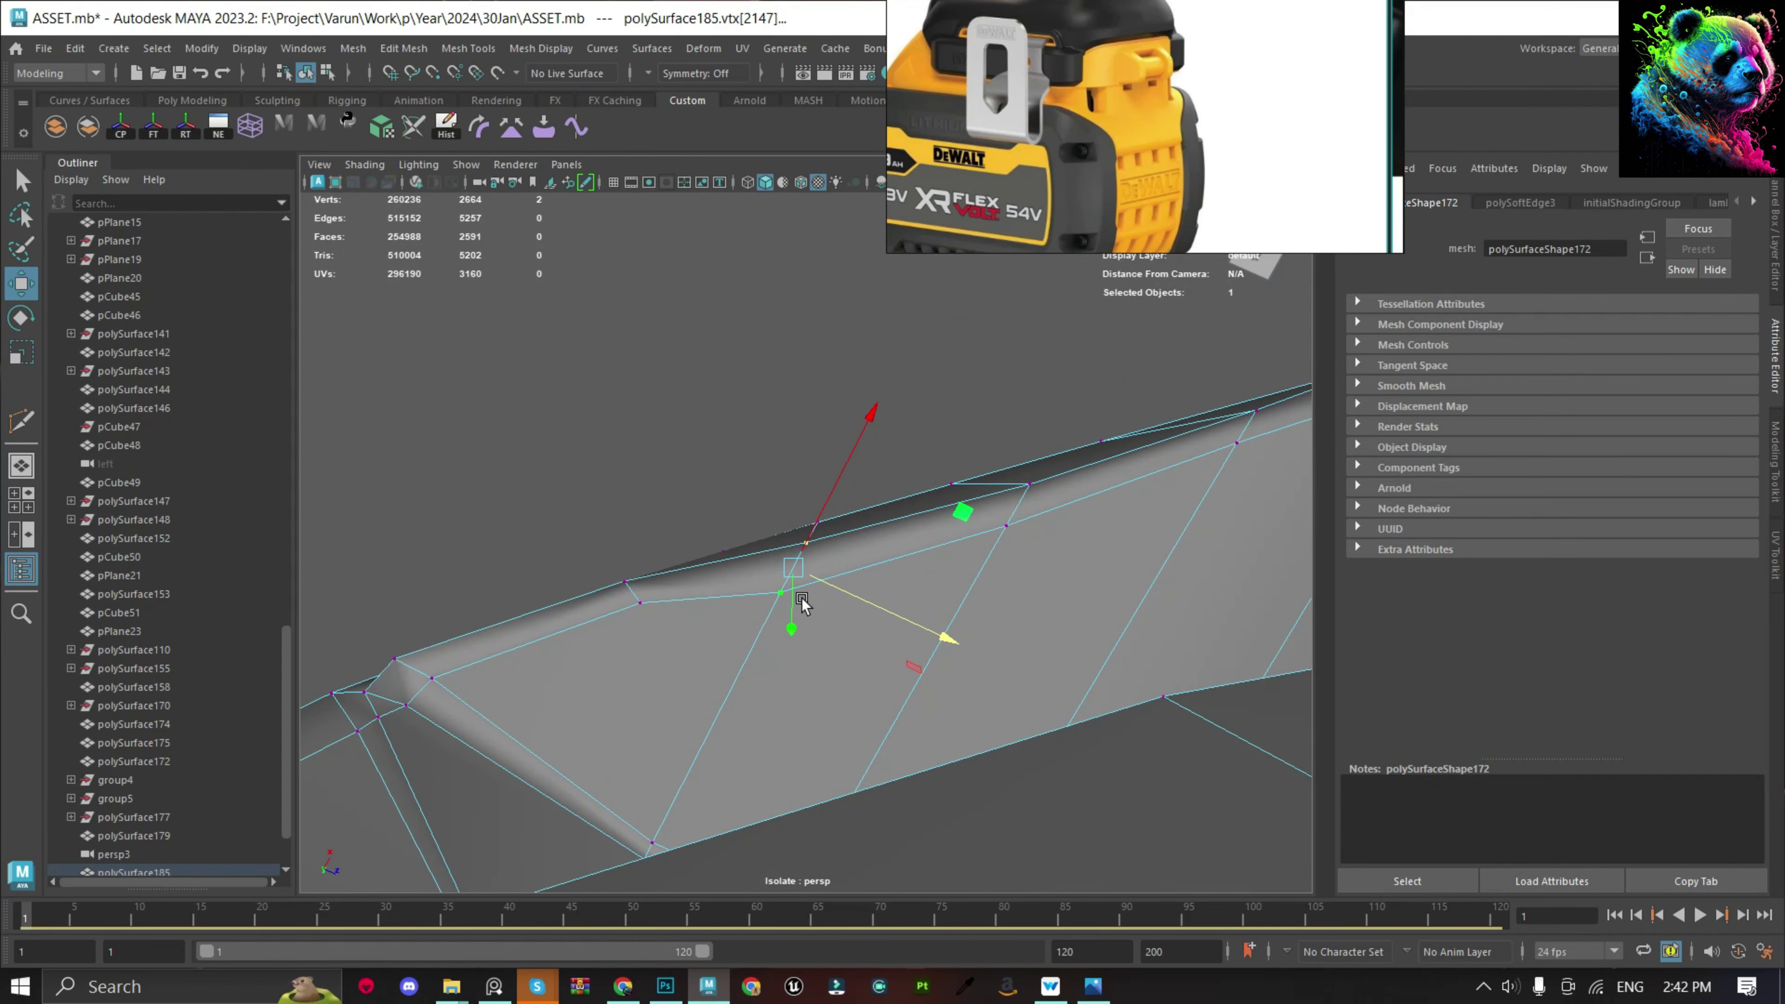
right_click_drag(766, 450, 738, 365)
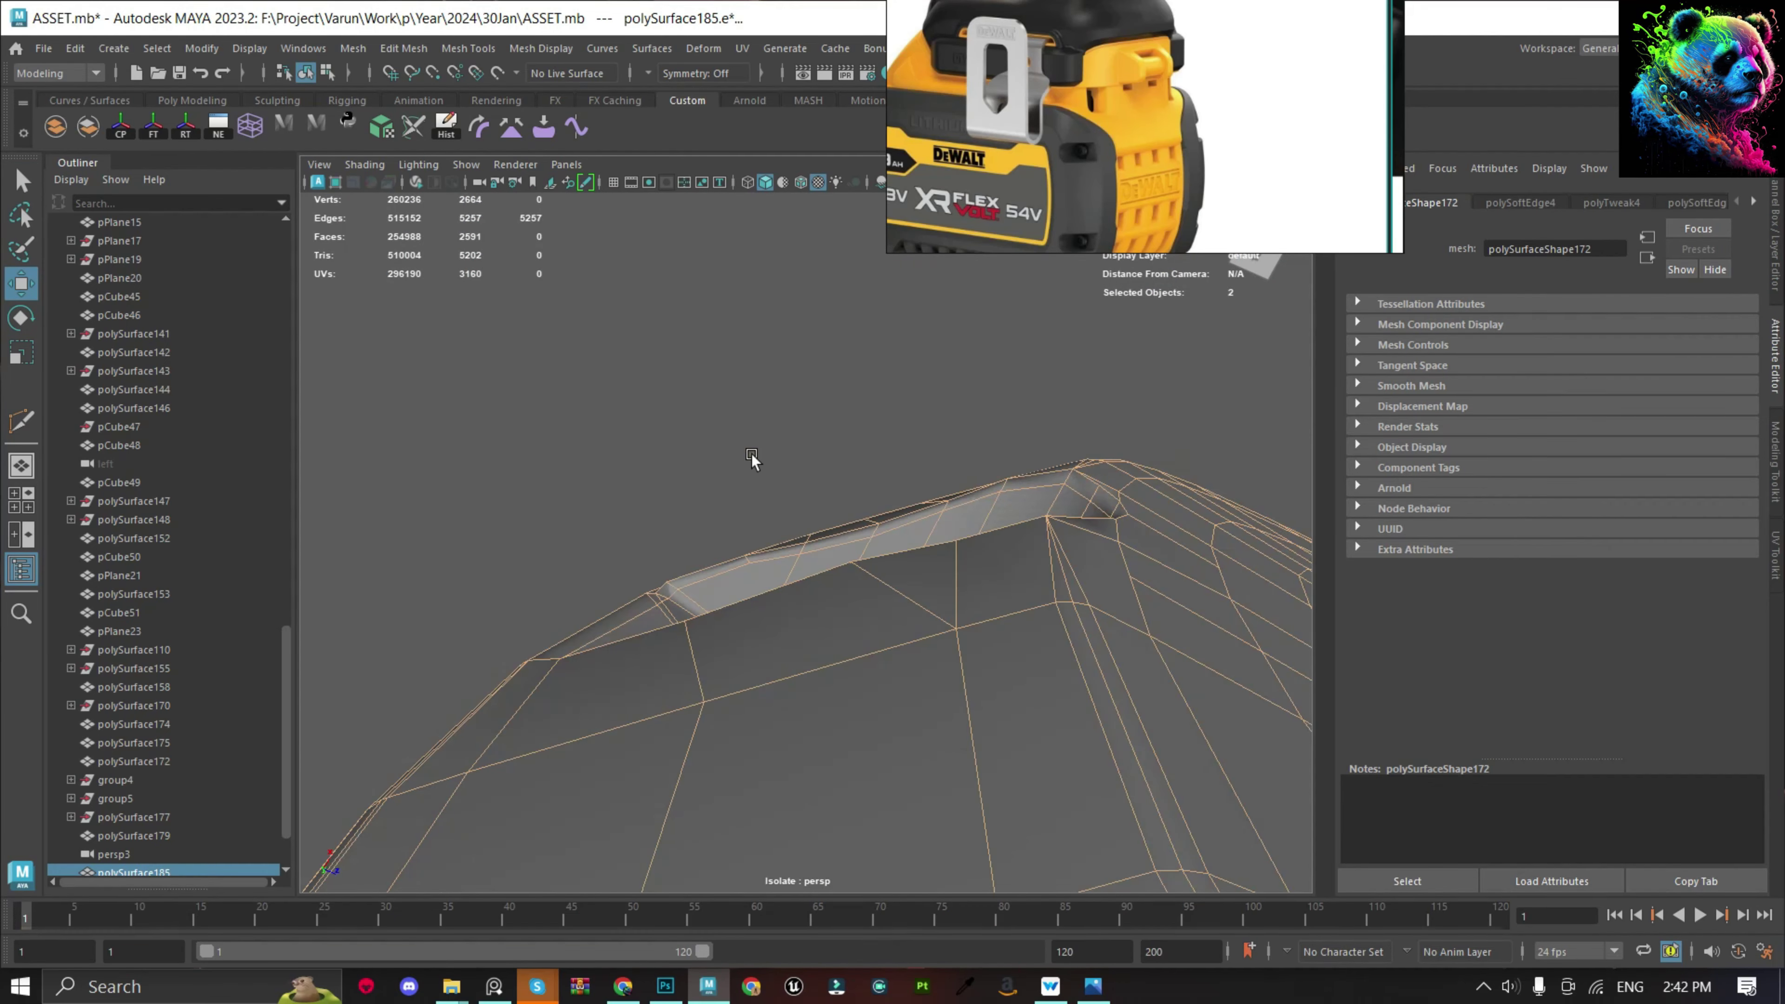
left_click(879, 534)
scroll(919, 616, "up", 5)
scroll(878, 634, "down", 5)
left_click(879, 634)
Show the whole drill again, orbit around it, and save the scene.
key("ctrl+1")
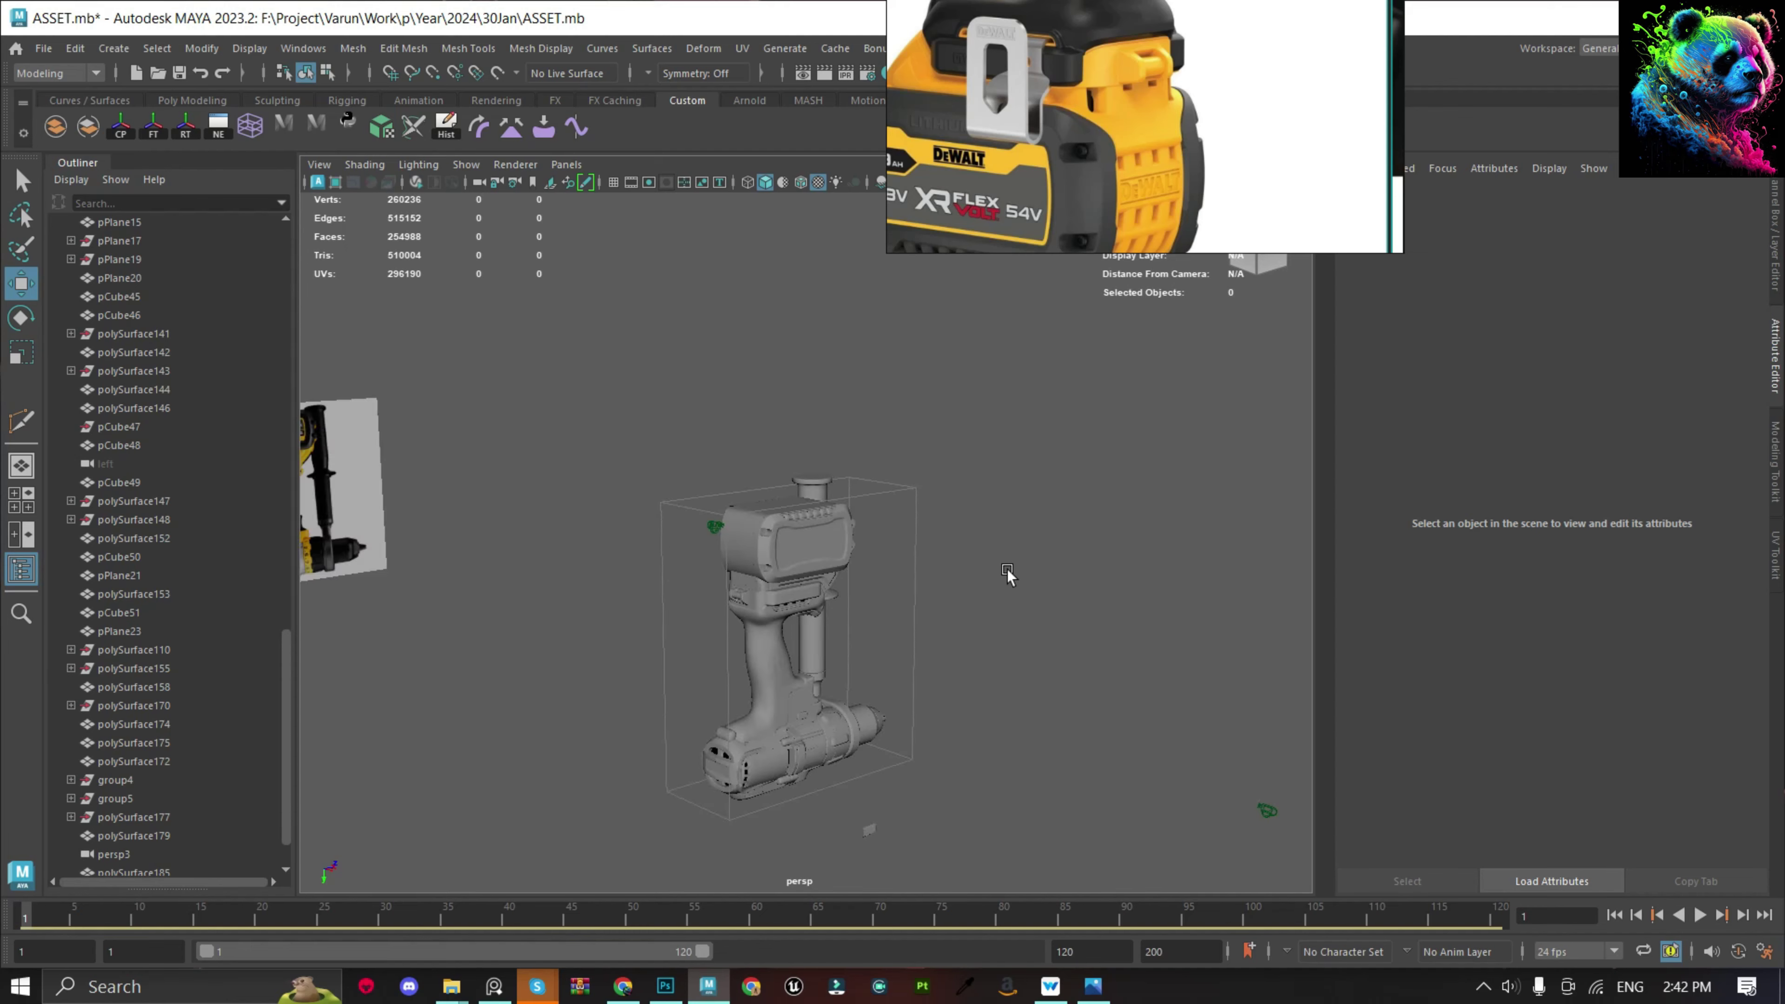
left_click_drag(1008, 578, 680, 515, "alt")
scroll(680, 515, "up", 5)
key("ctrl+s")
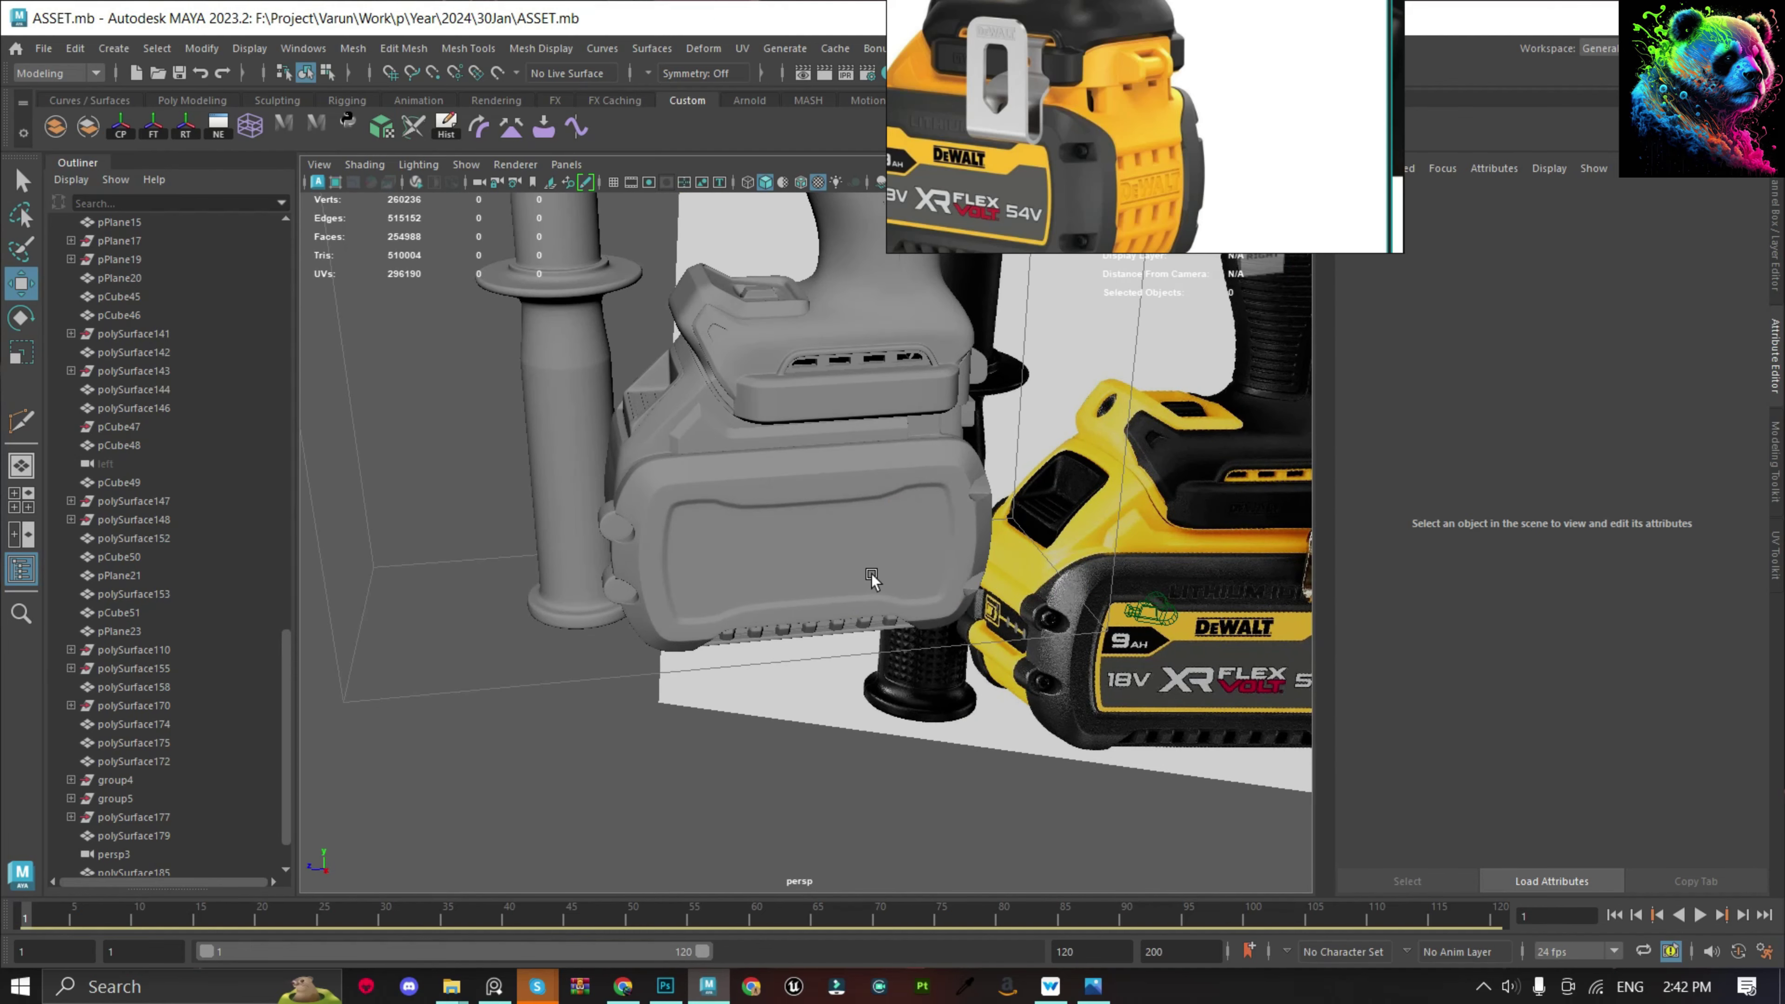
scroll(1012, 622, "down", 5)
scroll(1000, 594, "up", 3)
scroll(956, 591, "up", 3)
Select a cylindrical peg, frame and isolate it, then edit its pivot with point snapping.
left_click(678, 544)
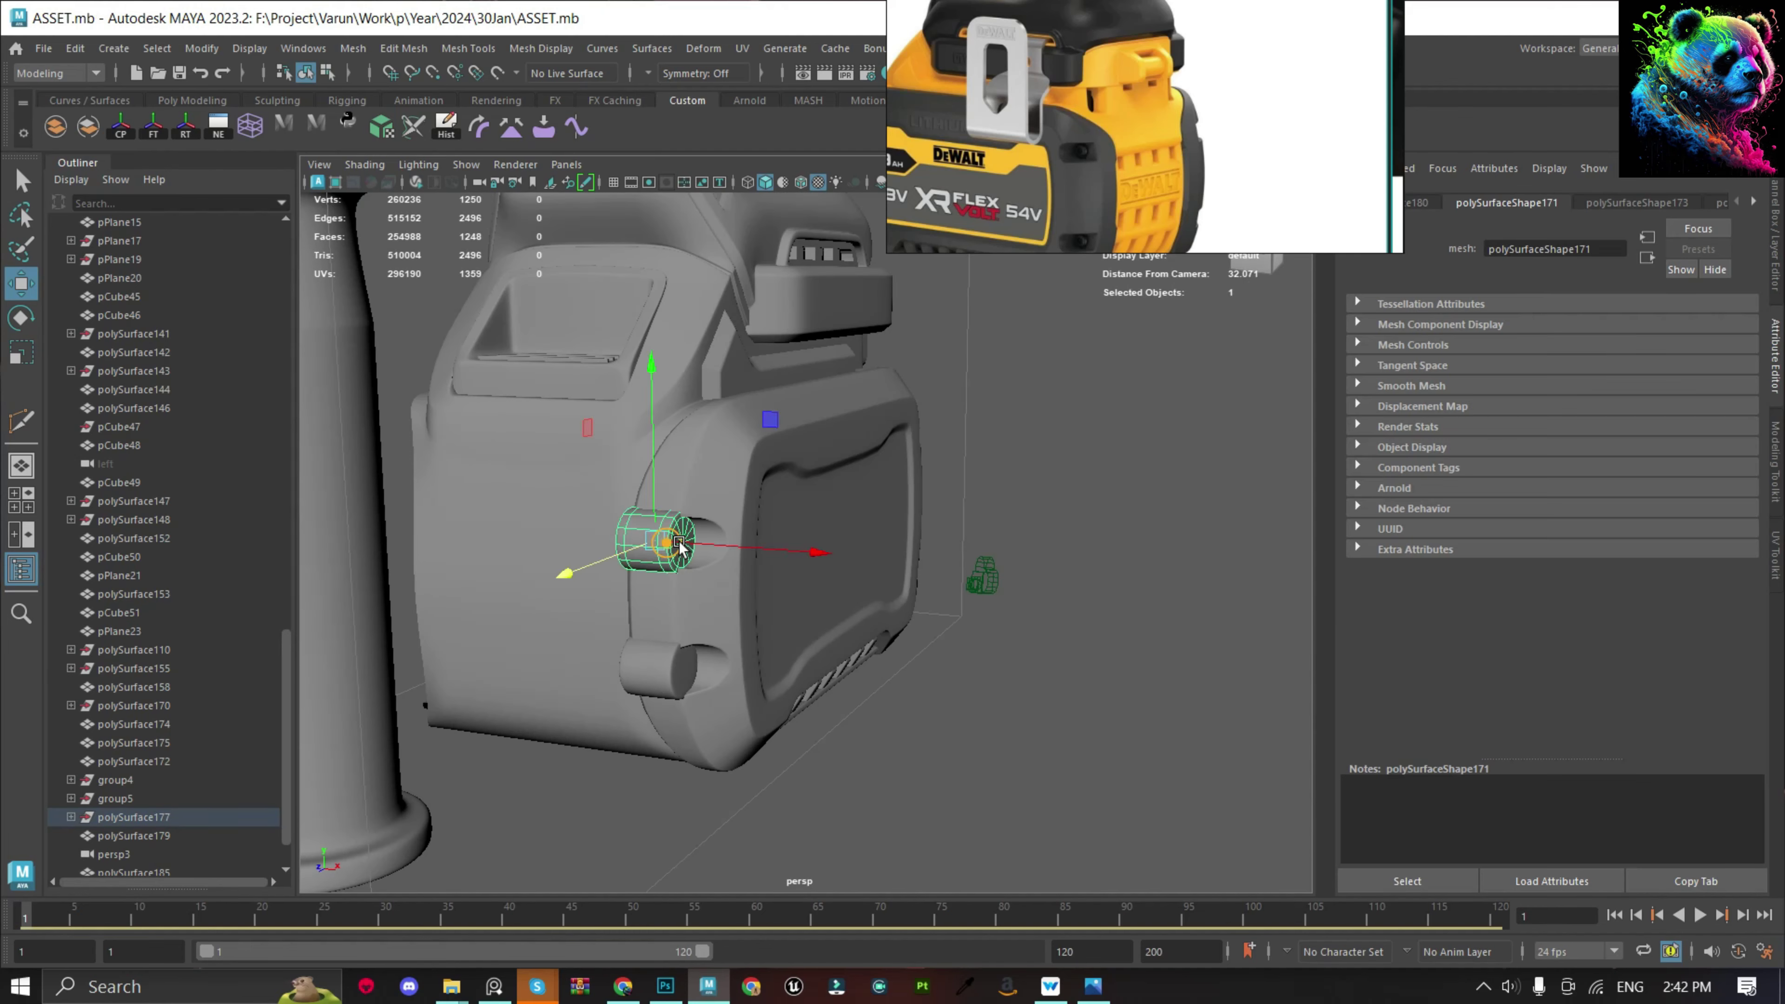
key("f")
scroll(1125, 619, "down", 3)
scroll(1192, 612, "up", 4)
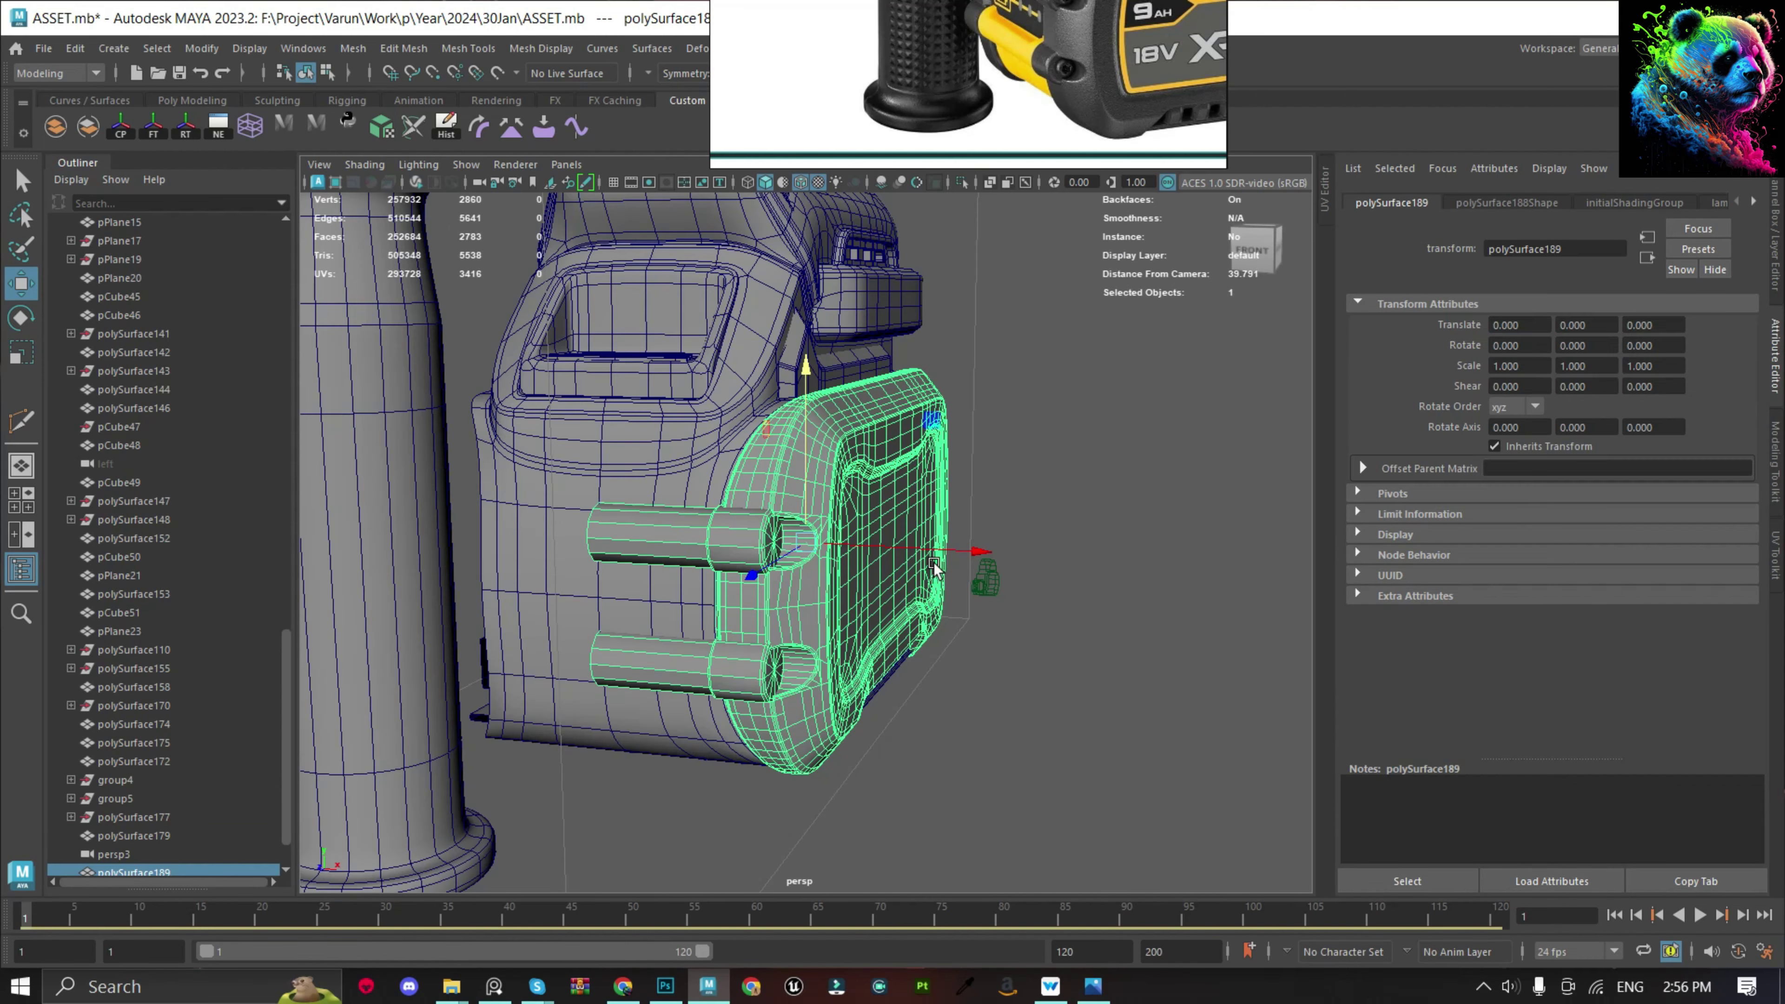
key("ctrl+1")
key("d")
key("v")
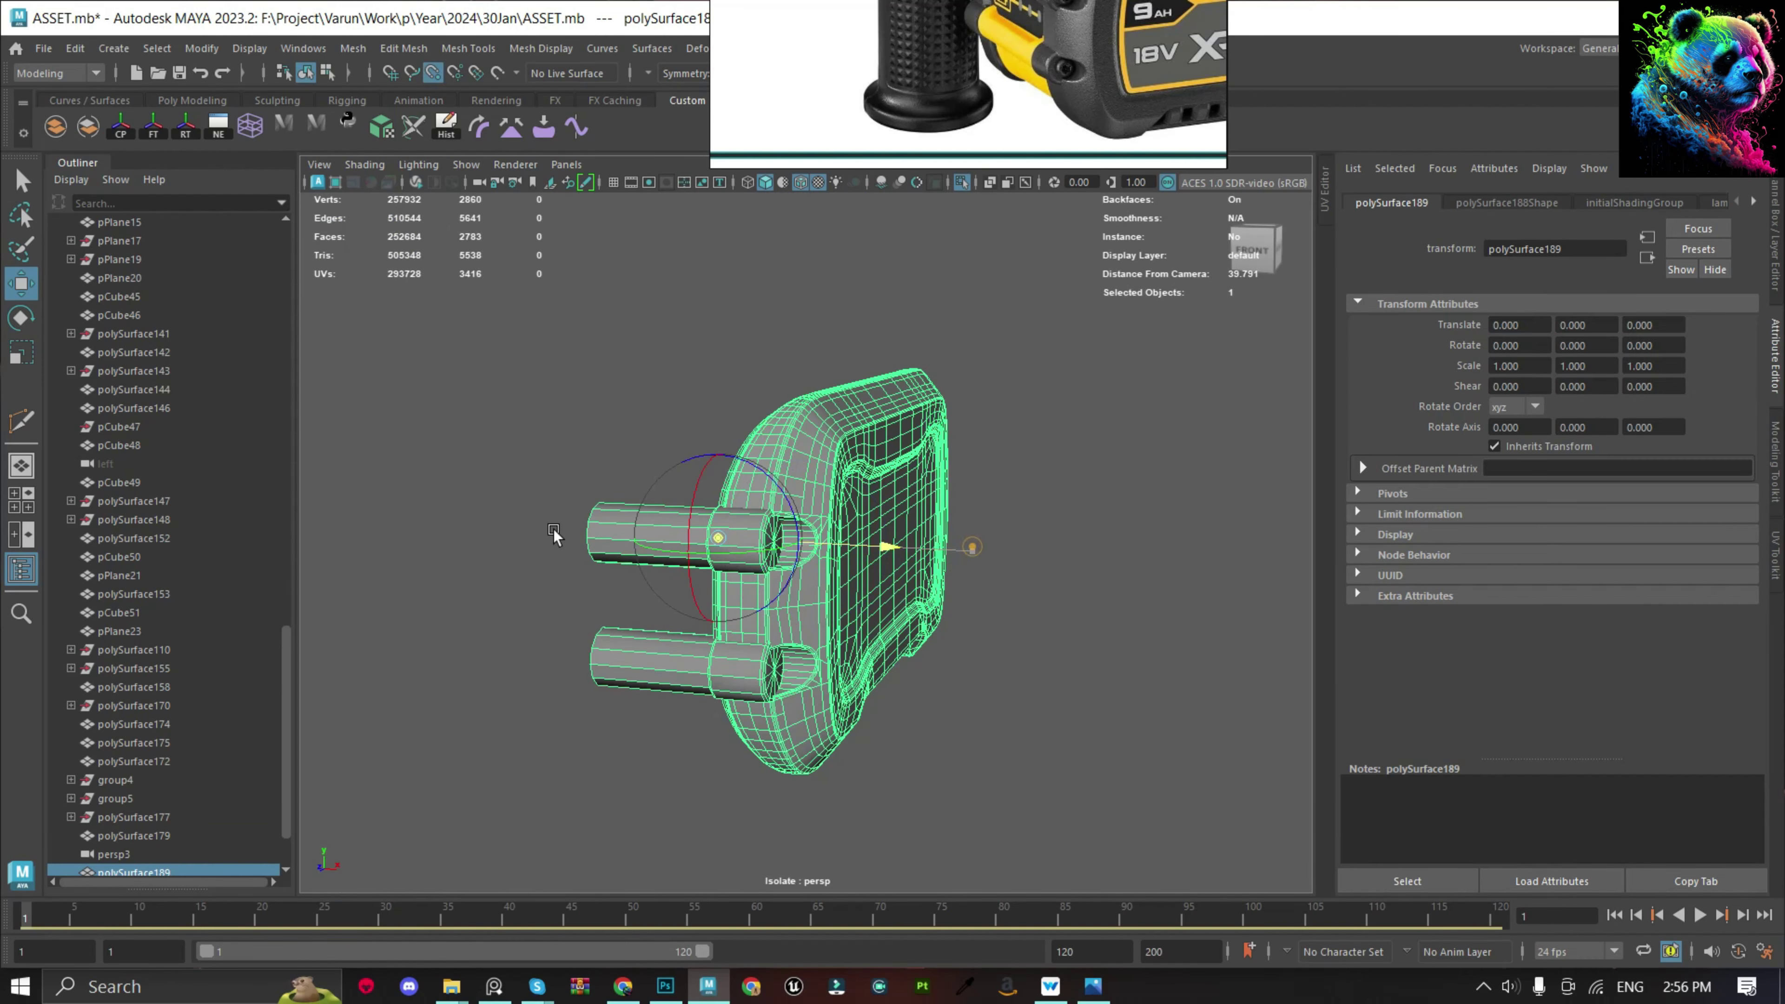
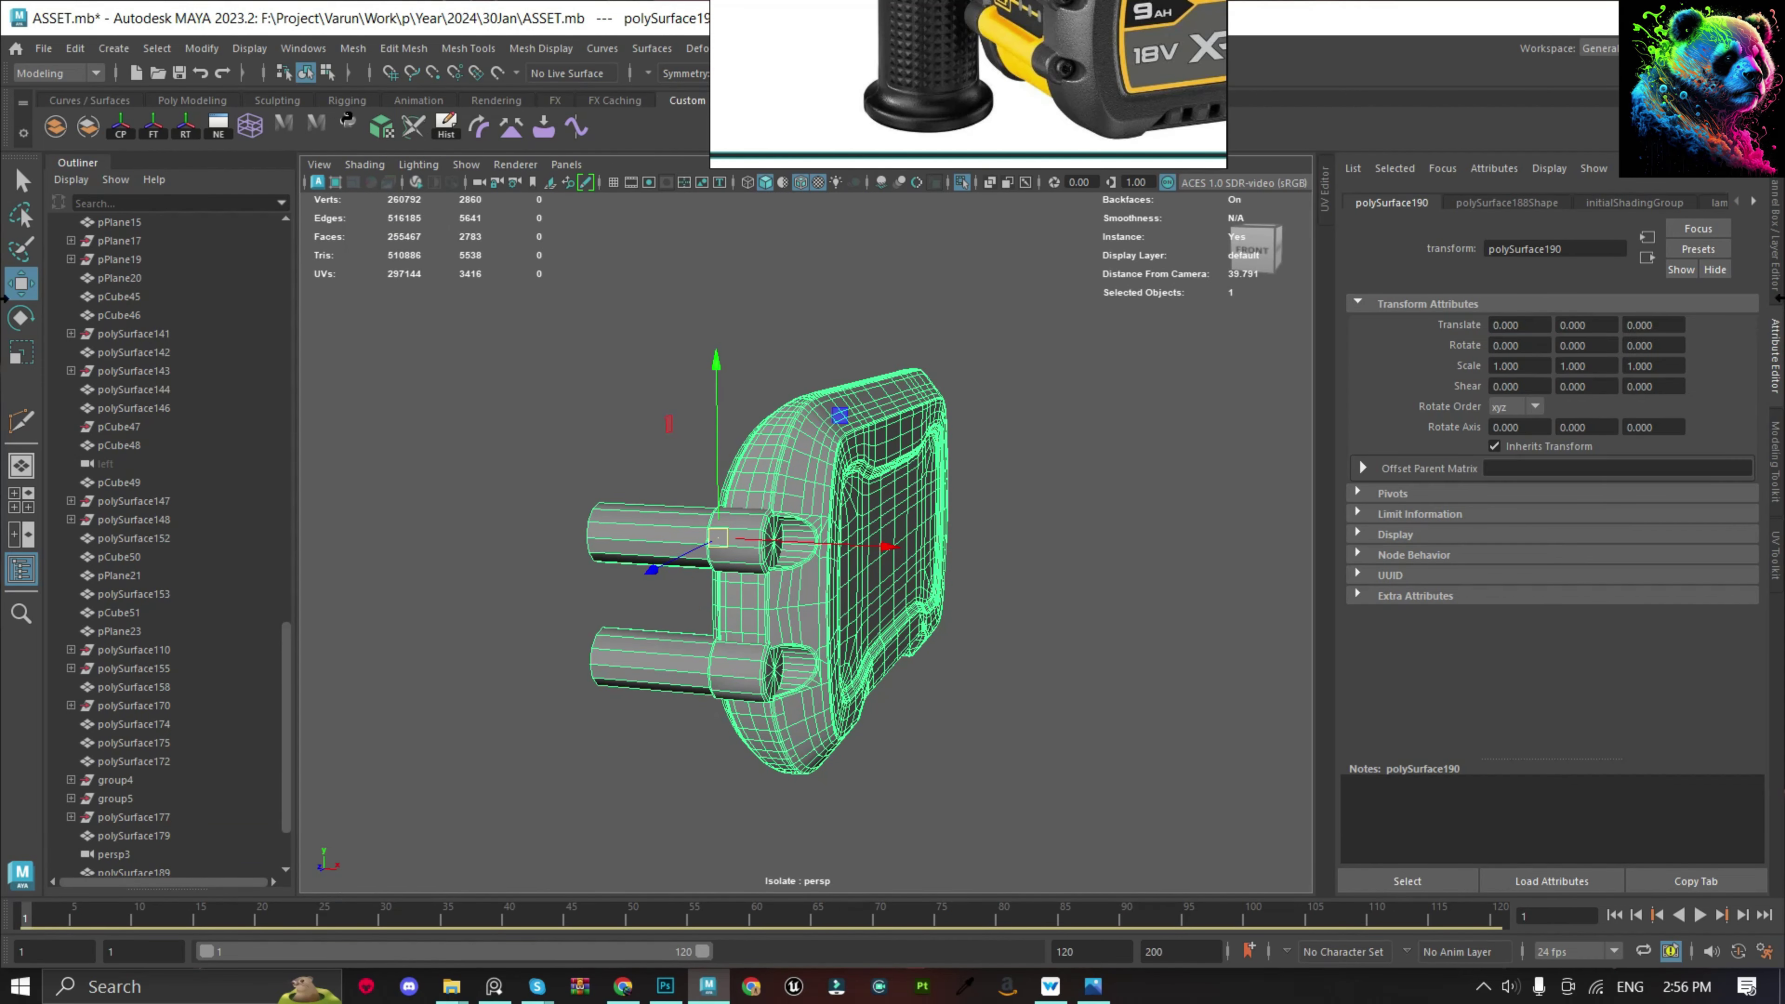
Duplicate the battery housing half and set the copy's Scale X to -1 to mirror it.
left_click(1776, 257)
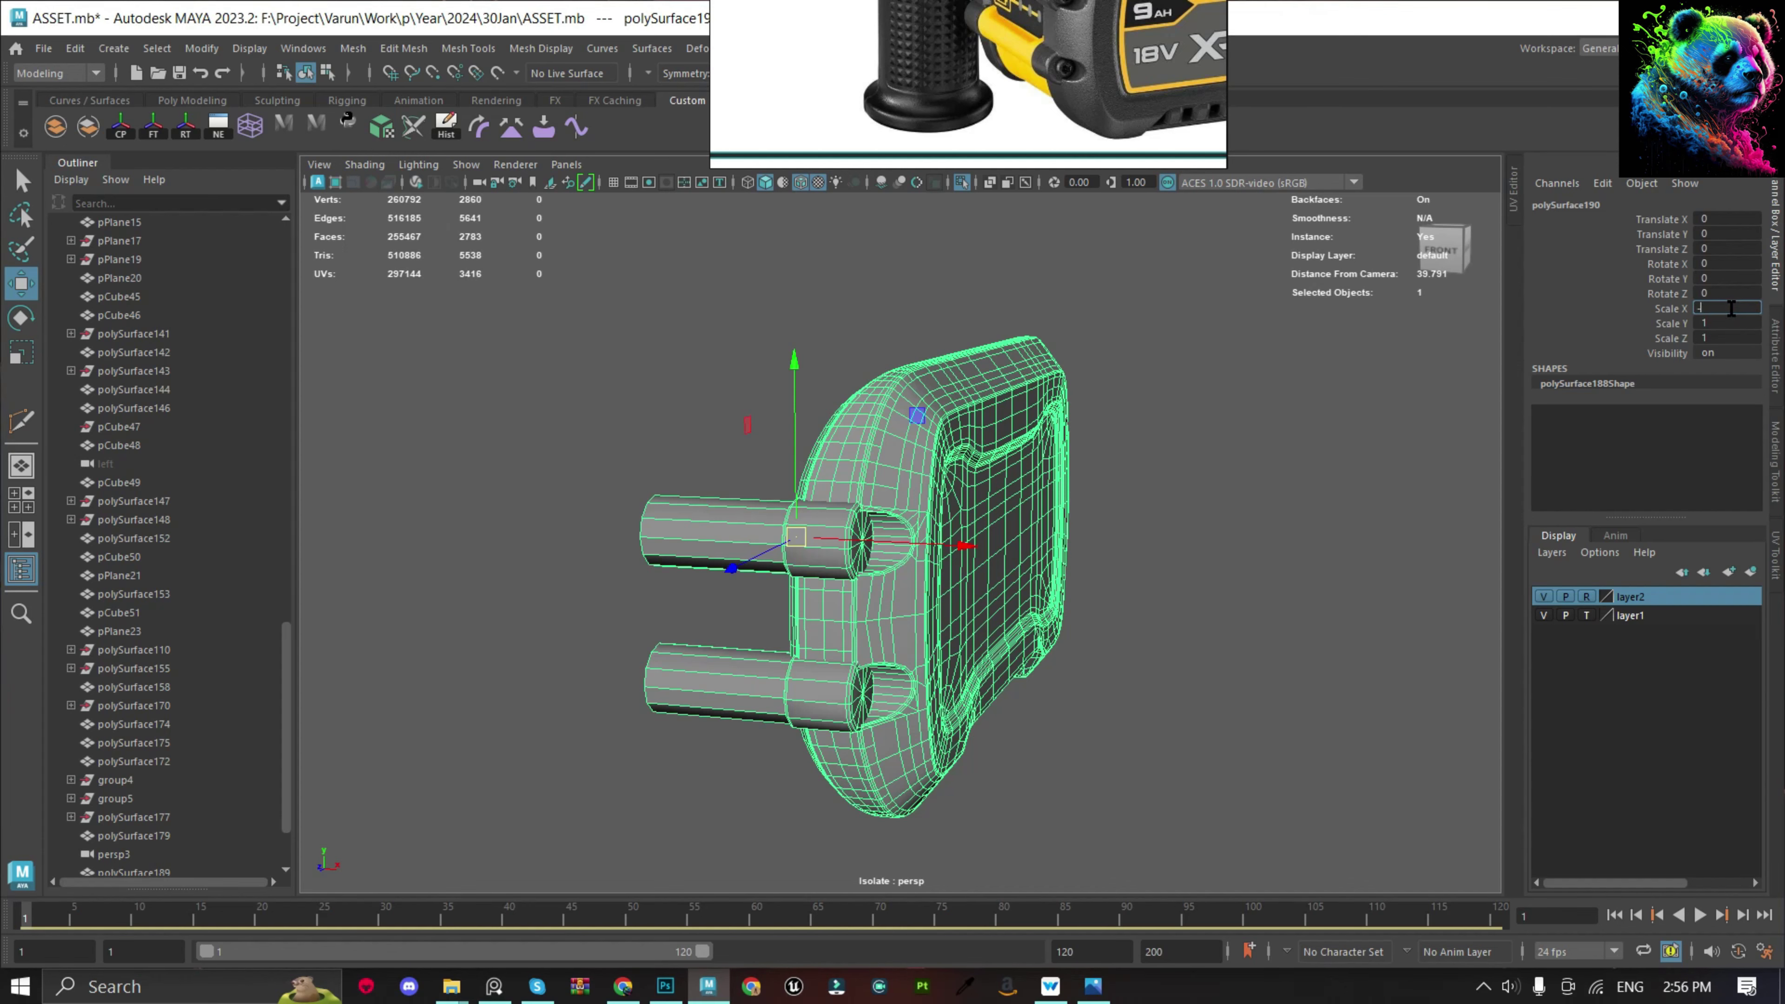
key("ctrl+shift+d")
left_click(1287, 514)
key("shift+m")
Select both the original and the mirrored housing halves together.
left_click(723, 516)
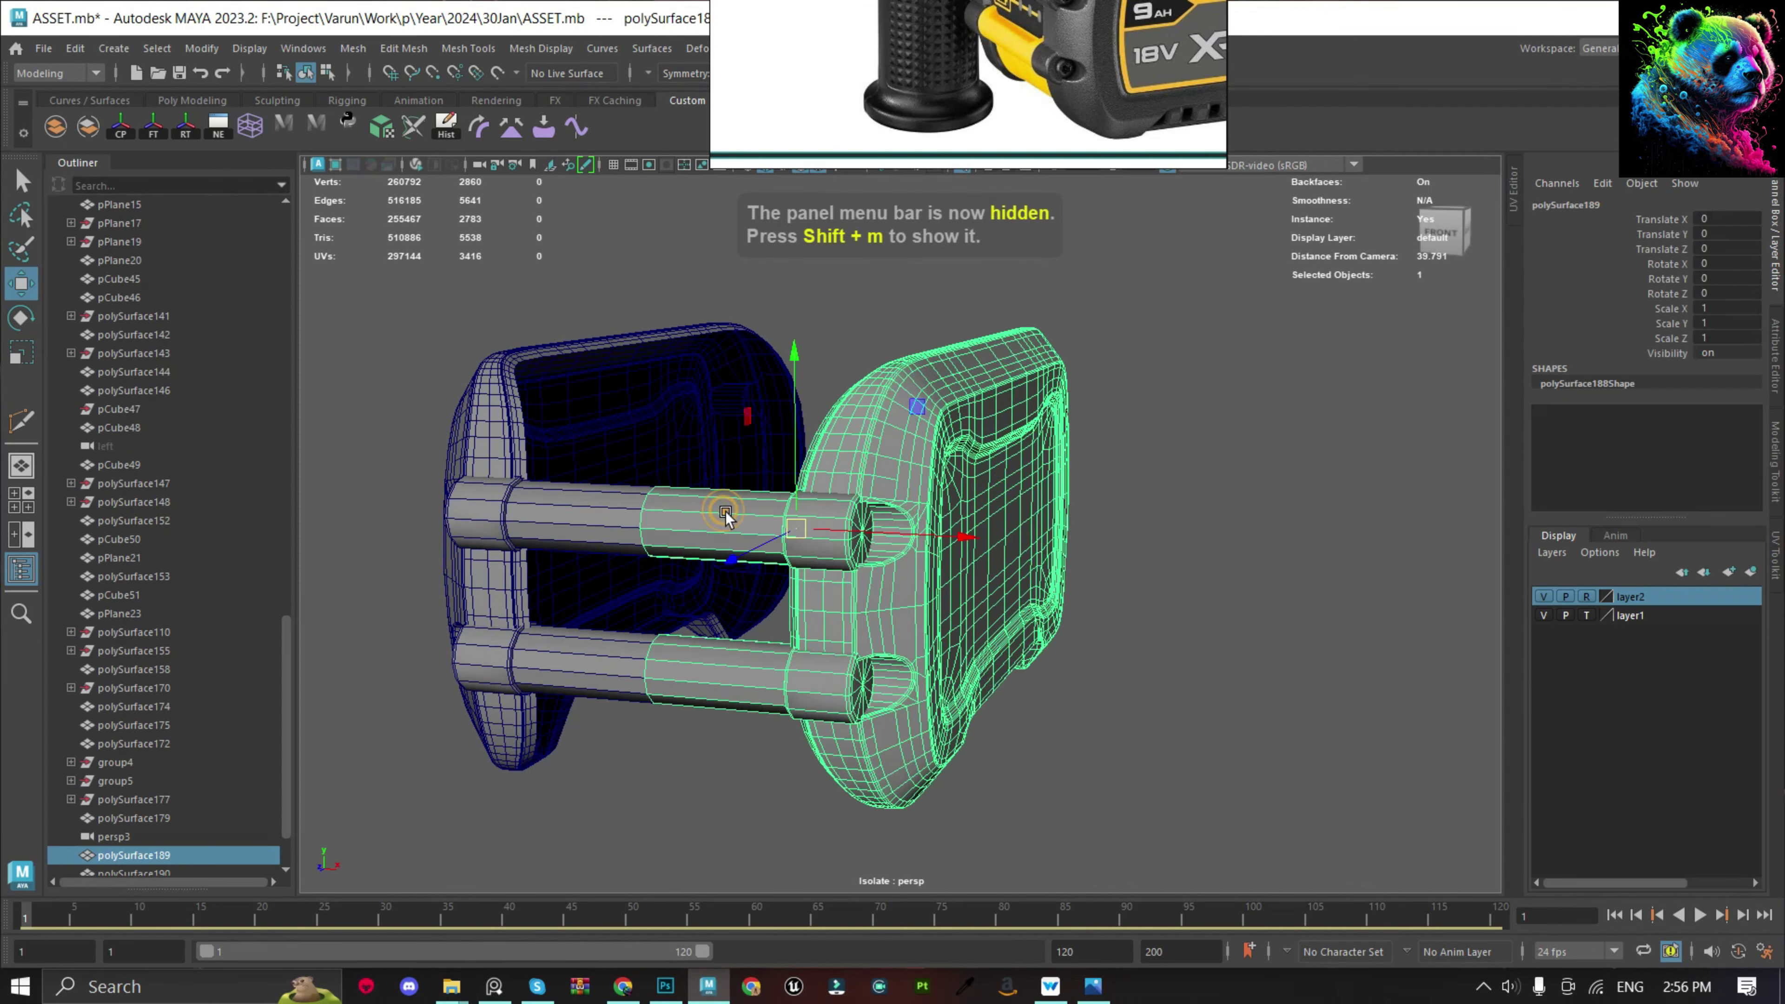
left_click(1243, 484)
left_click(757, 506)
scroll(757, 506, "up", 3)
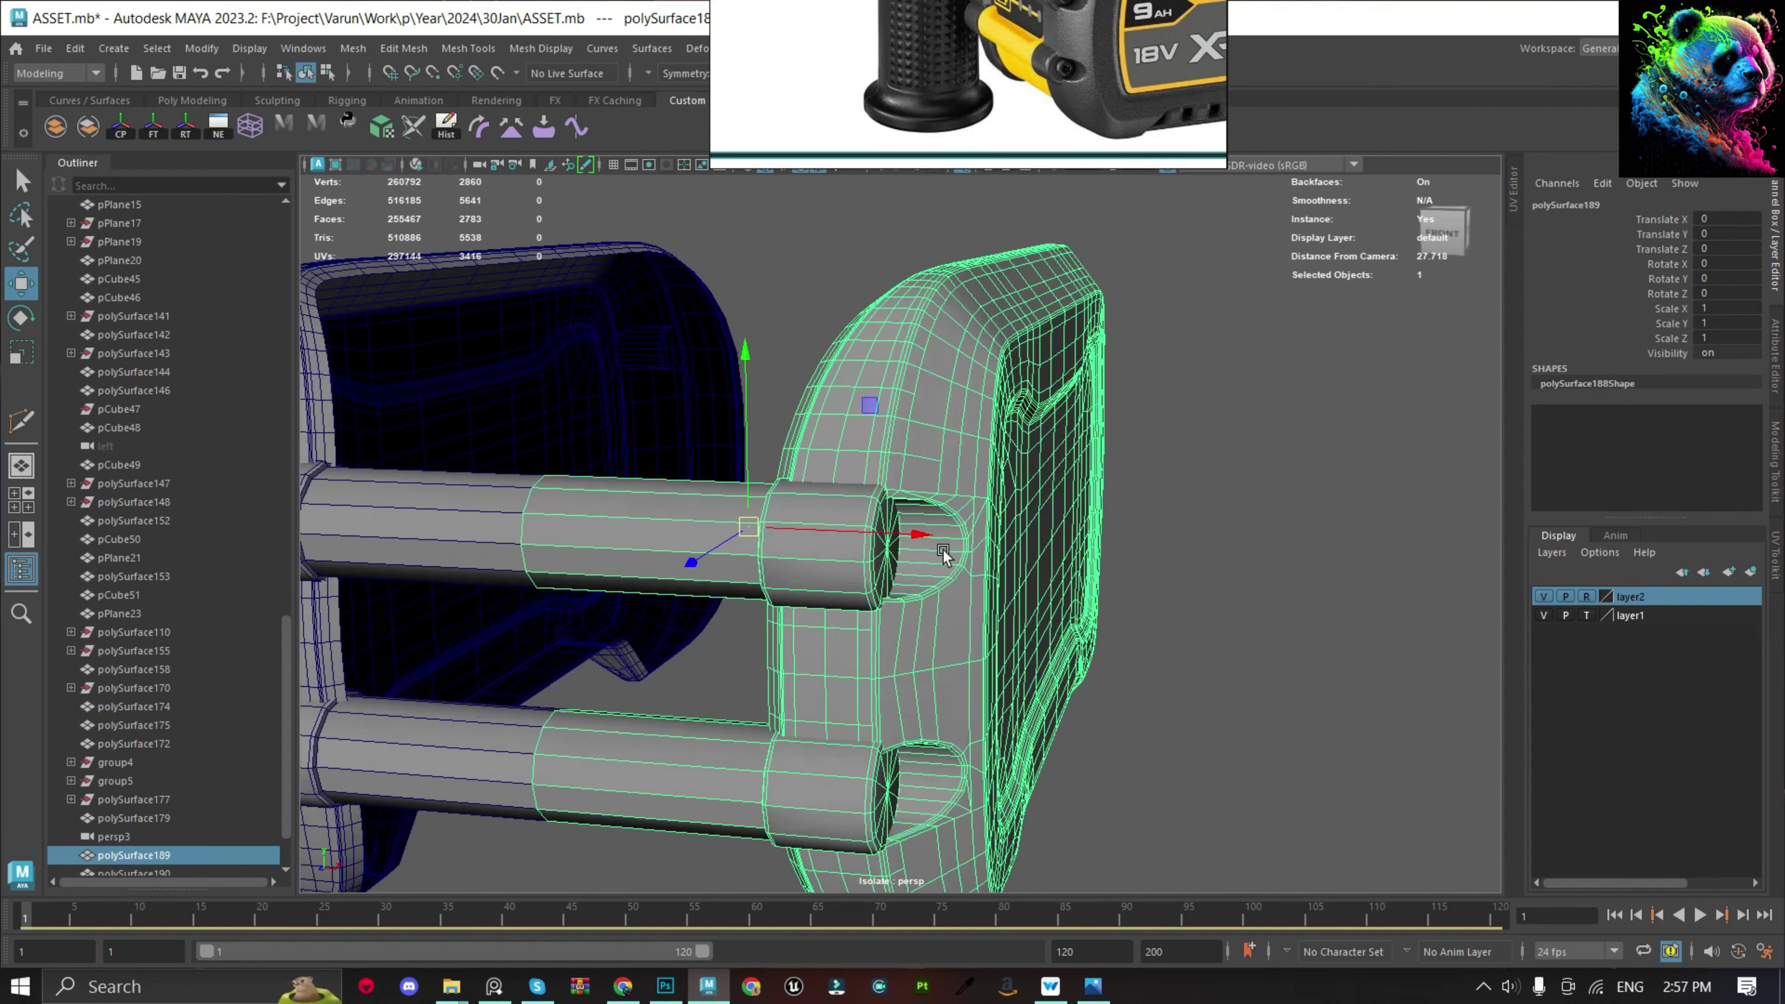
scroll(752, 299, "up", 2)
left_click(1204, 311)
left_click(795, 591)
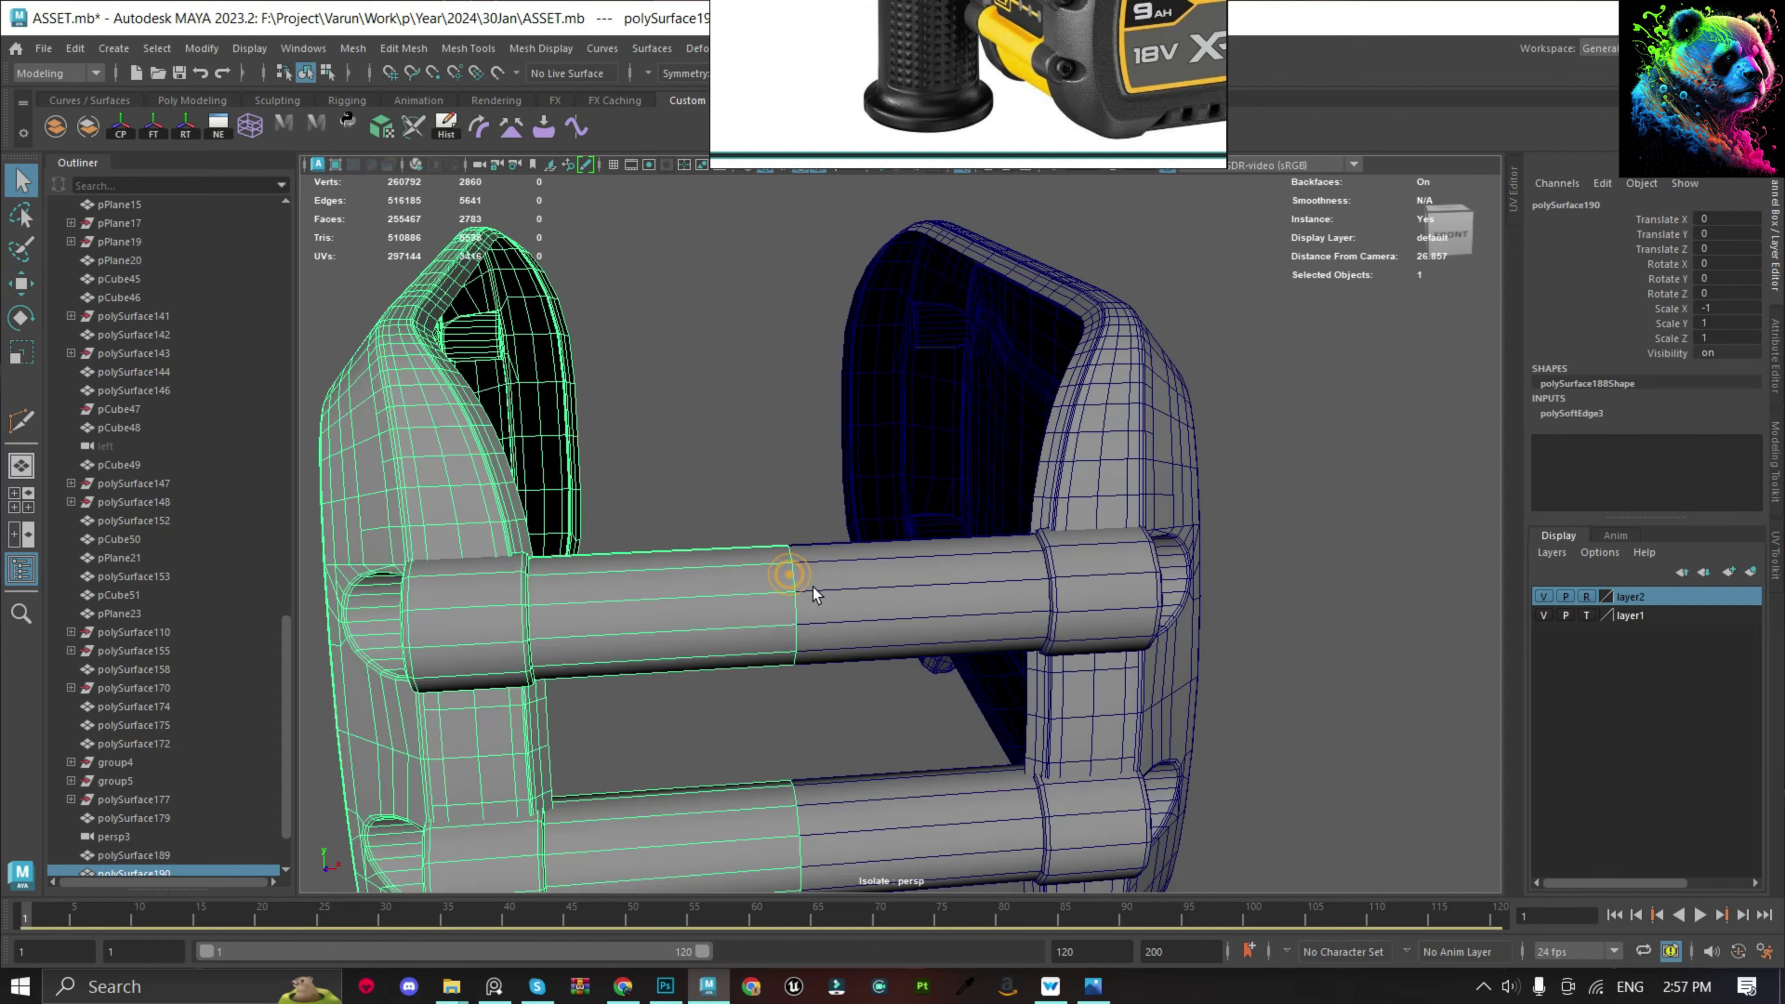
scroll(774, 633, "down", 2)
left_click_drag(794, 789, 793, 745, "alt")
left_click_drag(736, 469, 804, 664)
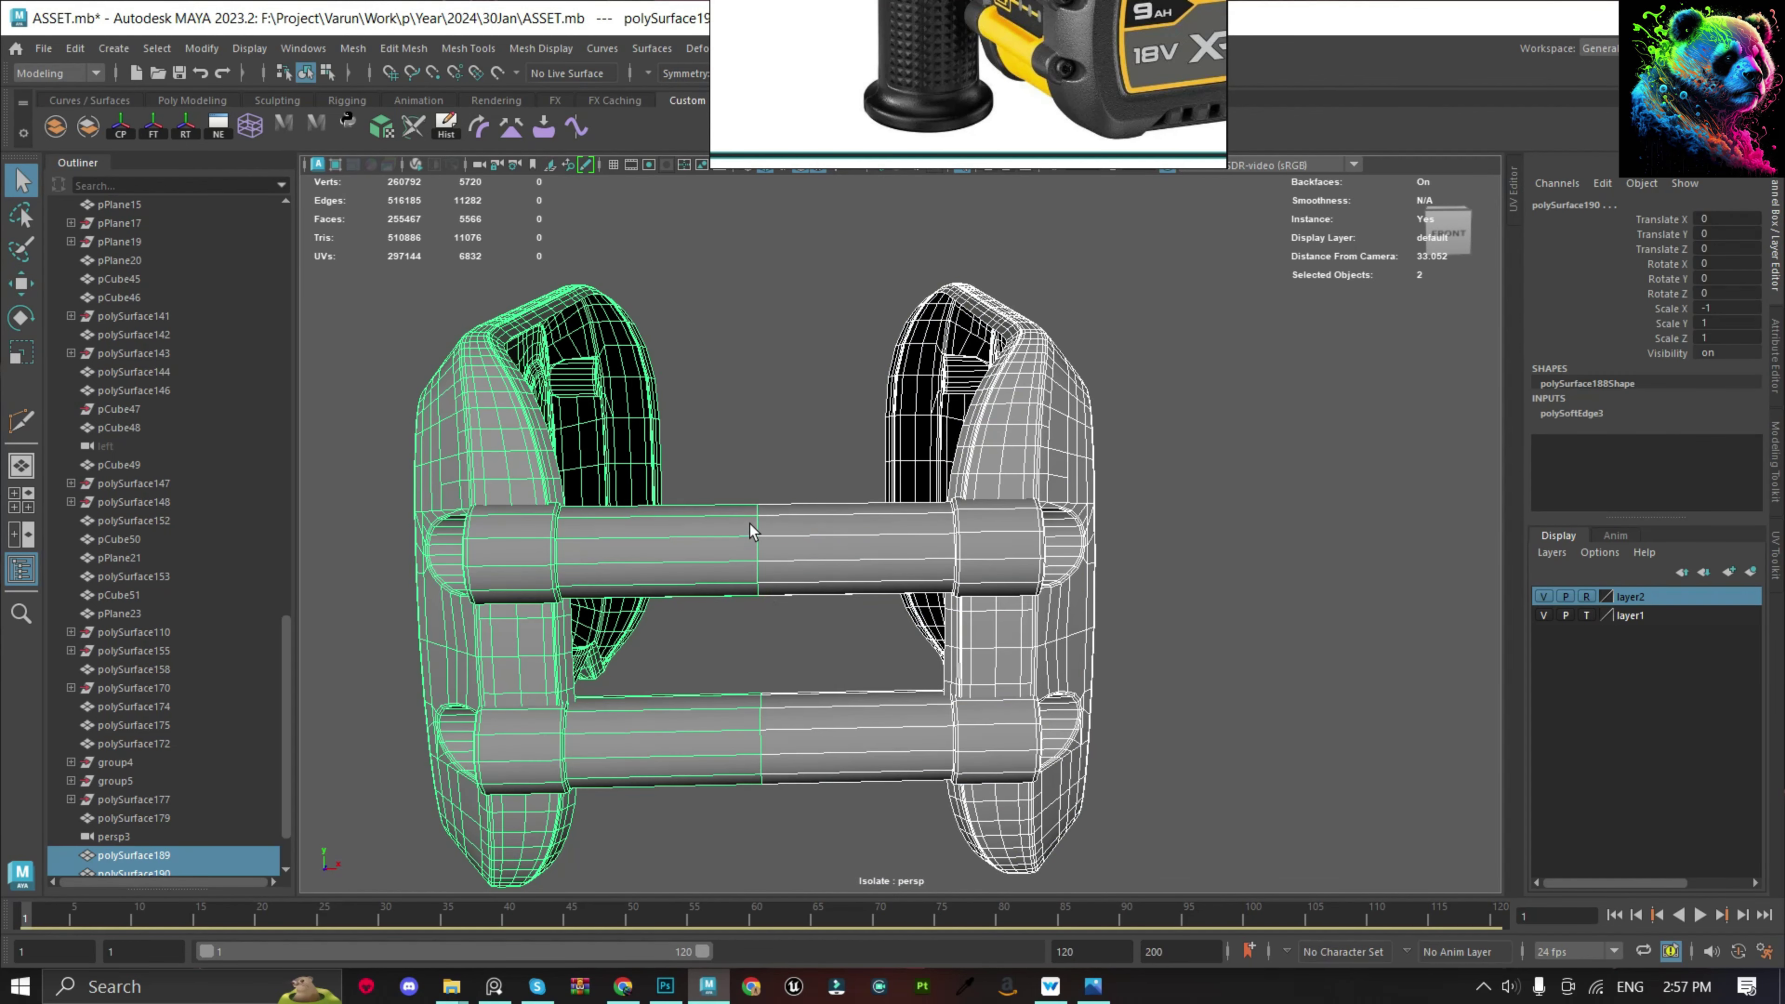
Combine the two halves into one mesh and merge the seam vertices.
left_click_drag(1177, 32, 1216, 156)
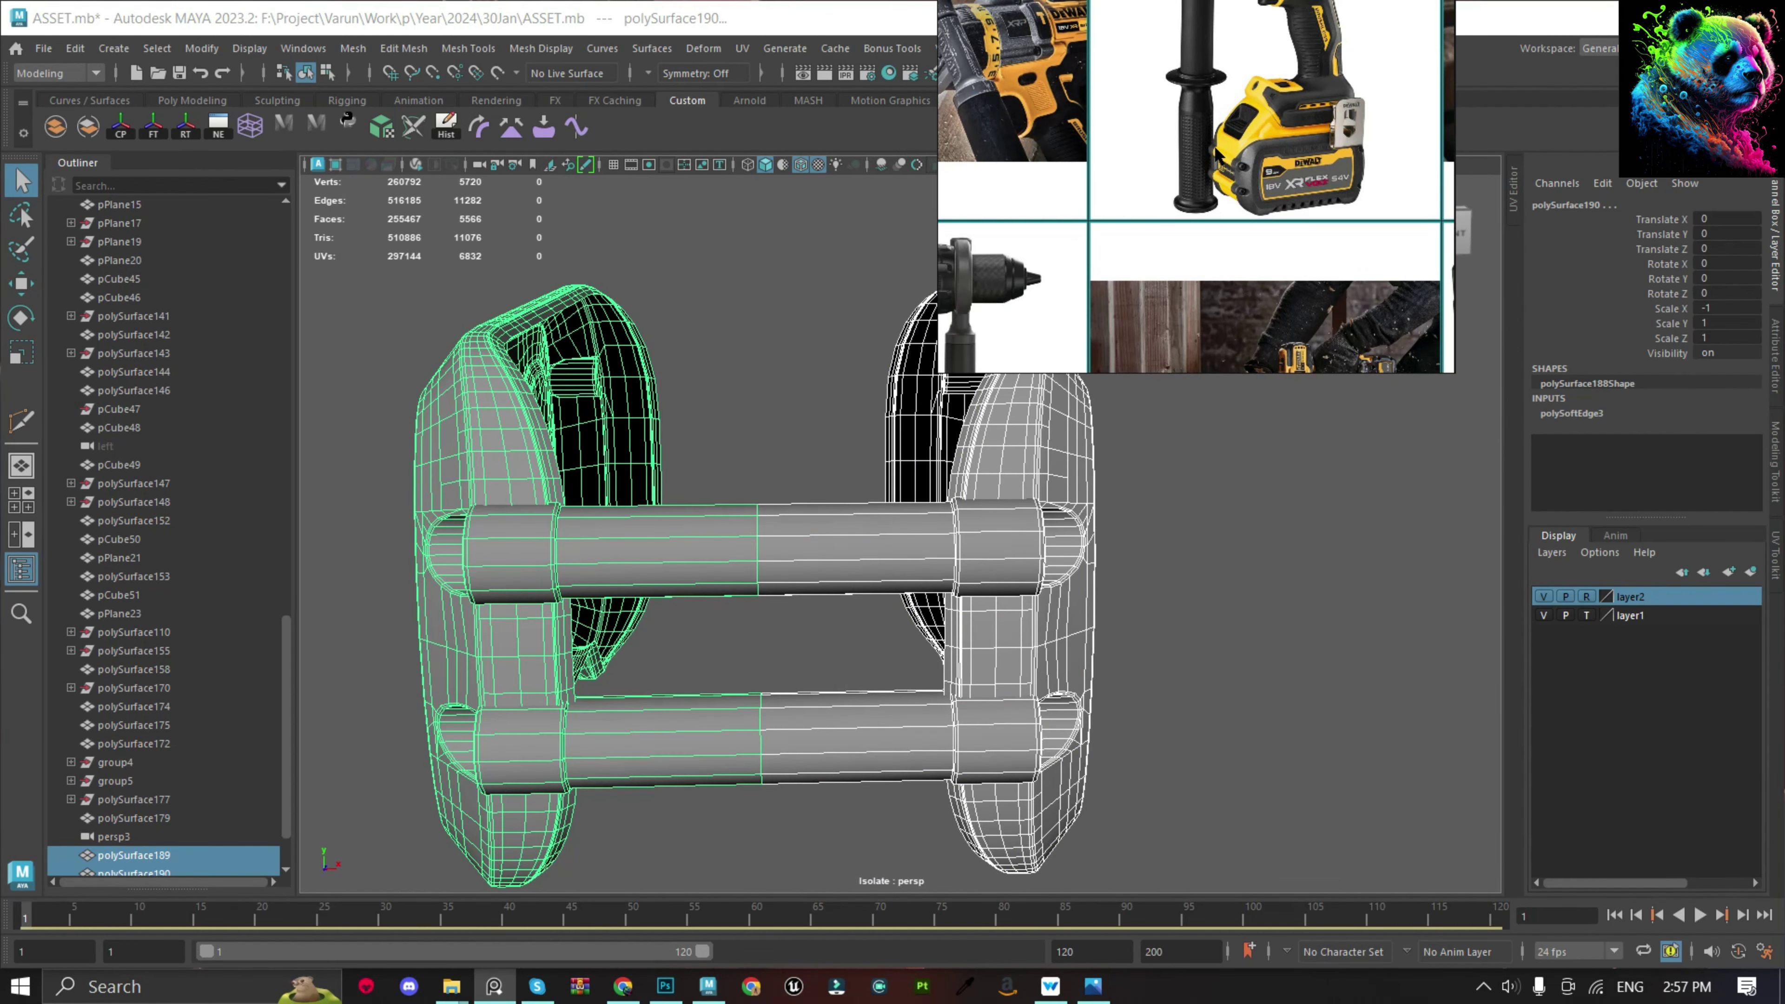
left_click_drag(1172, 372, 1171, 294)
left_click(55, 127)
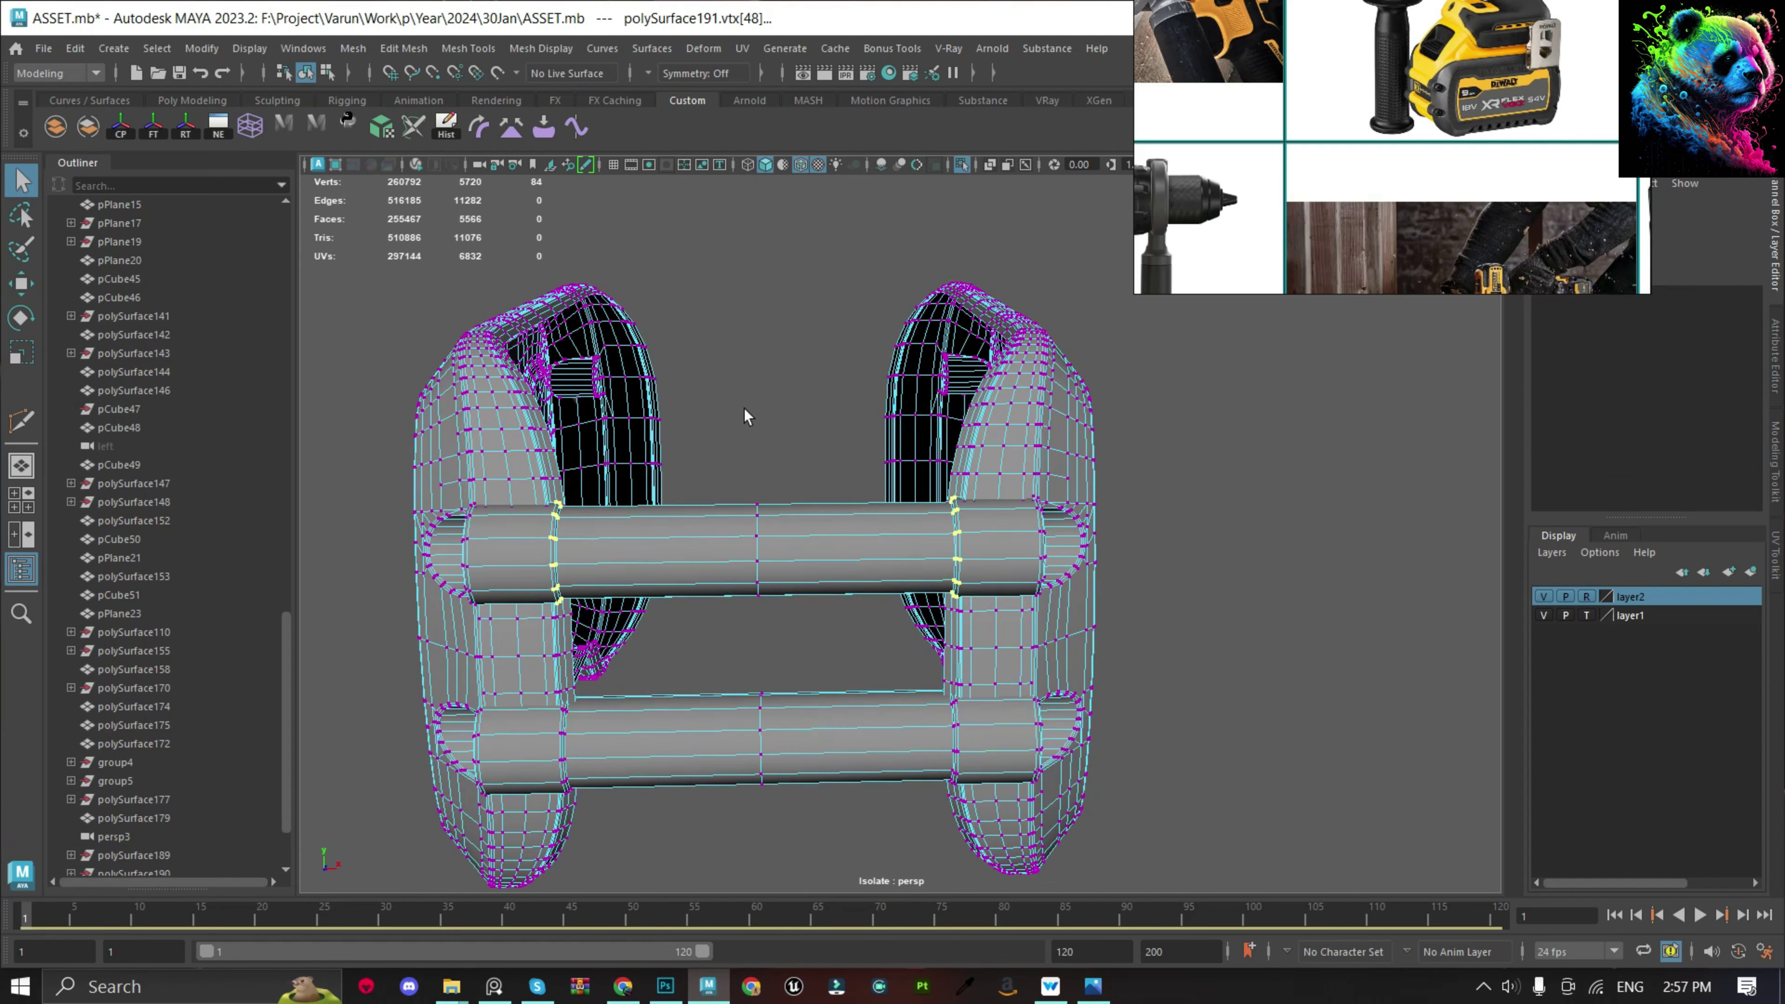
right_click_drag(717, 394, 677, 324)
left_click(813, 415)
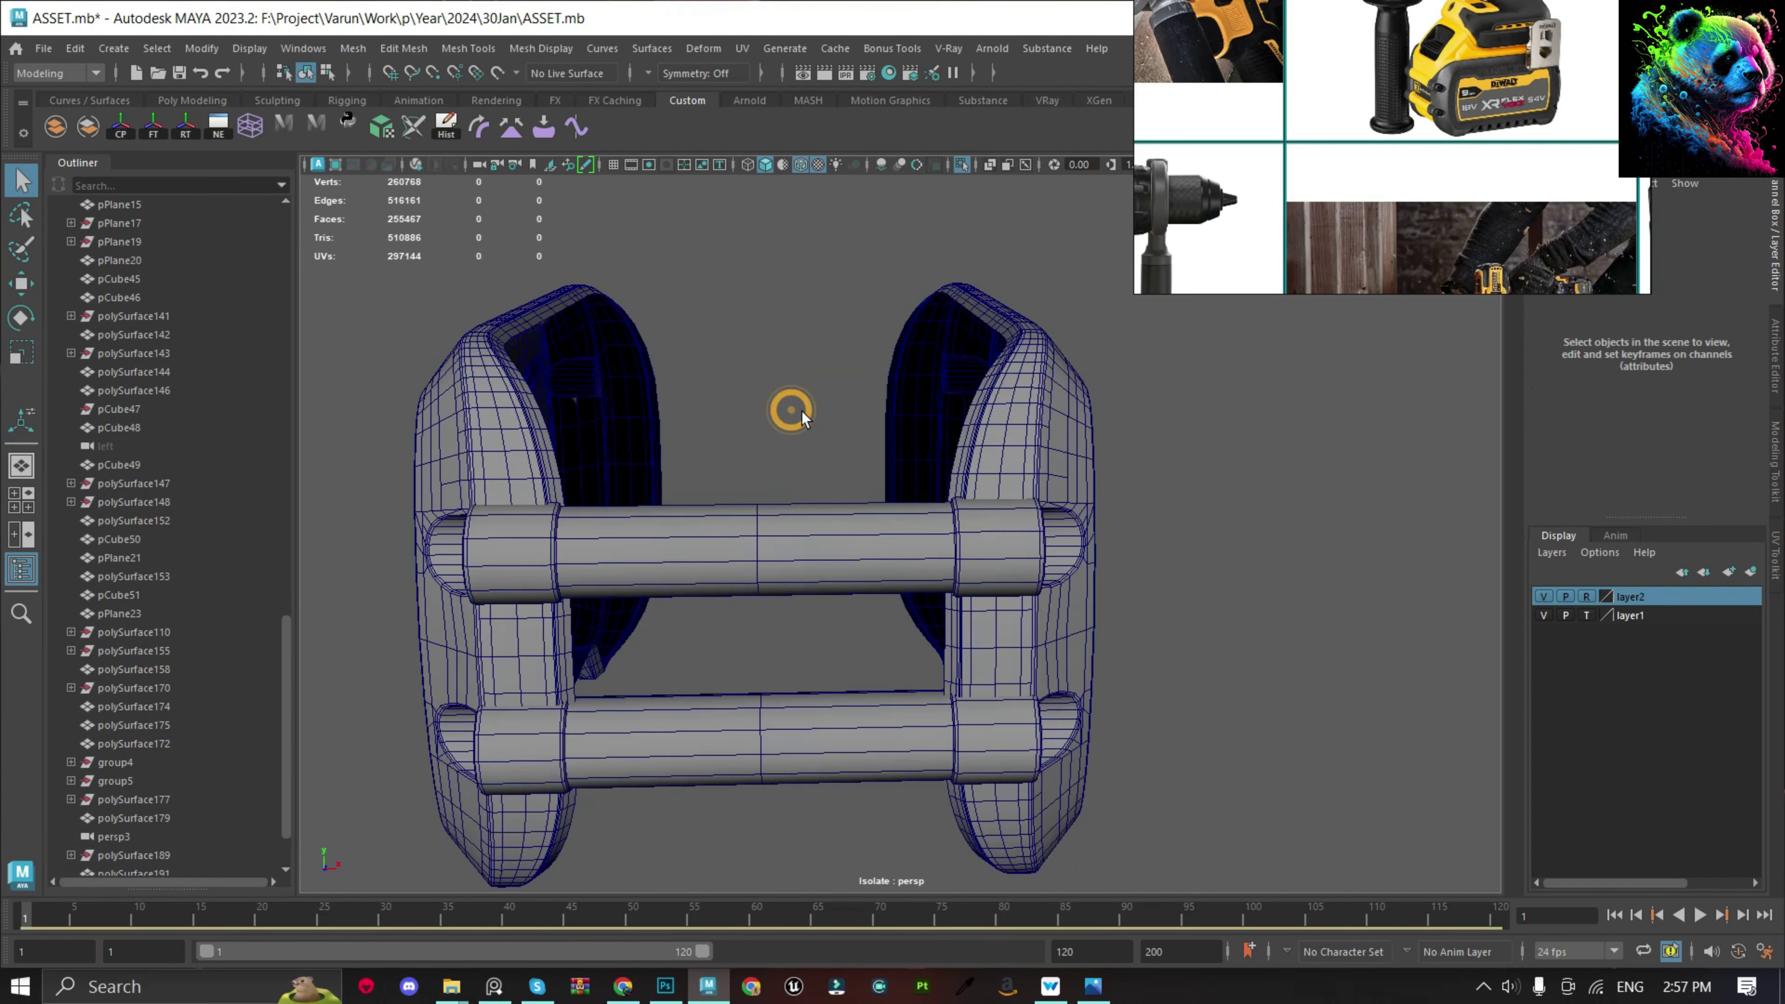
Exit isolate view and inspect the joined smooth-shaded housing on the whole drill.
scroll(789, 411, "down", 3)
left_click(816, 169)
left_click(859, 454)
left_click_drag(859, 453, 938, 367, "alt")
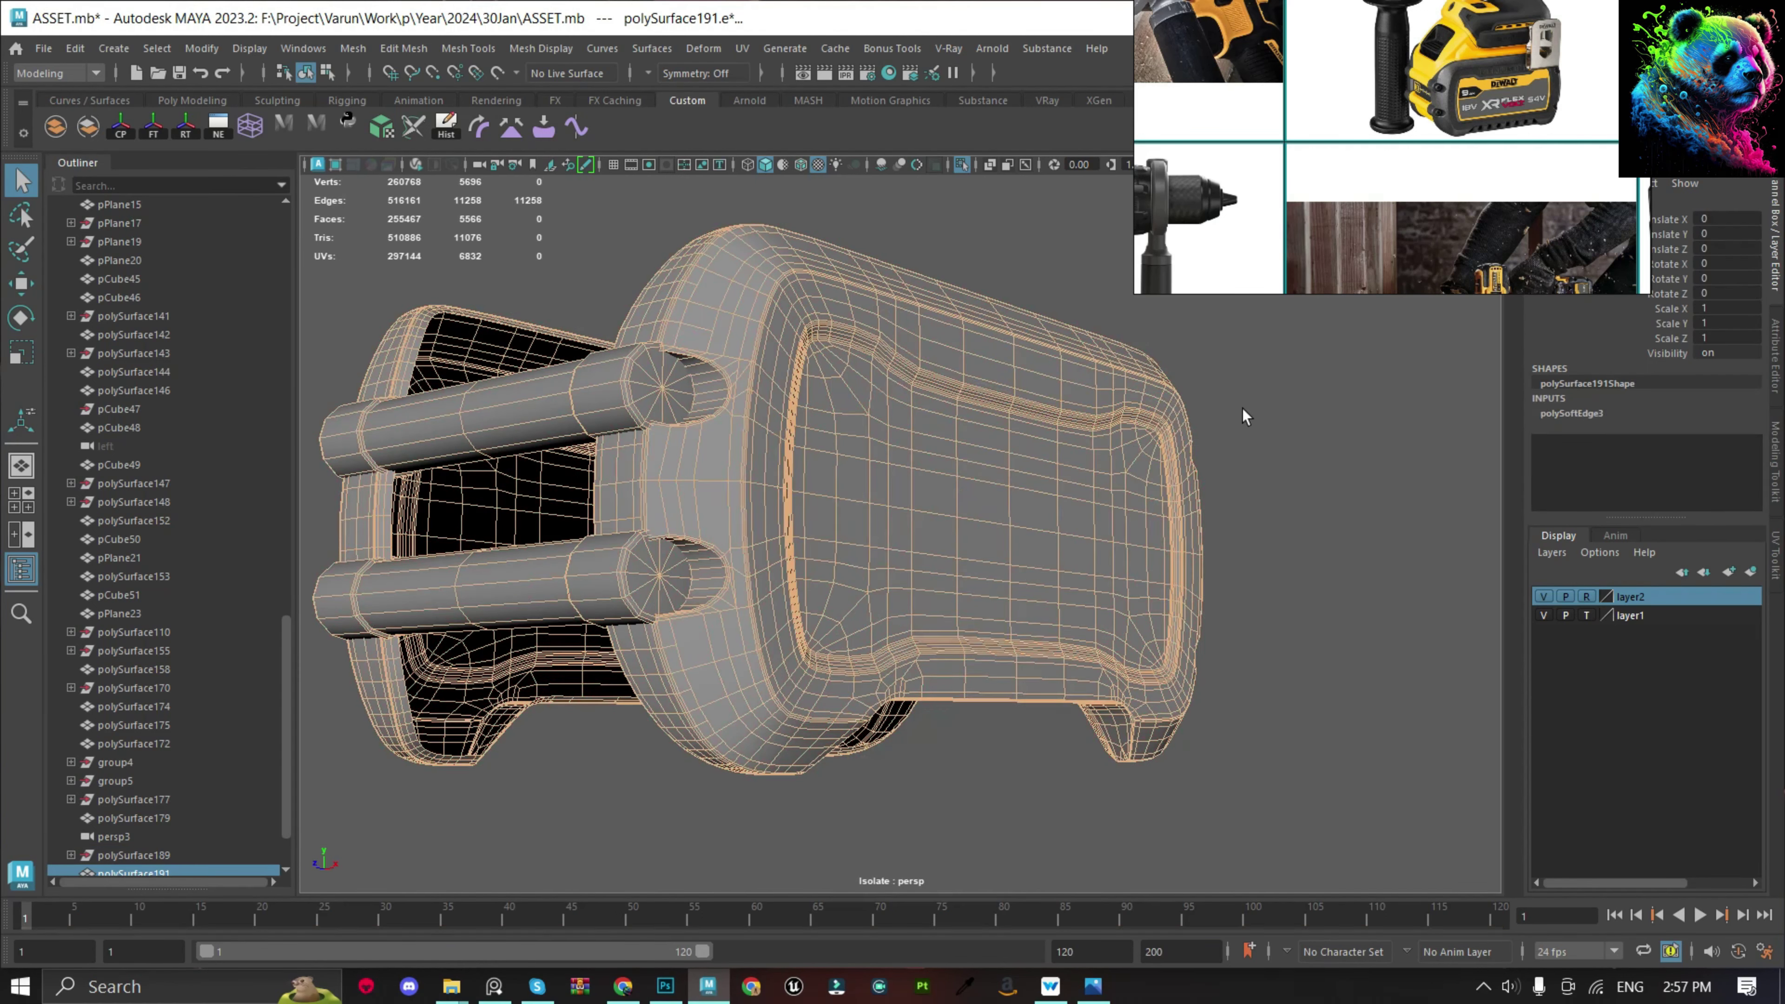
left_click(1240, 405)
key("ctrl+1")
scroll(768, 441, "up", 5)
left_click(680, 432)
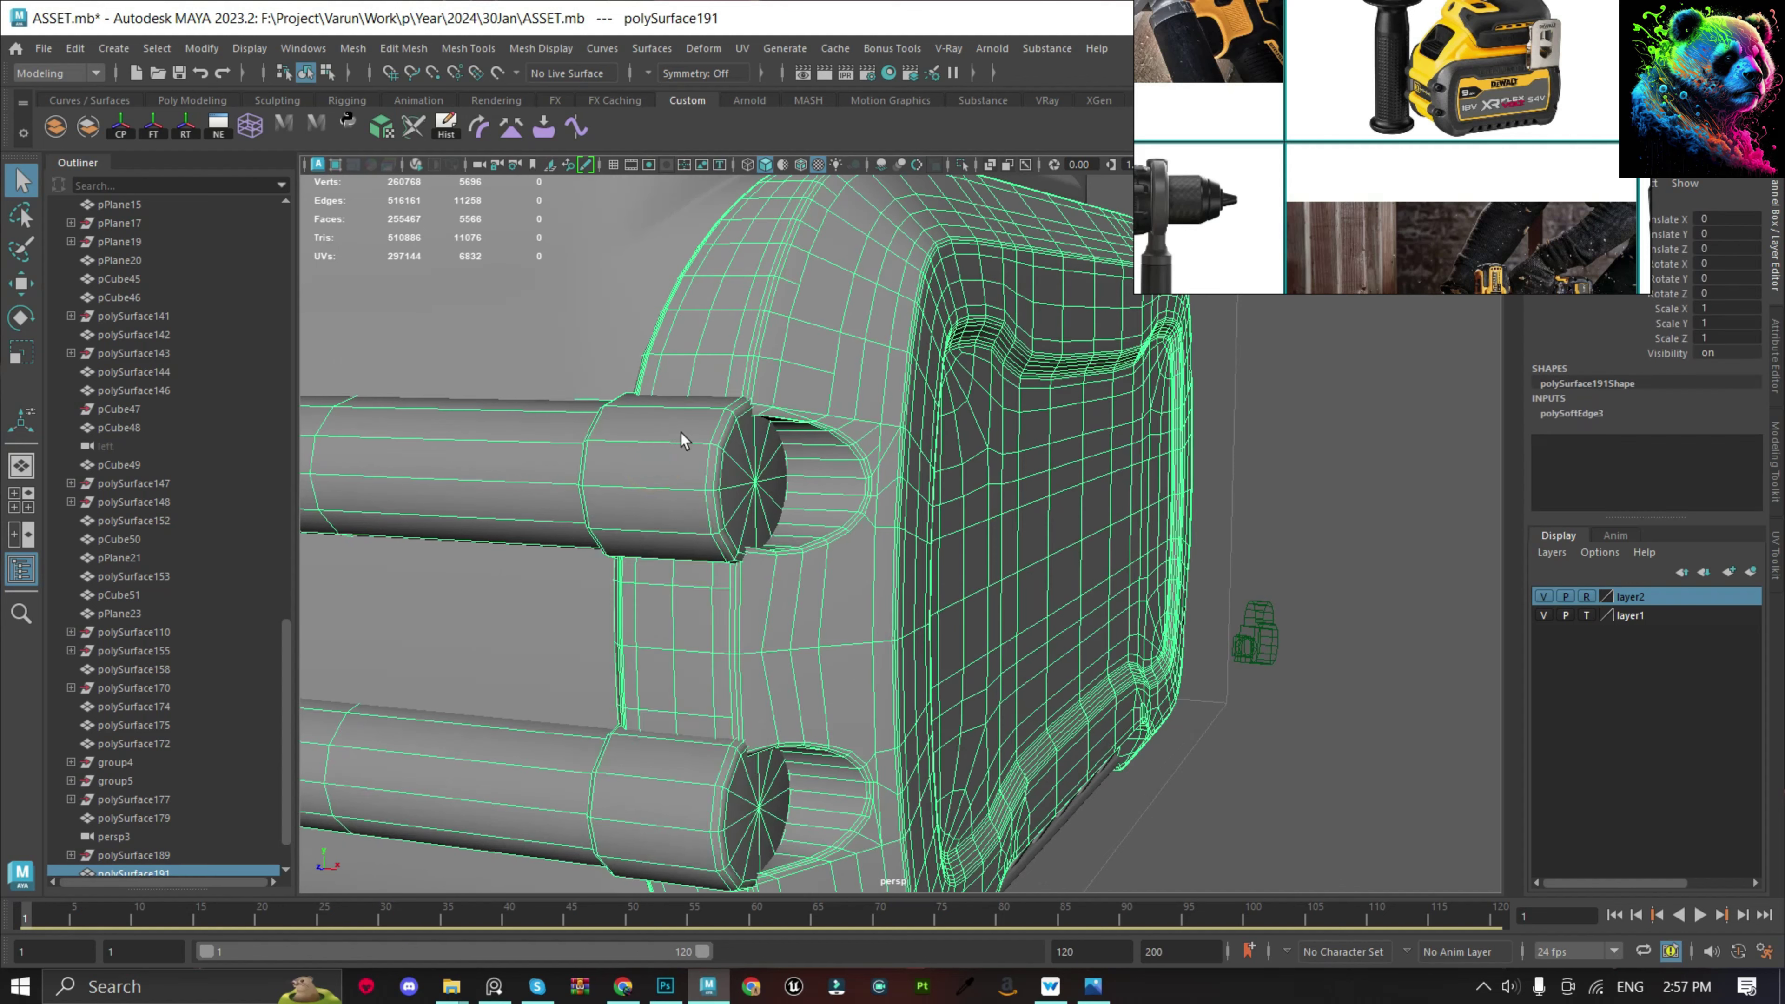
scroll(694, 469, "down", 5)
left_click_drag(1208, 518, 1019, 422, "alt")
Save the scene and switch to the side view with reference textures shown.
left_click(988, 328)
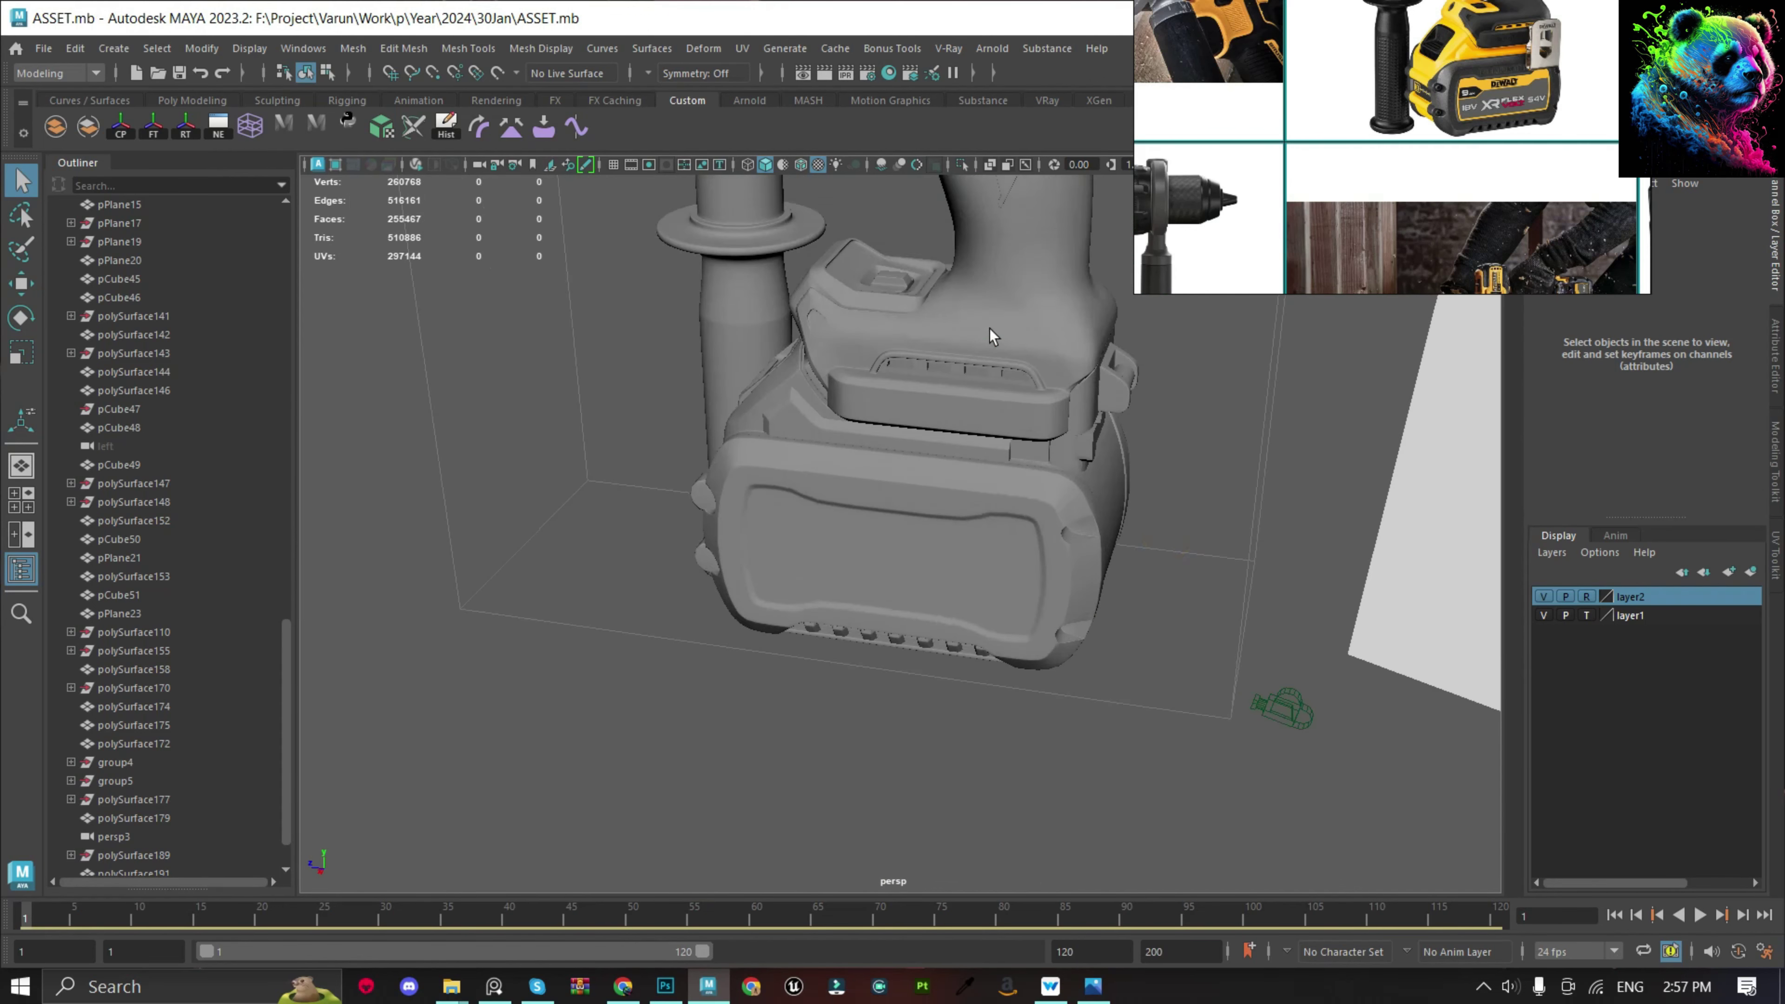
mouse_move(989, 328)
left_mouse_down("alt")
mouse_move(1072, 500)
mouse_move(1125, 458)
left_mouse_up("alt")
key("ctrl+s")
scroll(1603, 262, "up", 3)
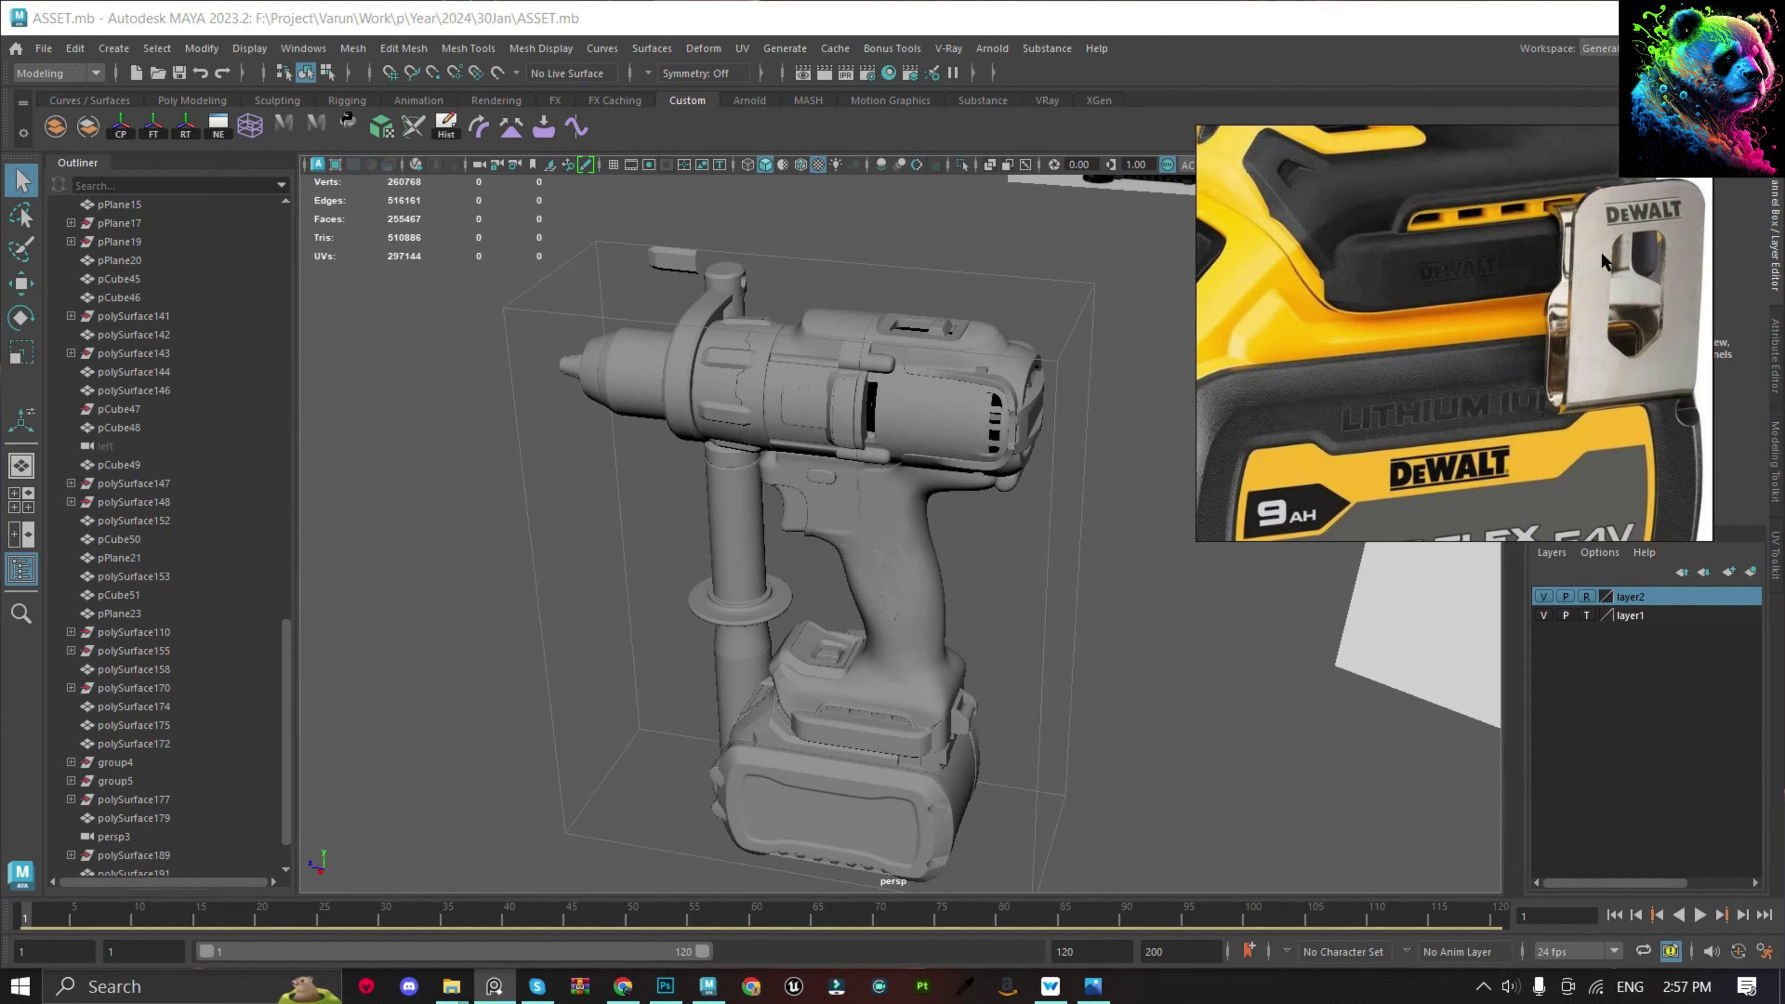
left_click_drag(904, 592, 810, 621)
left_click(859, 790)
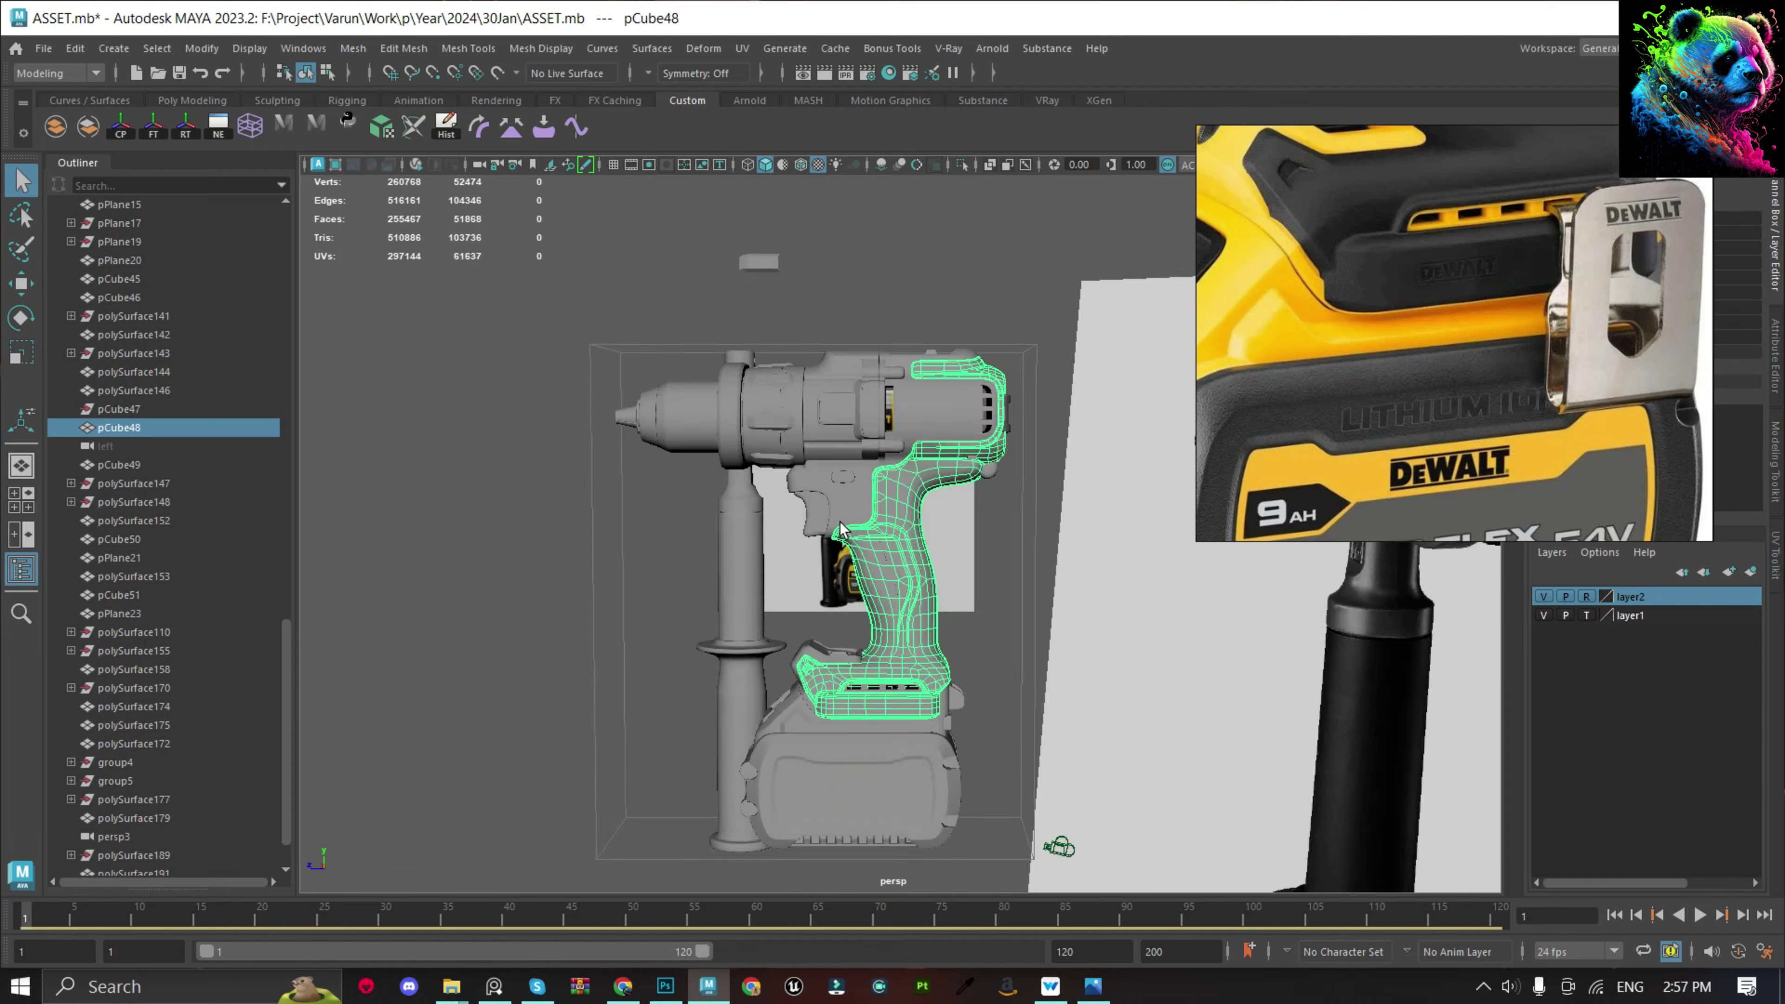
left_click(1048, 618)
key("6")
Frame the battery housing in the side view and save again.
left_click(914, 777)
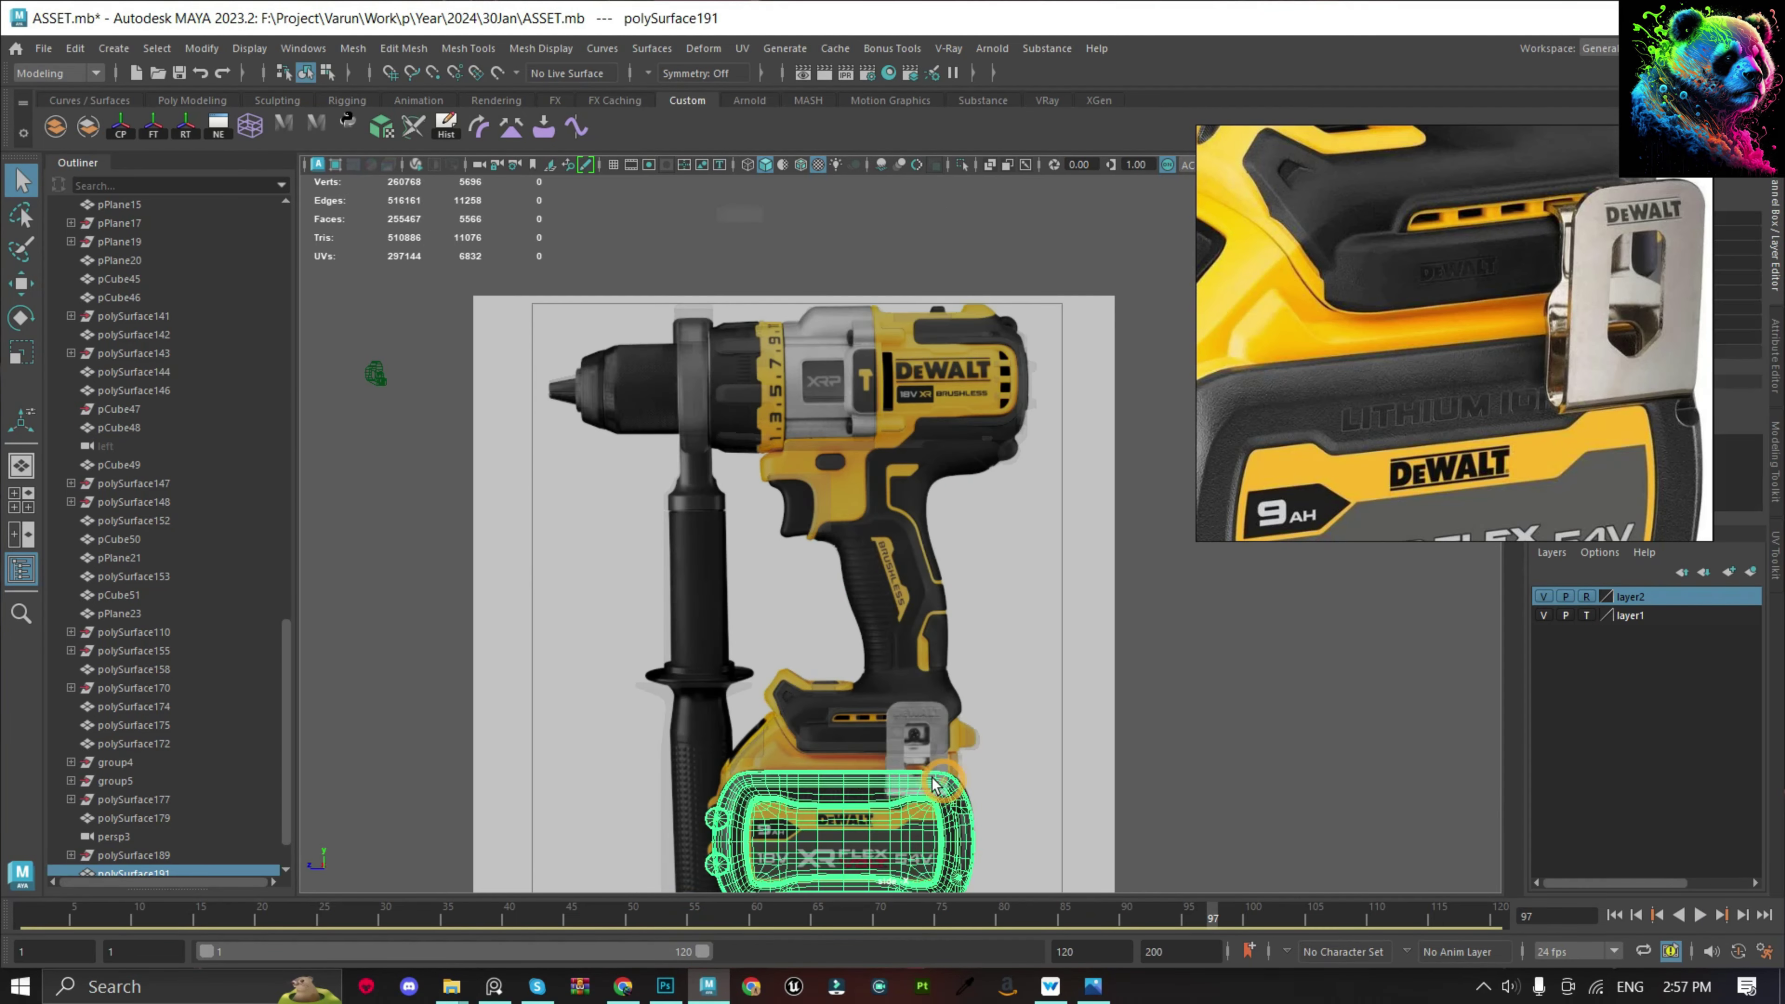
key("F9")
key("f")
key("F8")
key("f")
key("ctrl+s")
Create a polygon plane over the belt clip reference and move its right-edge vertices.
right_click_drag(799, 378, 843, 373, "shift")
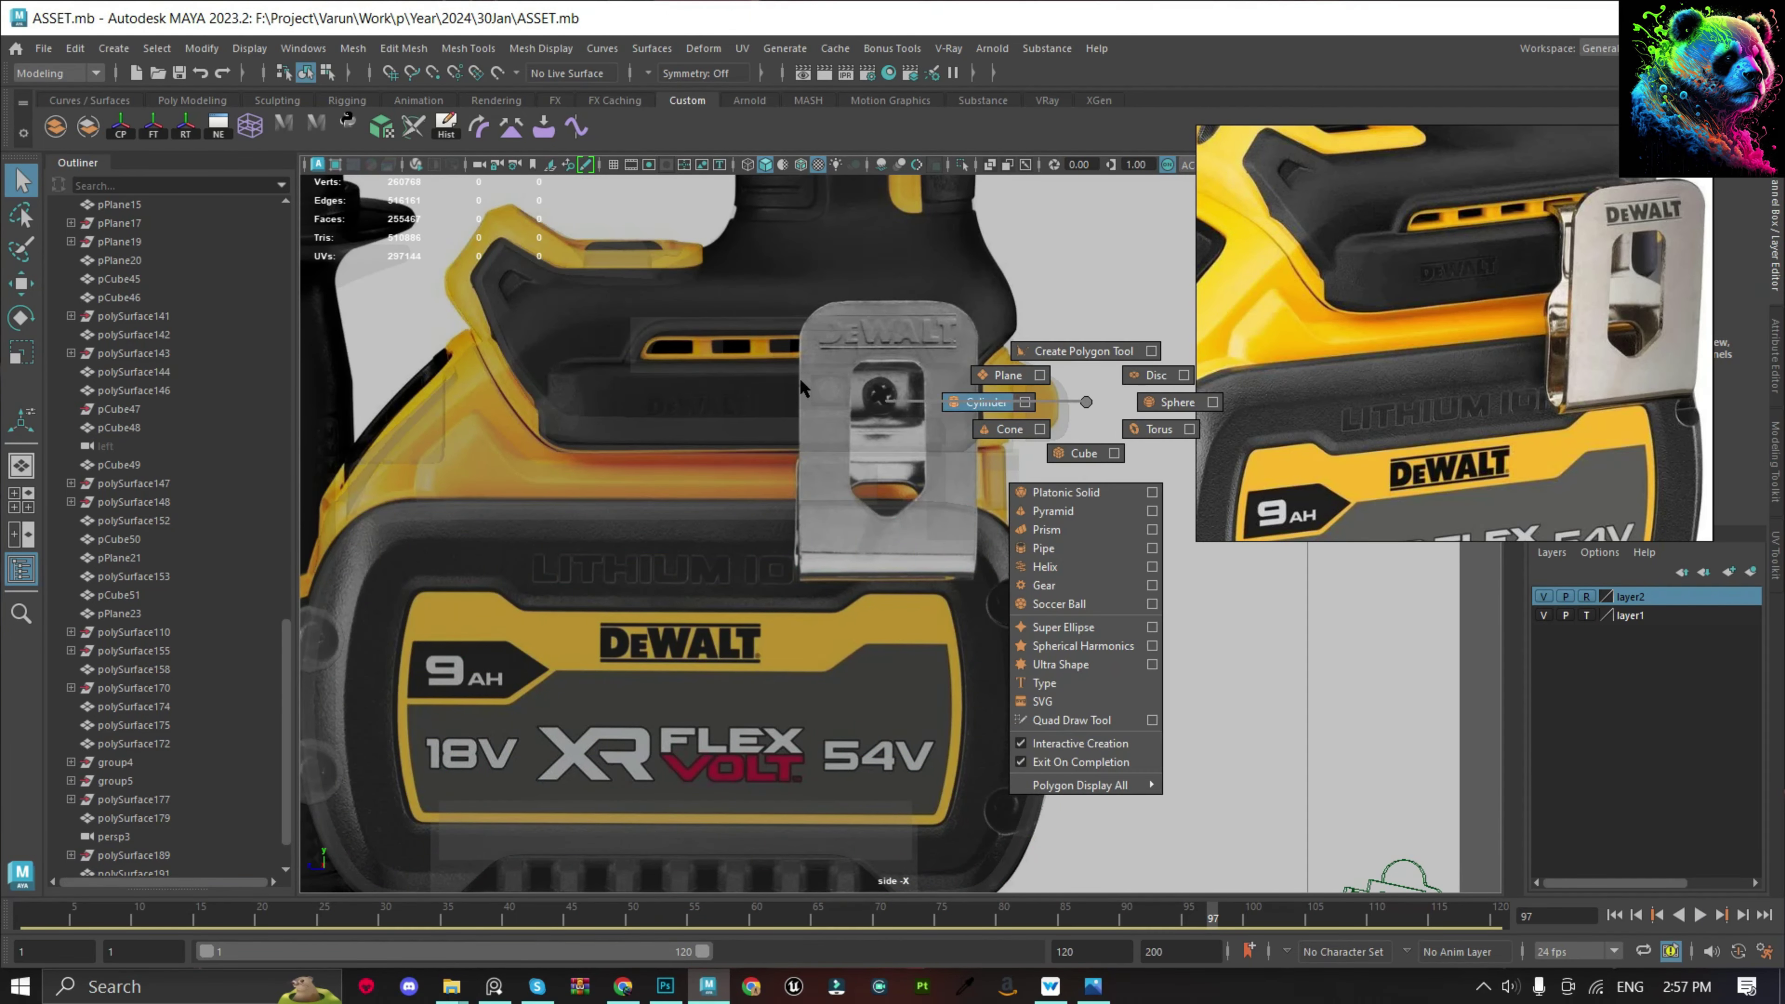
scroll(843, 373, "up", 2)
left_click_drag(777, 266, 990, 578)
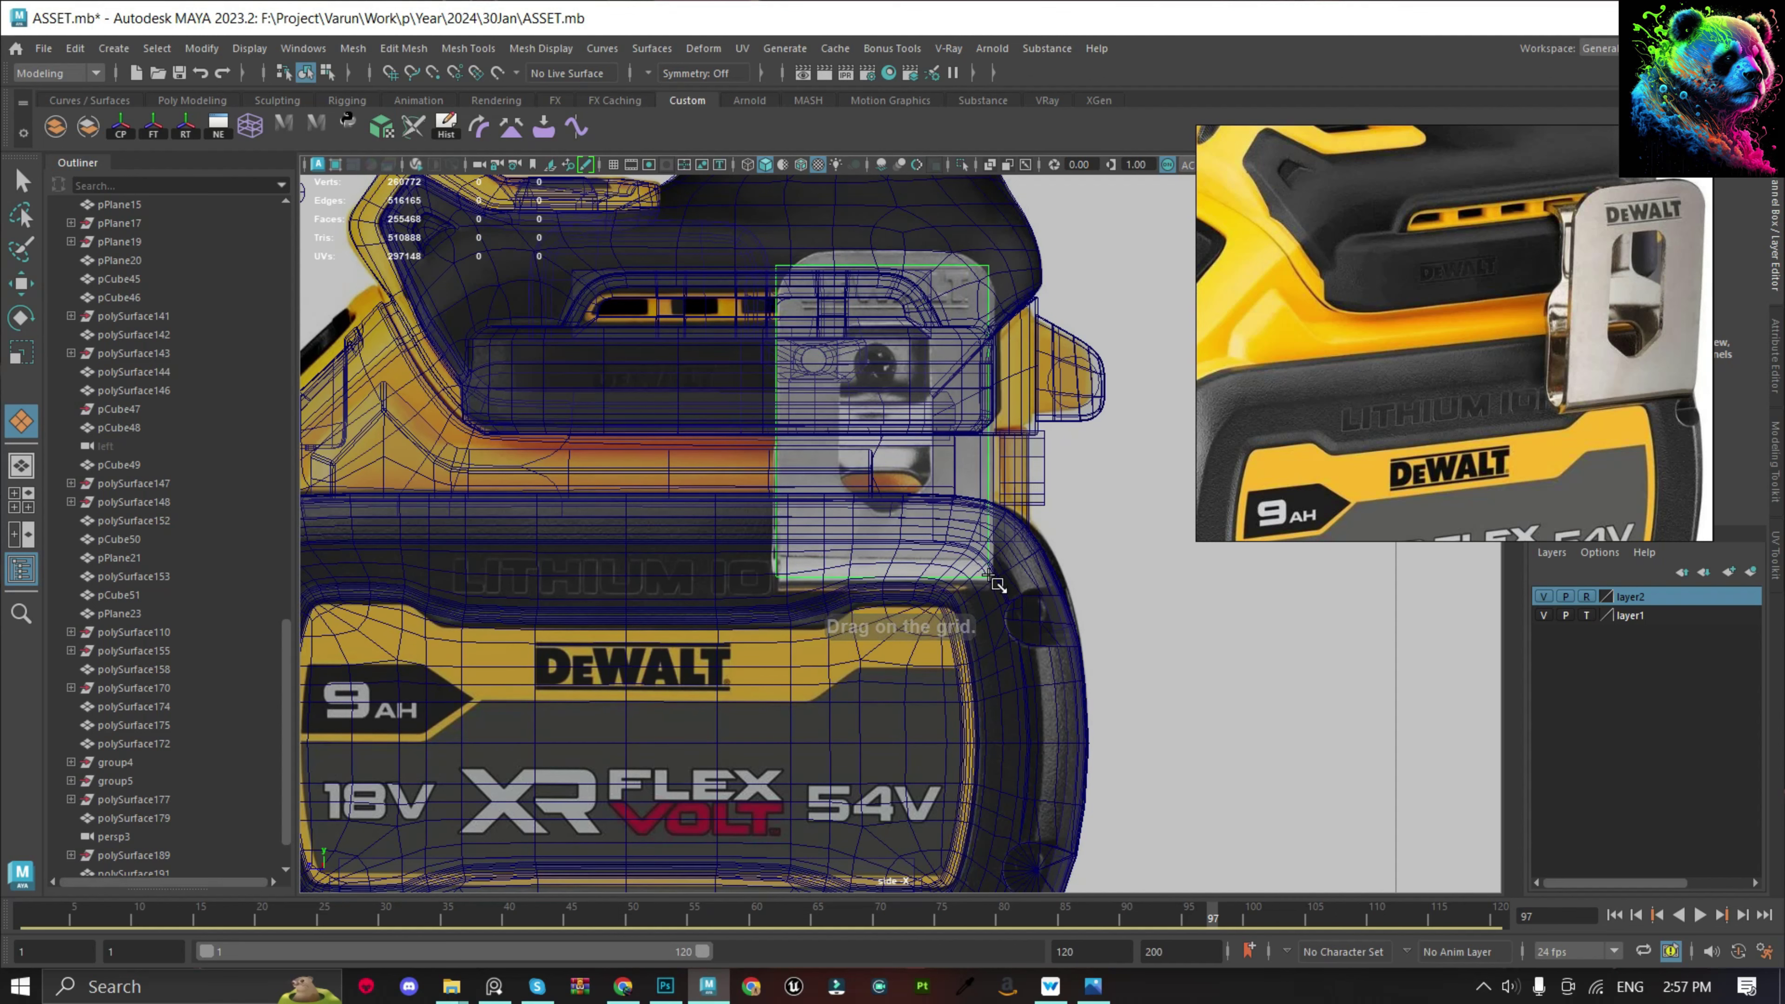
key("F9")
left_click_drag(1026, 239, 956, 605)
key("f")
key("w")
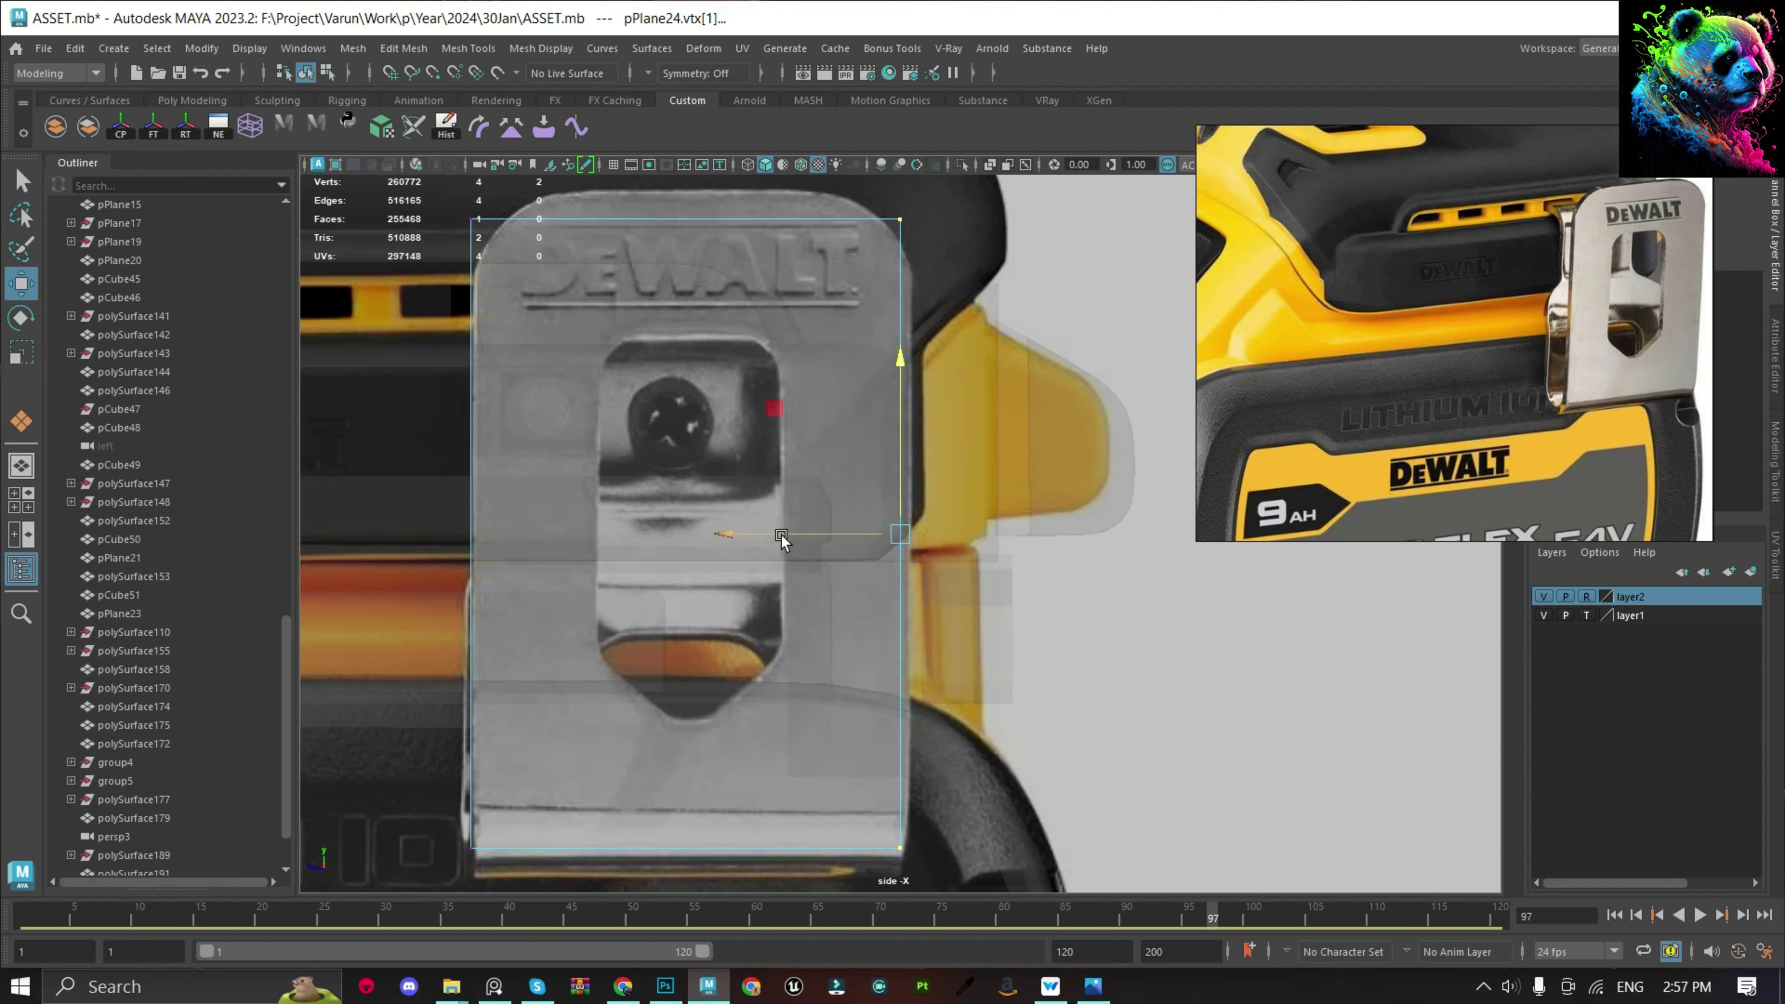
scroll(792, 542, "down", 5)
Select the plane's bottom edge and frame it in the textured perspective view.
key("F10")
left_click(857, 657)
key("f")
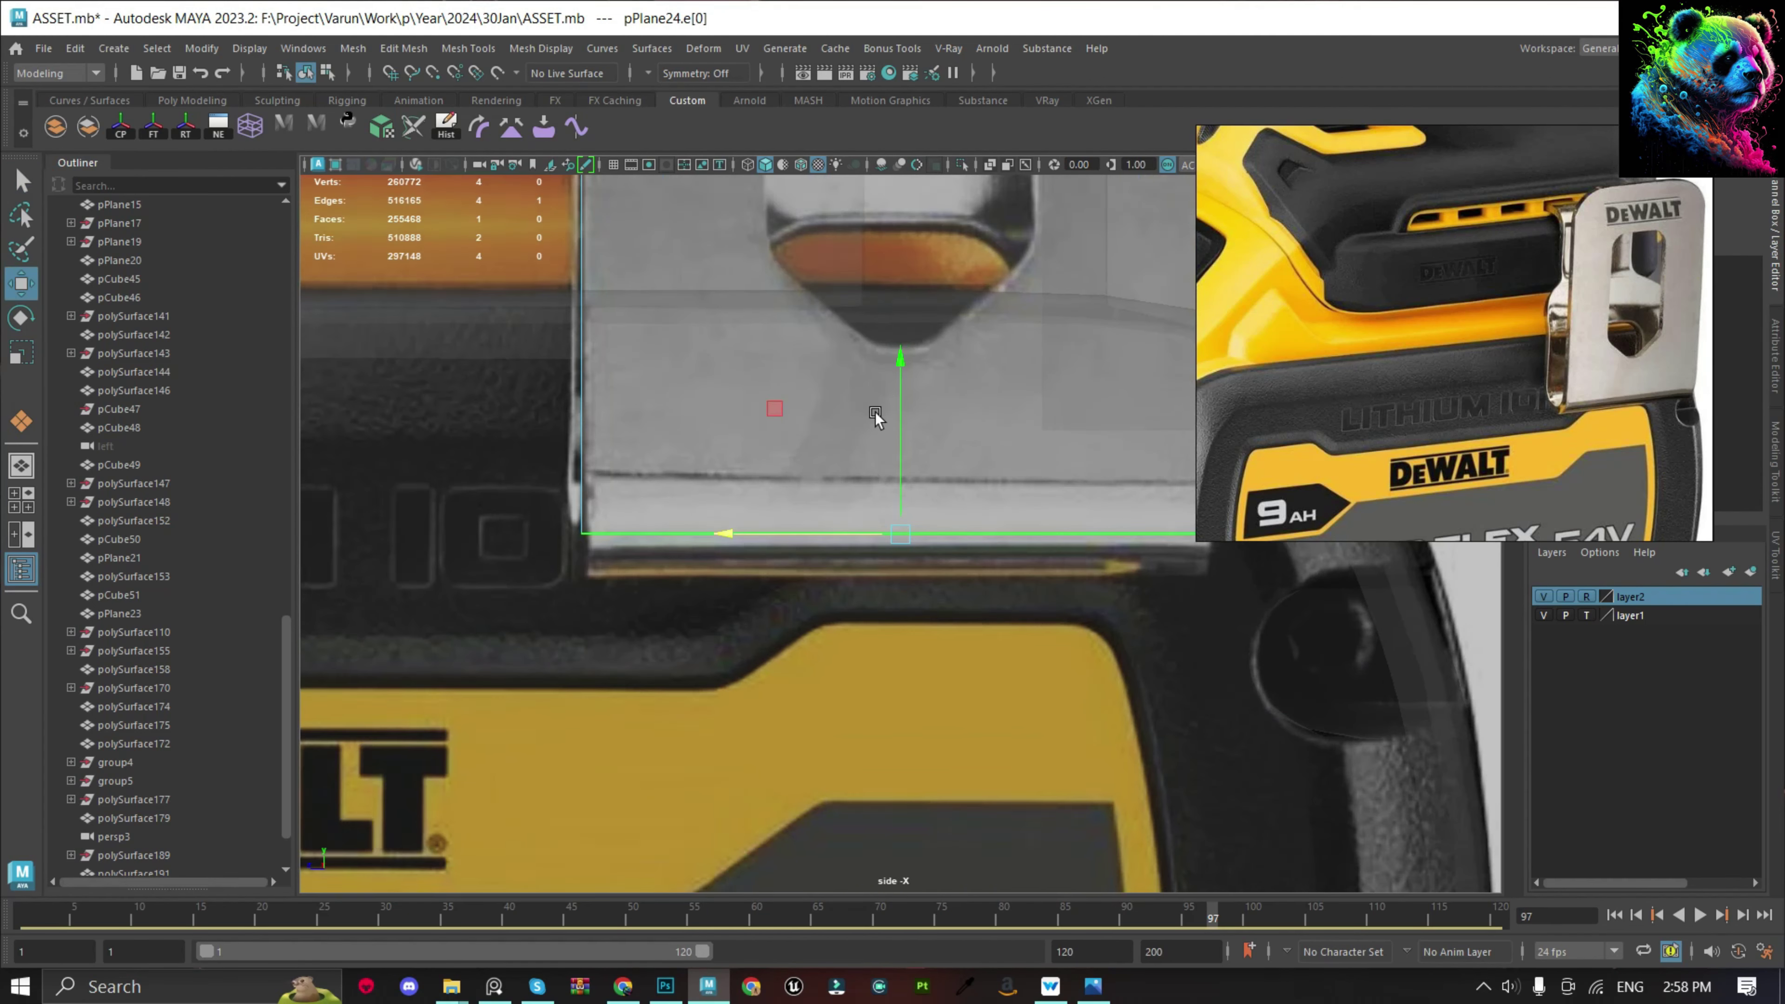
left_click_drag(912, 423, 912, 373)
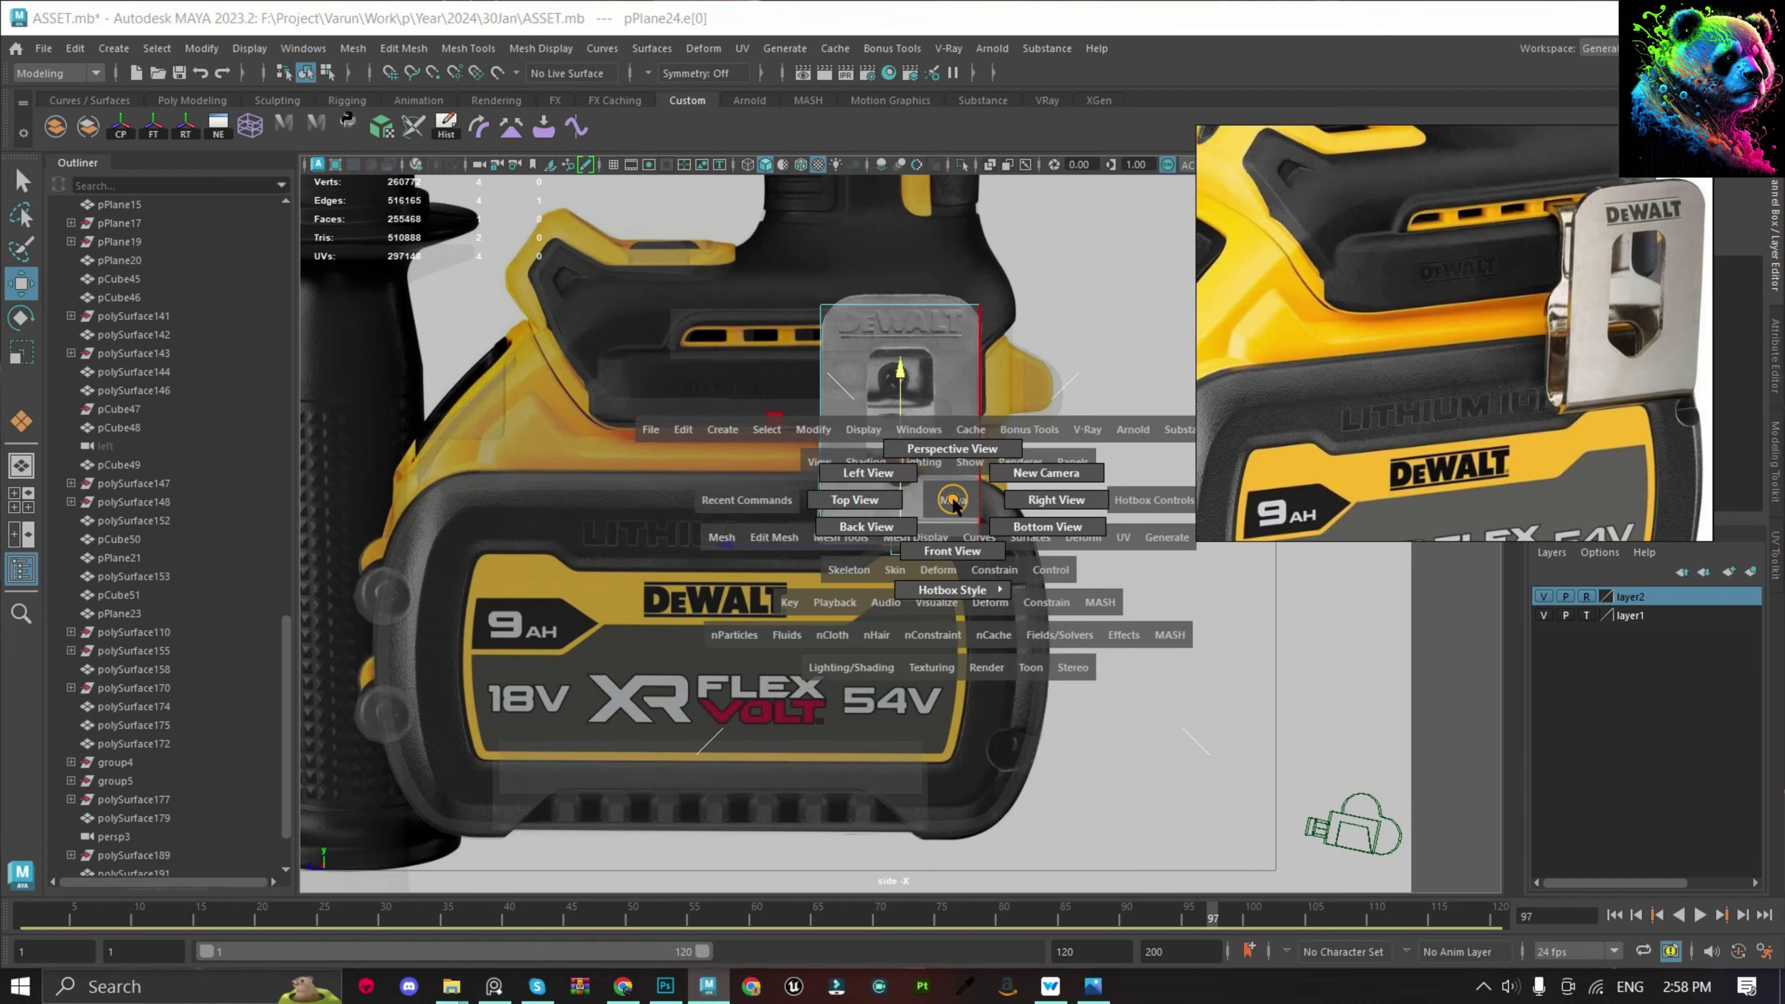
key("f")
scroll(756, 513, "down", 5)
key("F8")
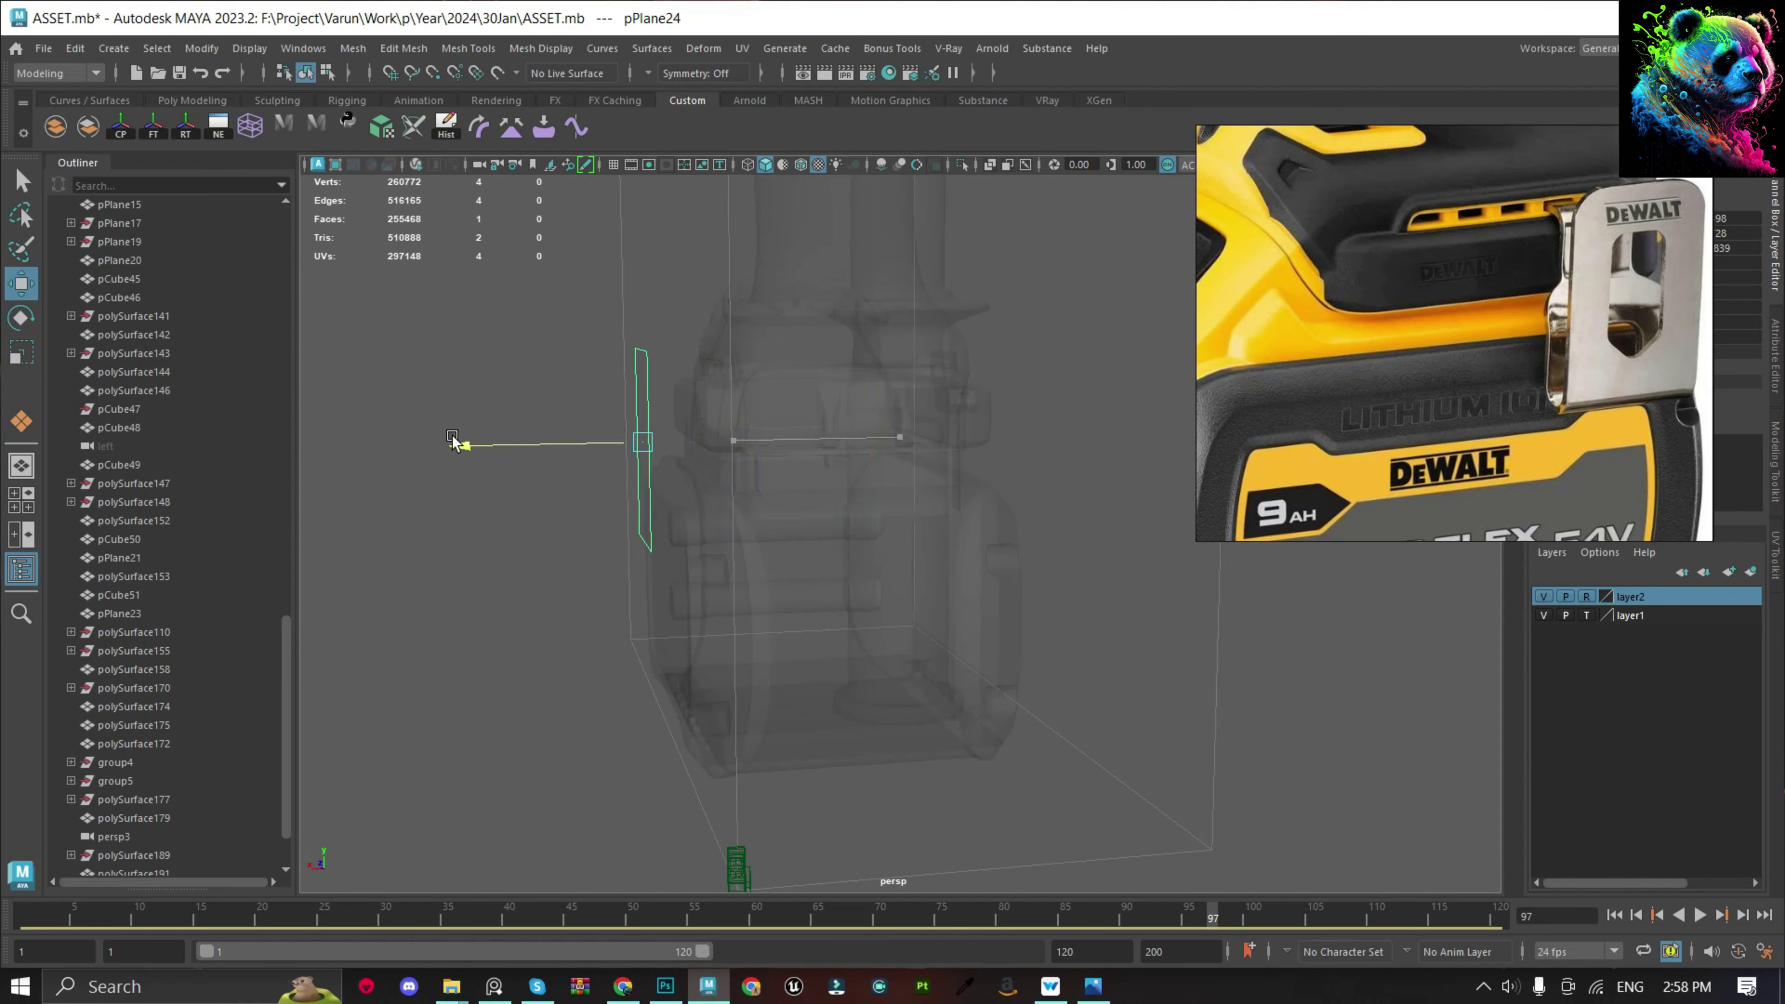
key("6")
key("F10")
Extrude the plane's bottom edge twice, pulling the new face upward.
key("ctrl+e")
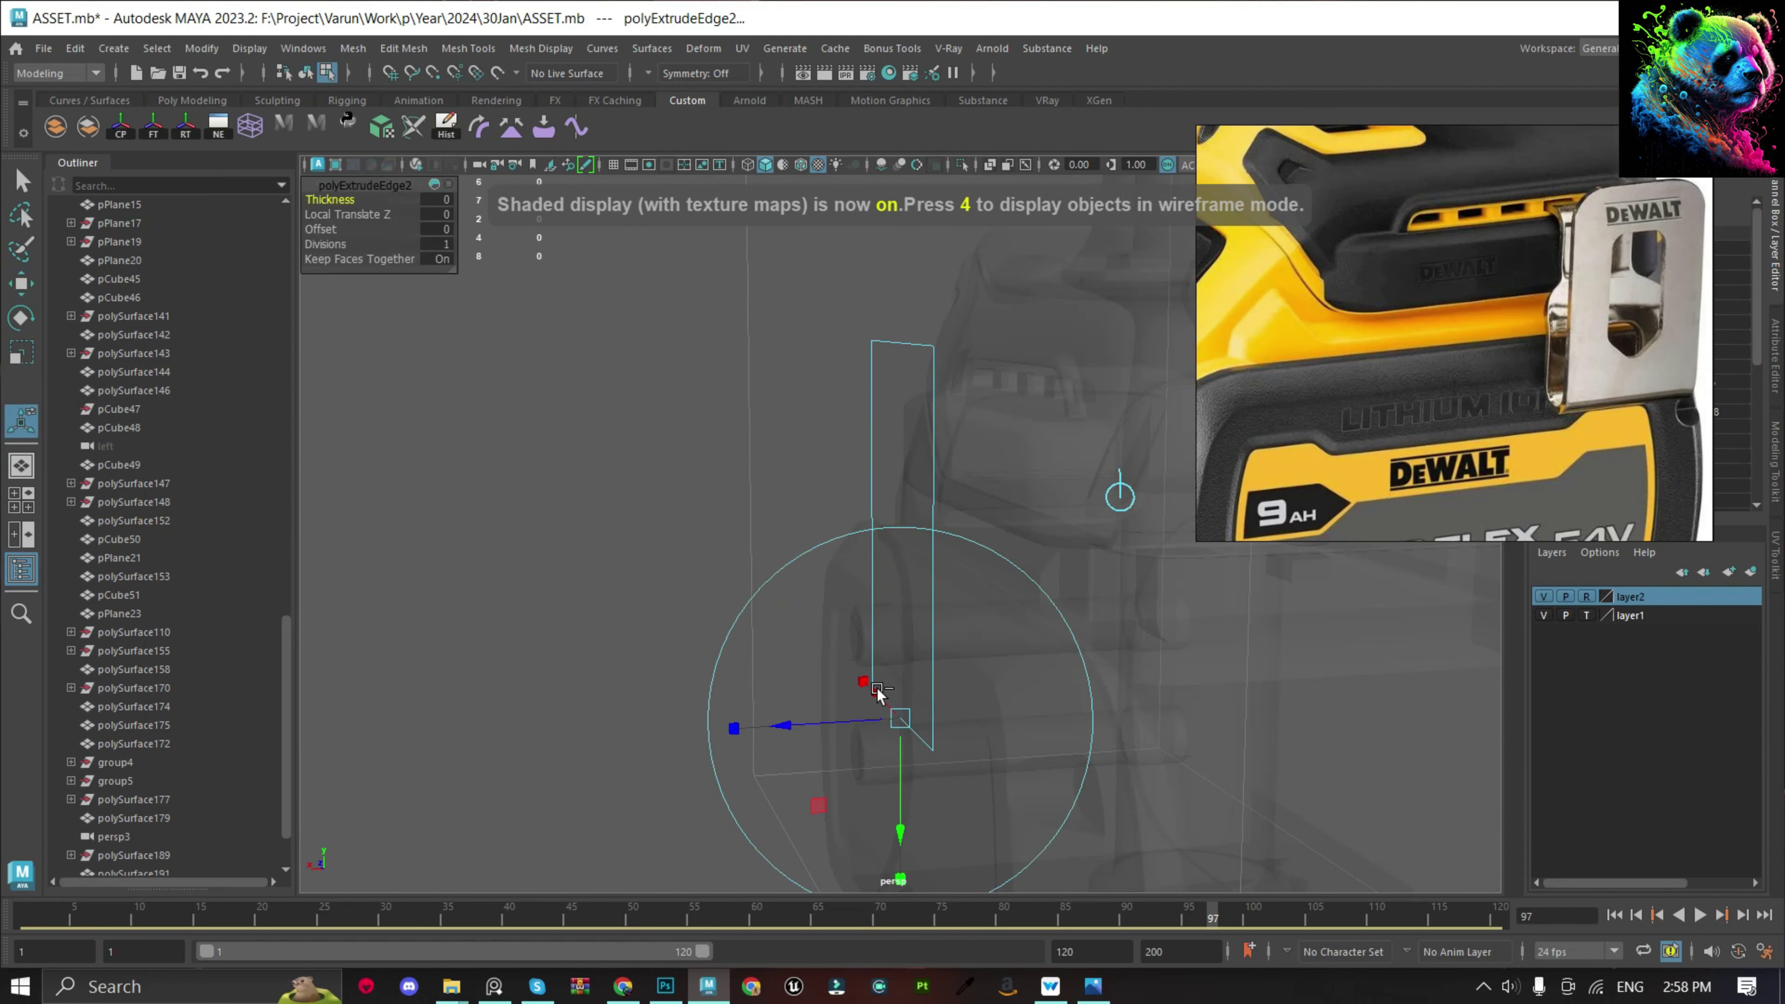
key("w")
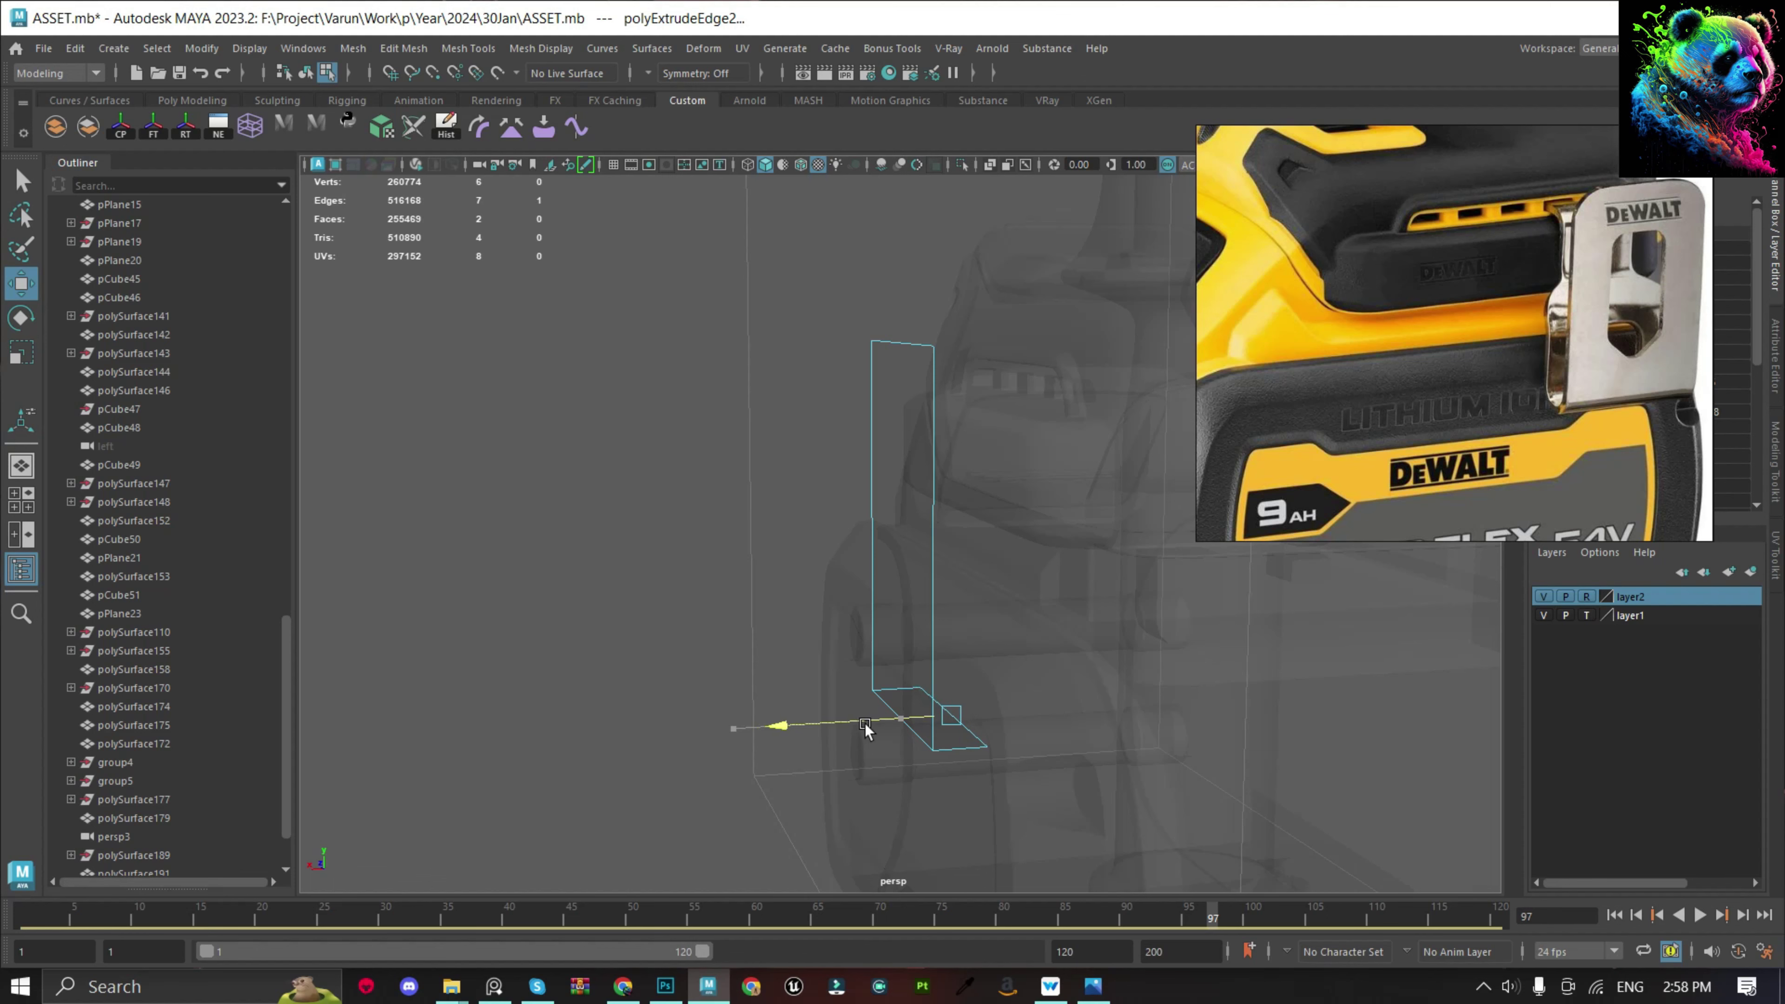
key("ctrl+e")
left_click_drag(952, 563, 949, 475)
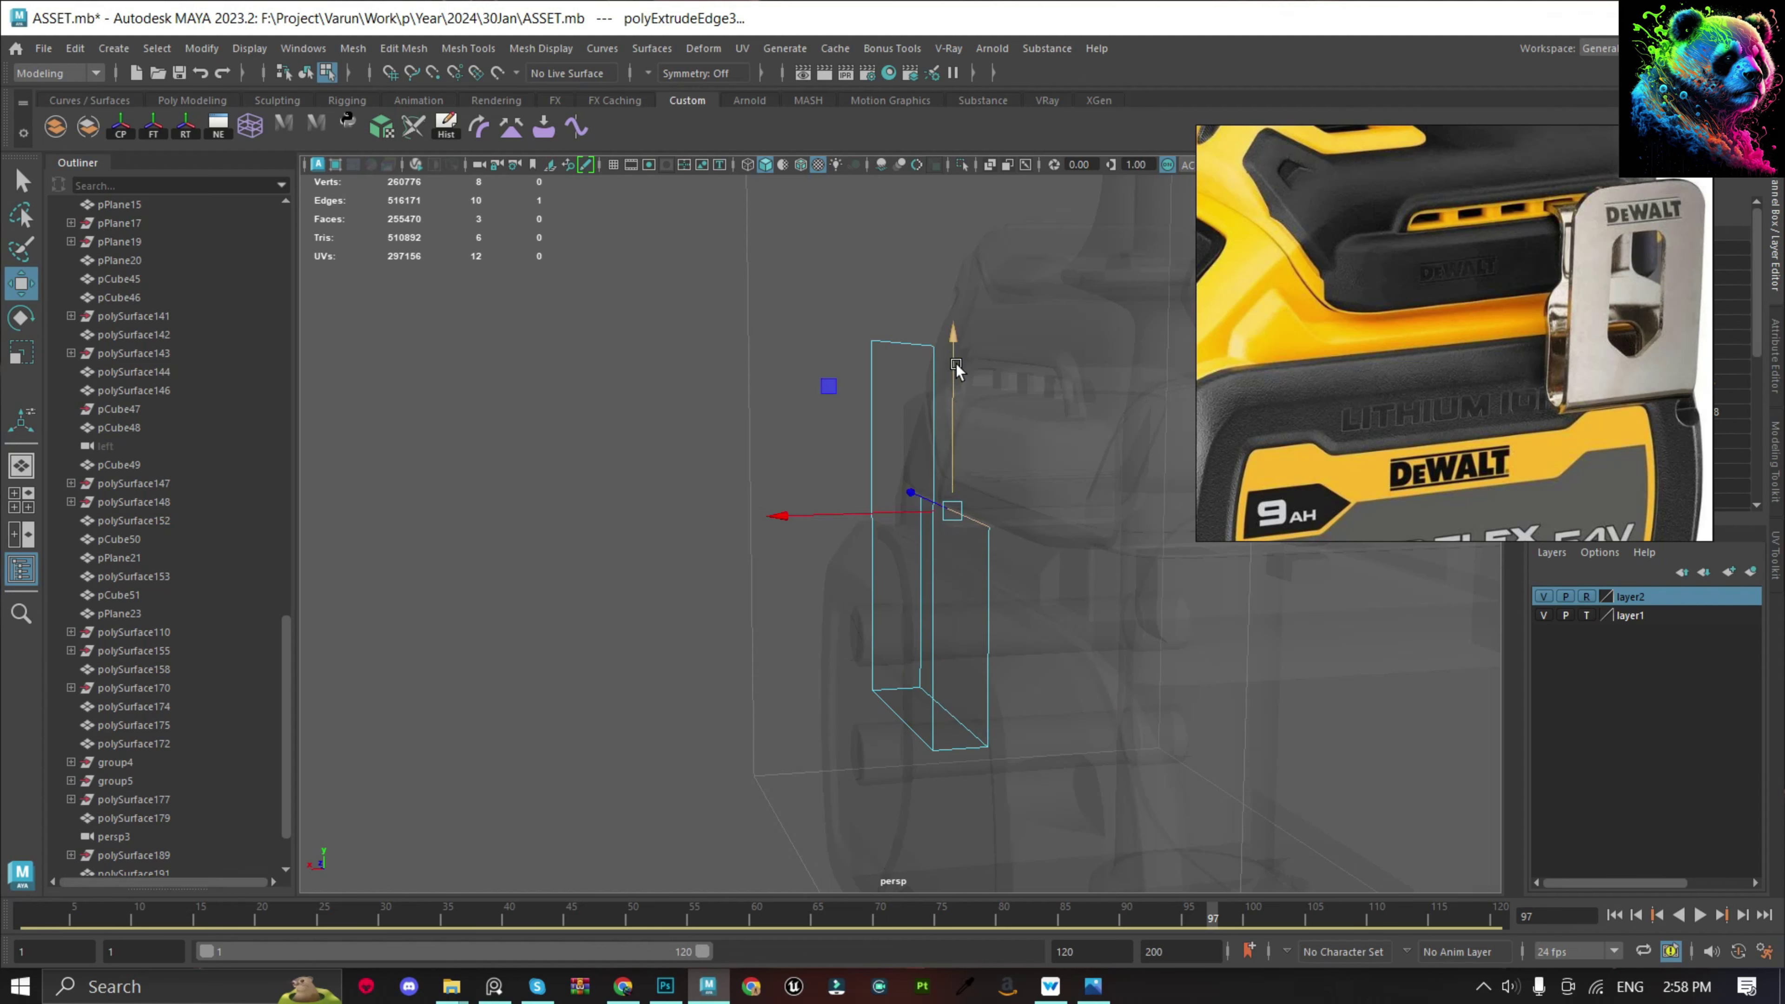
Extrude the edge once more in side view, pulling the strip up along the clip.
key("space")
key("f")
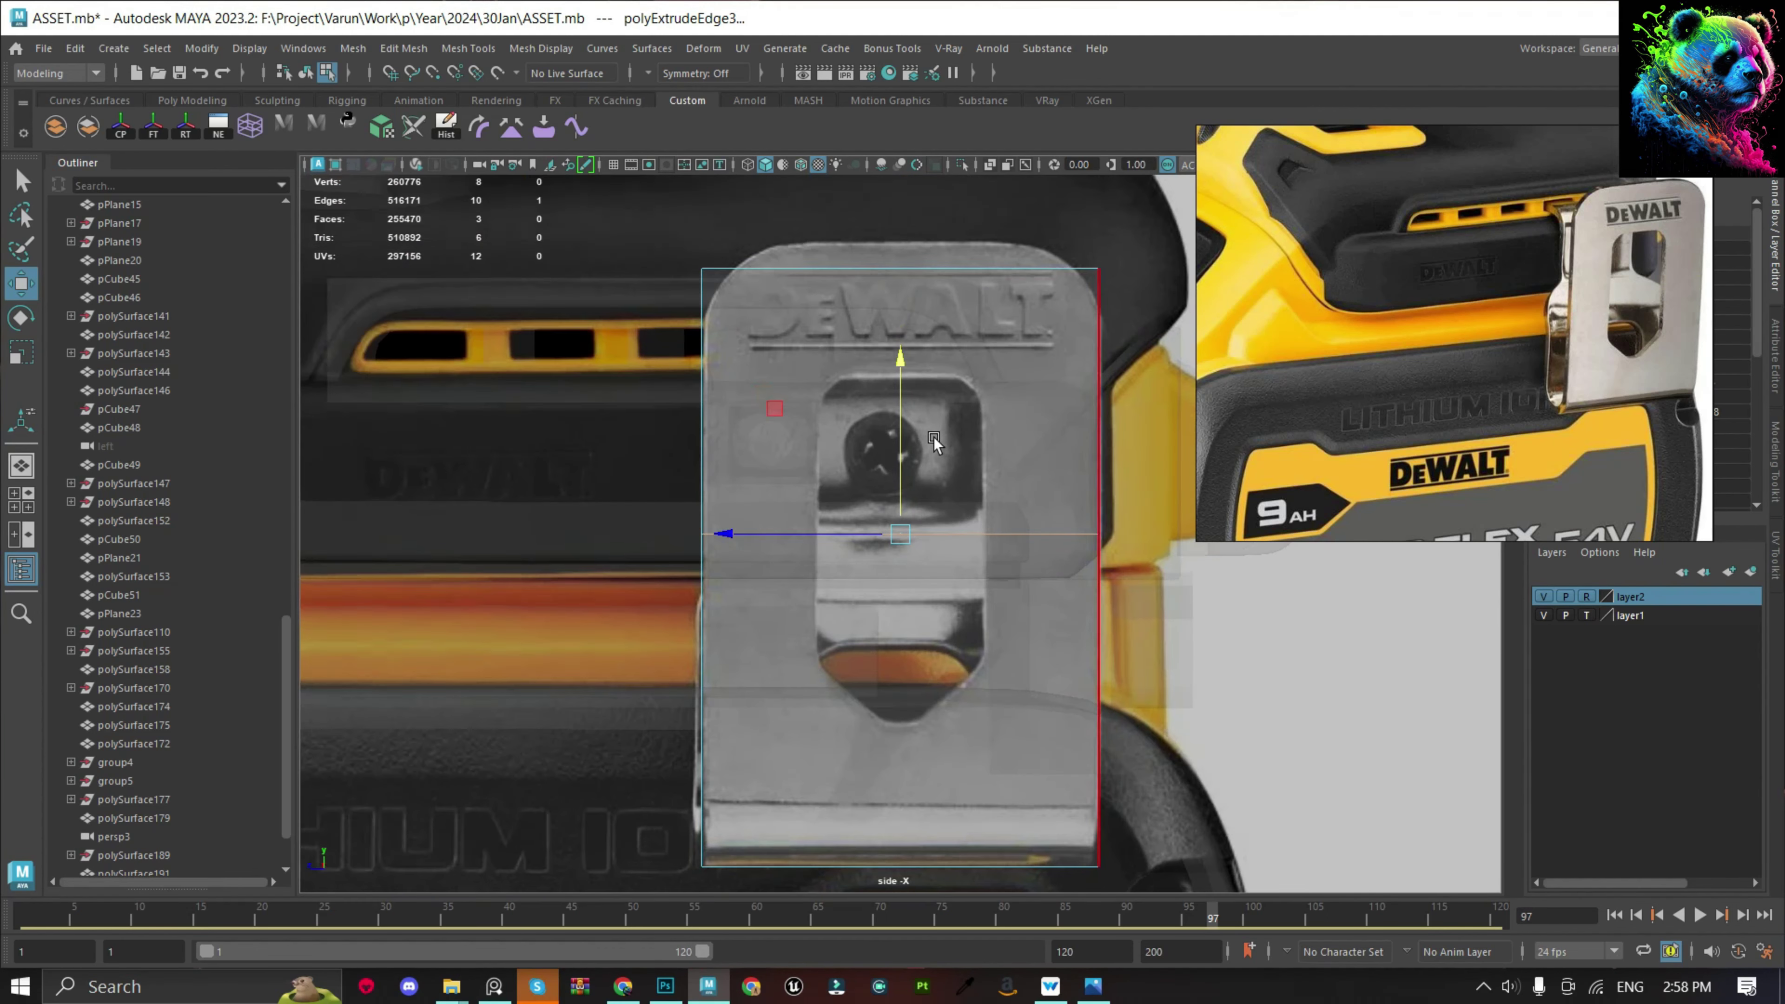
scroll(920, 436, "up", 2)
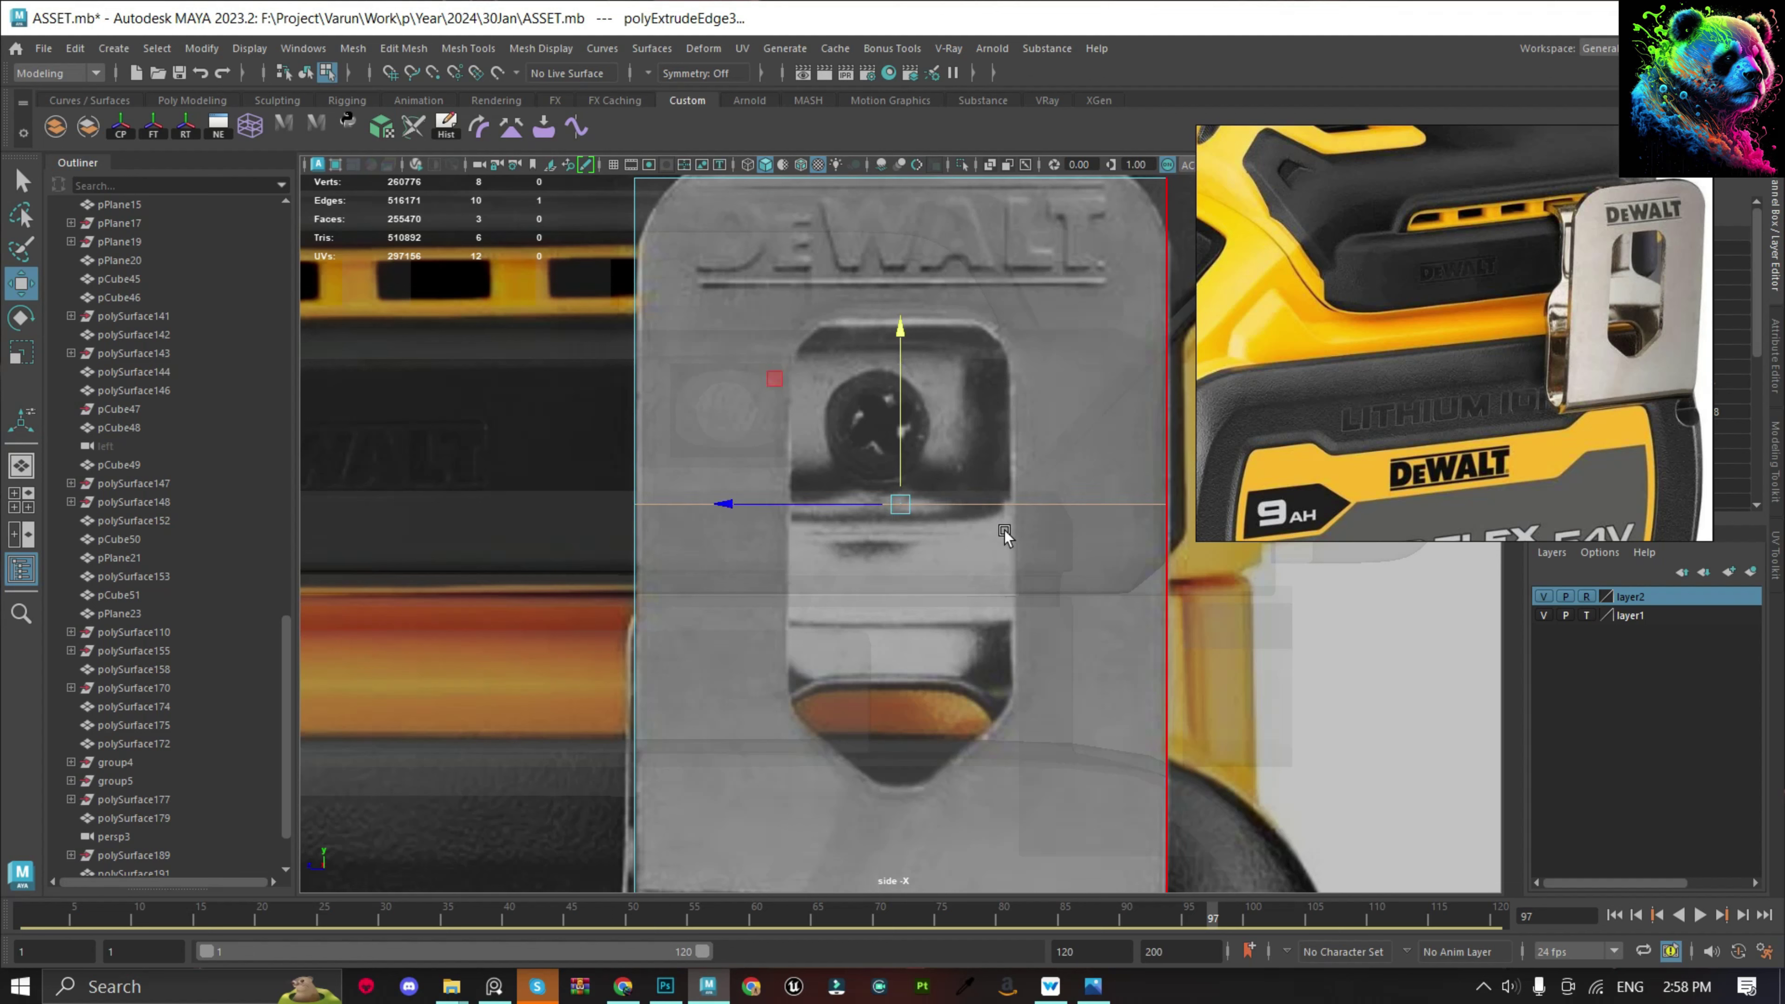
scroll(1376, 386, "down", 3)
scroll(1376, 387, "down", 2)
scroll(1497, 224, "up", 3)
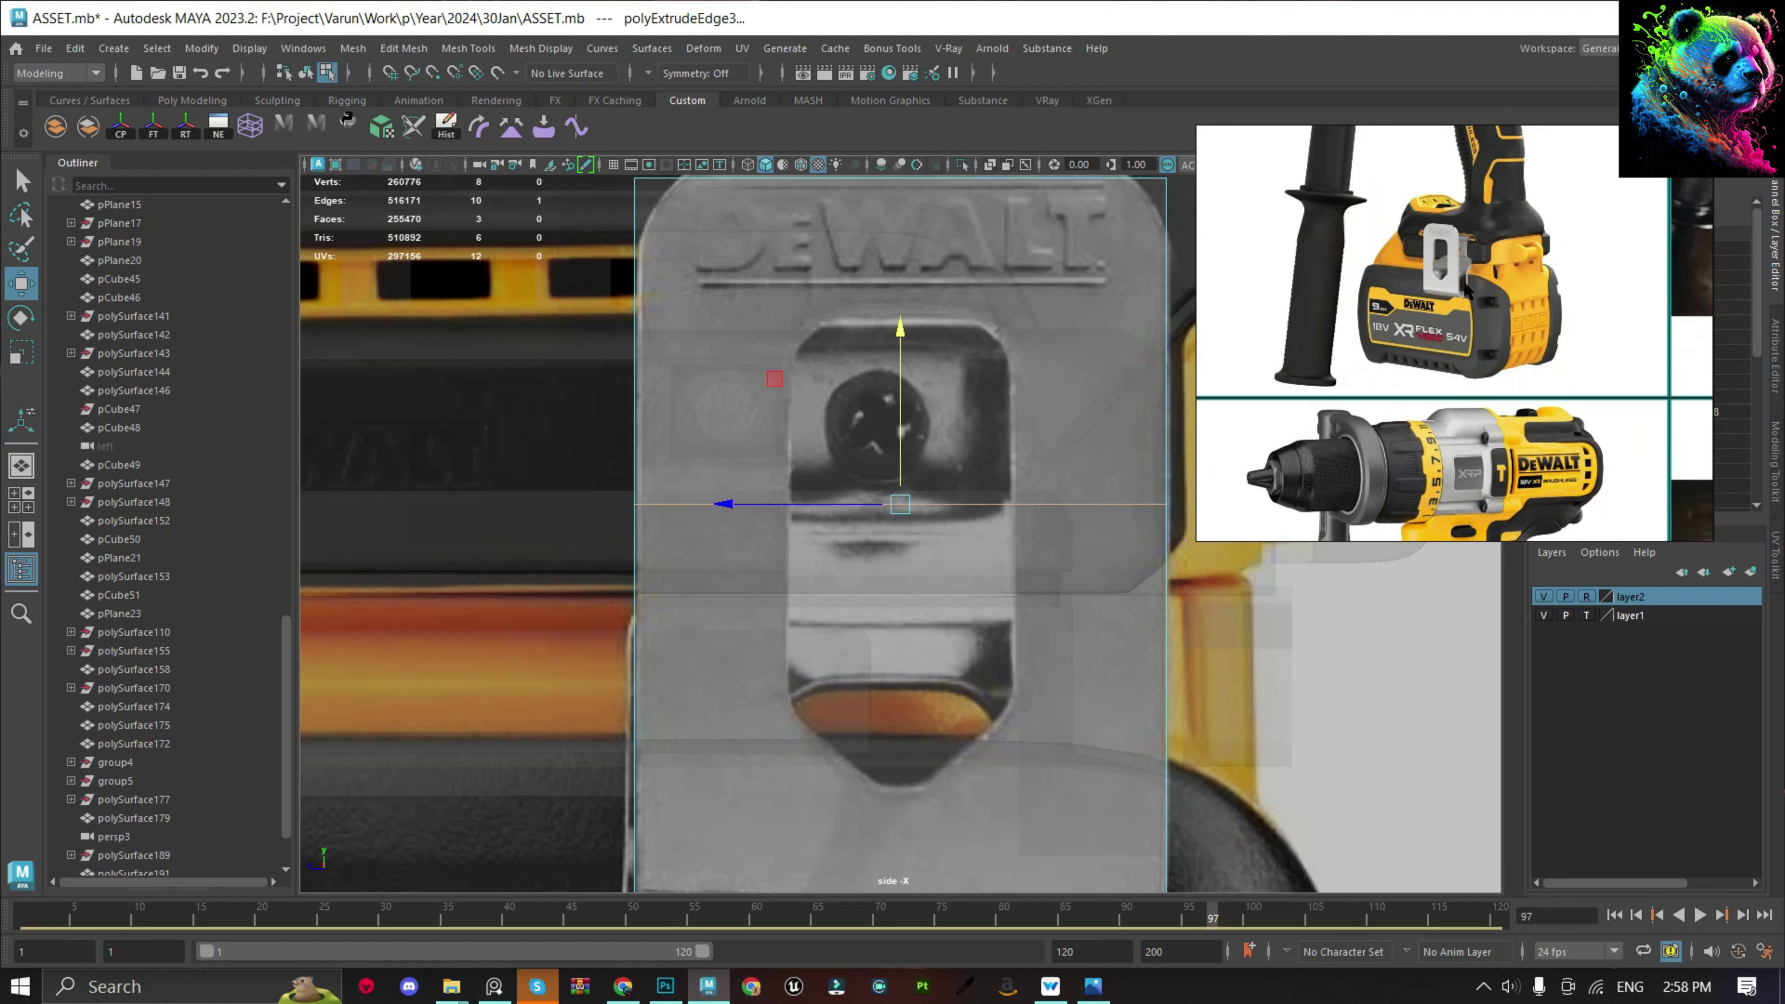
scroll(1494, 229, "up", 2)
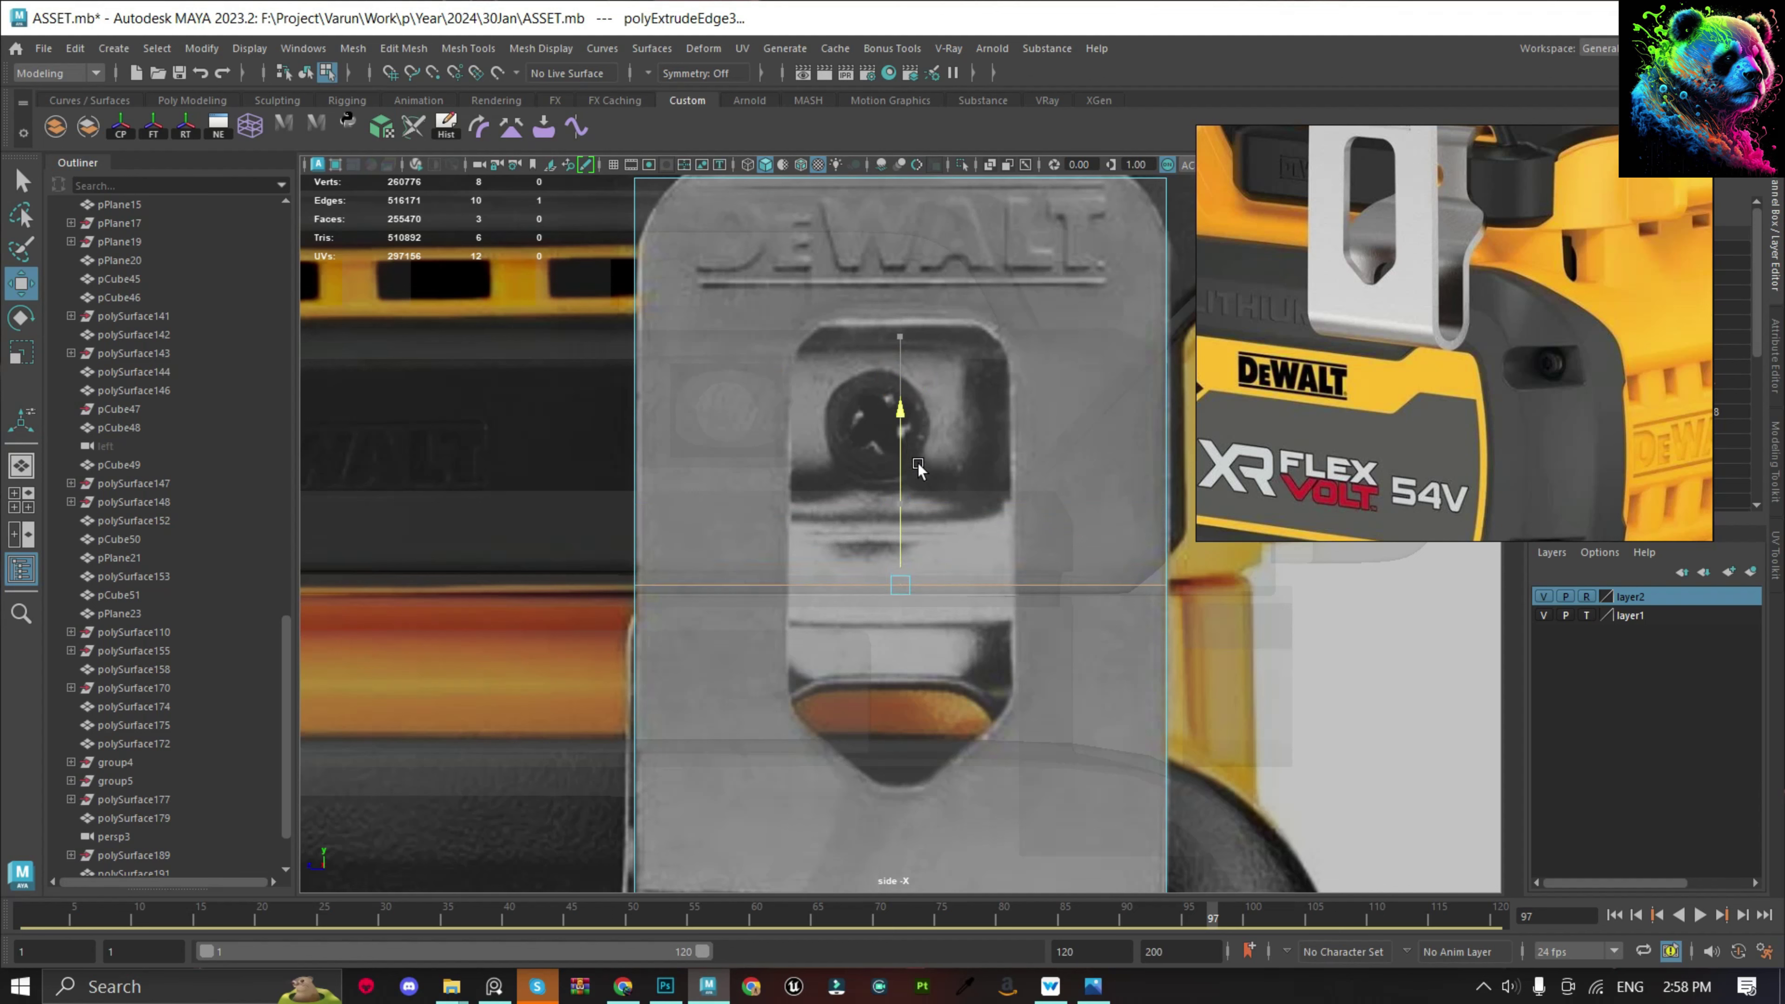
key("ctrl+e")
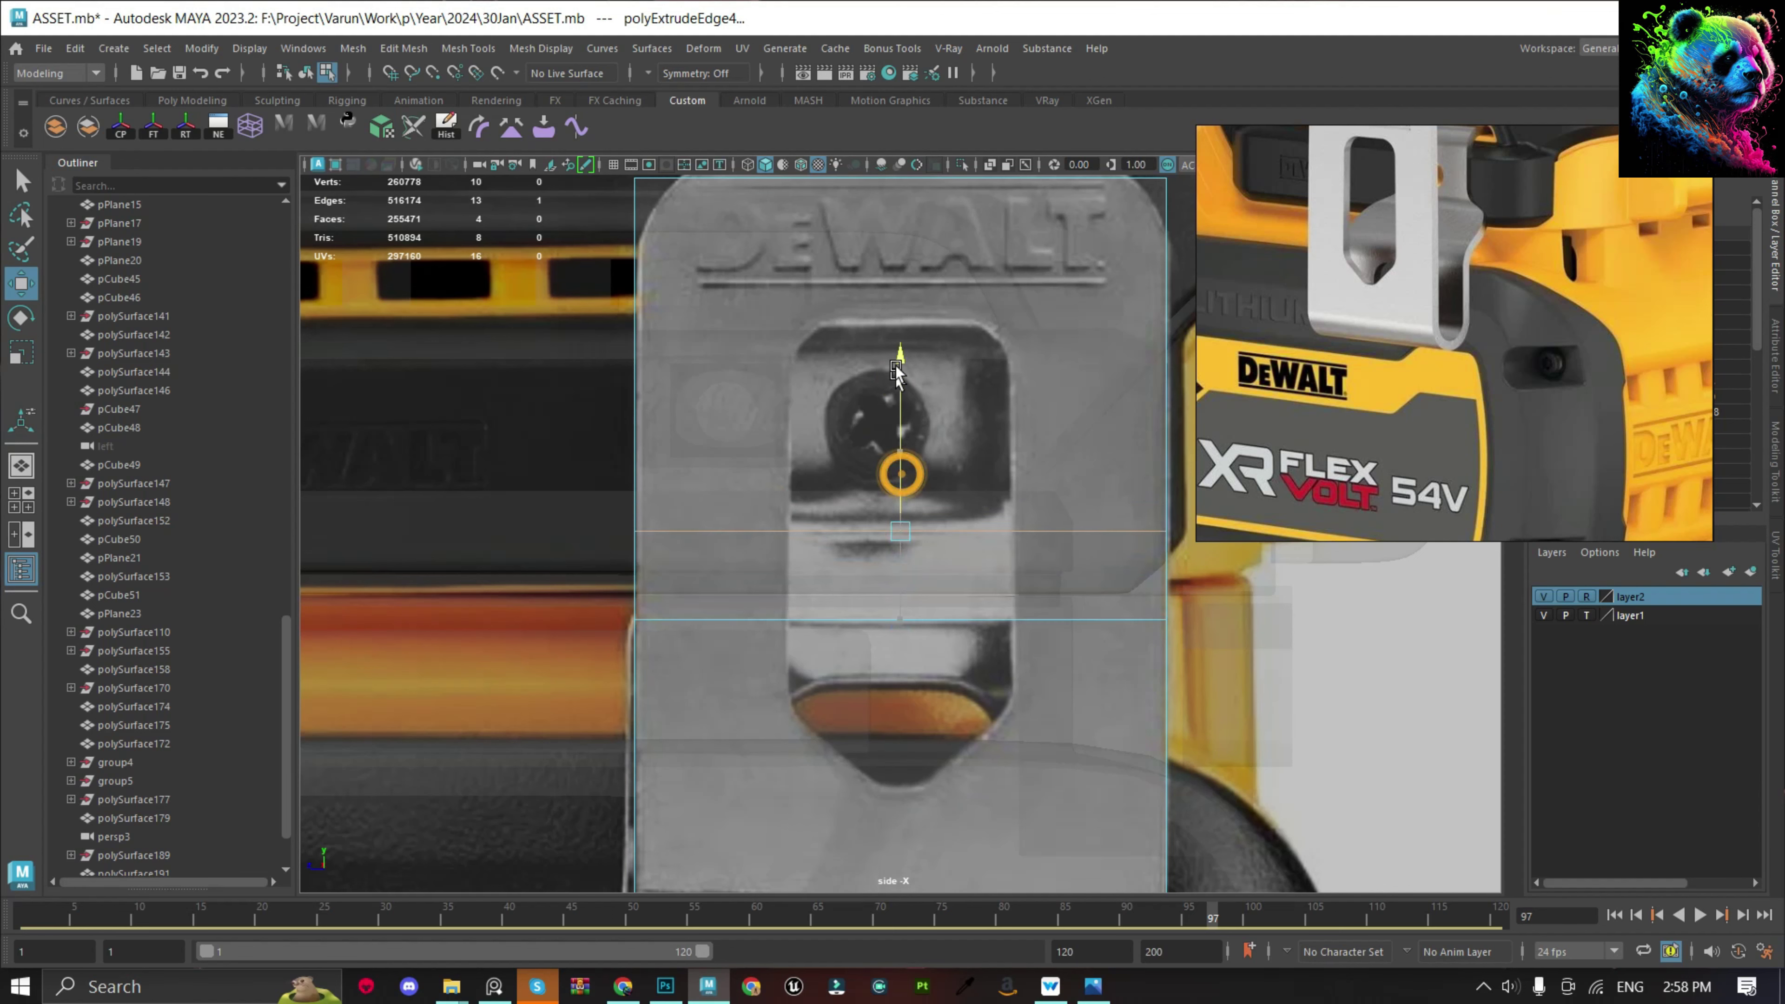
left_click_drag(900, 492, 909, 355)
mouse_move(785, 526)
left_mouse_down("alt")
mouse_move(900, 598)
mouse_move(872, 488)
mouse_move(817, 497)
mouse_move(1076, 502)
mouse_move(1089, 478)
mouse_move(1106, 519)
left_mouse_up("alt")
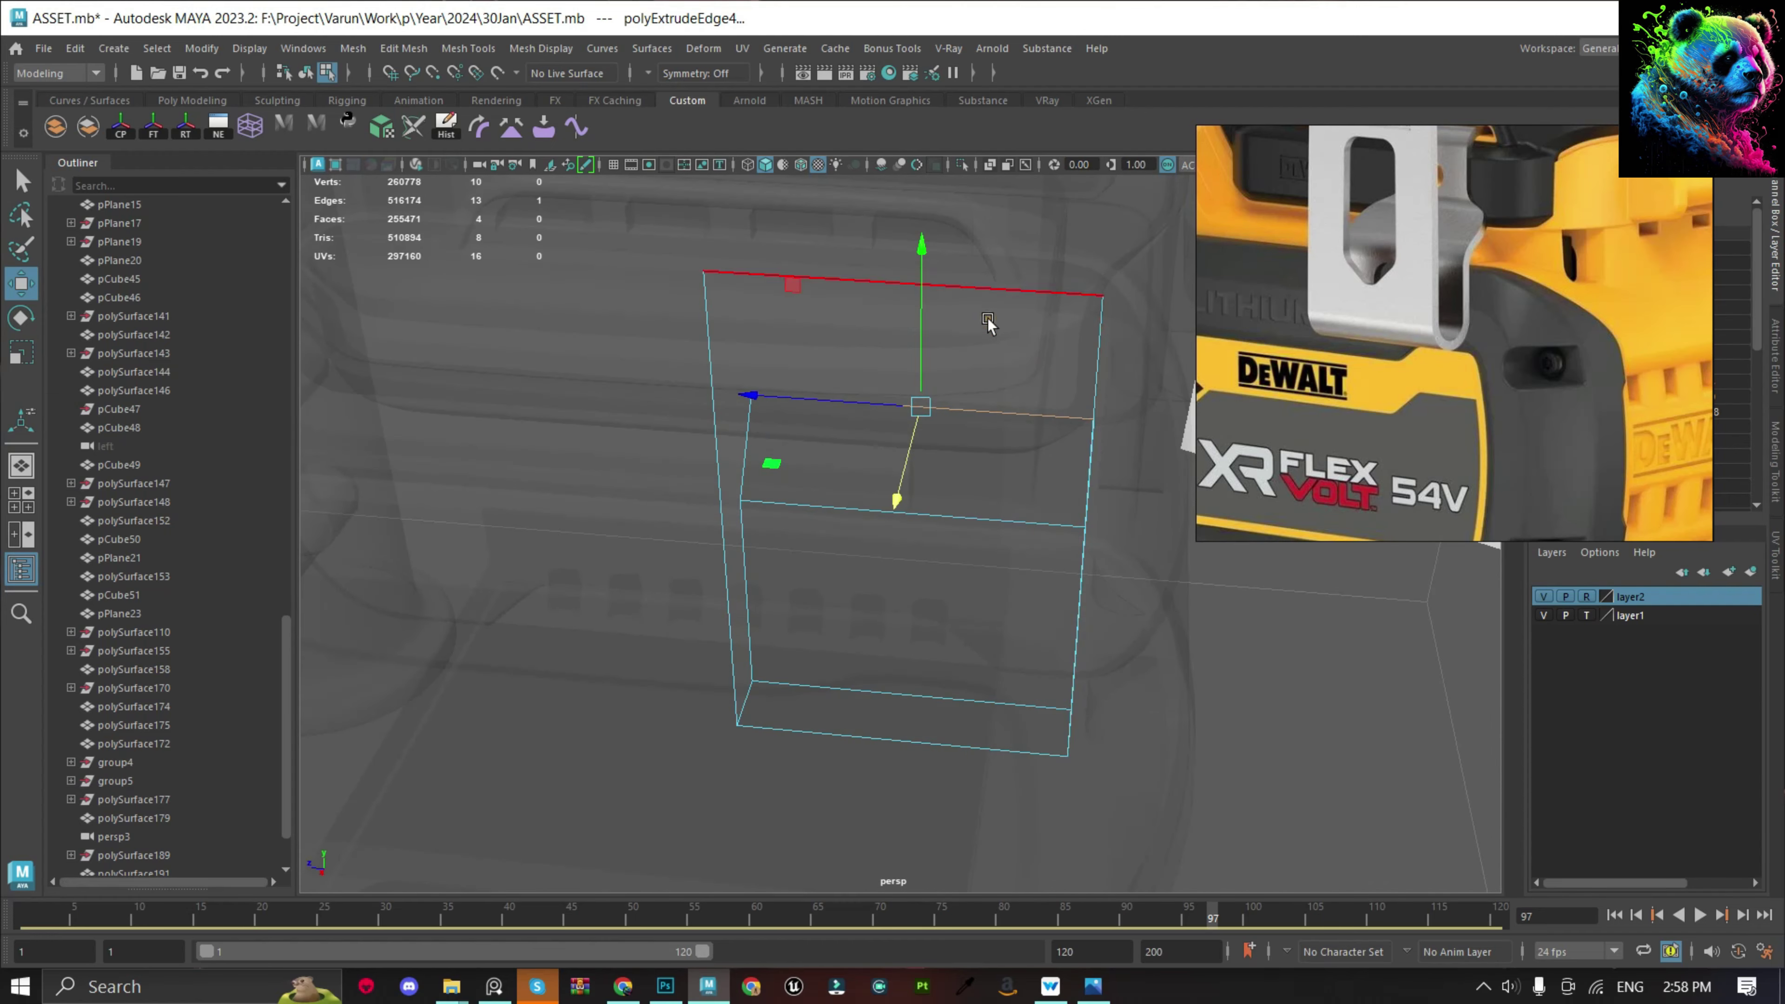
Bevel a clip edge, then select an edge again in the perspective view.
left_click(813, 339)
right_click_drag(797, 351, 957, 427, "shift")
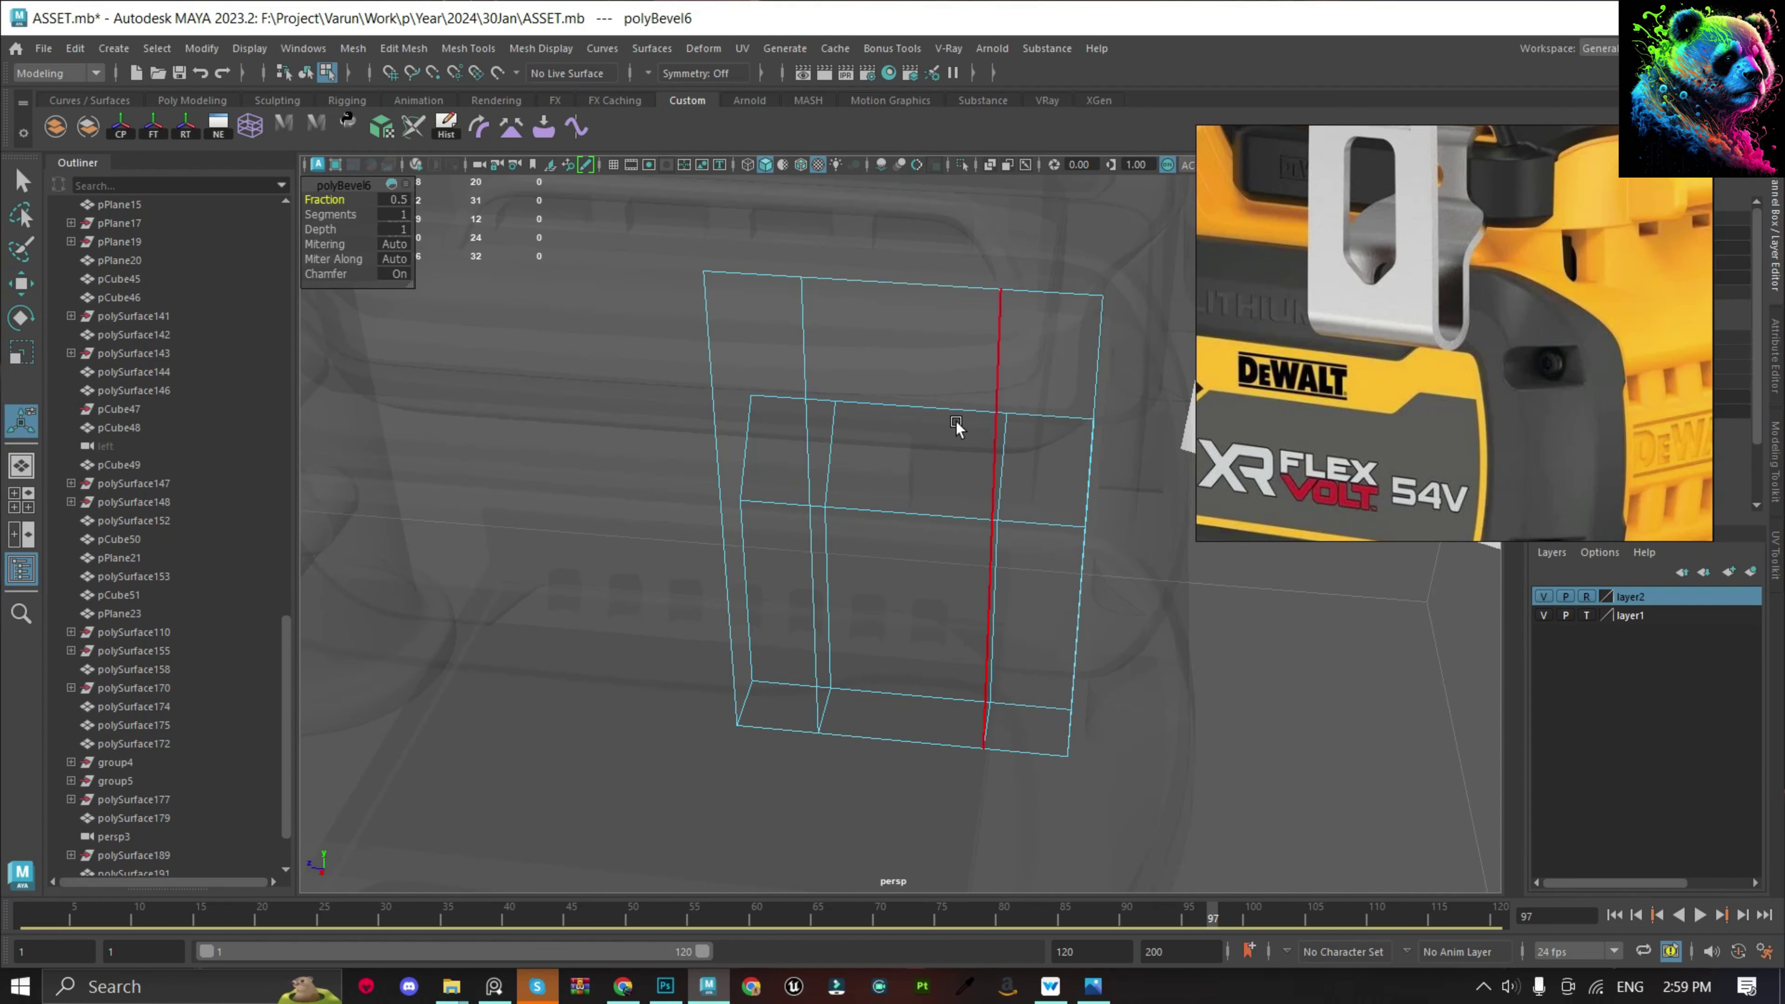
mouse_move(957, 427)
left_mouse_down()
mouse_move(906, 471)
mouse_move(995, 511)
mouse_move(960, 467)
mouse_move(1029, 487)
left_mouse_up()
key("space")
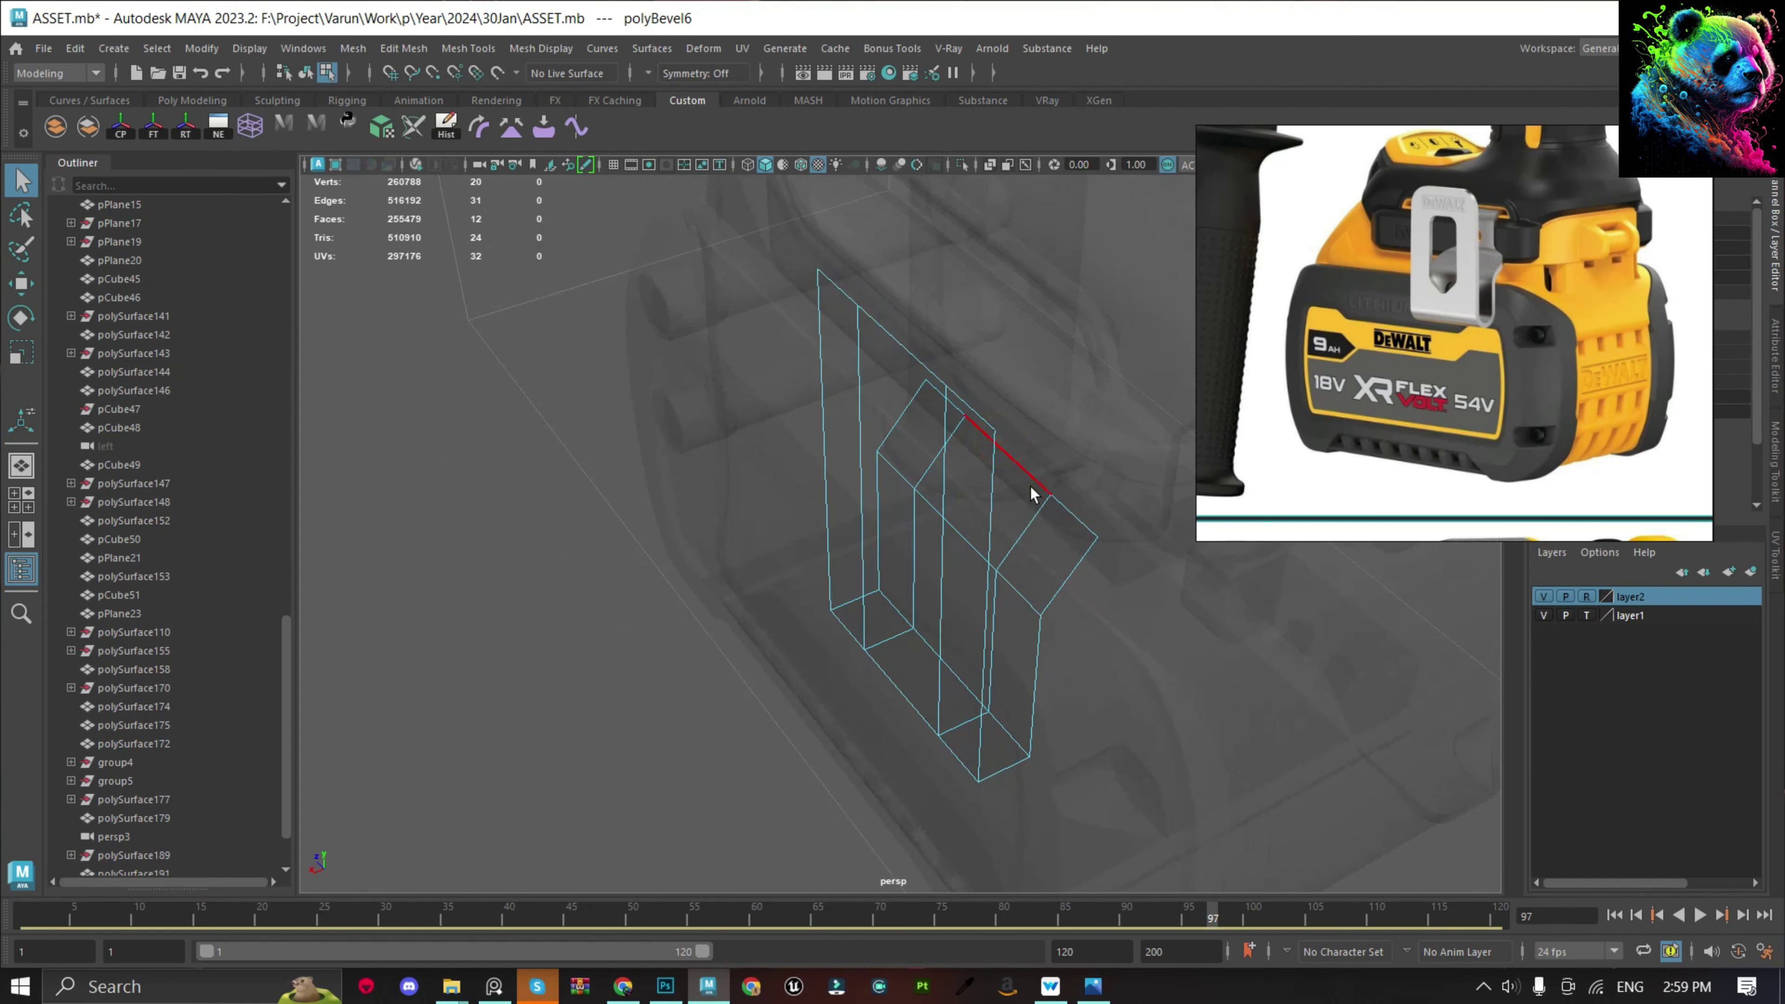
left_click(1033, 493)
key("e")
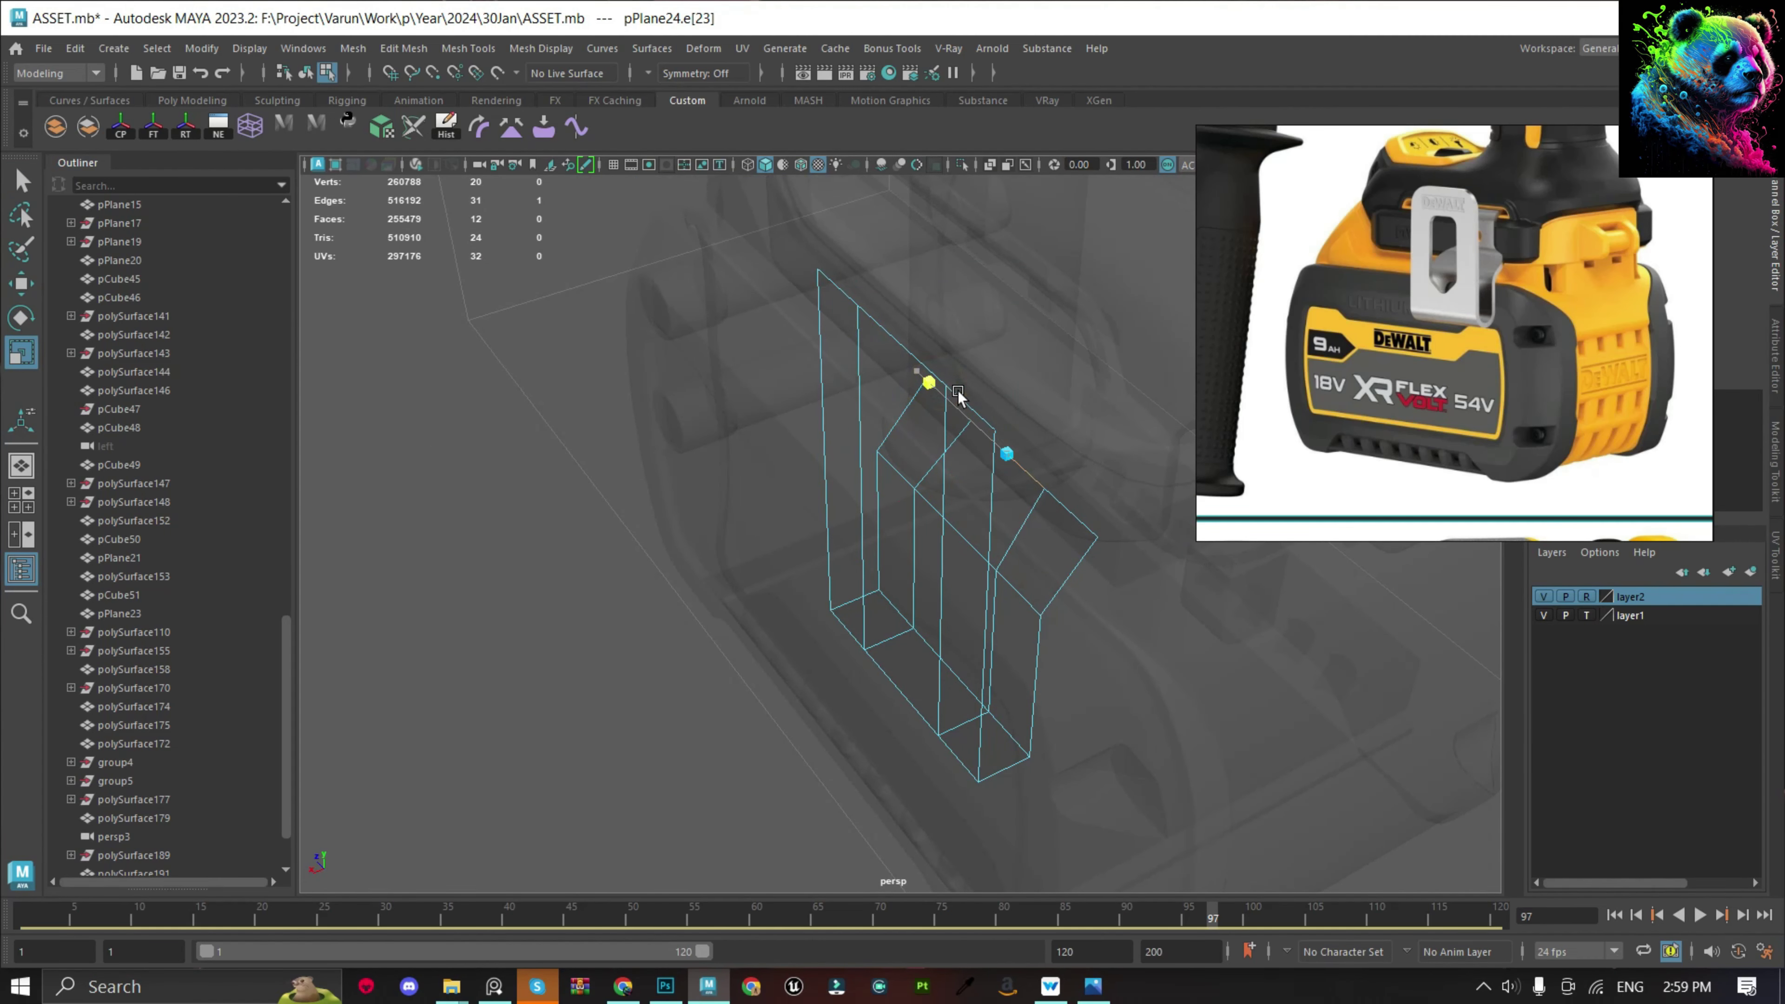
Extrude the panel's top edge twice, pulling each new strip up into place.
key("ctrl+e")
left_click_drag(1007, 431, 1013, 285)
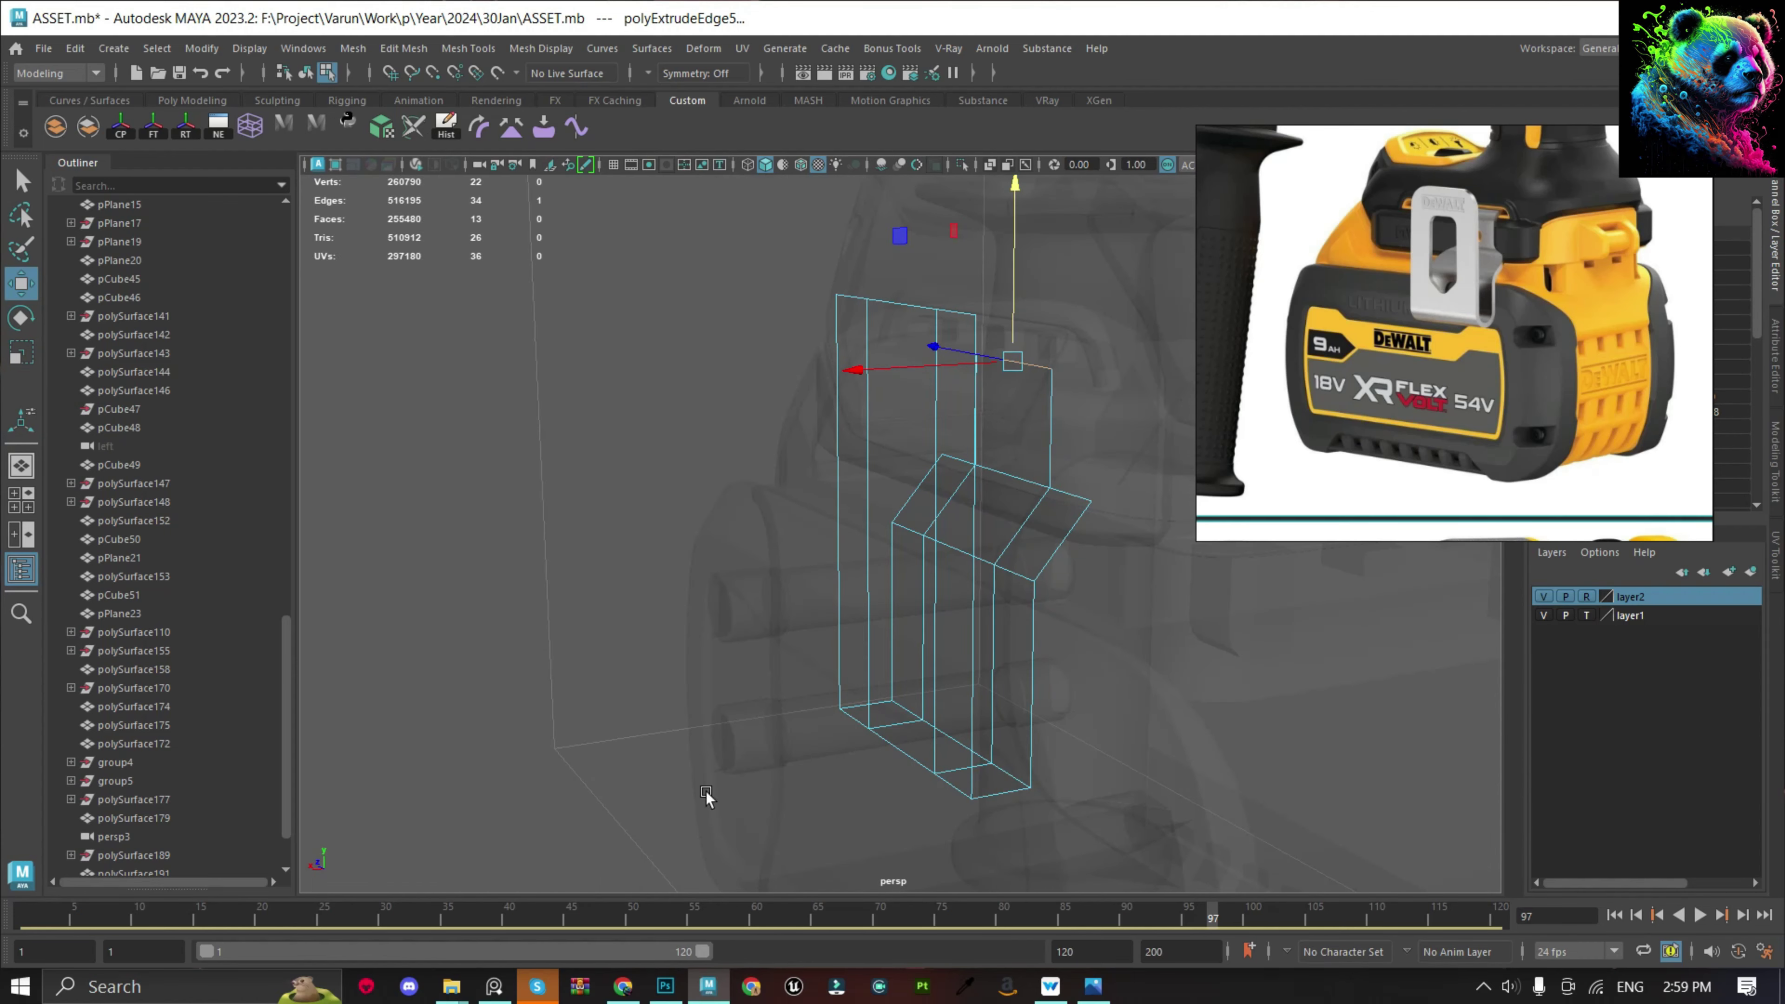
mouse_move(706, 795)
left_mouse_down("alt")
mouse_move(1063, 415)
mouse_move(808, 393)
left_mouse_up("alt")
key("ctrl+e")
mouse_move(893, 436)
left_mouse_down()
mouse_move(773, 369)
mouse_move(779, 444)
mouse_move(860, 637)
mouse_move(926, 556)
left_mouse_up()
Scale the panel narrower along X and move it over the label area.
key("F8")
key("q")
key("r")
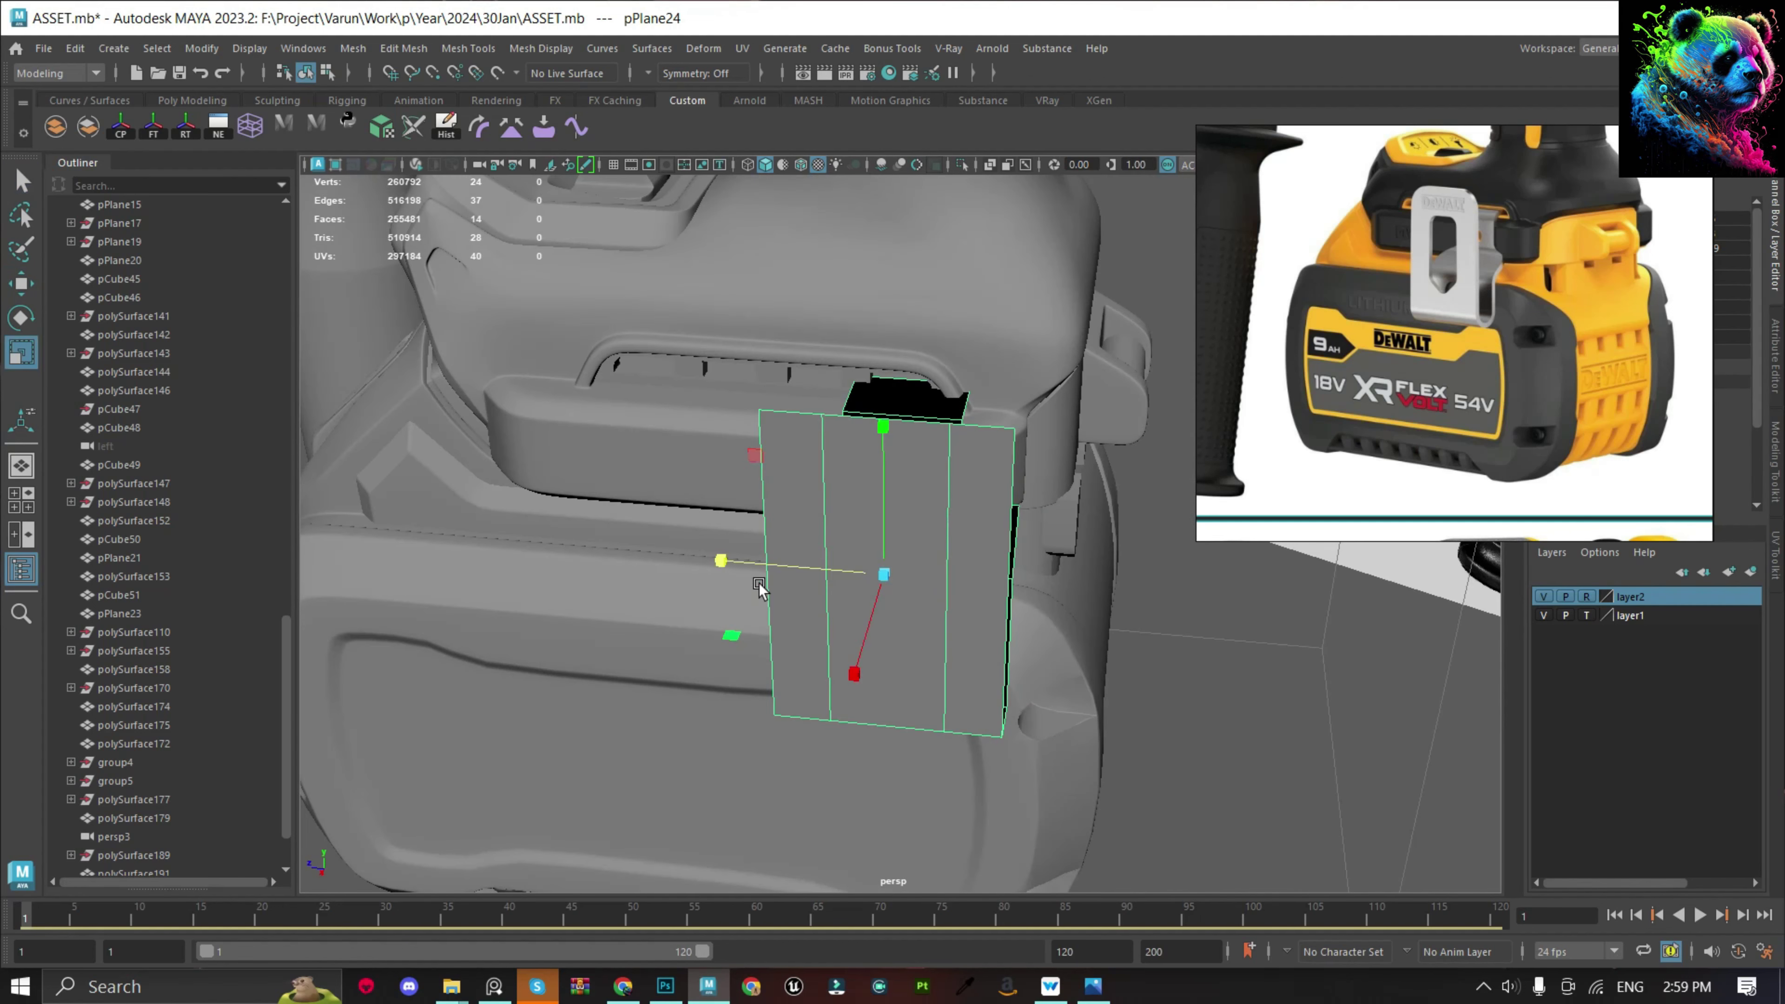
mouse_move(721, 562)
left_mouse_down()
mouse_move(771, 571)
mouse_move(904, 431)
mouse_move(885, 638)
mouse_move(817, 339)
left_mouse_up()
key("w")
Select the extruded strip's top edges and orbit to a side view near the battery.
key("F10")
left_click(792, 331)
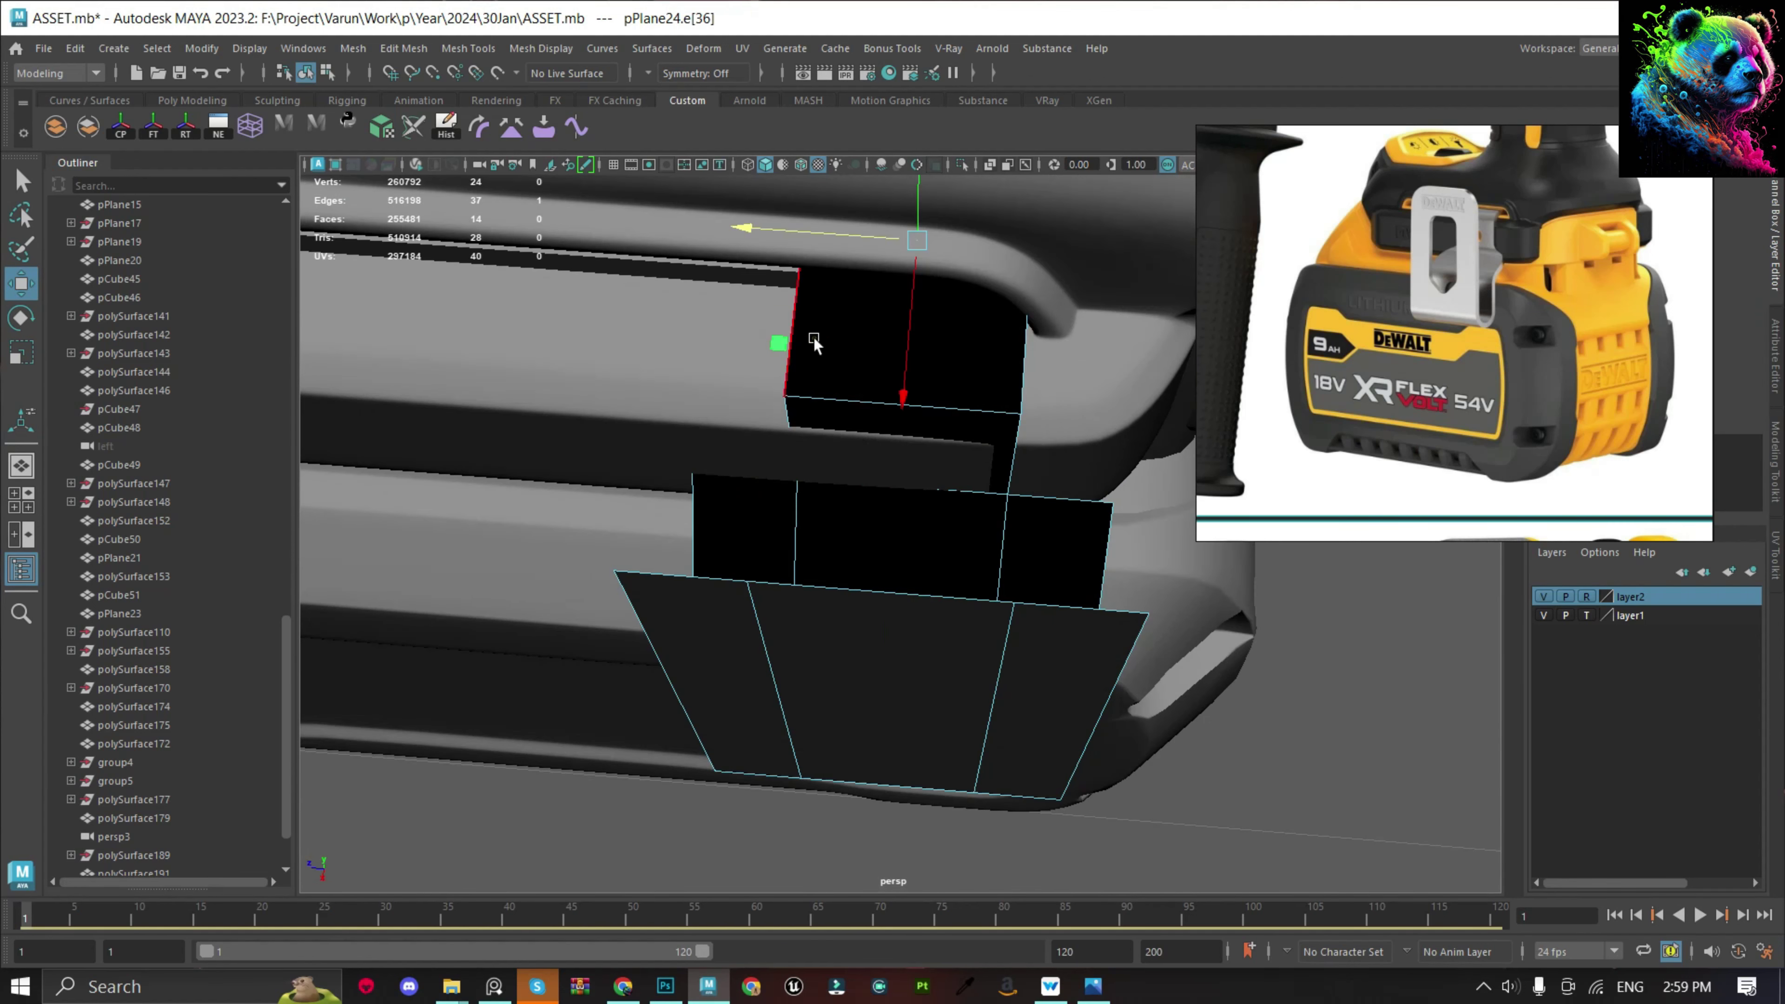
left_click(1005, 343, "shift")
mouse_move(1005, 343)
left_mouse_down("alt")
mouse_move(757, 249)
mouse_move(985, 296)
left_mouse_up("alt")
scroll(1474, 313, "up", 3)
scroll(1474, 313, "down", 2)
mouse_move(773, 457)
left_mouse_down("alt")
mouse_move(688, 442)
mouse_move(734, 471)
mouse_move(750, 550)
mouse_move(843, 517)
left_mouse_up("alt")
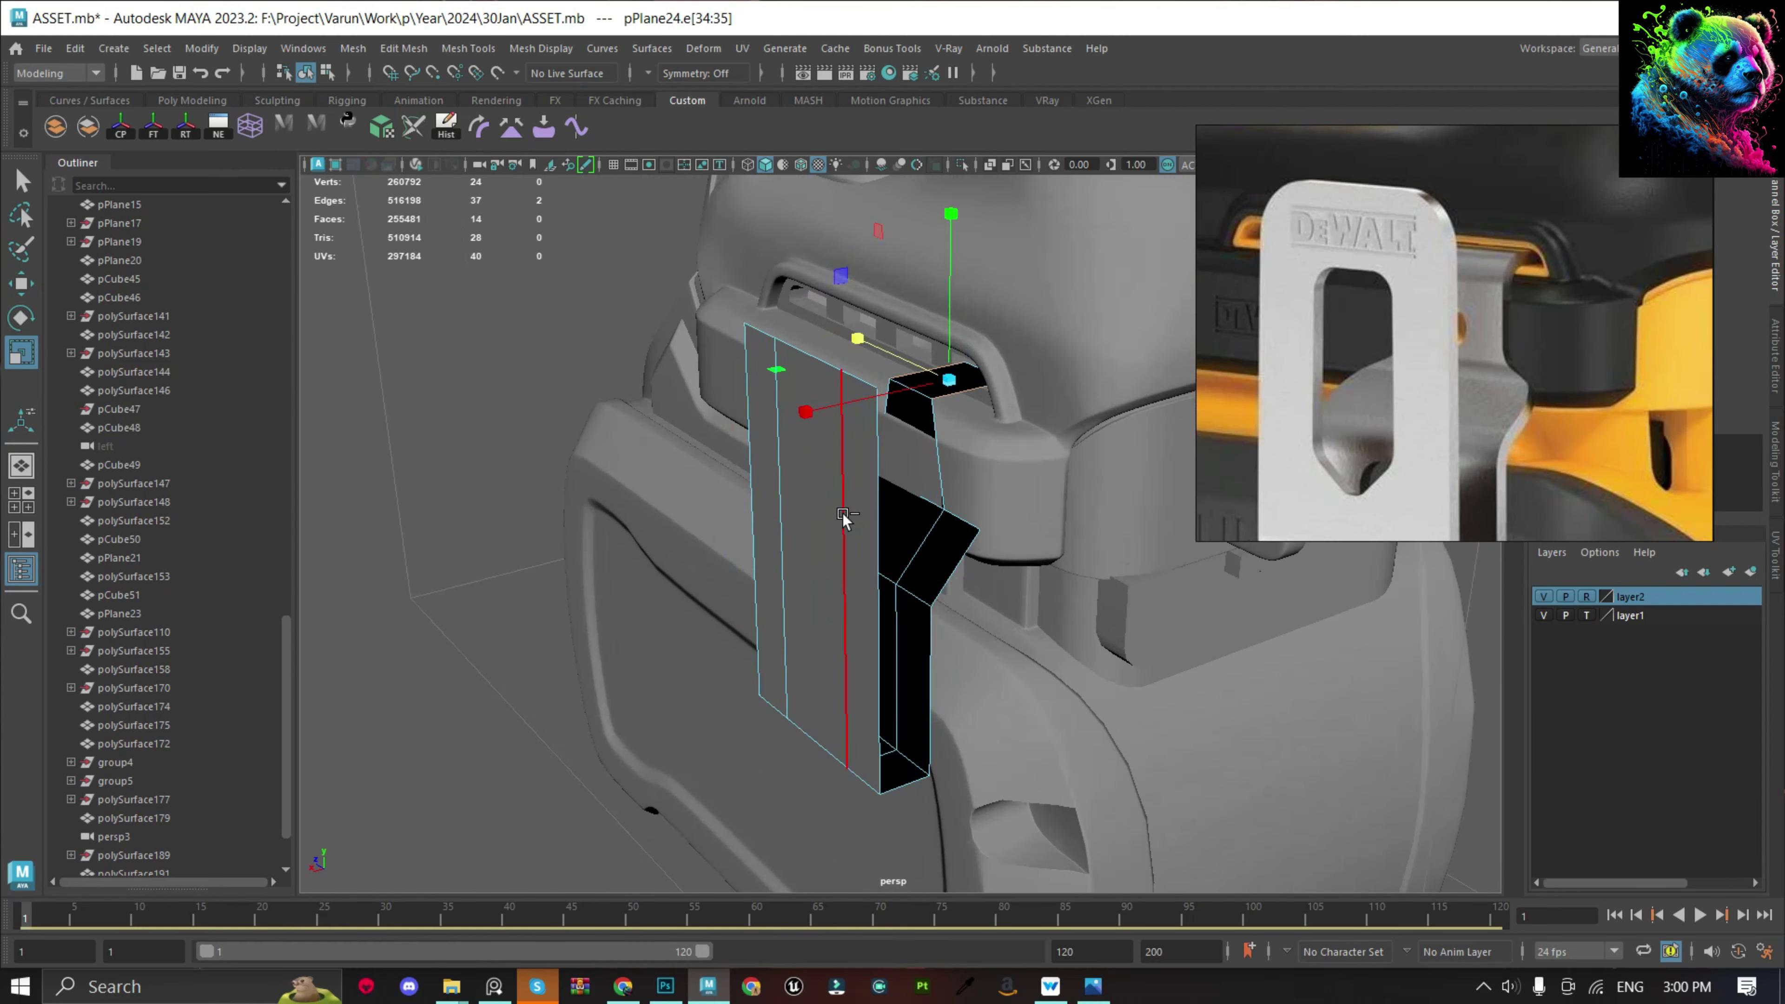
left_click_drag(940, 390, 815, 358, "alt")
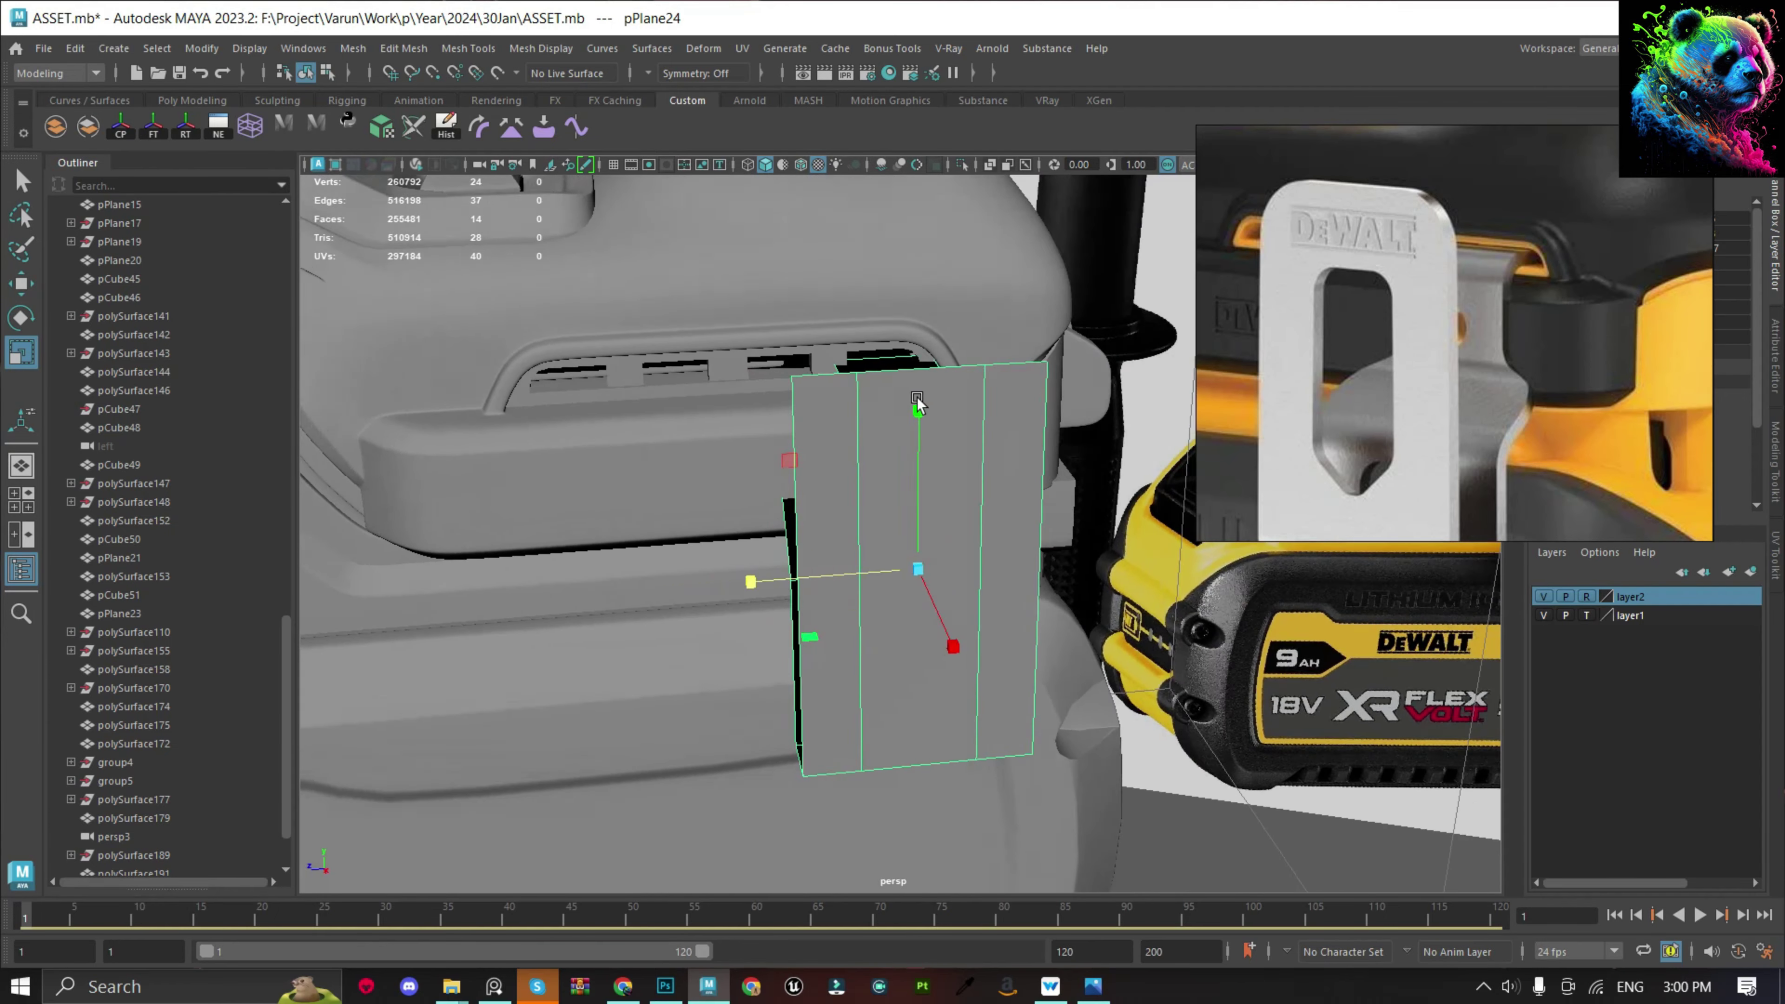
Isolate the slotted vent strip with the side panel and edit the strip's vertices.
left_click(817, 363)
key("ctrl+1")
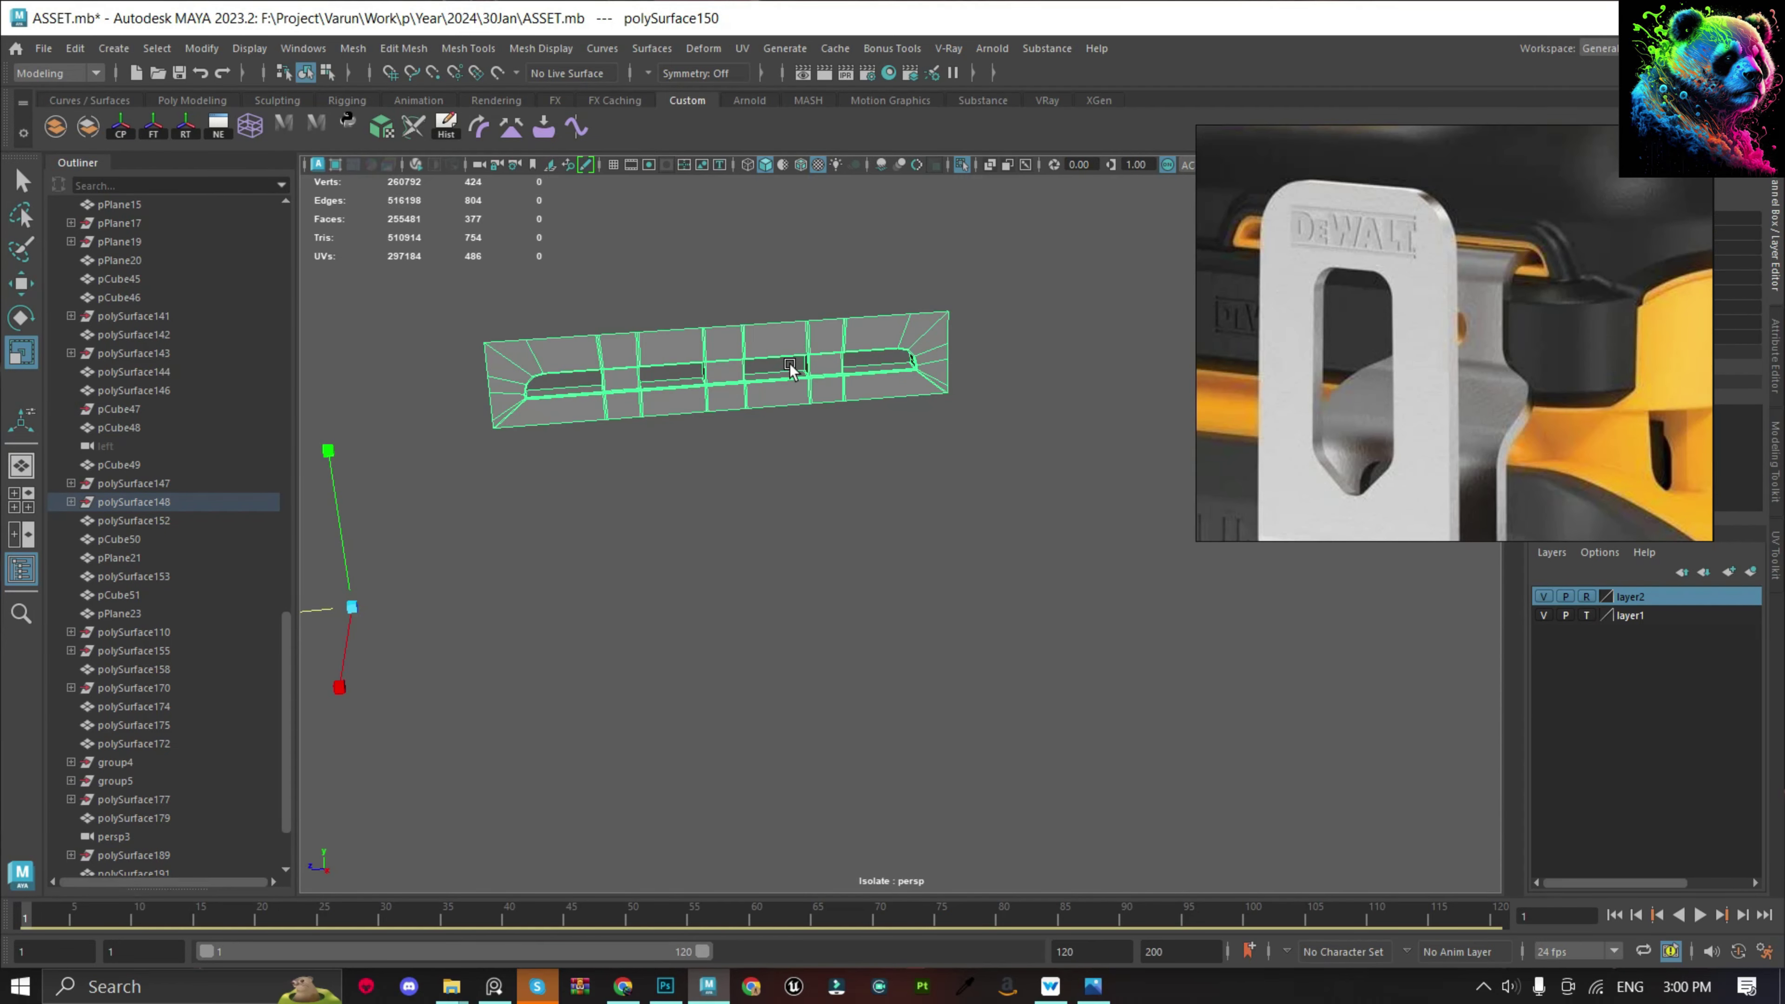
key("ctrl+1")
left_click(872, 406, "shift")
key("ctrl+1")
left_click(847, 328)
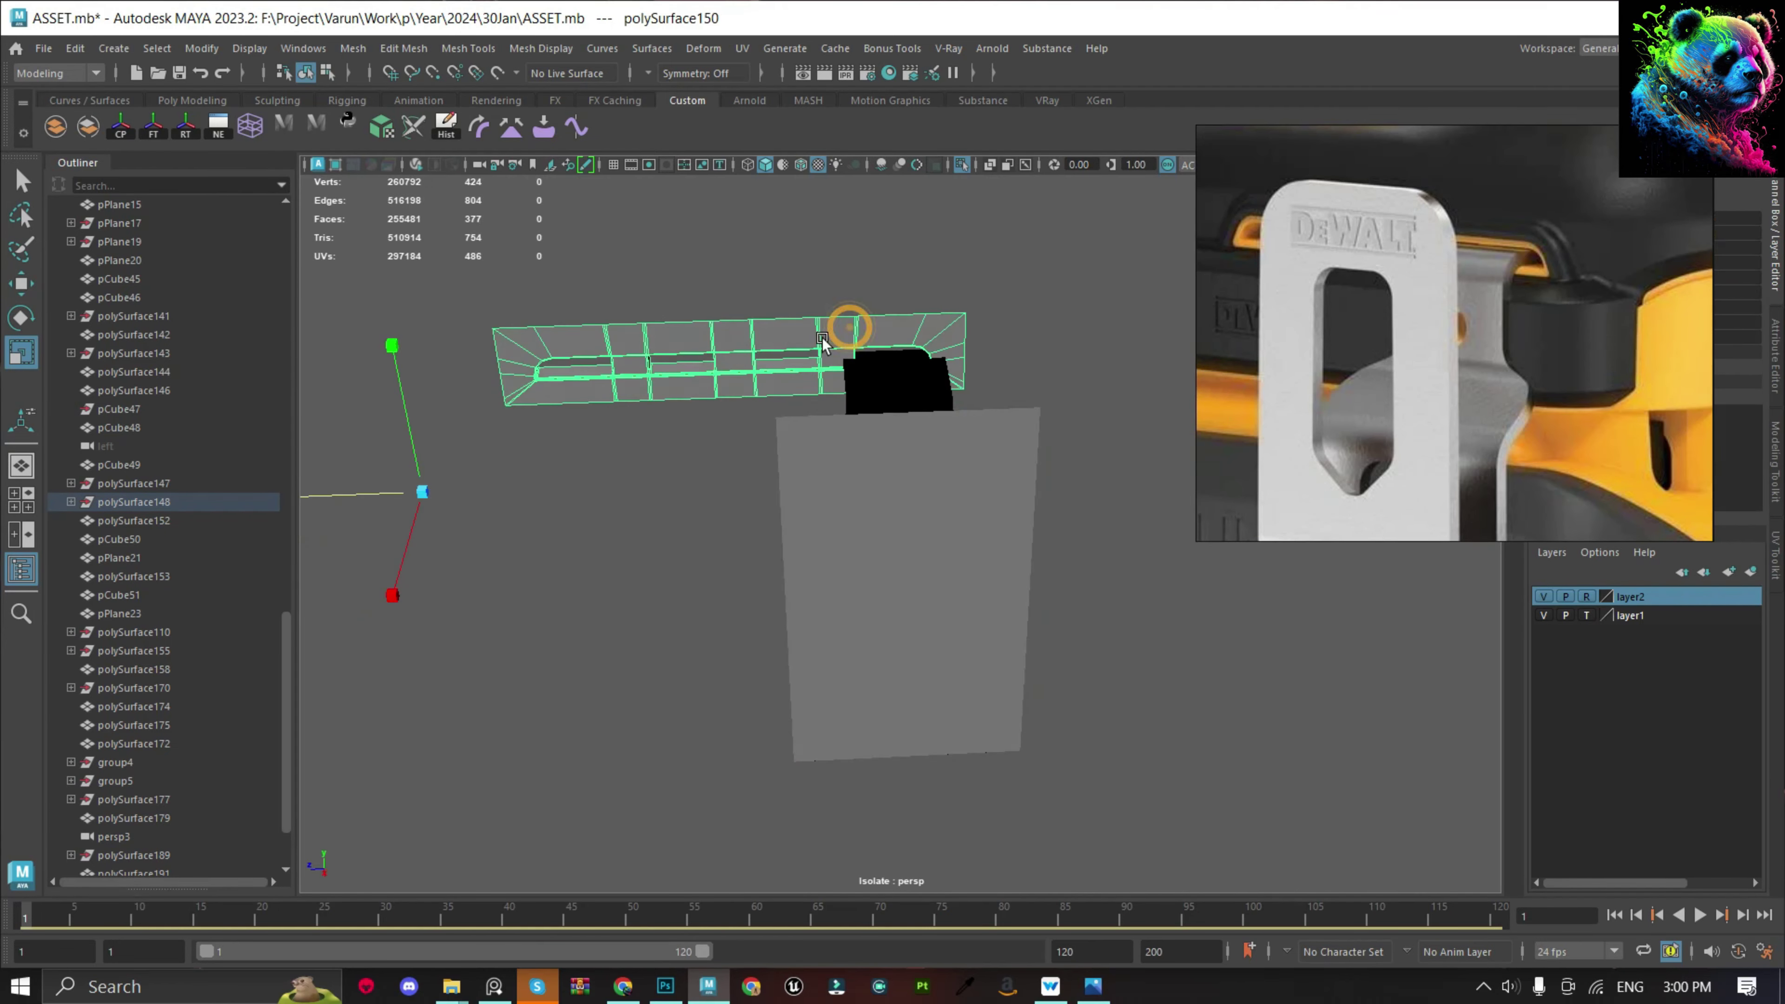
right_click_drag(823, 341, 695, 281)
Select the vent strip's vertex columns in side wireframe view and shift them left.
left_click_drag(770, 450, 770, 451)
mouse_move(771, 451)
left_mouse_down("alt")
mouse_move(879, 373)
mouse_move(703, 322)
mouse_move(731, 405)
left_mouse_up("alt")
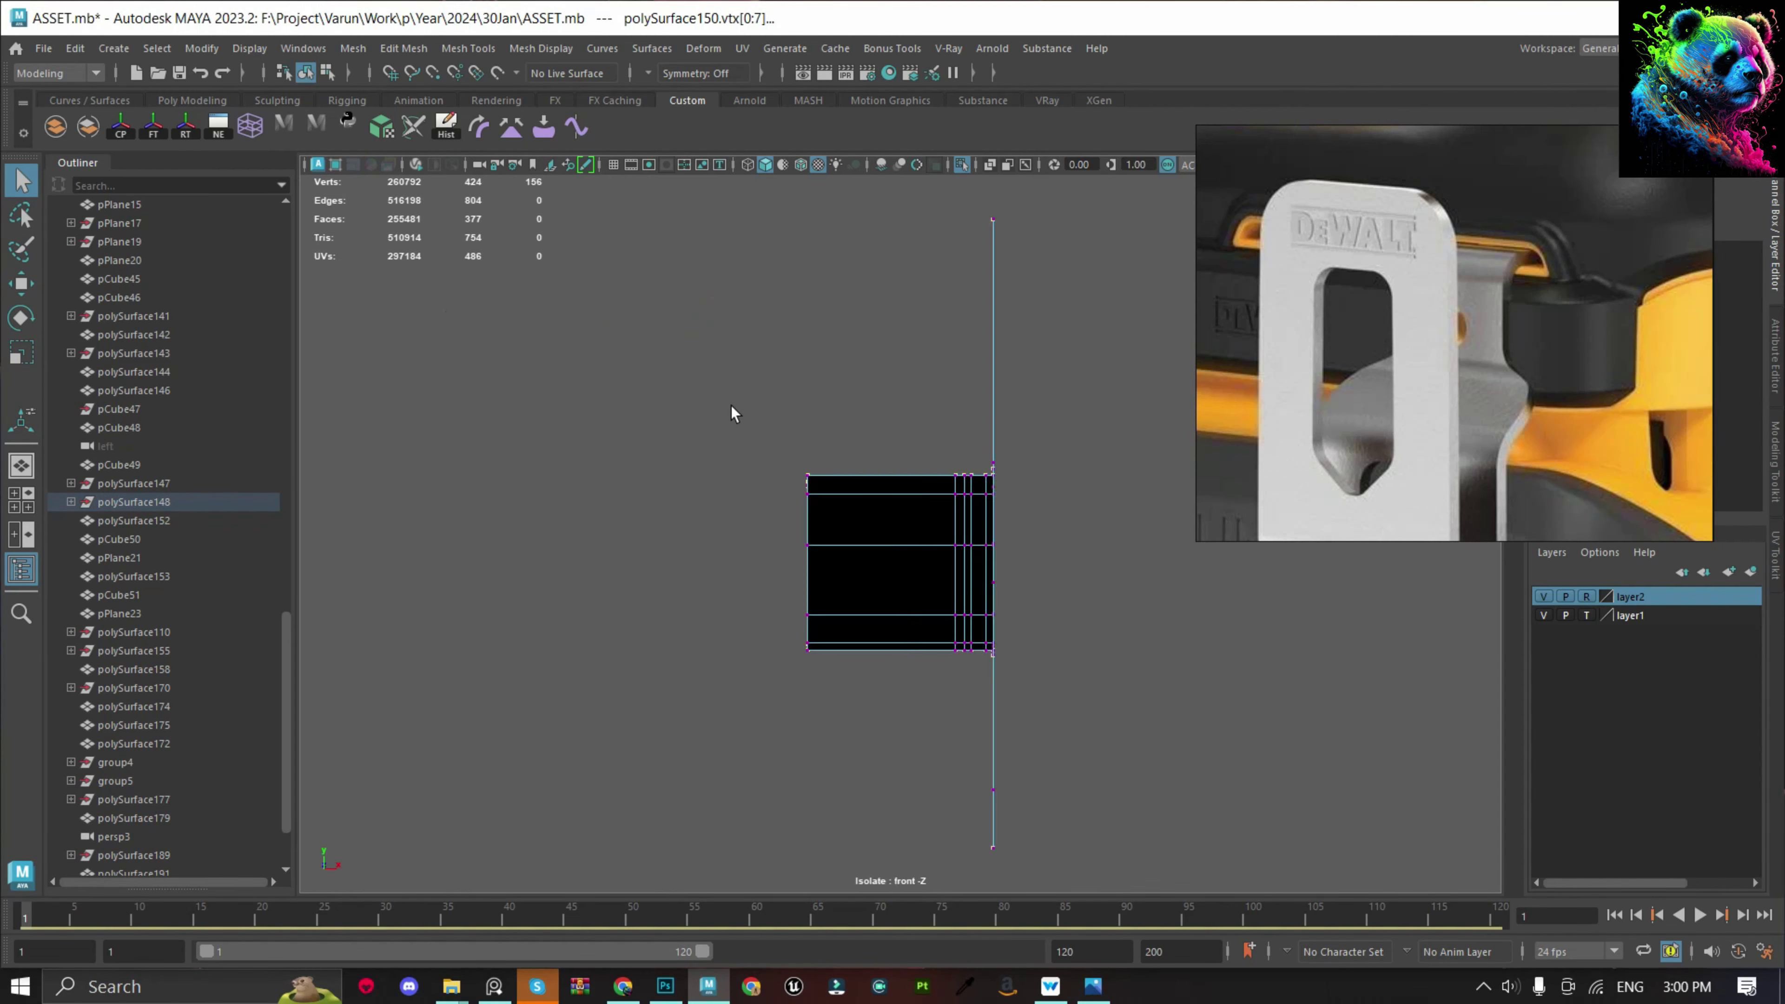
key("f")
left_click_drag(1000, 691, 977, 691)
key("4")
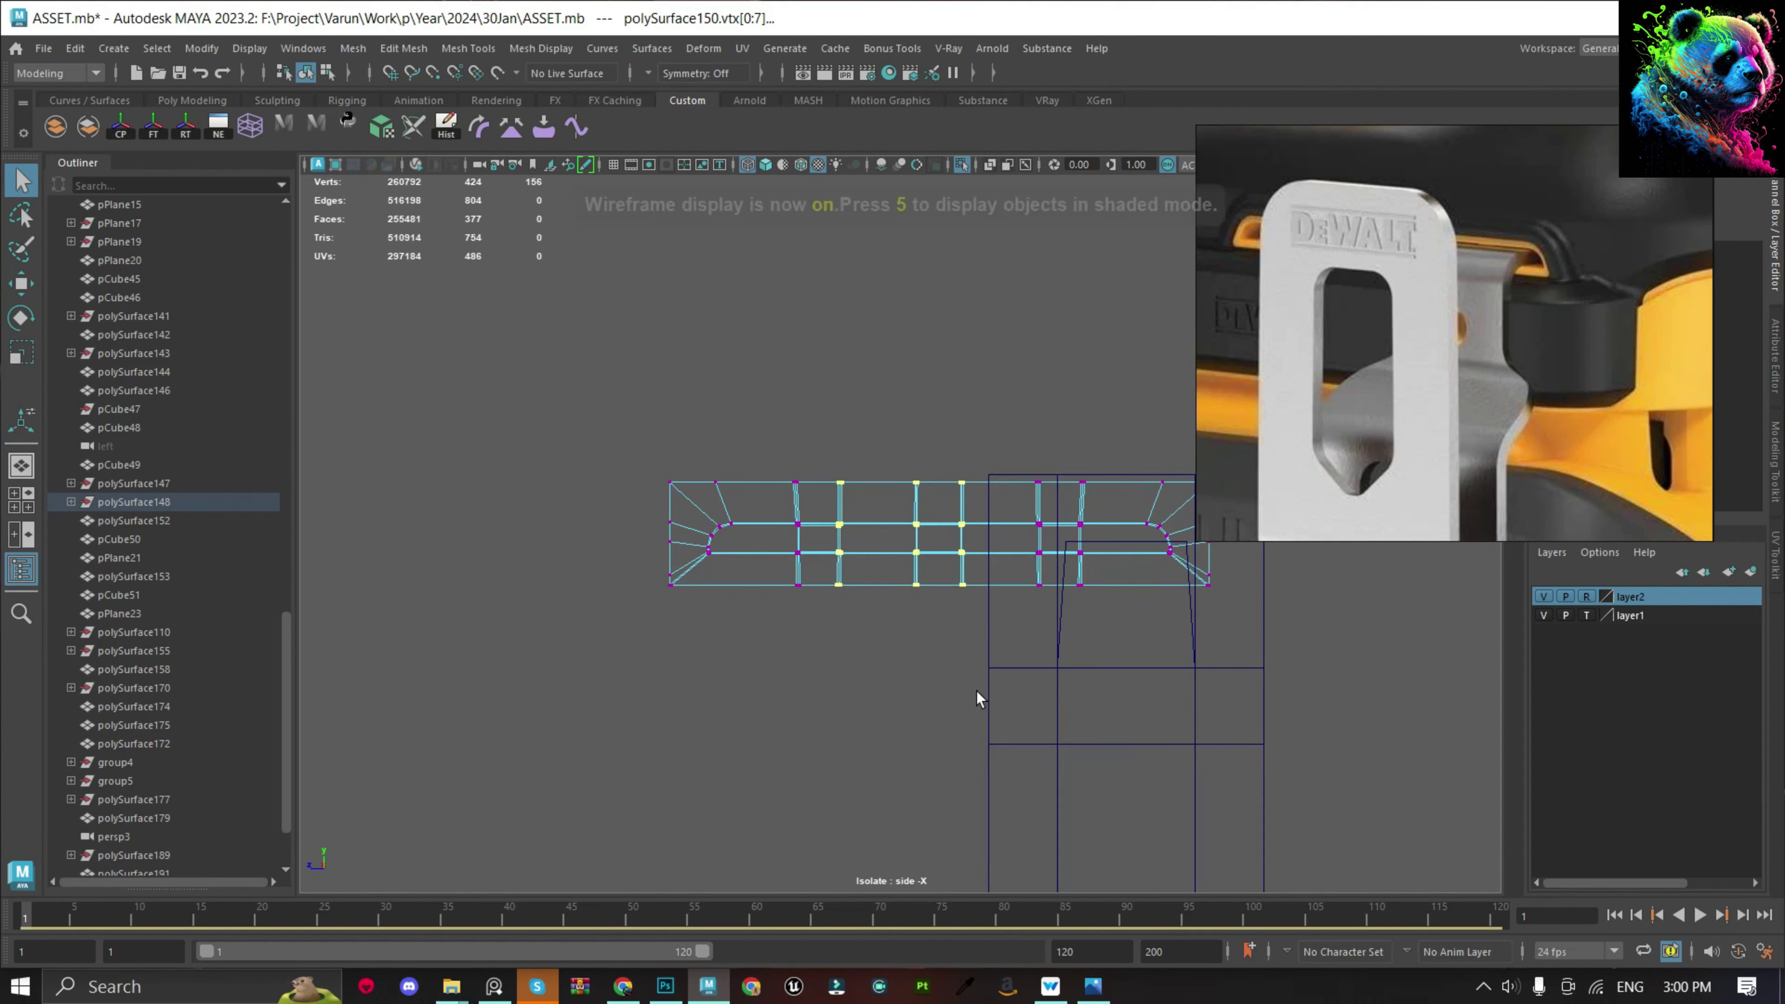
left_click_drag(825, 451, 1124, 745, "shift")
key("w")
scroll(871, 571, "up", 2)
left_click_drag(855, 527, 844, 524)
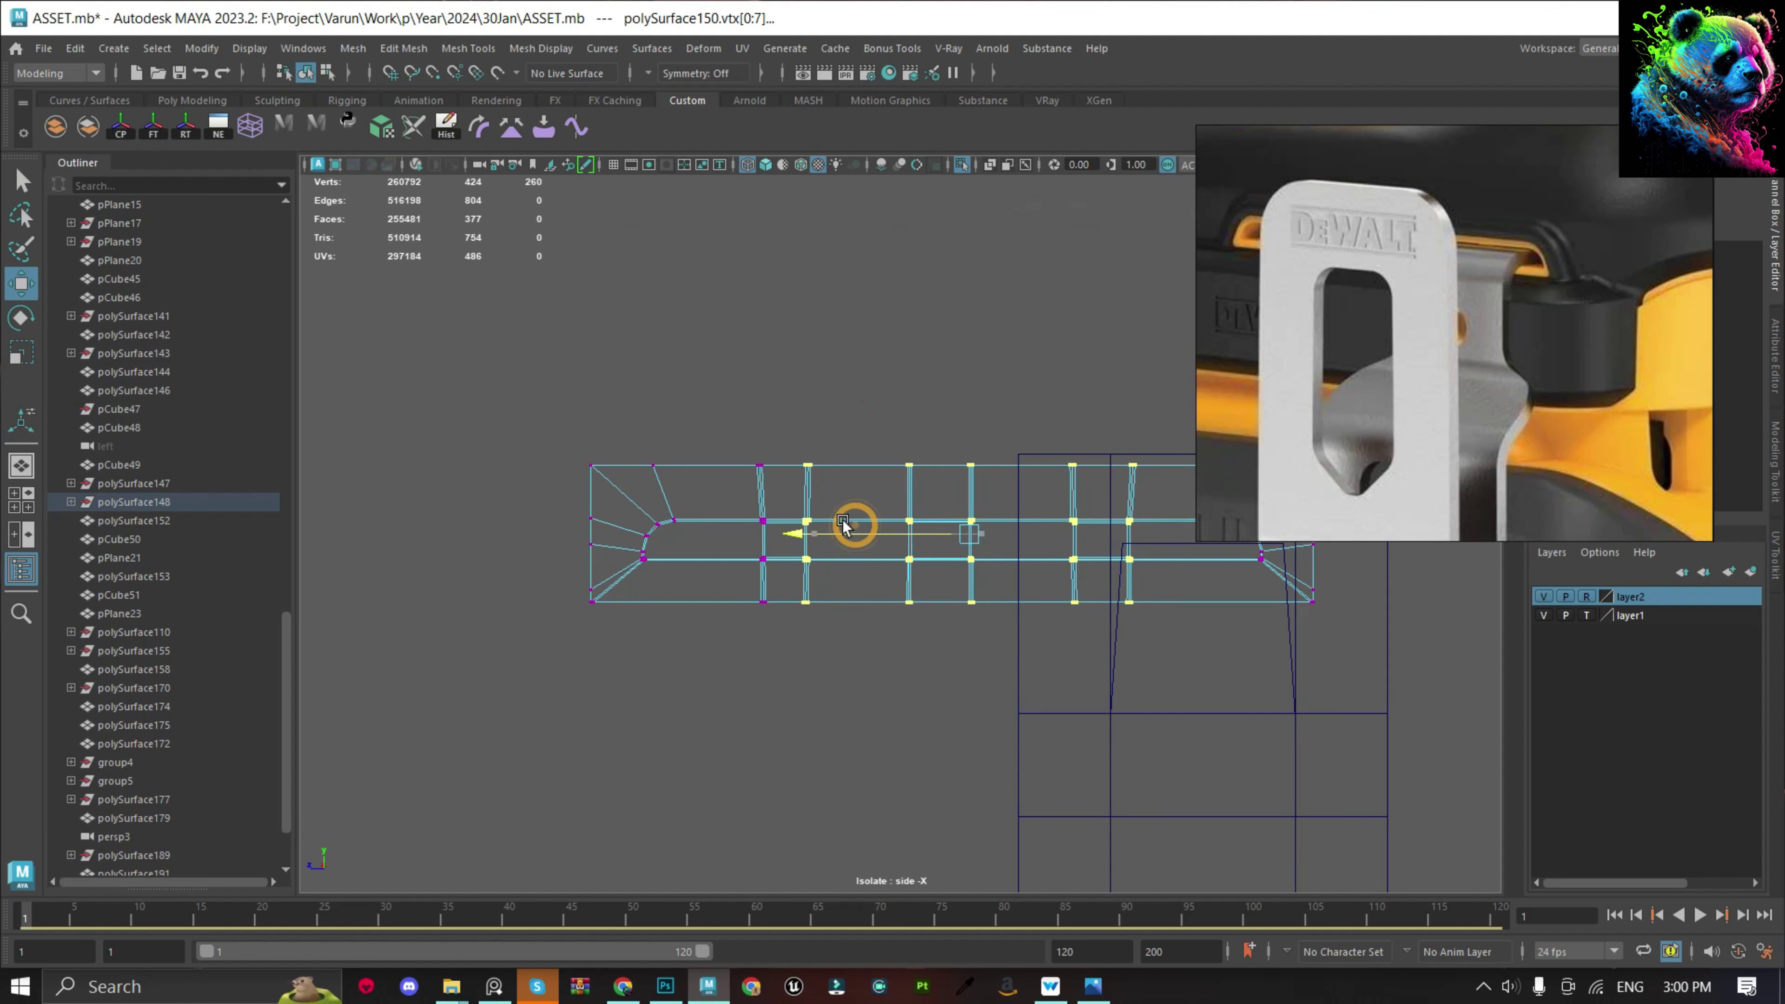
Refine the vertex column selection and nudge columns to match the panel divisions.
left_click_drag(787, 443, 824, 619, "ctrl")
left_click_drag(922, 536, 921, 537)
left_click_drag(835, 396, 938, 605, "ctrl")
left_click_drag(824, 383, 976, 707, "ctrl")
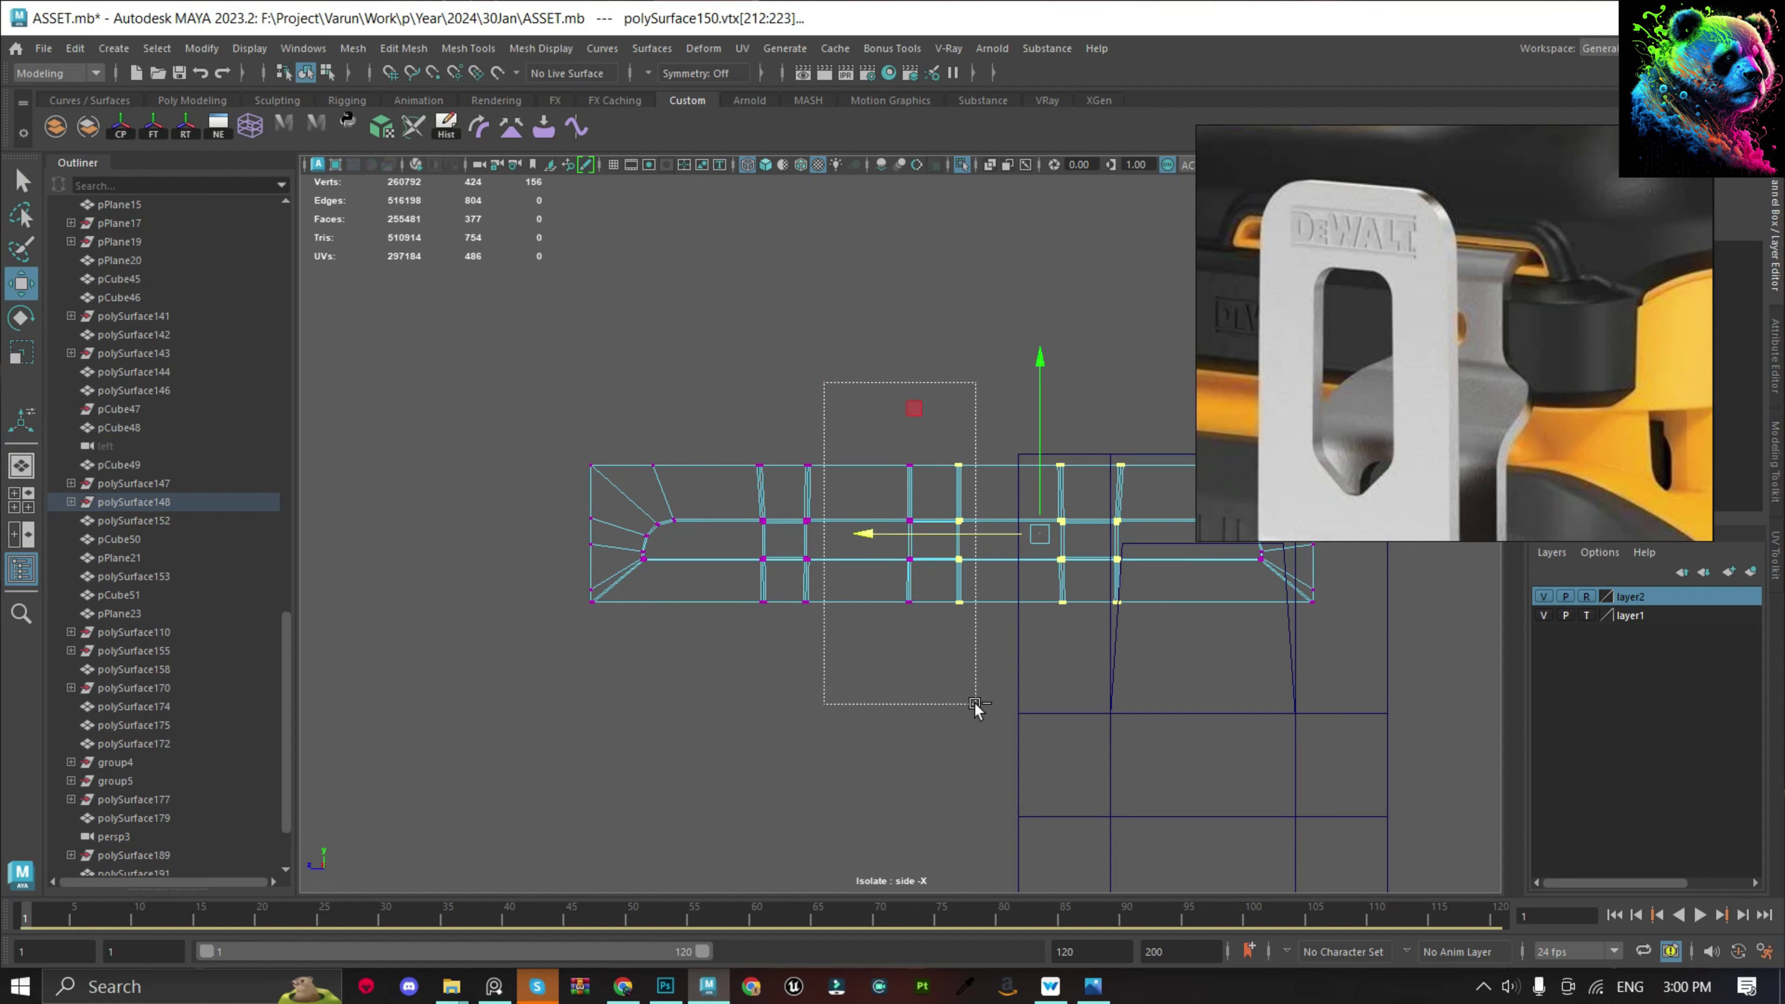
left_click_drag(1052, 450, 1070, 570, "ctrl")
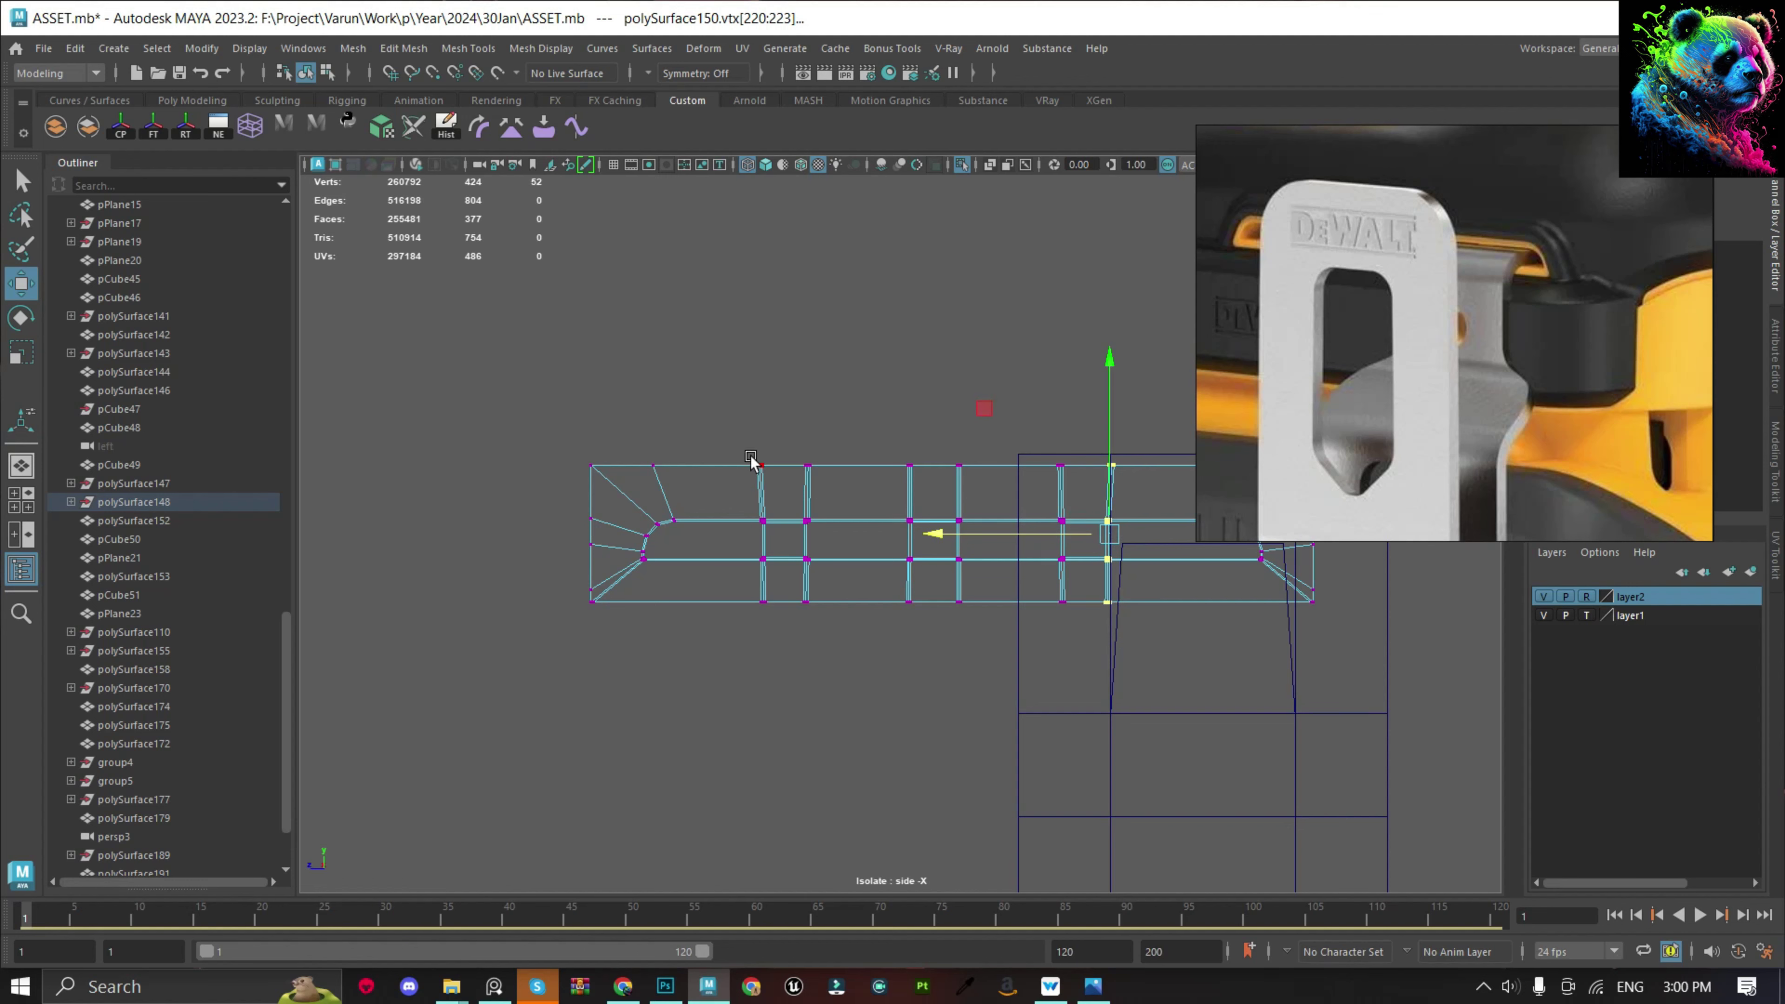
left_click_drag(777, 377, 1069, 781, "shift")
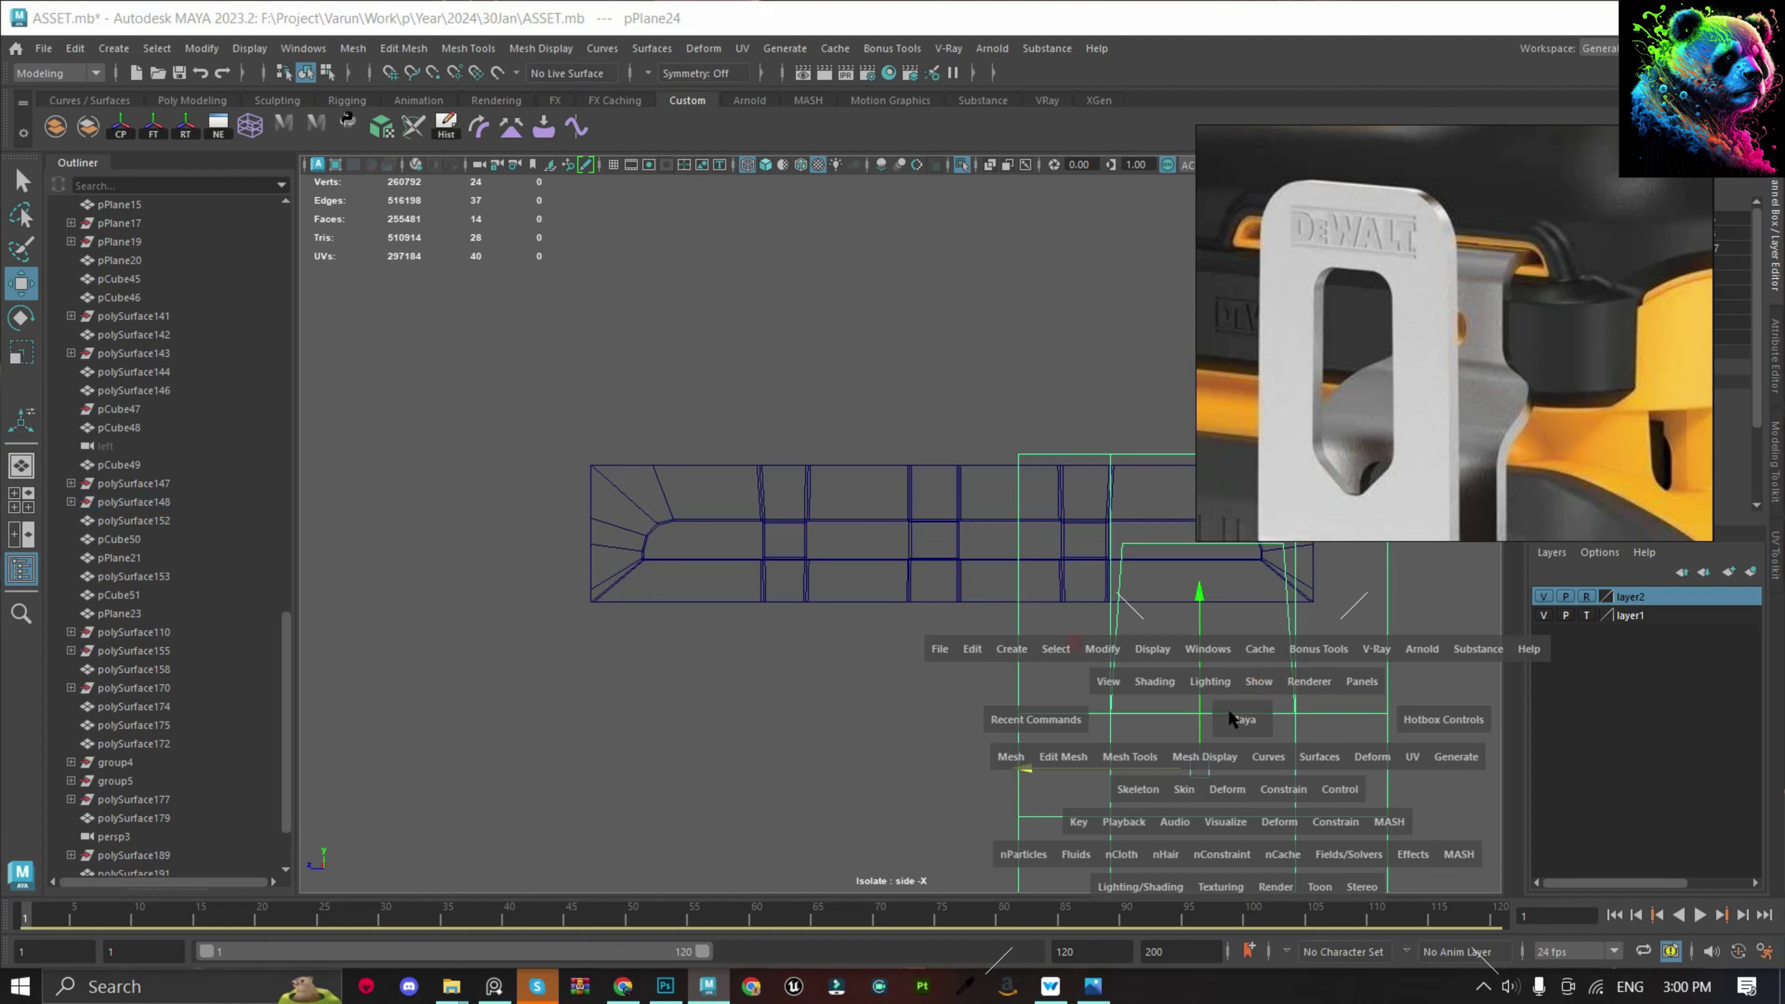
mouse_move(1235, 698)
left_mouse_down()
mouse_move(989, 625)
mouse_move(989, 591)
left_mouse_up()
Restore textured shading and select the side panel from a front view.
key("6")
mouse_move(1139, 571)
left_mouse_down("alt")
mouse_move(1136, 626)
mouse_move(881, 399)
mouse_move(731, 643)
mouse_move(710, 638)
left_mouse_up("alt")
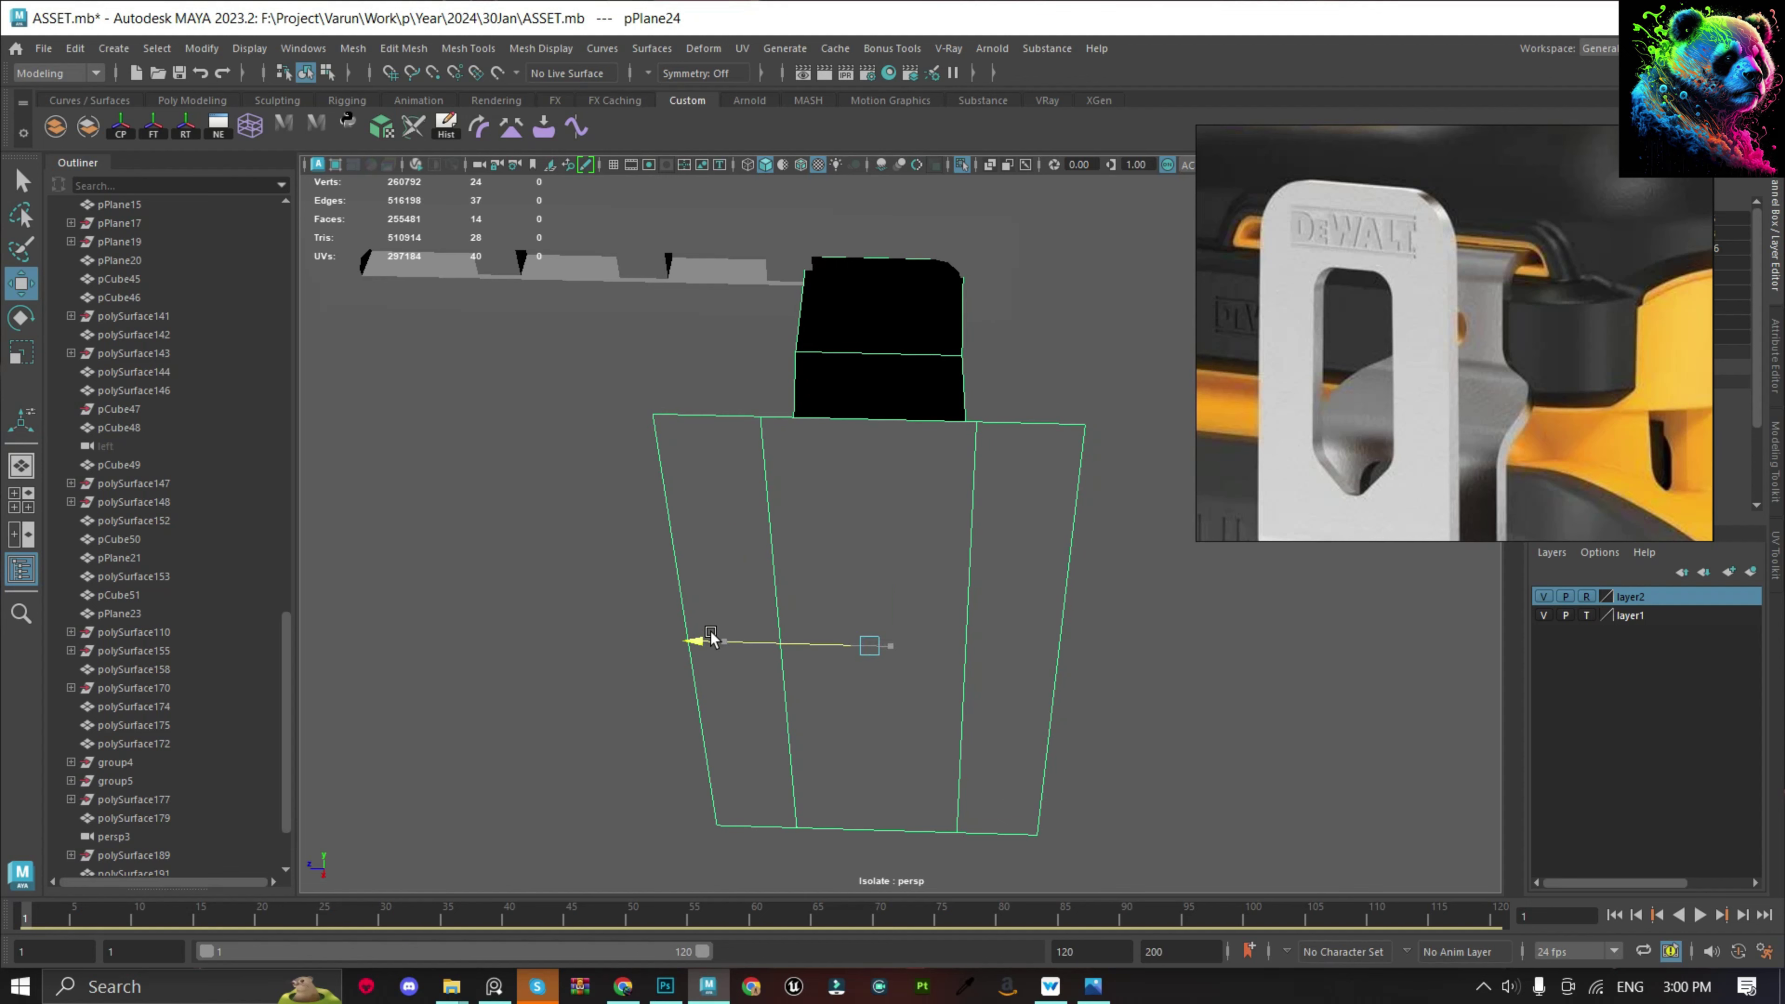
left_click_drag(887, 343, 844, 314)
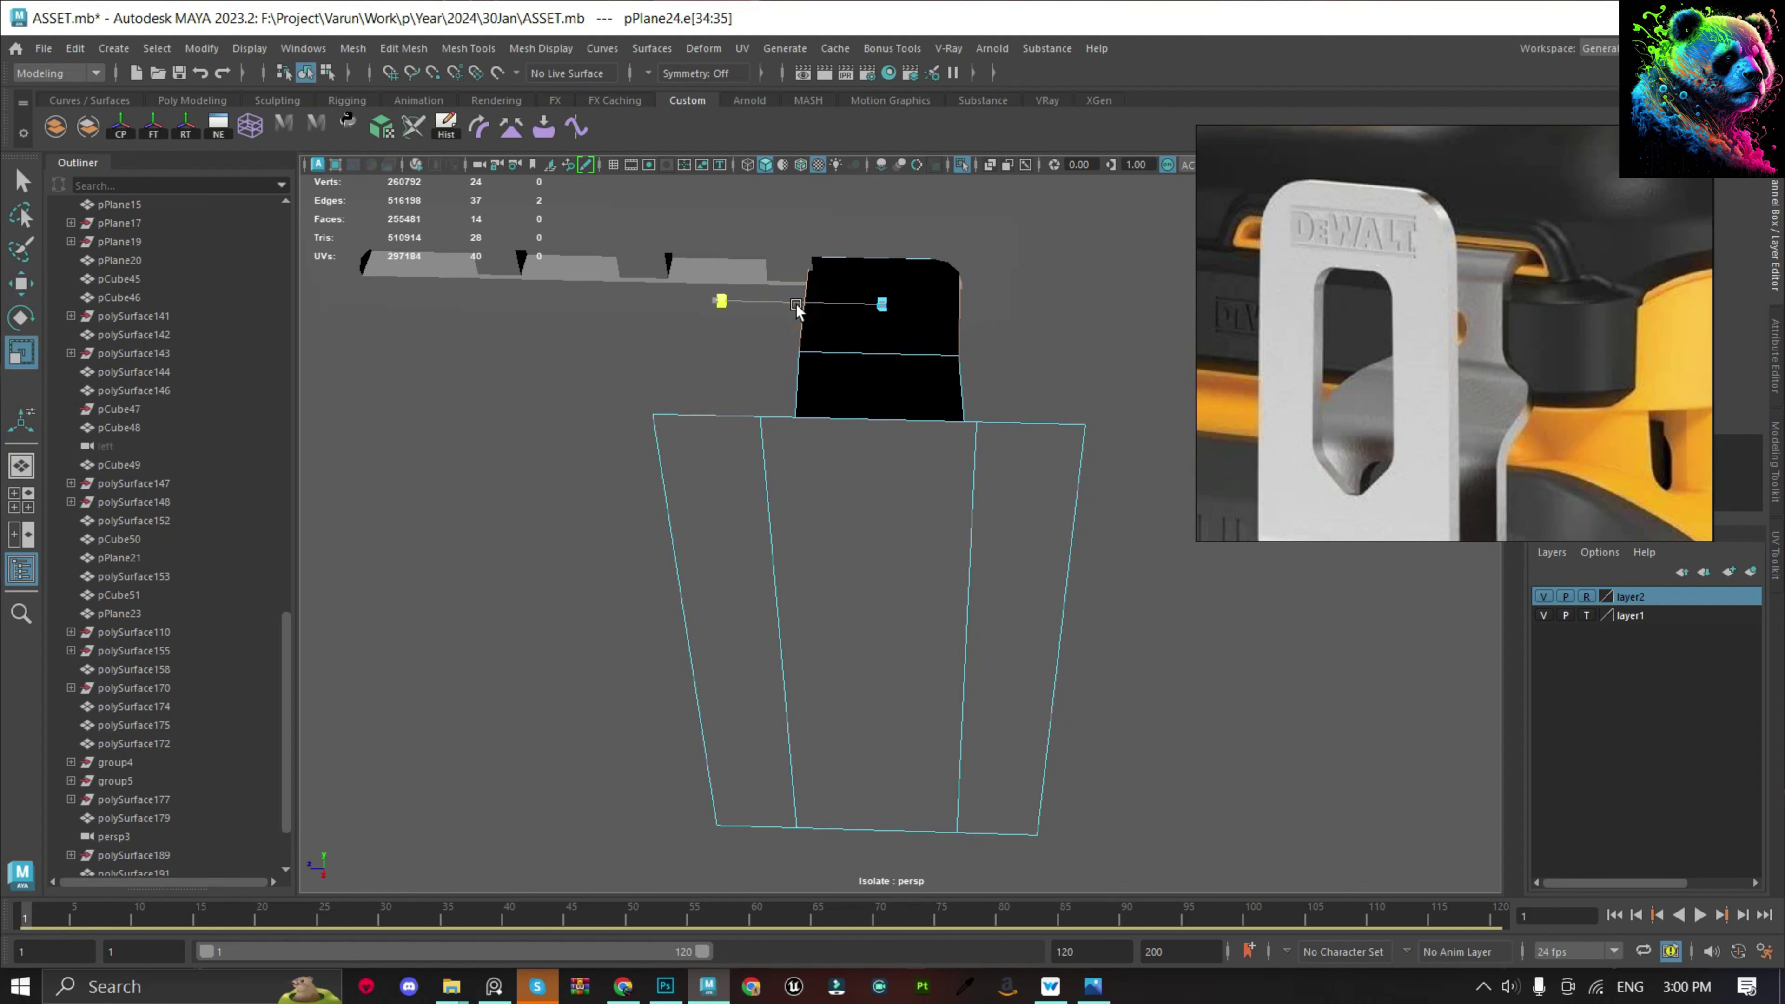
key("q")
key("F8")
key("w")
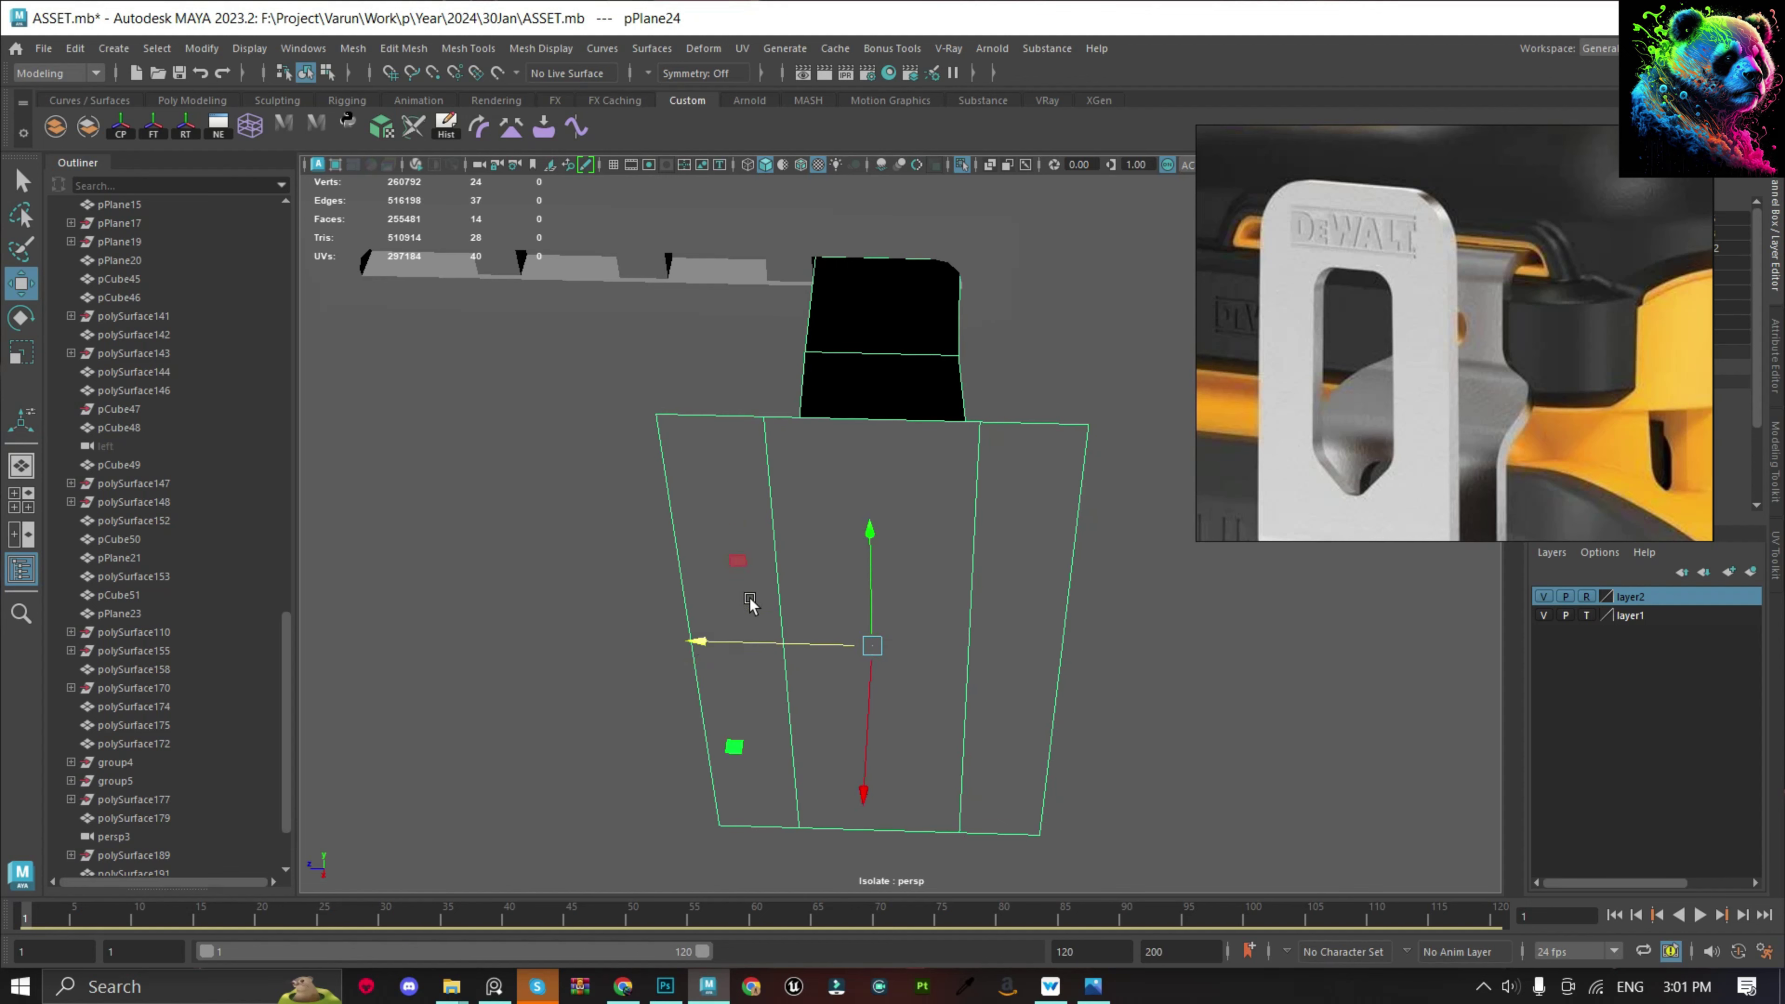
left_click_drag(749, 598, 910, 570, "alt")
Trial-extrude the panel faces to thickness 0.15, reset it to 0, and undo.
key("ctrl+e")
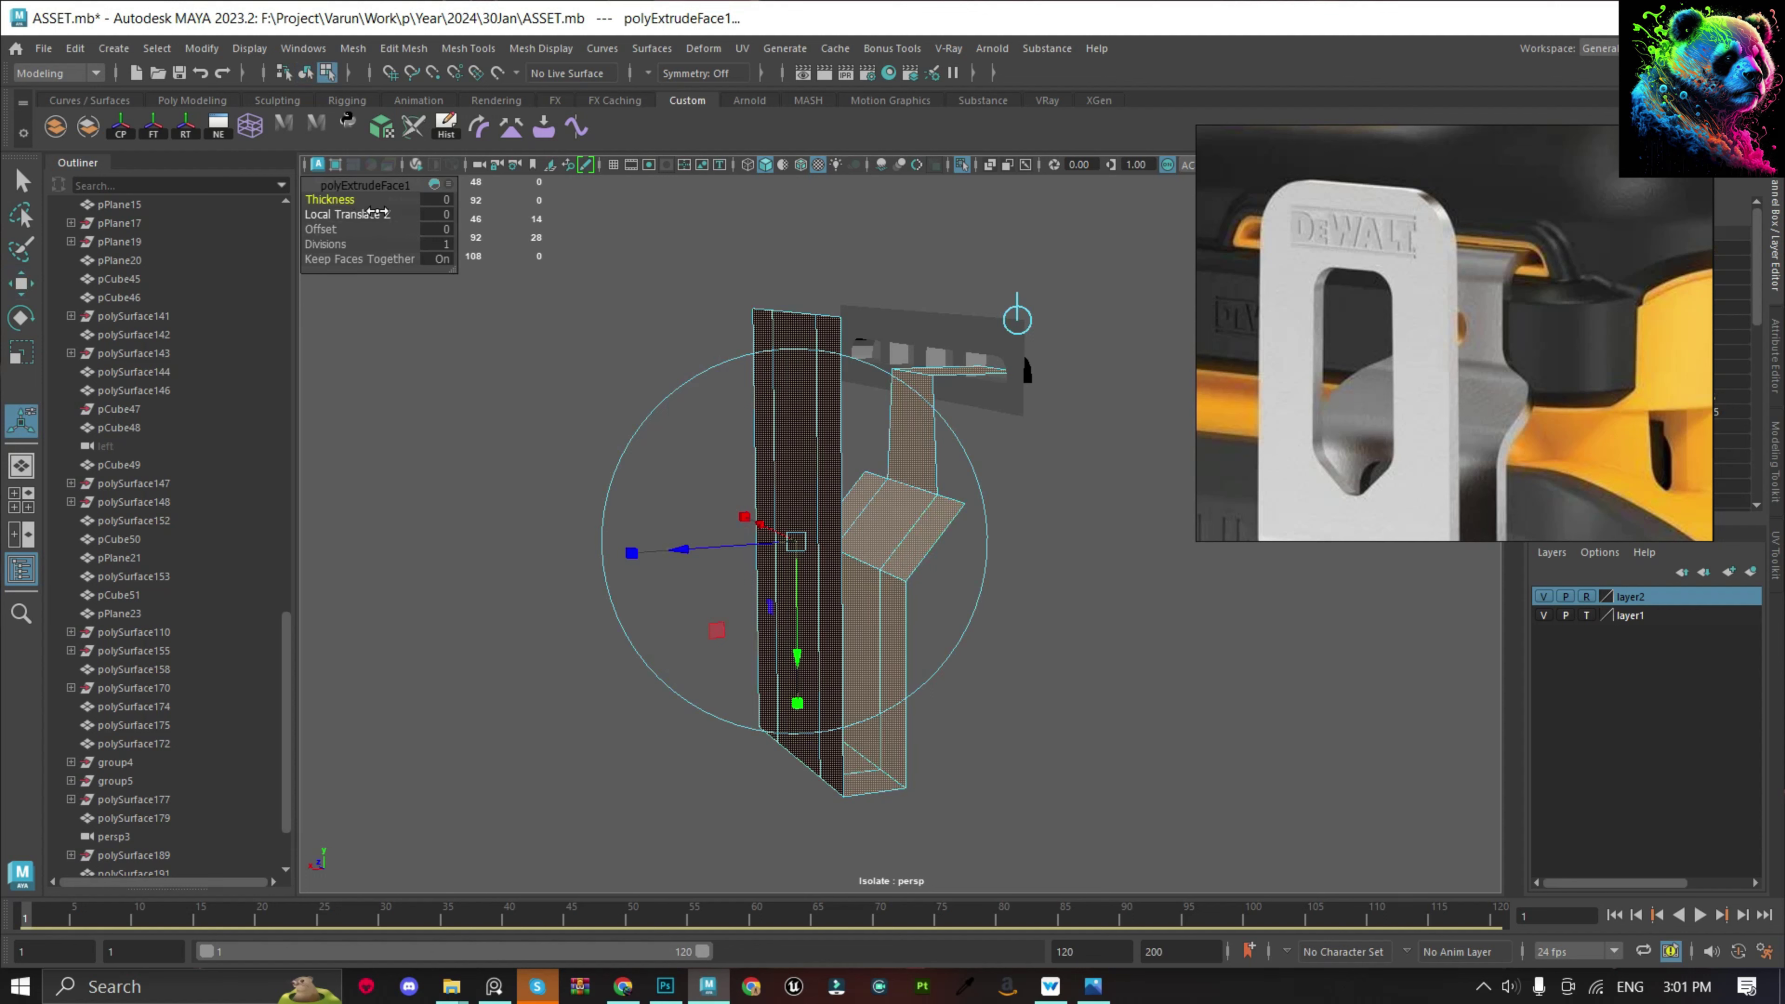
type("1")
key("Return")
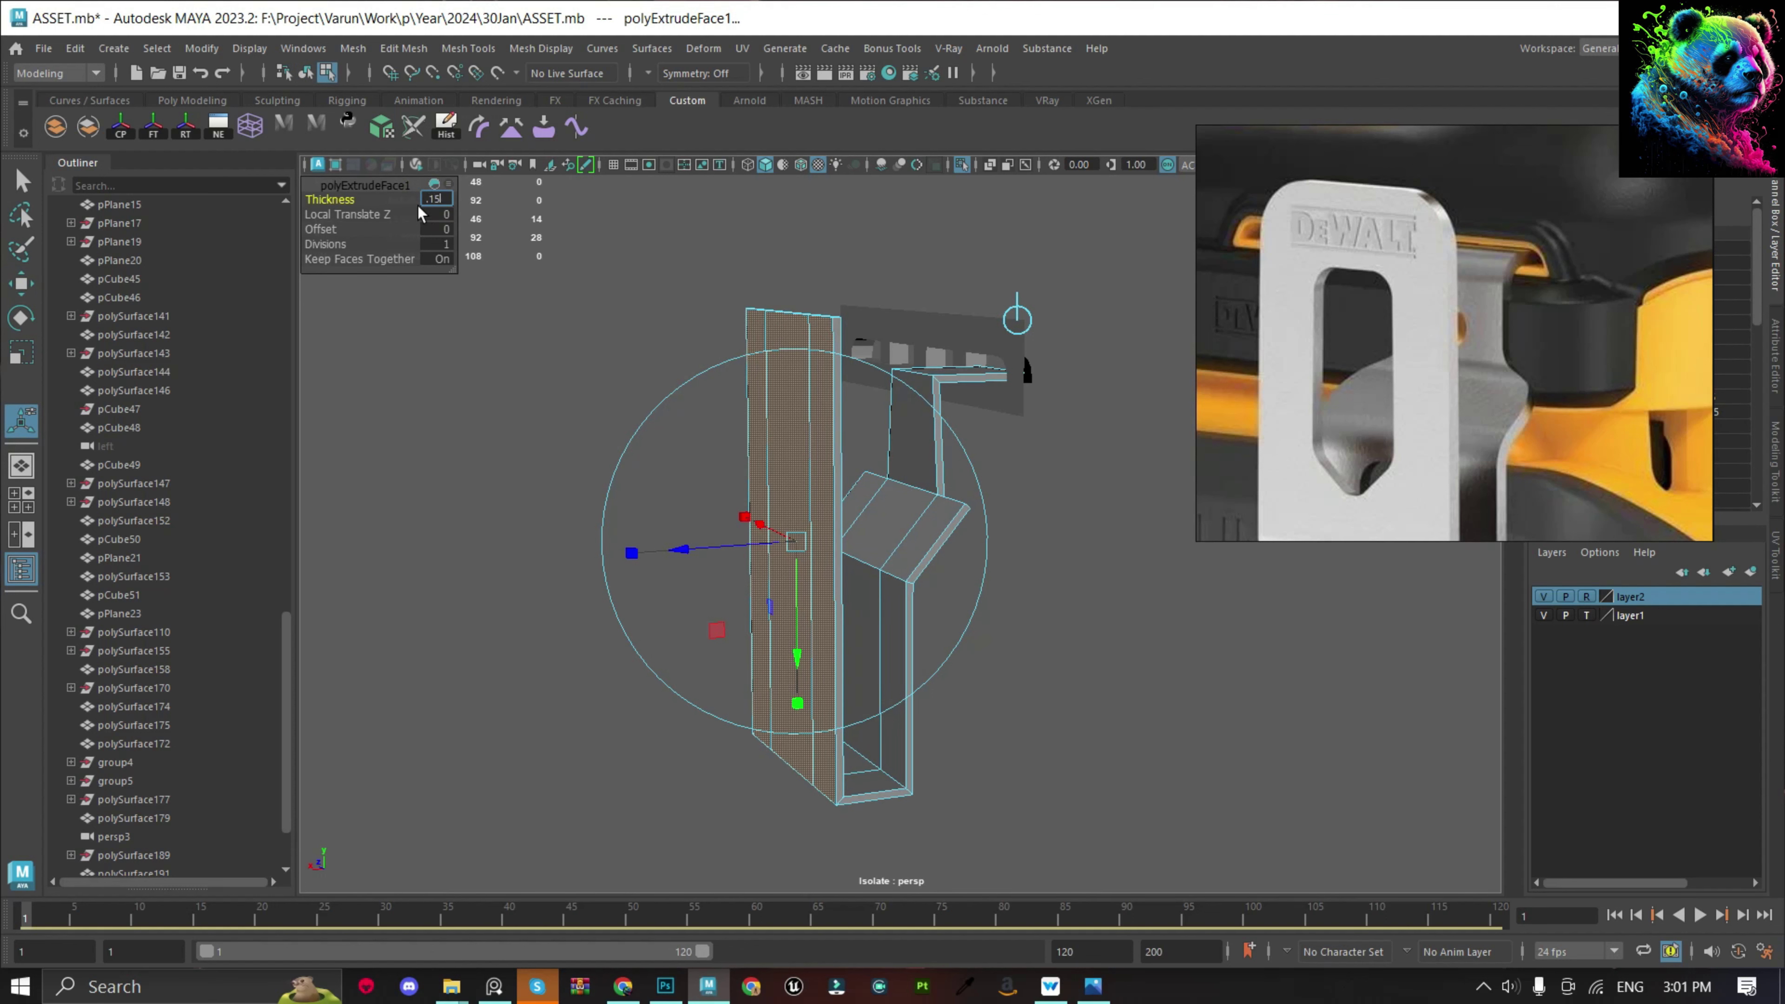
key("Return")
left_click_drag(975, 374, 769, 518, "alt")
key("ctrl+z")
Show the whole drill, frame the side panel, and go to frame 76.
key("space")
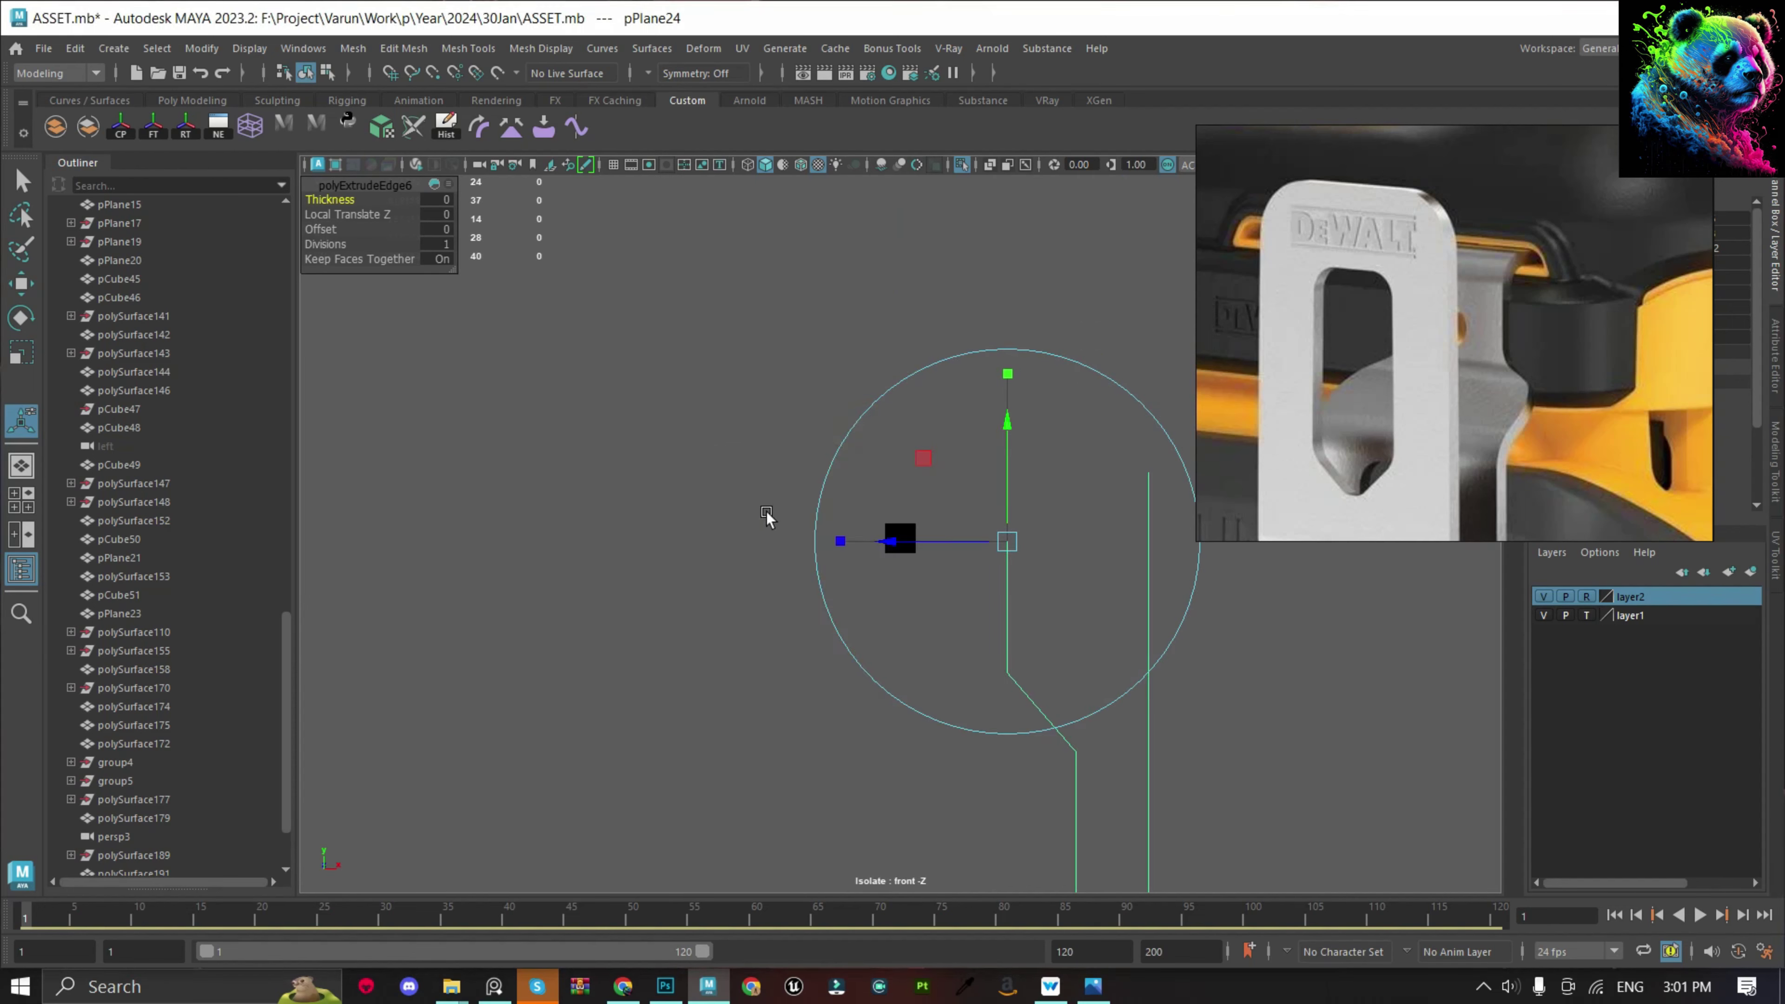
left_click(732, 696)
key("ctrl+1")
left_click(1054, 598)
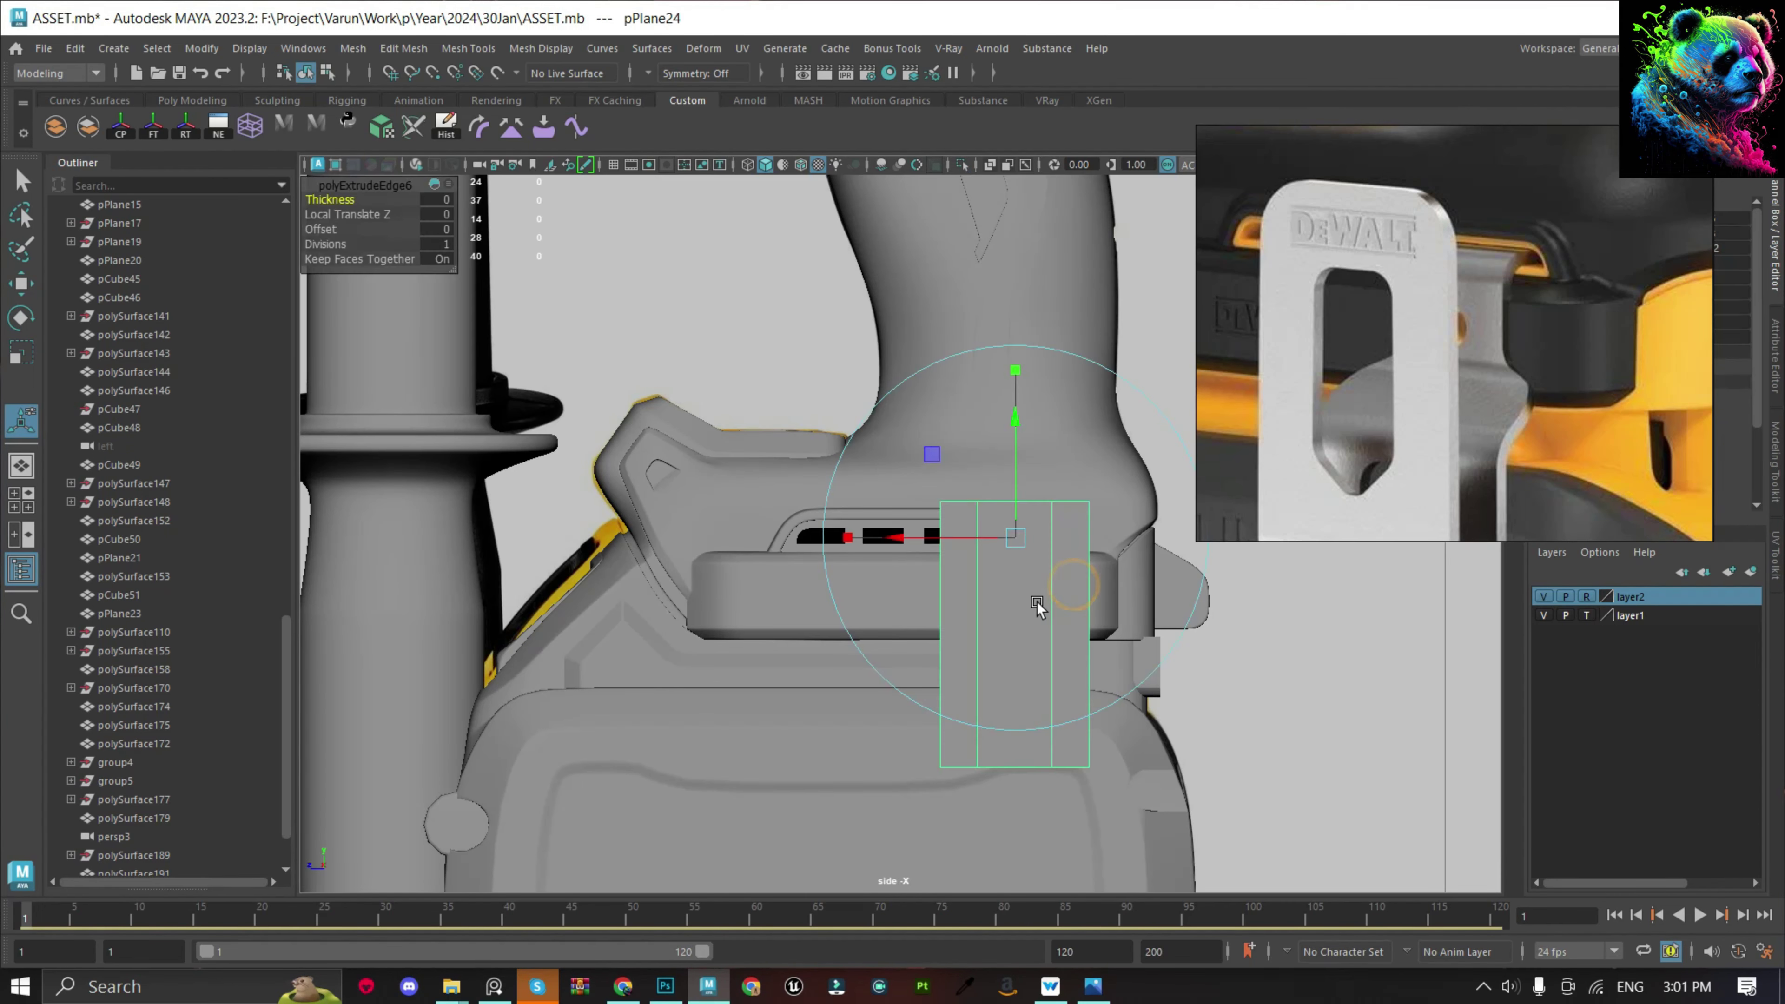
key("f")
left_click_drag(601, 921, 954, 918)
Try shifting the side panel to the right, then undo the move.
key("q")
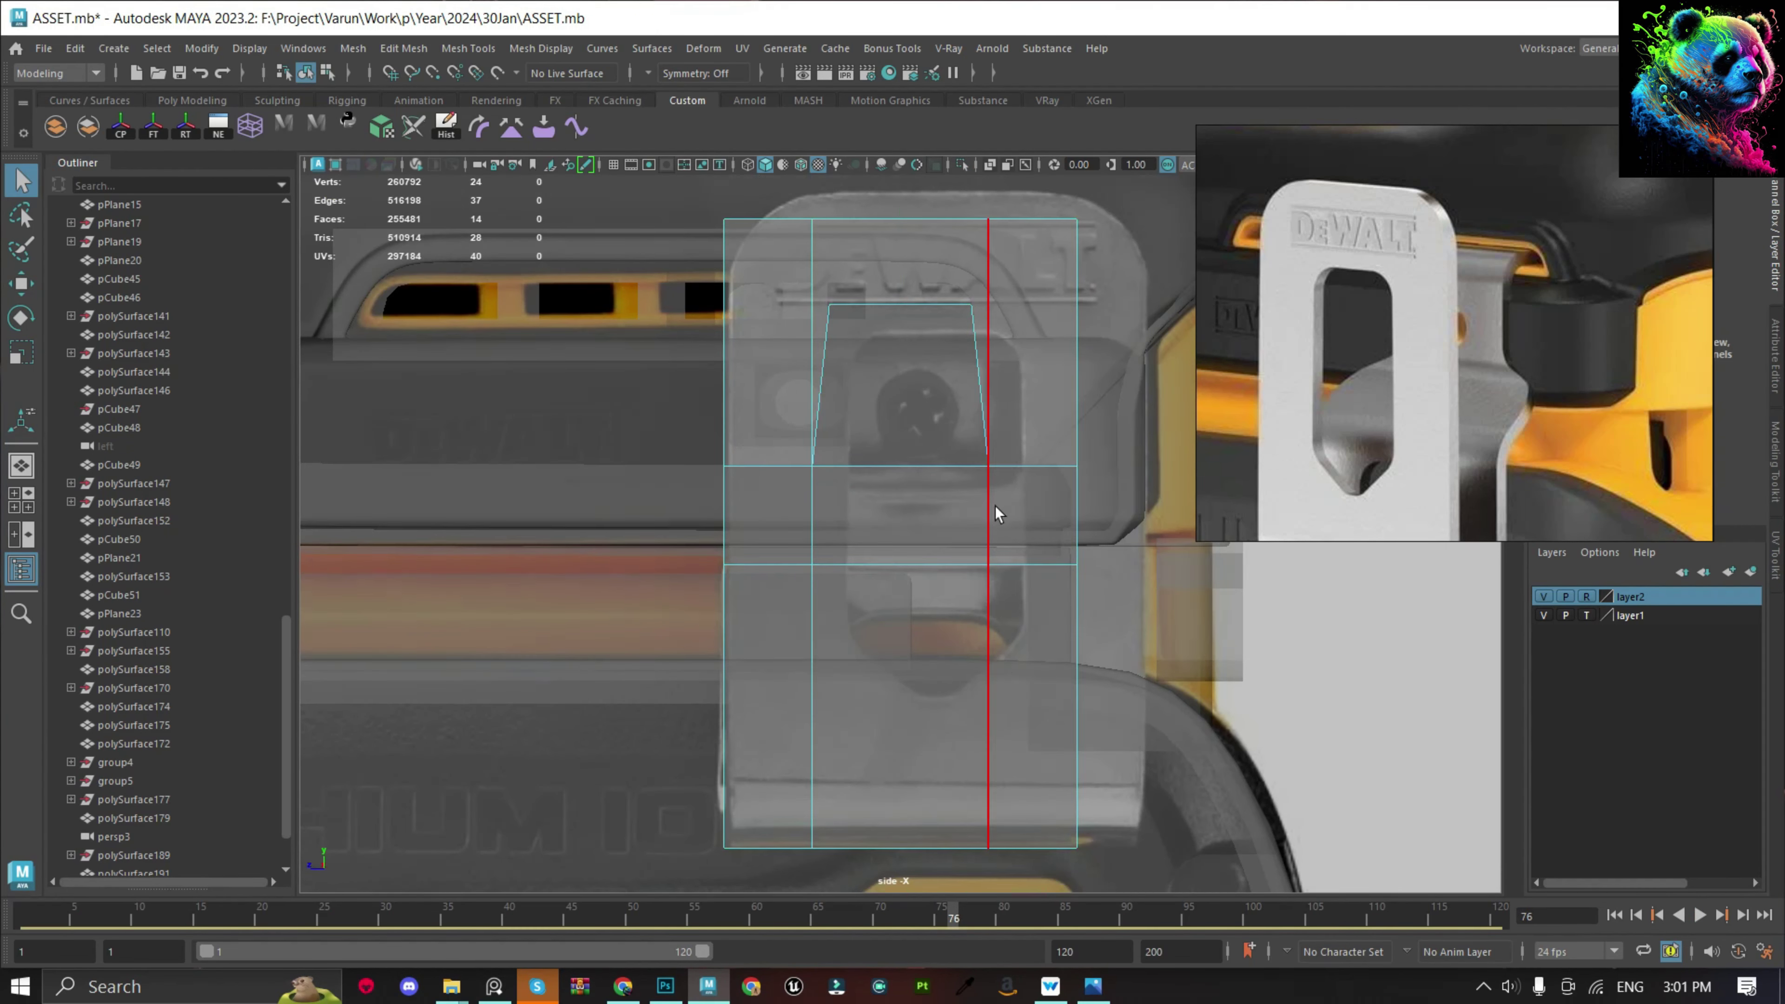
left_click(988, 558)
key("w")
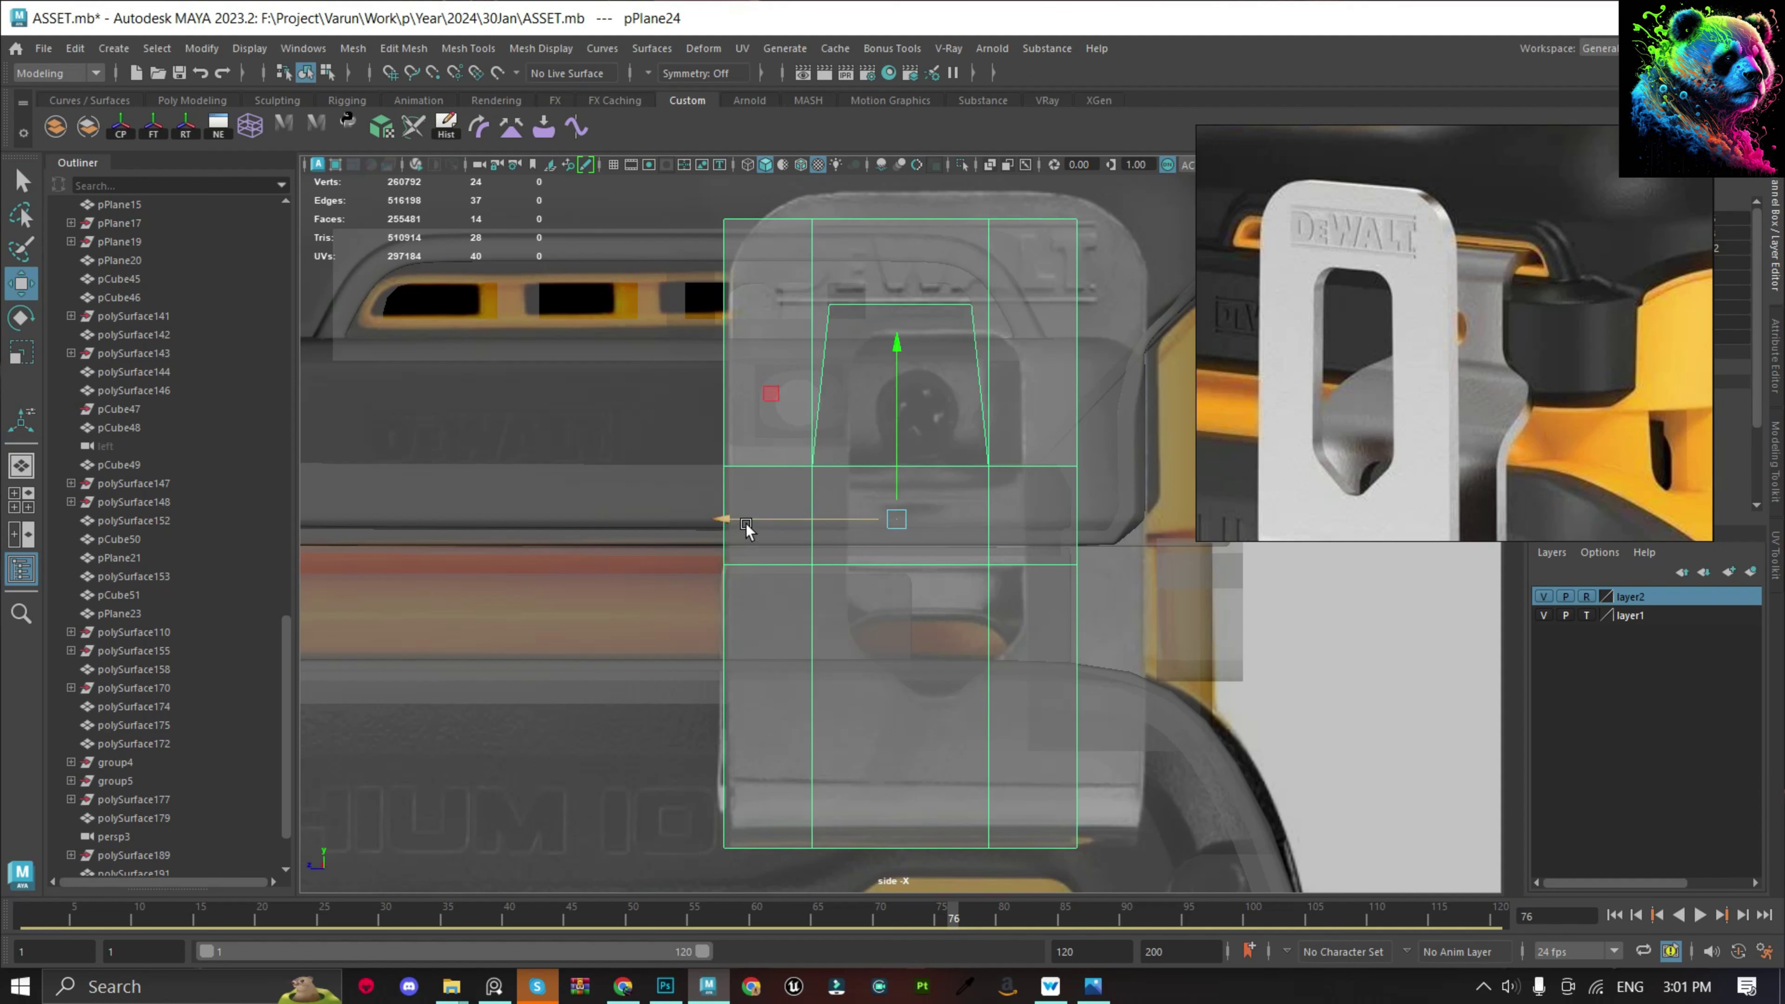
left_click_drag(752, 522, 791, 536)
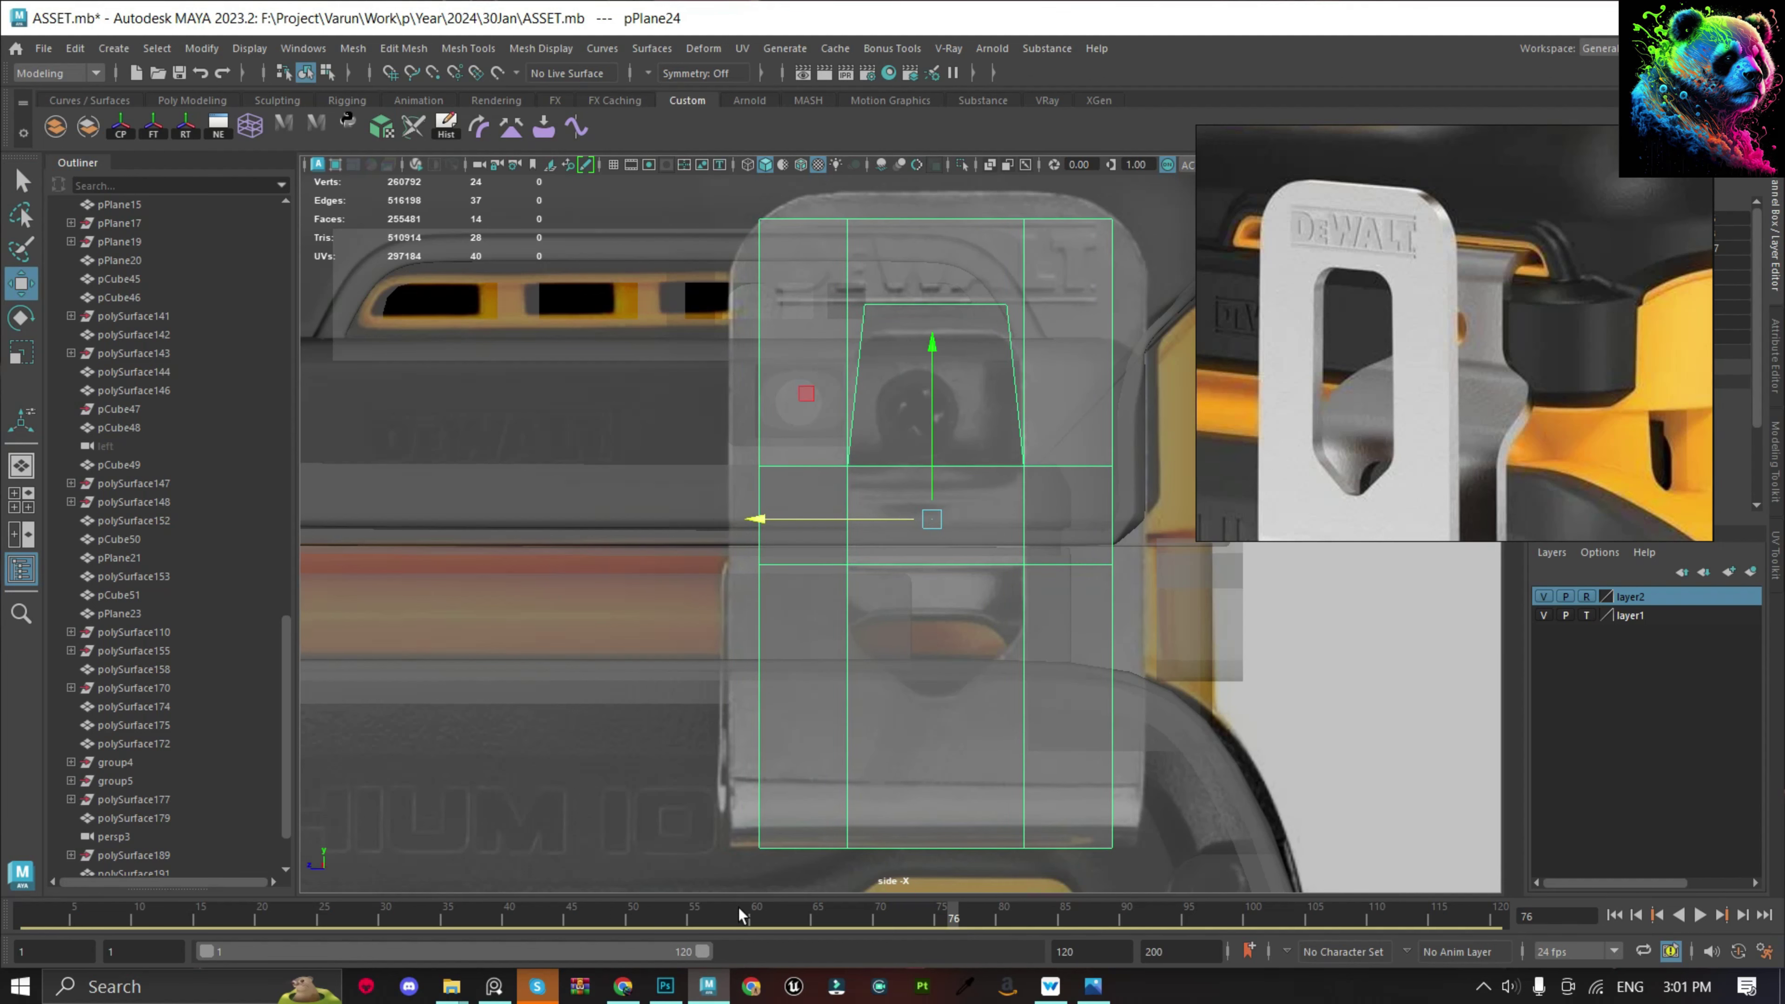
key("ctrl+z")
key("ctrl+z")
key("ctrl+z")
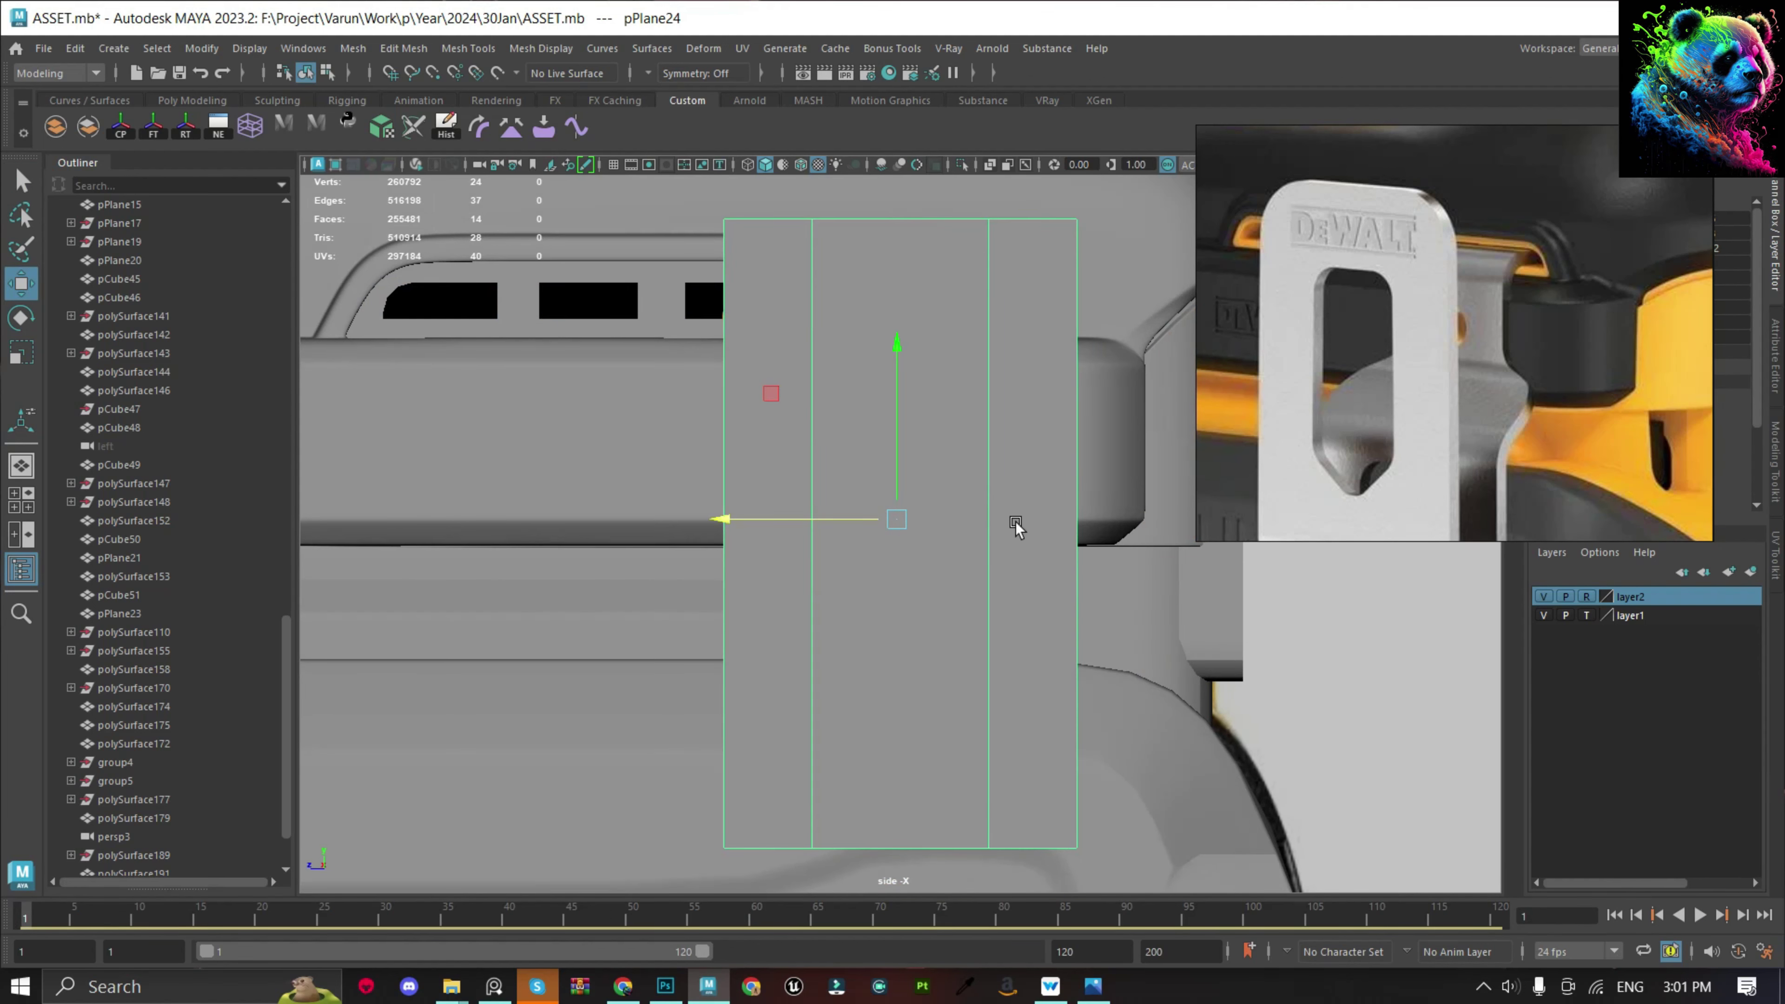
Select the panel's right edge and begin a horizontal Multi-Cut from a near-front view.
key("q")
key("F10")
left_click(940, 438)
key("r")
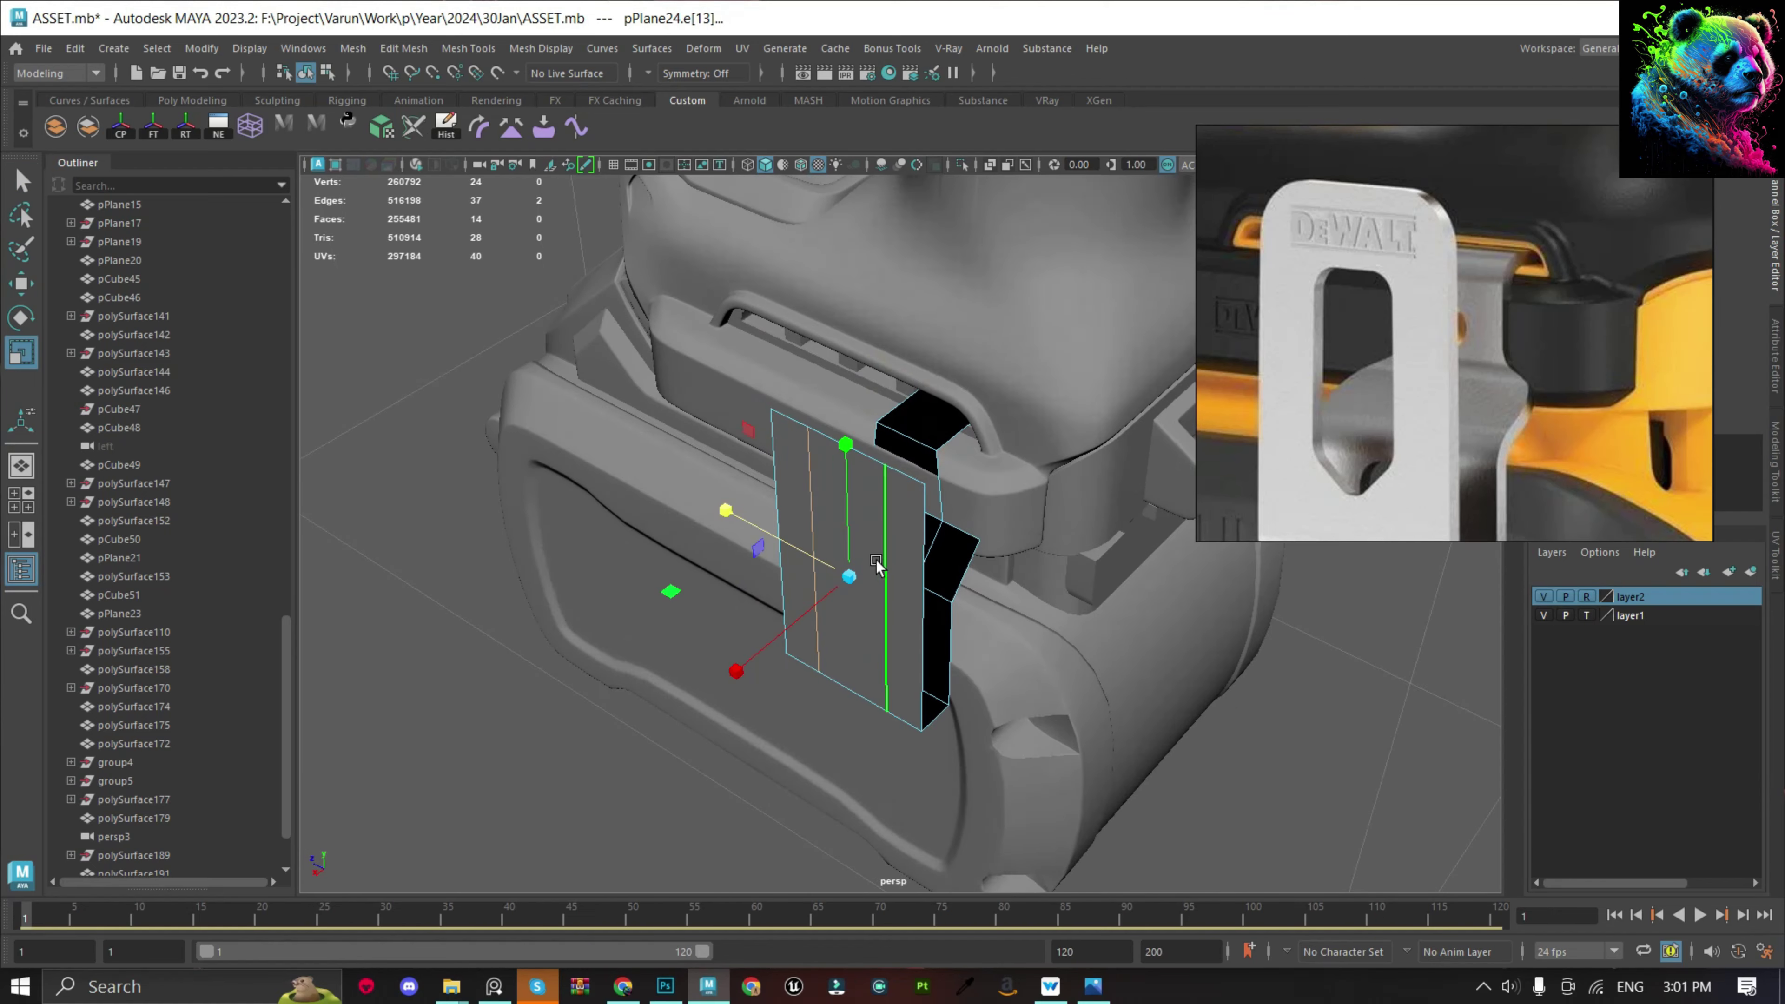
key("q")
left_click_drag(818, 549, 961, 521, "alt")
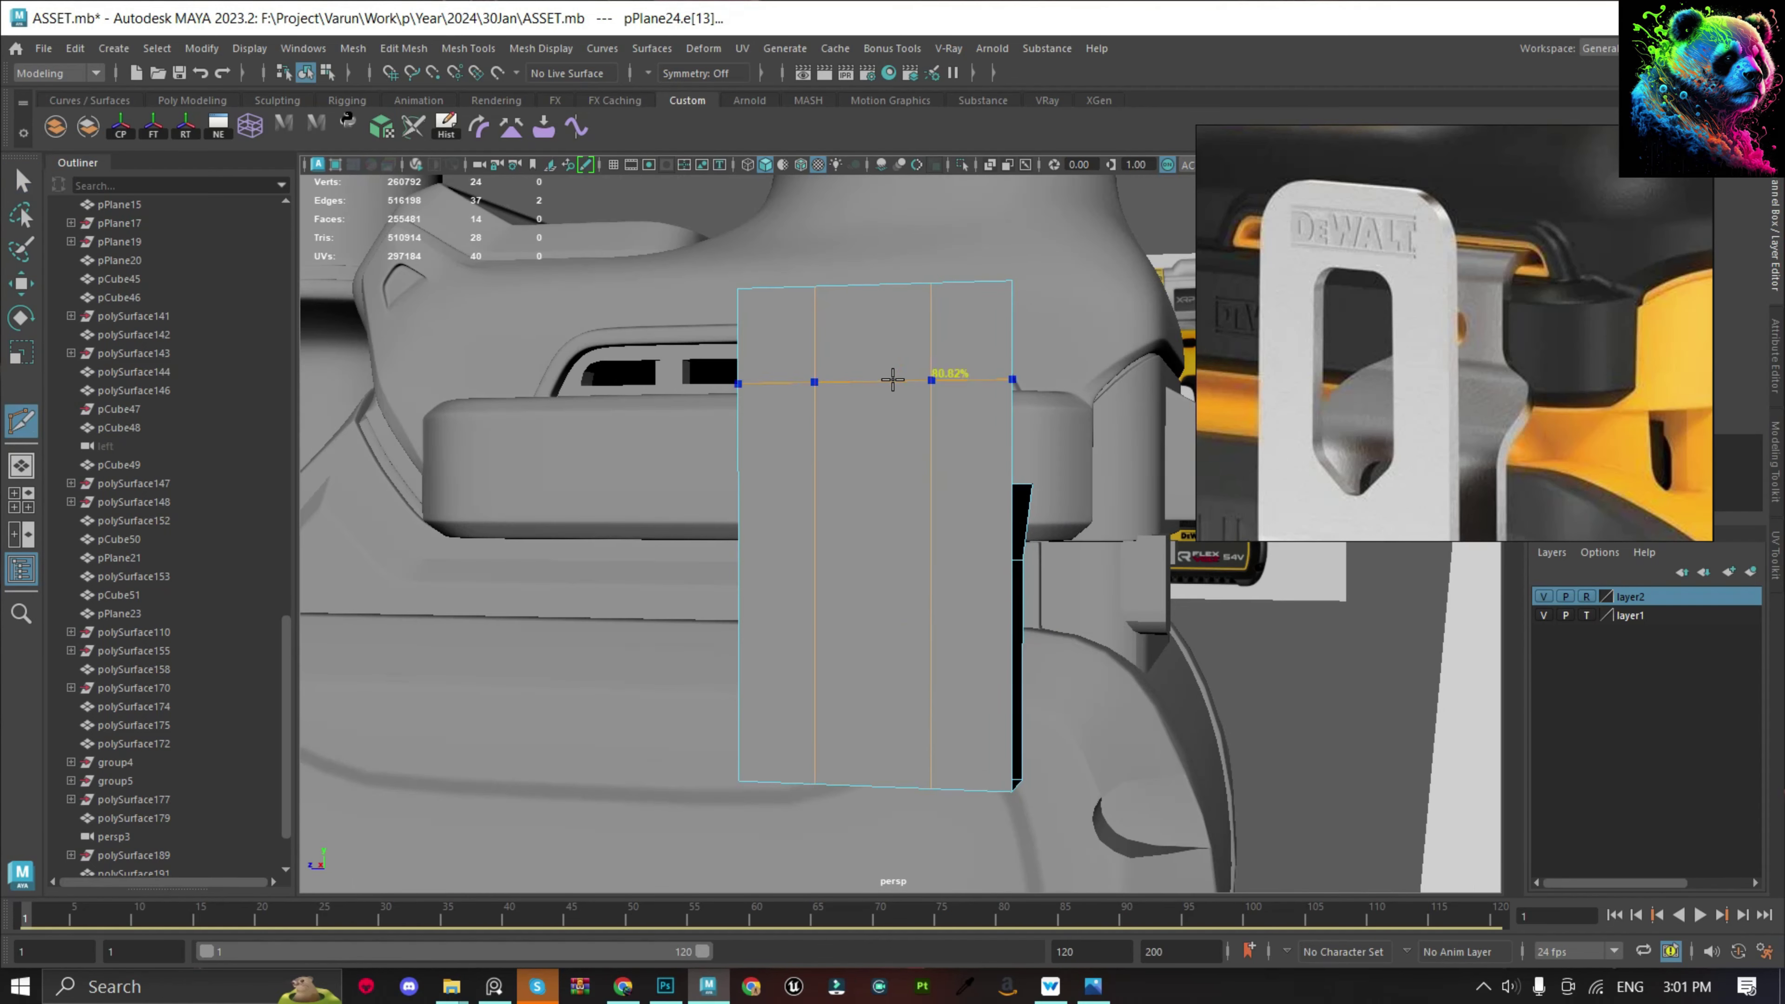
Add three horizontal edge loops across the clip panel and merge two vertices.
left_click(896, 369, "ctrl")
left_click(895, 645, "ctrl")
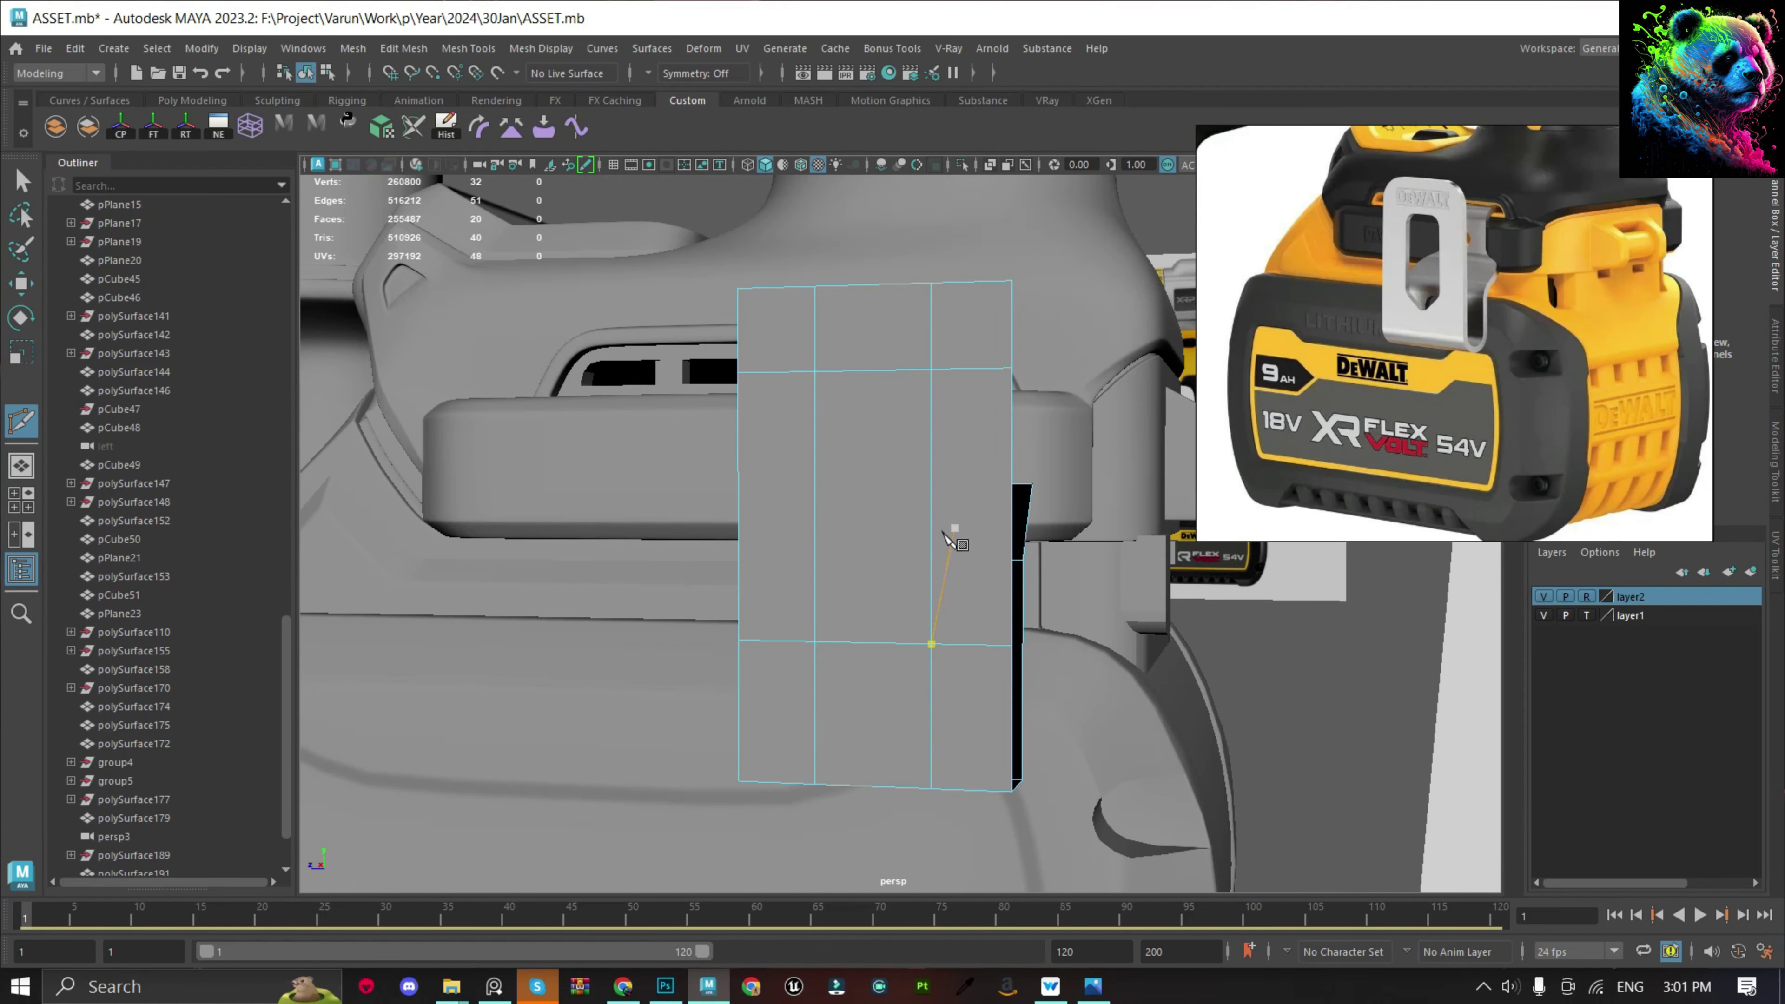
left_click_drag(957, 539, 912, 523, "alt")
left_click_drag(754, 605, 836, 548, "alt")
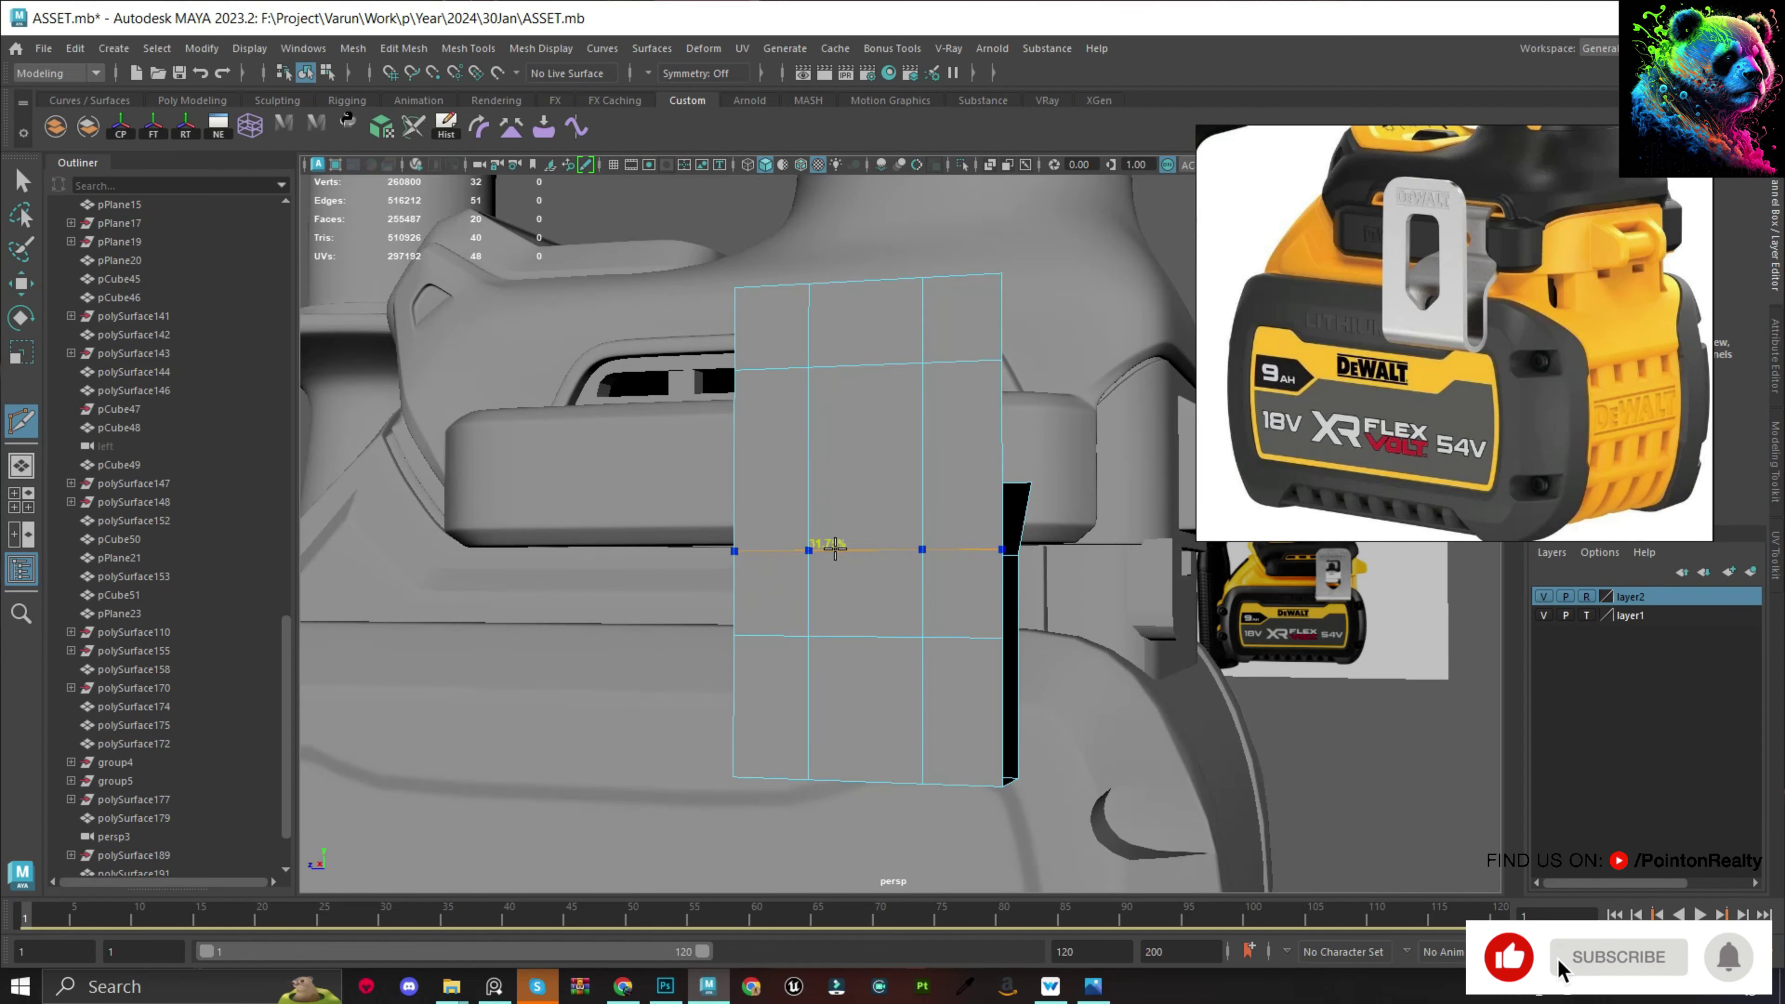
left_click(837, 548, "ctrl")
key("q")
left_click(809, 637)
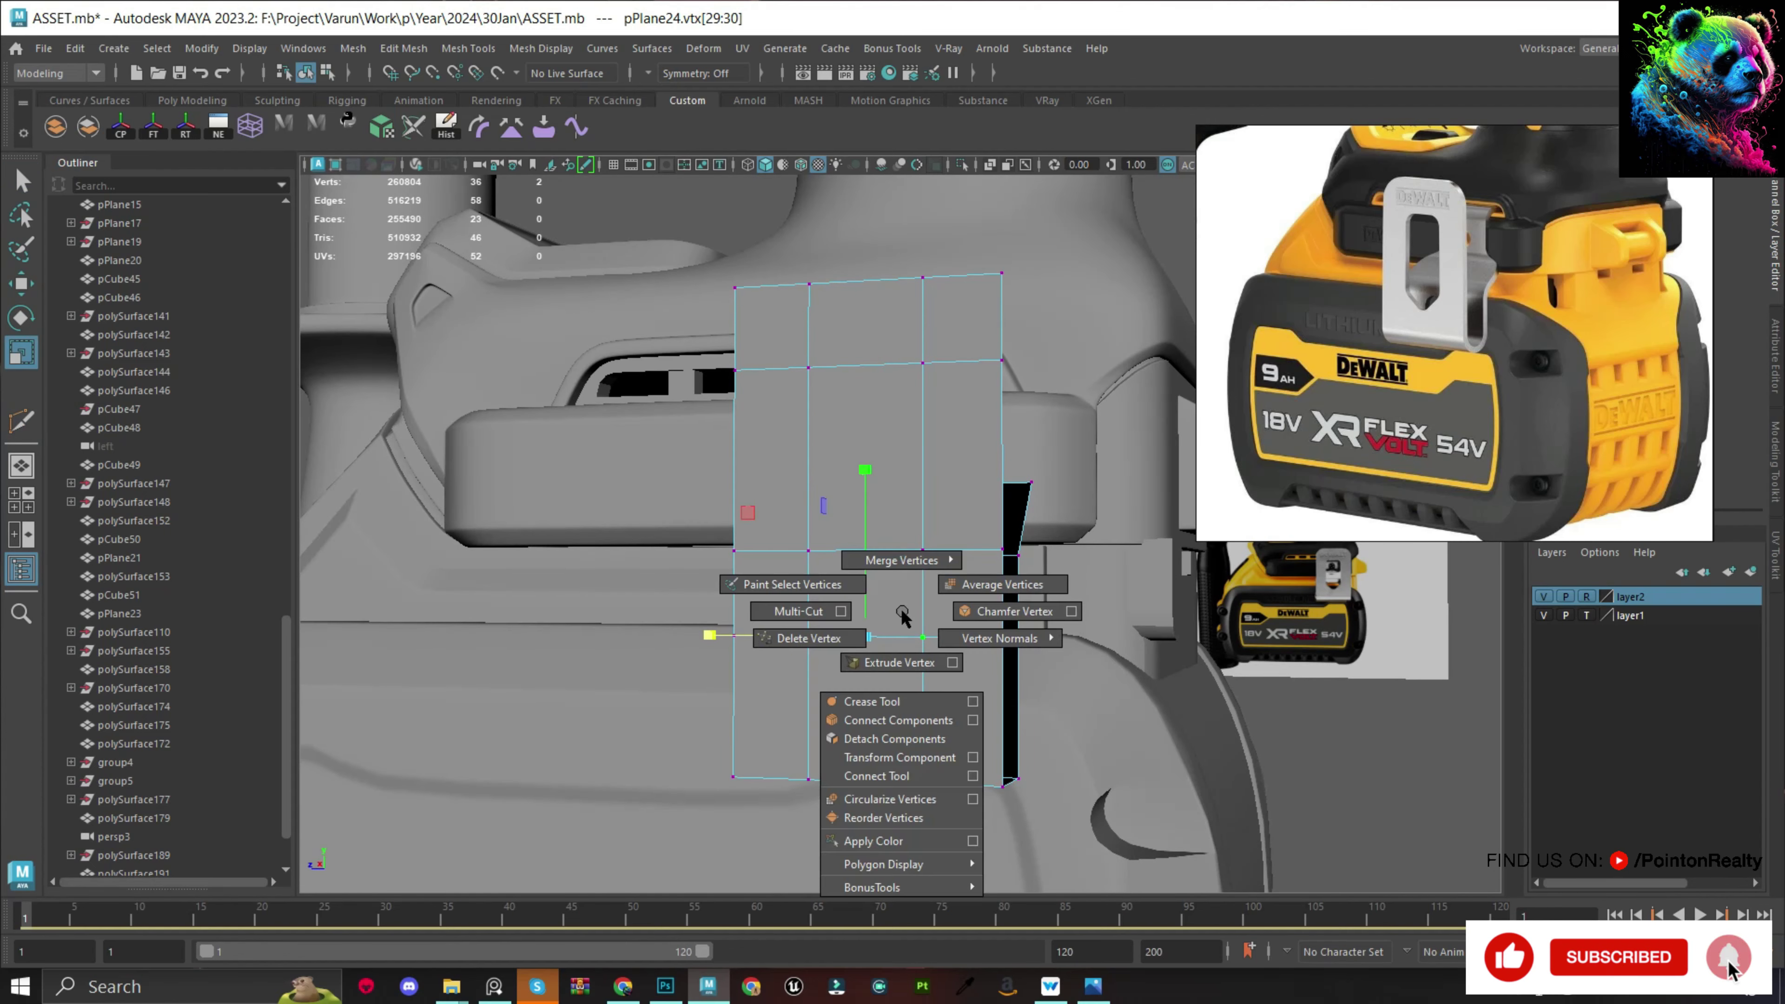
right_click_drag(873, 662, 869, 745, "shift")
Delete the quad face below the top row and the triangle under it.
key("F8")
right_click_drag(873, 382, 878, 452)
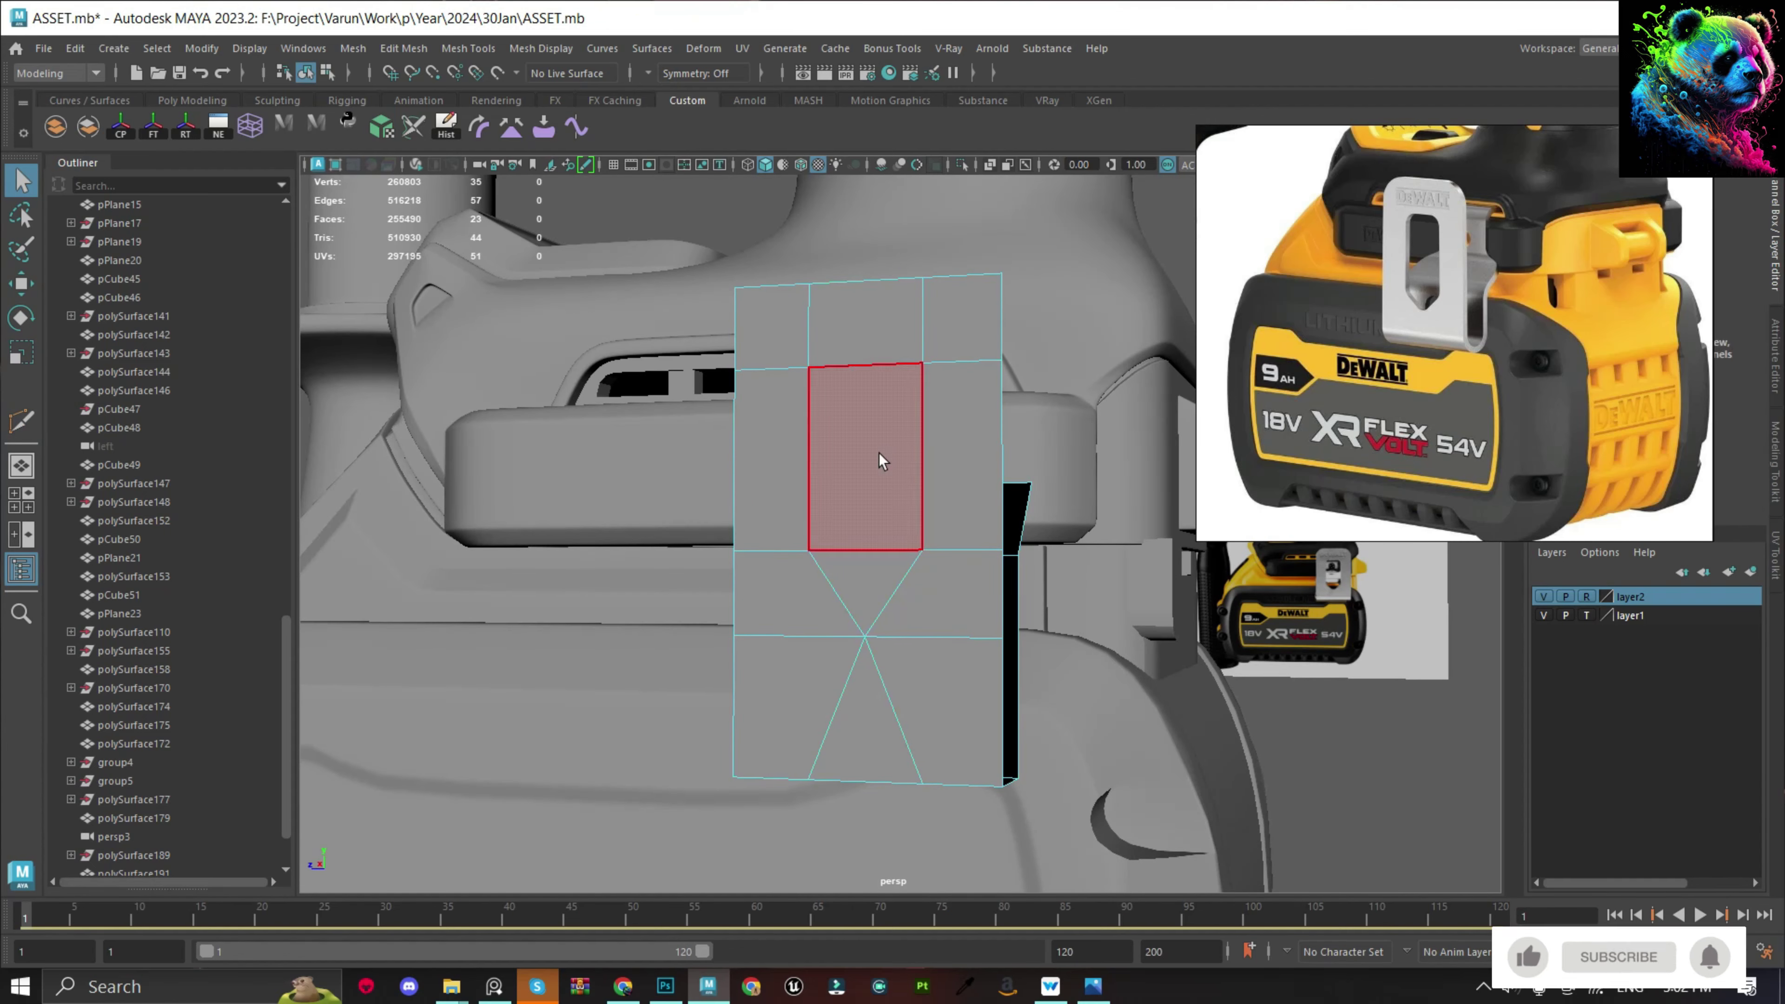
left_click(879, 452)
left_click(865, 591, "shift")
key("Delete")
Pull the selected panel vertices to the left.
mouse_move(862, 541)
left_mouse_down("alt")
mouse_move(1110, 628)
mouse_move(1207, 554)
mouse_move(833, 450)
mouse_move(876, 343)
mouse_move(946, 547)
left_mouse_up("alt")
key("w")
key("F9")
left_click_drag(781, 411, 741, 418)
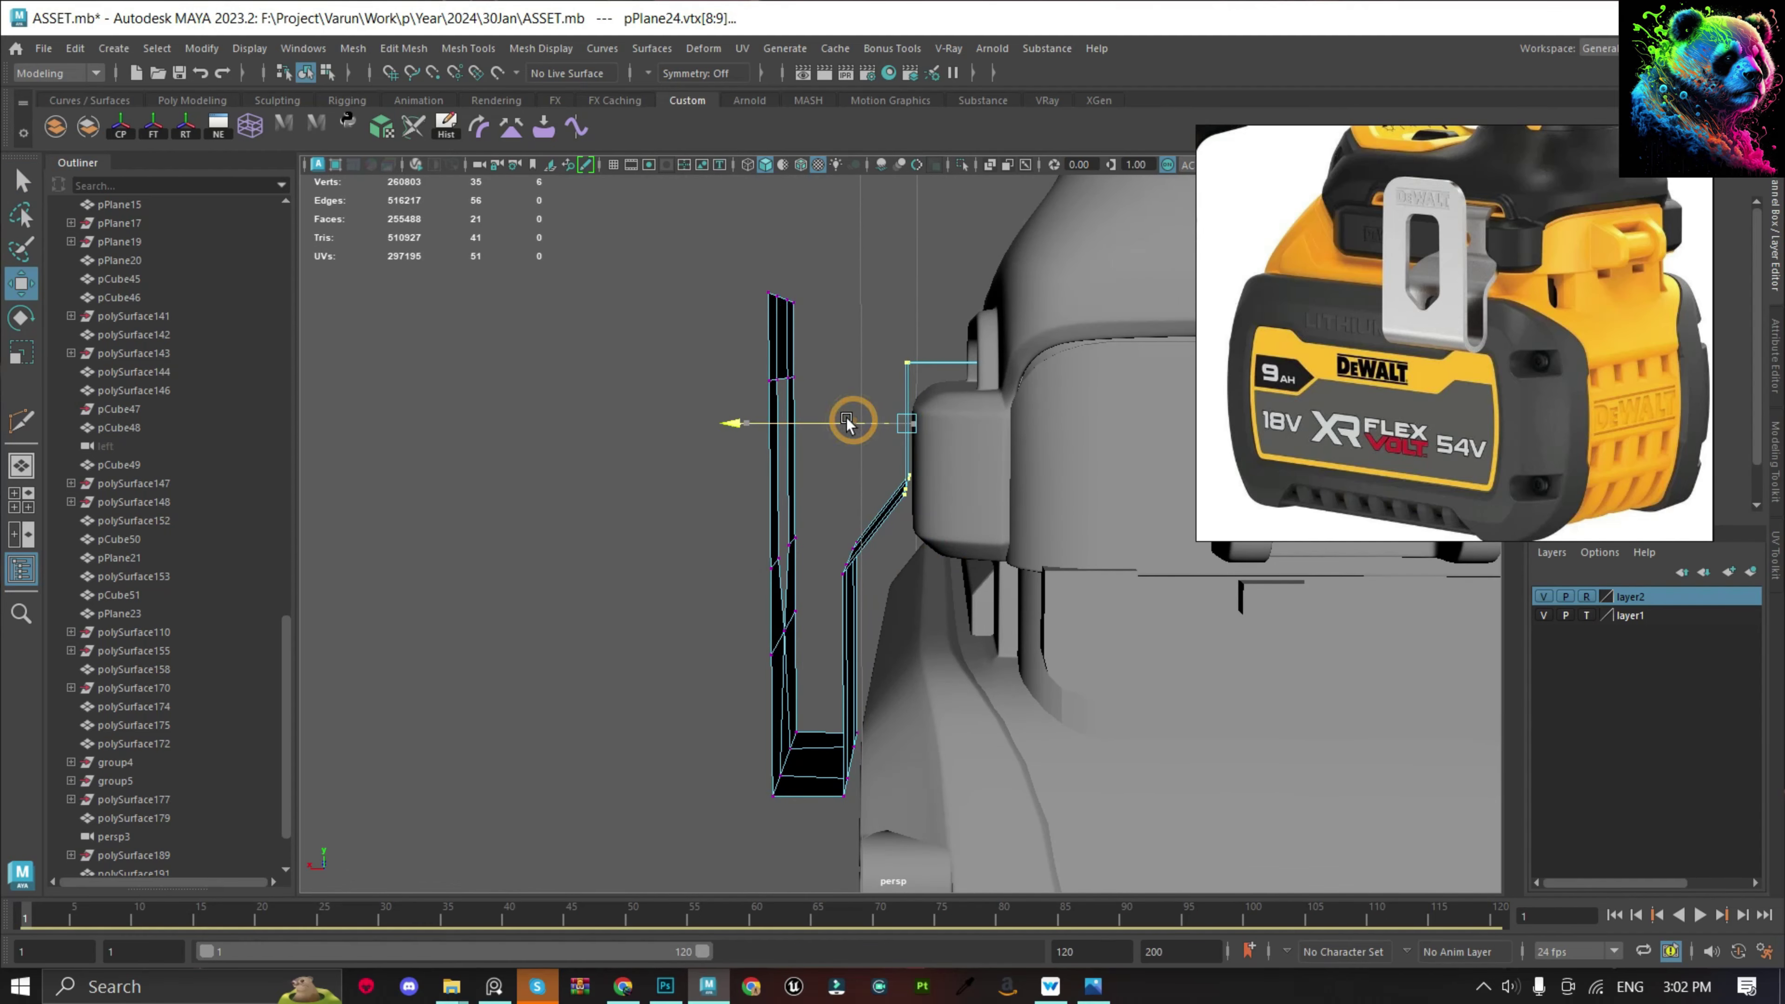
key("F8")
mouse_move(703, 351)
left_mouse_down("alt")
mouse_move(960, 496)
mouse_move(846, 667)
mouse_move(1132, 669)
mouse_move(957, 518)
mouse_move(909, 598)
left_mouse_up("alt")
key("q")
Add another edge loop across the clip plane and delete a face to open the slot.
mouse_move(1004, 638)
left_mouse_down("alt")
mouse_move(843, 616)
mouse_move(901, 762)
left_mouse_up("alt")
left_click(843, 616, "ctrl")
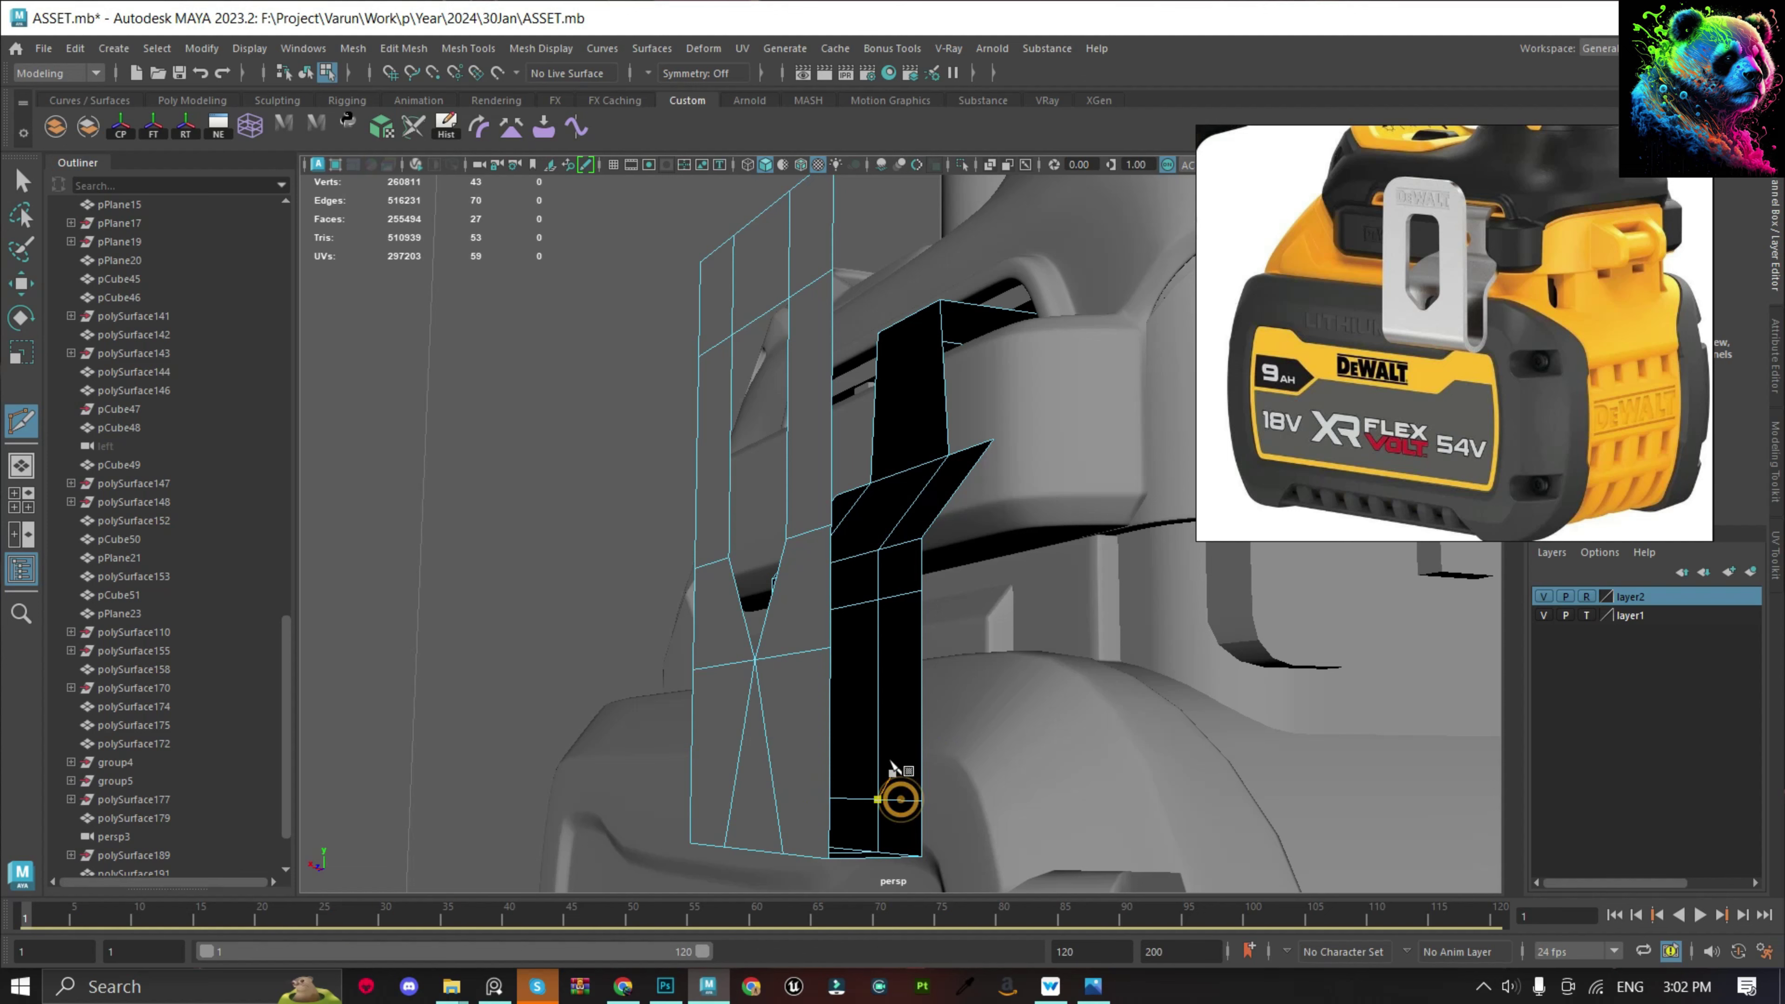
key("q")
right_click_drag(840, 510, 879, 534)
left_click(888, 709)
key("Delete")
mouse_move(889, 709)
left_mouse_down("alt")
mouse_move(851, 618)
mouse_move(866, 550)
mouse_move(913, 493)
left_mouse_up("alt")
Save the scene and view the clip straight from the side.
key("ctrl+s")
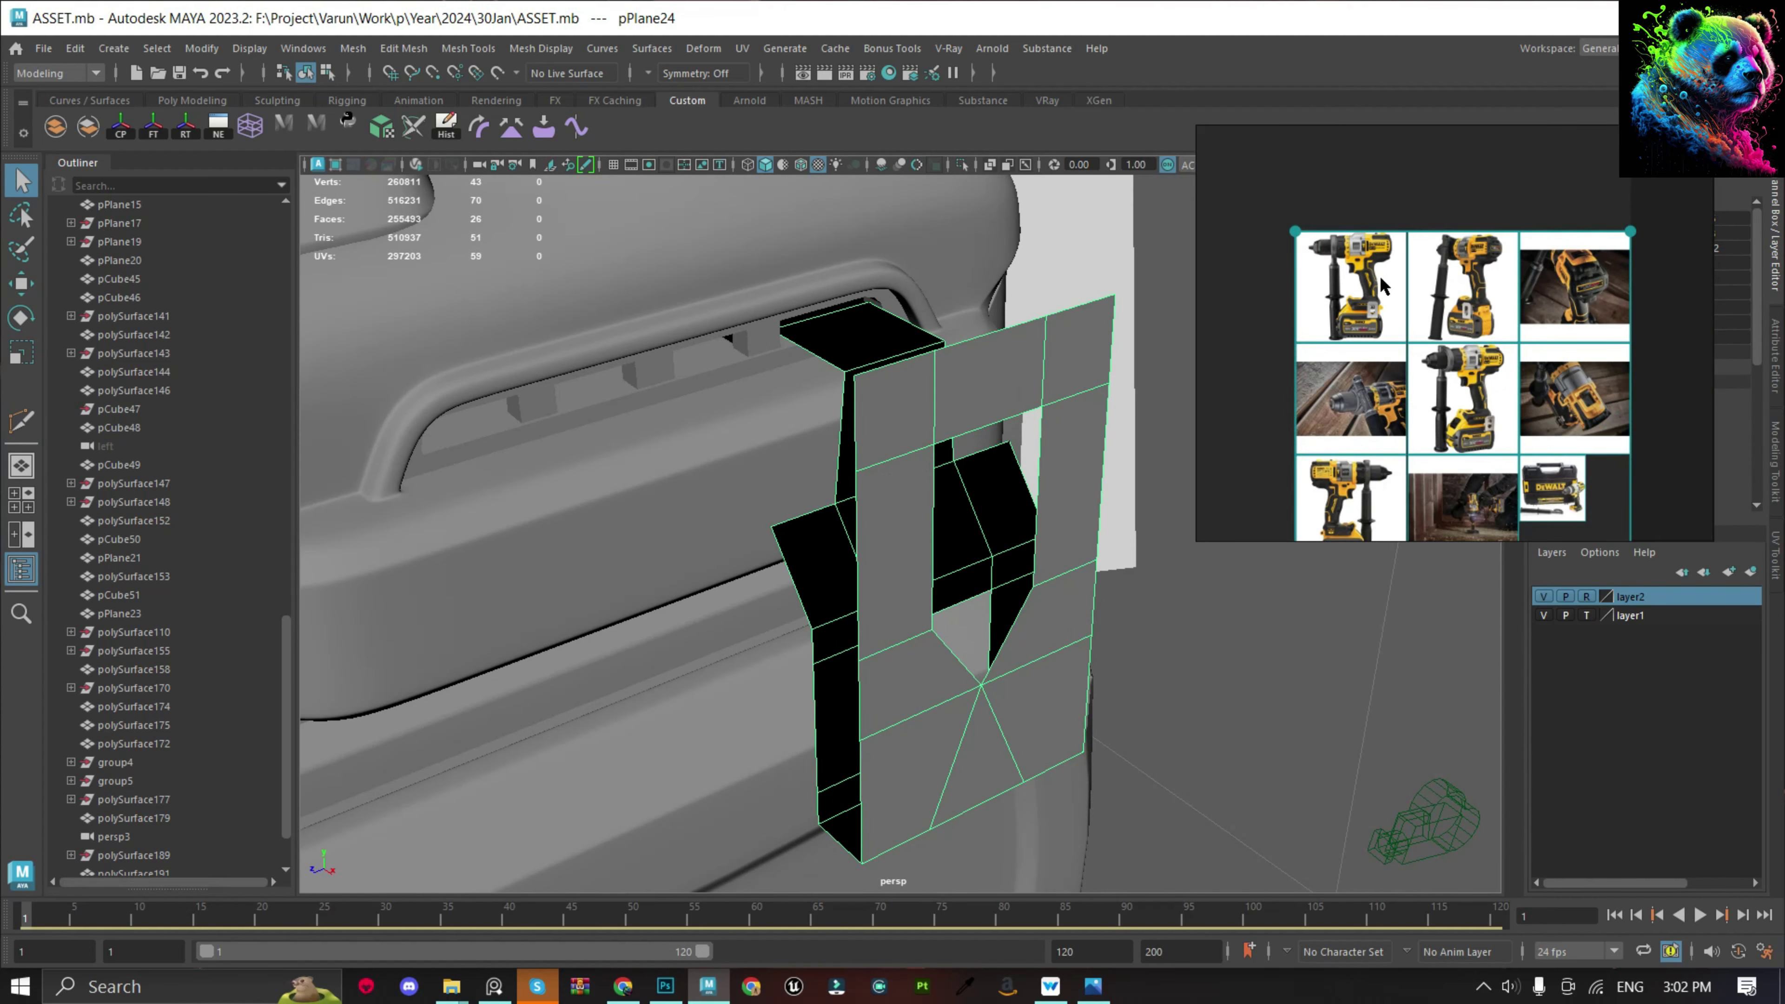
scroll(1381, 285, "up", 2)
scroll(1381, 285, "up", 3)
scroll(1389, 405, "down", 3)
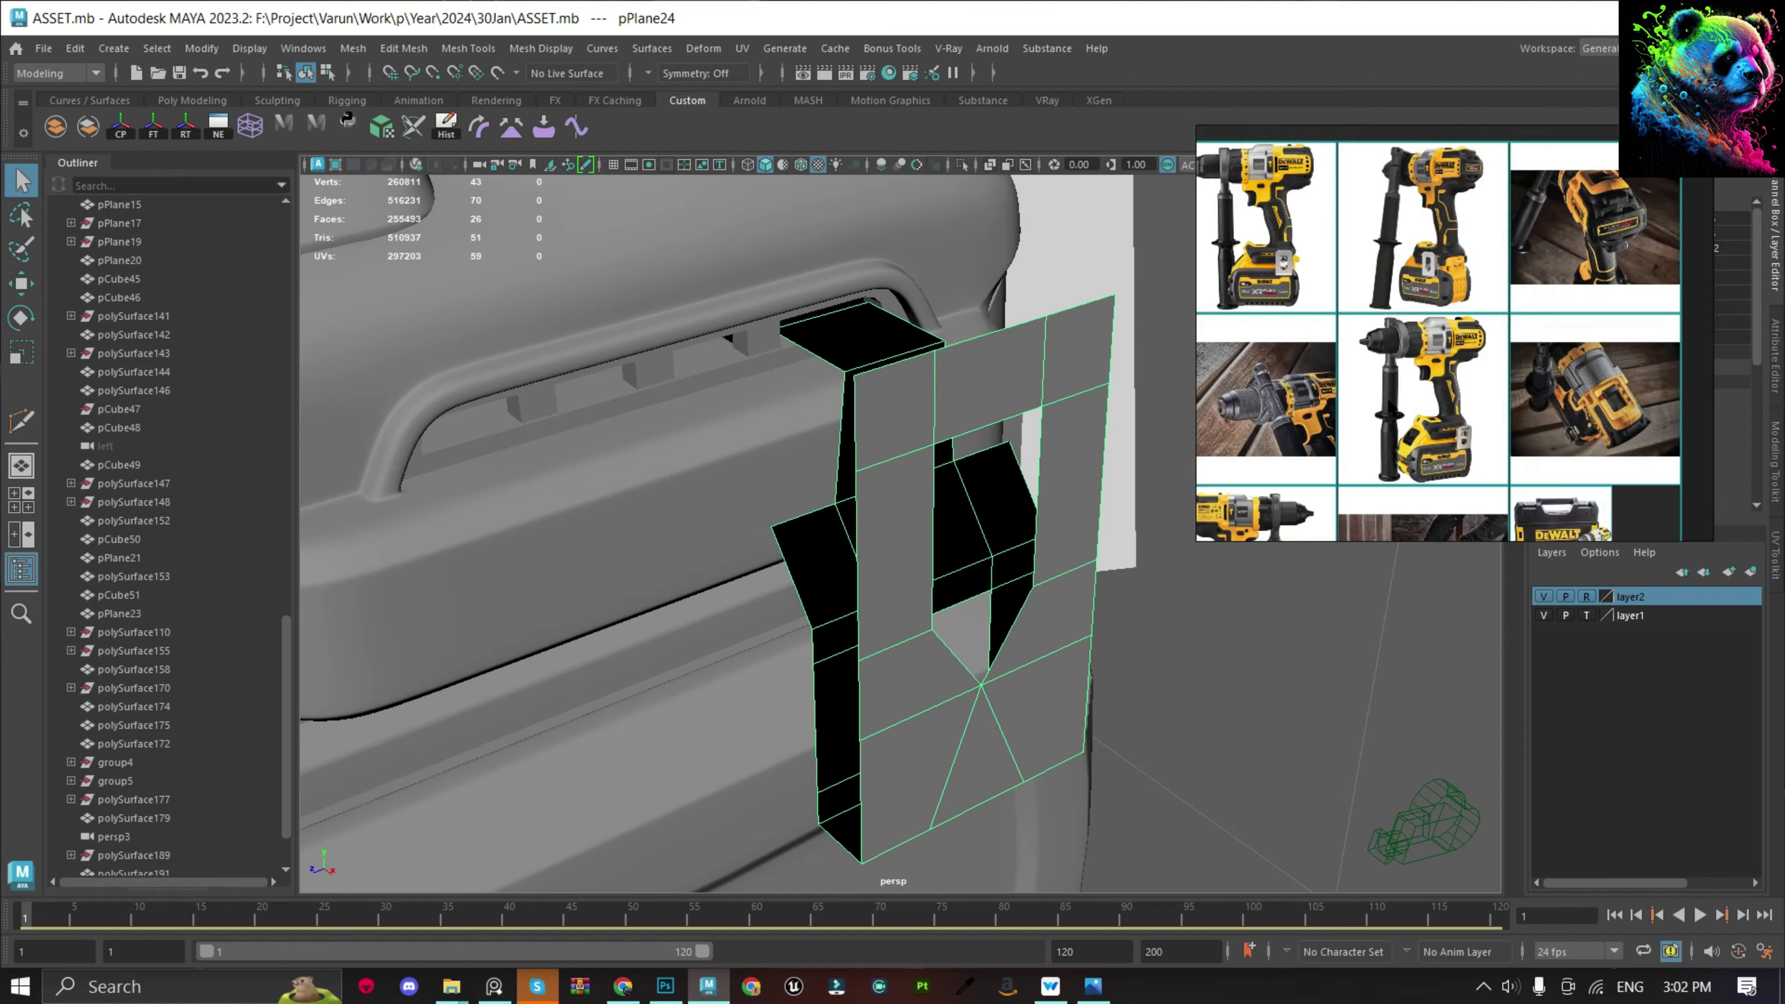
scroll(1390, 406, "down", 2)
scroll(1390, 406, "down", 2)
scroll(1412, 282, "up", 5)
scroll(1420, 281, "up", 2)
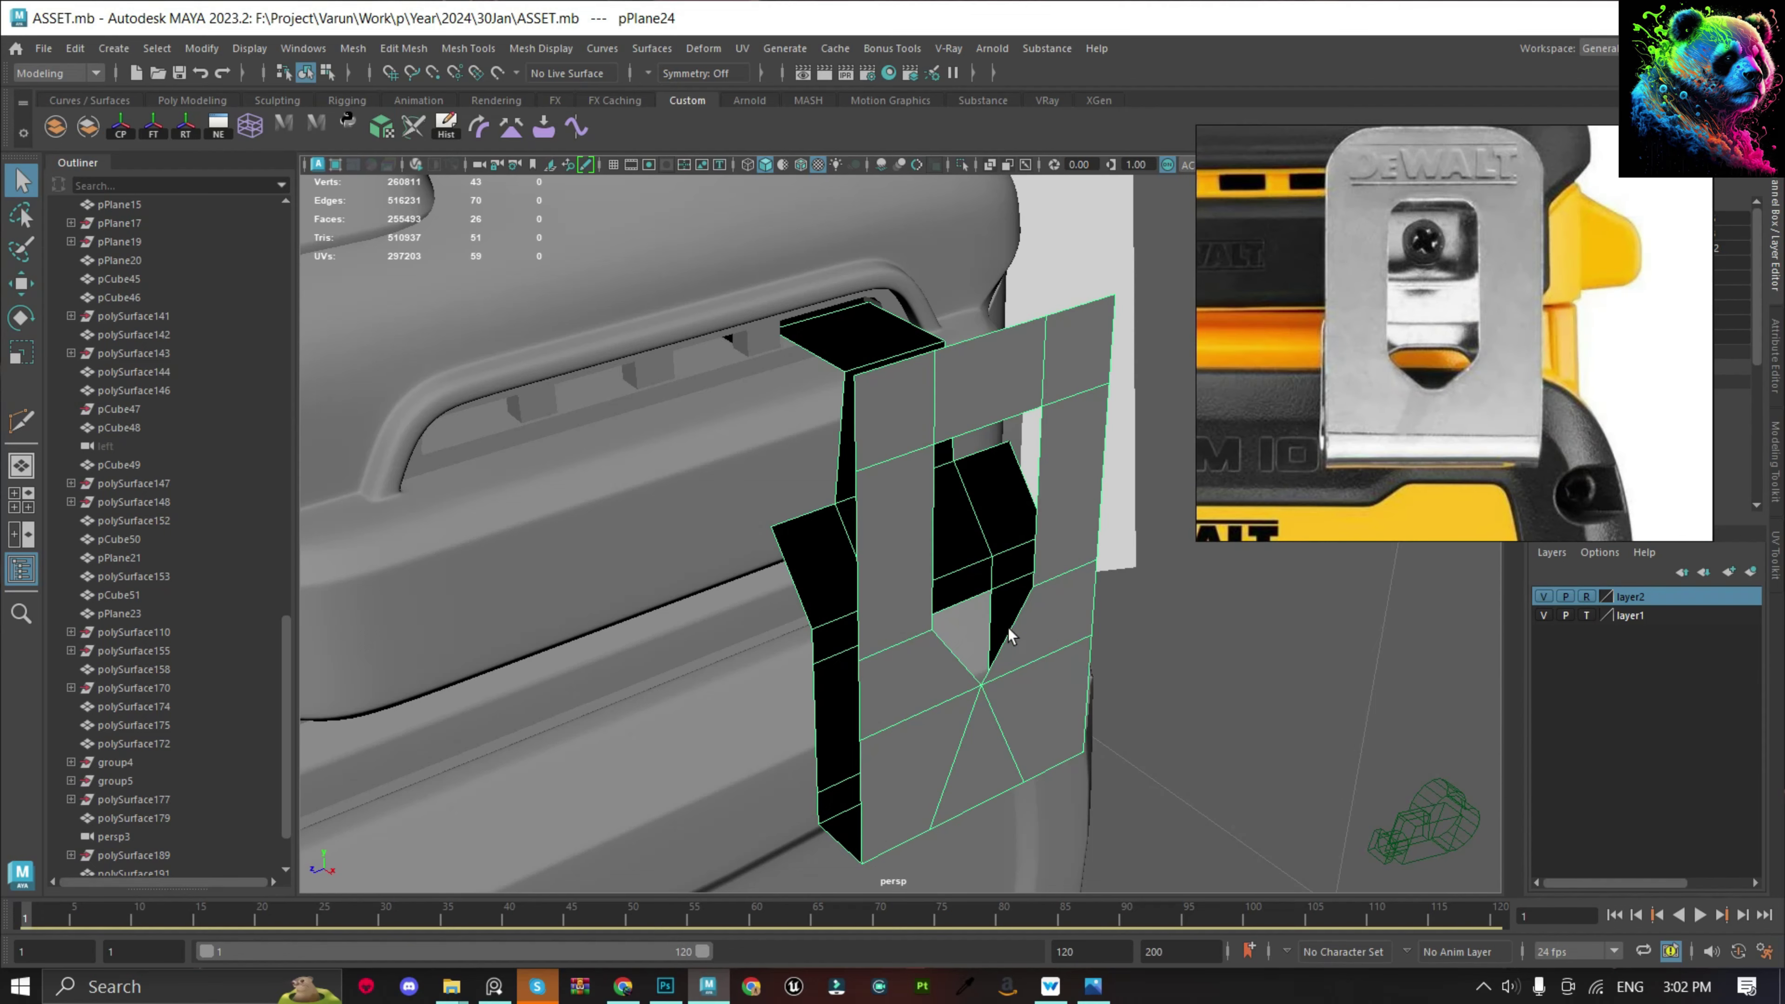
mouse_move(1010, 637)
left_mouse_down("alt")
mouse_move(817, 589)
mouse_move(780, 521)
mouse_move(810, 510)
mouse_move(879, 543)
mouse_move(868, 468)
left_mouse_up("alt")
Extrude the belt-clip faces to a 0.2 thickness.
key("ctrl+e")
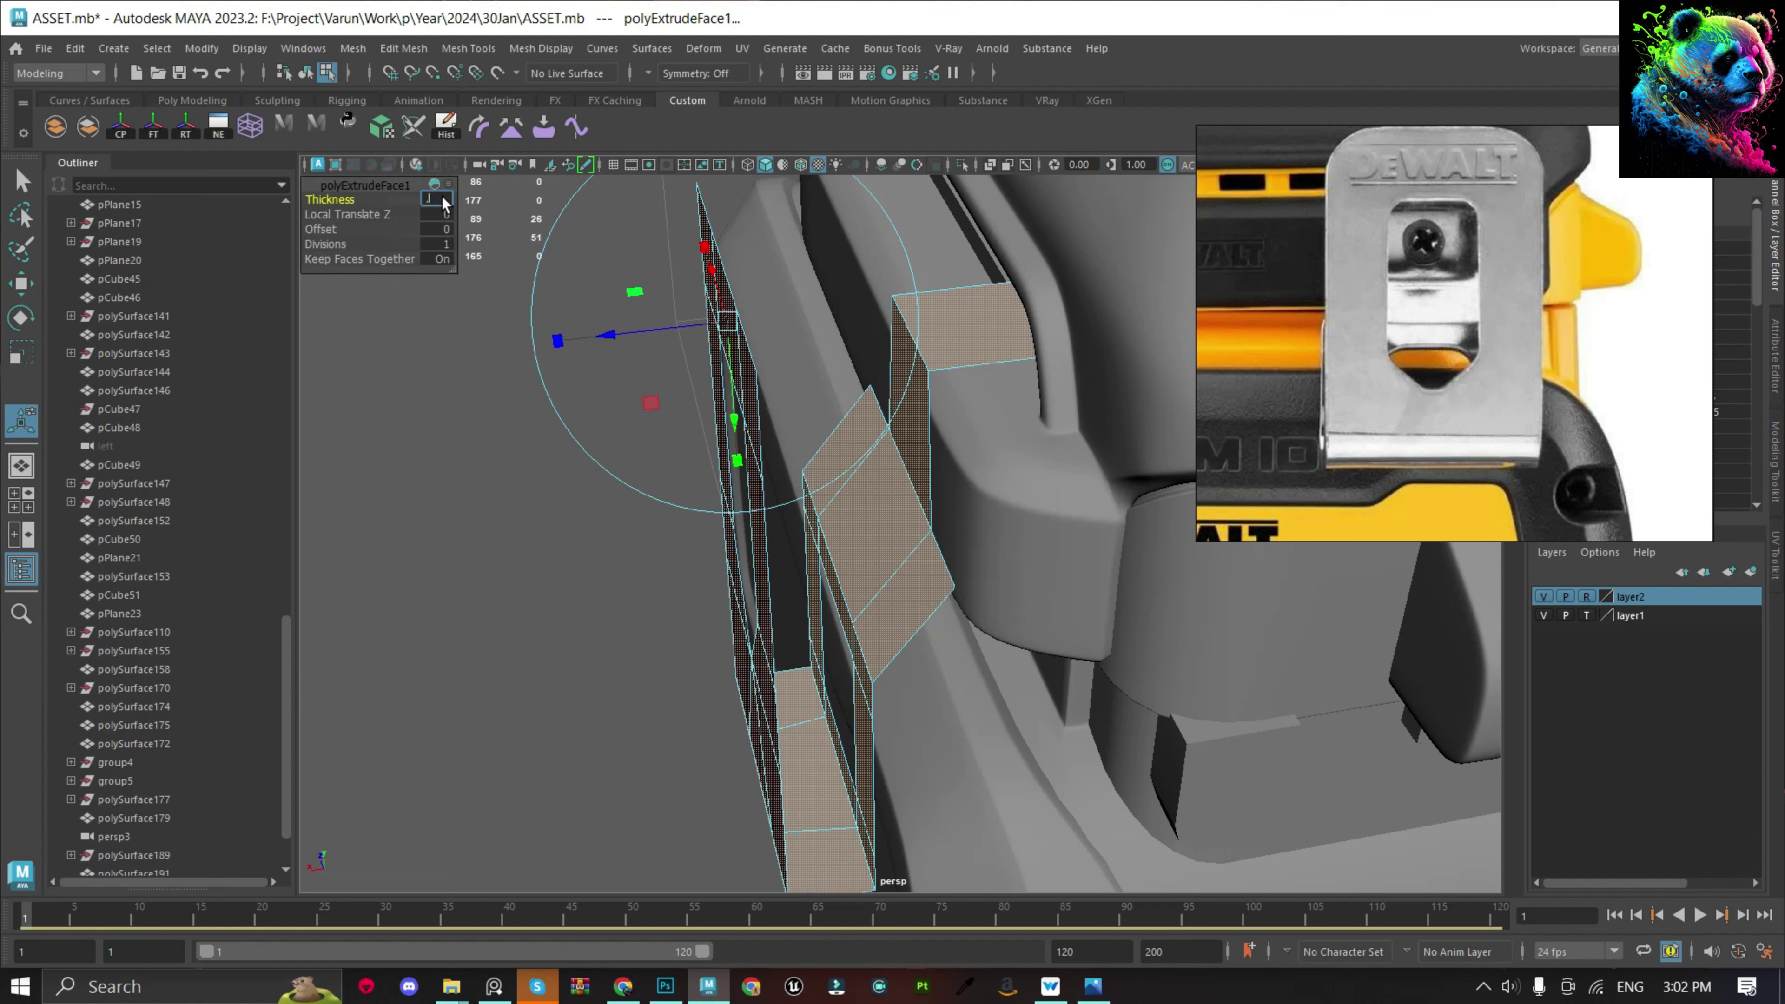
type("5")
key("Return")
left_click_drag(750, 475, 844, 474, "alt")
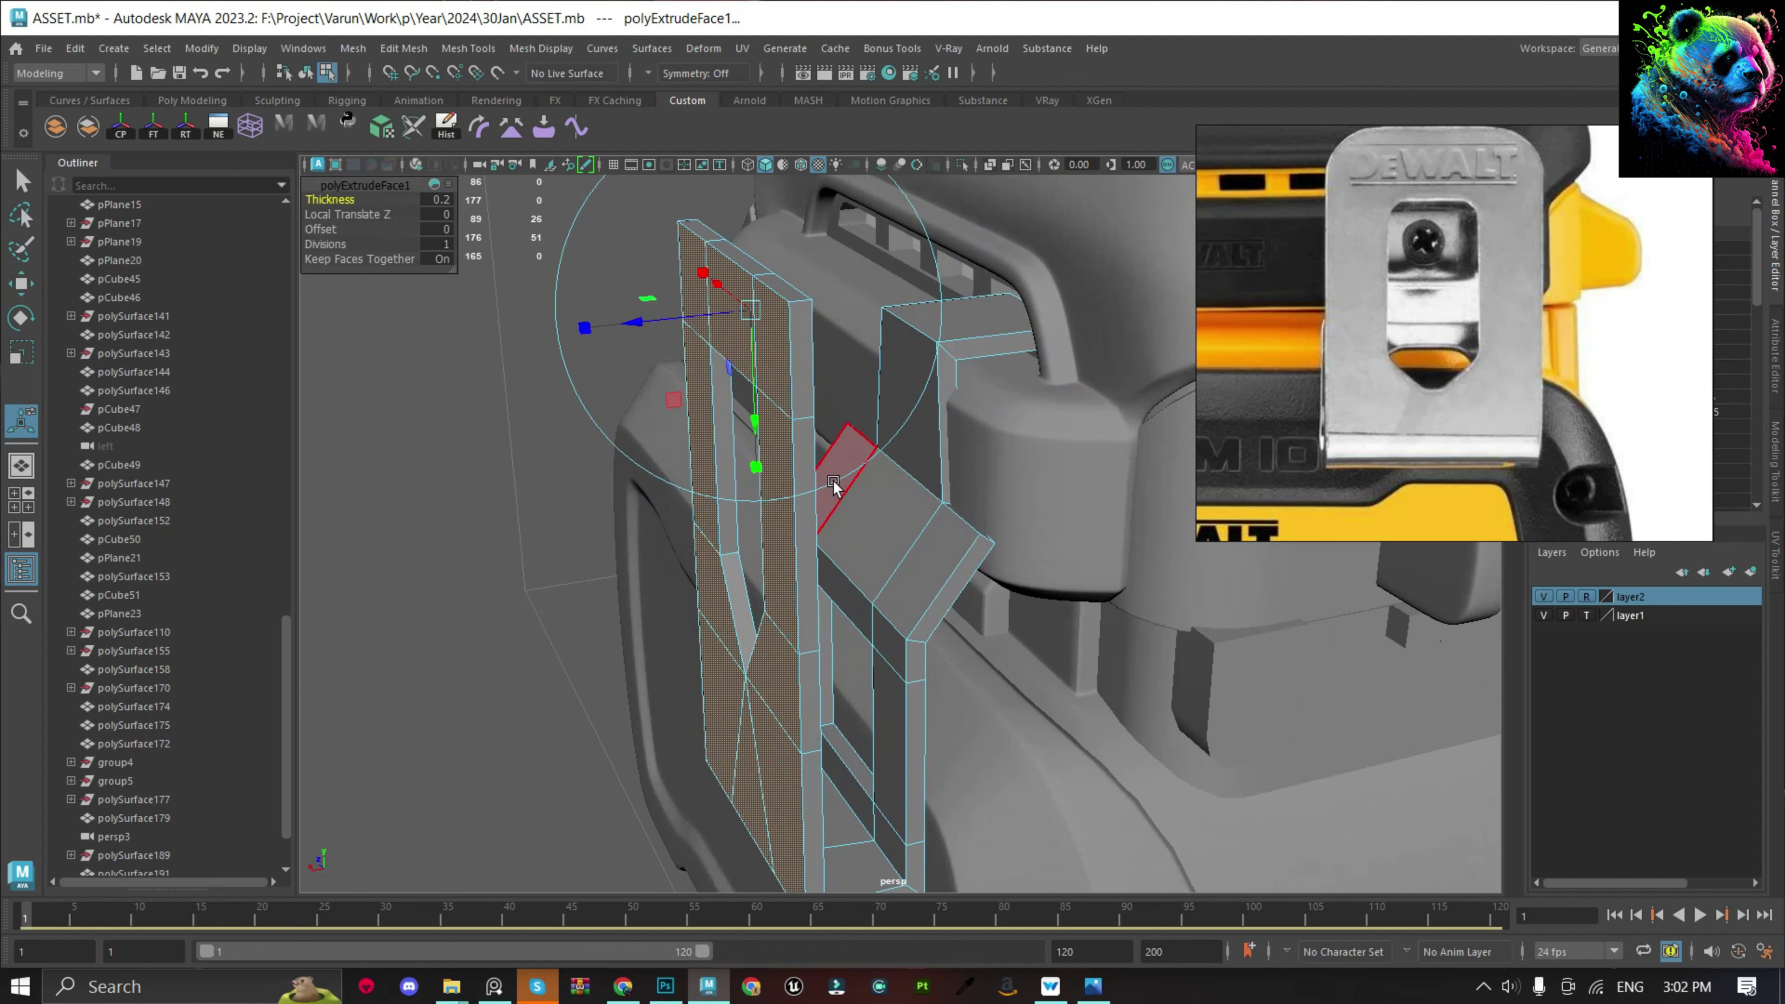
left_click(844, 473)
Bevel the clip's two top edges with Fraction 0.8 to round its top corners.
left_click_drag(1001, 427, 1039, 613, "alt")
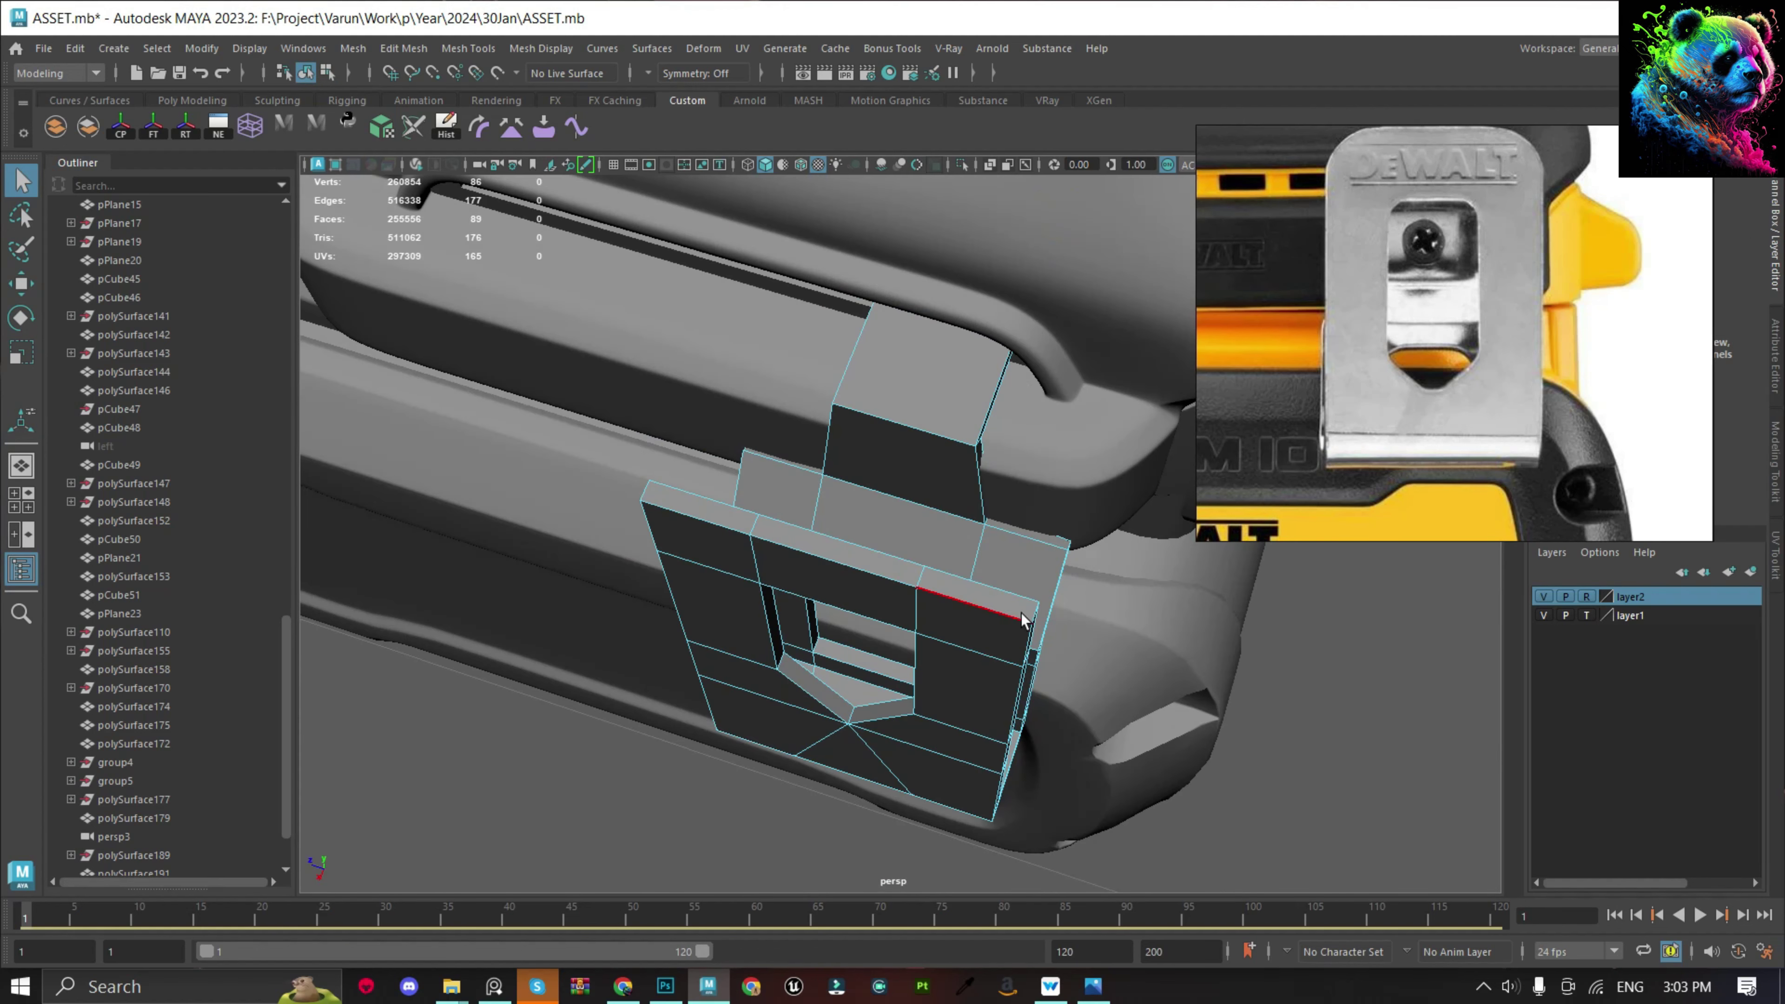
left_click(1038, 613)
left_click_drag(641, 486, 956, 422, "alt")
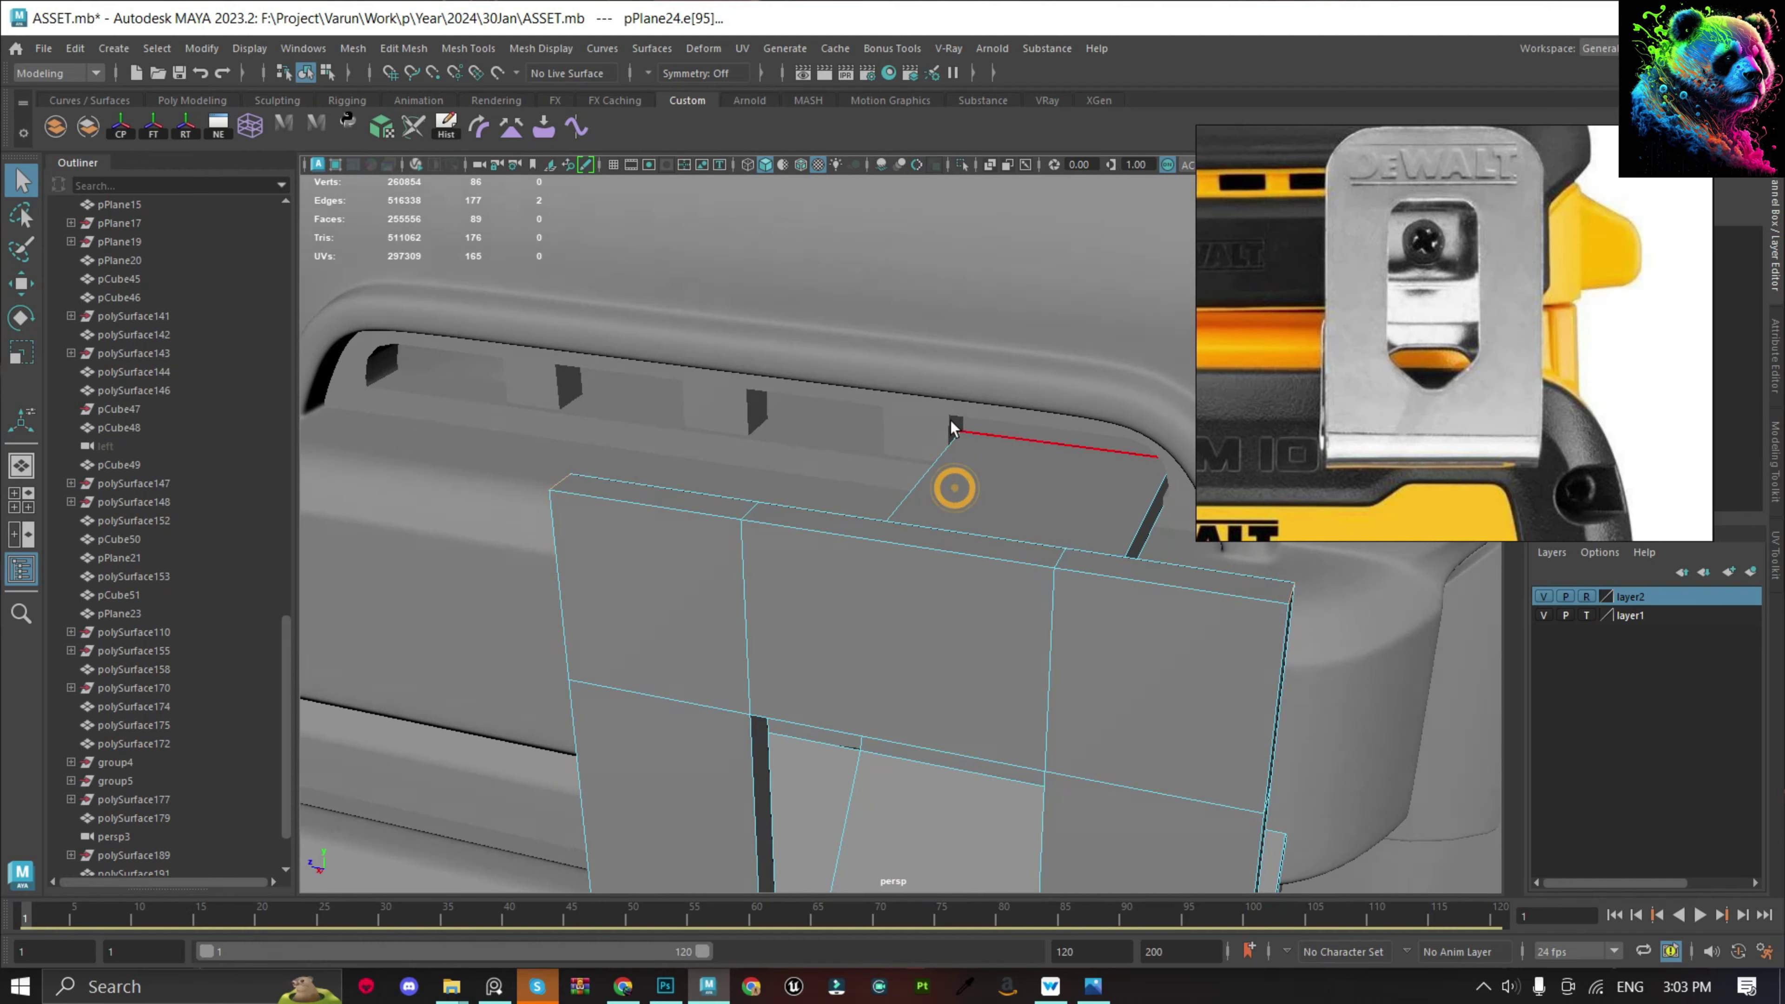
left_click(956, 422, "shift")
key("ctrl+n")
left_click(977, 501)
key("ctrl+b")
left_click_drag(992, 521, 322, 240, "alt")
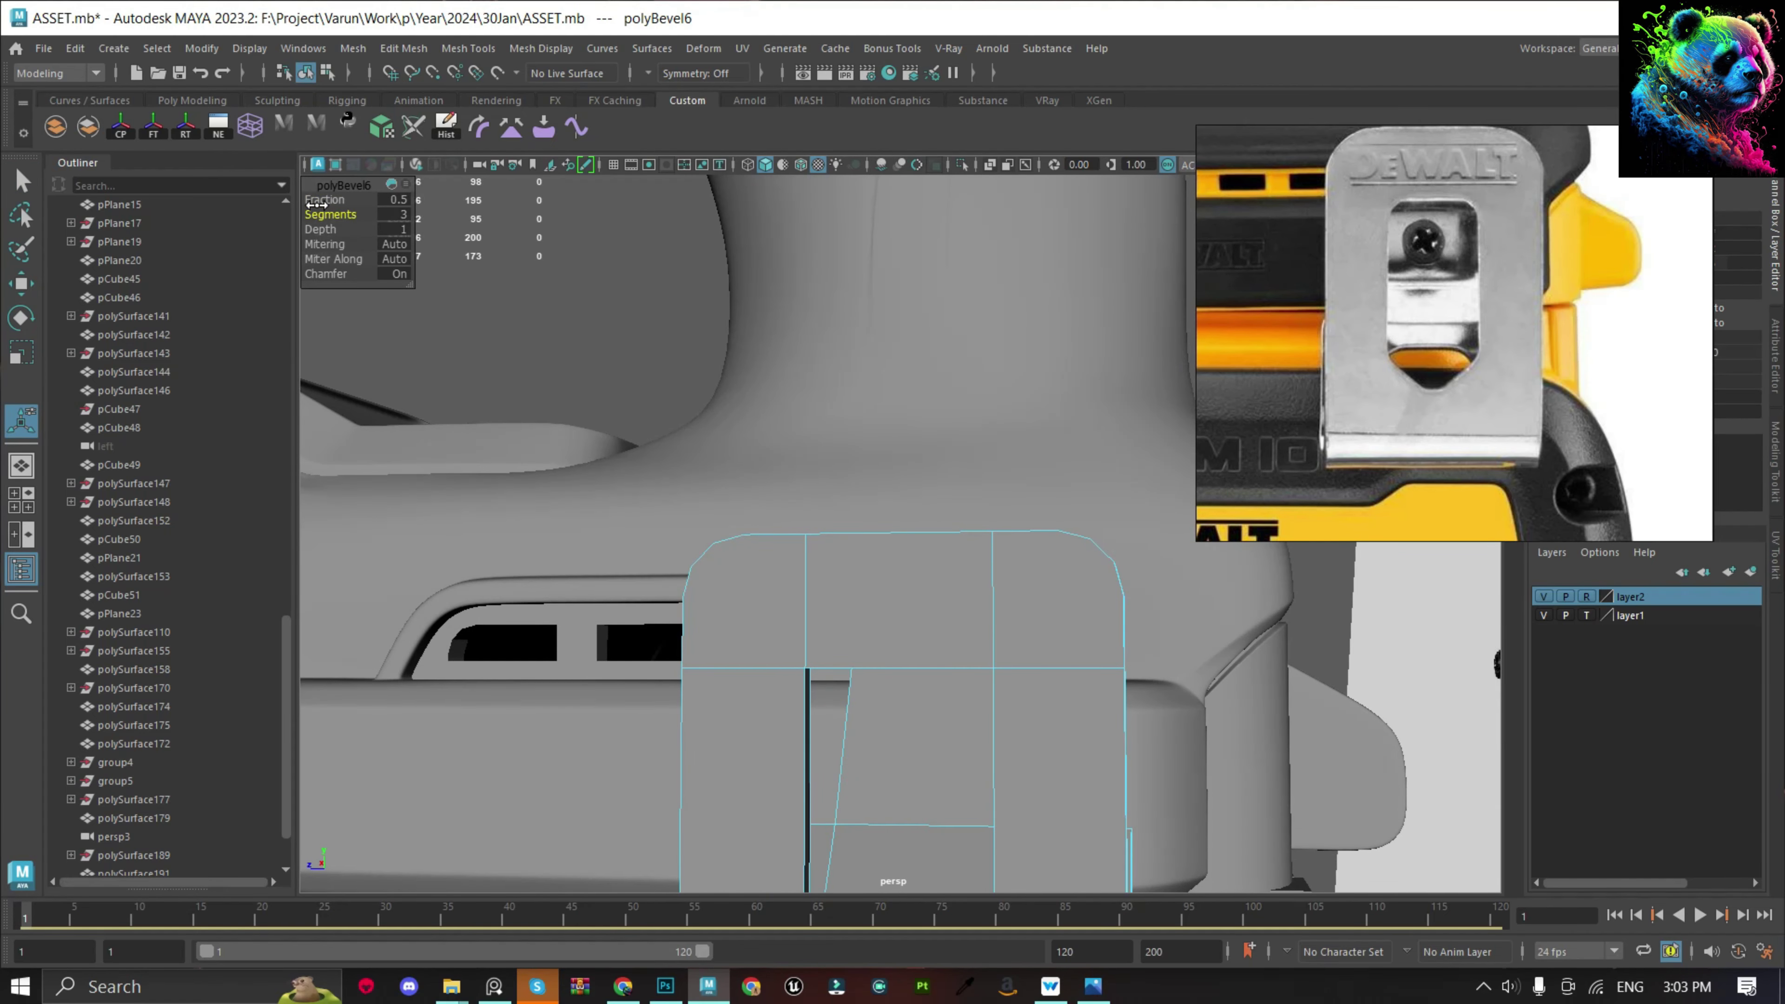
left_click_drag(327, 200, 344, 193)
Bevel the top edge of the clip's slot.
left_click_drag(820, 578, 858, 735)
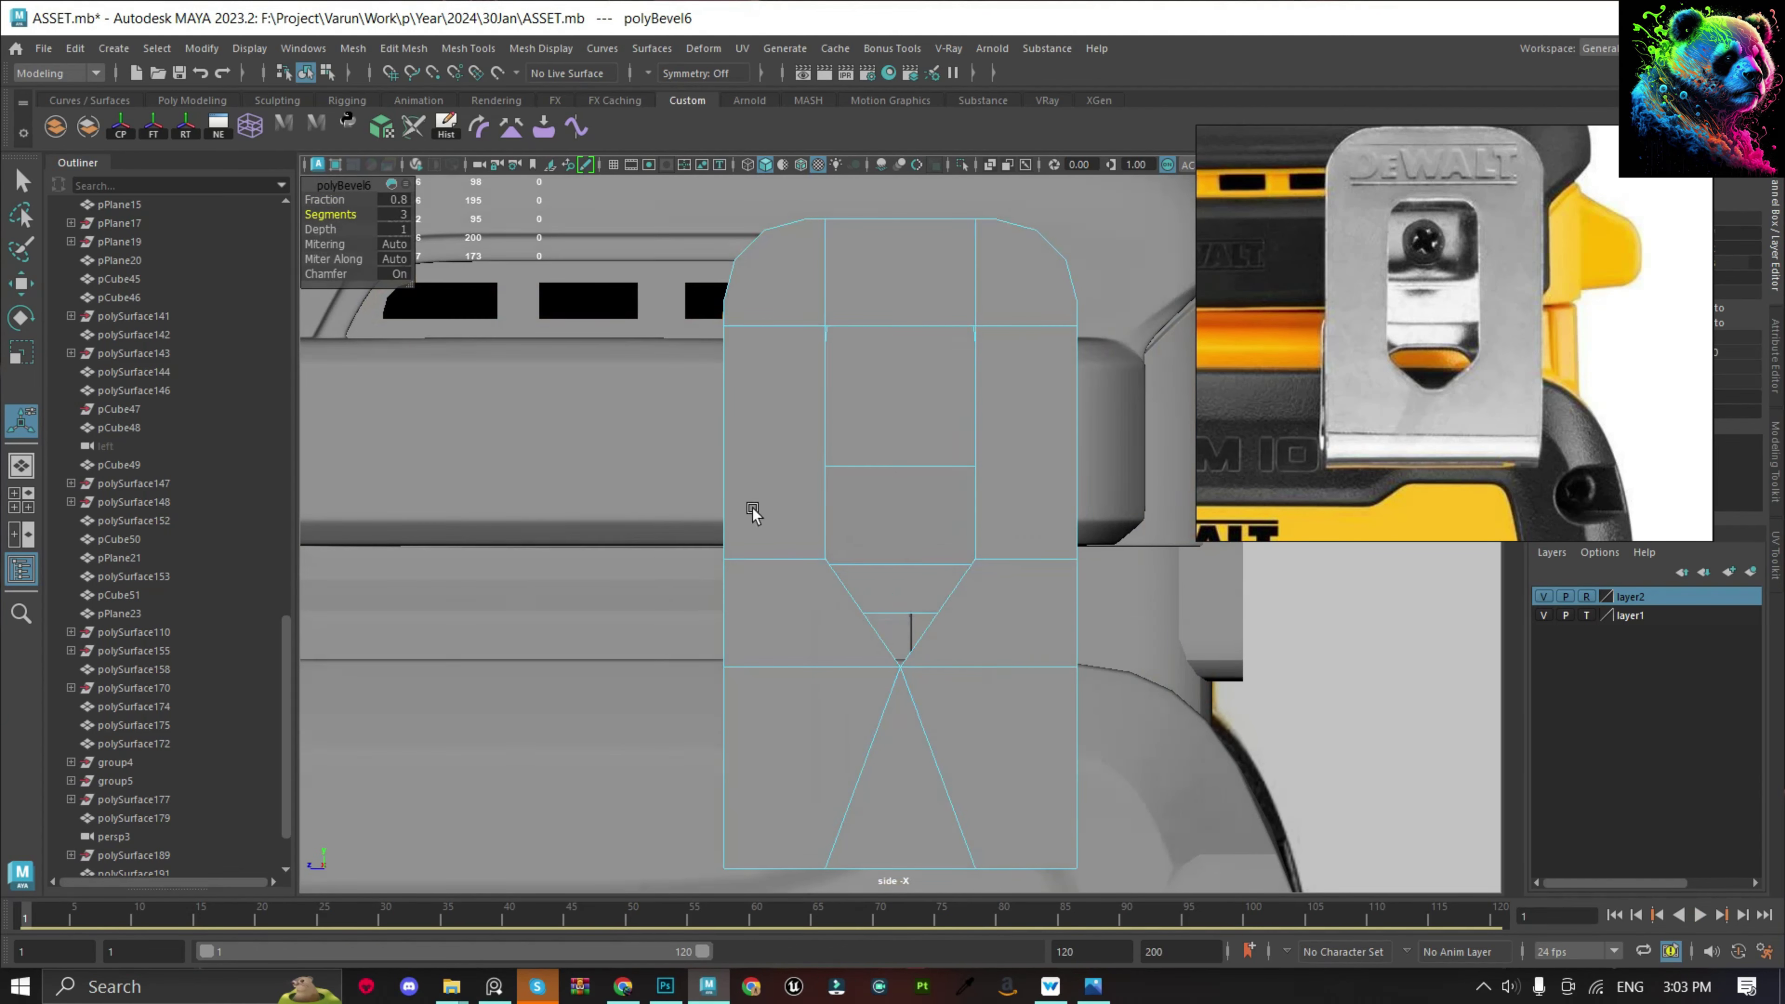
mouse_move(749, 511)
left_mouse_down("alt")
mouse_move(909, 487)
mouse_move(921, 580)
left_mouse_up("alt")
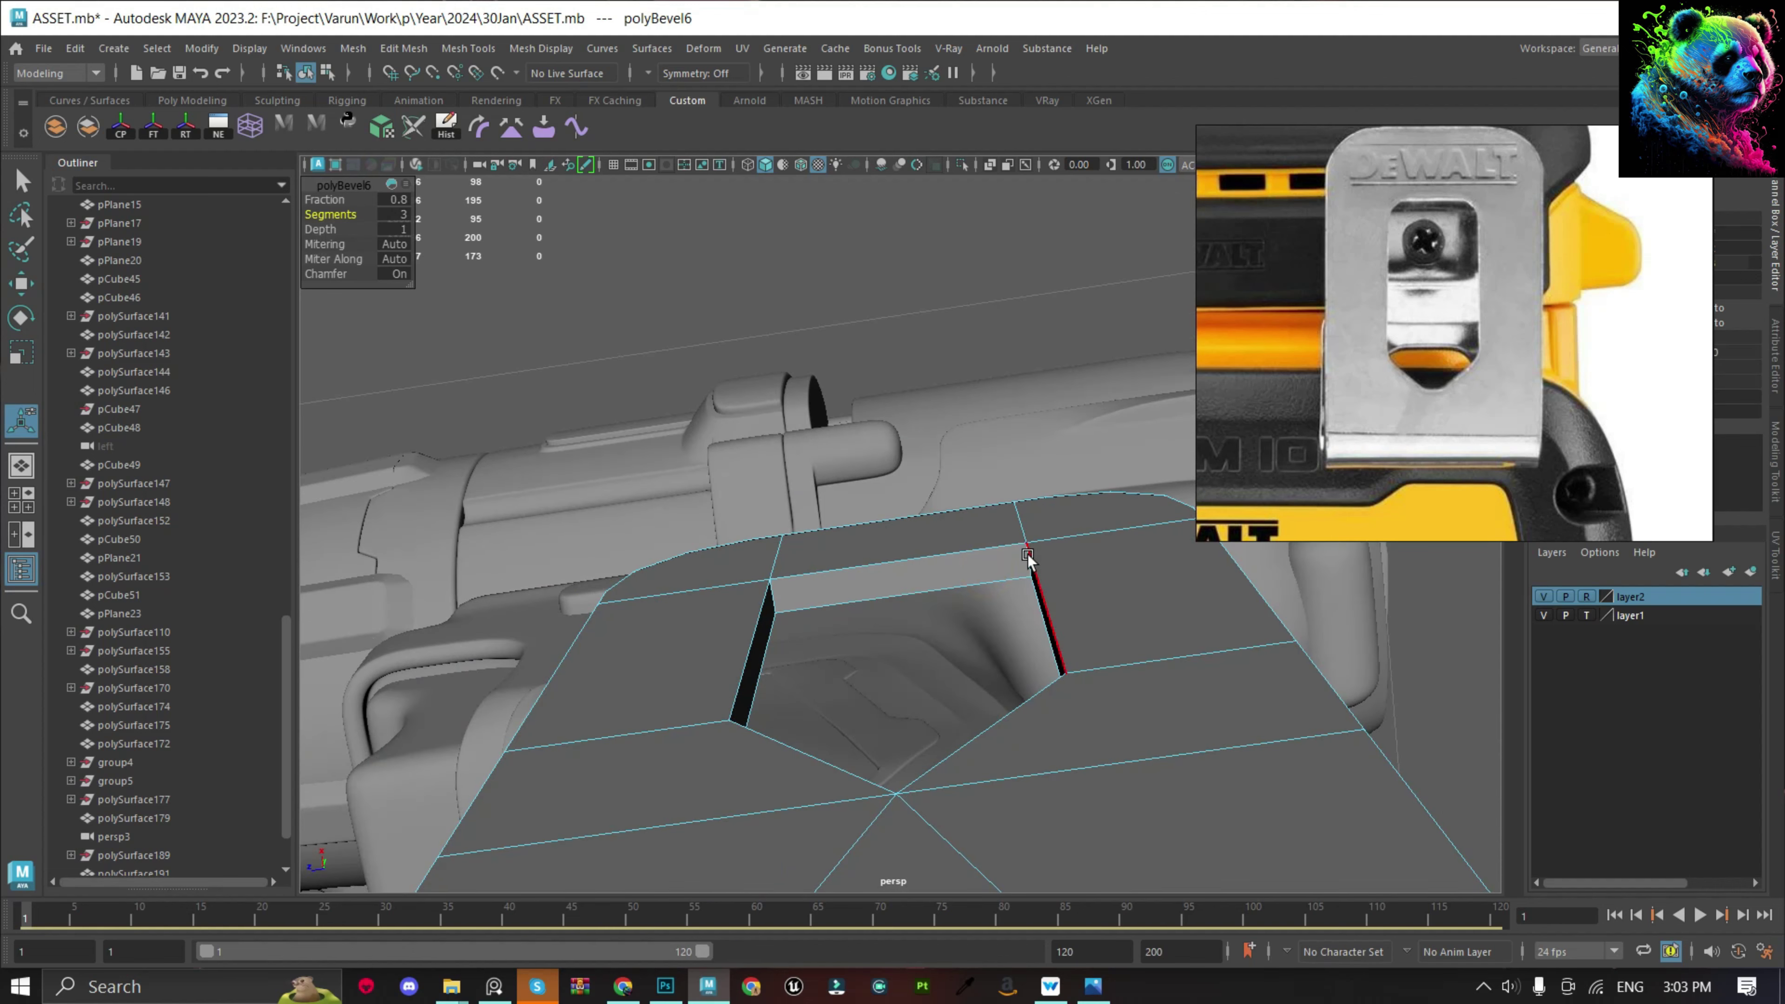
left_click(1019, 550)
key("ctrl+b")
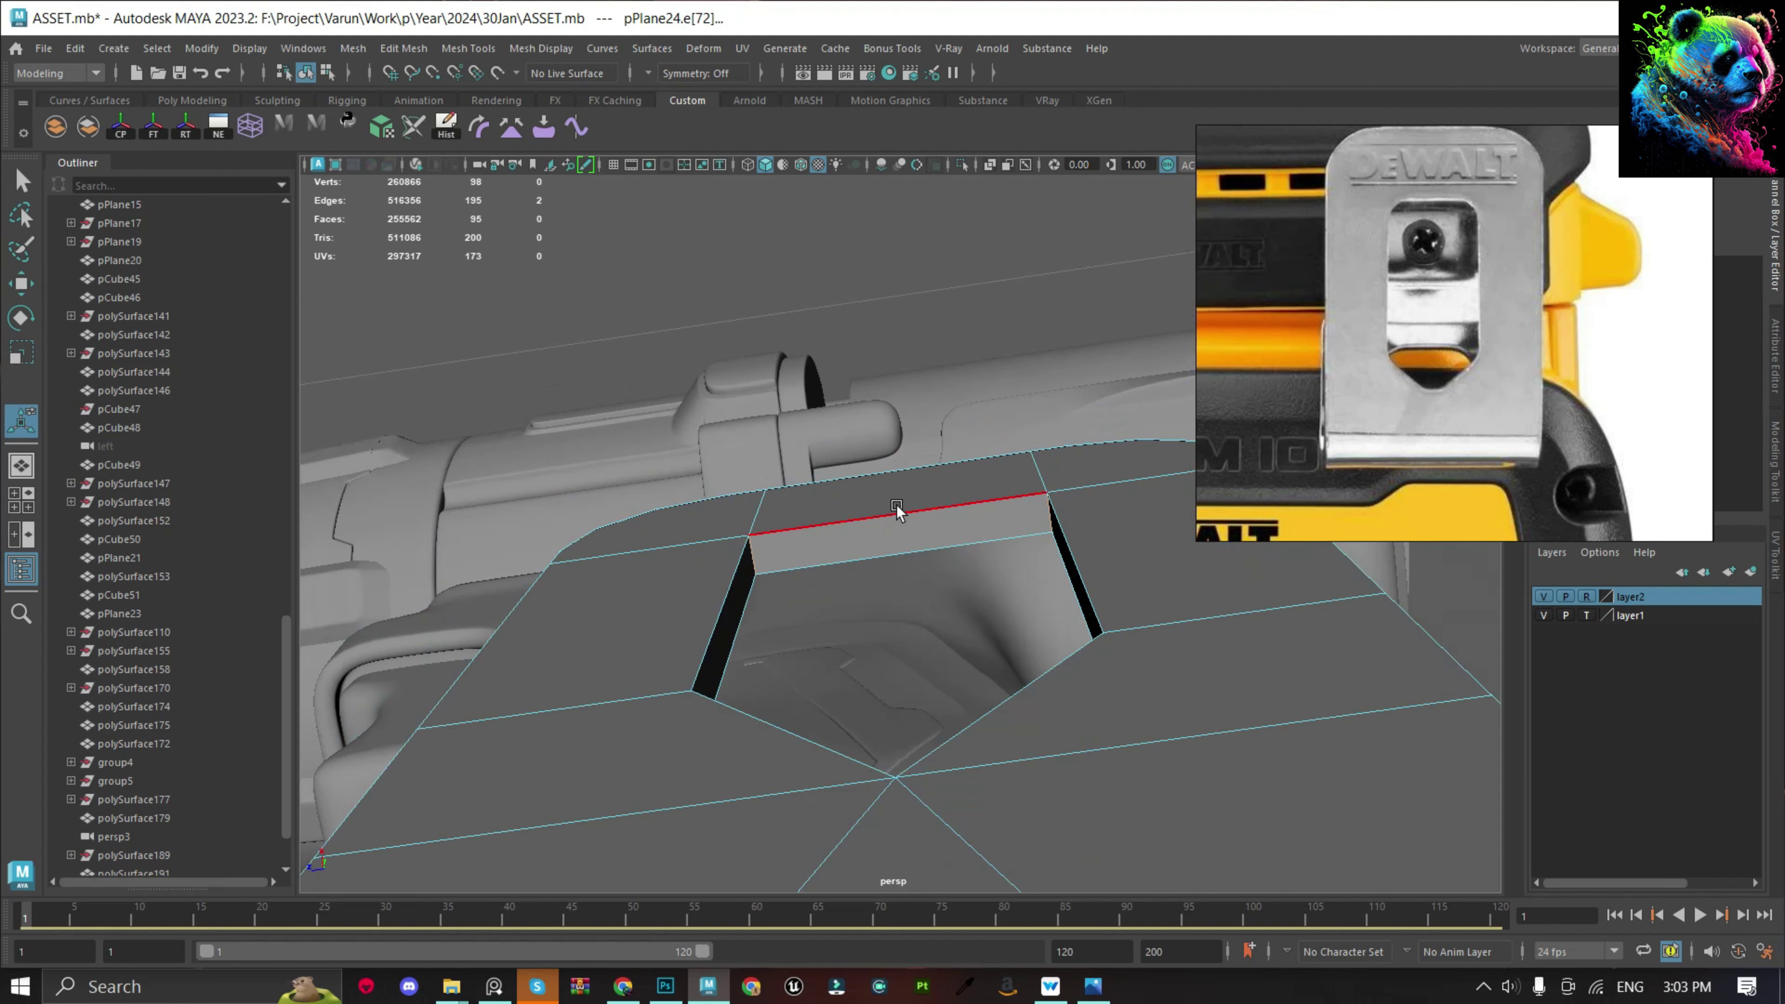
left_click_drag(900, 507, 928, 571, "alt")
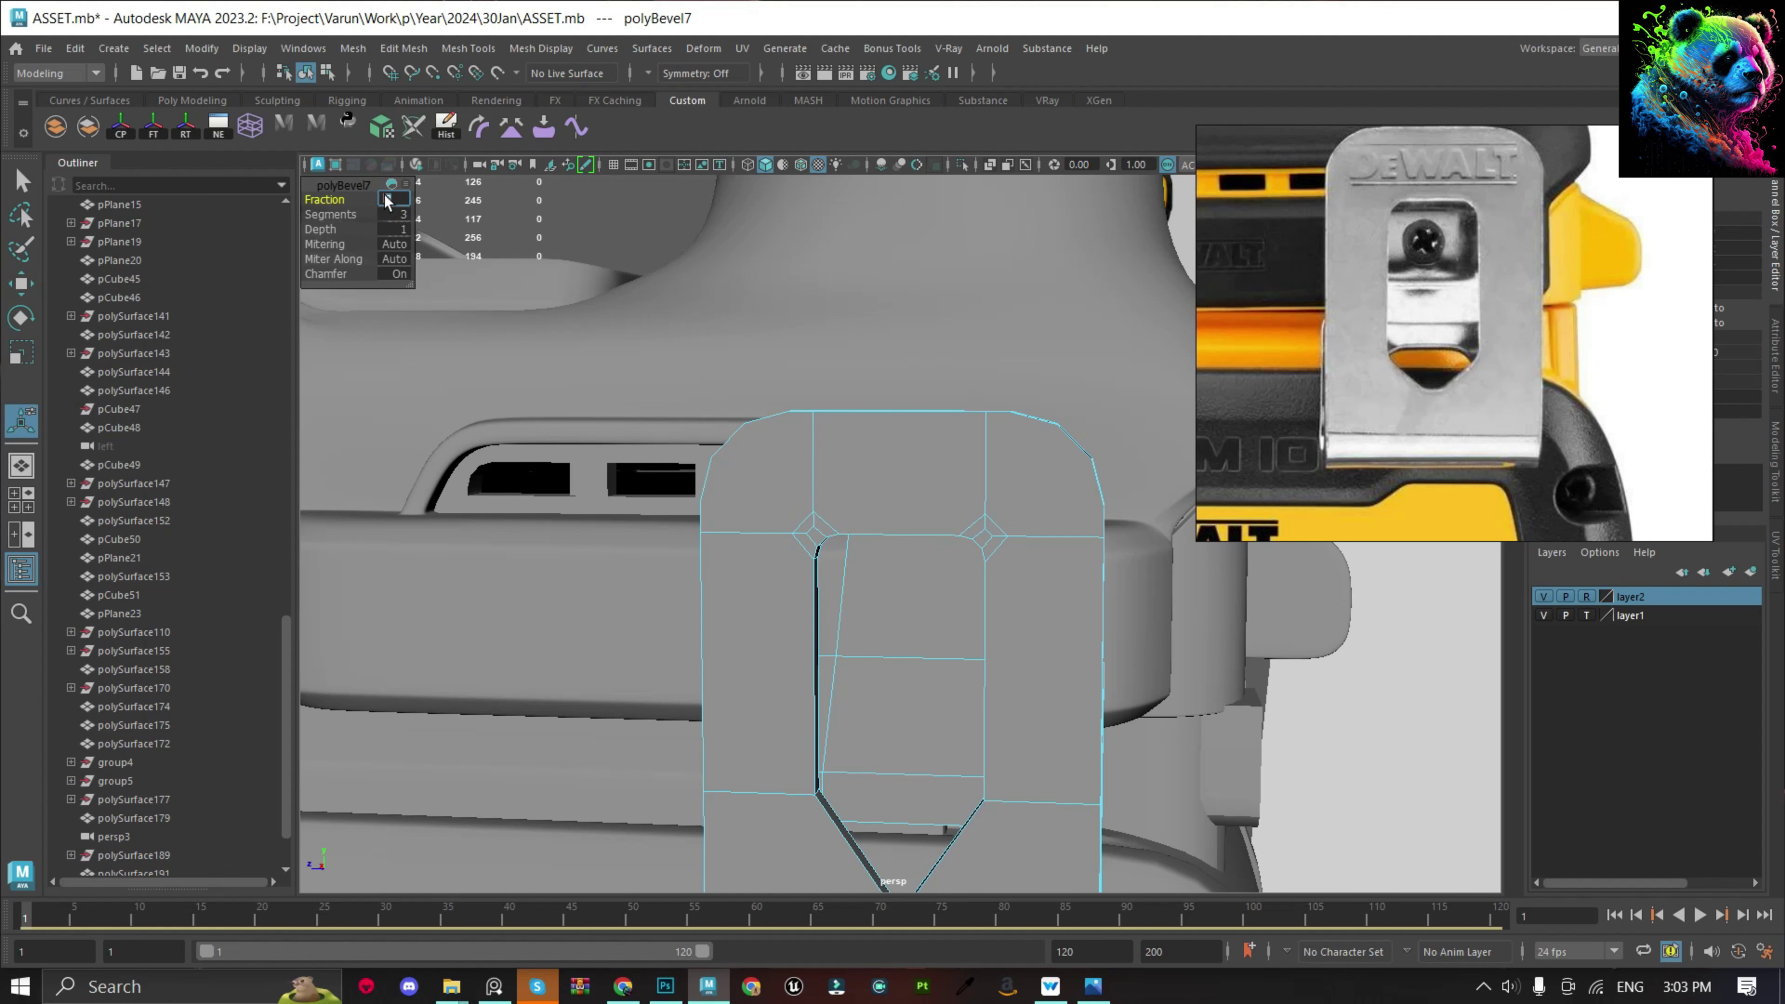
Bevel the slanted edge at the slot's lower point with a 0.3 fraction.
left_click(913, 816)
scroll(924, 678, "up", 5)
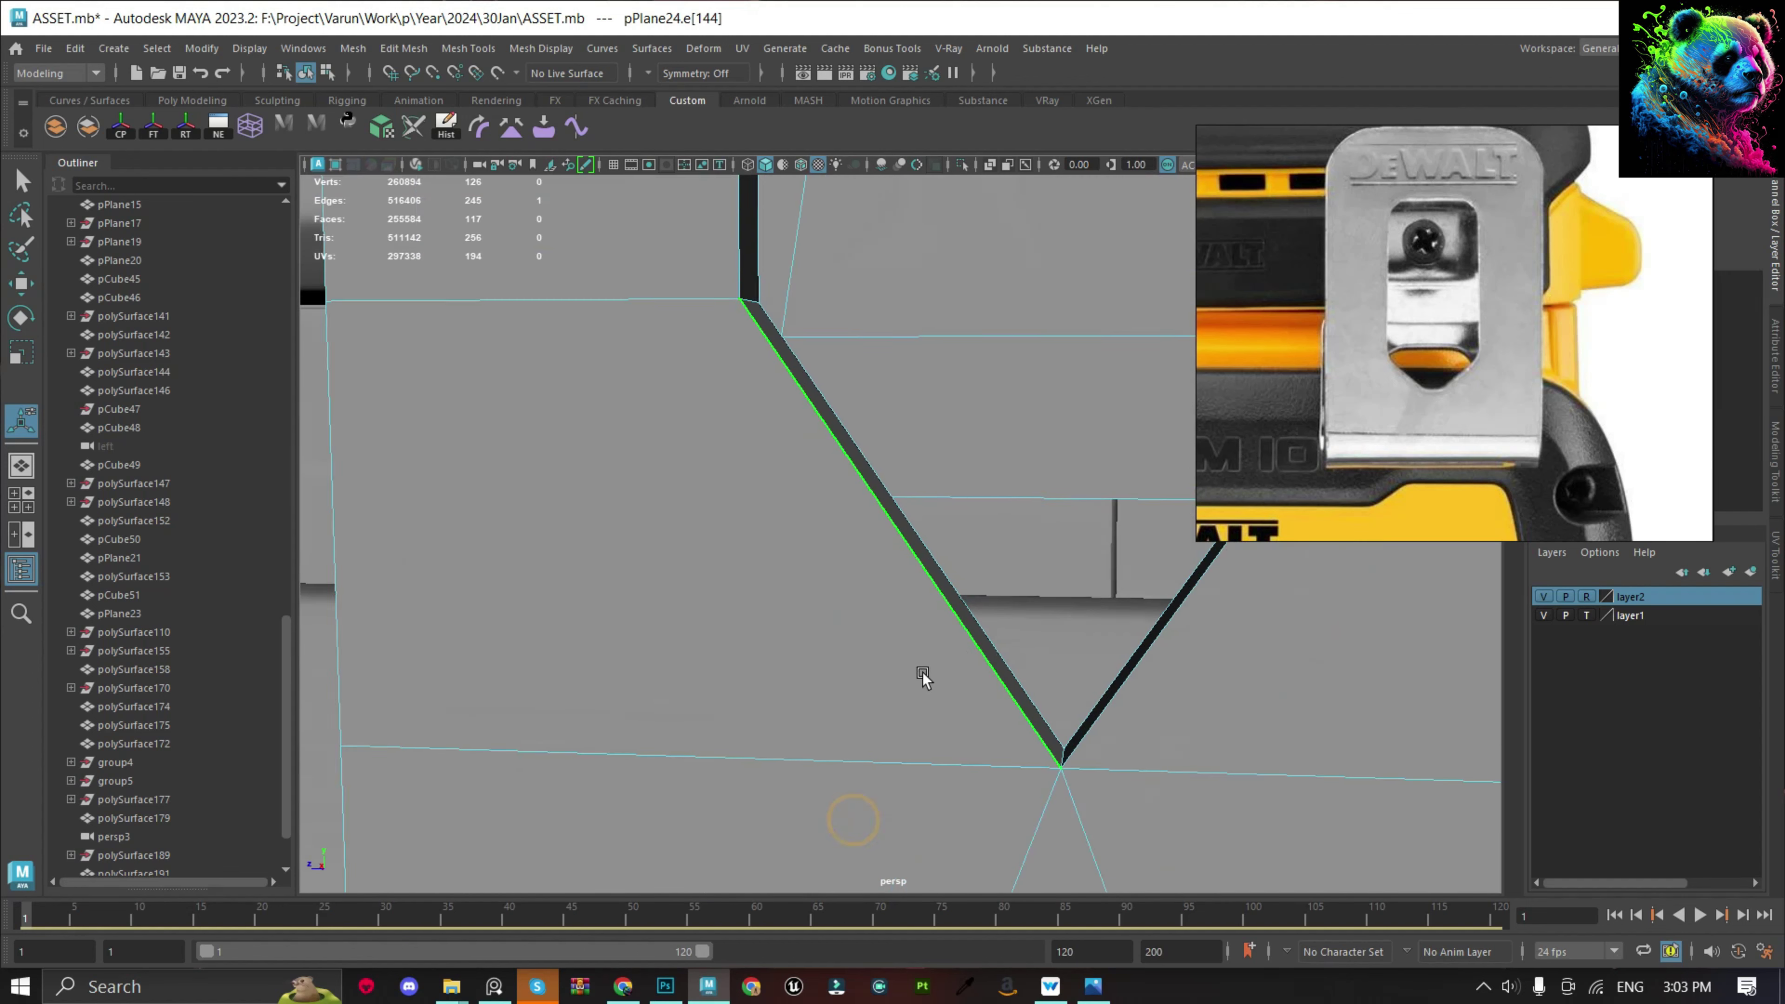
scroll(1027, 628, "up", 3)
key("ctrl+b")
scroll(1008, 637, "down", 5)
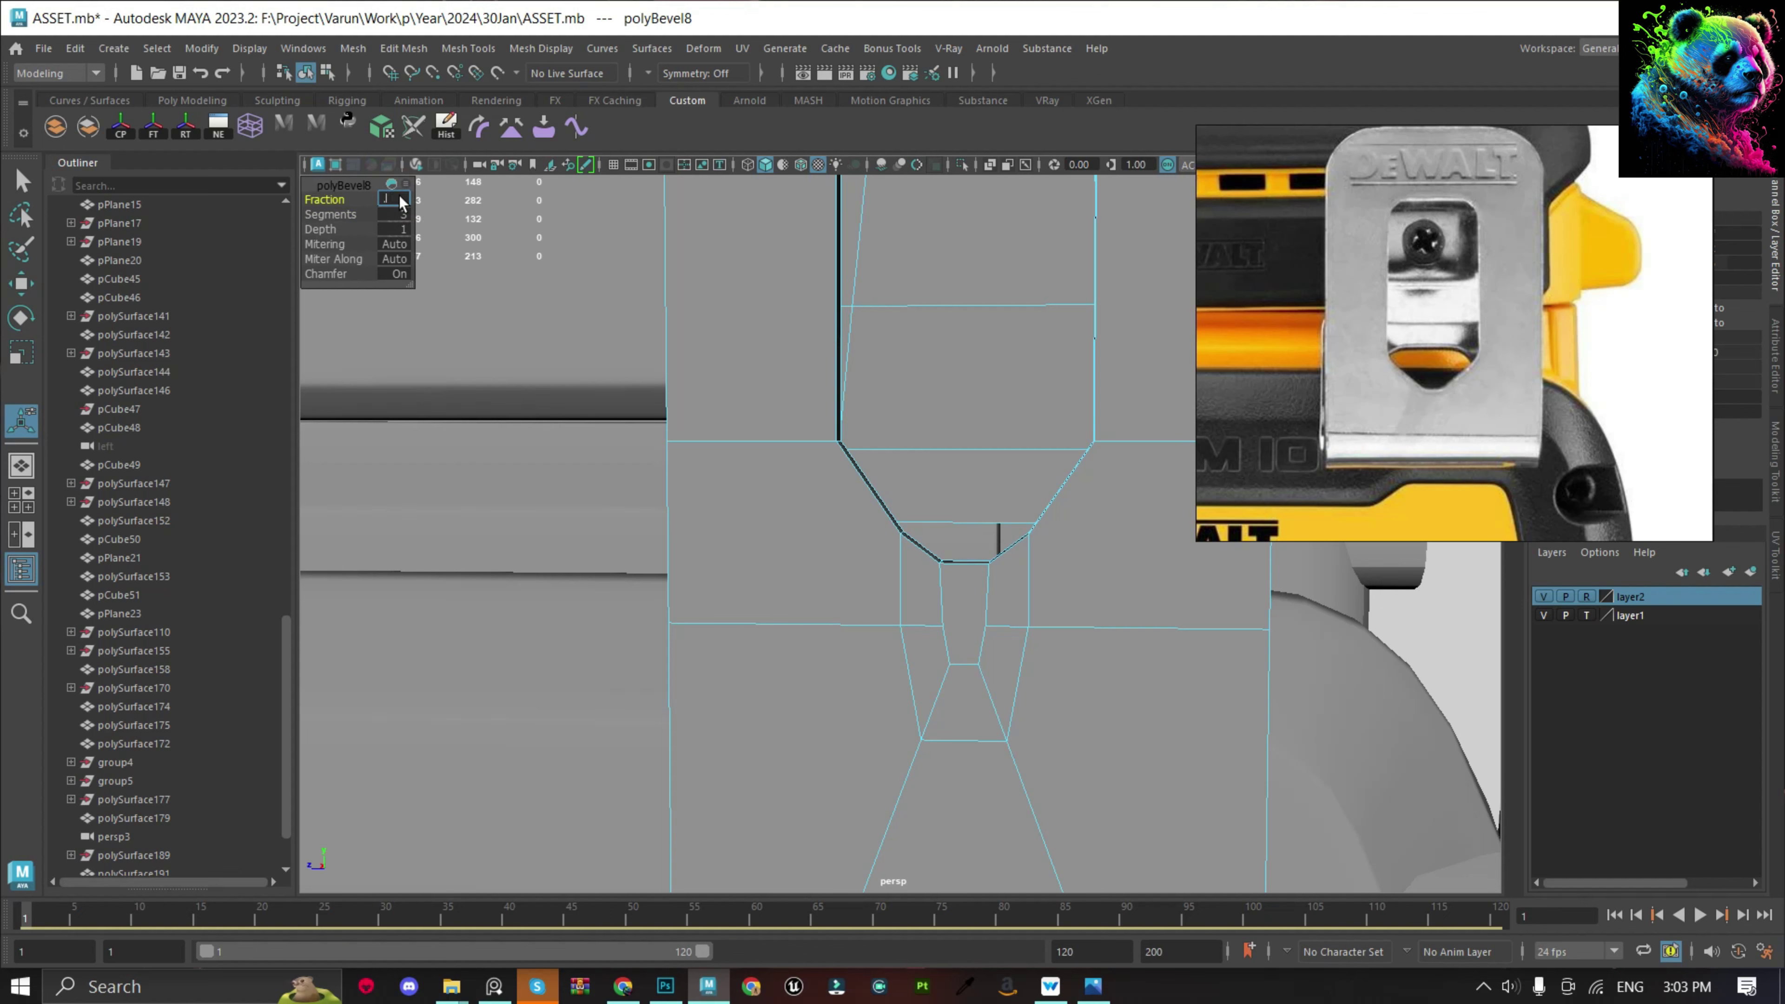
type(".3")
key("Return")
key("Return")
scroll(1055, 637, "down", 3)
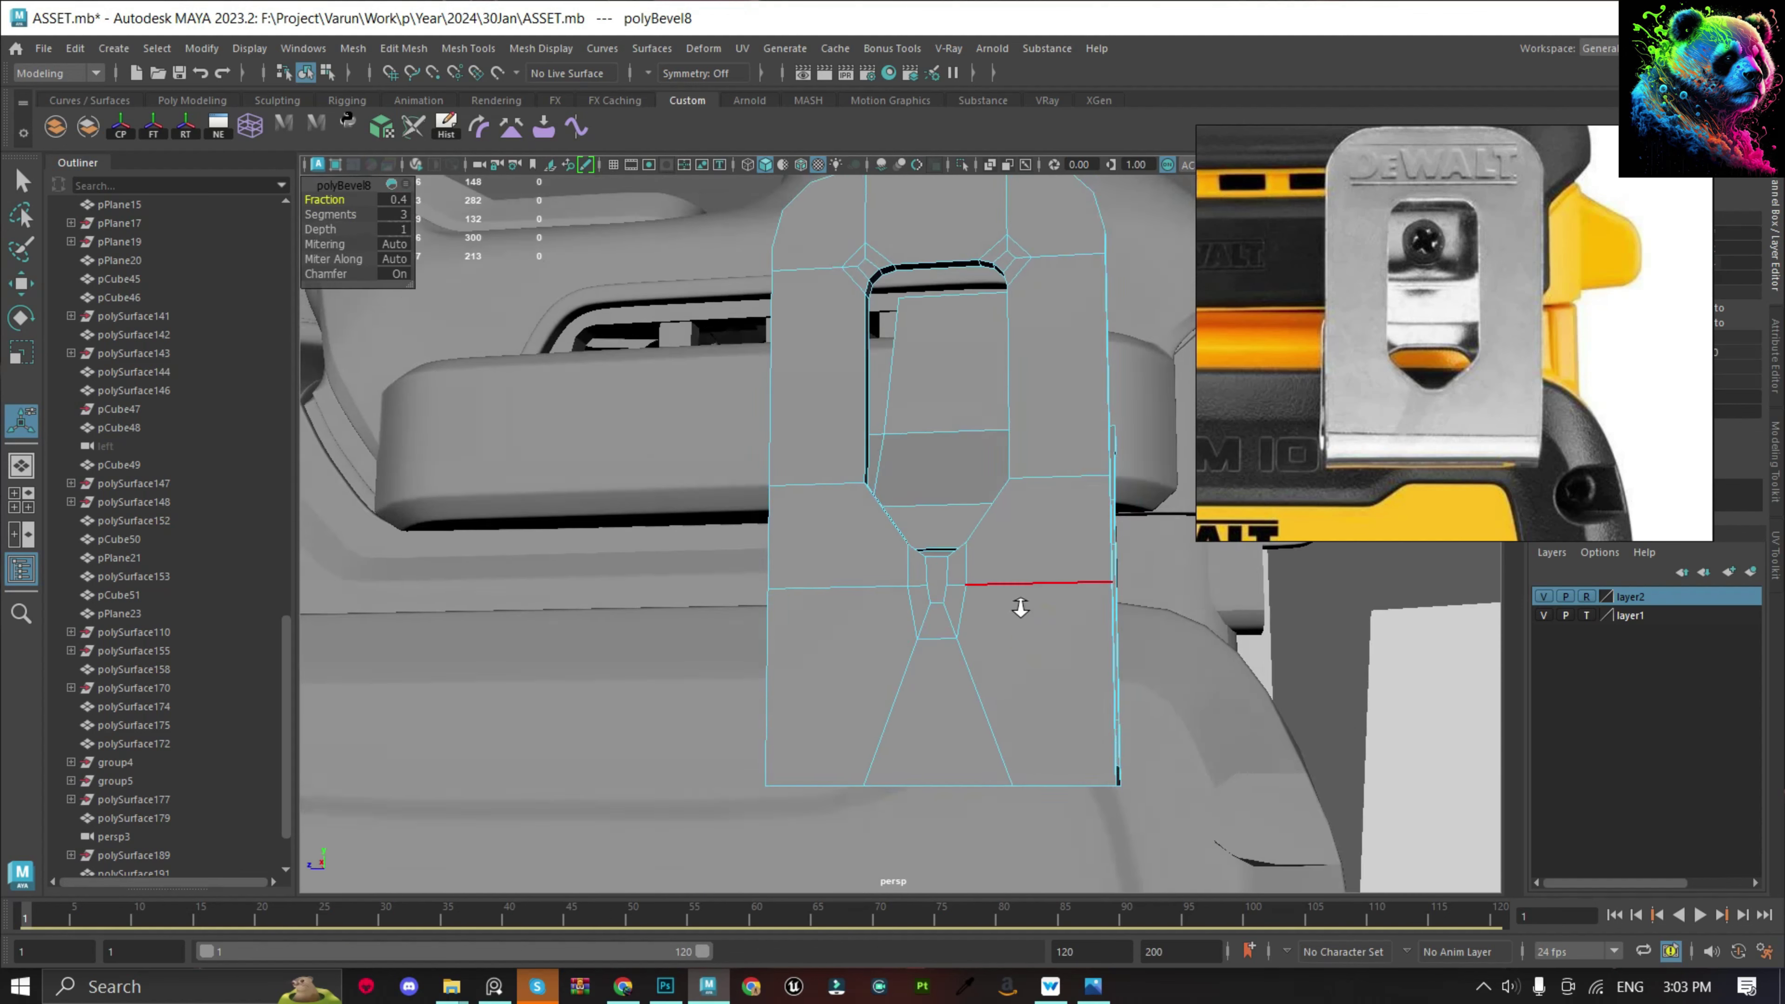
scroll(956, 606, "up", 2)
key("q")
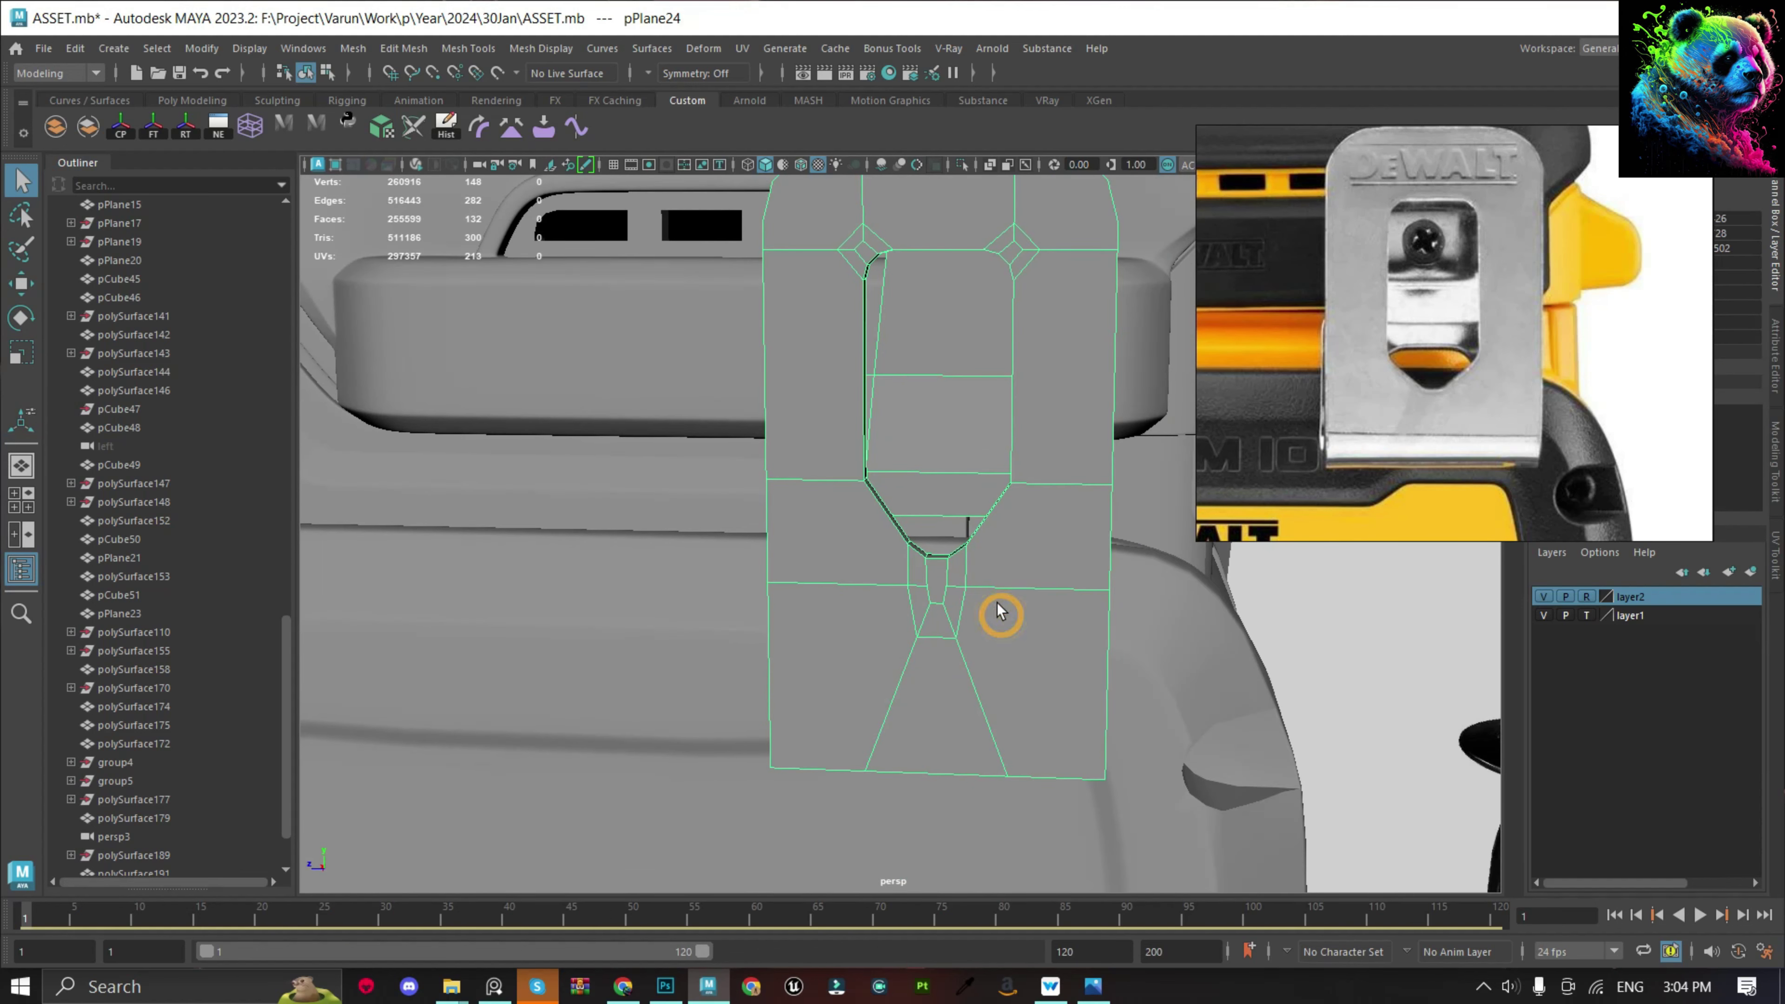
Box-select the vertices around the slot tip, inspect them, then clear the selection.
mouse_move(998, 602)
left_mouse_down("alt")
mouse_move(963, 468)
mouse_move(851, 429)
mouse_move(959, 510)
left_mouse_up("alt")
left_click_drag(959, 510, 948, 399, "alt")
key("w")
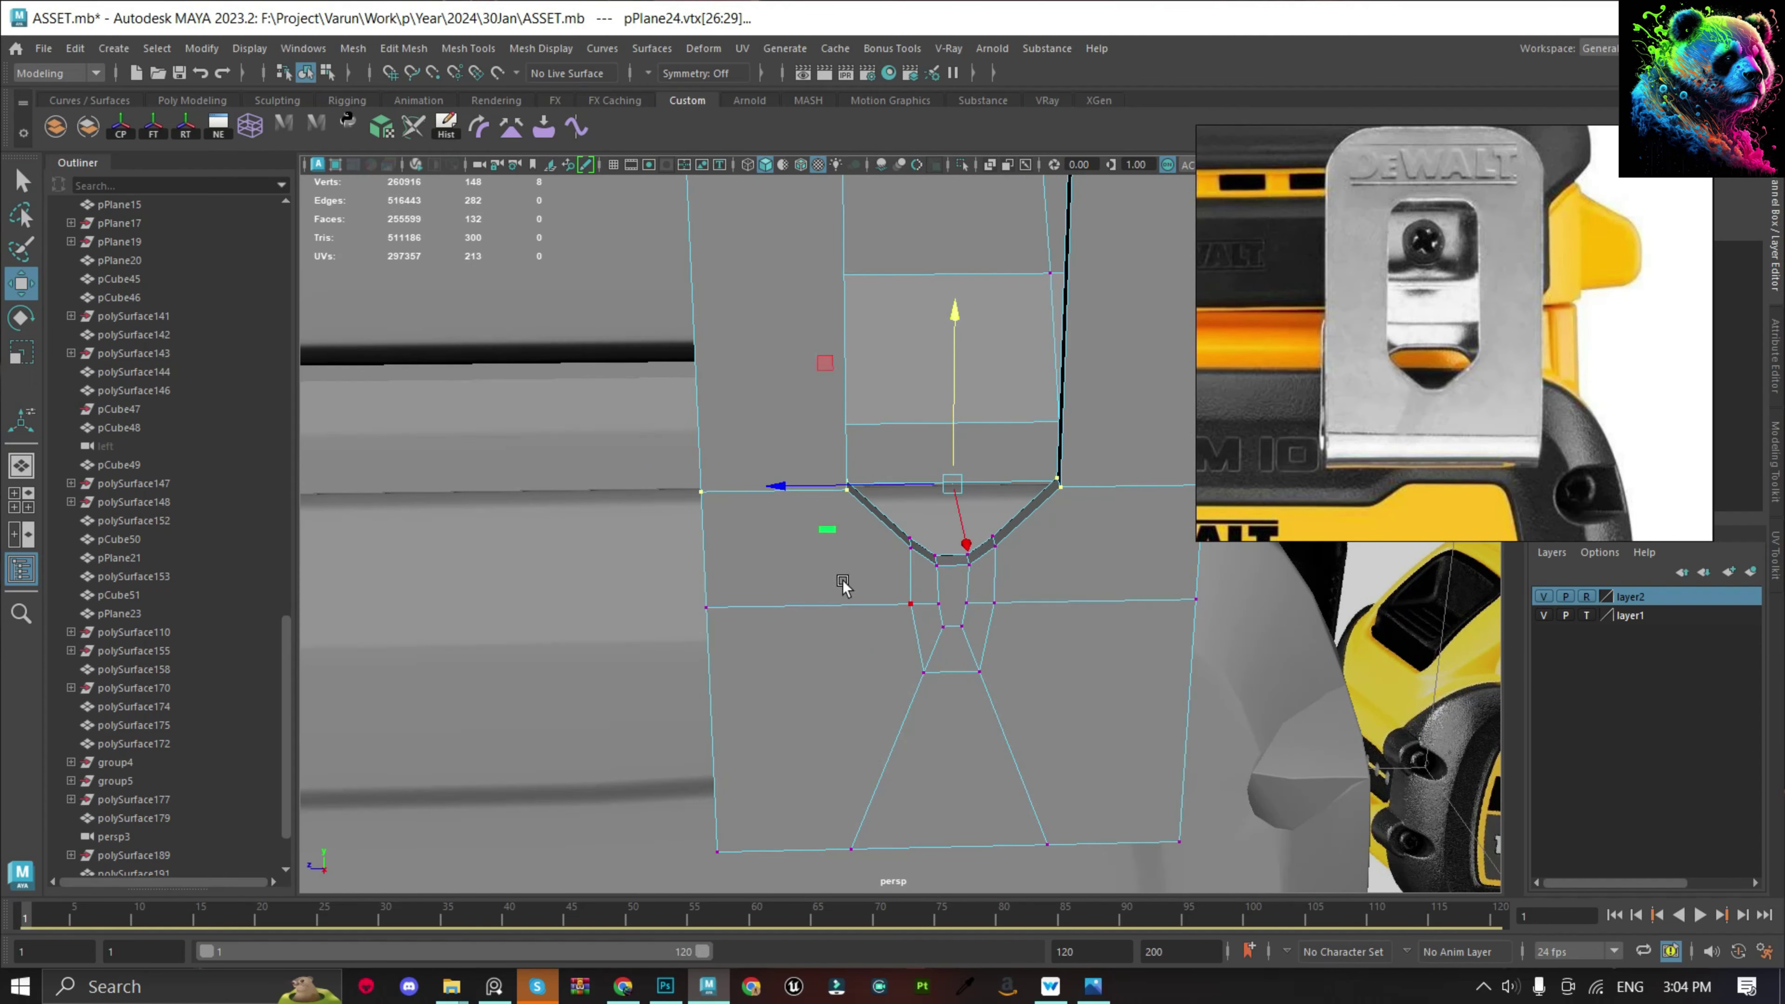
mouse_move(843, 585)
left_mouse_down("alt")
mouse_move(1036, 494)
mouse_move(1127, 478)
left_mouse_up("alt")
key("q")
left_click(1154, 481)
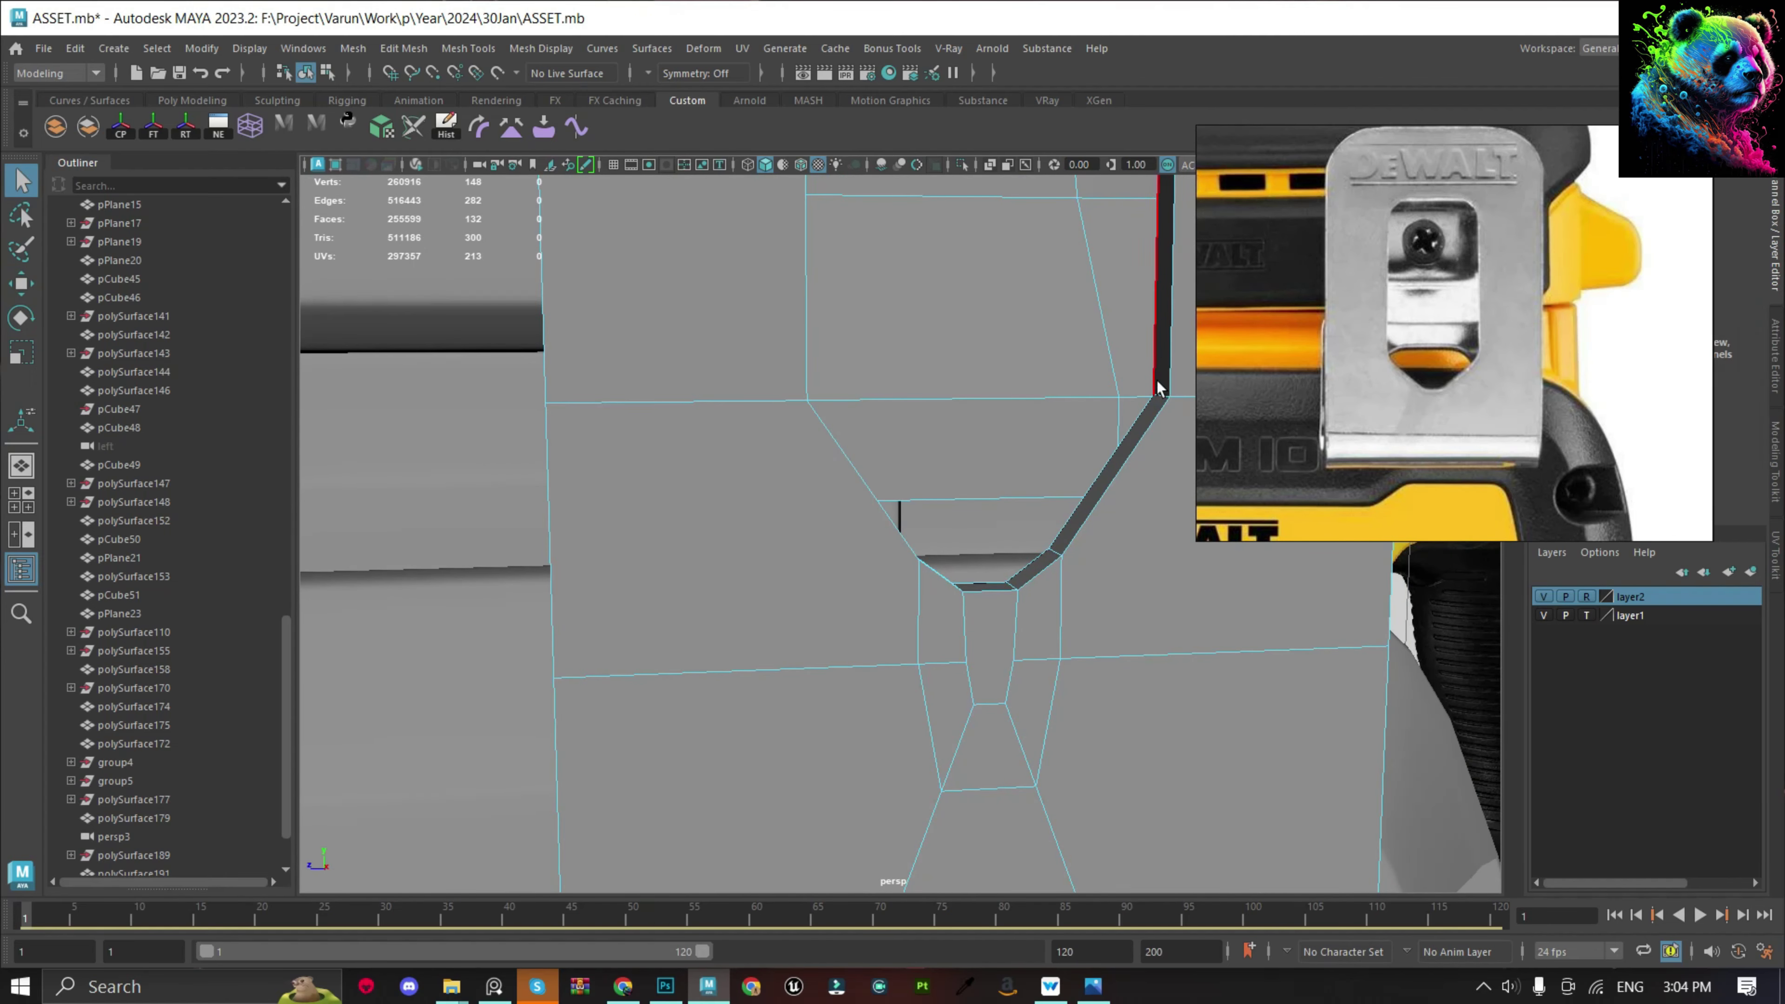
Bevel the two edges beside the slot tip with two segments at 0.3 fraction.
left_click_drag(1158, 388, 741, 400, "alt")
left_click(741, 385)
left_click(1202, 441)
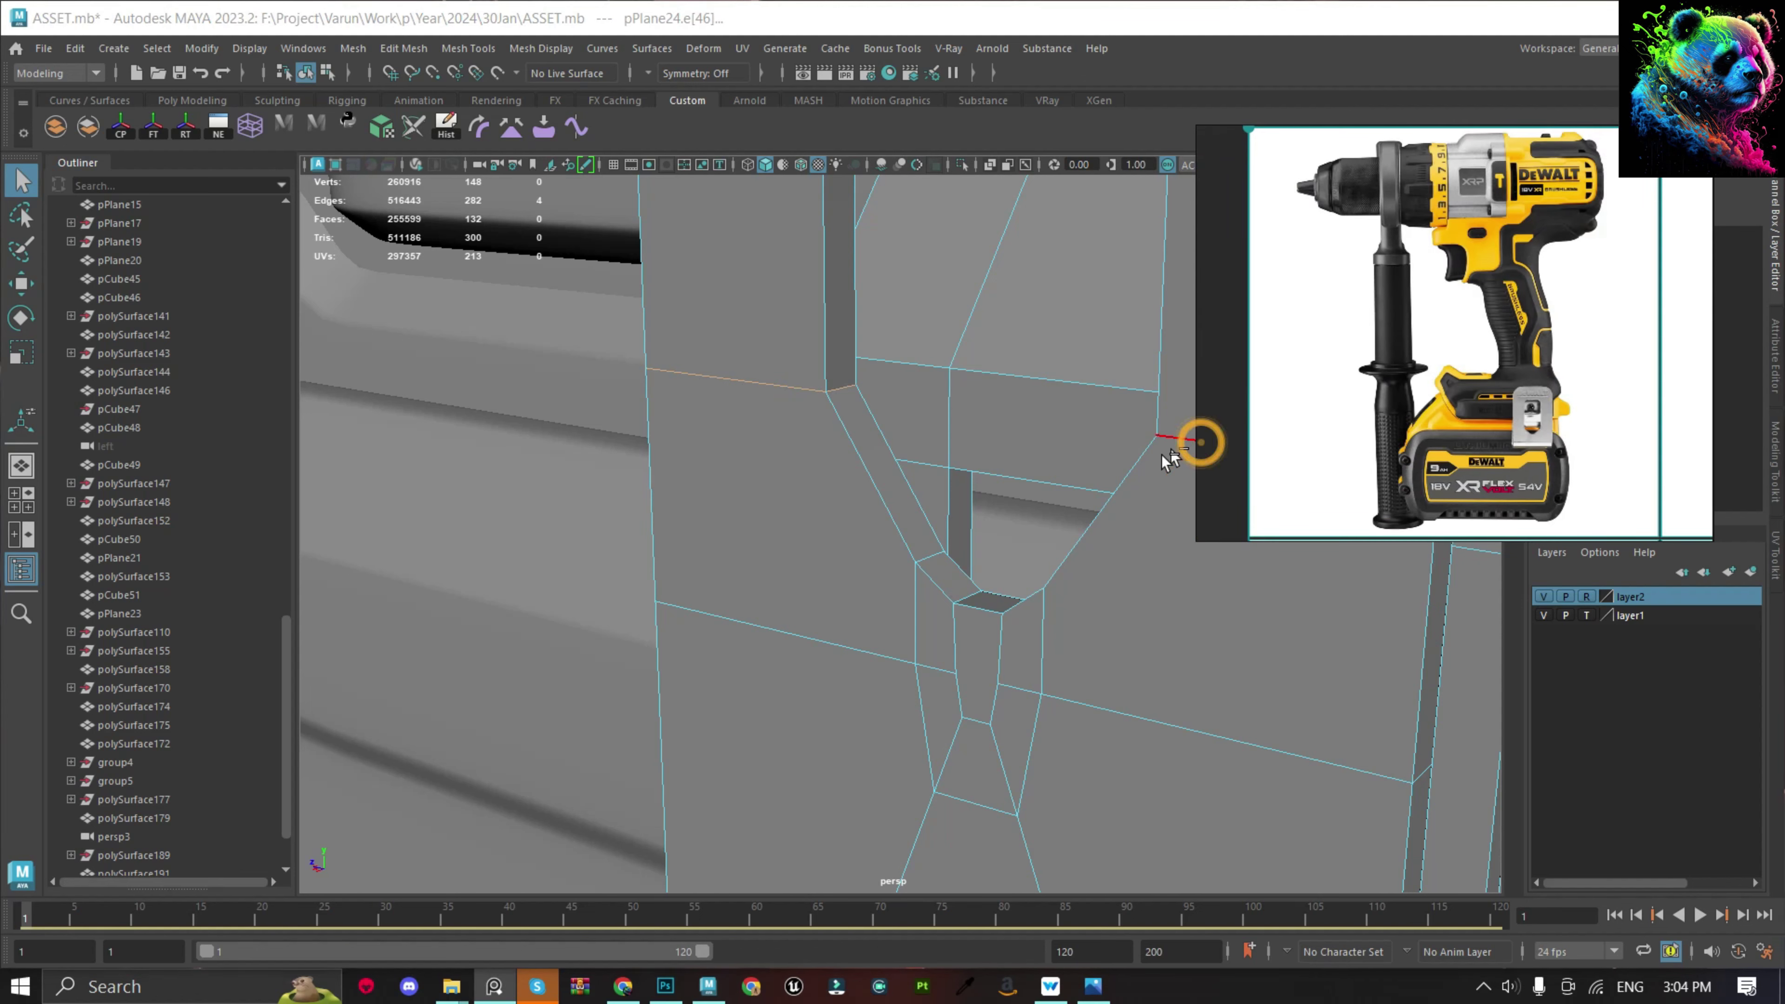
left_click_drag(1027, 551, 1128, 525, "alt")
key("ctrl+b")
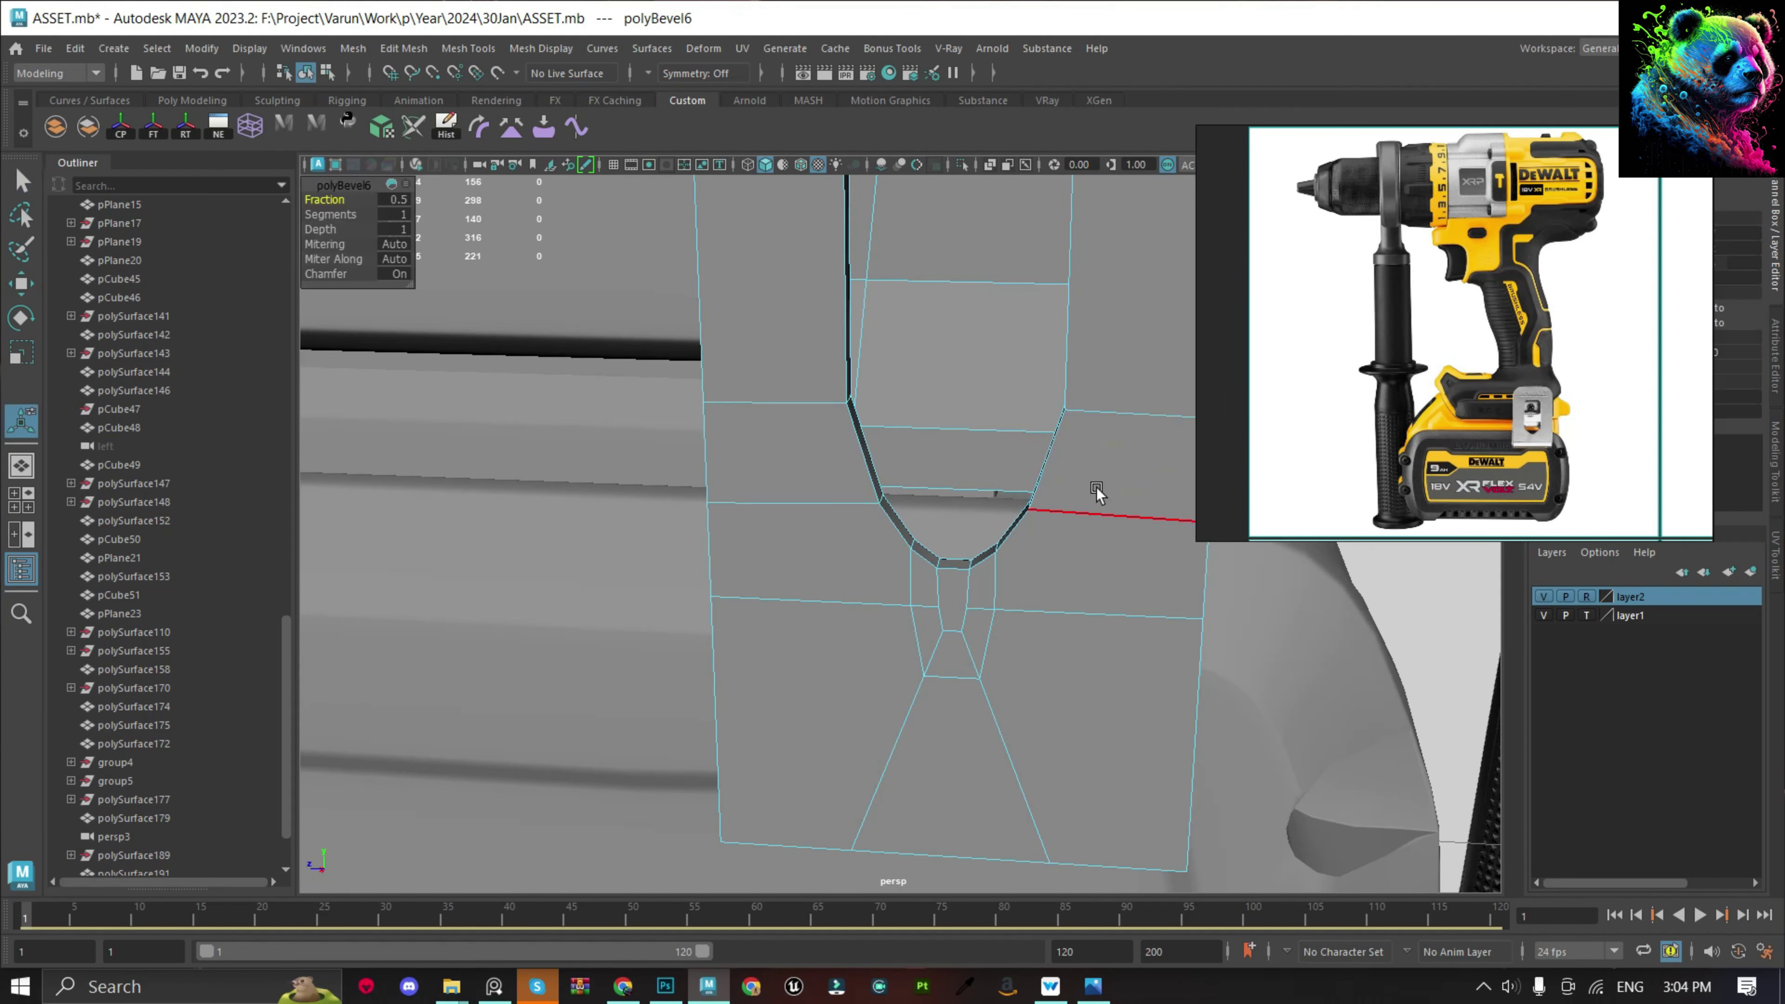
left_click_drag(343, 215, 349, 217)
type(".3")
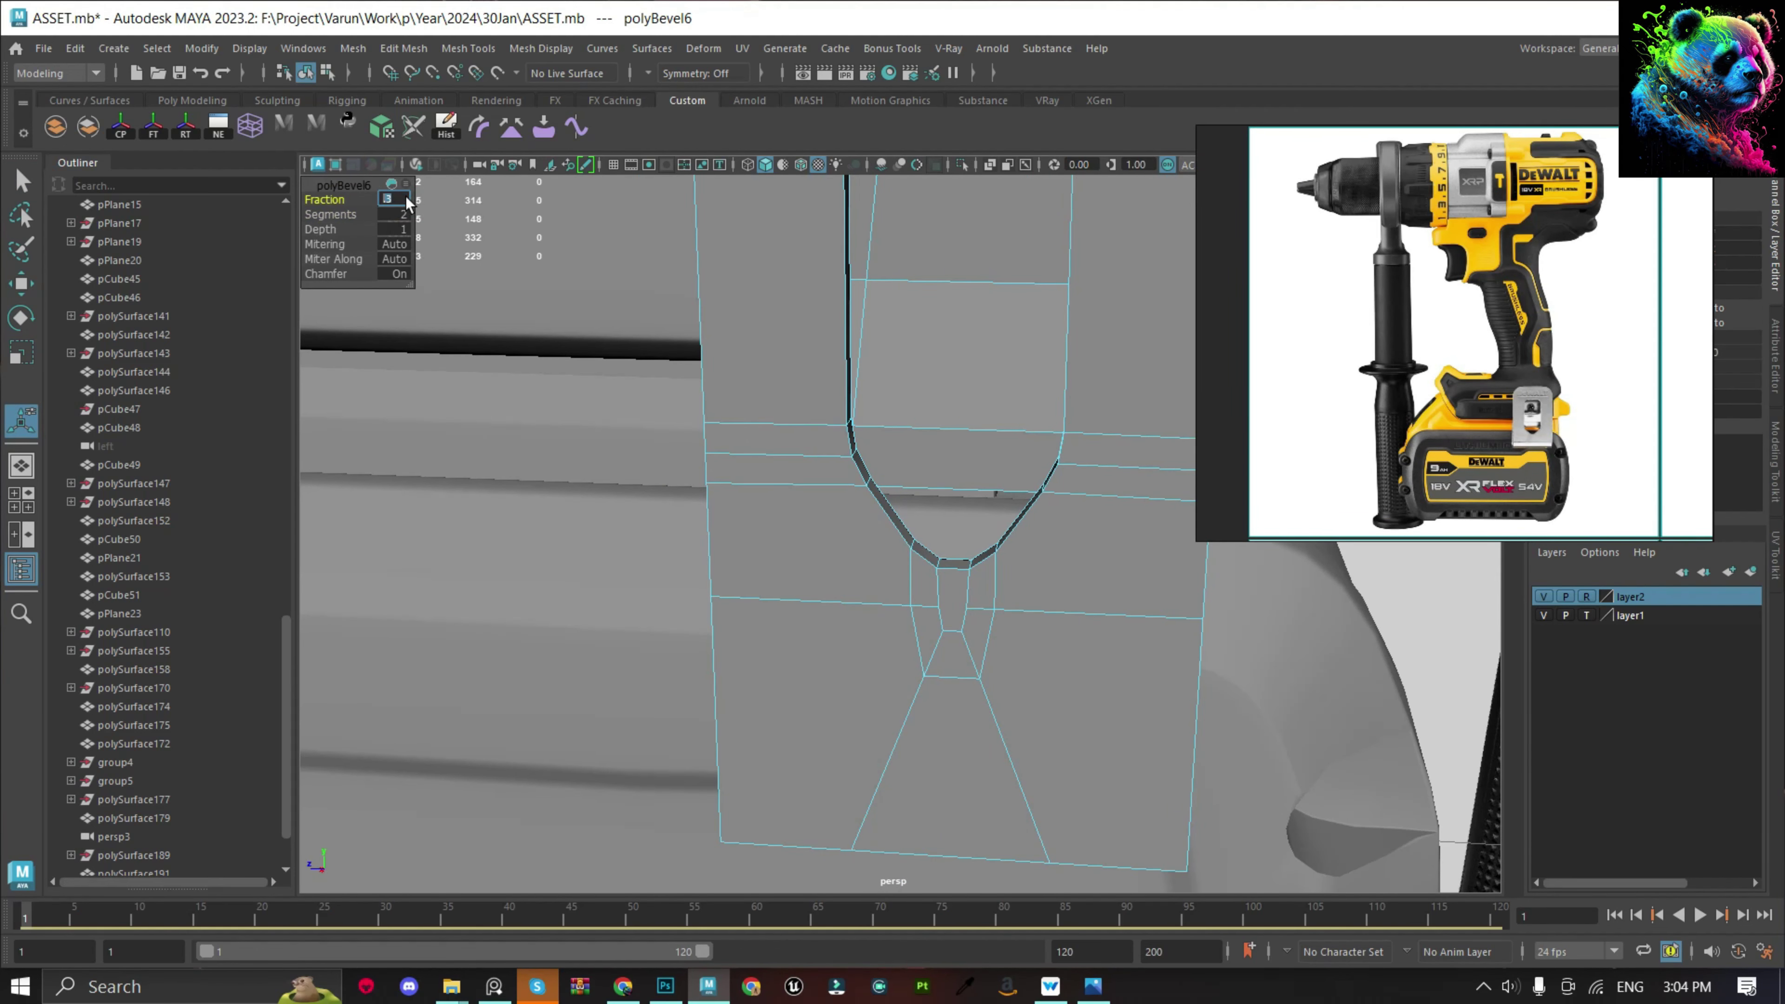
key("Return")
scroll(1045, 520, "down", 5)
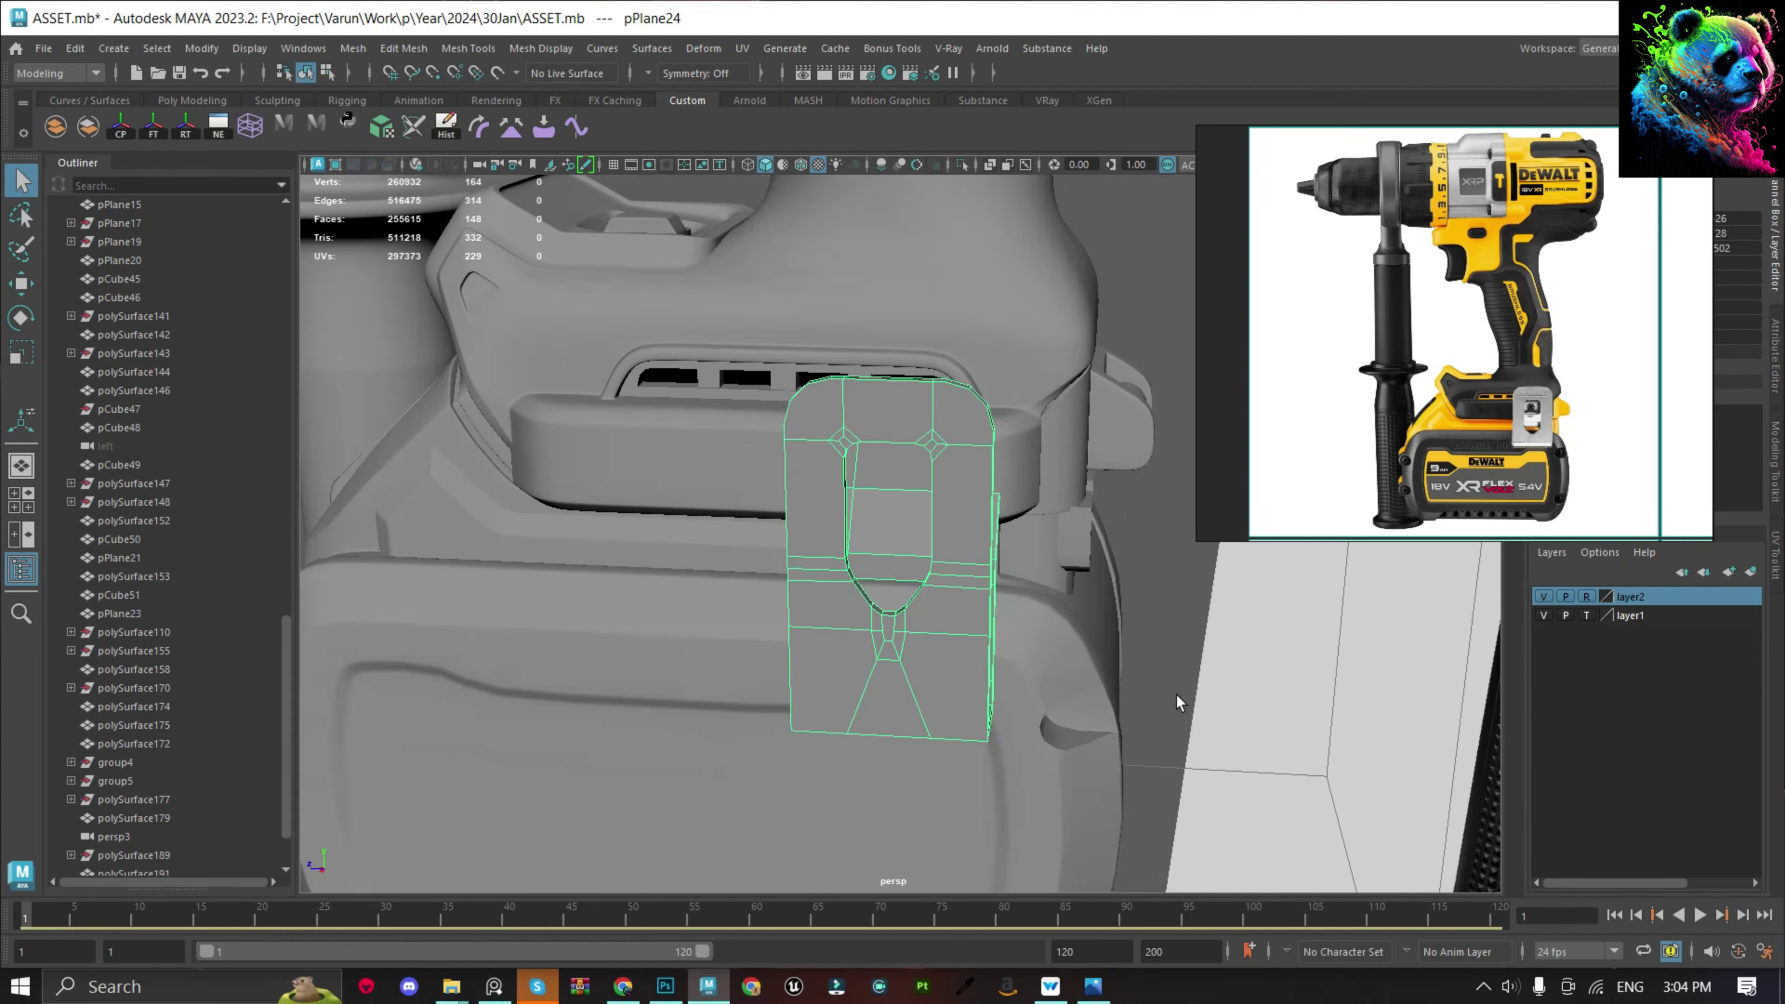
Isolate and frame the clip mesh, then switch to edge selection.
mouse_move(1176, 694)
left_mouse_down("alt")
mouse_move(937, 587)
mouse_move(1004, 606)
mouse_move(845, 570)
left_mouse_up("alt")
left_click(790, 548)
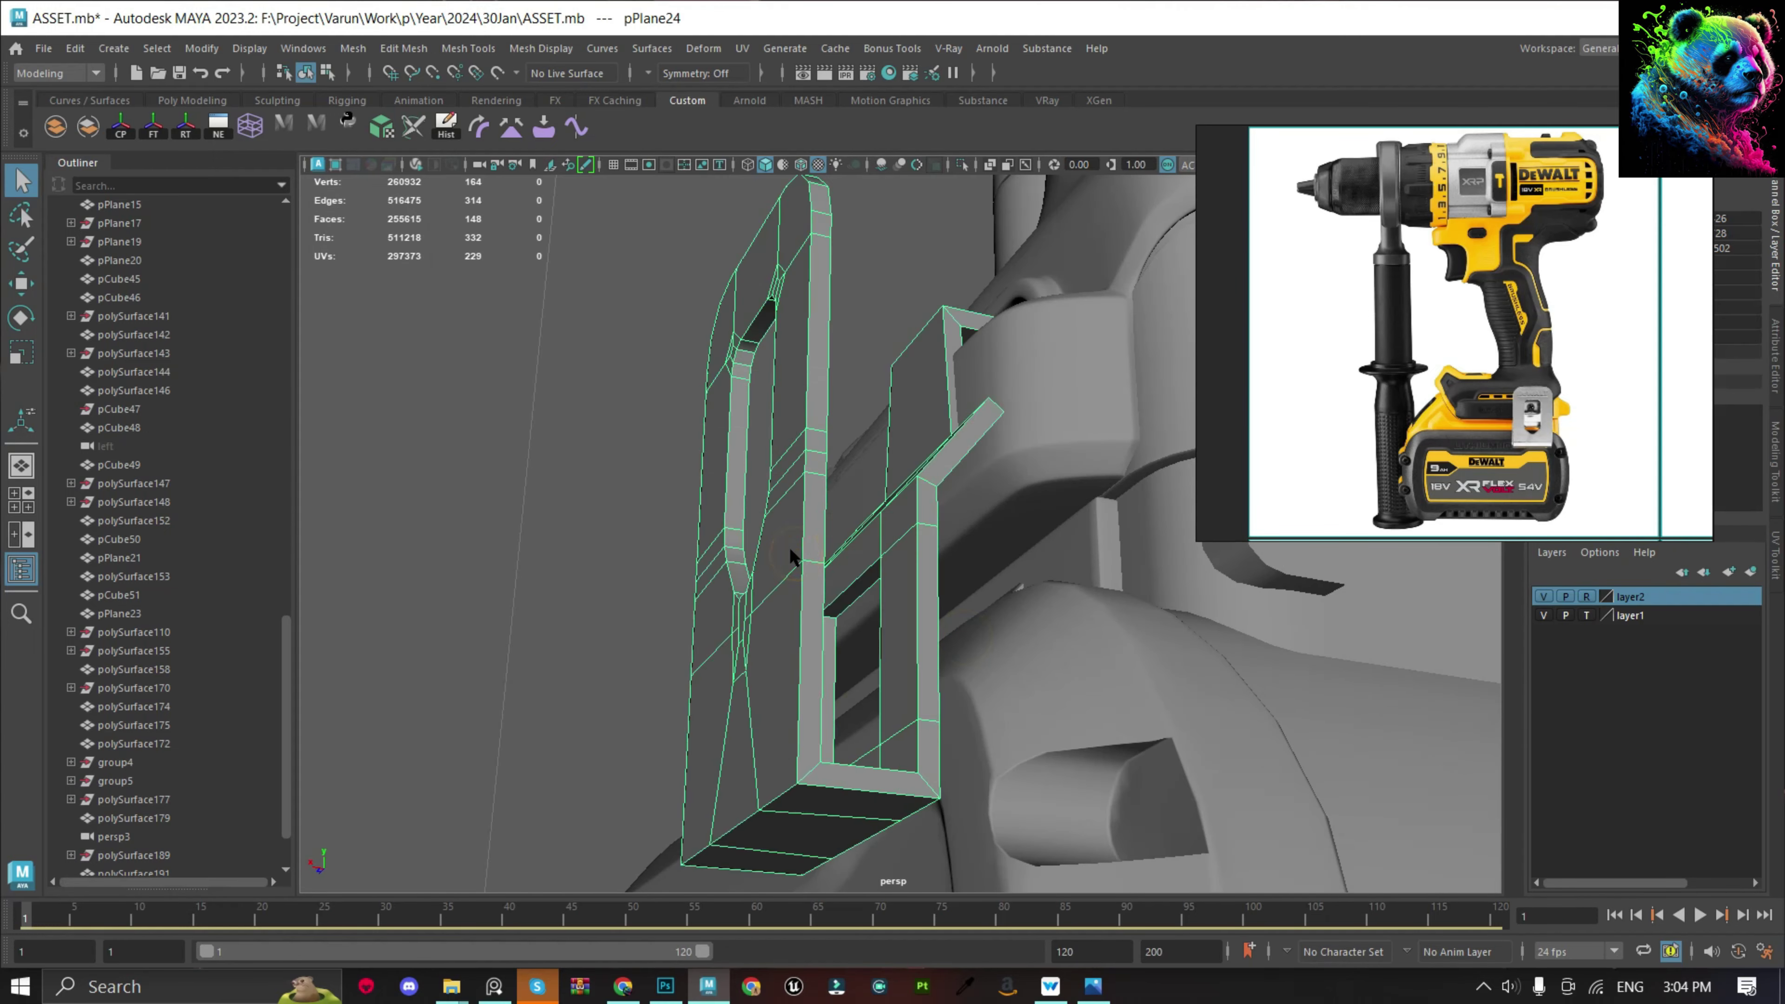
mouse_move(791, 433)
right_mouse_down("shift")
mouse_move(945, 478)
mouse_move(953, 517)
right_mouse_up("shift")
key("ctrl+1")
key("f")
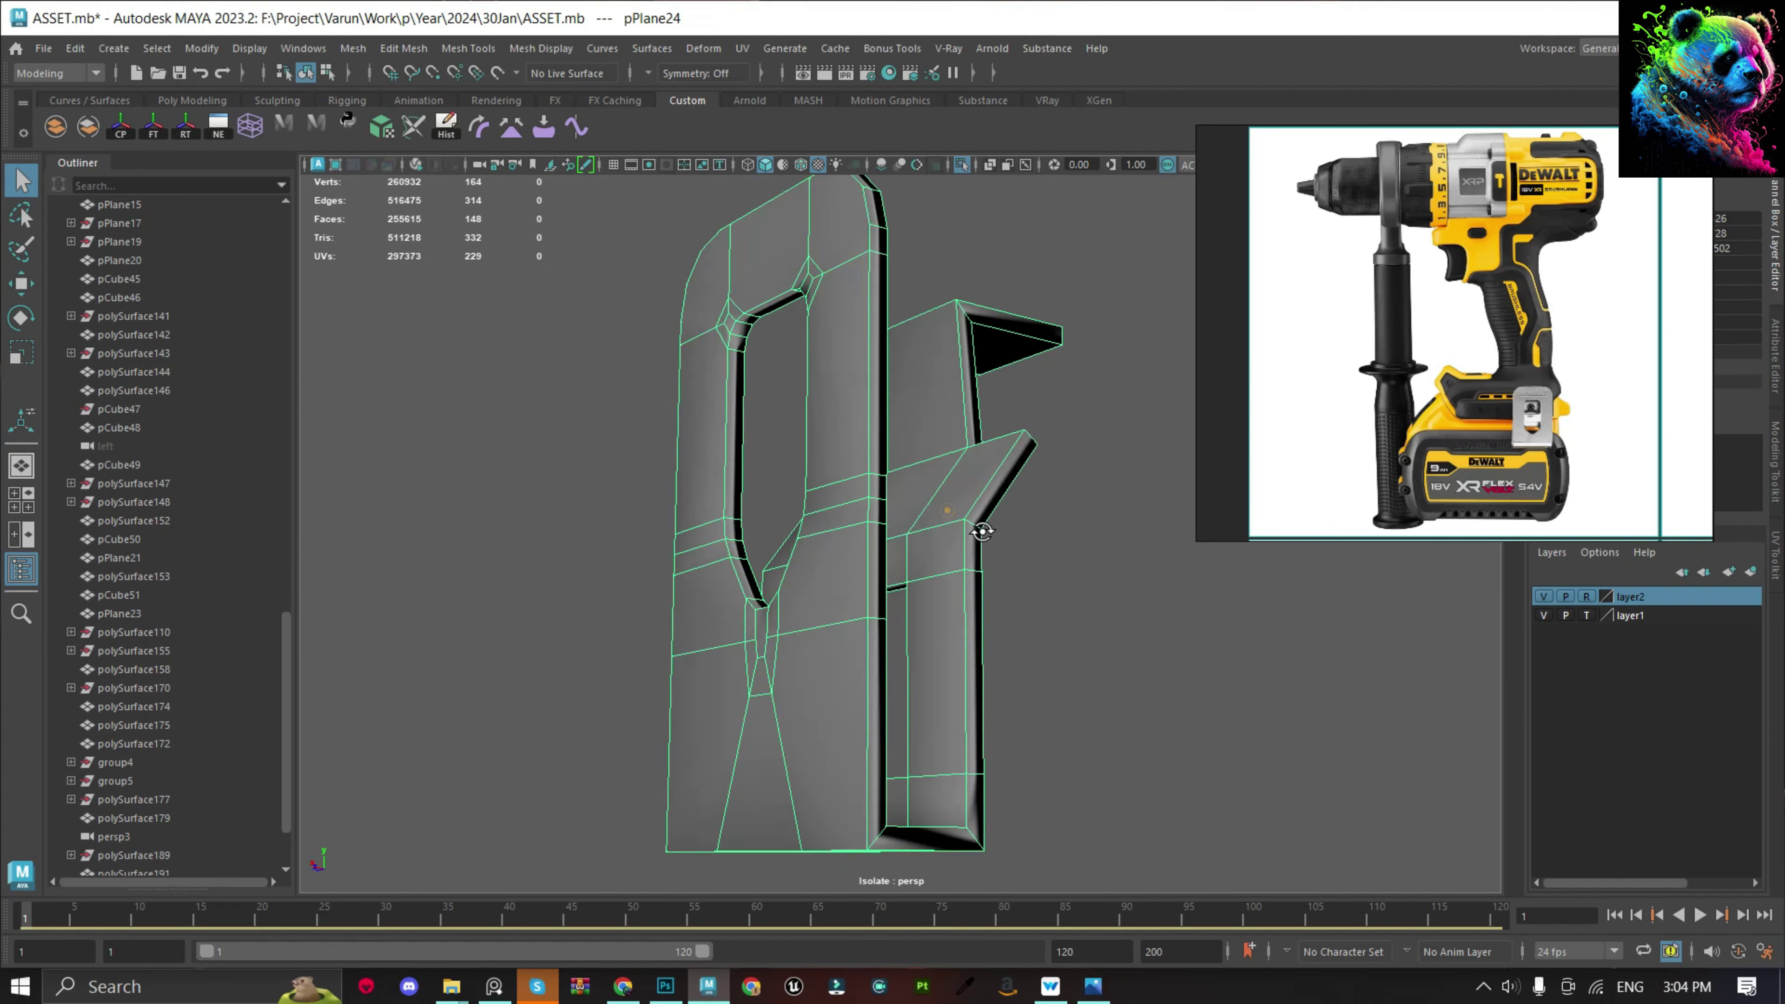
scroll(1665, 365, "down", 3)
scroll(1597, 355, "up", 2)
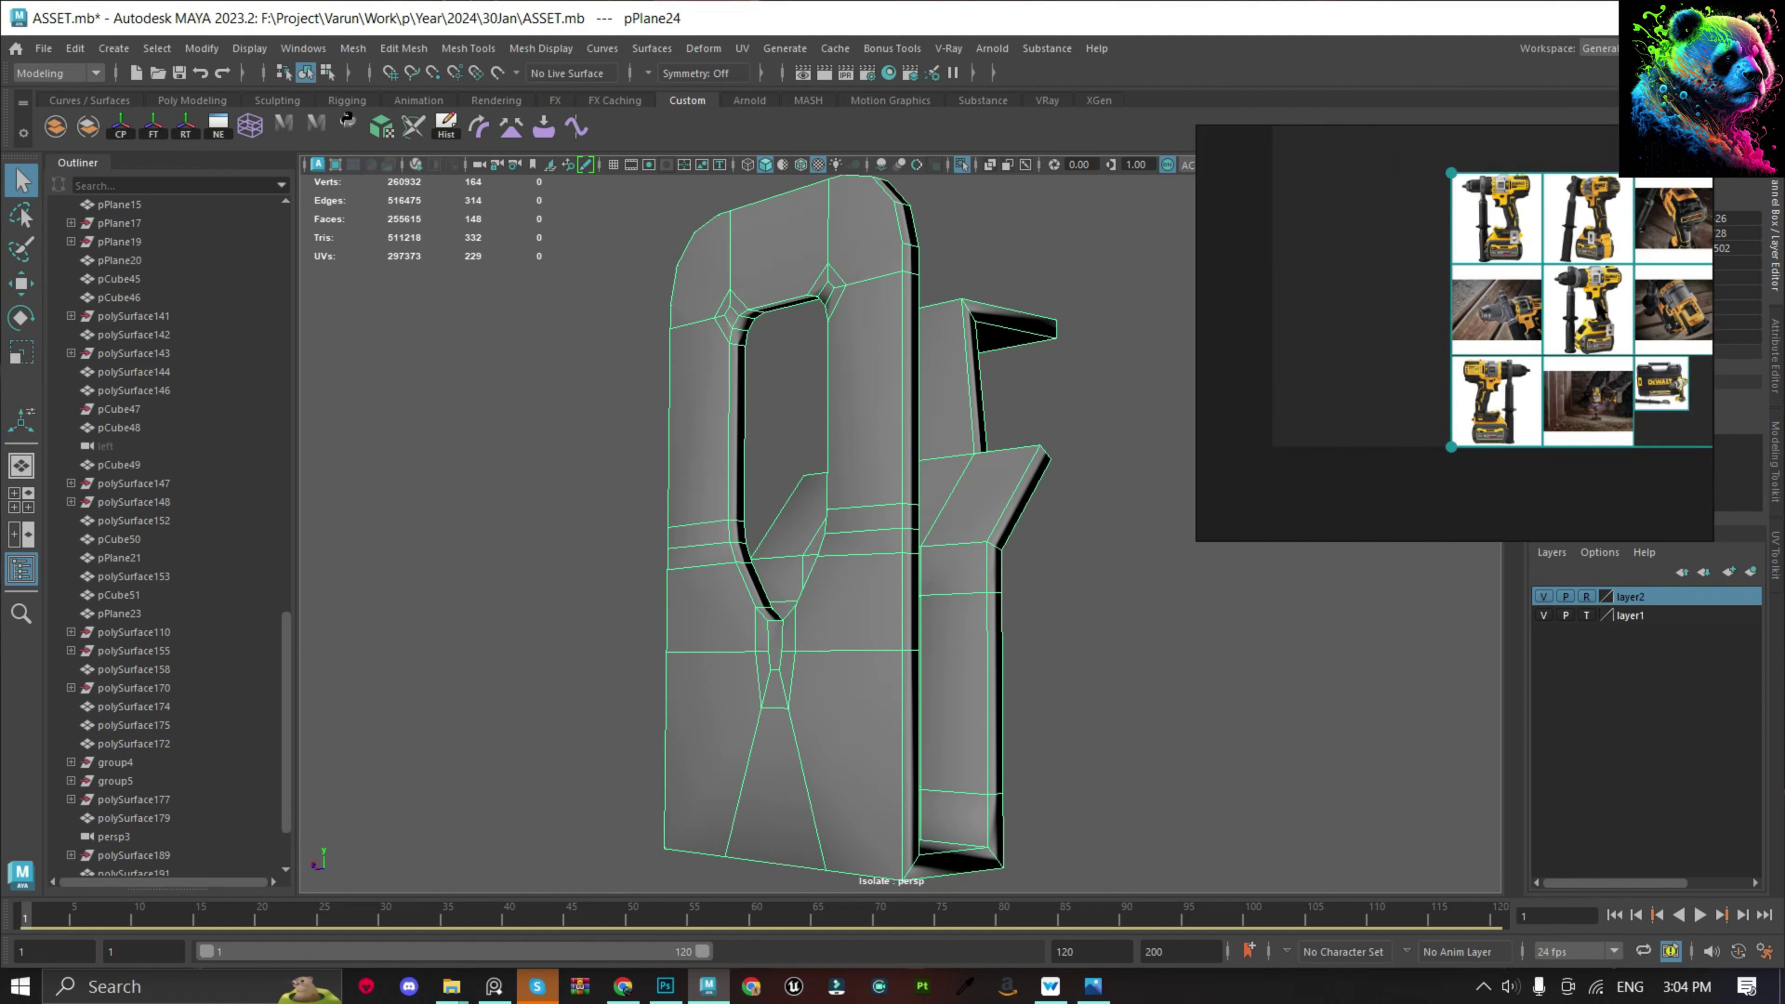
scroll(1597, 355, "up", 3)
scroll(1598, 356, "up", 3)
scroll(1167, 521, "up", 2)
key("F10")
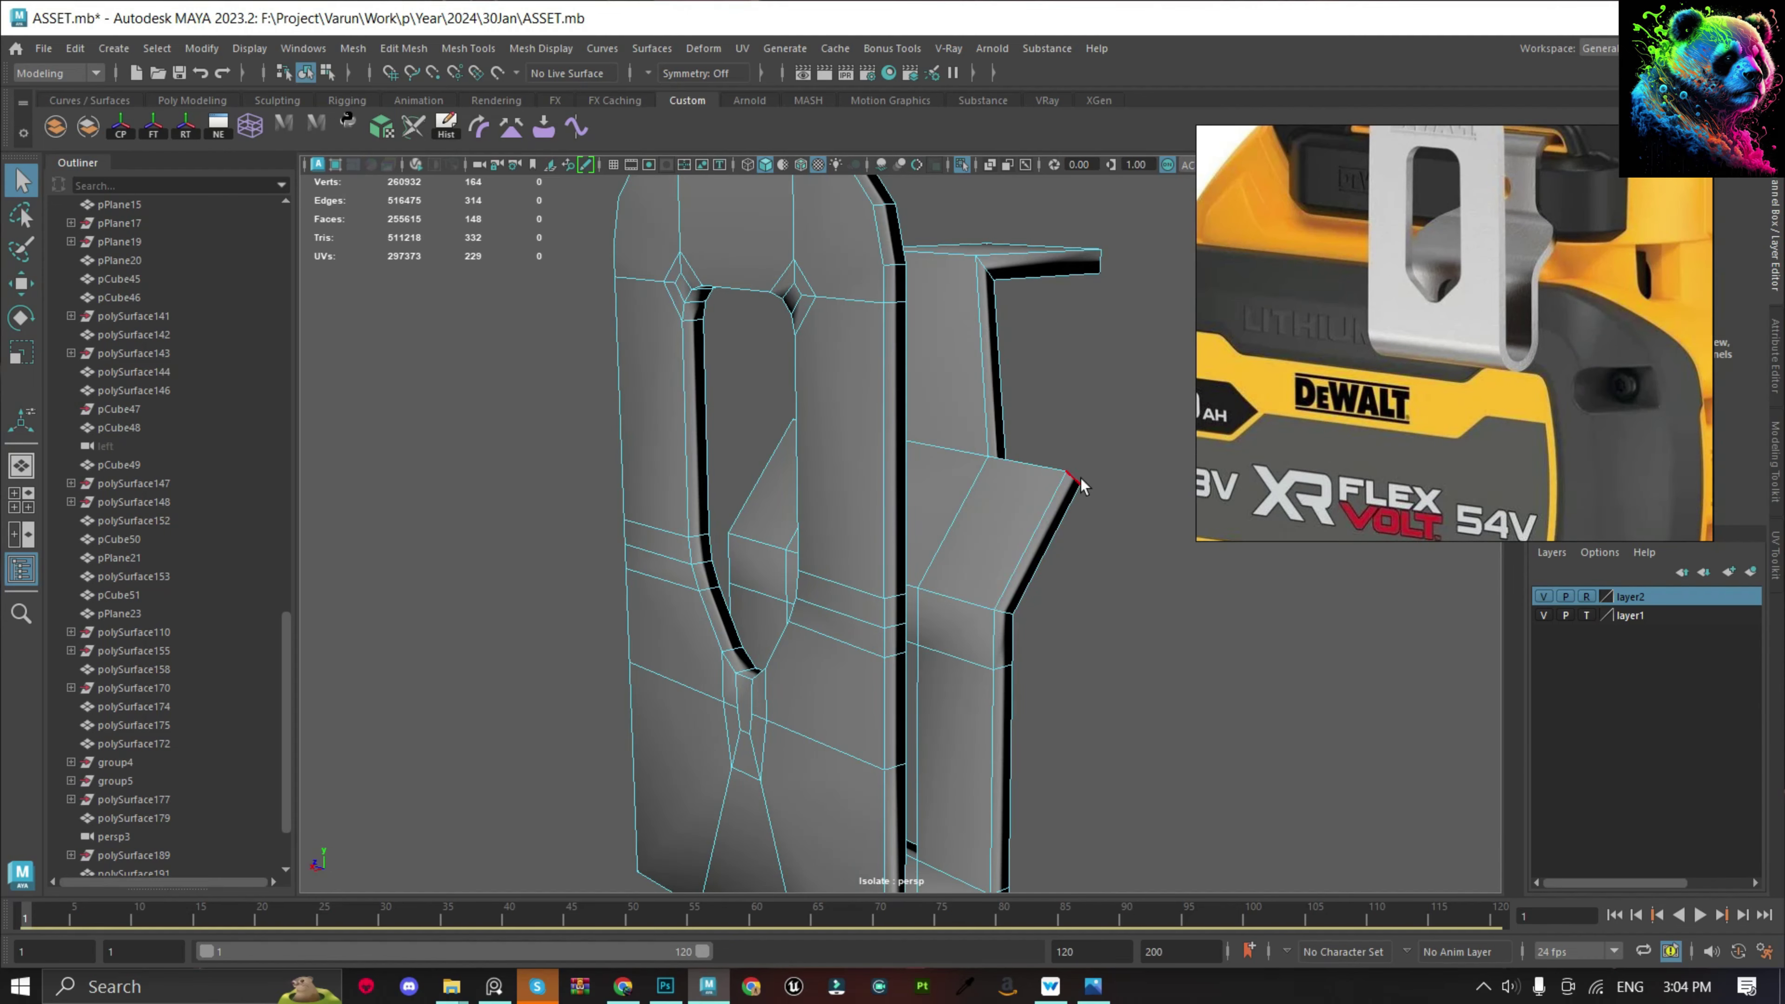
Bevel an edge on the clip's hook bend with three rounded segments.
left_click_drag(1081, 485, 869, 526, "alt")
left_click(851, 486)
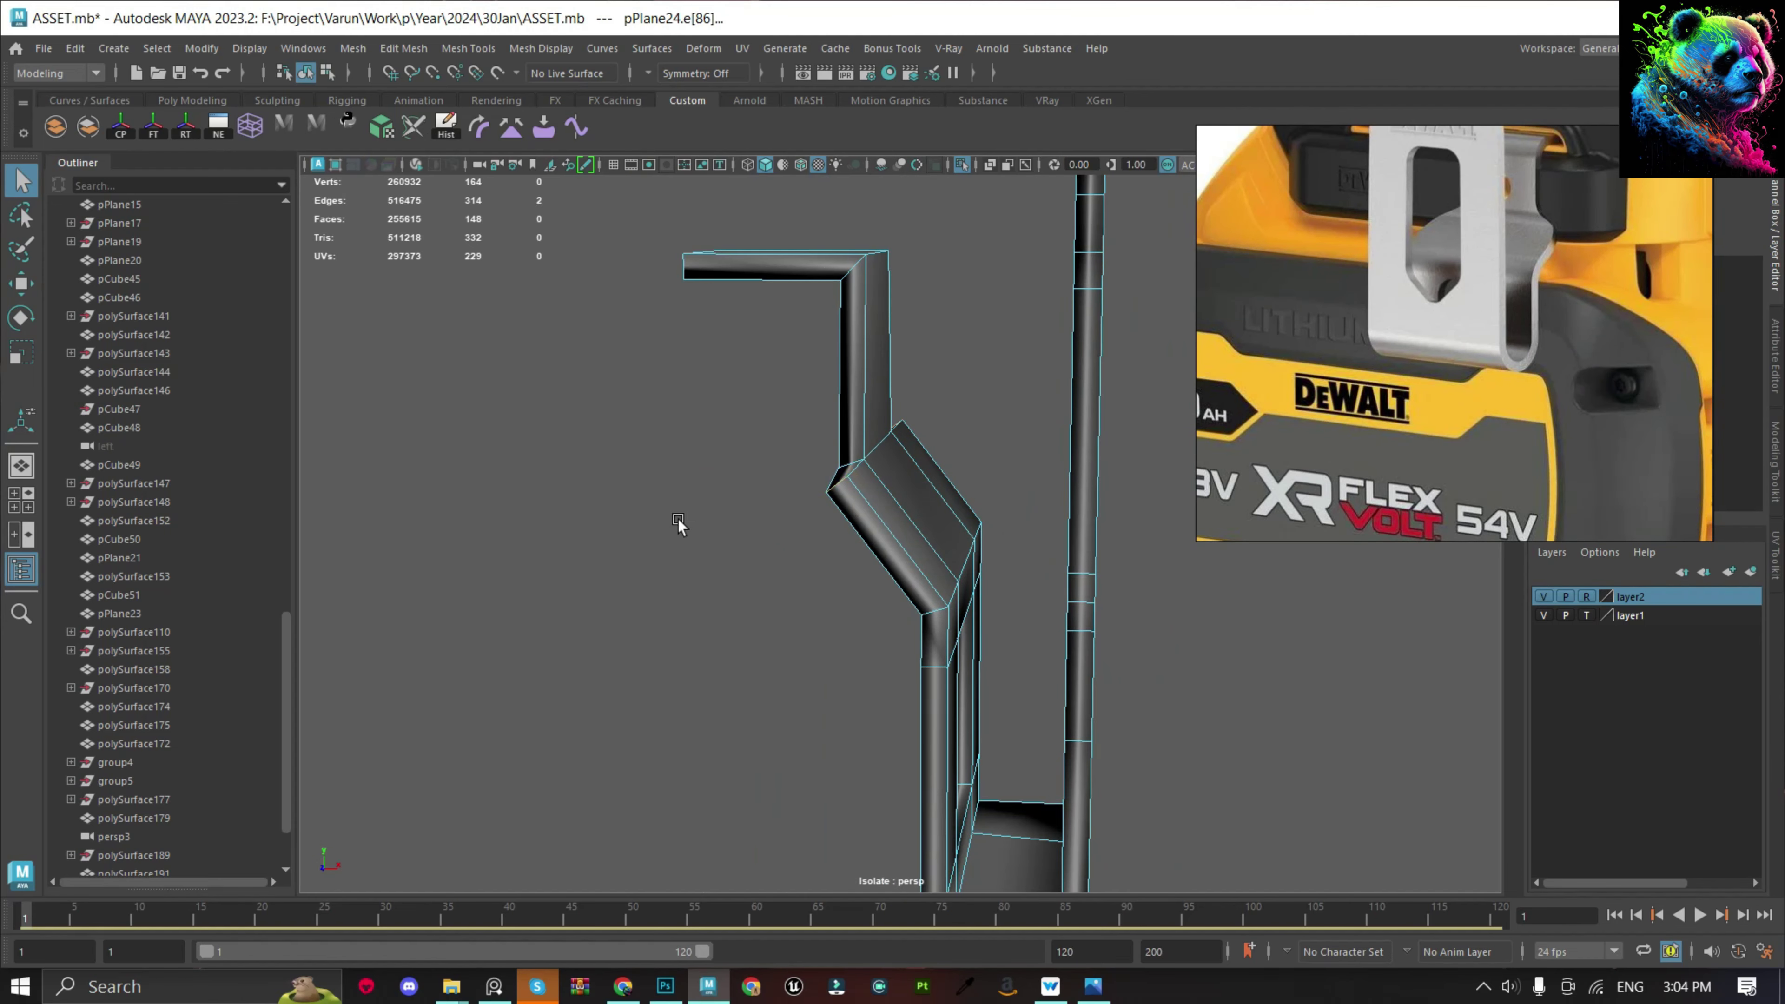
key("ctrl+b")
left_click_drag(321, 219, 334, 229)
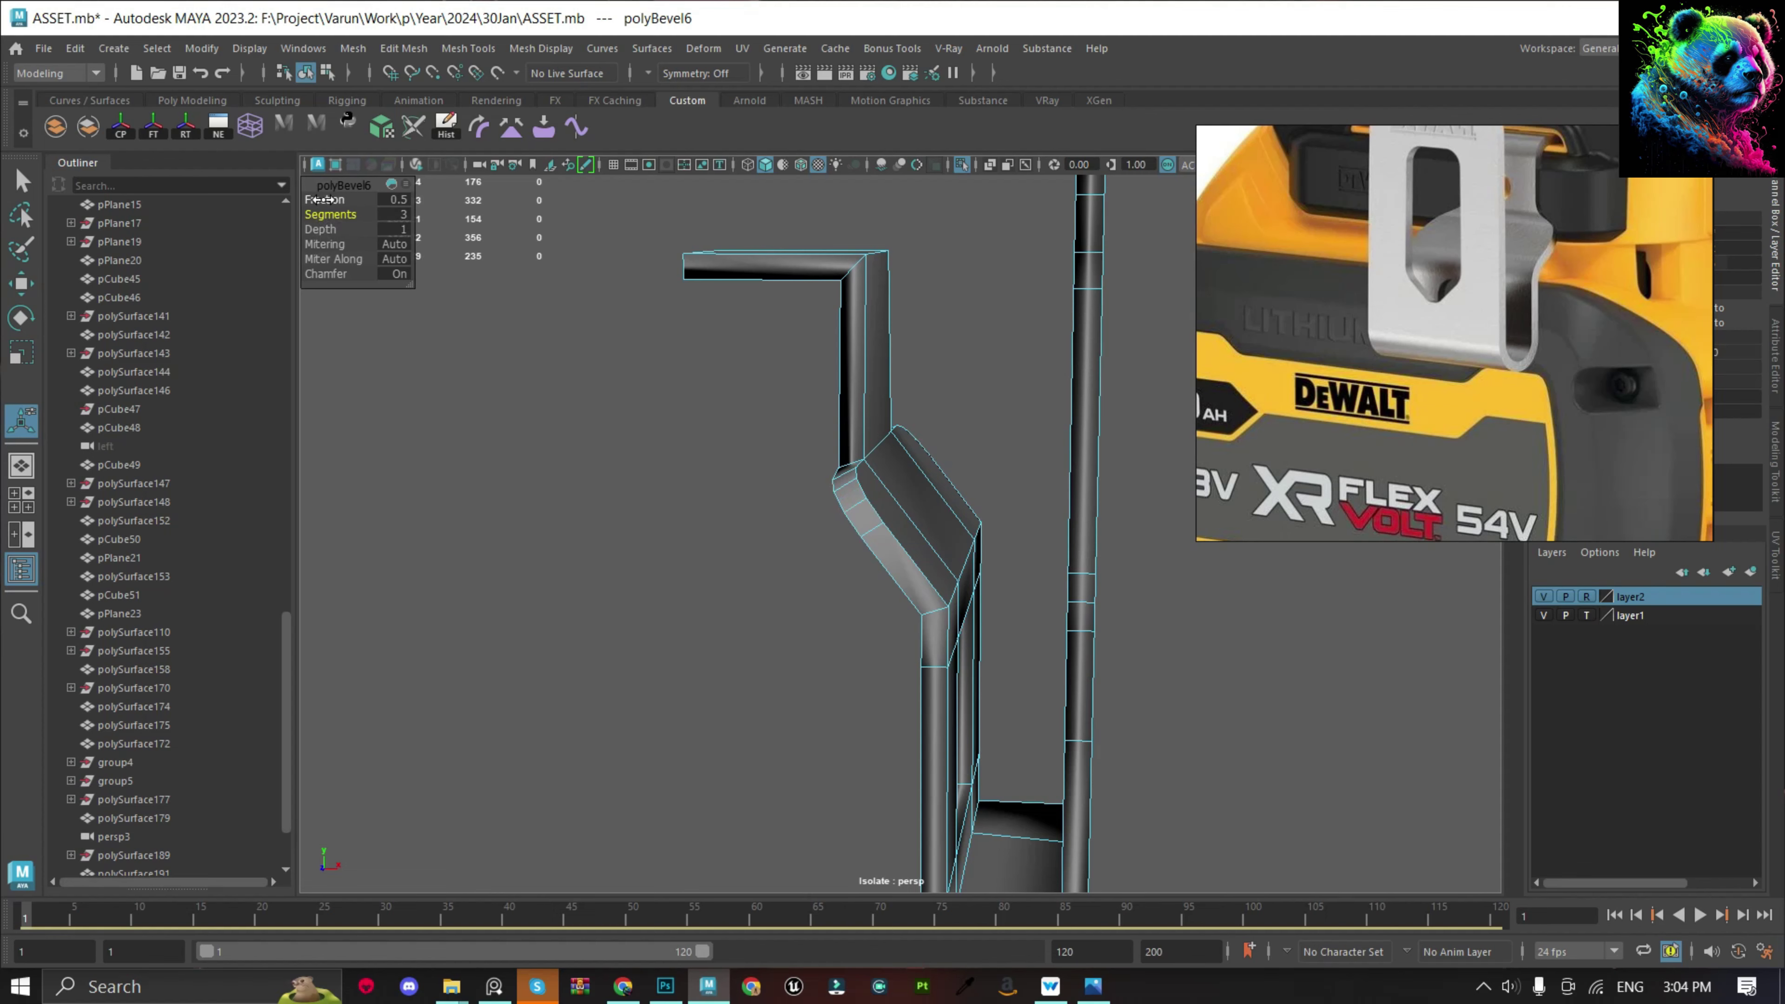
mouse_move(659, 331)
left_mouse_down("alt")
mouse_move(334, 323)
mouse_move(287, 411)
left_mouse_up("alt")
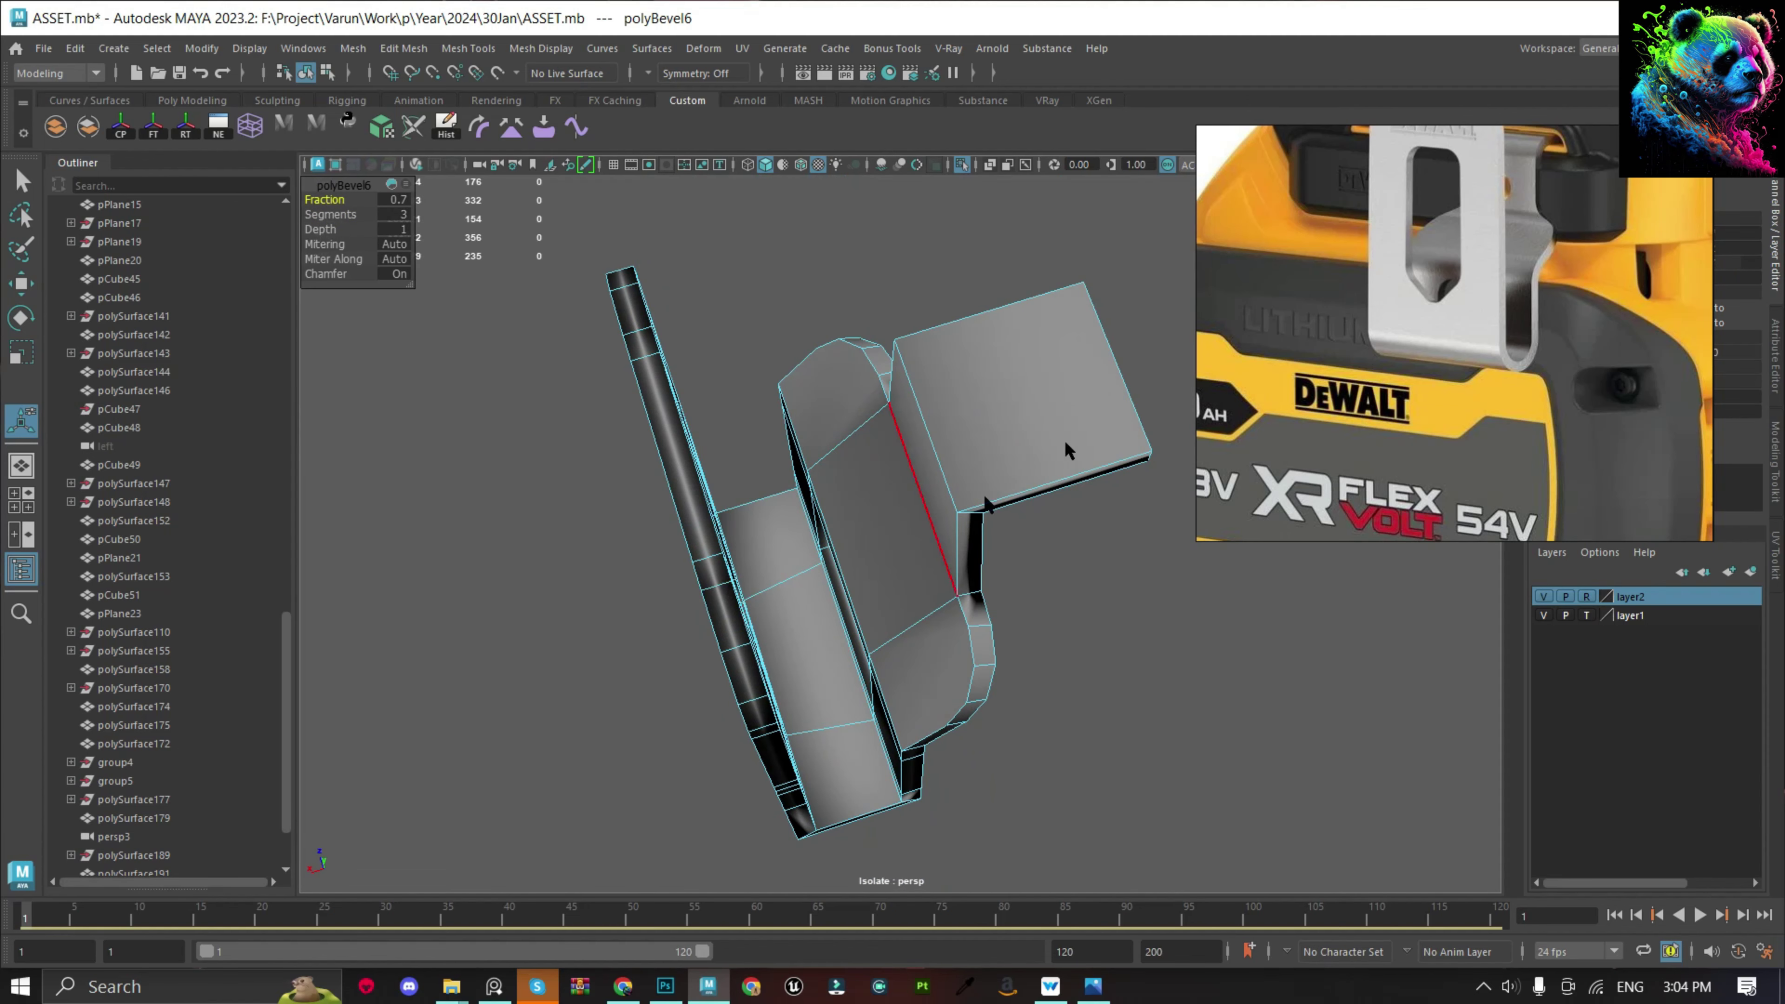
key("q")
left_click(1008, 685)
left_click_drag(1008, 684, 909, 606, "alt")
key("ctrl+z")
key("t")
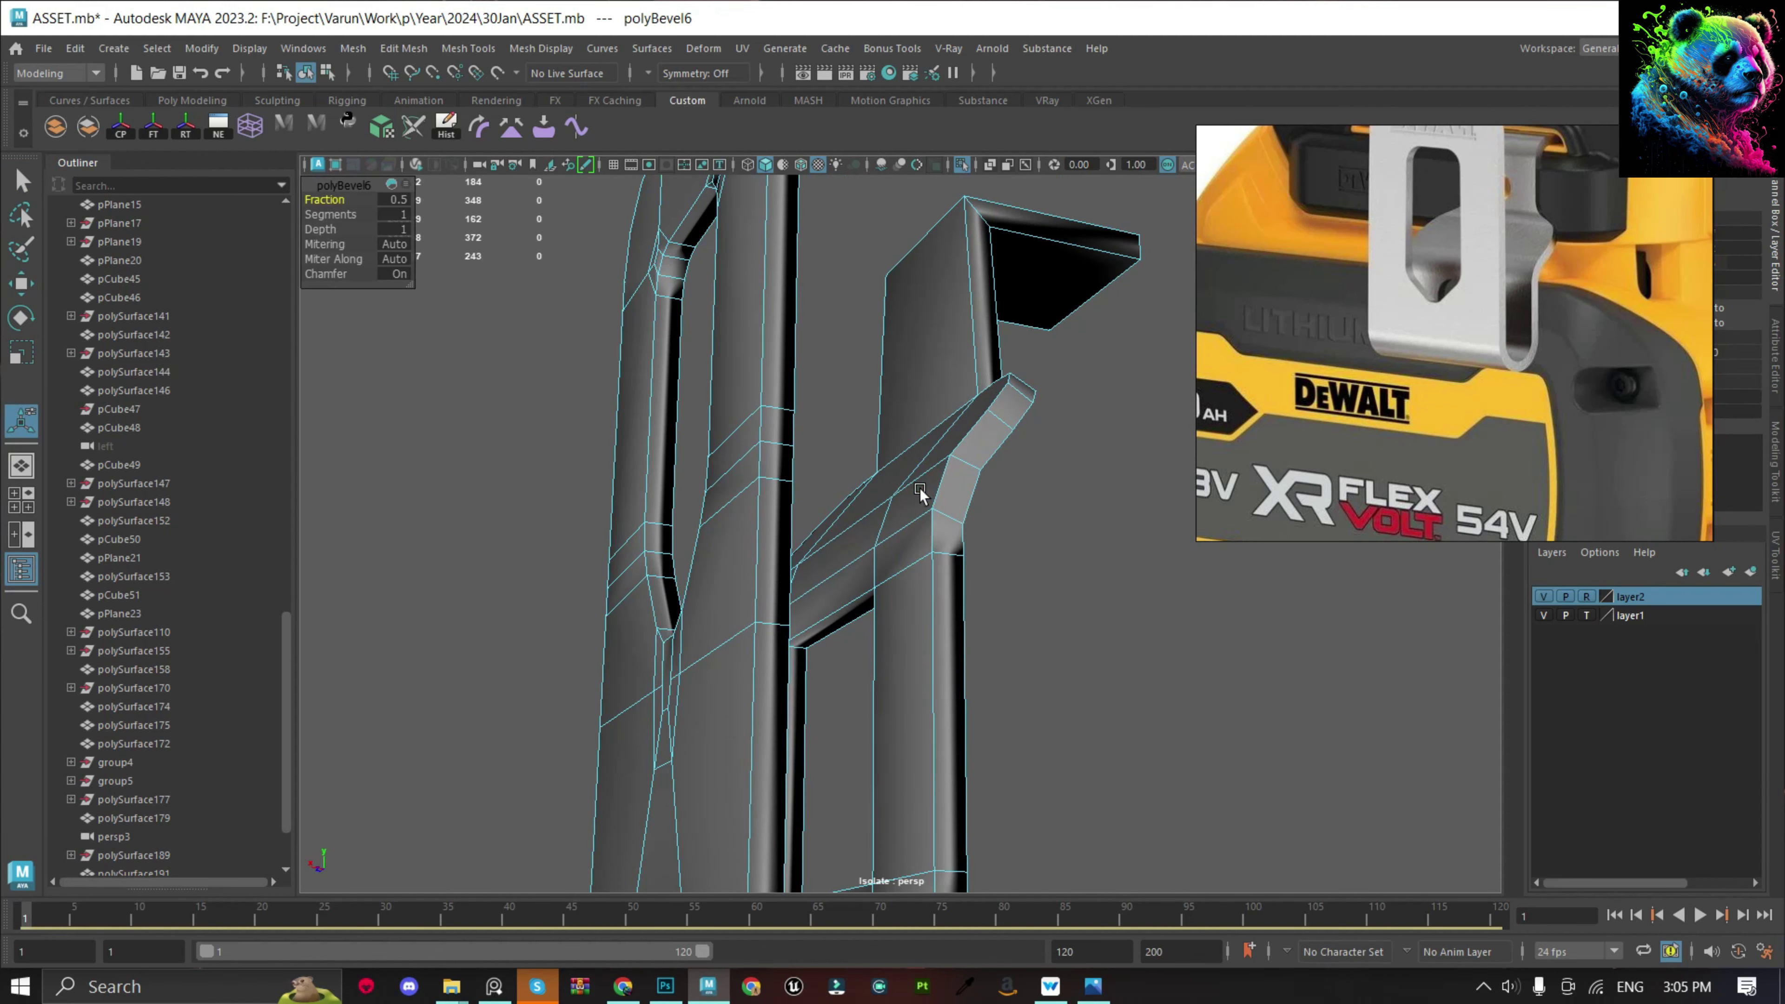
key("q")
scroll(500, 423, "down", 5)
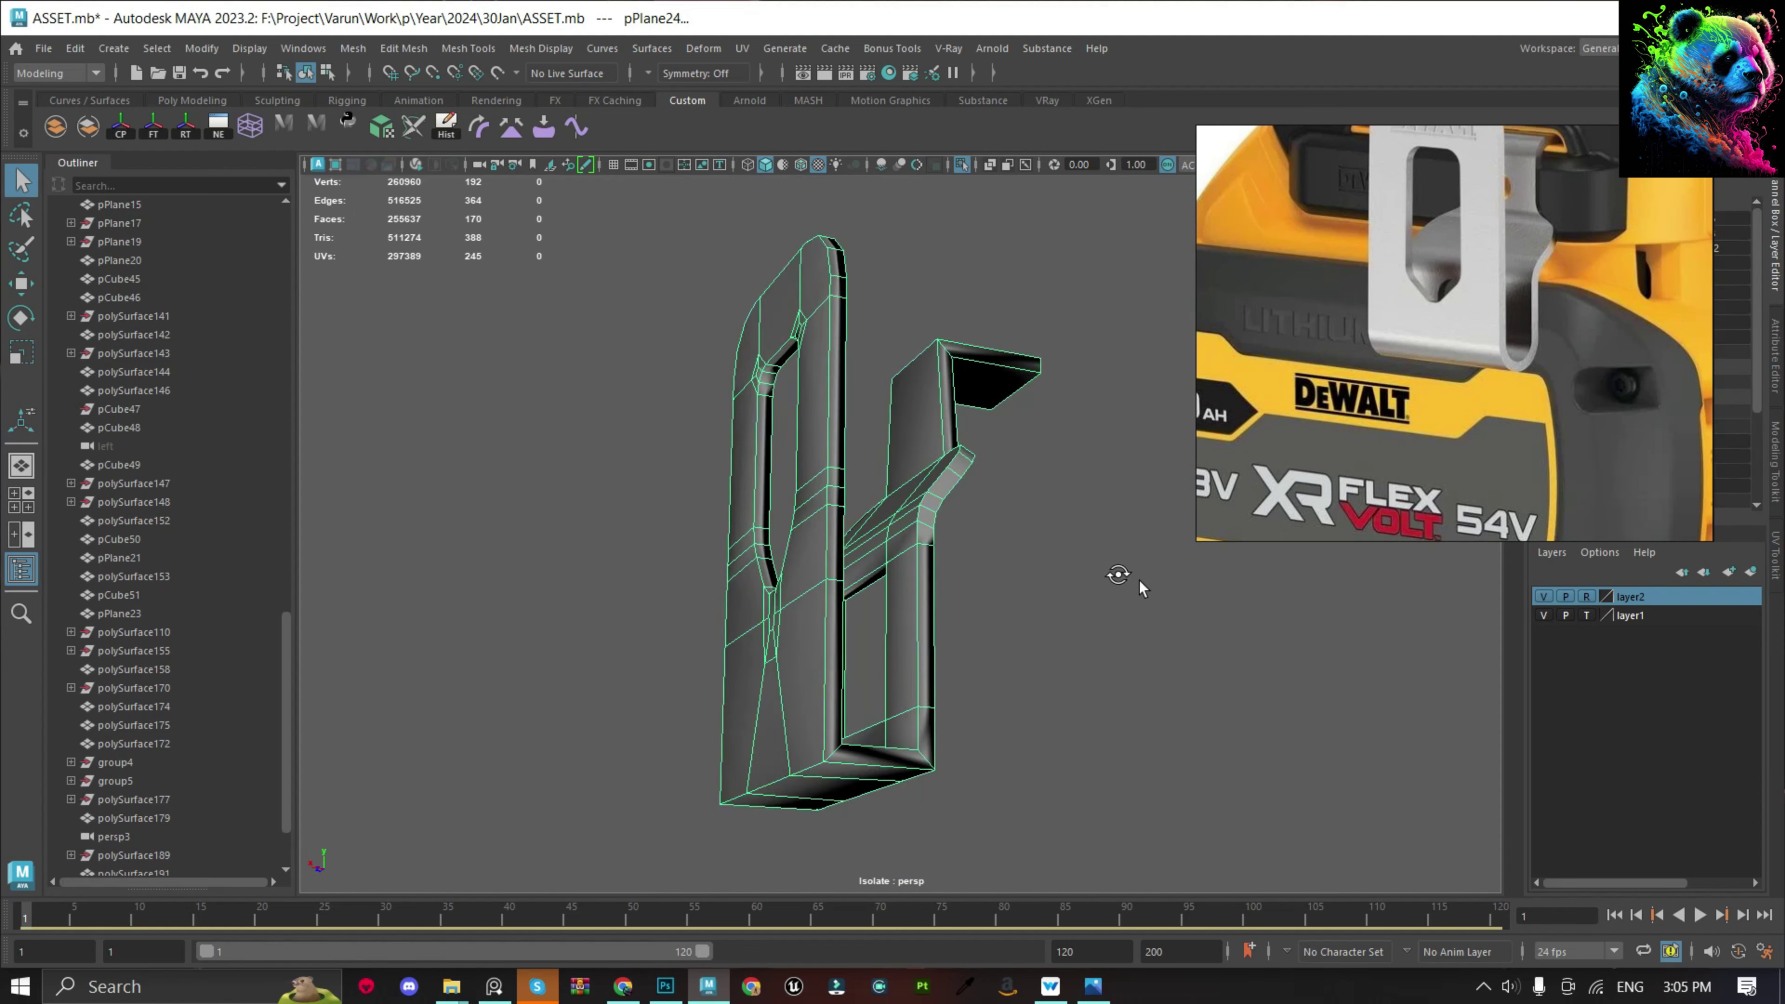
Bevel the two edges around the frame opening with a fraction of 1.
mouse_move(1136, 586)
left_mouse_down("alt")
mouse_move(861, 638)
mouse_move(917, 693)
mouse_move(1031, 741)
mouse_move(805, 698)
mouse_move(869, 710)
mouse_move(977, 517)
left_mouse_up("alt")
left_click(861, 638)
scroll(935, 704, "up", 5)
left_click(992, 731, "shift")
key("ctrl+b")
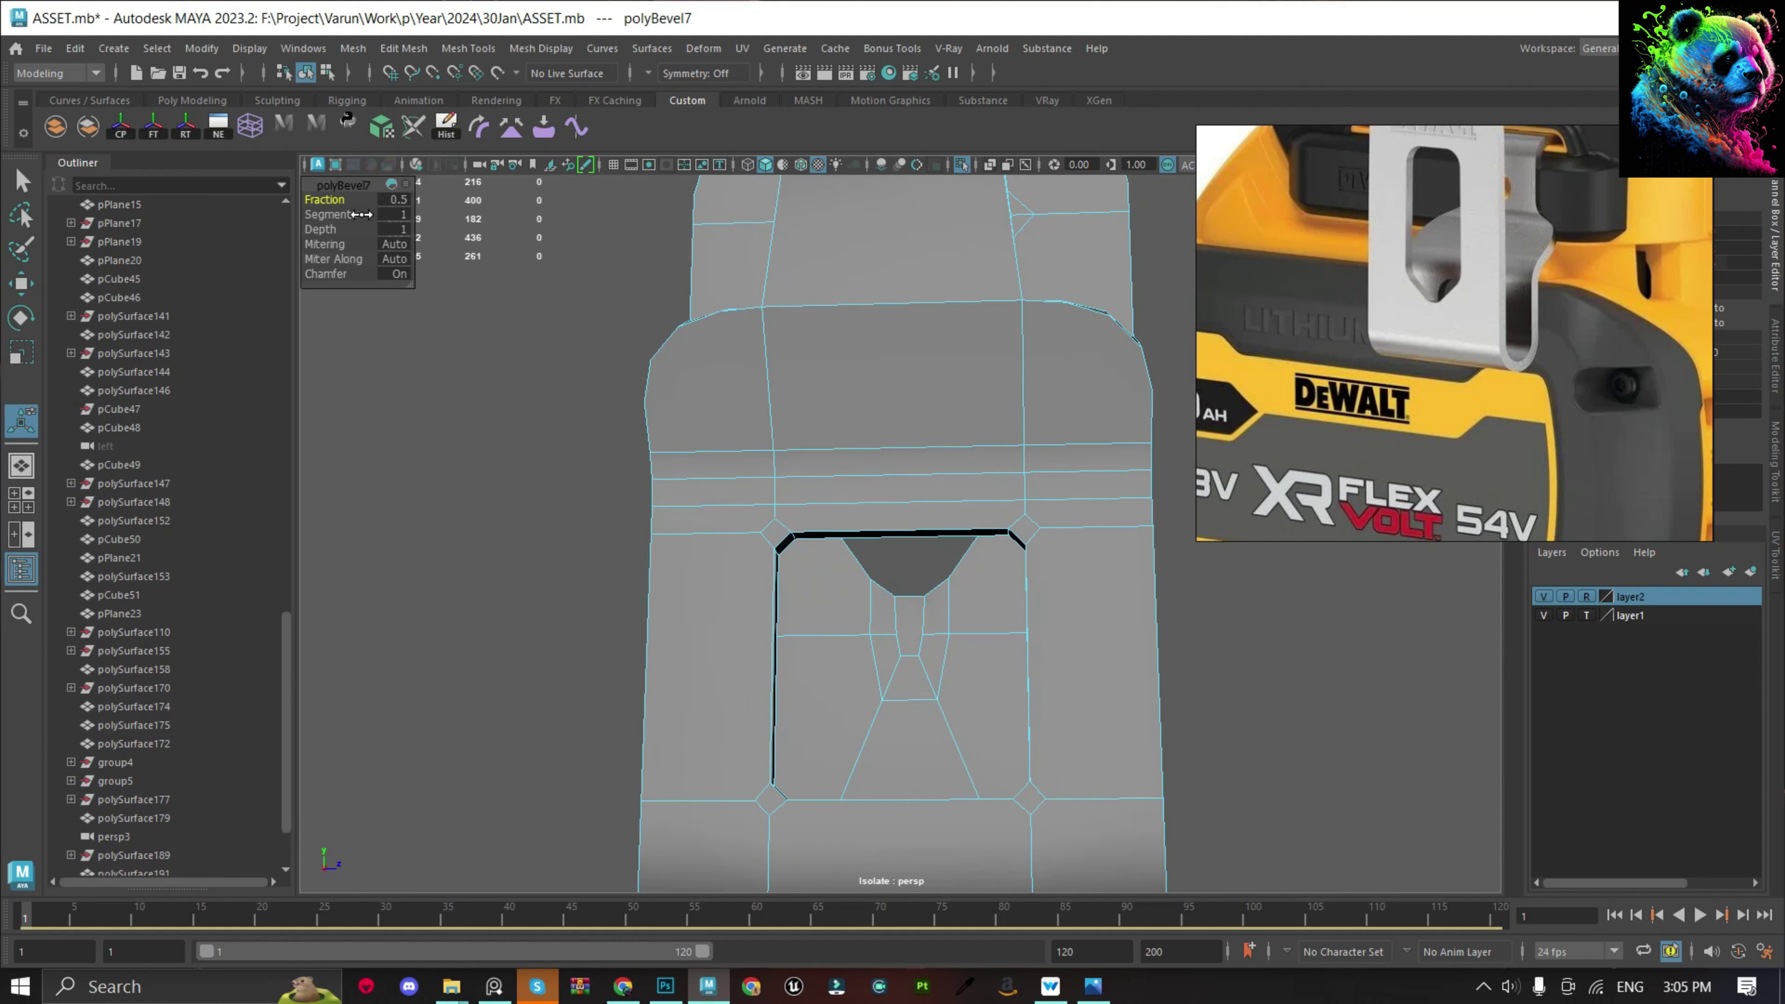
left_click_drag(341, 200, 352, 212)
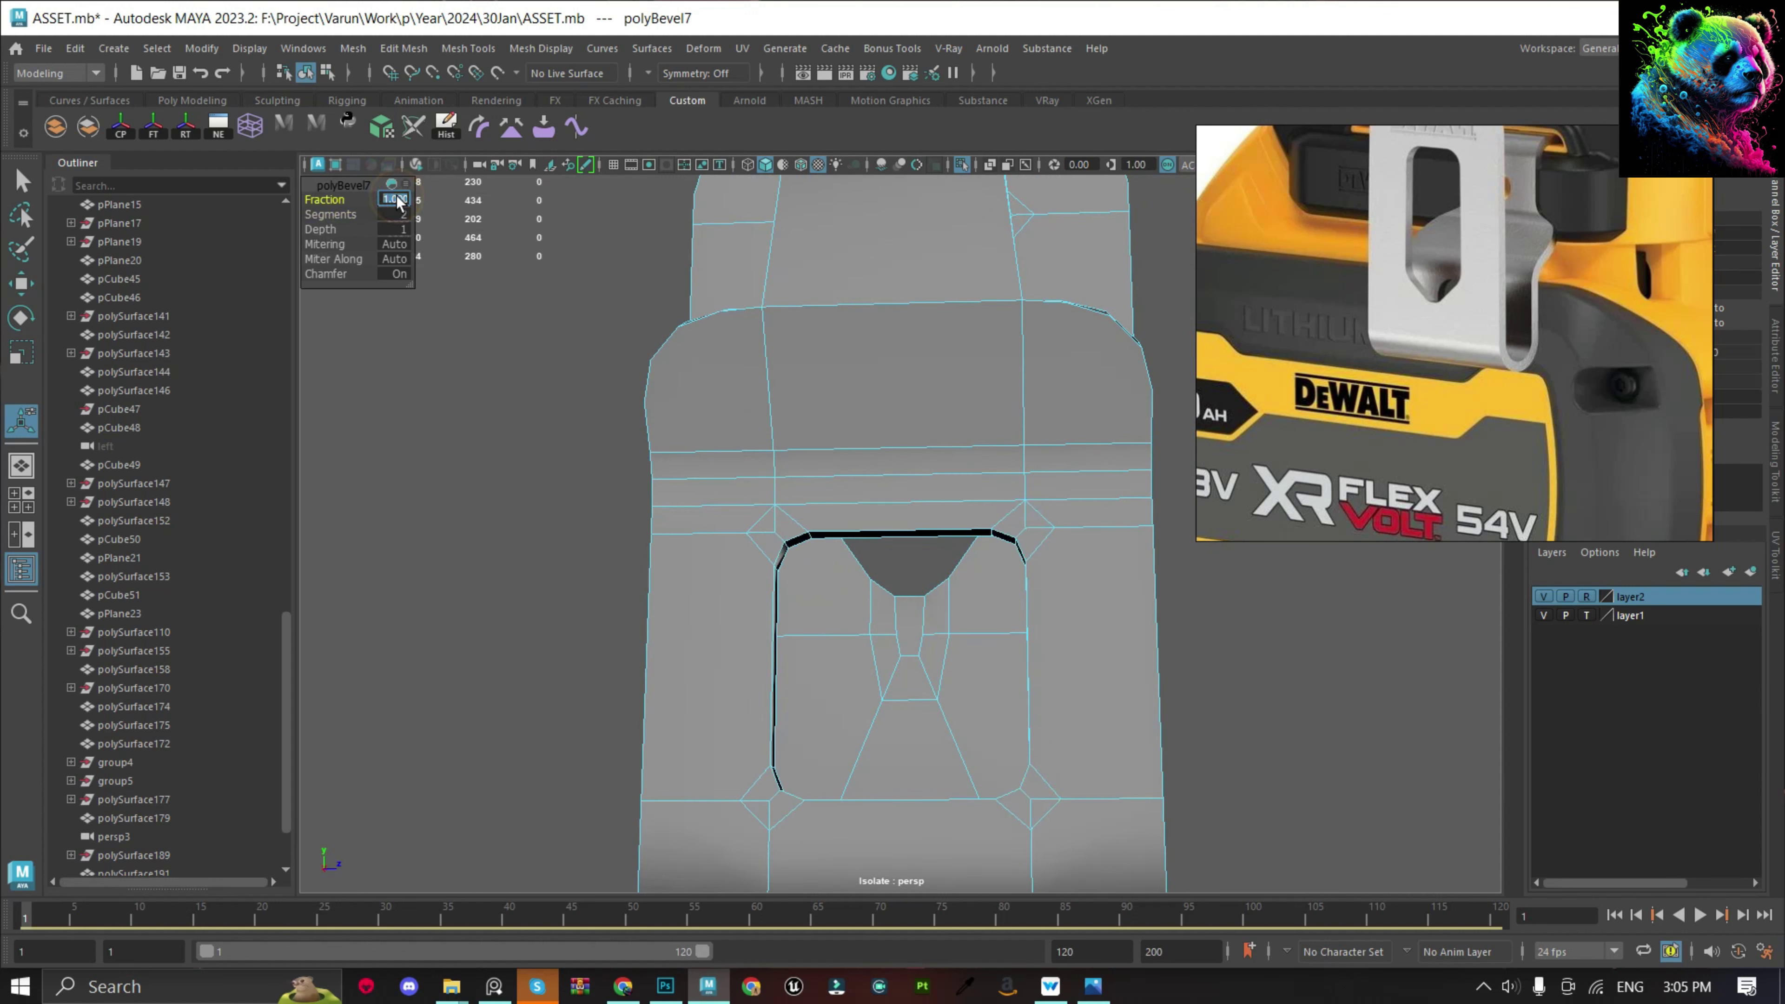
type("1")
key("Return")
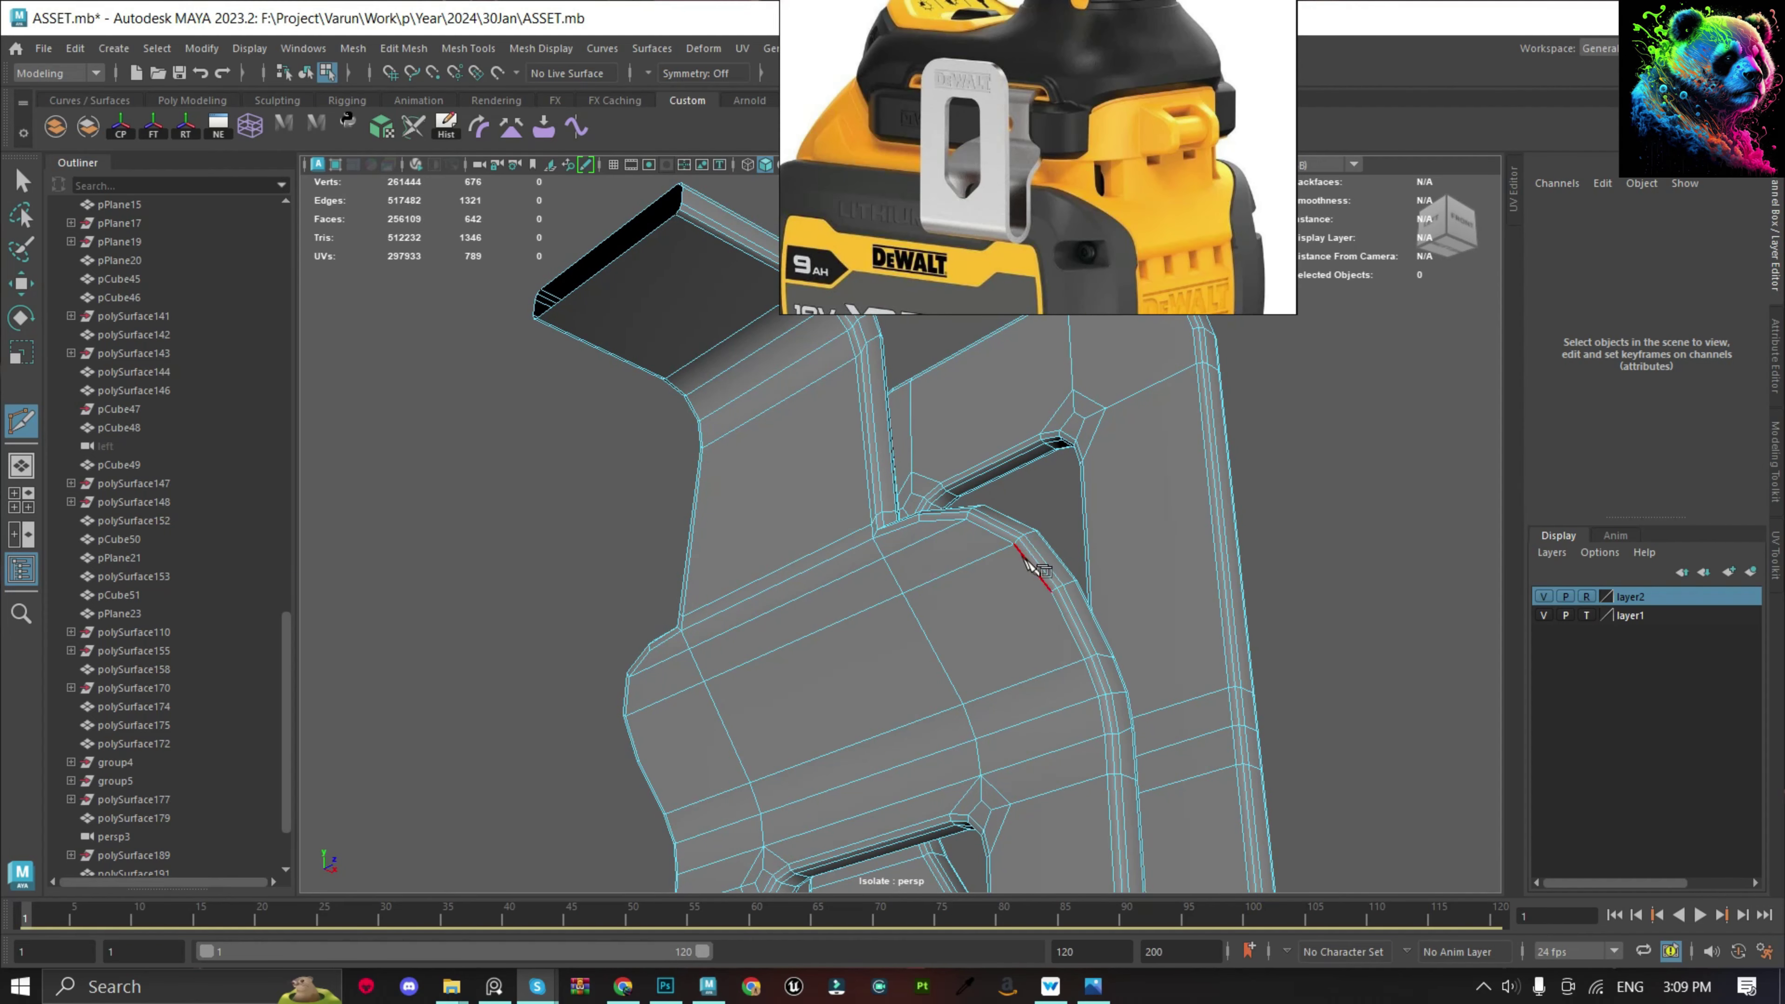
Add a cut point on the clip edge and reselect the clip mesh pPlane24.
left_click(629, 726)
left_click_drag(641, 732, 872, 640, "alt")
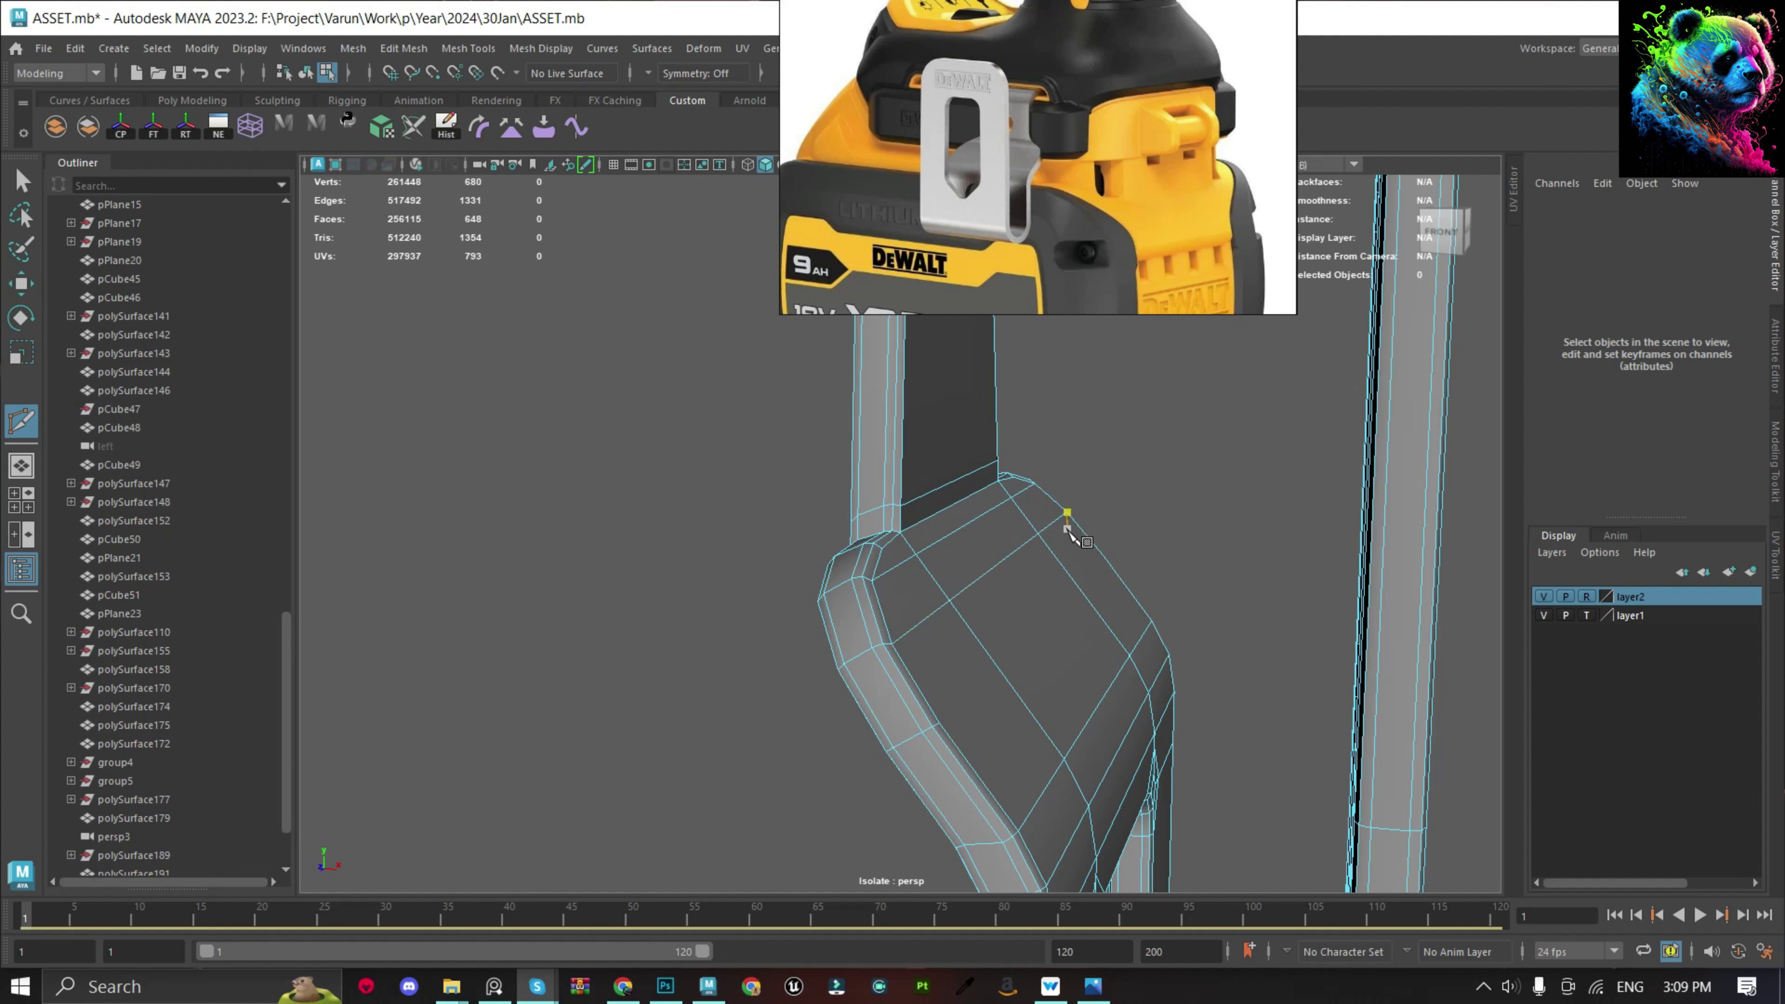
key("q")
left_click(929, 559)
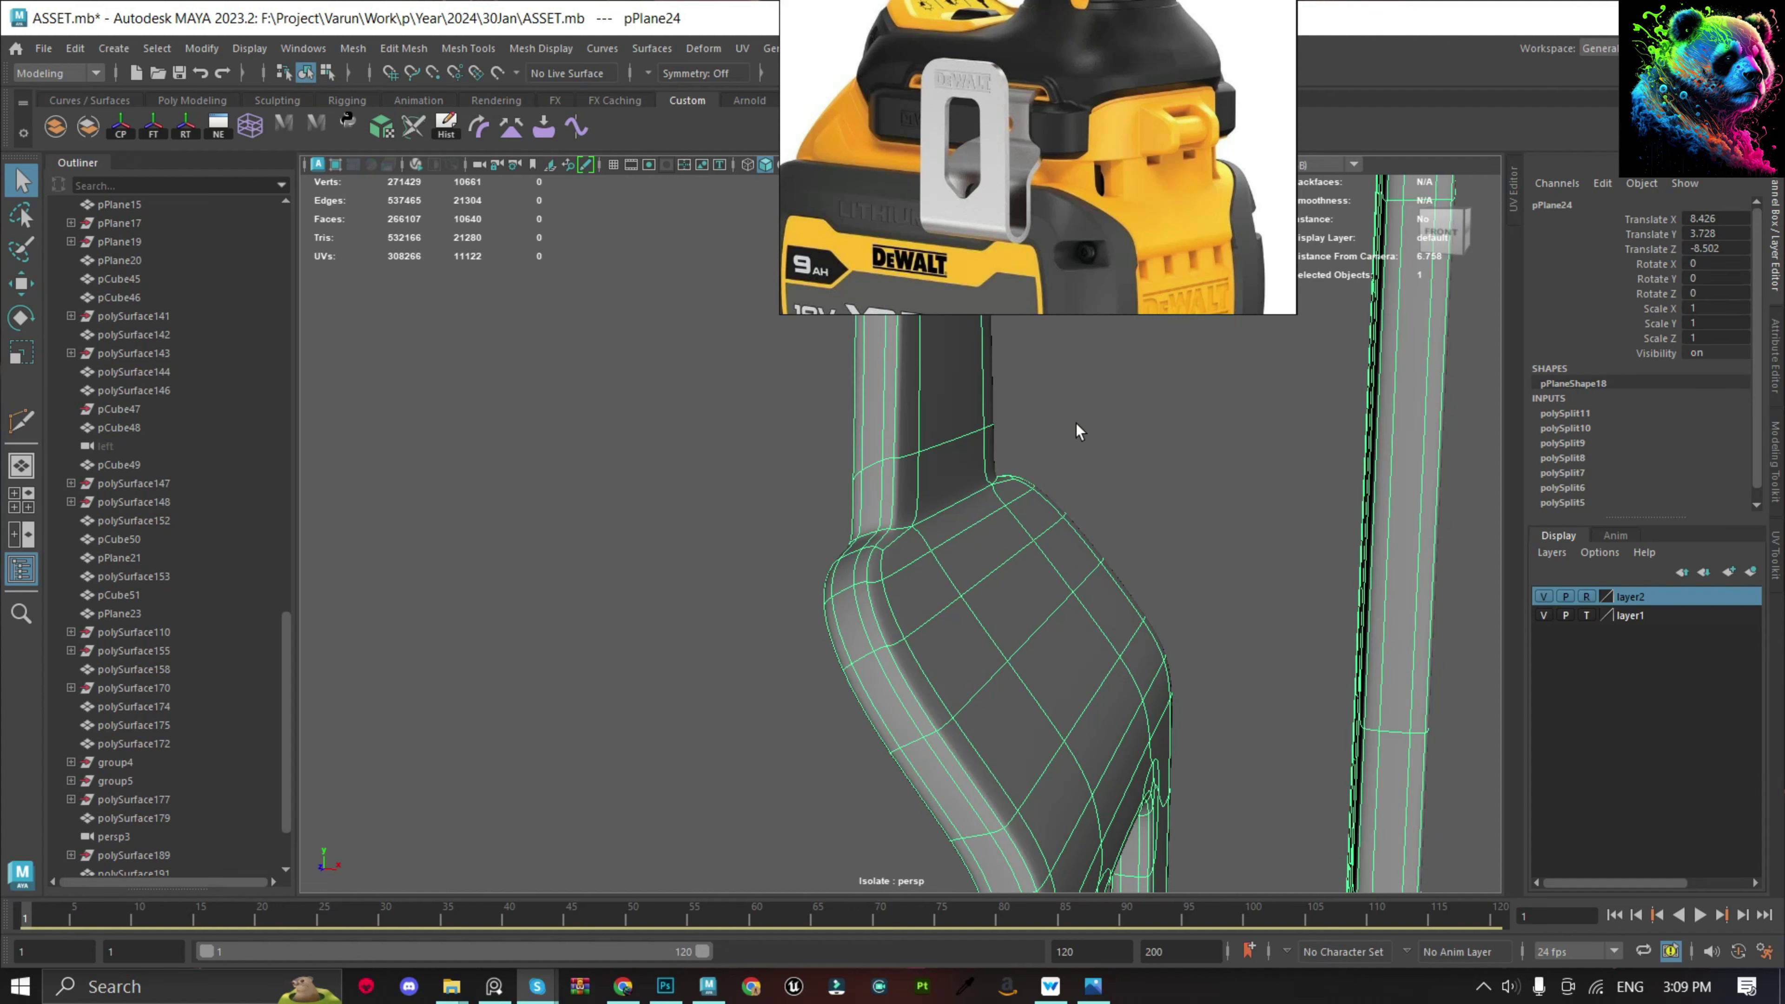
left_click_drag(930, 559, 1033, 534, "alt")
left_click(1240, 468)
scroll(1241, 467, "down", 3)
mouse_move(1239, 492)
left_mouse_down("alt")
mouse_move(1237, 563)
mouse_move(1008, 650)
left_mouse_up("alt")
left_click(907, 798)
scroll(879, 799, "up", 5)
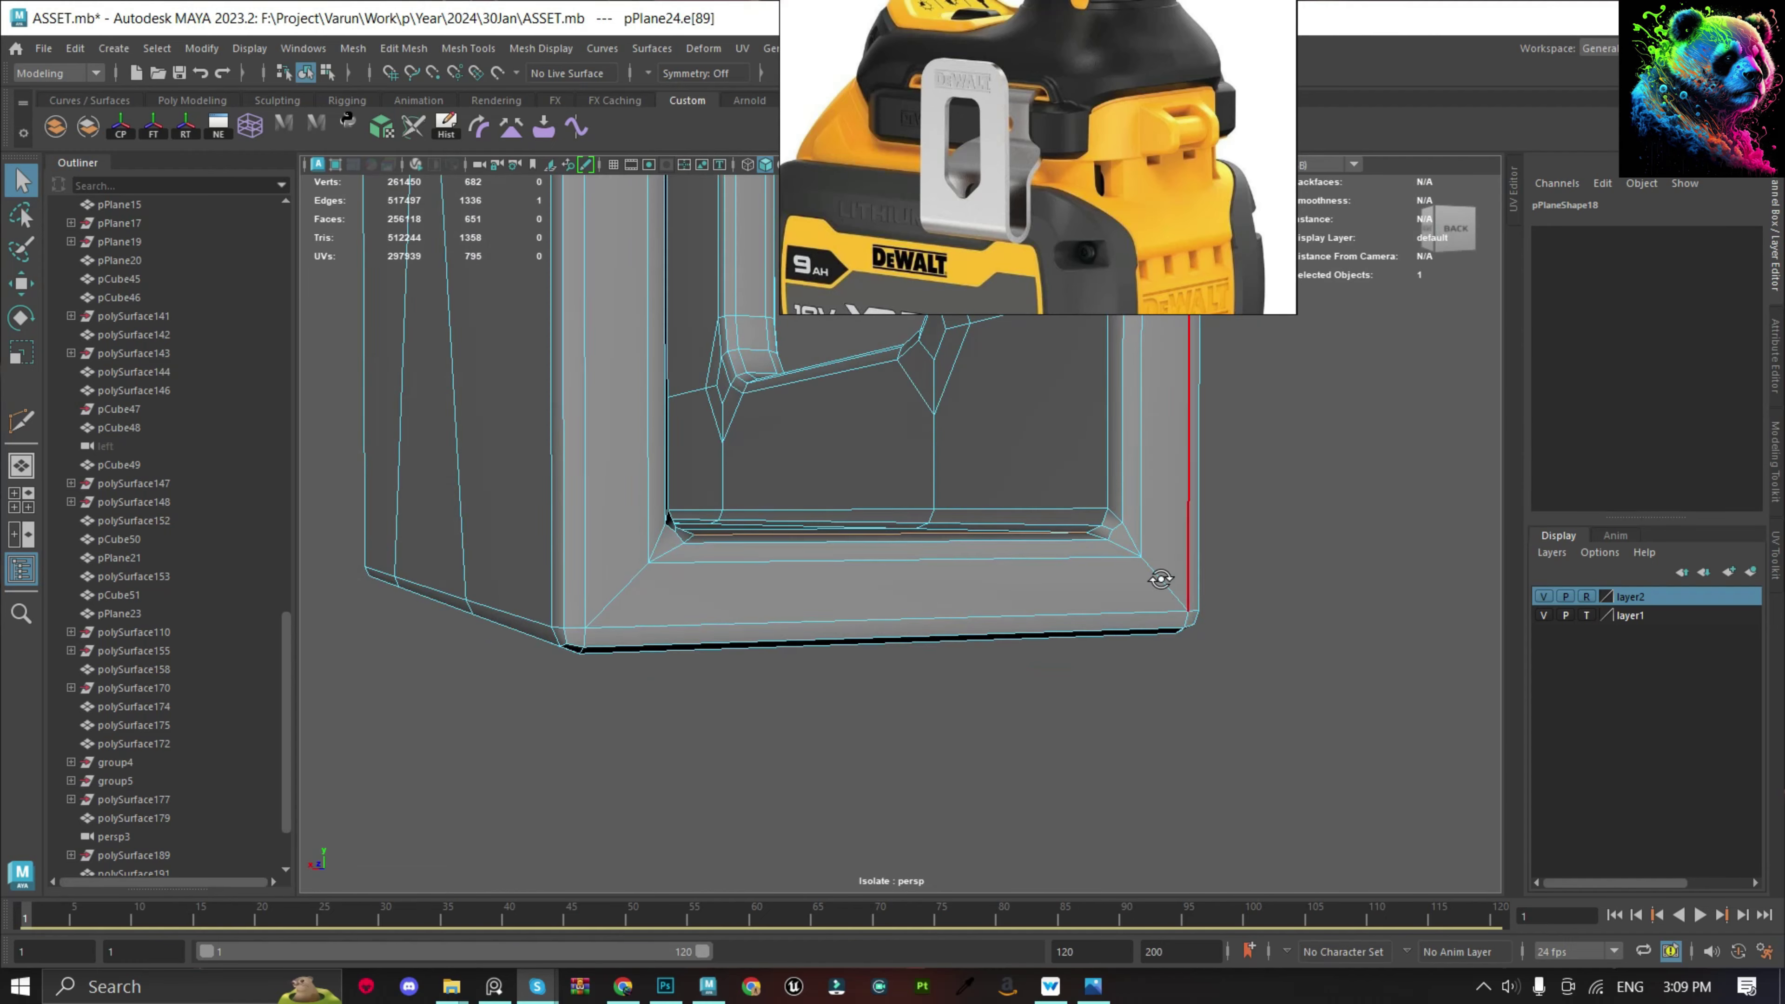
left_click_drag(879, 800, 1056, 497, "alt")
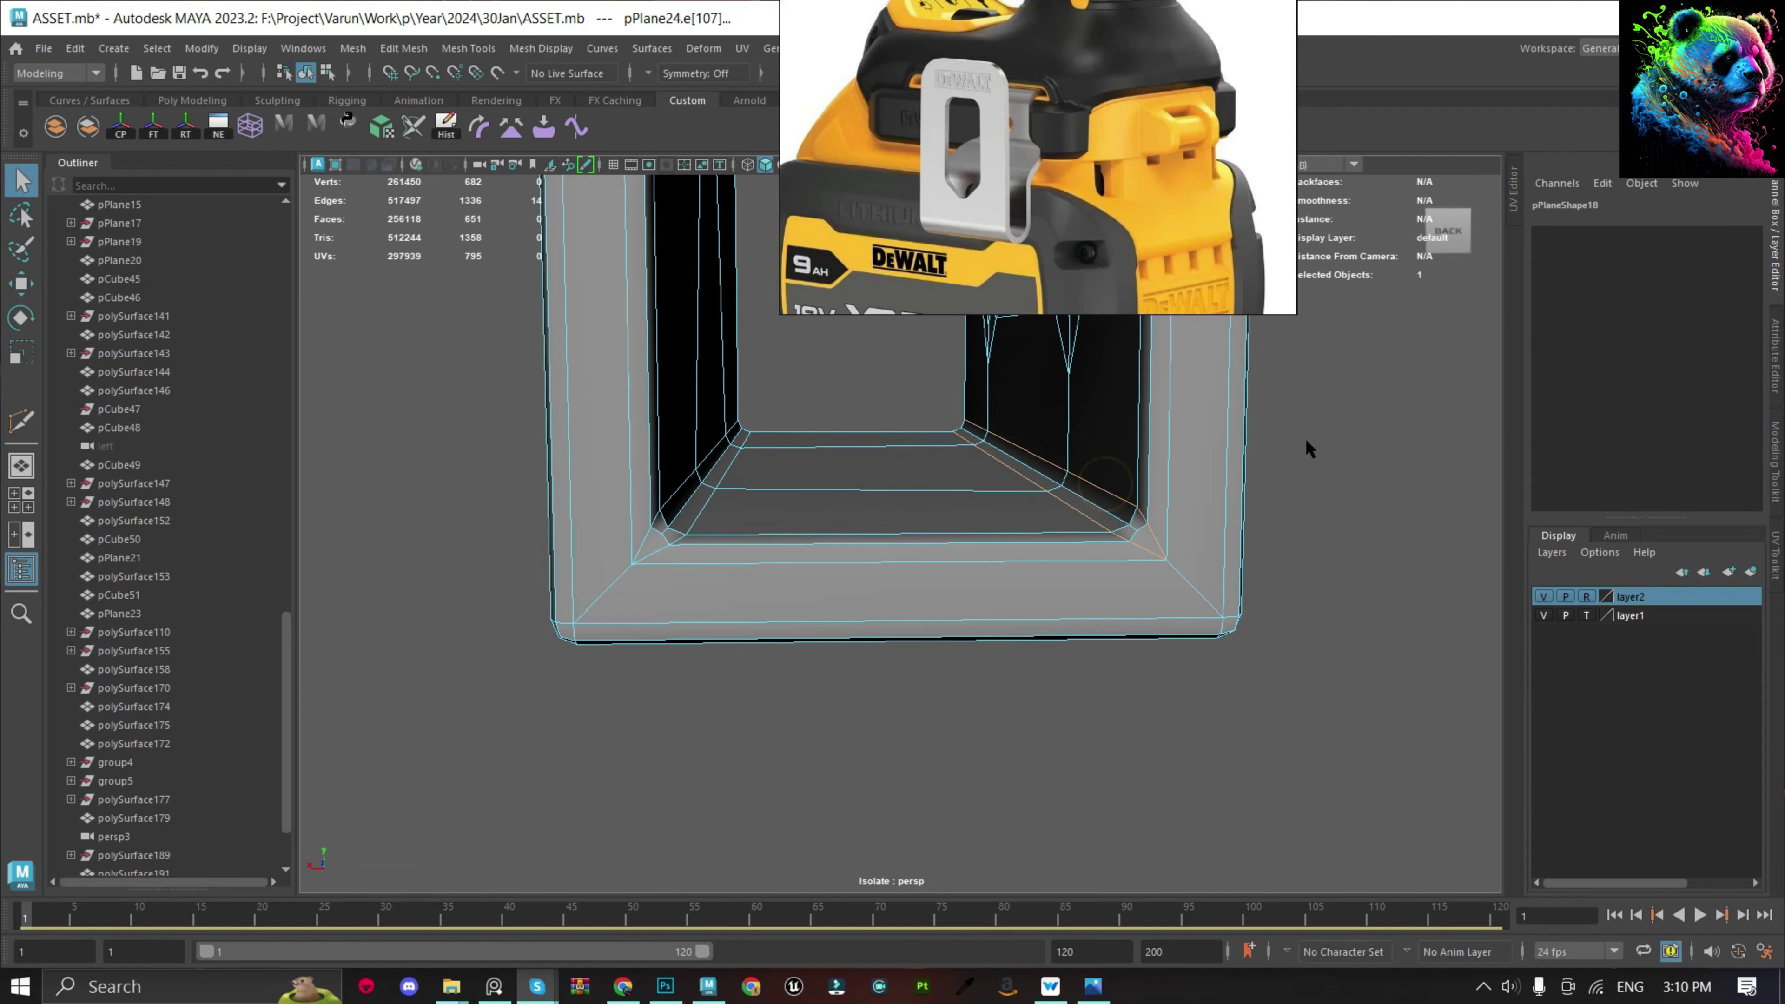
Delete the stray inner edges and undo the old bend bevel and vertex merge.
key("ctrl+Delete")
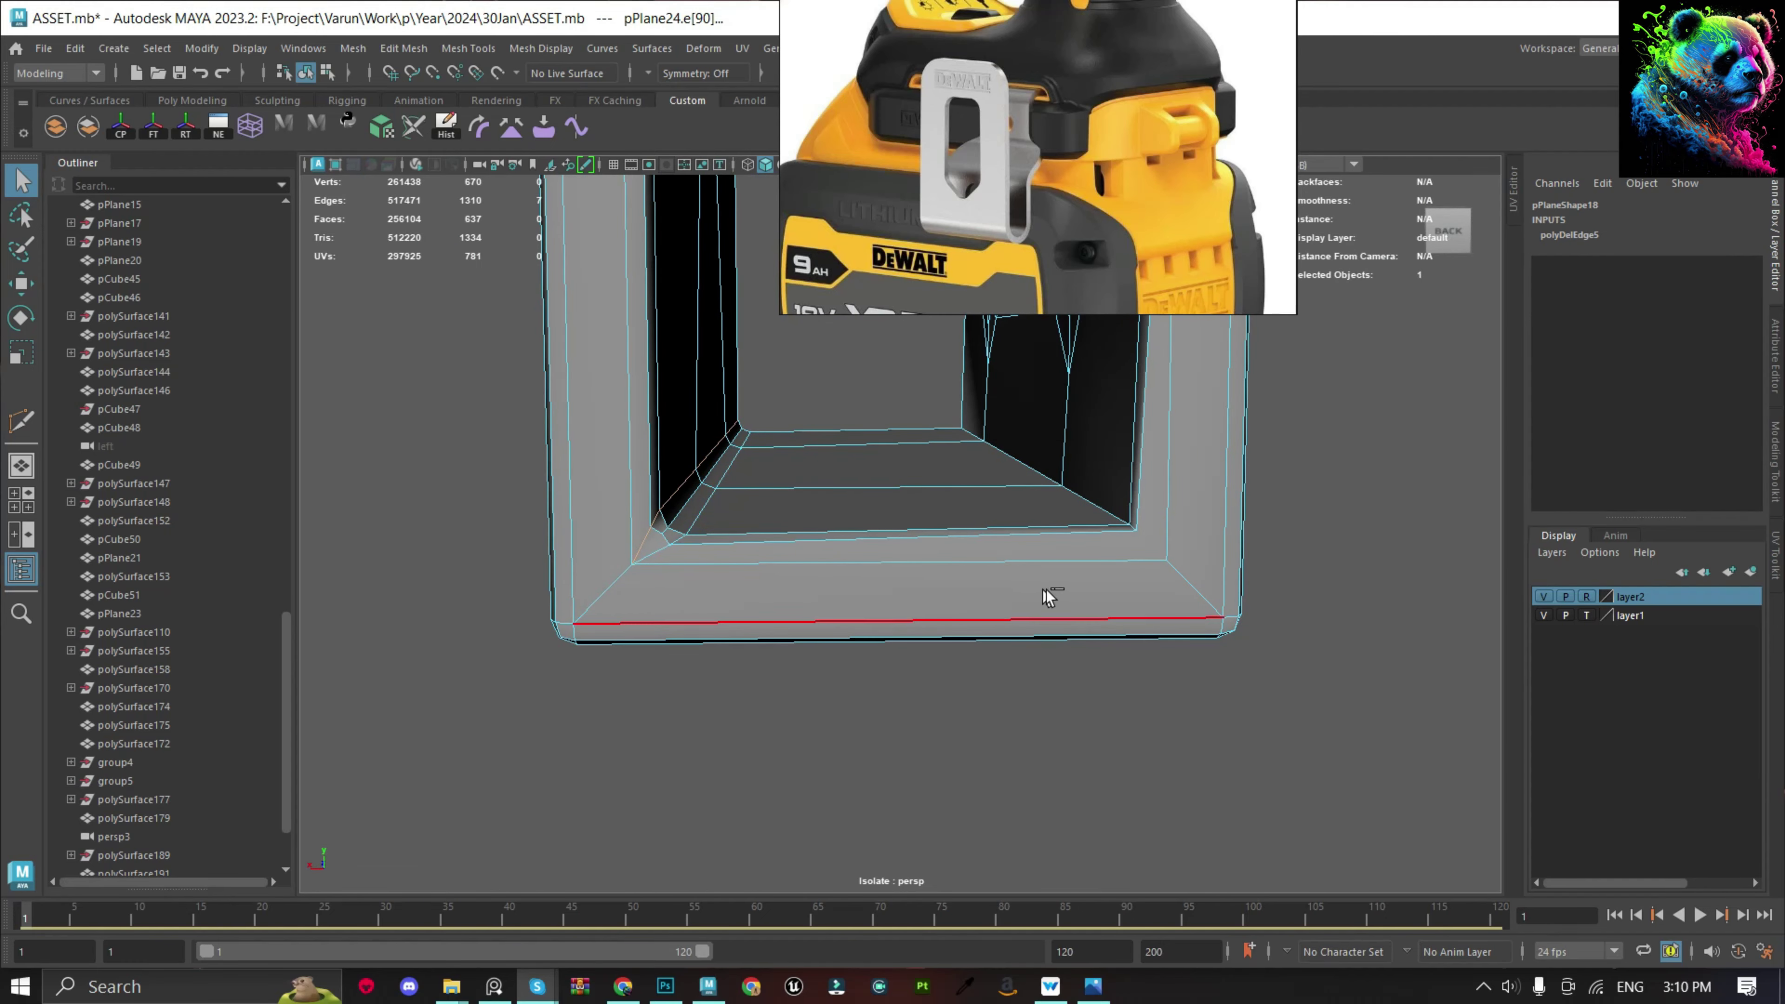
key("ctrl+b")
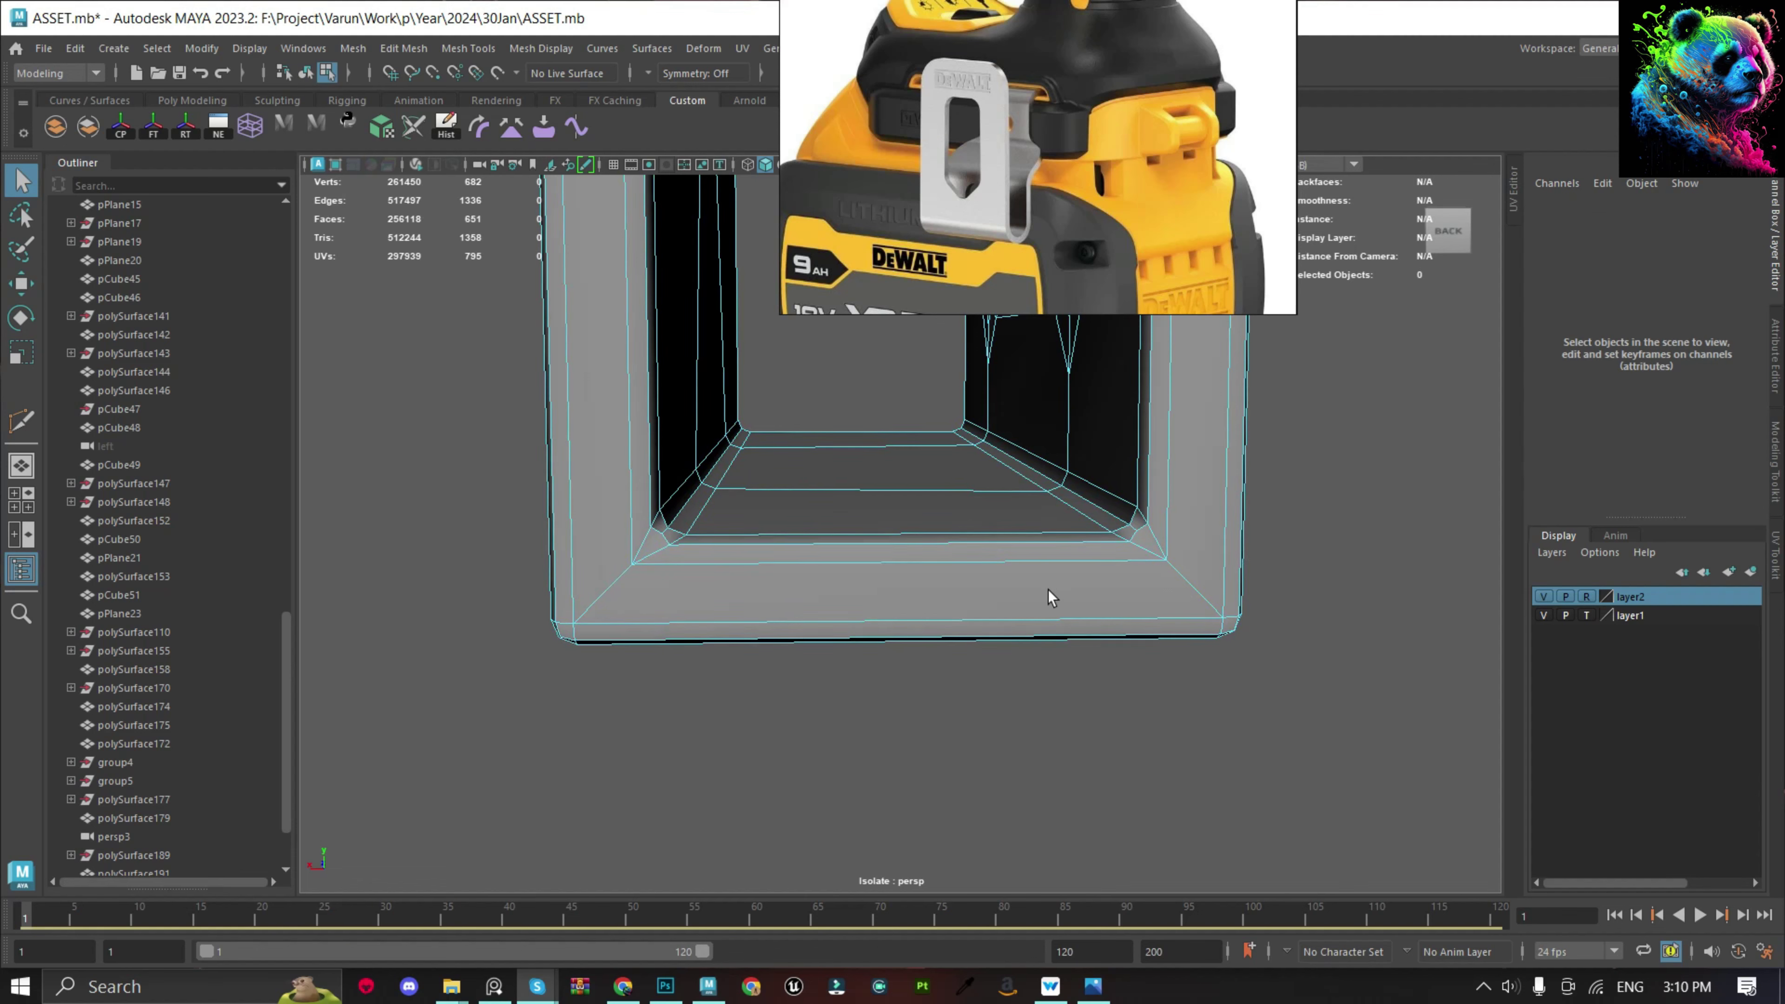
scroll(1049, 590, "down", 6)
key("F8")
key("ctrl+m")
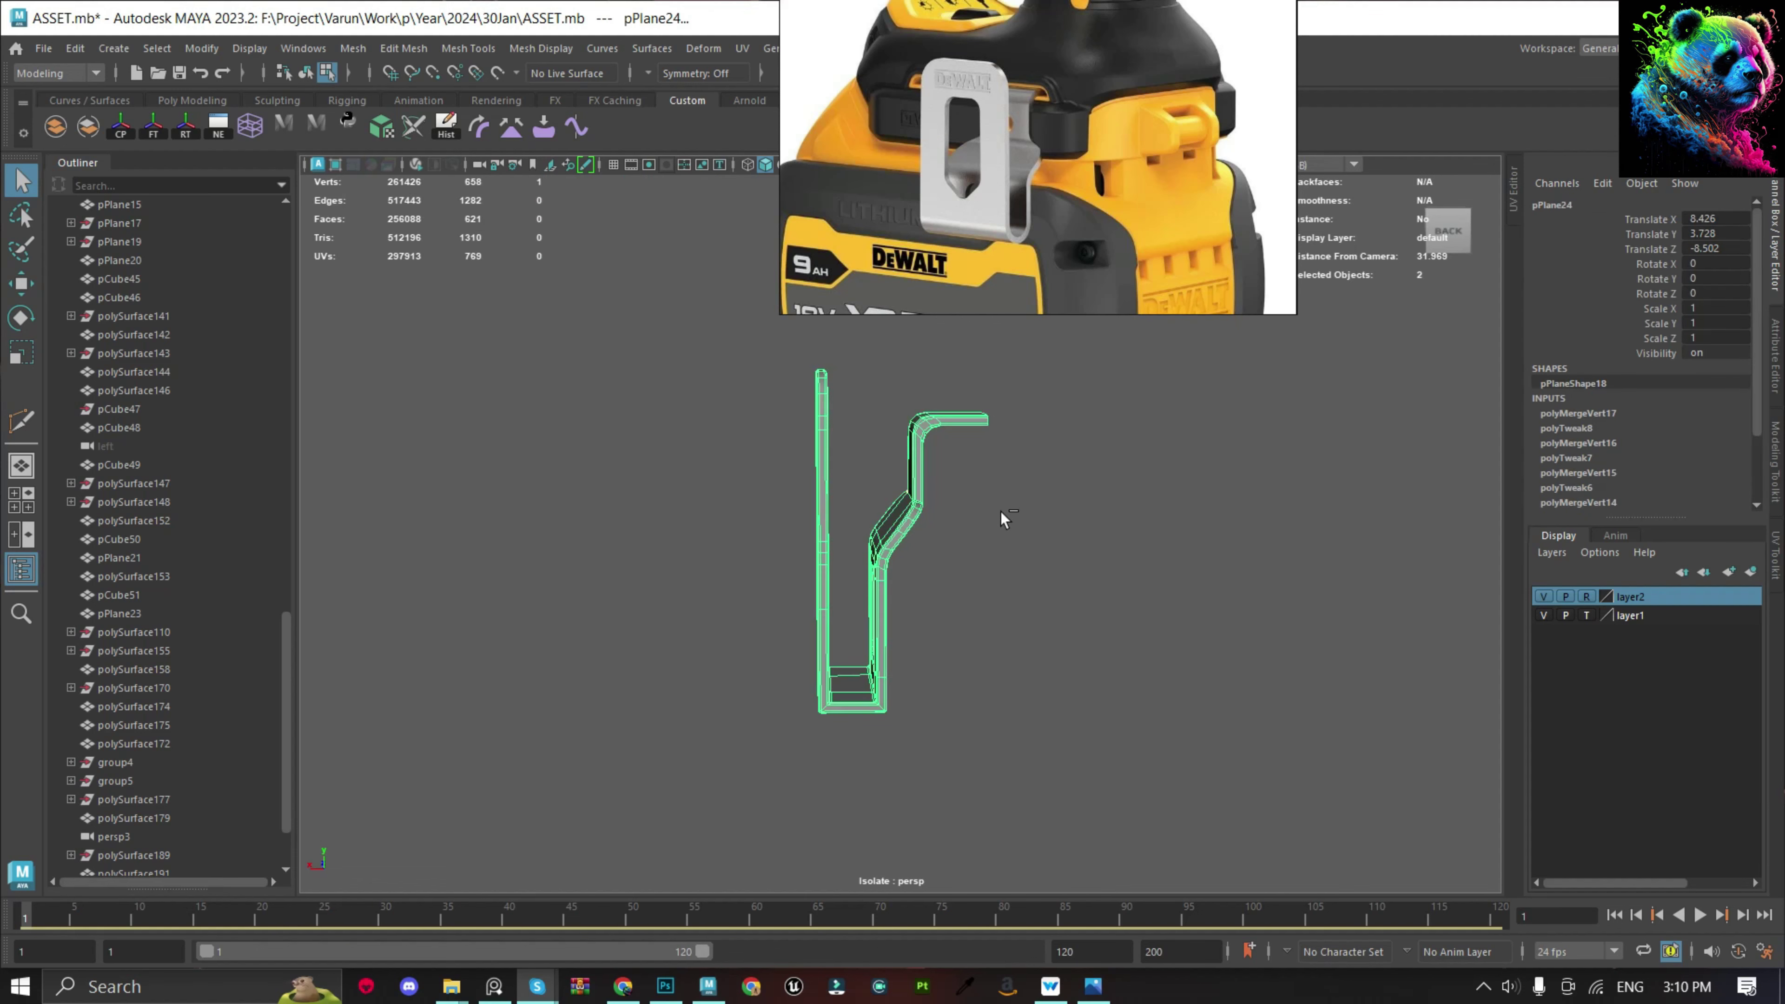
key("ctrl+z")
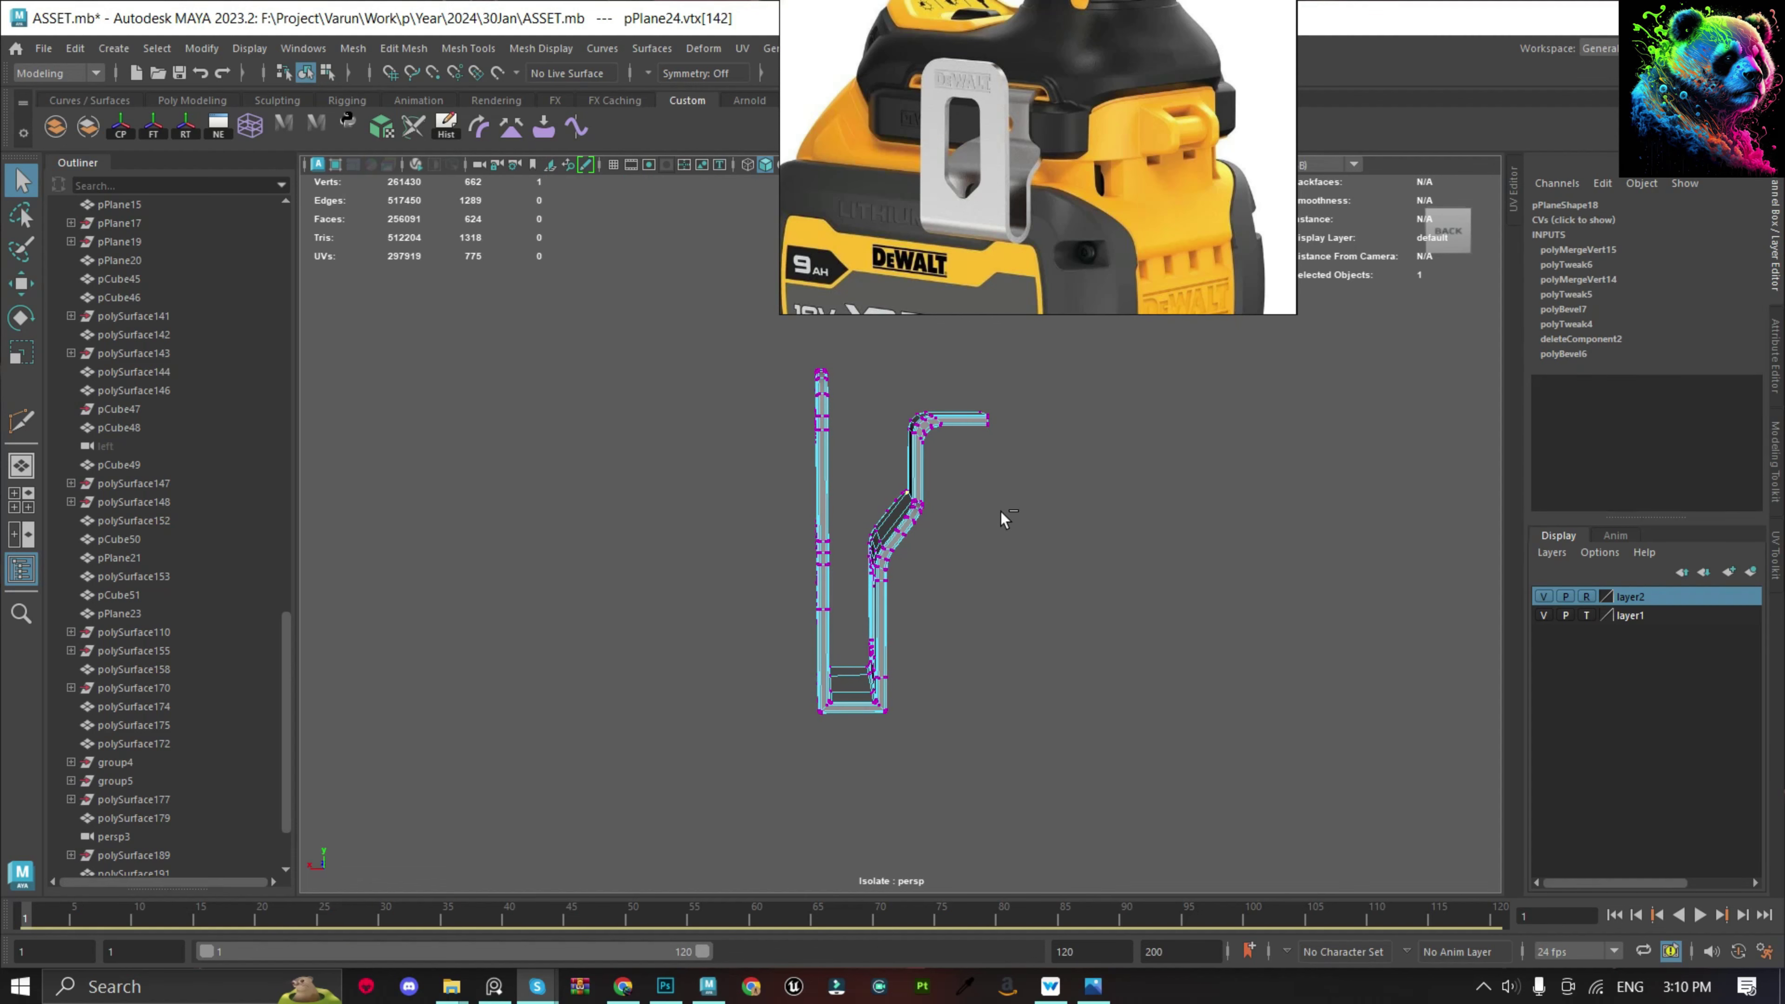
key("ctrl+z")
key("ctrl+z")
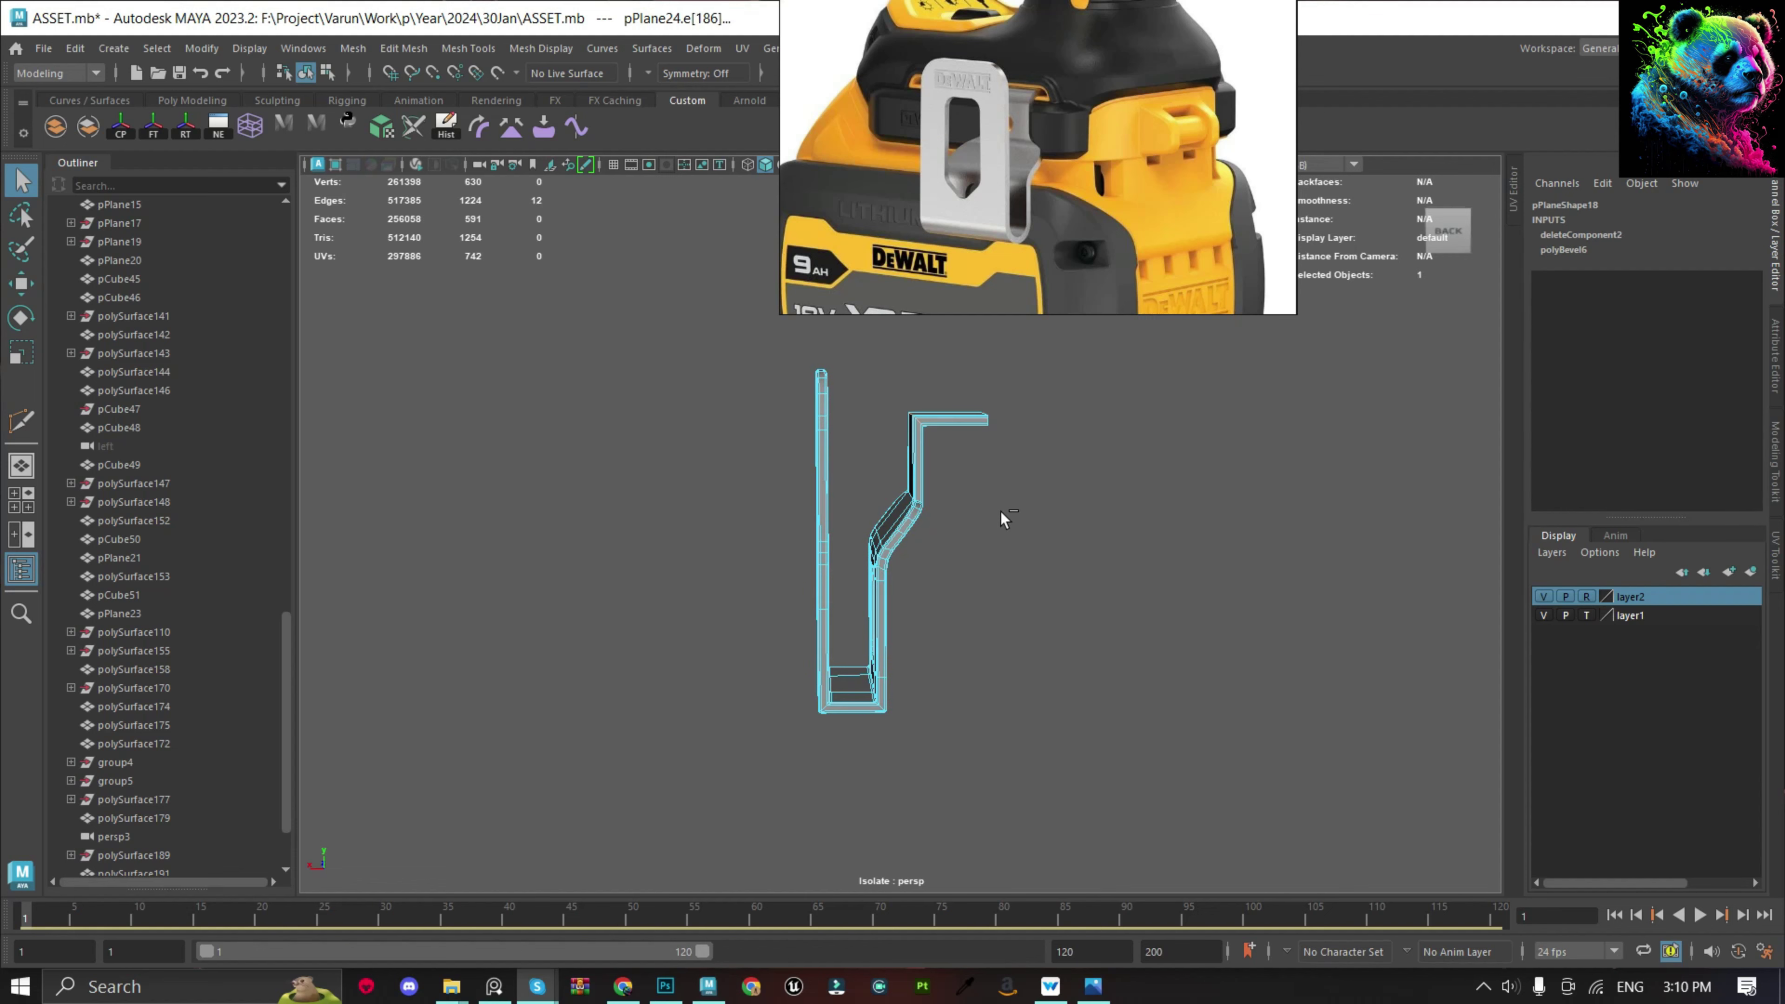
key("ctrl+z")
key("ctrl+z")
key("ctrl+z")
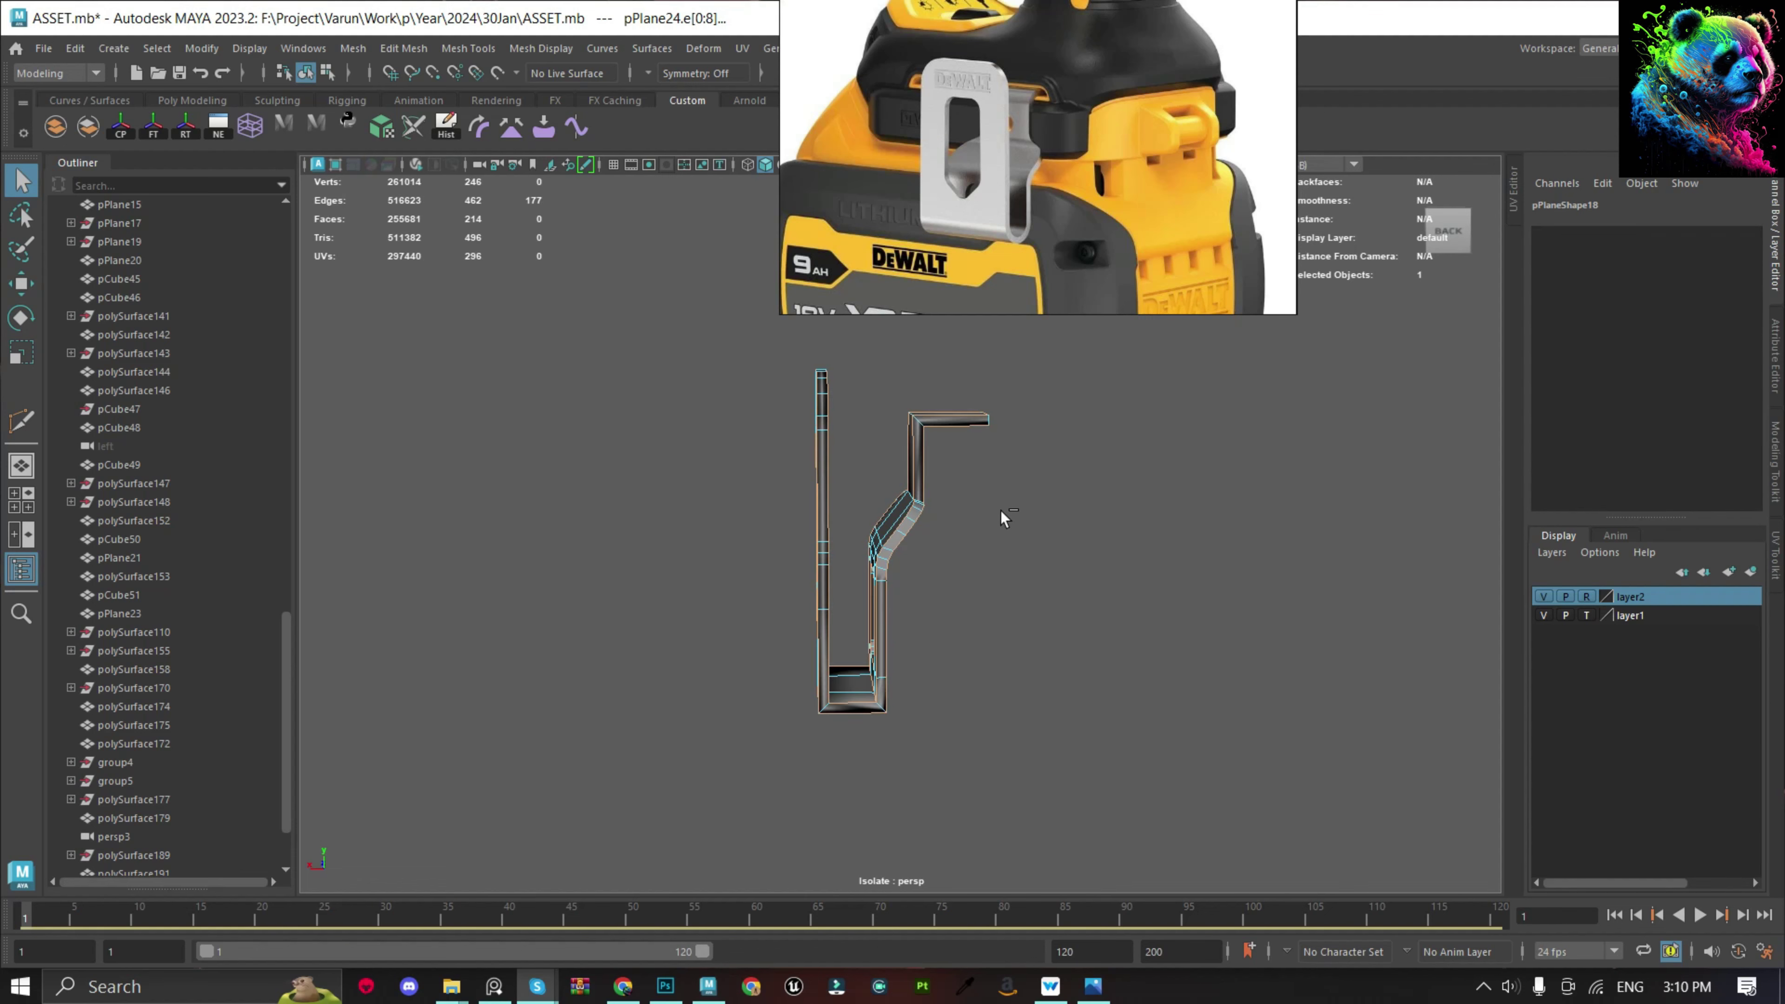
Bevel the edges along the clip's bends with two segments.
mouse_move(924, 608)
left_mouse_down("alt")
mouse_move(823, 611)
mouse_move(822, 666)
left_mouse_up("alt")
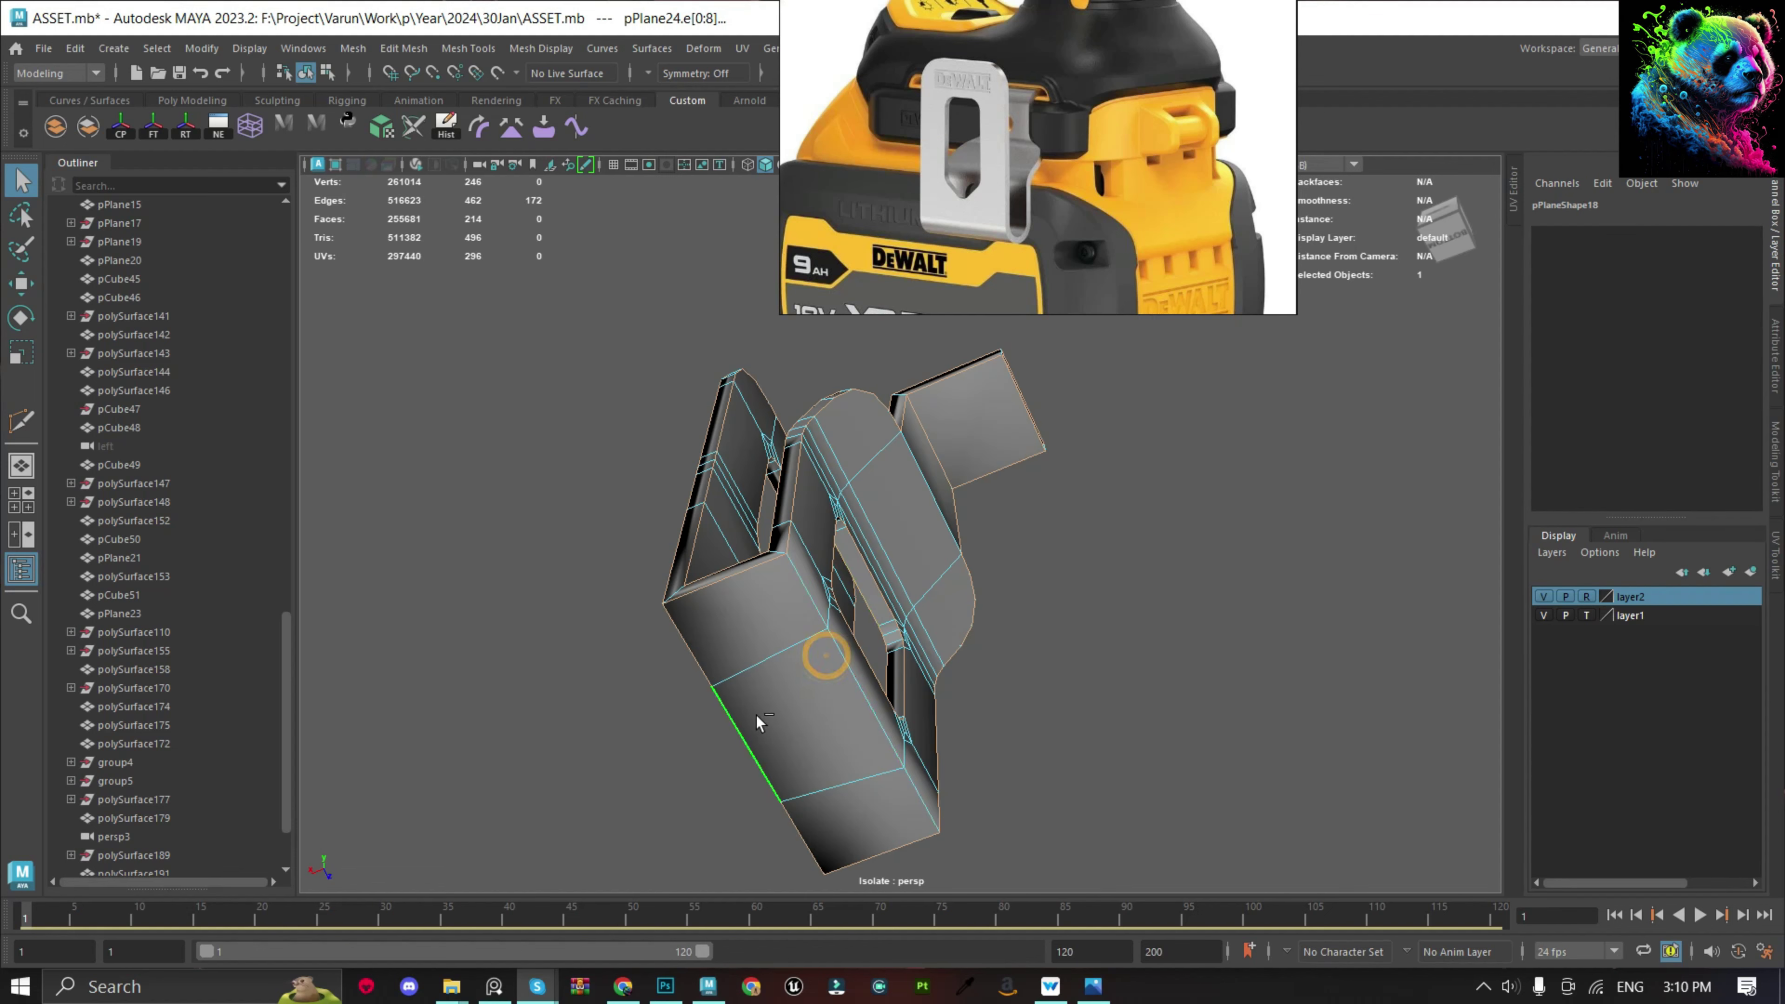
mouse_move(1006, 539)
left_mouse_down("alt")
mouse_move(1117, 670)
mouse_move(889, 438)
mouse_move(969, 538)
mouse_move(1116, 510)
mouse_move(1101, 513)
left_mouse_up("alt")
scroll(914, 457, "up", 3)
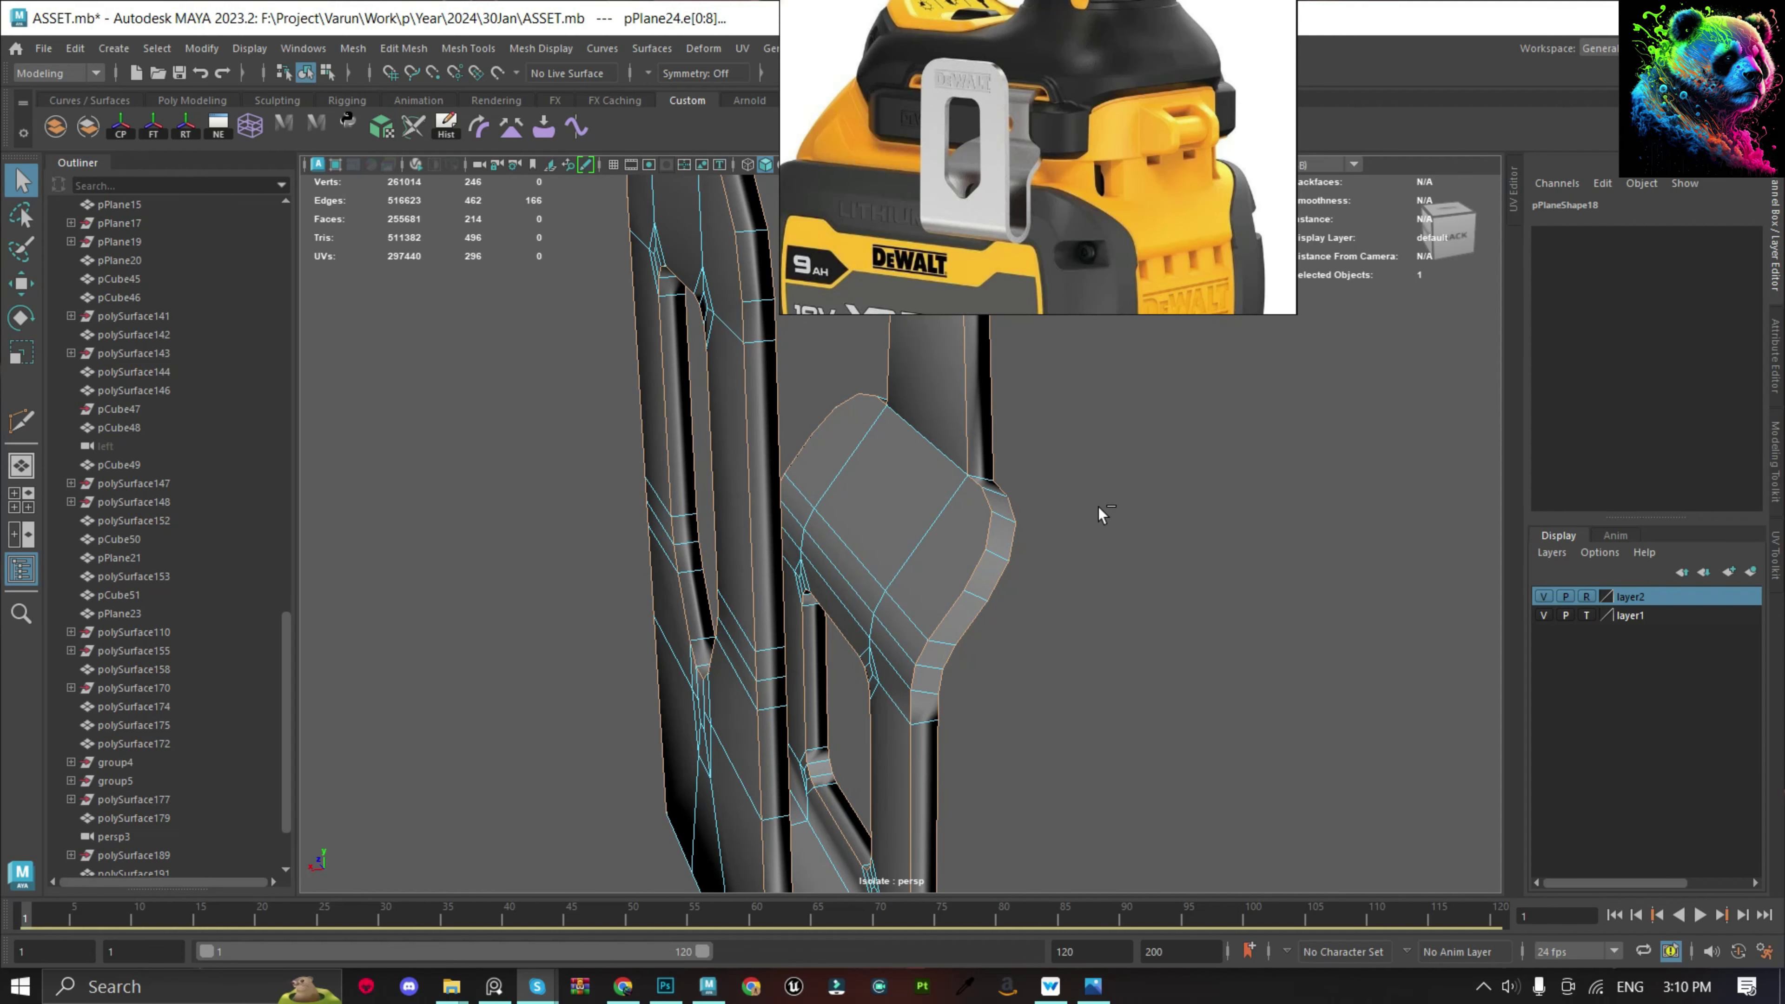
key("ctrl+b")
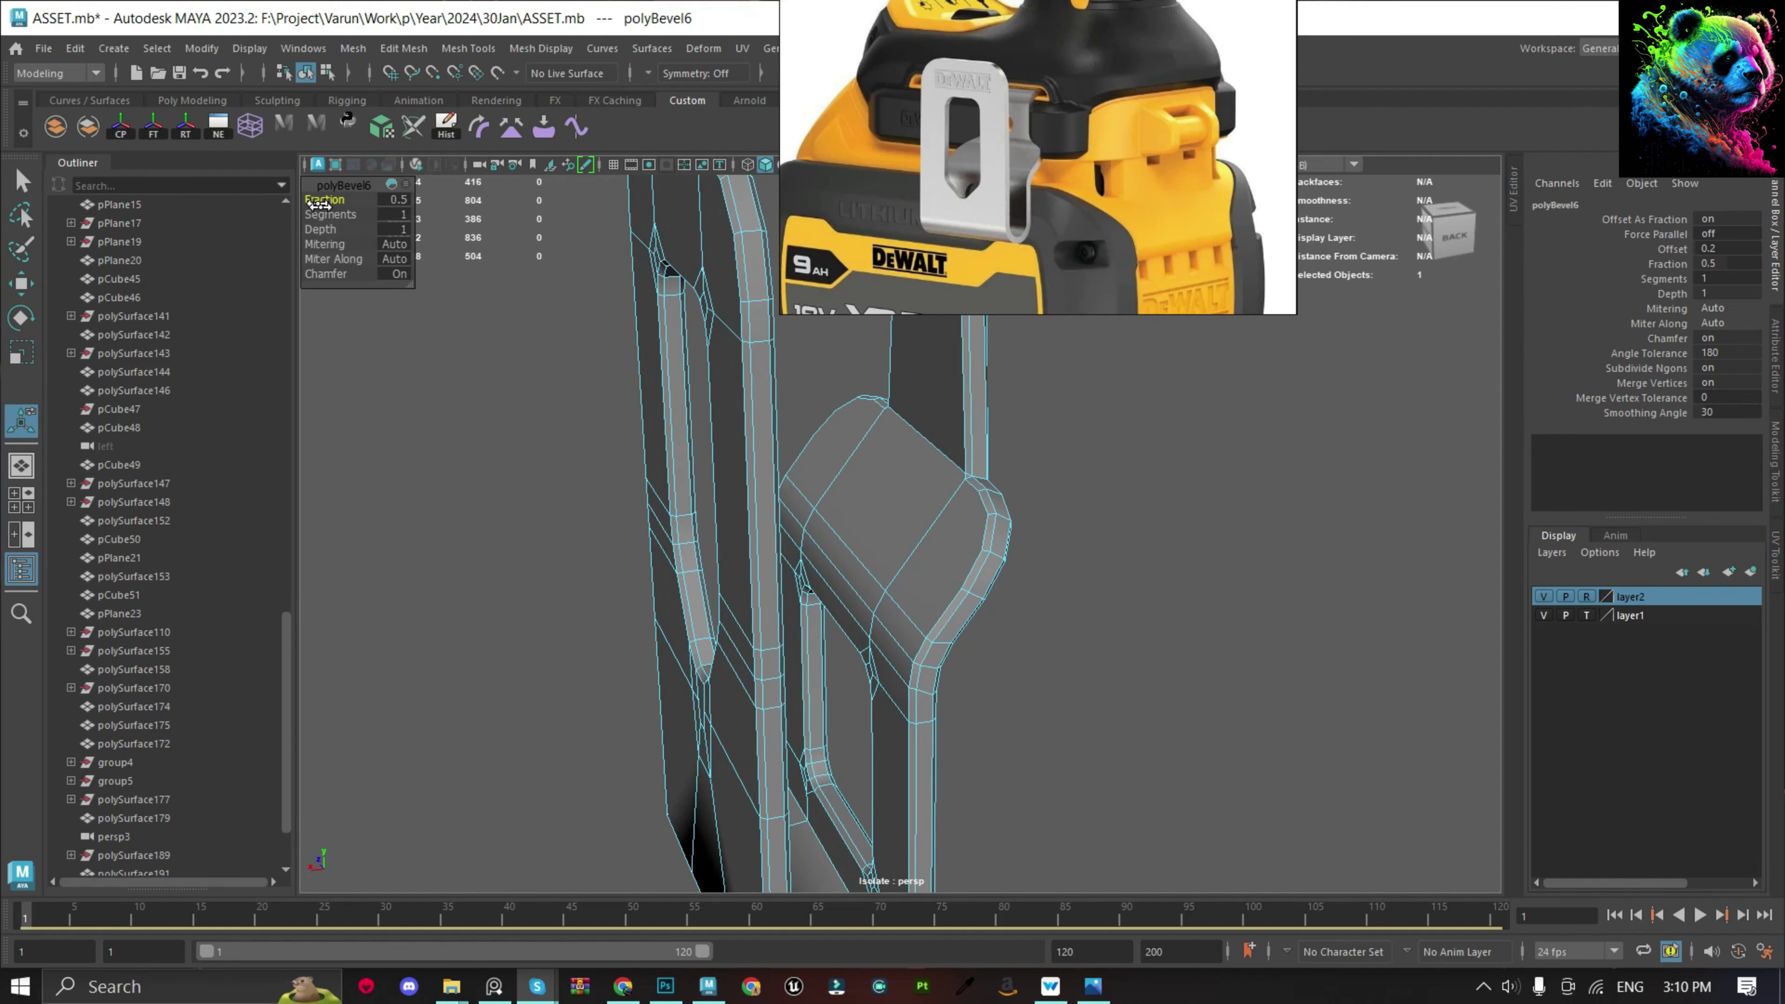
left_click_drag(320, 212, 338, 213)
mouse_move(499, 380)
left_mouse_down("alt")
mouse_move(1069, 607)
mouse_move(1028, 439)
left_mouse_up("alt")
Delete the faces capping the clip's top end.
right_click_drag(1028, 439, 1029, 487)
left_click(1044, 418)
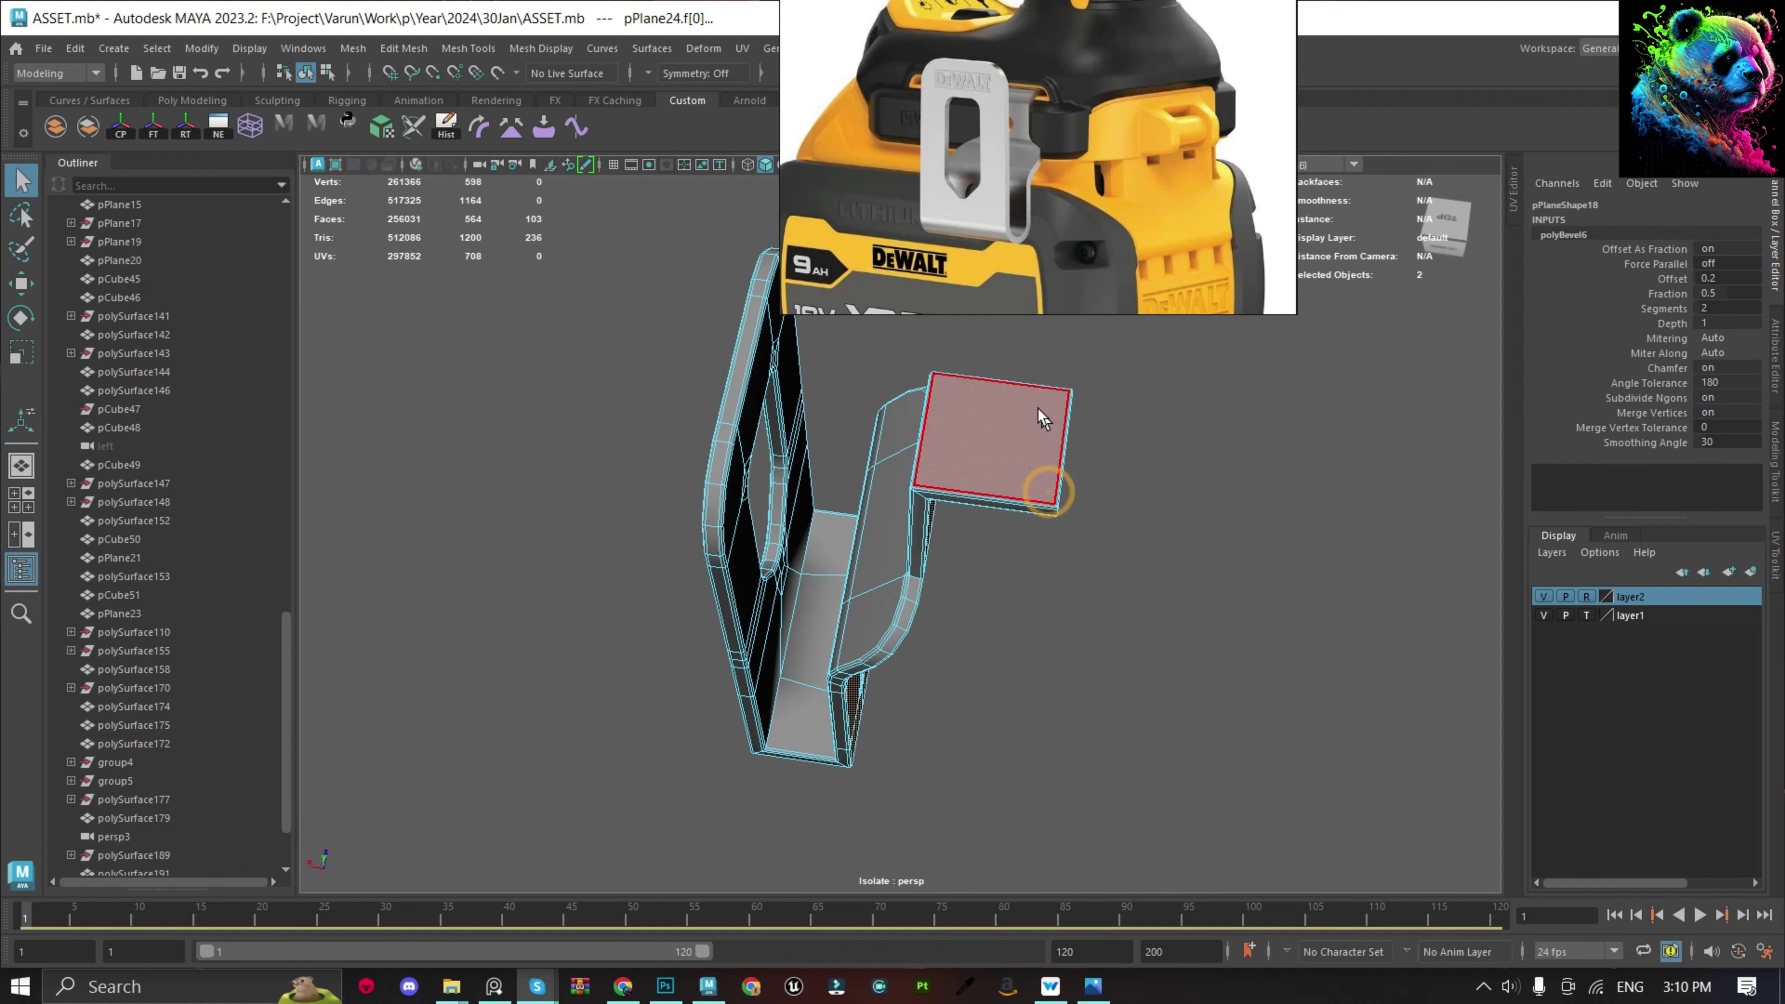
mouse_move(1044, 418)
left_mouse_down("alt")
mouse_move(1160, 552)
mouse_move(1046, 345)
mouse_move(1151, 577)
left_mouse_up("alt")
key("w")
key("Delete")
Merge the stray vertex groups at the clip's bend to their centres.
key("r")
scroll(1197, 518, "up", 5)
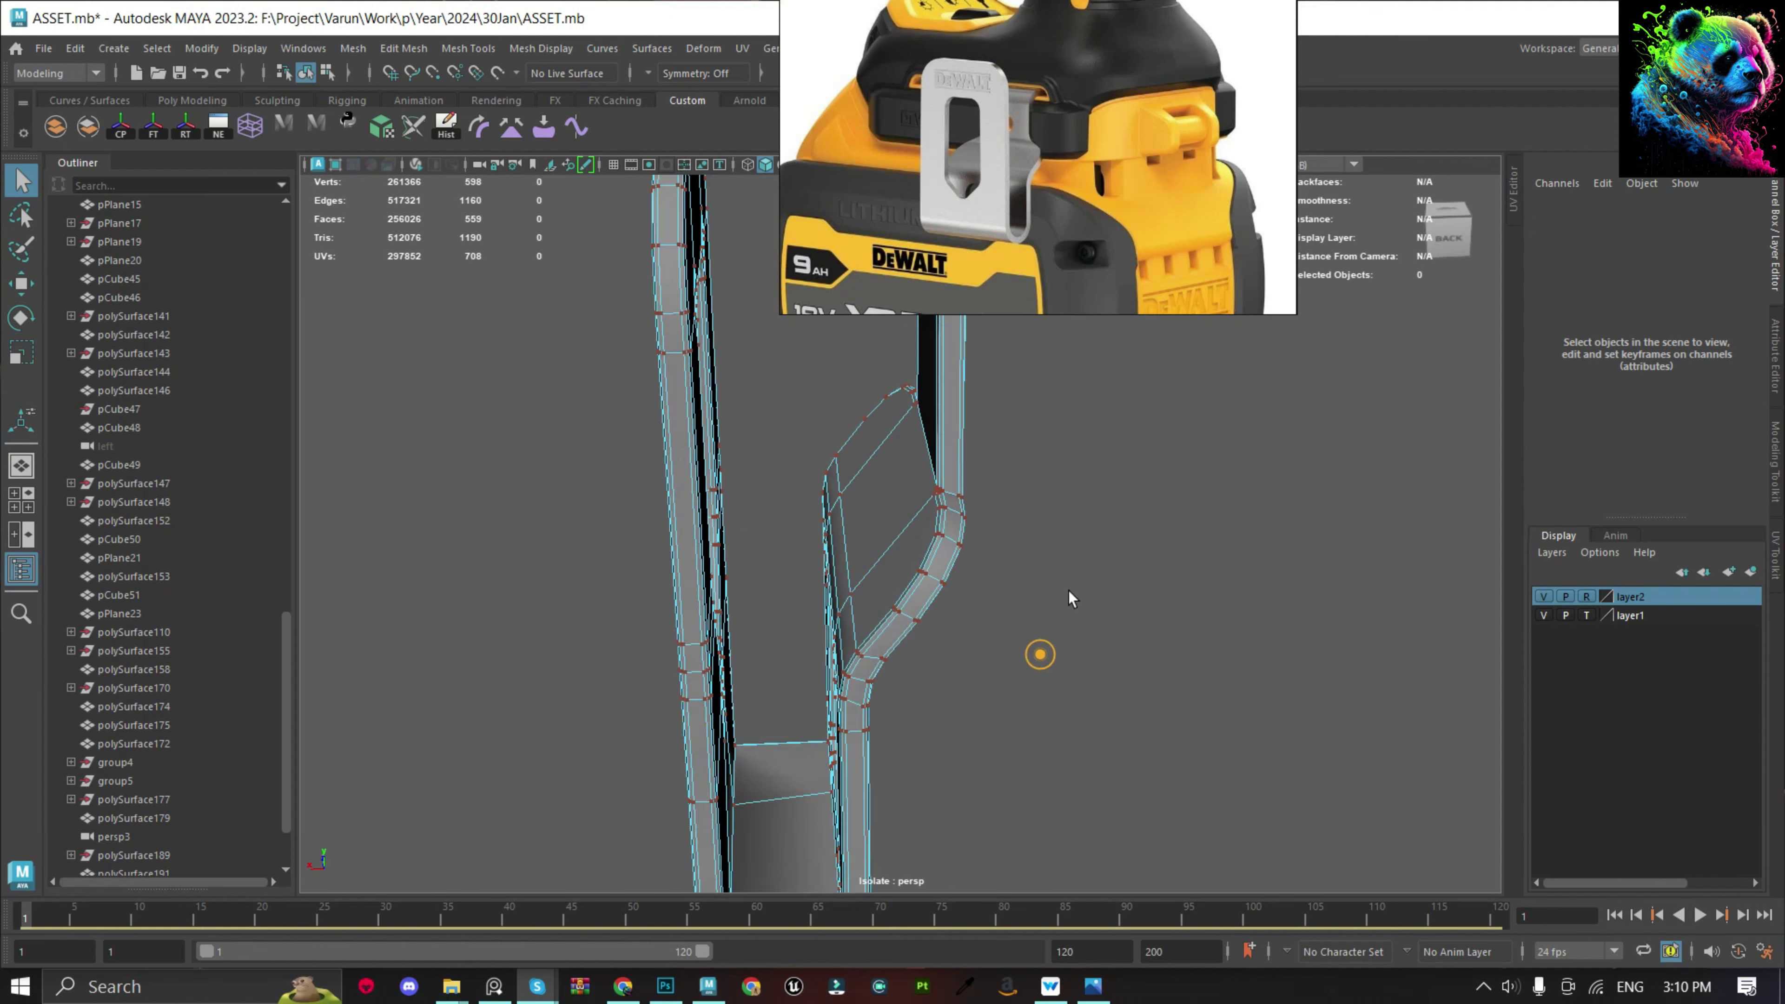
left_click(980, 530)
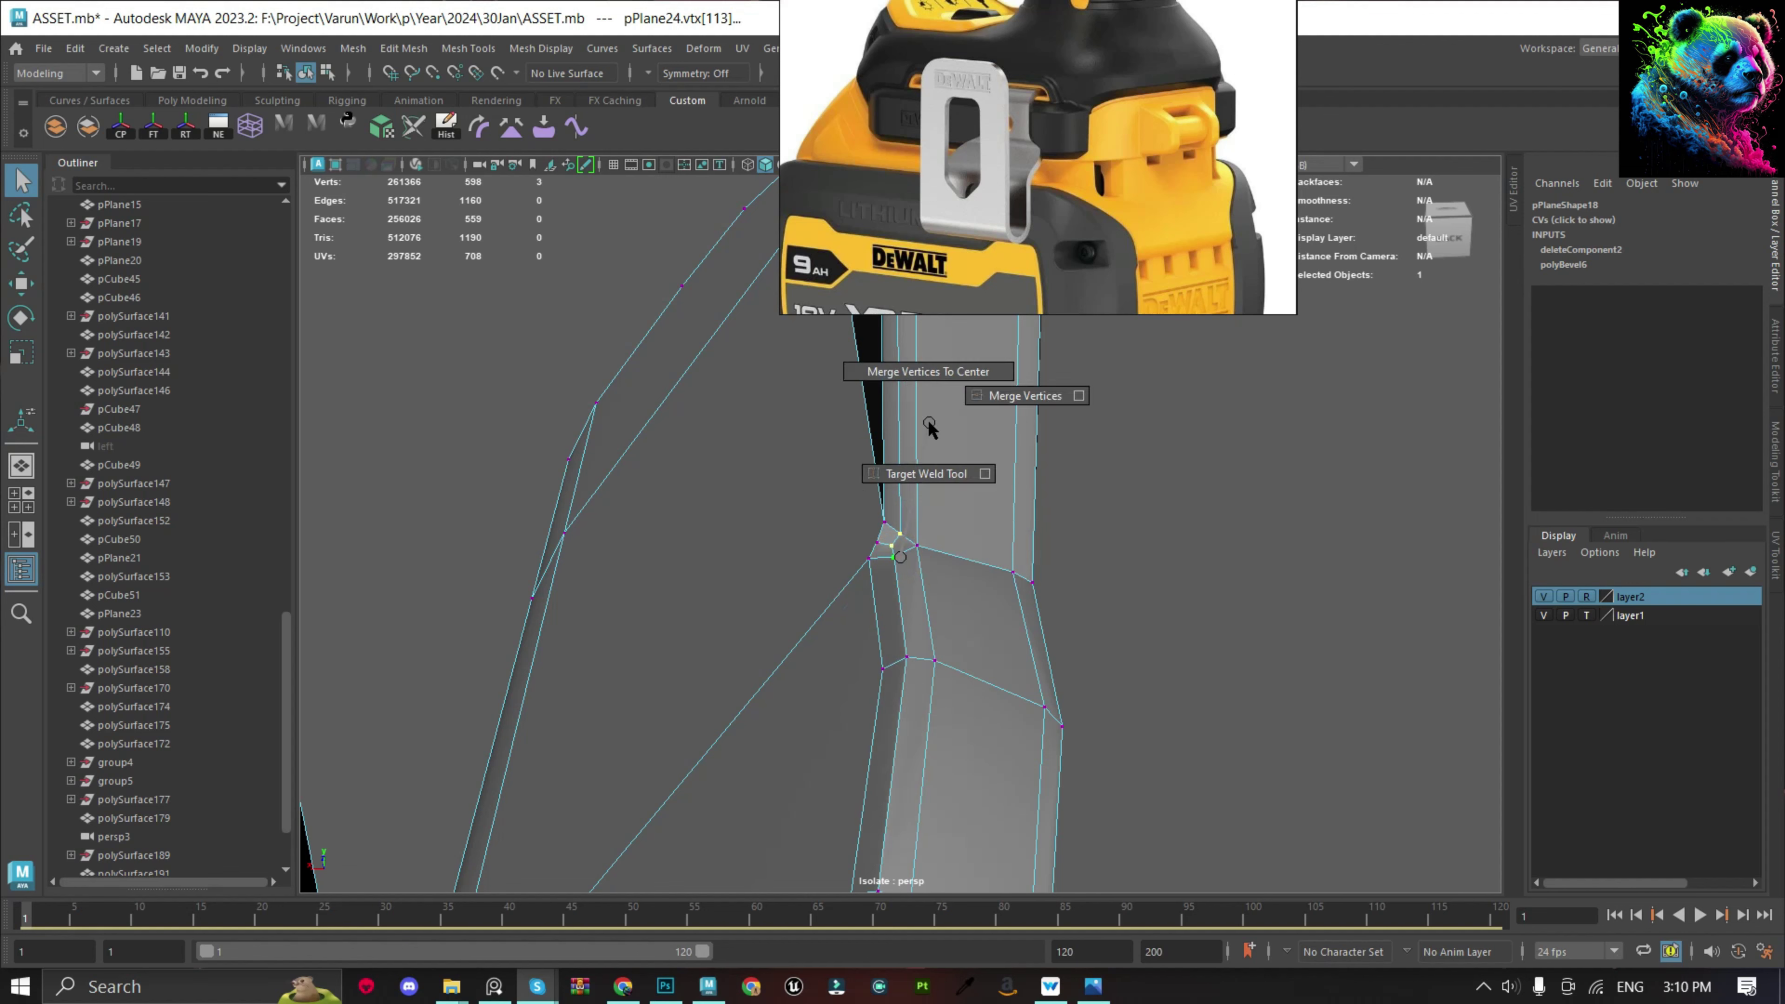
right_click_drag(928, 425, 928, 371, "shift")
right_click_drag(1283, 558, 1283, 513, "shift")
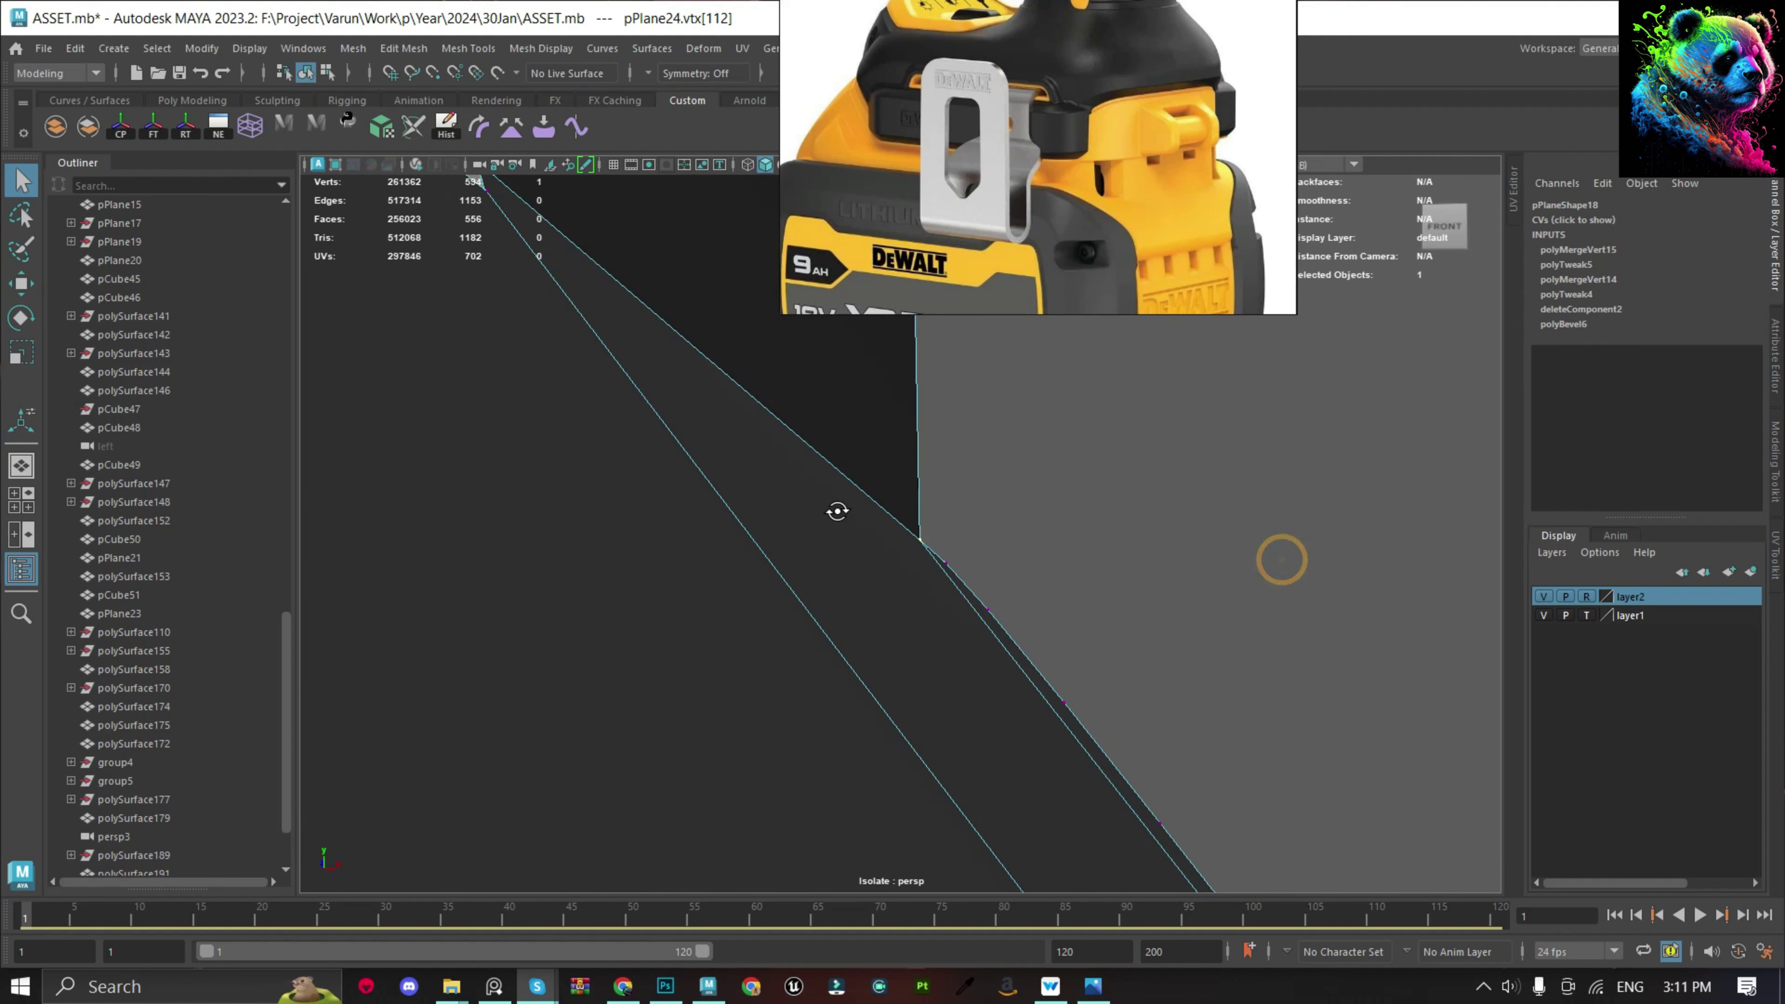
left_click_drag(836, 510, 843, 568, "alt")
left_click_drag(729, 646, 896, 520, "alt")
left_click(901, 508, "shift")
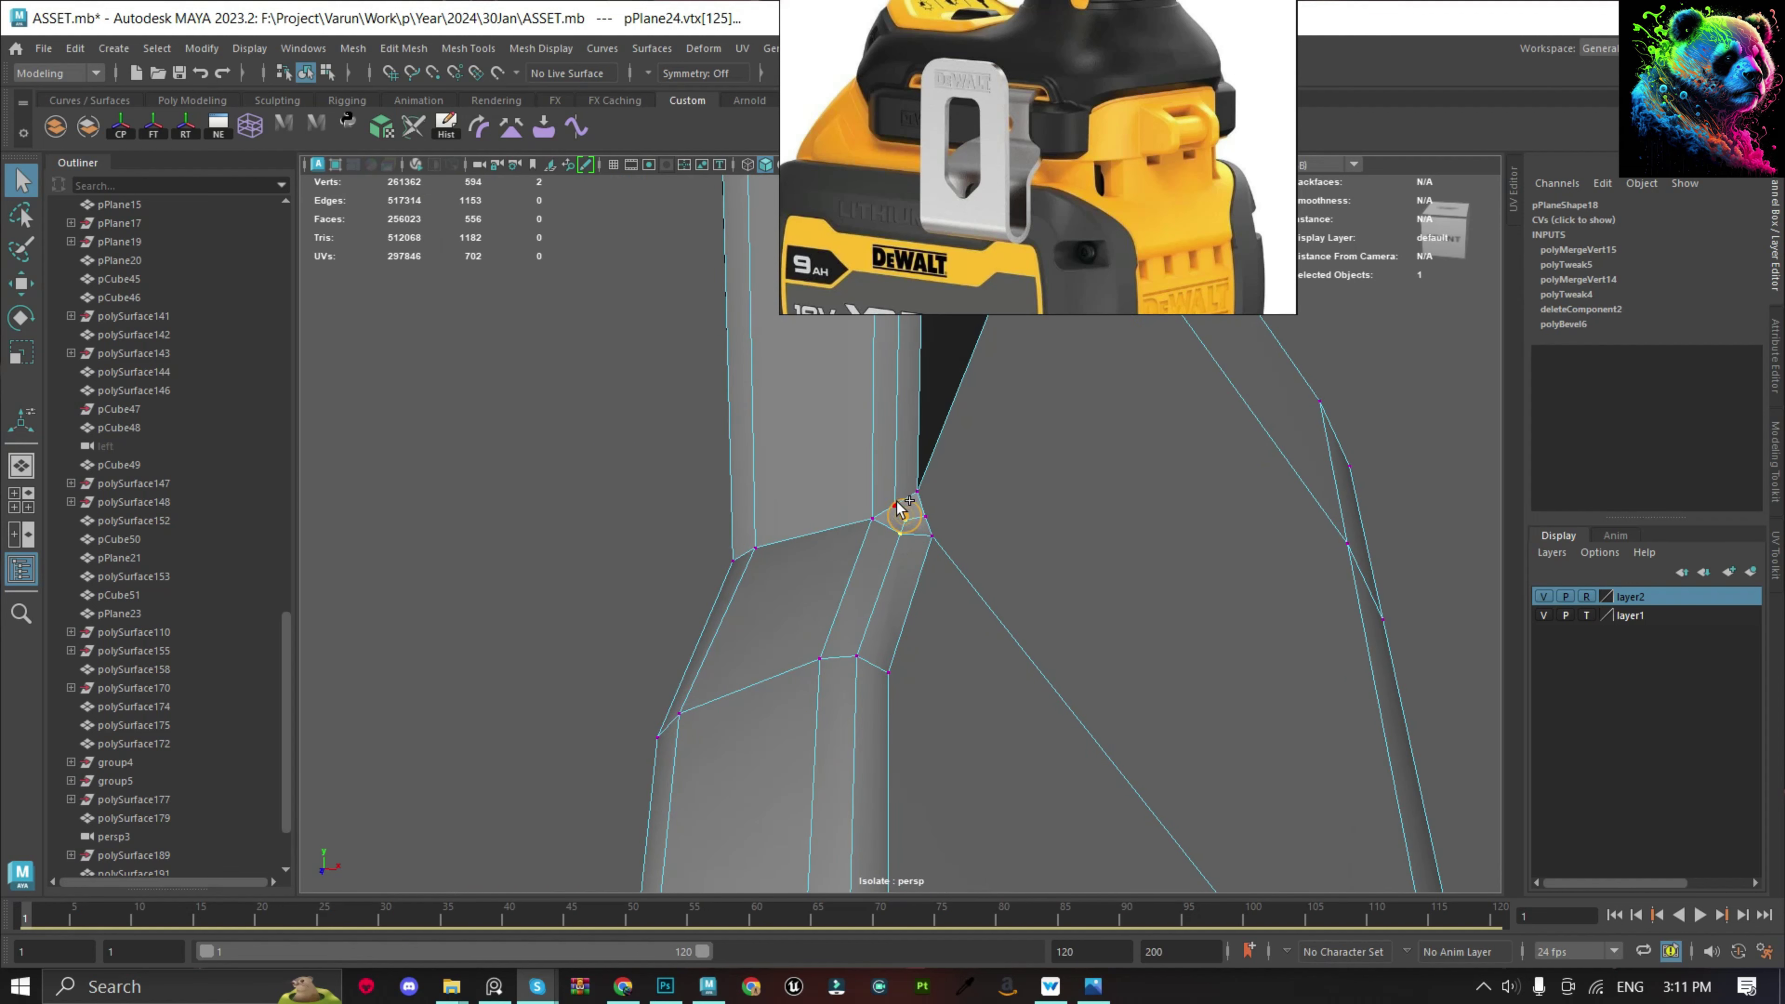
right_click_drag(939, 591, 913, 450, "shift")
left_click(918, 490, "shift")
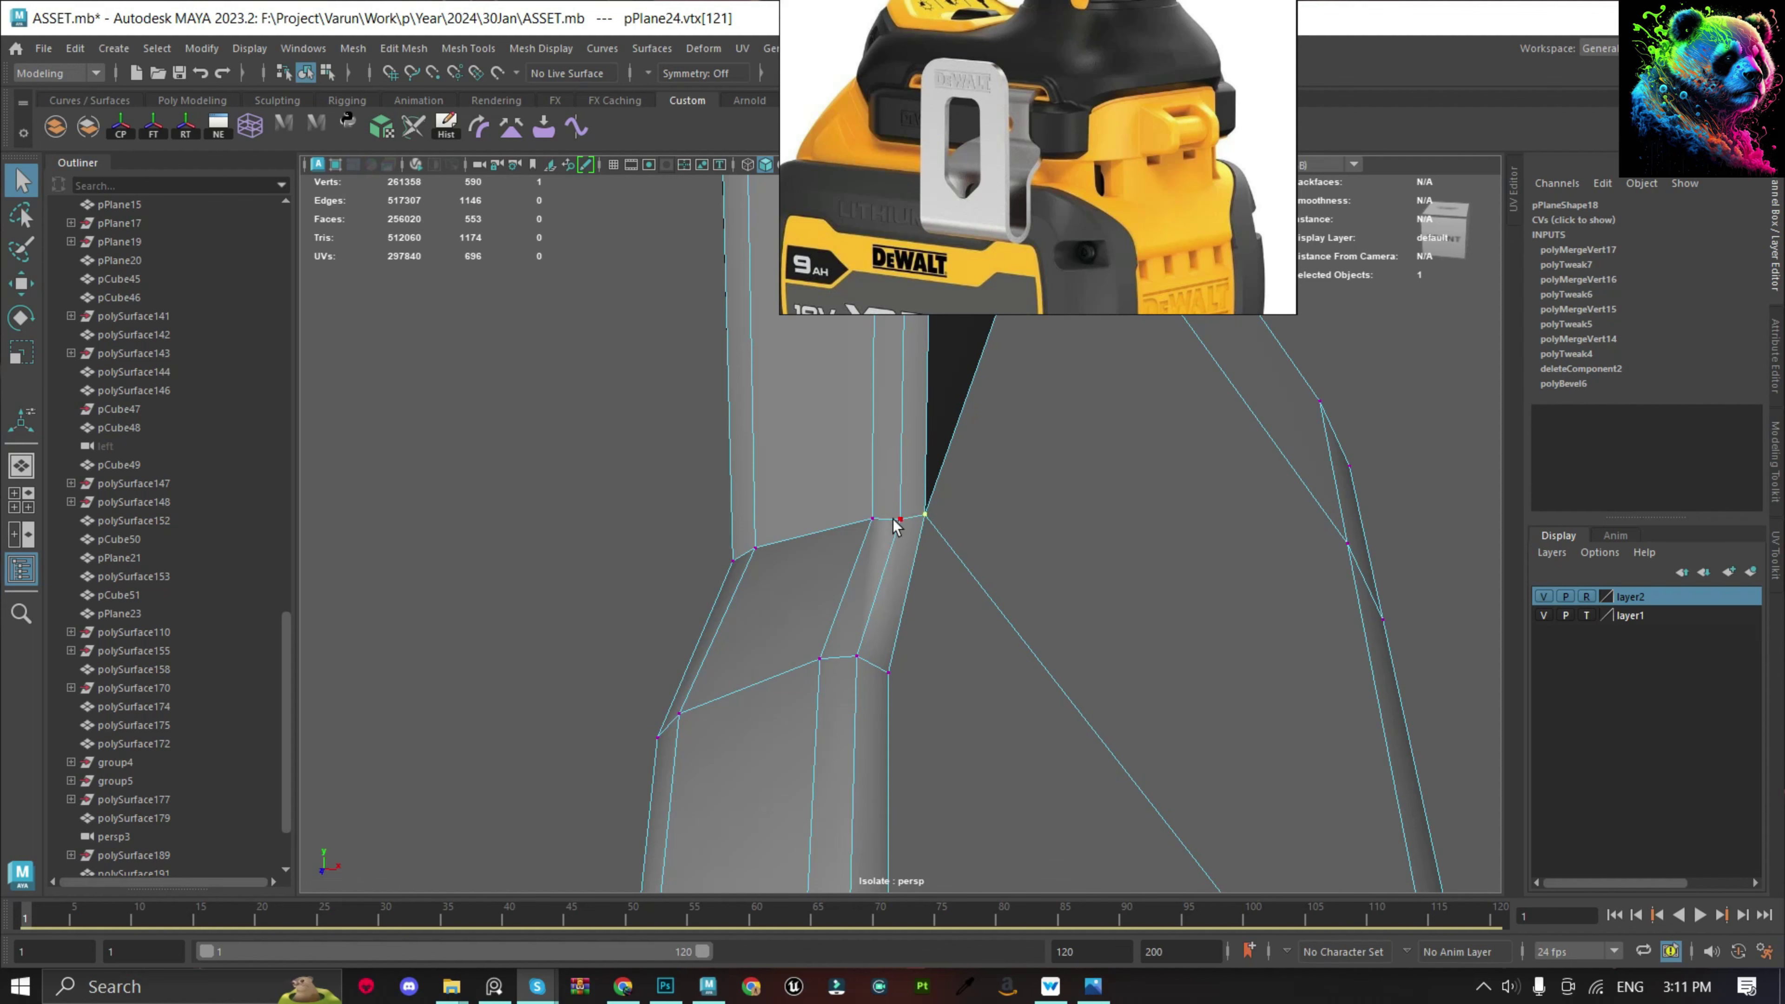
key("w")
mouse_move(897, 519)
left_mouse_down("alt")
mouse_move(912, 472)
mouse_move(1135, 638)
mouse_move(1070, 707)
left_mouse_up("alt")
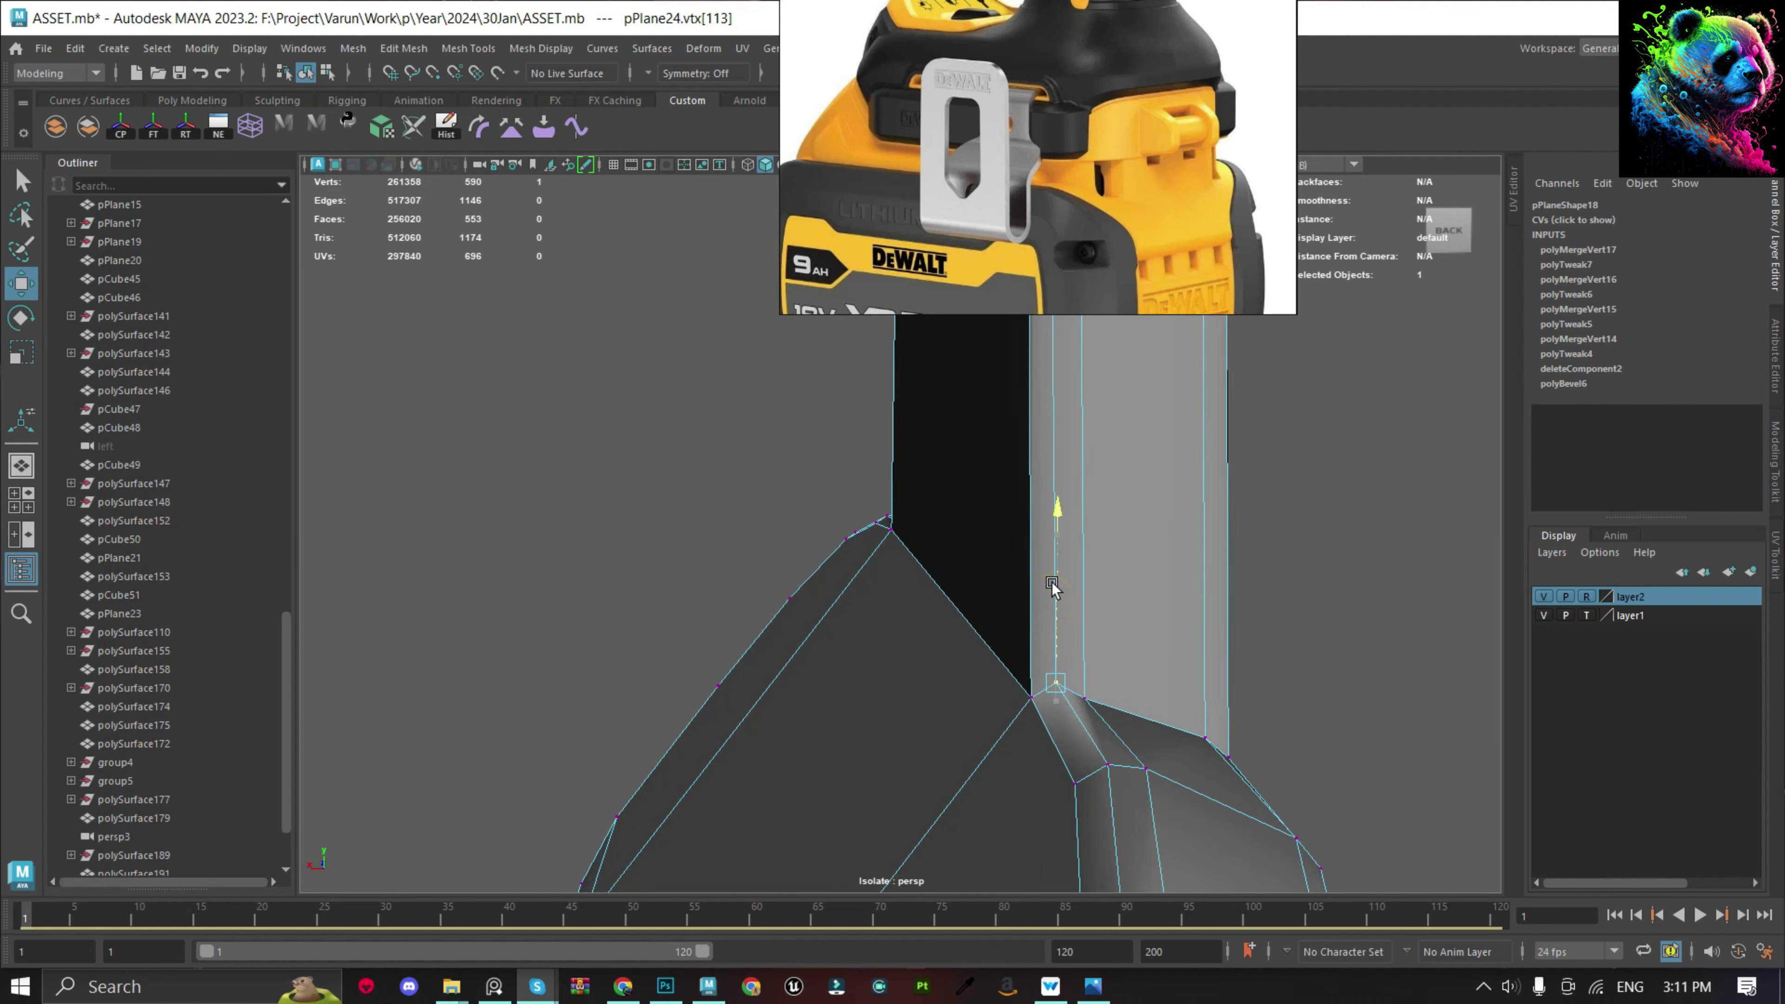
Turn off smooth preview and add Multi-Cut support cuts near the bend.
left_click(1024, 616)
key("1")
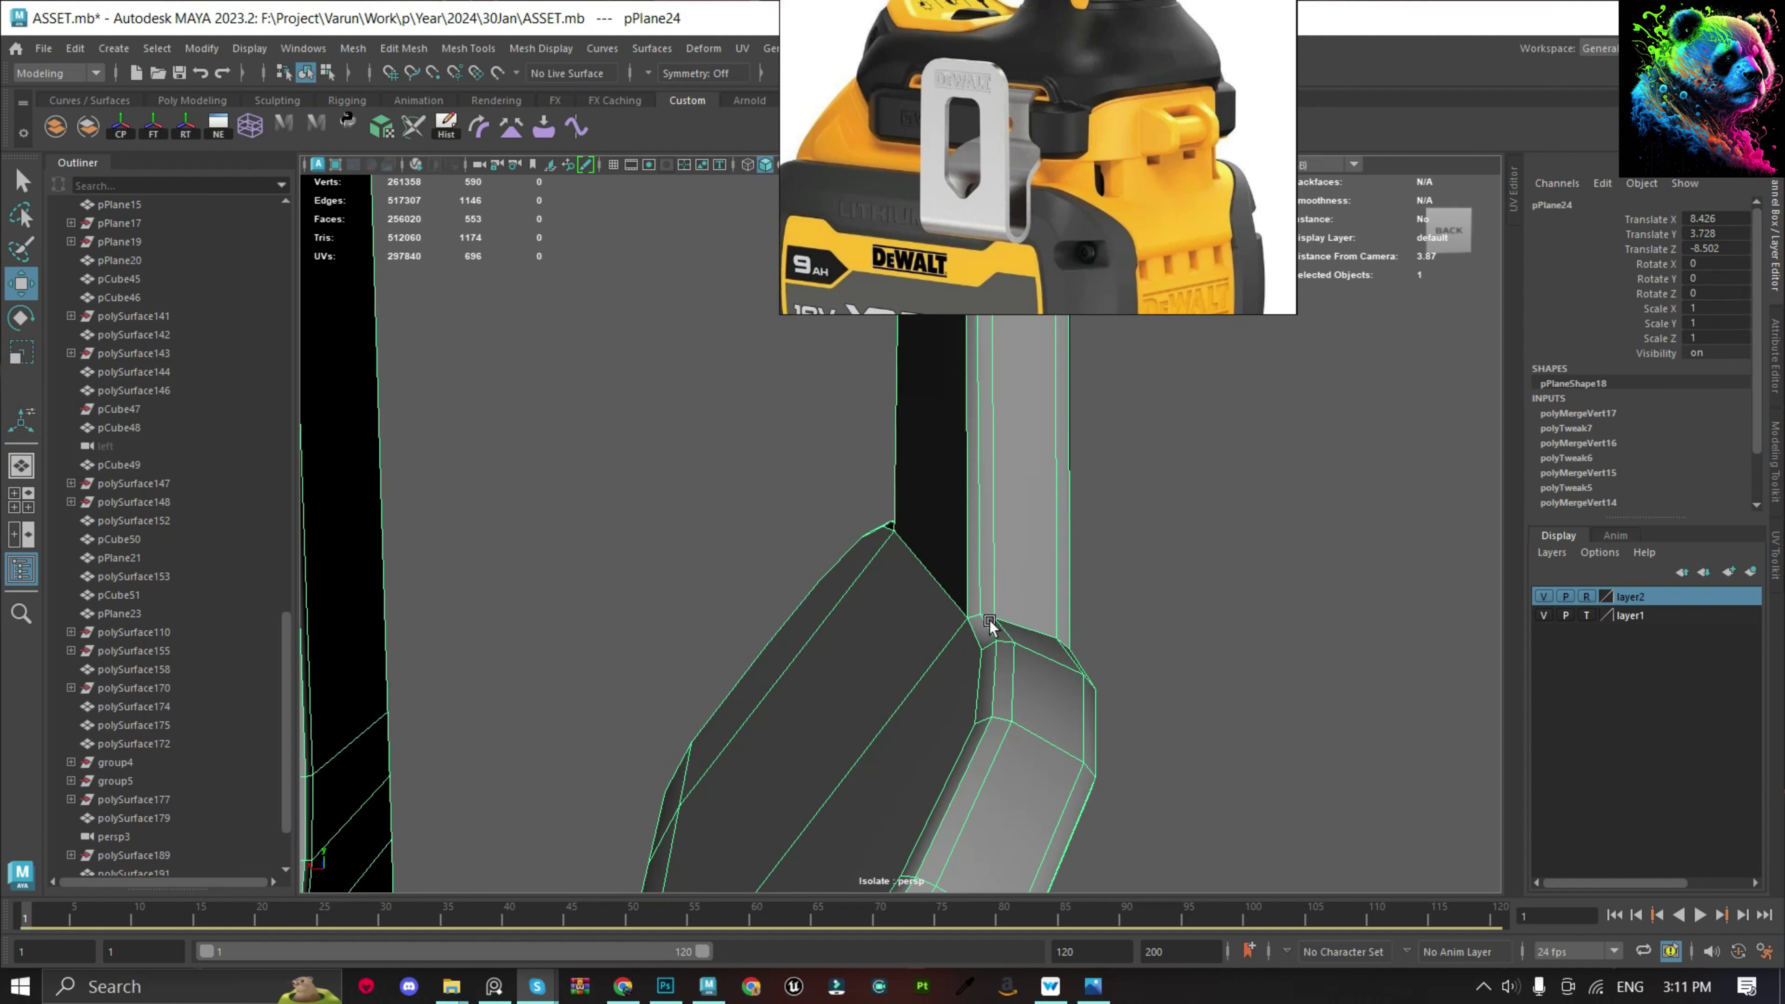
mouse_move(1033, 714)
left_mouse_down("alt")
mouse_move(794, 545)
mouse_move(1174, 718)
left_mouse_up("alt")
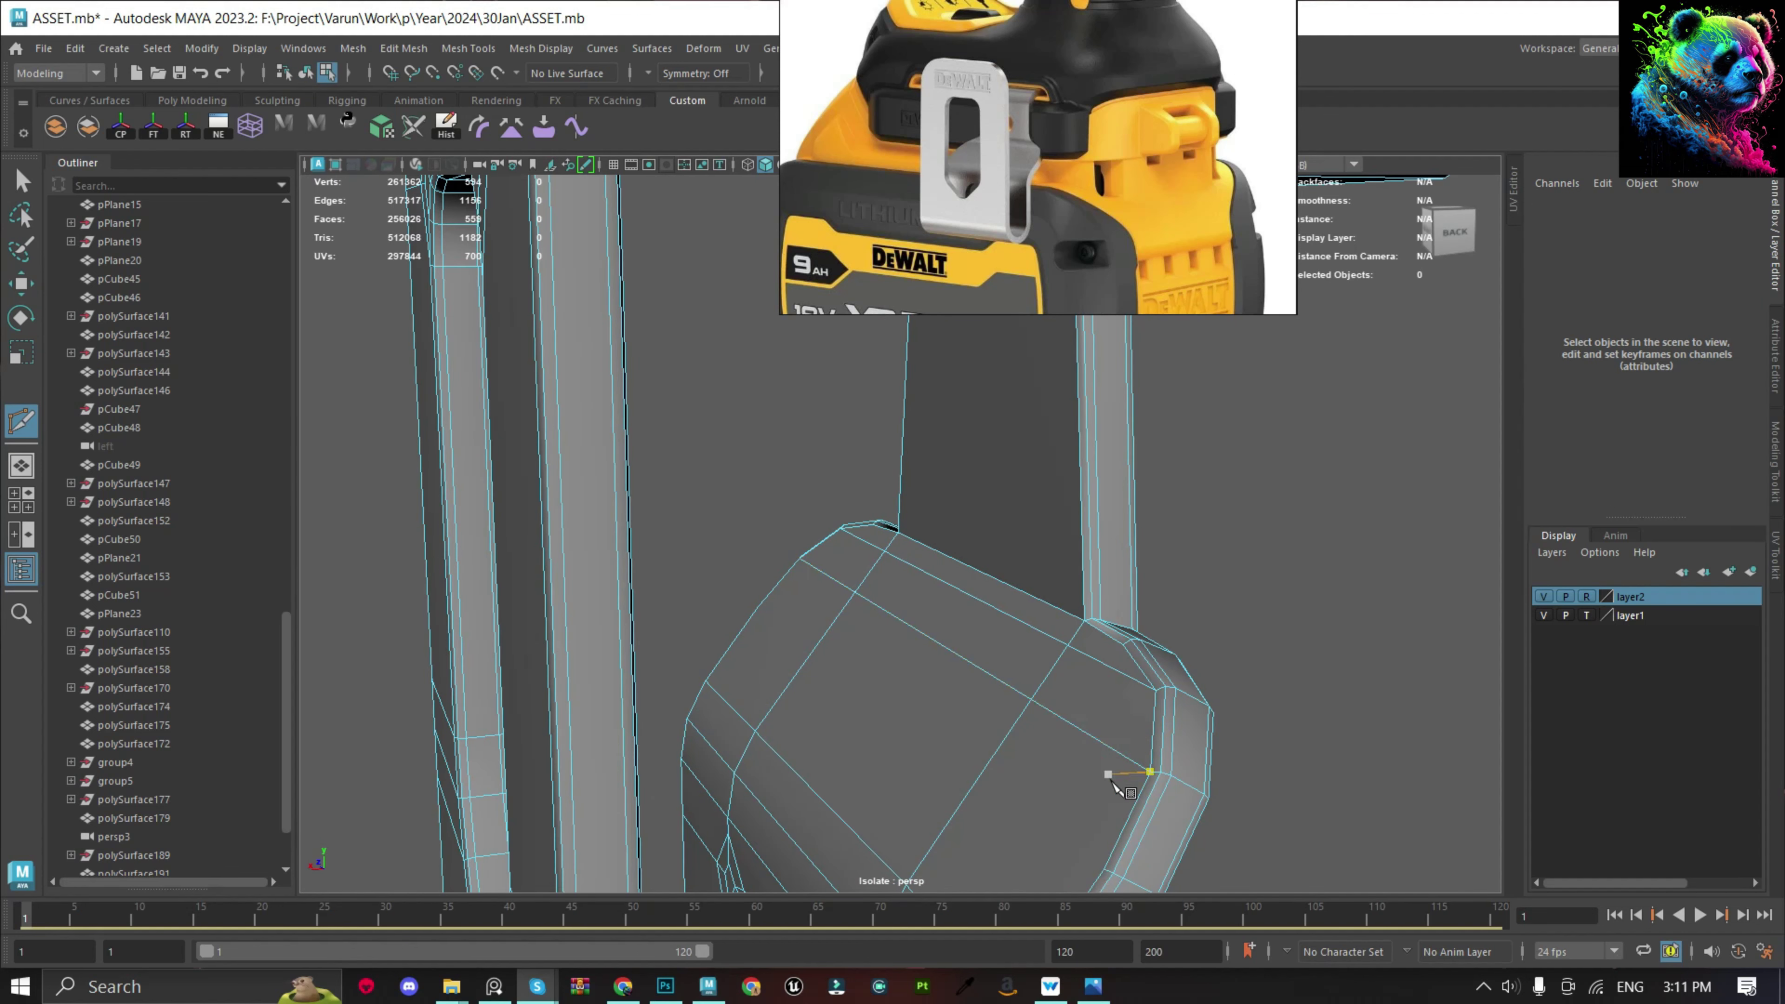
key("Return")
left_click_drag(1068, 682, 605, 308, "alt")
left_click(605, 308)
left_click_drag(755, 234, 670, 539, "alt")
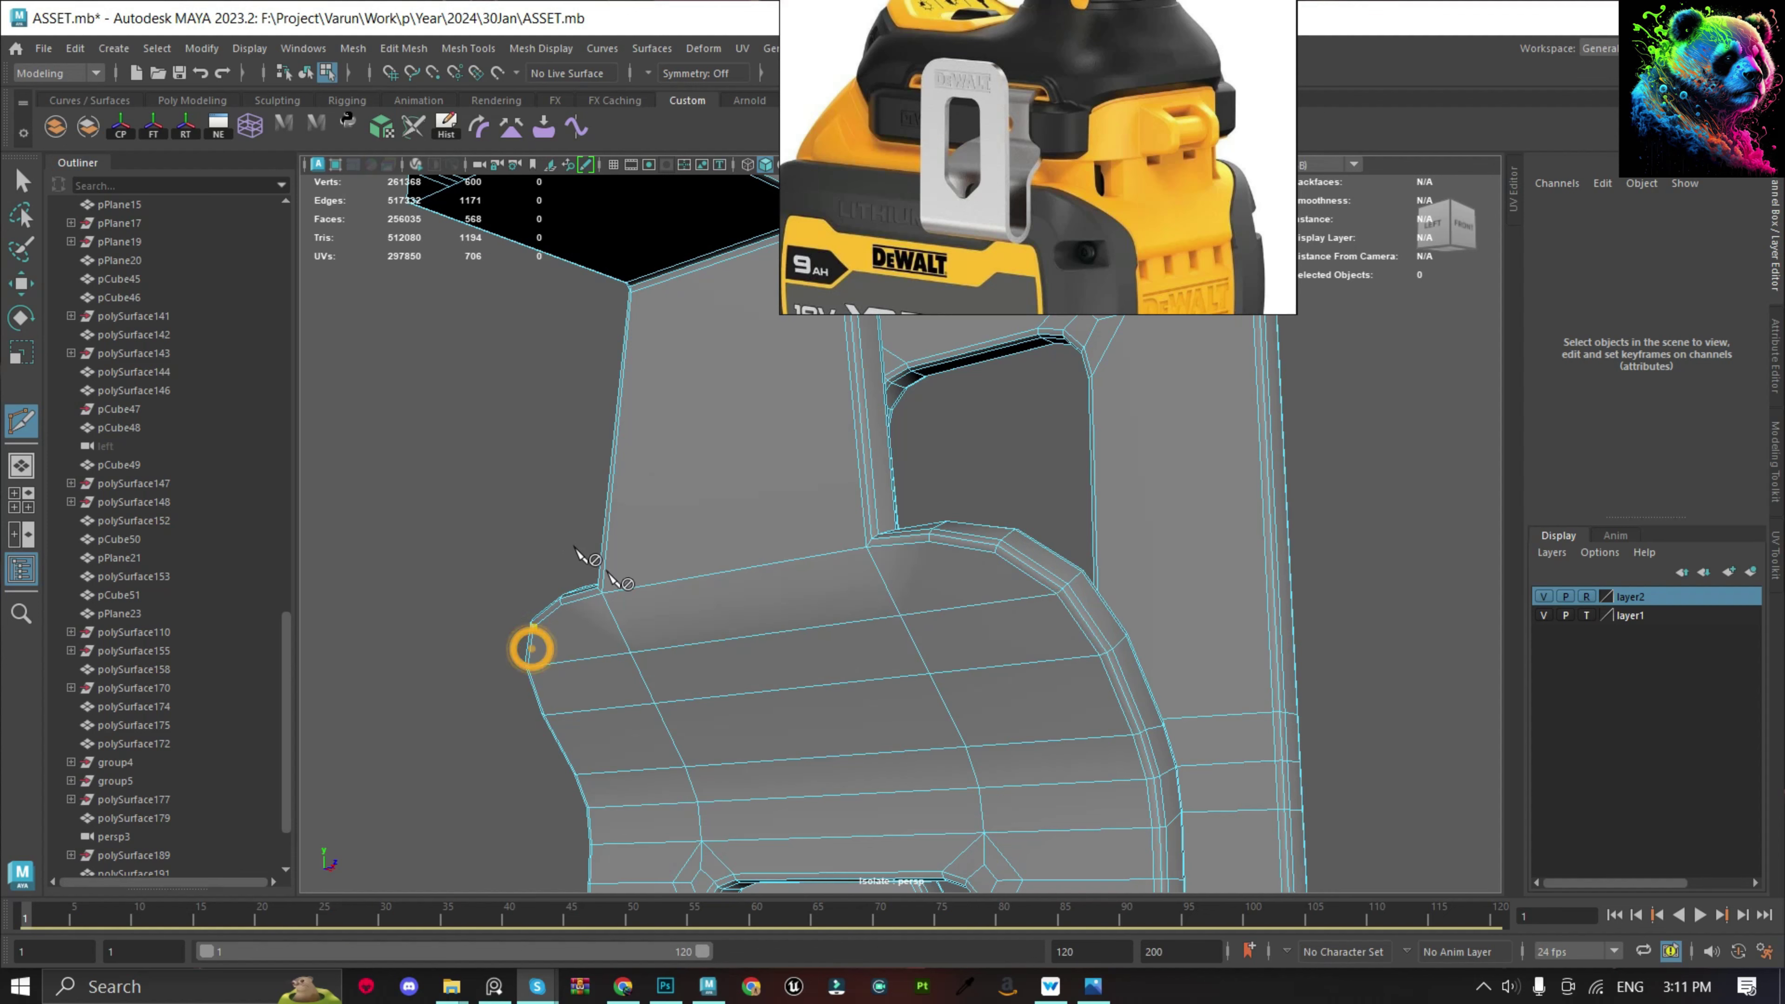
key("Return")
key("q")
mouse_move(922, 637)
left_mouse_down("alt")
mouse_move(947, 465)
mouse_move(1080, 483)
mouse_move(1096, 518)
left_mouse_up("alt")
Insert new edge loops along the belt clip's bottom ring.
scroll(1044, 546, "up", 3)
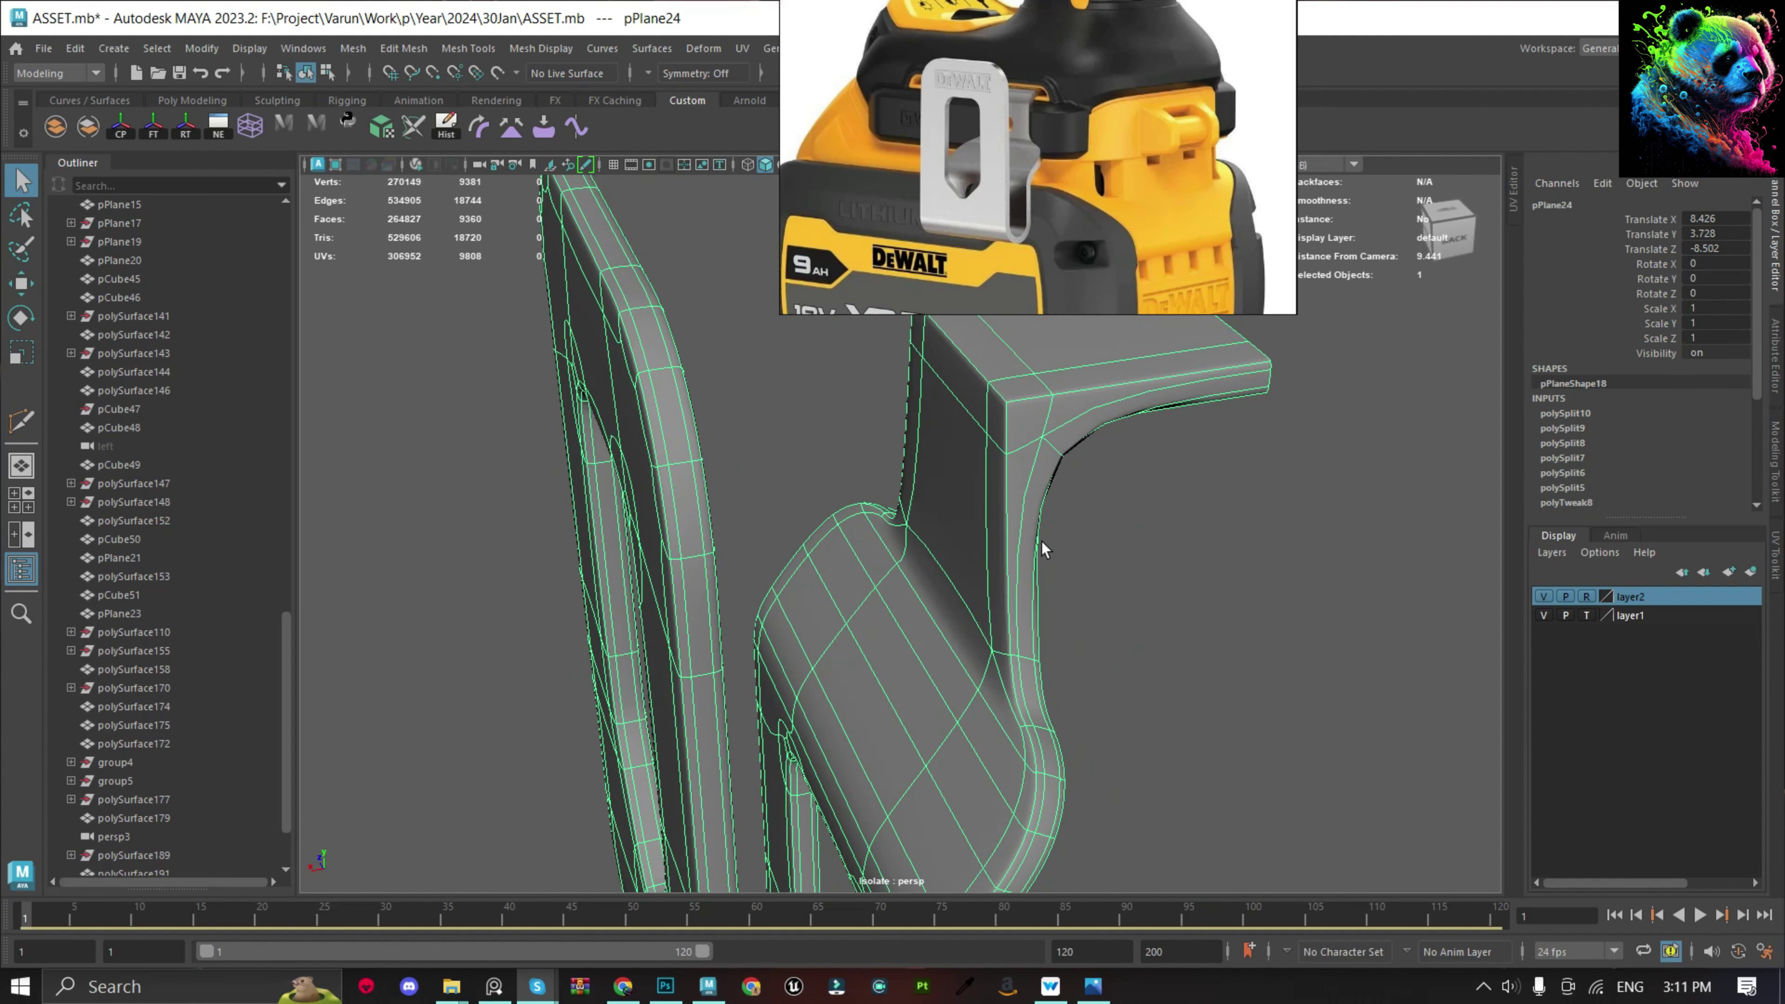
scroll(1056, 606, "up", 3)
scroll(1093, 742, "up", 3)
key("ctrl+shift+x")
mouse_move(1095, 742)
left_mouse_down("alt")
mouse_move(1156, 498)
mouse_move(1202, 652)
left_mouse_up("alt")
key("f")
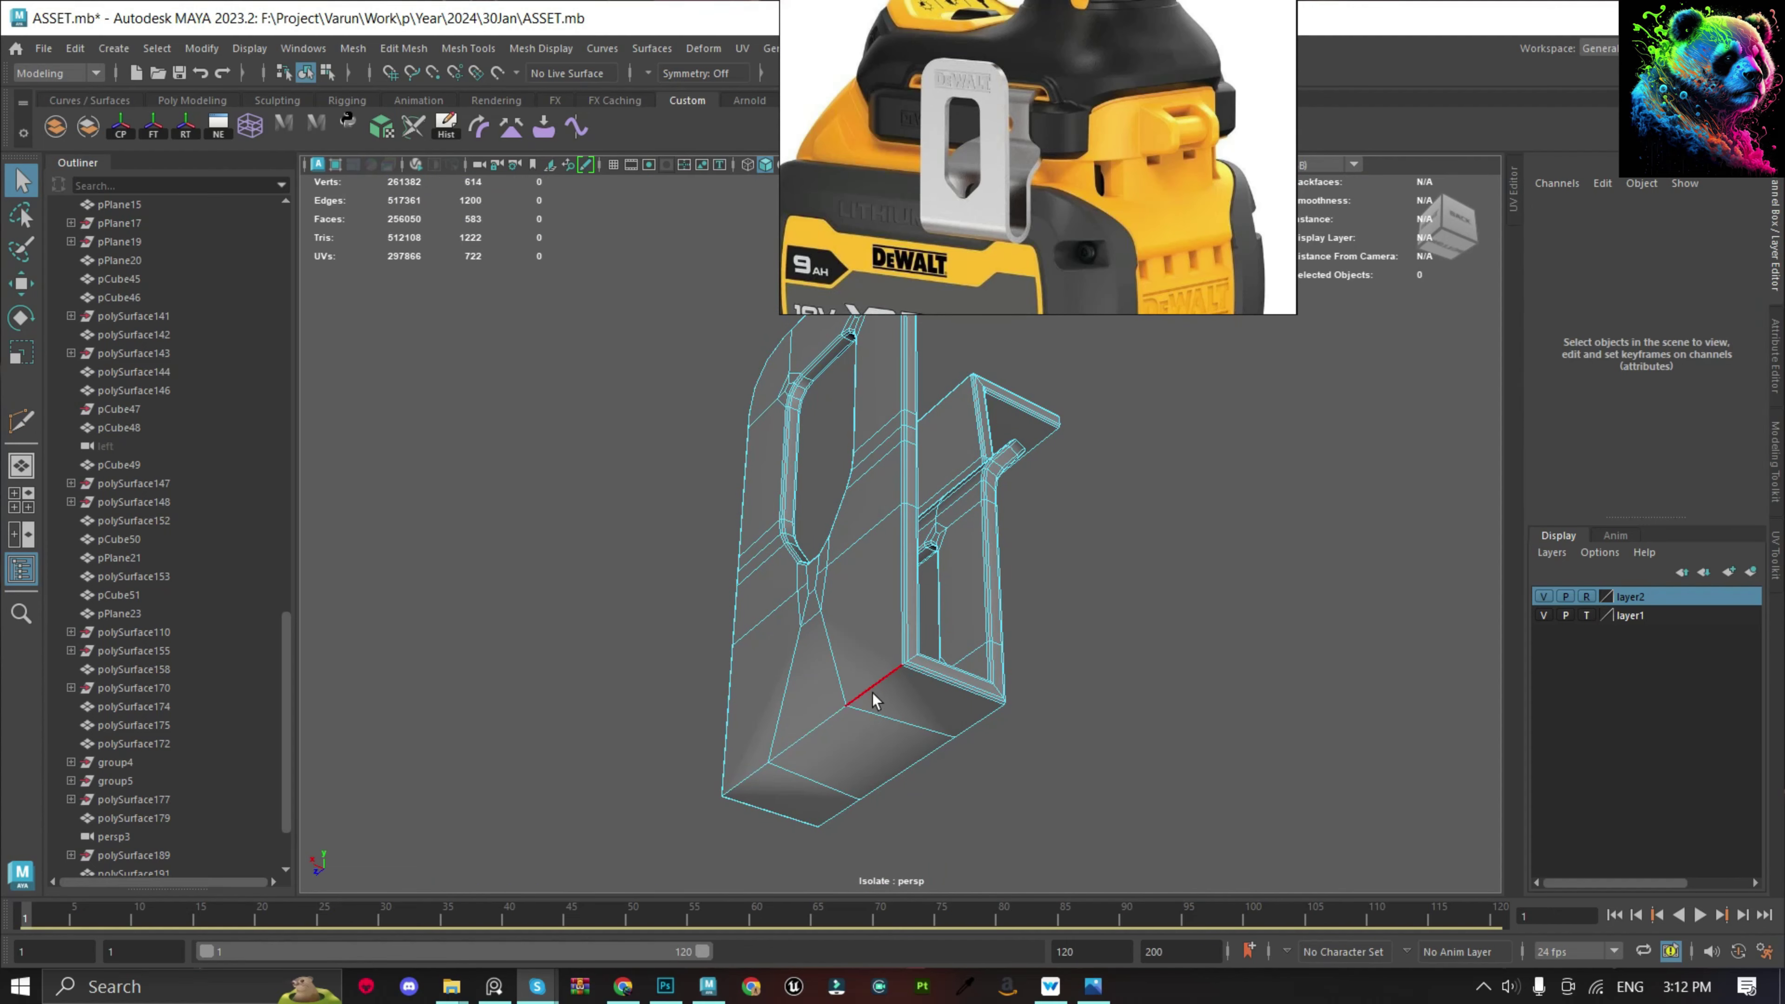
double_click(875, 700)
left_click_drag(909, 768, 1138, 630, "alt")
right_click_drag(1045, 606, 745, 689, "shift")
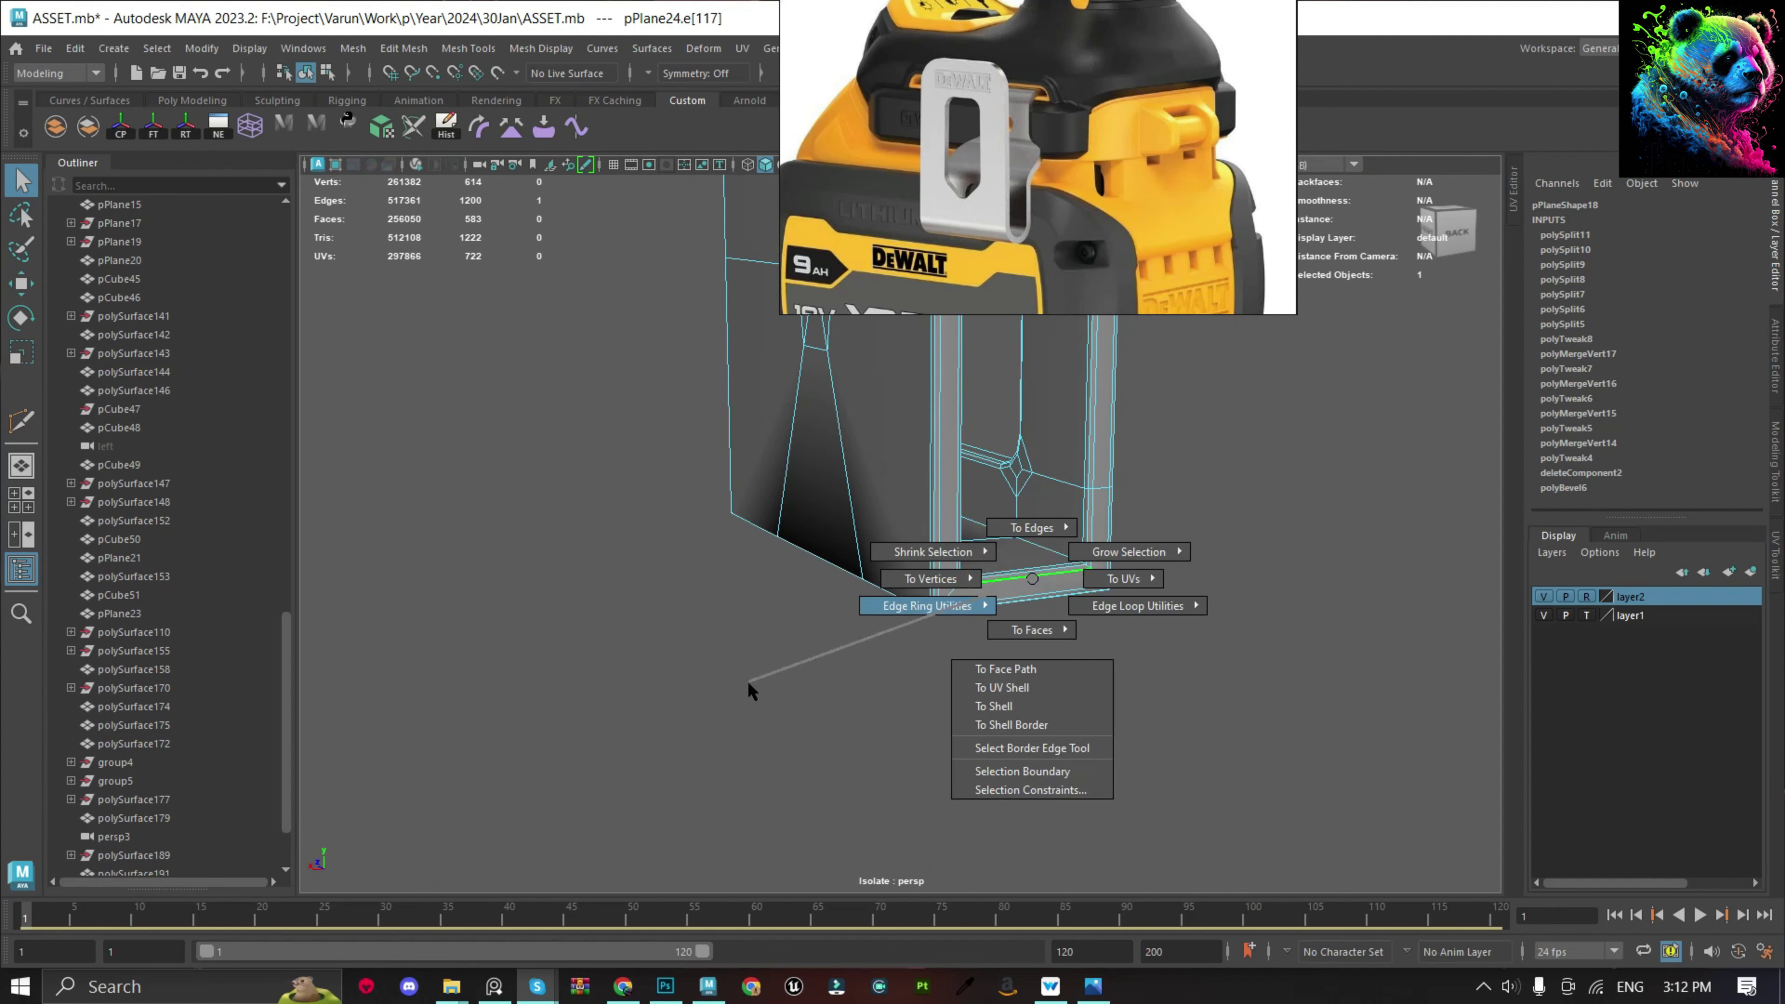
mouse_move(745, 689)
left_mouse_down("alt")
mouse_move(879, 562)
mouse_move(914, 493)
left_mouse_up("alt")
Split the clip's bottom edge ring with extra loops that follow the surface curvature.
key("w")
left_click(992, 567)
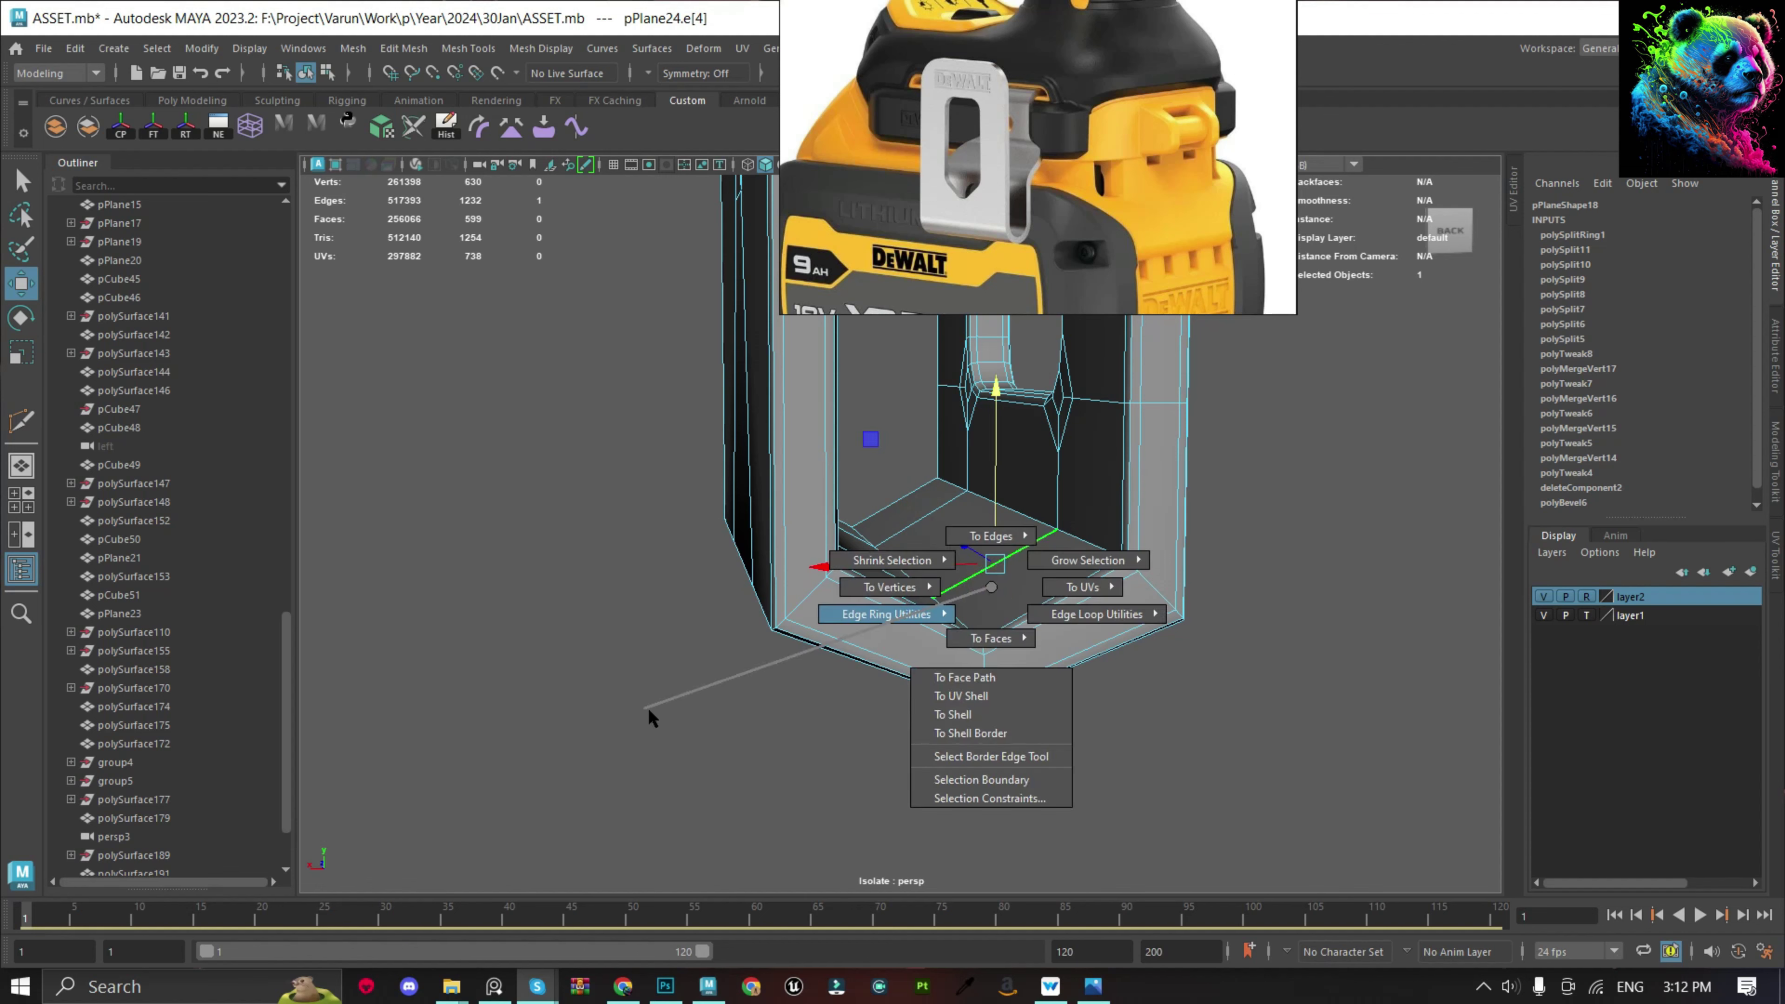
mouse_move(992, 586)
right_mouse_down("shift")
mouse_move(1020, 621)
mouse_move(919, 702)
right_mouse_up("shift")
mouse_move(960, 631)
right_mouse_down("shift")
mouse_move(755, 743)
mouse_move(977, 858)
right_mouse_up("shift")
right_click_drag(1018, 580, 1020, 759, "shift")
mouse_move(1016, 730)
left_mouse_down("alt")
mouse_move(1055, 651)
mouse_move(1078, 713)
left_mouse_up("alt")
In side view, connect edges across the clip and move the new edge loop down.
key("F8")
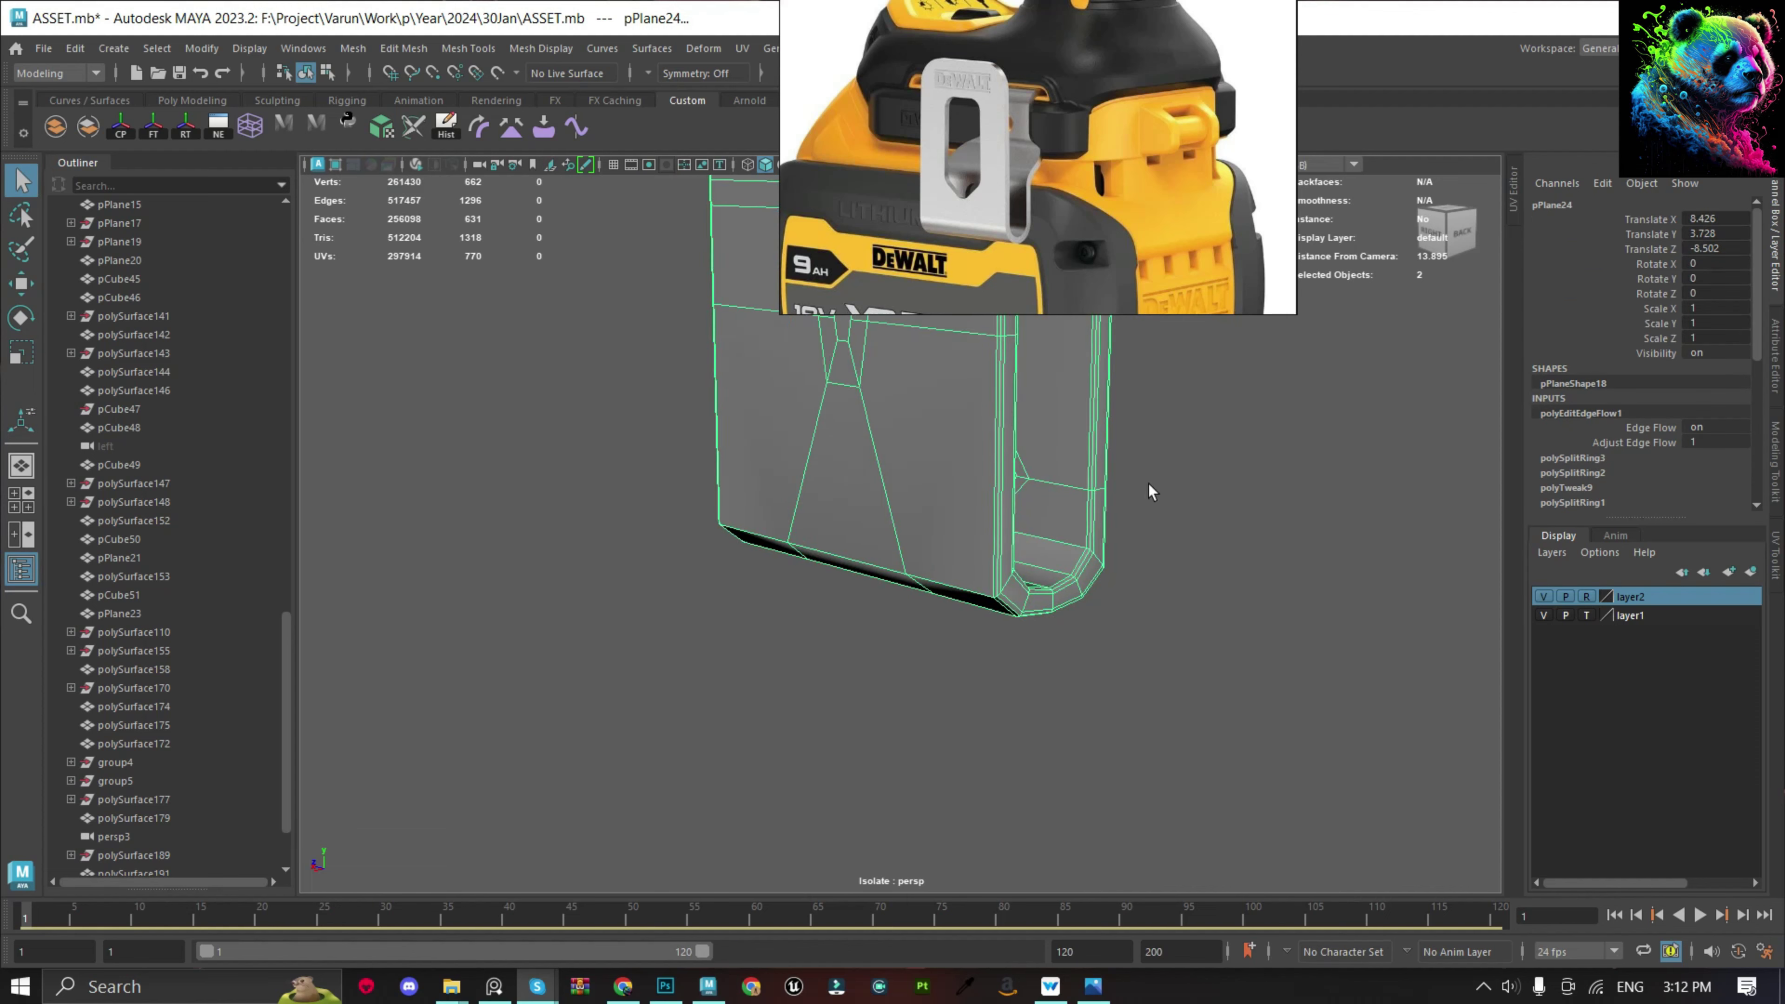
mouse_move(1151, 487)
left_mouse_down("alt")
mouse_move(1196, 575)
mouse_move(866, 476)
left_mouse_up("alt")
left_click(880, 493)
right_click_drag(880, 494, 1119, 501)
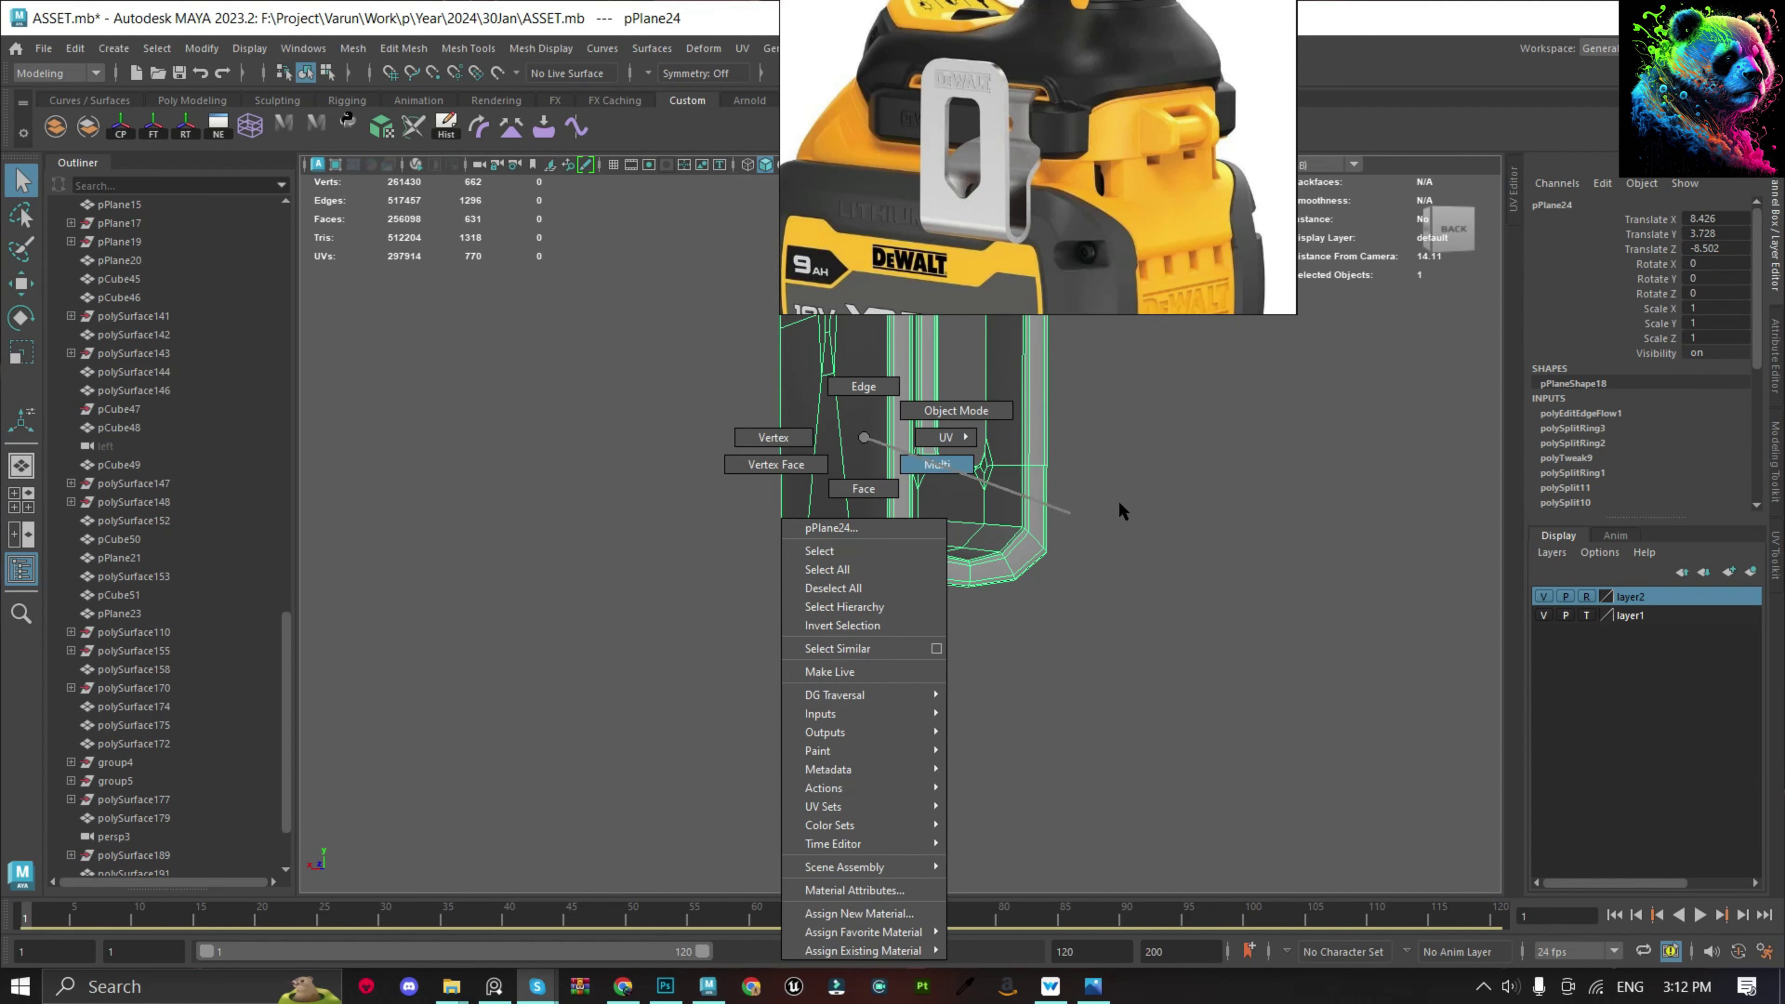
left_click_drag(1155, 537, 1290, 442)
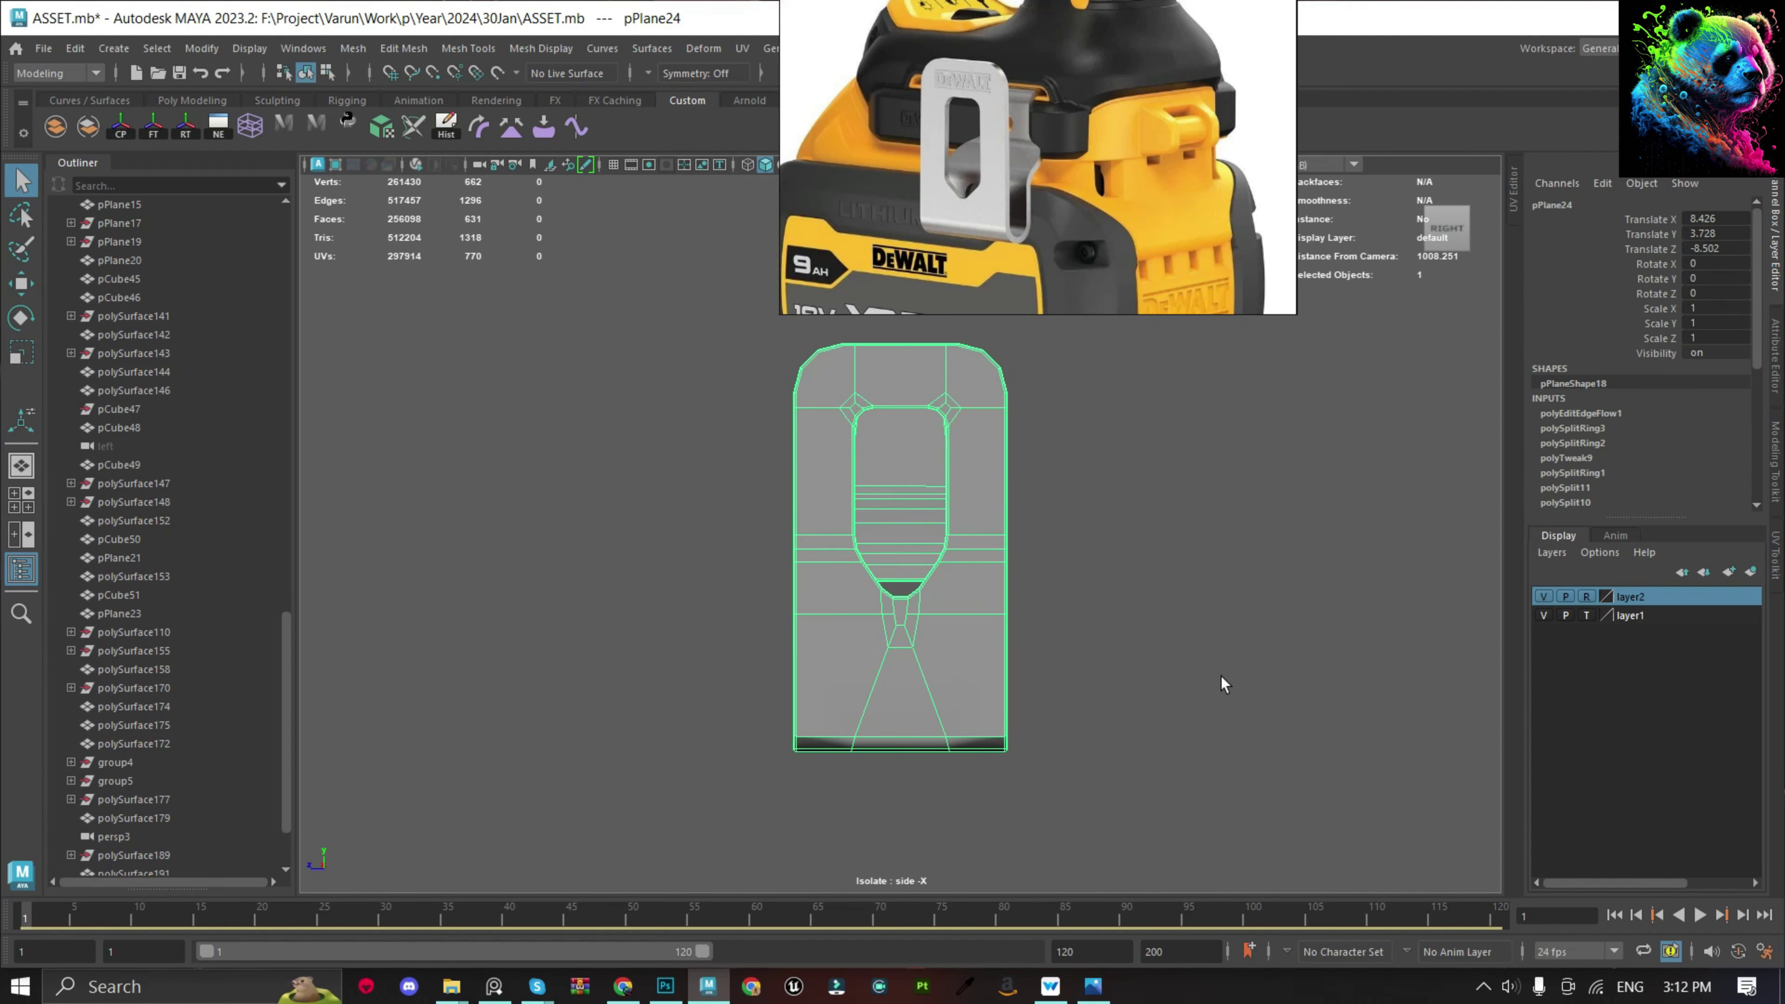
key("F10")
mouse_move(748, 712)
left_mouse_down()
mouse_move(1125, 714)
mouse_move(1078, 583)
left_mouse_up()
right_click_drag(1216, 482, 1209, 749, "shift")
left_click_drag(1211, 670, 856, 559, "alt")
scroll(858, 555, "up", 2)
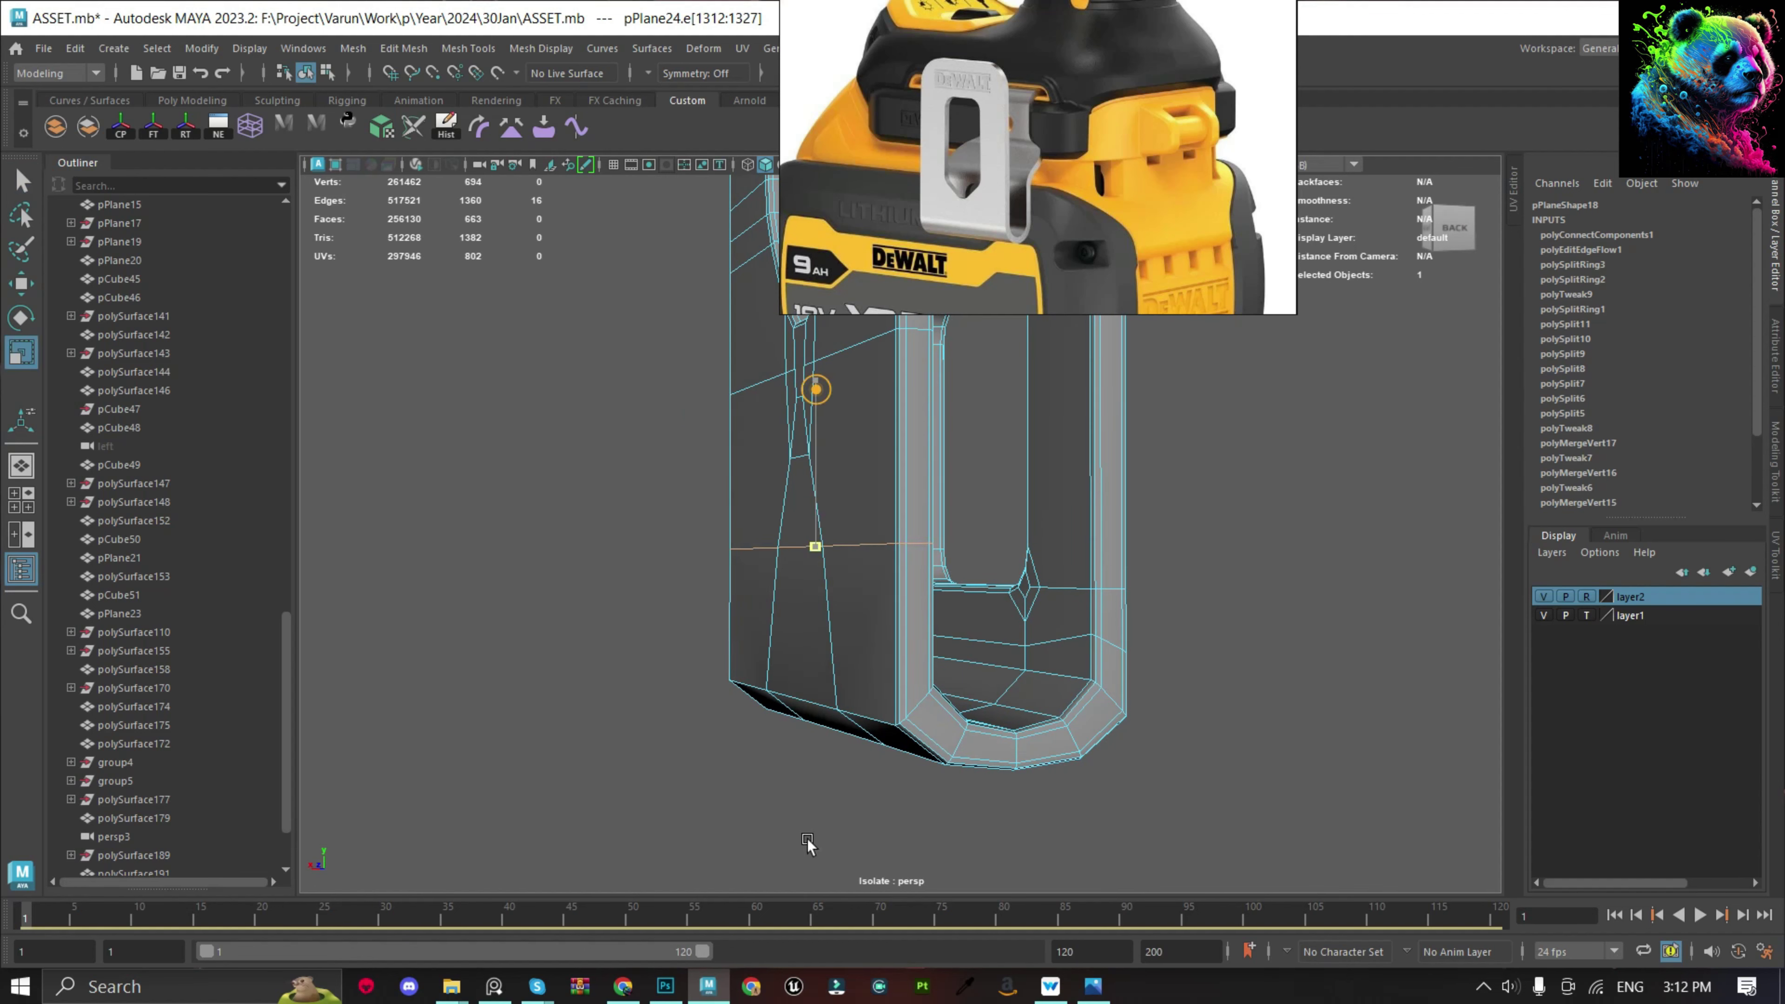
left_click_drag(814, 409, 816, 496)
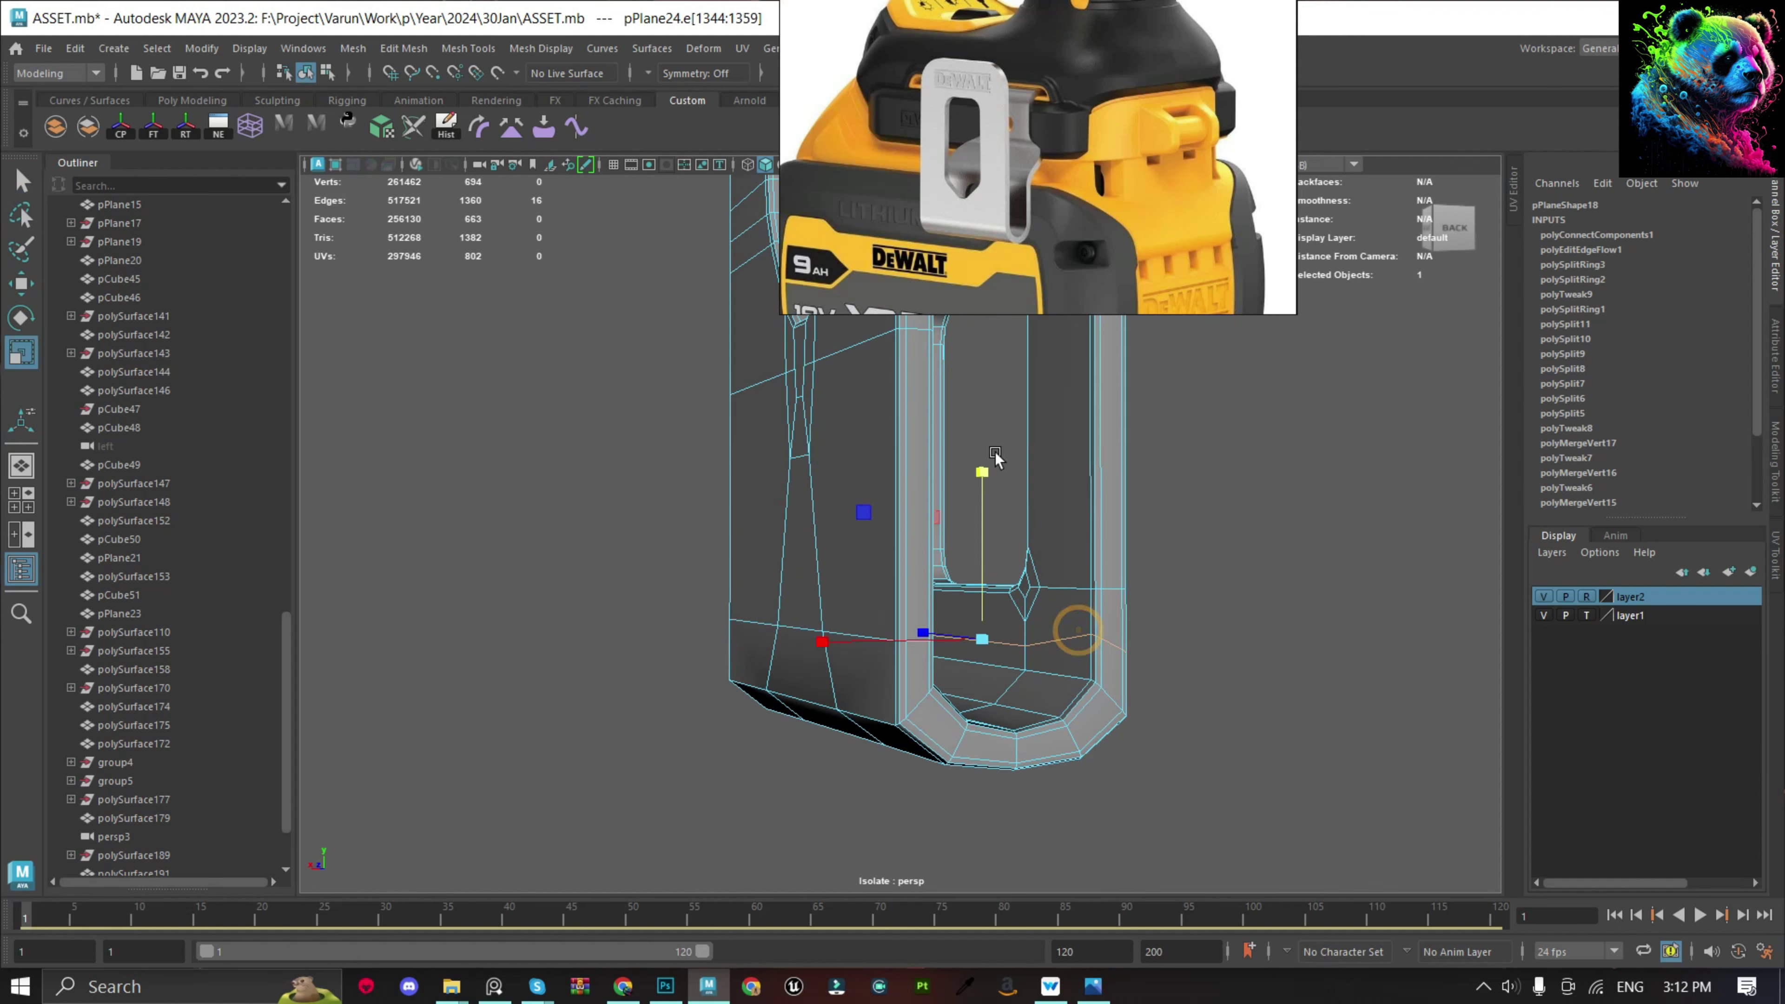
Delete the extra edges around the clip's top corner.
key("F8")
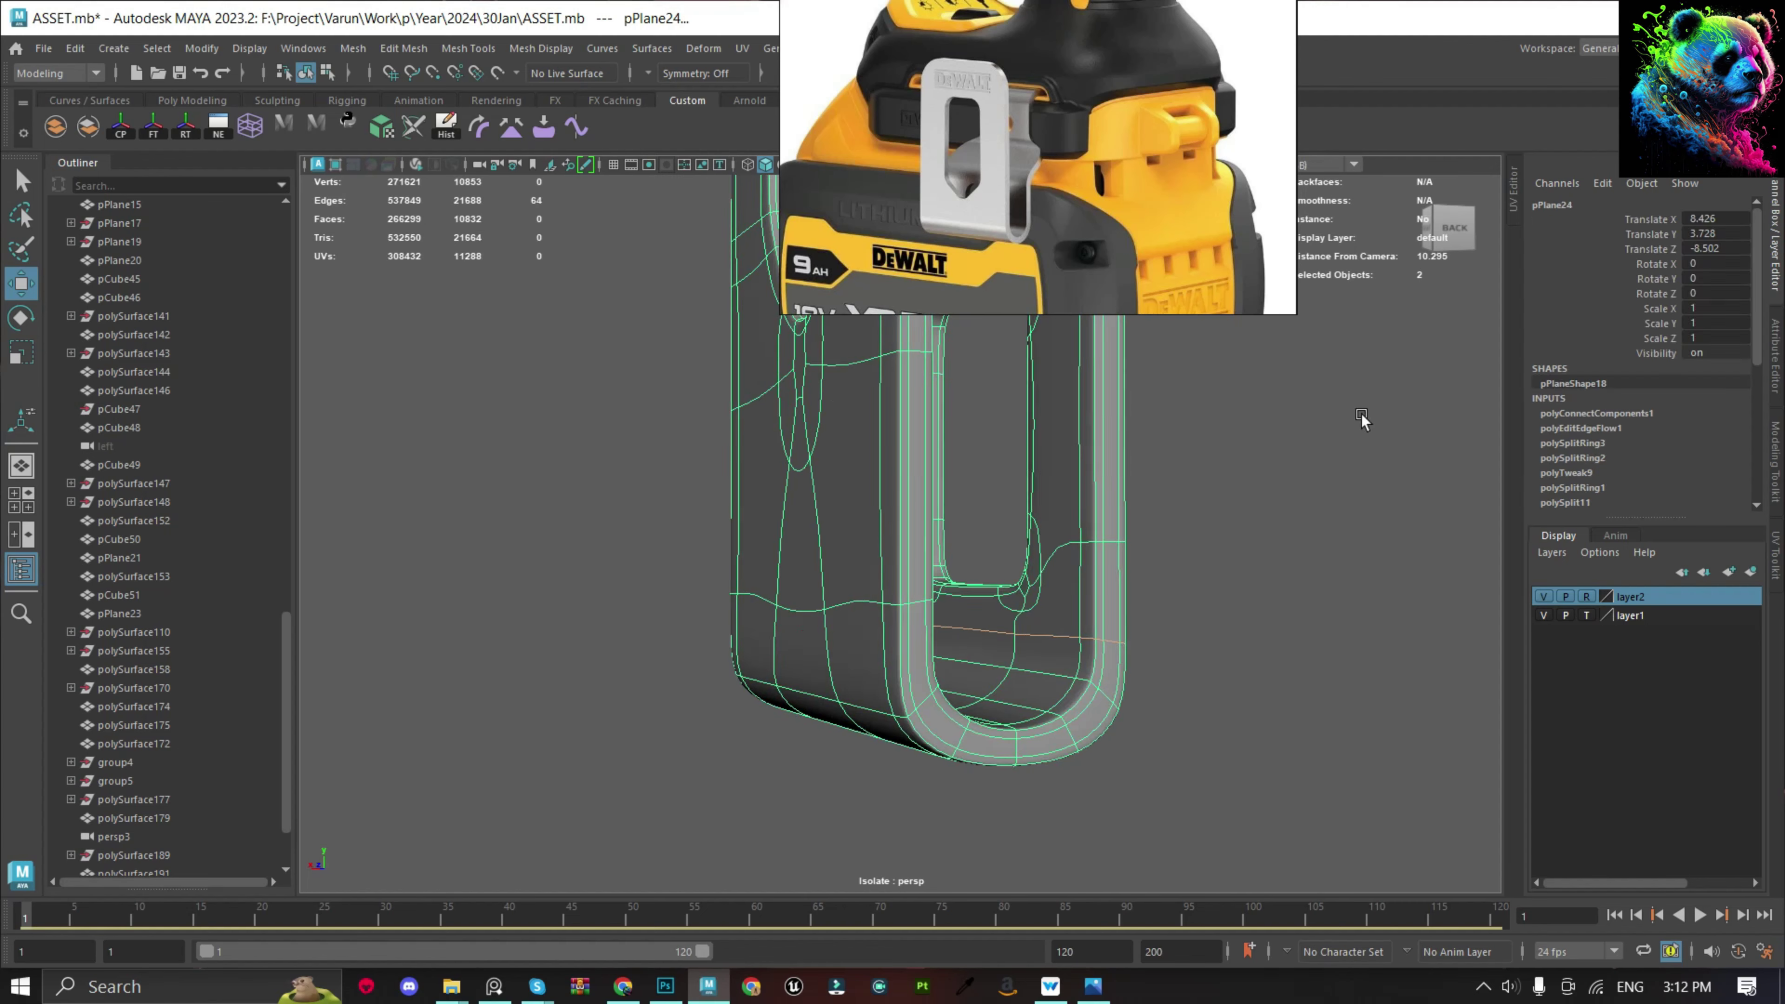
mouse_move(982, 497)
left_mouse_down("alt")
mouse_move(957, 411)
mouse_move(1131, 490)
left_mouse_up("alt")
key("F10")
left_click(986, 387)
key("f")
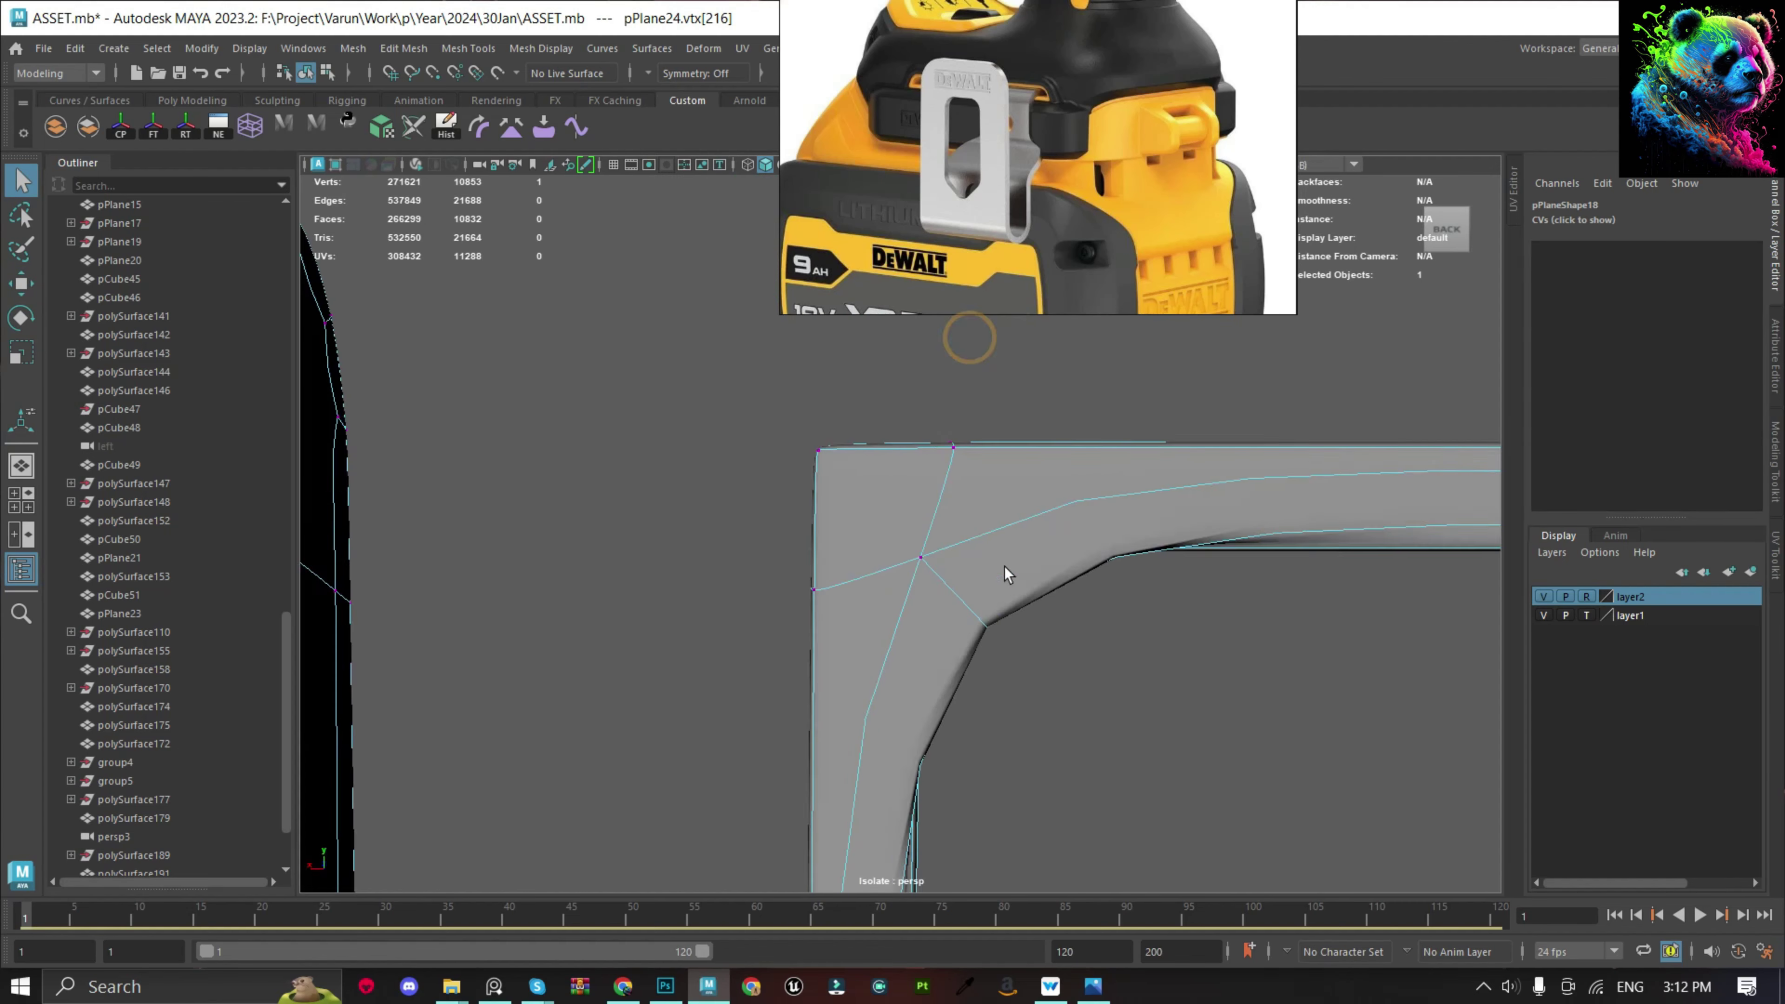
mouse_move(1005, 567)
left_mouse_down("alt")
mouse_move(1020, 594)
mouse_move(752, 437)
left_mouse_up("alt")
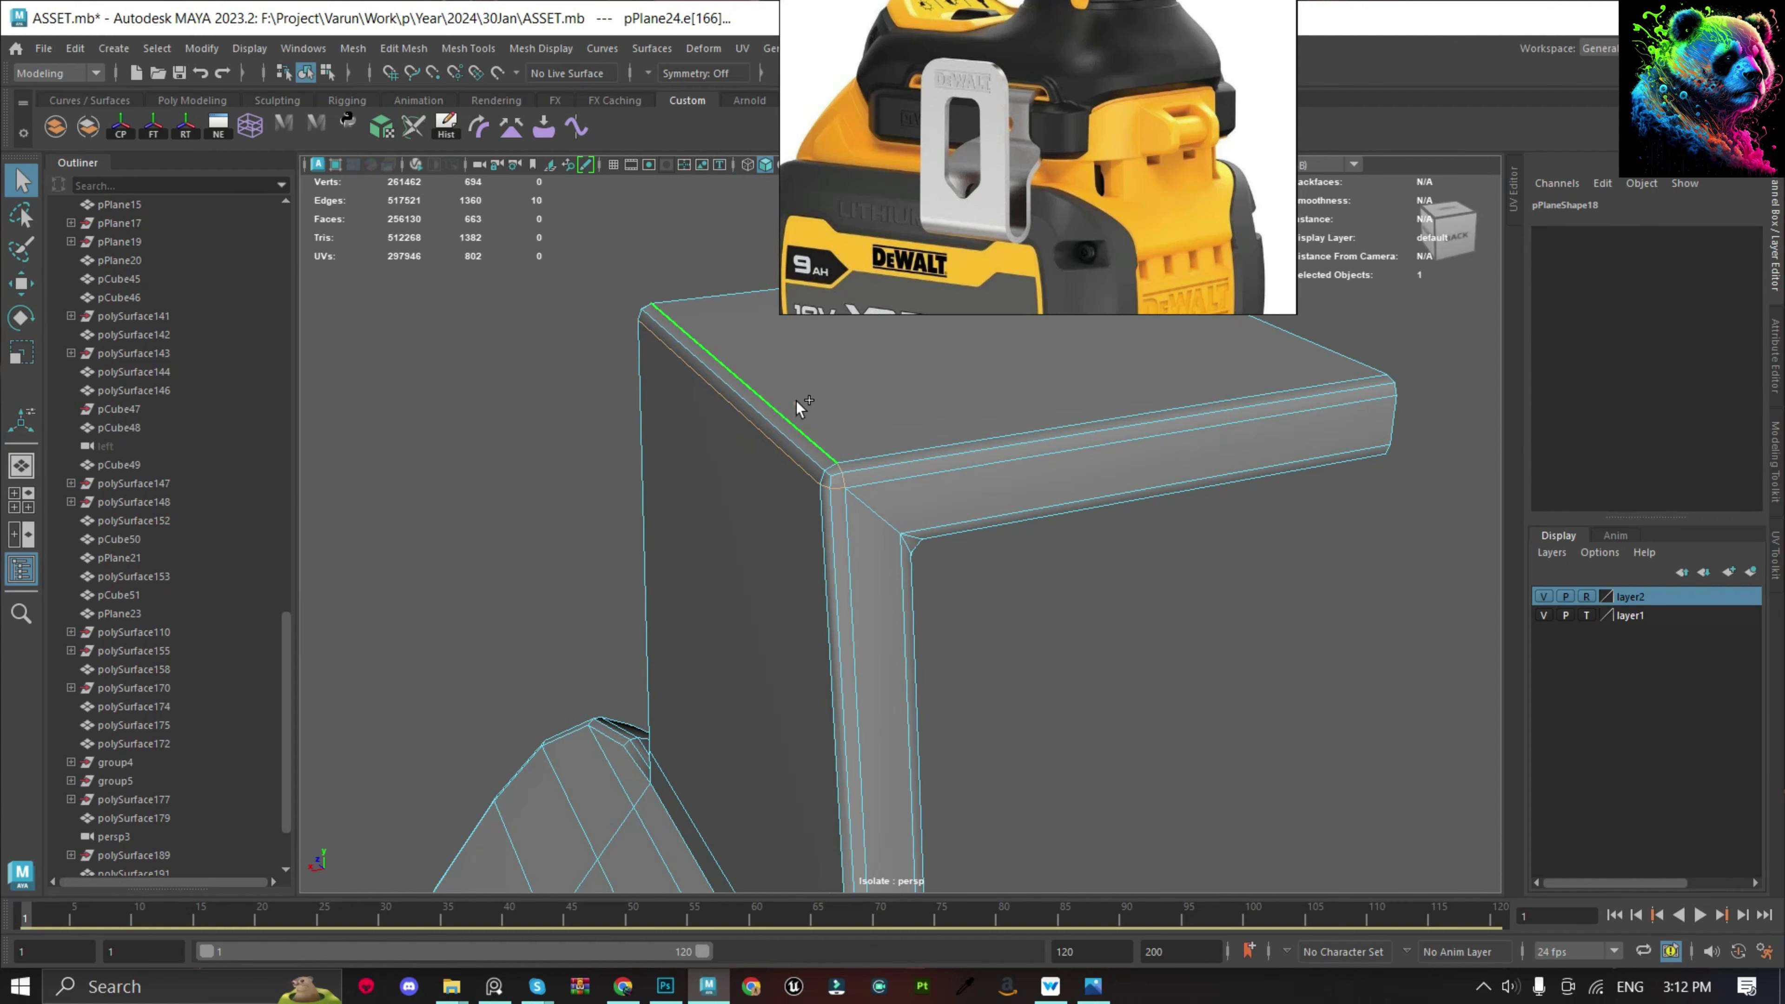
key("Delete")
left_click_drag(989, 606, 1002, 619, "alt")
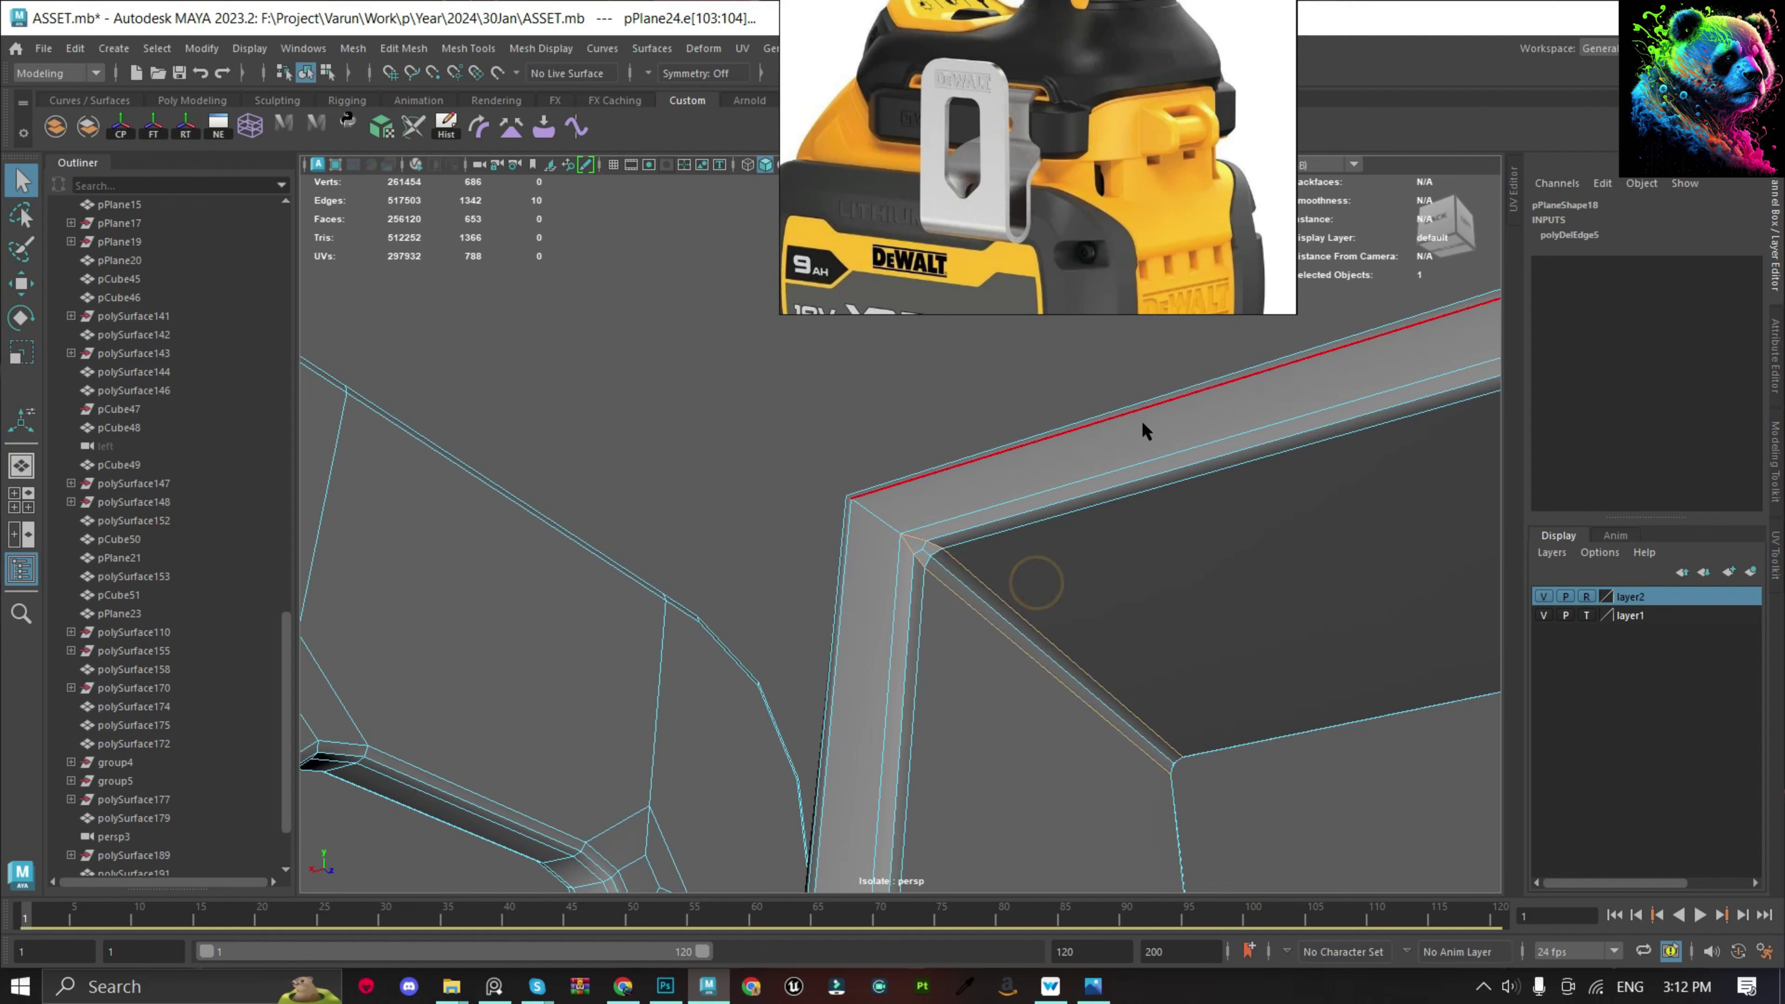
key("Delete")
left_click_drag(1144, 431, 995, 543, "alt")
Multi-Cut three new edges across the clip corner.
key("Return")
left_click_drag(773, 567, 859, 552, "alt")
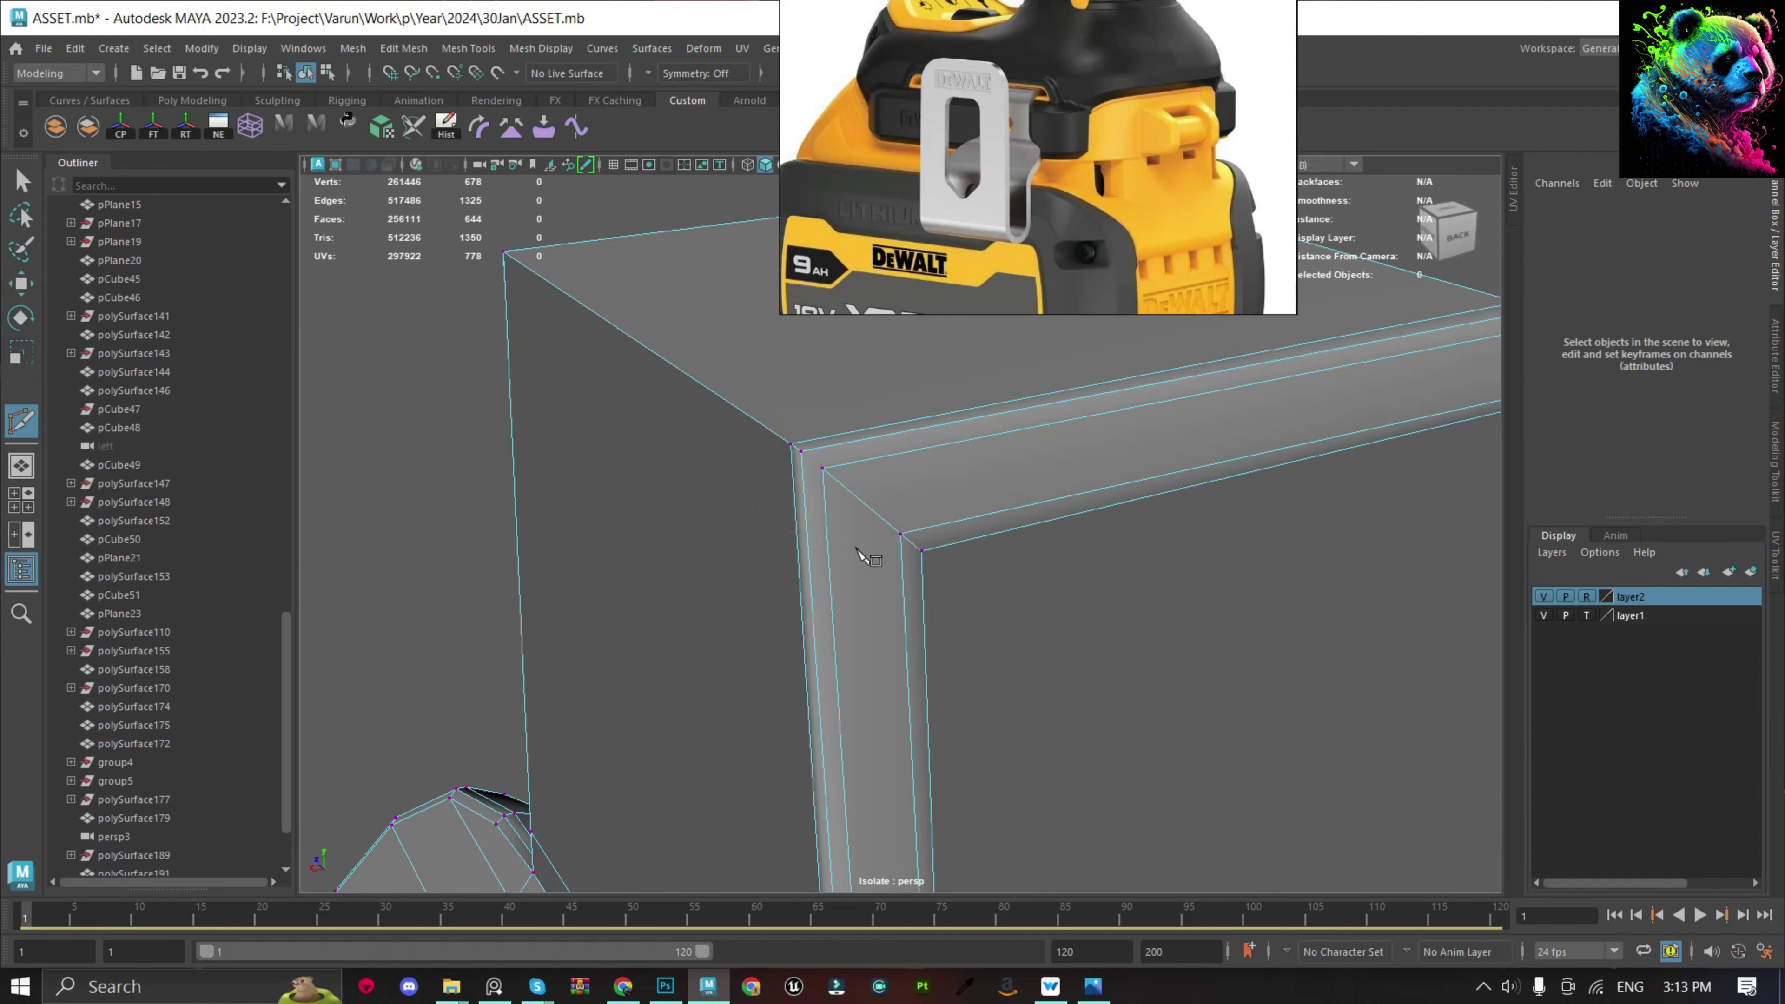
key("Return")
mouse_move(865, 464)
left_mouse_down("alt")
mouse_move(633, 569)
mouse_move(1006, 538)
left_mouse_up("alt")
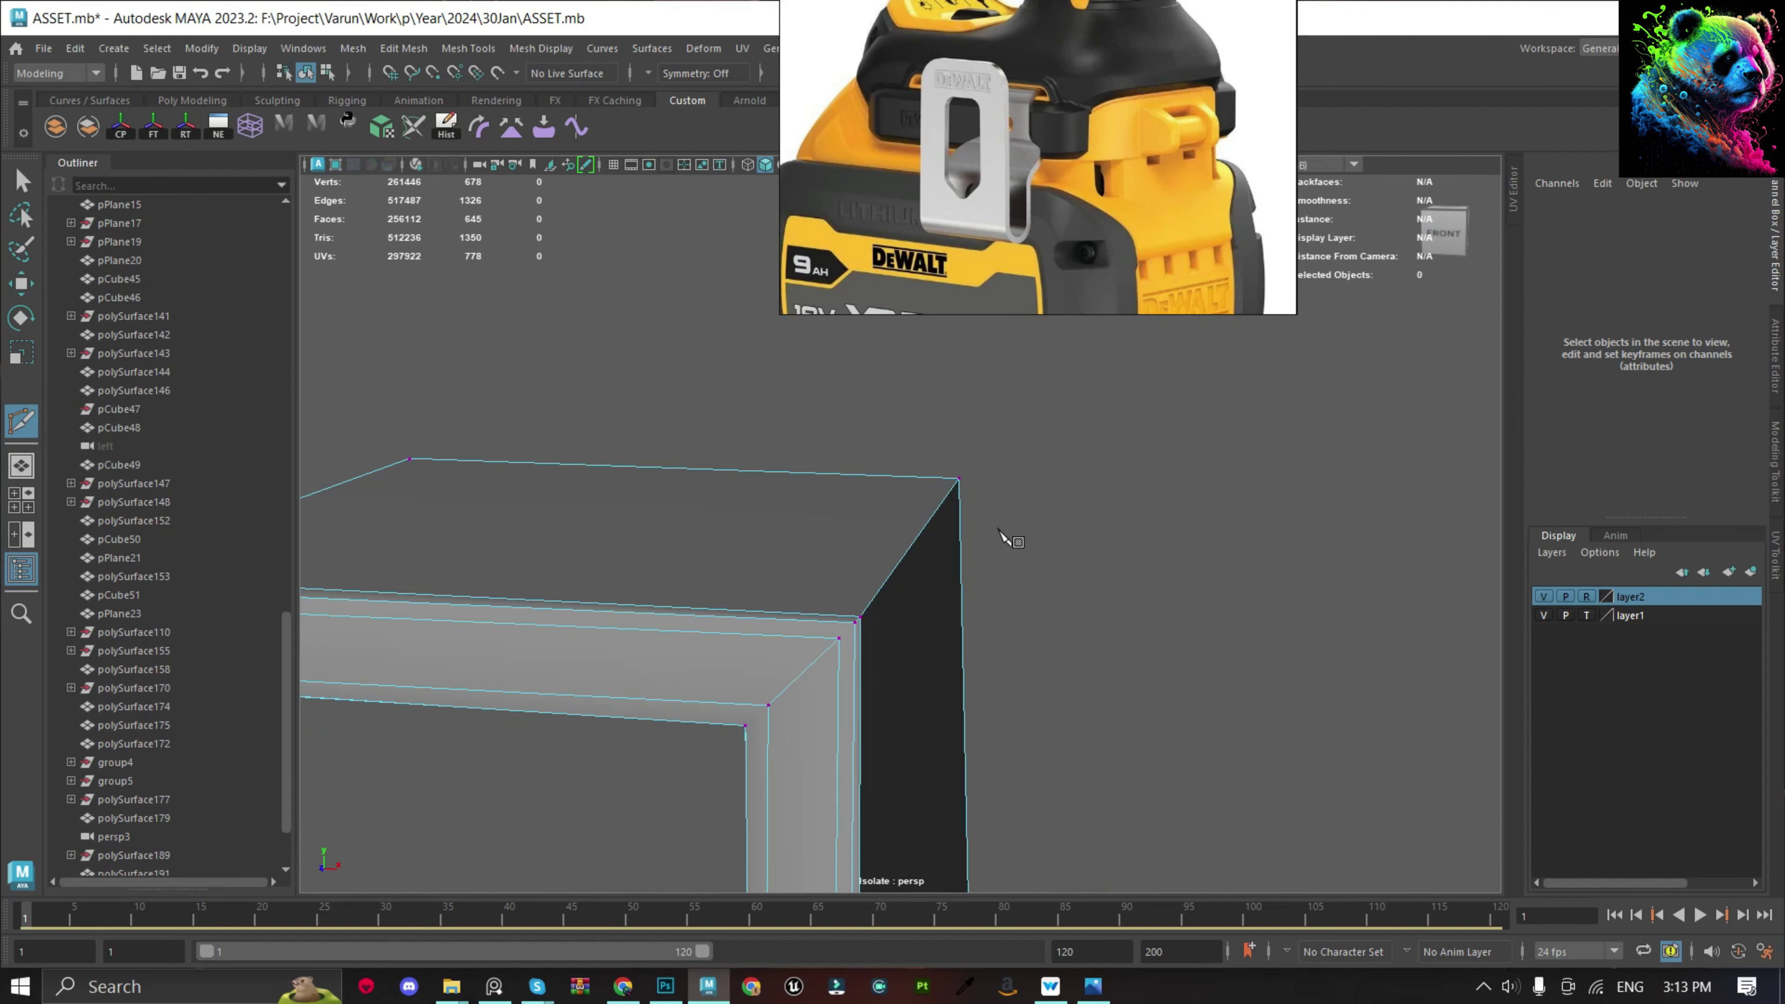
key("Return")
left_click_drag(850, 628, 830, 649, "alt")
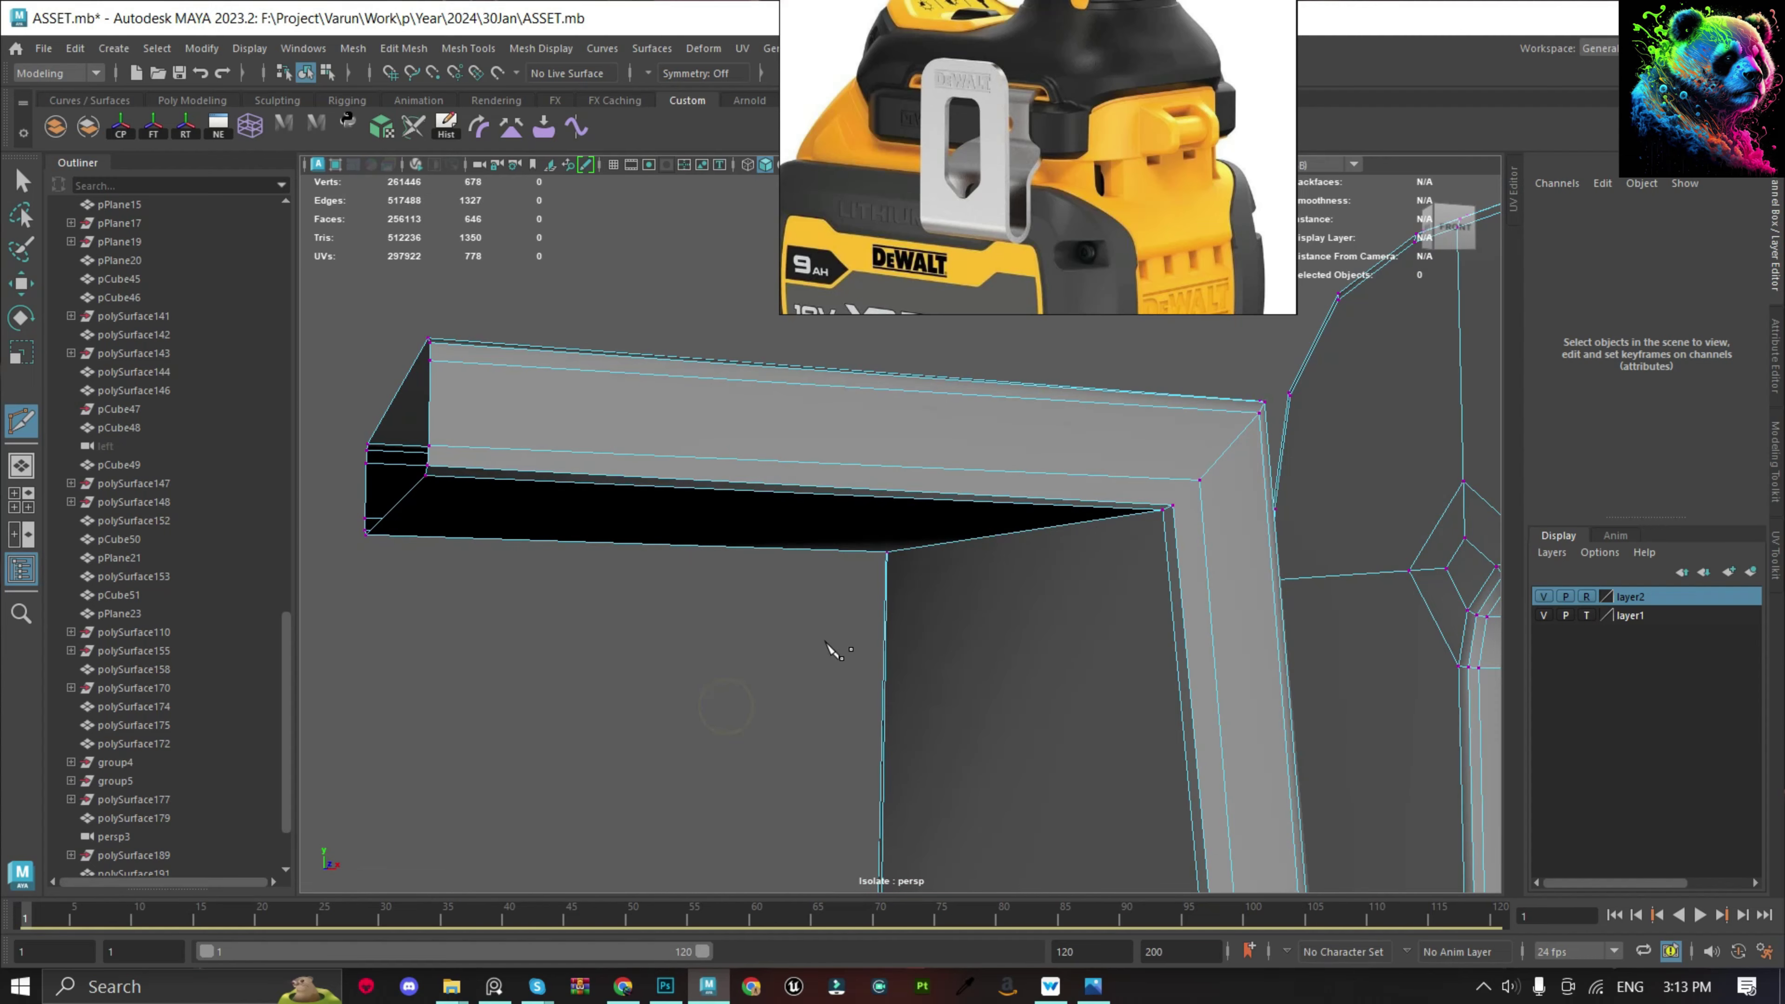
Bevel the clip's corner edge with 4 segments, then clear the selection.
left_click(1237, 476)
key("ctrl+b")
left_click_drag(331, 215, 372, 215)
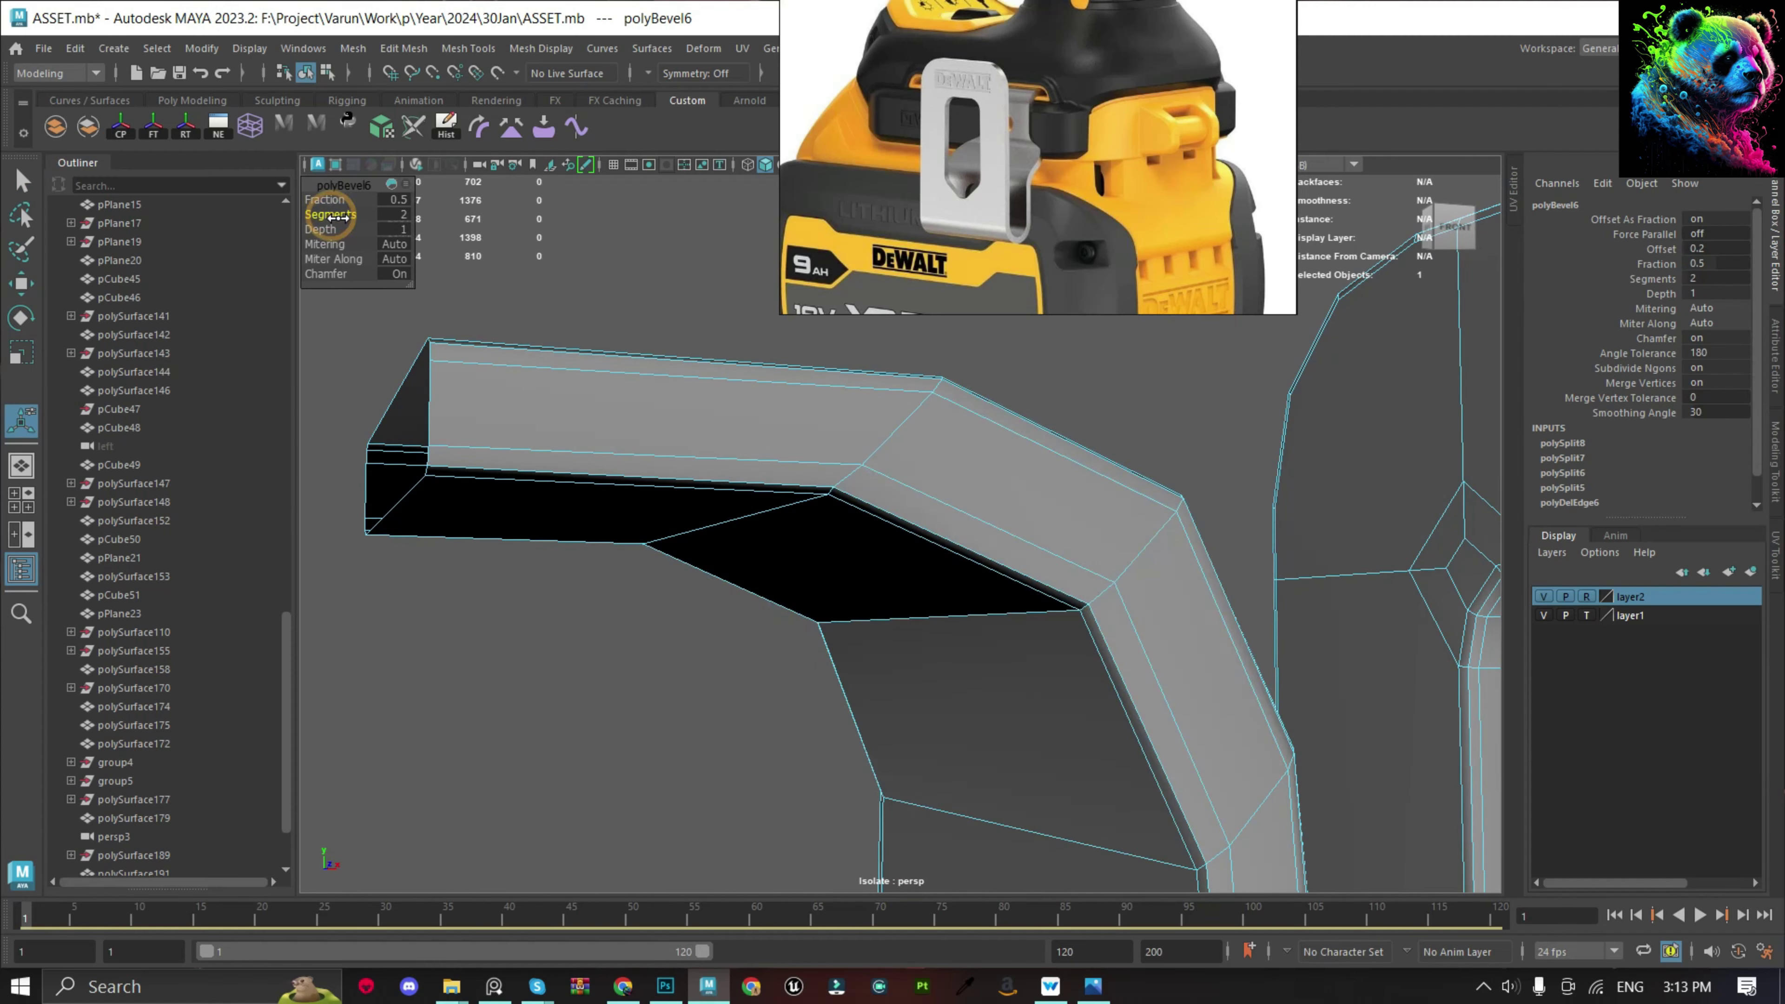
left_click_drag(914, 534, 1101, 503, "alt")
key("F8")
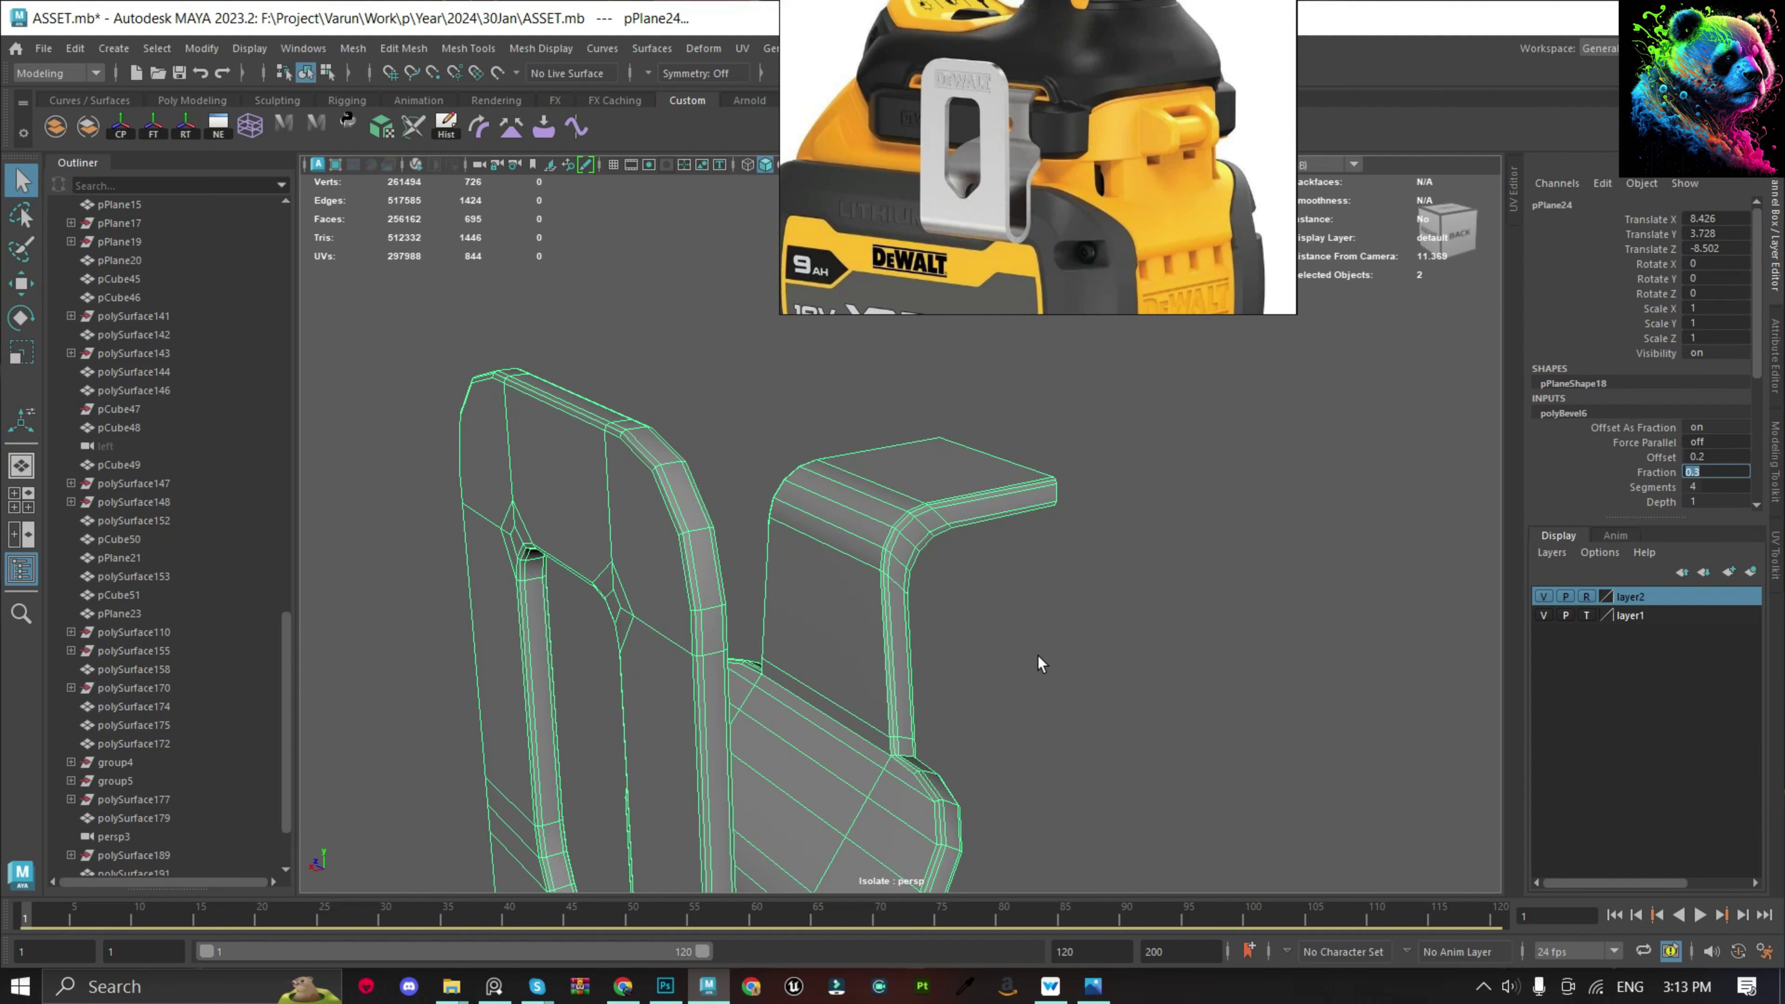
left_click(857, 522)
left_click(1135, 633)
Show the whole drill again, then select and frame the rear vent piece.
key("ctrl+1")
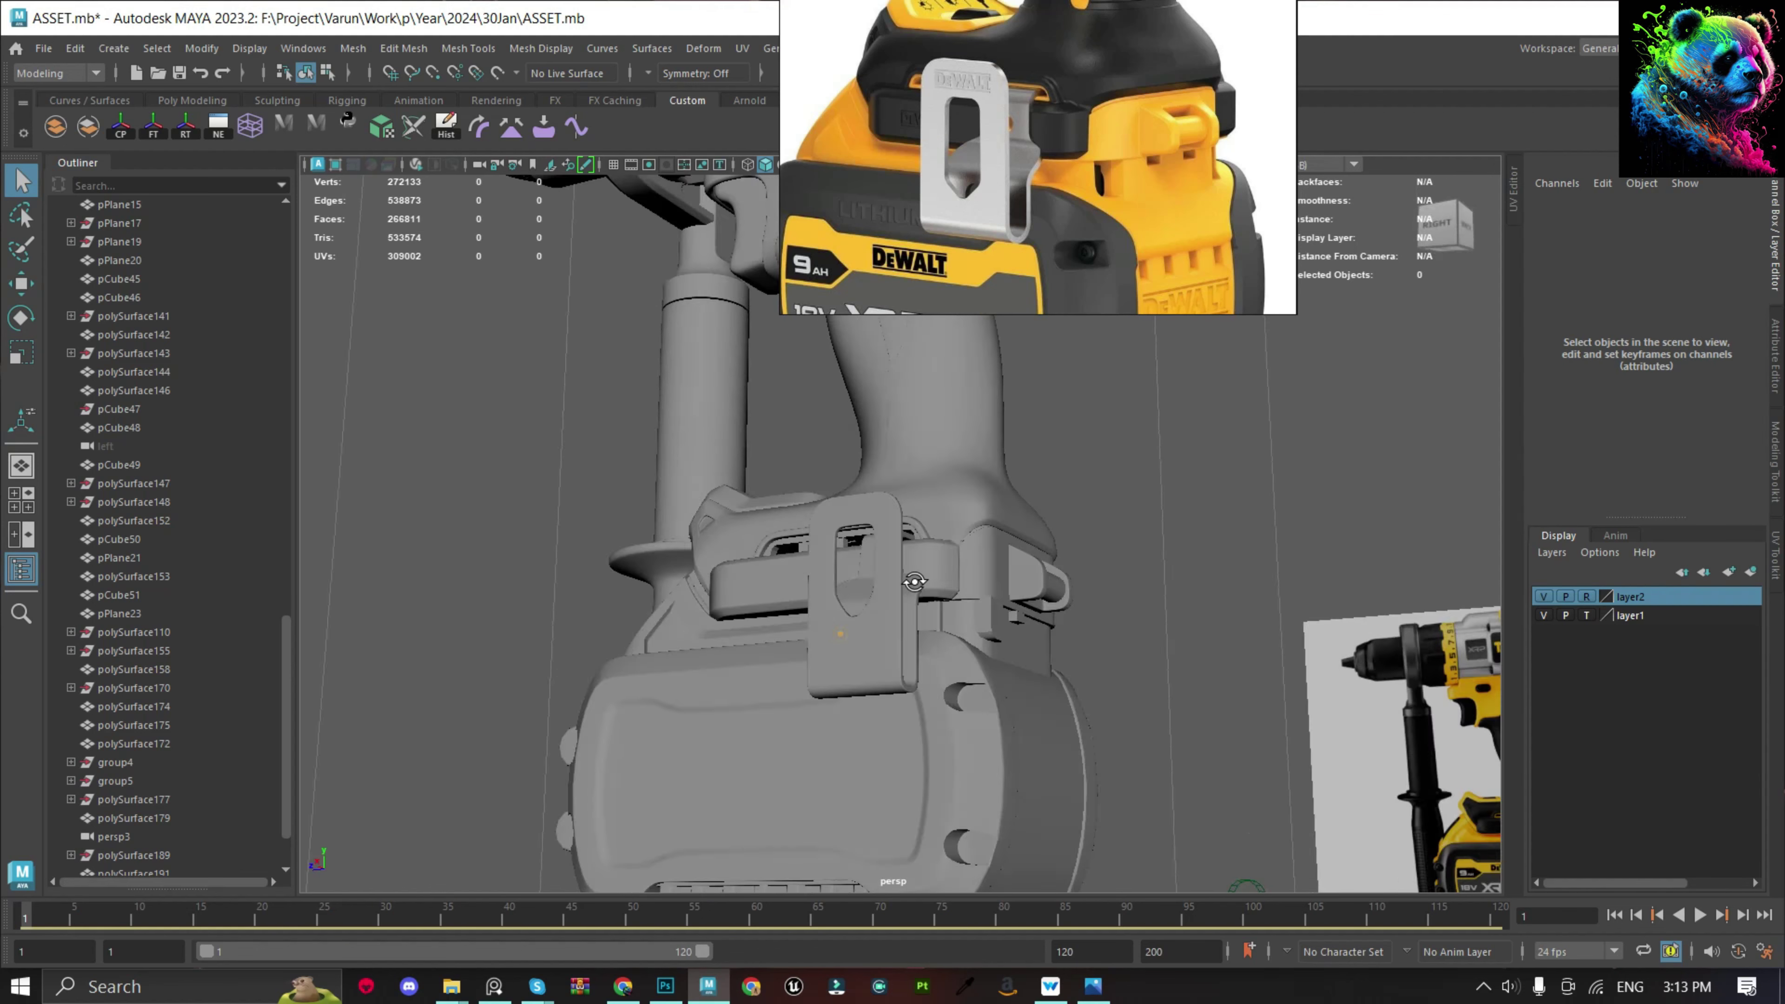
left_click(900, 620)
left_click(1242, 514)
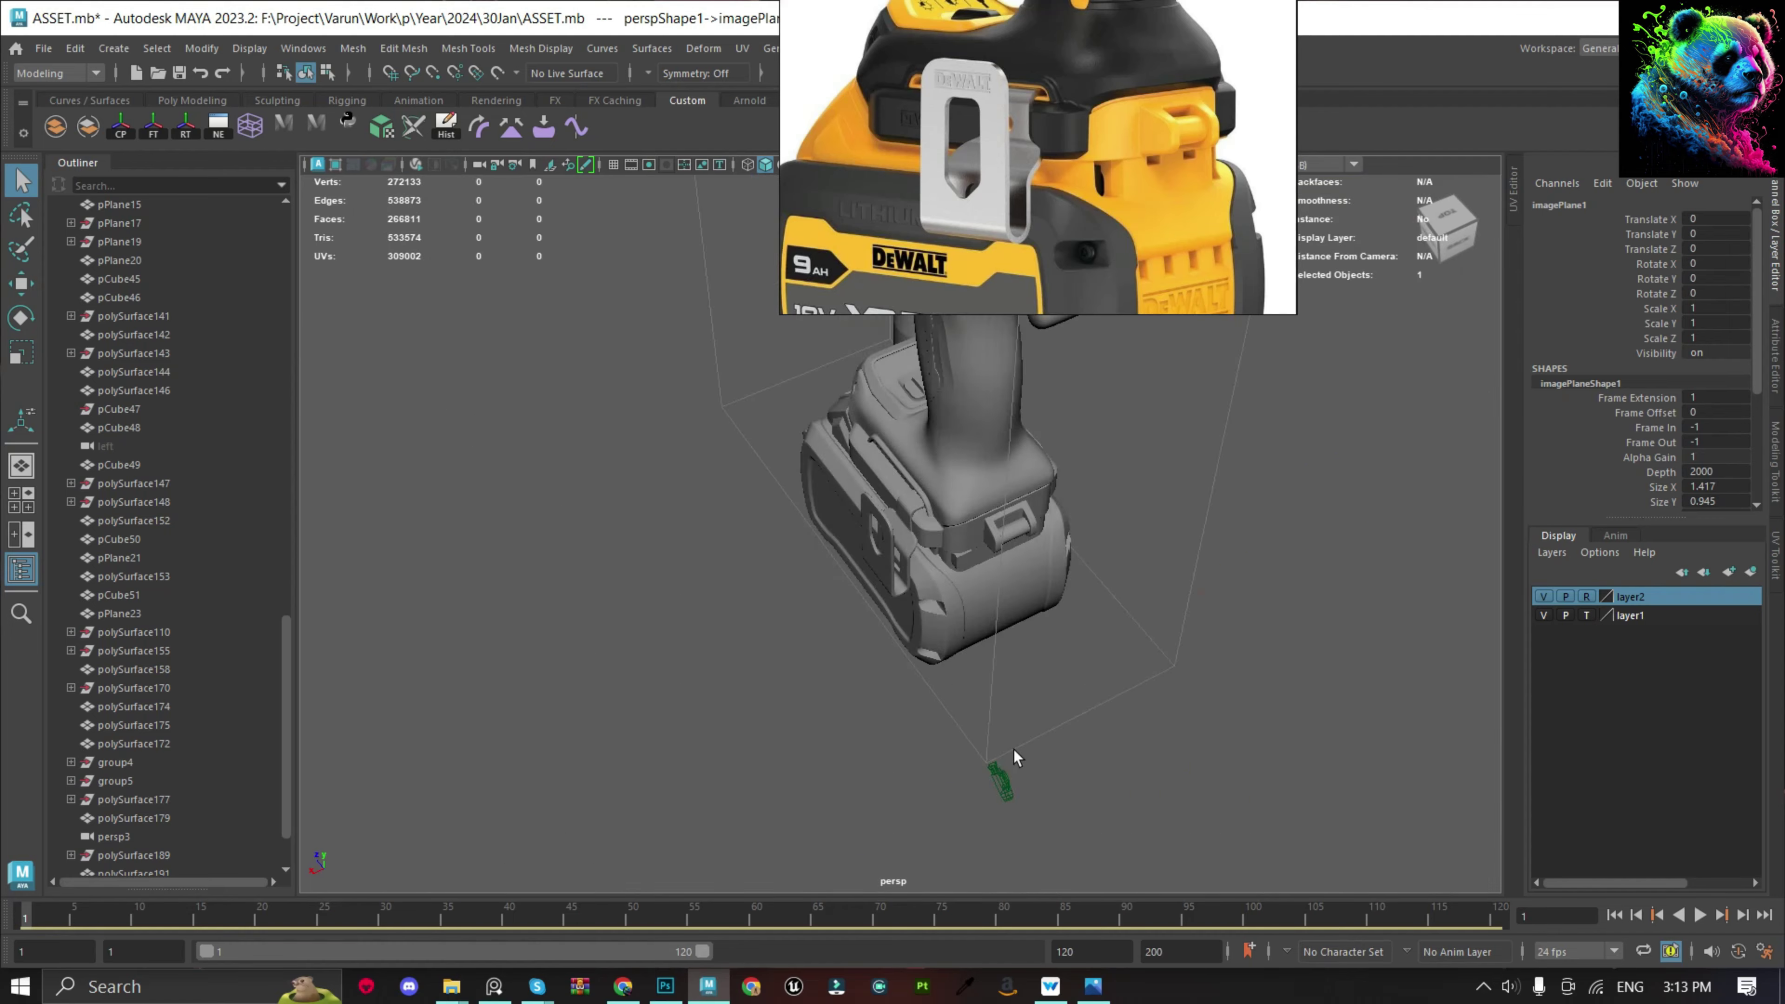
left_click(1191, 622)
scroll(1192, 621, "up", 5)
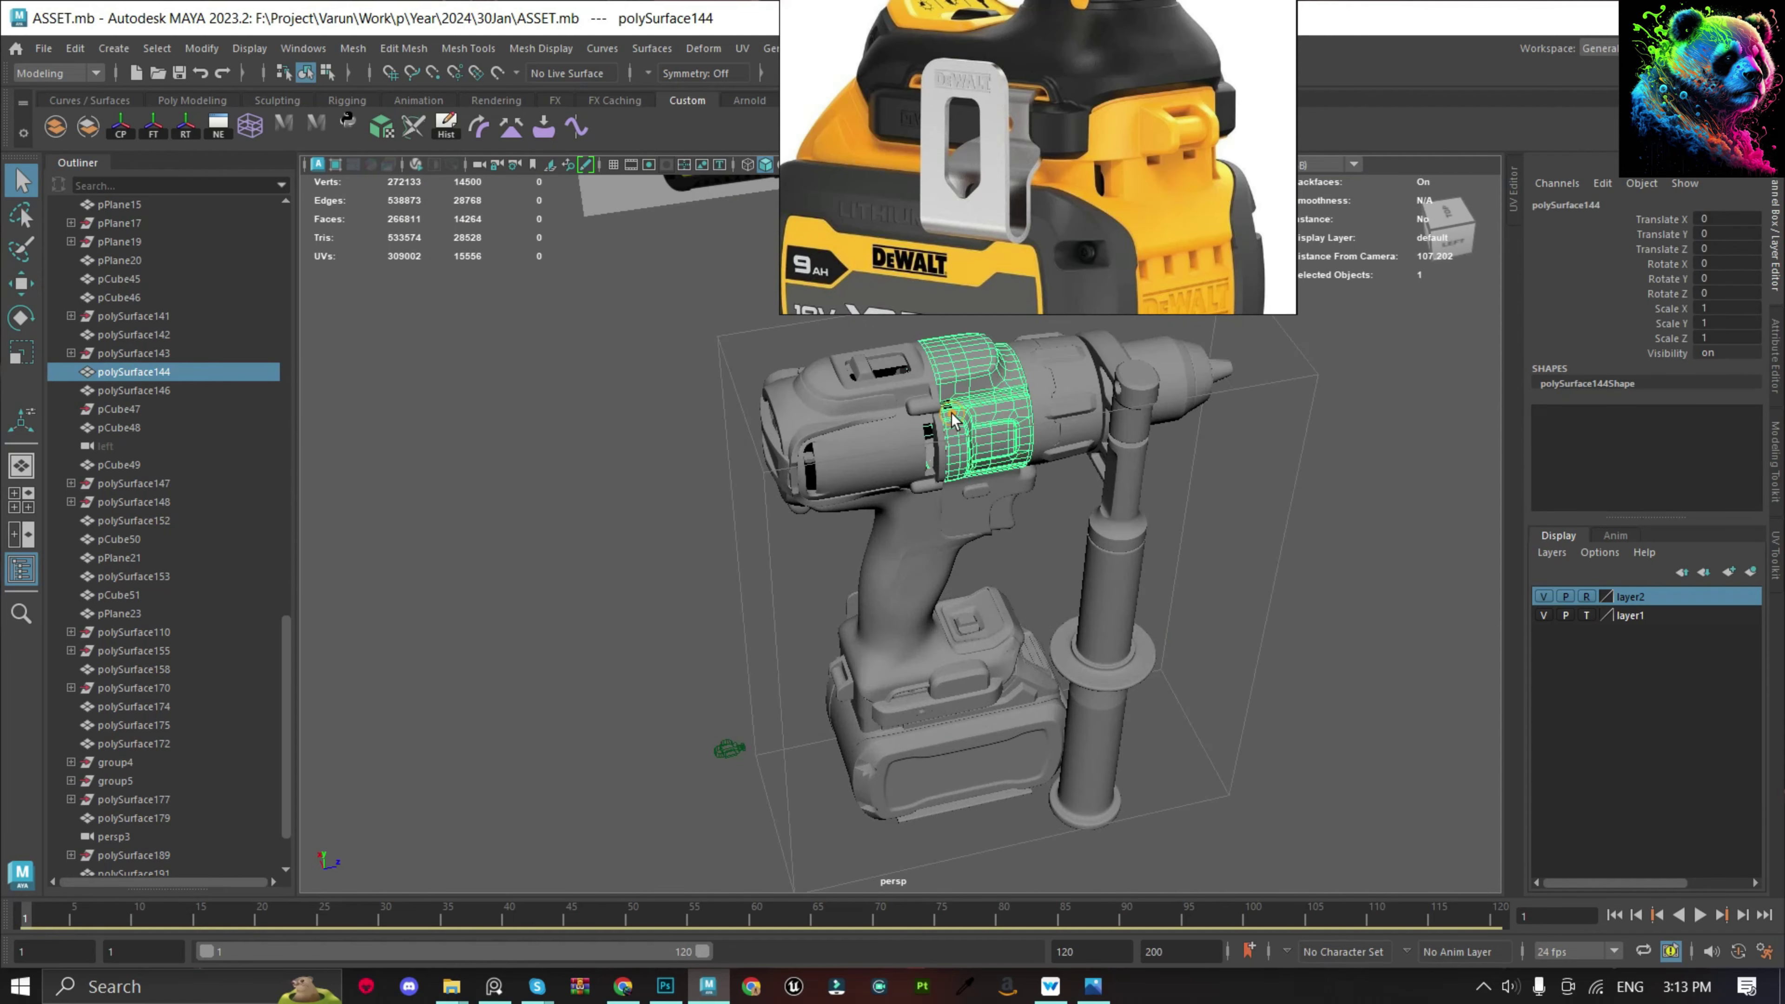
mouse_move(1192, 621)
left_mouse_down("alt")
mouse_move(1272, 520)
mouse_move(1216, 486)
mouse_move(1141, 606)
left_mouse_up("alt")
scroll(1193, 520, "down", 5)
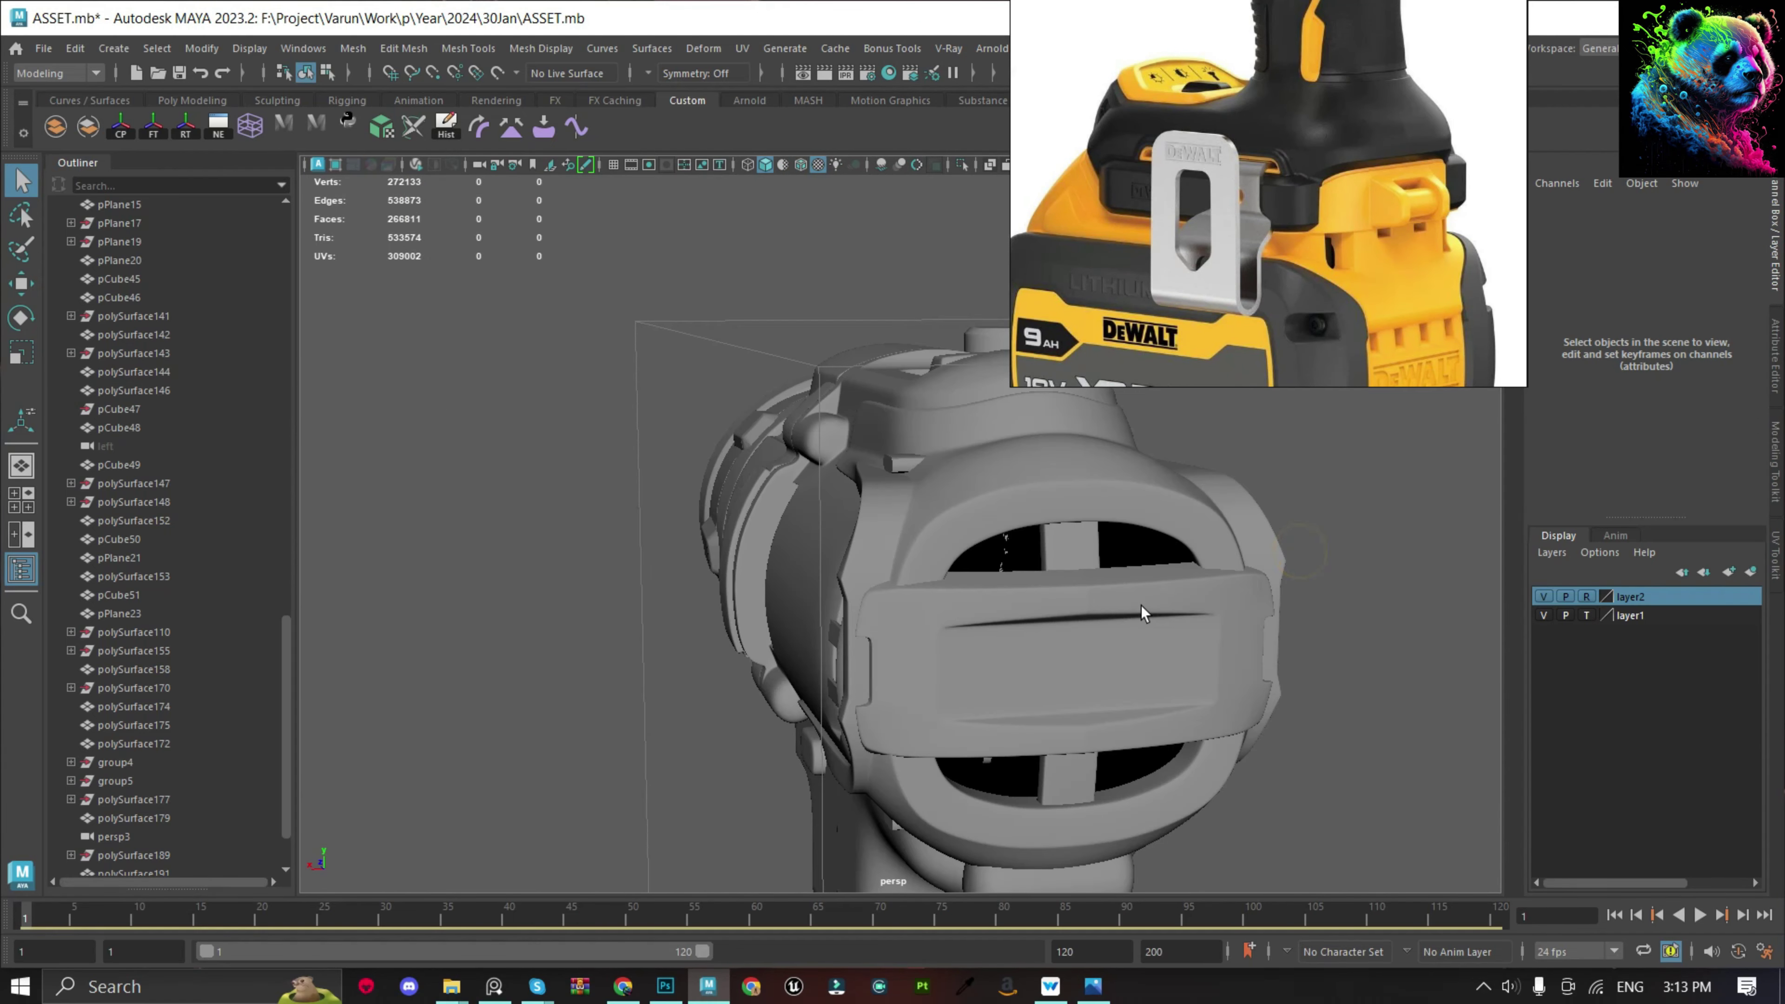
left_click(1070, 588)
key("f")
left_click_drag(919, 578, 871, 492, "alt")
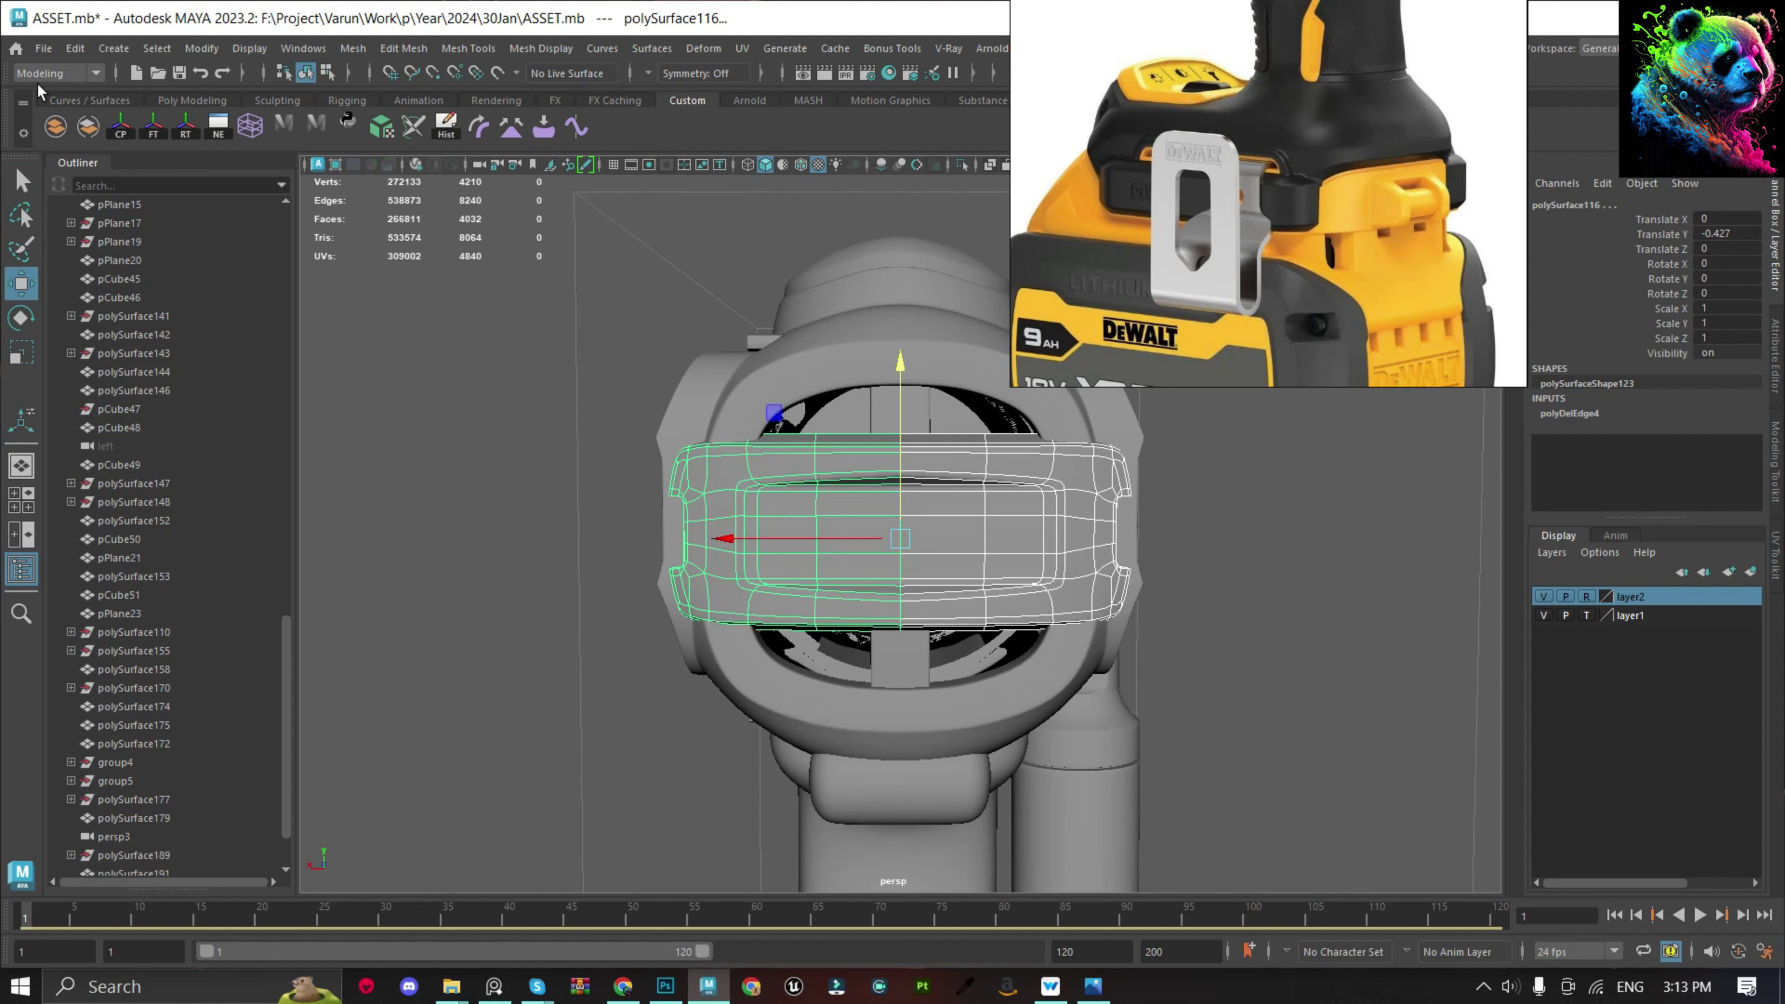
Combine the rear vent halves into one mesh and merge the centre seam vertices.
left_click(56, 127)
key("F9")
left_click_drag(863, 407, 914, 637)
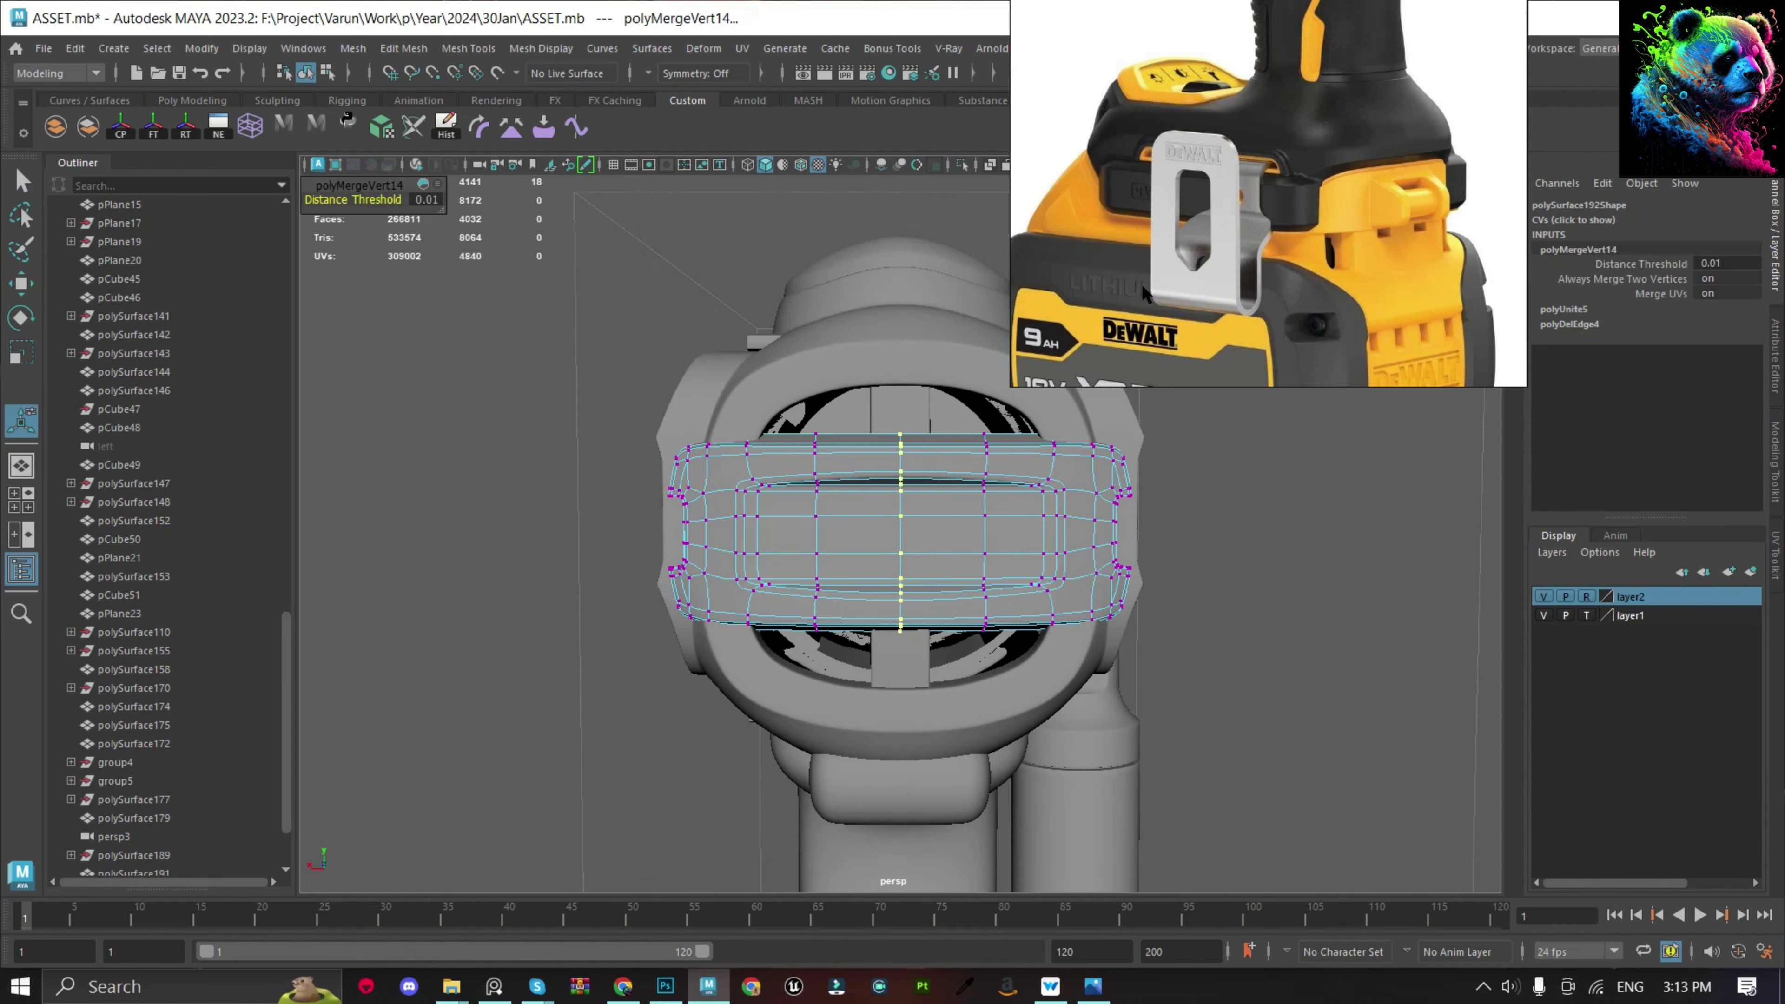
key("F8")
left_click(1195, 548)
key("bracketleft")
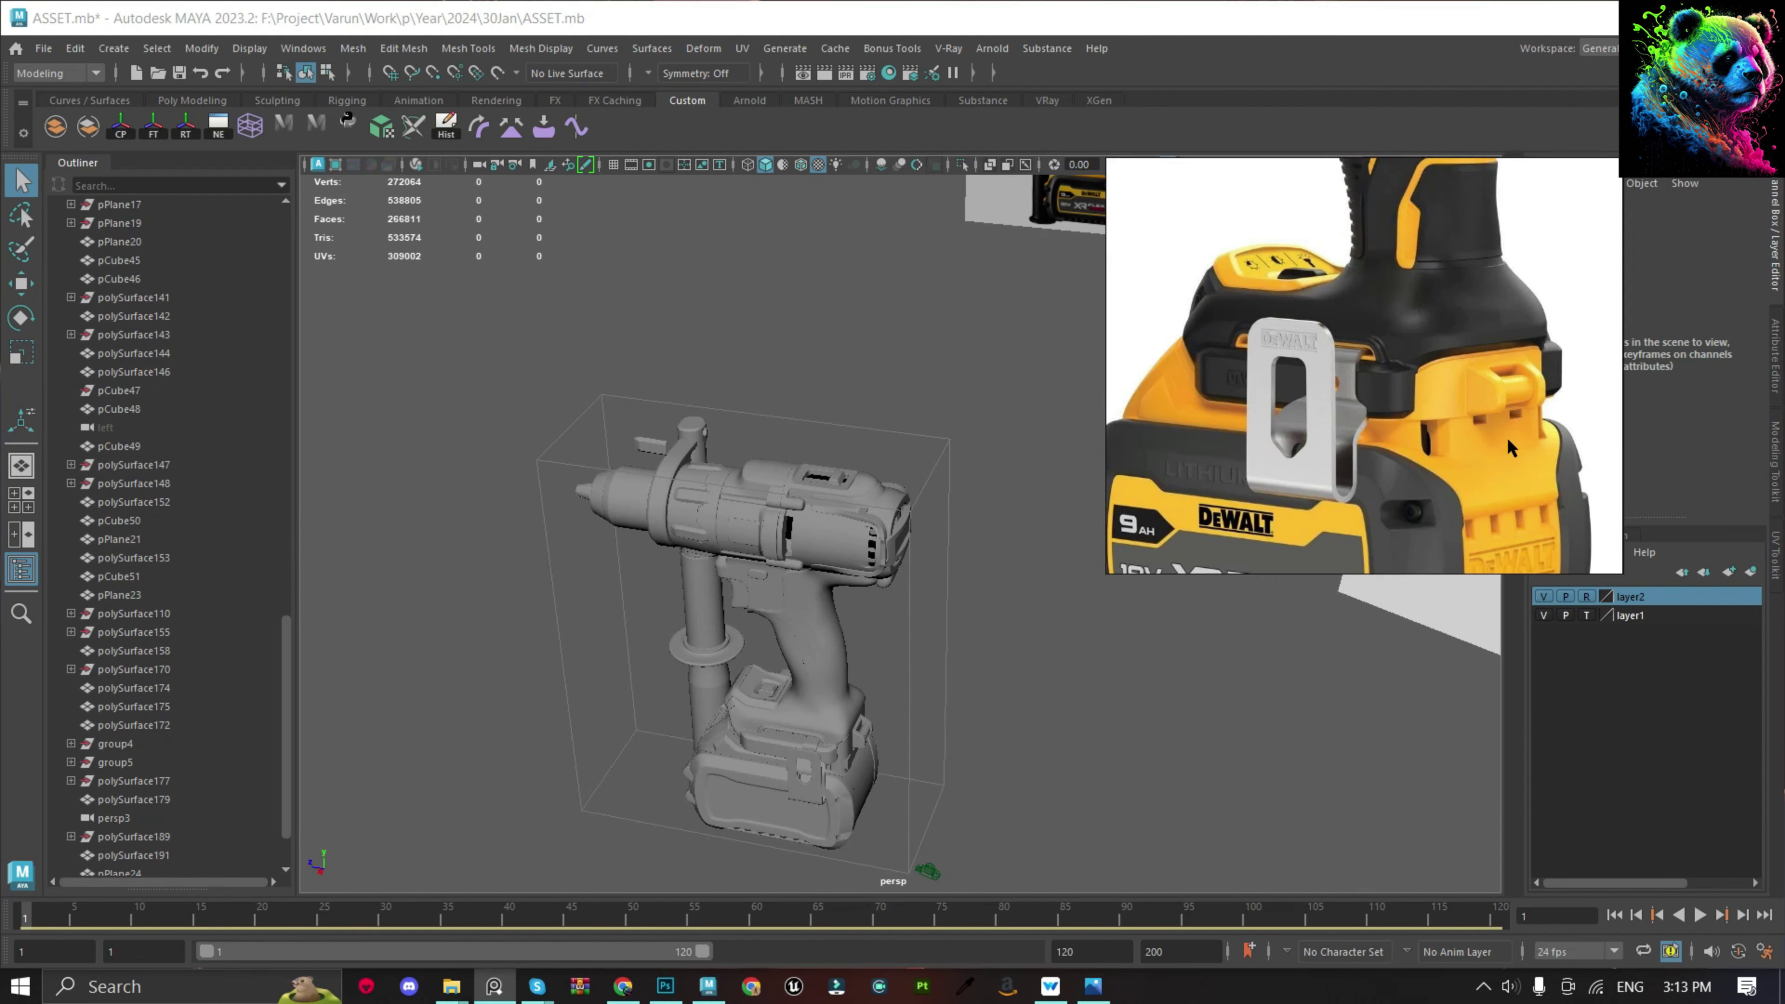
Orbit around the whole drill and save the scene.
scroll(1352, 512, "up", 3)
left_click_drag(1054, 535, 904, 584, "alt")
scroll(904, 583, "up", 3)
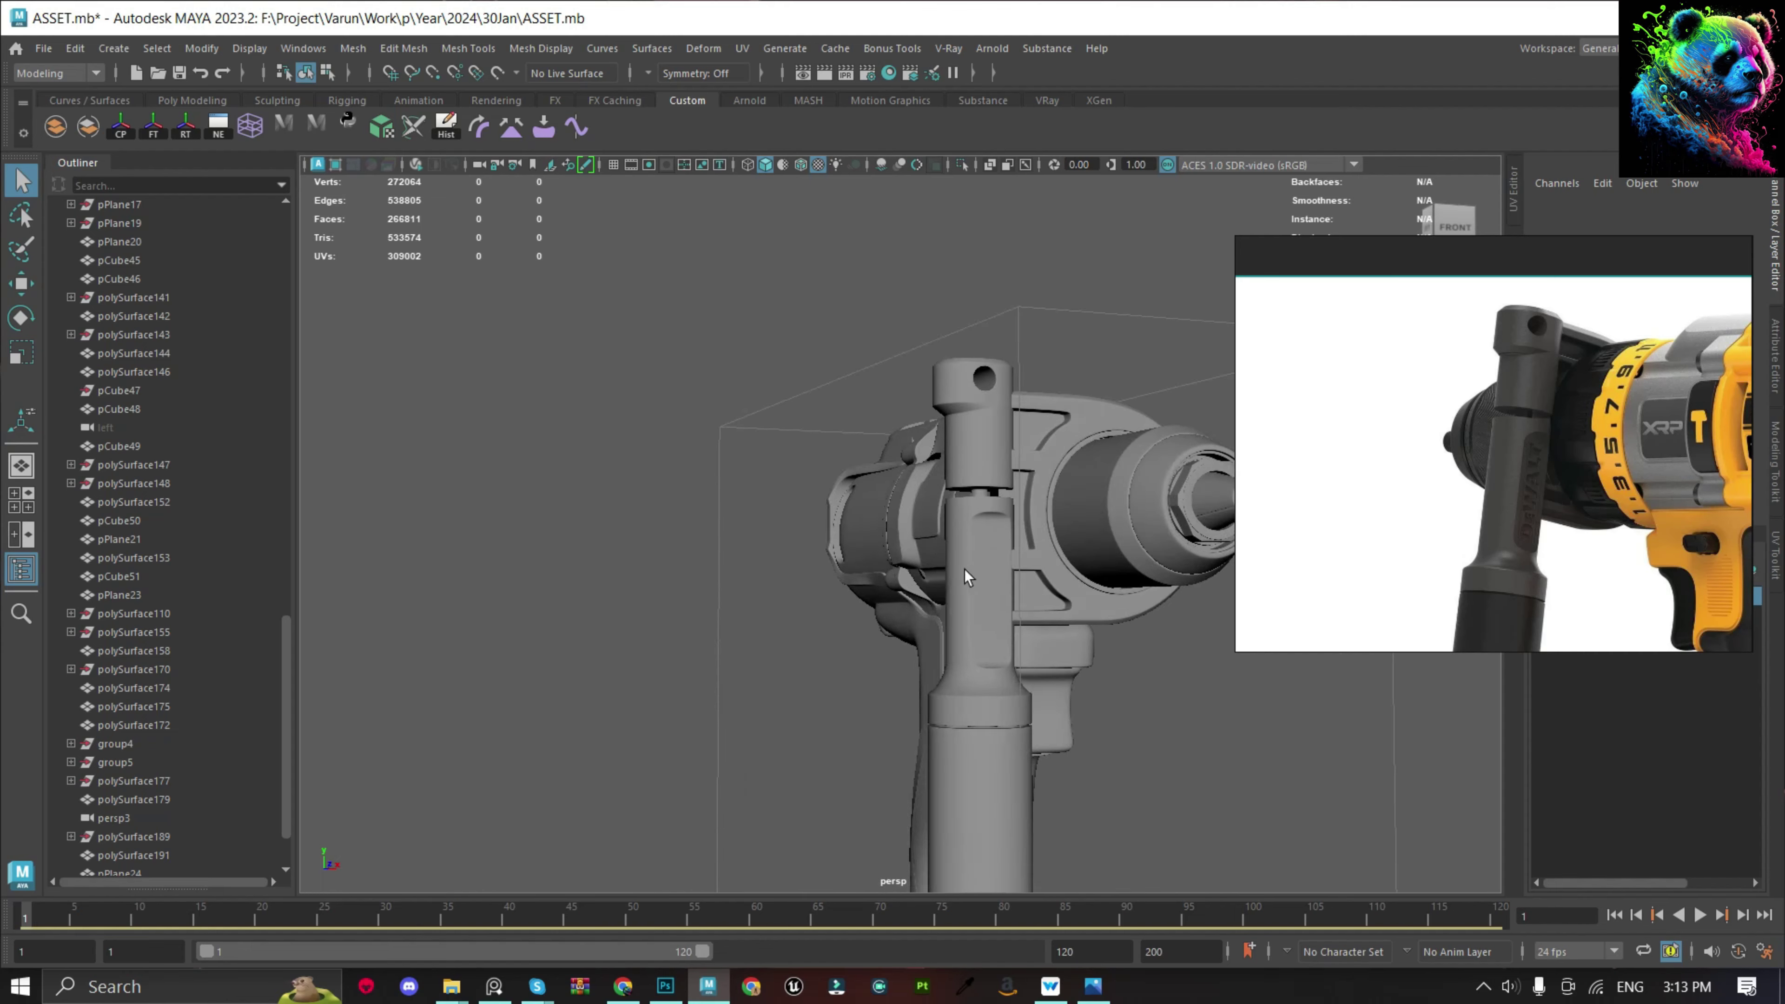
scroll(962, 574, "up", 3)
scroll(1462, 584, "up", 3)
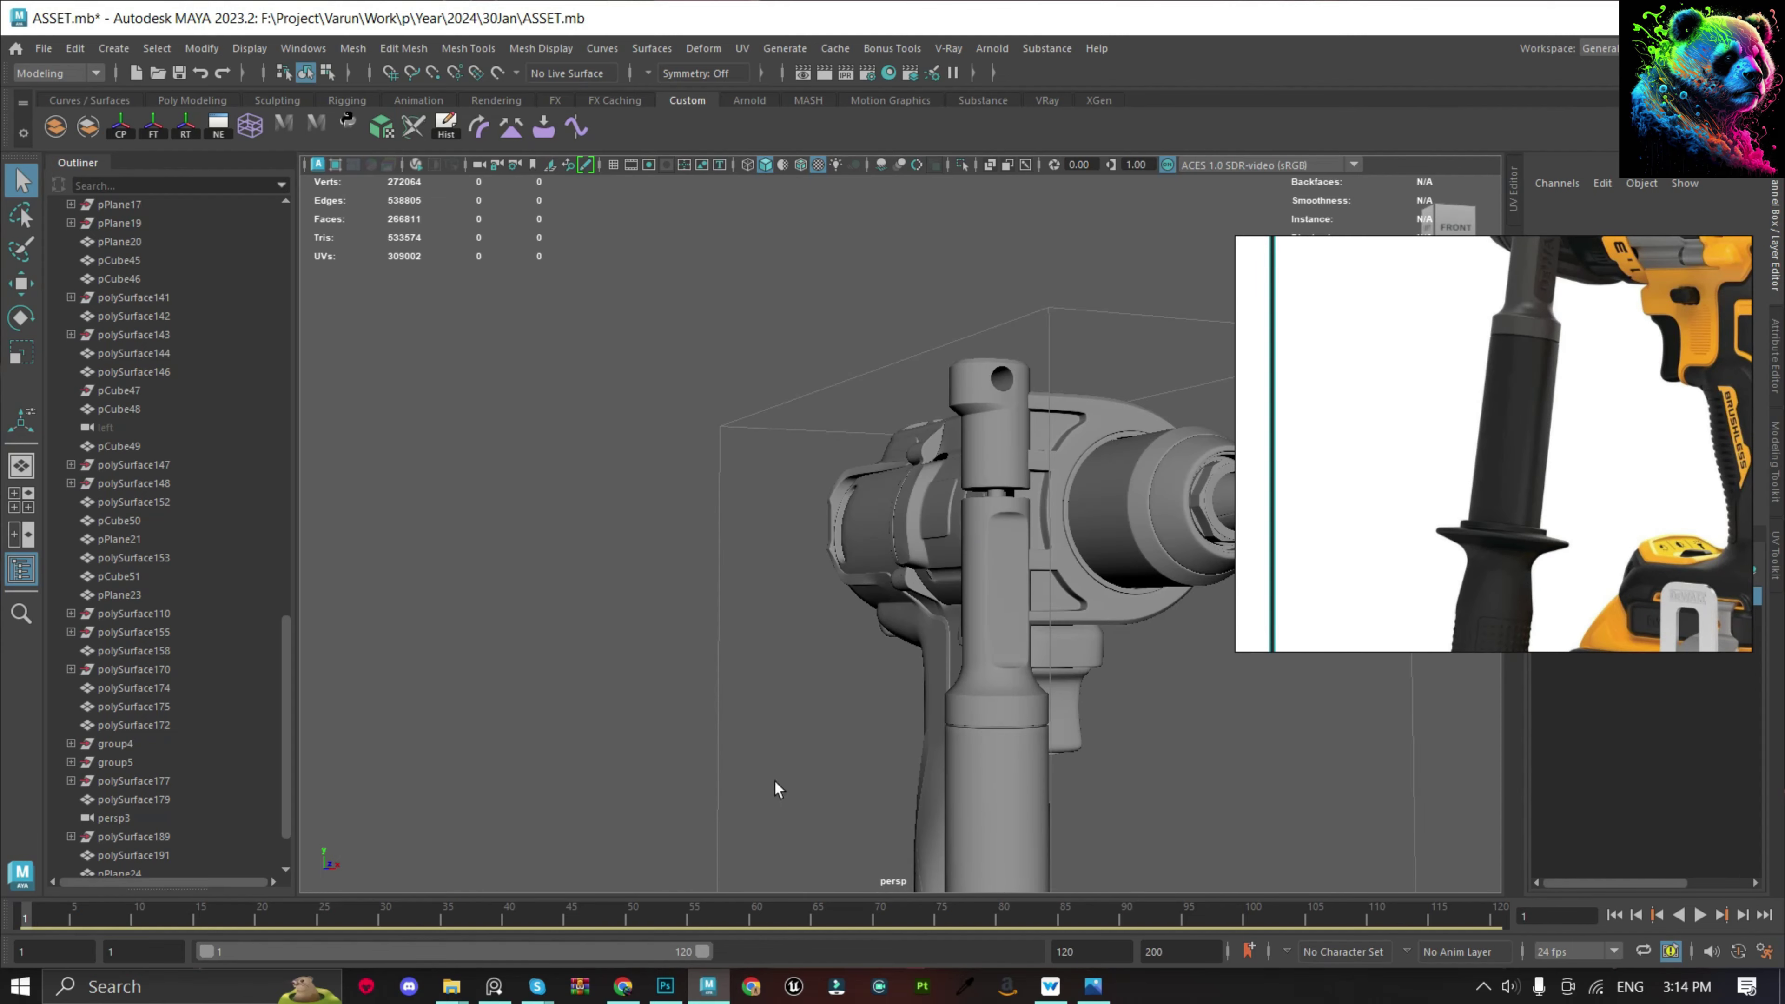
mouse_move(776, 789)
left_mouse_down("alt")
mouse_move(1079, 228)
mouse_move(1012, 339)
left_mouse_up("alt")
scroll(1012, 339, "down", 3)
key("ctrl+s")
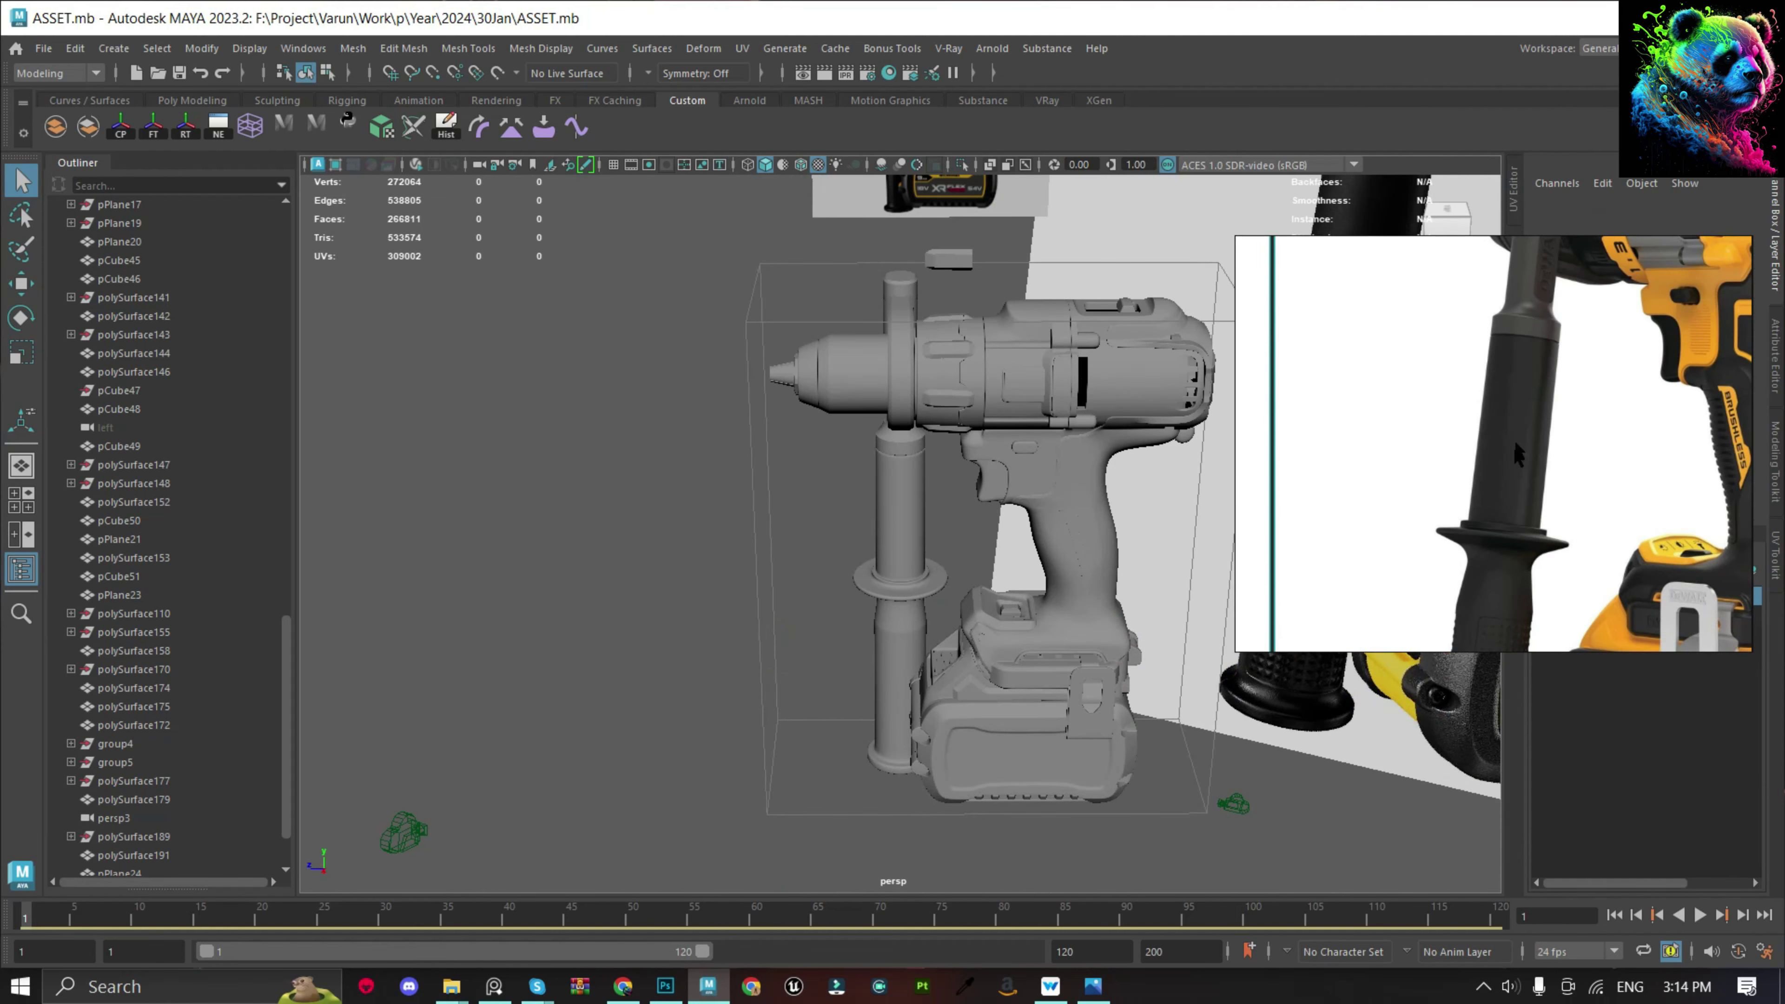
Inspect the chuck's rear vertices in see-through shading at frame 62.
scroll(1470, 485, "down", 3)
scroll(1357, 502, "up", 3)
scroll(1265, 542, "up", 3)
mouse_move(1226, 552)
left_mouse_down("alt")
mouse_move(1081, 563)
mouse_move(1110, 459)
left_mouse_up("alt")
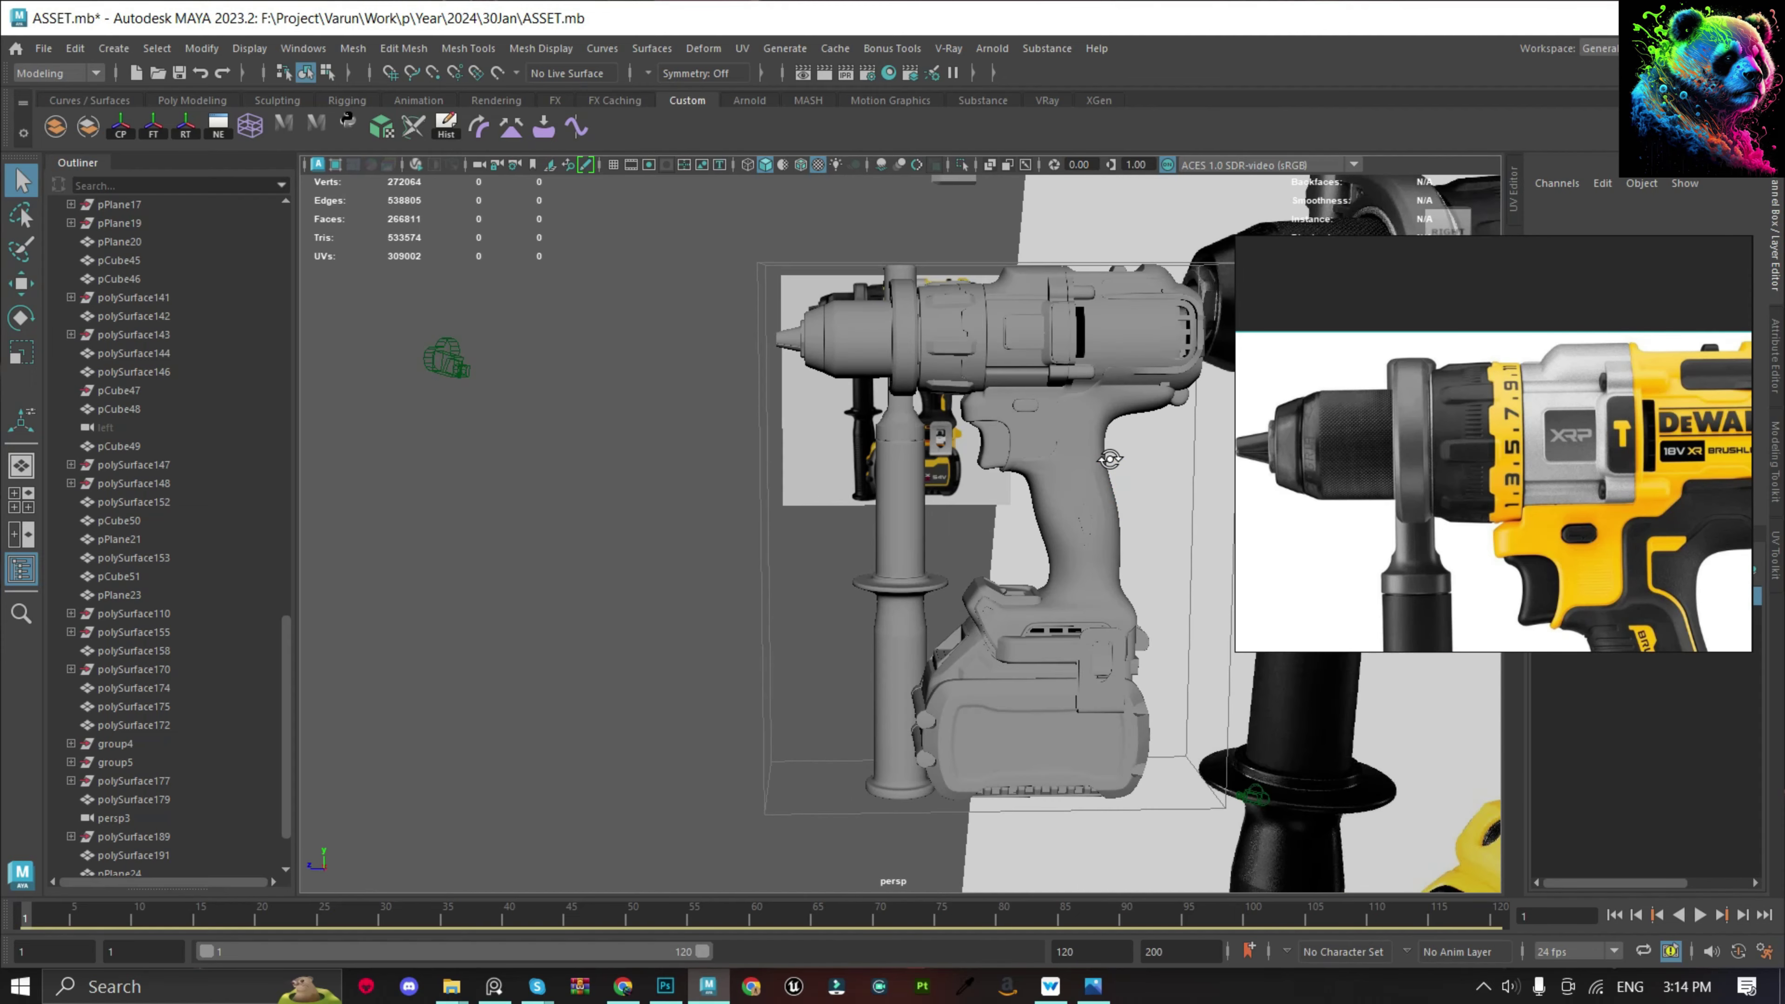
left_click(738, 226)
key("f")
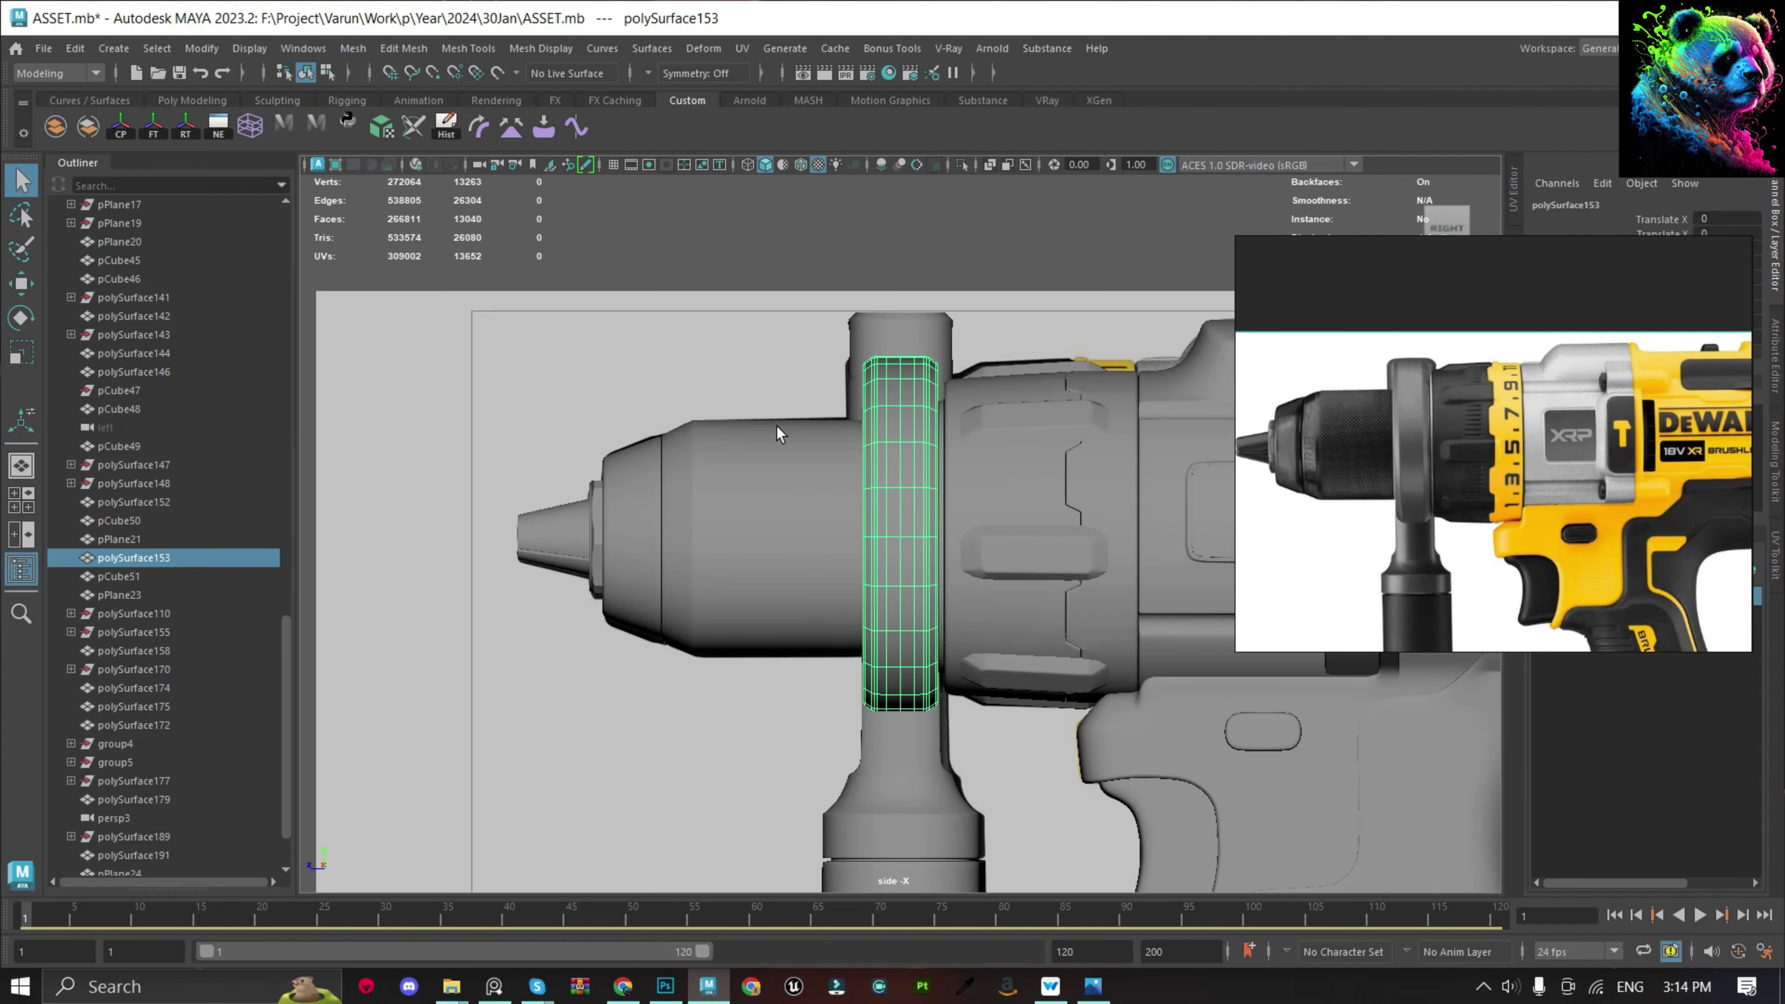
left_click_drag(1089, 910, 780, 914)
key("alt+x")
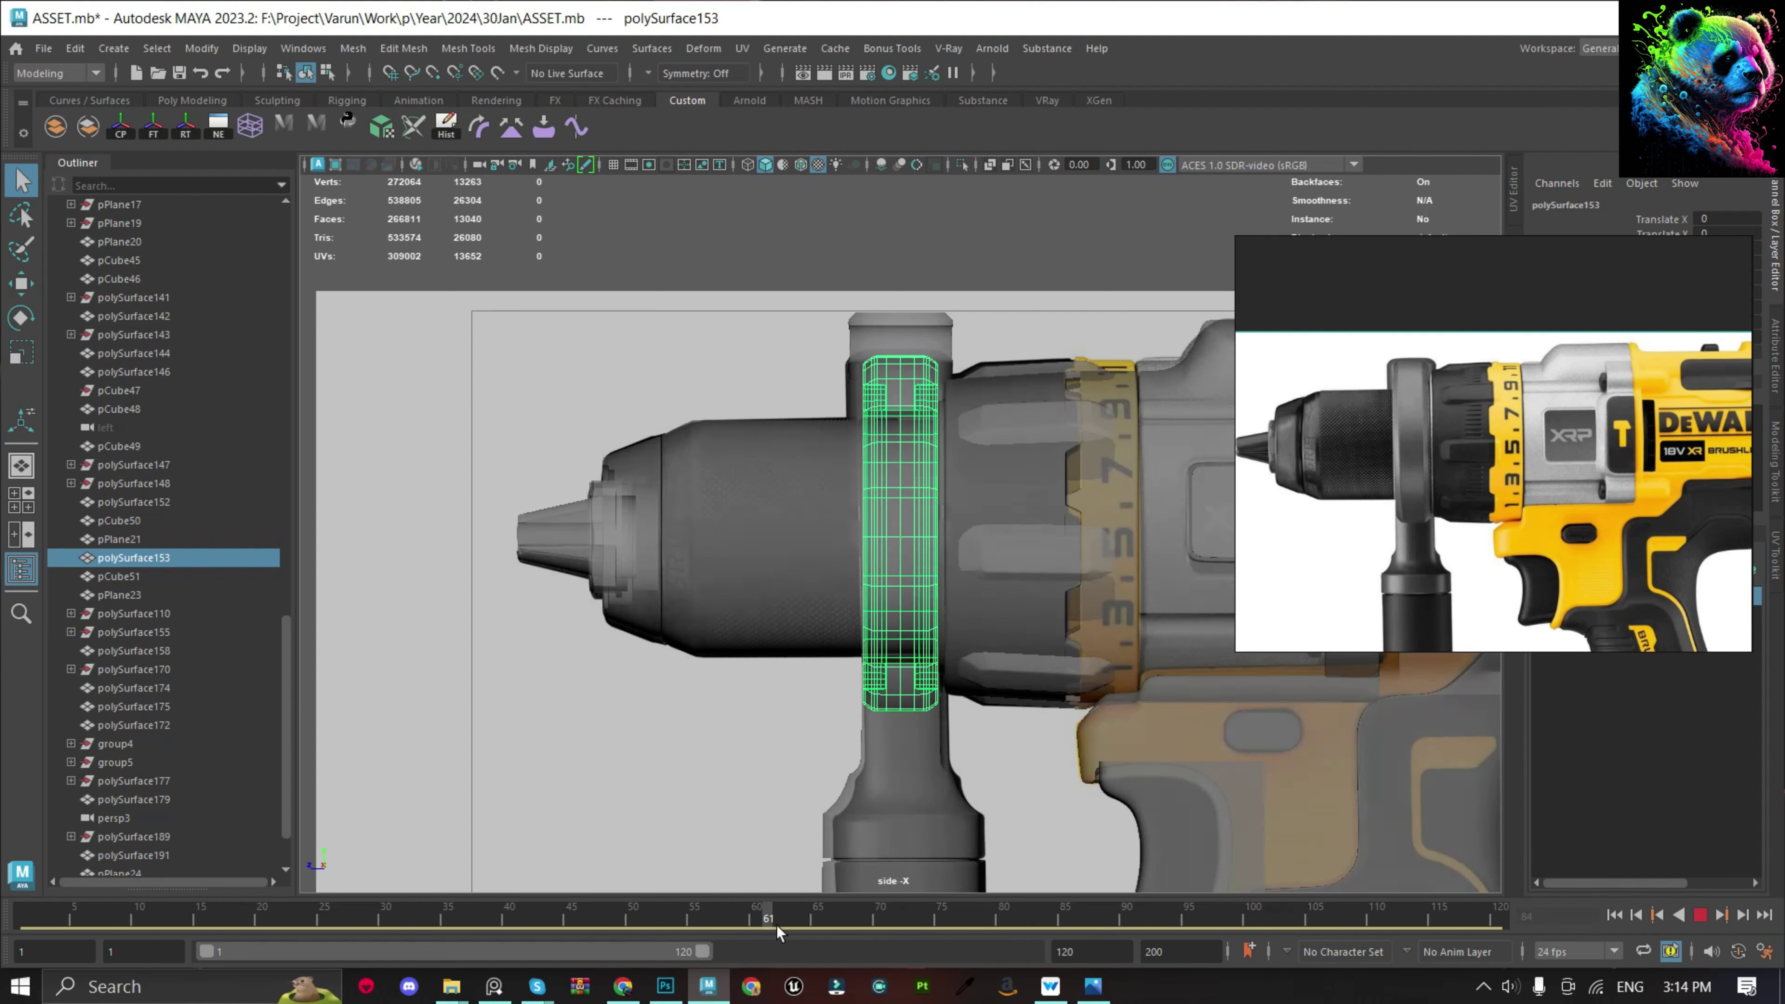
left_click(709, 483)
left_click_drag(685, 388, 734, 544)
key("f")
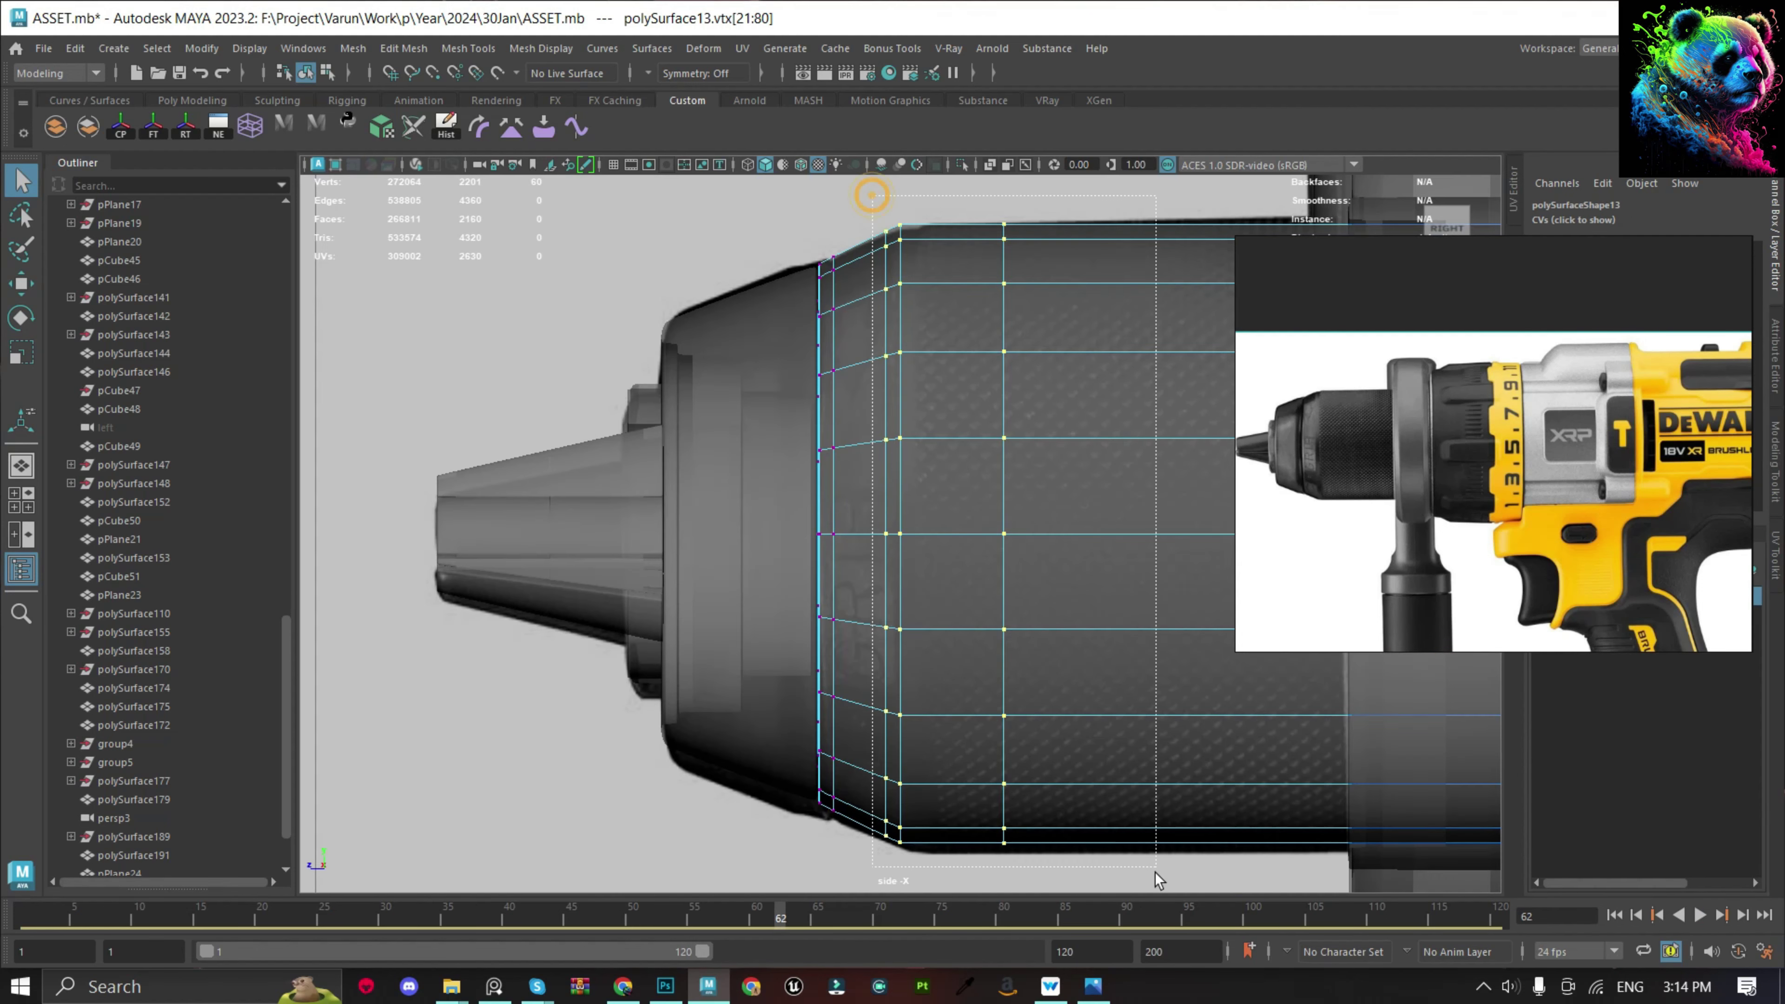
Return to the perspective view with normal shading and inspect the chuck and grooved collar.
key("space")
left_click(843, 667)
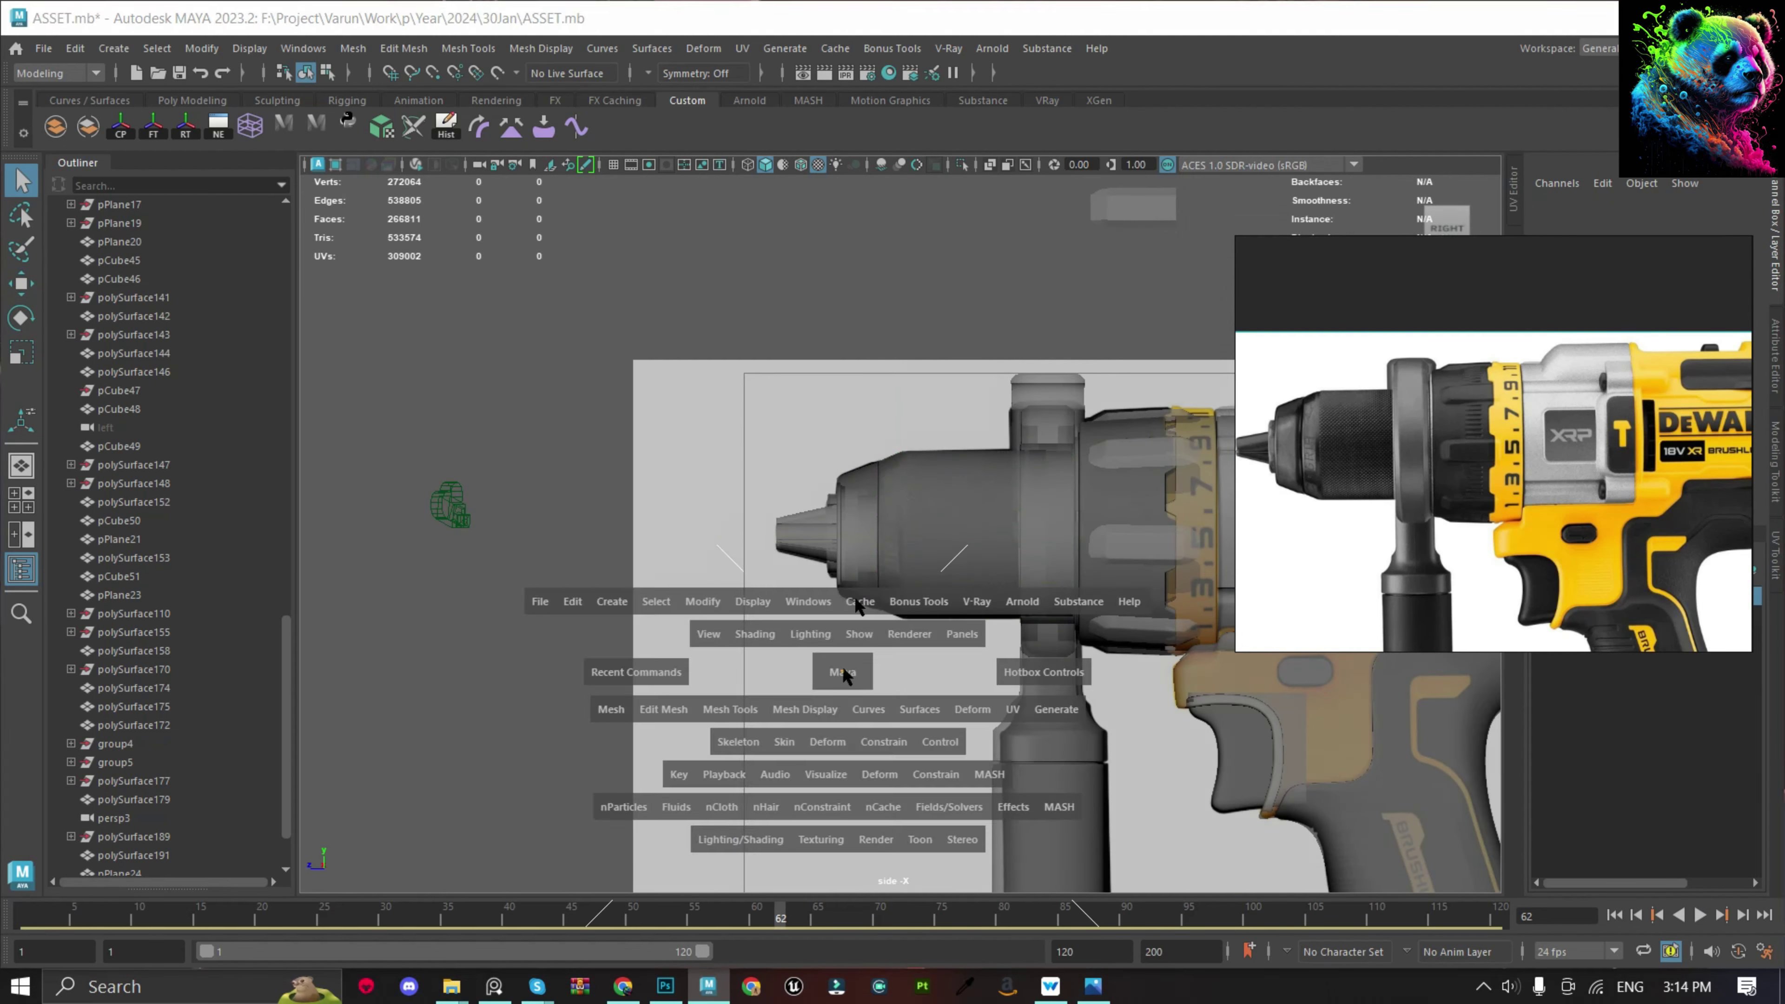
key("F8")
key("alt+x")
key("f")
key("alt+shift+v")
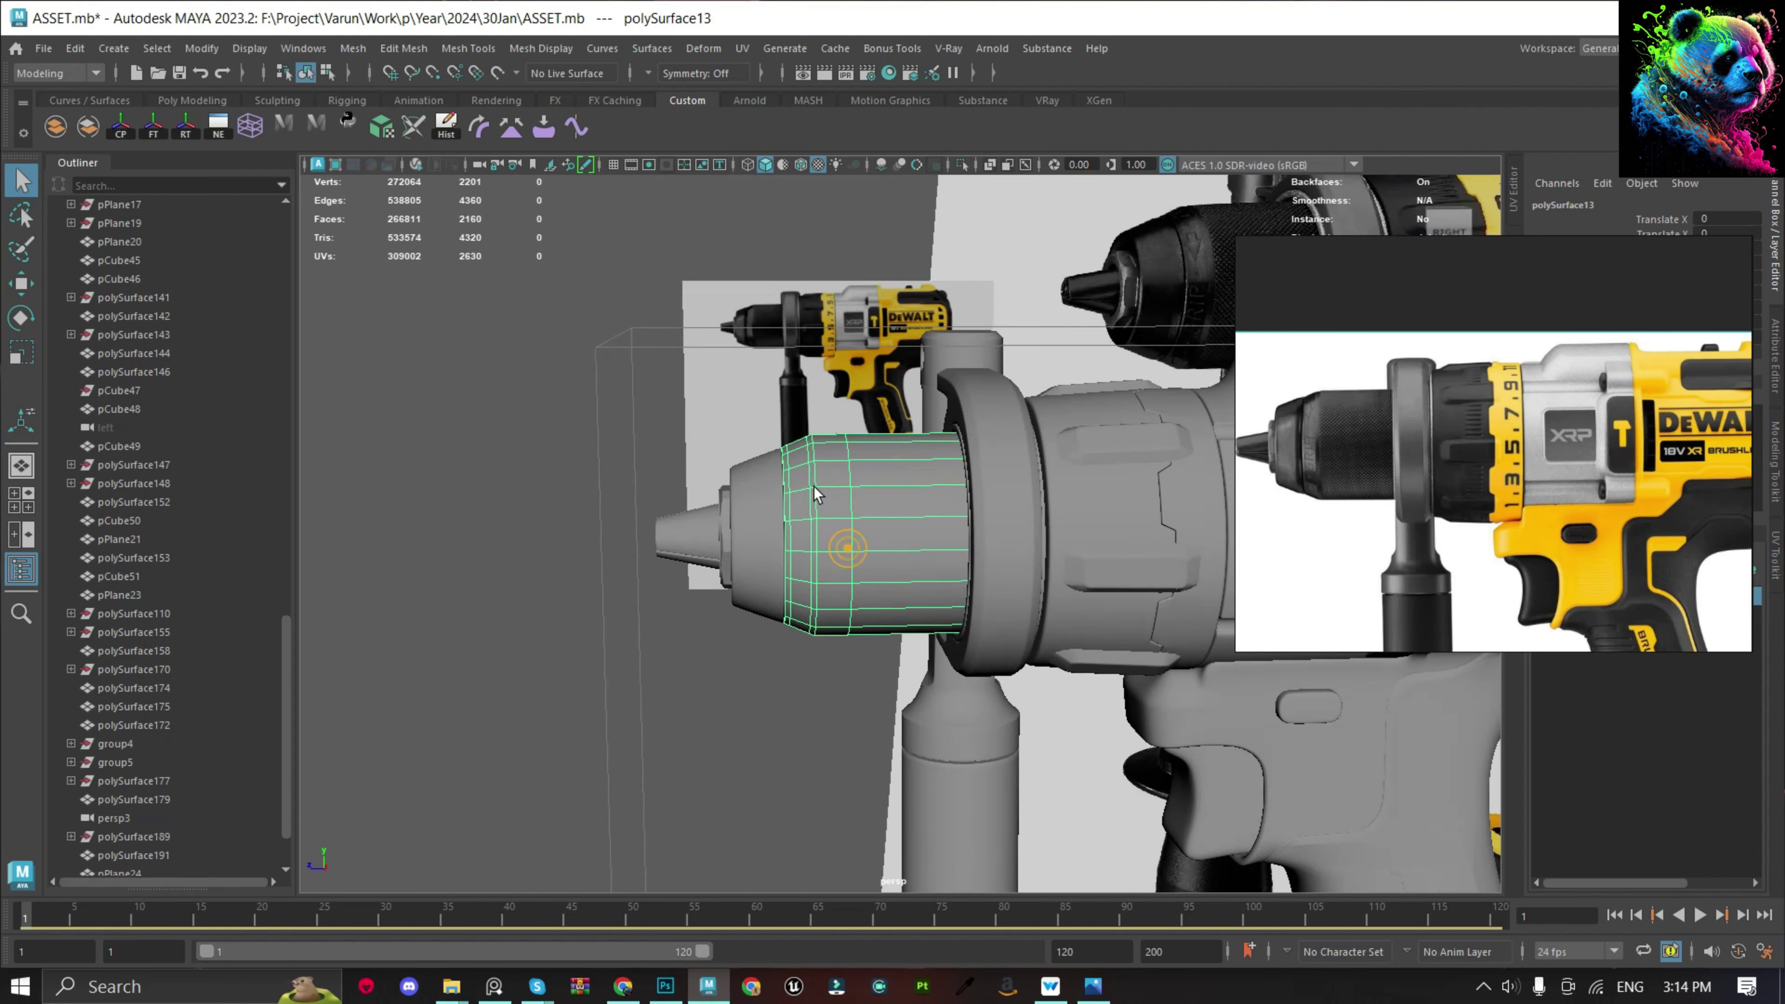
left_click(1127, 566)
key("f")
left_click(688, 680)
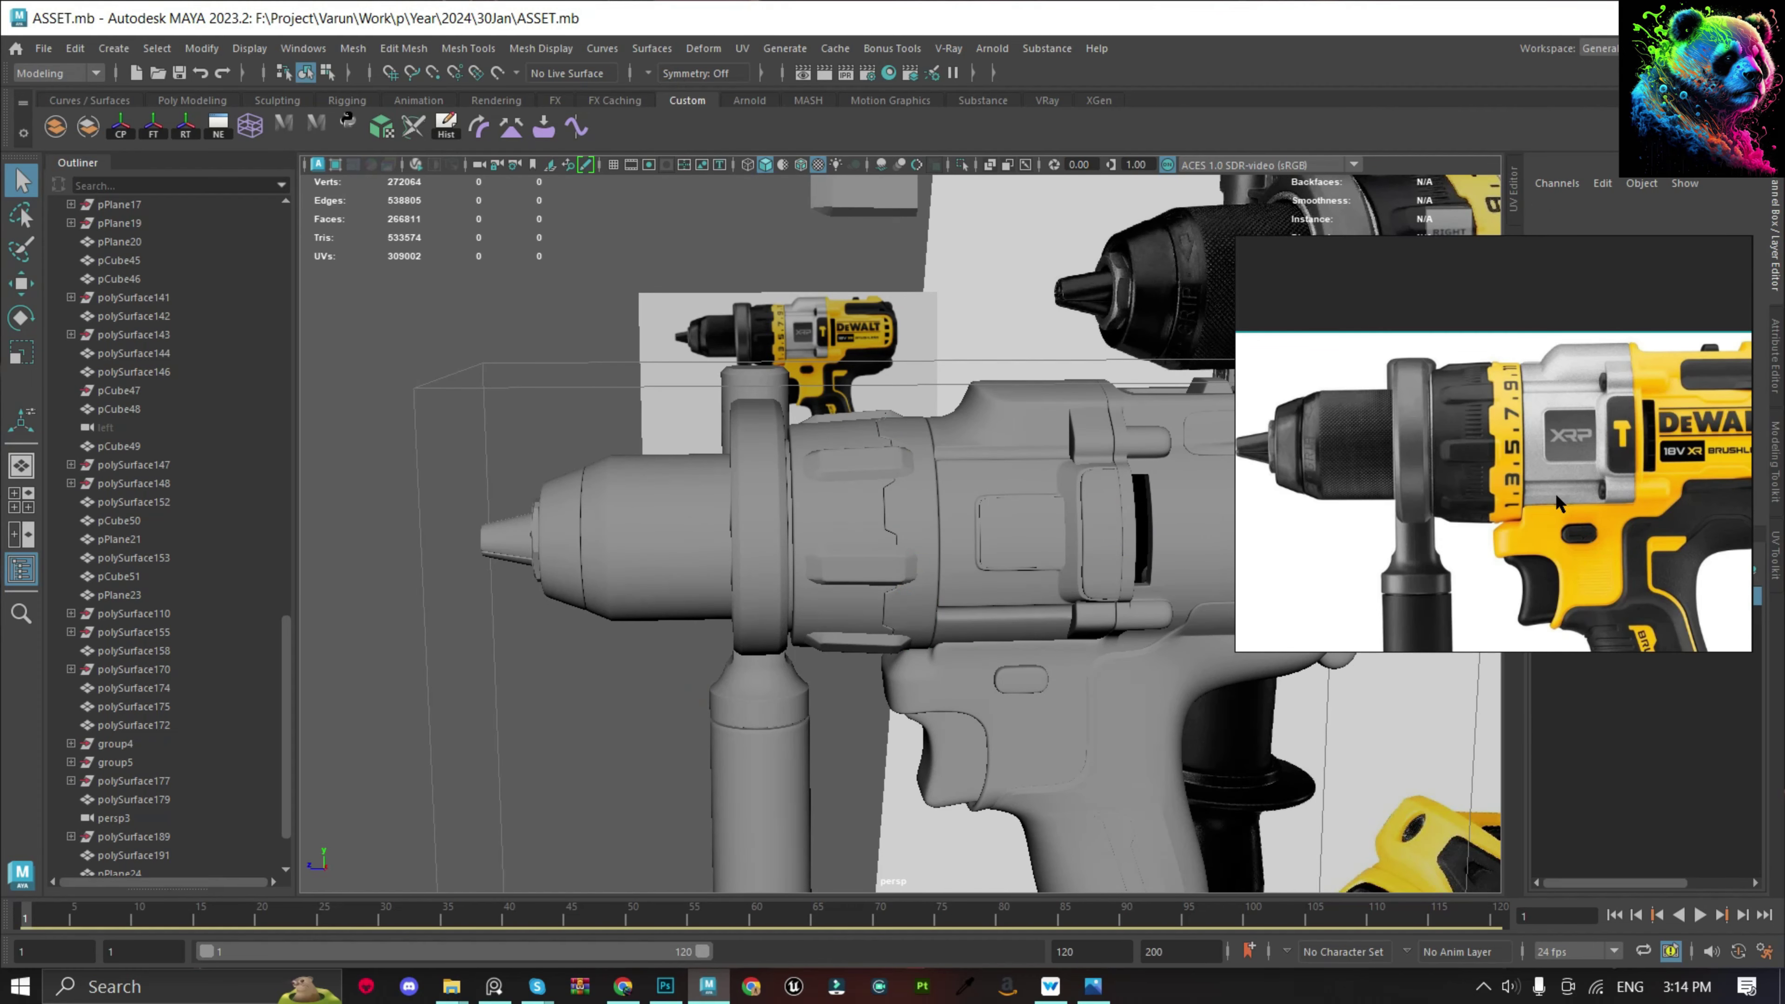
Select the small screw cylinder on the body shell and save the scene.
scroll(1491, 464, "down", 3)
left_click(1161, 475)
key("f")
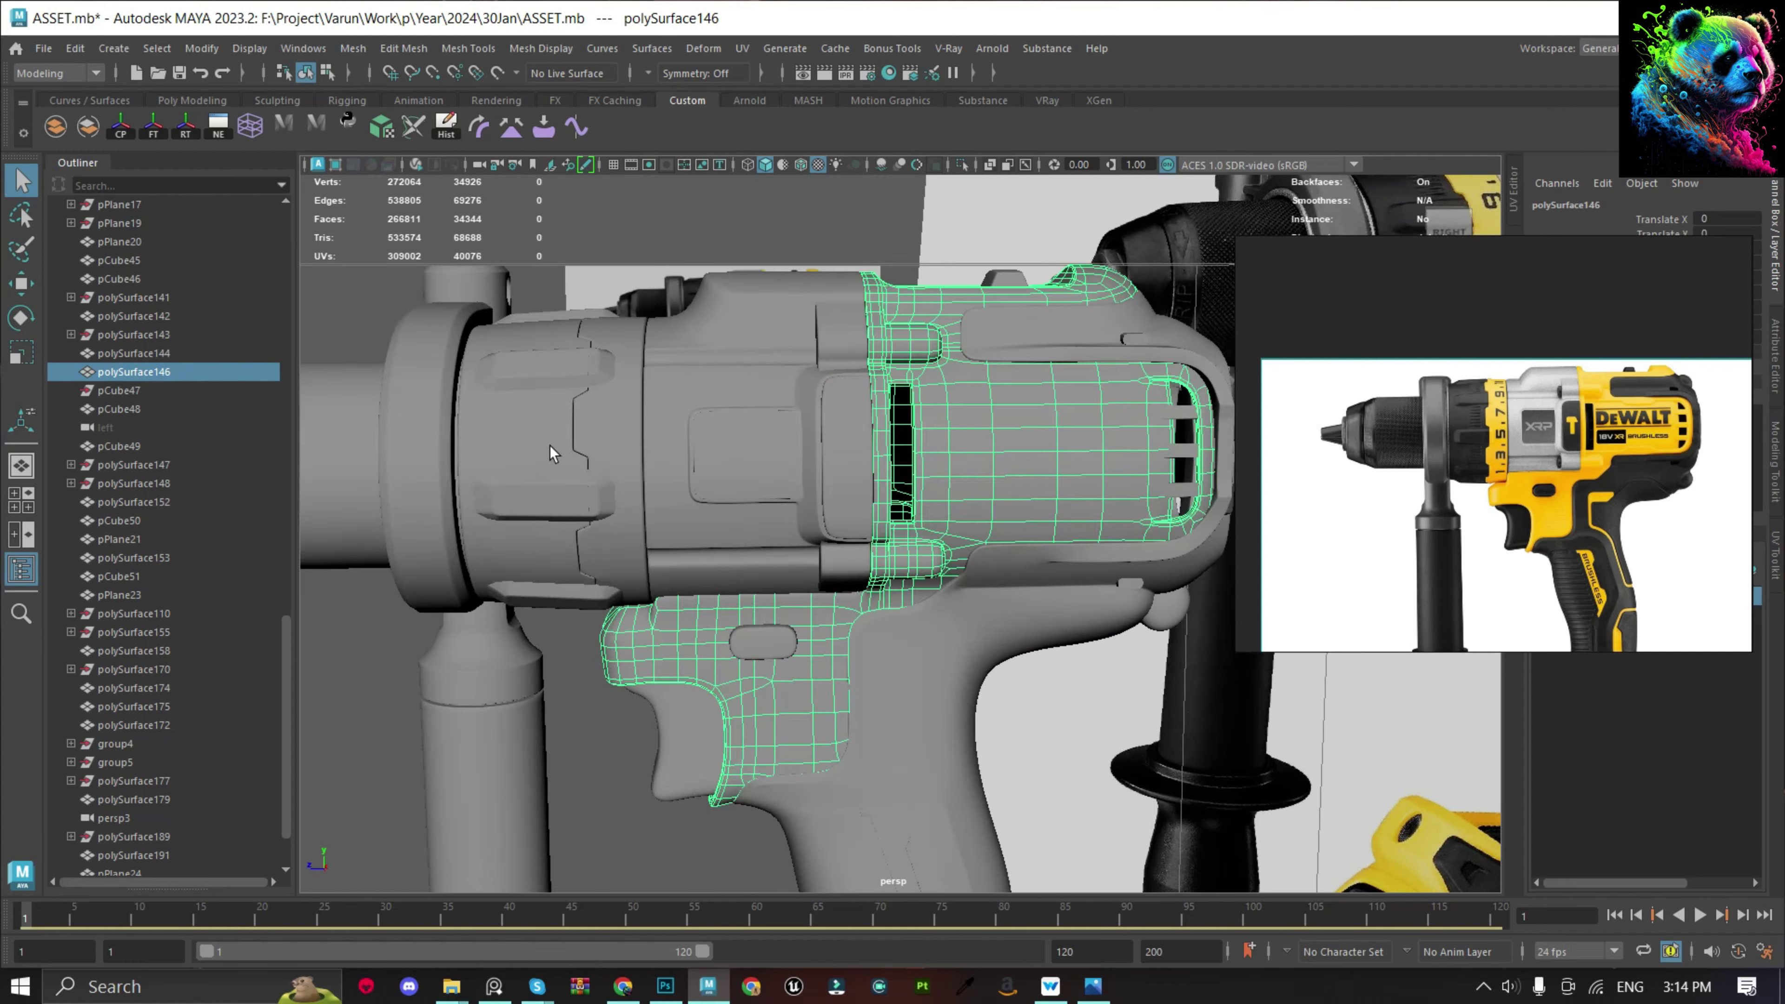
mouse_move(1162, 475)
left_mouse_down("alt")
mouse_move(1088, 563)
mouse_move(1085, 453)
left_mouse_up("alt")
scroll(989, 421, "up", 3)
left_click(998, 441)
key("ctrl+s")
In side view, rotate the screw cylinder to sit on the body curve.
key("w")
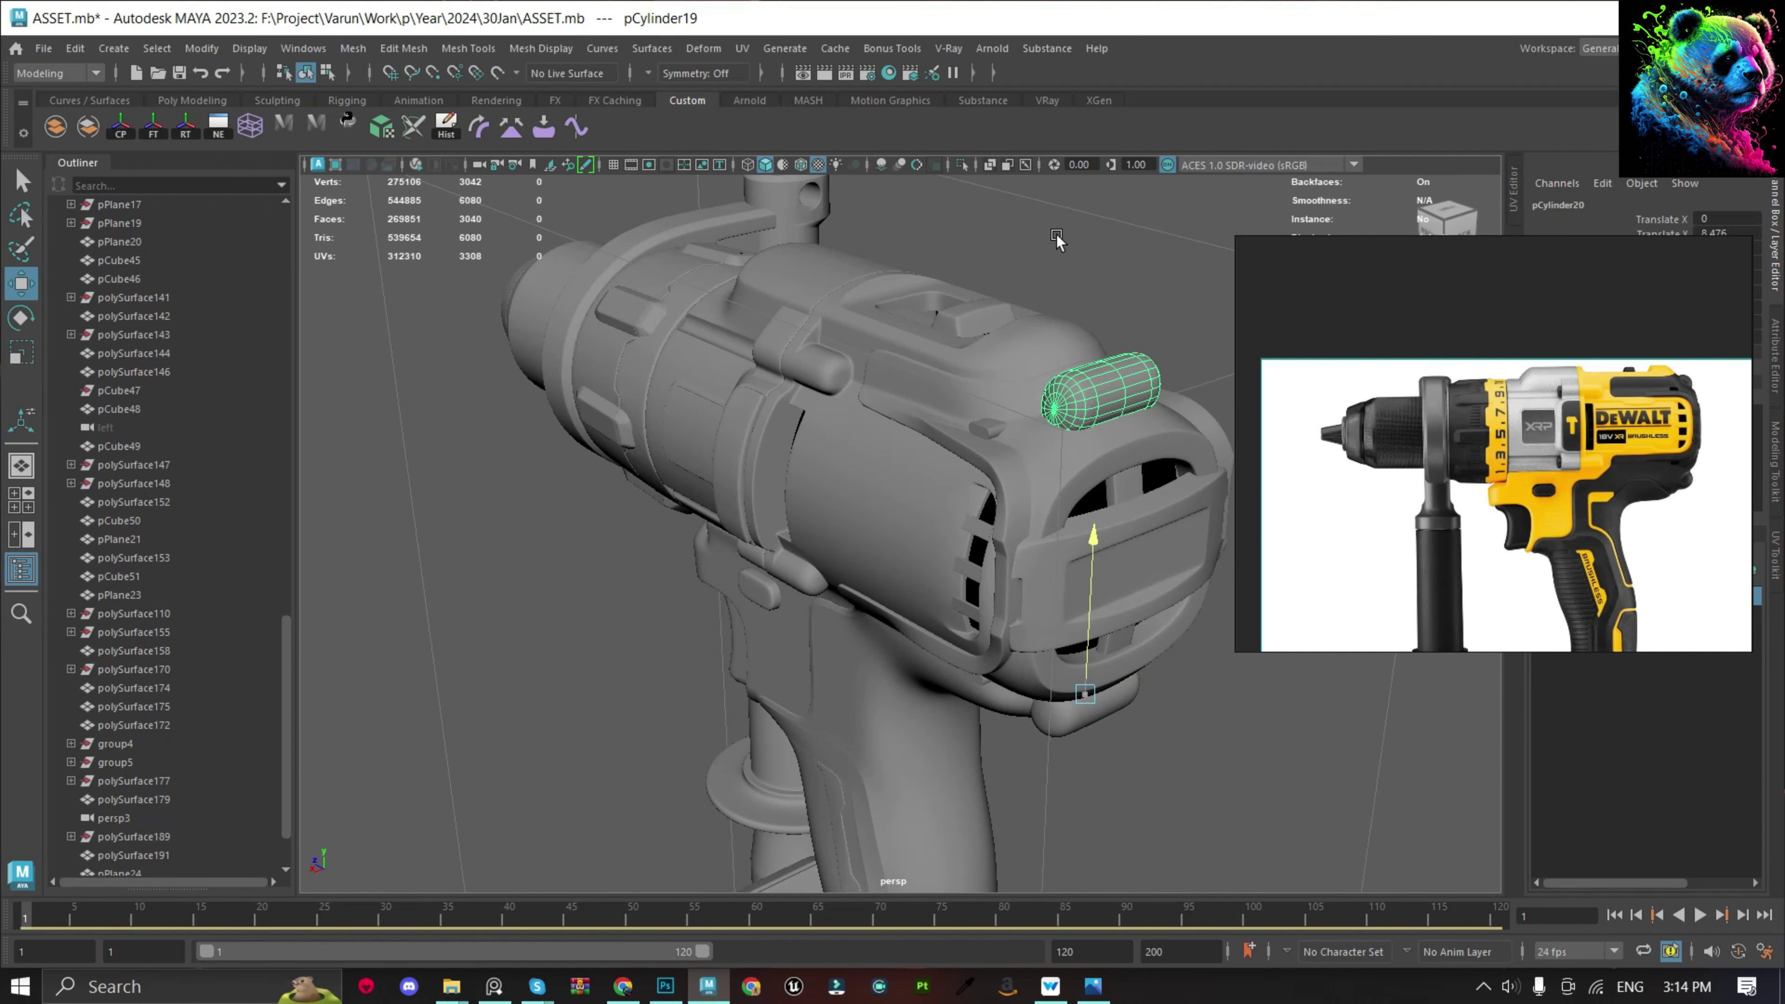
key("f")
left_click(1446, 222)
key("f")
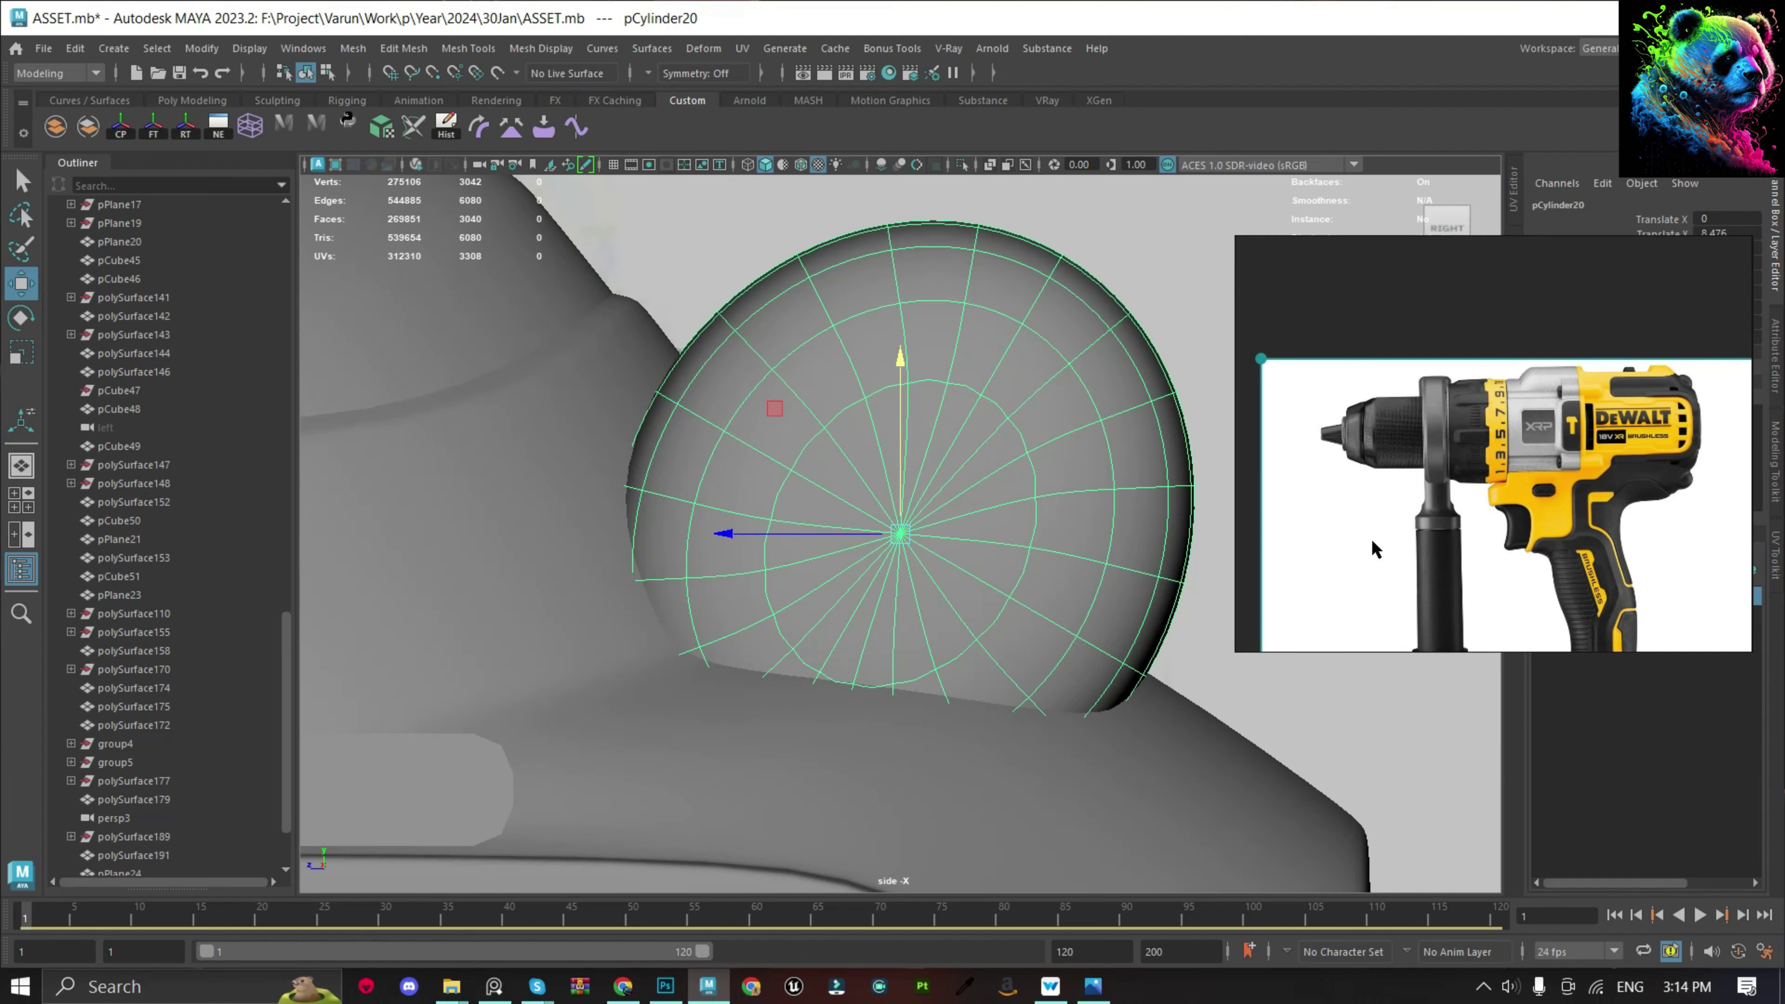
scroll(854, 424, "down", 5)
key("e")
left_click_drag(998, 398, 1033, 531)
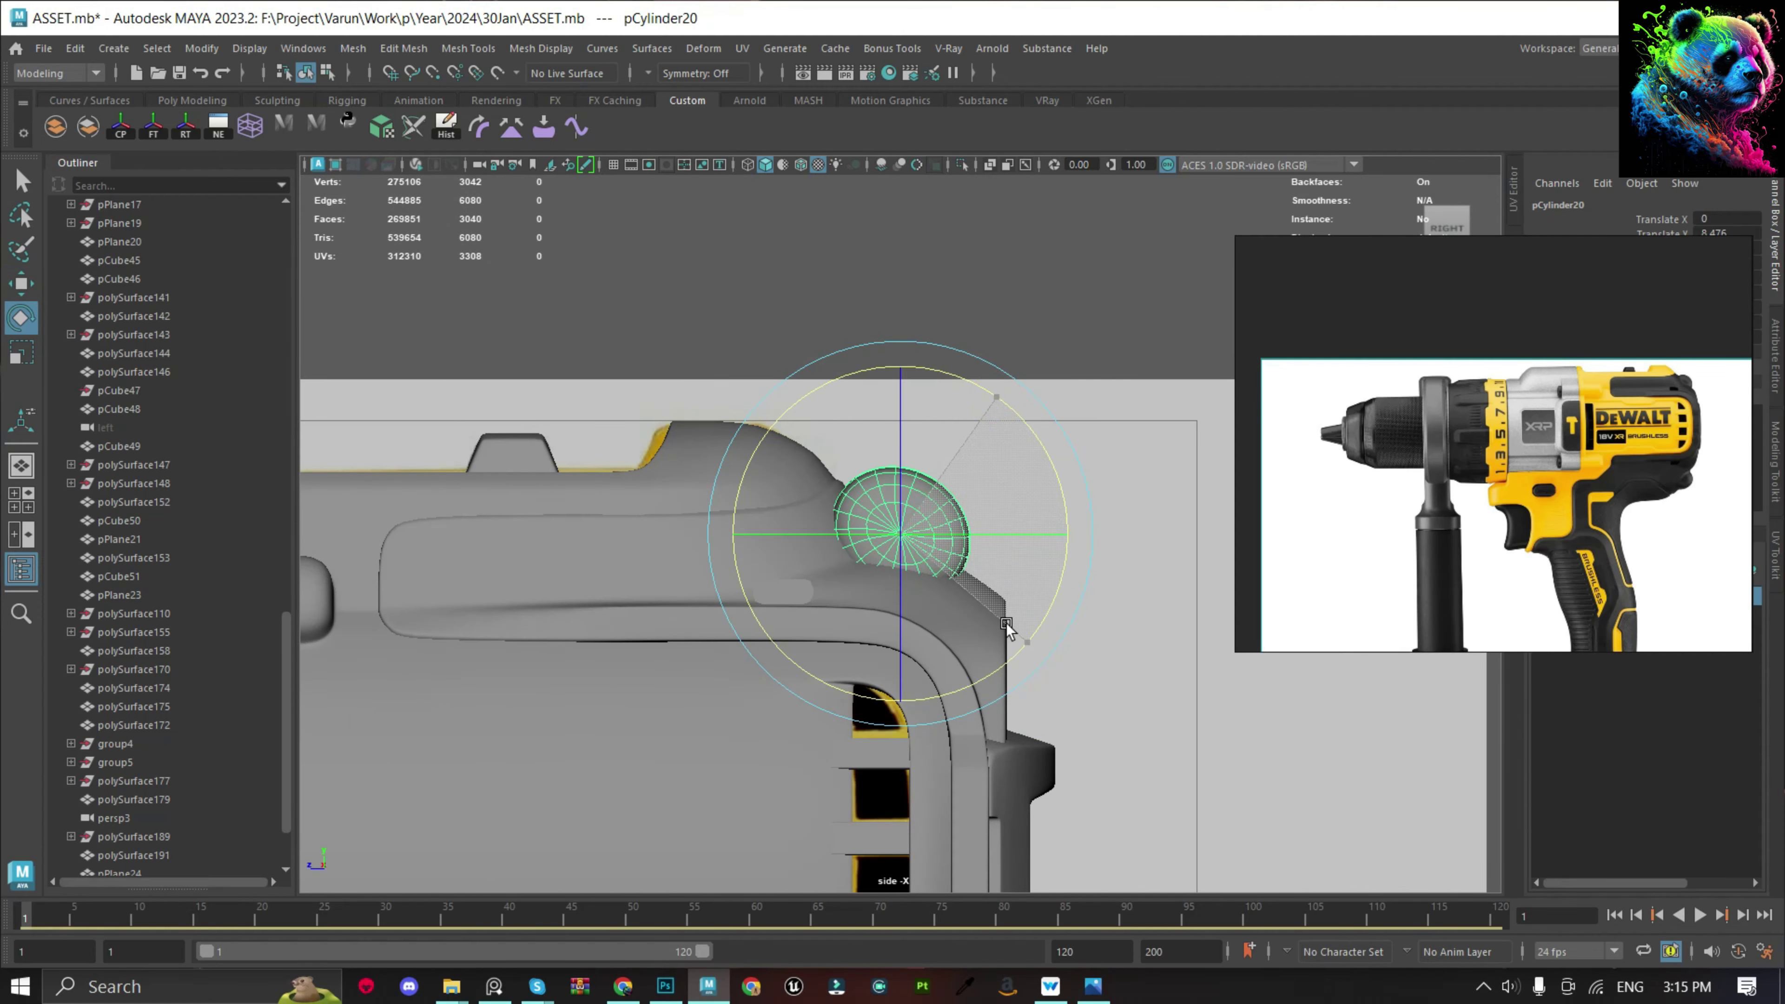
scroll(1715, 412, "up", 3)
scroll(840, 351, "up", 3)
Lower the knob cylinder from Translate Y 8.476 to 8.378, then deselect it.
key("w")
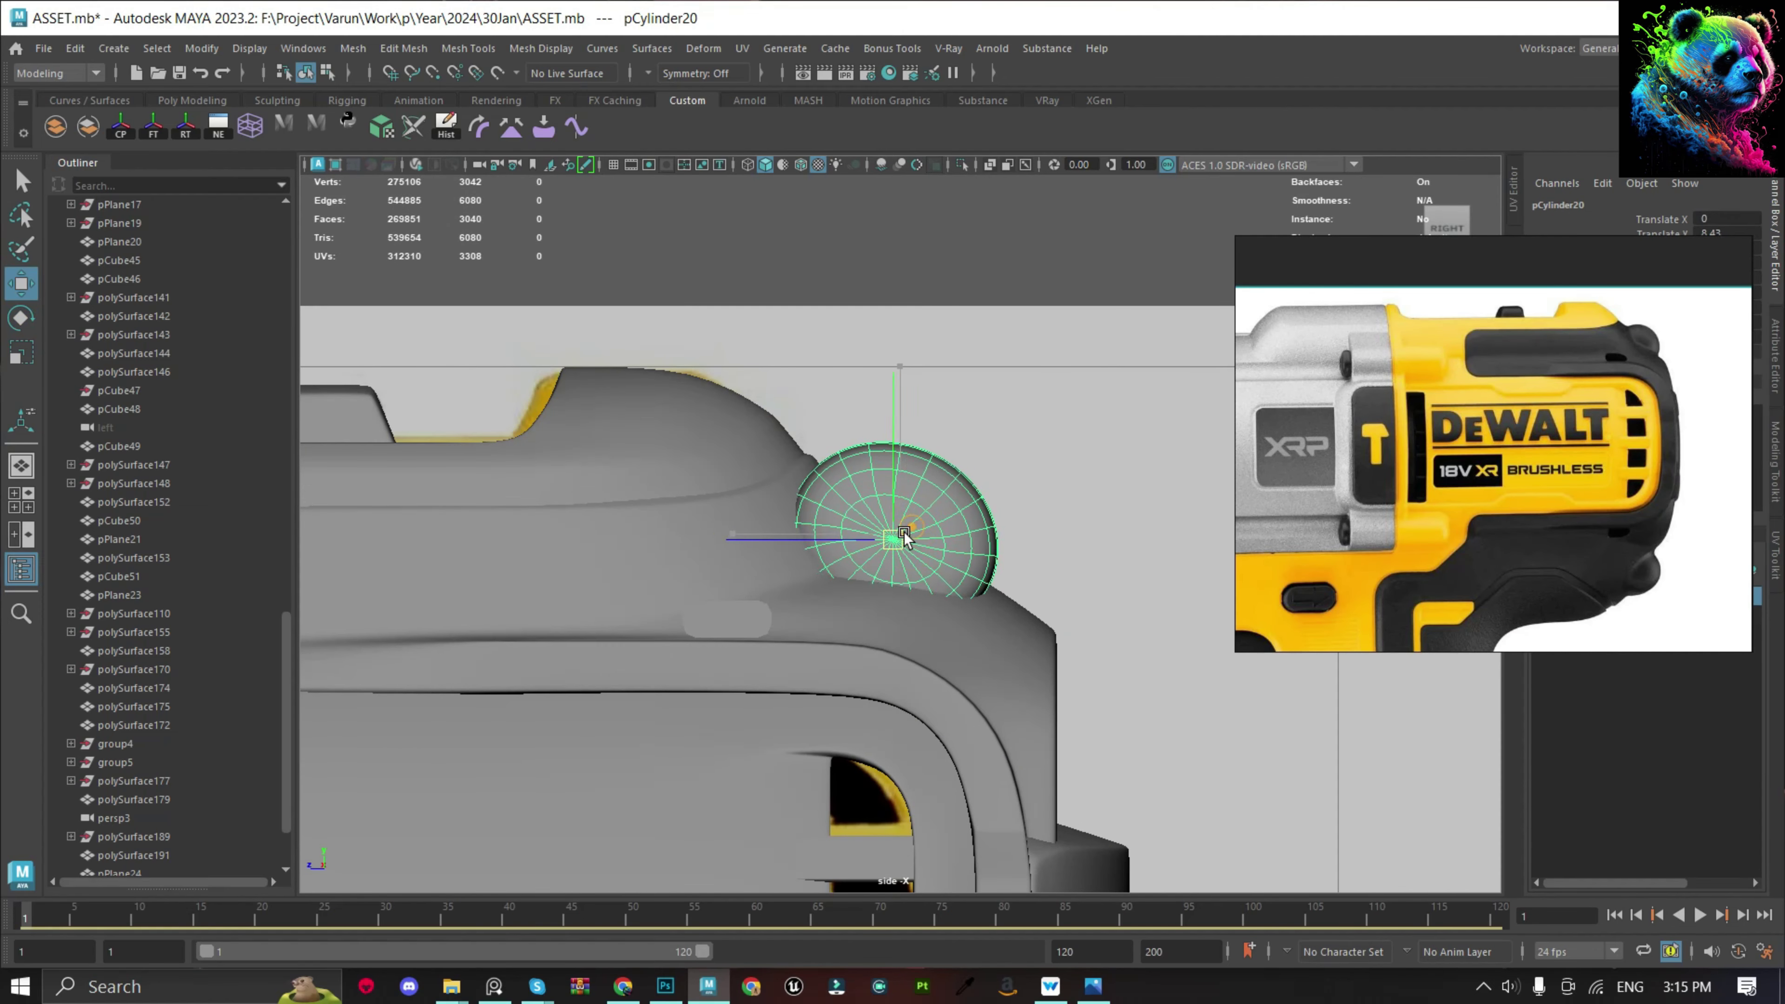
left_click_drag(913, 531, 898, 542)
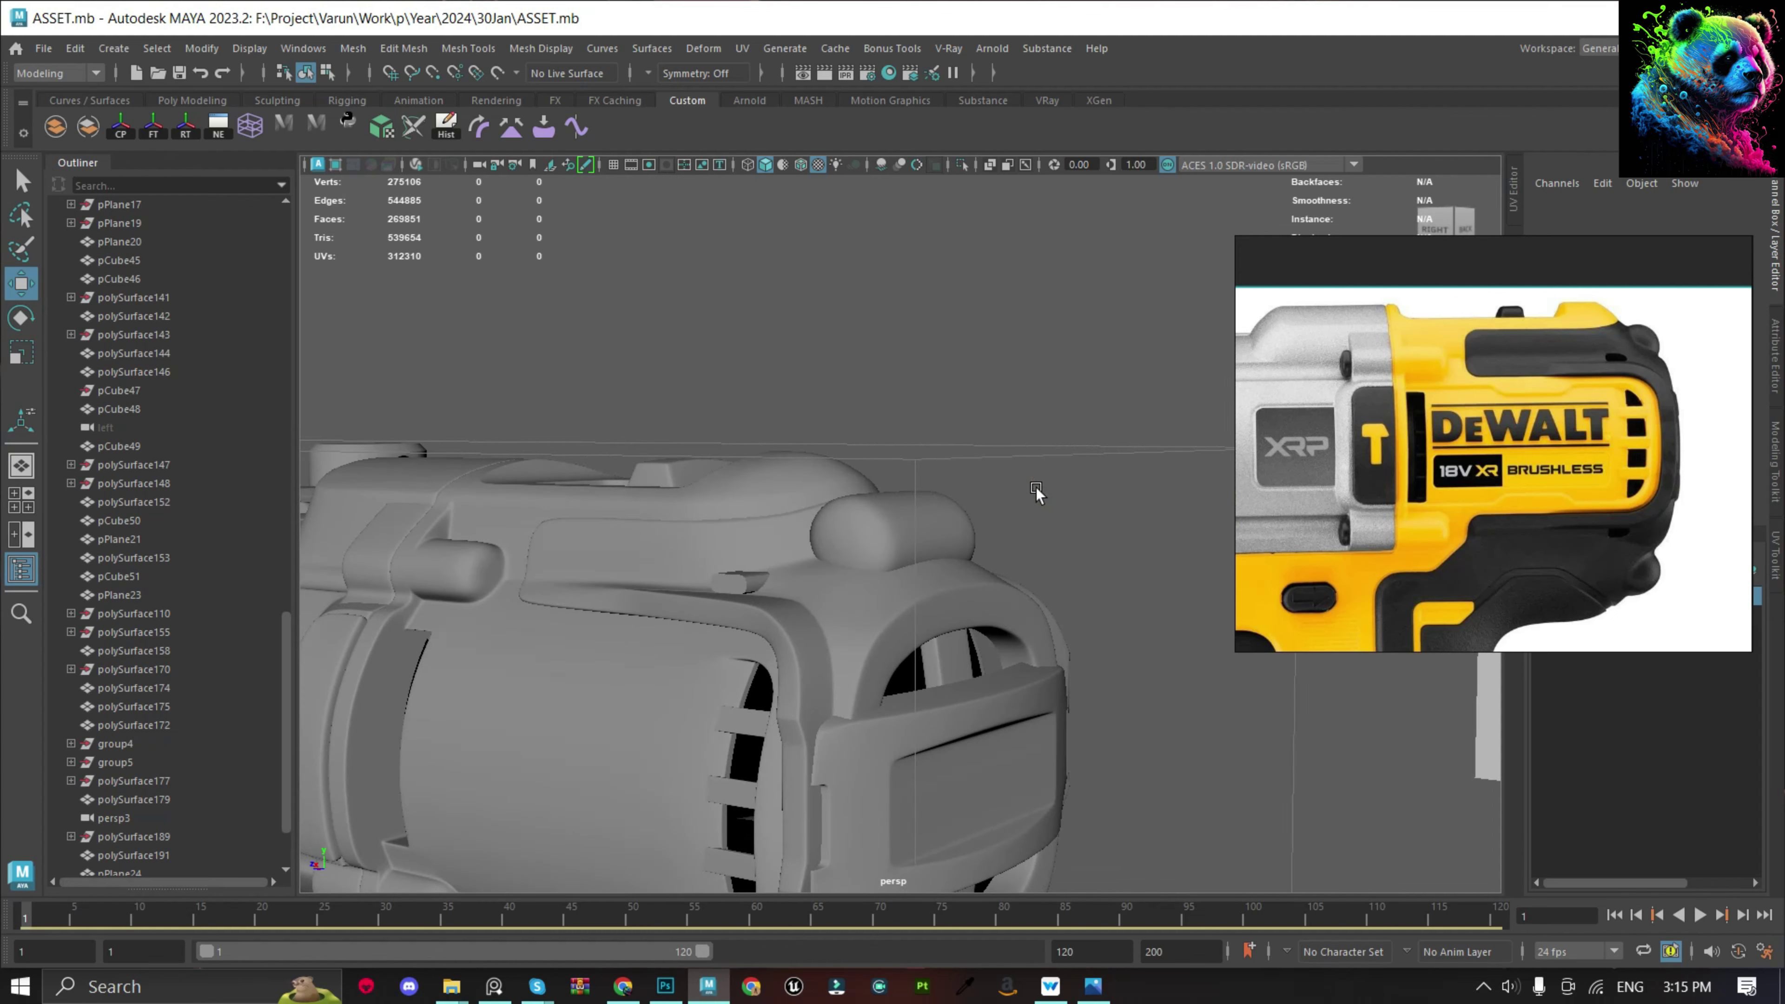
left_click(851, 526)
left_click_drag(907, 394, 906, 412)
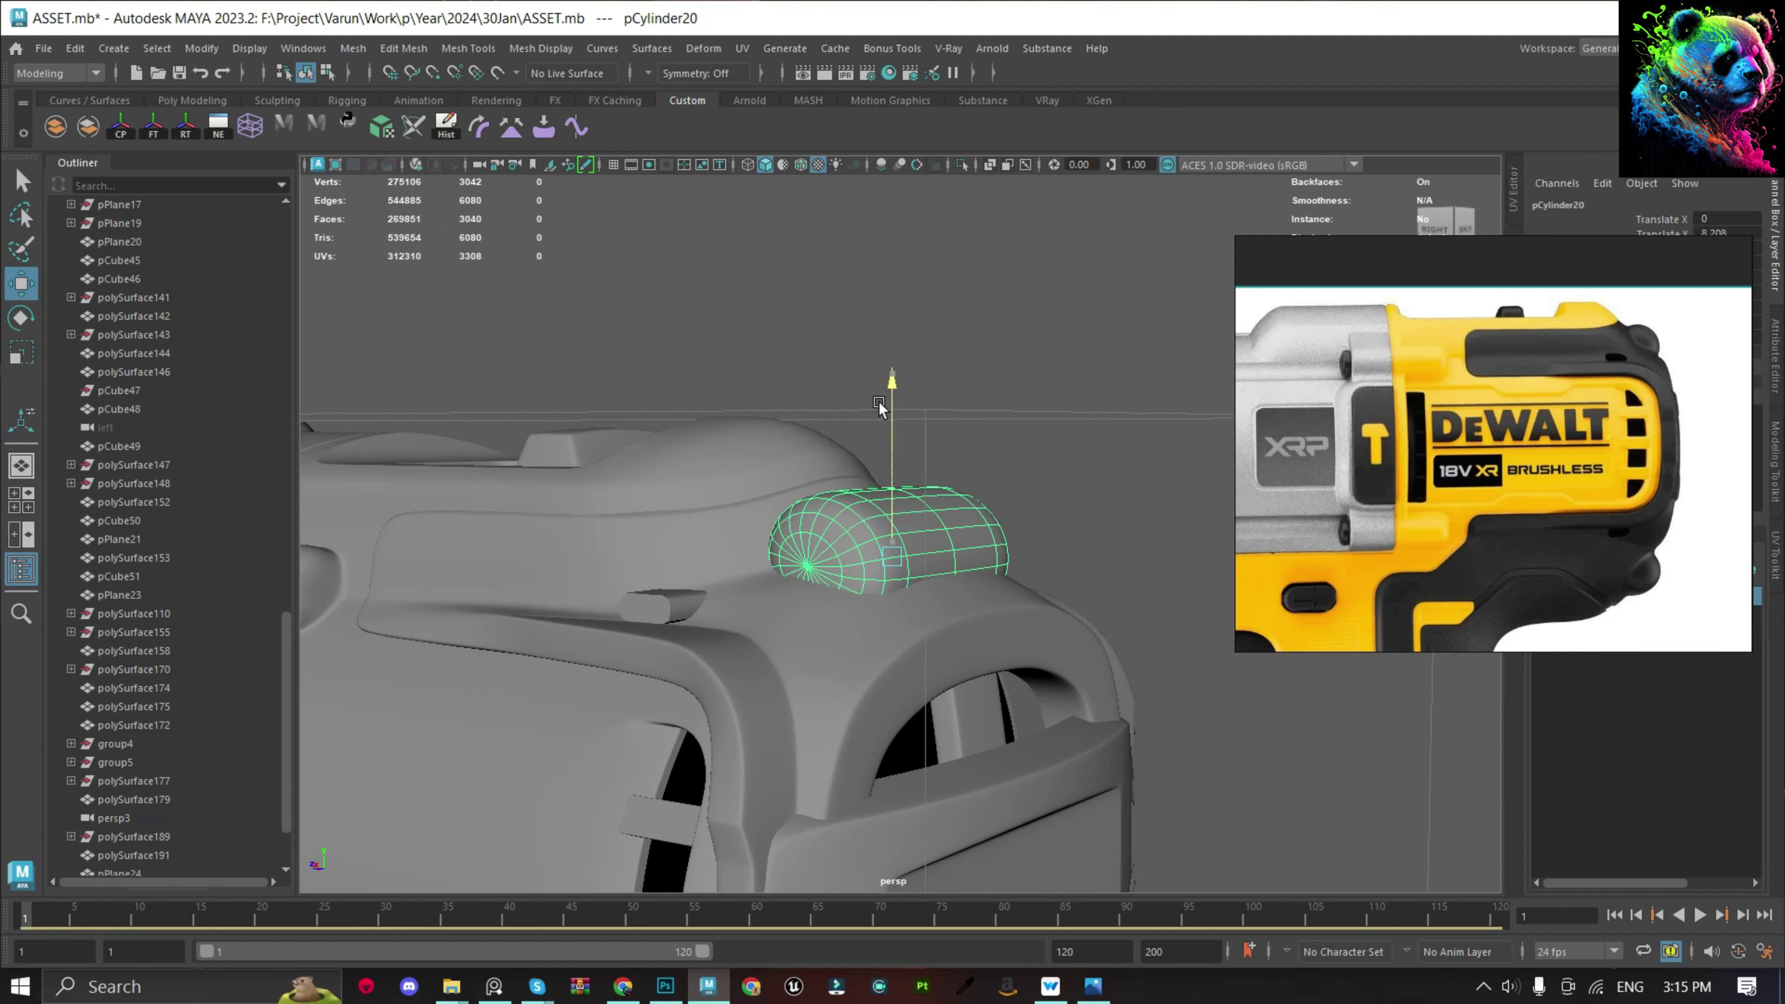
left_click(938, 370)
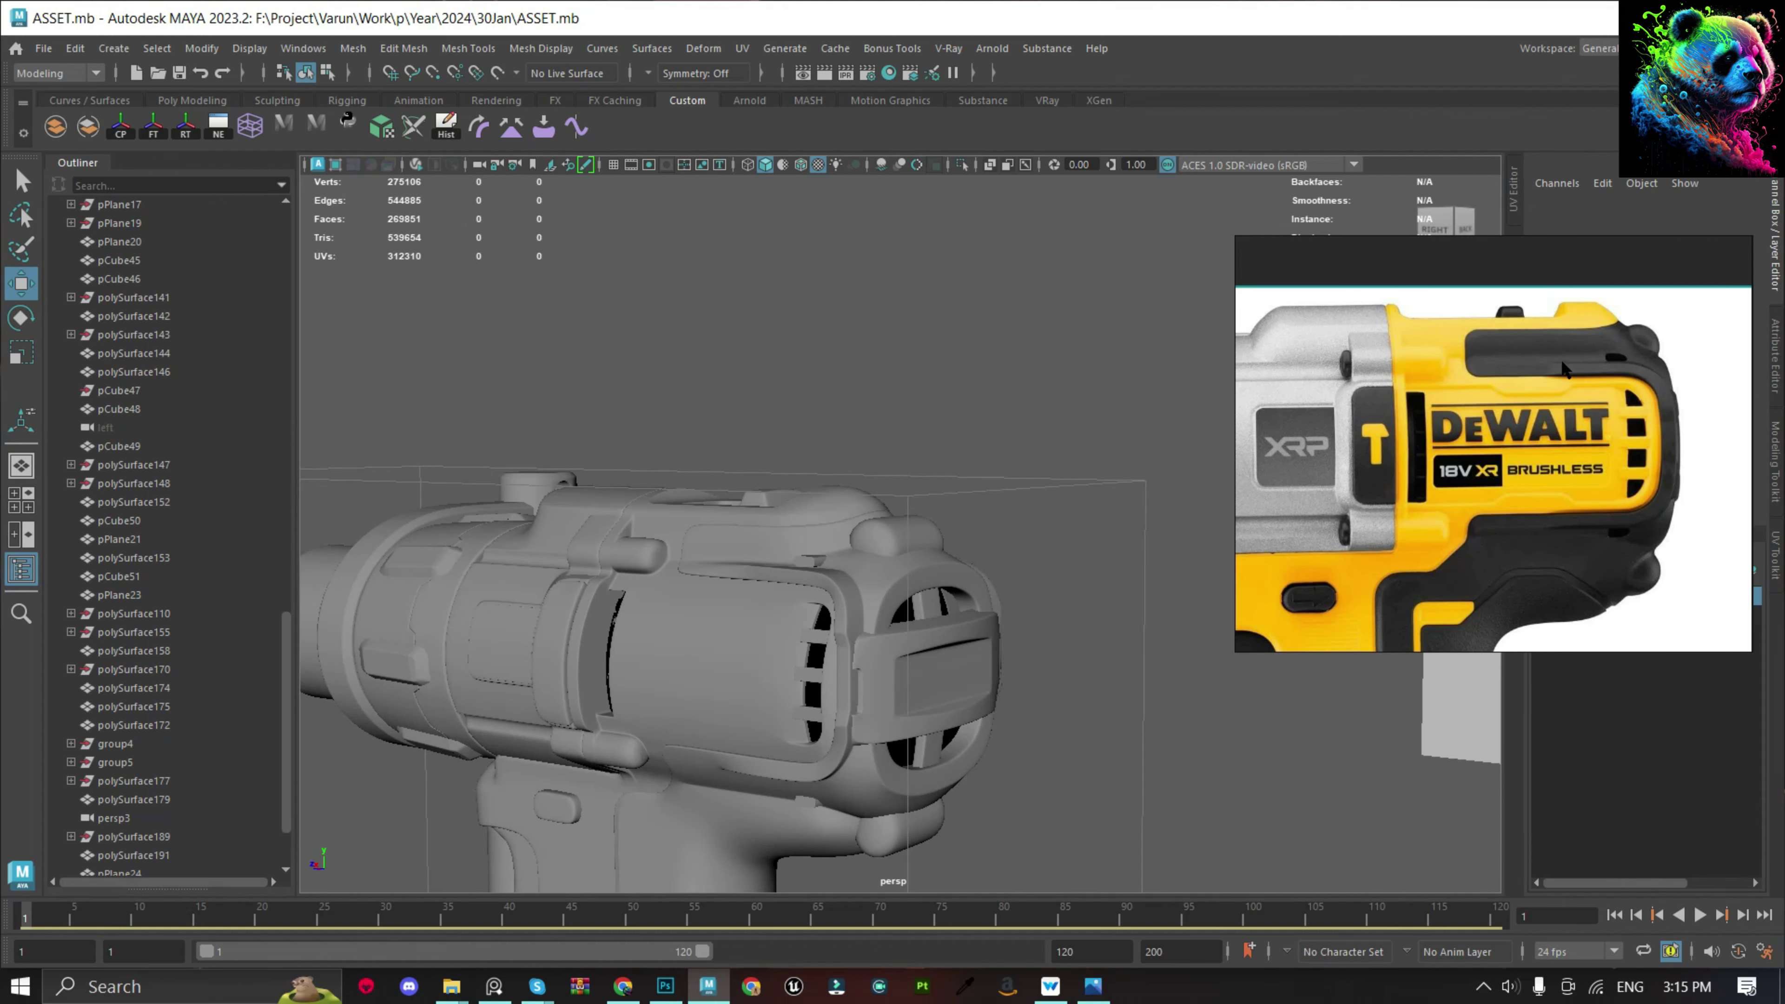
left_click(950, 563)
key("q")
scroll(1137, 402, "up", 3)
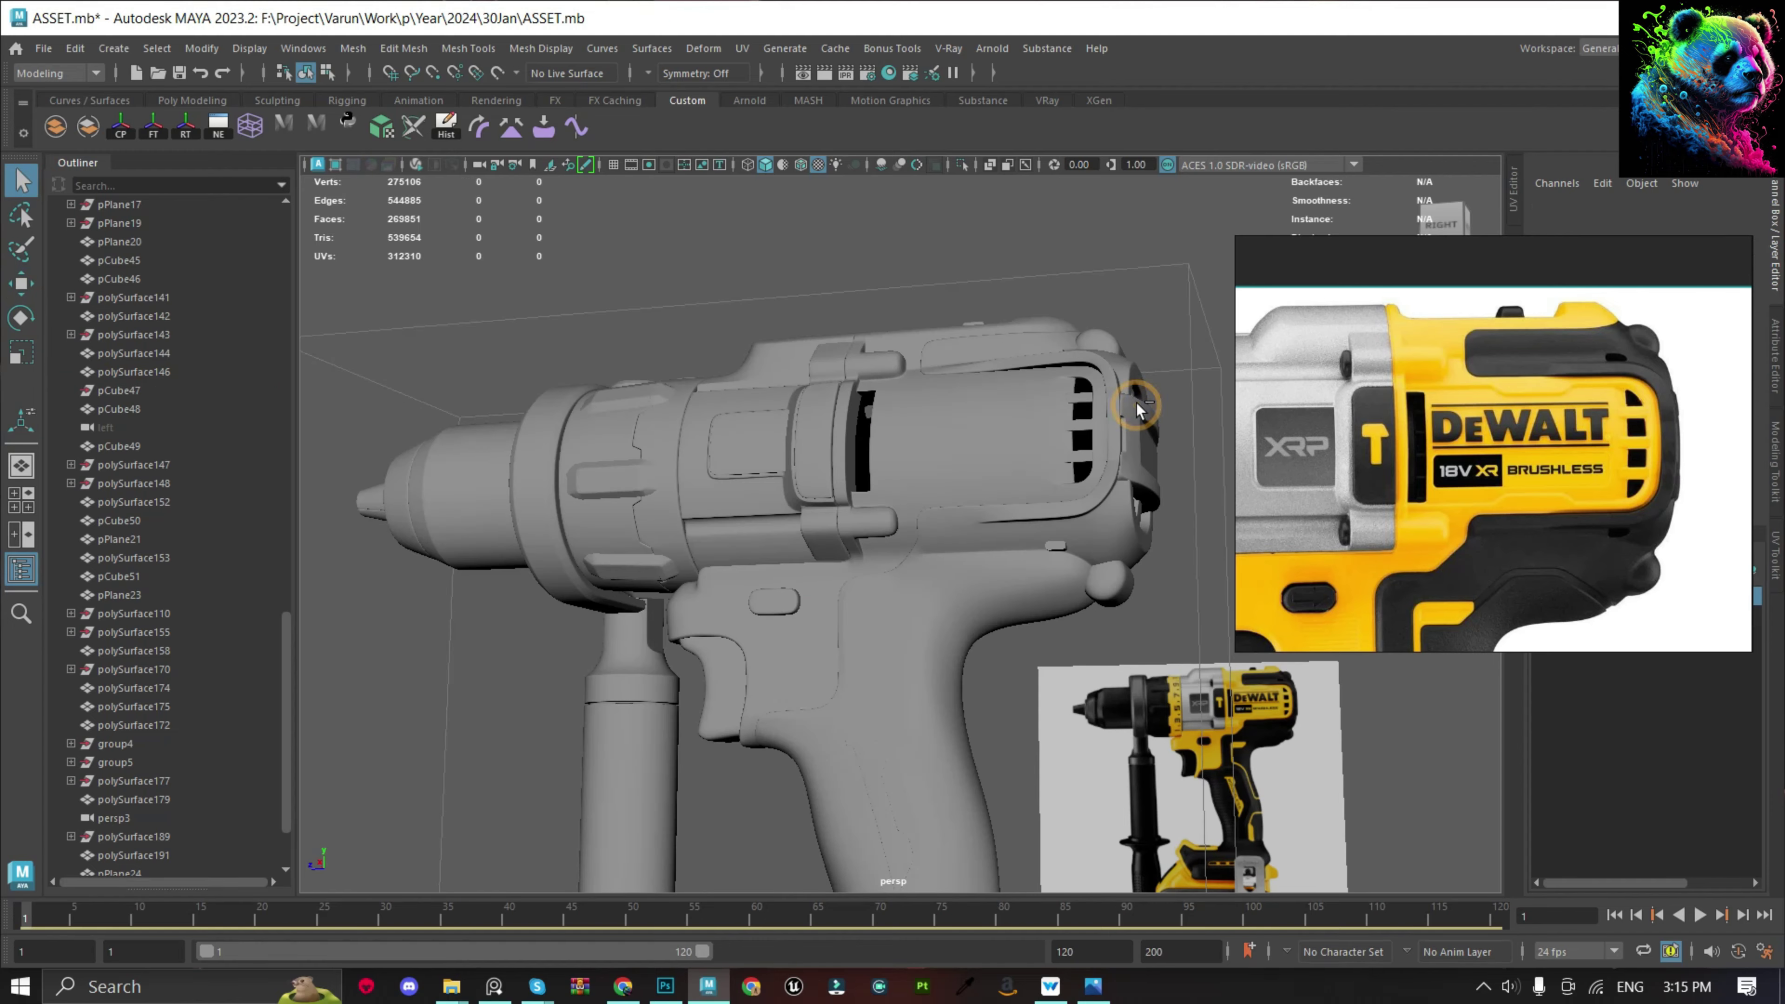
left_click_drag(1137, 403, 941, 639, "alt")
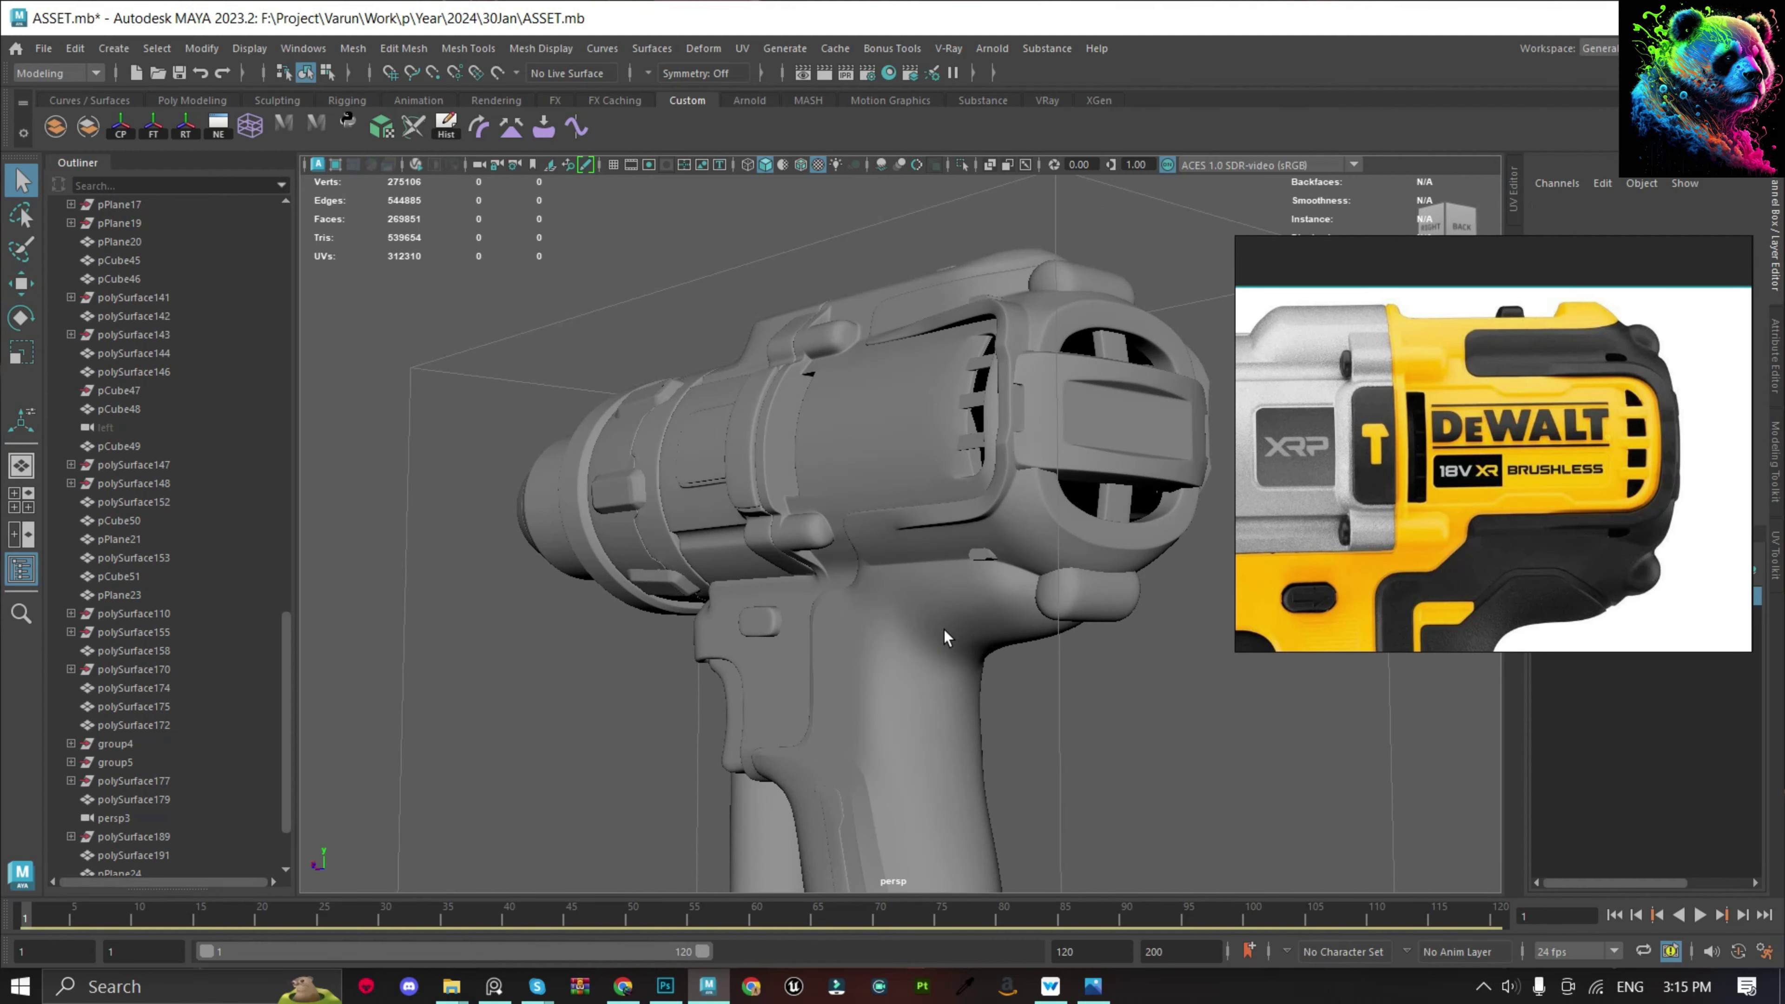
With Wireframe on Shaded enabled, duplicate the thin grip-side strip and edit the copy's Scale X.
left_click(873, 510)
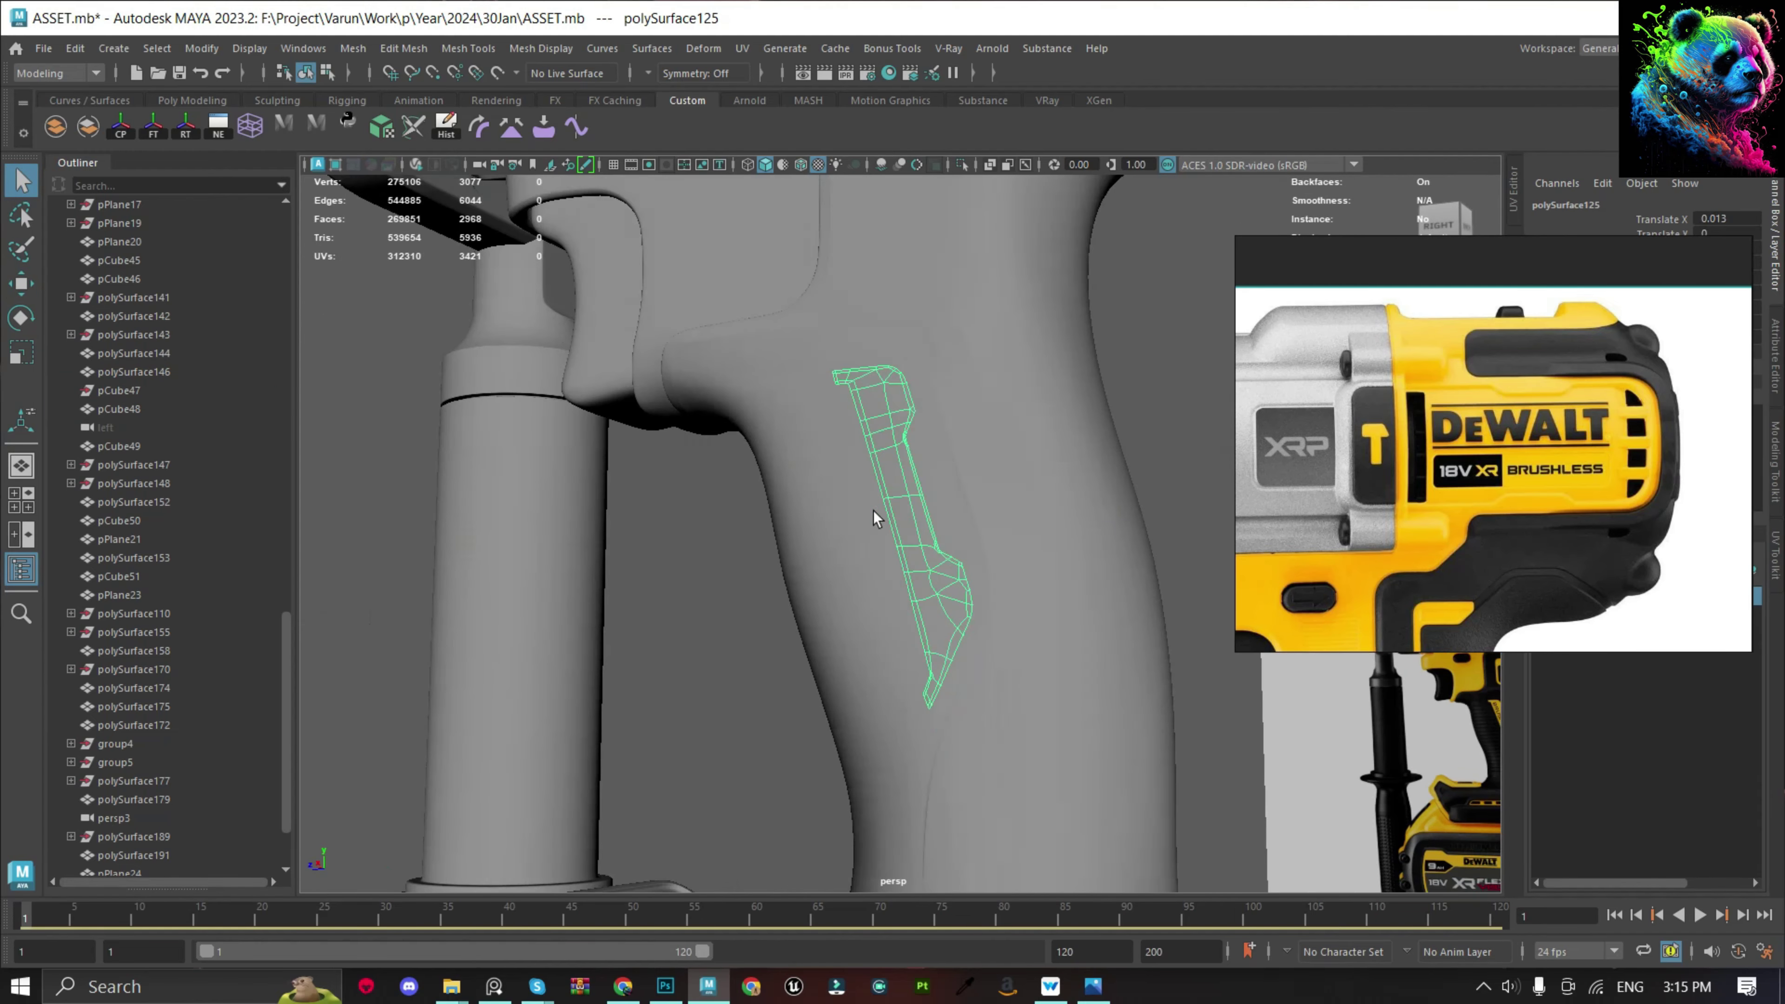
key("f")
key("w")
left_click(799, 165)
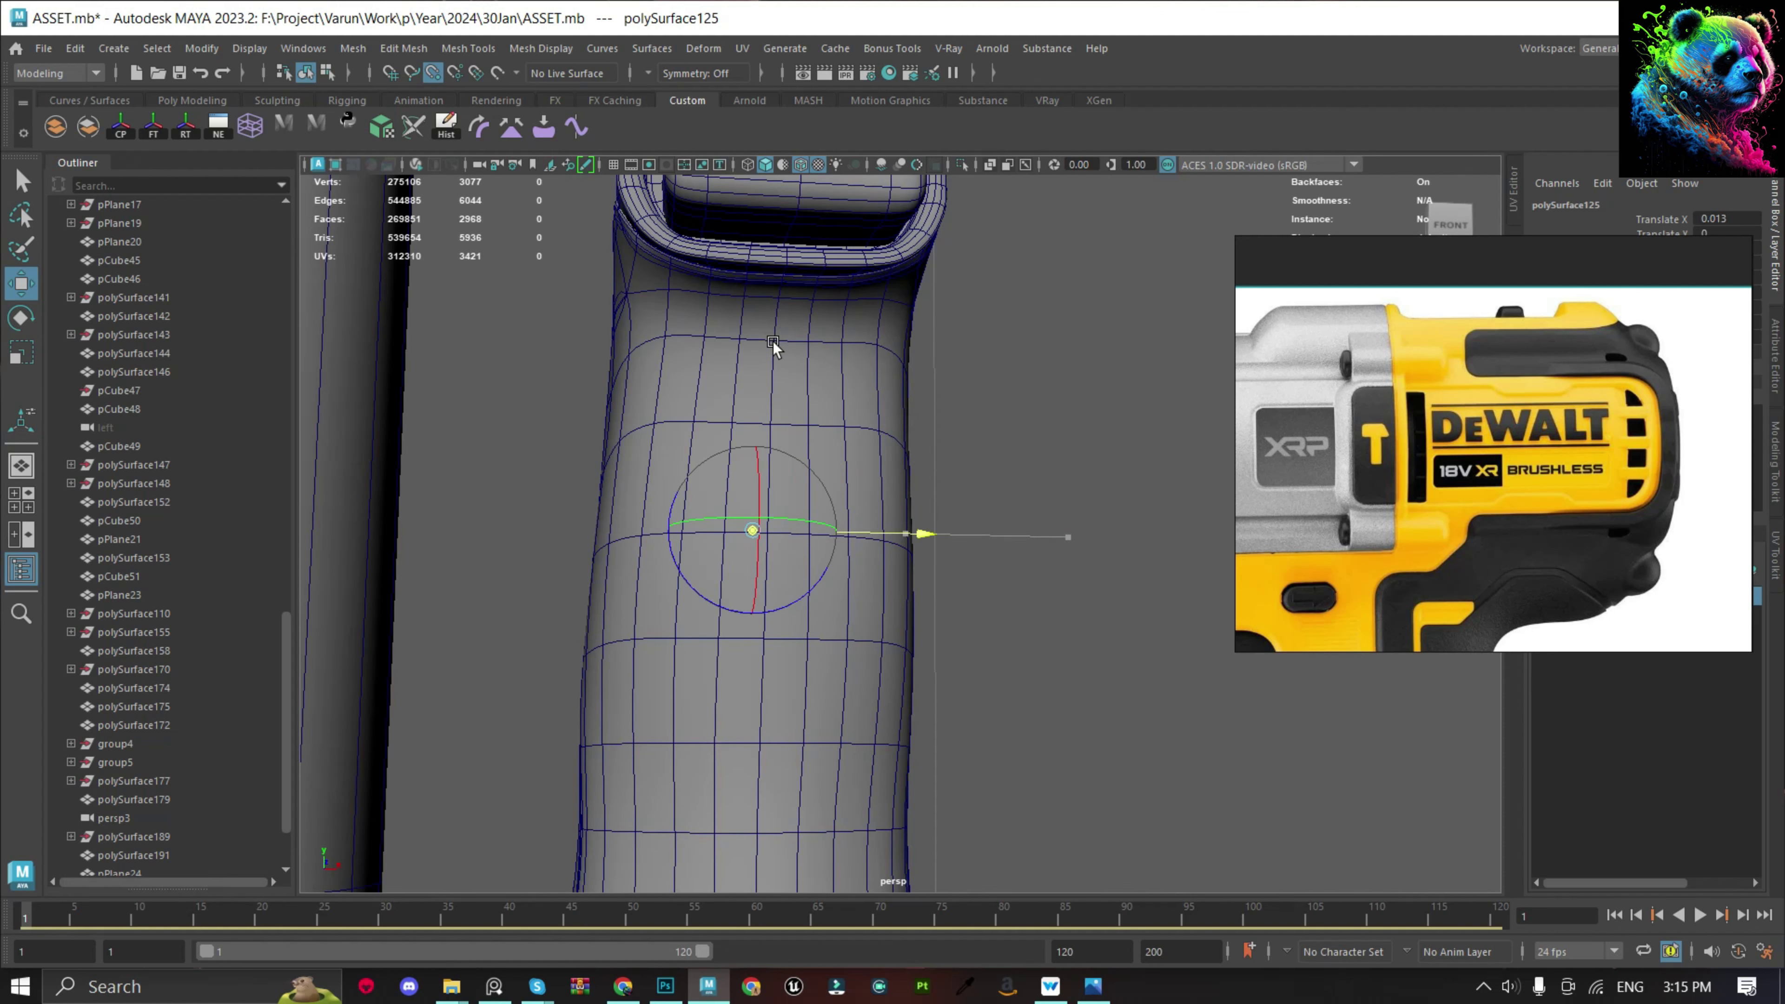
key("ctrl+d")
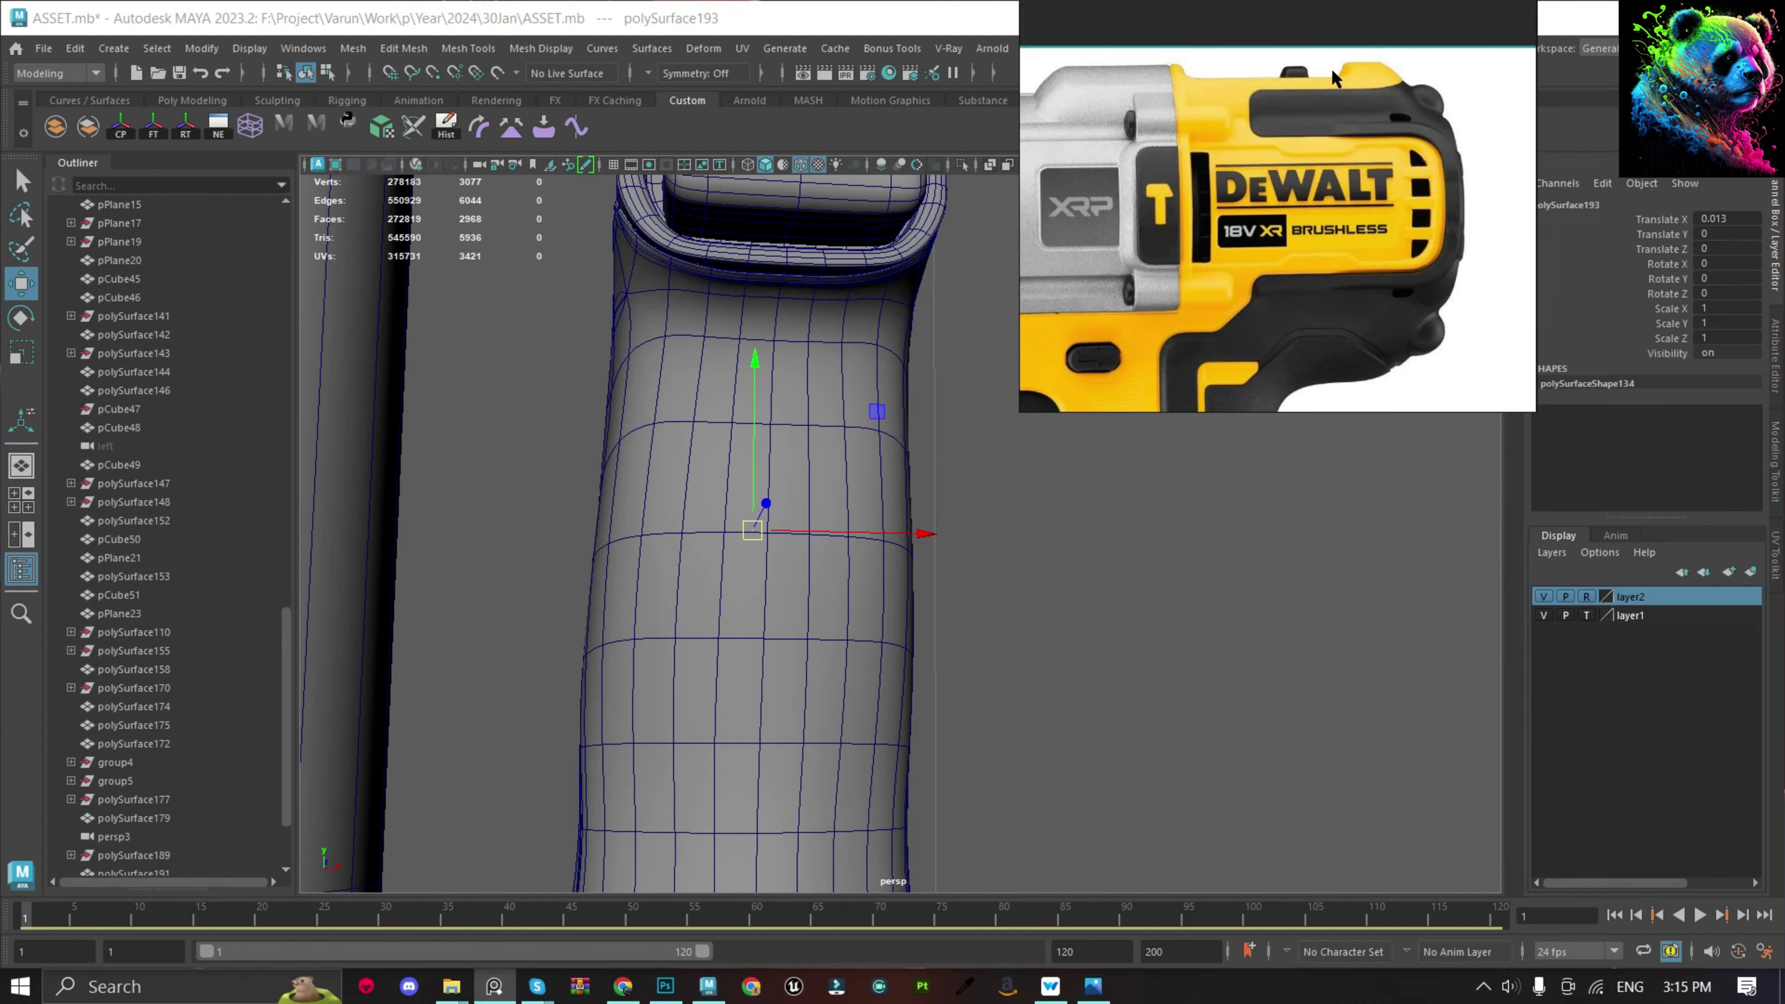
left_click(1737, 309)
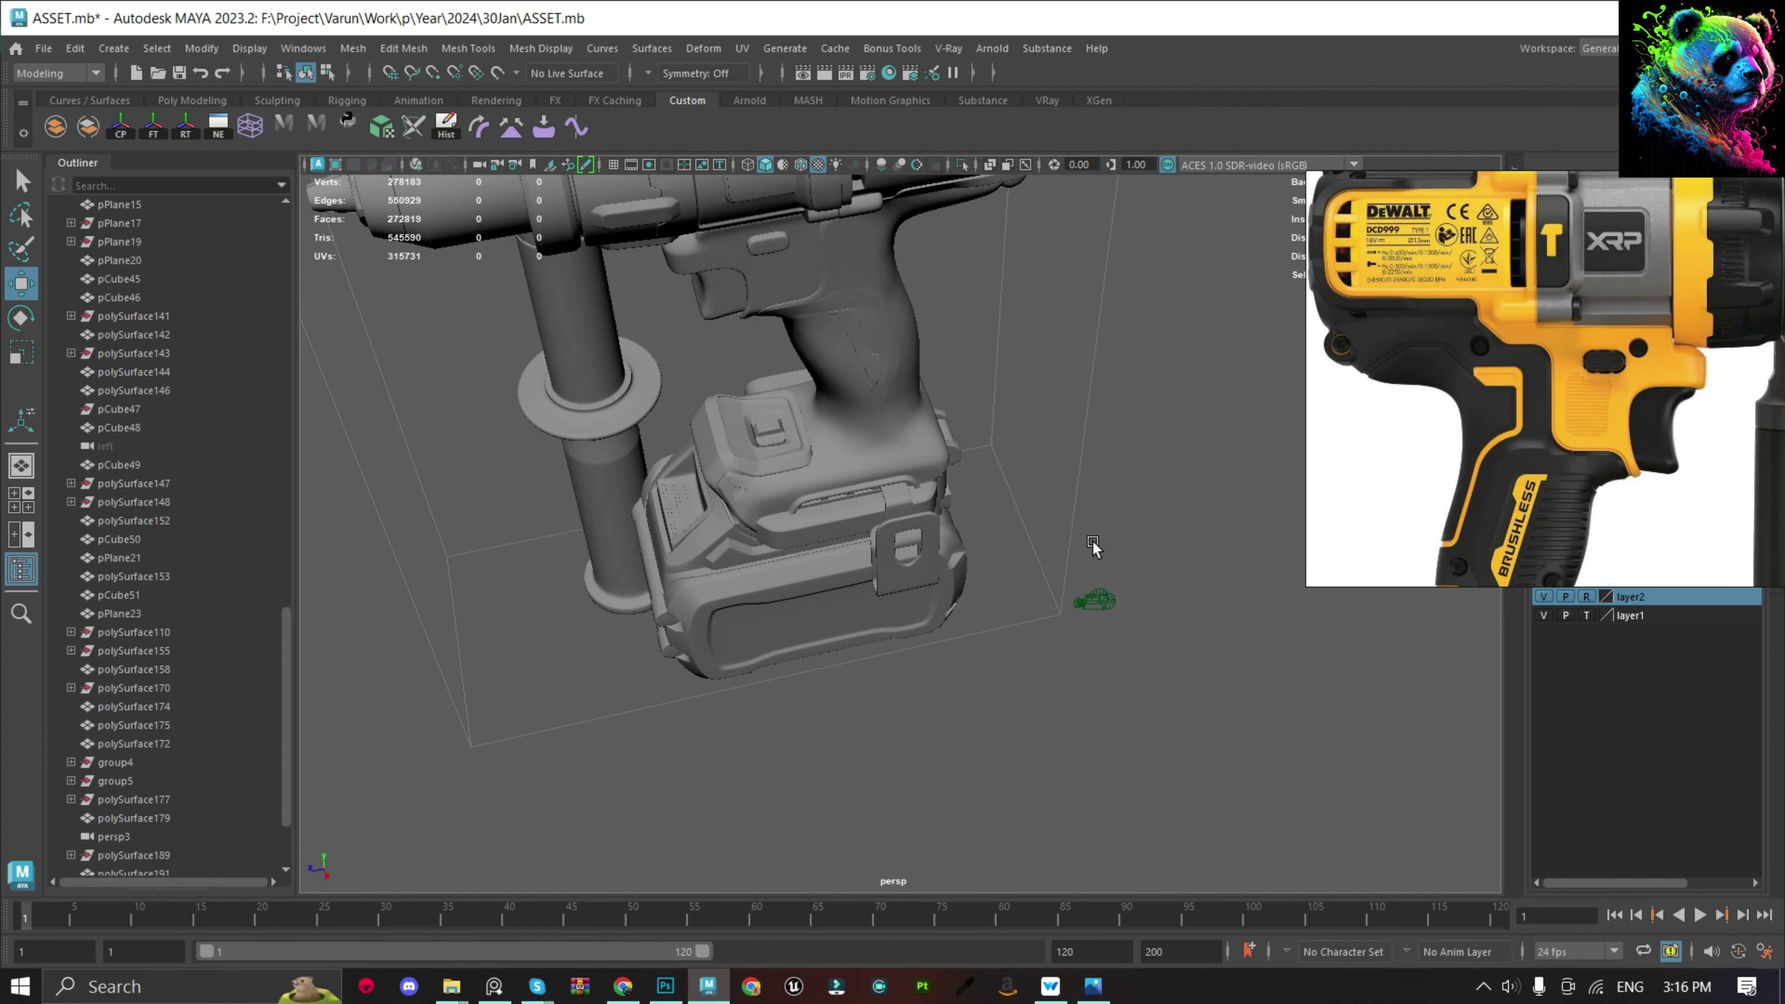
Inspect the library bolts and pick the star-slot torx bolt.
left_click(1037, 395)
key("f")
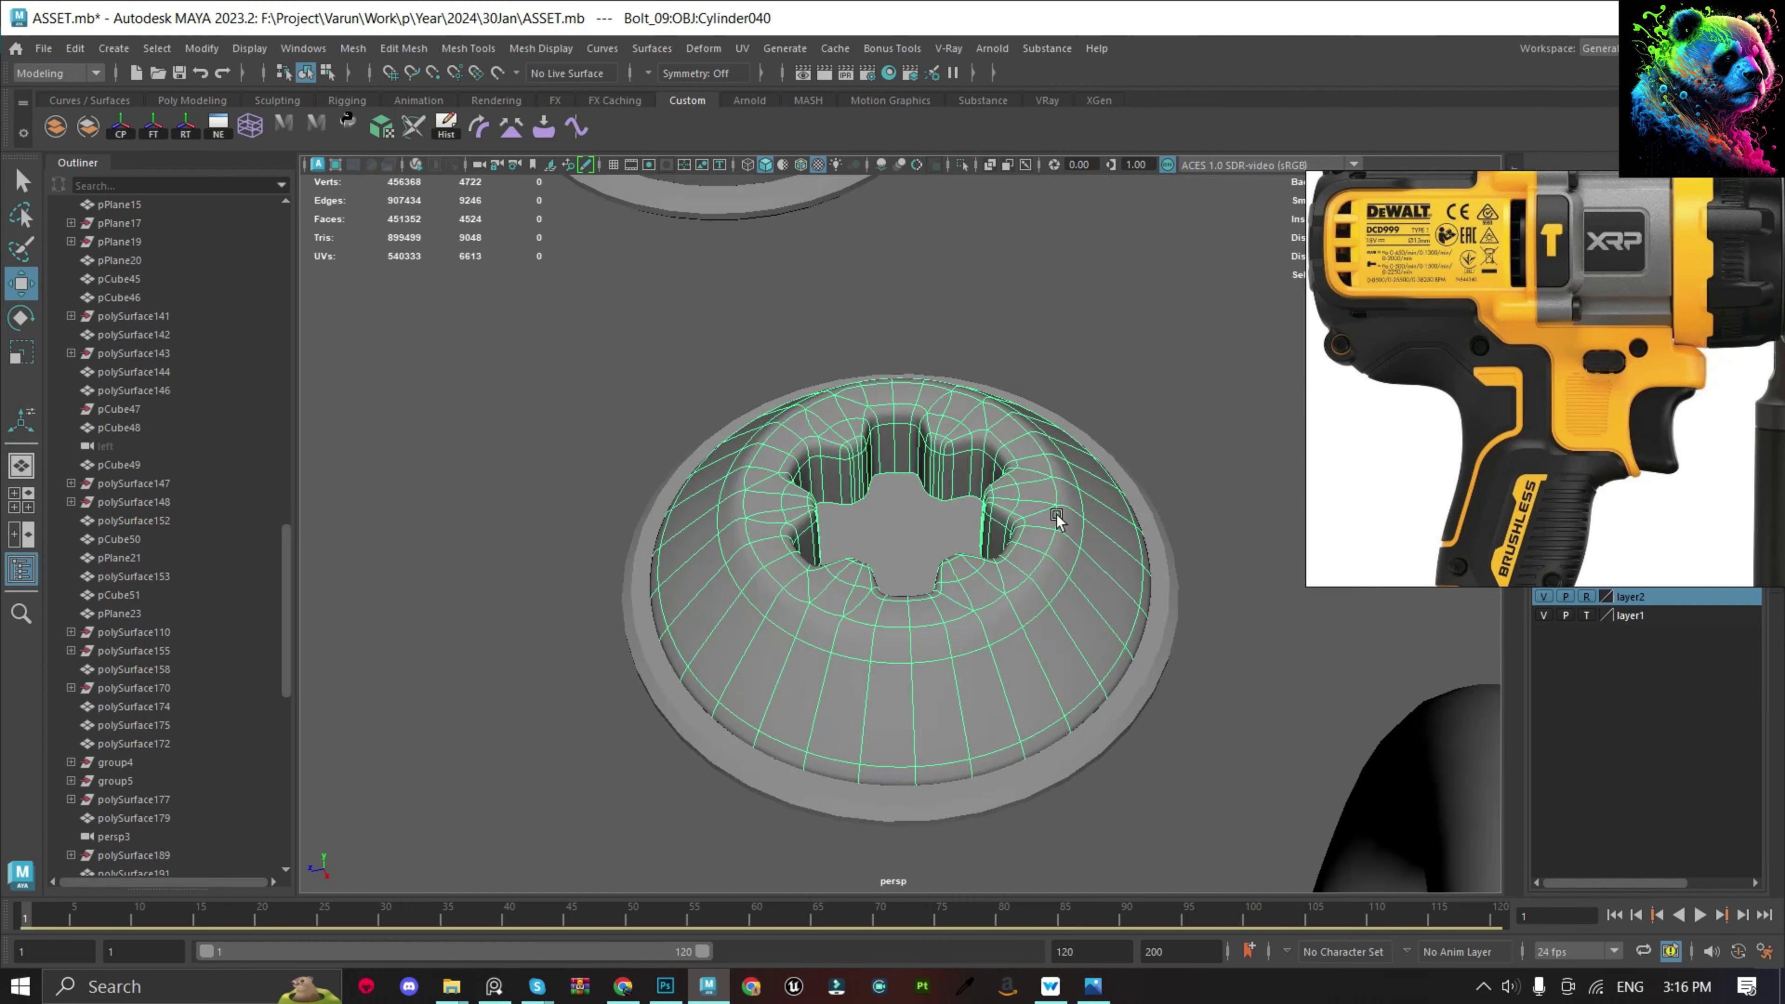
scroll(1056, 519, "down", 3)
left_click(1124, 506)
scroll(769, 510, "down", 4)
scroll(792, 287, "down", 3)
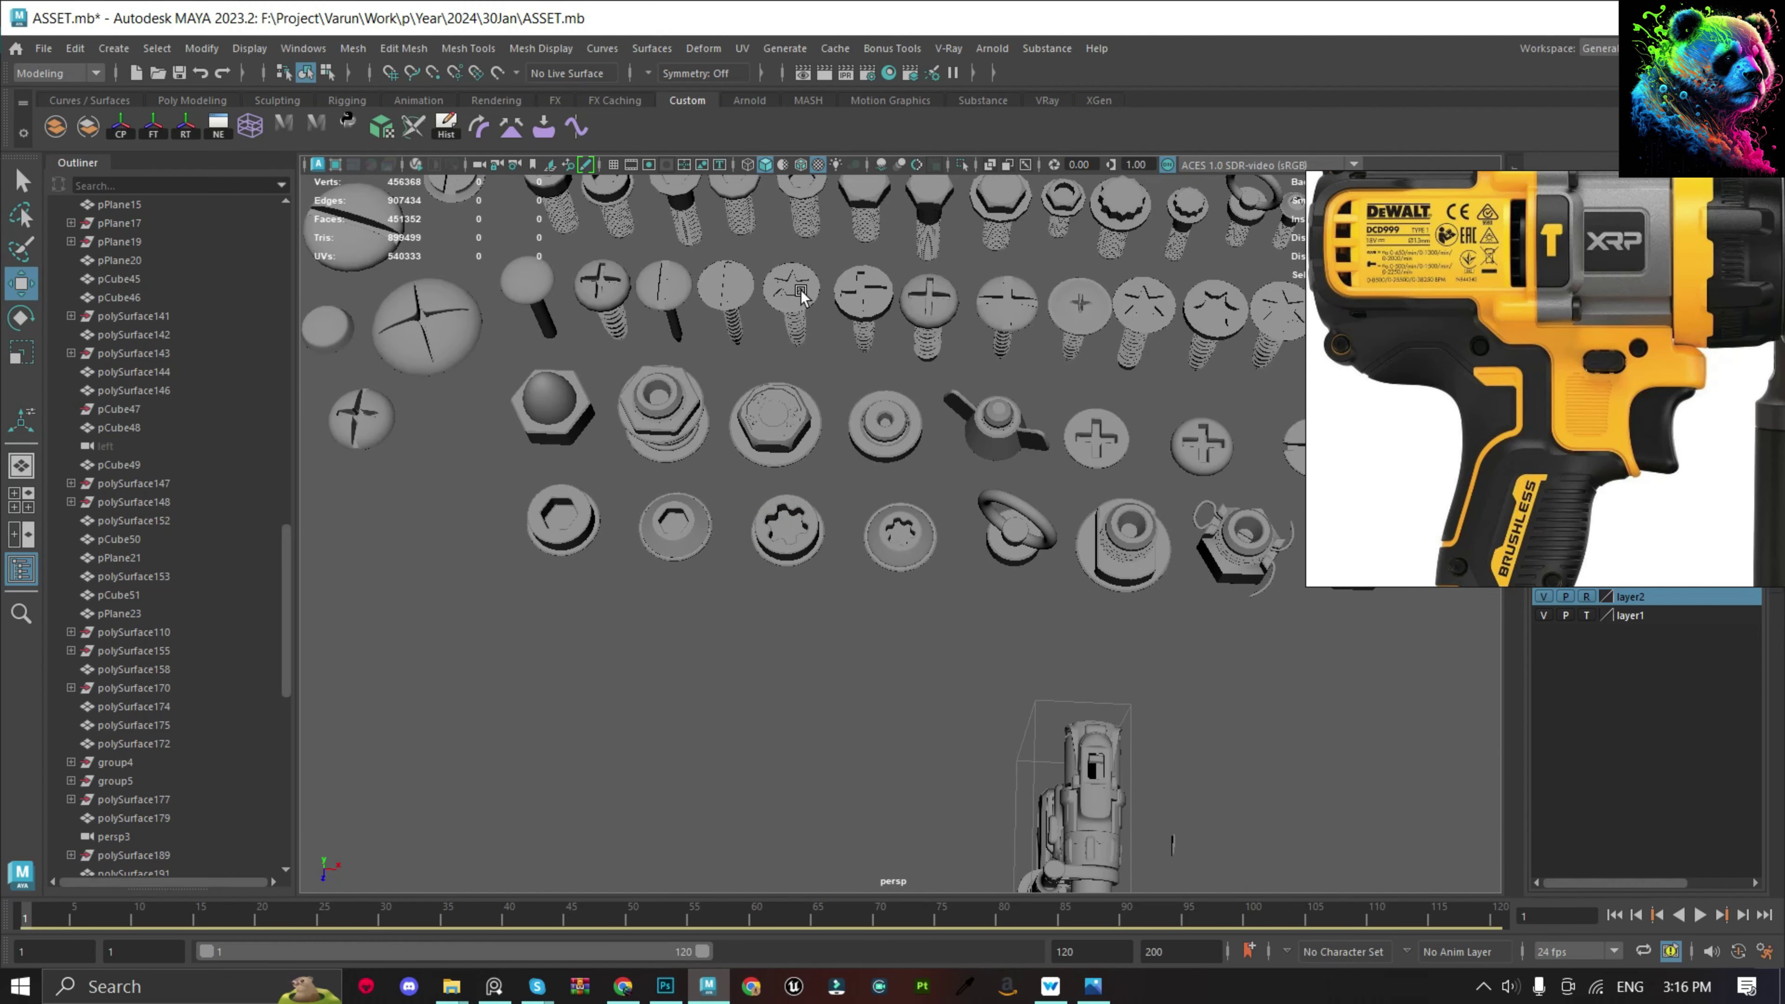
scroll(974, 439, "down", 2)
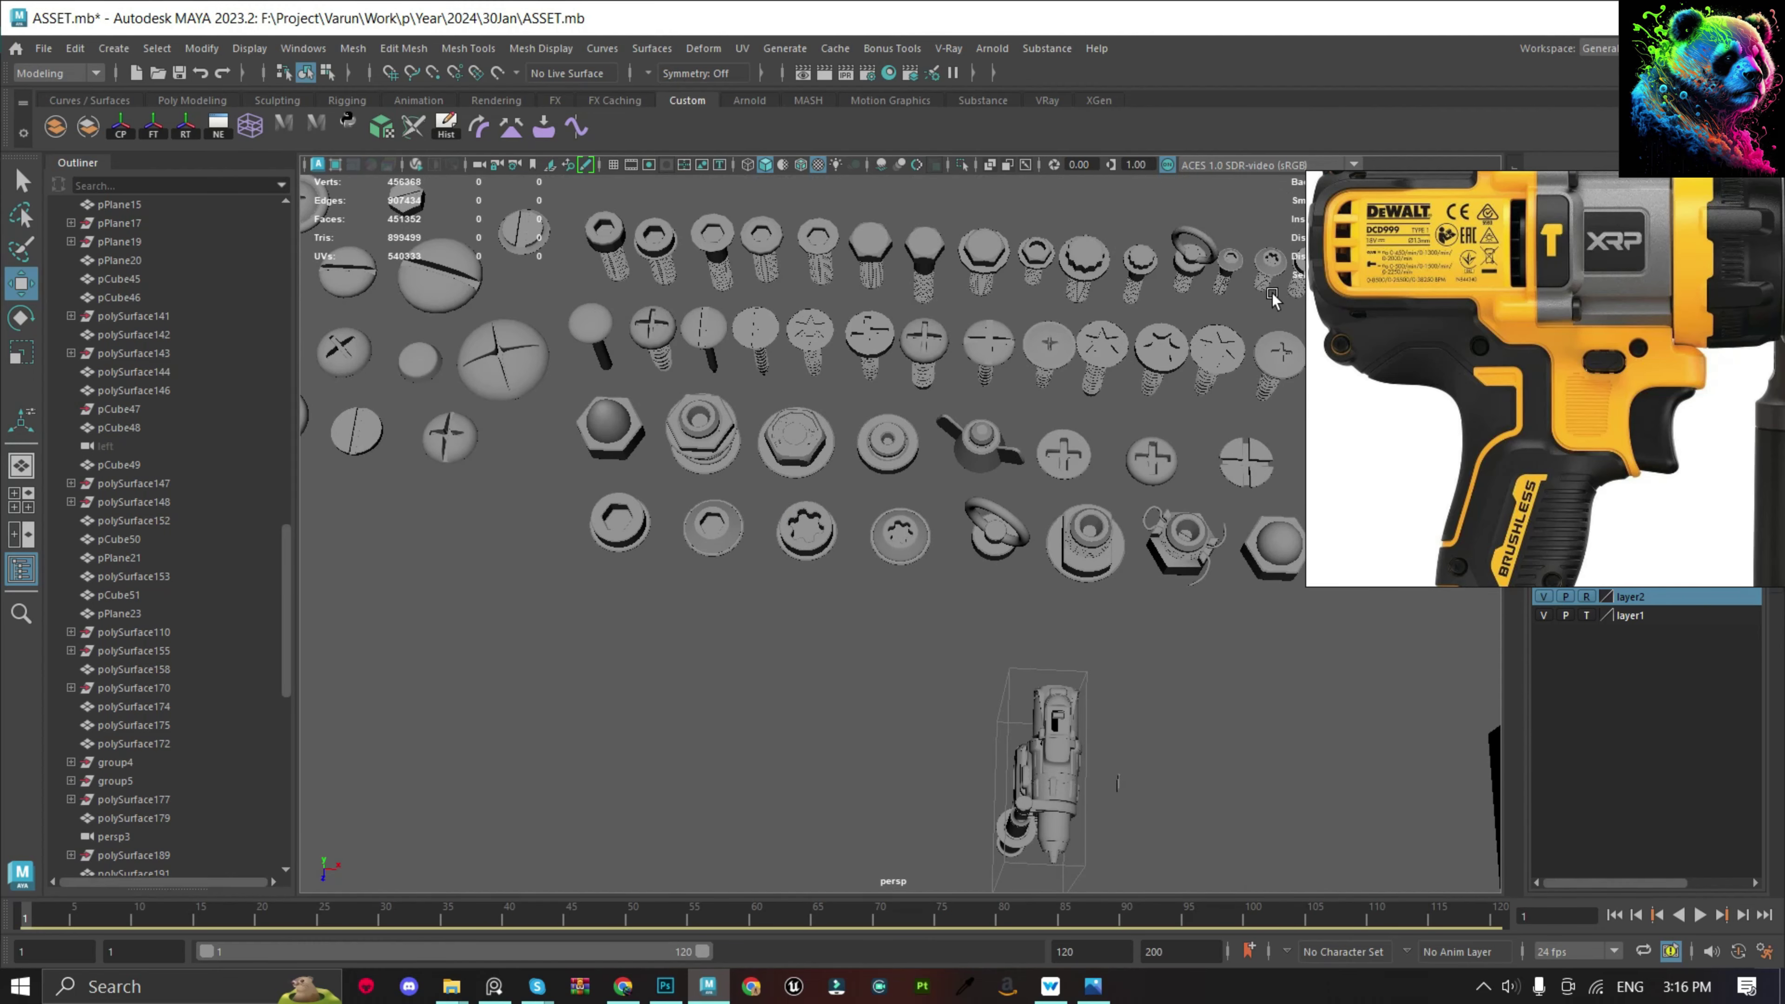
left_click(1282, 282)
key("f")
scroll(809, 419, "down", 3)
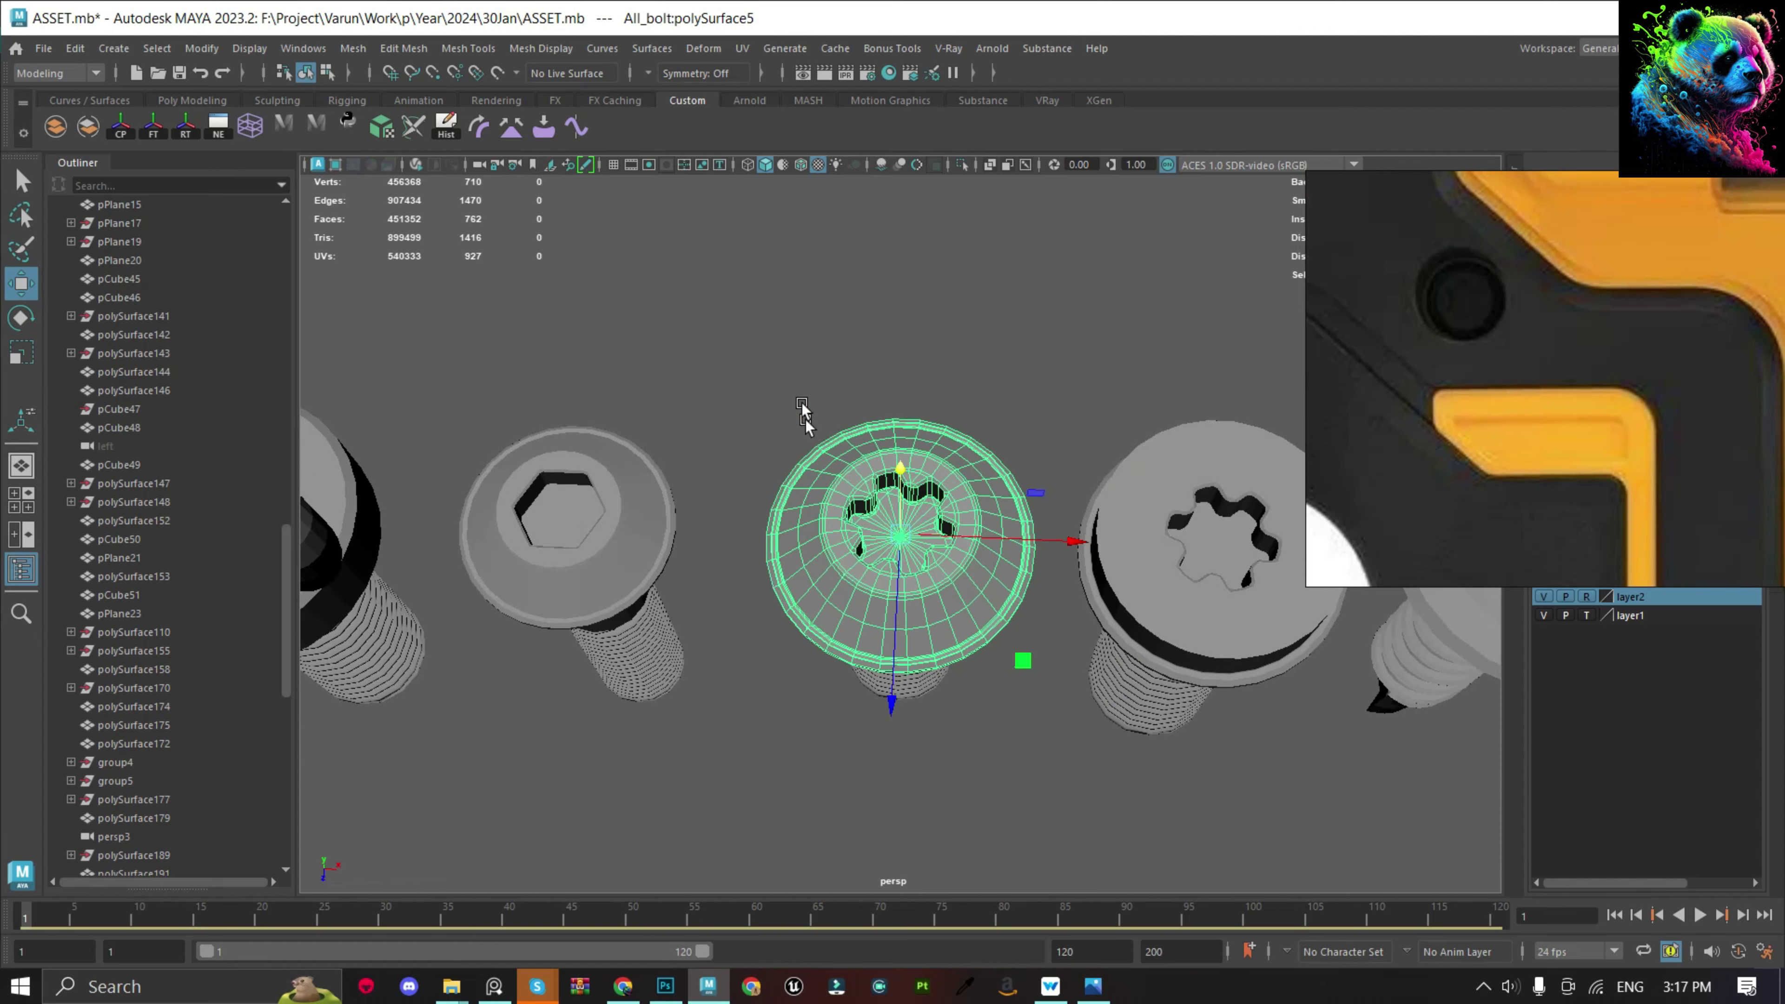
left_click(747, 494)
scroll(746, 494, "down", 2)
left_click(789, 689)
key("f")
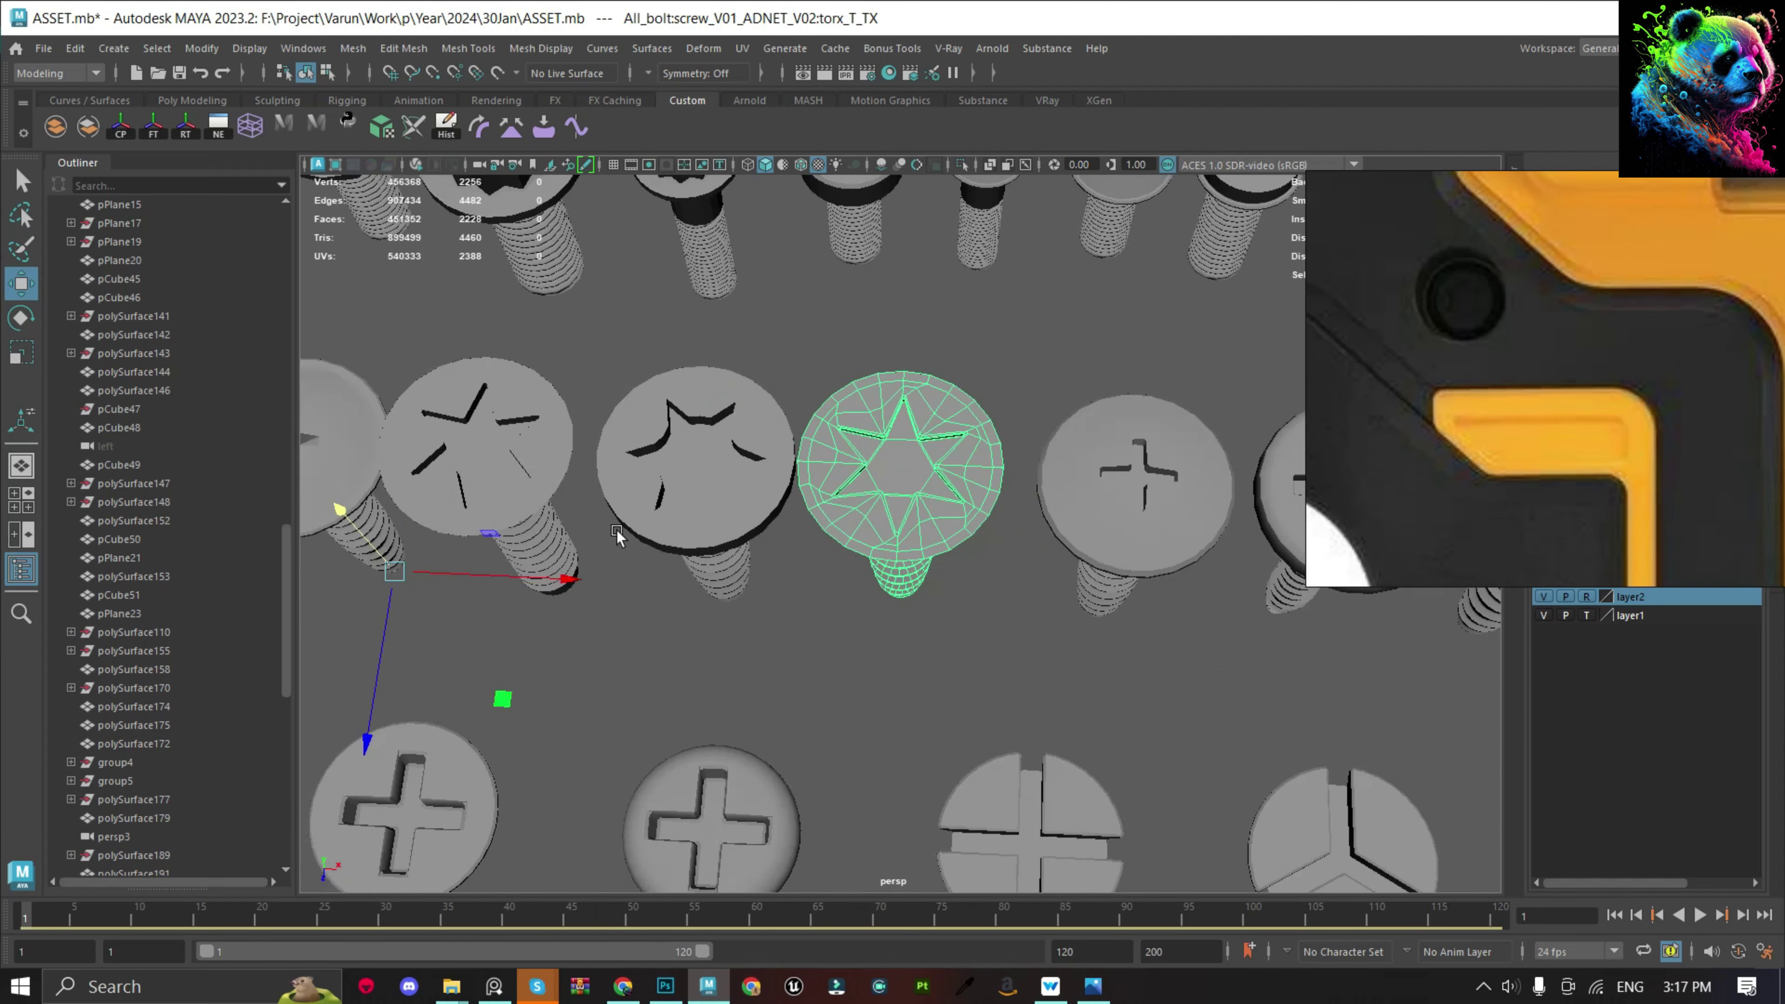
scroll(913, 513, "up", 2)
scroll(895, 548, "up", 2)
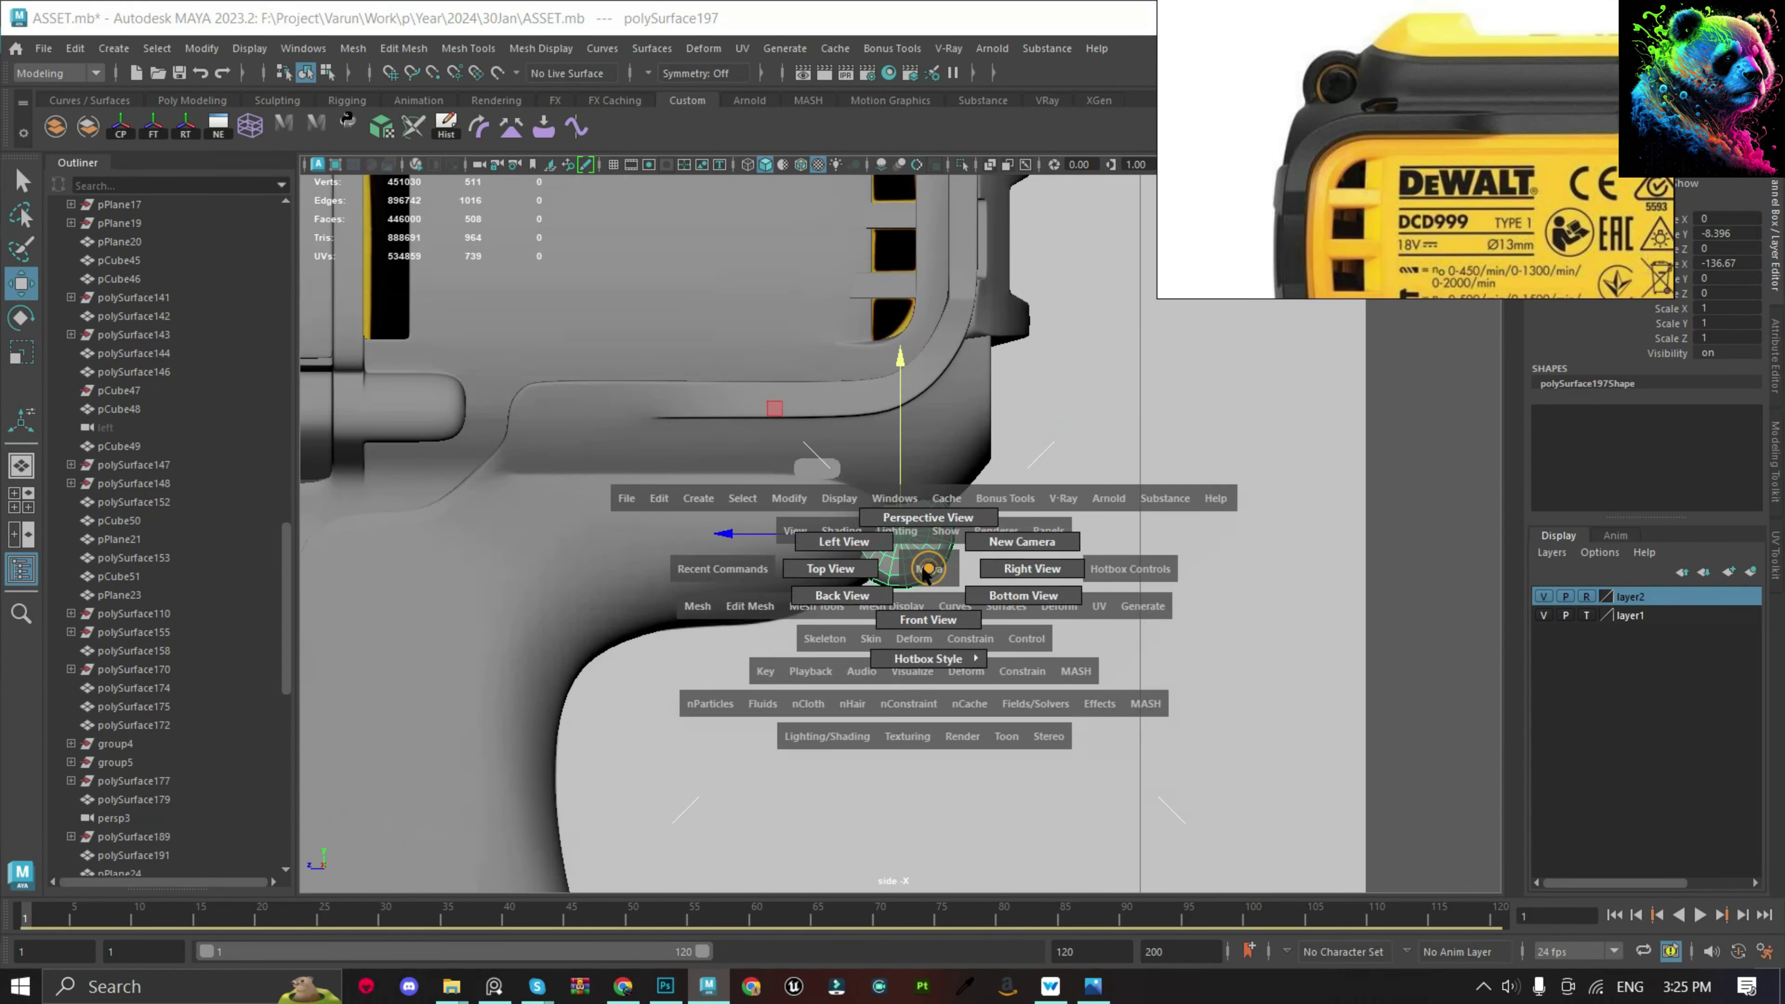
Check the torx bolt's placement on the drill from the side orthographic view.
left_click_drag(928, 570, 844, 542)
scroll(882, 532, "up", 2)
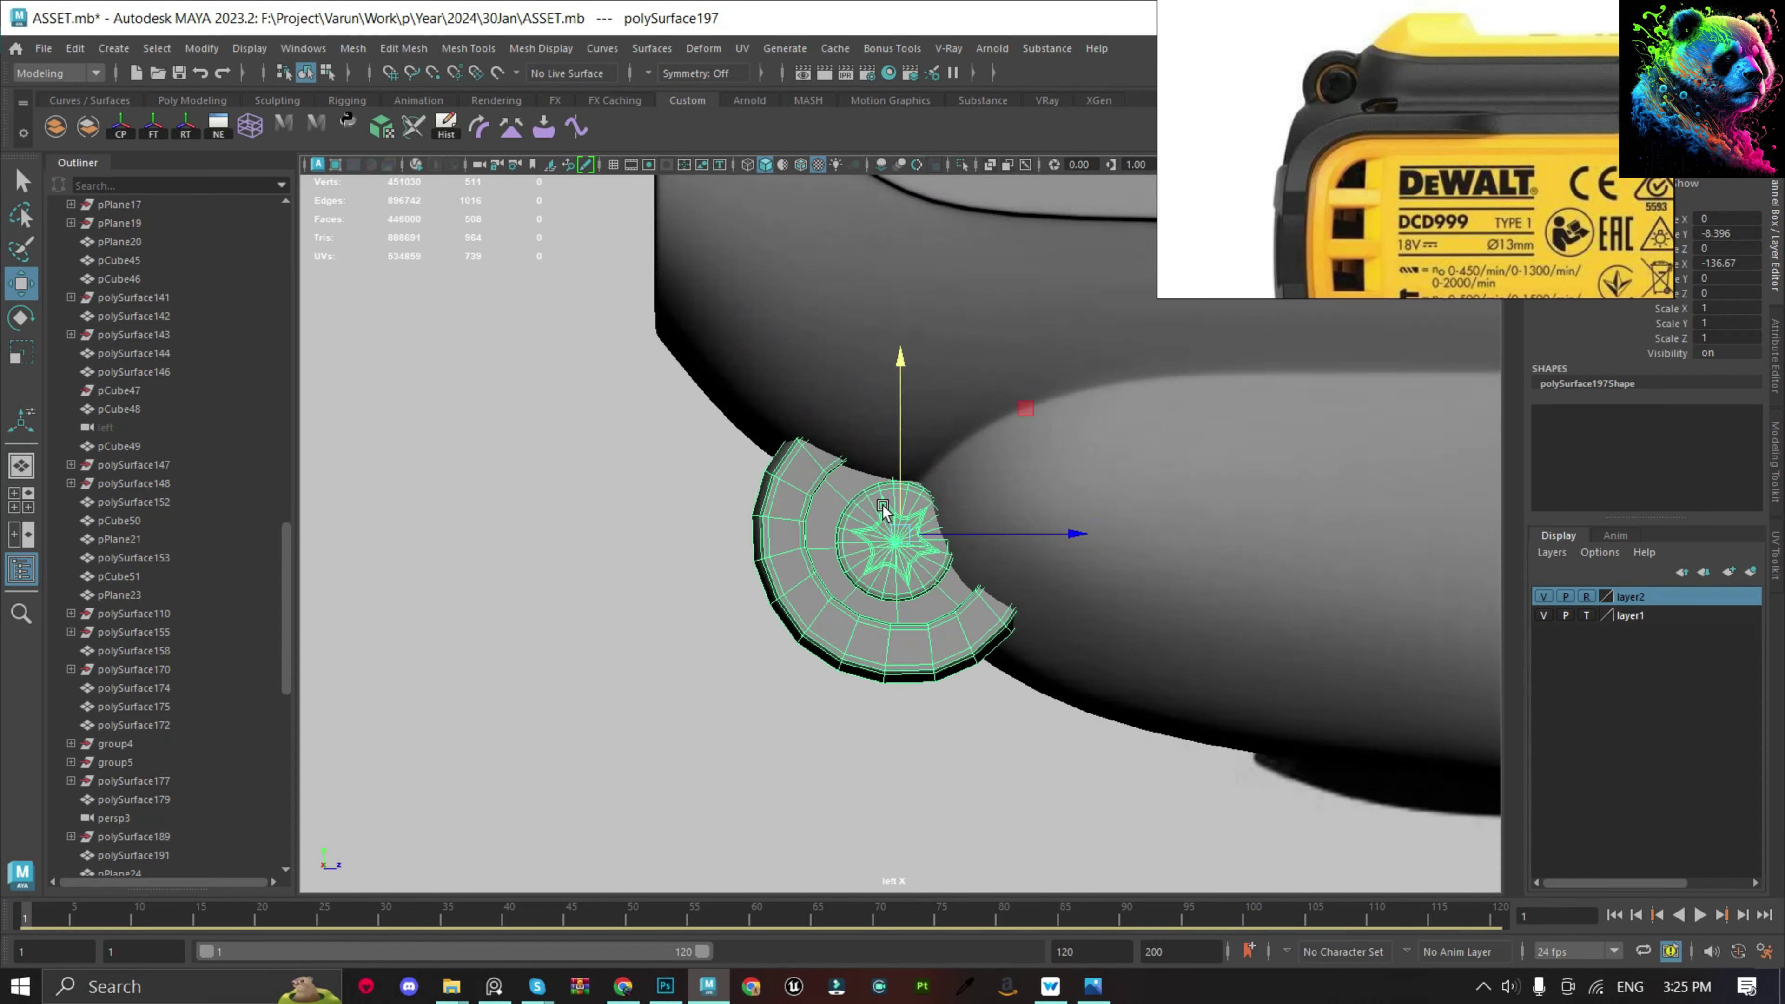
scroll(882, 533, "up", 2)
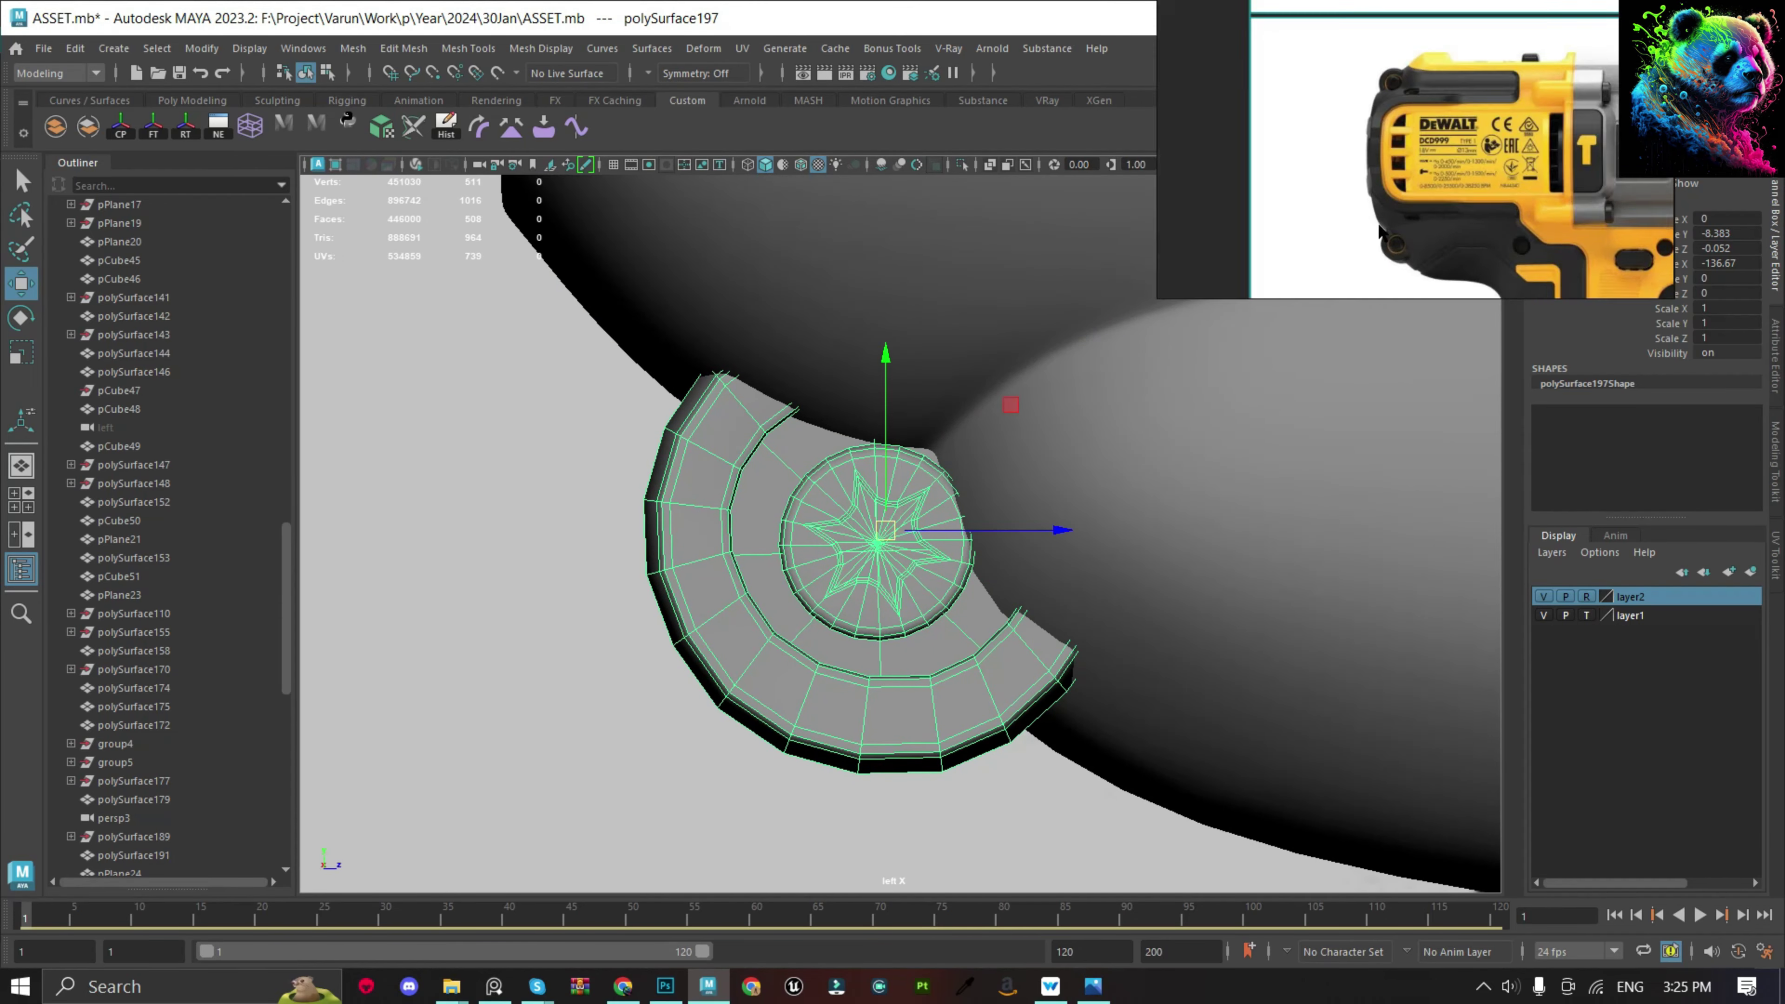
scroll(882, 532, "down", 5)
left_click(573, 557)
scroll(988, 555, "up", 3)
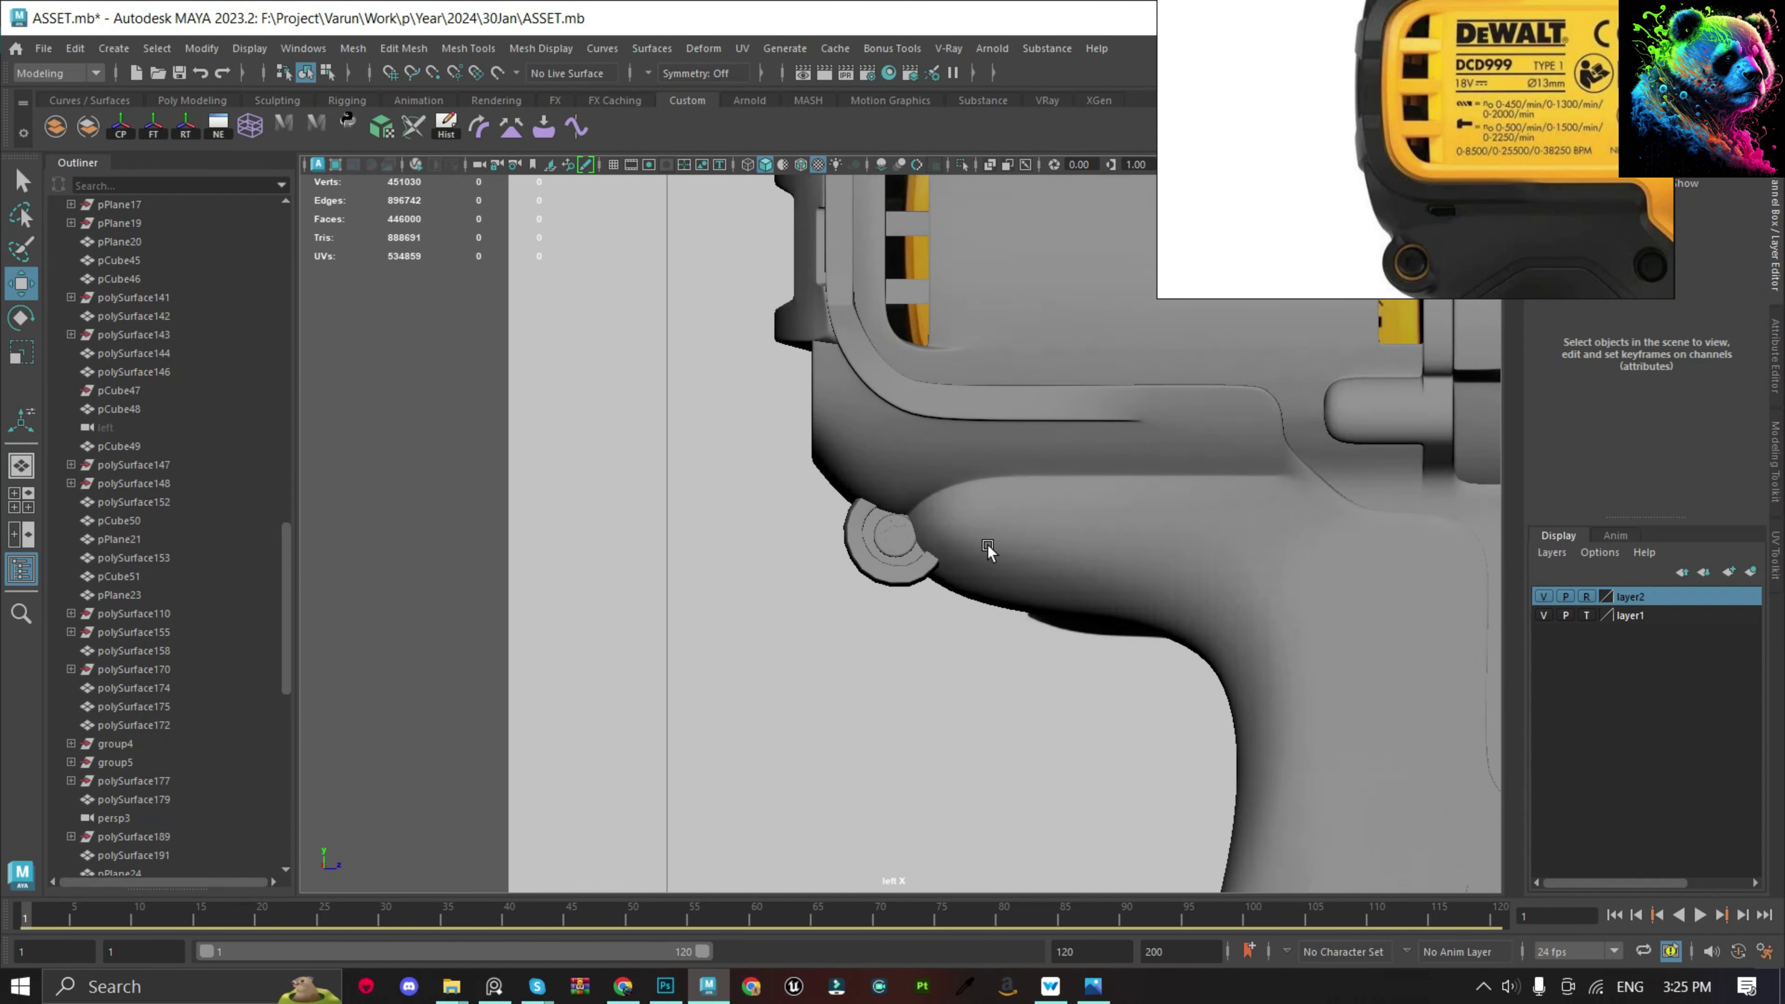
scroll(988, 555, "up", 3)
scroll(989, 557, "up", 3)
Select and frame the screw beside the grip, polySurface197.
left_click(842, 620)
scroll(885, 610, "down", 5)
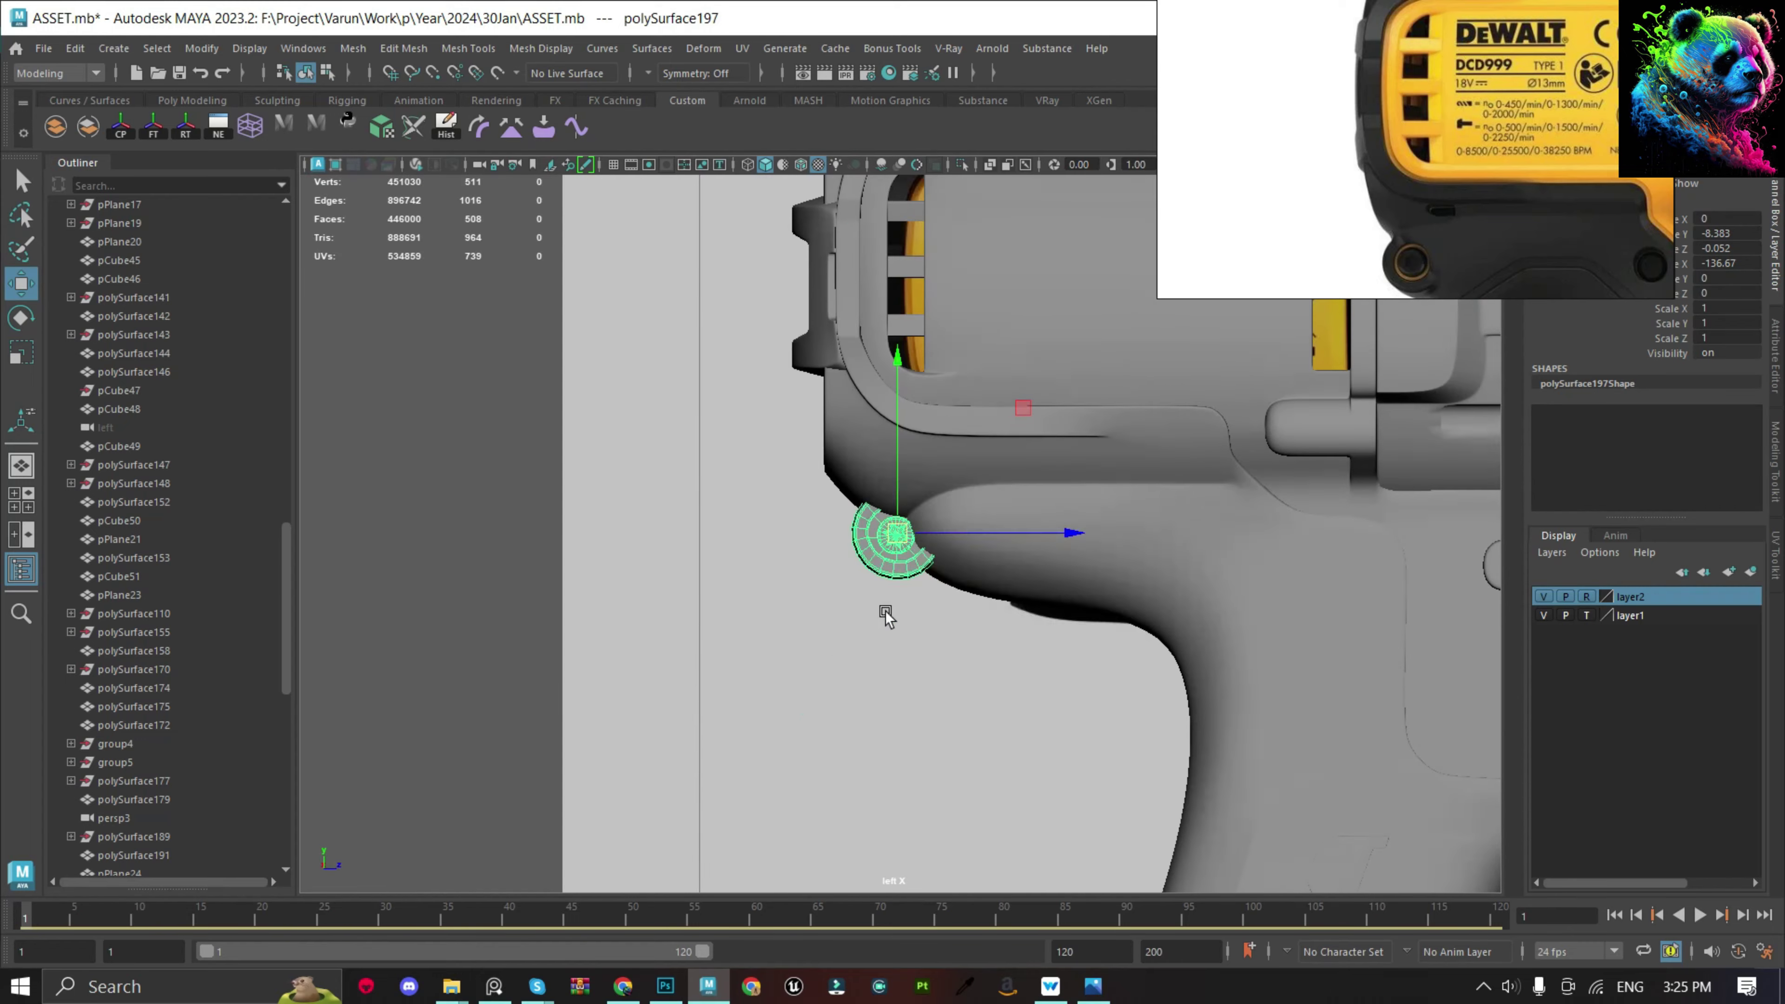
left_click_drag(885, 610, 984, 605, "alt")
scroll(1106, 606, "up", 4)
key("f")
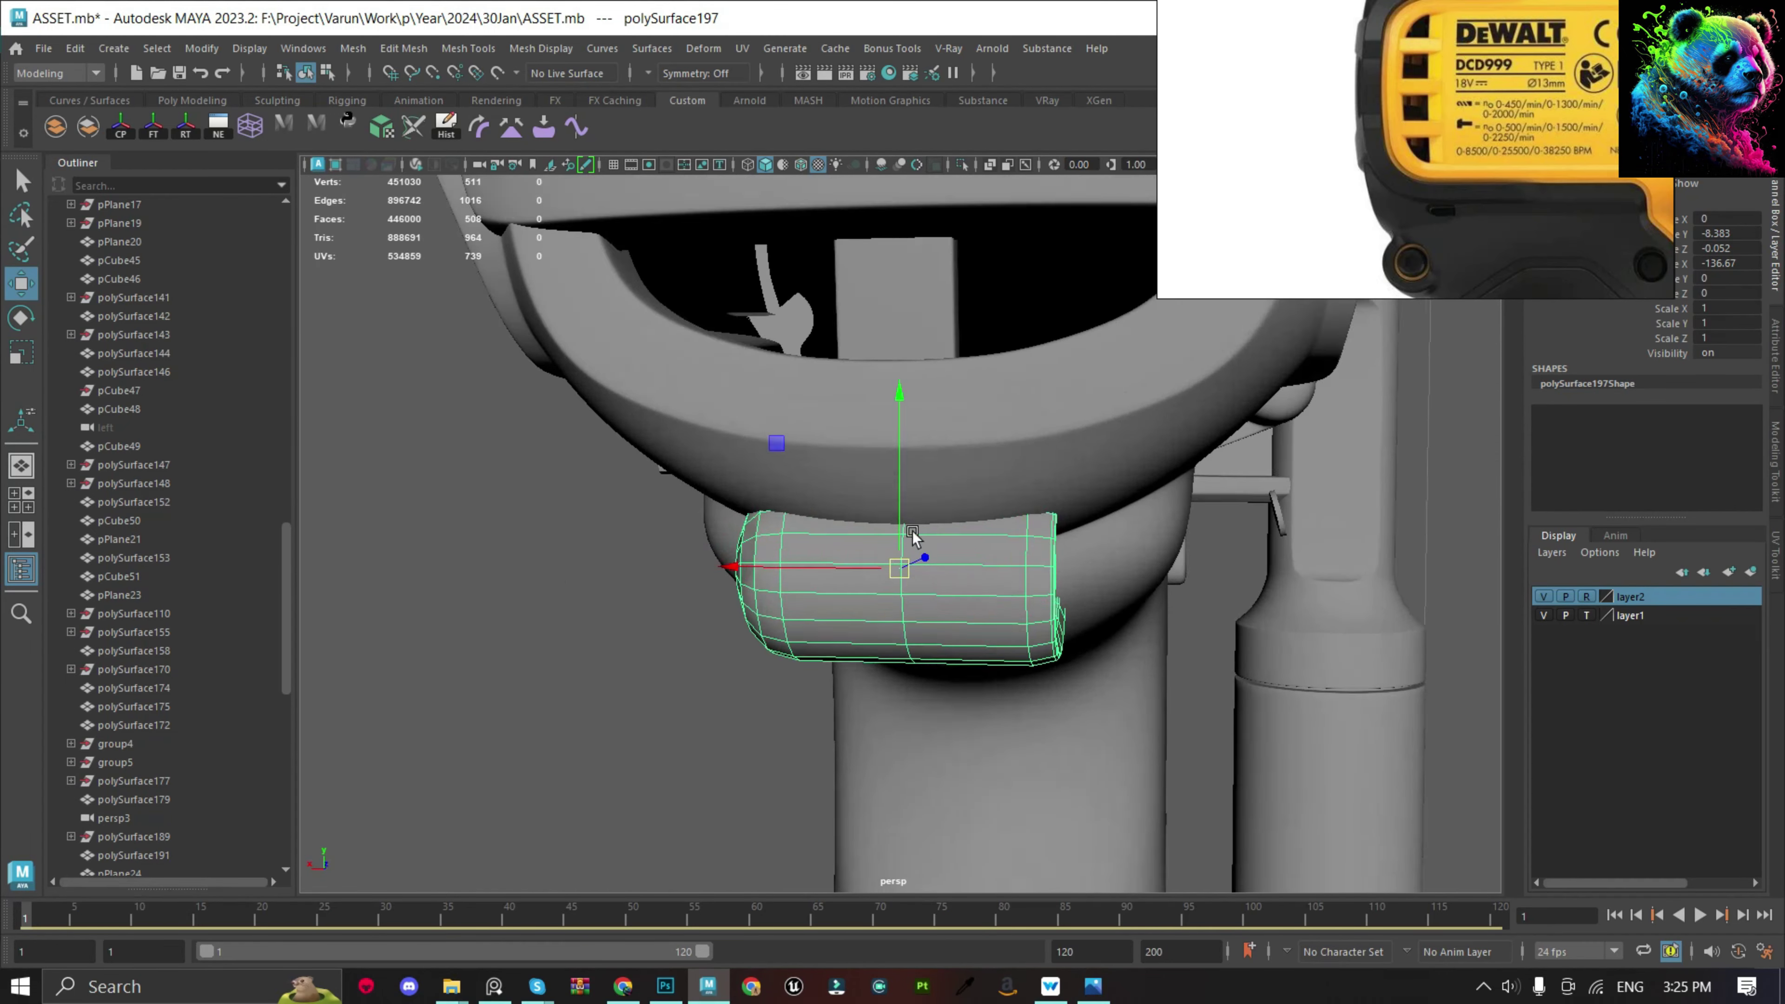
mouse_move(909, 550)
left_mouse_down("alt")
mouse_move(958, 532)
mouse_move(876, 618)
mouse_move(953, 534)
mouse_move(1119, 509)
left_mouse_up("alt")
key("q")
Lower polySurface197 slightly on the drill body in side view.
key("space")
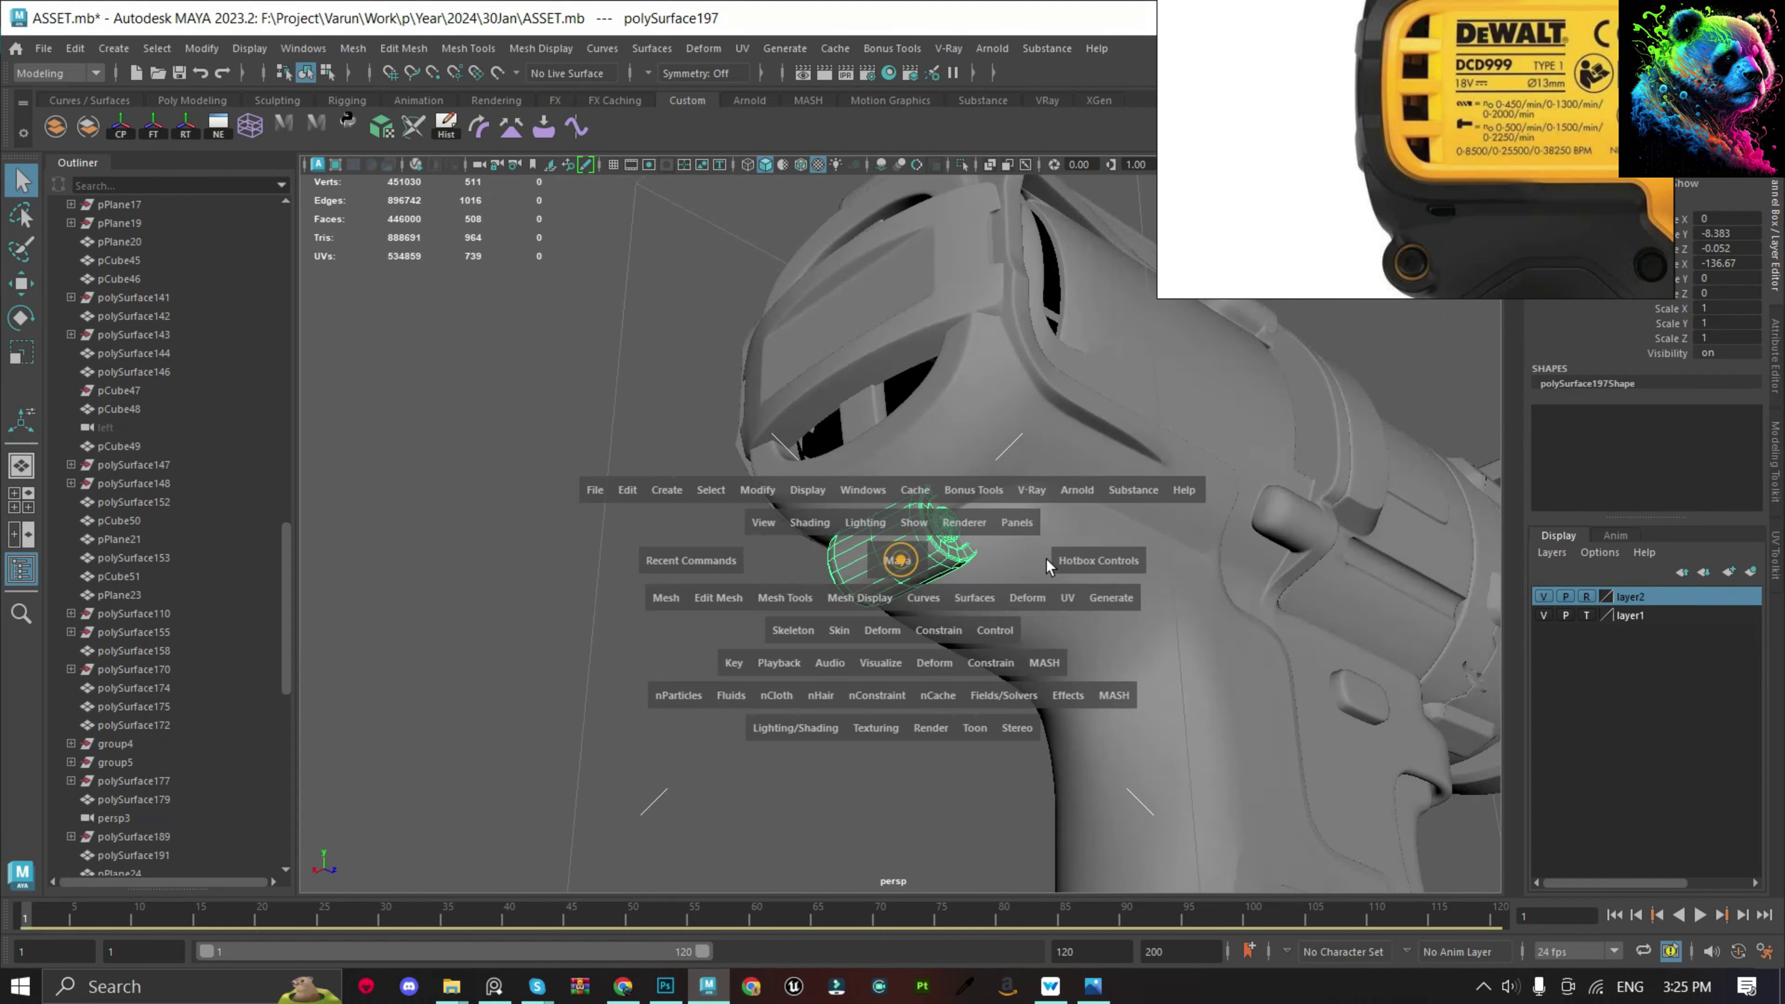
left_click_drag(896, 567, 808, 563)
key("w")
mouse_move(904, 531)
left_mouse_down()
mouse_move(894, 545)
mouse_move(894, 486)
left_mouse_up()
key("space")
left_click(792, 519)
mouse_move(793, 518)
left_mouse_down("alt")
mouse_move(817, 598)
mouse_move(889, 482)
mouse_move(808, 486)
mouse_move(992, 661)
left_mouse_up("alt")
Scale the inner-ring vertices of polySurface197's star recess.
key("space")
left_click(914, 591)
key("F9")
key("r")
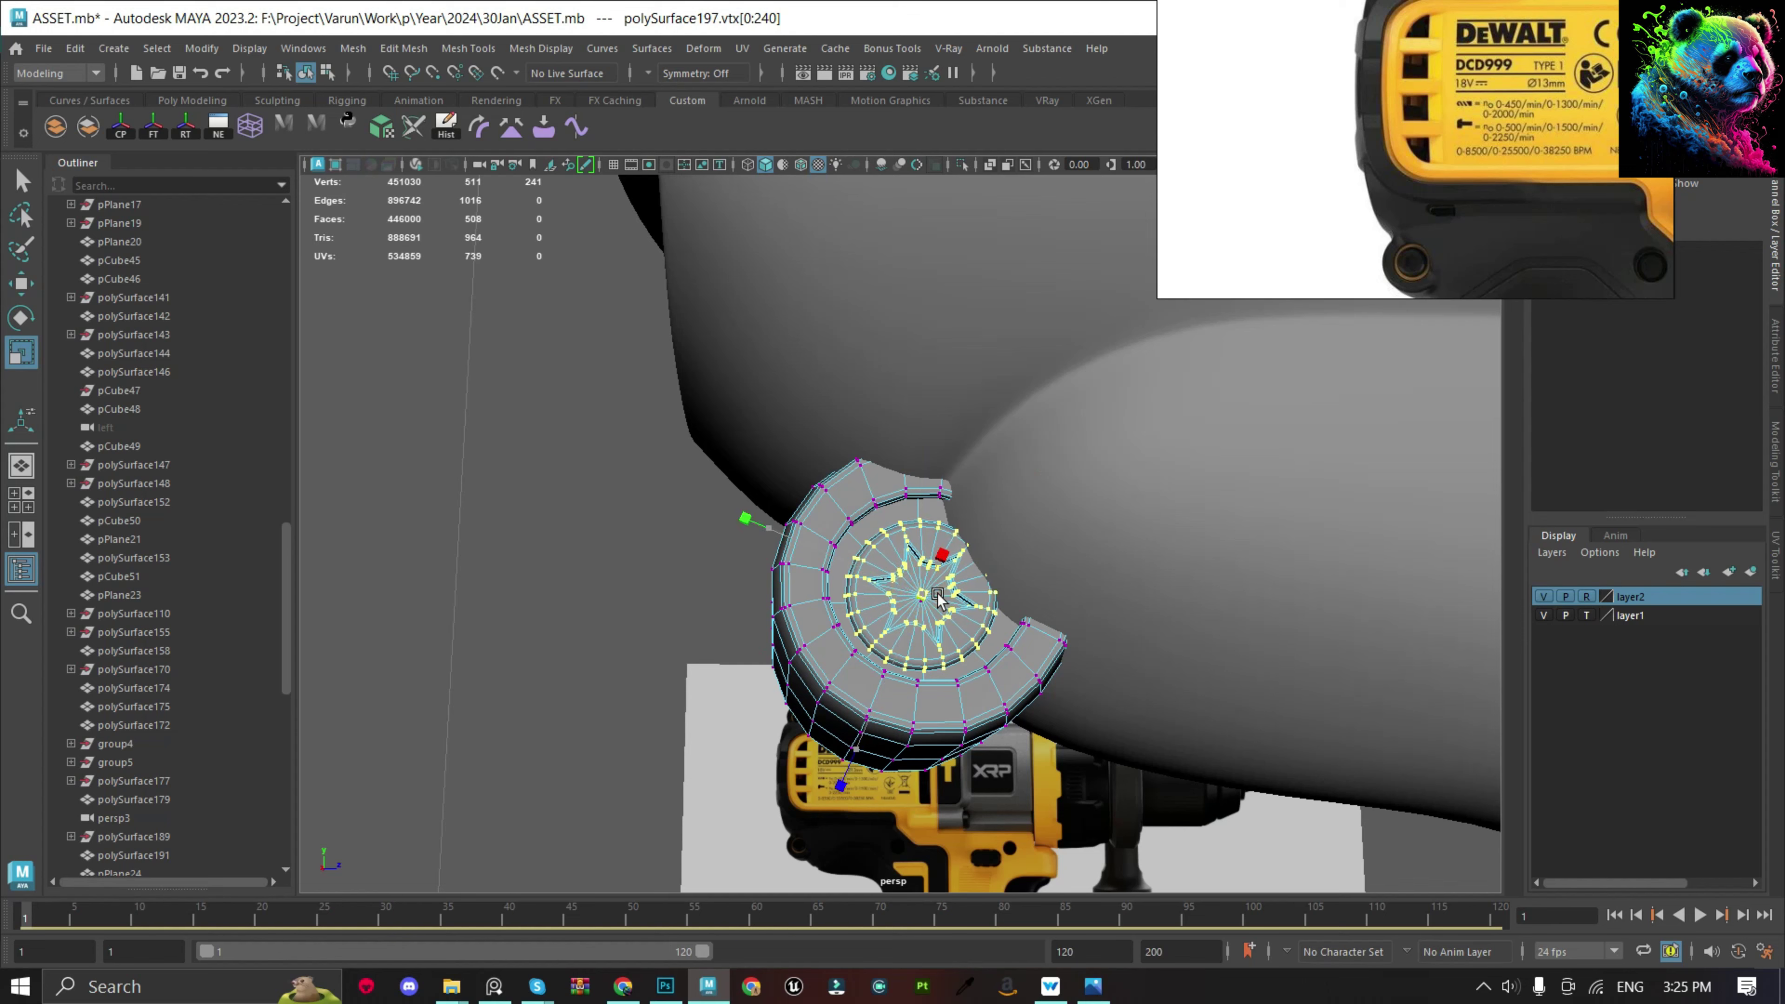
key("q")
key("F8")
left_click(626, 431)
Resize the star-recess inner ring on the upper rear screw, polySurface196.
mouse_move(626, 430)
left_mouse_down("alt")
mouse_move(844, 479)
mouse_move(905, 242)
left_mouse_up("alt")
left_click(905, 243)
key("F9")
key("f")
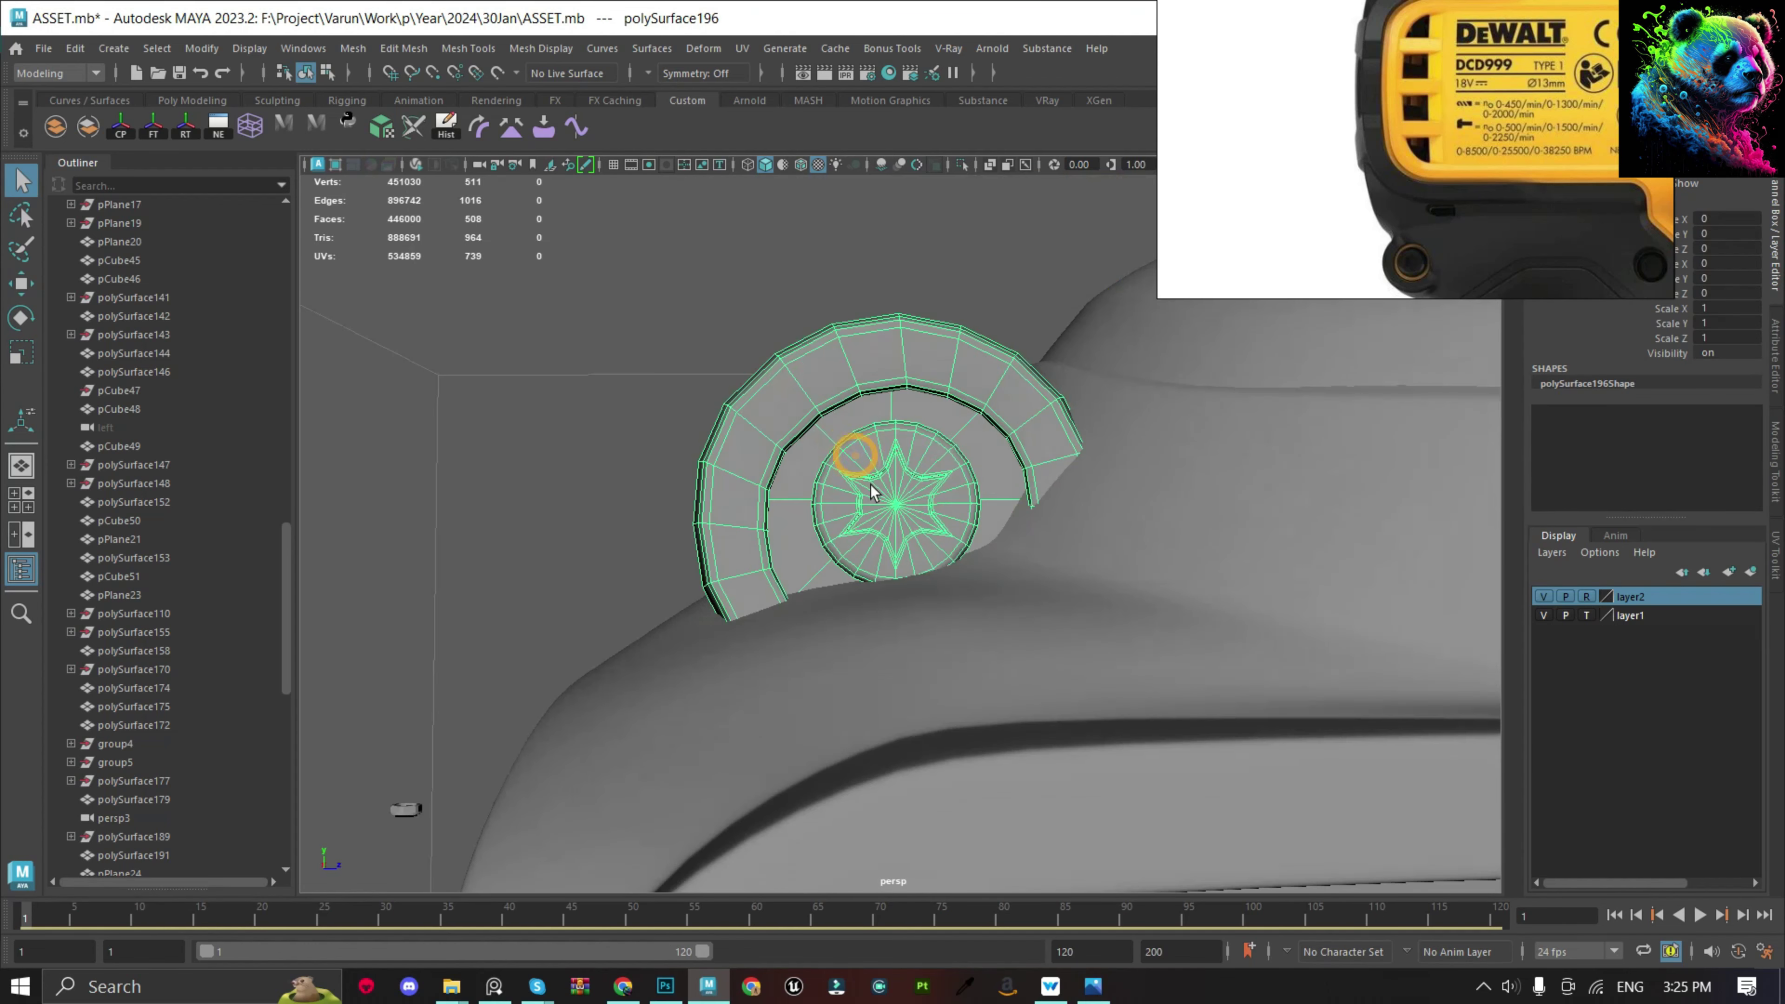
key("q")
key("F8")
scroll(612, 402, "down", 3)
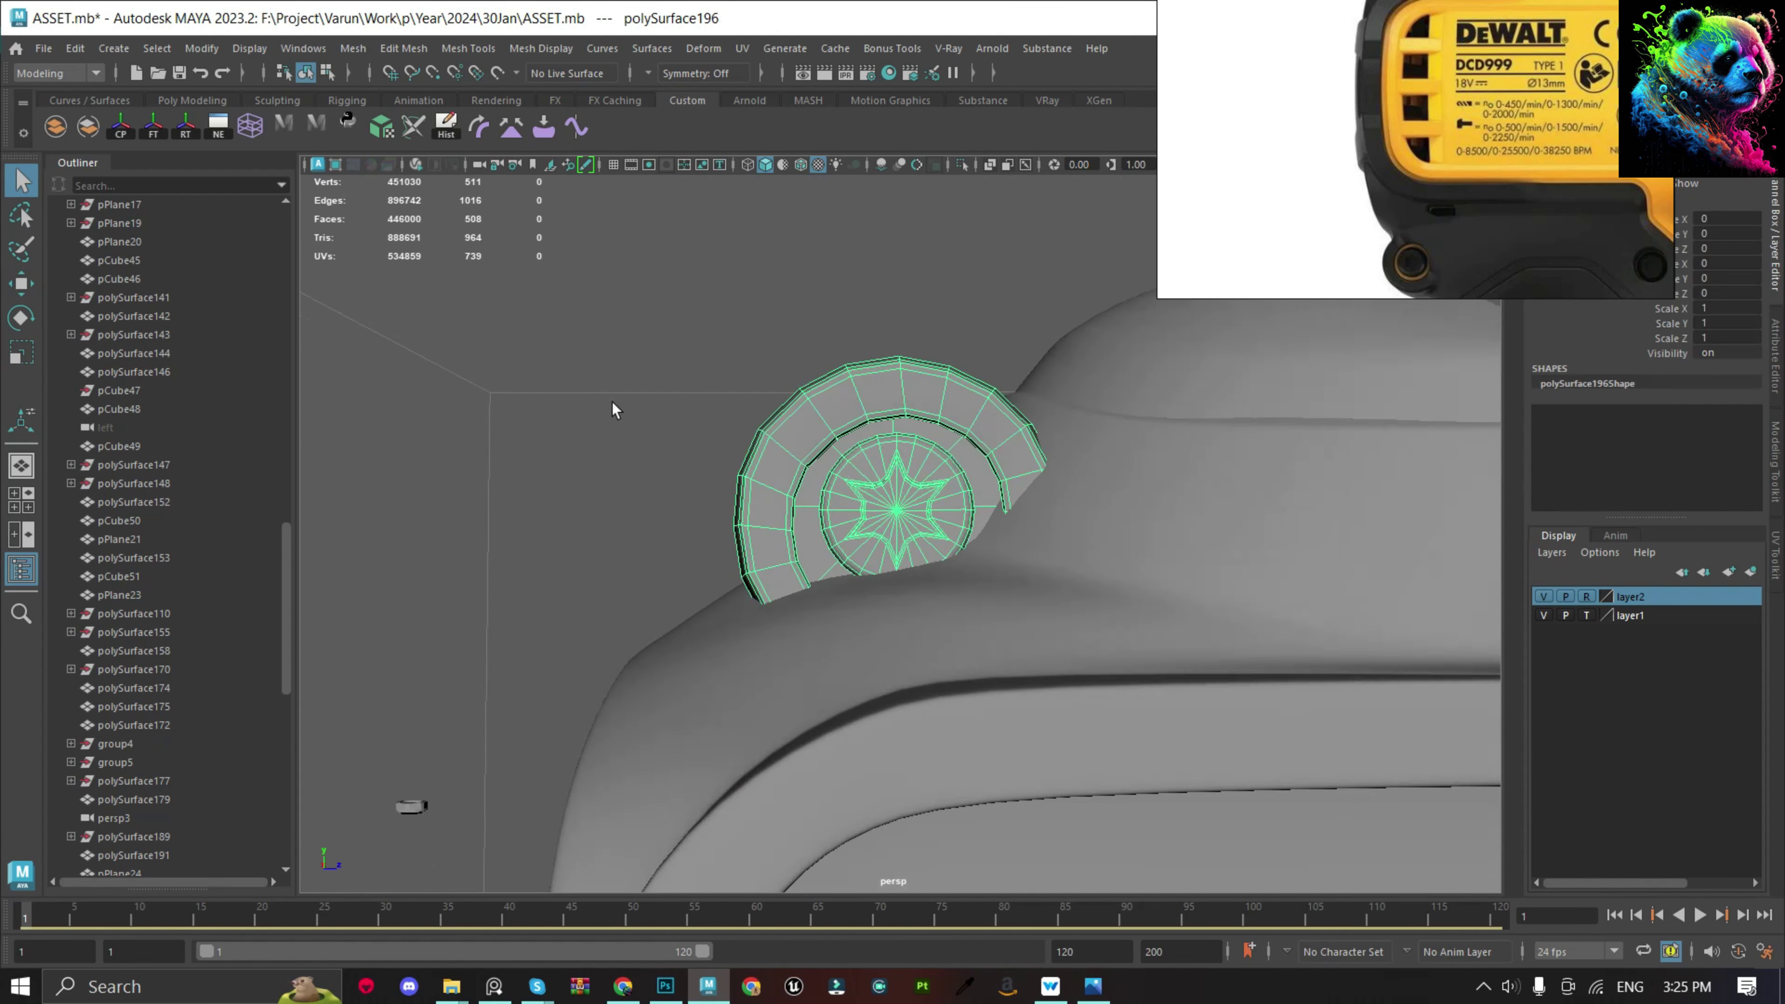
left_click(612, 402)
right_click_drag(612, 402, 1020, 591, "alt")
Save the scene and select the small plane at the drill's front.
key("ctrl+s")
left_click(1021, 591)
scroll(1020, 591, "down", 3)
mouse_move(1020, 591)
left_mouse_down("alt")
mouse_move(1037, 524)
mouse_move(1121, 608)
mouse_move(970, 605)
left_mouse_up("alt")
left_click(1121, 608)
Move the front plane's pivot to the drill's centre and save the scene.
key("w")
key("e")
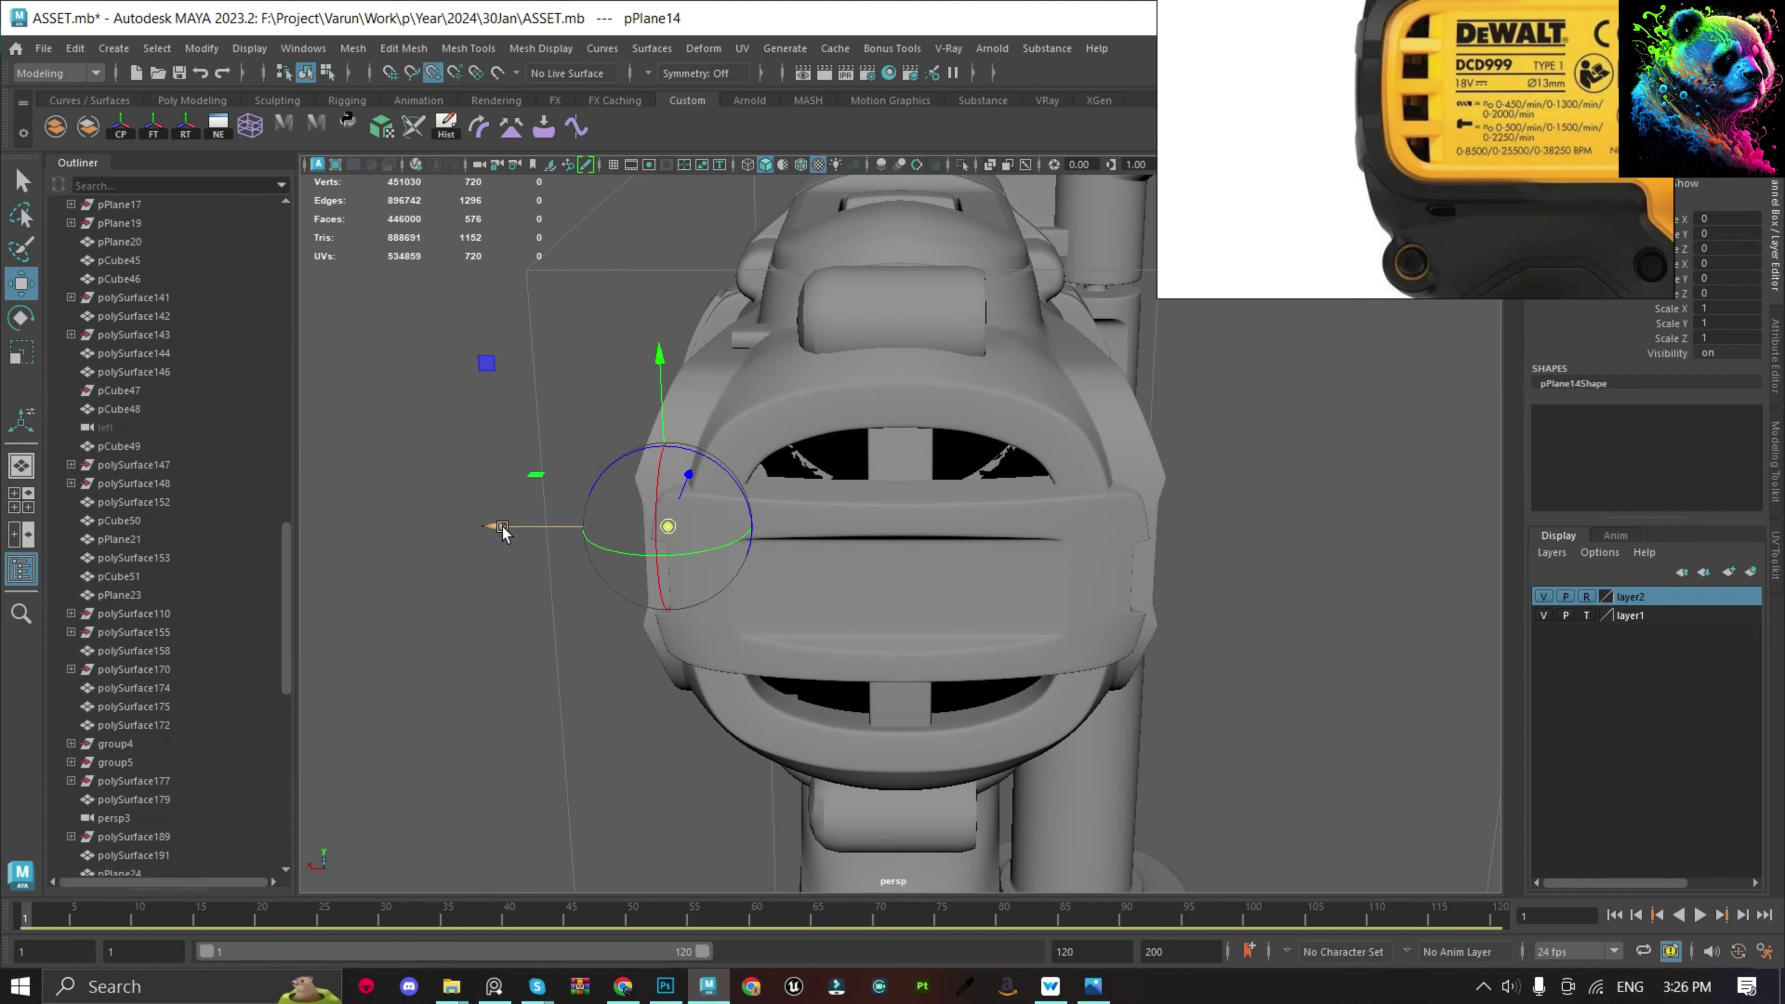
left_click_drag(498, 527, 901, 501)
key("d")
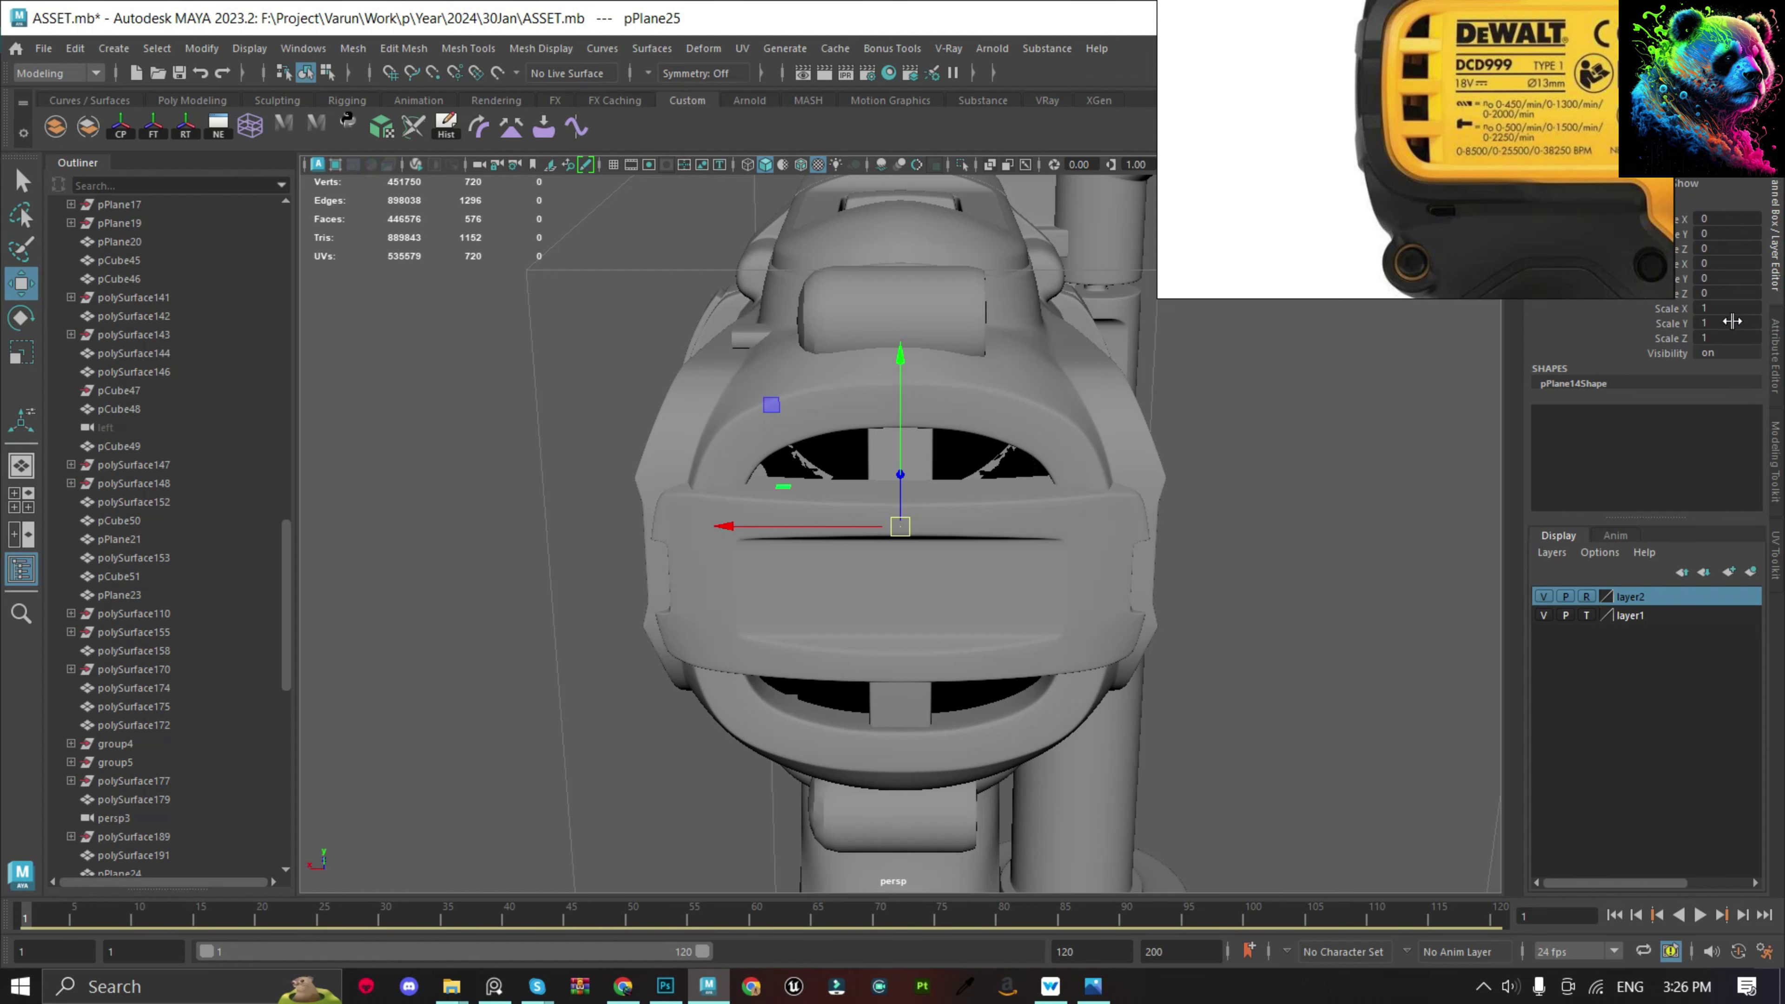
type("-1")
left_click_drag(1244, 615, 817, 546, "alt")
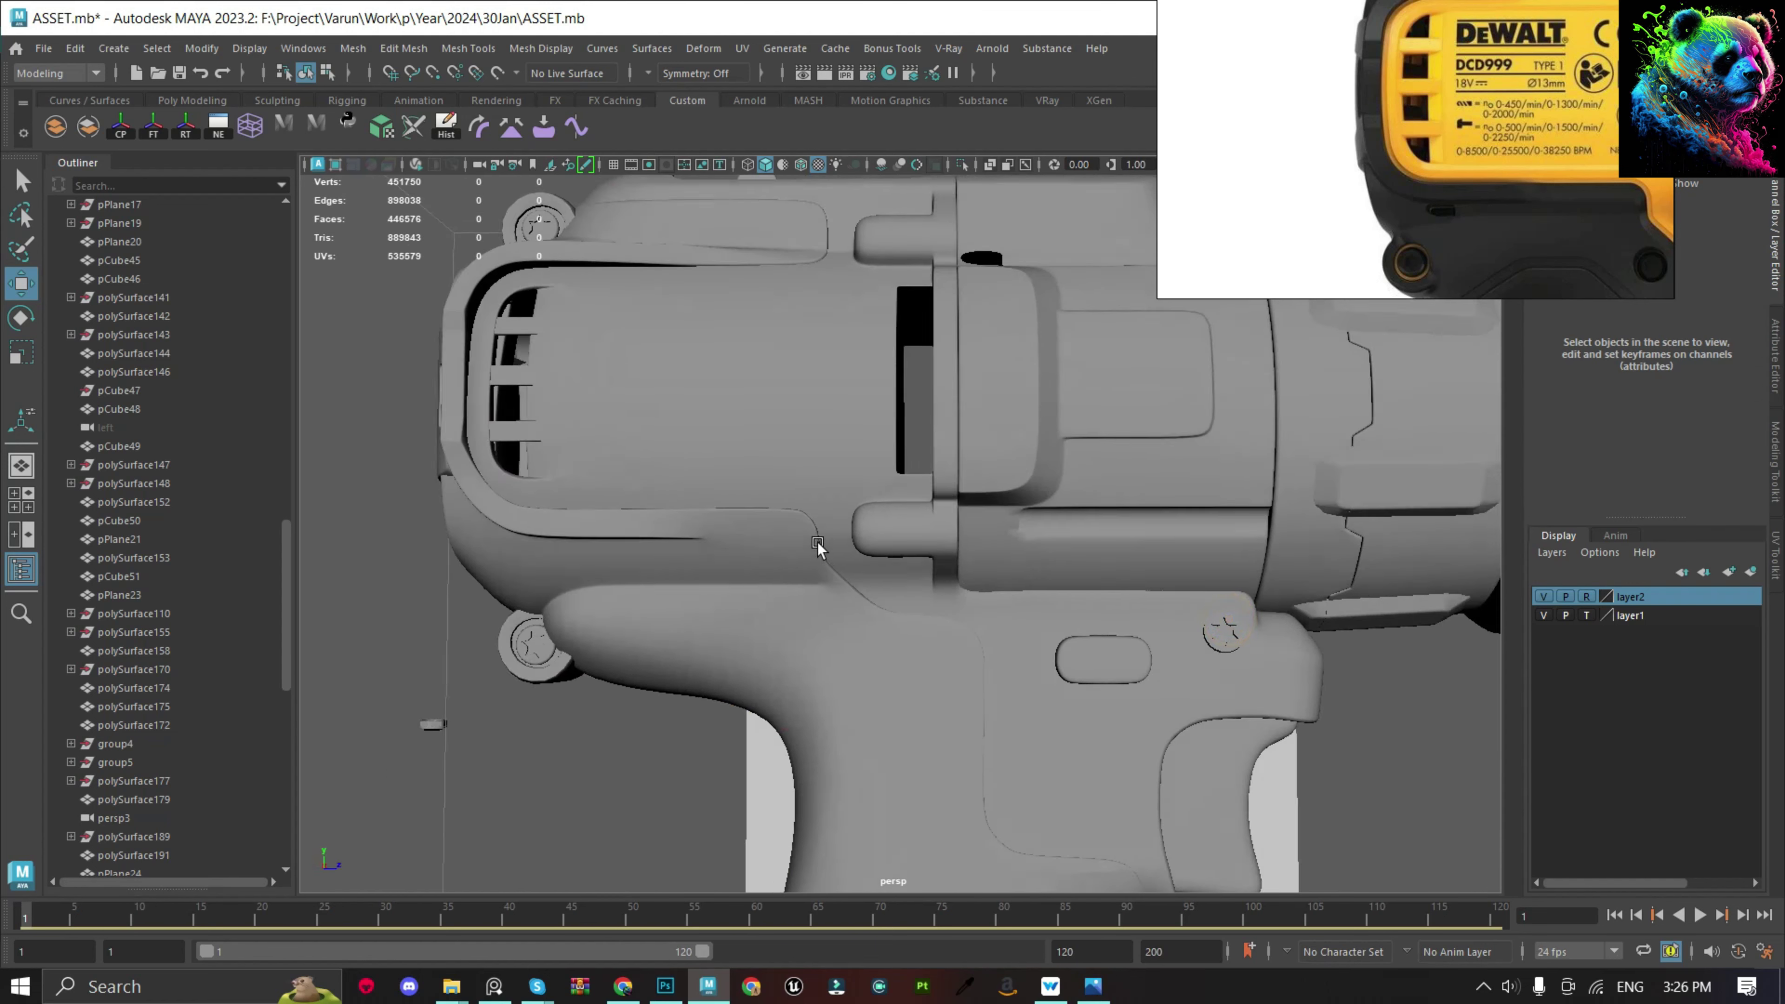
left_click(817, 546)
scroll(715, 437, "down", 3)
key("ctrl+s")
Orbit to the drill's other side and inspect the main body shell.
key("q")
scroll(1361, 137, "down", 1)
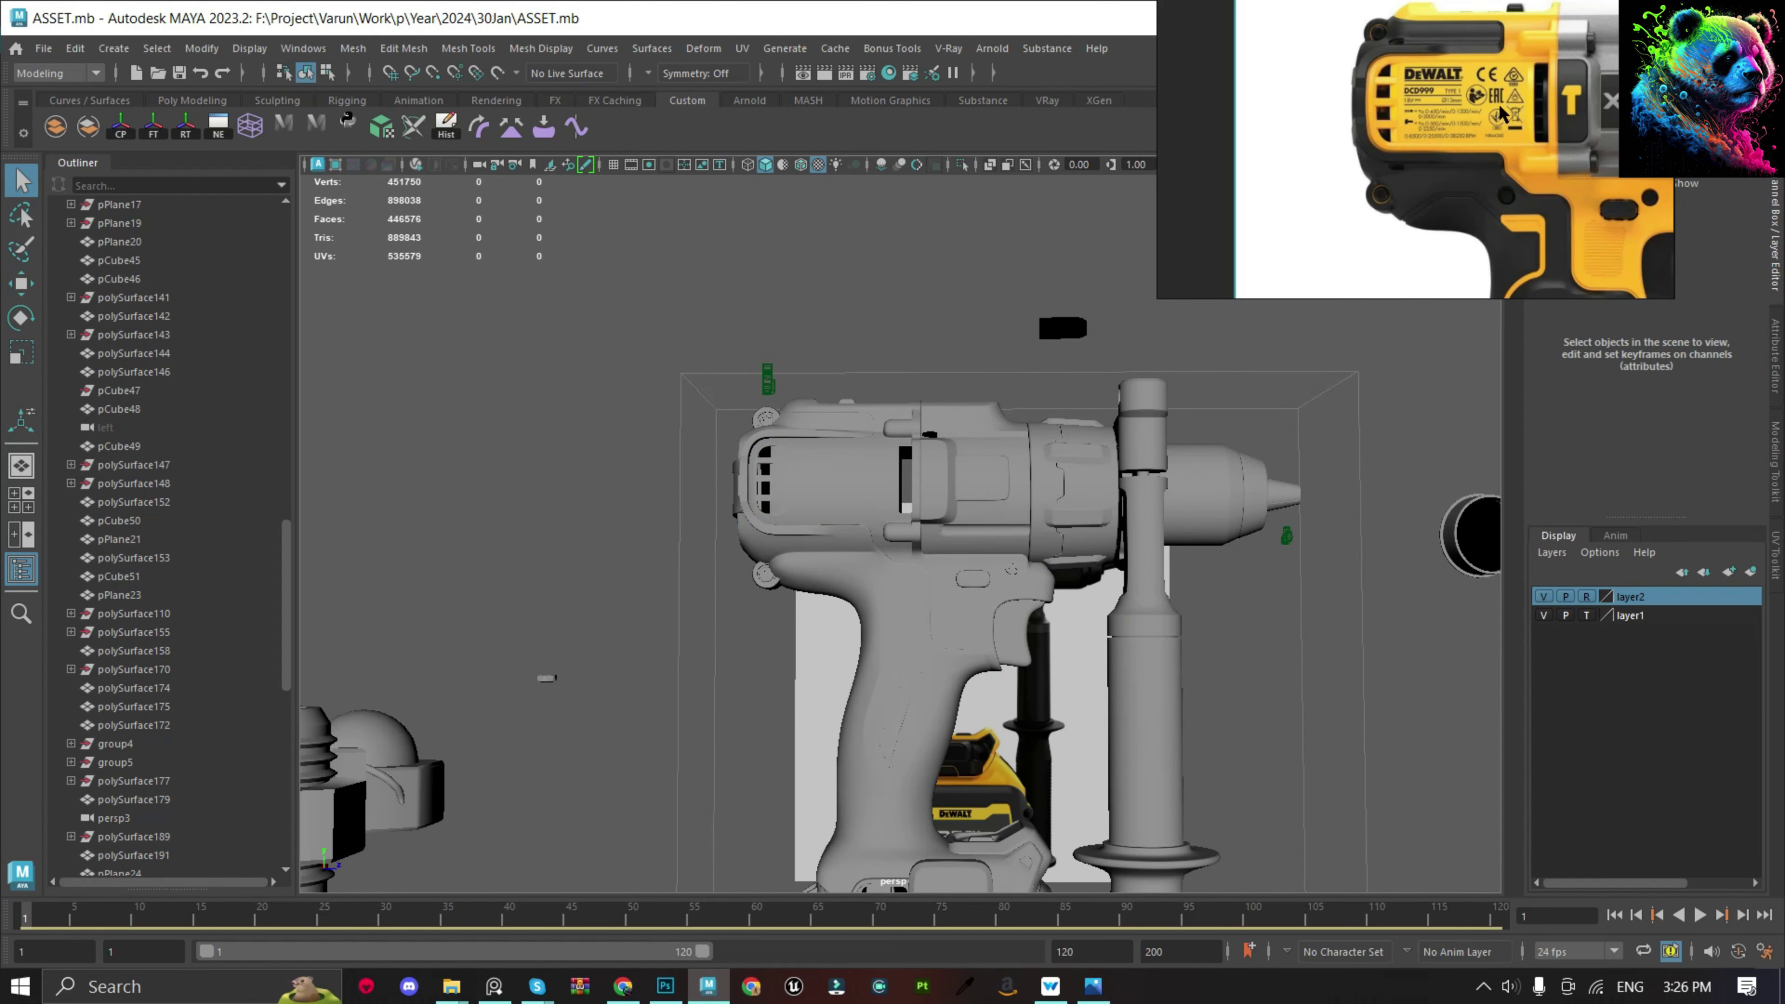
scroll(1361, 137, "down", 1)
scroll(855, 424, "up", 3)
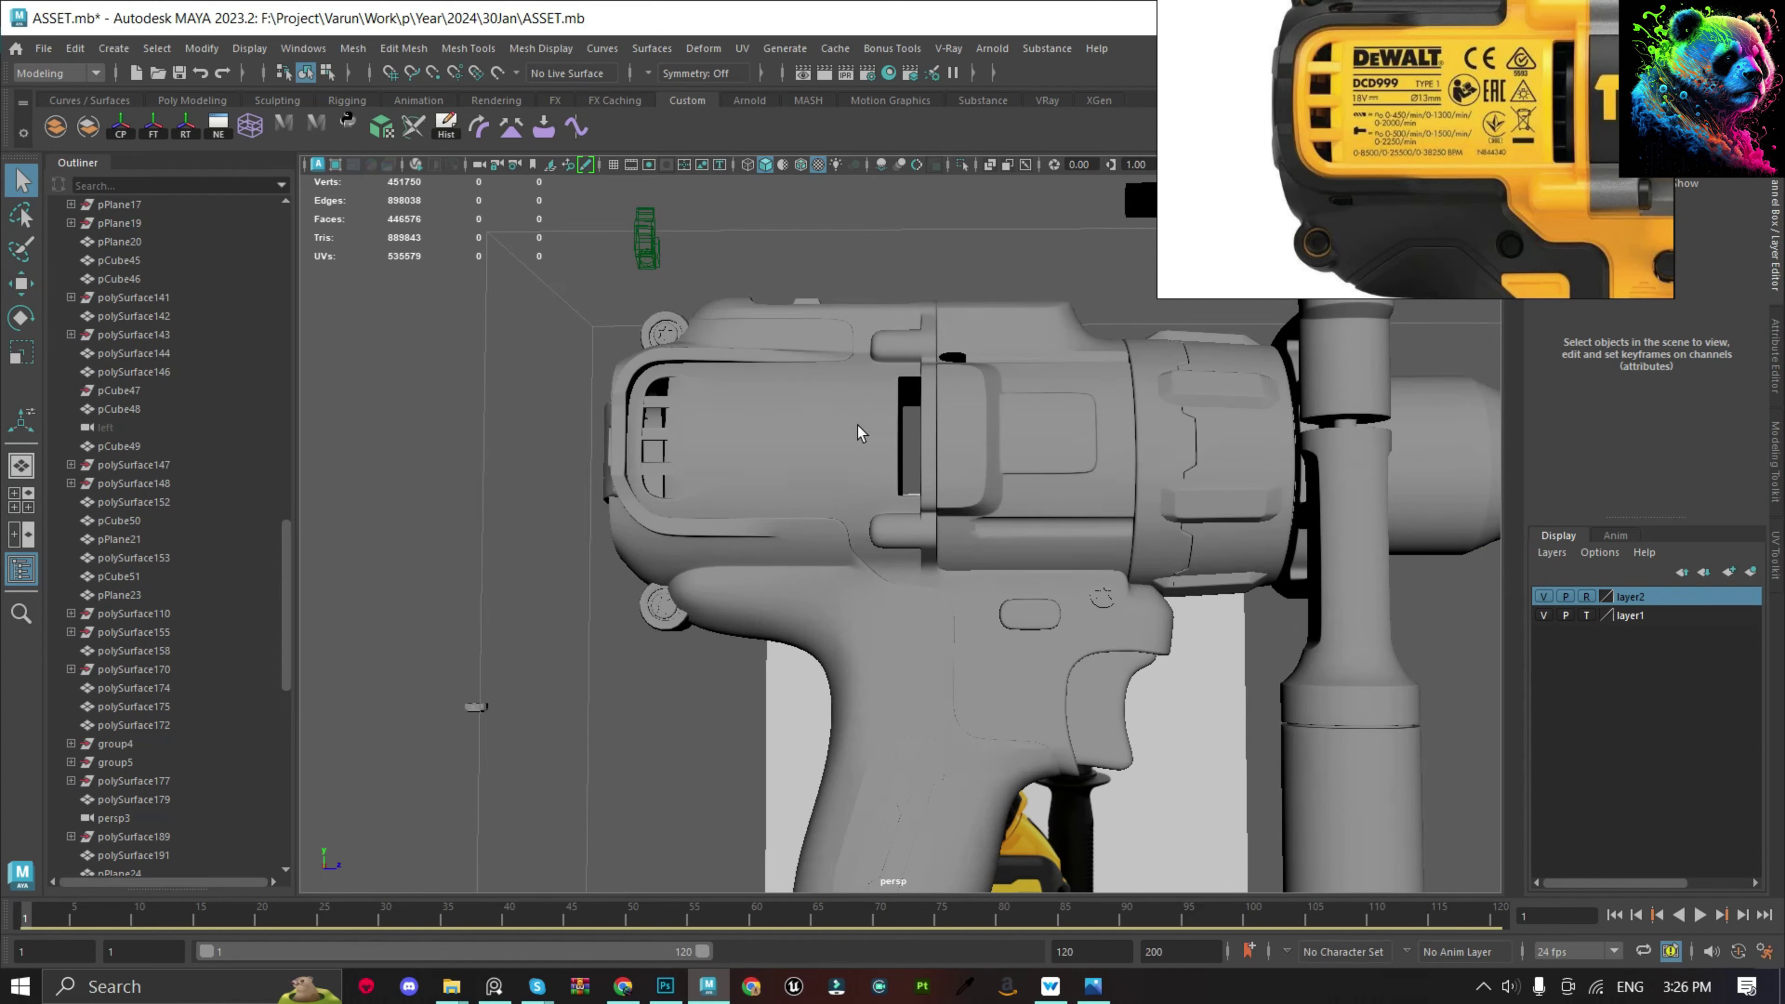
left_click_drag(857, 424, 1072, 458, "alt")
left_click(1073, 458)
key("ctrl+s")
scroll(1401, 188, "down", 2)
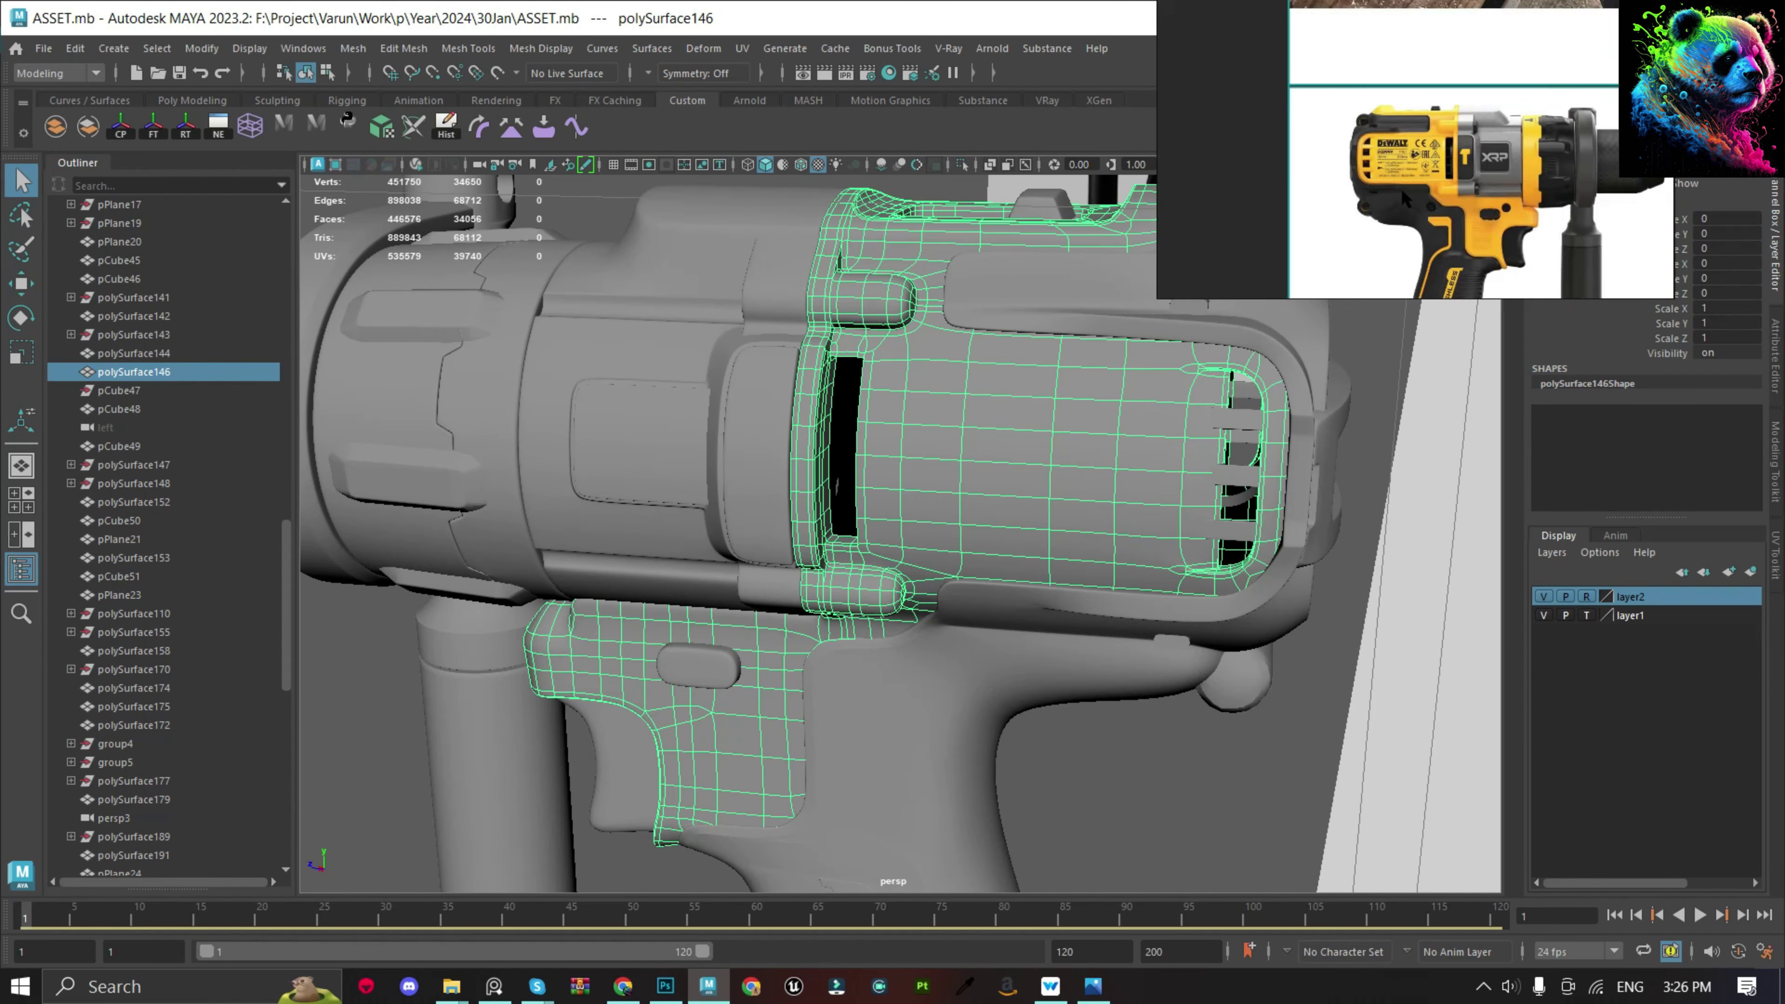
scroll(1402, 189, "down", 2)
scroll(1451, 20, "up", 2)
scroll(1442, 51, "up", 2)
scroll(1432, 161, "down", 2)
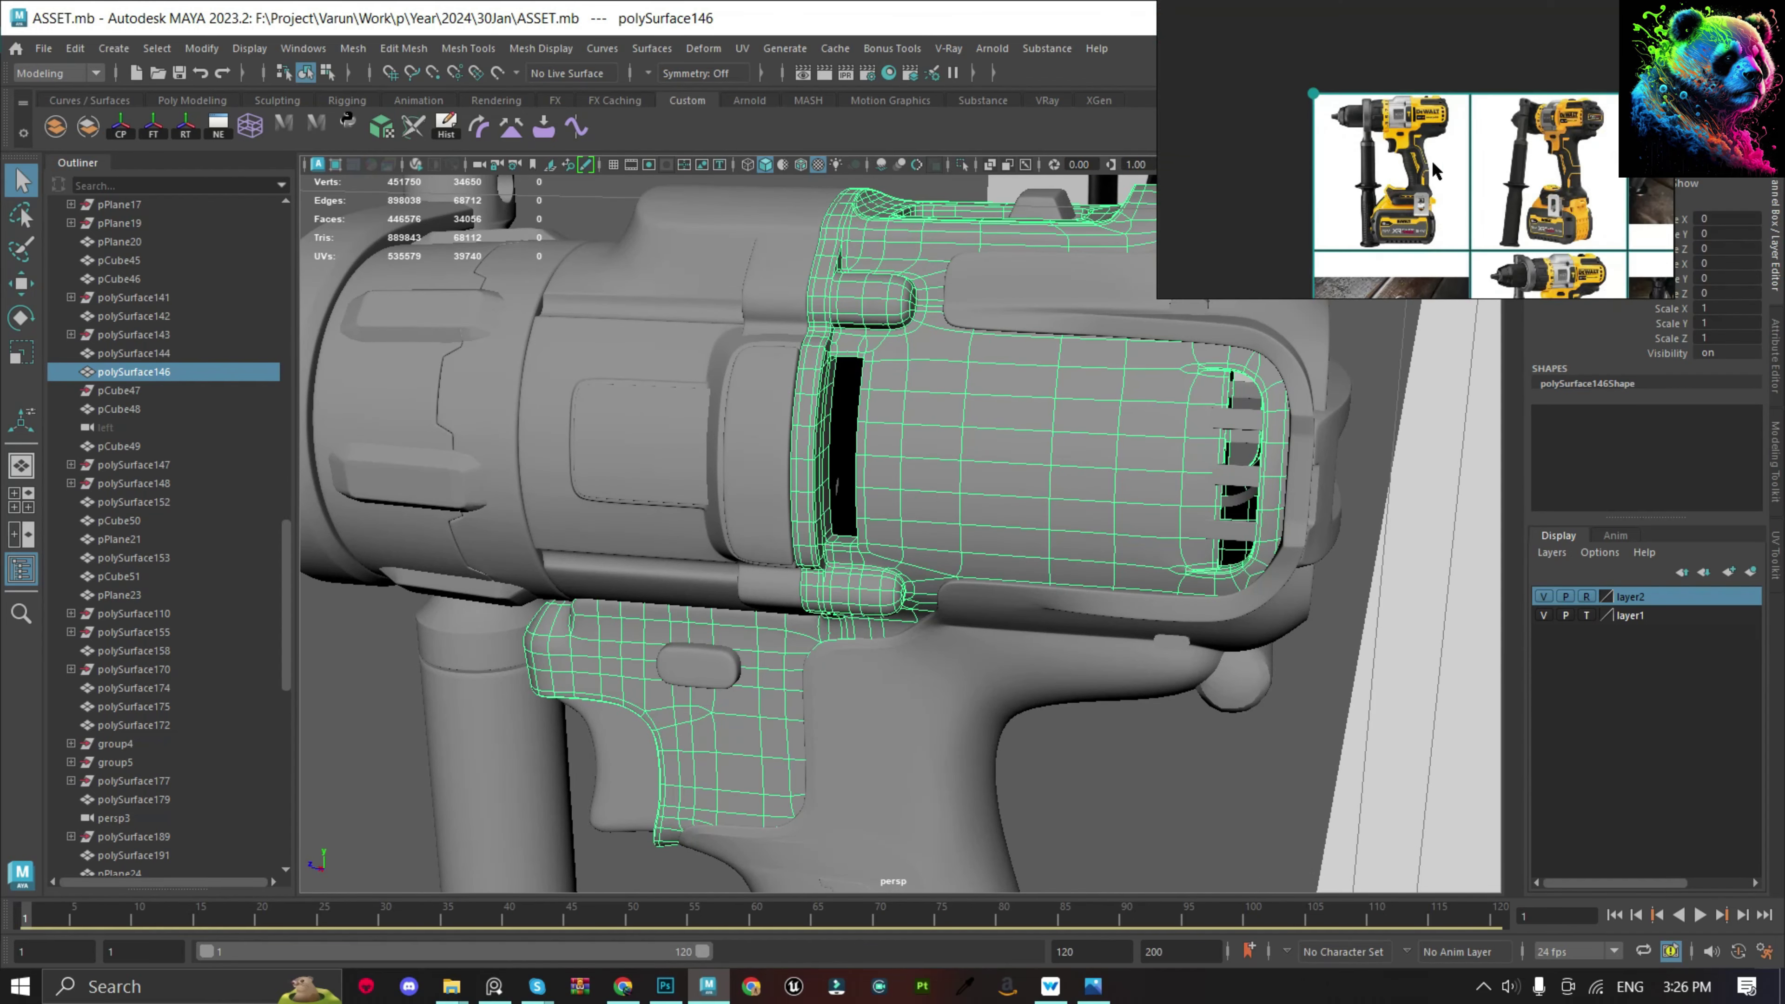
scroll(1433, 160, "down", 2)
scroll(1377, 151, "up", 3)
scroll(1377, 149, "up", 2)
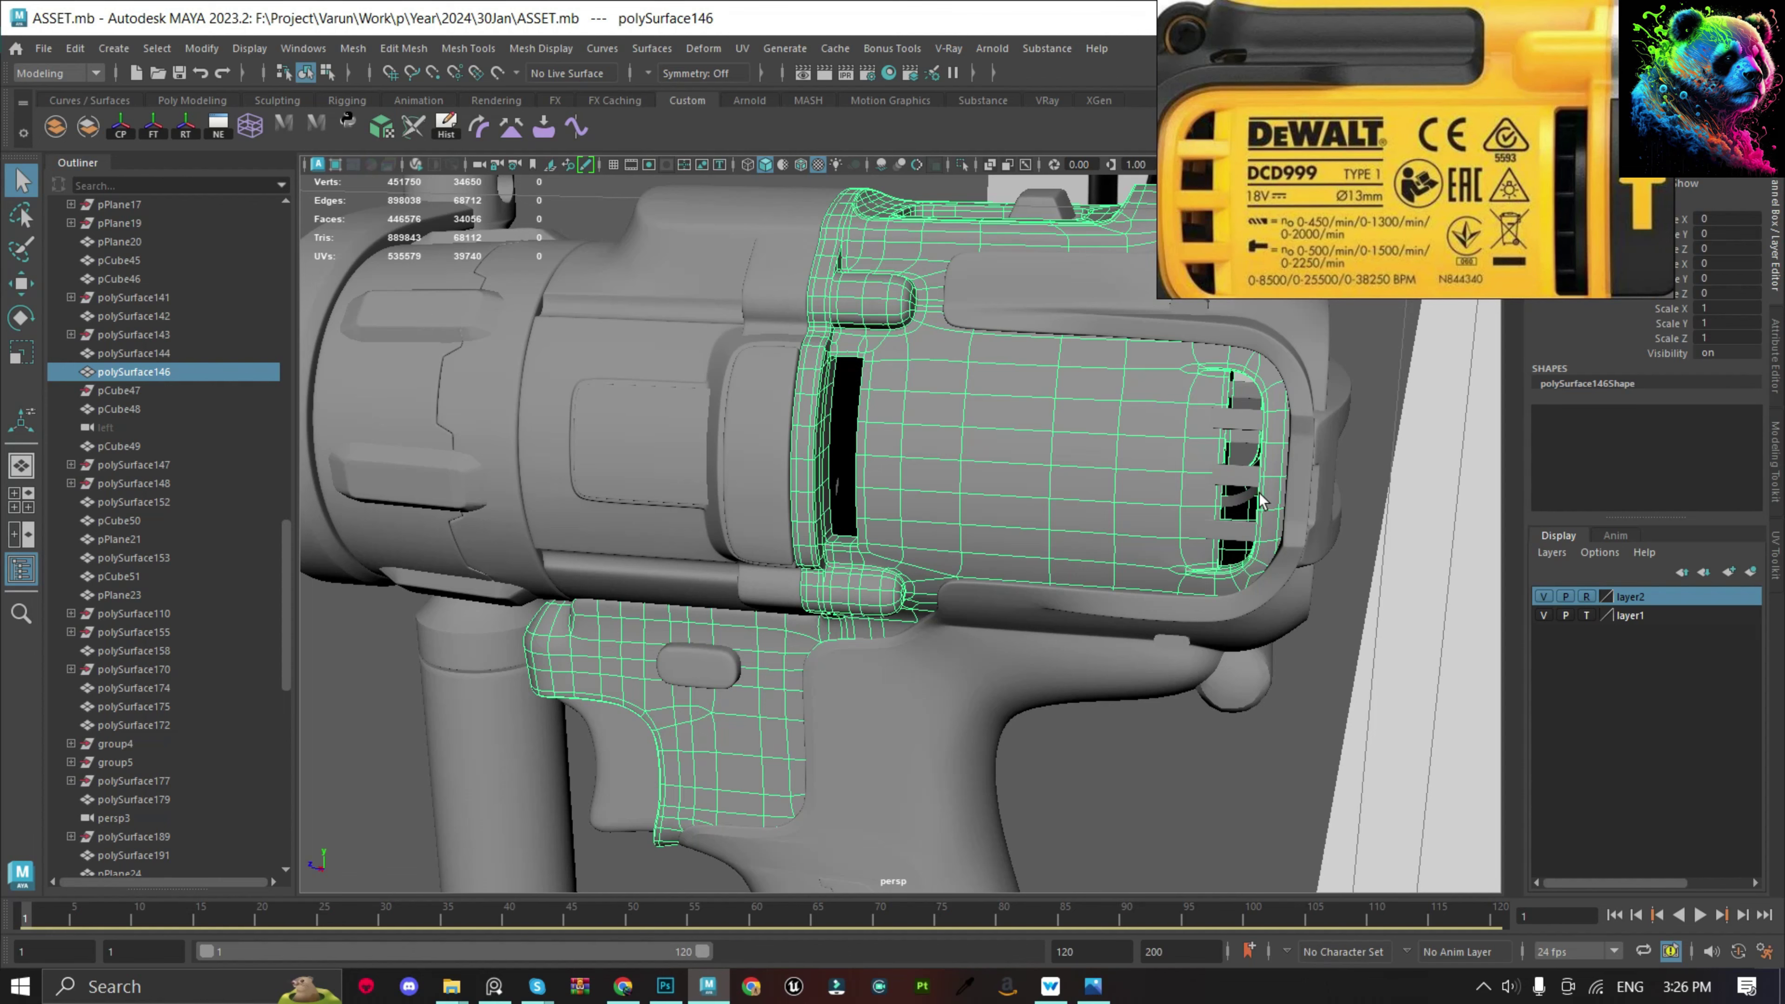
Compare against another reference image, then select side housing panel polySurface146.
left_click(1343, 458)
left_click_drag(1343, 458, 1319, 482, "alt")
scroll(1402, 154, "down", 3)
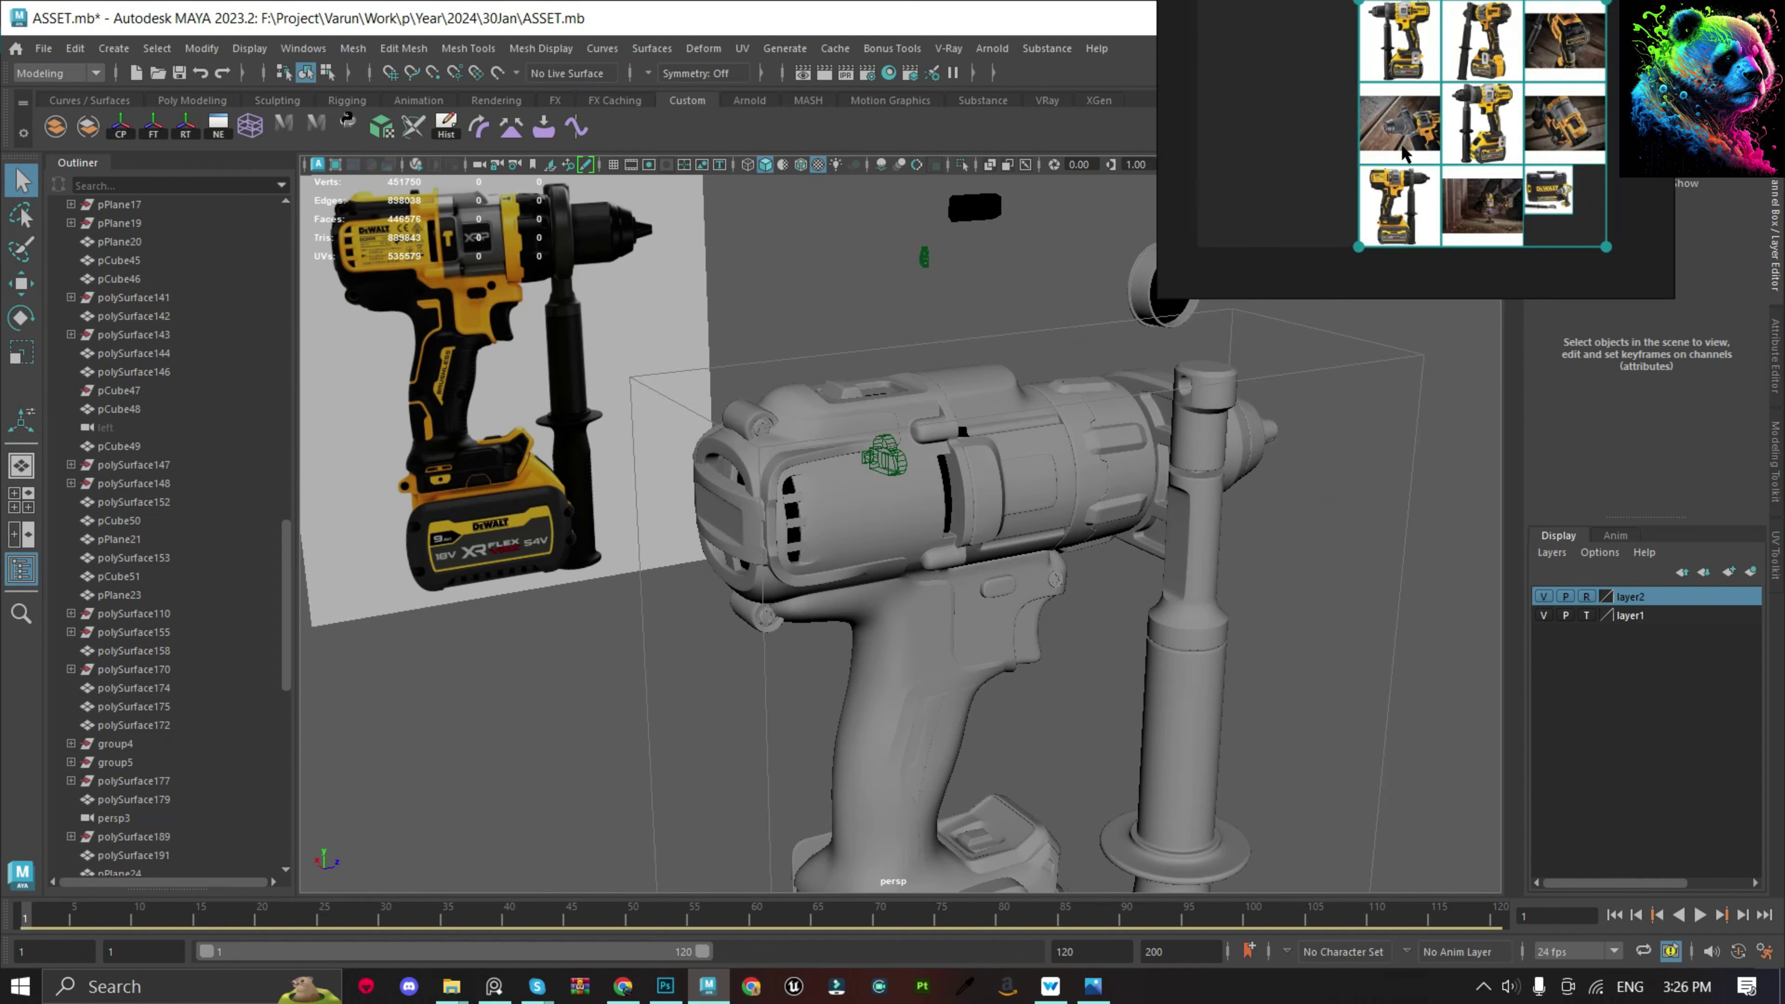
scroll(1403, 154, "up", 2)
left_click_drag(1388, 93, 1283, 309)
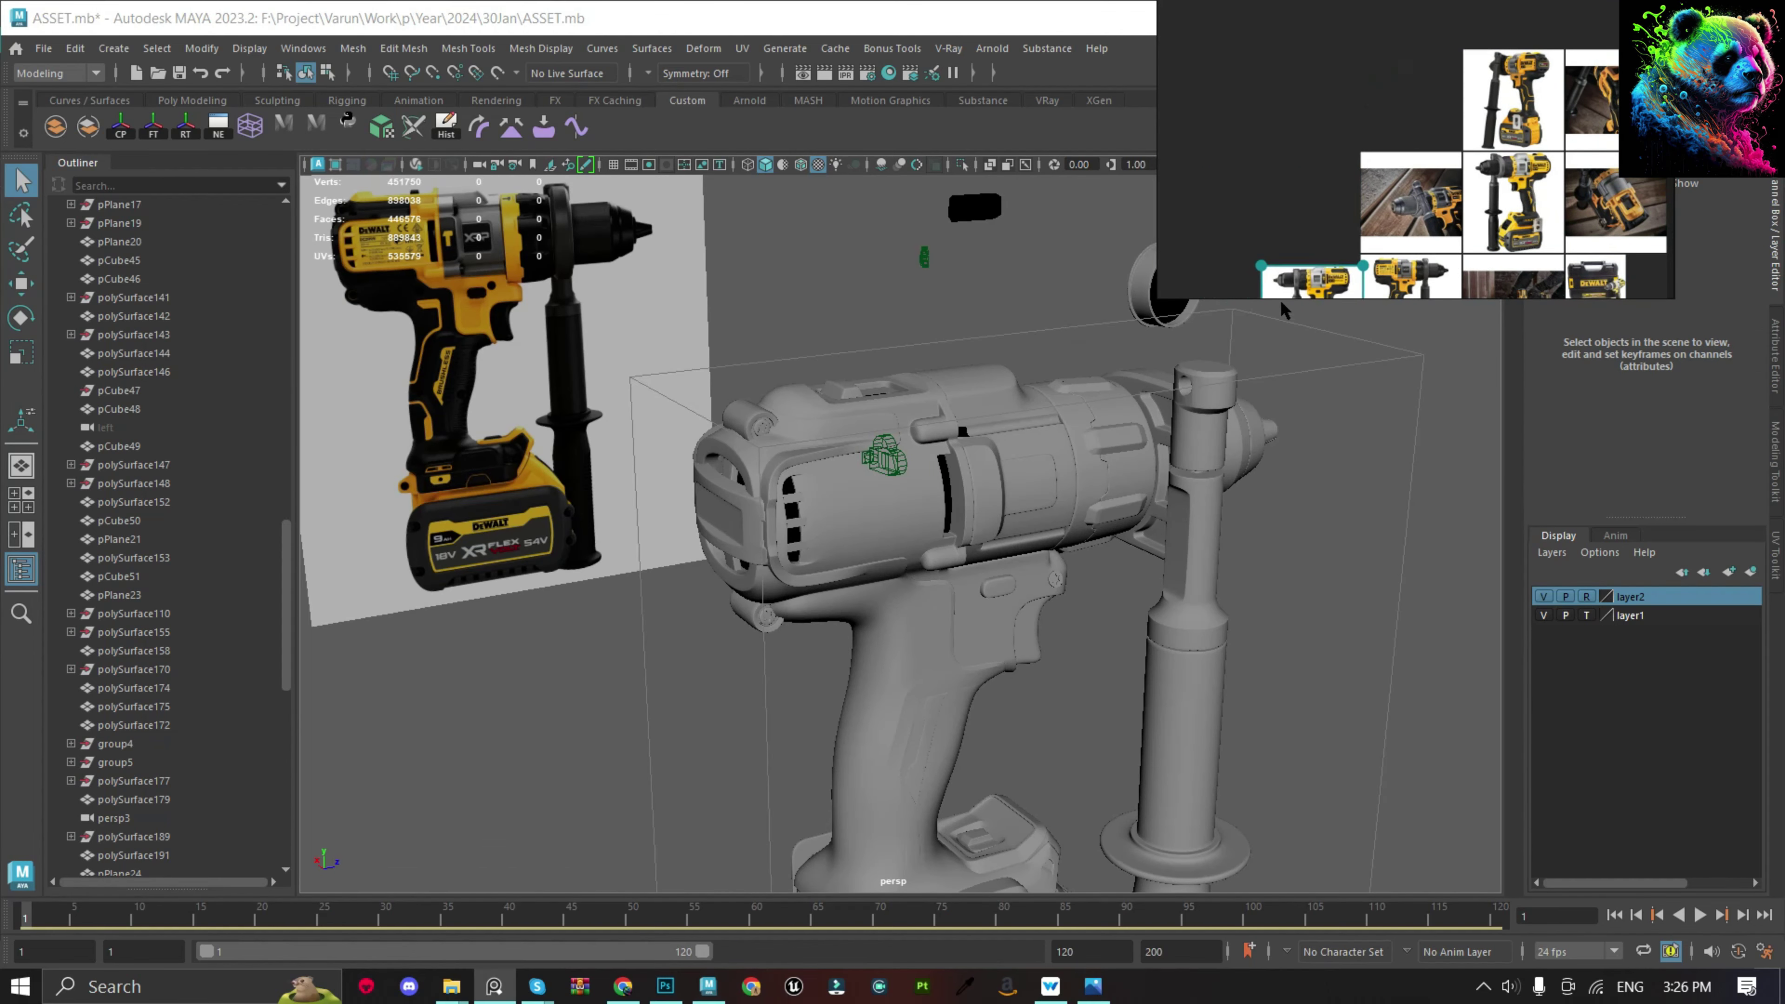
scroll(1311, 204, "up", 2)
scroll(1312, 203, "up", 2)
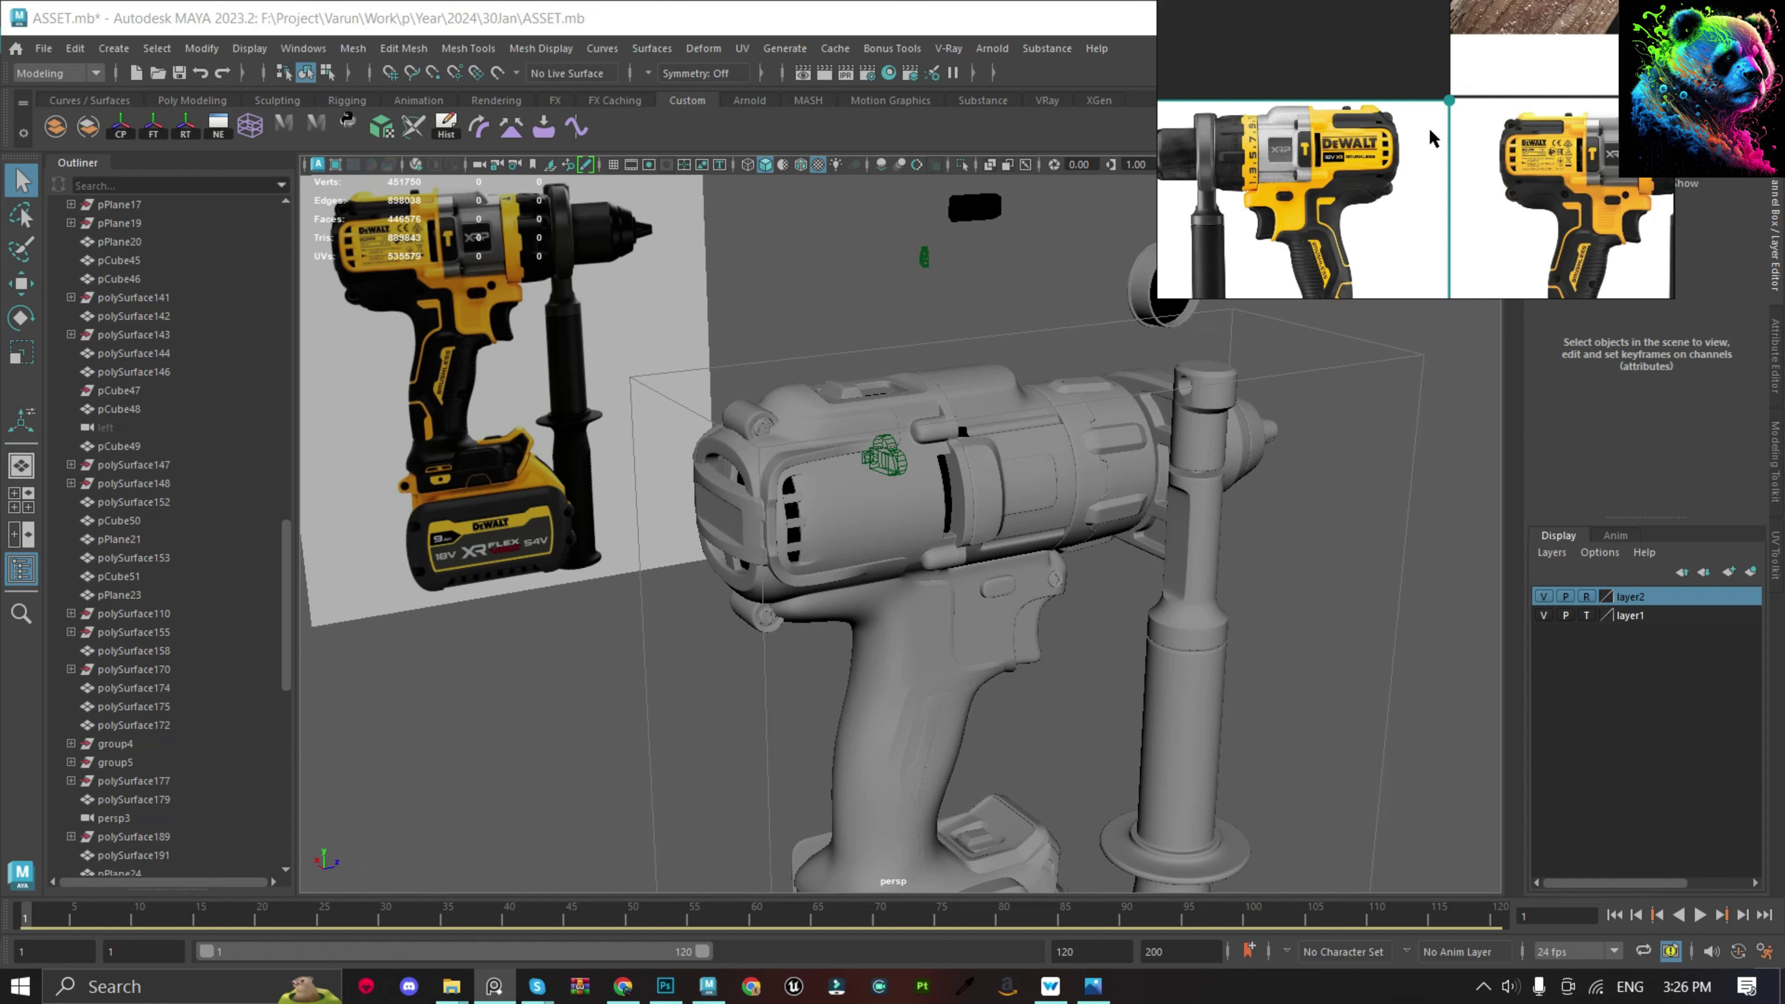
scroll(904, 642, "up", 3)
left_click(900, 653)
mouse_move(899, 654)
left_mouse_down("alt")
mouse_move(794, 511)
mouse_move(1019, 485)
left_mouse_up("alt")
key("space")
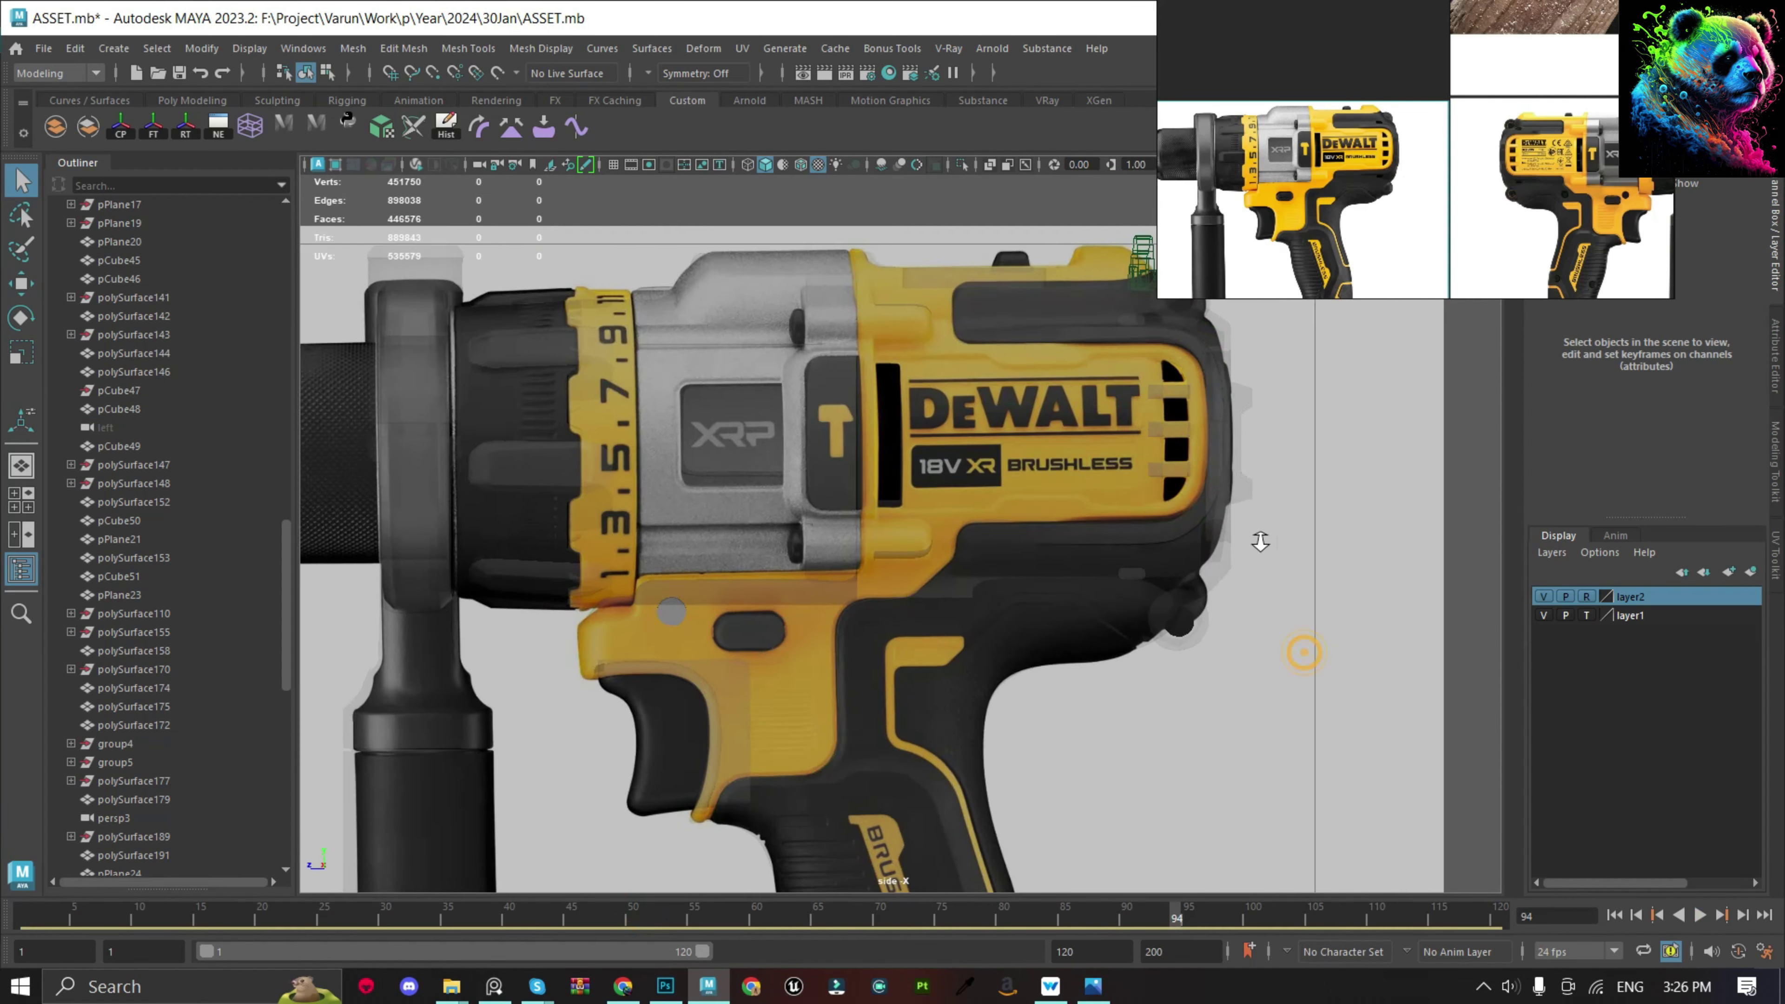
Turn off smooth preview and adjust the horizontal edge loop across the side panel.
key("1")
scroll(831, 622, "up", 3)
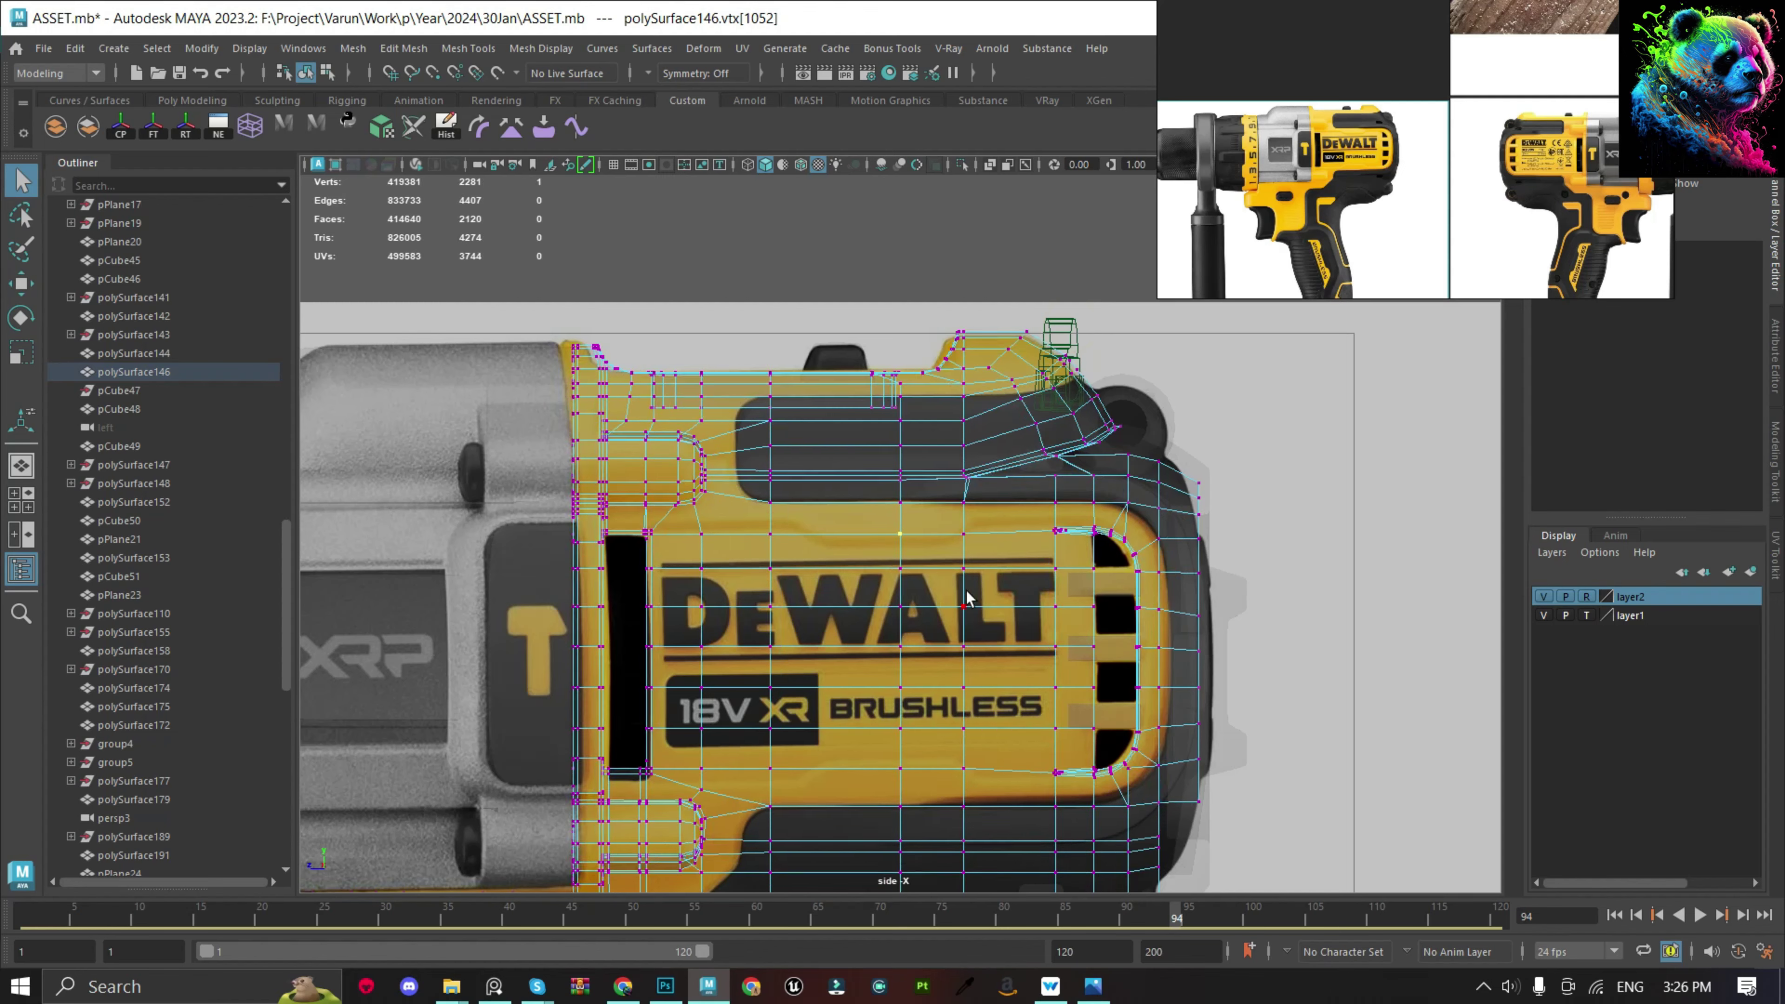
scroll(832, 621, "up", 1)
key("F10")
double_click(831, 613)
key("w")
scroll(843, 563, "down", 3)
scroll(865, 542, "up", 3)
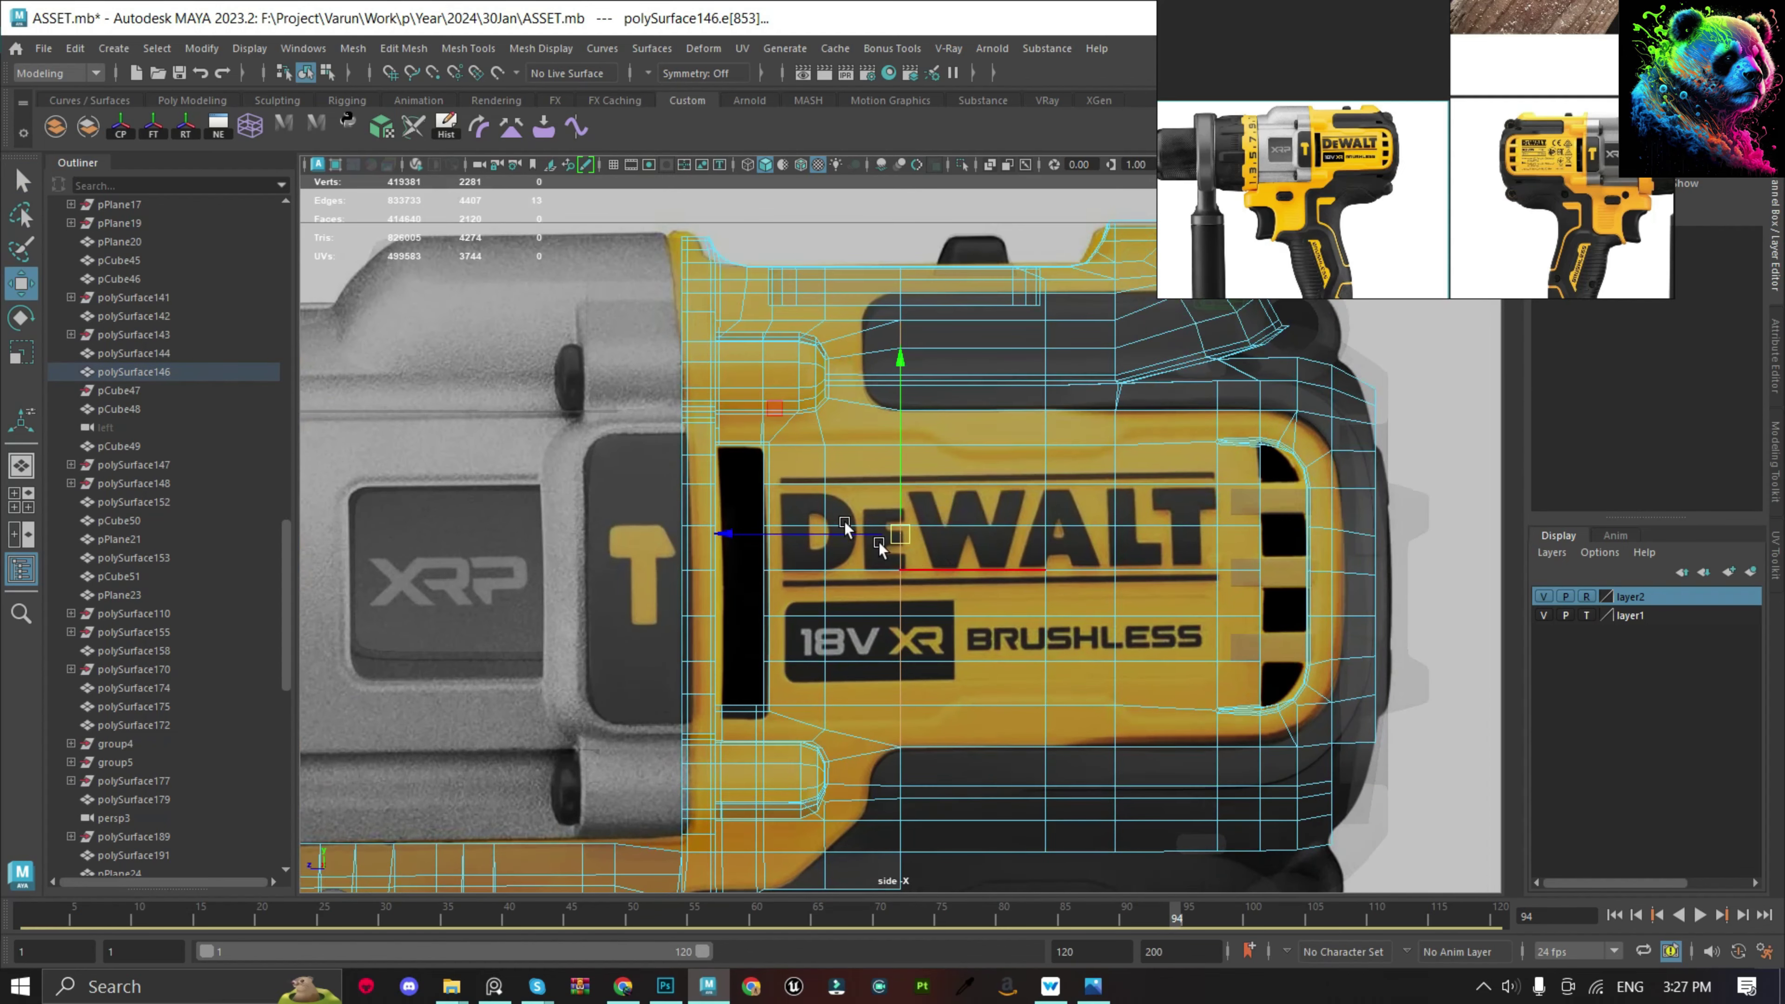
key("q")
Select the side-panel faces beside and over the DEWALT lettering.
key("F8")
scroll(935, 532, "up", 1)
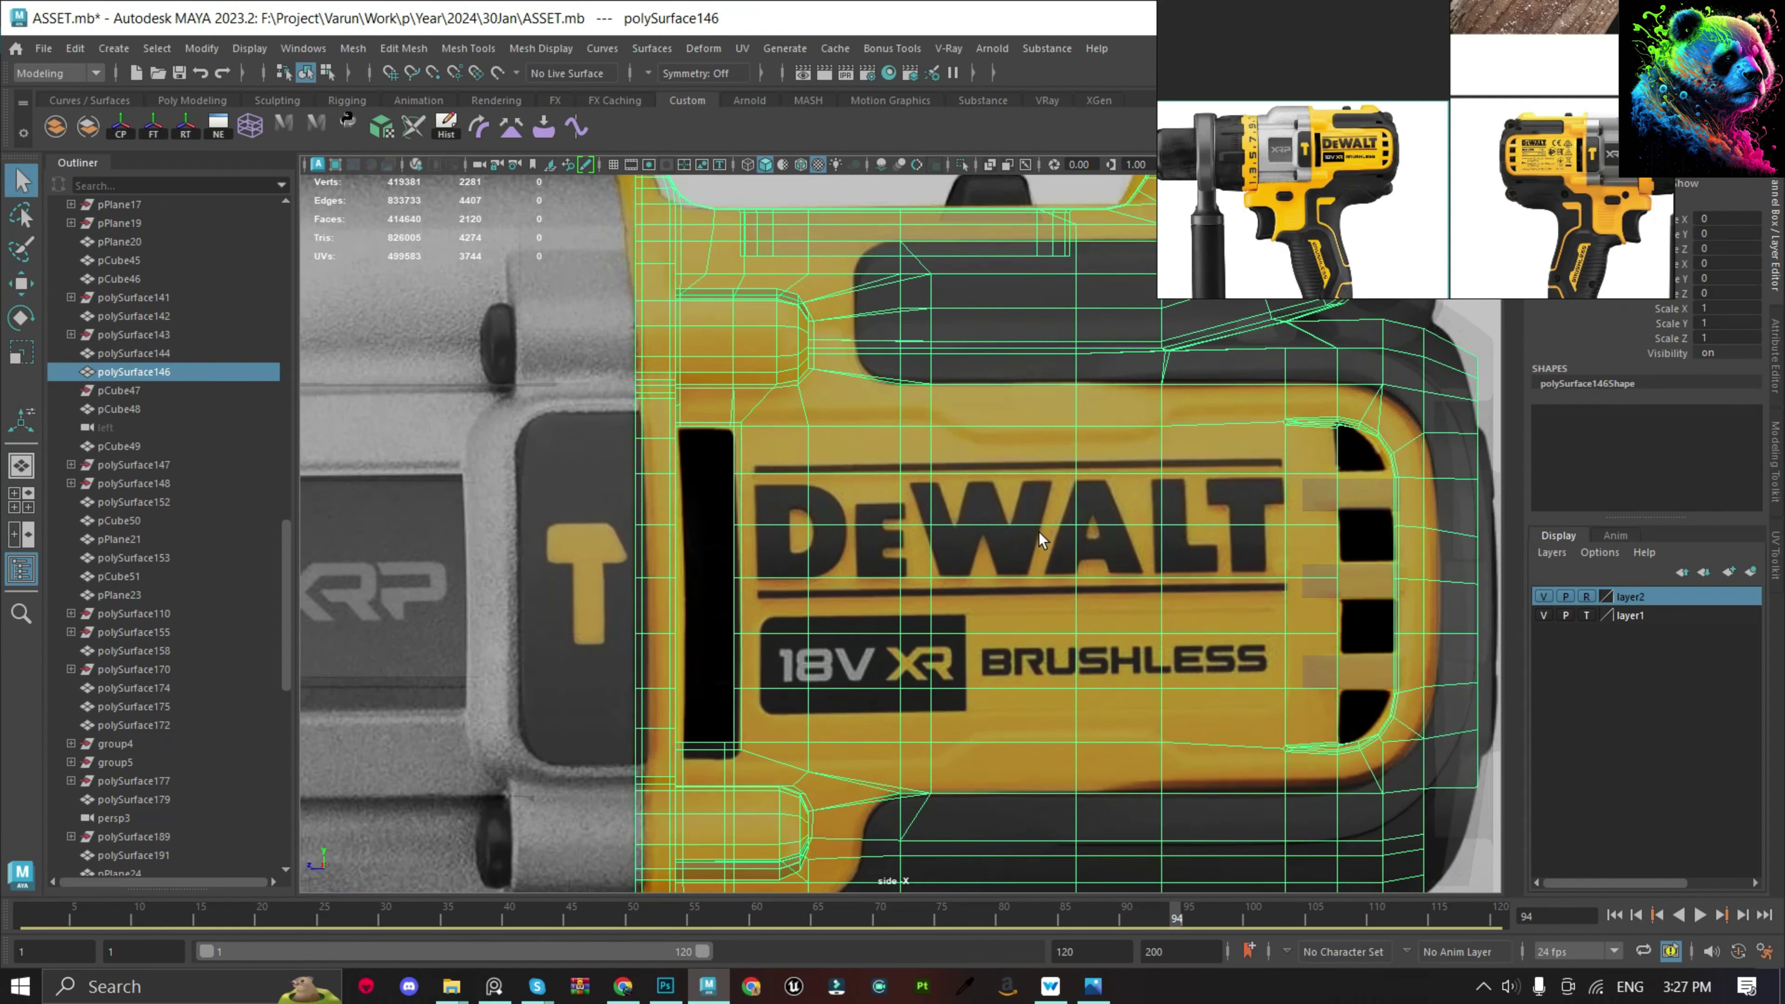
right_click_drag(1017, 439, 875, 437)
left_click(850, 457)
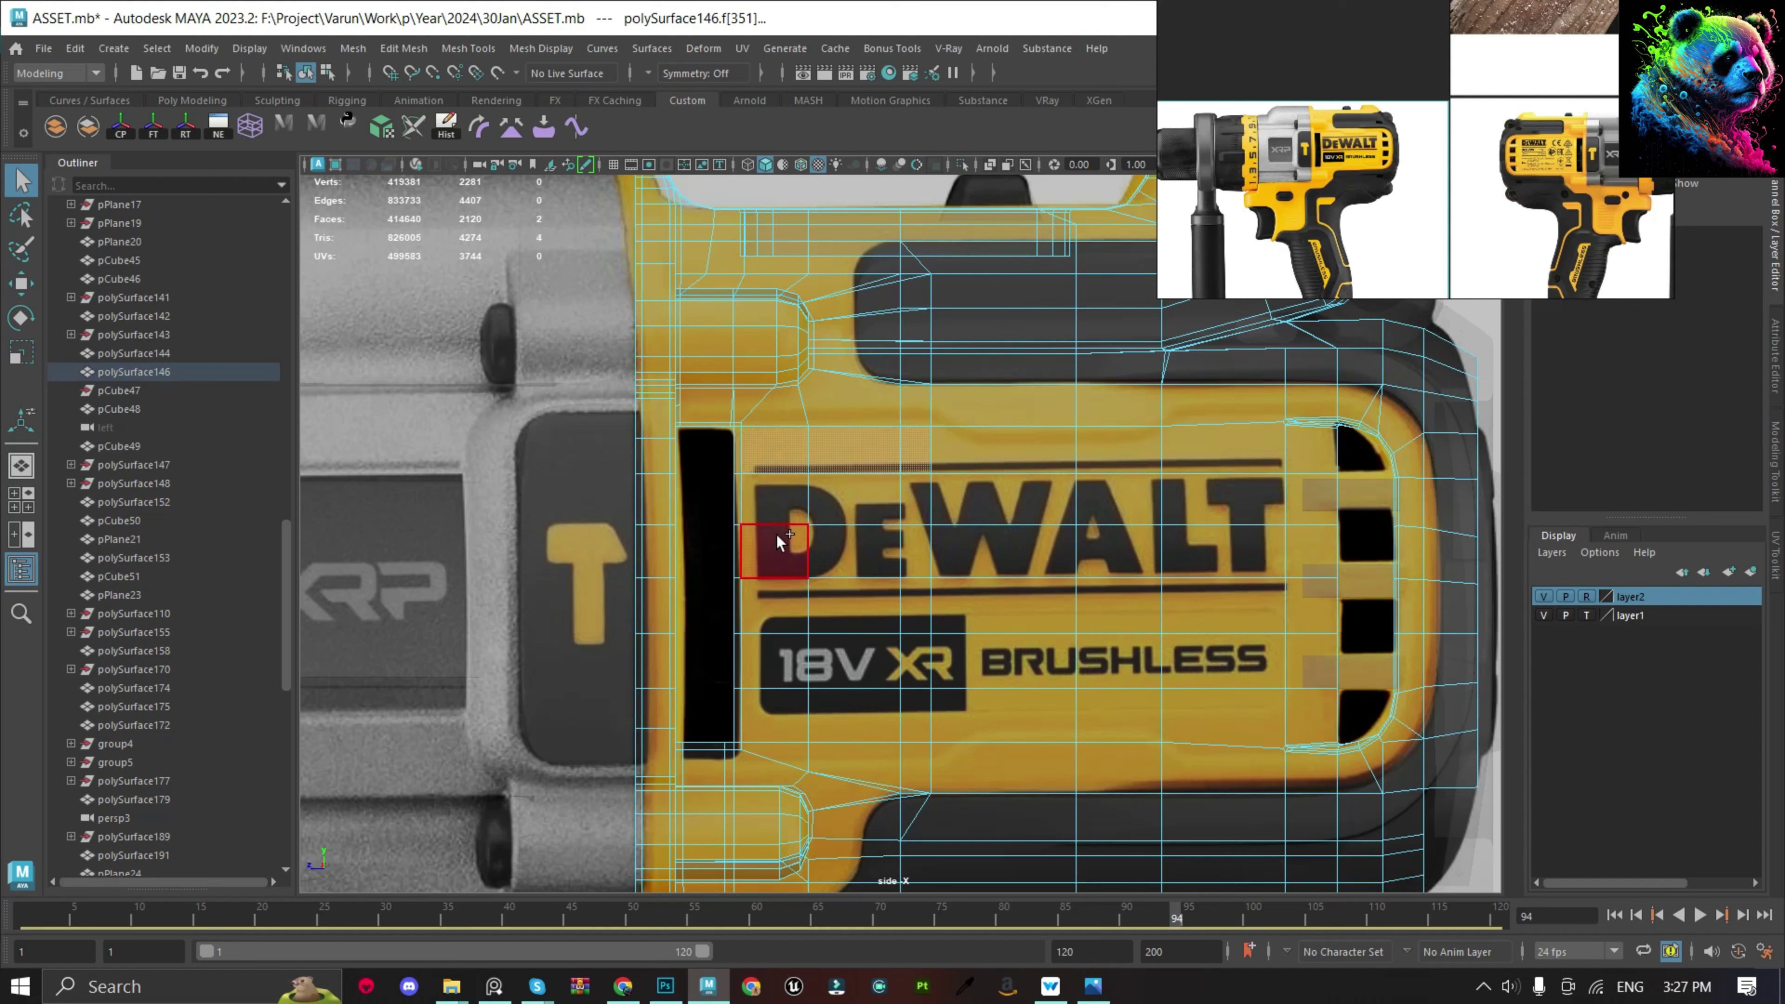
mouse_move(773, 542)
left_mouse_down("shift")
mouse_move(777, 712)
mouse_move(886, 517)
mouse_move(1136, 449)
mouse_move(1281, 457)
mouse_move(1227, 563)
mouse_move(1208, 722)
mouse_move(1064, 728)
mouse_move(1012, 610)
left_mouse_up("shift")
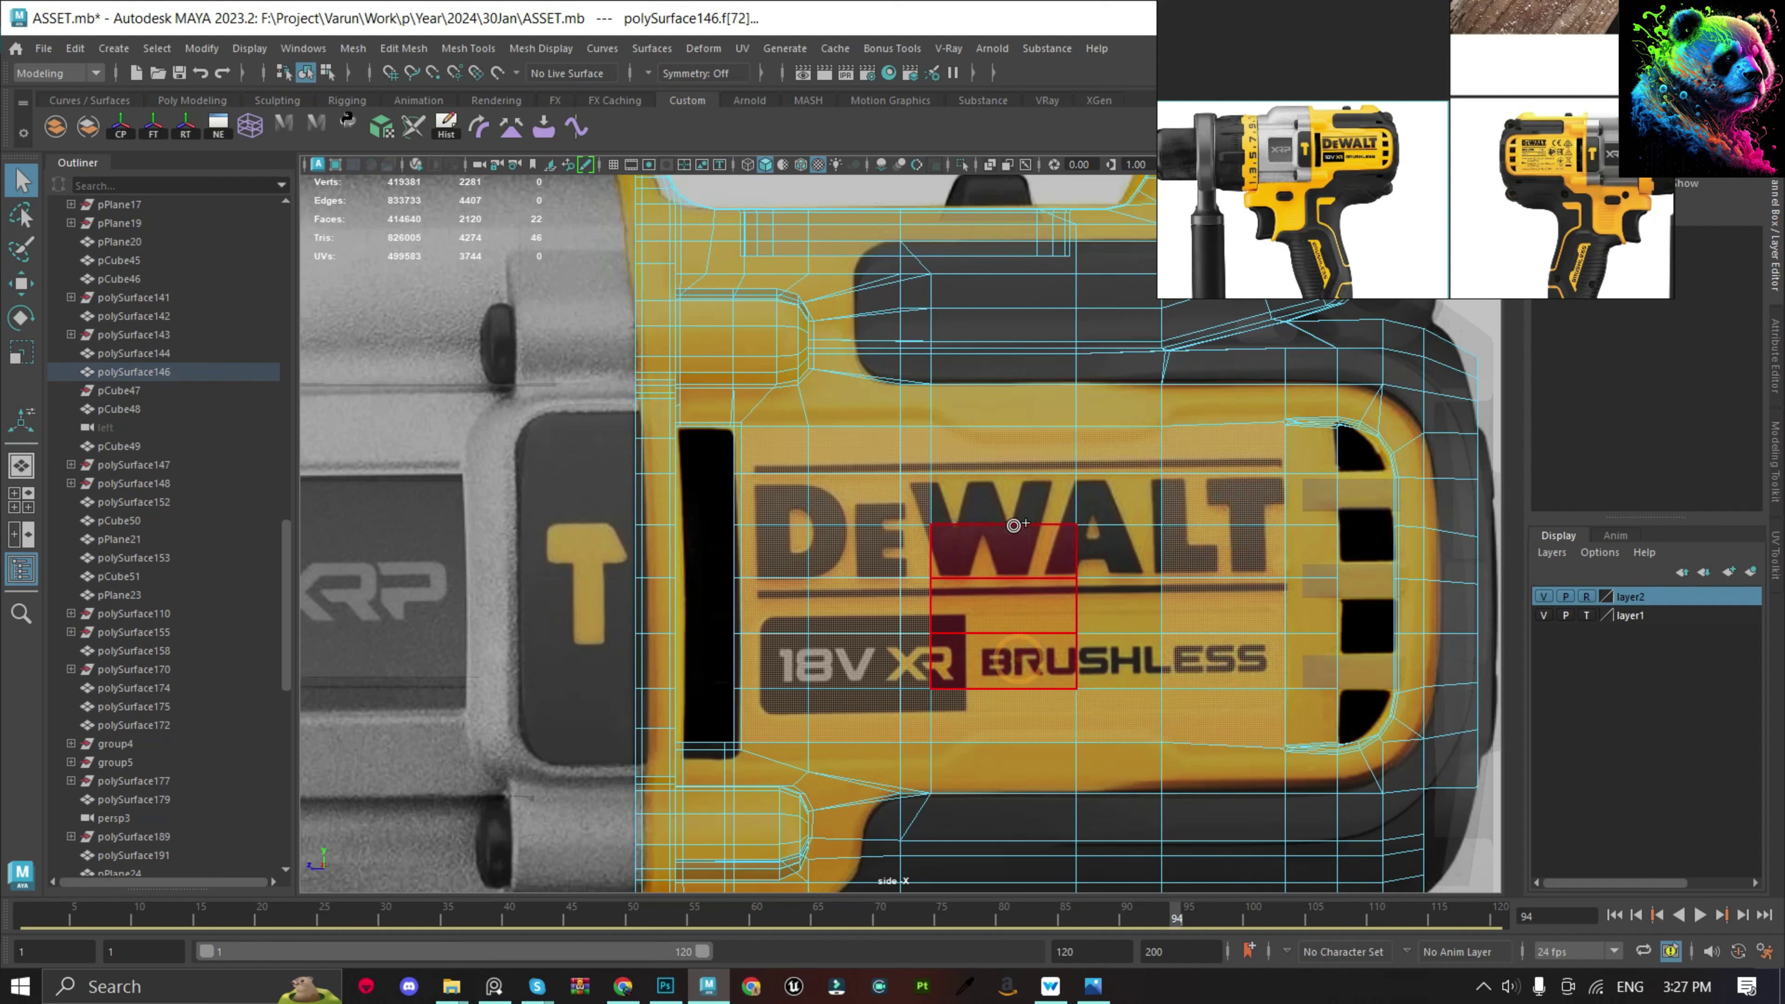
left_click_drag(1109, 671, 1110, 671, "shift")
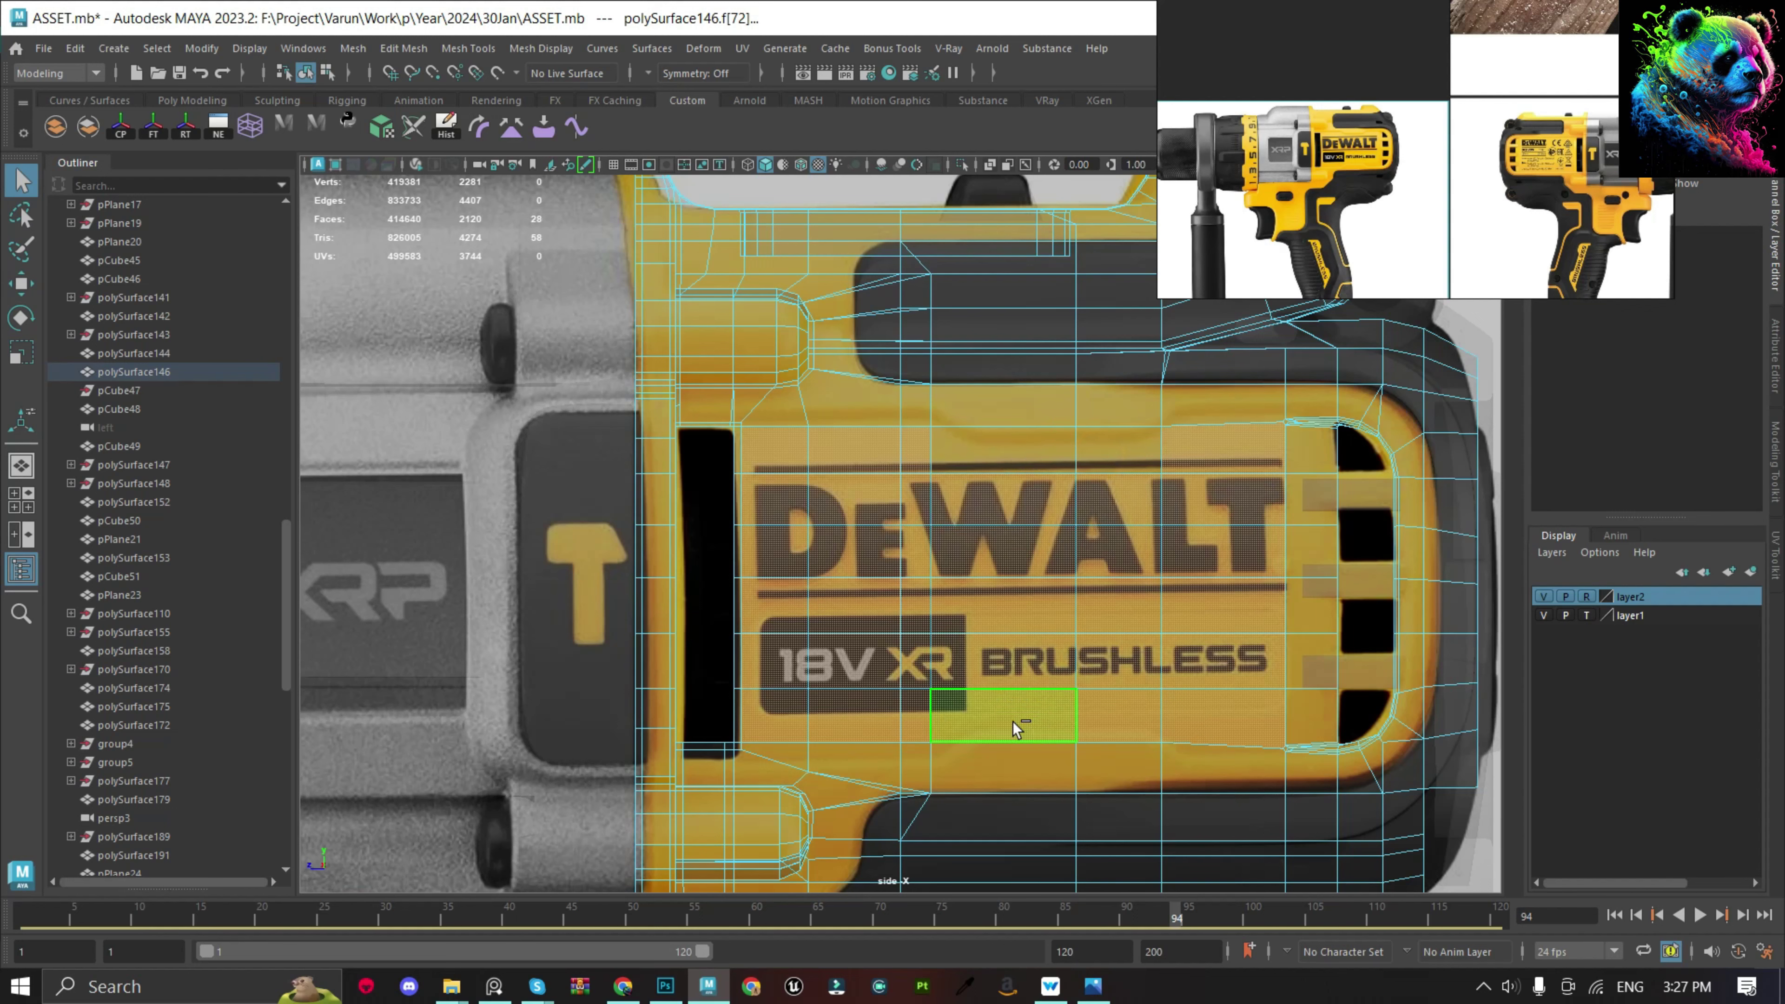
scroll(1131, 556, "up", 1)
Cut a new edge above the DEWALT logo out to the panel's edge.
right_click_drag(1096, 492, 1042, 405, "shift")
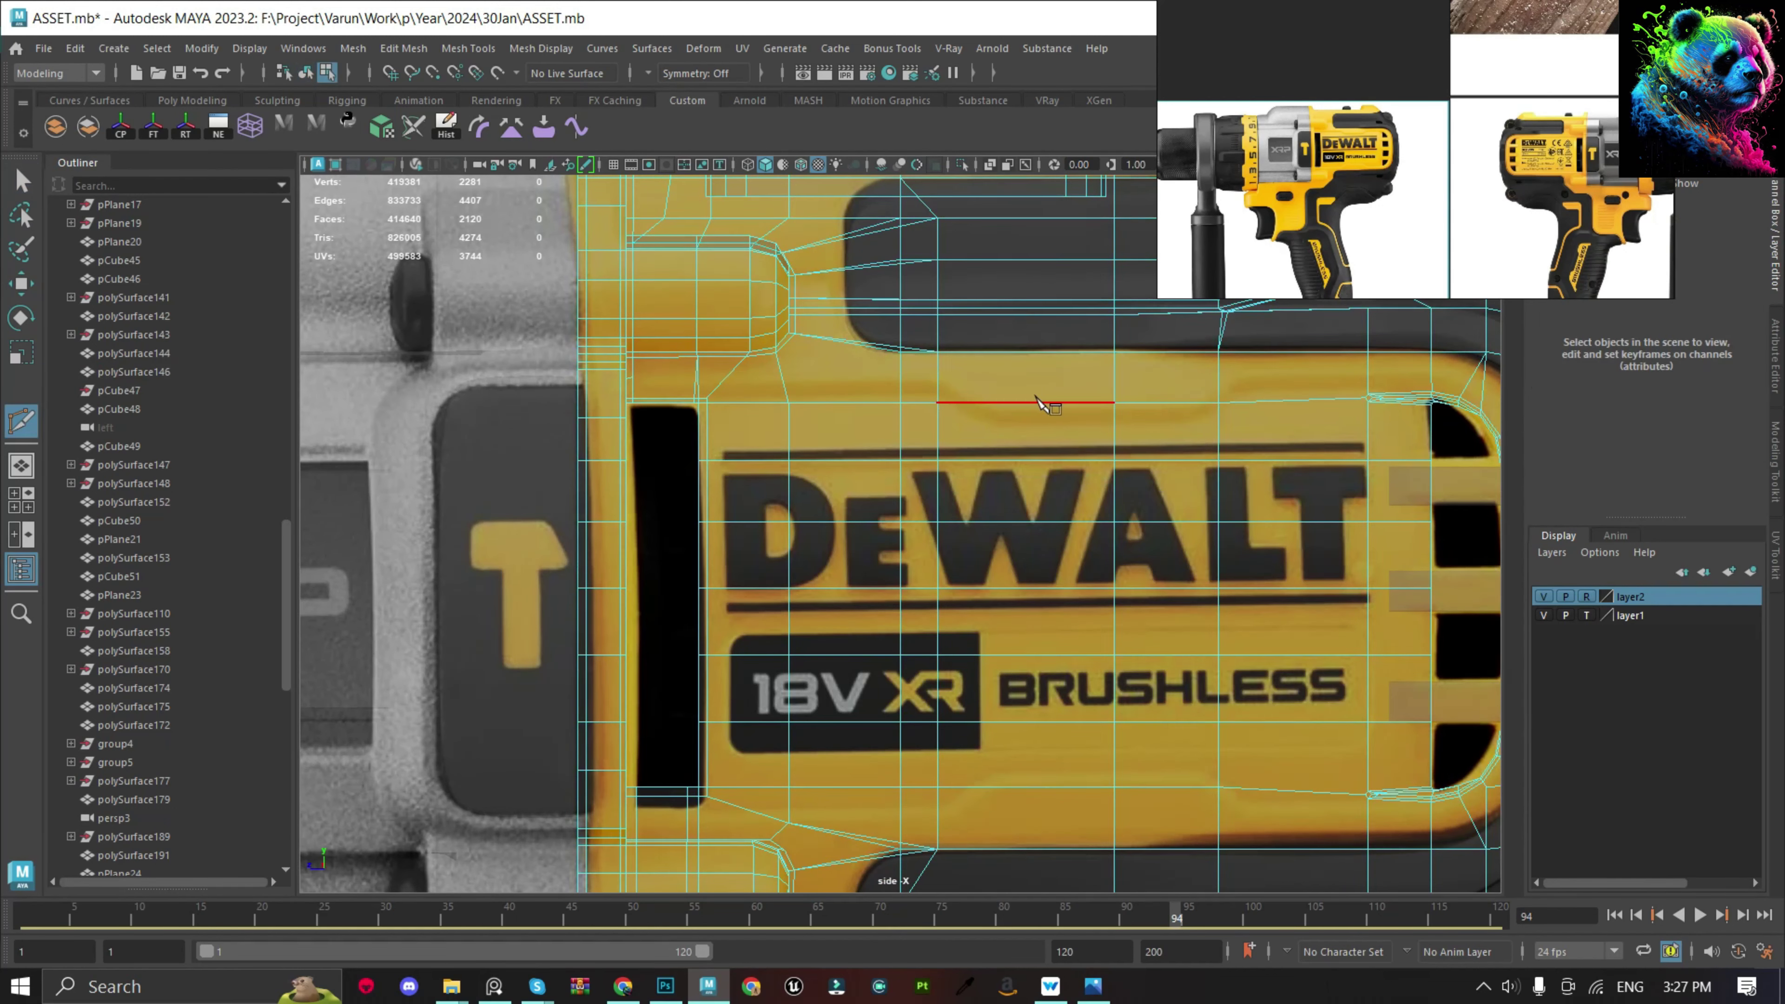
left_click(1004, 461)
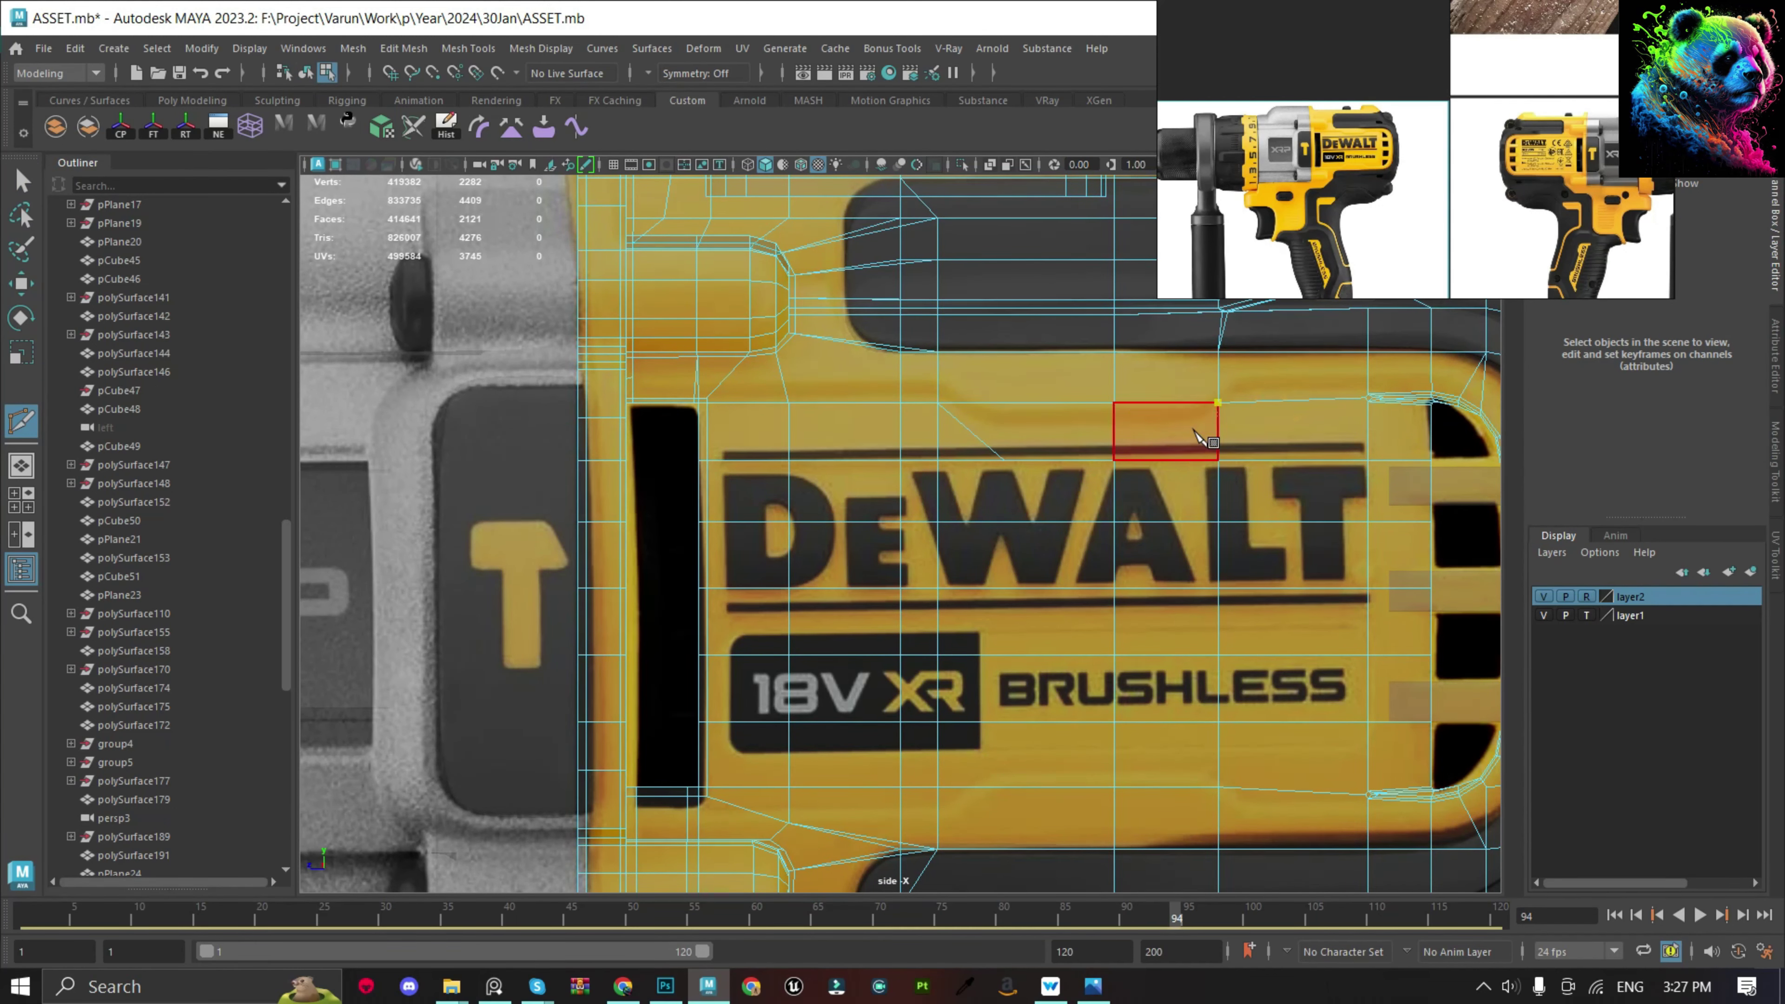
key("q")
left_click(1218, 352)
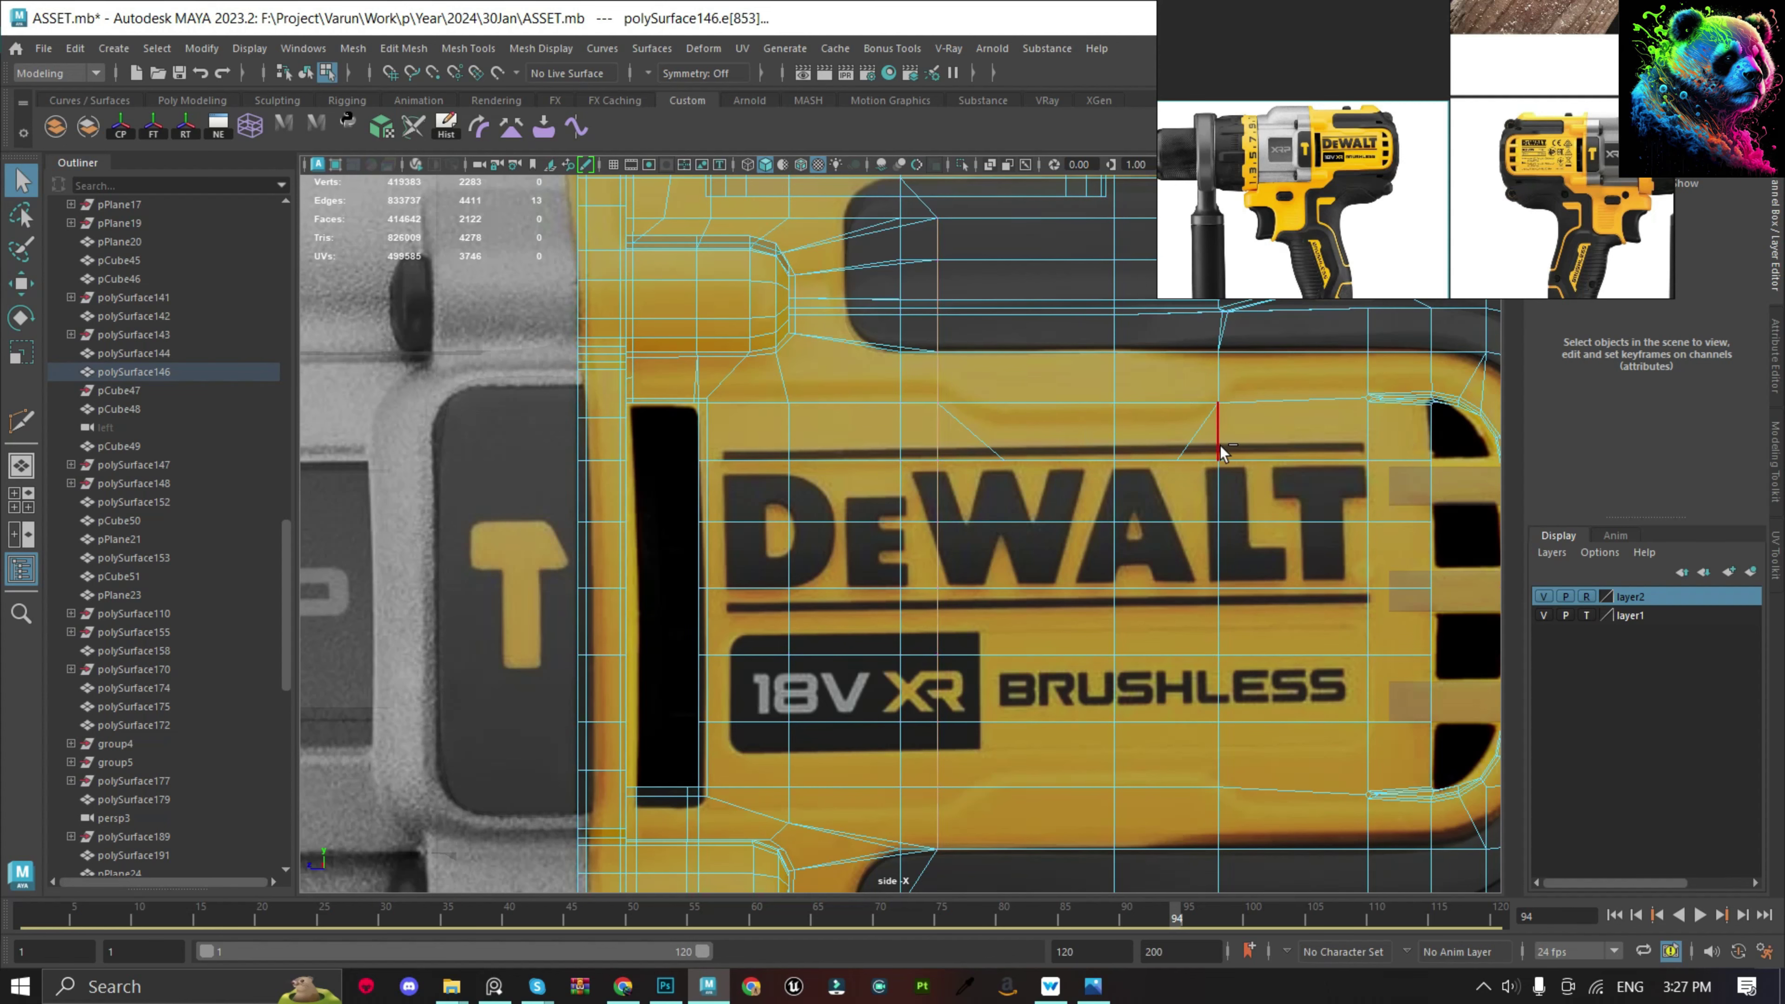
left_click(1220, 461)
Cut a new edge below the BRUSHLESS text and select a face above the logo.
double_click(1211, 422)
scroll(1054, 423, "down", 3)
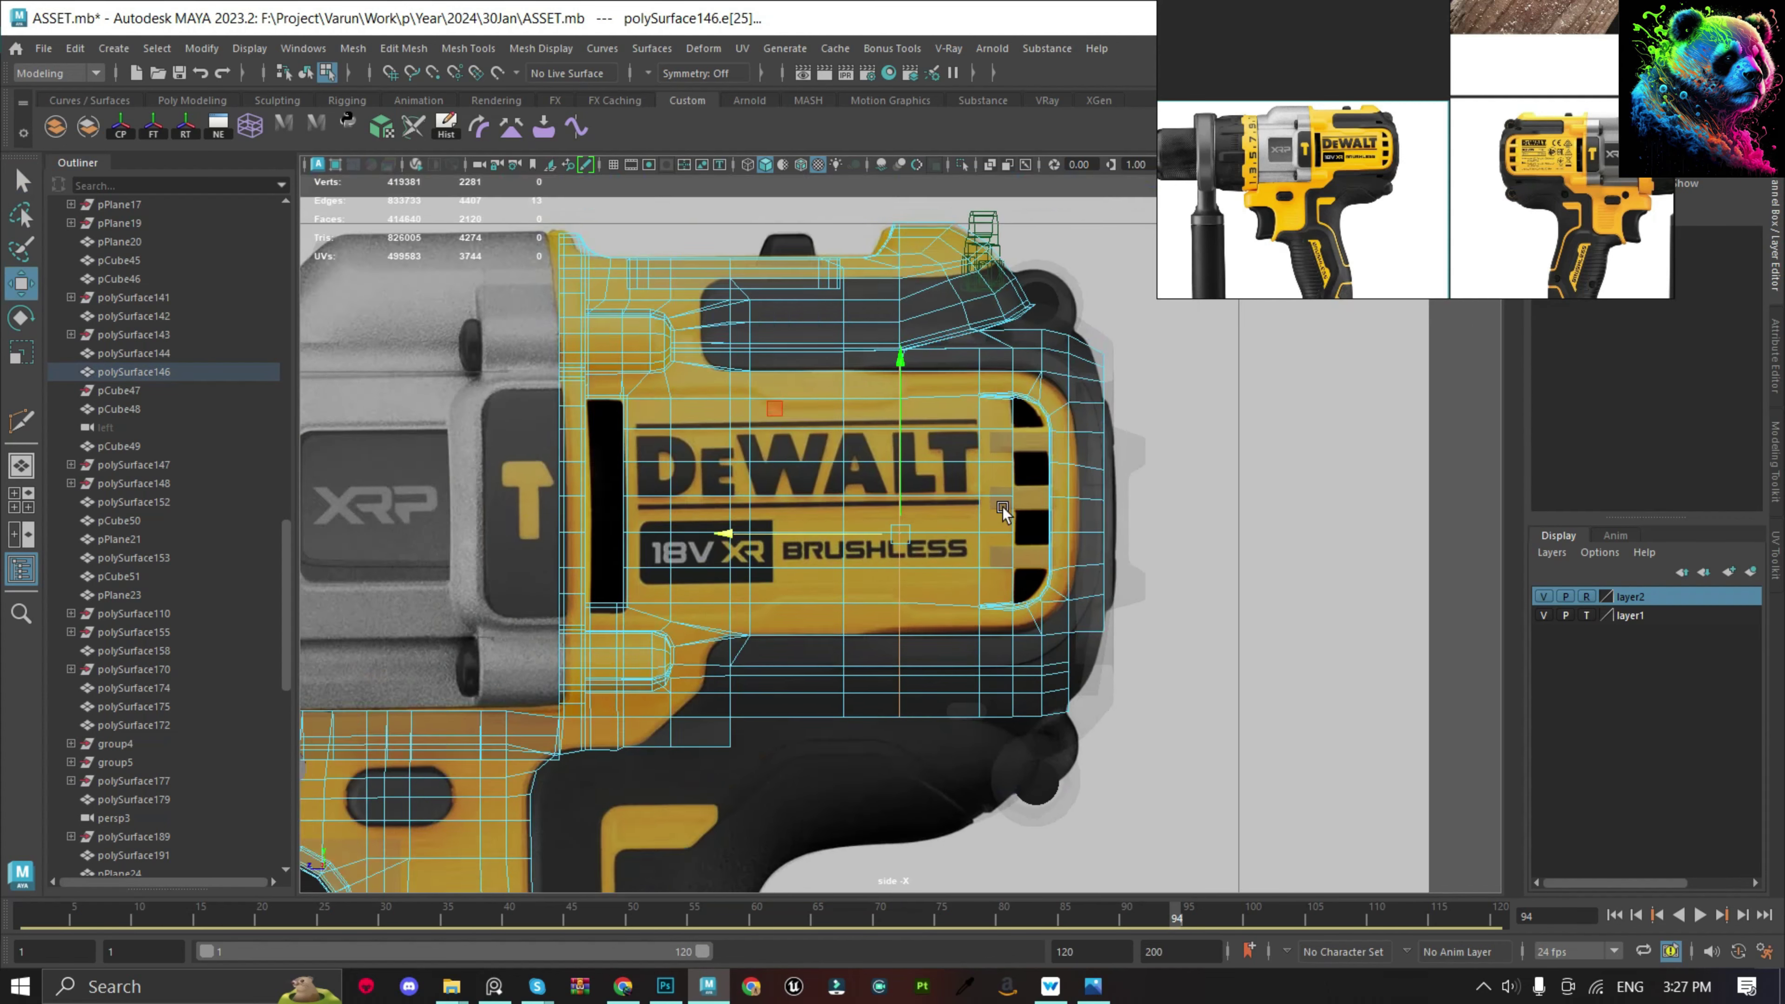
scroll(898, 404, "up", 1)
key("w")
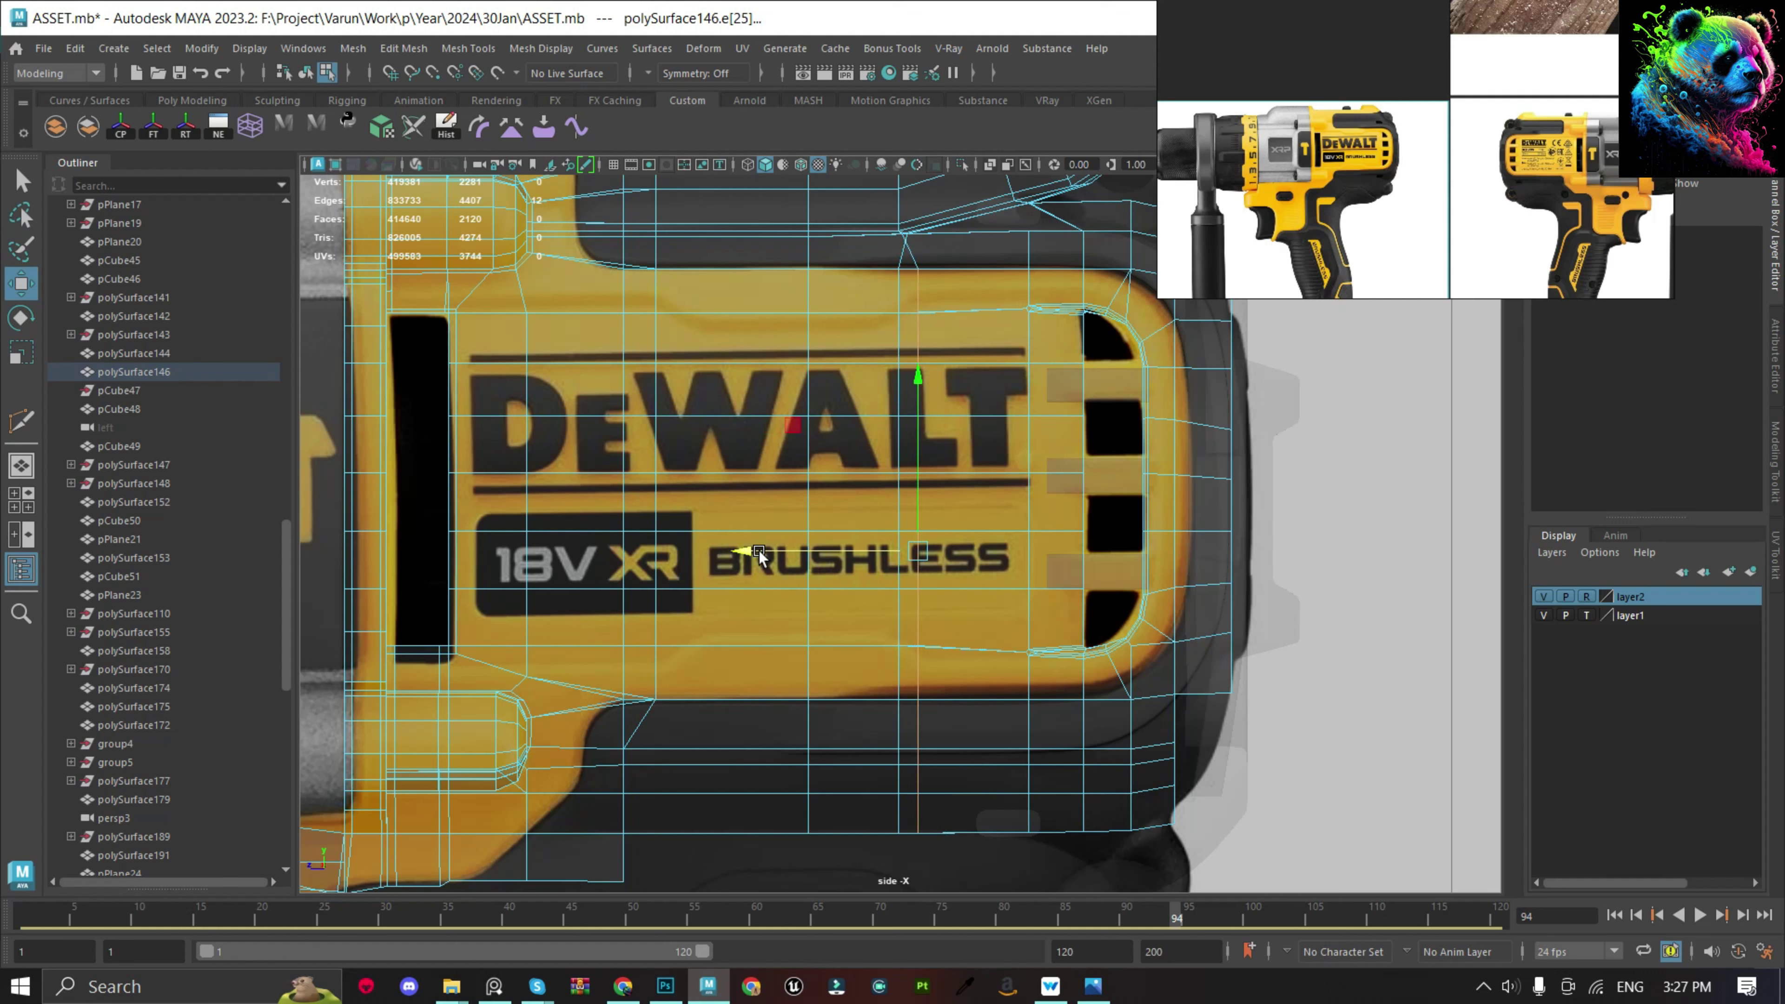
right_click_drag(759, 555, 945, 379, "shift")
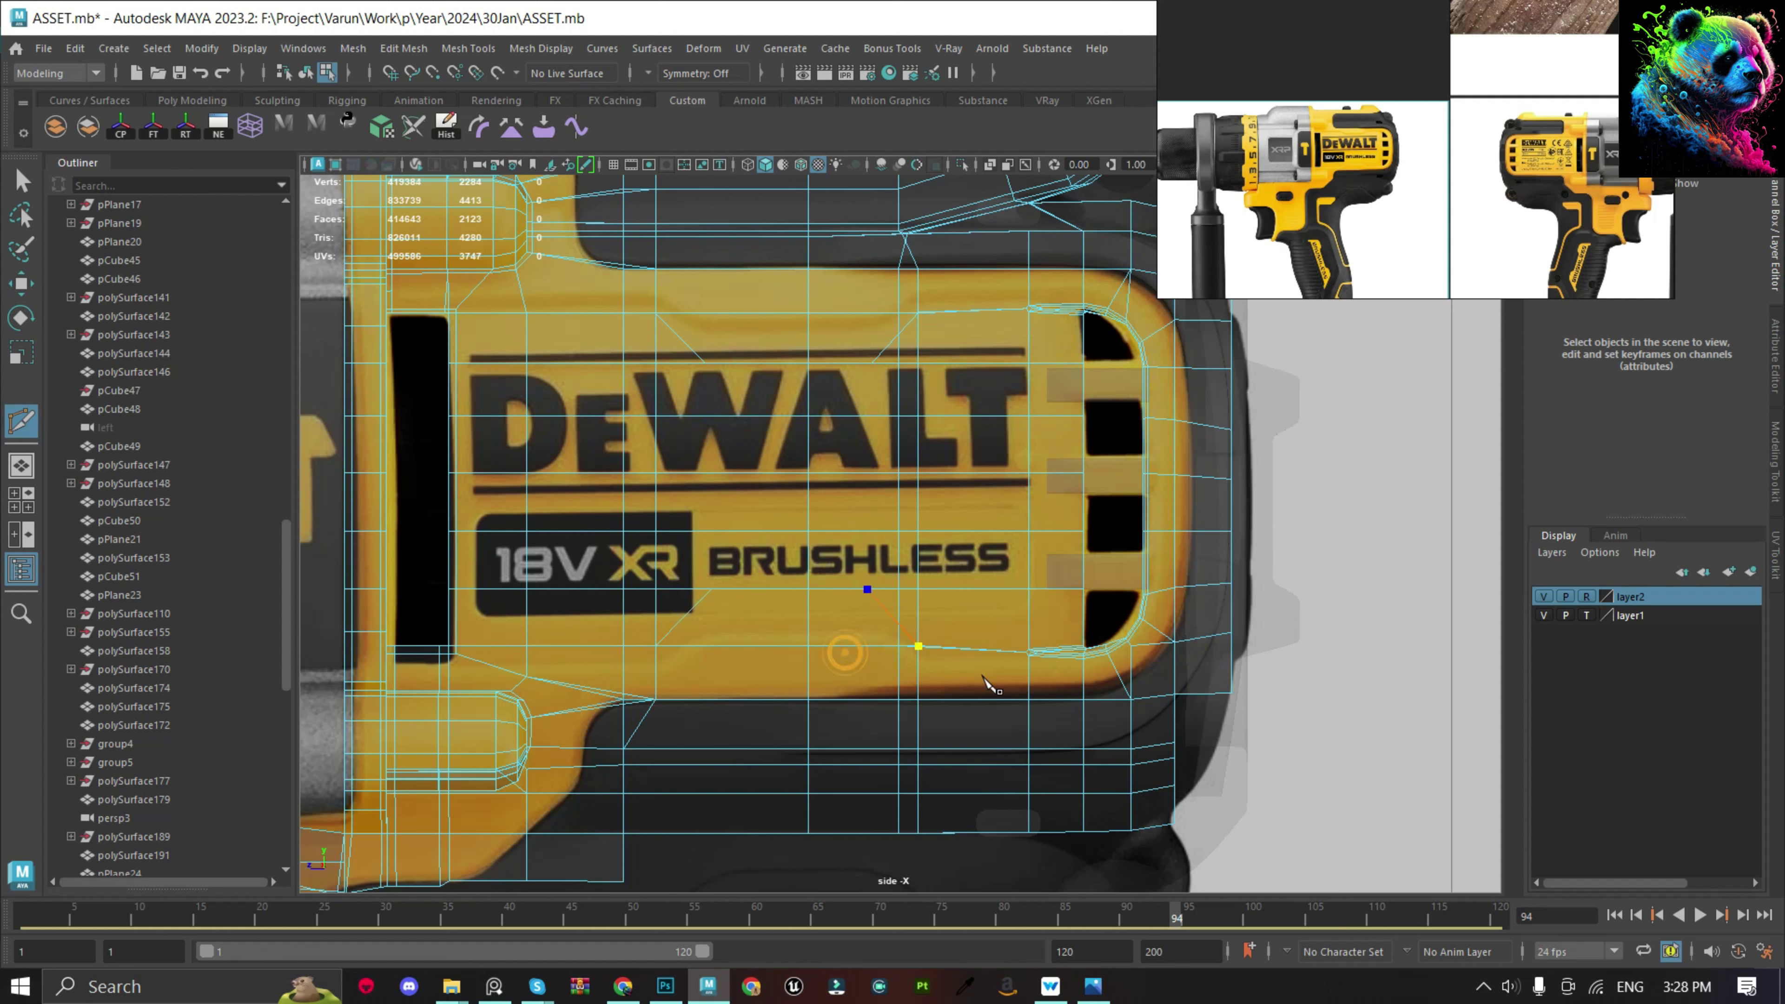
key("q")
right_click_drag(755, 469, 555, 348)
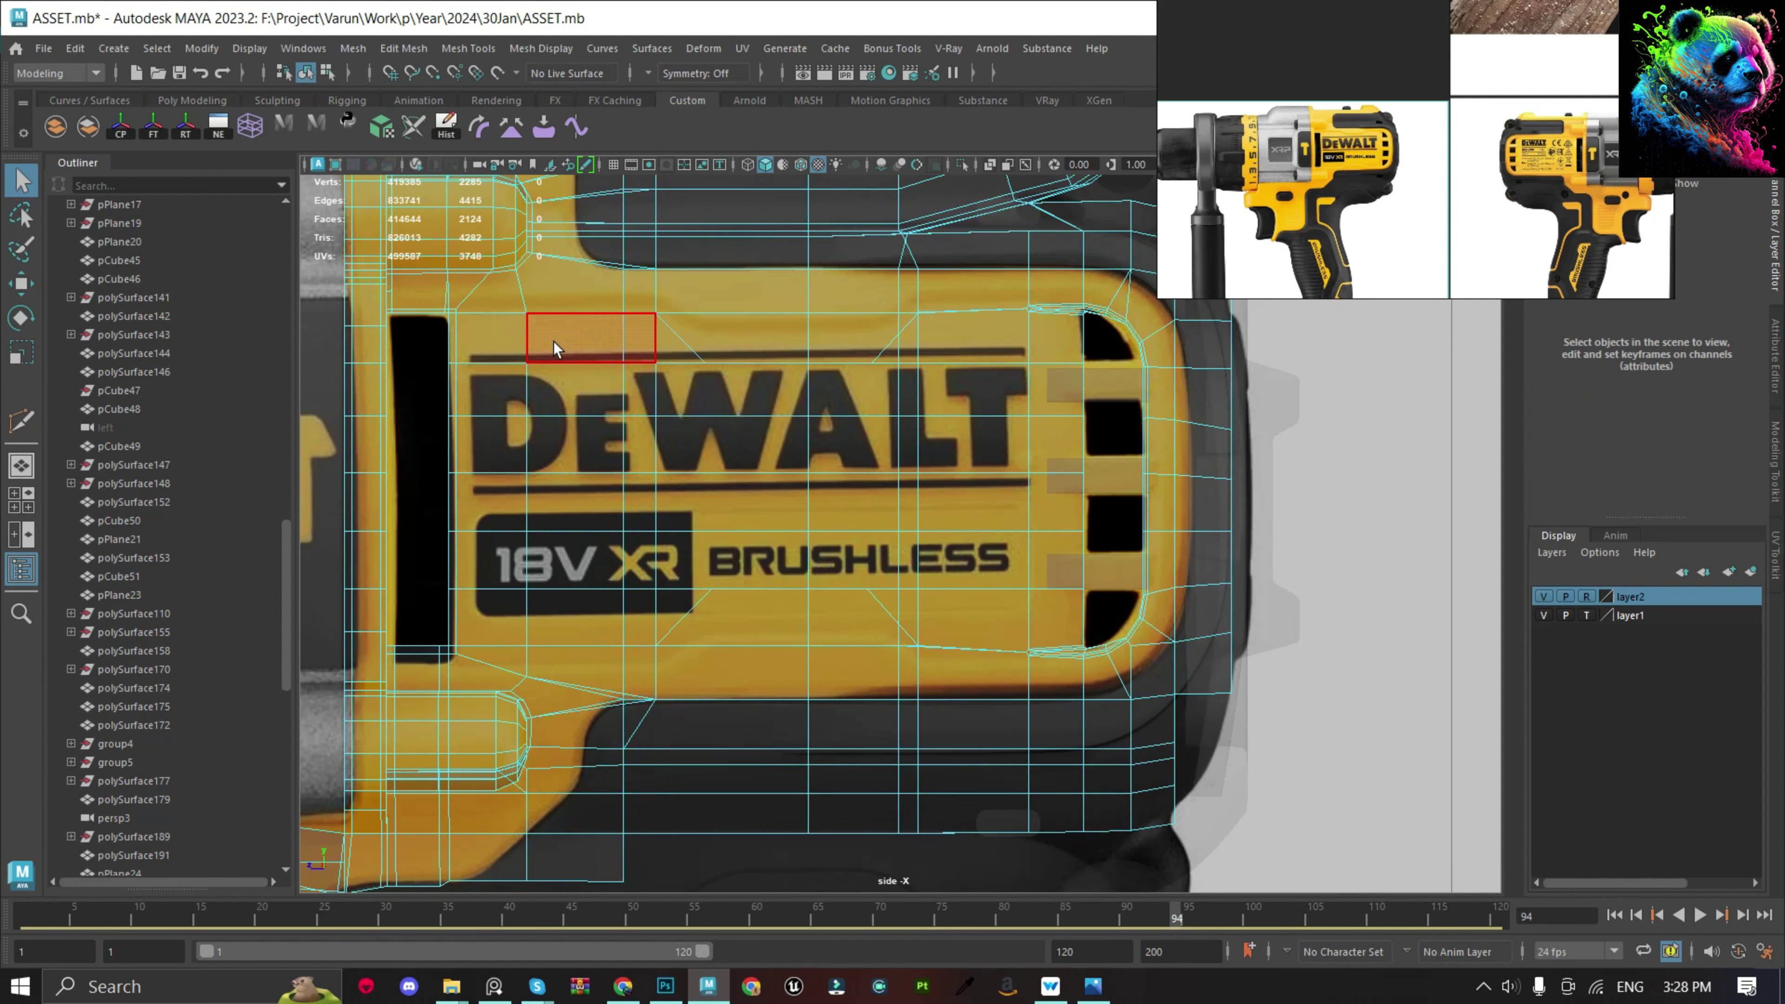
left_click(555, 348)
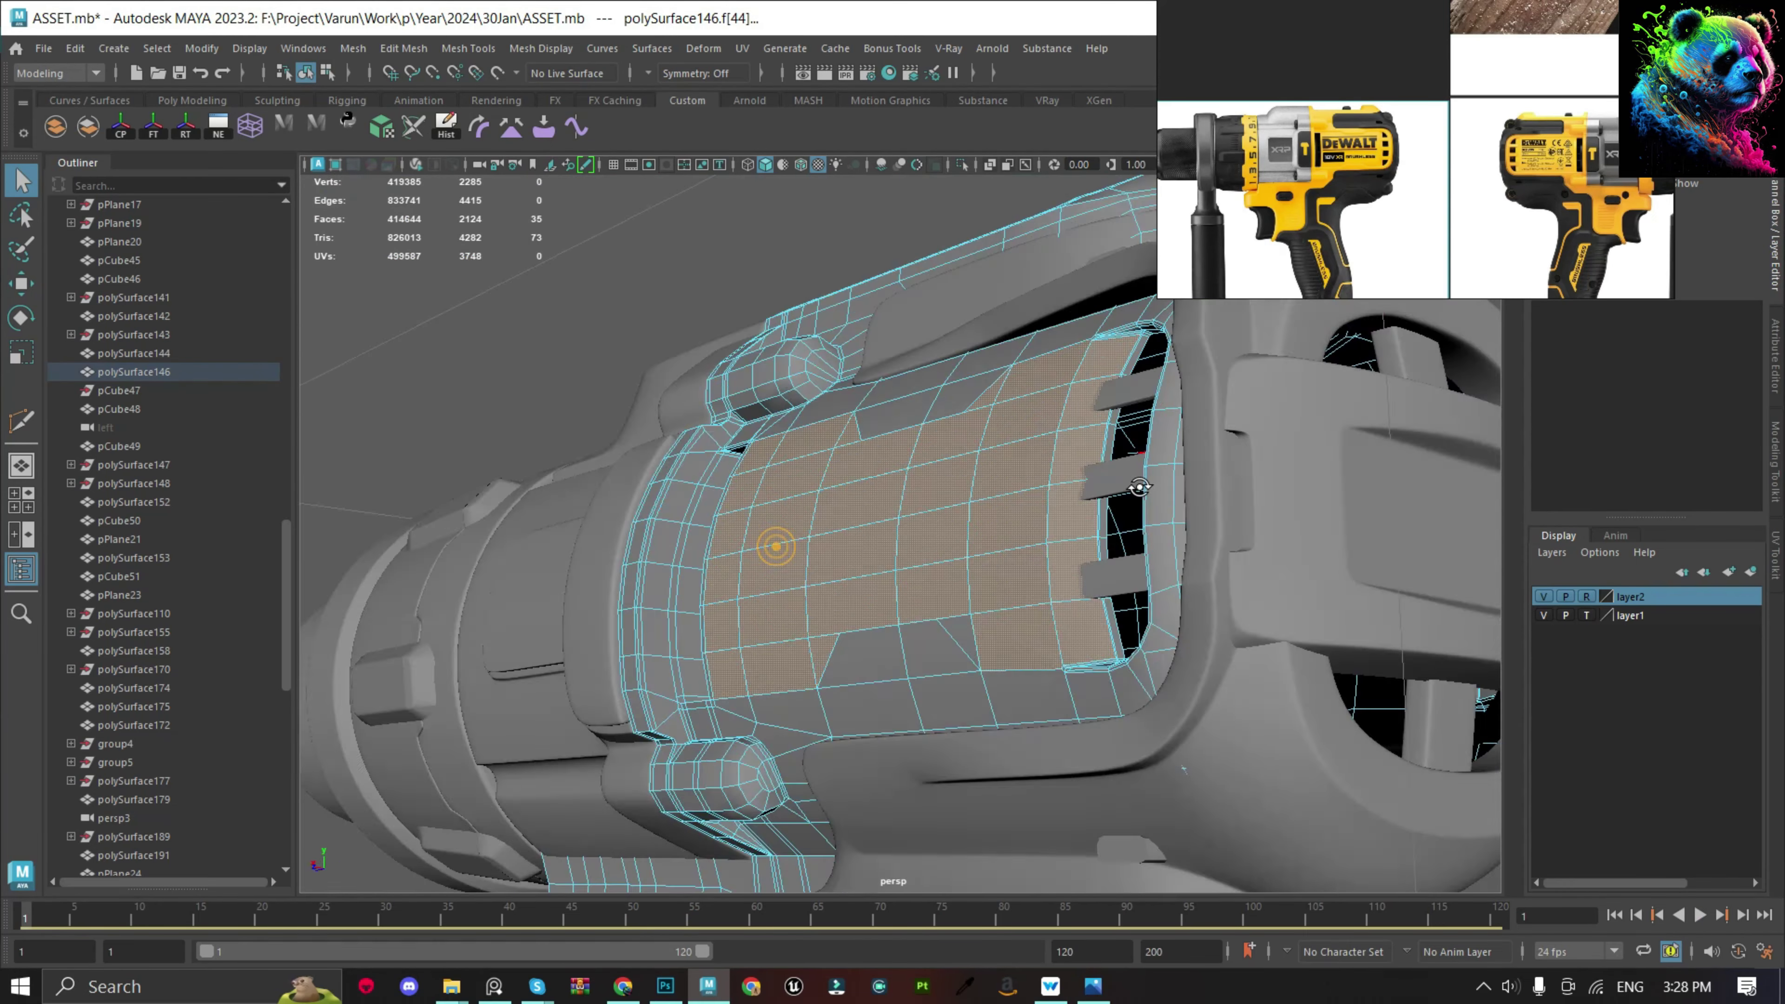
Refine the label-area face selection, keeping the briefly removed face column.
left_click_drag(1139, 487, 1153, 534, "alt")
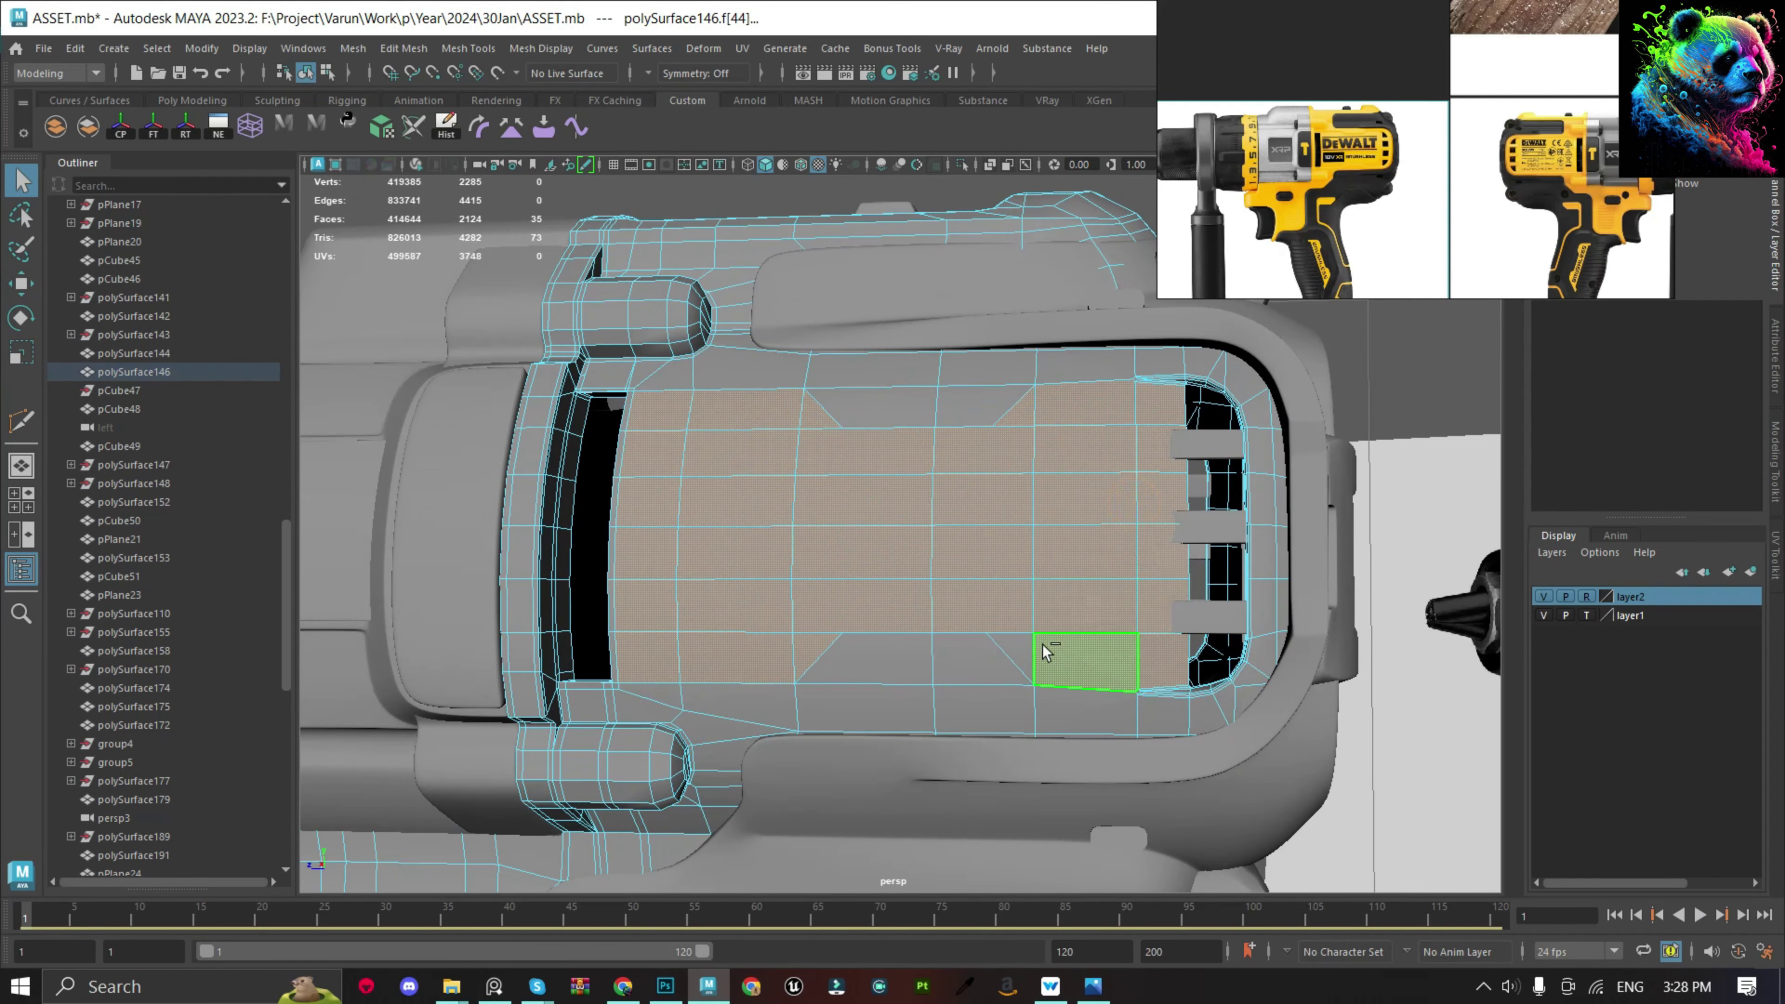
left_click_drag(1022, 488, 1204, 400, "alt")
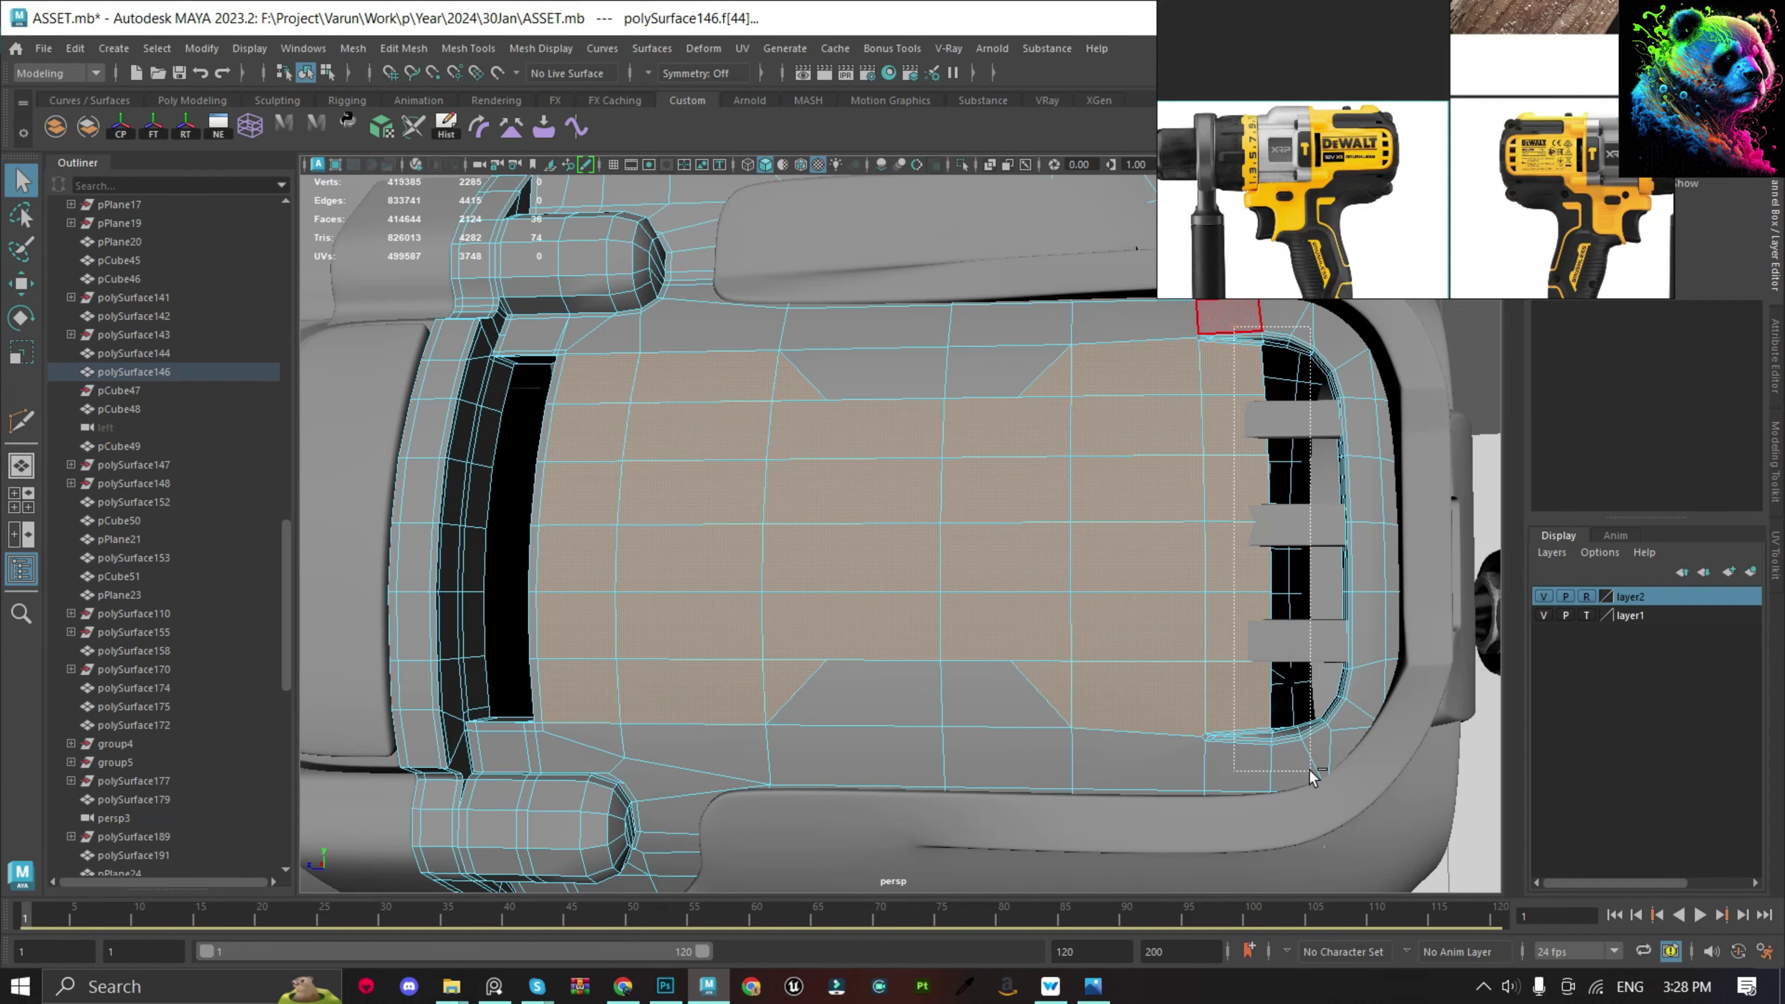
left_click_drag(1234, 327, 1311, 773, "ctrl")
scroll(1367, 99, "up", 2)
scroll(1367, 98, "up", 3)
scroll(1367, 99, "up", 2)
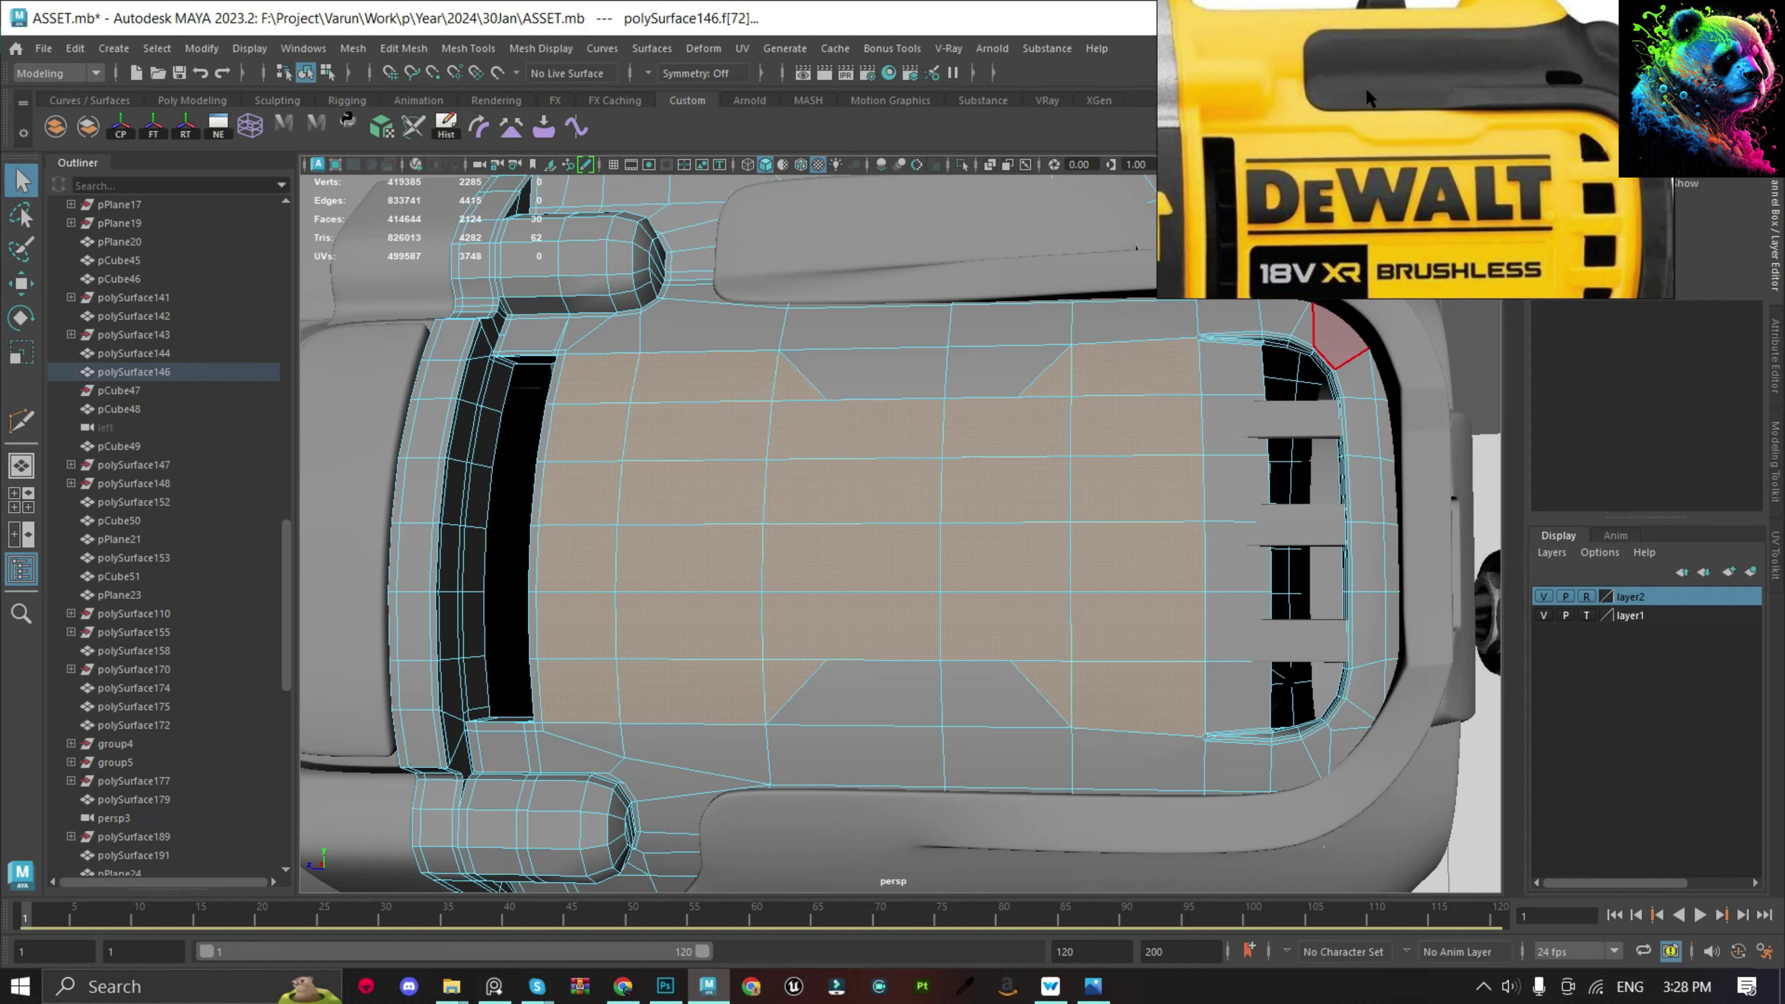
left_click_drag(1197, 478, 1188, 450, "alt")
key("ctrl+z")
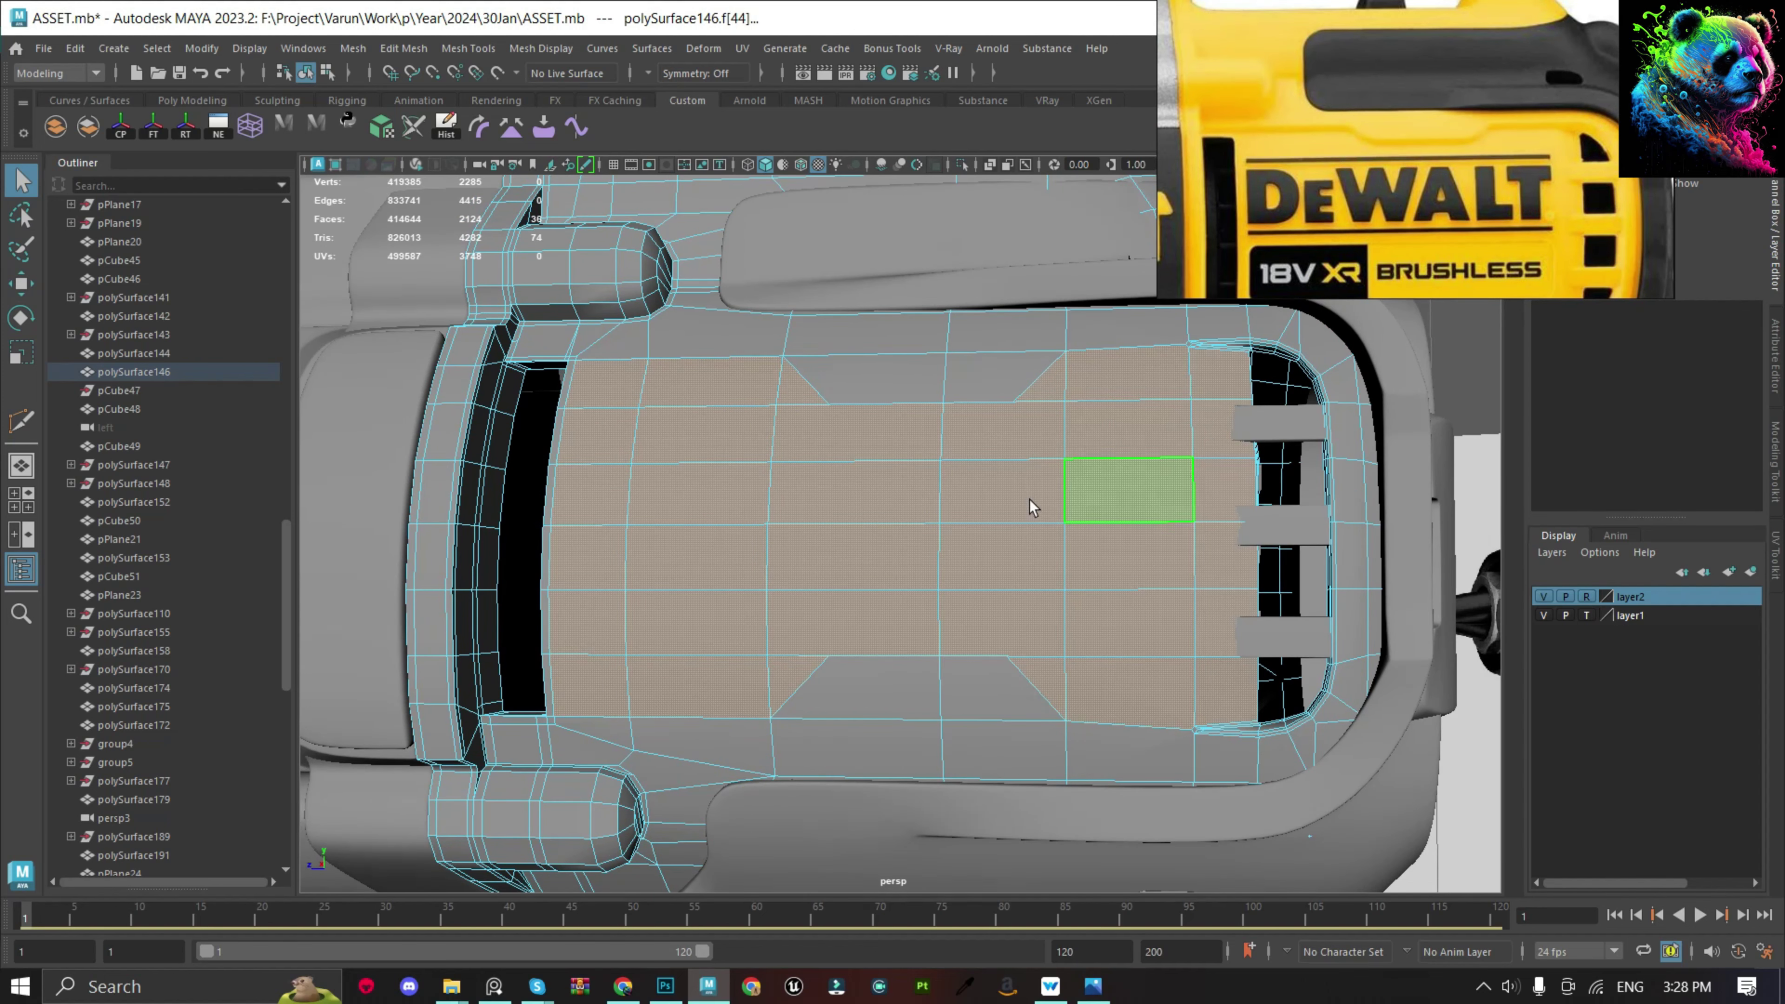
left_click_drag(1029, 499, 1038, 505, "alt")
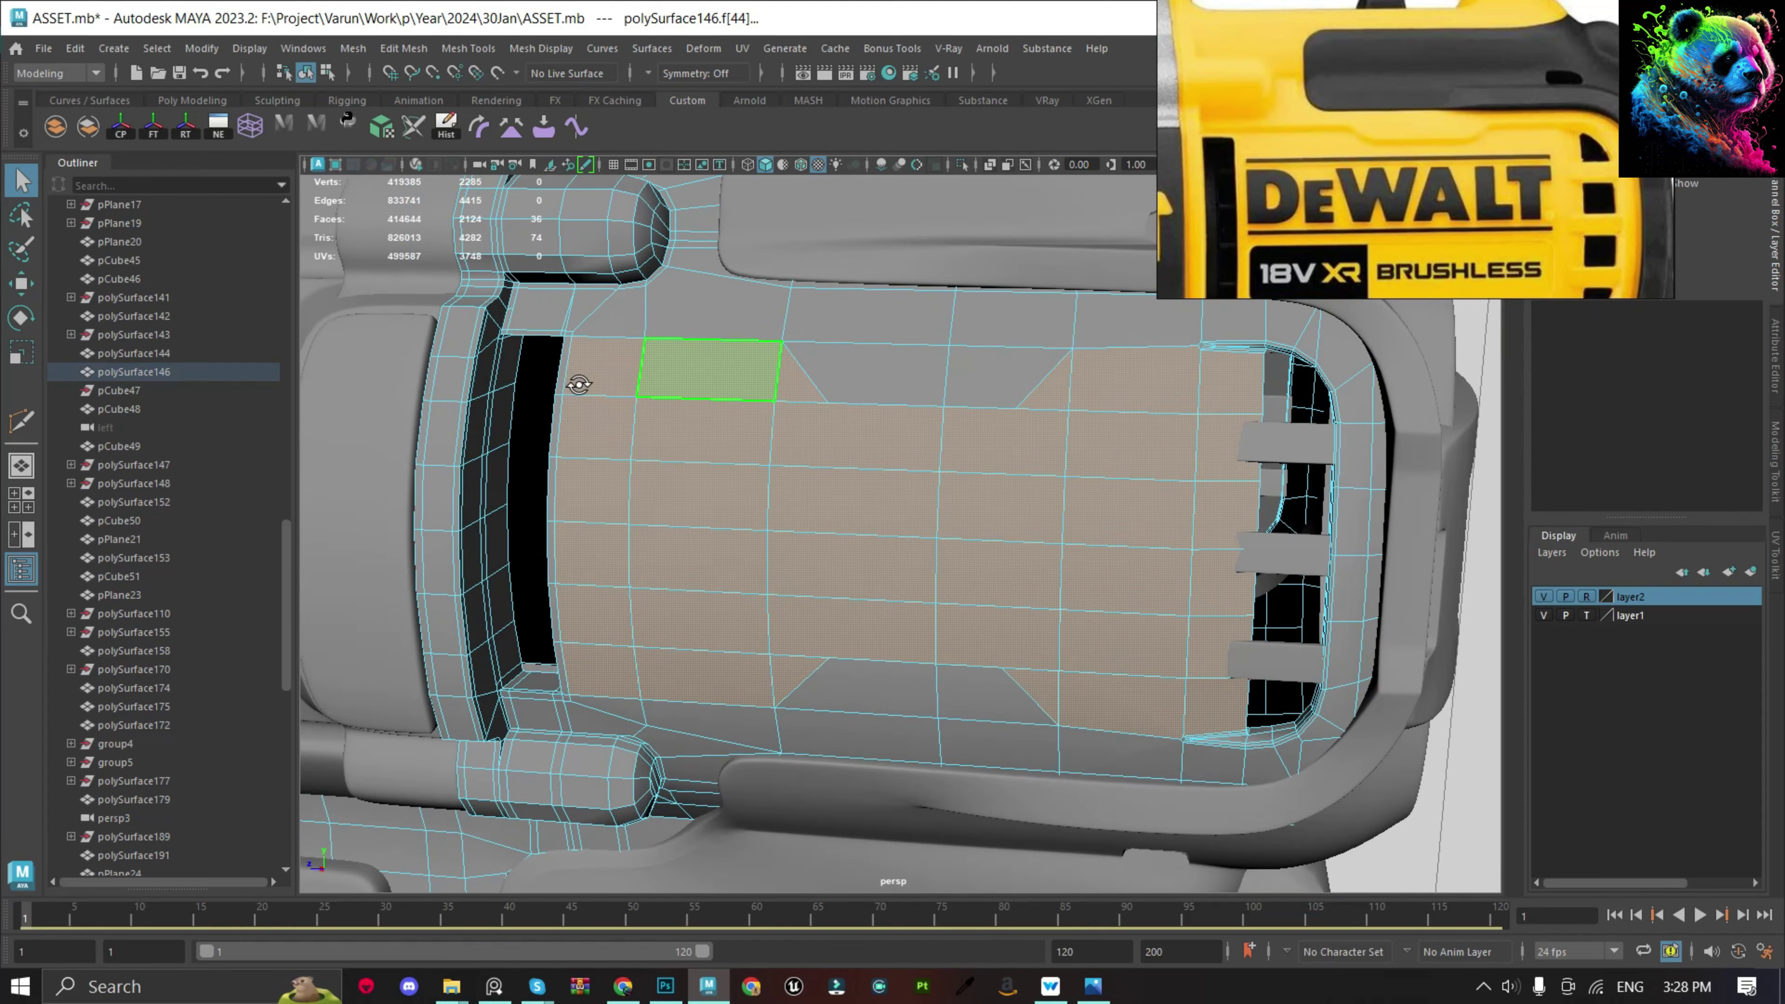
left_click_drag(578, 383, 723, 357, "alt")
Extrude the label faces inward to Local Translate Z -0.056 and adjust the Offset.
key("ctrl+e")
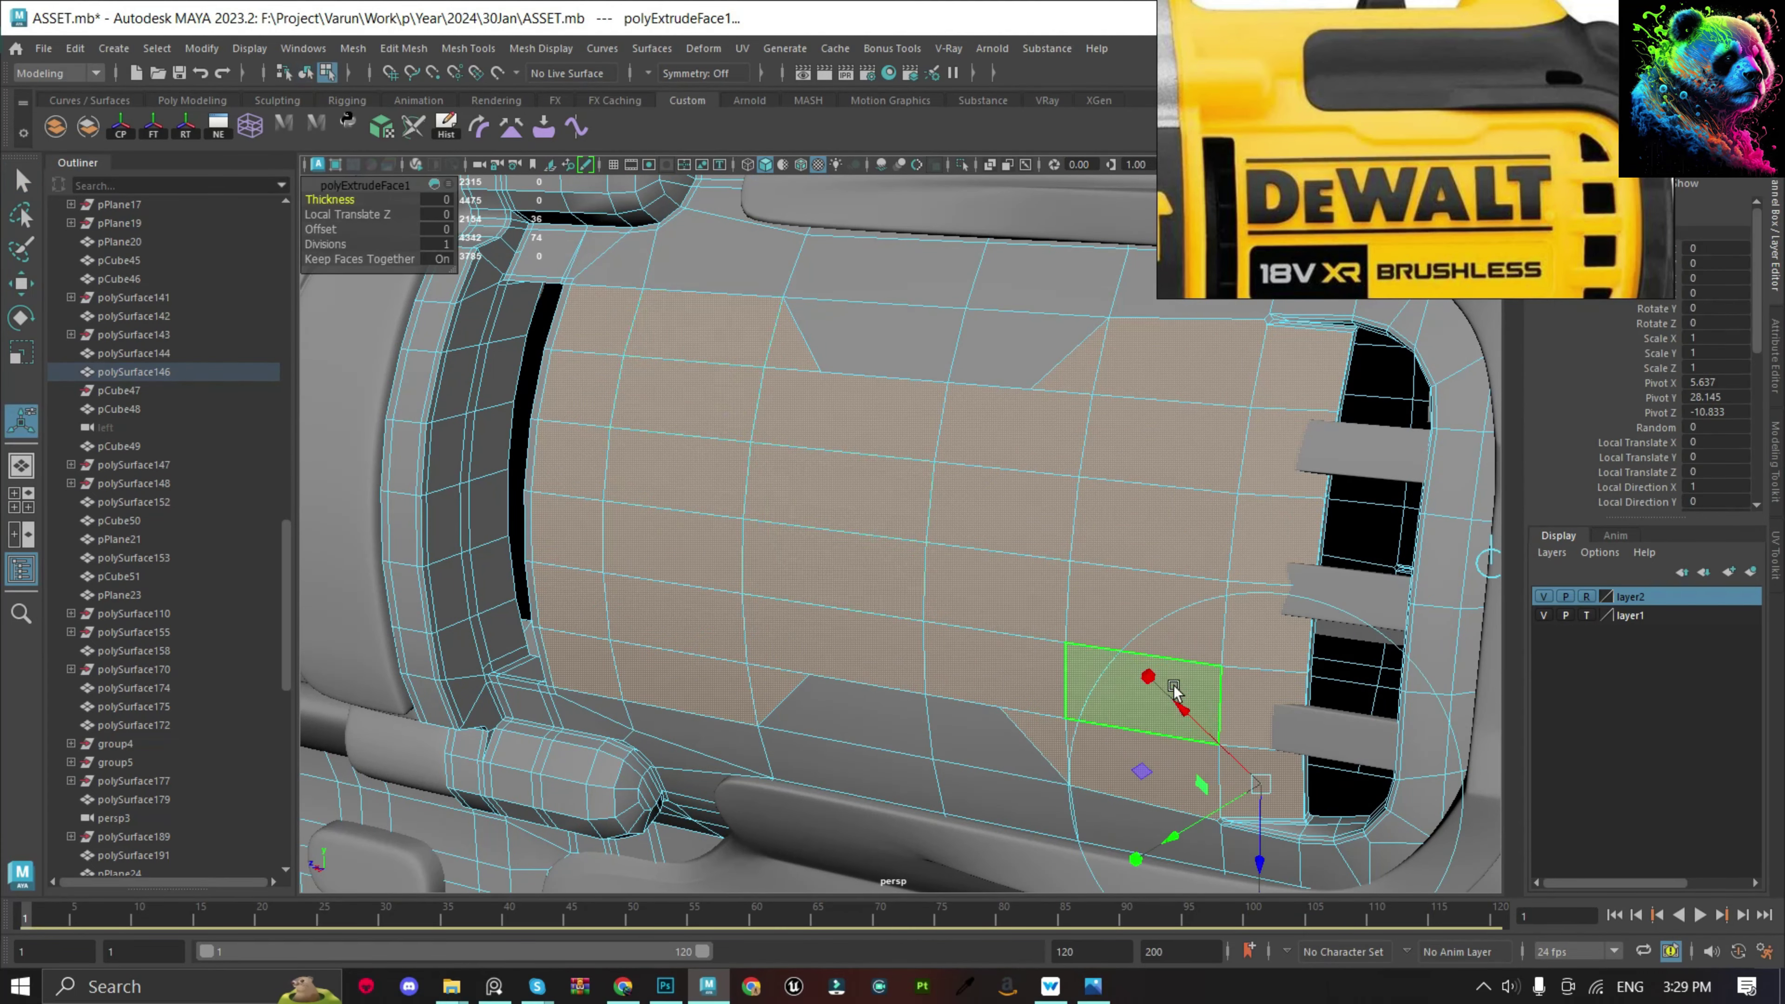
left_click_drag(1075, 688, 1097, 679, "alt")
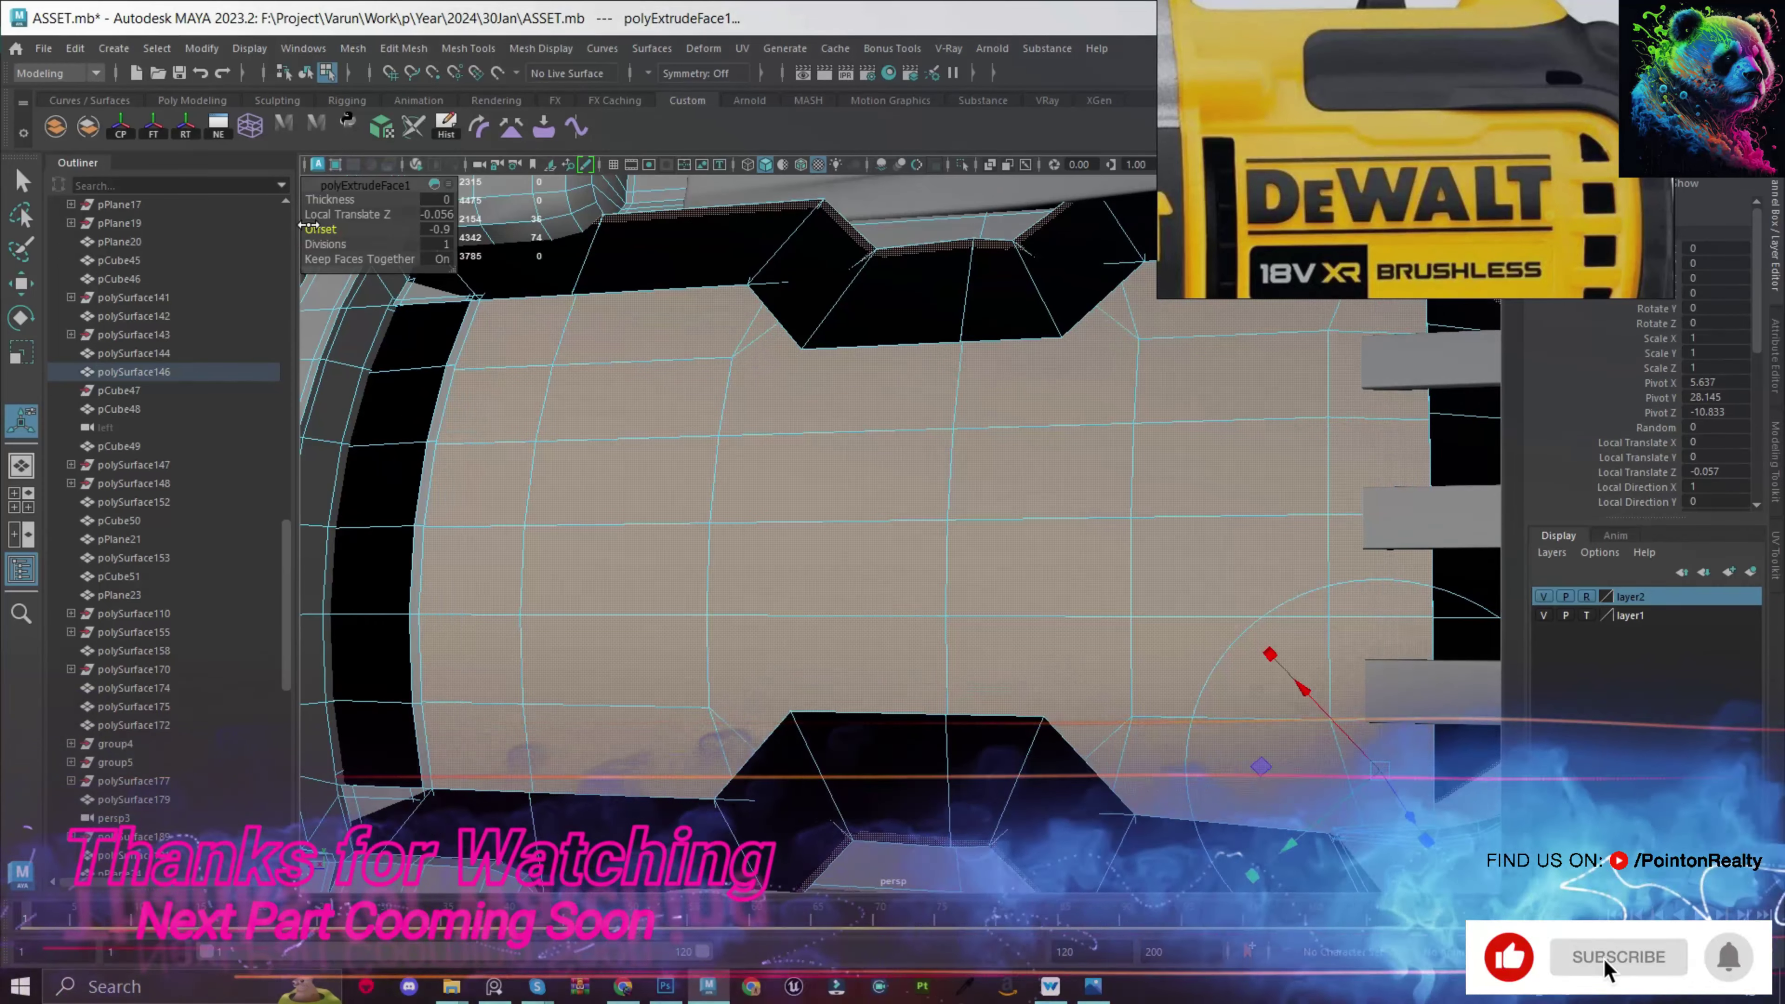
left_click(320, 229)
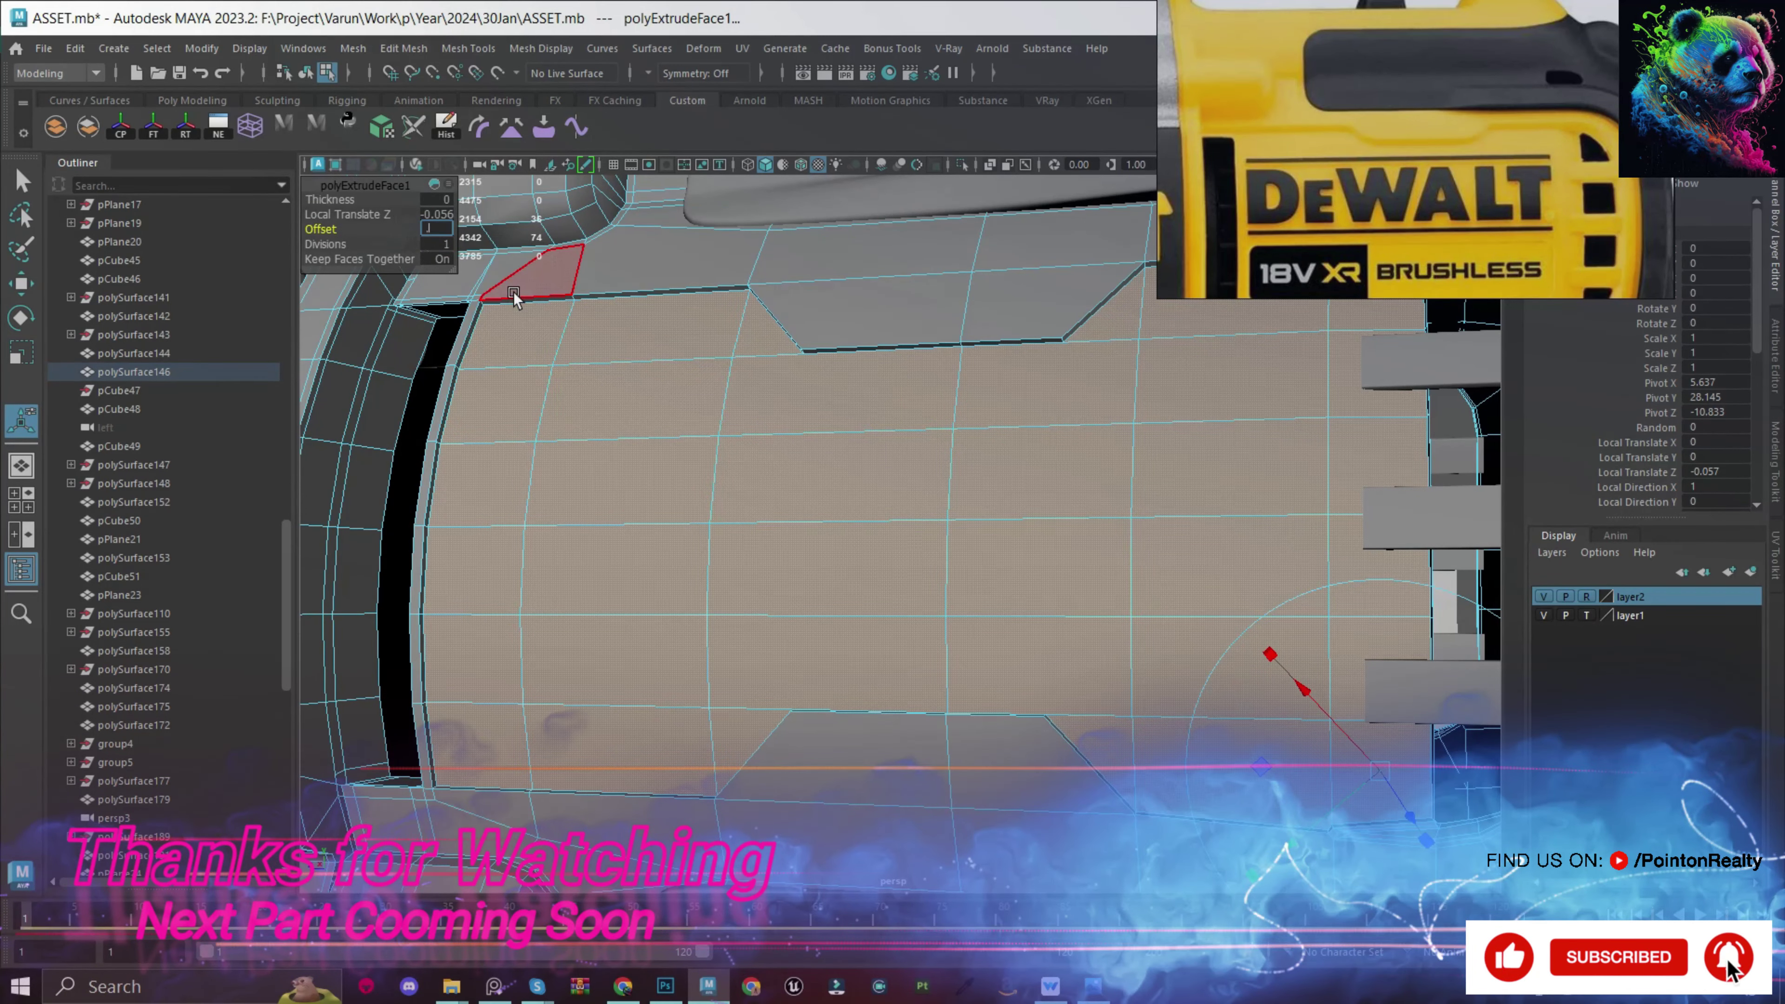